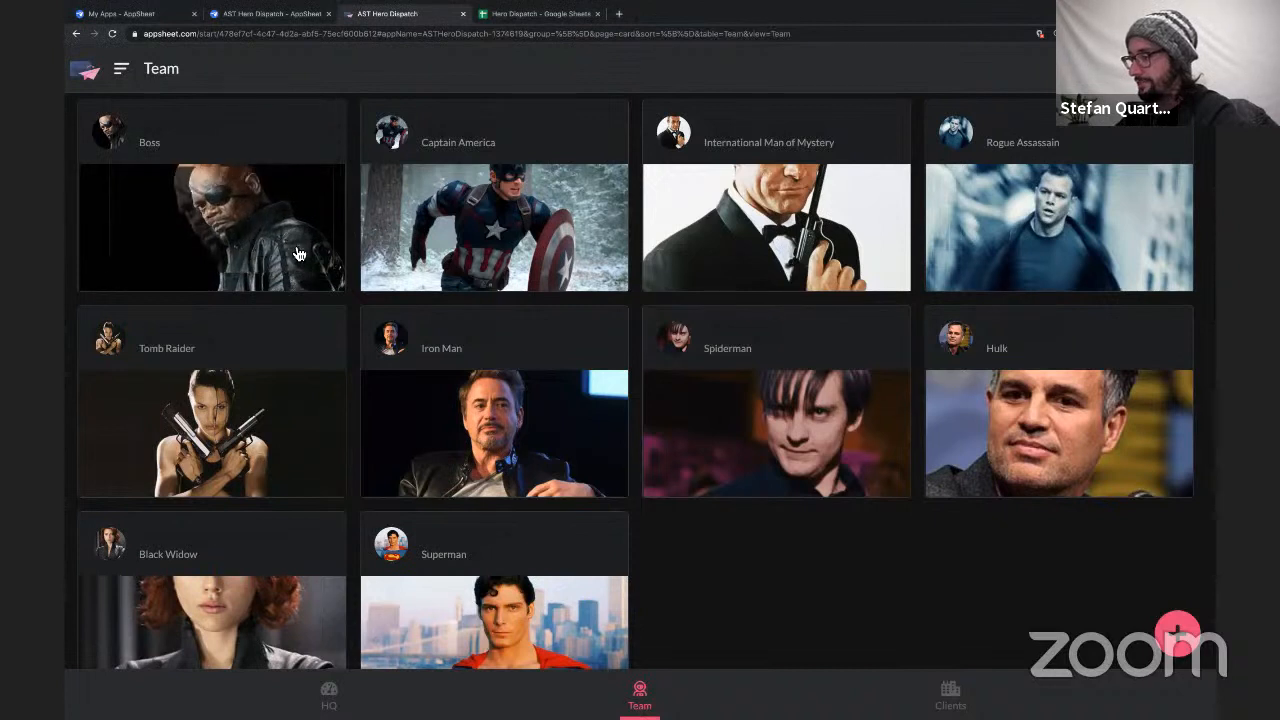
Look through the Team cards and the location cards in the Clients view.
scroll(706, 580, "down", 1)
scroll(706, 580, "down", 2)
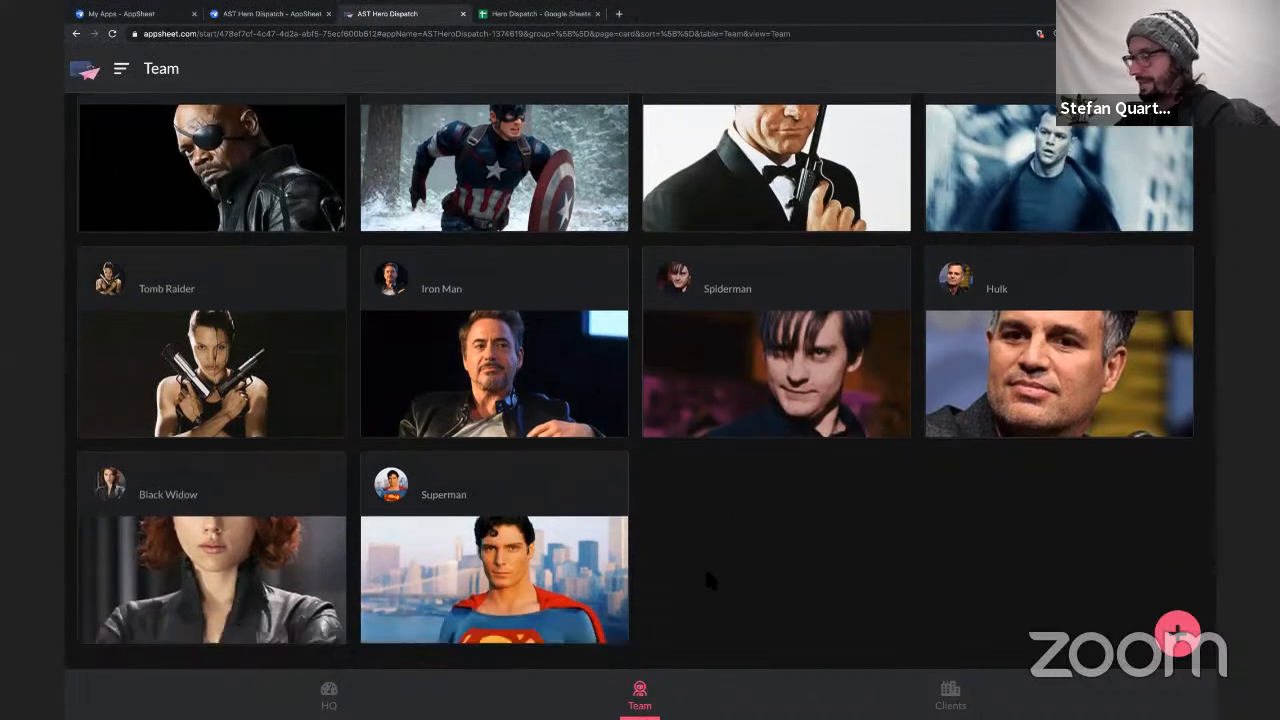
left_click(940, 696)
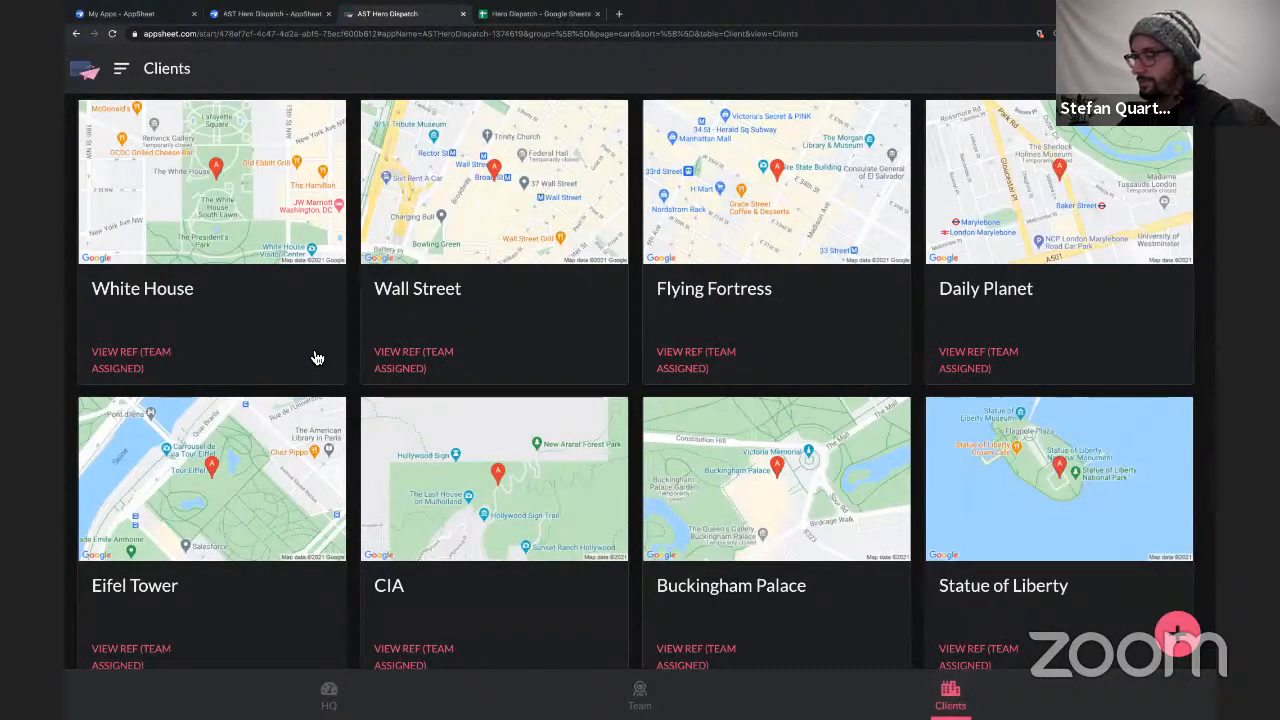
scroll(315, 355, "down", 3)
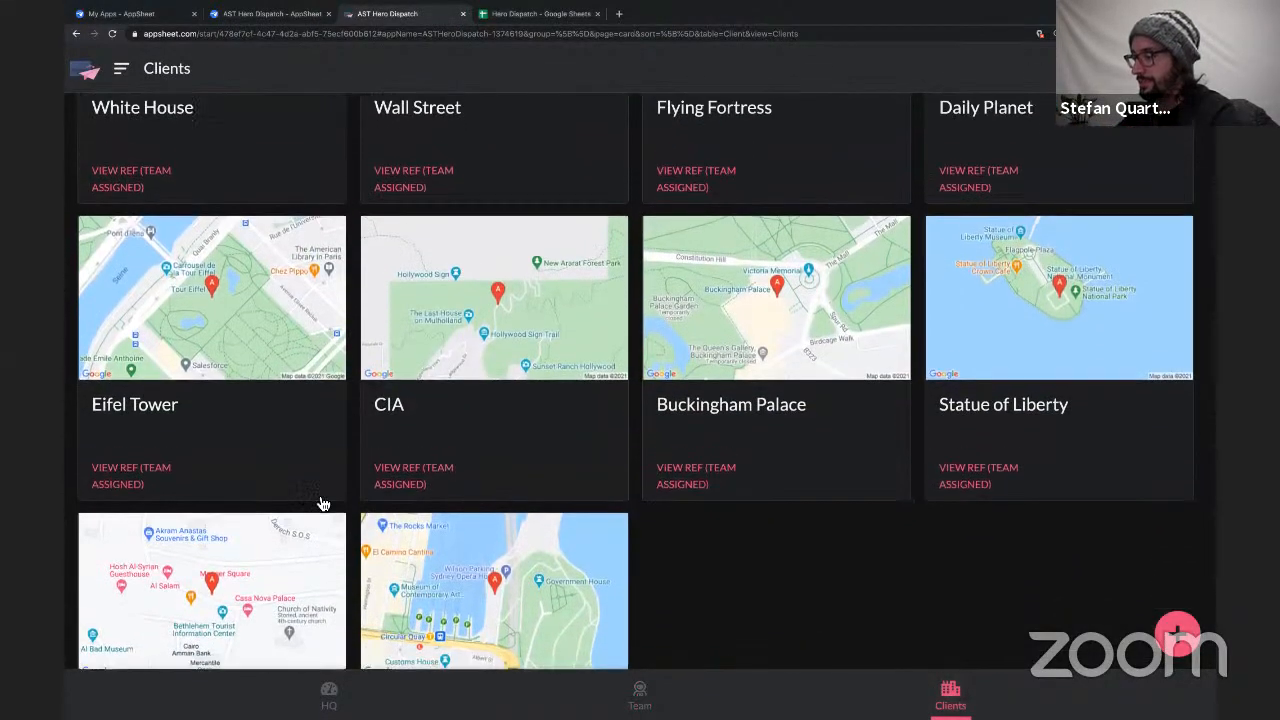
scroll(315, 430, "up", 3)
scroll(520, 450, "down", 1)
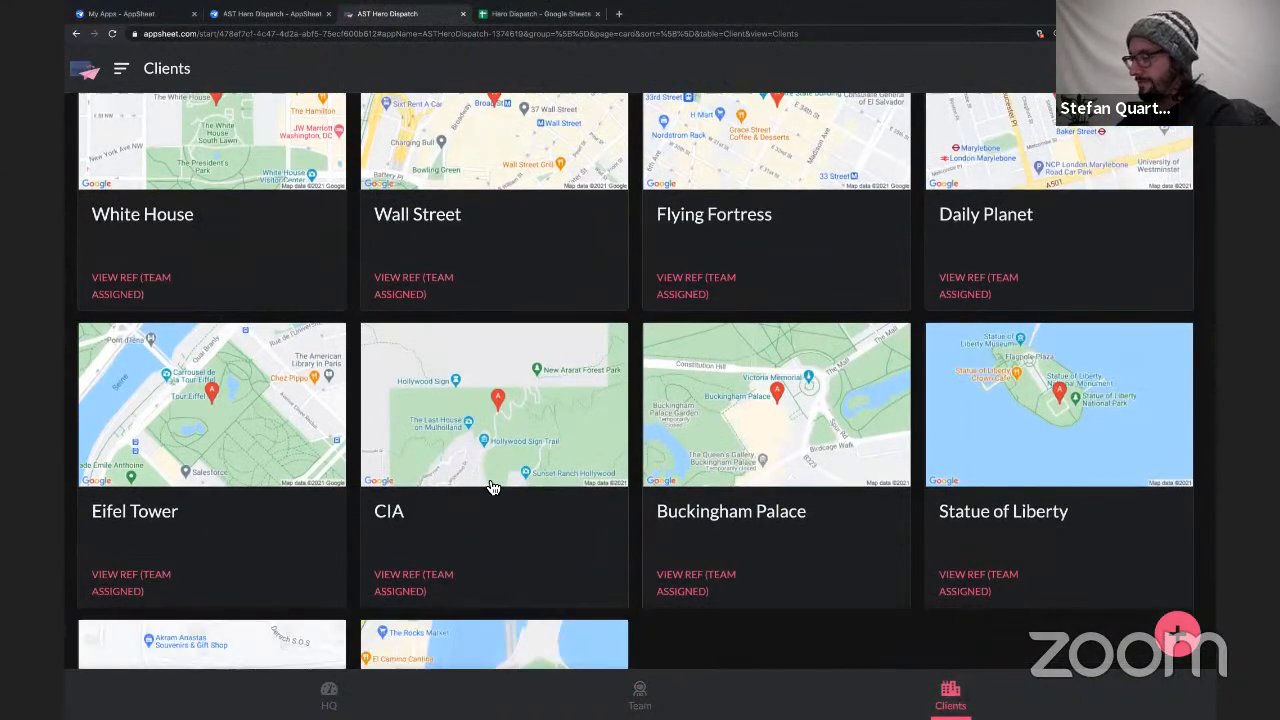
scroll(631, 526, "down", 3)
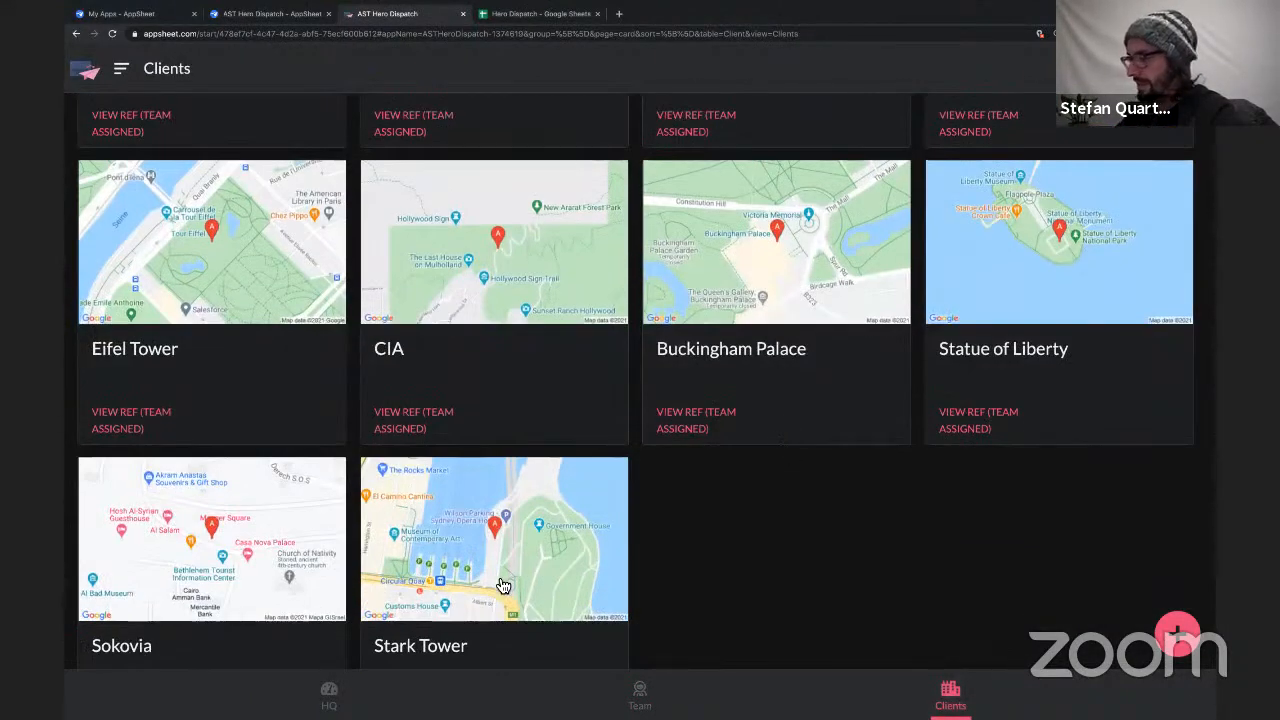
scroll(503, 585, "down", 2)
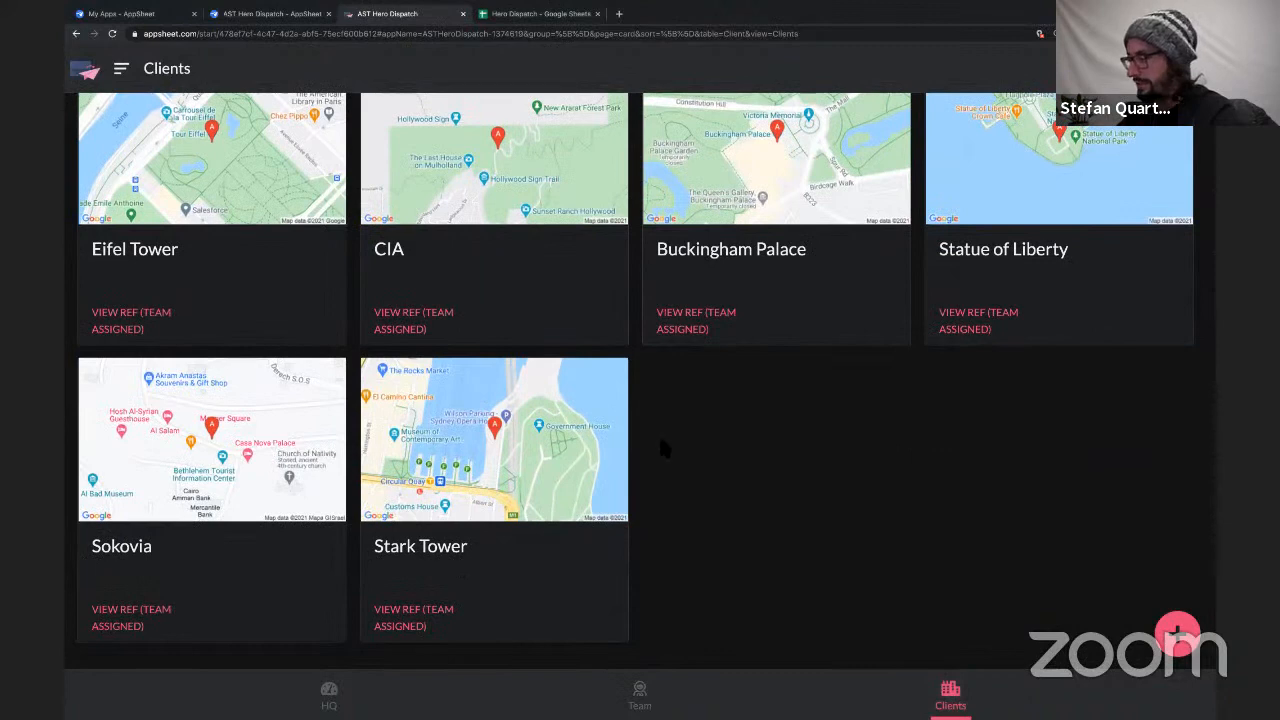
scroll(665, 440, "up", 6)
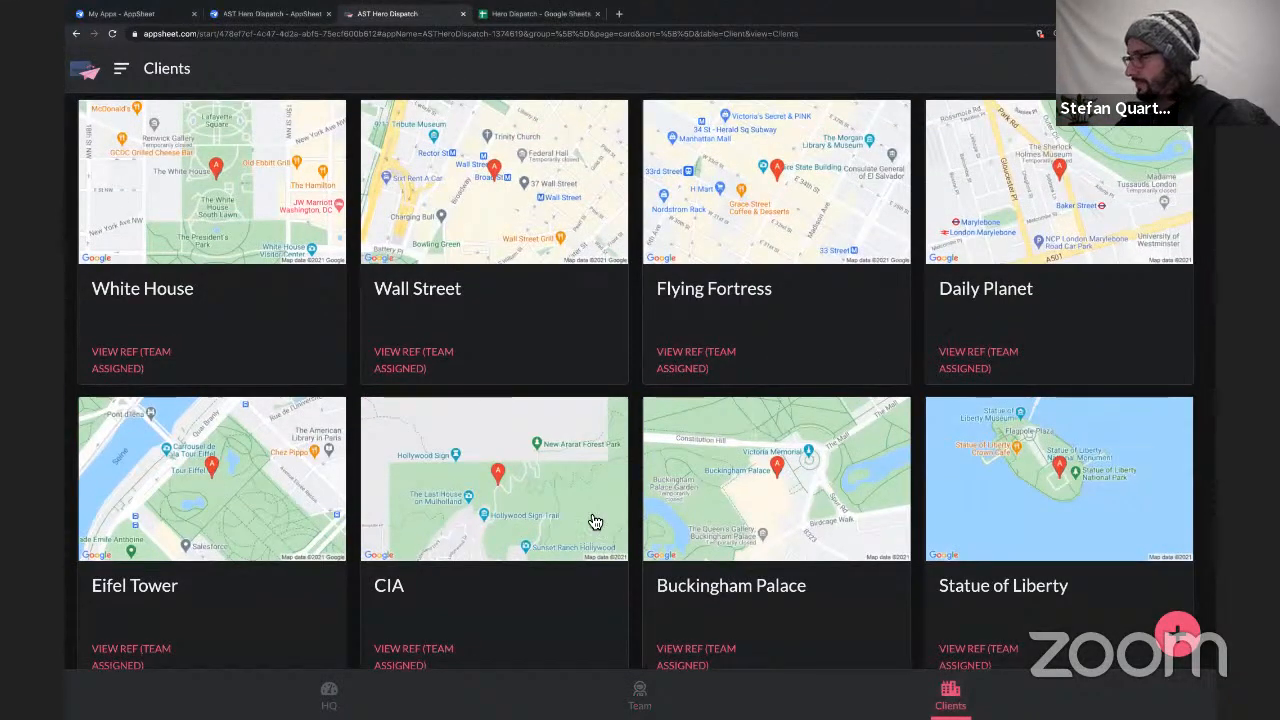
scroll(451, 617, "down", 4)
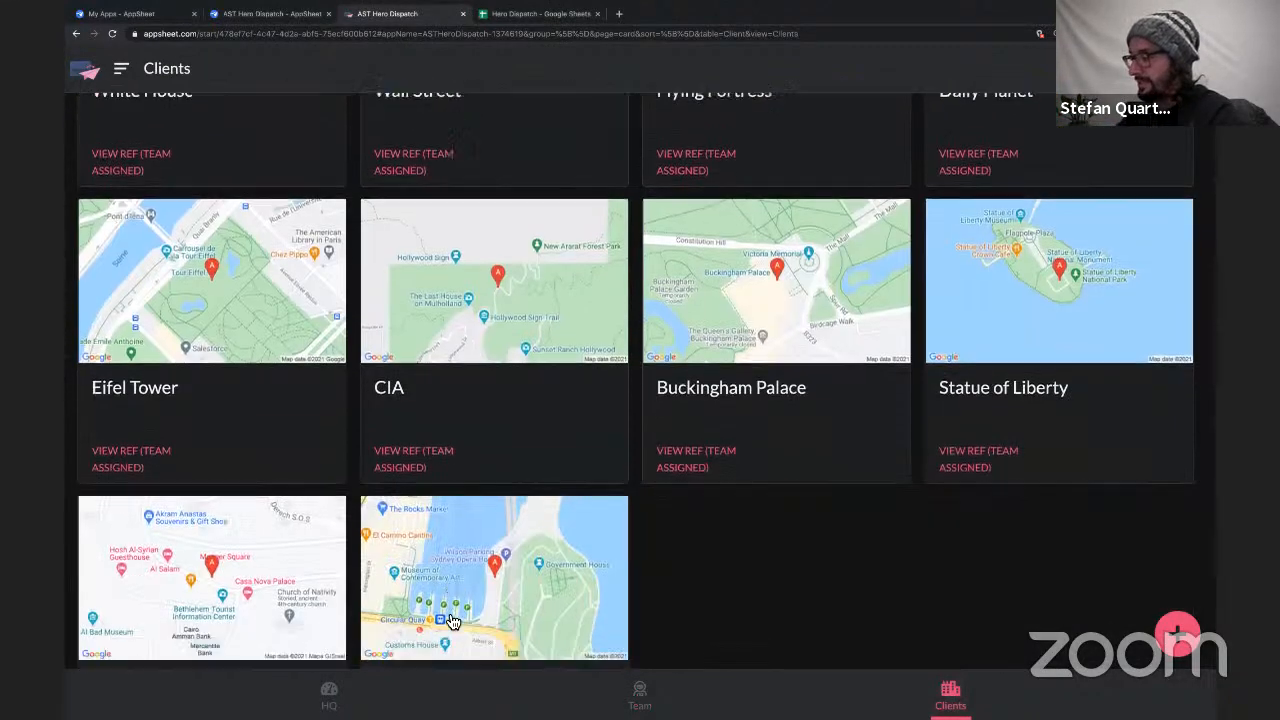
scroll(451, 621, "down", 2)
scroll(449, 617, "up", 6)
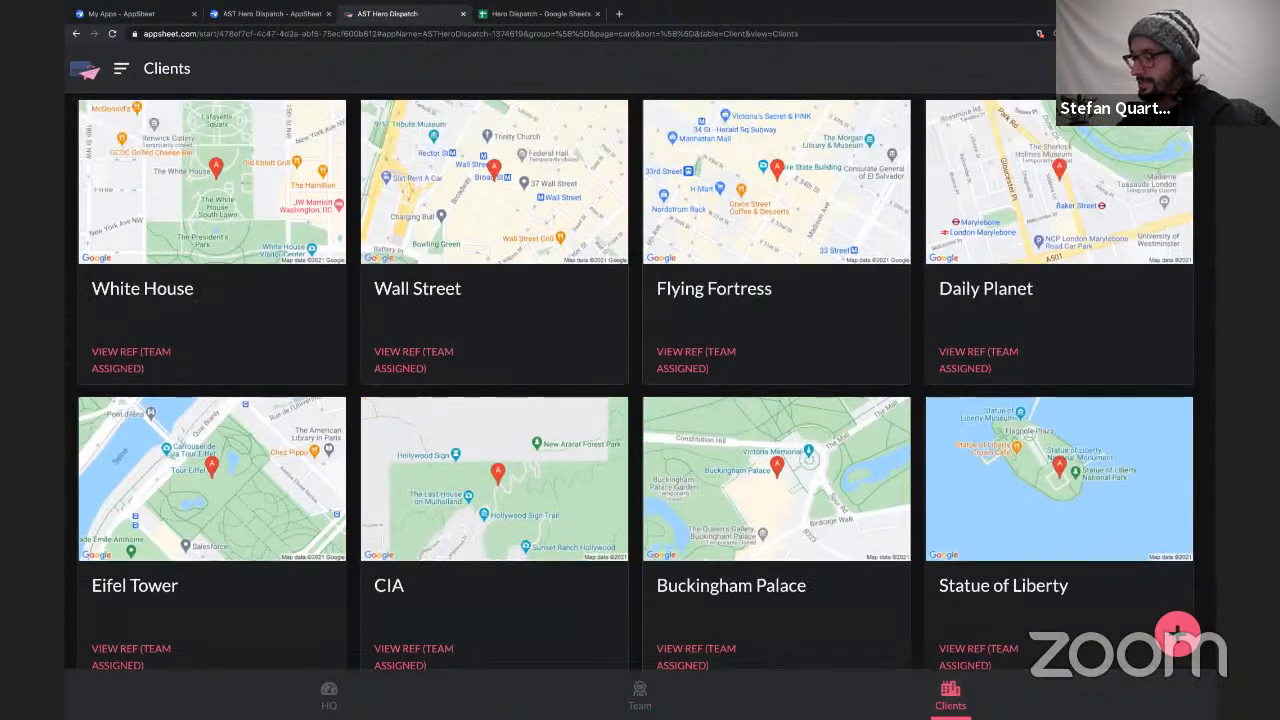
Inspect the White House and Flying Fortress job markers on the HQ map, and close their details.
left_click(344, 680)
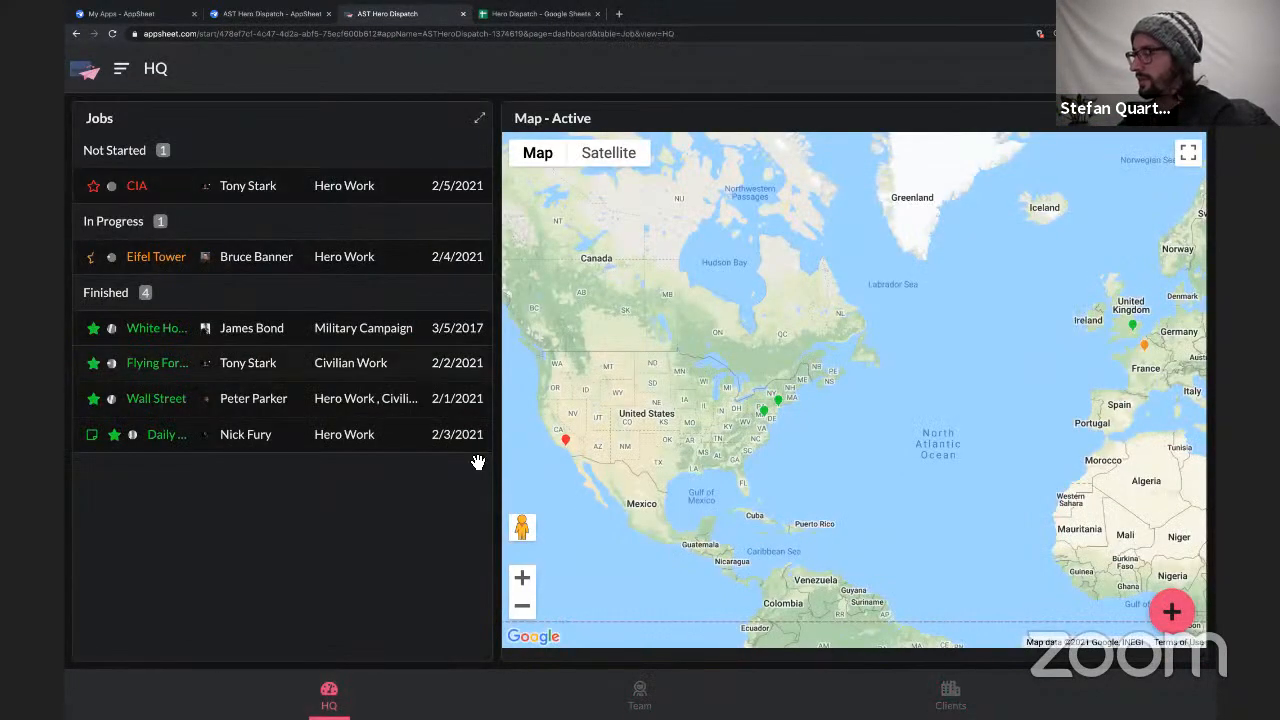
left_click(764, 411)
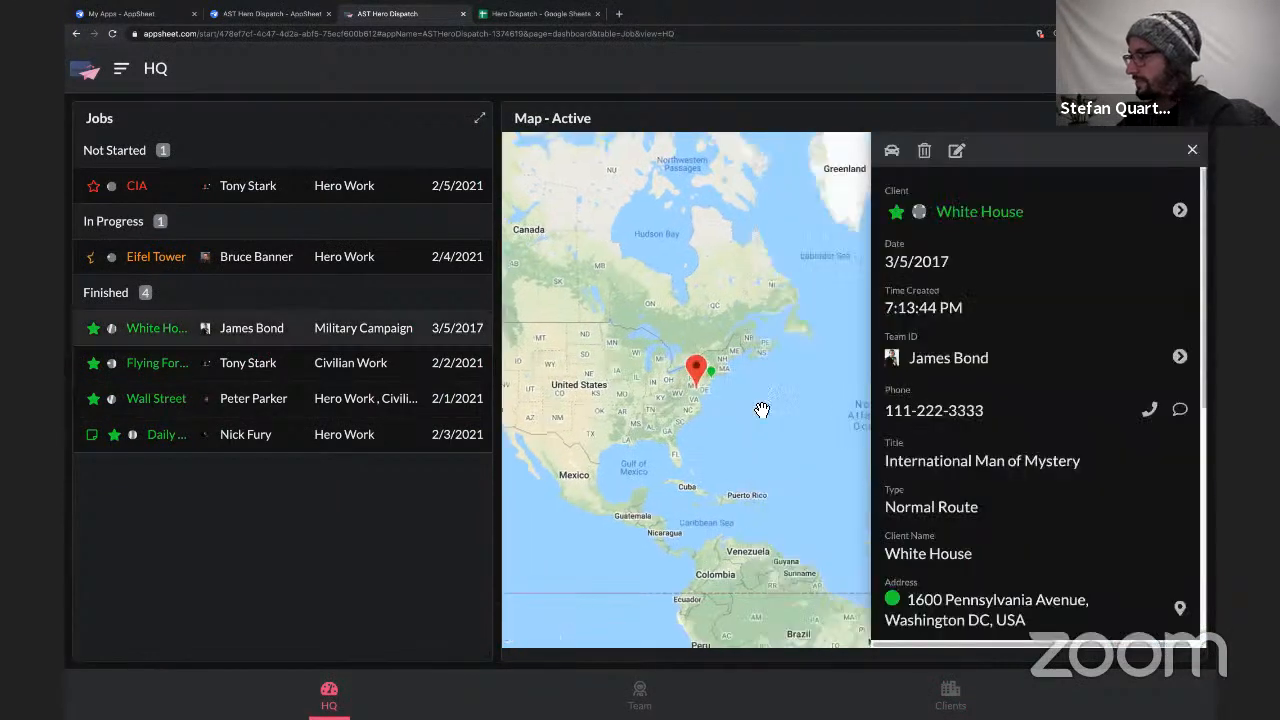
left_click(704, 374)
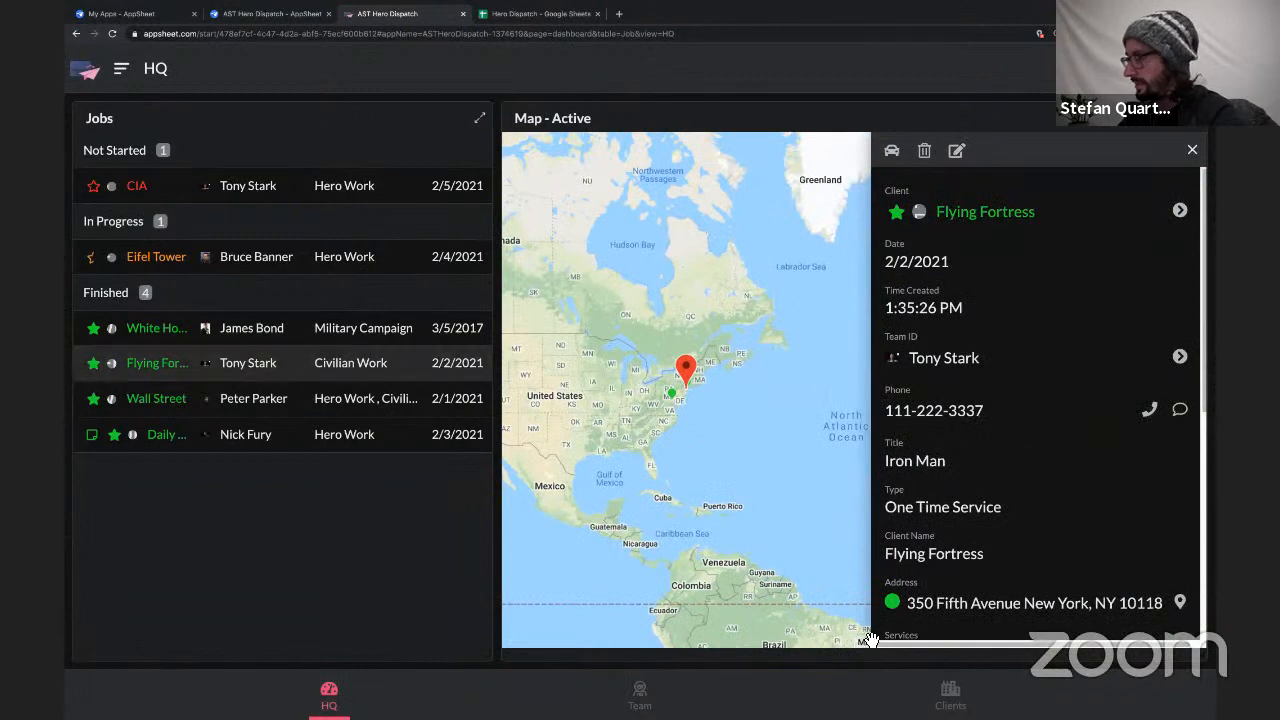
left_click(806, 431)
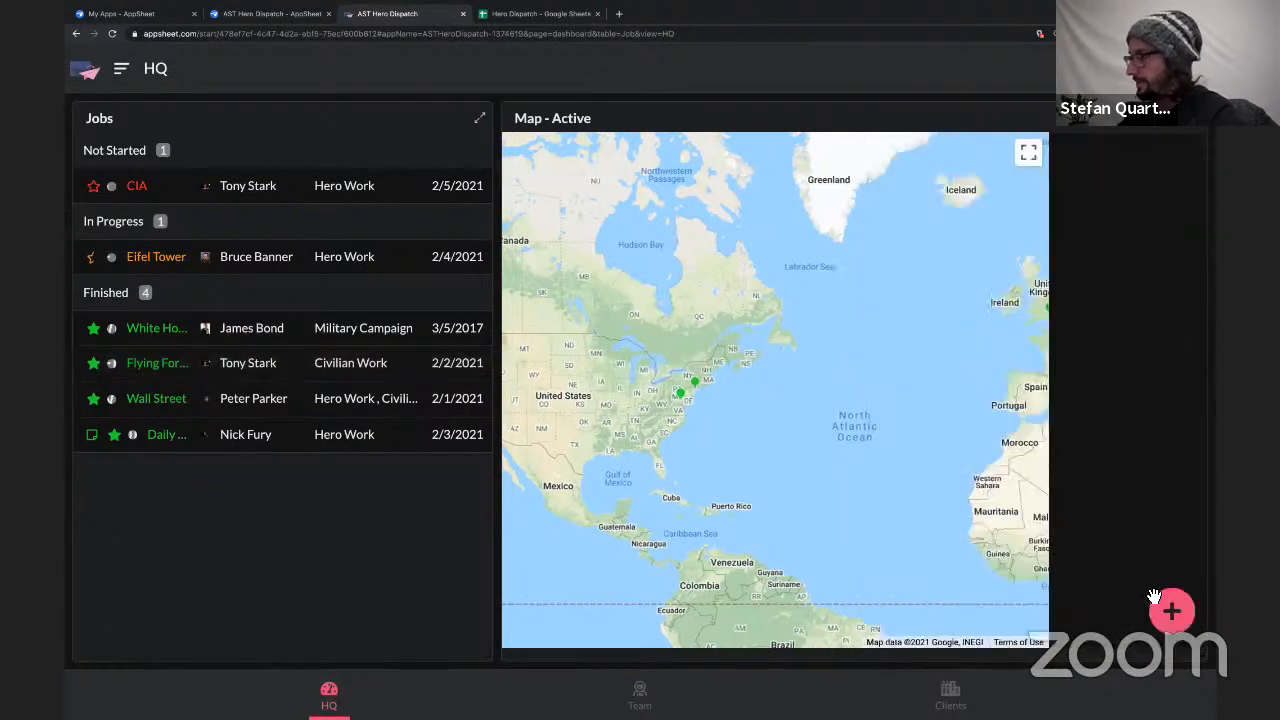
Open a new Job form, review its fields from Date to Notes, and cancel it.
left_click(1171, 609)
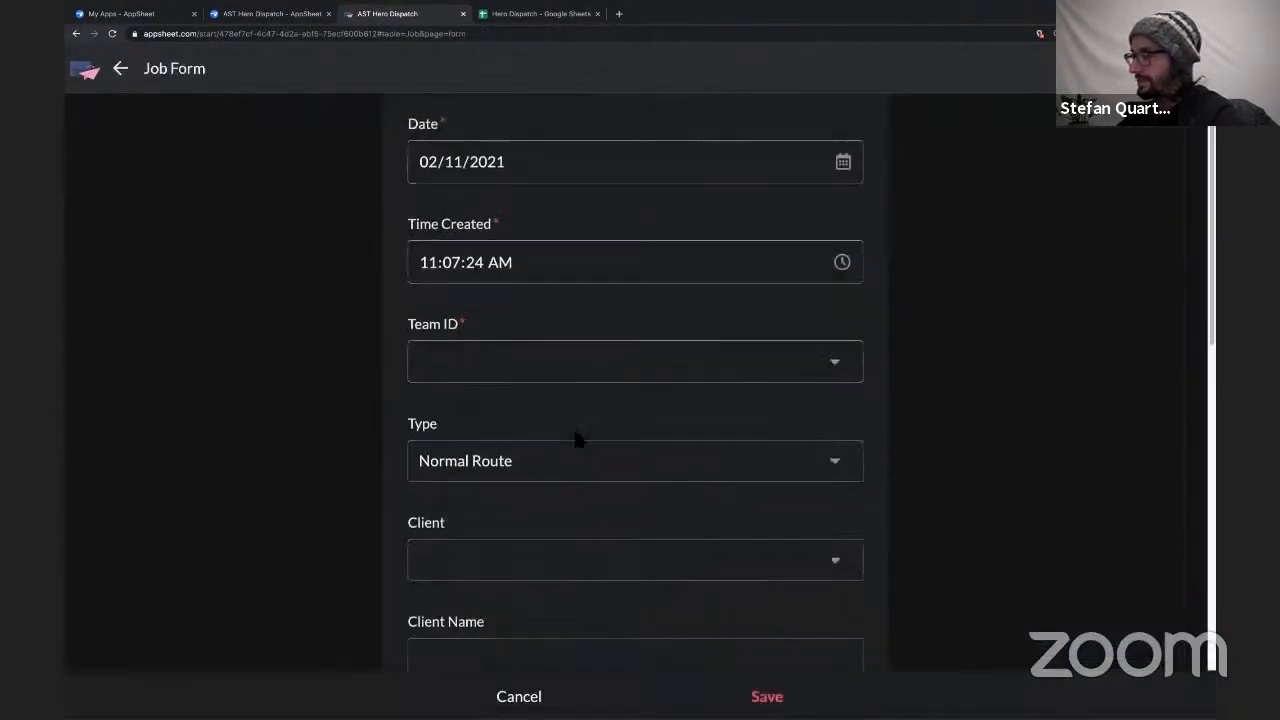
scroll(575, 438, "down", 7)
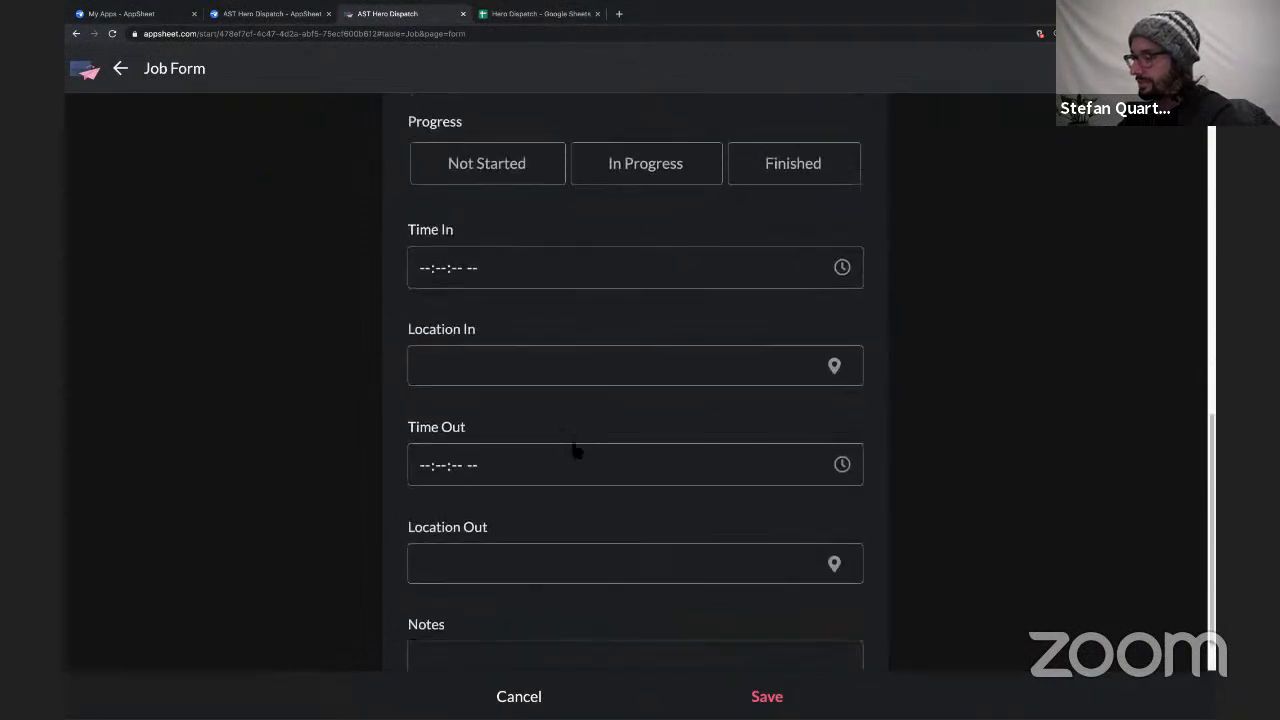
scroll(575, 450, "up", 7)
left_click(518, 696)
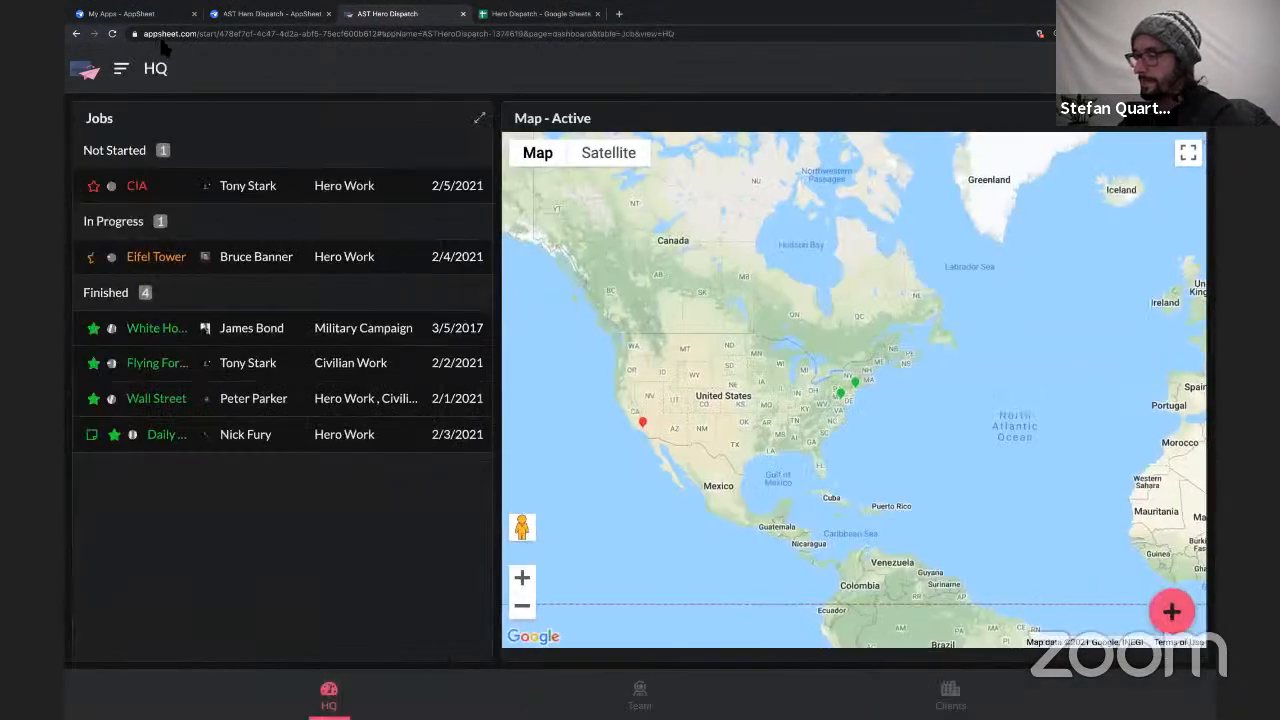
Switch to the Hero Dispatch spreadsheet in Google Sheets and go through the Team sheet's Email, Name and Phone columns.
left_click(500, 20)
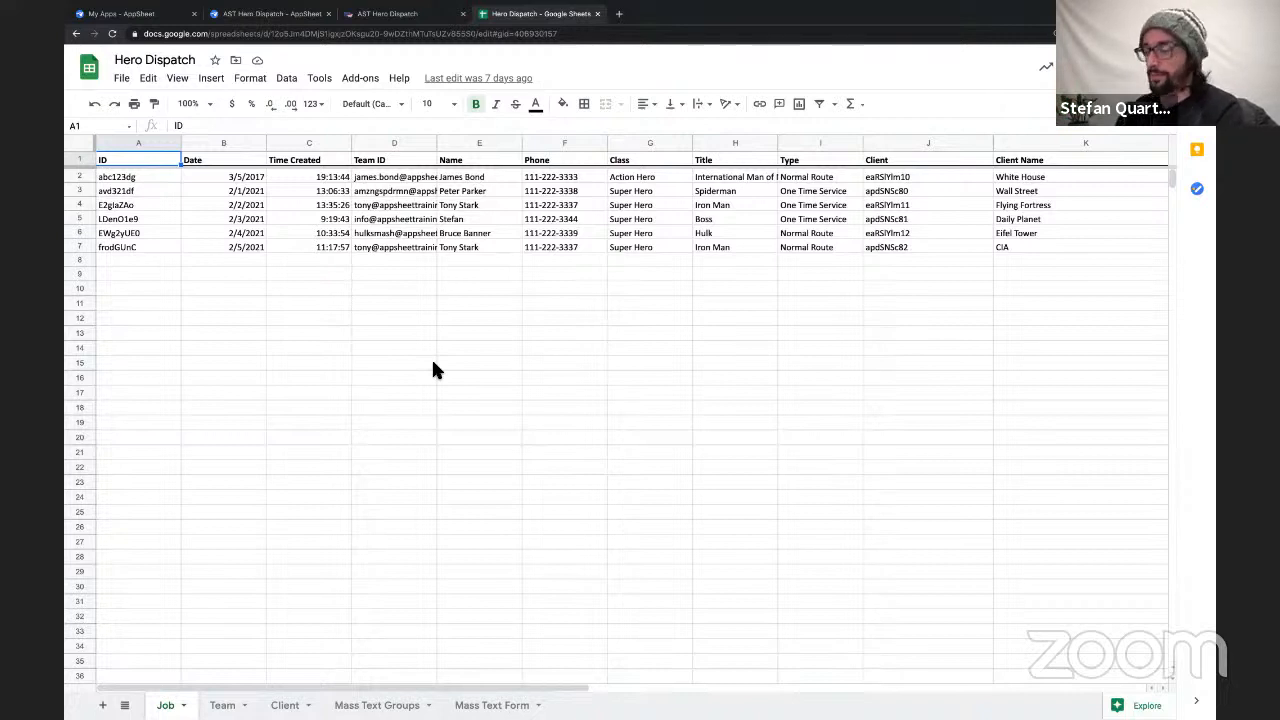
left_click(222, 705)
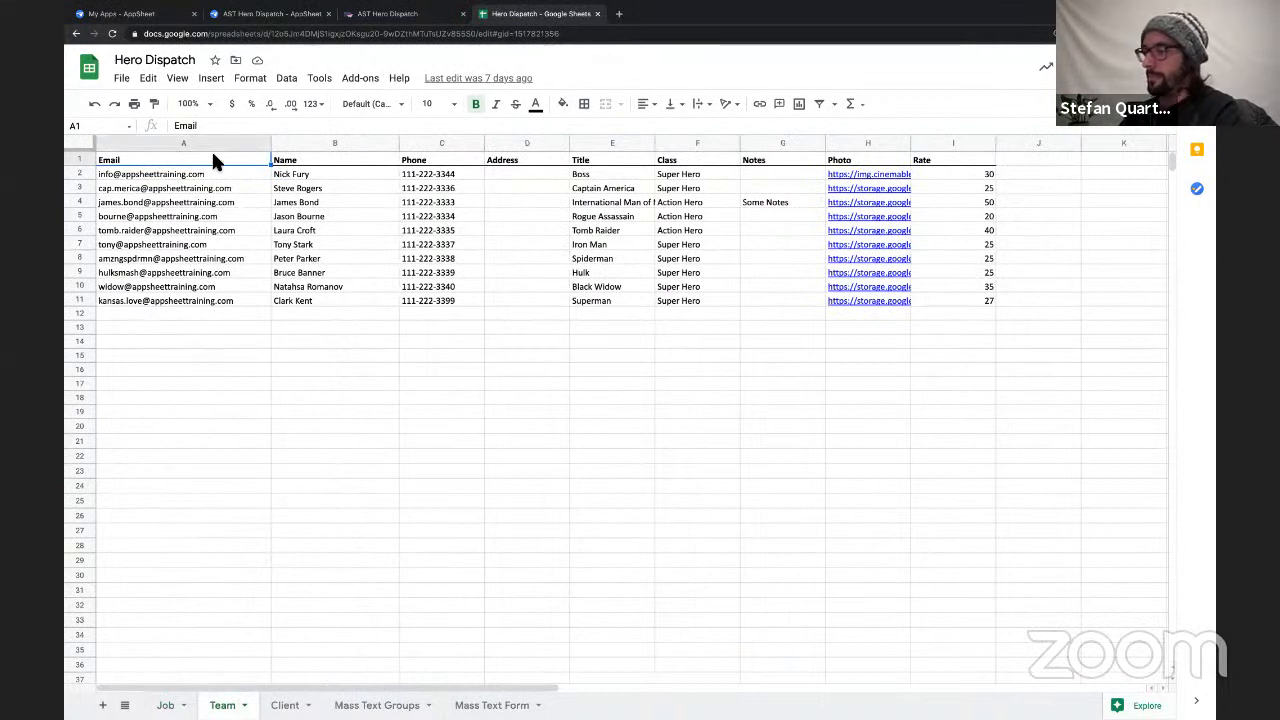
left_click(238, 147)
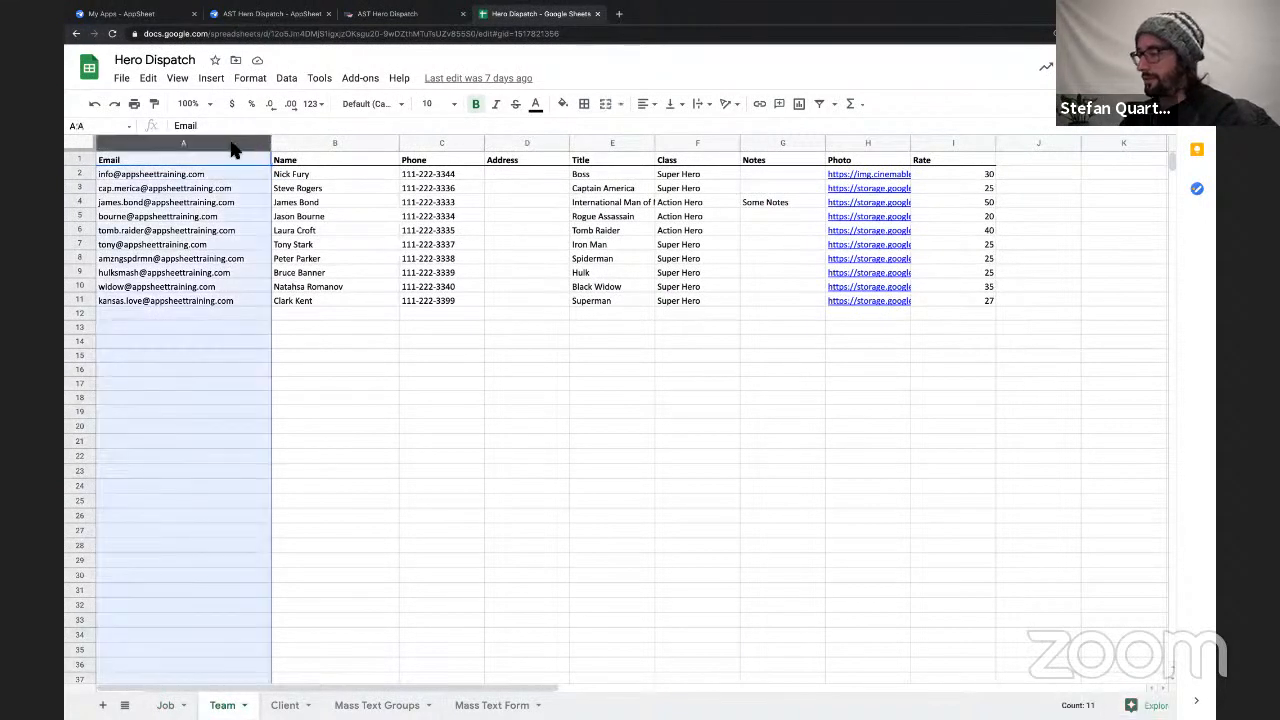
left_click(334, 143)
left_click(445, 142)
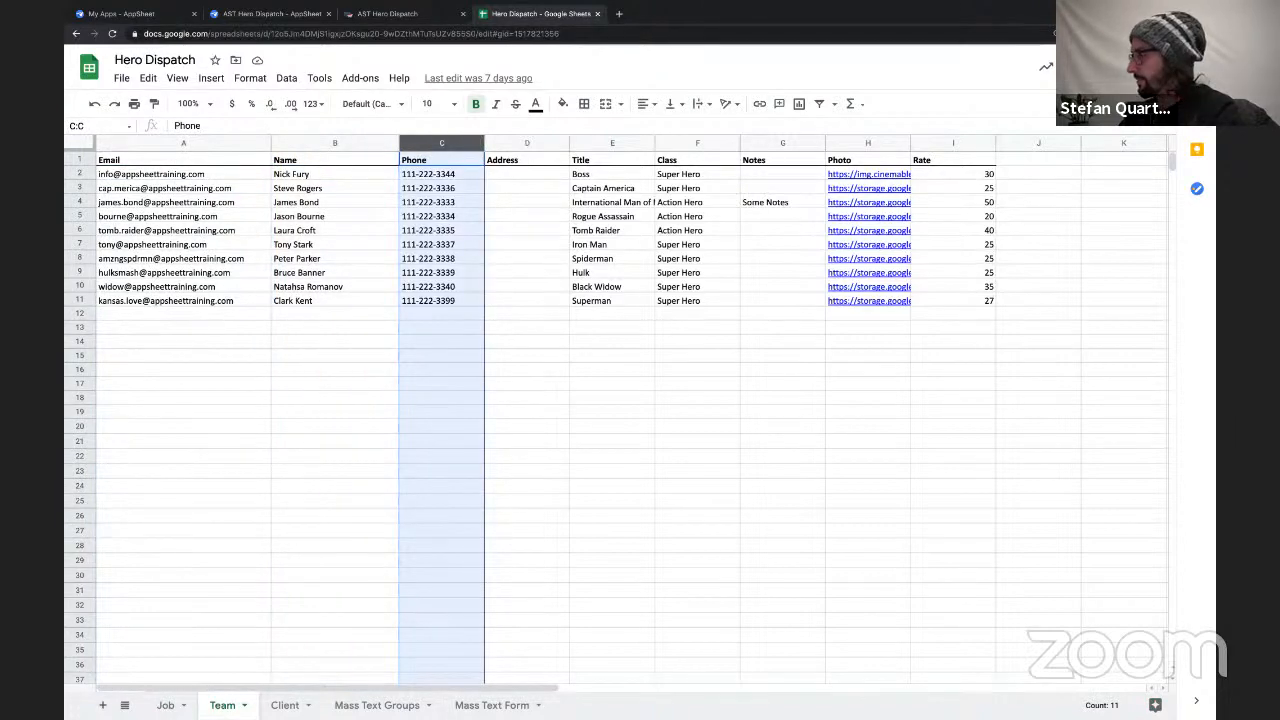
Enlarge the browser's page zoom to 150%.
left_click(1204, 34)
left_click(1170, 177)
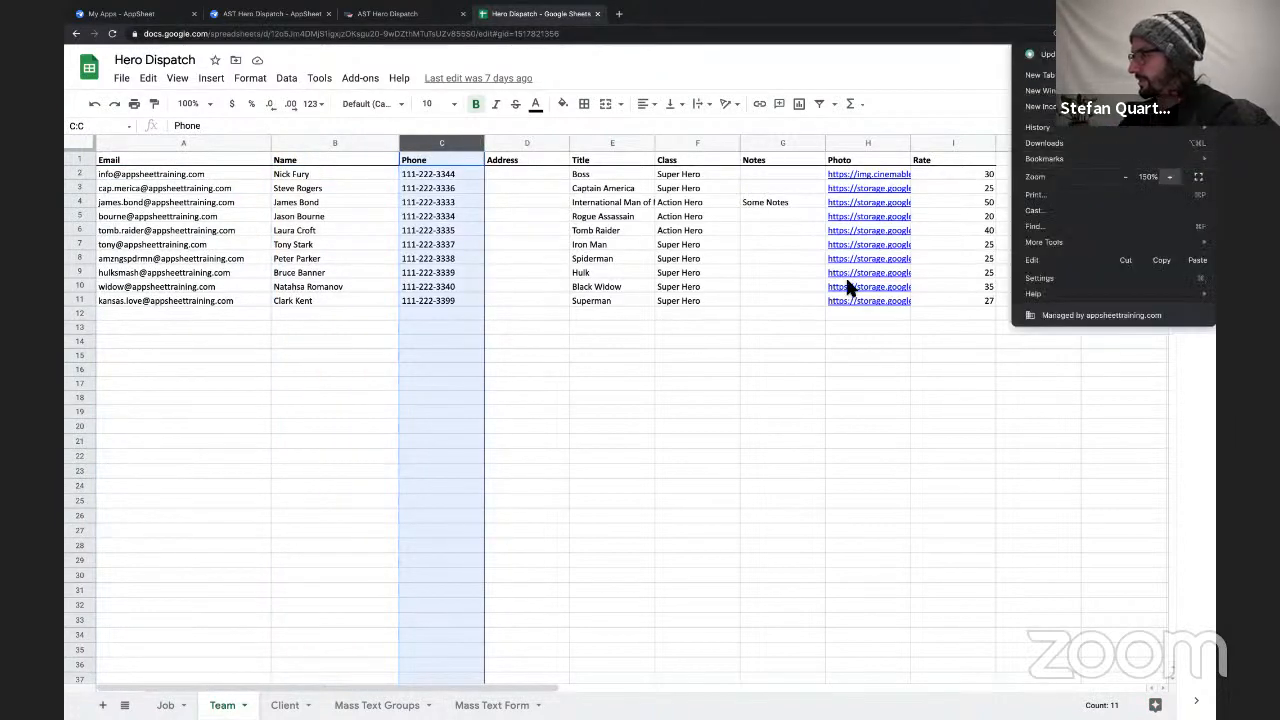
left_click(686, 433)
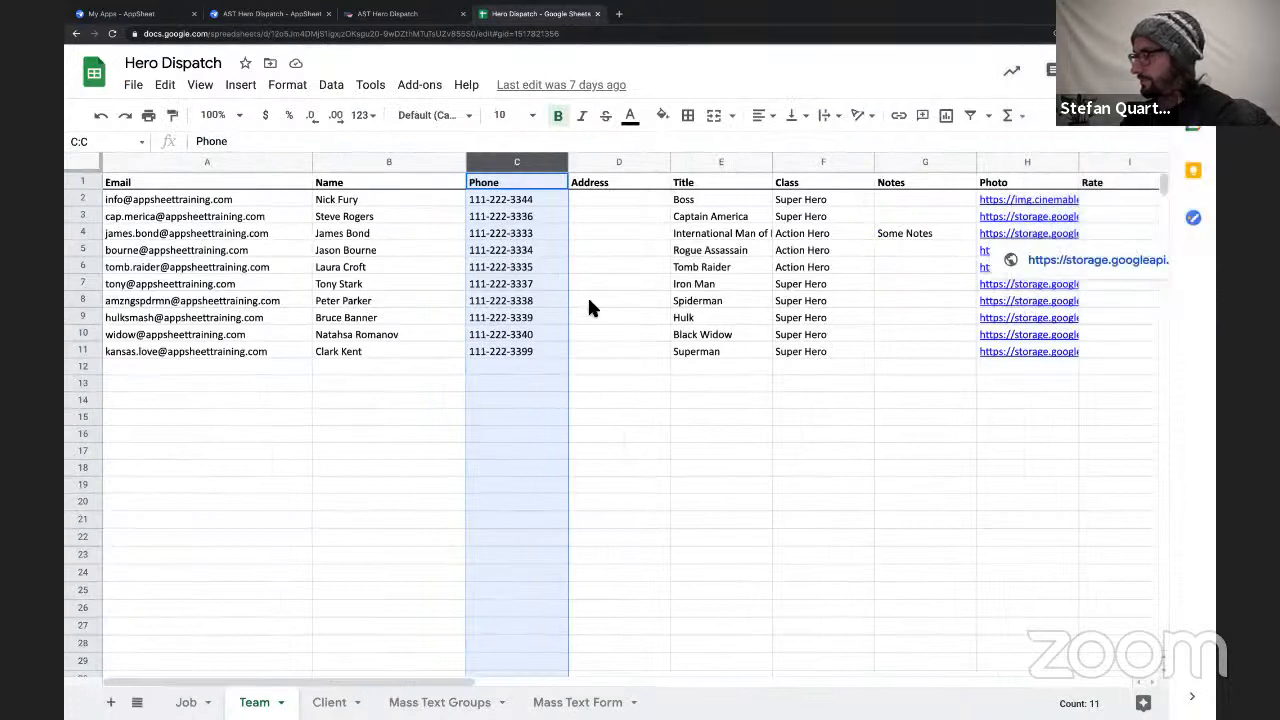
Go through the Team sheet's Address, Title and Class columns, including the Action Hero entries.
left_click(350, 203)
left_click_drag(603, 199, 655, 352)
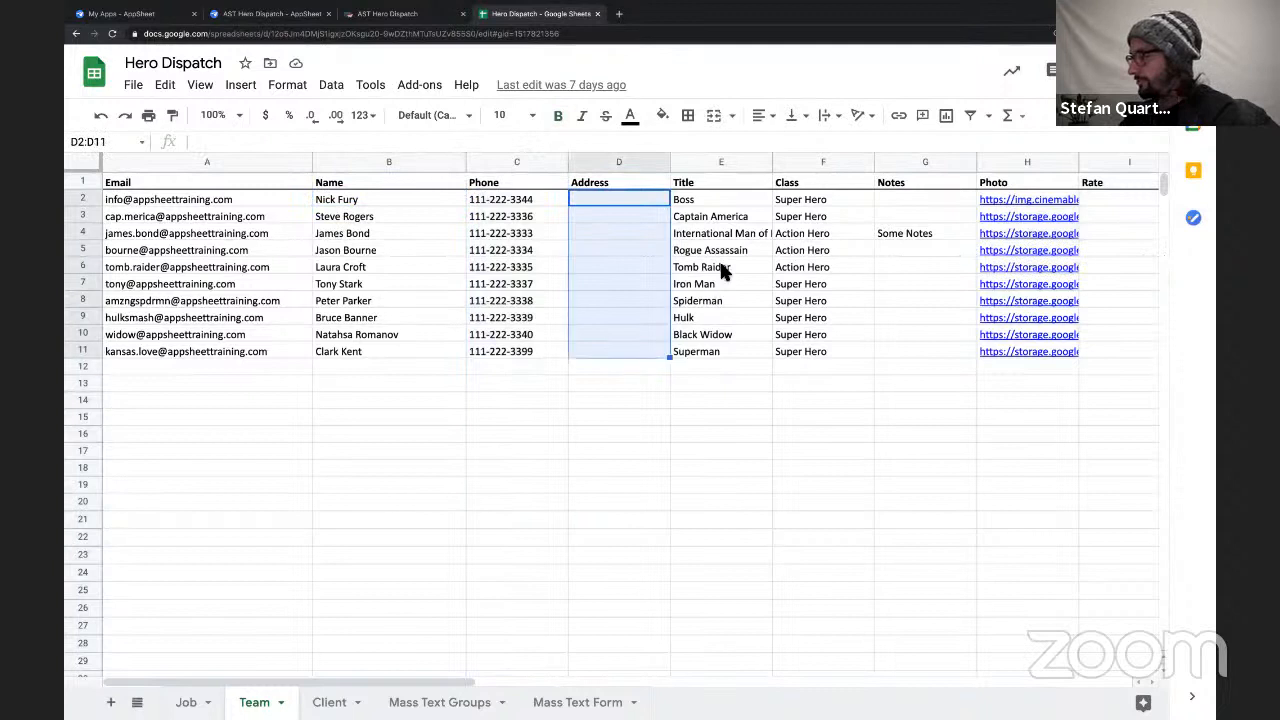
left_click(619, 180)
left_click_drag(713, 200, 711, 346)
left_click_drag(814, 199, 818, 360)
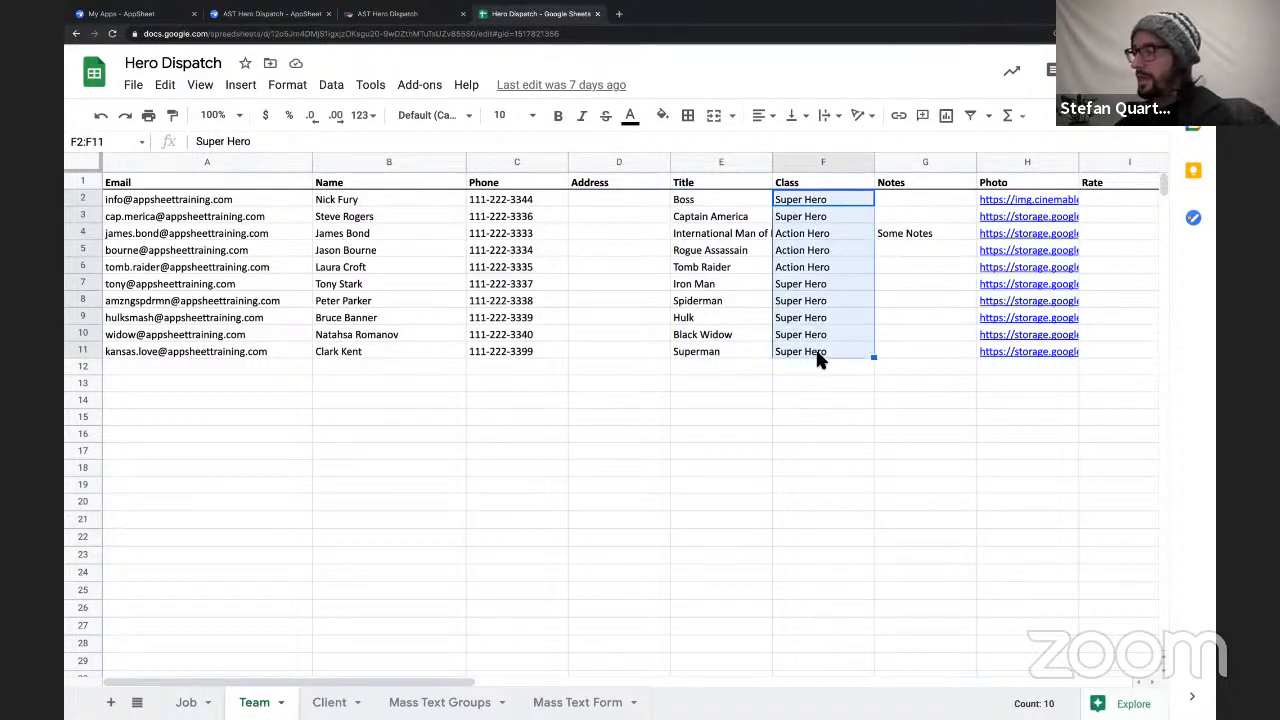
left_click(819, 233)
key("Down")
key("Down")
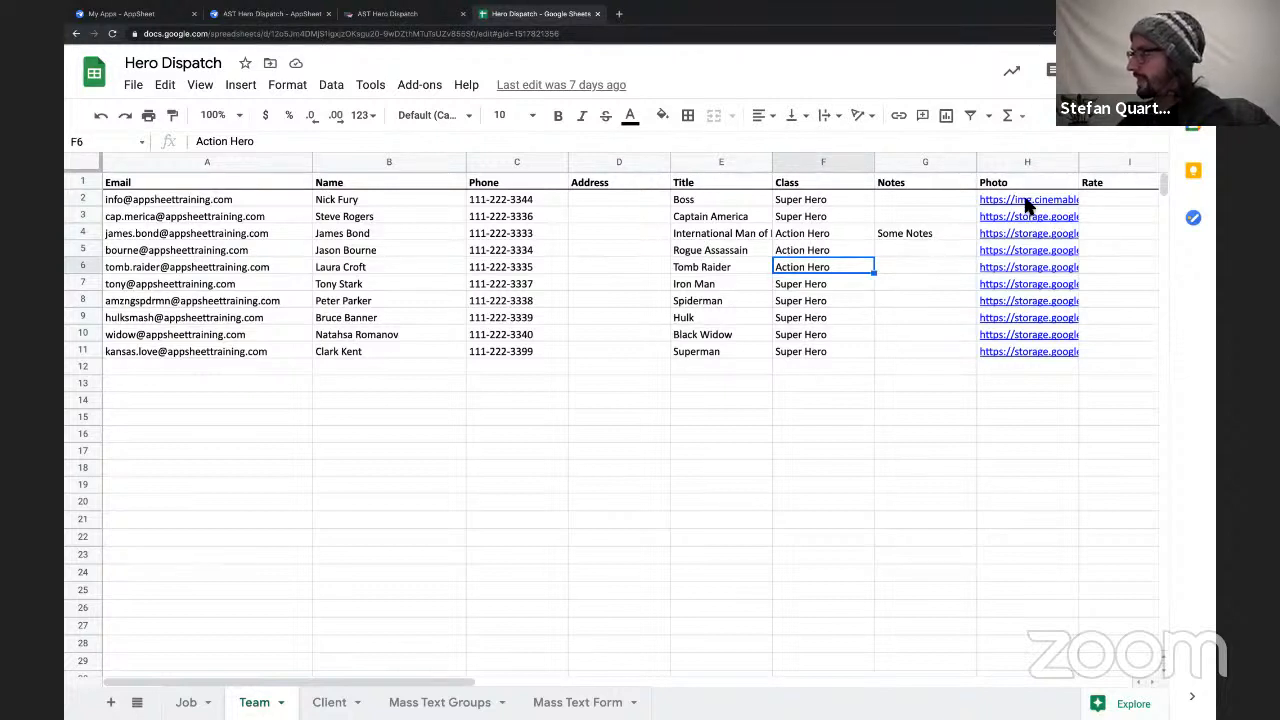
Examine the image links in the Photo column and the values in the Rate column for all team members.
left_click_drag(1026, 200, 1008, 352)
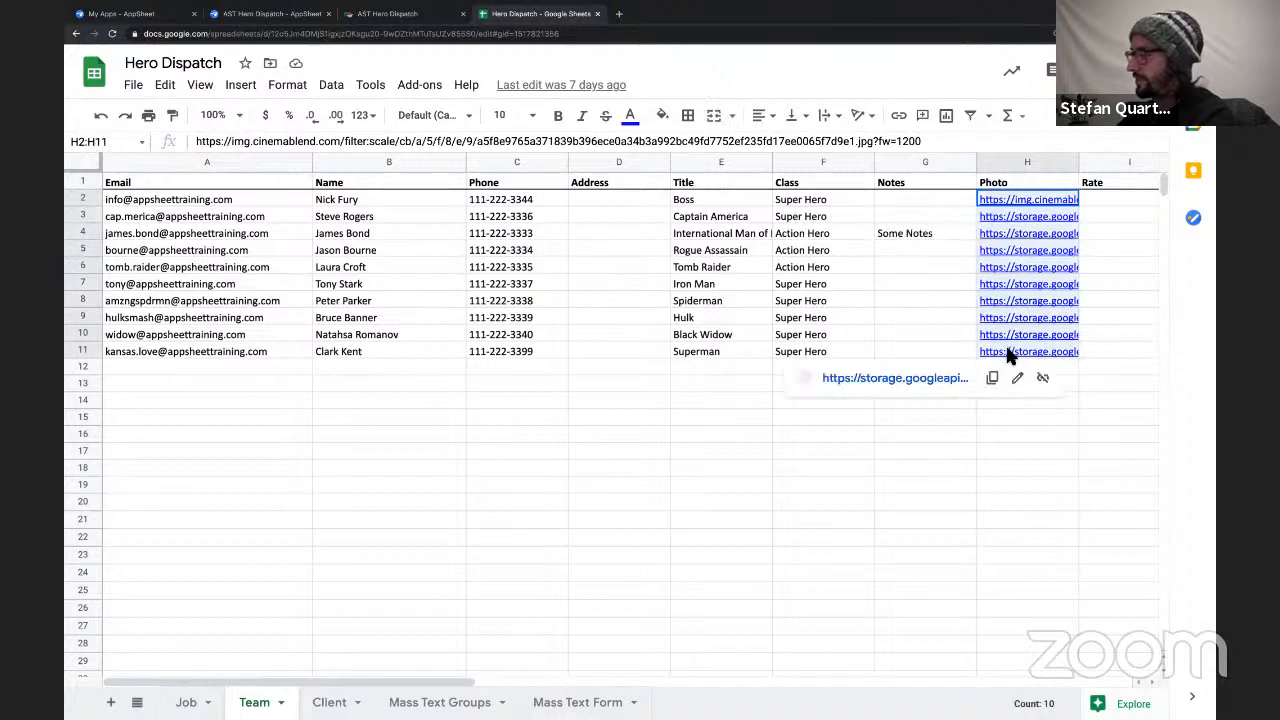
left_click(855, 330, "shift")
left_click(865, 334)
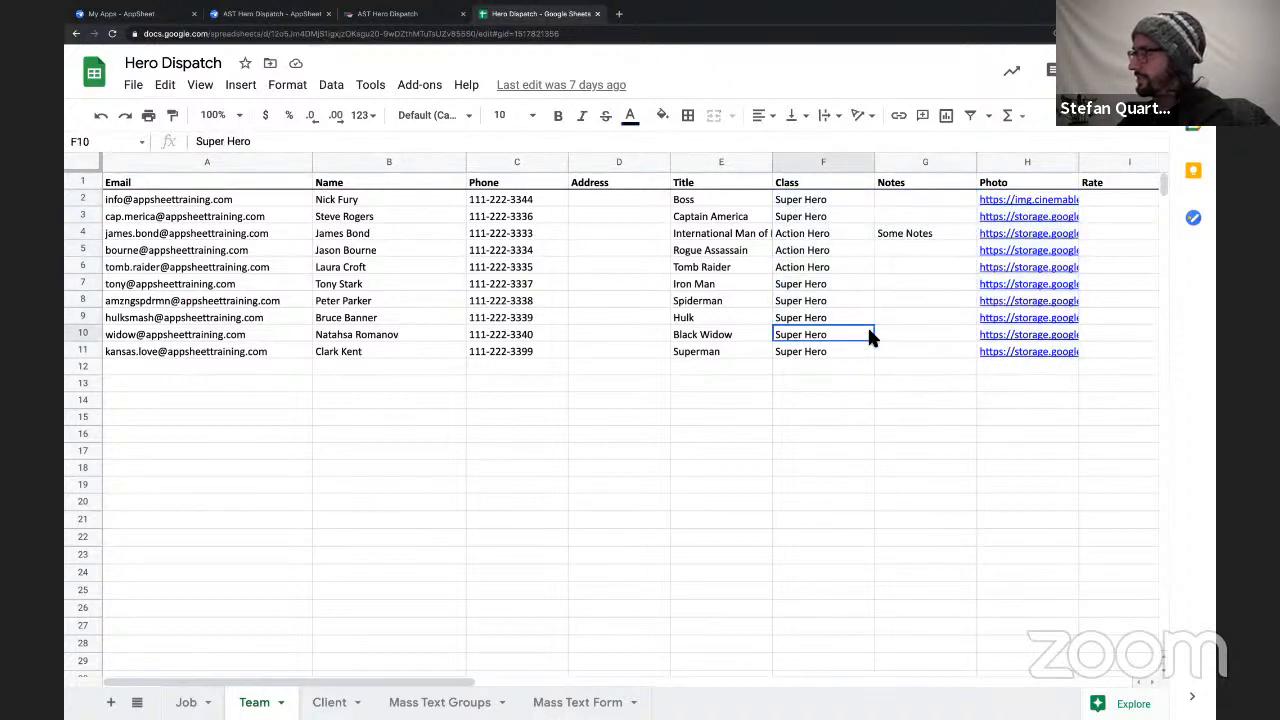
scroll(867, 335, "right", 3)
scroll(830, 280, "left", 1)
left_click(781, 198)
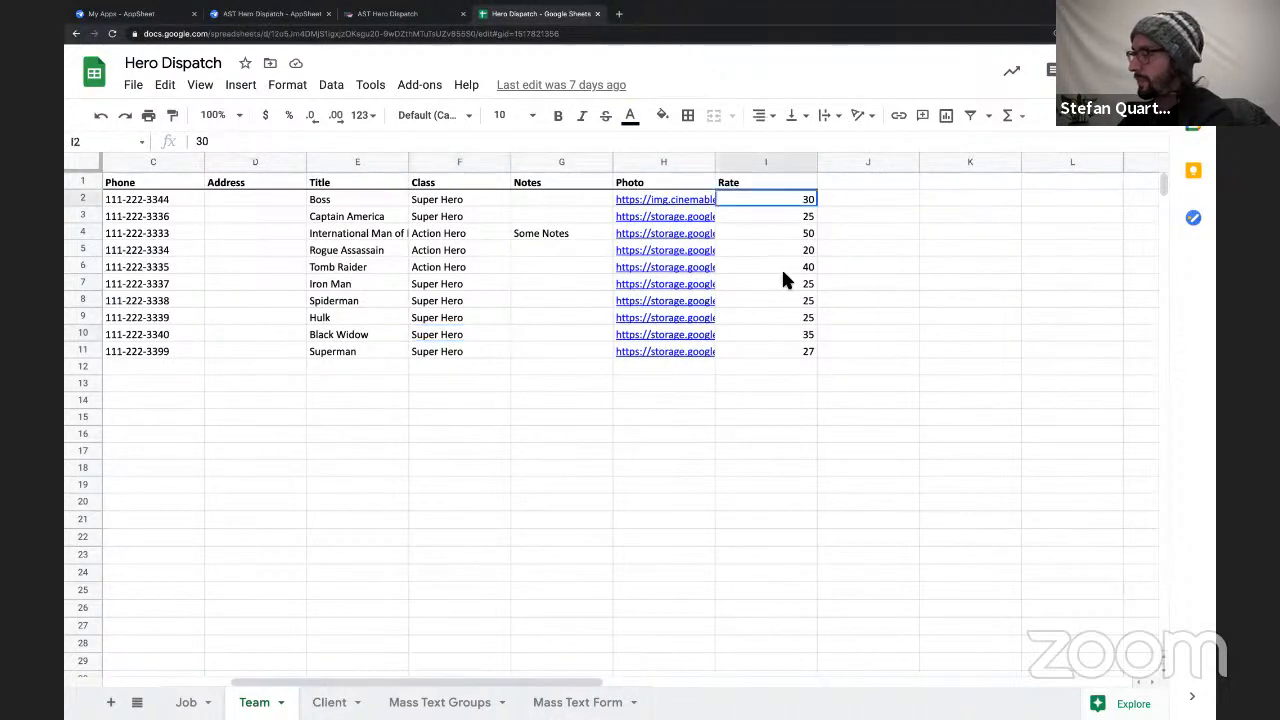
left_click_drag(783, 281, 783, 355)
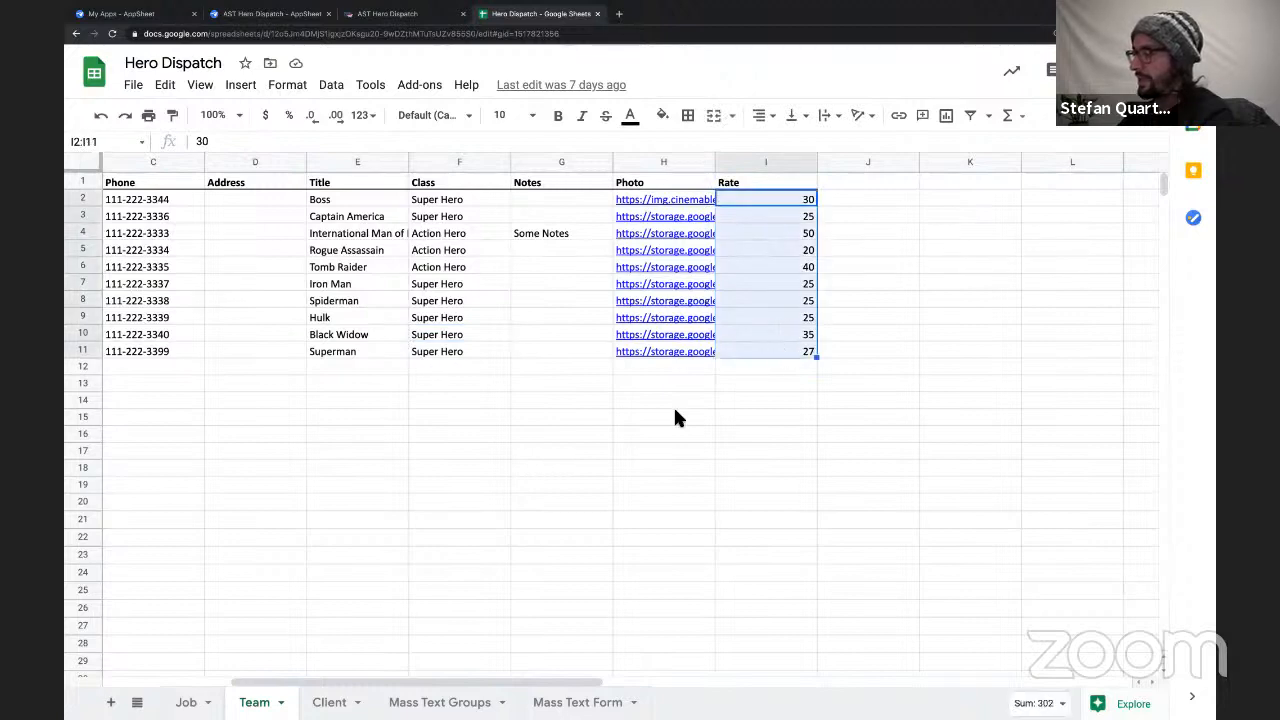
scroll(675, 411, "left", 2)
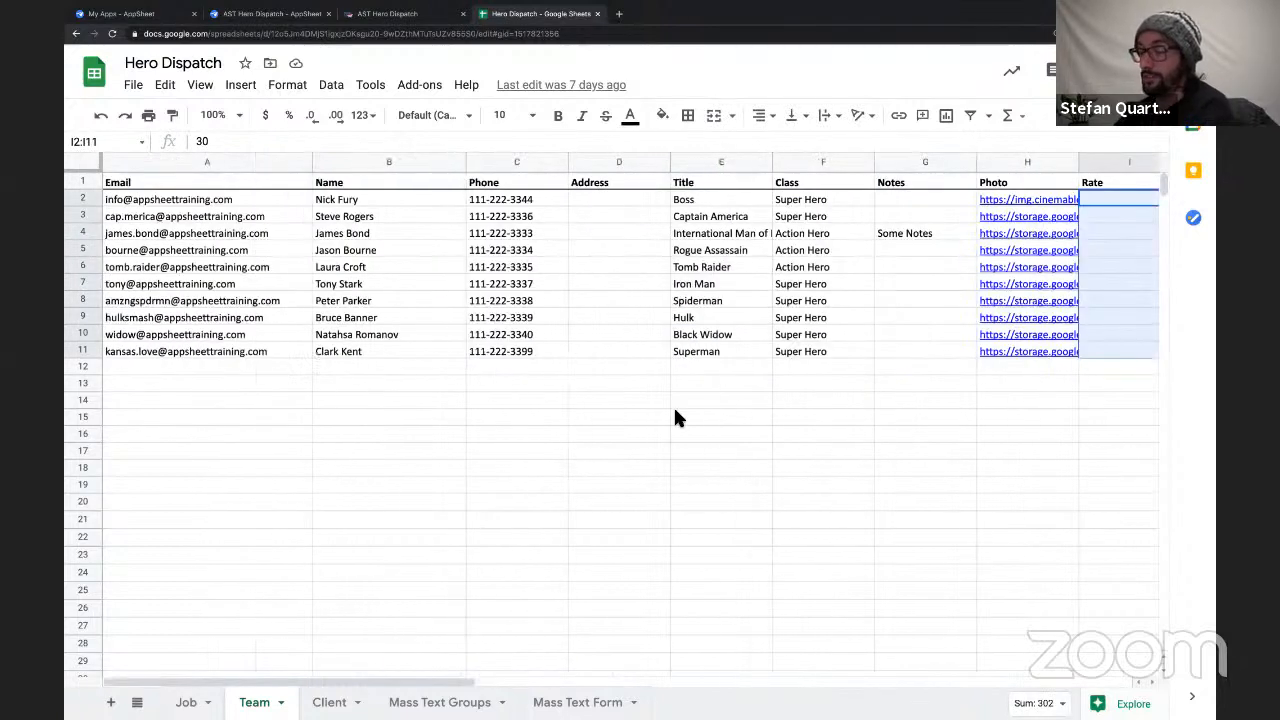
Fill the entire Email column of the Team sheet with light green.
left_click(211, 182)
mouse_move(233, 283)
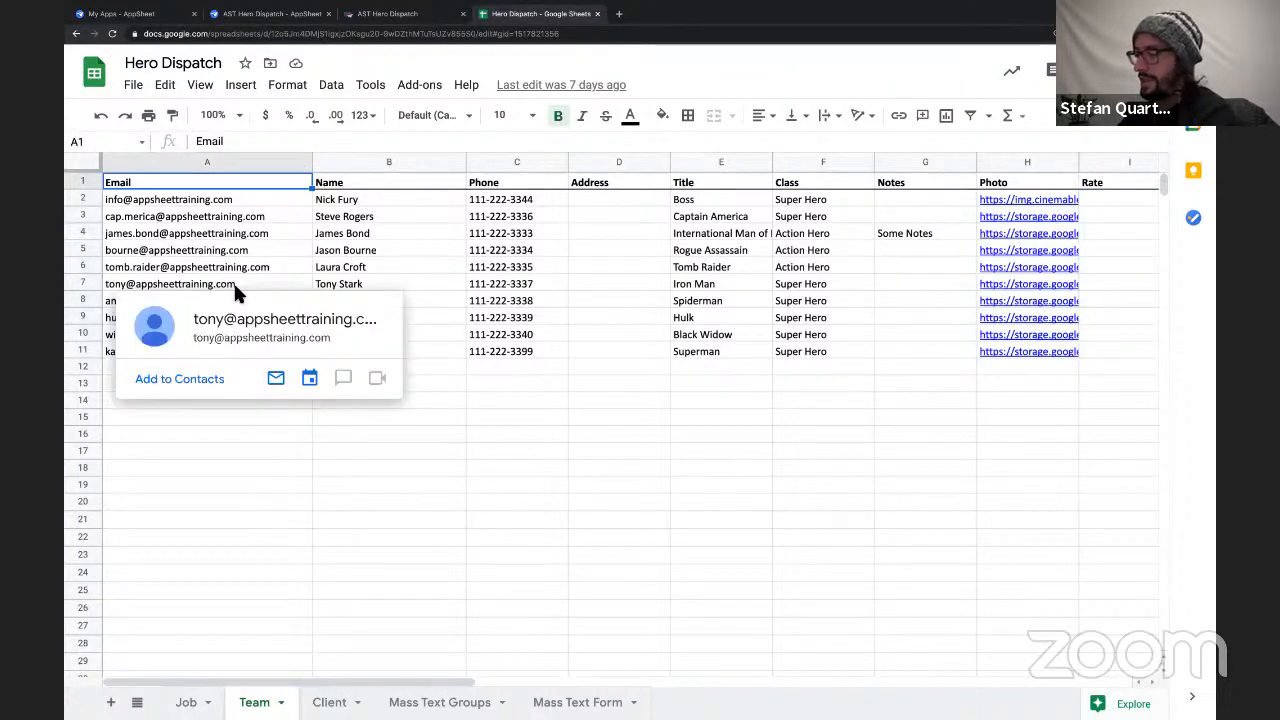
scroll(233, 281, "right", 2)
scroll(233, 281, "left", 2)
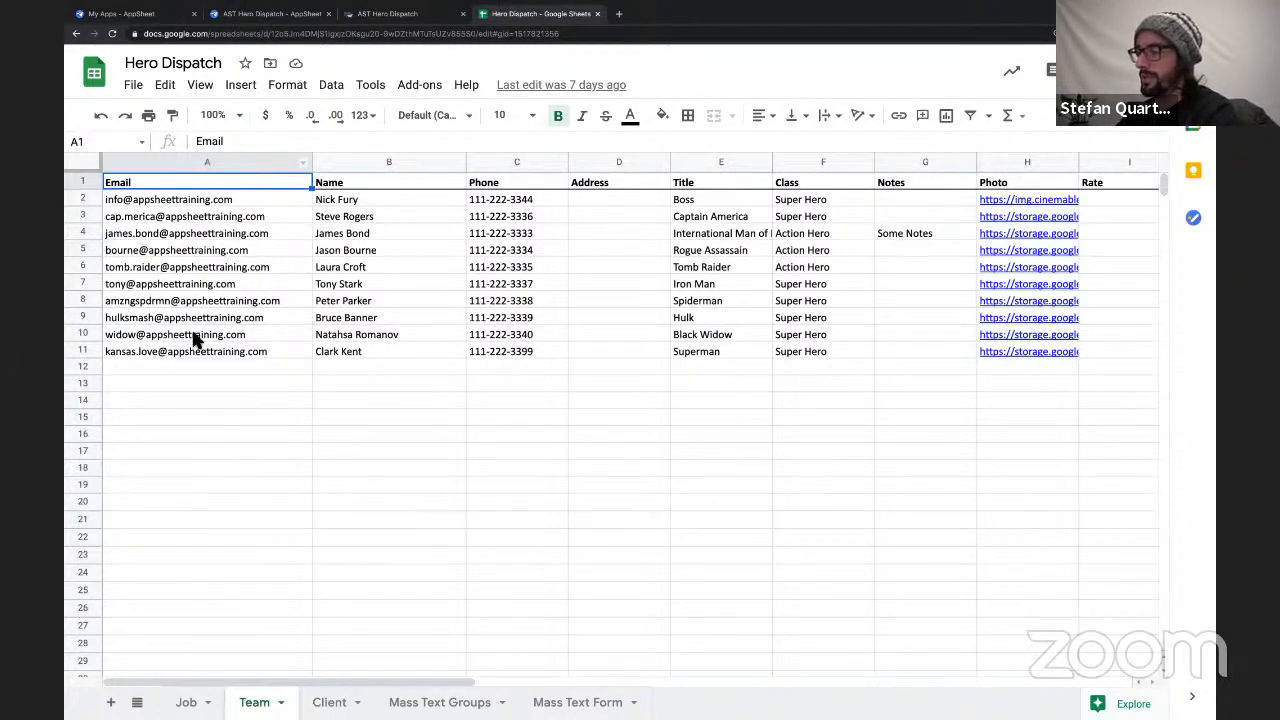
left_click(210, 163)
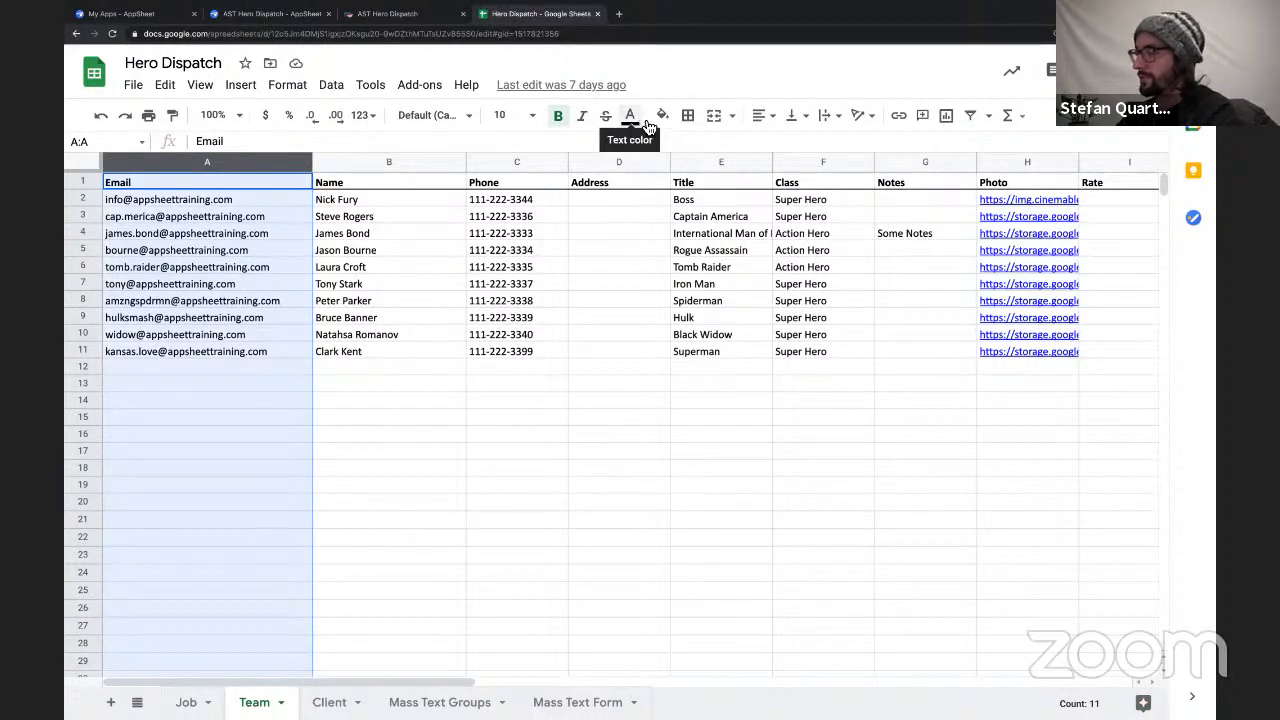
left_click(299, 176)
left_click(298, 162)
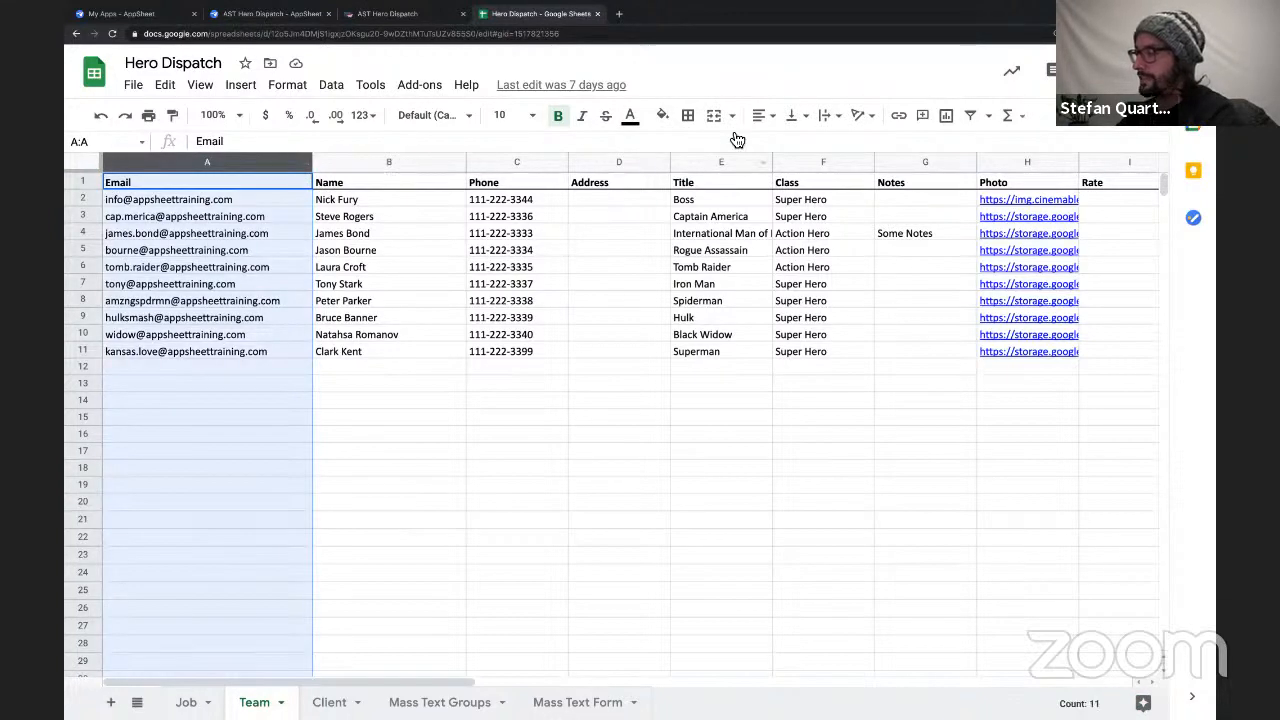
left_click(662, 116)
left_click(744, 213)
left_click(340, 302)
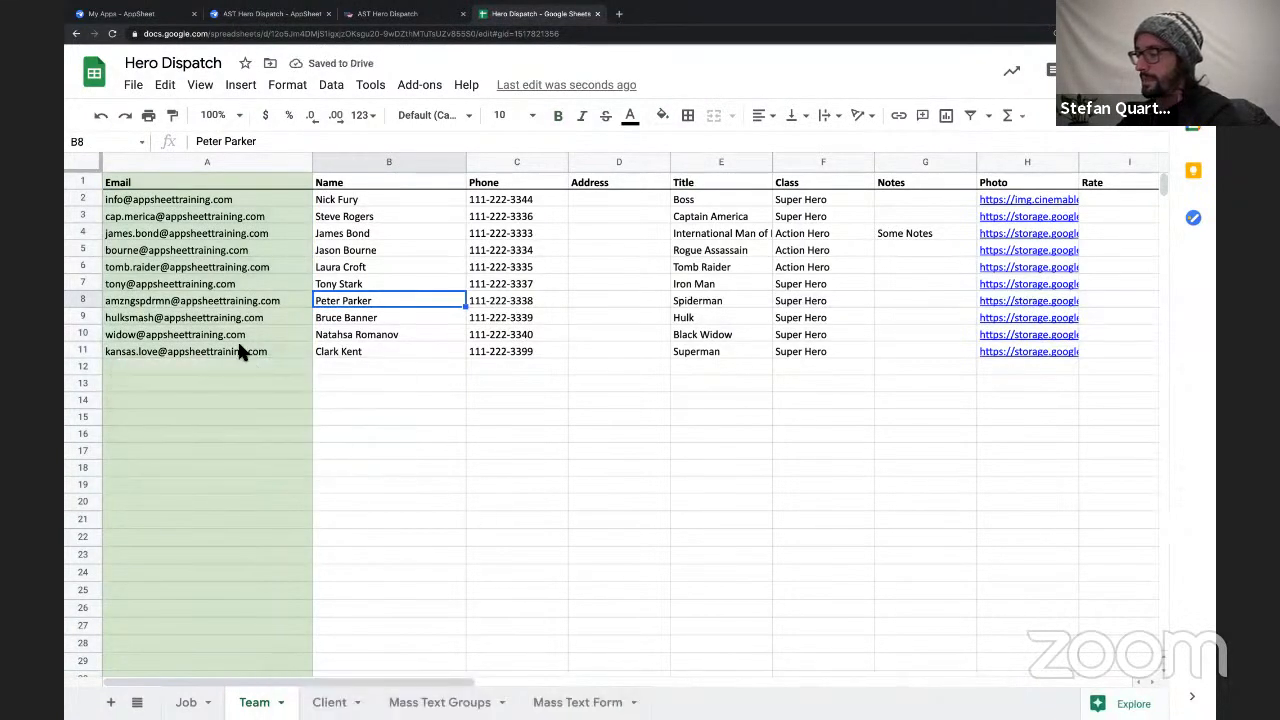
Fill the entire ID column of the Client sheet with light green.
left_click(188, 201)
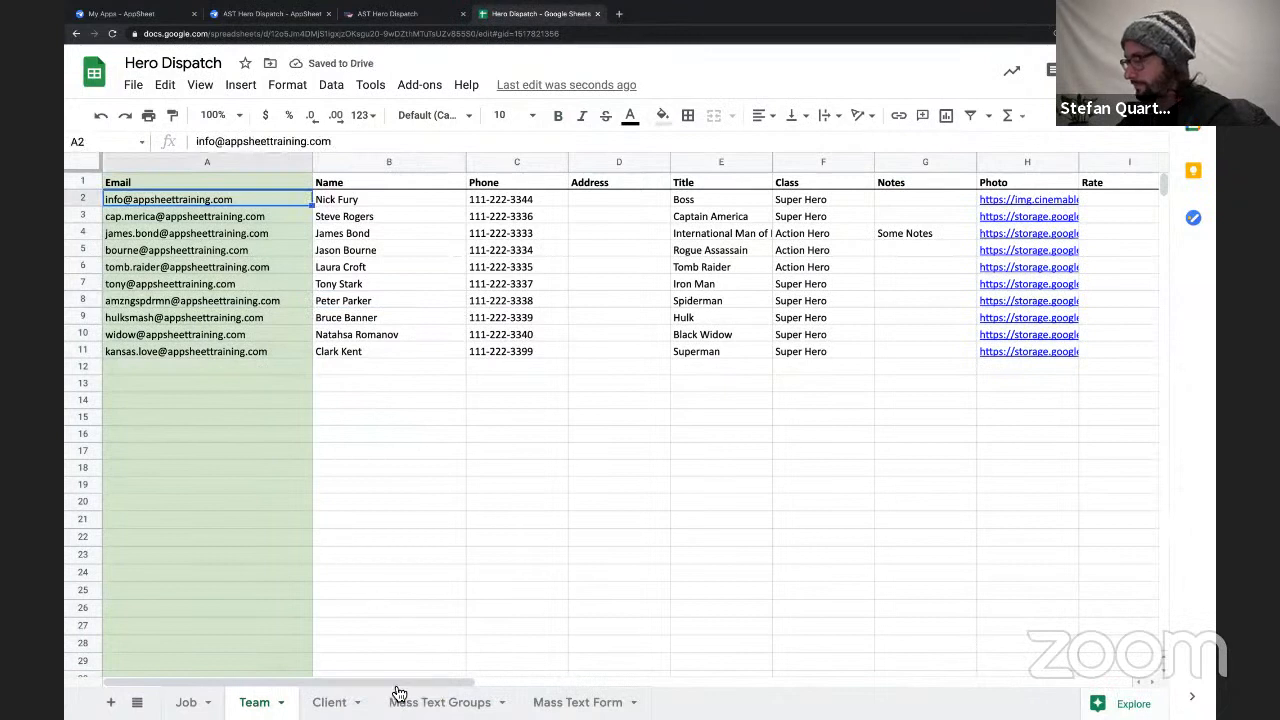
left_click(329, 702)
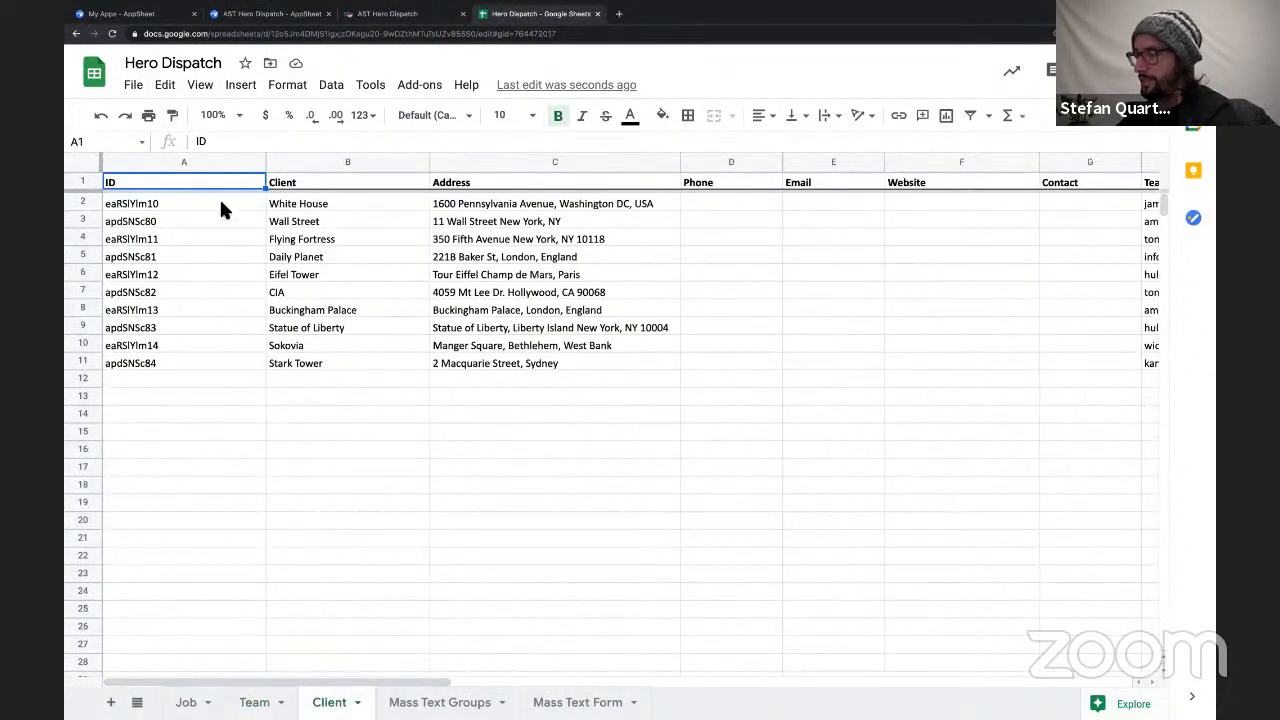
left_click(180, 163)
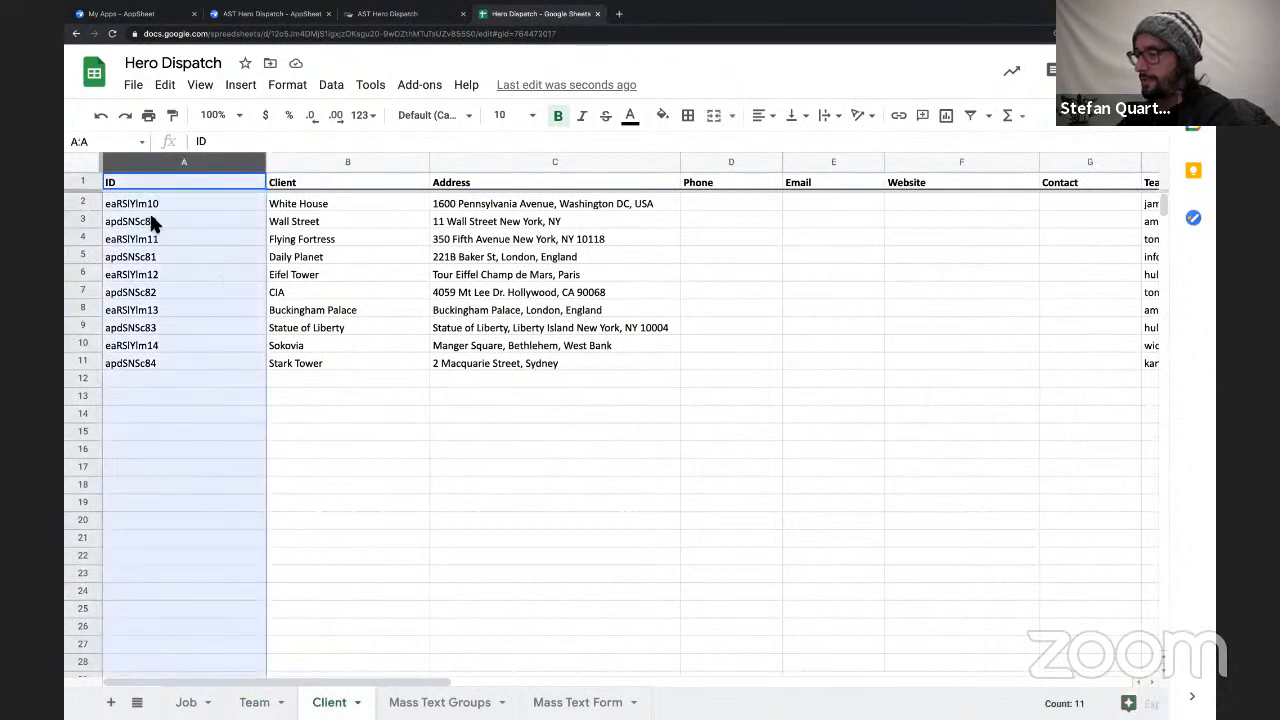
left_click(149, 221)
left_click_drag(150, 204, 155, 356)
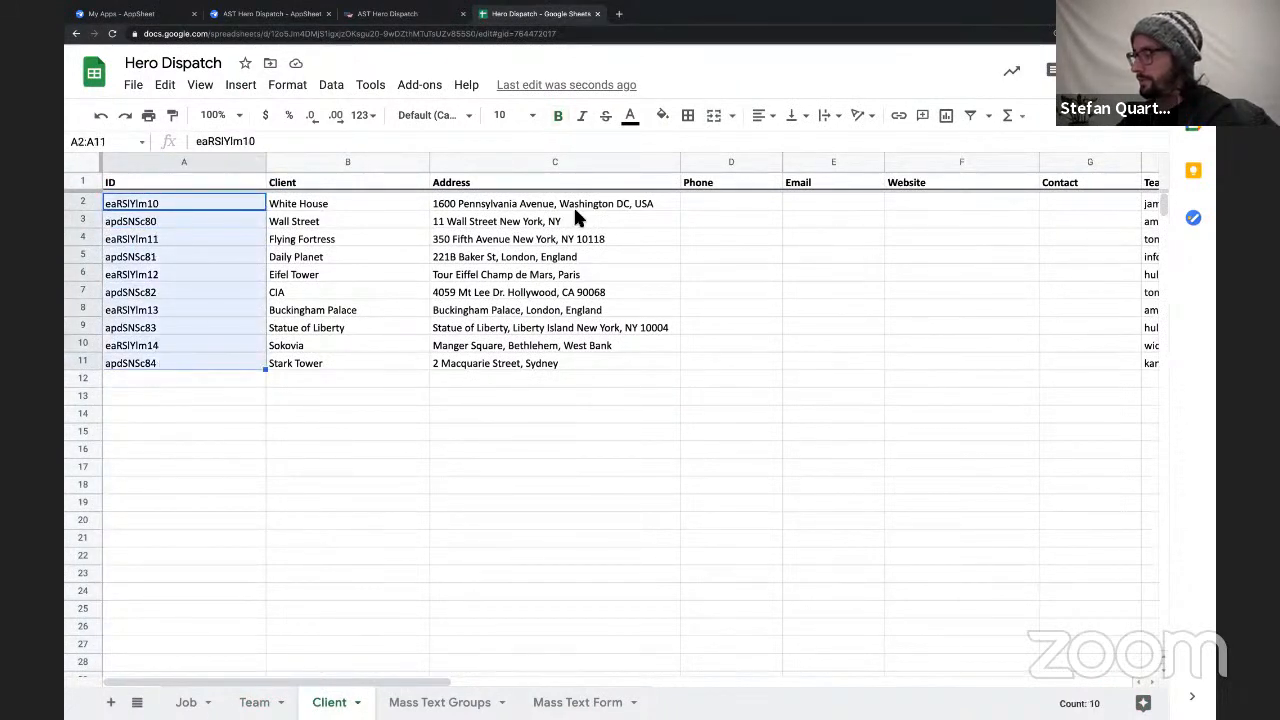
left_click(662, 116)
left_click(213, 163)
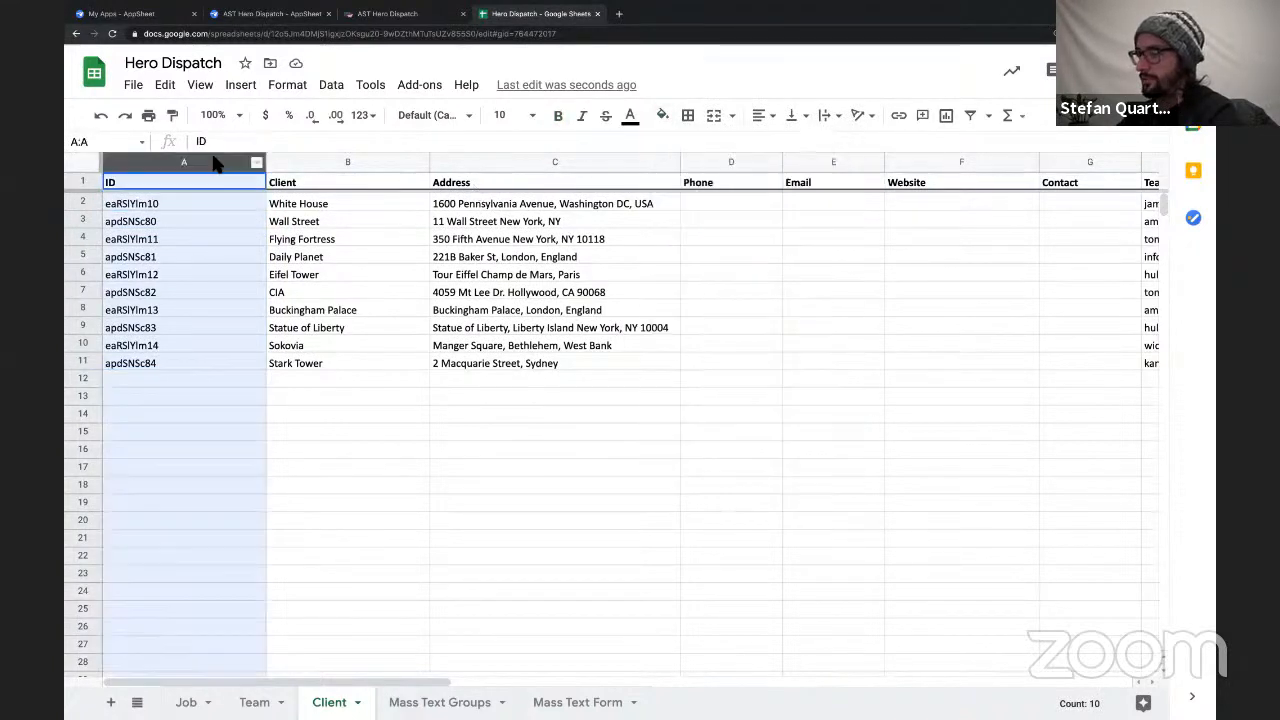
left_click(662, 116)
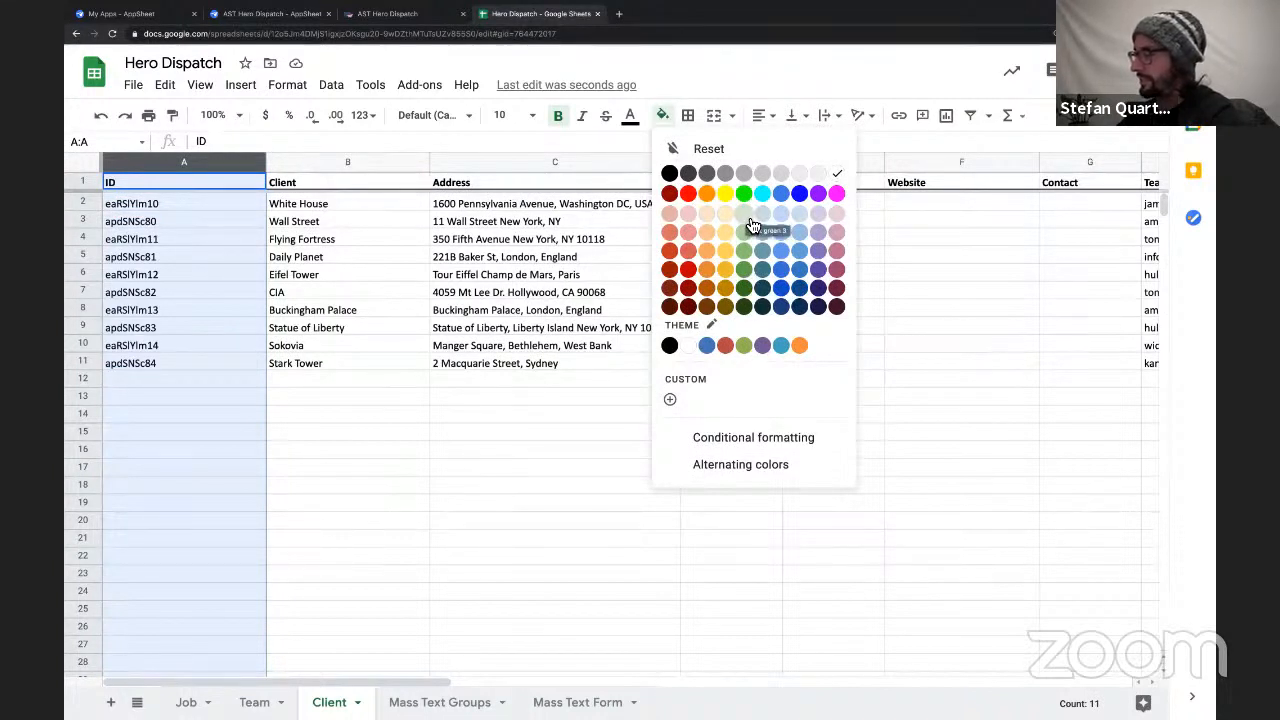
left_click(750, 221)
left_click(391, 290)
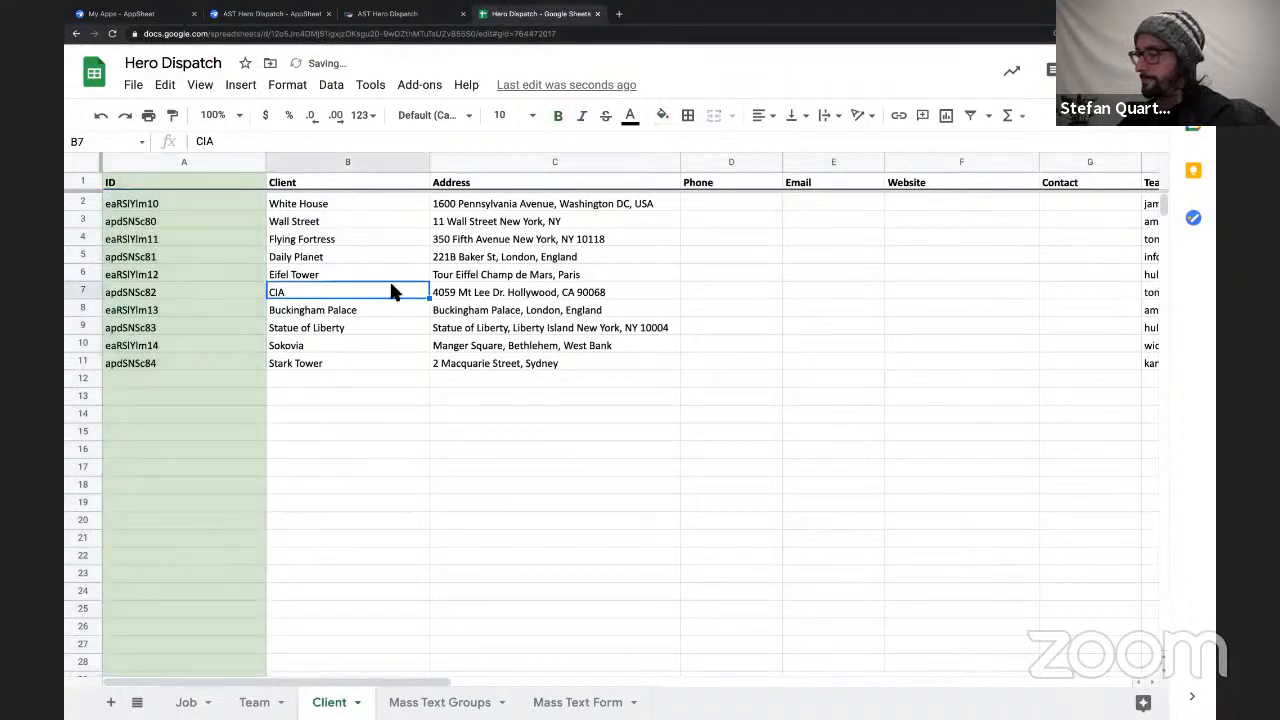
Go through the Client sheet's Client, Address, Phone, Email, Website and Contact columns.
scroll(409, 317, "right", 2)
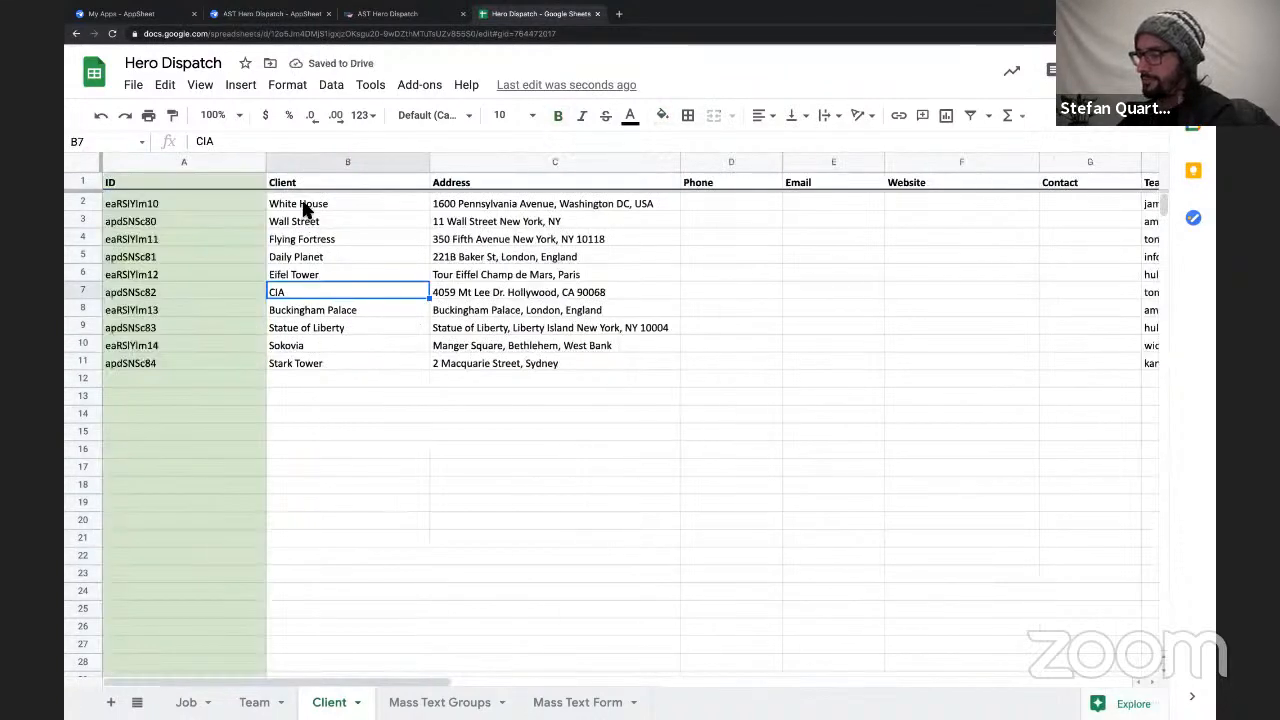
left_click(303, 206)
left_click(301, 379, "shift")
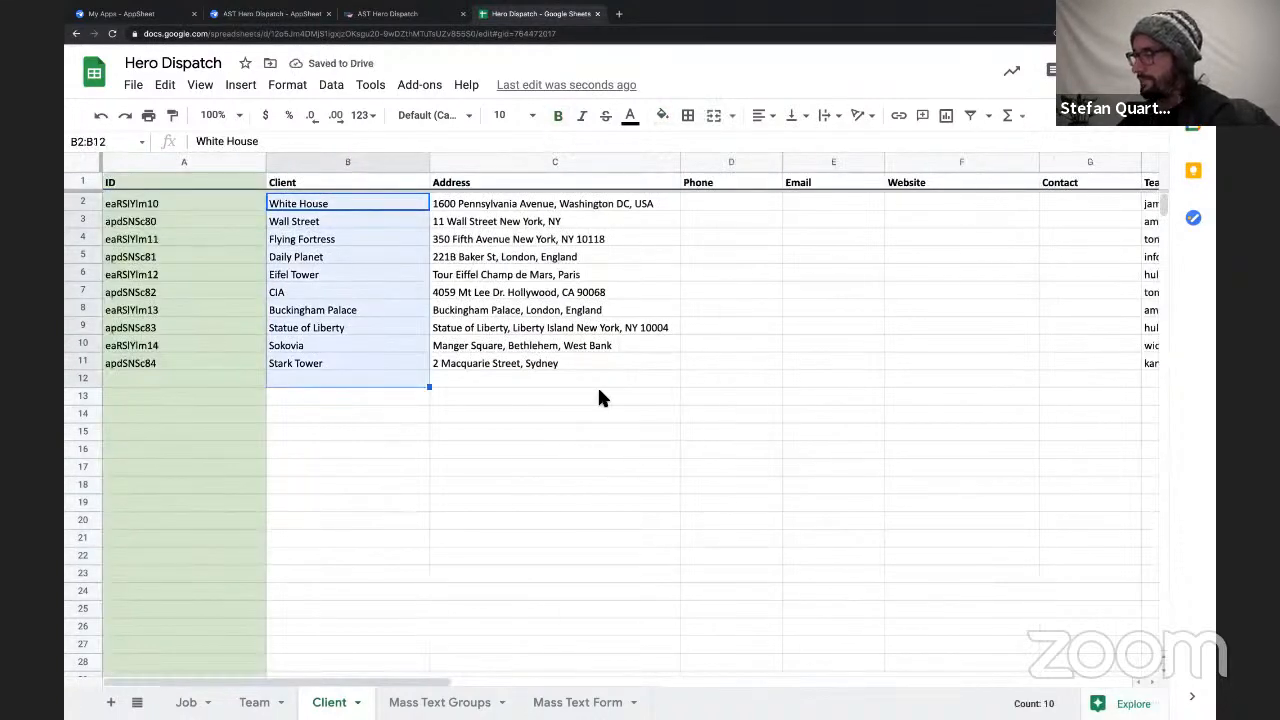
scroll(597, 384, "right", 3)
left_click(235, 206)
left_click(261, 385, "shift")
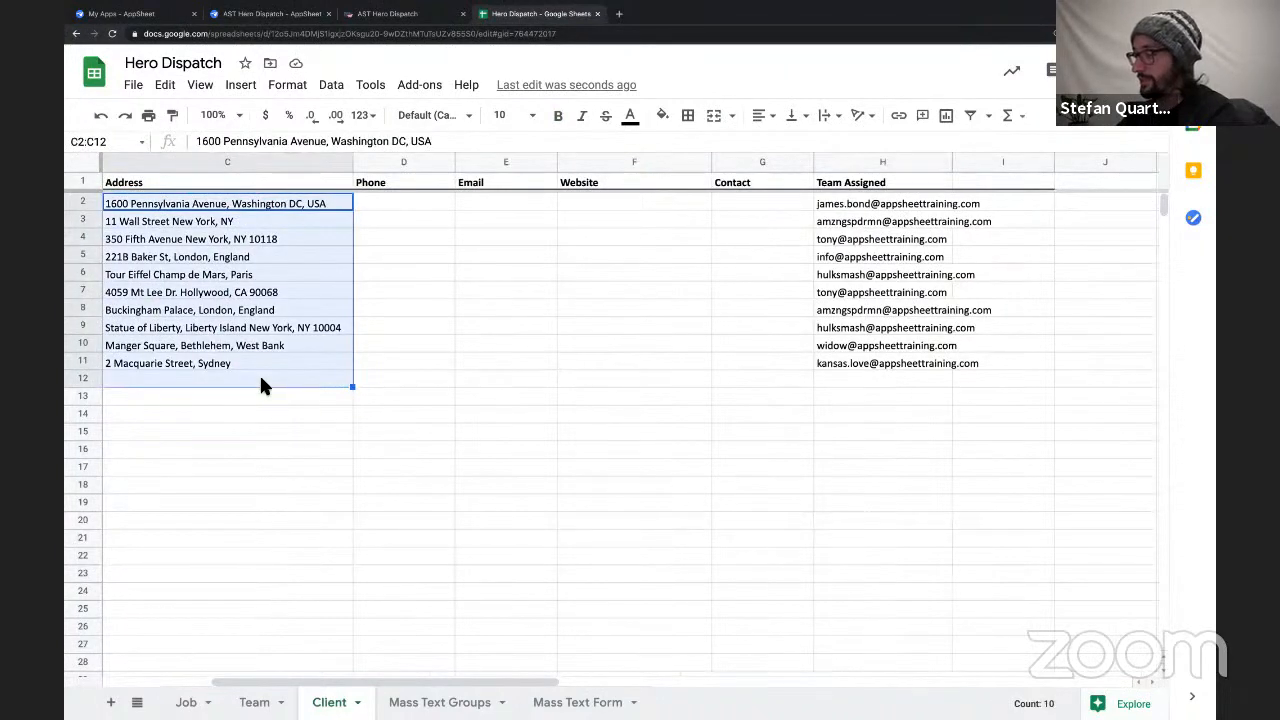
scroll(261, 387, "left", 3)
scroll(259, 383, "right", 2)
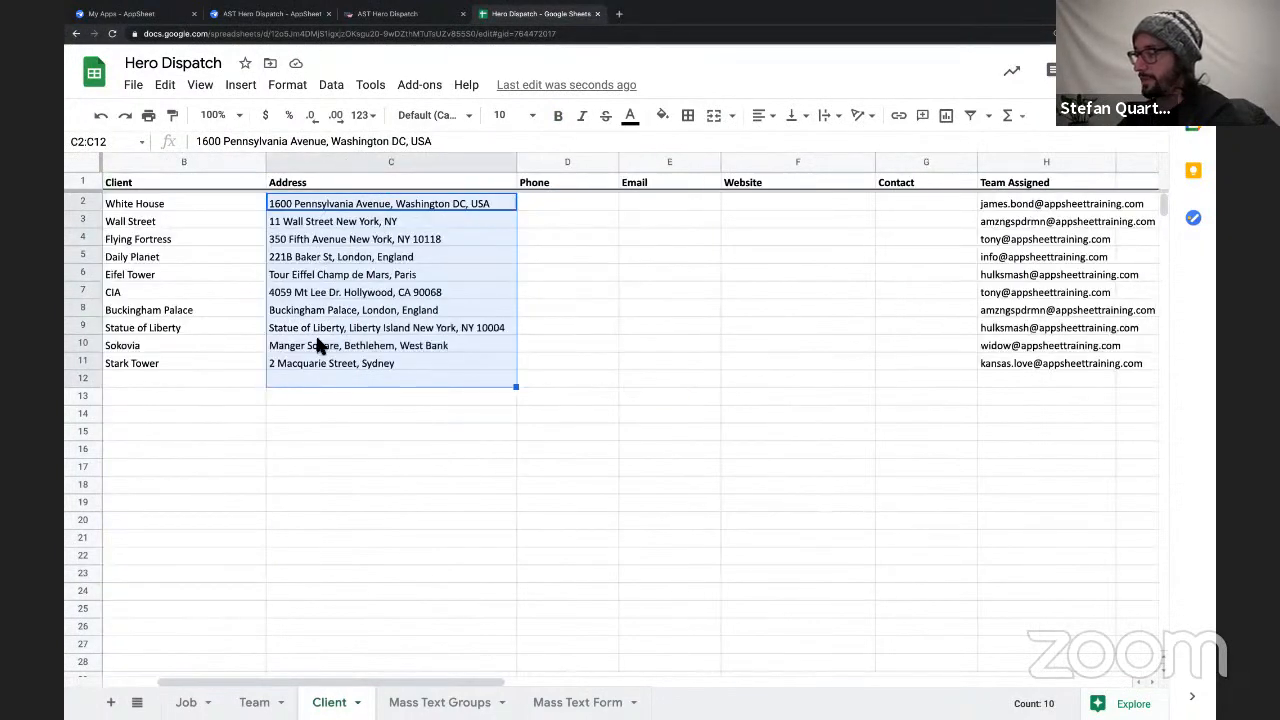
scroll(383, 340, "right", 2)
left_click(400, 220)
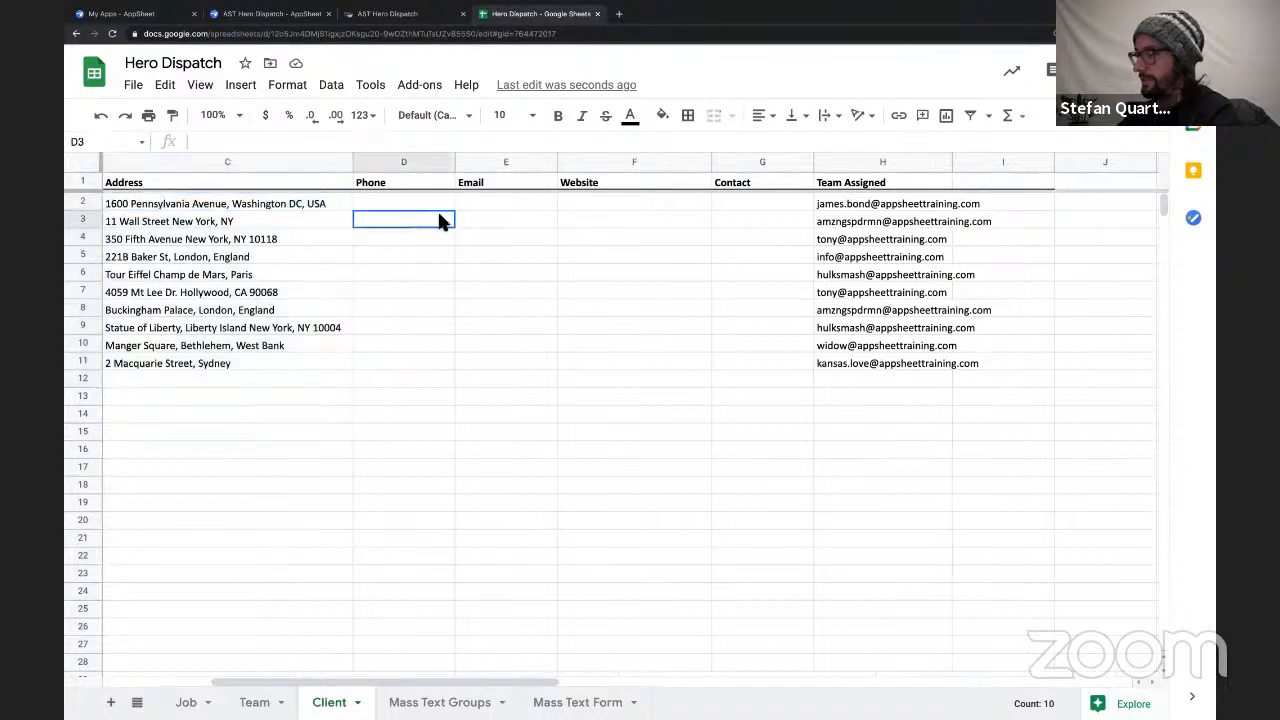
left_click(481, 203)
left_click(600, 218)
left_click(735, 220)
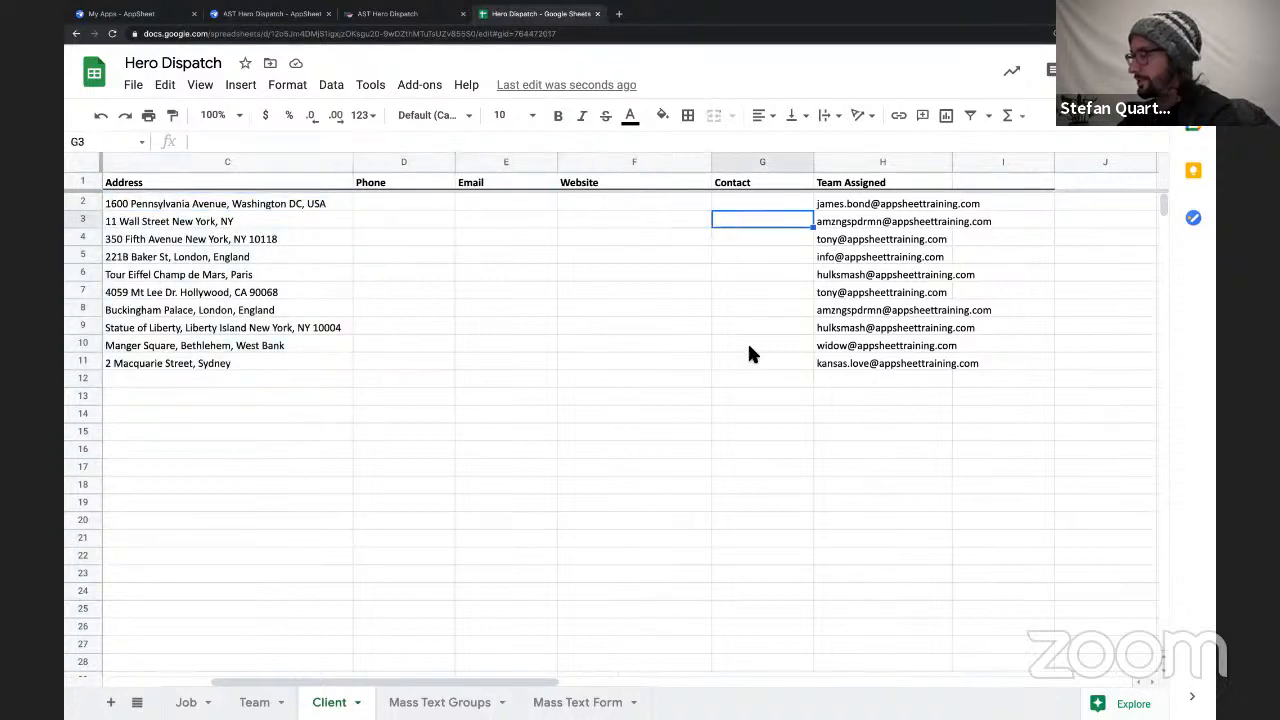
Examine the e-mail entries in the Team Assigned column and compare them with the clients they belong to.
scroll(745, 365, "right", 2)
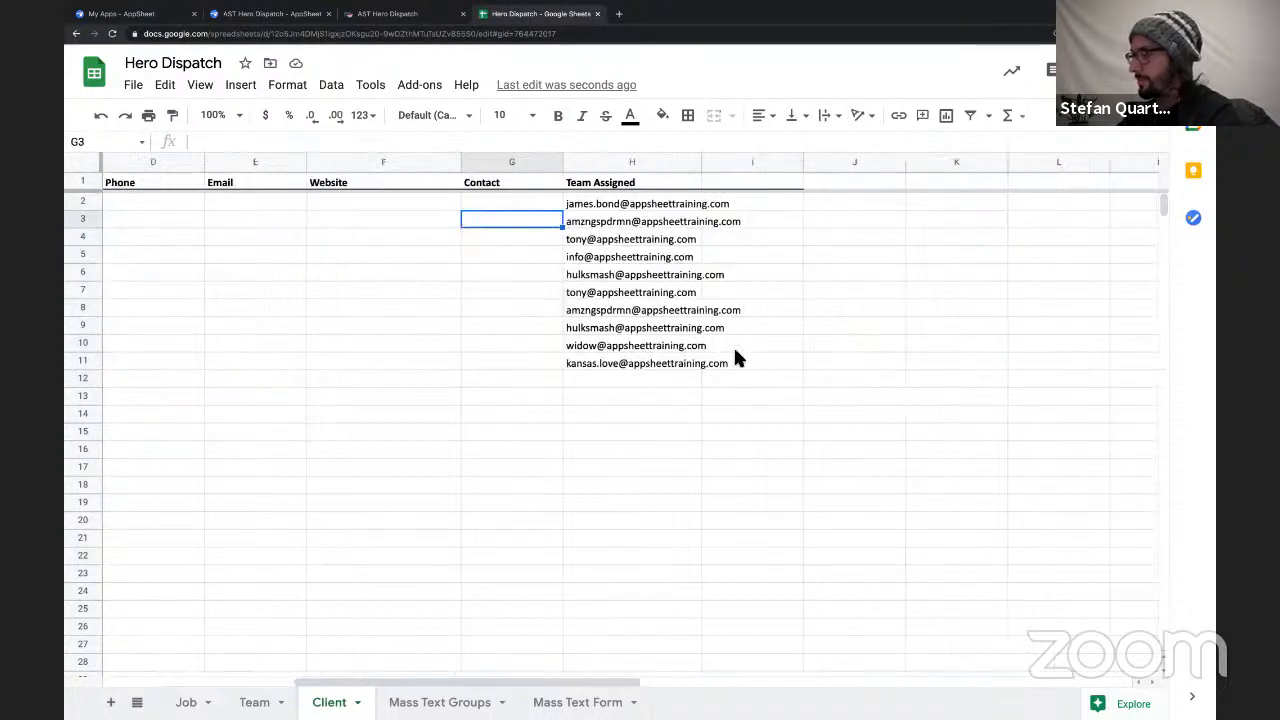
left_click(630, 163)
left_click(605, 186)
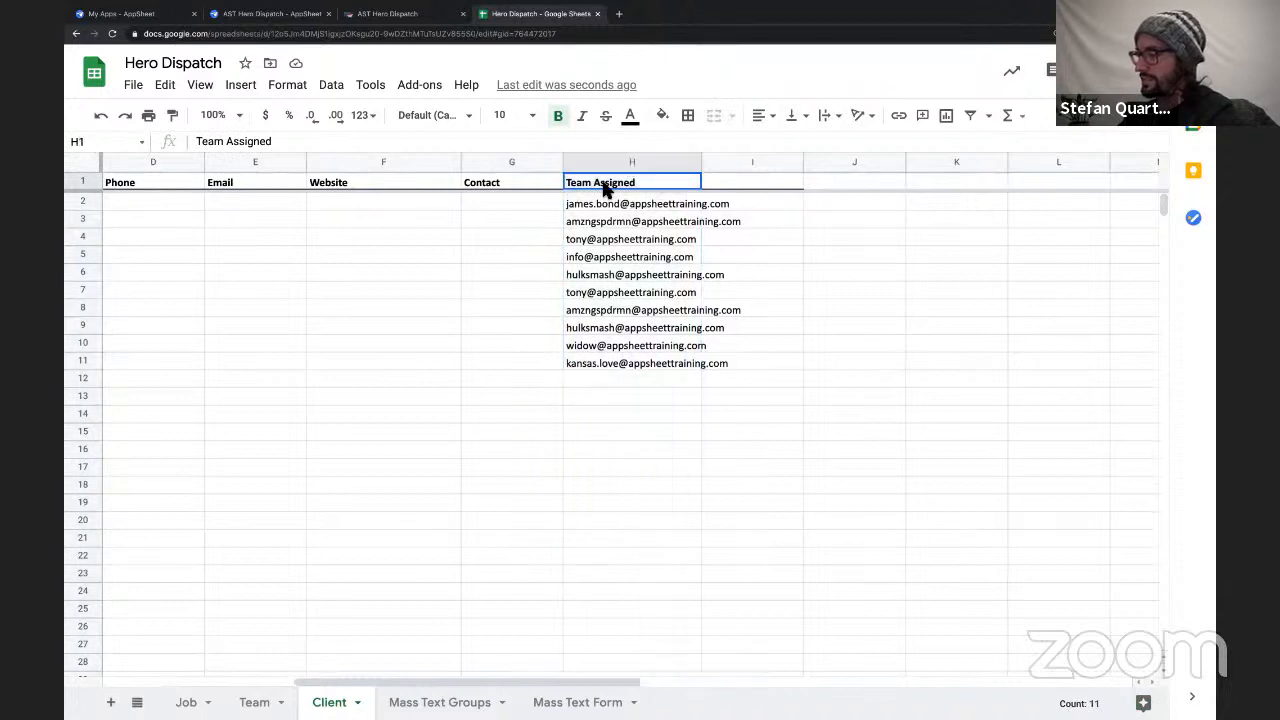
double_click(605, 188)
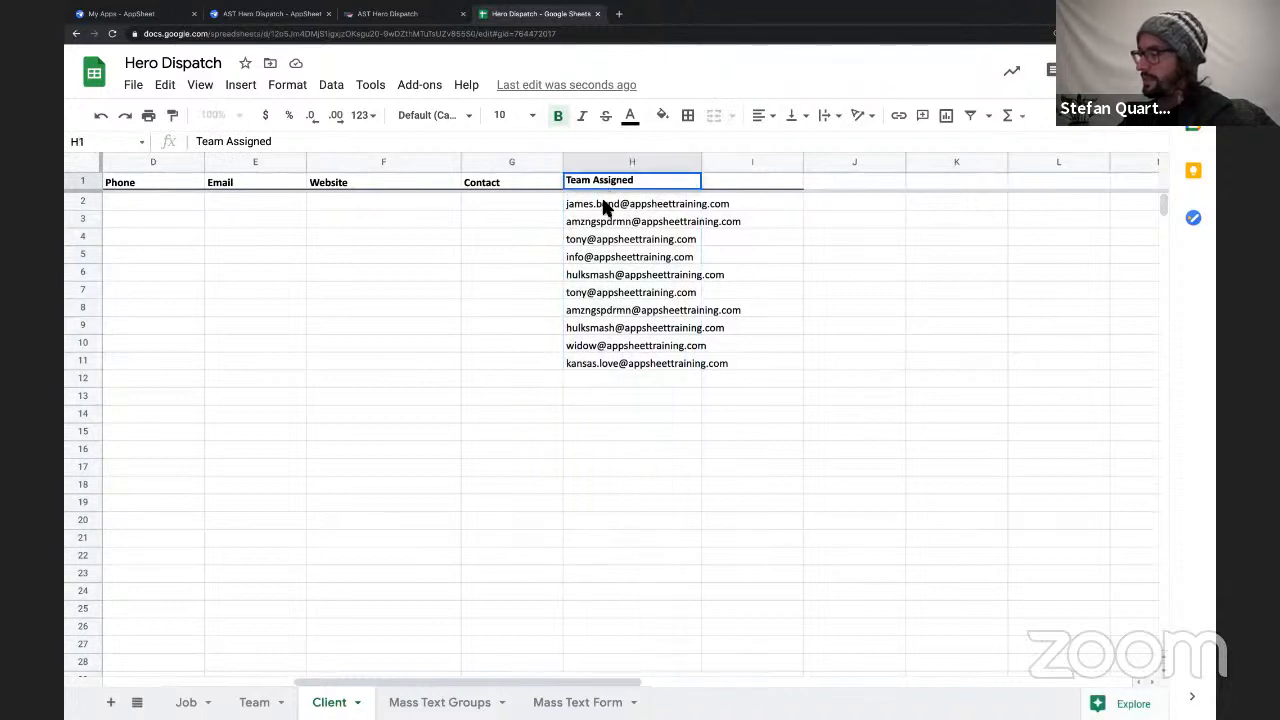
left_click(604, 206)
left_click(606, 224)
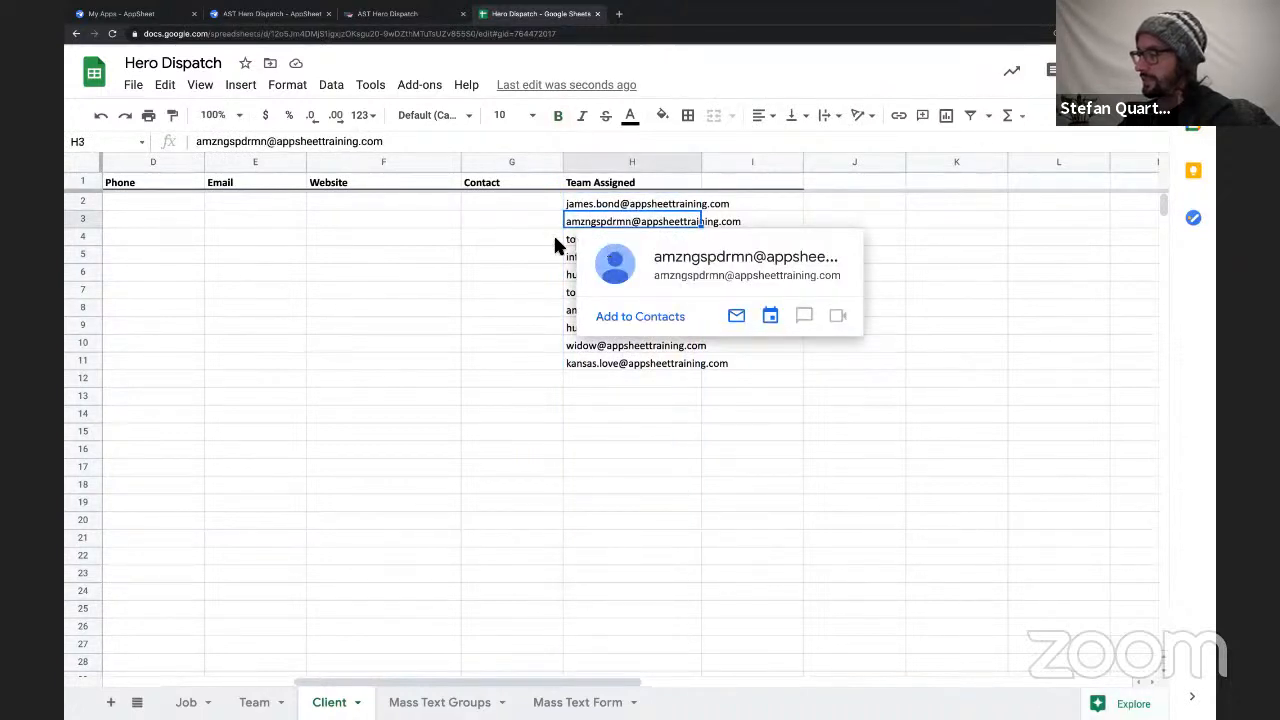
left_click(574, 244)
left_click(575, 257)
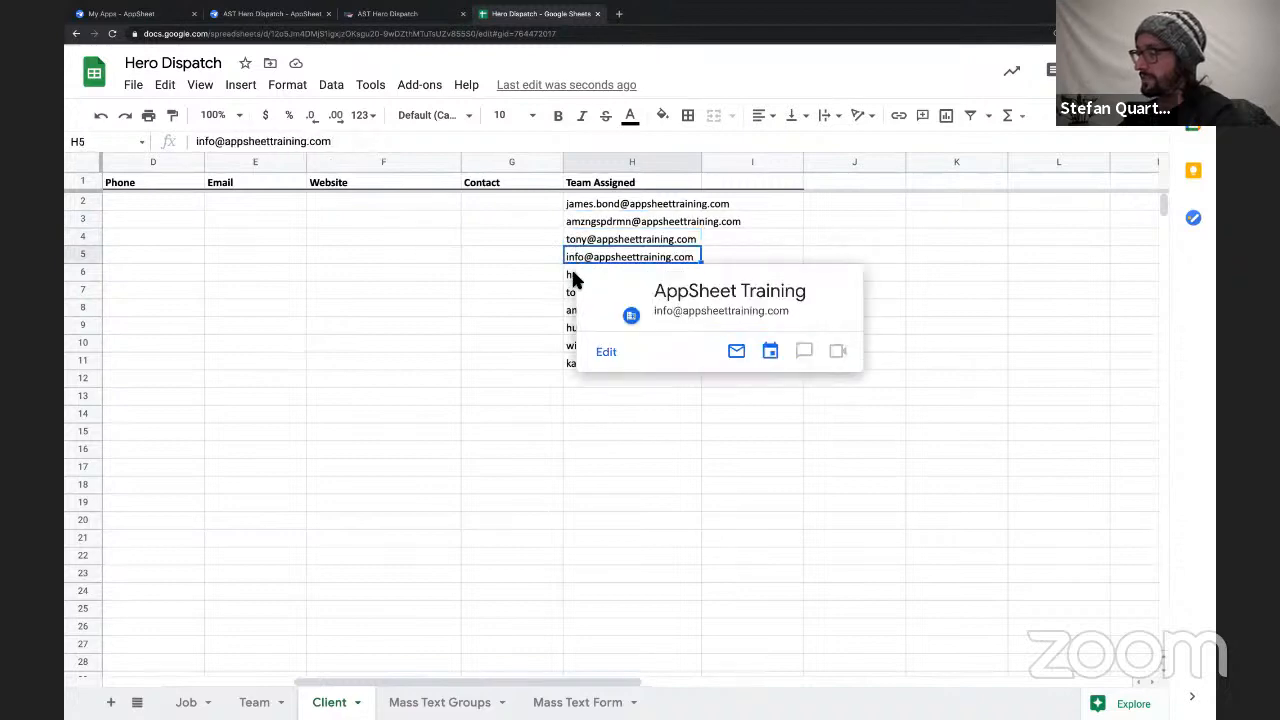
scroll(519, 263, "left", 4)
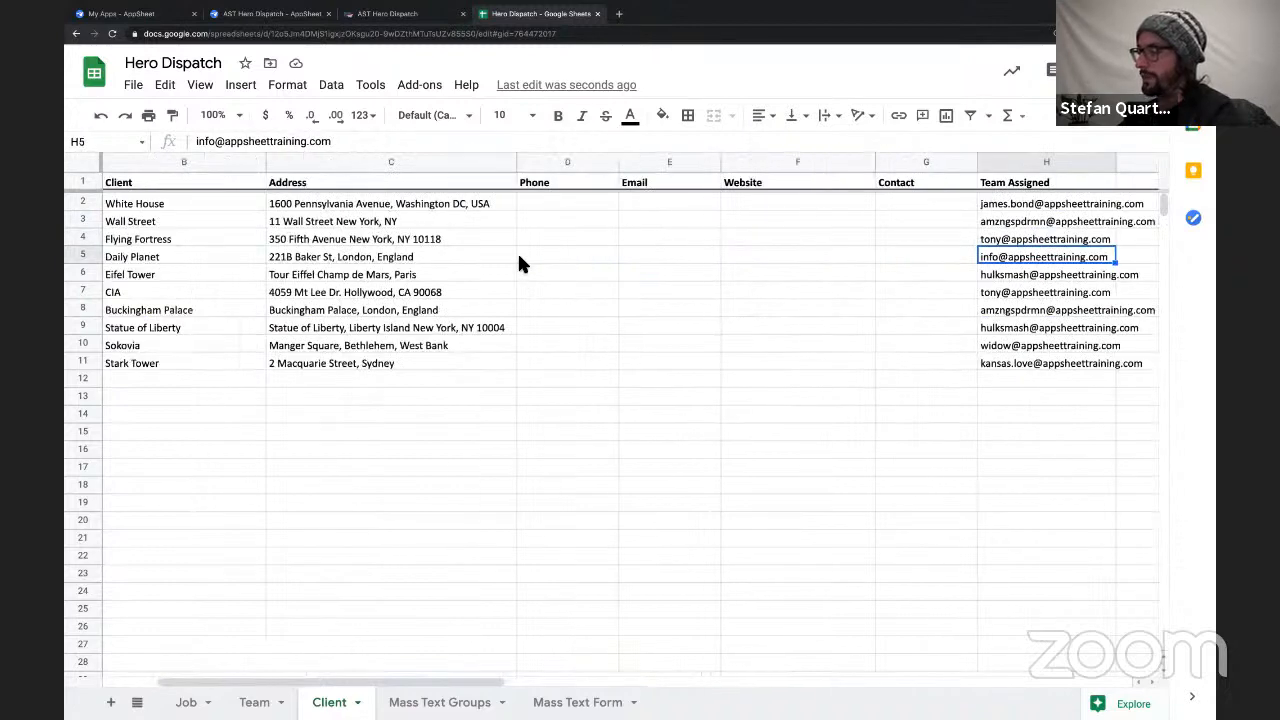
scroll(519, 263, "left", 2)
scroll(519, 263, "right", 5)
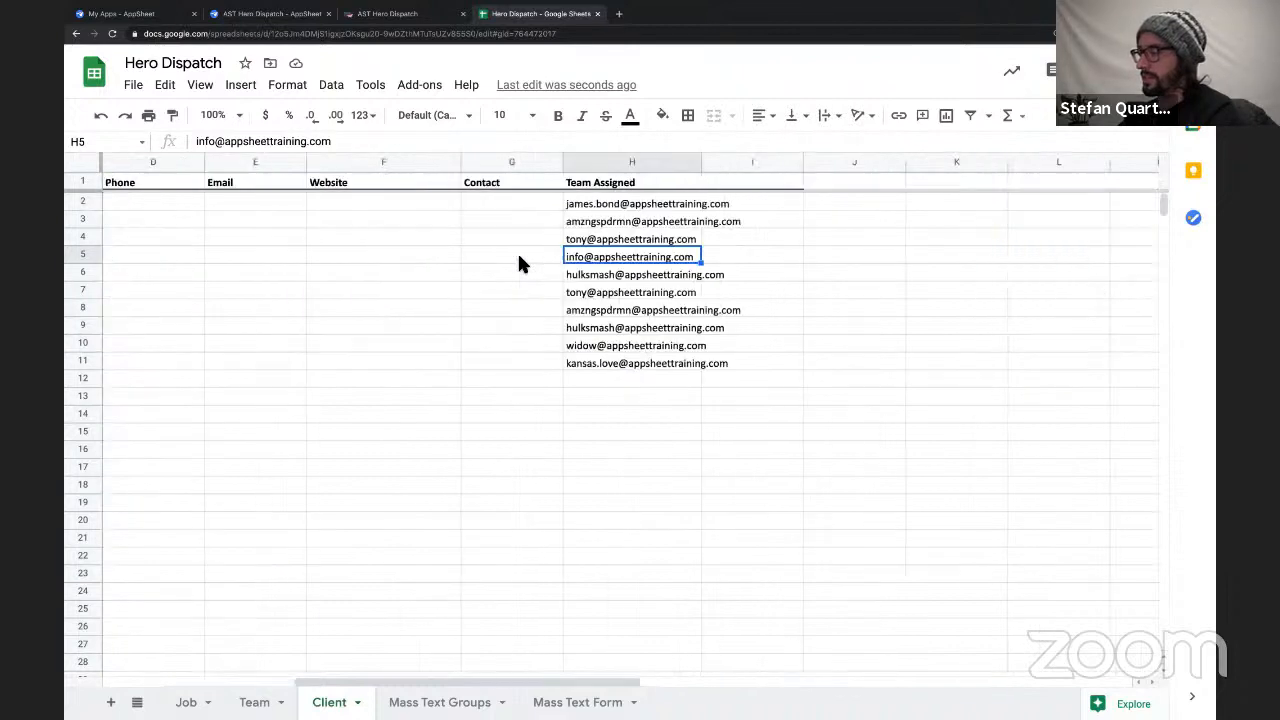
left_click(605, 205)
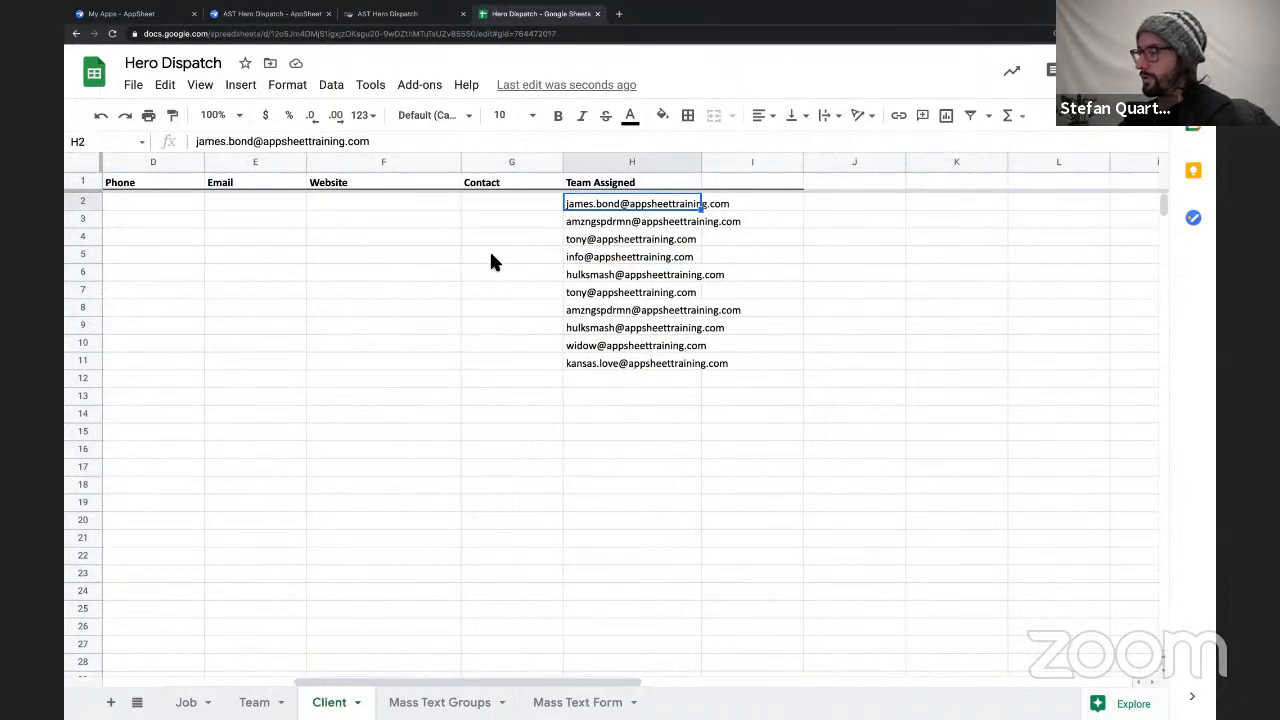
scroll(491, 259, "left", 5)
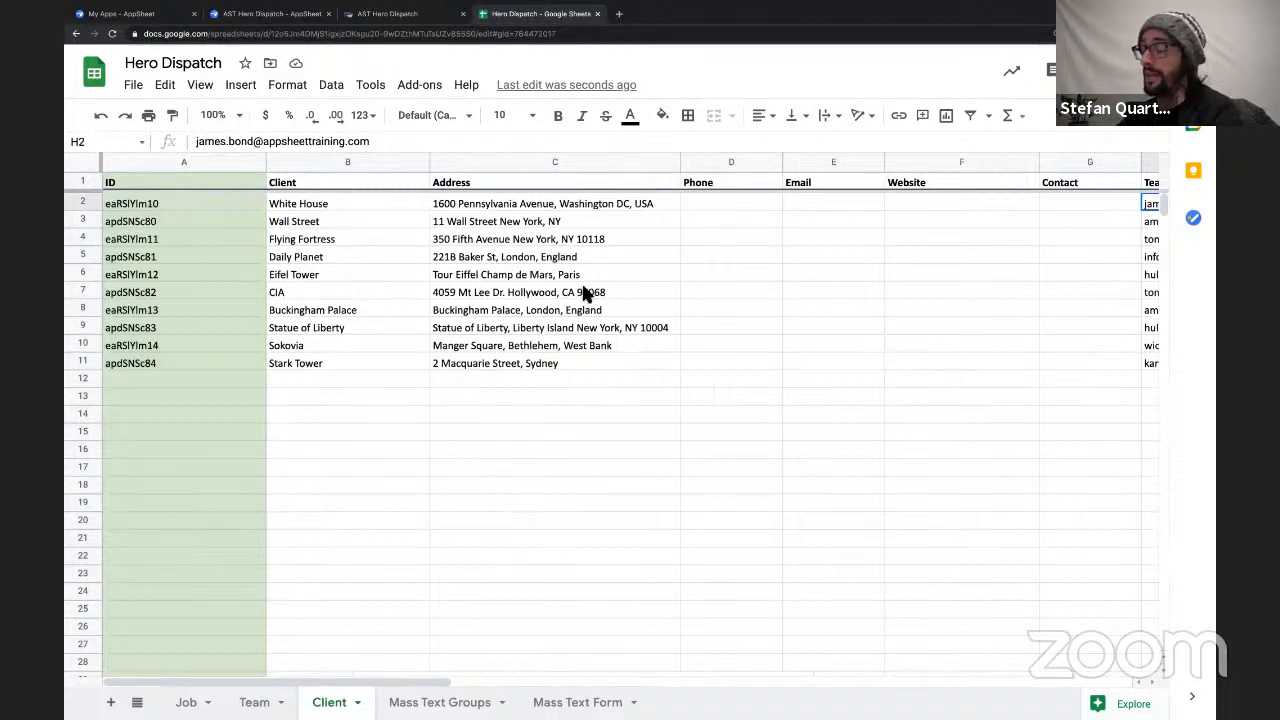
scroll(763, 320, "right", 5)
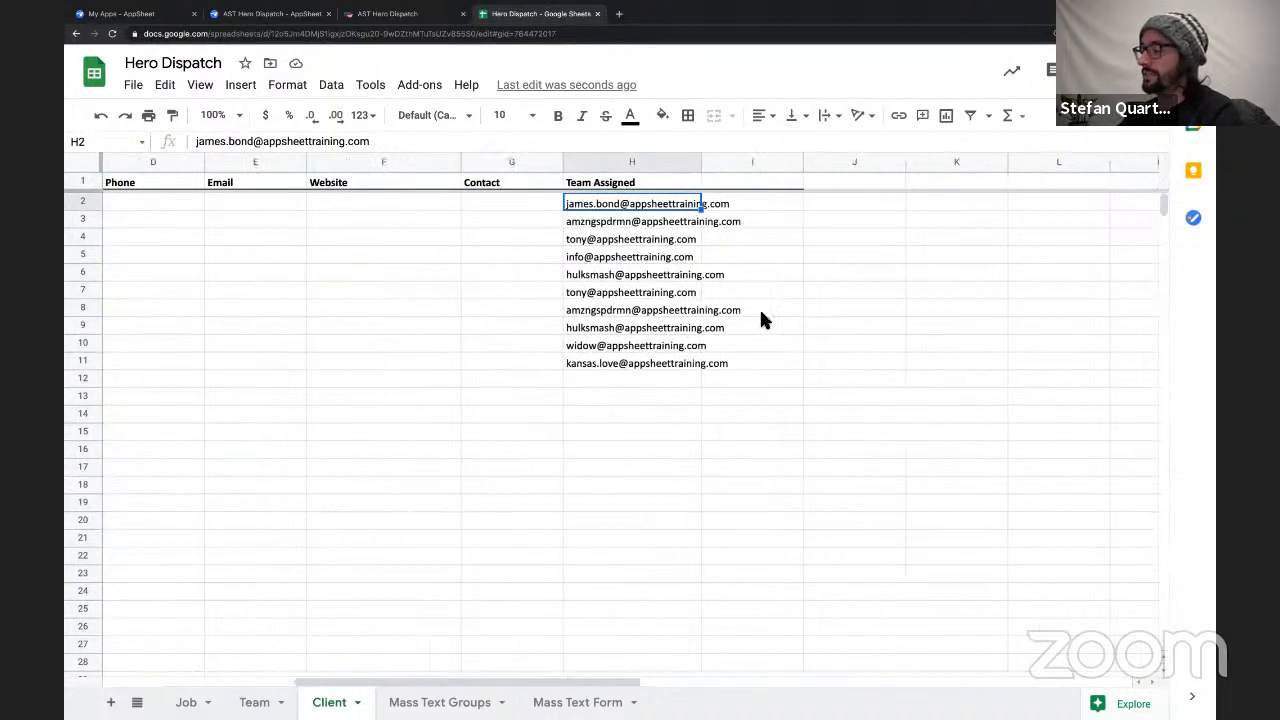
Add a new column header named Fee in cell I1, beside Team Assigned on the Client sheet.
left_click(728, 185)
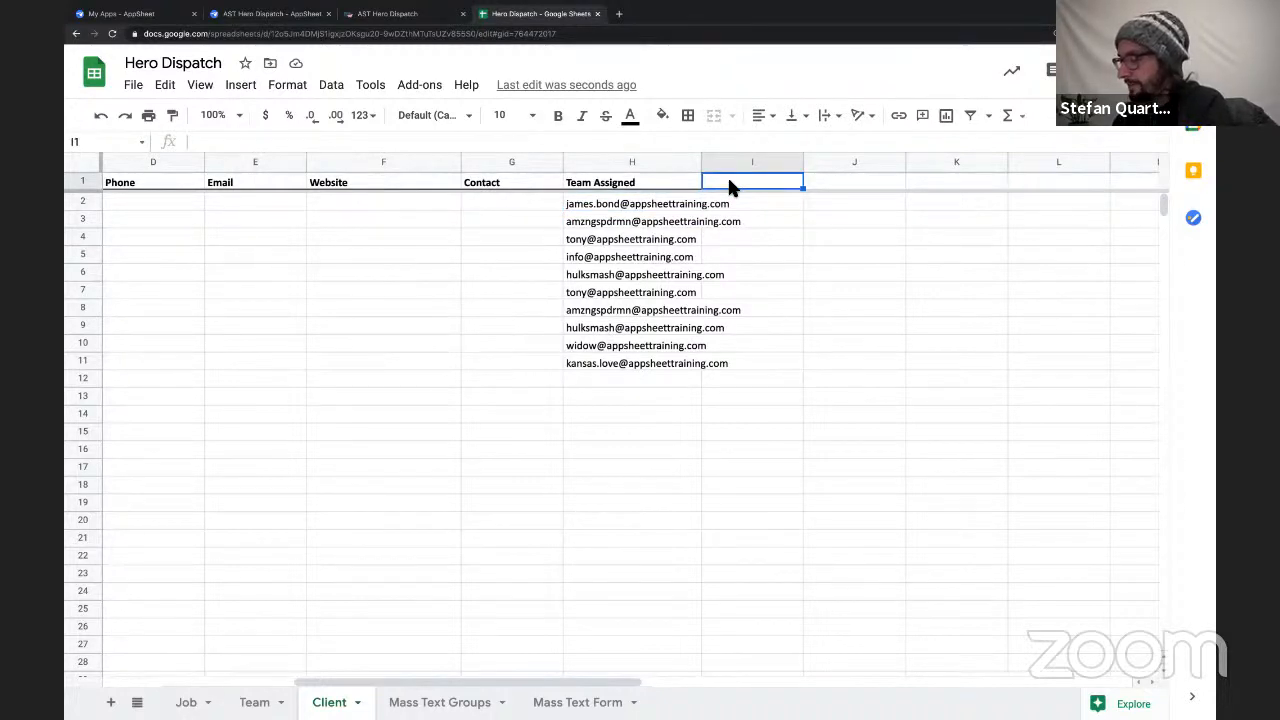
type("Fee")
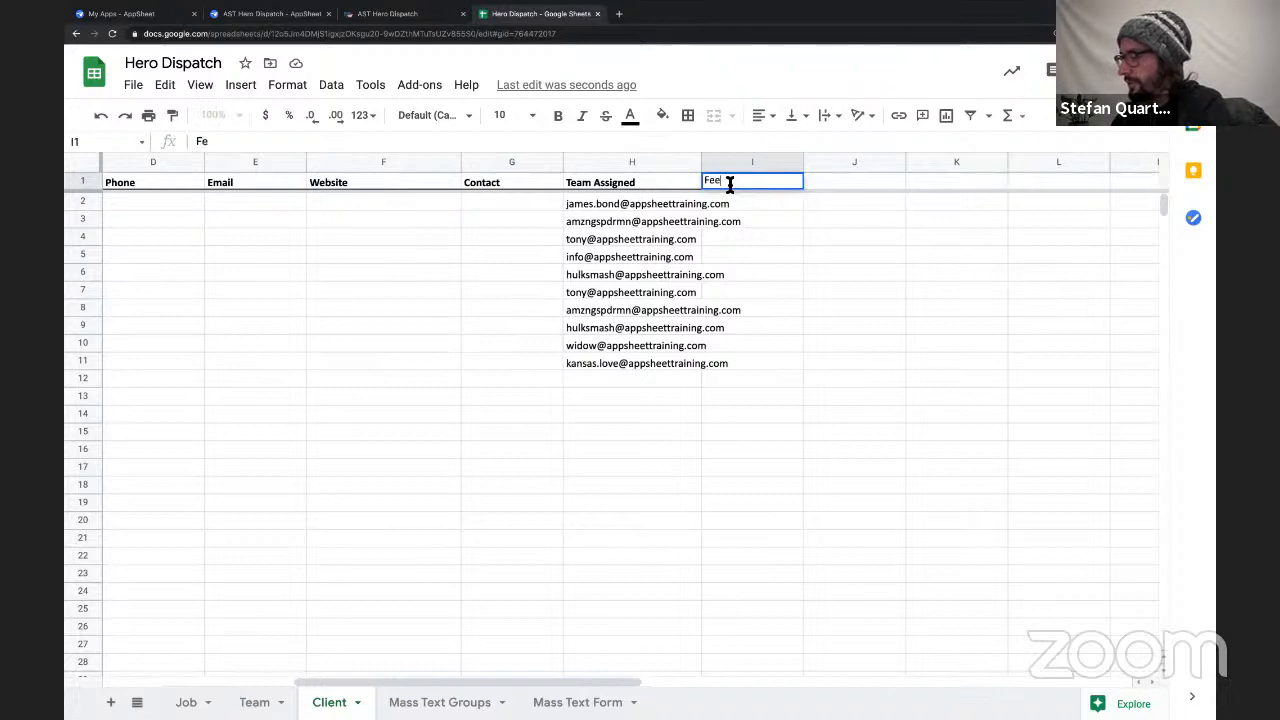
key("BackSpace")
key("BackSpace")
type("Fee")
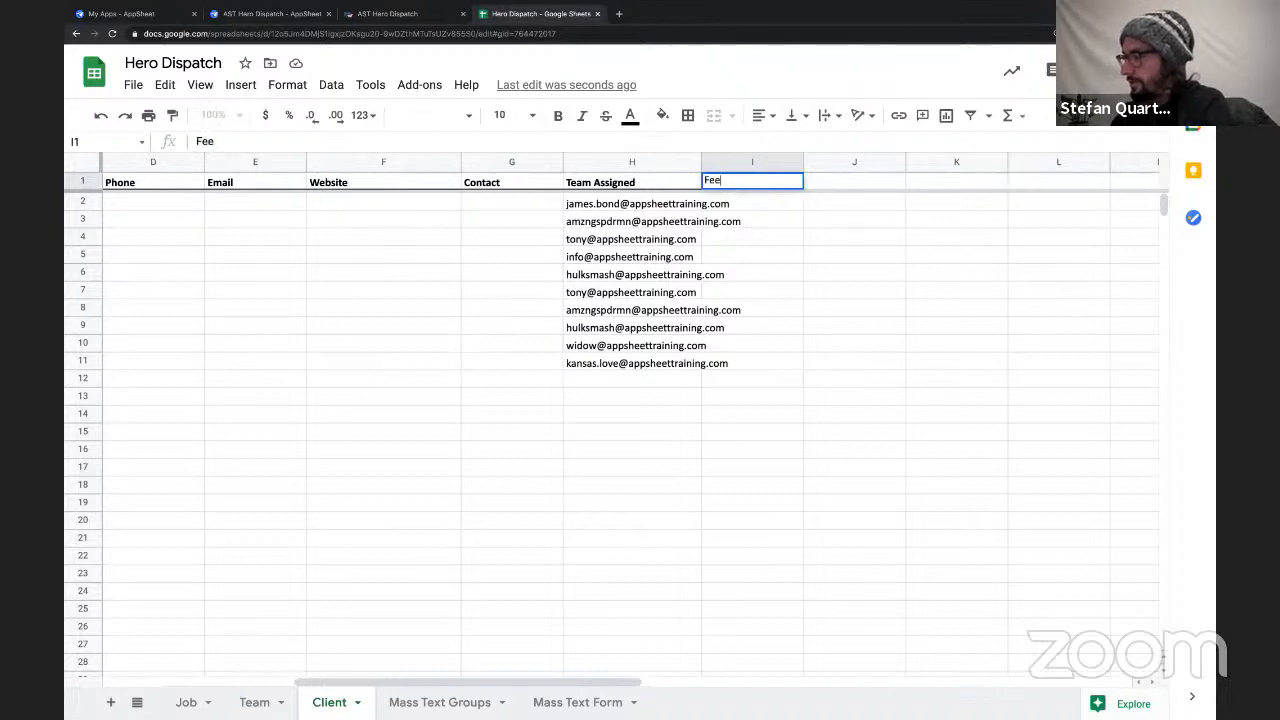
double_click(721, 180)
left_click(759, 252)
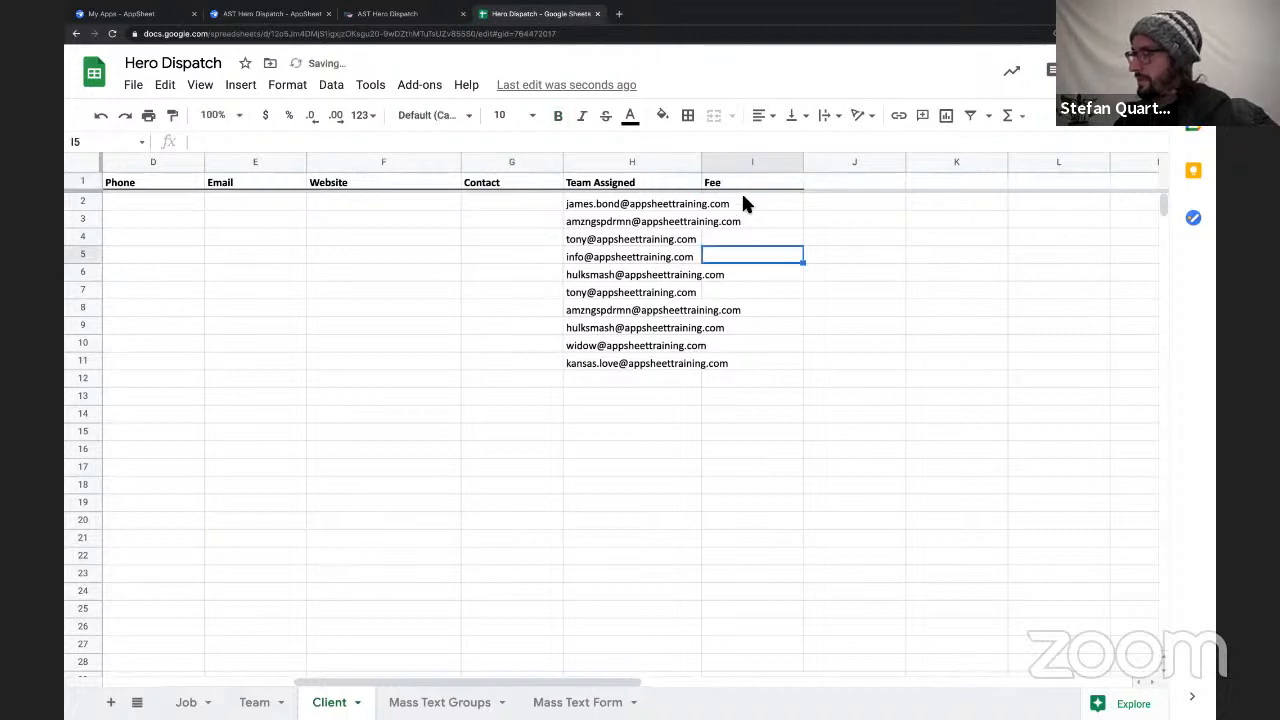
Enter a fee of $100 for the first client in cell I2.
left_click(742, 202)
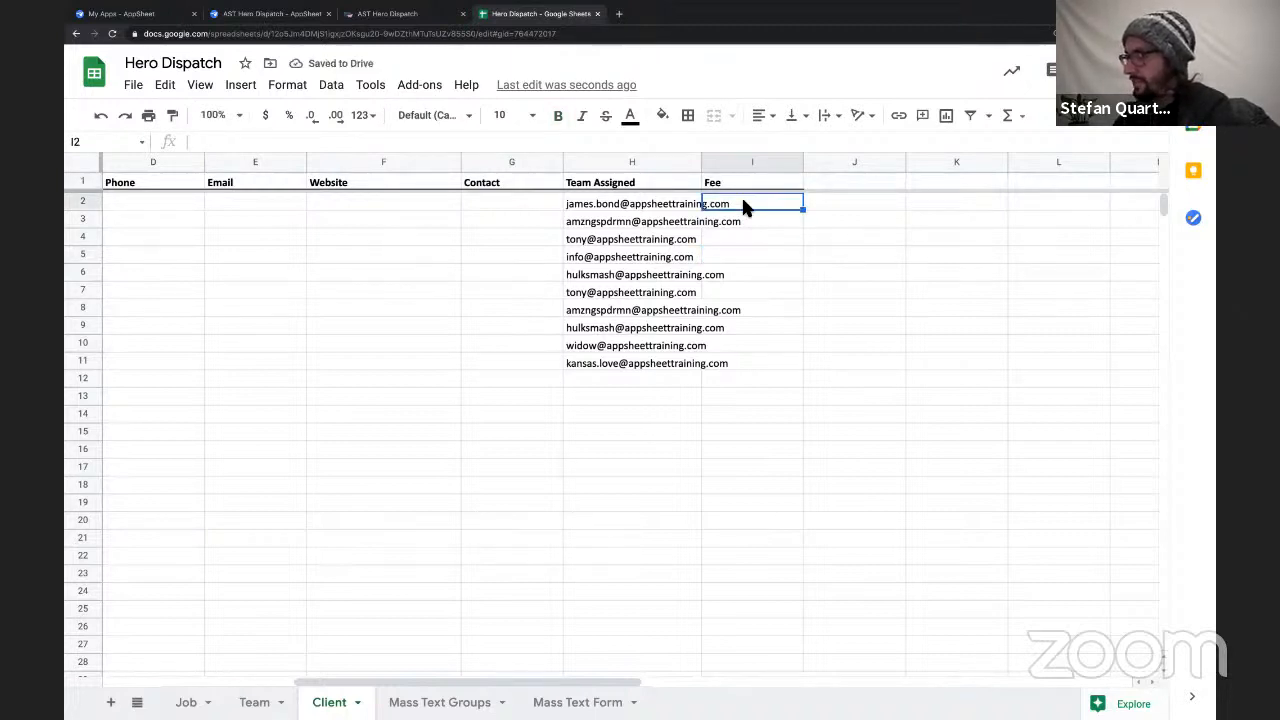
type("100")
key("Return")
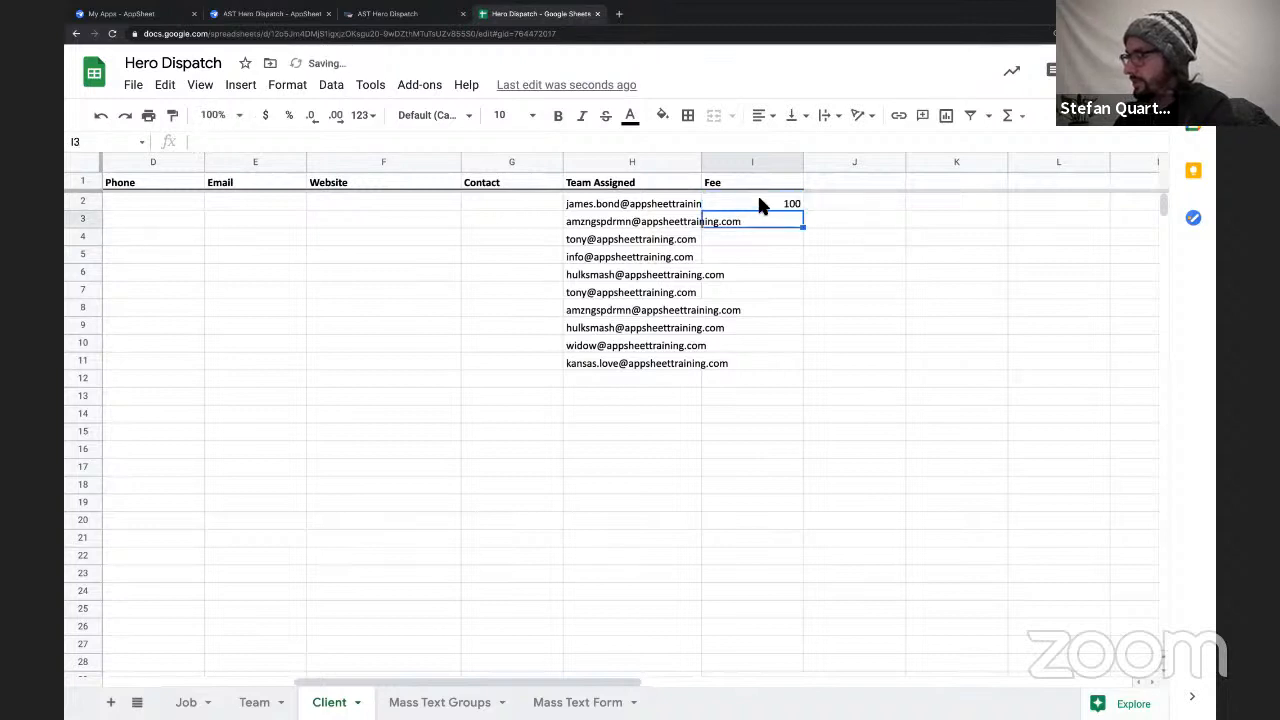
left_click(757, 195)
double_click(759, 200)
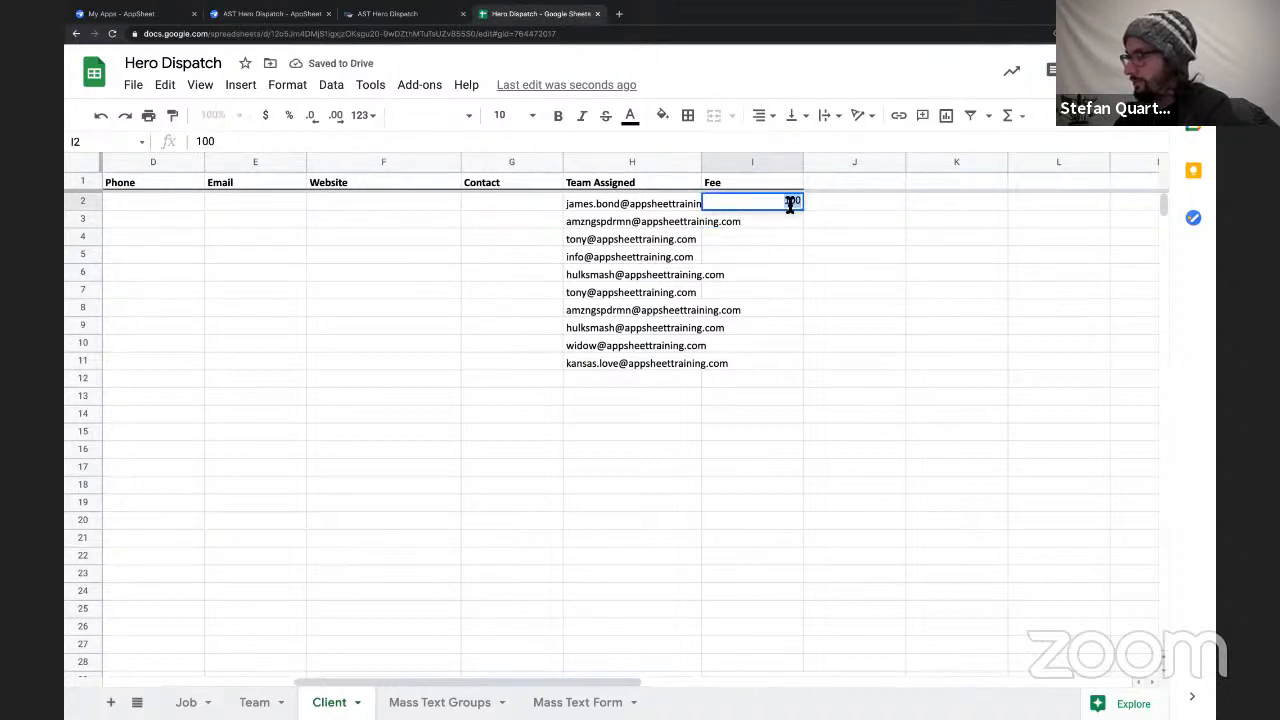
left_click(784, 201)
type("$")
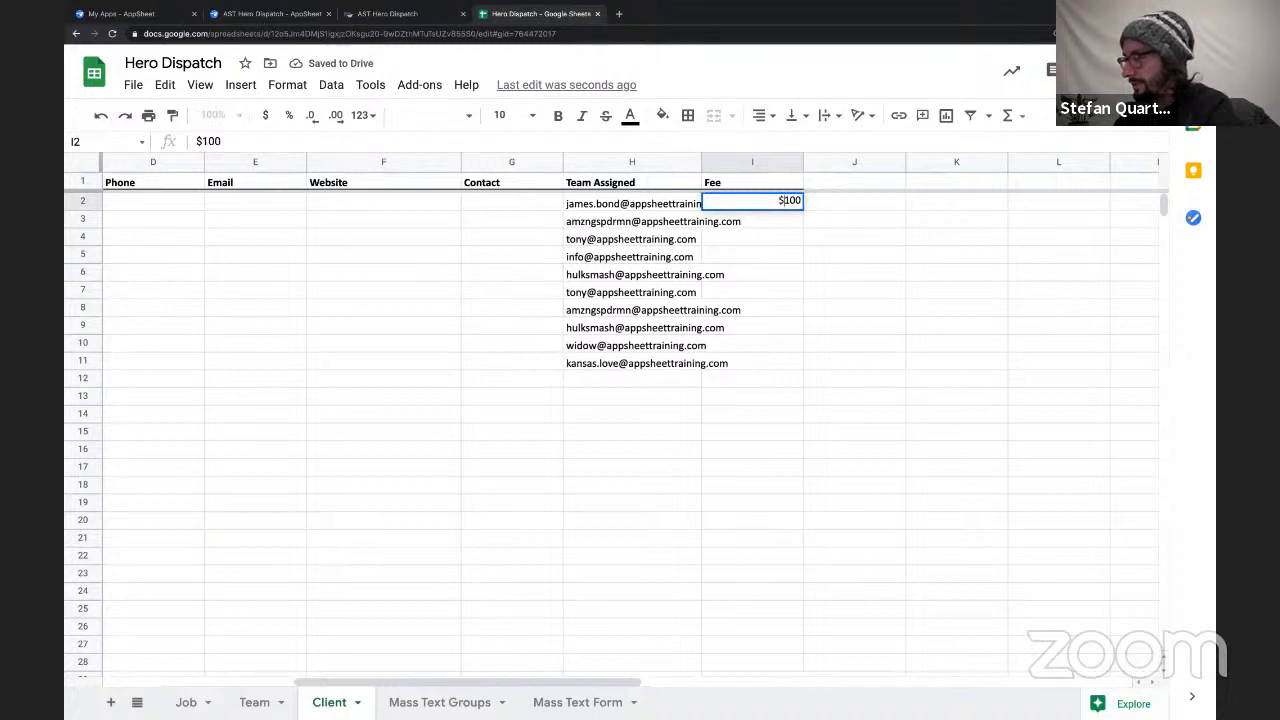
key("Return")
Copy the $100 fee down the Fee column through row 11 for all remaining clients.
left_click(800, 197)
left_click(806, 207)
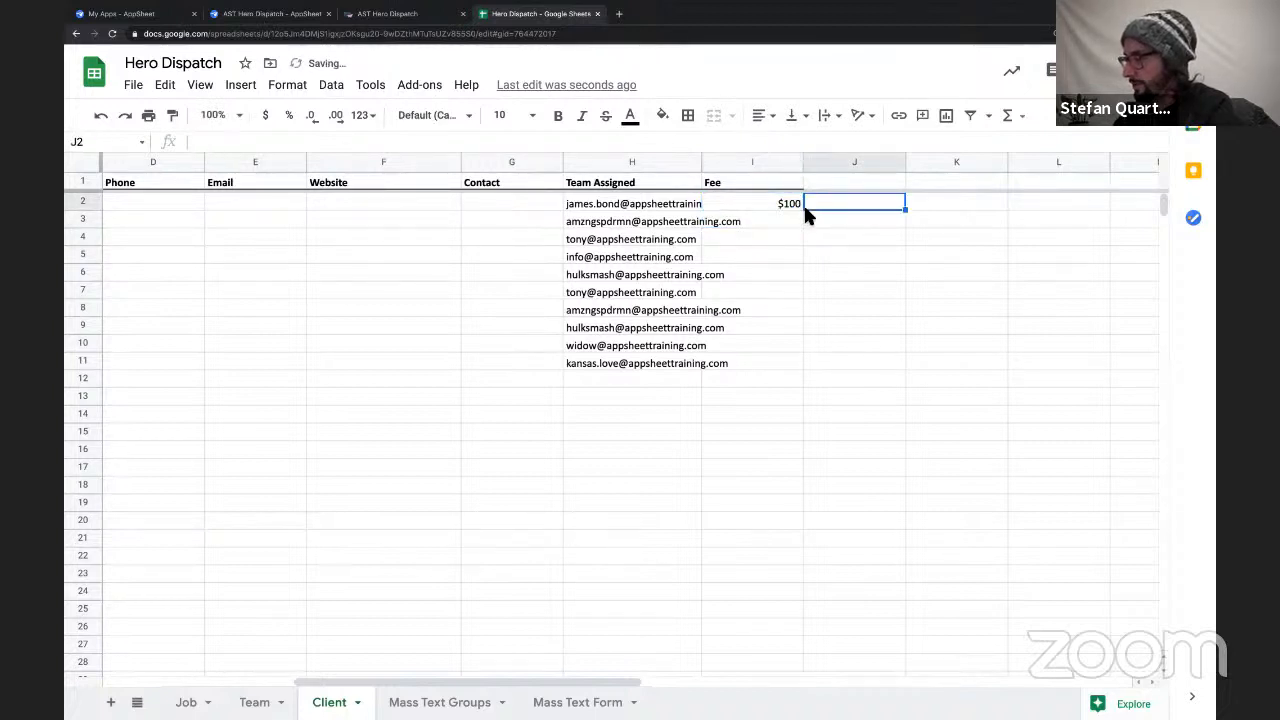
left_click(799, 207)
left_click_drag(805, 214, 789, 368)
left_click(748, 396)
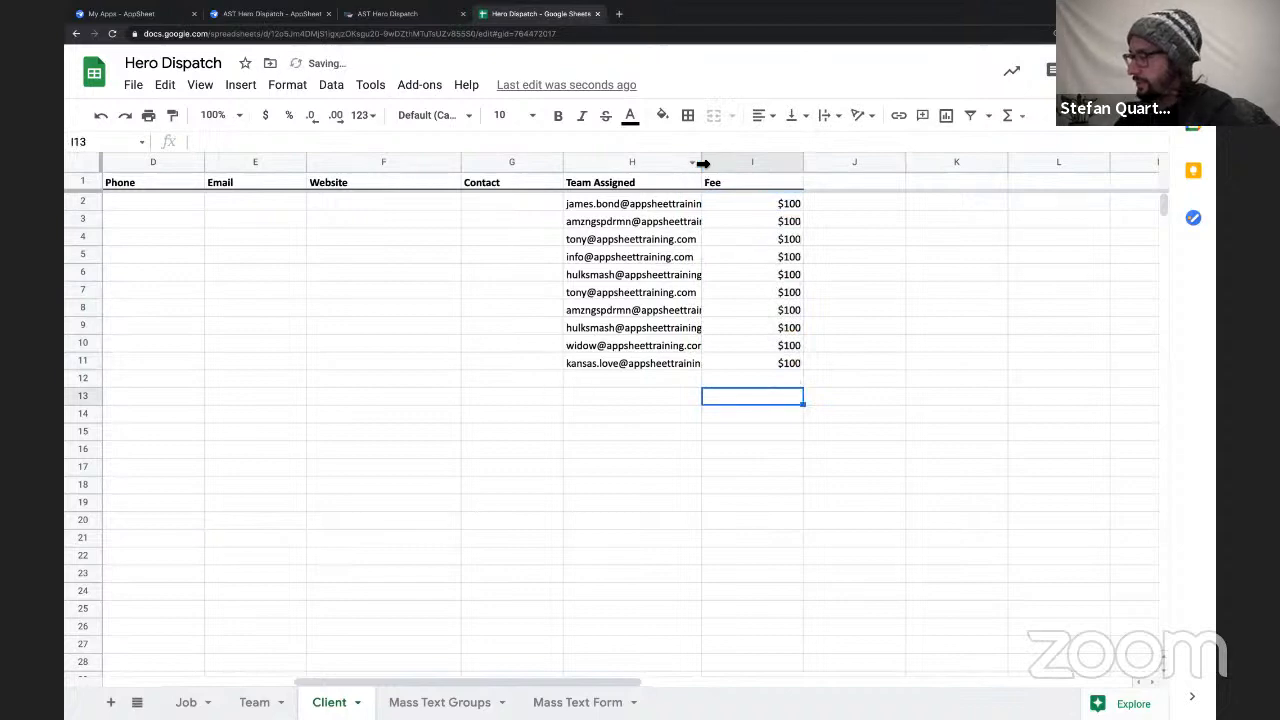
Widen the Team Assigned column slightly and return to the Daily Planet entry in the Client column.
left_click_drag(701, 162, 728, 162)
scroll(445, 258, "left", 6)
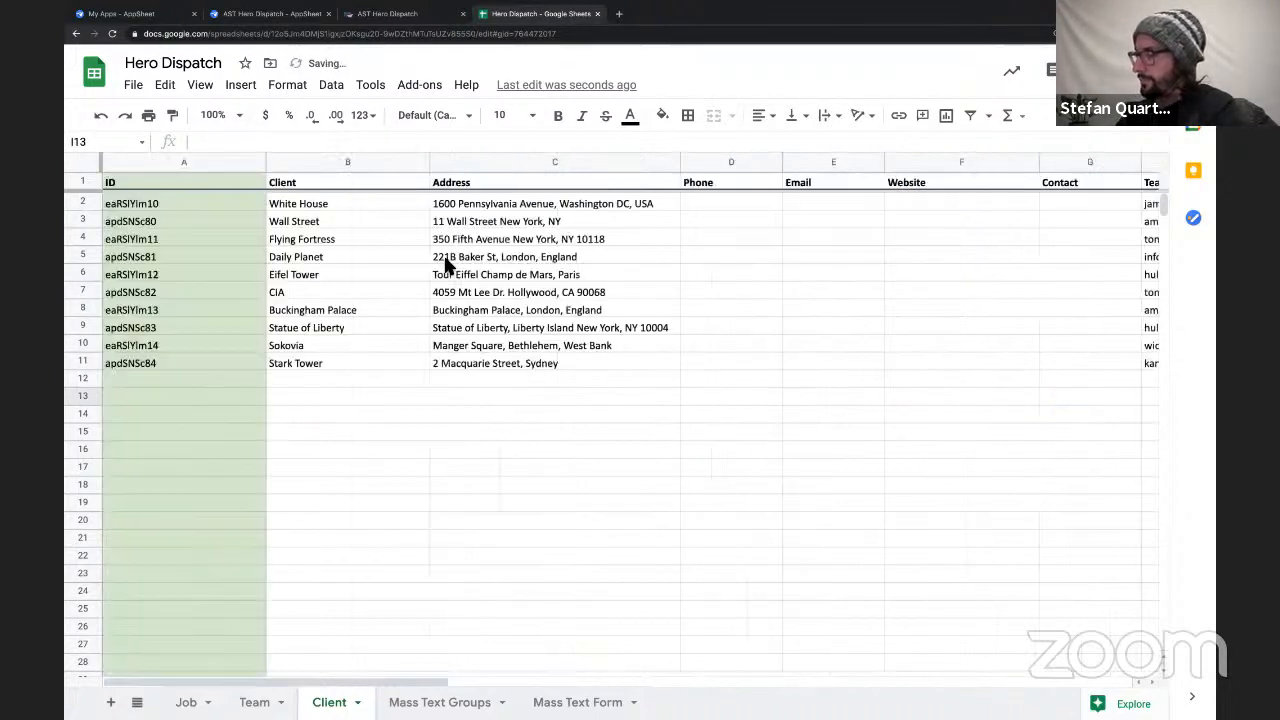
right_click(445, 258)
left_click(335, 255)
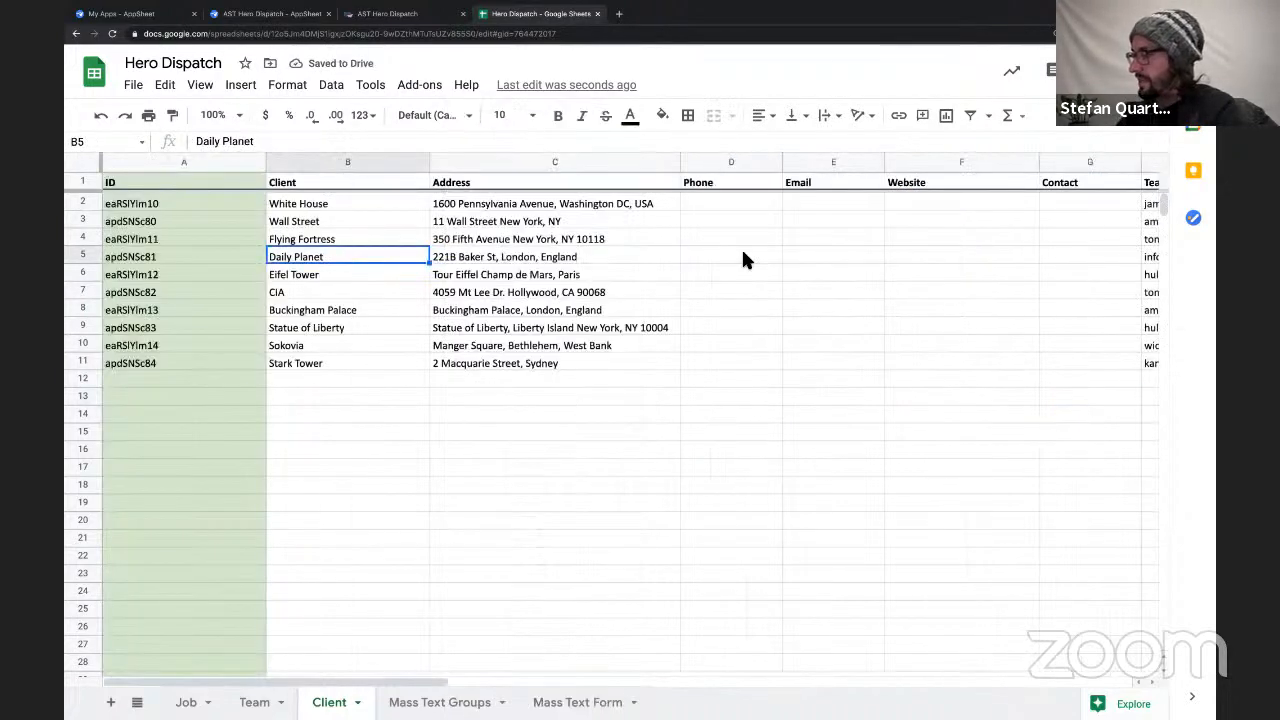
Delete the empty Phone, Email, Website and Contact columns (D to G) from the Client sheet.
scroll(741, 250, "right", 5)
left_click_drag(424, 170, 749, 163)
right_click(749, 163)
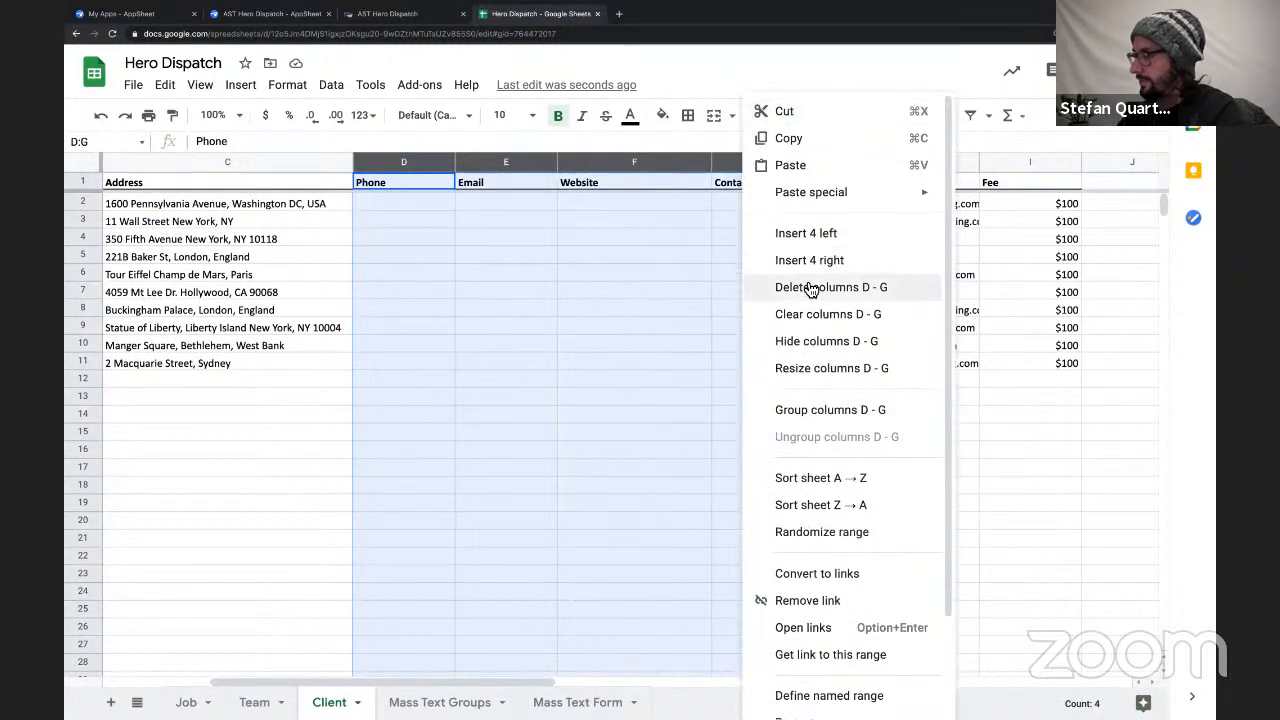
left_click(808, 287)
left_click(686, 424)
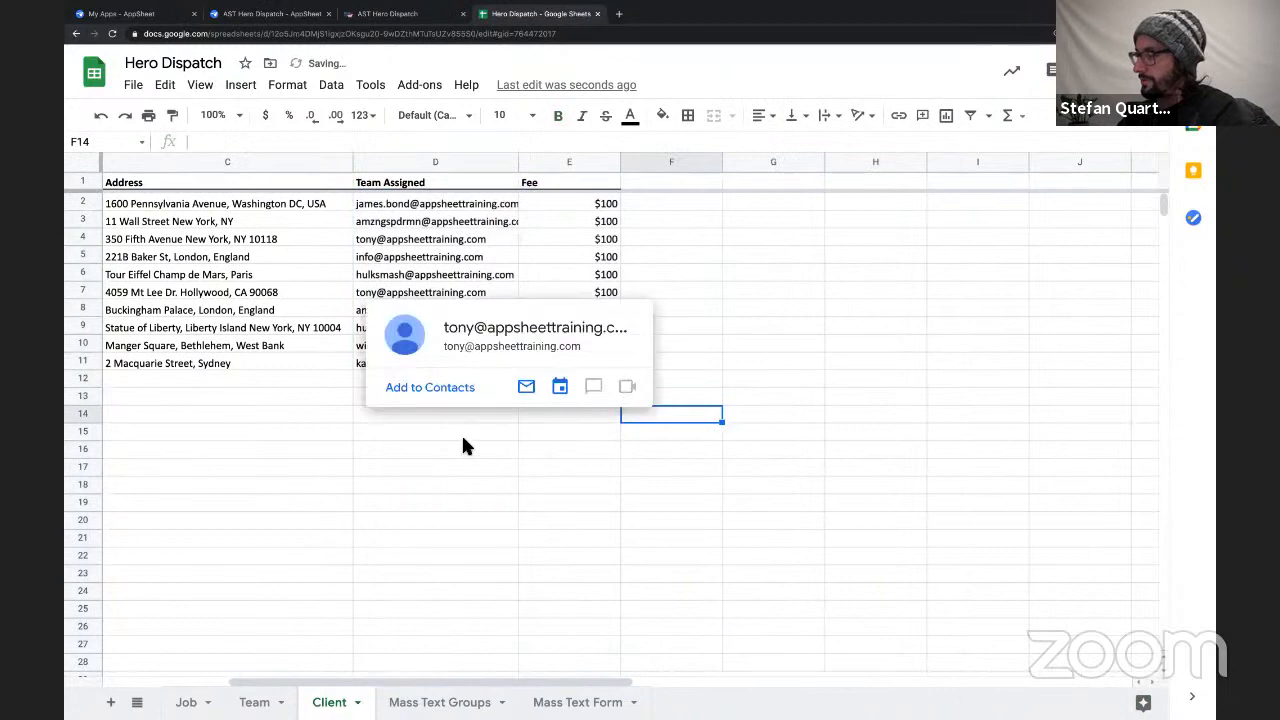
scroll(462, 440, "left", 4)
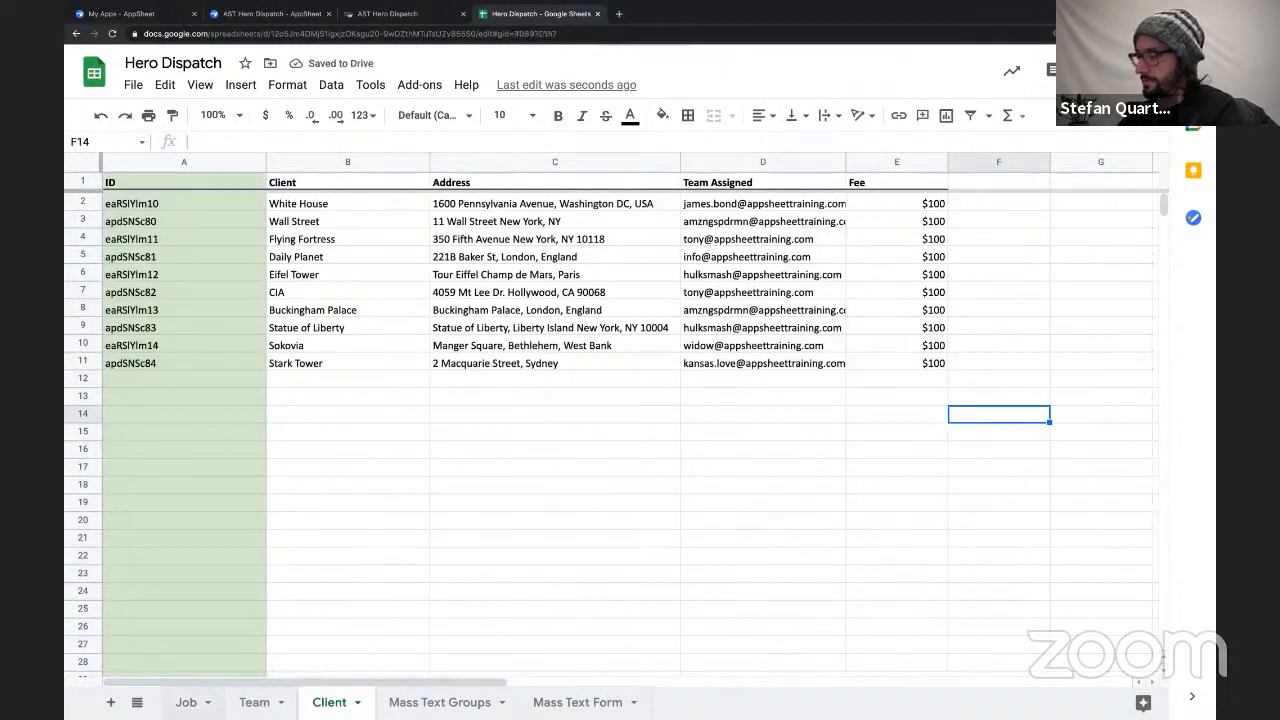
Fill the whole ID column on the Job sheet with light green.
left_click(187, 702)
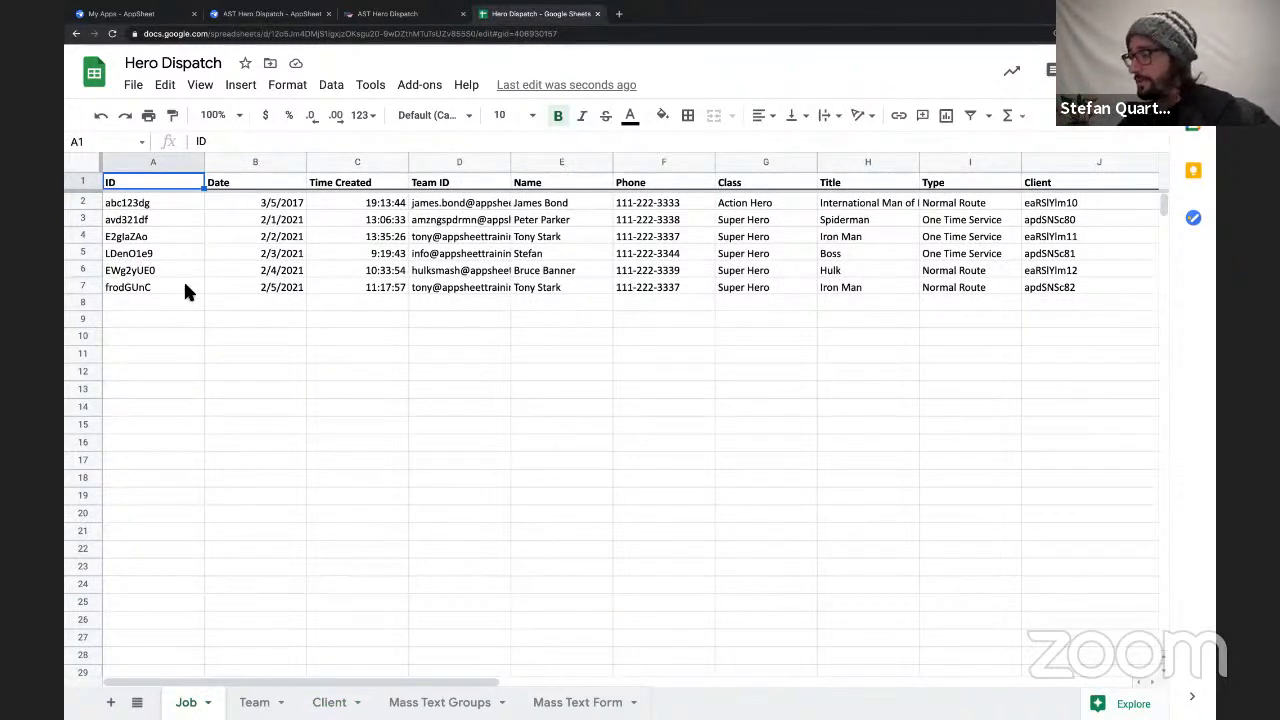
left_click(160, 205)
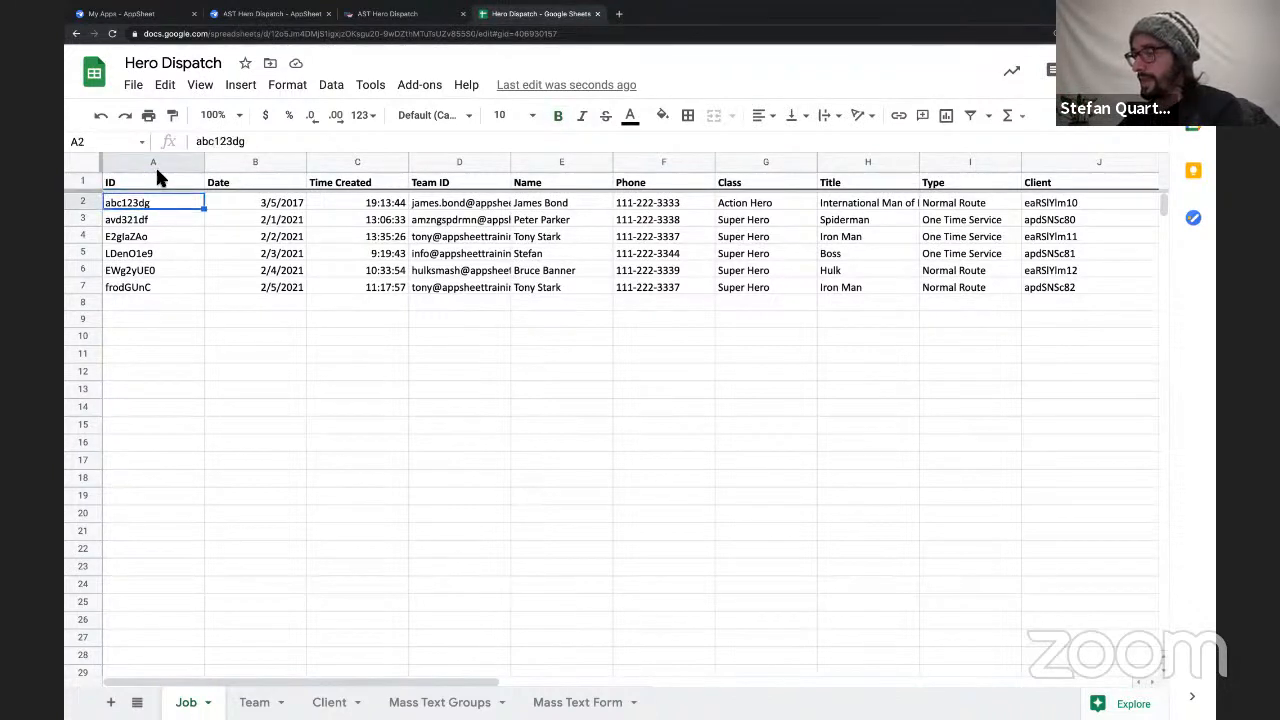
left_click(158, 166)
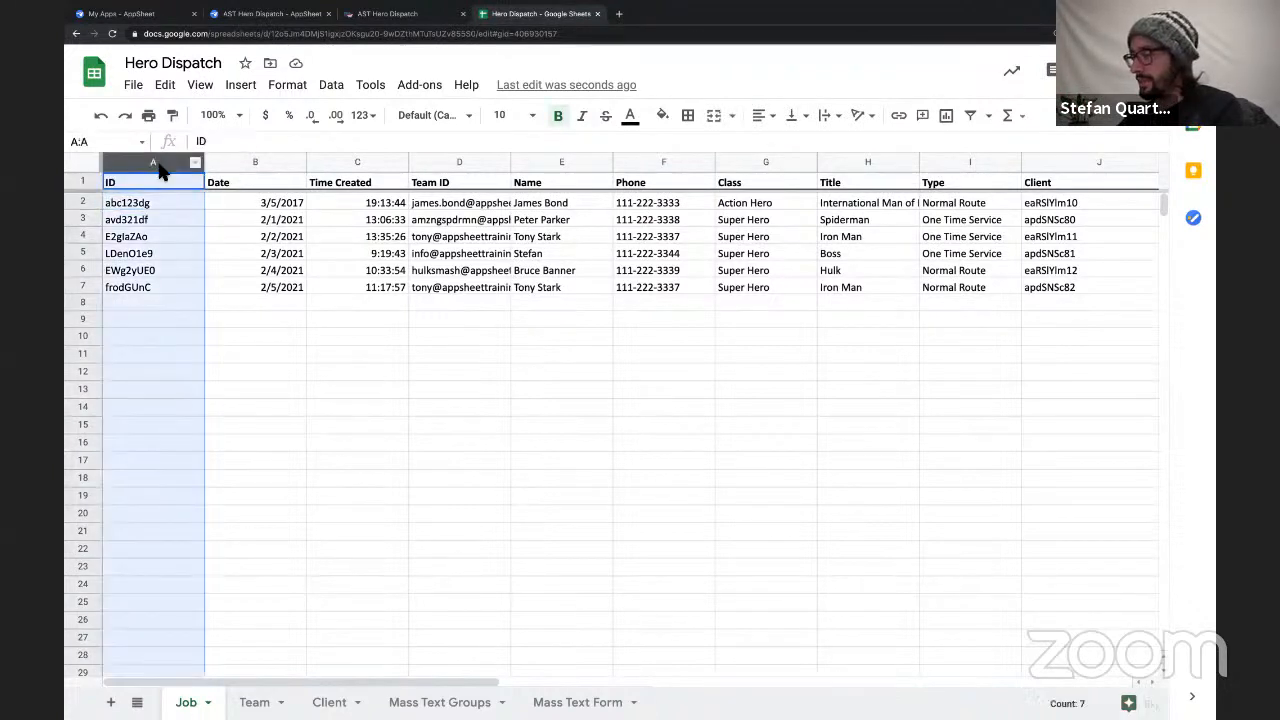
left_click(663, 116)
left_click(744, 214)
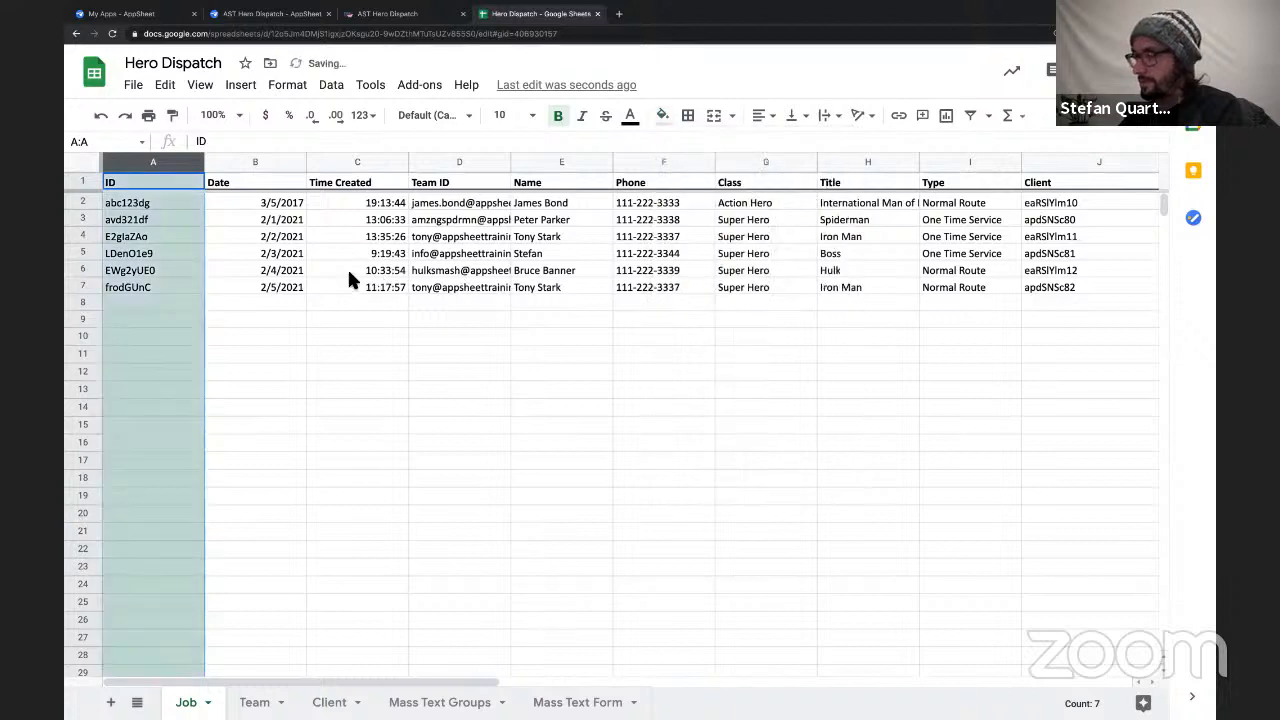
left_click(347, 269)
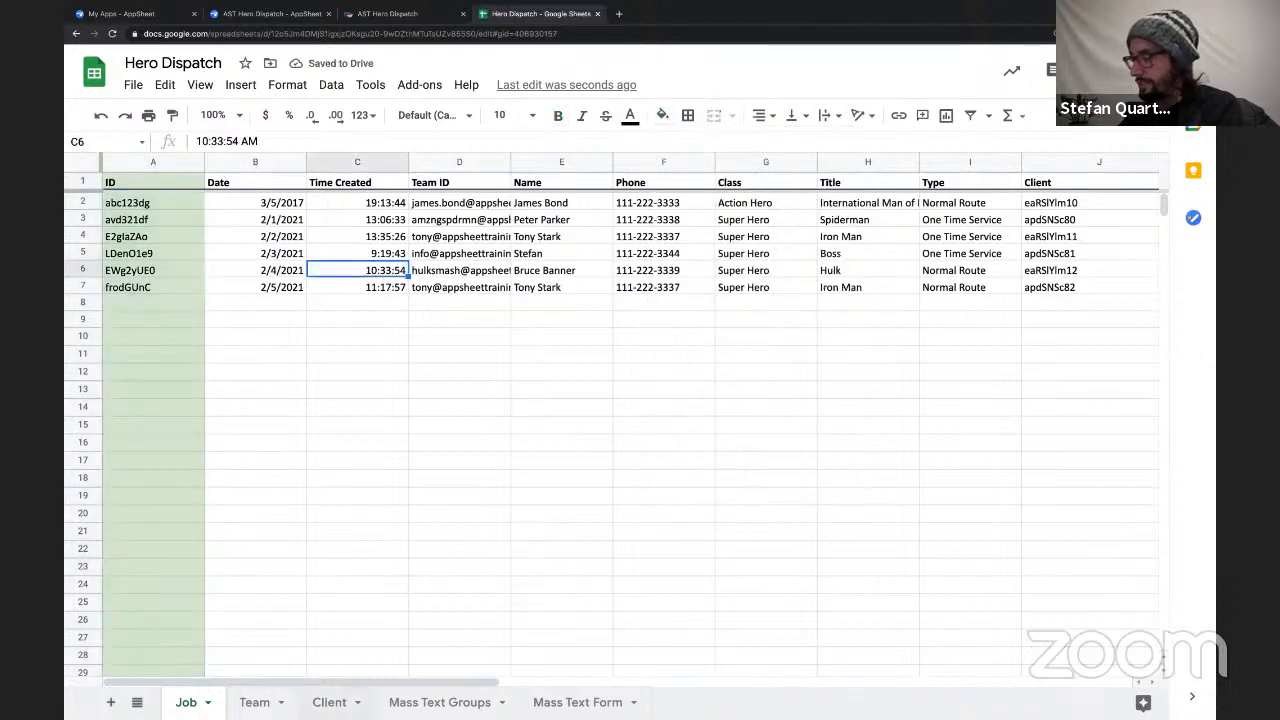
Fill the whole Team Assigned column on the Client sheet with light blue.
left_click(327, 700)
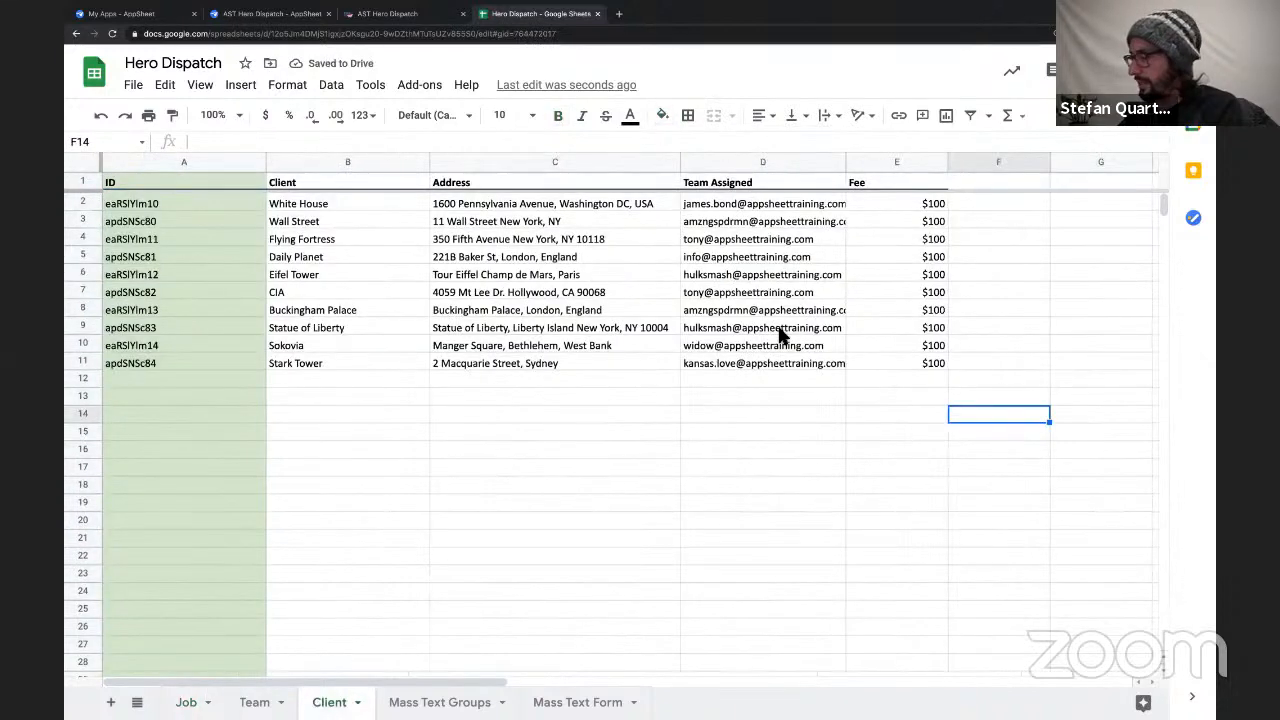
left_click(761, 163)
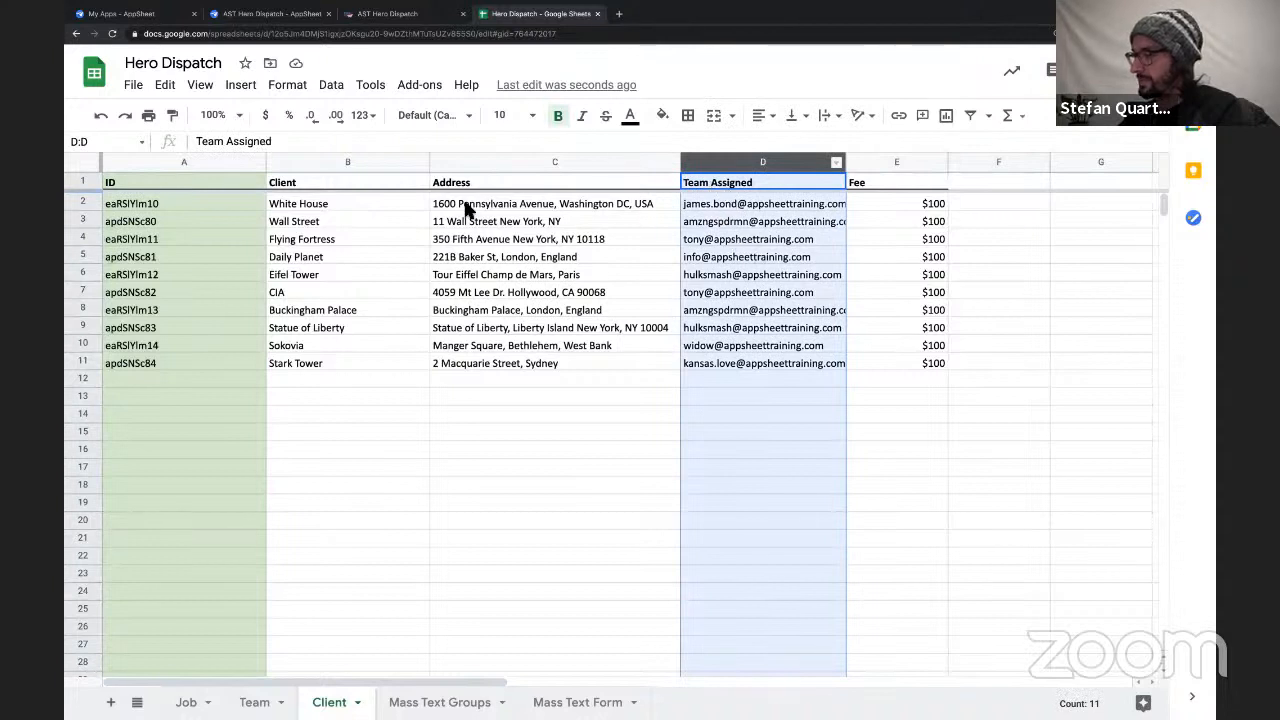
left_click(662, 115)
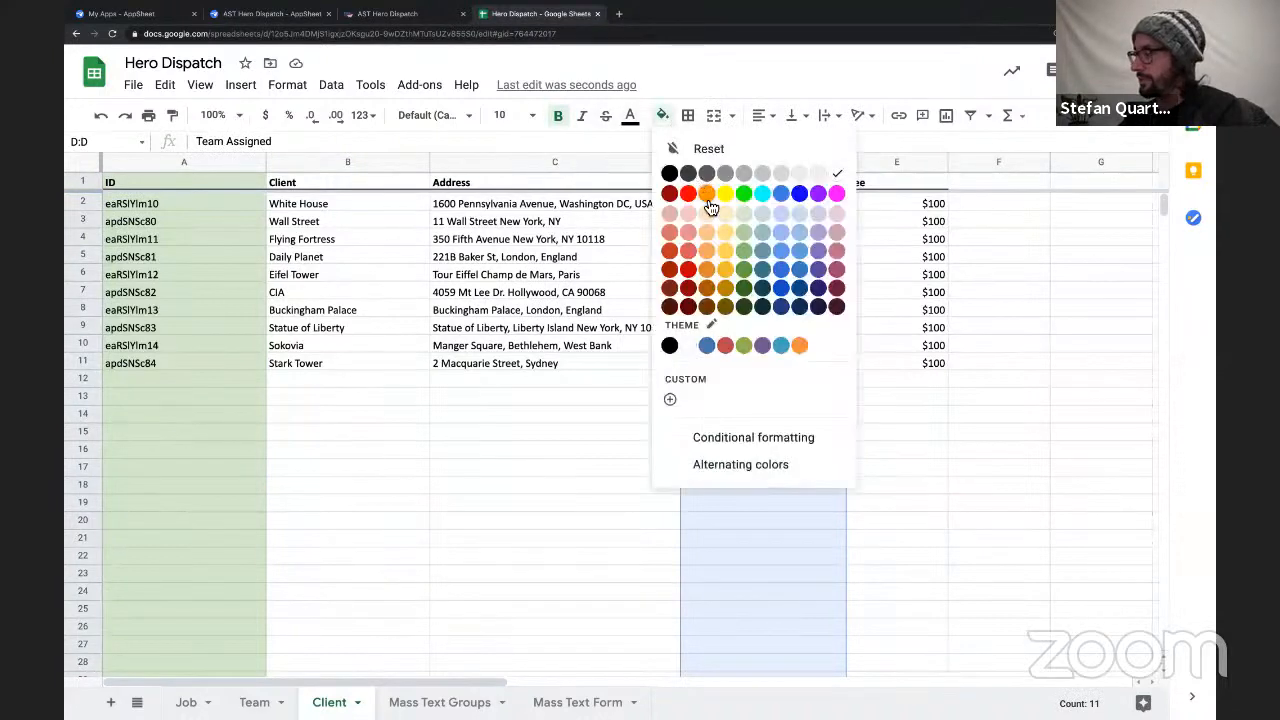
left_click(784, 214)
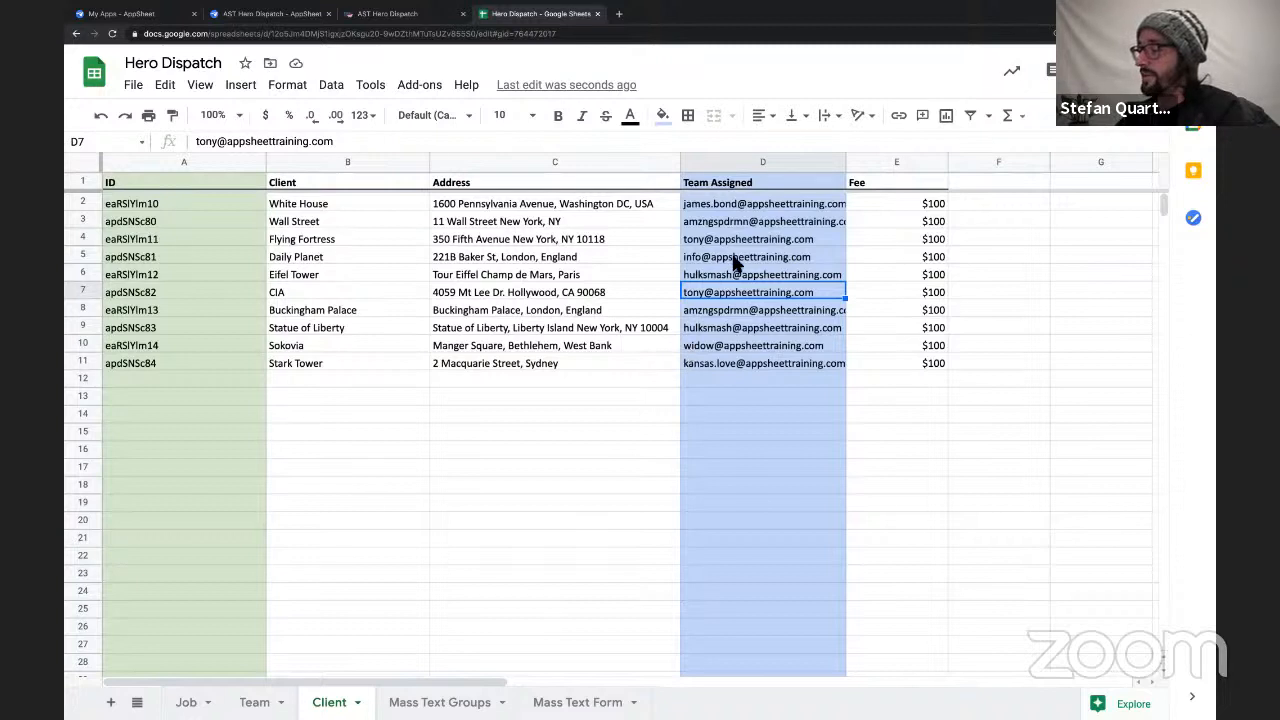
Examine the Team Assigned entries on the Client sheet, and the Date and Time Created values on the Job sheet.
mouse_move(735, 260)
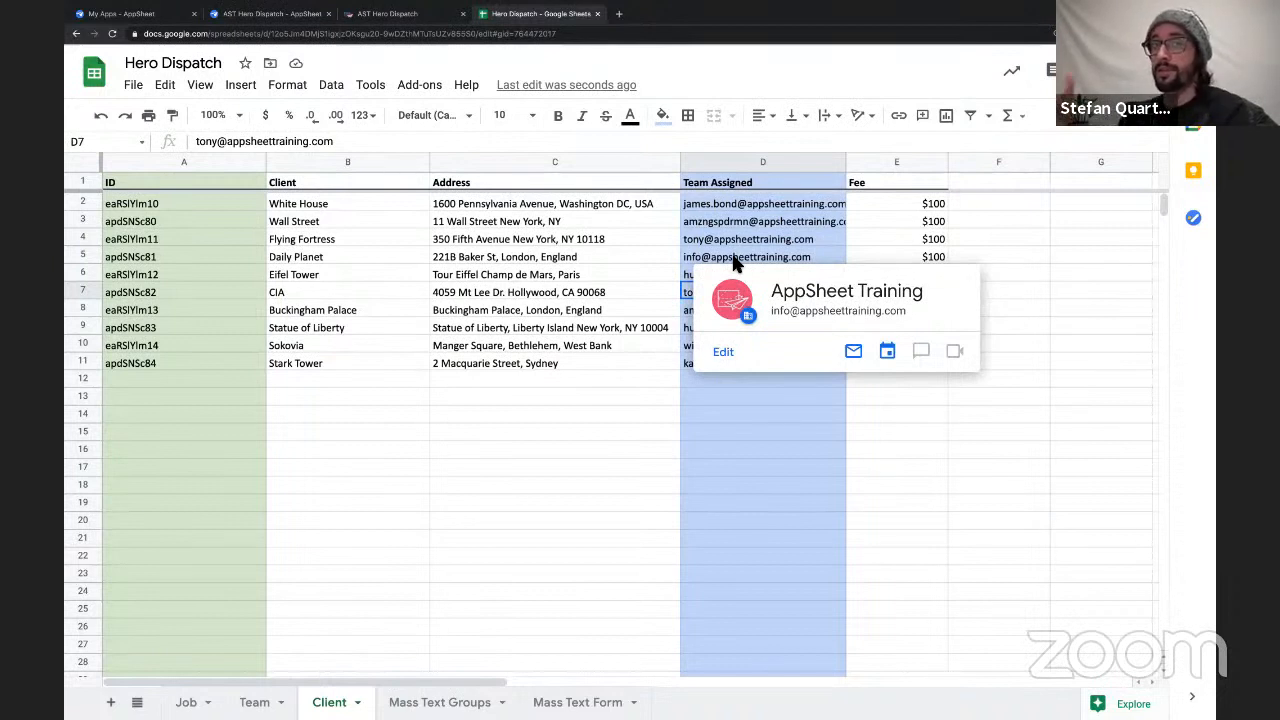
left_click(645, 274)
left_click_drag(720, 205, 735, 371)
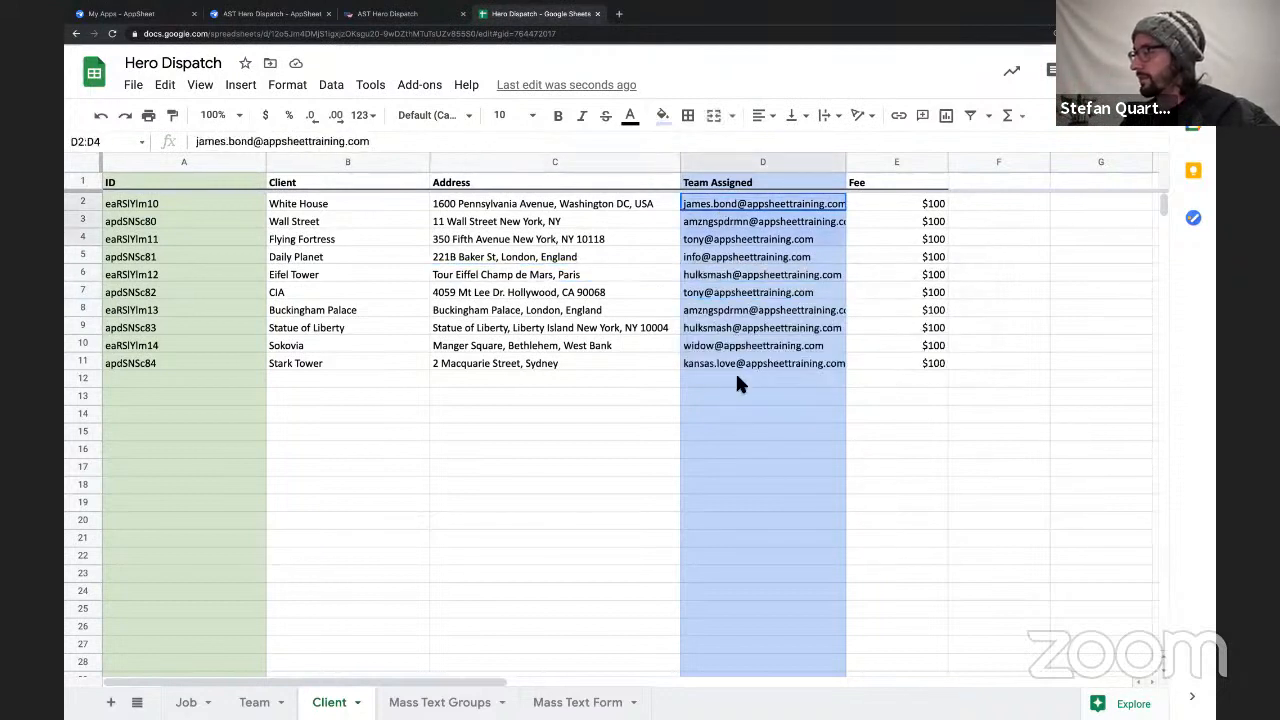
left_click(728, 222)
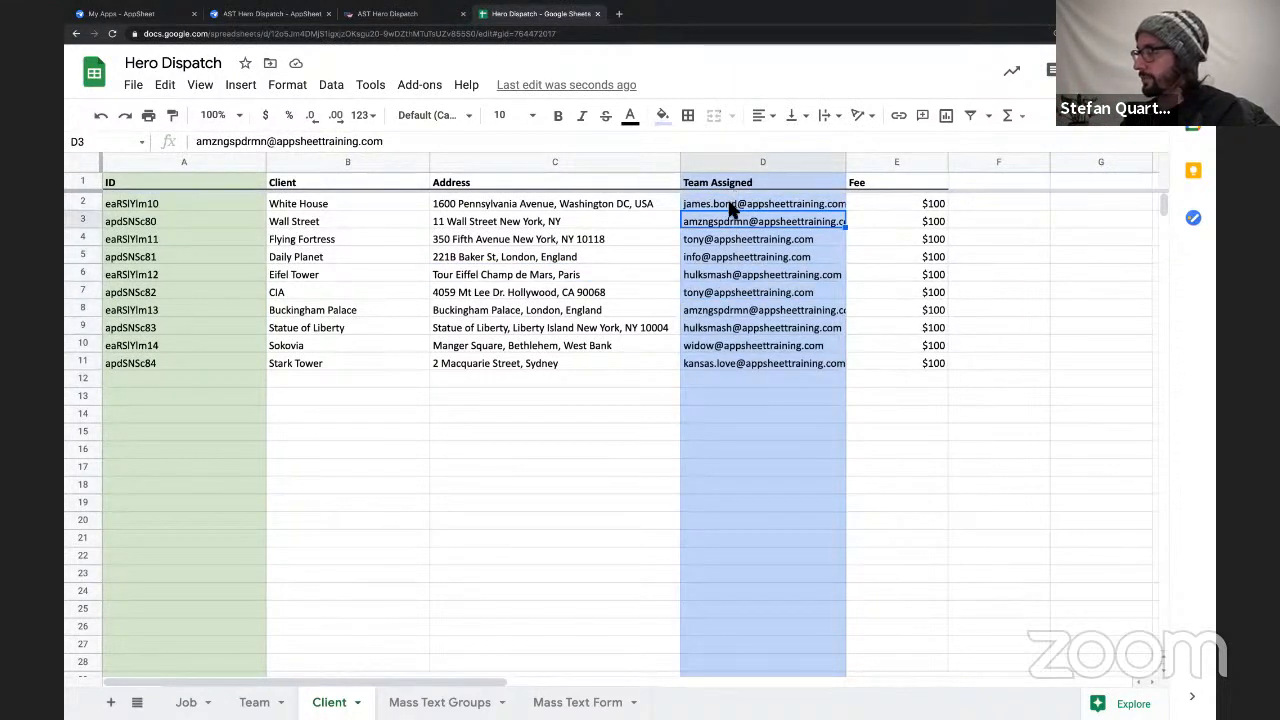
left_click(731, 206)
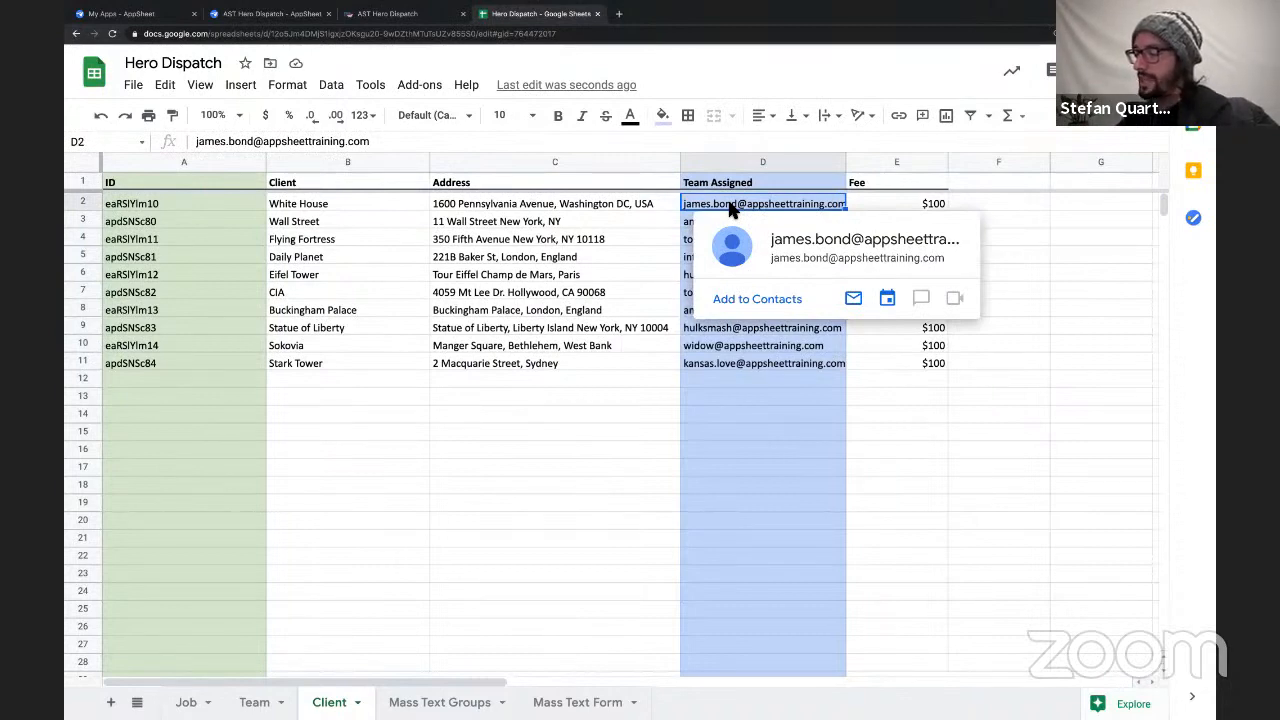
left_click(256, 703)
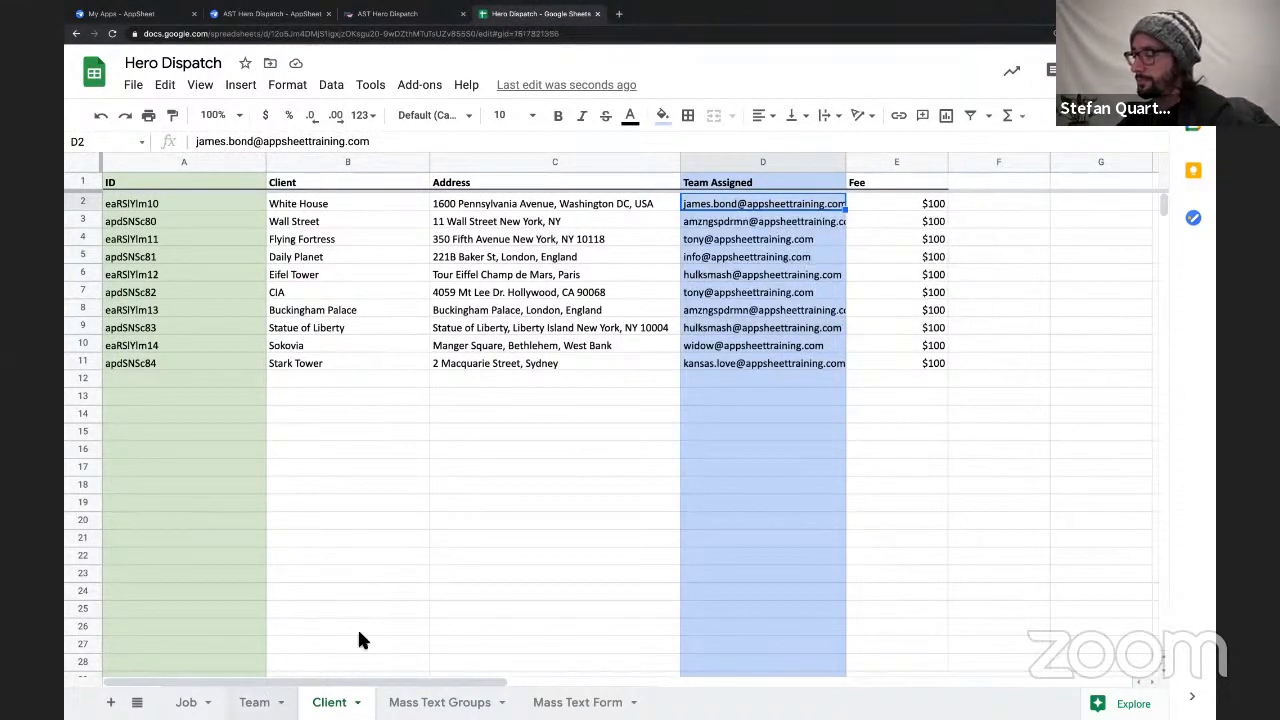
left_click(187, 703)
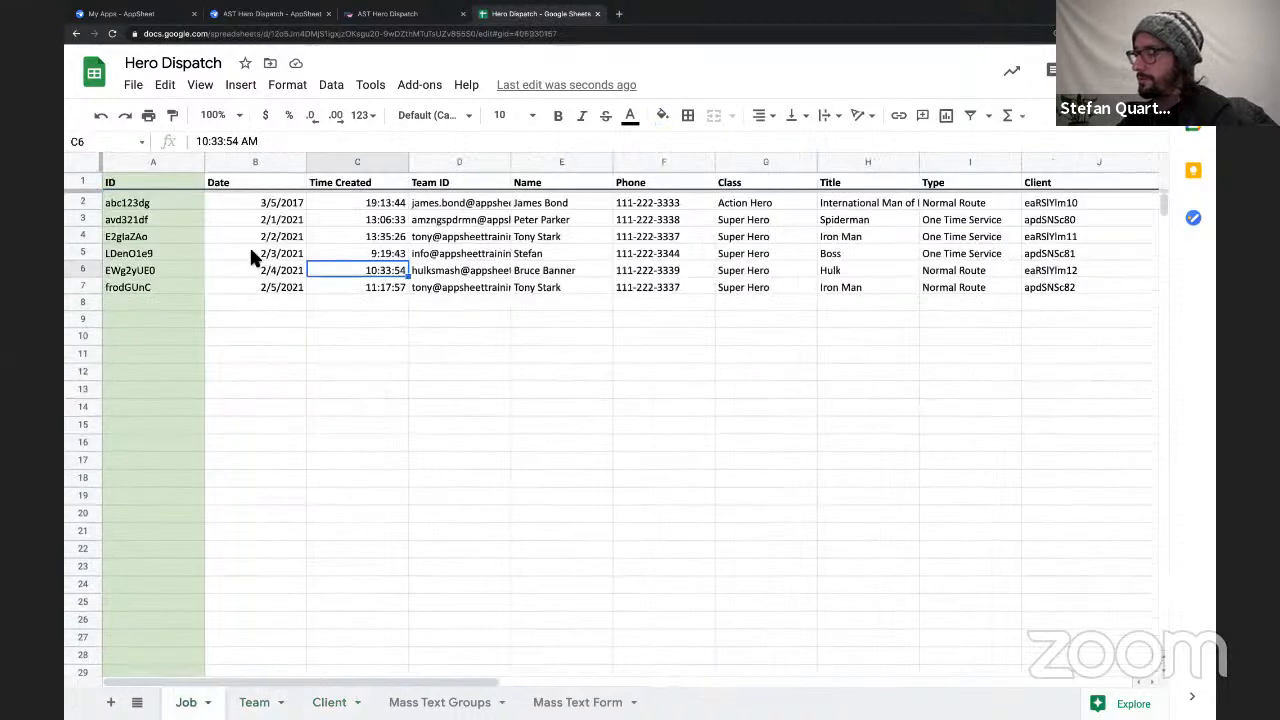
left_click_drag(271, 203, 287, 288)
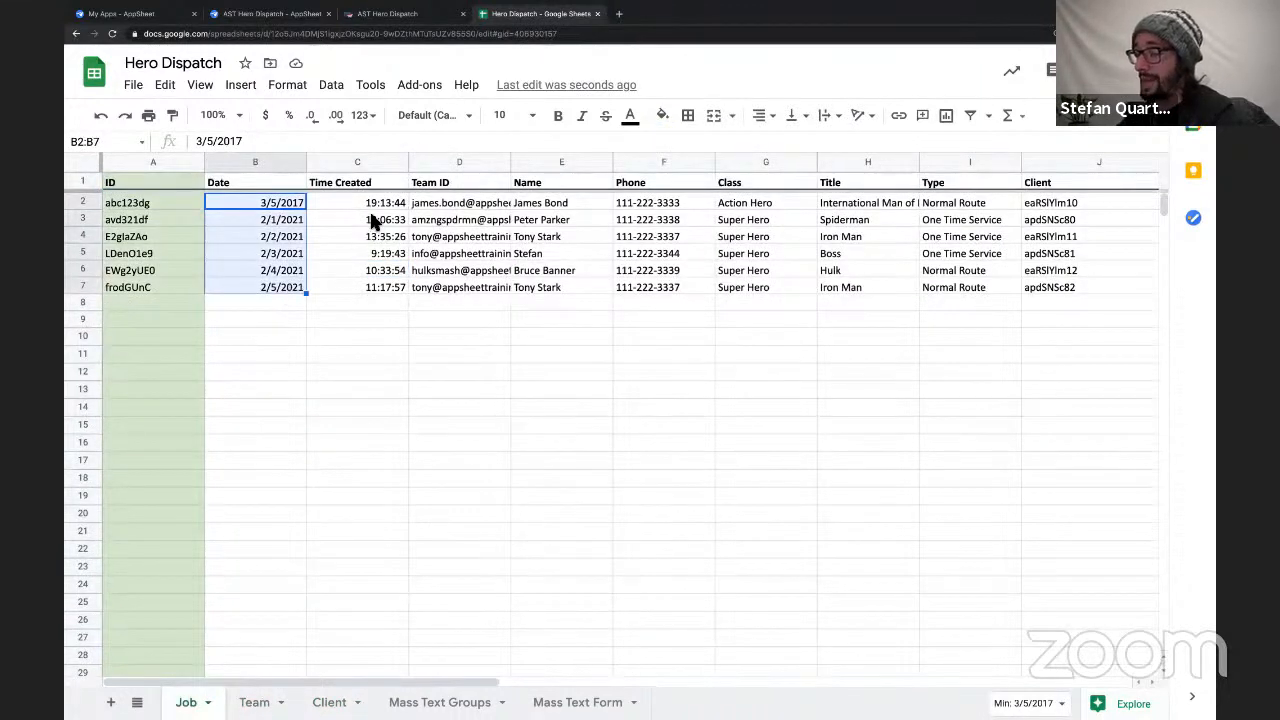
left_click_drag(371, 205, 366, 287)
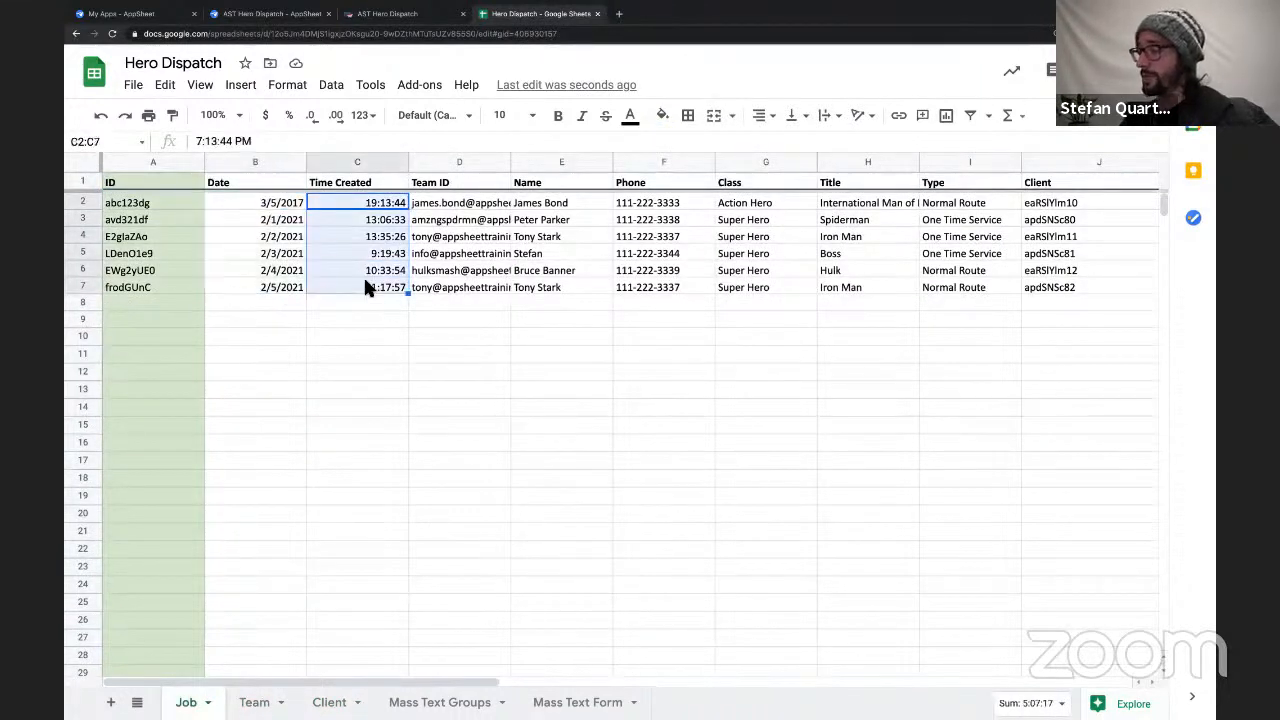
Fill the whole Team ID column on the Job sheet with light blue.
mouse_move(447, 246)
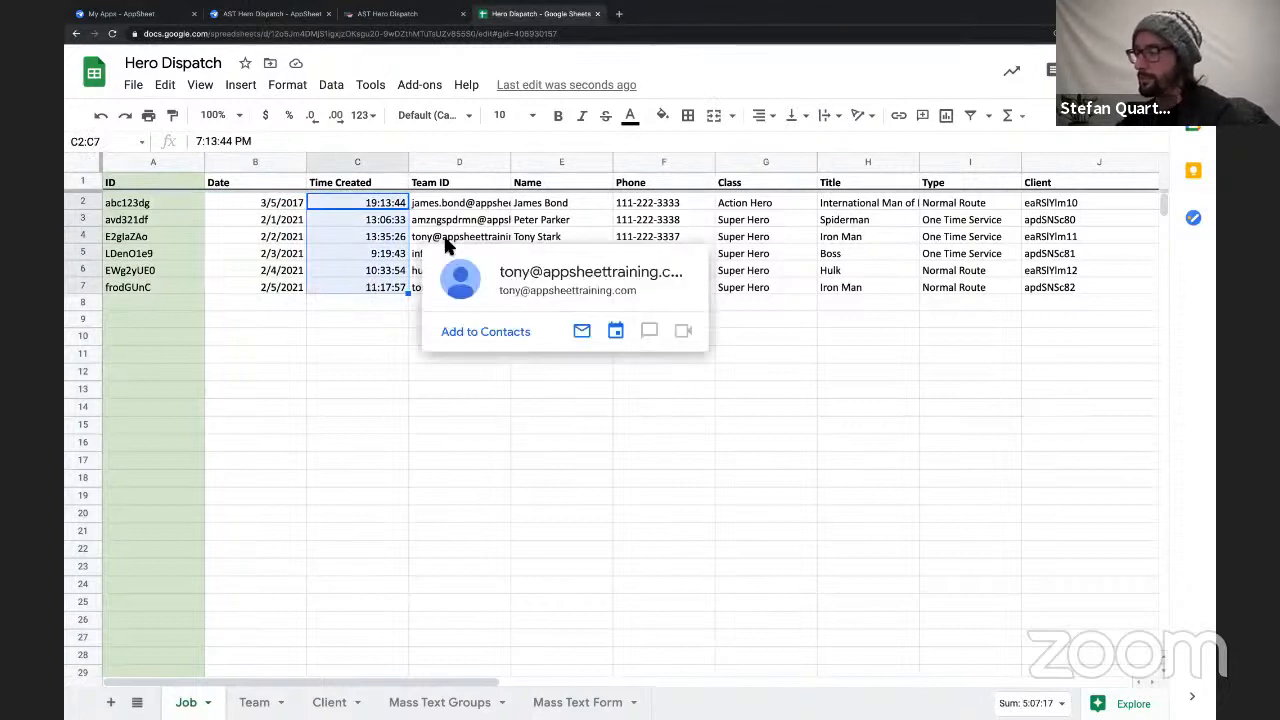
left_click(464, 206)
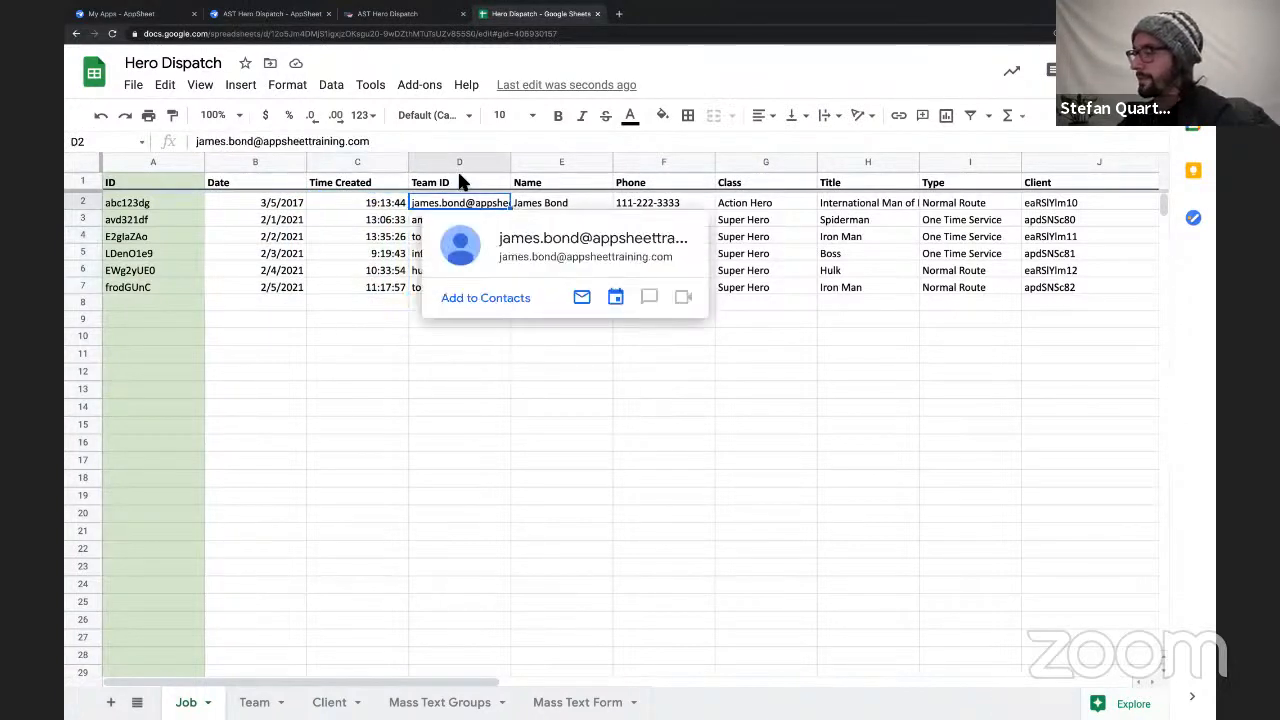
left_click(463, 180)
left_click(460, 162)
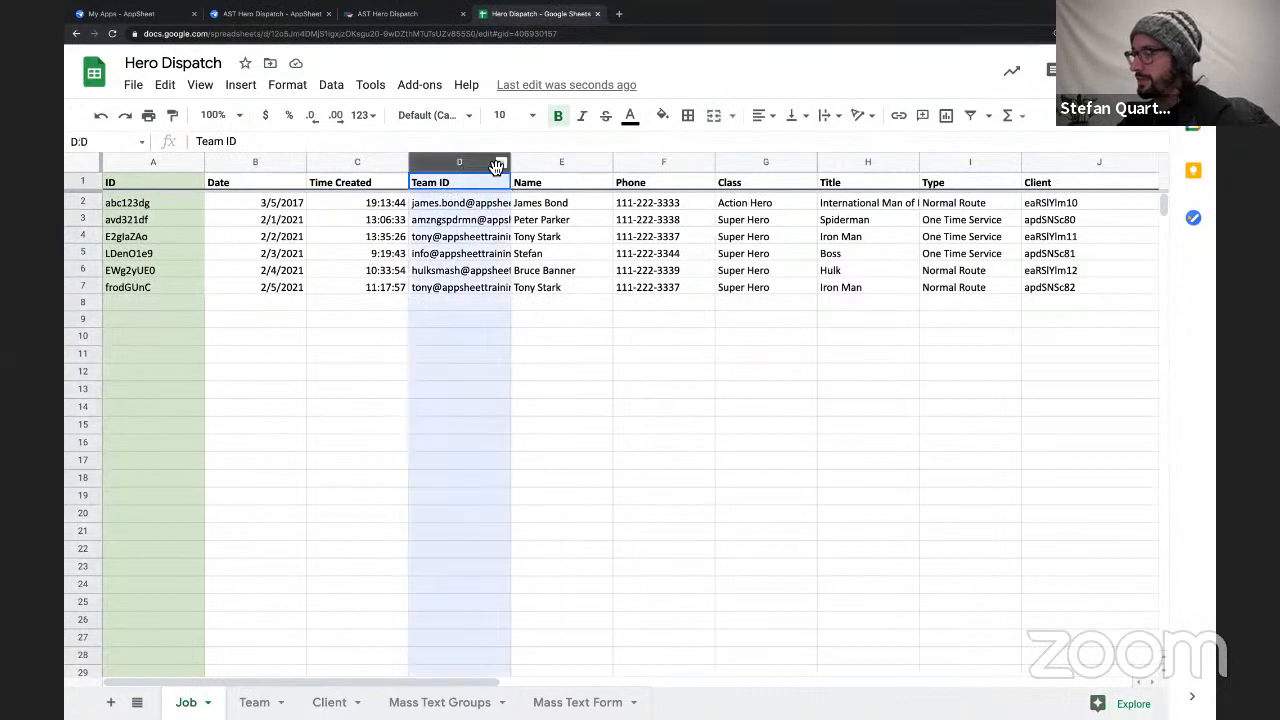
left_click(662, 116)
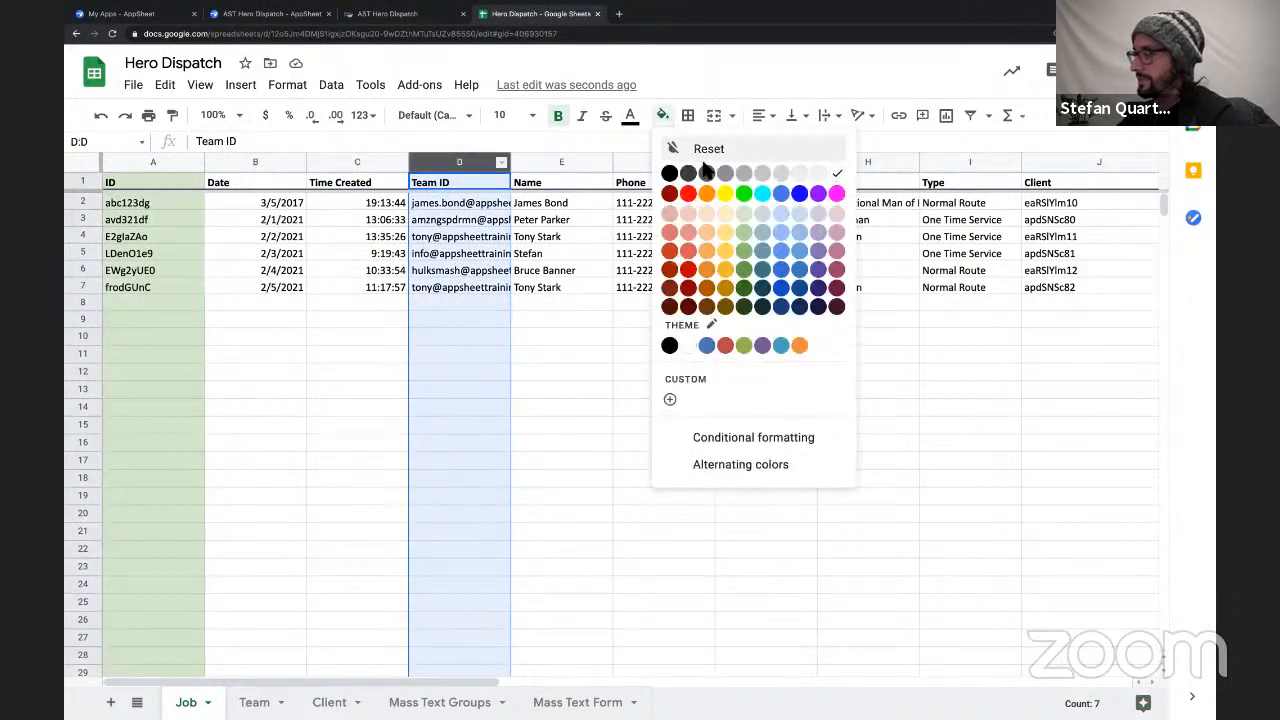
left_click(792, 222)
left_click(523, 290)
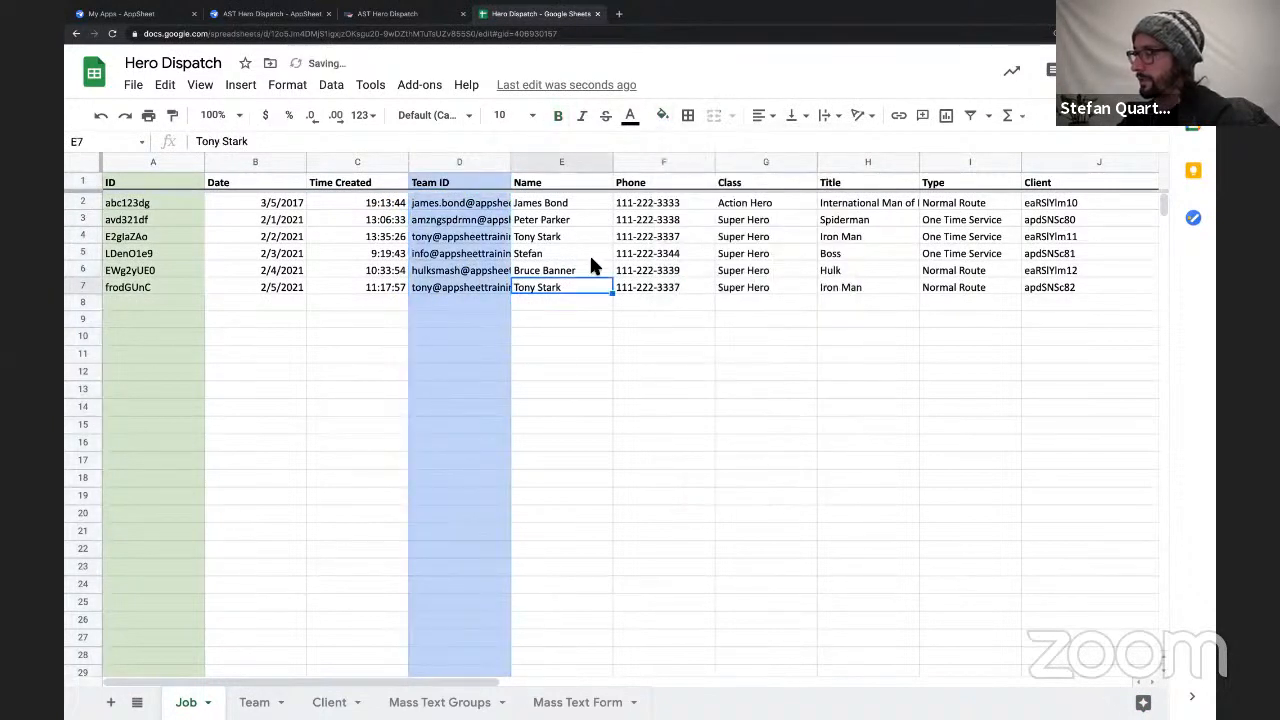
Examine the team member details in the Name, Phone, Class and Title columns of the Job sheet.
scroll(590, 262, "right", 2)
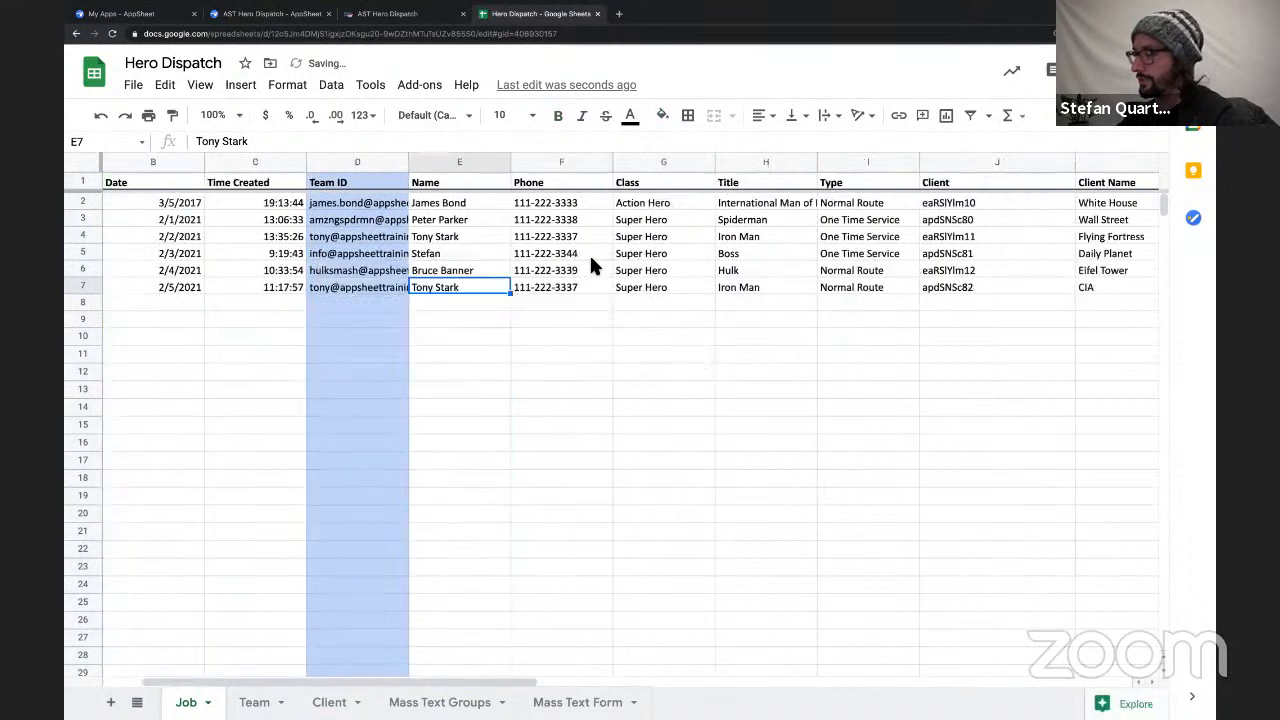
left_click(447, 205)
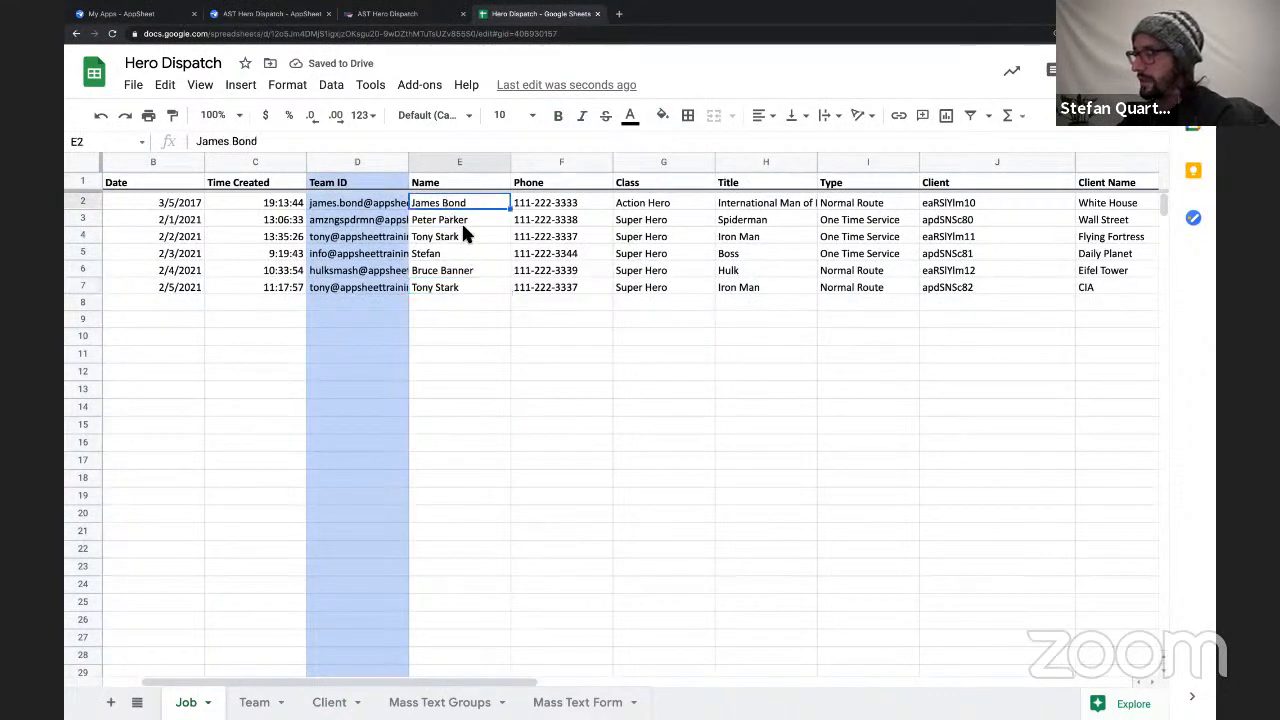
left_click(545, 210)
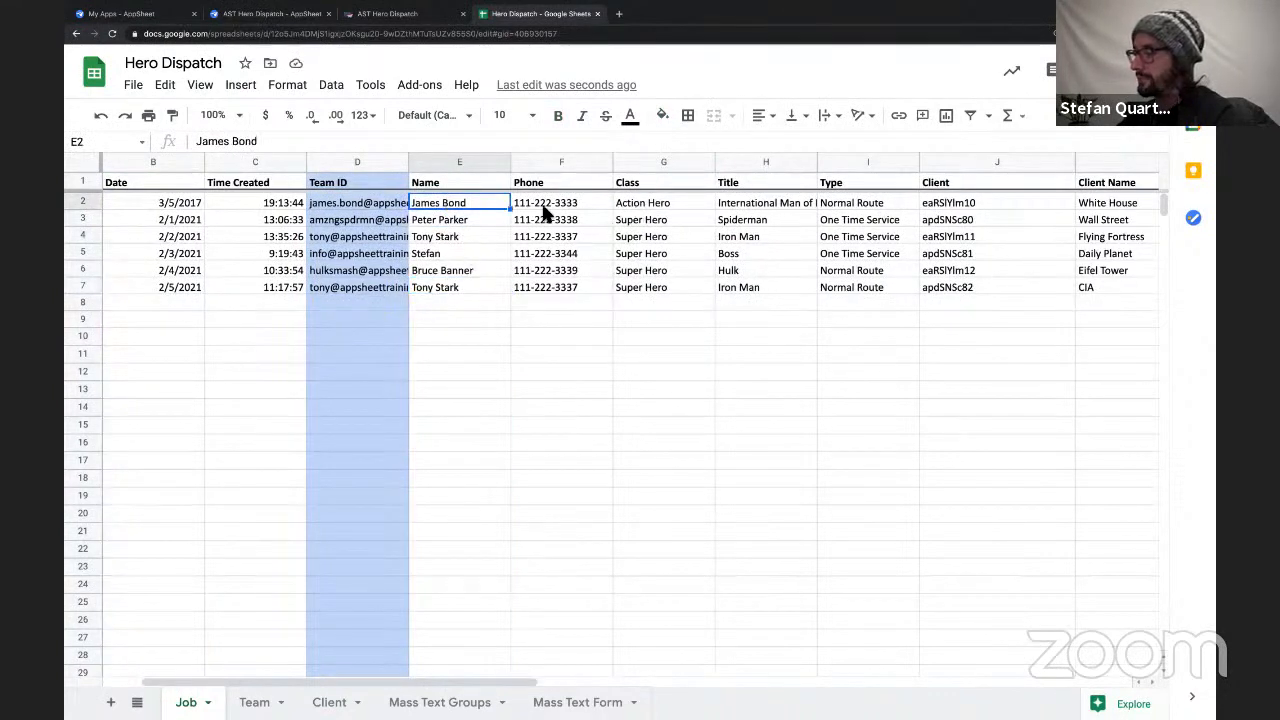
left_click(629, 208)
left_click(750, 205)
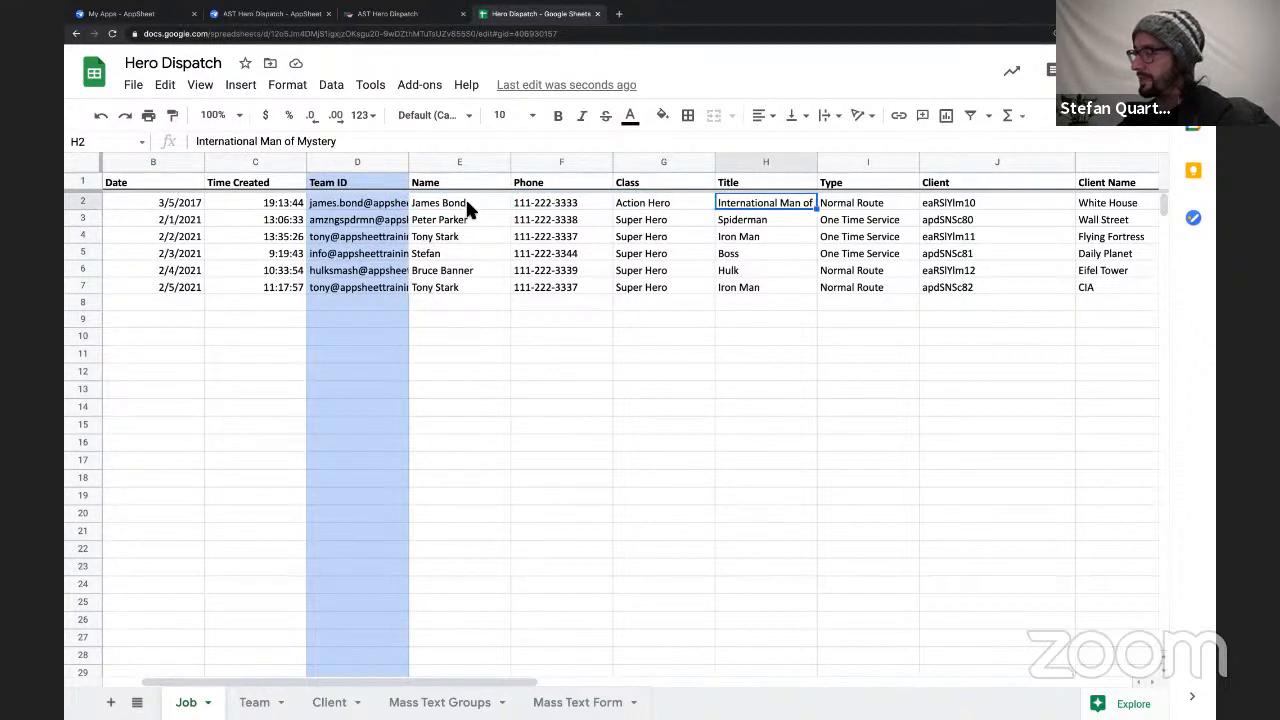
left_click_drag(468, 205, 752, 297)
scroll(752, 297, "right", 2)
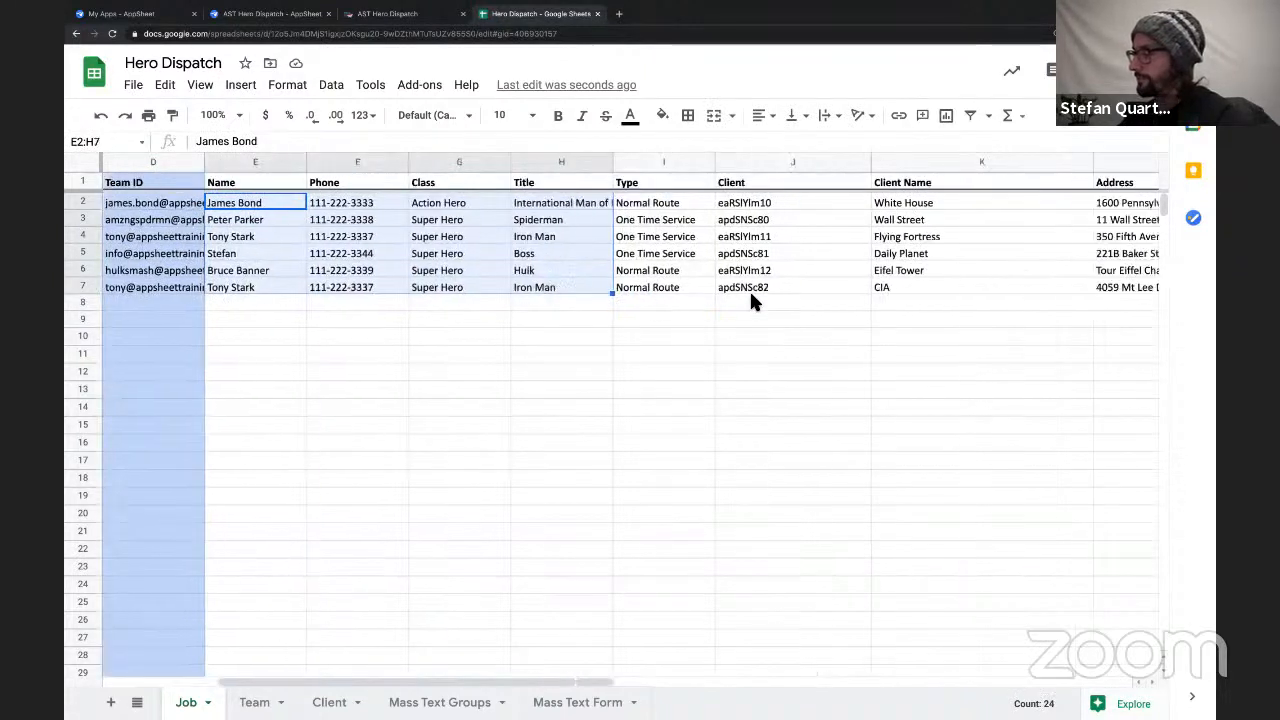
Examine the service types in the Type column of the Job sheet, such as Normal Route and One Time Service.
scroll(700, 280, "right", 1)
left_click(523, 206)
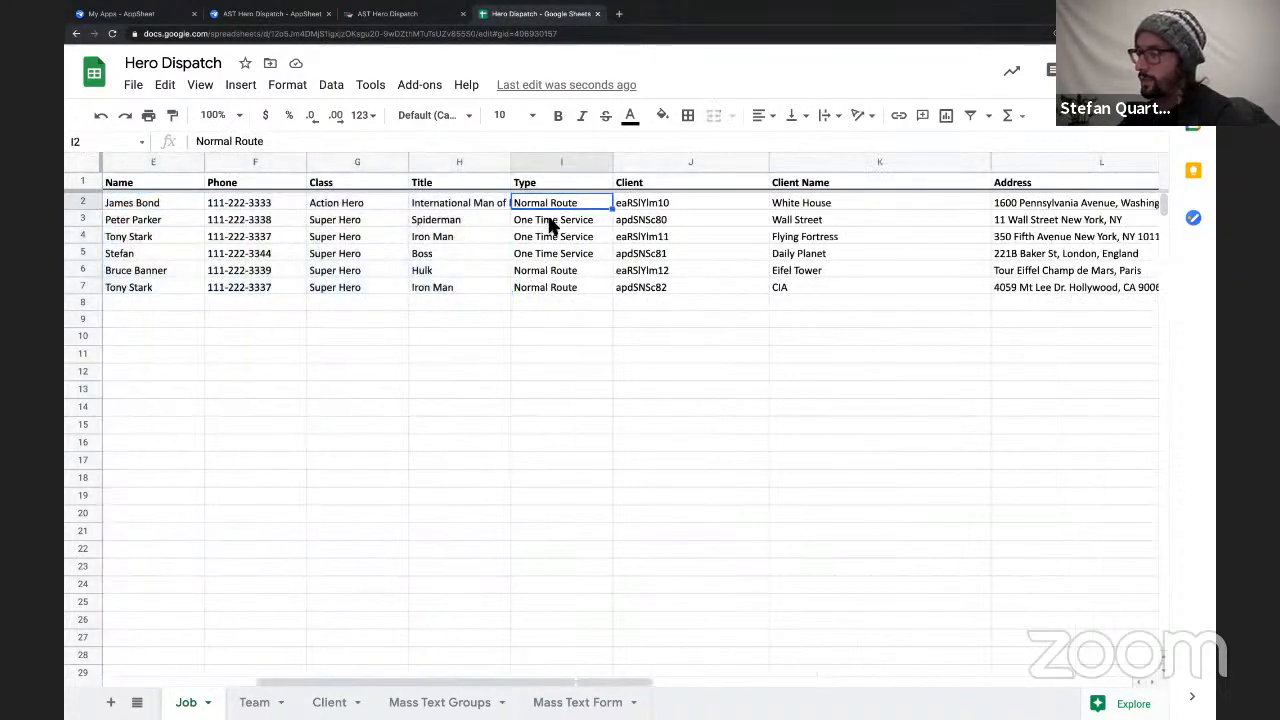
left_click(546, 228)
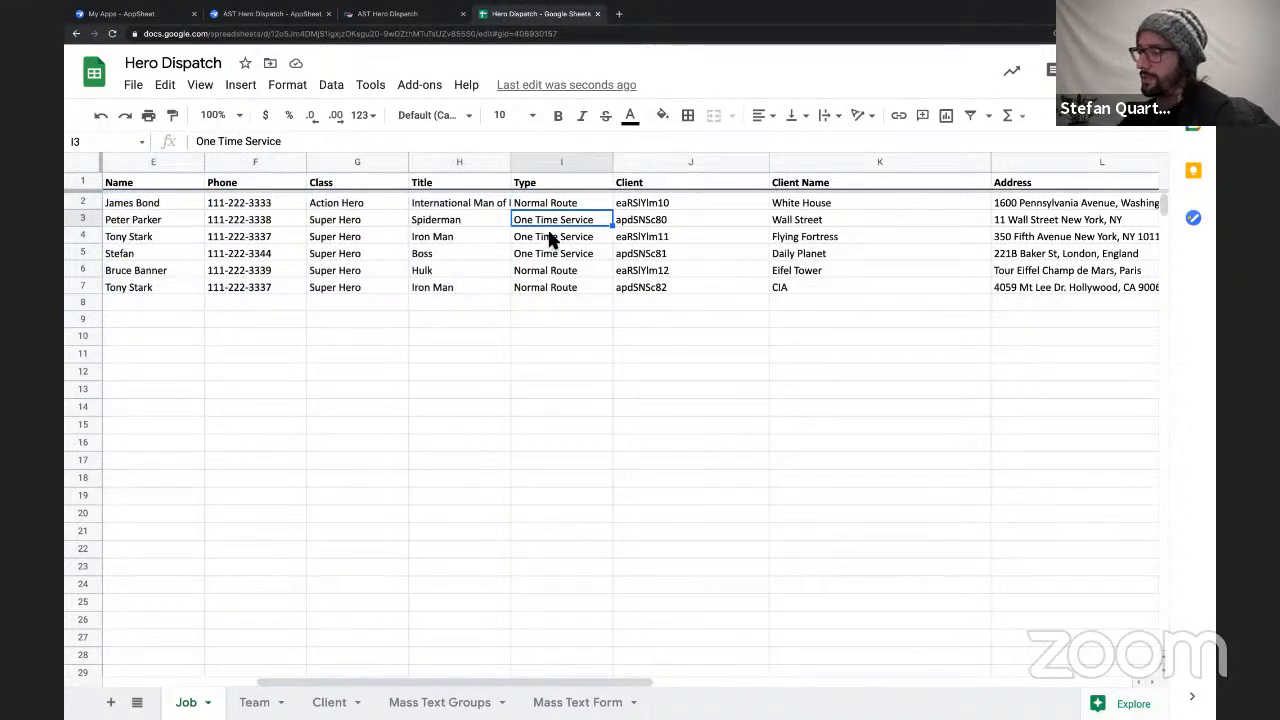
double_click(549, 237)
left_click(543, 205)
triple_click(538, 205)
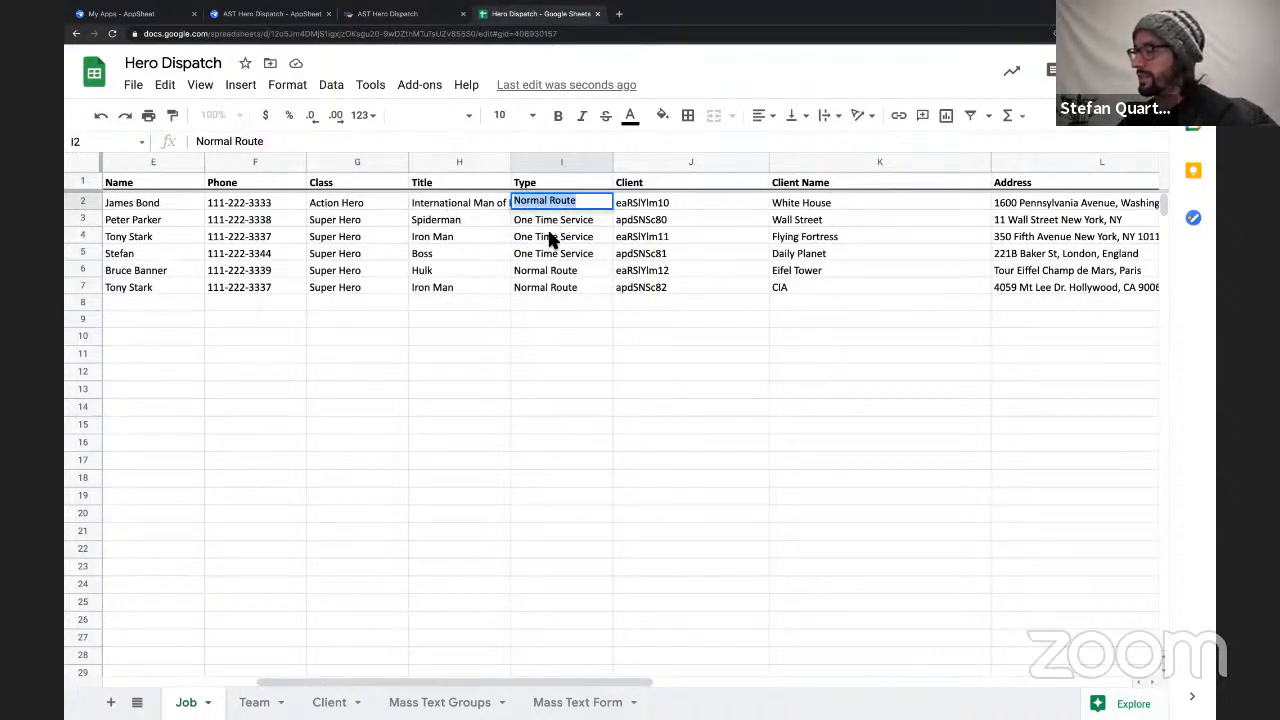
key("Return")
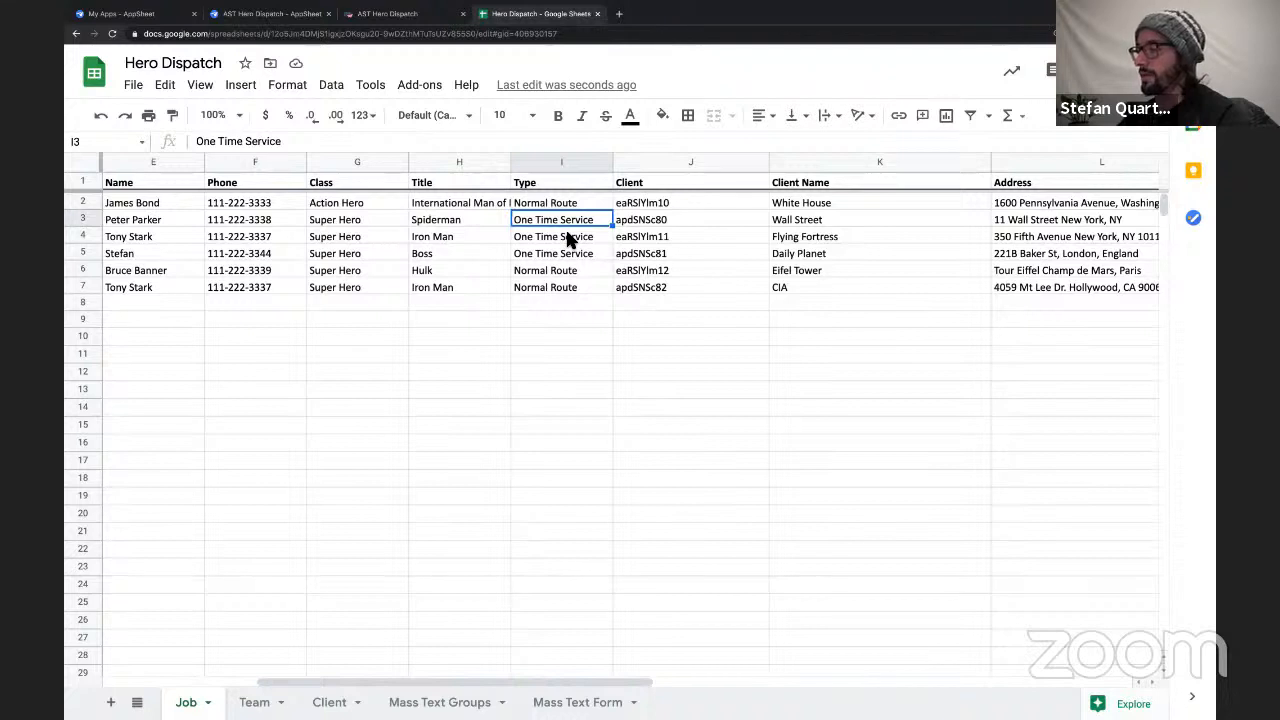
Rename the Client header on the Job sheet to Client ID.
left_click(648, 180)
double_click(651, 181)
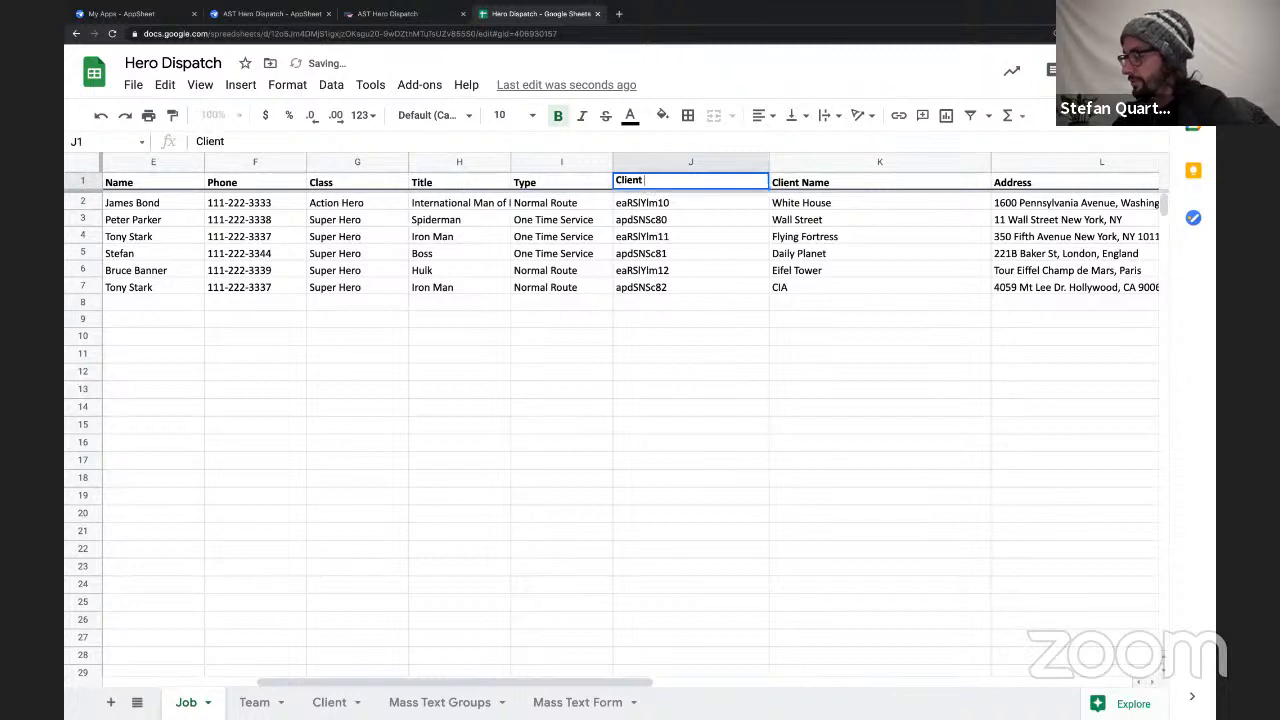
type("Id")
key("BackSpace")
key("BackSpace")
key("BackSpace")
type("Id")
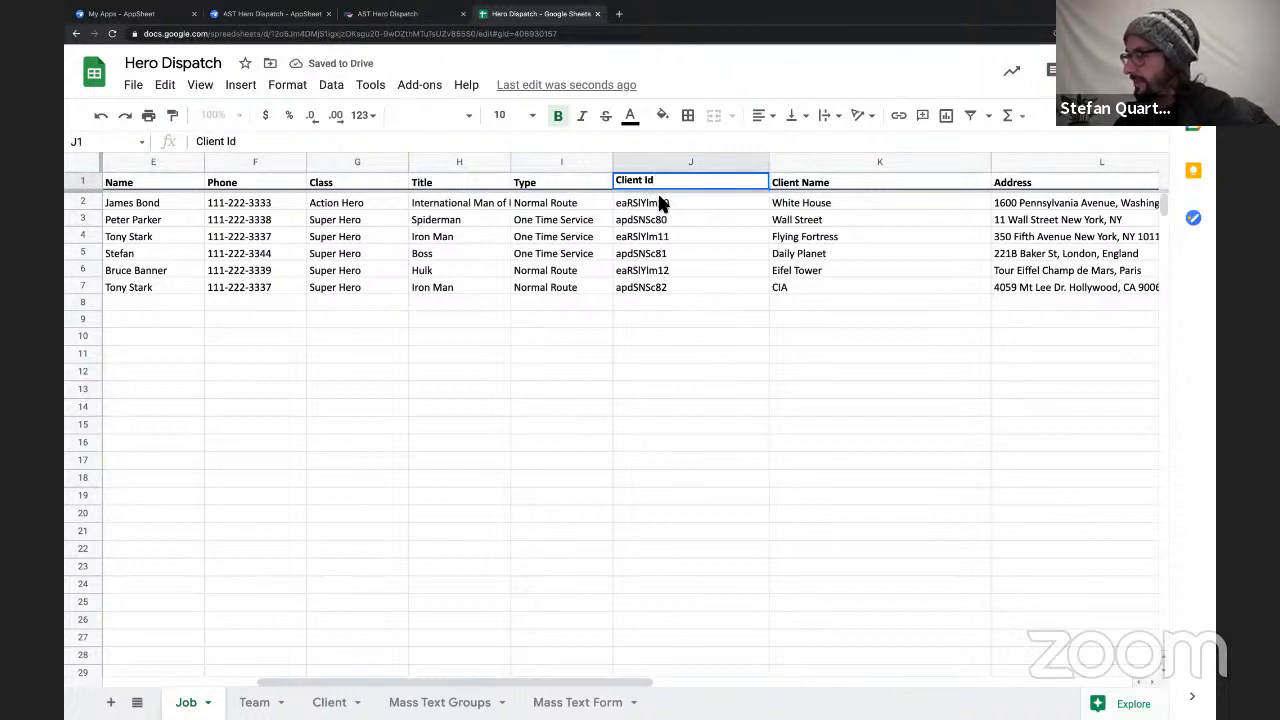
key("BackSpace")
type("D")
left_click(668, 234)
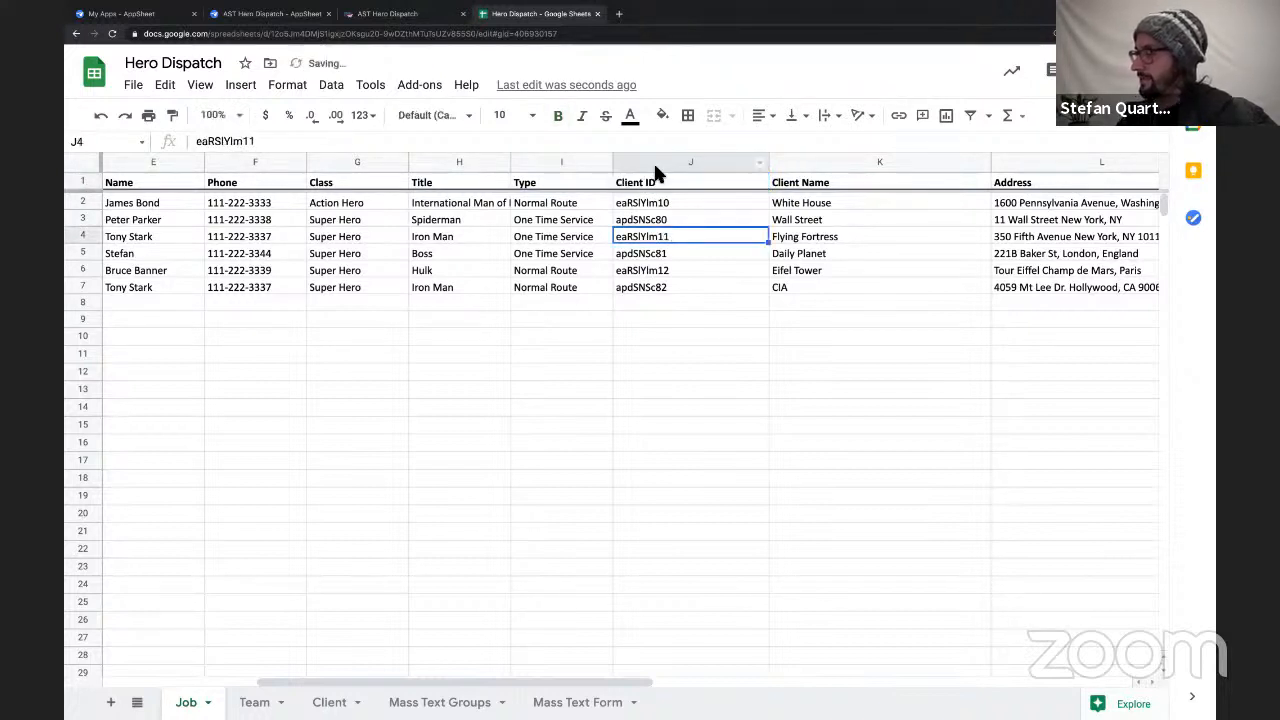
Fill the whole Client ID column on the Job sheet with light blue.
left_click(663, 163)
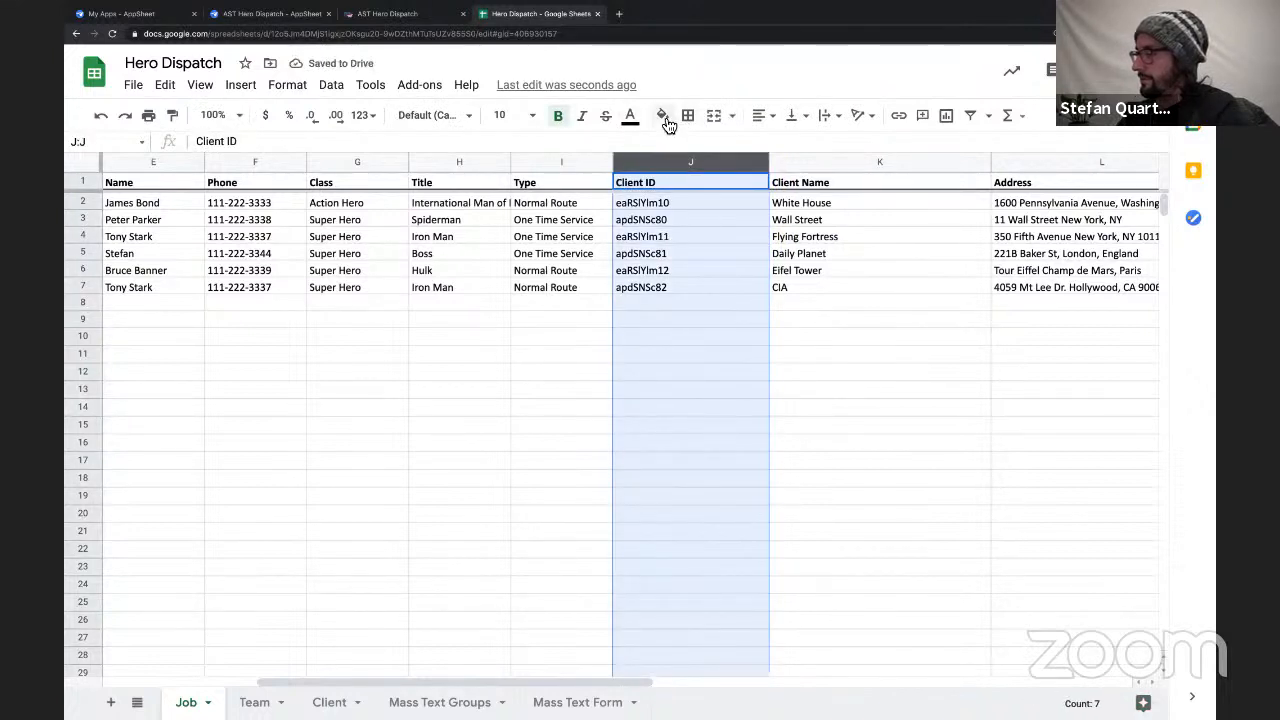
left_click(662, 116)
left_click(786, 214)
left_click(673, 272)
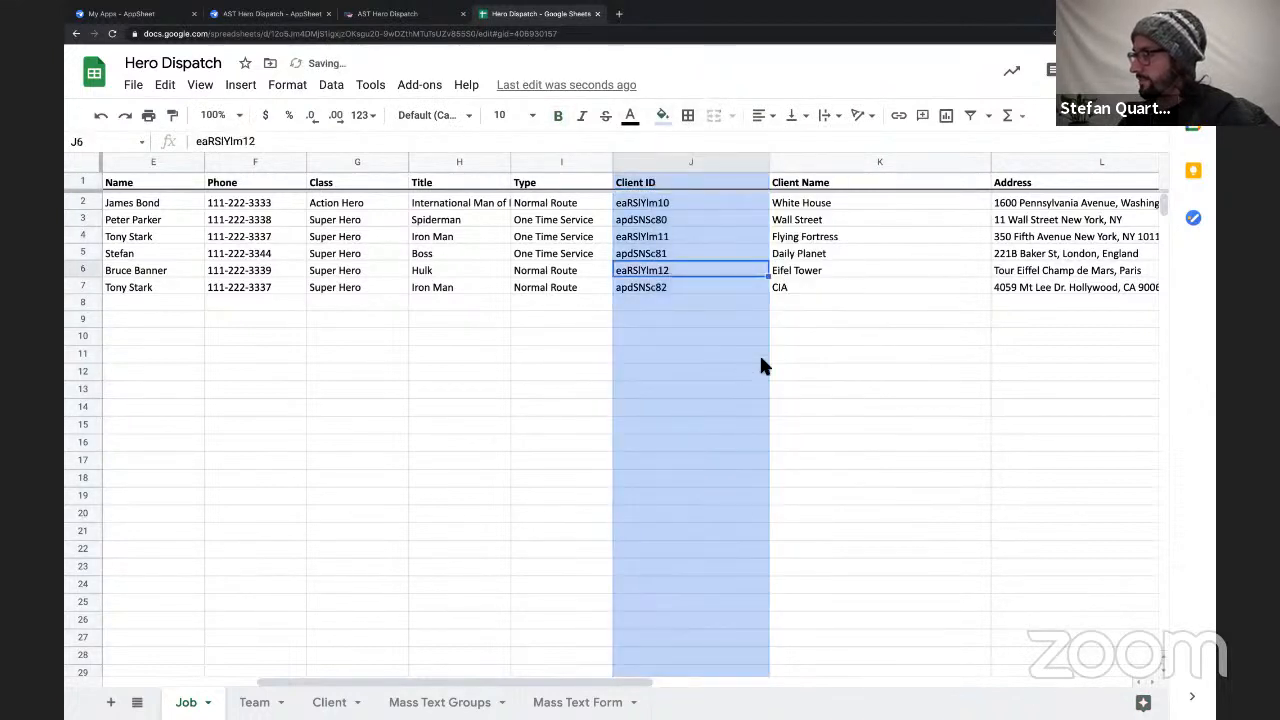
Examine the Client Name and Address entries beside the Client ID column of the Job sheet.
scroll(803, 315, "right", 2)
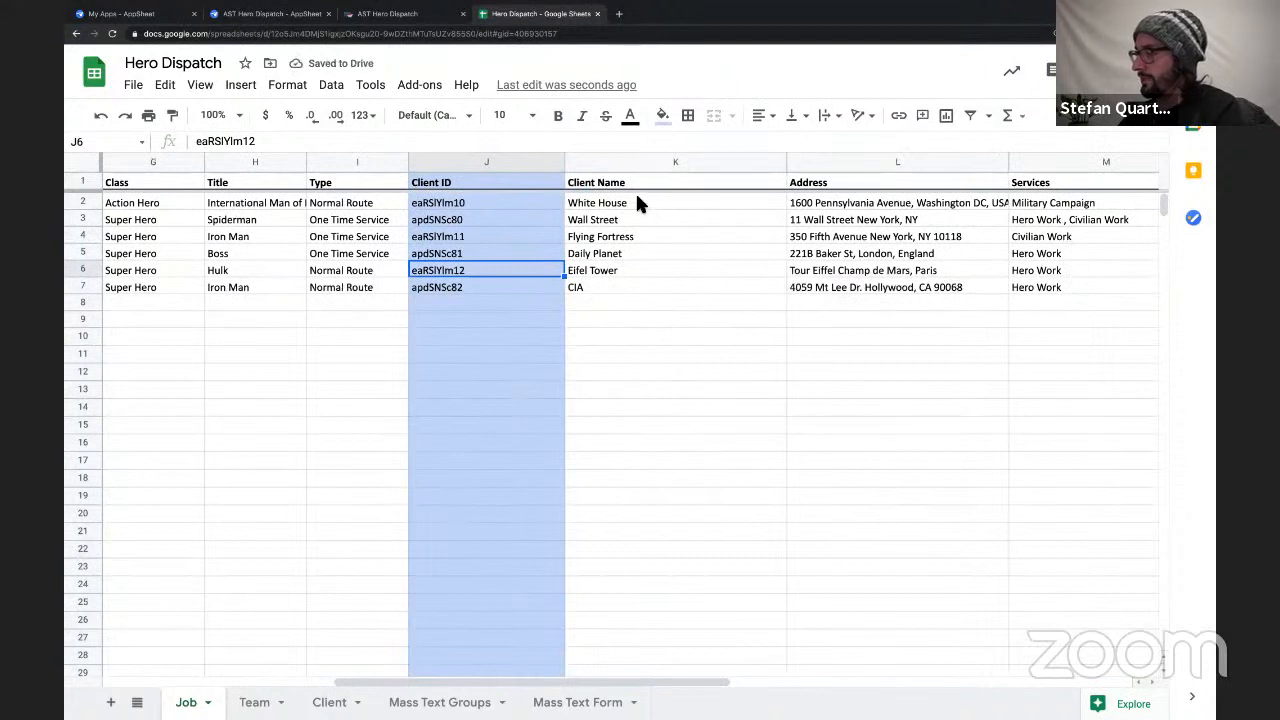
left_click(636, 199)
left_click_drag(897, 237, 921, 289)
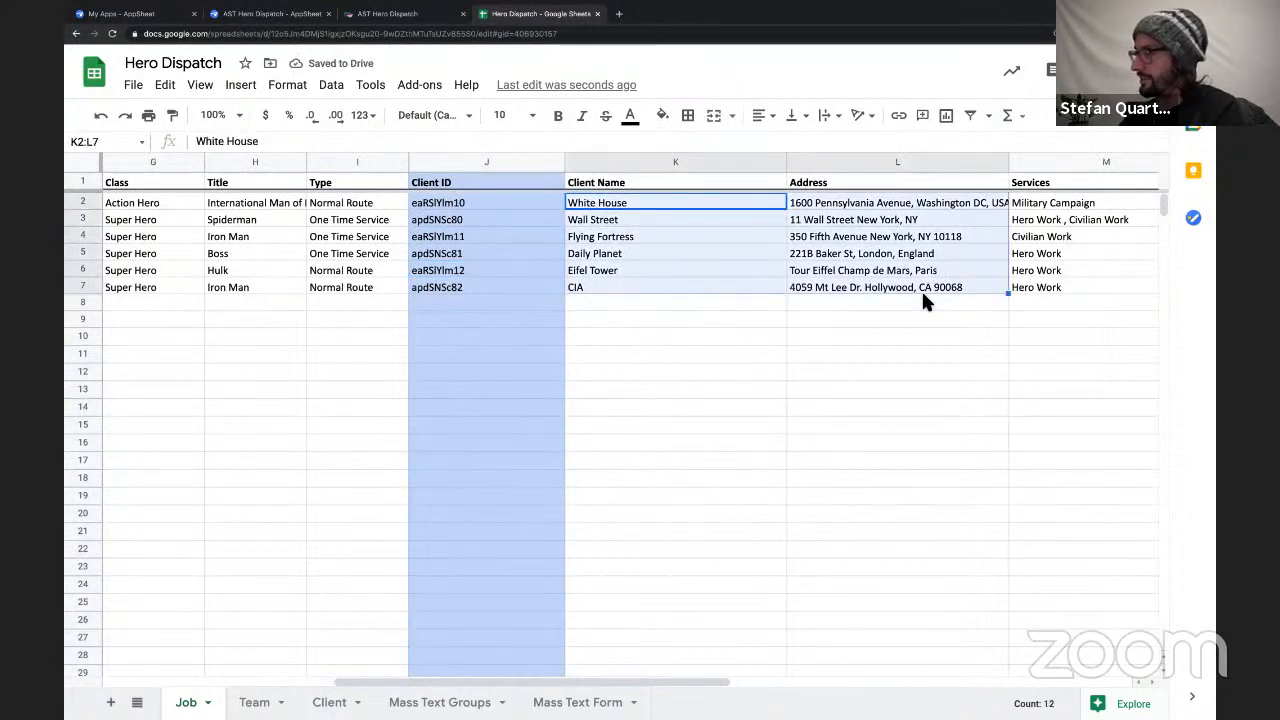
scroll(921, 289, "right", 3)
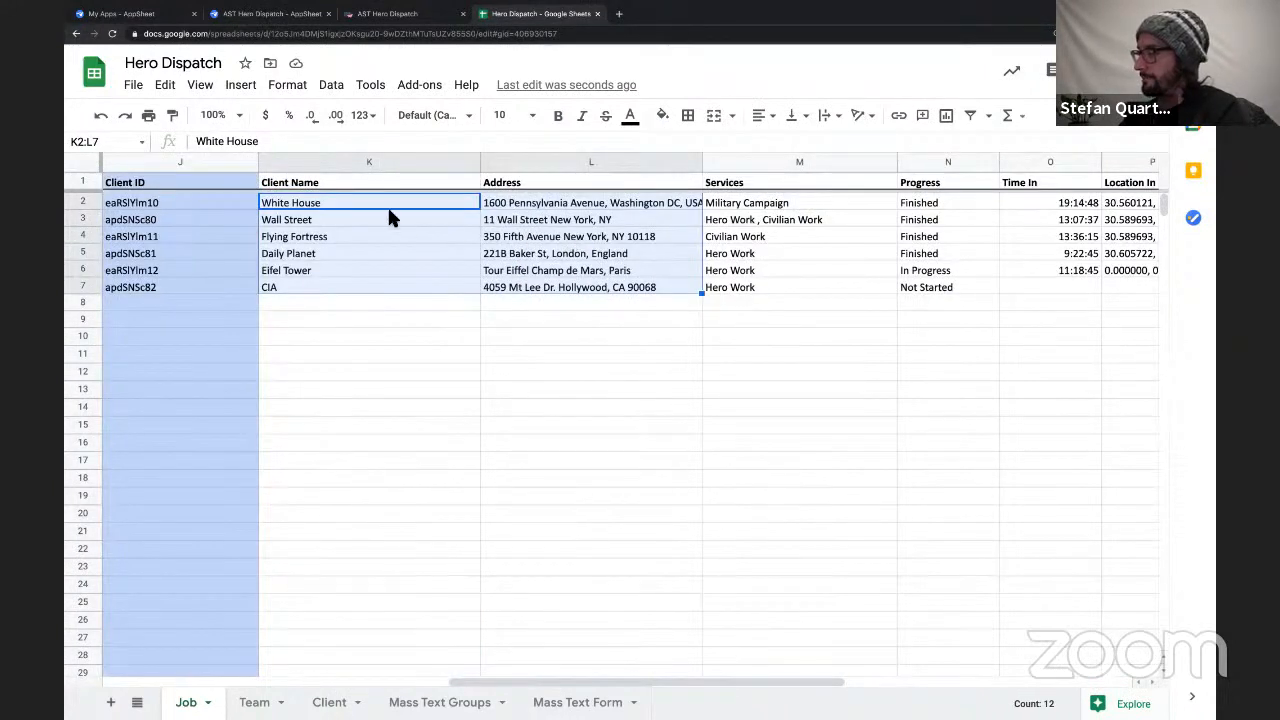
scroll(392, 244, "left", 4)
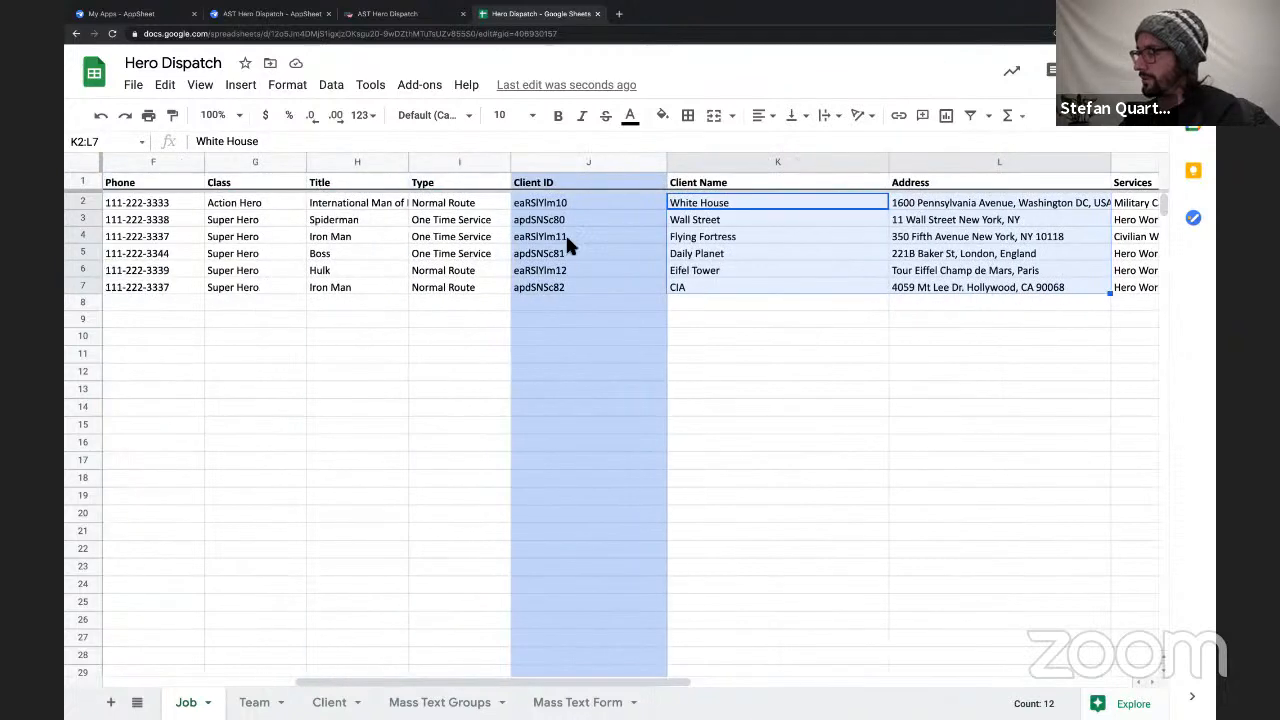
scroll(577, 262, "right", 1)
scroll(397, 226, "left", 2)
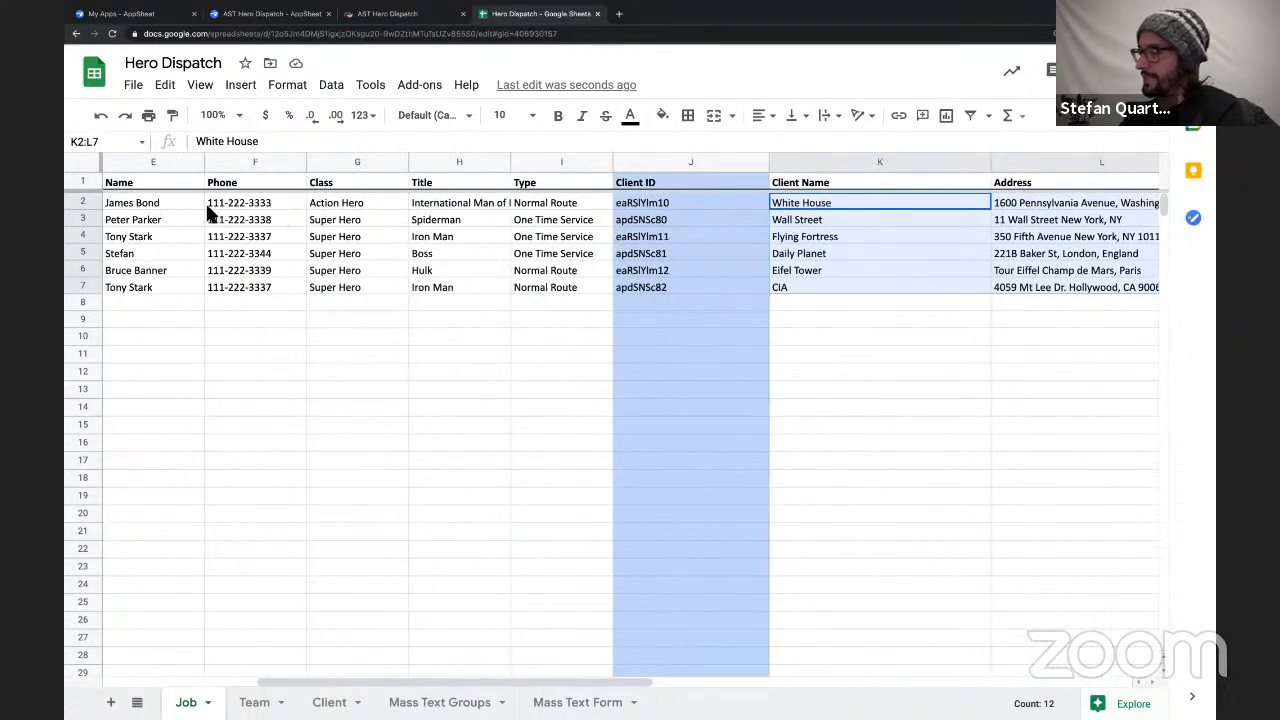
Examine how the Team ID entries correspond to the Name, Phone, Class and Title columns on the Job sheet.
left_click_drag(170, 205, 540, 284)
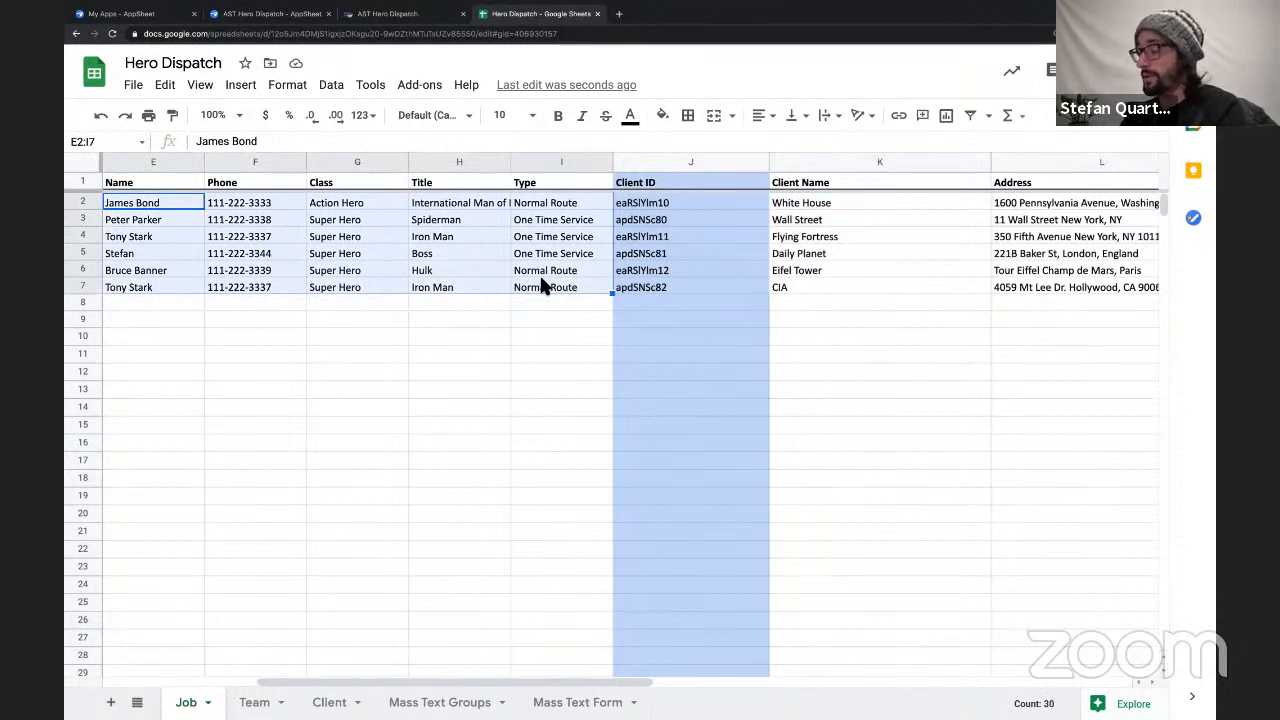
scroll(367, 259, "left", 2)
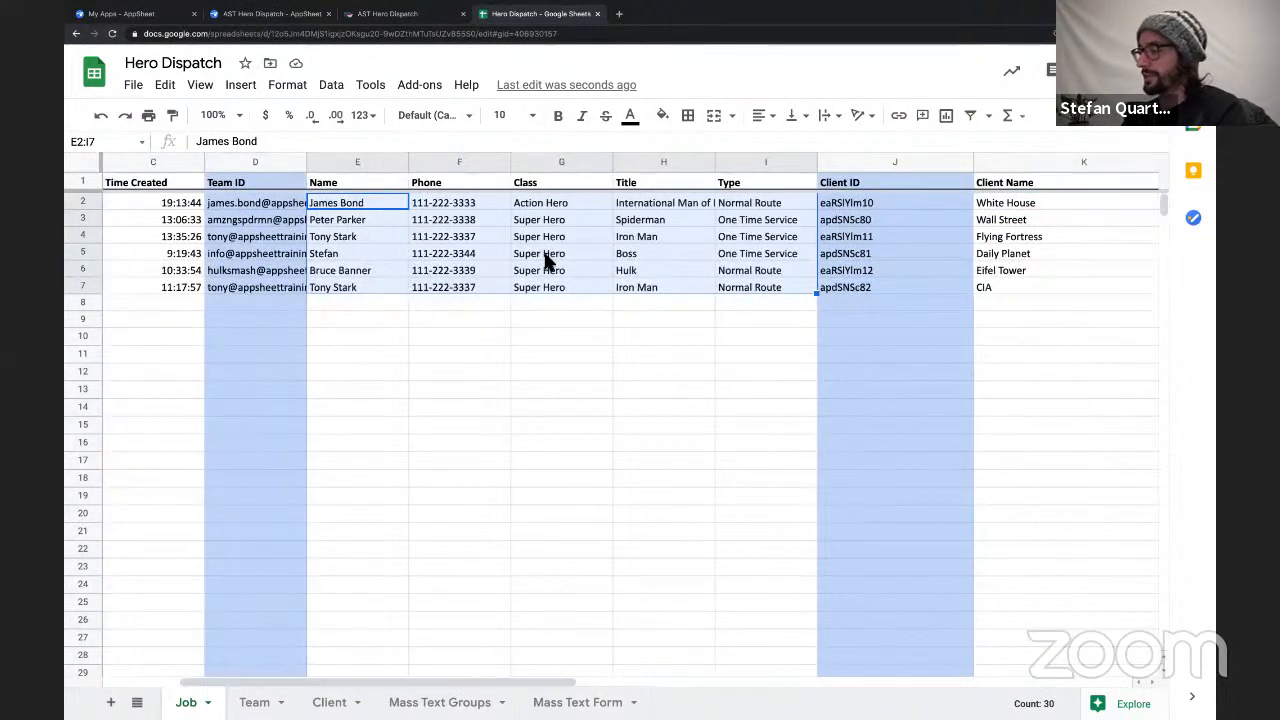
left_click(620, 257)
left_click_drag(540, 203, 745, 288)
left_click(278, 220)
double_click(278, 220)
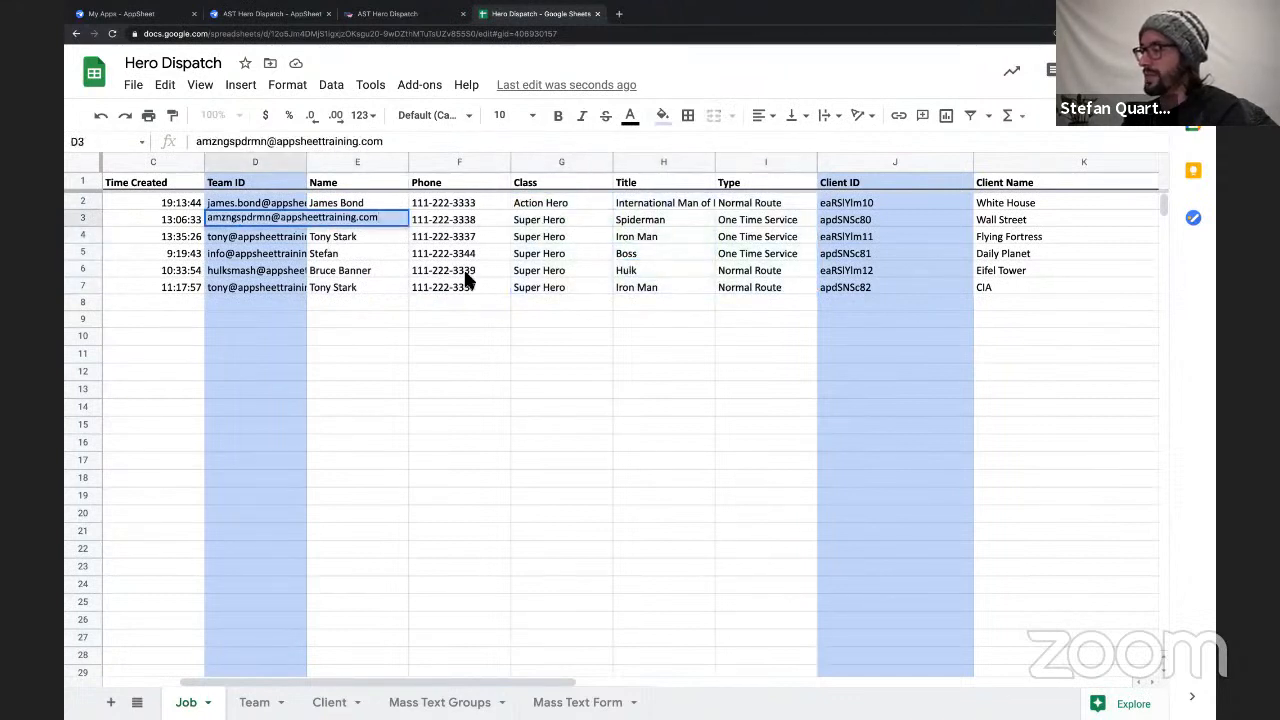
left_click(466, 276)
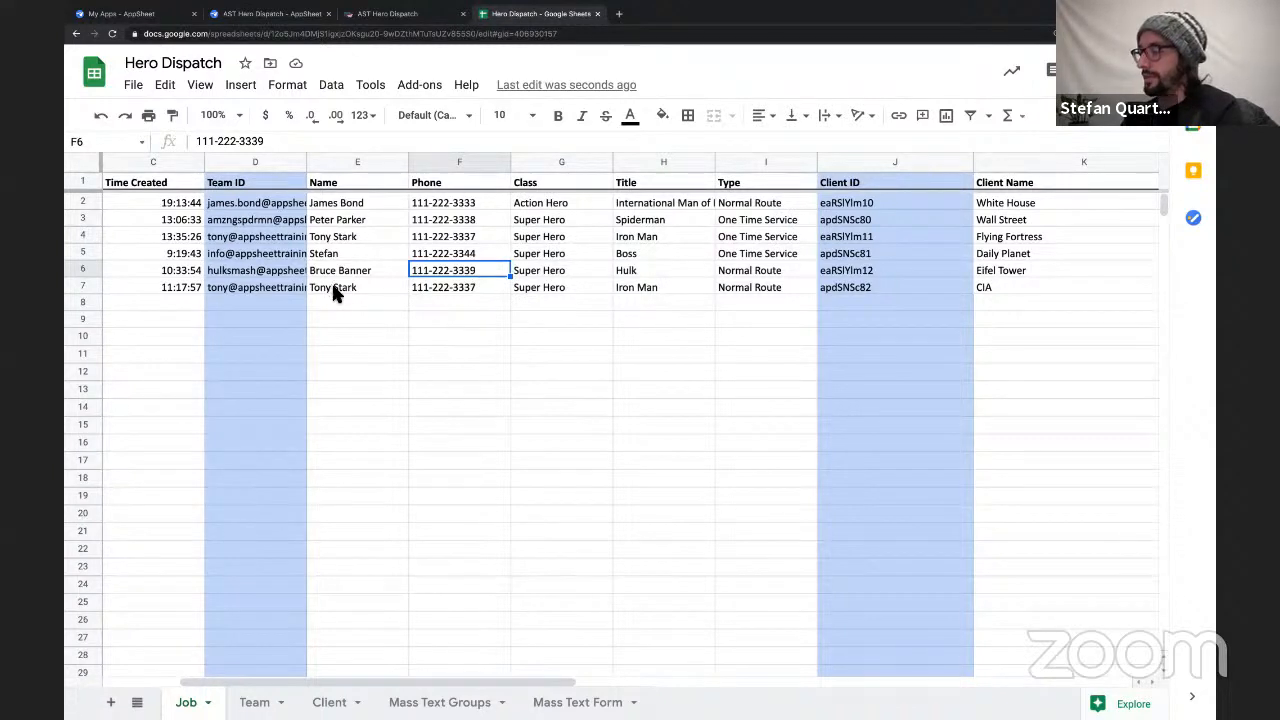
left_click(295, 204)
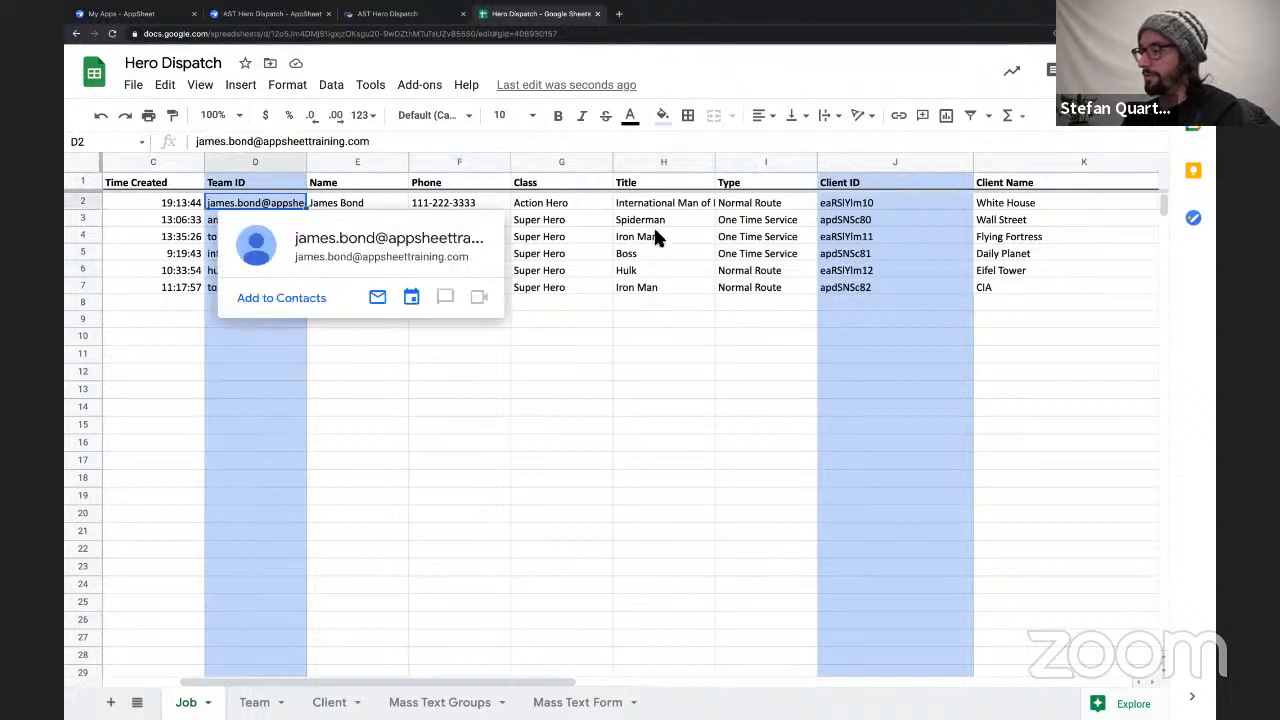
left_click_drag(355, 162, 715, 288)
Examine the entries in the Services column of the Job sheet, including the multi-value entry Hero Work , Civilian Work.
scroll(714, 285, "right", 10)
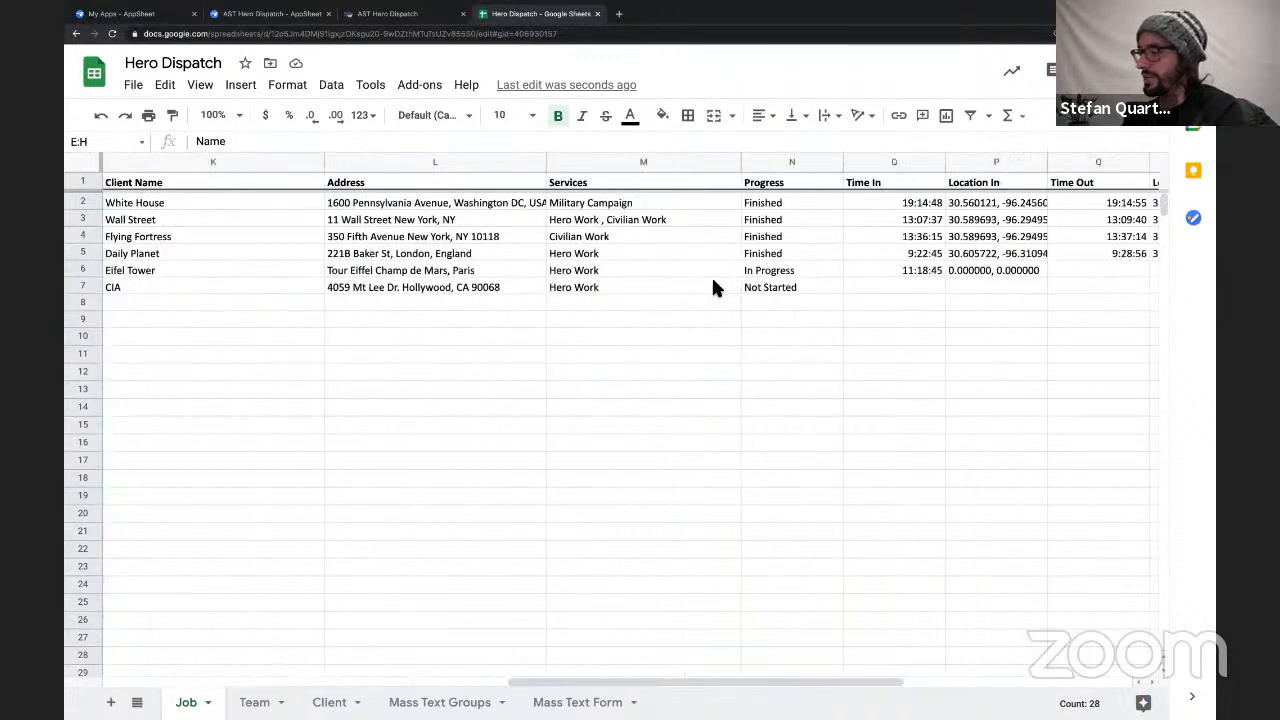
scroll(714, 288, "right", 2)
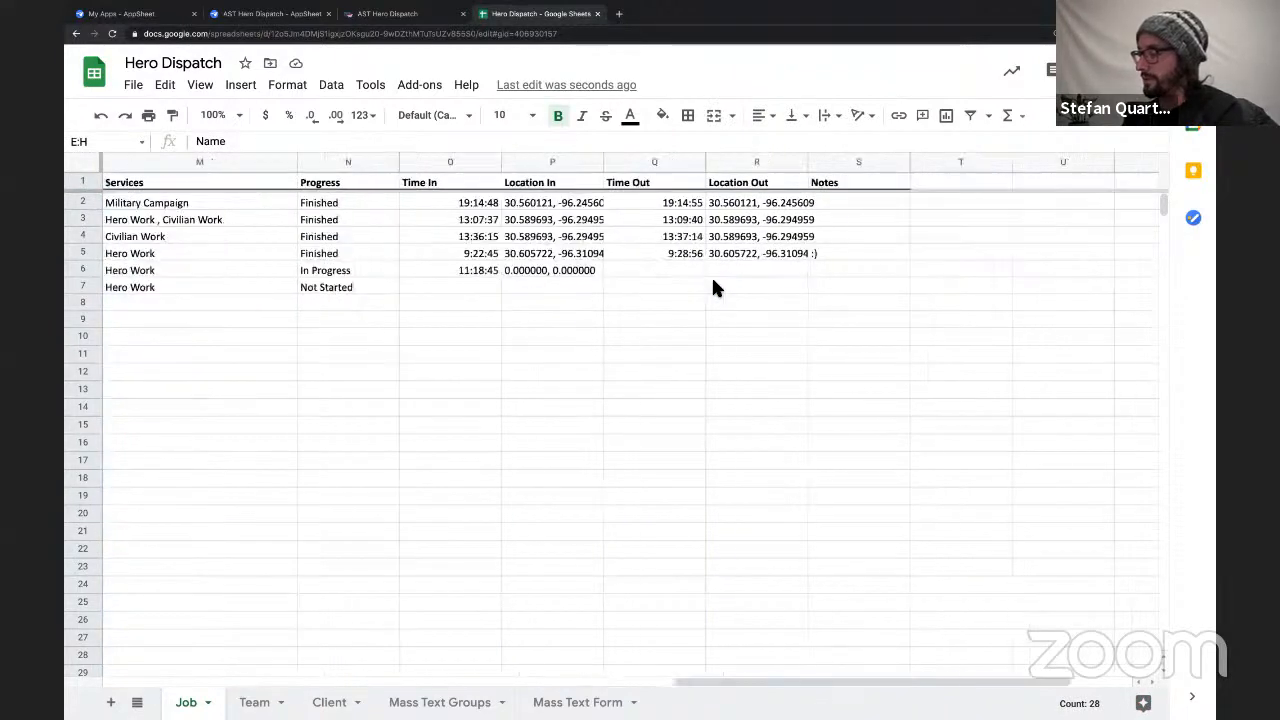
left_click(324, 204)
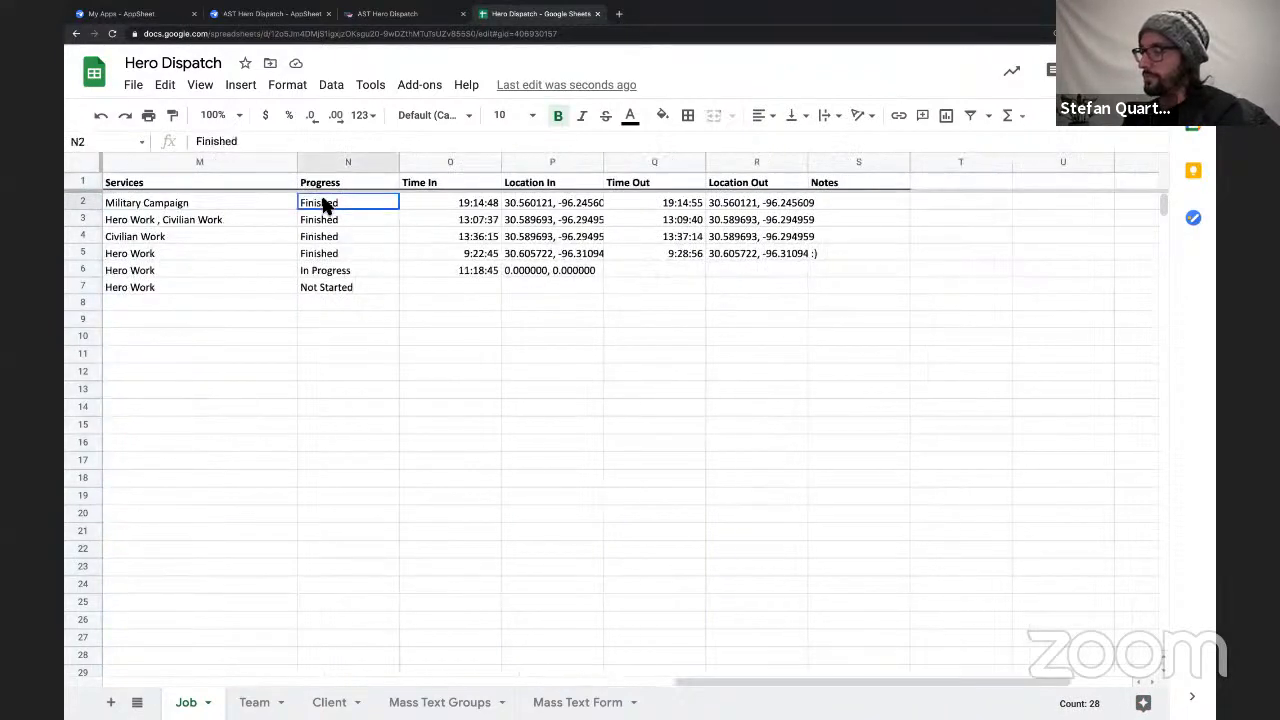
scroll(324, 204, "left", 1)
left_click(383, 162)
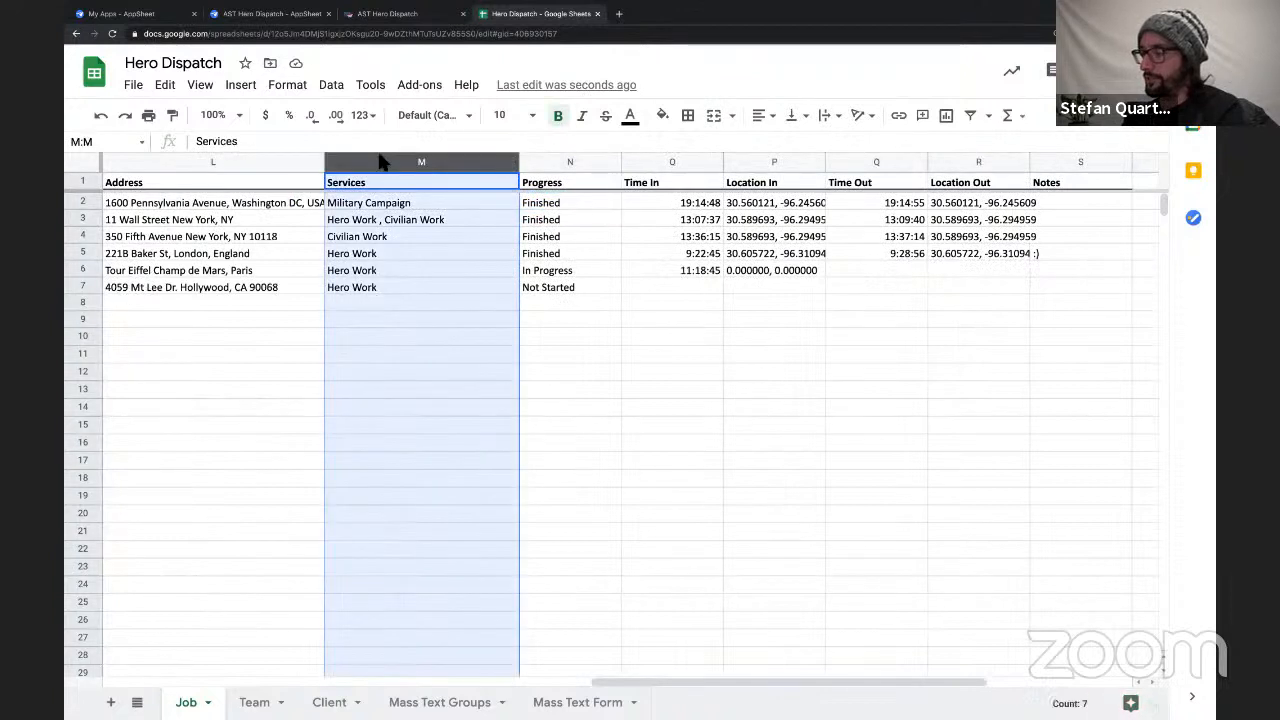
left_click(380, 240)
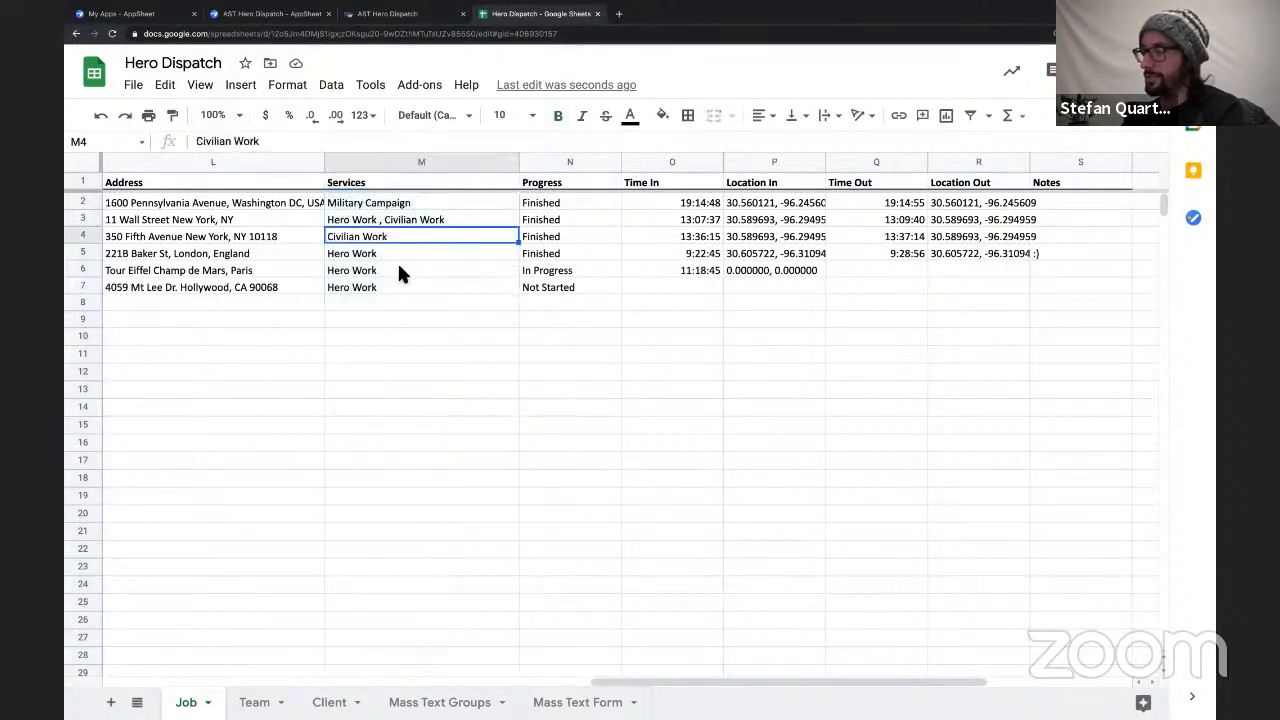
left_click(385, 249)
key("Down")
key("Down")
left_click(390, 272)
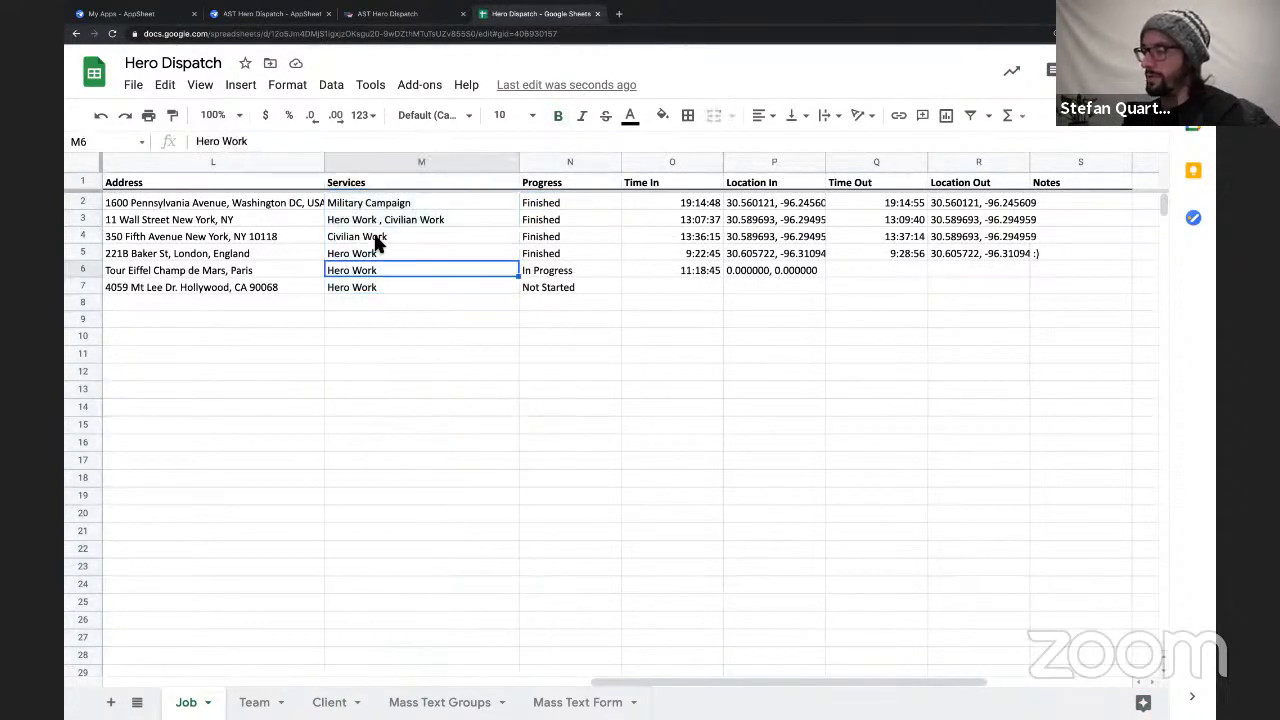
left_click(380, 221)
double_click(380, 221)
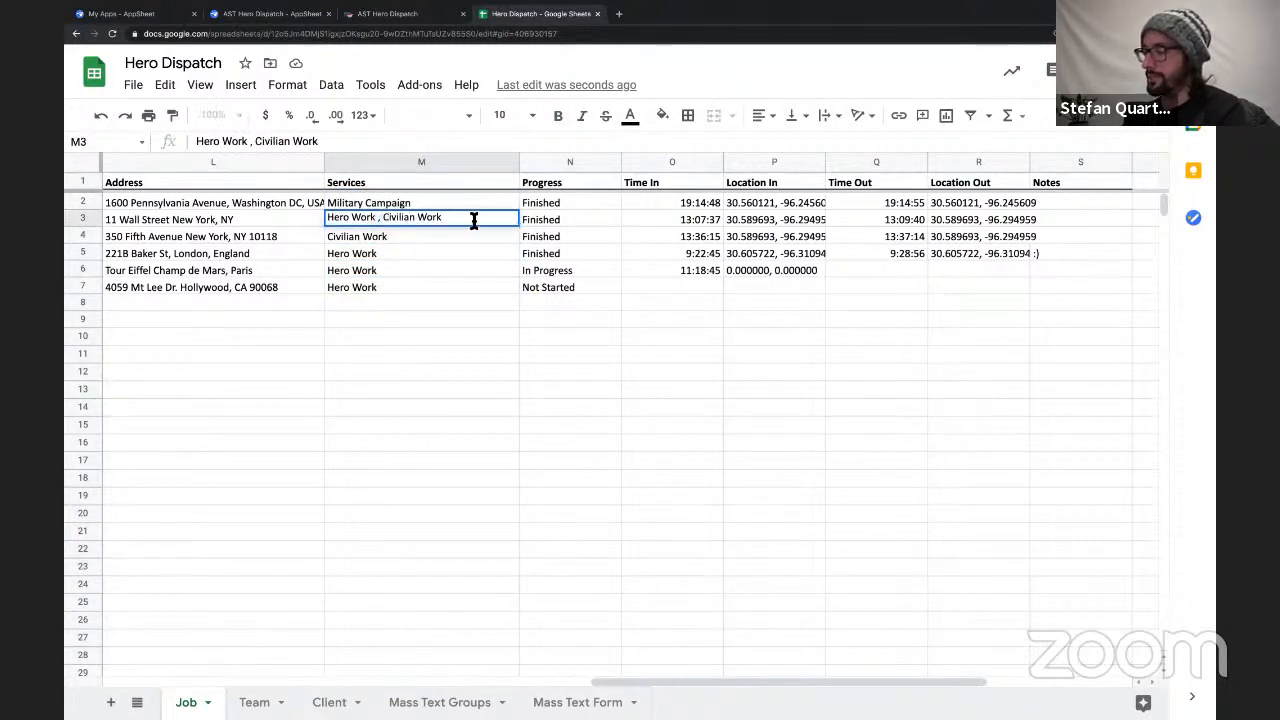
left_click_drag(474, 218, 334, 218)
left_click(380, 256)
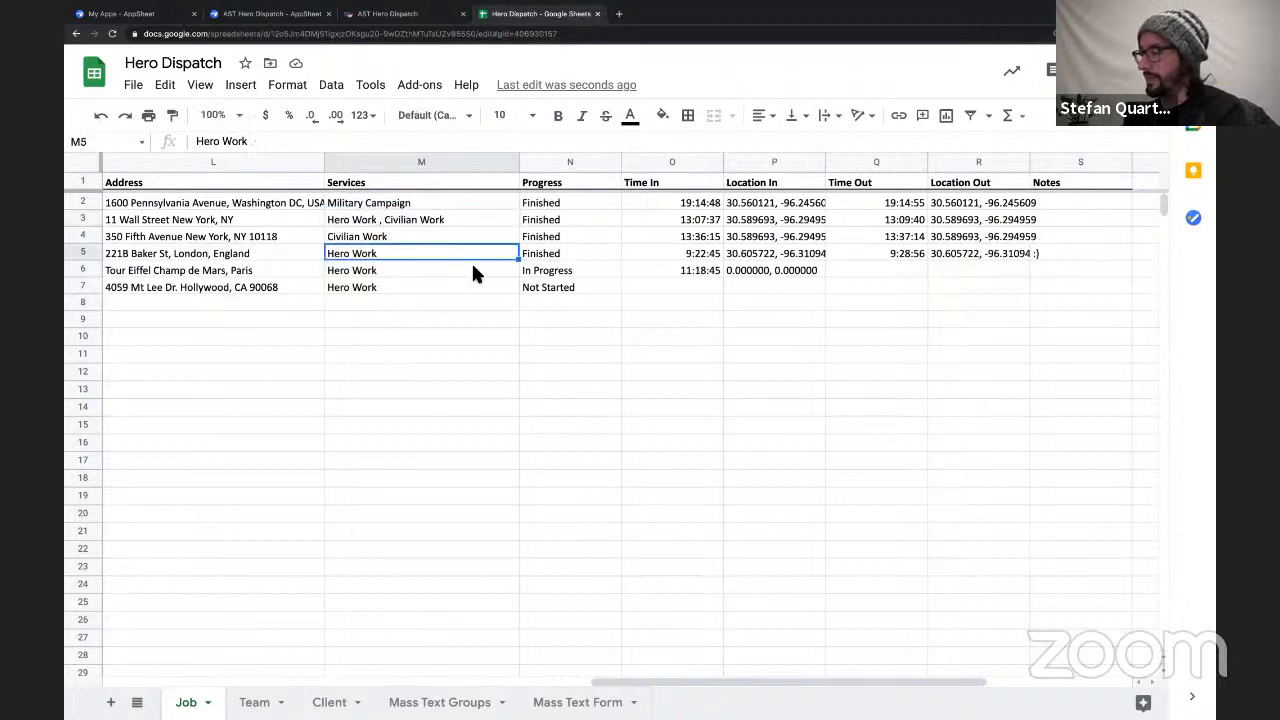
Examine the Progress column and the Time In, Location In, Time Out and Location Out columns of the Job sheet.
scroll(471, 261, "right", 2)
left_click(348, 163)
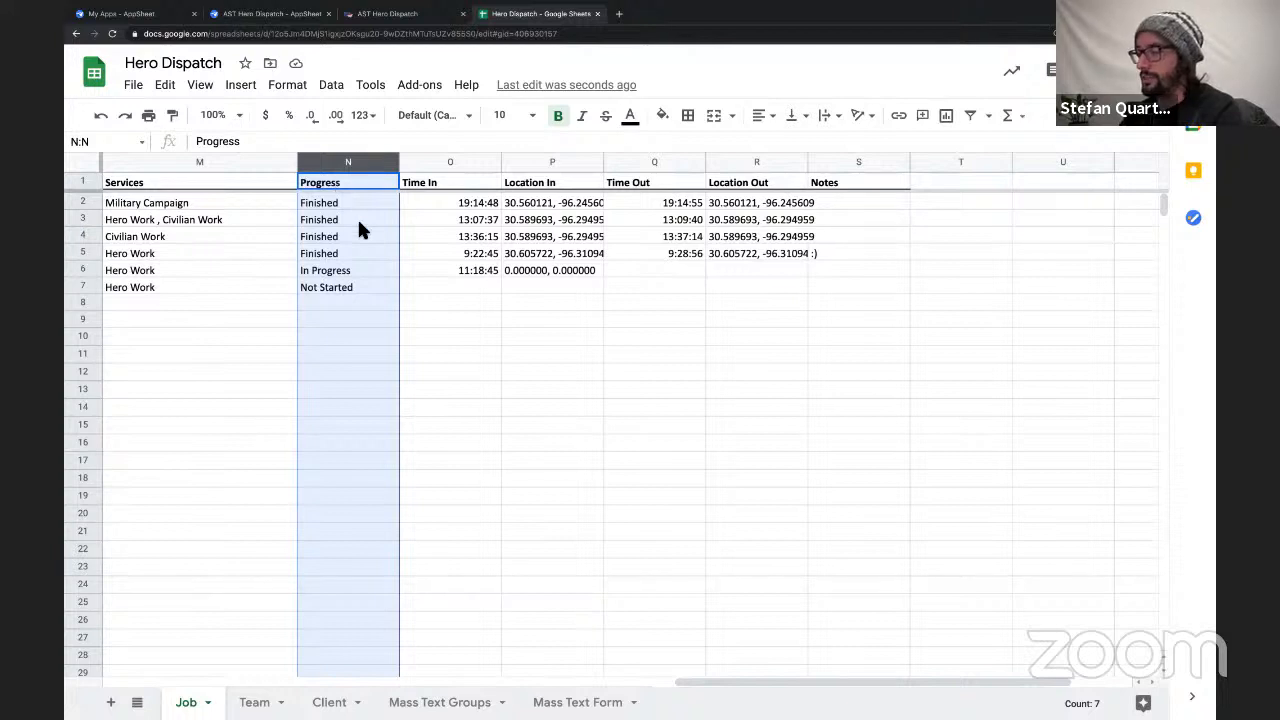
left_click(410, 221)
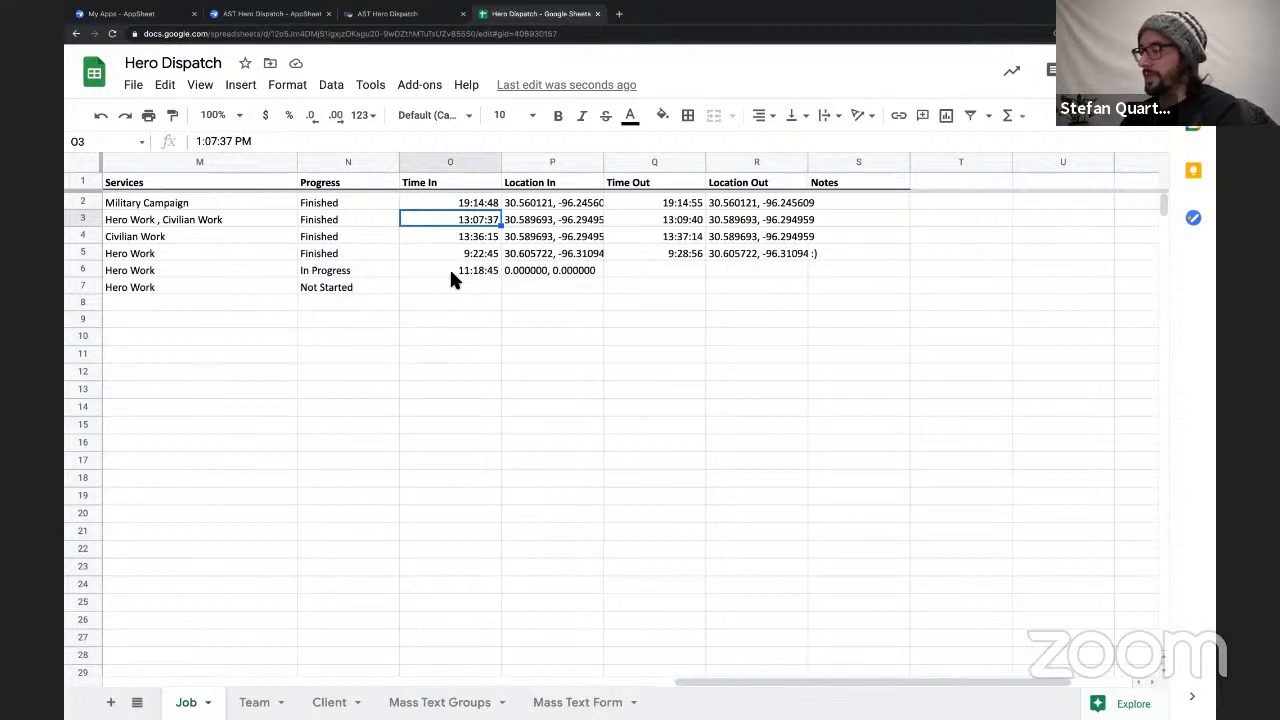
left_click(352, 178)
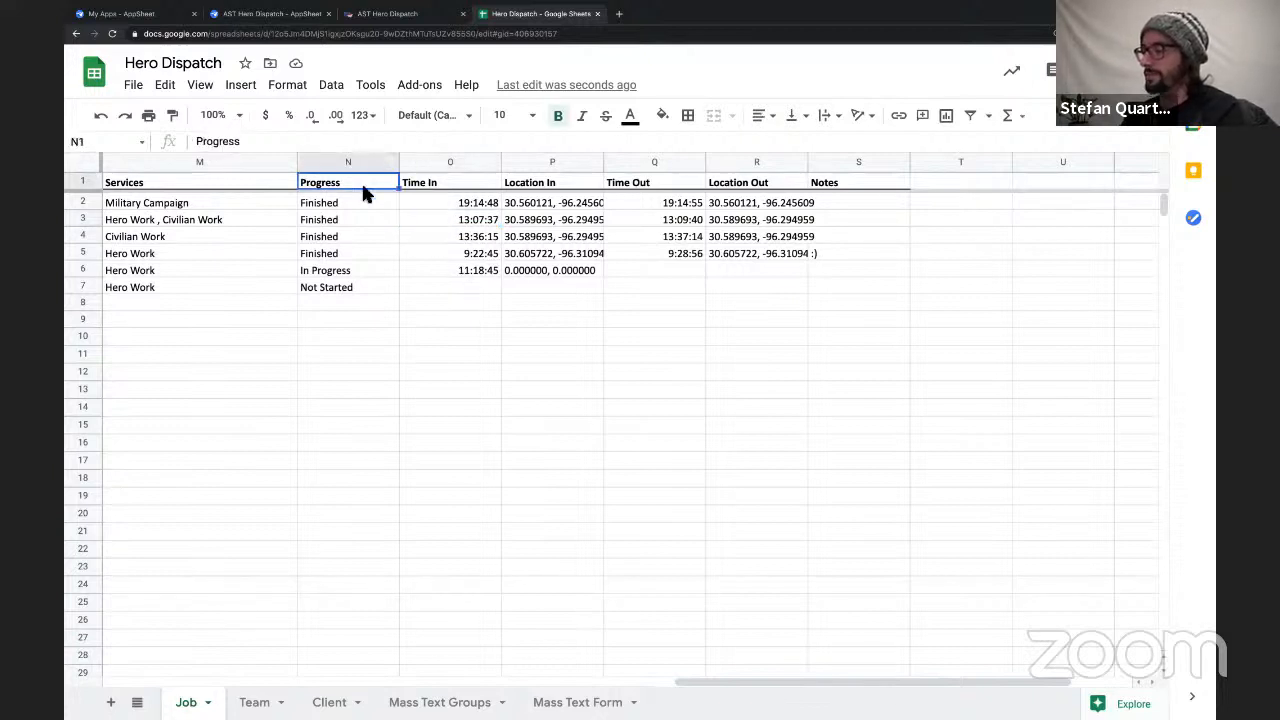
left_click_drag(449, 165, 710, 200)
left_click_drag(575, 205, 575, 272)
left_click(457, 165)
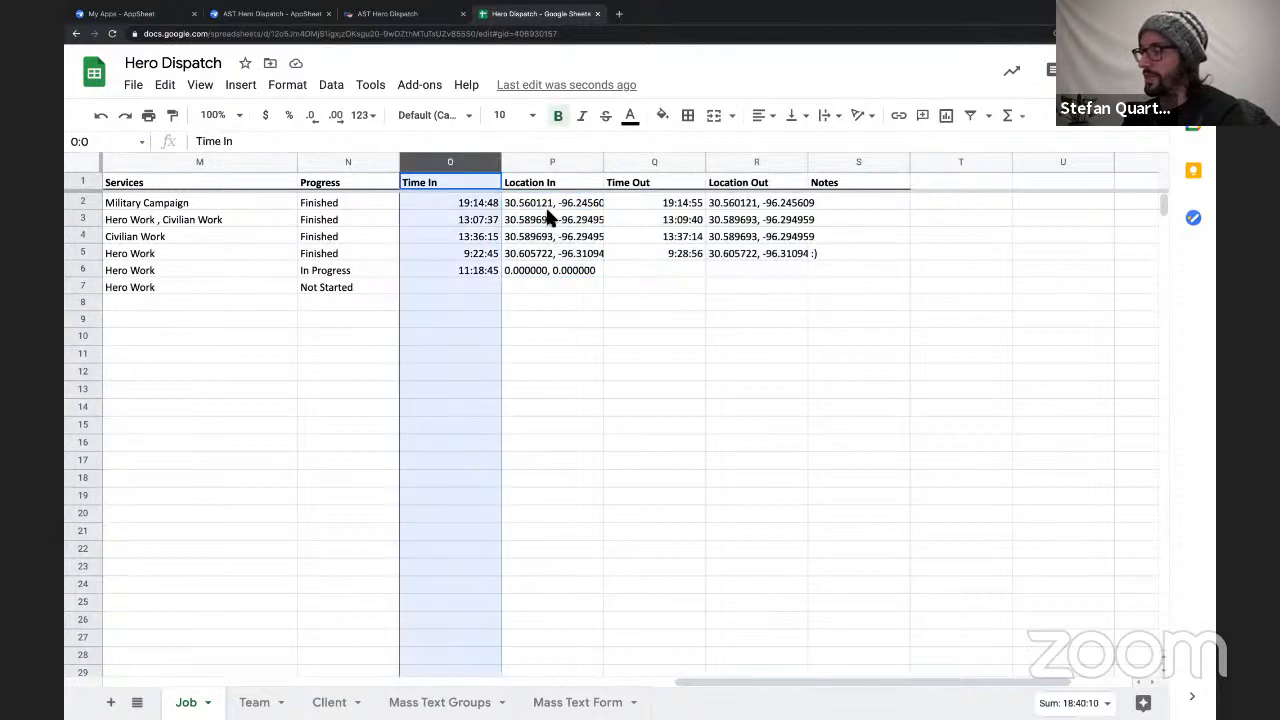
left_click(652, 163)
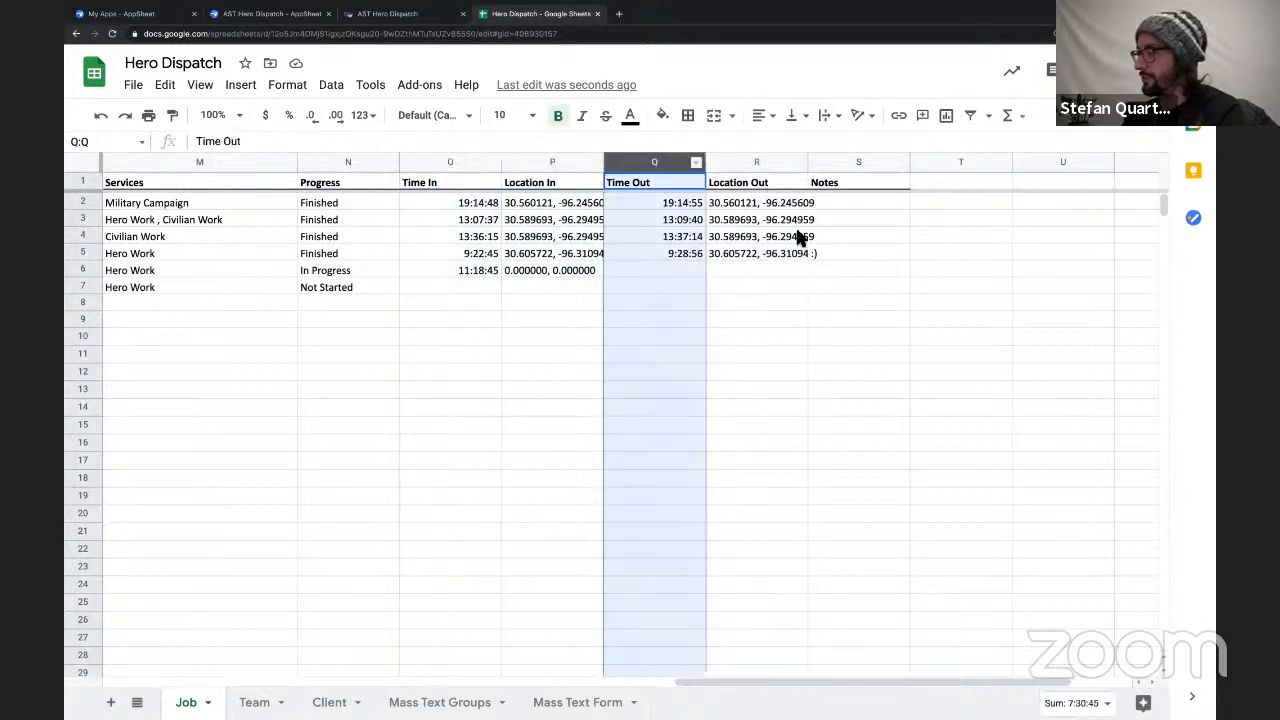
Insert a column before Notes on the Job sheet and head it Total Time.
right_click(833, 162)
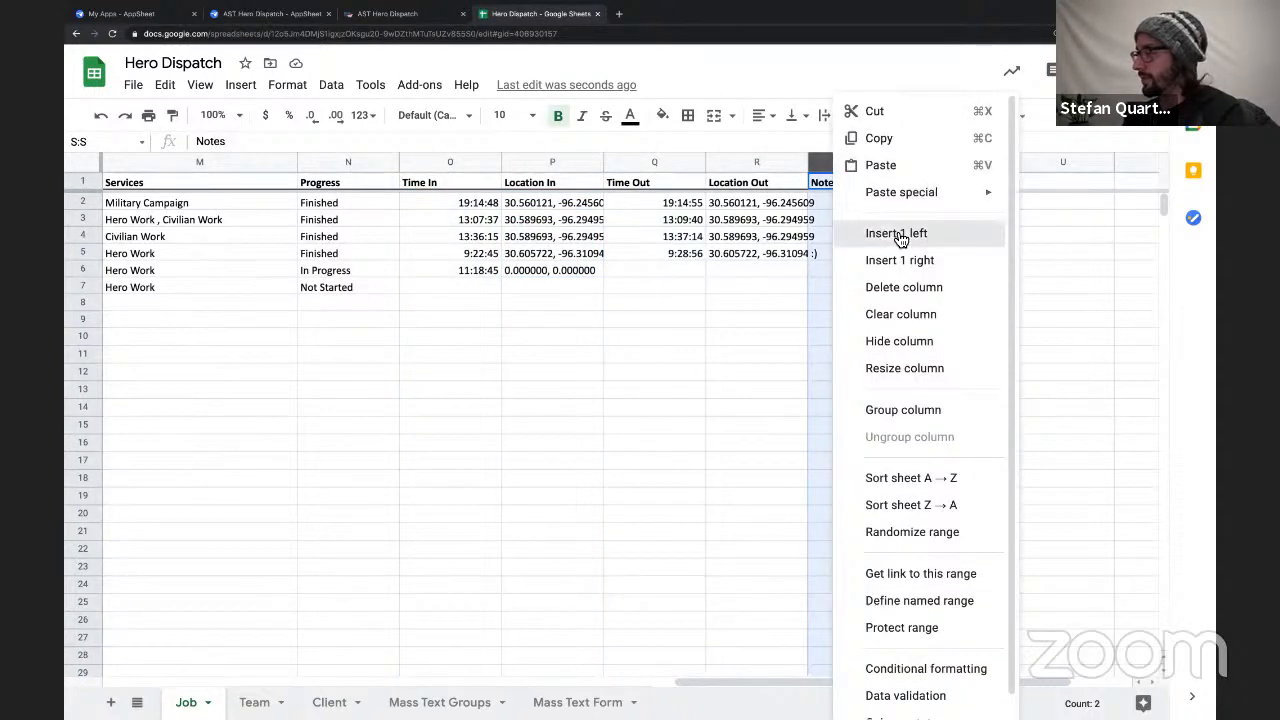
left_click(893, 232)
left_click(839, 177)
type("Total Time")
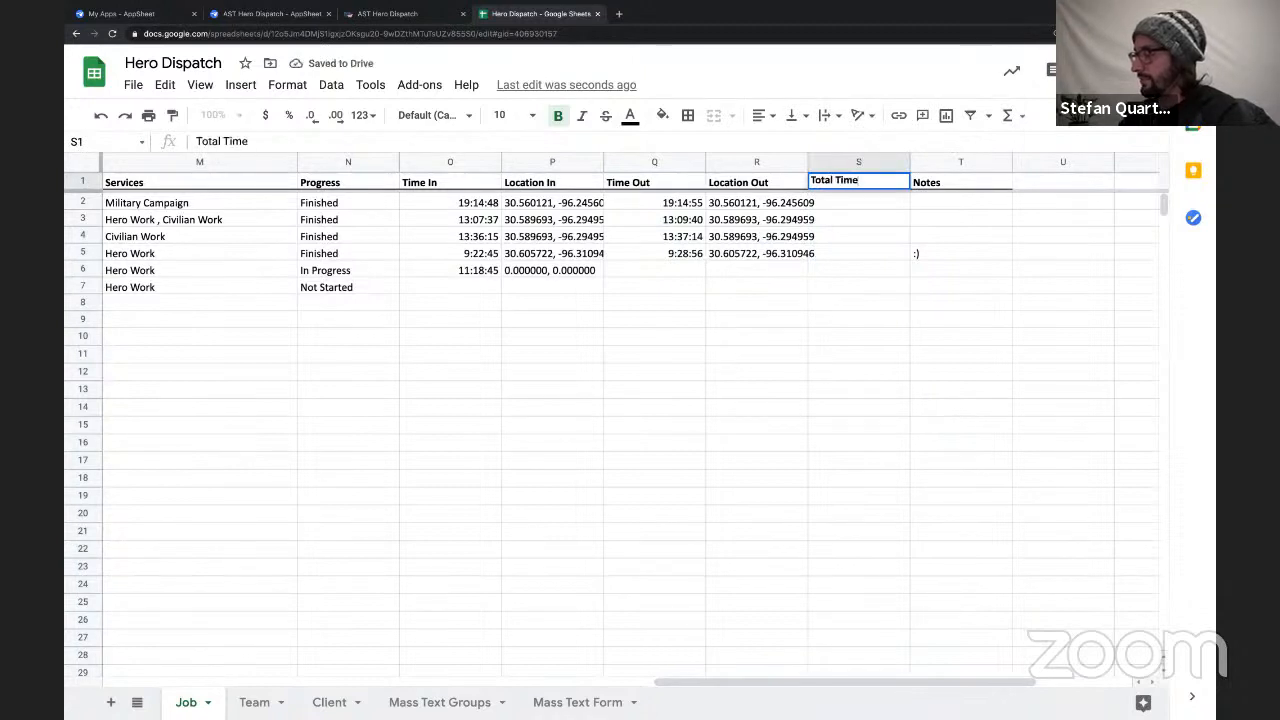
Add a Team Pay column between Total Time and Notes on the Job sheet.
right_click(955, 162)
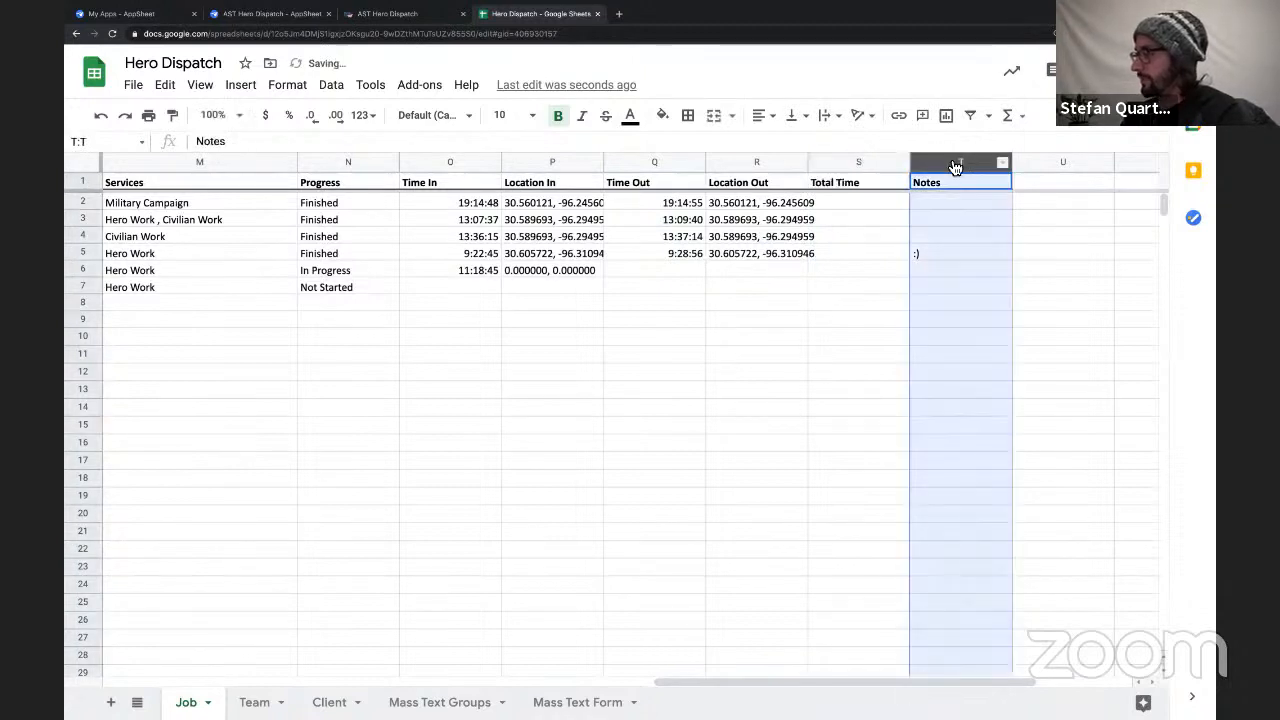
left_click(993, 231)
left_click(931, 182)
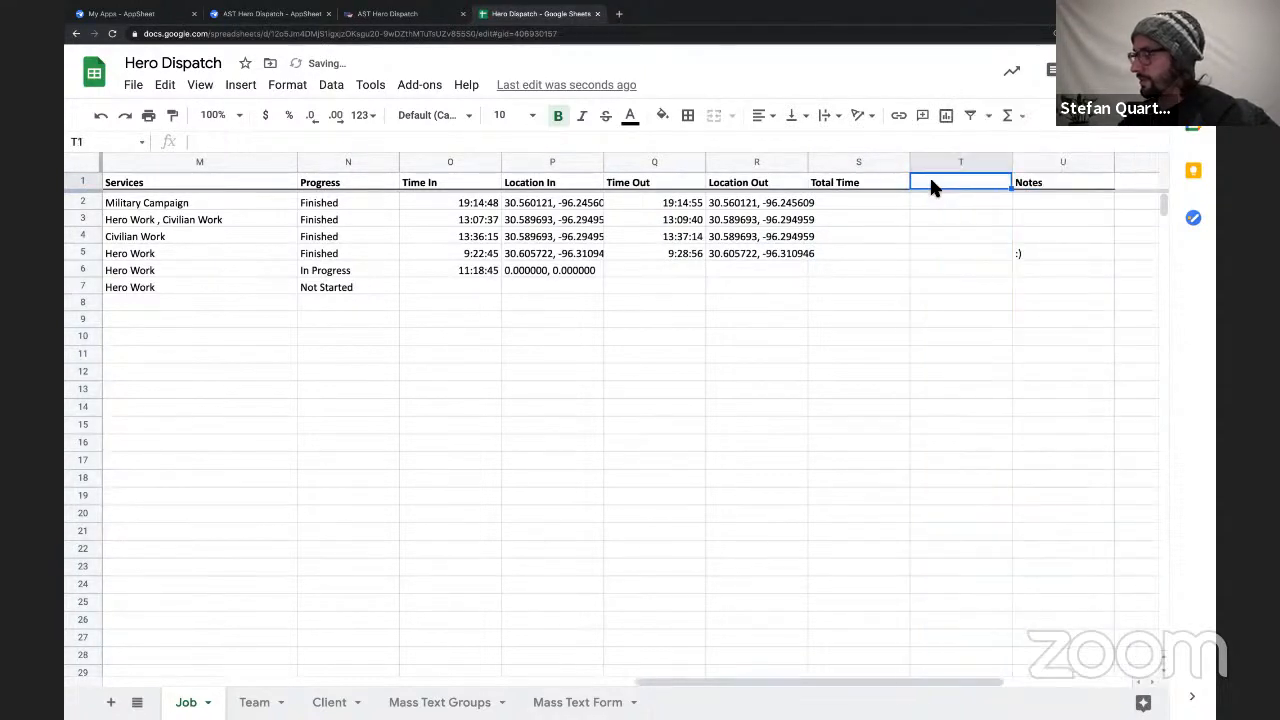
type("Team Pay")
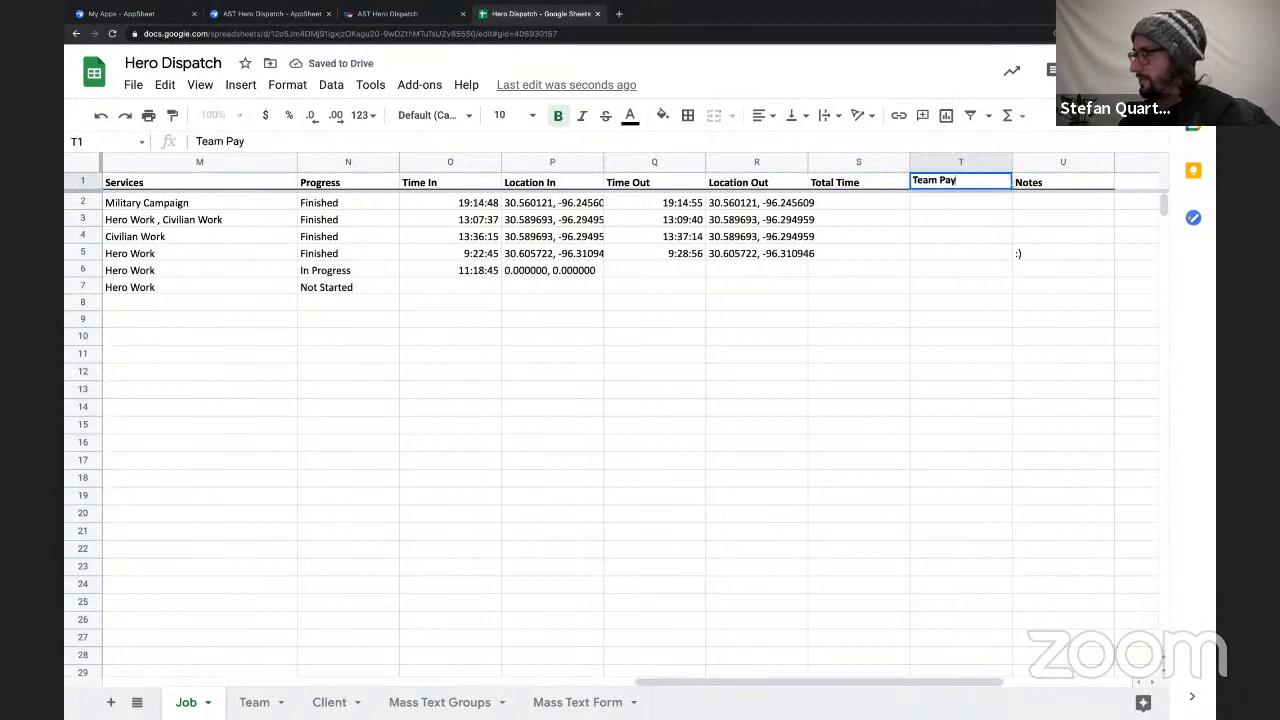
key("Return")
Insert a column between Team Pay and Notes on the Job sheet and head it Client Cost.
right_click(1021, 163)
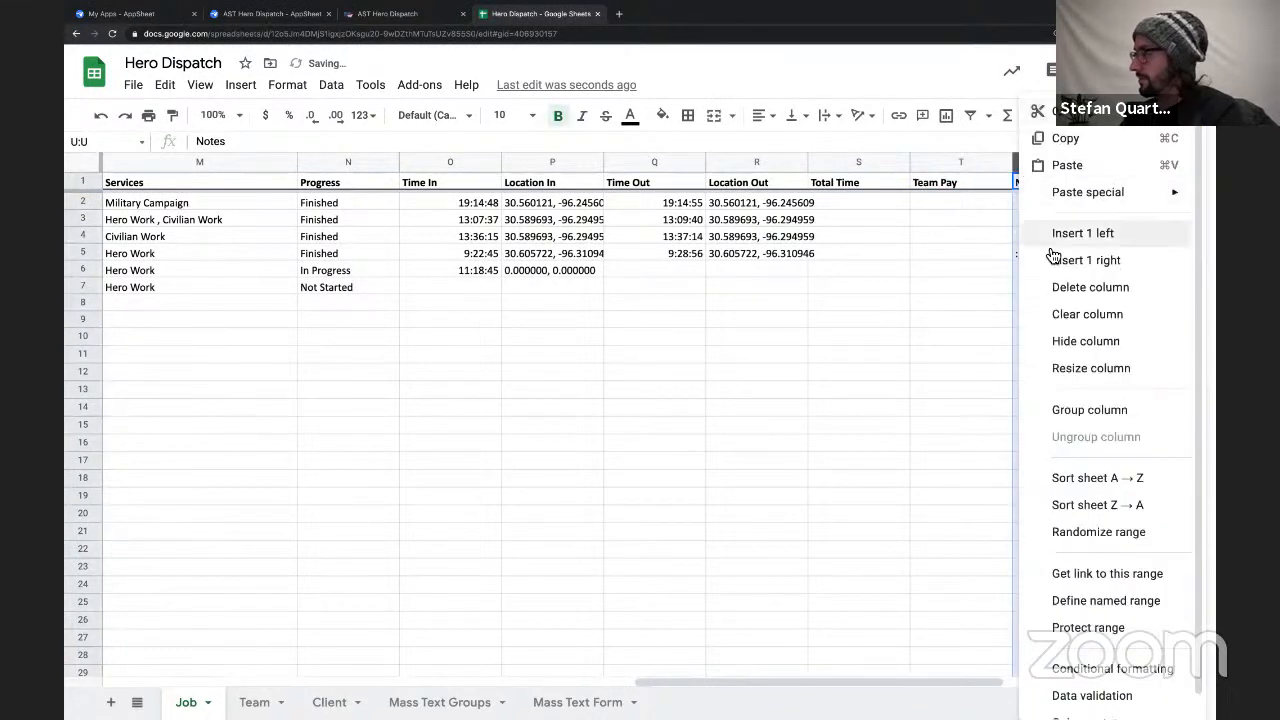
left_click(1050, 233)
left_click(1033, 177)
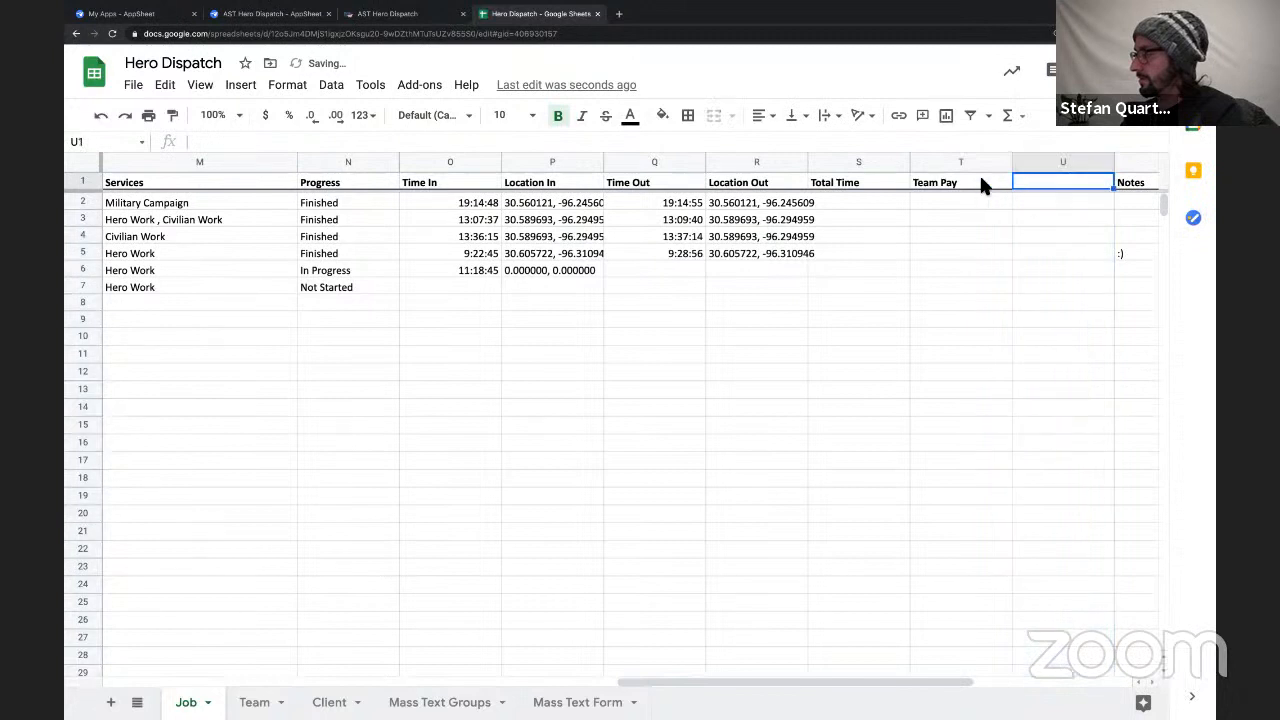
type("Client Cost")
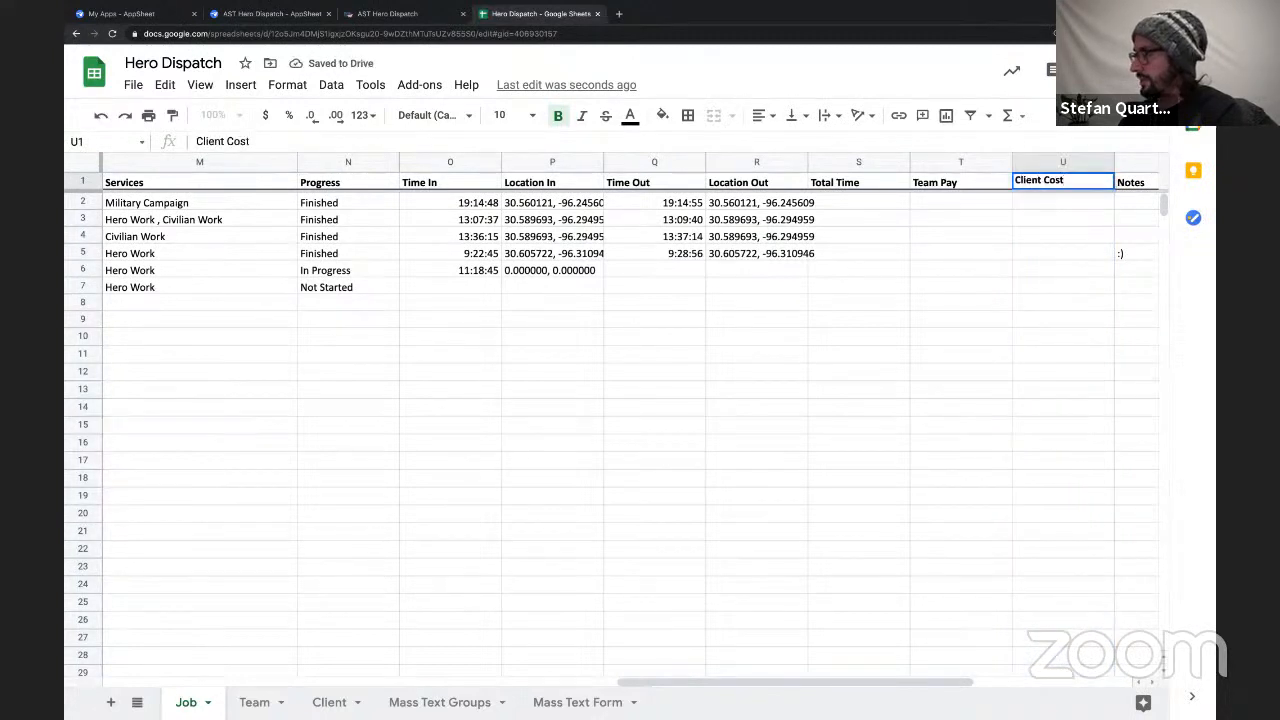
key("Return")
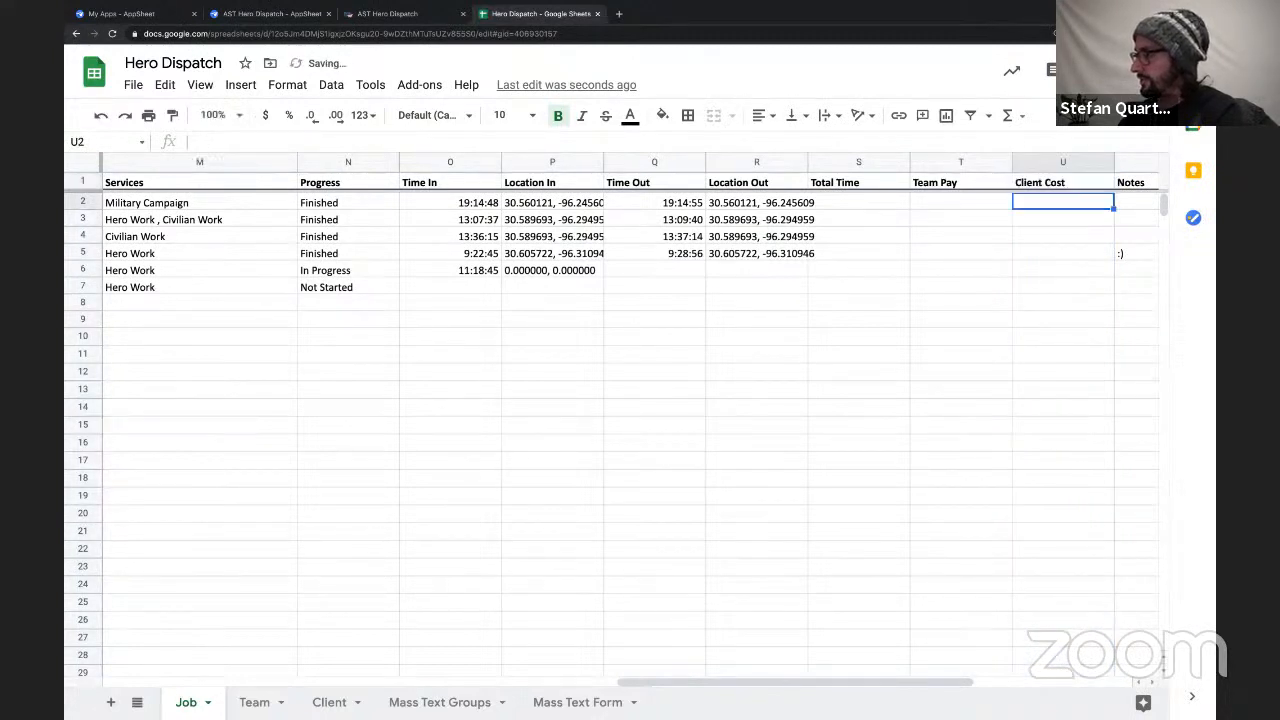
Examine the Team Pay, Client Cost and Total Time cells against the Time In and Time Out entries on the Job sheet.
left_click(940, 200)
left_click_drag(945, 247, 1013, 259)
left_click_drag(1034, 208, 1041, 272)
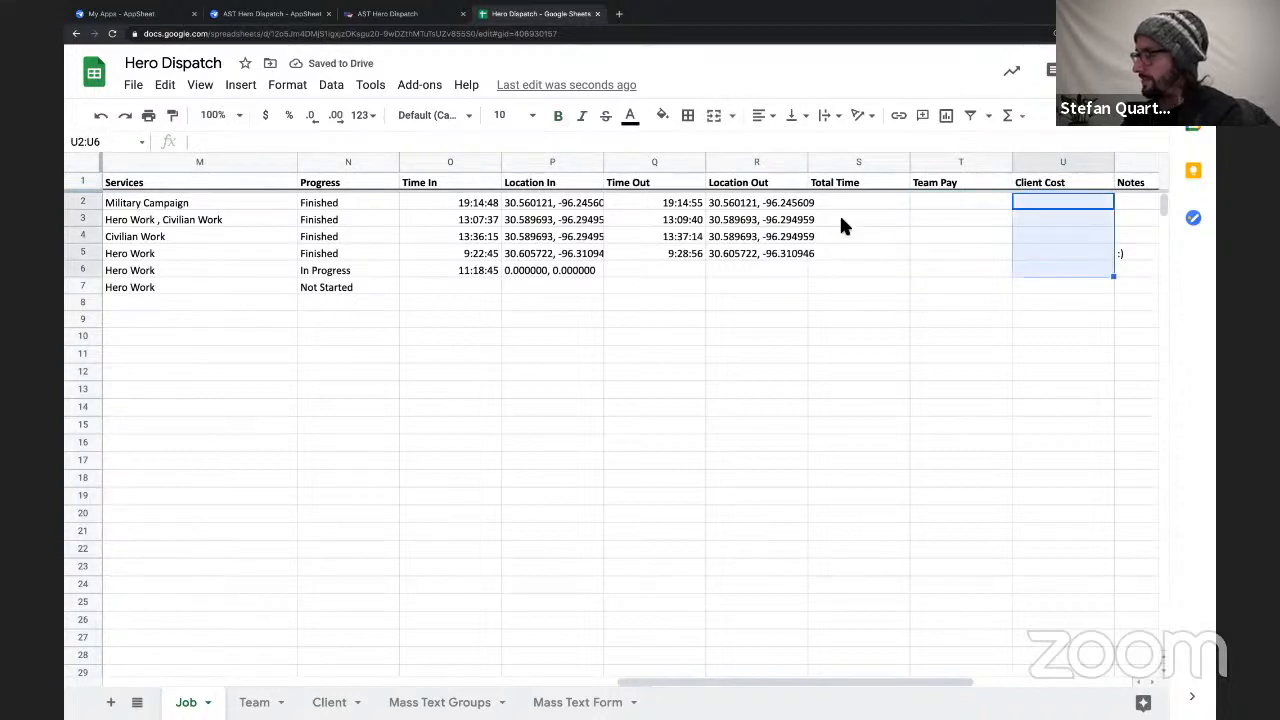
left_click_drag(845, 208, 853, 285)
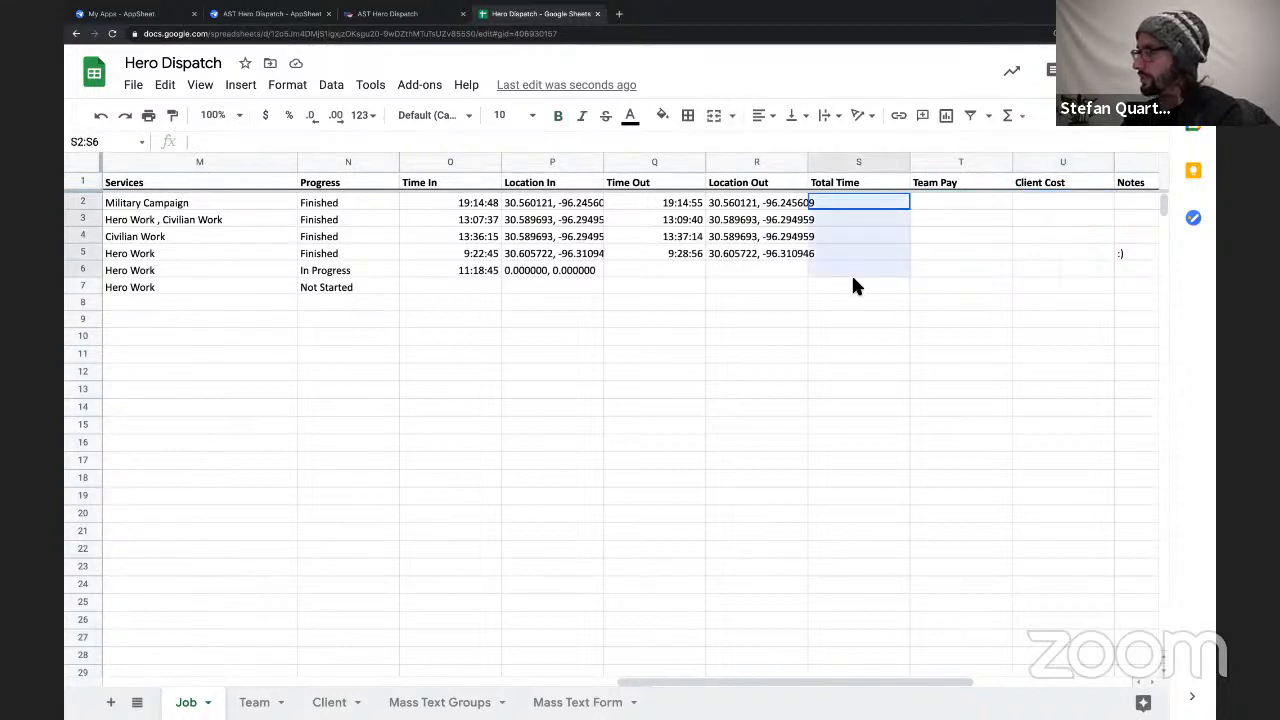
left_click(486, 206)
left_click(633, 205)
Move the Notes column of the Job sheet between Services and Progress.
scroll(831, 266, "right", 4)
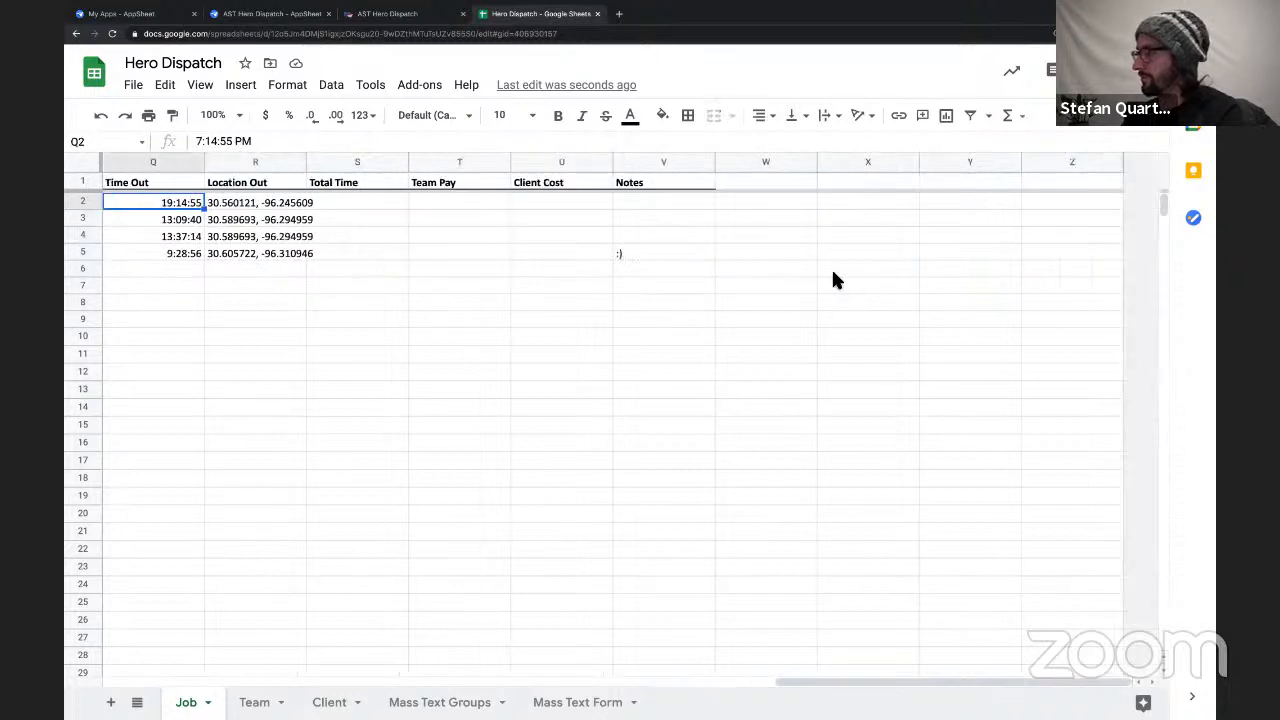
scroll(821, 254, "left", 2)
left_click(852, 163)
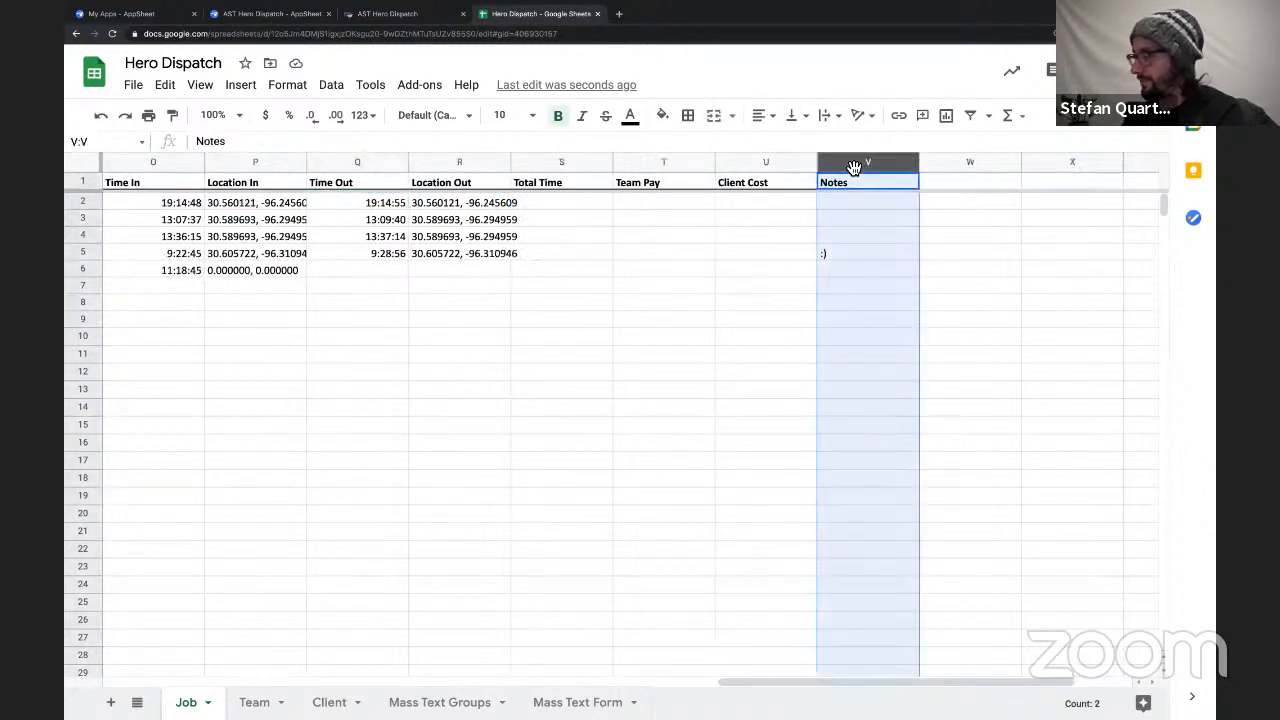
left_click_drag(856, 166, 801, 155)
left_click(767, 295)
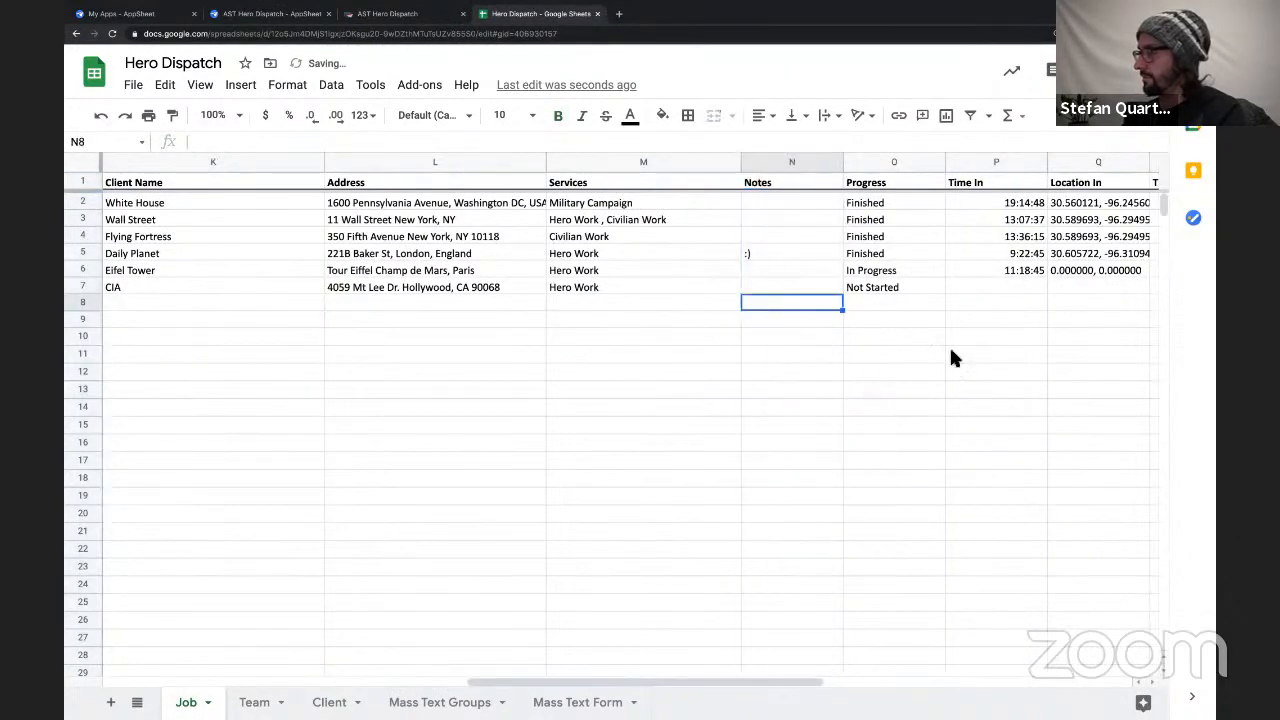
Review the reordered Job columns, the Mass Text Groups and Mass Text Form sheets, and the available add-on options.
scroll(949, 345, "right", 5)
scroll(949, 345, "left", 10)
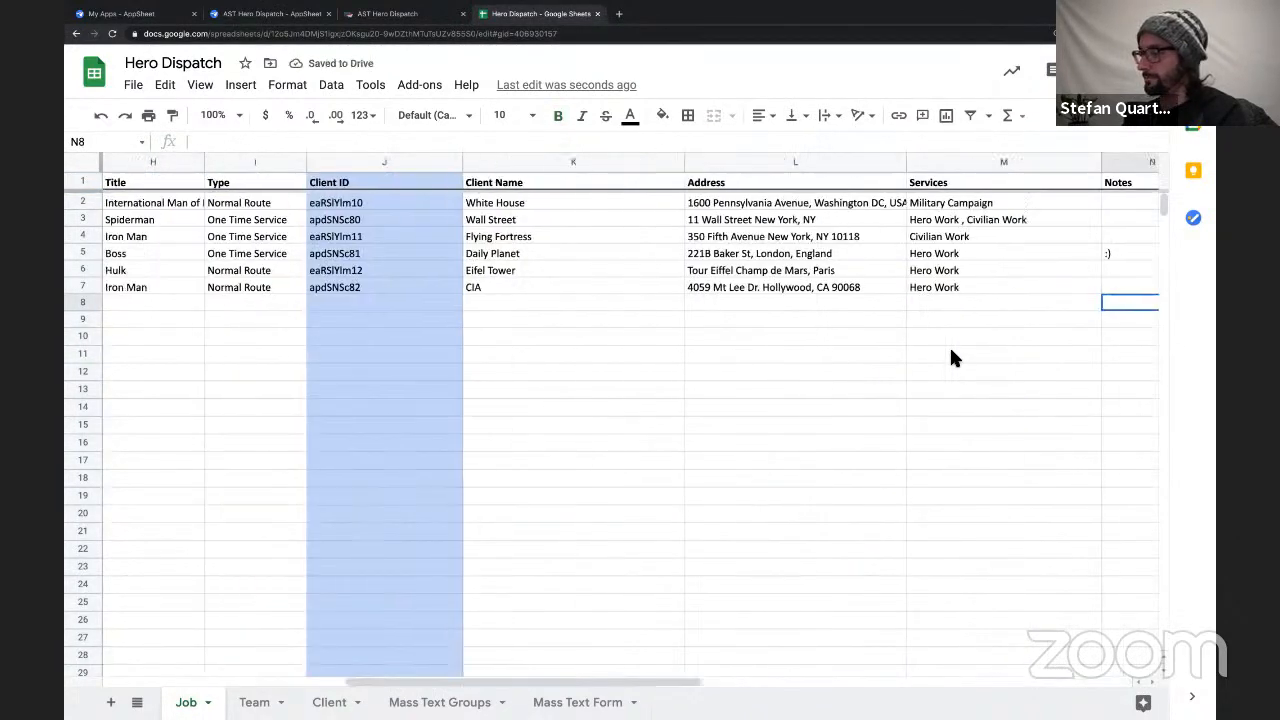
scroll(951, 351, "left", 2)
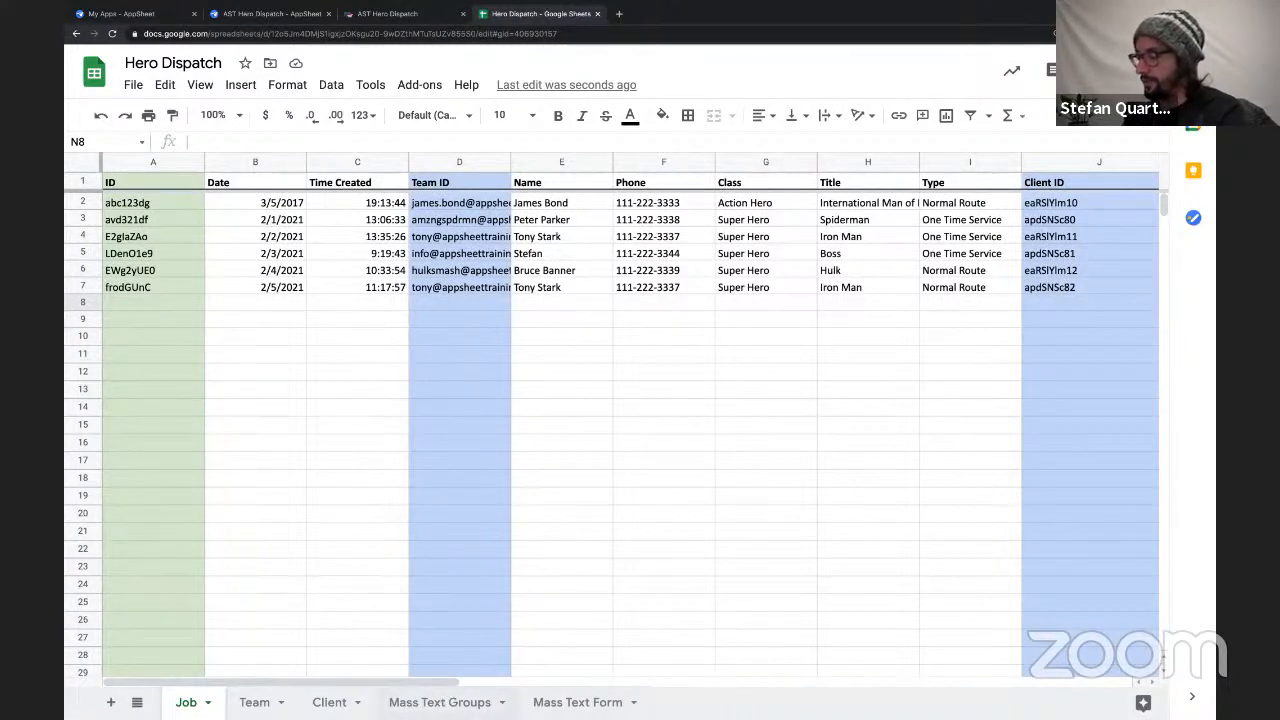
left_click(439, 702)
left_click(577, 702)
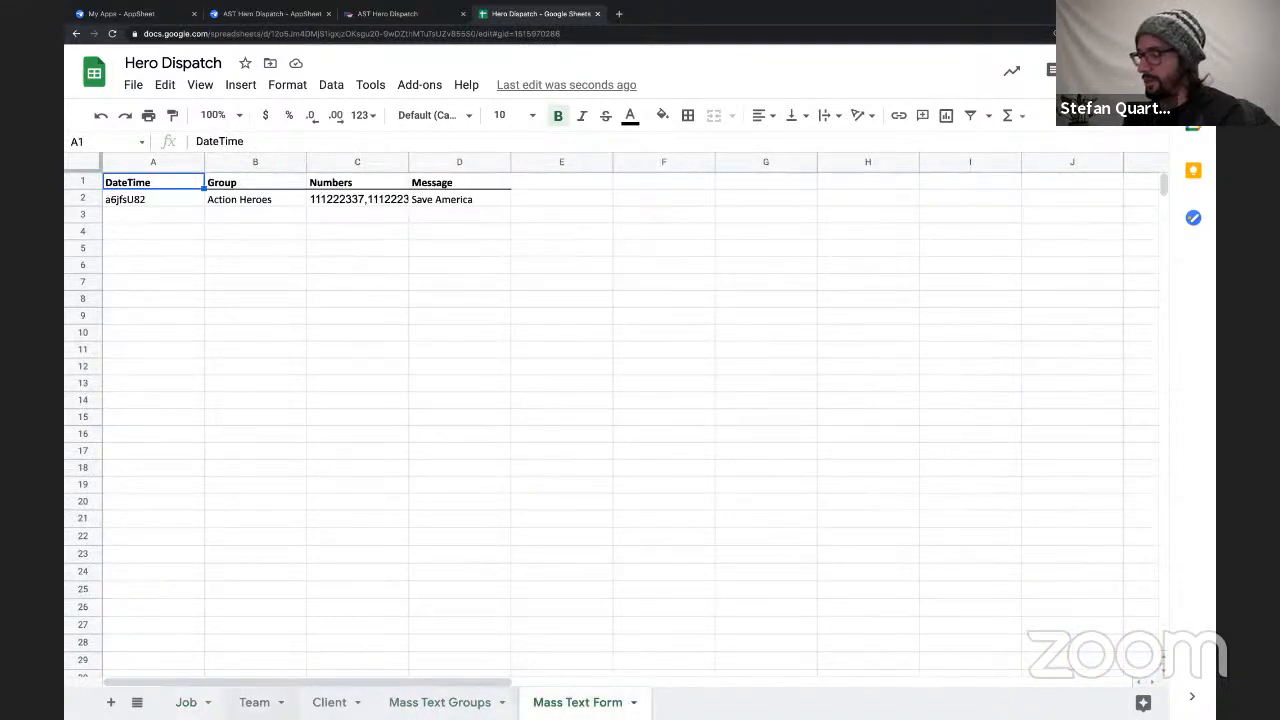
left_click(186, 702)
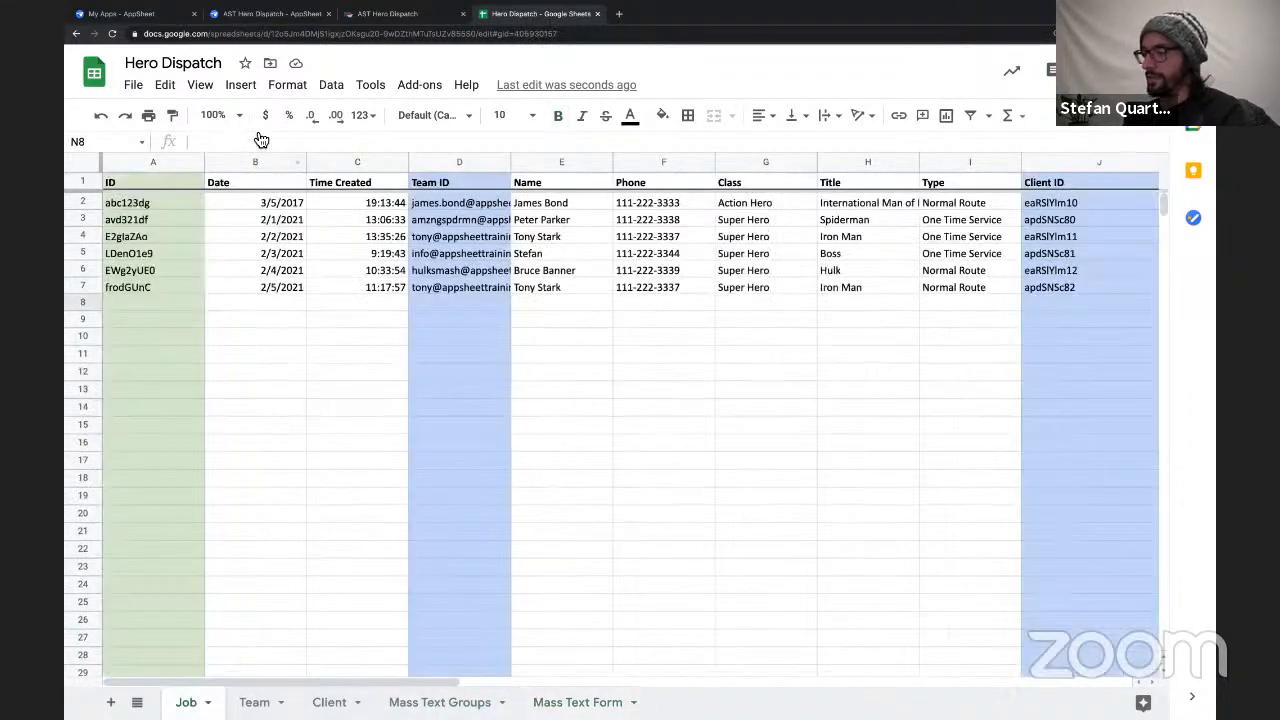
left_click(419, 88)
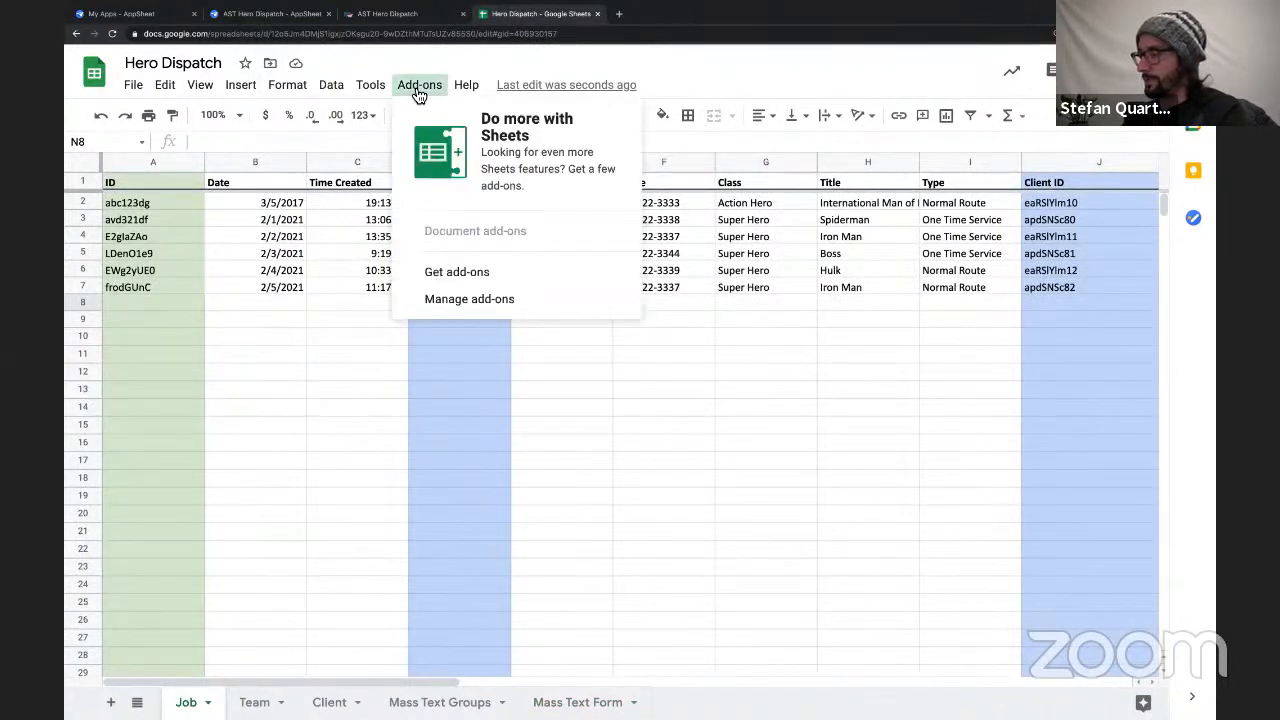
left_click(451, 55)
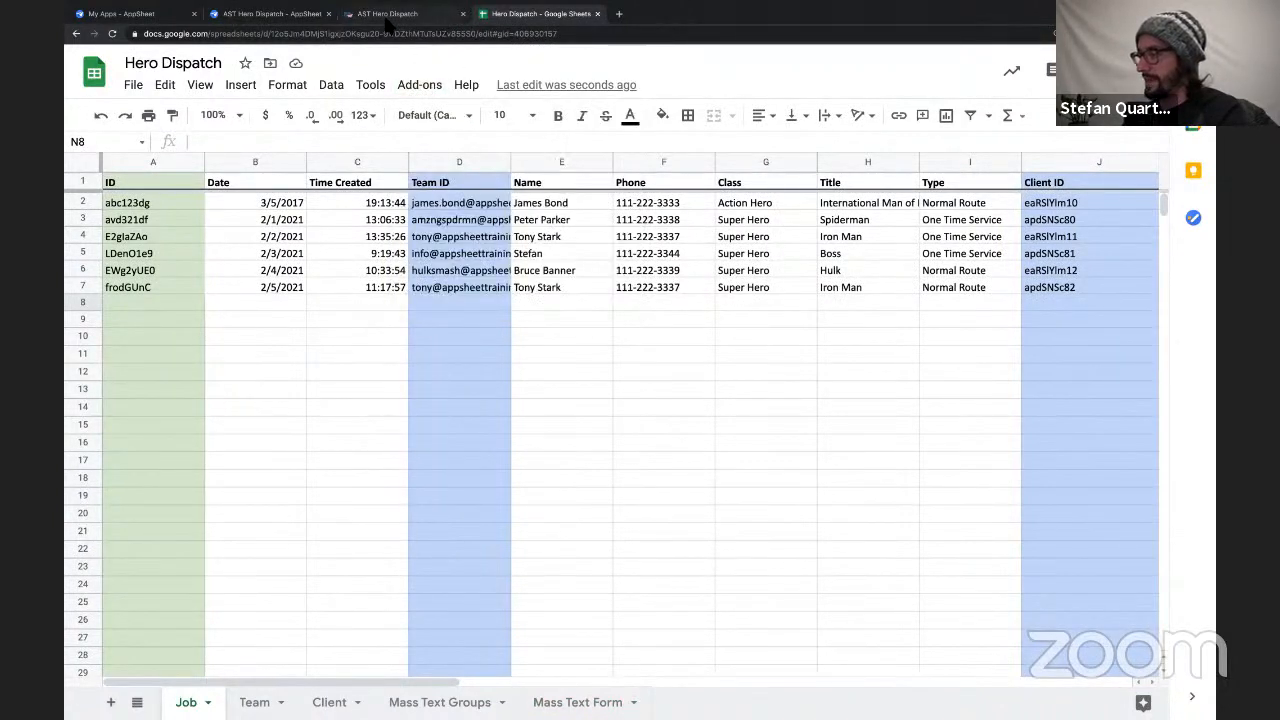
Switch to AppSheet and start a new app from your own data, naming it Hero Dispatch LIVE and leaving the category unset.
left_click(160, 14)
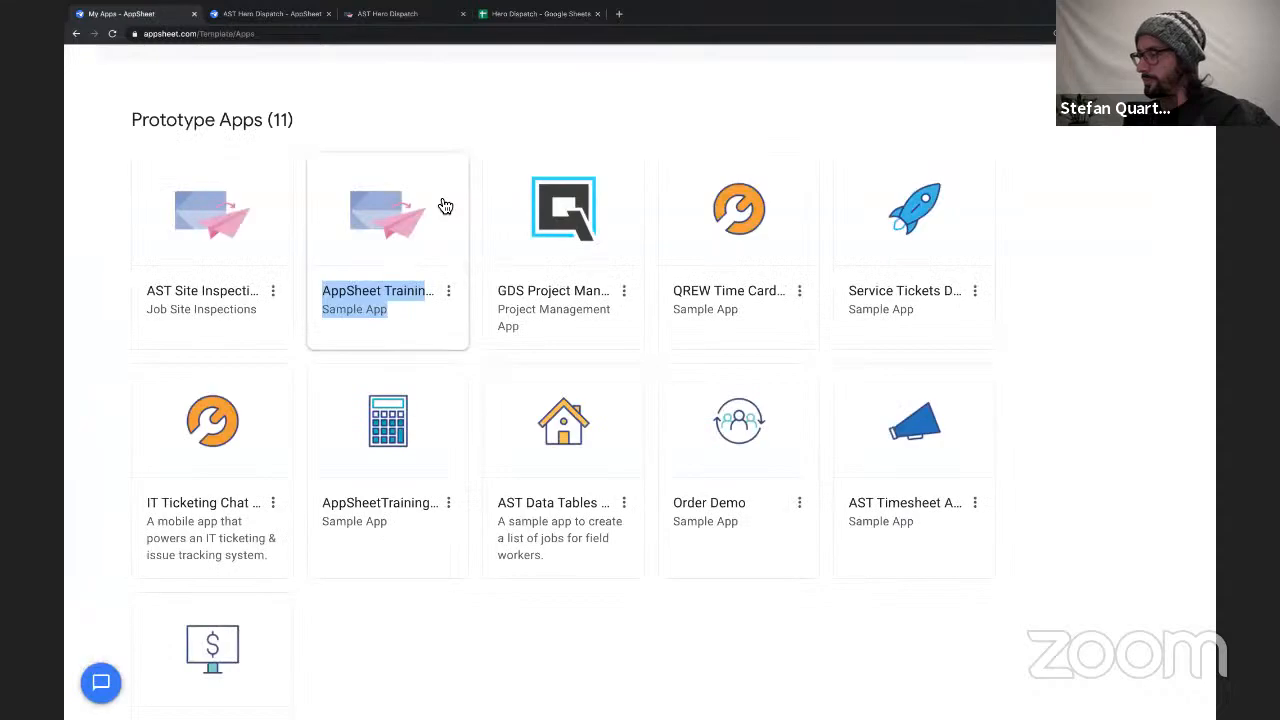
scroll(691, 271, "up", 5)
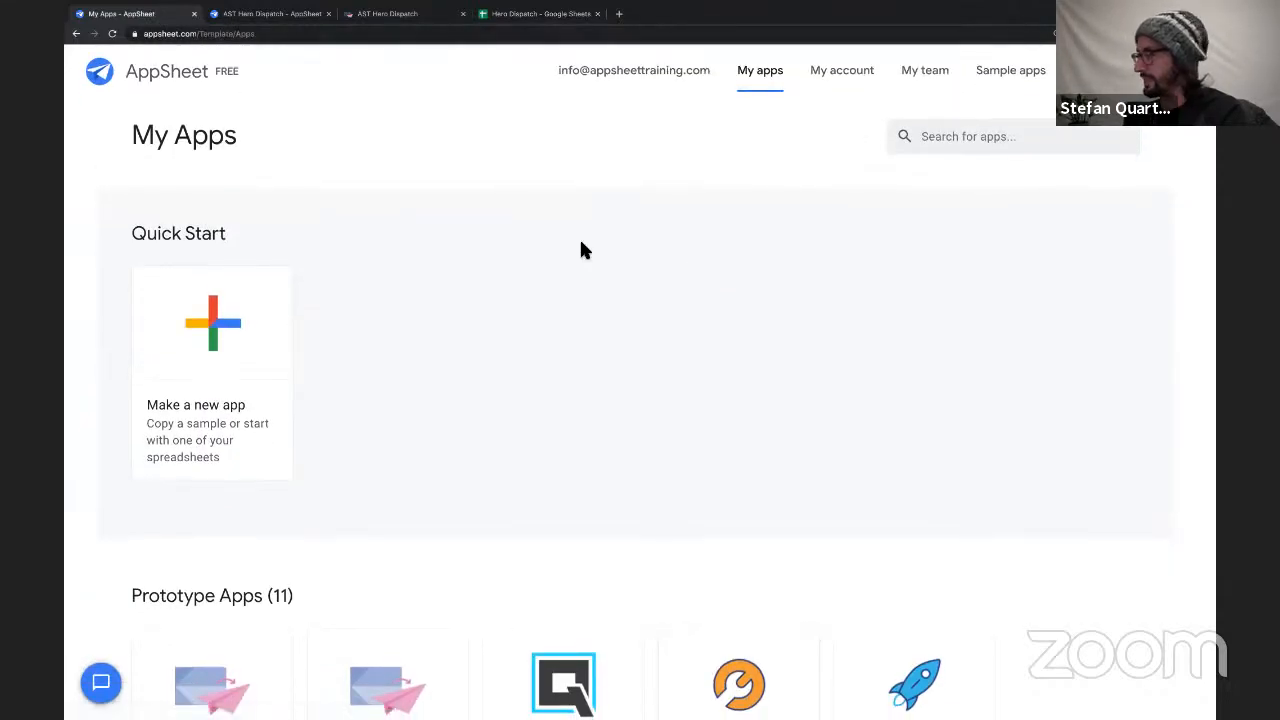
left_click(217, 320)
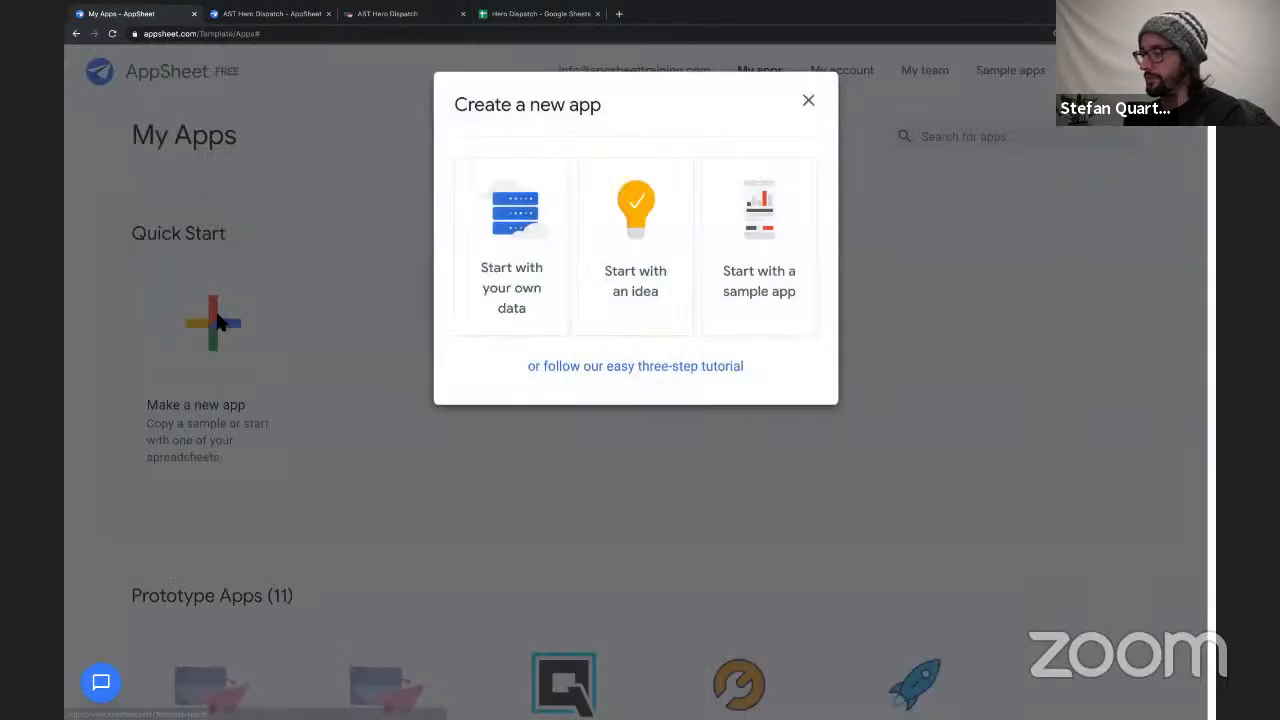
left_click(510, 215)
triple_click(532, 206)
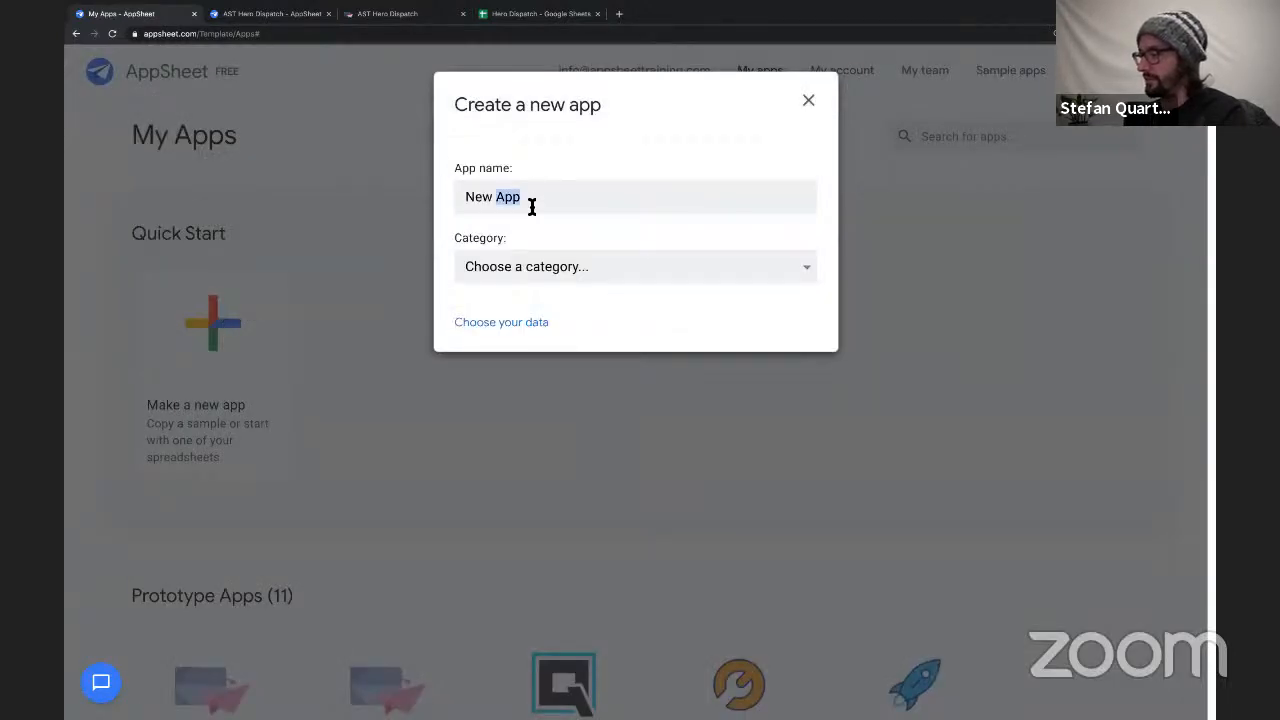
type("Hero")
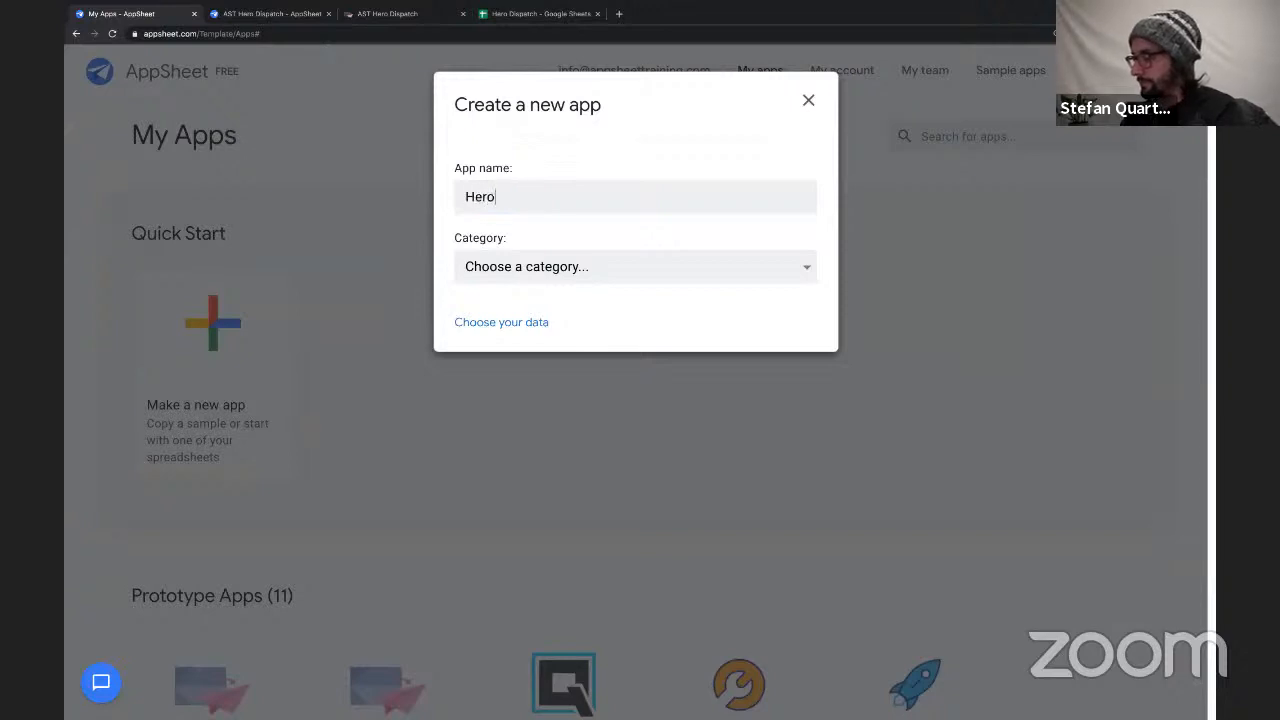
type(" Dispatch LIVE")
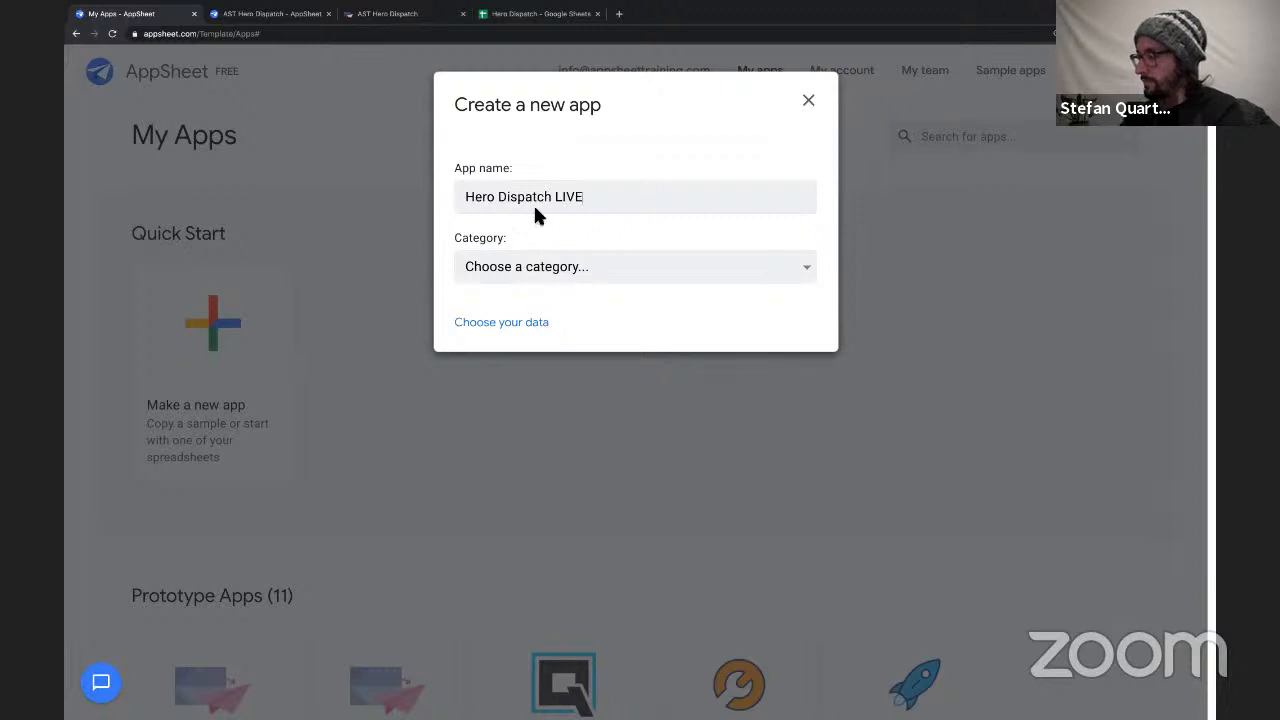
left_click(571, 280)
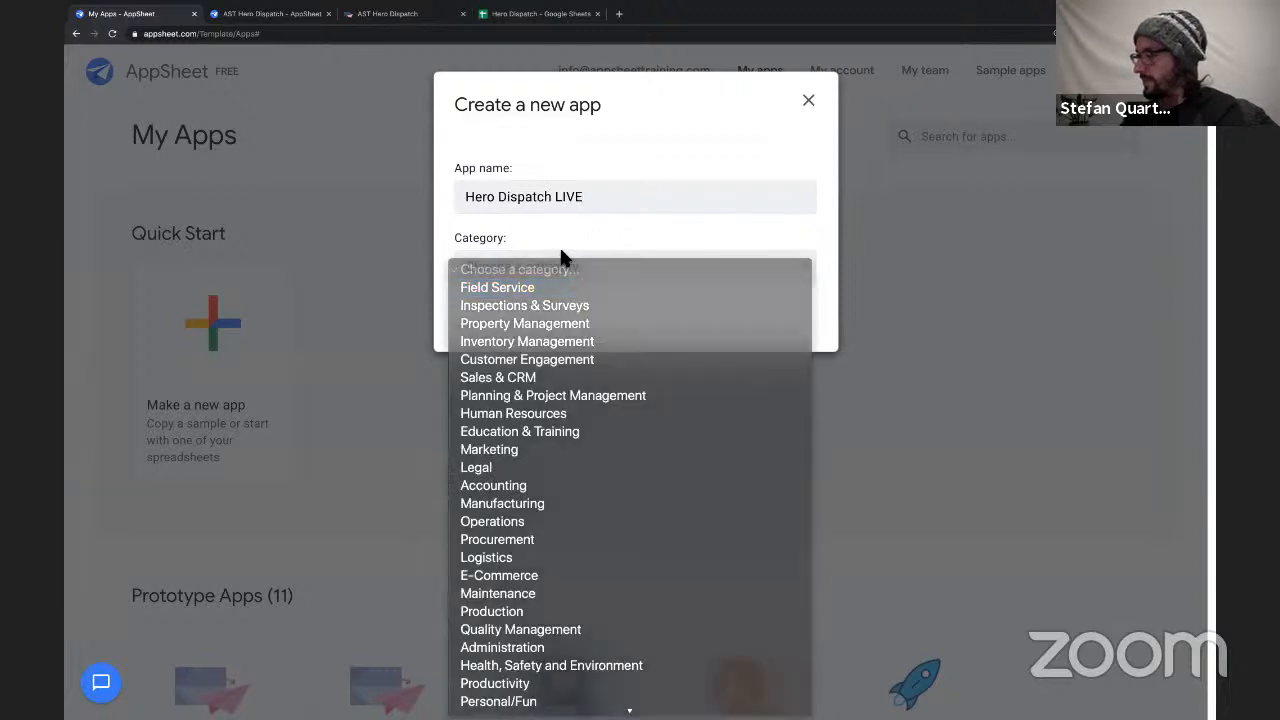
left_click(560, 262)
Search Google Drive for the Hero Dispatch spreadsheet and use it as the new app's data source.
left_click(515, 323)
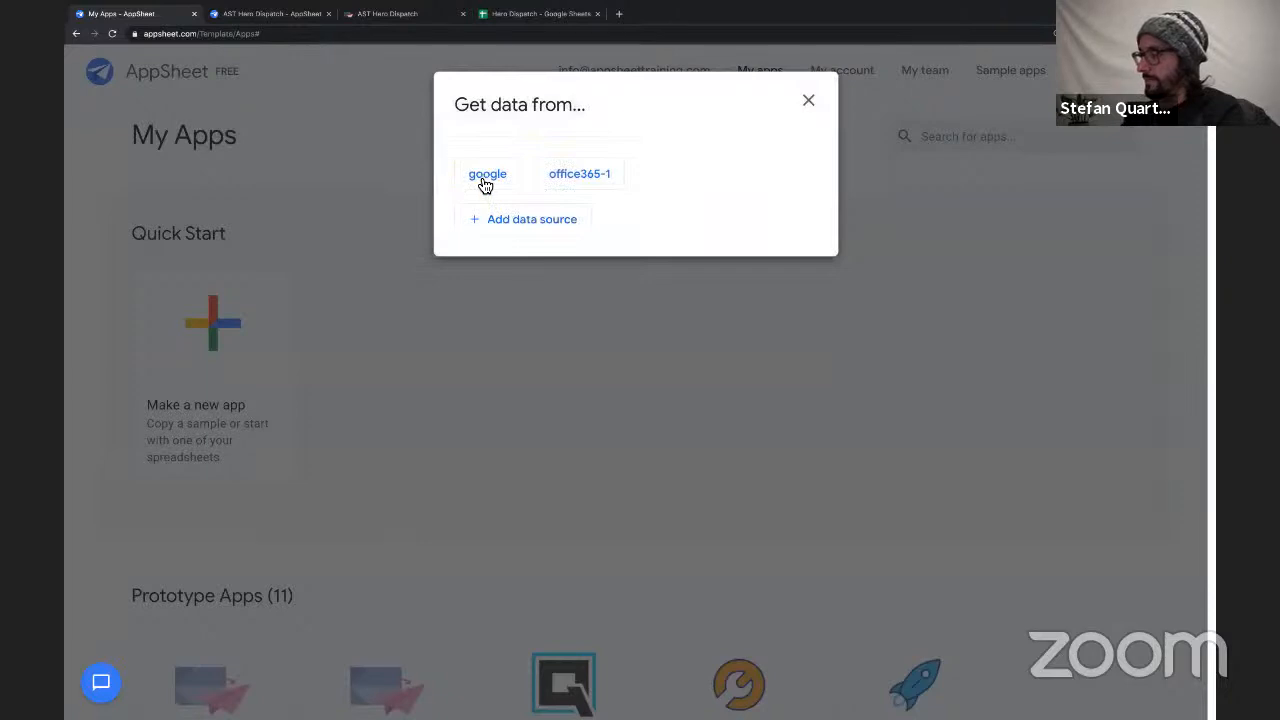
left_click(486, 175)
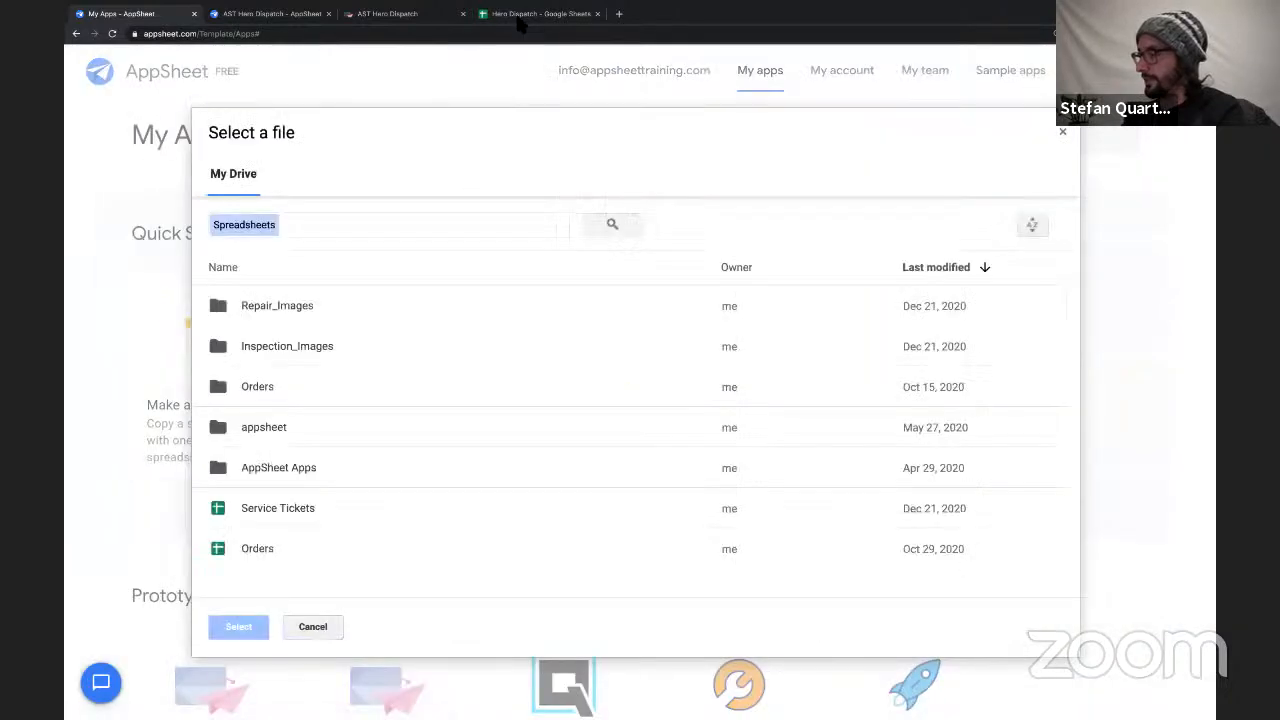
left_click(314, 226)
type("H")
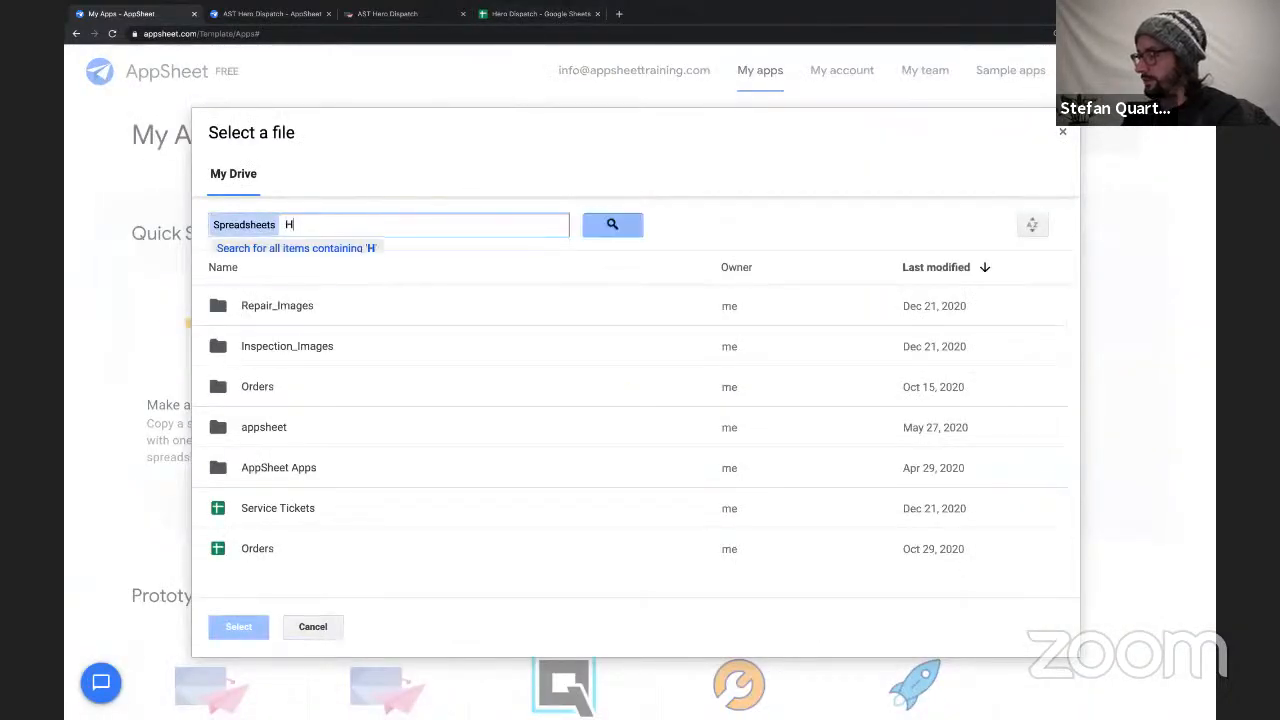
type("ero Disp")
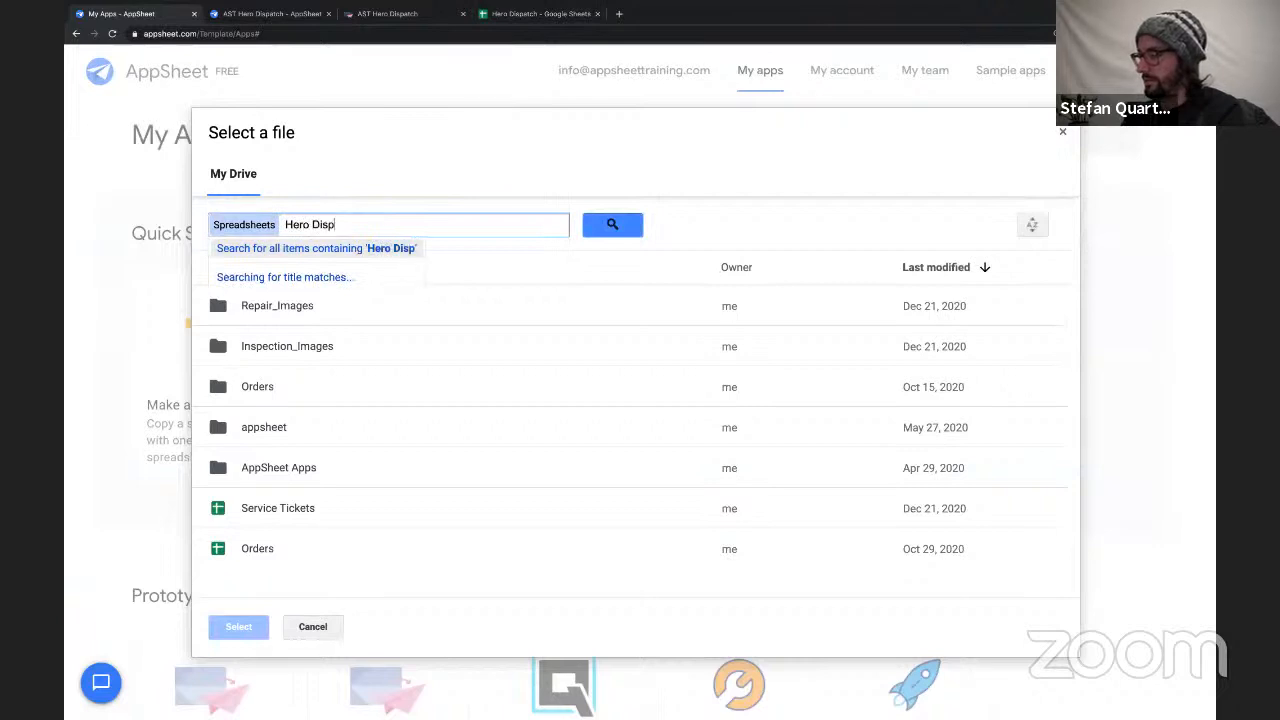
type("atch")
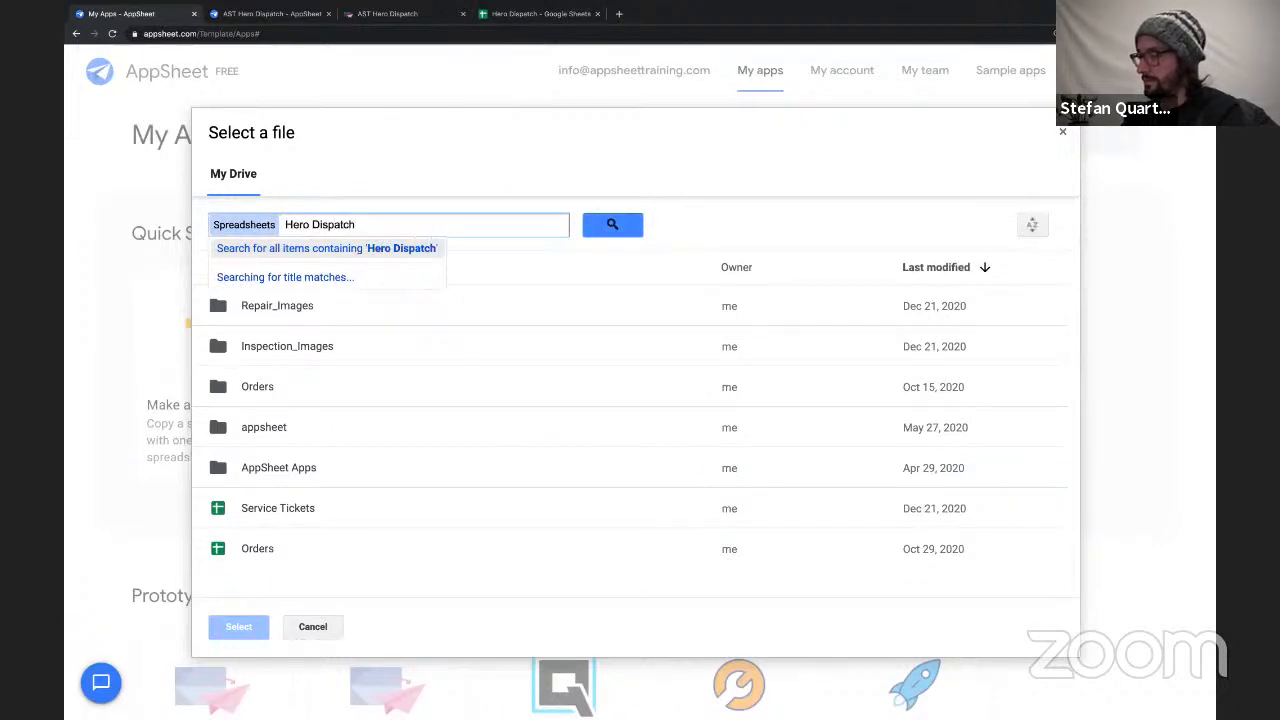
left_click(237, 270)
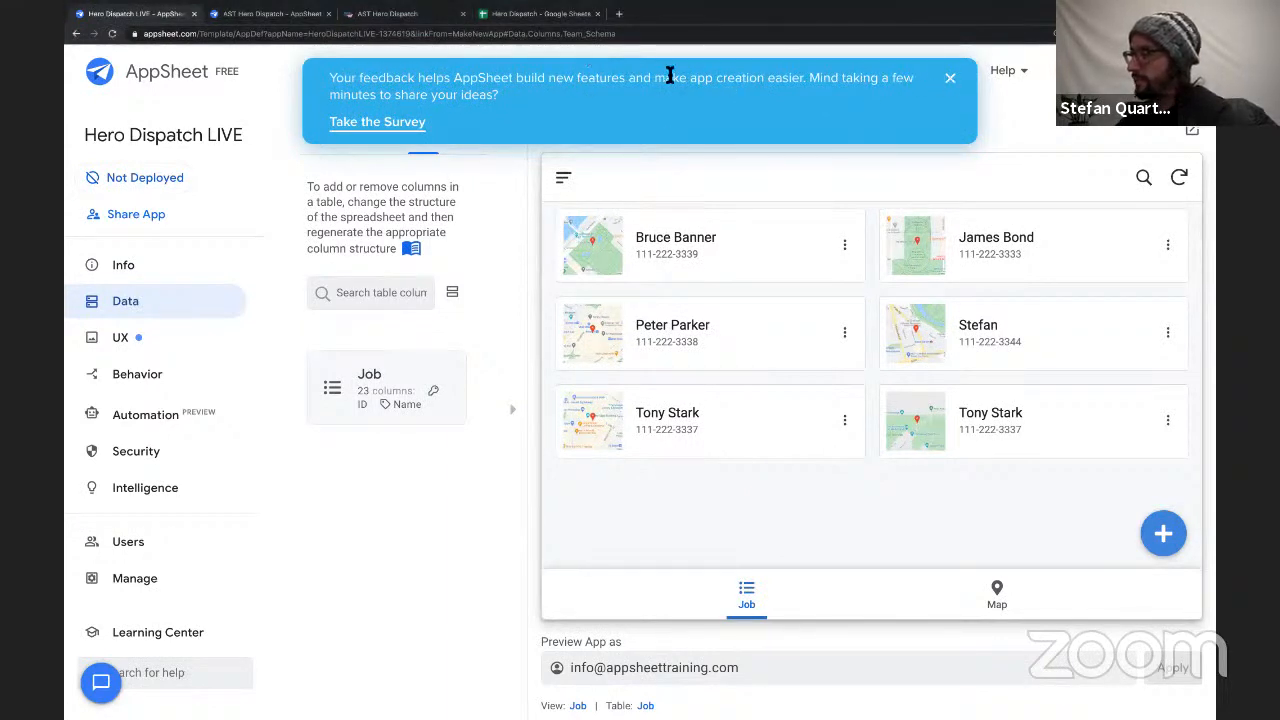
Dismiss the survey banner and close the old AST Hero Dispatch editor and app pages, keeping Hero Dispatch LIVE open.
left_click(952, 82)
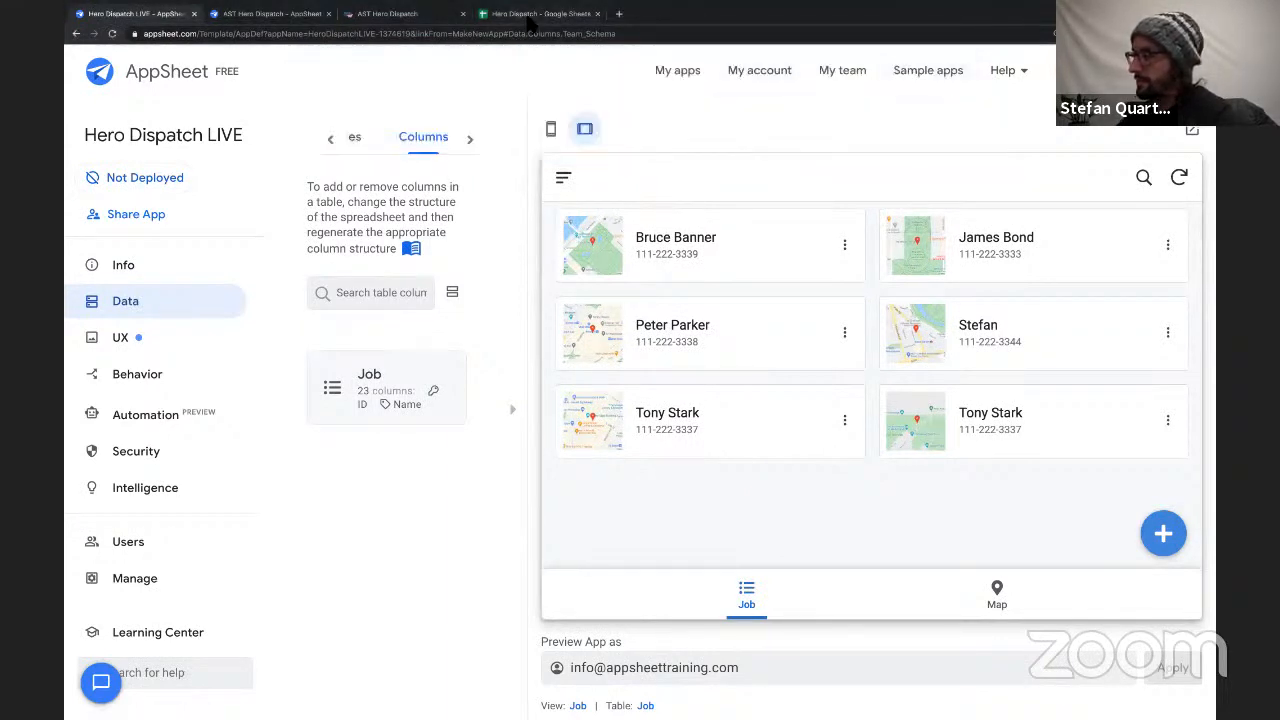
left_click(538, 13)
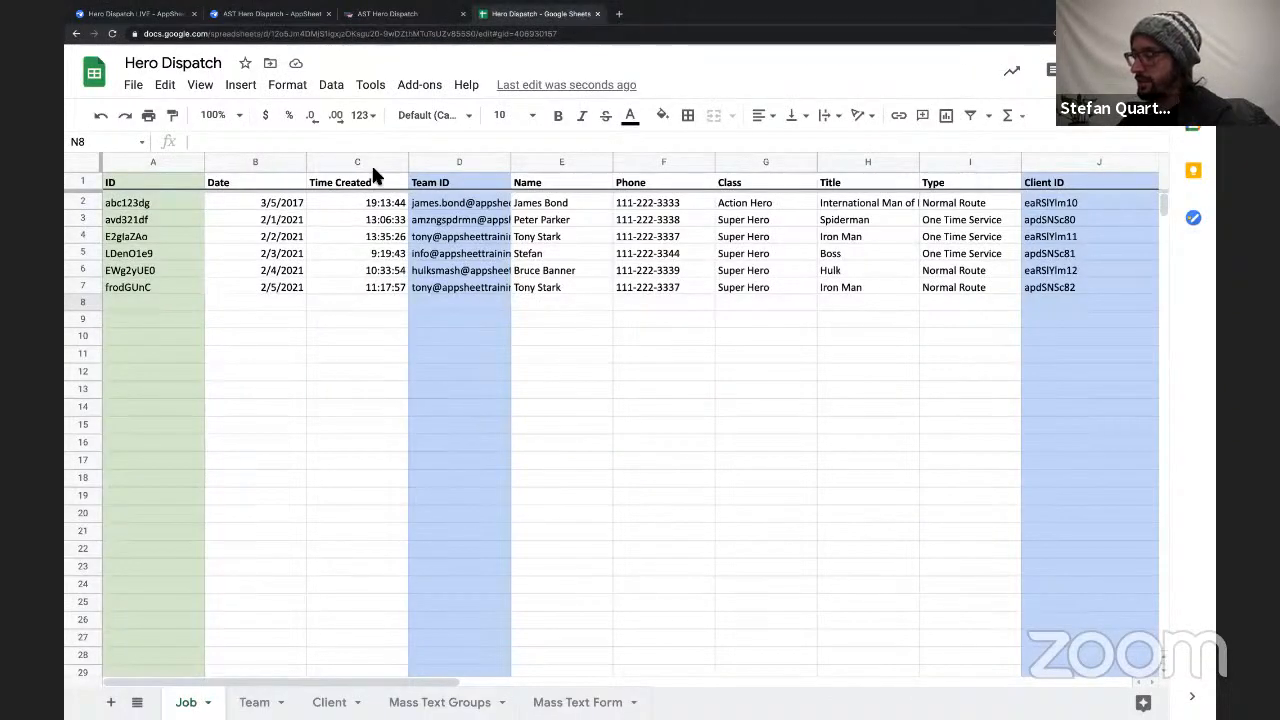
left_click(275, 14)
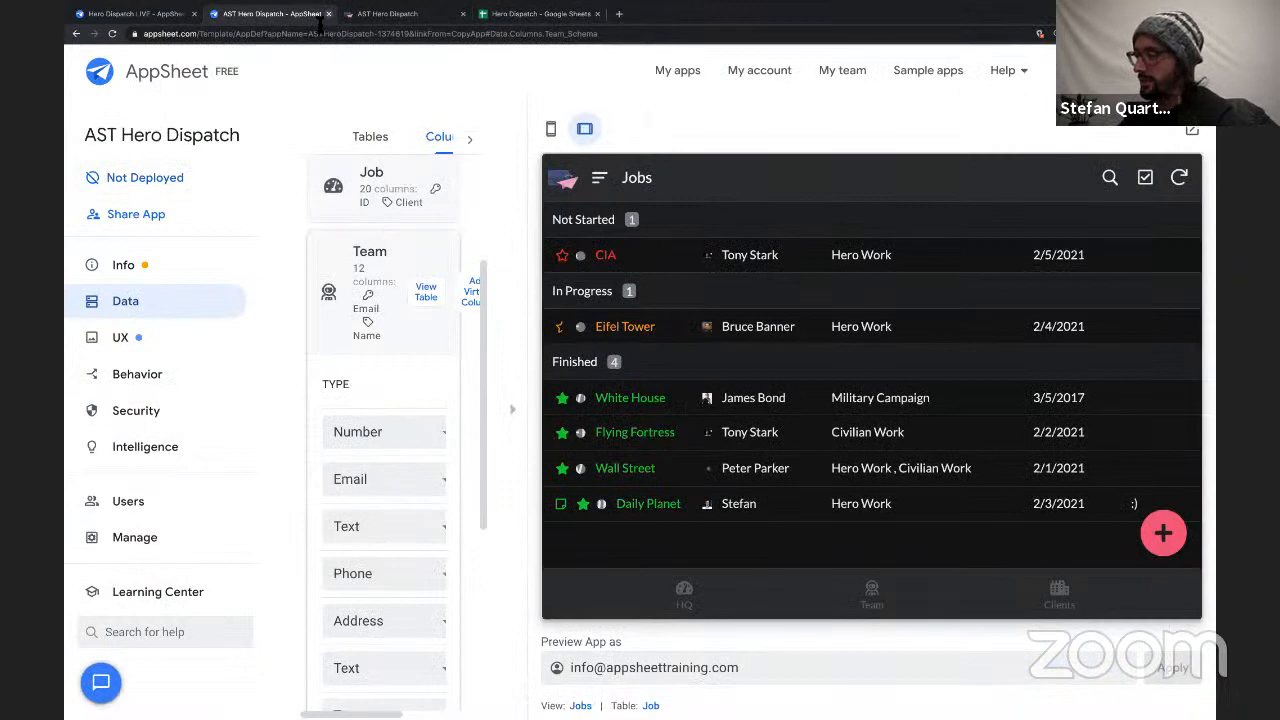
left_click(328, 14)
left_click(172, 16)
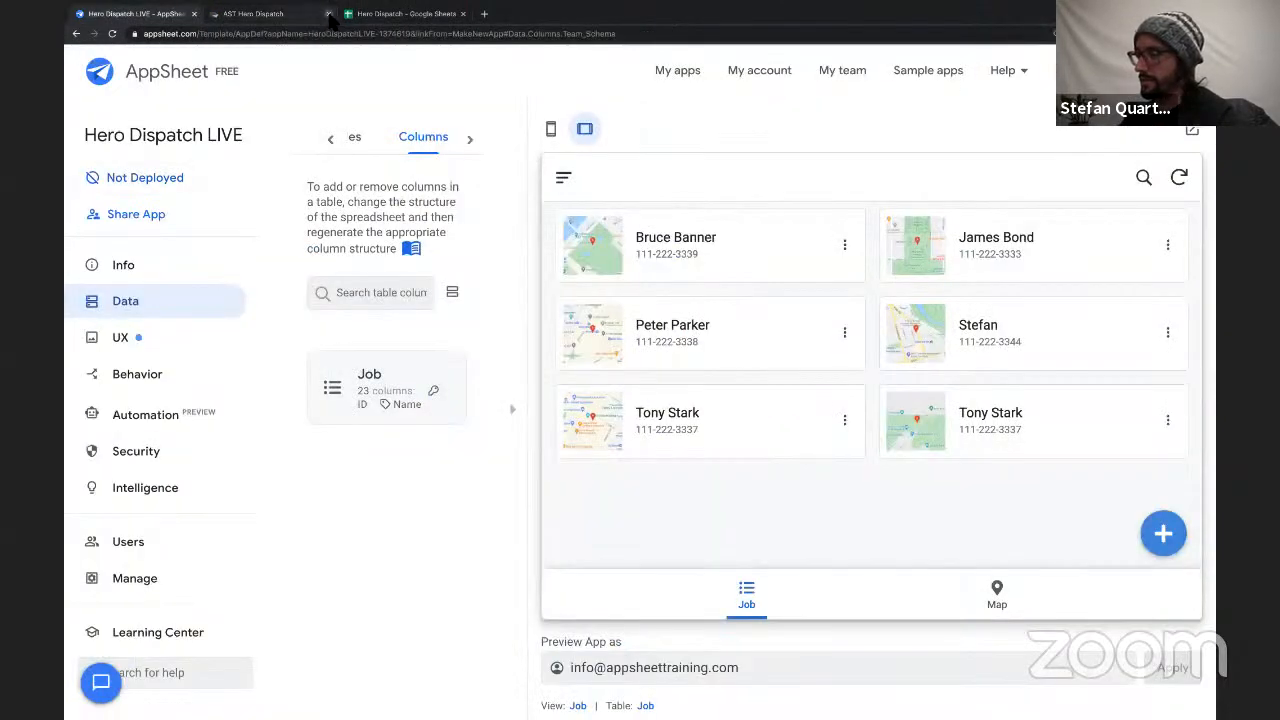
left_click(328, 14)
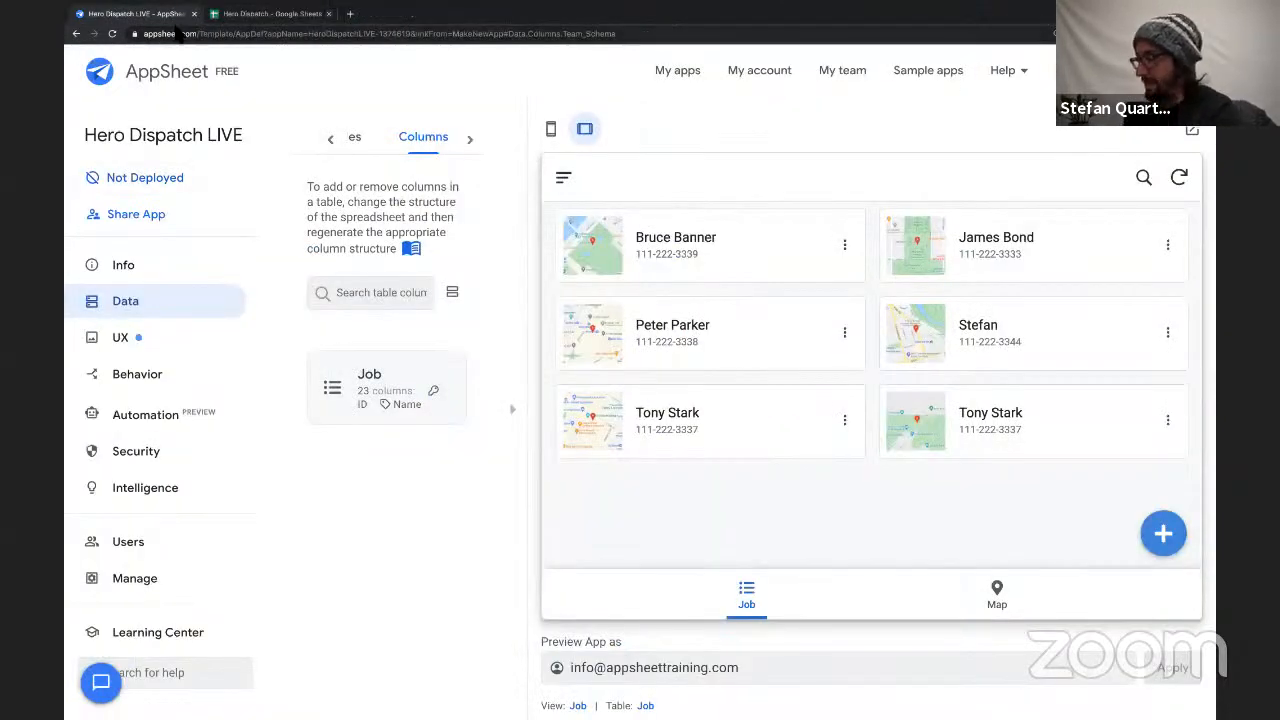
Switch the app preview to mobile size and show its Map view.
left_click(551, 130)
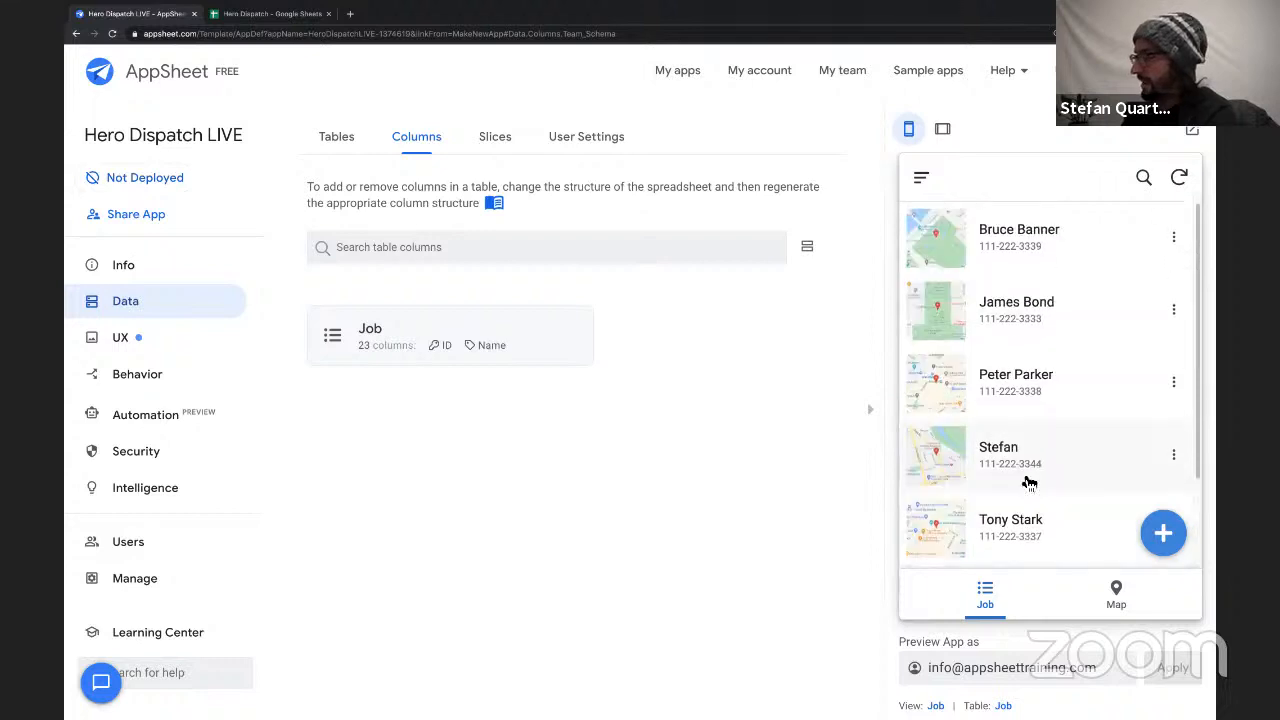
left_click(1118, 604)
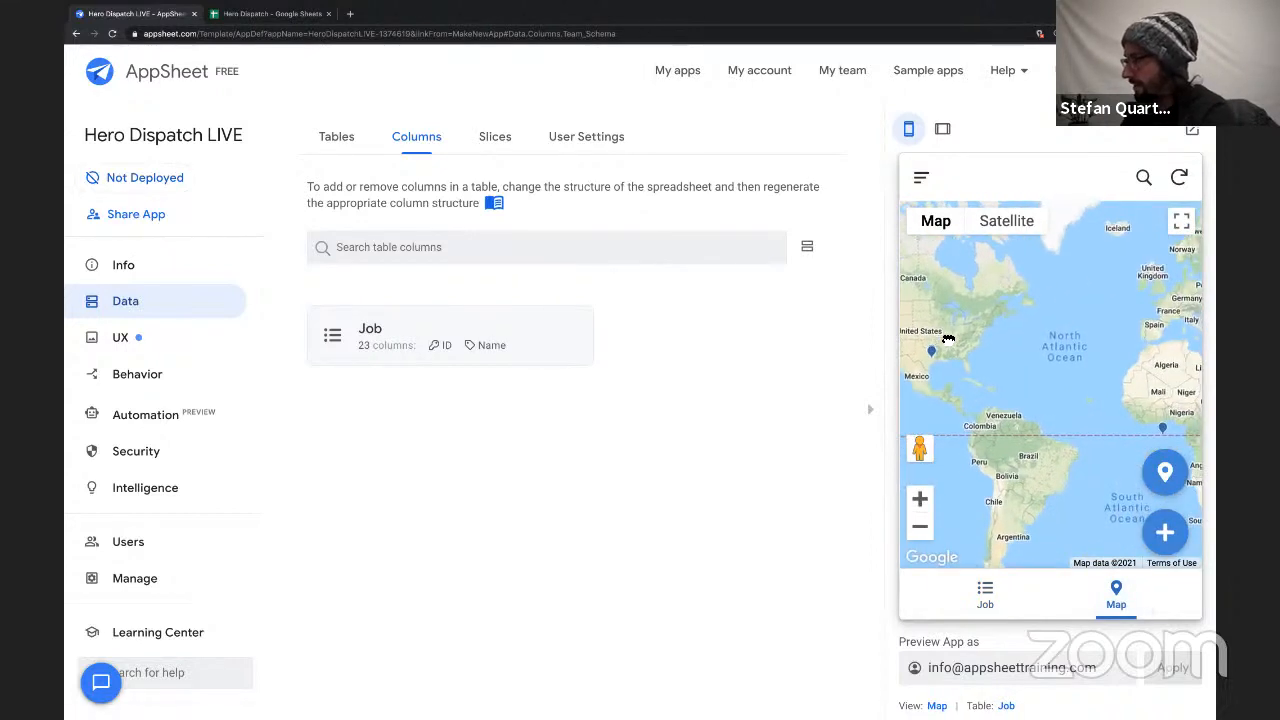
left_click_drag(1190, 386, 937, 408)
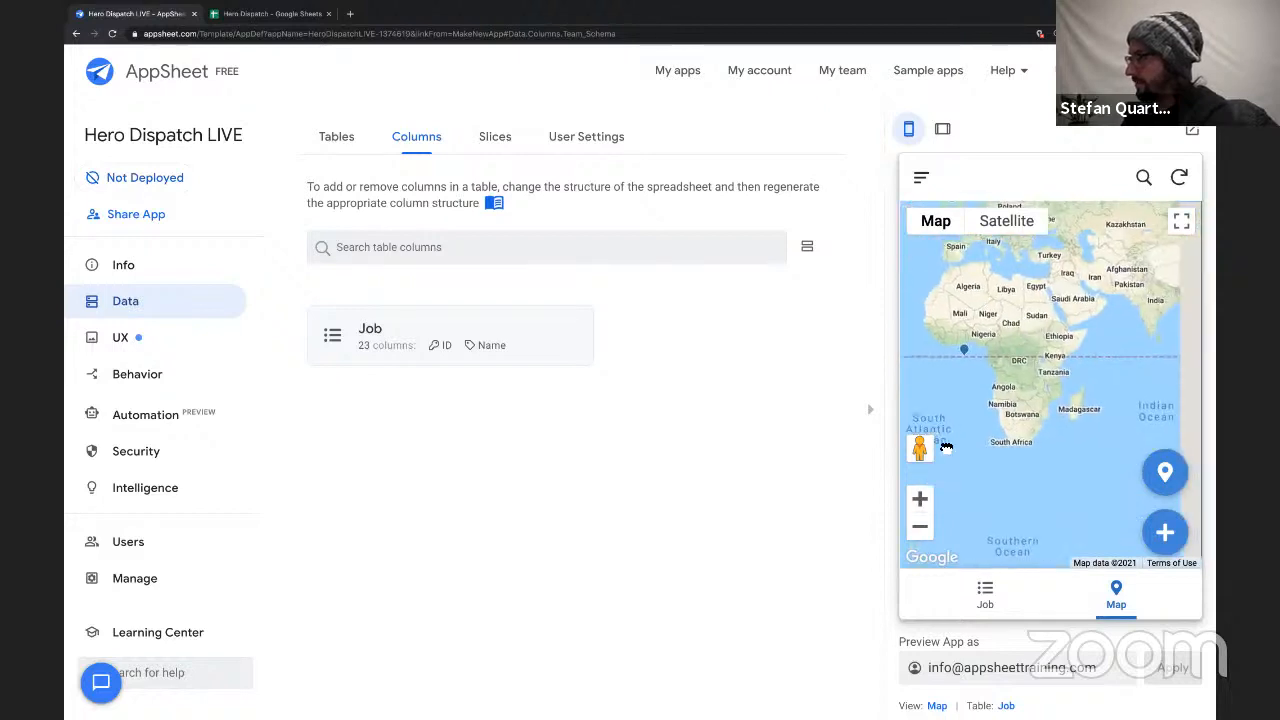
left_click_drag(1203, 352, 974, 306)
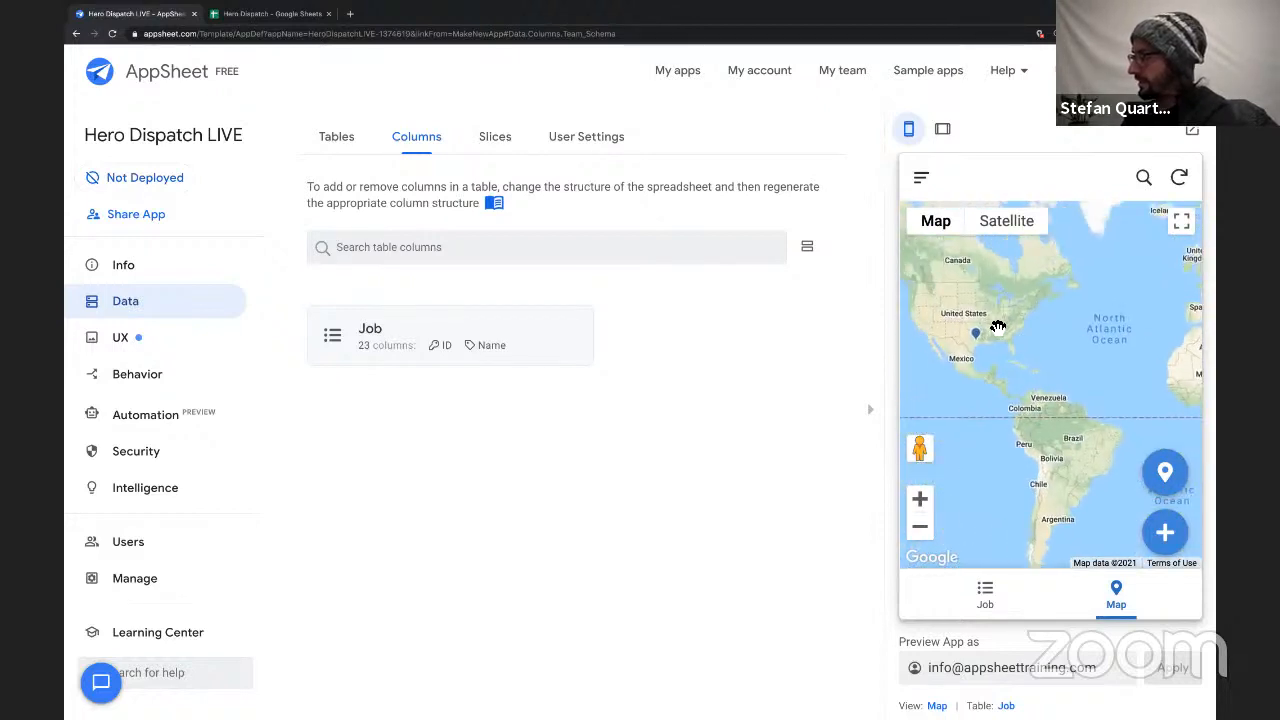
left_click_drag(1046, 414, 1022, 393)
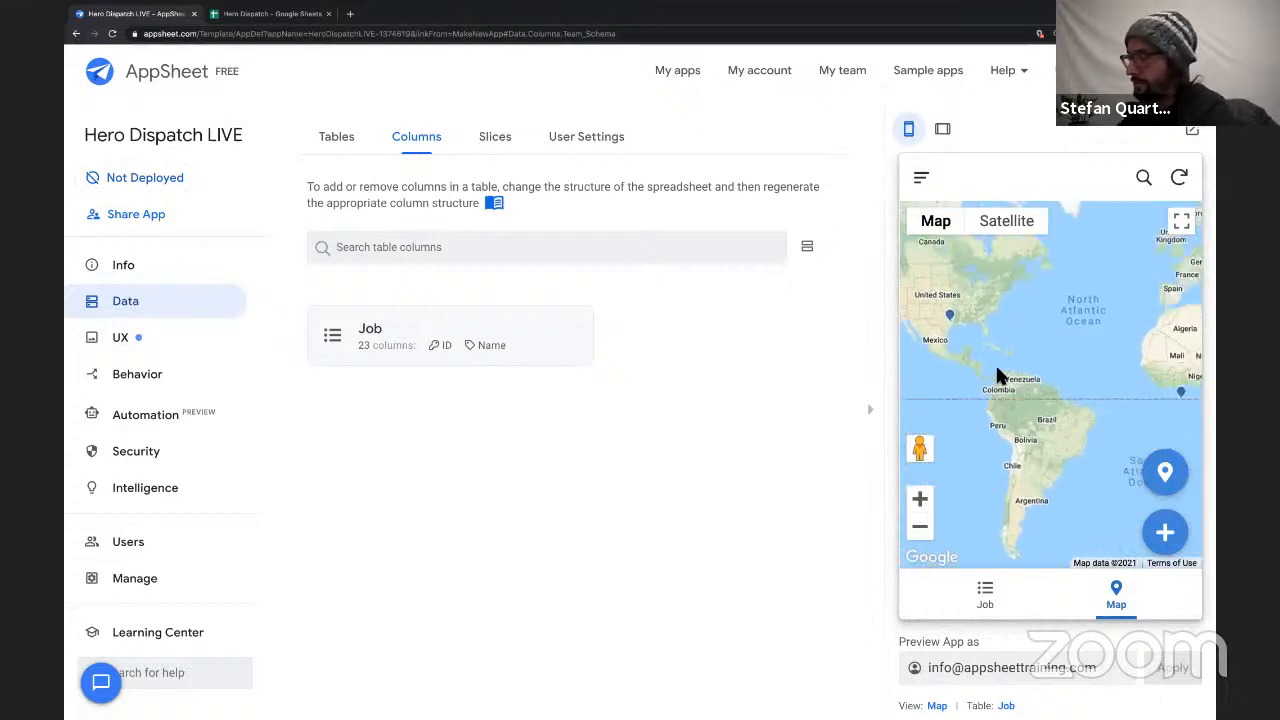
Add the suggested Team and Client tables from the Hero Dispatch spreadsheet to the app's data.
left_click(334, 140)
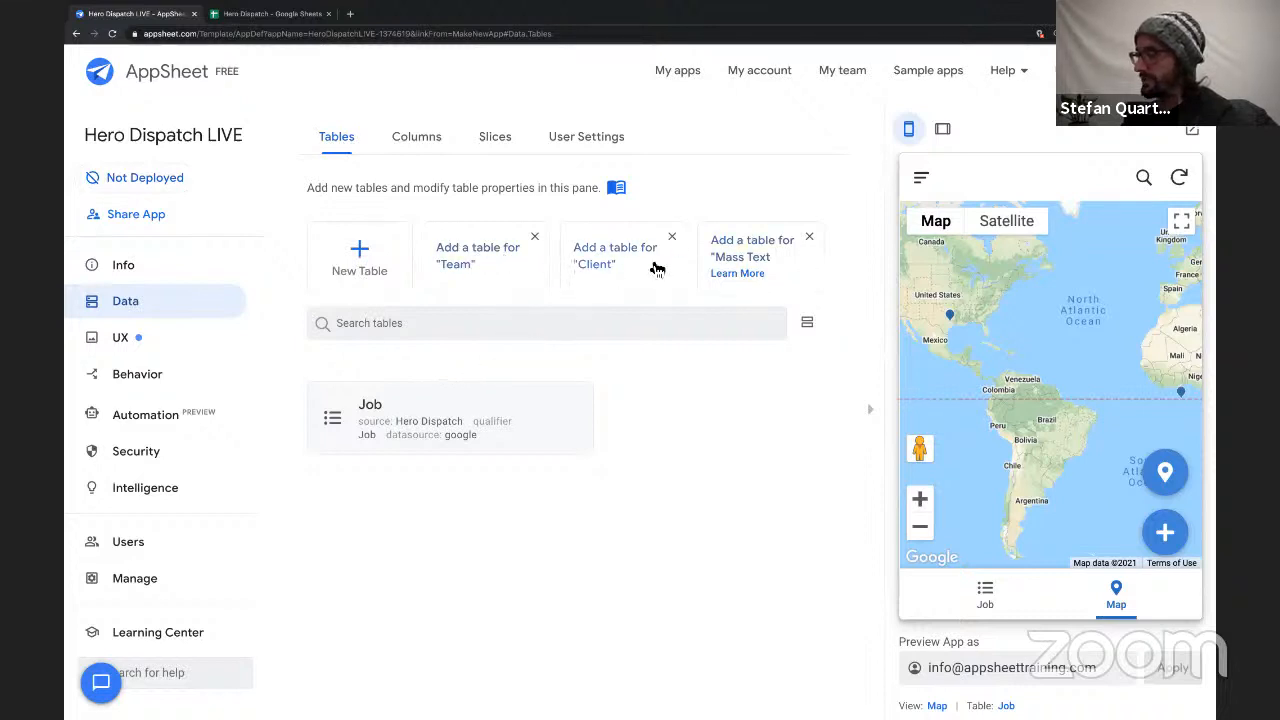
left_click(466, 265)
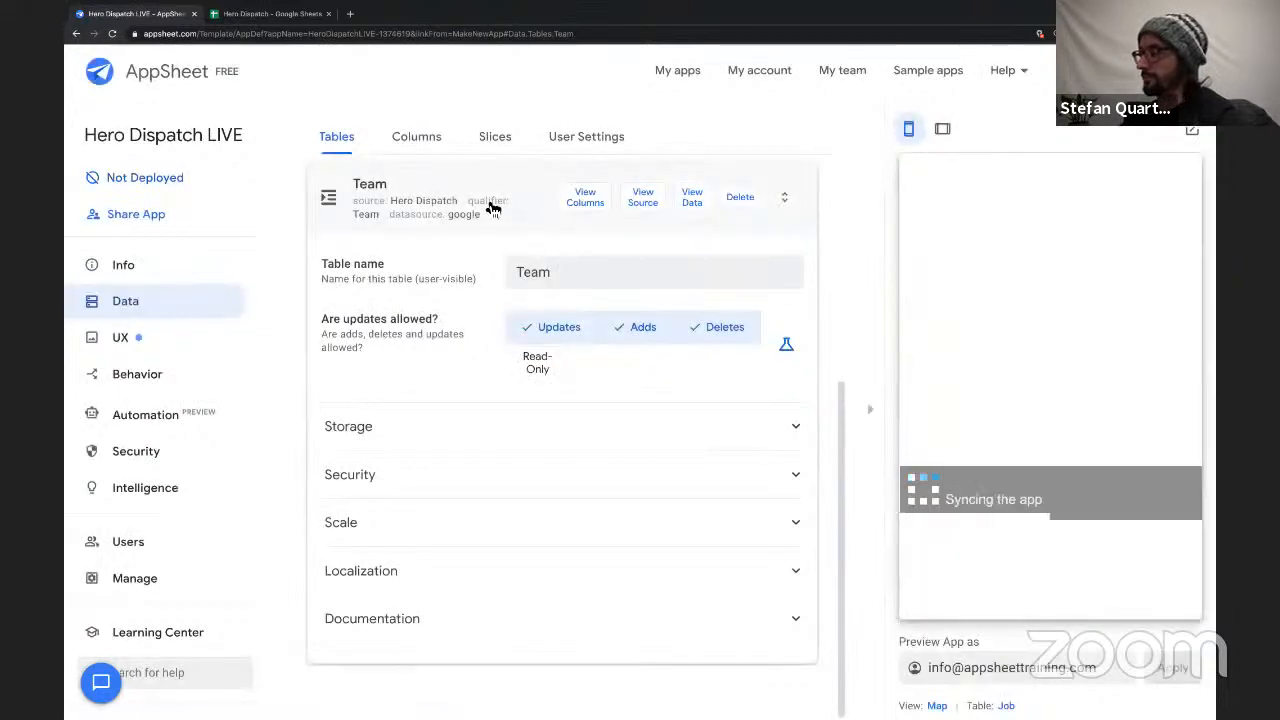
left_click(490, 208)
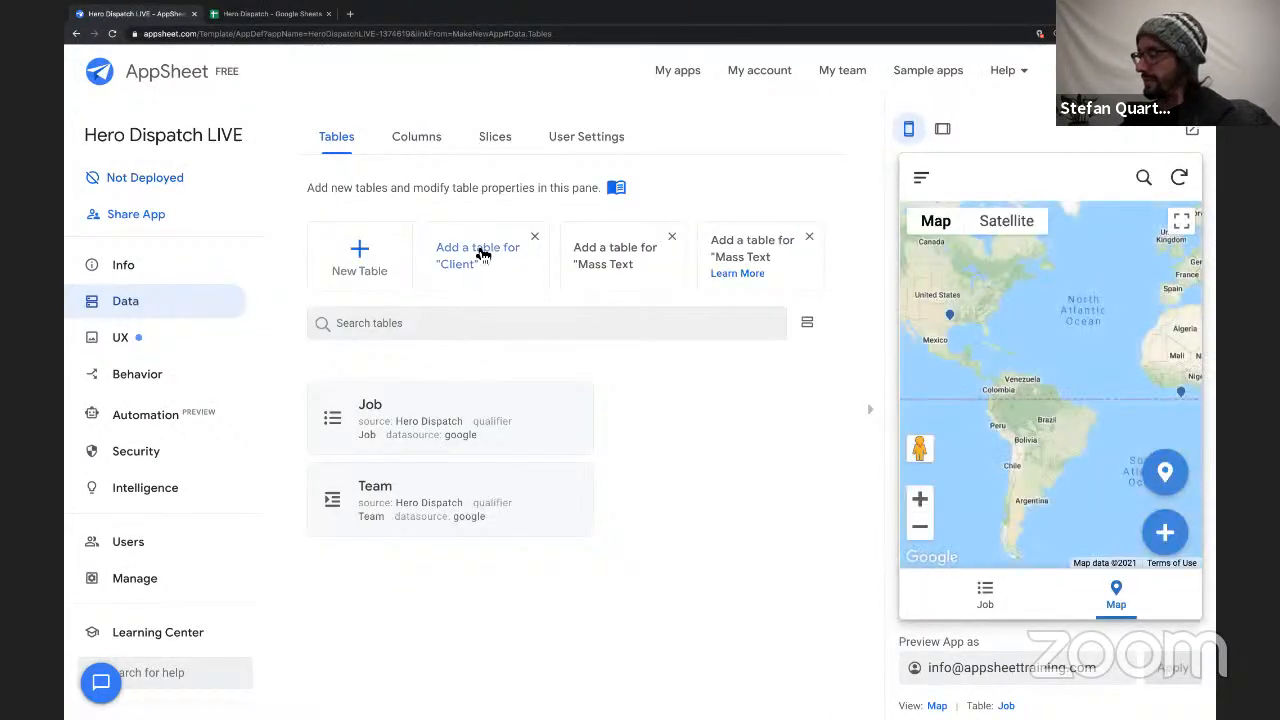
left_click(477, 246)
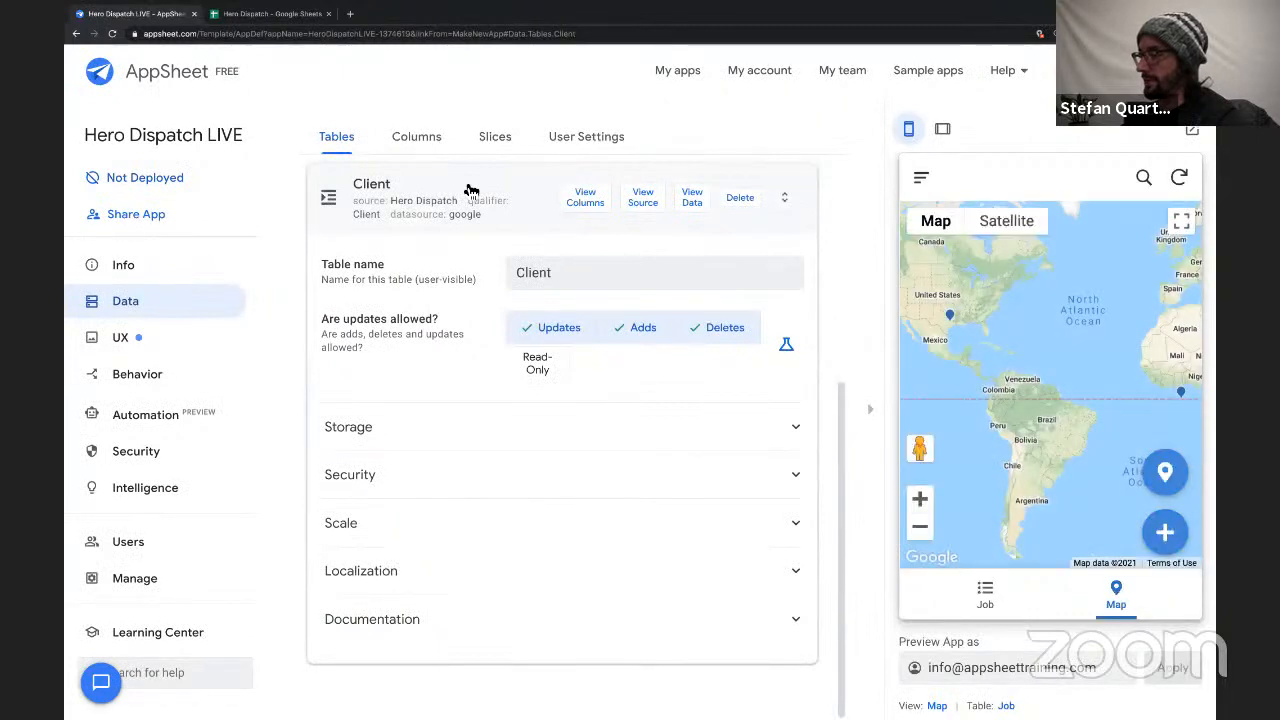
left_click(471, 190)
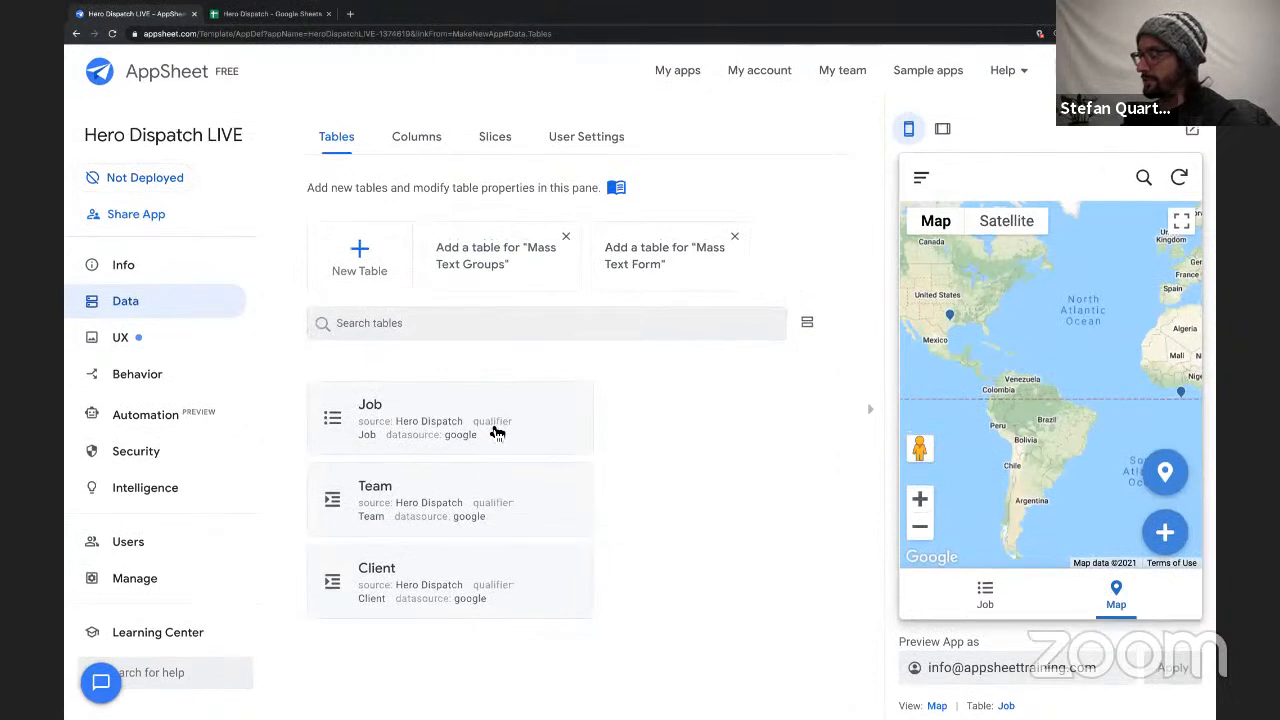
Disallow deletes on the Team and Client tables, leaving only updates and adds permitted.
left_click(466, 491)
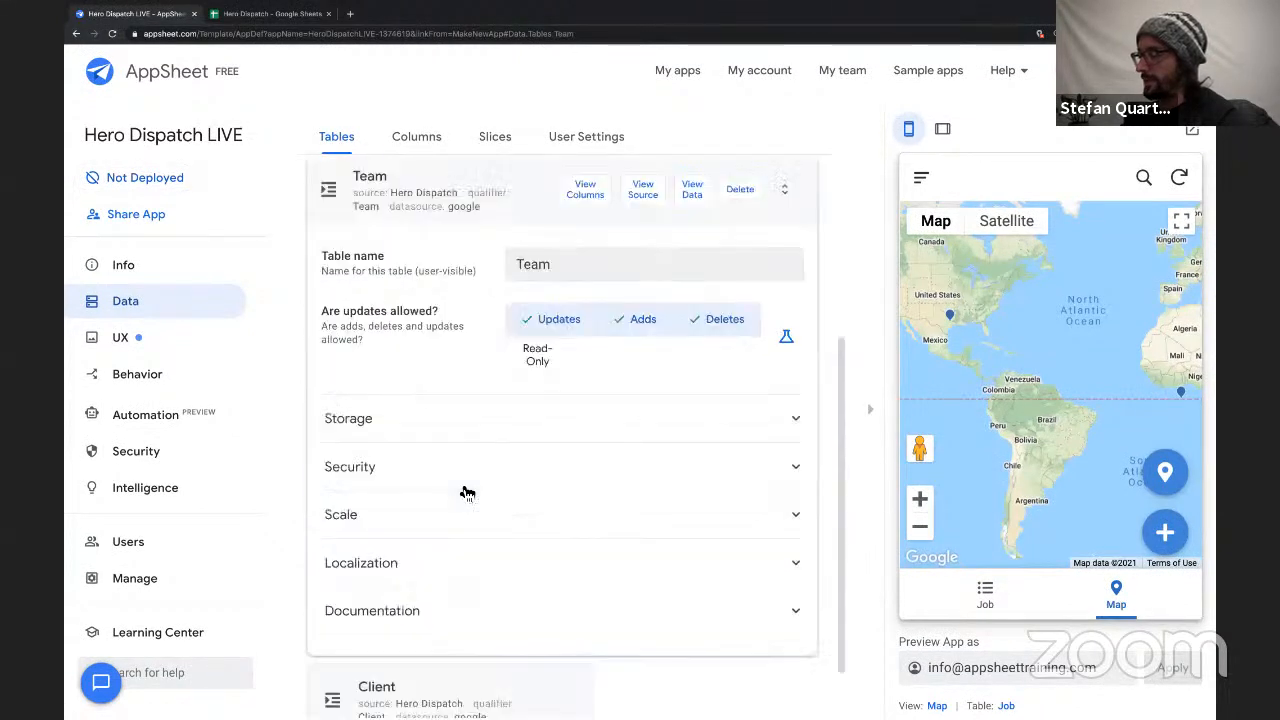
left_click(714, 325)
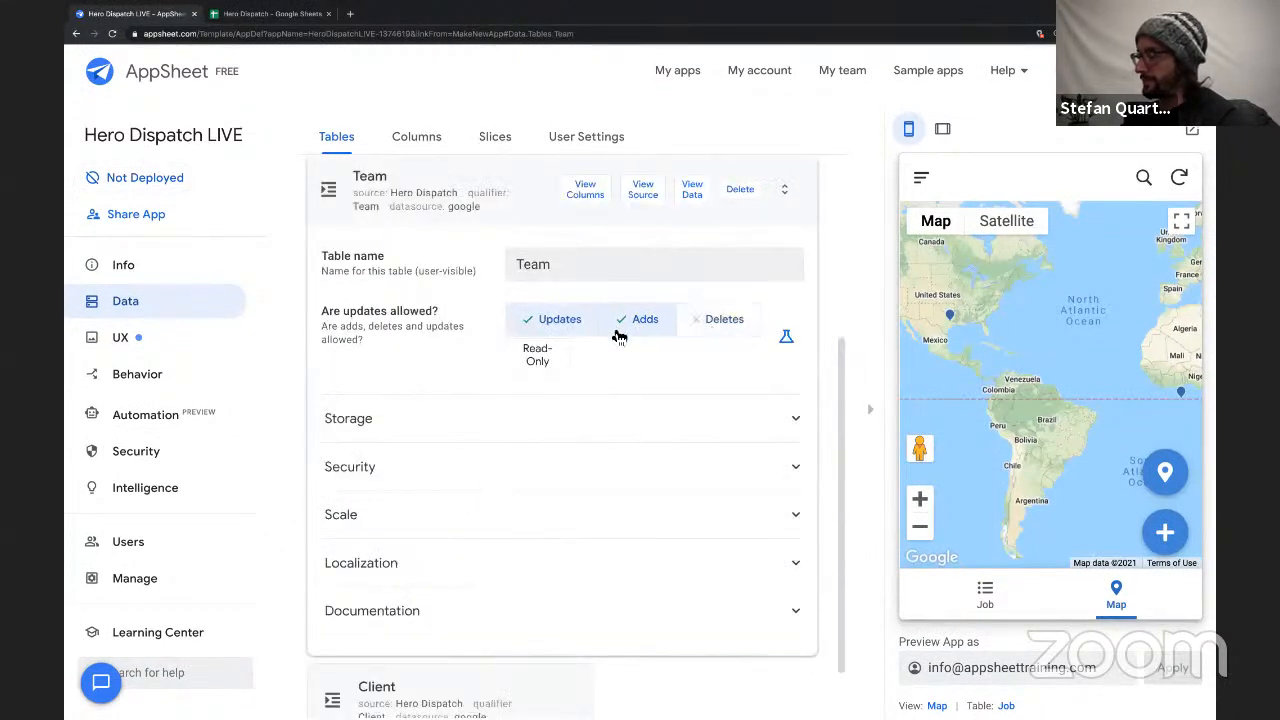
left_click(527, 216)
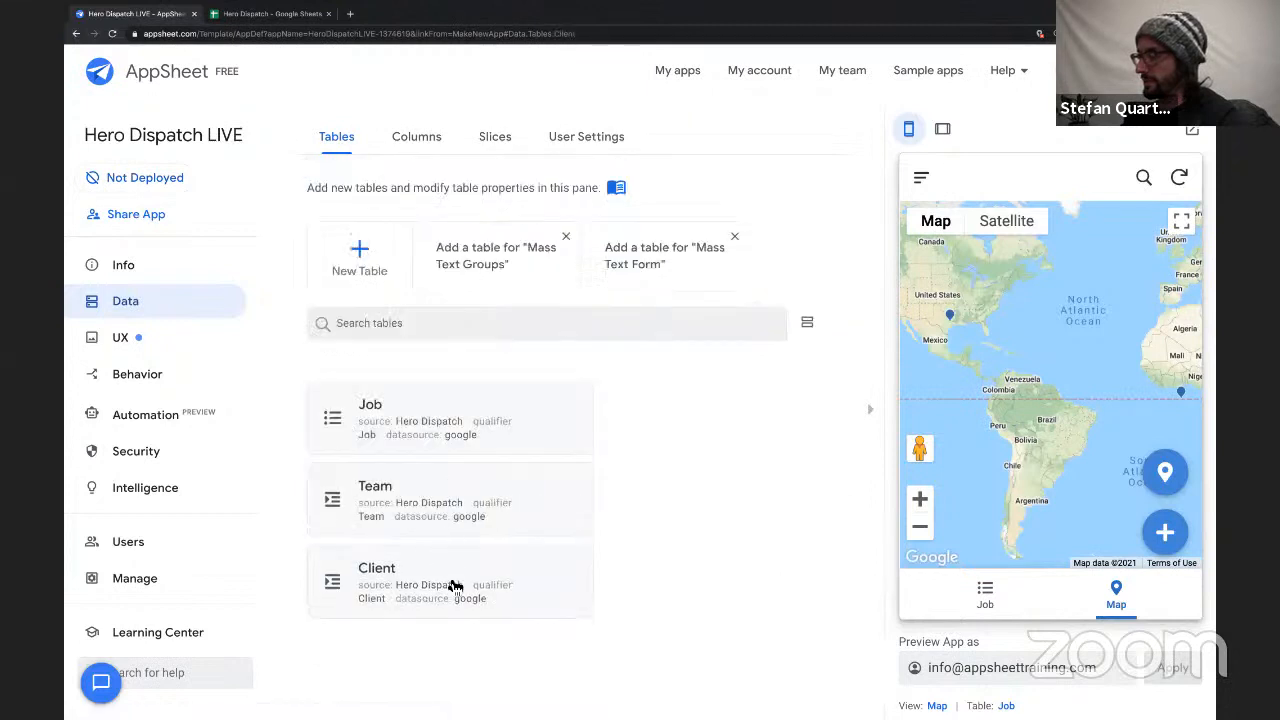
left_click(710, 329)
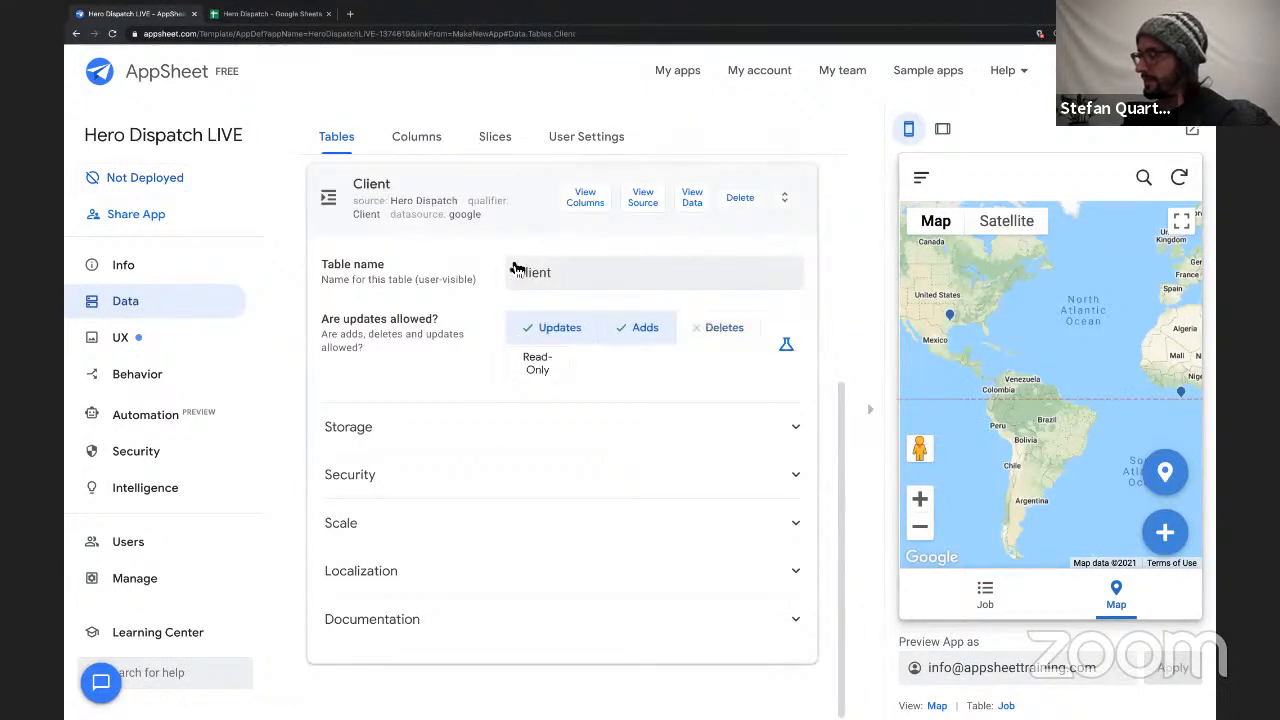
left_click(490, 198)
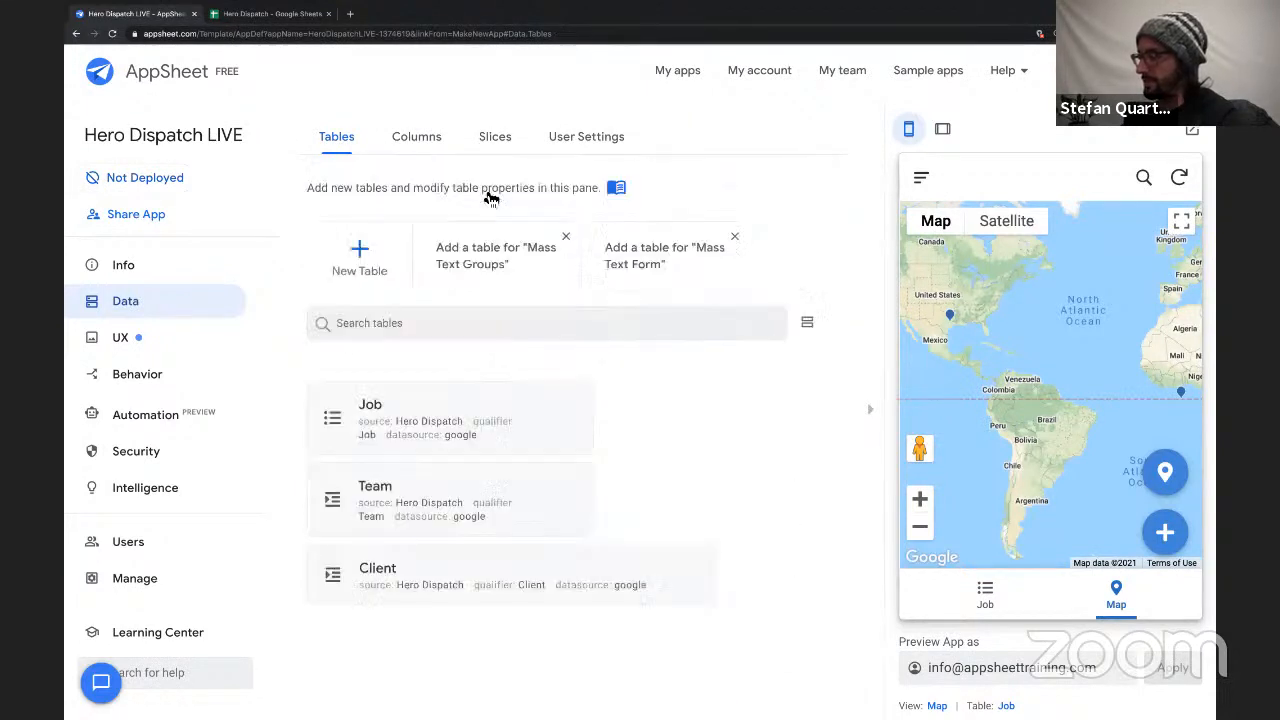
left_click(434, 437)
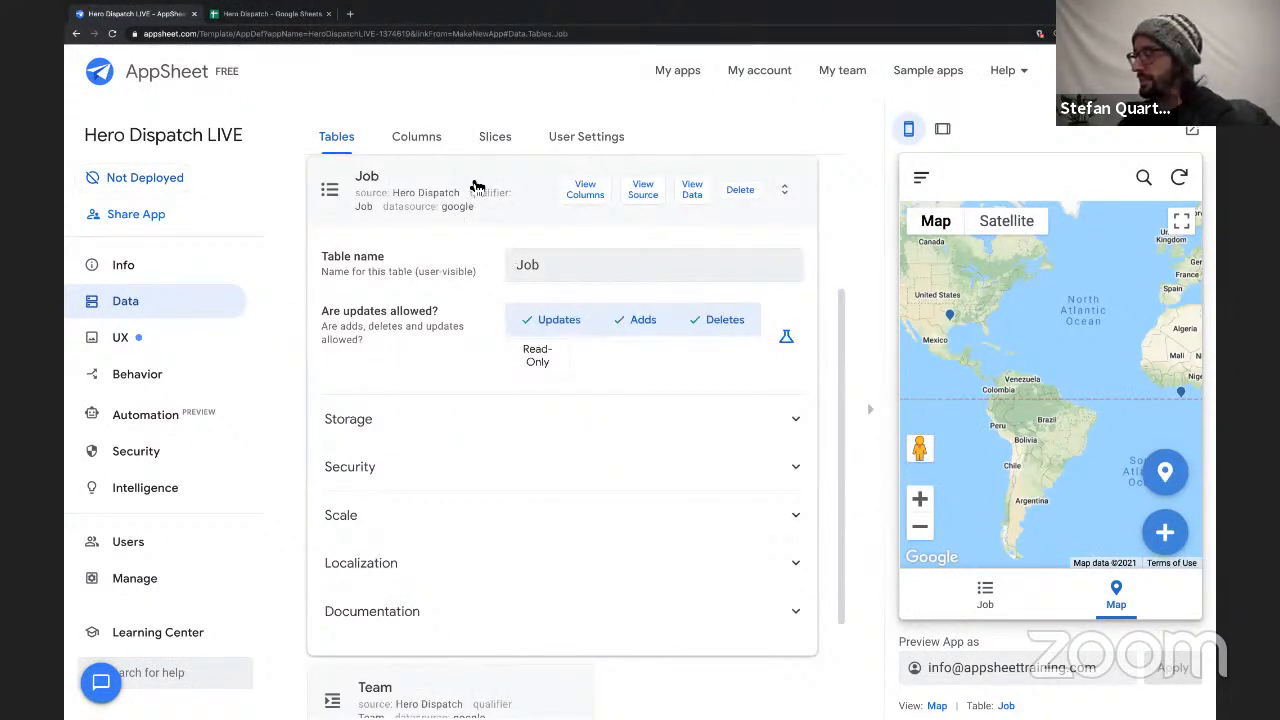
left_click(474, 186)
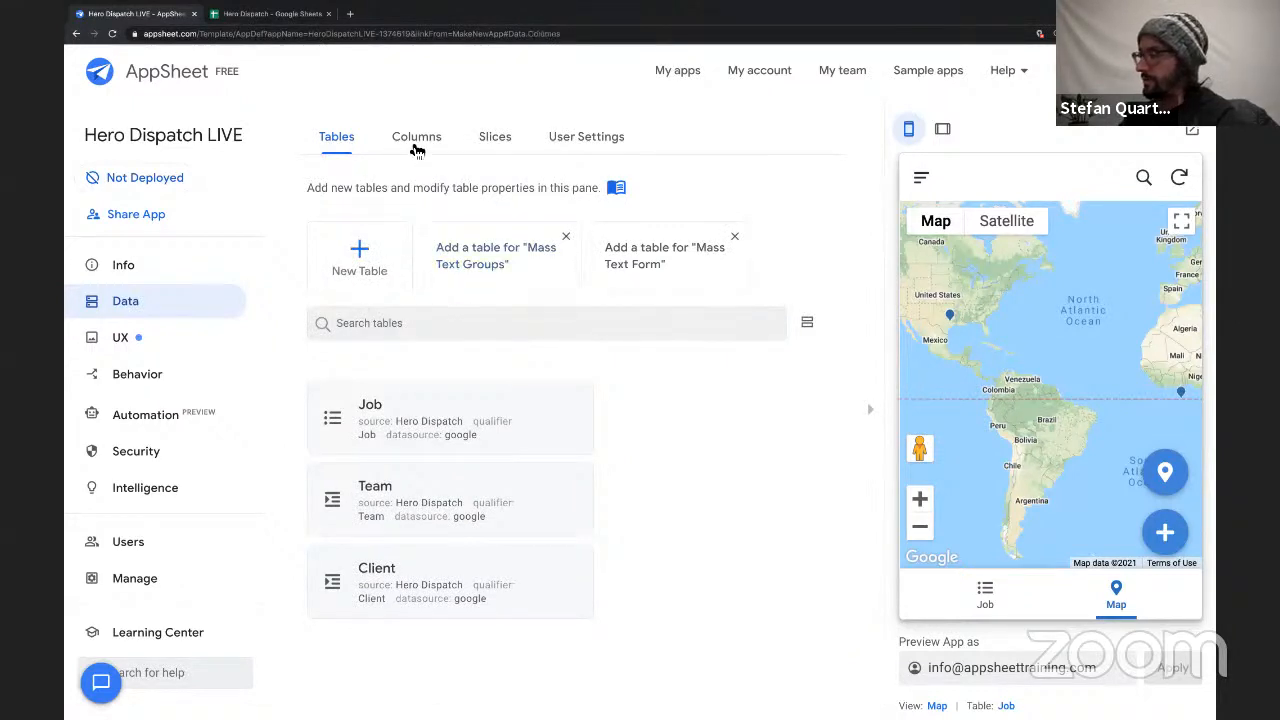
Open the Team table's column structure and collapse the app preview to widen the column list.
left_click(417, 148)
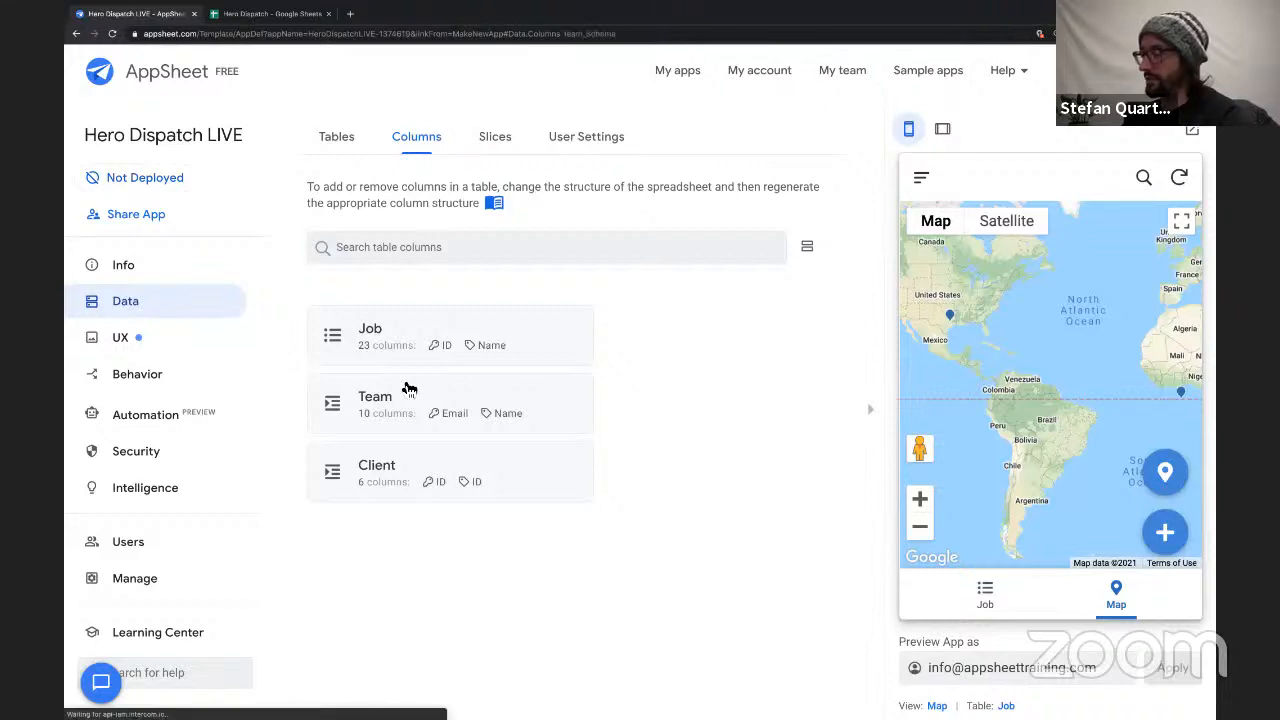
left_click(408, 388)
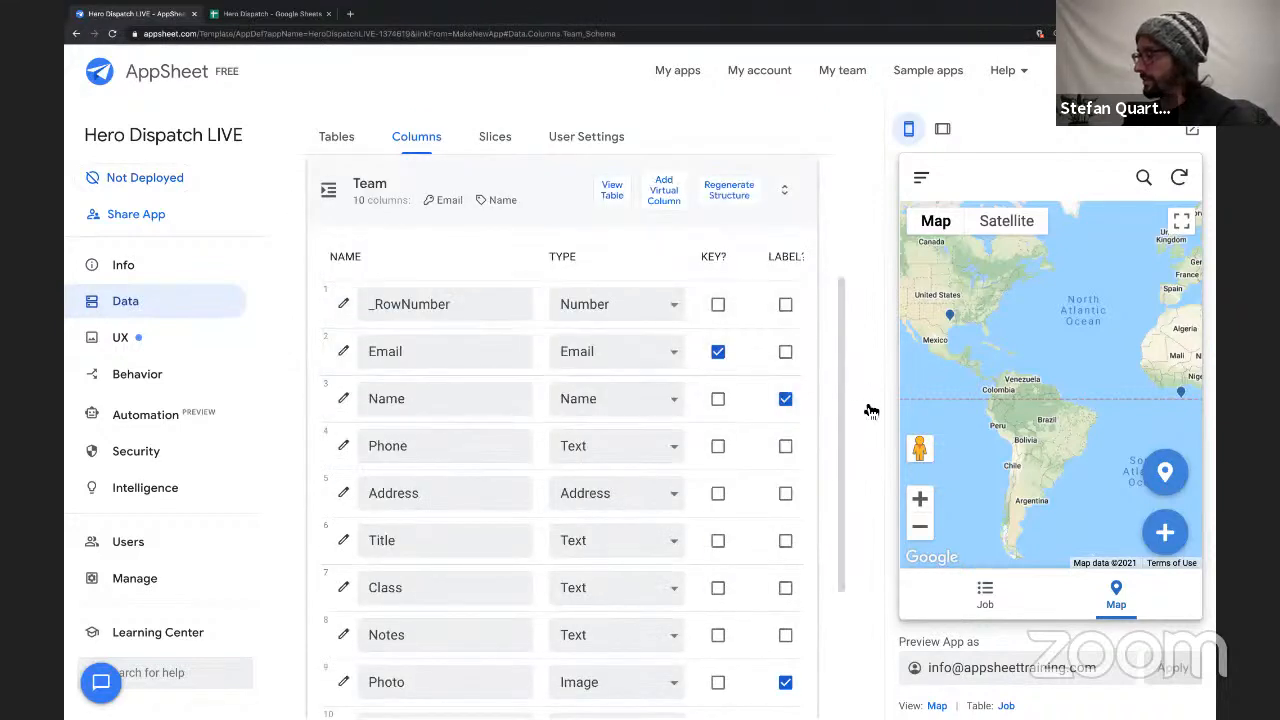
left_click(876, 412)
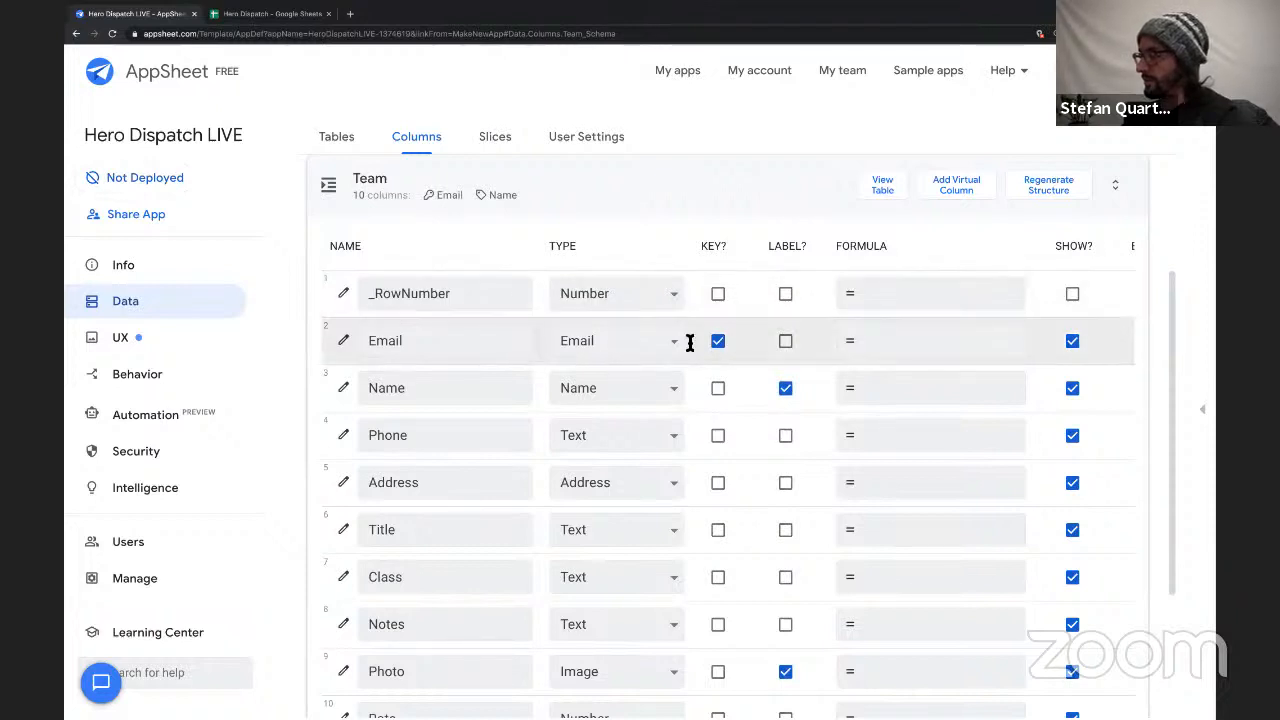
Examine the Team table's column settings, especially the key on Email, the labels, and the show, editable and required options.
double_click(464, 339)
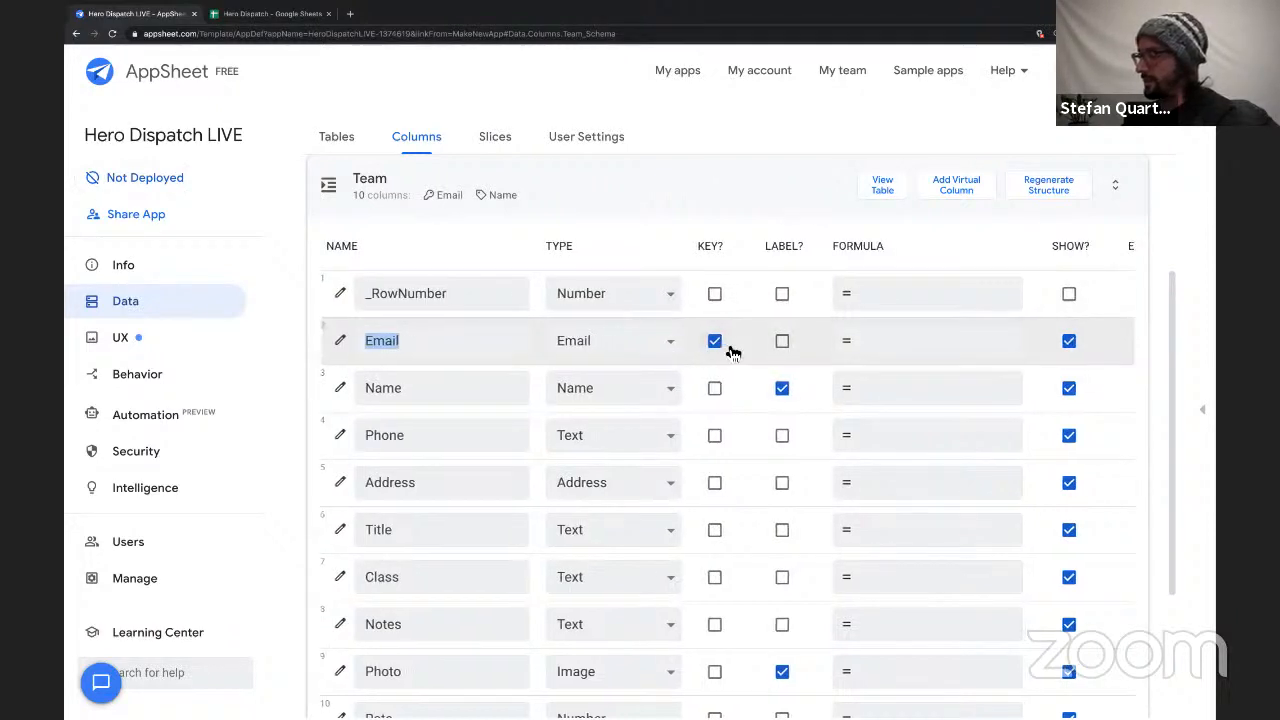
scroll(730, 350, "right", 4)
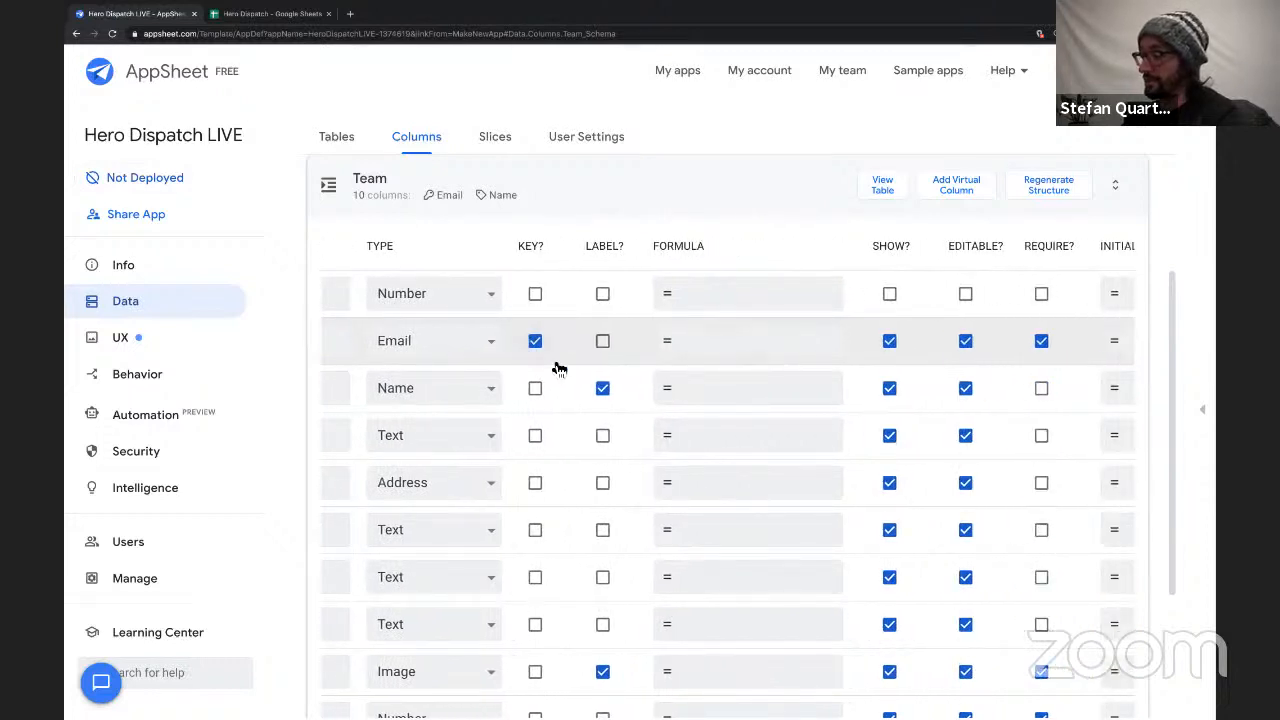
double_click(529, 246)
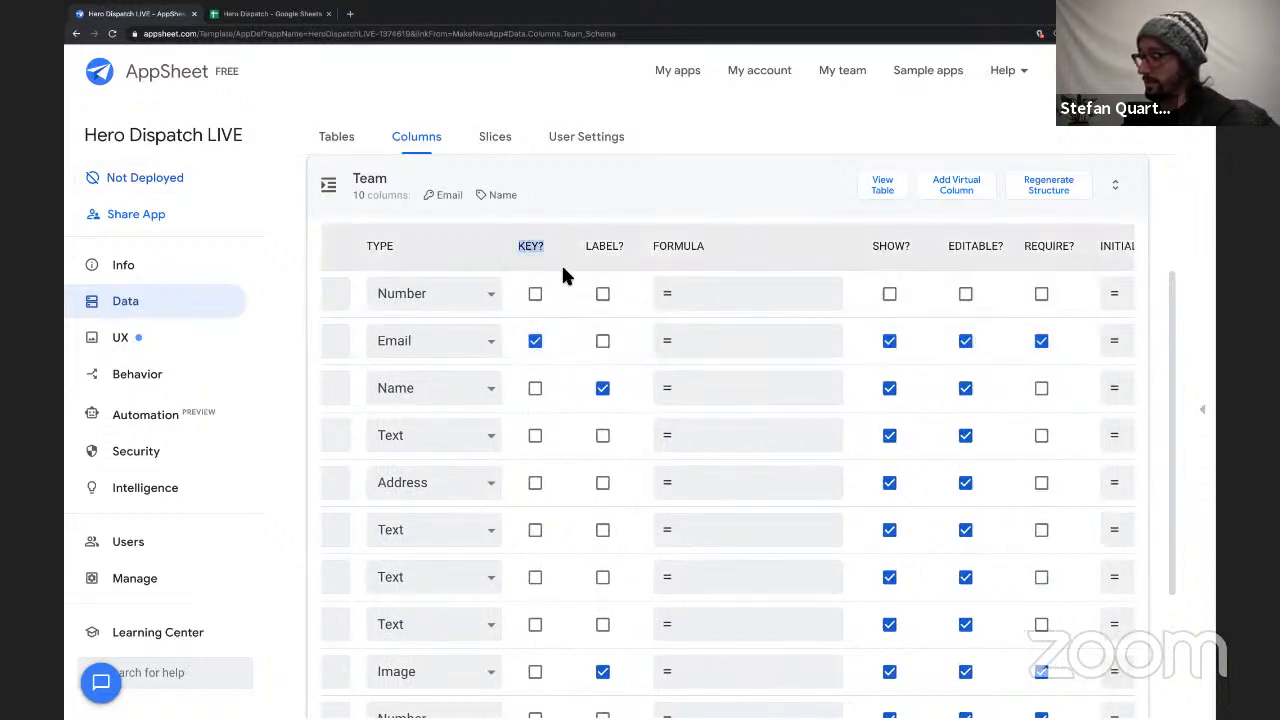
scroll(529, 357, "left", 3)
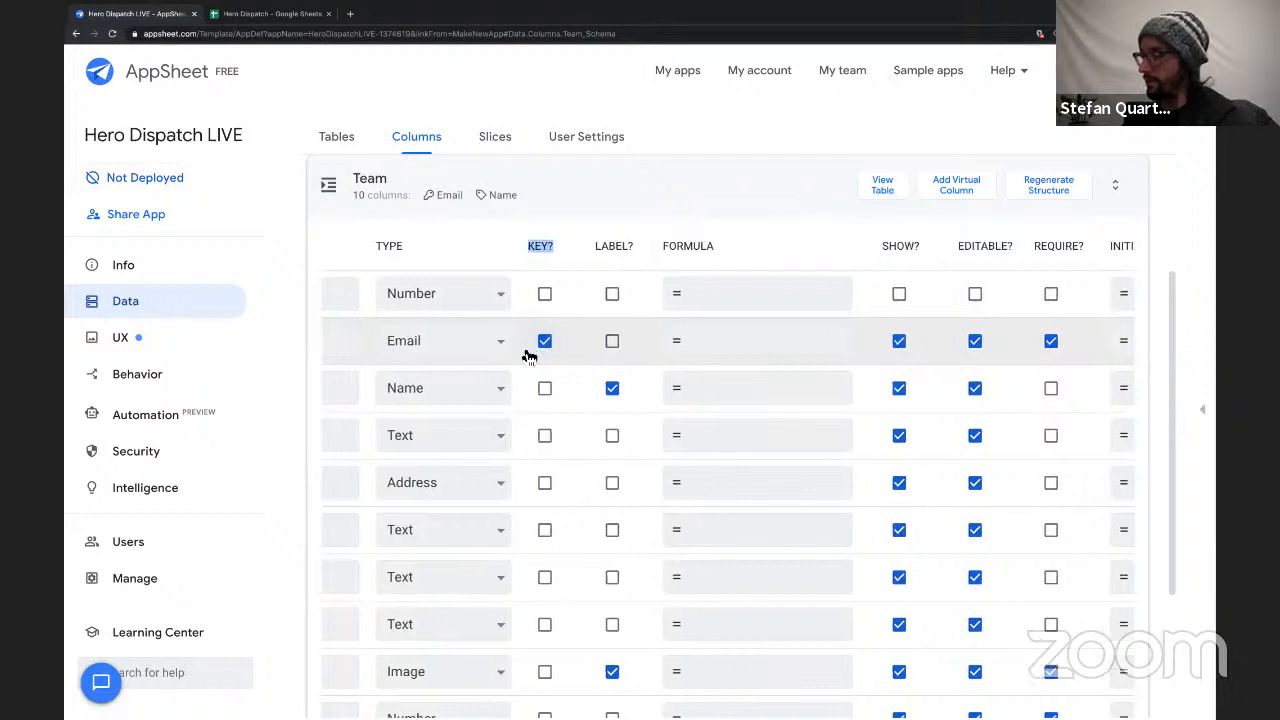
scroll(529, 357, "right", 3)
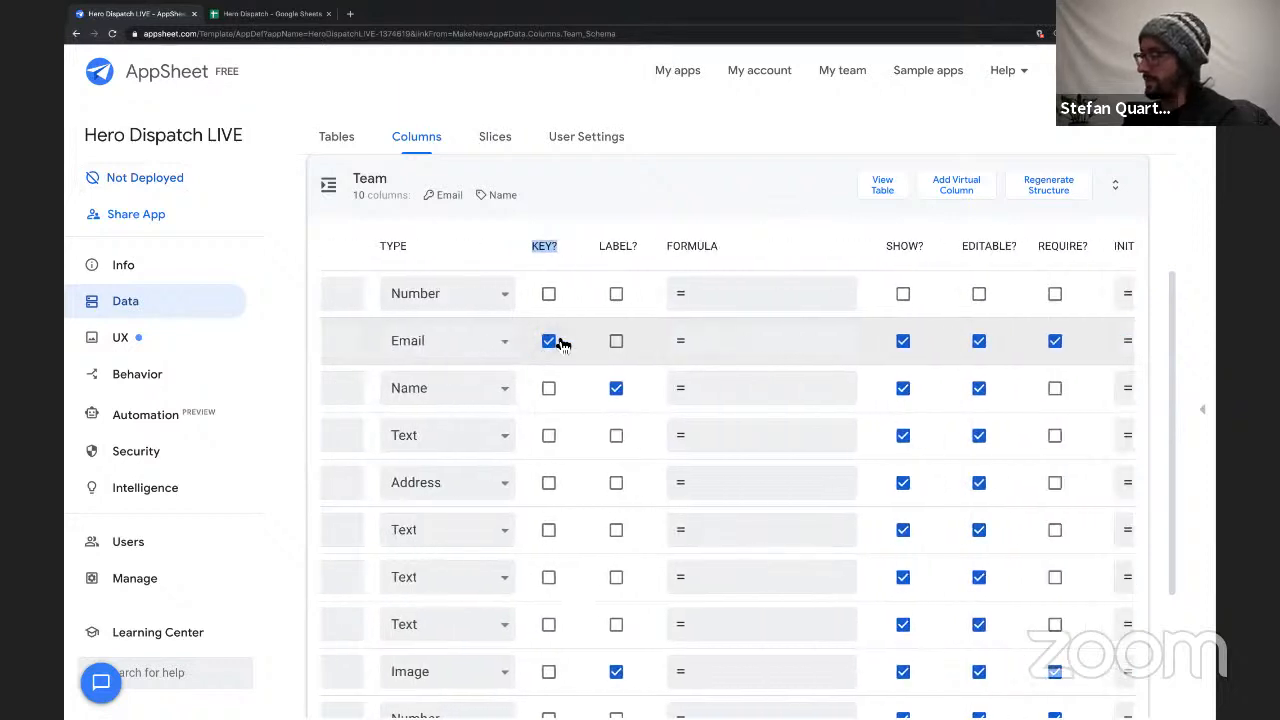
scroll(962, 343, "right", 5)
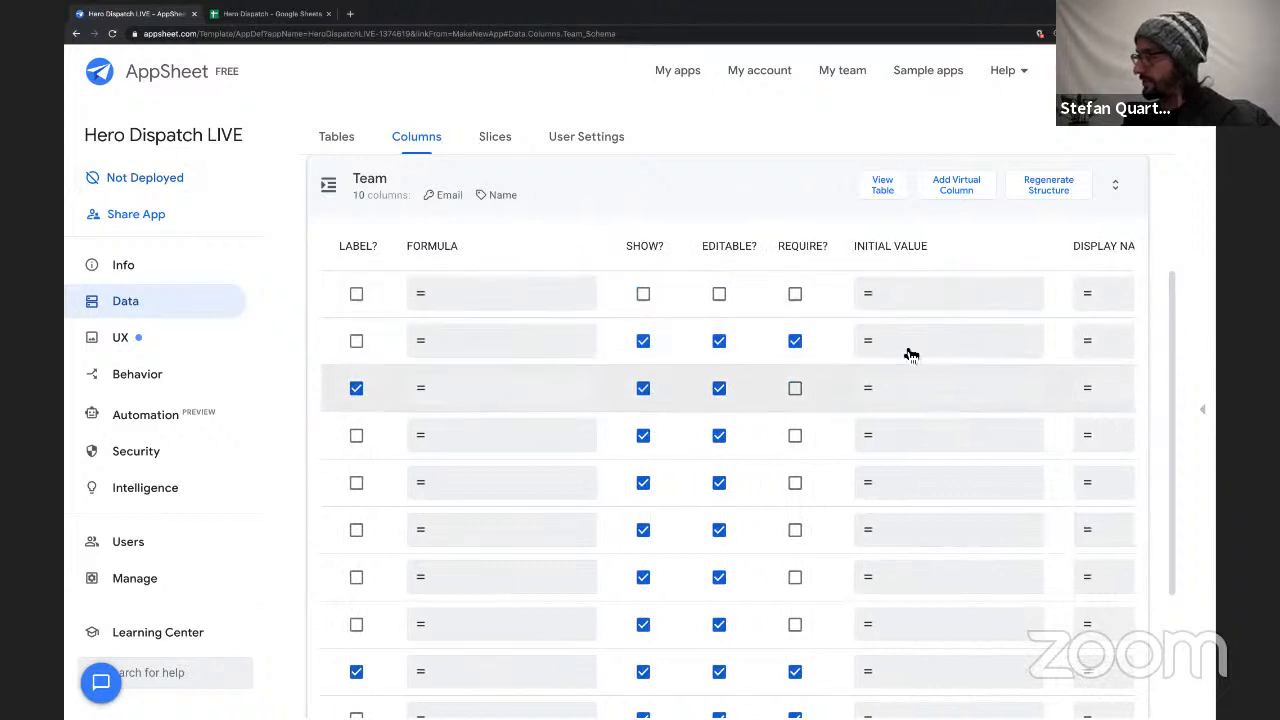
scroll(638, 340, "left", 1)
scroll(638, 340, "left", 5)
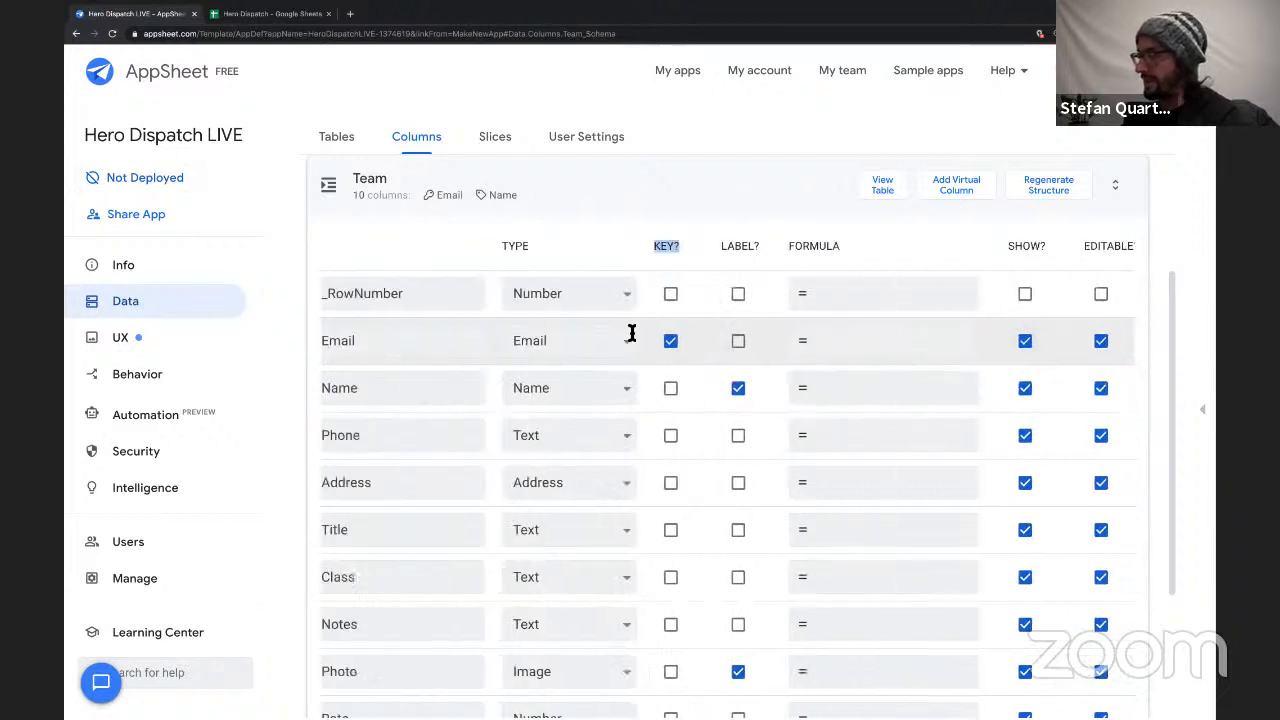
scroll(805, 483, "down", 2)
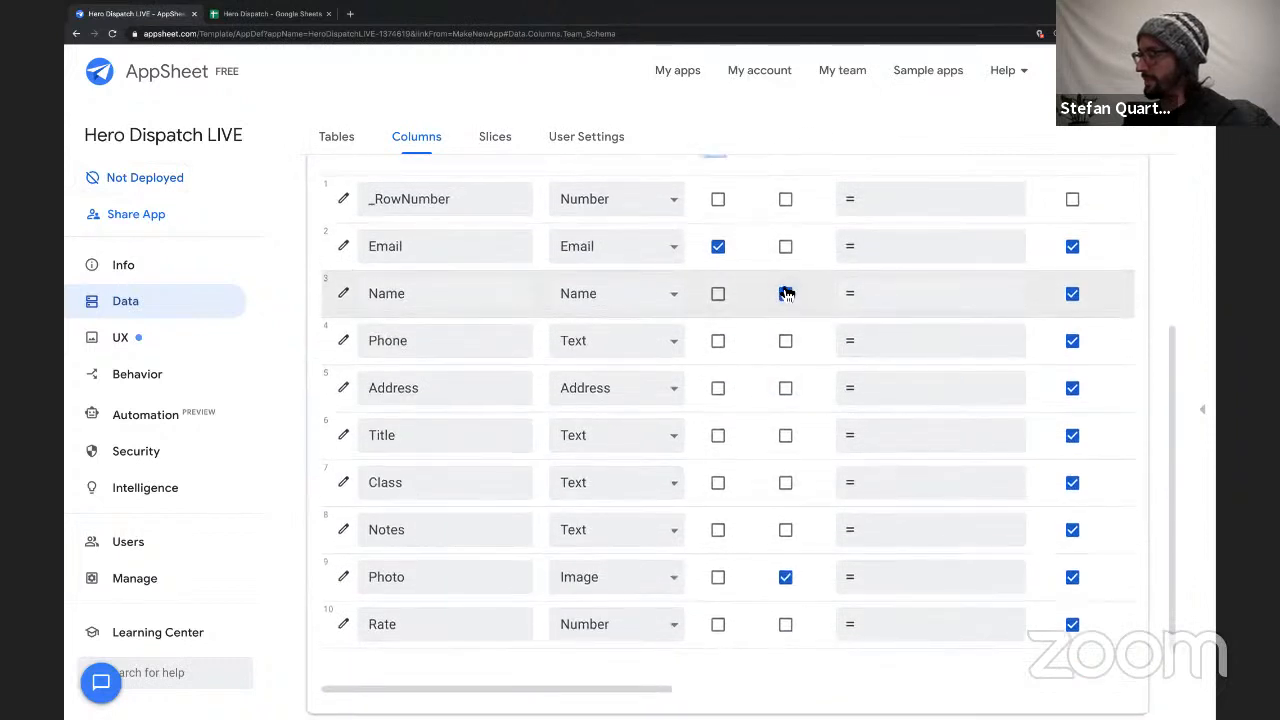
scroll(785, 288, "up", 2)
double_click(405, 368)
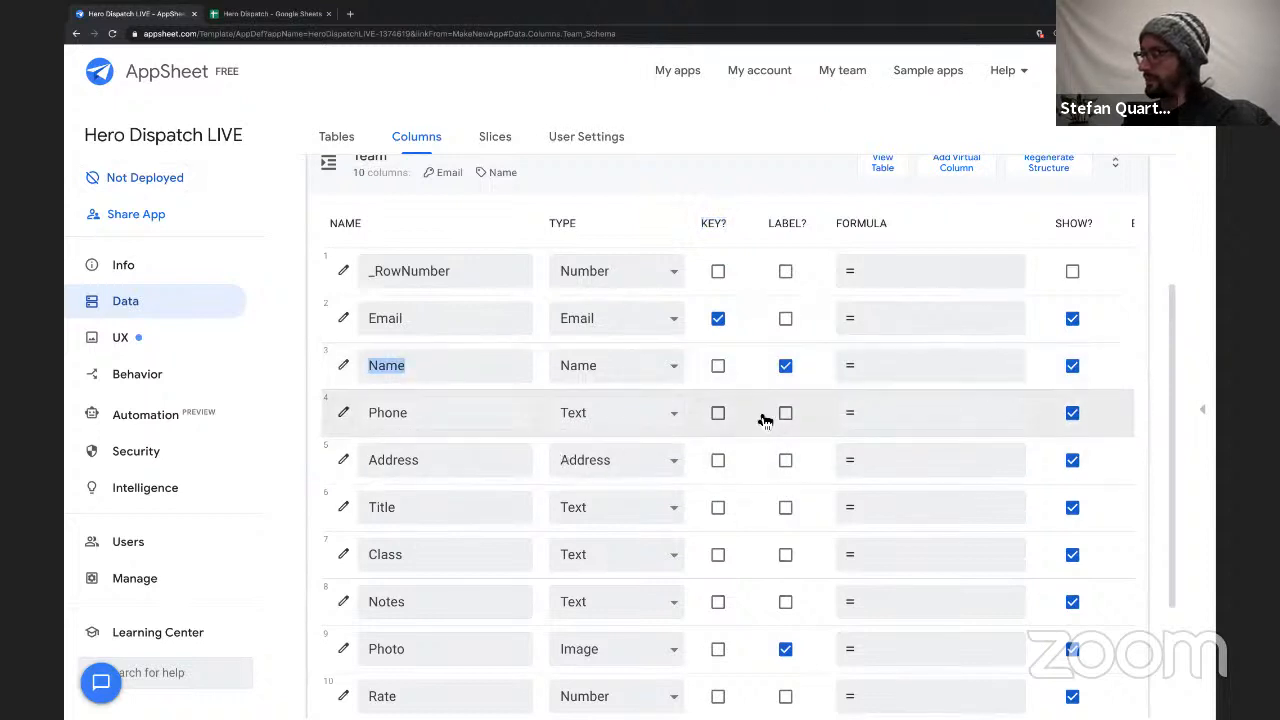
Change the Team table's Phone column type to Phone.
scroll(766, 471, "down", 2)
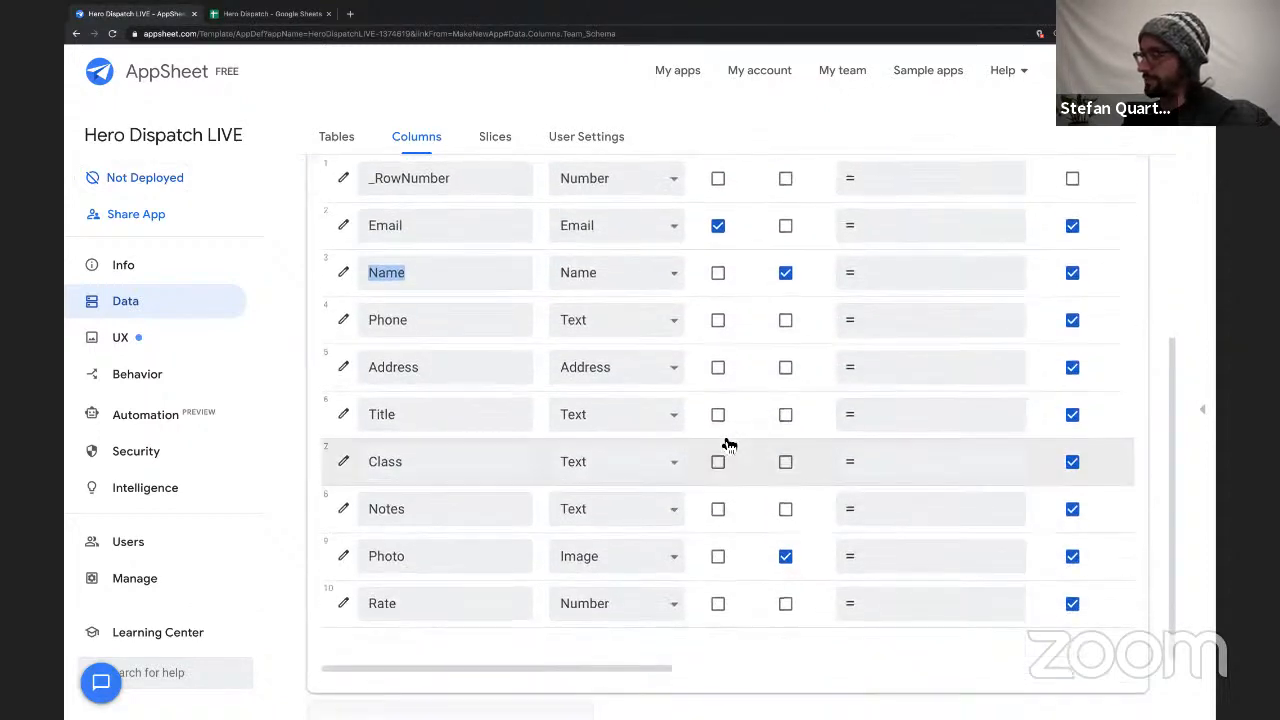
left_click(589, 312)
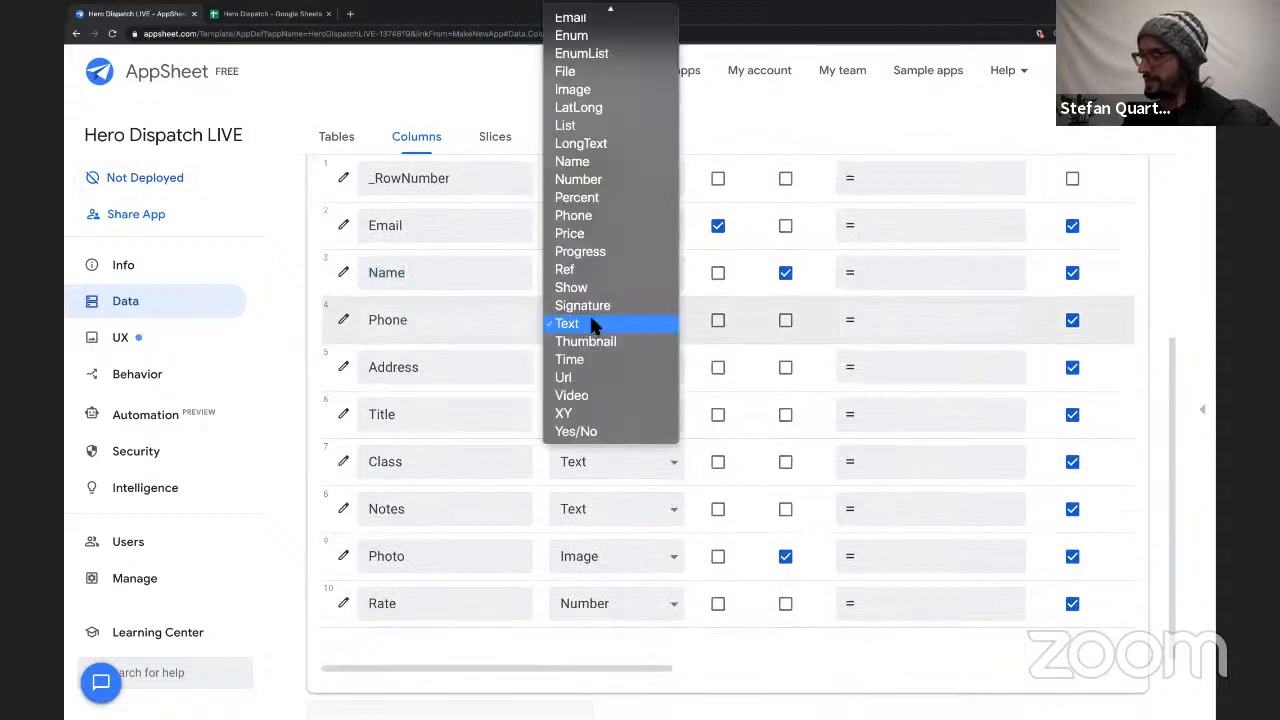
left_click(590, 216)
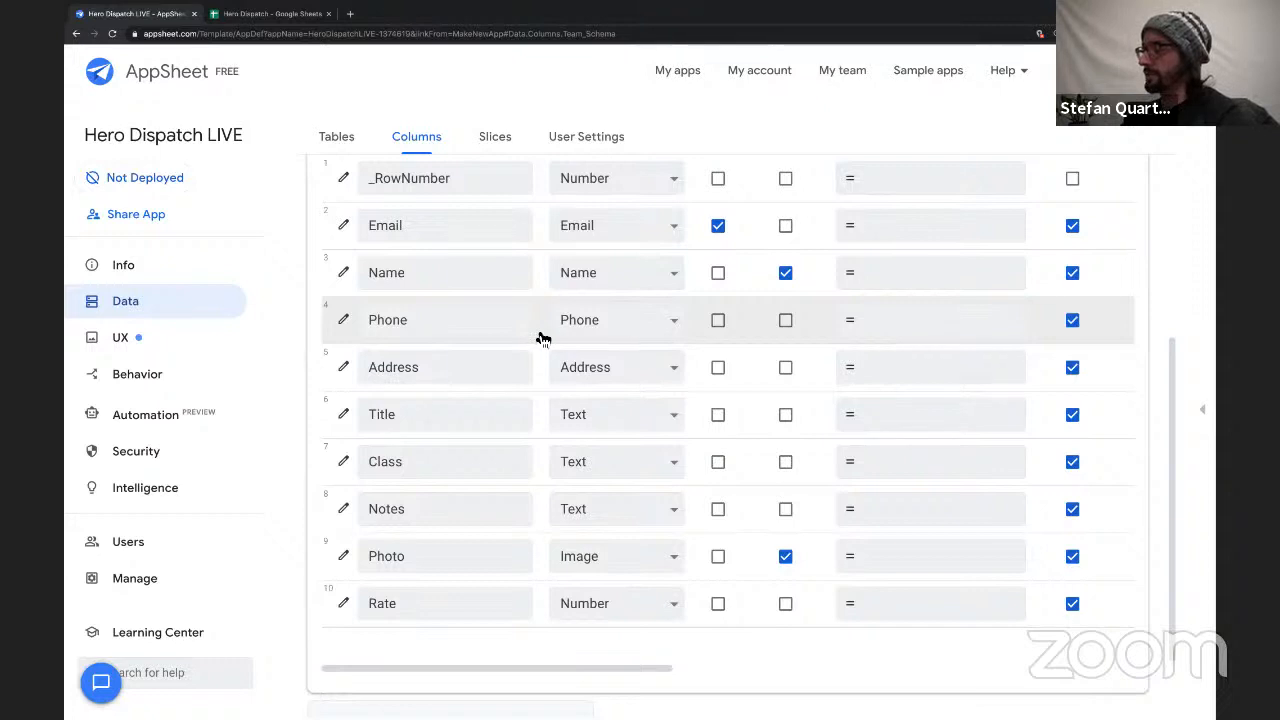
Review the Address and Title columns of the Team table and set the Class column's type to Enum.
double_click(427, 369)
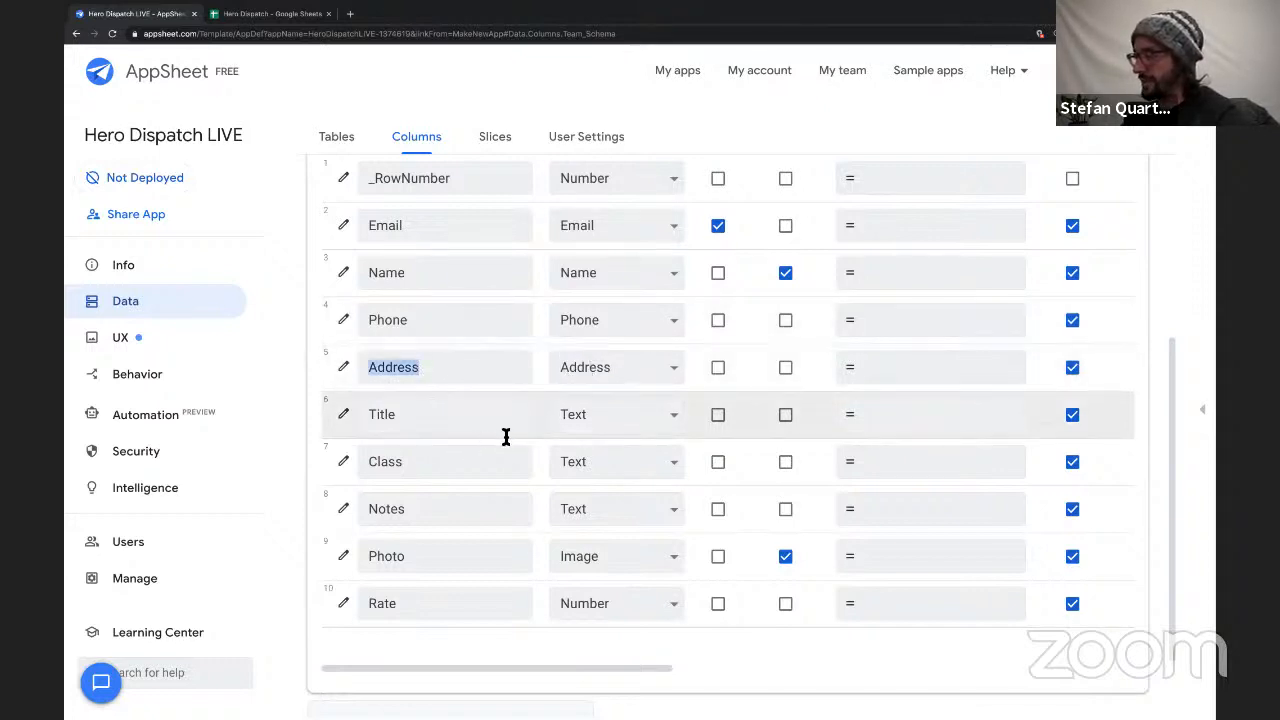
left_click(486, 414)
double_click(483, 471)
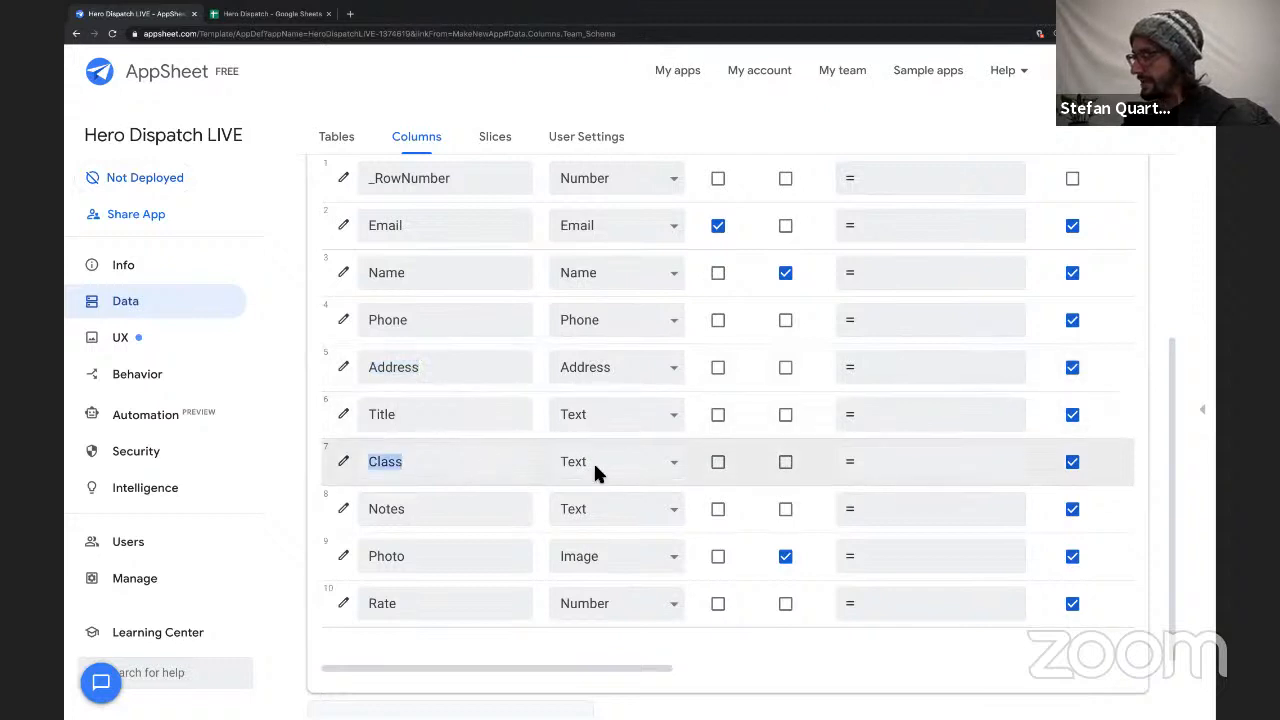
scroll(547, 520, "down", 1)
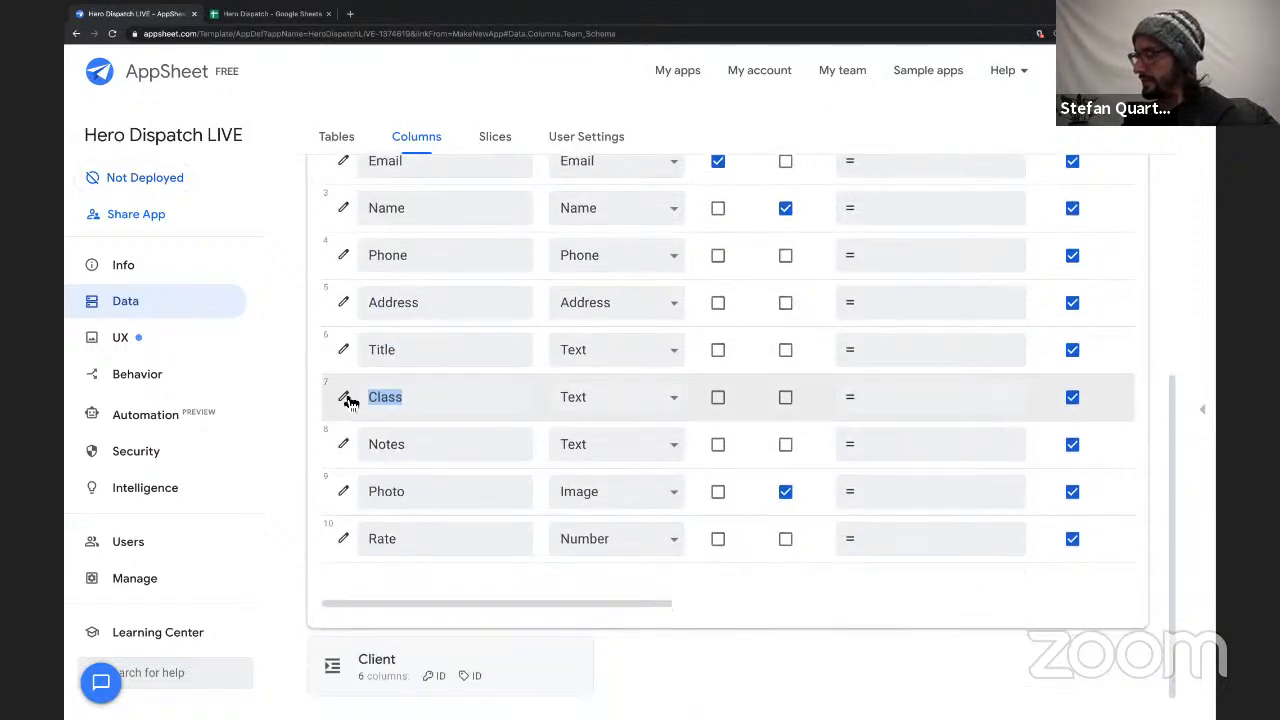
left_click(588, 397)
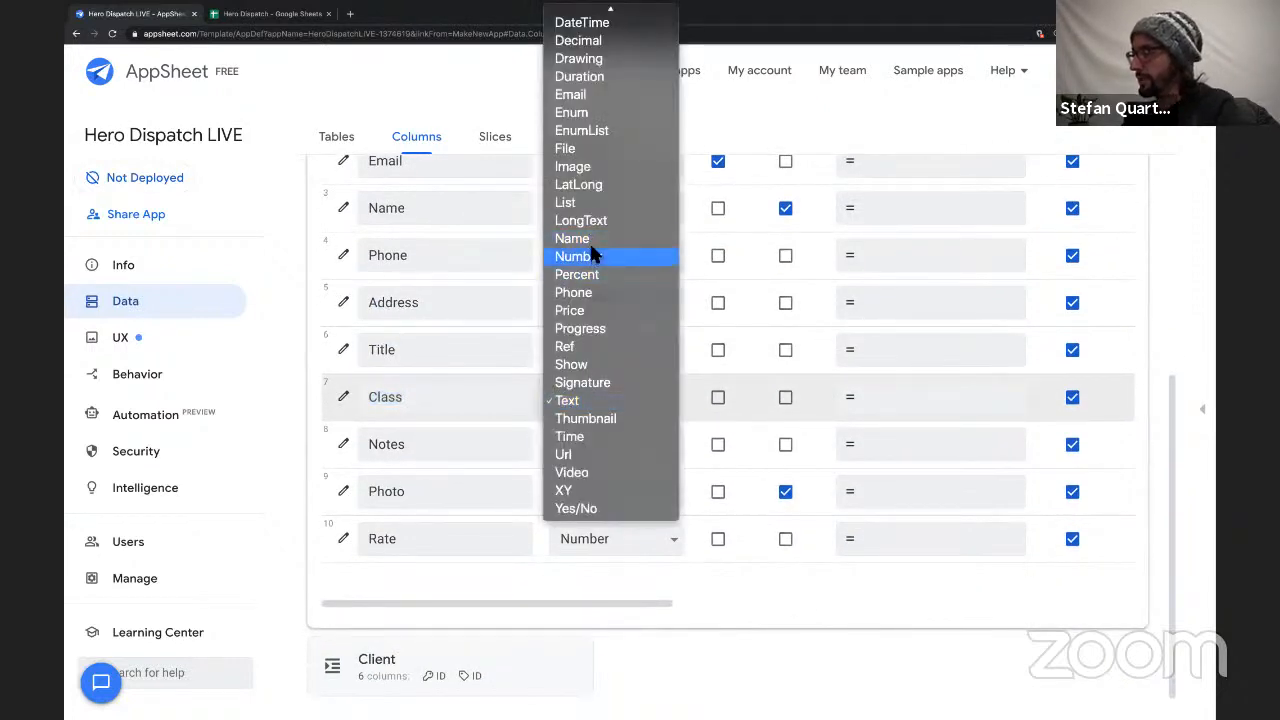
left_click(598, 116)
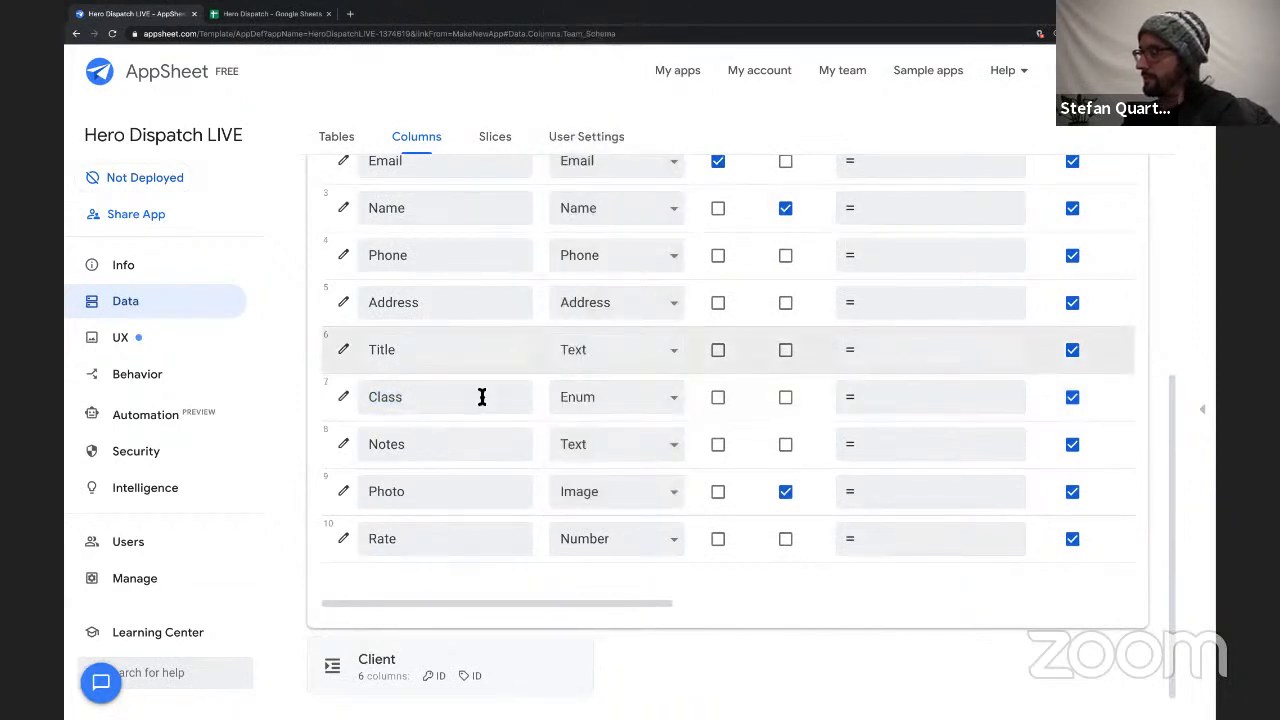
Examine the enum settings of the Team table's Class column, then close them.
left_click(344, 399)
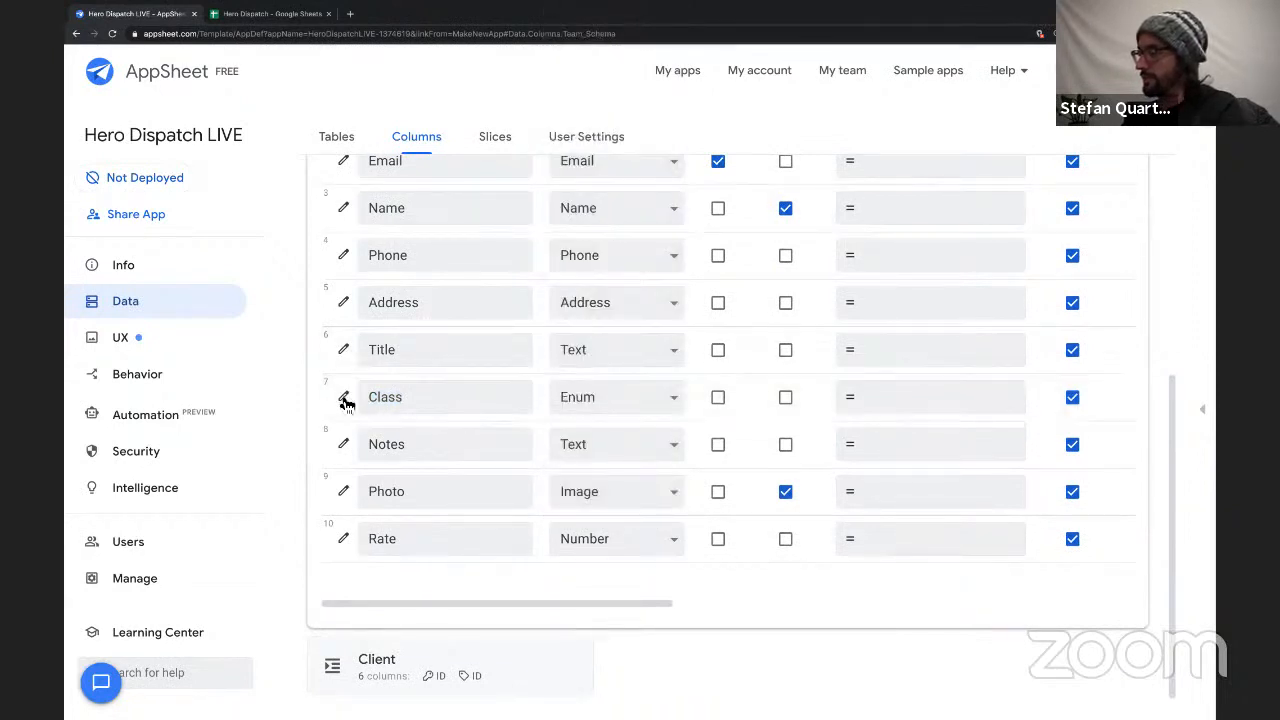
scroll(666, 457, "down", 3)
scroll(600, 340, "up", 2)
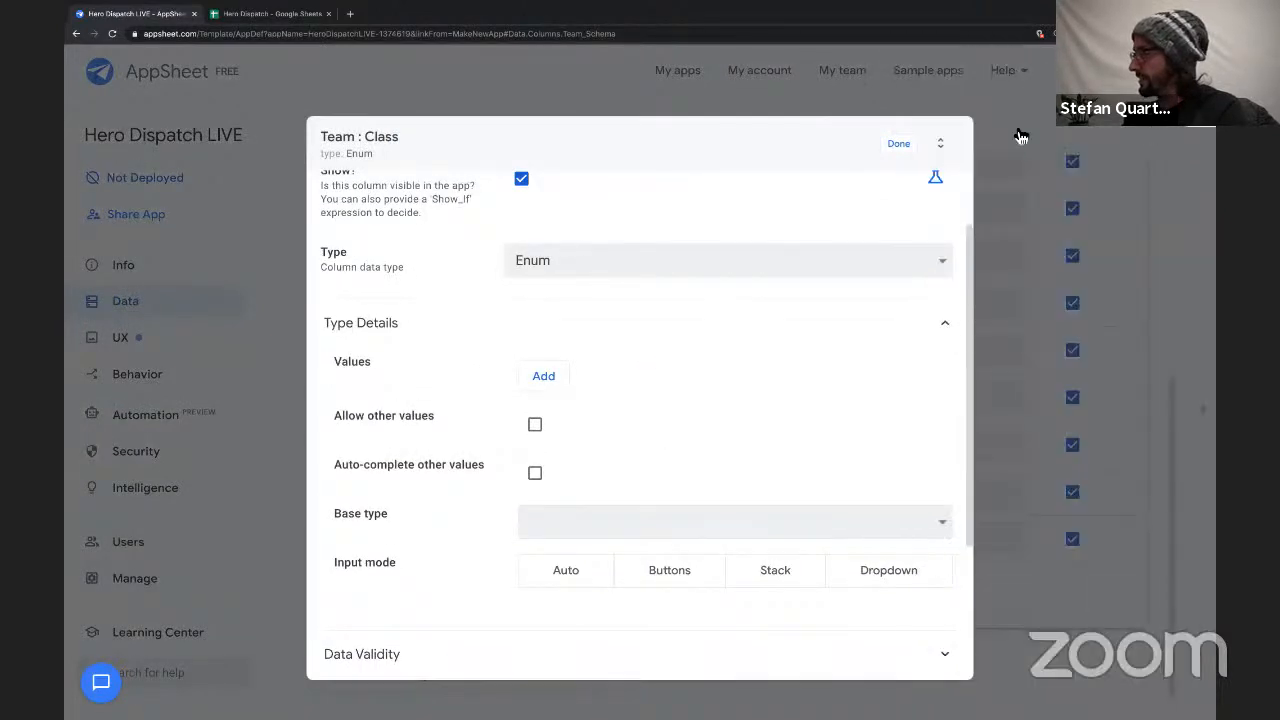
left_click(898, 146)
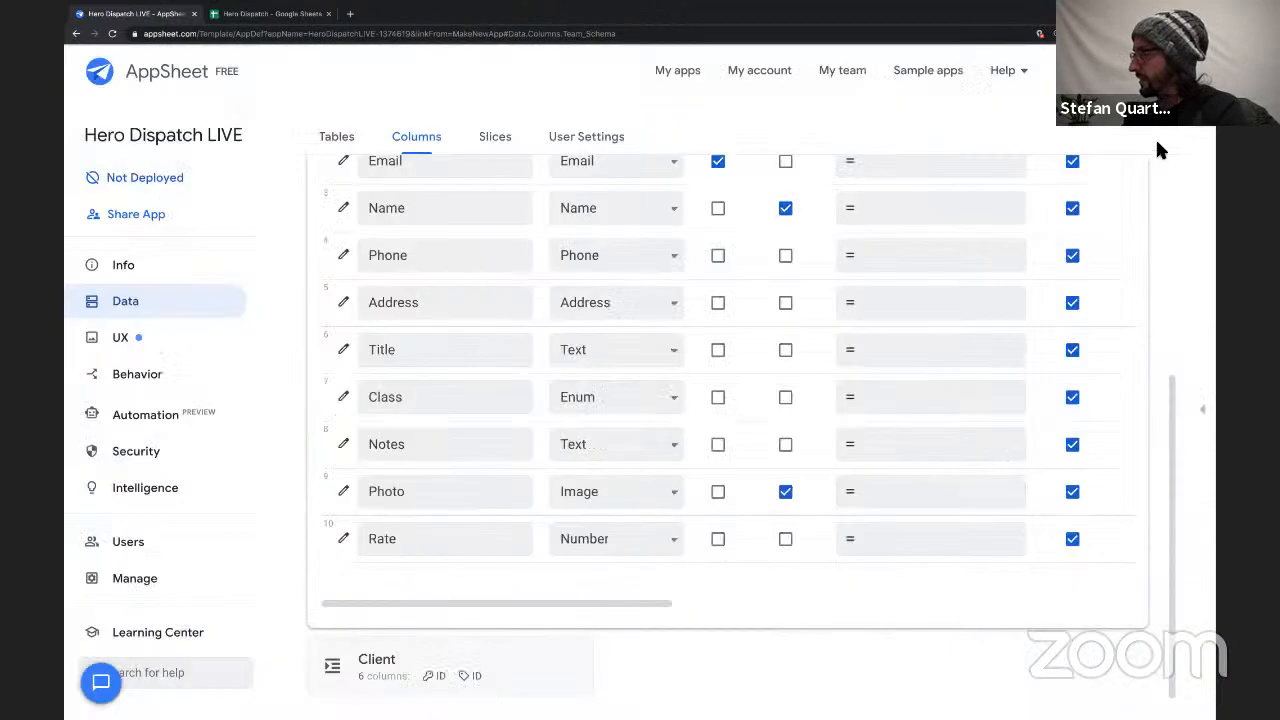
Expand the app preview again and check the previewed app's navigation menu.
left_click(1203, 406)
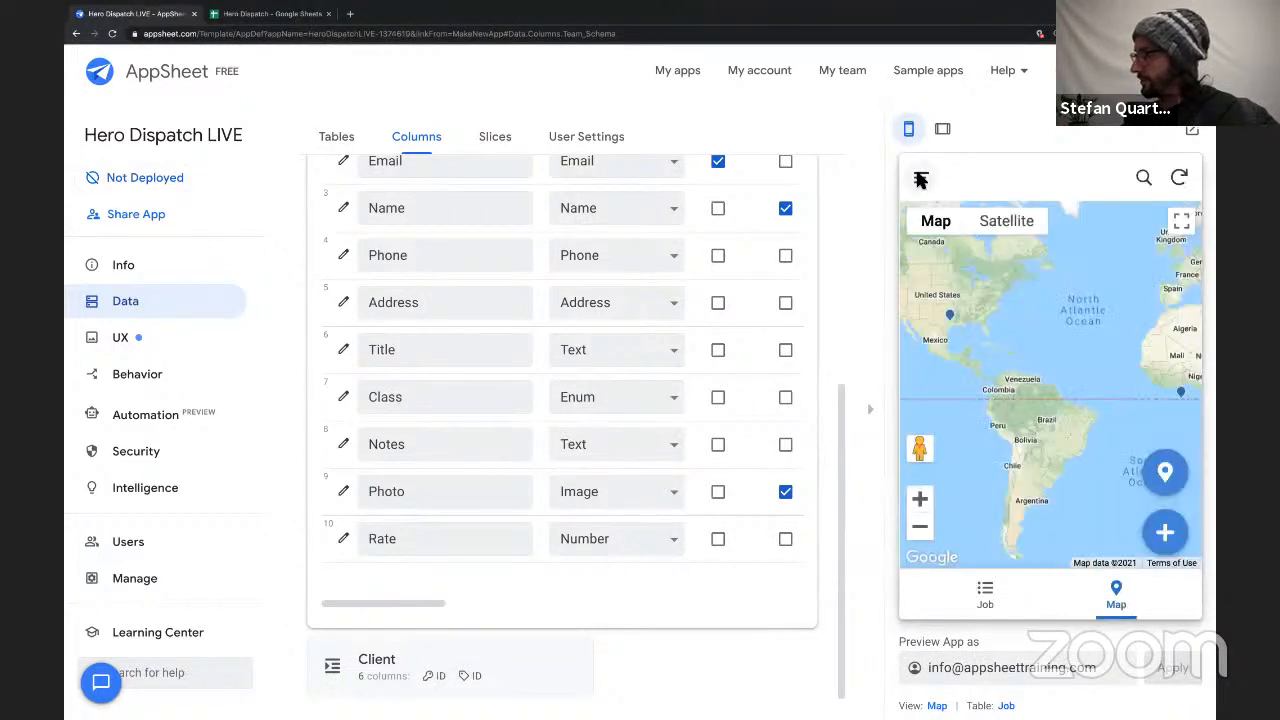
left_click(920, 176)
left_click(1164, 336)
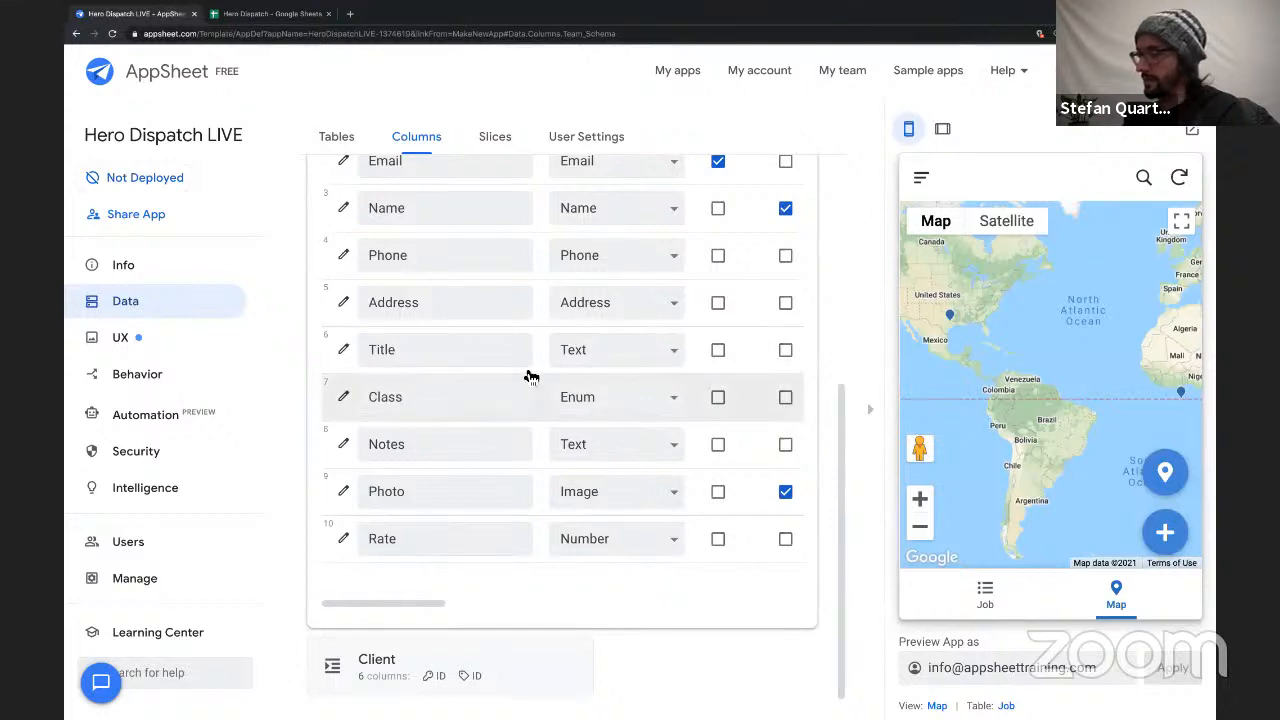
Open the Class column's settings, then switch to the Google Sheets Team sheet and copy the adjacent Super Hero and Action Hero class cells.
scroll(471, 434, "up", 2)
scroll(471, 434, "down", 3)
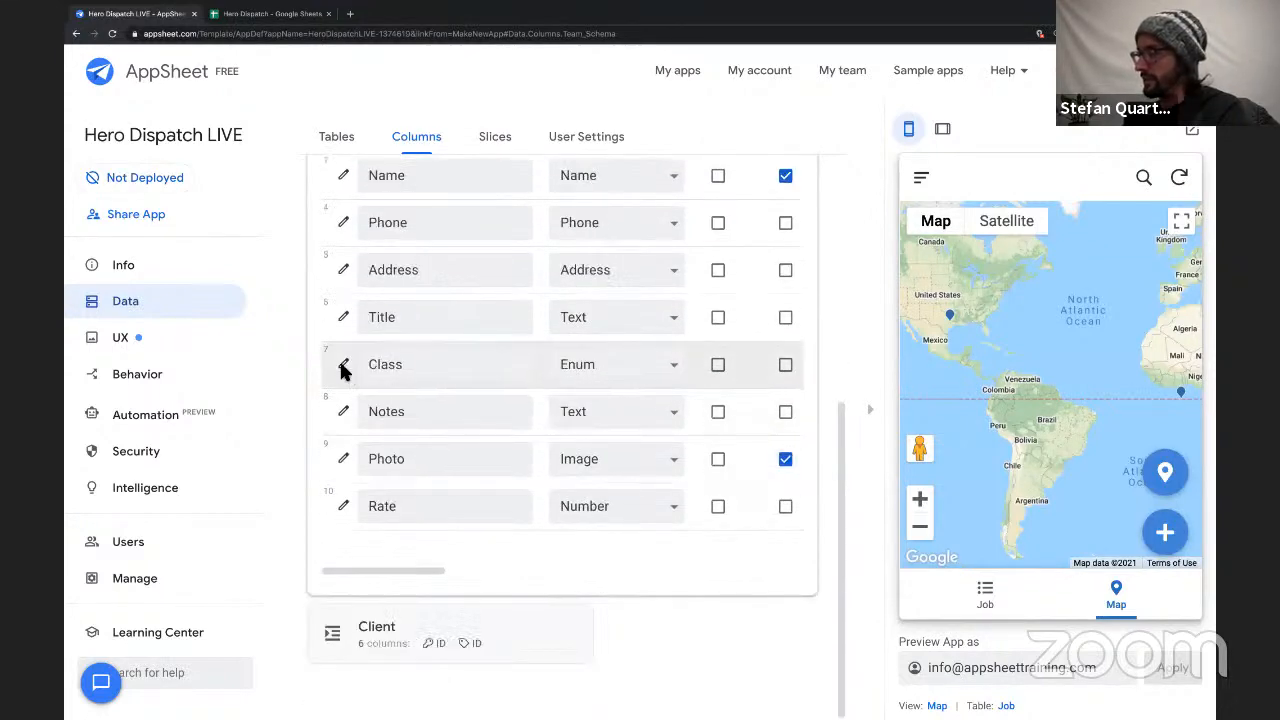
left_click(341, 364)
left_click(258, 14)
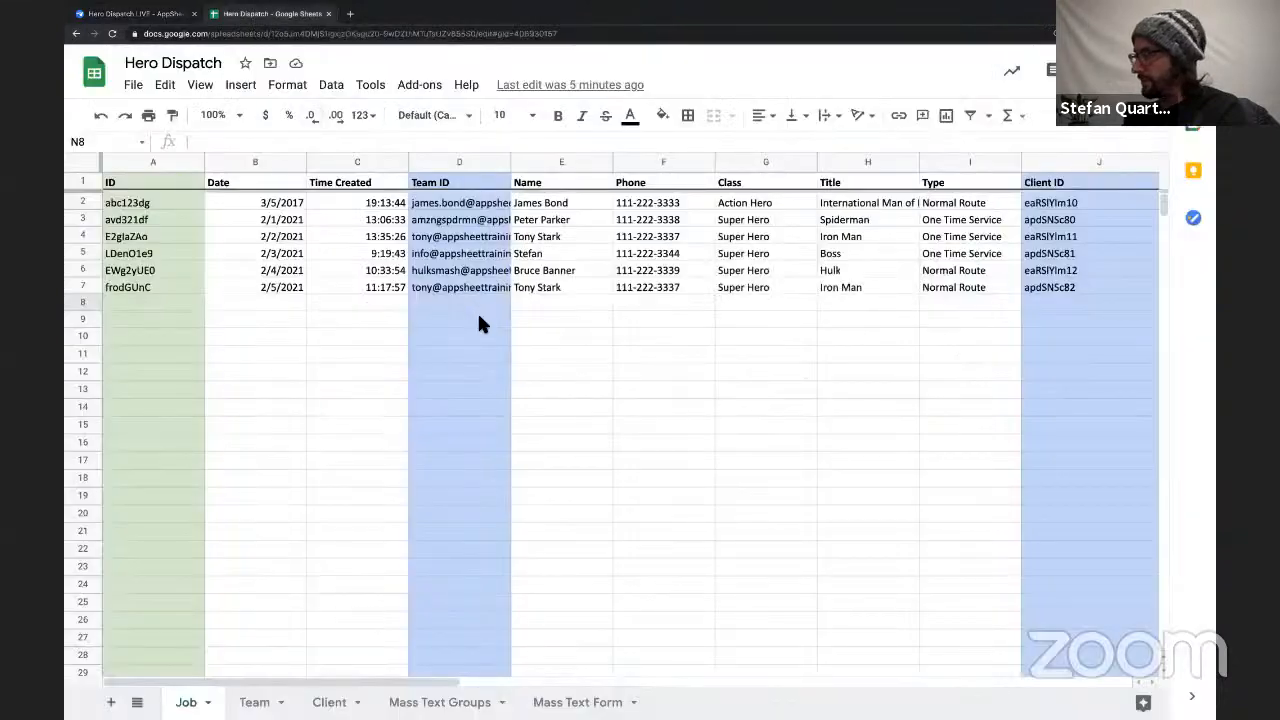
left_click(254, 702)
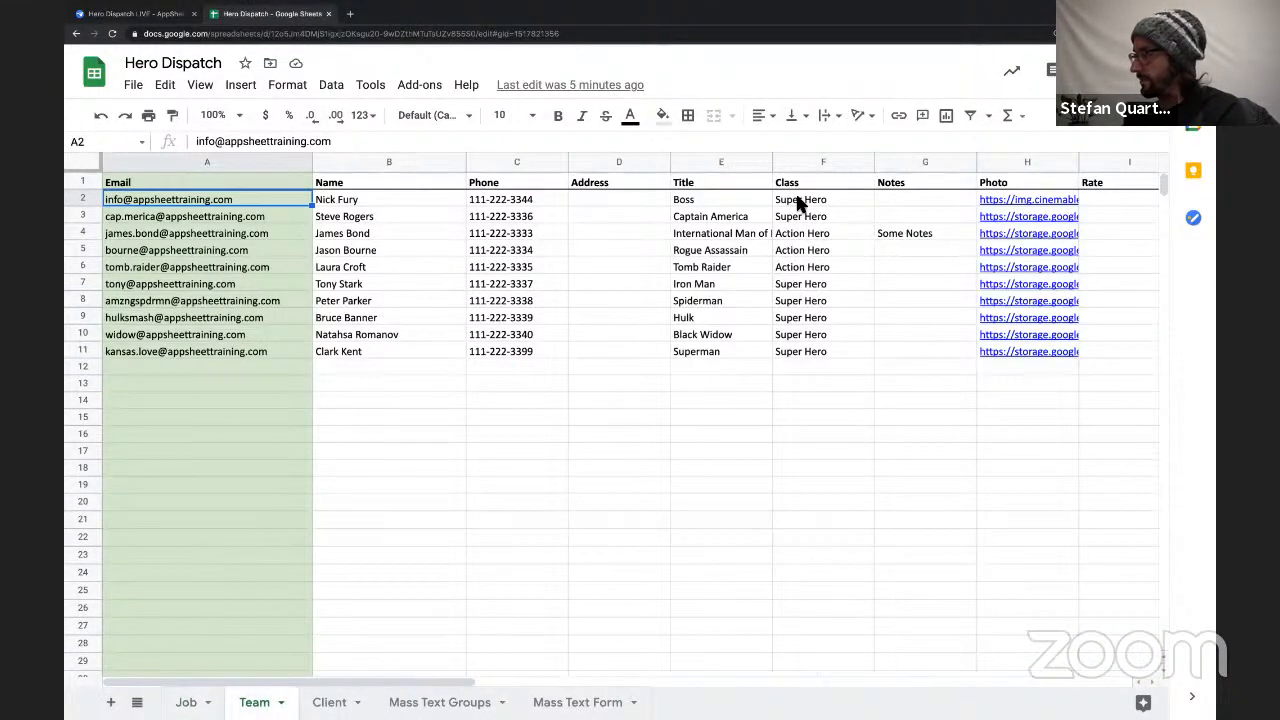
left_click_drag(800, 201, 810, 352)
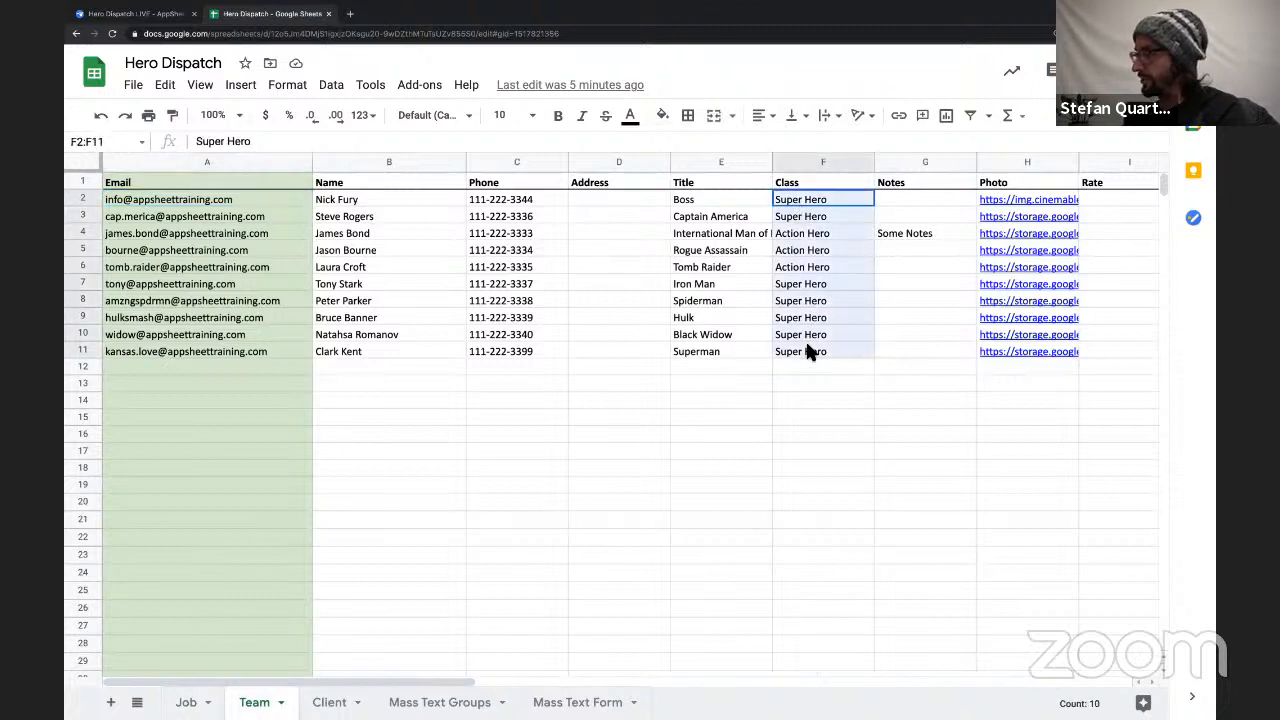
left_click(812, 219)
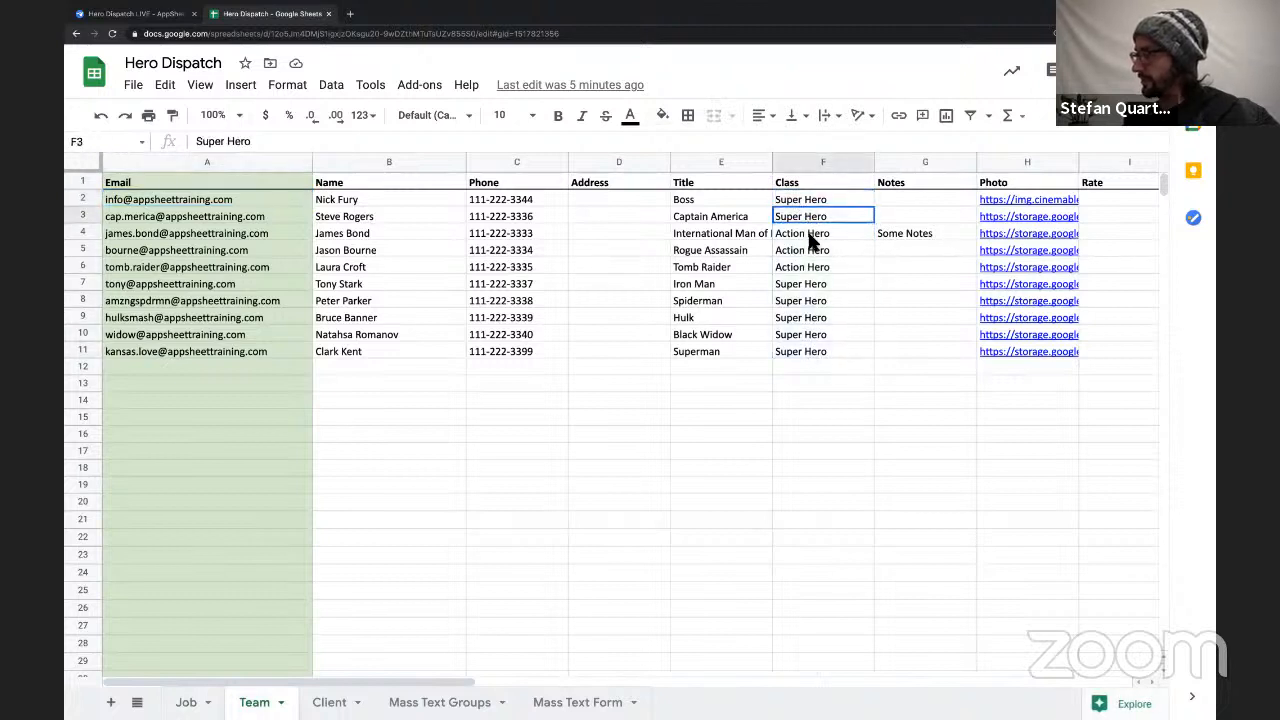
left_click(809, 240, "shift")
key("ctrl+c")
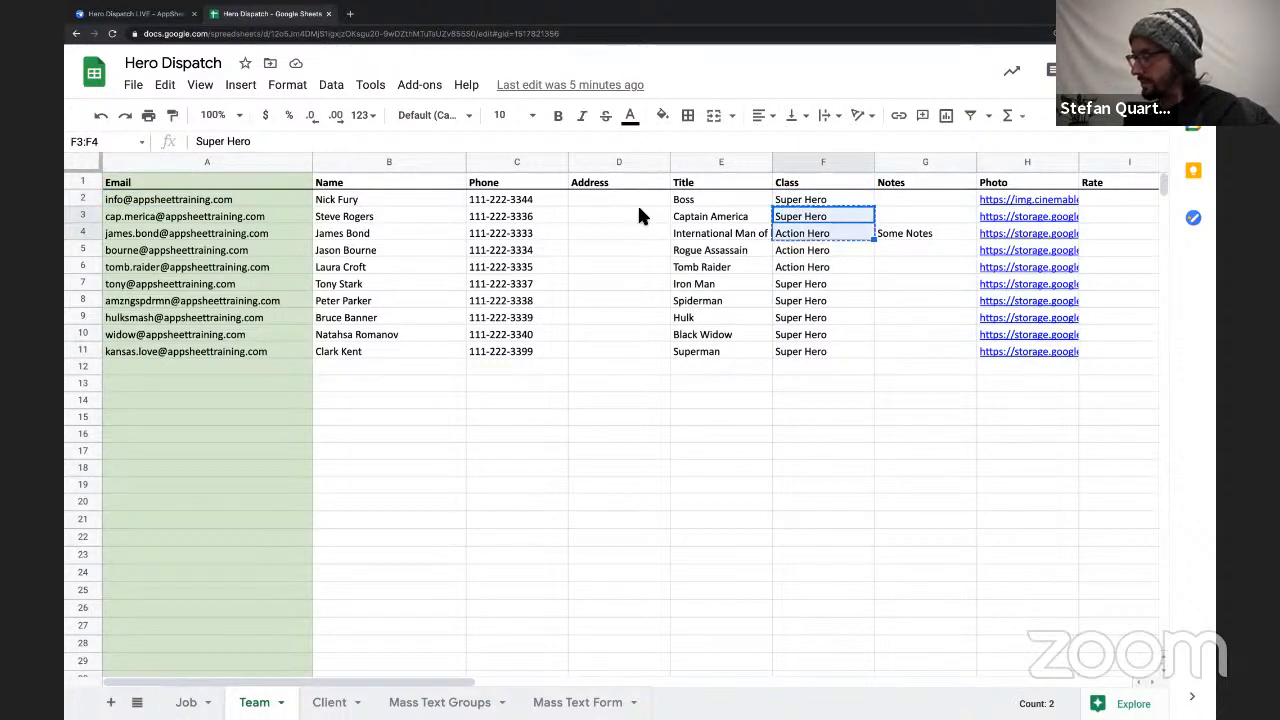
Switch back to AppSheet and paste the copied class names into a new enum value for the Class column.
left_click(145, 14)
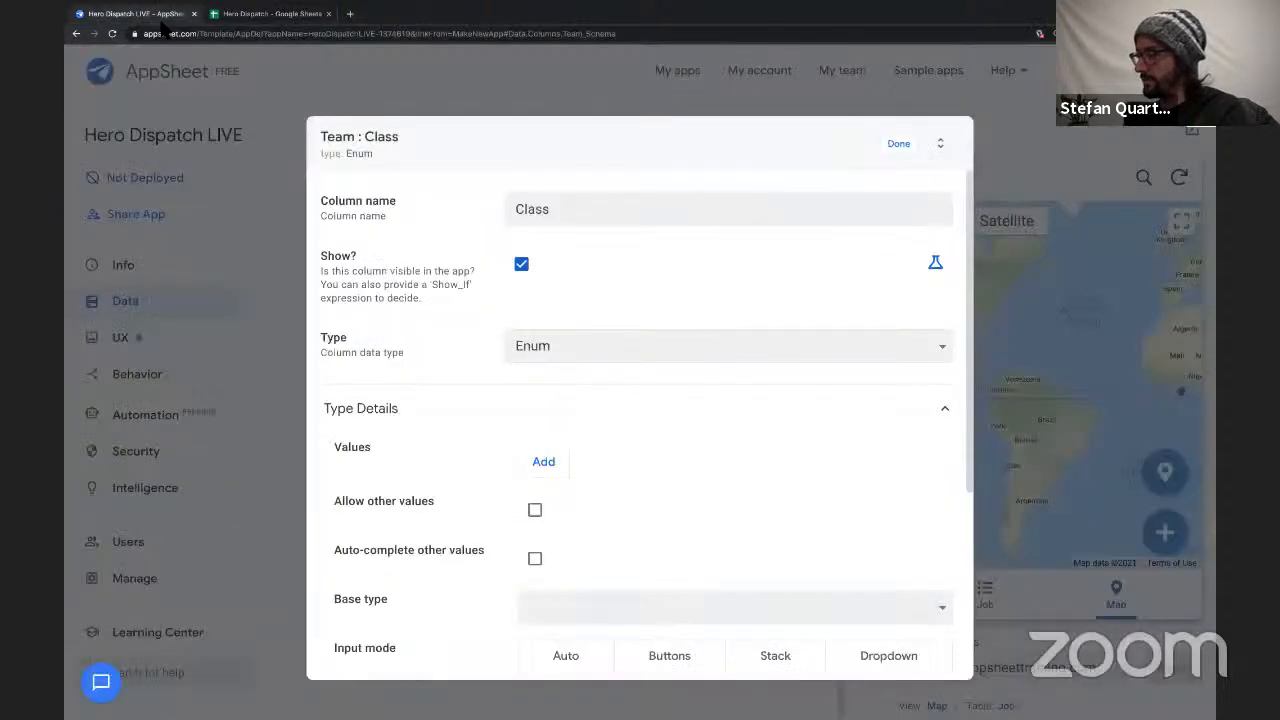
left_click(545, 462)
key("super+v")
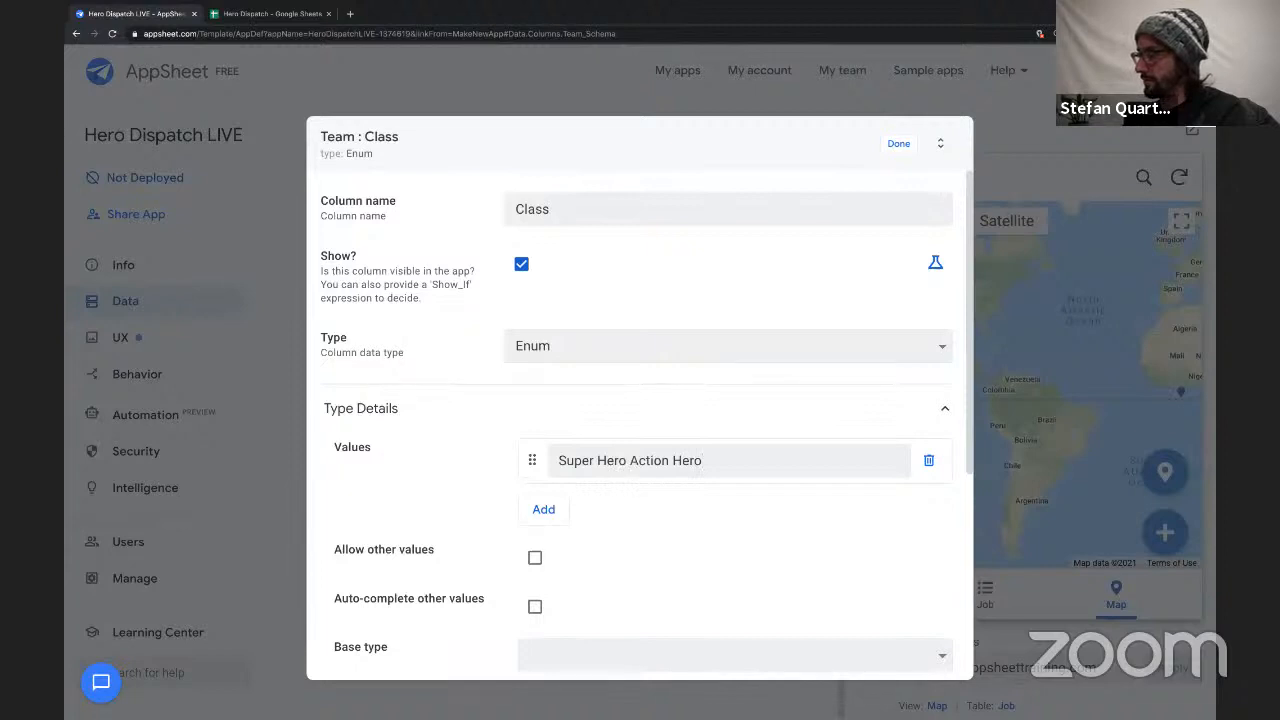
Try separating the two pasted class names with a comma within the single enum value.
left_click(633, 465)
key("BackSpace")
type(",")
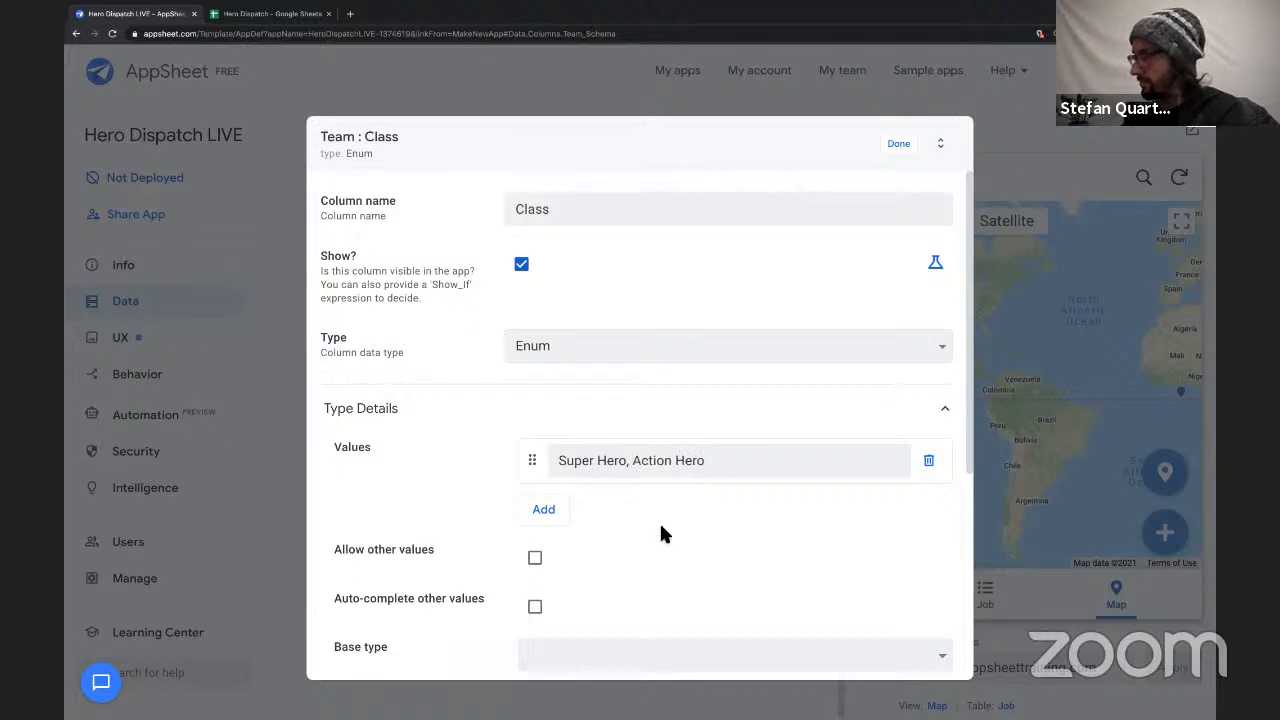
key("BackSpace")
key("BackSpace")
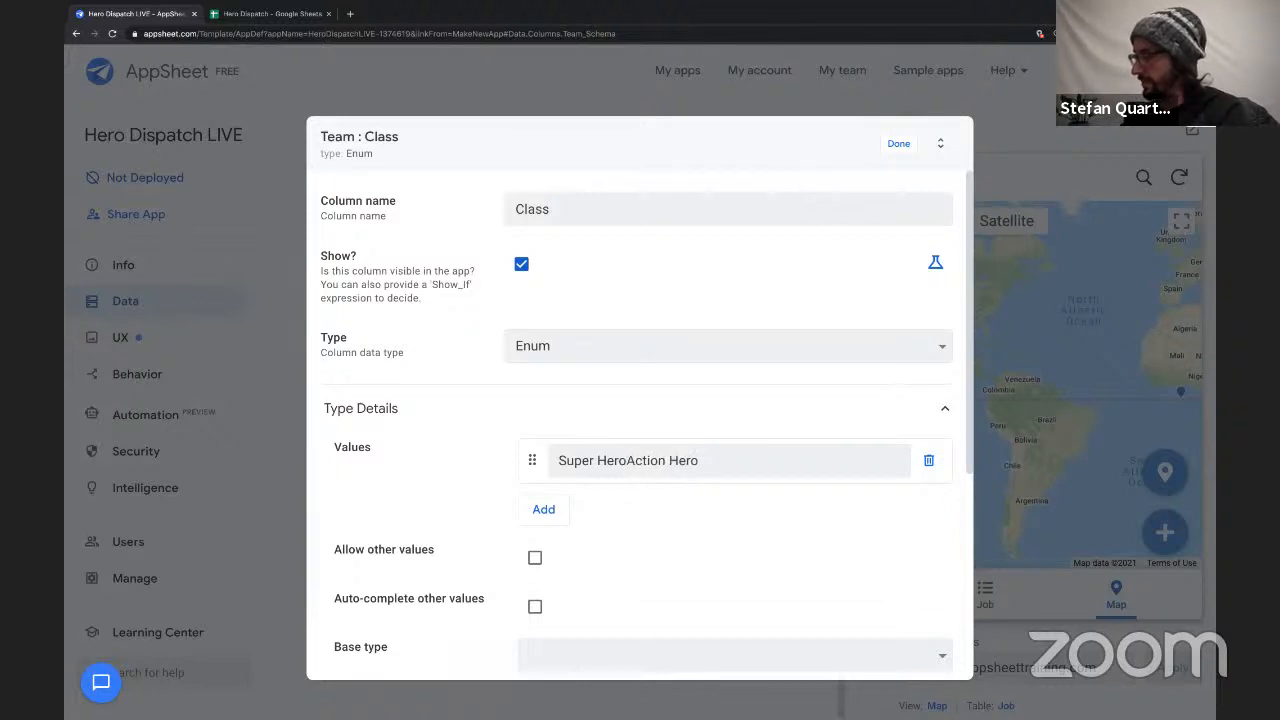
Trim the first Class value to Super Hero and add Action Hero as a second value.
key("shift+End")
key("BackSpace")
left_click(556, 512)
key("ctrl+v")
left_click_drag(628, 508, 557, 508)
key("BackSpace")
Set the Class column's input mode to Buttons and close its settings.
scroll(663, 571, "down", 2)
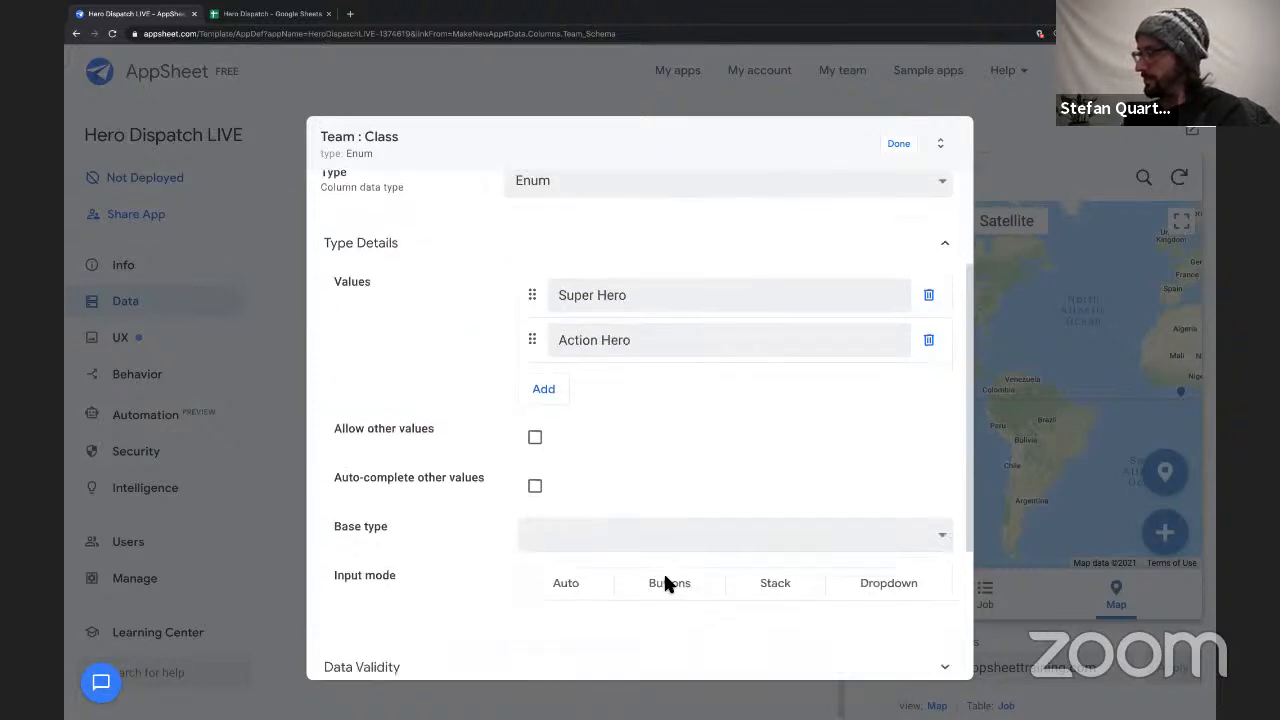
scroll(670, 587, "down", 2)
scroll(666, 586, "up", 1)
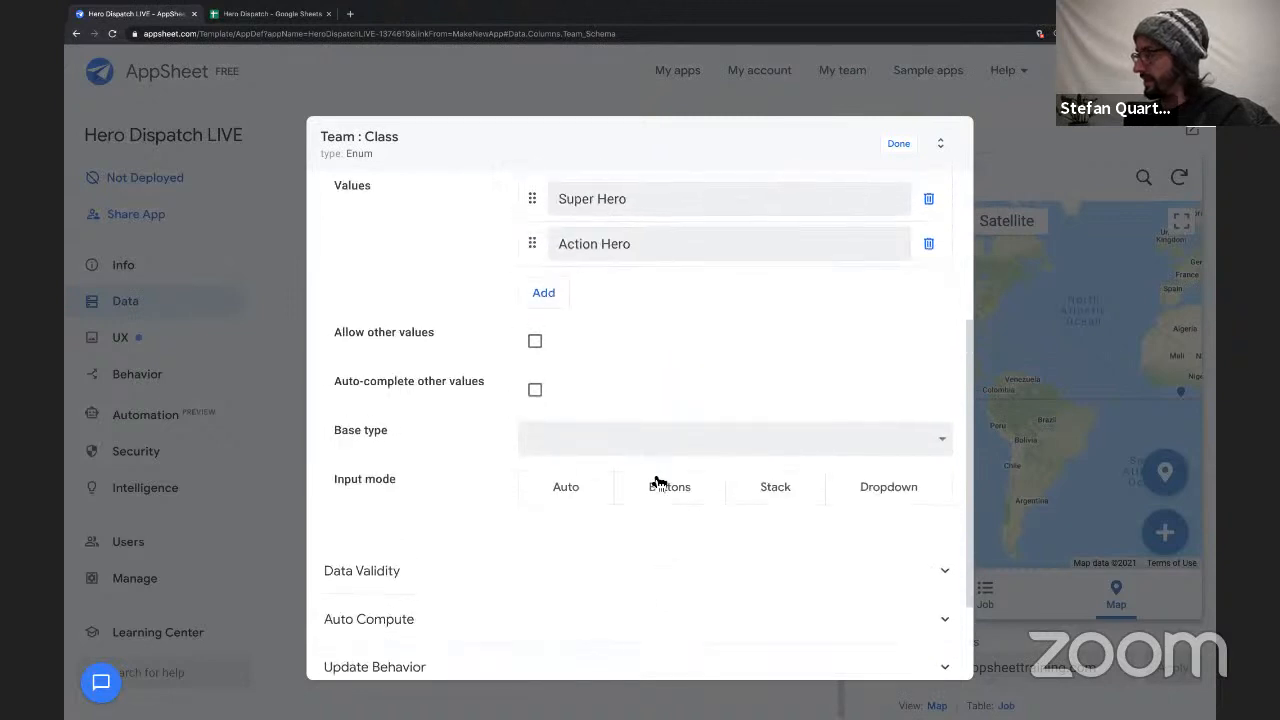
left_click(657, 484)
scroll(711, 323, "up", 3)
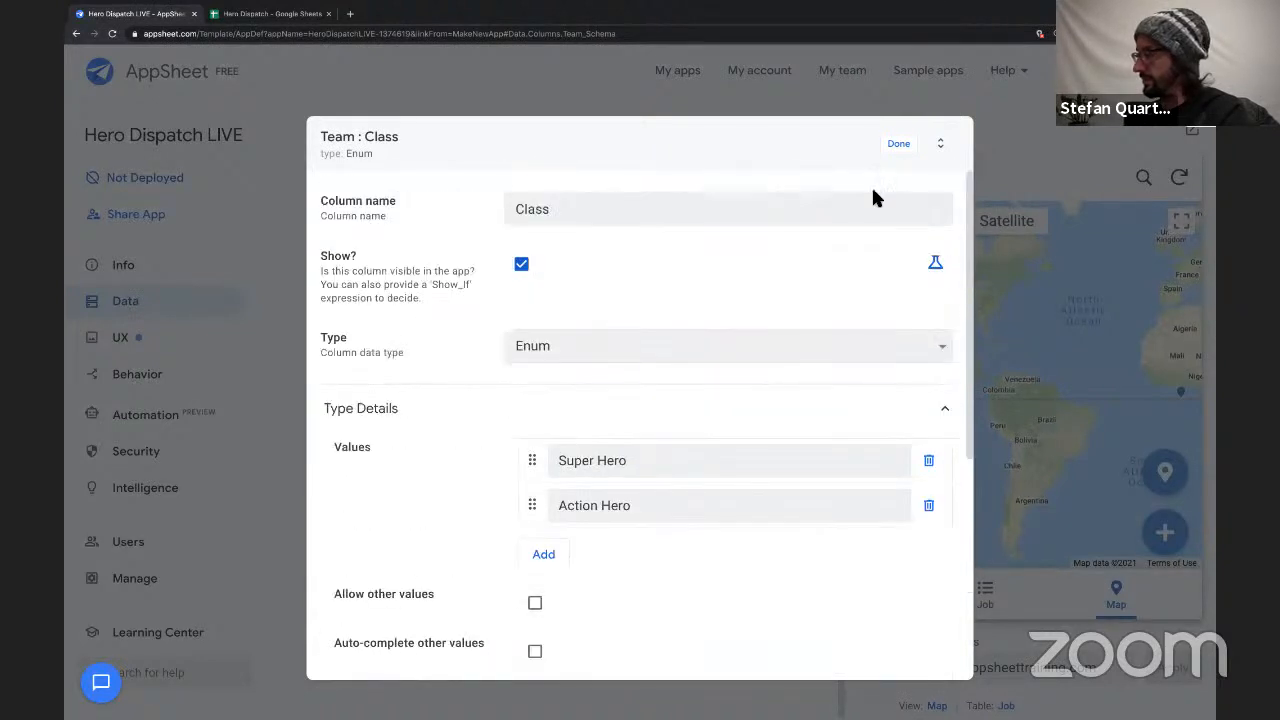
left_click(899, 144)
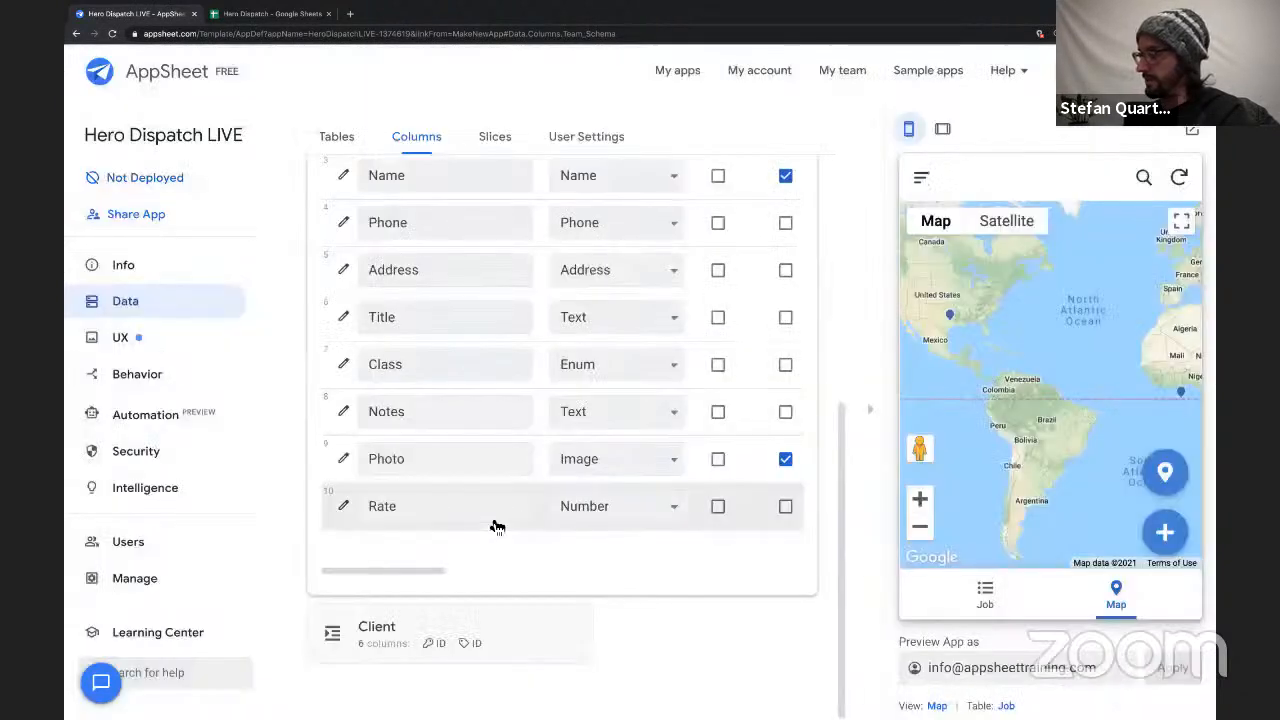
Change the Team table's Notes column type to LongText.
left_click(568, 418)
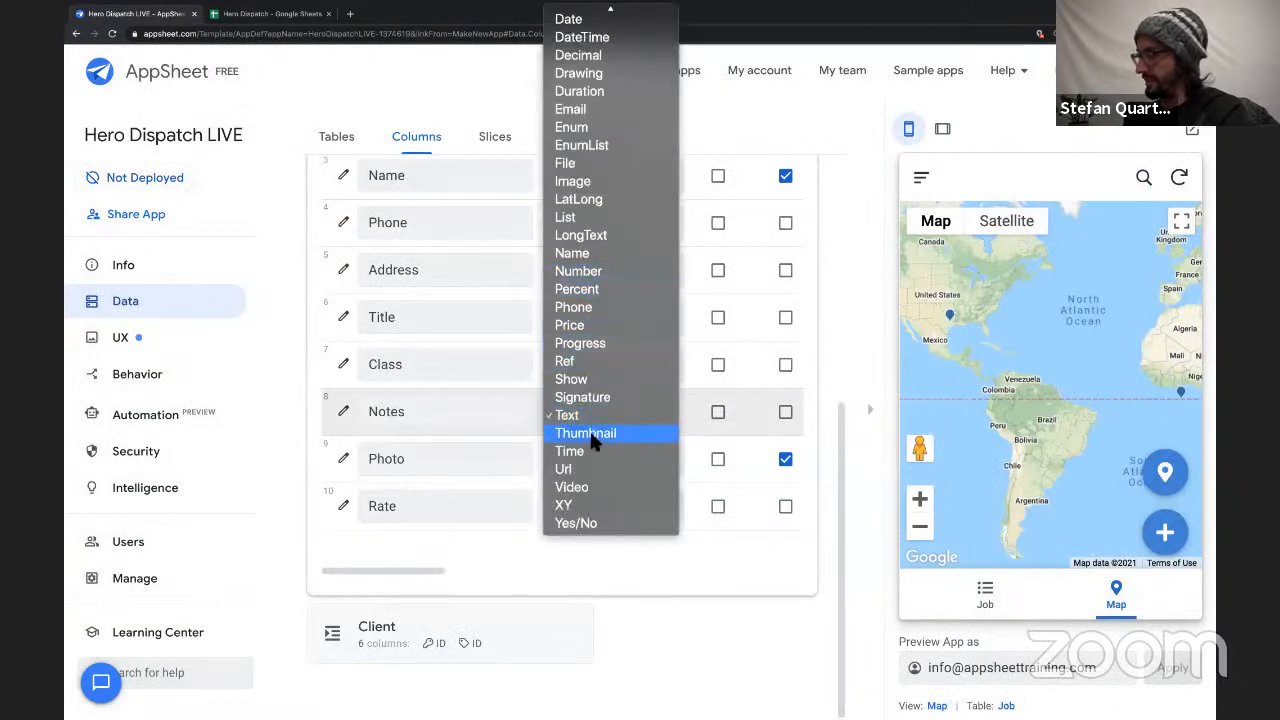
left_click(591, 233)
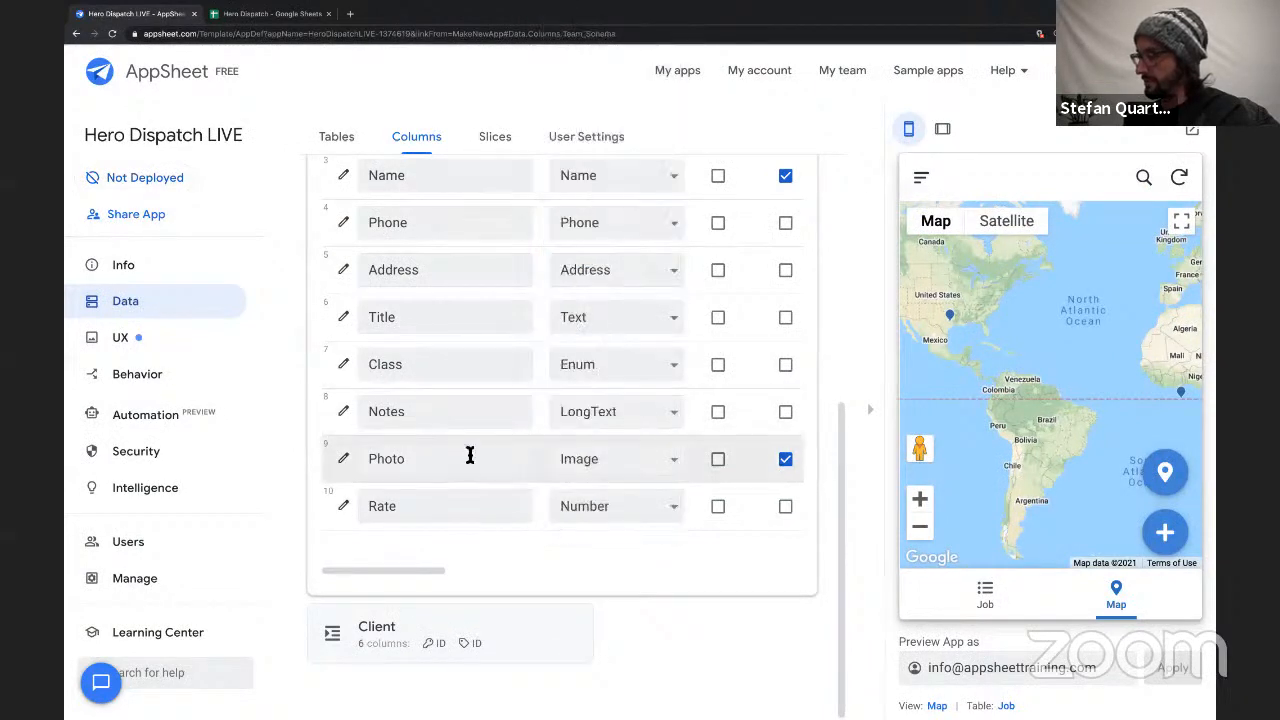
scroll(609, 461, "right", 5)
scroll(609, 461, "left", 5)
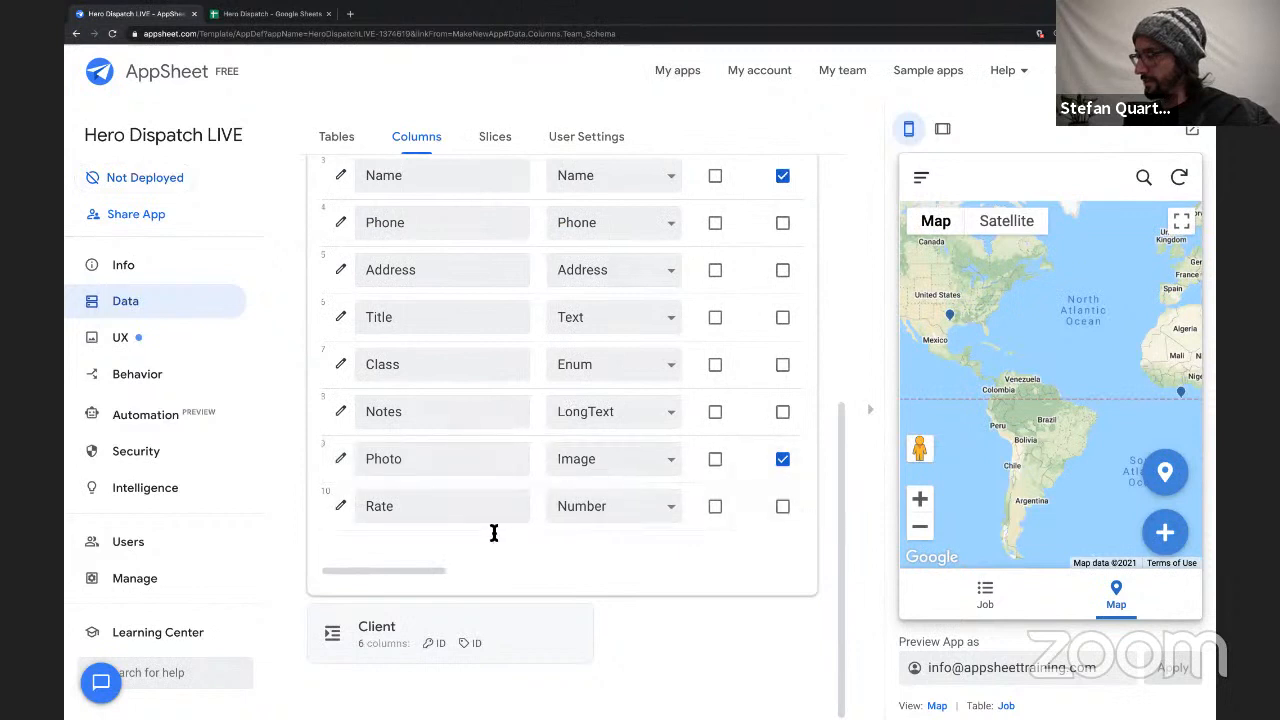
Change the Team table's Rate column type to Price and collapse the table's column list.
left_click(633, 506)
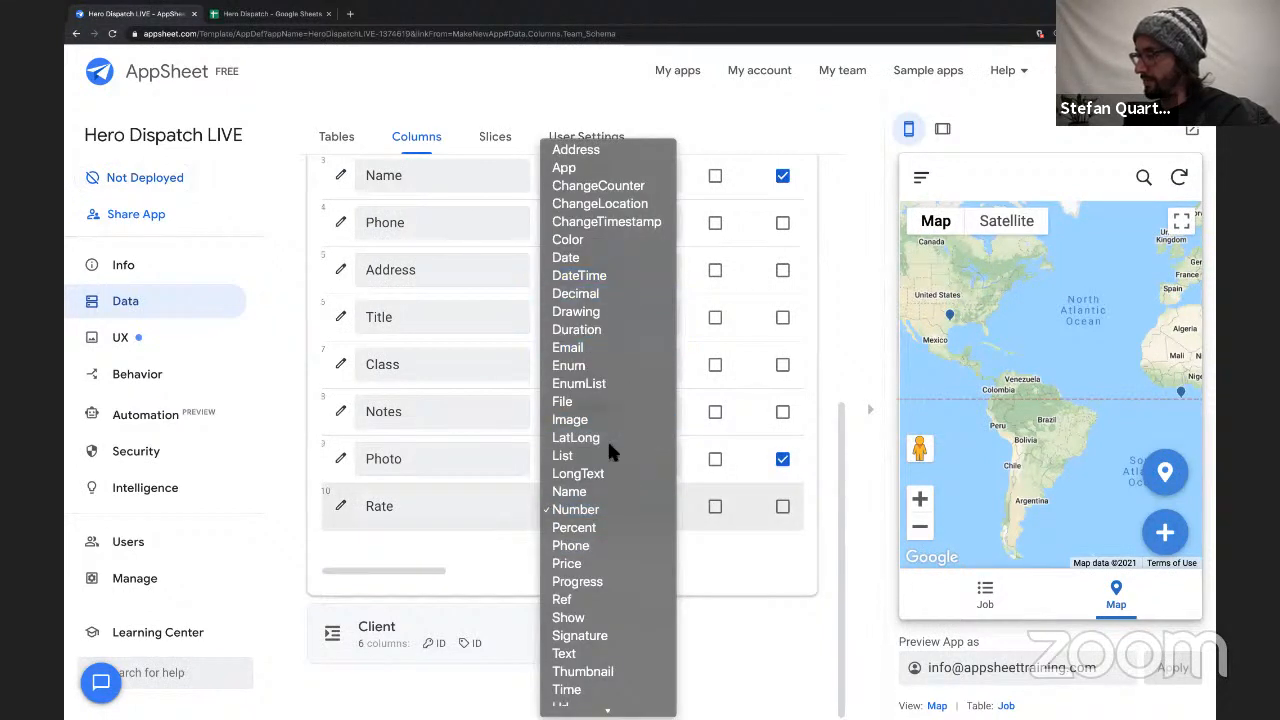
left_click(603, 561)
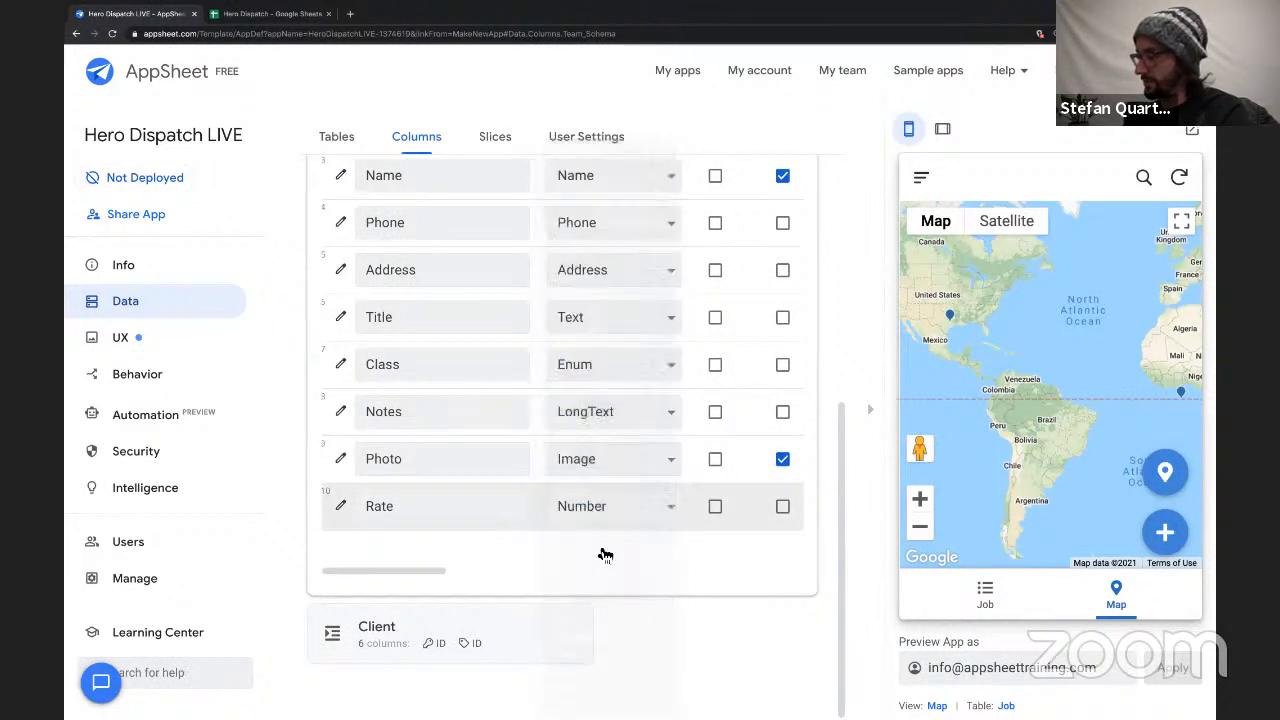
scroll(680, 503, "right", 10)
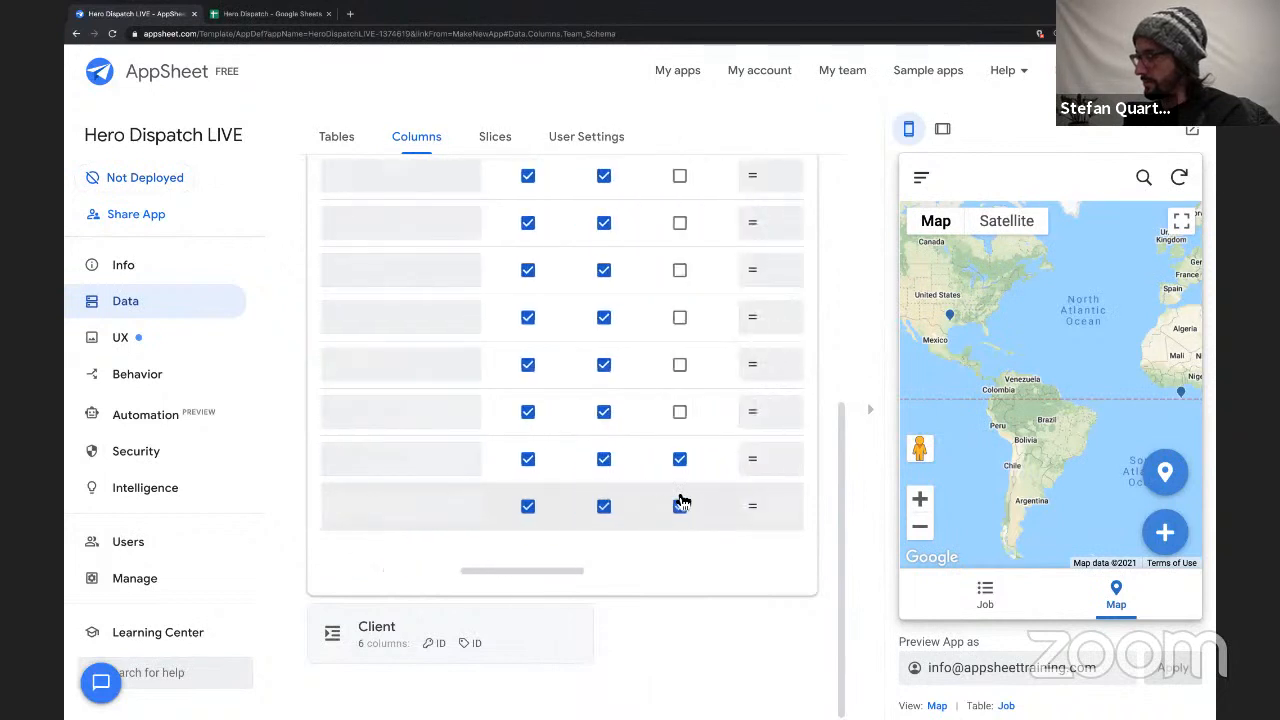
scroll(680, 503, "left", 10)
scroll(530, 404, "up", 5)
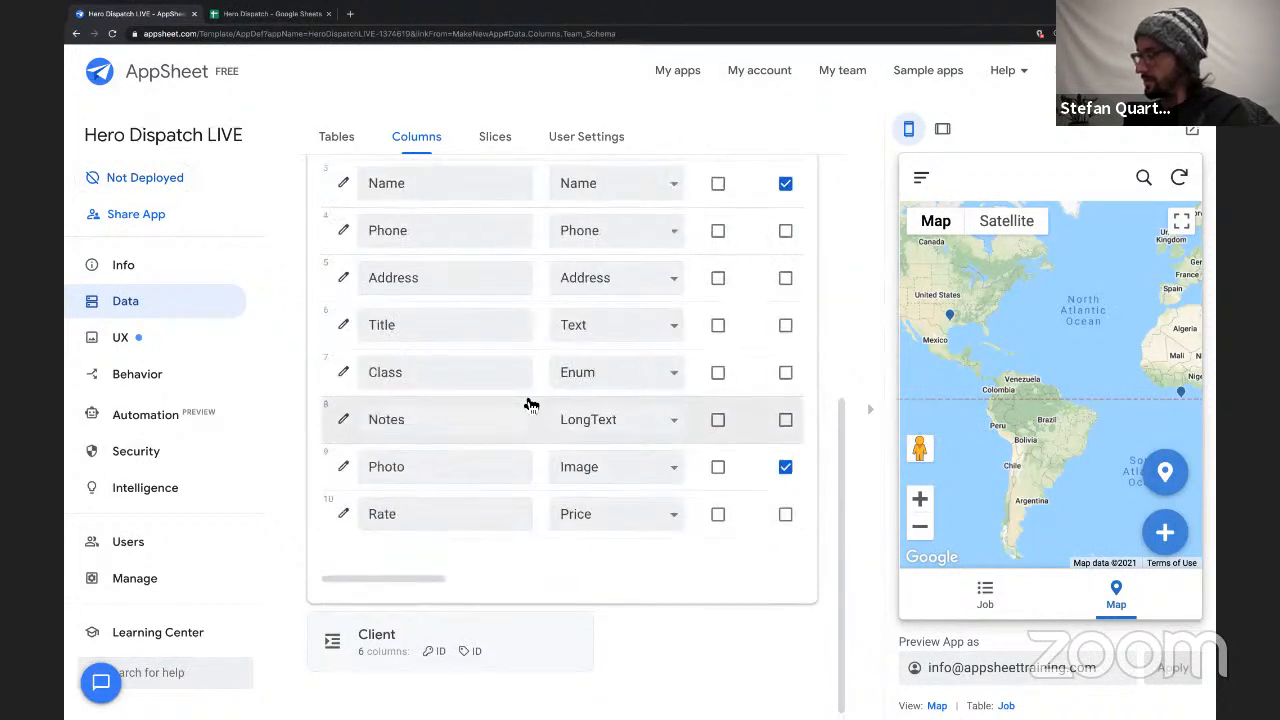
left_click(565, 401)
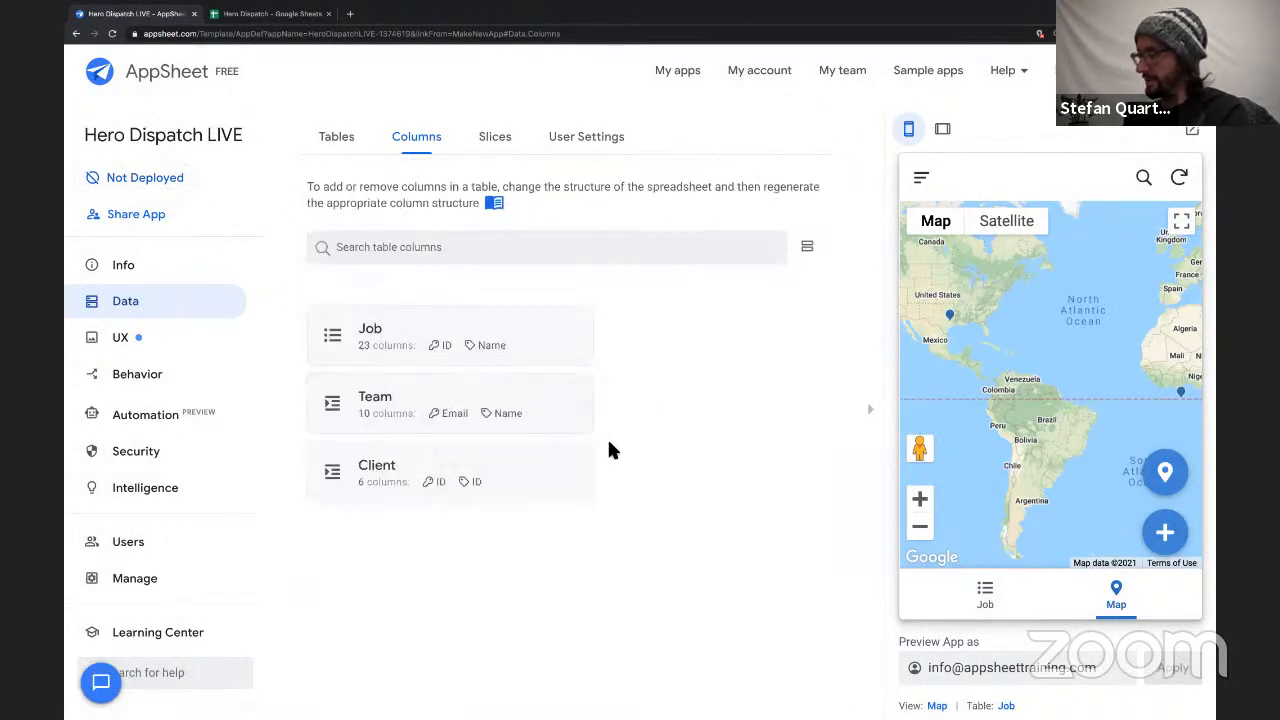
Open the Client table's column list and set the Client column's type to Name.
left_click(550, 476)
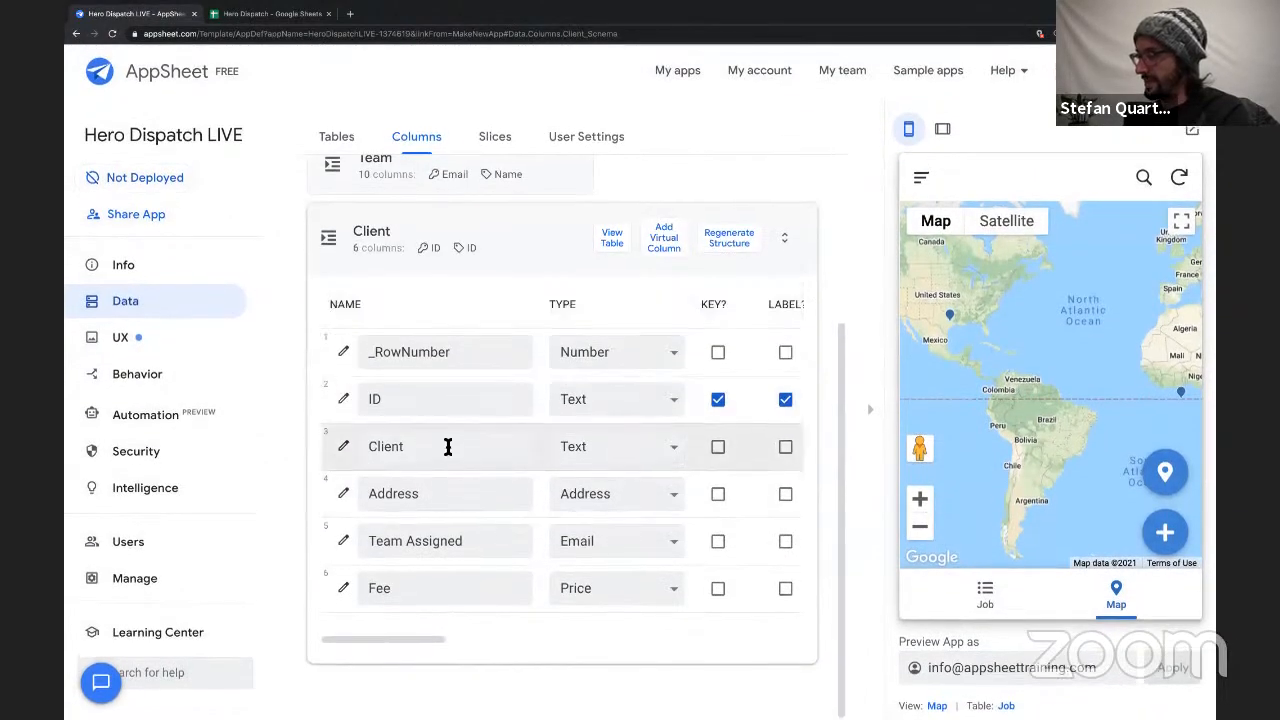
double_click(448, 446)
left_click(585, 449)
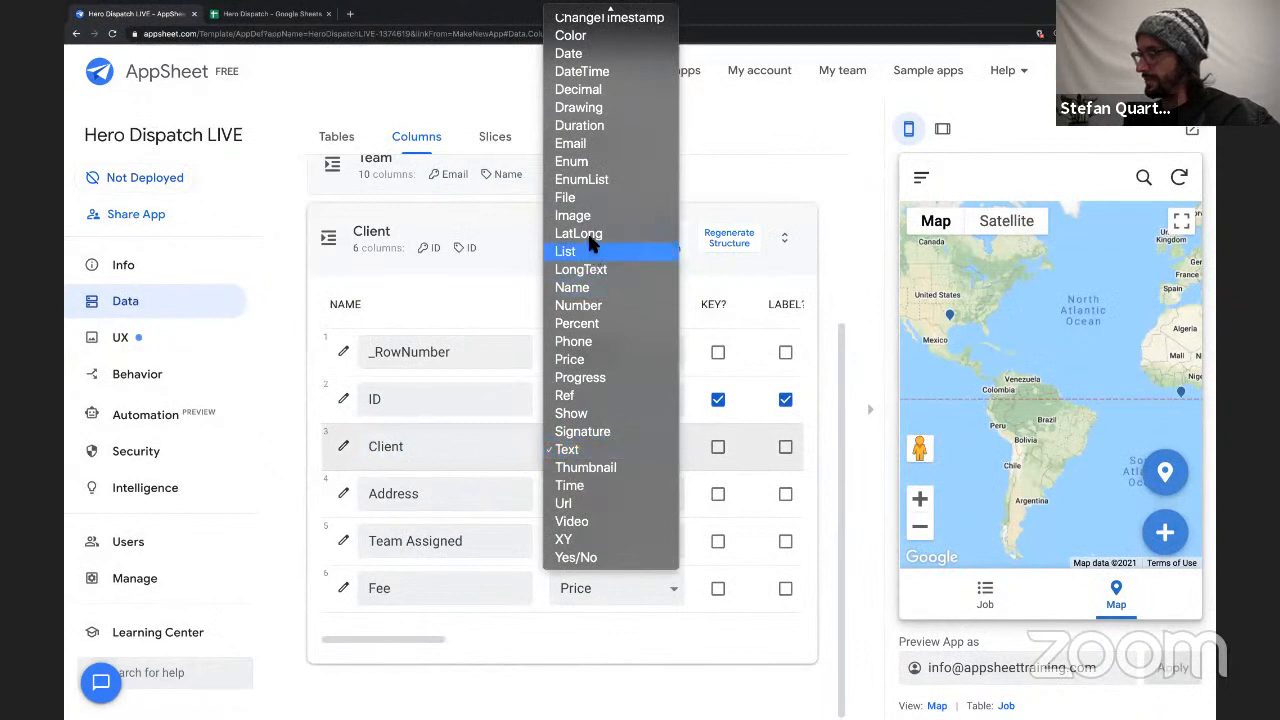
left_click(572, 287)
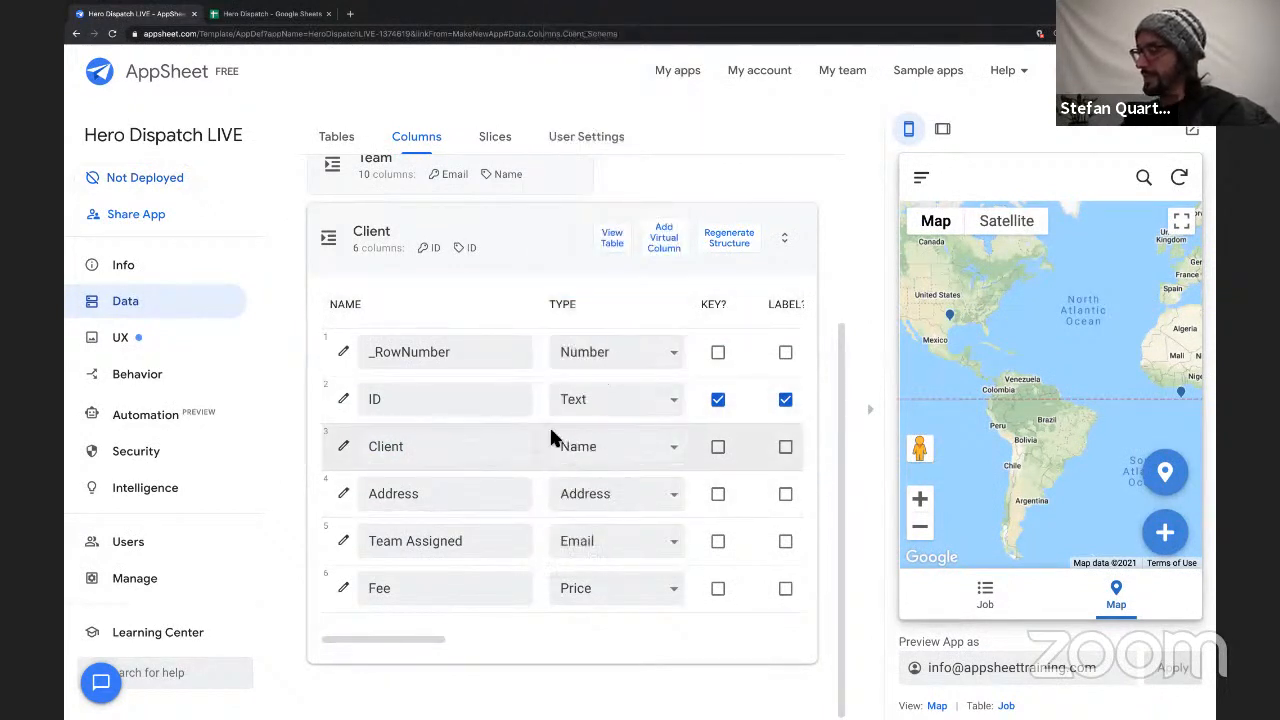
Make the Client column the Client table's label in place of the ID column.
scroll(651, 447, "right", 1)
left_click(728, 401)
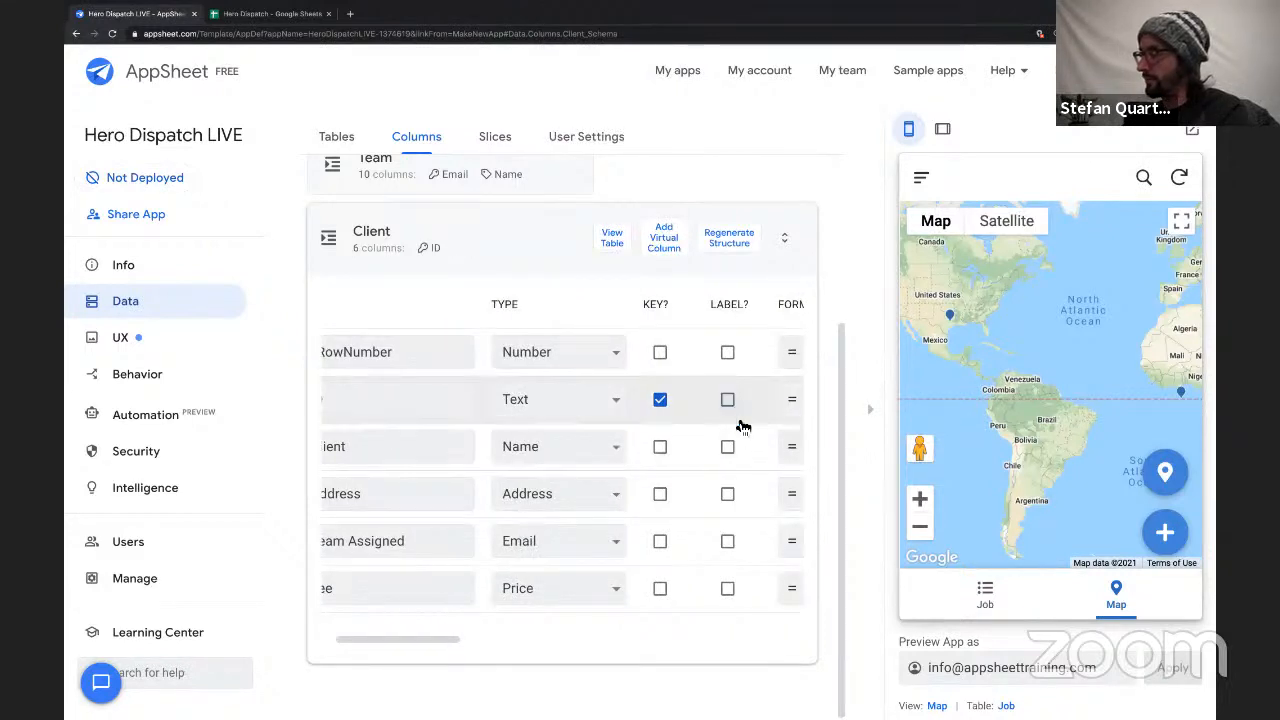
left_click(728, 447)
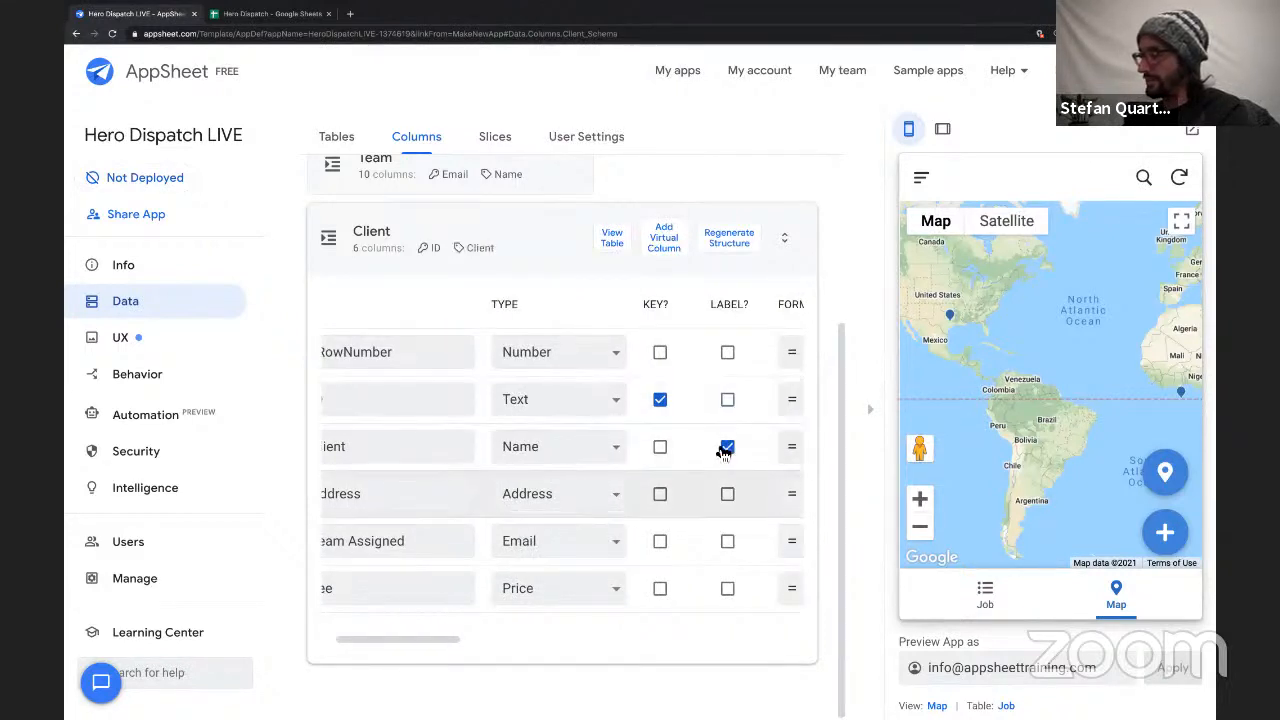
scroll(553, 448, "left", 1)
scroll(553, 450, "left", 1)
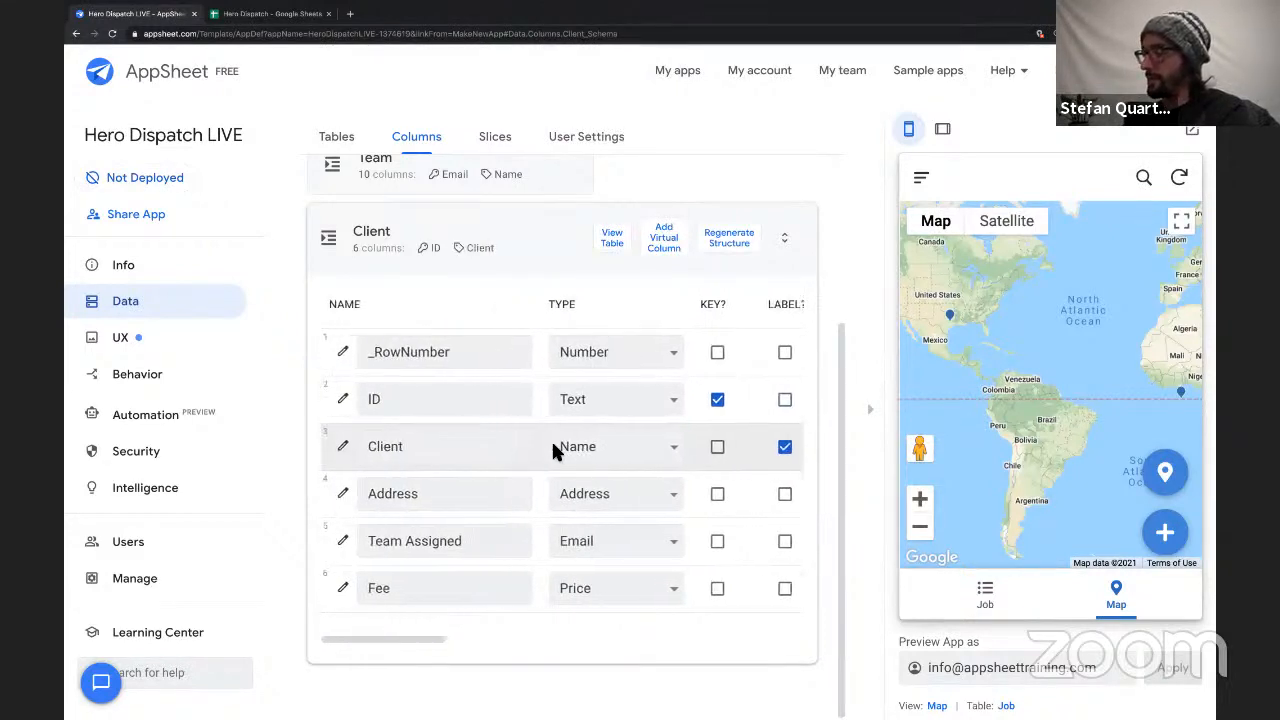
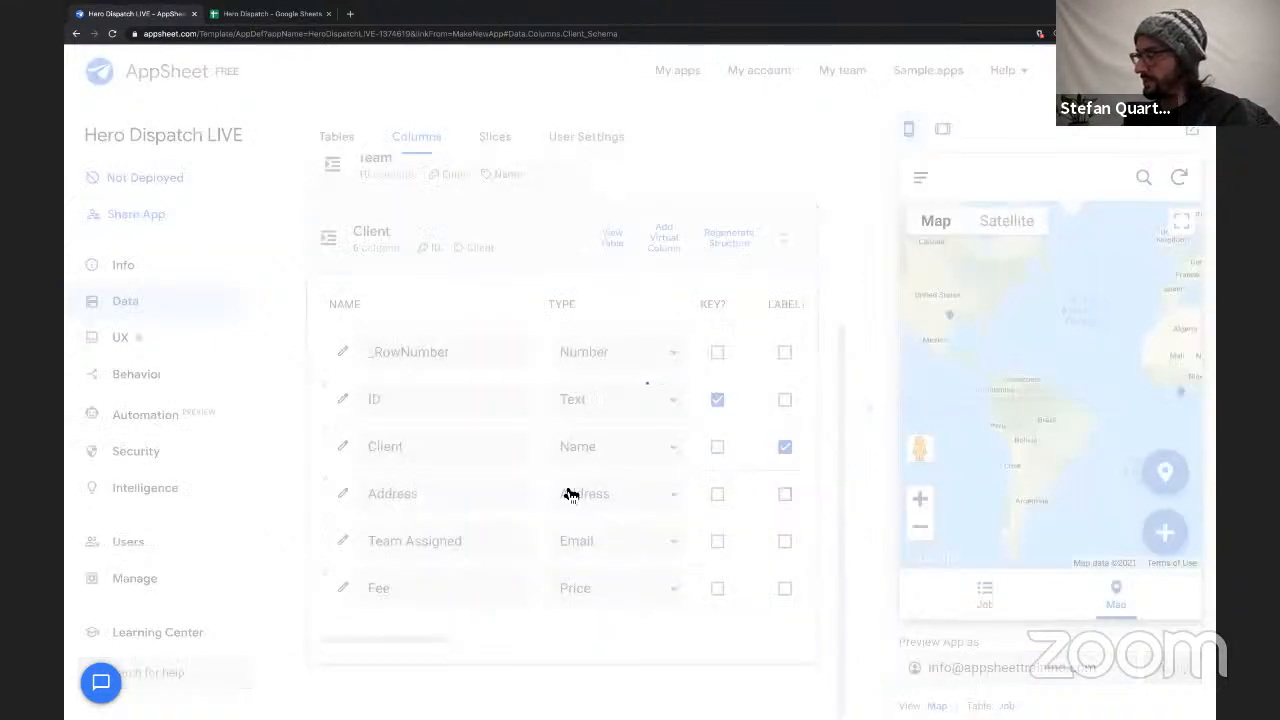
Check the Team Assigned values in the Client sheet of the Hero Dispatch spreadsheet in Google Sheets, and return to AppSheet.
double_click(366, 540)
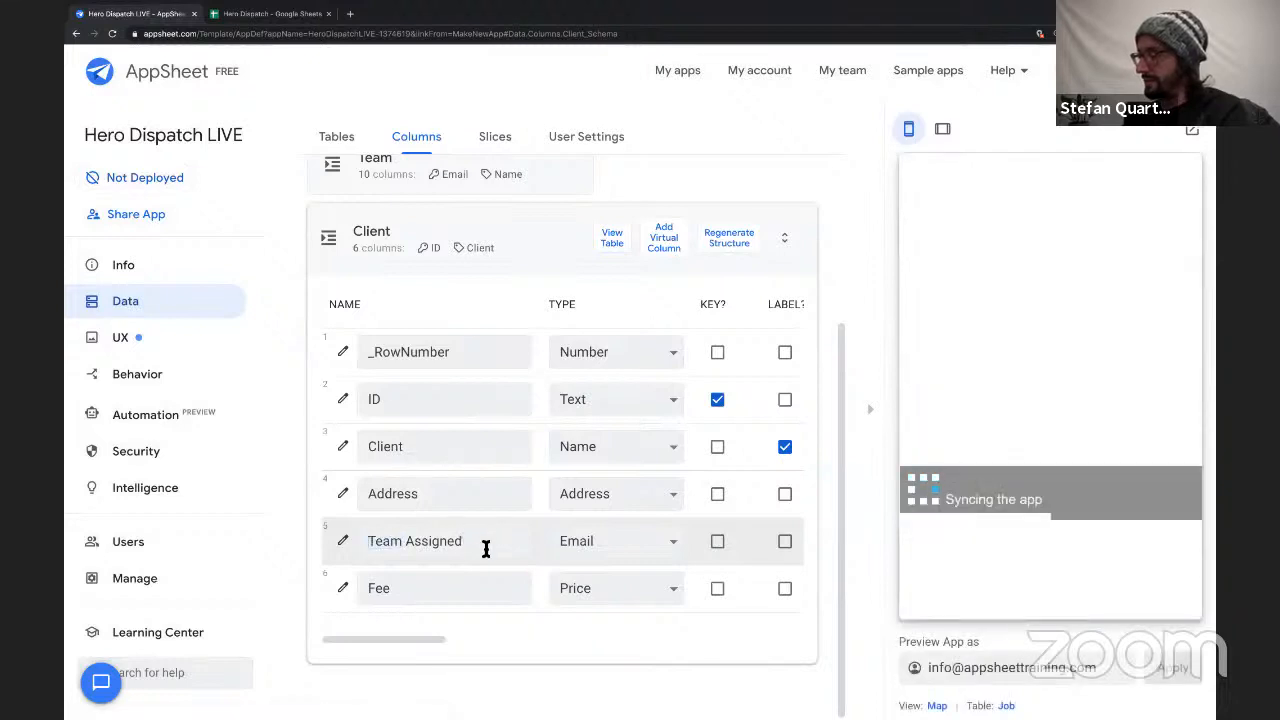
triple_click(485, 548)
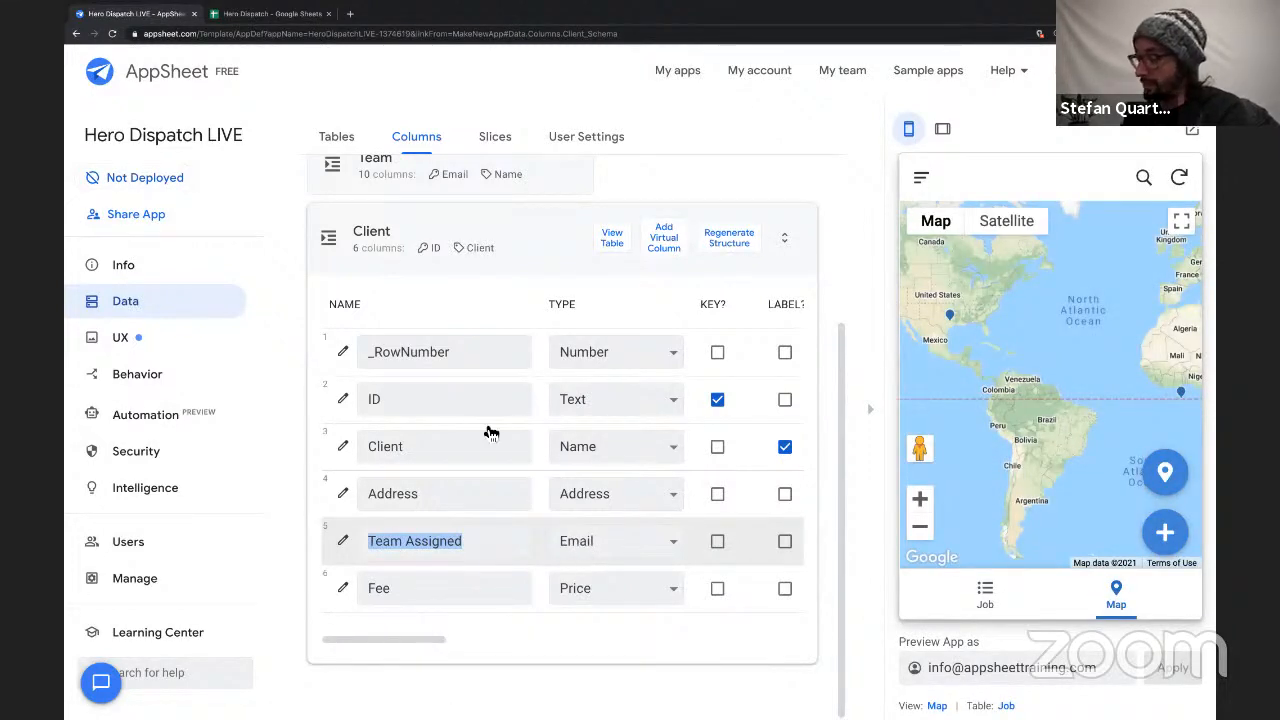
left_click(256, 18)
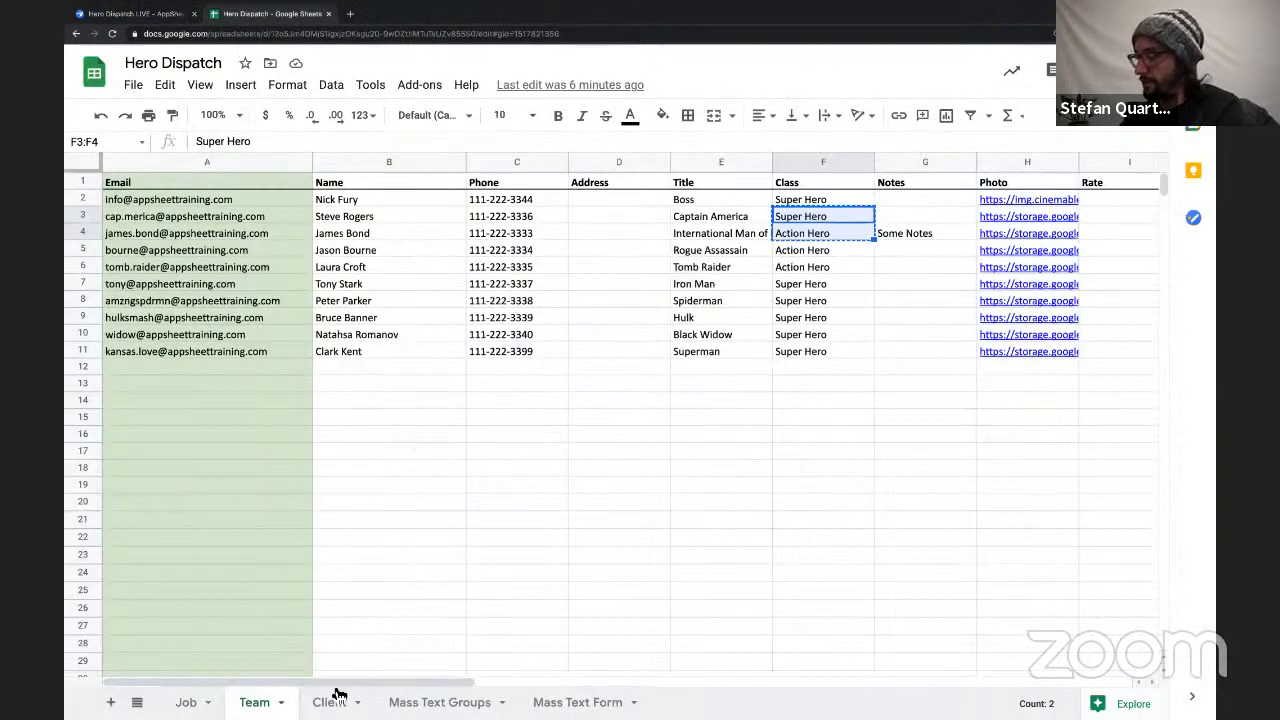
left_click(335, 696)
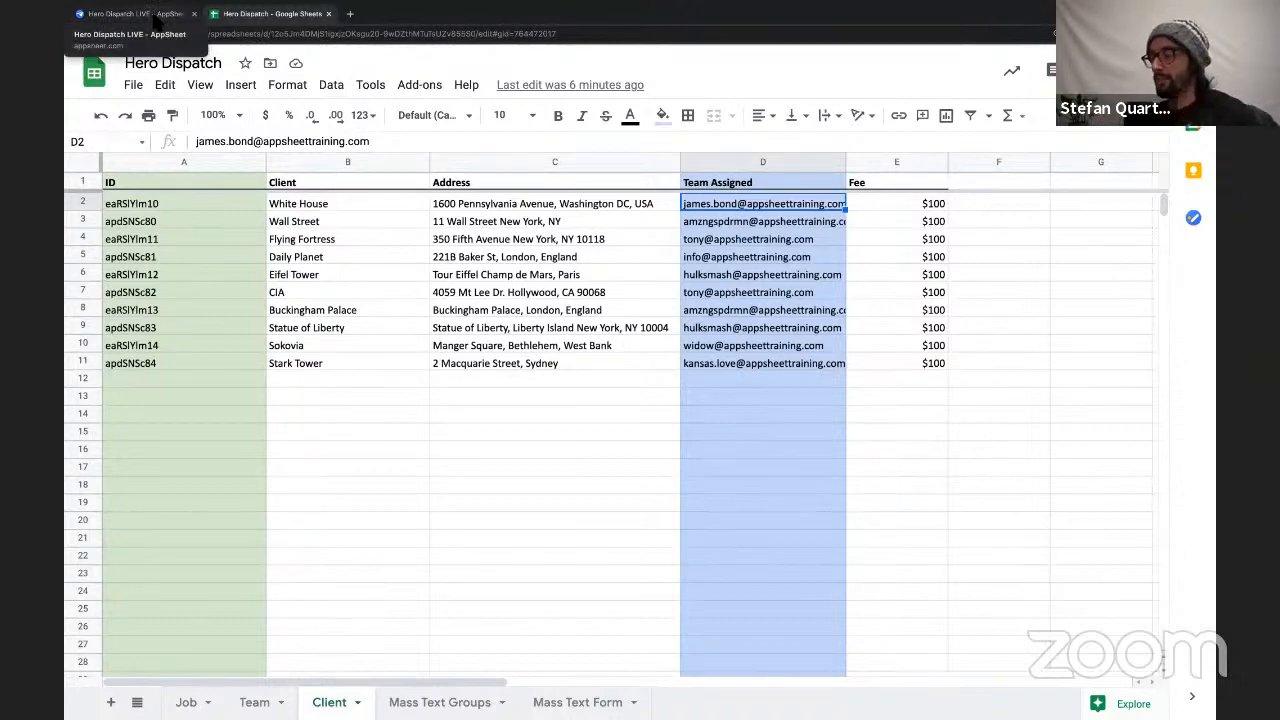
left_click(155, 16)
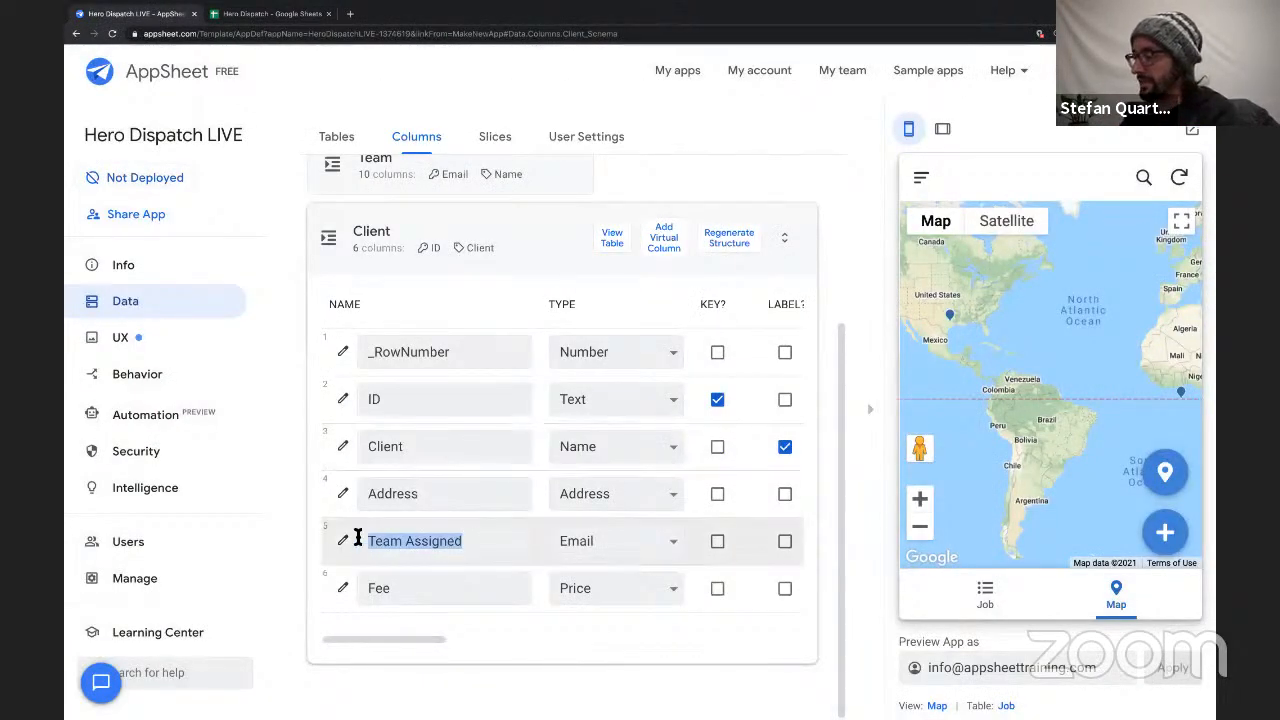
Change the Client table's Team Assigned column type to Ref.
left_click(551, 542)
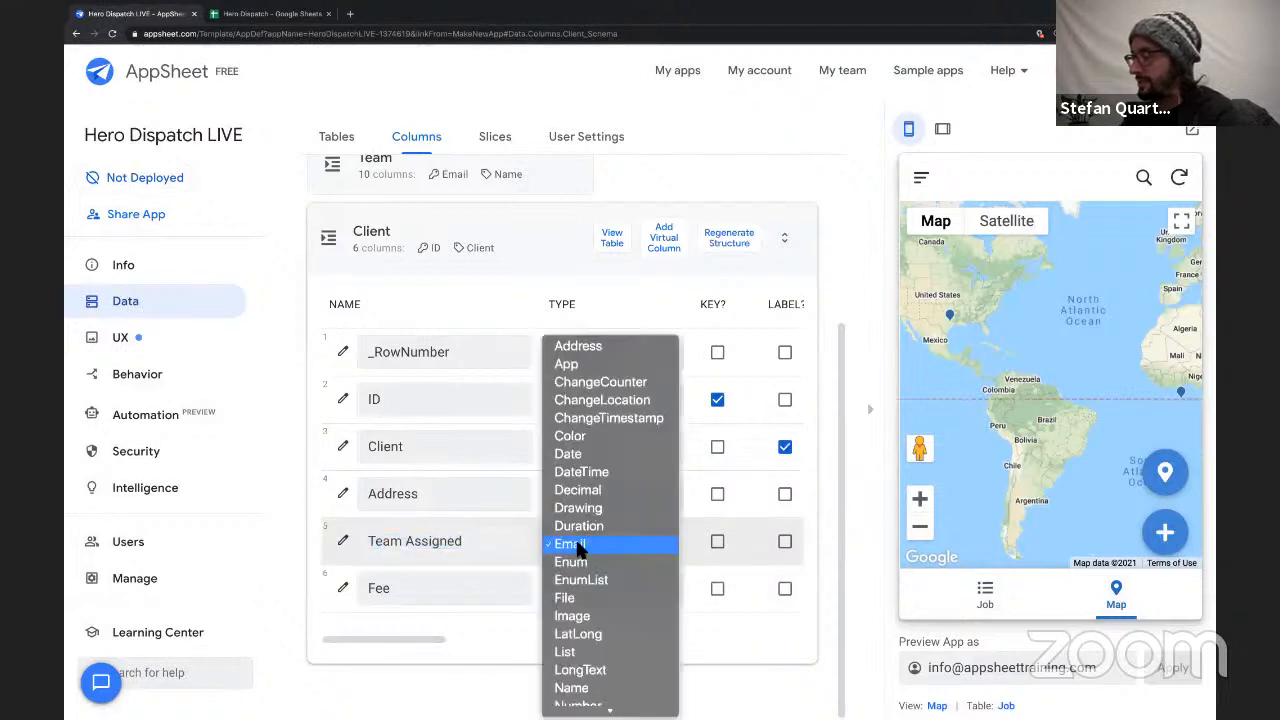
scroll(591, 648, "down", 2)
scroll(591, 648, "down", 2)
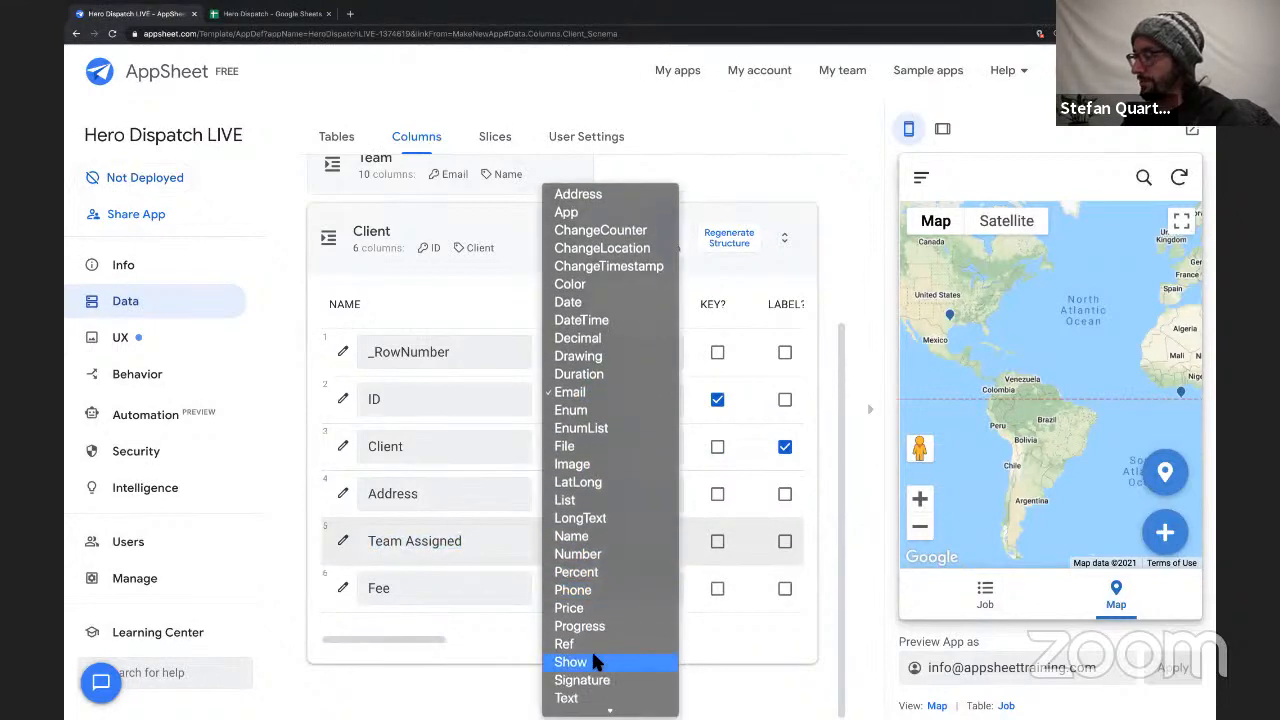
left_click(579, 620)
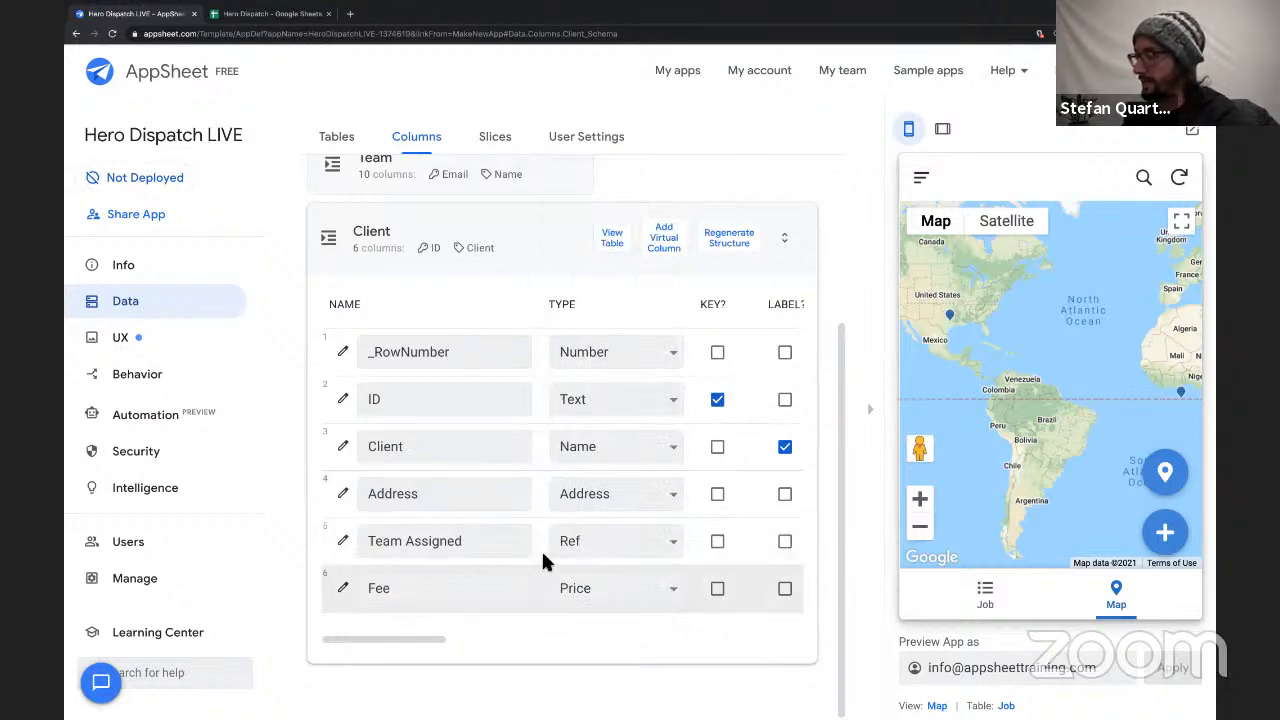
Set Team as the source table referenced by the Client table's Team Assigned column and finish editing the column.
left_click(343, 541)
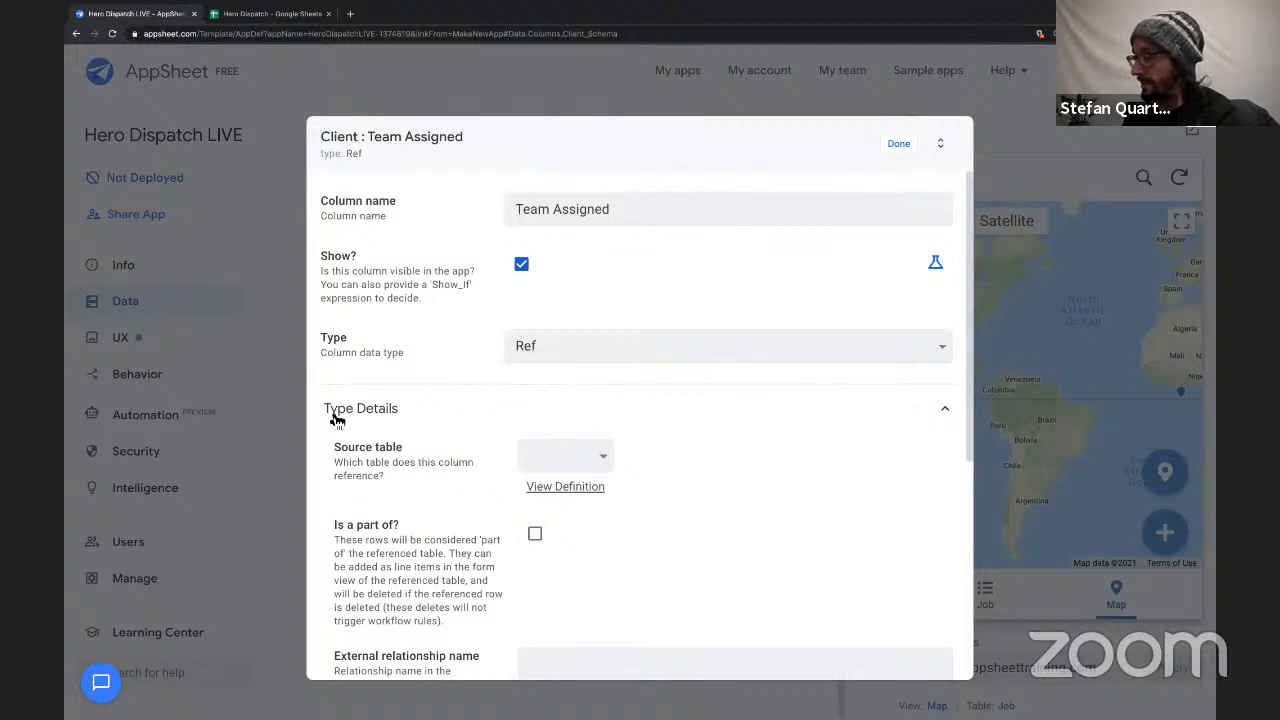
left_click_drag(333, 418, 439, 424)
left_click(431, 416)
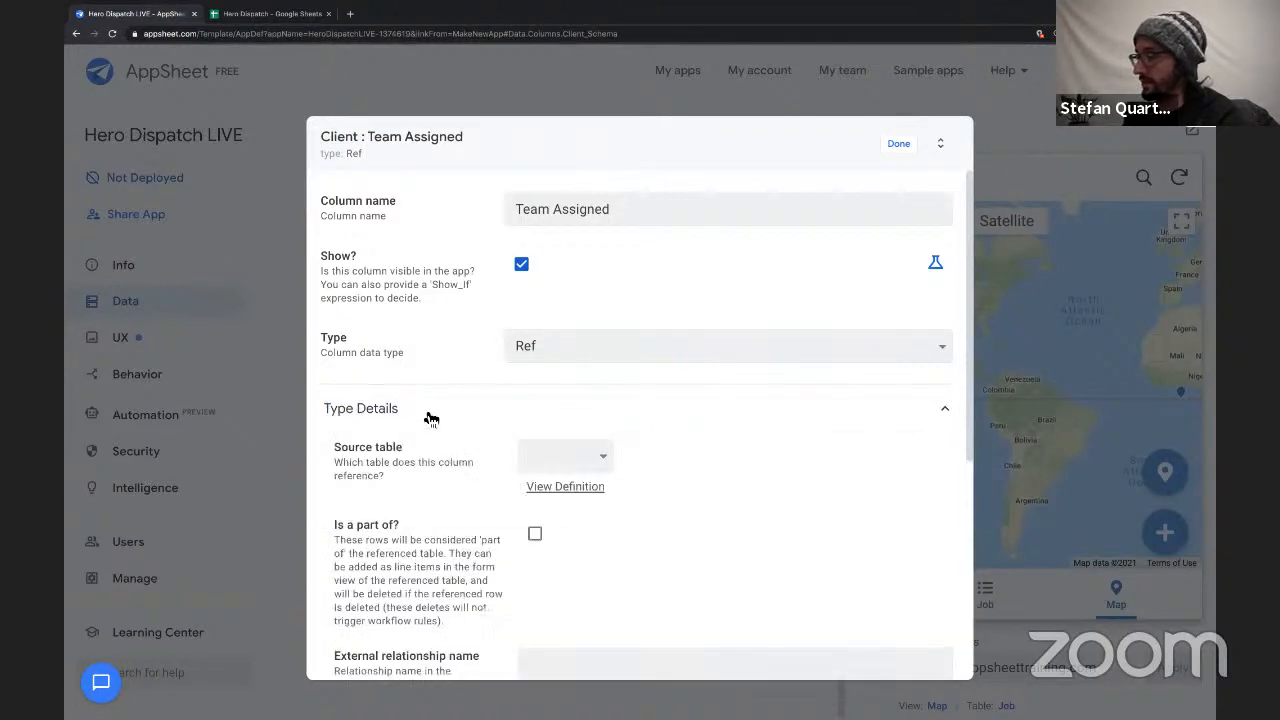
left_click(562, 457)
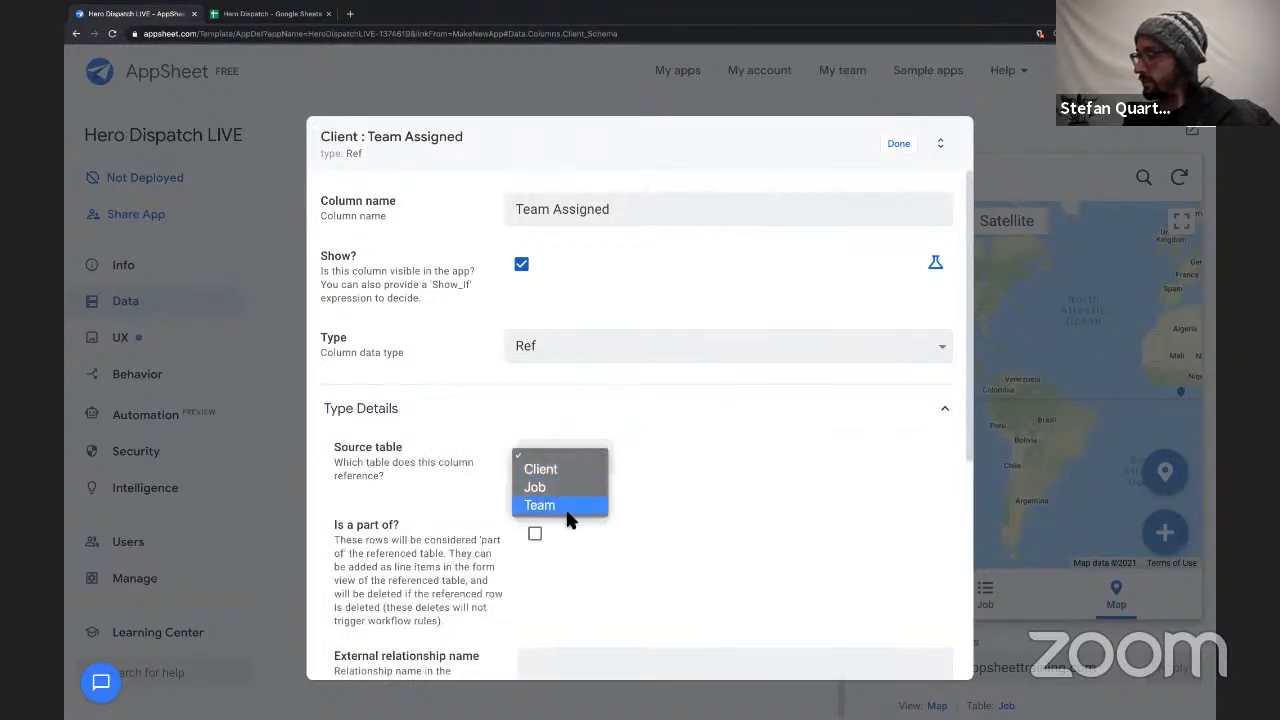
left_click(567, 507)
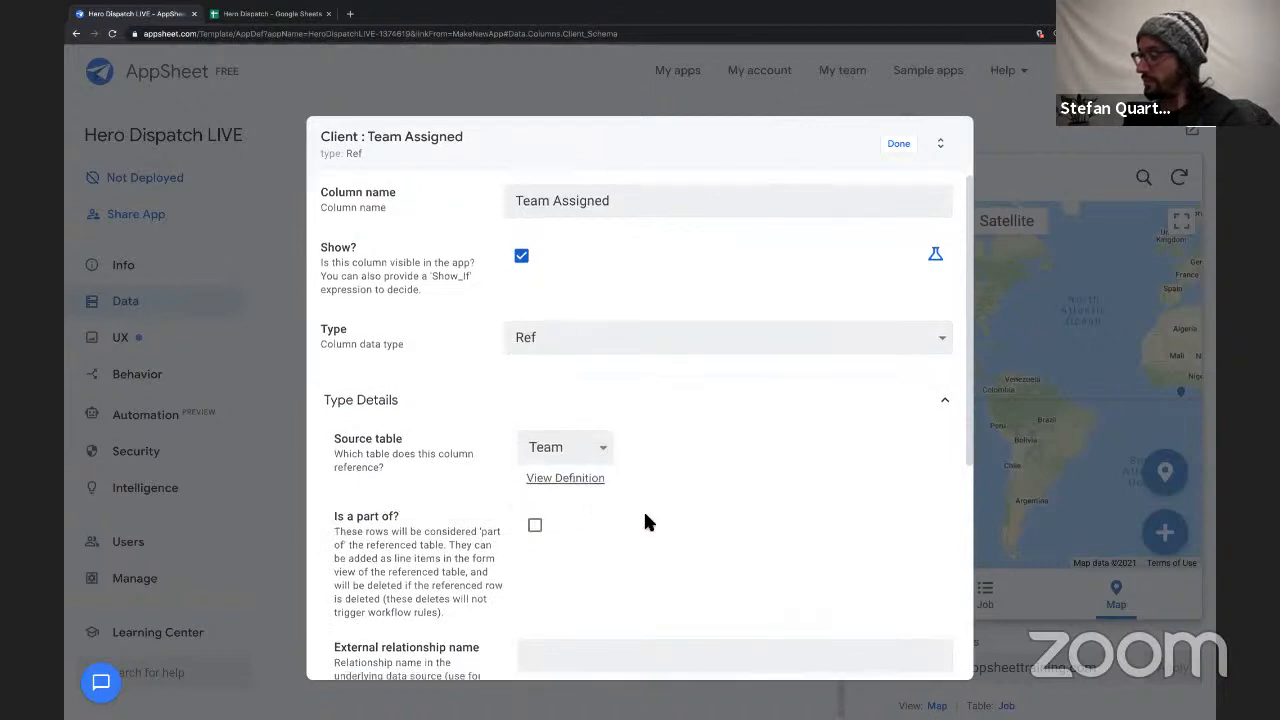
scroll(643, 515, "down", 1)
scroll(693, 426, "up", 1)
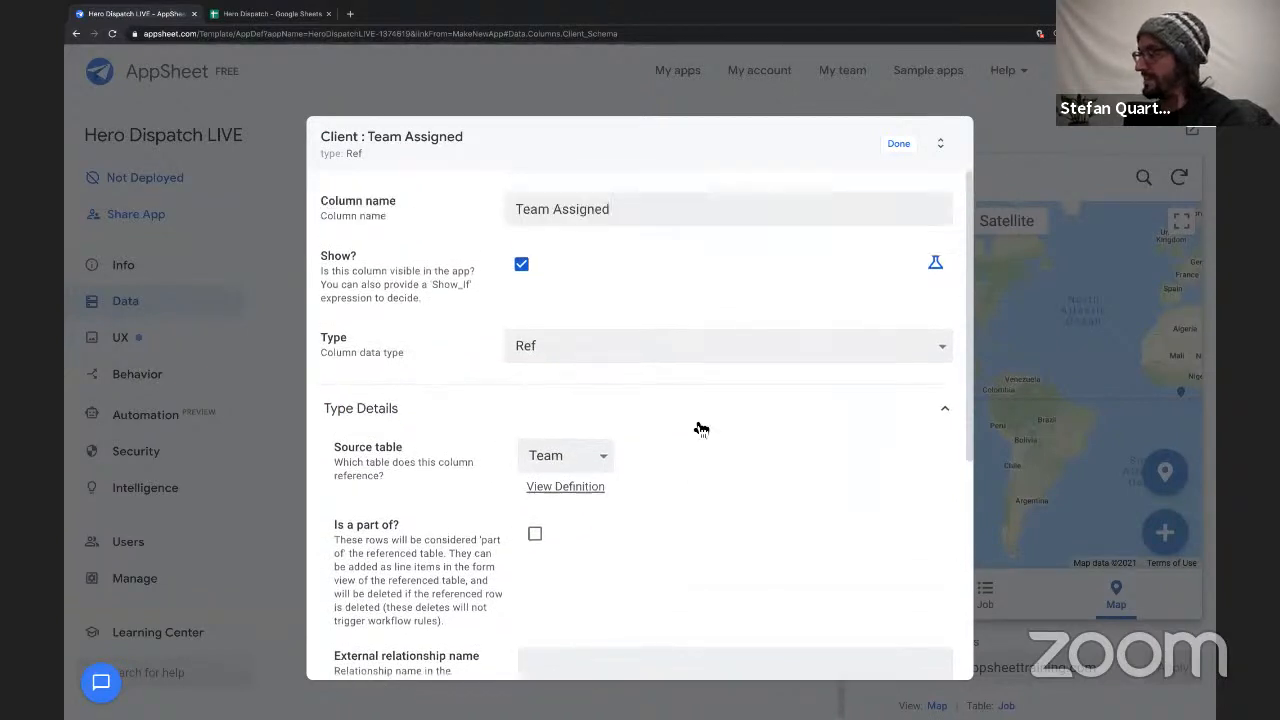
left_click(898, 145)
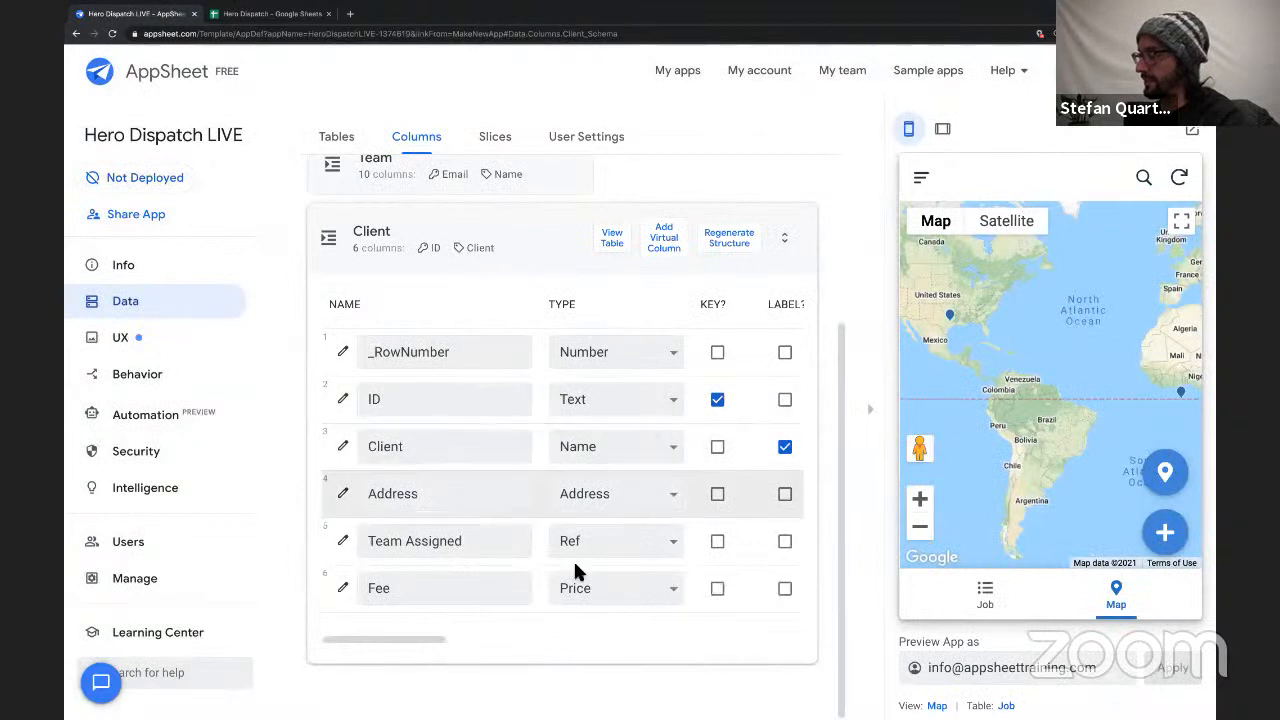
Hide the Client table's ID column in the app by turning off its Show option.
scroll(474, 597, "right", 3)
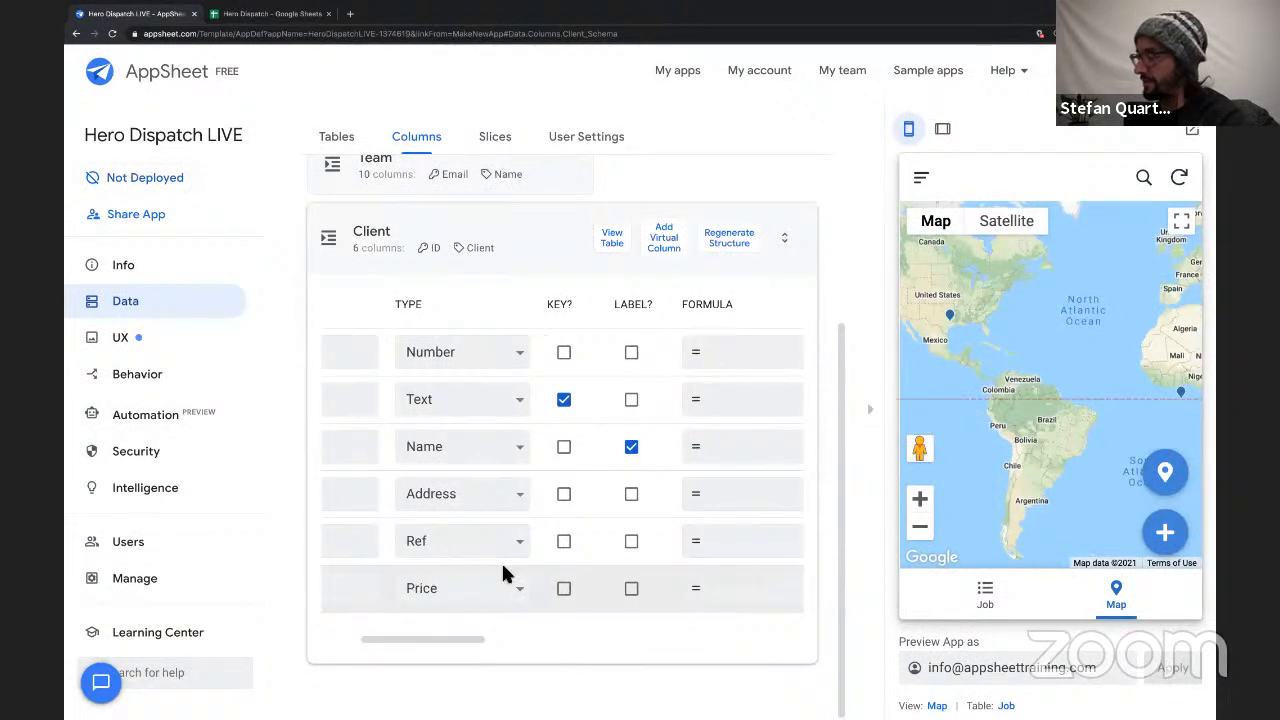
scroll(501, 565, "left", 3)
scroll(520, 575, "right", 6)
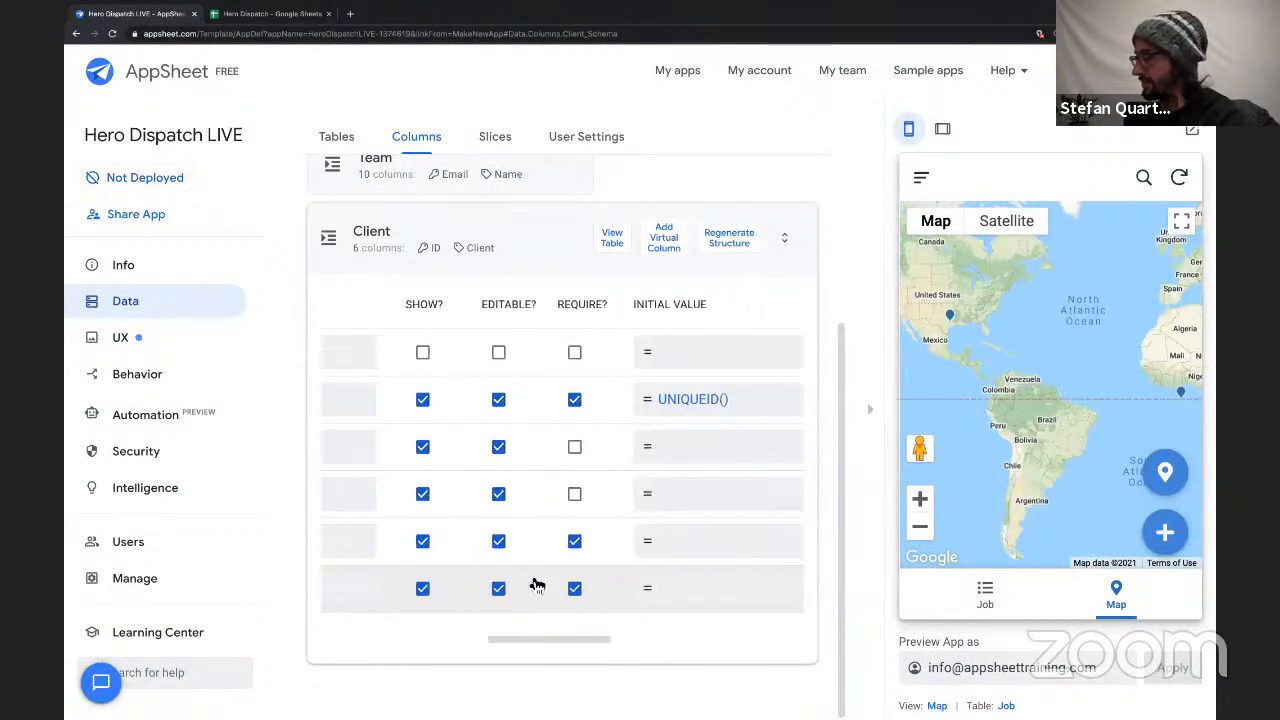
scroll(531, 586, "right", 4)
scroll(531, 586, "left", 2)
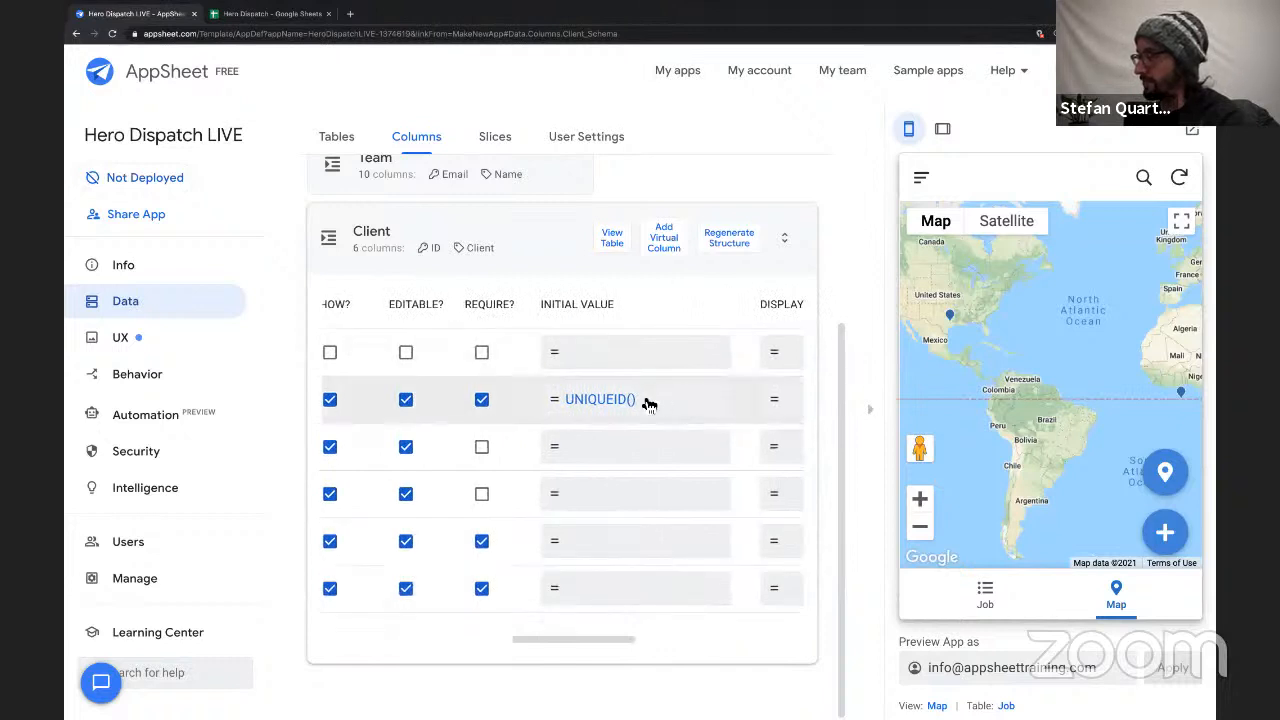
scroll(557, 410, "left", 7)
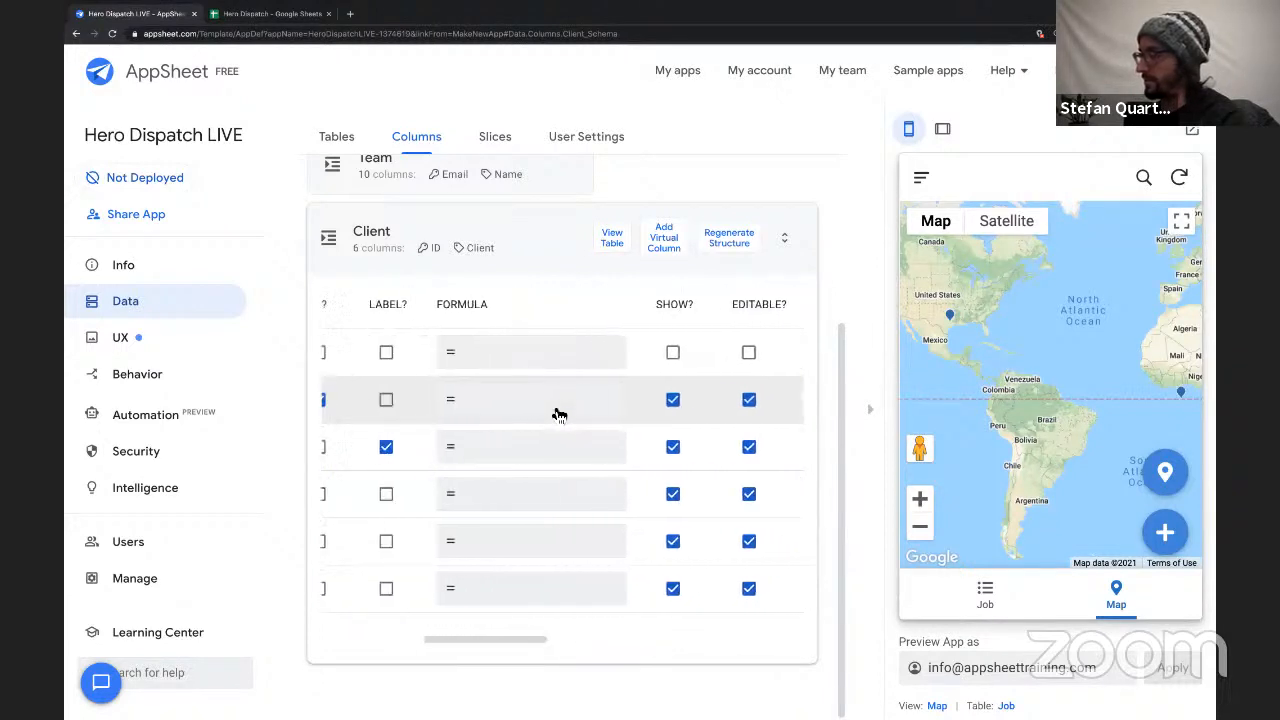
scroll(557, 413, "left", 5)
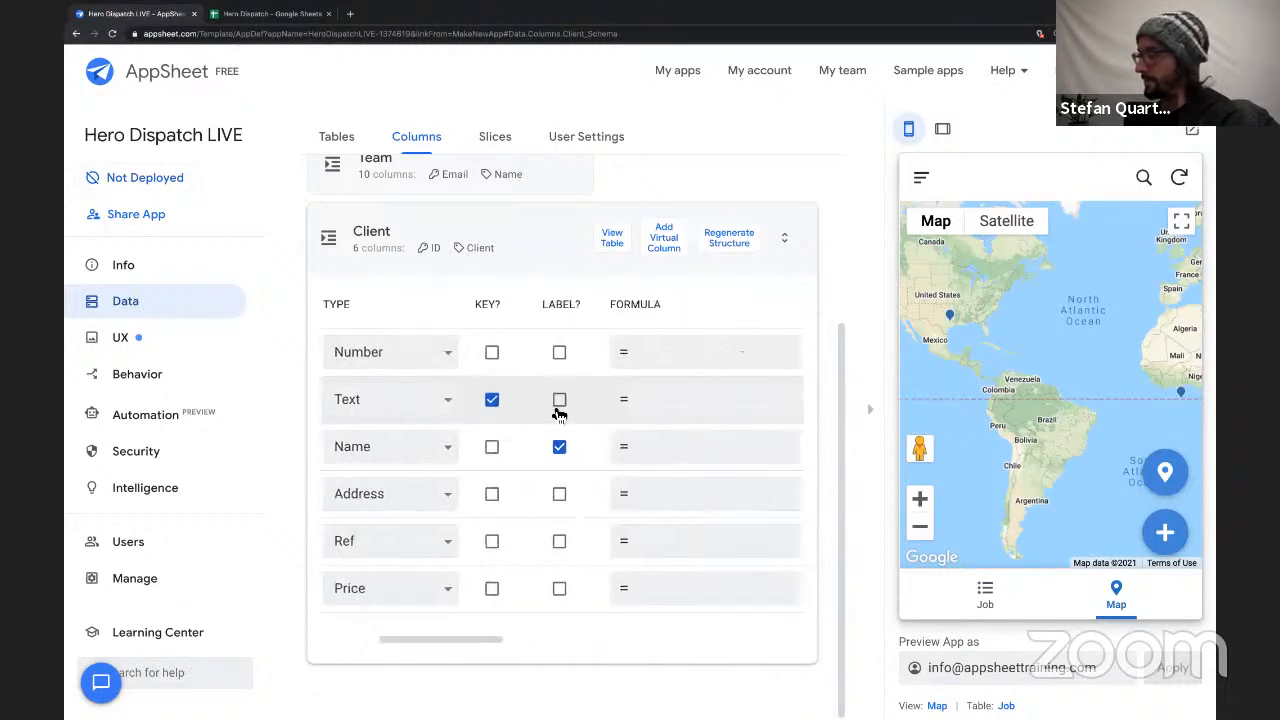
scroll(557, 413, "right", 6)
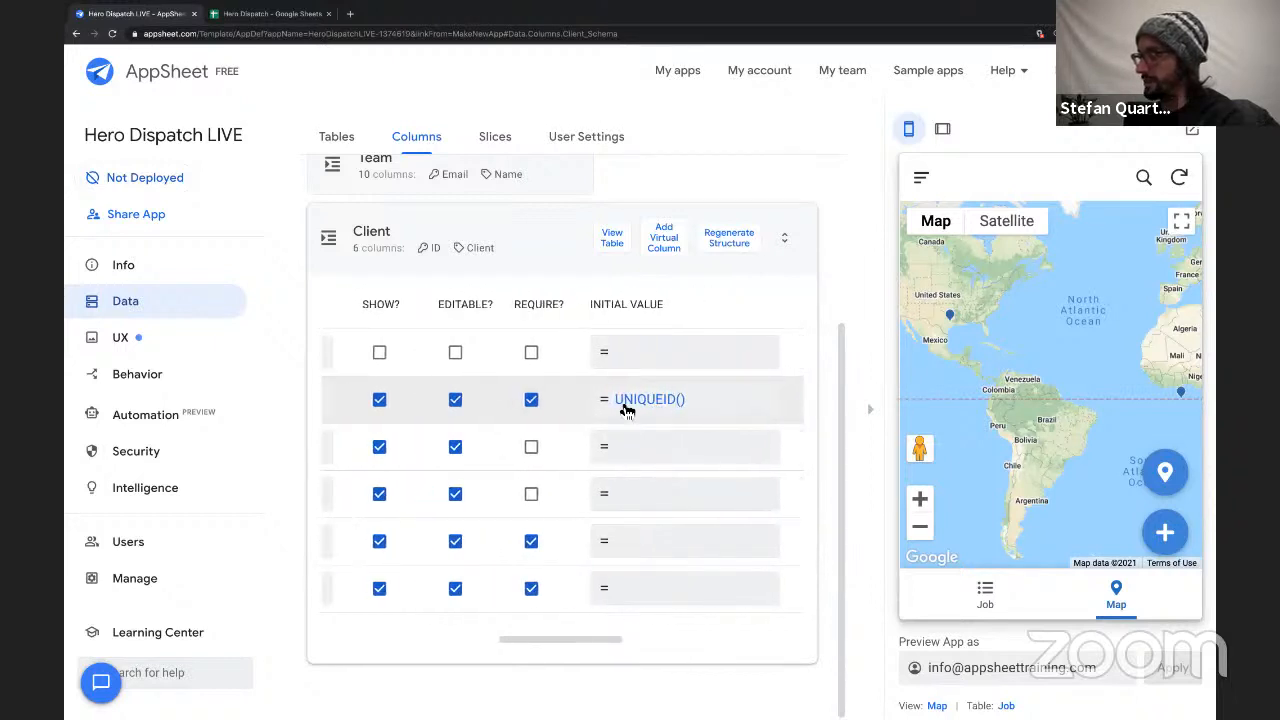
scroll(626, 411, "left", 8)
scroll(626, 411, "right", 6)
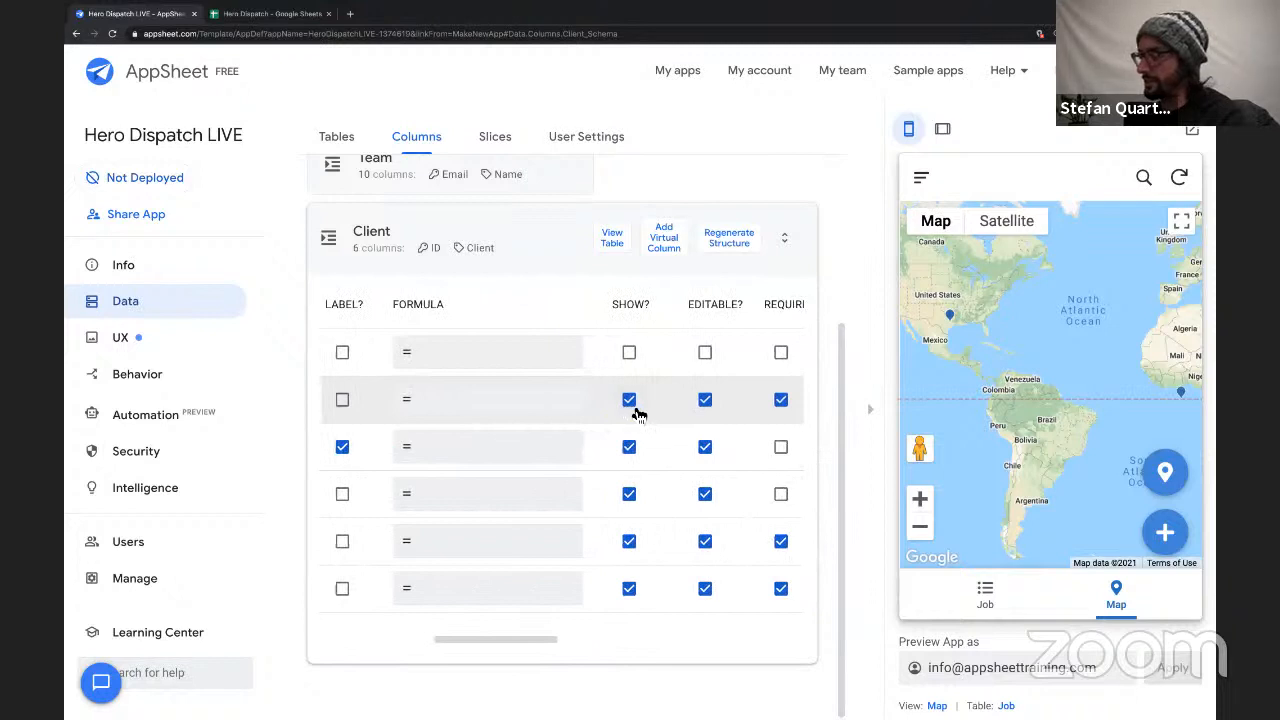
left_click(634, 410)
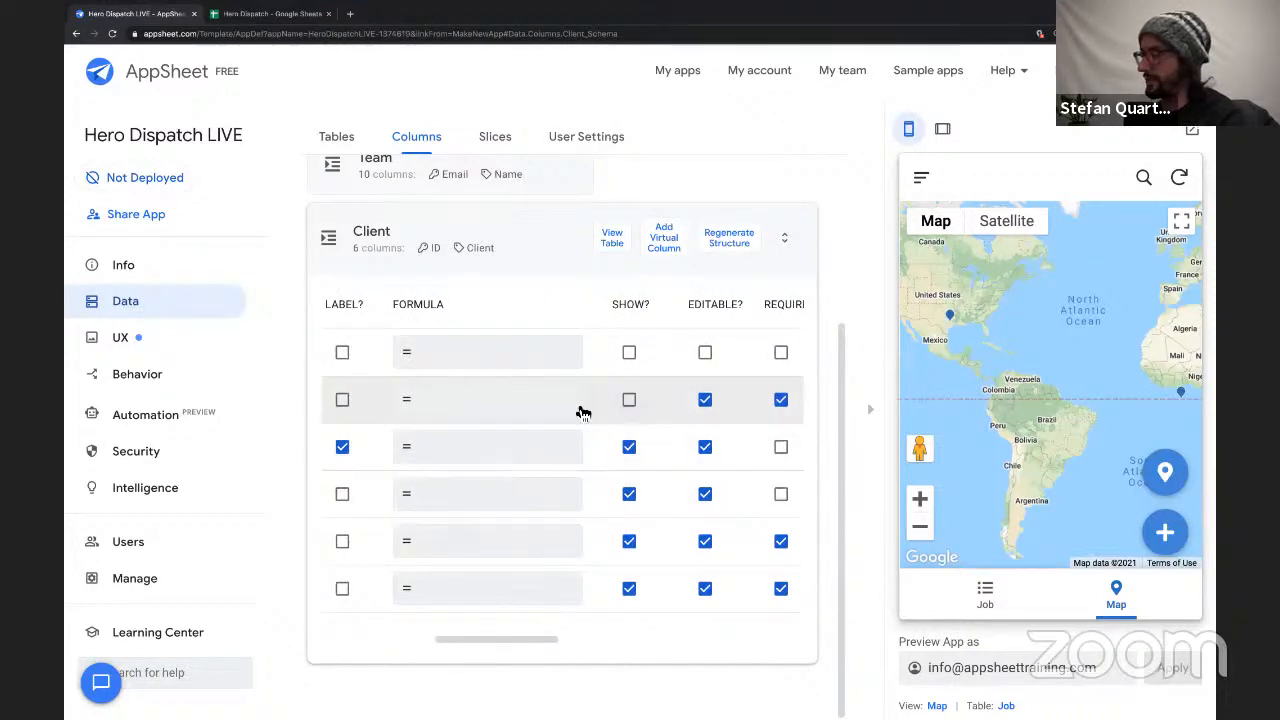
Make the Client and Address columns of the Client table required.
scroll(534, 411, "left", 6)
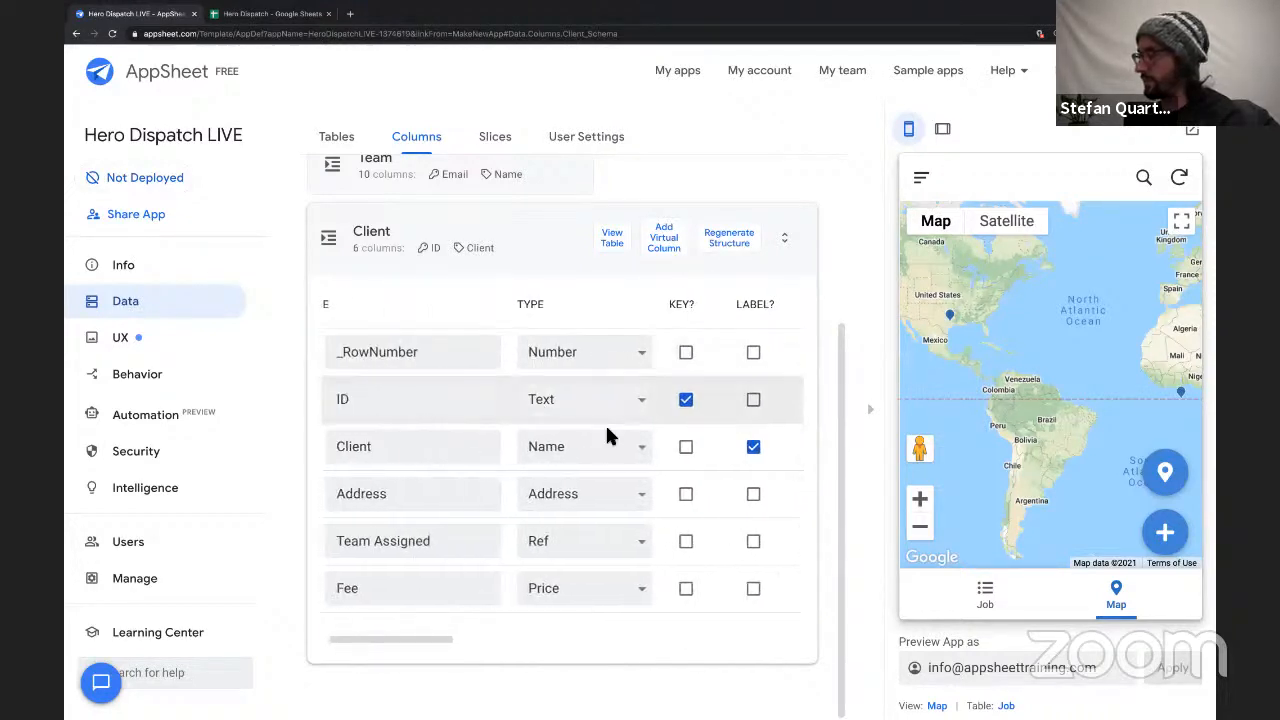
scroll(610, 437, "right", 8)
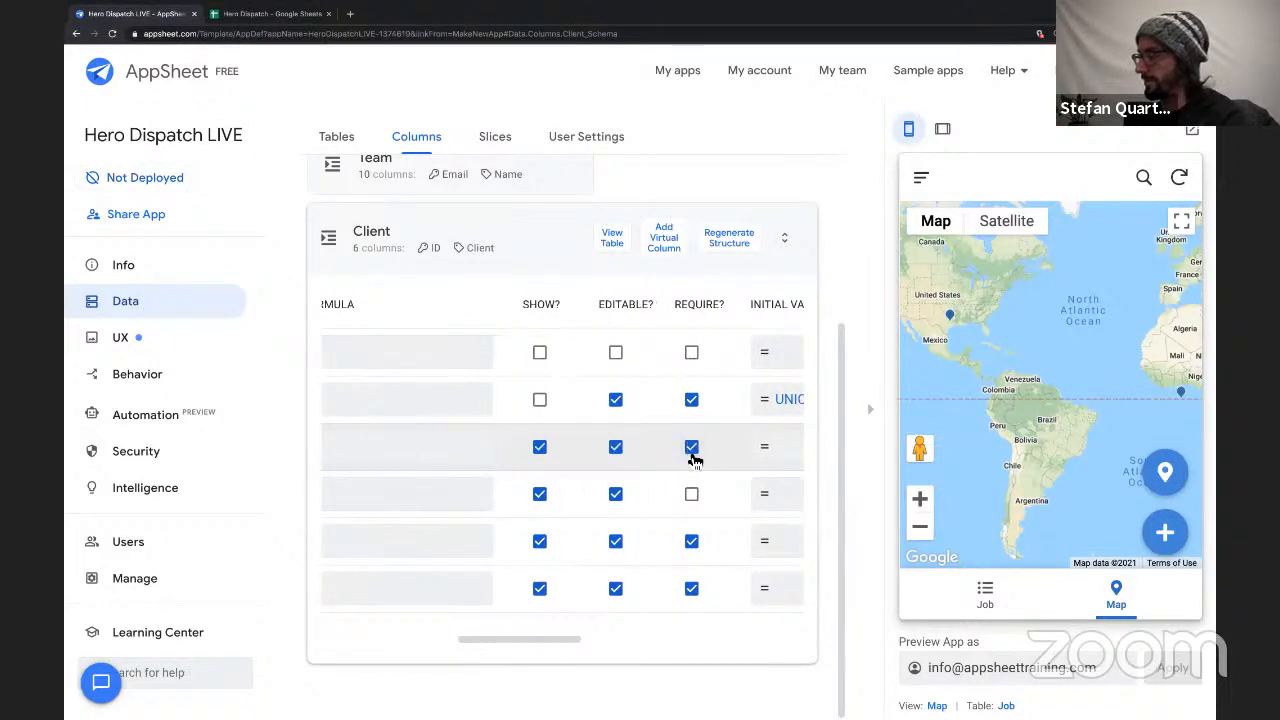
scroll(474, 497, "left", 8)
scroll(476, 497, "right", 10)
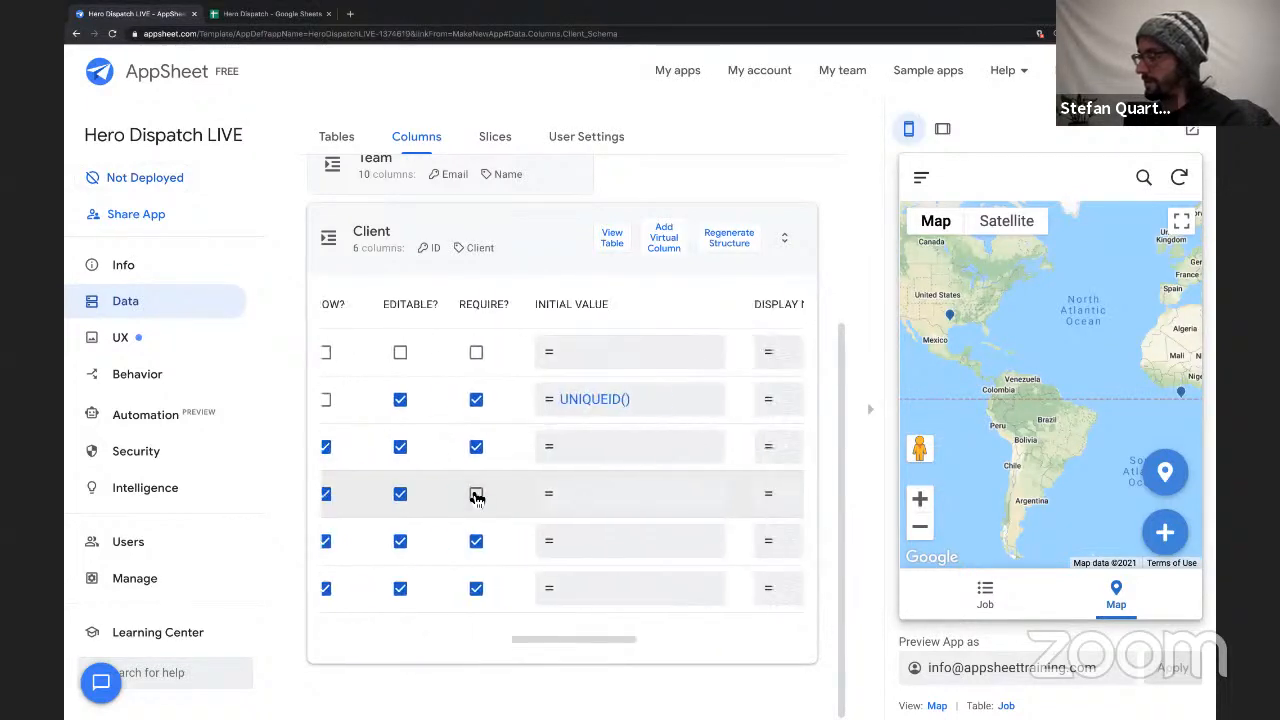
scroll(488, 497, "left", 10)
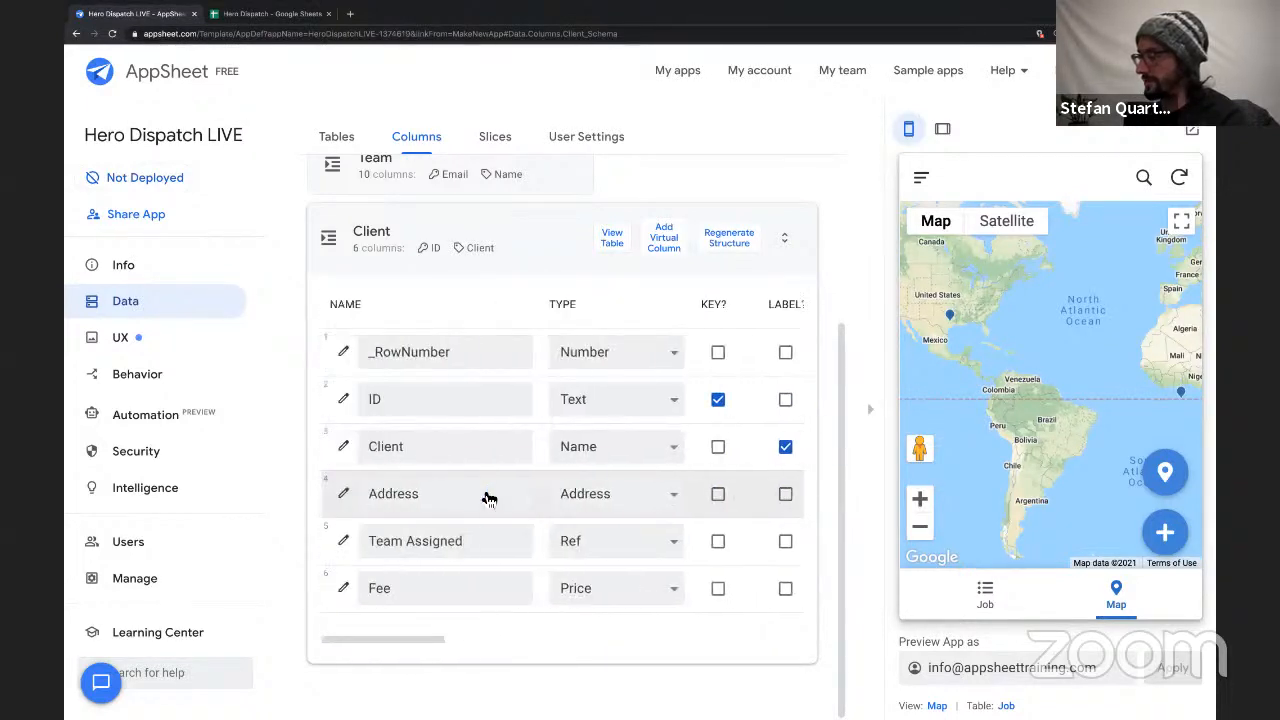
scroll(625, 540, "right", 8)
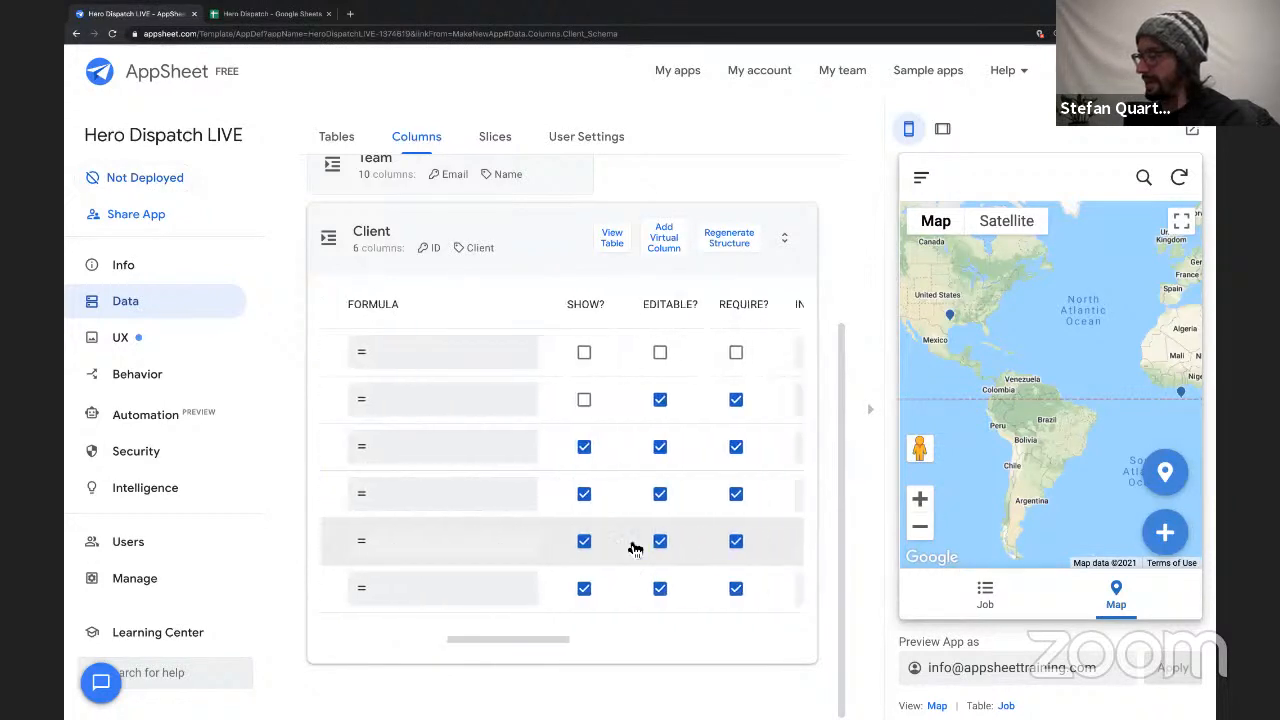
Collapse the Client table's column list and save the app.
scroll(522, 535, "left", 10)
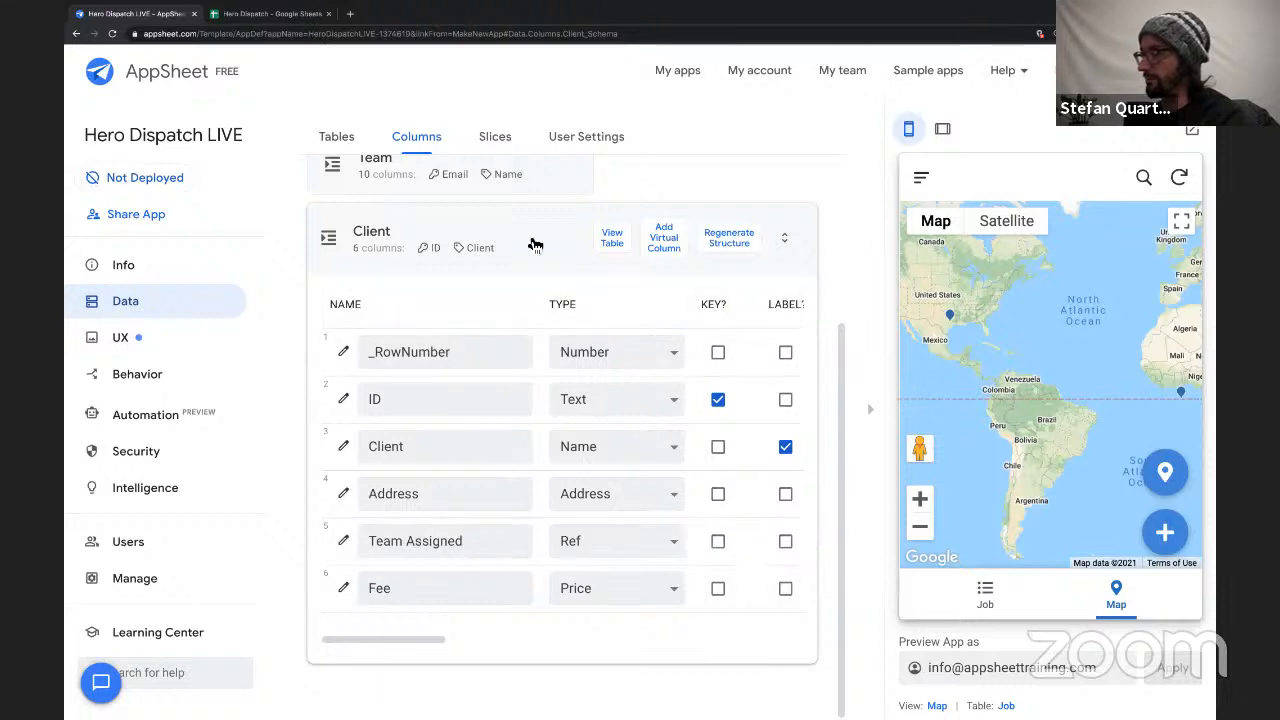
left_click(530, 238)
left_click(1100, 70)
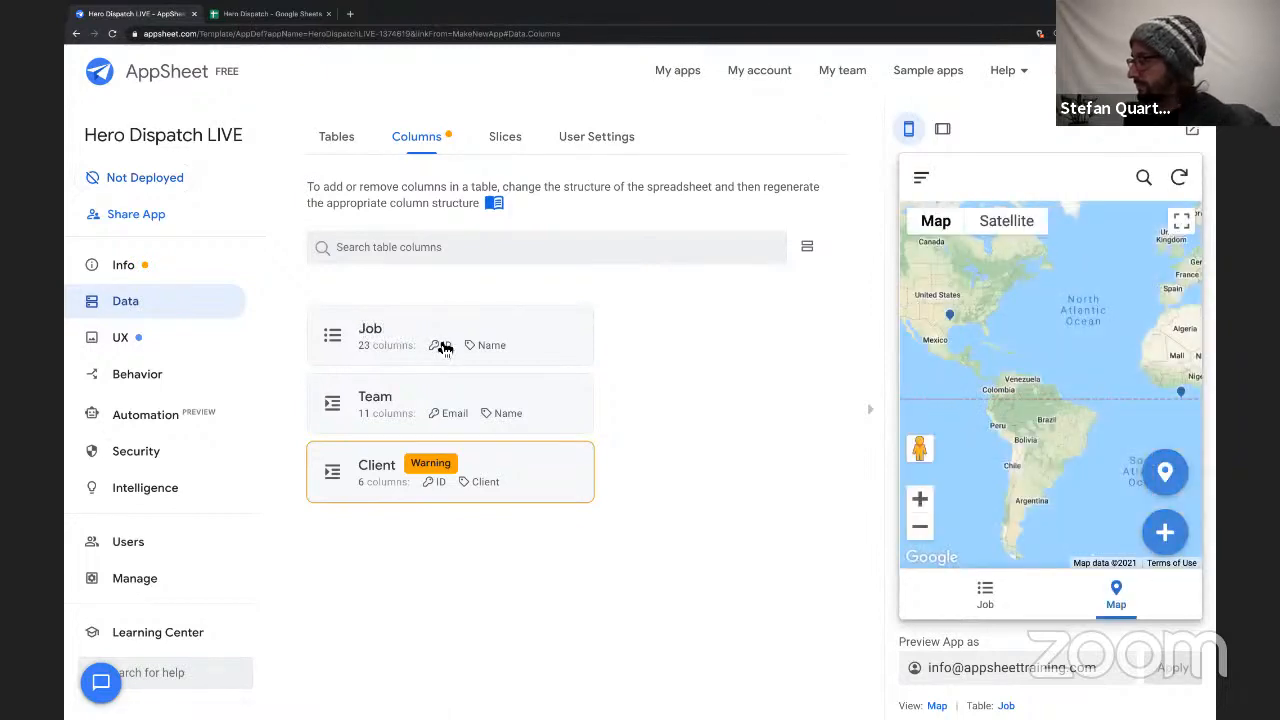
Open the Job table's column list and hide the app preview to widen the editor.
left_click(389, 338)
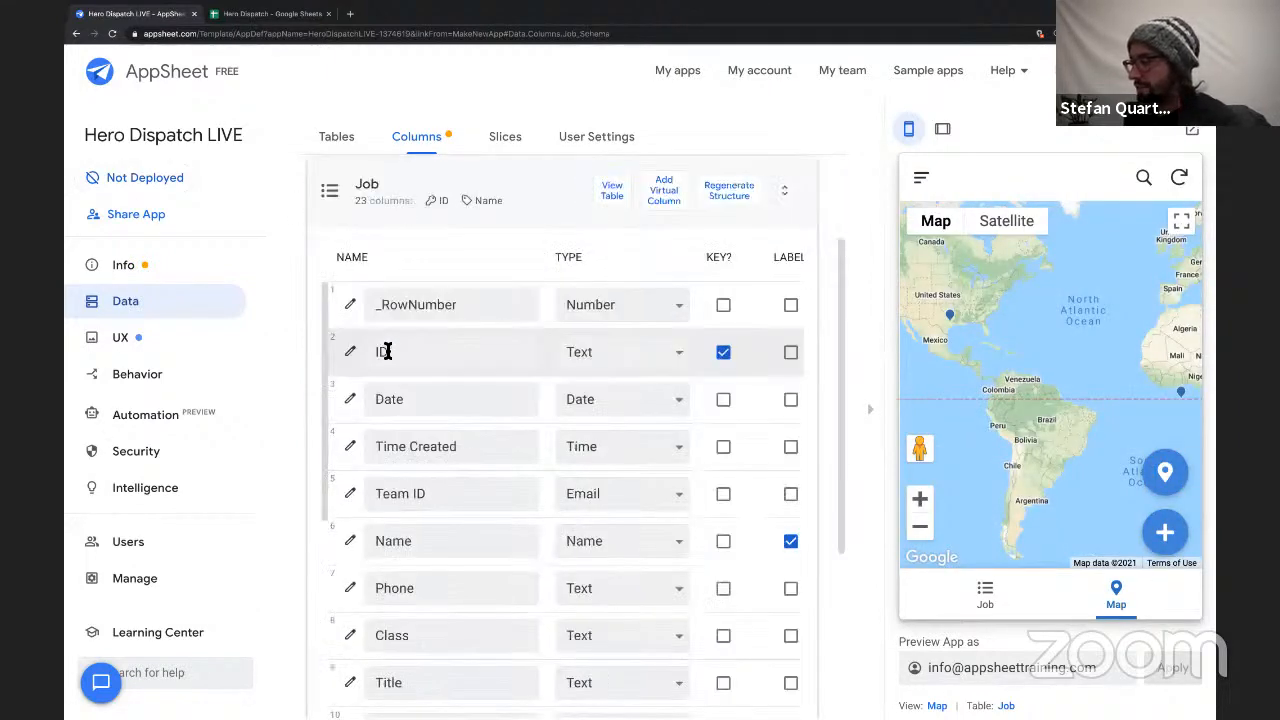
scroll(597, 352, "right", 2)
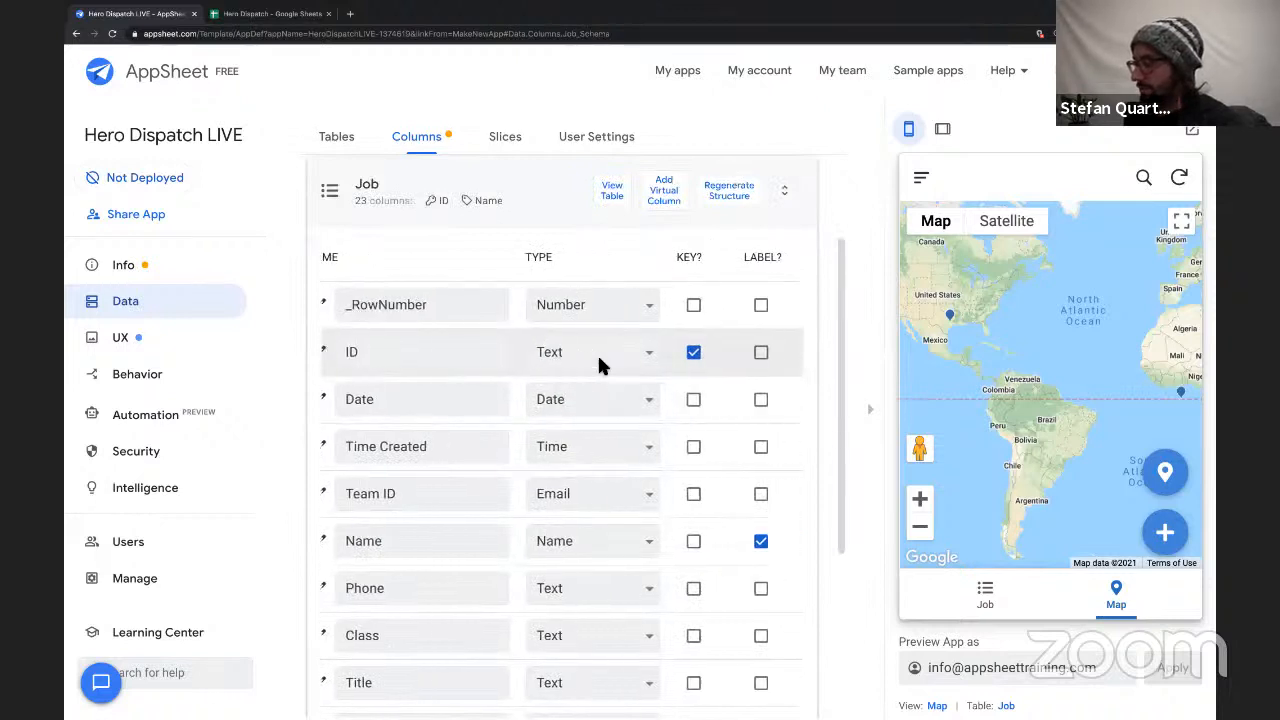
left_click(873, 403)
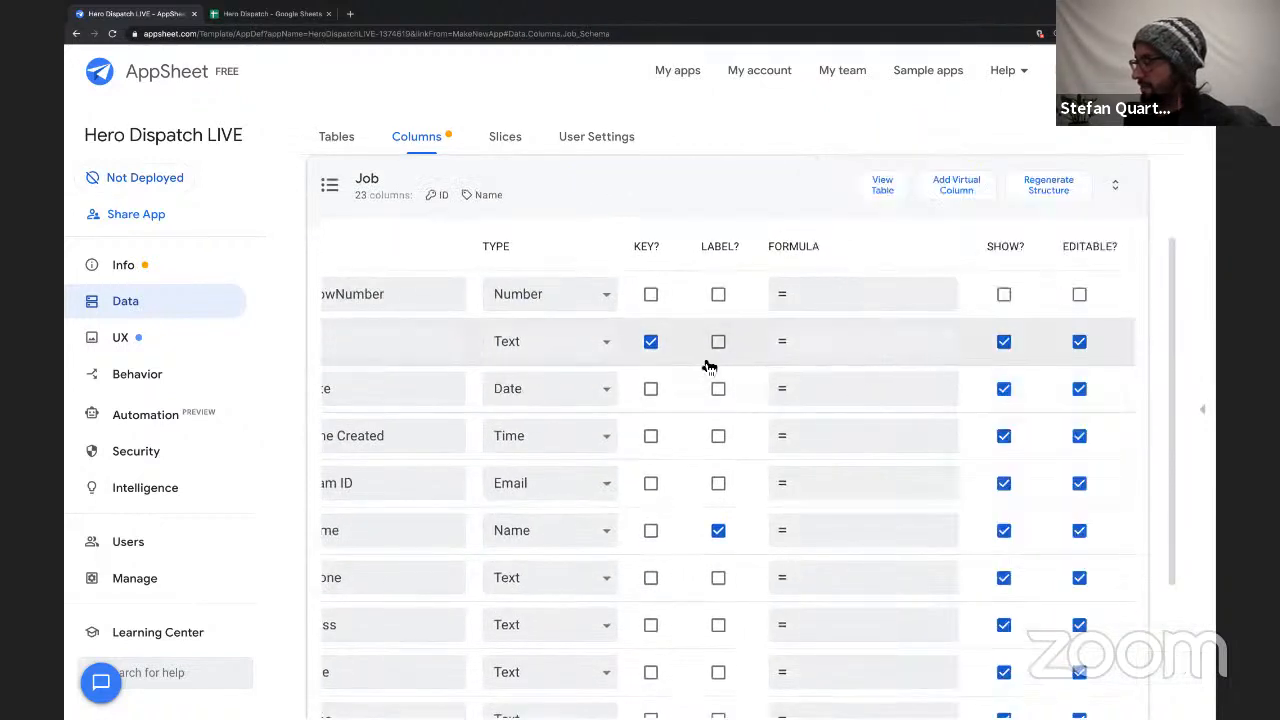
Turn off Show for the Job table's ID column.
scroll(709, 363, "right", 2)
scroll(707, 362, "right", 4)
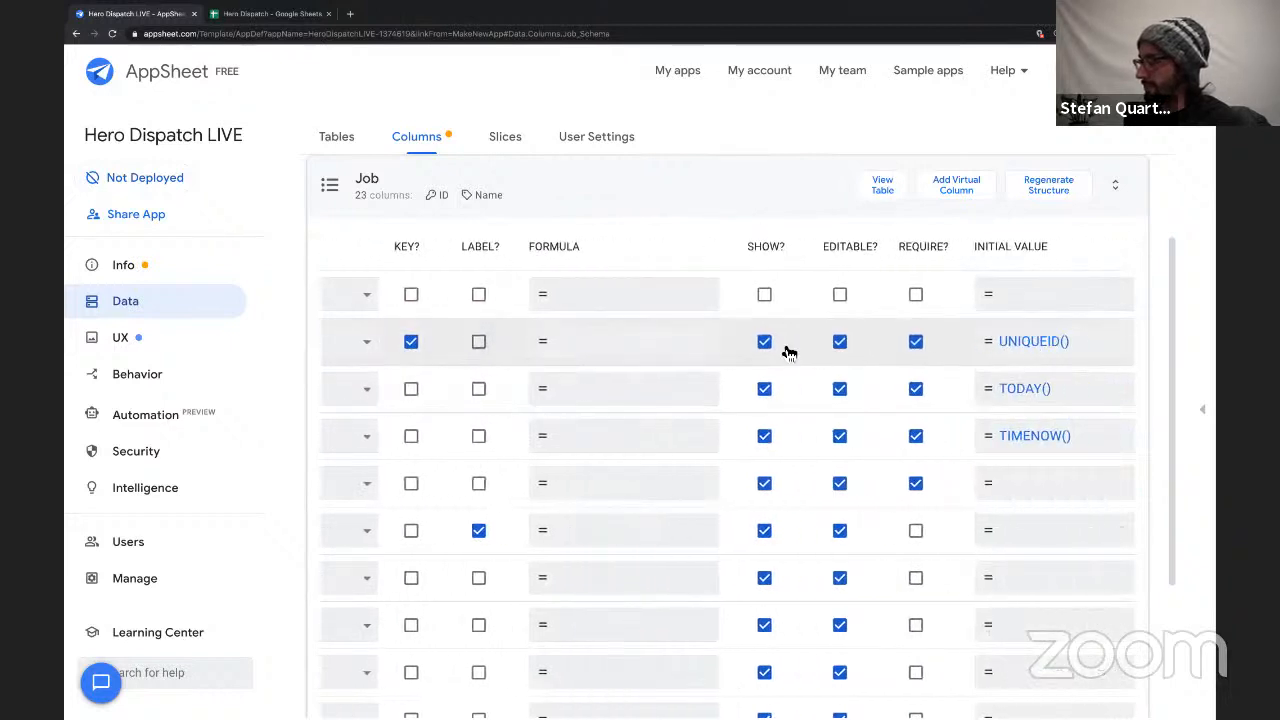
scroll(765, 369, "left", 5)
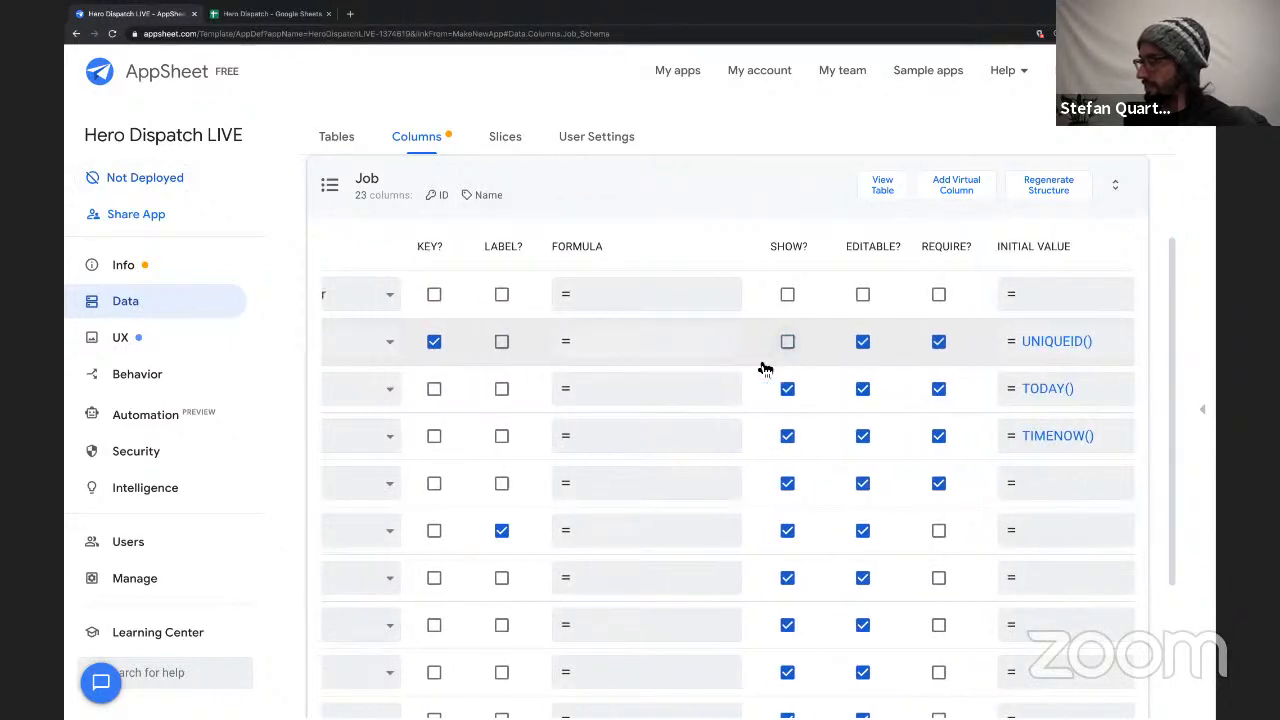
scroll(765, 369, "right", 5)
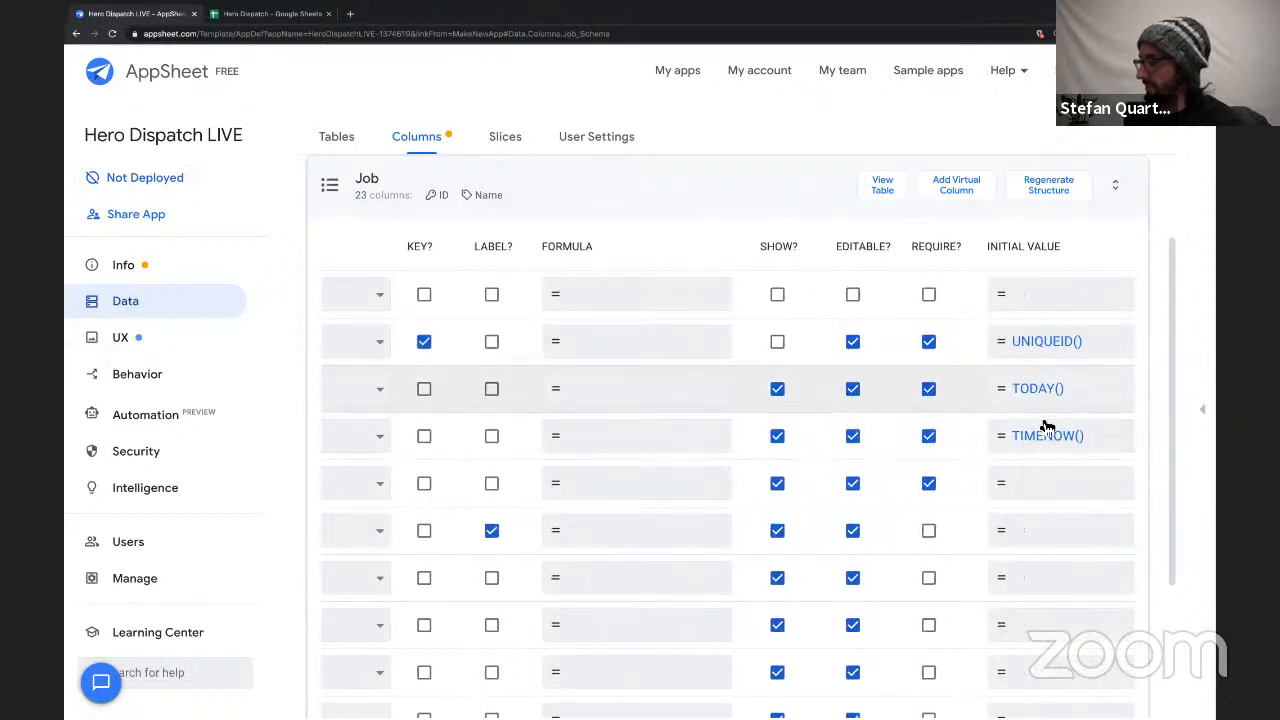
Change the Job table's Team ID column to type Ref with Team as its source table.
scroll(854, 408, "left", 3)
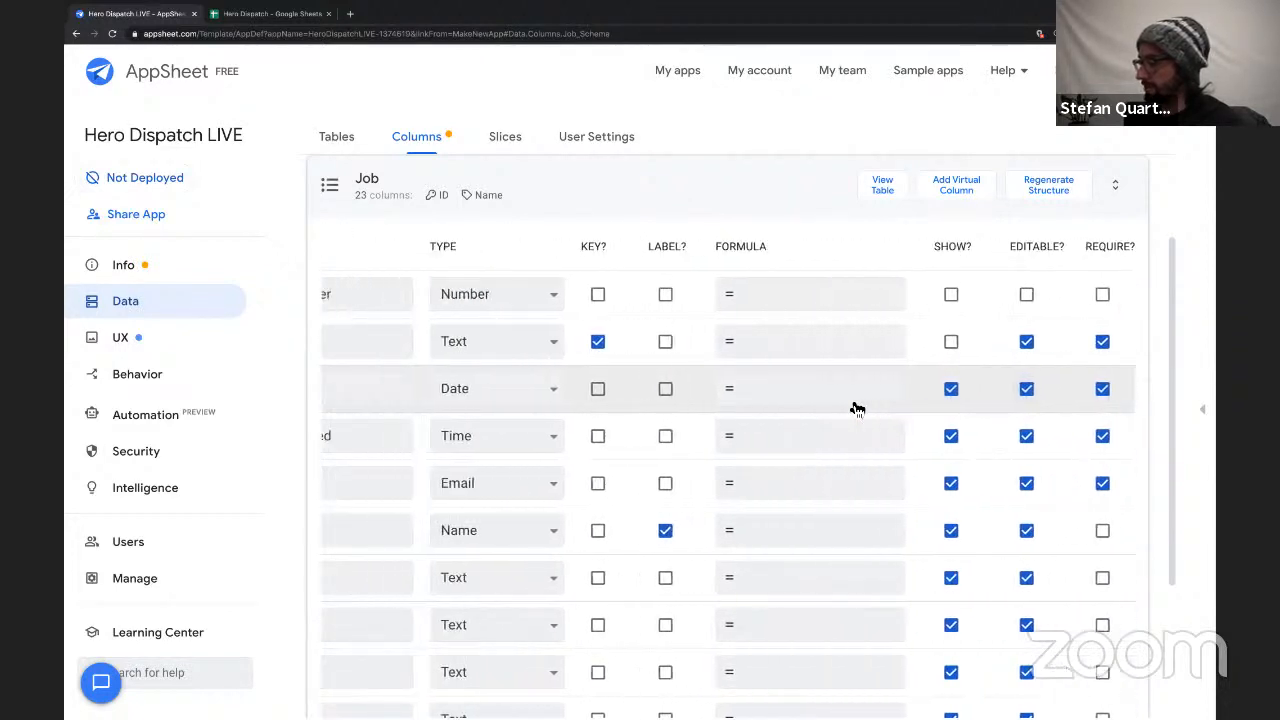
scroll(854, 408, "left", 3)
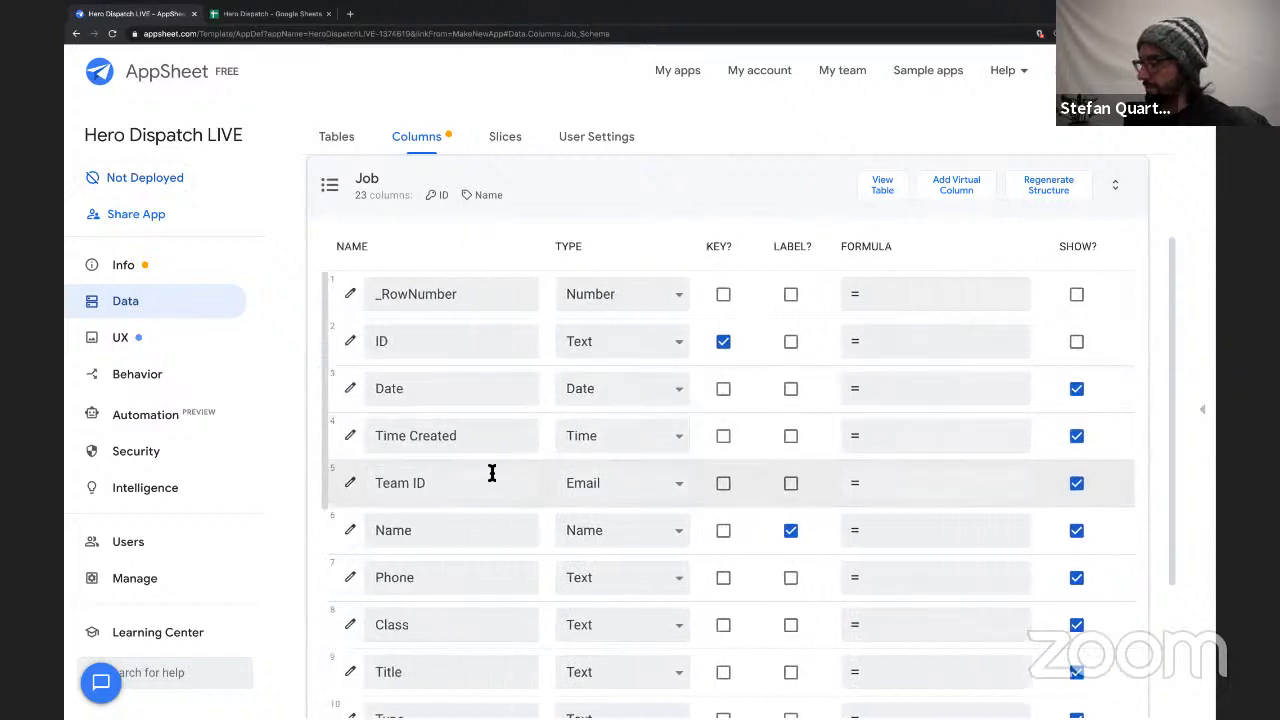
double_click(409, 486)
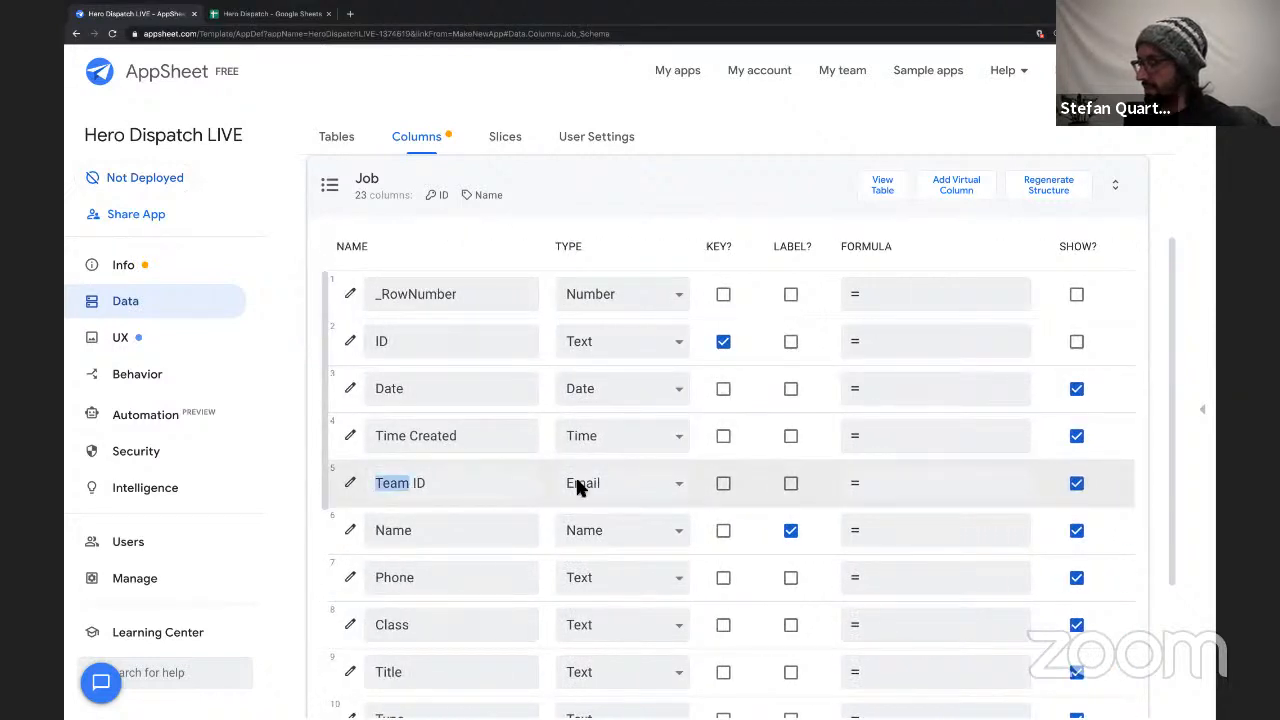
left_click(350, 486)
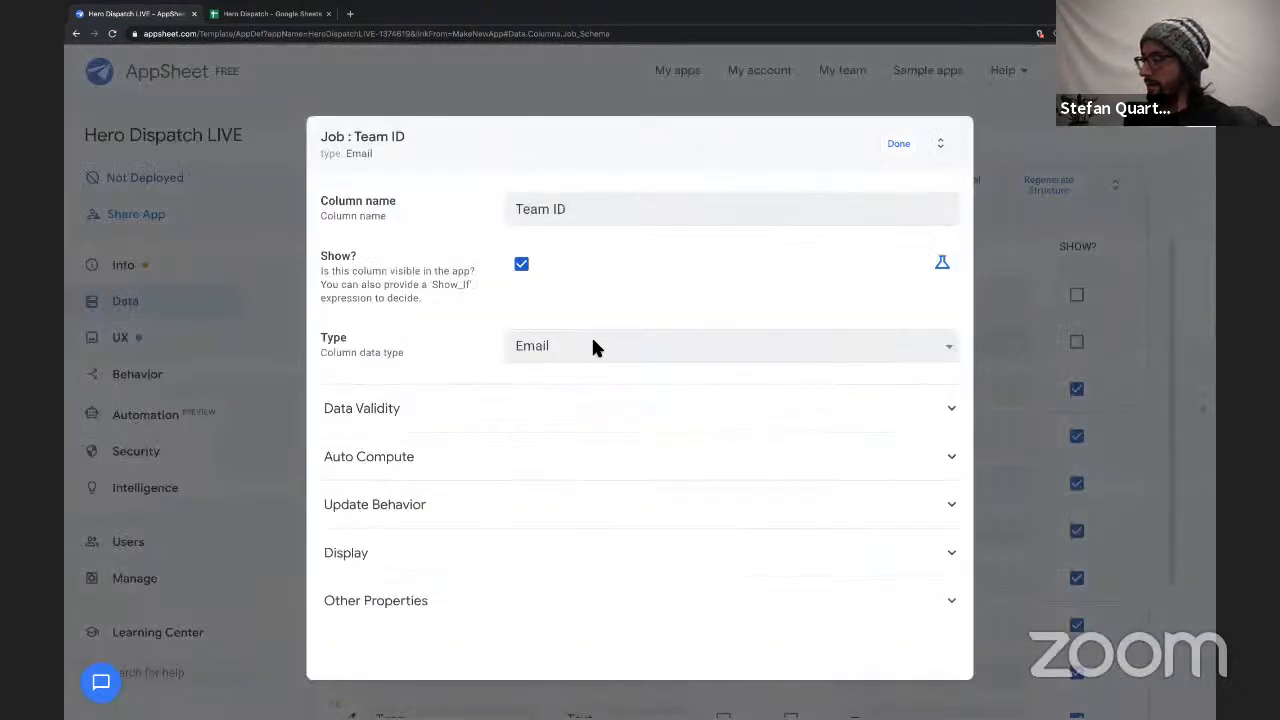
left_click(591, 346)
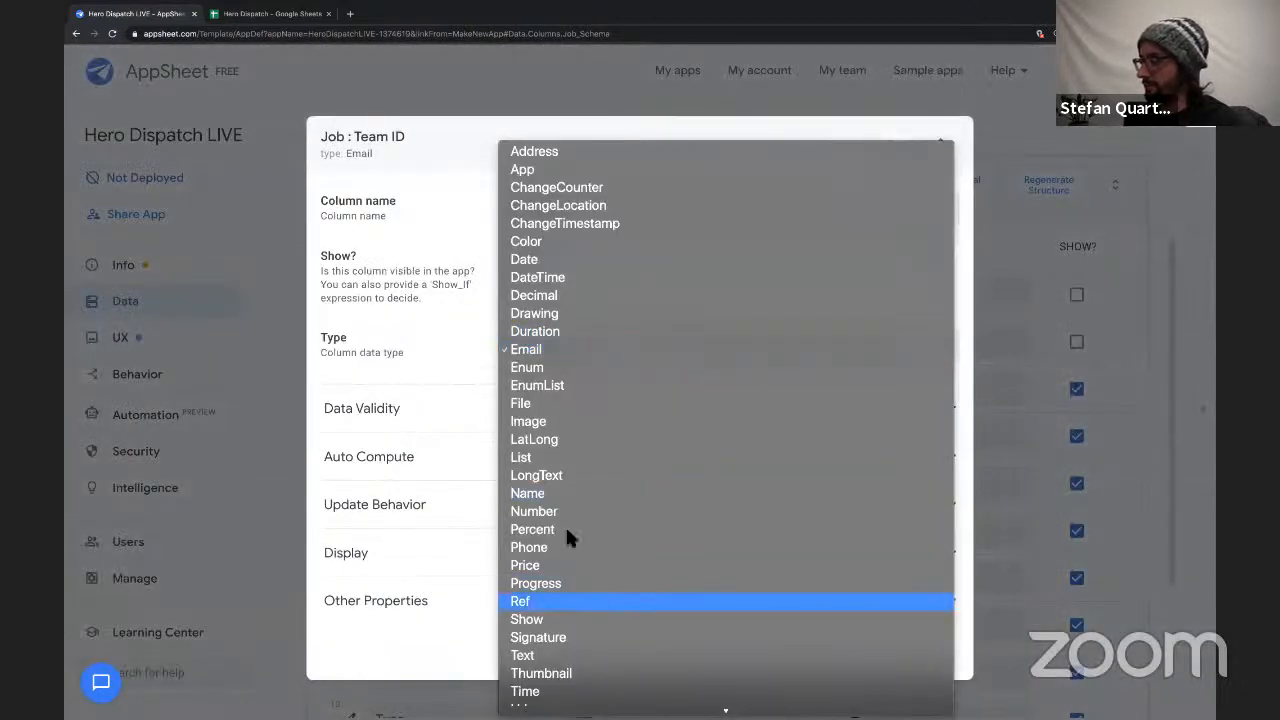
left_click(560, 601)
left_click(500, 408)
left_click(545, 458)
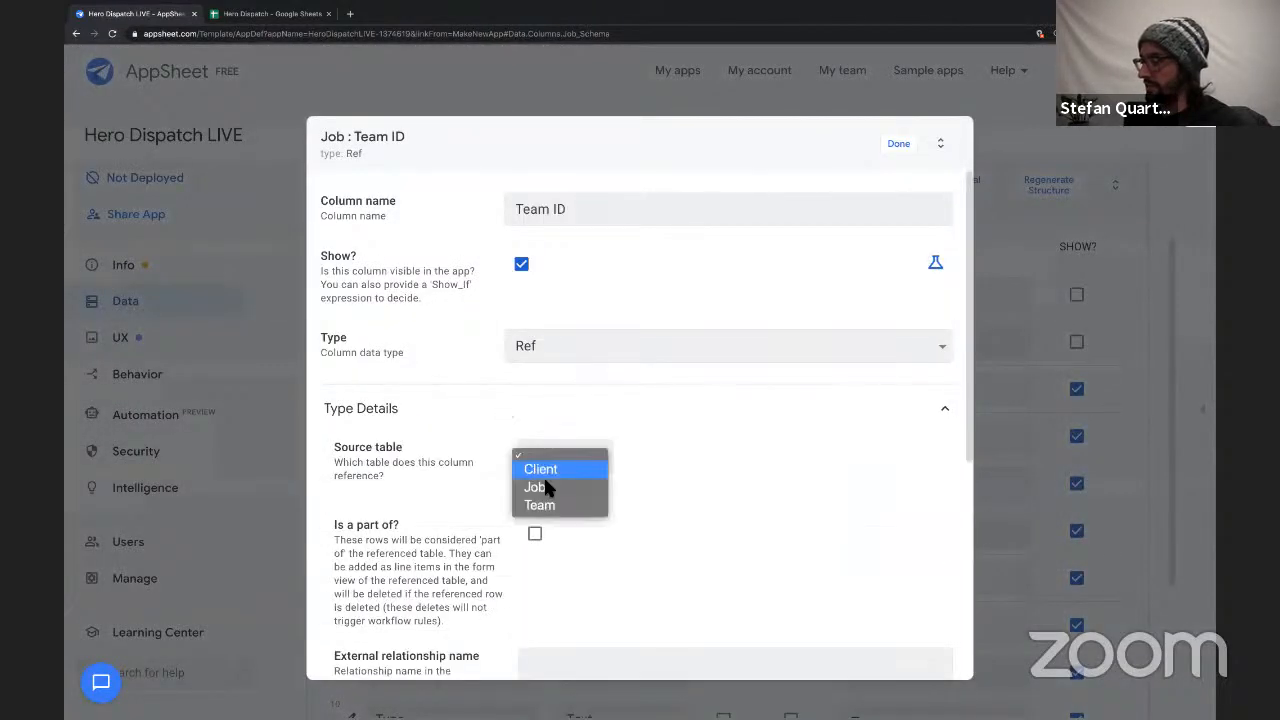
left_click(550, 506)
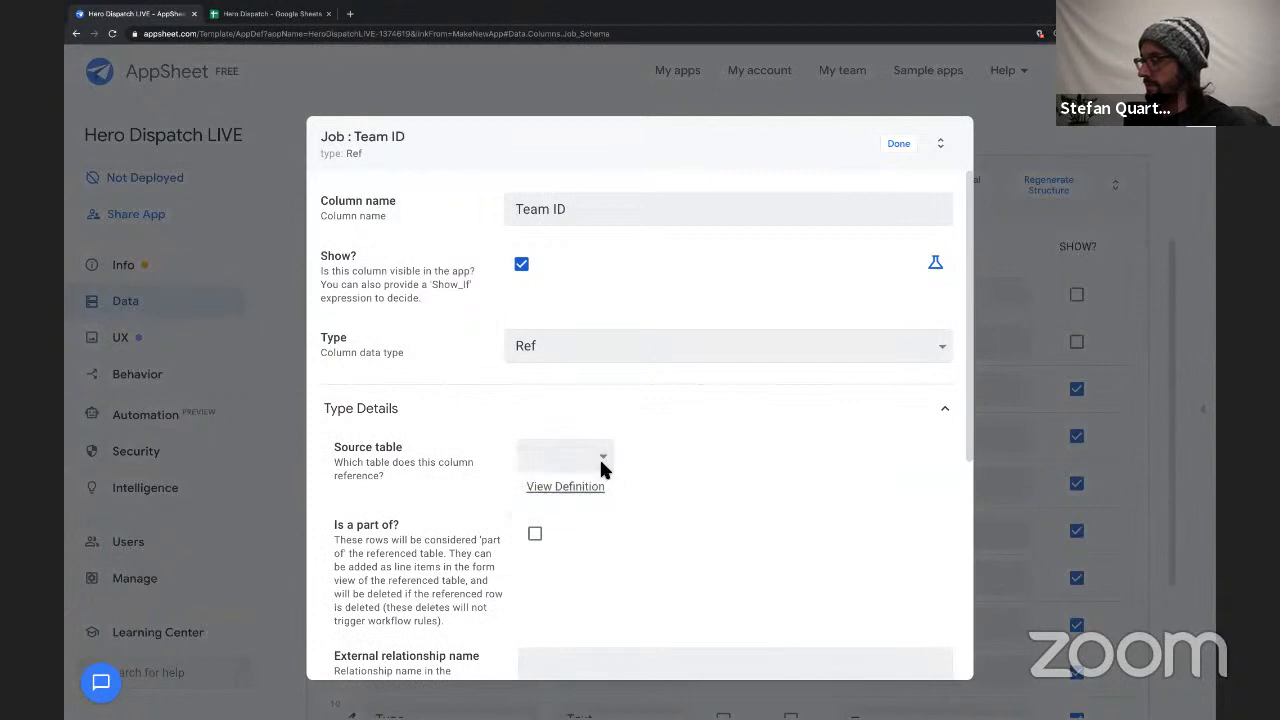
left_click(905, 147)
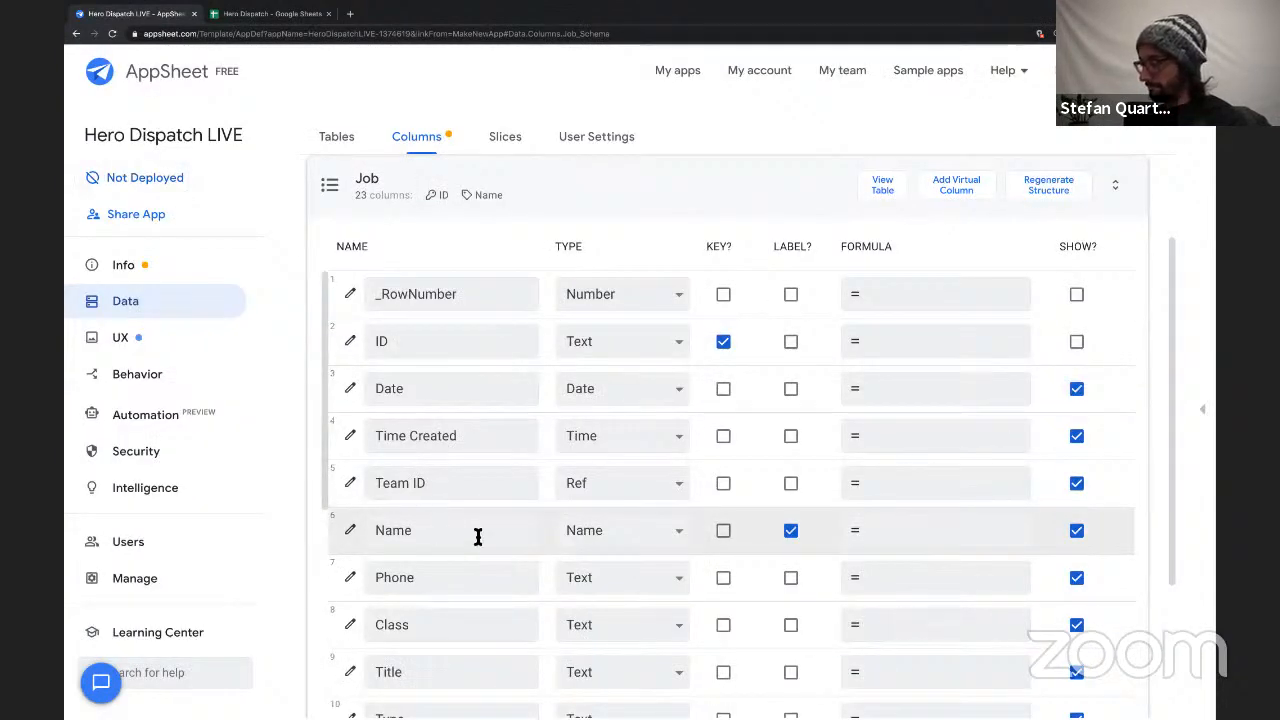
Set the Job table's Type column to the EnumList data type.
scroll(477, 537, "down", 1)
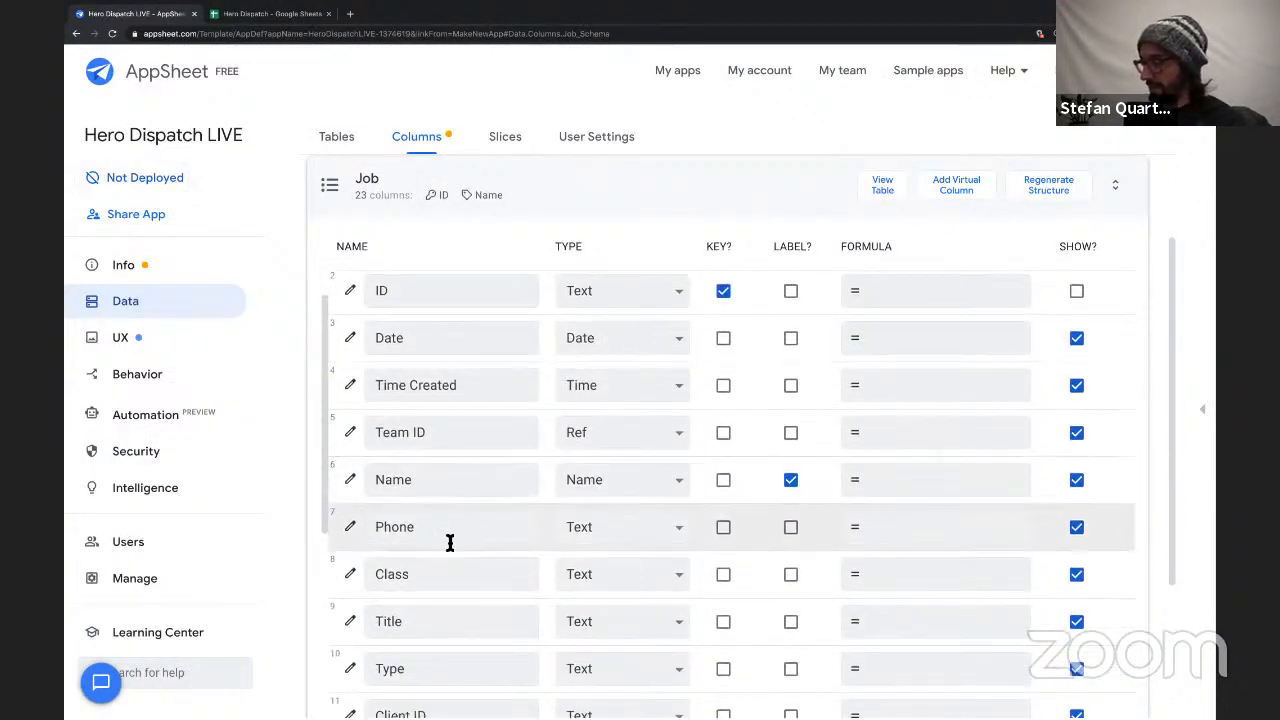
scroll(450, 542, "down", 2)
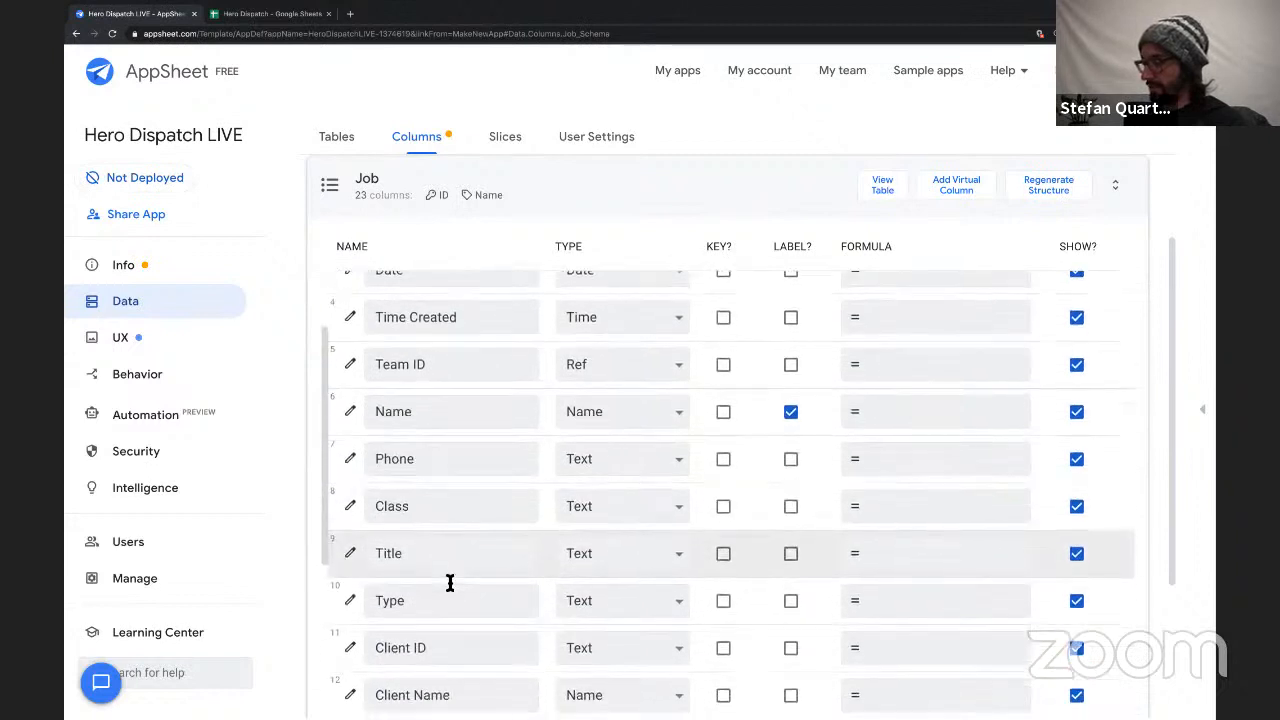
scroll(450, 583, "down", 2)
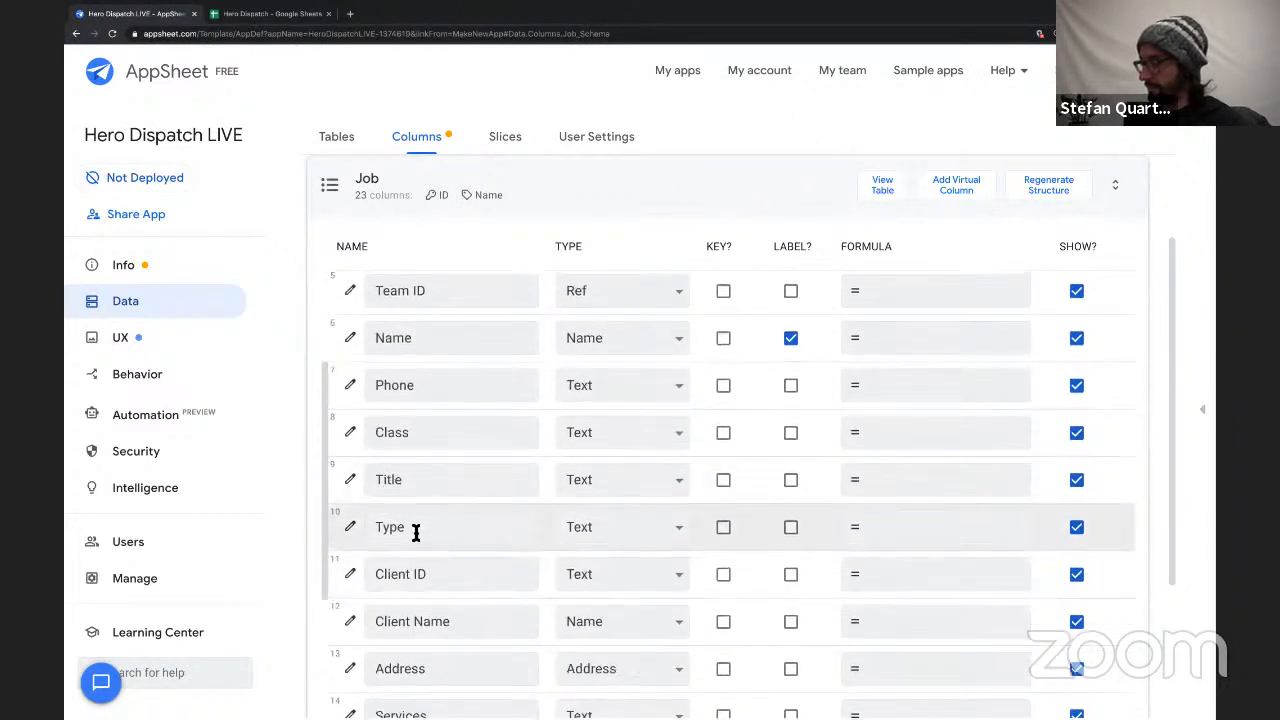
left_click_drag(416, 532, 377, 530)
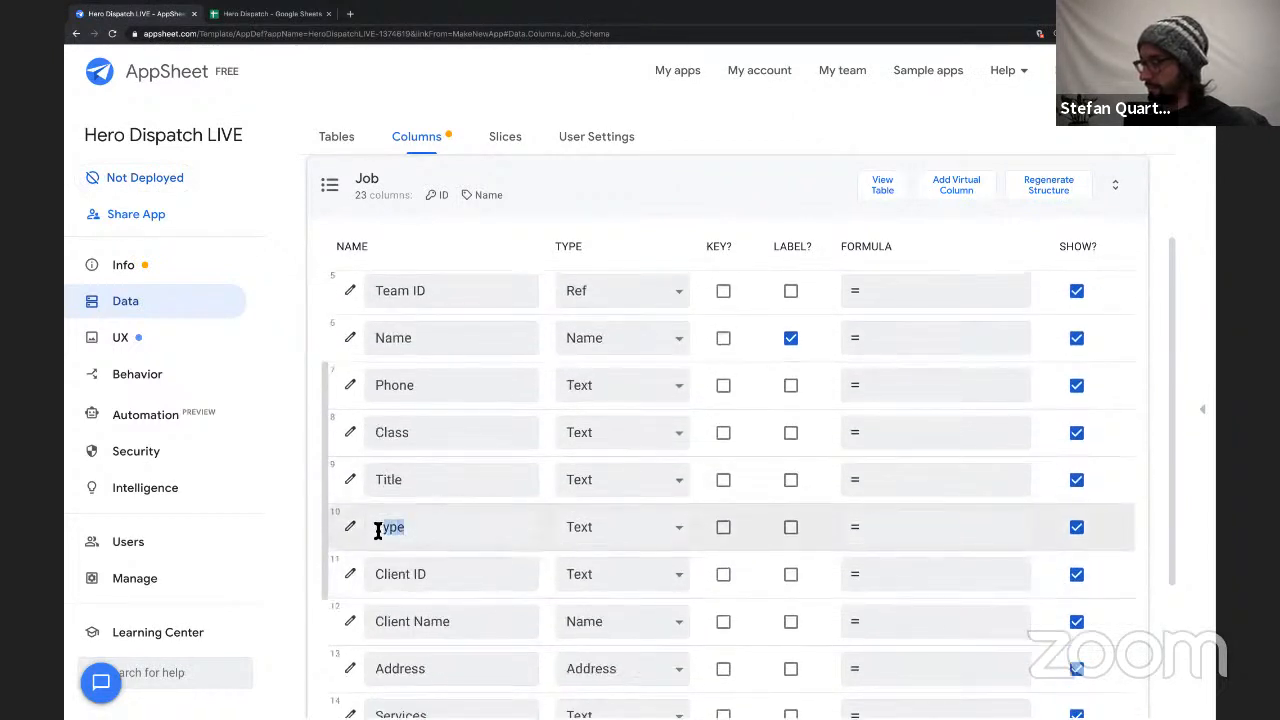
left_click(605, 535)
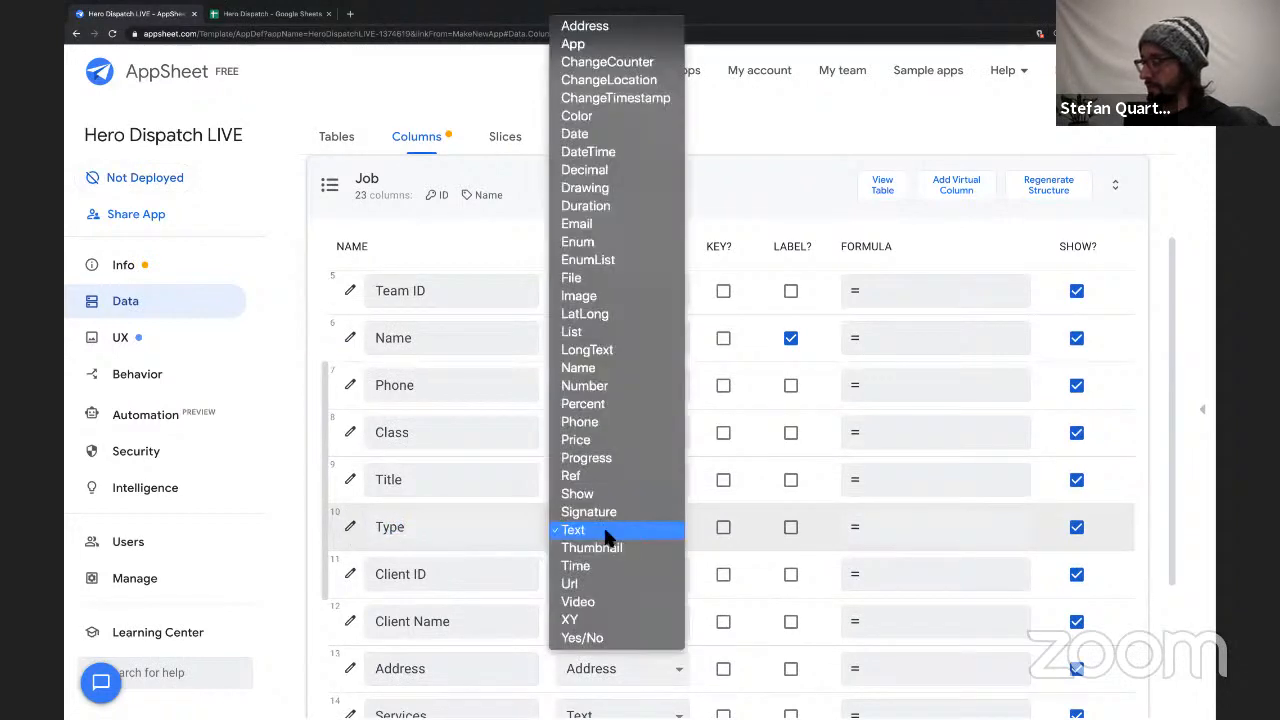
left_click(603, 259)
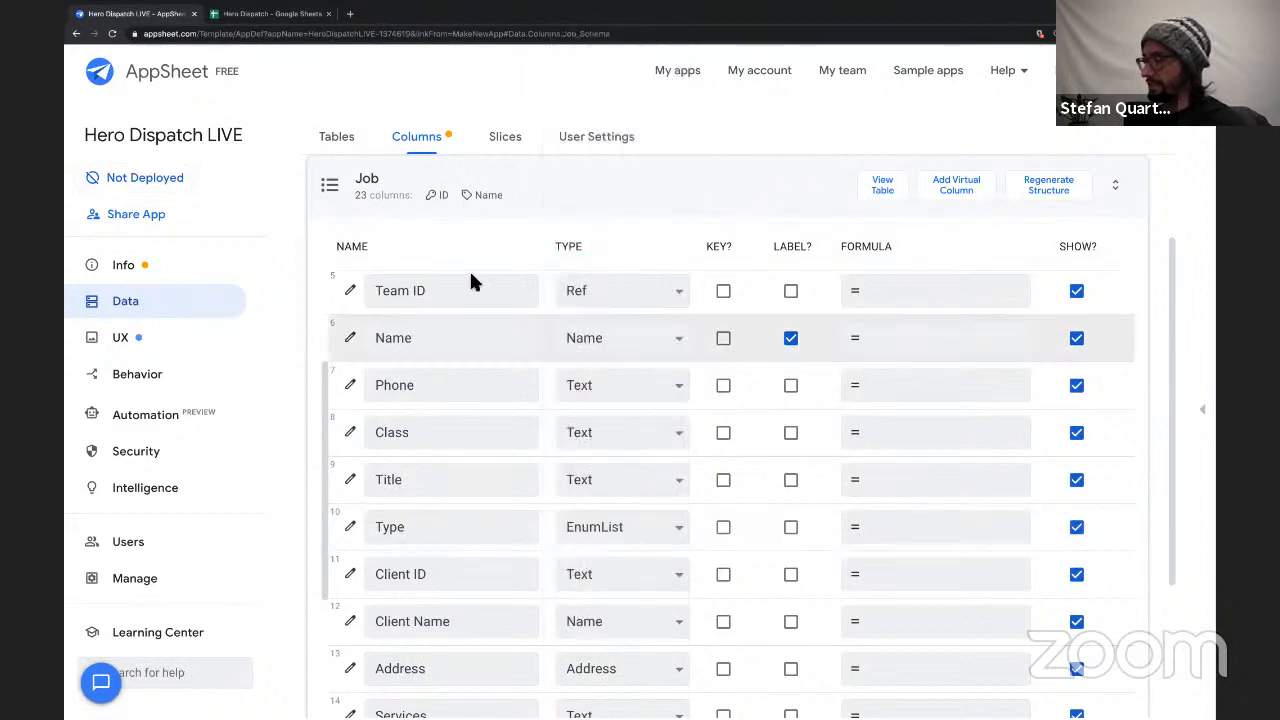
Switch to the Hero Dispatch spreadsheet and compare the entries in the Job sheet's Type and Services columns.
left_click(277, 16)
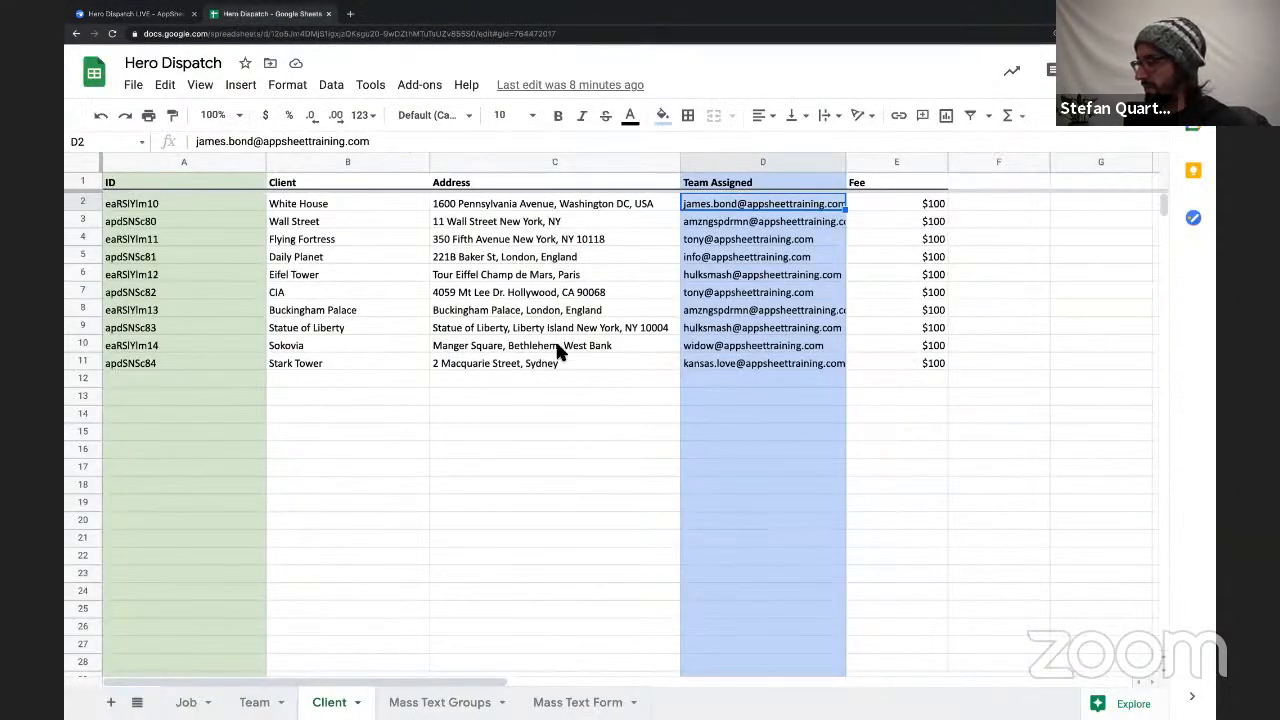
left_click(200, 700)
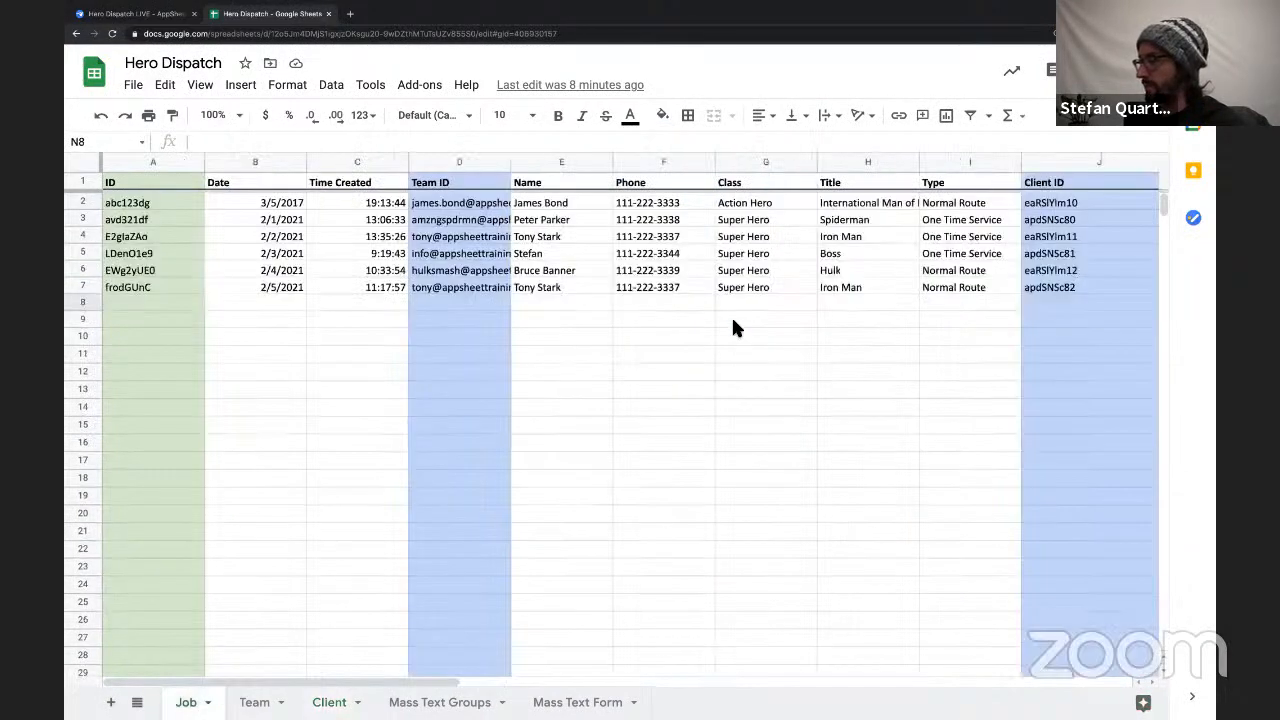
scroll(731, 322, "right", 3)
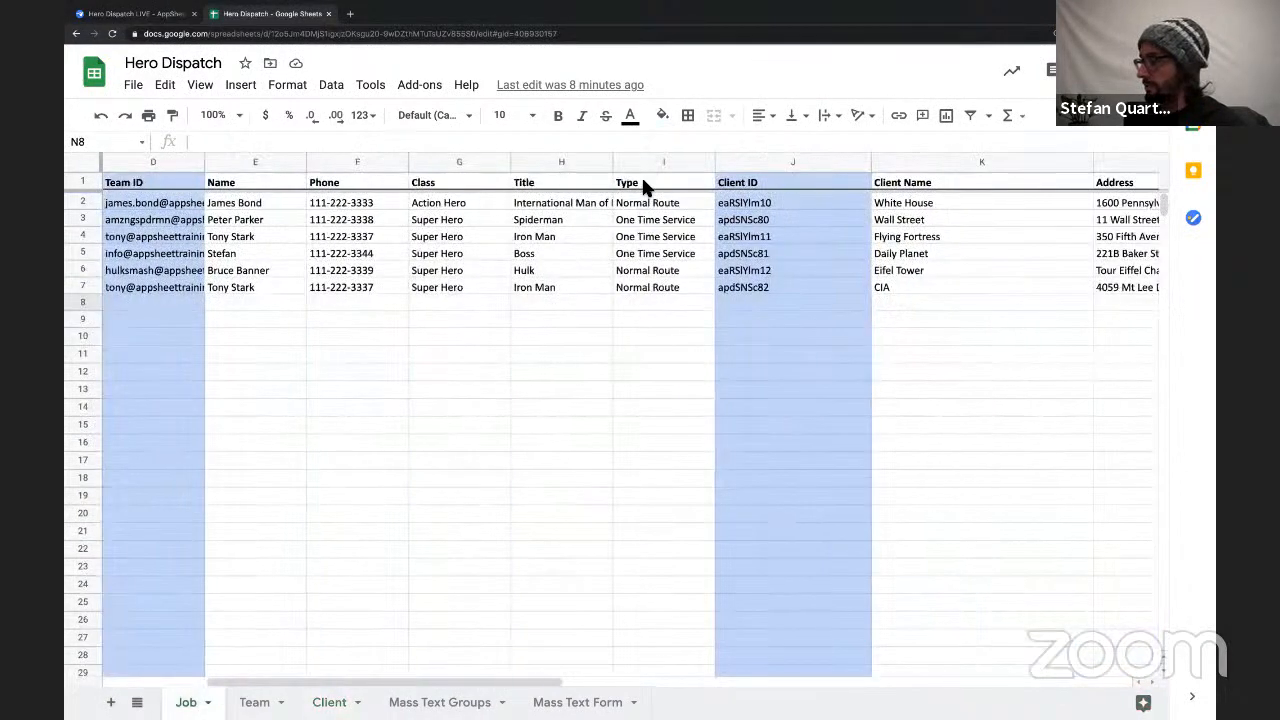
left_click_drag(643, 182, 647, 287)
scroll(647, 280, "right", 1)
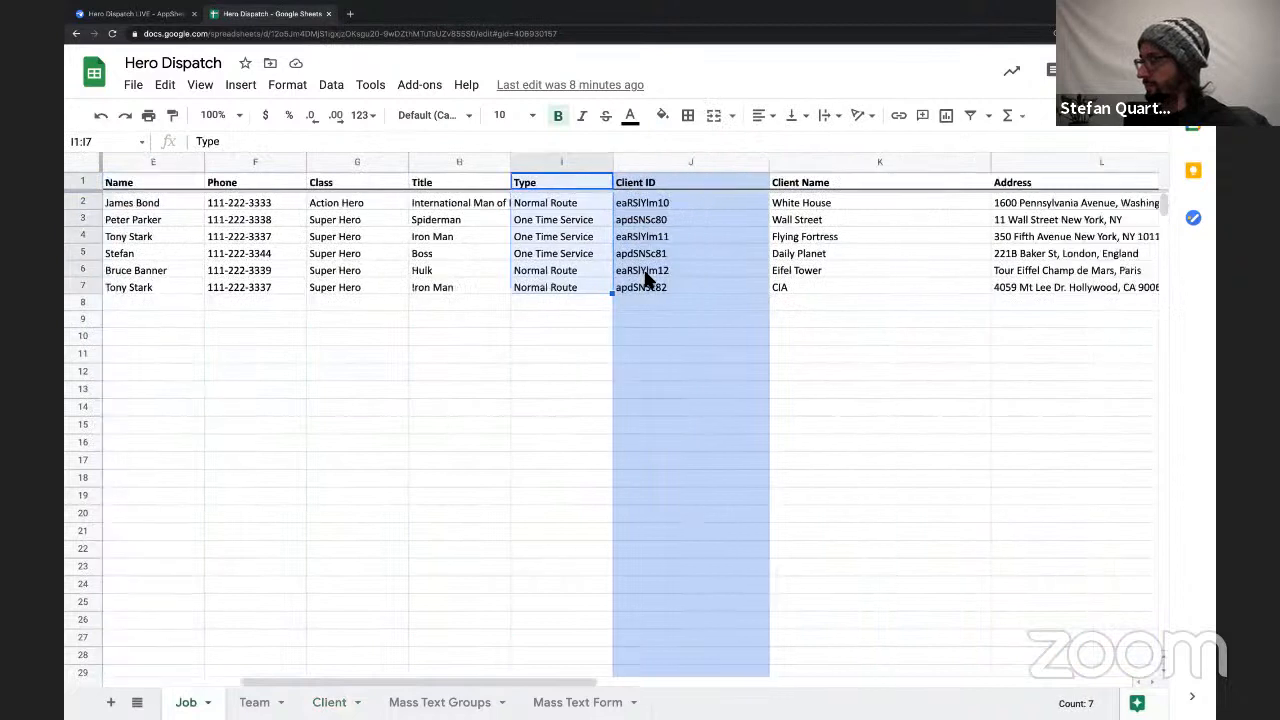
scroll(647, 280, "right", 2)
left_click_drag(1029, 185, 1034, 272)
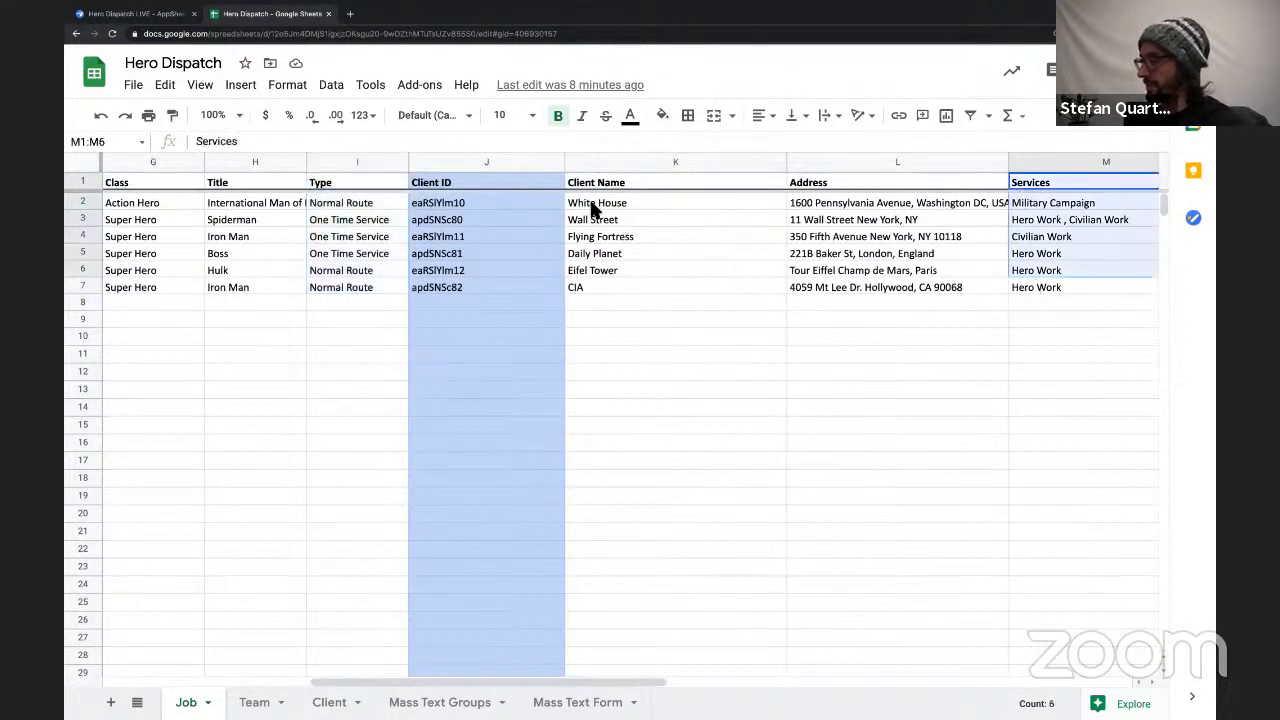
left_click_drag(337, 182, 349, 289)
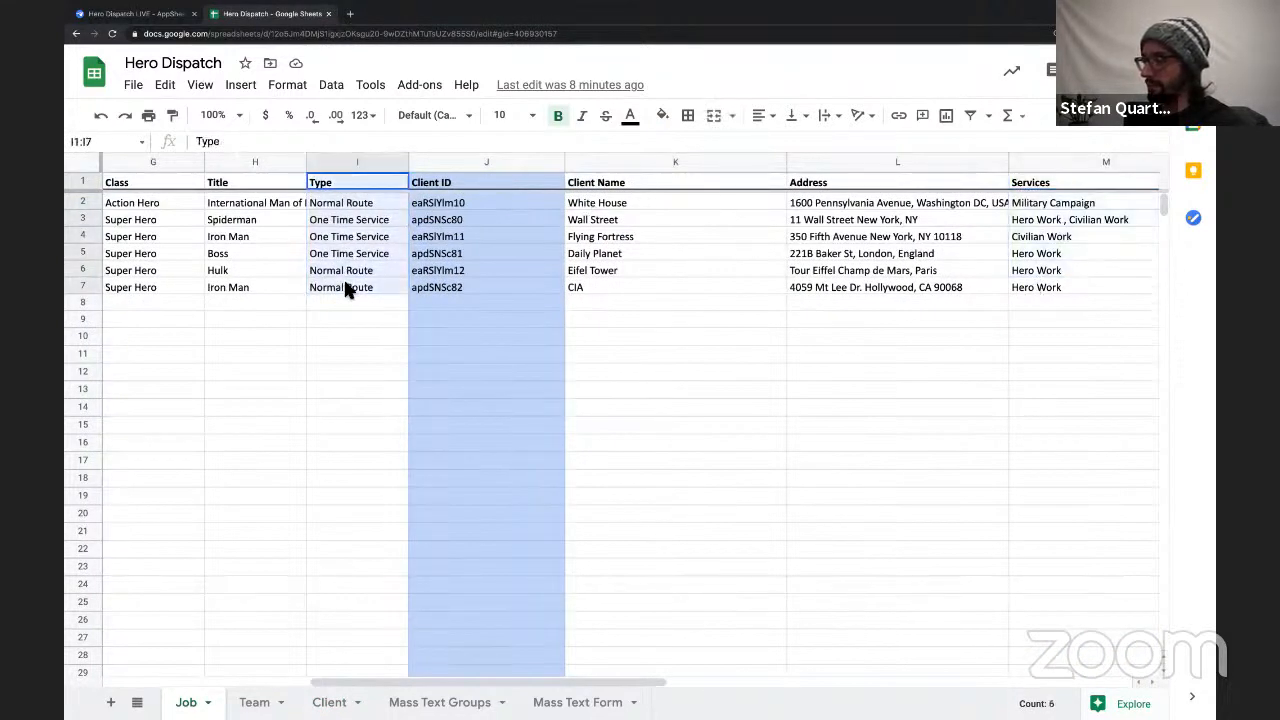
Copy the Type values Normal Route and One Time Service from cells I2:I3 and switch back to AppSheet.
left_click(349, 219)
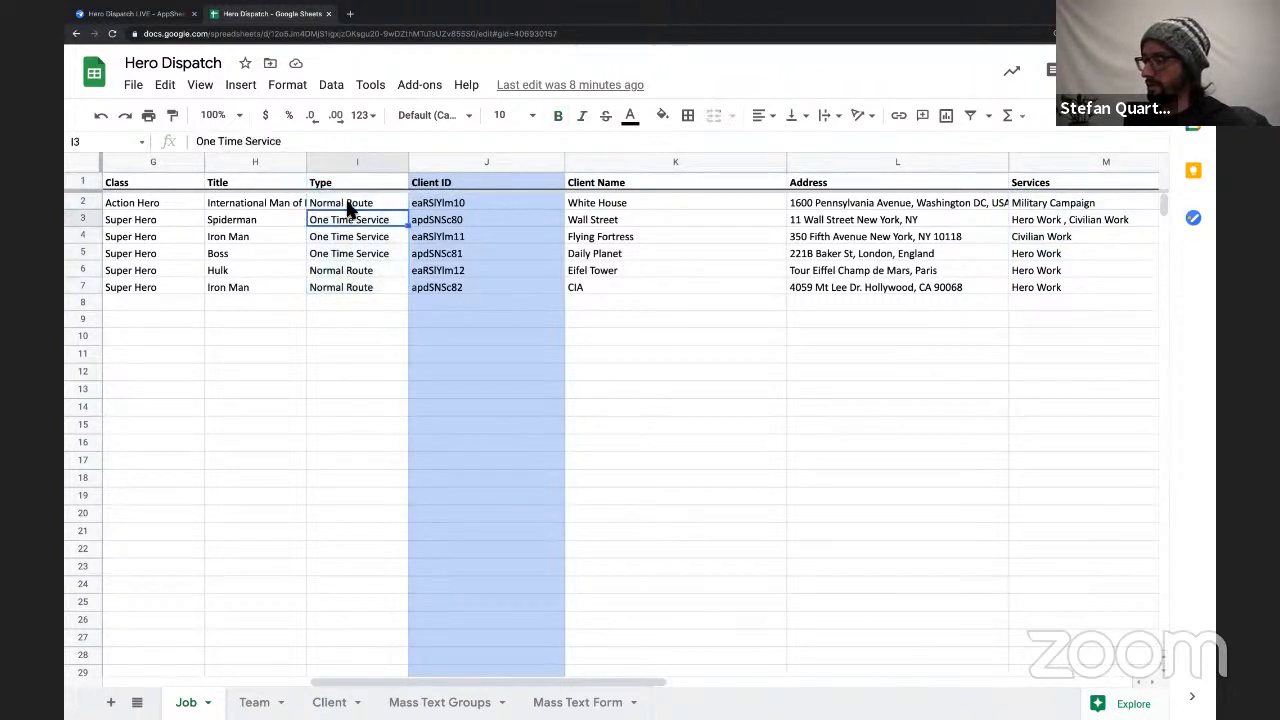
left_click_drag(349, 208, 349, 226)
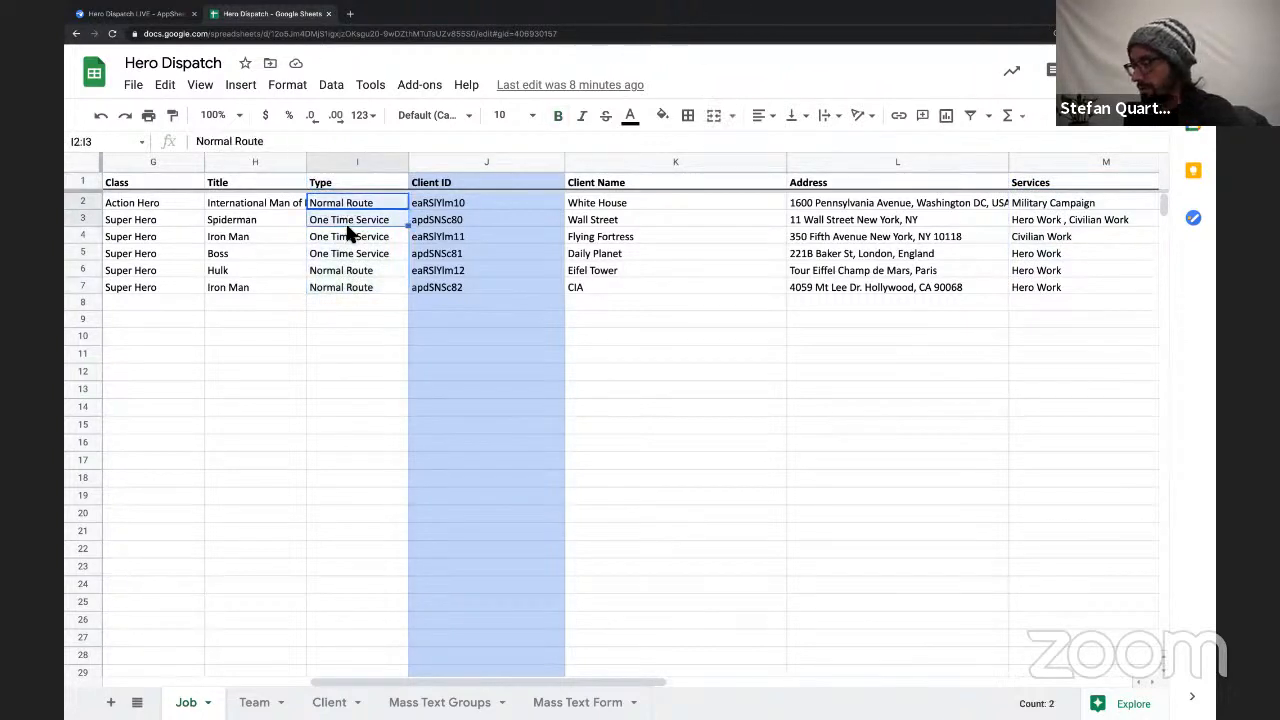
left_click(167, 20)
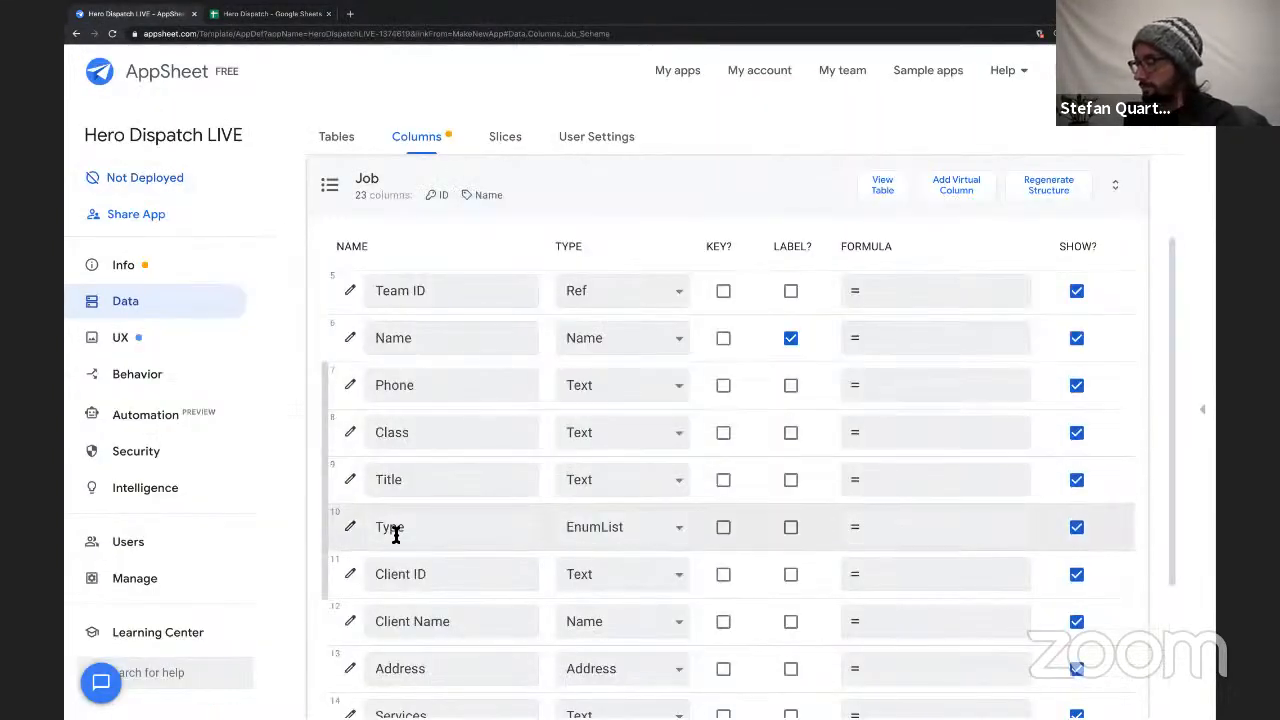
Change the Job table's Type column to Enum and give it the values Normal Route and One Time Service.
left_click(640, 530)
left_click(619, 508)
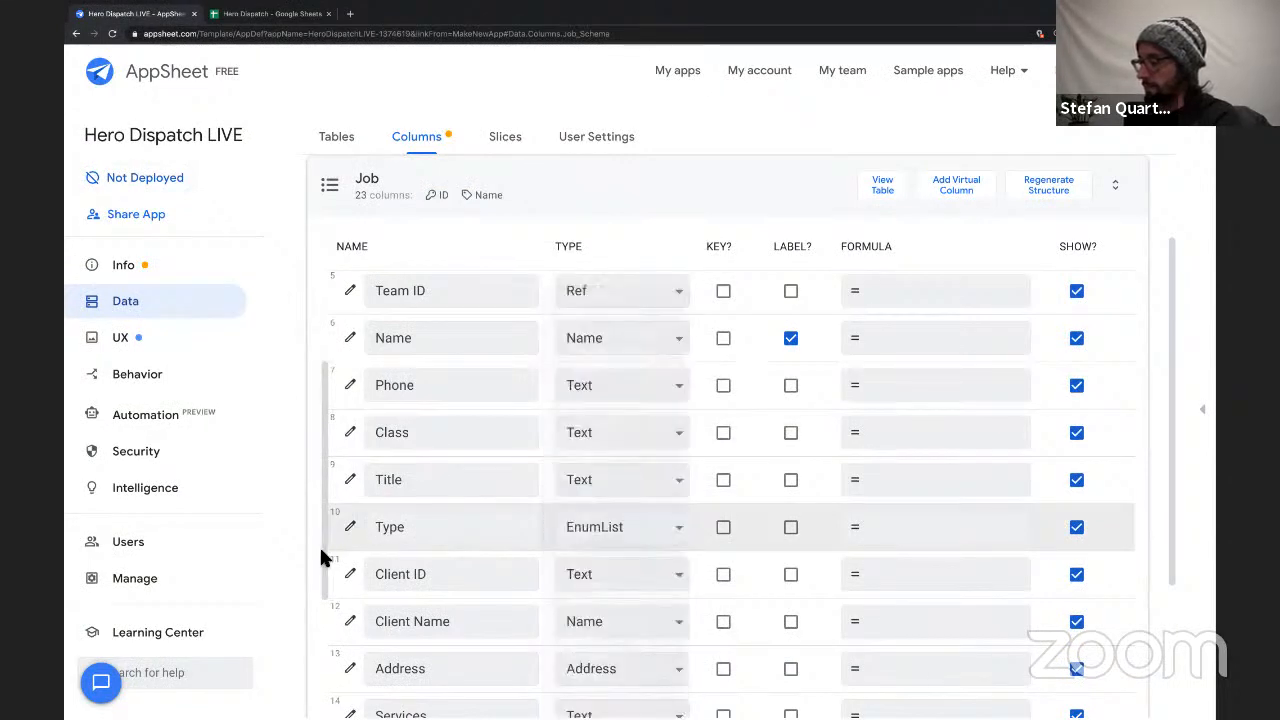
left_click(351, 530)
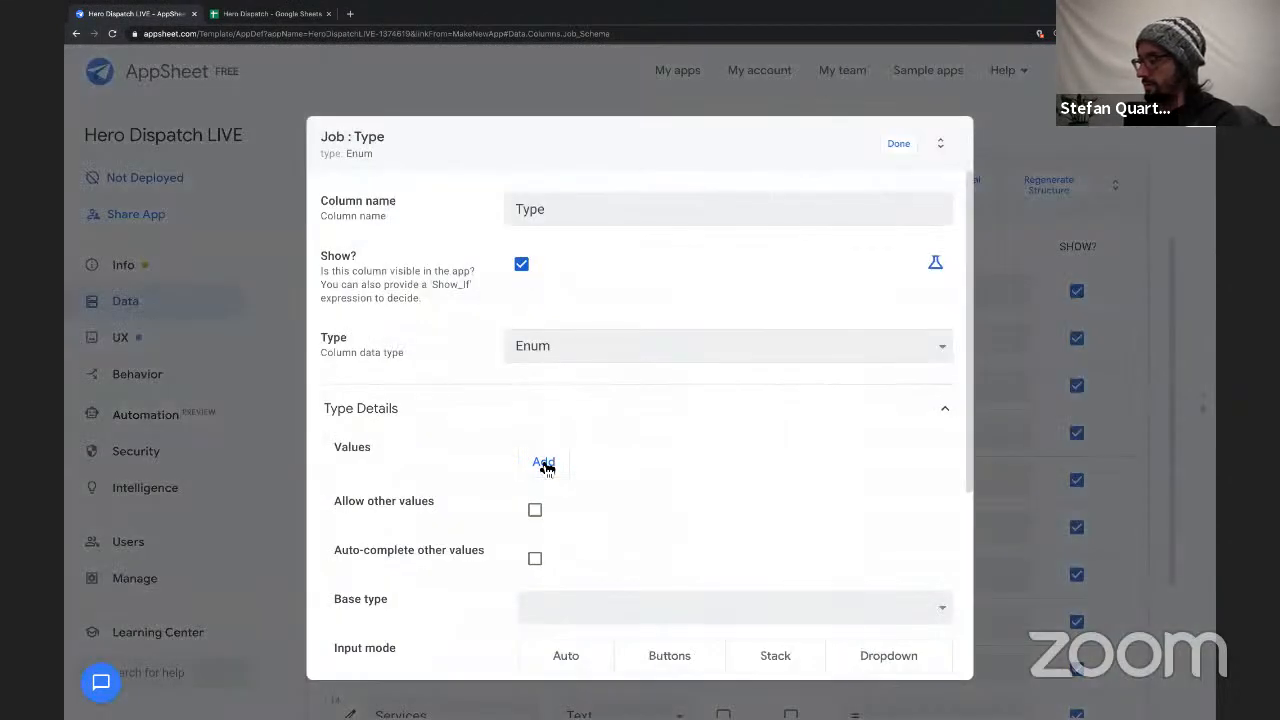
left_click(543, 463)
type("Normal Route One-Time Service")
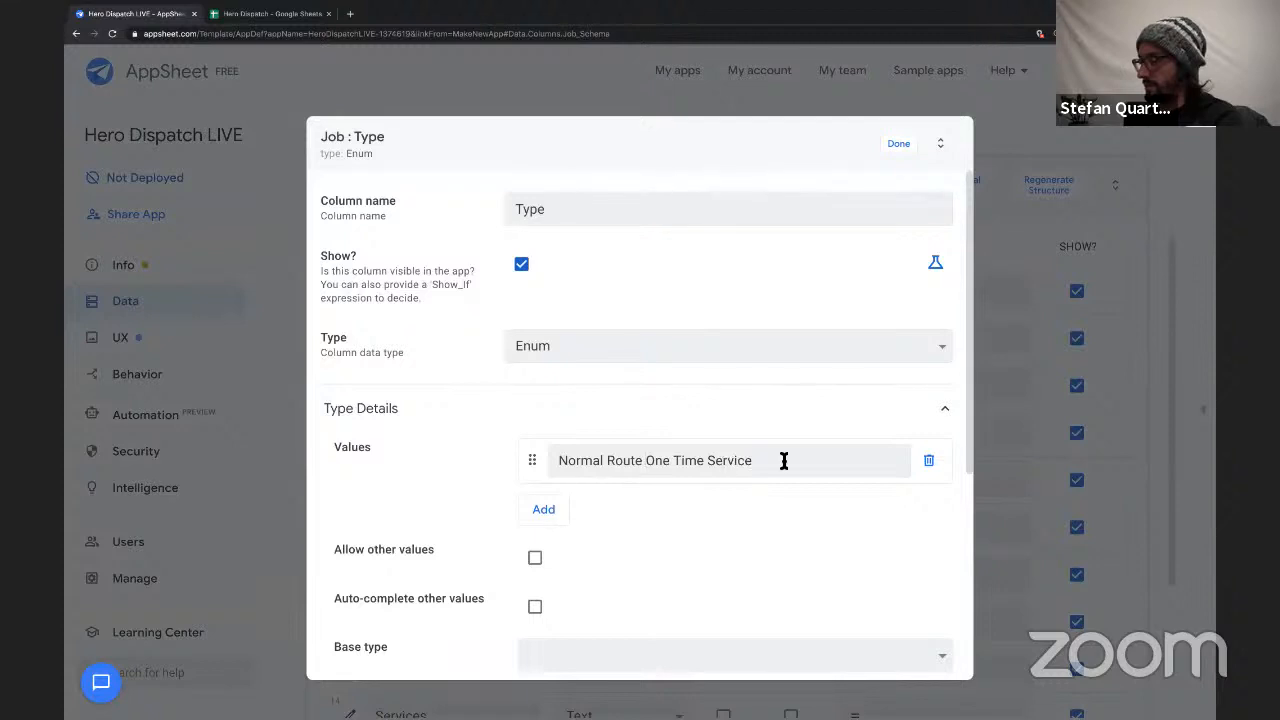
left_click_drag(798, 460, 646, 460)
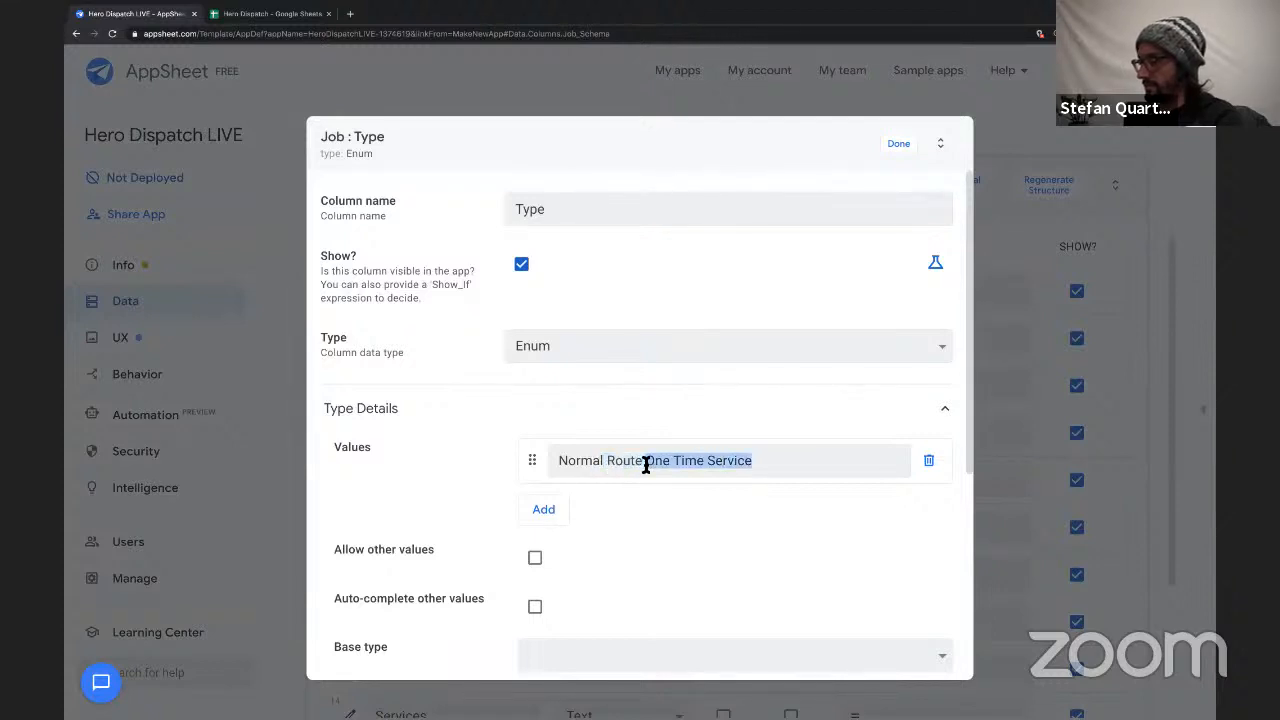
key("BackSpace")
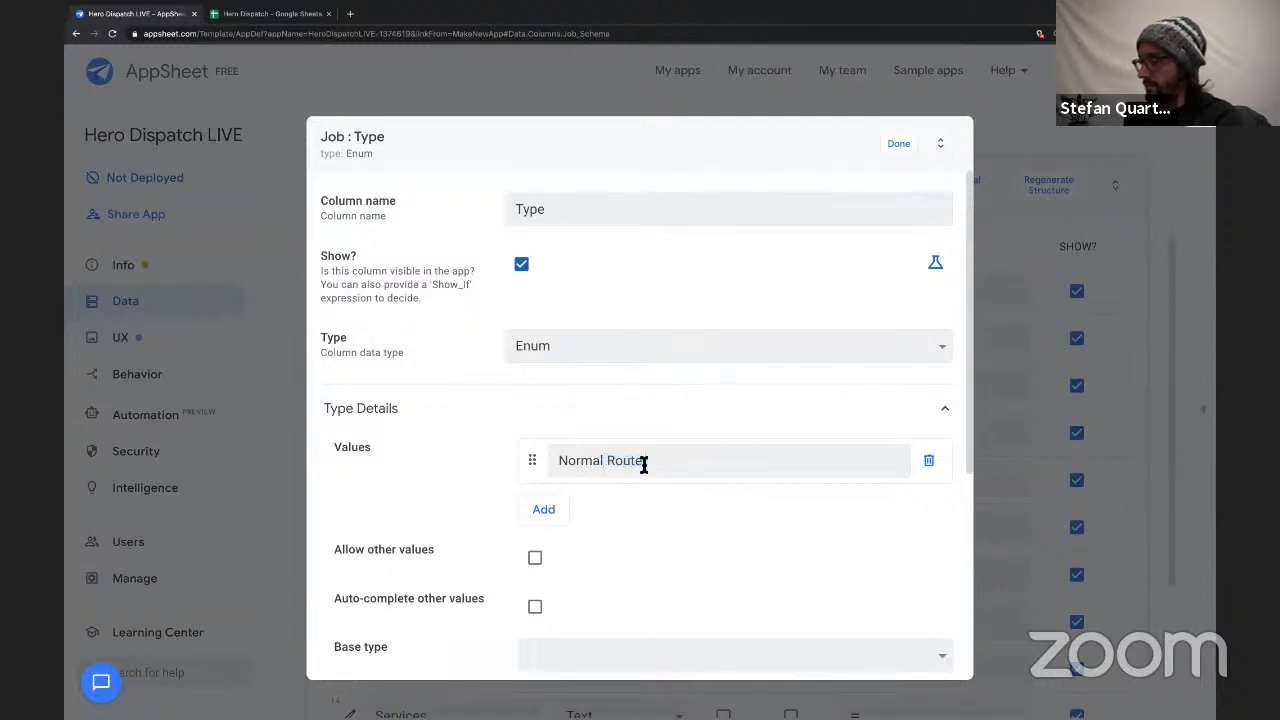
left_click(544, 510)
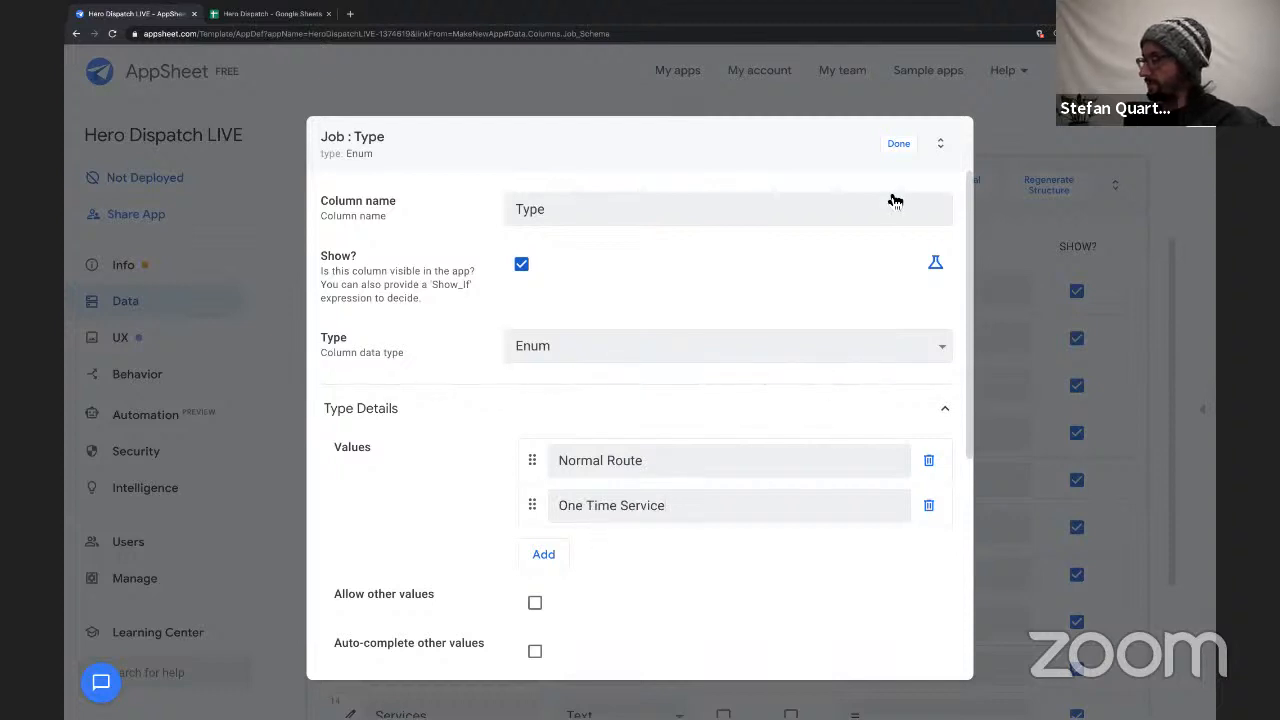
Set the Type column's input mode to Buttons and close its settings.
scroll(888, 226, "down", 2)
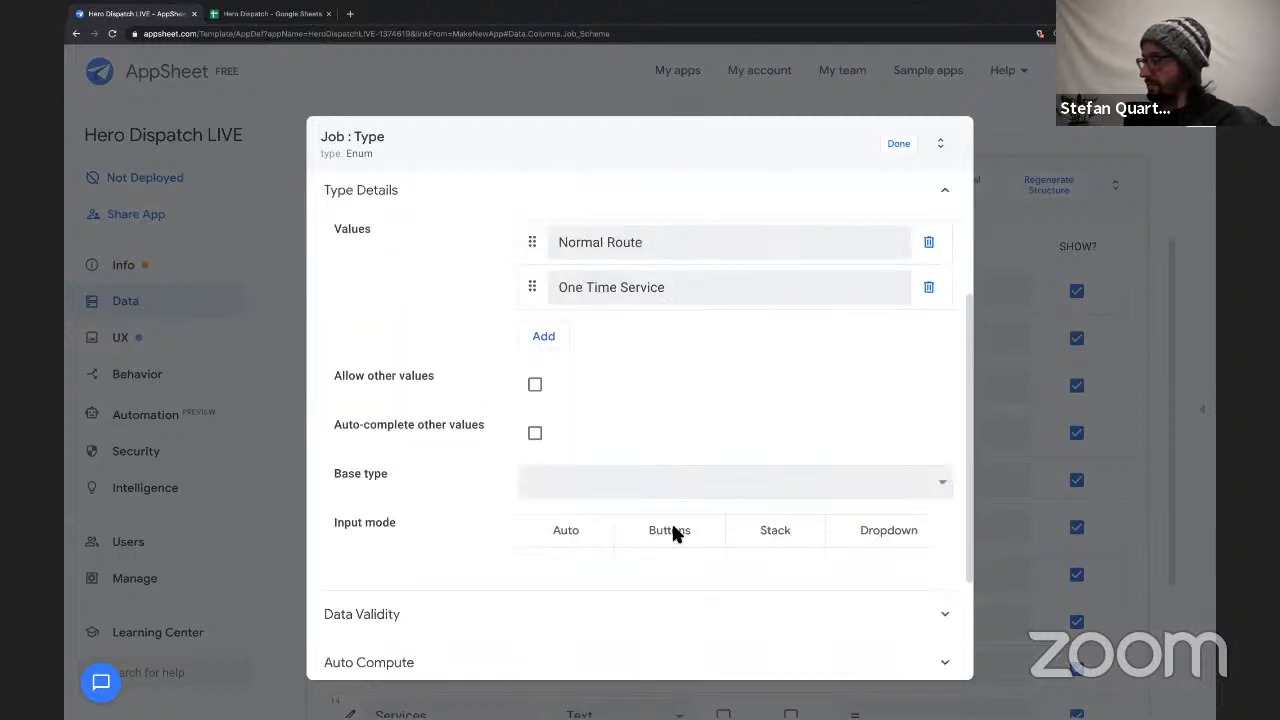
left_click(672, 530)
scroll(737, 368, "up", 2)
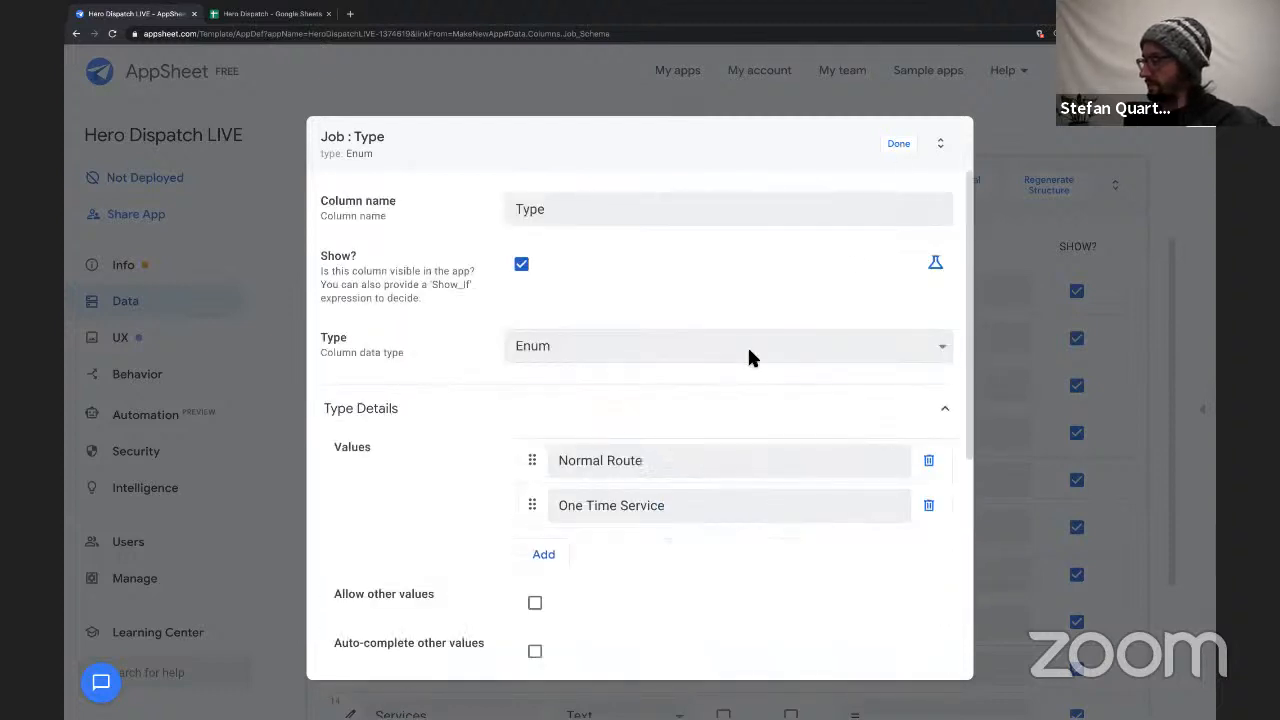
left_click(899, 145)
Change the Job table's Client ID column to a Ref with Client as its source table and close its settings.
scroll(451, 523, "down", 1)
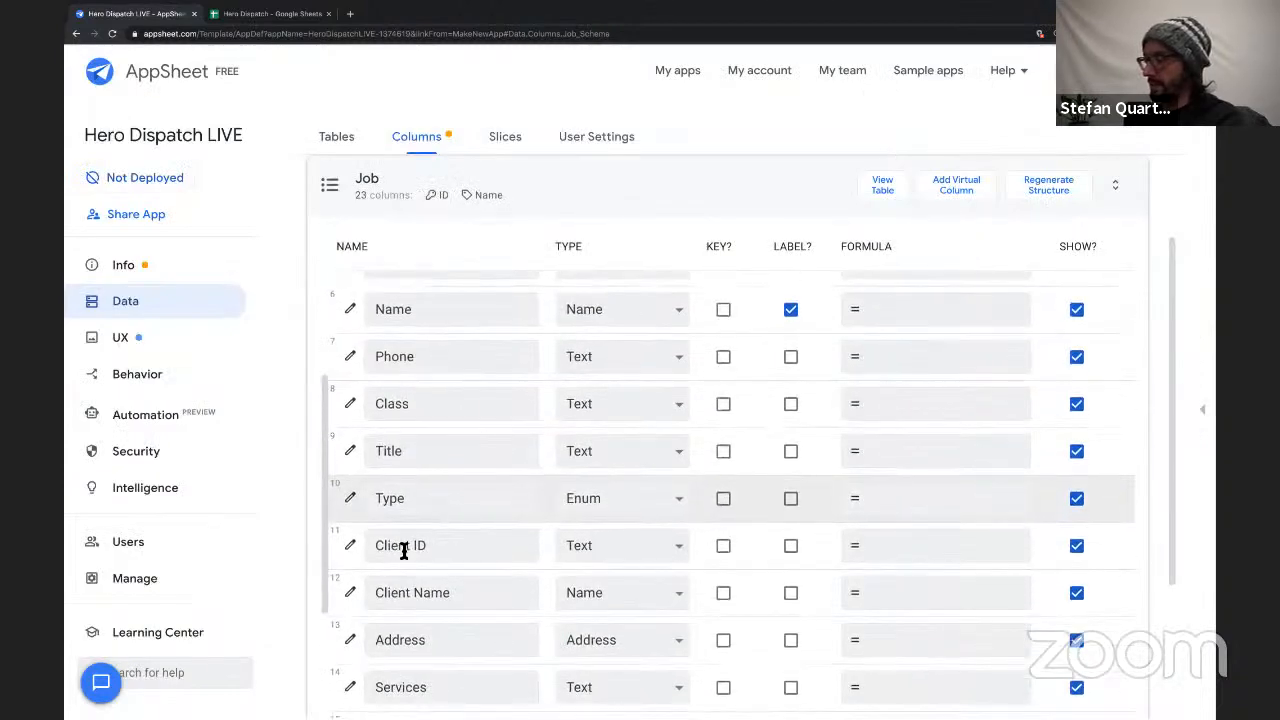
left_click(350, 546)
left_click(551, 345)
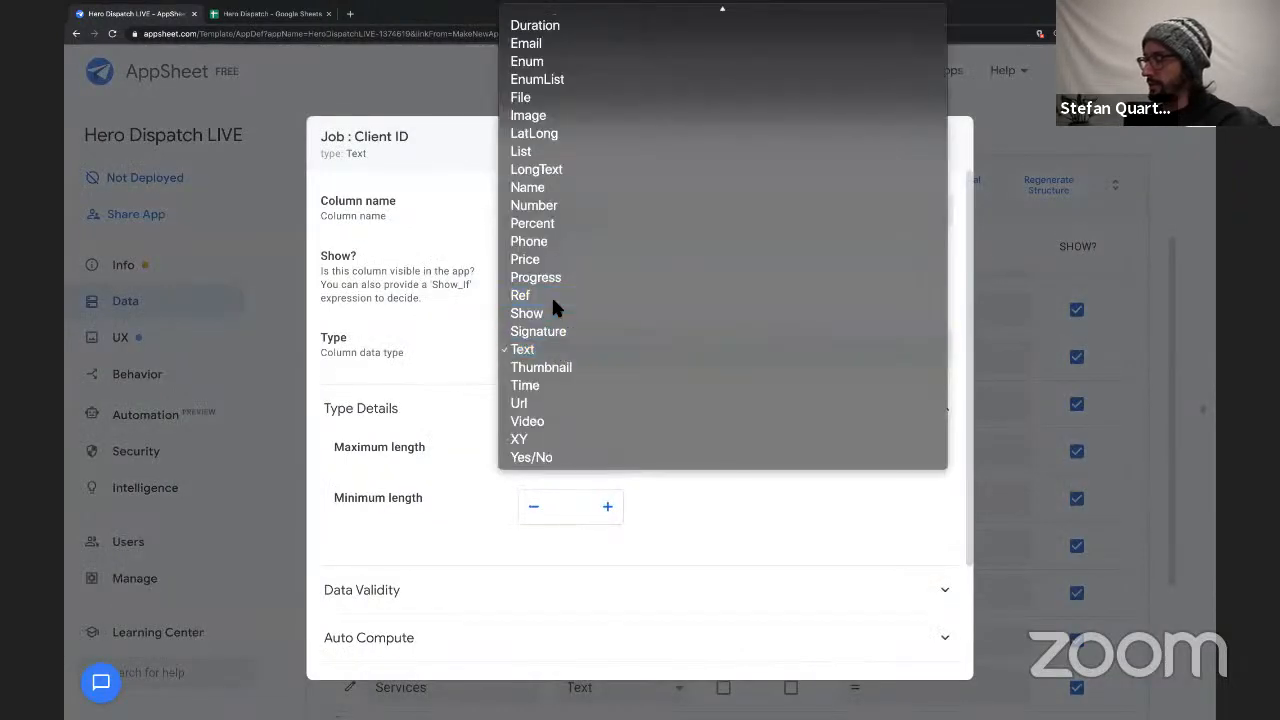
left_click(551, 294)
left_click(550, 452)
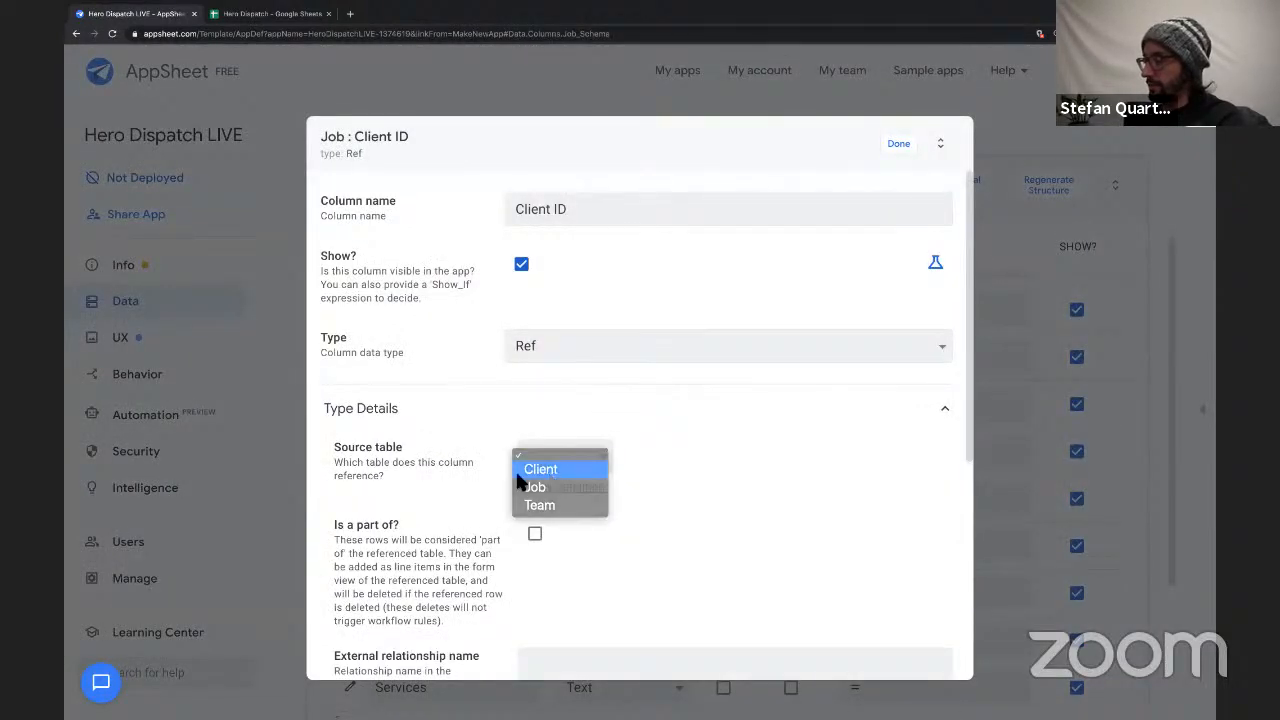
left_click(520, 472)
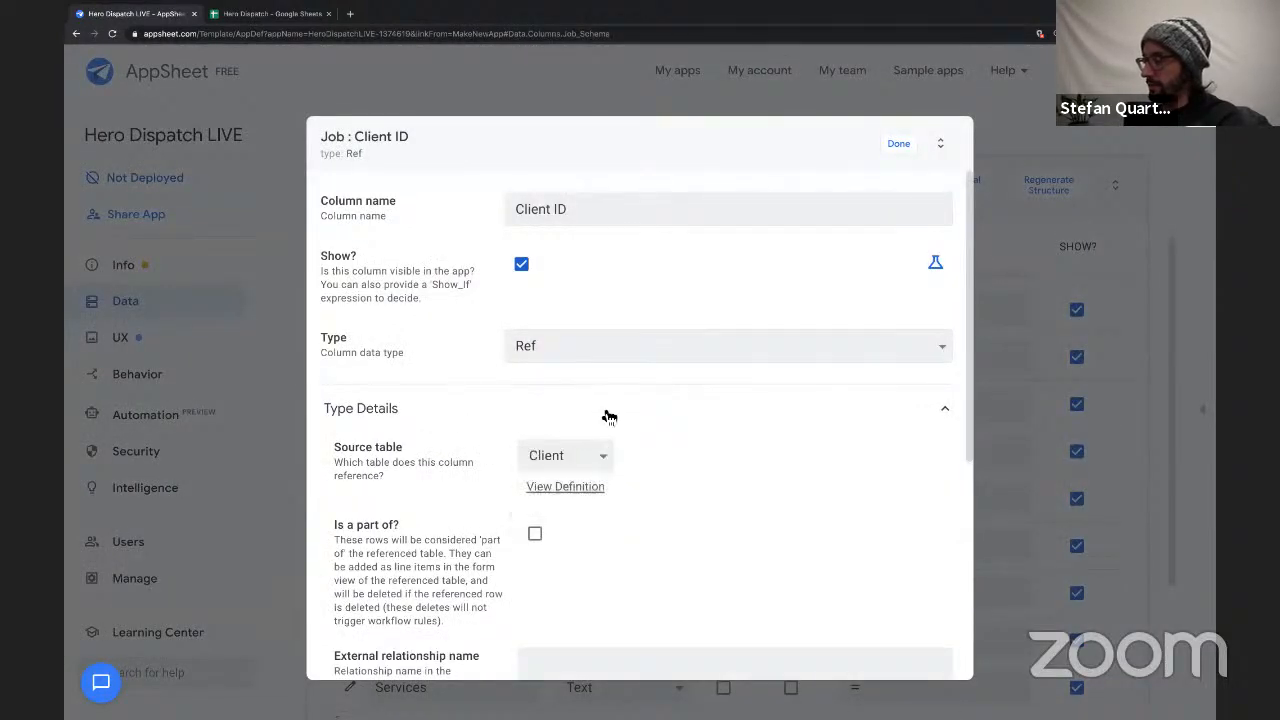
left_click(903, 150)
Change the Job table's Services column to EnumList and add a first blank value entry in its settings.
scroll(406, 660, "down", 2)
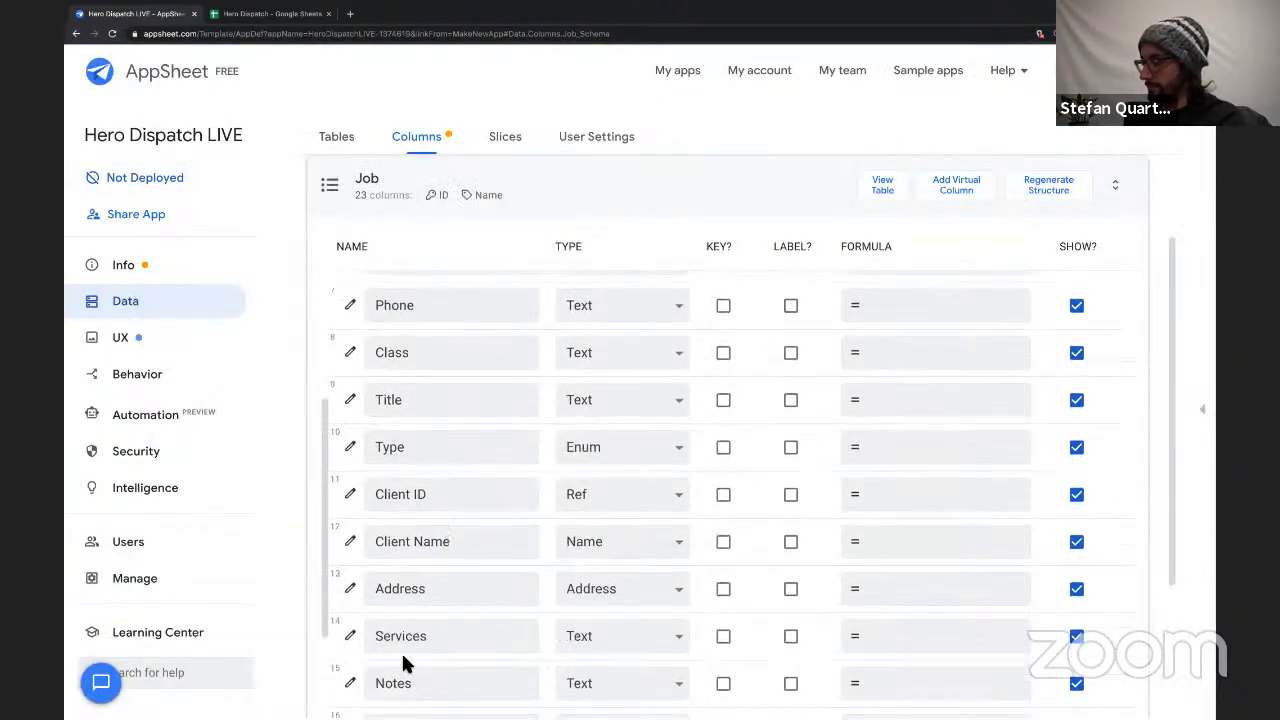
scroll(411, 580, "down", 3)
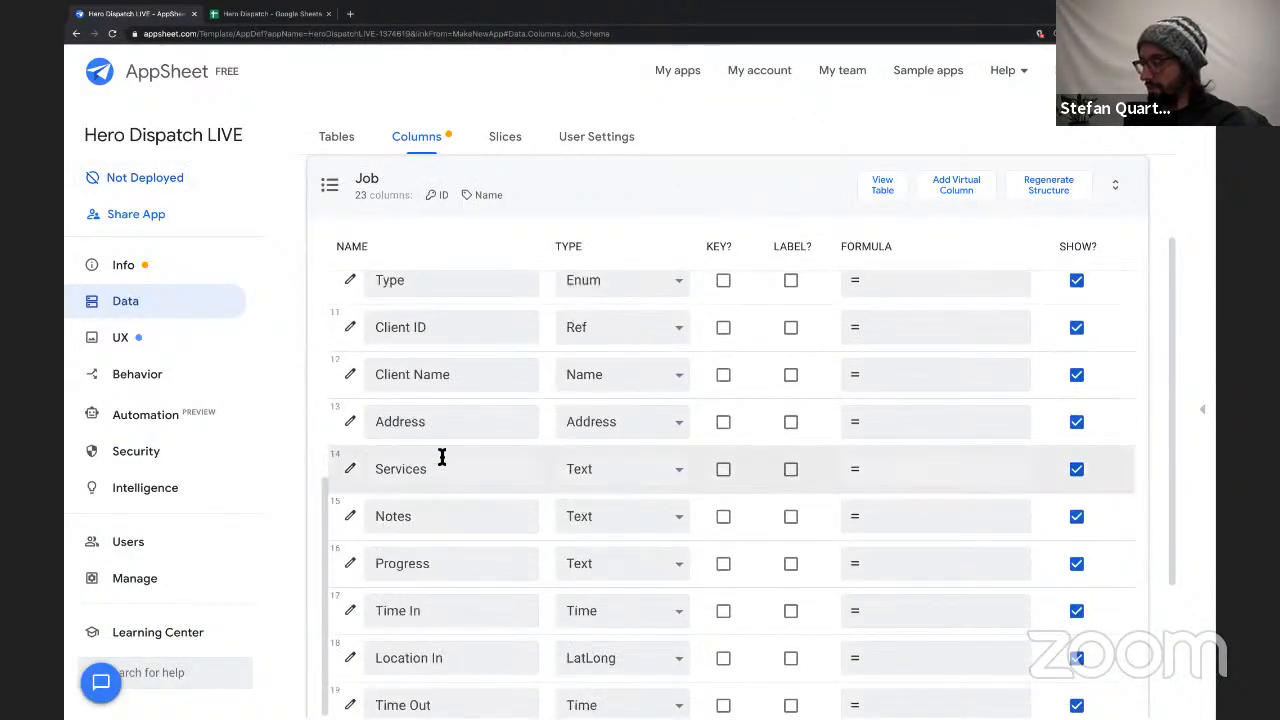
scroll(442, 479, "down", 1)
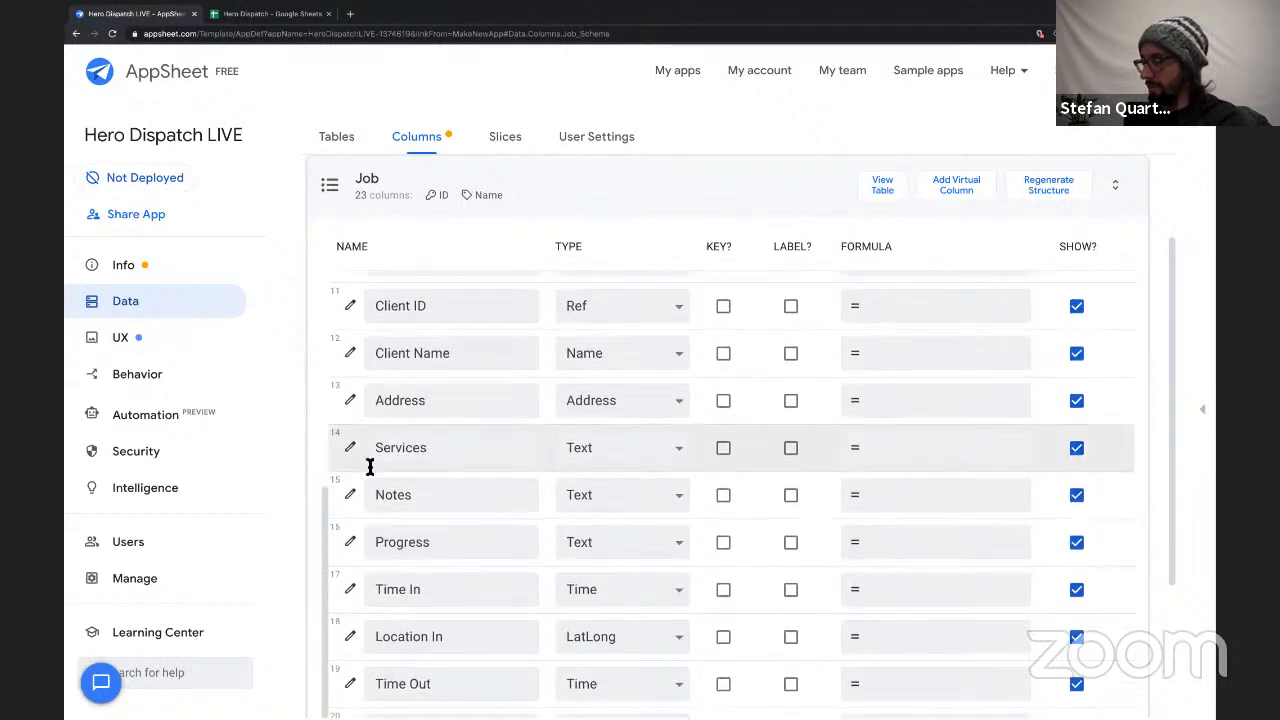
scroll(570, 460, "up", 1)
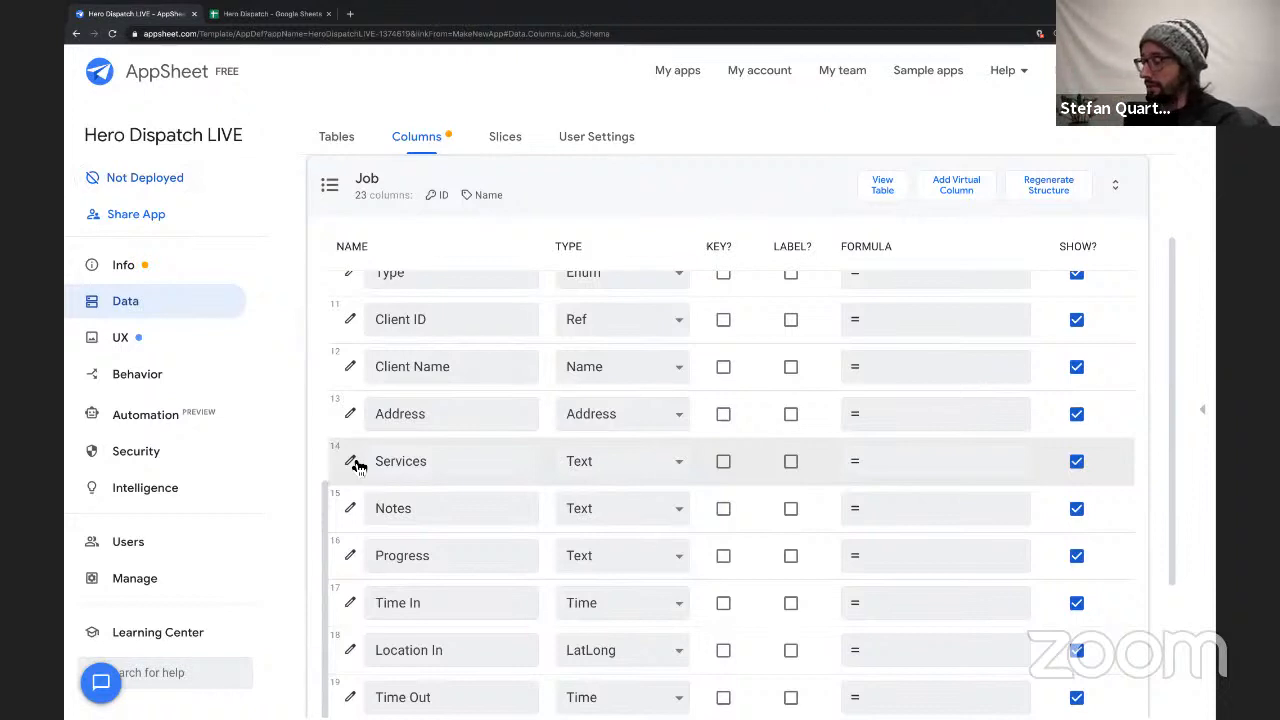
left_click(593, 463)
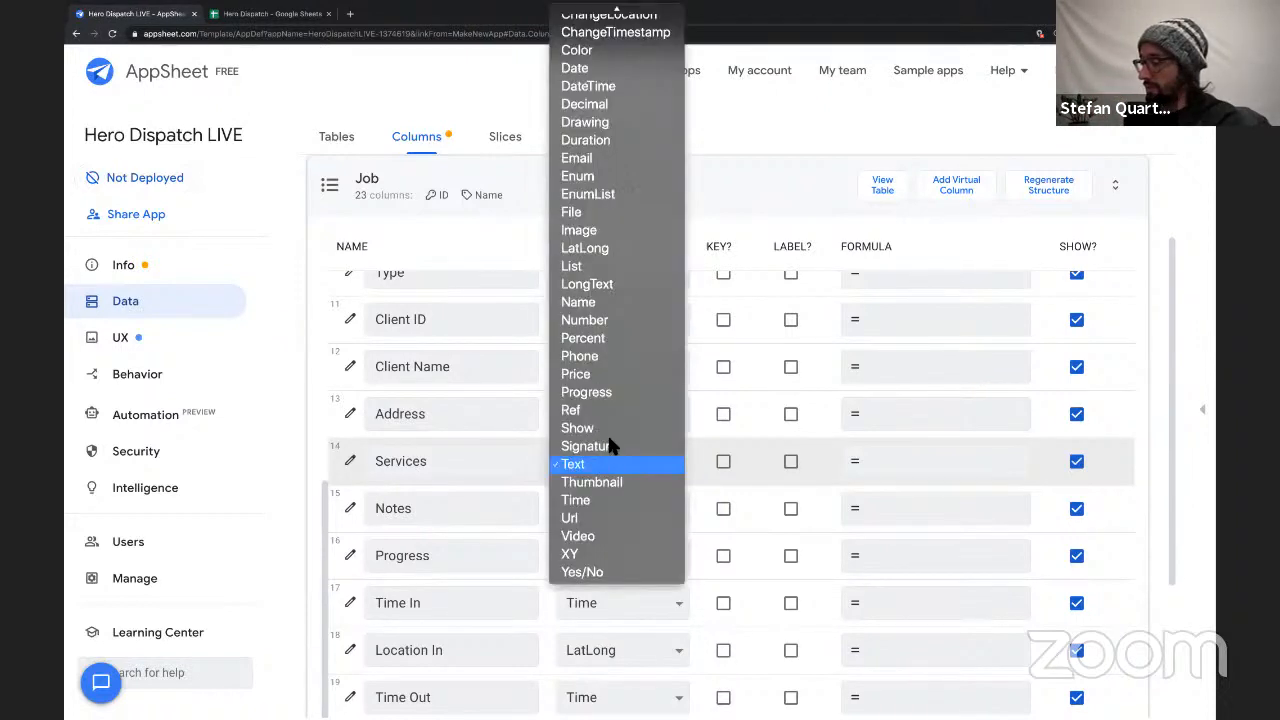
left_click(613, 194)
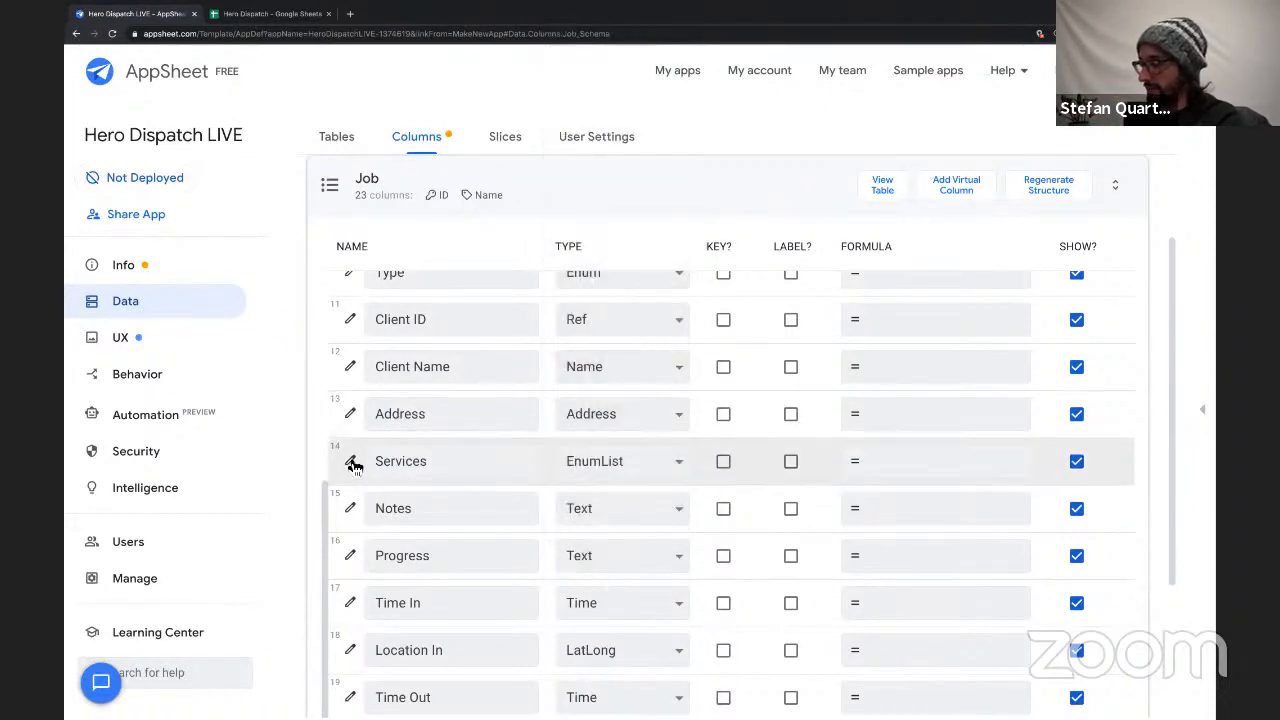
left_click(352, 461)
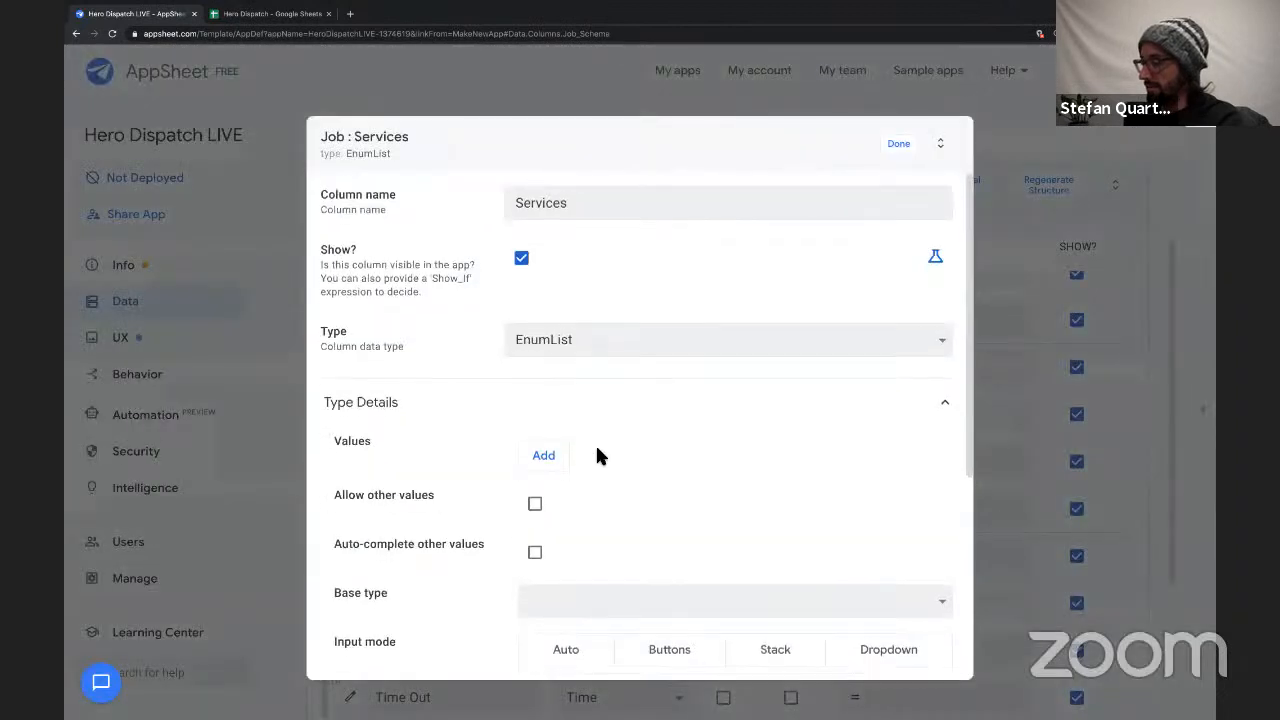
left_click(544, 450)
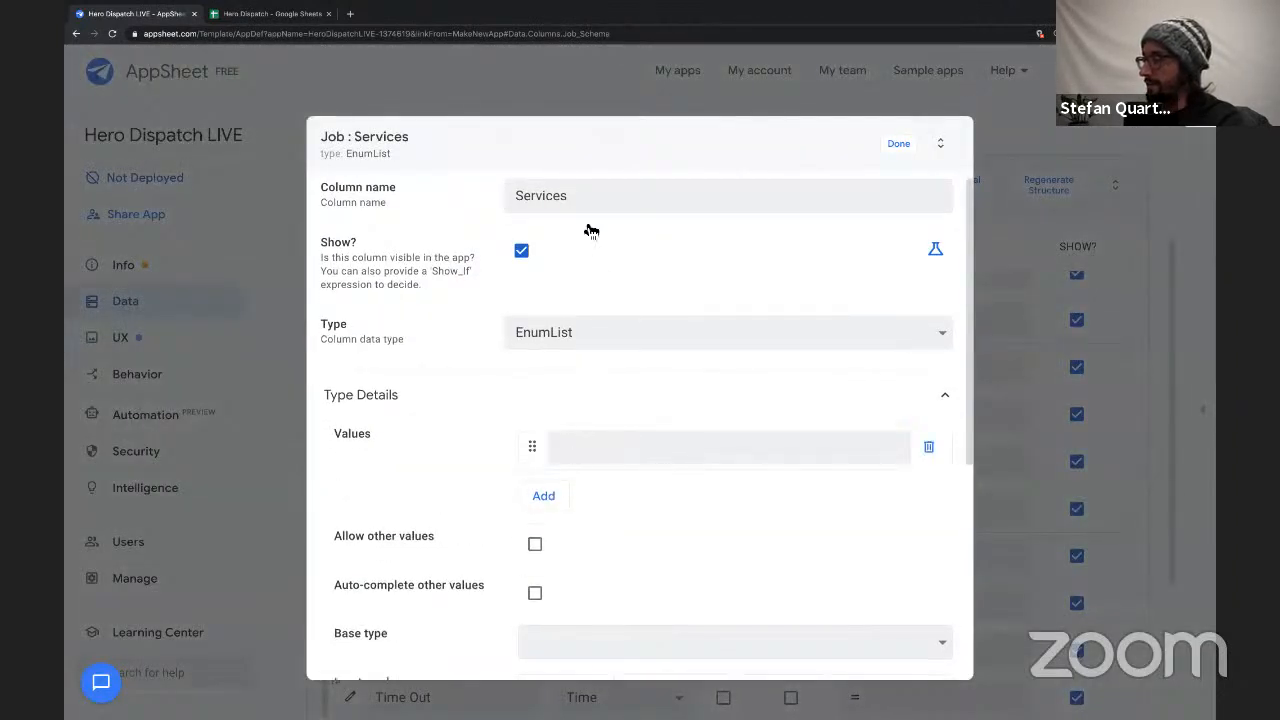
Switch to the Hero Dispatch spreadsheet, copy the Services entries in cells M2:M3 and return to AppSheet.
left_click(272, 14)
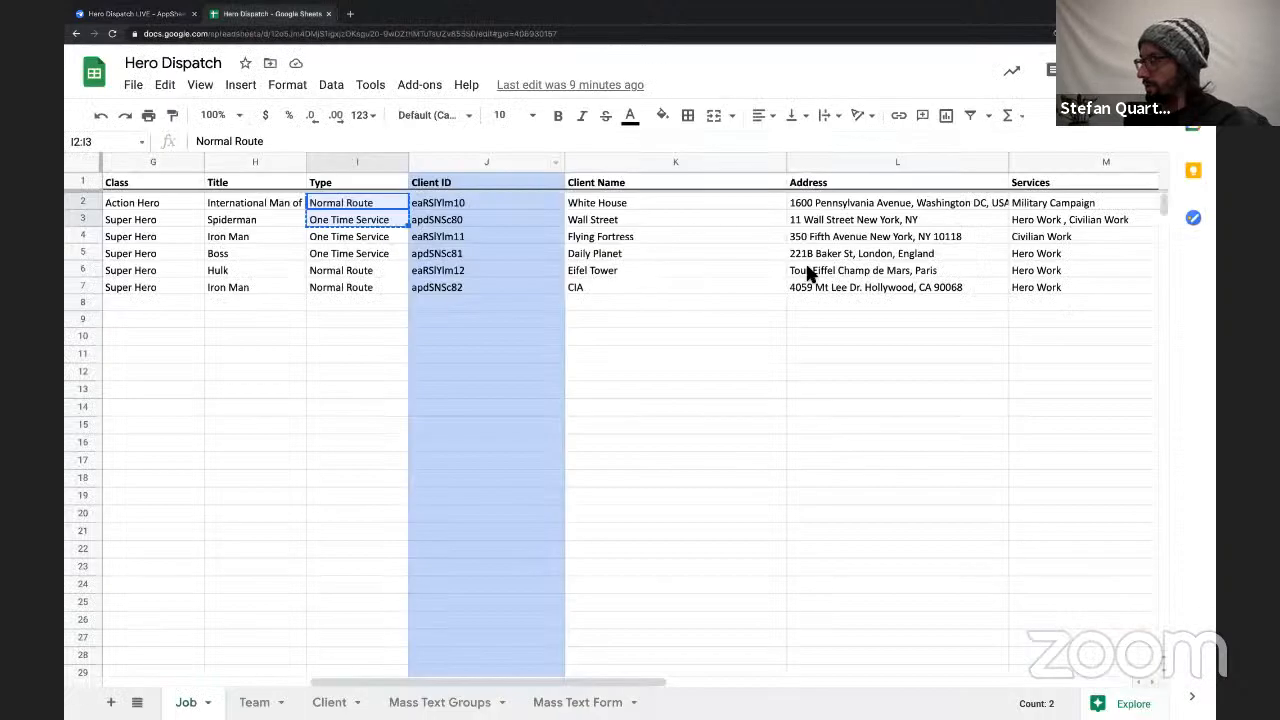
scroll(808, 272, "right", 5)
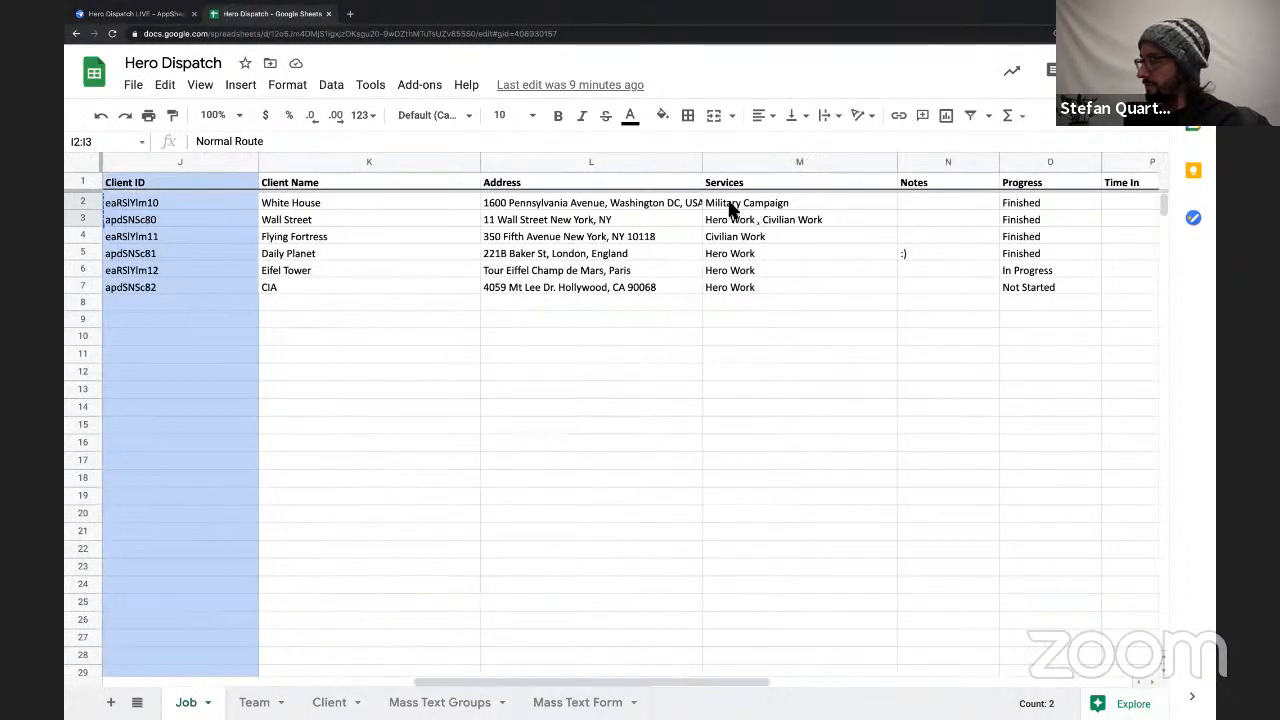
left_click_drag(737, 207, 743, 222)
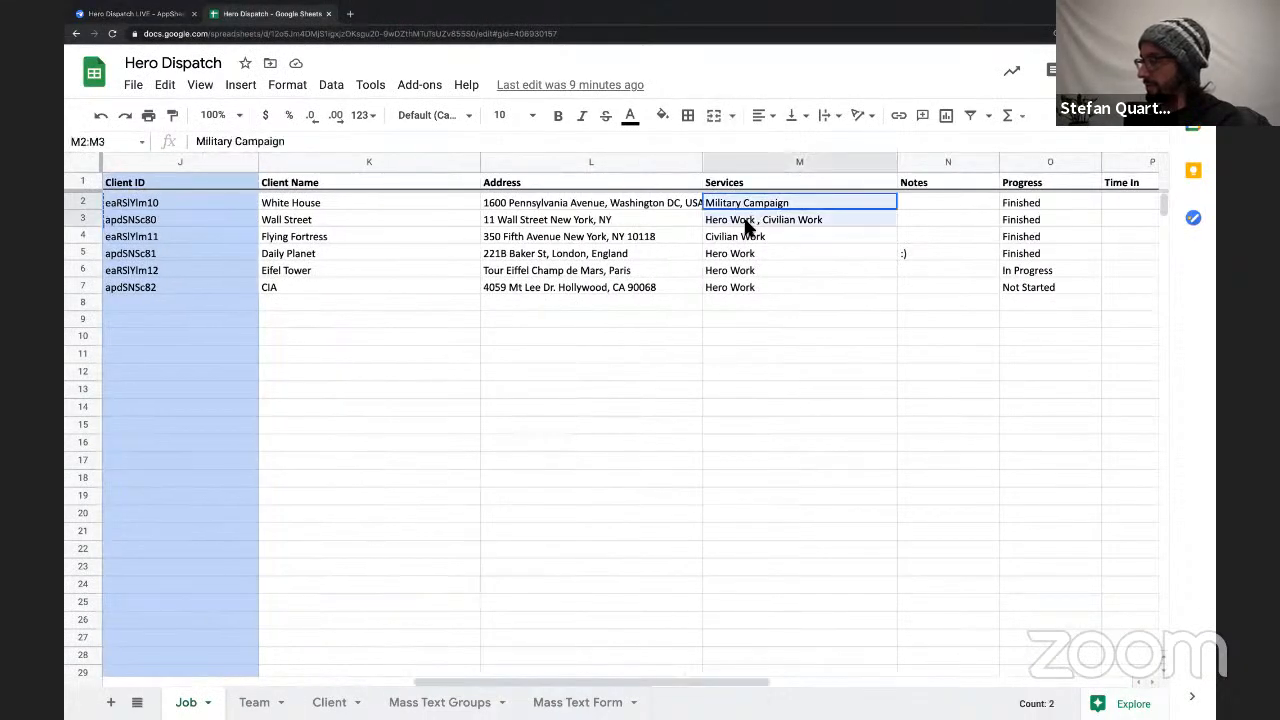
key("ctrl+c")
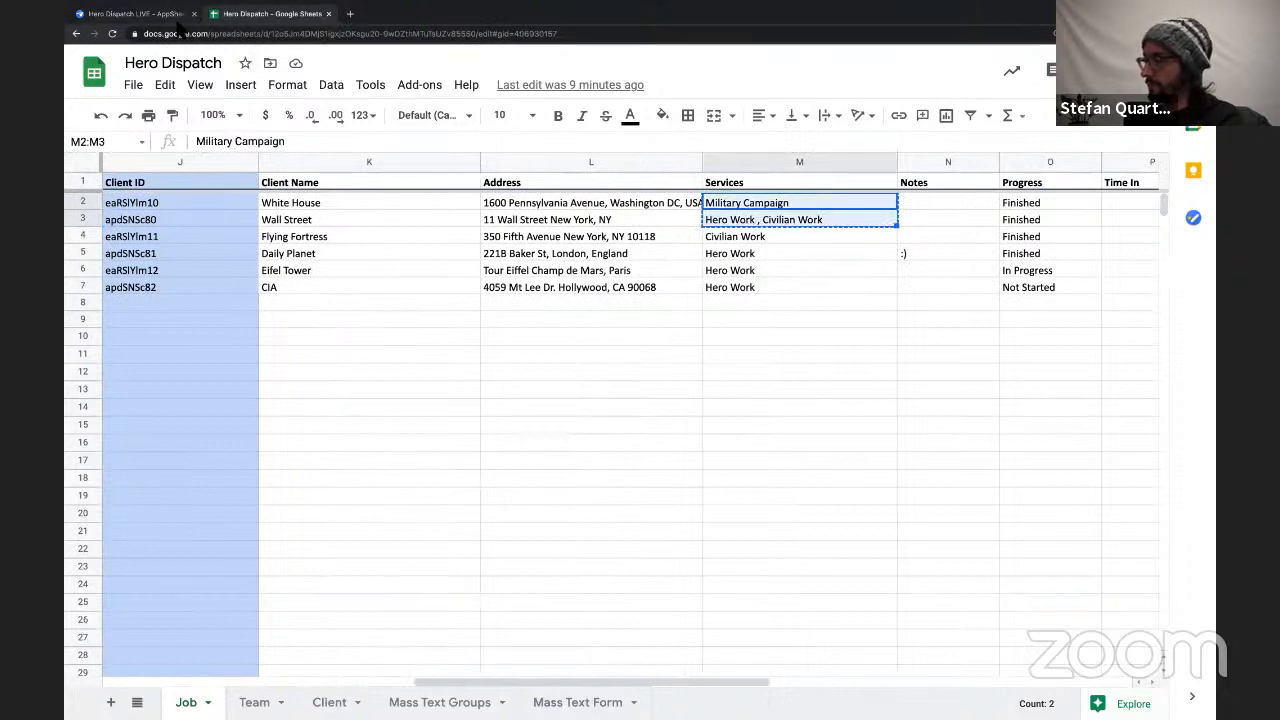
left_click(152, 13)
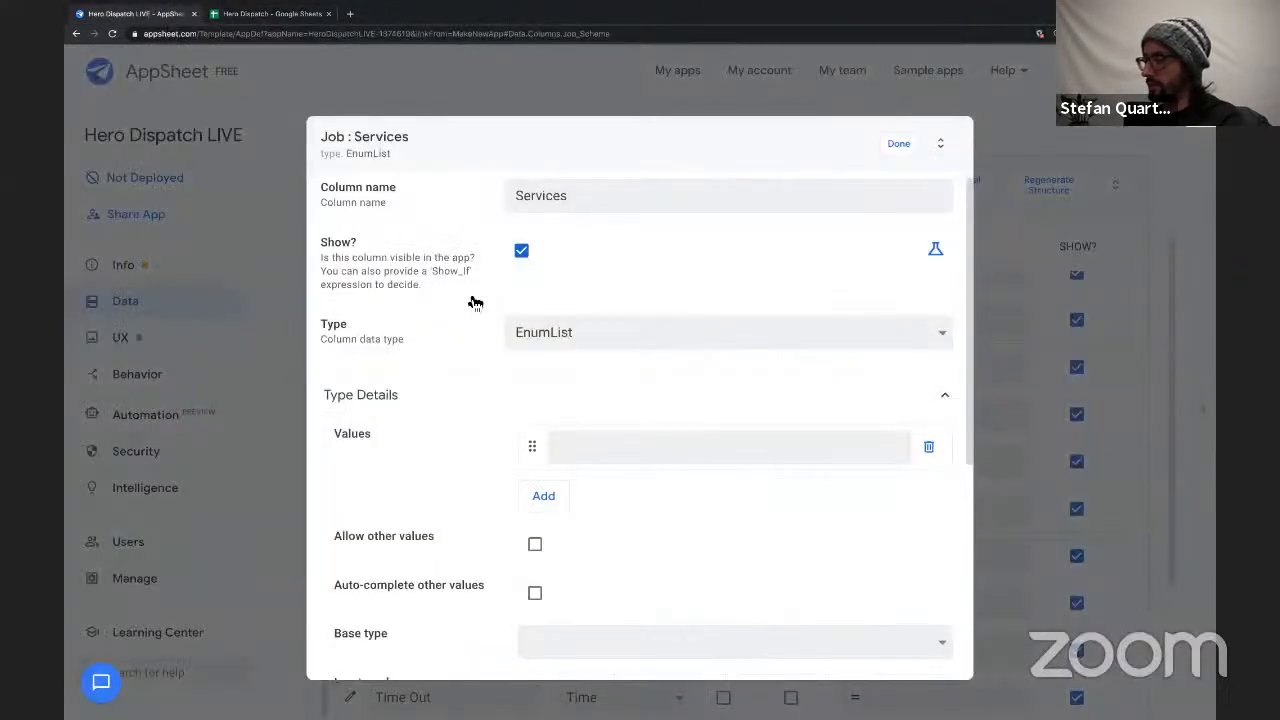
Paste the copied services into the Services column's values and split them into separate Military Campaign and Hero Work entries.
left_click(566, 447)
key("ctrl+v")
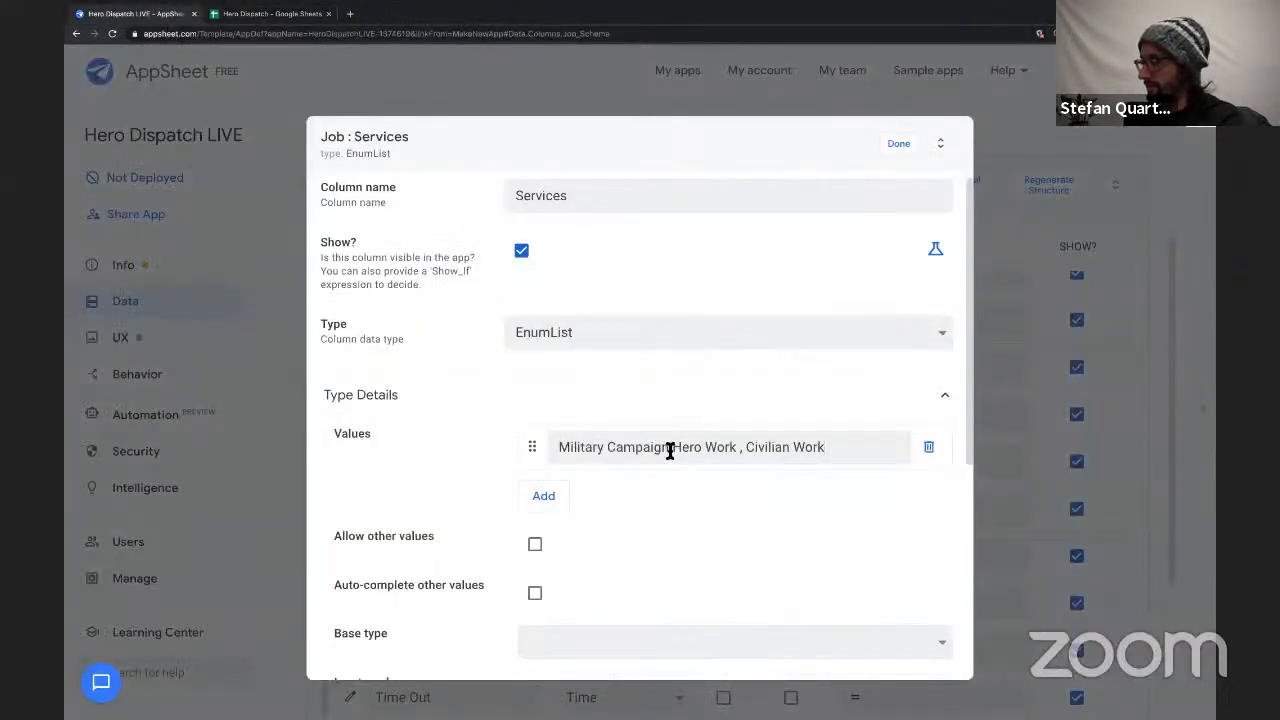
left_click_drag(670, 450, 852, 447)
key("ctrl+x")
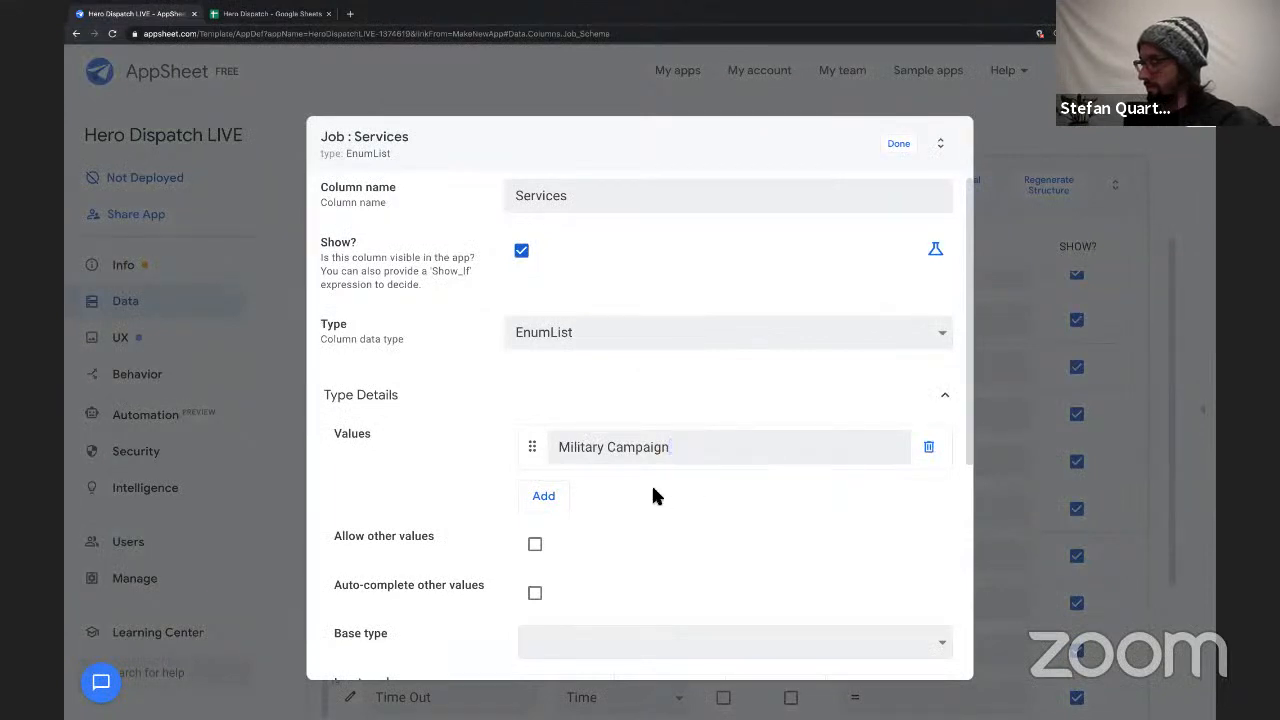
left_click(543, 495)
key("ctrl+v")
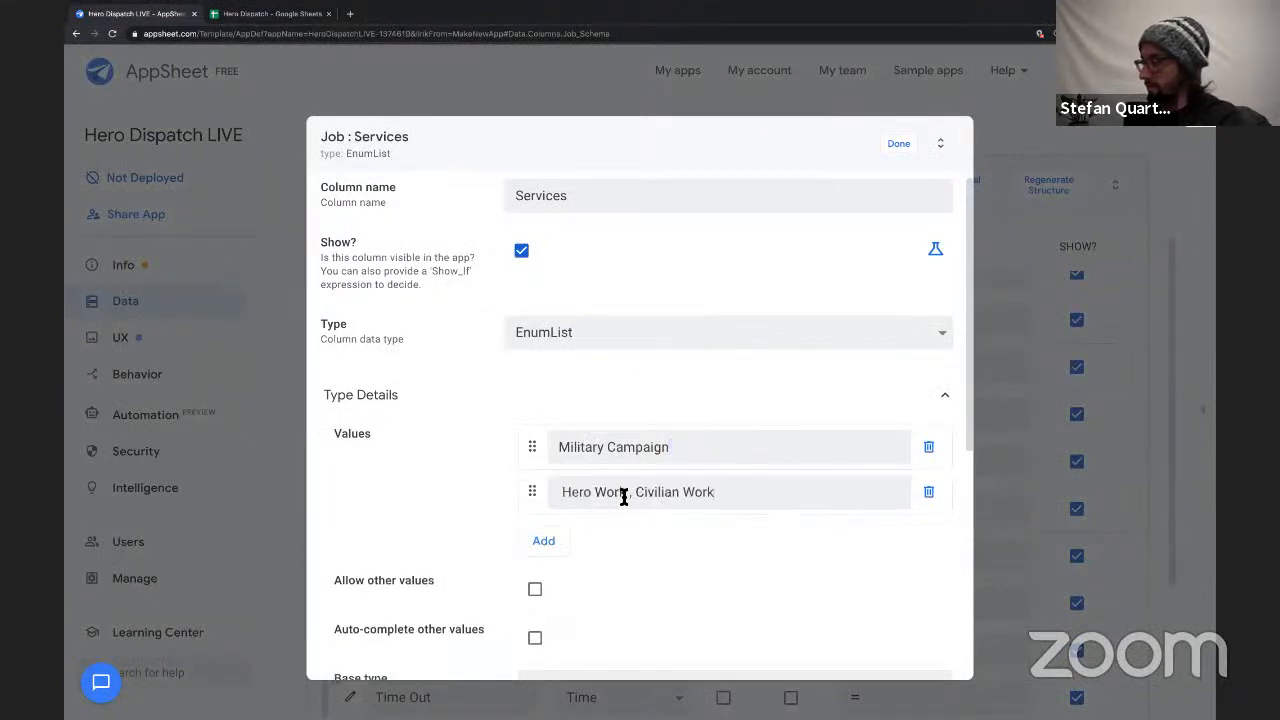
left_click_drag(628, 495, 800, 503)
key("ctrl+x")
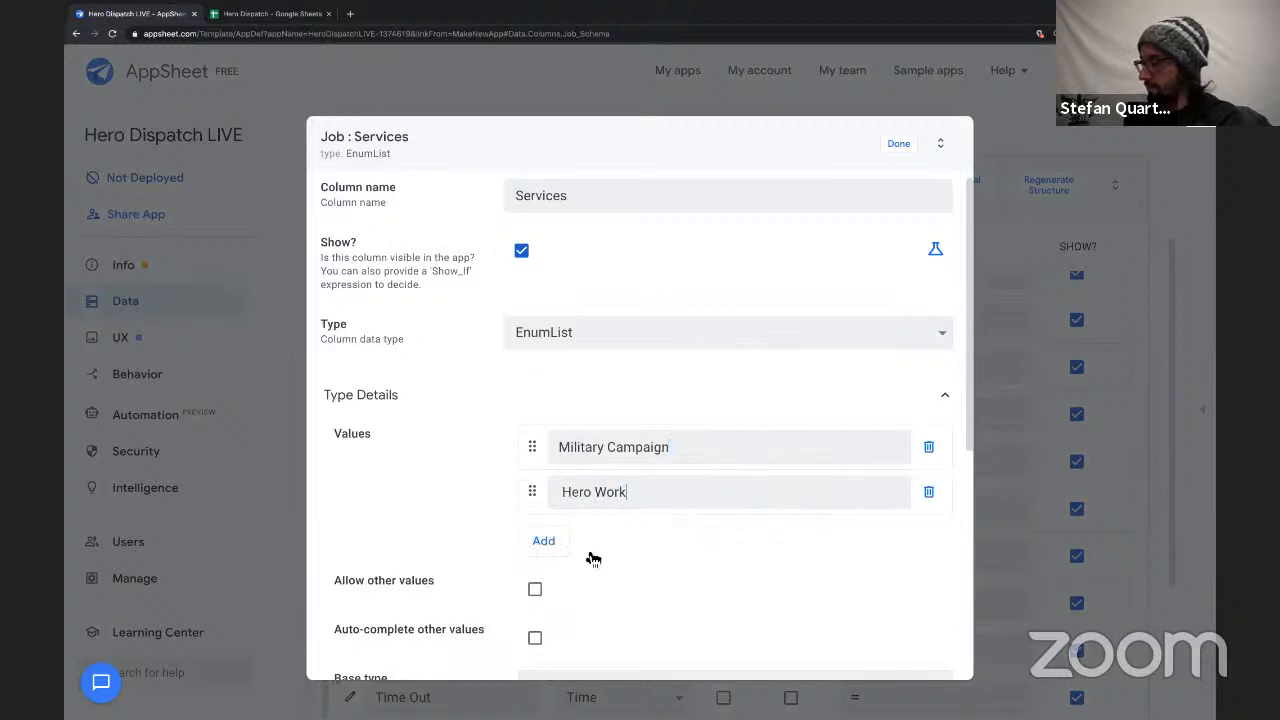
left_click(543, 541)
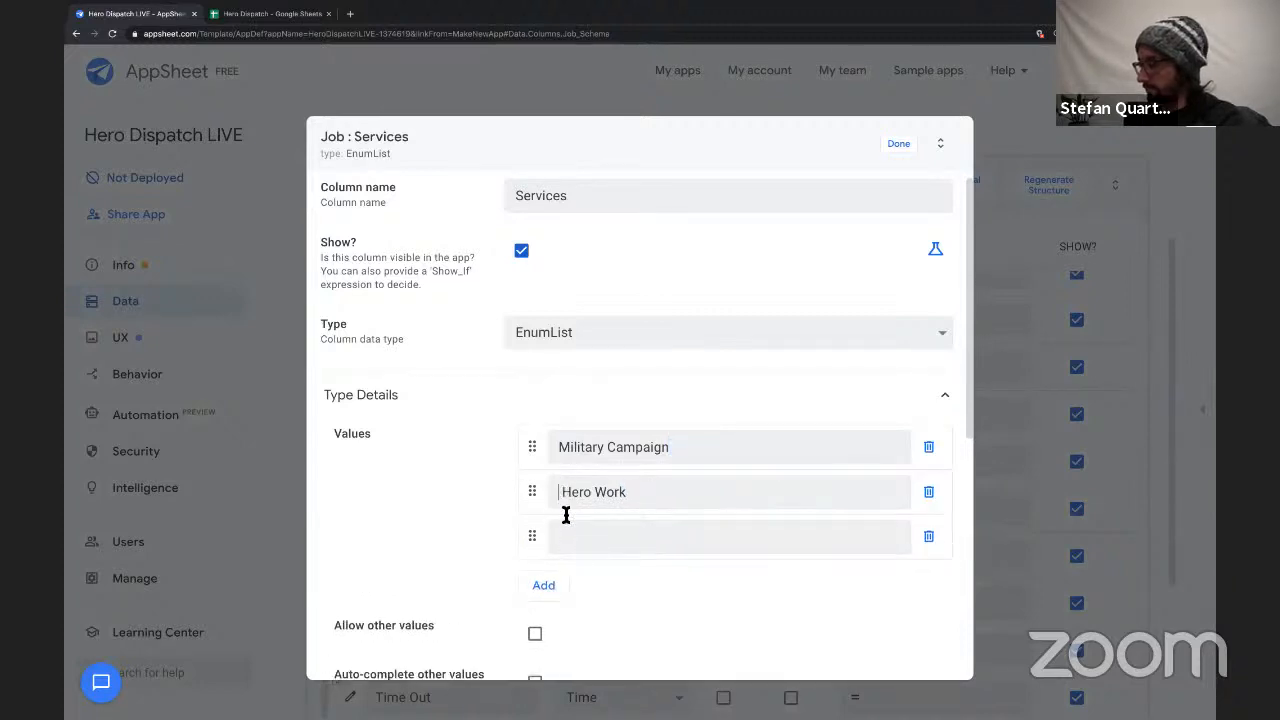
key("BackSpace")
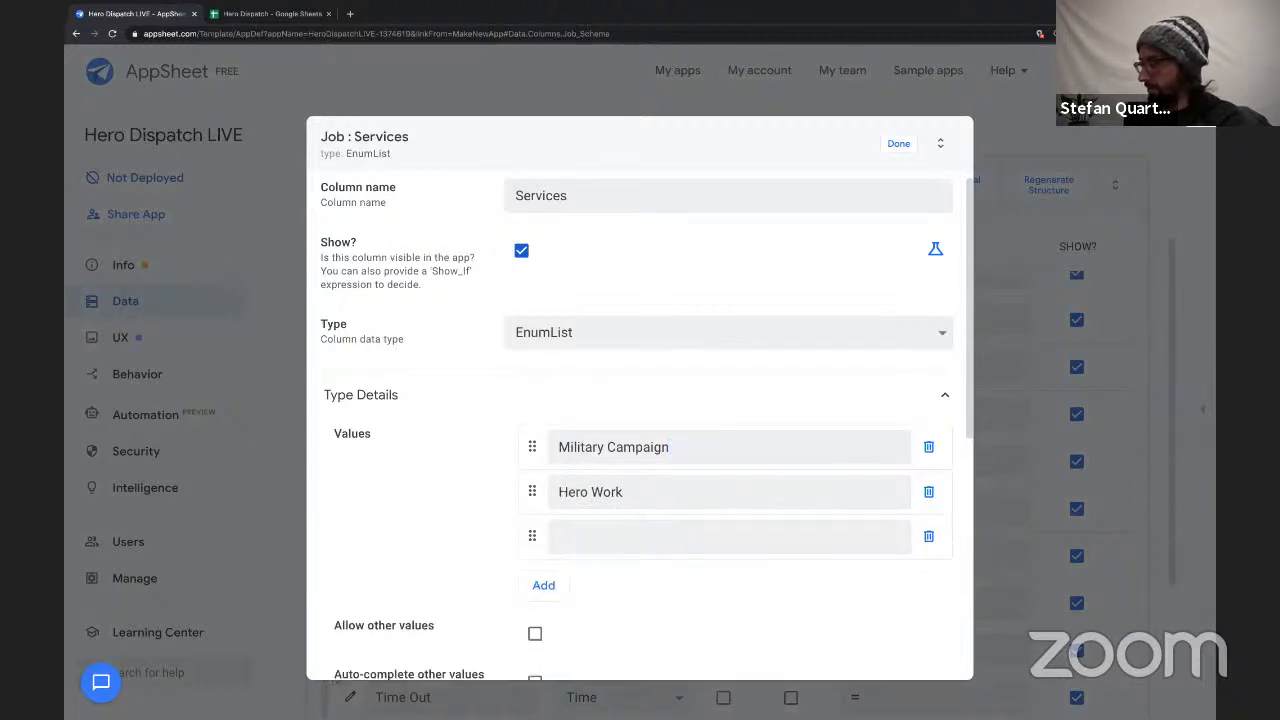
Add Civilian Work as the third Services value, removing the leading comma and spaces.
left_click(560, 449)
key("ctrl+v")
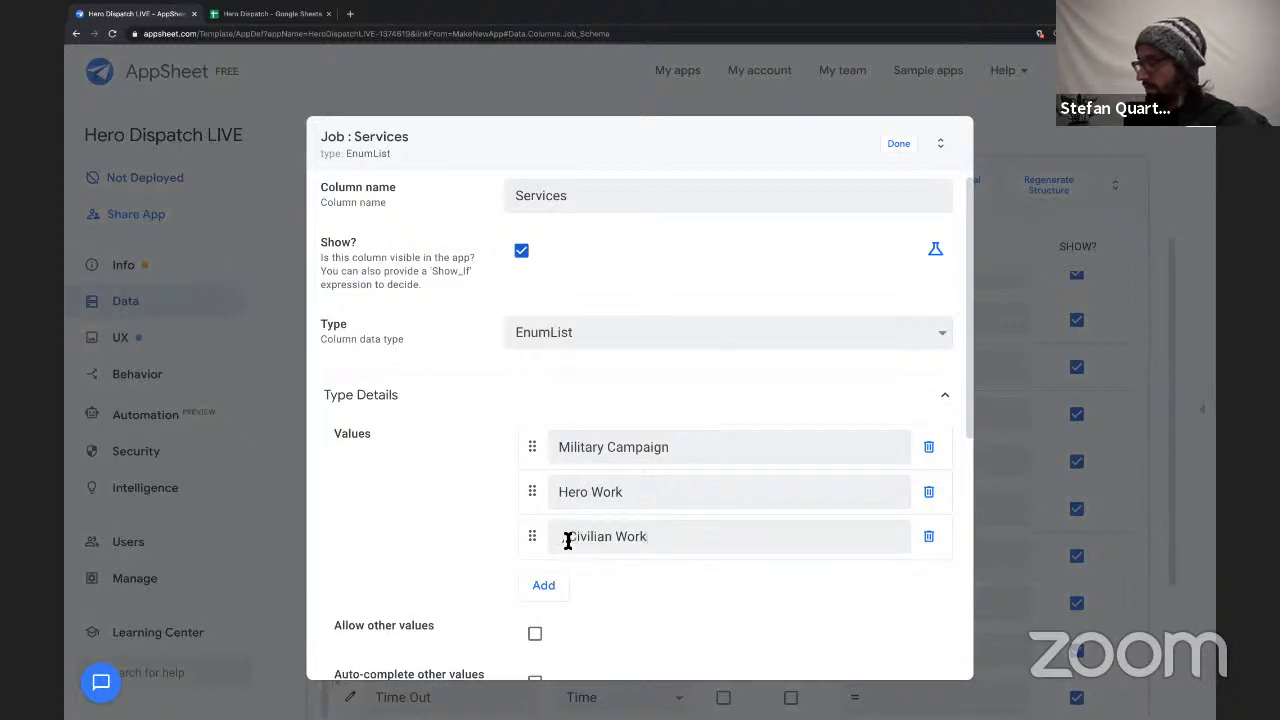
left_click(553, 535)
key("Delete")
key("Delete")
Set the Services column's input mode to Dropdown and close its settings.
scroll(630, 551, "down", 1)
scroll(605, 515, "down", 1)
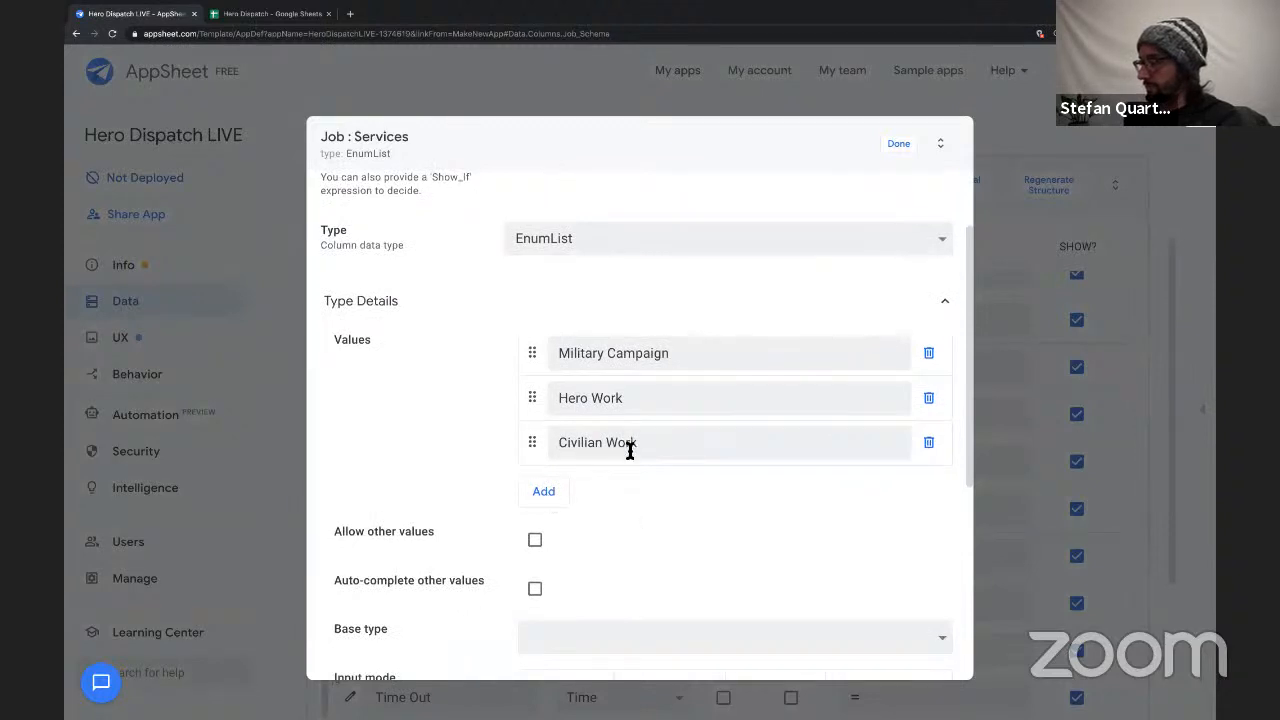
scroll(643, 514, "down", 5)
scroll(651, 509, "up", 2)
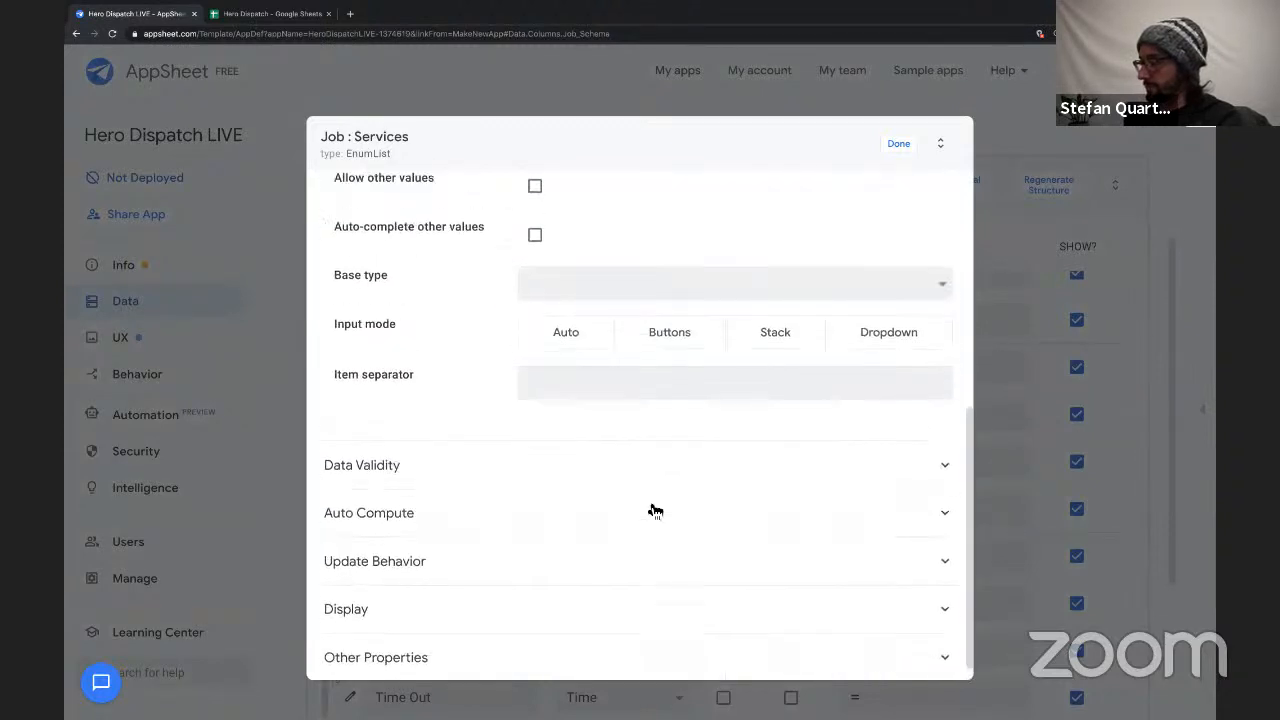
scroll(688, 383, "up", 3)
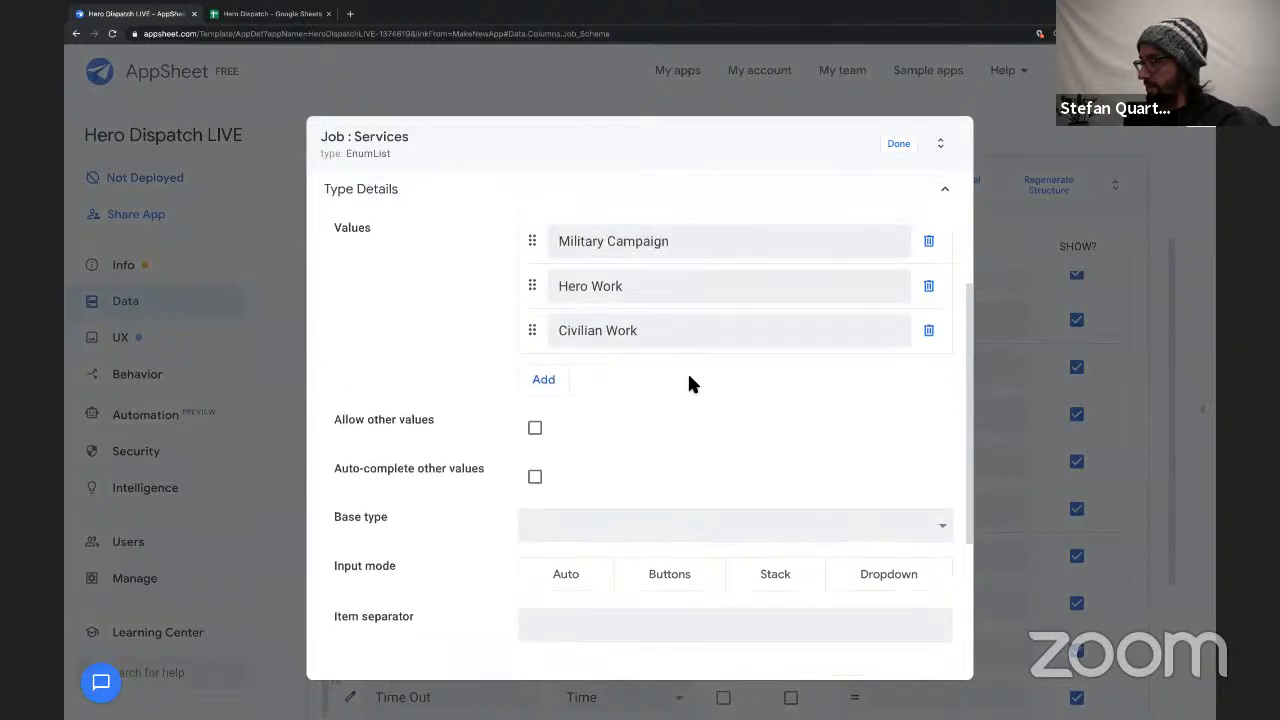
scroll(737, 541, "down", 5)
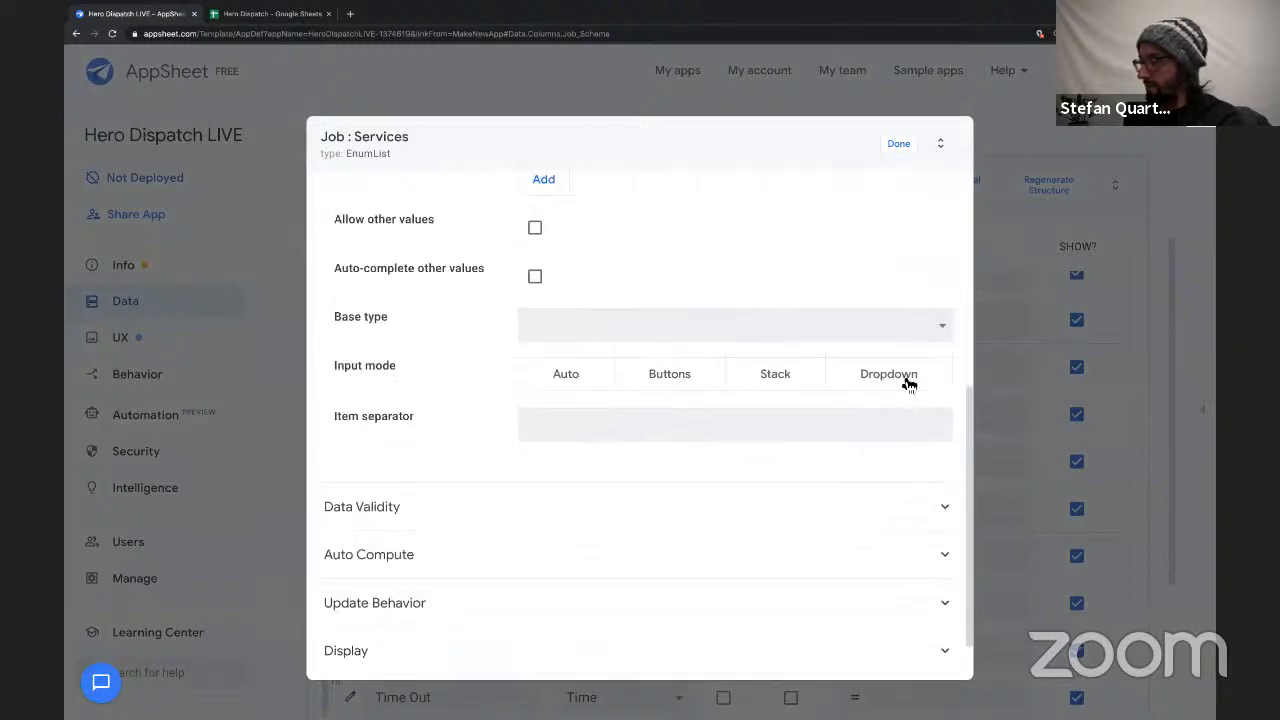
left_click(906, 378)
scroll(862, 264, "up", 5)
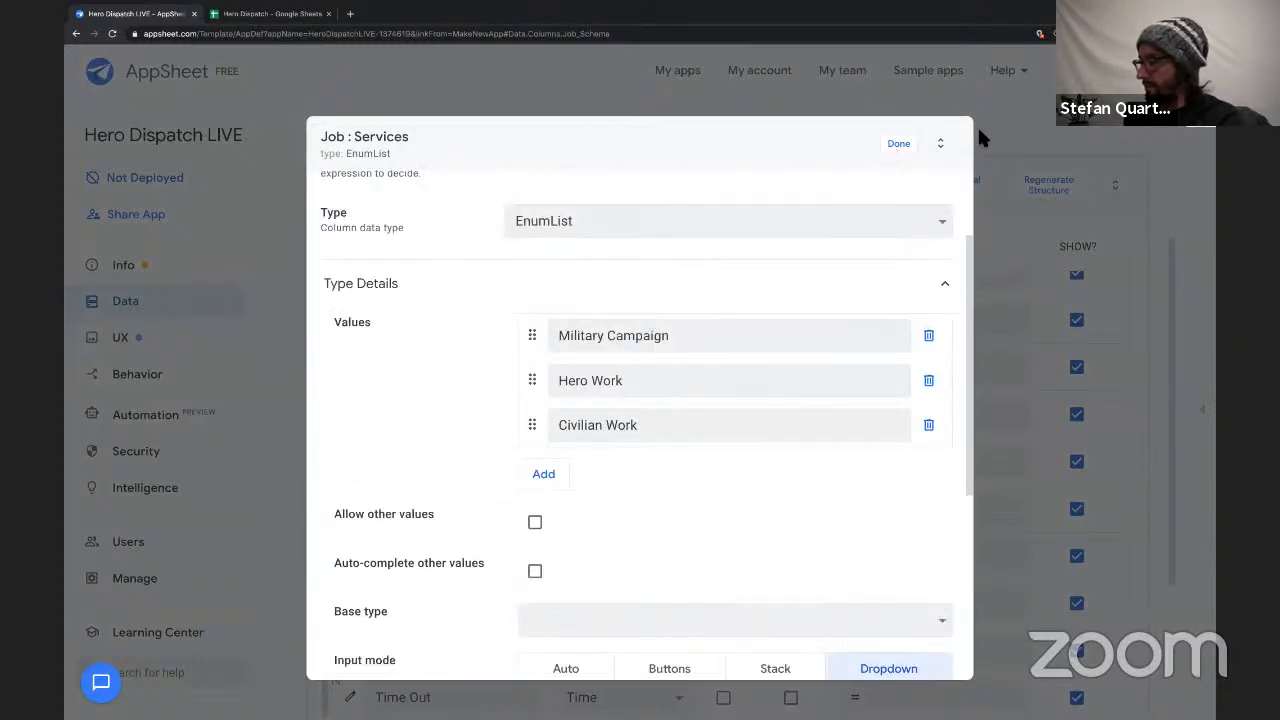
left_click(898, 143)
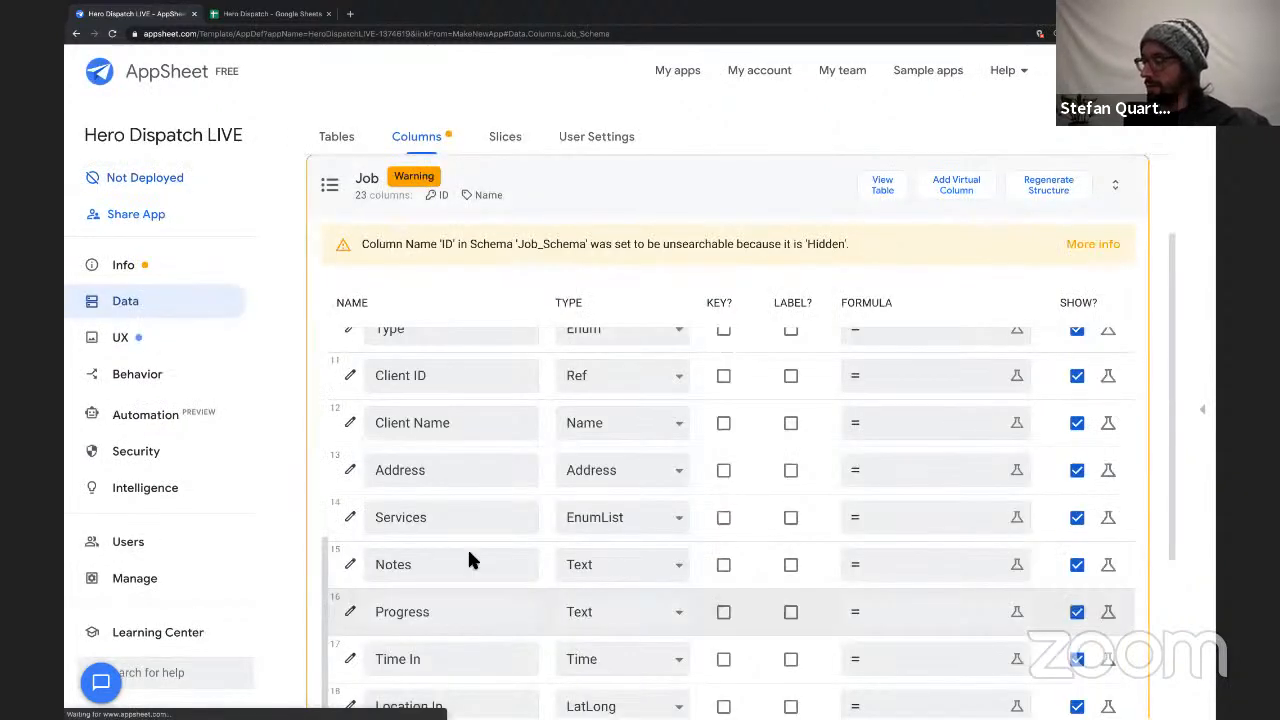
Change the Job table's Notes column type to LongText and its Progress column type to Enum.
scroll(469, 556, "down", 2)
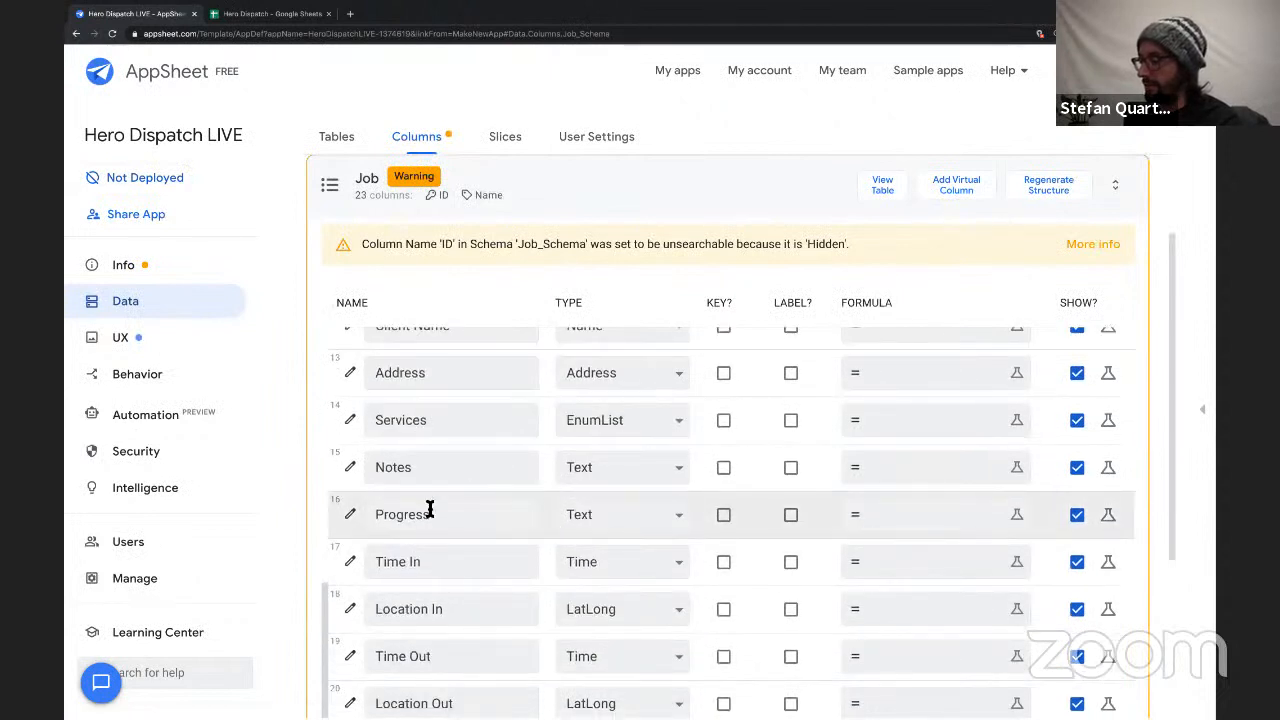
left_click(598, 469)
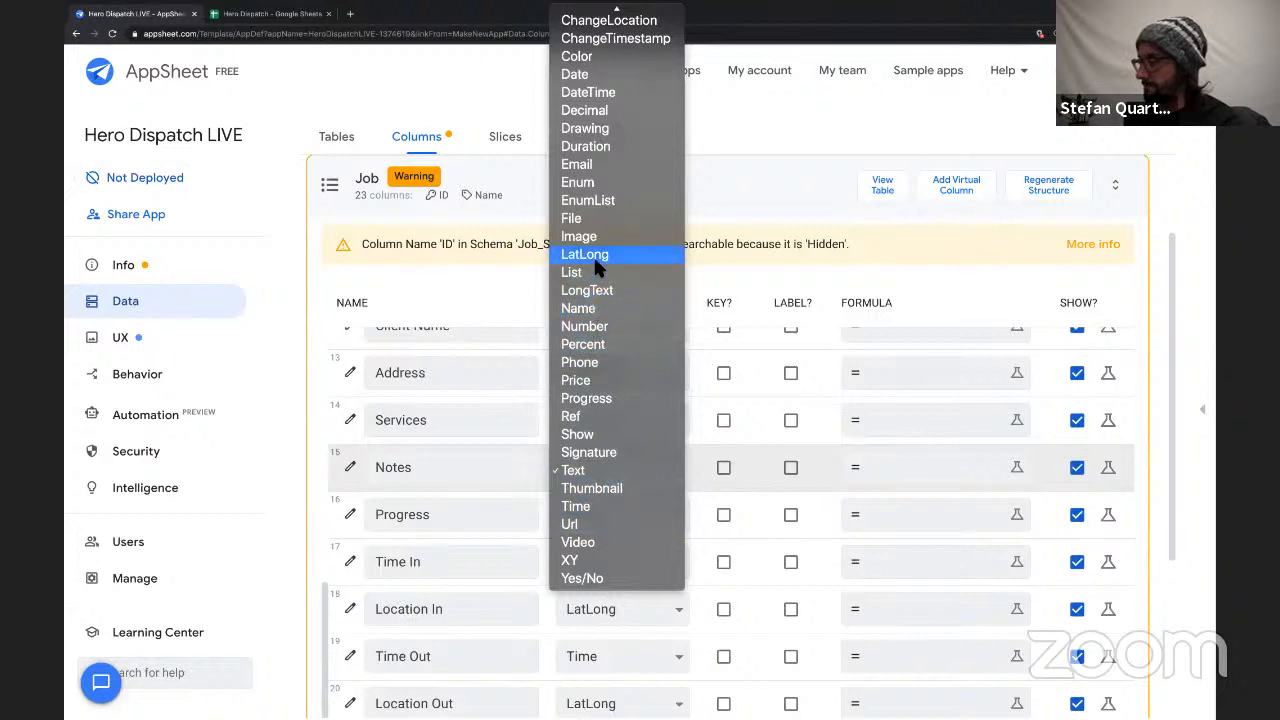
left_click(592, 290)
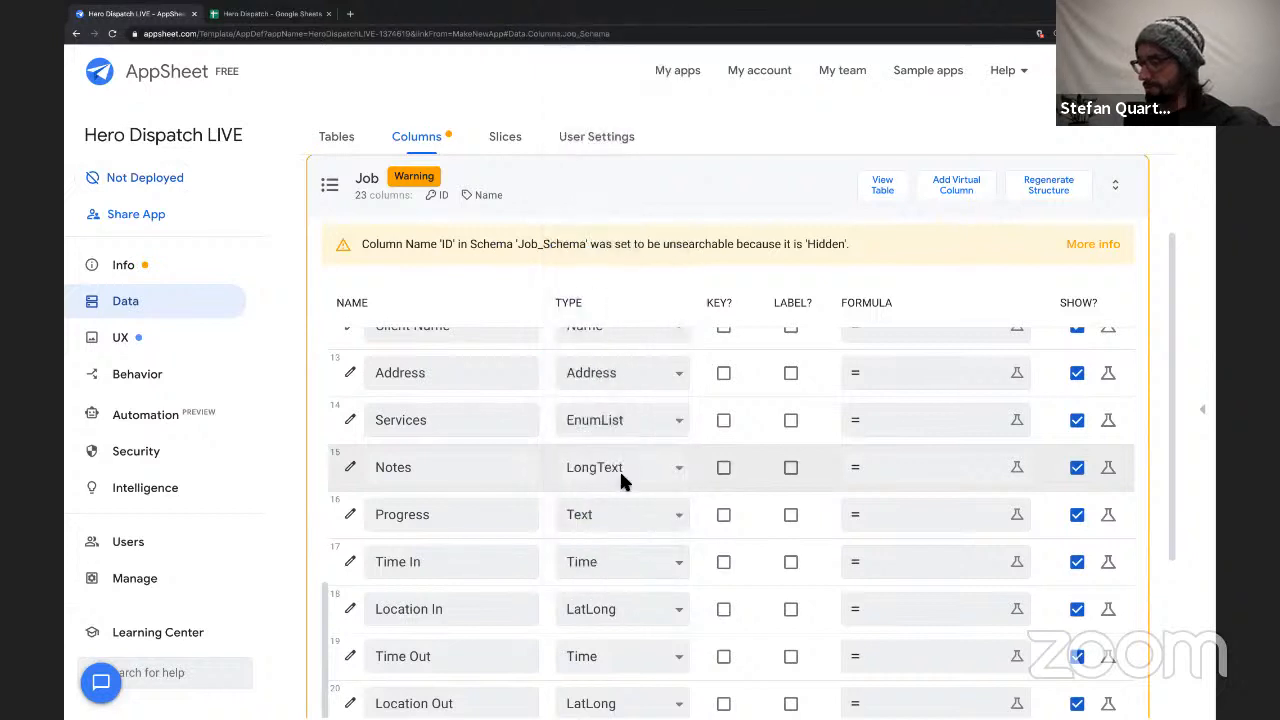
left_click(581, 514)
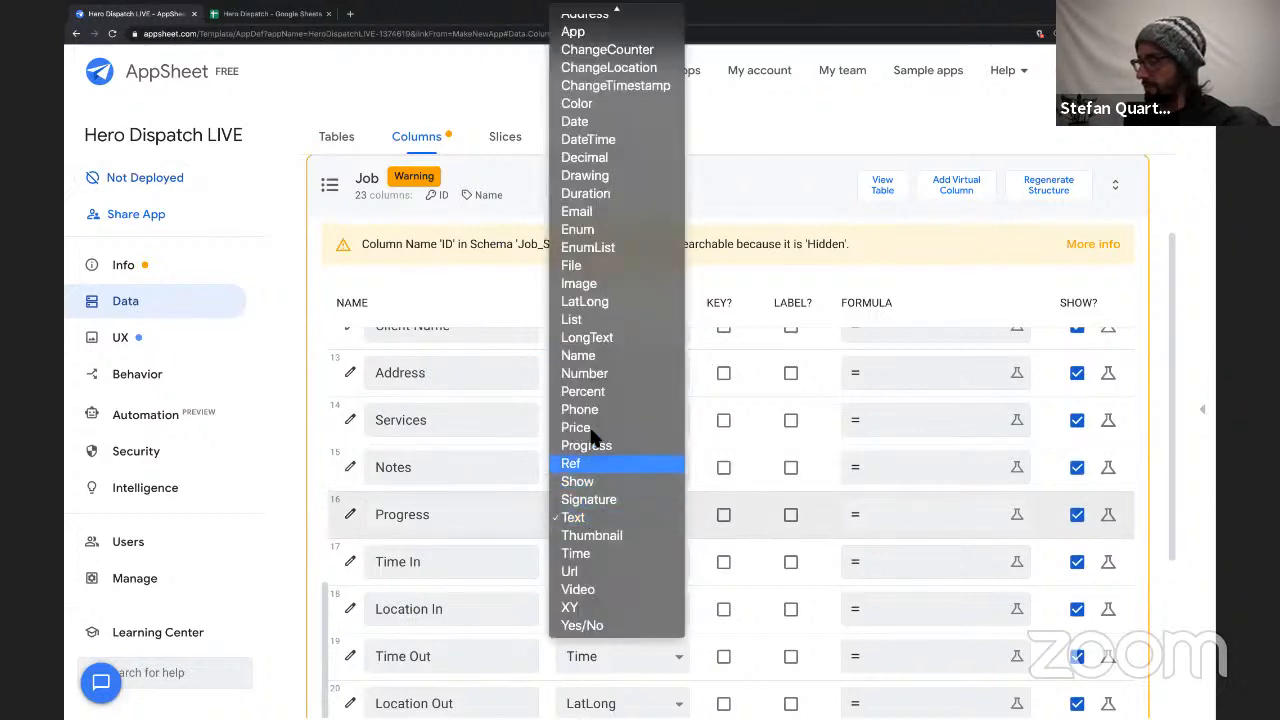
left_click(577, 230)
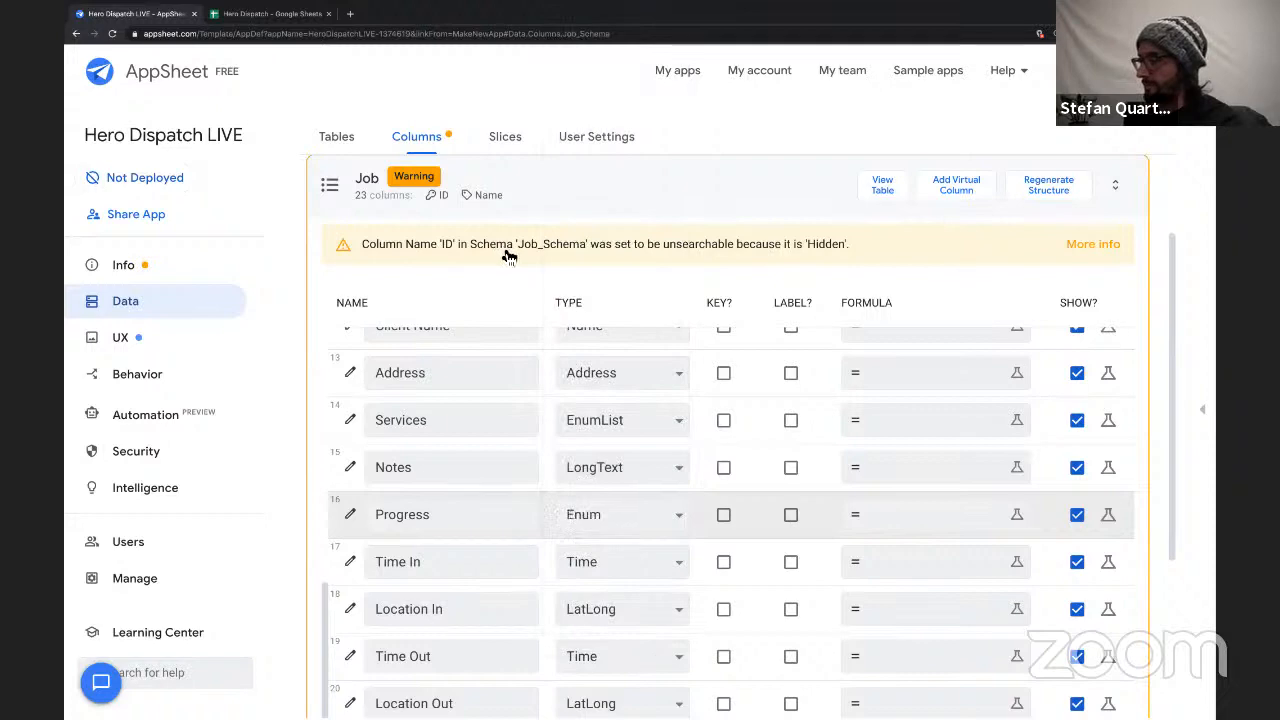
Switch to the Hero Dispatch spreadsheet and copy the Finished, In Progress and Not Started cells from the Job sheet's Progress column.
left_click(290, 14)
scroll(953, 252, "right", 3)
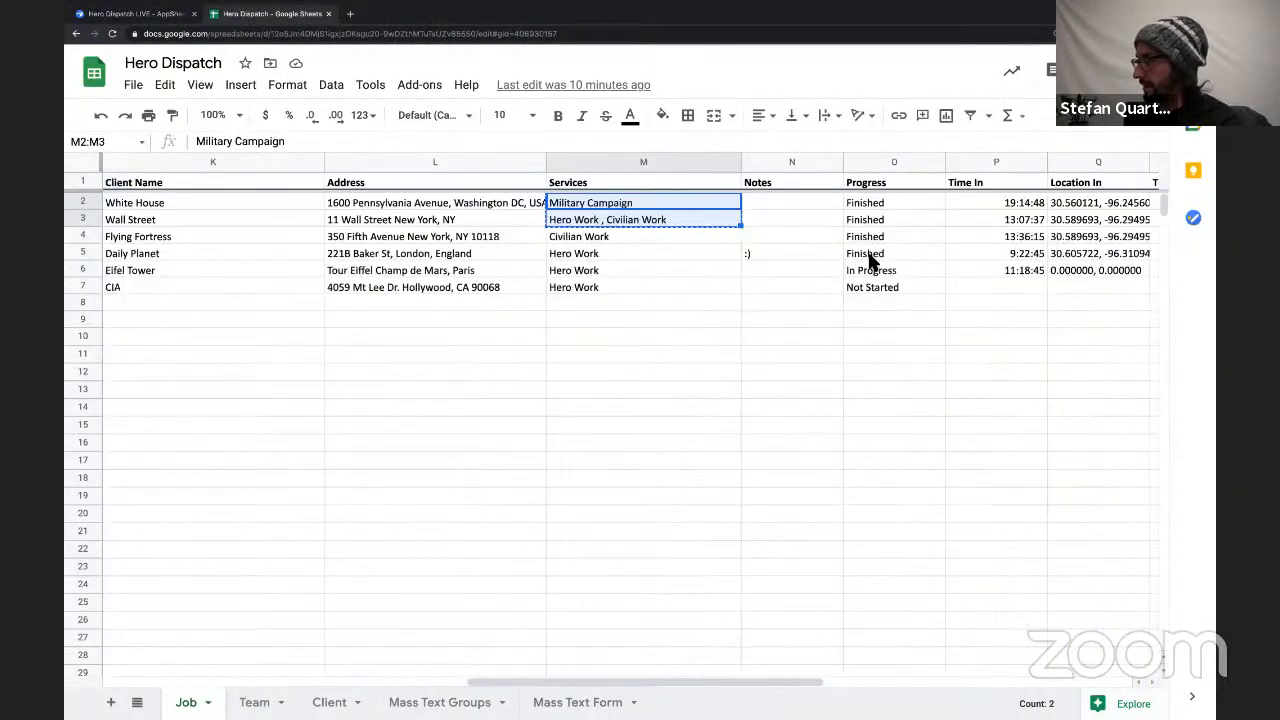
left_click_drag(870, 258, 874, 289)
key("ctrl+c")
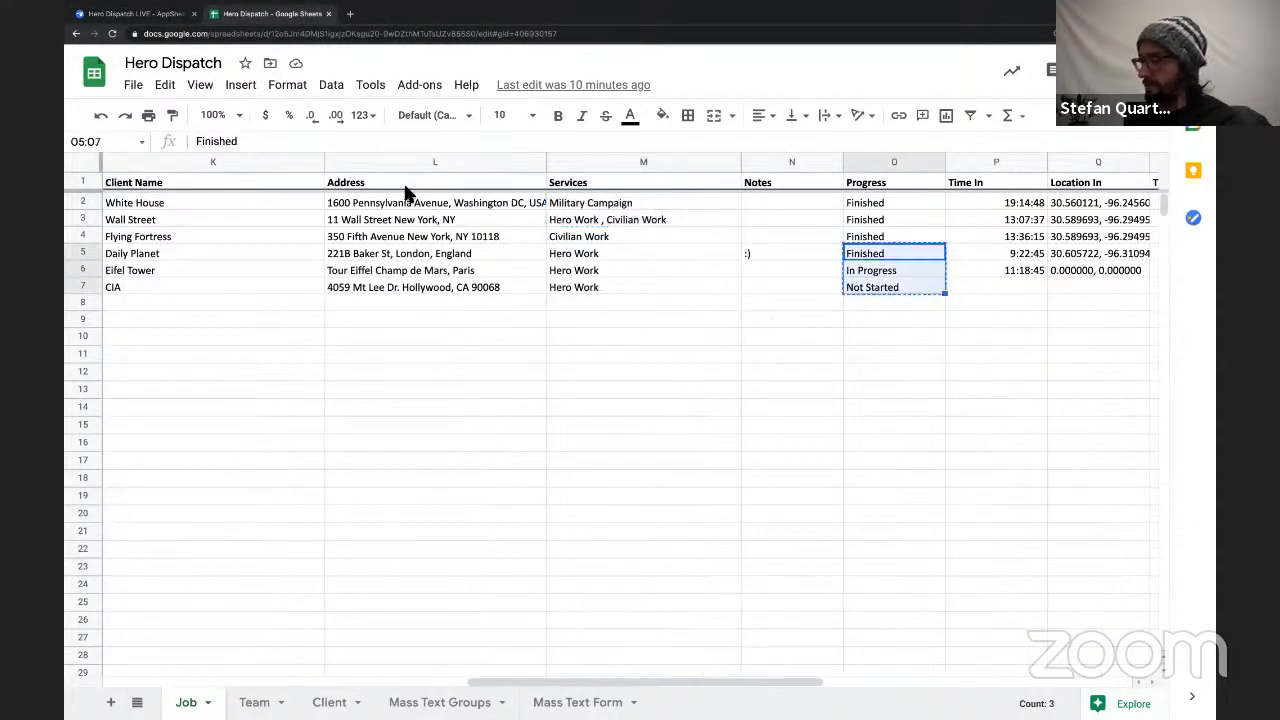
Return to AppSheet and paste the copied statuses as a new value in the Job table's Progress column settings.
left_click(152, 24)
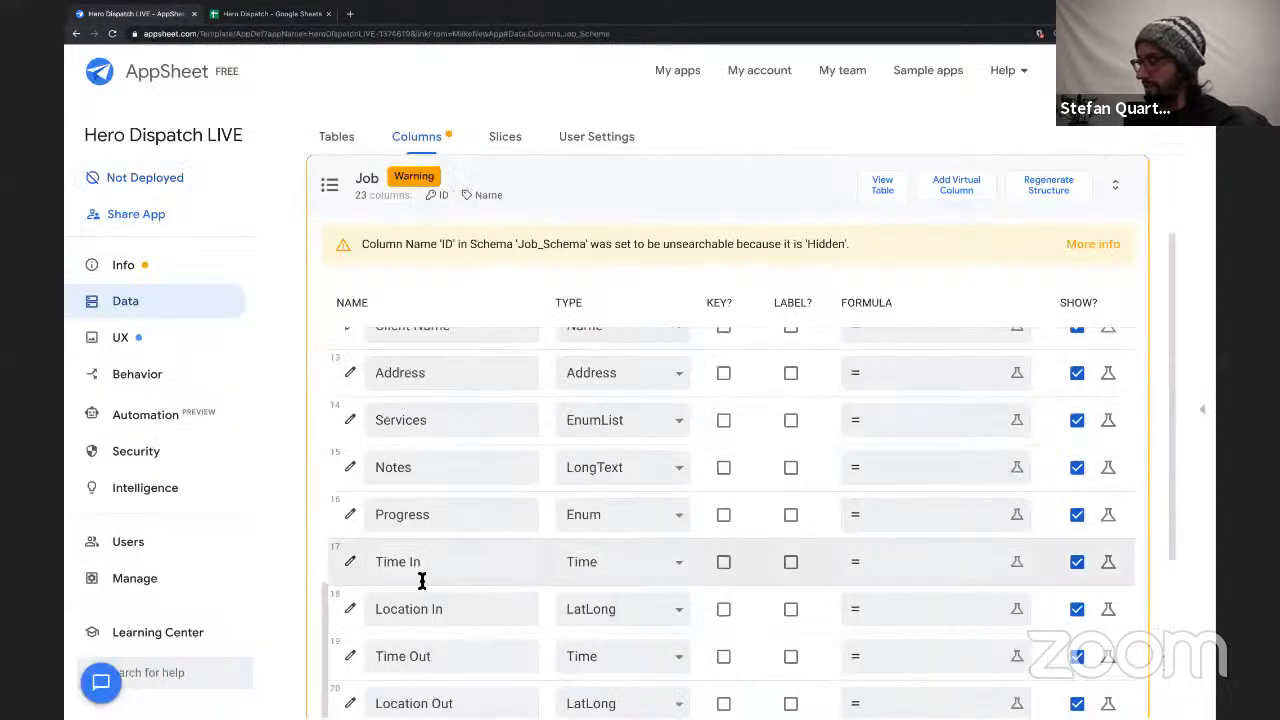
scroll(420, 578, "down", 1)
left_click(352, 503)
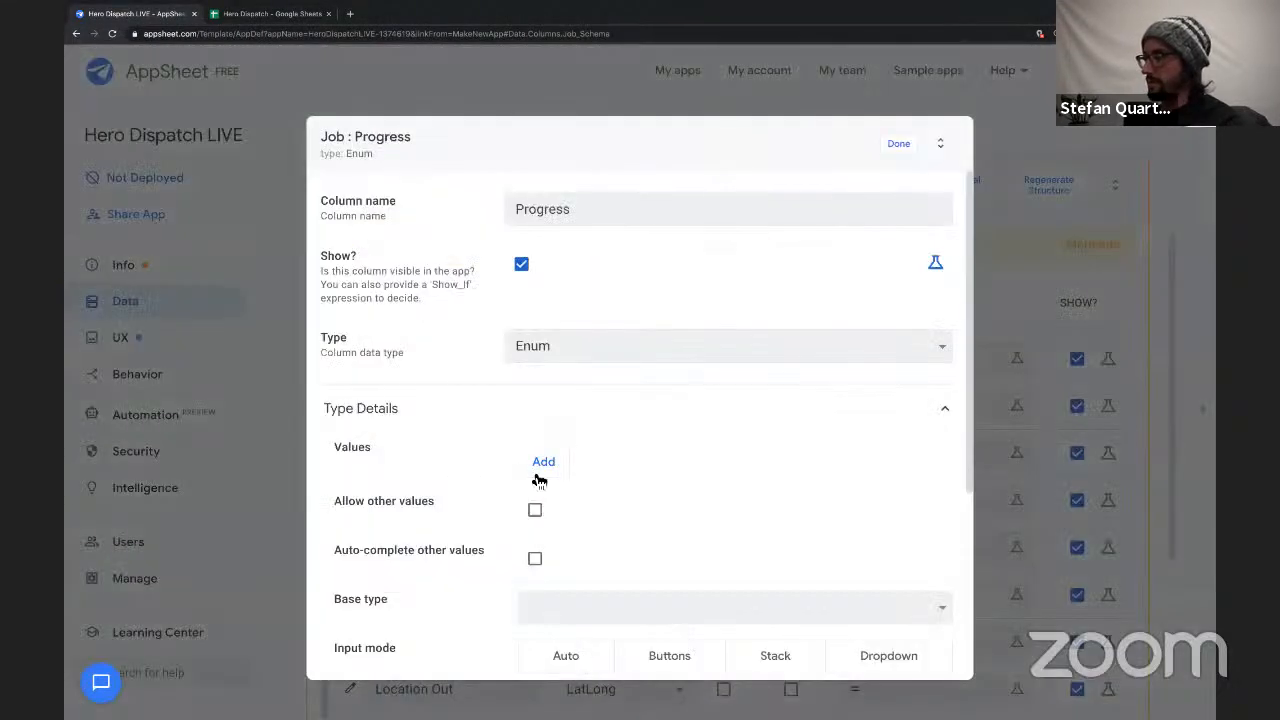
left_click(540, 472)
key("ctrl+v")
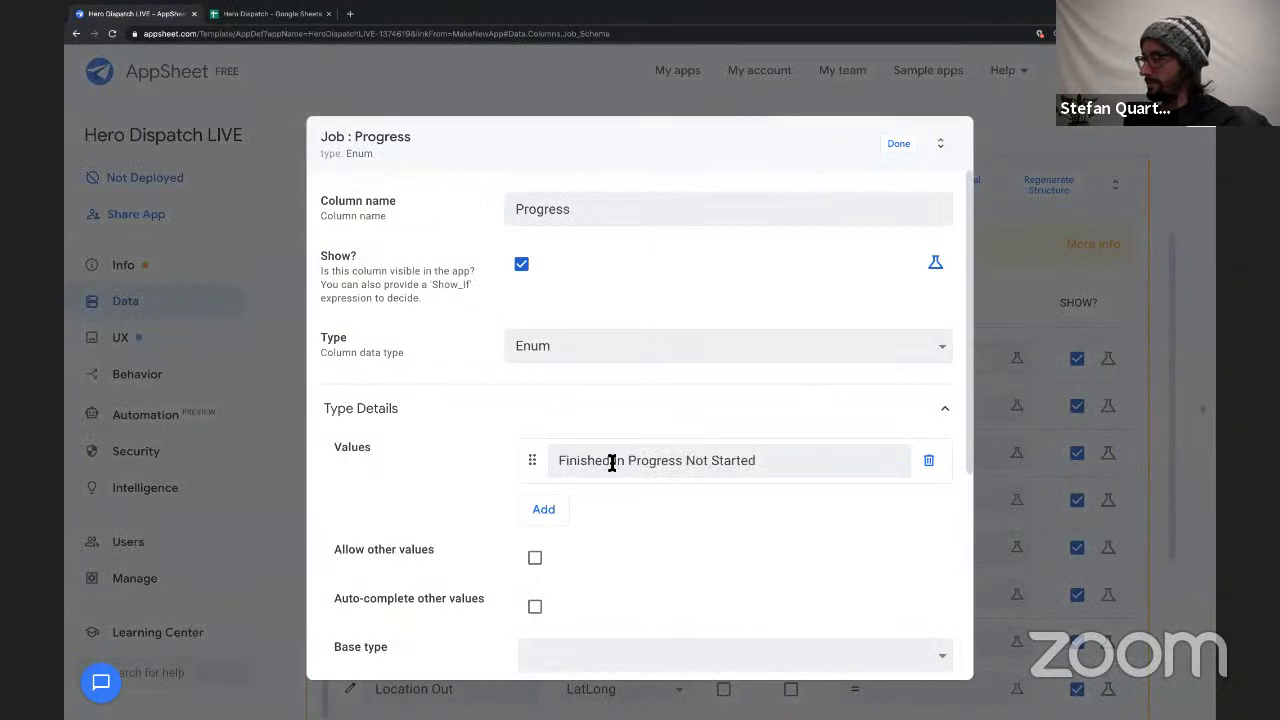
Split the pasted text into separate Finished, In Progress and Not Started values without leading spaces.
left_click_drag(612, 465, 812, 469)
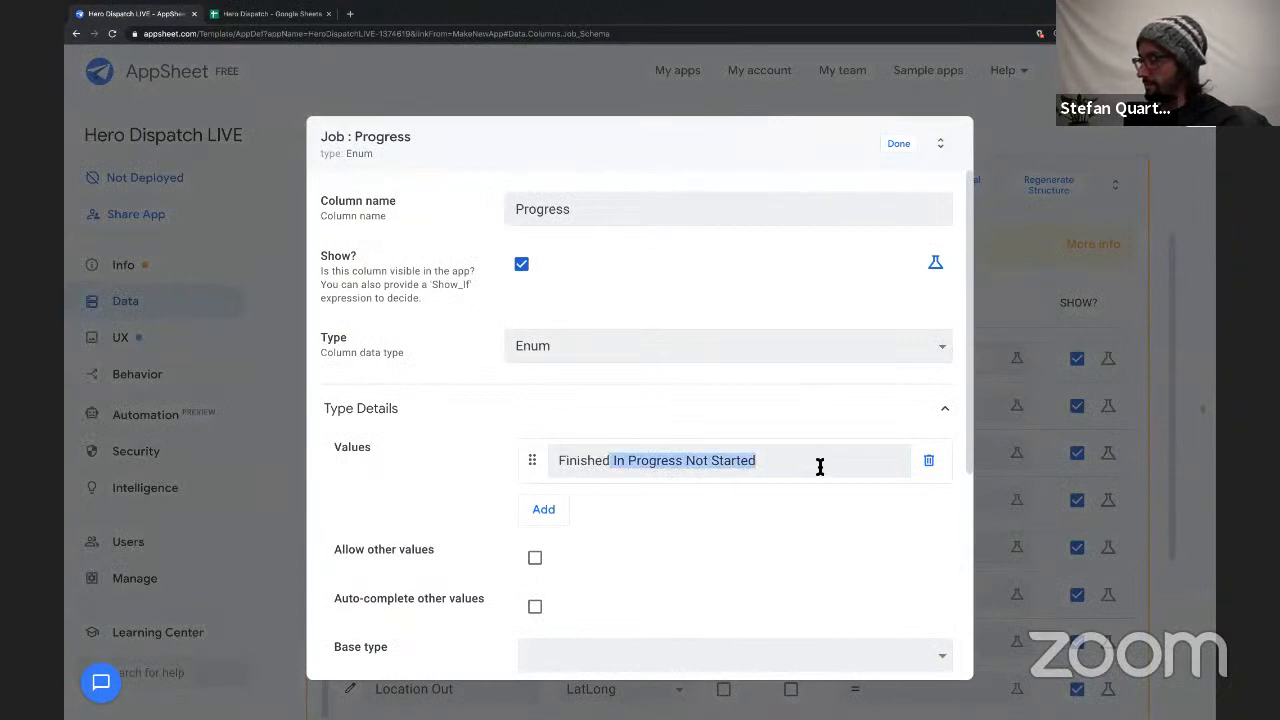
key("ctrl+x")
left_click(547, 509)
key("ctrl+v")
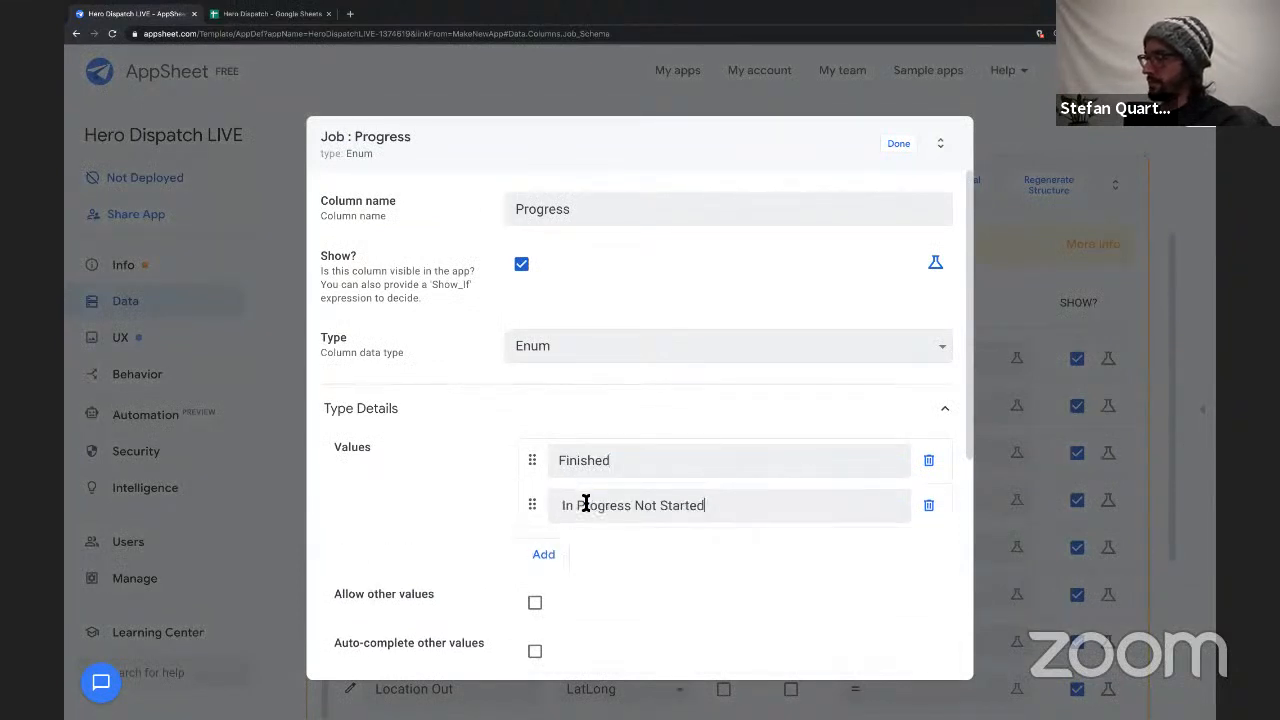
left_click_drag(635, 506, 794, 506)
key("ctrl+x")
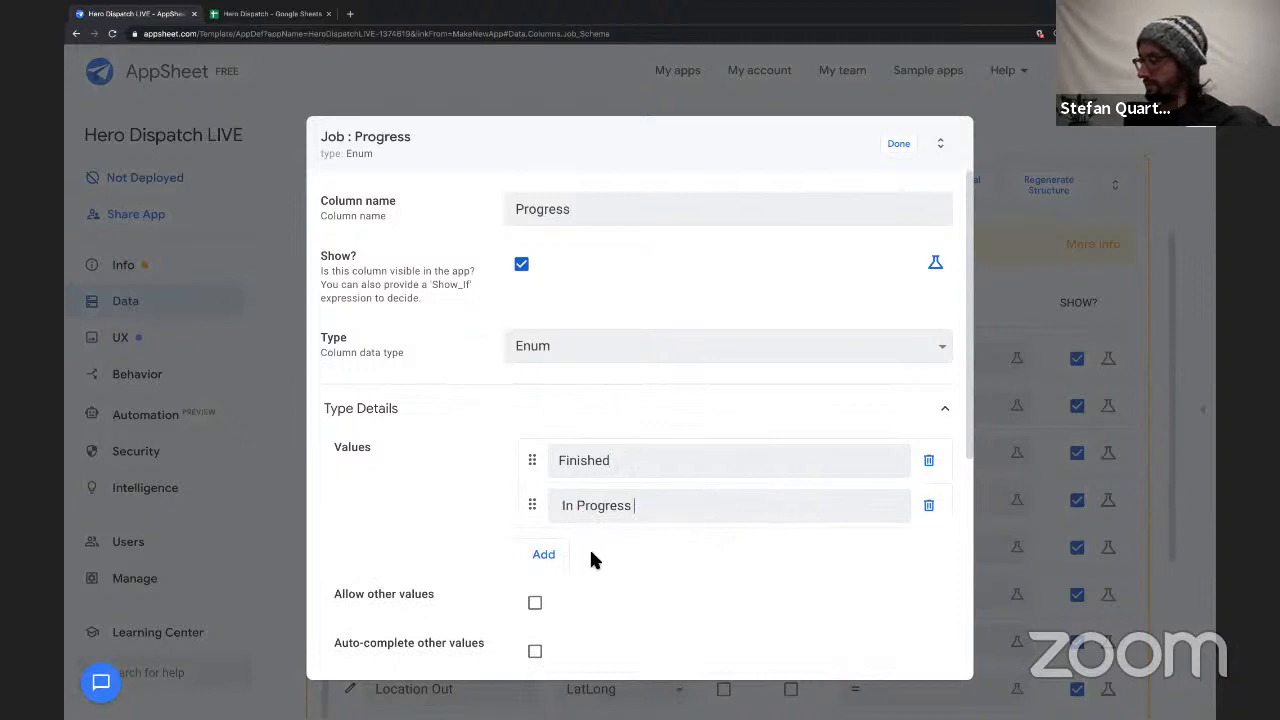
left_click(541, 560)
left_click(569, 554)
key("ctrl+v")
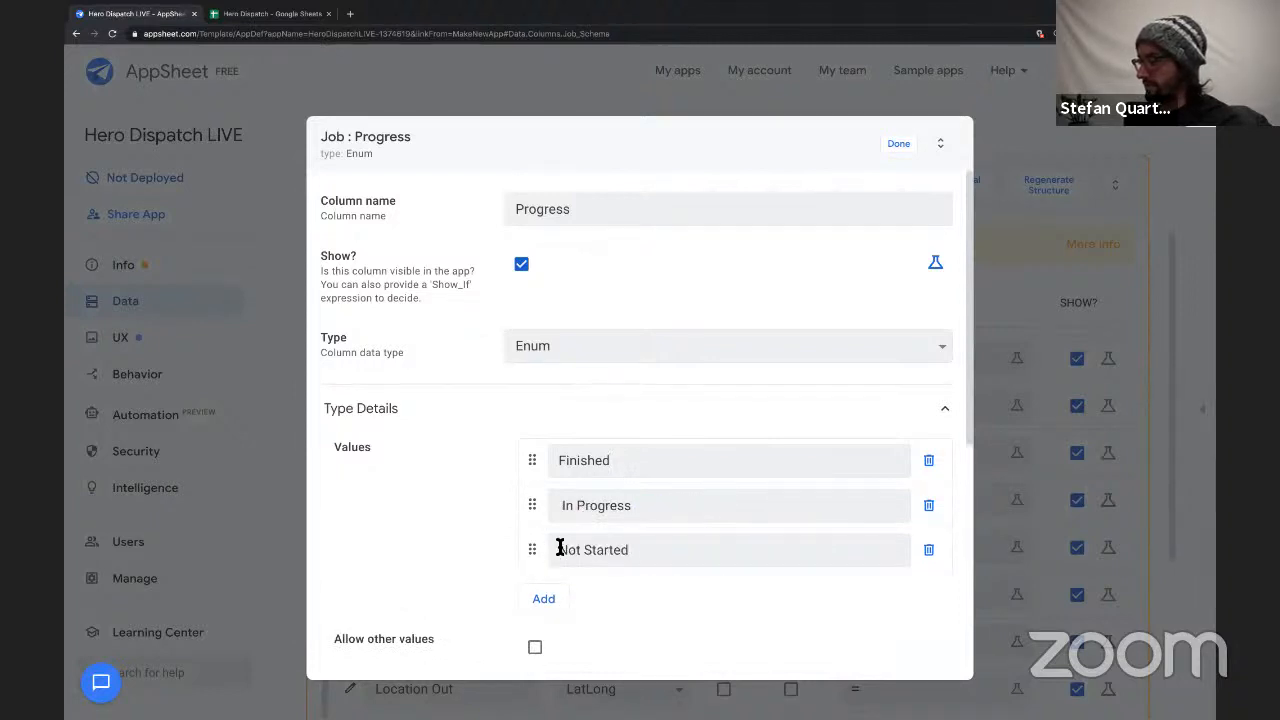
key("BackSpace")
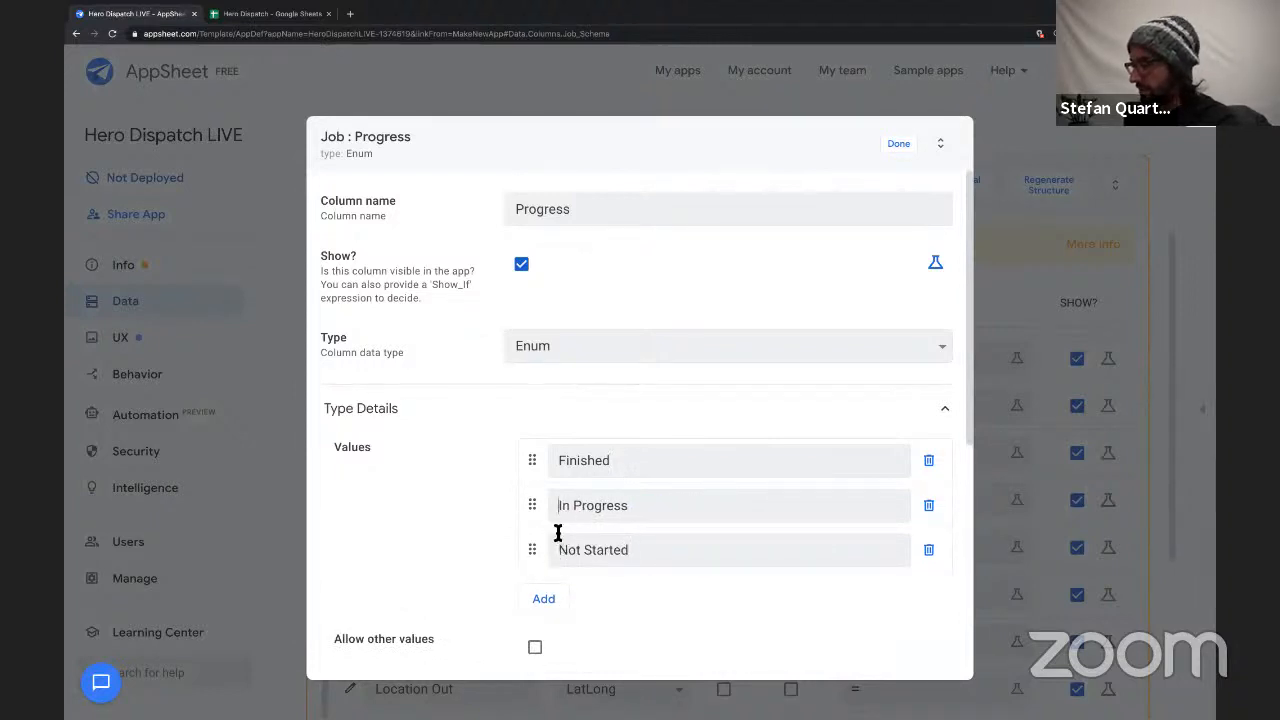
Reorder the Progress values to Not Started, In Progress, Finished, set the input mode to Buttons and close the settings.
mouse_move(534, 550)
left_mouse_down()
mouse_move(534, 463)
mouse_move(539, 566)
left_mouse_up()
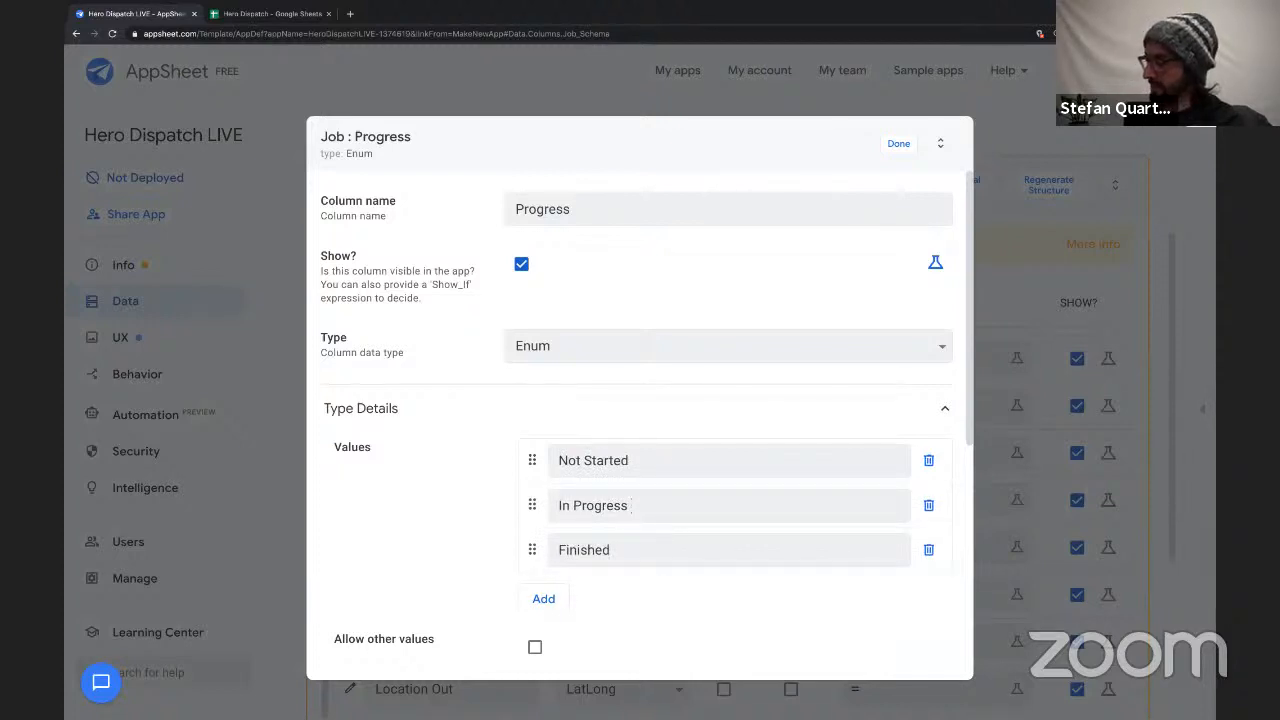
scroll(678, 570, "down", 2)
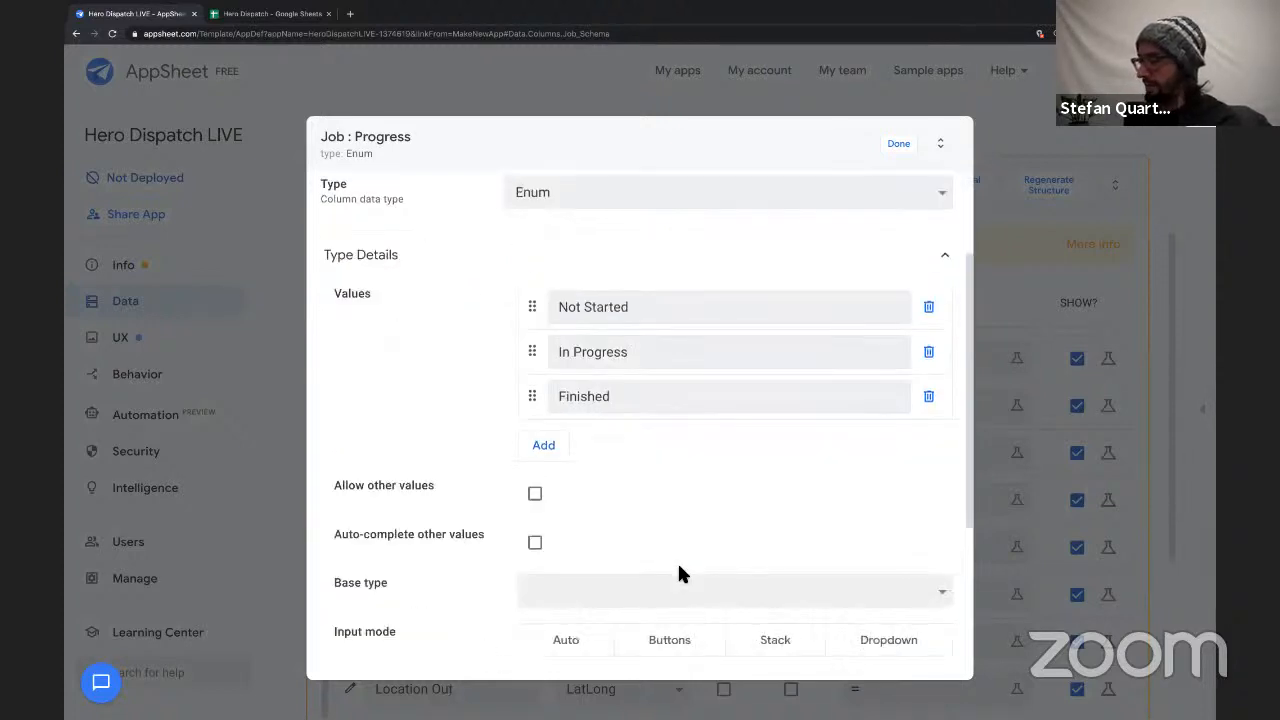
scroll(679, 573, "up", 2)
scroll(679, 573, "down", 2)
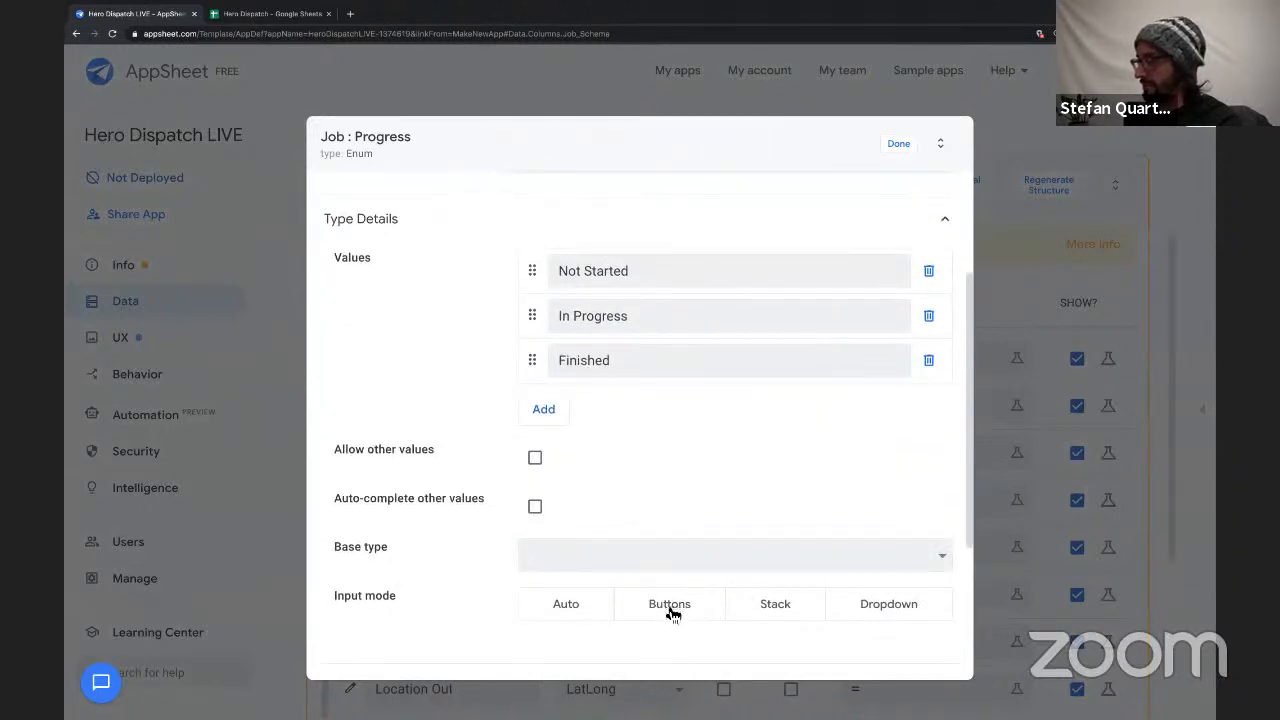
left_click(670, 606)
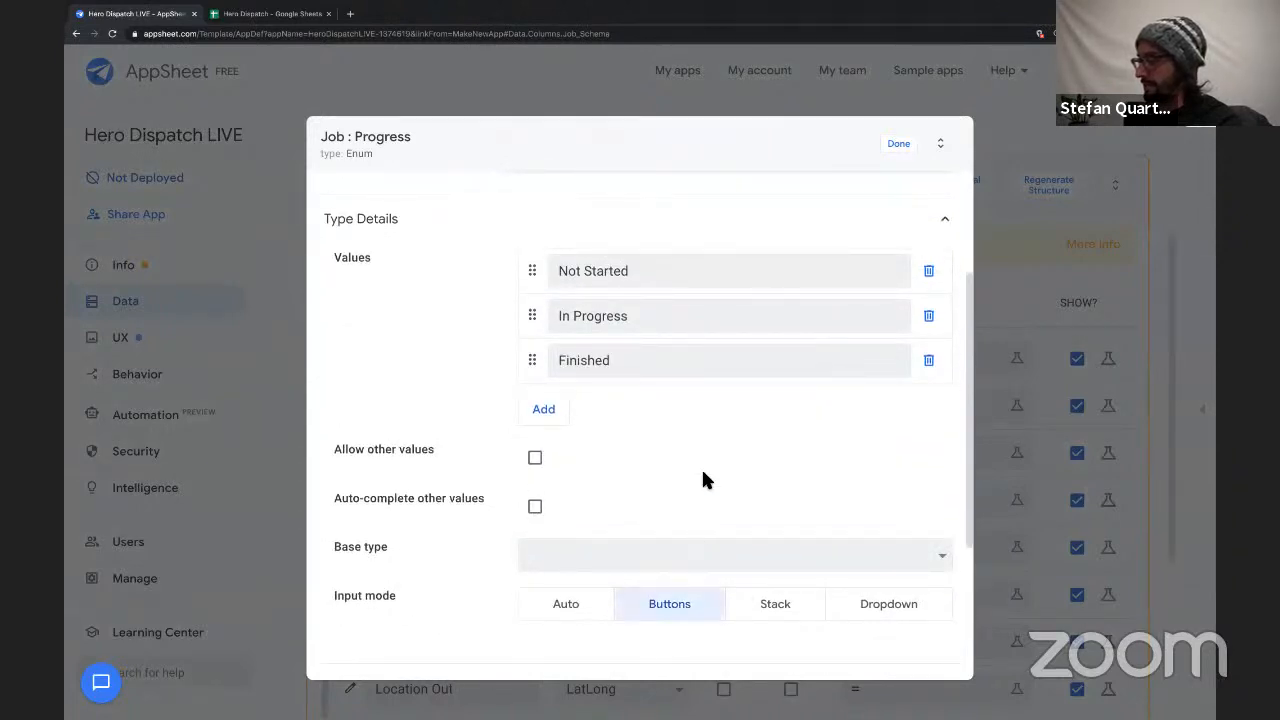
scroll(703, 480, "up", 4)
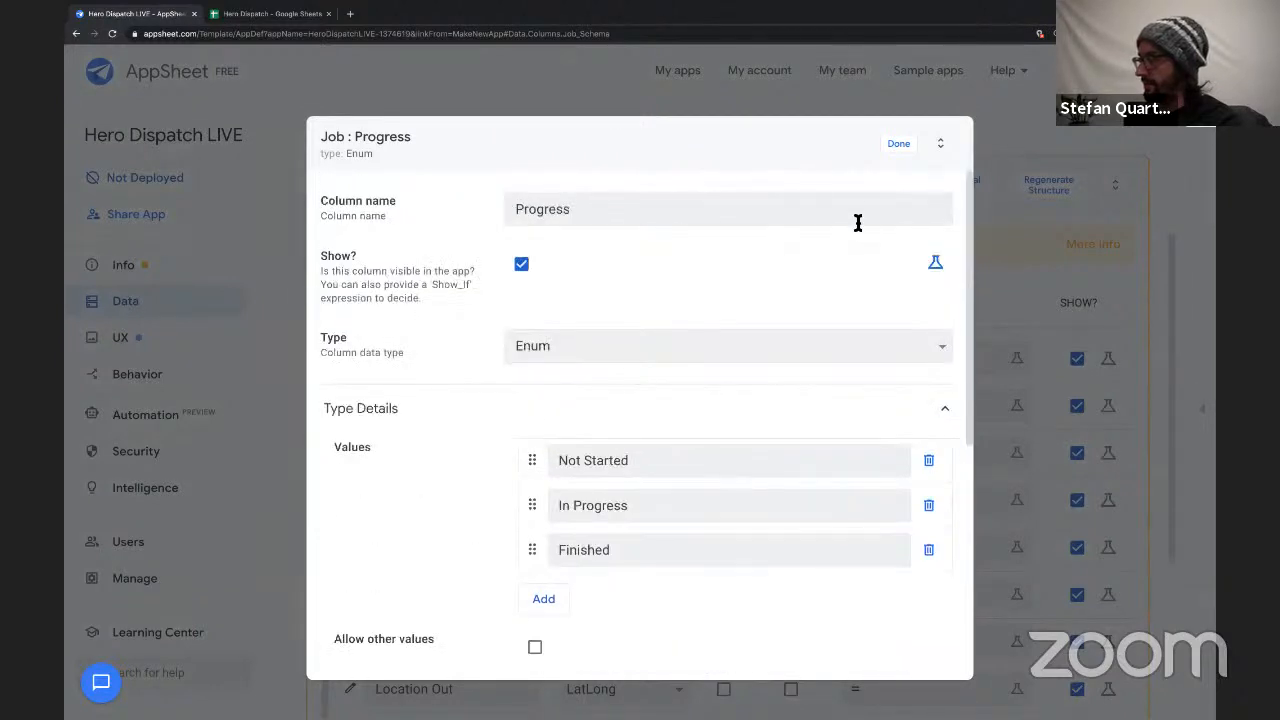
left_click(898, 143)
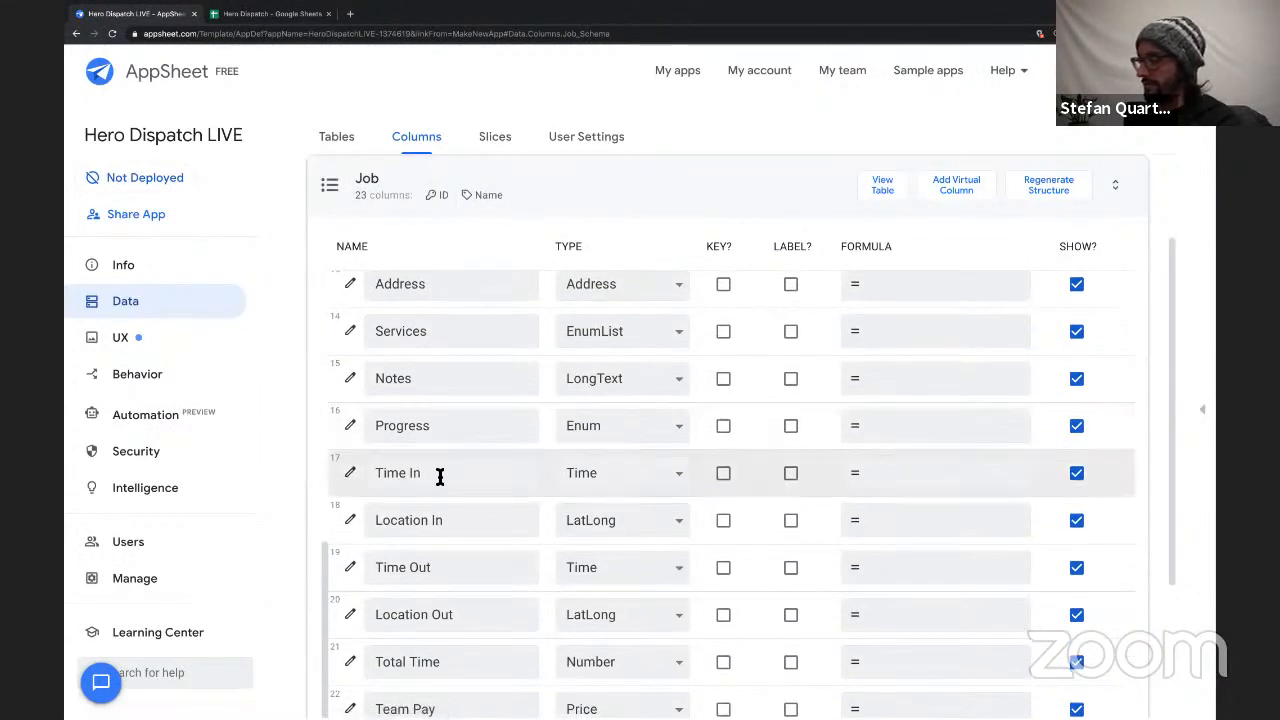
Review the Job table's Time In, Location In, Time Out and Location Out columns and their types.
left_click_drag(436, 477, 371, 477)
left_click_drag(468, 525, 377, 523)
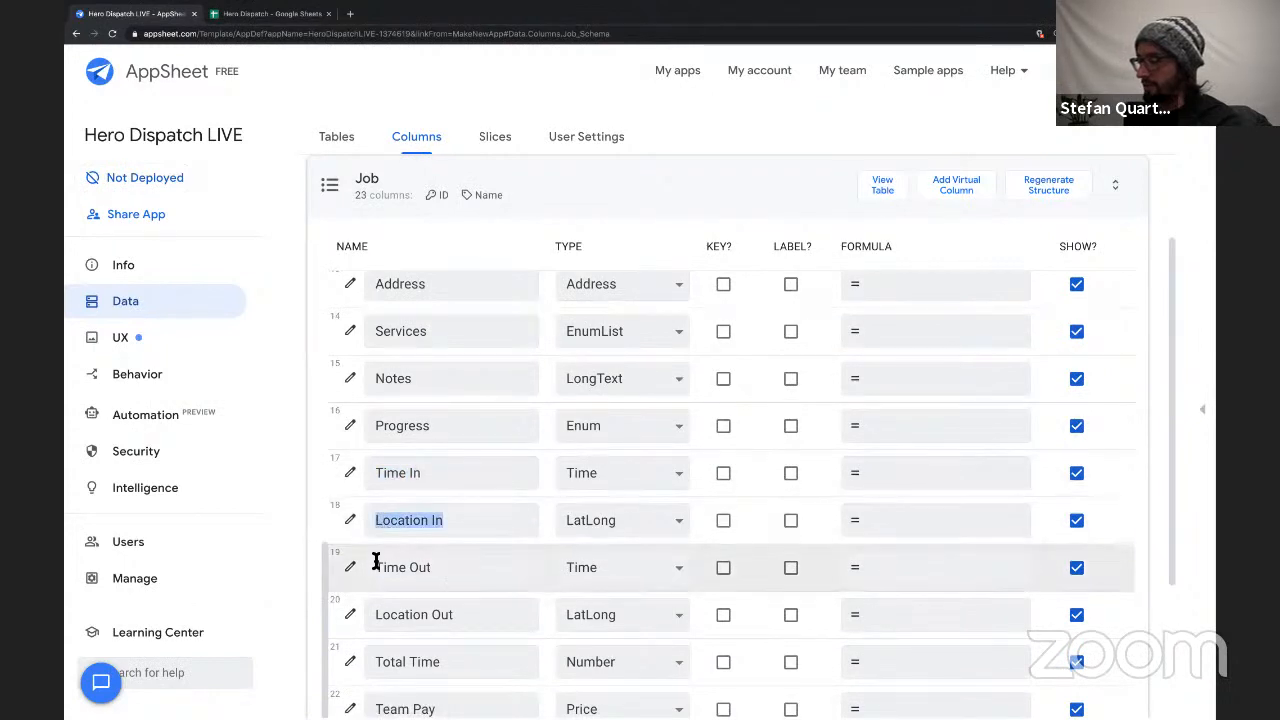
left_click_drag(434, 567, 376, 563)
left_click(452, 625)
left_click_drag(452, 625, 416, 649)
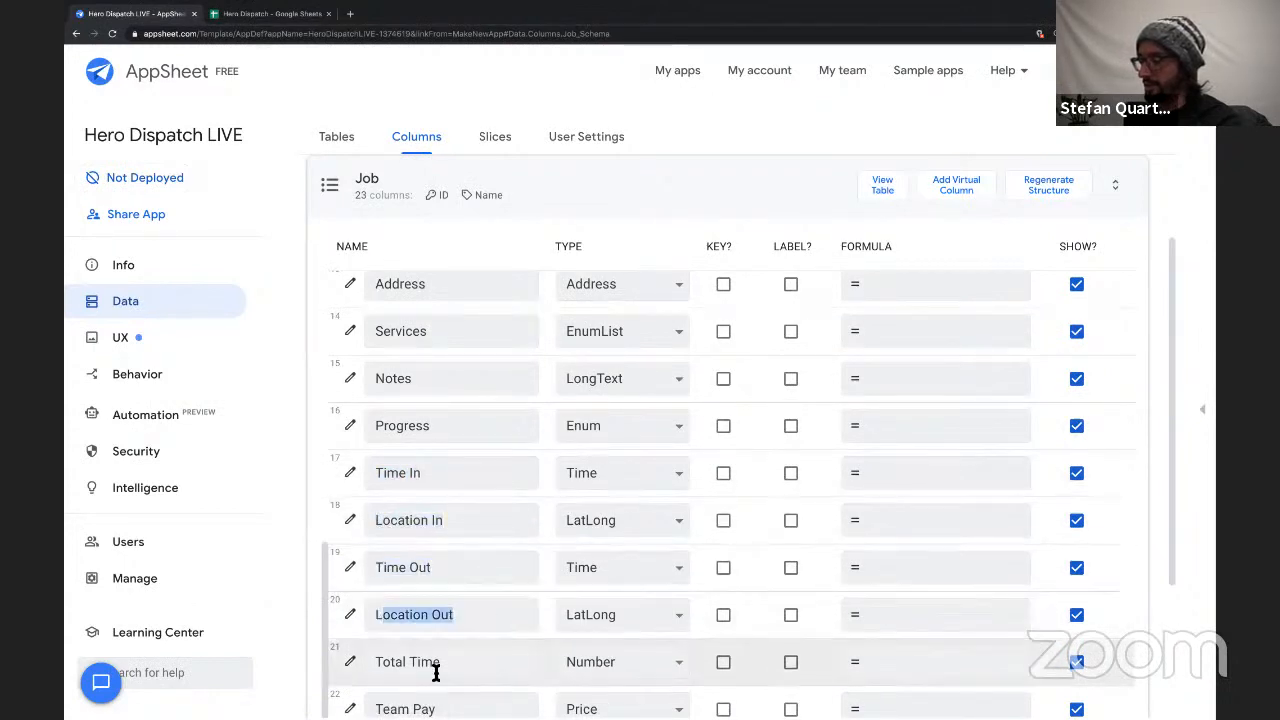
scroll(436, 673, "down", 1)
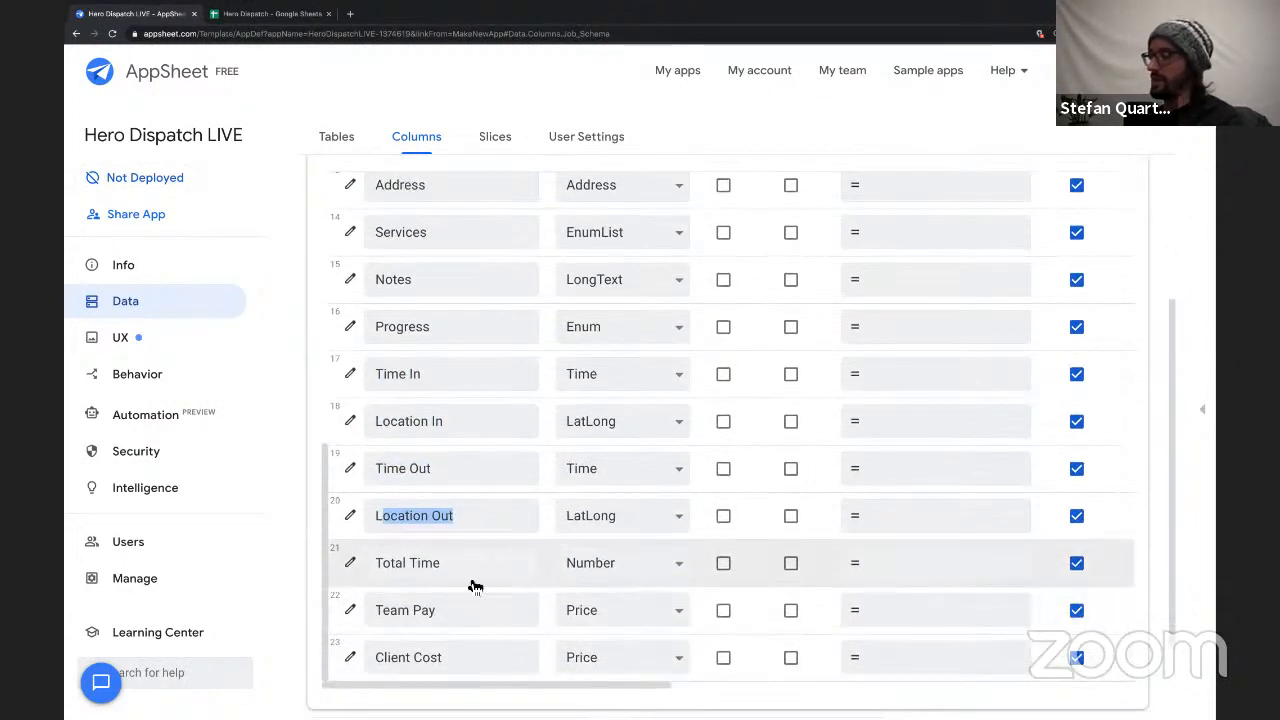
left_click_drag(421, 374, 376, 374)
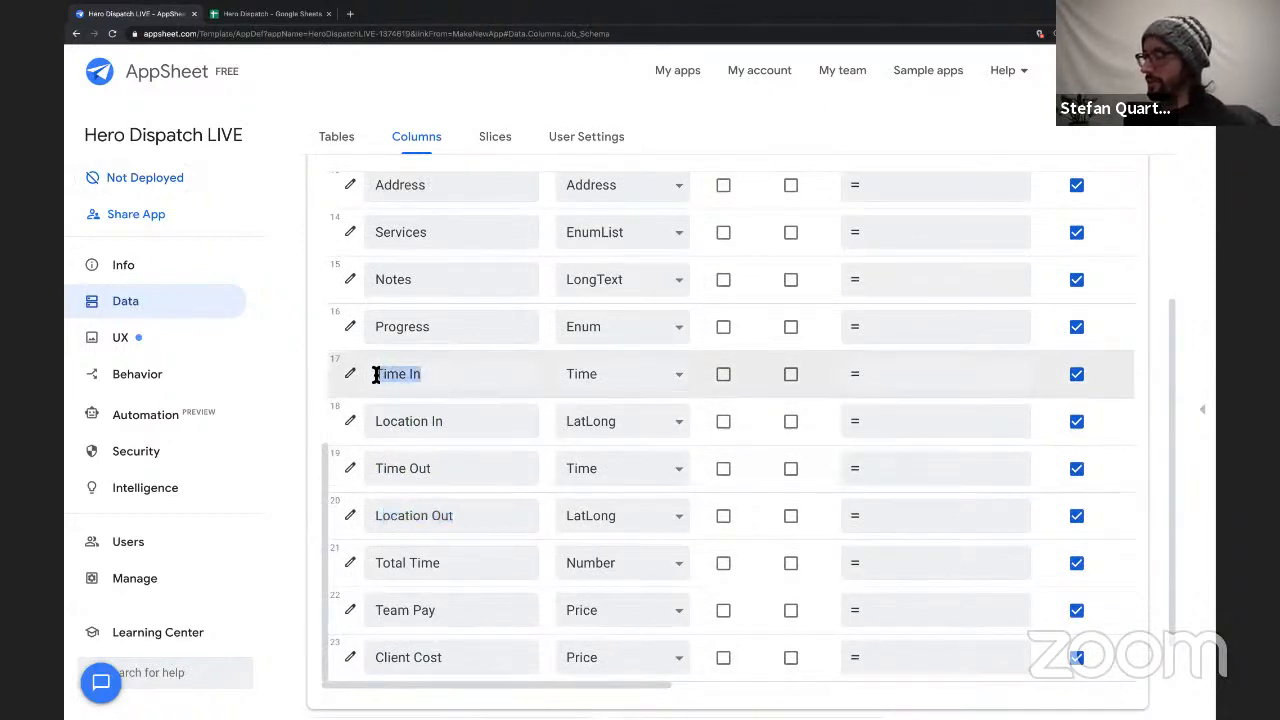
left_click(443, 421)
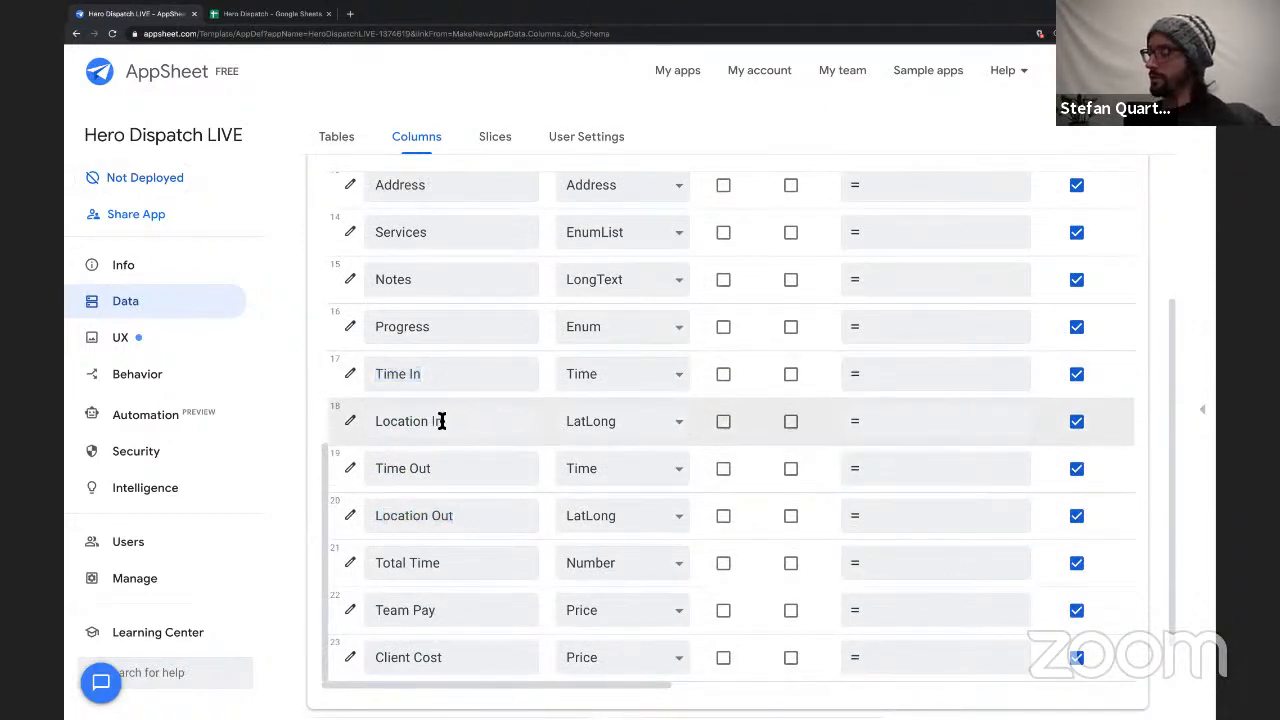
left_click(563, 374)
left_click(601, 367)
left_click(615, 470)
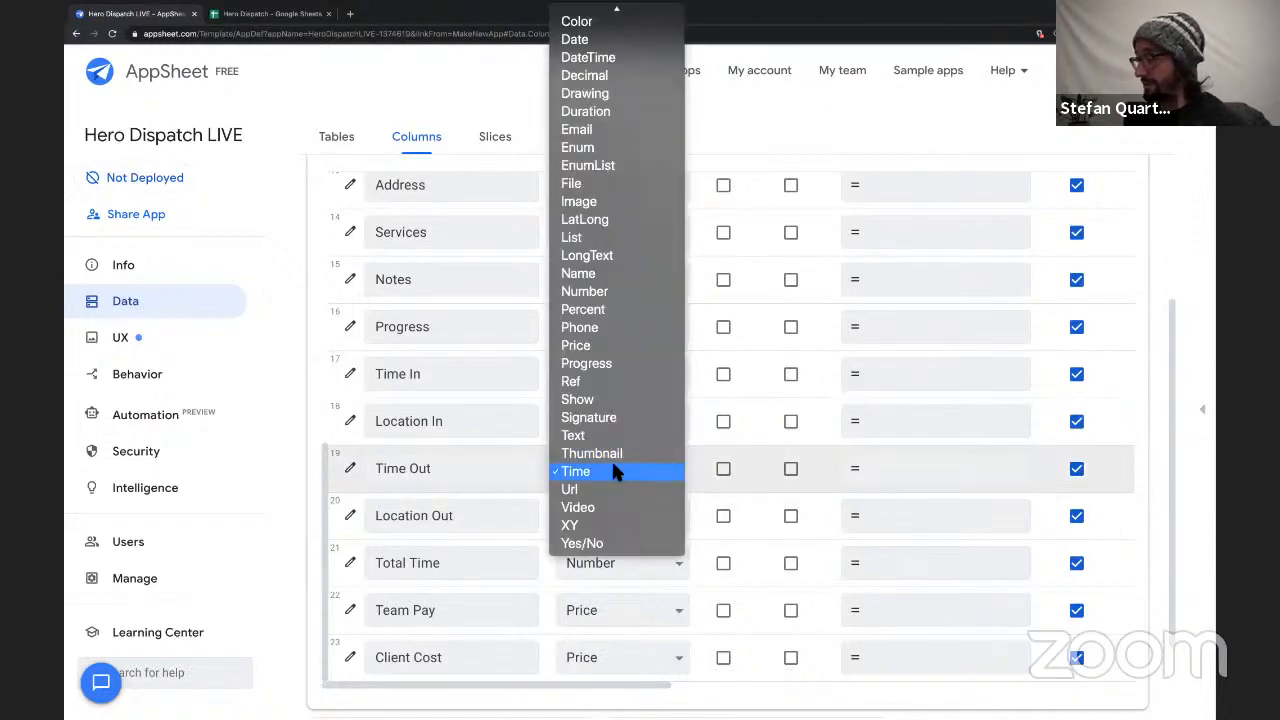
left_click(556, 608)
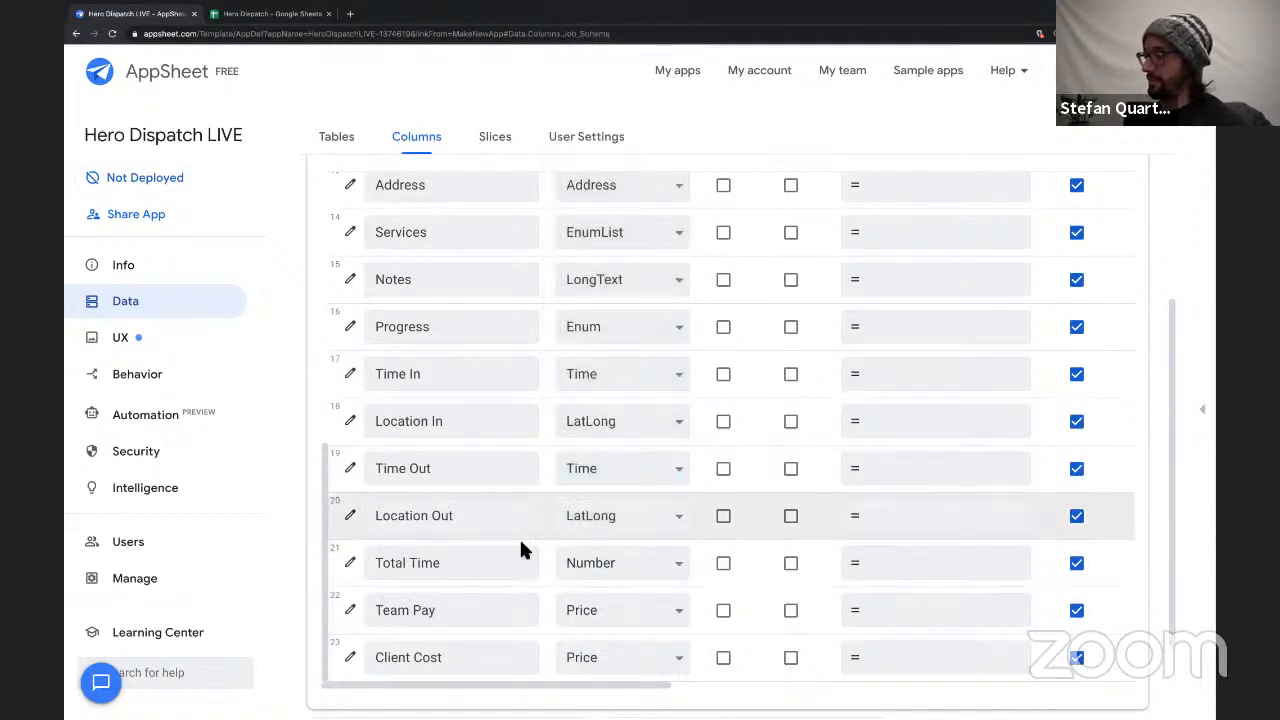
Change the Job table's Total Time column type to Decimal.
left_click(610, 563)
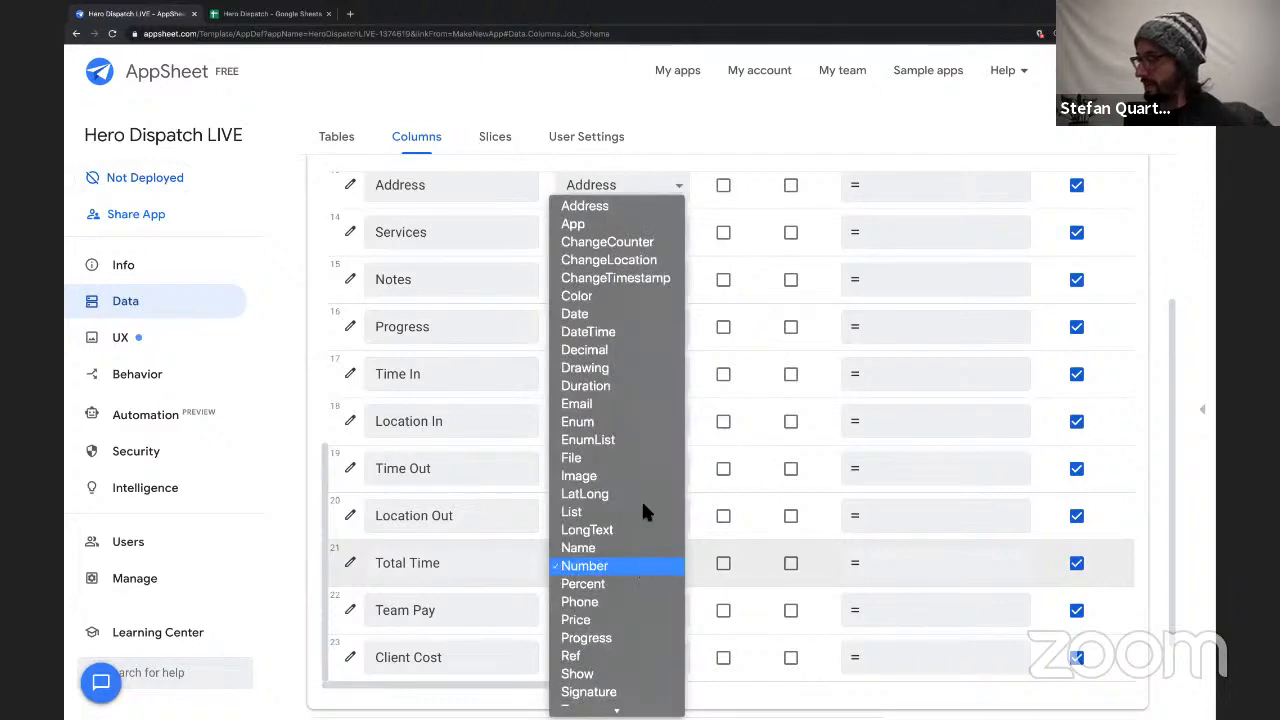
left_click(634, 352)
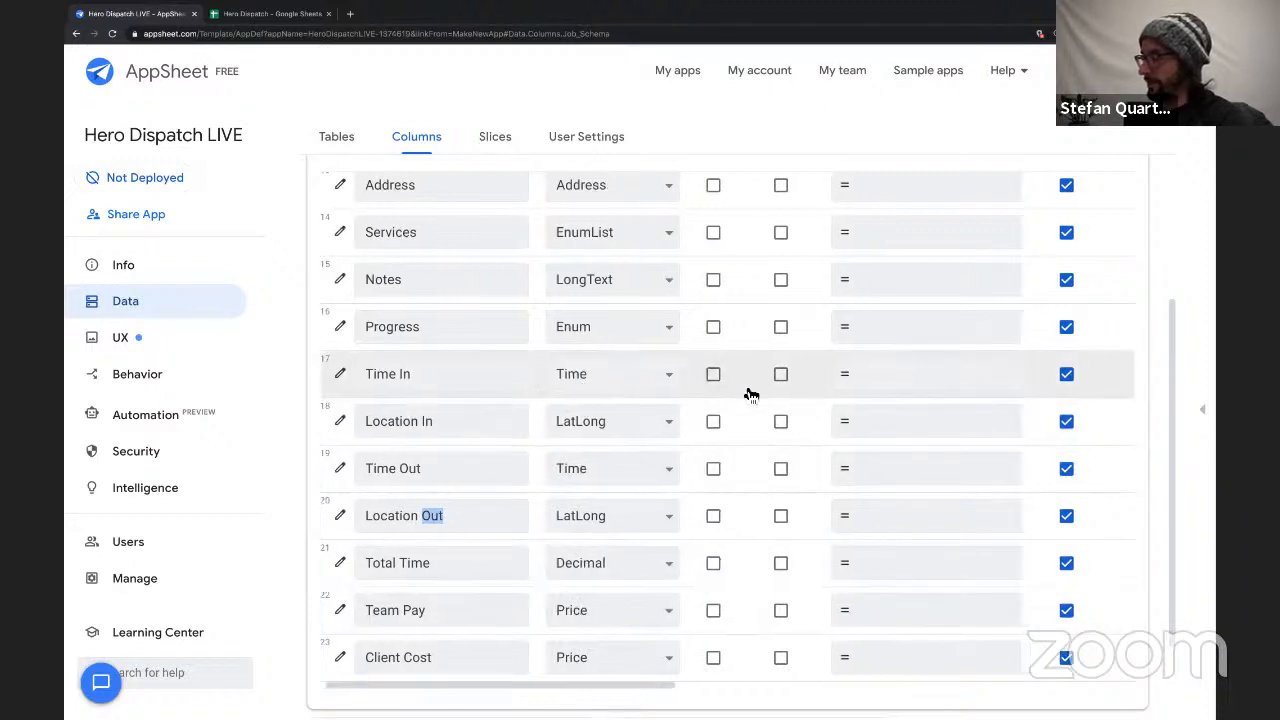
Clear the initial value formula of the Job table's Time In column and save it.
scroll(751, 395, "right", 5)
scroll(751, 395, "right", 5)
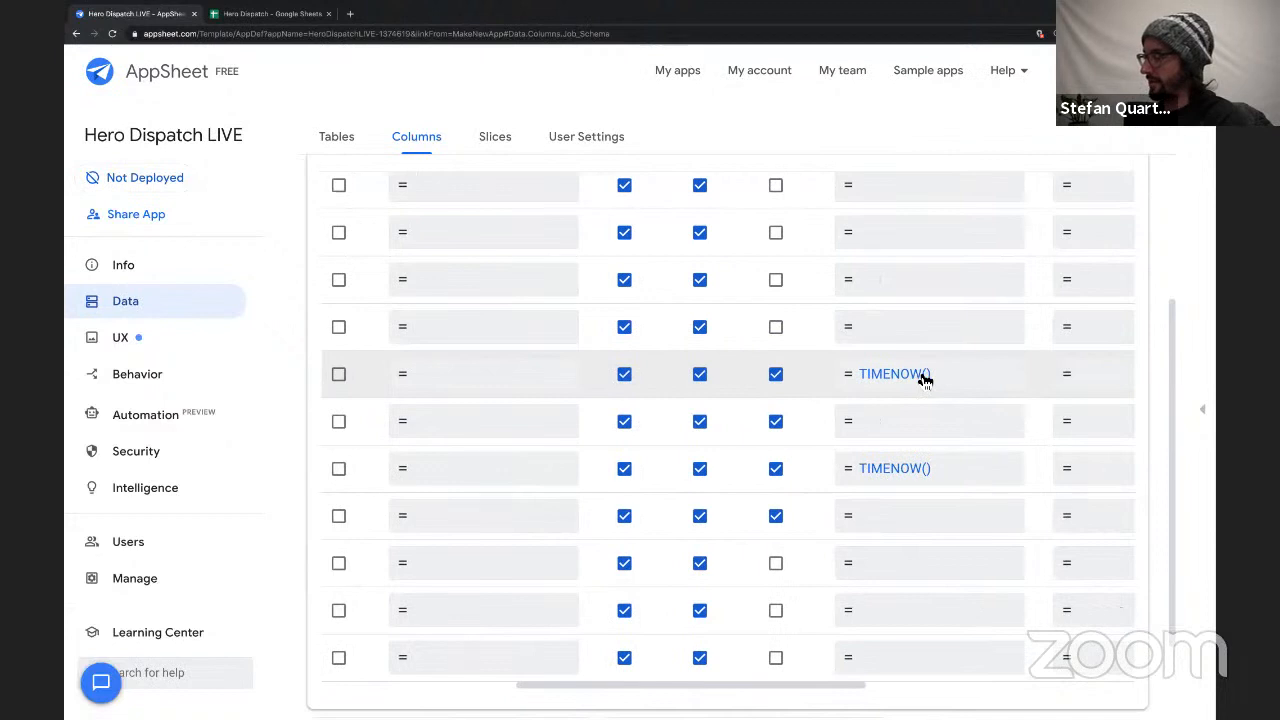
left_click(922, 376)
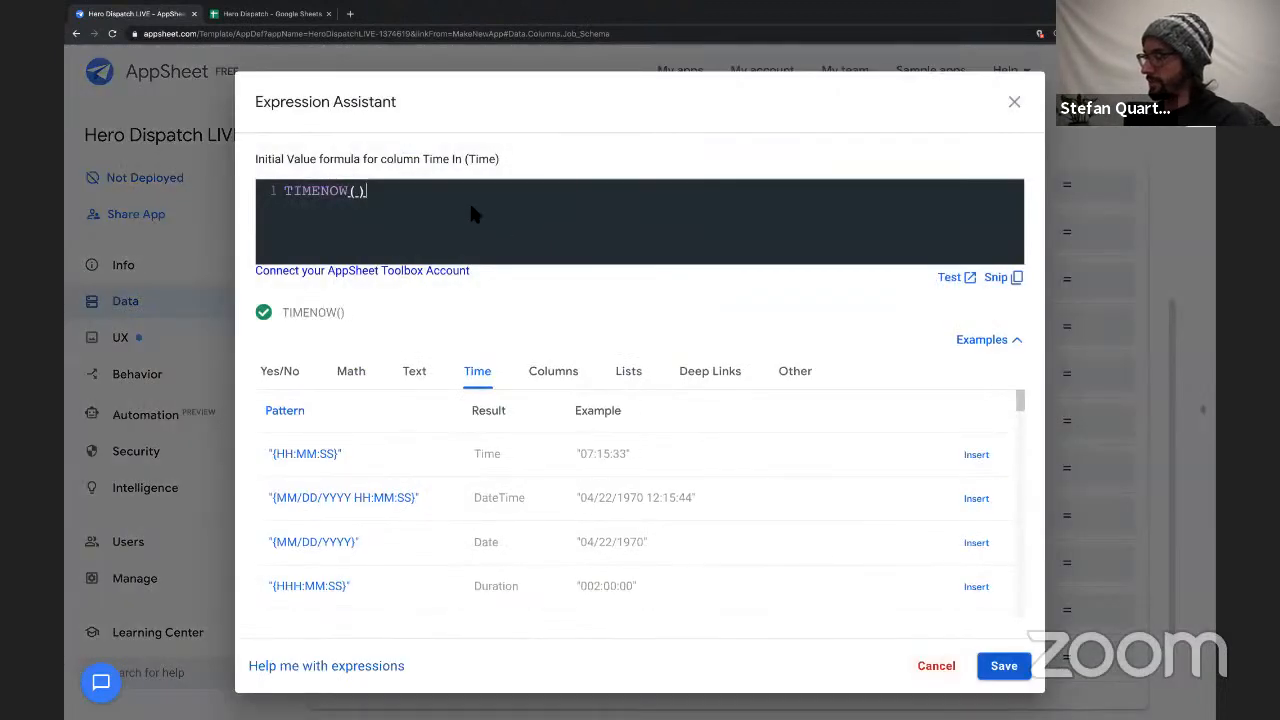
key("BackSpace")
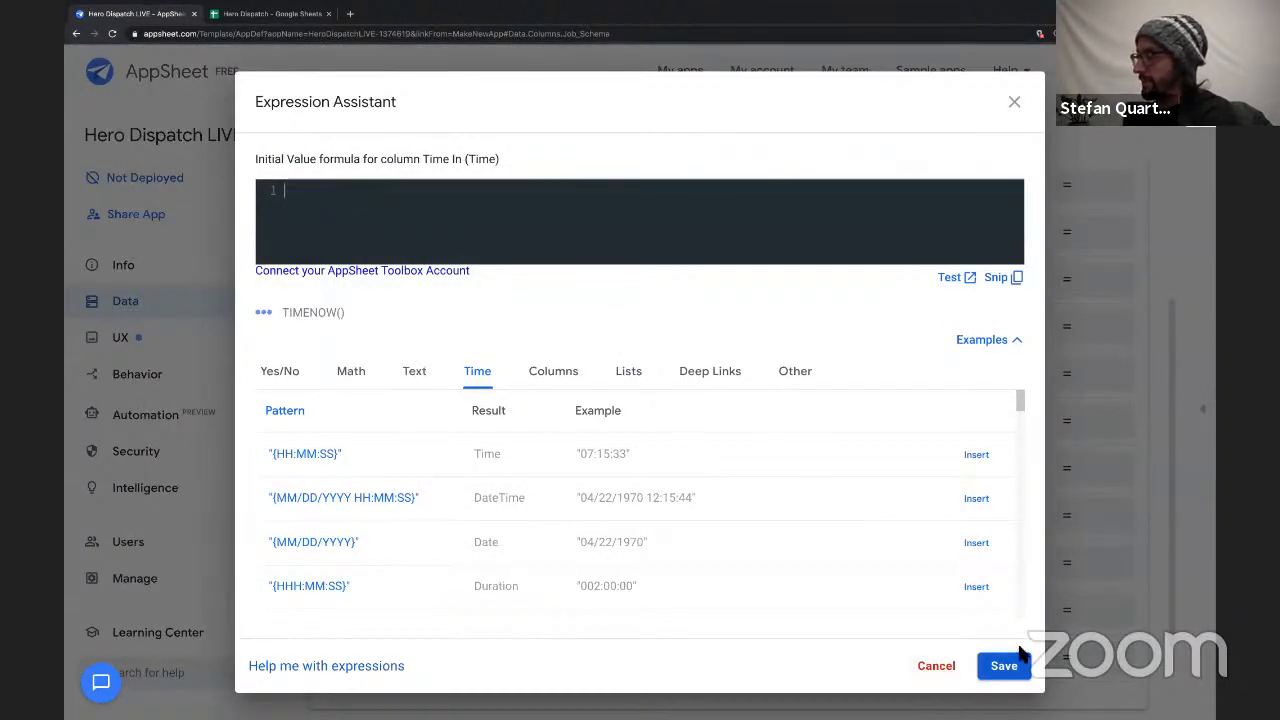
left_click(1004, 667)
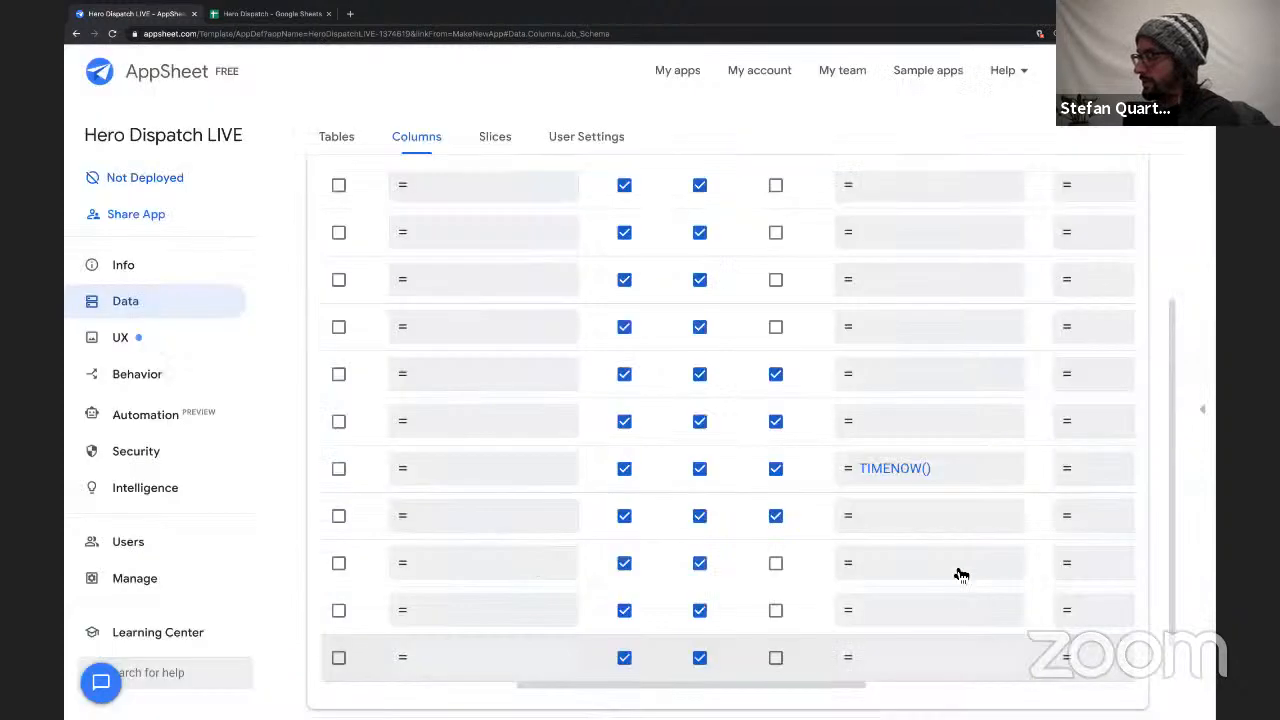
Clear the initial value formula of the Time Out column and save it.
left_click(899, 470)
key("ctrl+a")
key("BackSpace")
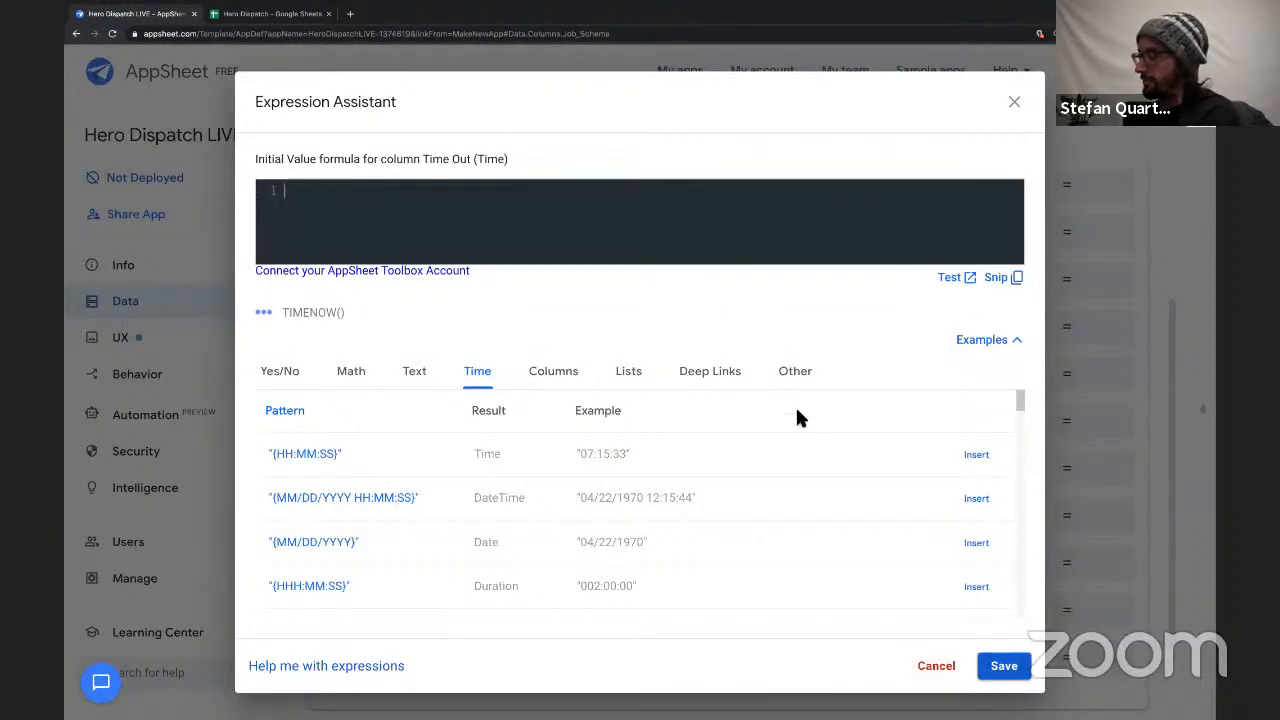
left_click(1004, 667)
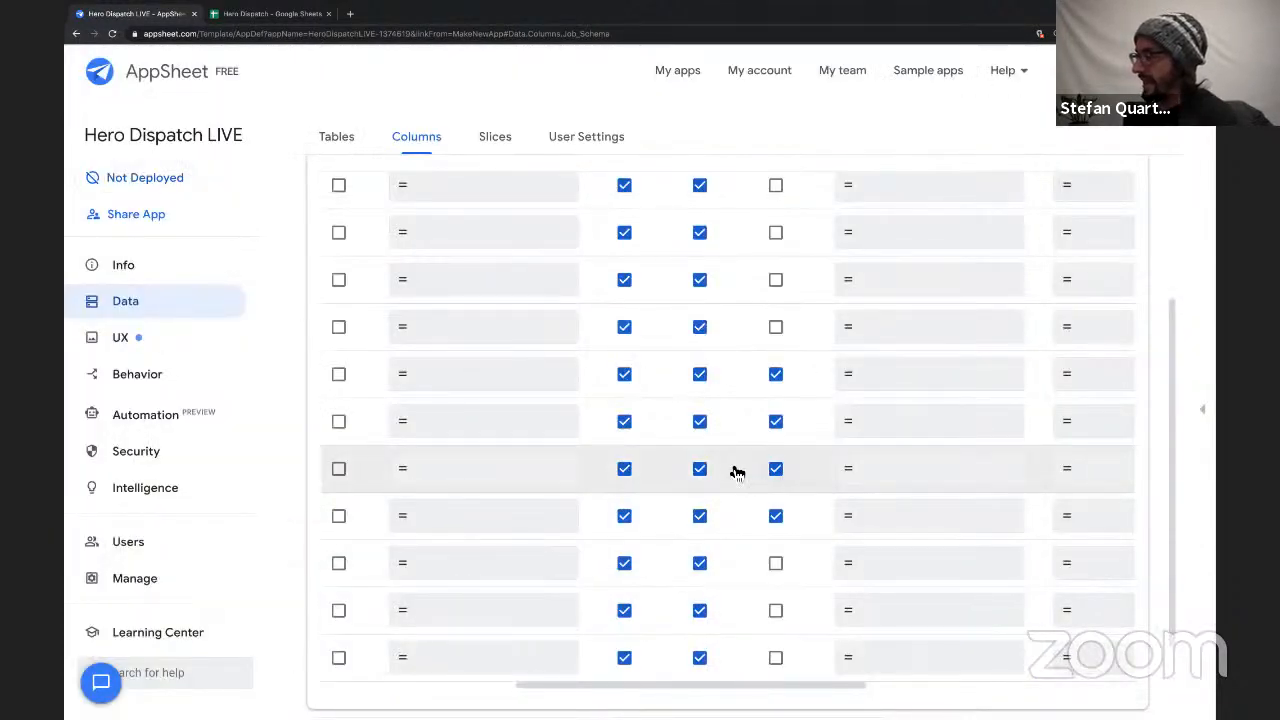
Make the Job table's Time In, Location In and Time Out columns no longer required.
scroll(671, 480, "left", 5)
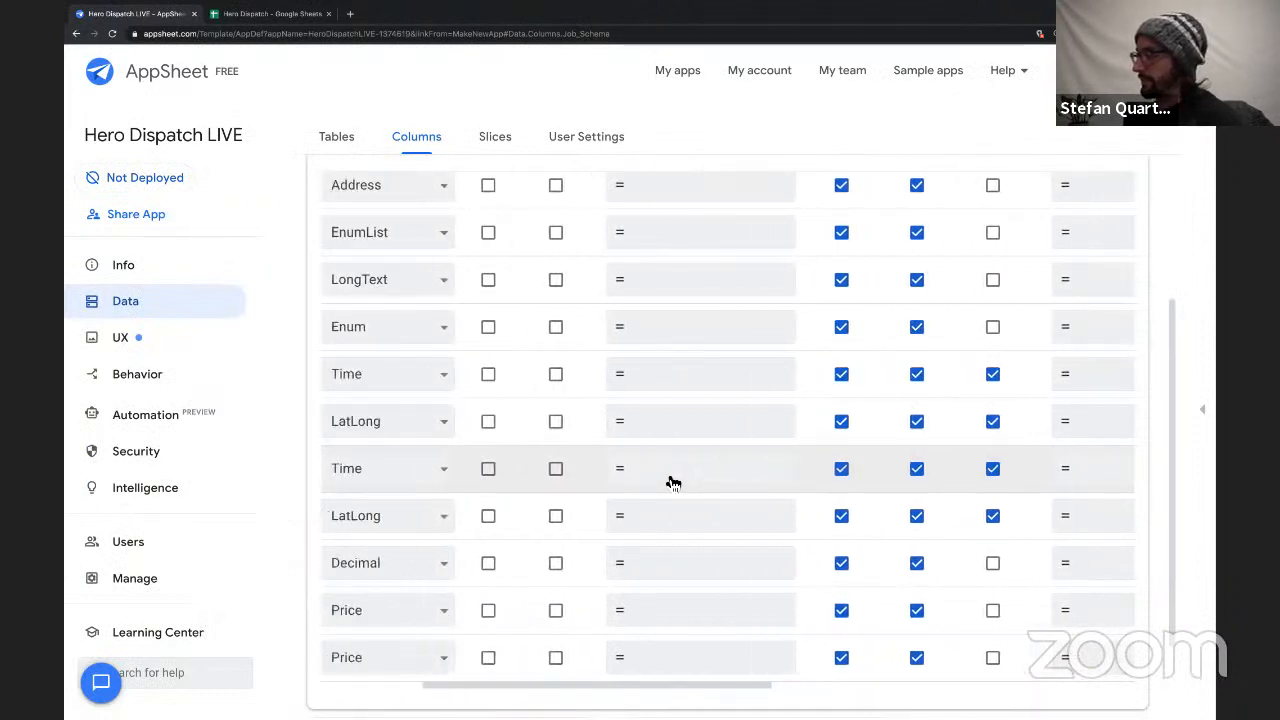
left_click(1020, 374)
left_click(1020, 421)
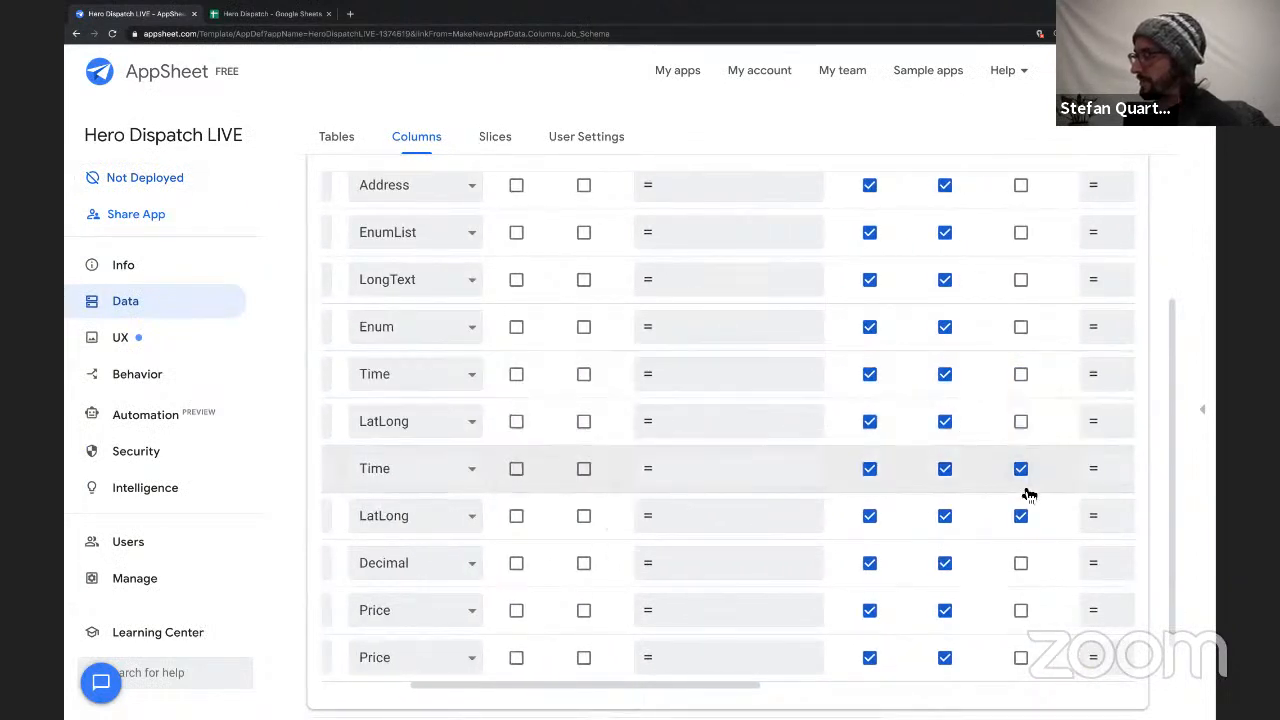
left_click(1020, 469)
scroll(740, 512, "left", 3)
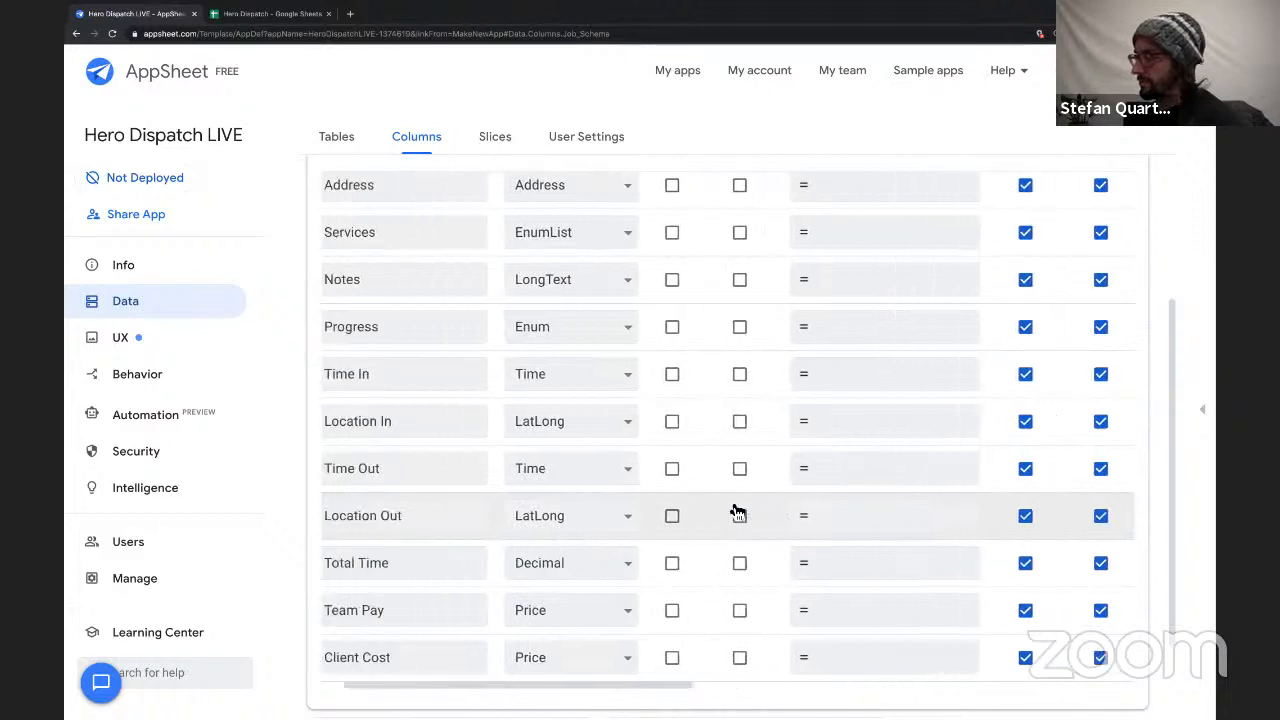
scroll(737, 512, "left", 1)
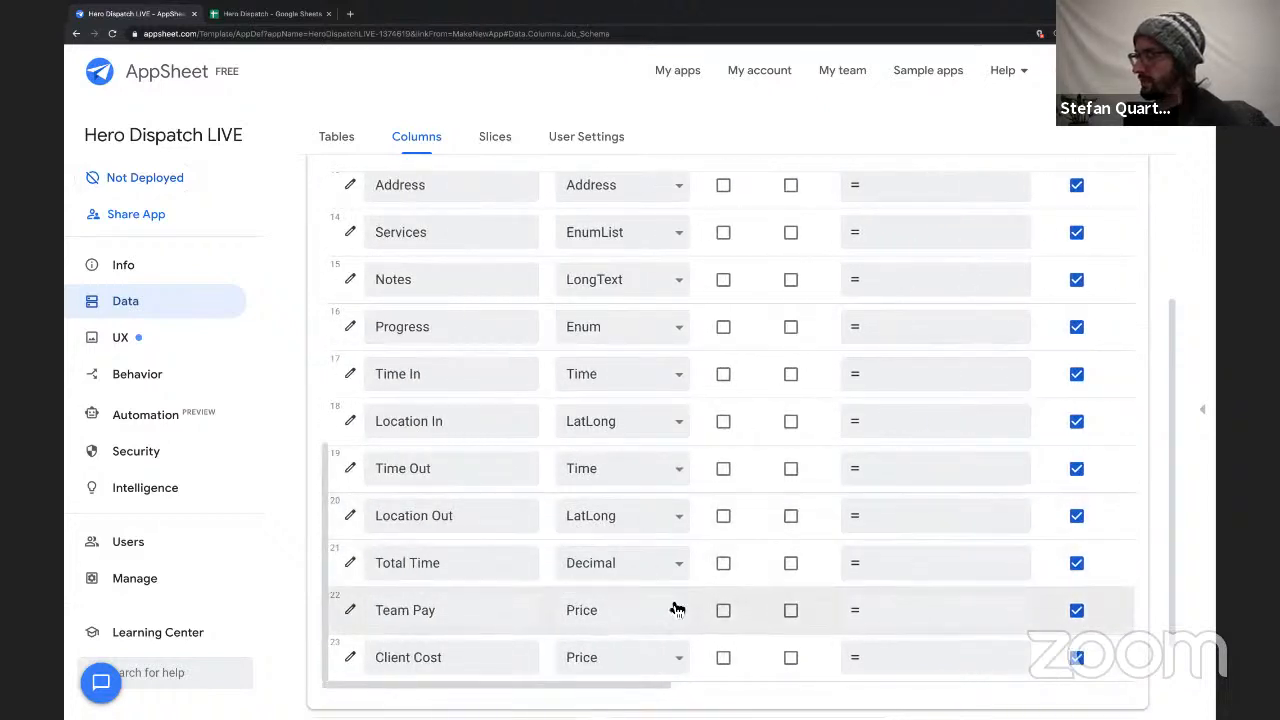
Save the app's column changes and show the live app preview.
left_click(1138, 72)
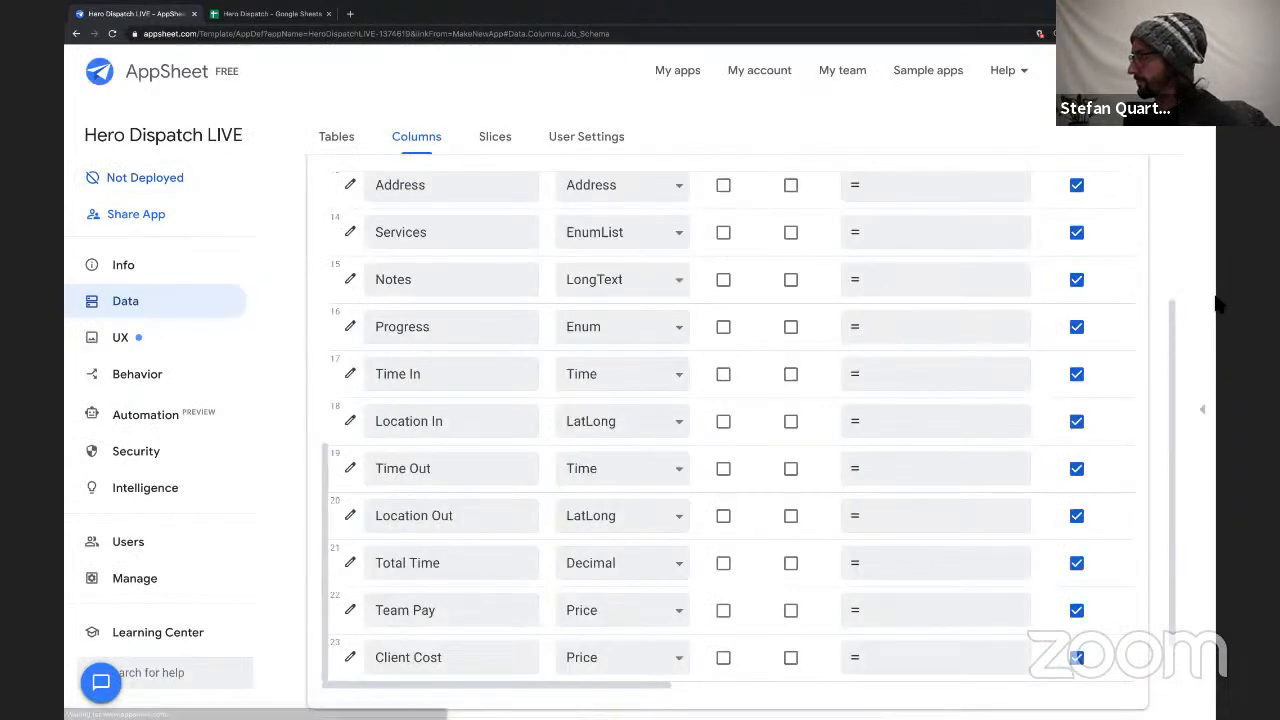
left_click(1211, 302)
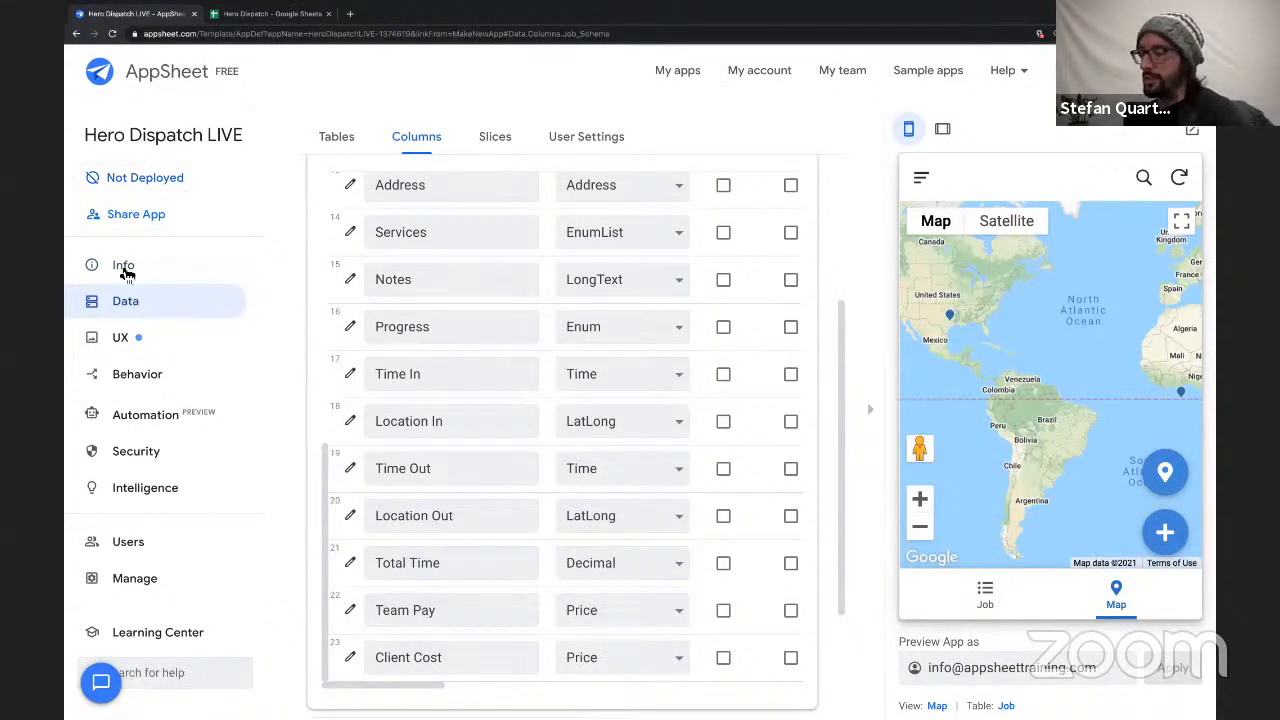
Examine the app's spec graph, moving the Job and Map nodes around to see how they connect.
left_click(124, 270)
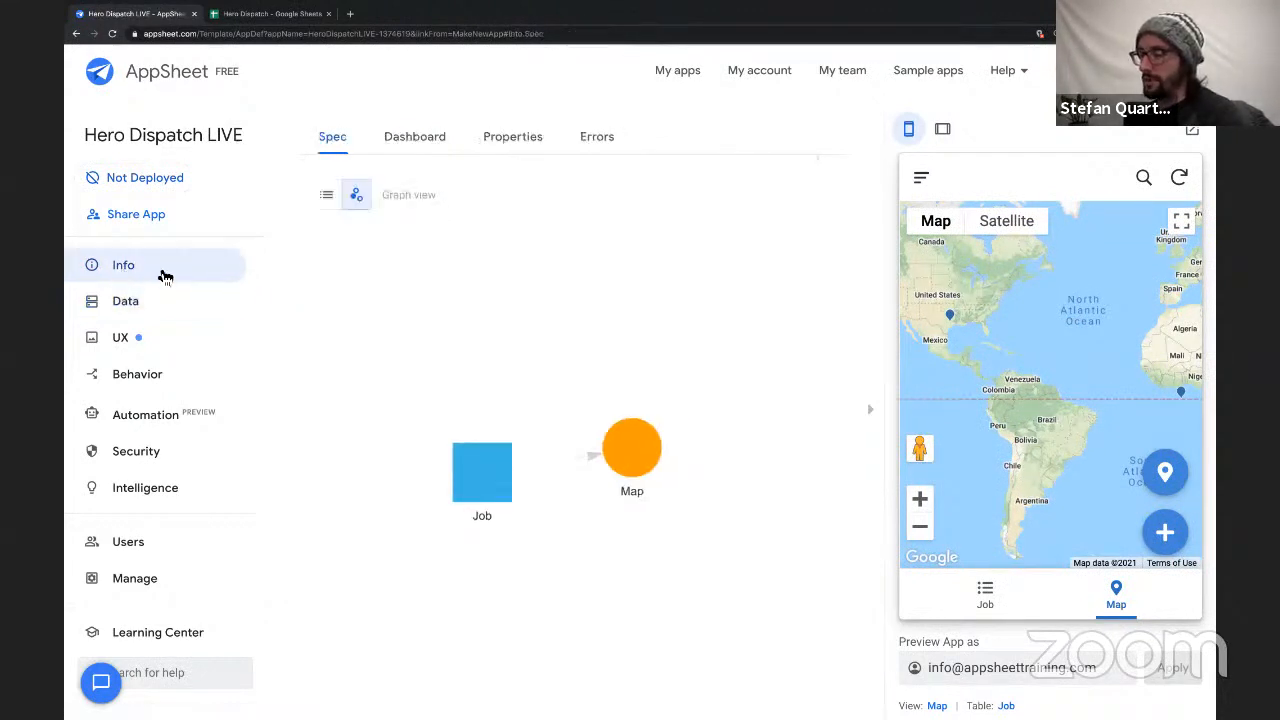
scroll(503, 457, "down", 2)
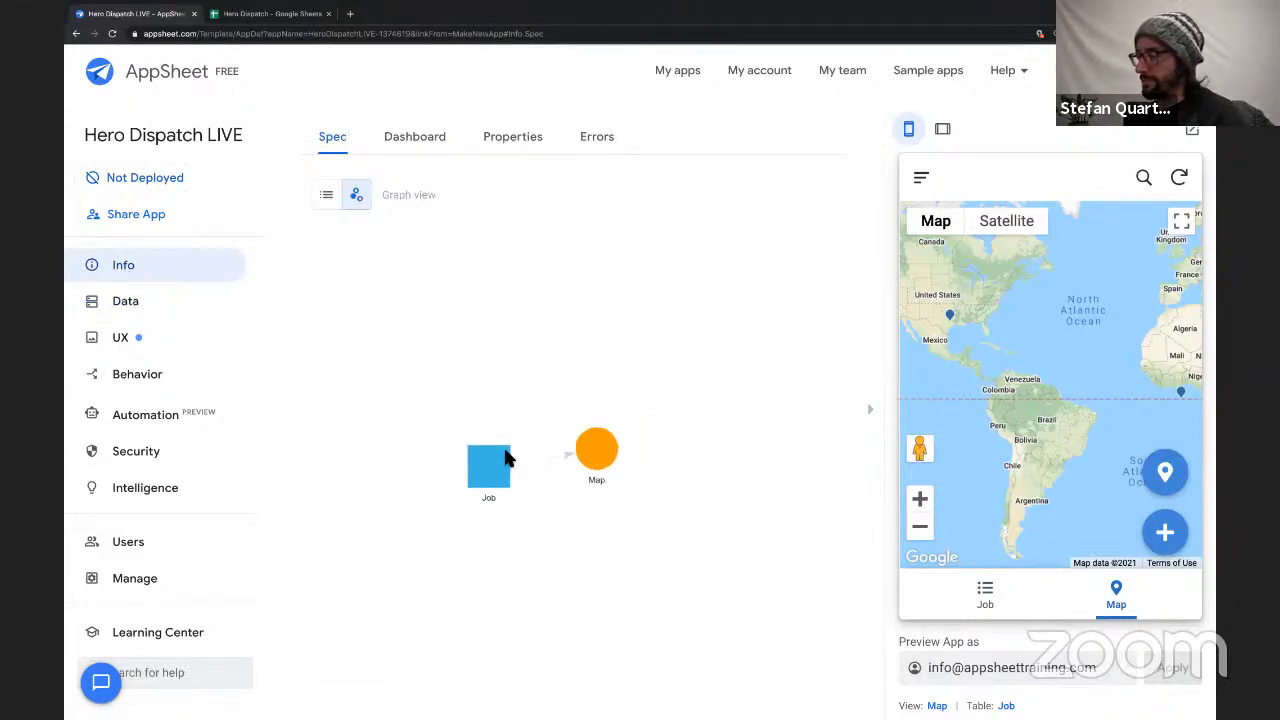
left_click_drag(497, 480, 504, 391)
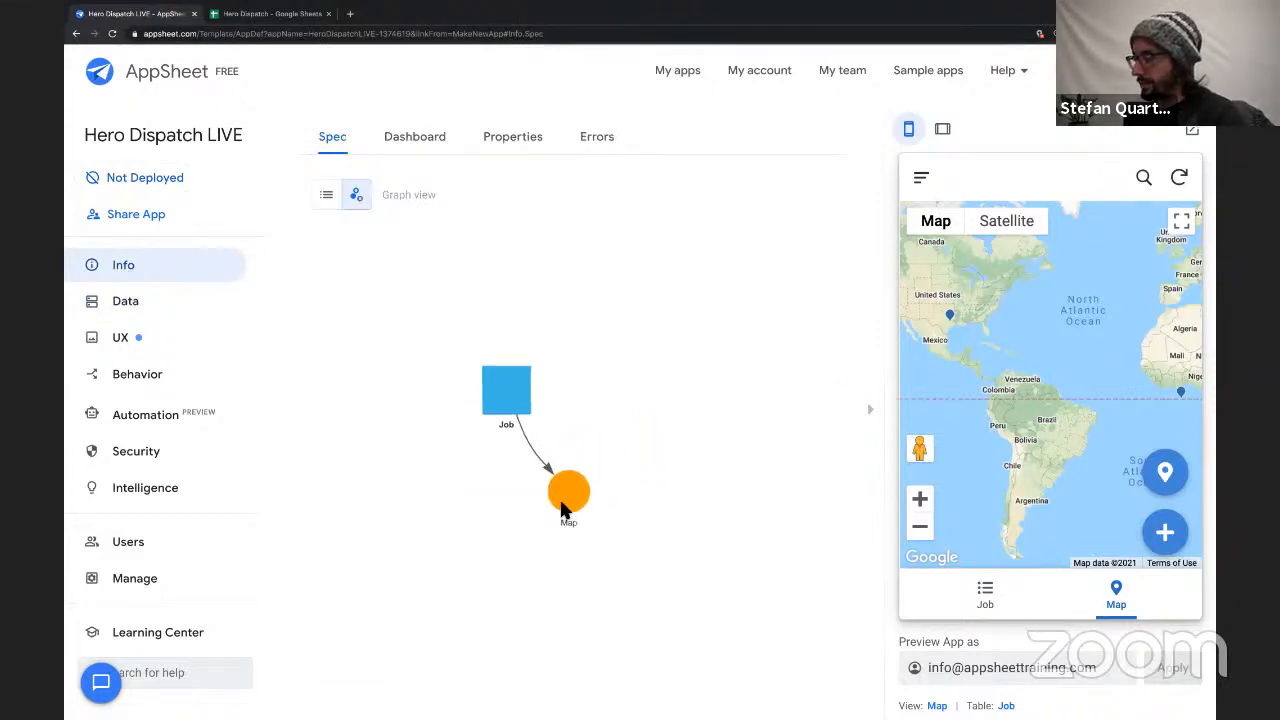
left_click_drag(562, 502, 607, 374)
left_click_drag(529, 470, 522, 314)
left_click_drag(534, 426, 550, 296)
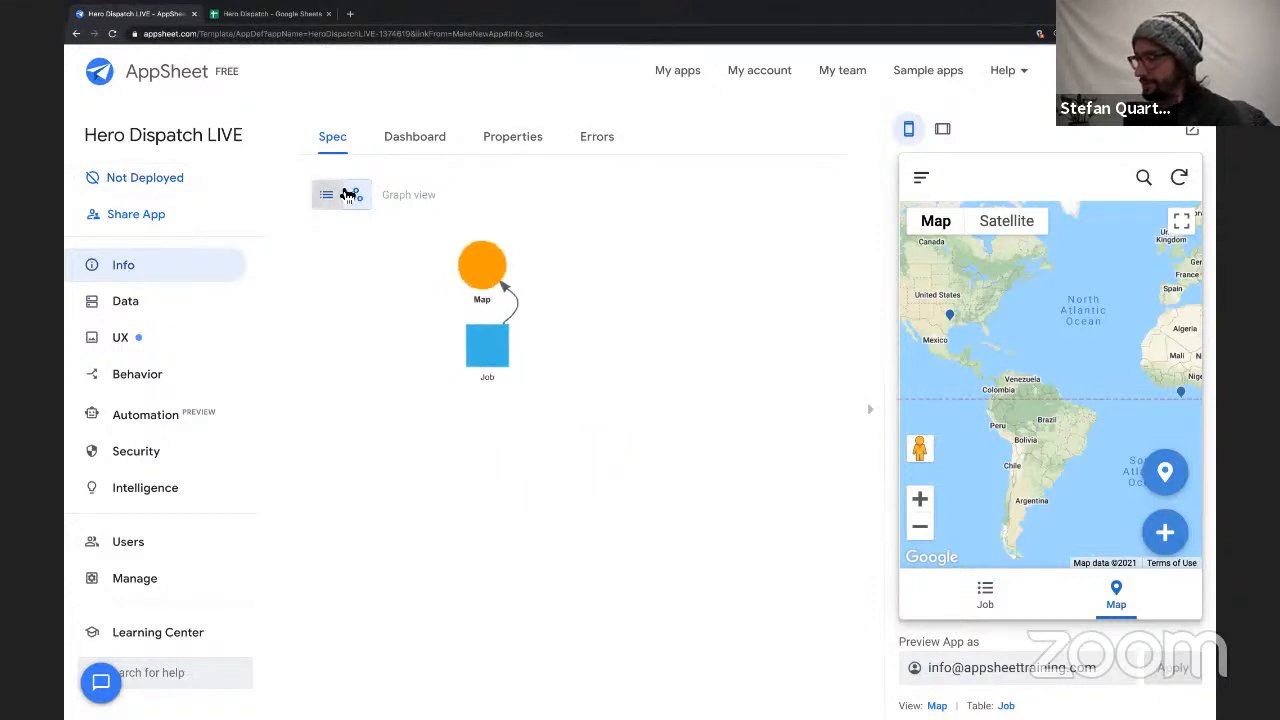
Delete the Map view from the app's primary views.
left_click(140, 348)
scroll(543, 376, "down", 3)
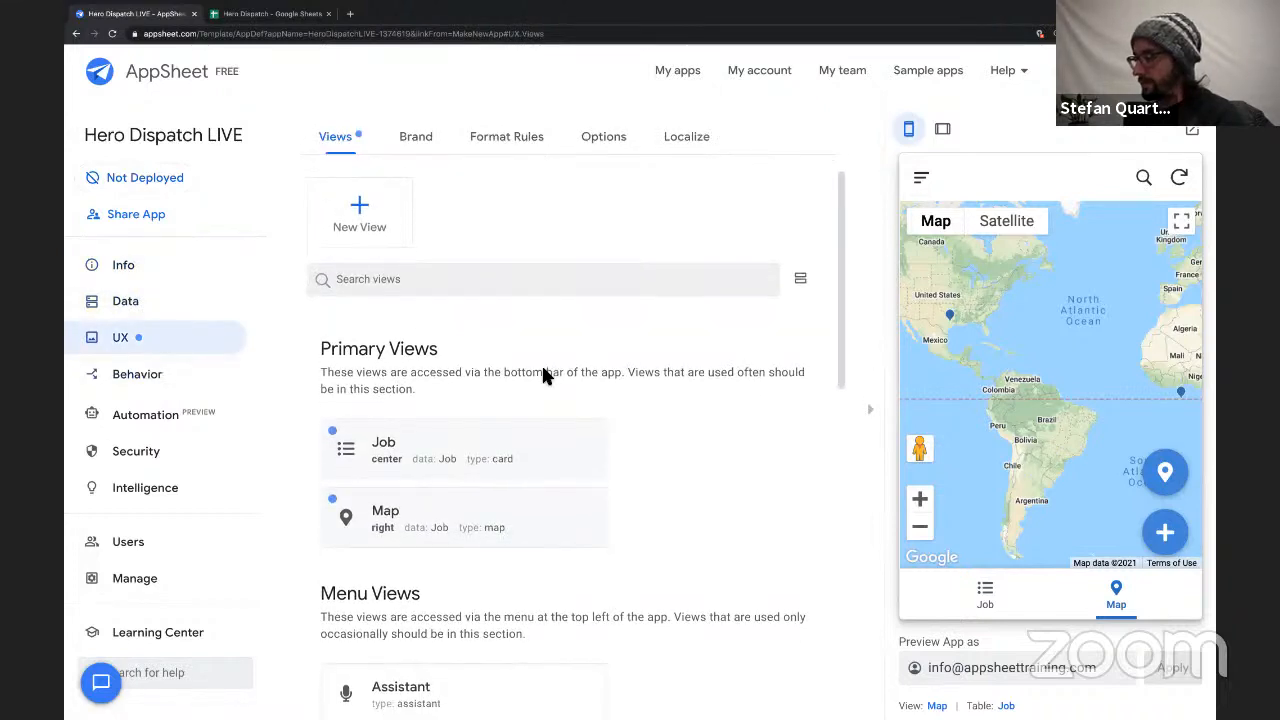
left_click(540, 425)
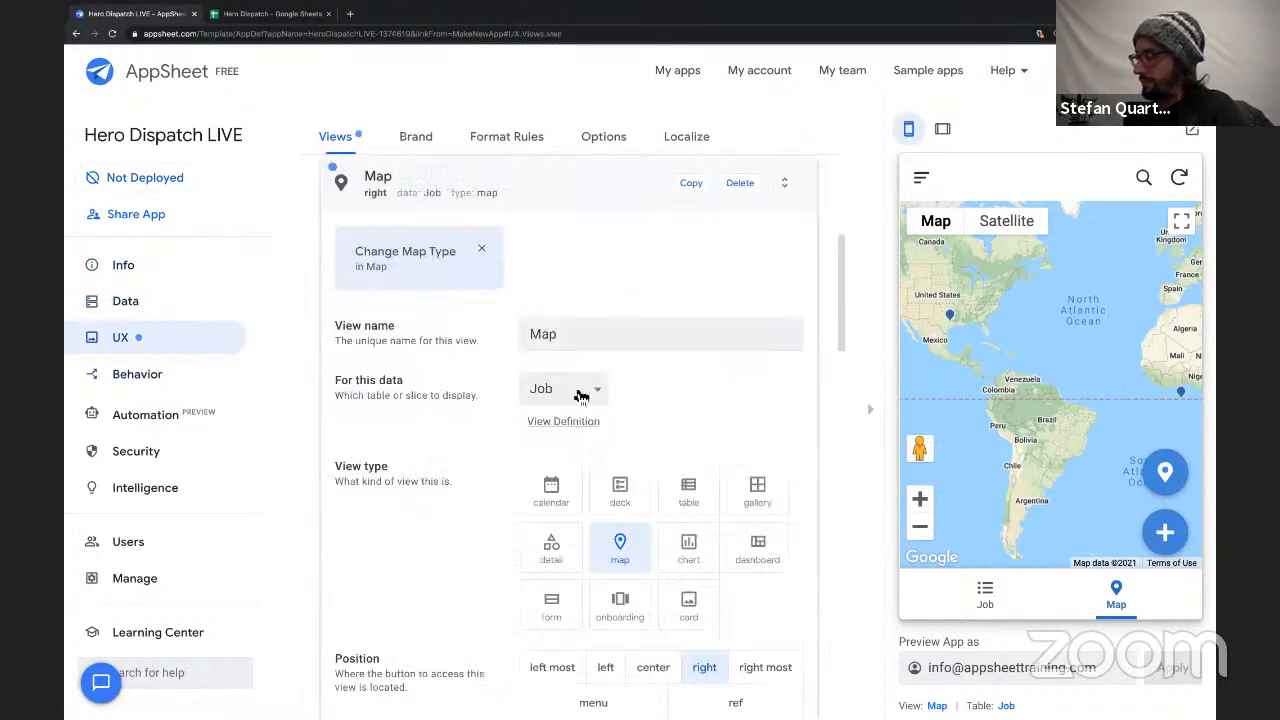
left_click(726, 184)
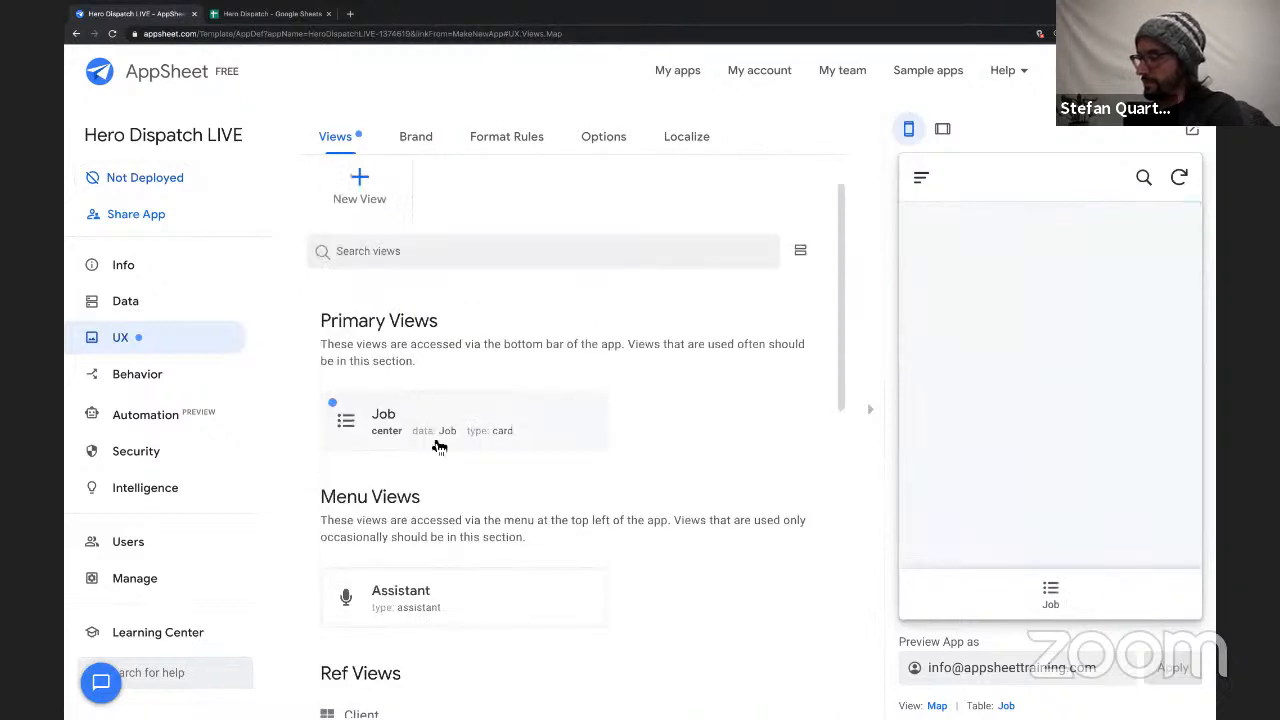
Change the Job primary view to the table type and set its position to left.
left_click(451, 420)
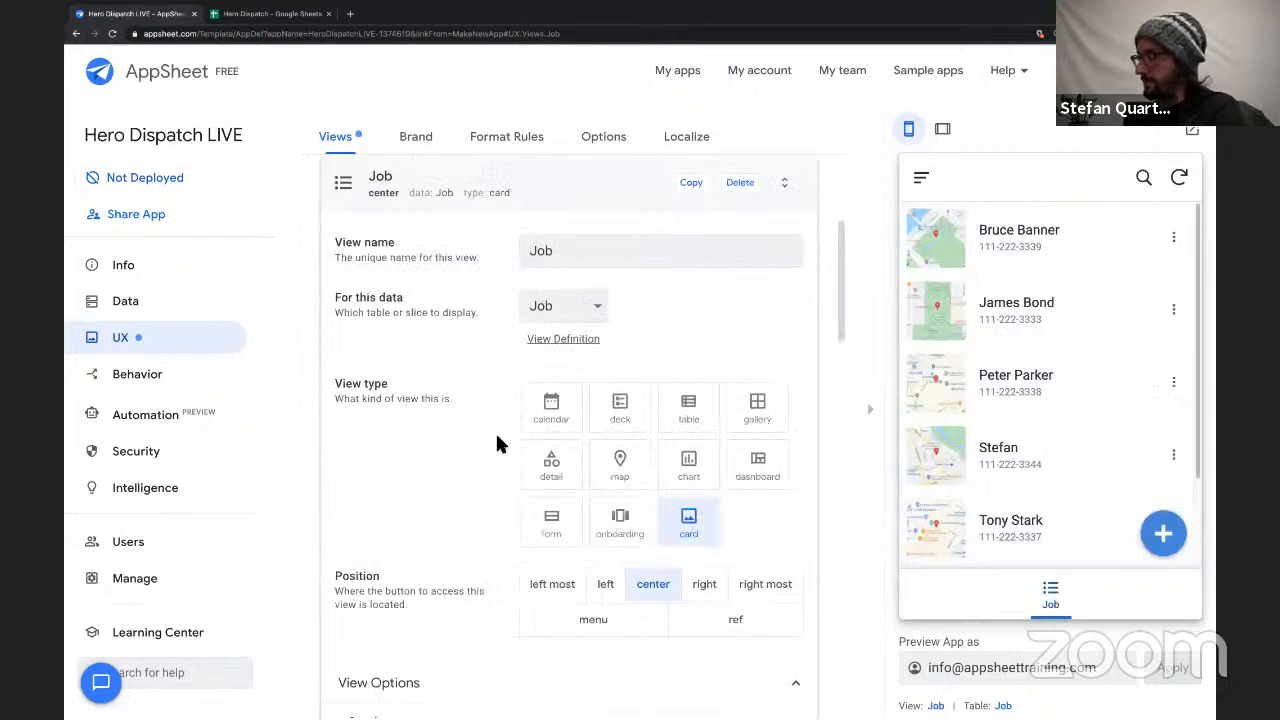
left_click(683, 412)
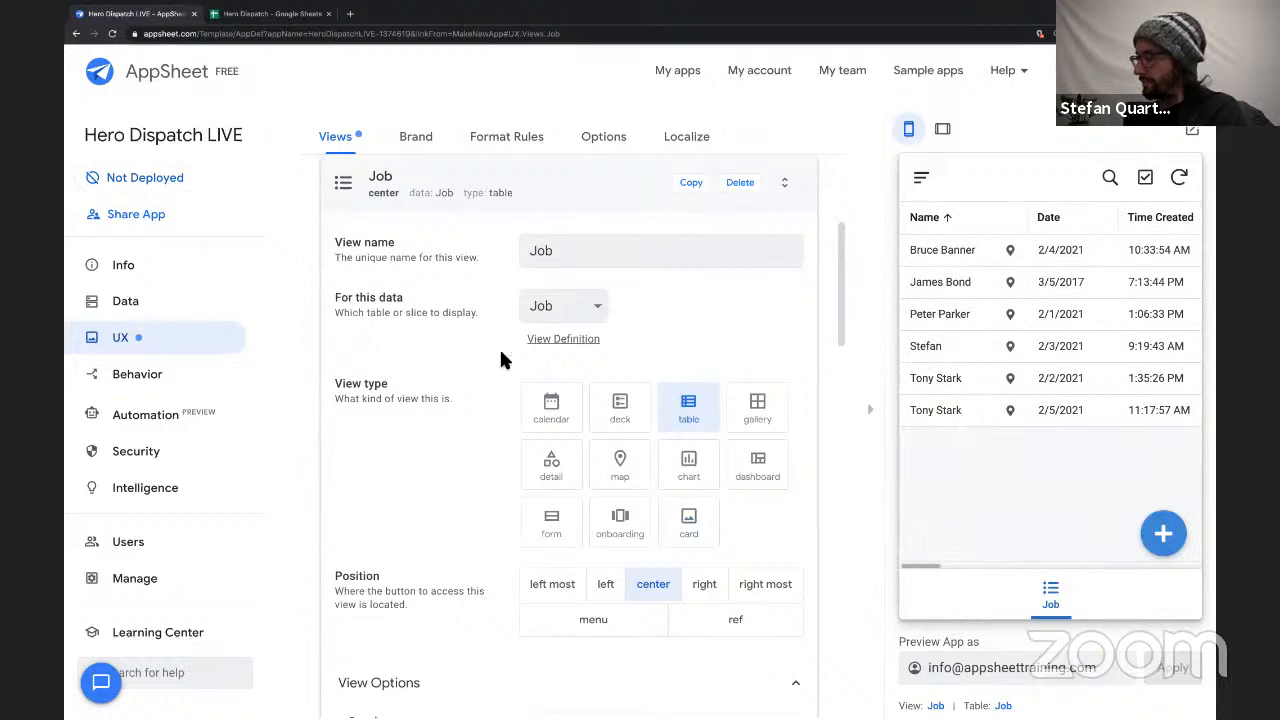
scroll(480, 549, "down", 3)
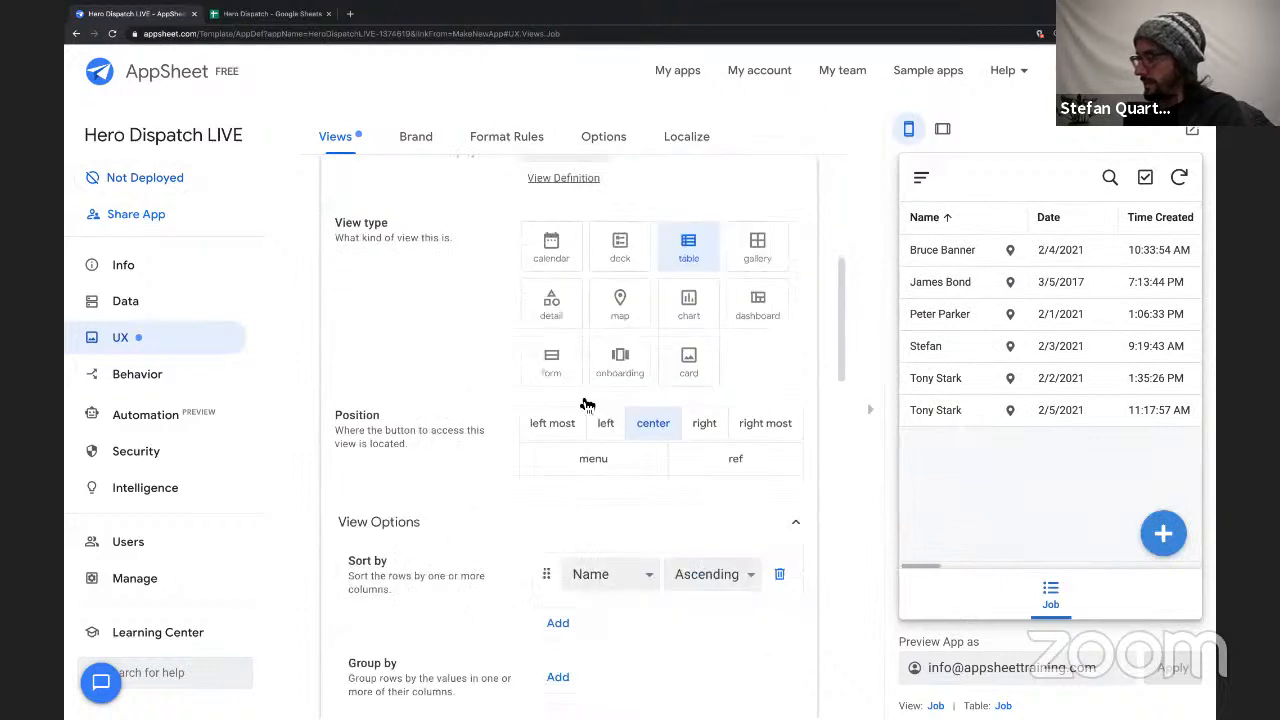
left_click(609, 427)
Search the Job view's display icons for "wre", choose the solid crashed-car icon, and collapse the view's settings.
scroll(445, 489, "down", 3)
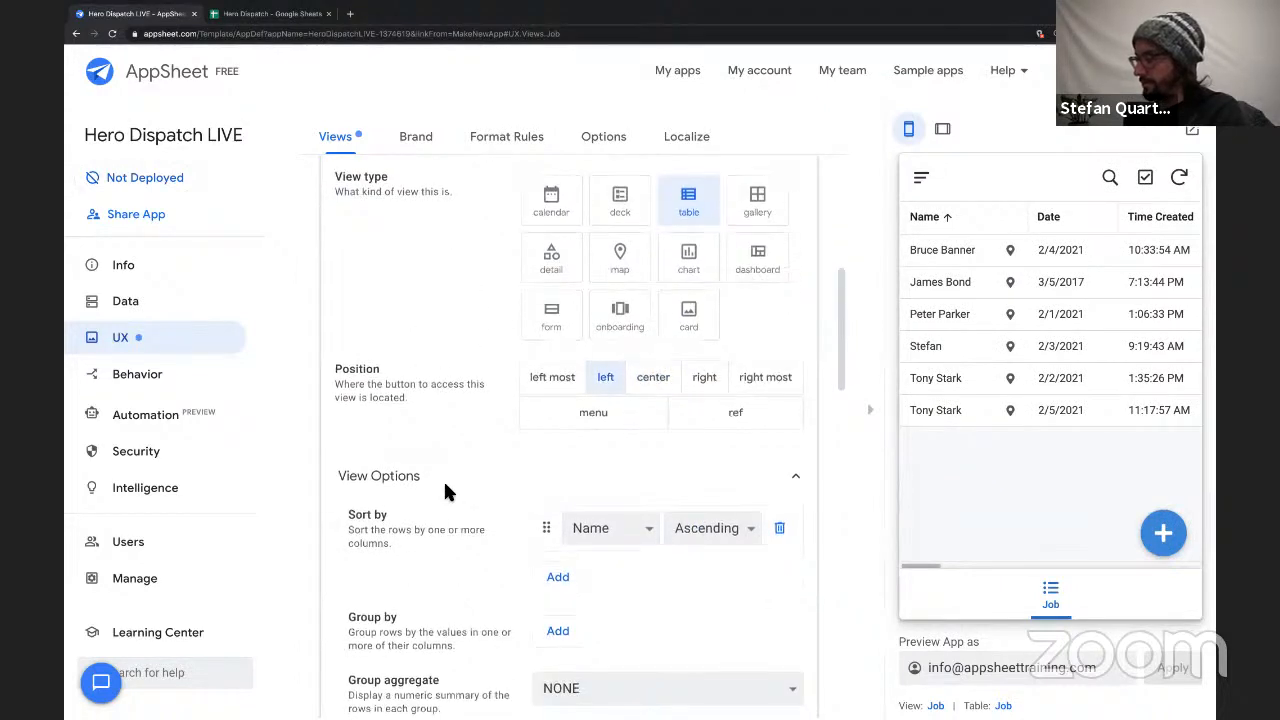
scroll(445, 489, "down", 4)
scroll(549, 488, "up", 3)
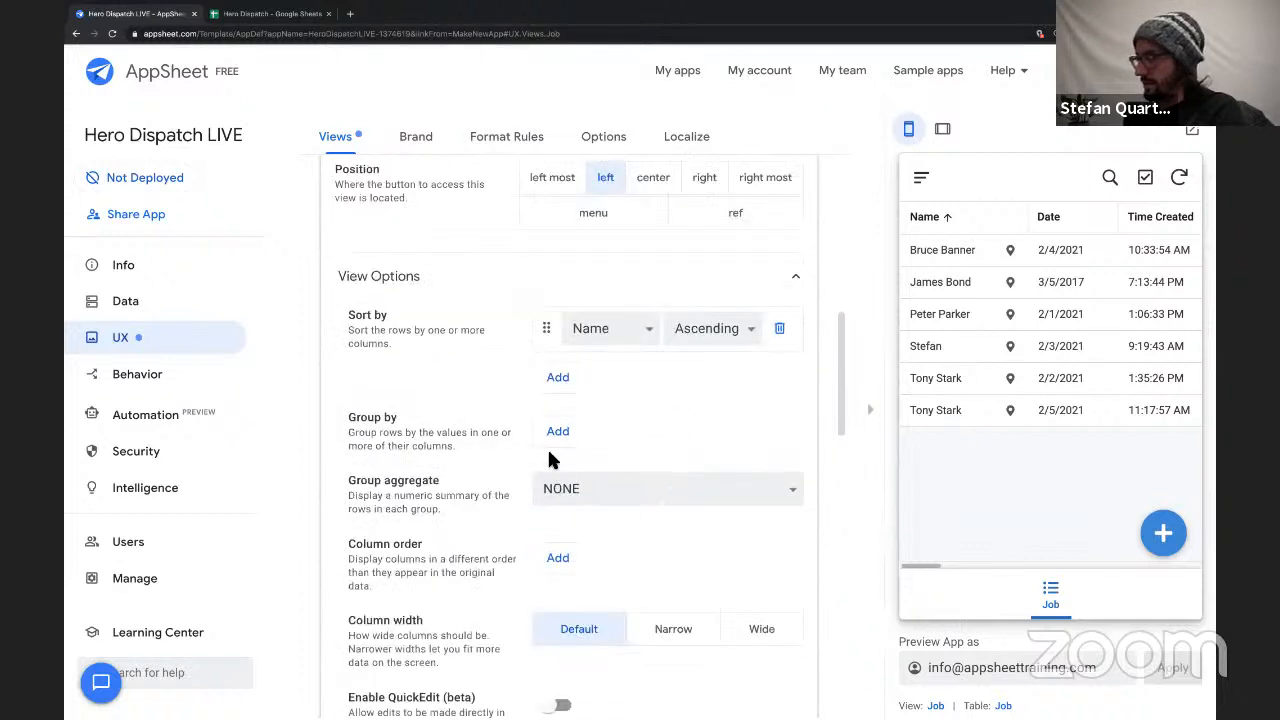
scroll(547, 433, "down", 6)
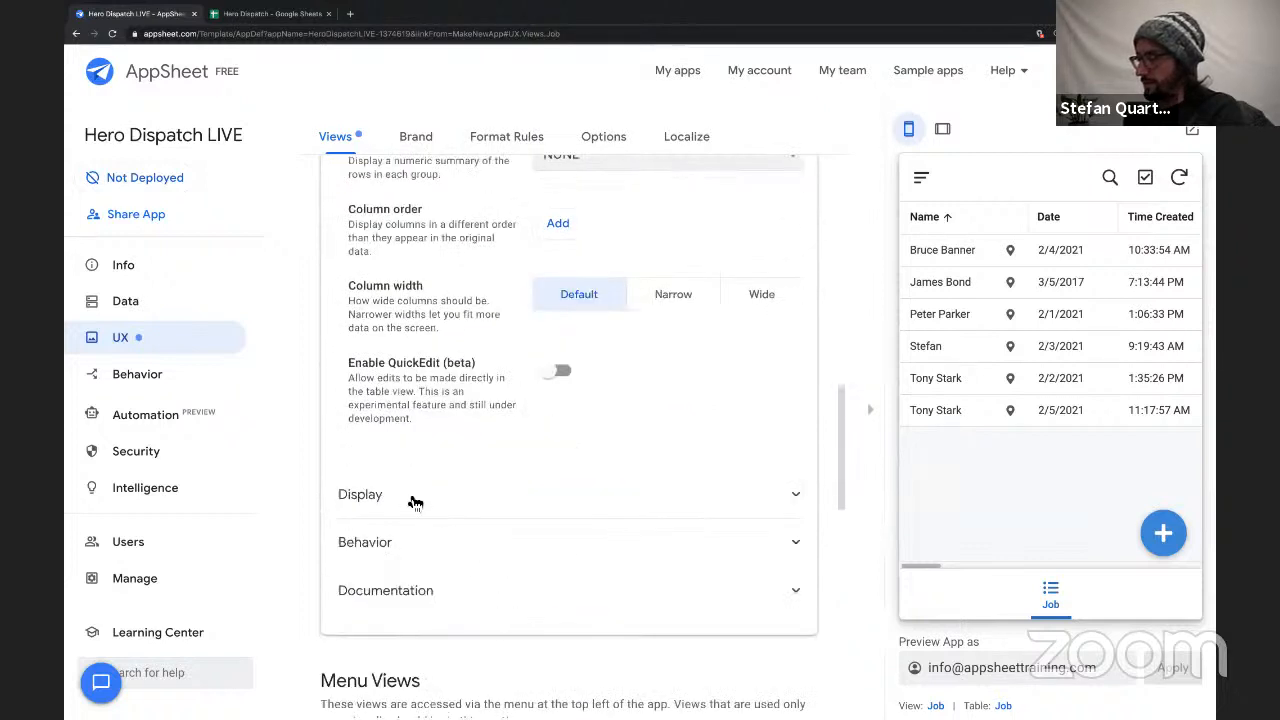
left_click(415, 500)
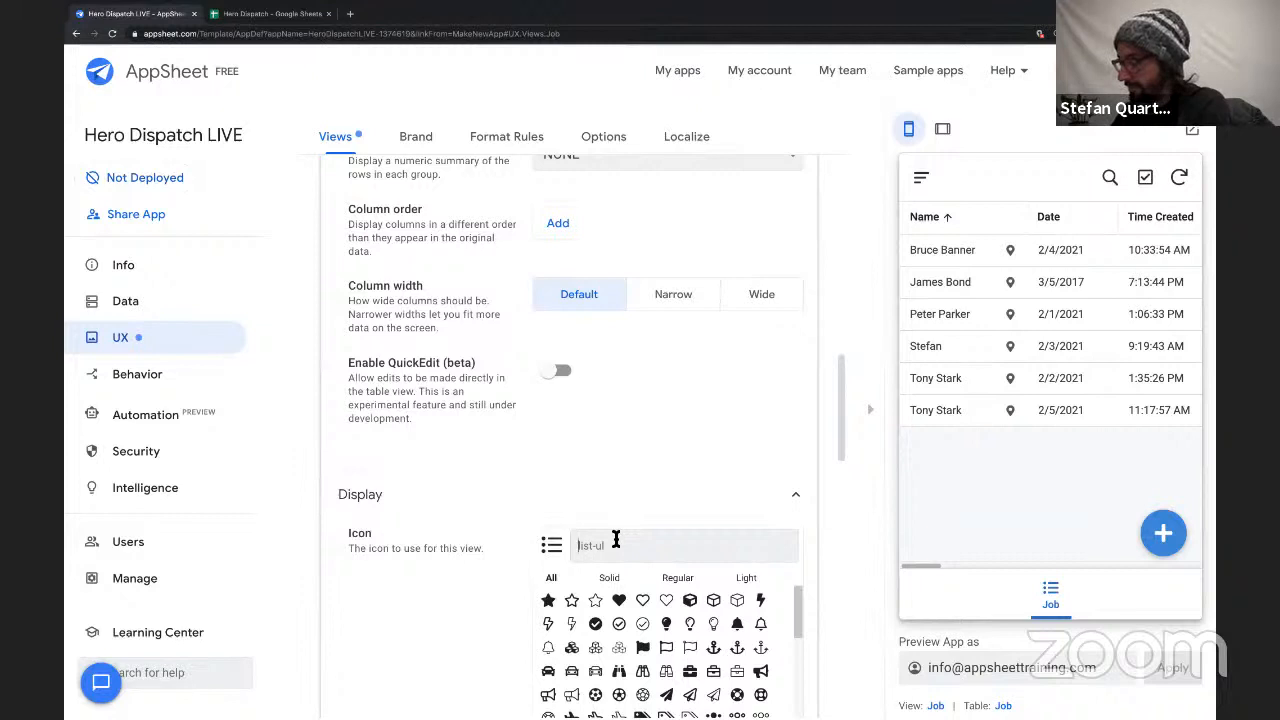
type("wr")
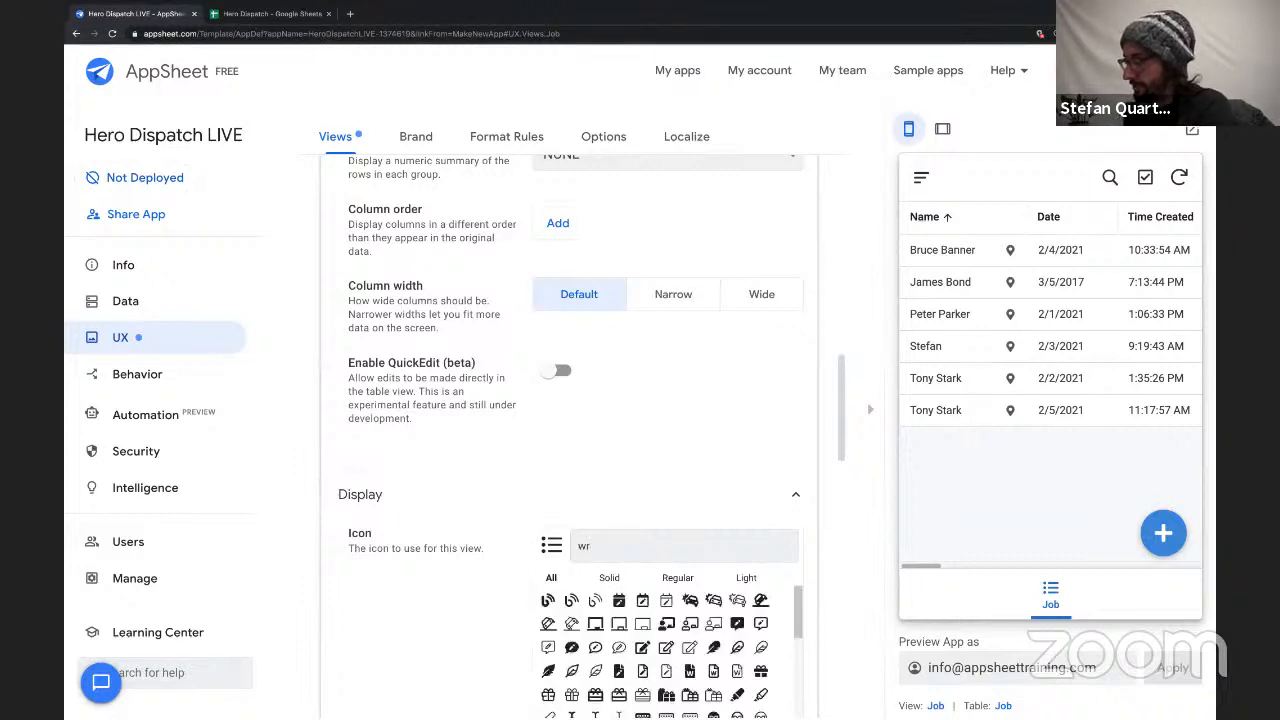
scroll(624, 533, "down", 1)
type("e")
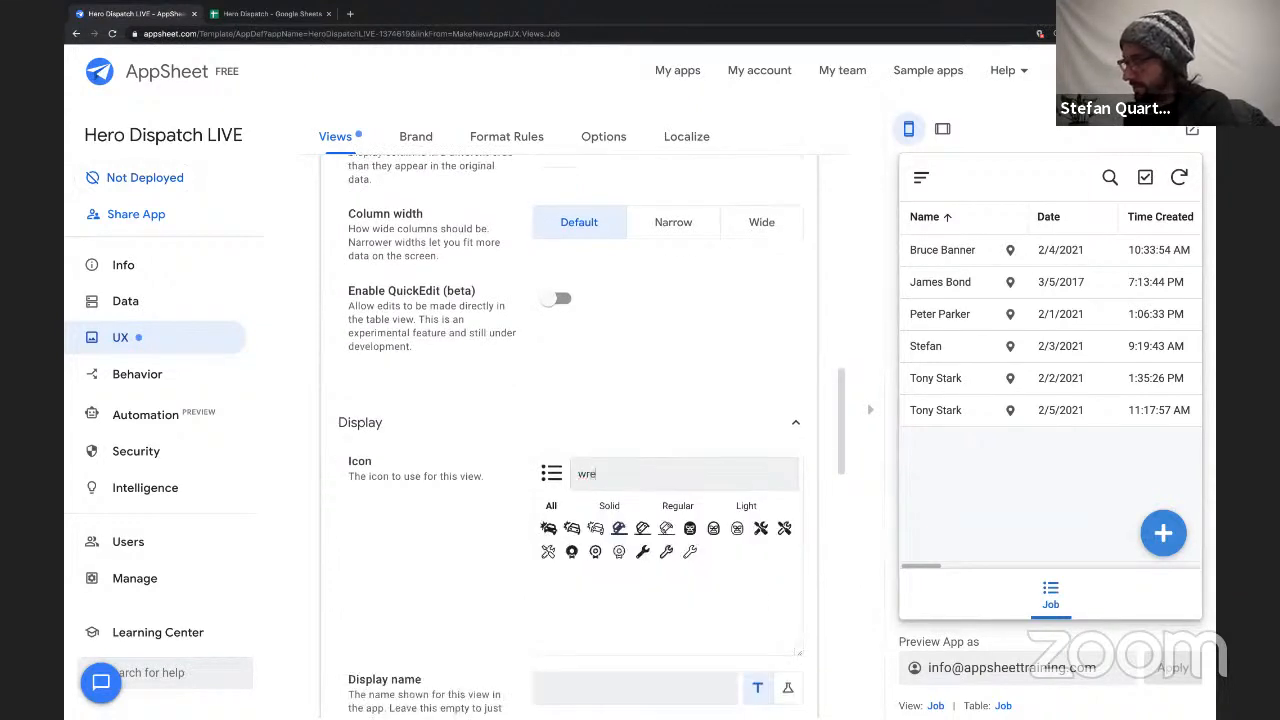
left_click(548, 528)
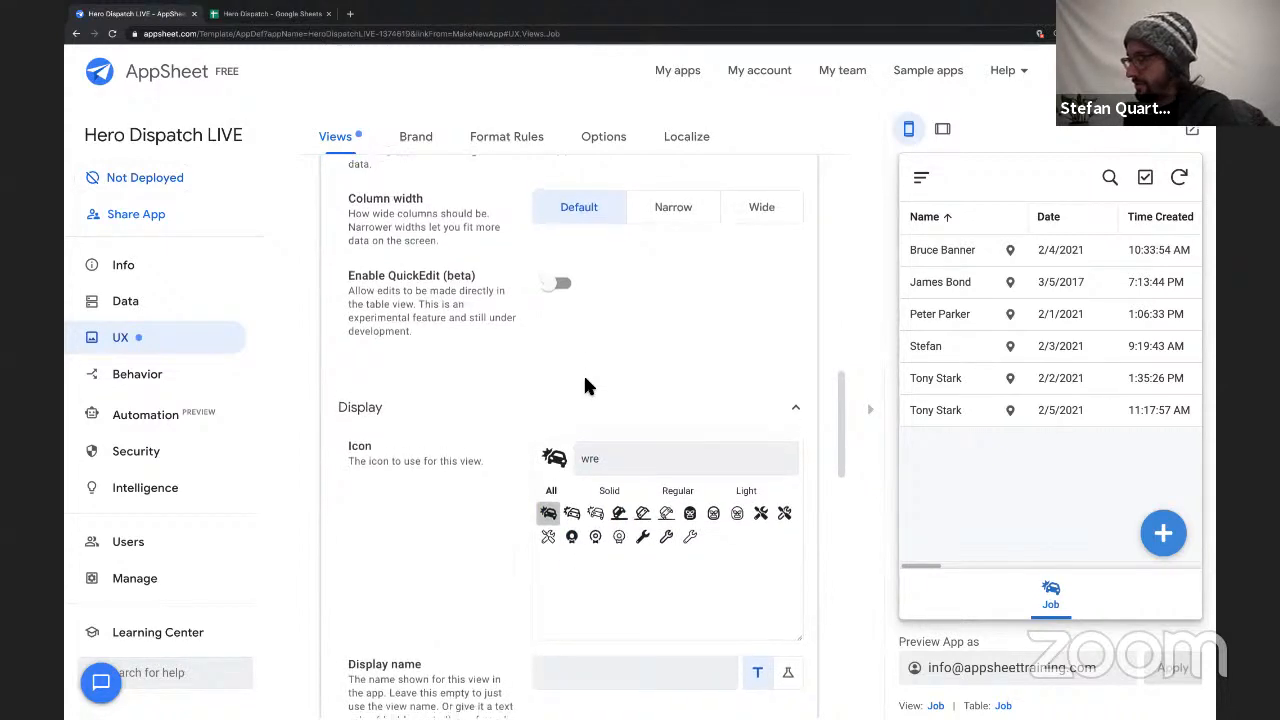
scroll(587, 386, "up", 4)
scroll(587, 386, "up", 5)
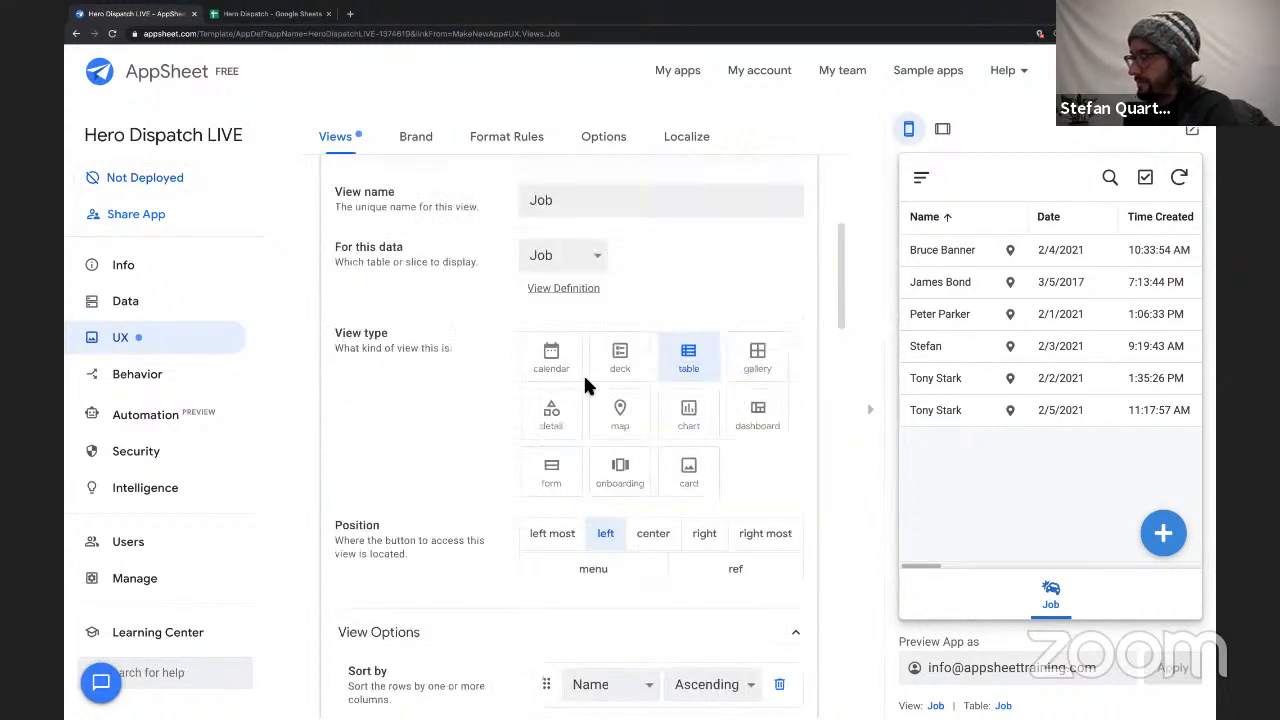
left_click(593, 318)
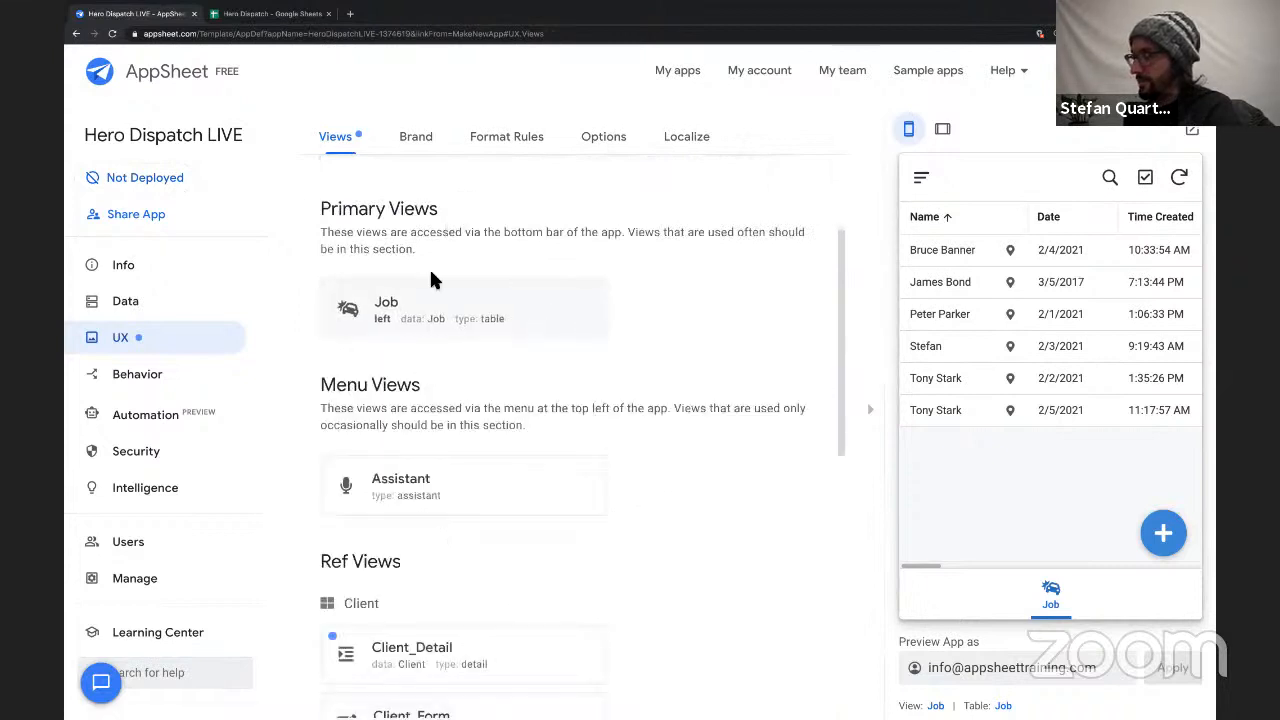
Add a new view named Team and have it display the Team table's data.
scroll(432, 279, "up", 2)
left_click(373, 280)
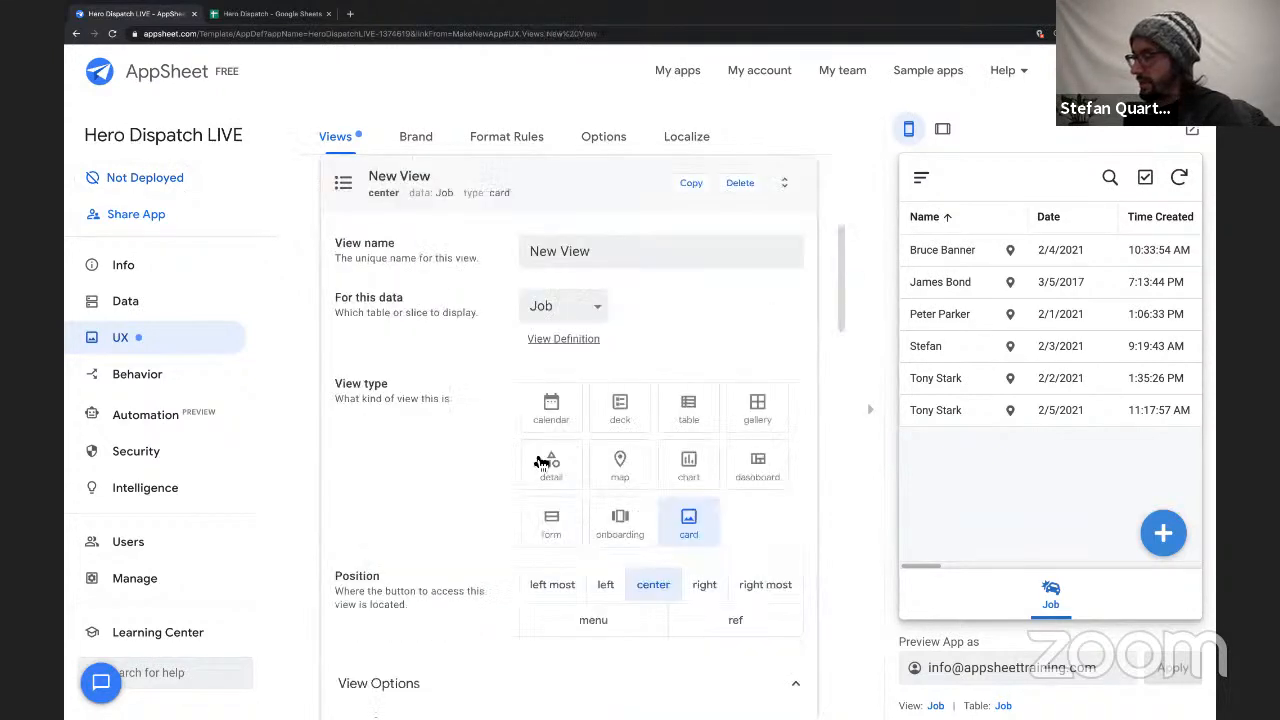
triple_click(576, 251)
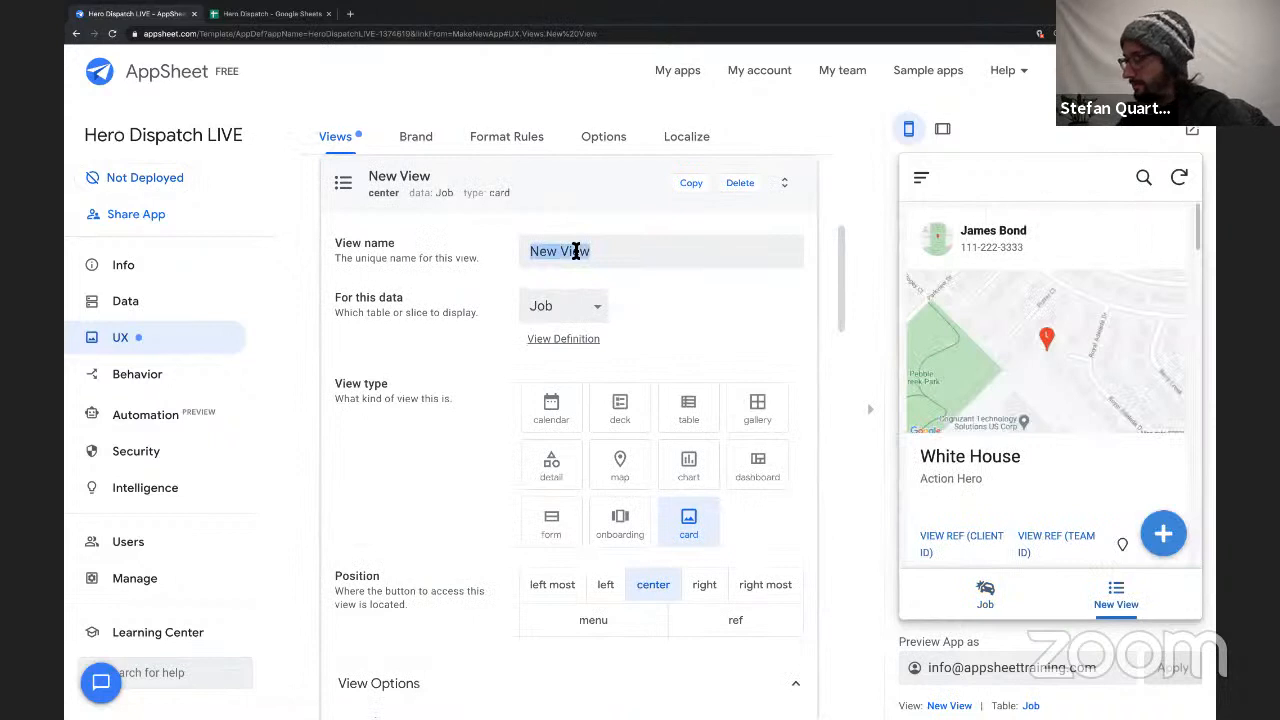
type("Tea")
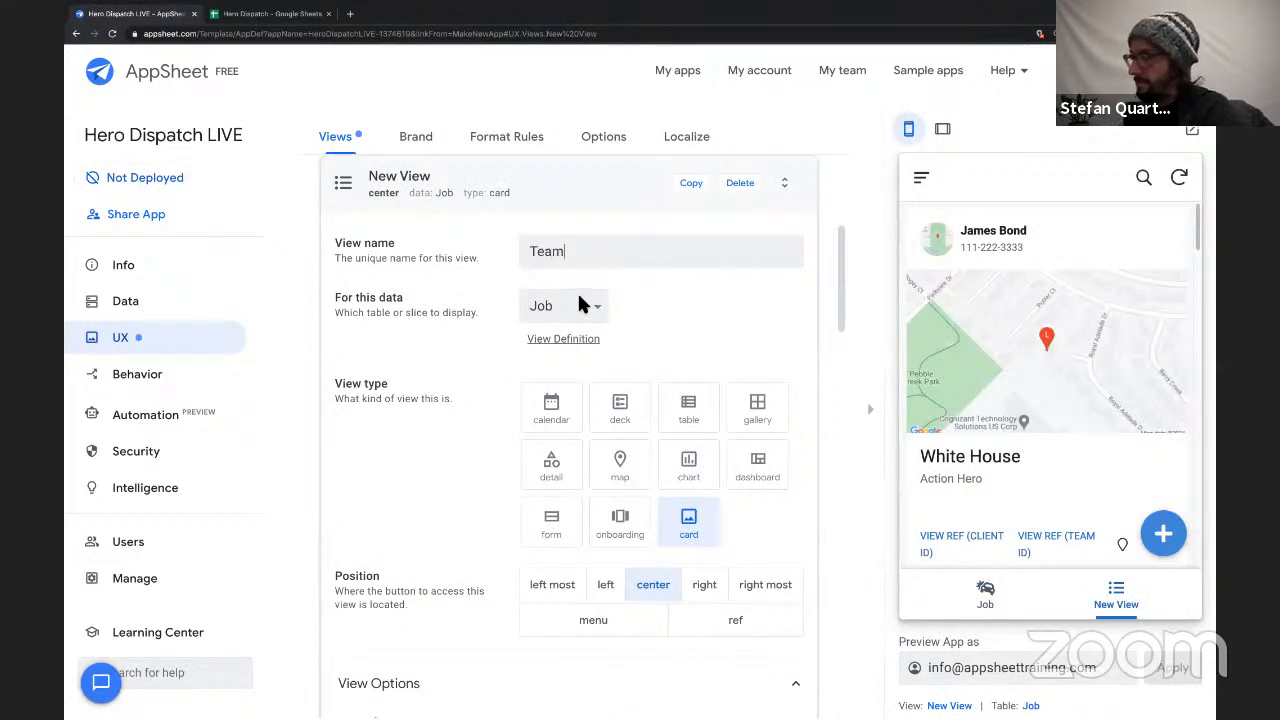
type("m")
left_click(577, 305)
left_click(580, 326)
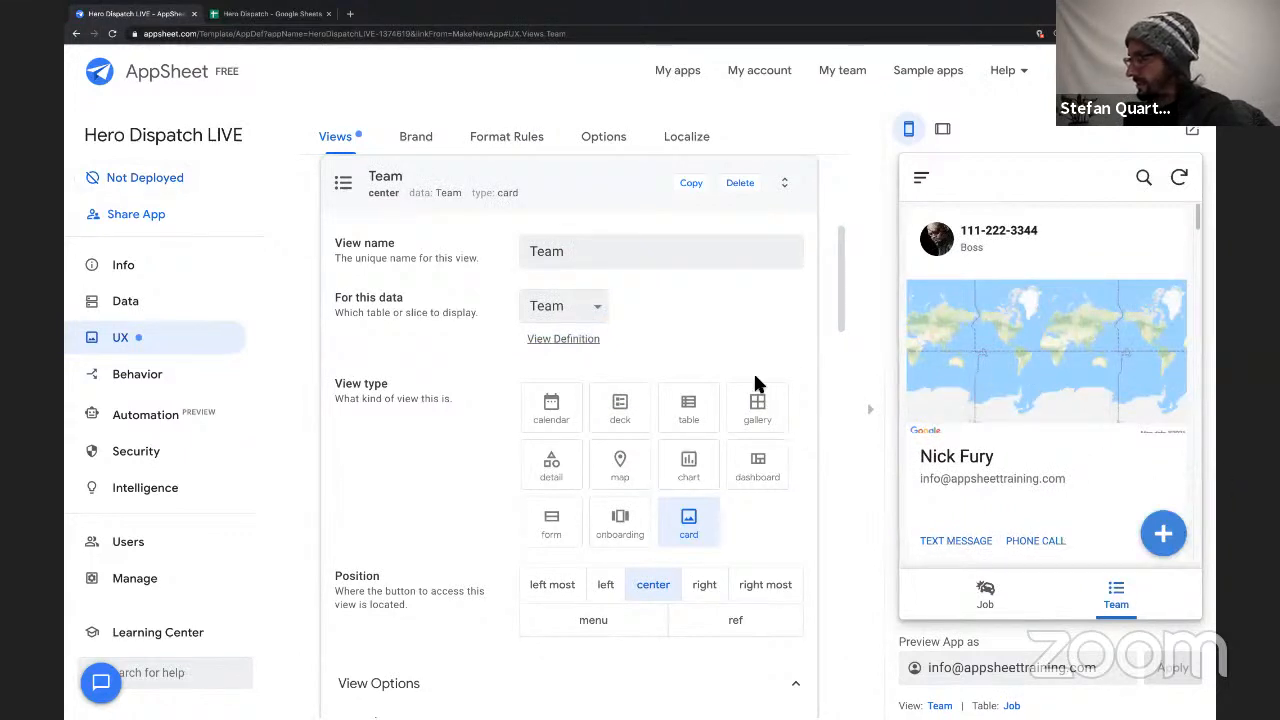
Set the small round header image in the Team view's large card layout to None.
scroll(755, 381, "down", 3)
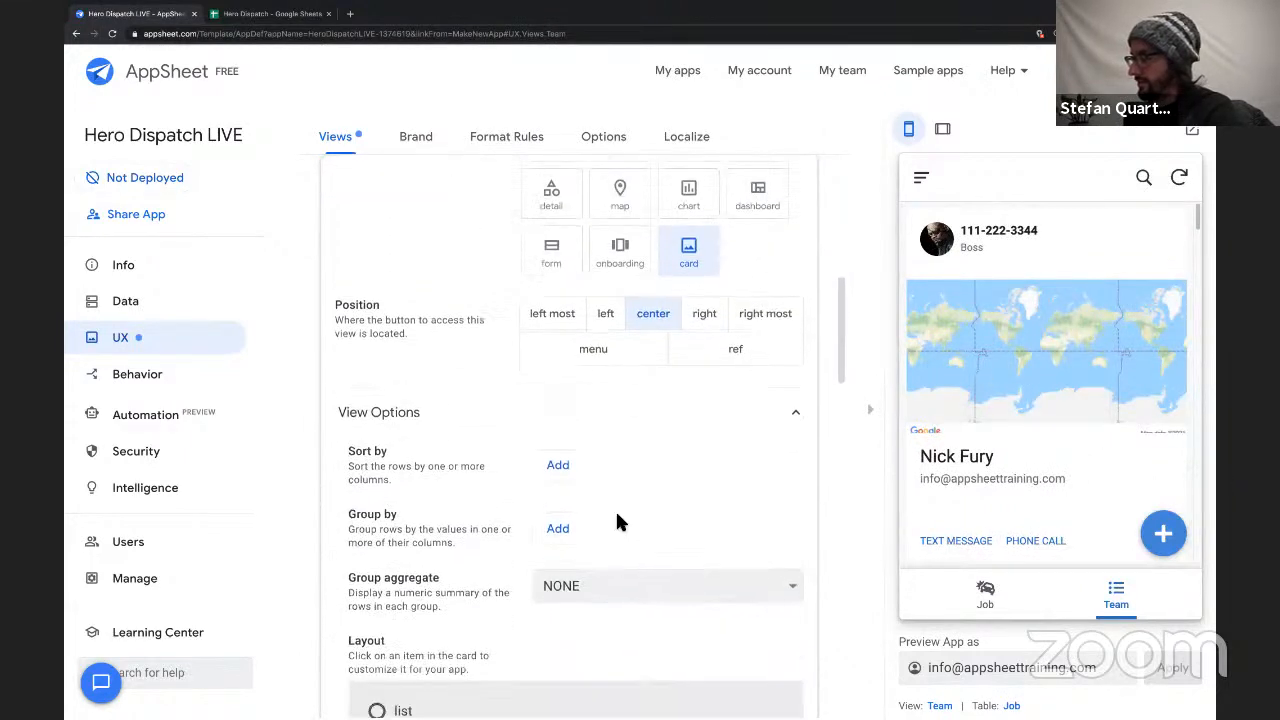
scroll(617, 480, "down", 5)
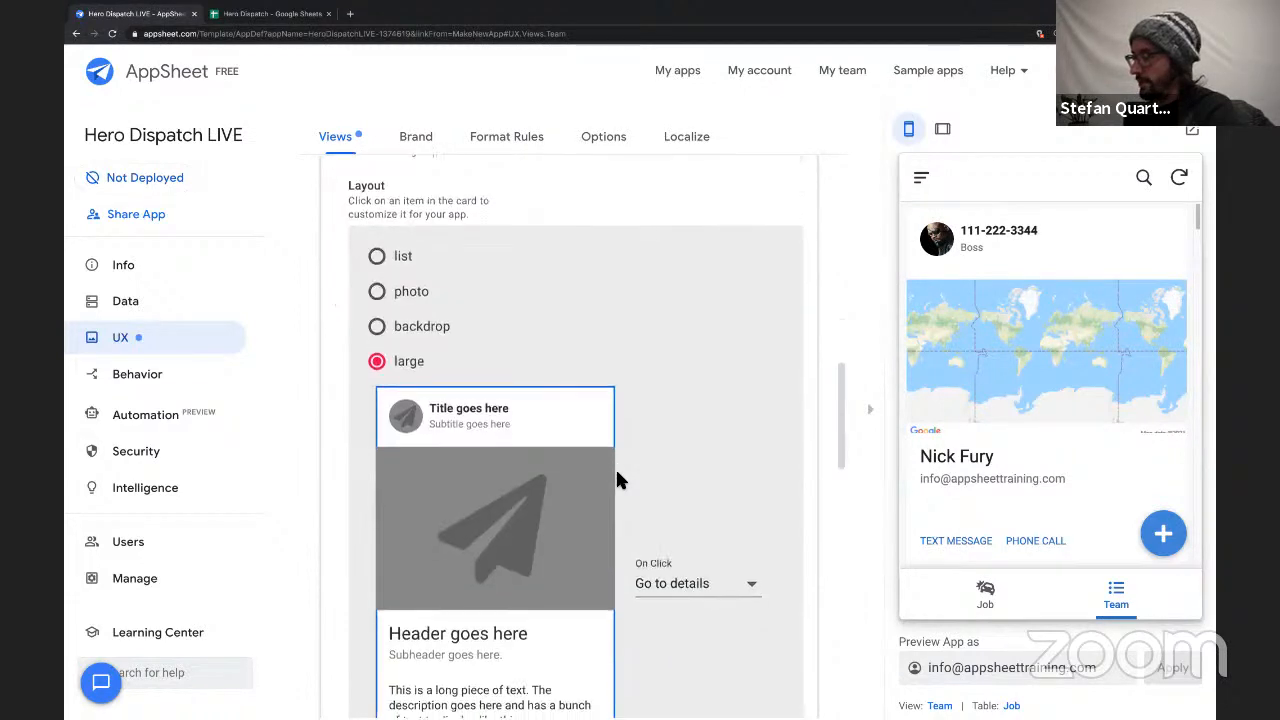
scroll(617, 480, "down", 1)
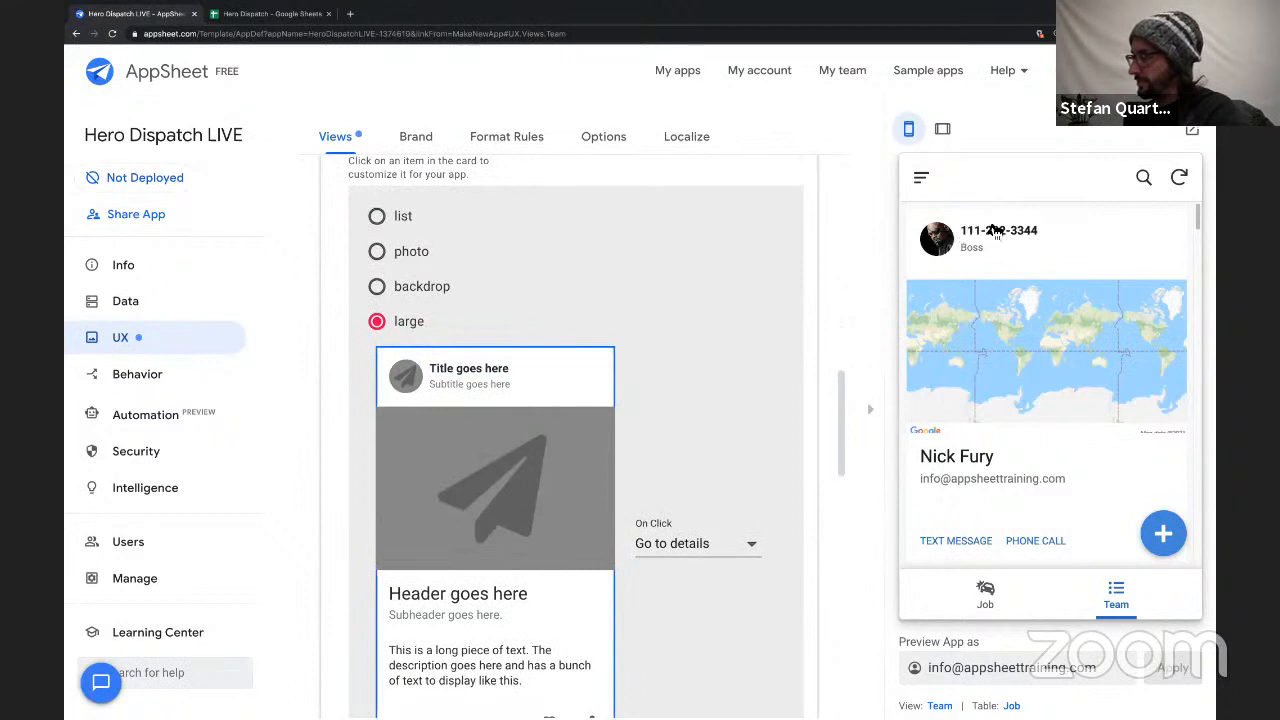
left_click(406, 375)
left_click(703, 485)
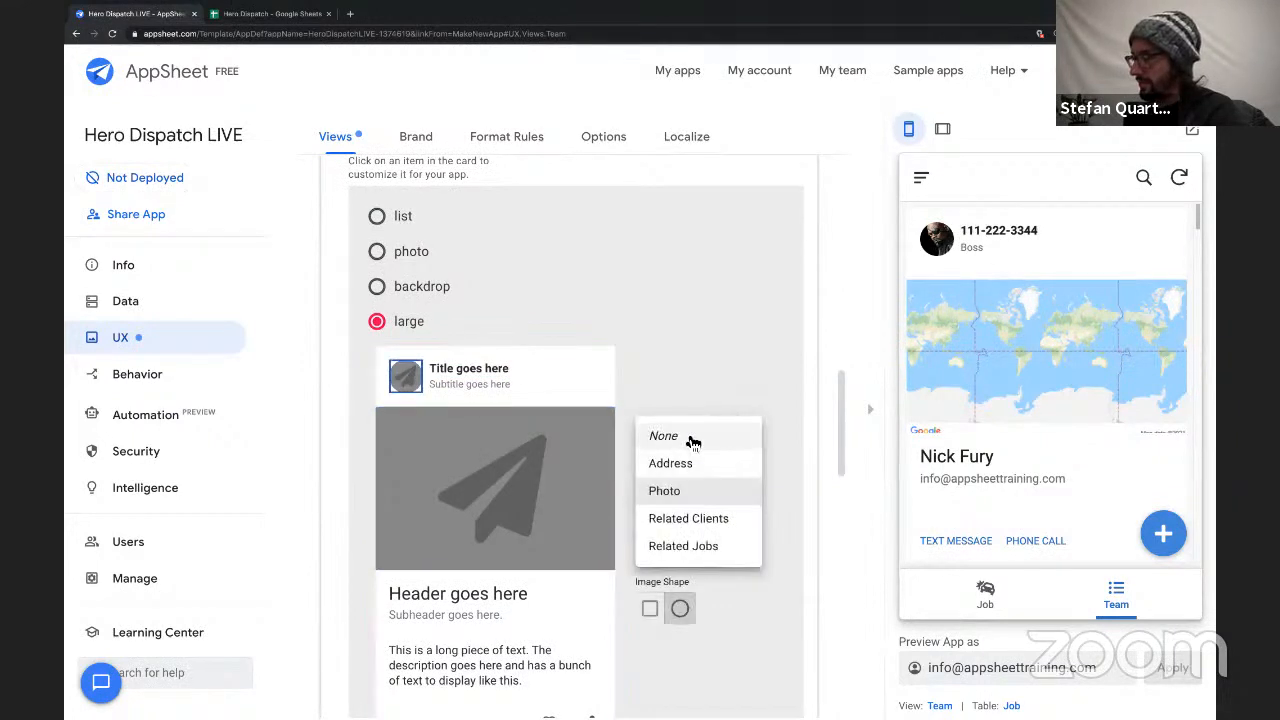
left_click(560, 416)
Set both the title and the subtitle columns of the Team card's header to None.
left_click(478, 374)
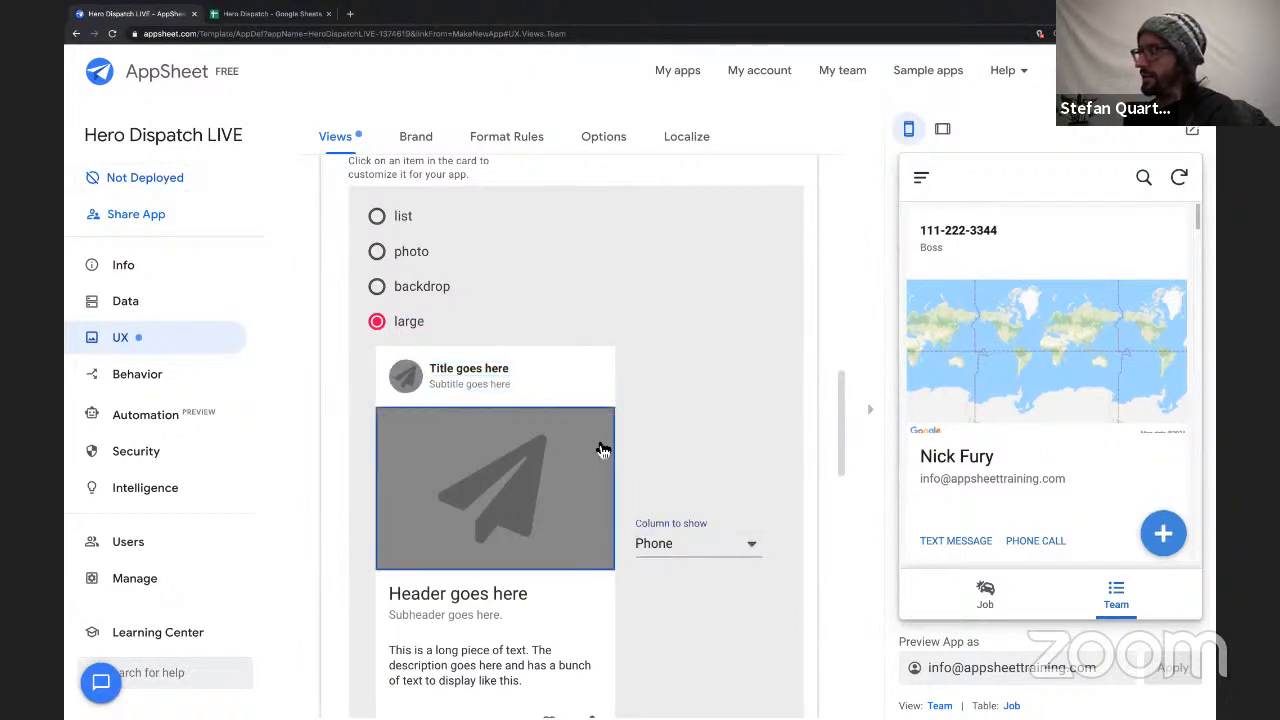
left_click(640, 536)
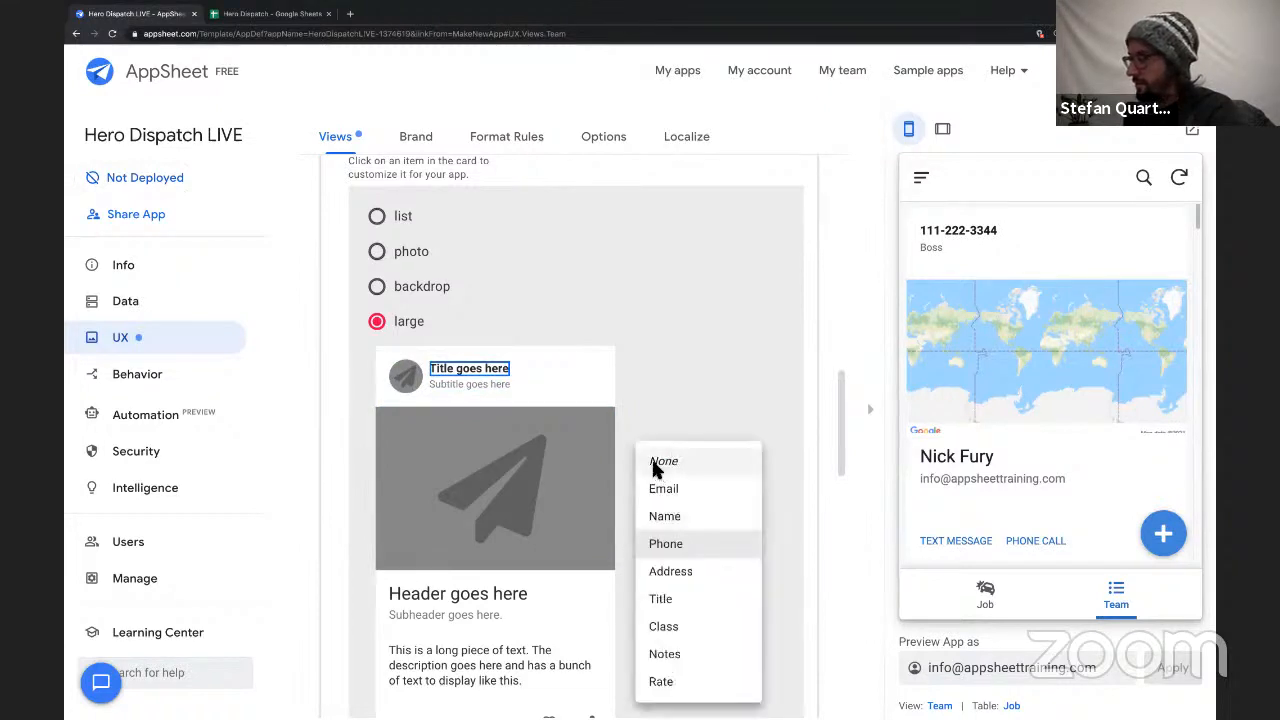
left_click(657, 457)
left_click(492, 388)
left_click(687, 555)
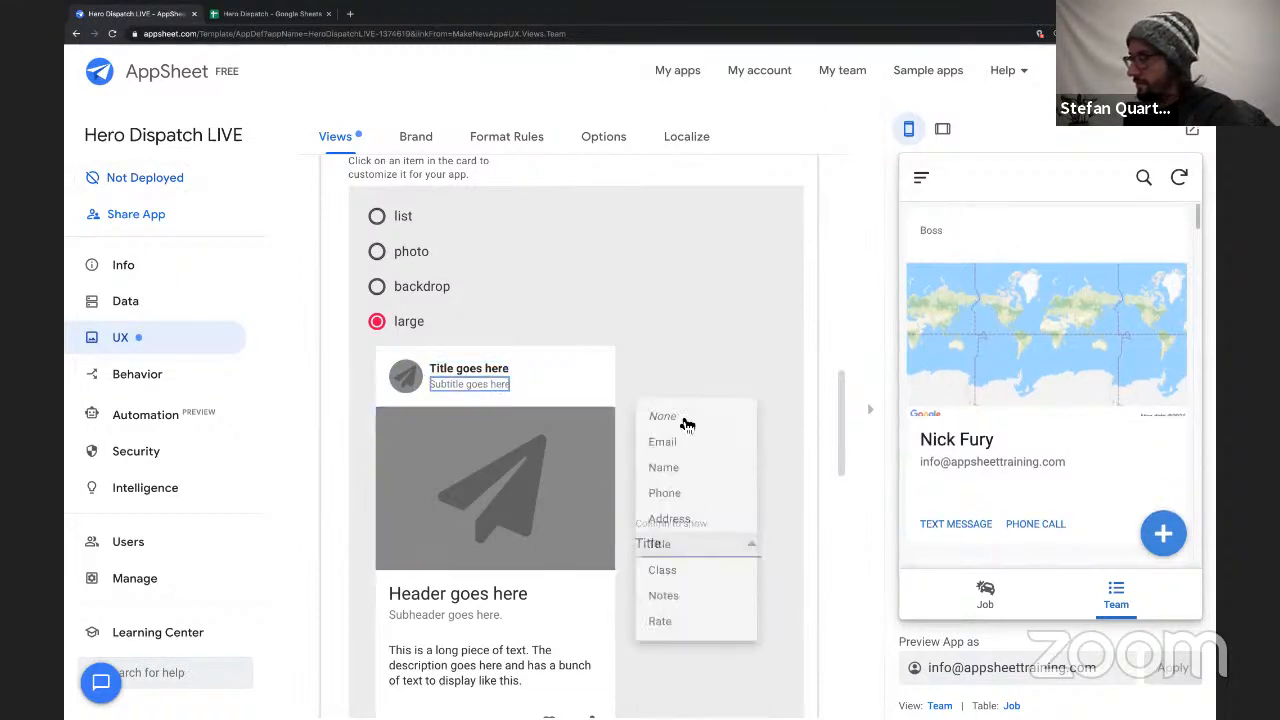
left_click(686, 410)
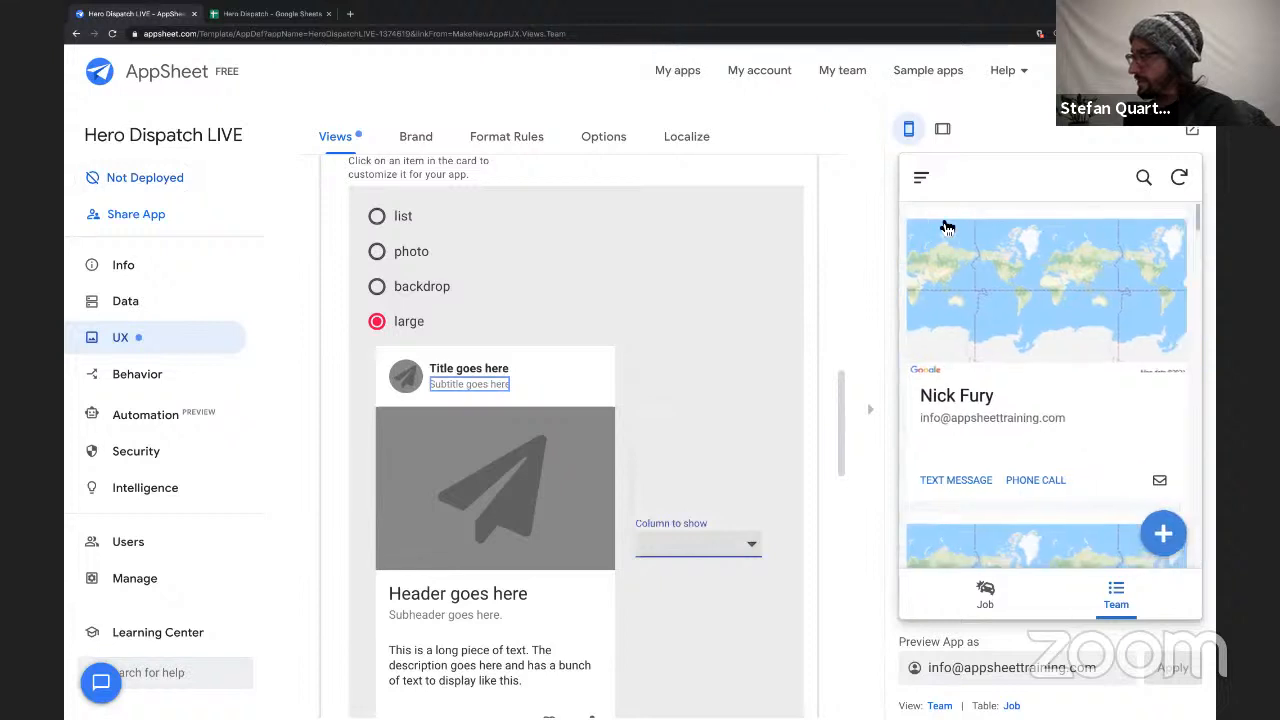
Show the Photo column as the large main image of the Team card.
left_click(610, 445)
left_click(655, 548)
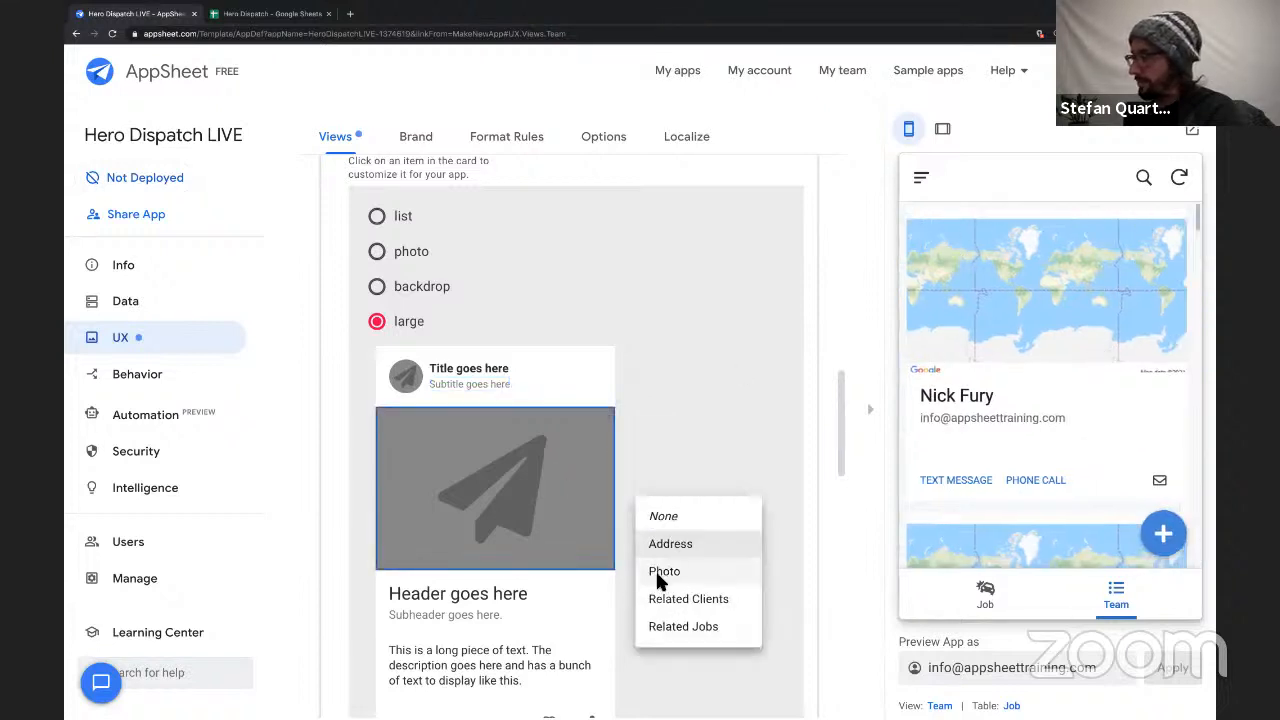
left_click(660, 572)
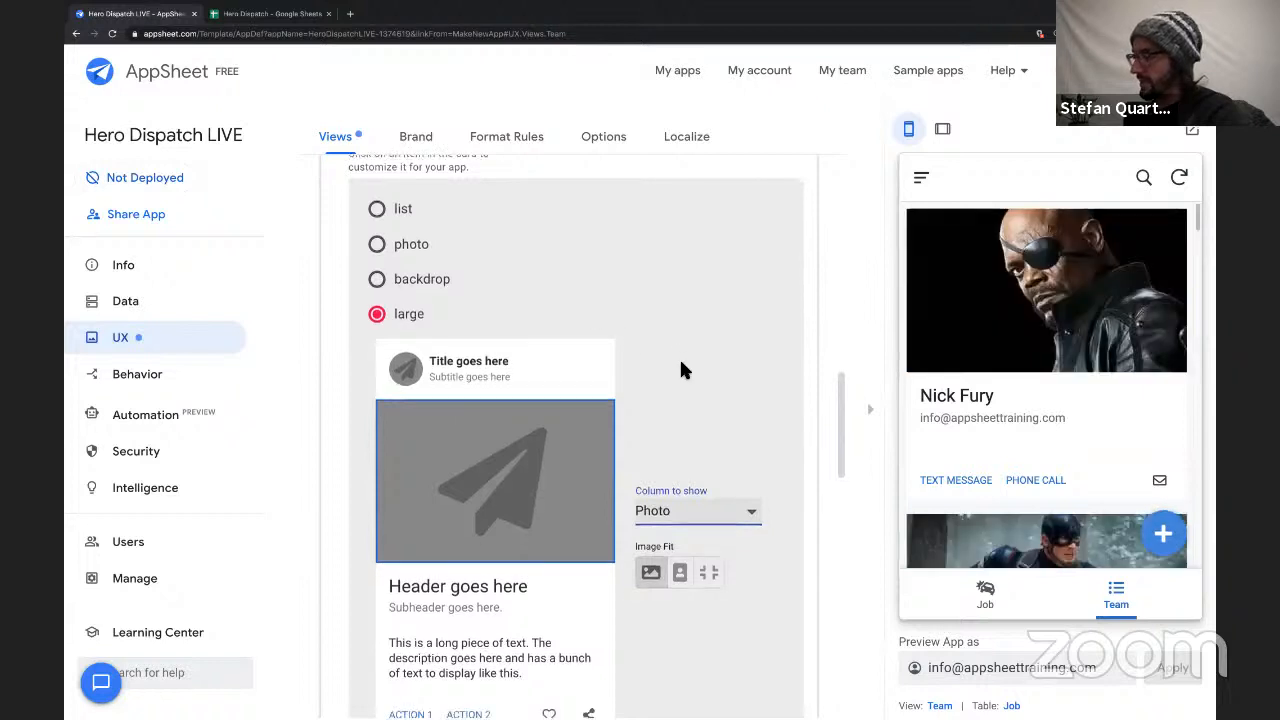
Assign the Send SMS (Phone) action to the heart icon on the Team card.
scroll(680, 366, "down", 2)
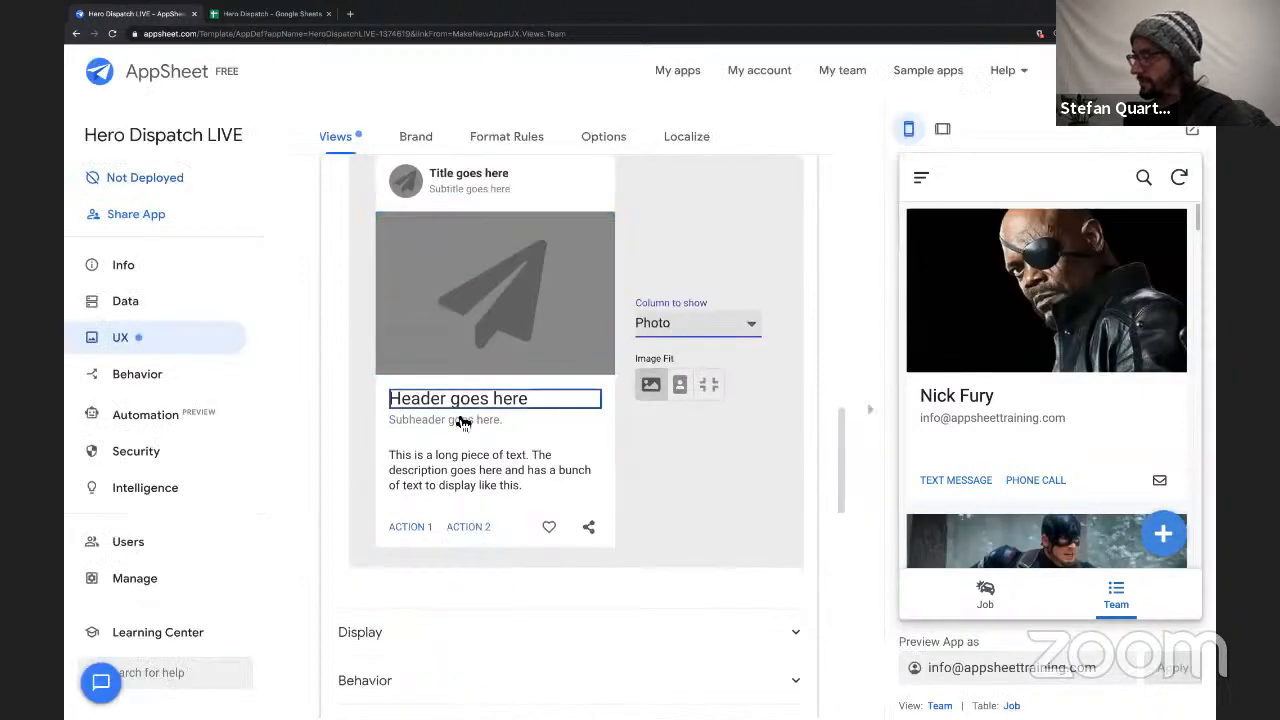
left_click(503, 404)
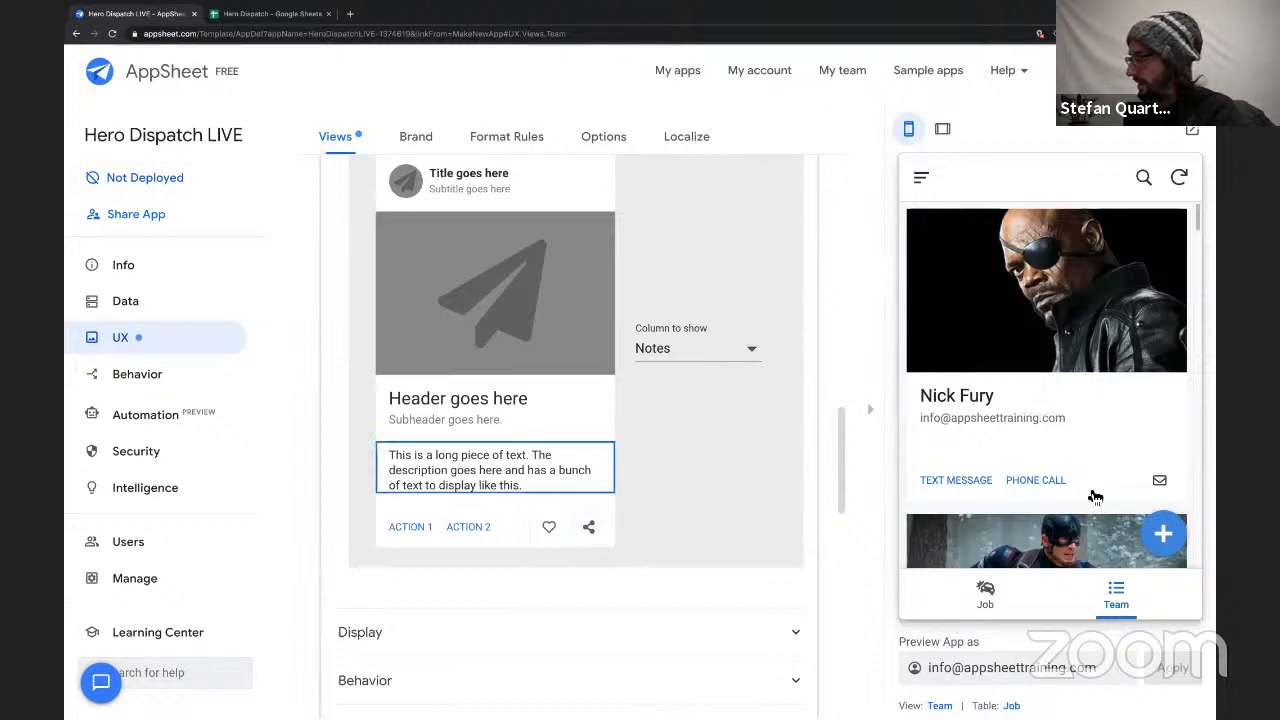
left_click(603, 518)
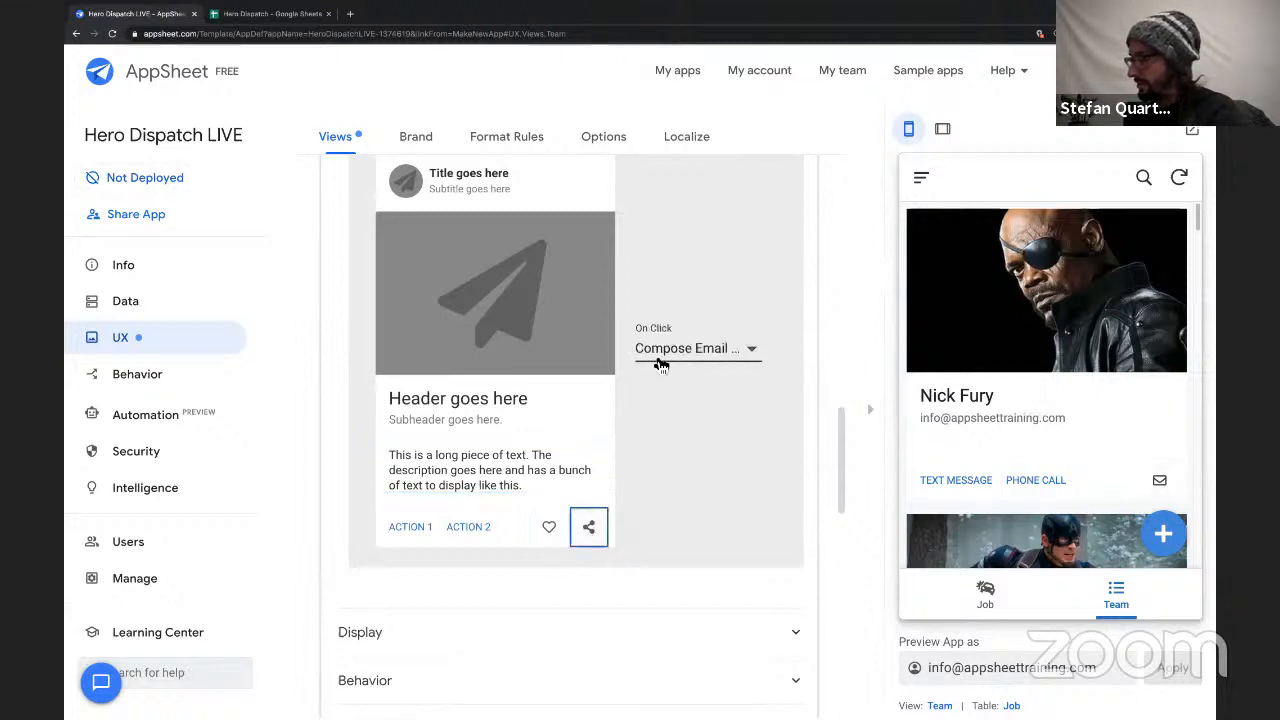
left_click(549, 526)
left_click(689, 360)
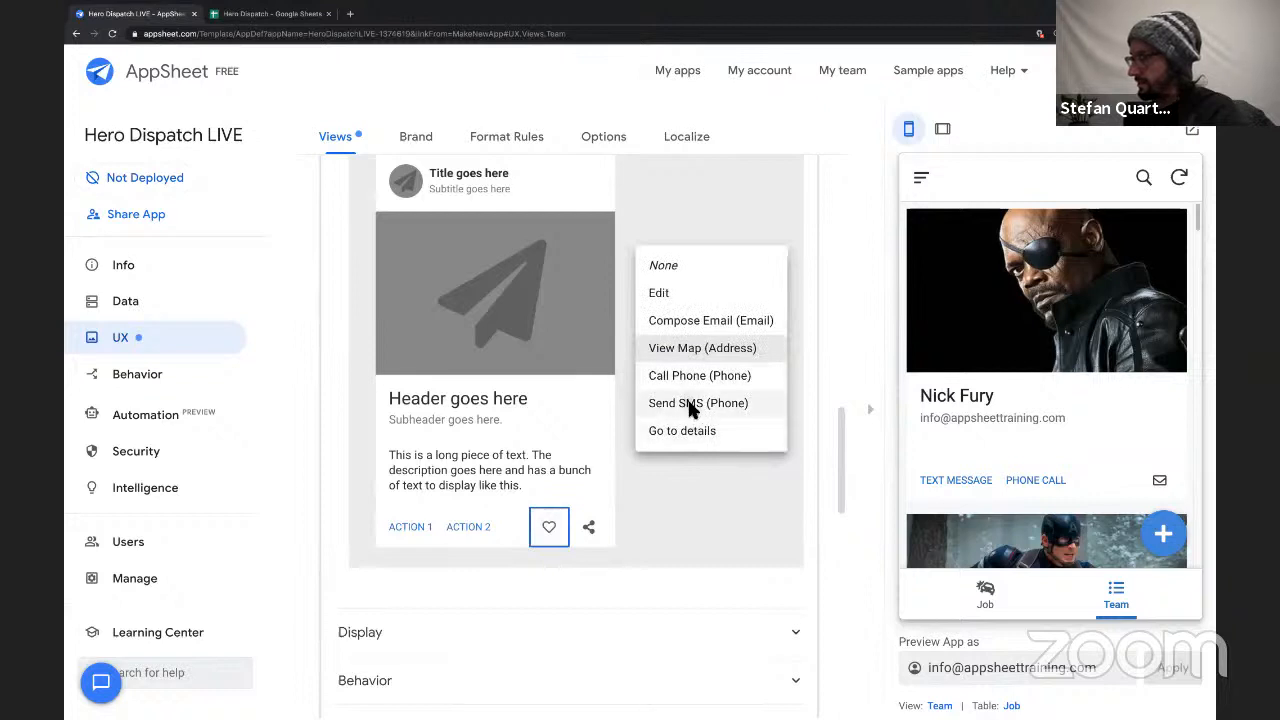
left_click(690, 405)
left_click(663, 471)
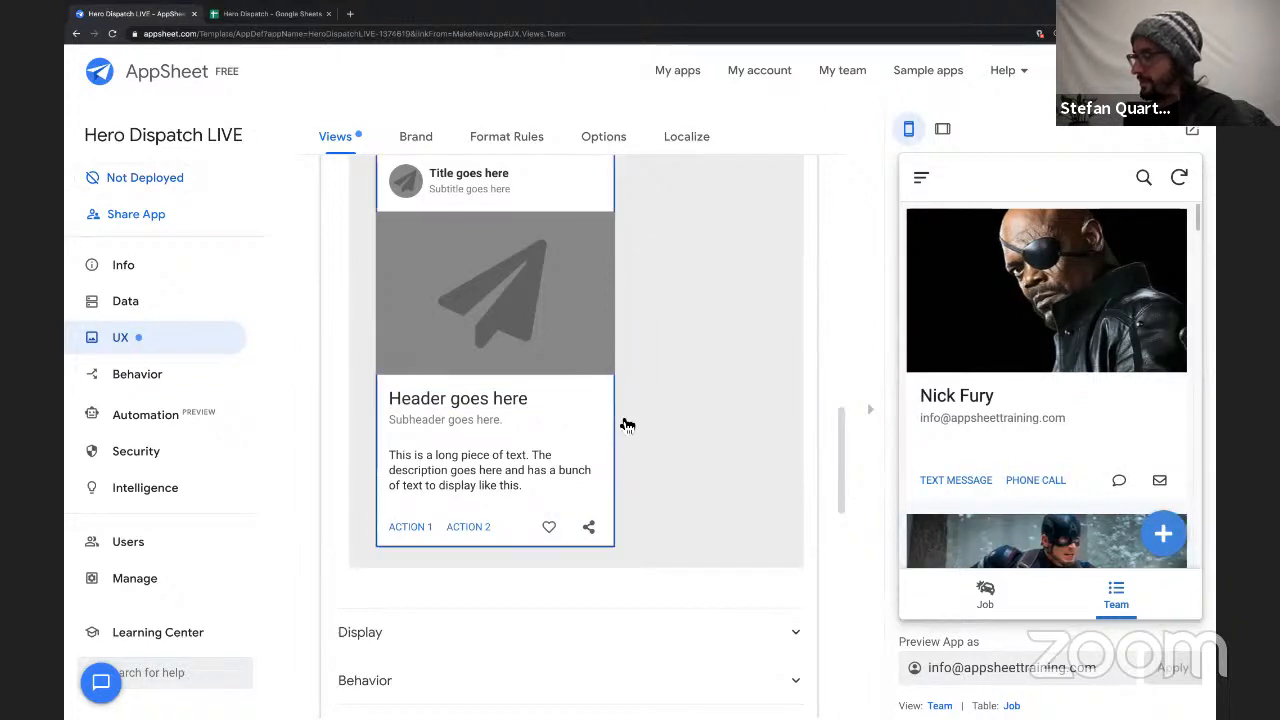
Check the whole Team card's click action and look through the team member cards in the app preview.
left_click(625, 424)
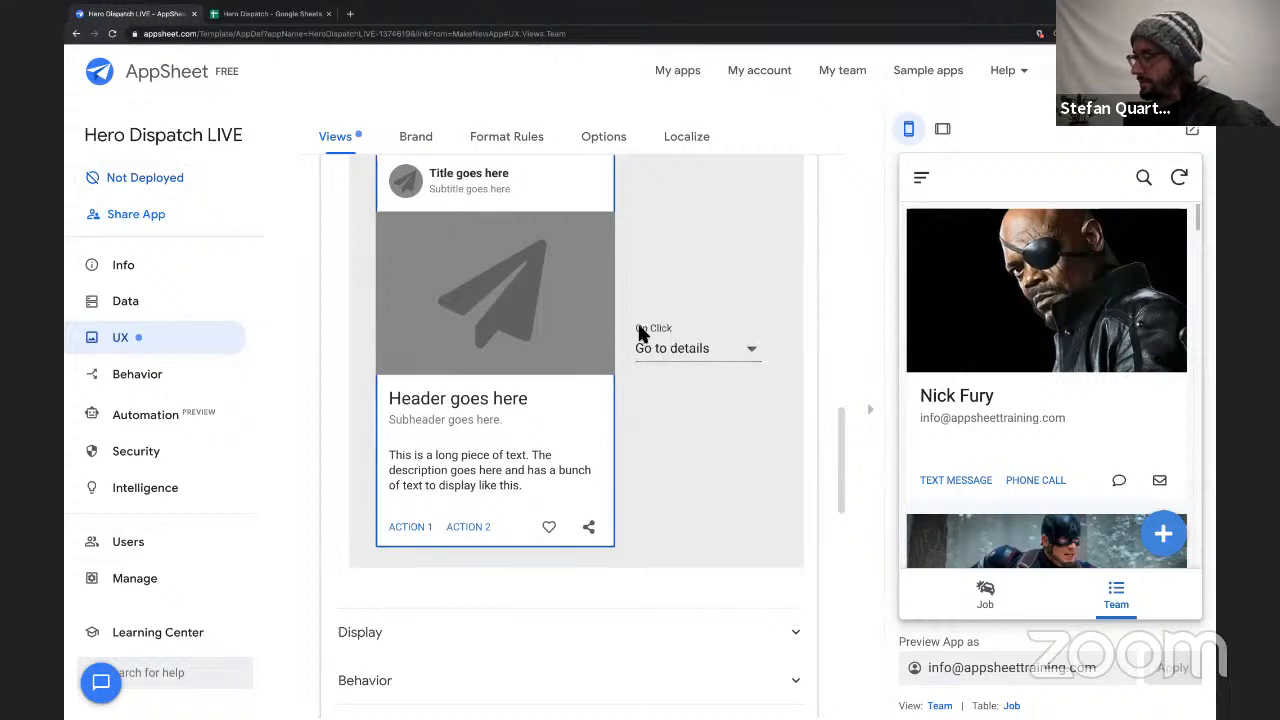
left_click(689, 356)
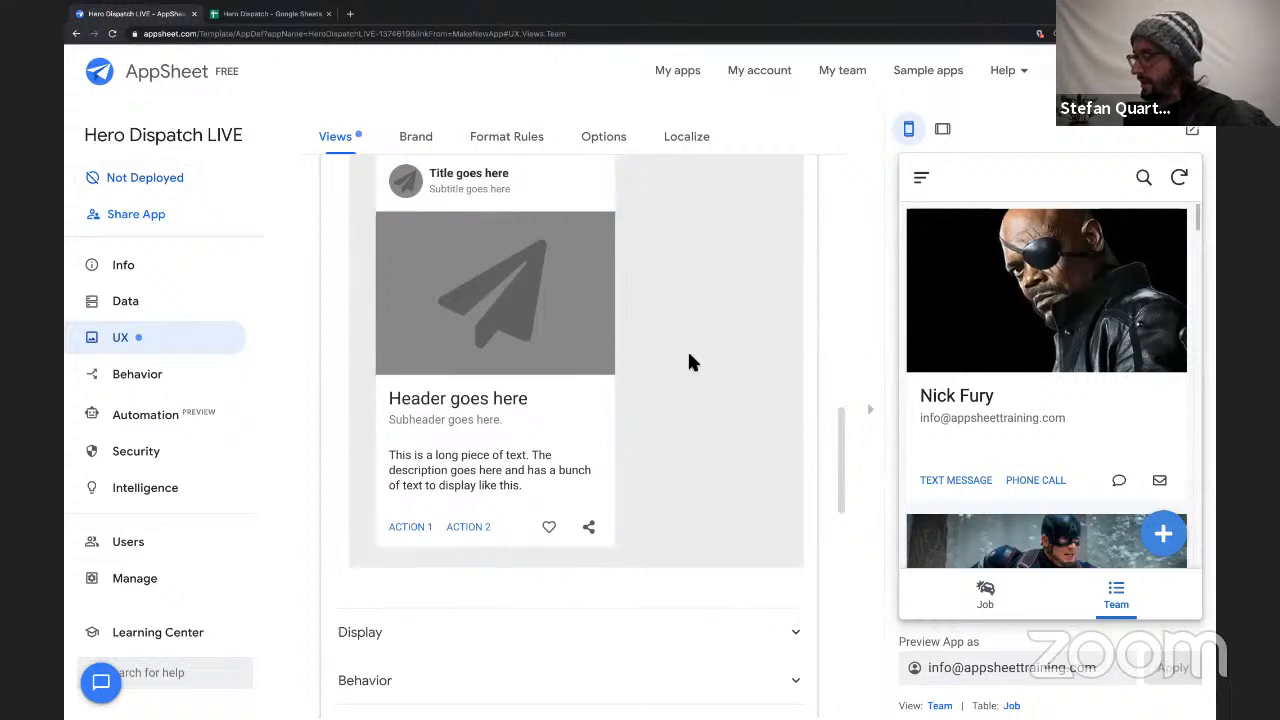
left_click(616, 422)
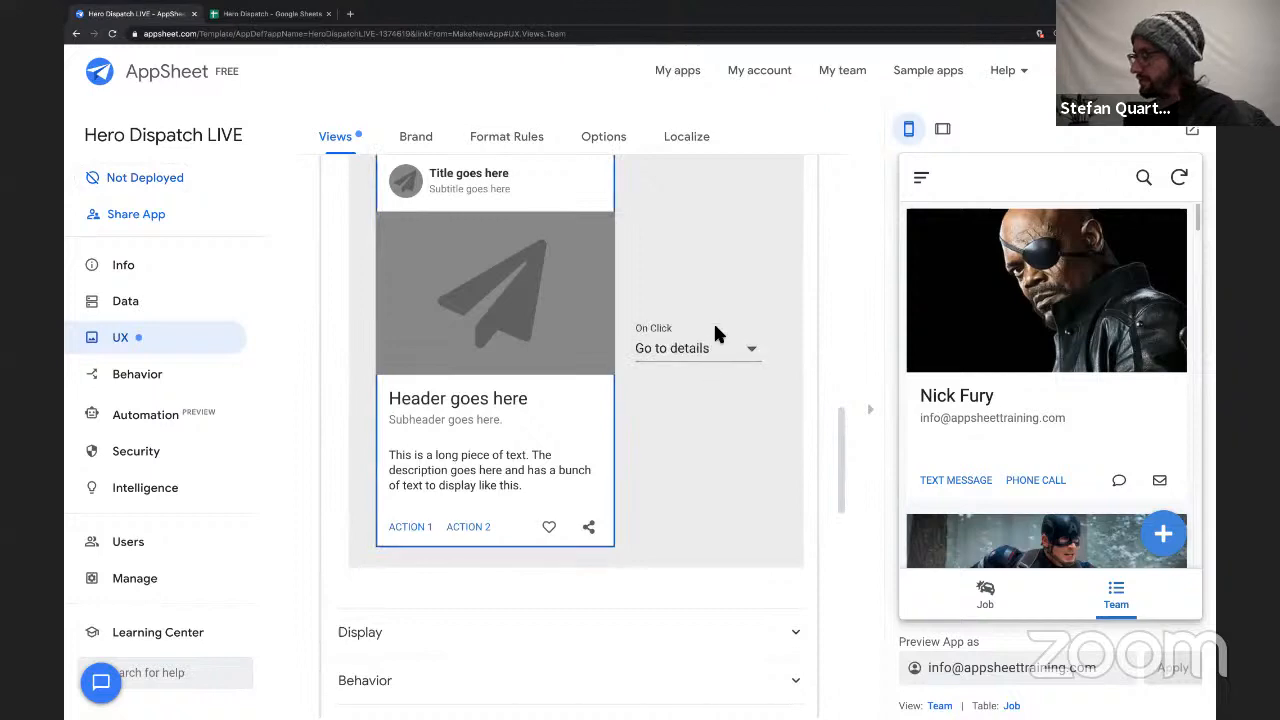
scroll(989, 449, "down", 8)
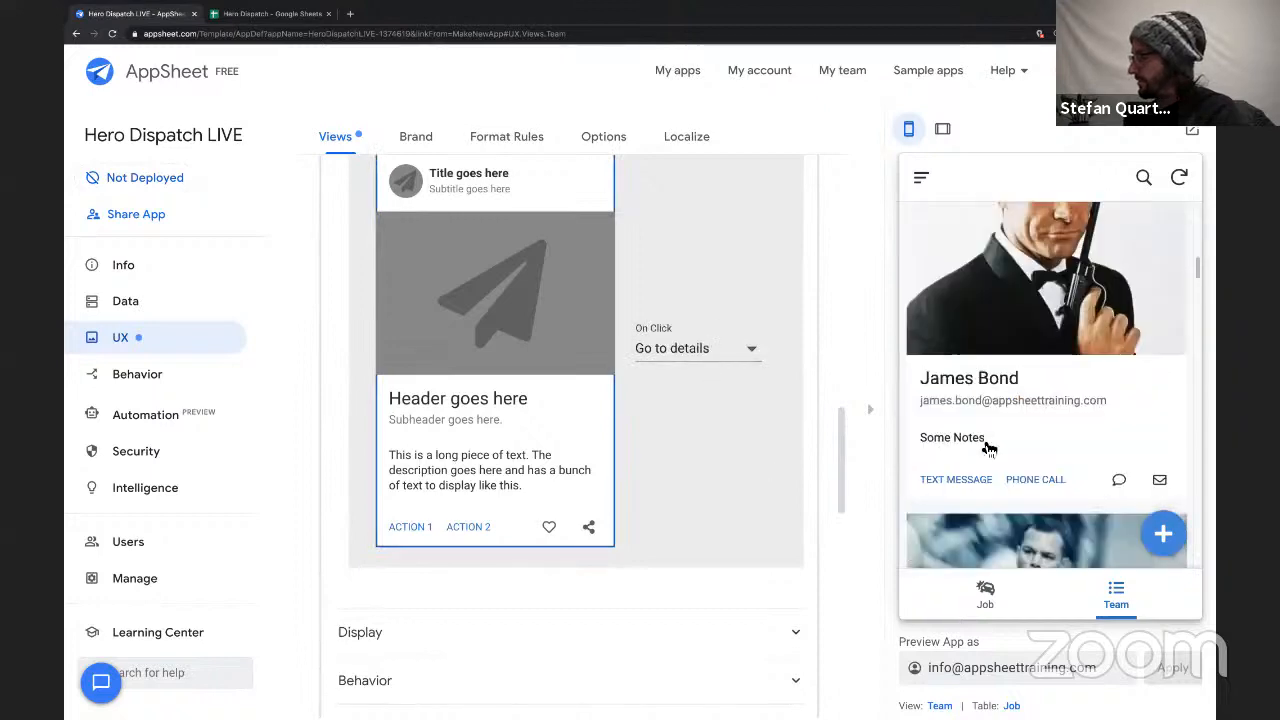
scroll(989, 449, "down", 10)
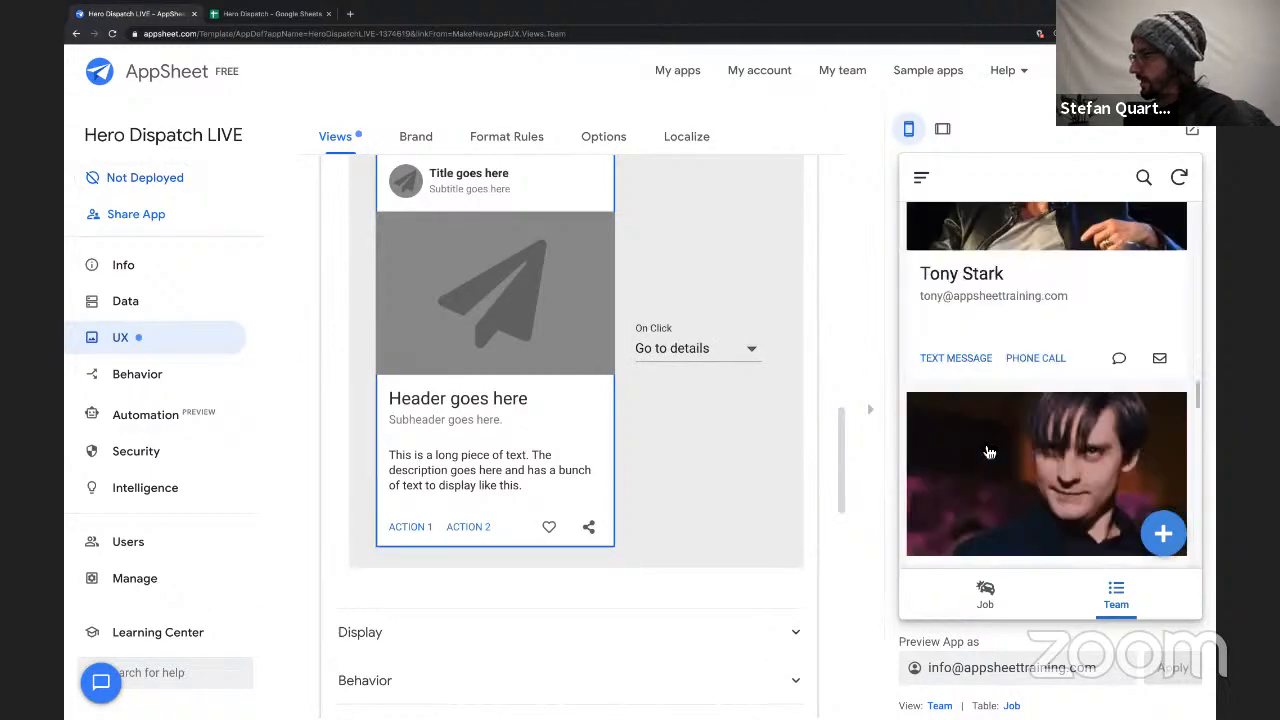
scroll(986, 453, "down", 3)
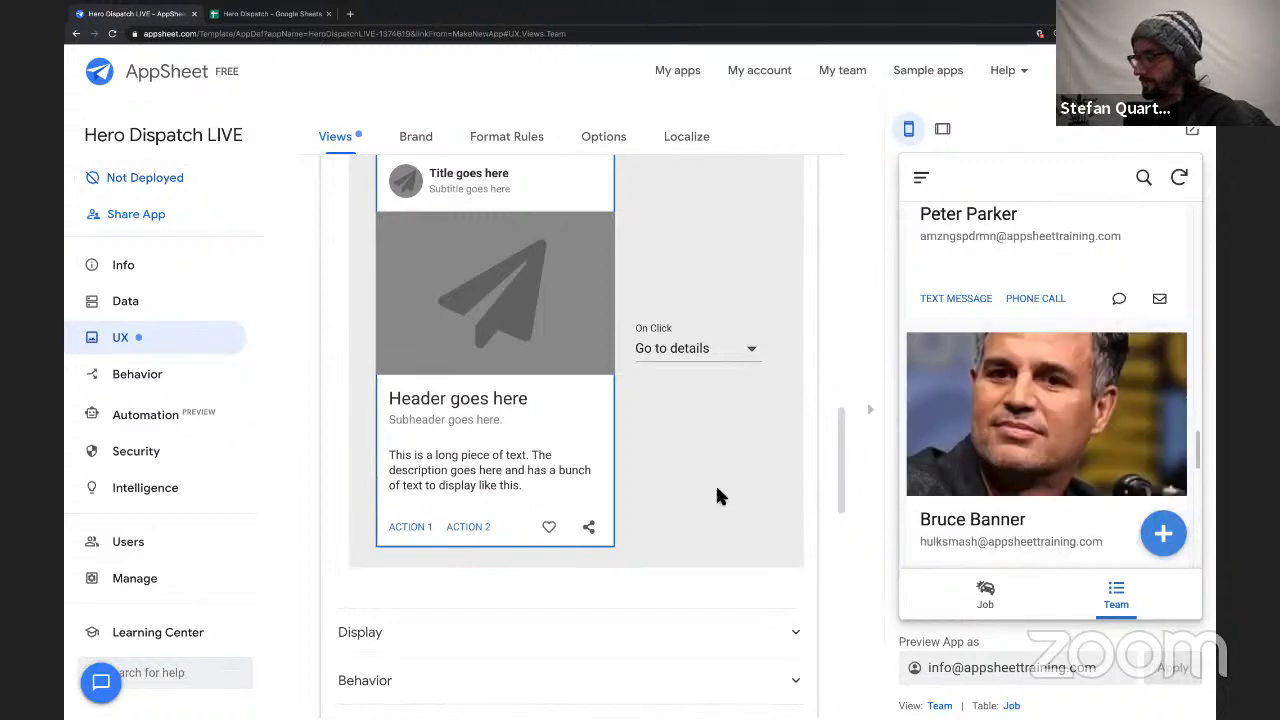
Search the Team view's display icons for "user" and choose the solid icon showing a group of three people.
scroll(716, 489, "up", 5)
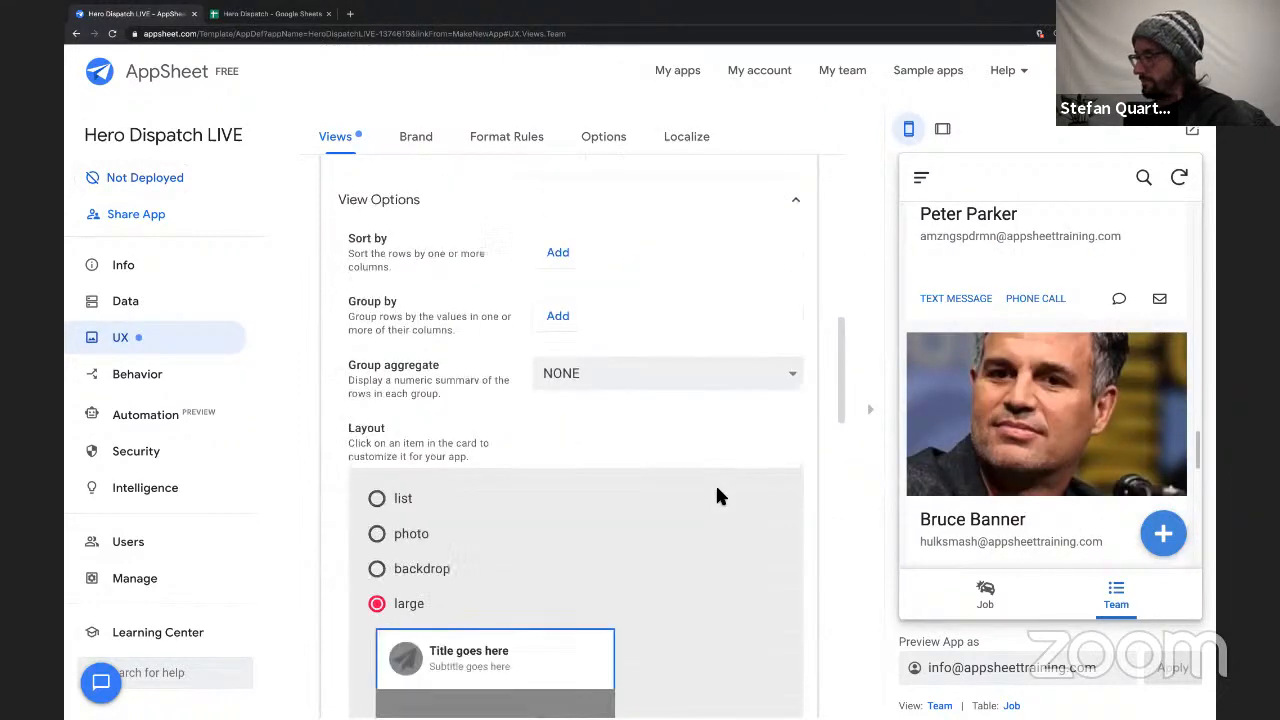
scroll(716, 490, "down", 10)
left_click(525, 353)
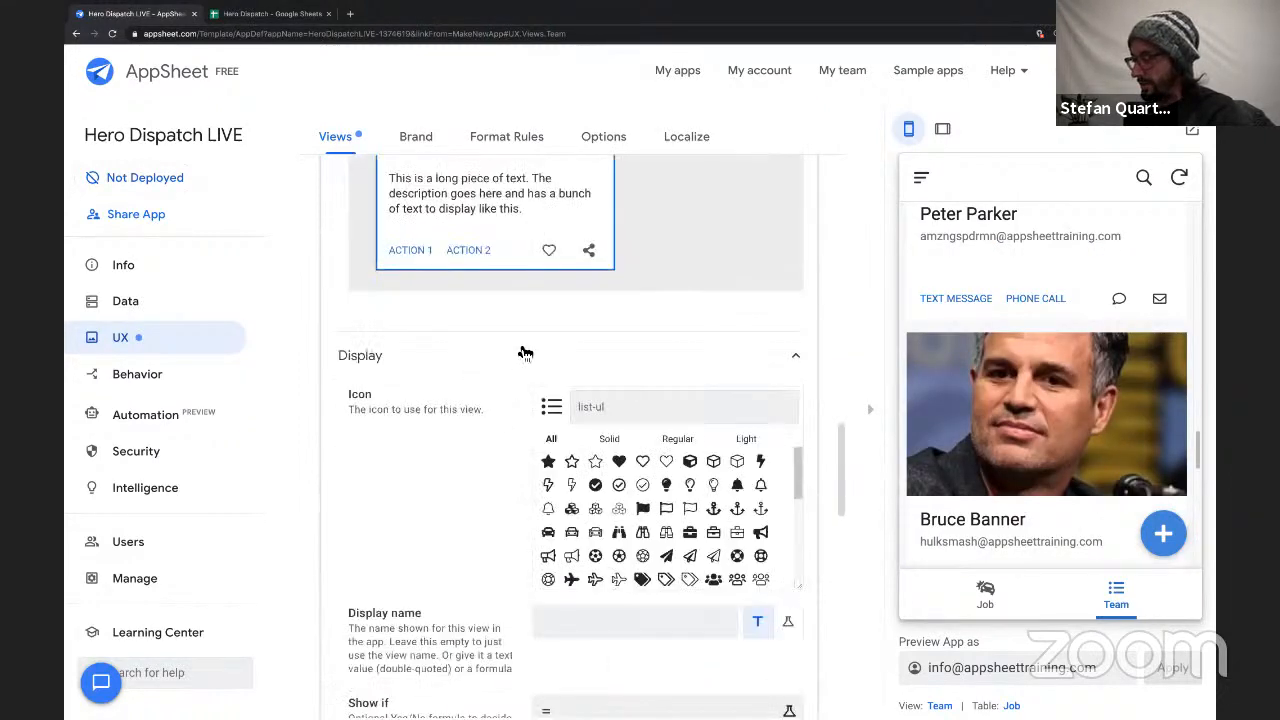
scroll(525, 350, "down", 1)
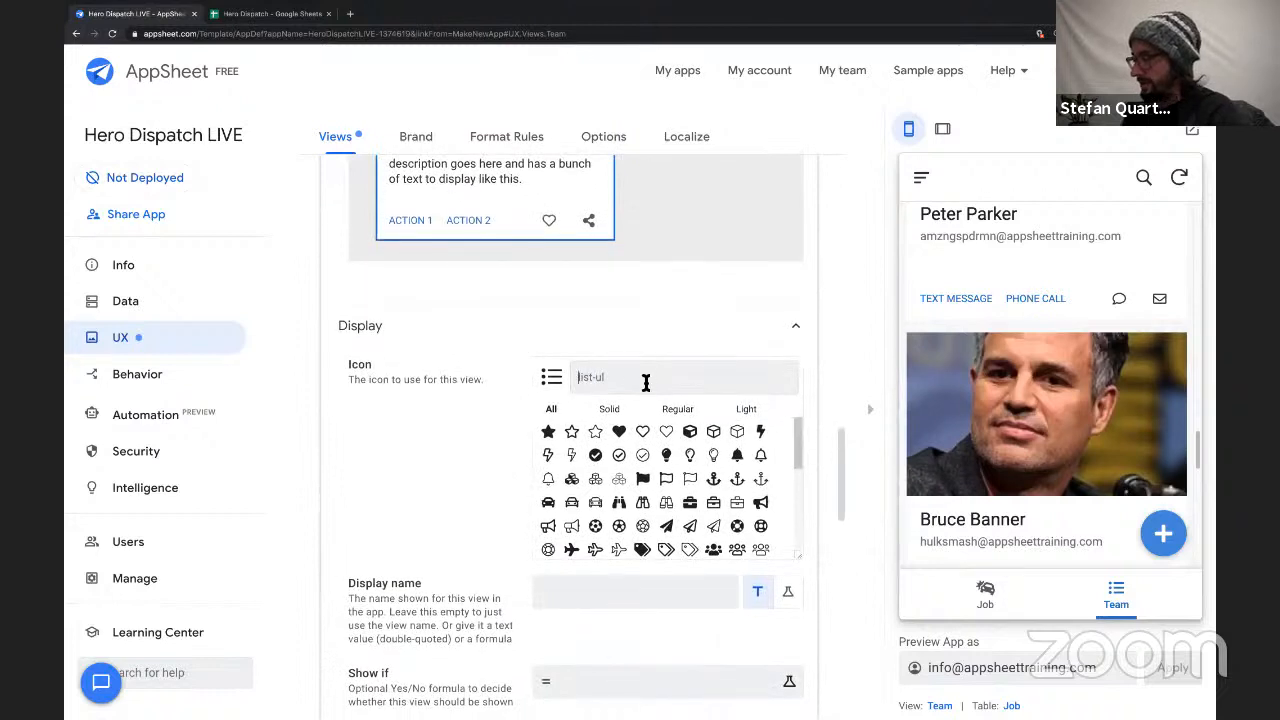
type("user")
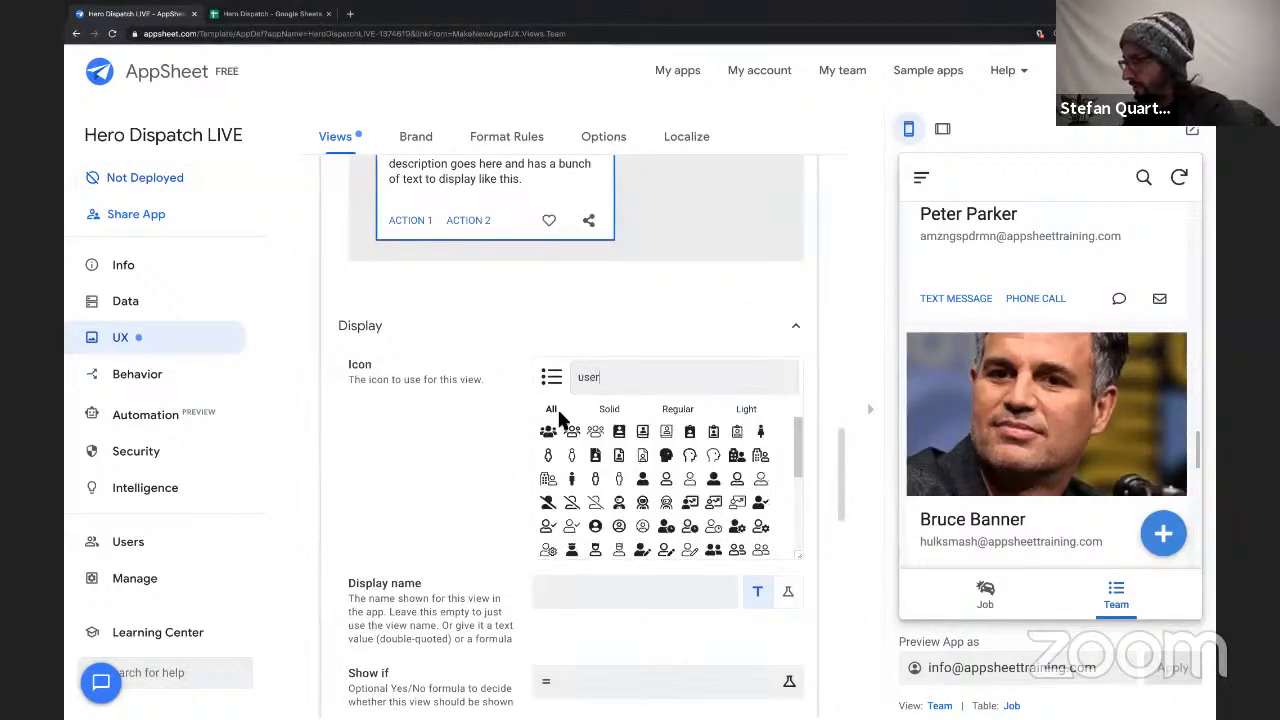
scroll(600, 470, "down", 3)
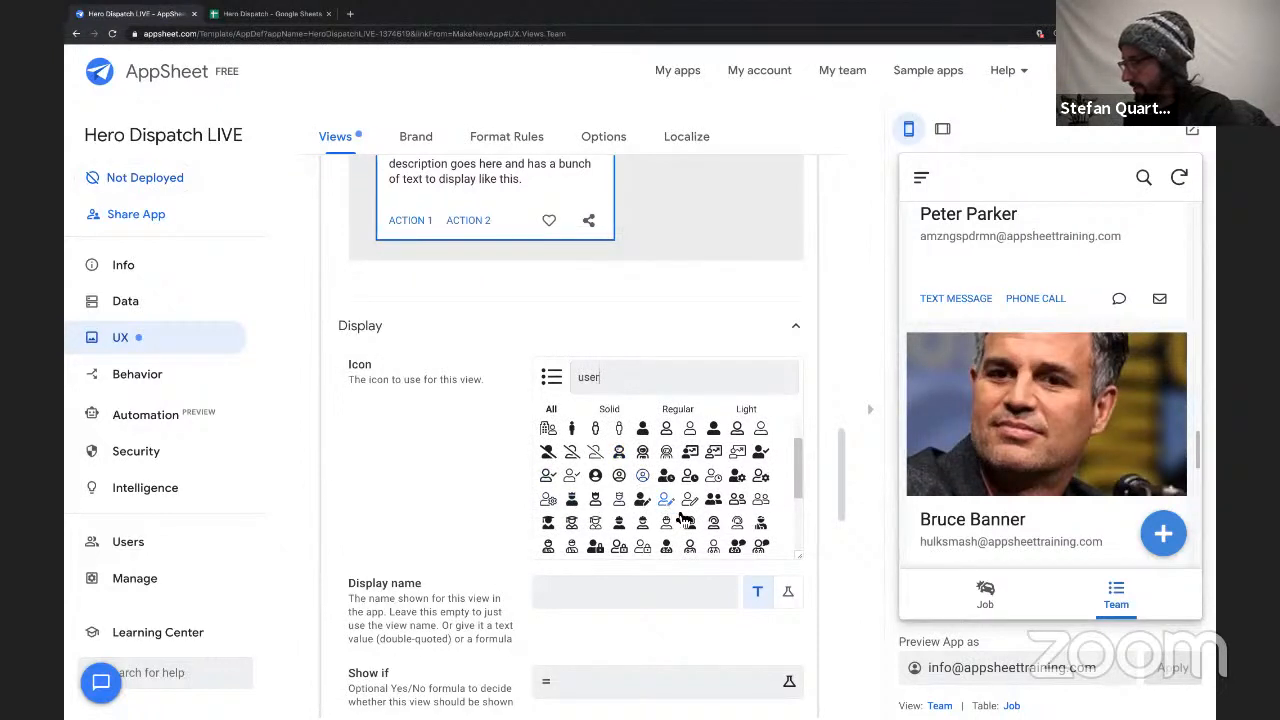
scroll(662, 520, "down", 2)
scroll(662, 524, "down", 1)
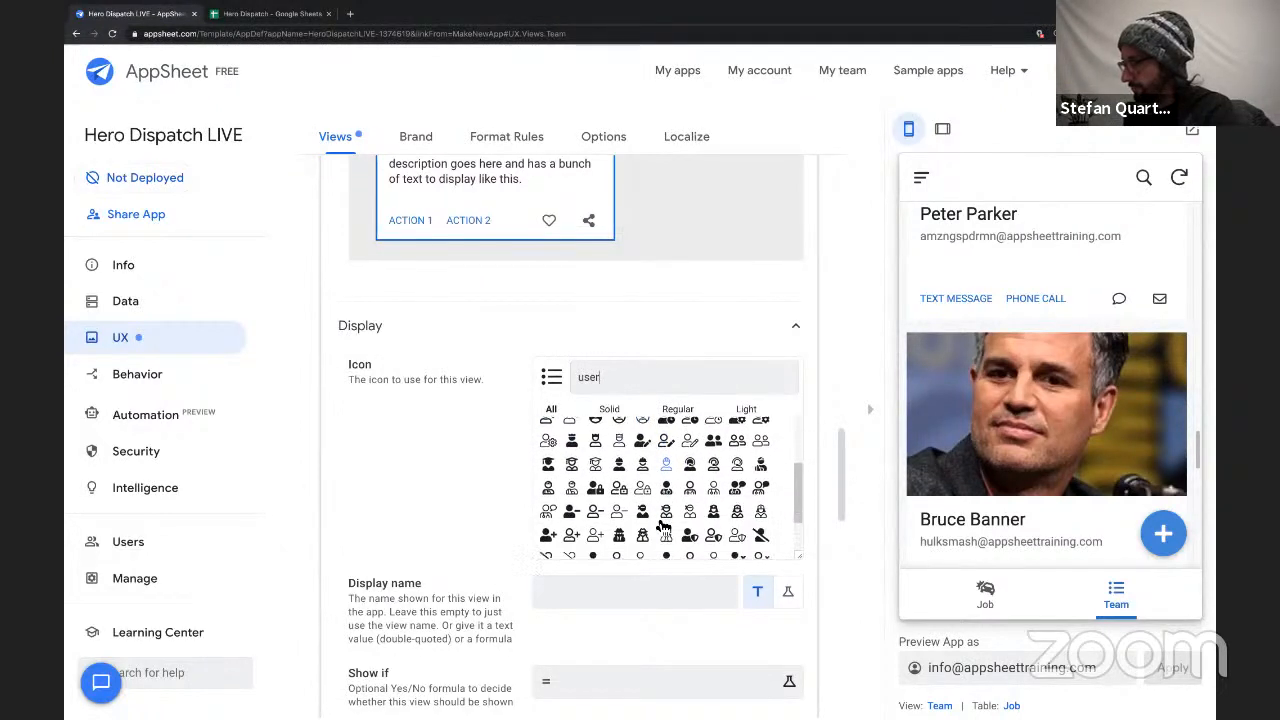
scroll(662, 524, "down", 3)
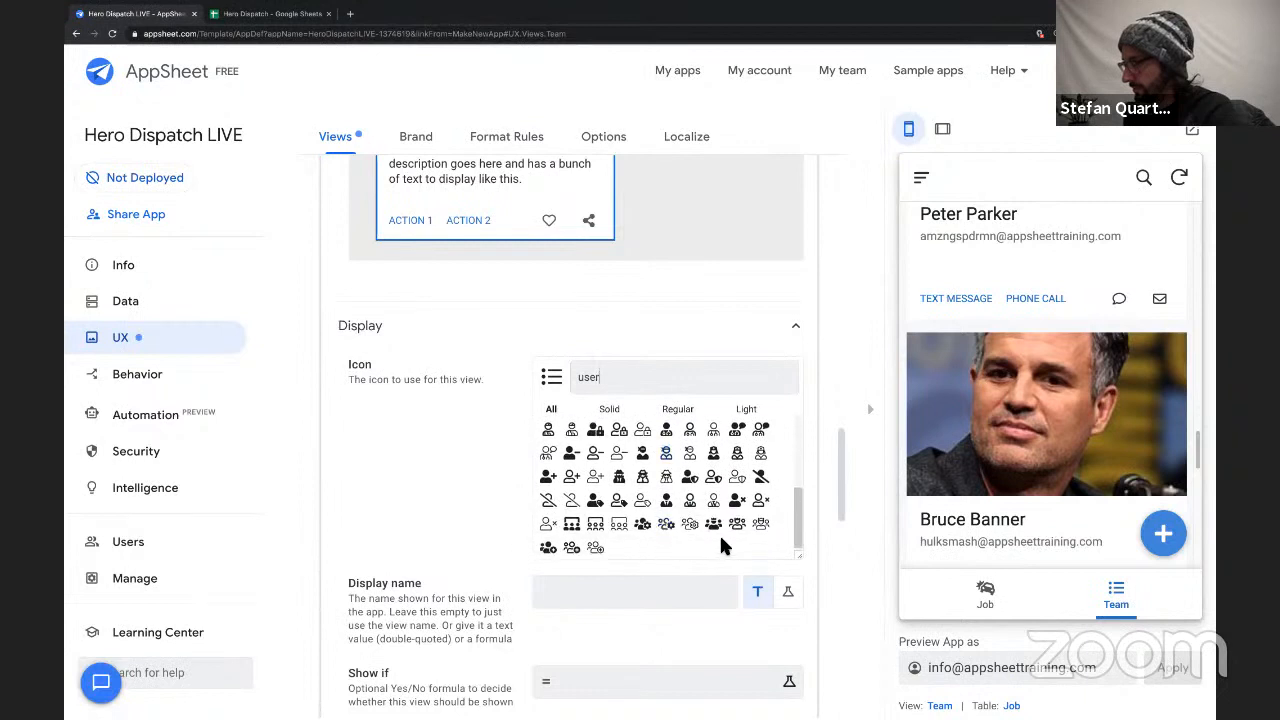
left_click(714, 530)
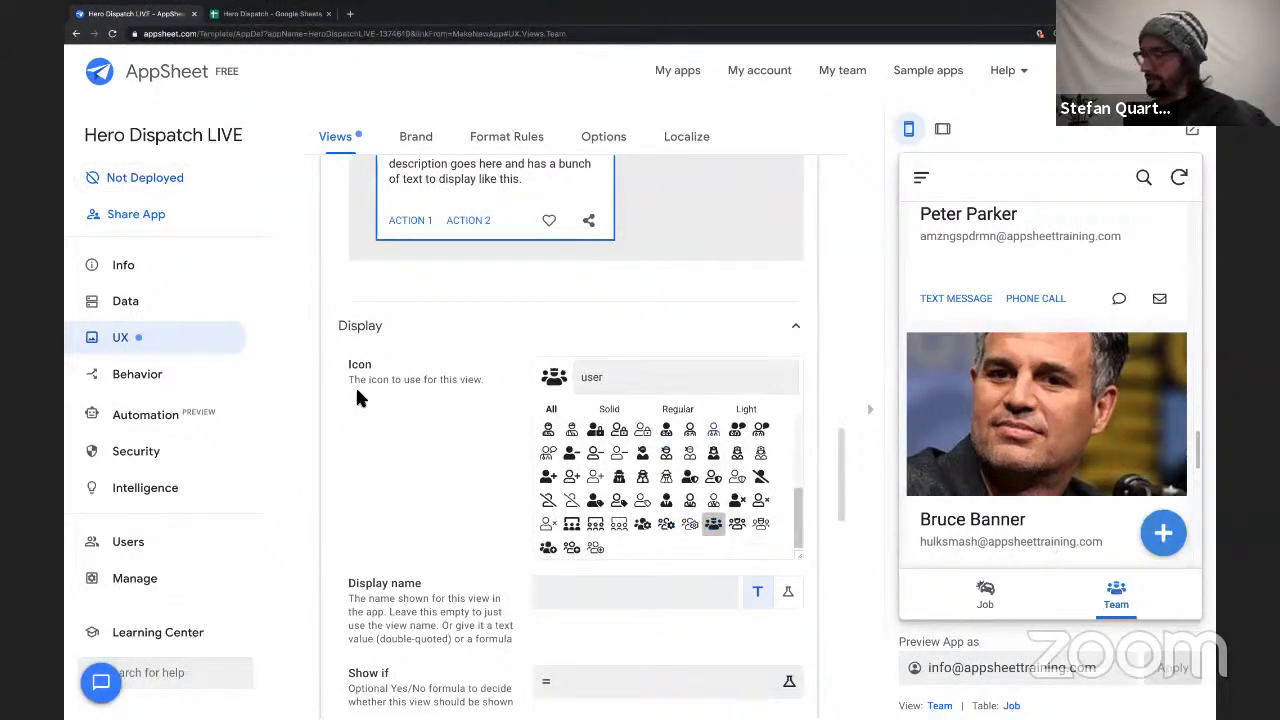
Add a new view named Clients and have it display the Client table's data.
scroll(475, 508, "down", 5)
scroll(475, 508, "up", 10)
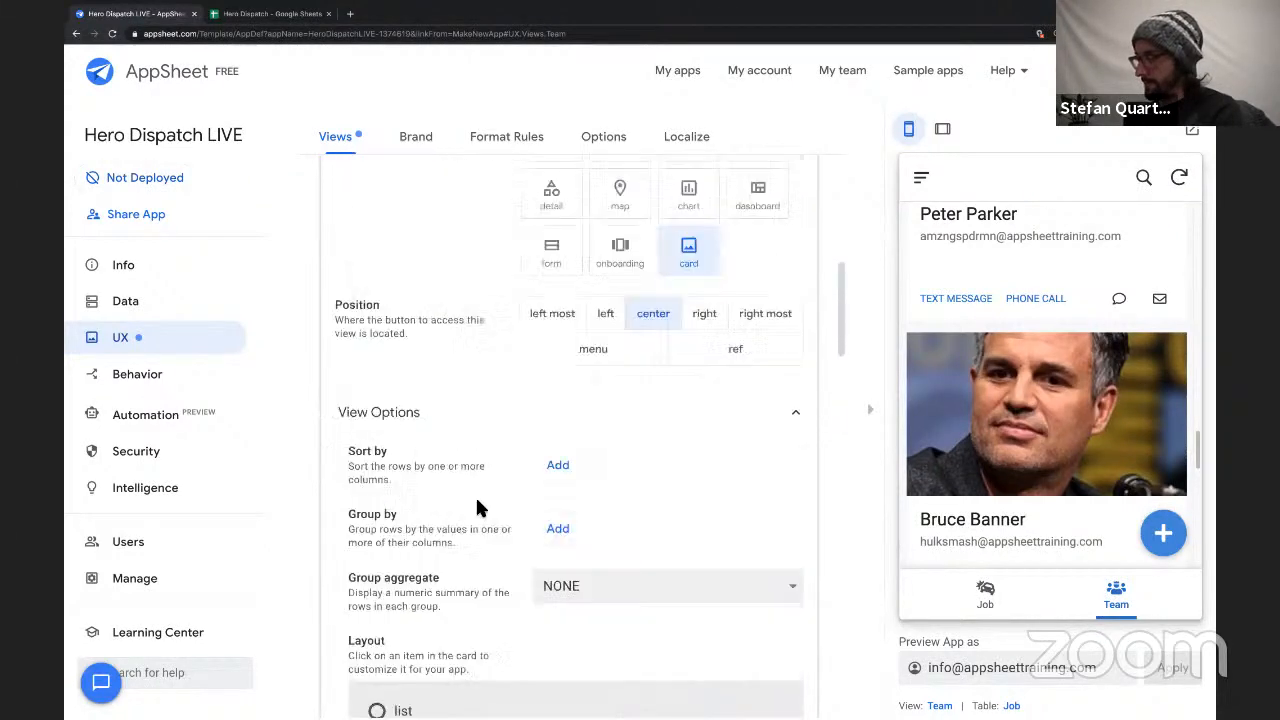
scroll(477, 508, "up", 10)
left_click(572, 553)
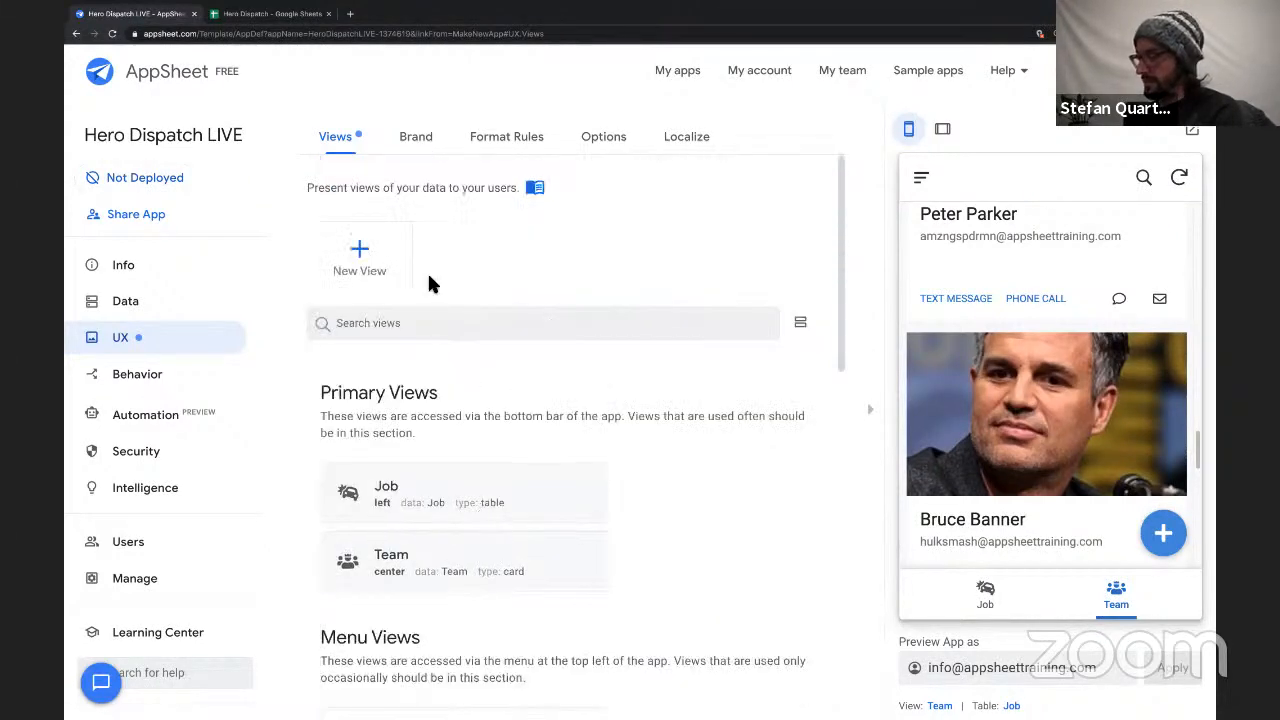
left_click(360, 255)
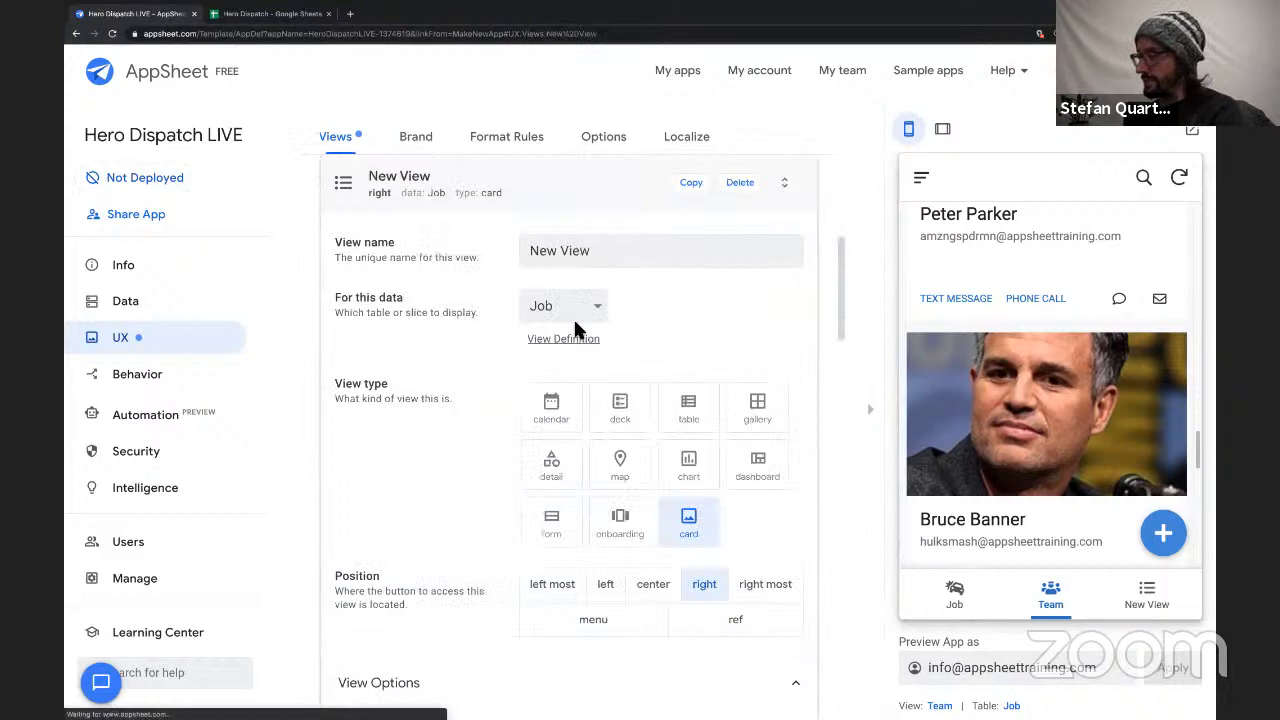
triple_click(573, 252)
type("Clients")
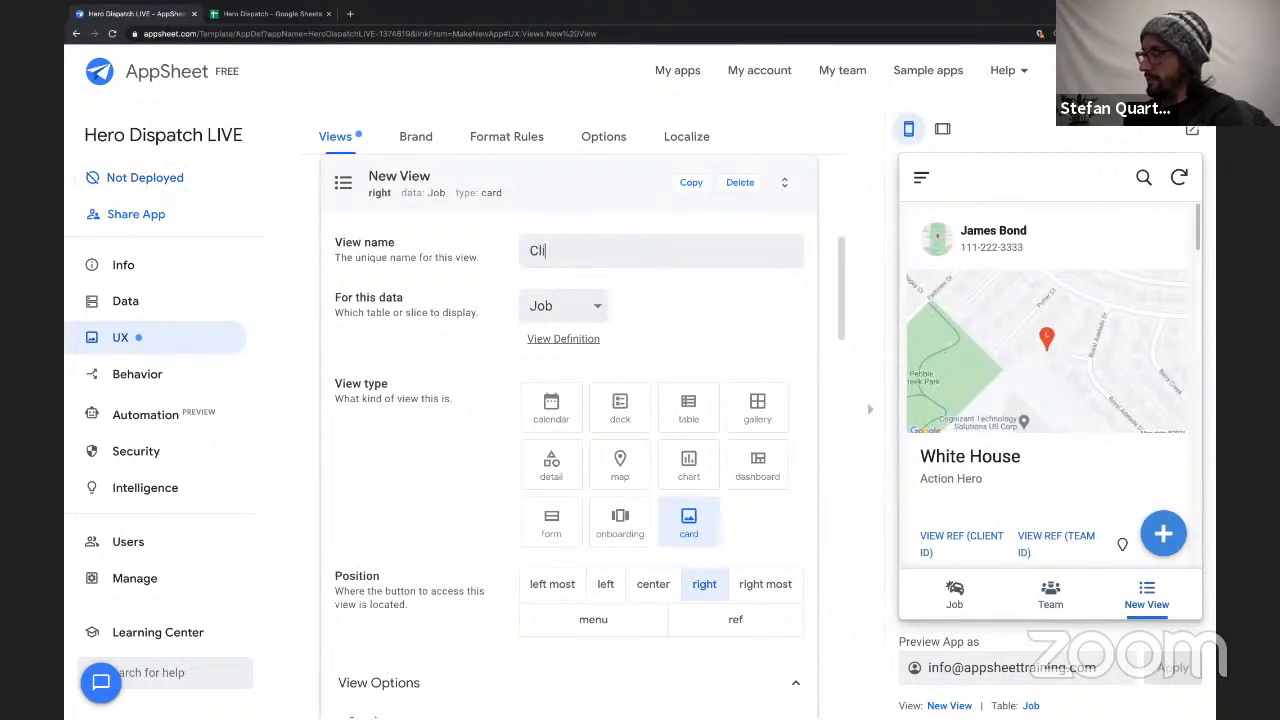
left_click(561, 304)
left_click(550, 290)
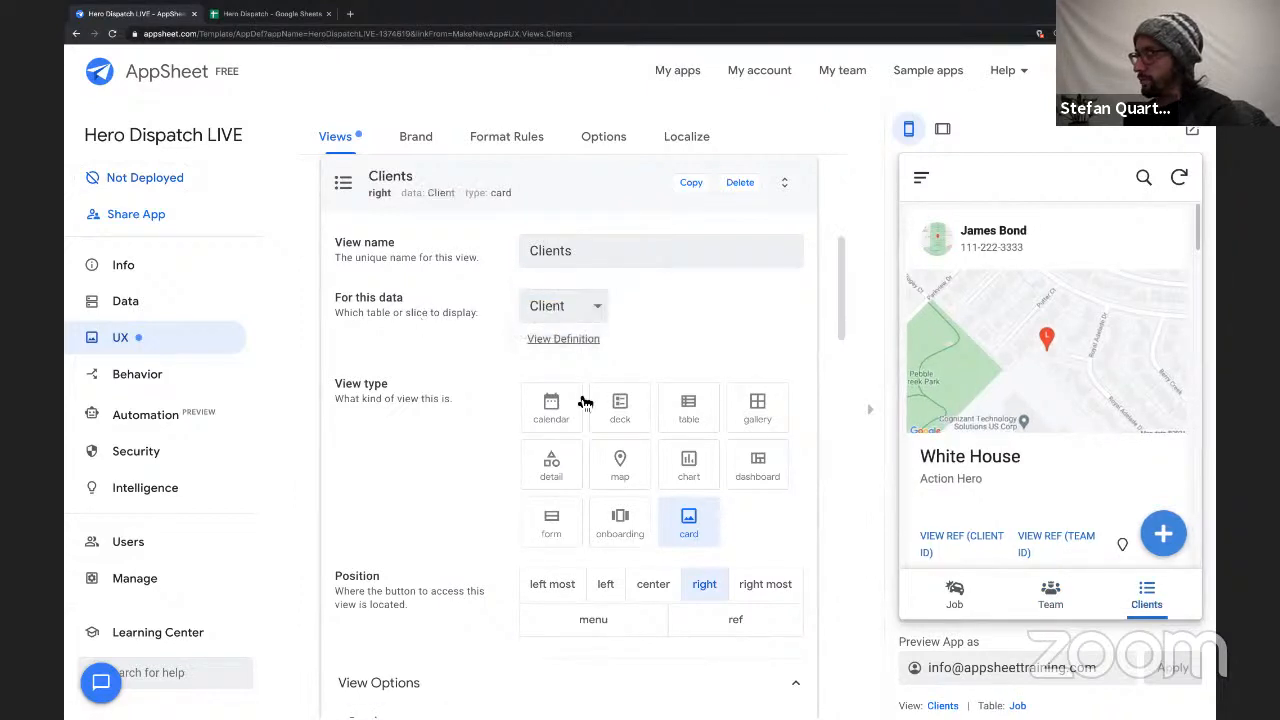
Try the deck view type for the Clients view and switch it back to card.
scroll(716, 315, "down", 3)
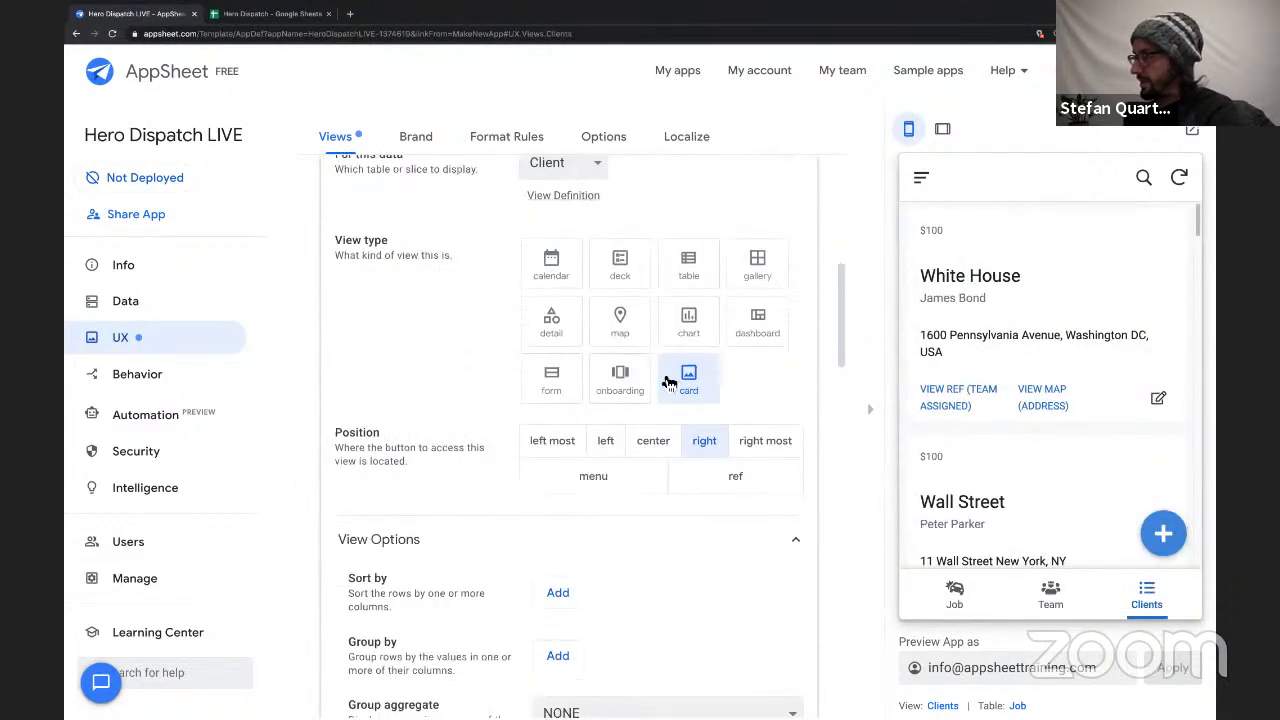
left_click(631, 274)
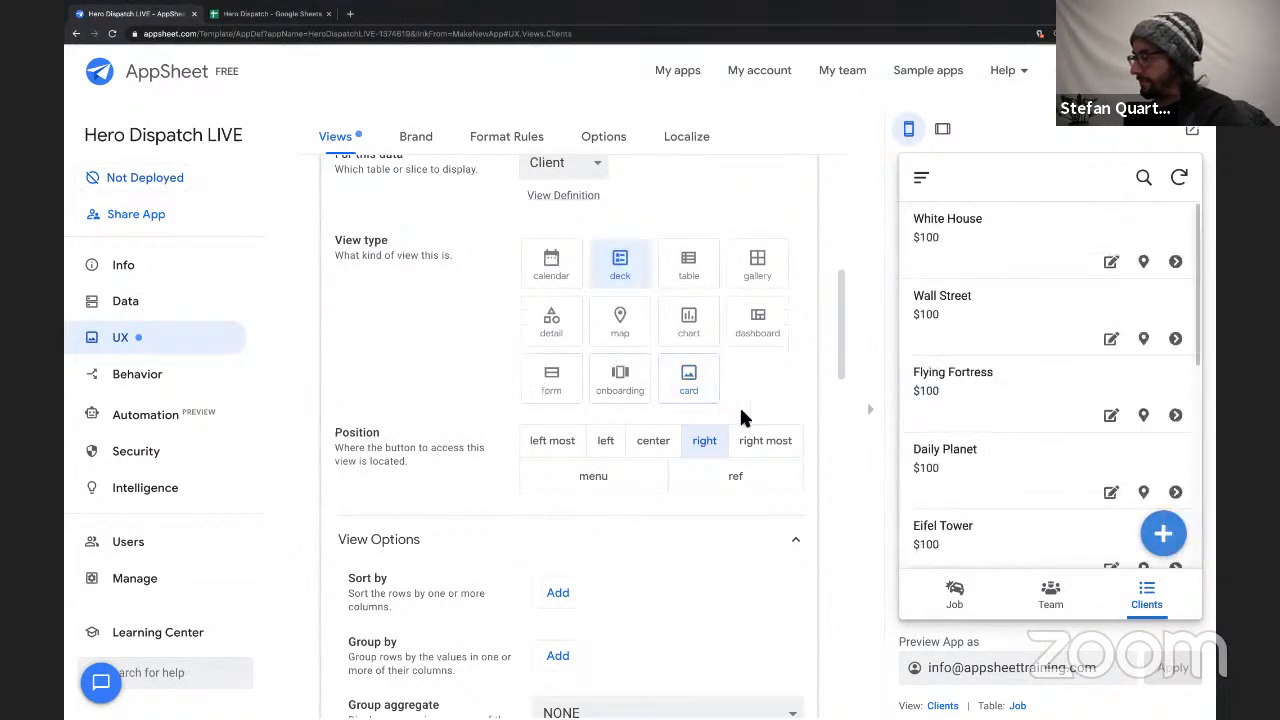
scroll(570, 522, "down", 4)
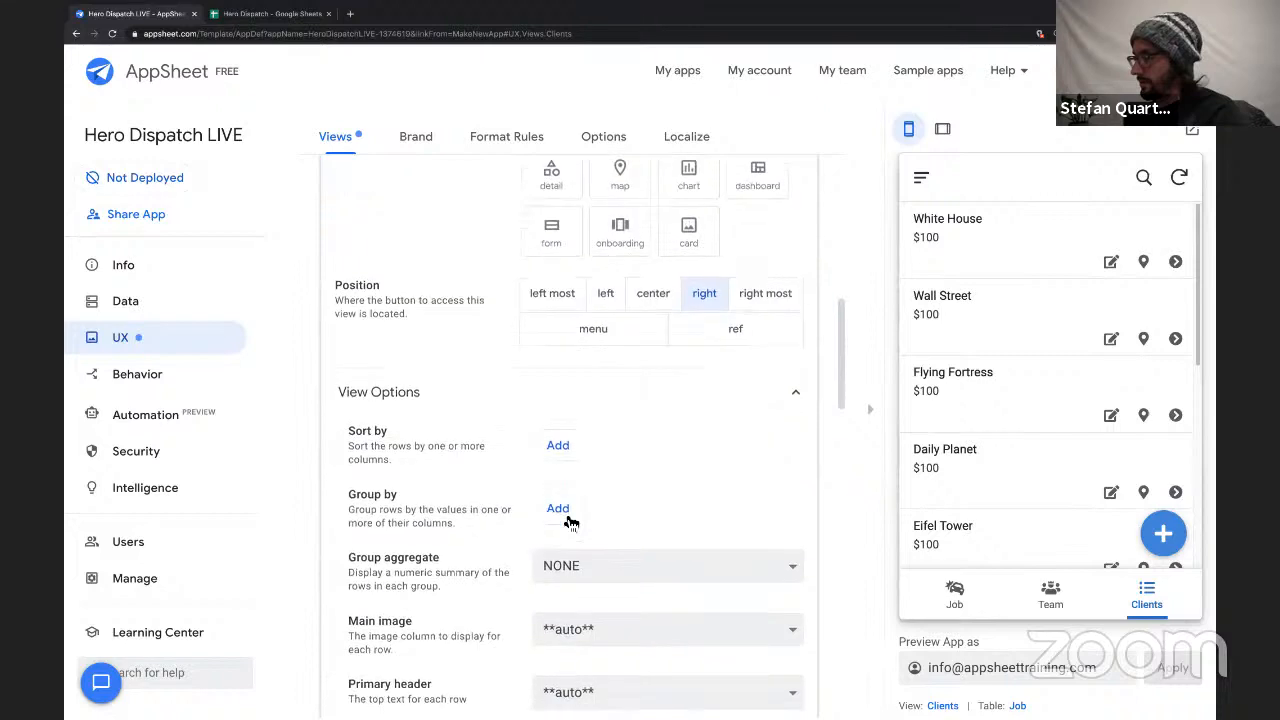
scroll(540, 533, "up", 3)
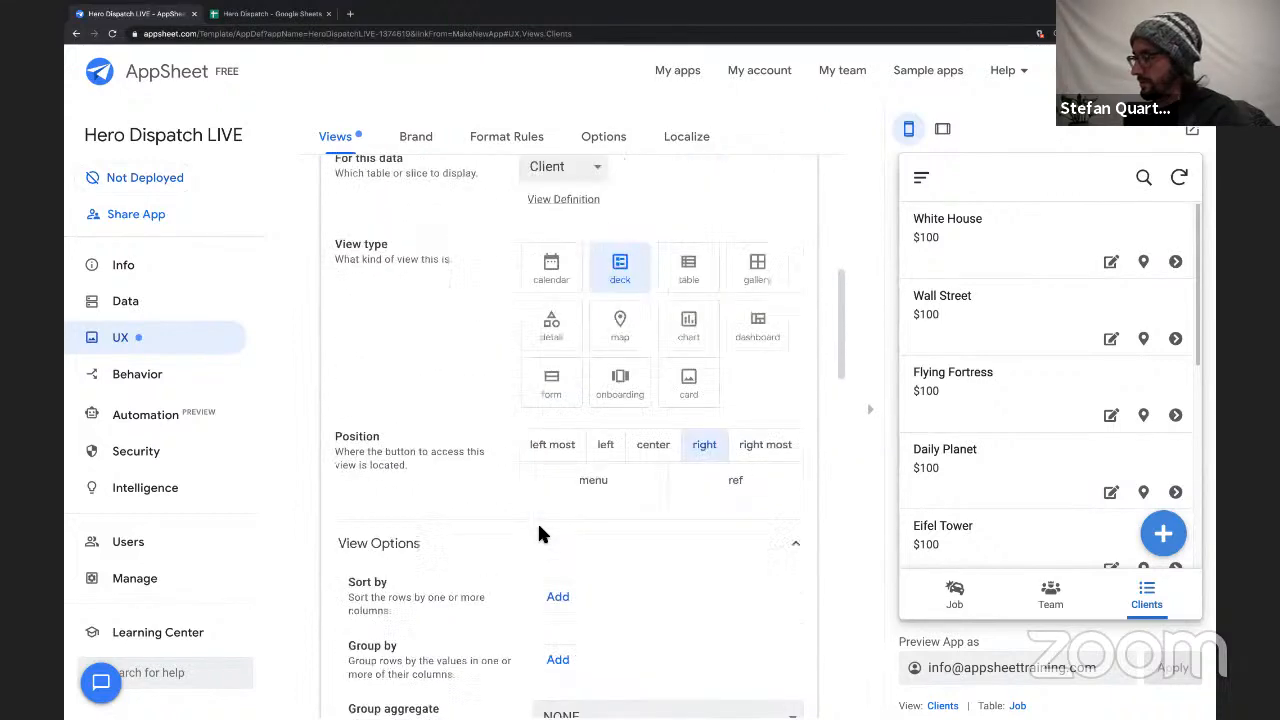
scroll(537, 533, "up", 2)
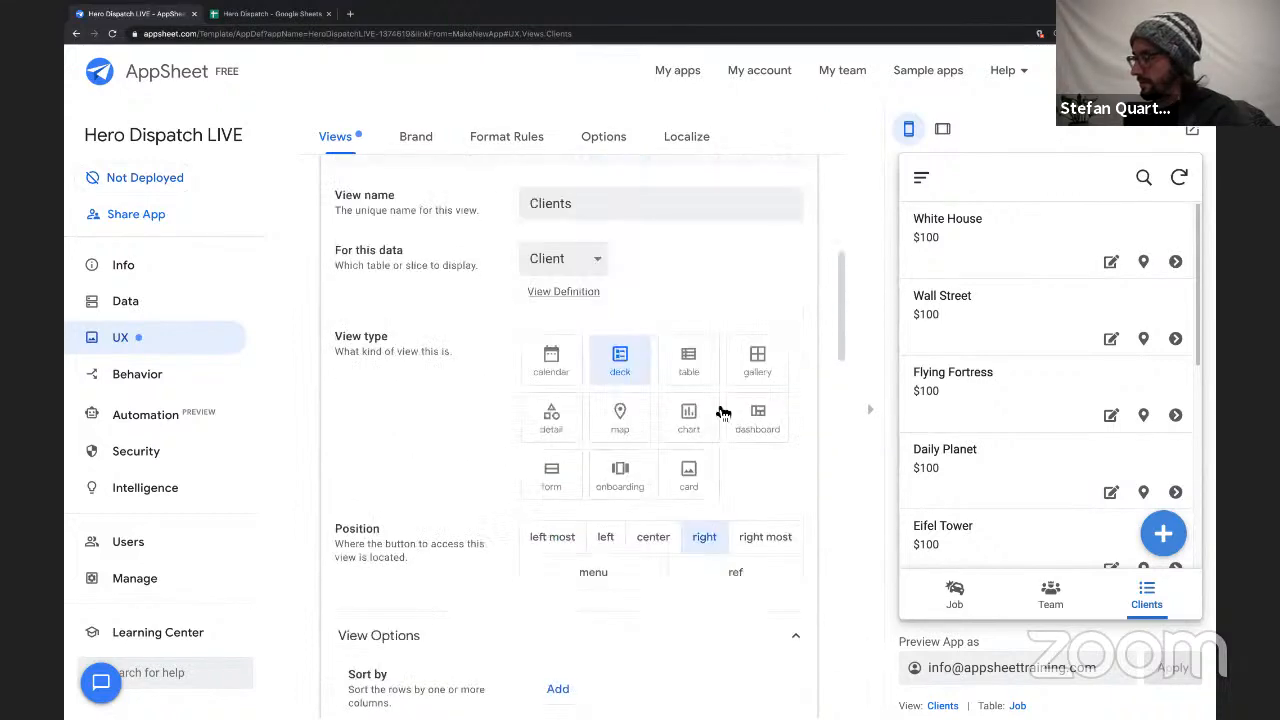
left_click(697, 471)
Change the Clients view's card layout to list.
scroll(449, 455, "down", 7)
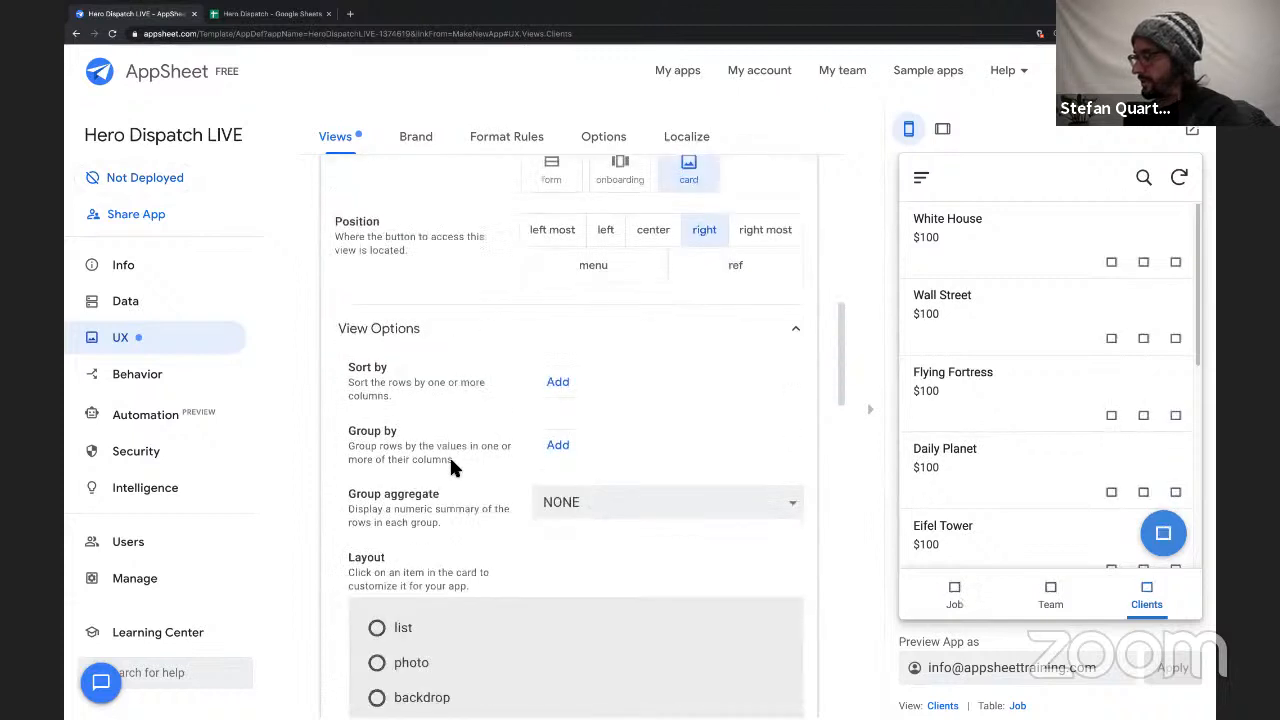
scroll(459, 358, "down", 3)
scroll(462, 357, "up", 4)
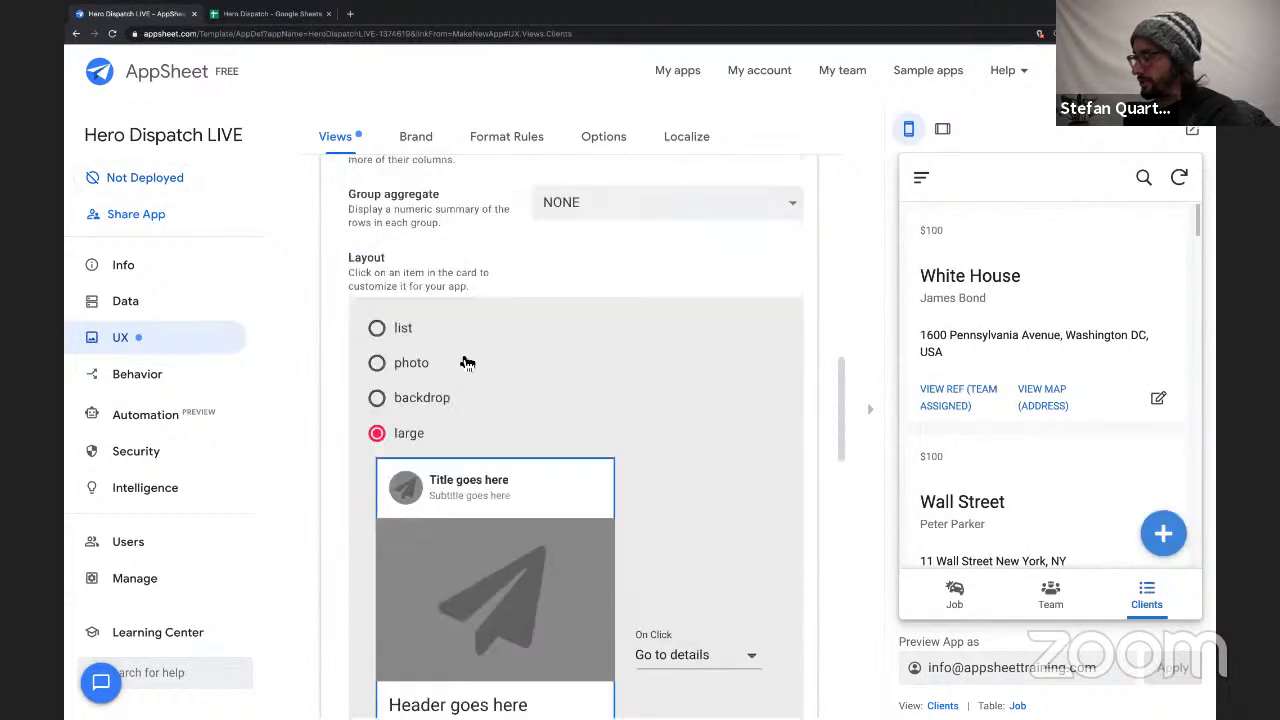
left_click(378, 337)
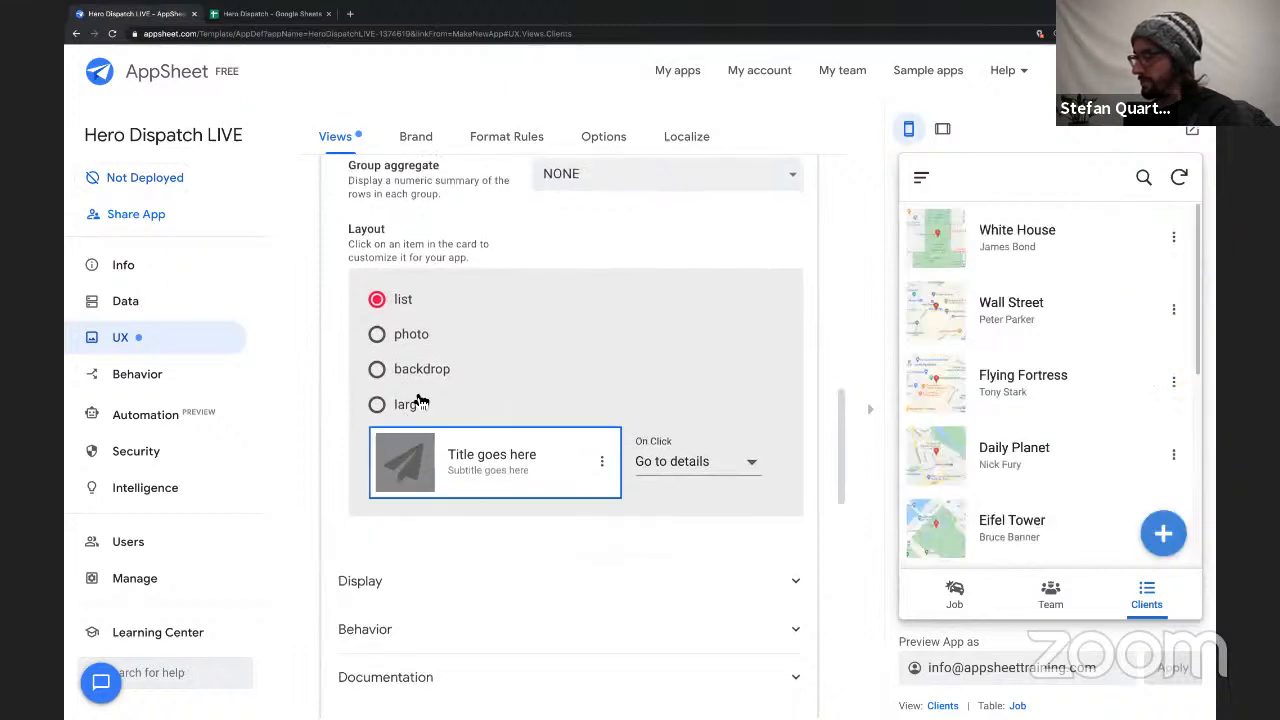
Check which columns the Clients list card uses for its image, title and subtitle, and compare them with the client entries in the preview.
left_click(490, 470)
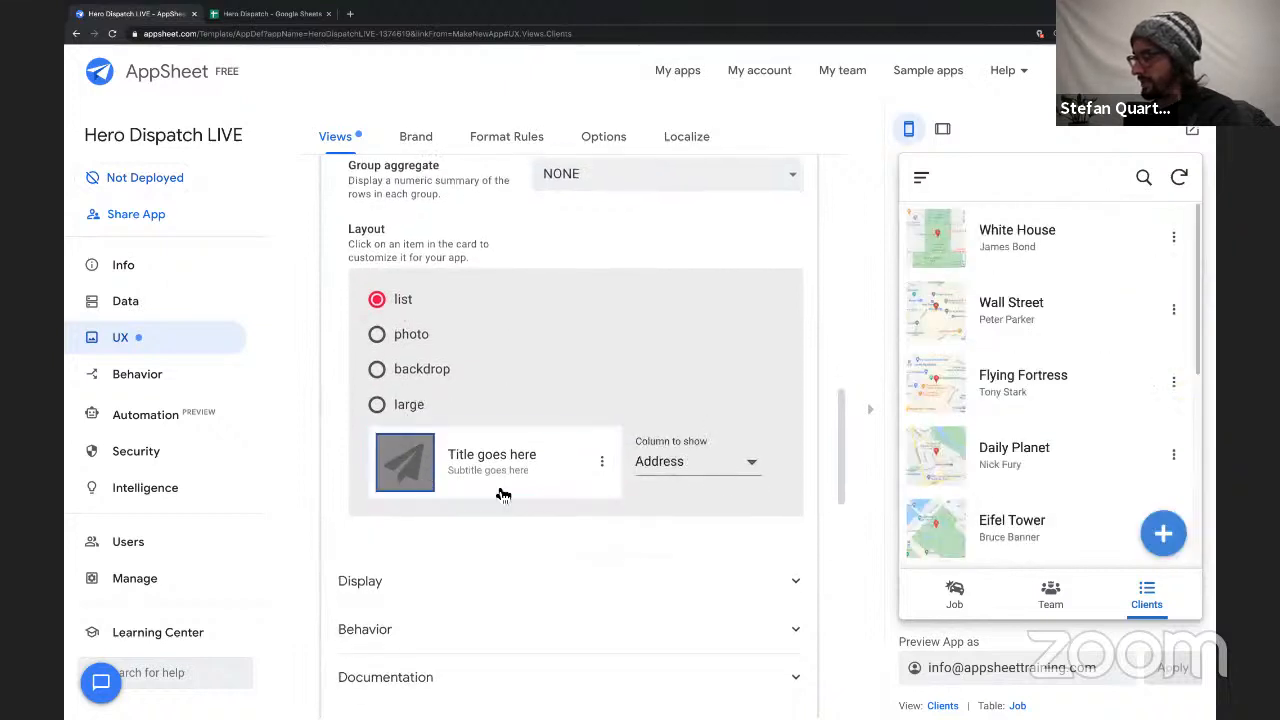
left_click(694, 466)
left_click(657, 359)
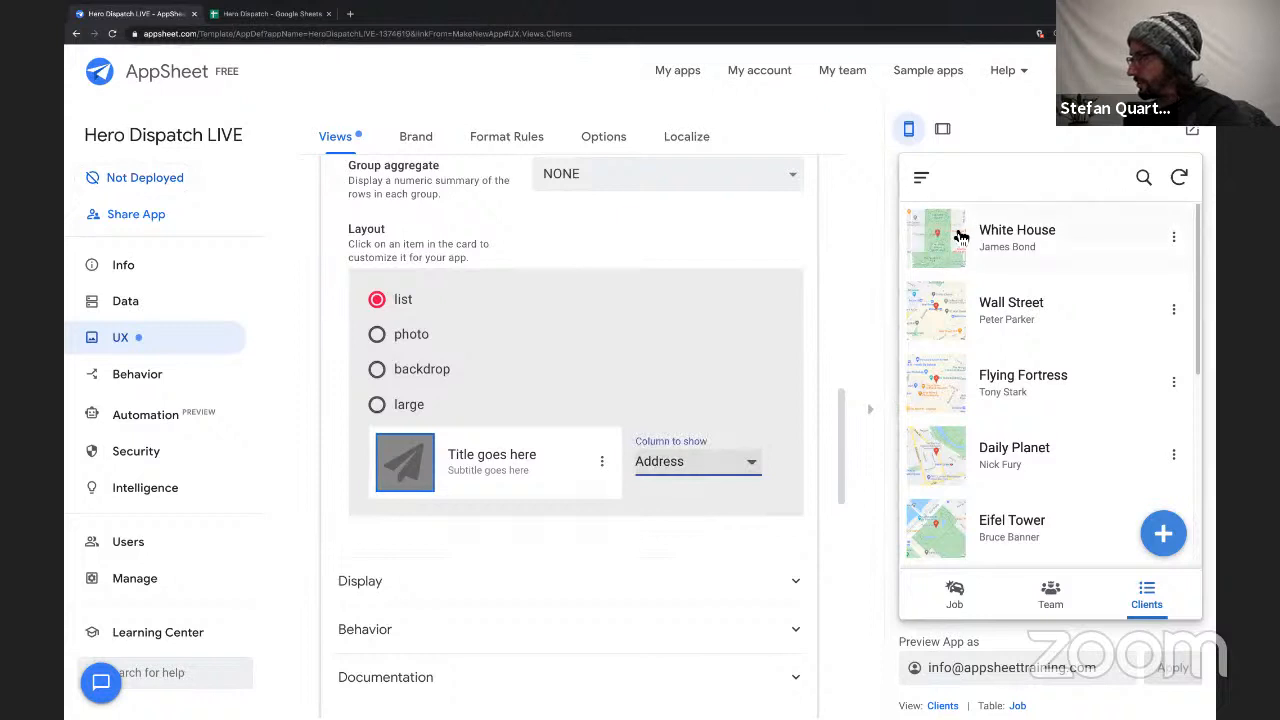
left_click(506, 457)
left_click(506, 471)
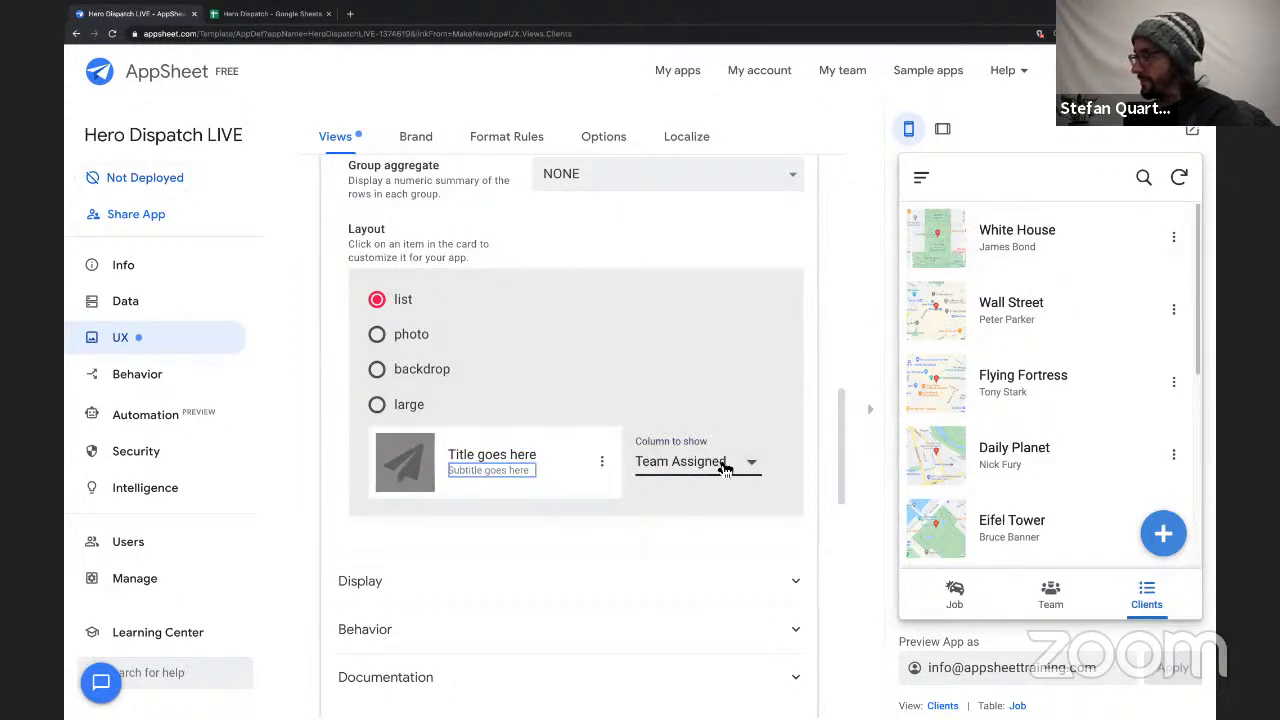
scroll(1026, 271, "down", 5)
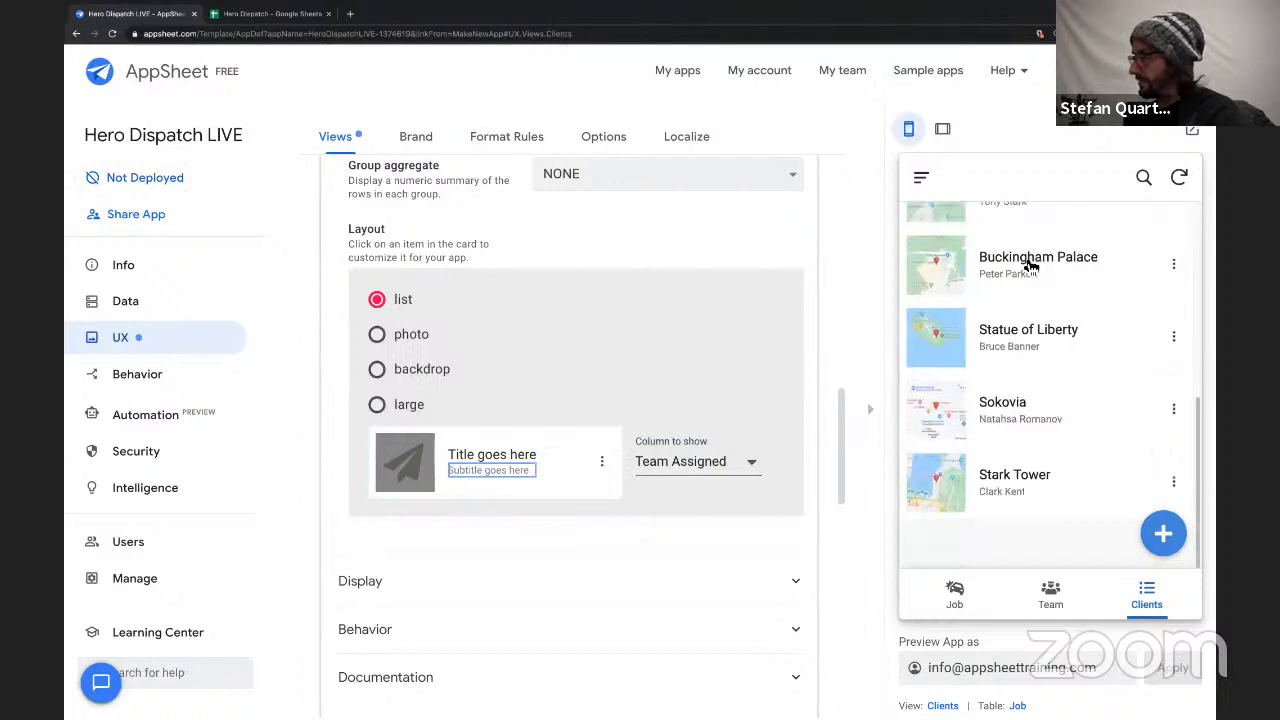
scroll(1041, 401, "up", 5)
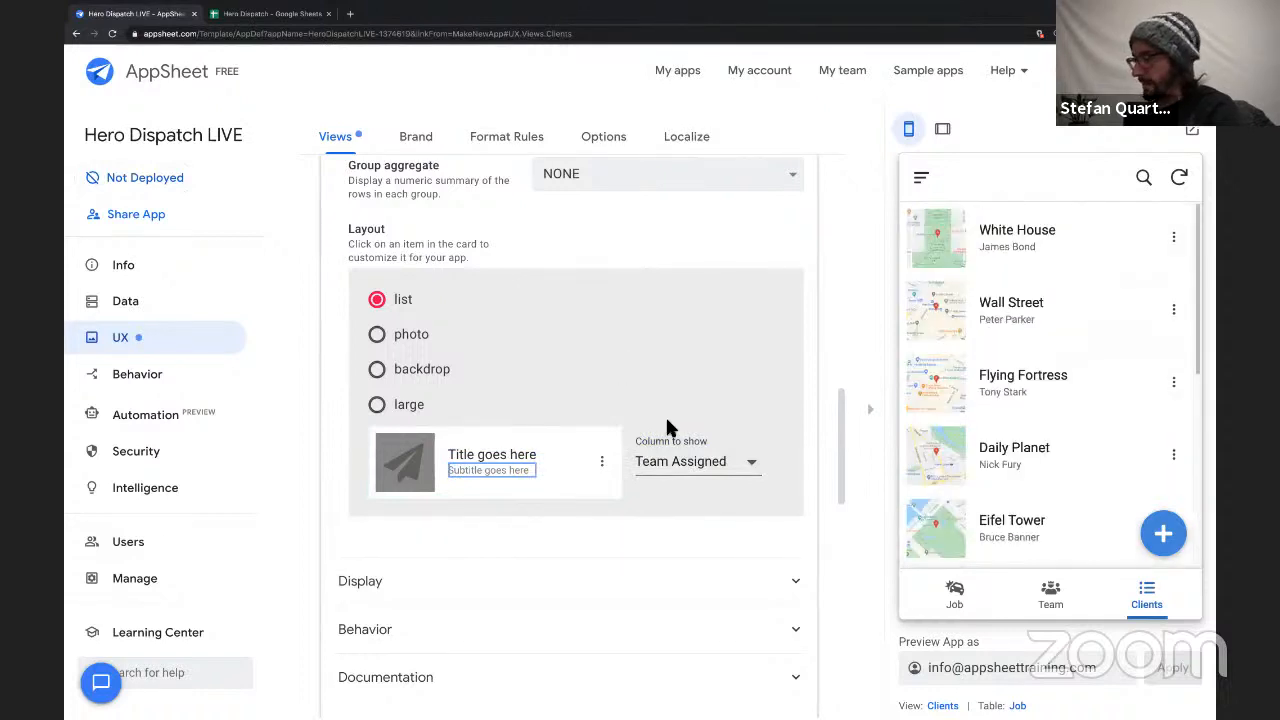
Set the Clients card's Action 1 to View Map (Address).
left_click(603, 465)
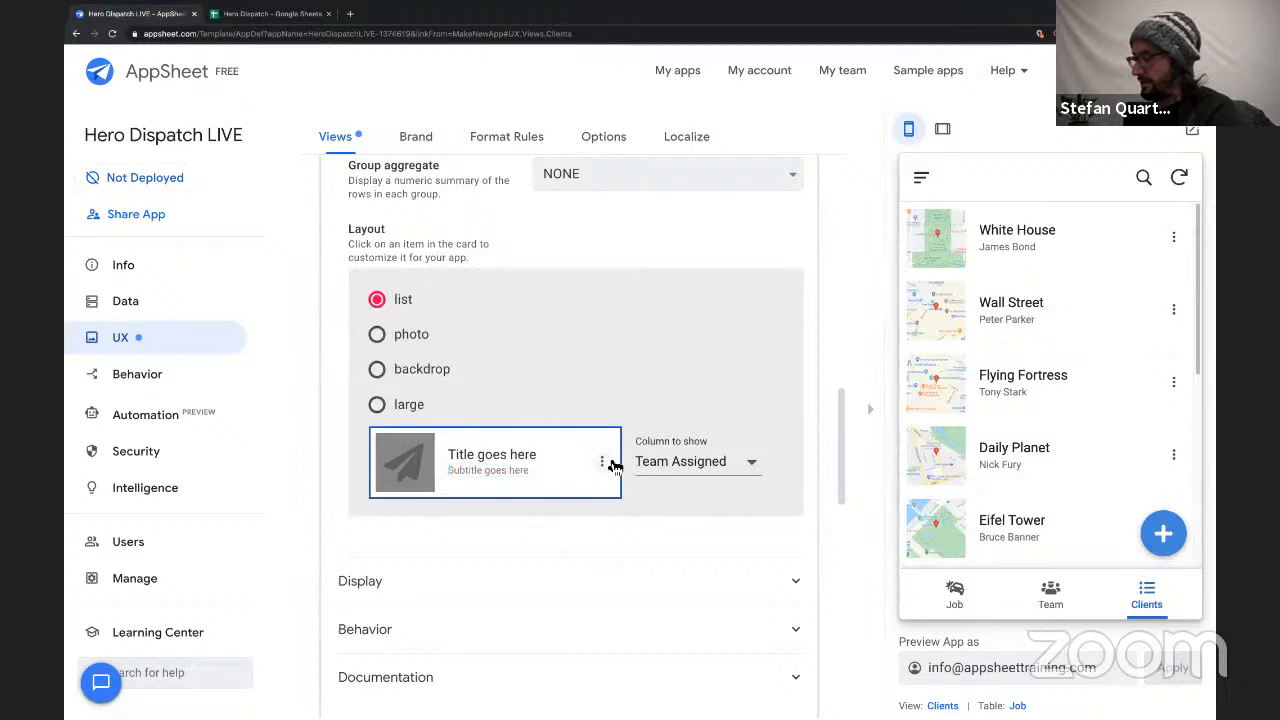
left_click(603, 463)
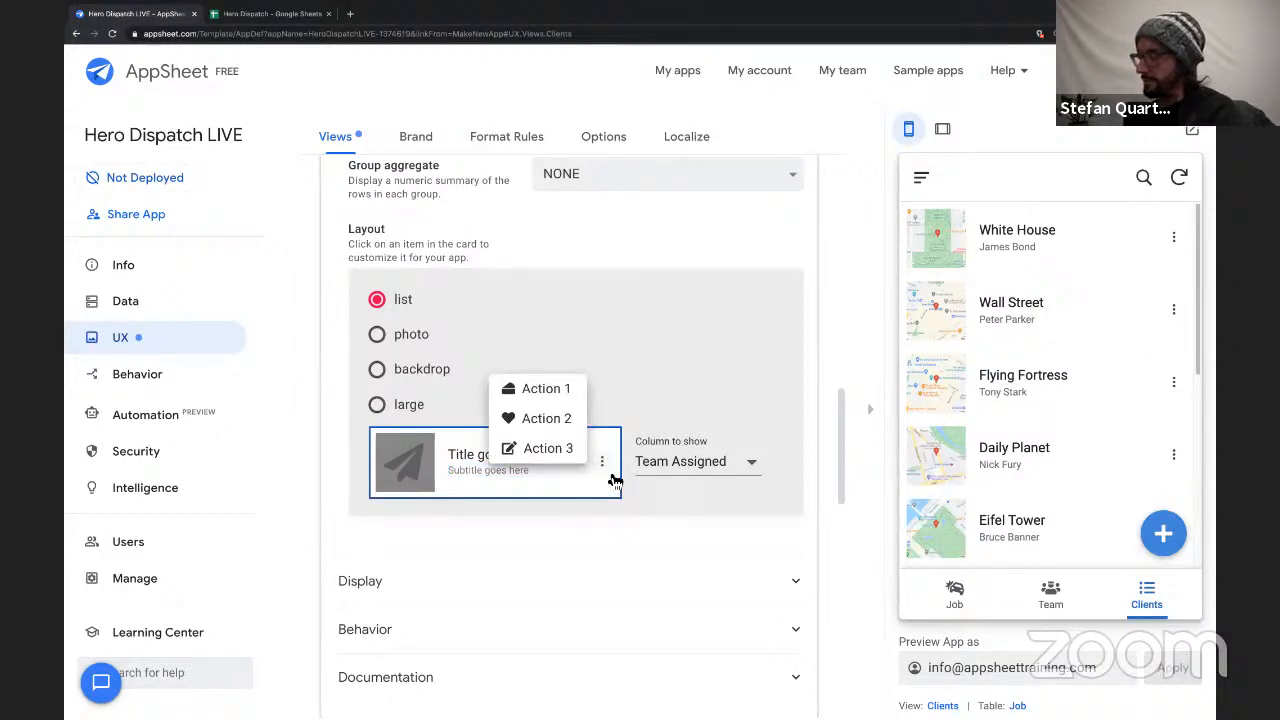
left_click(548, 392)
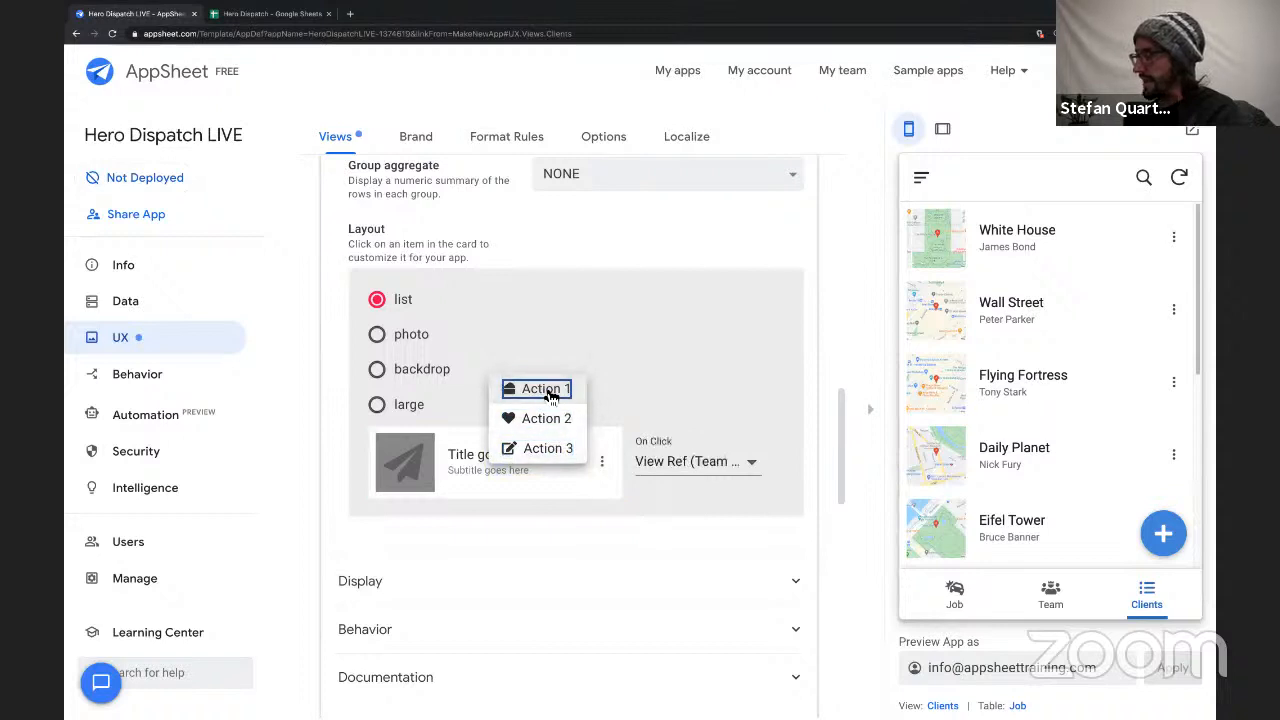
left_click(757, 469)
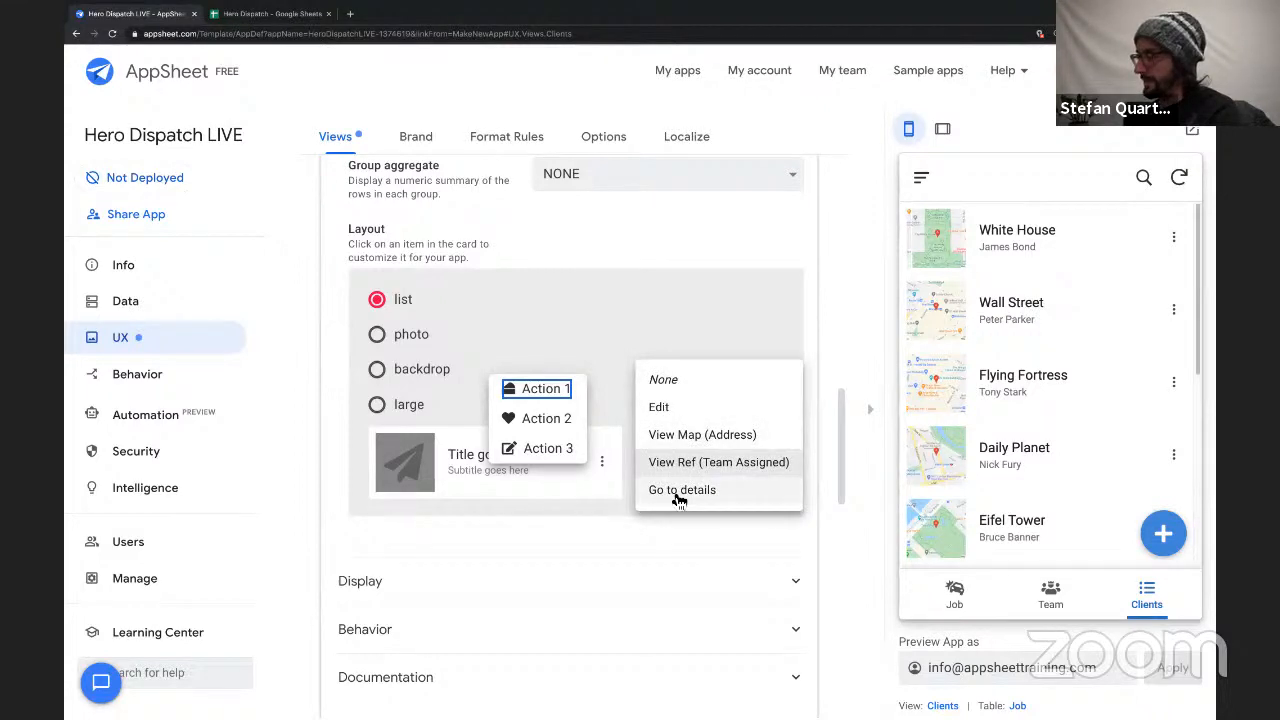
left_click(695, 440)
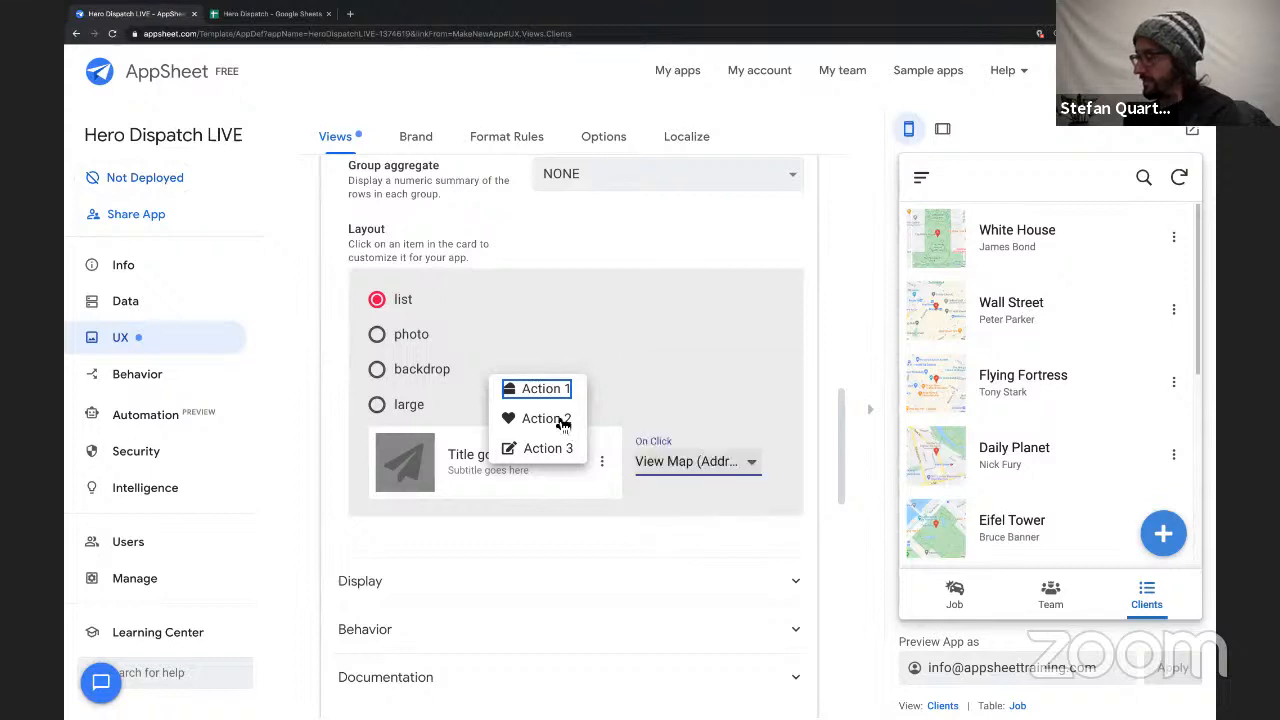
Set the Clients card's Action 2 to View Ref (Team Assigned) and Action 3 to None.
left_click(697, 478)
left_click(670, 490)
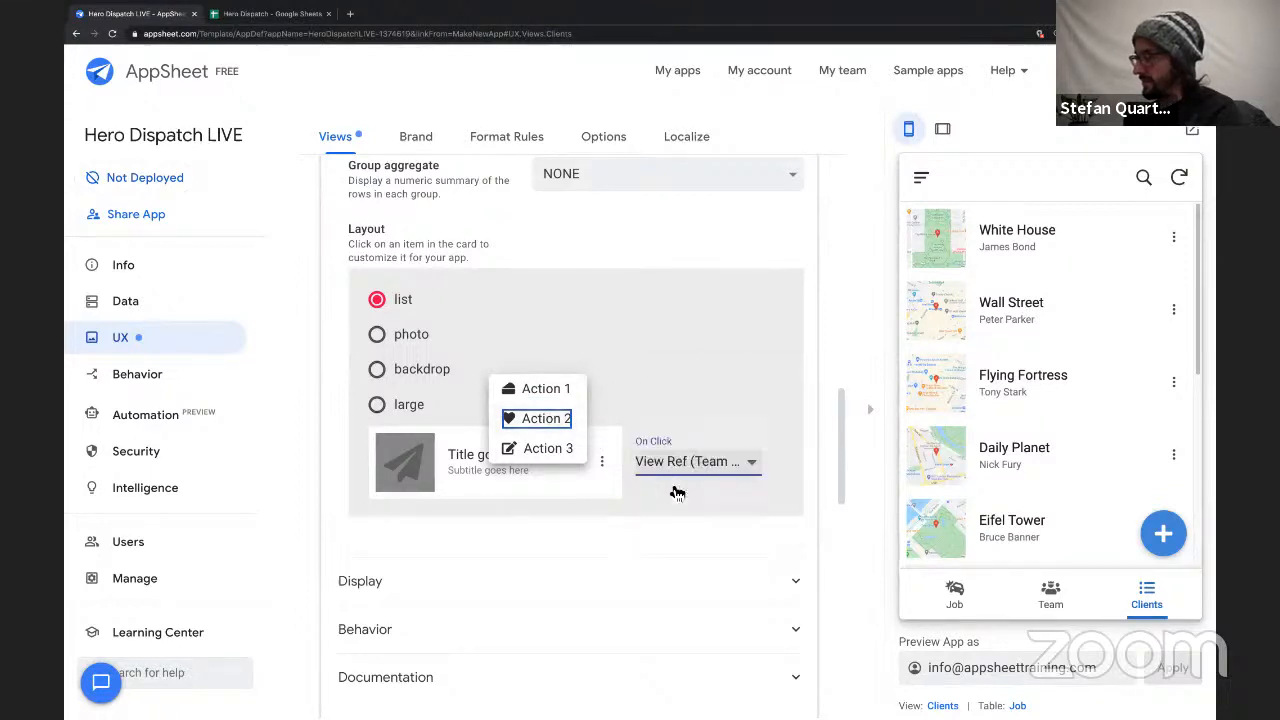
left_click(570, 450)
left_click(686, 466)
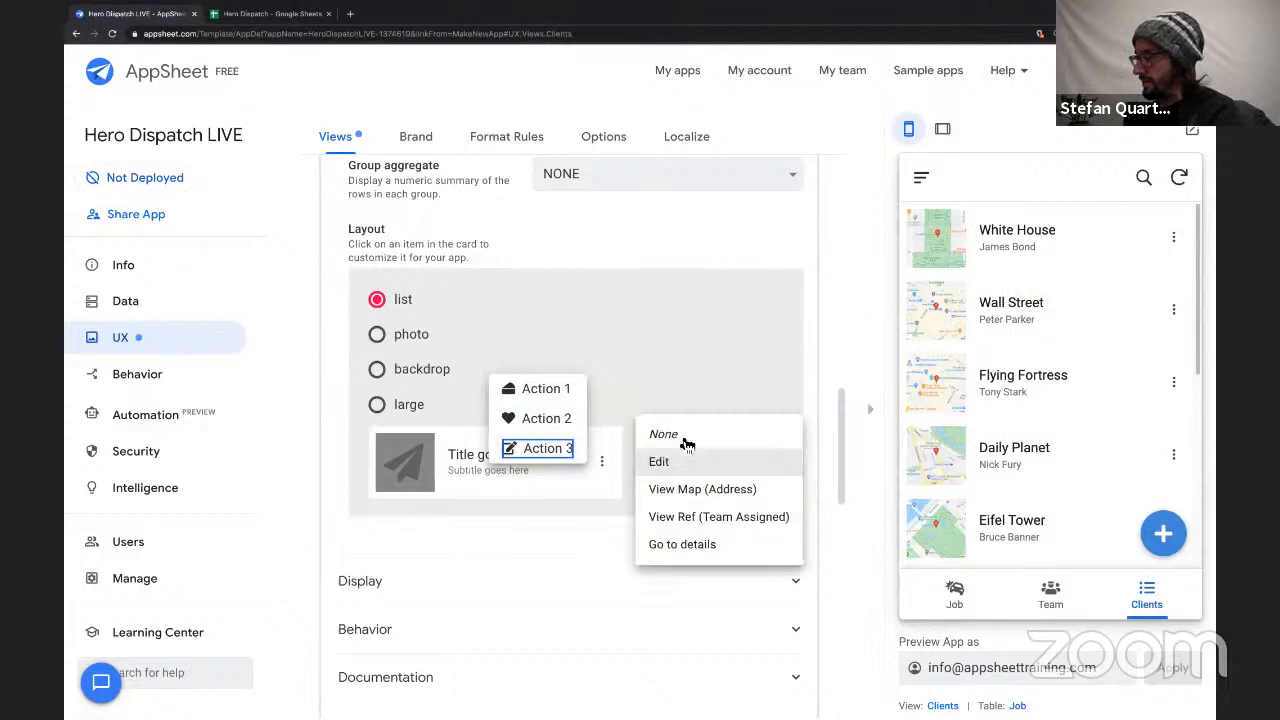
left_click(688, 436)
left_click(591, 470)
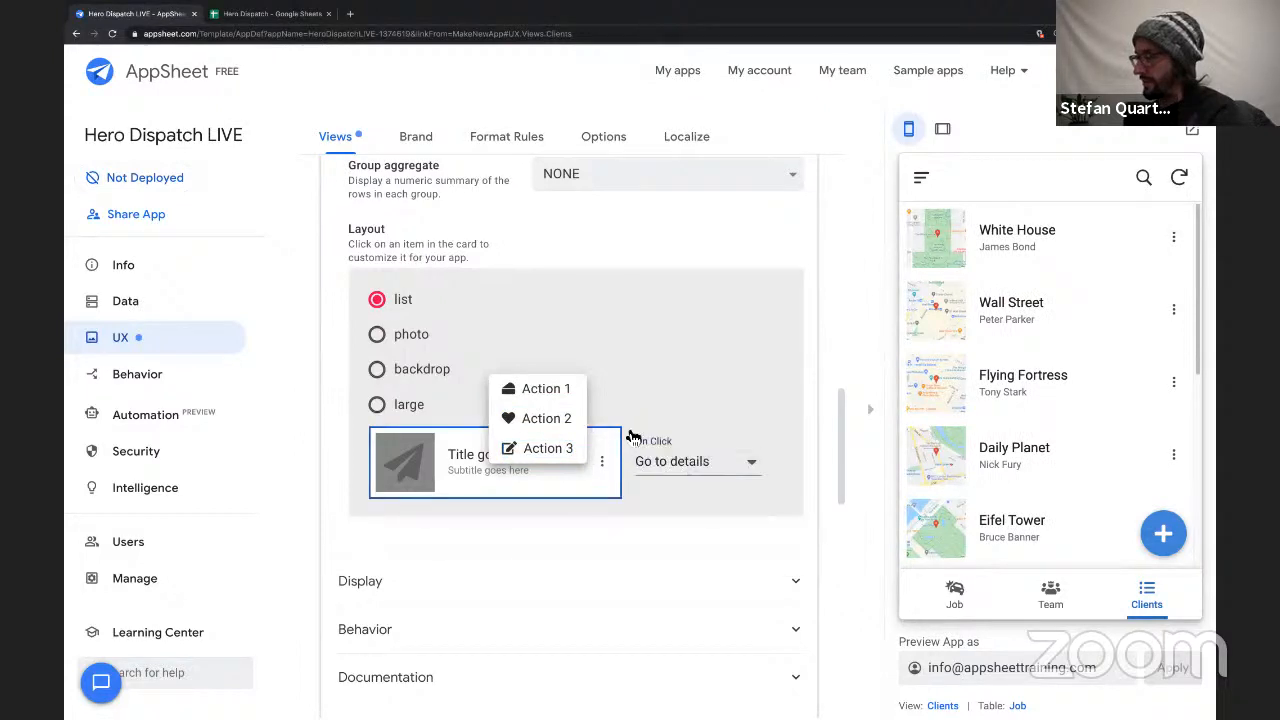
left_click(710, 379)
Check the actions offered for the White House client in the app preview and dismiss them.
left_click(1175, 245)
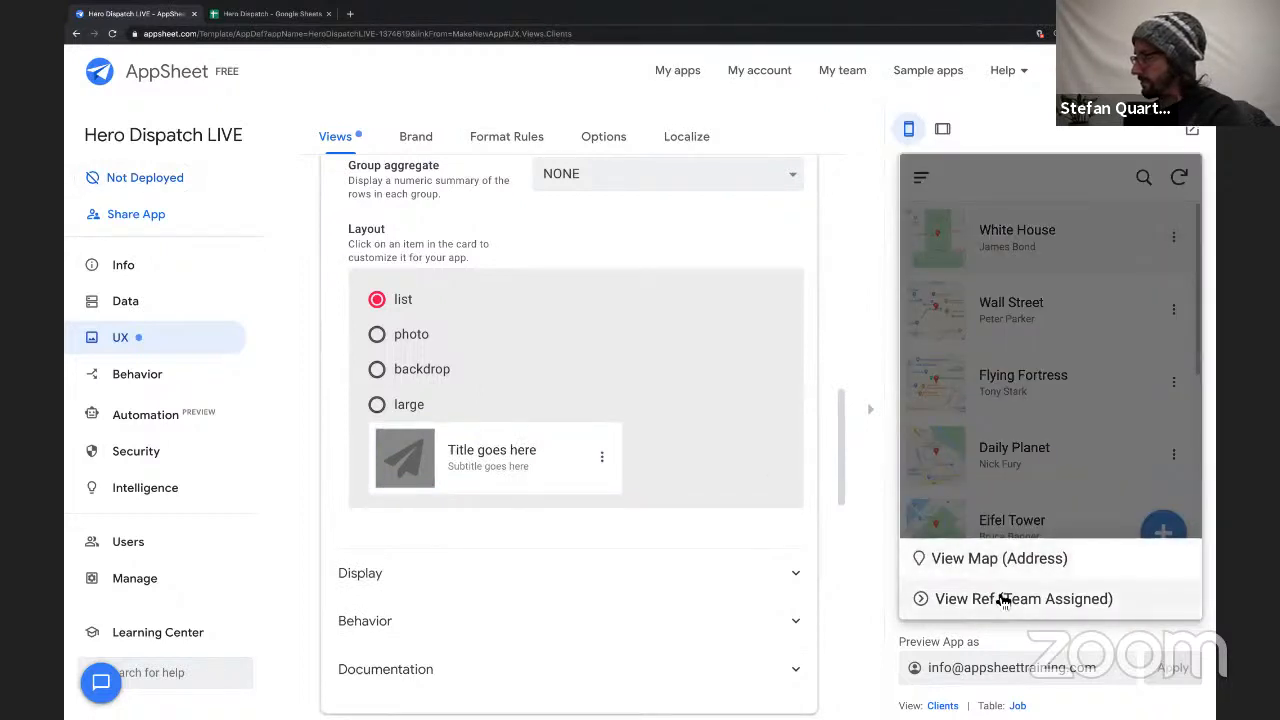
left_click(1160, 75)
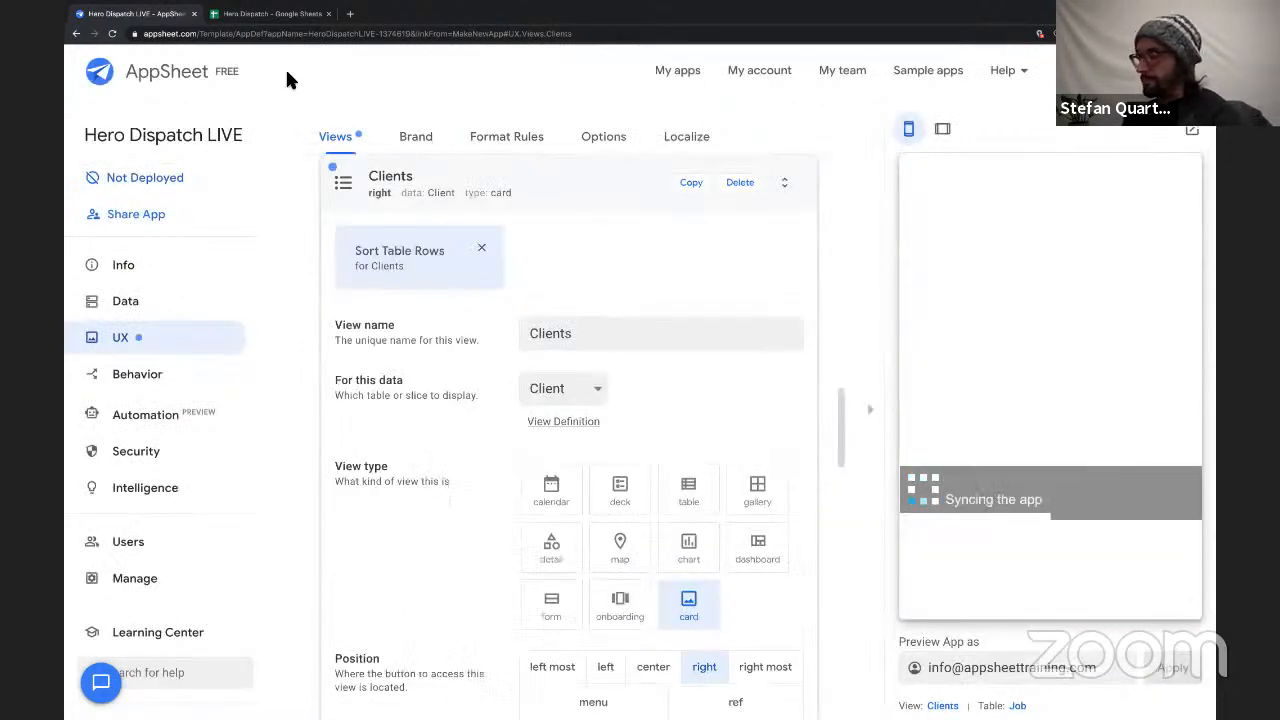
Collapse the Clients view settings and examine the Team Assigned reference column in the Client table's column structure.
left_click(533, 187)
left_click(180, 314)
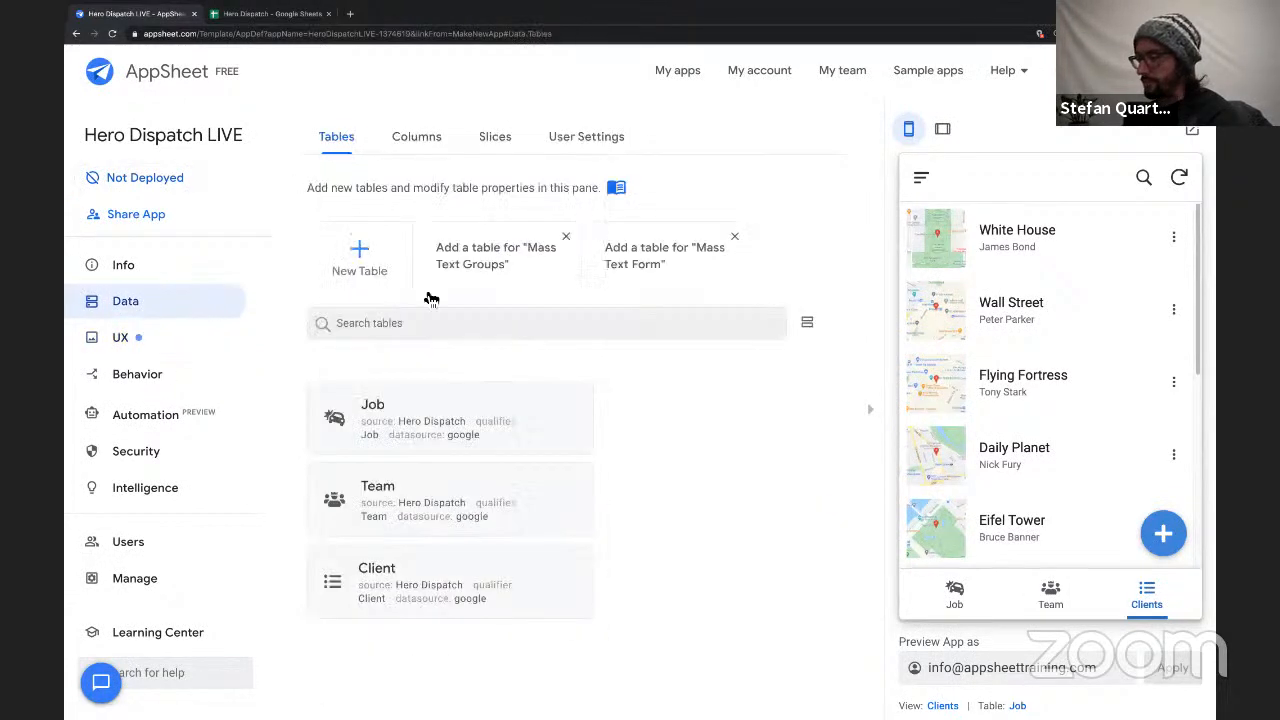
left_click(425, 142)
left_click(500, 335)
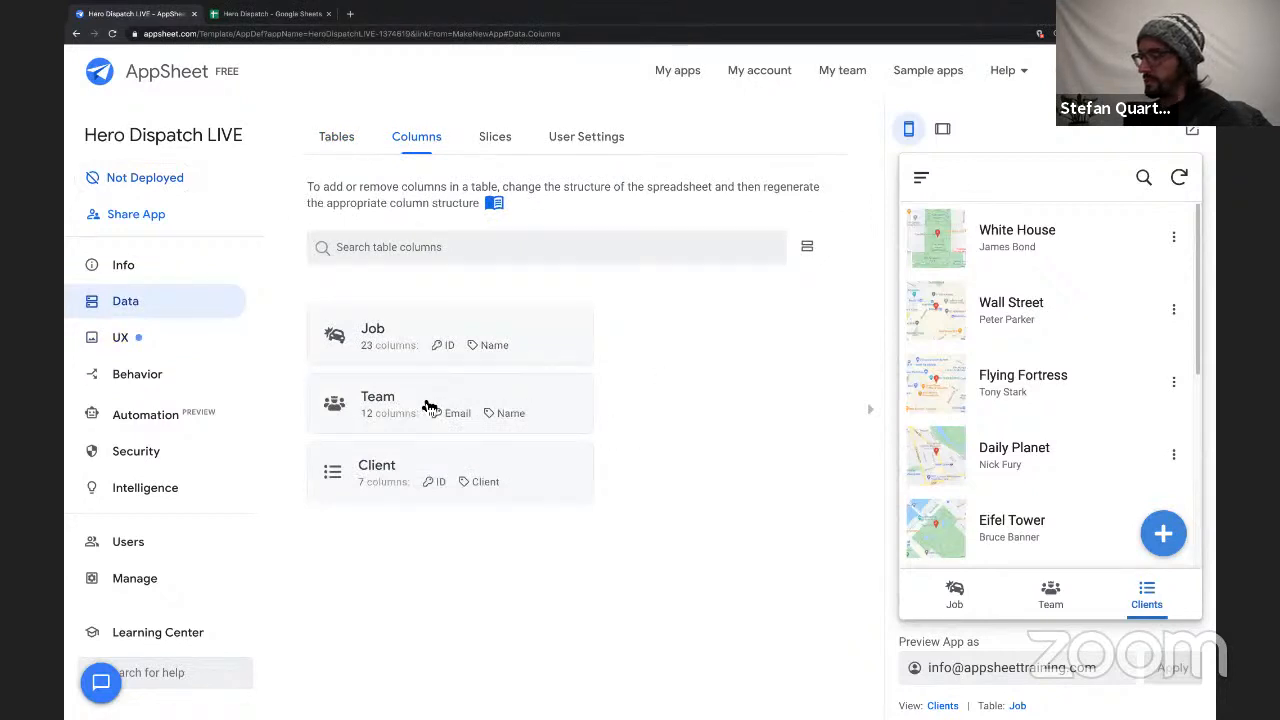
left_click(378, 466)
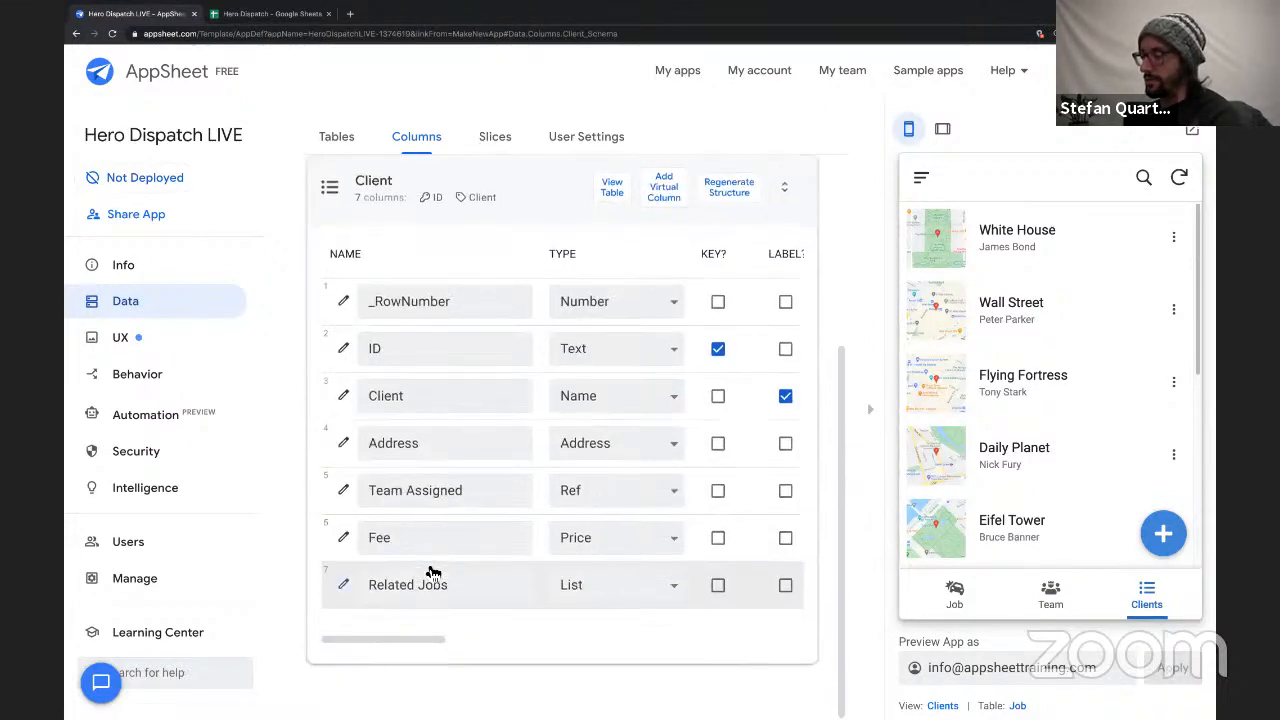
triple_click(444, 495)
scroll(449, 354, "up", 3)
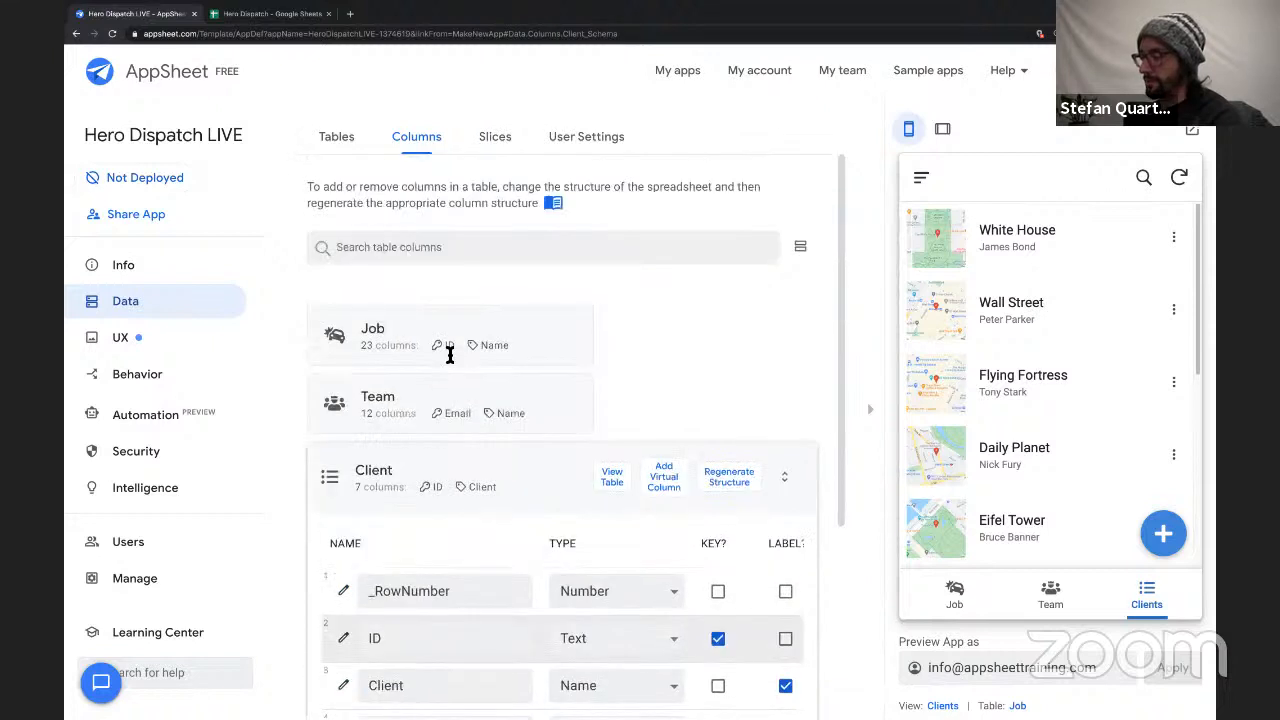
left_click(395, 469)
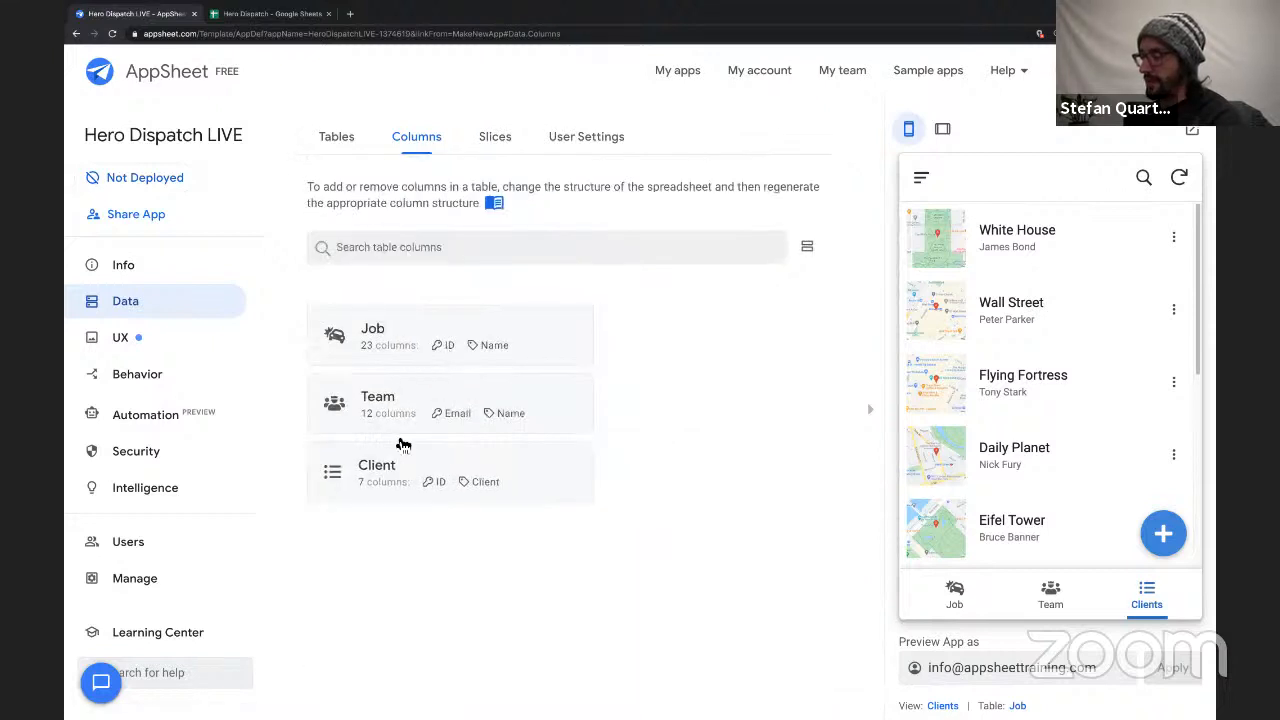
Examine the Team ID reference column in the Job table's column structure, then collapse the table.
left_click(378, 340)
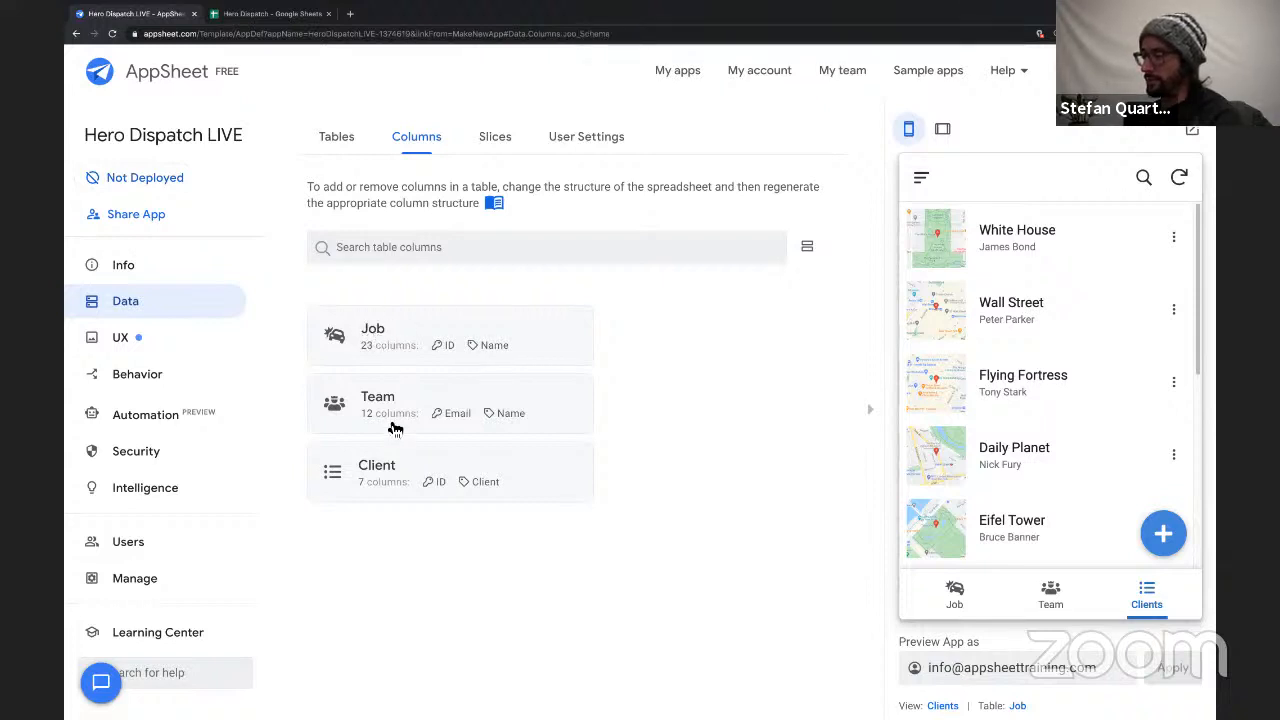
triple_click(419, 497)
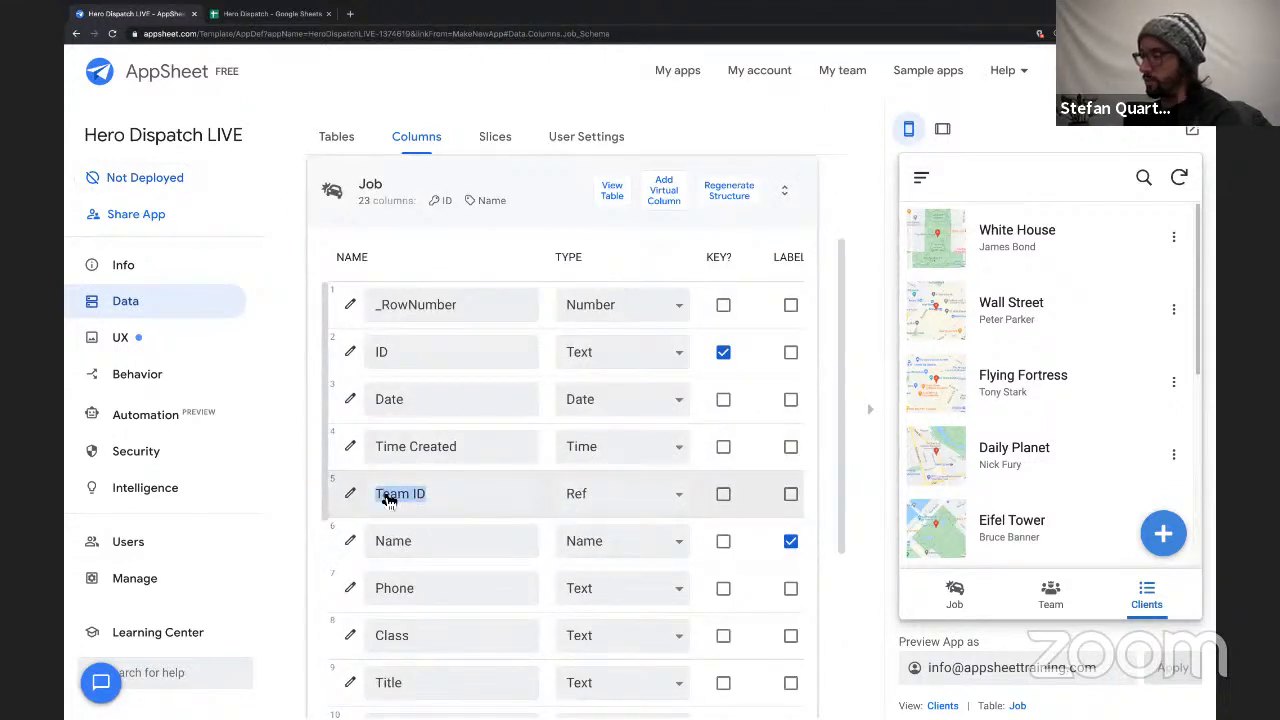
scroll(477, 443, "up", 2)
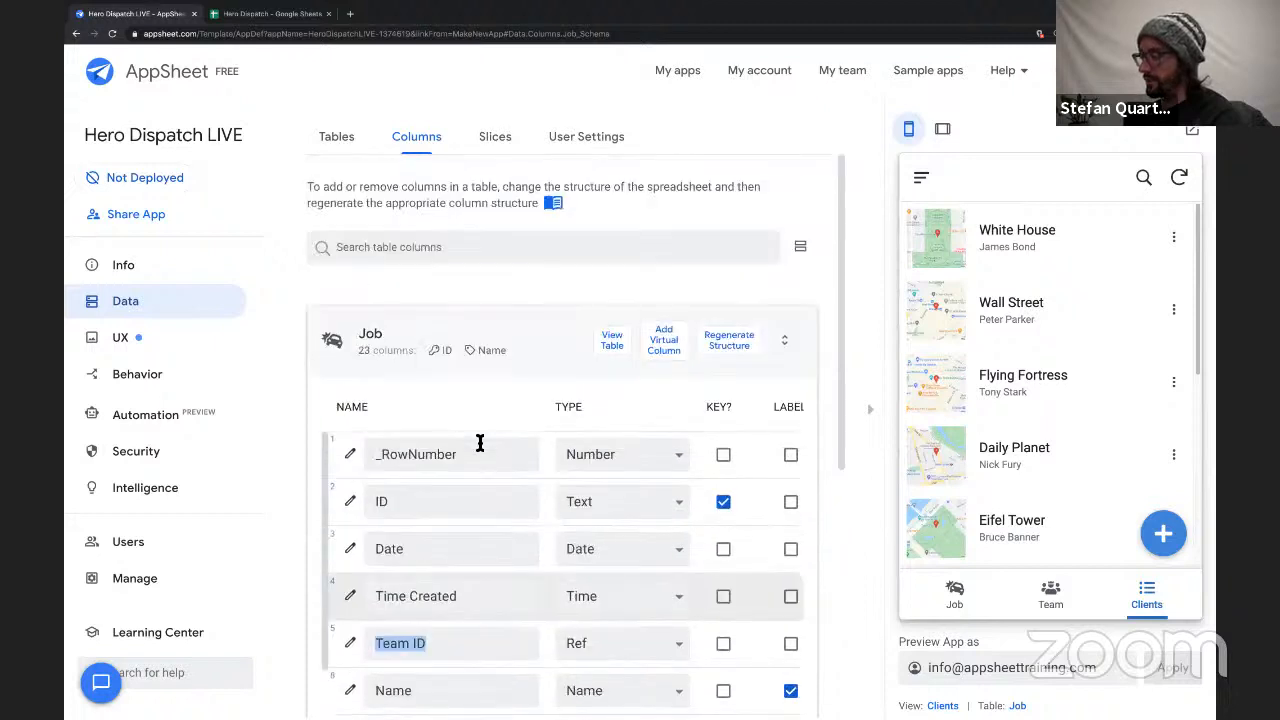
left_click(545, 349)
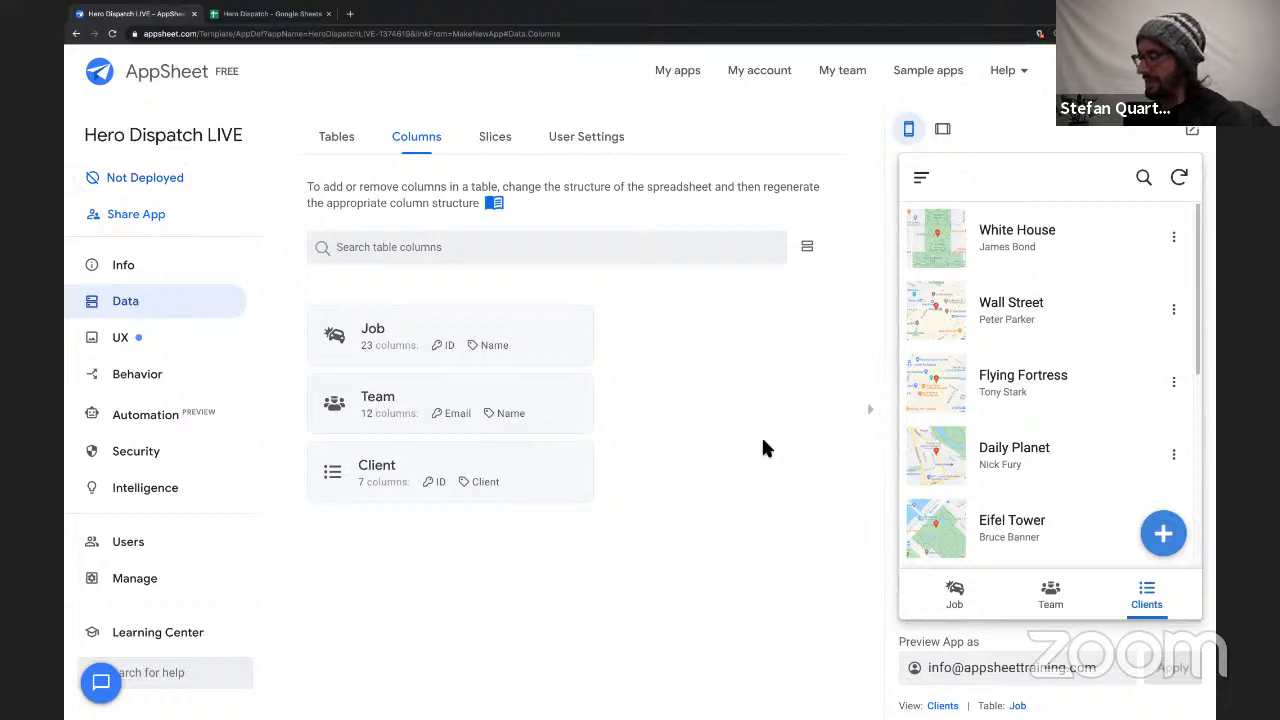
Open the first team member's details from the previewed Team view and examine the Related Clients and Related Jobs lists.
left_click(1060, 604)
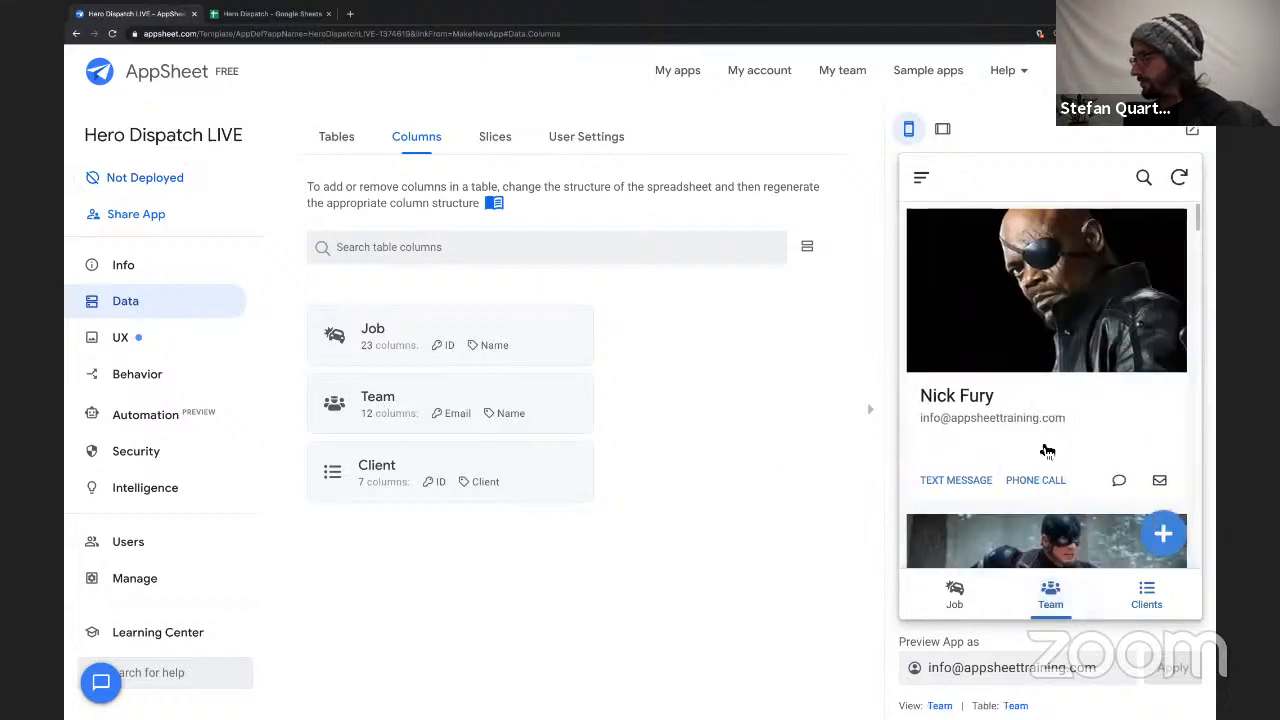
scroll(1062, 325, "down", 1)
scroll(1060, 325, "down", 3)
scroll(1057, 320, "up", 4)
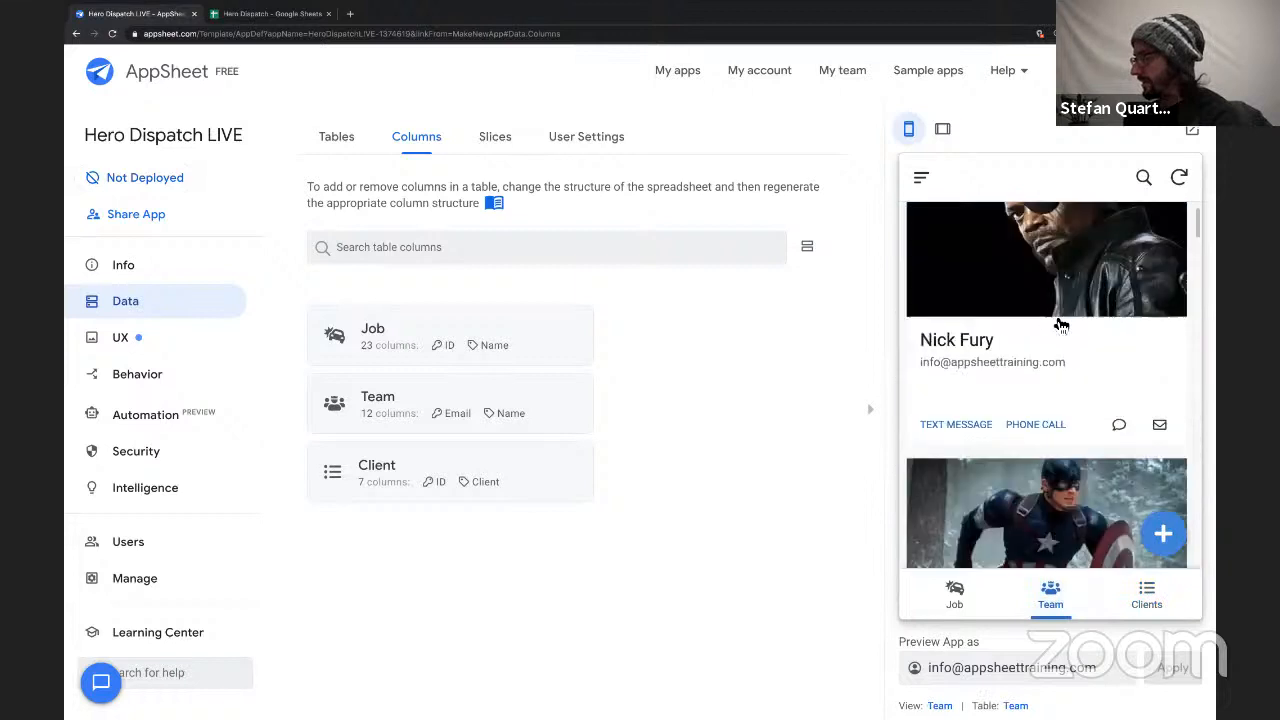
left_click(1052, 302)
scroll(1050, 440, "down", 5)
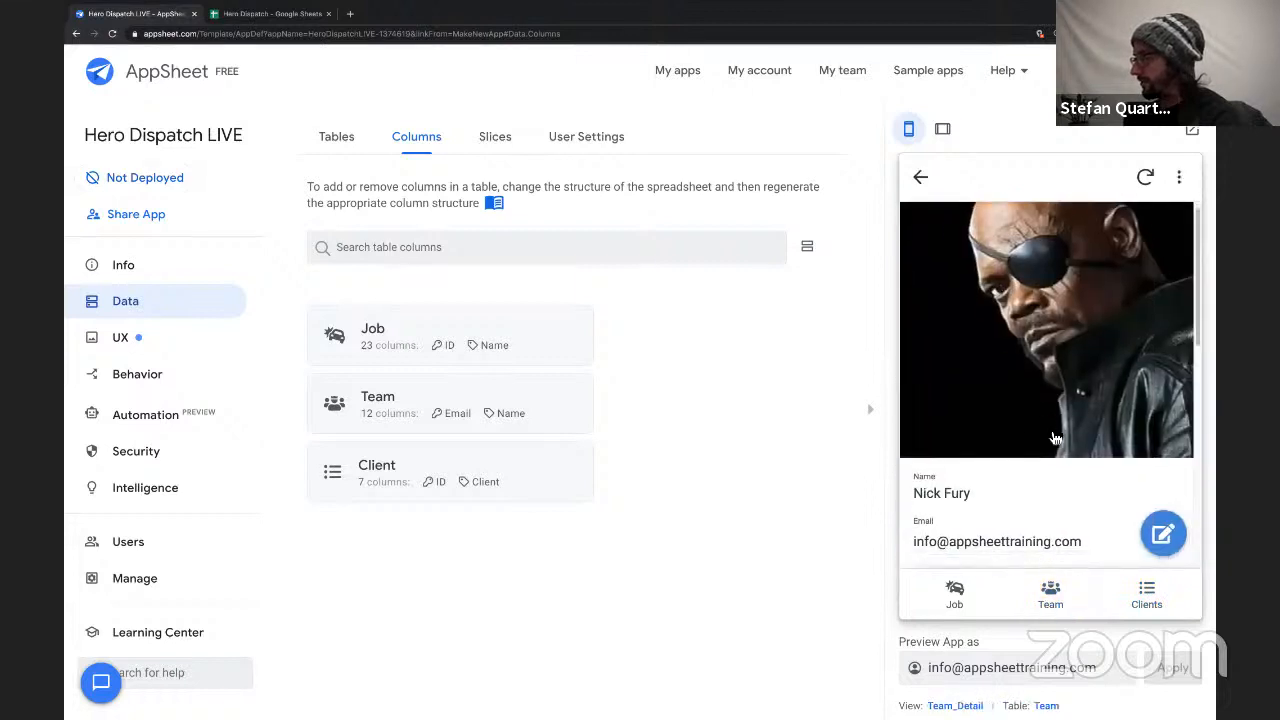
scroll(1050, 432, "down", 4)
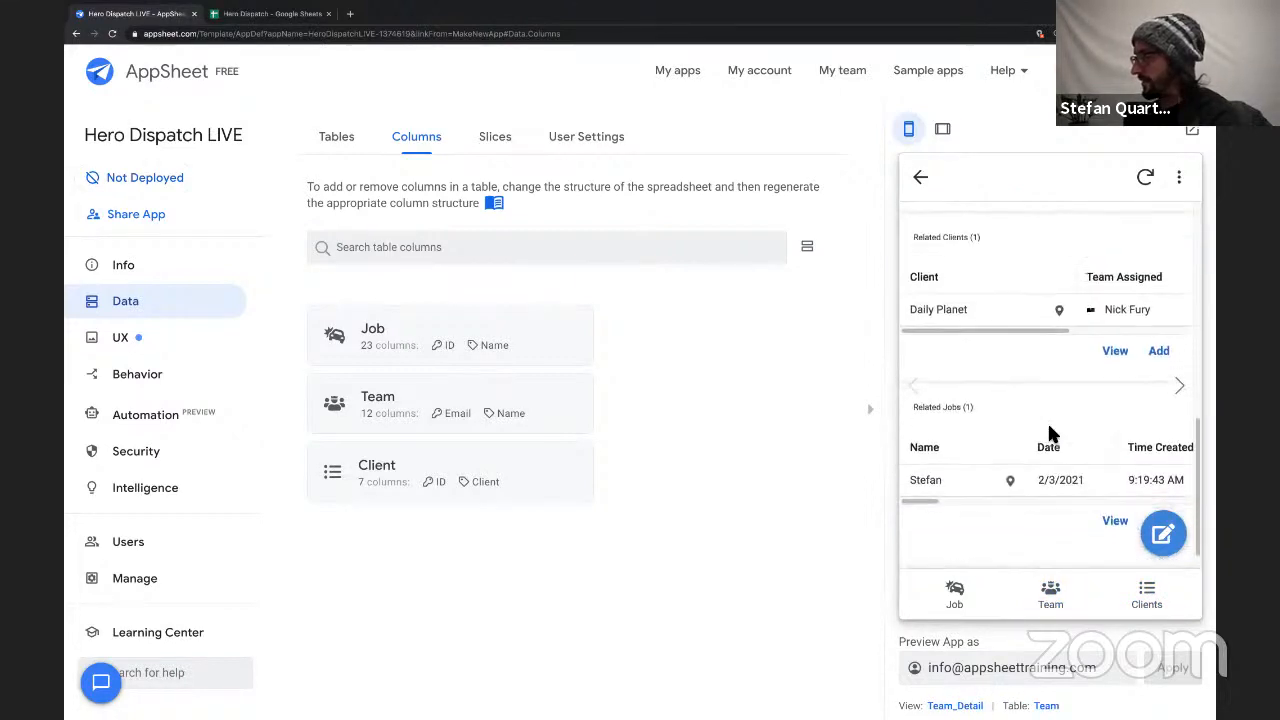
scroll(1047, 425, "up", 2)
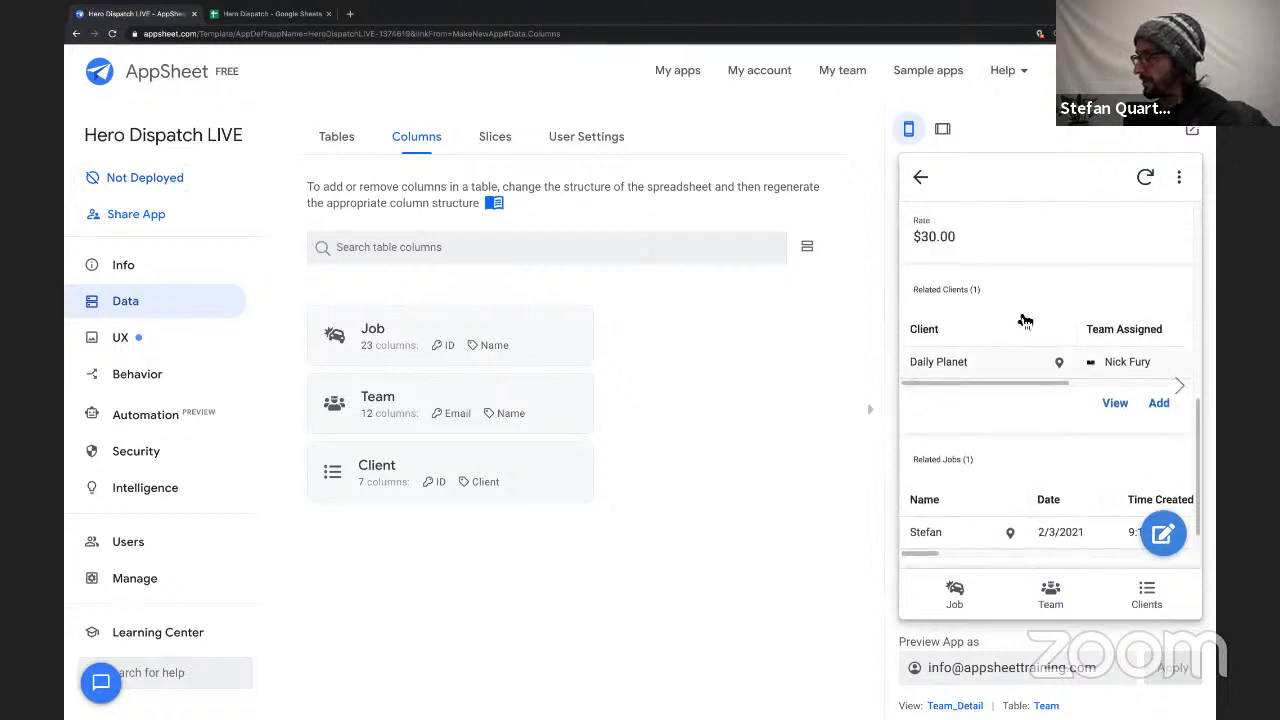
Expand the Team table's column structure and examine its Related Clients and Related Jobs list columns.
left_click(408, 402)
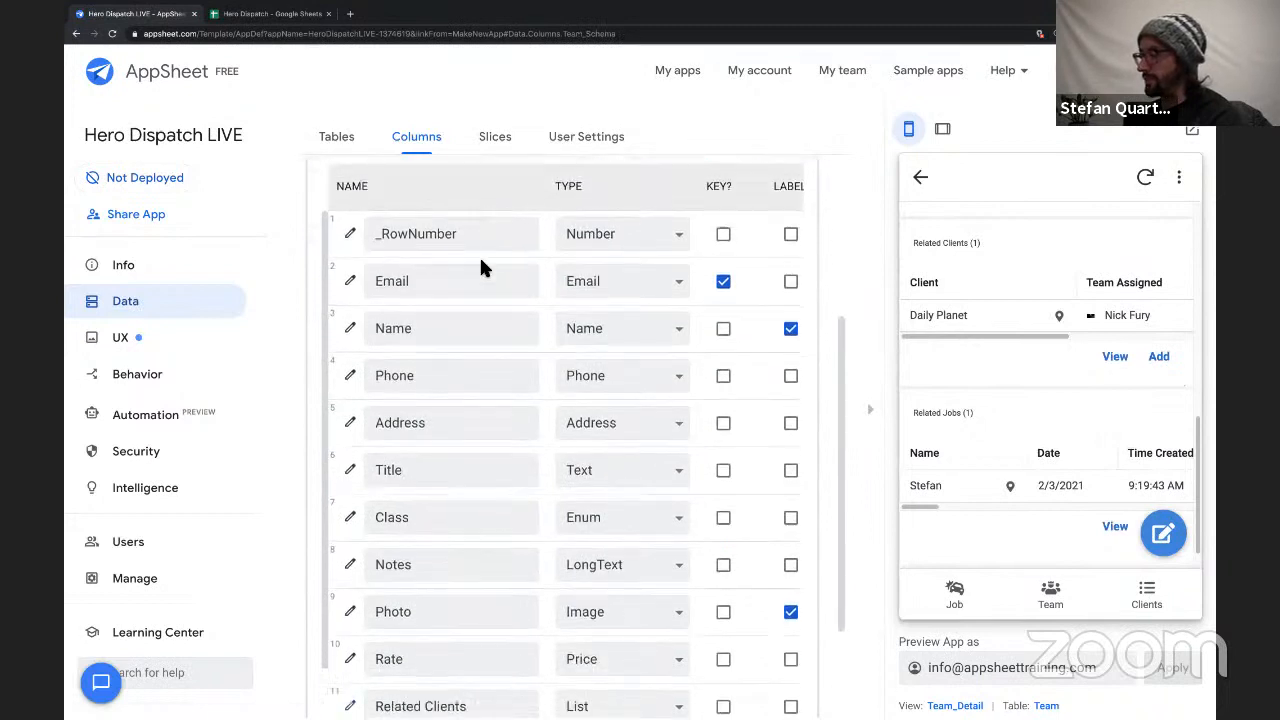
scroll(449, 374, "down", 3)
scroll(447, 385, "down", 1)
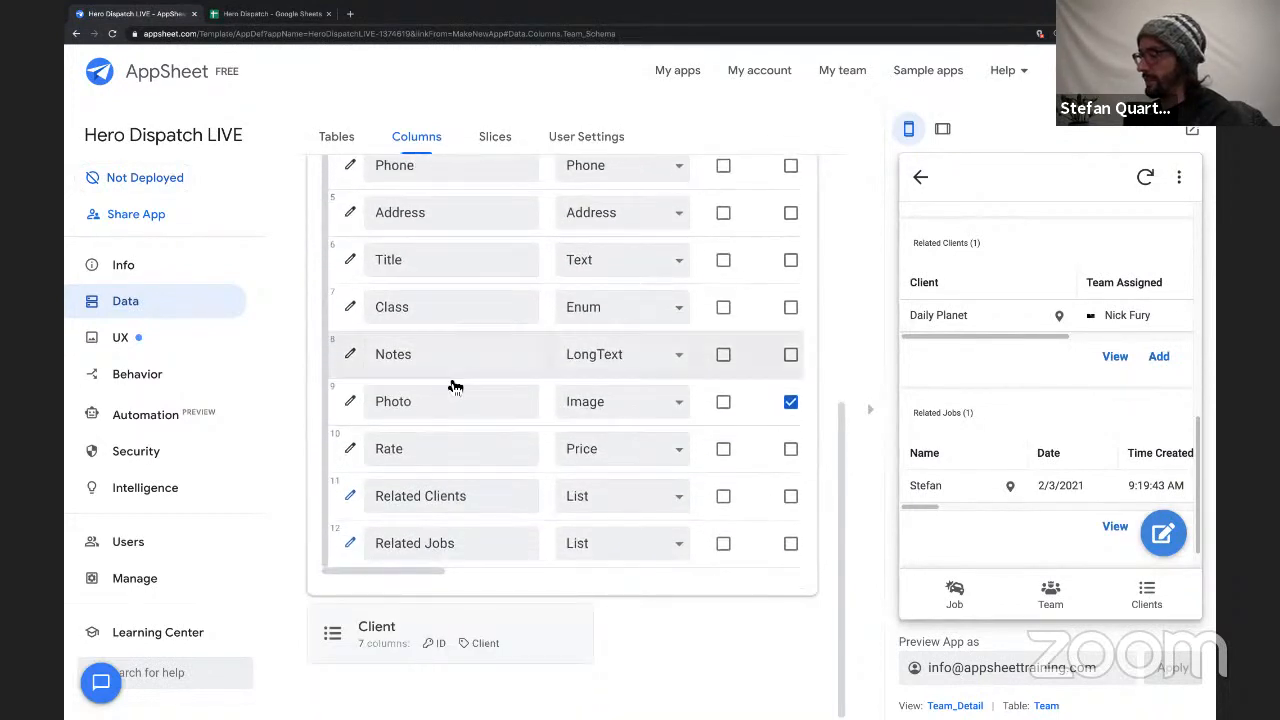
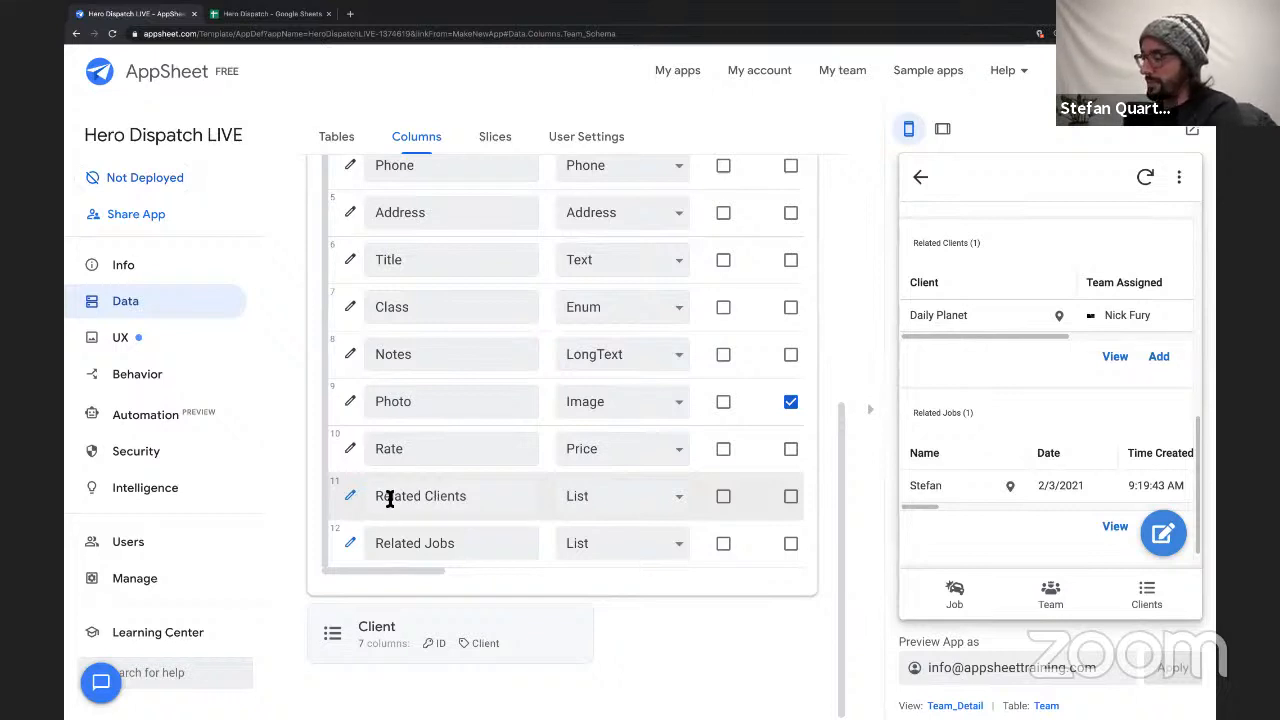
Examine the REF_ROWS formulas of the Related Clients and Related Jobs list columns in the Team table.
left_click_drag(378, 498, 540, 504)
scroll(537, 502, "right", 5)
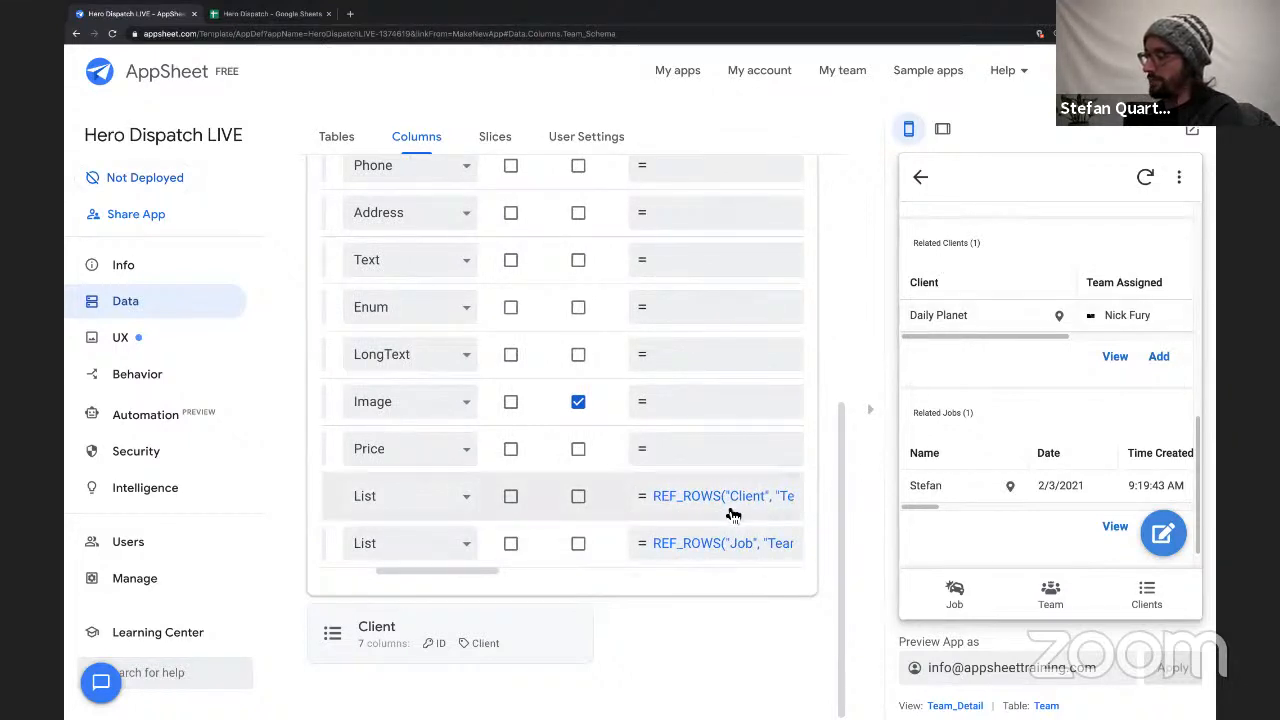
scroll(680, 500, "left", 5)
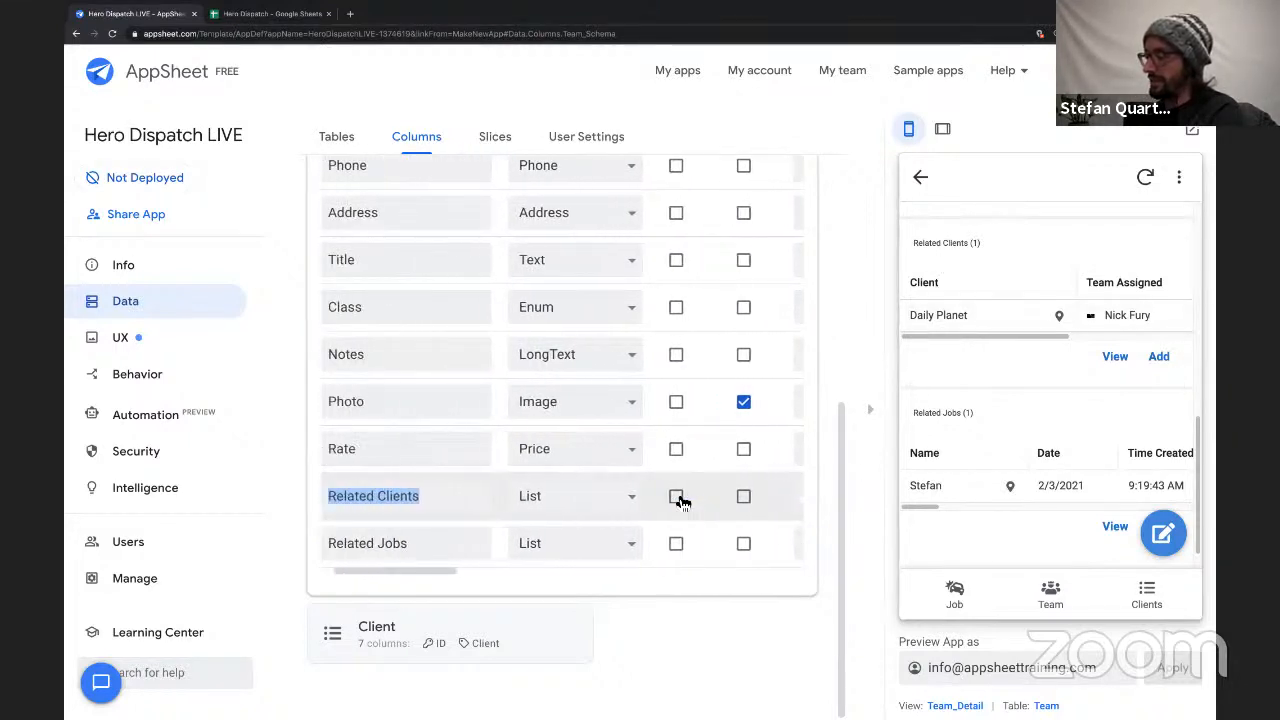
scroll(678, 500, "right", 3)
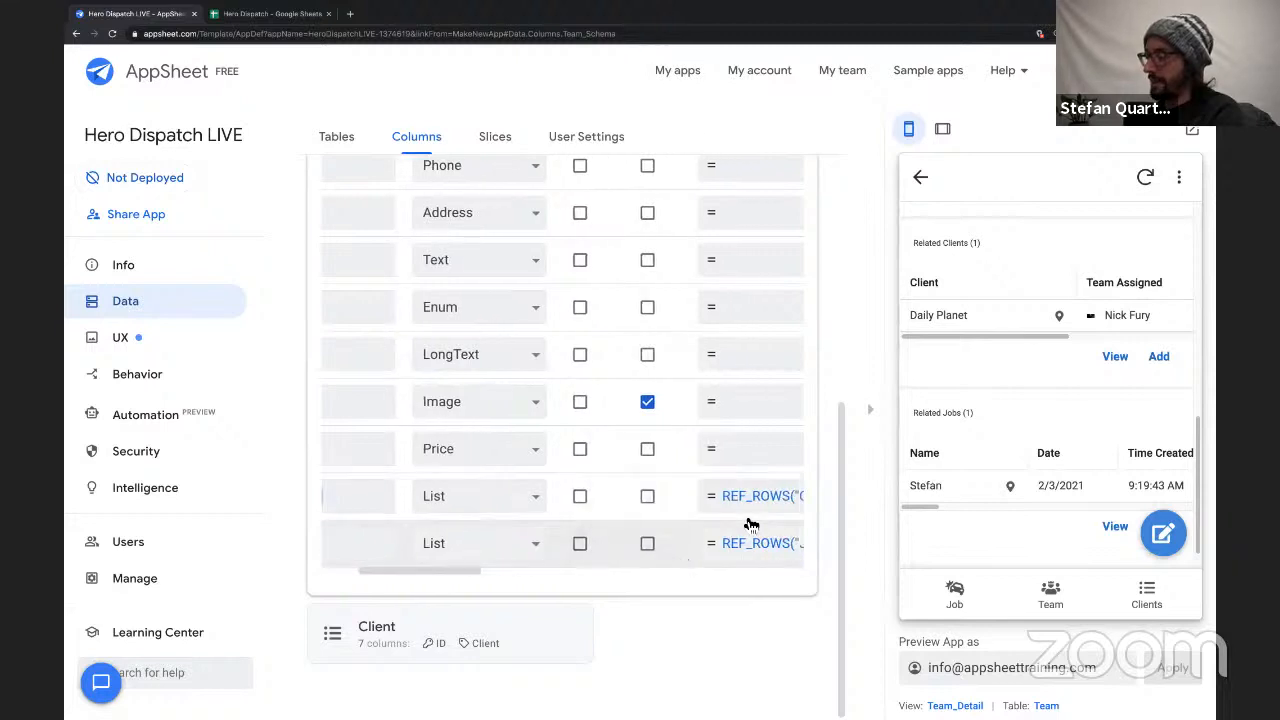
scroll(489, 477, "left", 3)
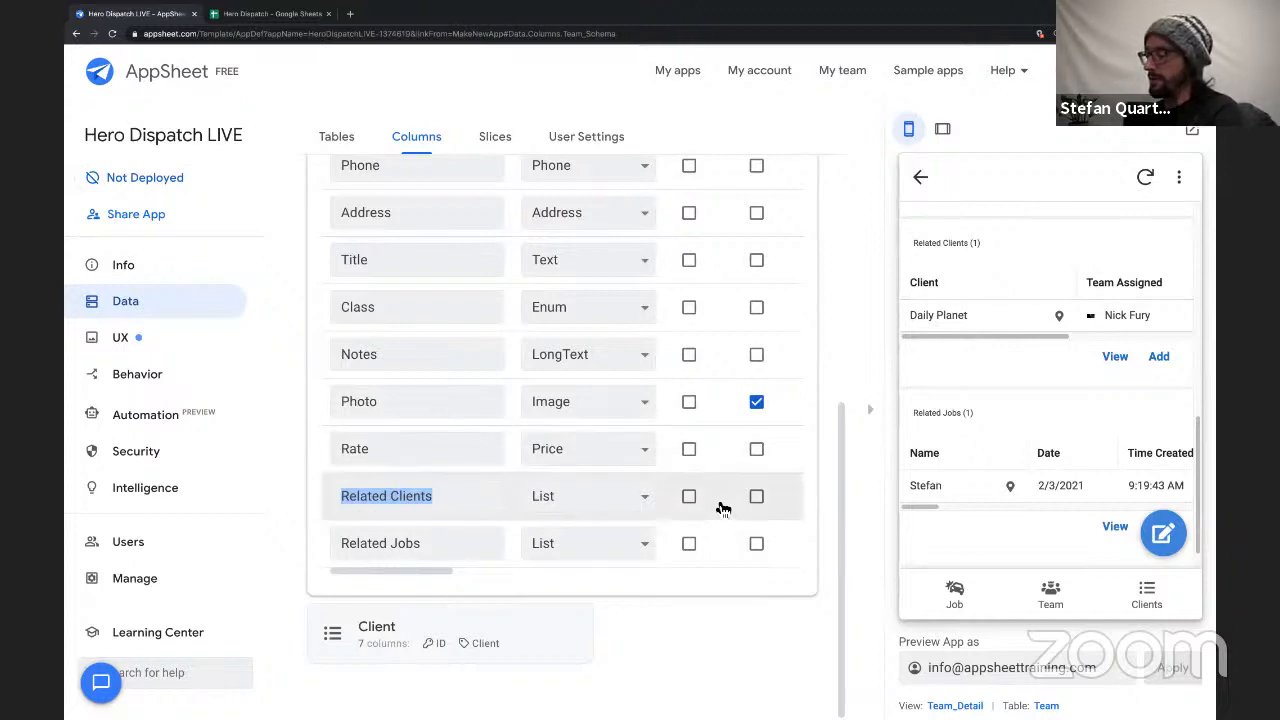
scroll(722, 507, "right", 3)
scroll(722, 507, "right", 1)
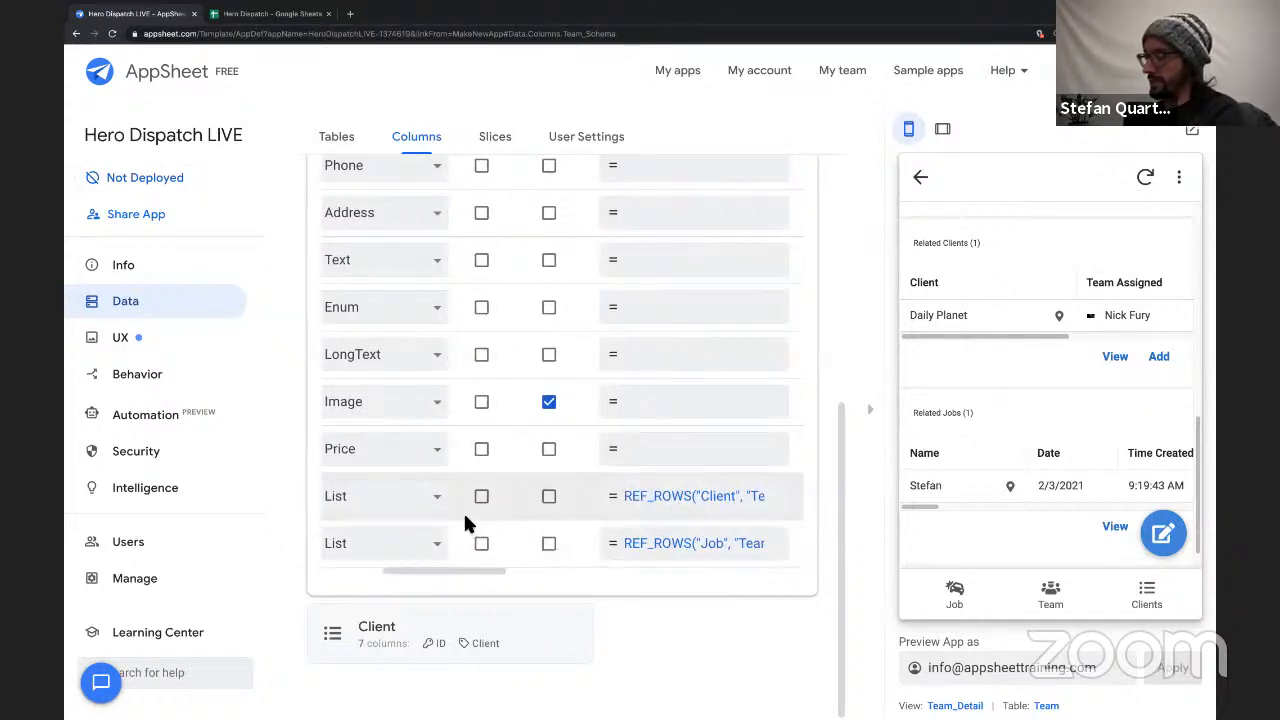
mouse_move(437, 570)
left_mouse_down()
mouse_move(347, 570)
mouse_move(486, 589)
left_mouse_up()
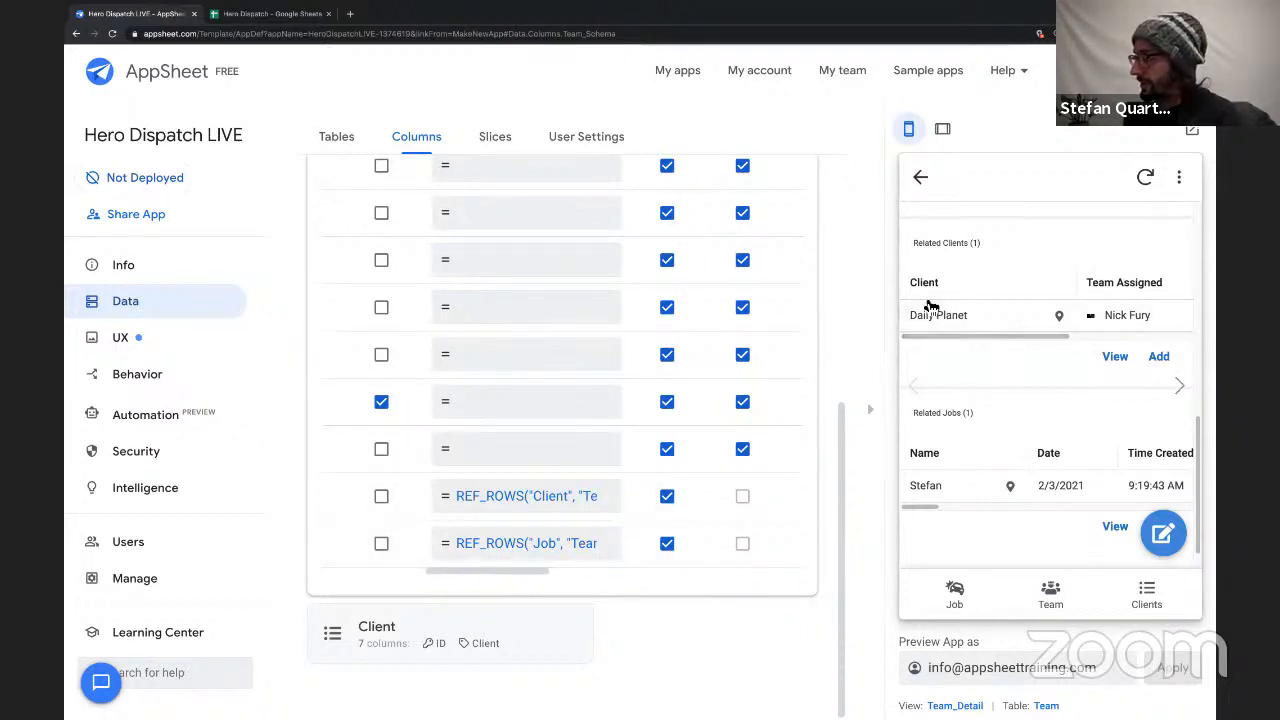
Examine the Related Clients and Related Jobs lists in the previewed team member's details, then collapse the Team table's column structure.
left_click_drag(910, 245, 998, 279)
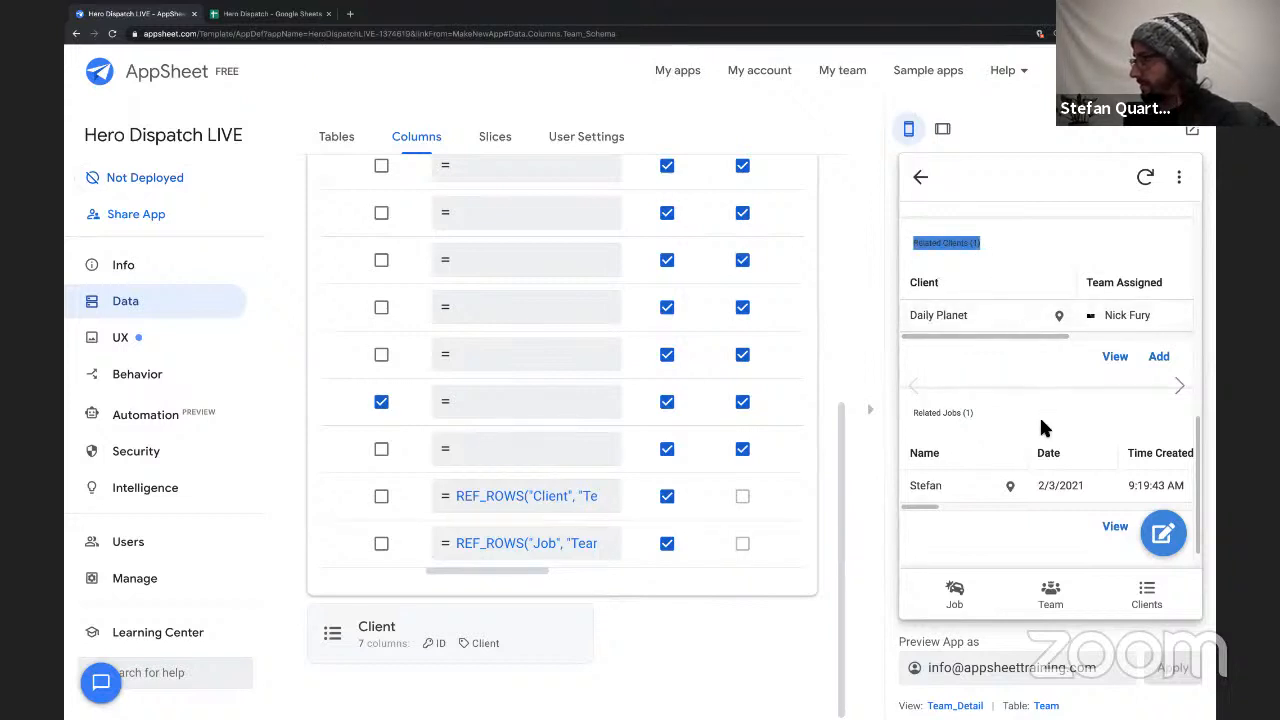
scroll(985, 457, "down", 2)
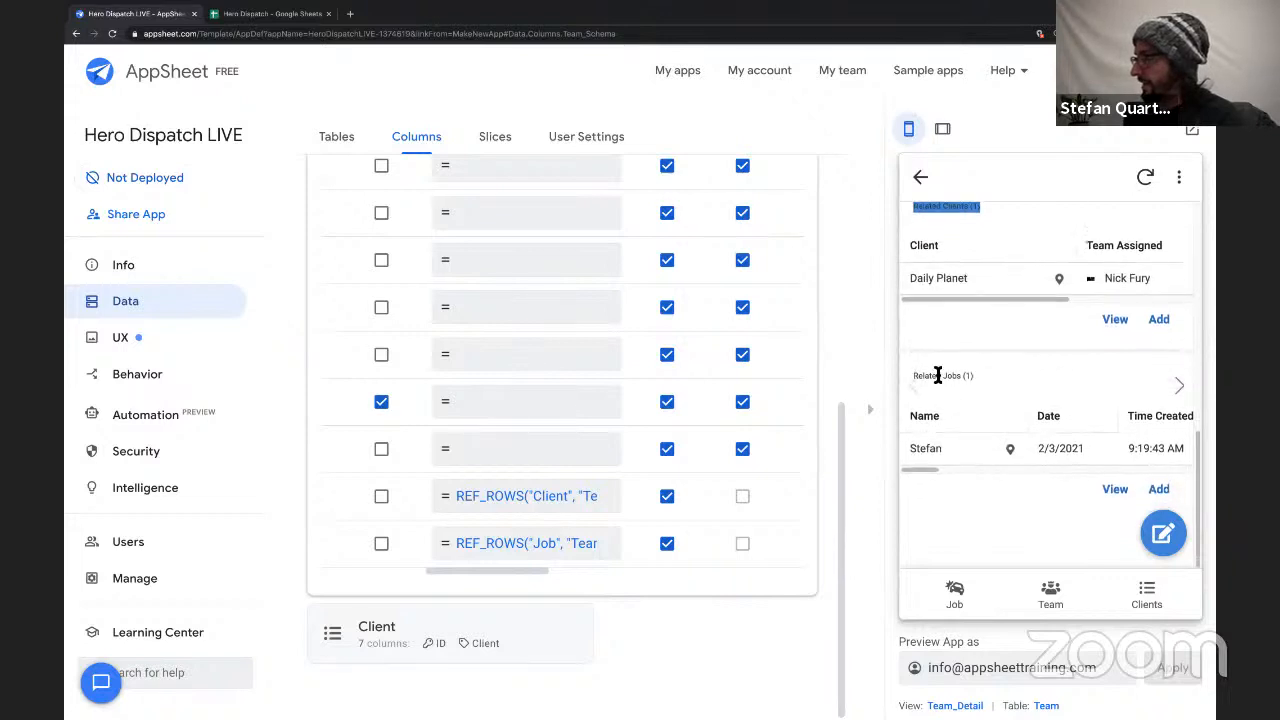
left_click_drag(938, 377, 990, 393)
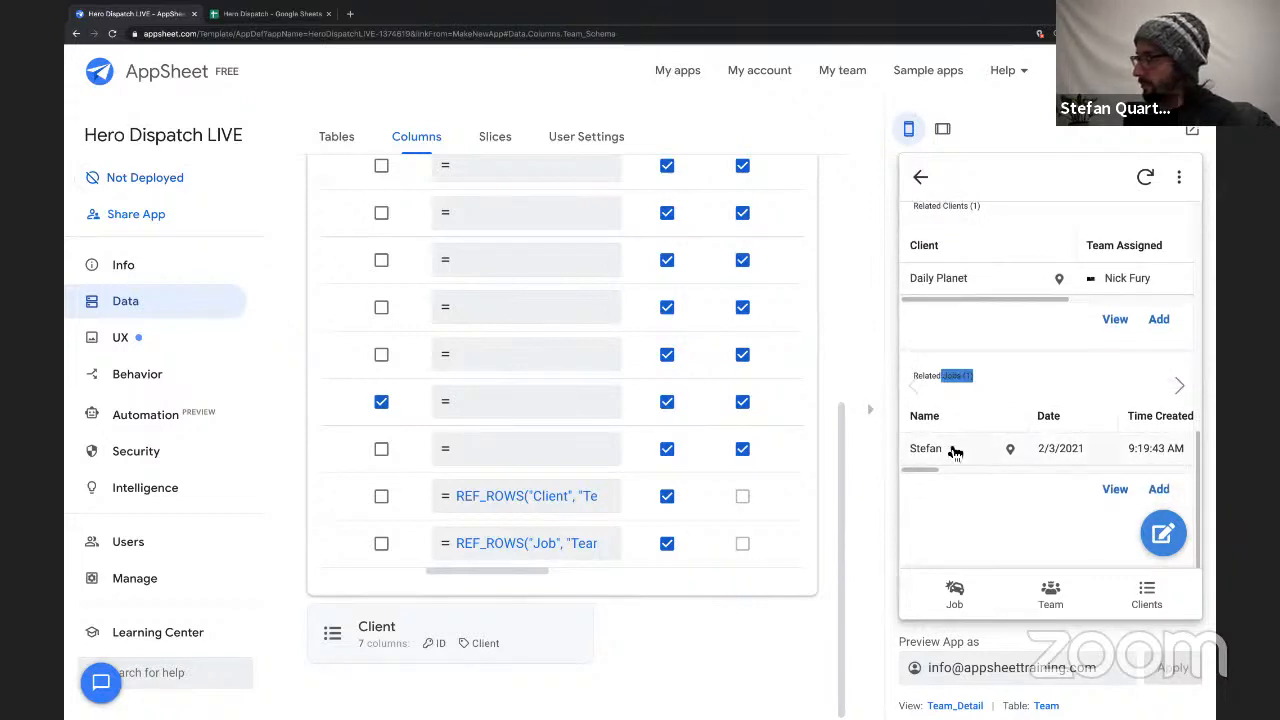
left_click_drag(947, 467, 1087, 463)
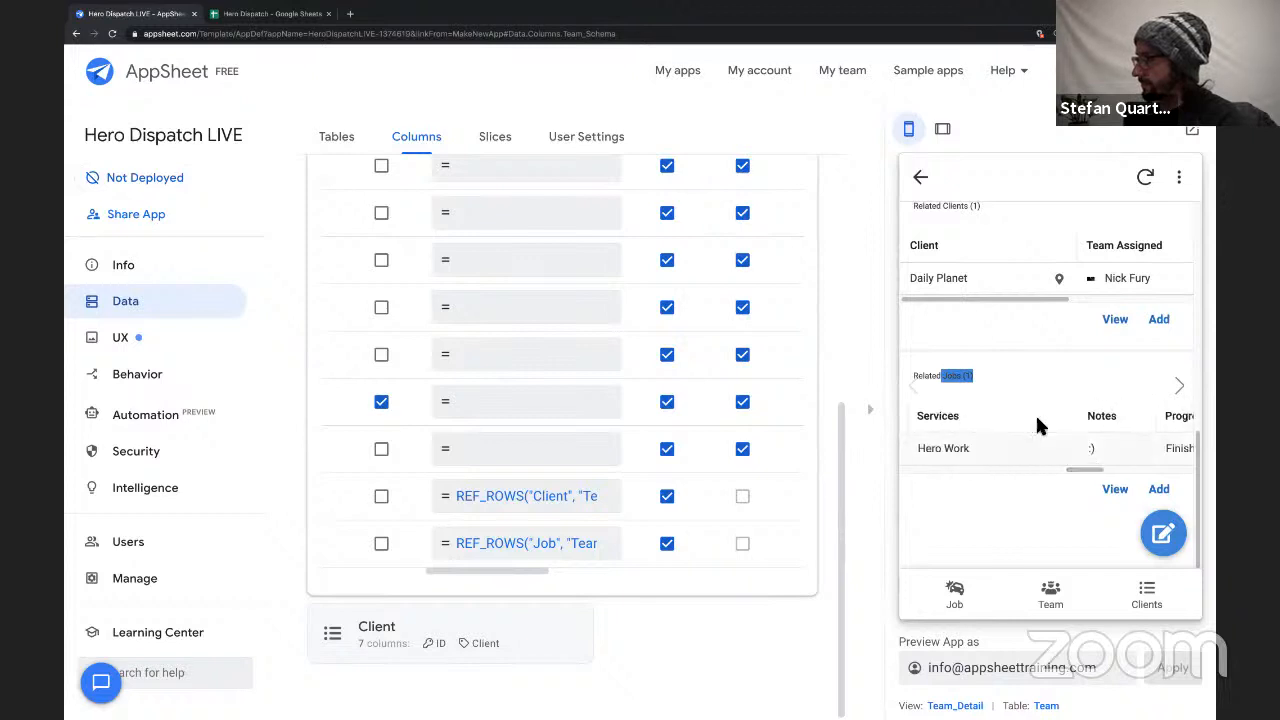
scroll(967, 320, "up", 1)
scroll(972, 337, "up", 4)
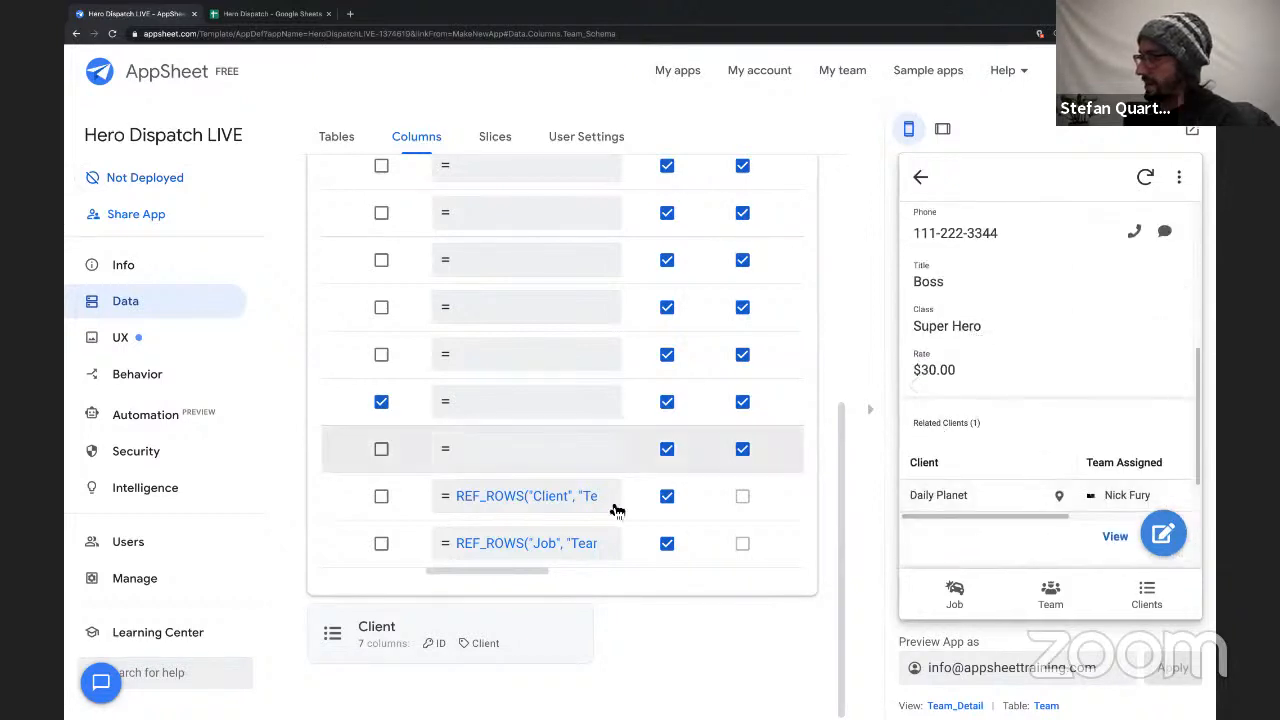
scroll(621, 583, "up", 5)
left_click(553, 308)
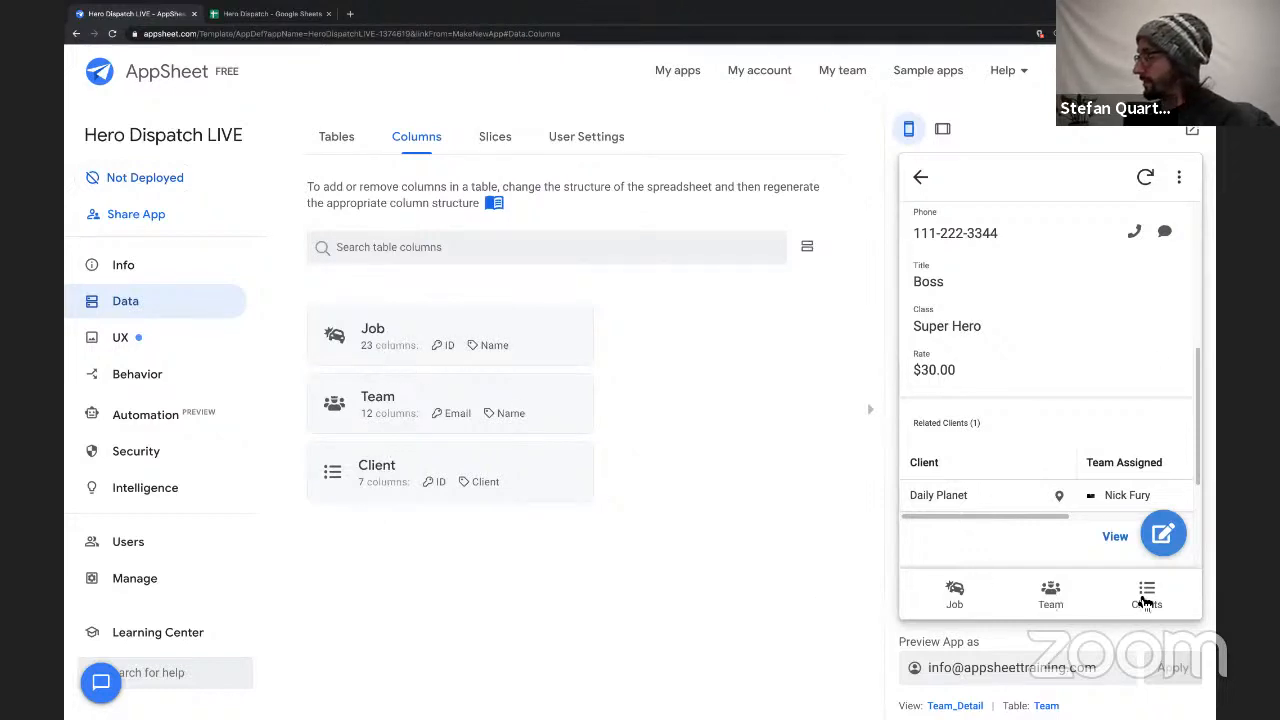
Open the Flying Fortress client's details from the previewed Clients view and examine its Related Jobs list.
left_click(1146, 592)
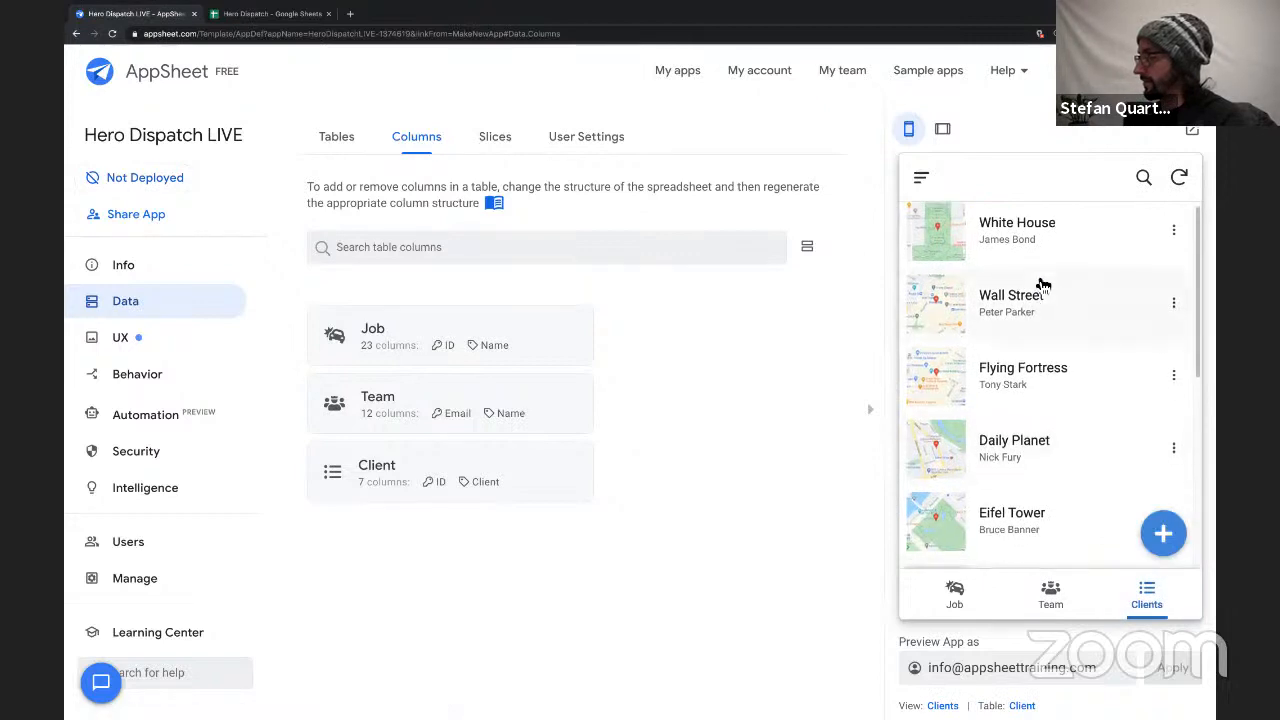
scroll(1043, 285, "down", 1)
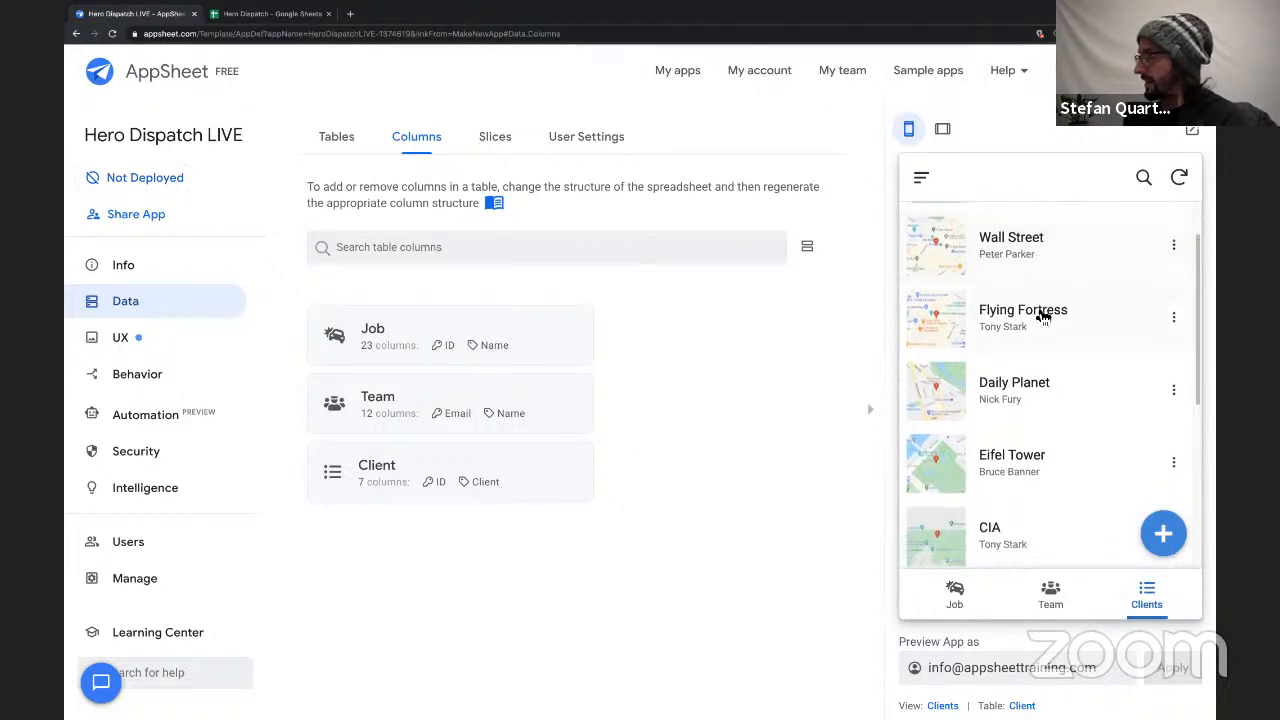
left_click(1043, 316)
scroll(1053, 395, "down", 1)
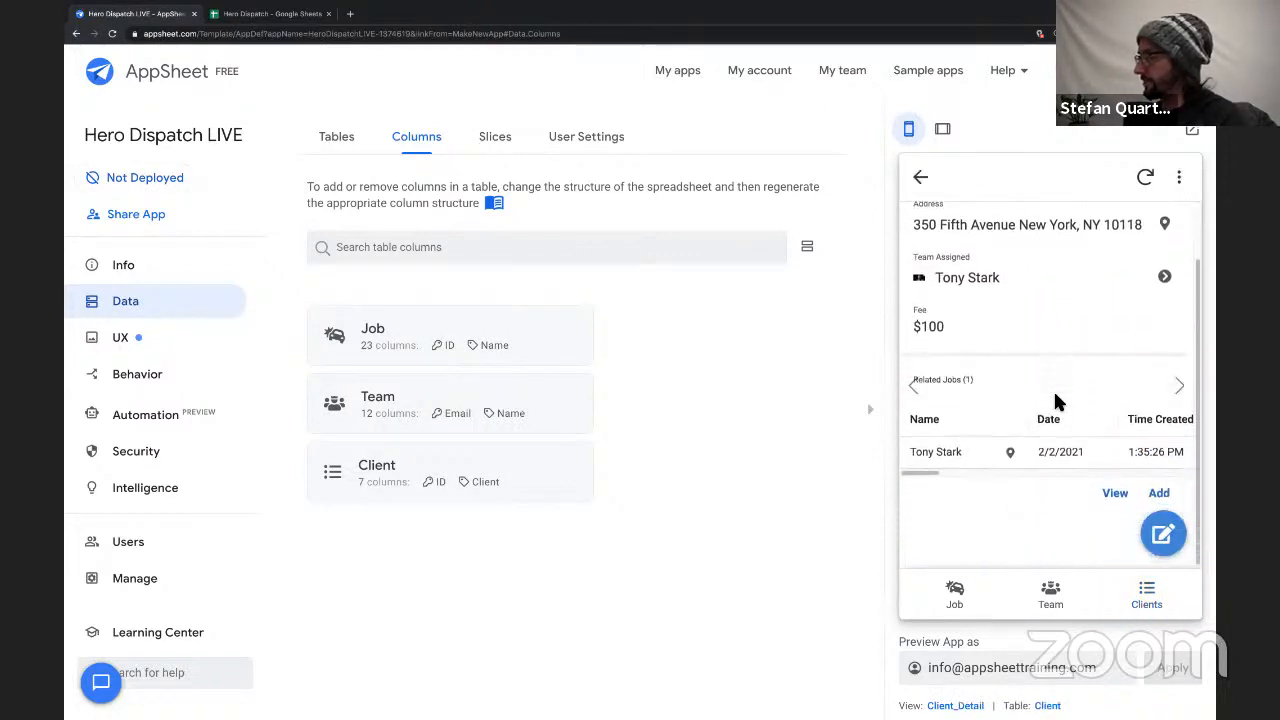
scroll(1055, 398, "up", 1)
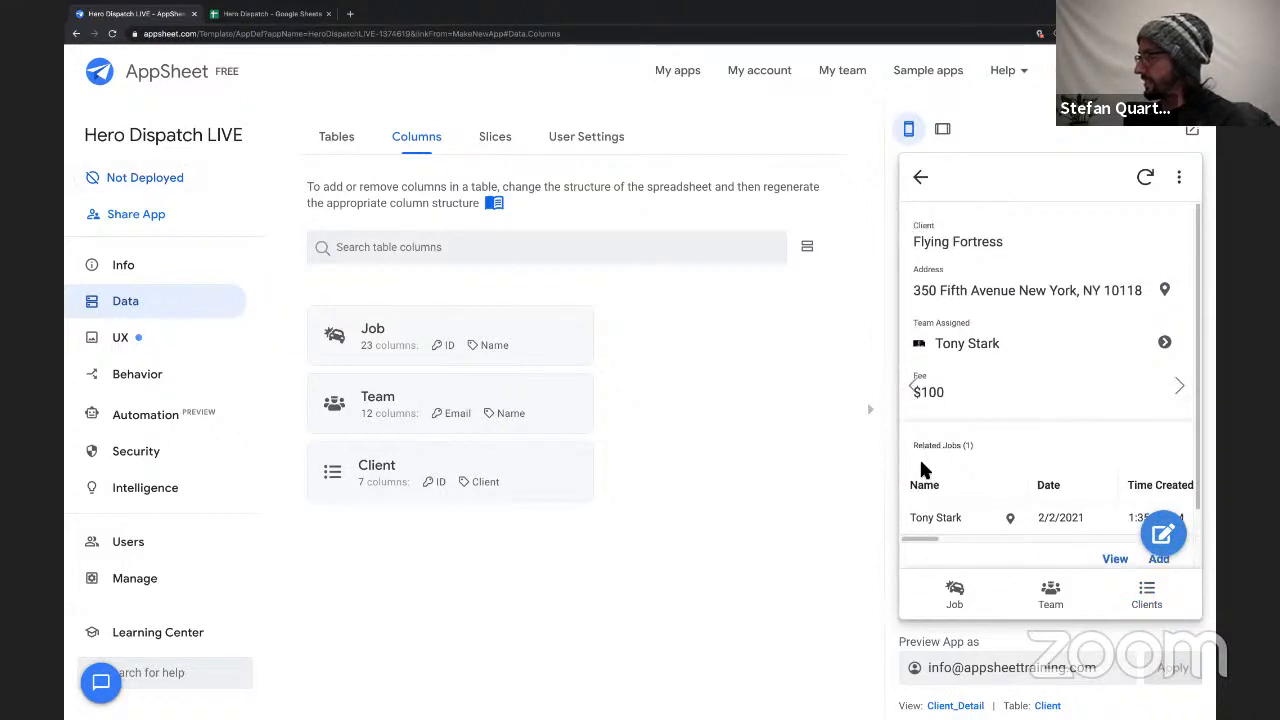
left_click_drag(913, 449, 980, 451)
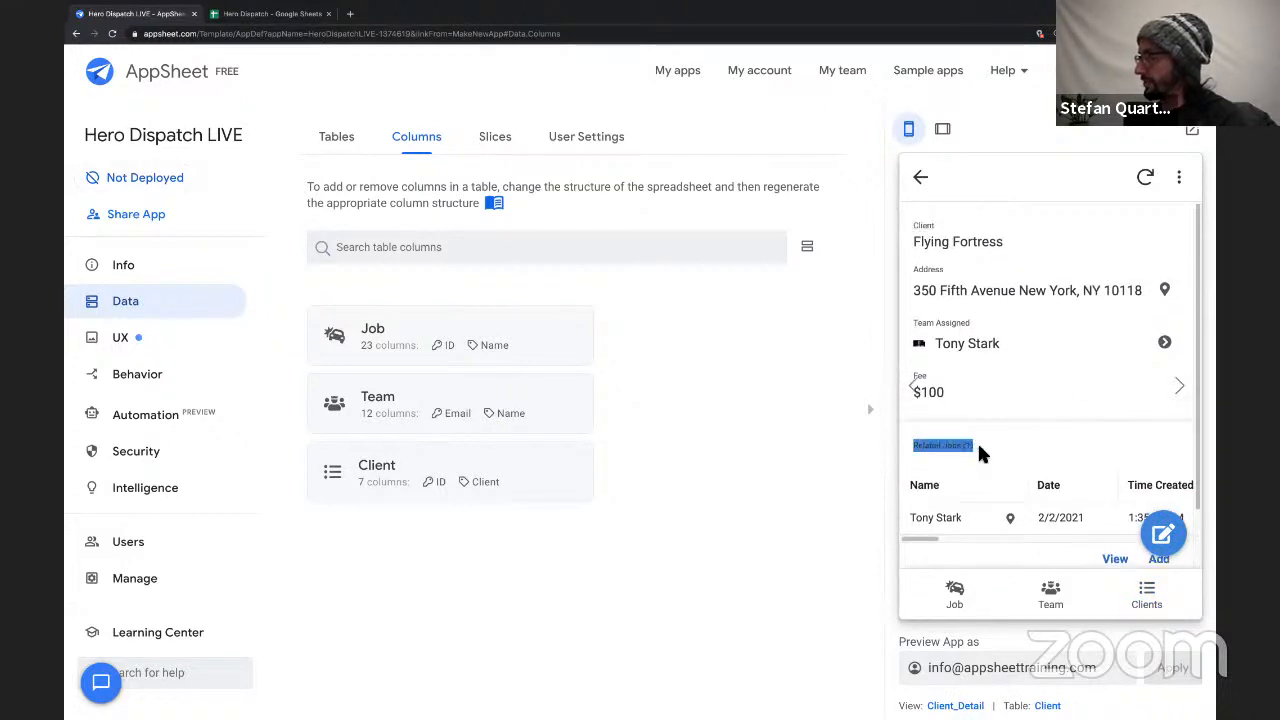
Expand the Client table's column structure and compare its Related Jobs list column with the Flying Fortress job row in the preview.
left_click(390, 484)
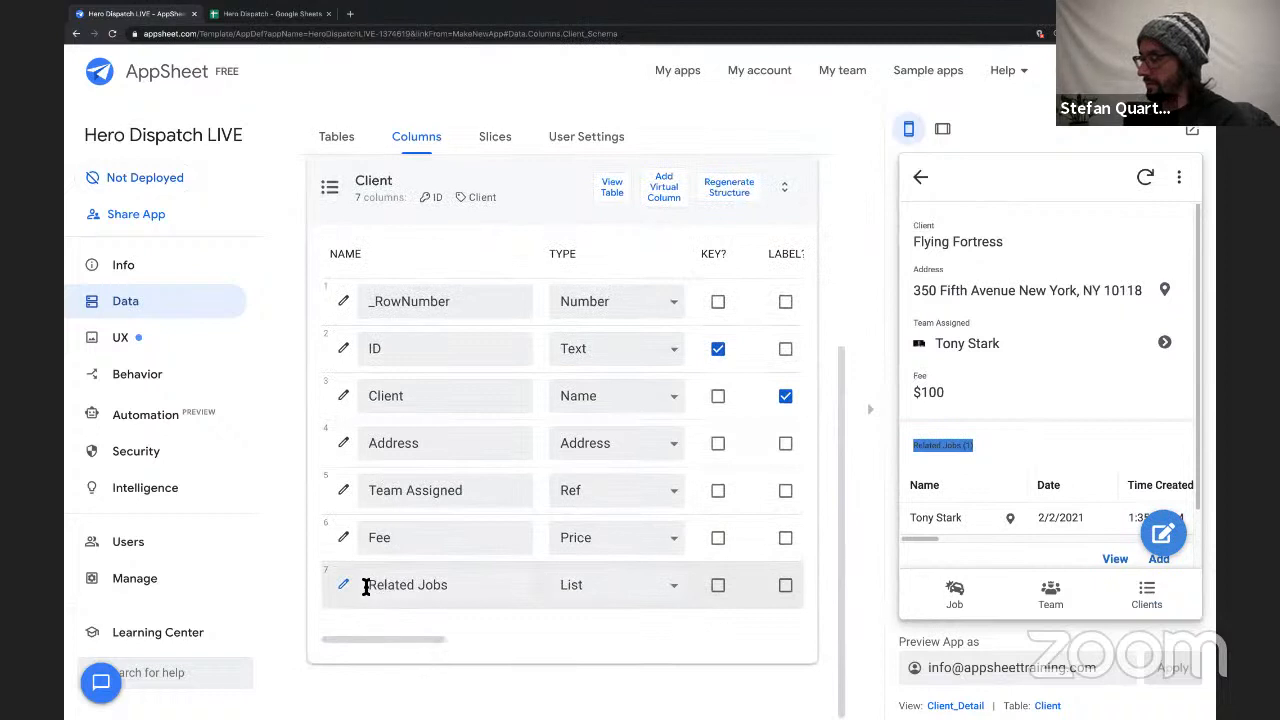
left_click_drag(412, 587, 486, 589)
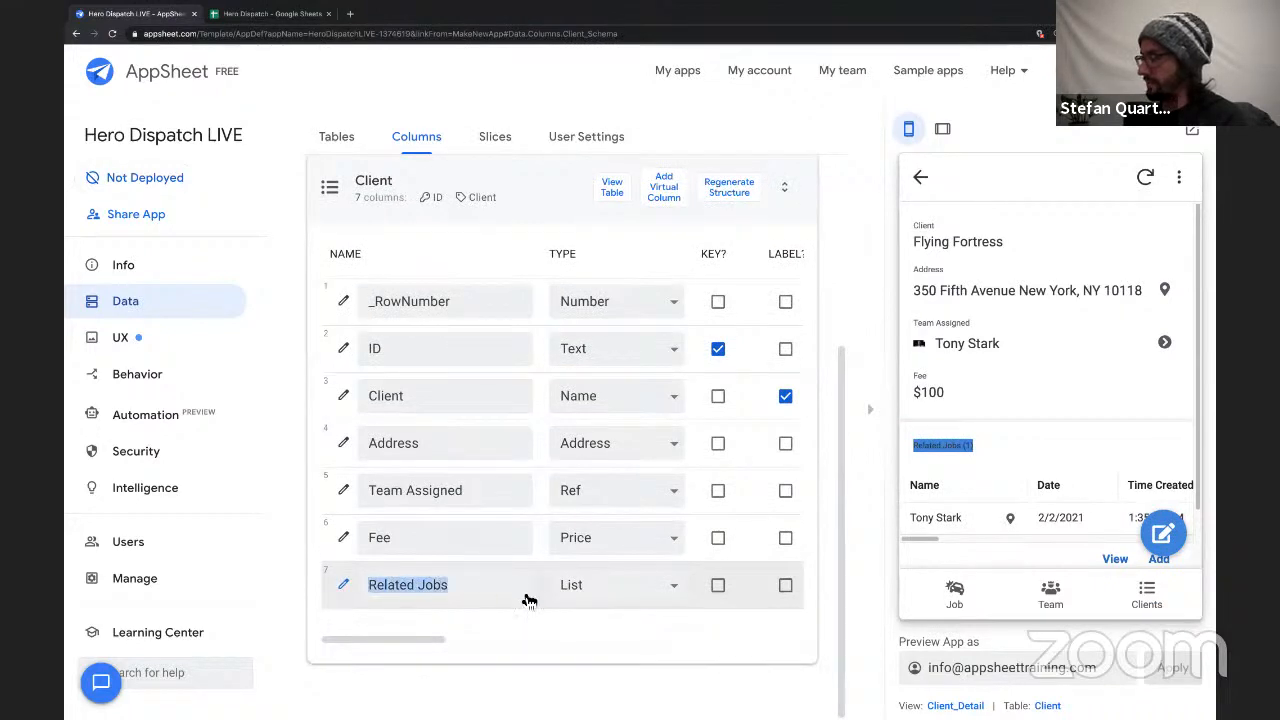
scroll(975, 518, "down", 1)
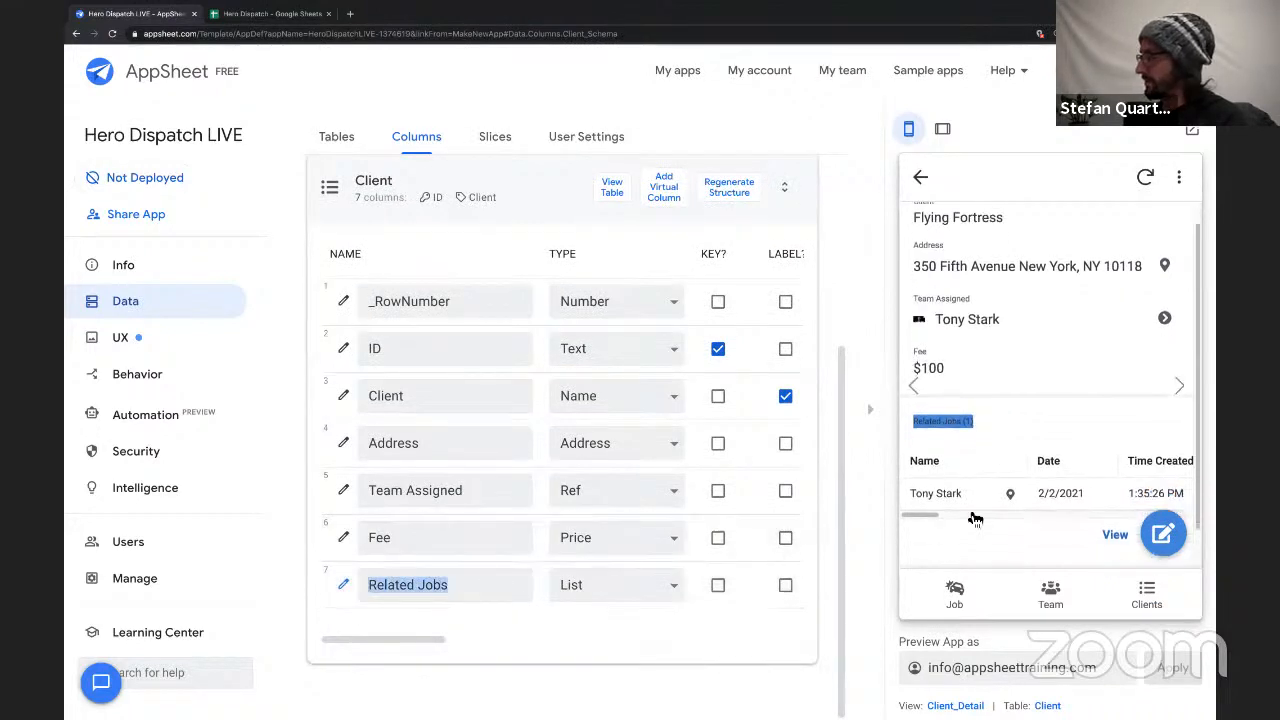
left_click(962, 502)
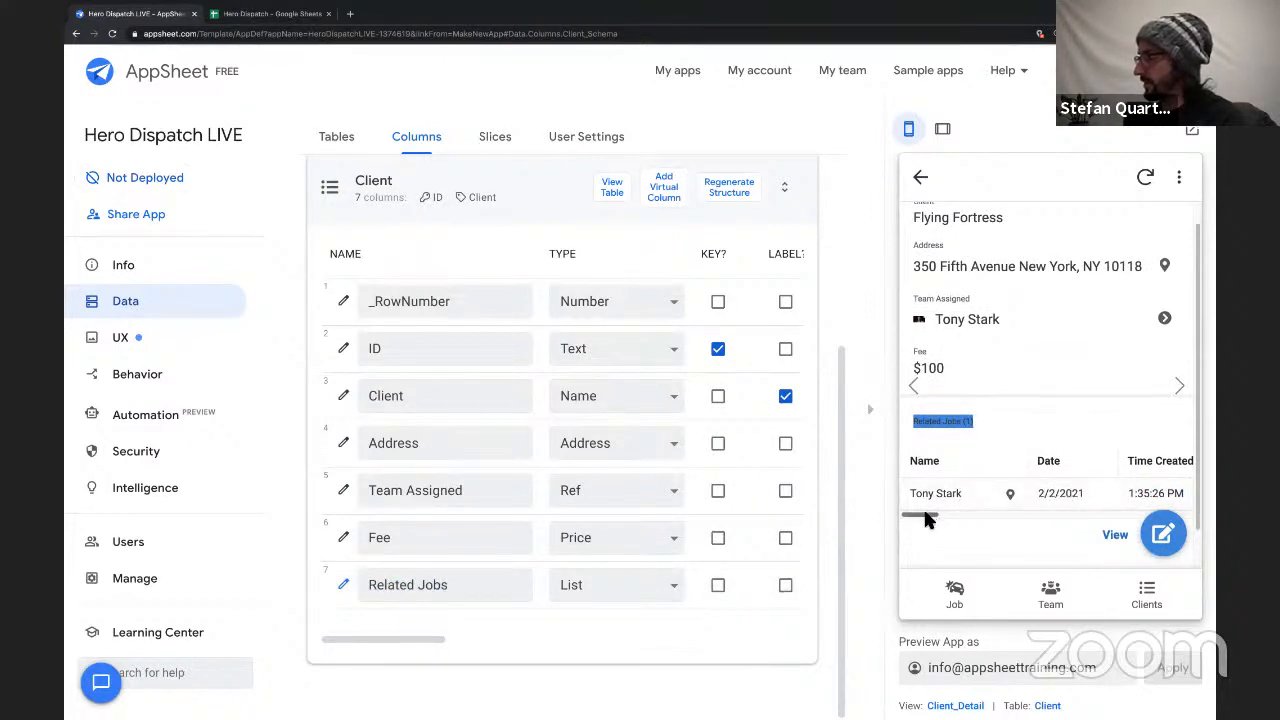
left_click_drag(925, 518, 1133, 495)
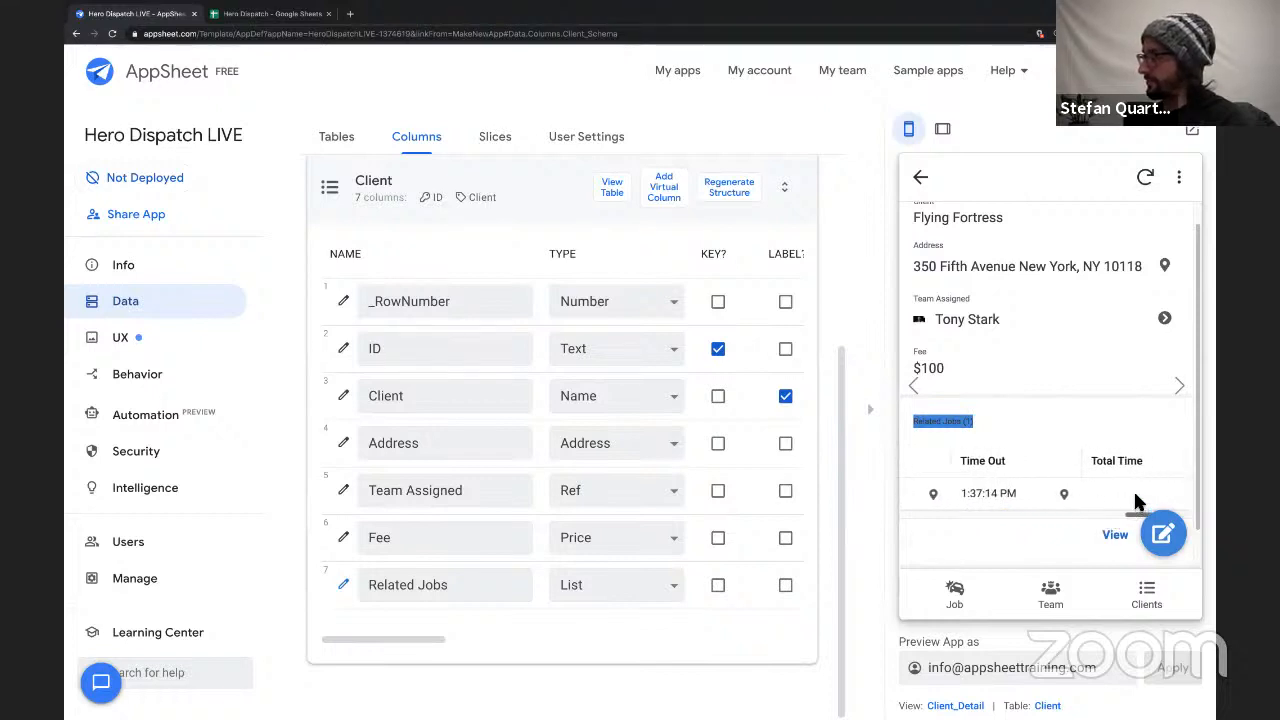
scroll(1039, 432, "up", 1)
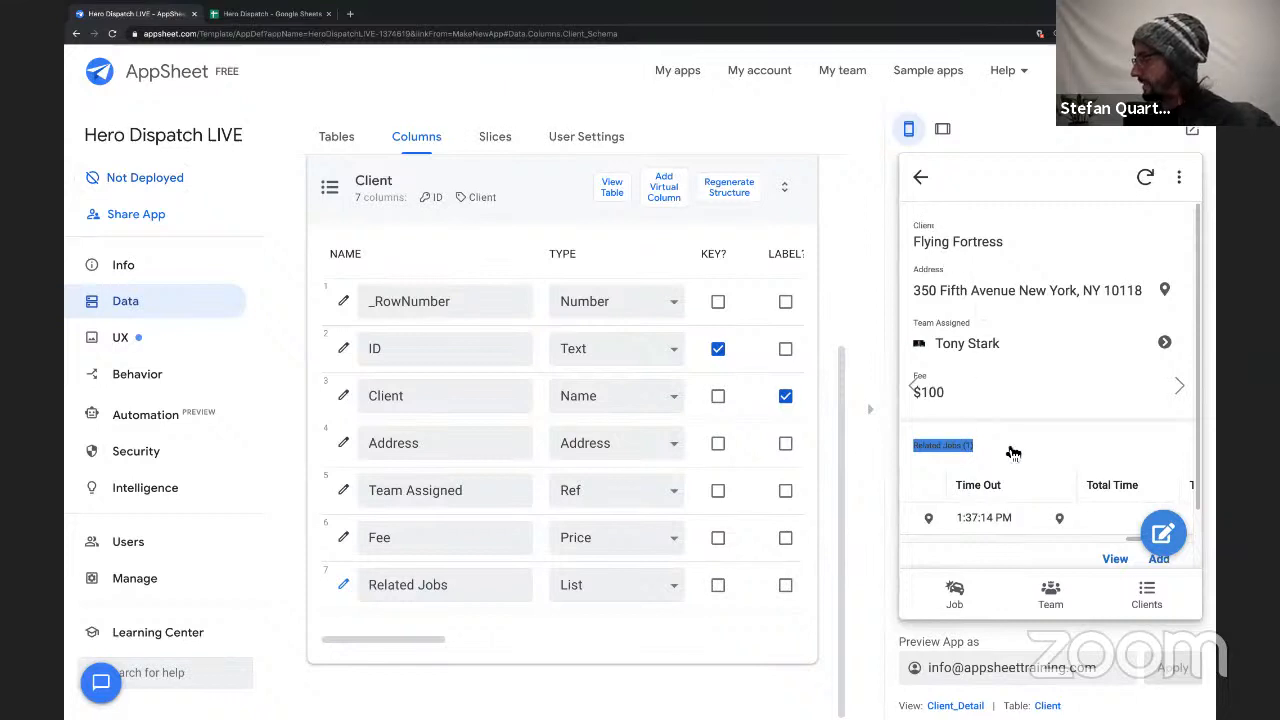
Open the Client_Detail view's settings from the Flying Fortress preview and add Client as a header column.
triple_click(994, 242)
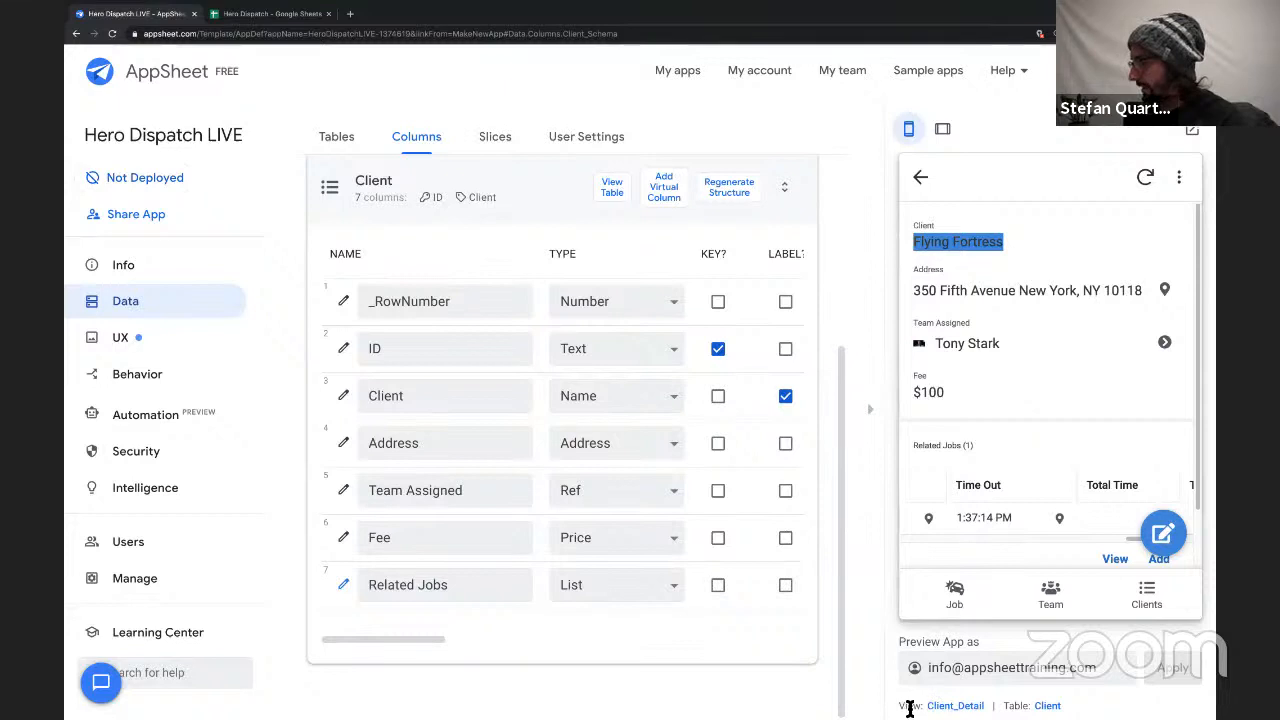
mouse_move(909, 706)
left_mouse_down()
mouse_move(1062, 708)
mouse_move(900, 695)
left_mouse_up()
left_click(955, 706)
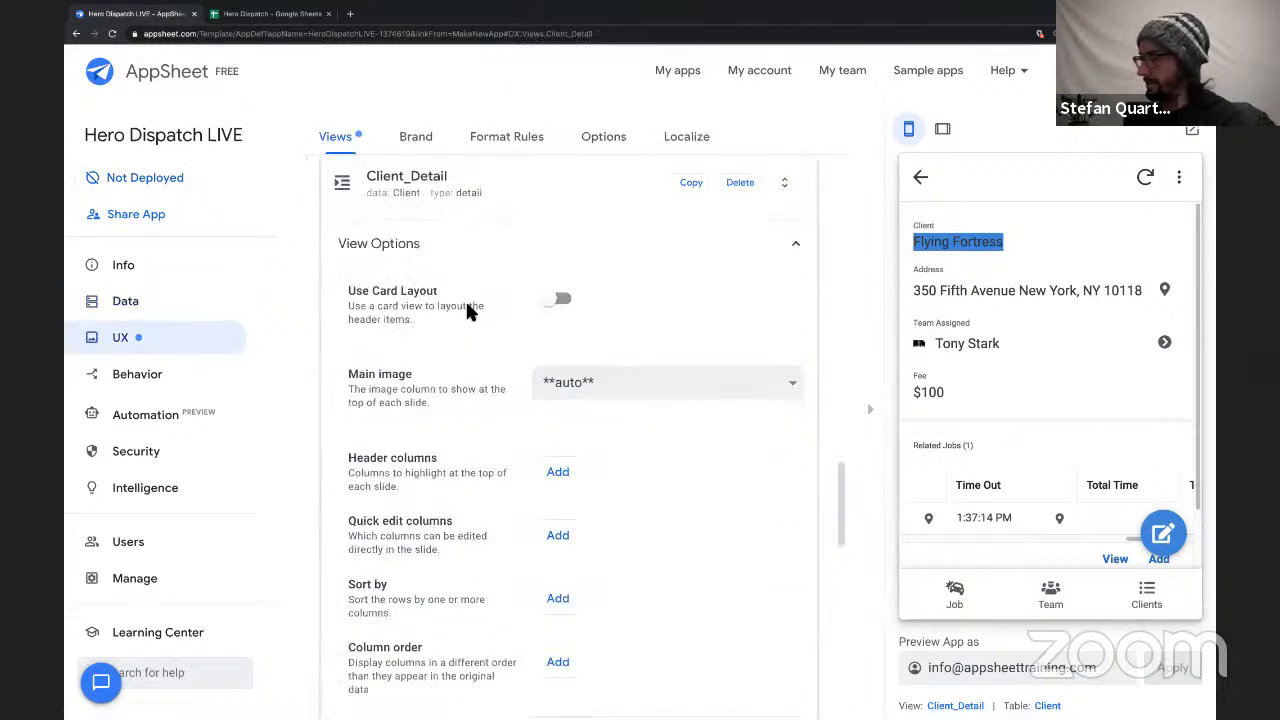
scroll(483, 428, "down", 1)
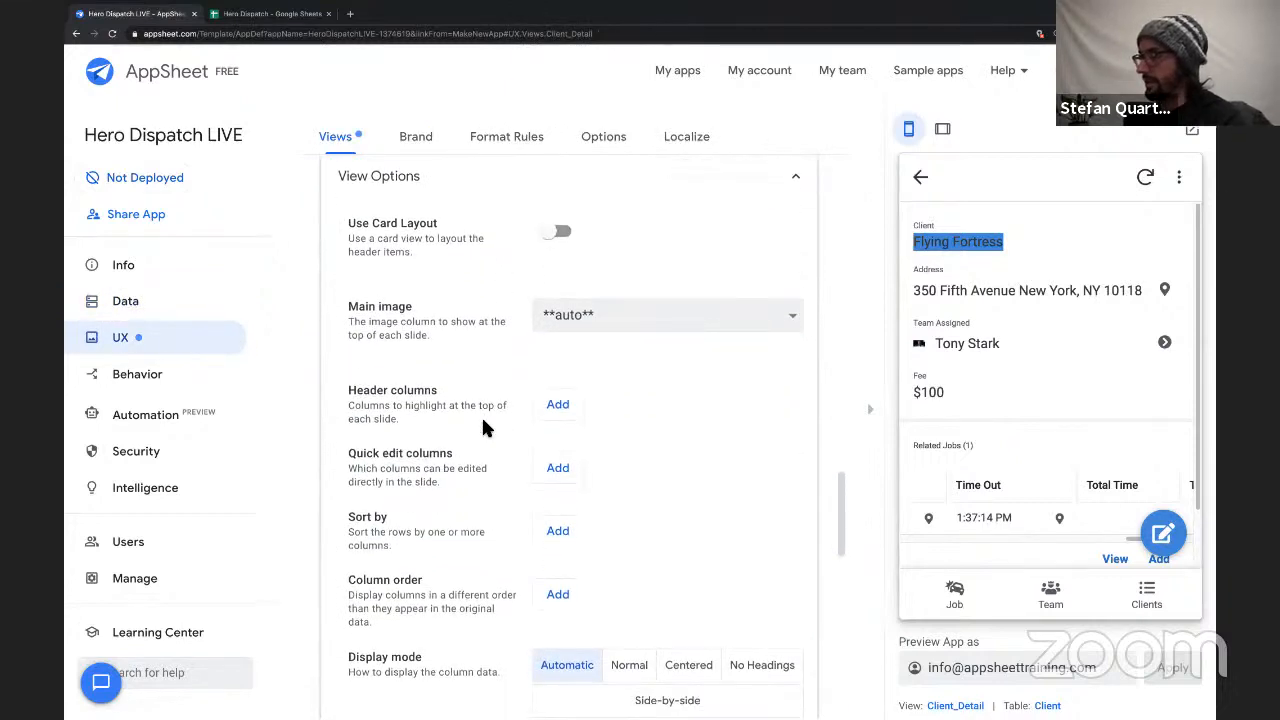
scroll(560, 428, "up", 1)
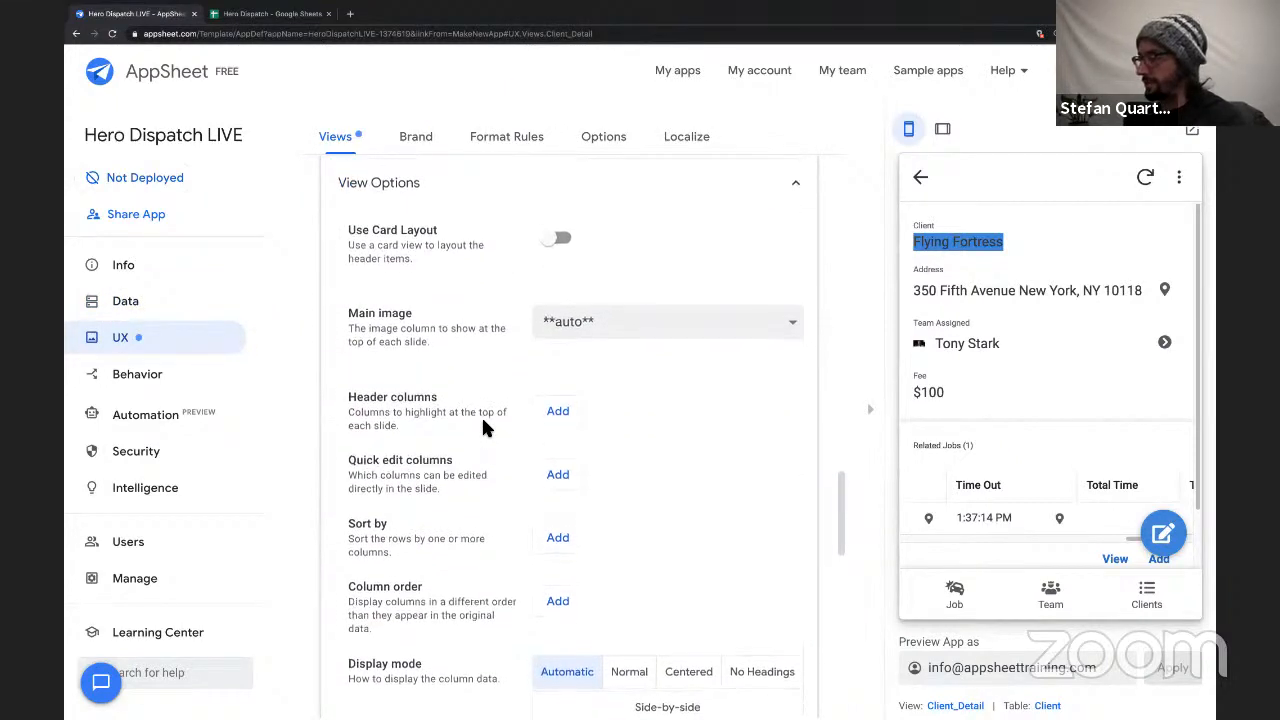
left_click(558, 424)
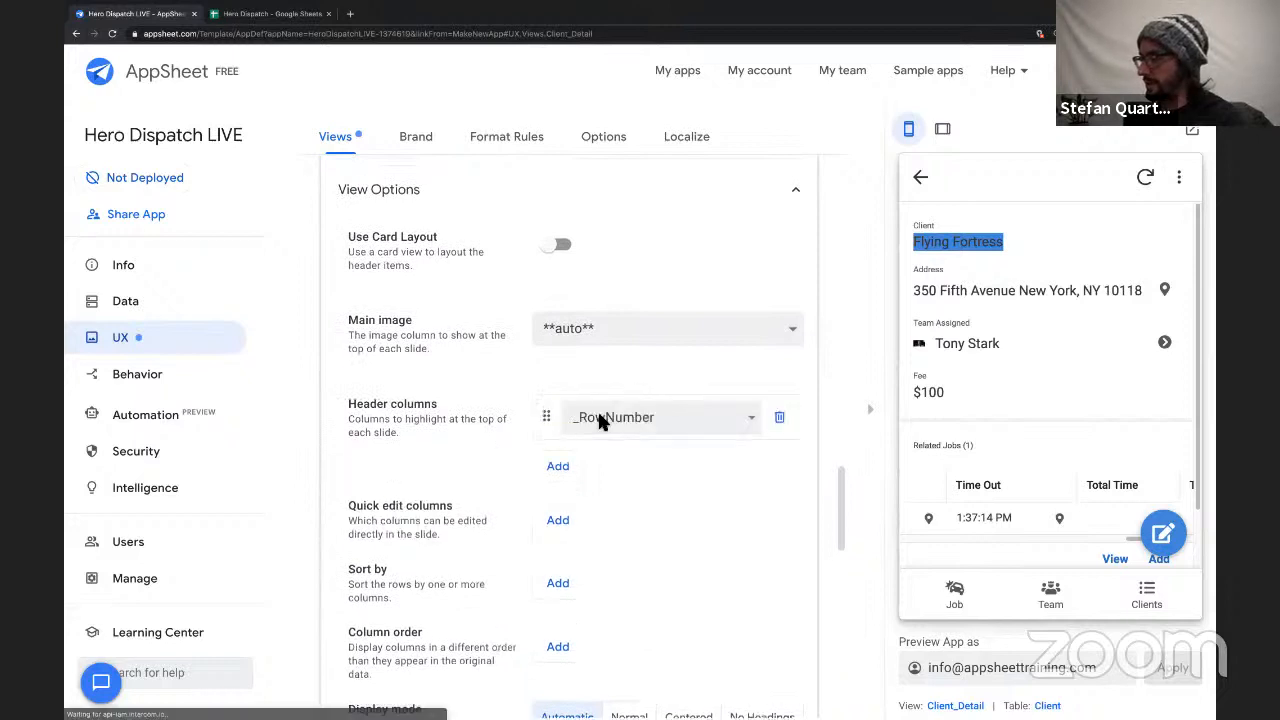
left_click(597, 410)
left_click(601, 438)
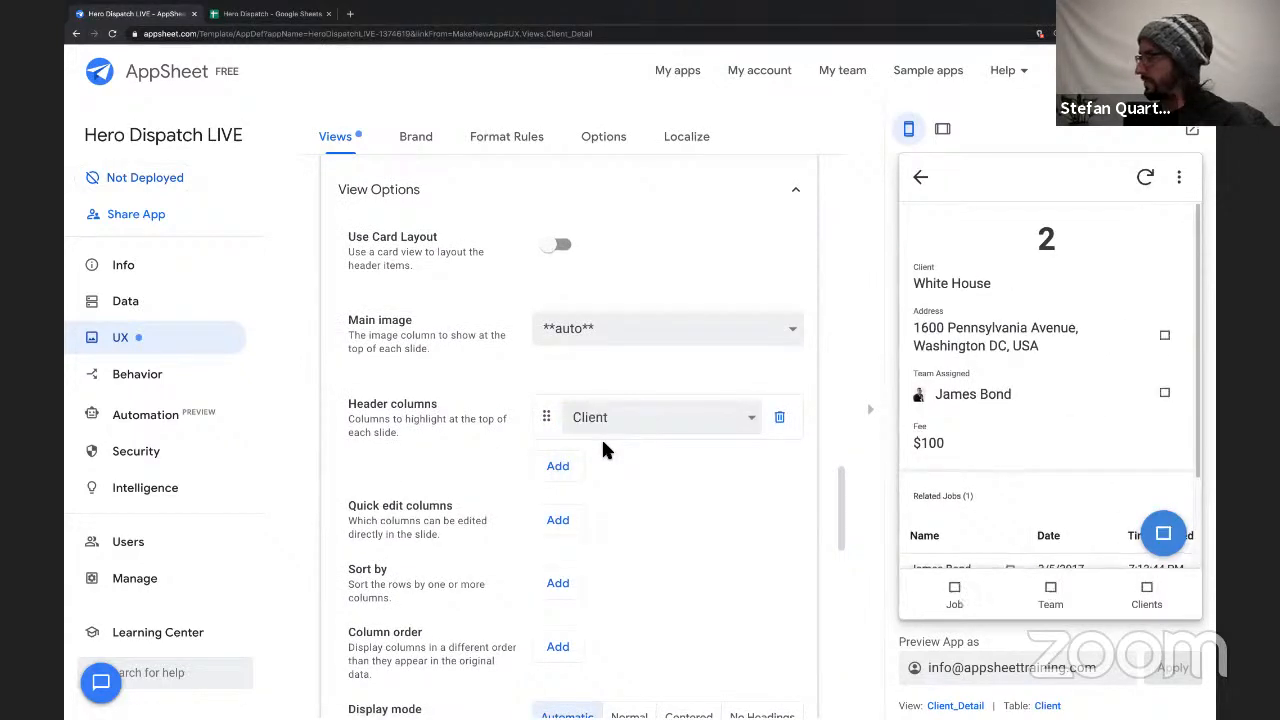
Turn on Use Card Layout for the Client_Detail view and review its header layout.
left_click(549, 248)
scroll(660, 277, "down", 1)
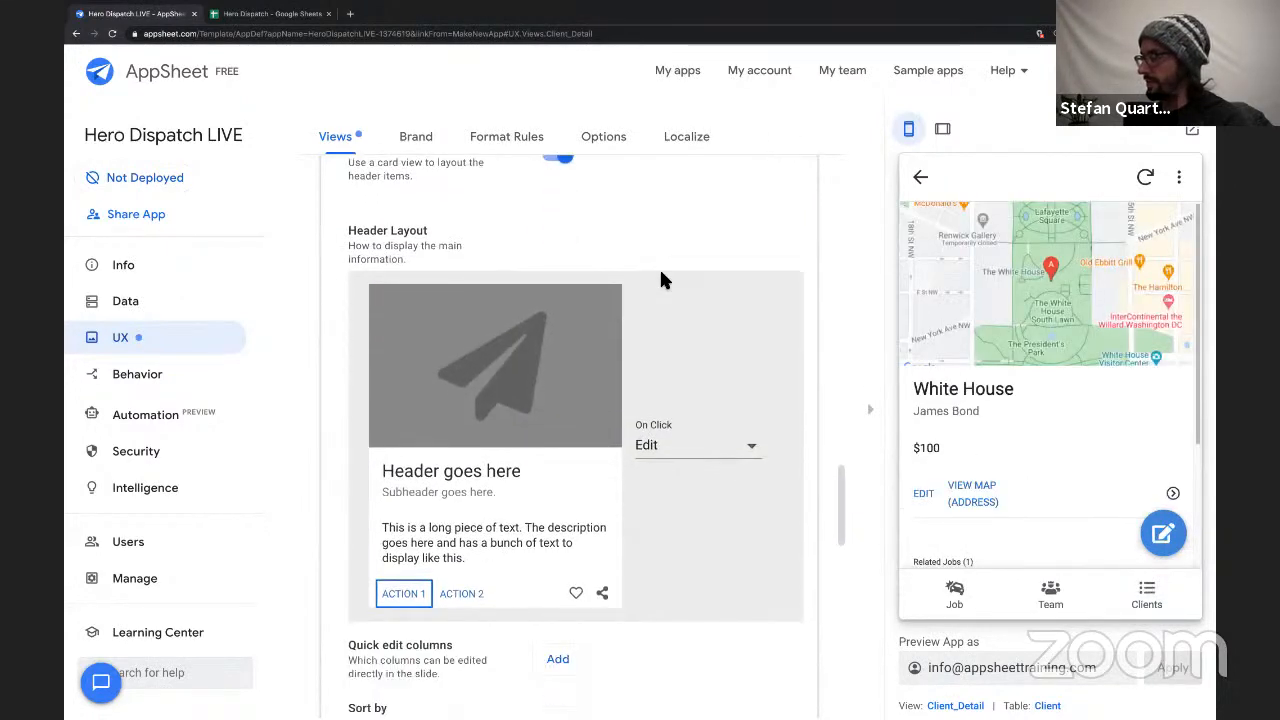
scroll(661, 280, "down", 1)
scroll(545, 360, "down", 2)
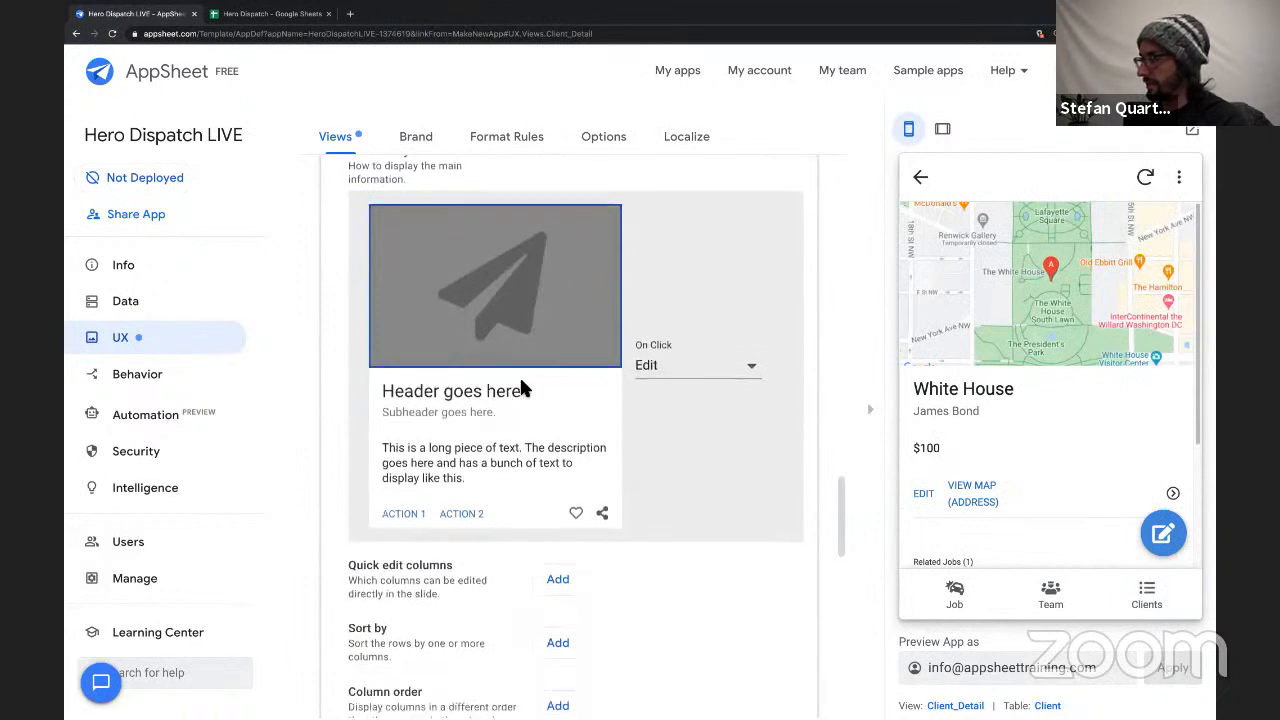
Review the column choices for the card's description text, keep Fee selected, and check the field in the White House preview.
left_click(480, 458)
left_click(668, 364)
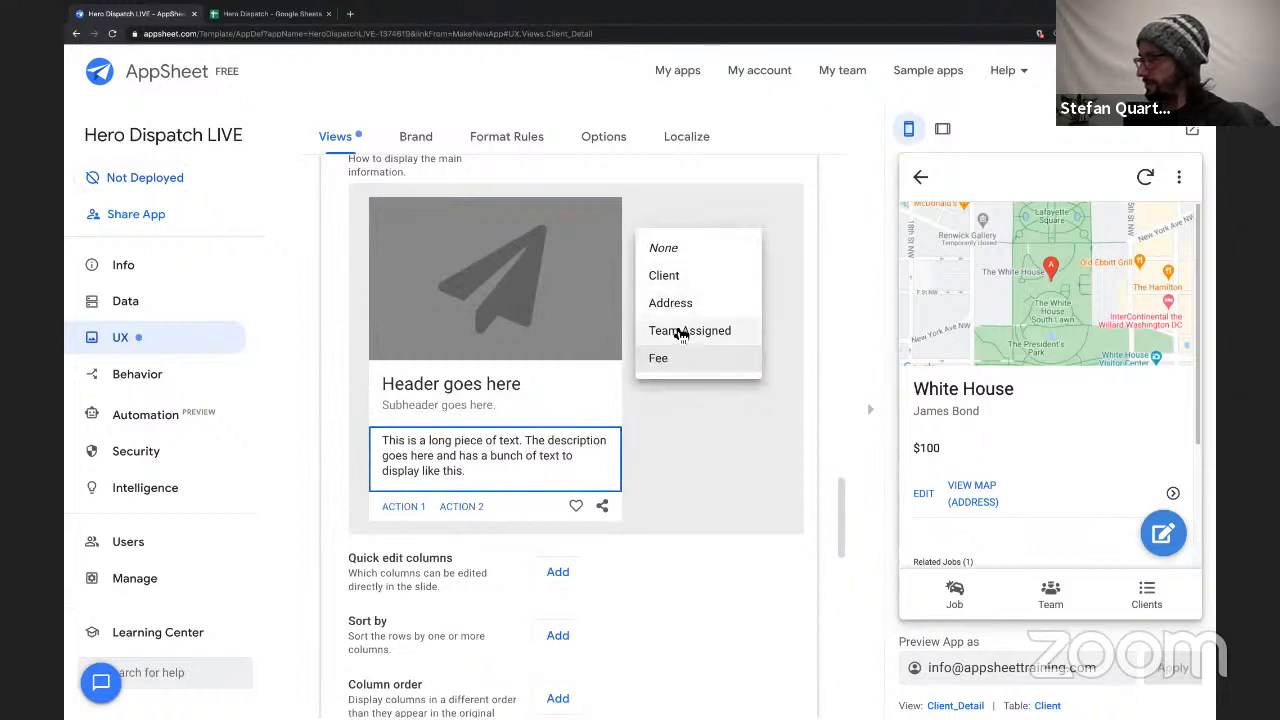
left_click(678, 368)
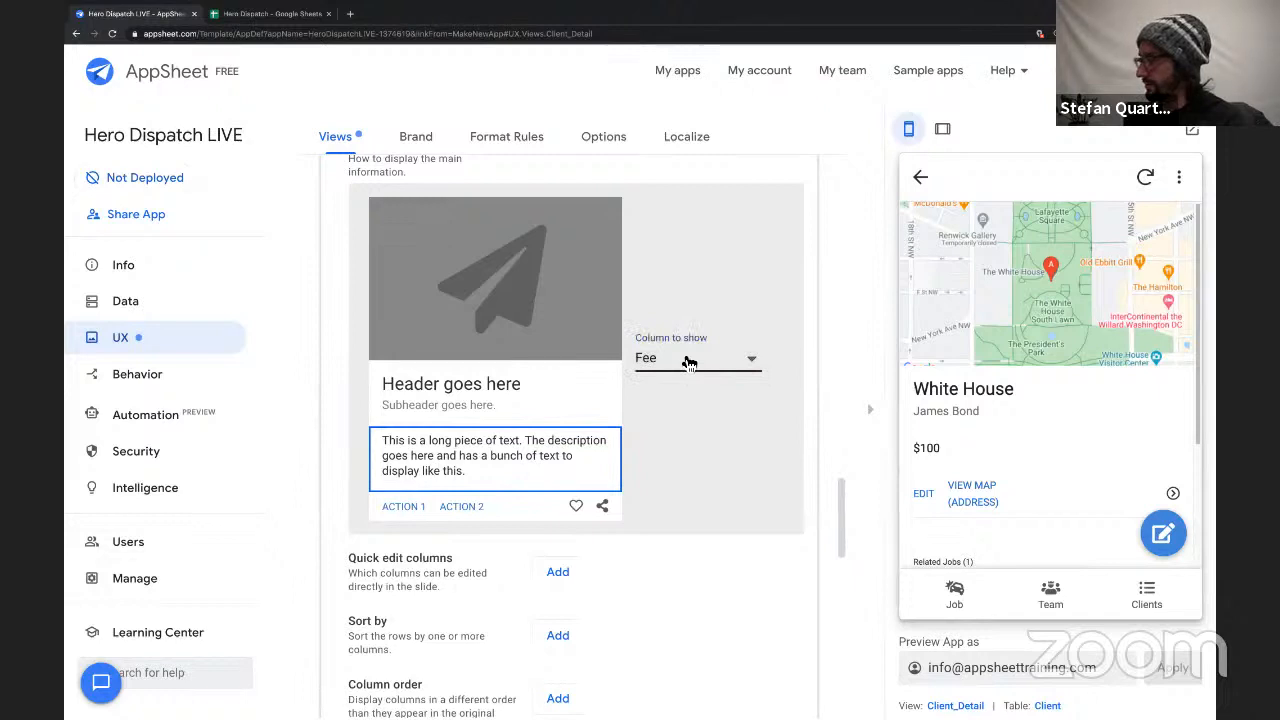
left_click(688, 363)
left_click(688, 363)
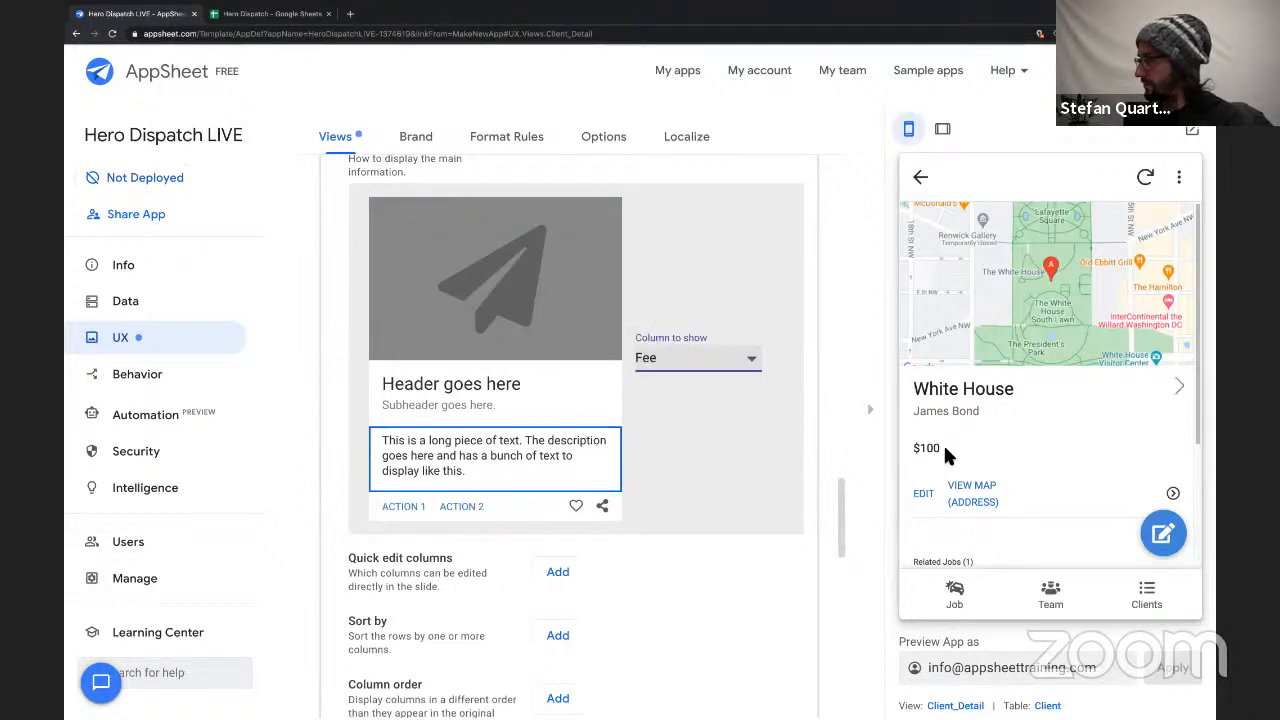
double_click(943, 443)
scroll(959, 403, "down", 2)
scroll(1000, 405, "up", 3)
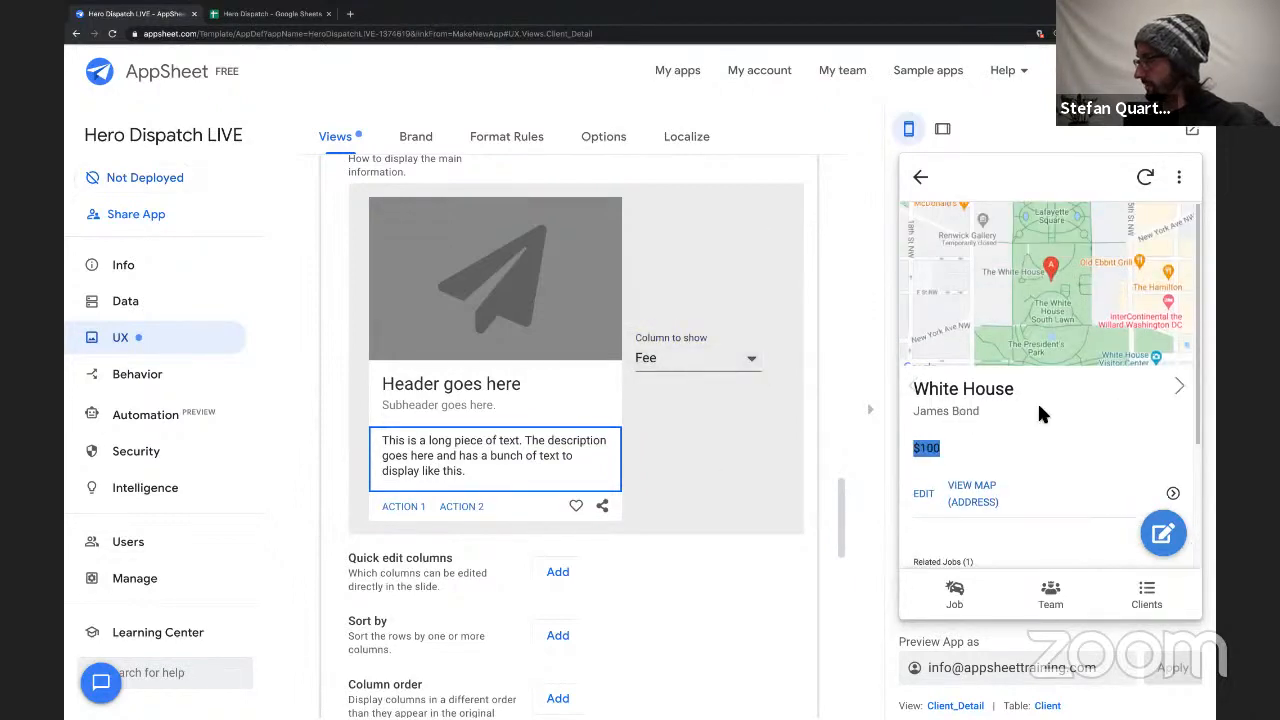
Review the White House client card in the preview and close the Client_Detail view's settings.
scroll(1053, 364, "down", 3)
scroll(1053, 365, "up", 2)
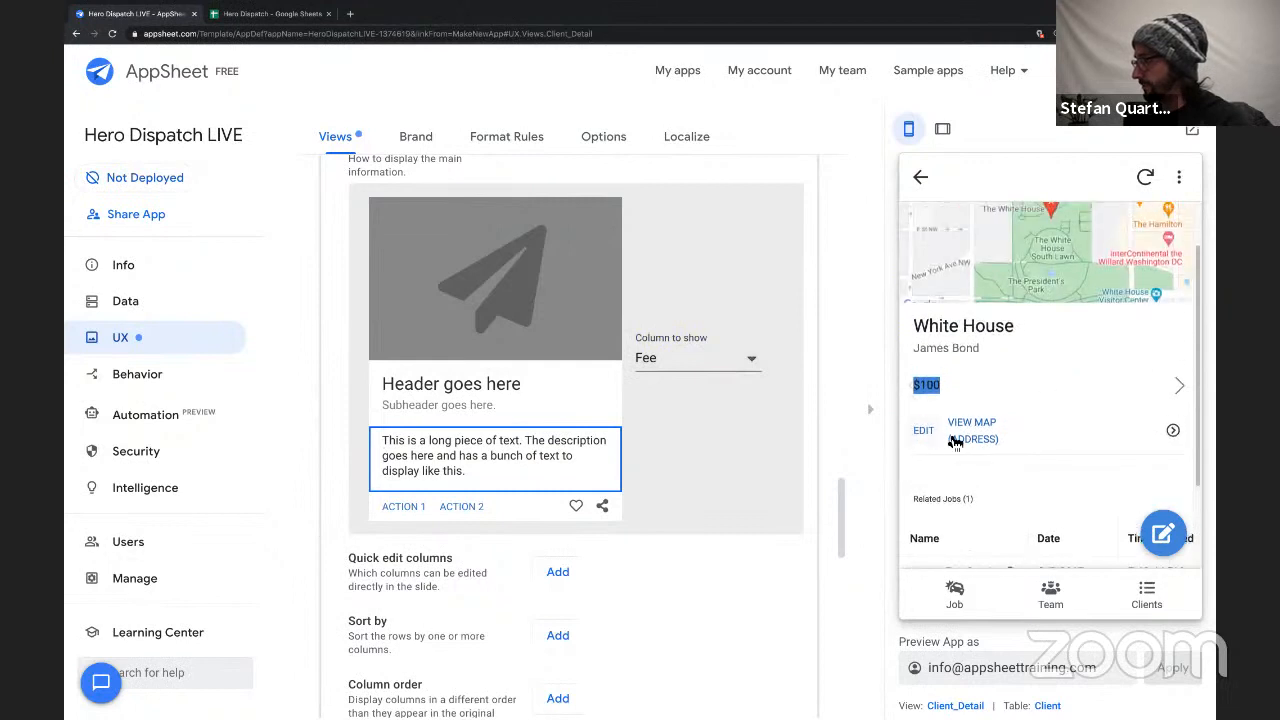
scroll(1013, 386, "up", 1)
scroll(1012, 386, "up", 2)
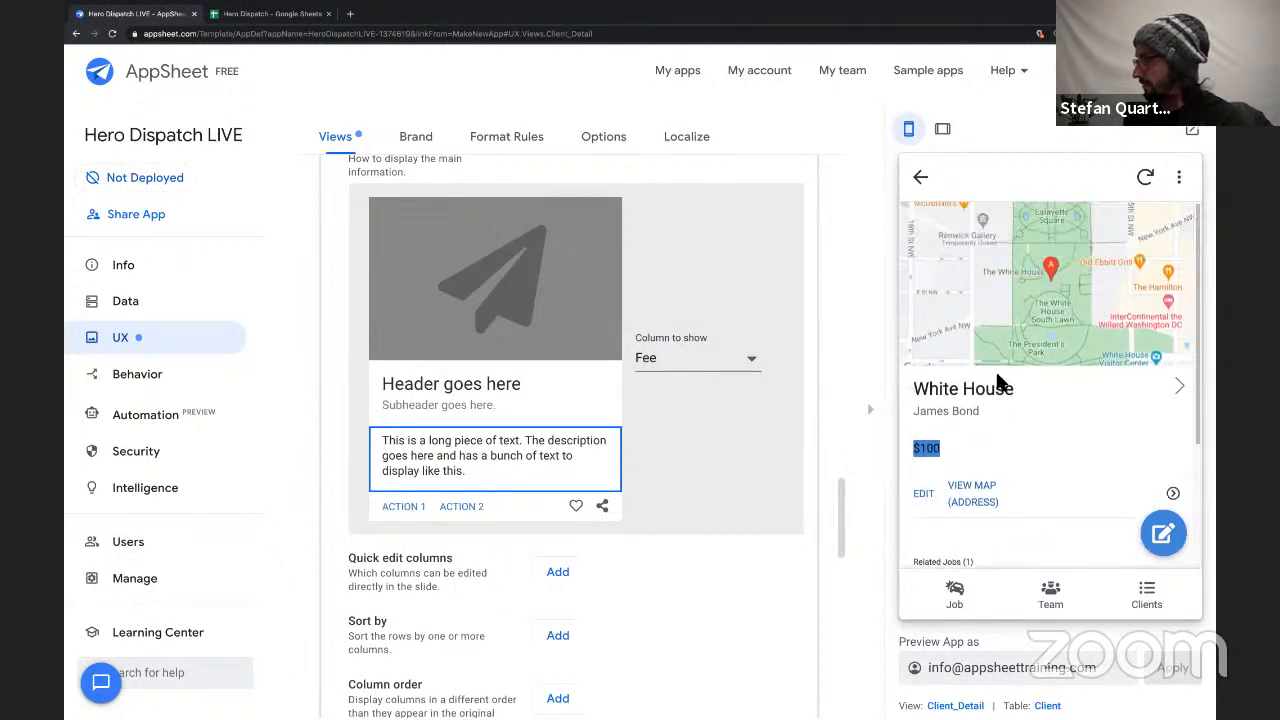
left_click_drag(974, 391, 1005, 417)
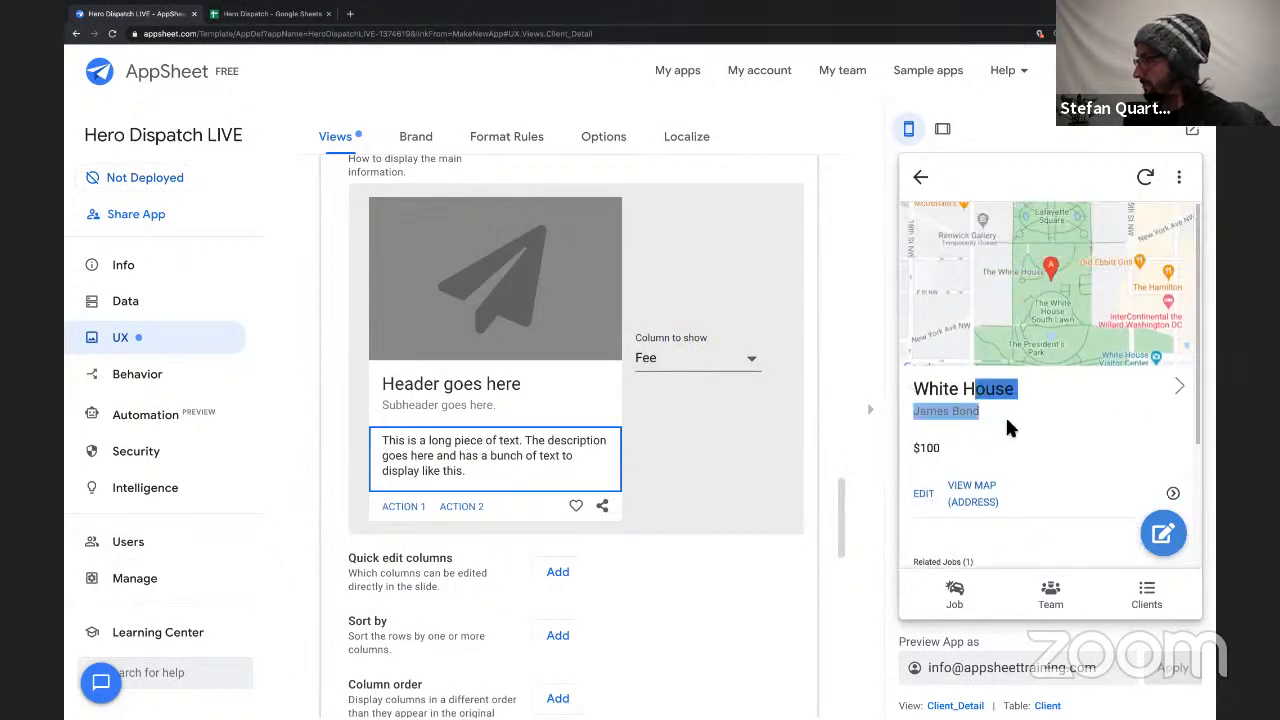
left_click(1010, 410)
scroll(1026, 366, "down", 3)
scroll(1025, 372, "up", 3)
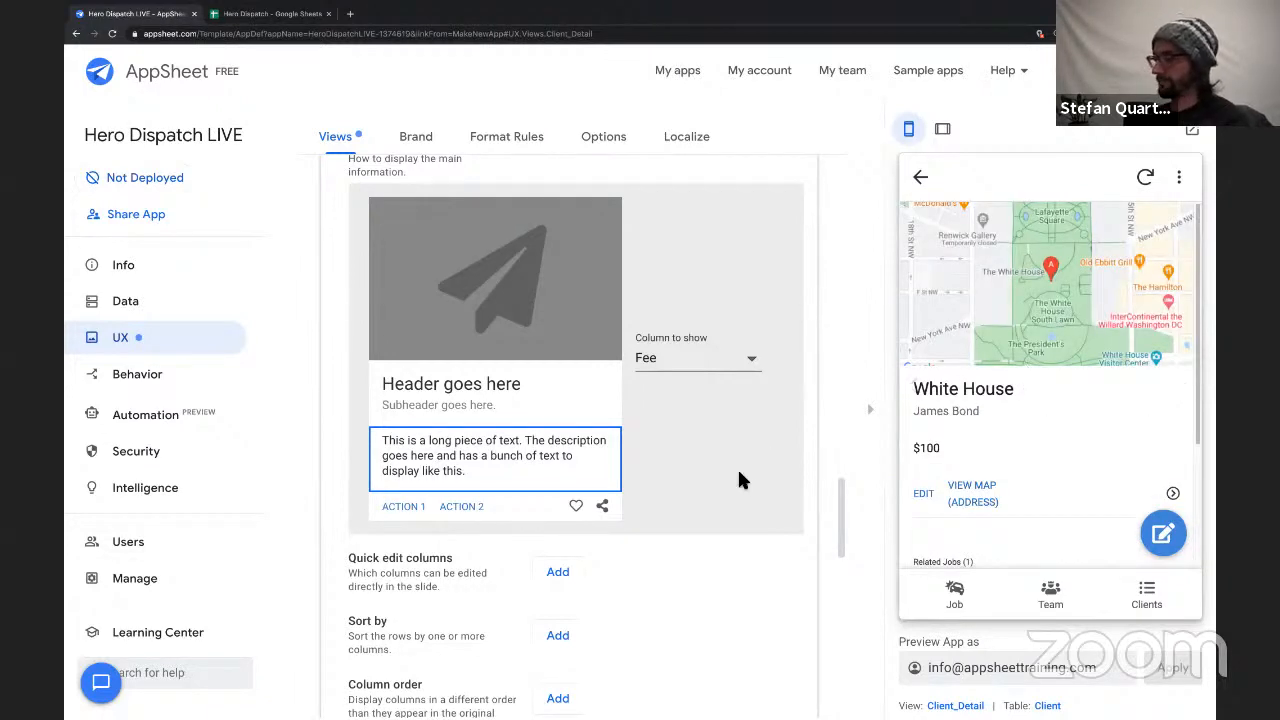
scroll(639, 492, "up", 6)
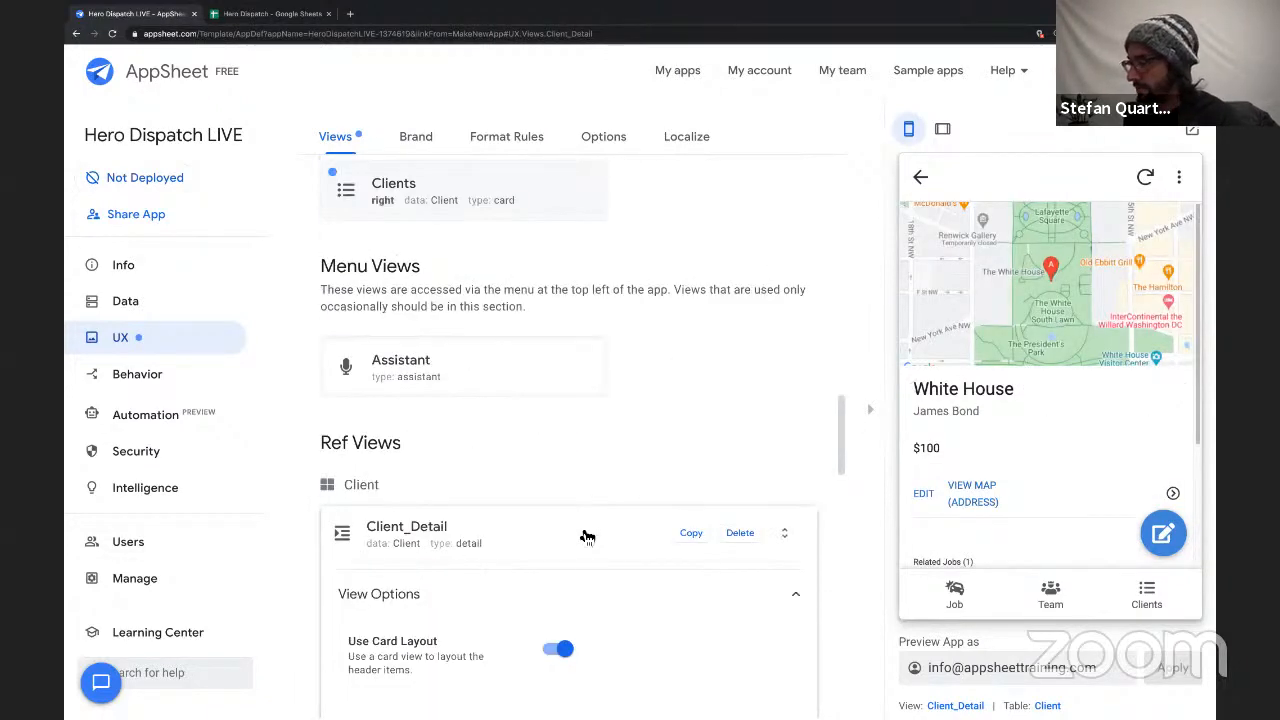
left_click(589, 523)
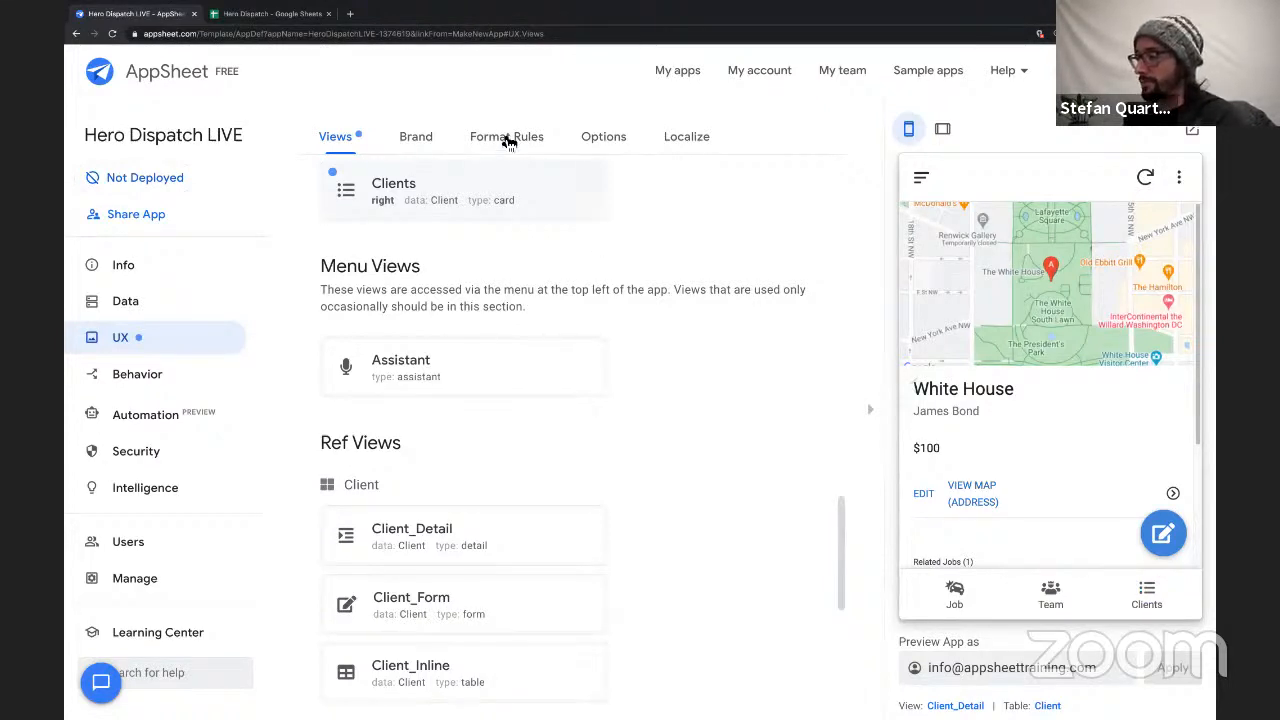
Turn on showing both the logo and the view name in the header in the app's brand settings.
left_click(420, 142)
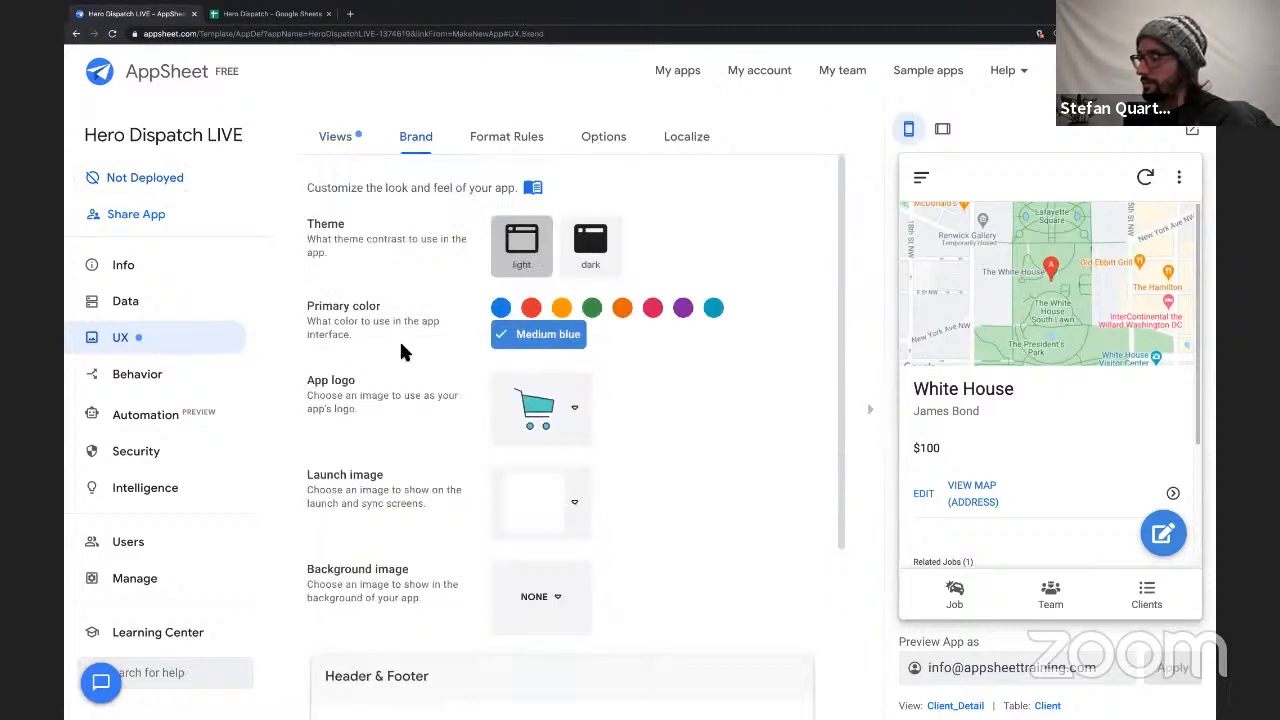
scroll(400, 350, "down", 3)
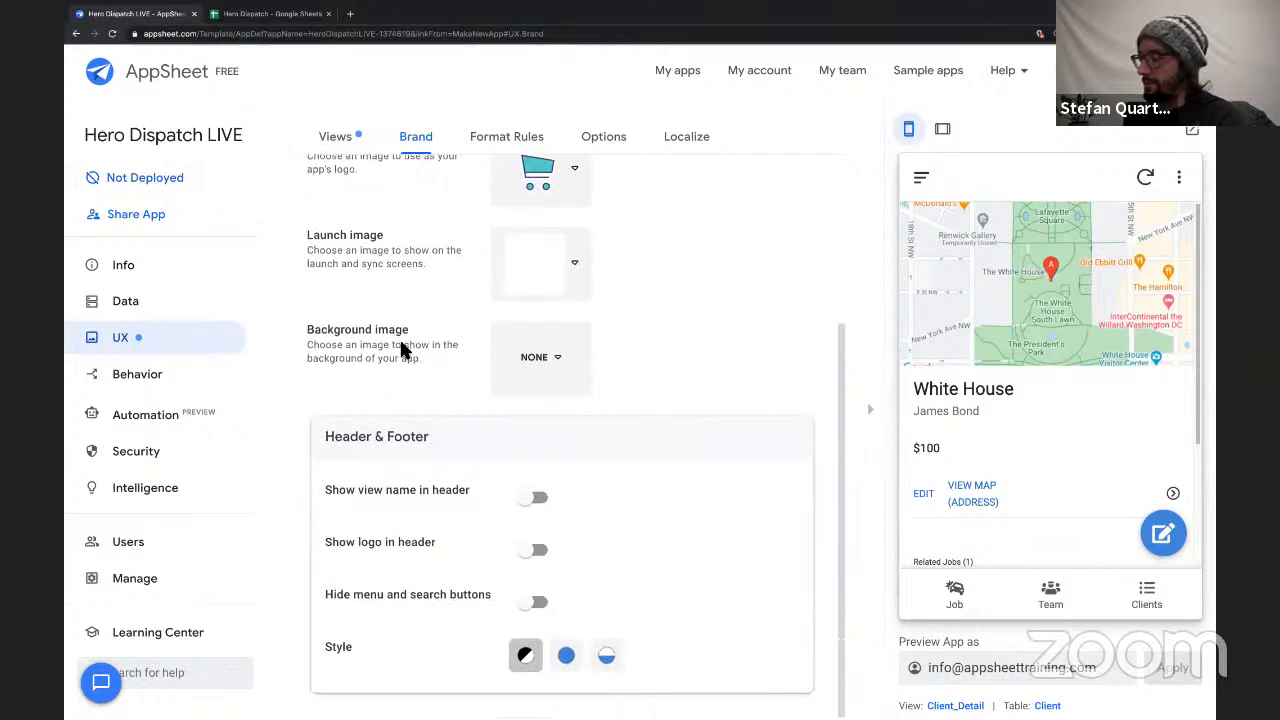
left_click(530, 560)
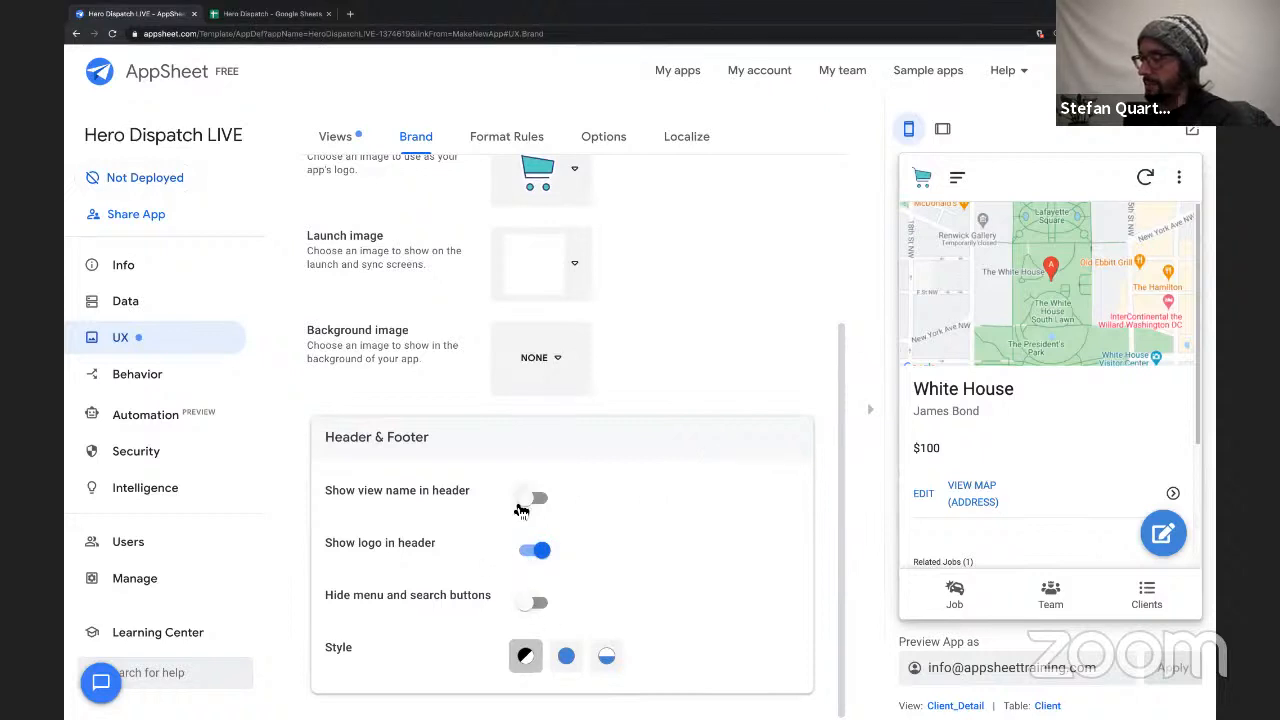
left_click(523, 505)
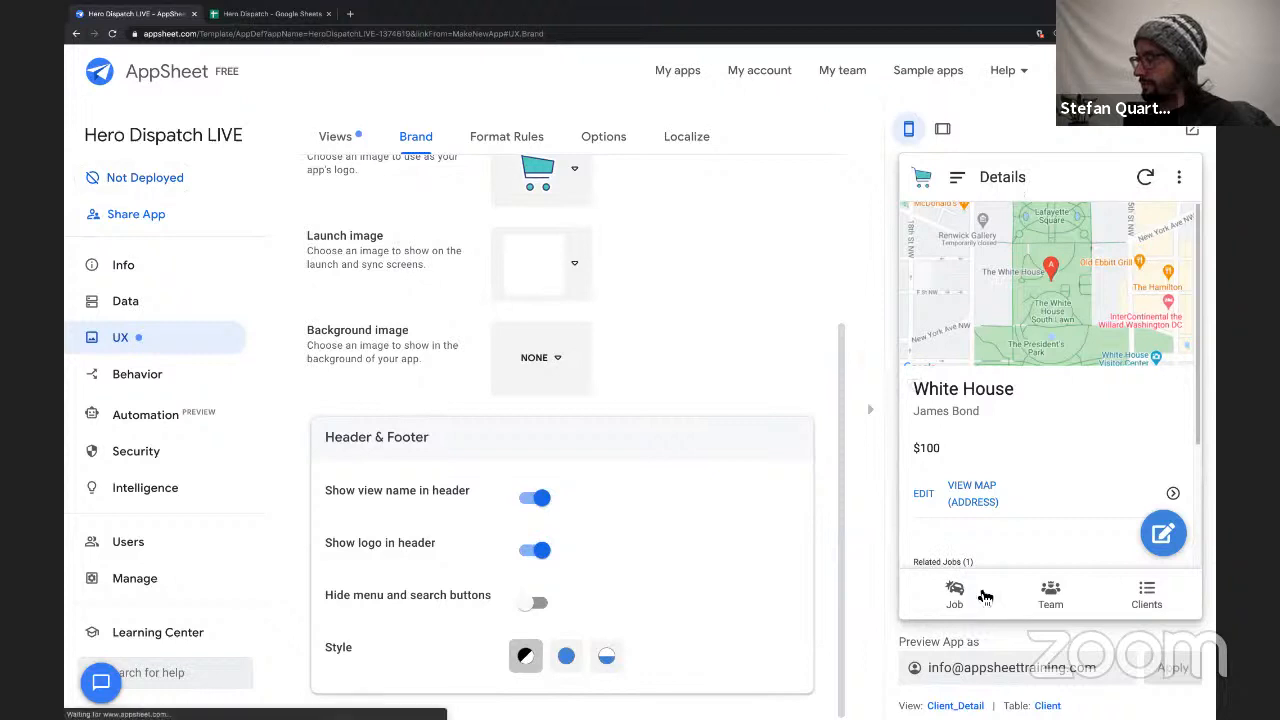
Check the header in the preview on the Job list, the Daily Planet client details and its related job.
left_click(985, 597)
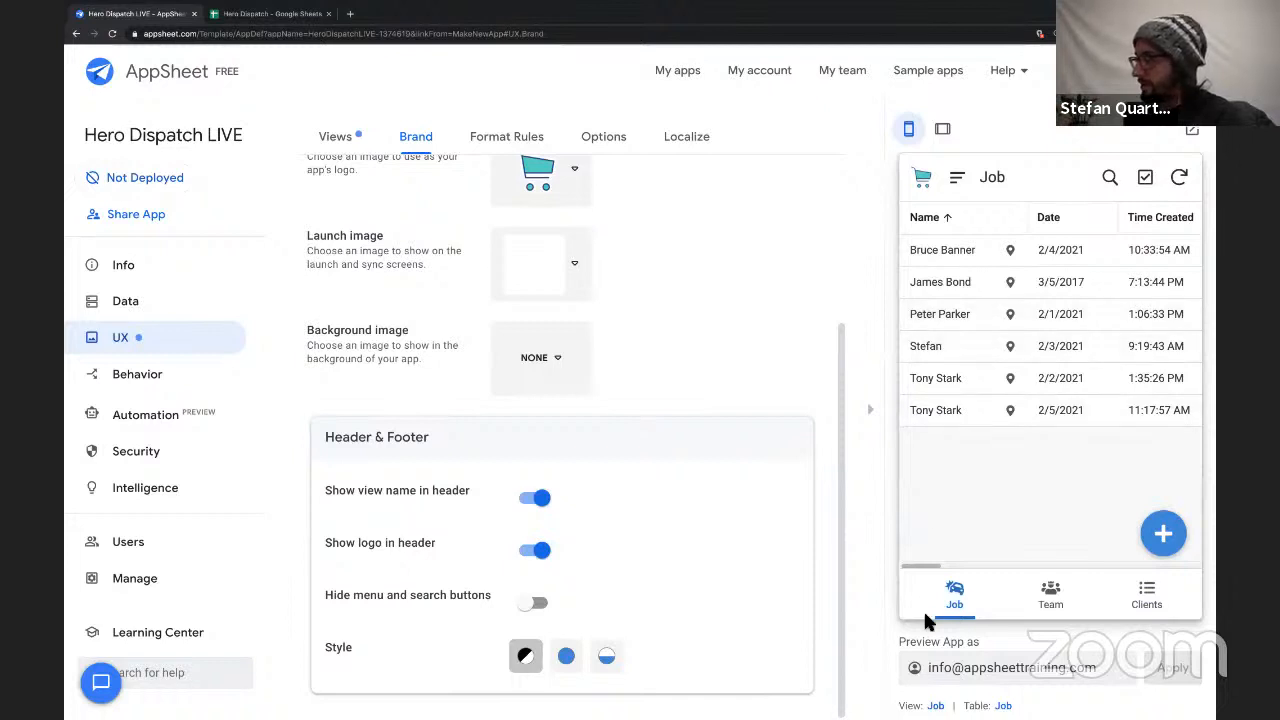
left_click(956, 588)
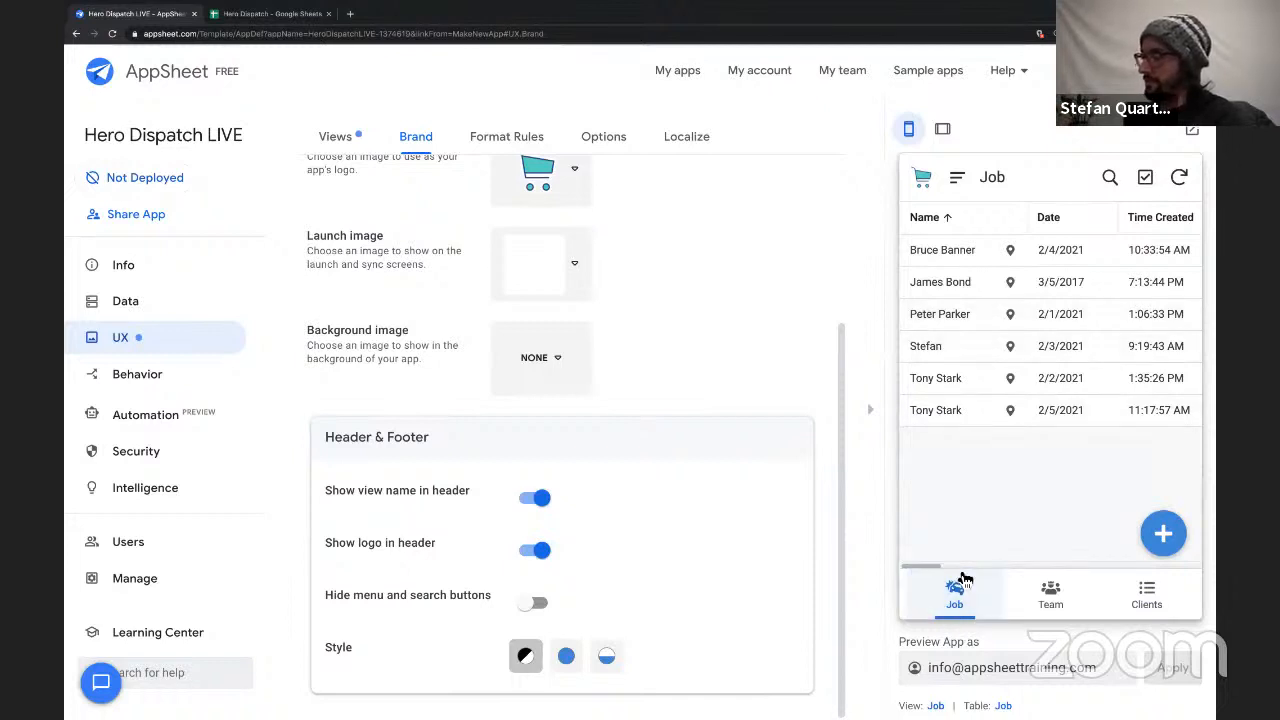
left_click(1158, 604)
left_click(1048, 457)
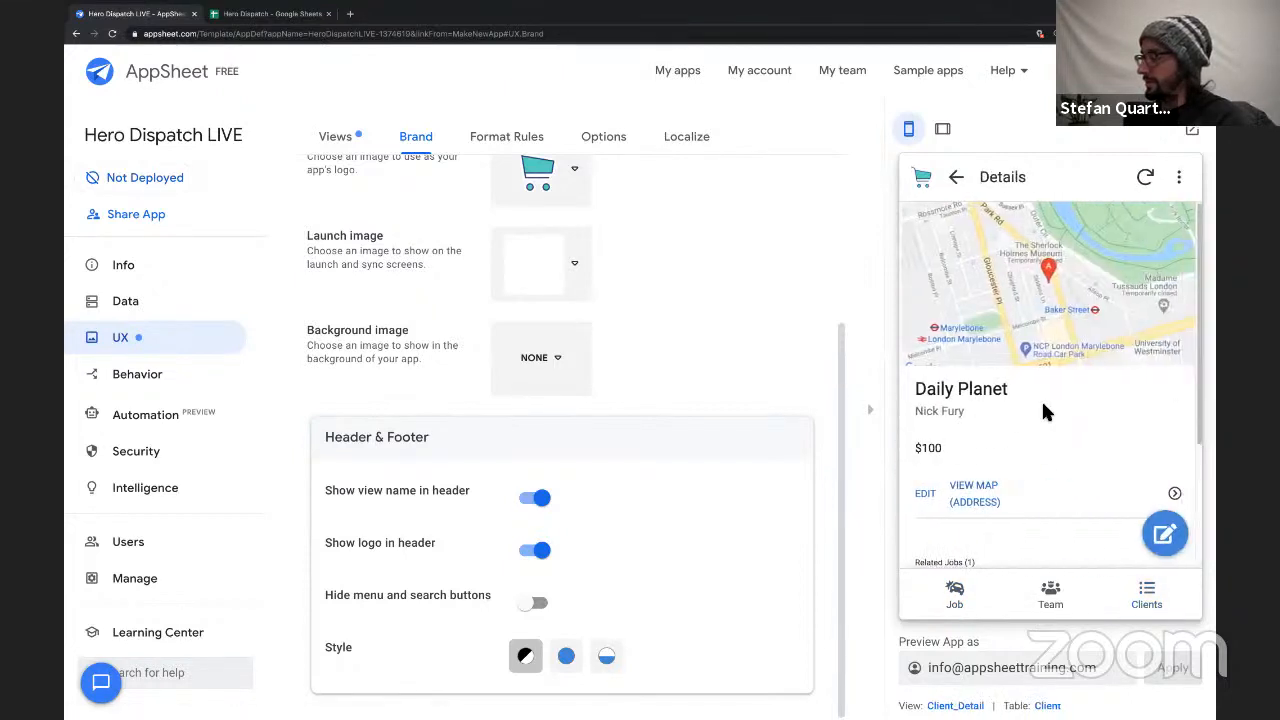
scroll(1046, 366, "down", 3)
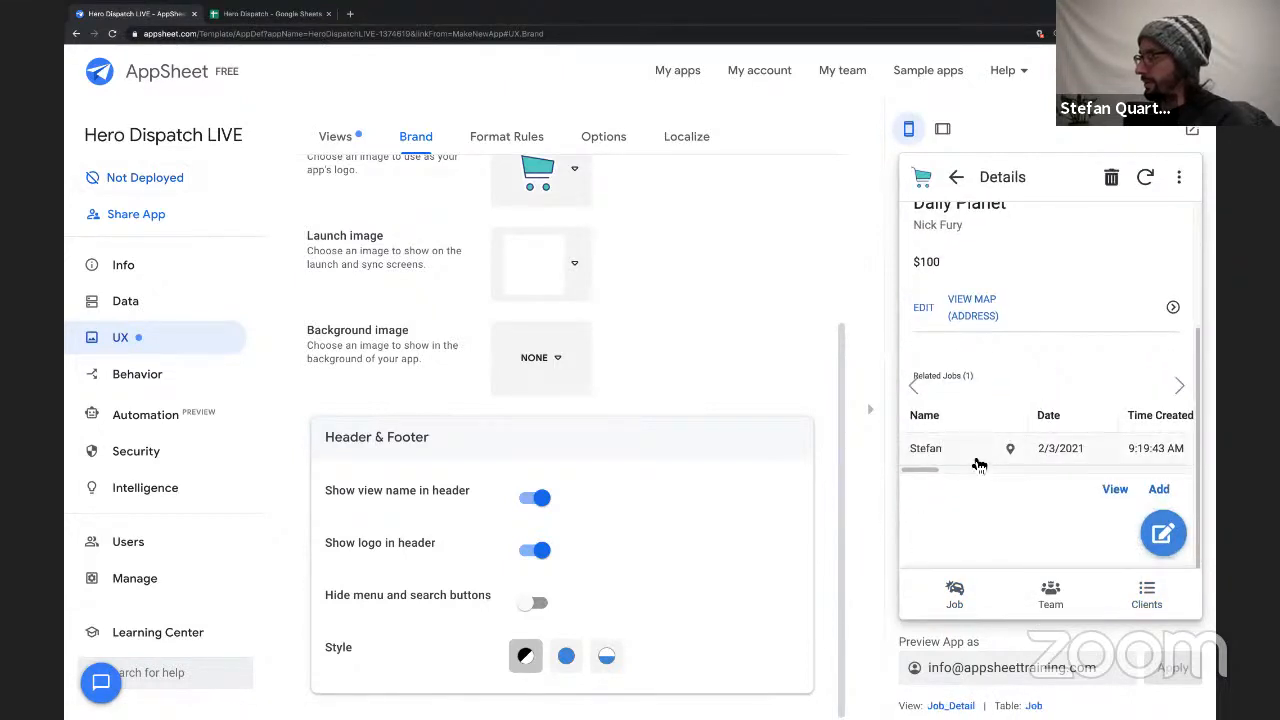
left_click(977, 456)
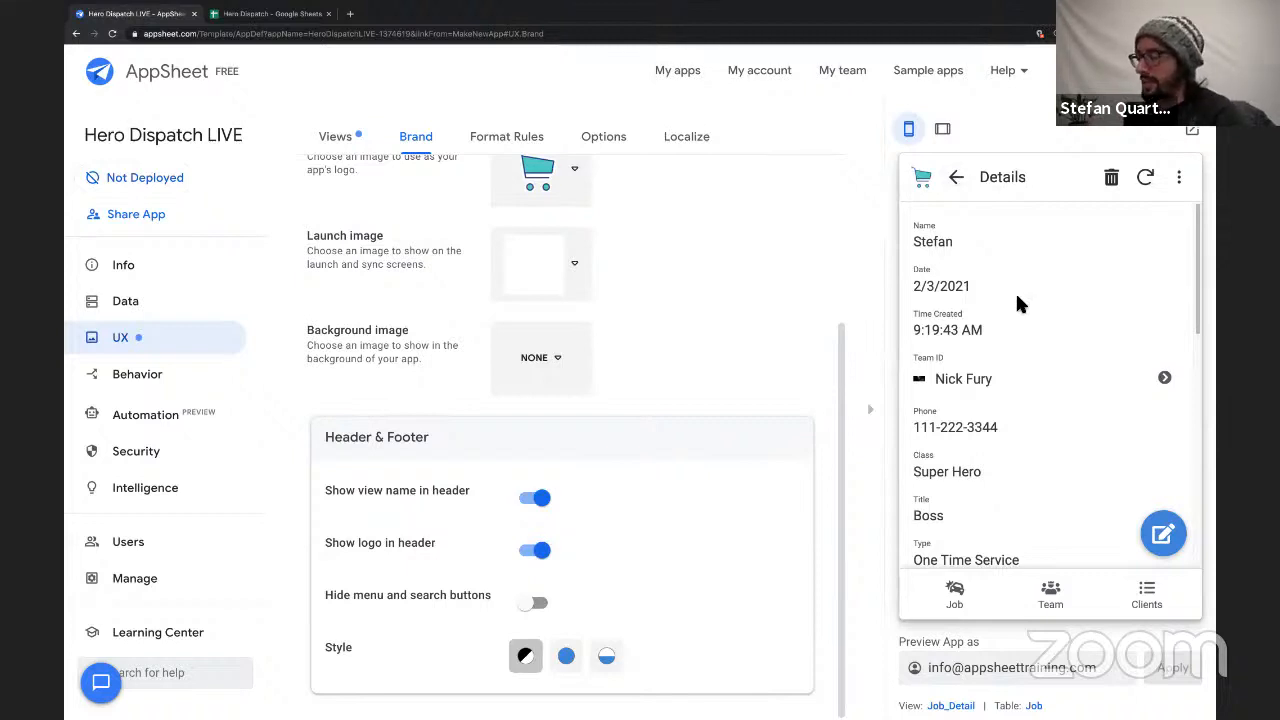
scroll(685, 489, "down", 1)
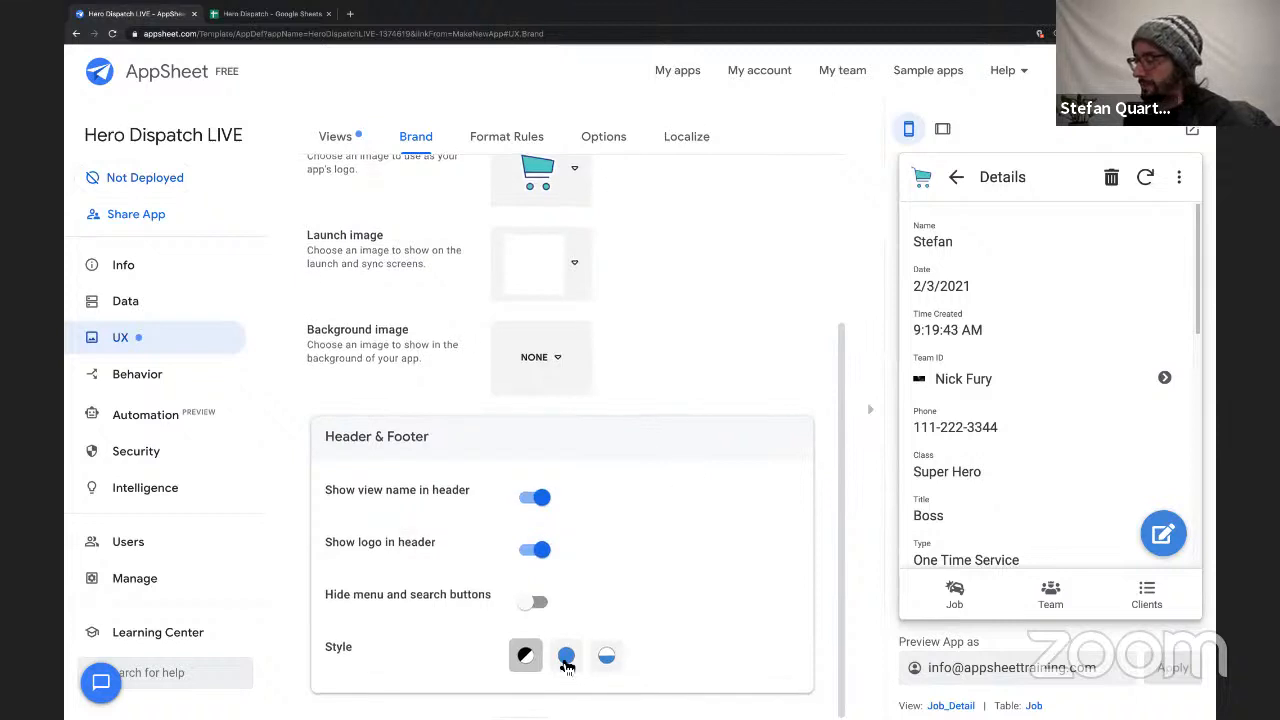
Set the header and footer style to Accented Footer and check it on the Job and Clients views.
left_click(606, 660)
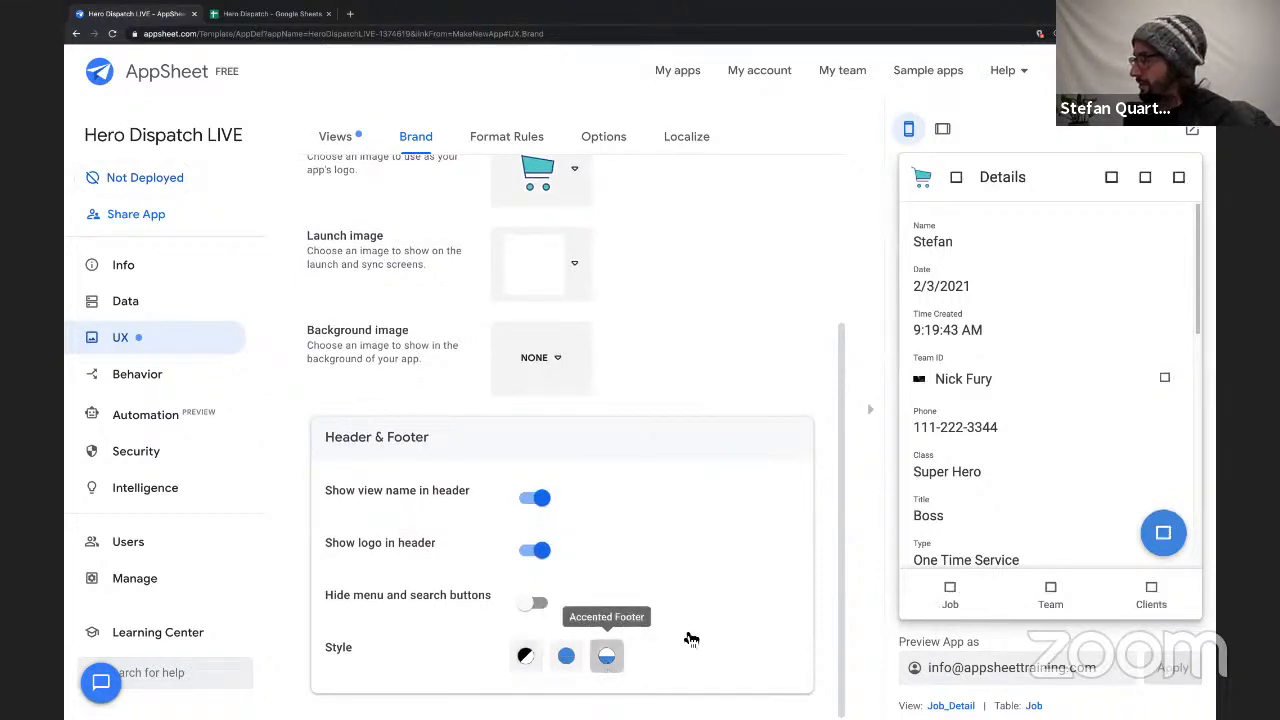
left_click(958, 598)
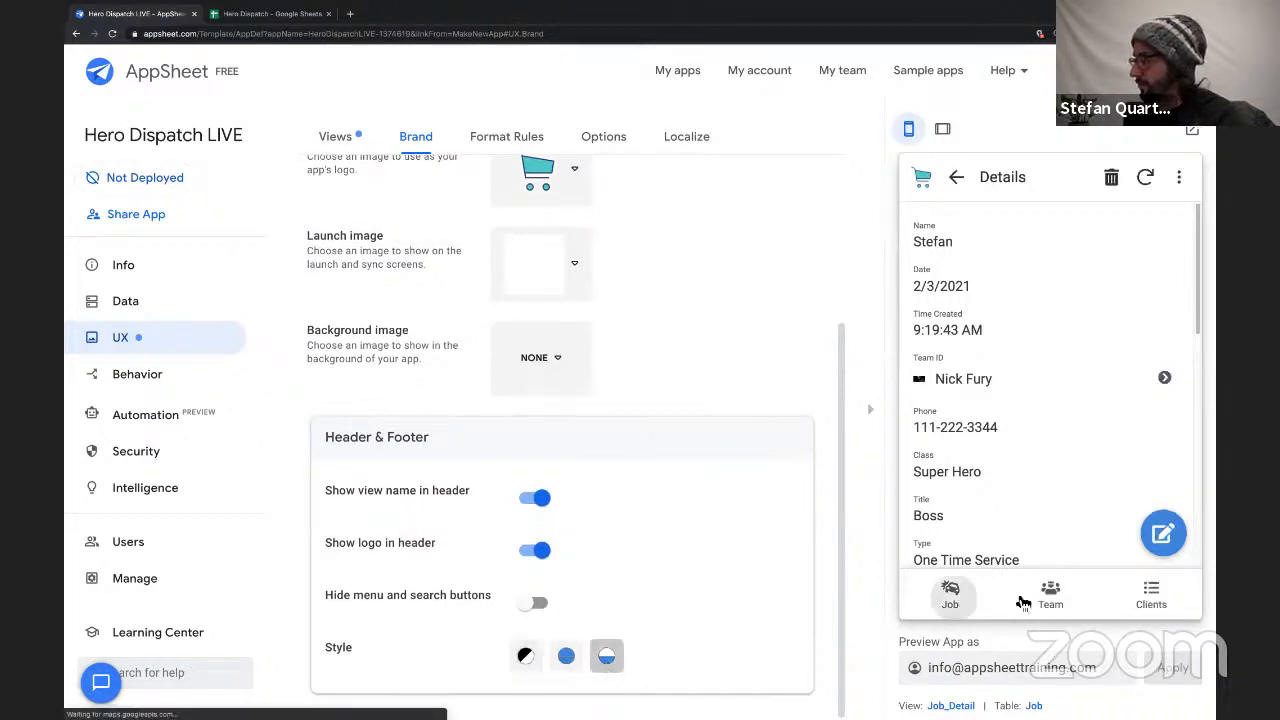
left_click(1150, 598)
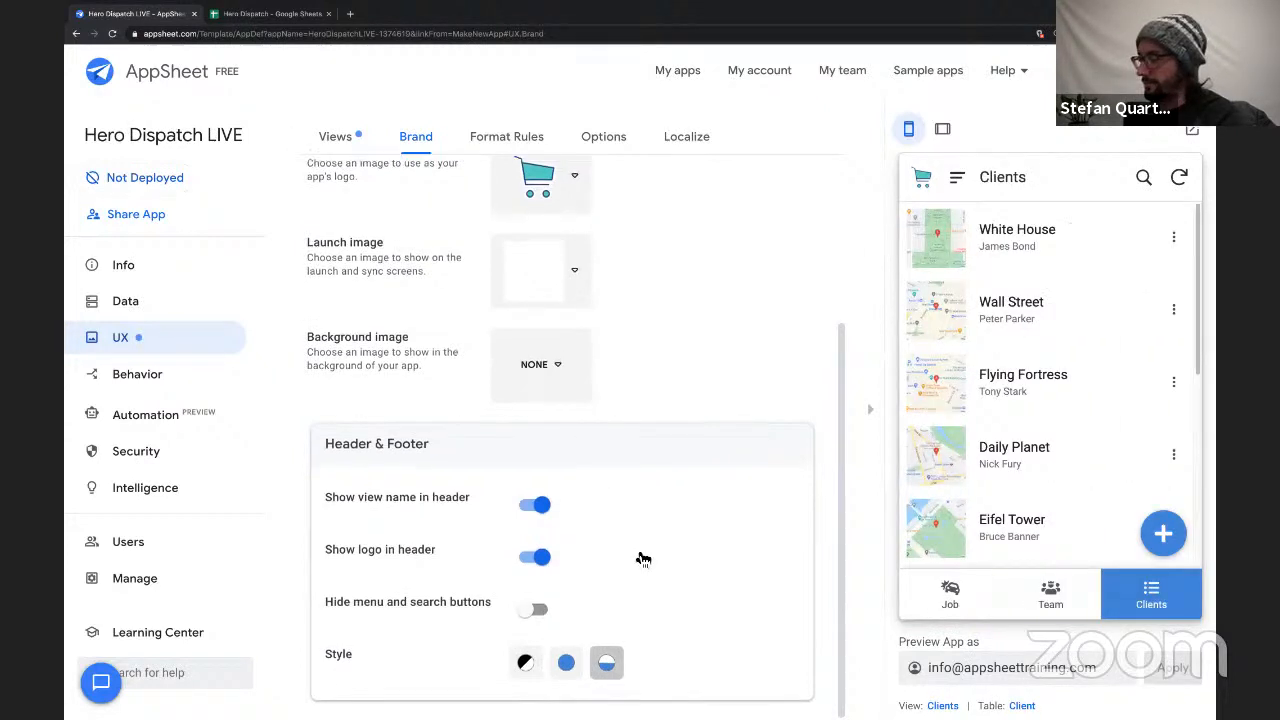
Switch the app theme to dark and check the Clients list in the preview.
scroll(640, 557, "up", 3)
left_click(597, 255)
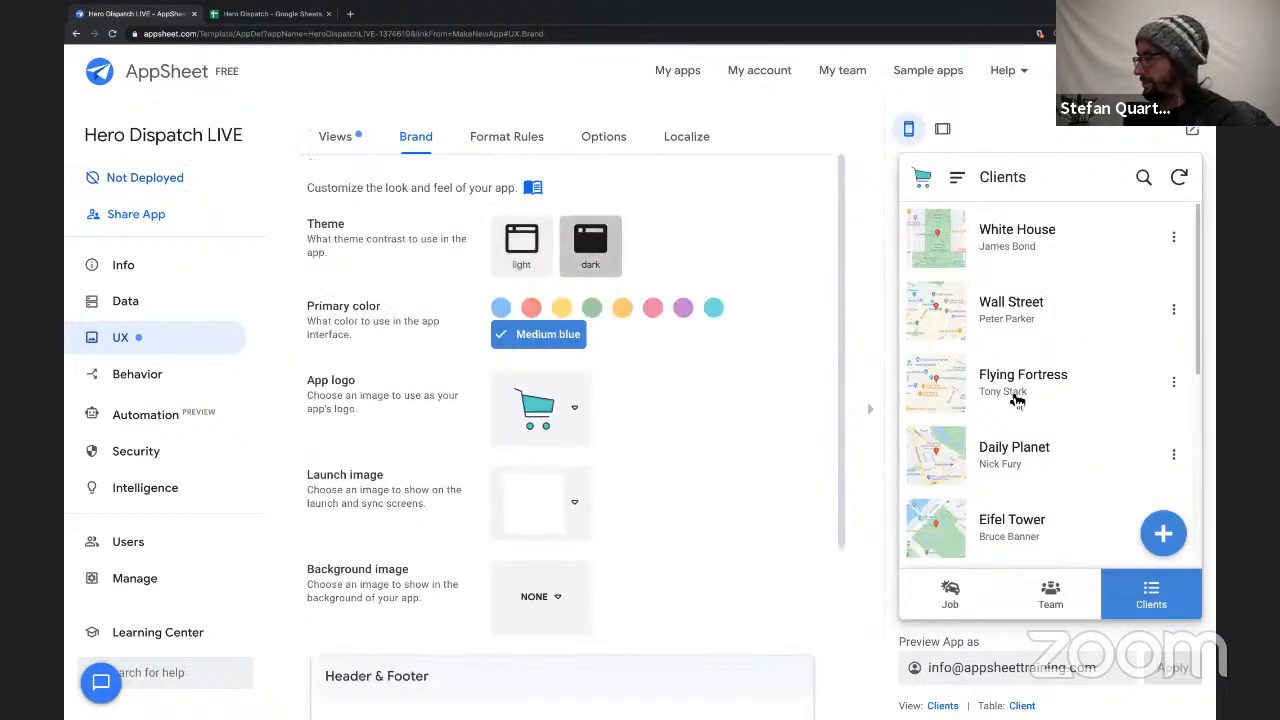
scroll(1035, 450, "down", 4)
scroll(1035, 450, "up", 5)
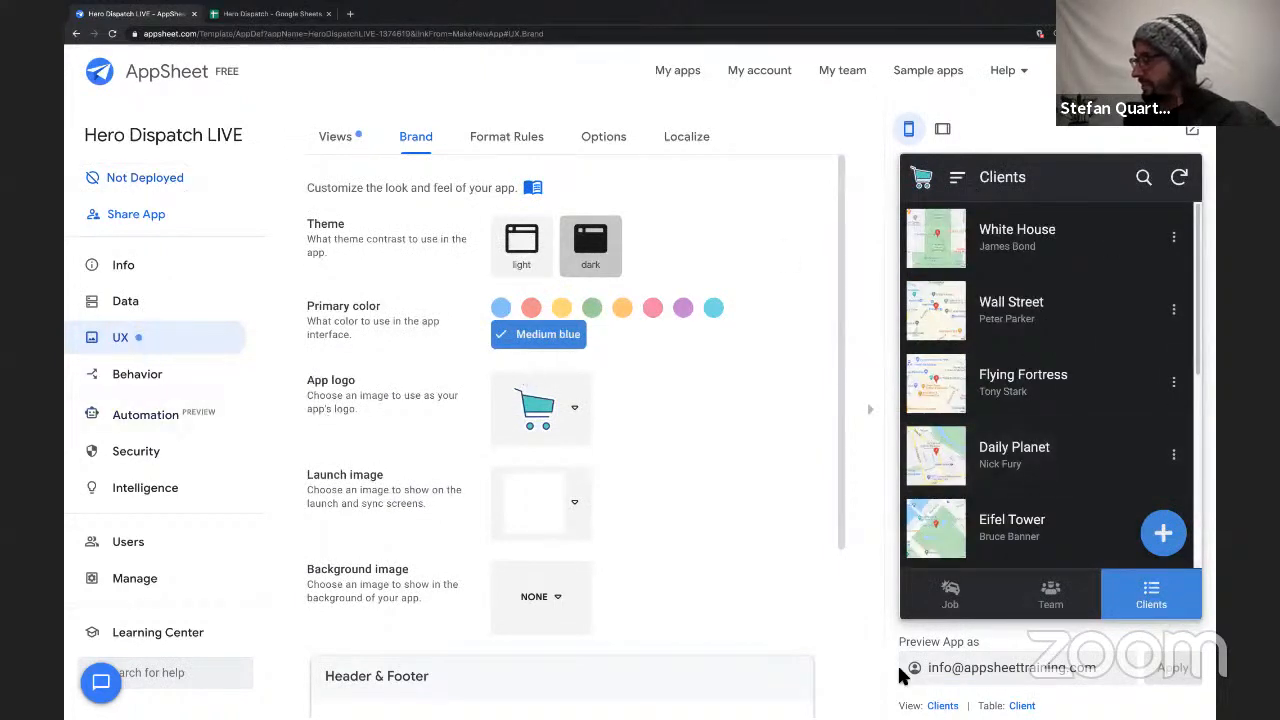
Return to the list of views, collapse the Job view's settings and find the Client reference views.
left_click(157, 334)
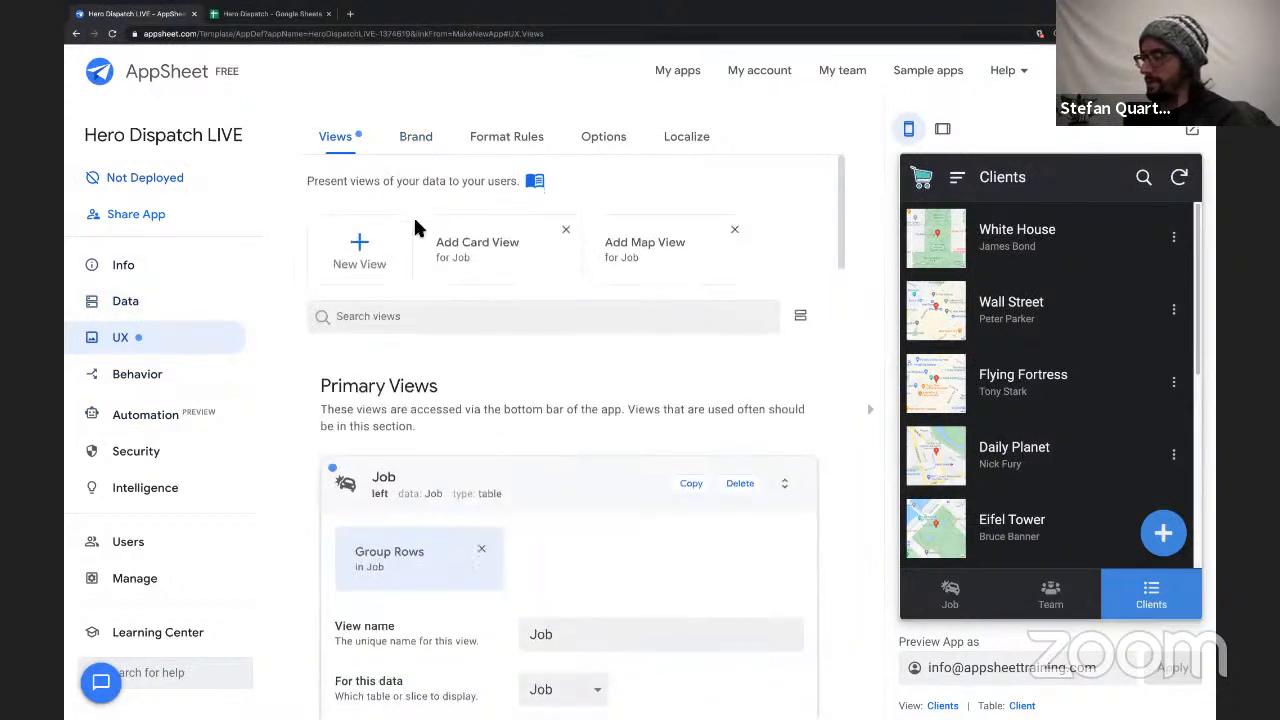
left_click(536, 498)
scroll(565, 405, "down", 4)
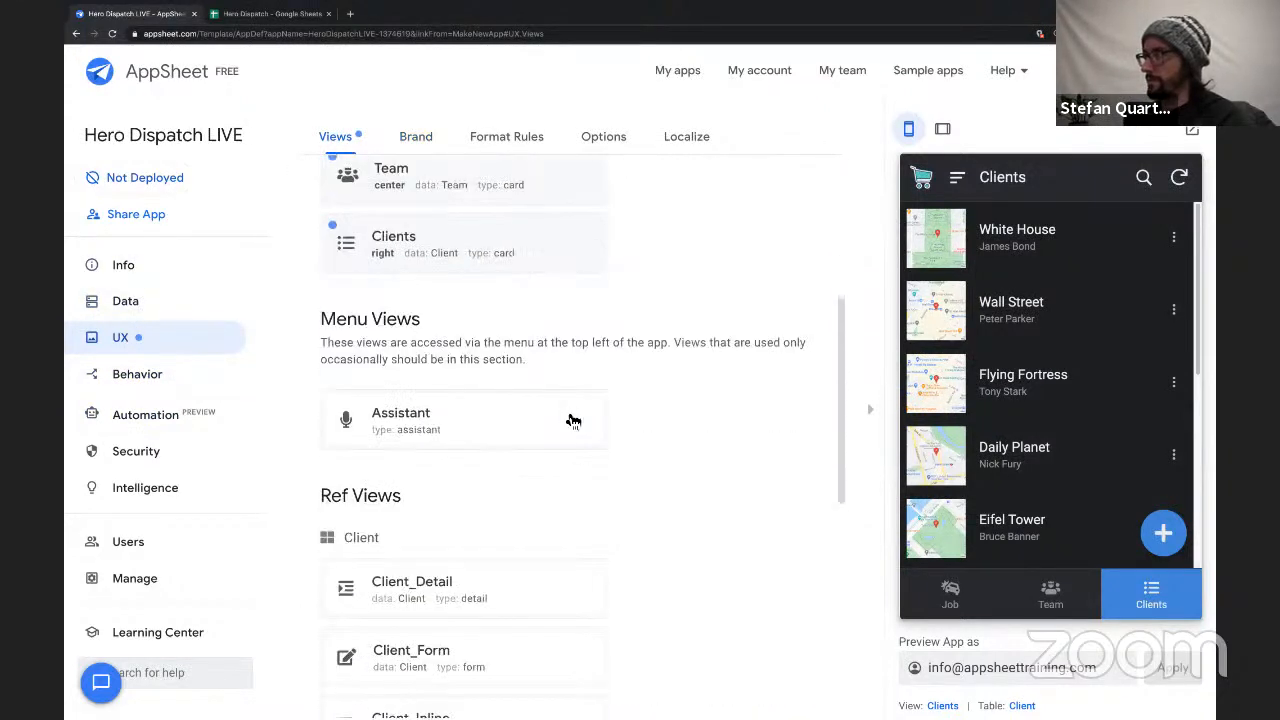
scroll(567, 412, "down", 2)
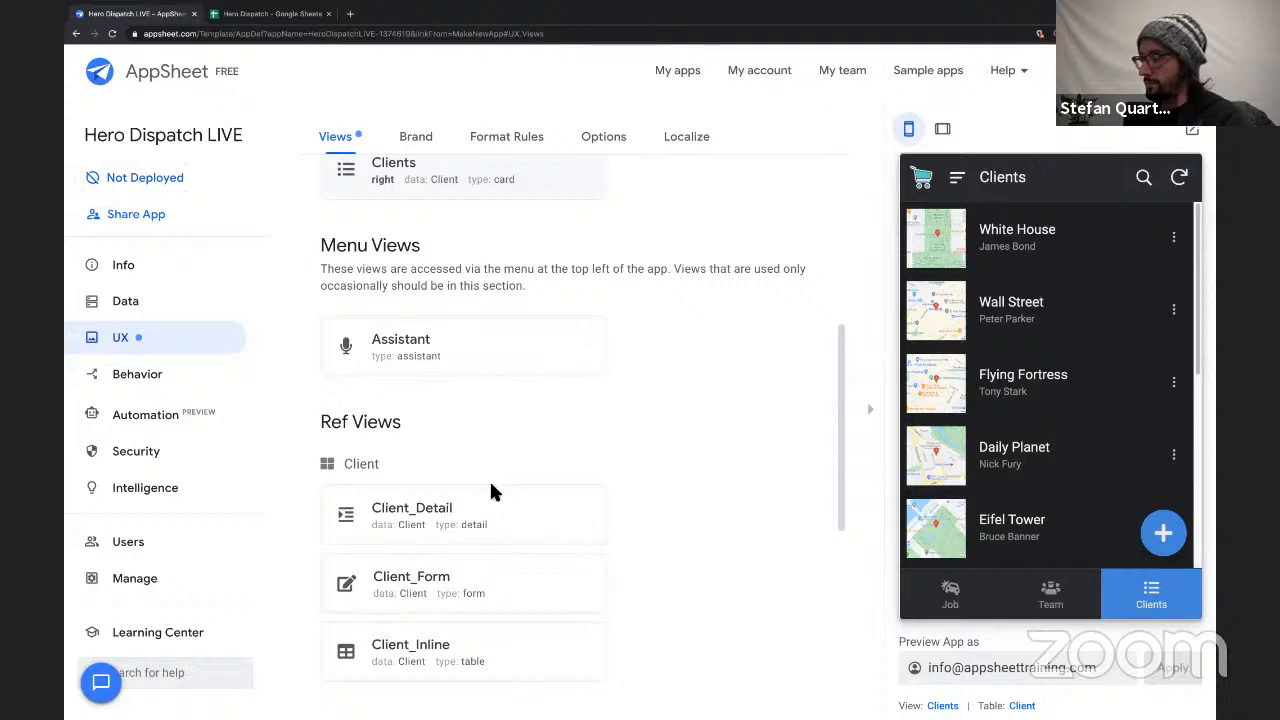
scroll(489, 479, "down", 4)
scroll(489, 479, "up", 3)
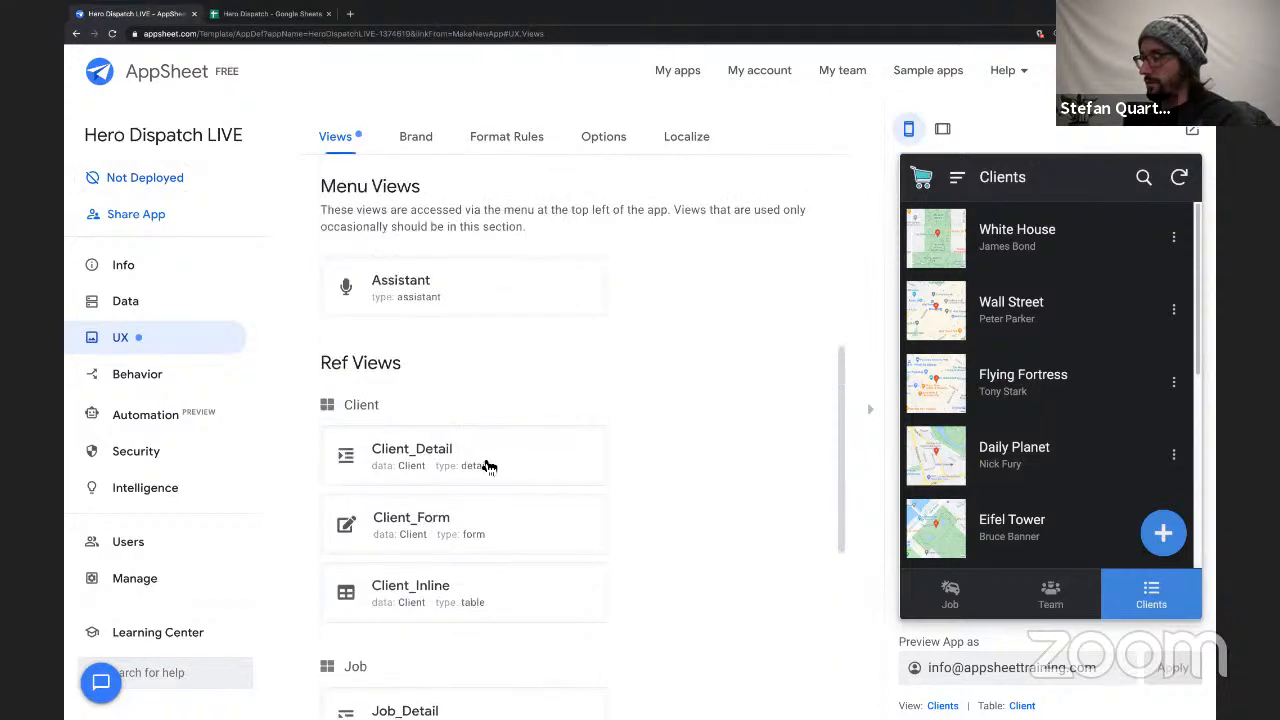
Give the Client_Detail view its own display name starting with "Client I" and close its settings.
left_click(489, 466)
scroll(643, 380, "down", 5)
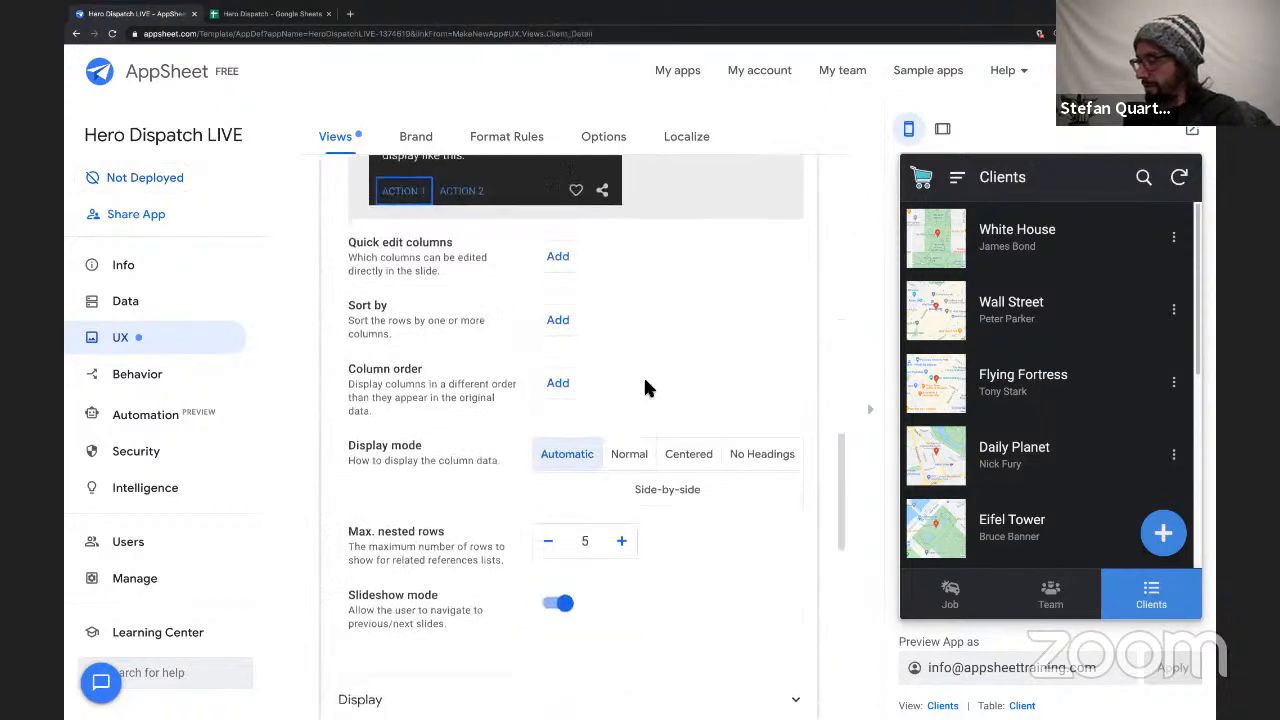
scroll(643, 388, "down", 3)
left_click(487, 415)
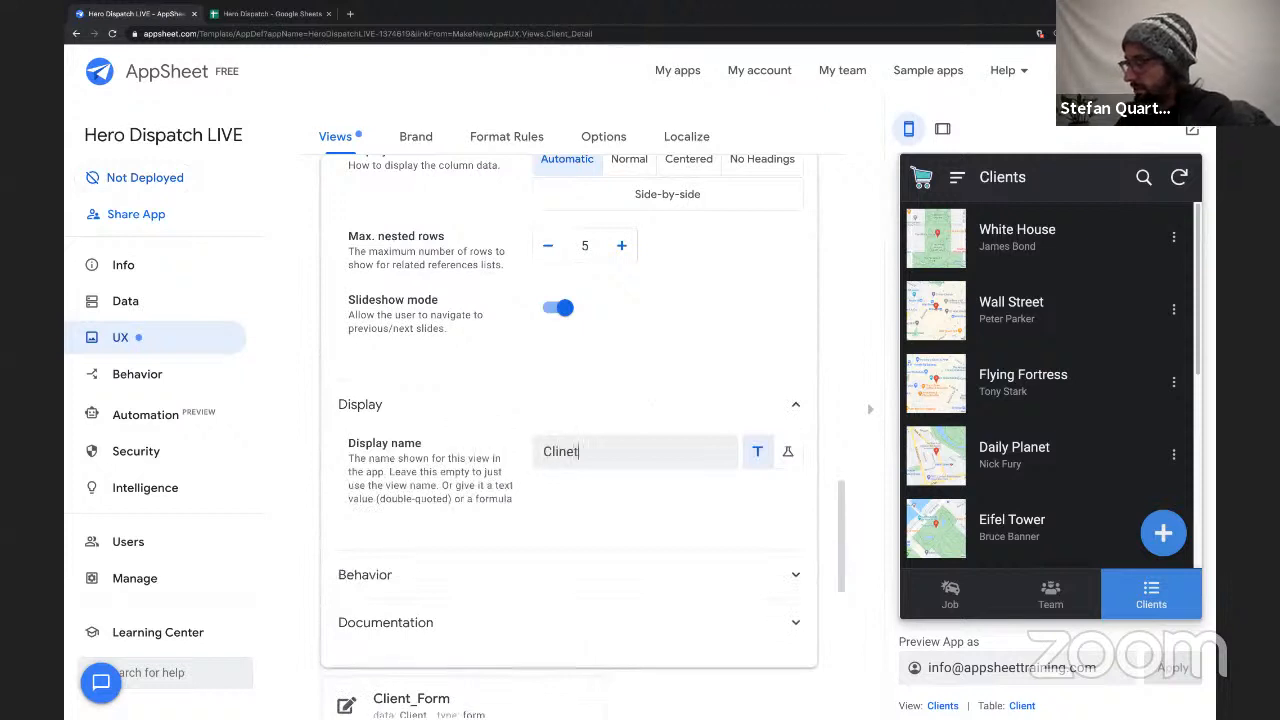
type("Clinet")
key("BackSpace")
key("BackSpace")
key("BackSpace")
key("BackSpace")
type("ient")
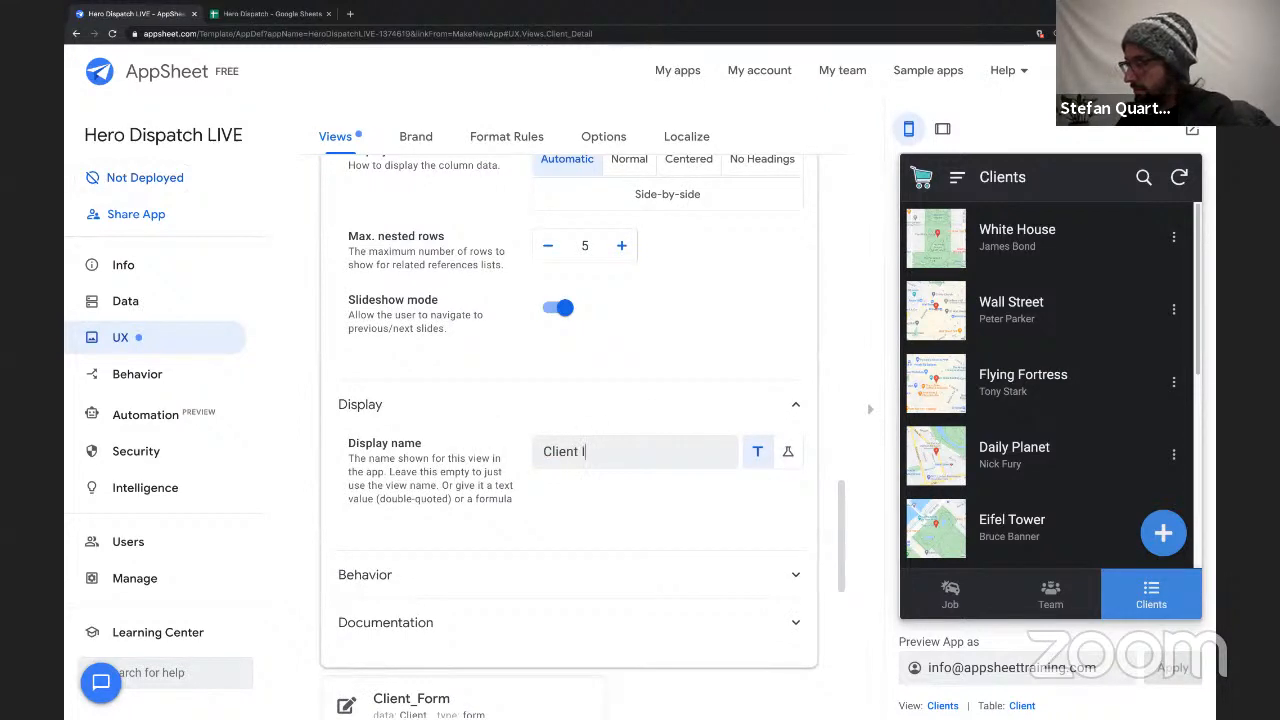
scroll(603, 395, "up", 10)
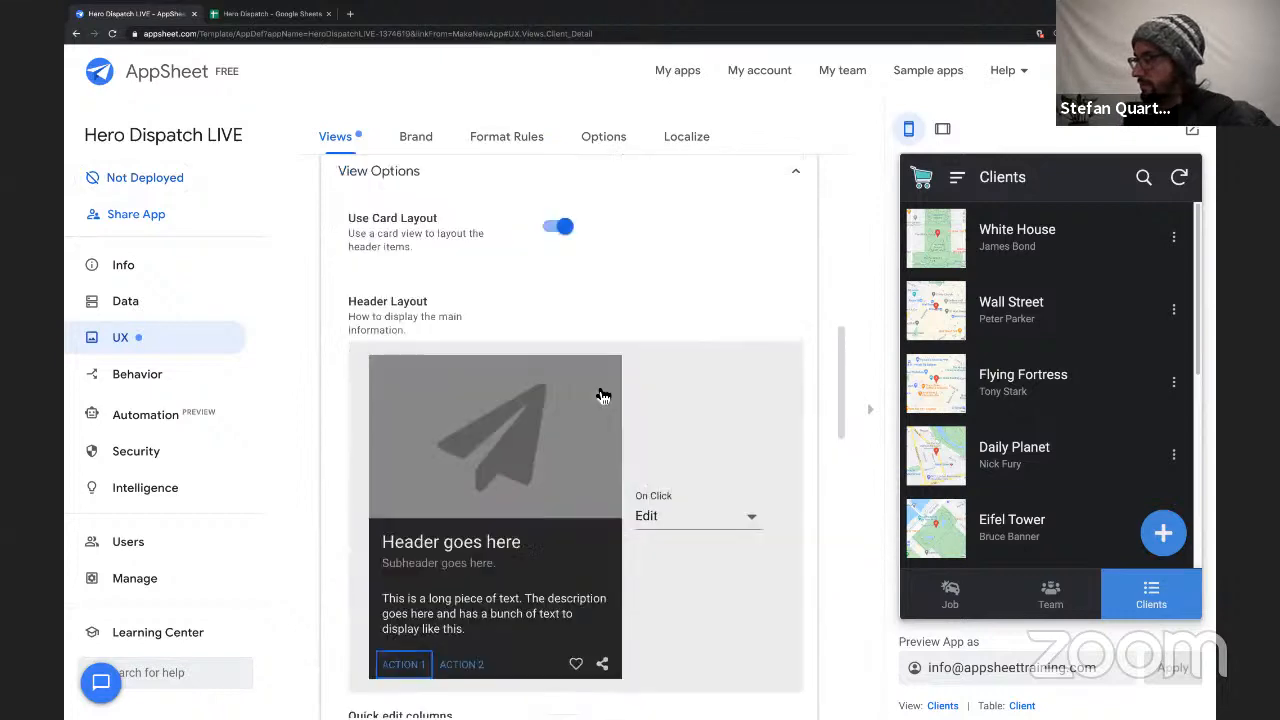
left_click(595, 437)
Set the Job_Detail view's display name to "Job Info" and close its settings.
scroll(560, 450, "down", 4)
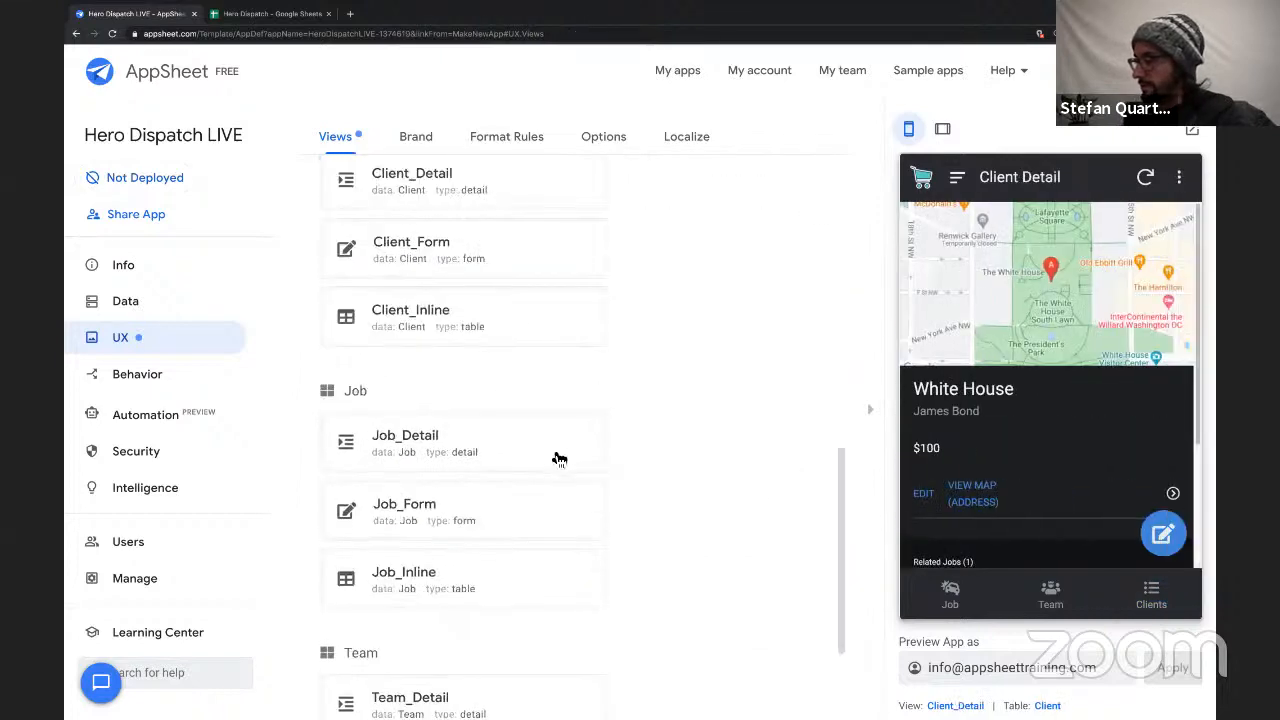
left_click(537, 363)
scroll(479, 507, "down", 8)
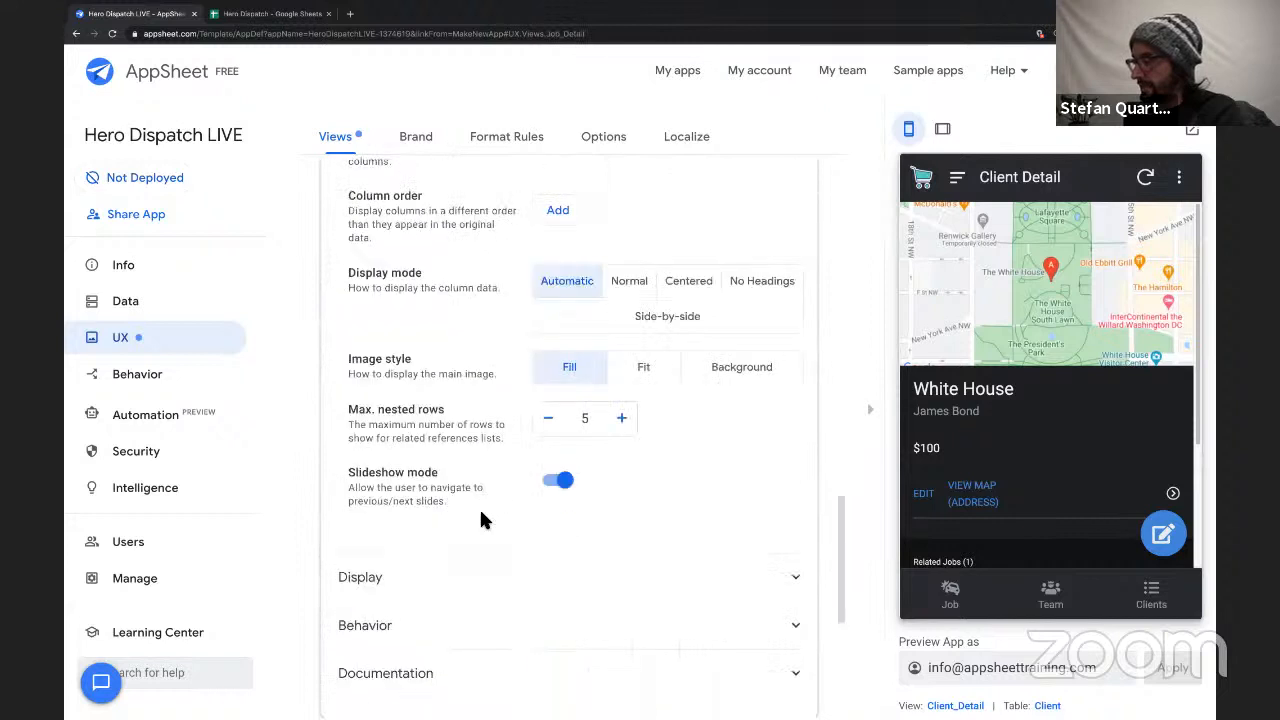
left_click(473, 340)
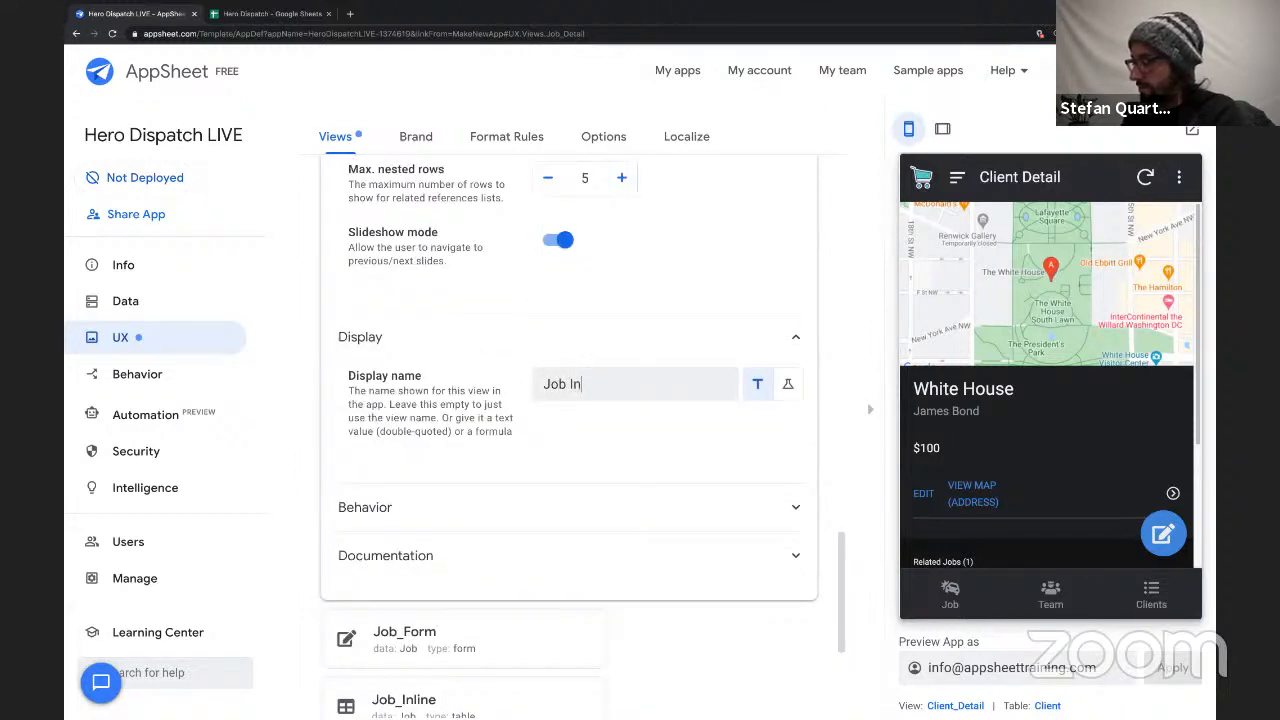
type("Job Info")
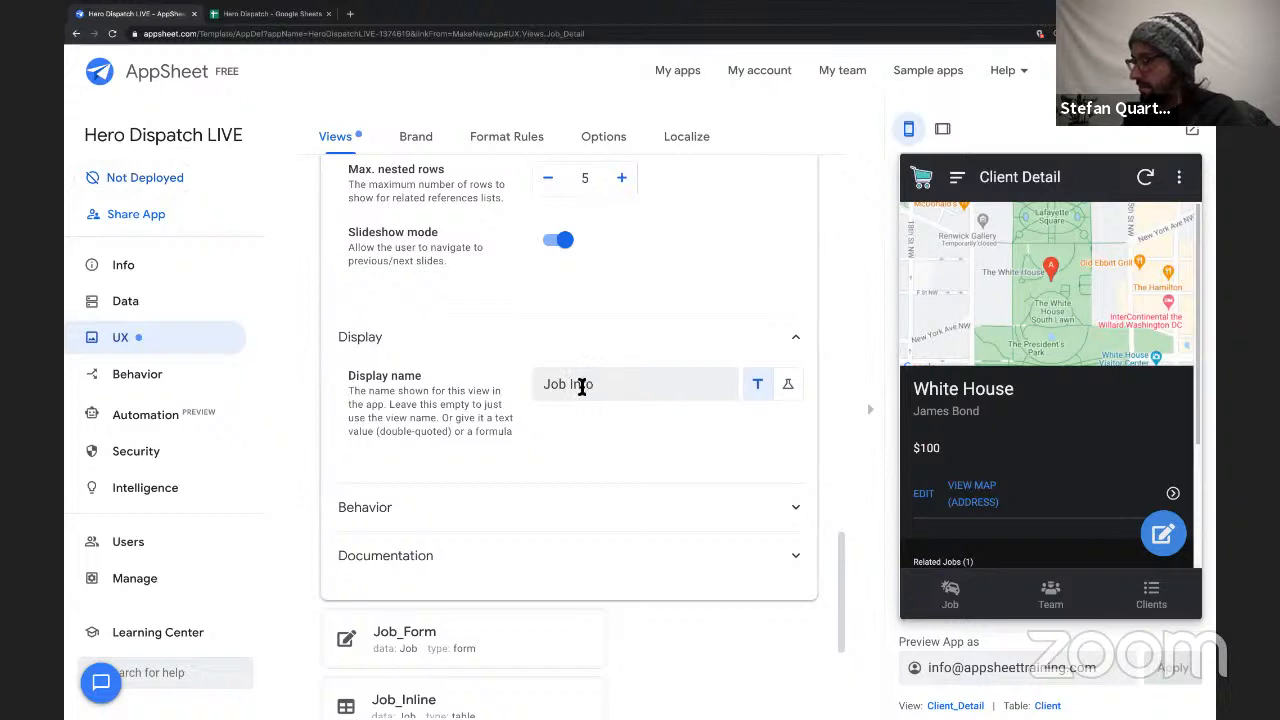
scroll(624, 308, "up", 7)
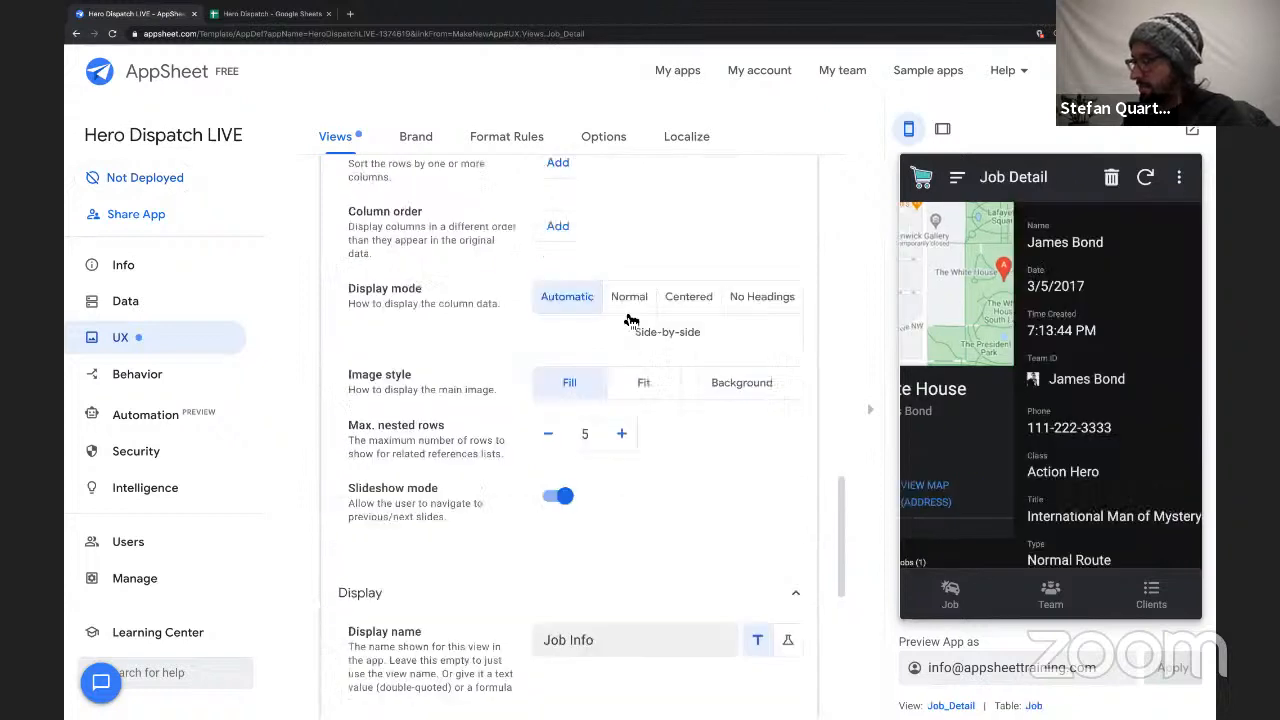
left_click(570, 216)
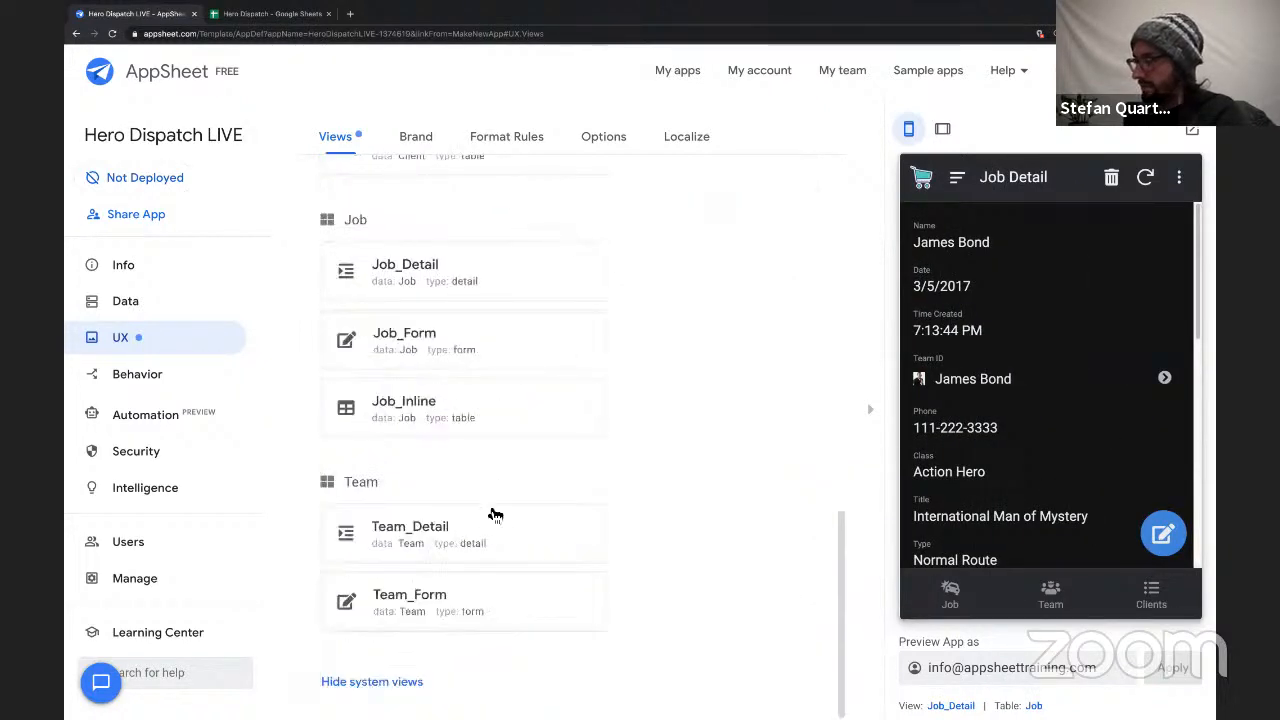
Set the Team_Detail view's display name to "Team Info" and close its settings.
left_click(525, 541)
scroll(523, 534, "down", 7)
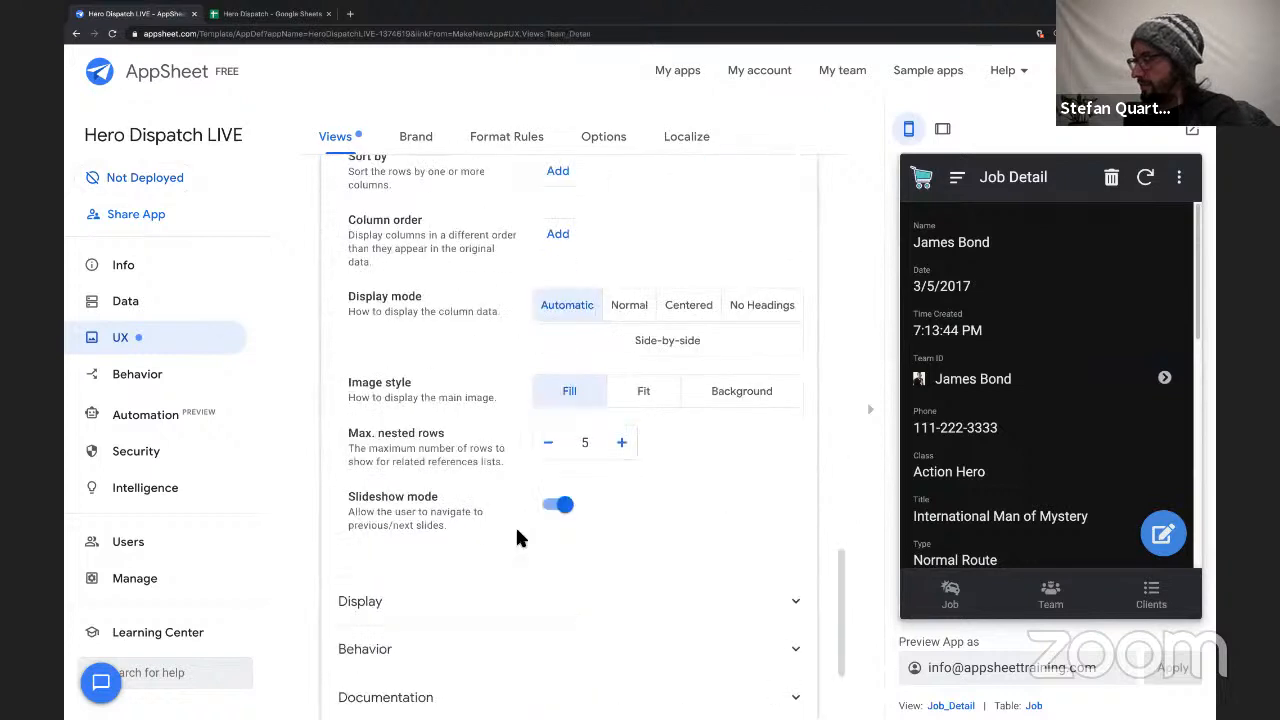
left_click(545, 430)
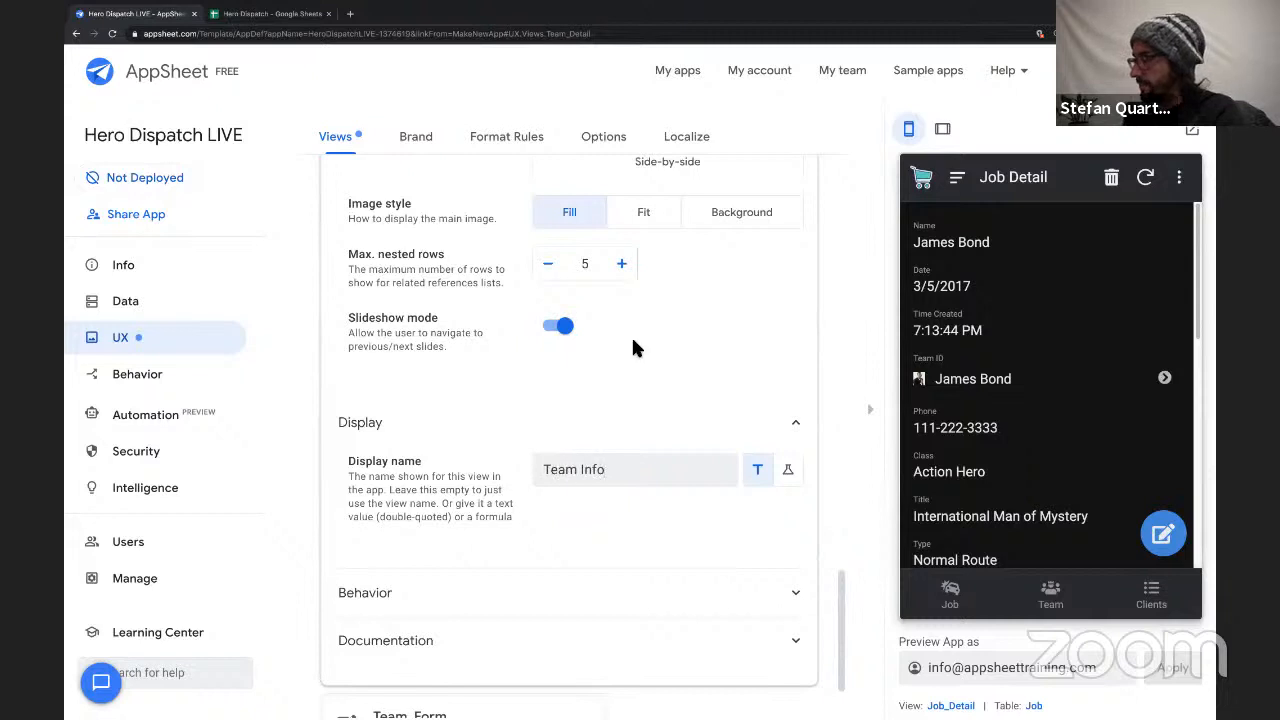
scroll(611, 531, "up", 7)
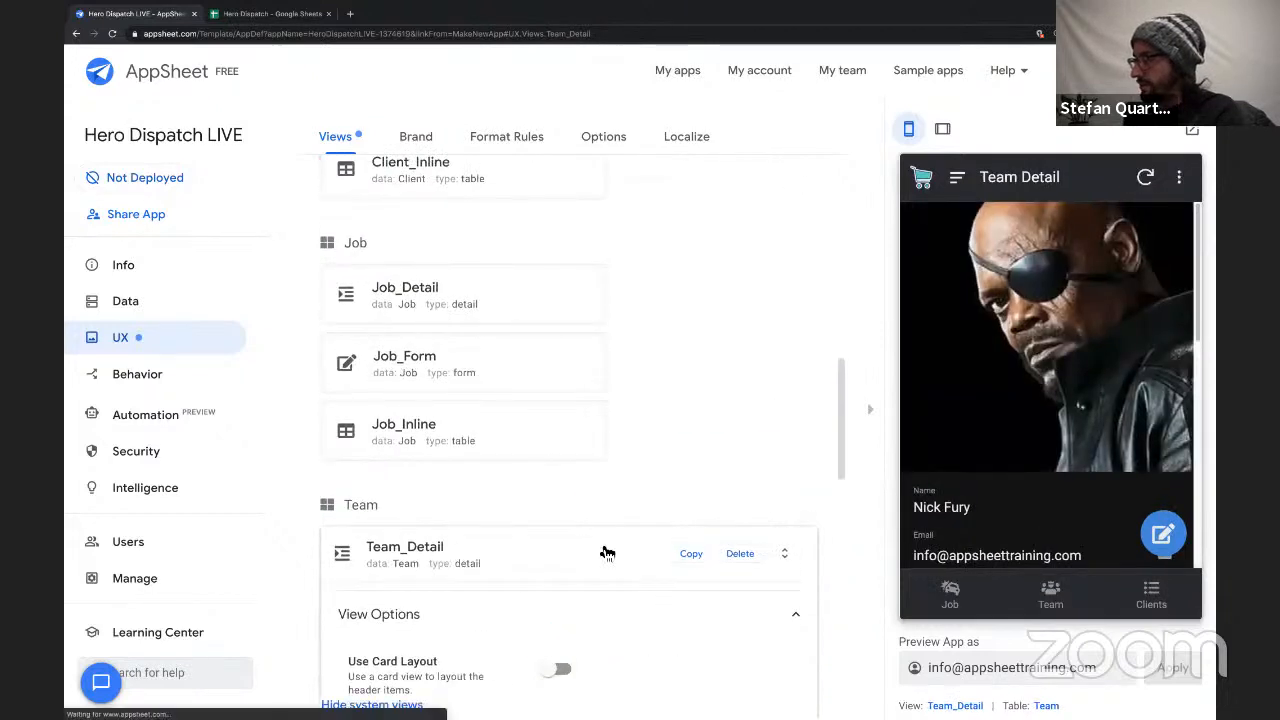
left_click(606, 551)
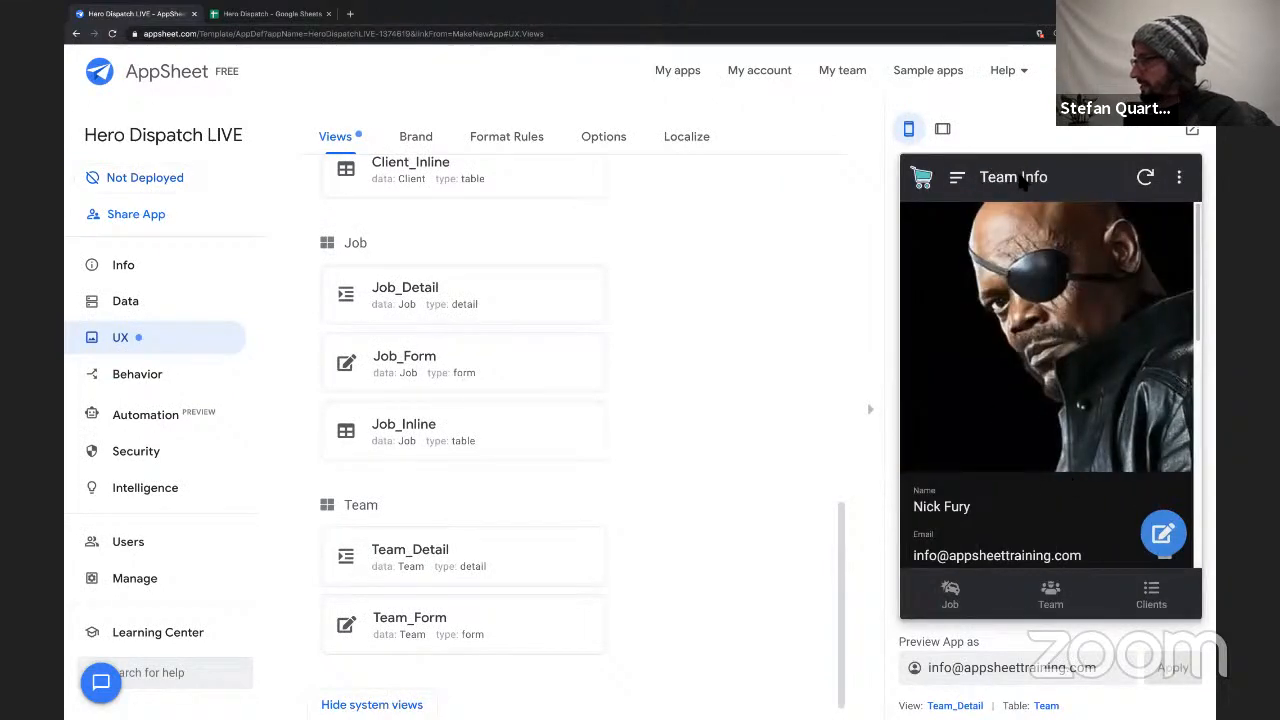
Check the renamed detail views in the preview by opening the related Daily Planet client, and go back to the Job list.
scroll(1024, 375, "down", 10)
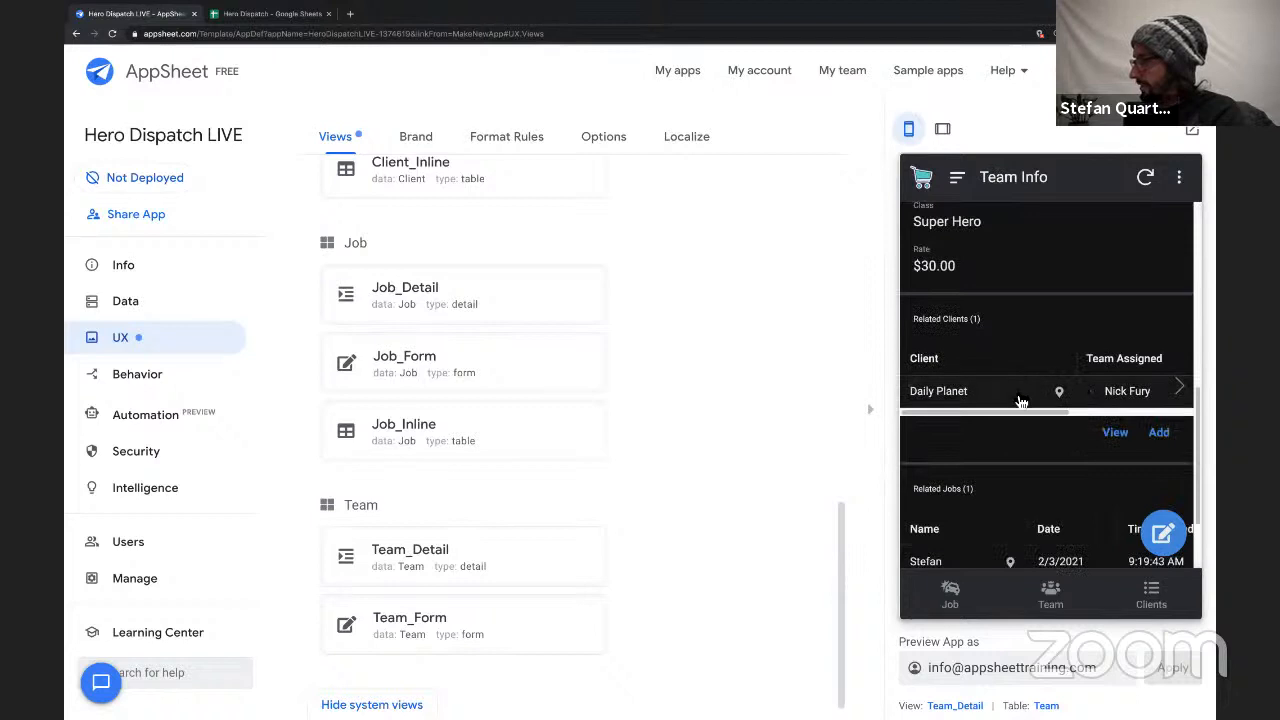
left_click(1021, 401)
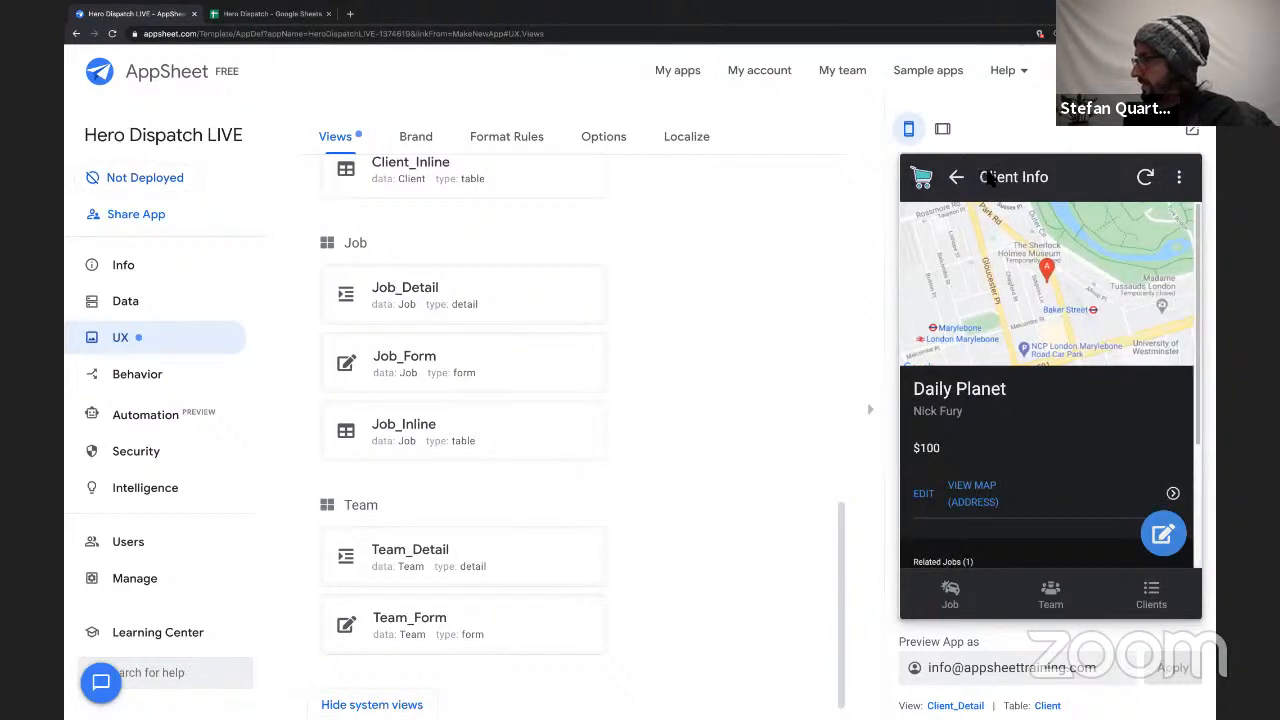
scroll(1078, 487, "down", 1)
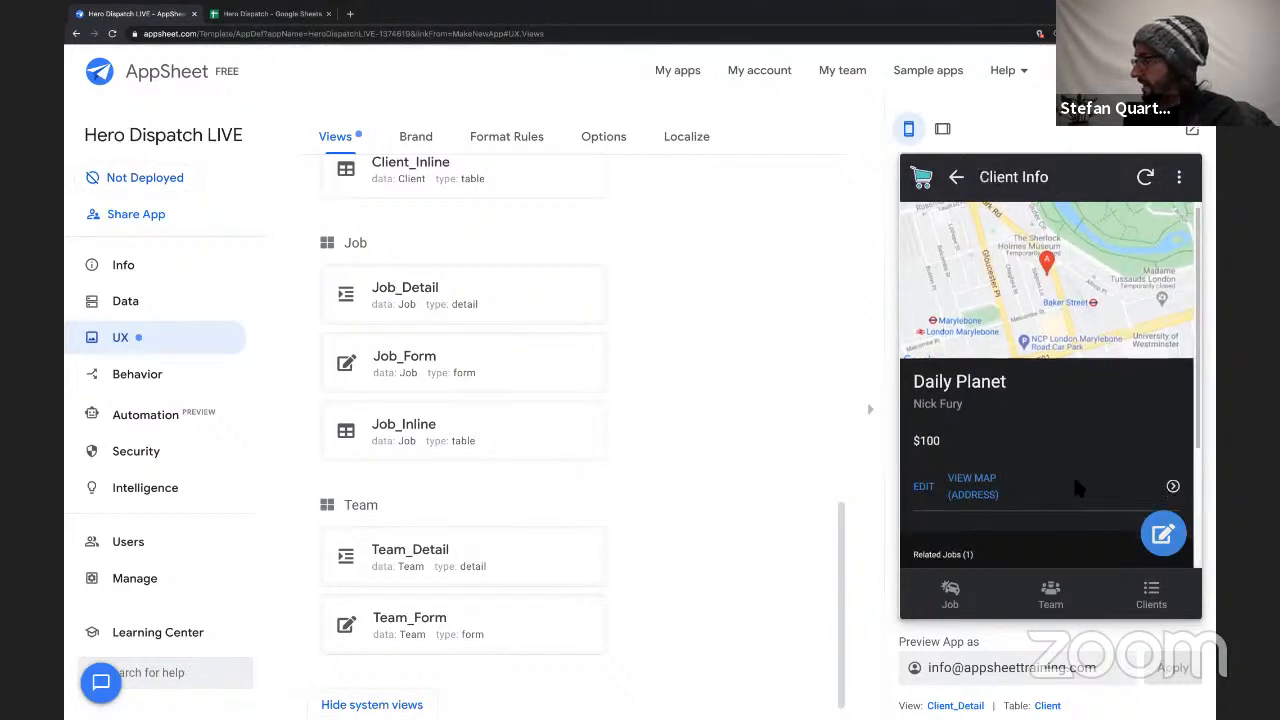
scroll(1075, 486, "down", 3)
scroll(1065, 455, "up", 3)
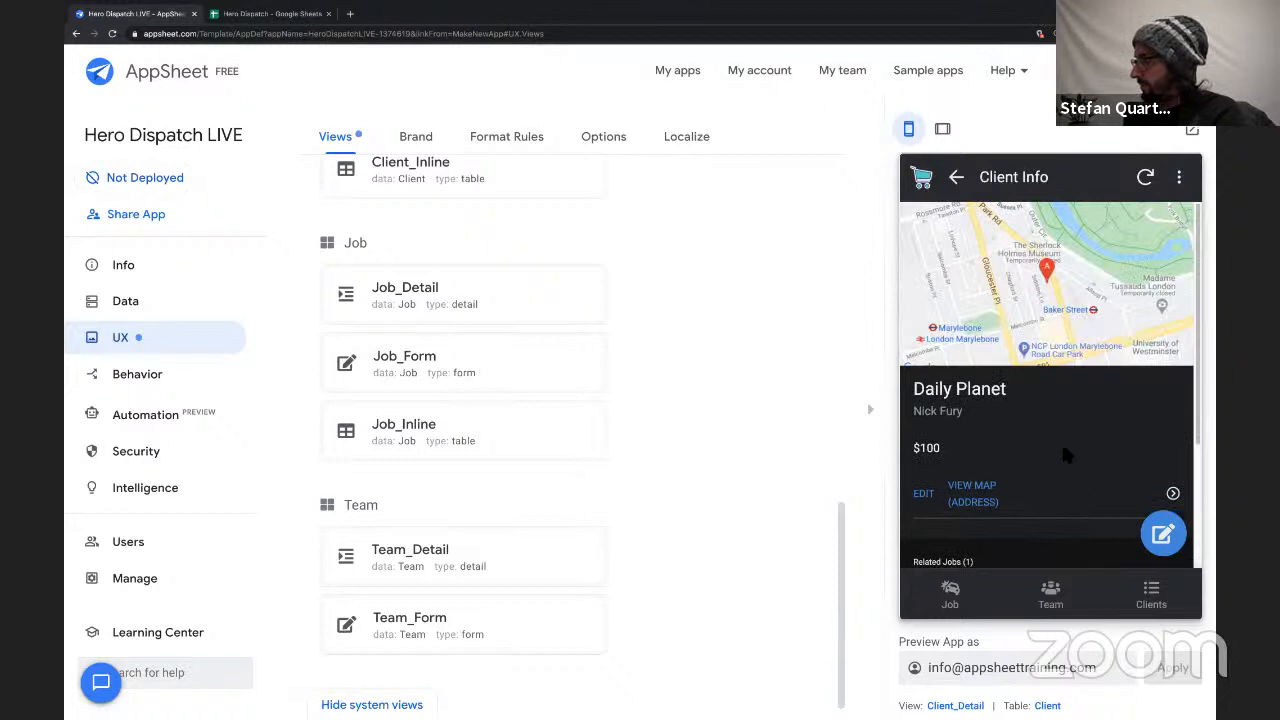
left_click(958, 179)
left_click(1050, 595)
left_click(955, 600)
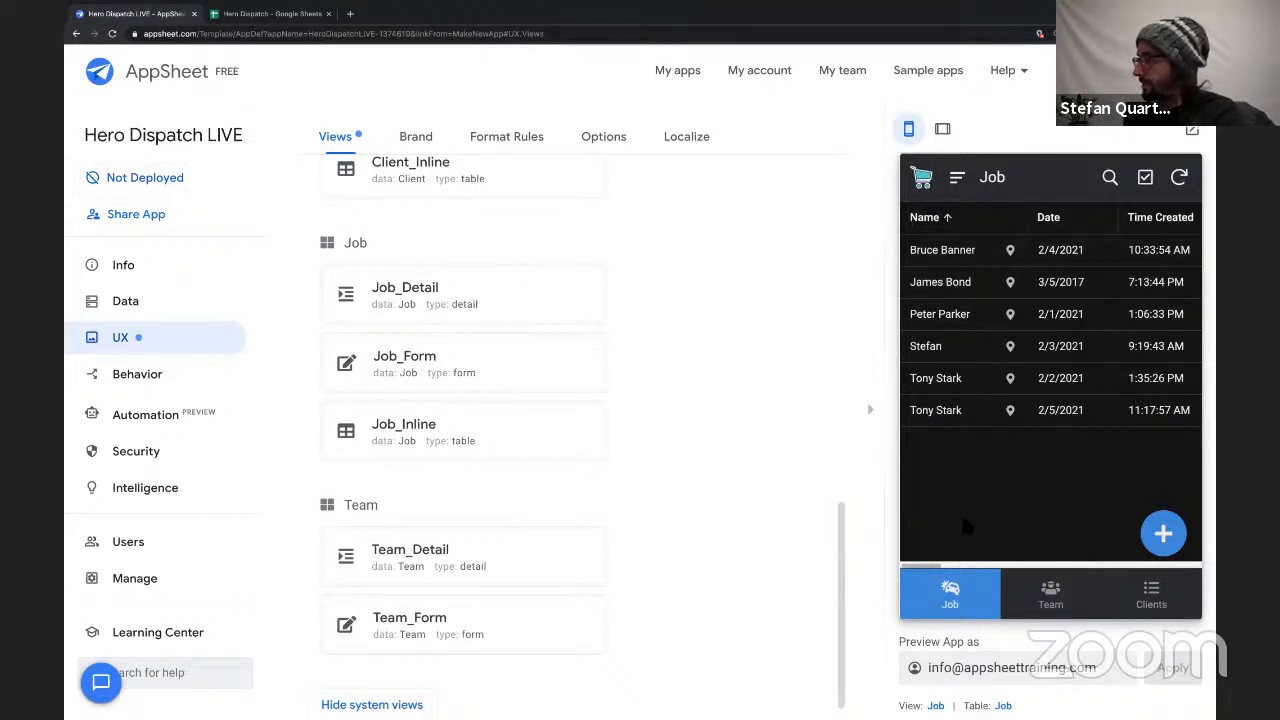
left_click_drag(1117, 588, 900, 474)
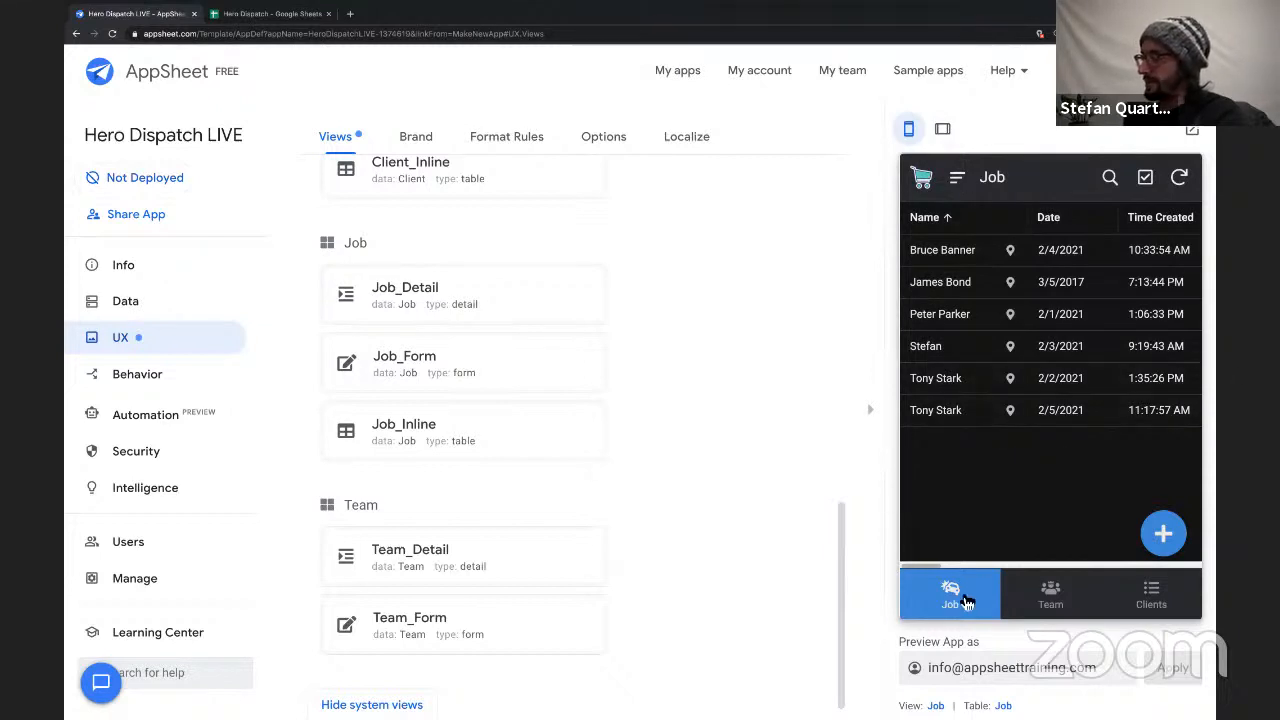
Add a new view named "Job Map" based on the Job table.
left_click(142, 310)
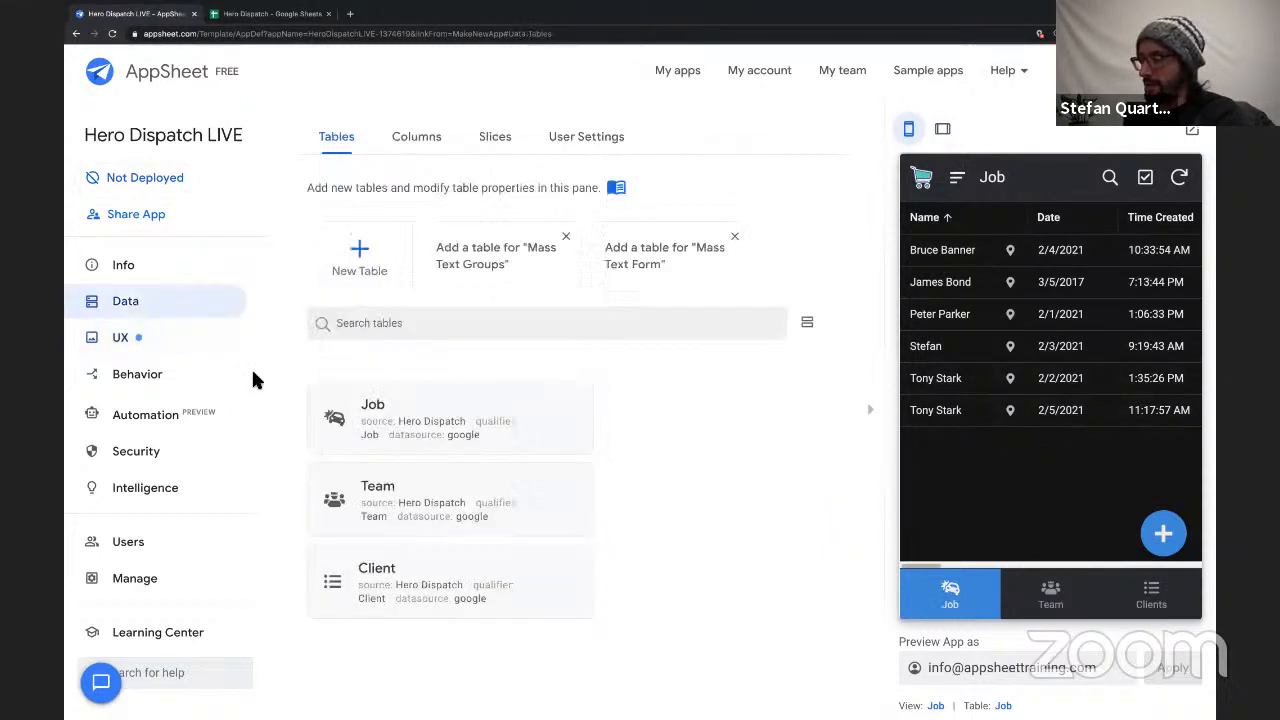
left_click(183, 345)
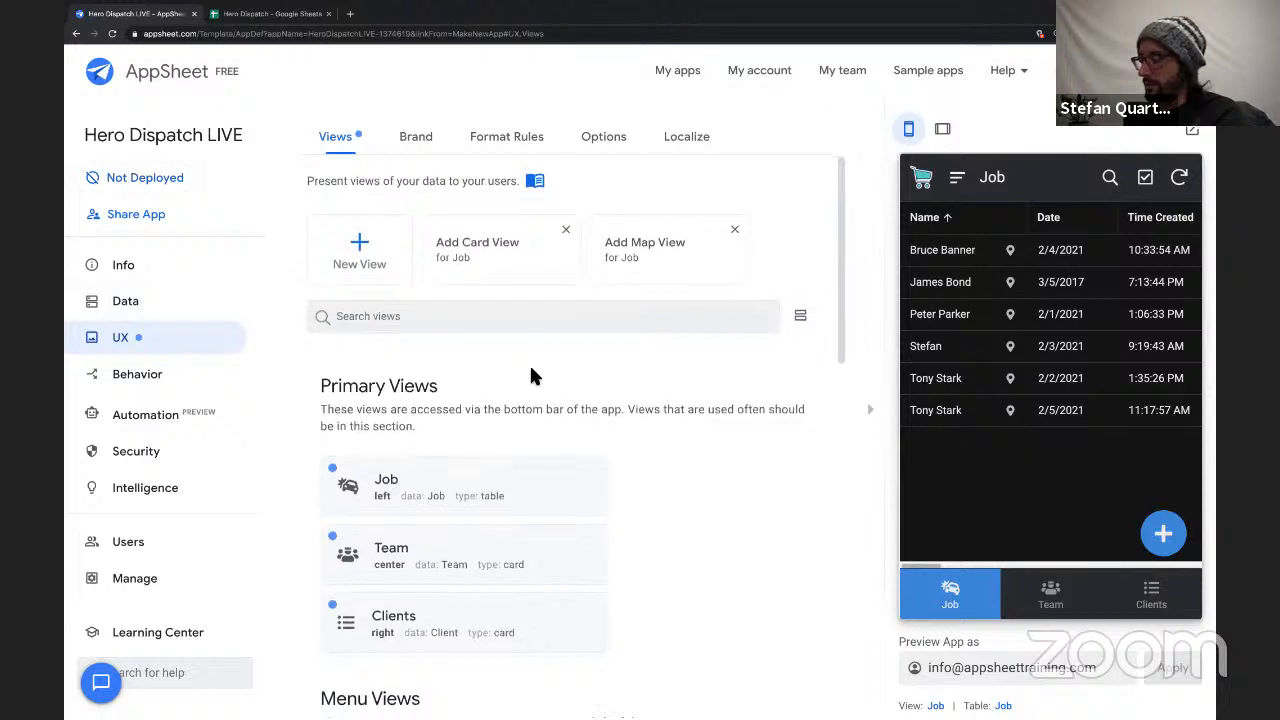
scroll(530, 375, "down", 3)
scroll(530, 375, "up", 3)
scroll(530, 375, "down", 1)
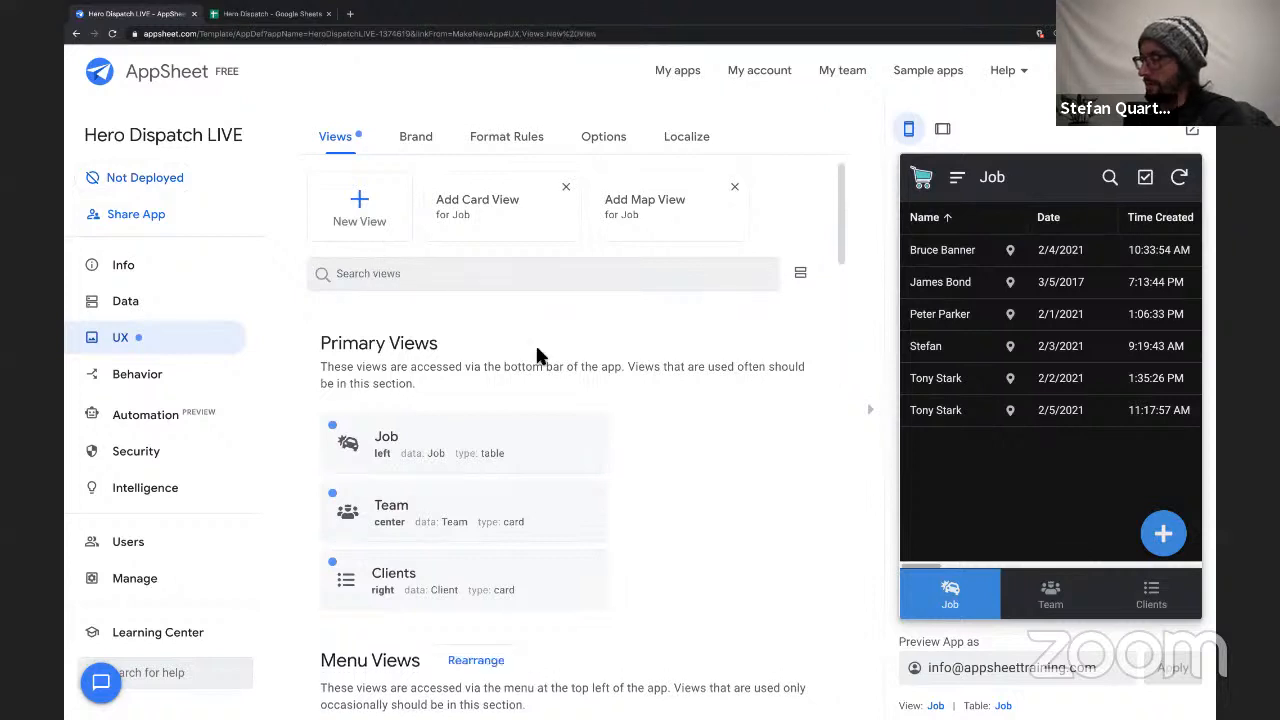
left_click(359, 208)
triple_click(585, 253)
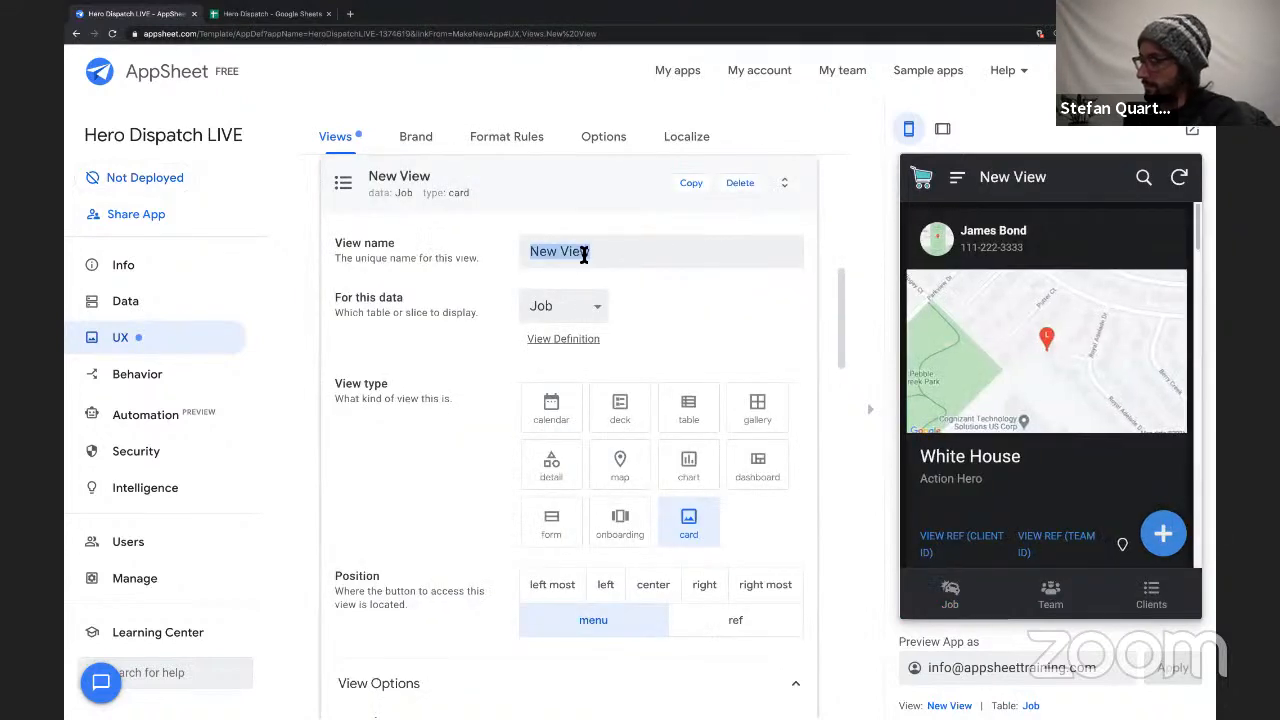
type("Job Map")
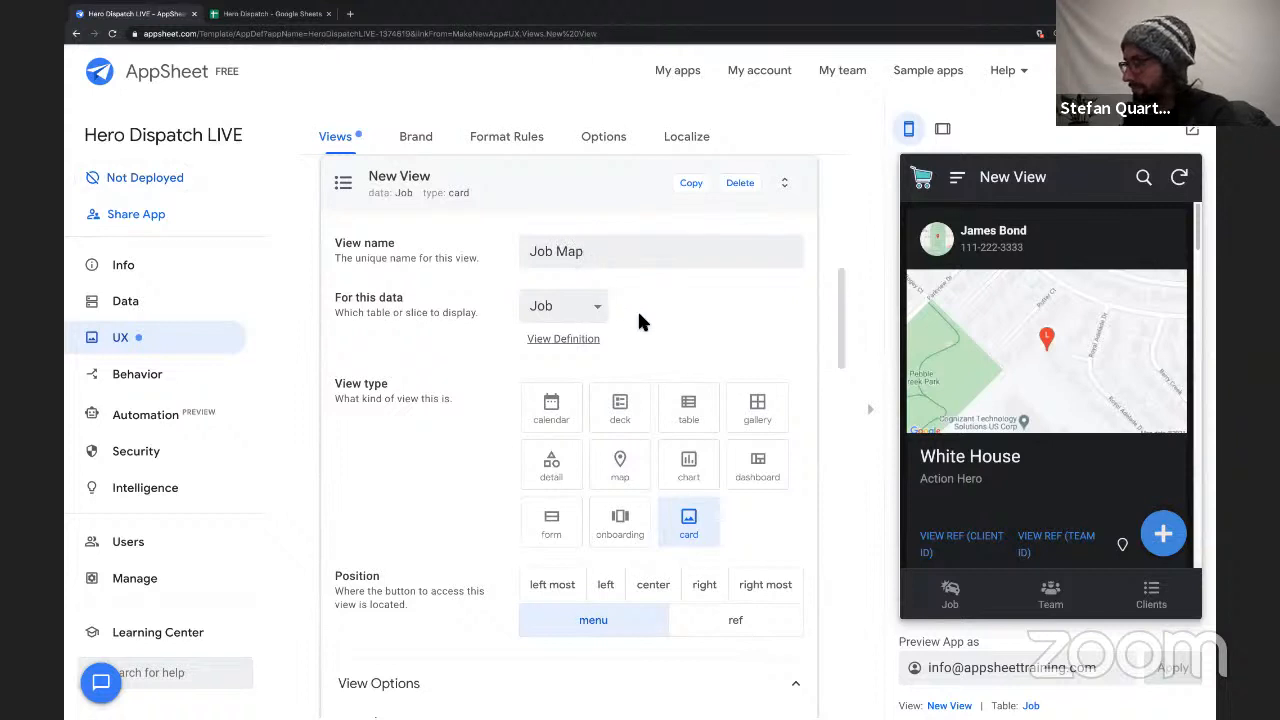
scroll(649, 302, "down", 1)
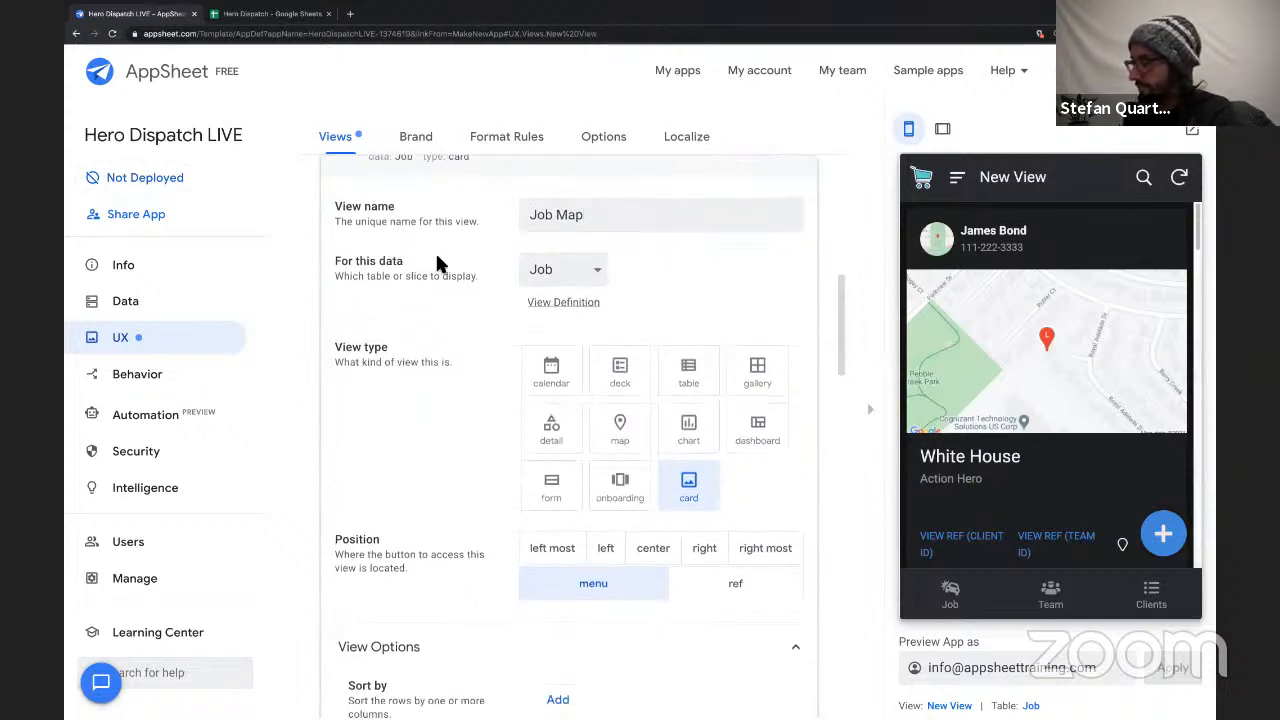
left_click_drag(358, 262, 430, 277)
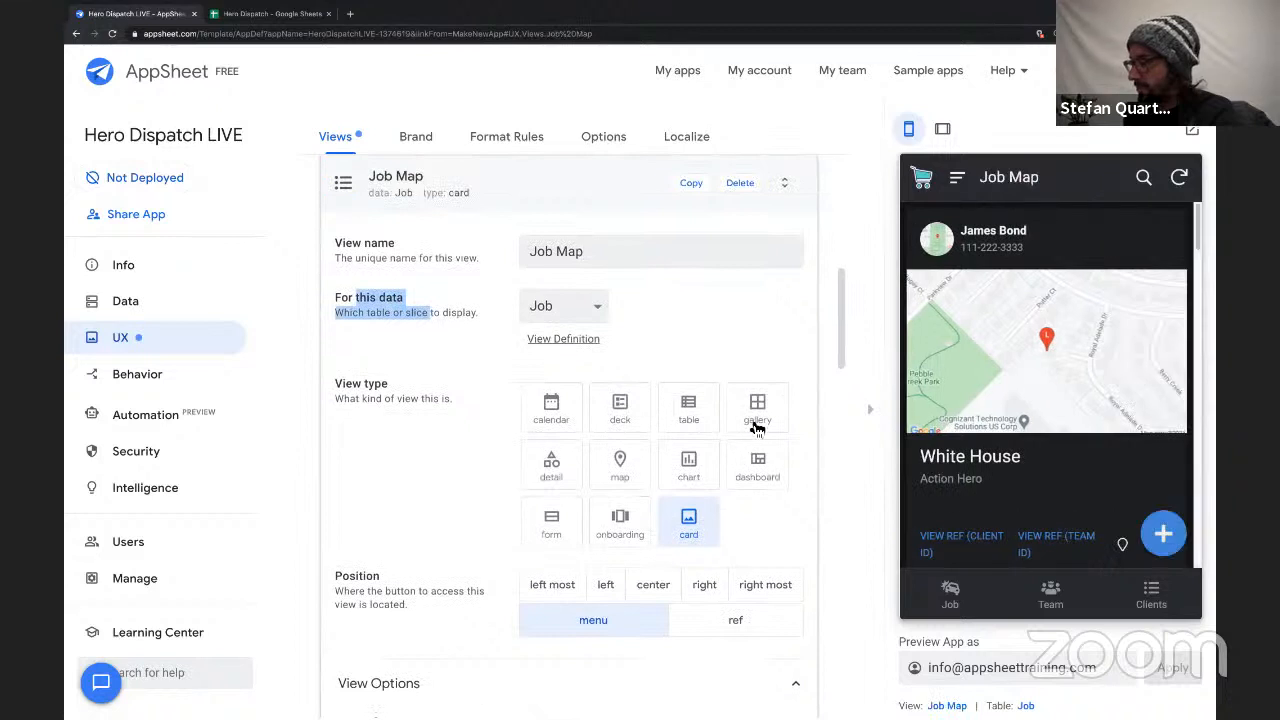
Make Job Map a map view and use the Address column as its map column.
left_click(630, 470)
scroll(443, 447, "down", 1)
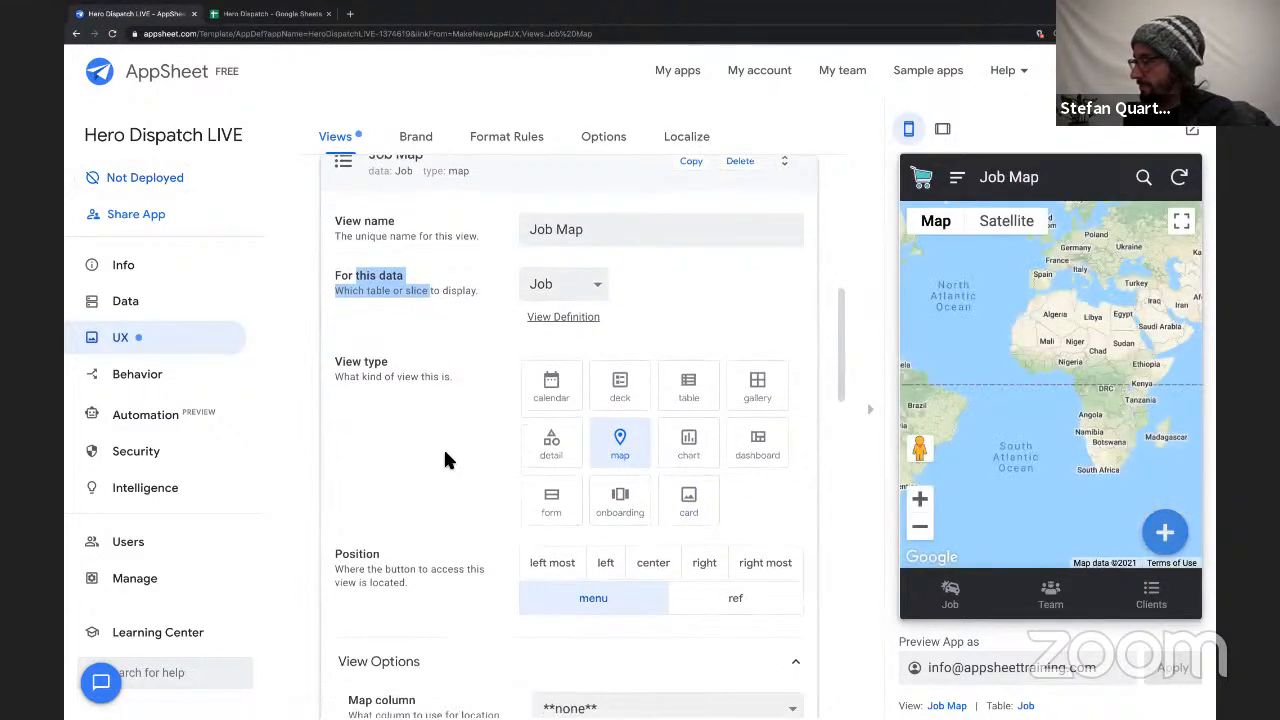
scroll(445, 458, "down", 3)
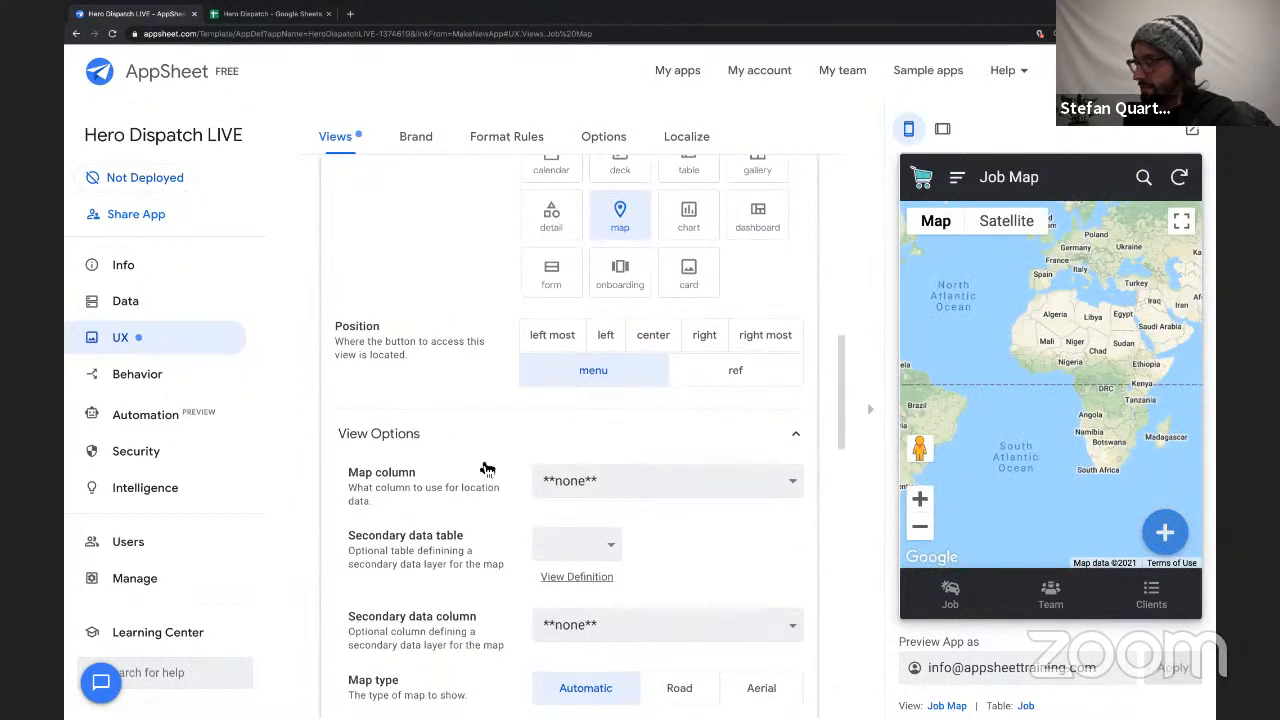
scroll(443, 430, "down", 2)
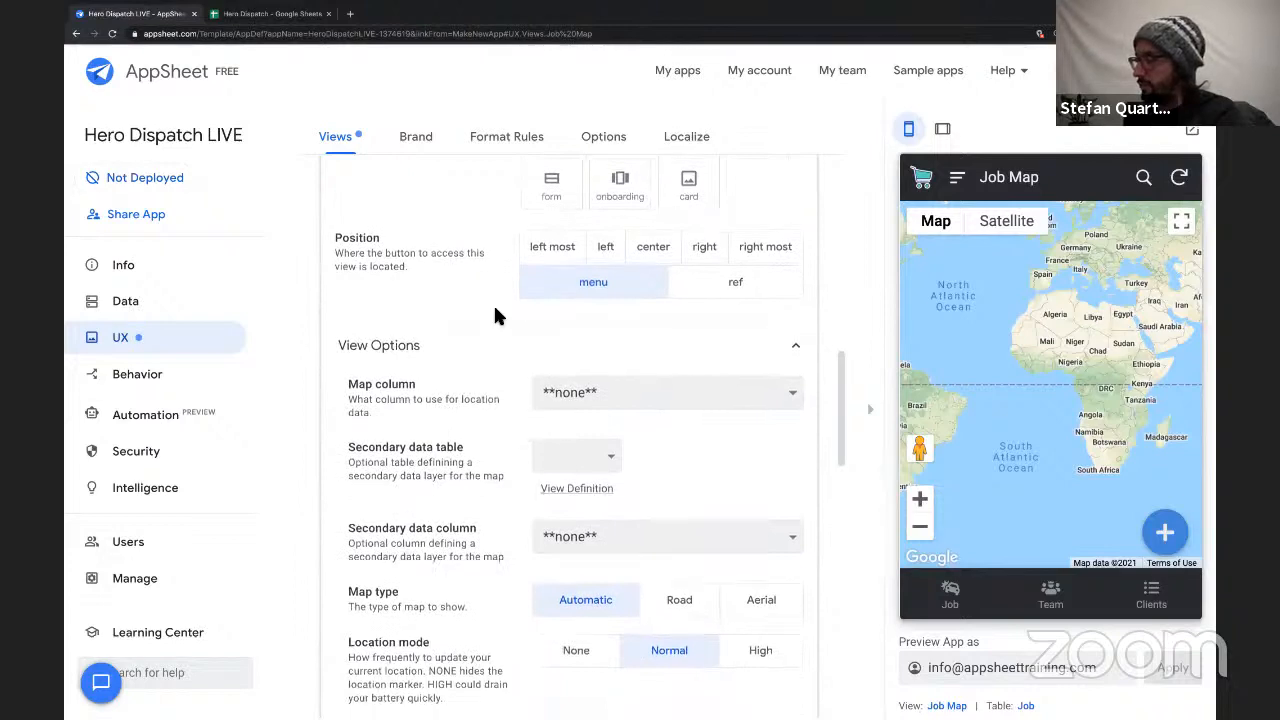
scroll(493, 305, "up", 3)
scroll(467, 405, "down", 5)
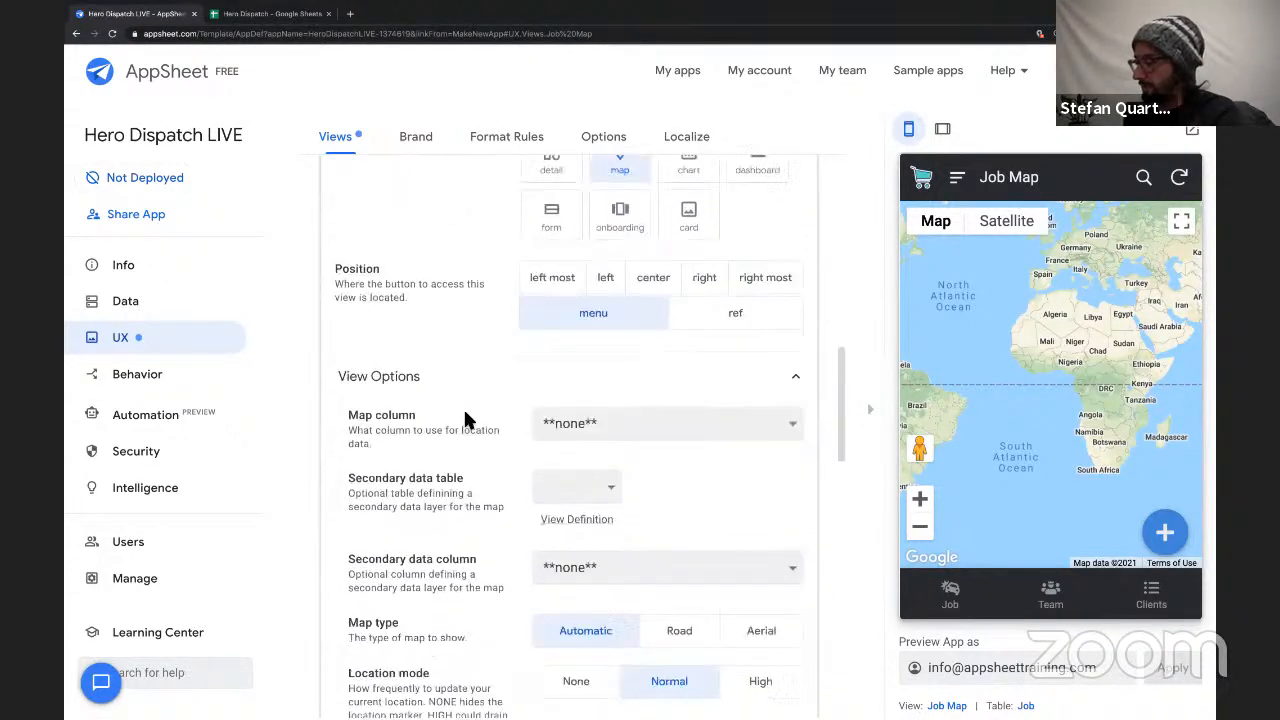
left_click(565, 320)
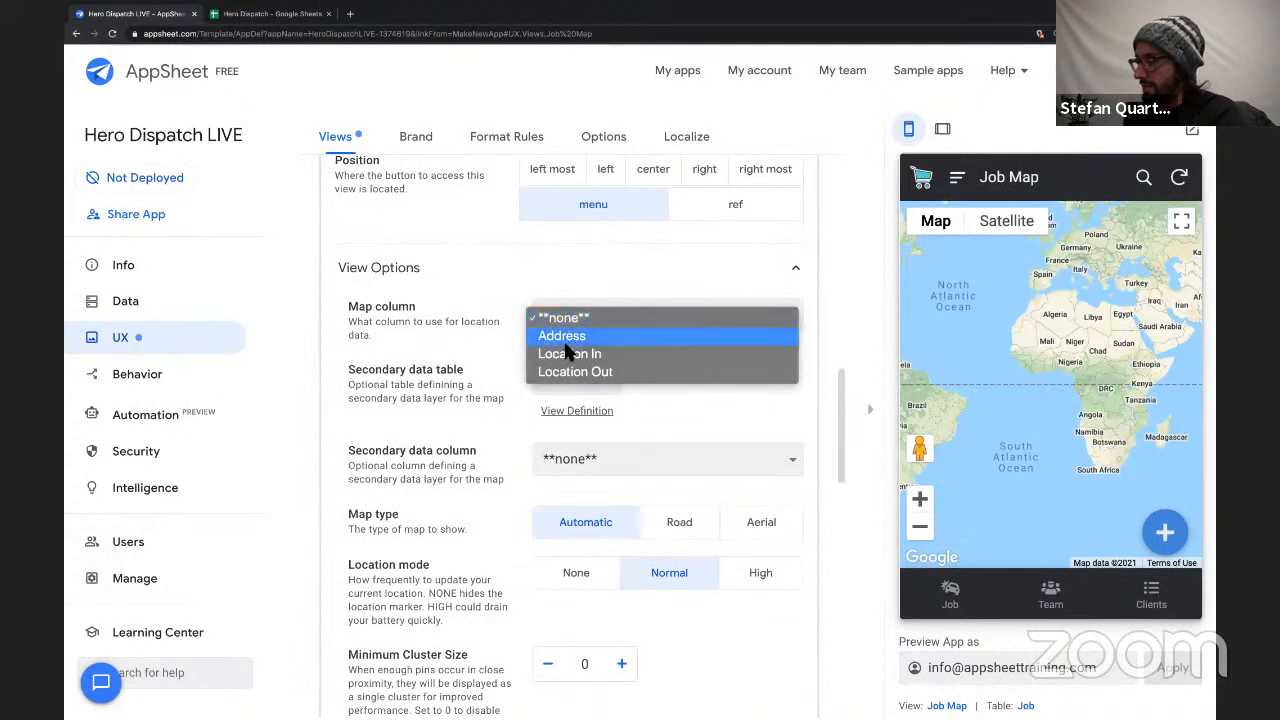
left_click(564, 340)
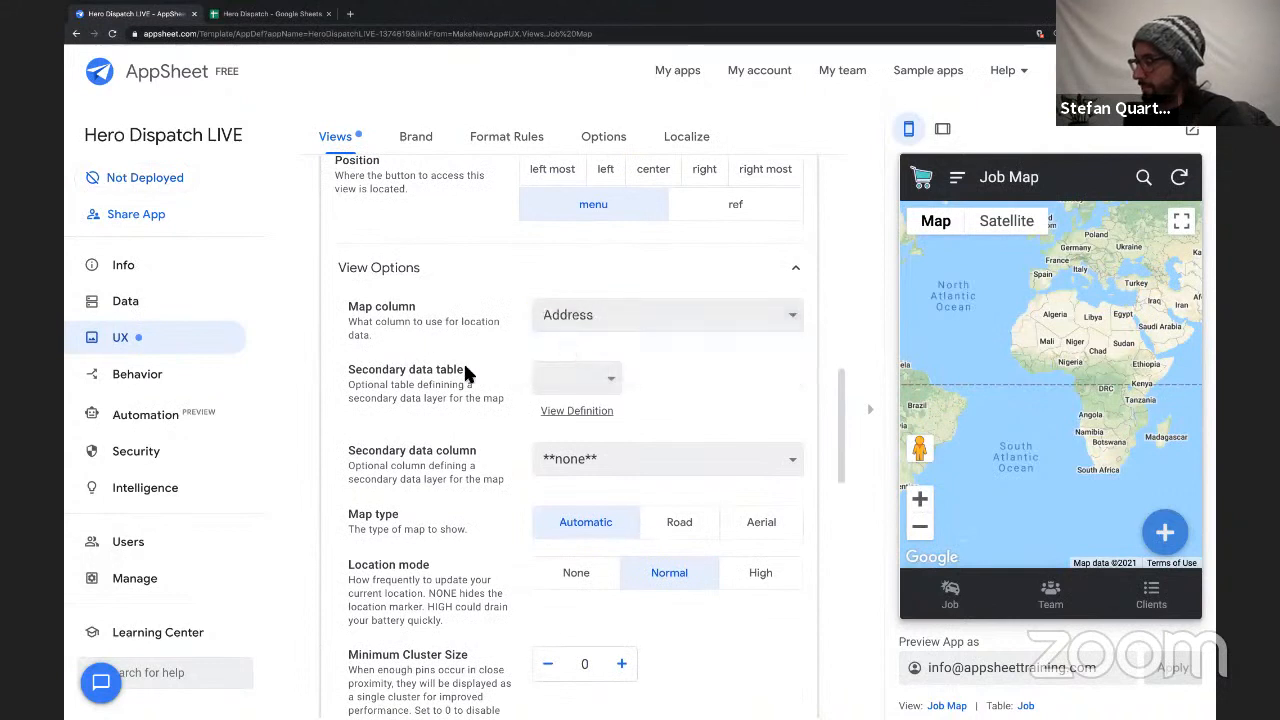
Add the Client table's Address column as the map's secondary data layer and set the location mode to None.
scroll(495, 353, "down", 1)
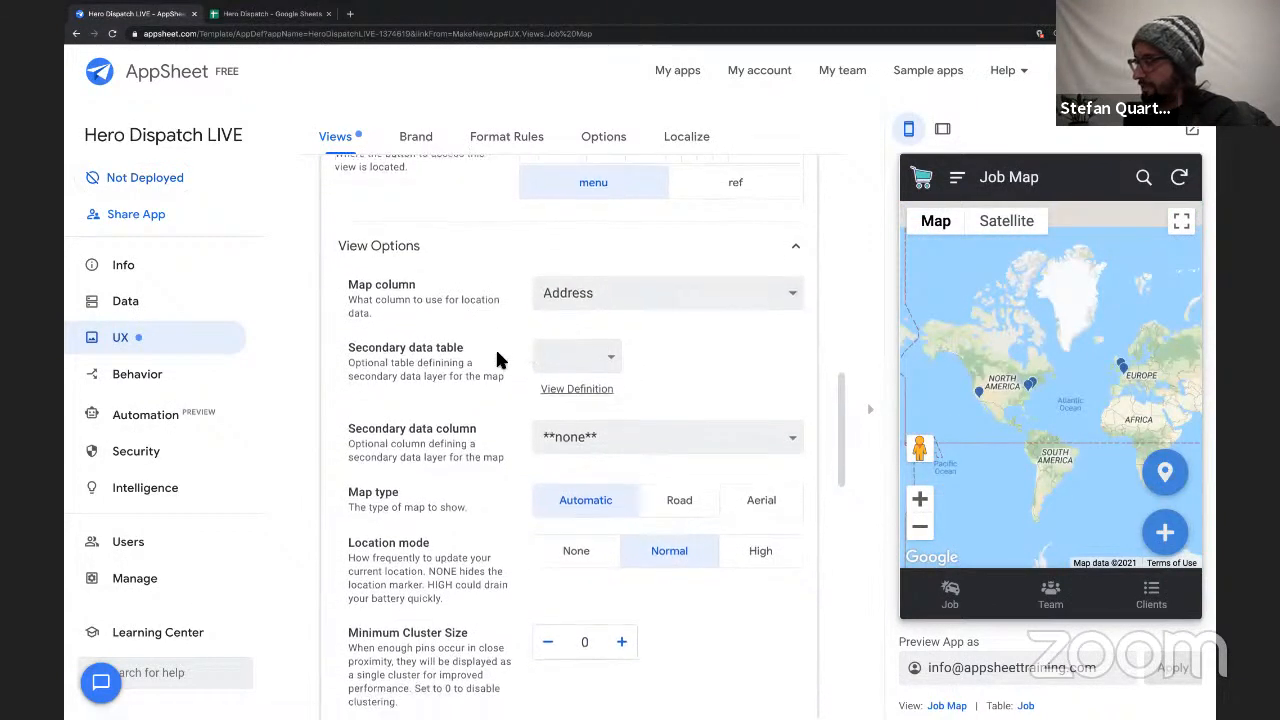
scroll(495, 360, "down", 2)
left_click(583, 318)
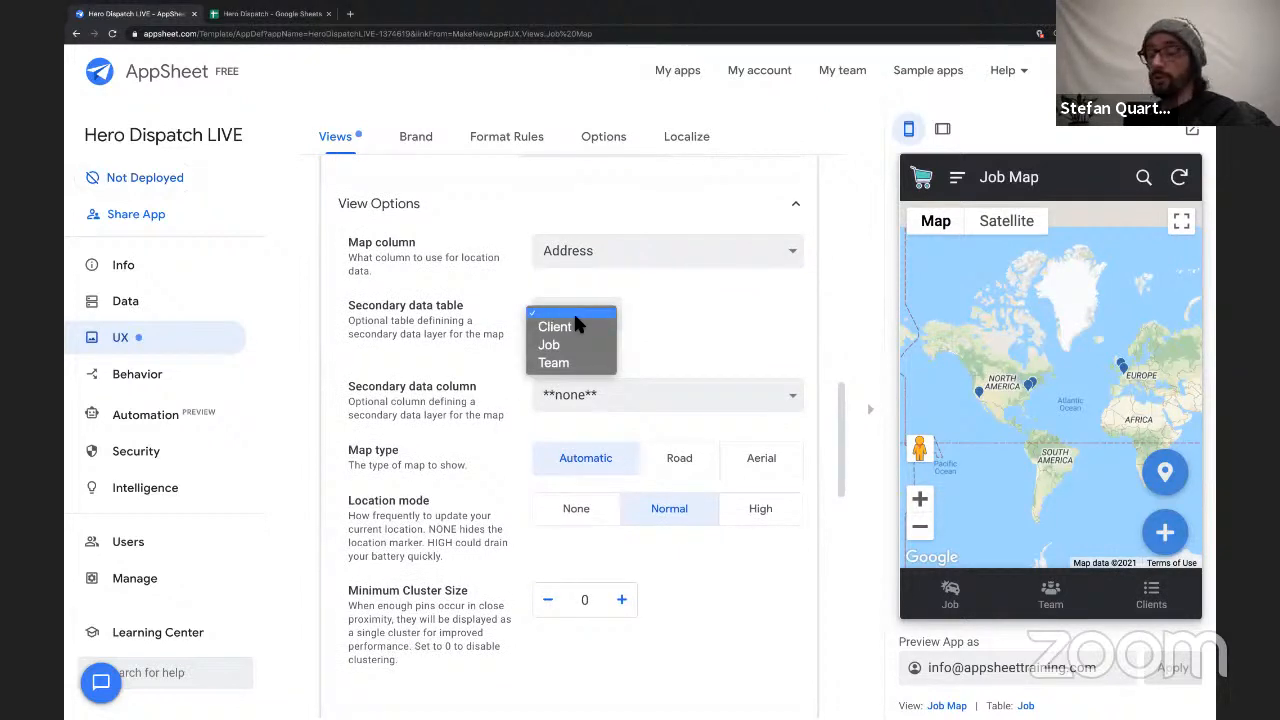
left_click(487, 298)
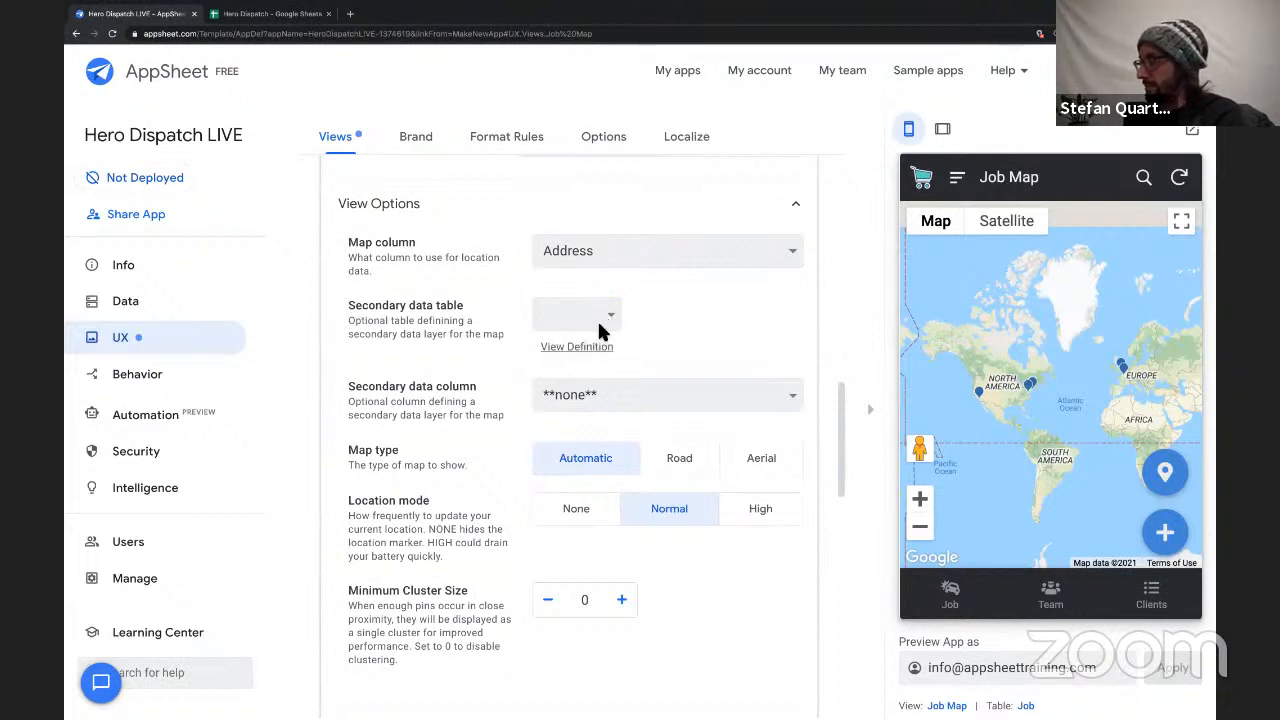
scroll(511, 392, "down", 1)
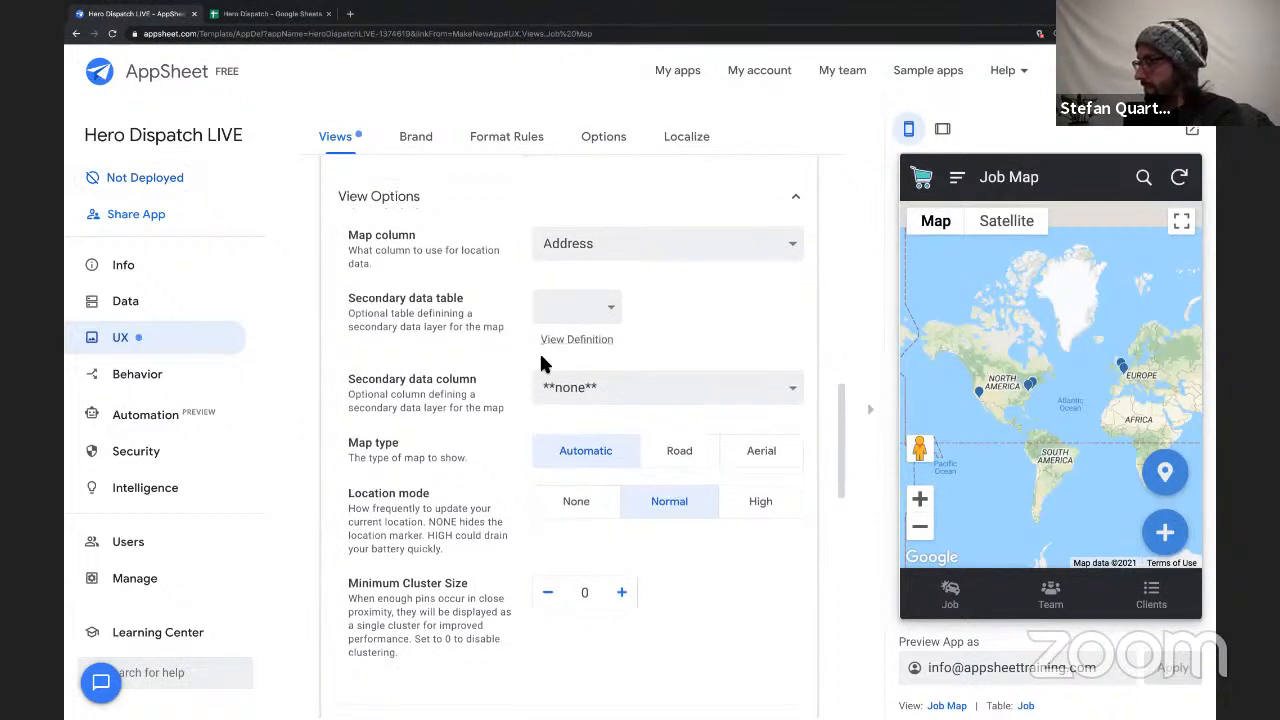
left_click(600, 307)
left_click(577, 320)
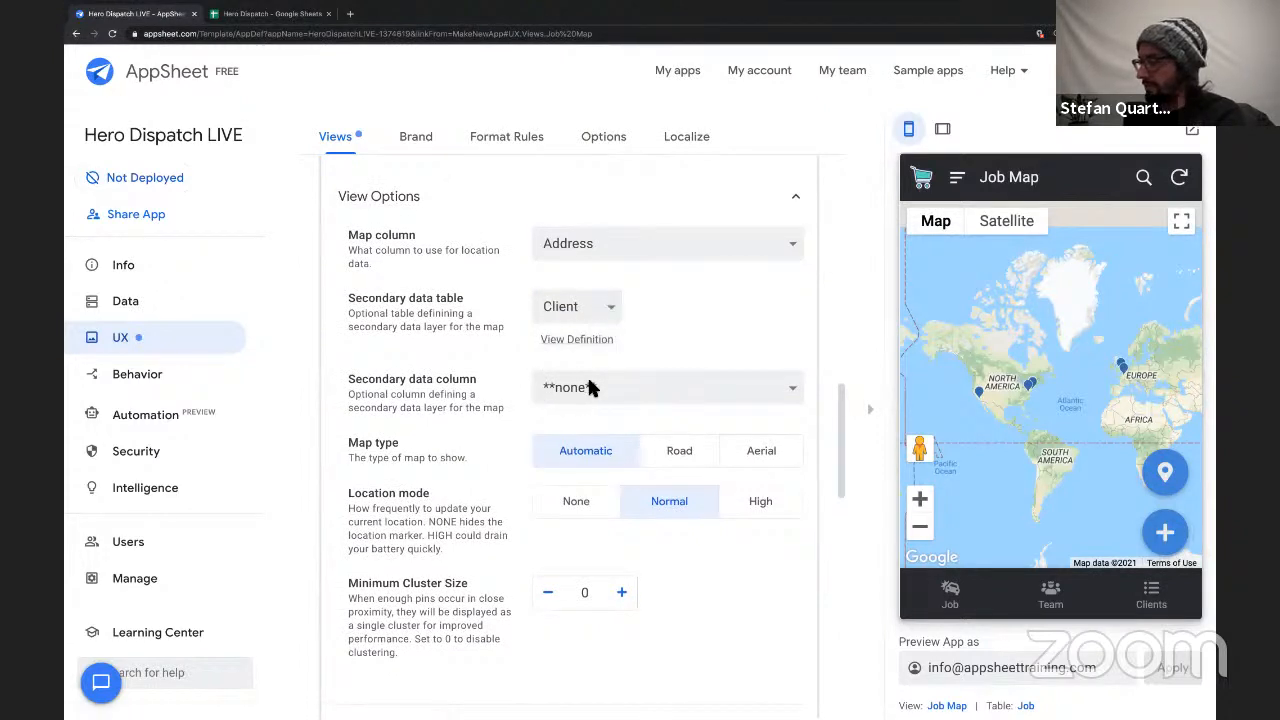
left_click(541, 387)
left_click(548, 406)
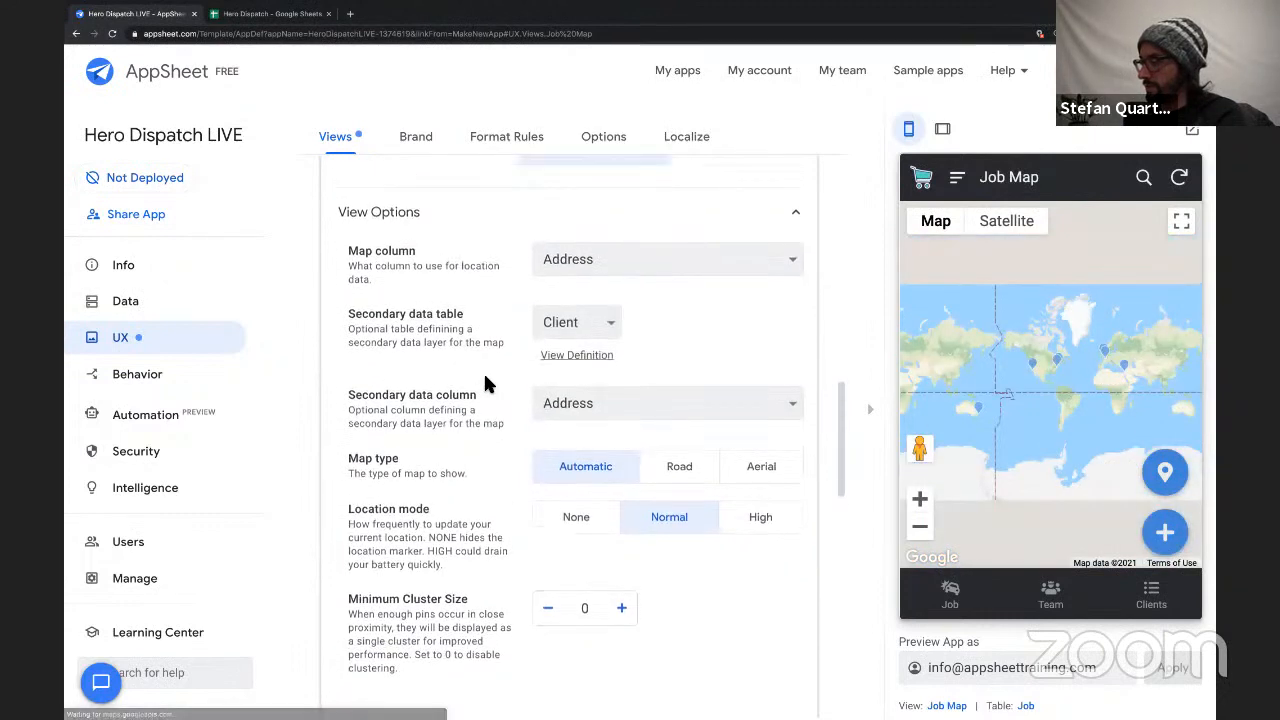
scroll(483, 383, "down", 1)
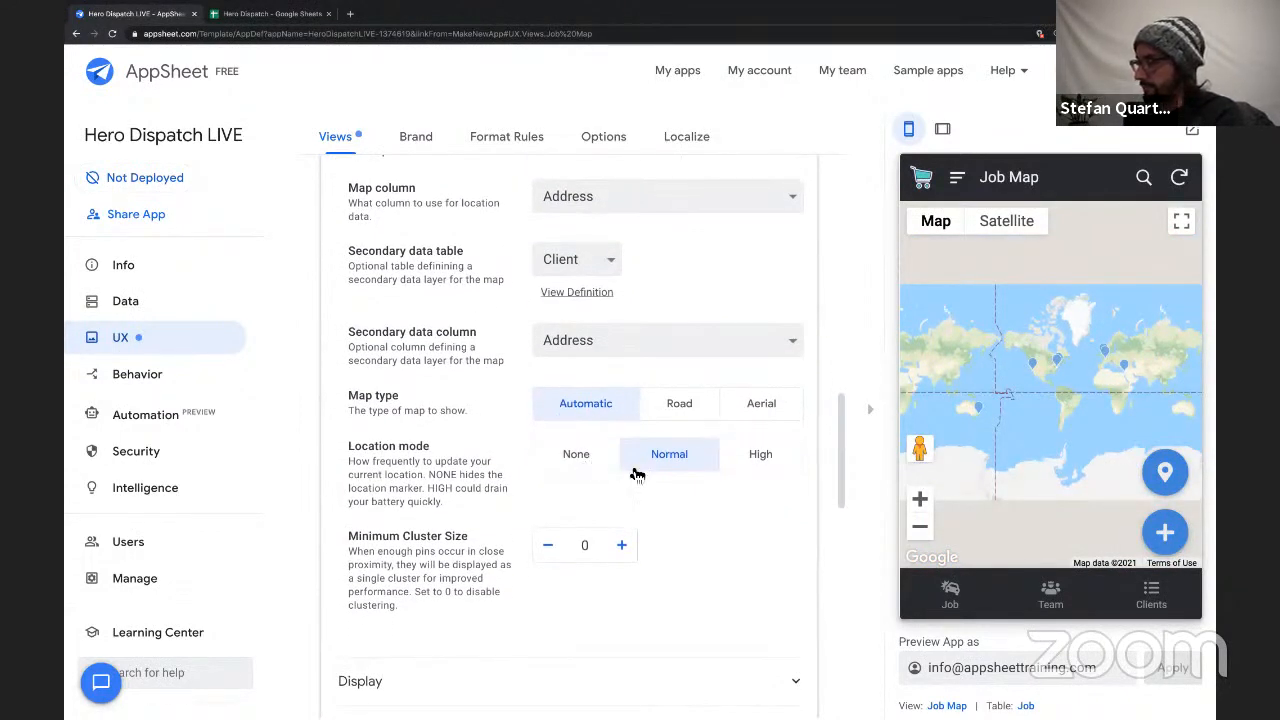
left_click(579, 466)
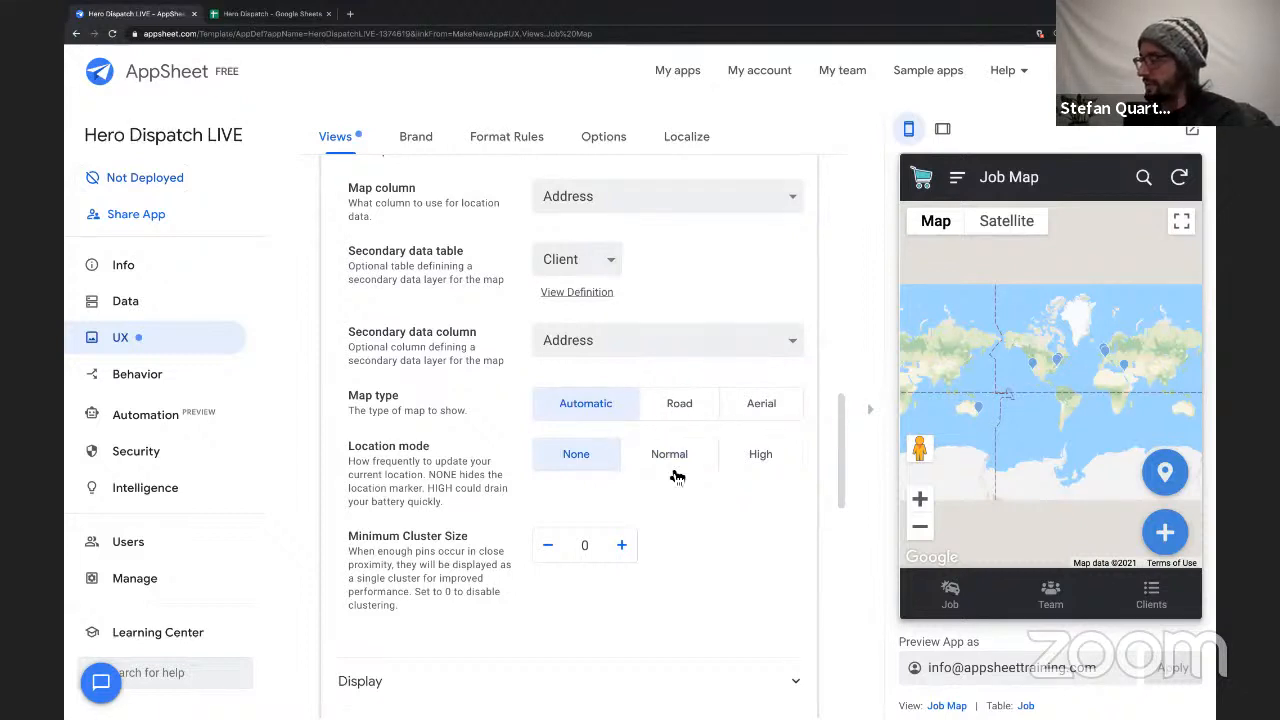
Open the Job Map view's display settings and search the view icons for "map".
scroll(670, 480, "down", 1)
scroll(669, 476, "down", 1)
scroll(667, 469, "down", 2)
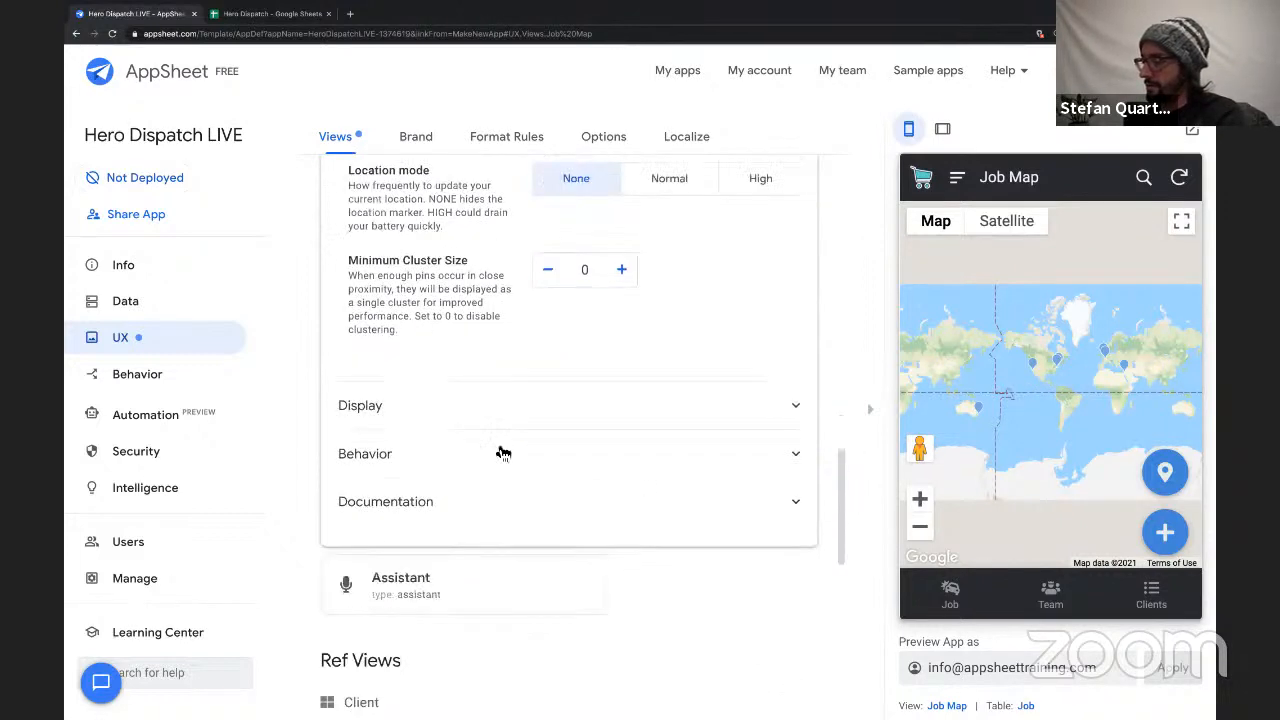
left_click(450, 405)
scroll(490, 400, "up", 3)
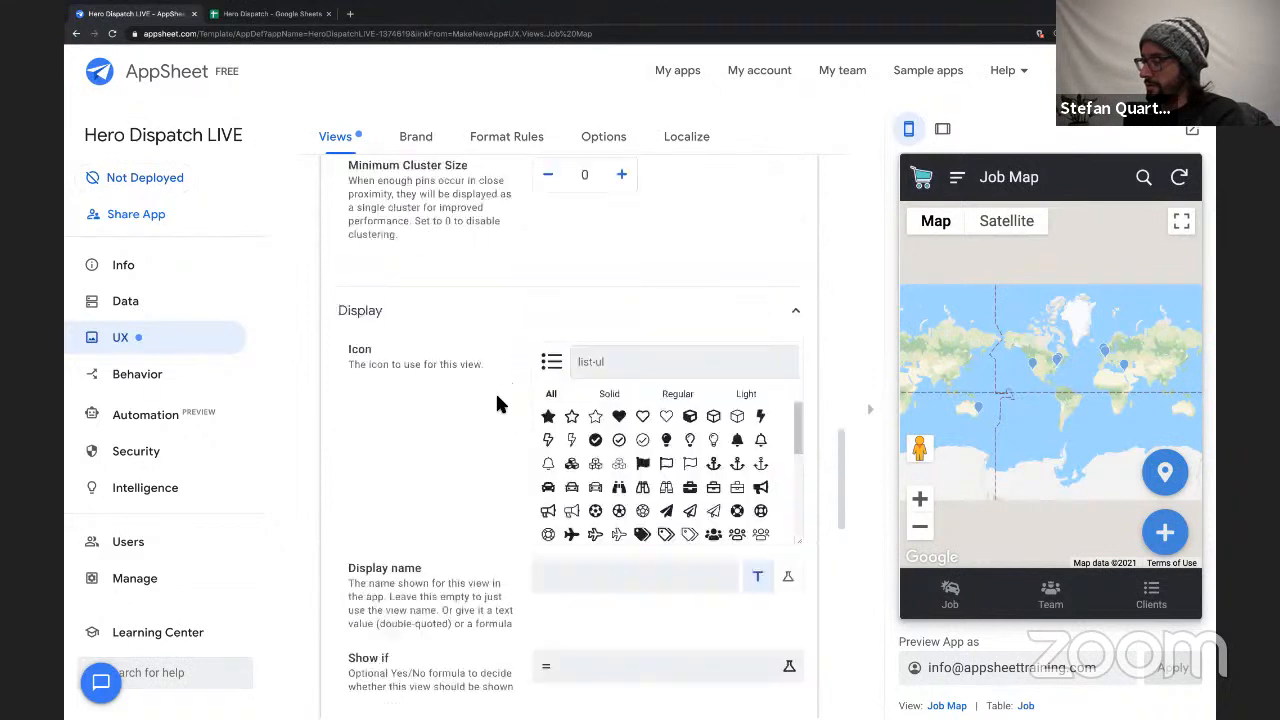
left_click(608, 368)
type("map")
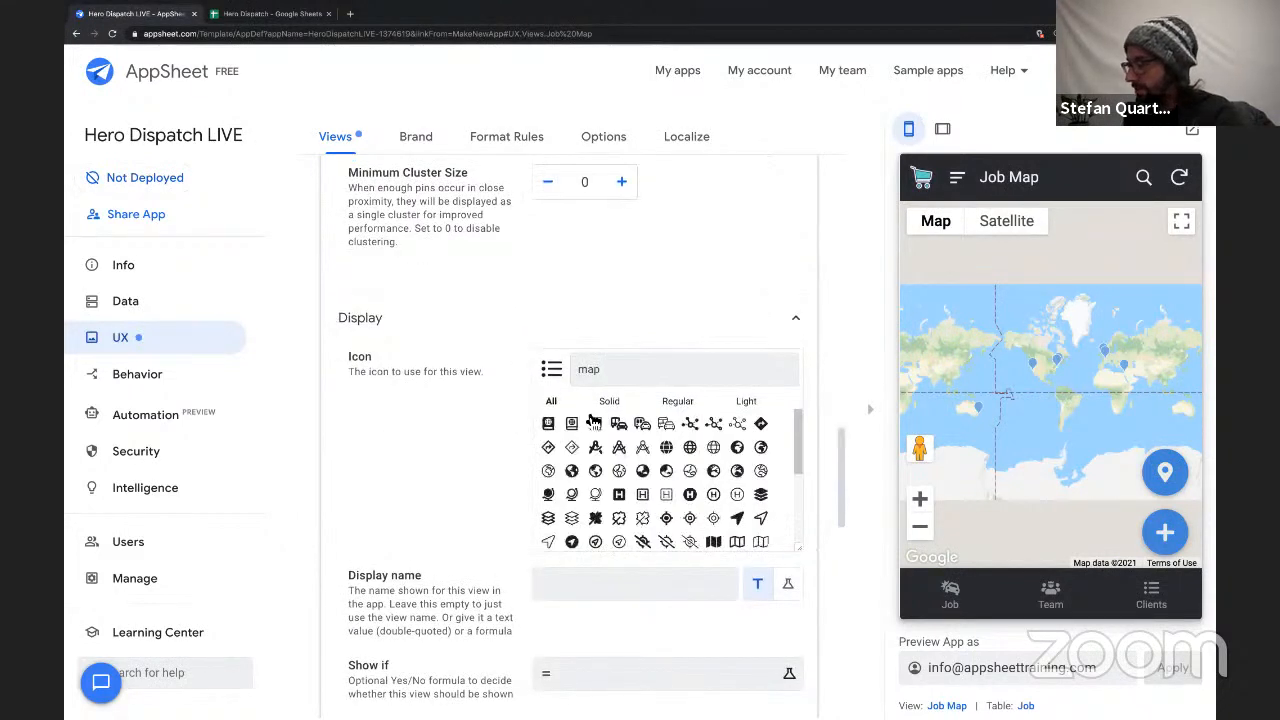
Choose the partly shaded globe icon for the Job Map view and collapse its settings.
scroll(690, 487, "down", 1)
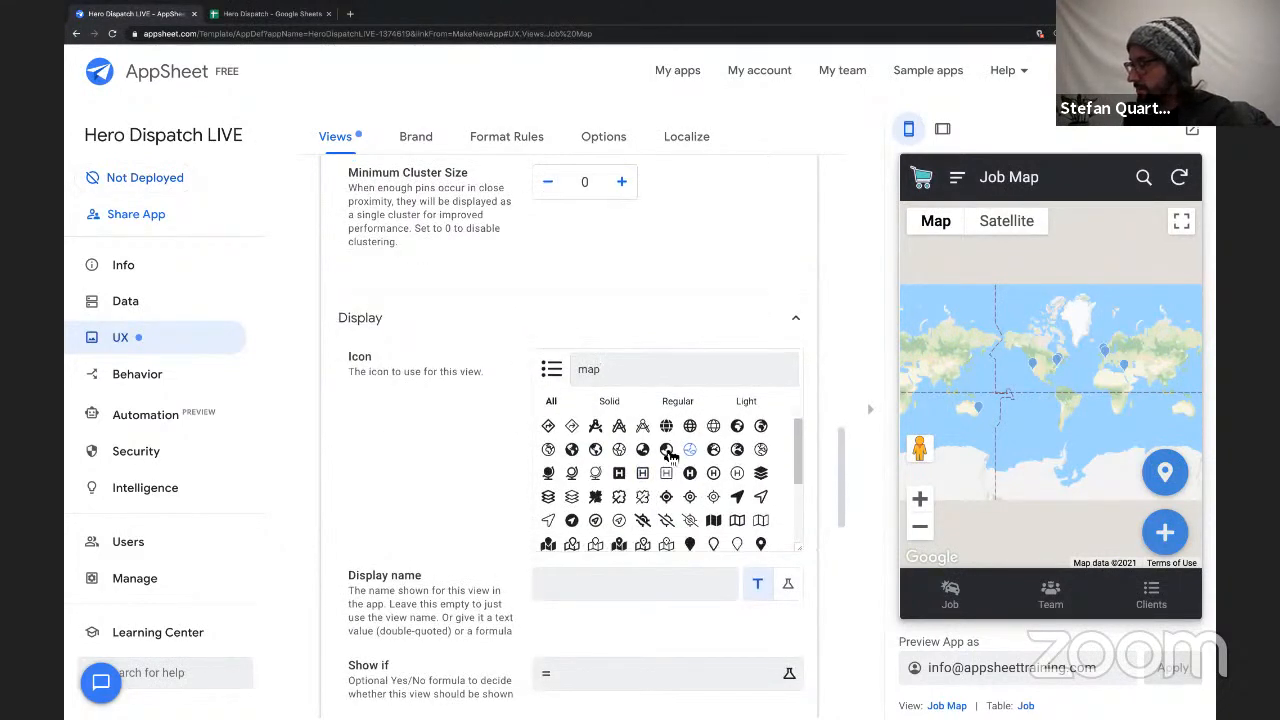
left_click(571, 449)
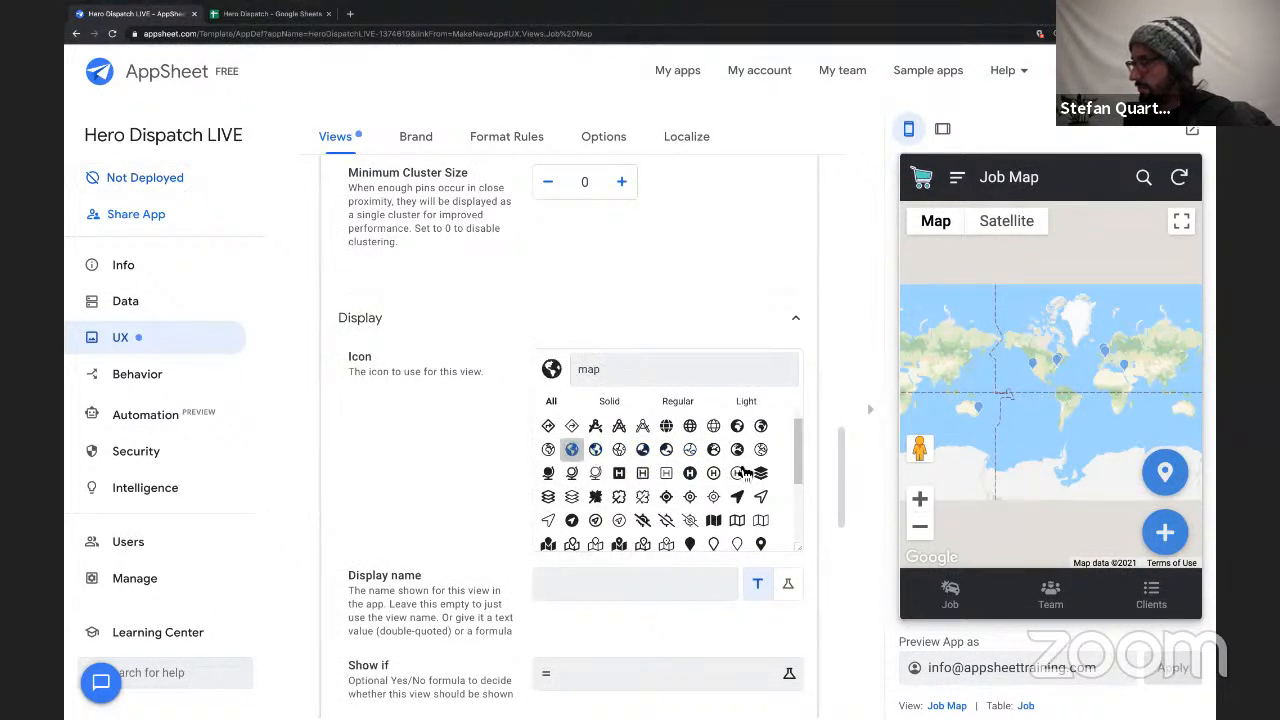
left_click(666, 450)
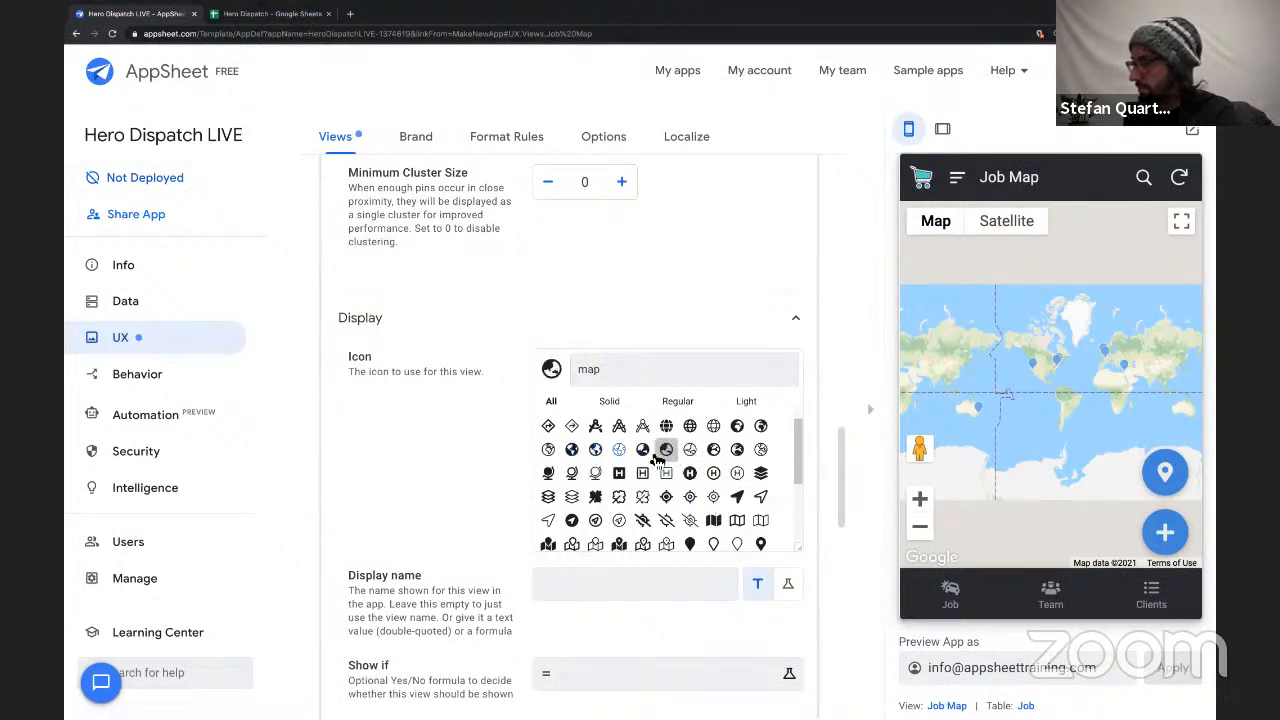
scroll(660, 452, "up", 1)
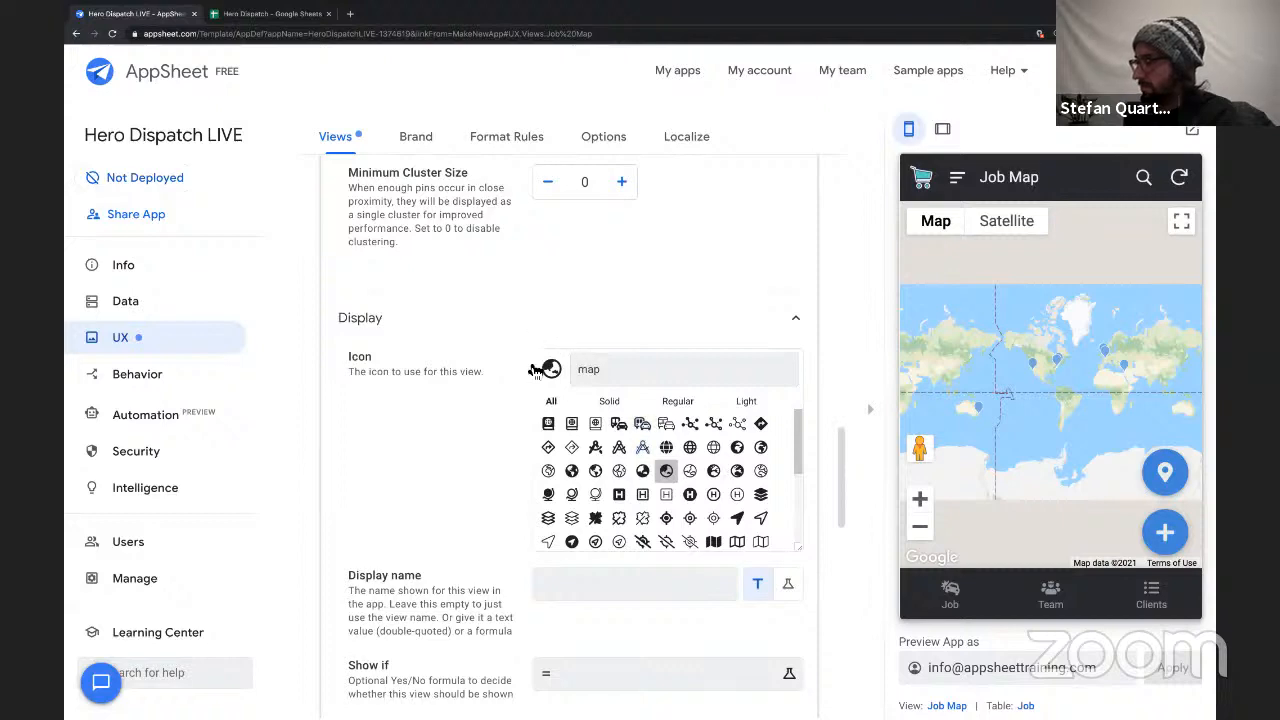
left_click(480, 318)
left_click(448, 367)
left_click(451, 371)
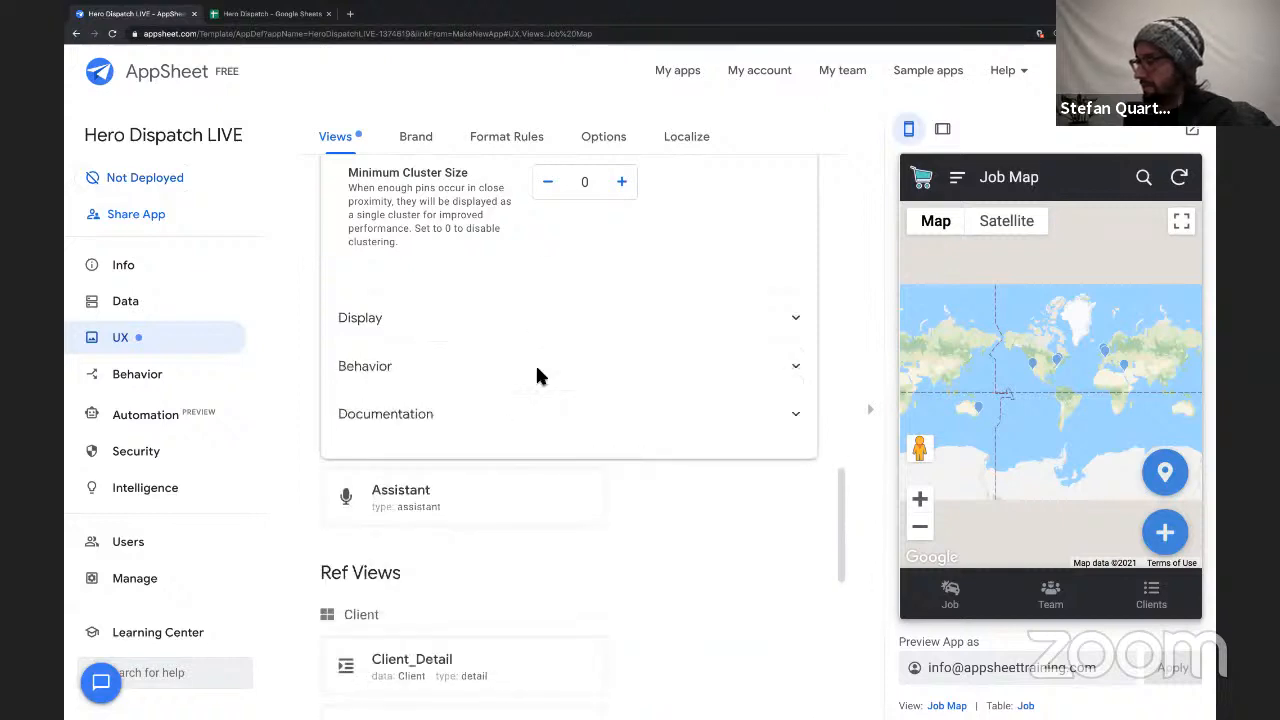
scroll(539, 300, "up", 15)
left_click(491, 556)
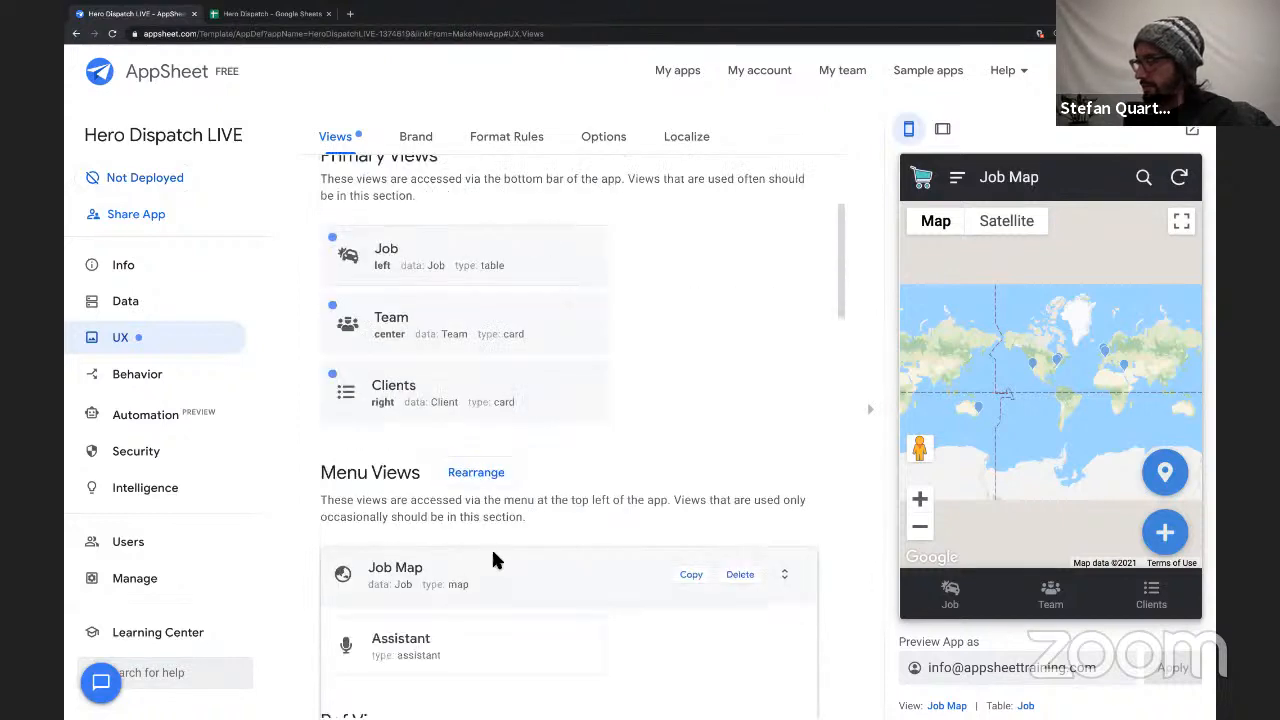
Move the Job view's position to the menu and rename the view "Job List".
left_click(443, 249)
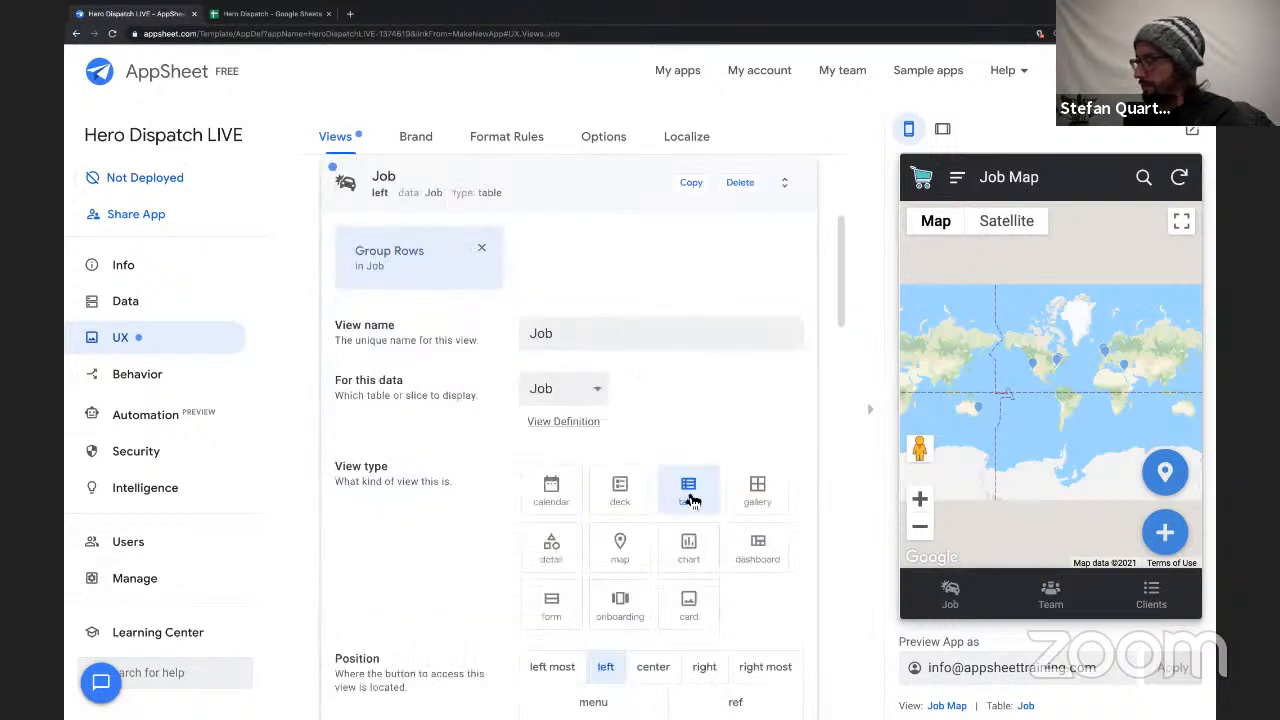
scroll(688, 498, "down", 2)
left_click(604, 474)
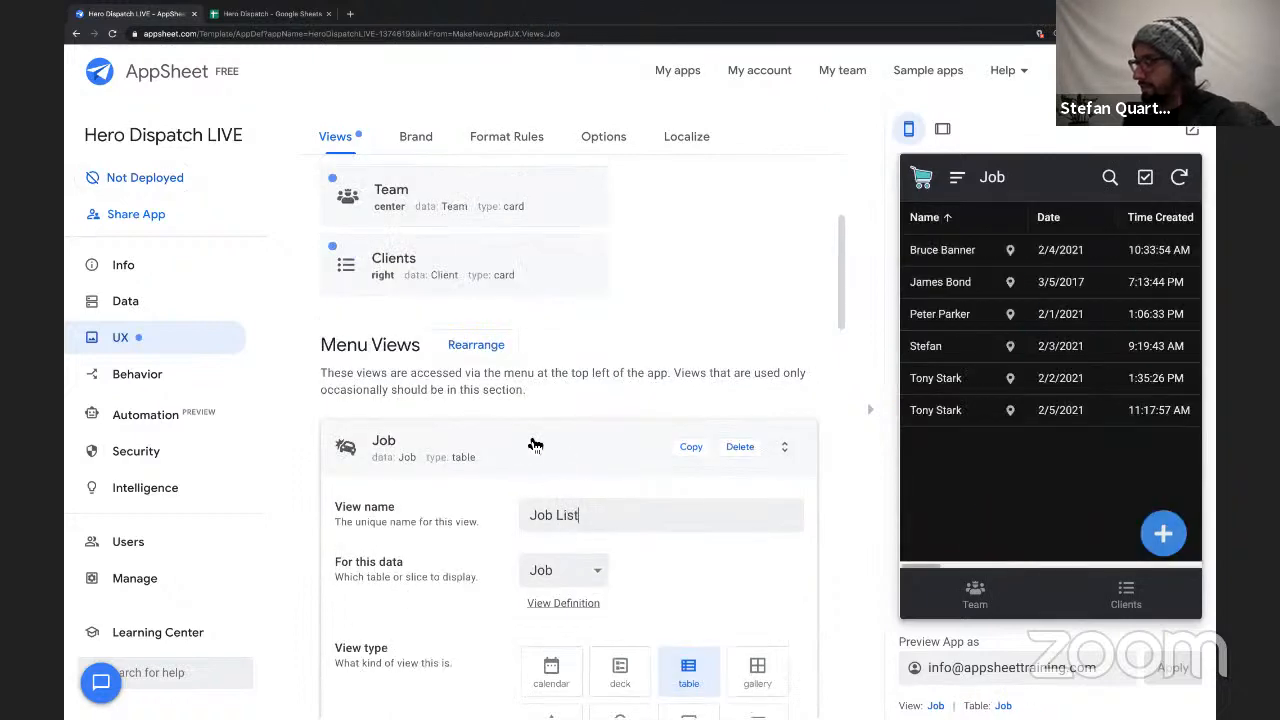
left_click(535, 445)
Add a new view and name it "Dispatch".
scroll(602, 364, "up", 6)
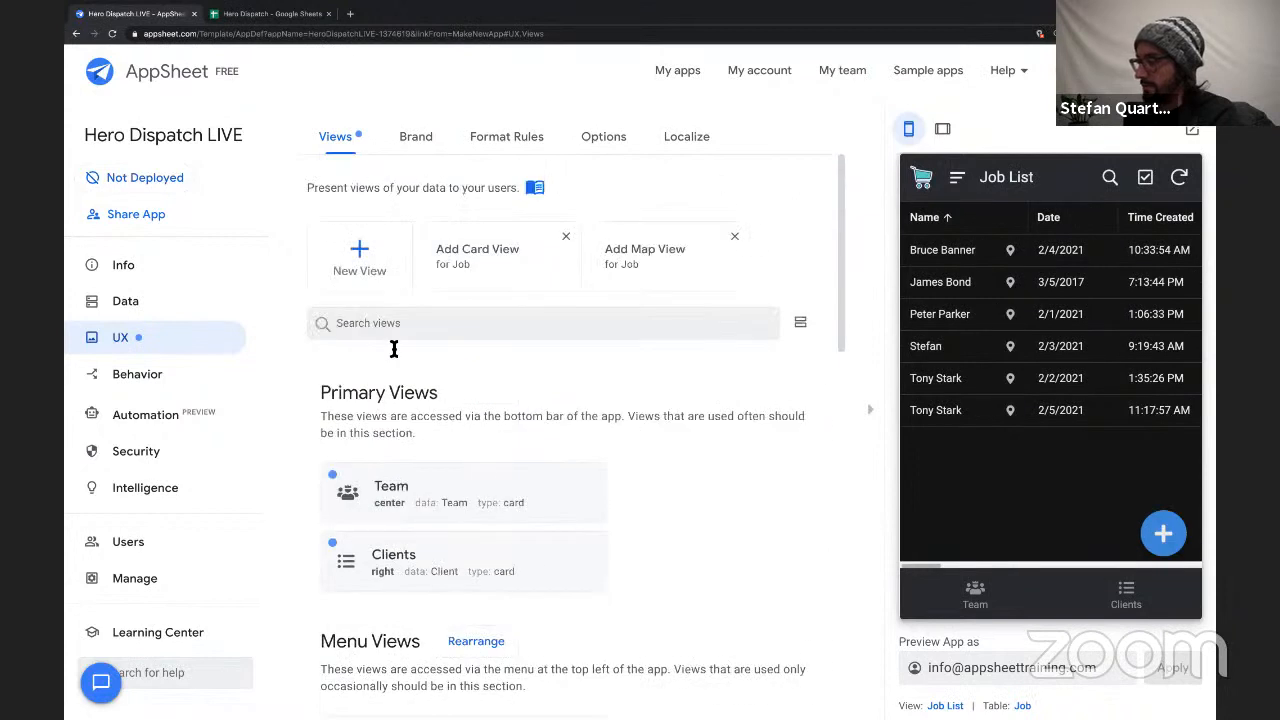
left_click(360, 258)
triple_click(565, 251)
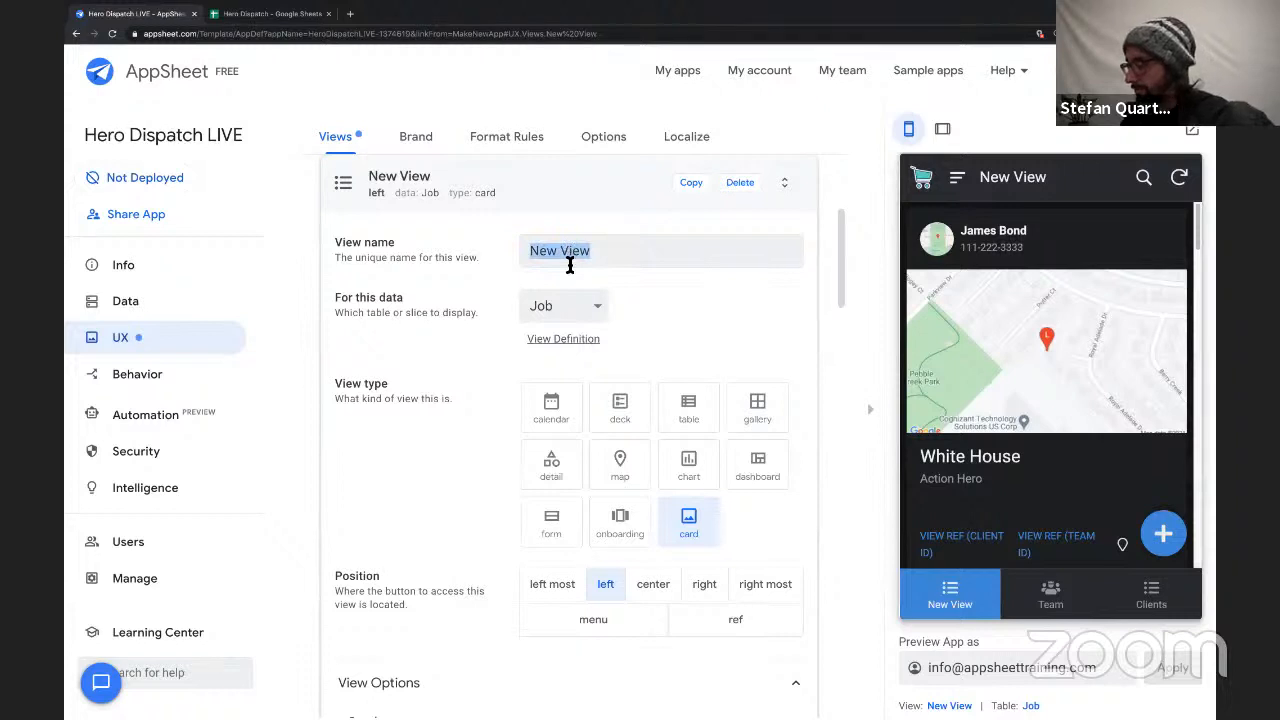
type("Dispatch")
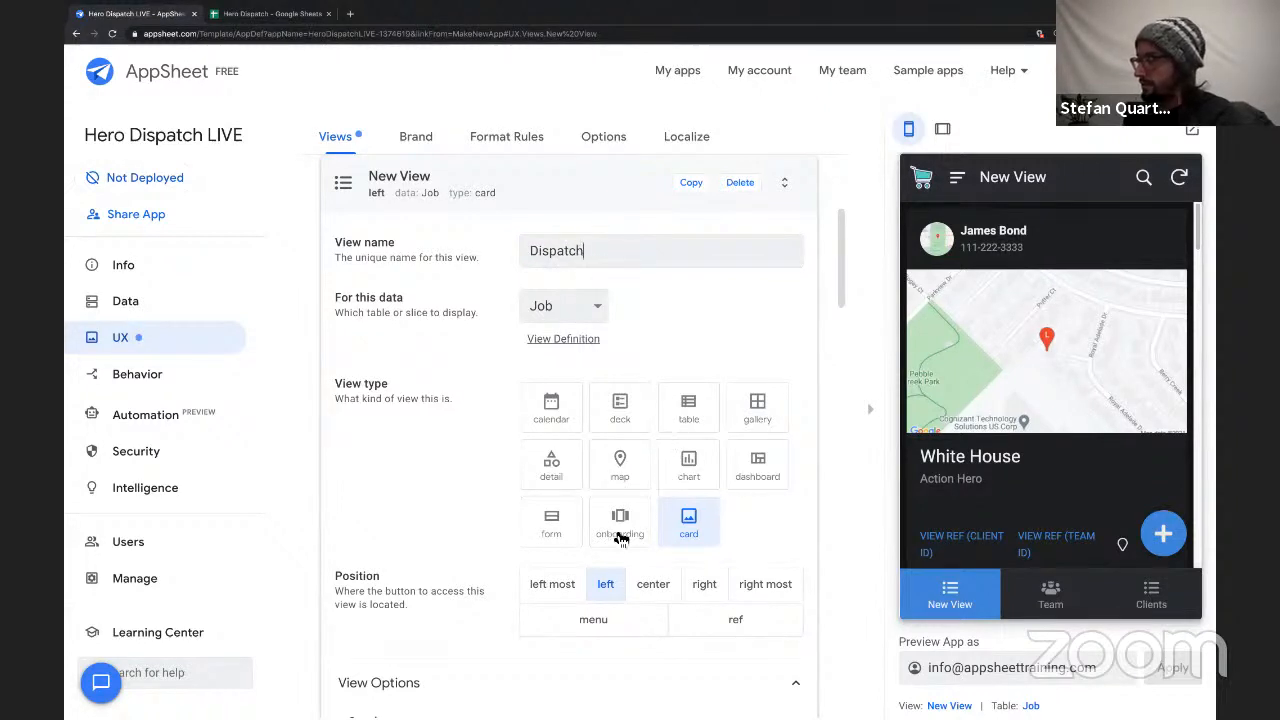
Make Dispatch a dashboard view and set its position to left most.
left_click(770, 455)
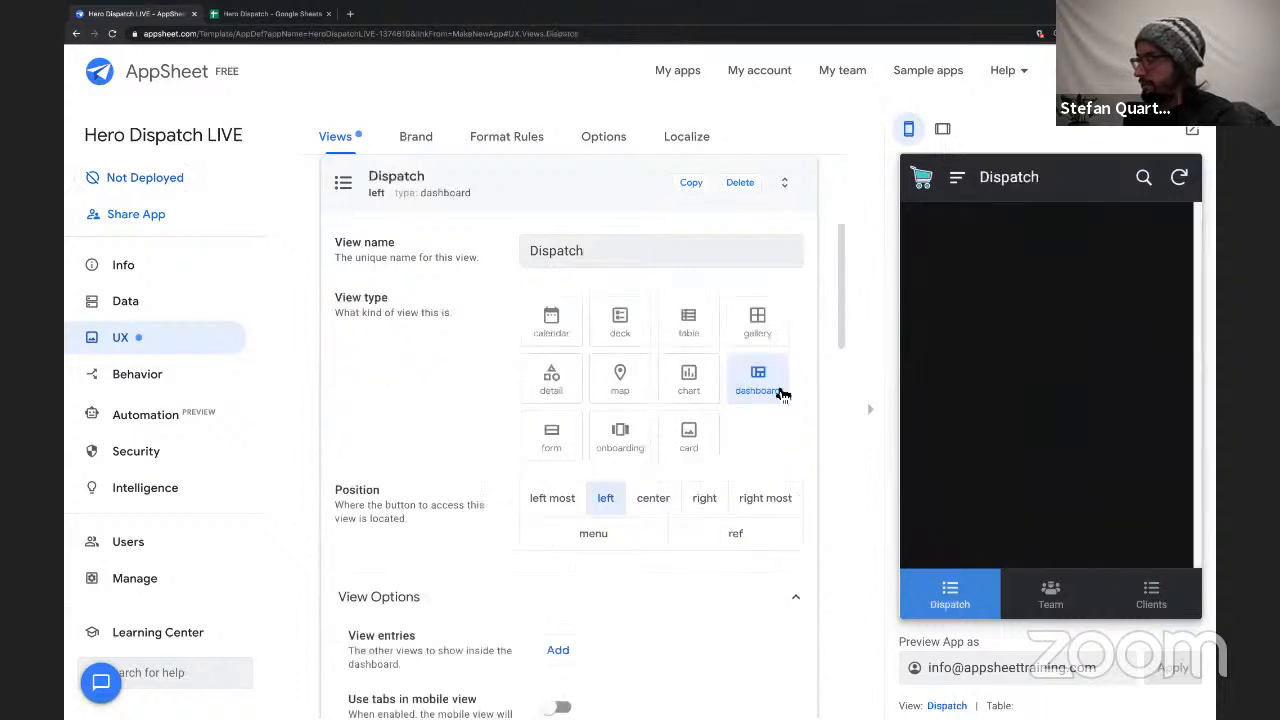
scroll(465, 373, "down", 1)
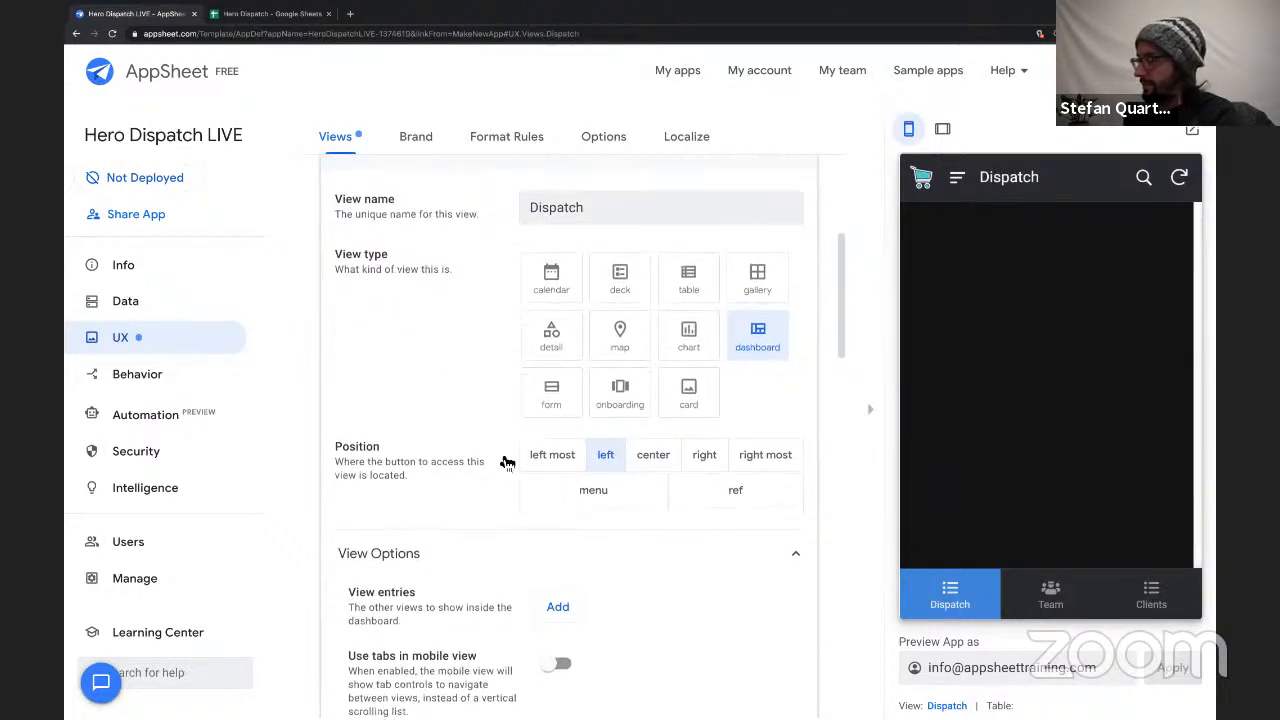
left_click(550, 455)
Add Job List as the first view entry of the Dispatch dashboard.
scroll(462, 510, "down", 4)
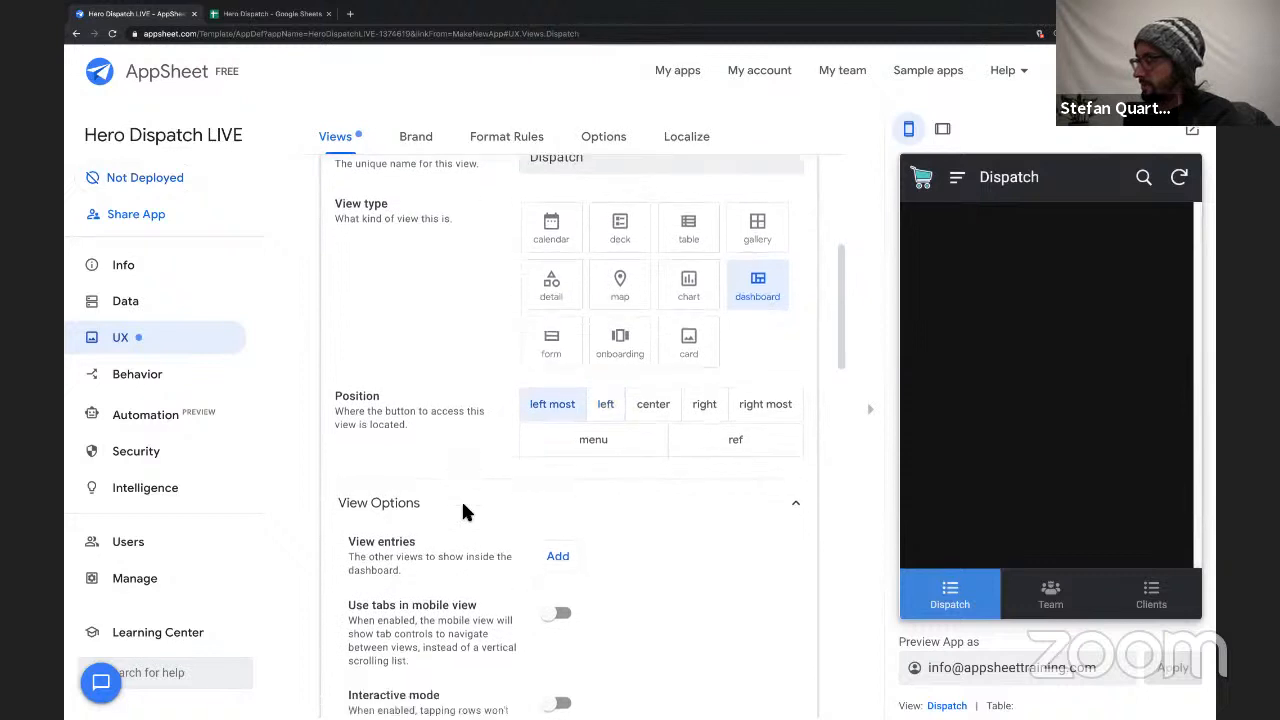
scroll(420, 262, "up", 1)
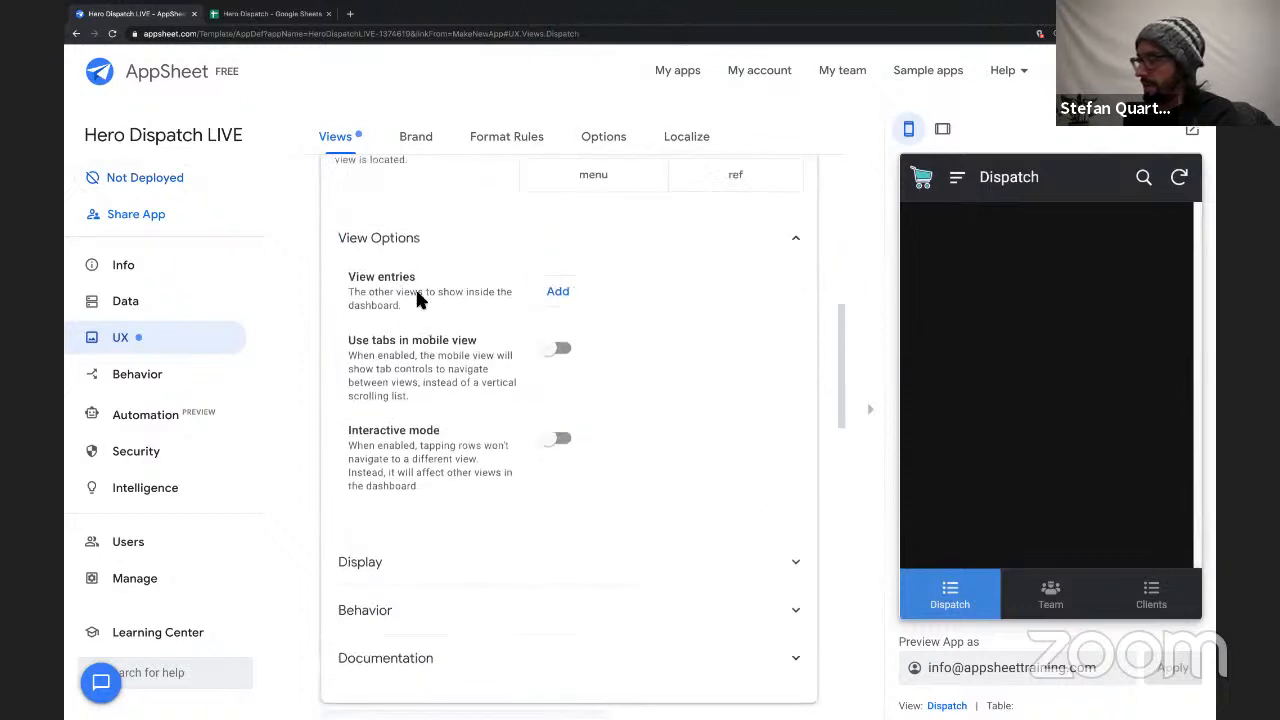
left_click_drag(357, 325, 503, 350)
left_click(560, 342)
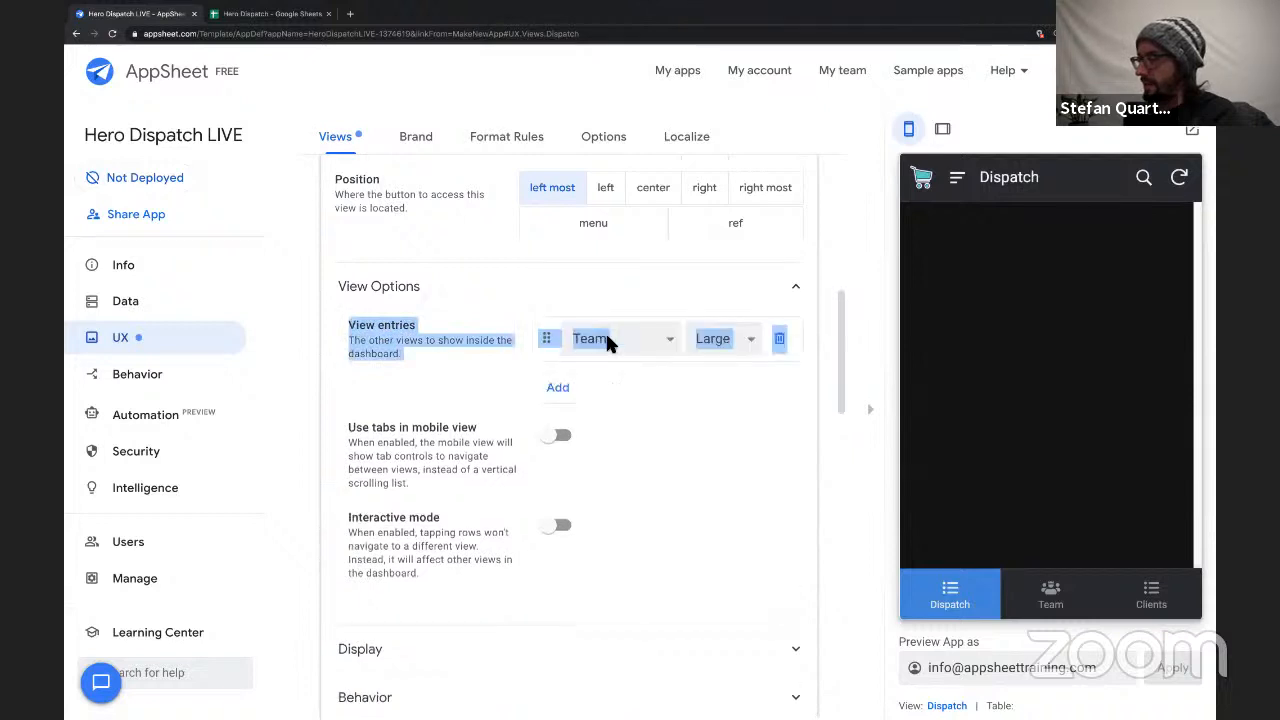
left_click(661, 338)
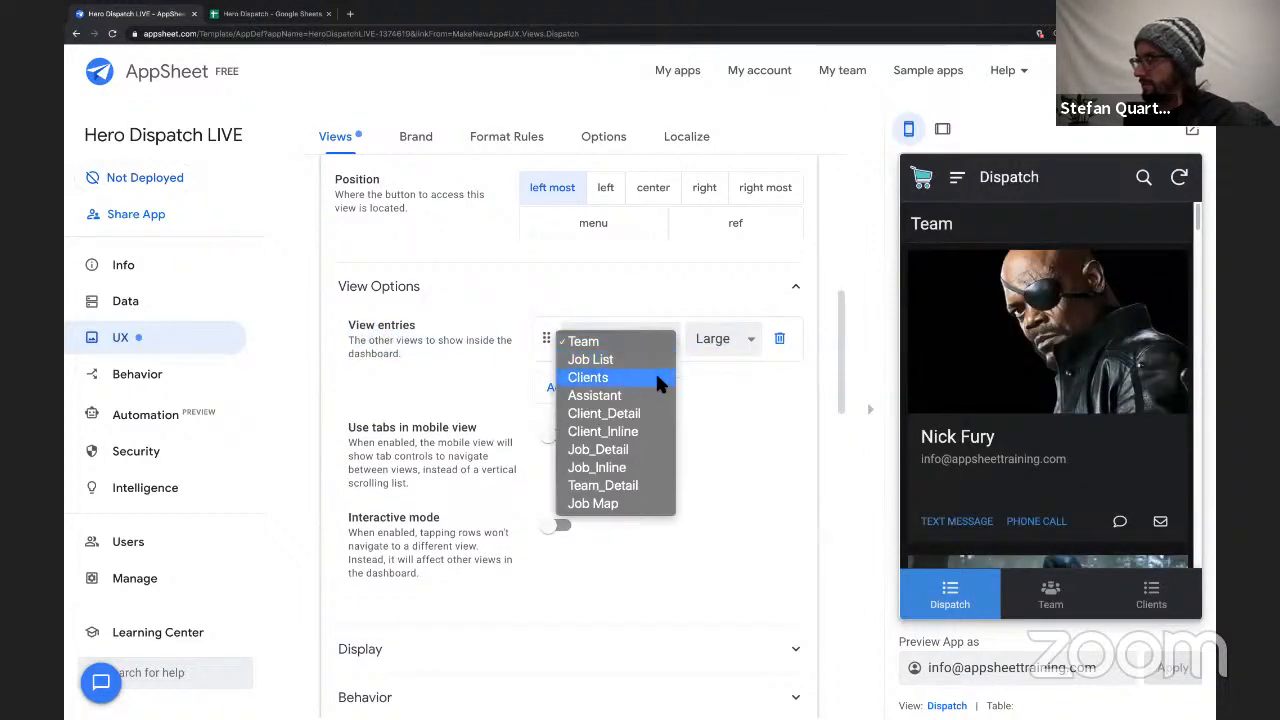
left_click(638, 358)
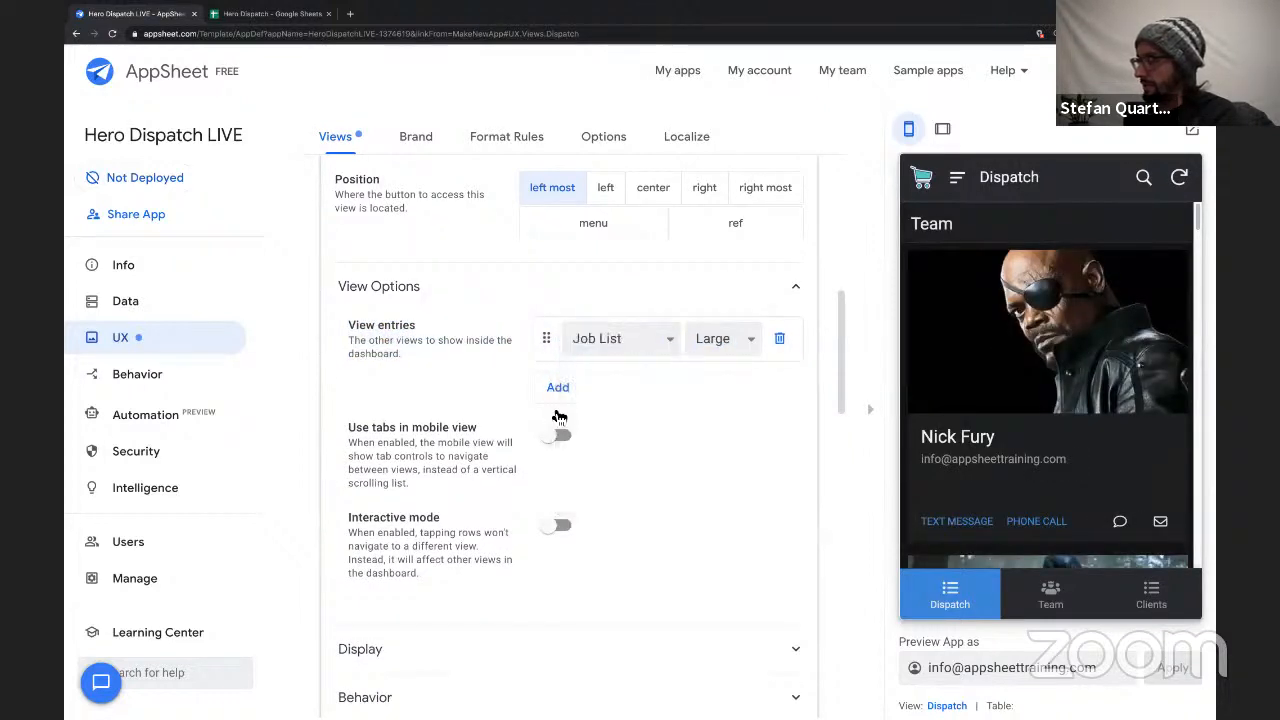
Add Job Map as the Dispatch dashboard's second view entry and enable interactive mode.
left_click(613, 381)
left_click(613, 381)
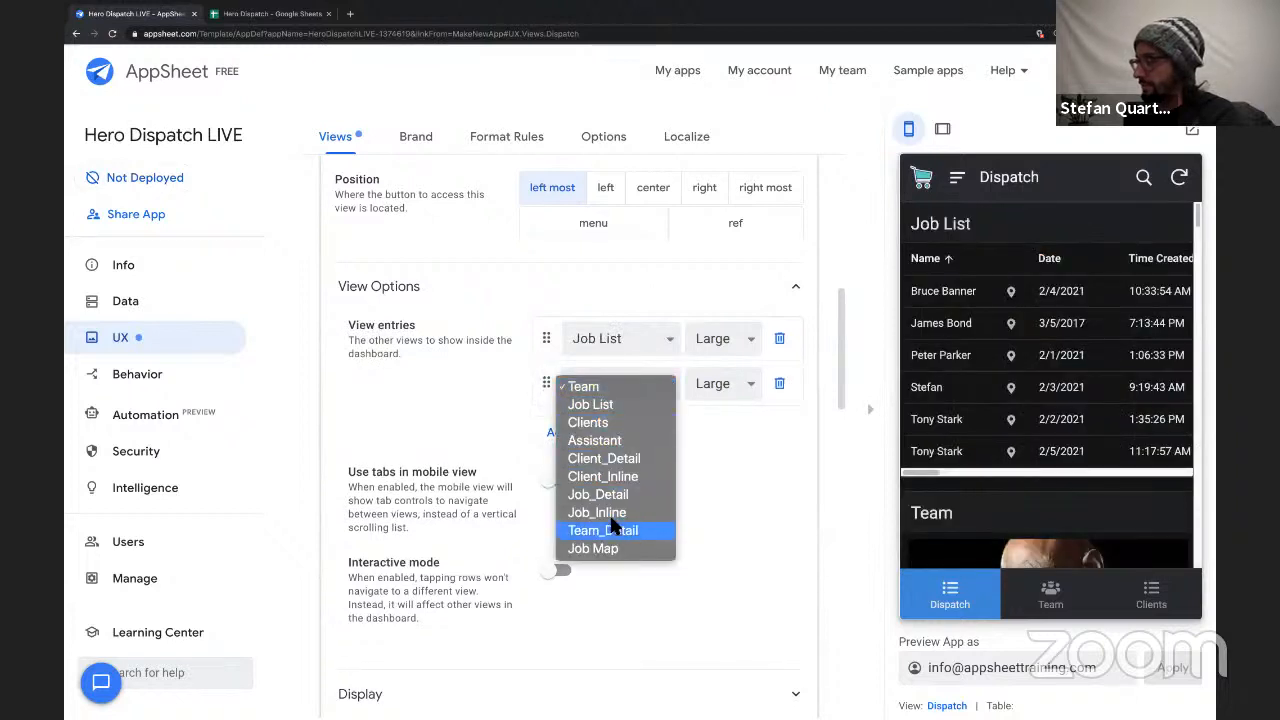
left_click(610, 536)
left_click(614, 390)
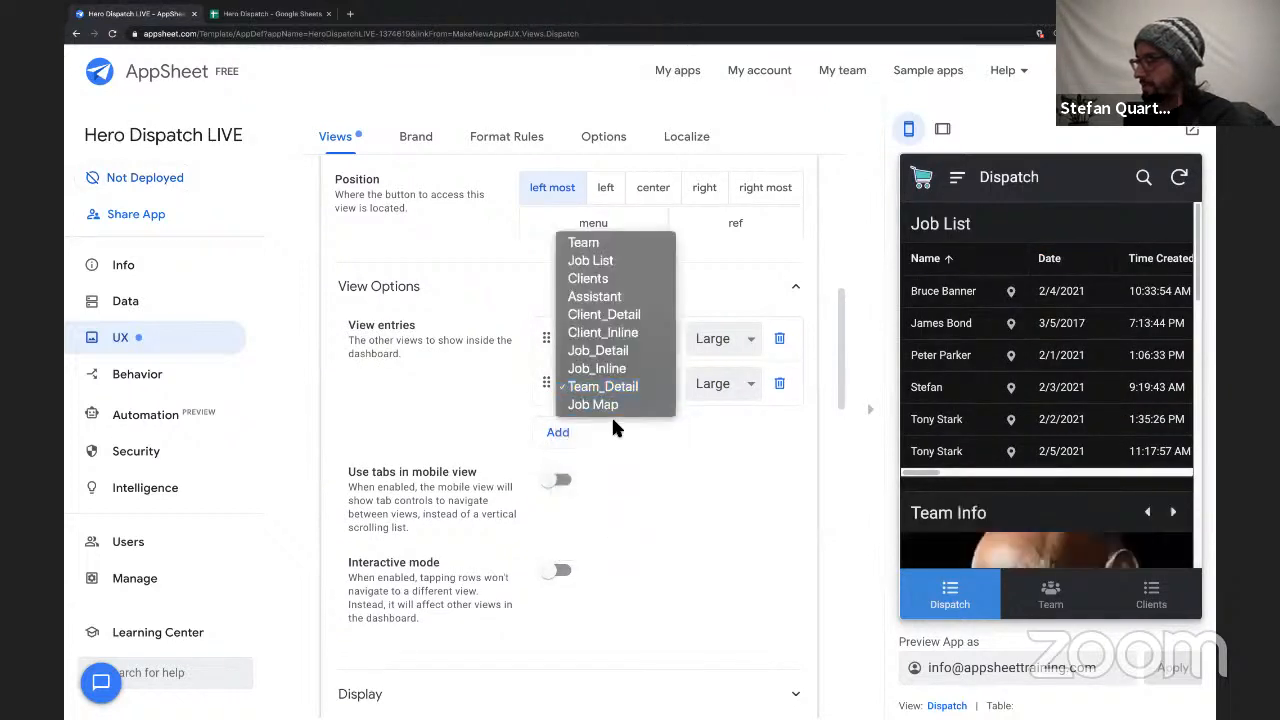
left_click(613, 405)
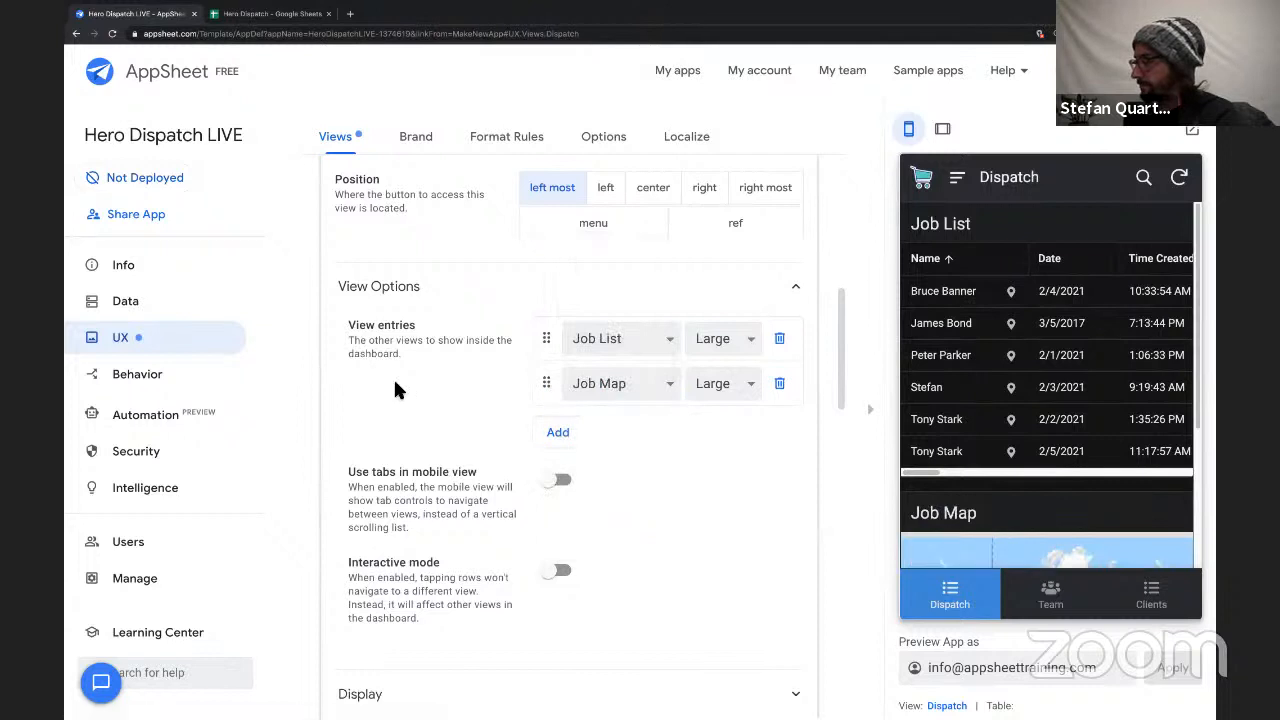
scroll(395, 388, "down", 3)
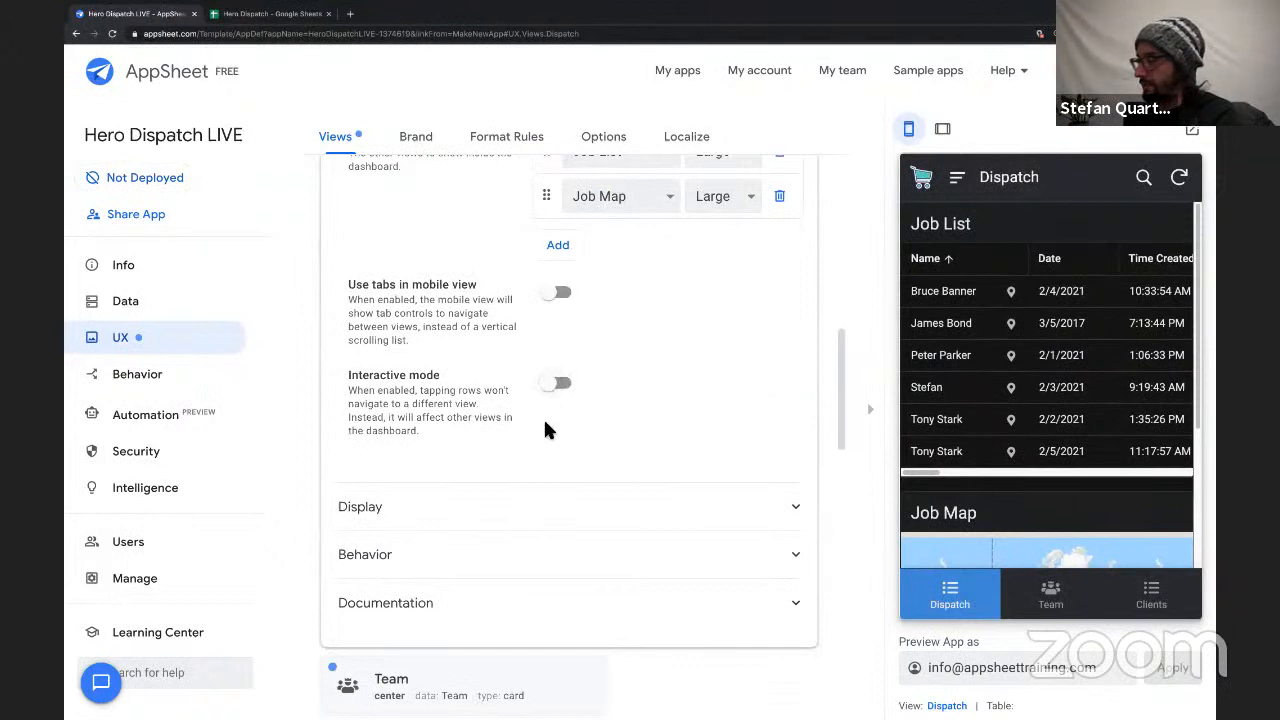
left_click(558, 385)
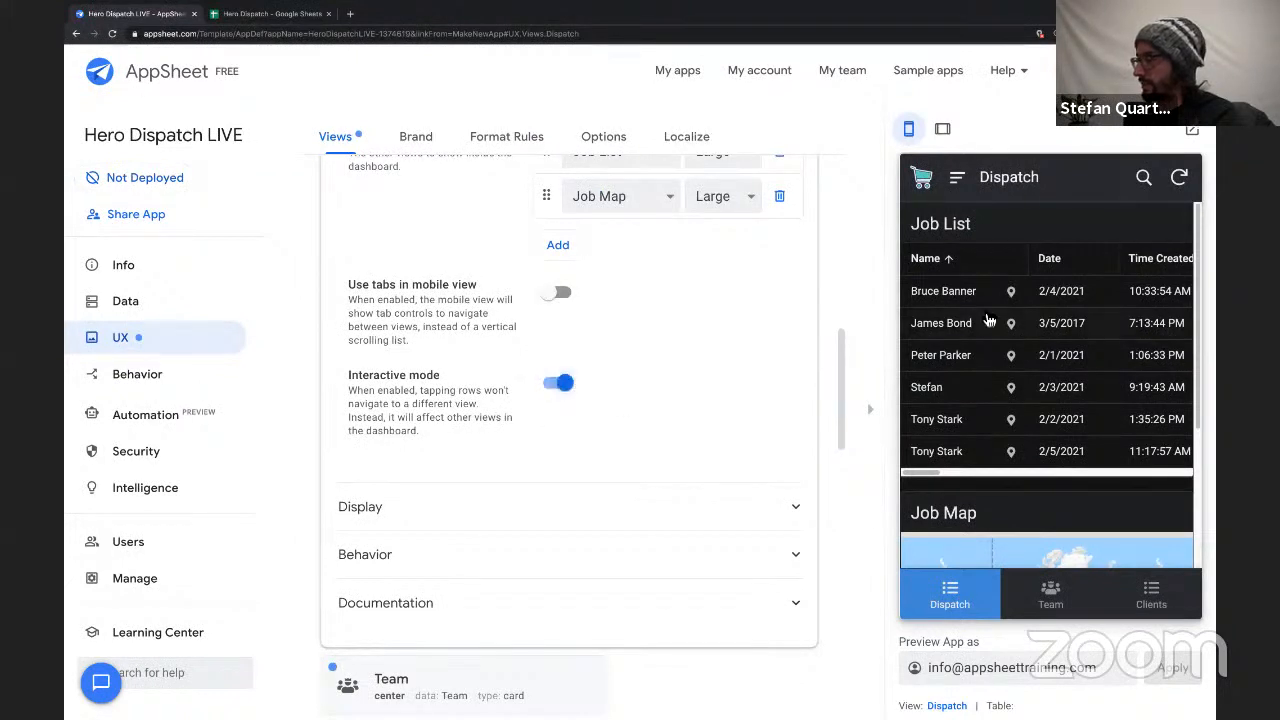
Test the interactive Dispatch dashboard in the preview by comparing Job List rows with the Job Map and opening the red map pin.
scroll(975, 305, "down", 2)
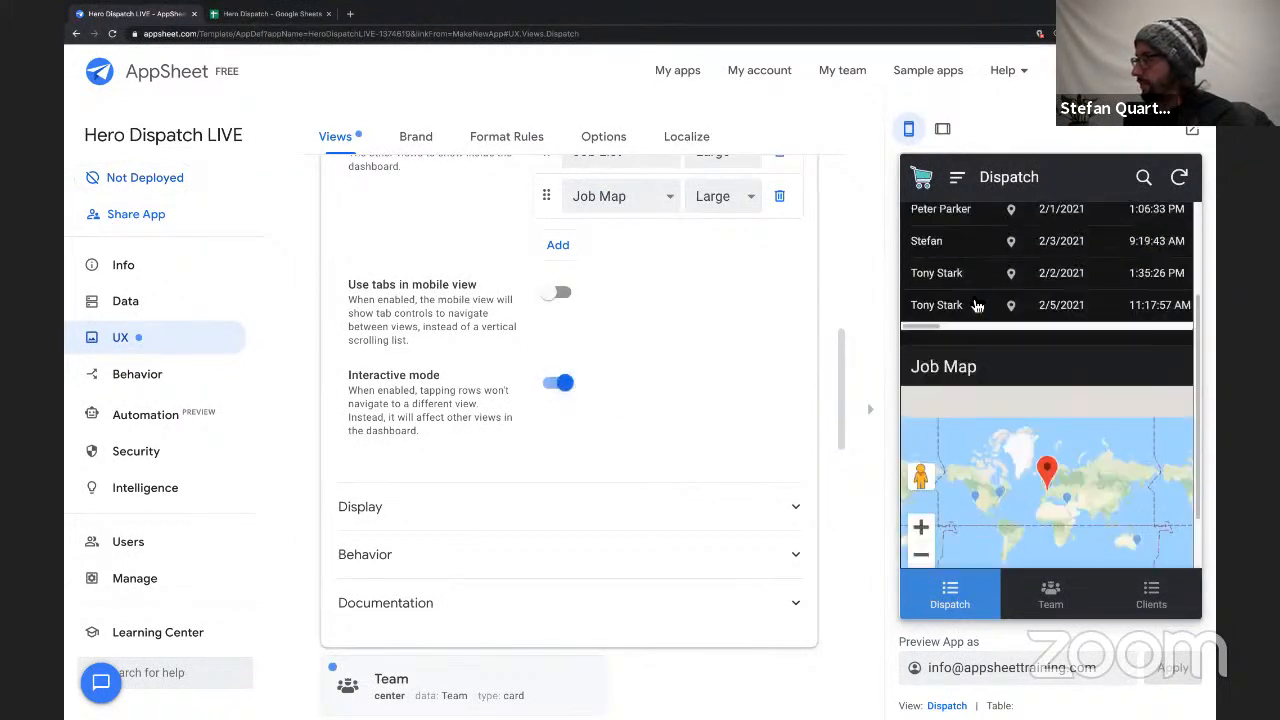
scroll(975, 302, "up", 2)
scroll(1005, 418, "down", 2)
scroll(973, 404, "up", 2)
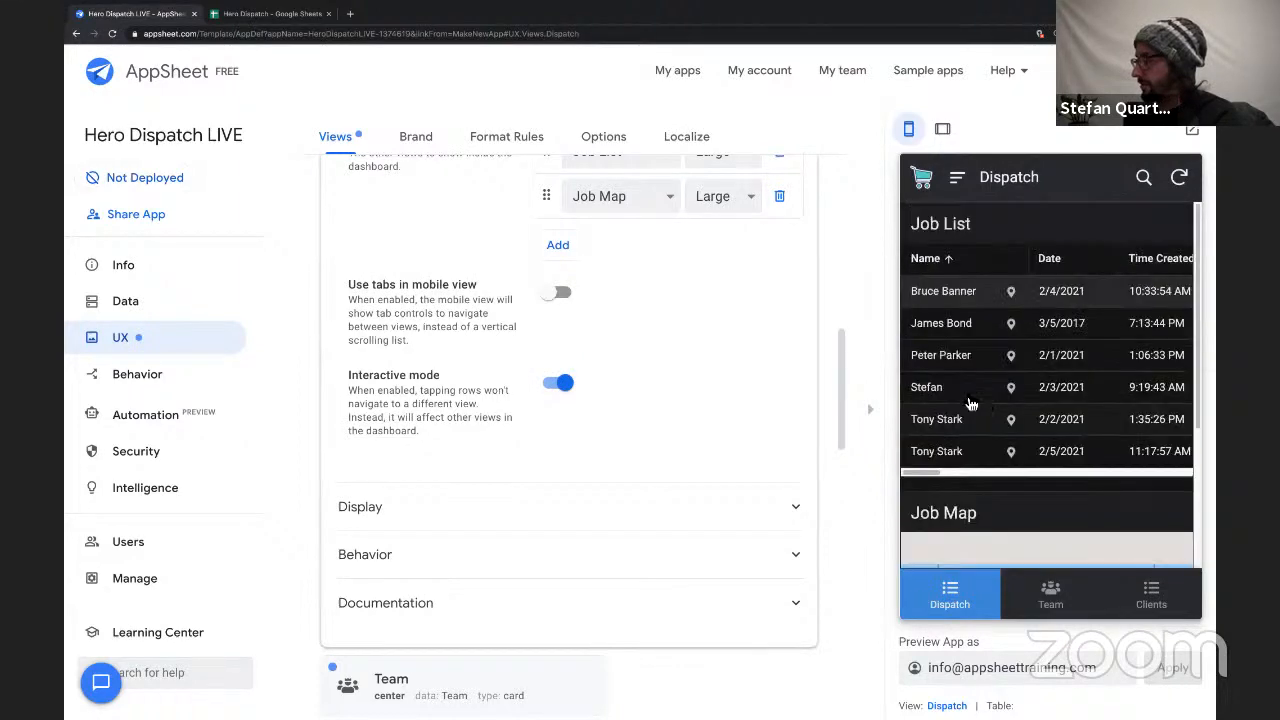
scroll(973, 396, "down", 2)
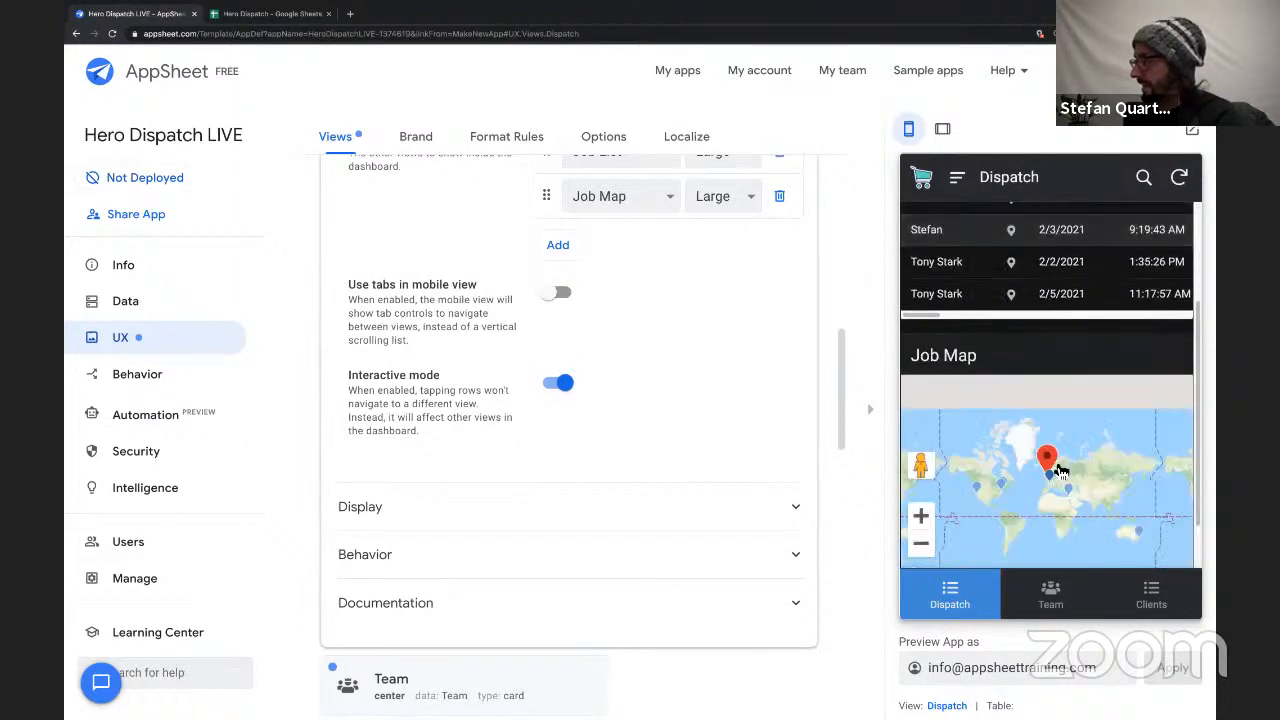
scroll(1057, 461, "down", 2)
scroll(1000, 455, "up", 2)
scroll(912, 430, "down", 2)
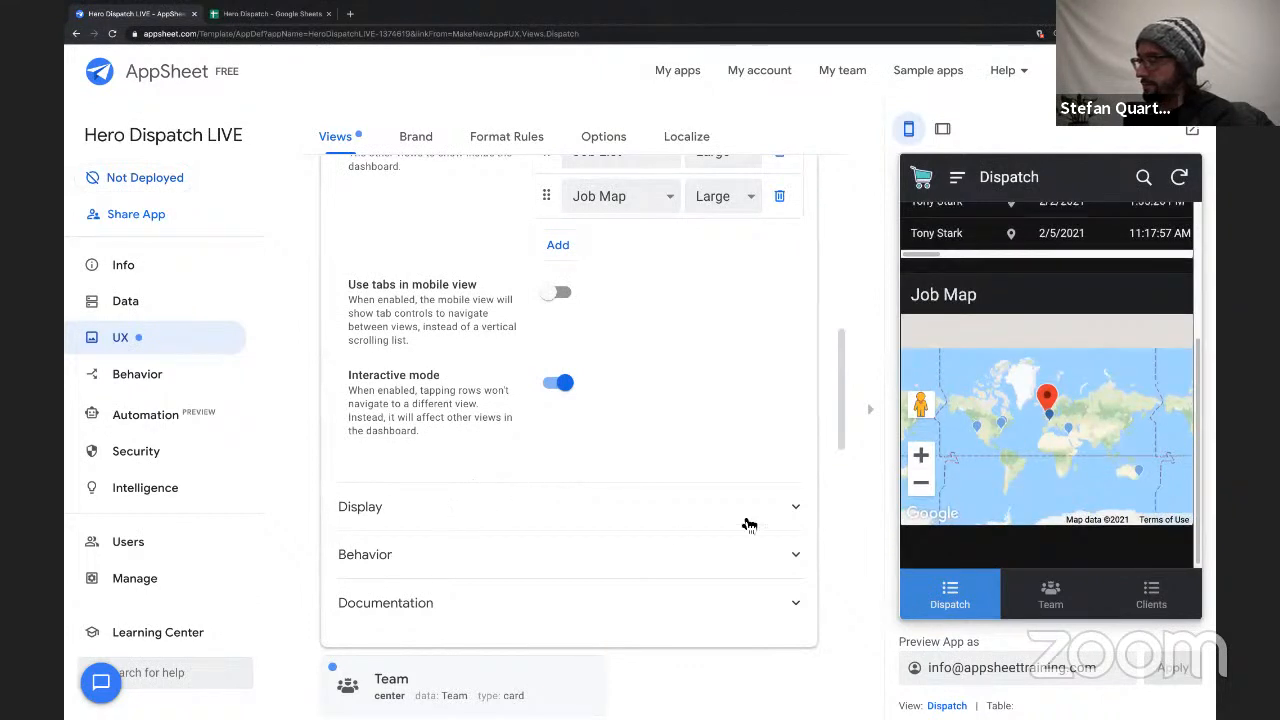
left_click(1047, 402)
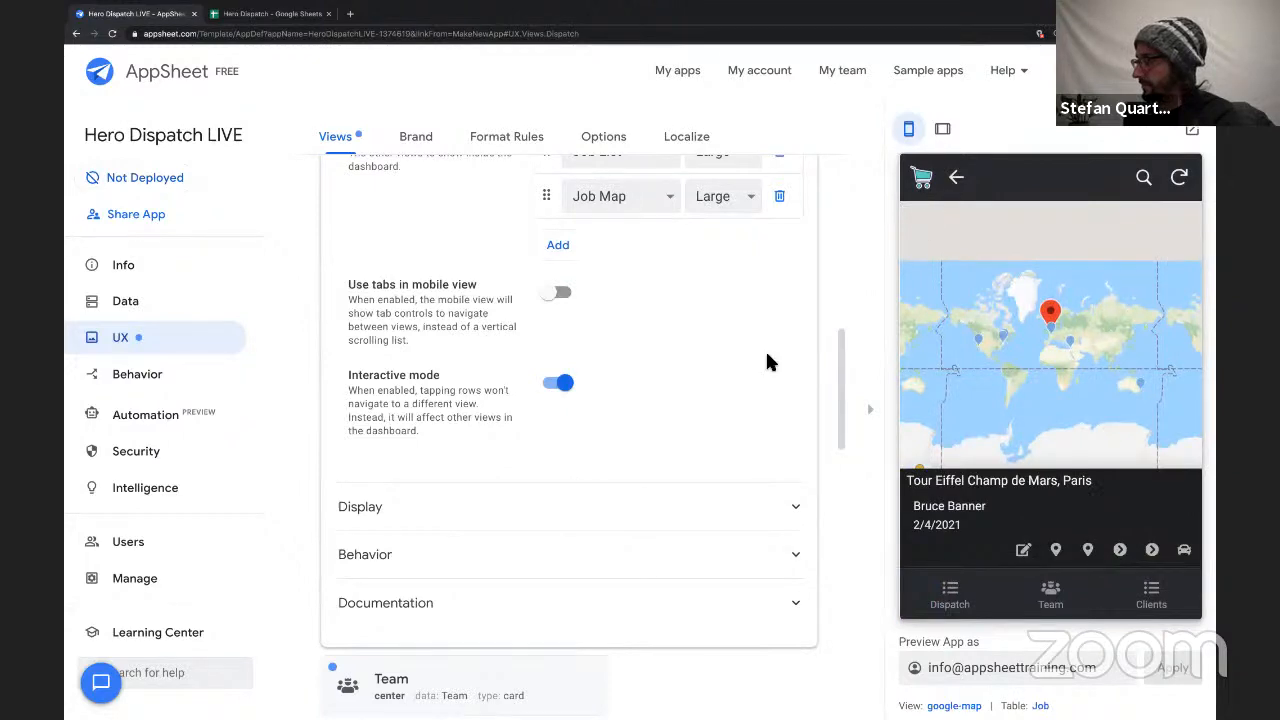
Set the Dispatch view's icon to the solid broadcast tower found with the search term "radio".
scroll(418, 413, "up", 10)
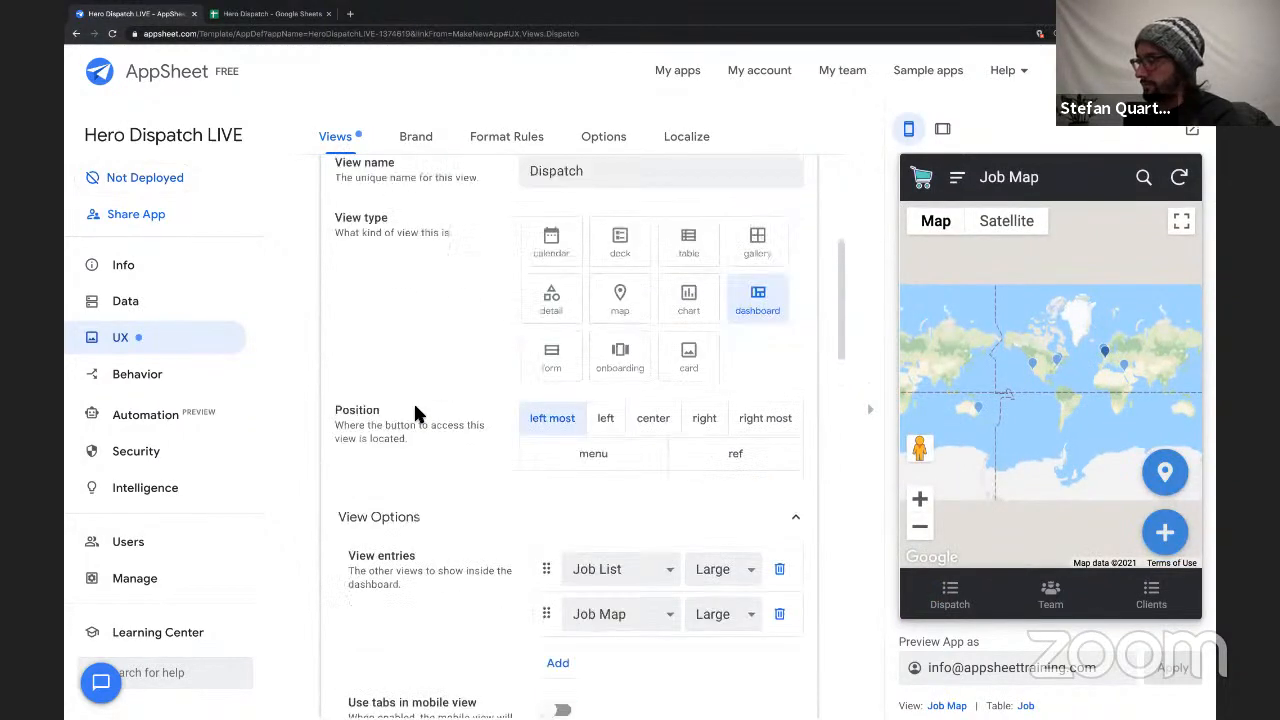
scroll(594, 485, "down", 10)
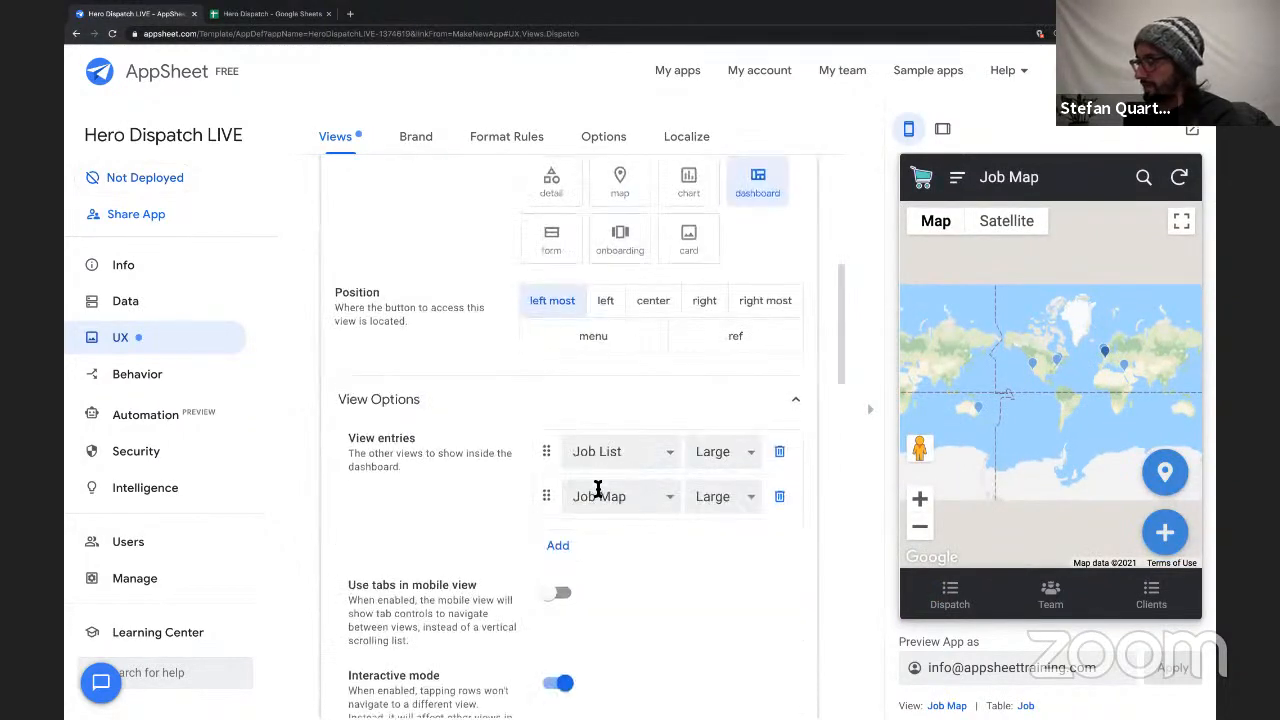
left_click(415, 400)
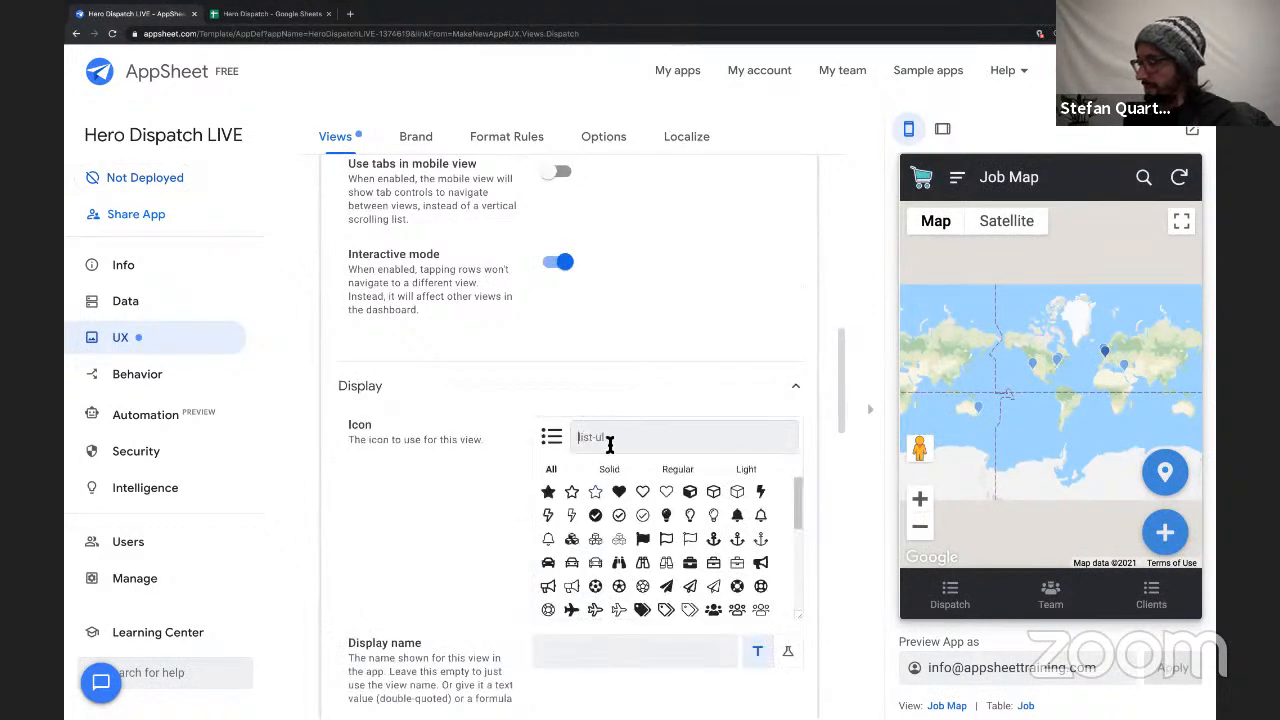
type("radio")
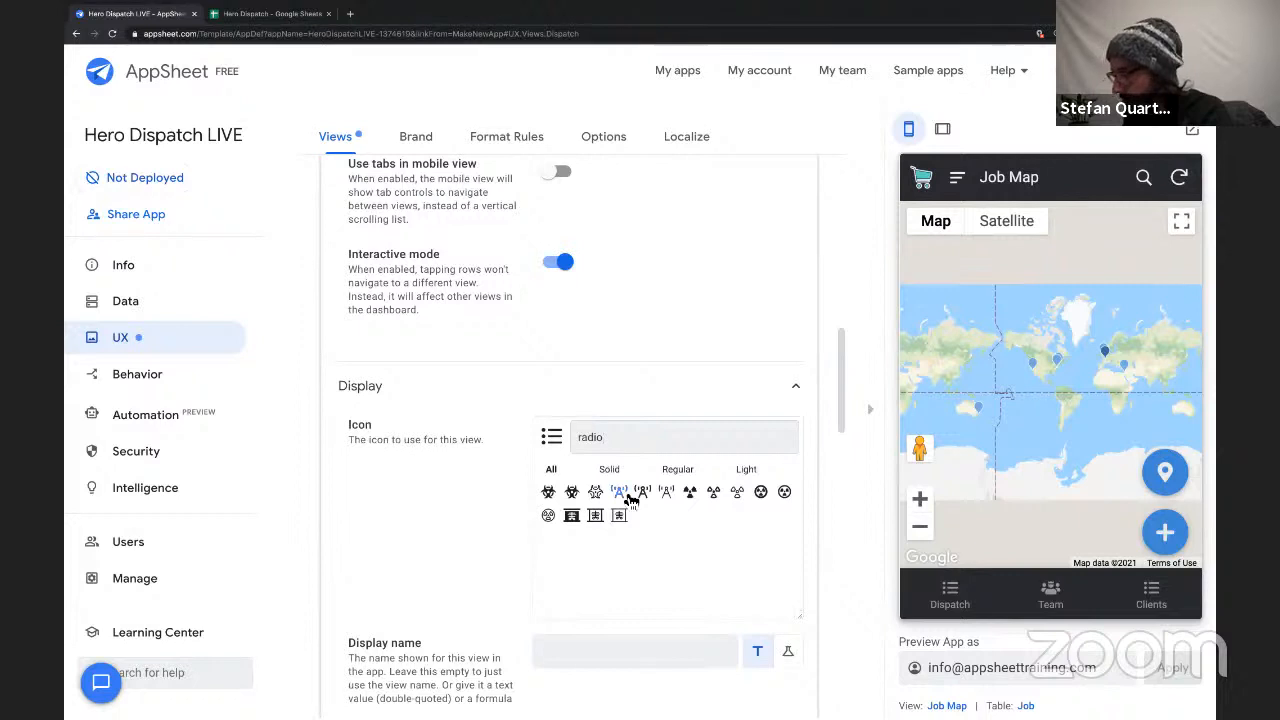
left_click(622, 492)
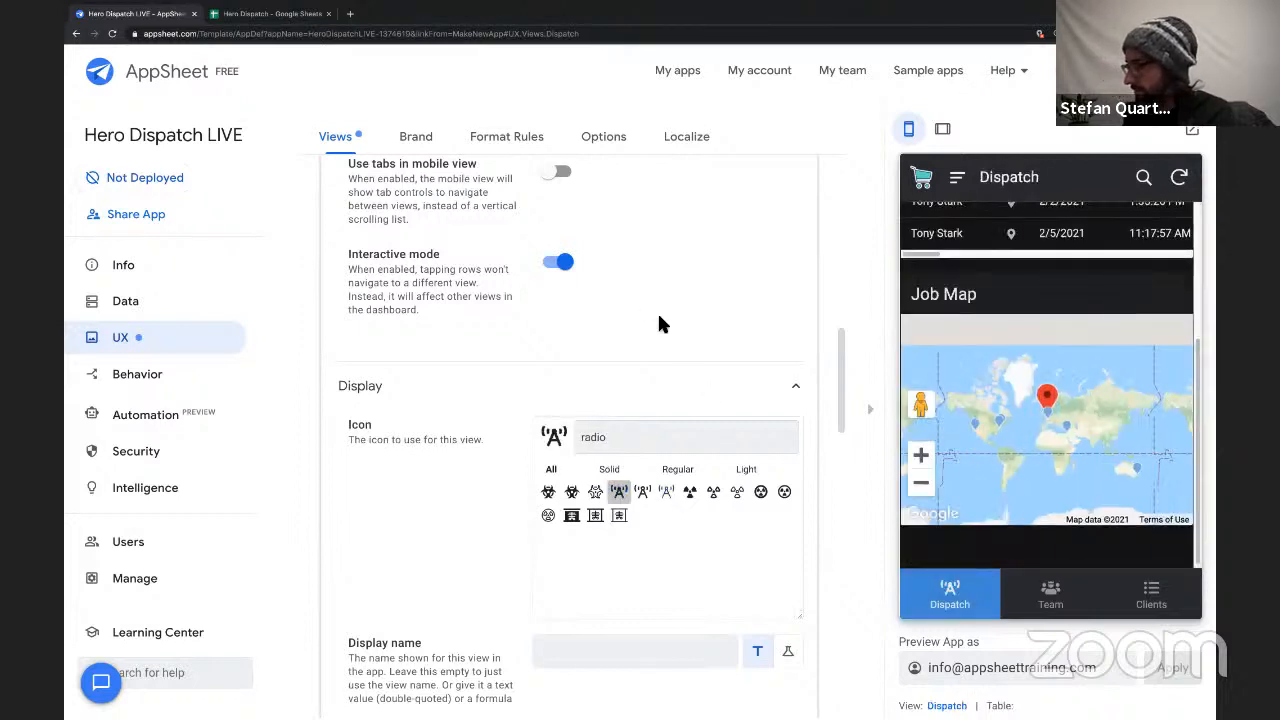
scroll(560, 450, "up", 10)
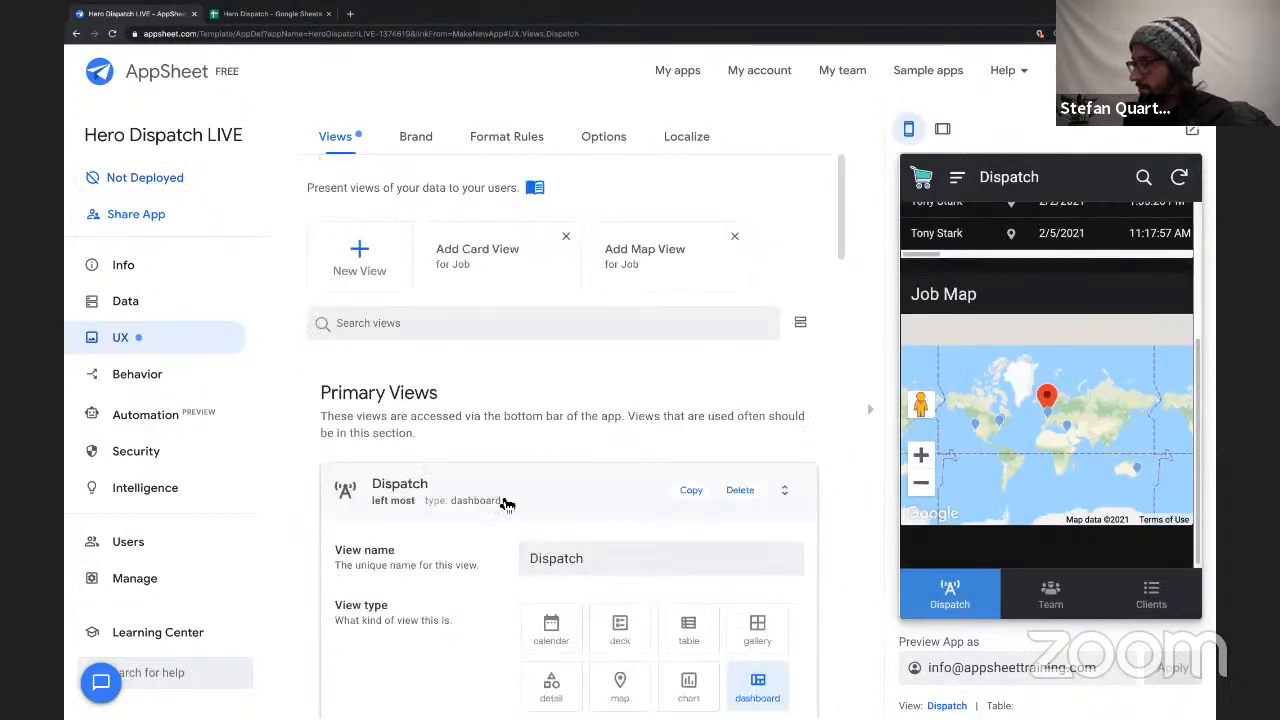
left_click(507, 503)
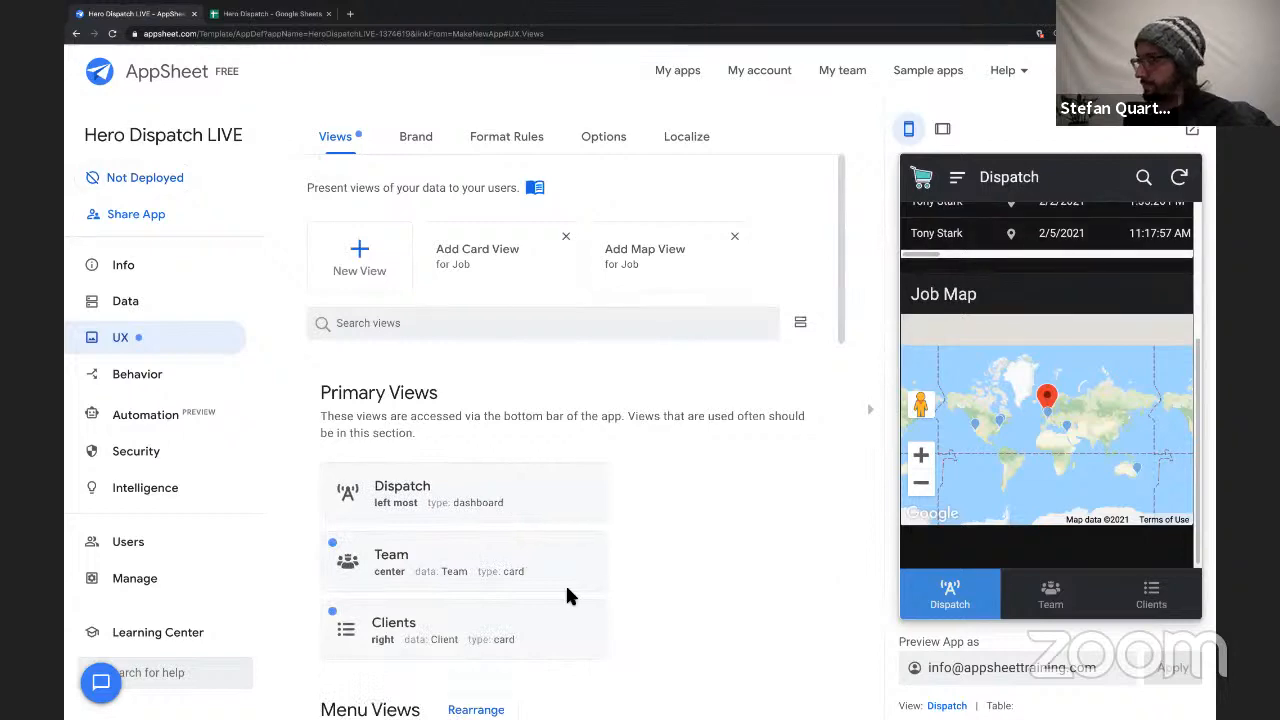
Set the Clients view's icon to the solid building with a car, found with the search term "building".
scroll(630, 520, "down", 3)
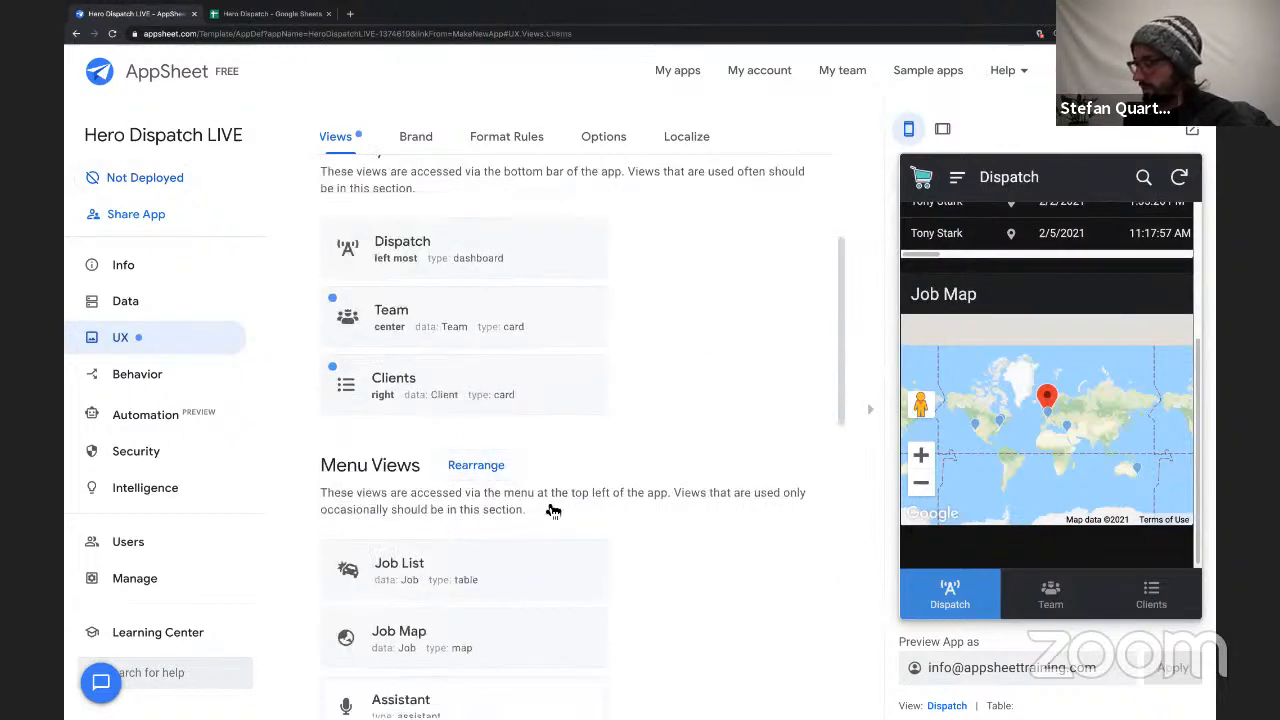
left_click(460, 385)
scroll(360, 463, "down", 10)
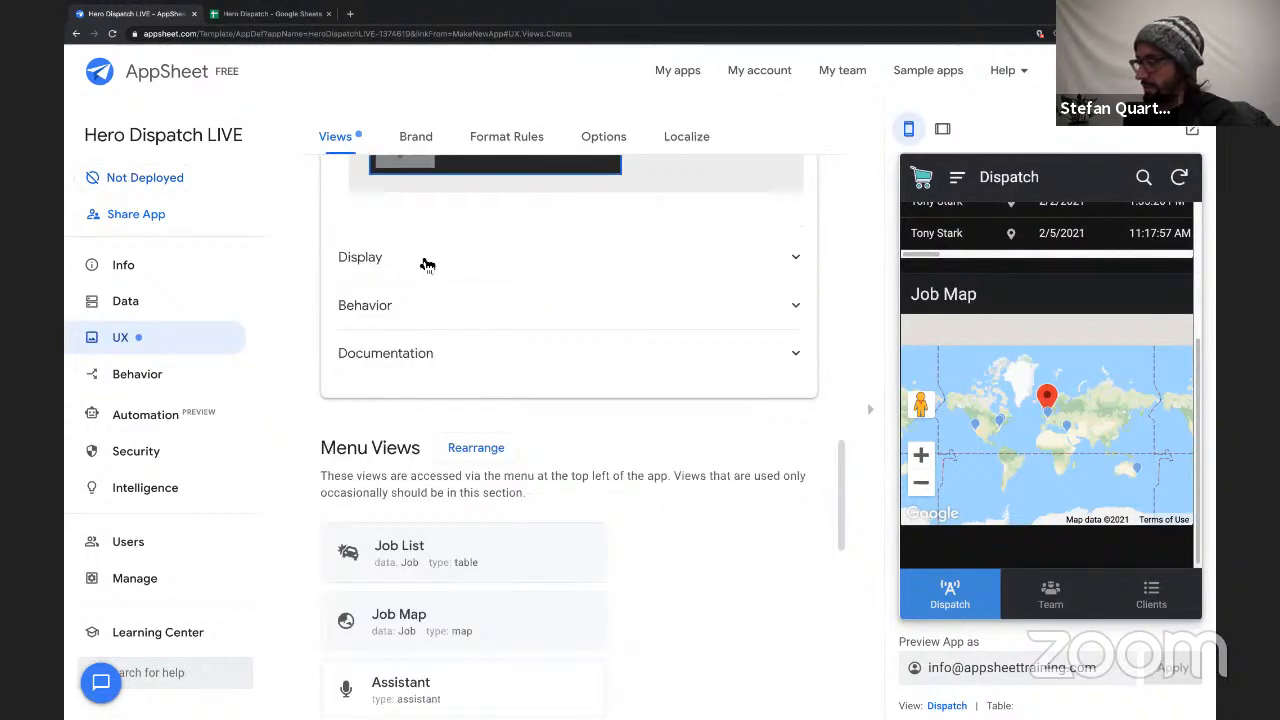
left_click(427, 262)
left_click(678, 316)
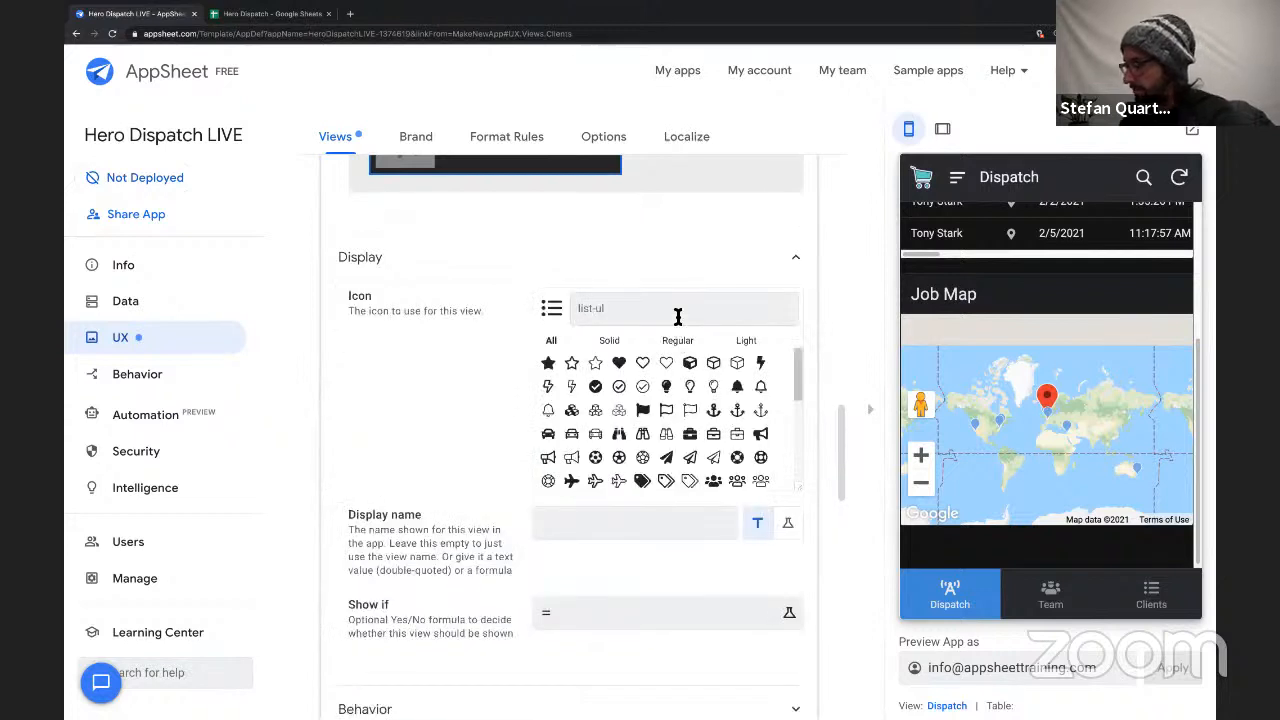
type("building")
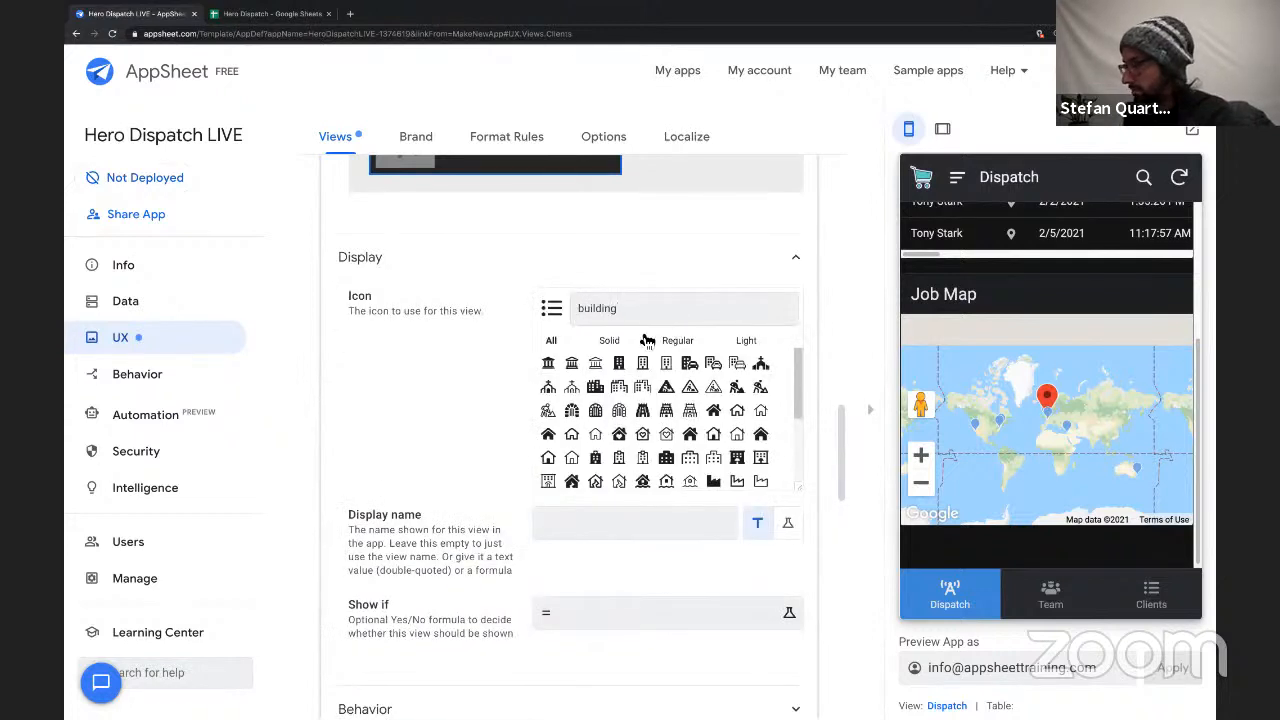
left_click(598, 392)
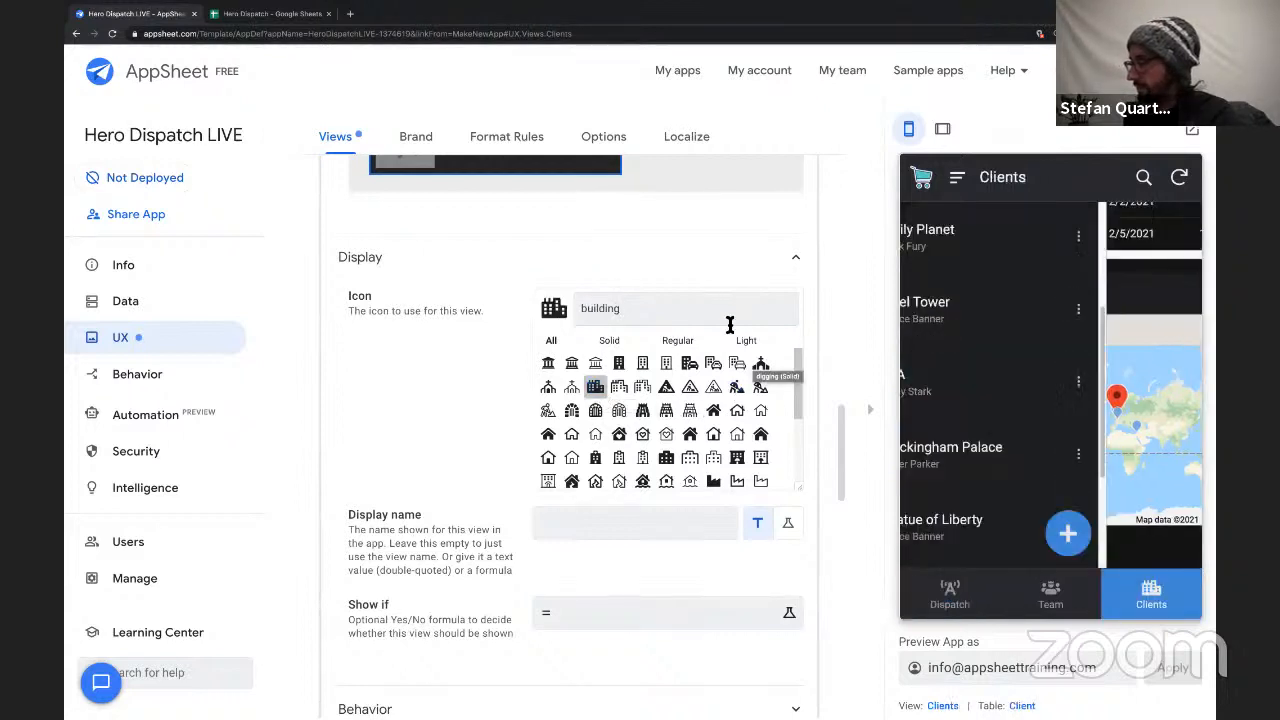
left_click(690, 364)
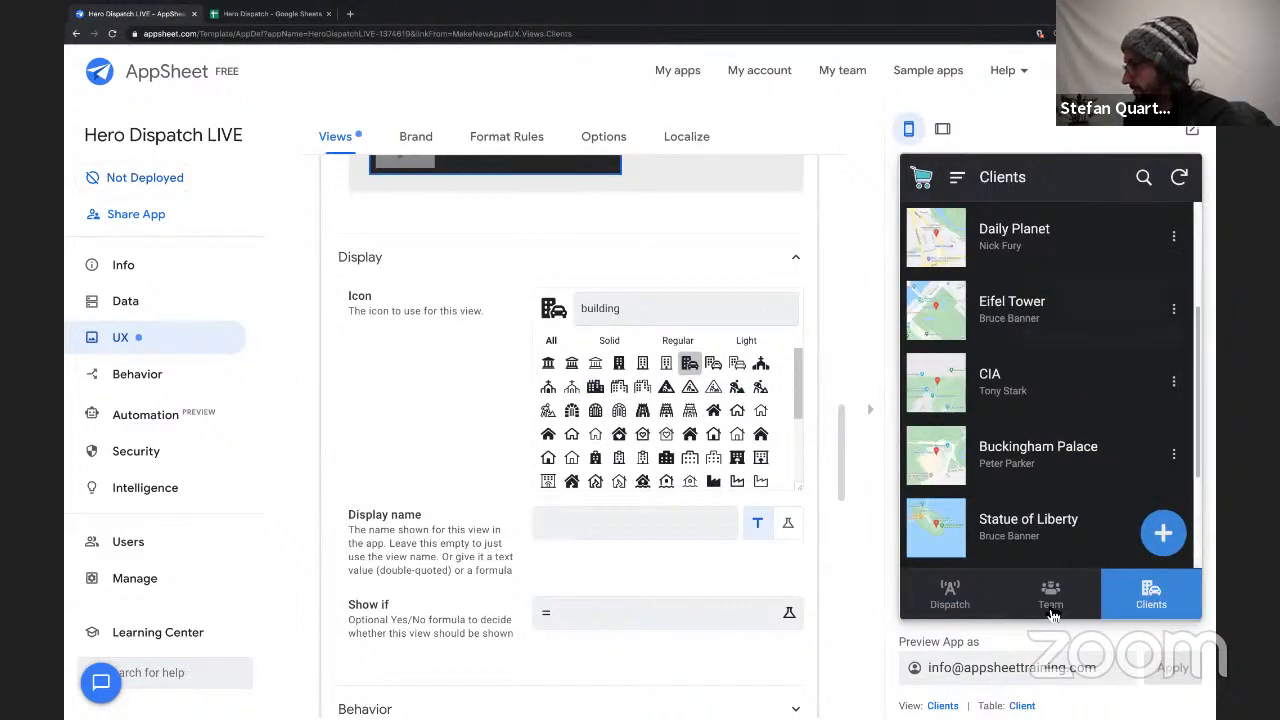
scroll(866, 420, "up", 15)
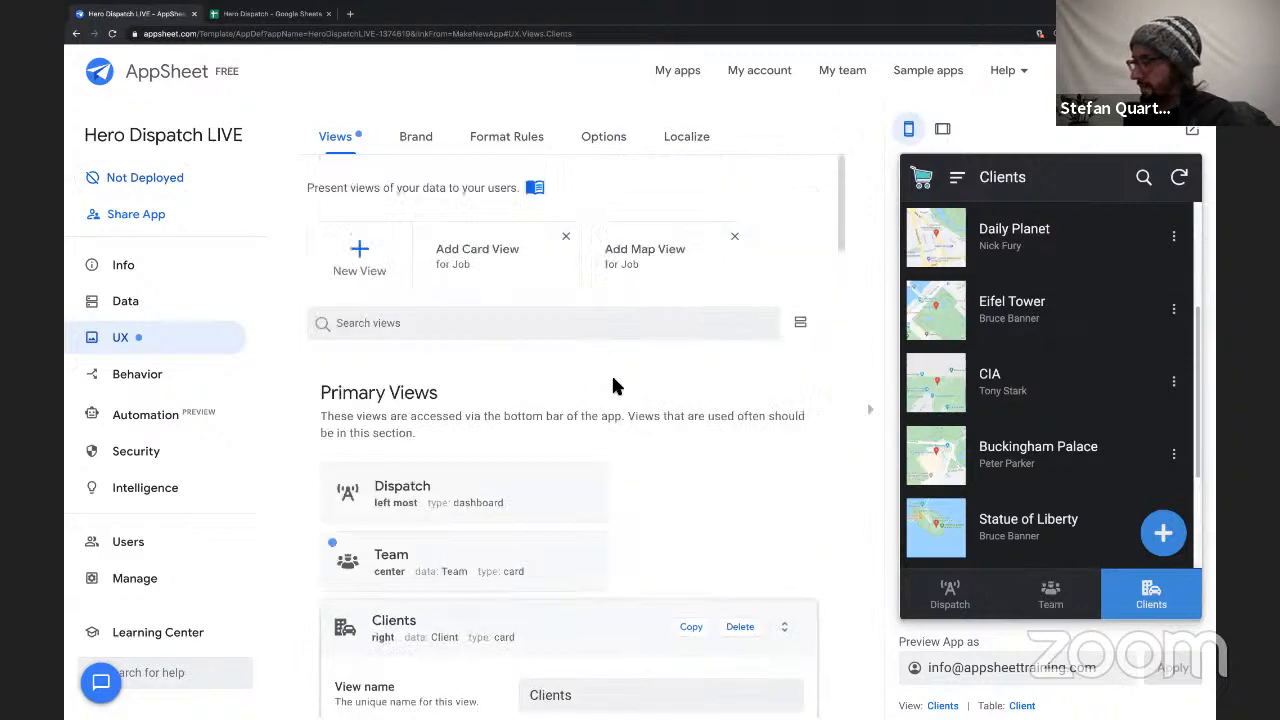
left_click(553, 627)
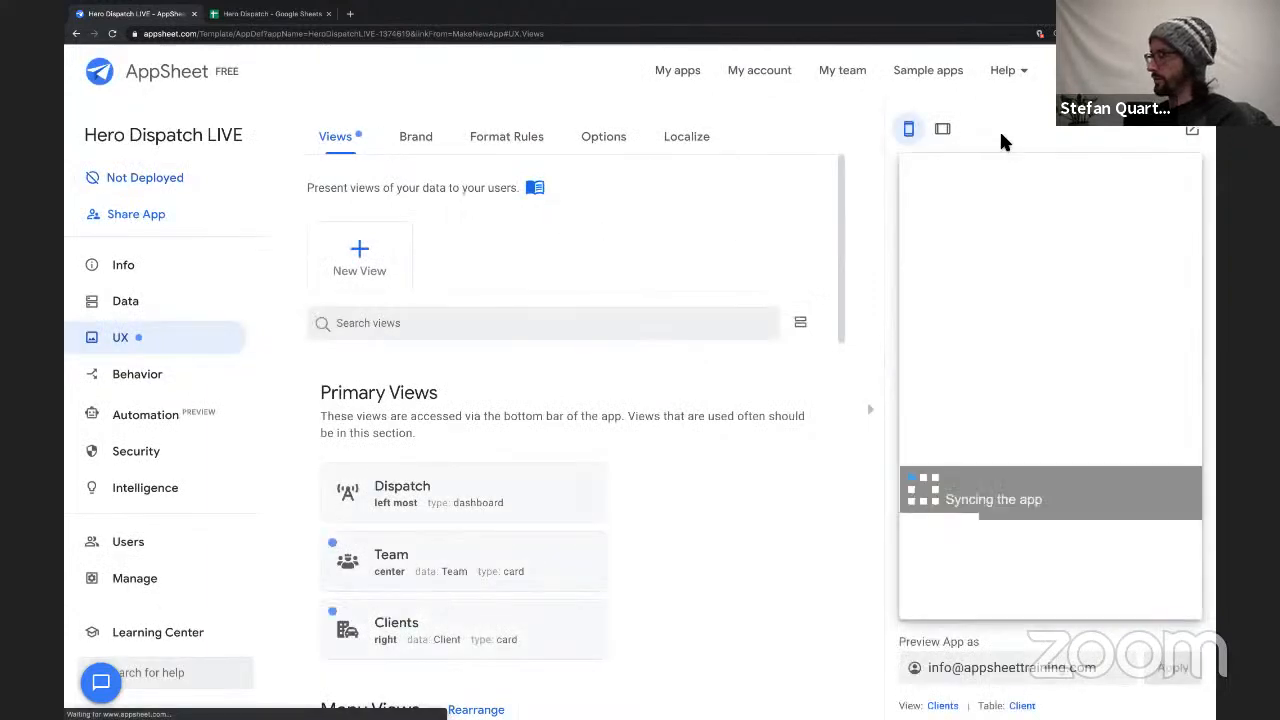
Open the app in its own browser tab and set the starting view to Dispatch in the editor's UX options.
left_click(1190, 131)
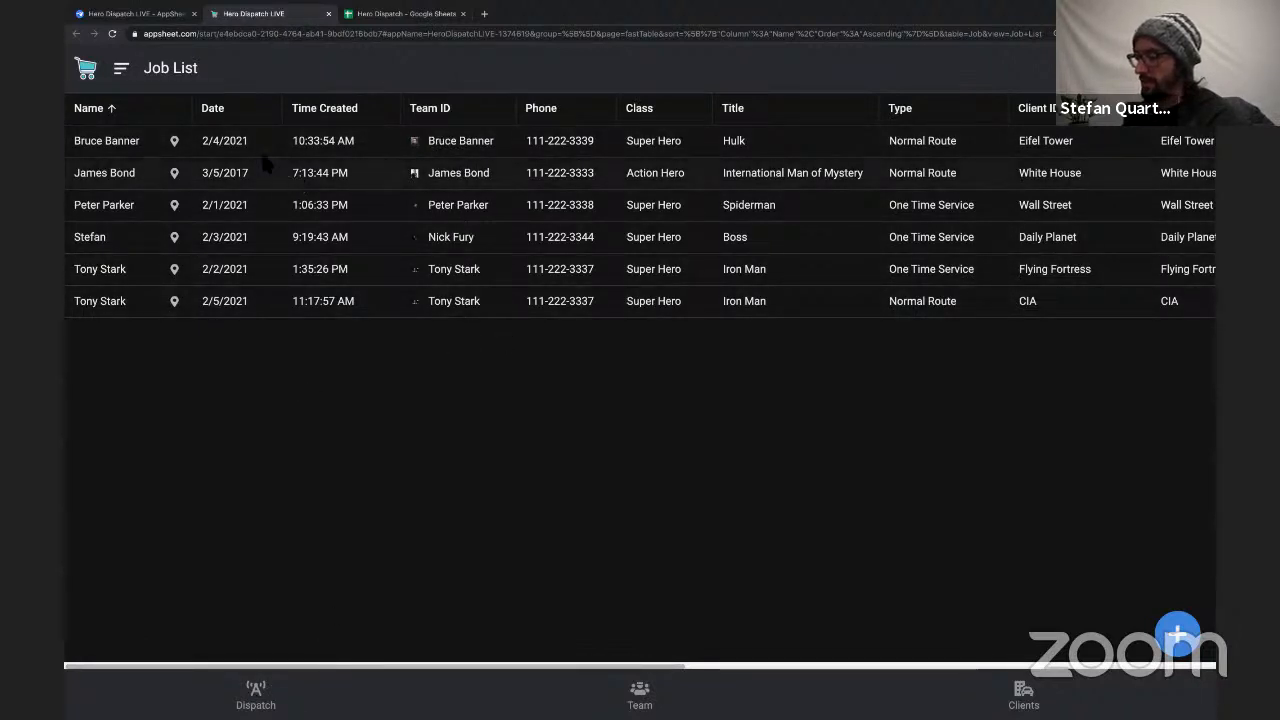
left_click(144, 18)
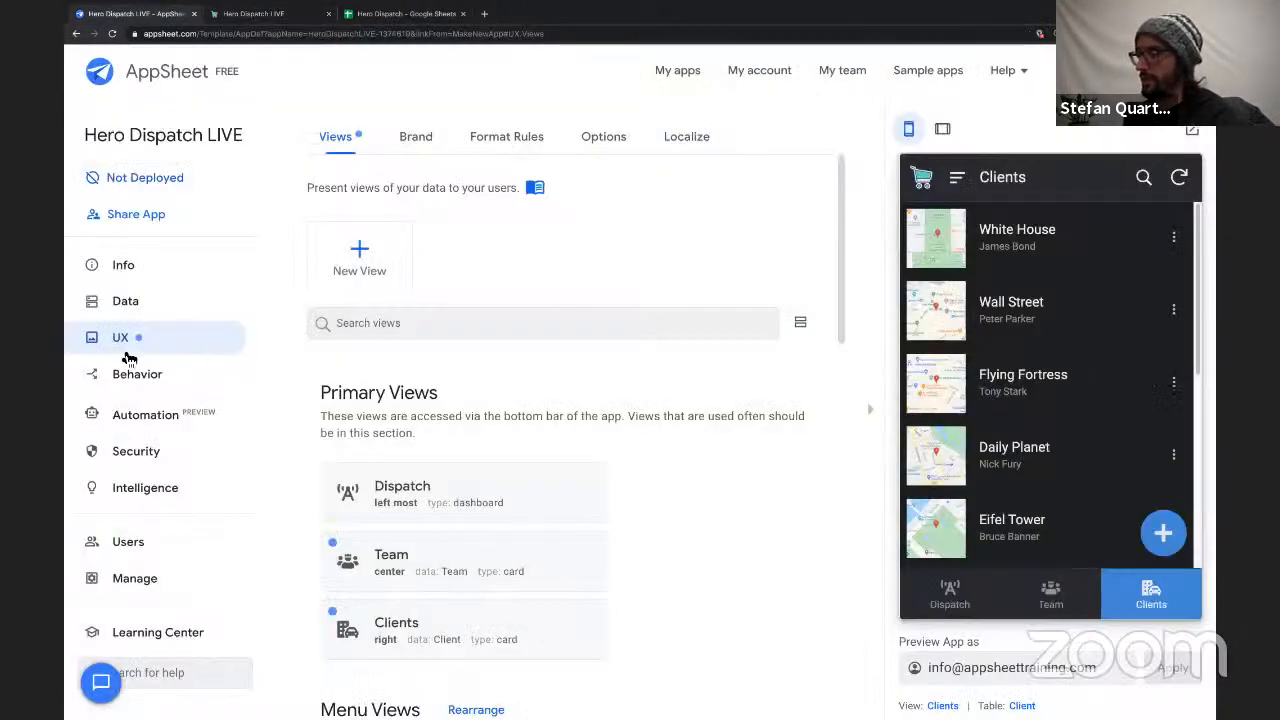
left_click(605, 140)
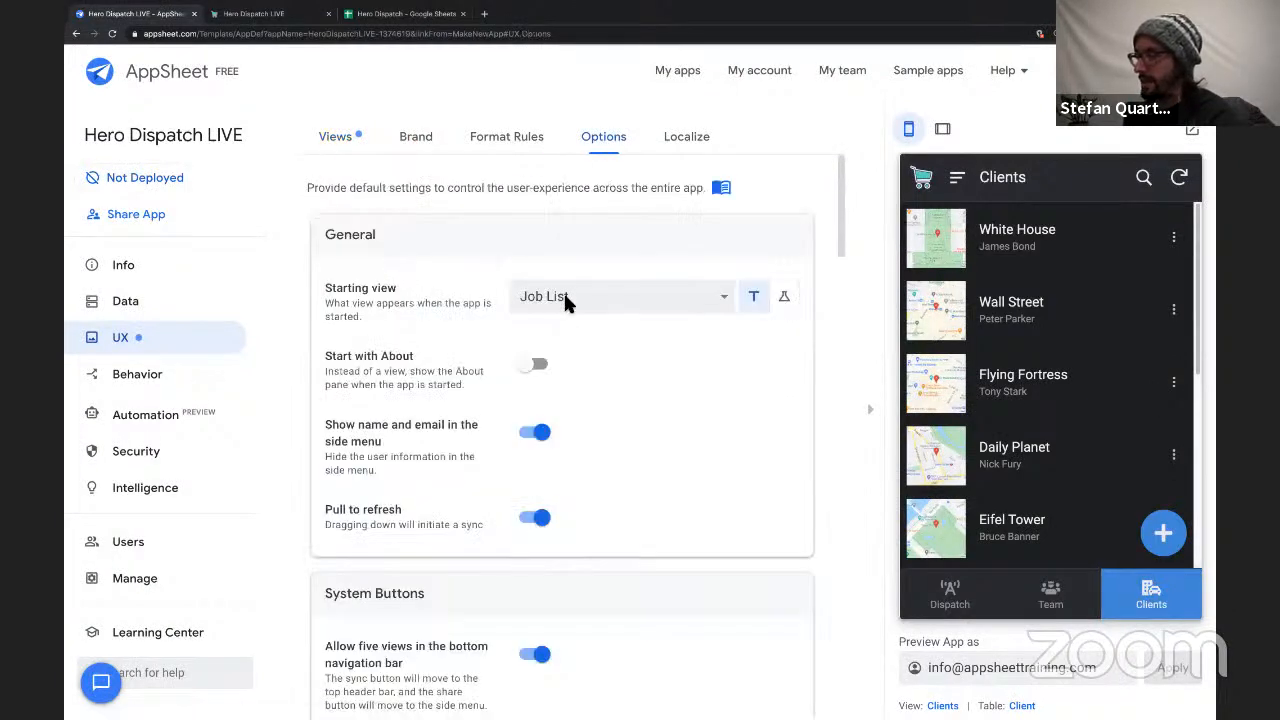
left_click(658, 298)
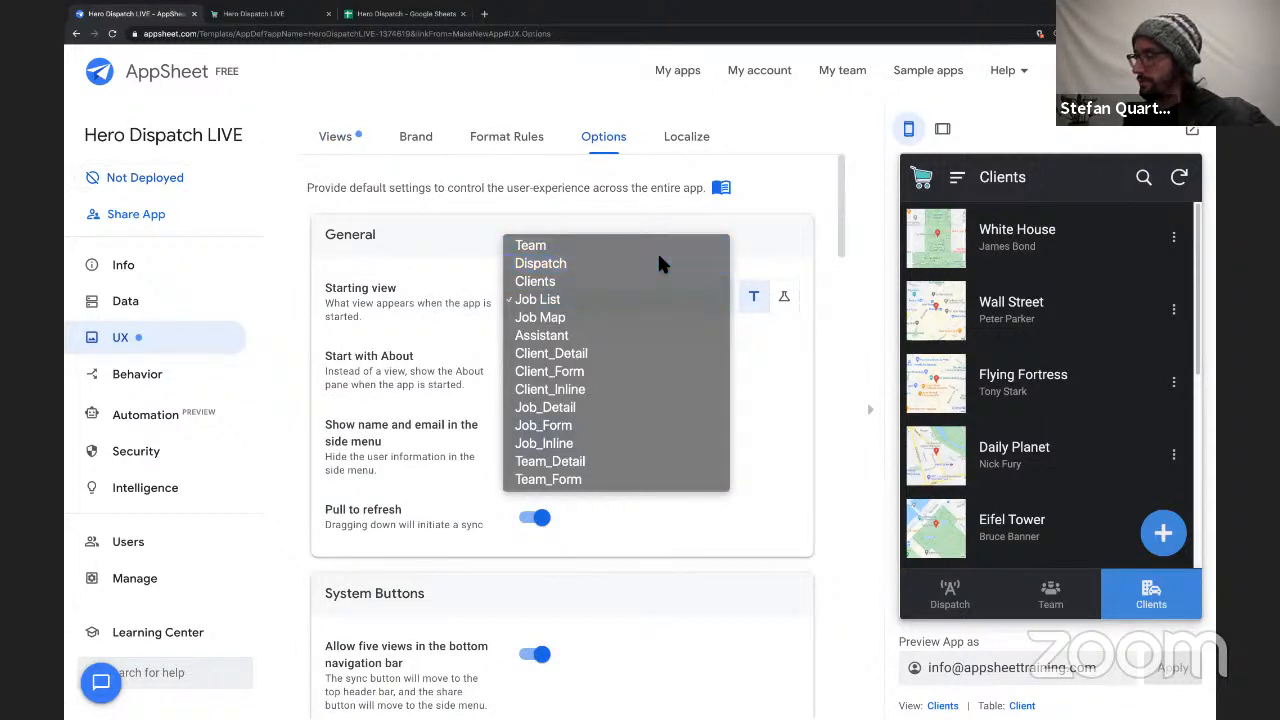
left_click(658, 263)
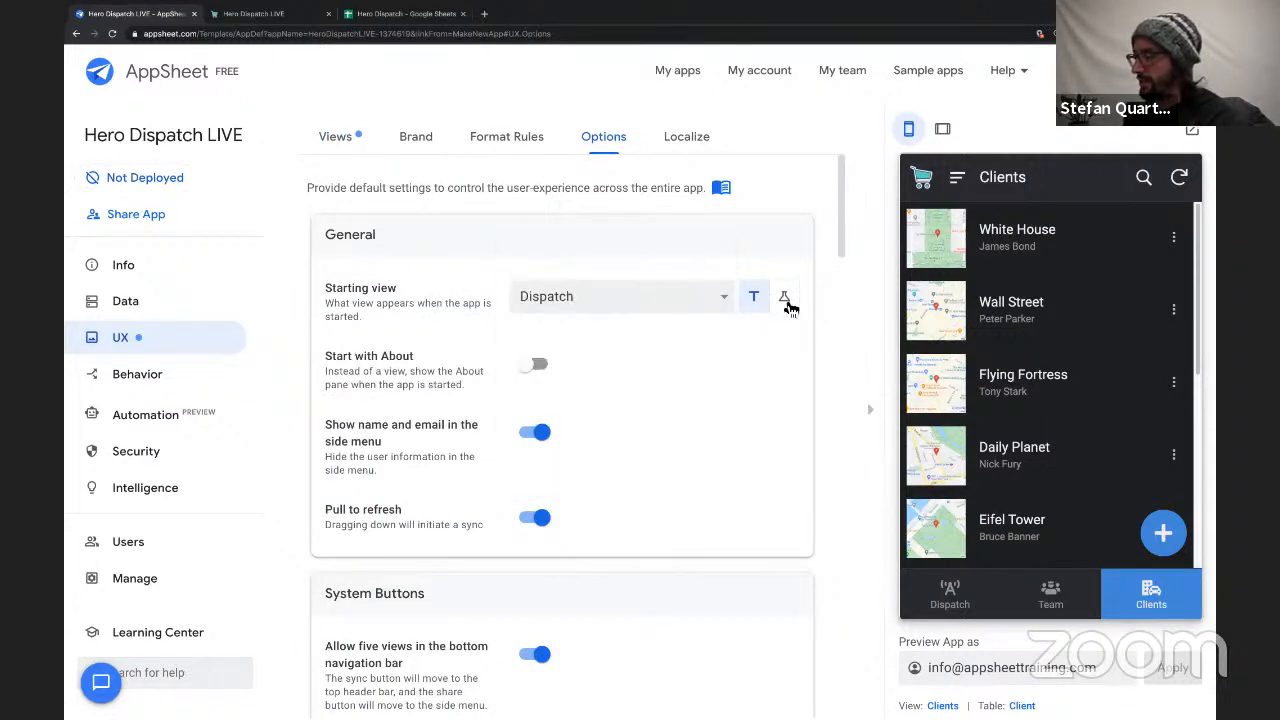
Examine the formula option for the starting view in the Expression Assistant and return to the plain view selection.
left_click(785, 298)
left_click(672, 296)
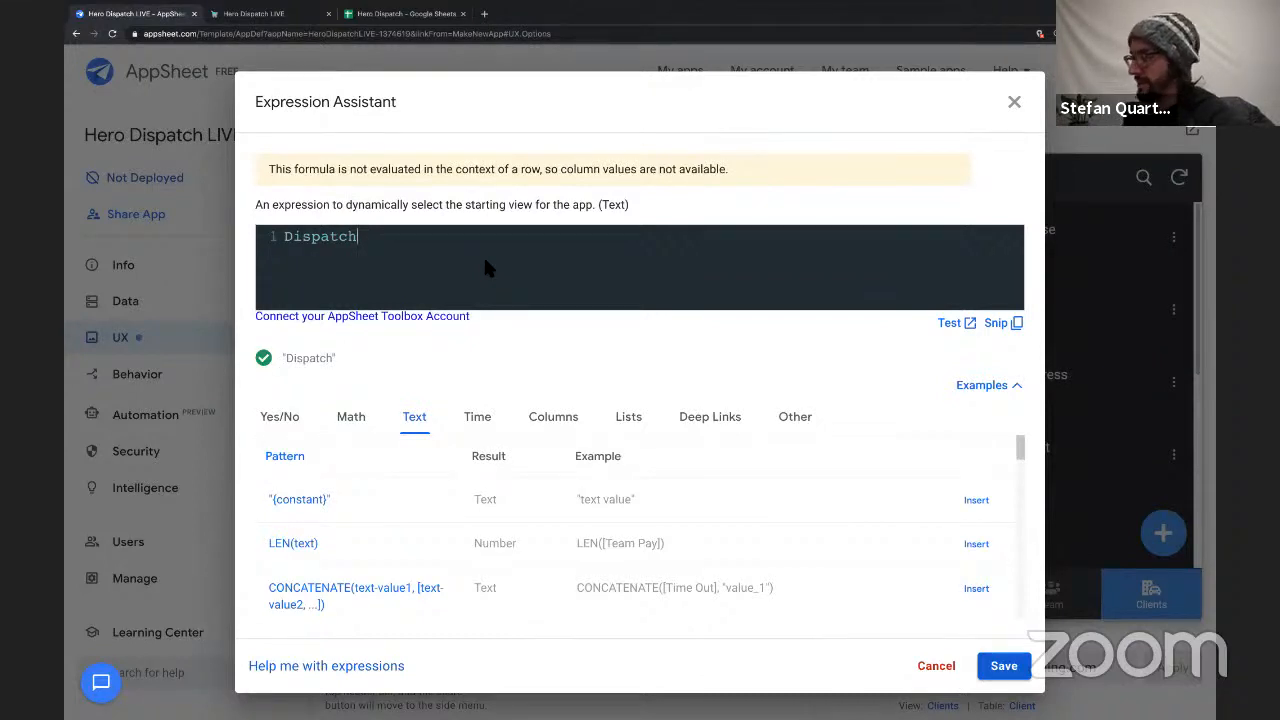
left_click(1014, 104)
left_click(752, 302)
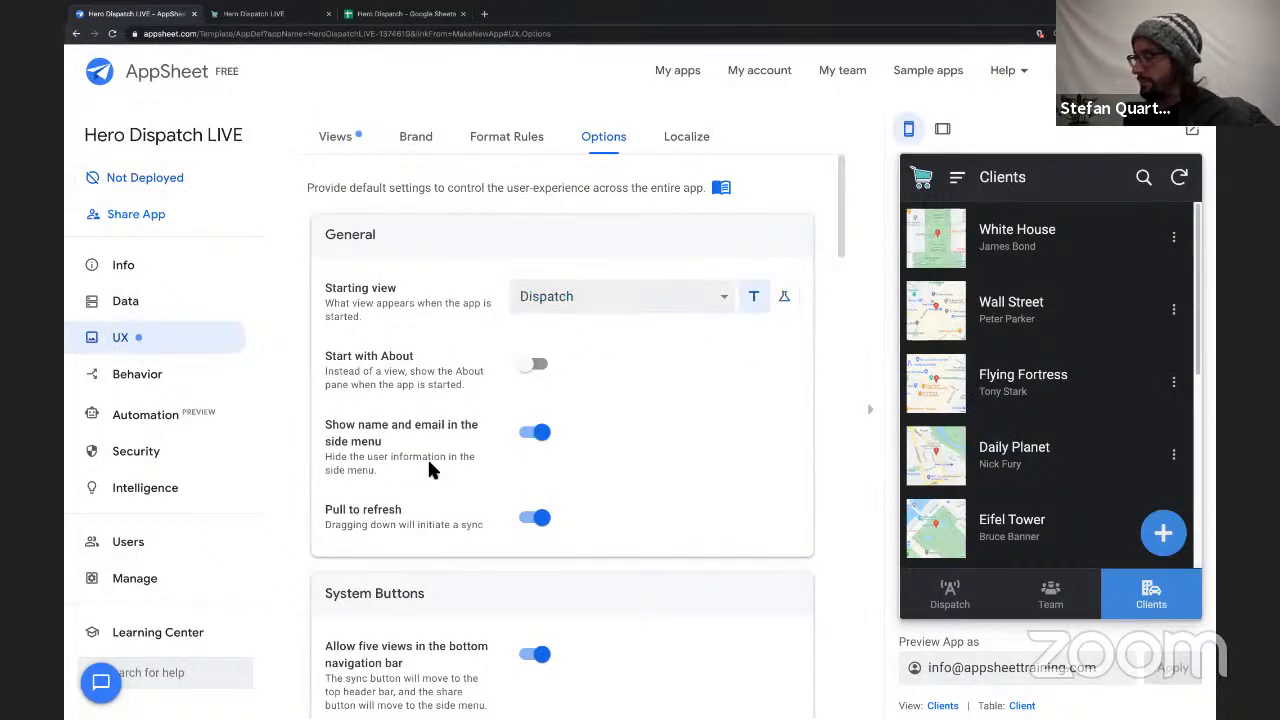
Switch to the full-browser app, open the Dispatch dashboard and test interactivity by selecting the first four Job List rows in turn.
left_click(520, 252)
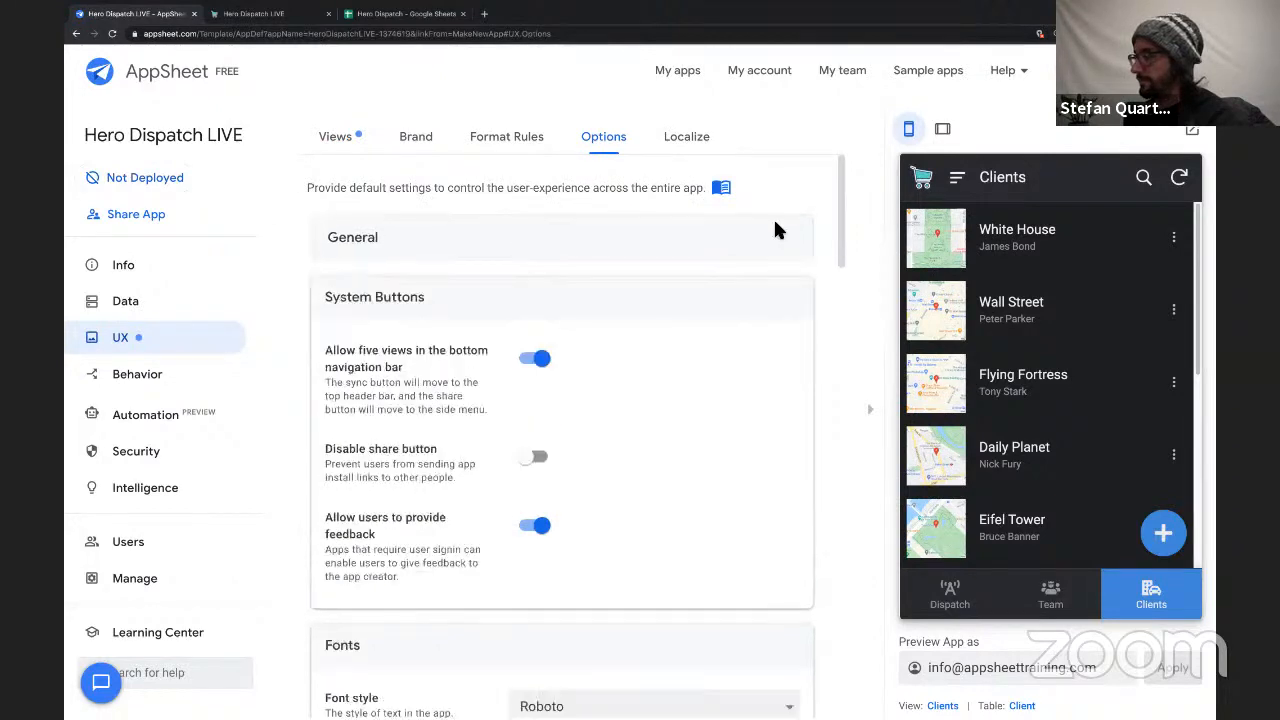
left_click(263, 16)
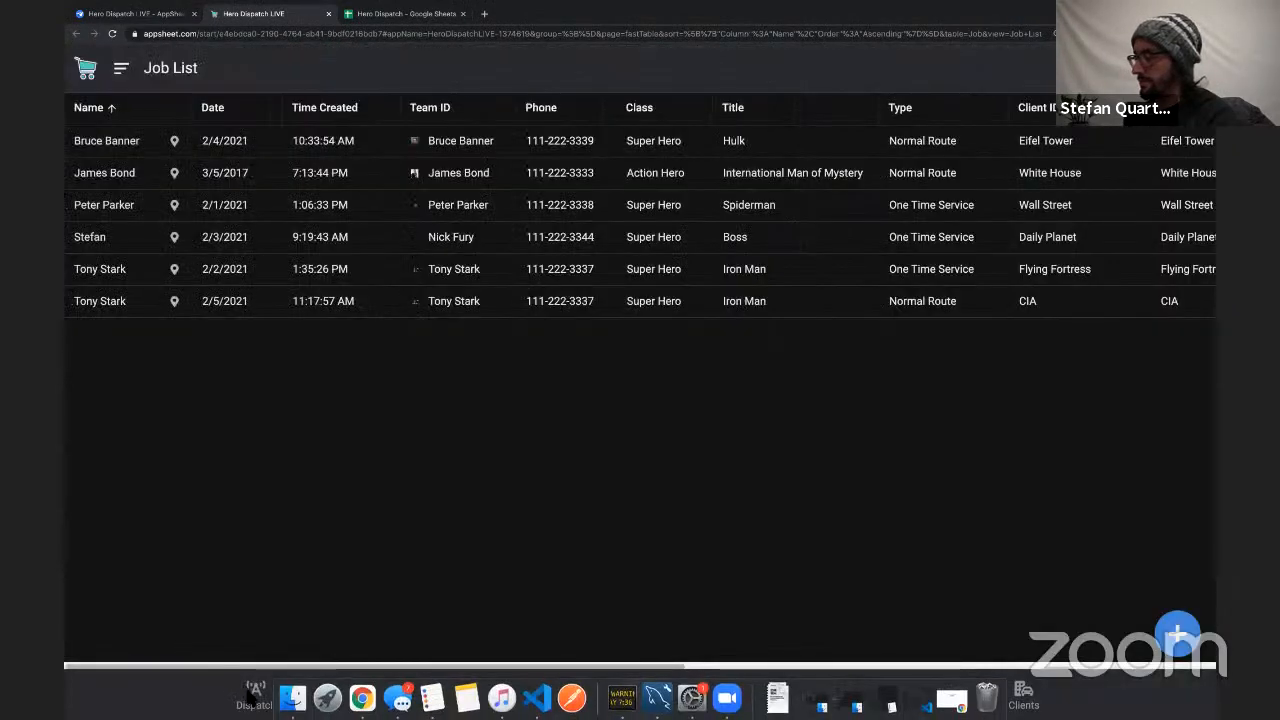
left_click(255, 692)
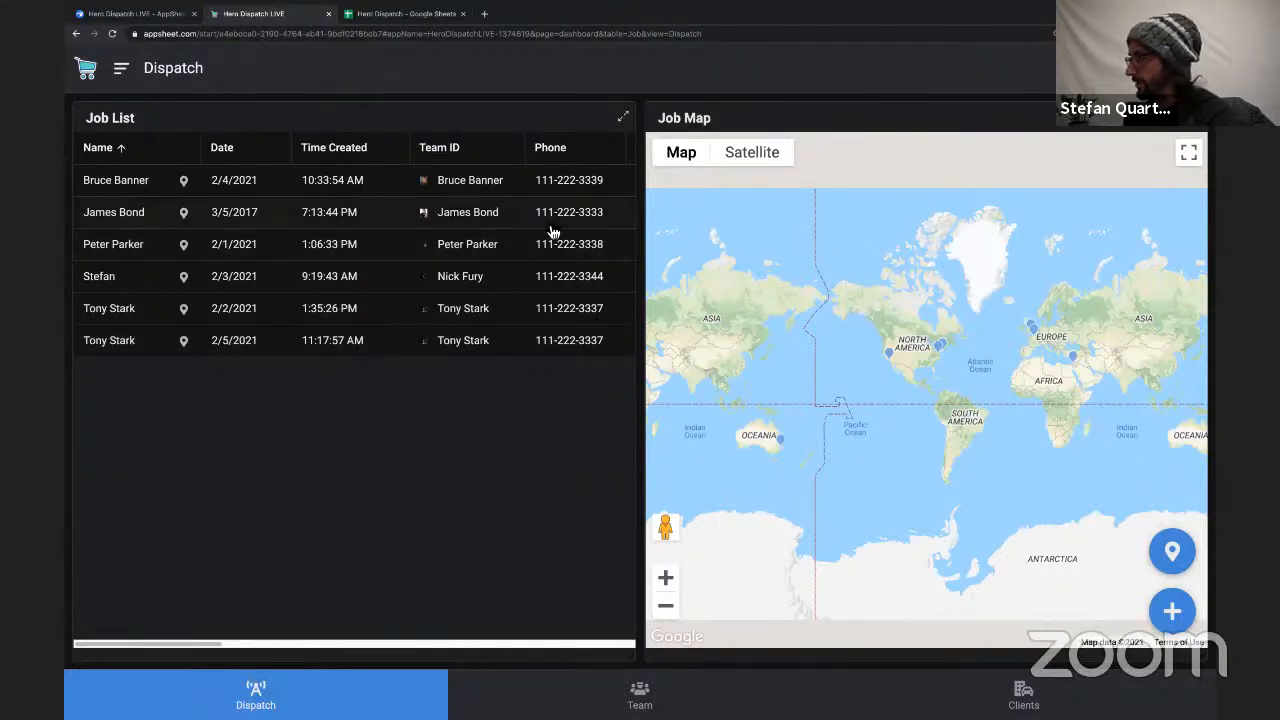
left_click(307, 185)
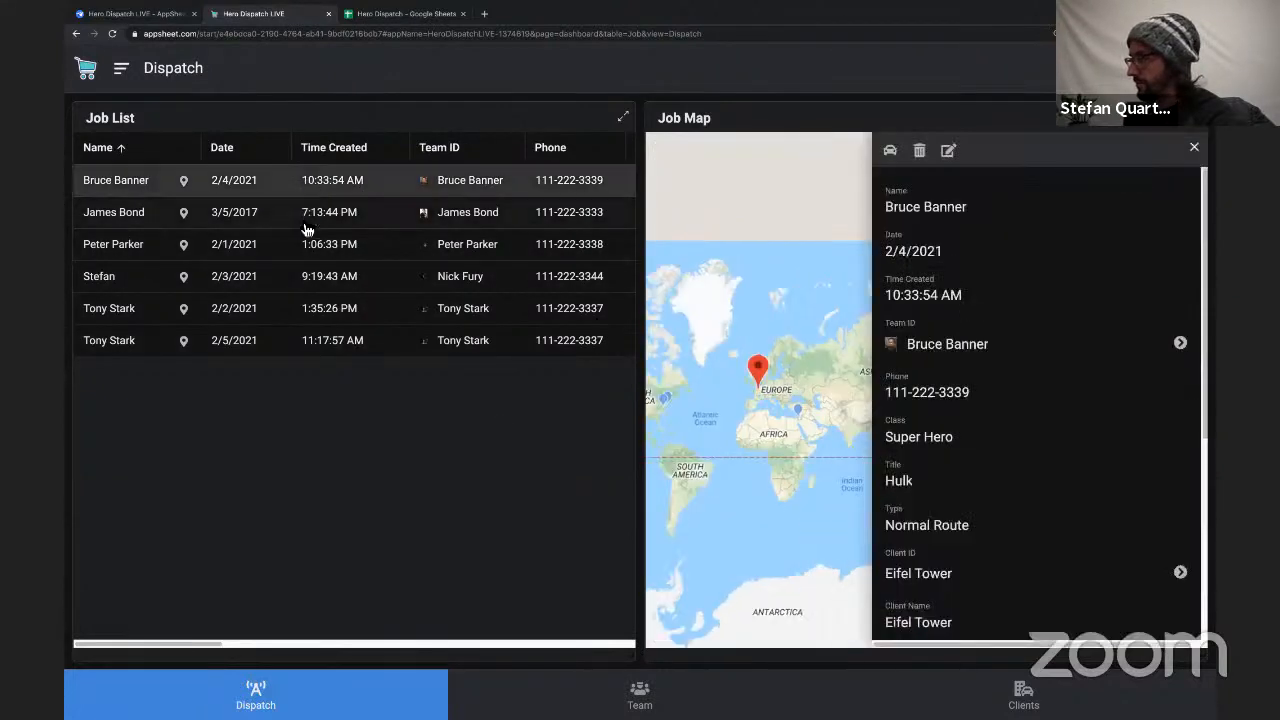
left_click(296, 219)
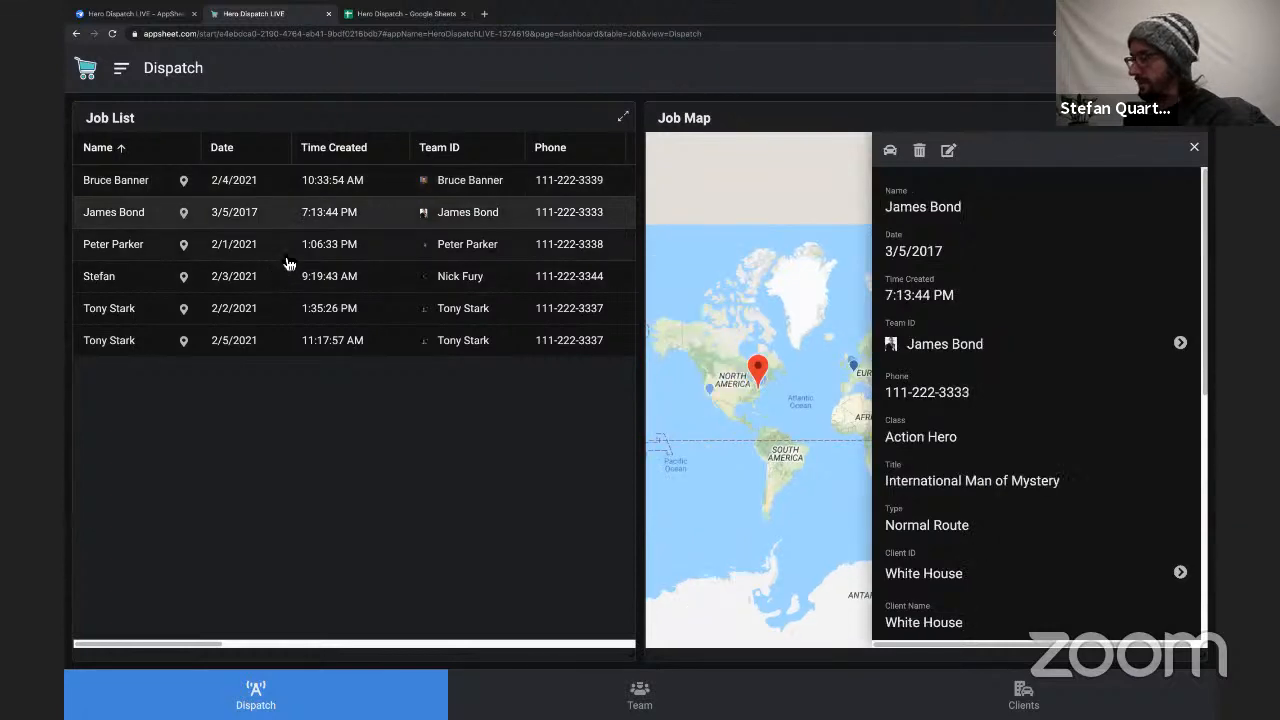
left_click(283, 255)
left_click(285, 280)
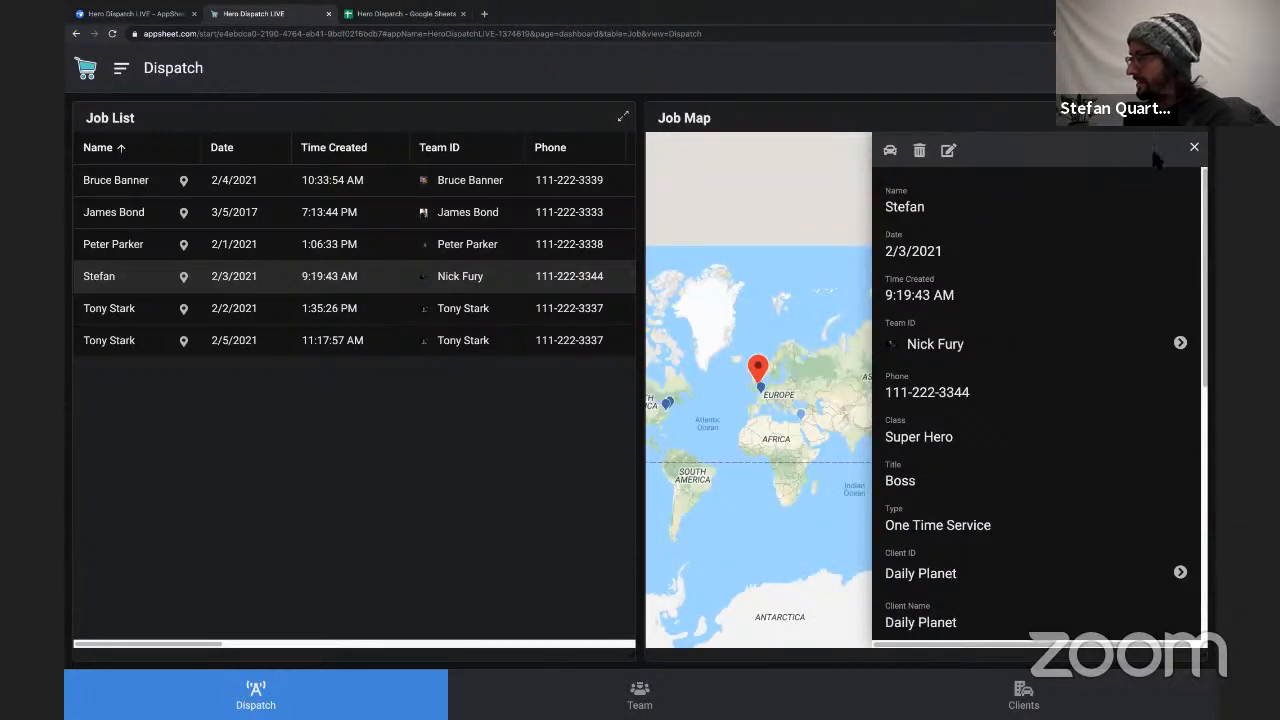
Read through the fourth job's details beside the Job Map and close them.
scroll(970, 318, "down", 5)
scroll(970, 316, "up", 4)
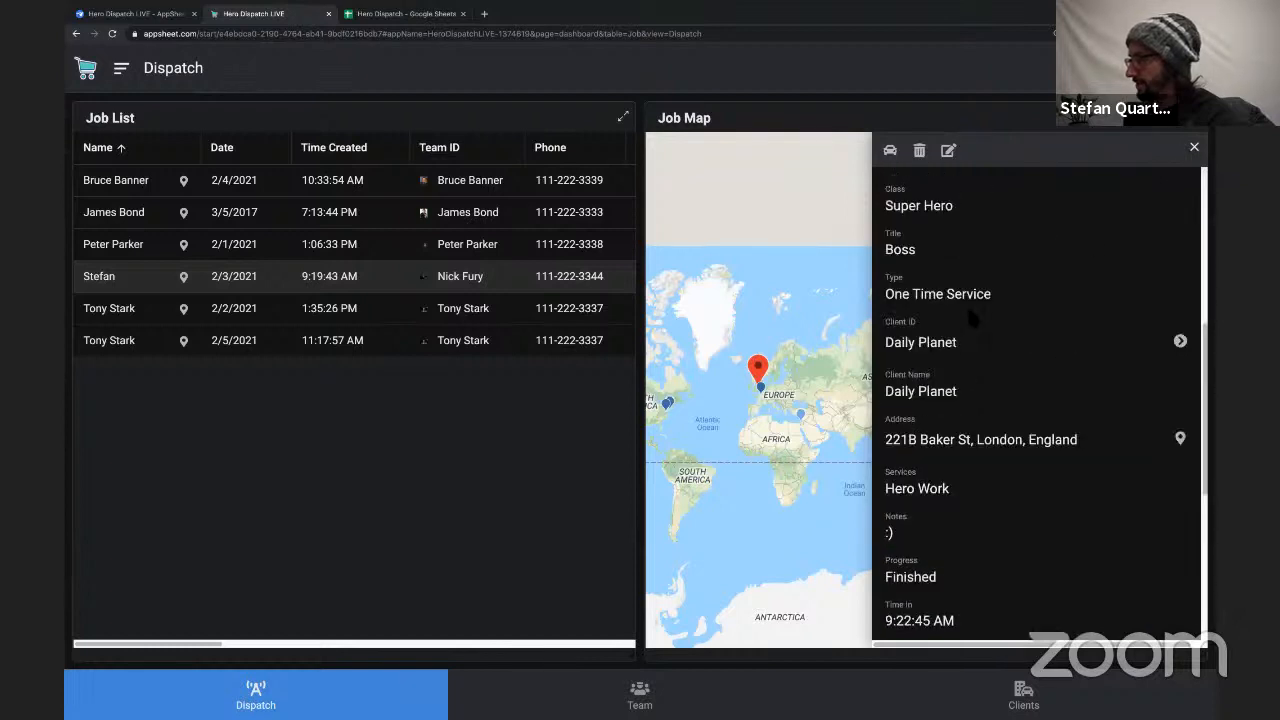
scroll(966, 302, "down", 5)
scroll(966, 302, "up", 6)
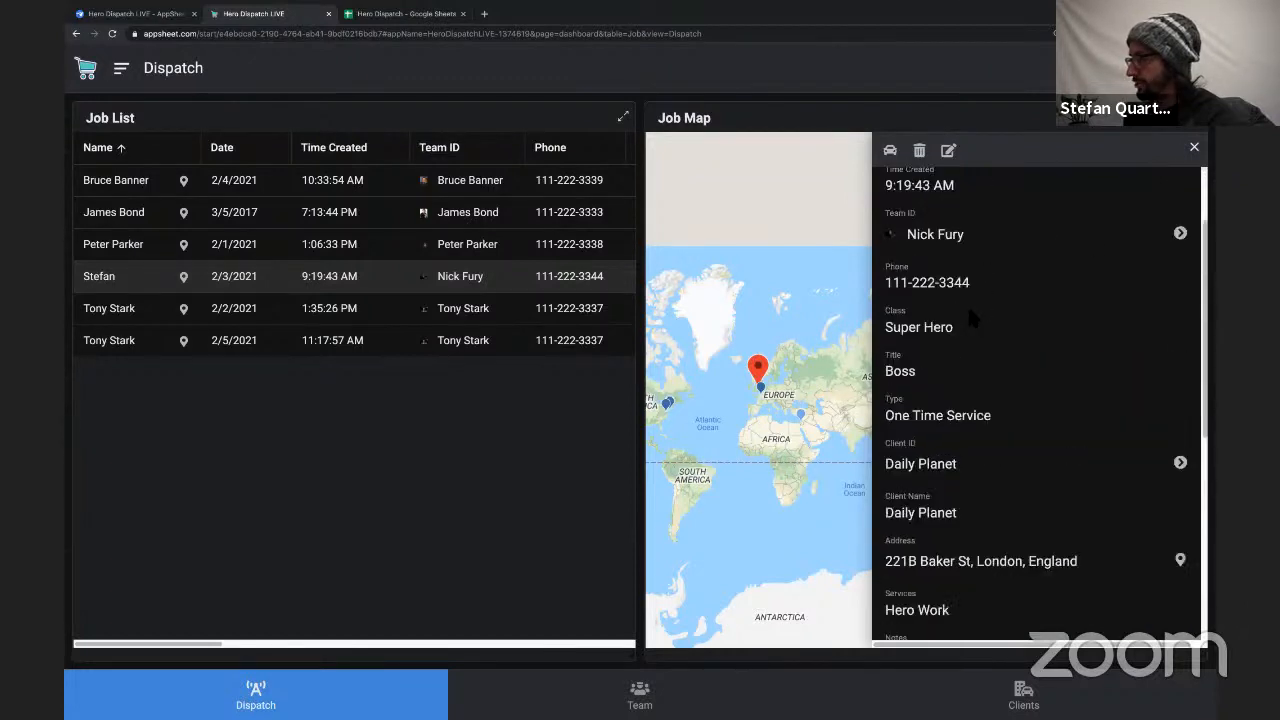
left_click(1194, 149)
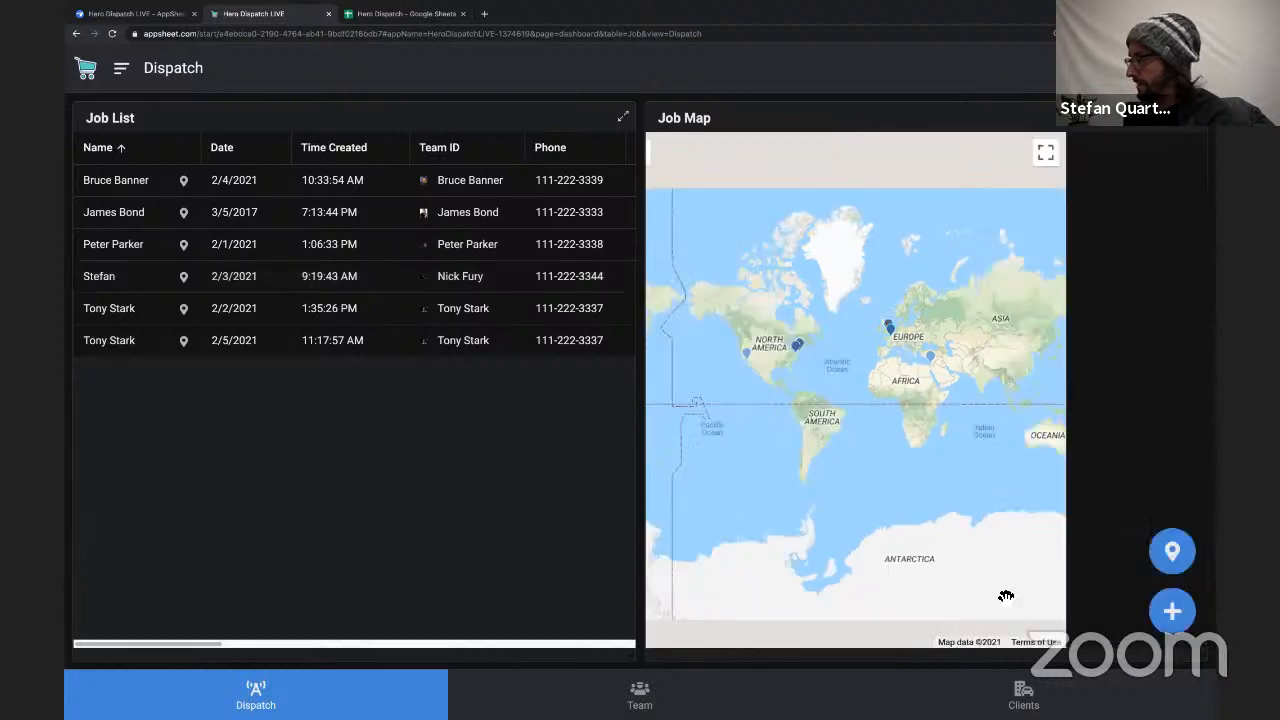
Start a new job from the Dispatch map and choose the last listed team member as its Team ID.
left_click(1172, 612)
left_click(597, 375)
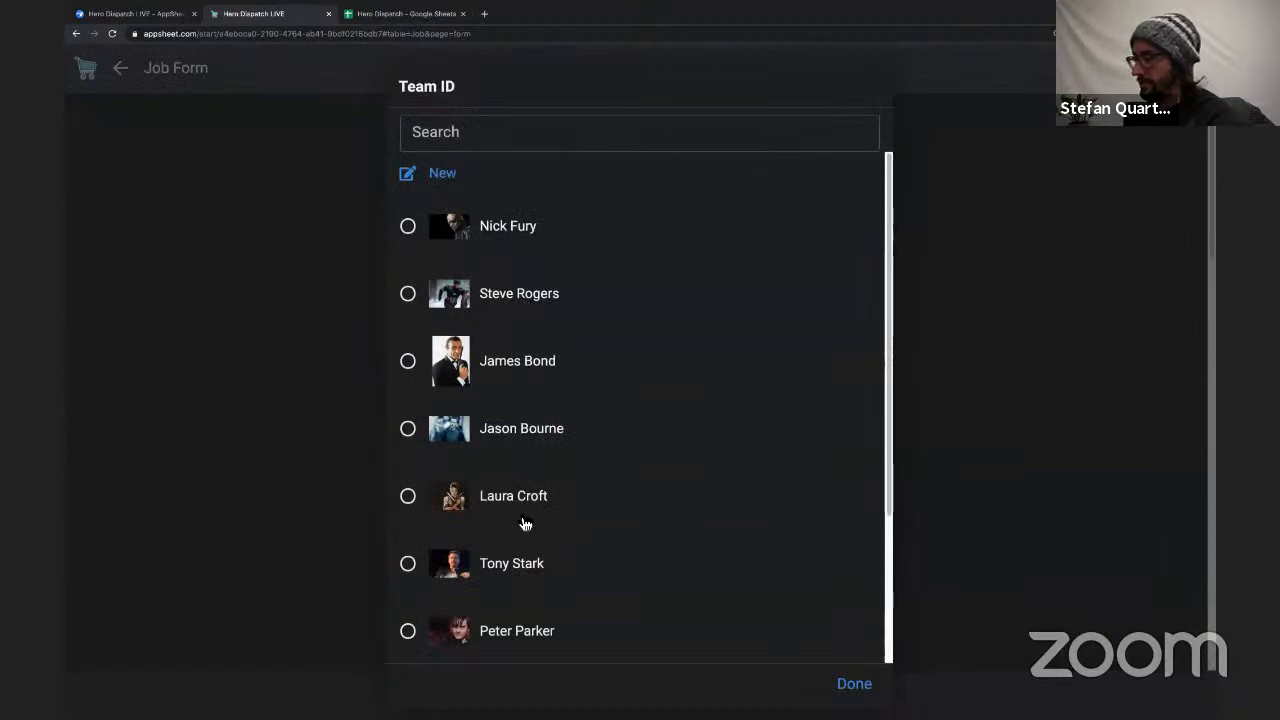
scroll(520, 575, "down", 4)
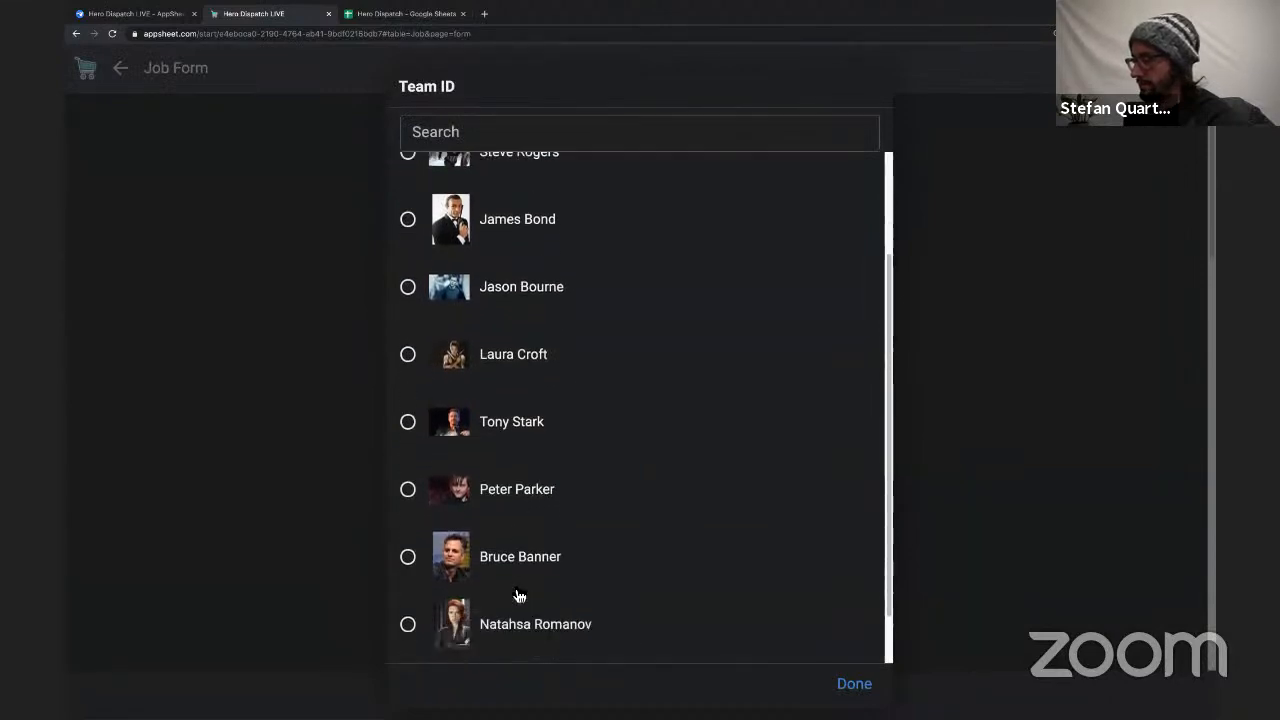
left_click(520, 588)
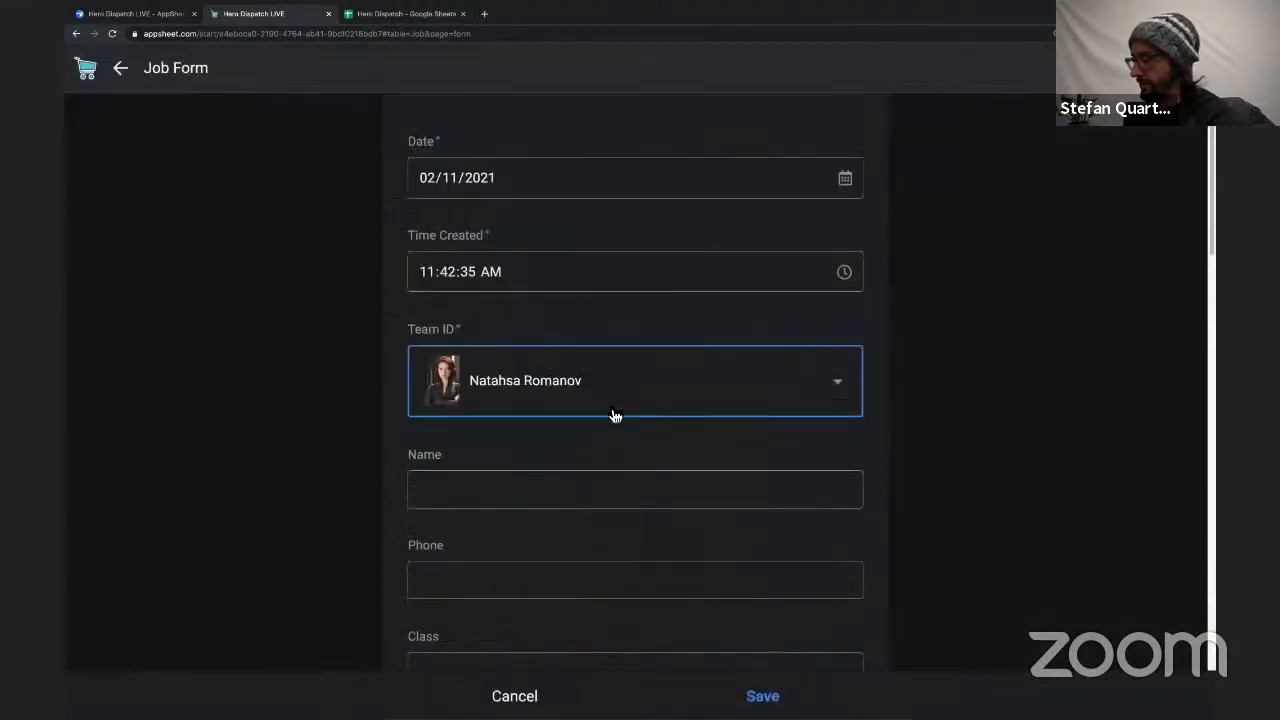
Go through the empty Name, Phone and Class fields of the new job form.
scroll(560, 330, "down", 3)
left_click(465, 200)
left_click(480, 281)
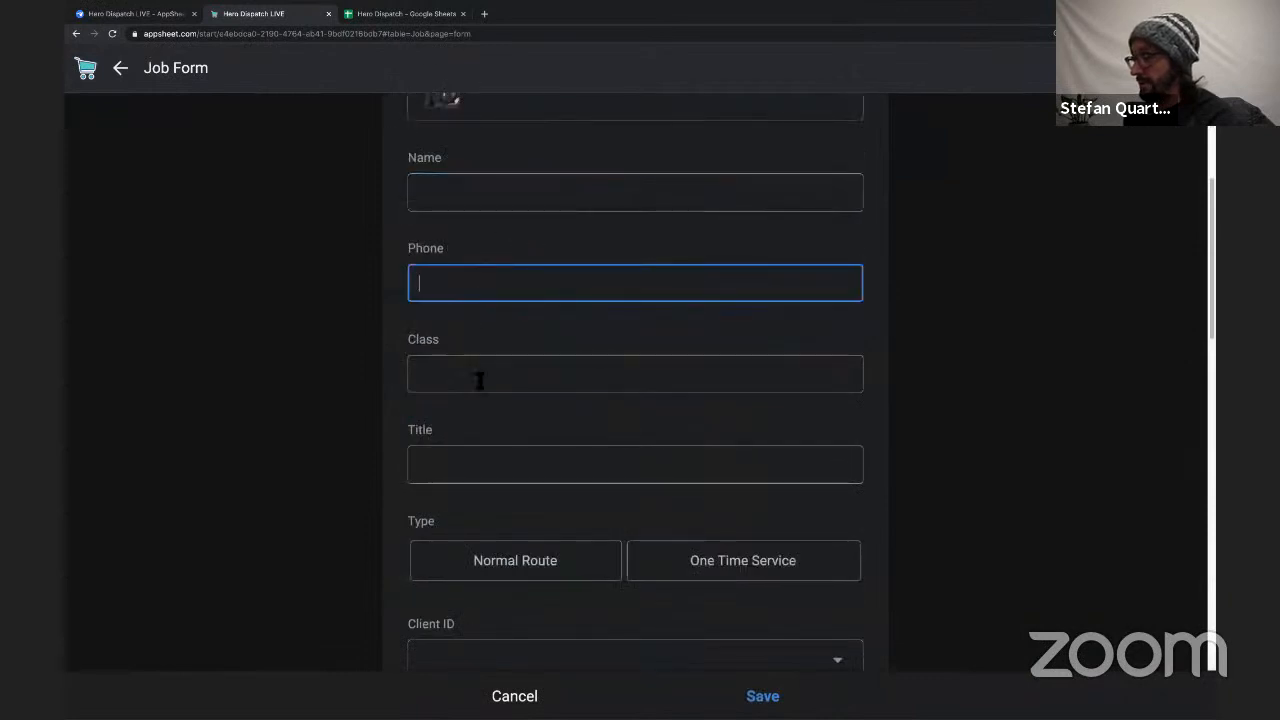
left_click(477, 380)
scroll(478, 425, "down", 1)
scroll(478, 425, "down", 3)
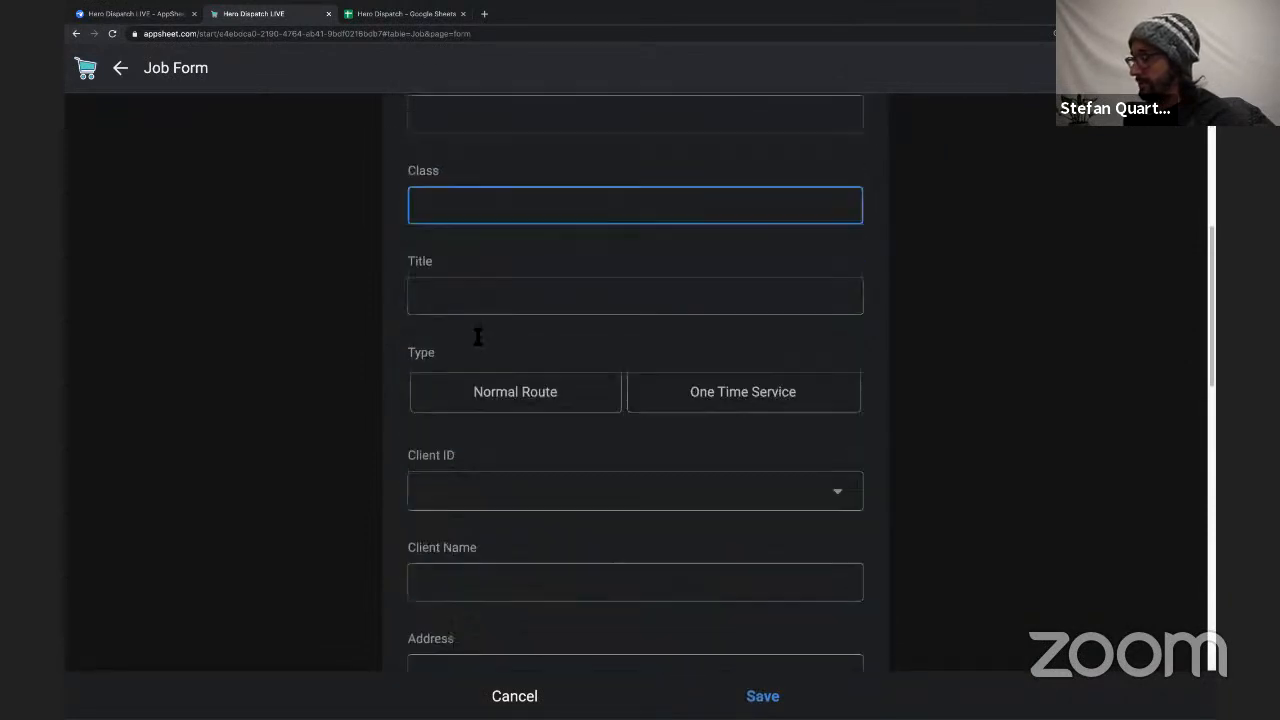
Test the job's Type choice by alternating between One Time Service and Normal Route, finishing on Normal Route.
left_click(566, 405)
left_click(693, 405)
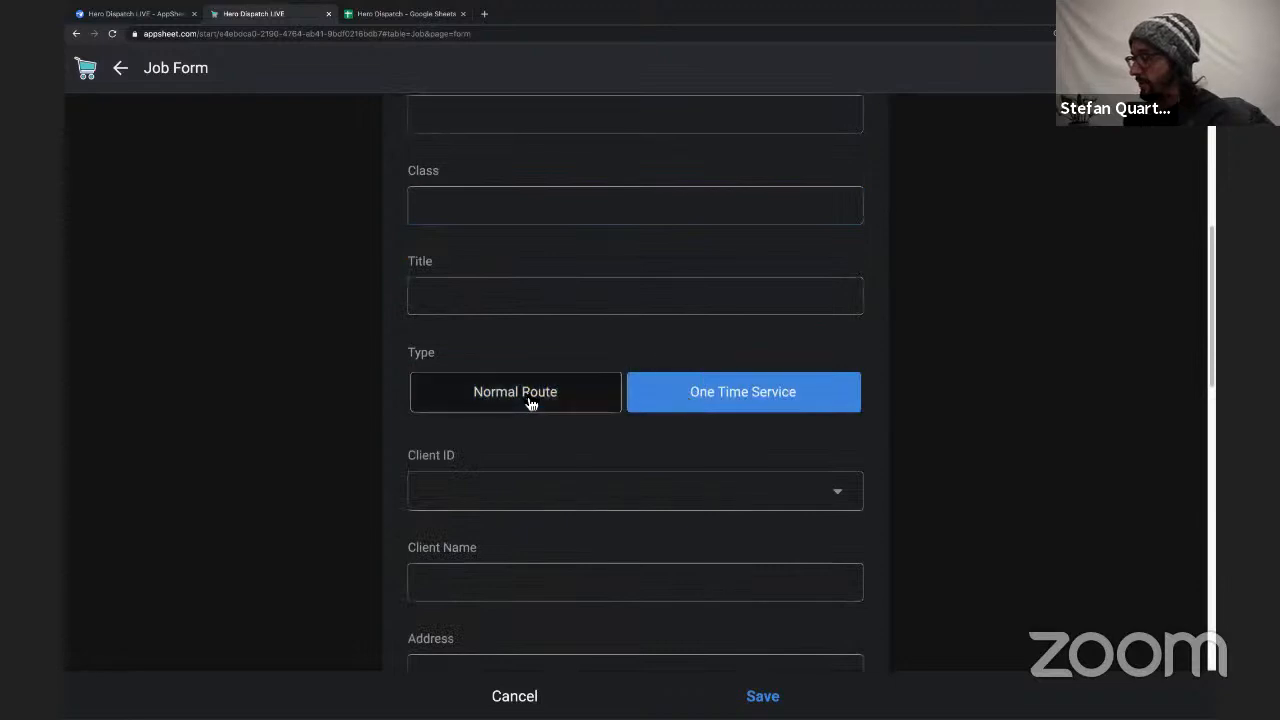
left_click(531, 406)
left_click(704, 402)
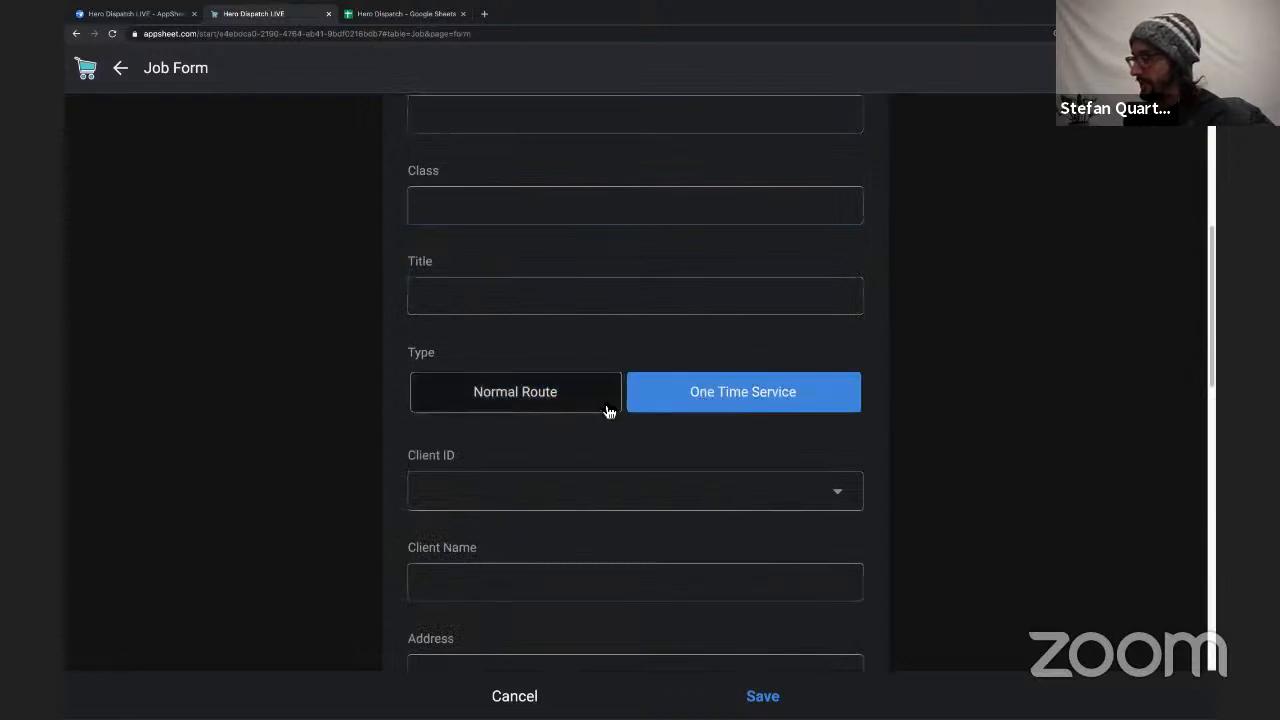
left_click(576, 414)
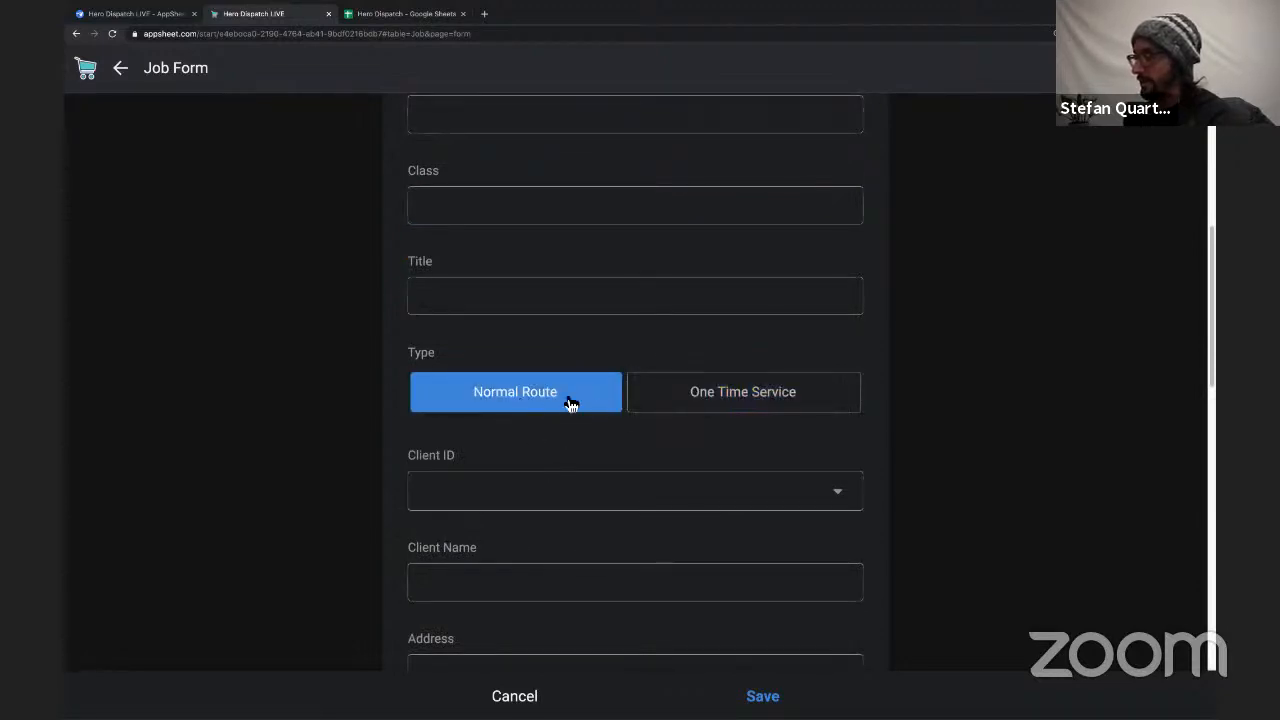
Review the clients offered for the Client ID without choosing one.
left_click(626, 503)
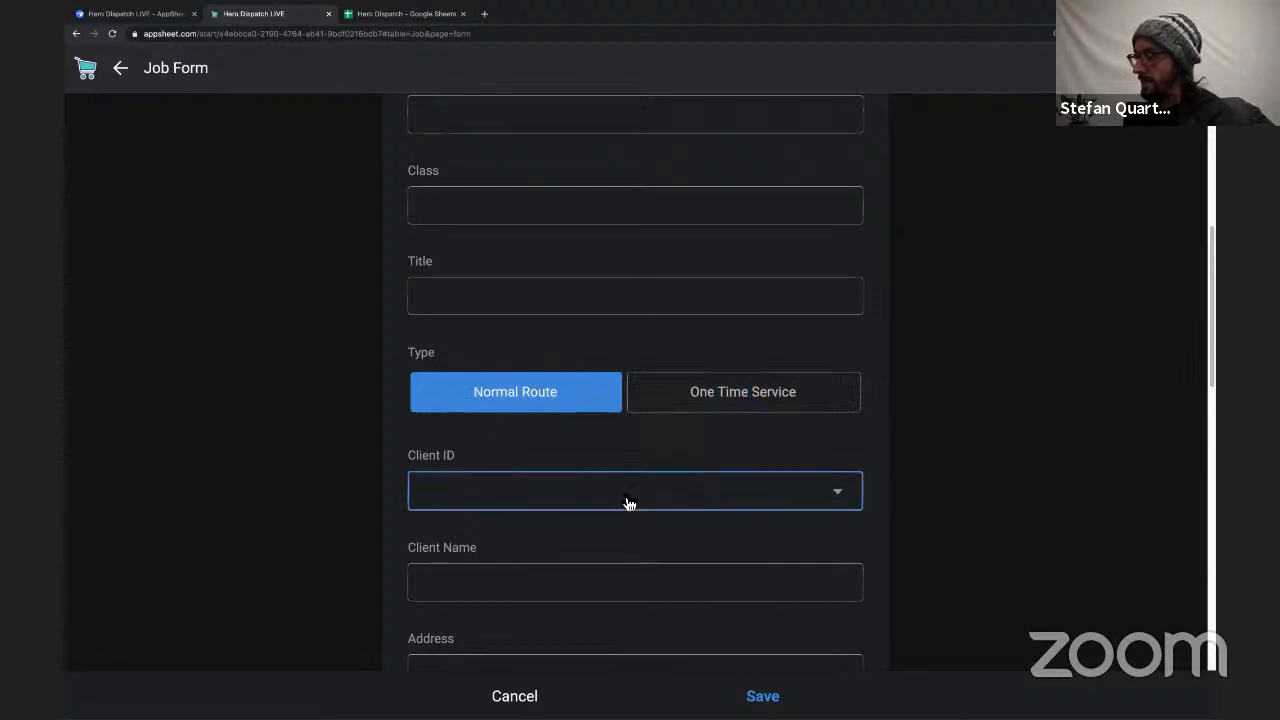
left_click(626, 503)
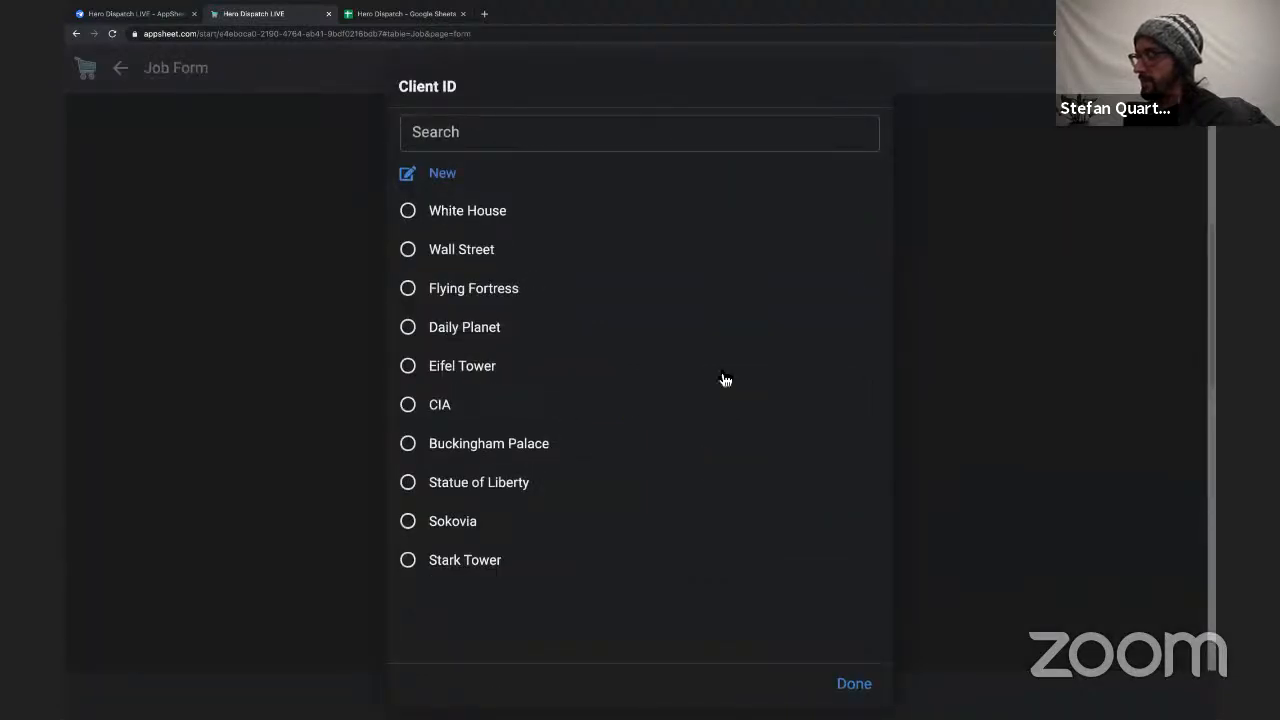
left_click(848, 688)
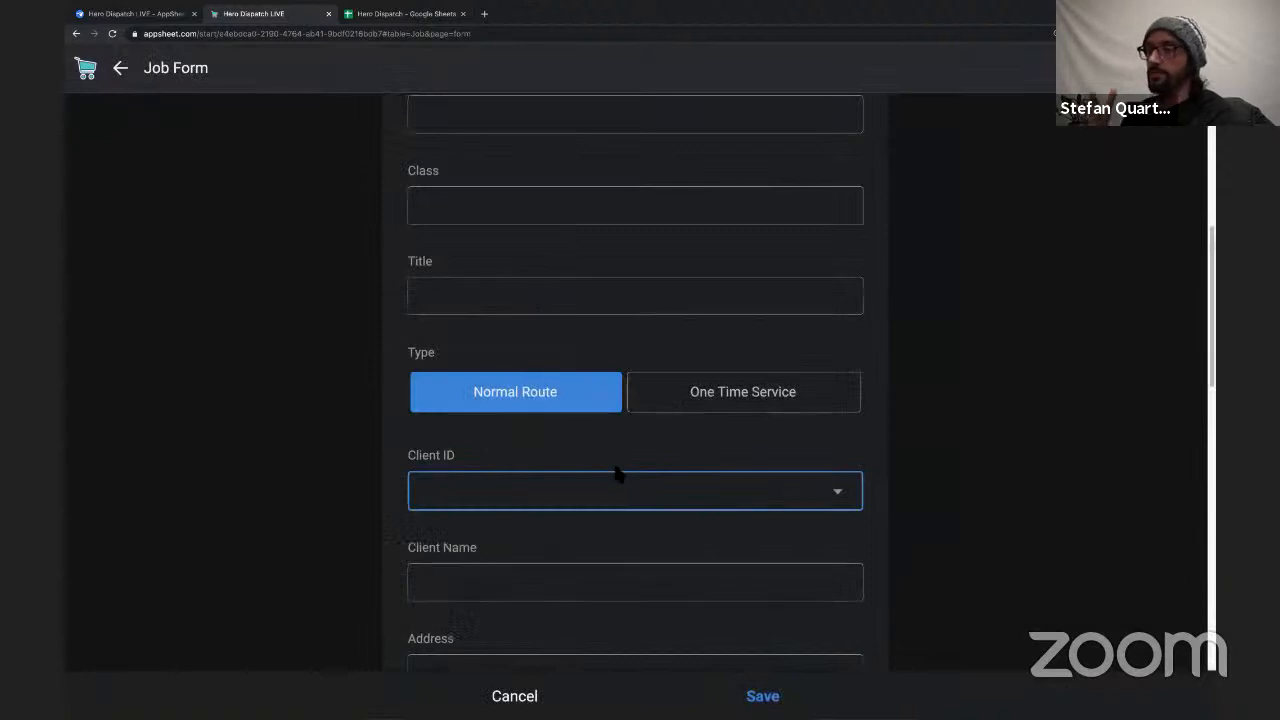
Set the job's Type to One Time Service and choose Daily Planet as the Client ID.
left_click(694, 404)
left_click(676, 482)
left_click(512, 345)
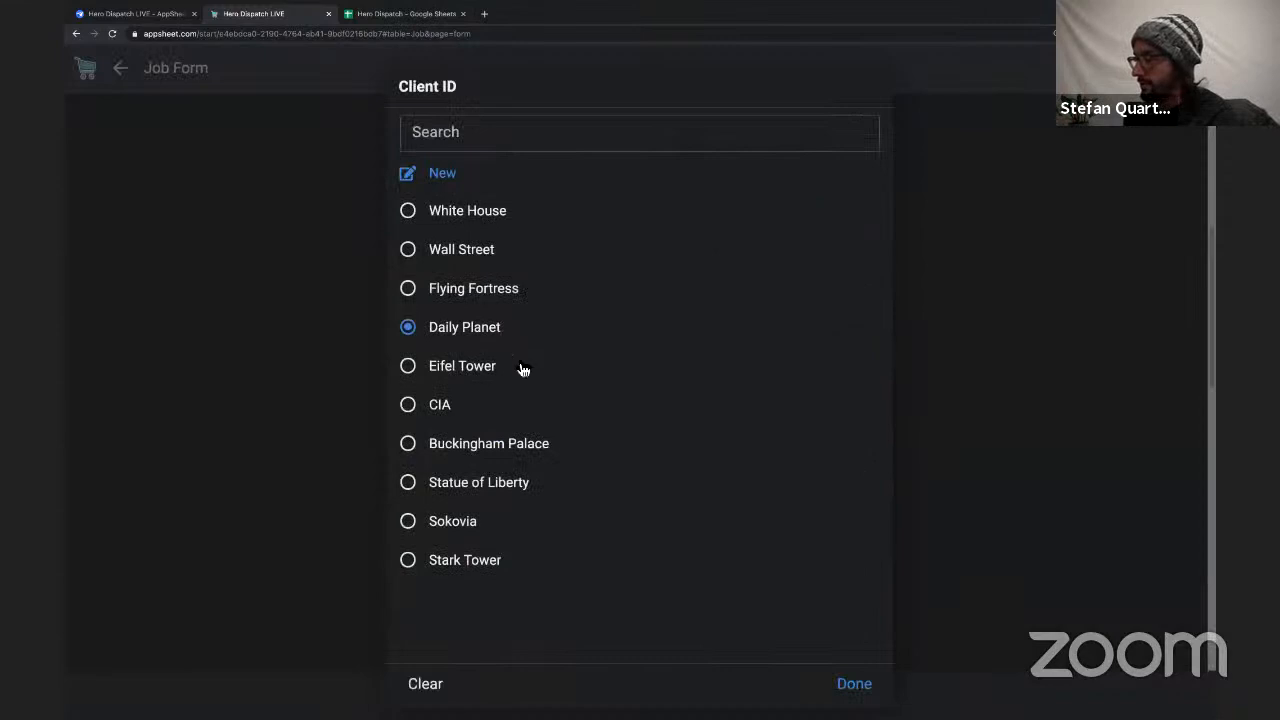
scroll(515, 350, "down", 4)
scroll(535, 410, "up", 2)
Check the Client Name and Address fields for the chosen client.
left_click(551, 339)
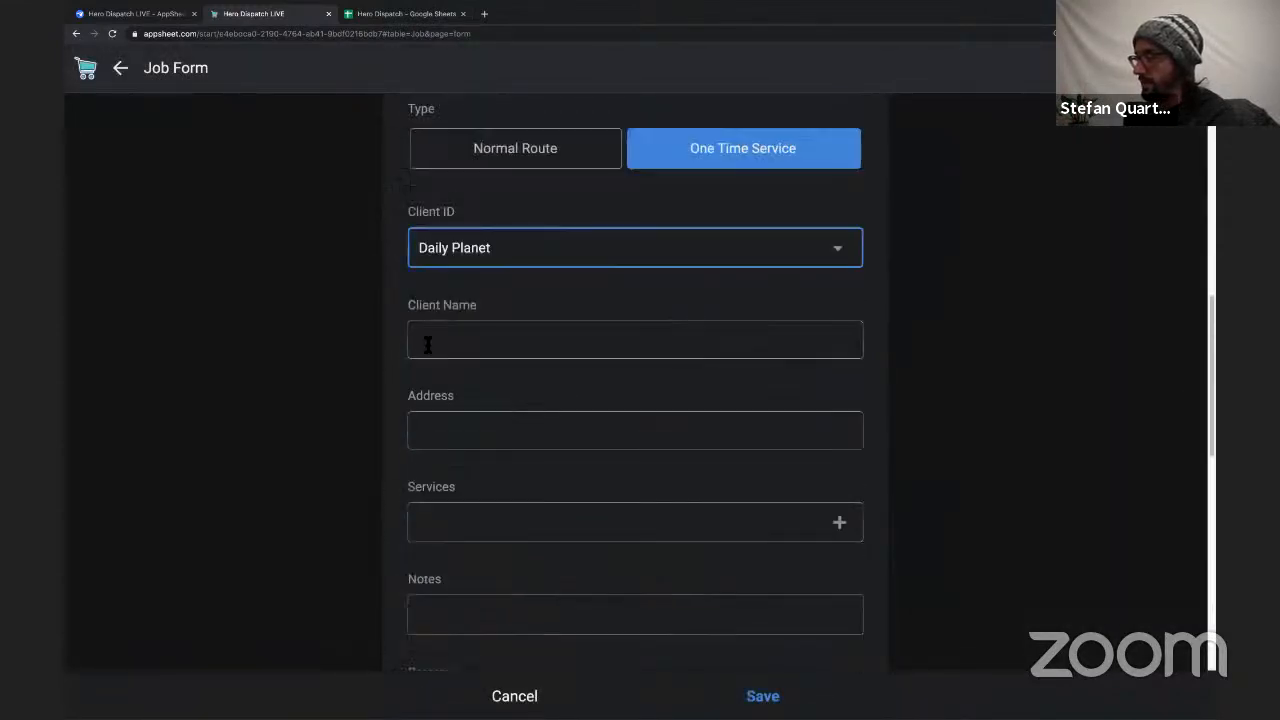
left_click(505, 432)
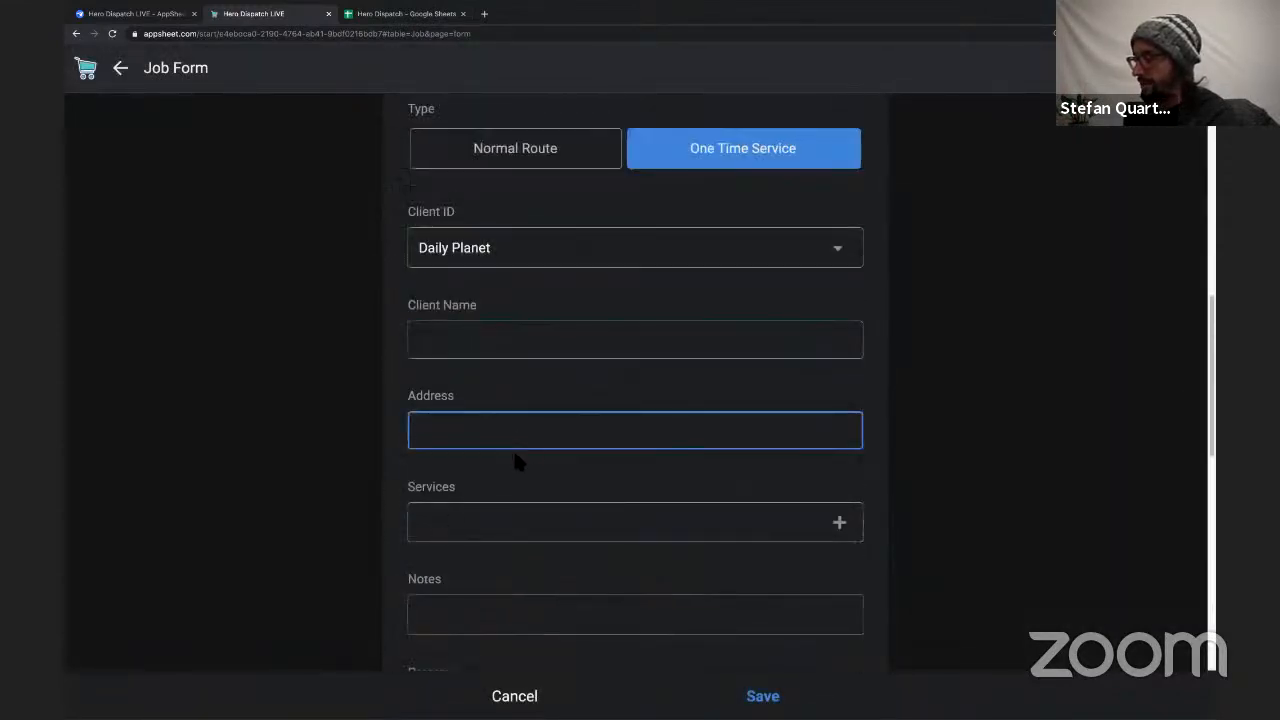
scroll(534, 450, "down", 1)
scroll(538, 455, "down", 1)
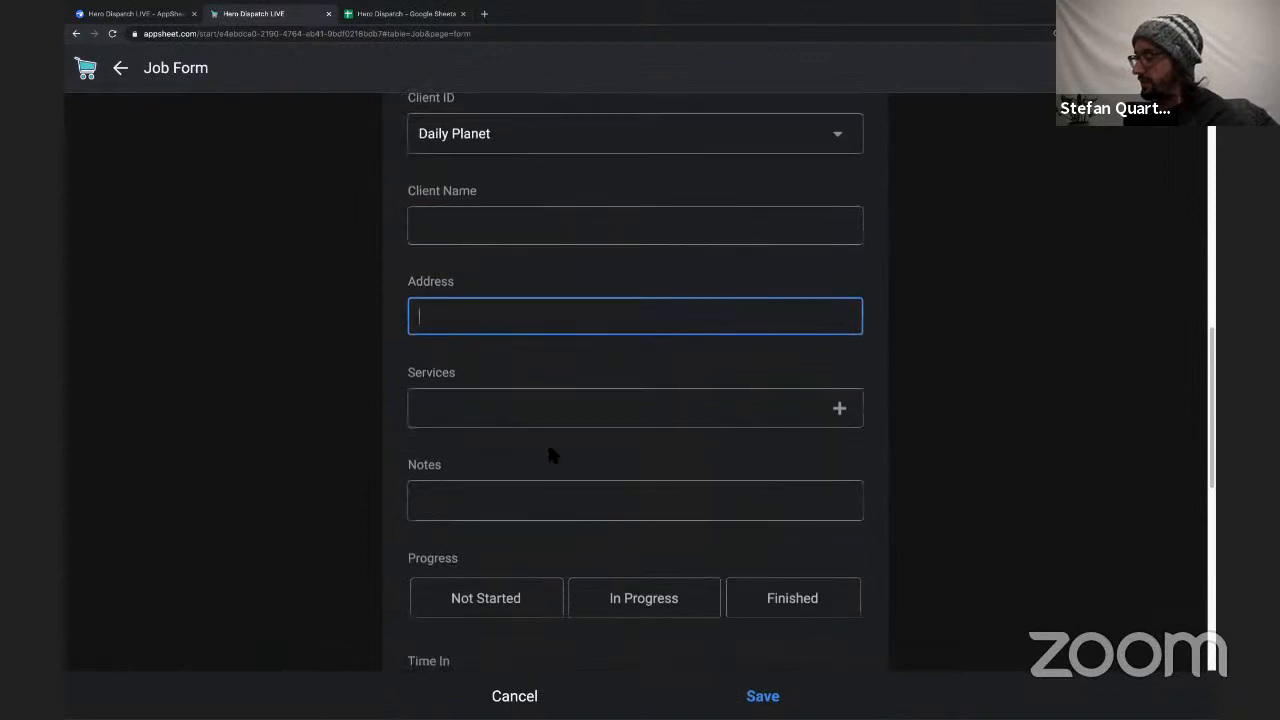
Choose Military Campaign and Hero Work as the job's Services.
left_click(840, 412)
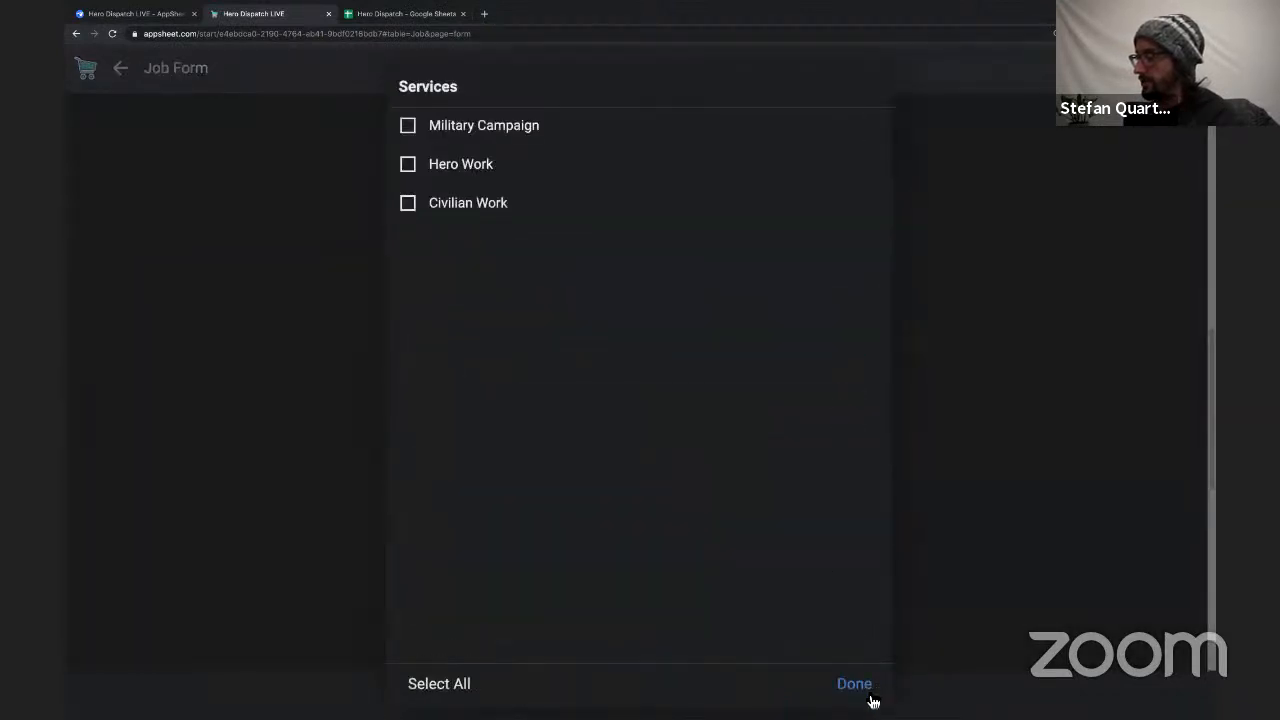
left_click(855, 684)
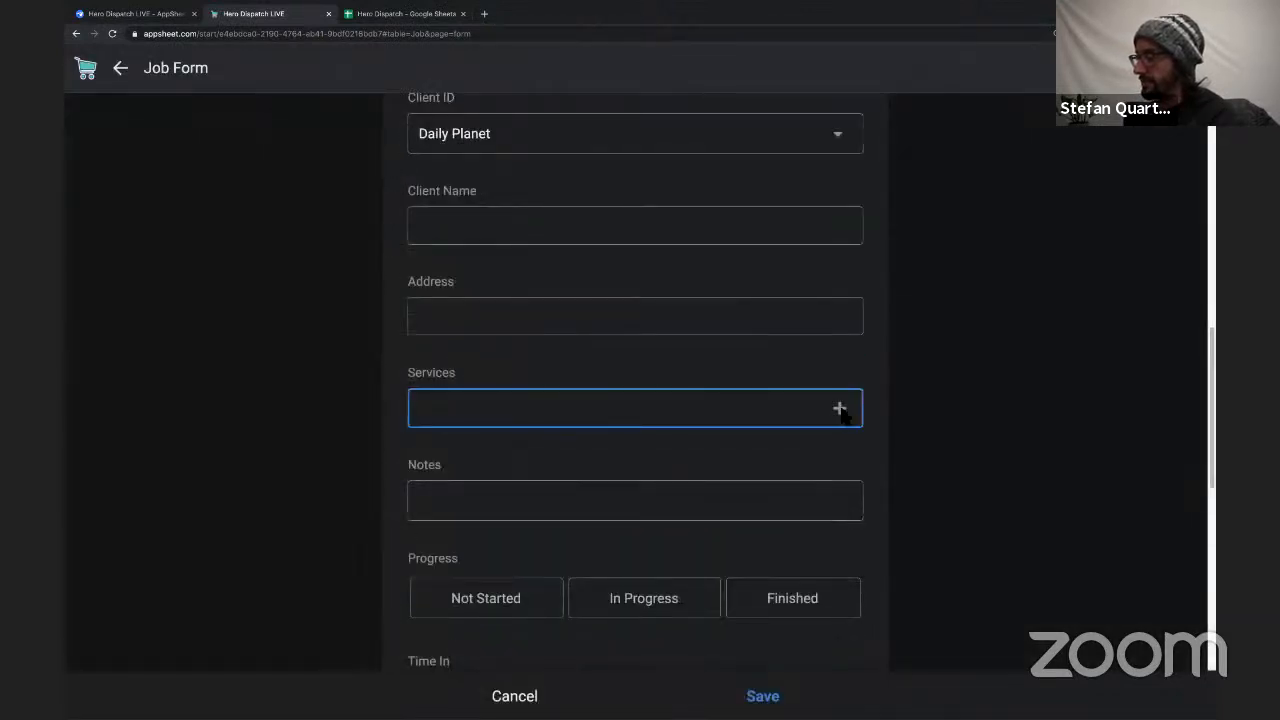
left_click(842, 412)
left_click(412, 126)
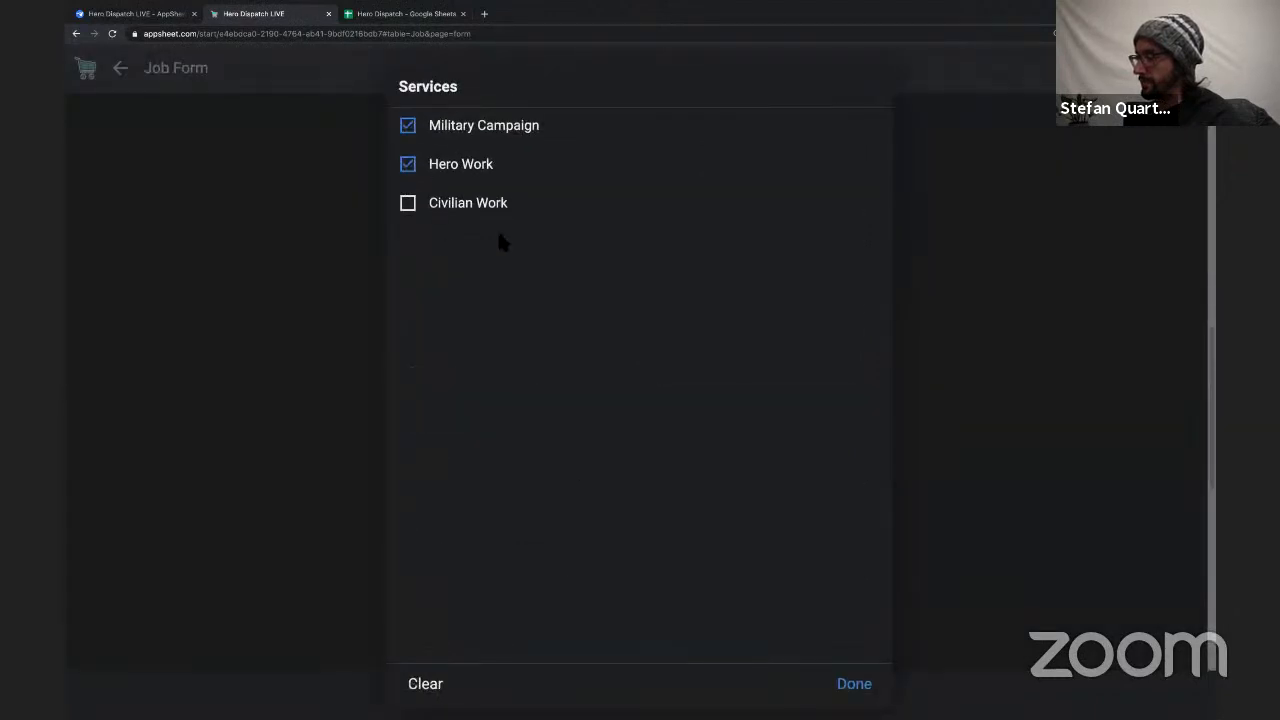
left_click(855, 684)
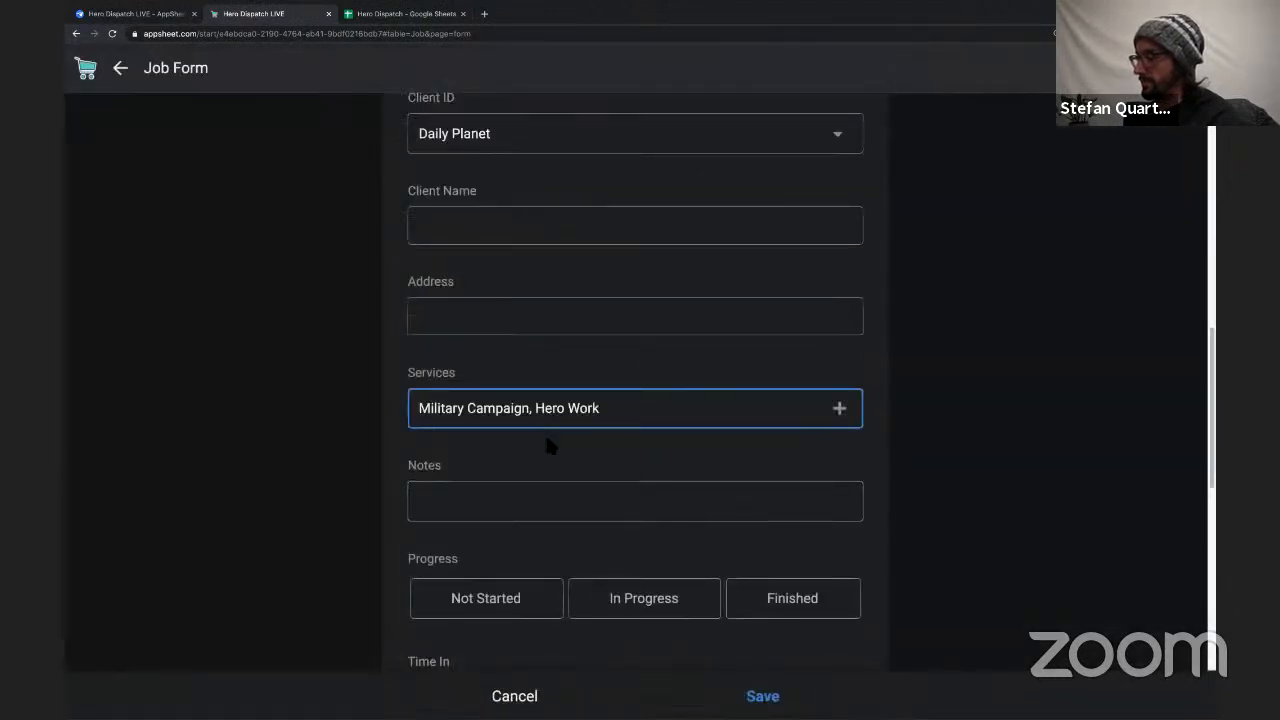
Test the Progress options Not Started, Finished and In Progress, finishing on Not Started.
scroll(549, 455, "down", 2)
left_click(508, 435)
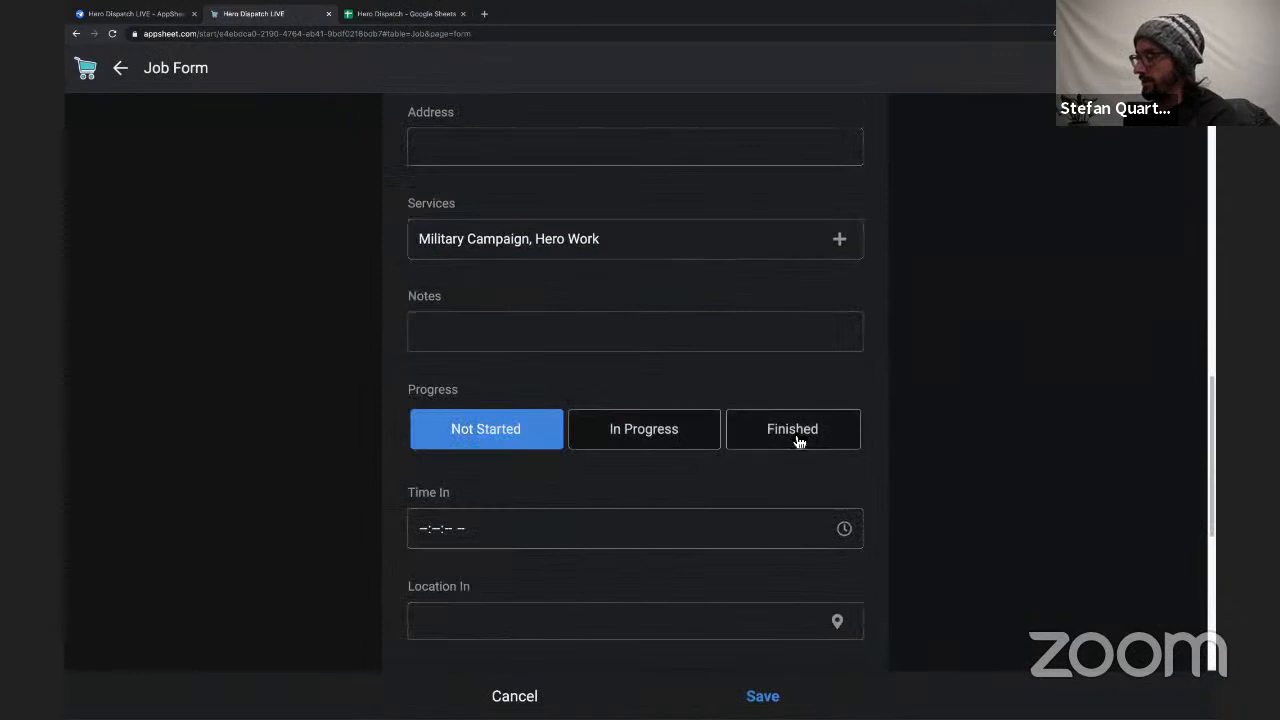
left_click(800, 440)
left_click(691, 440)
left_click(473, 441)
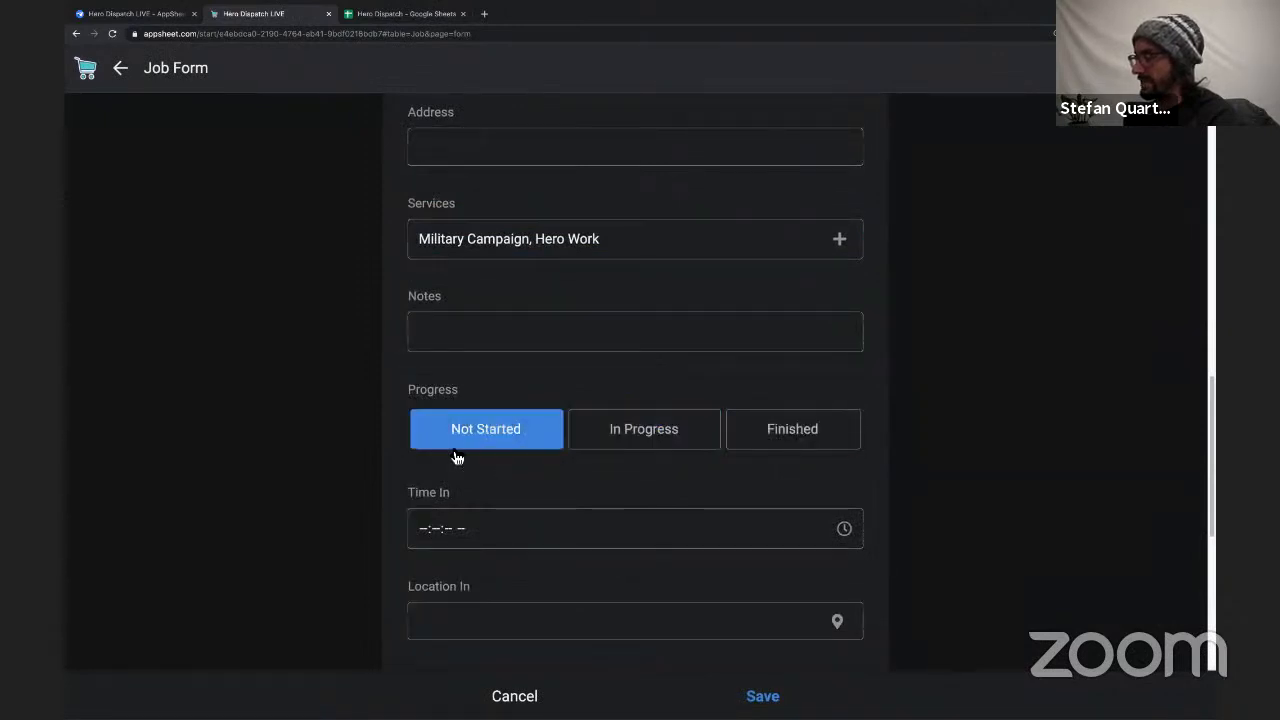
Examine the time and location fields plus Total Time, Team Pay and Client Cost in the rest of the form.
scroll(459, 367, "down", 5)
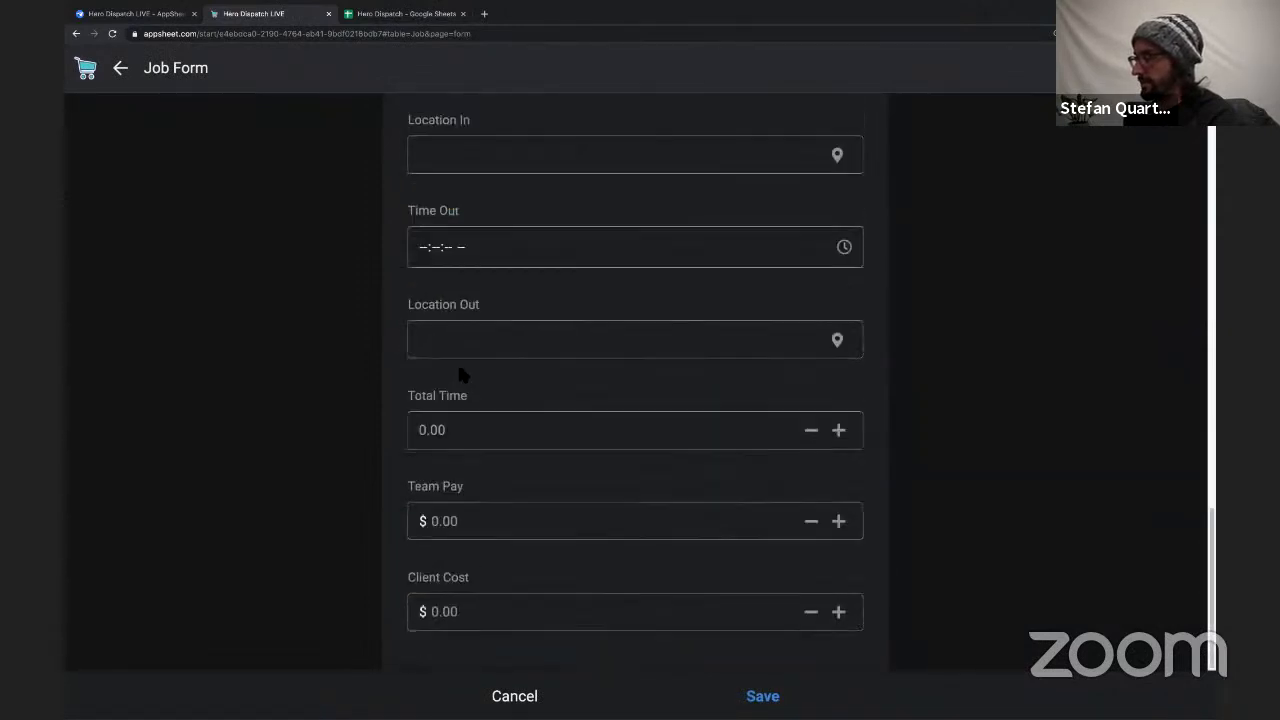
left_click(508, 308)
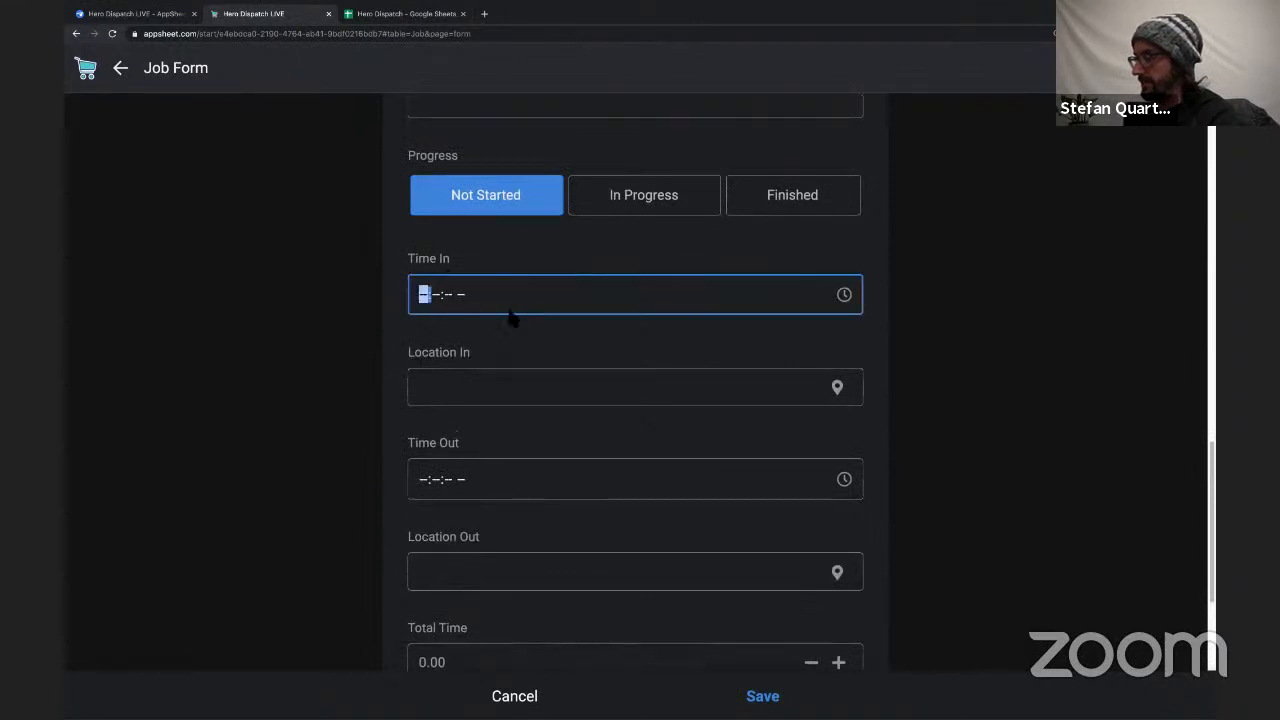
scroll(449, 300, "down", 3)
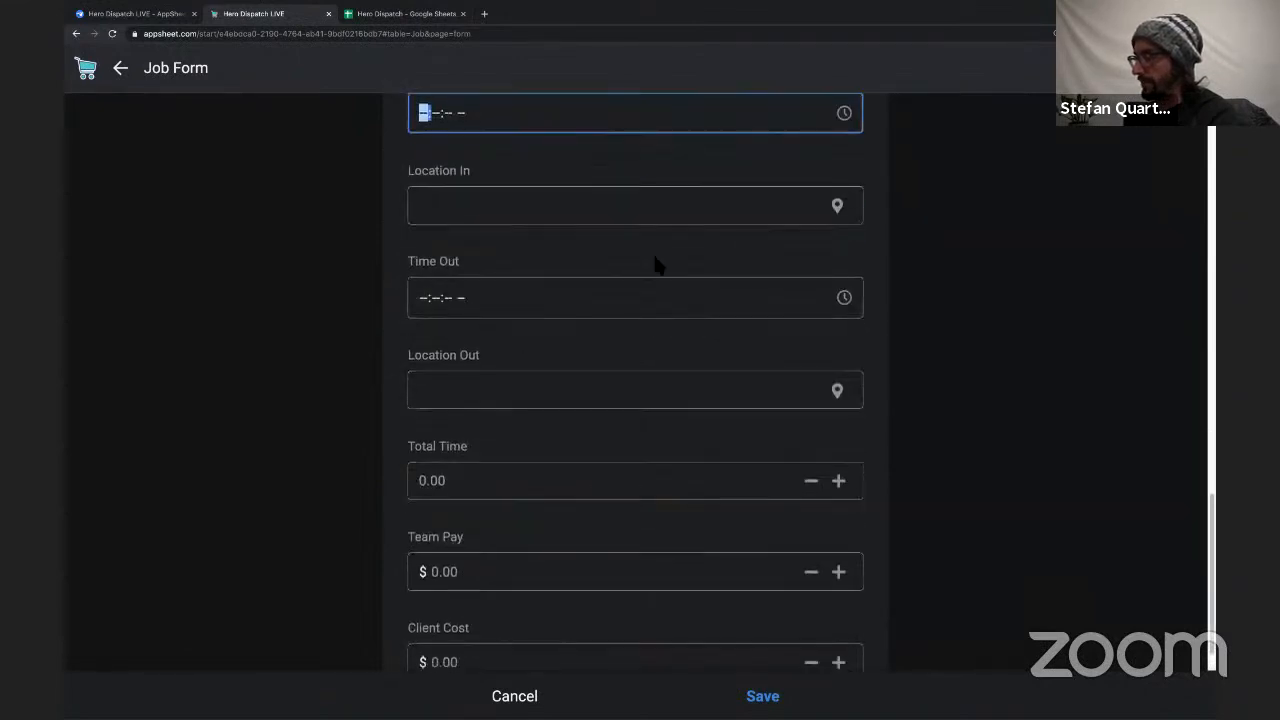
scroll(766, 323, "down", 1)
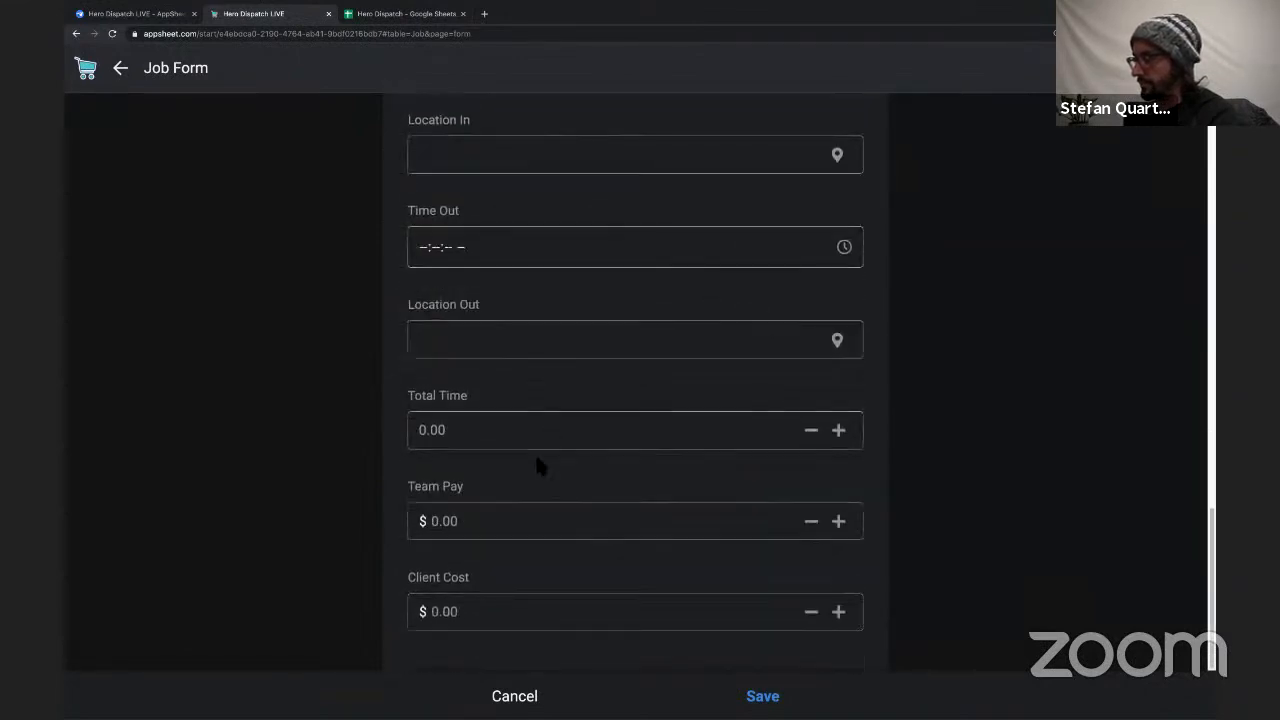
left_click(452, 430)
left_click(486, 527)
left_click(478, 622)
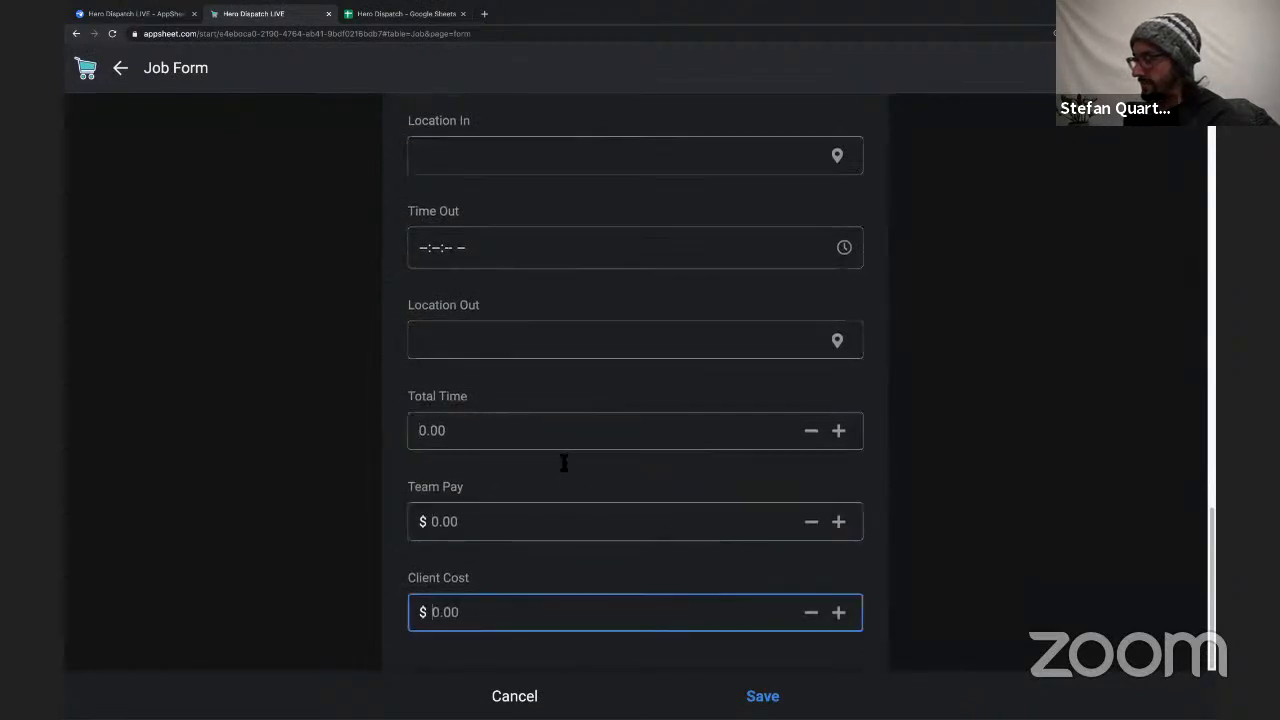
Cancel the new job and discard all its entries.
scroll(563, 463, "up", 10)
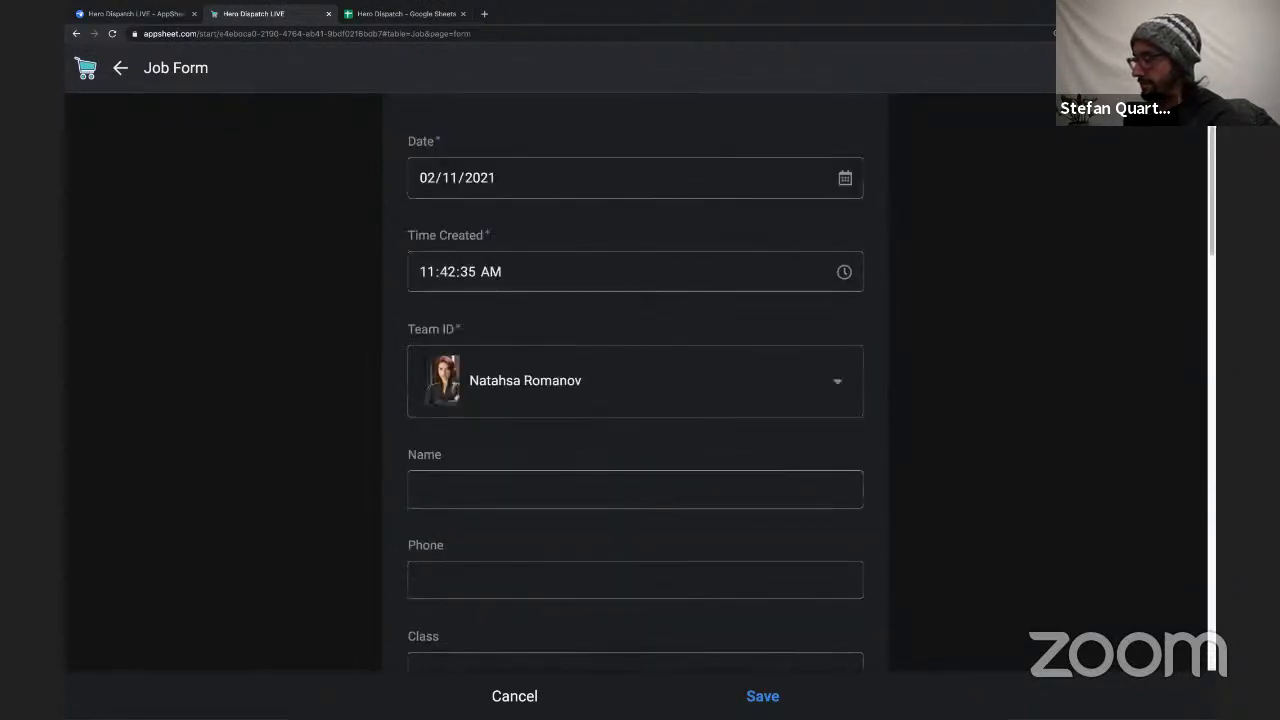
left_click(514, 696)
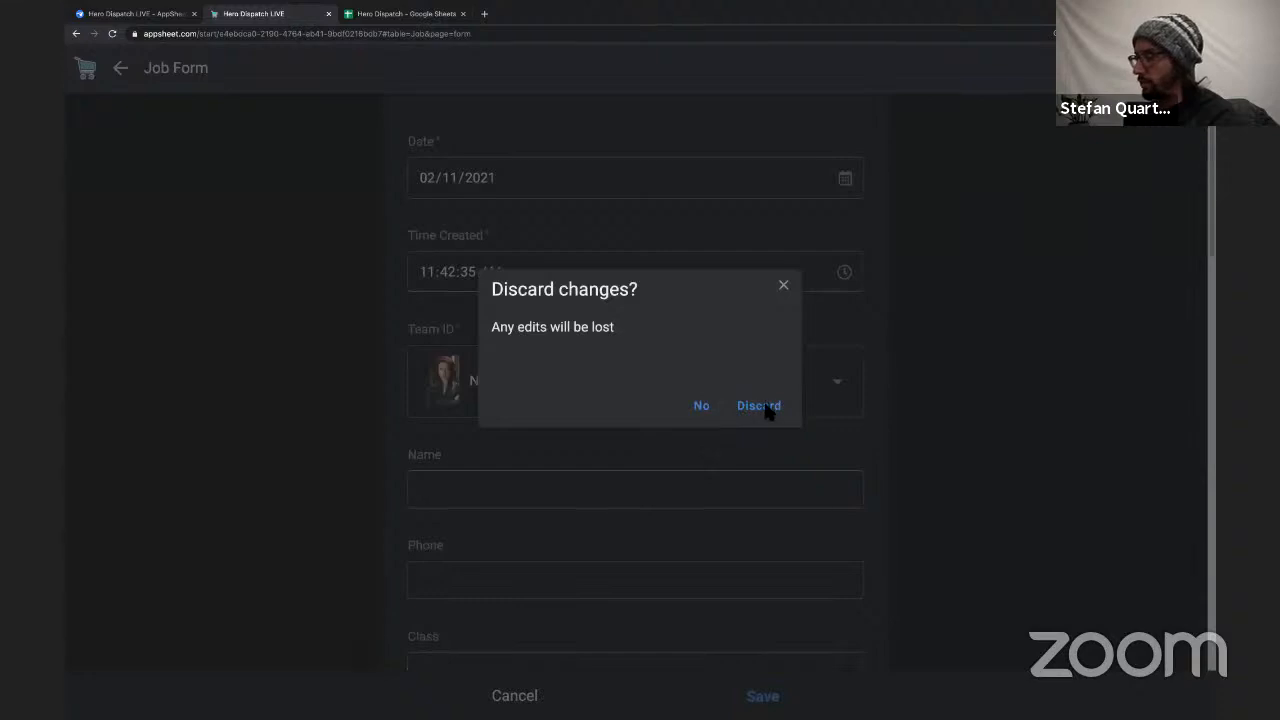
left_click(759, 406)
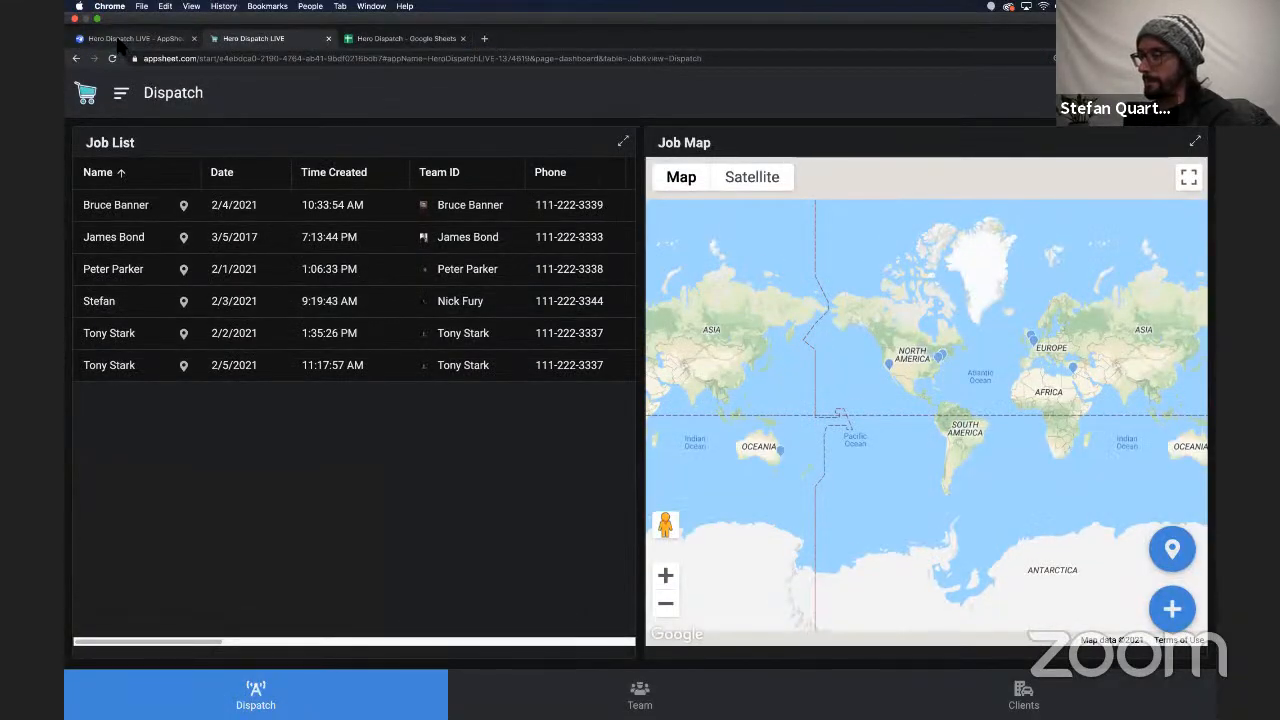
Switch to the AppSheet editor, collapse the Client table's columns and open the Job table's column structure.
left_click(118, 39)
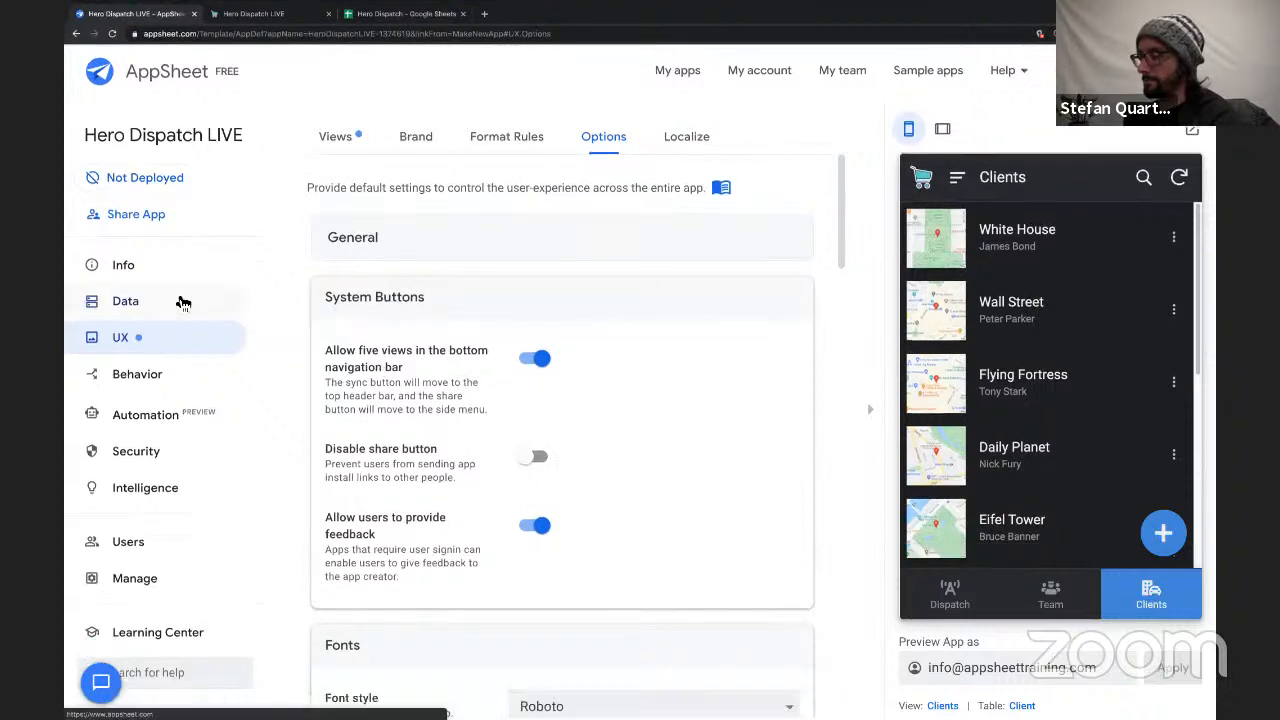
left_click(183, 303)
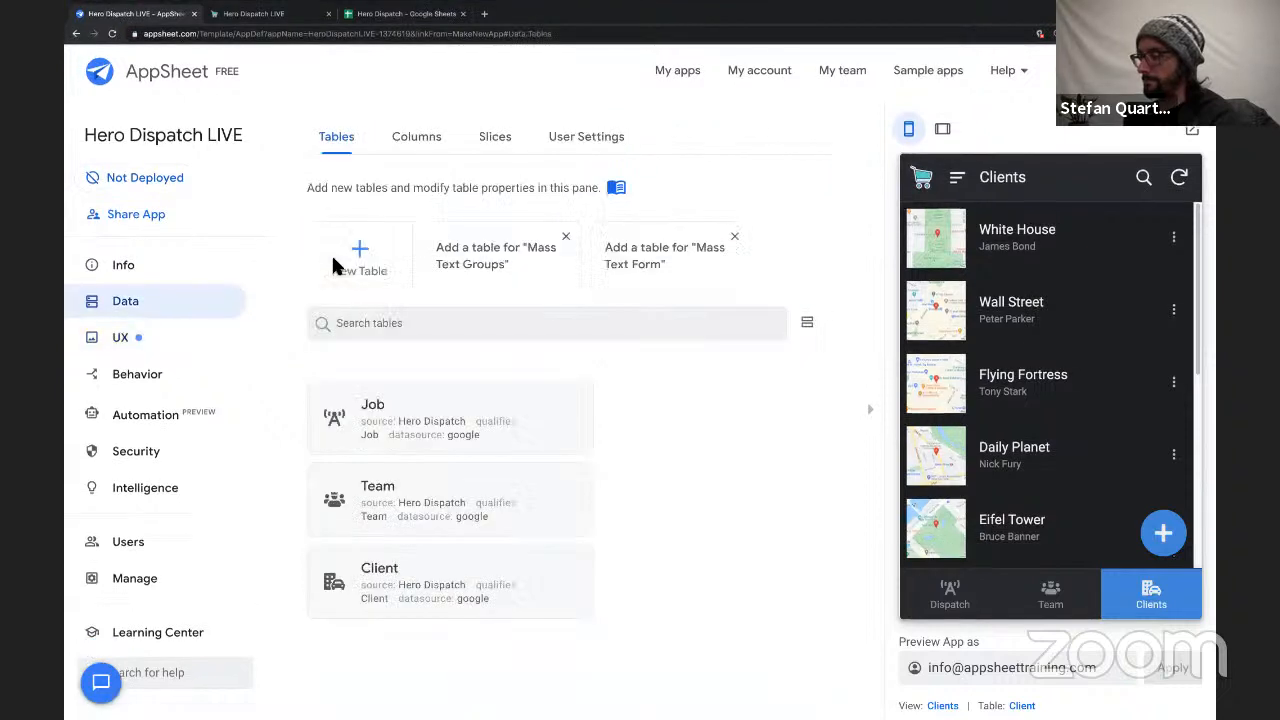
left_click(418, 140)
scroll(520, 476, "down", 3)
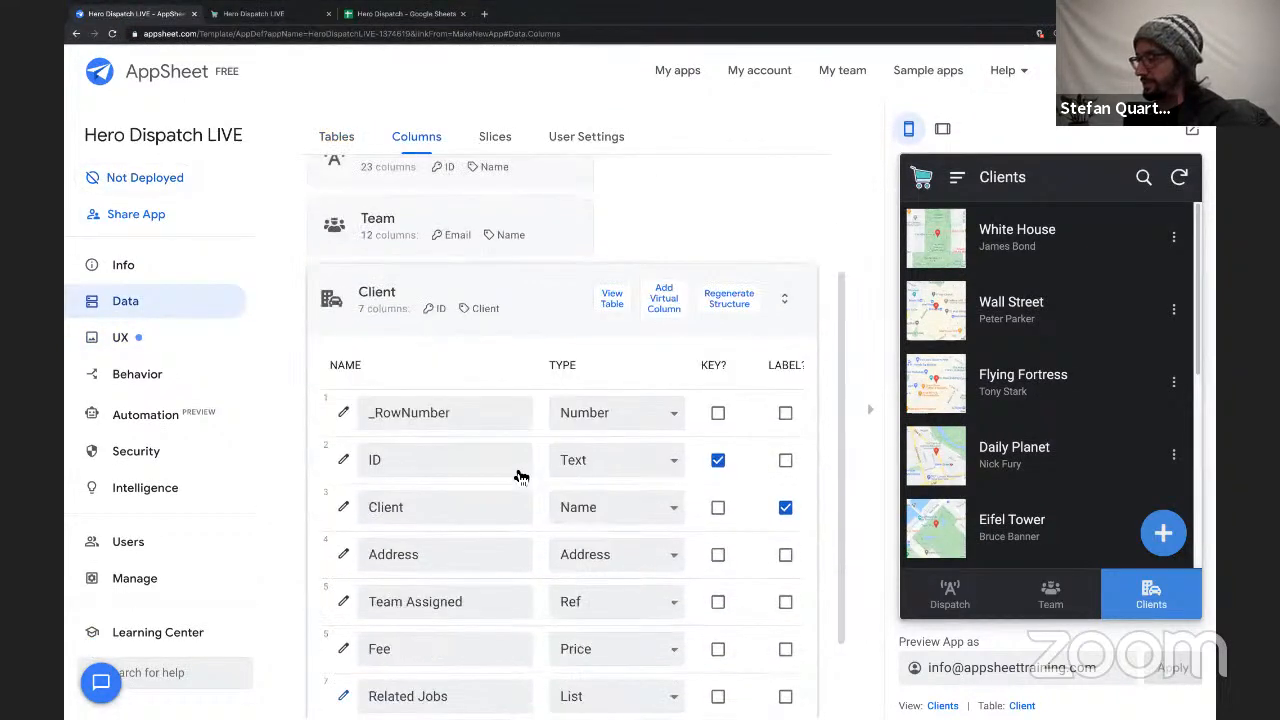
left_click(540, 213)
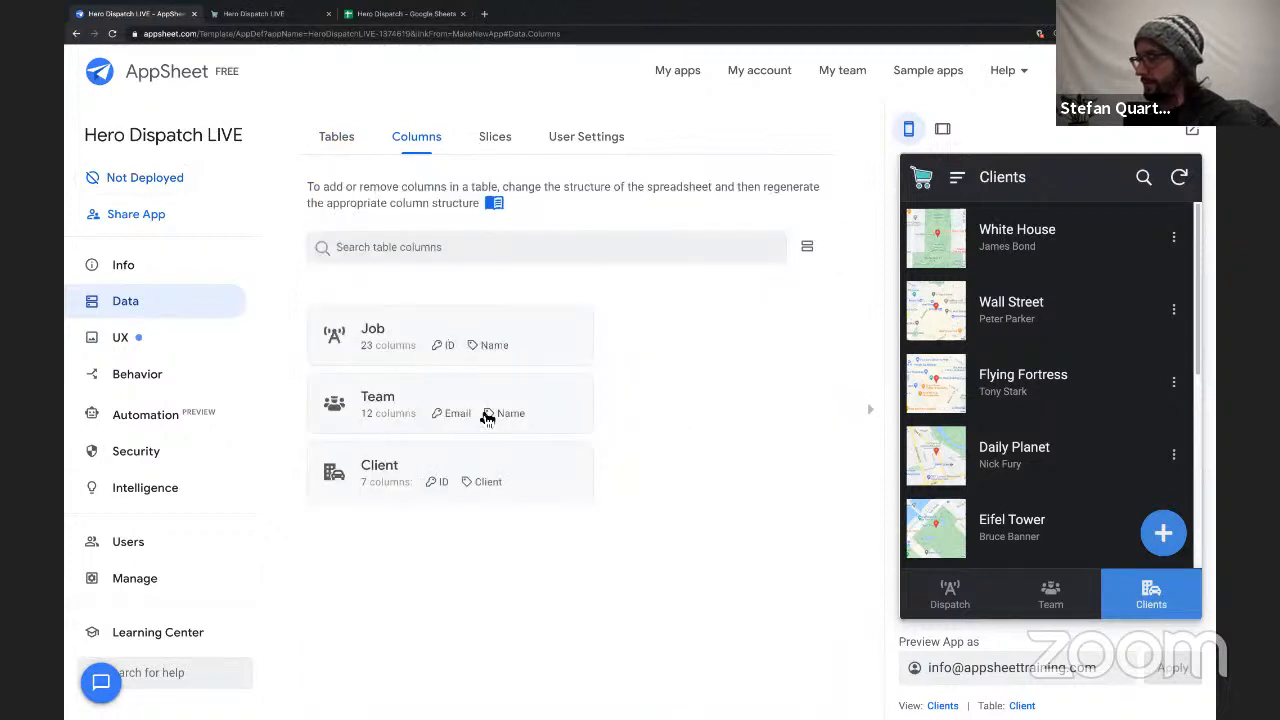
left_click(413, 335)
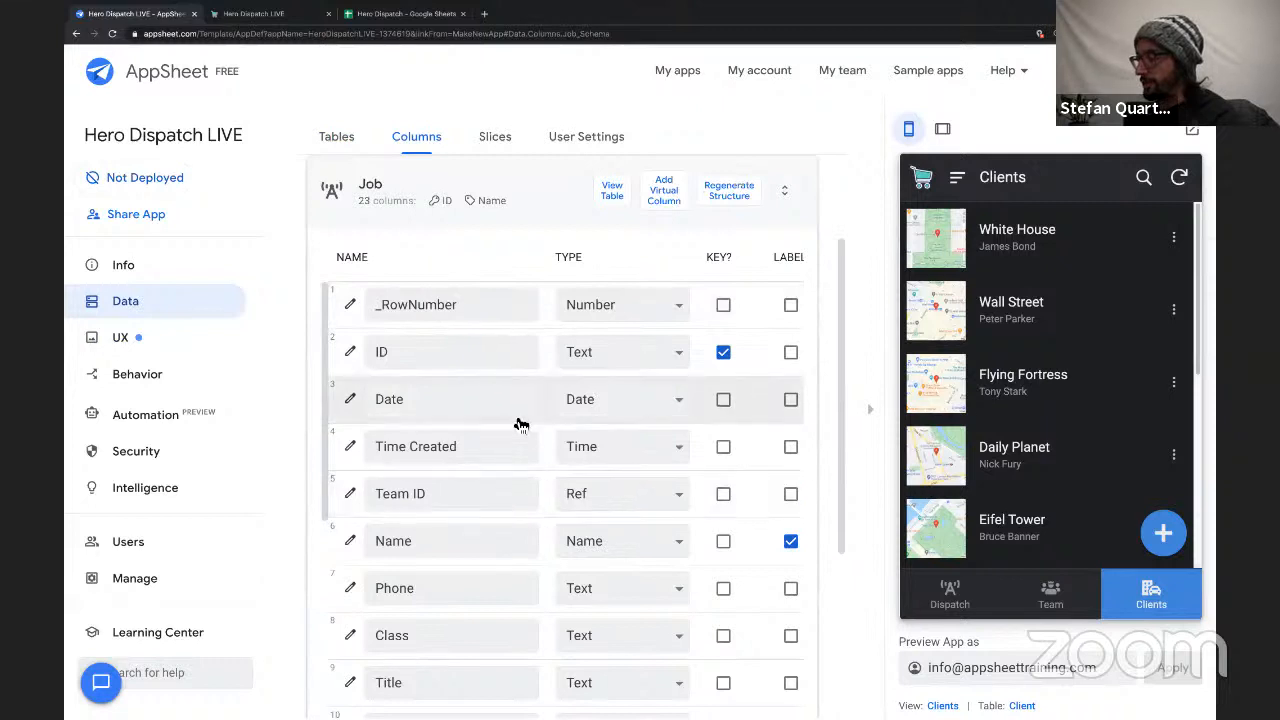
Examine the Job table's Team ID, Name, Phone, Class and Title columns that describe the selected team member.
scroll(495, 475, "down", 1)
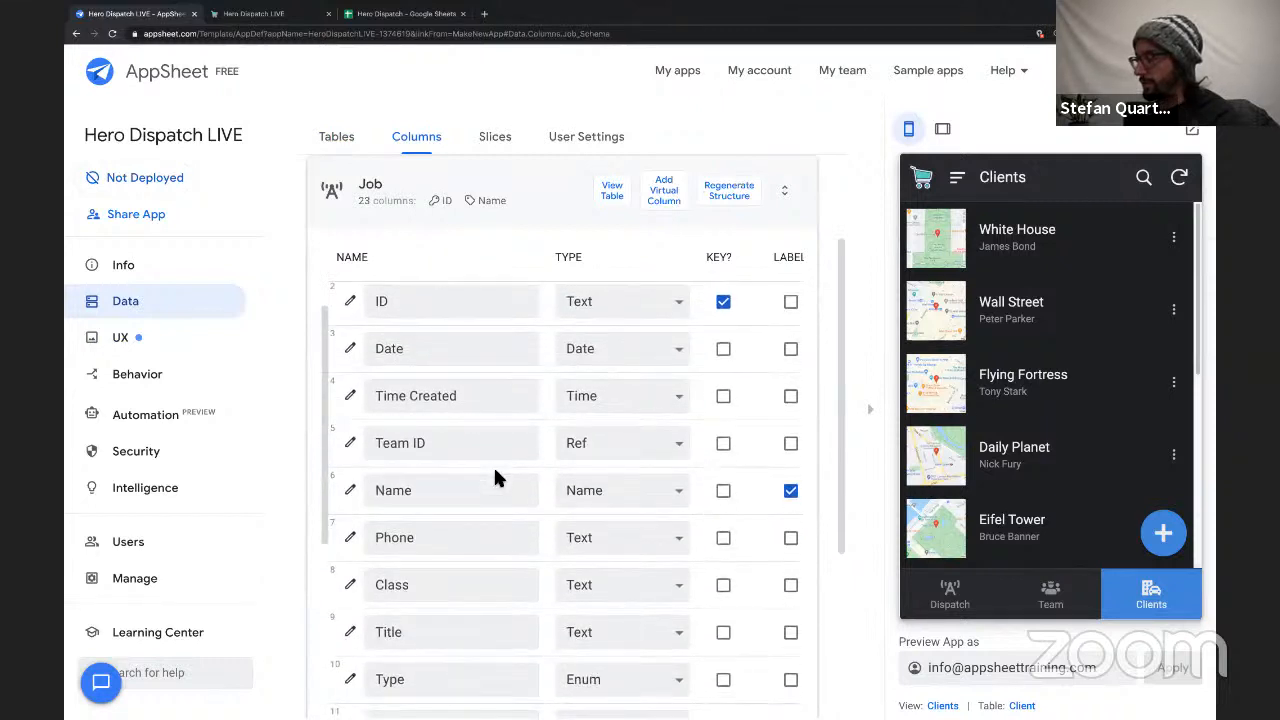
mouse_move(411, 414)
left_mouse_down()
mouse_move(373, 414)
mouse_move(401, 415)
left_mouse_up()
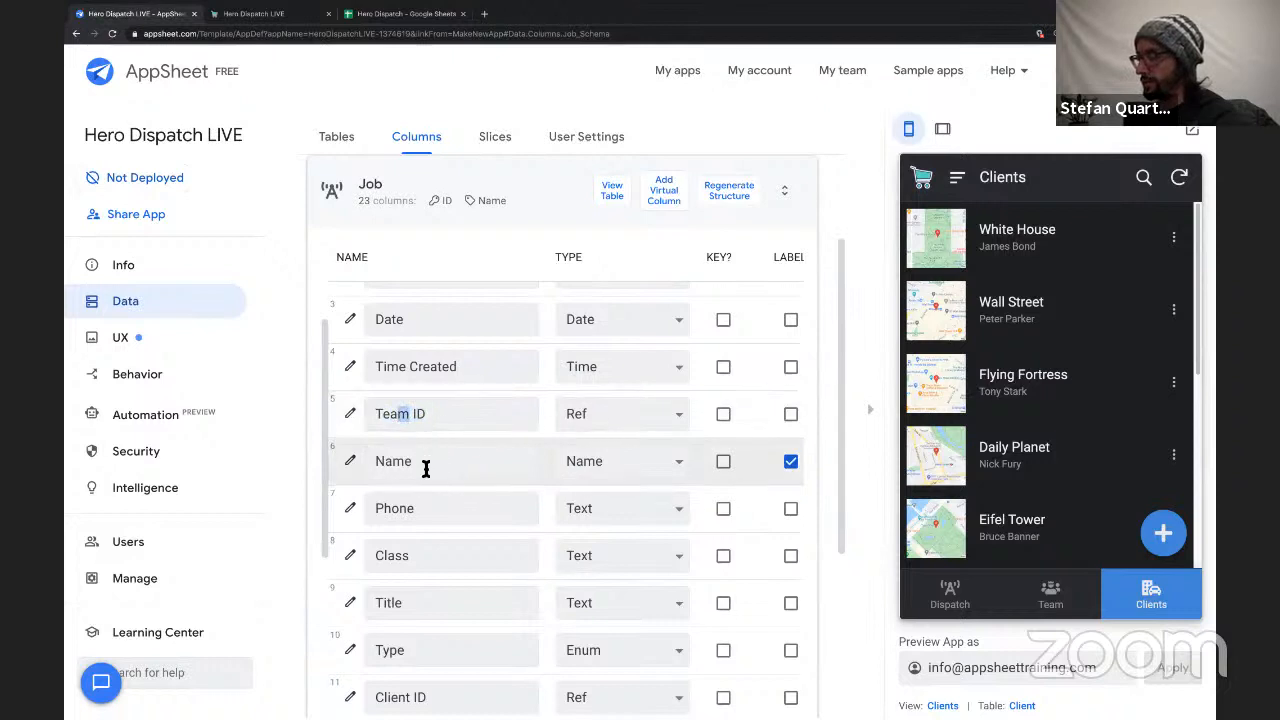
left_click_drag(424, 464, 371, 461)
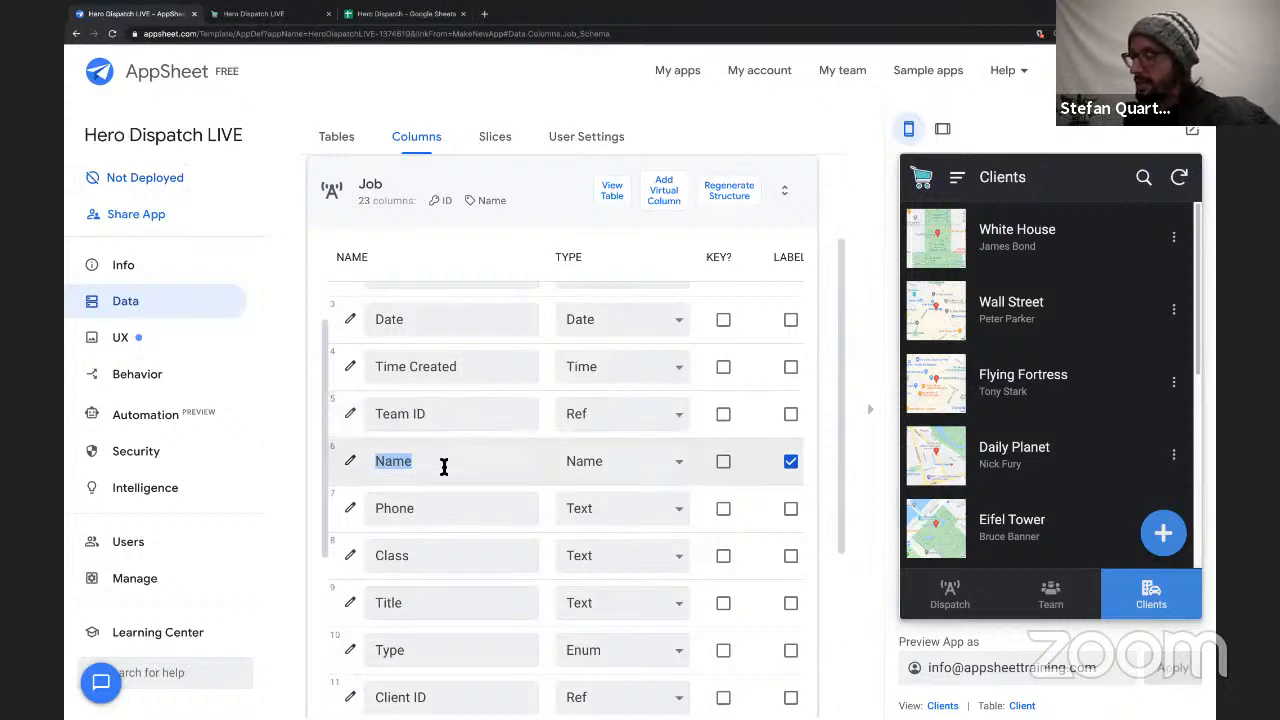
double_click(420, 512)
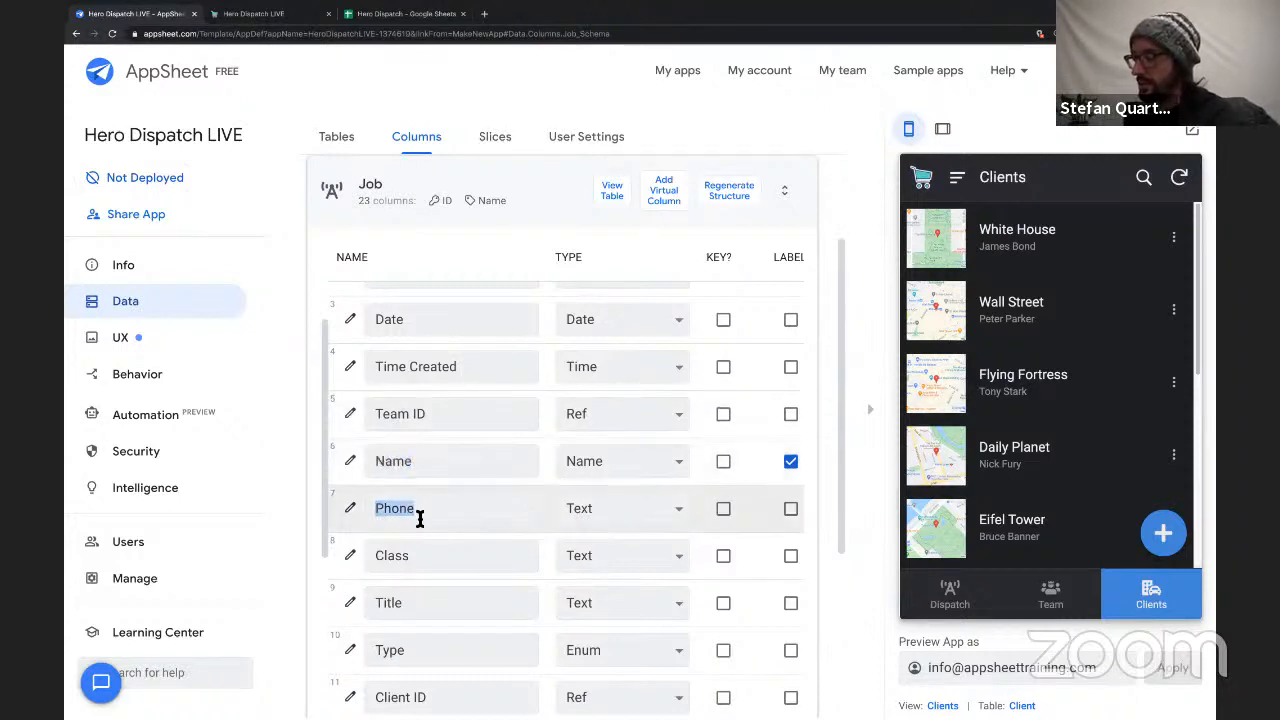
double_click(421, 557)
left_click(419, 613)
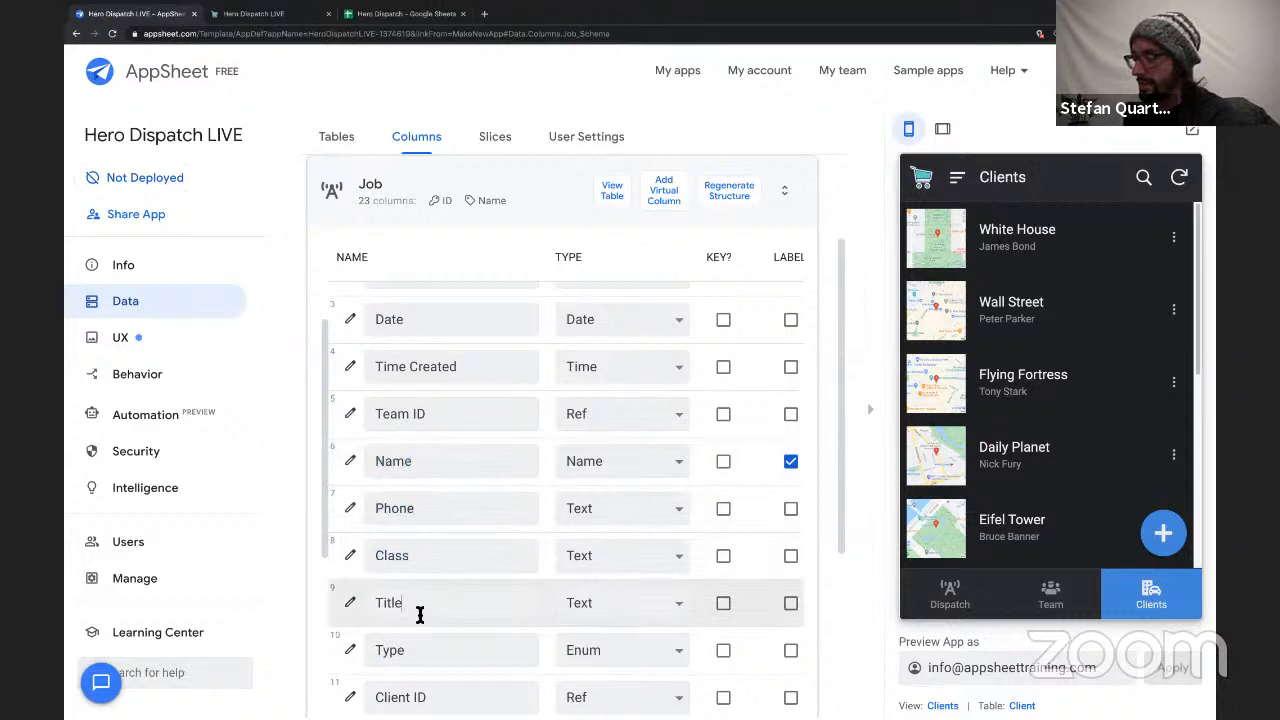
double_click(420, 610)
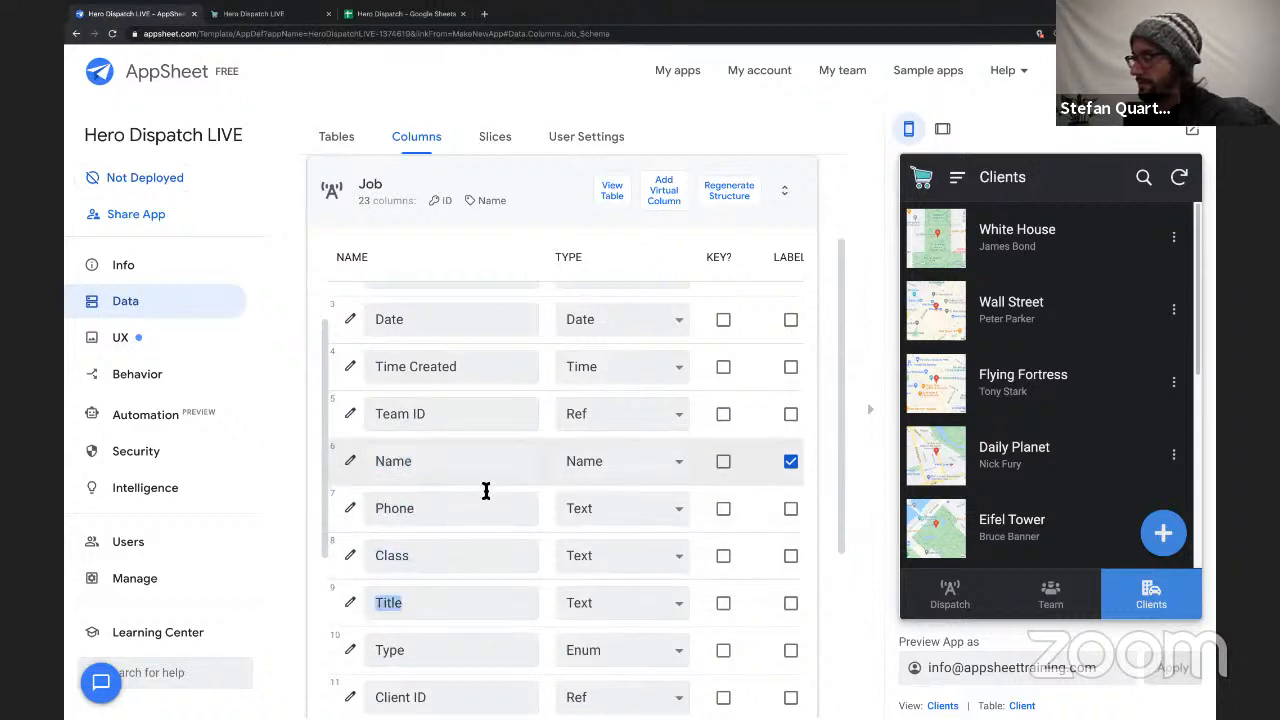
Hide the app preview to widen the column editor and open the app formula of the Job table's Name column.
scroll(486, 491, "right", 1)
scroll(486, 491, "right", 5)
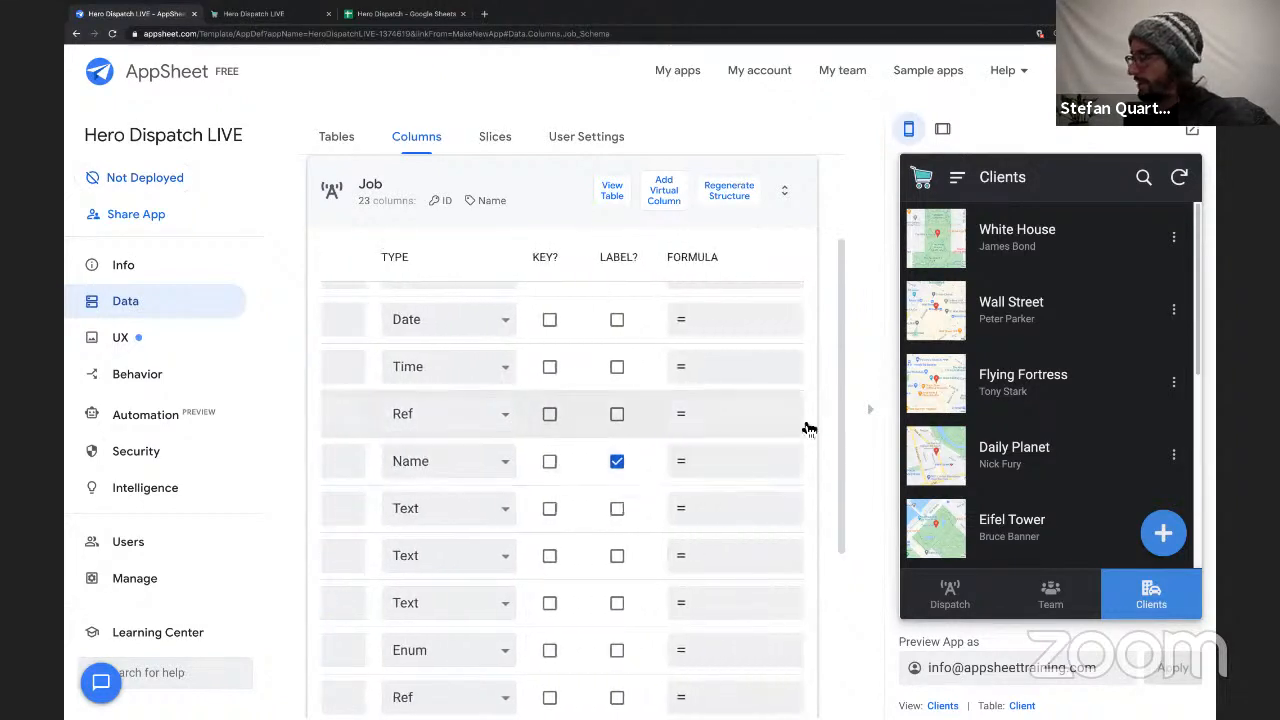
left_click(885, 360)
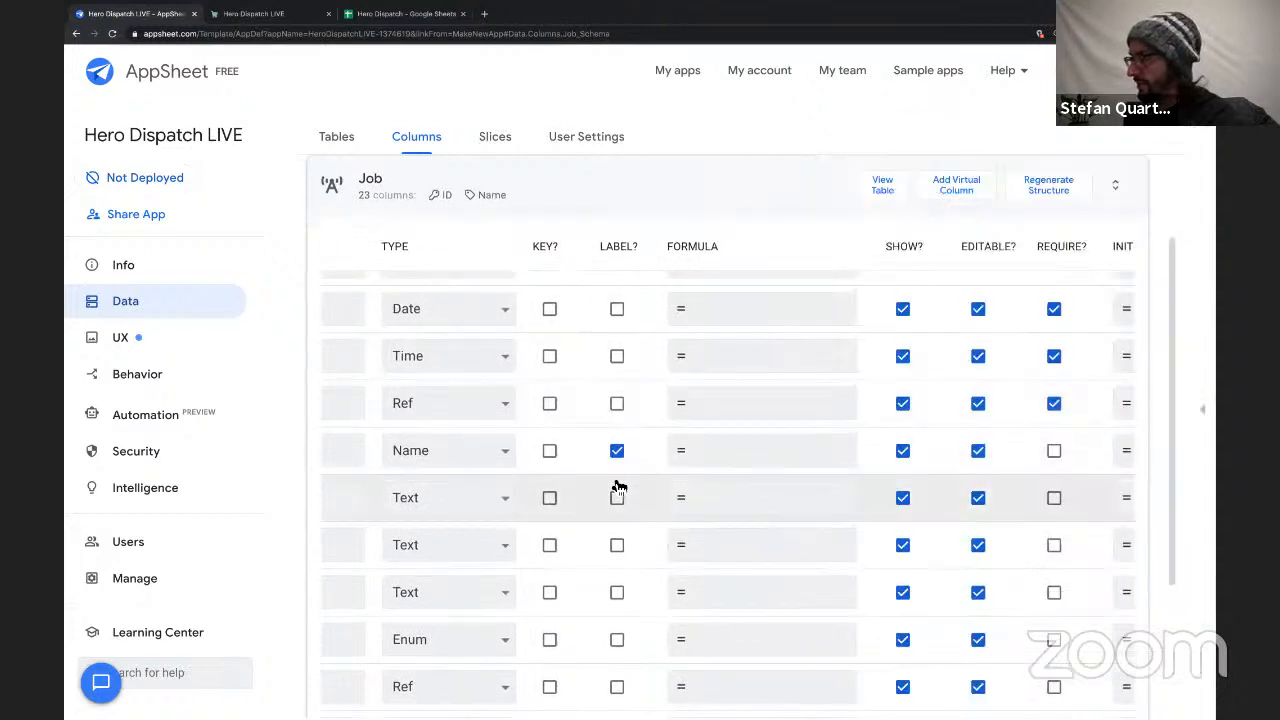
scroll(618, 487, "left", 5)
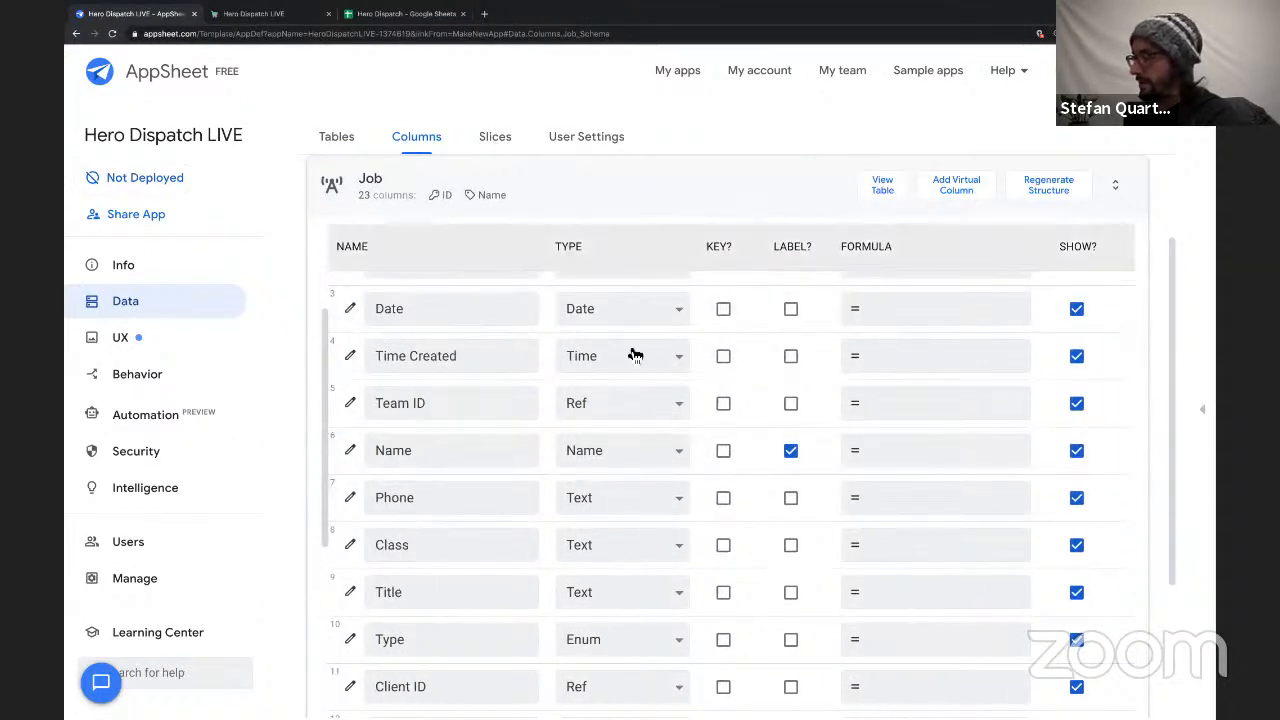
left_click(905, 456)
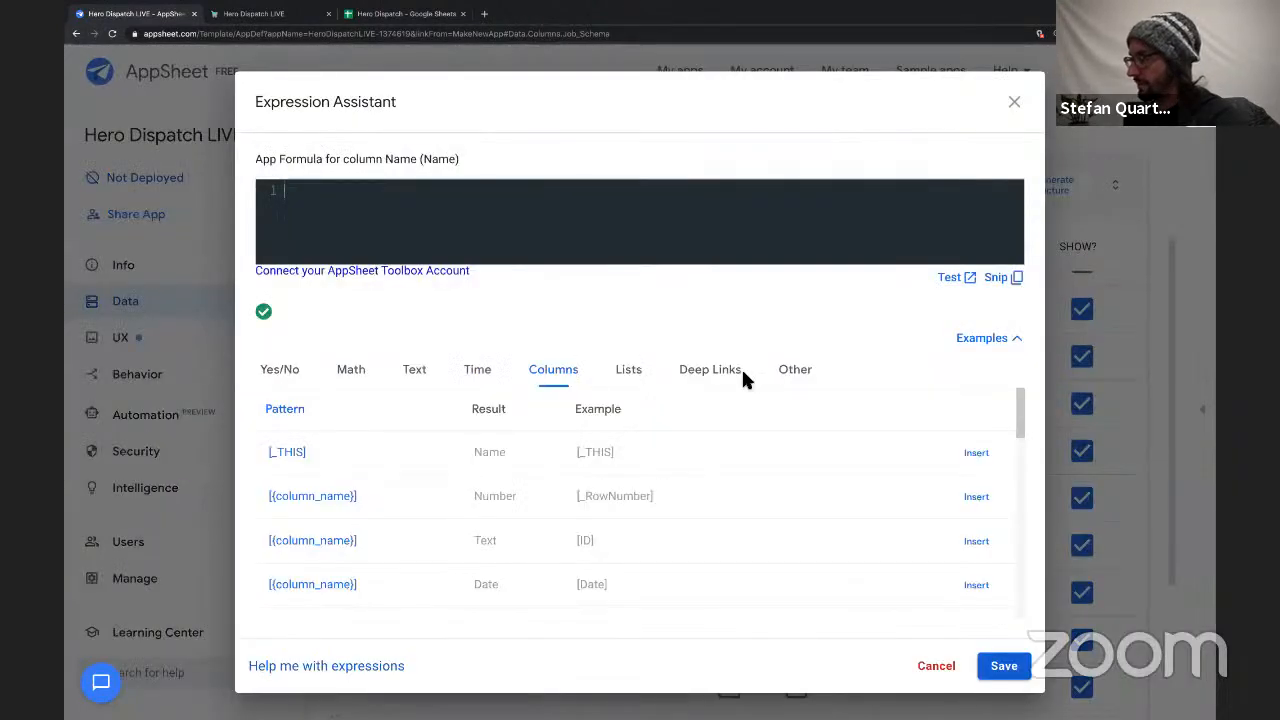
Show the Other expression examples and examine the [Team ID].[Address] reference lookup pattern.
left_click(806, 375)
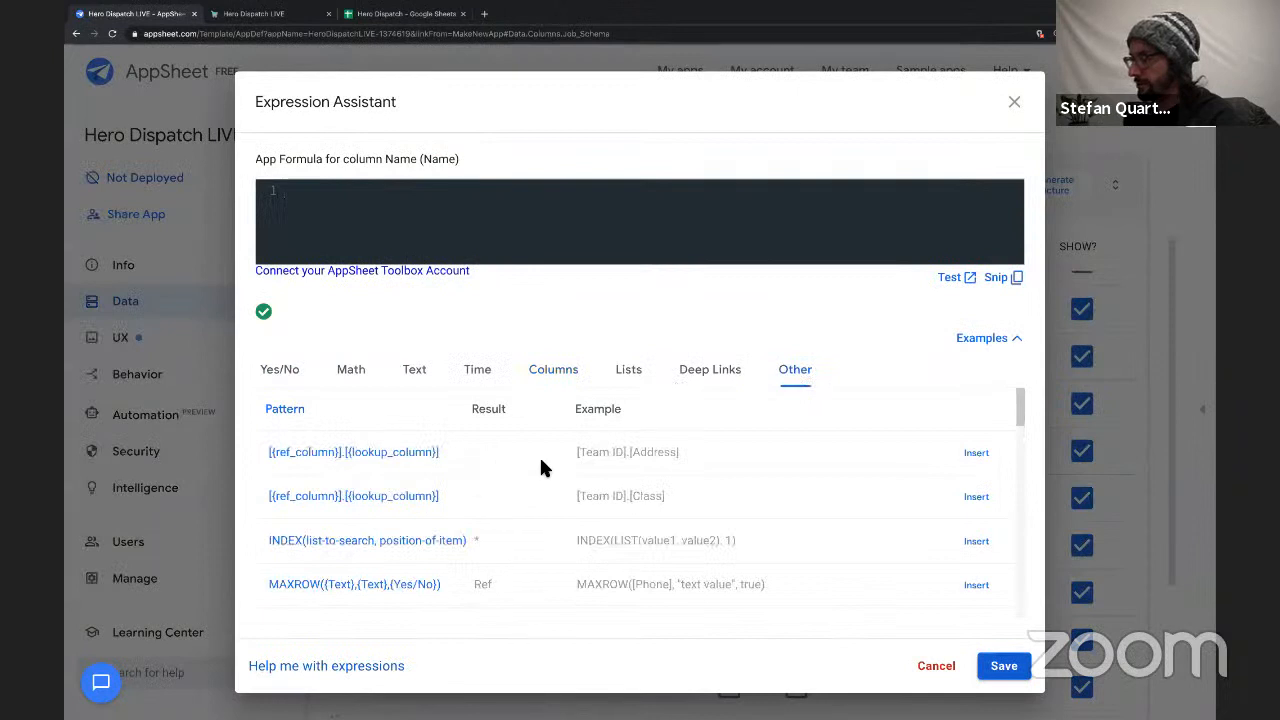
left_click_drag(566, 452, 721, 451)
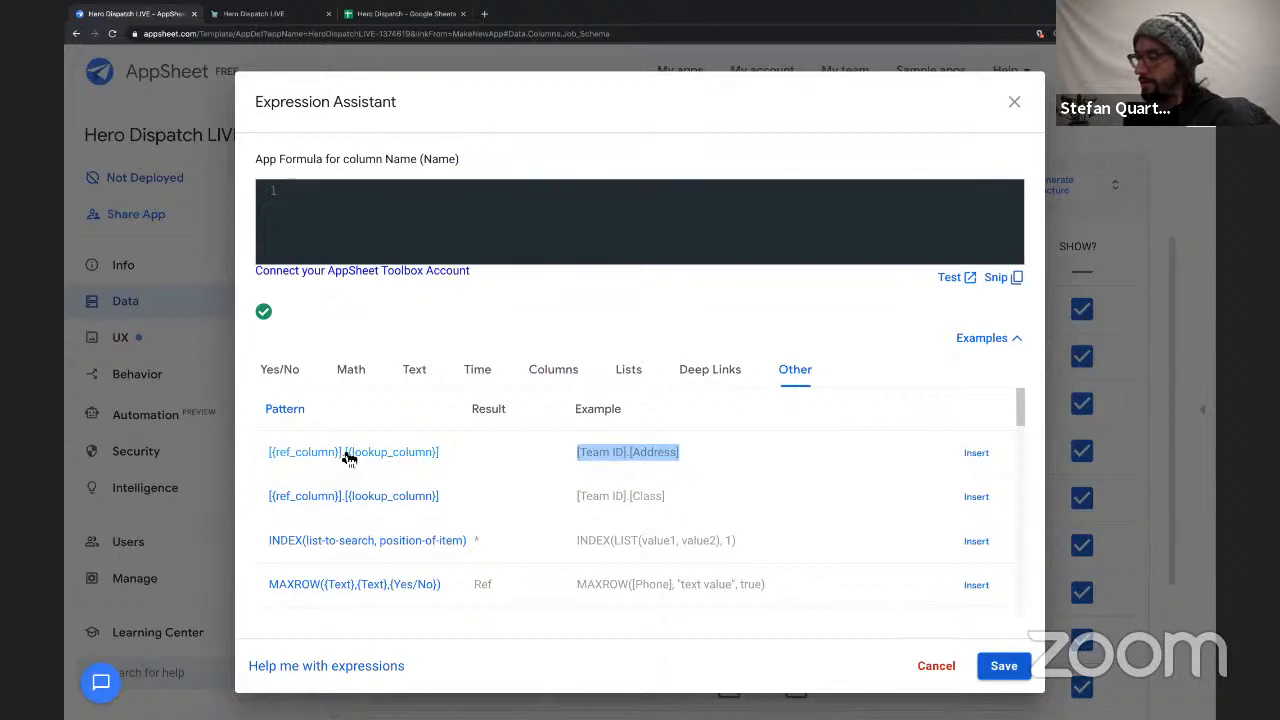
left_click(588, 455)
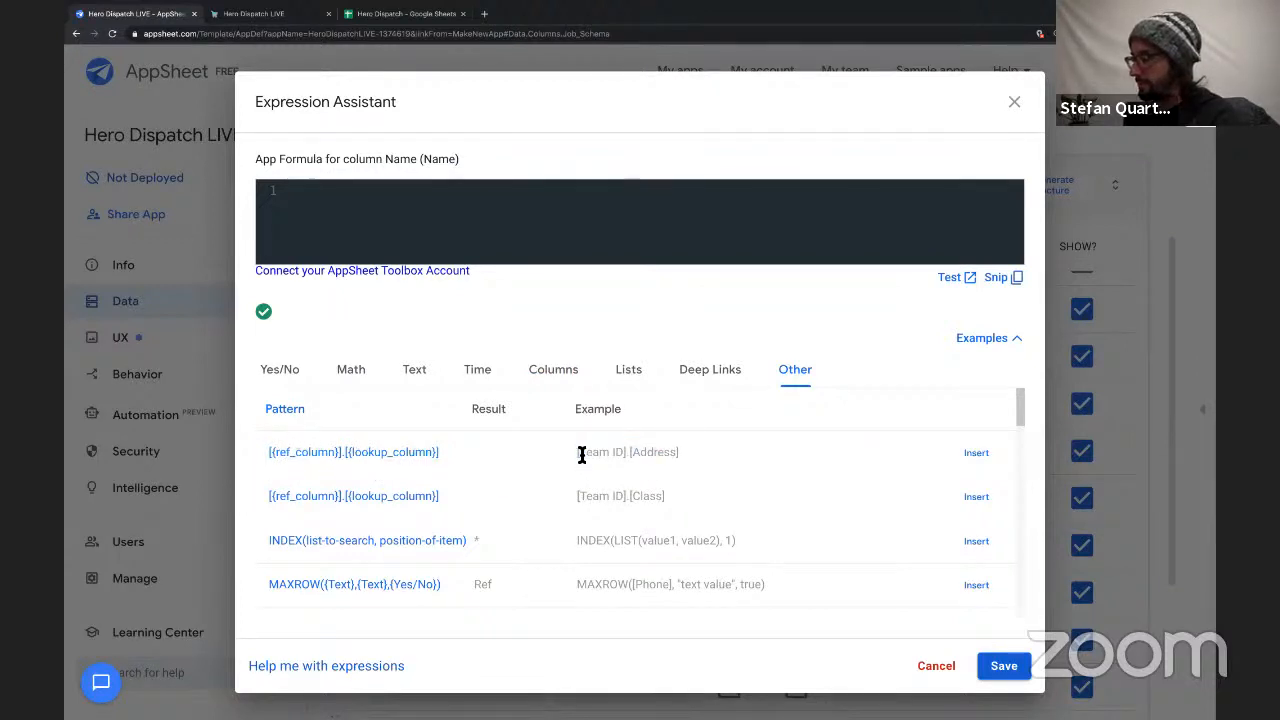
left_click_drag(581, 455, 624, 457)
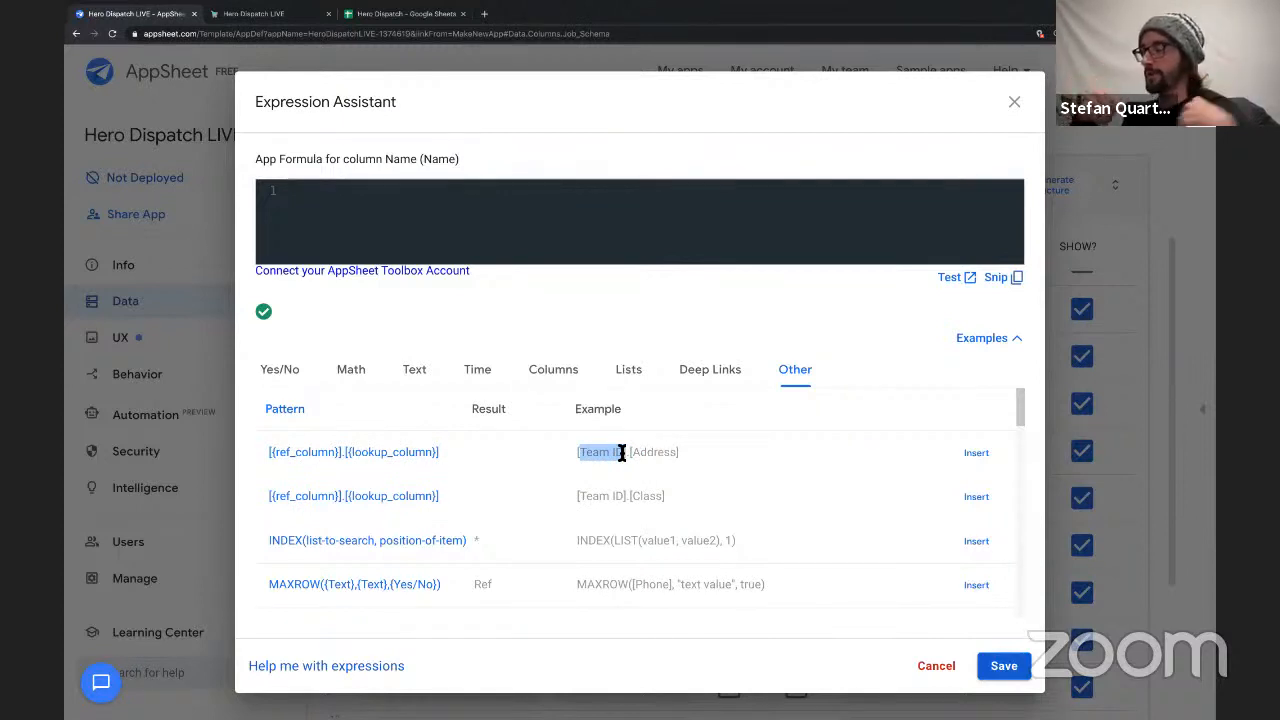
left_click(585, 457)
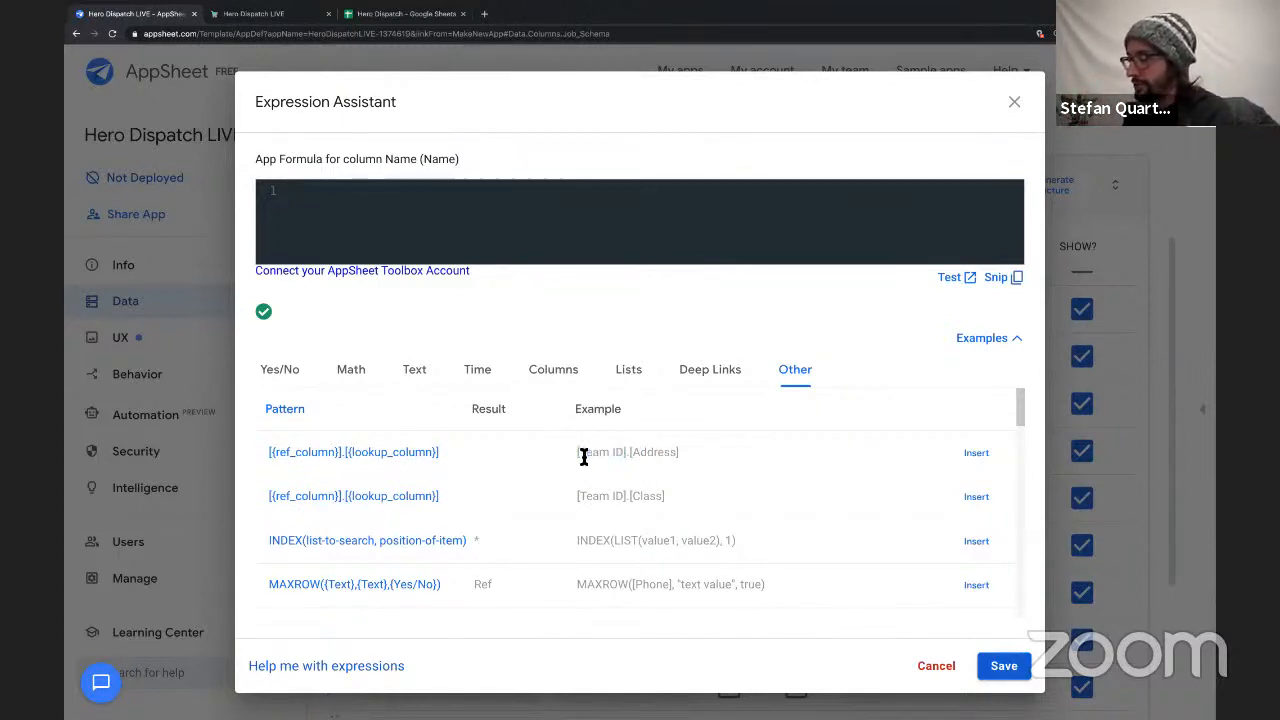
left_click_drag(580, 455, 600, 457)
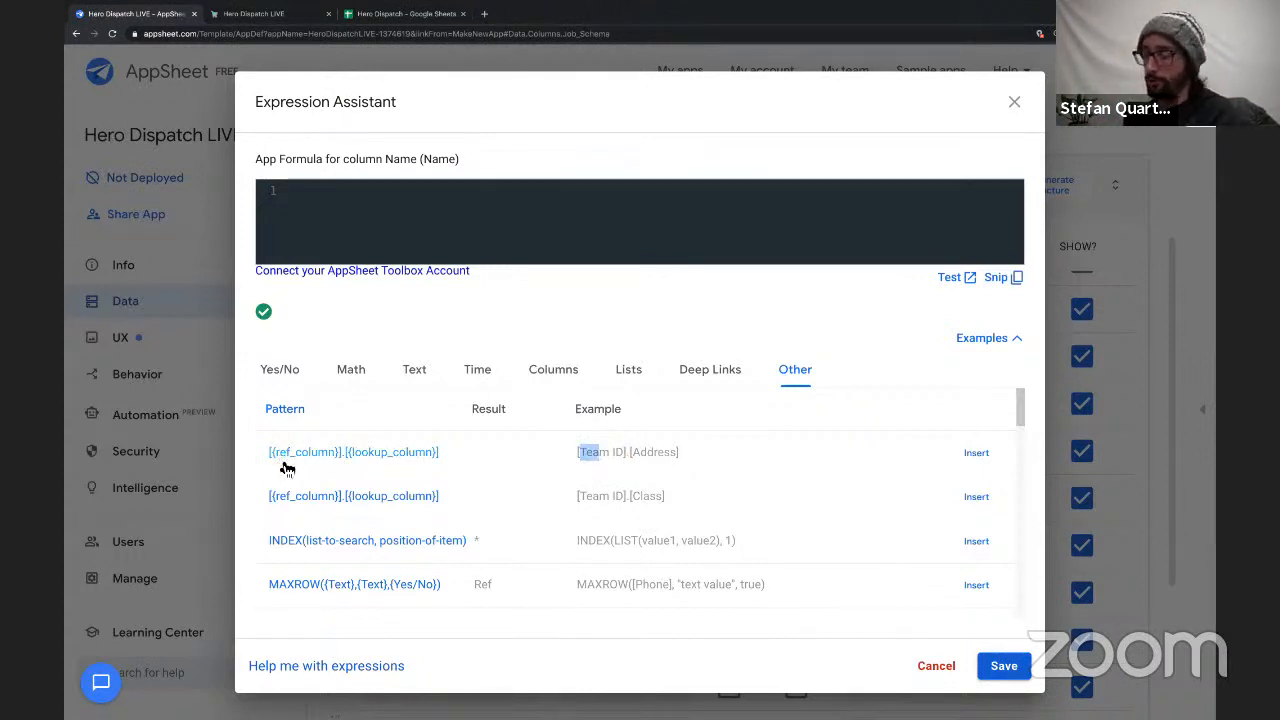
Begin the Name column's formula with the reference part "[Team ID].".
left_click(380, 210)
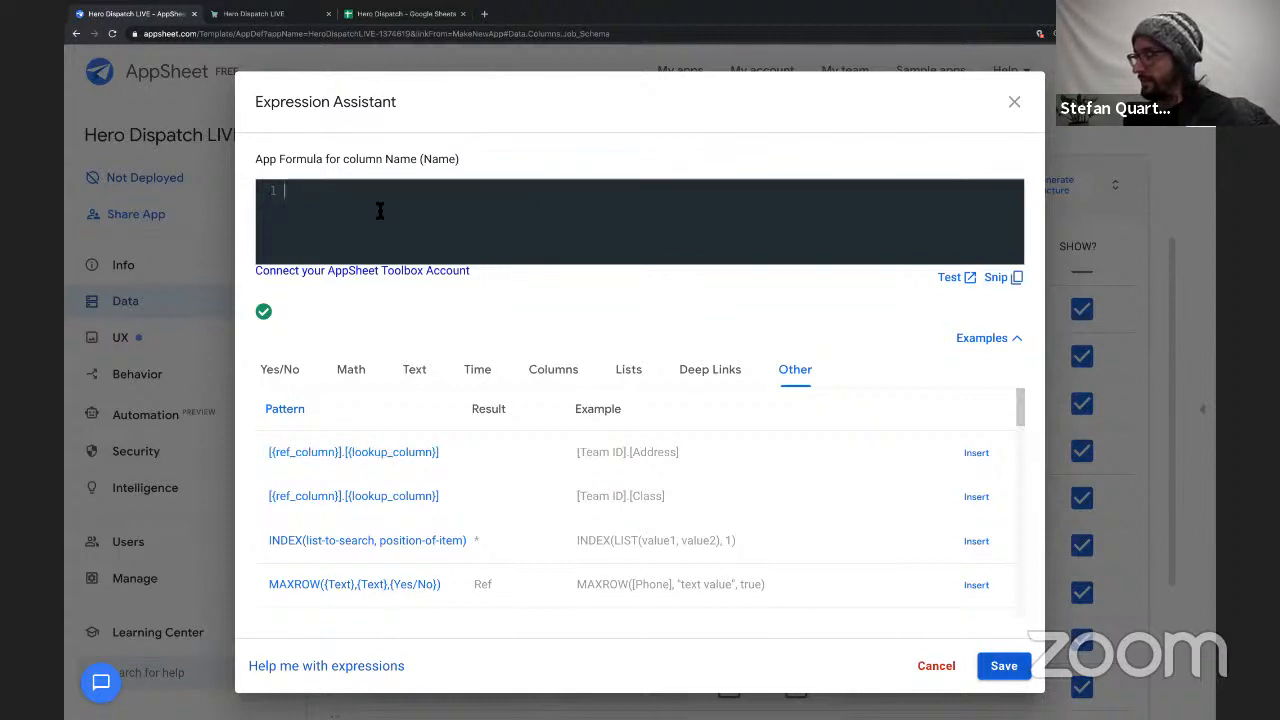
type("[Tea")
type("m ID")
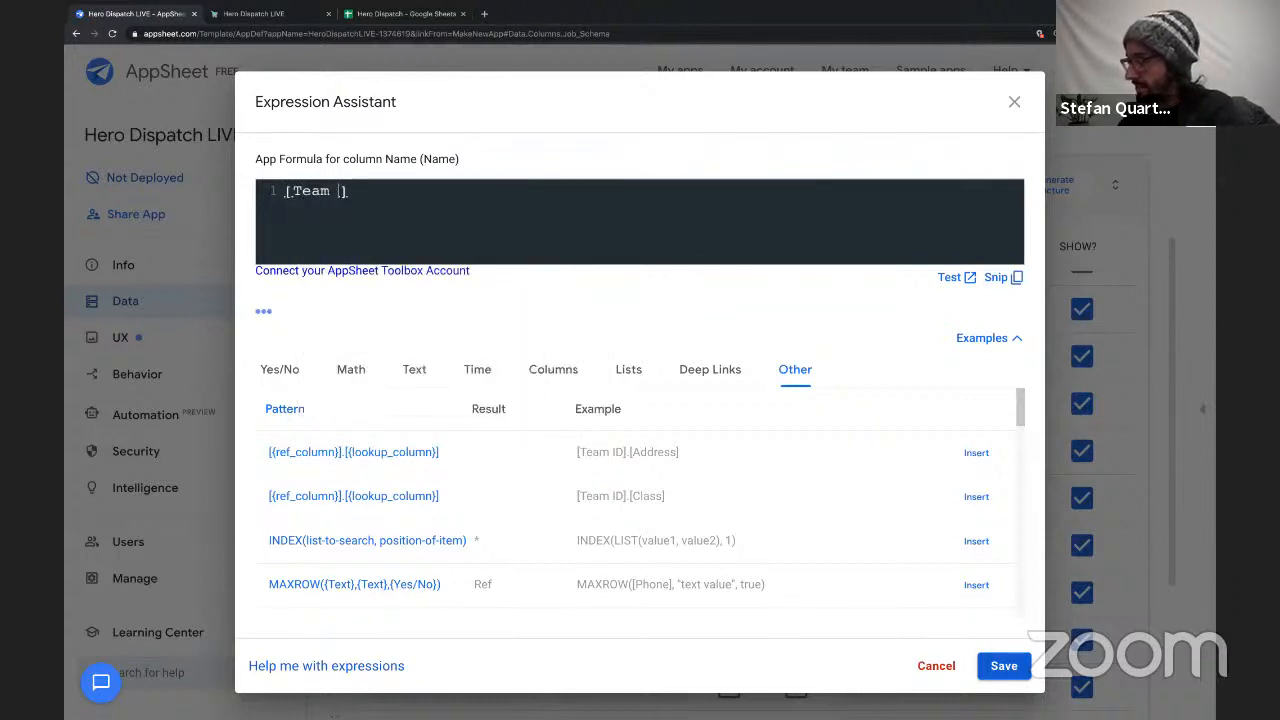
left_click(452, 192)
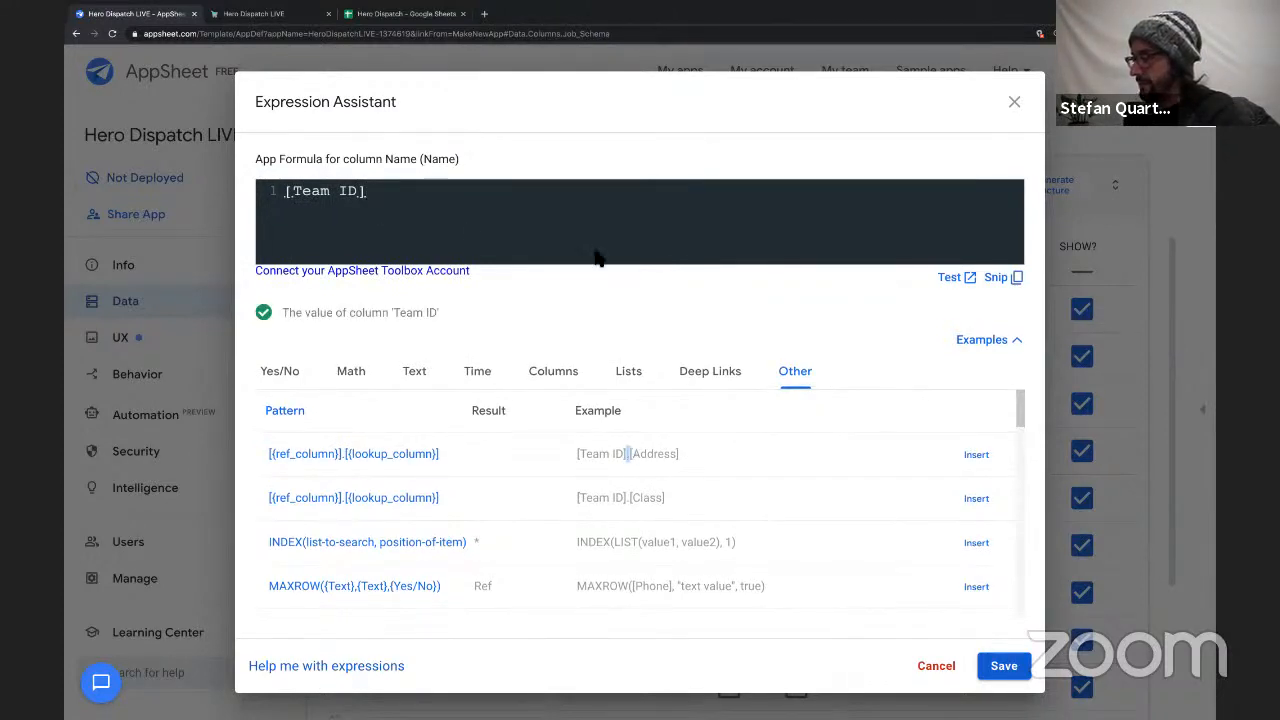
type(".")
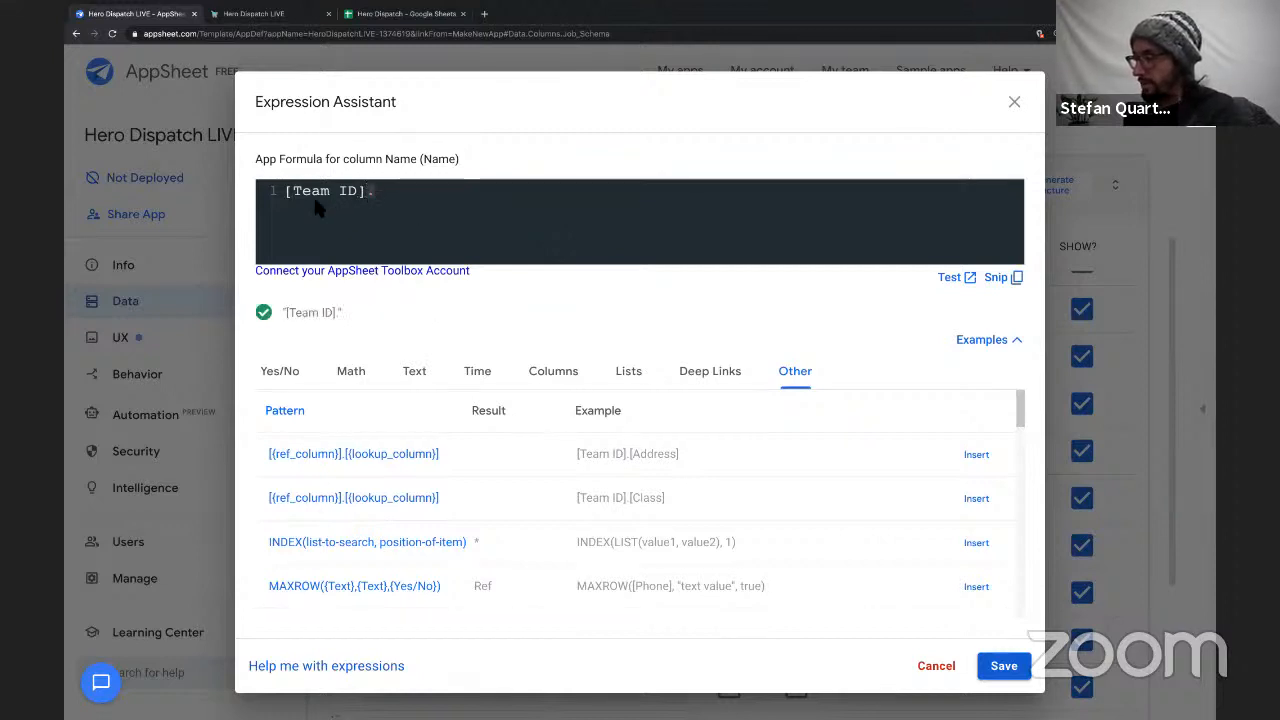
left_click_drag(292, 195, 352, 190)
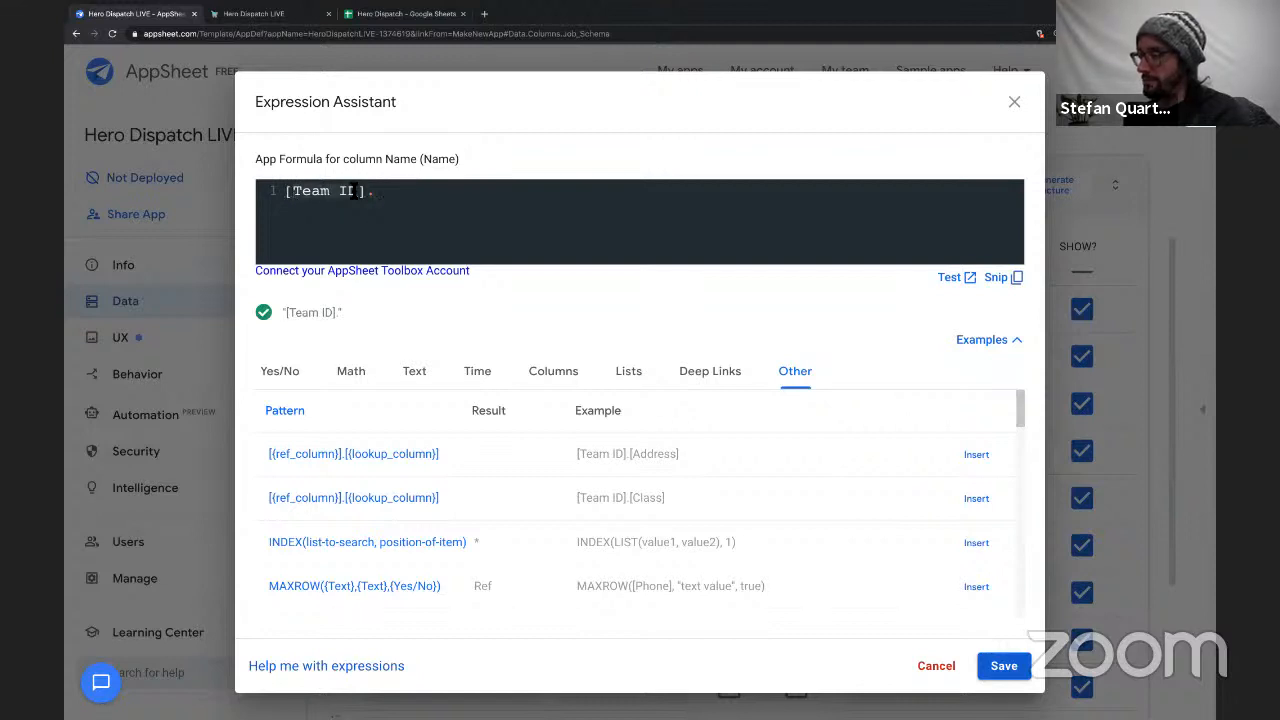
Switch to the live Hero Dispatch app, start a new job and choose the second listed team member as Team ID.
left_click(285, 14)
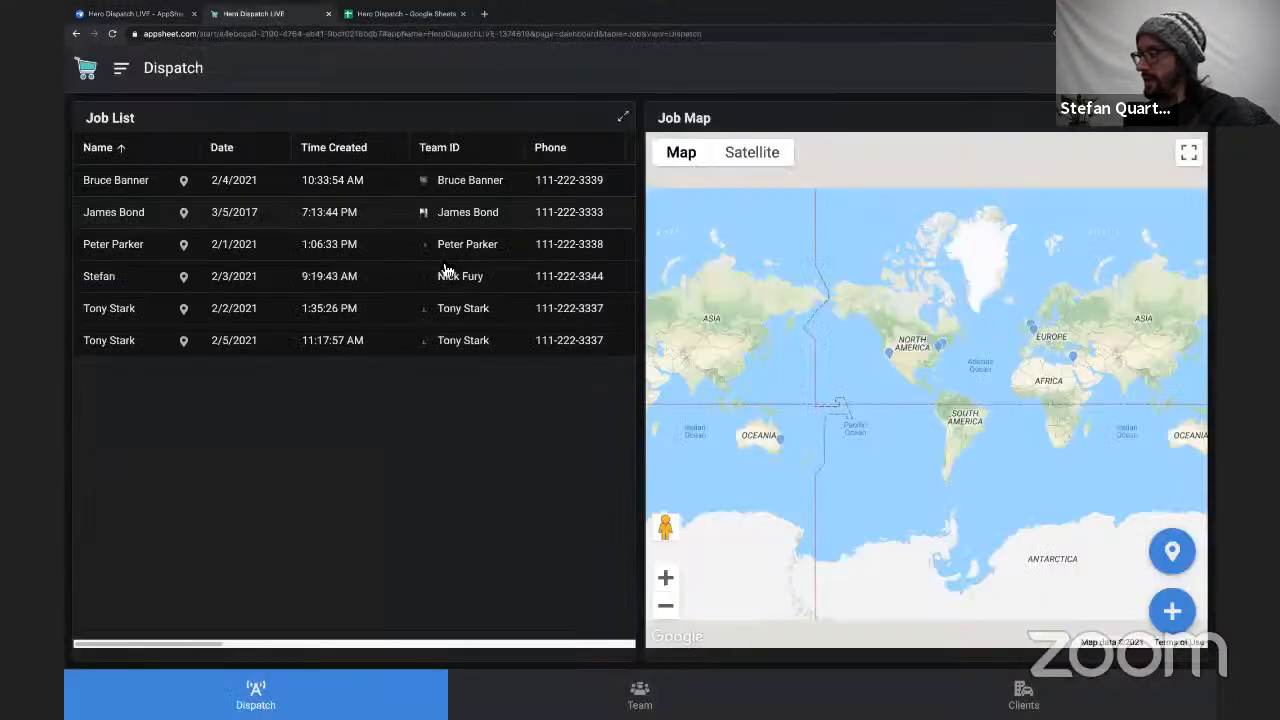
left_click(1173, 609)
left_click(575, 365)
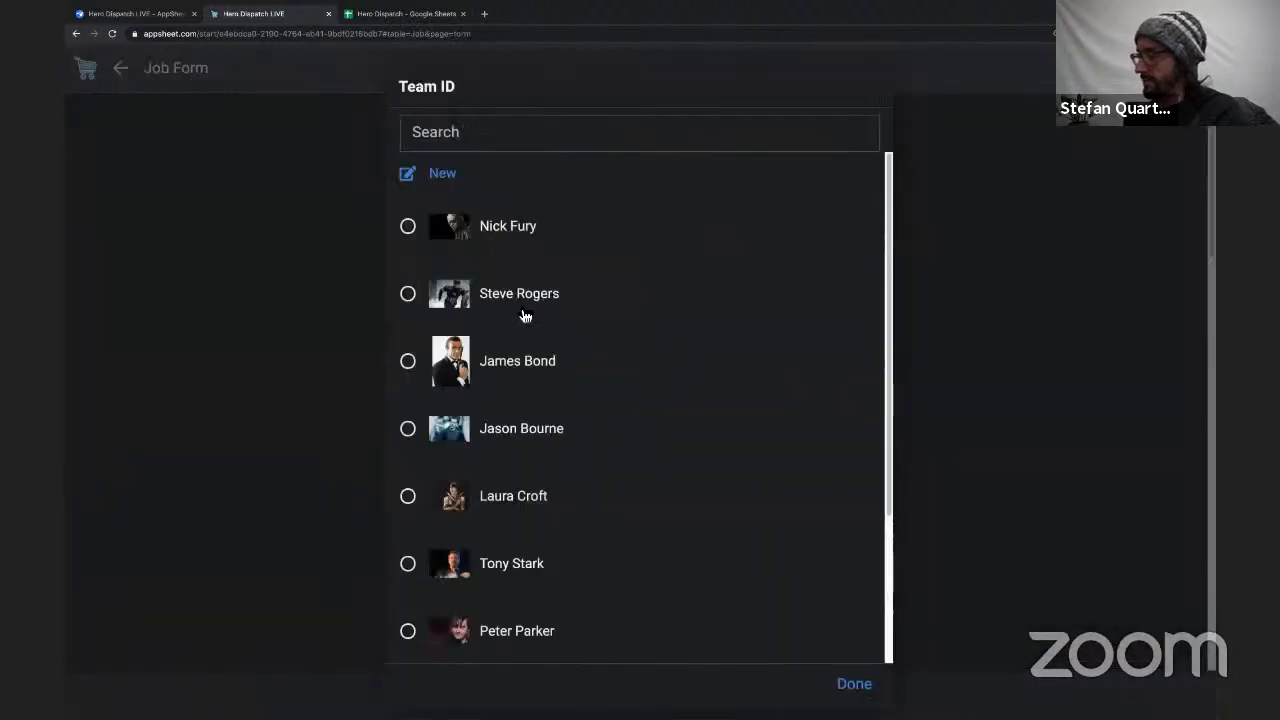
left_click(523, 294)
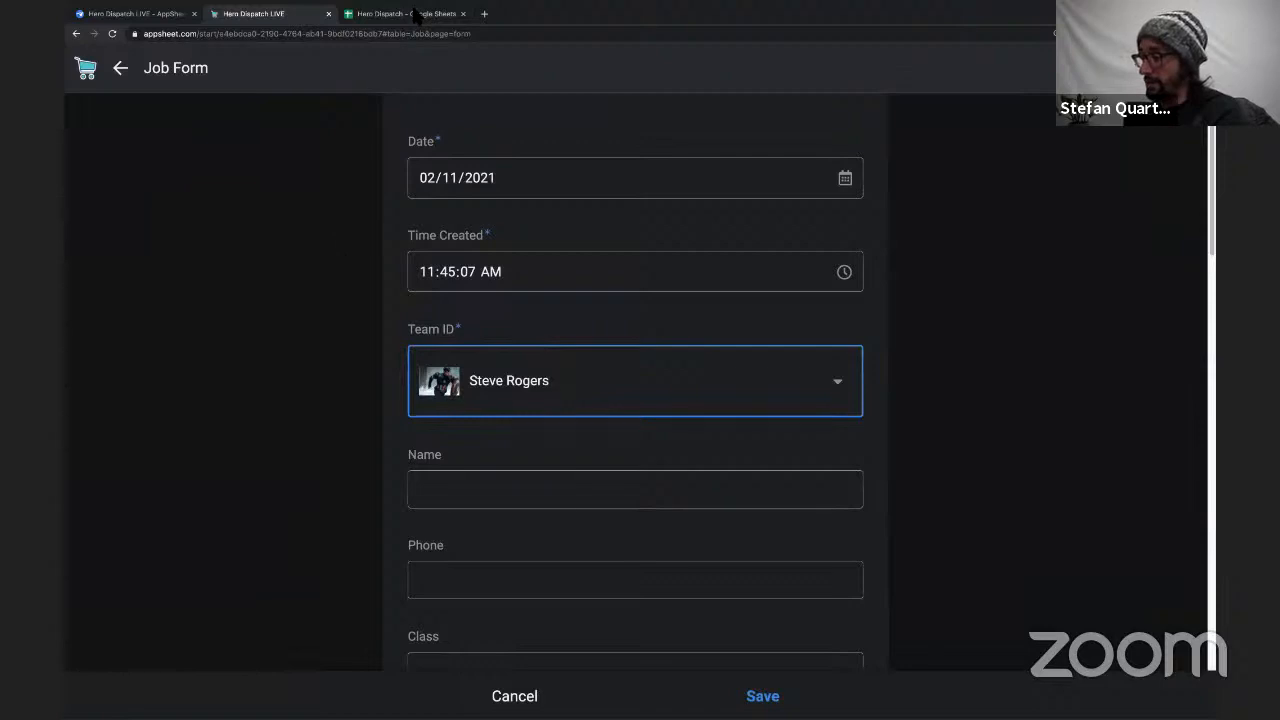
Switch to the Hero Dispatch spreadsheet and examine the chosen team member's row in the Team sheet.
key("ctrl+Tab")
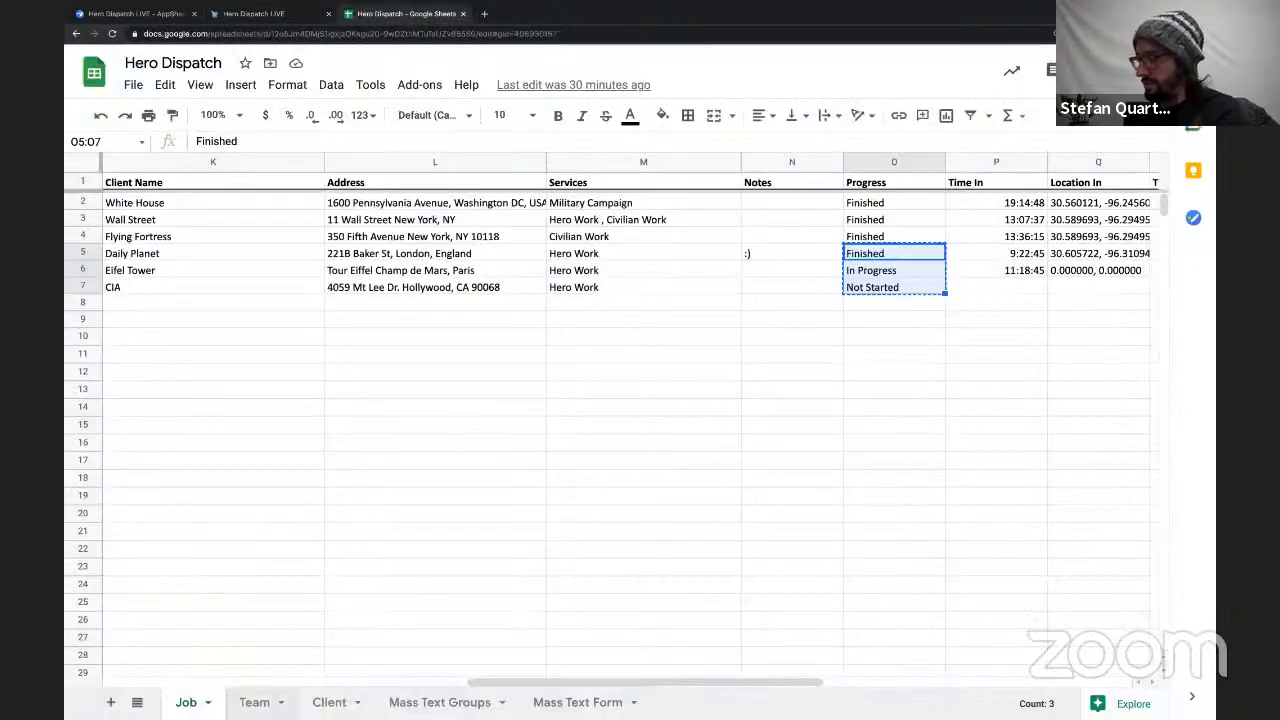
left_click(250, 703)
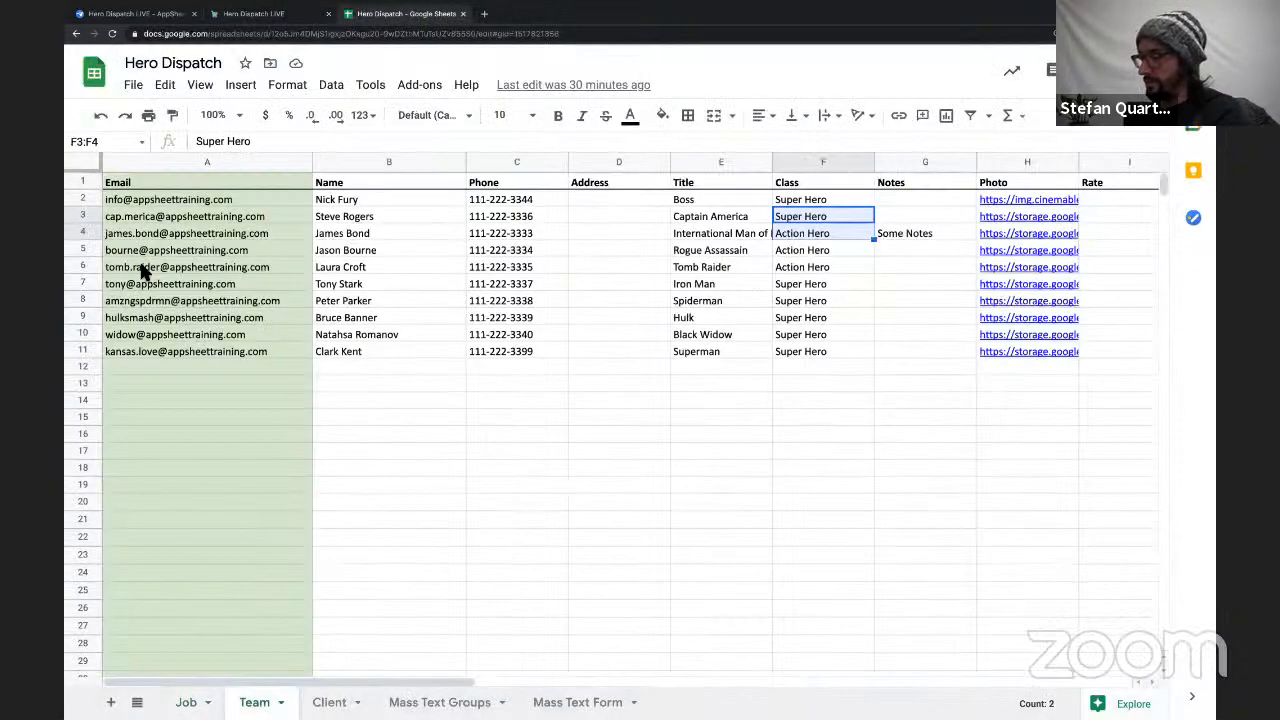
left_click(85, 216)
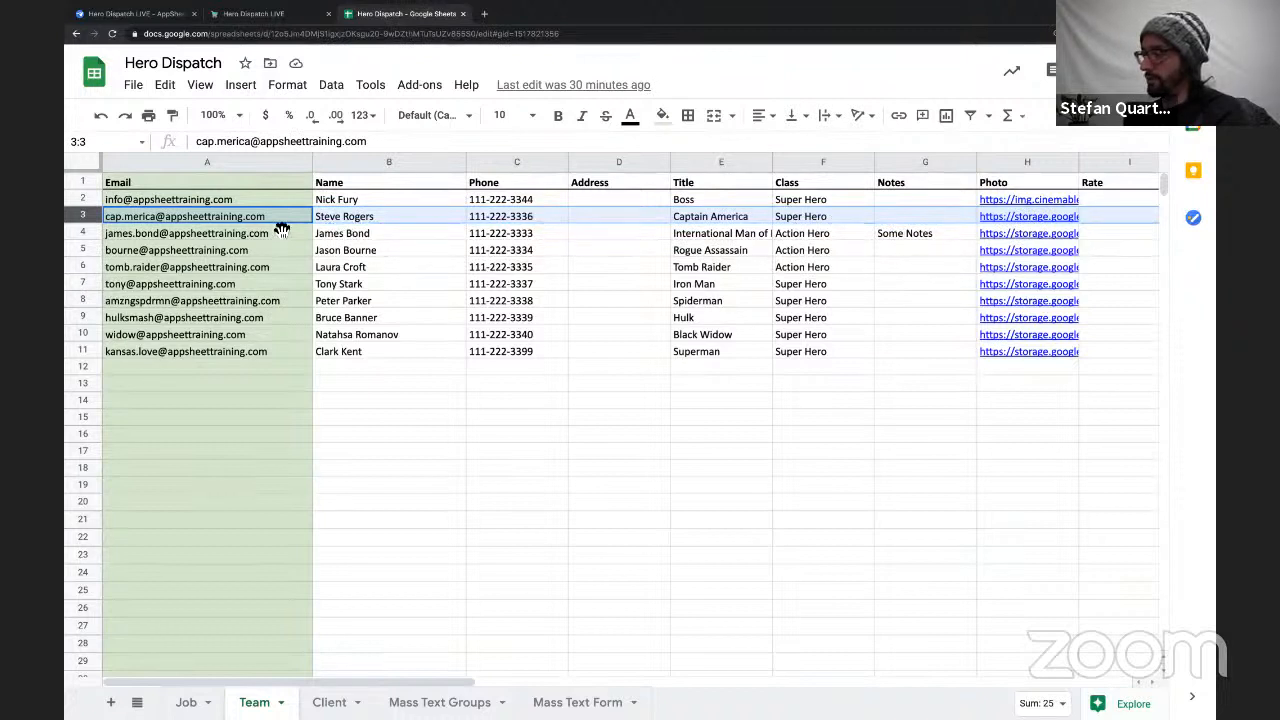
mouse_move(185, 210)
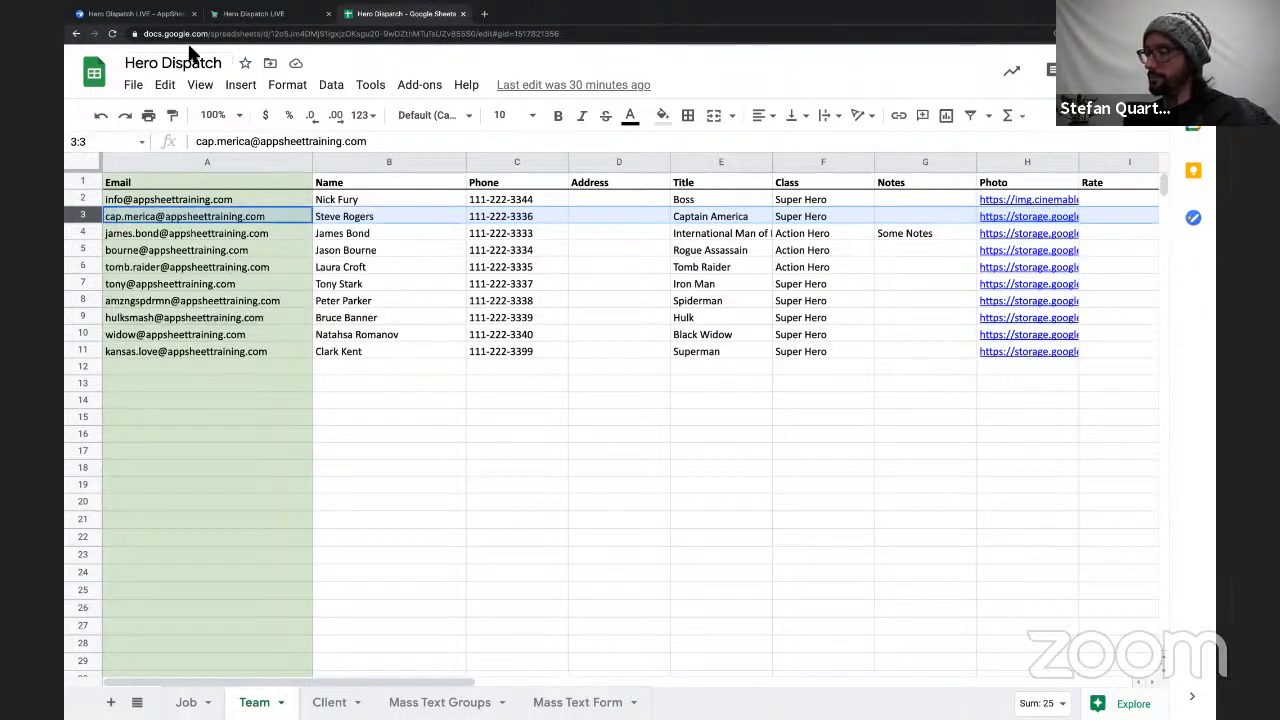
Return to the AppSheet editor and complete the Name formula as [Team ID].[Name], using the Team table's Name column.
left_click(144, 16)
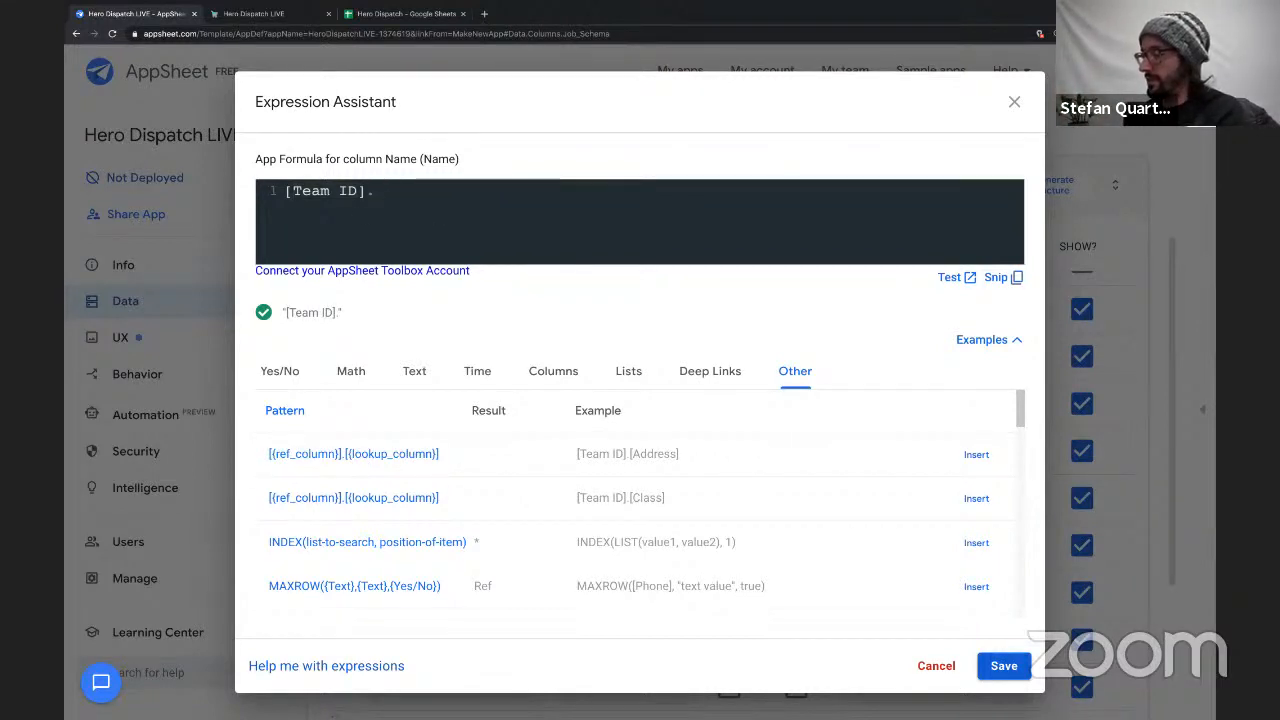
type("[")
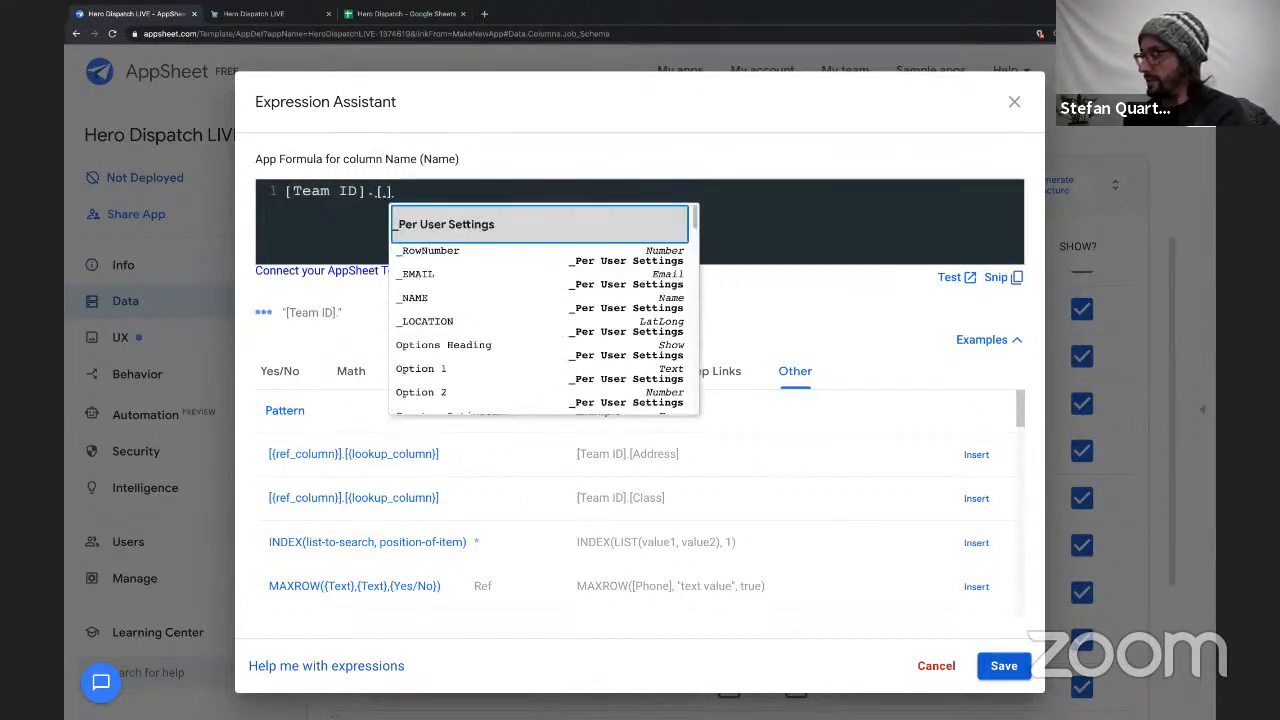
type("Name")
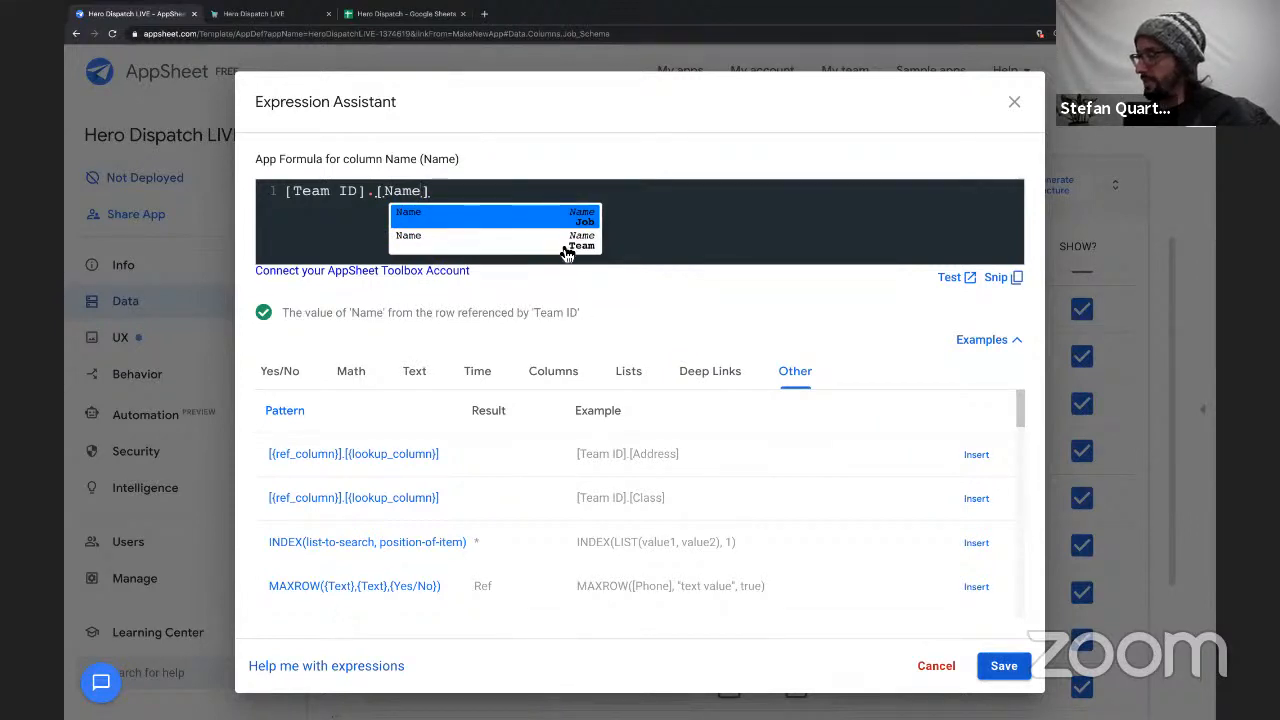
left_click(472, 248)
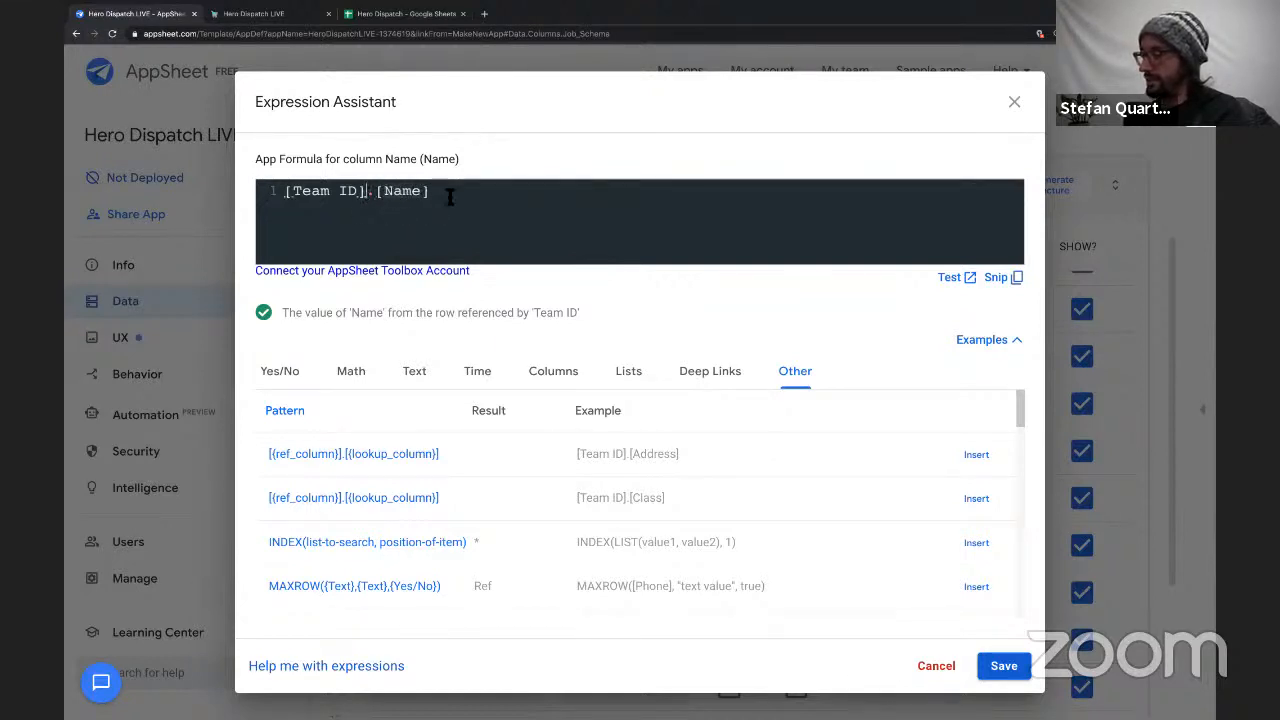
left_click(308, 192)
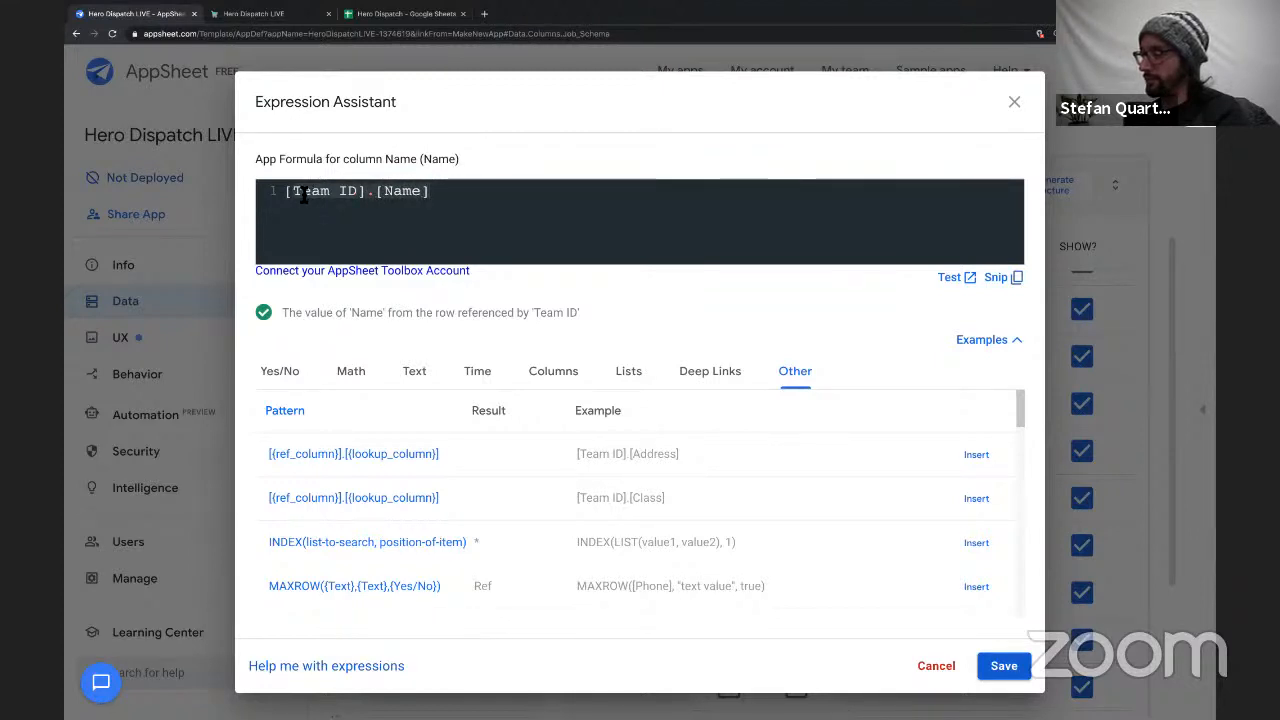
left_click_drag(287, 192, 362, 192)
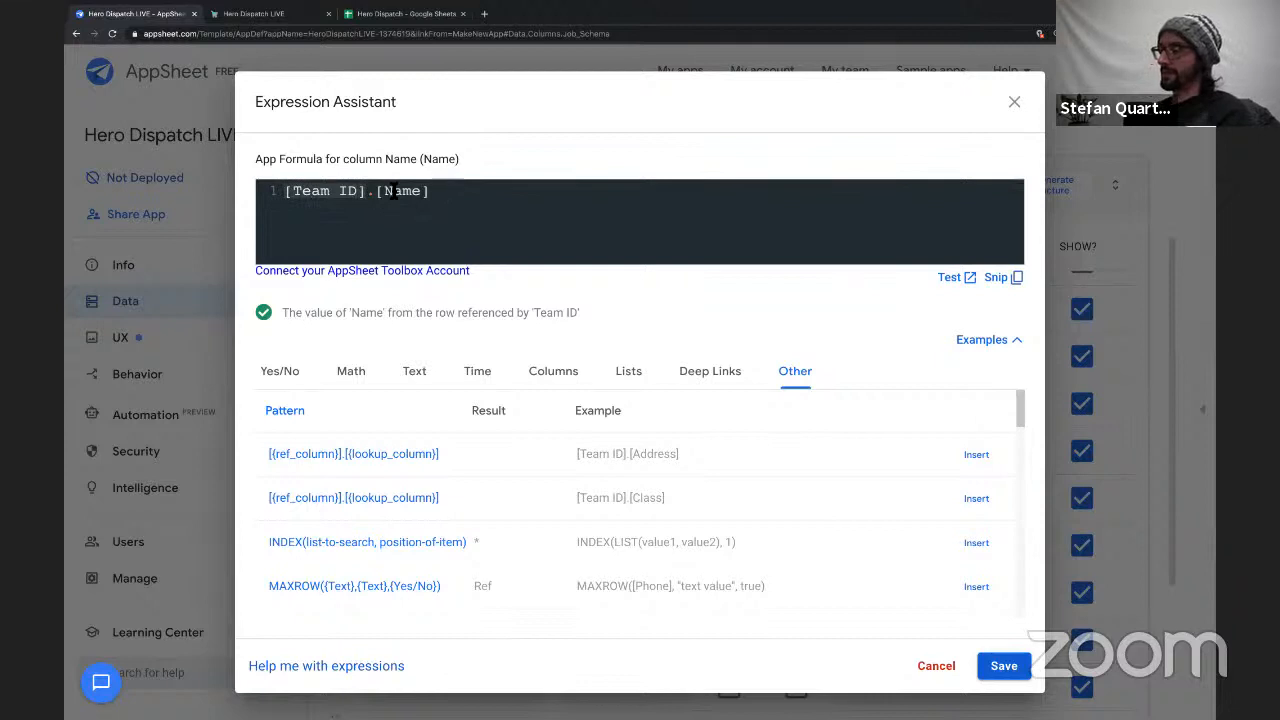
double_click(393, 191)
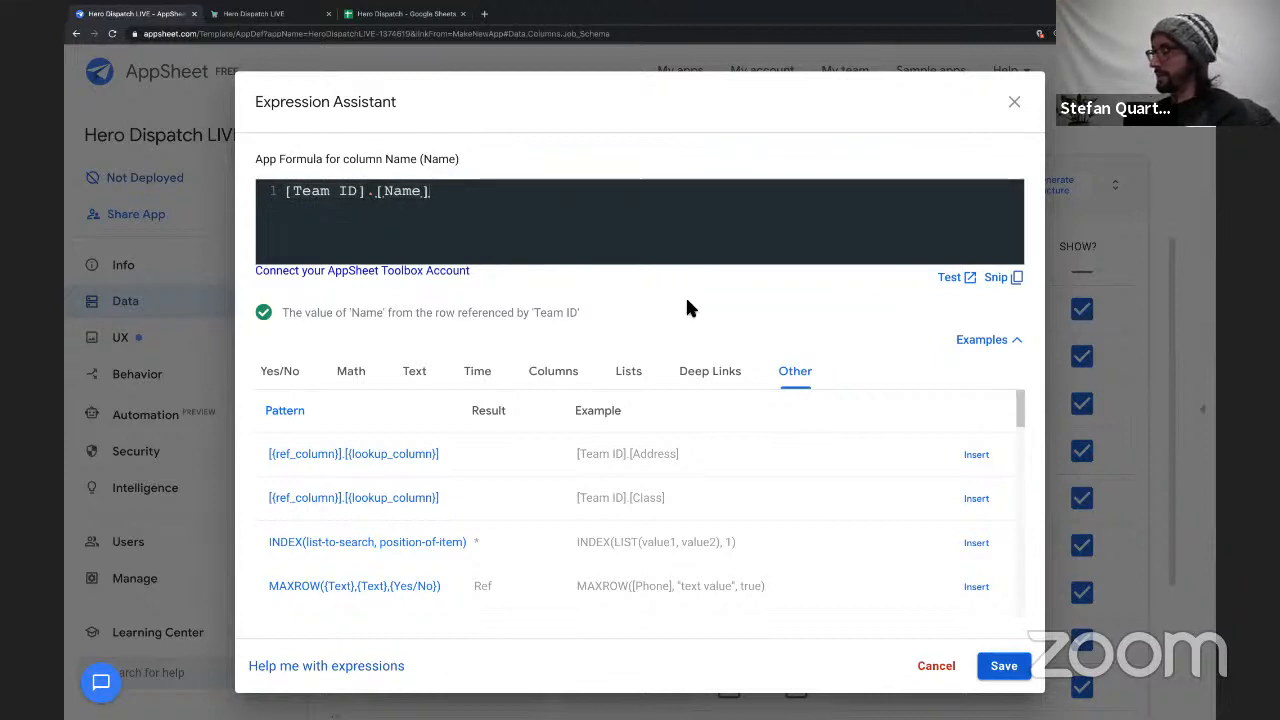
Save the Name formula and start a new job from the Job List in the app preview.
left_click(1003, 668)
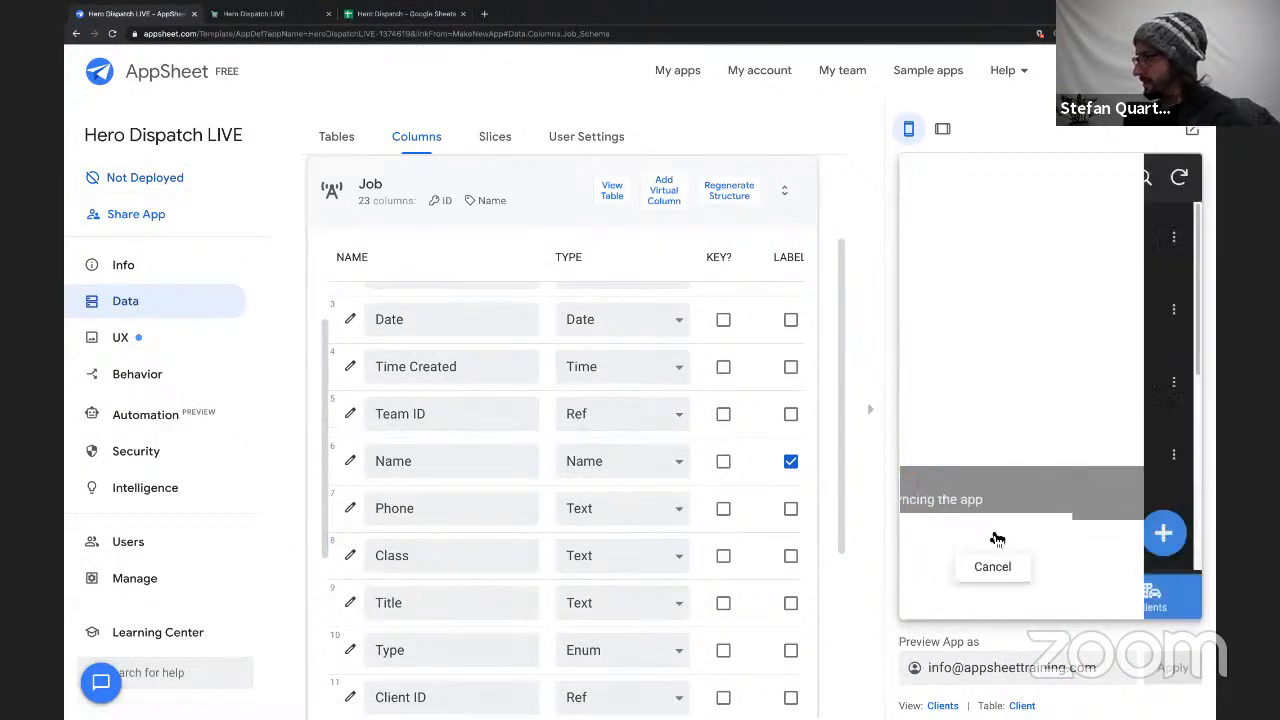
left_click(950, 596)
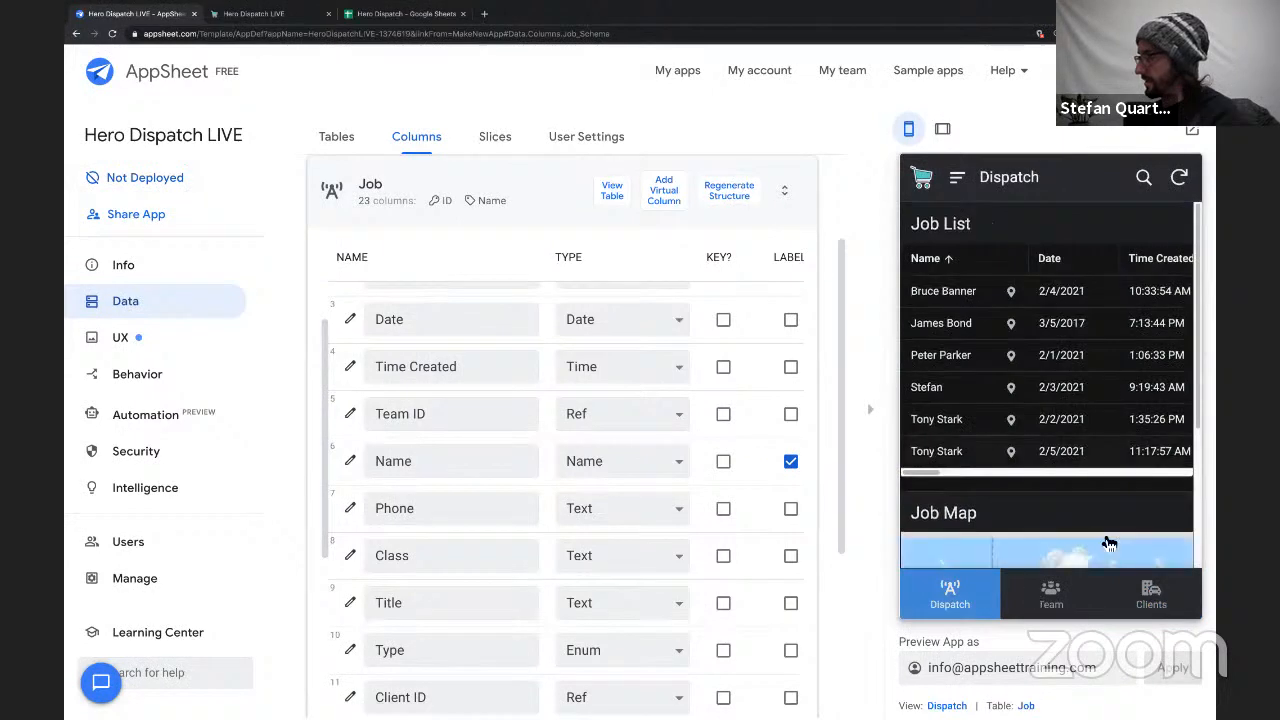
scroll(1112, 460, "down", 3)
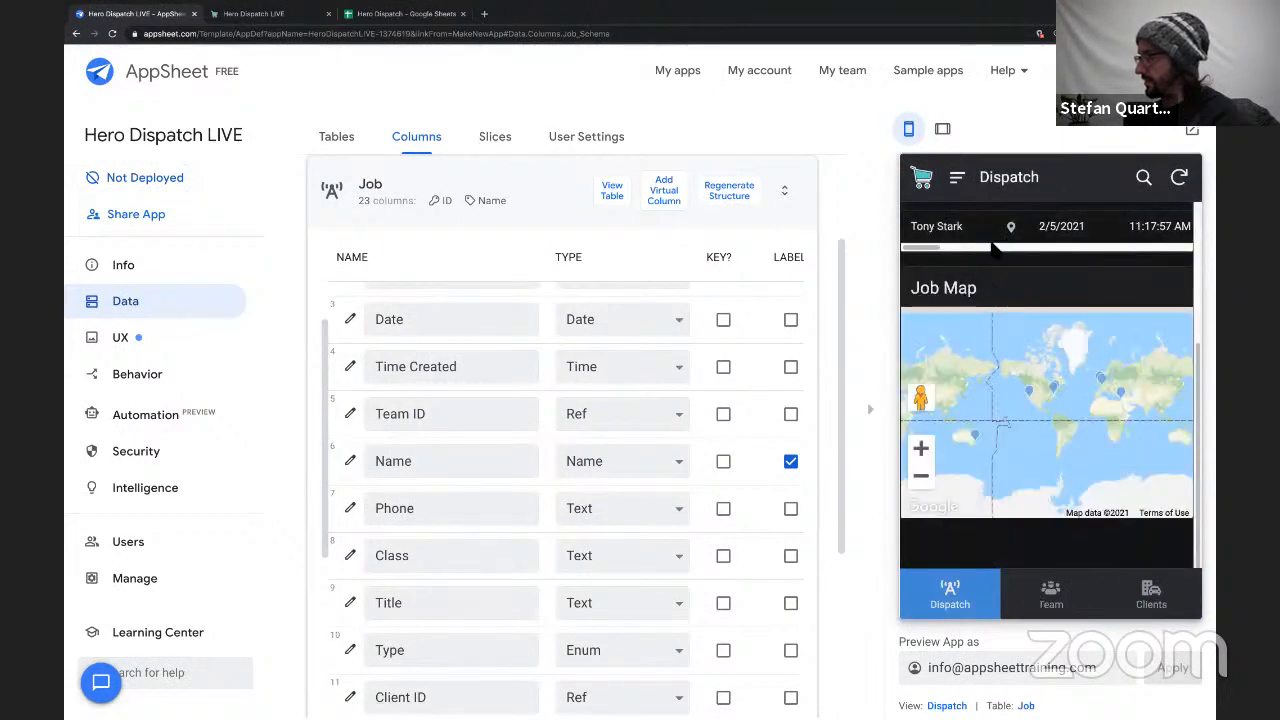
left_click(957, 179)
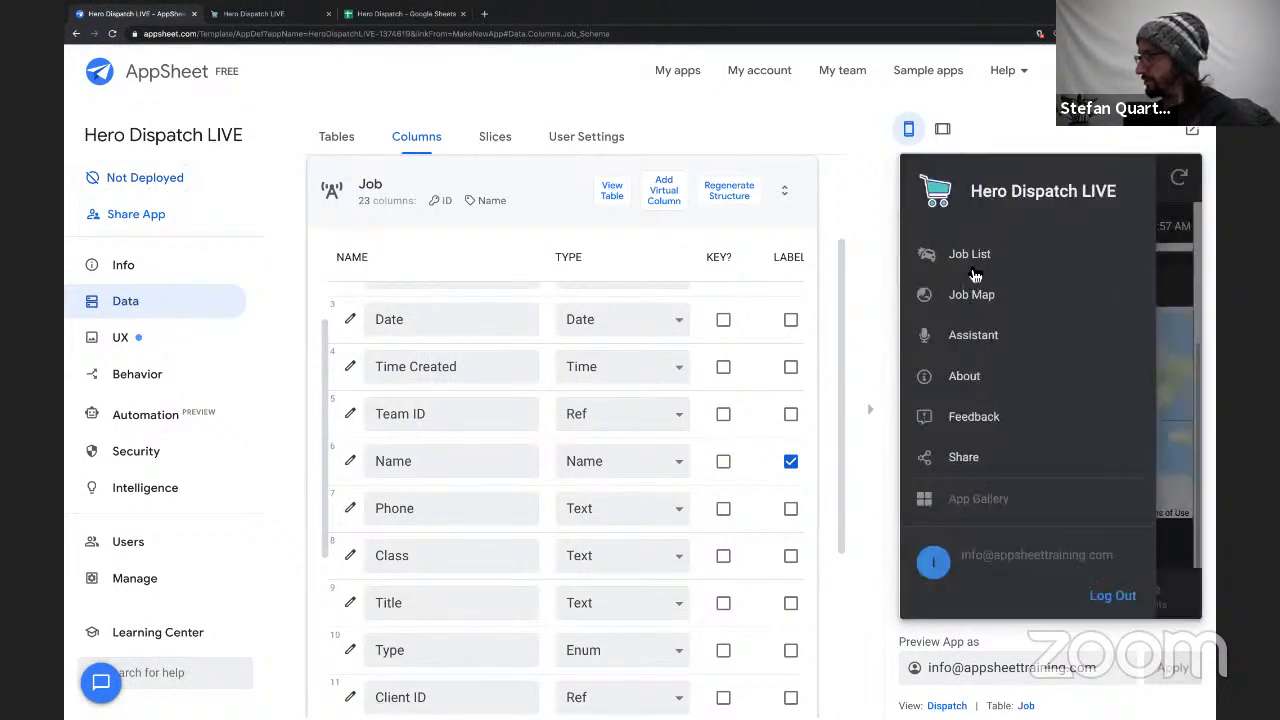
left_click(980, 268)
left_click(1160, 525)
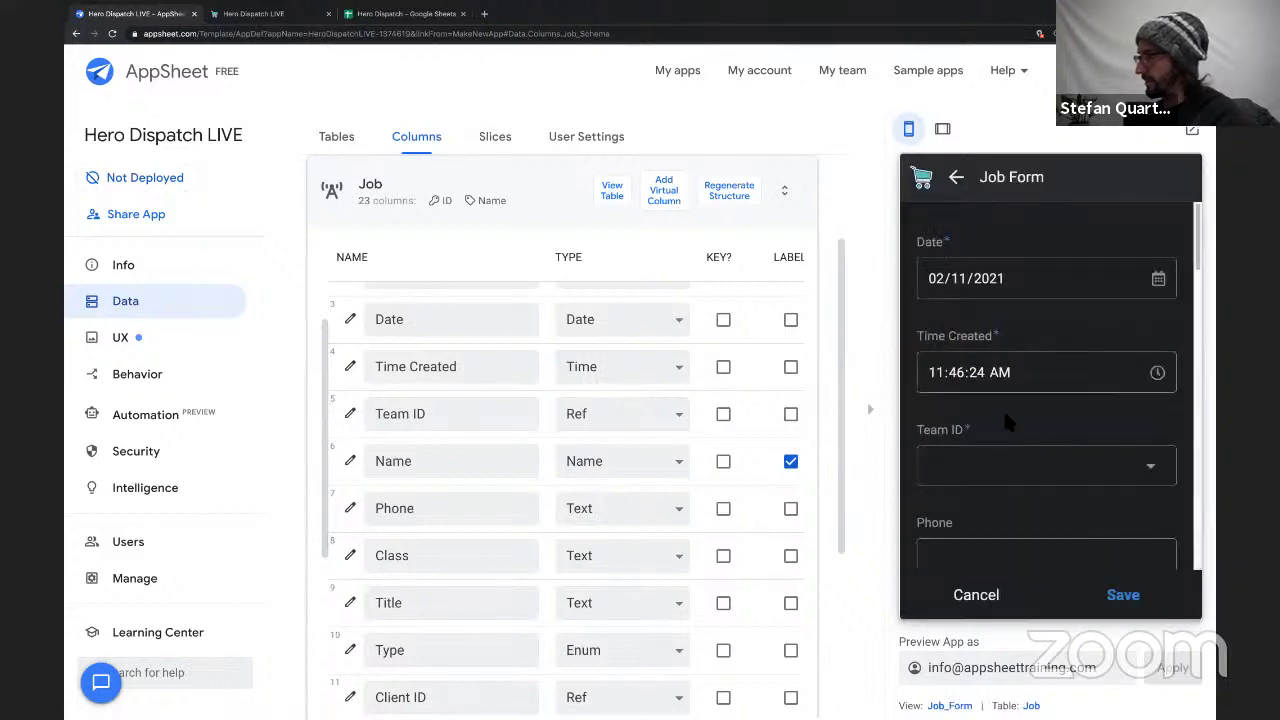
scroll(1003, 408, "down", 2)
scroll(1030, 368, "down", 2)
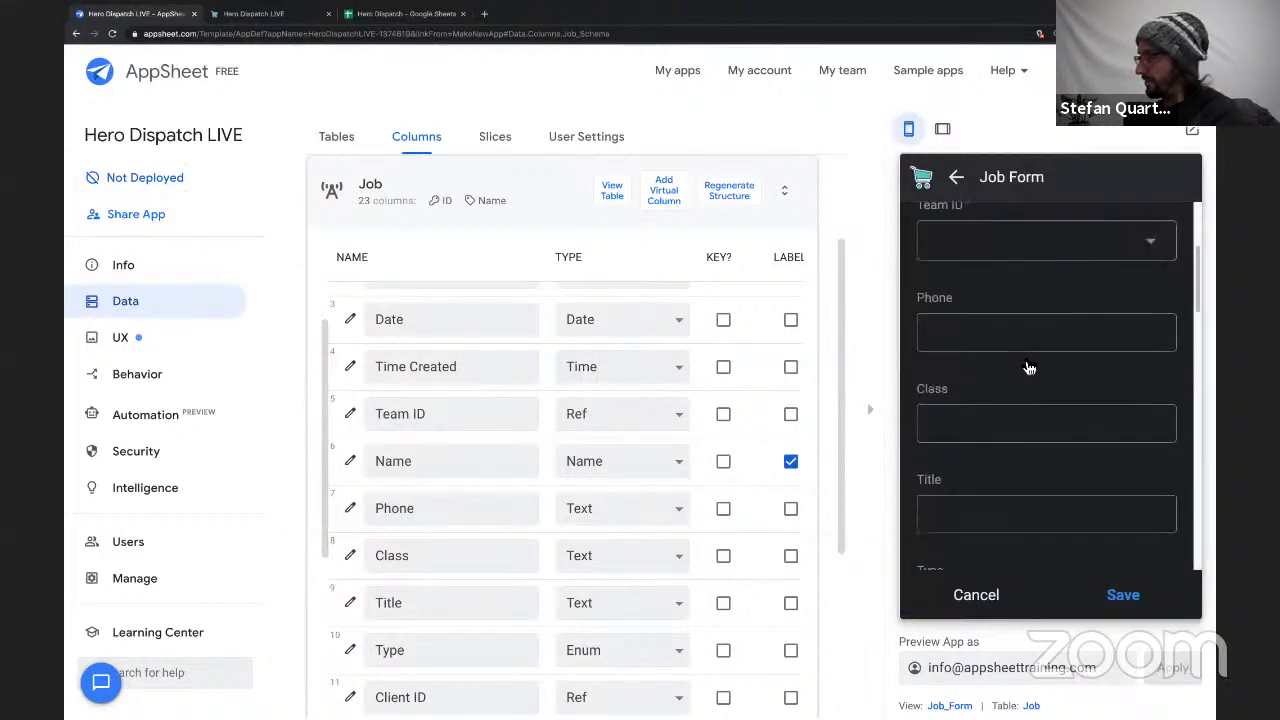
Check the Name field of the job form in the live Hero Dispatch app and return to the AppSheet editor.
double_click(436, 467)
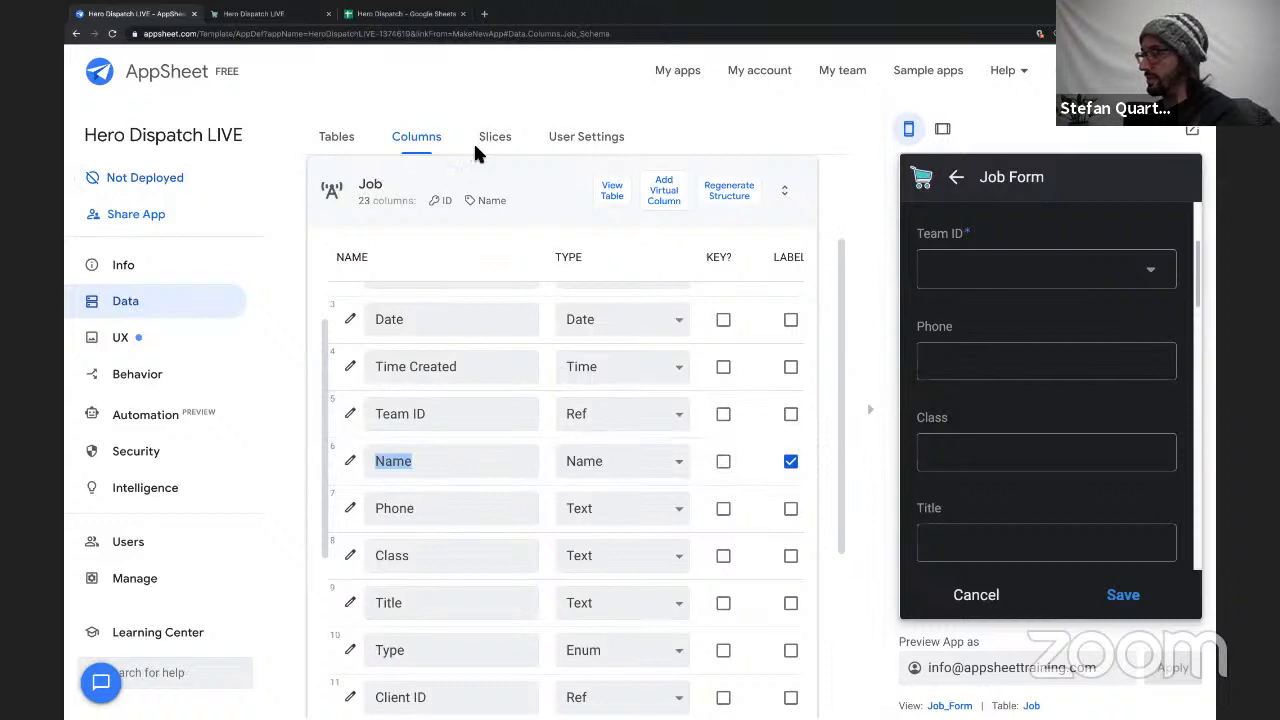
left_click(268, 15)
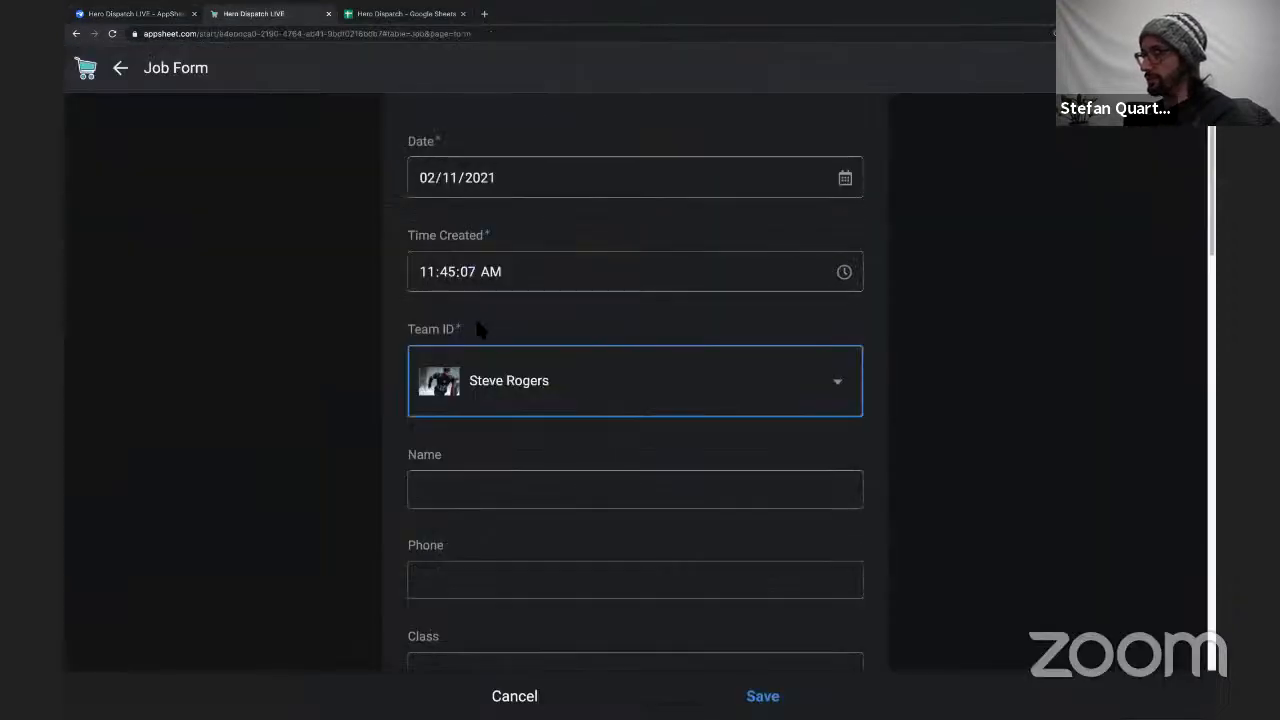
left_click(442, 482)
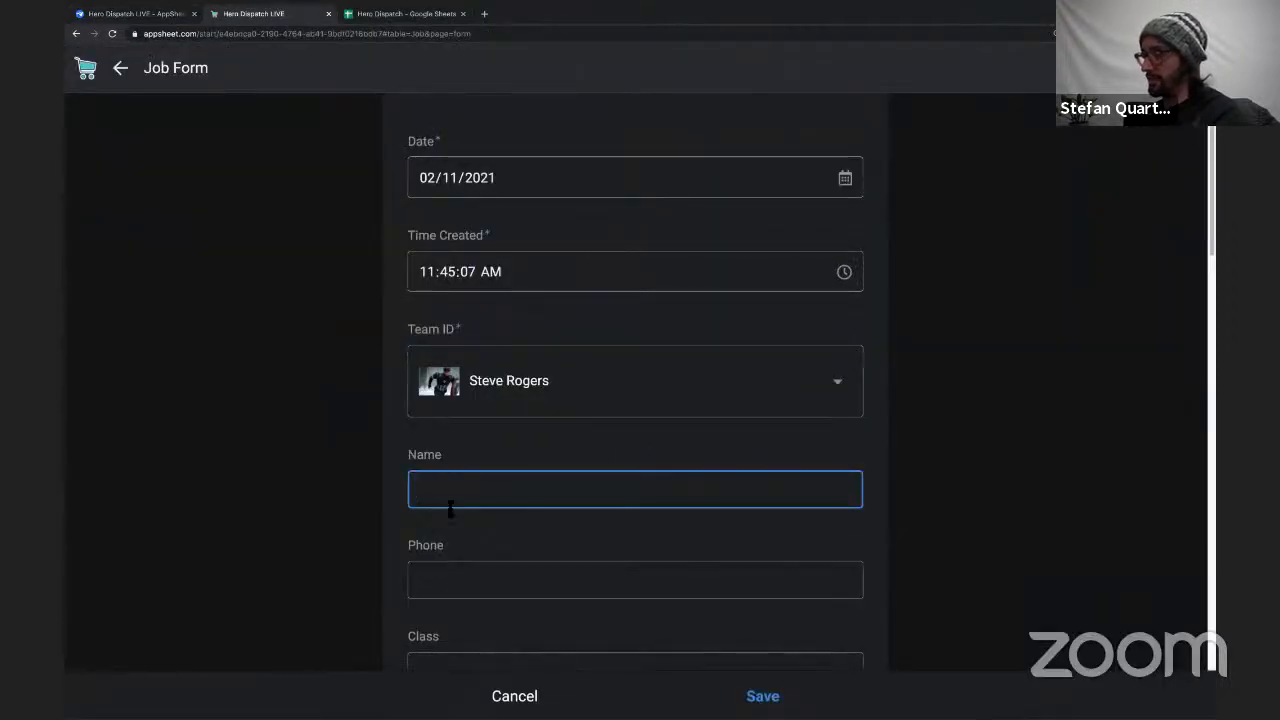
left_click(152, 14)
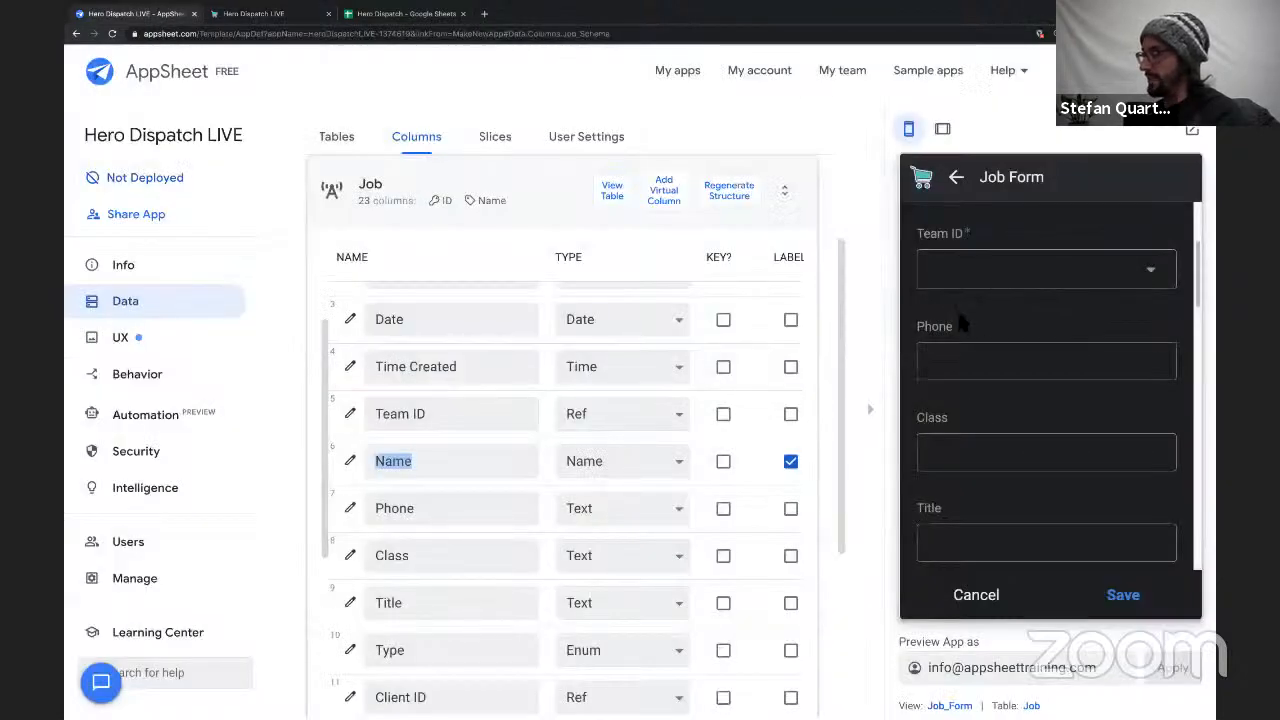
Test the Name formula in the preview's job form by choosing the first, second and third listed team members in turn as Team ID.
left_click(975, 236)
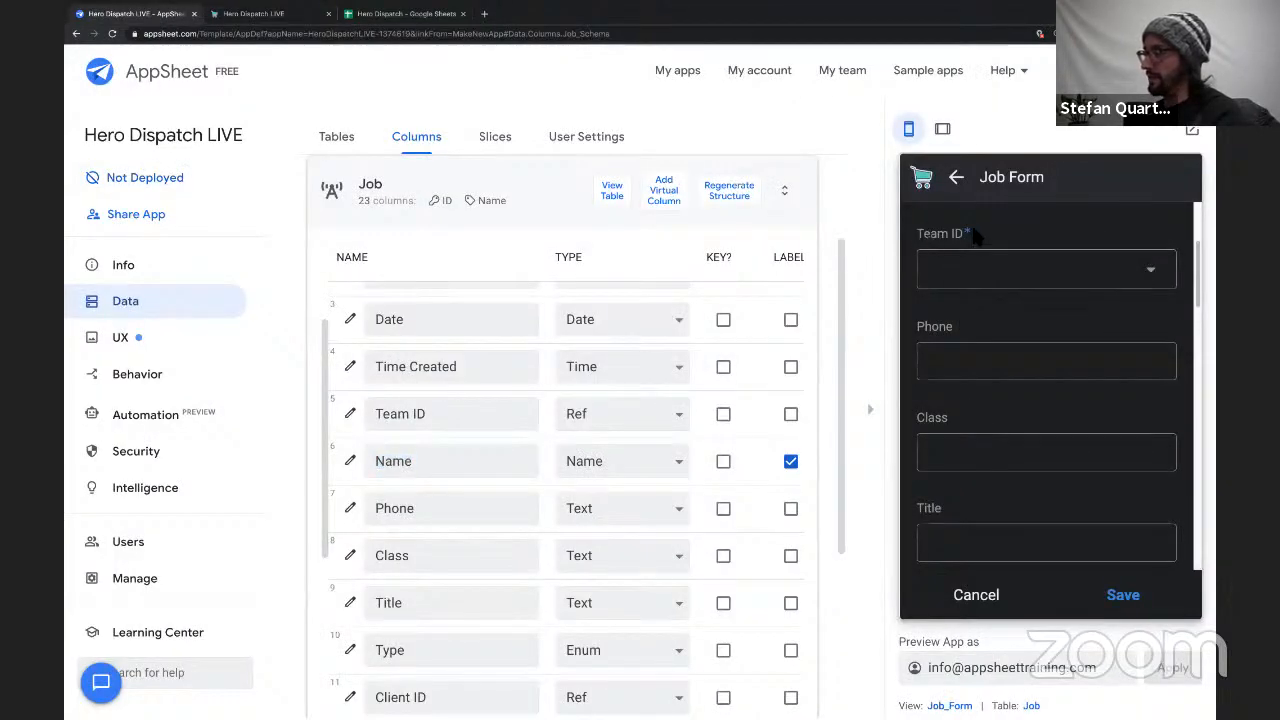
left_click(1150, 272)
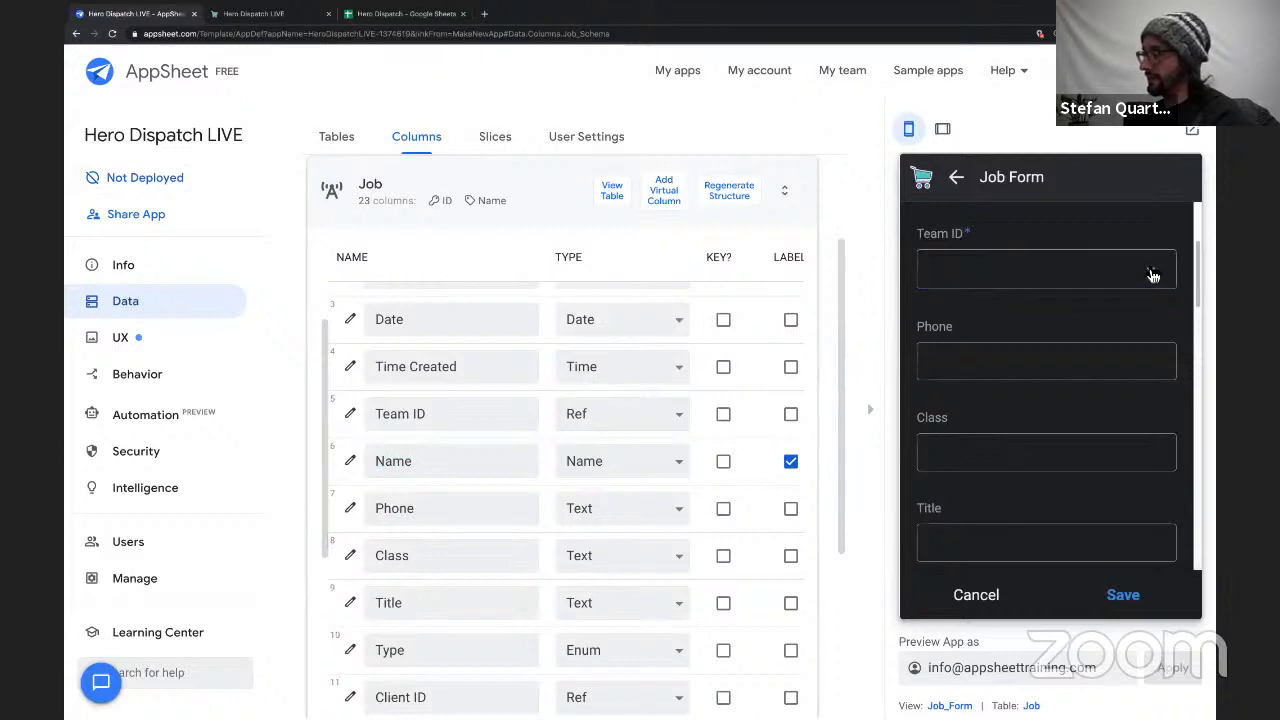
left_click(1036, 338)
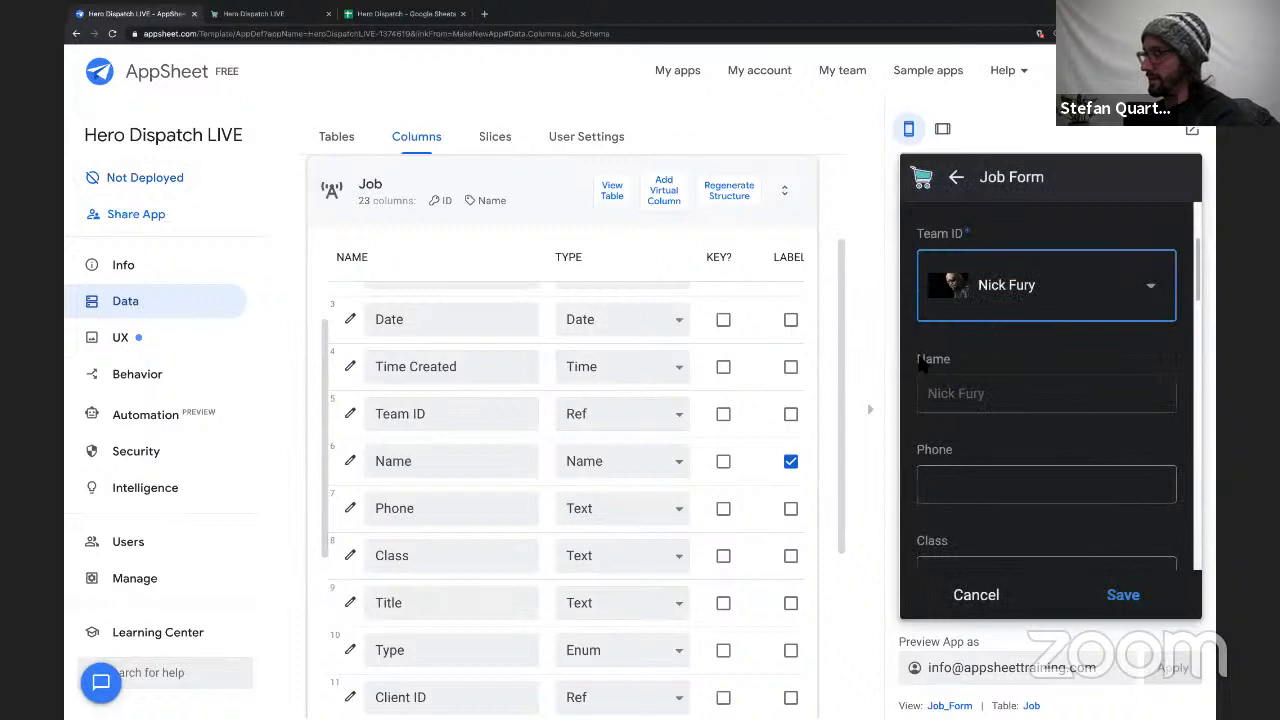
left_click(947, 358)
left_click_drag(935, 397, 1000, 400)
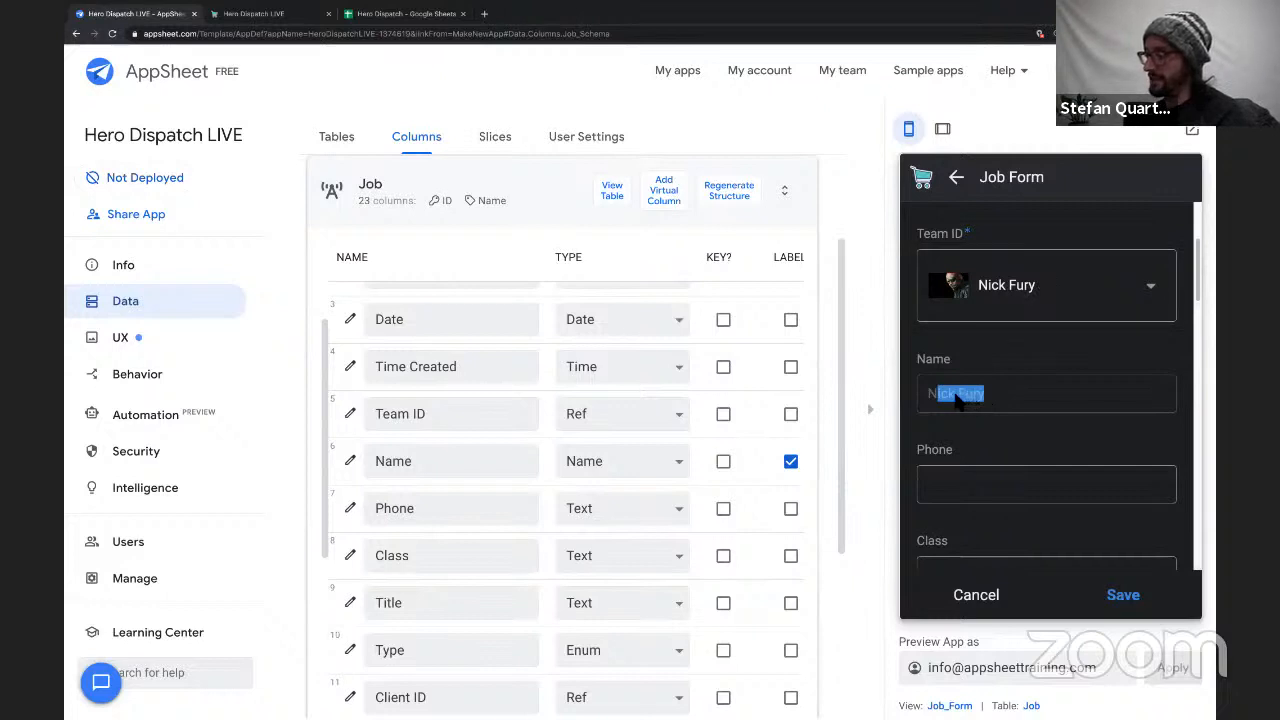
left_click(1014, 298)
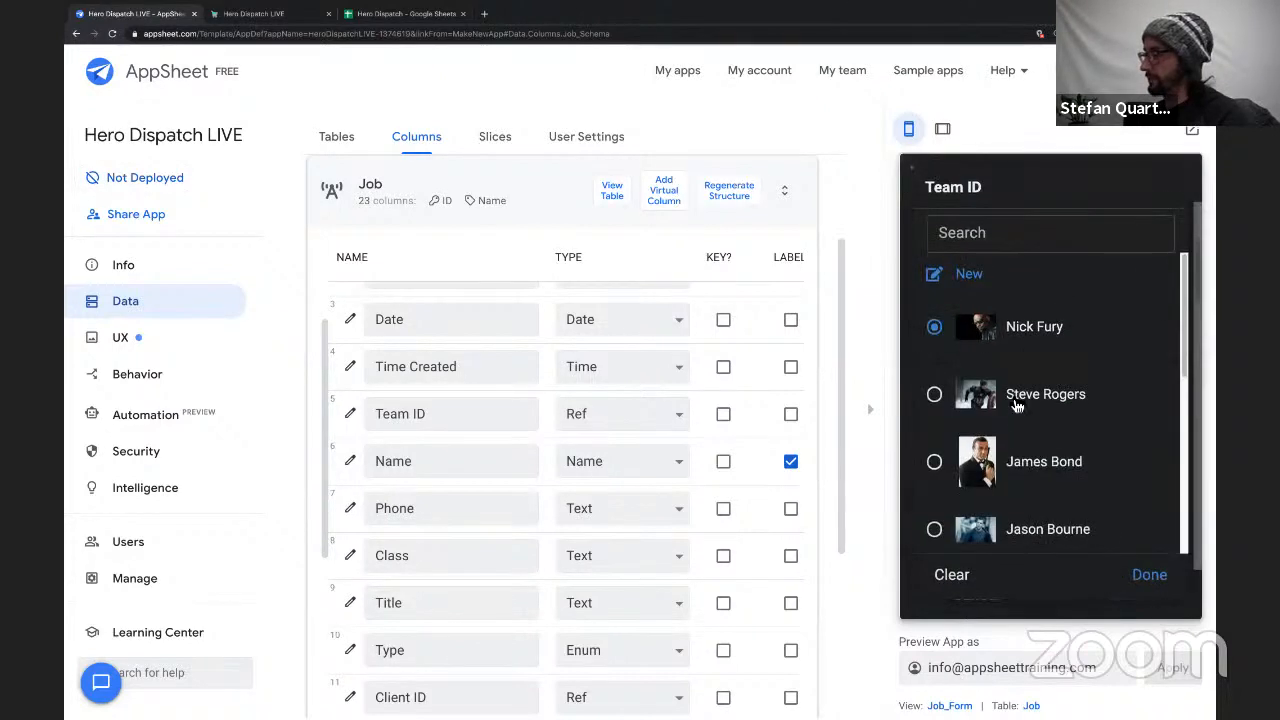
left_click(1016, 400)
left_click(1028, 297)
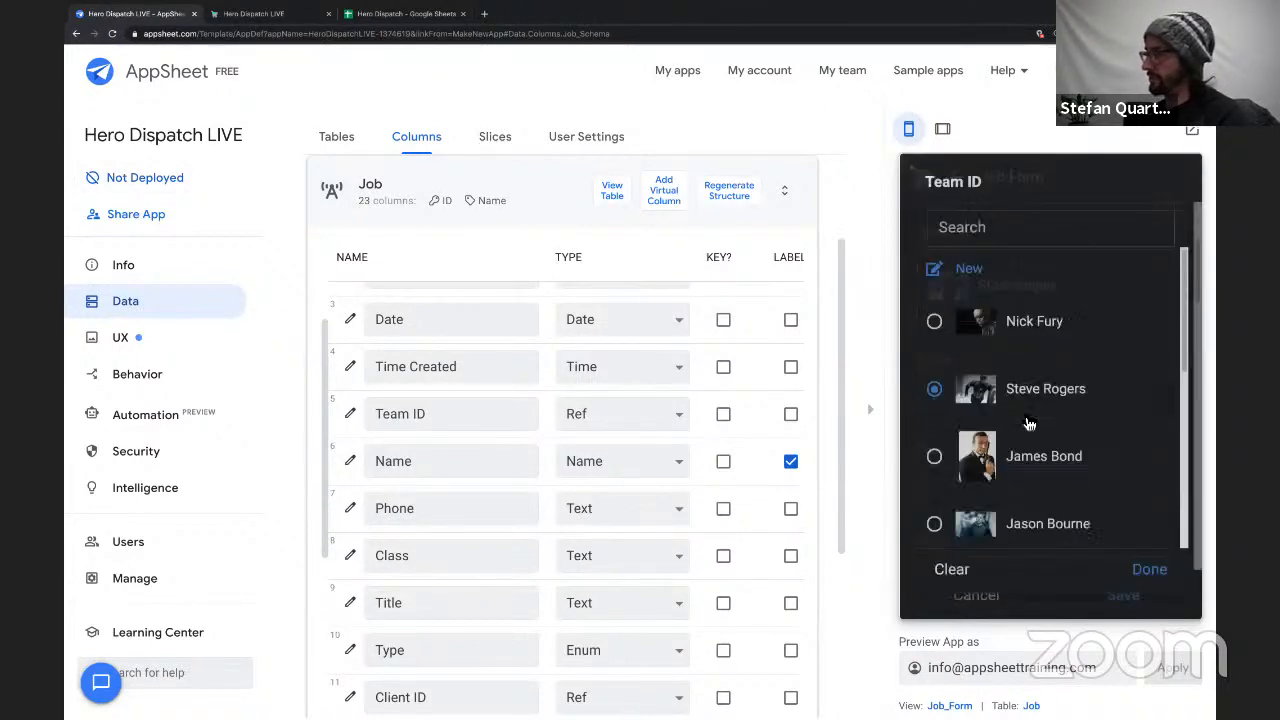
left_click(1022, 462)
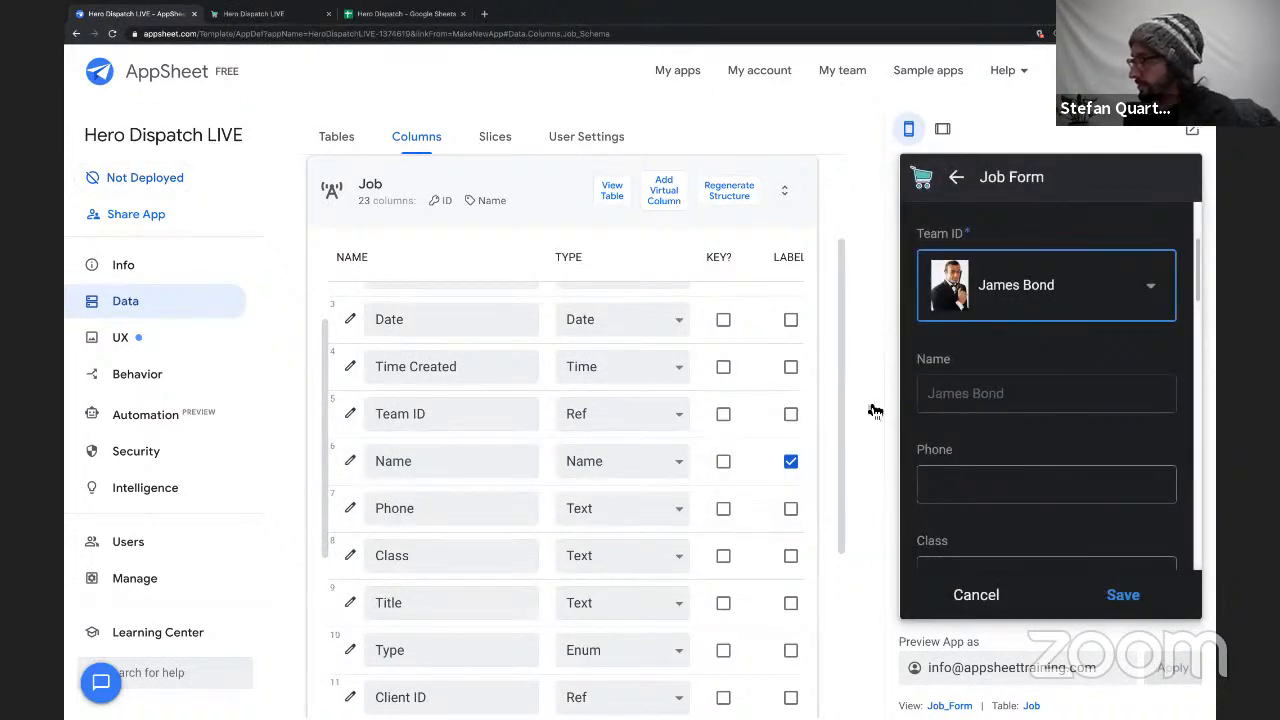
Collapse the app preview and review the Name column's formula in the Job table.
left_click(875, 410)
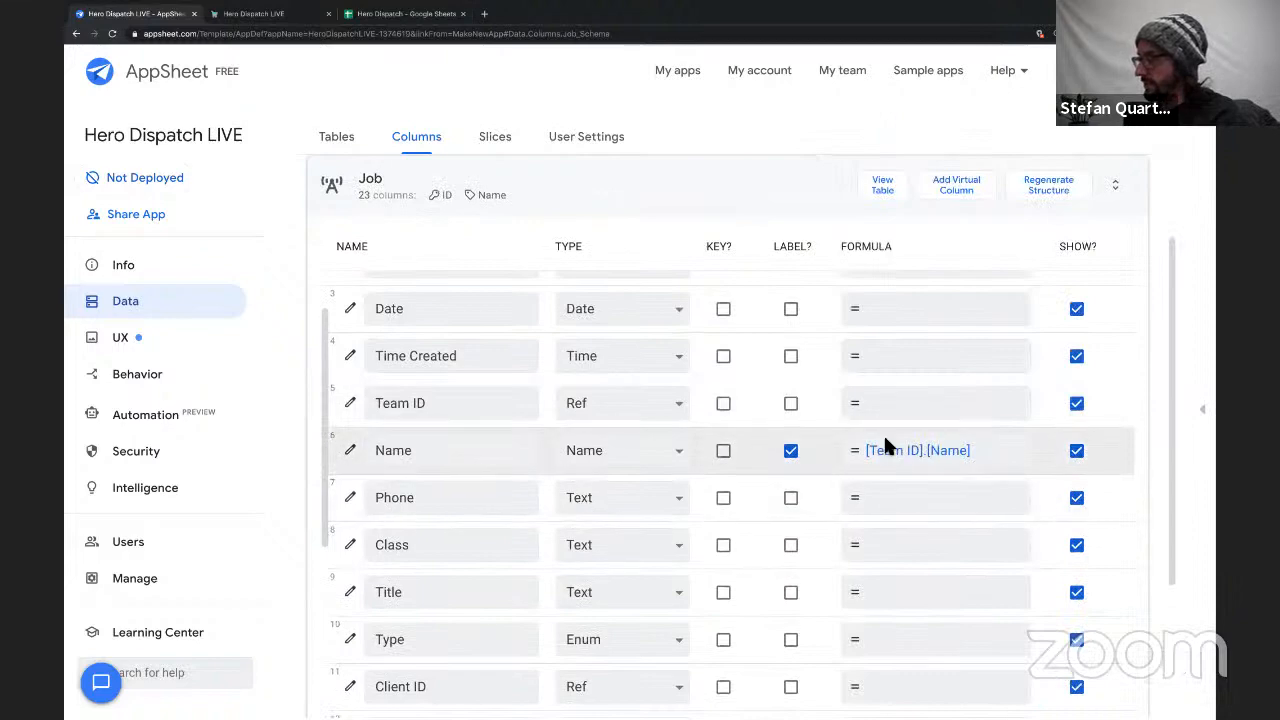
left_click(908, 462)
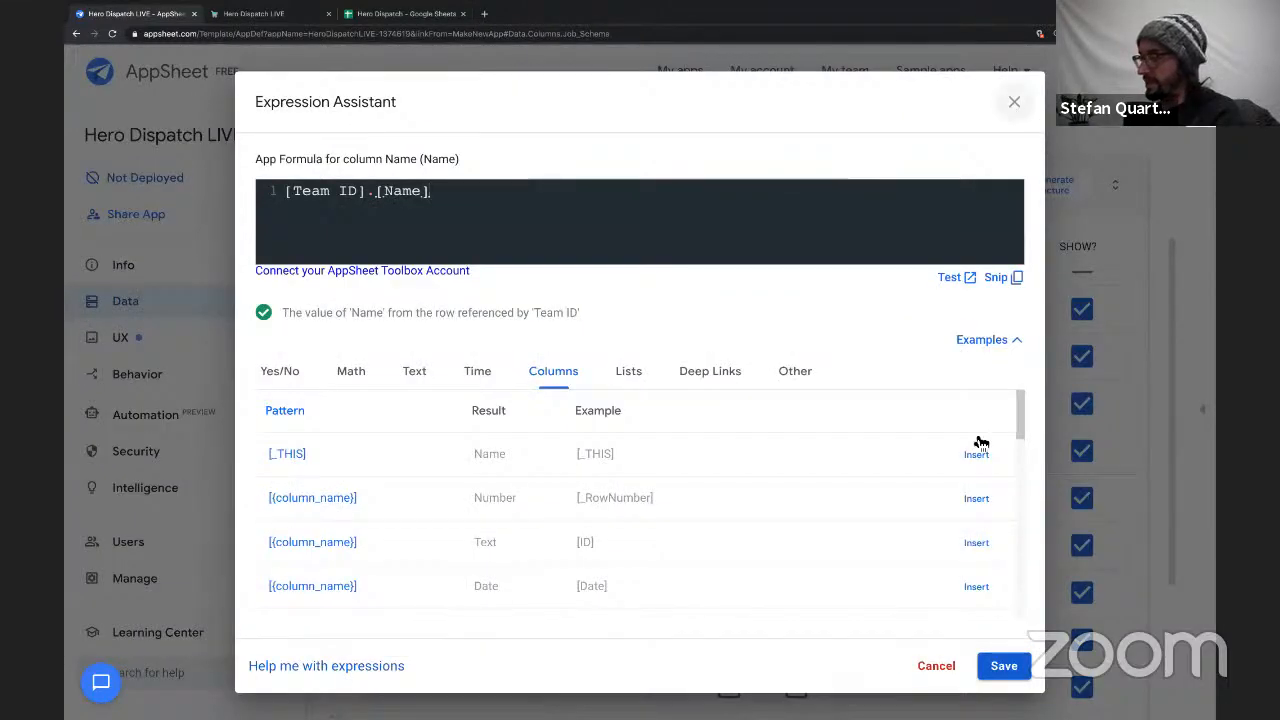
key("Escape")
Set the Phone column's formula in the Job table to [Team ID].[Phone] and save it.
left_click(934, 500)
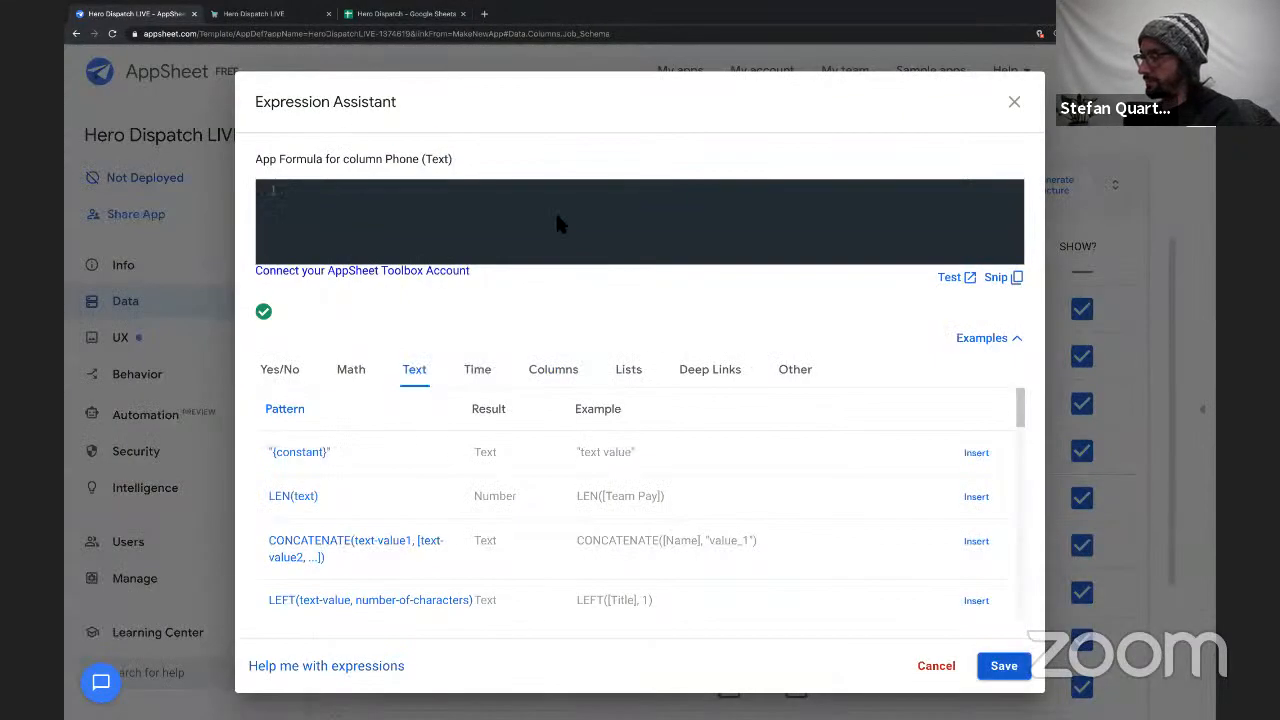
type("[T")
key("Return")
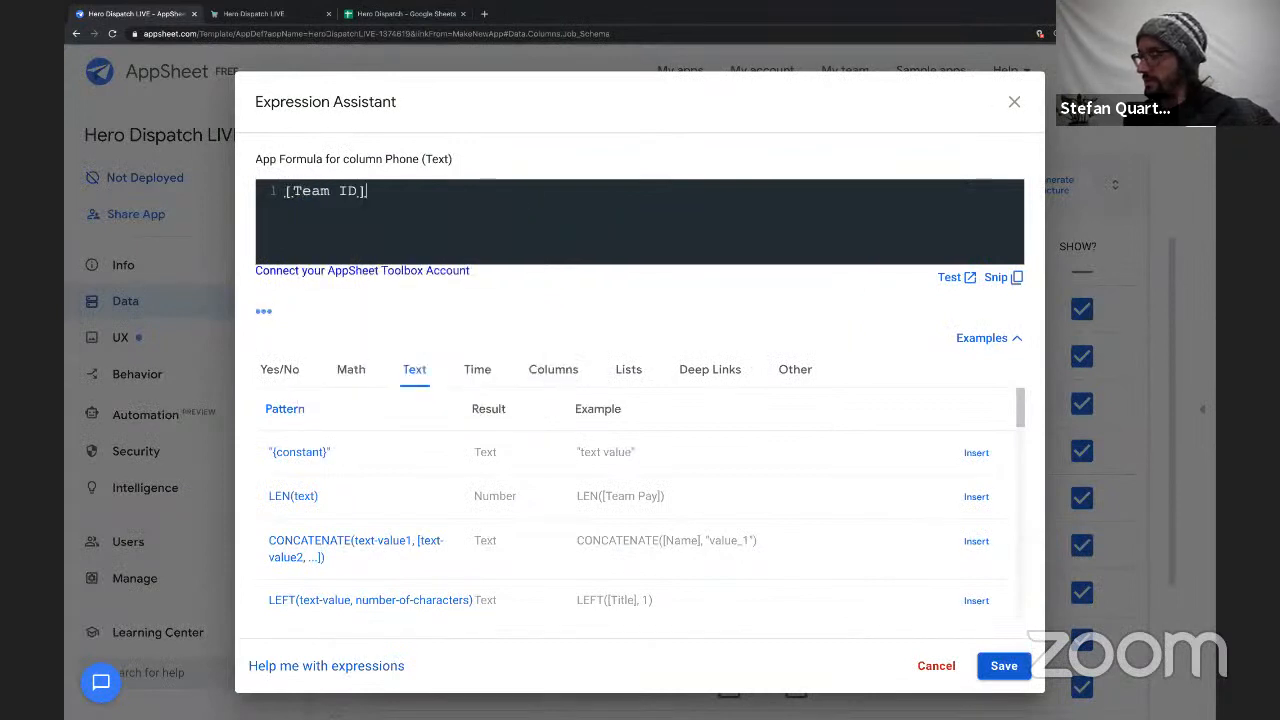
type(".[")
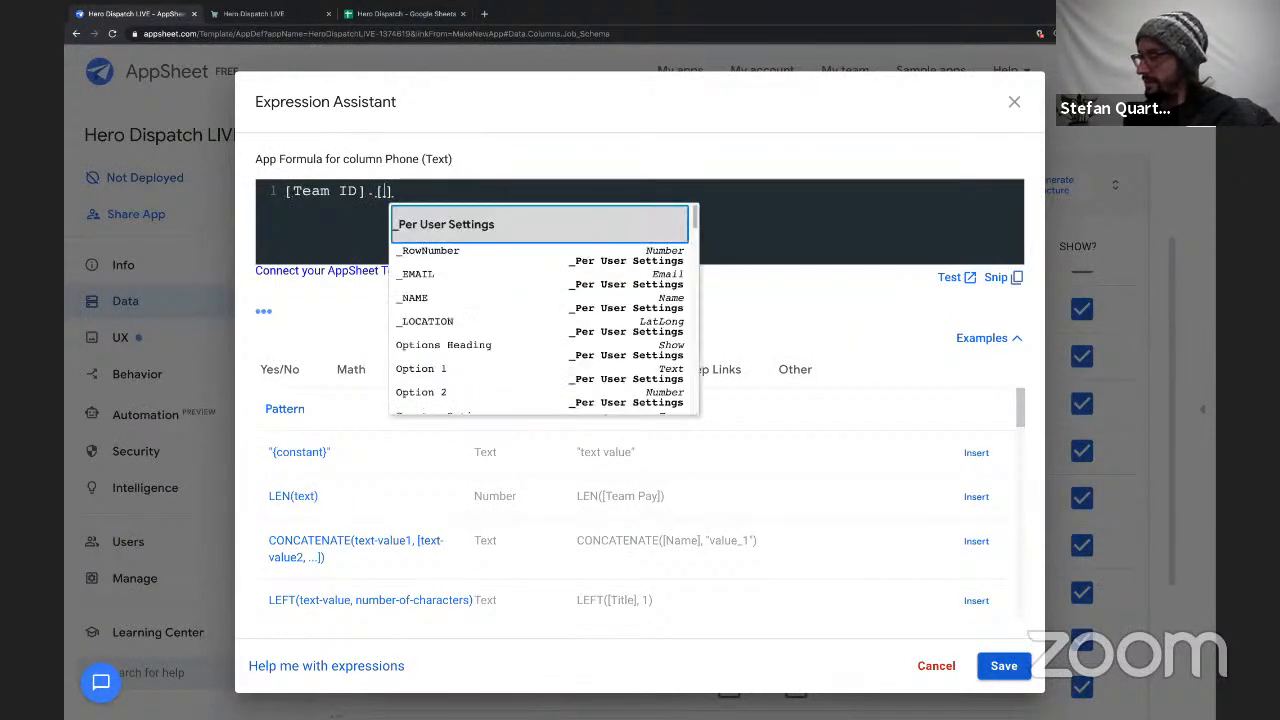
type("P")
key("Return")
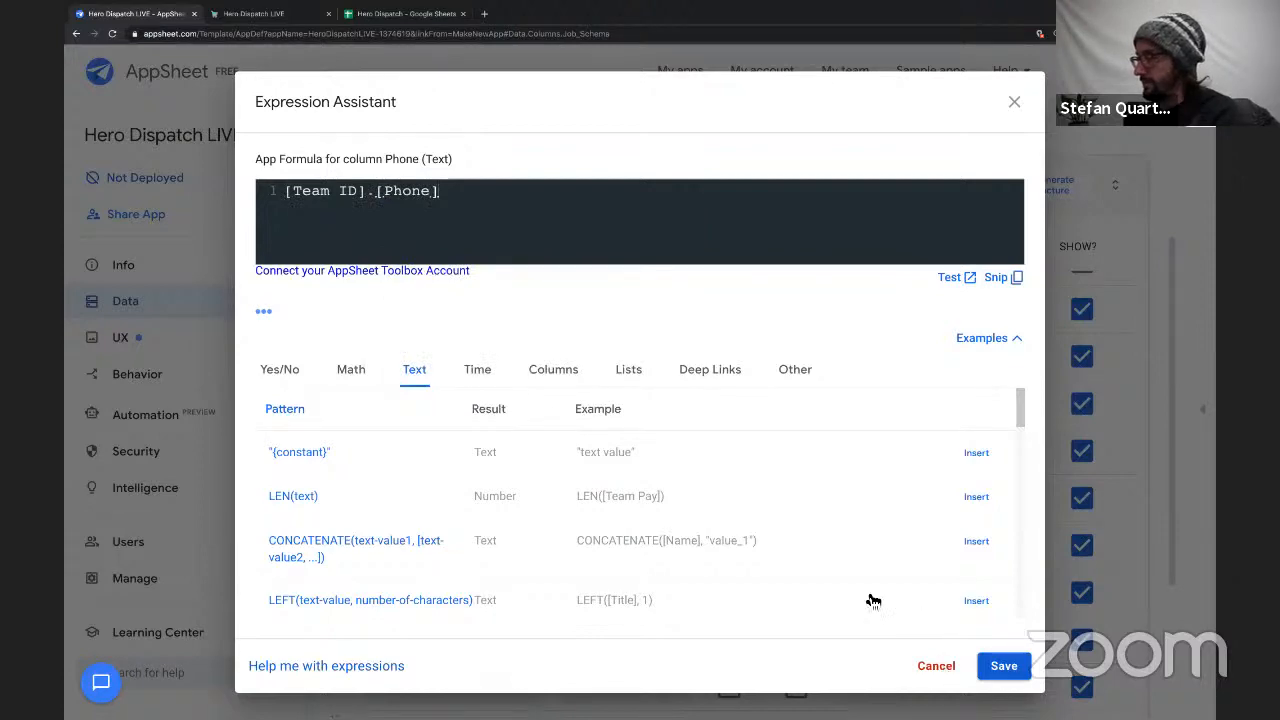
key("Return")
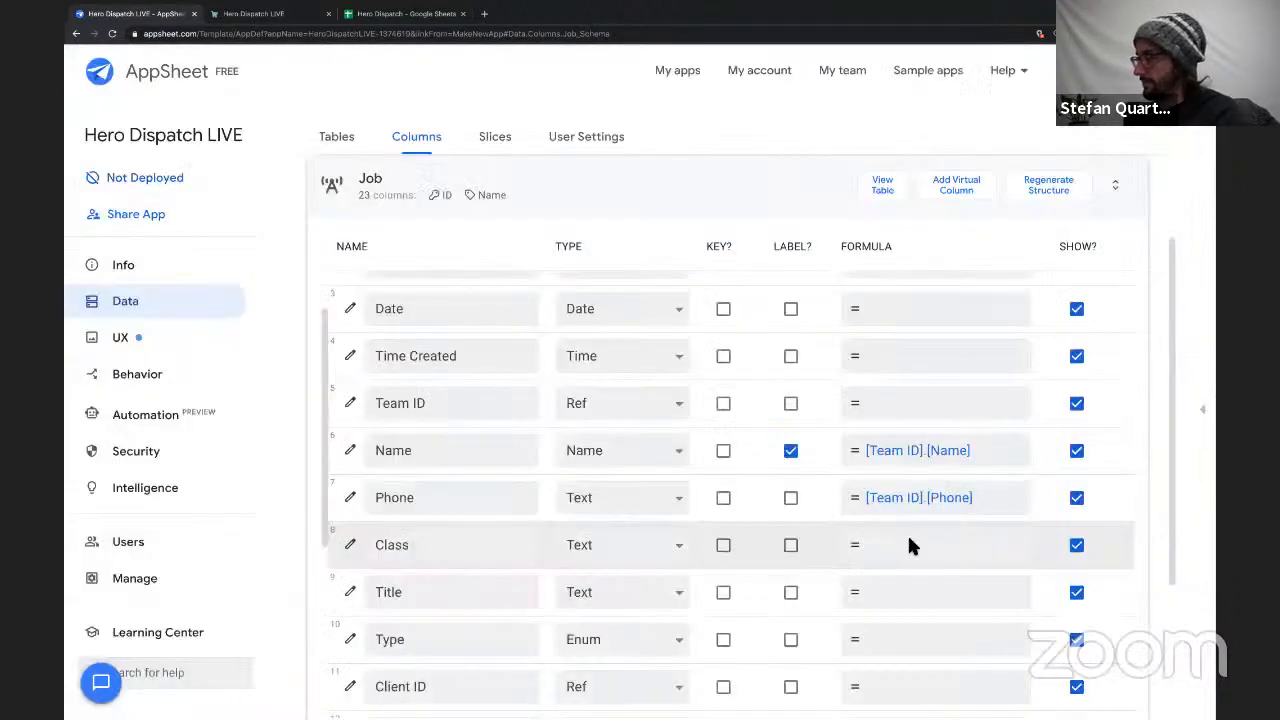
Set the Class column's formula to [Team ID].[Class], using the Team table's Class column, and save it.
left_click(909, 543)
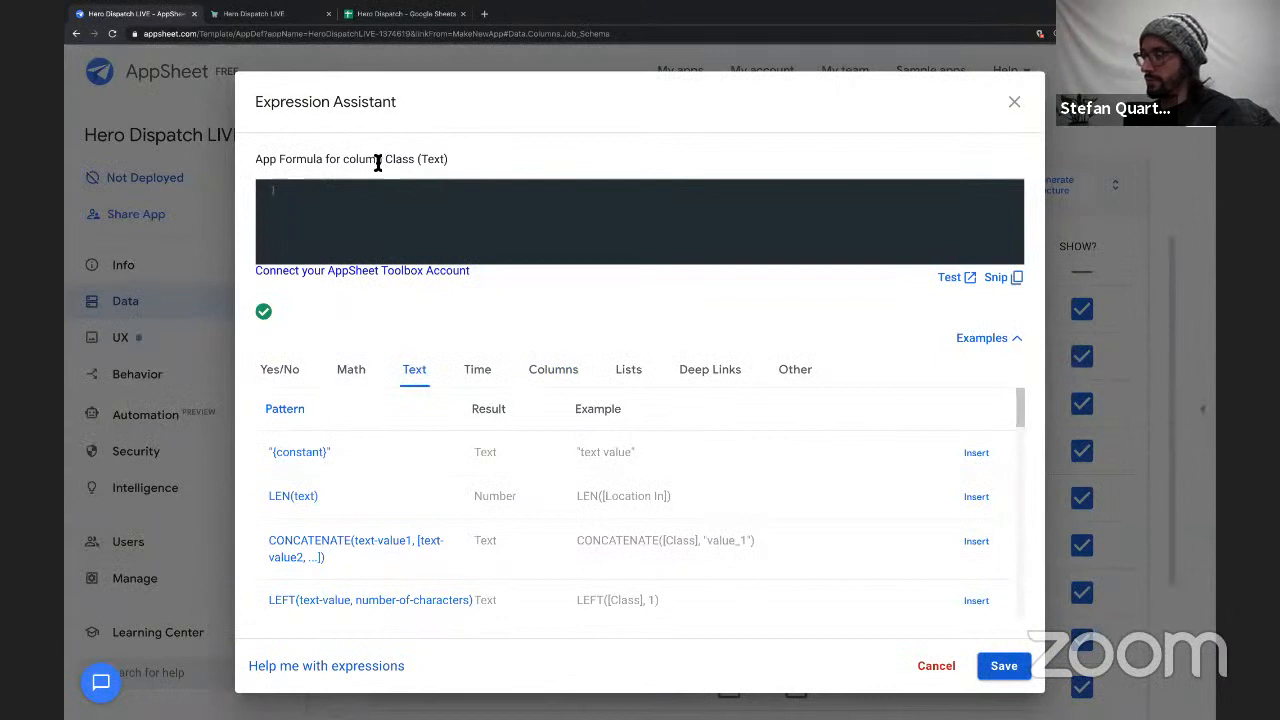
left_click_drag(378, 163, 421, 163)
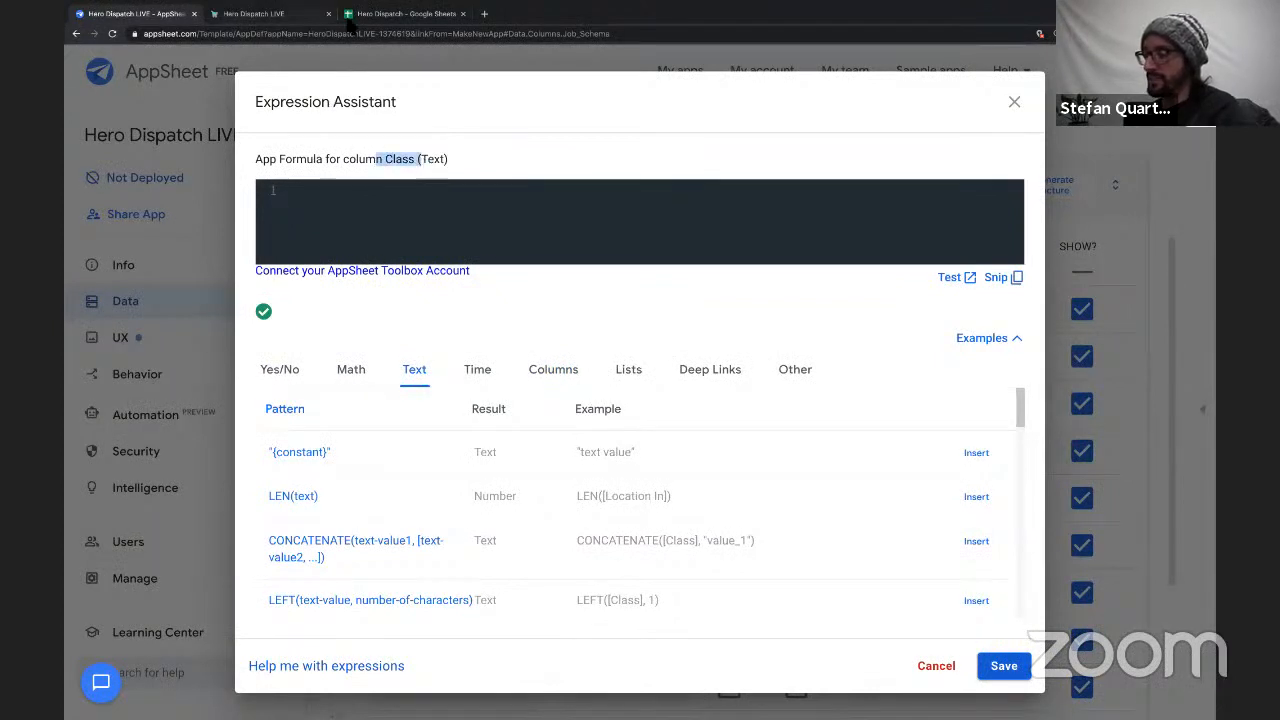
left_click(350, 197)
type("[Tea")
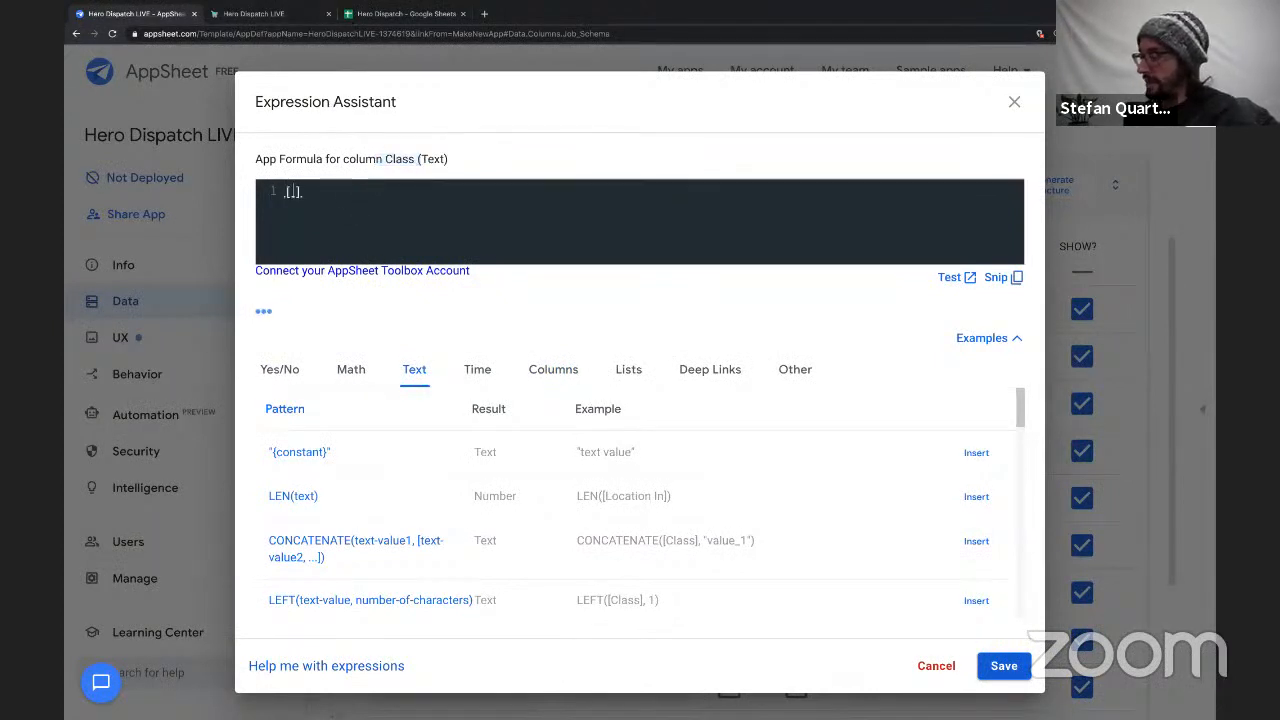
key("Return")
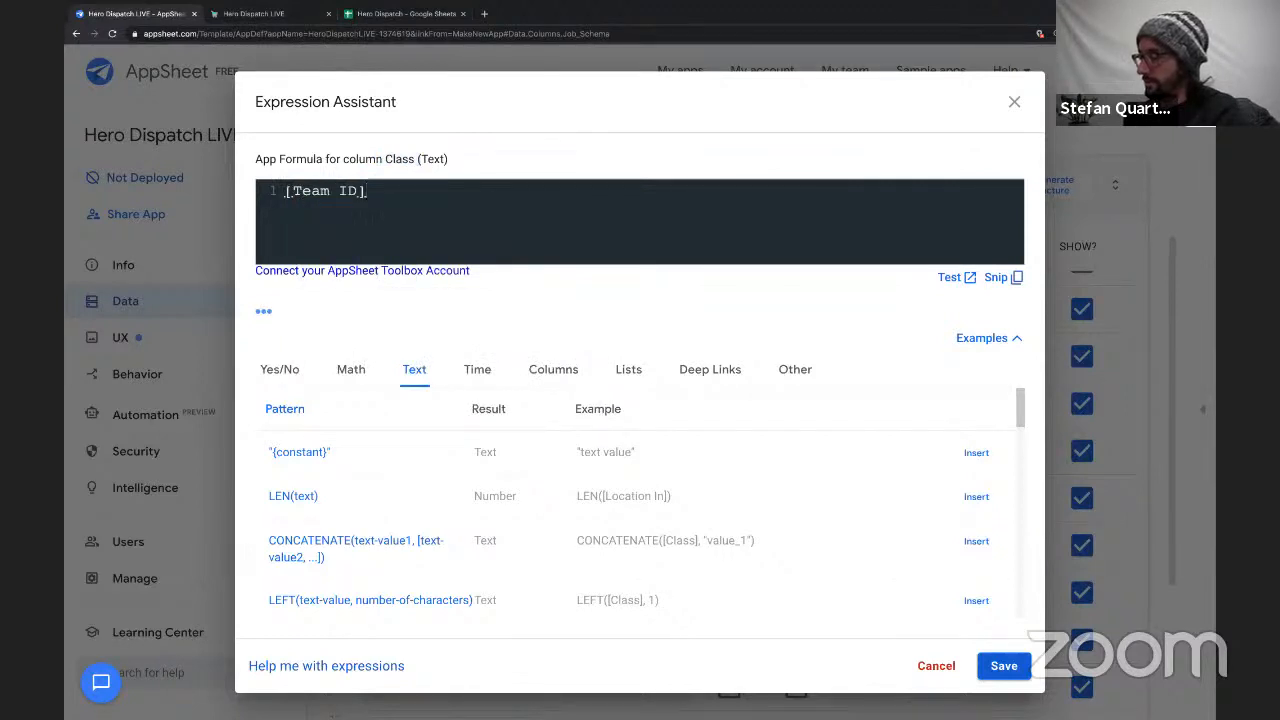
type(".[")
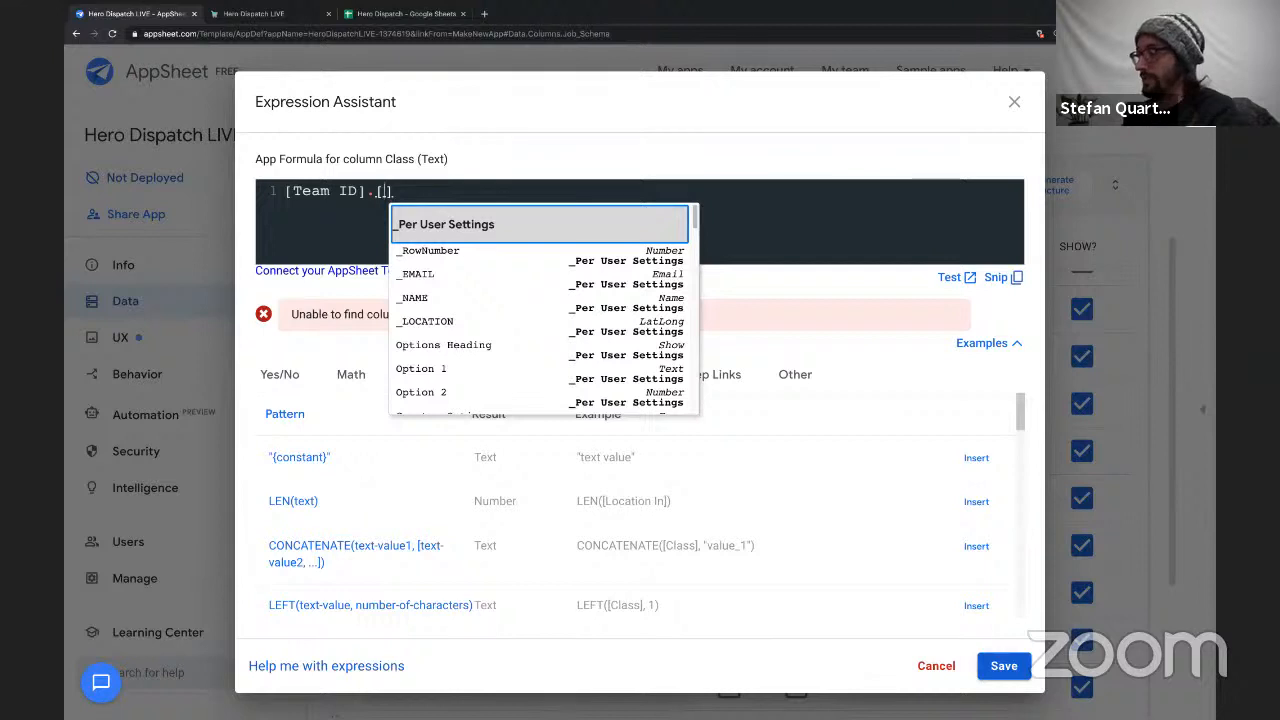
type("Cla")
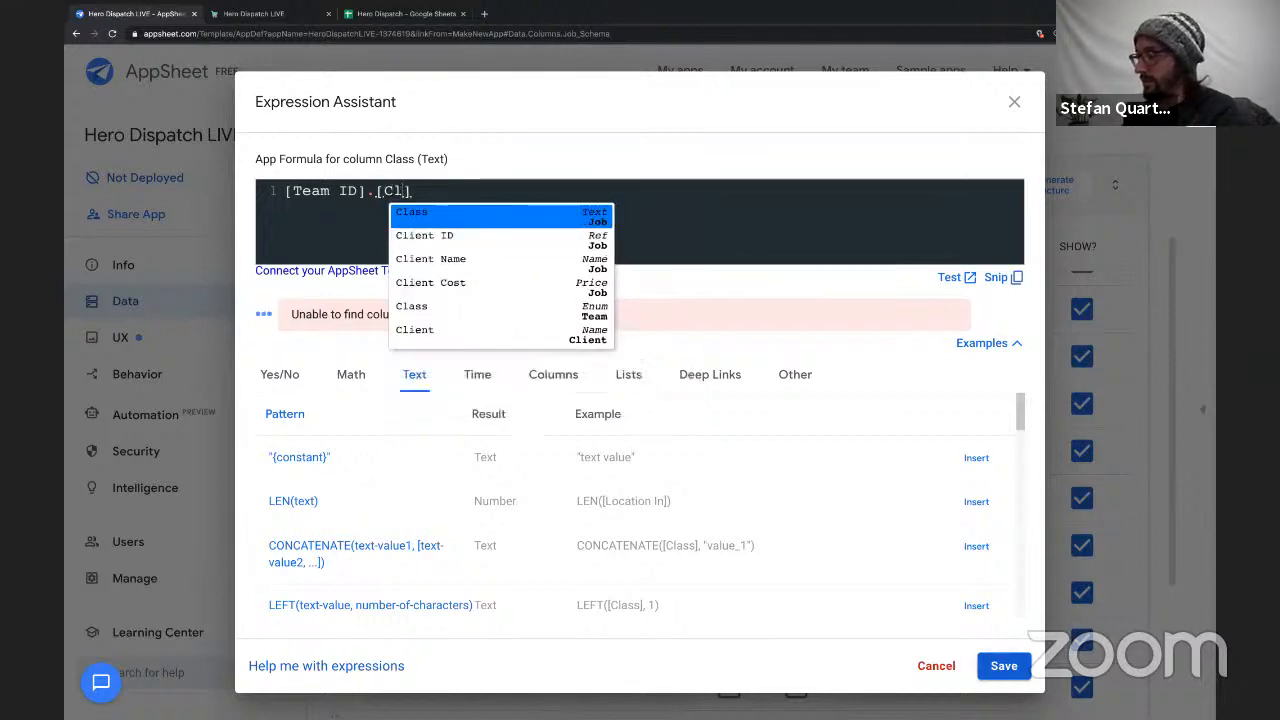
key("Down")
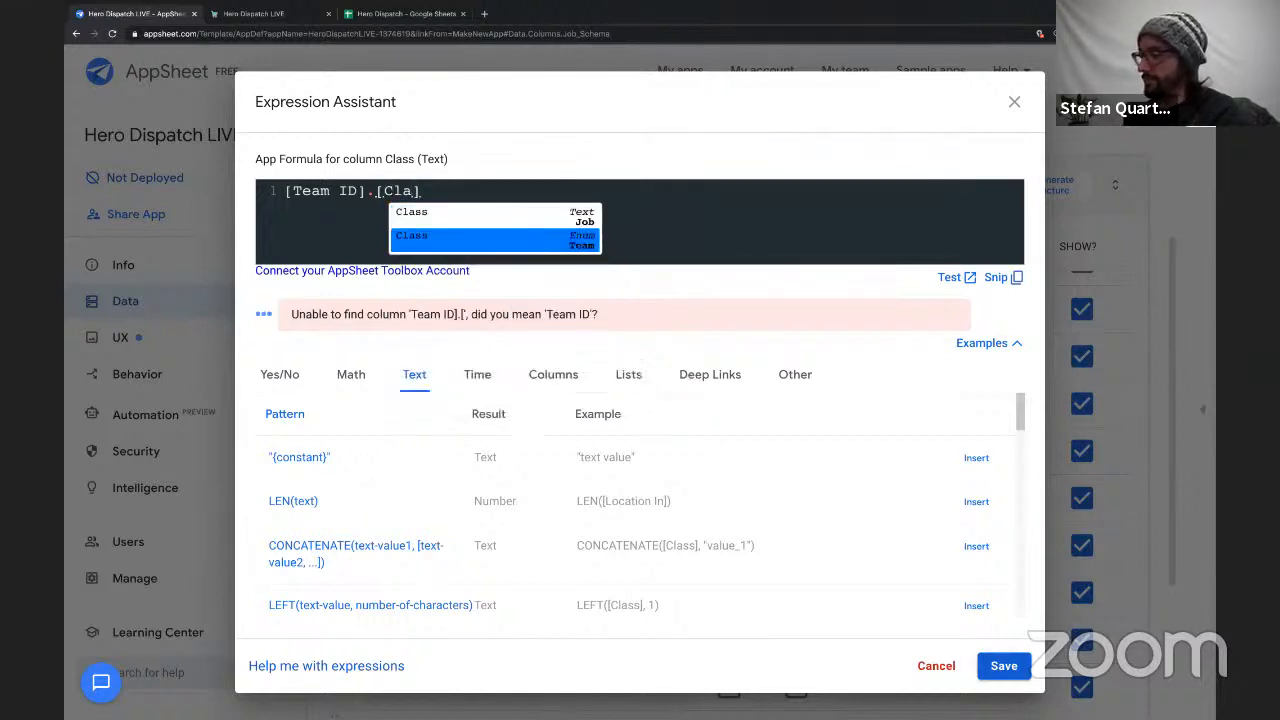
key("Return")
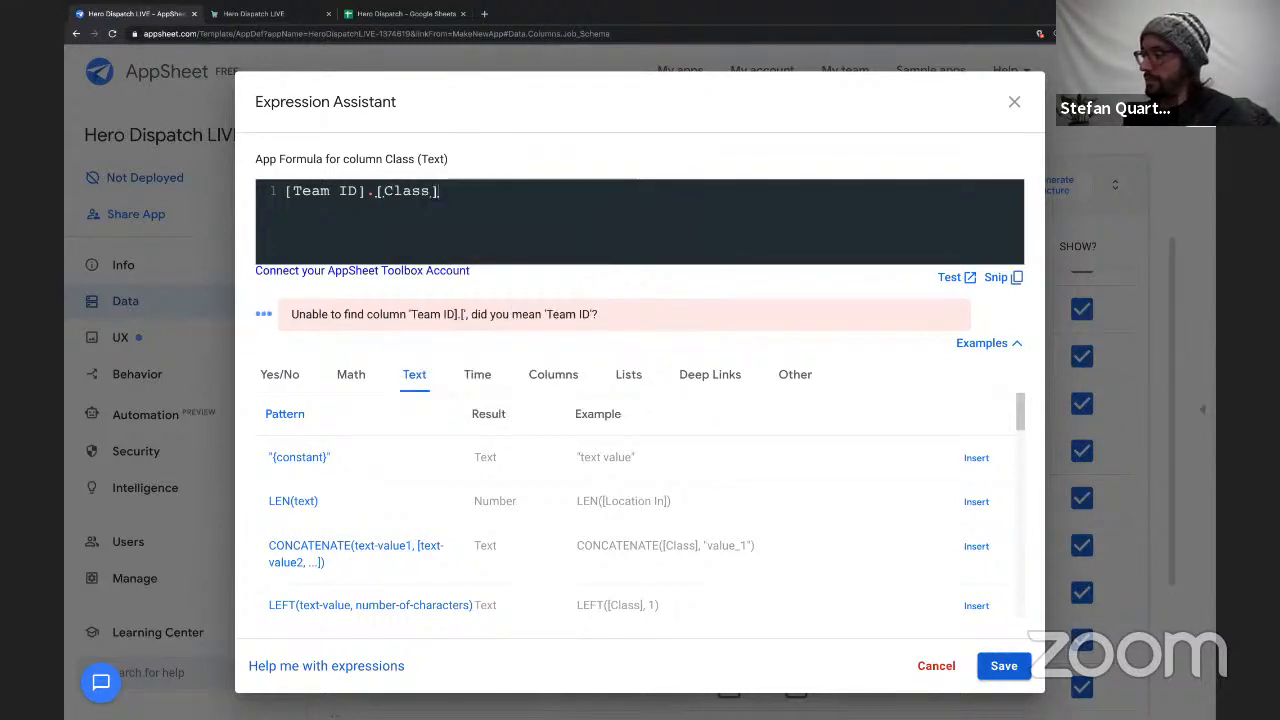
left_click(1008, 668)
Set the Title column's formula in the Job table to [Team ID].[Title] and save it.
left_click(871, 592)
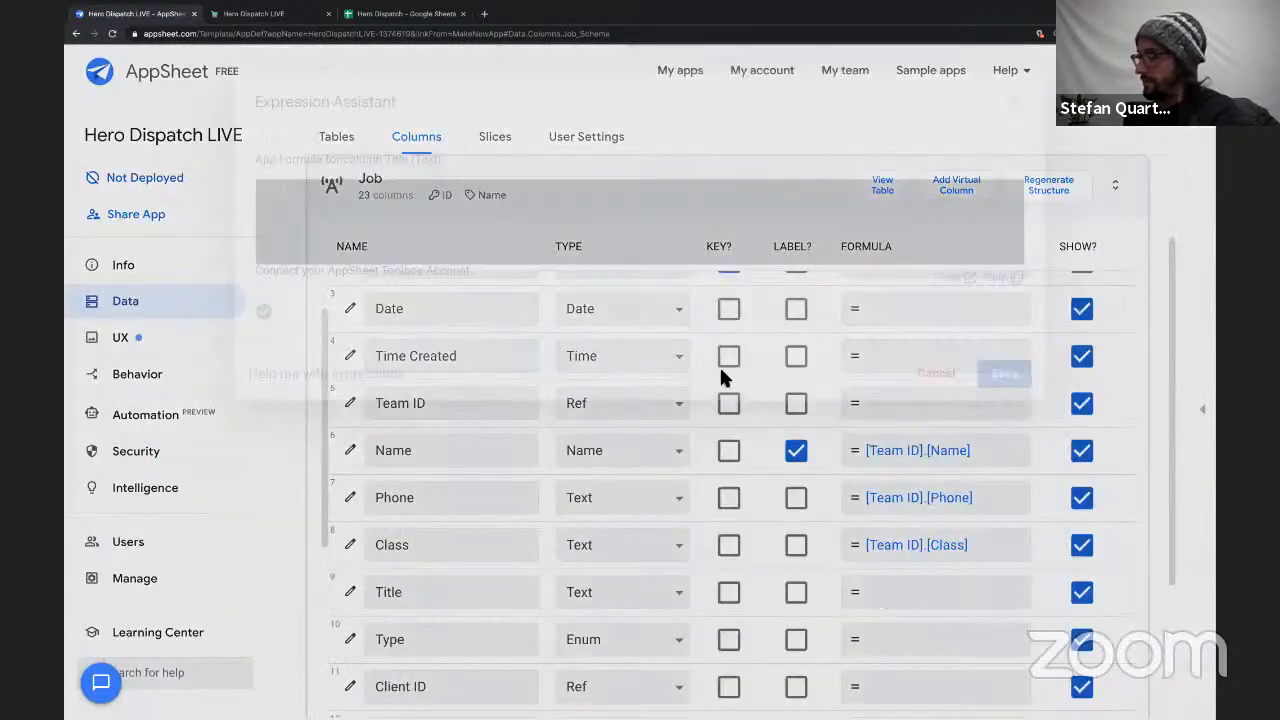
type("[T")
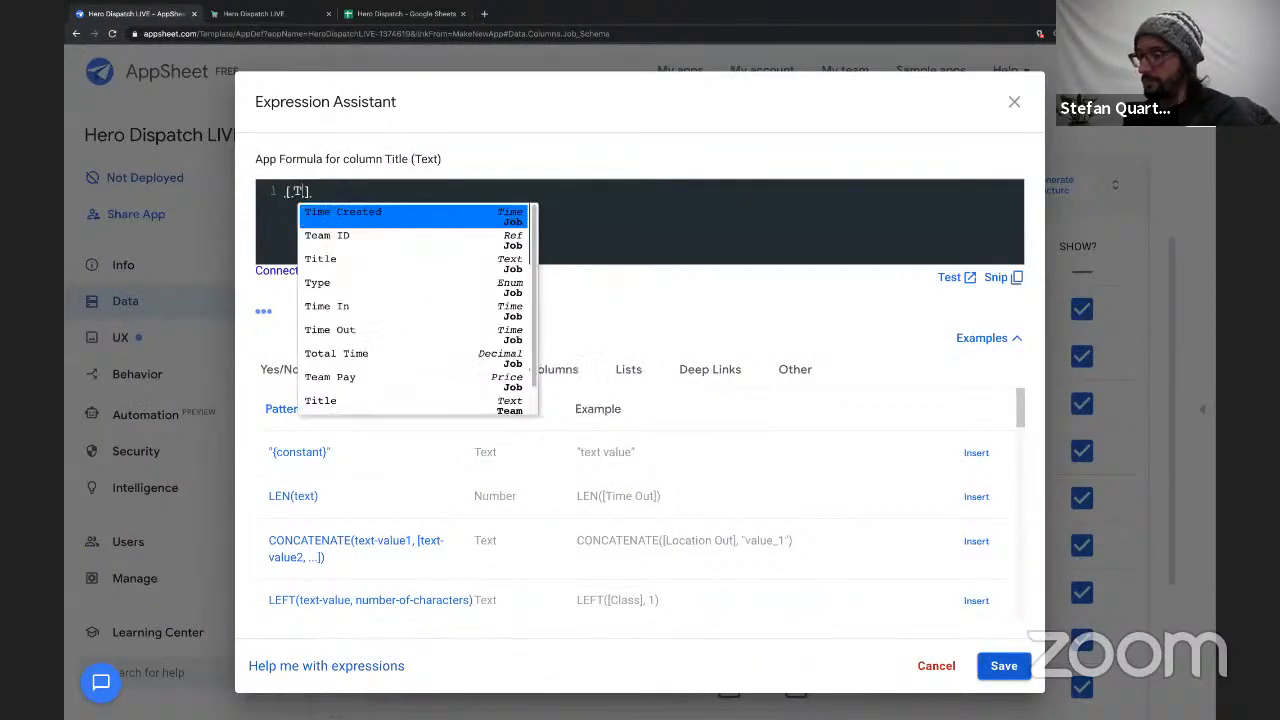
type("eam")
key("Return")
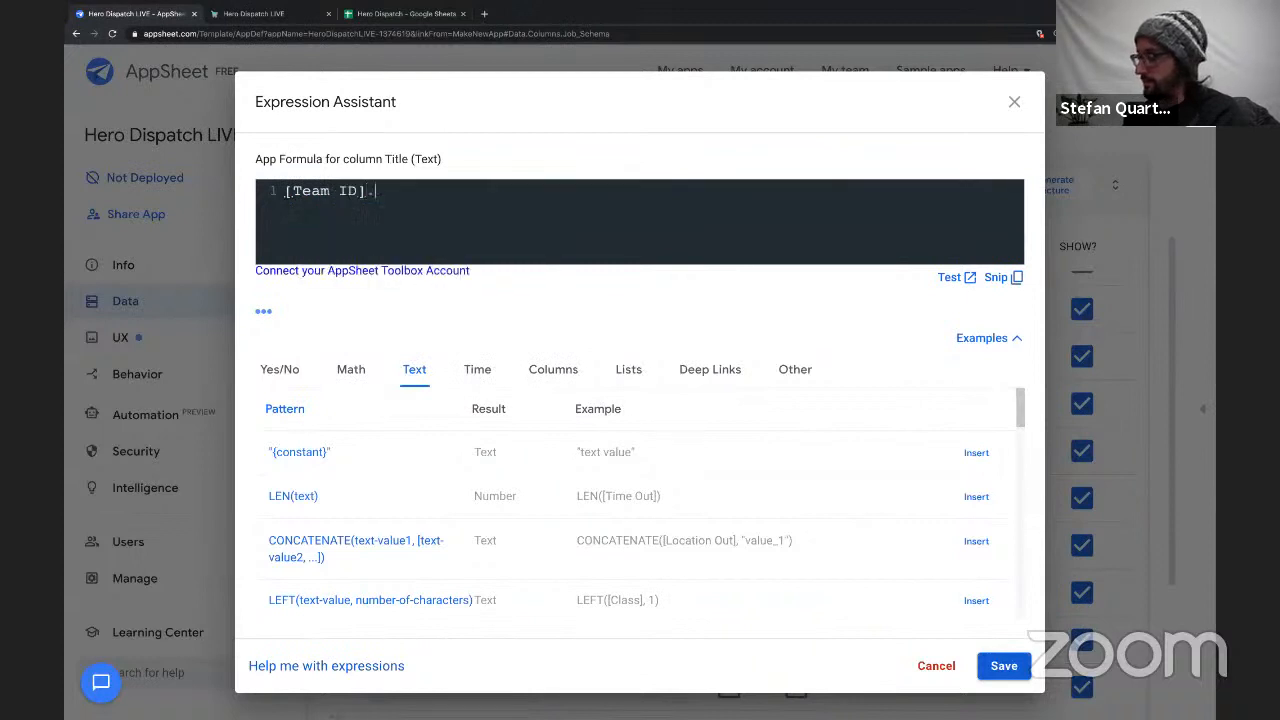
type(".[T")
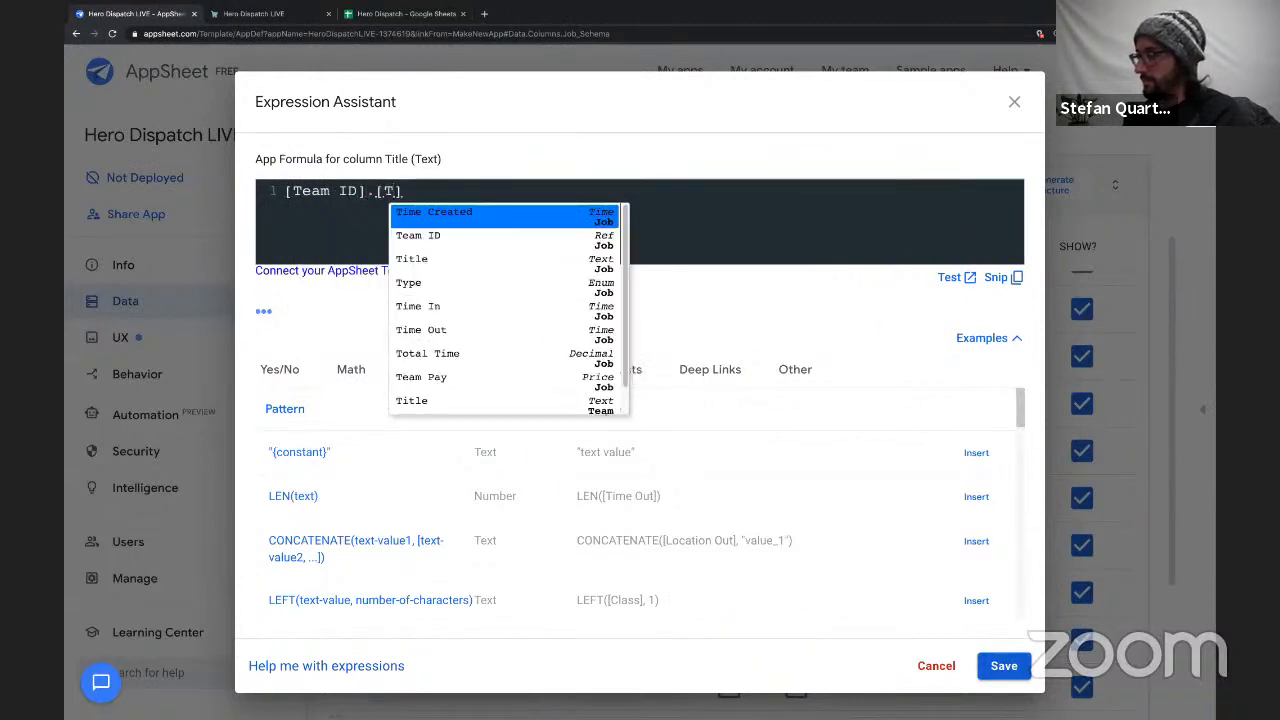
type("itl")
key("Return")
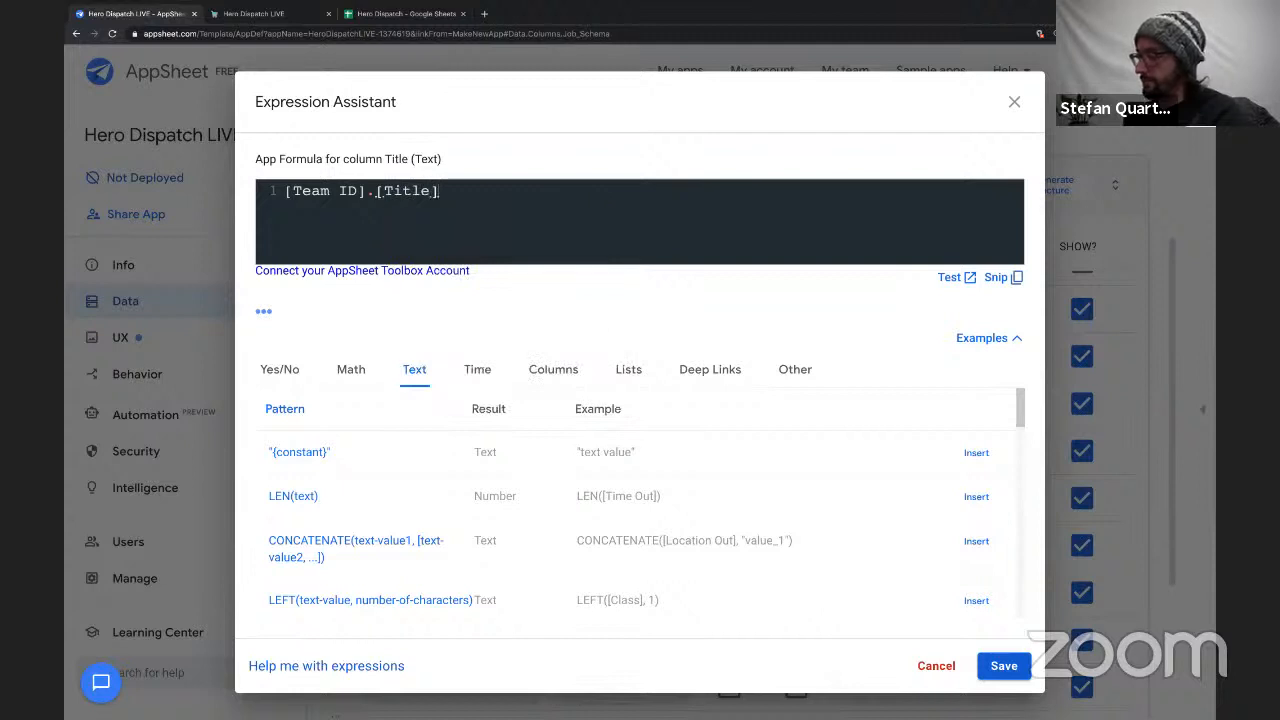
left_click(1028, 680)
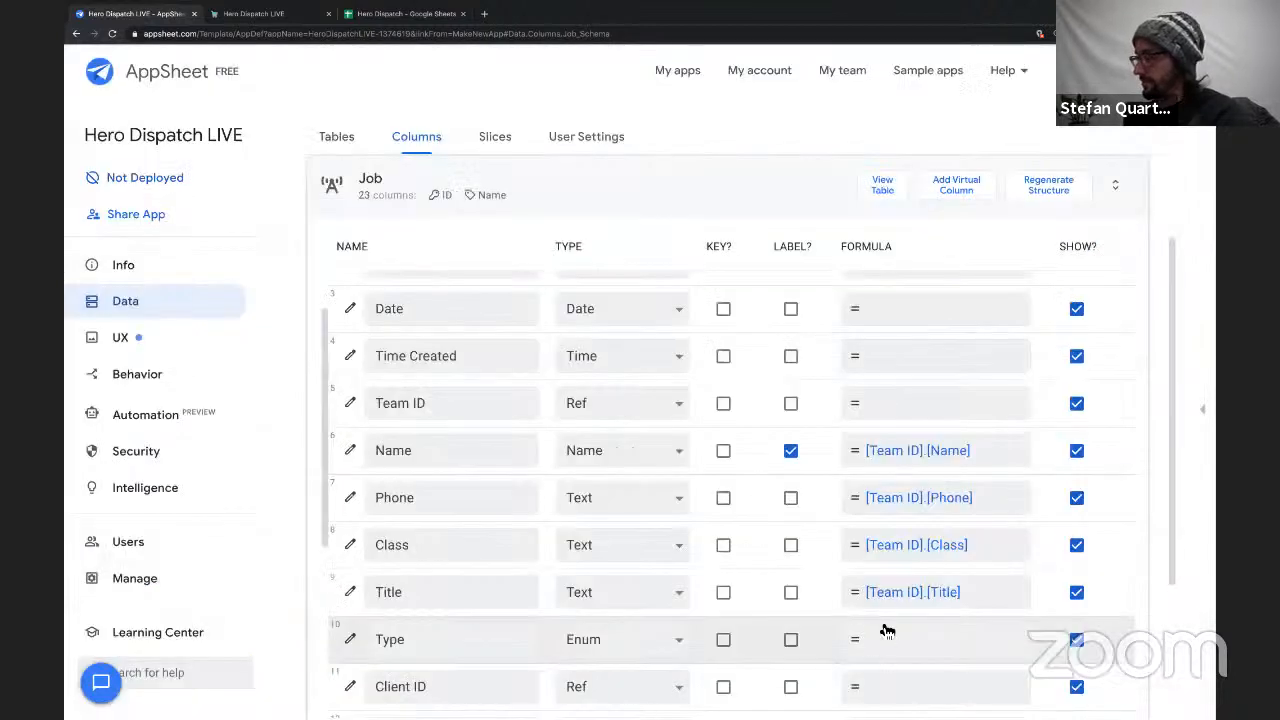
scroll(893, 641, "down", 1)
scroll(891, 640, "up", 1)
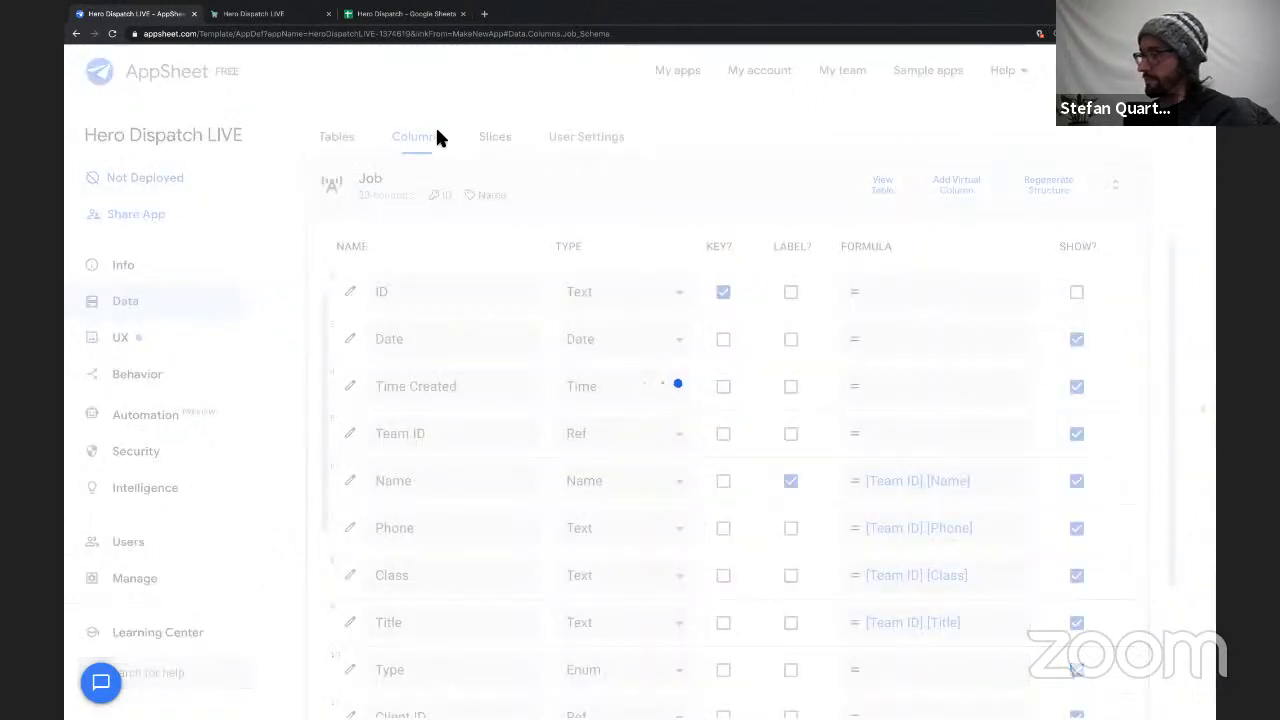
Test the team formulas in the preview's job form by choosing the second listed team member as Team ID, and clear the selection.
left_click(1205, 338)
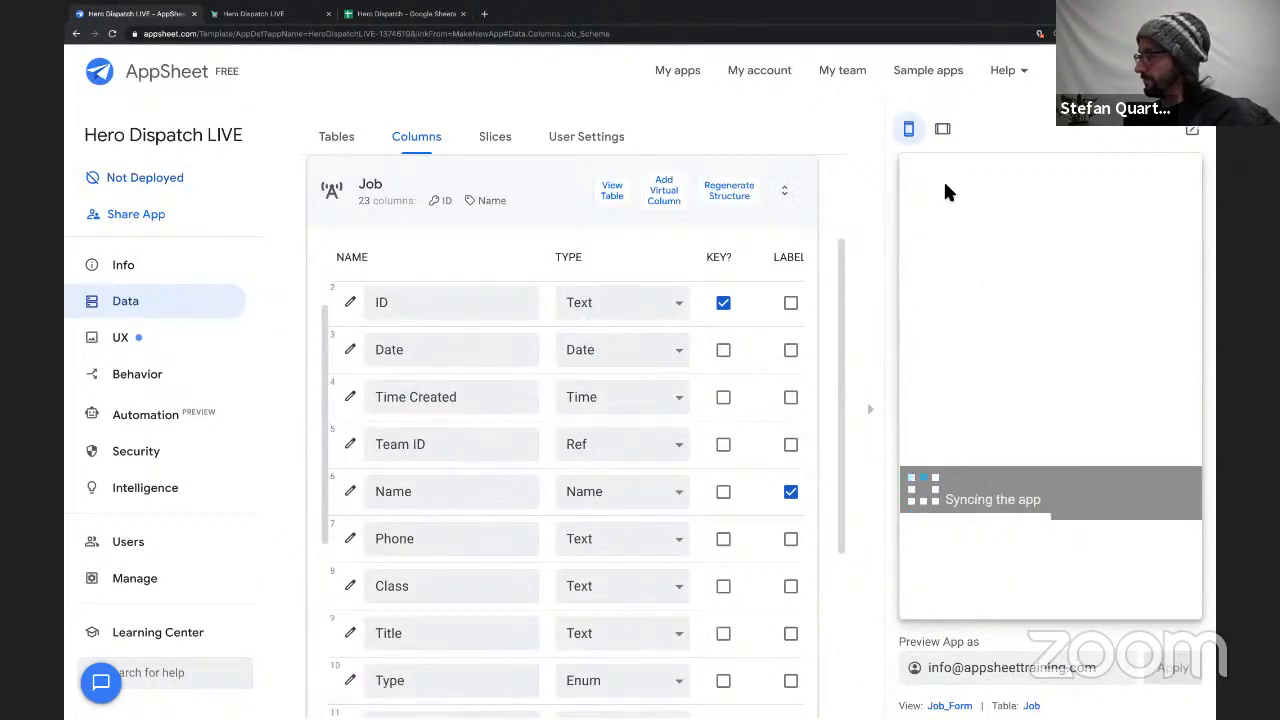
scroll(997, 450, "down", 3)
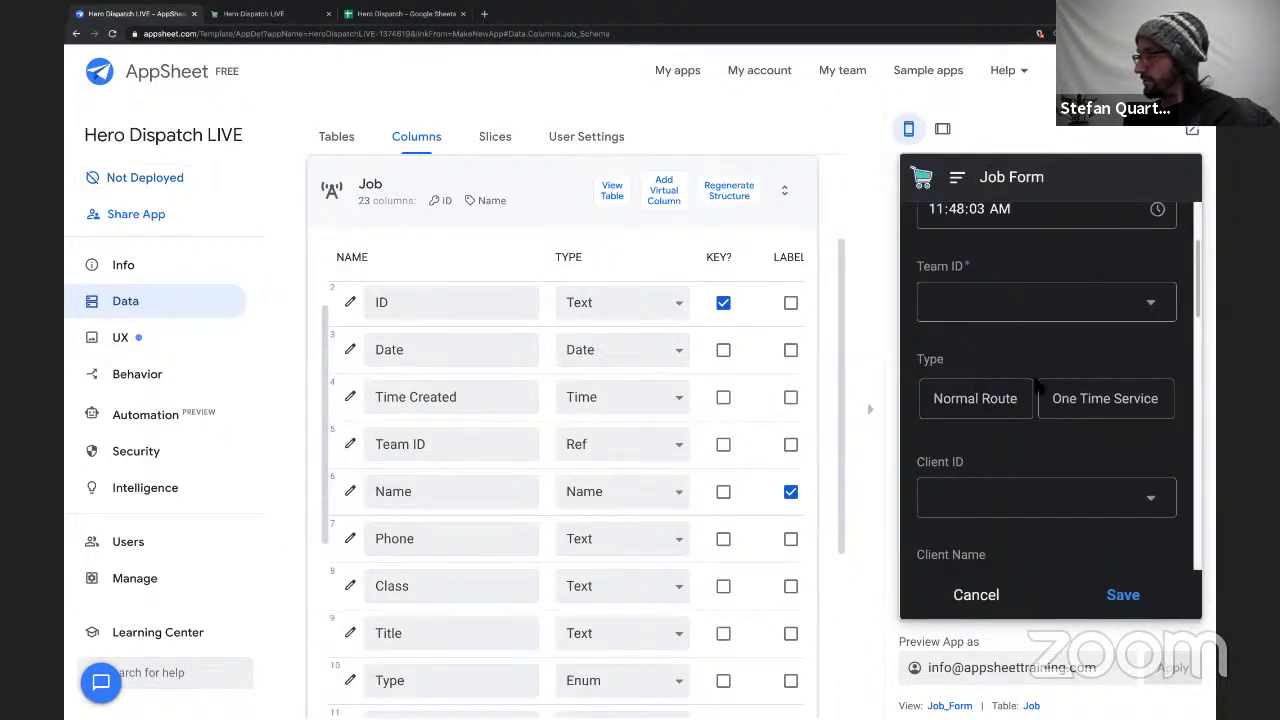
left_click(1080, 305)
left_click(1051, 397)
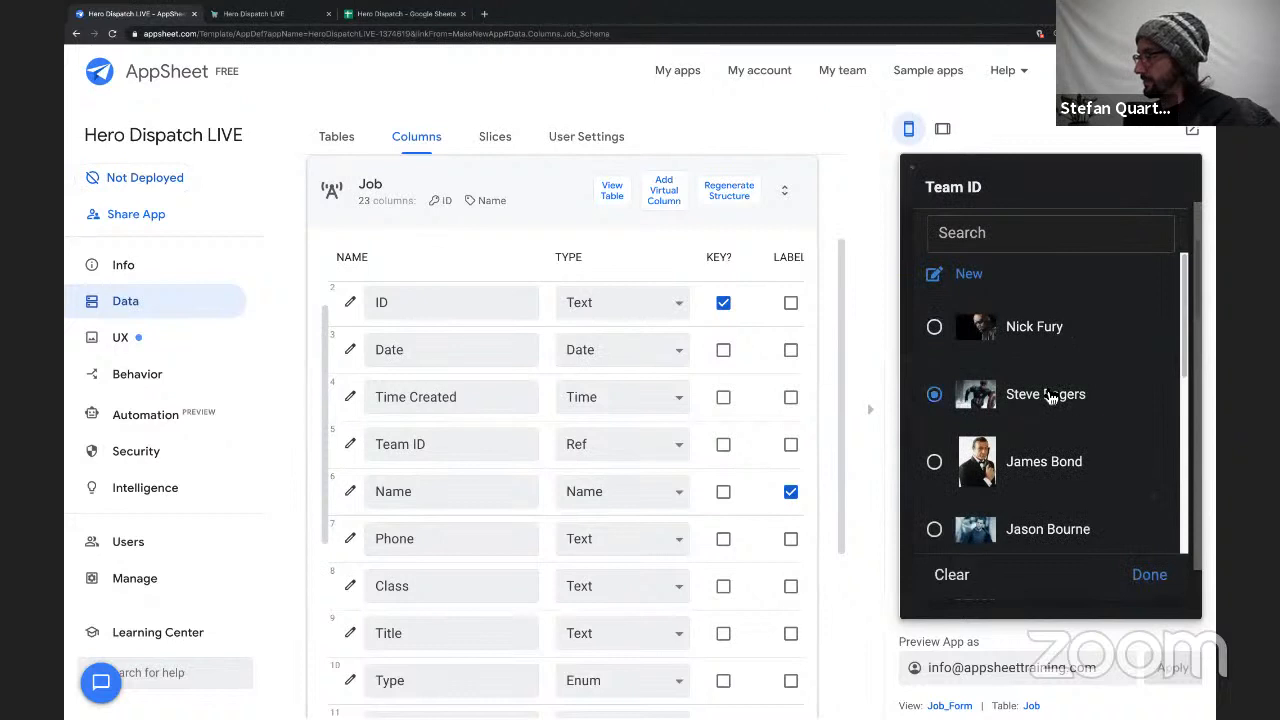
scroll(1046, 424, "down", 3)
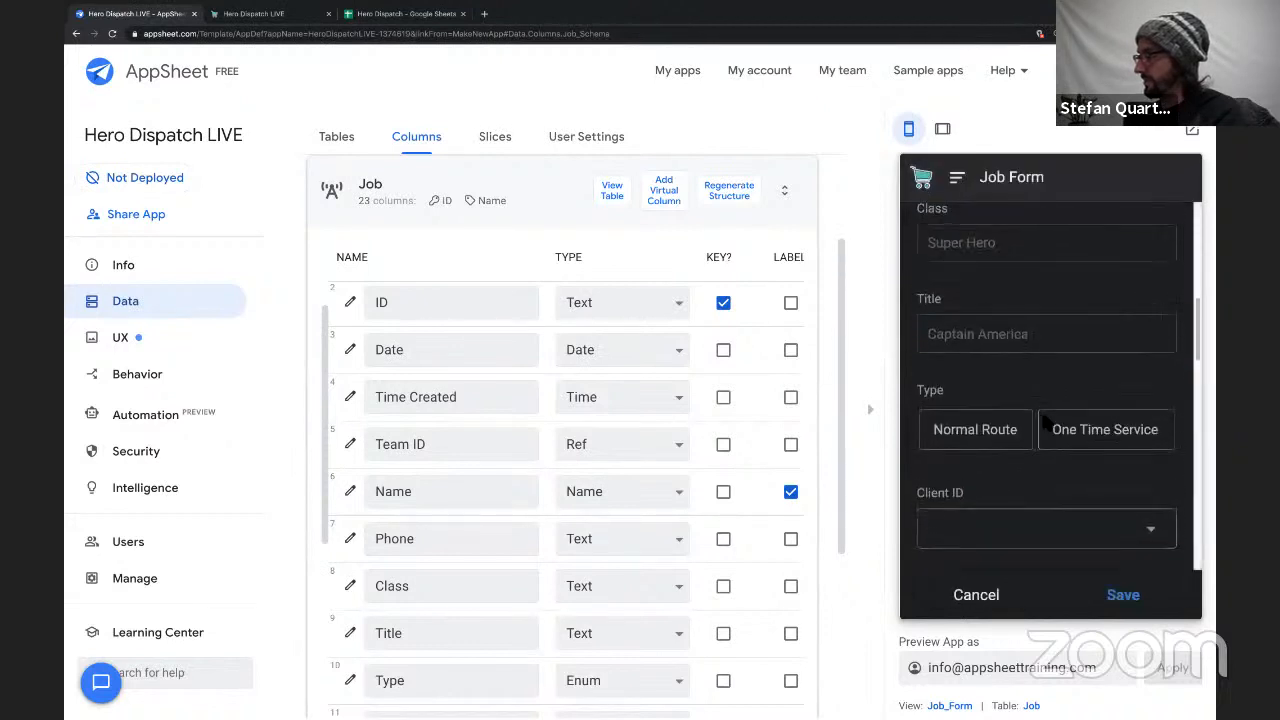
scroll(1044, 424, "up", 5)
scroll(1043, 423, "down", 2)
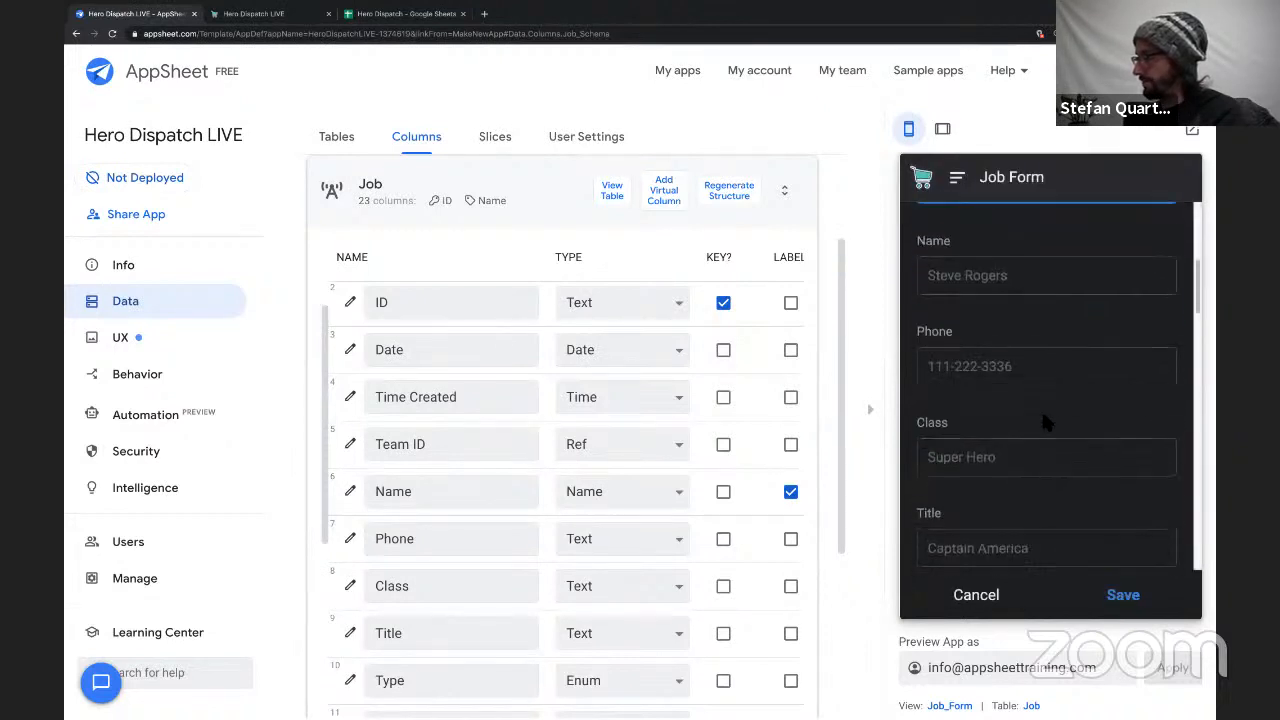
scroll(1043, 423, "up", 5)
left_click(1129, 488)
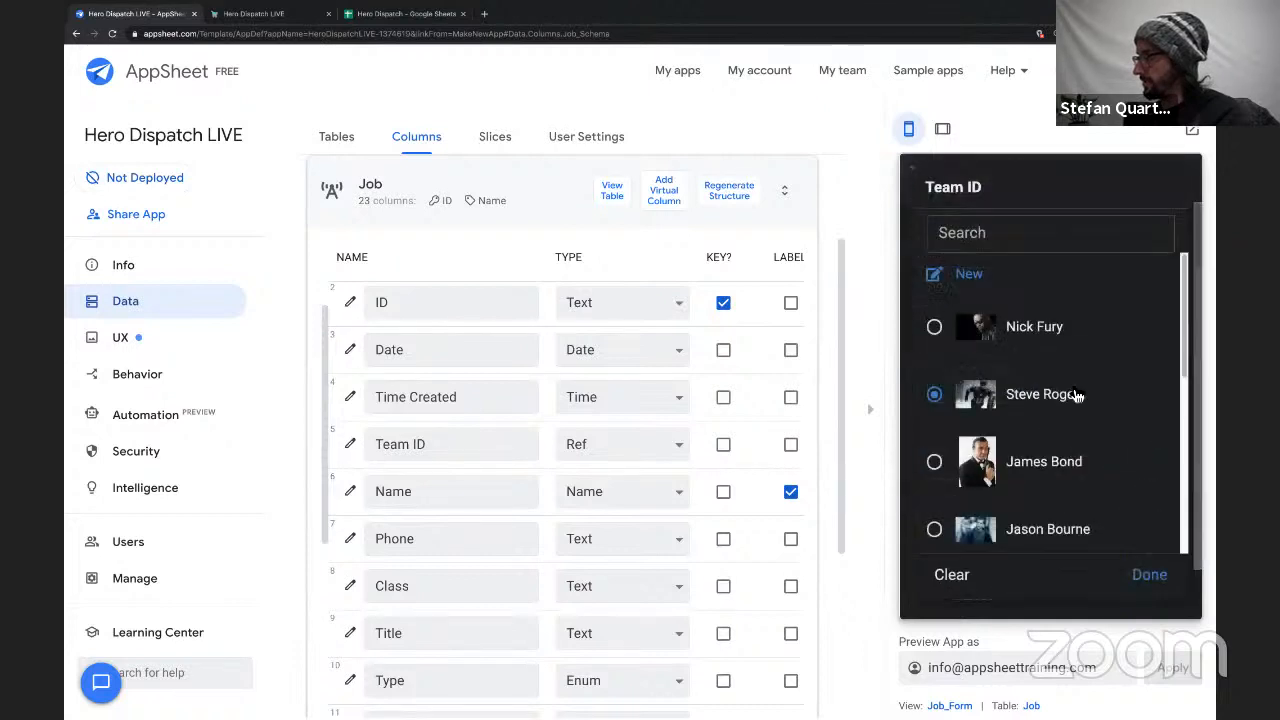
left_click(979, 578)
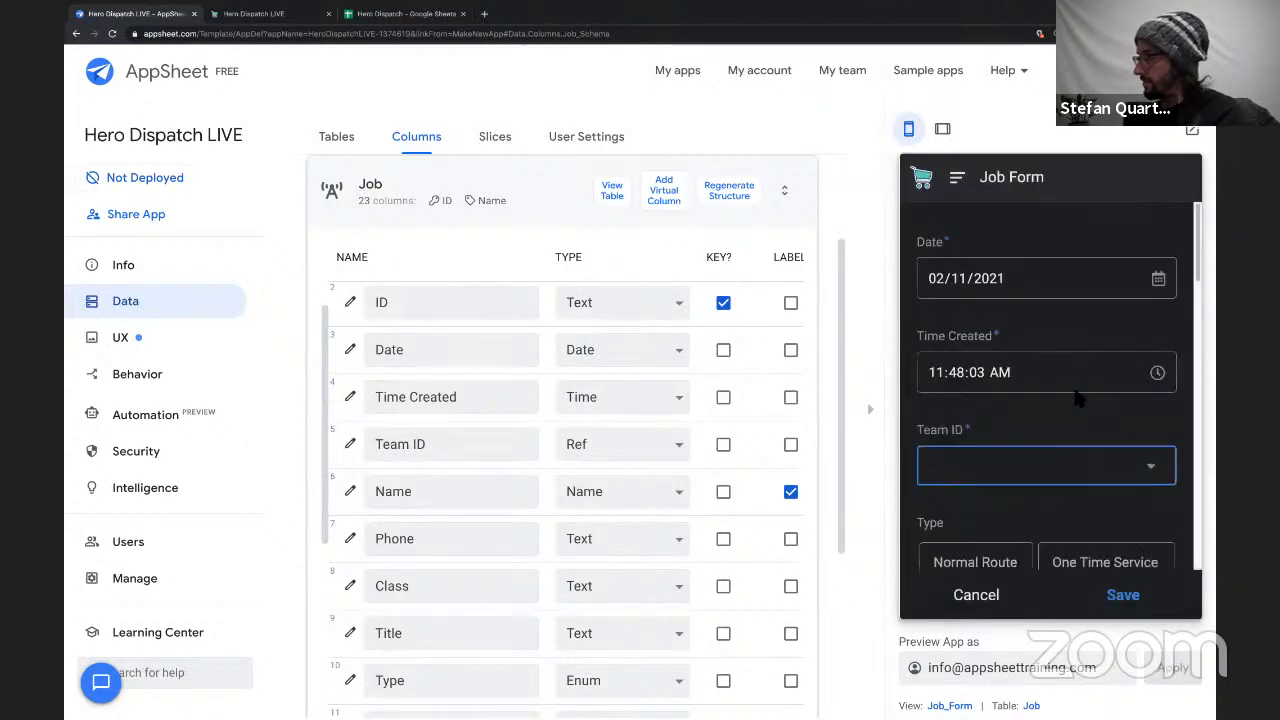
Examine the Type and client fields in the job form and compare them with the matching column definitions in the Job table.
scroll(1073, 390, "down", 2)
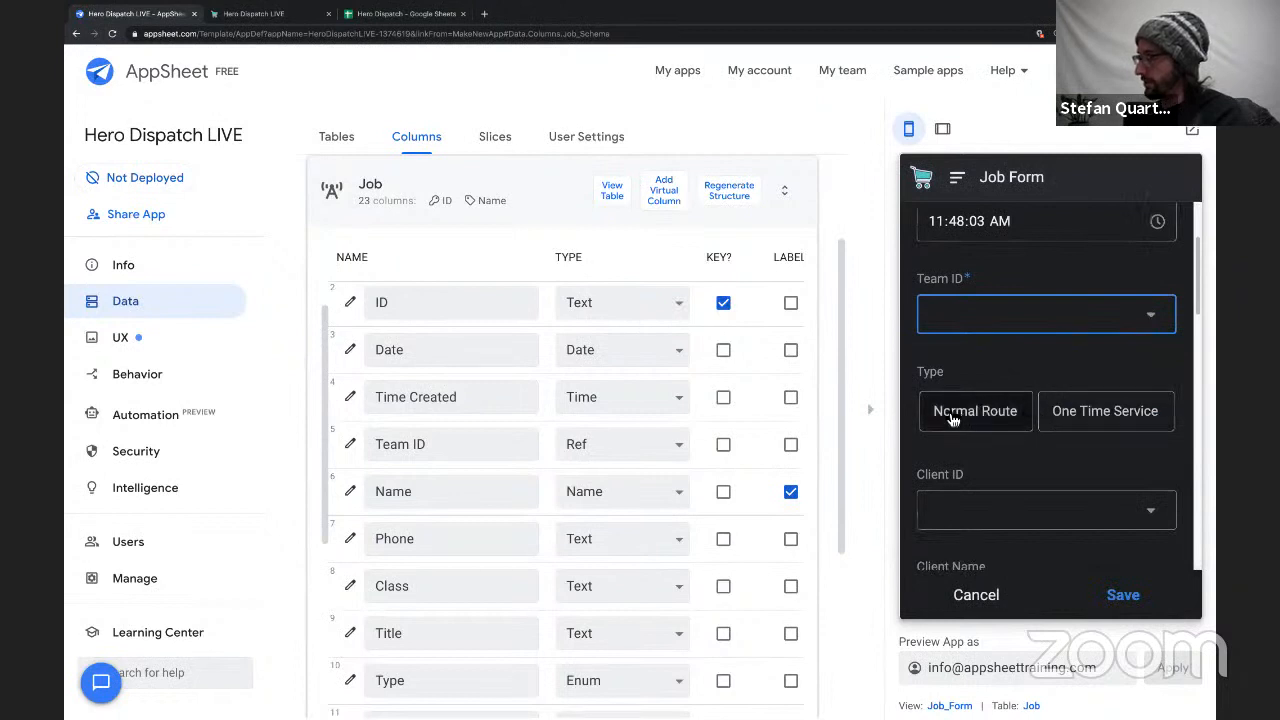
scroll(965, 517, "down", 1)
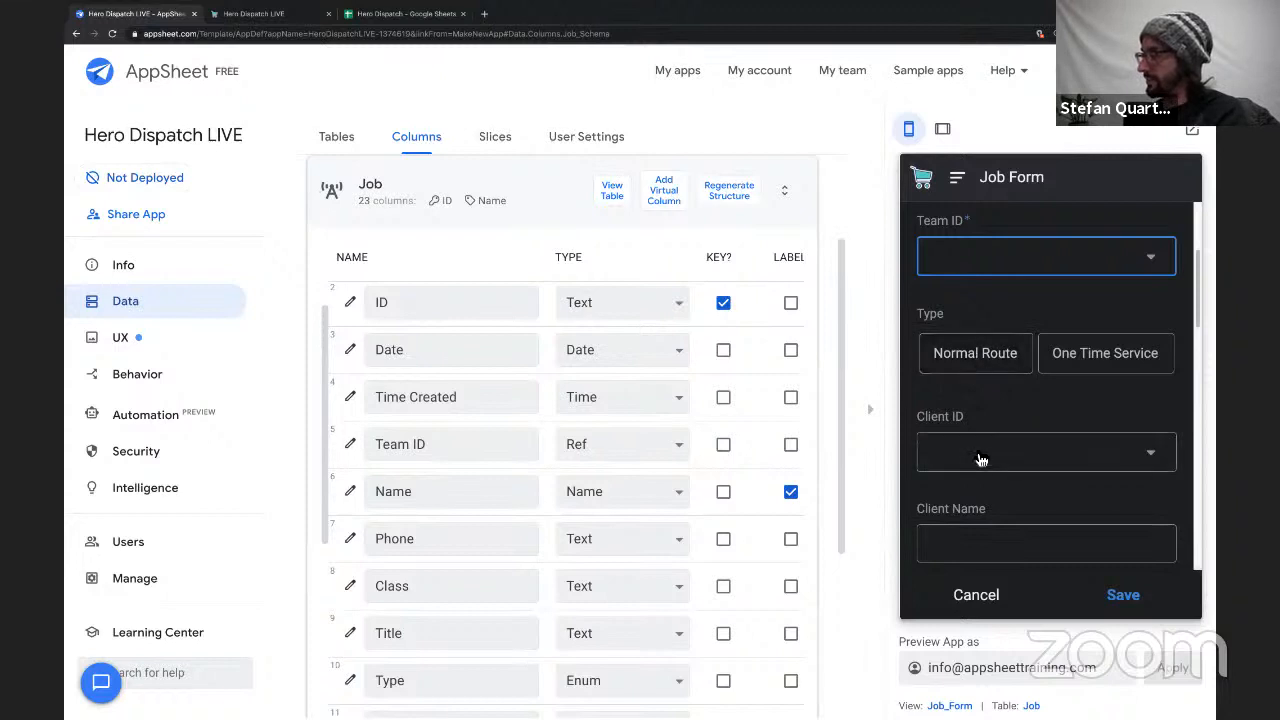
scroll(967, 388, "down", 1)
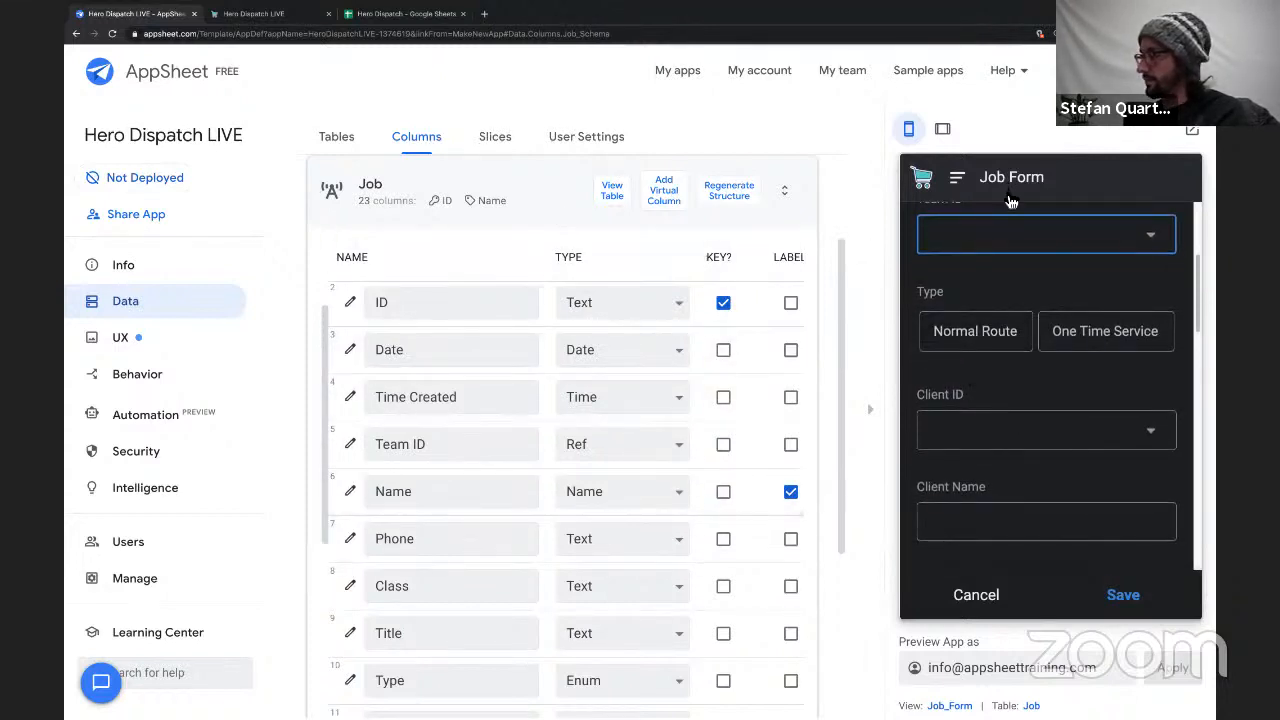
scroll(546, 466, "down", 2)
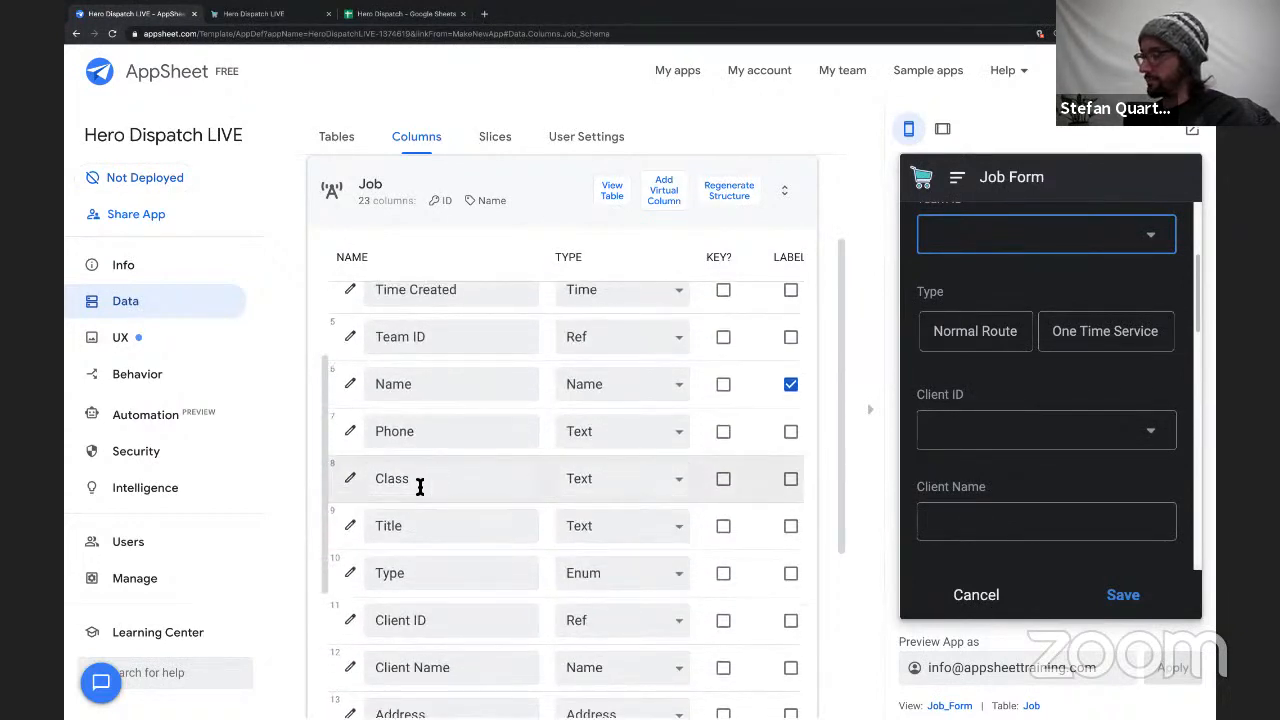
scroll(420, 486, "right", 3)
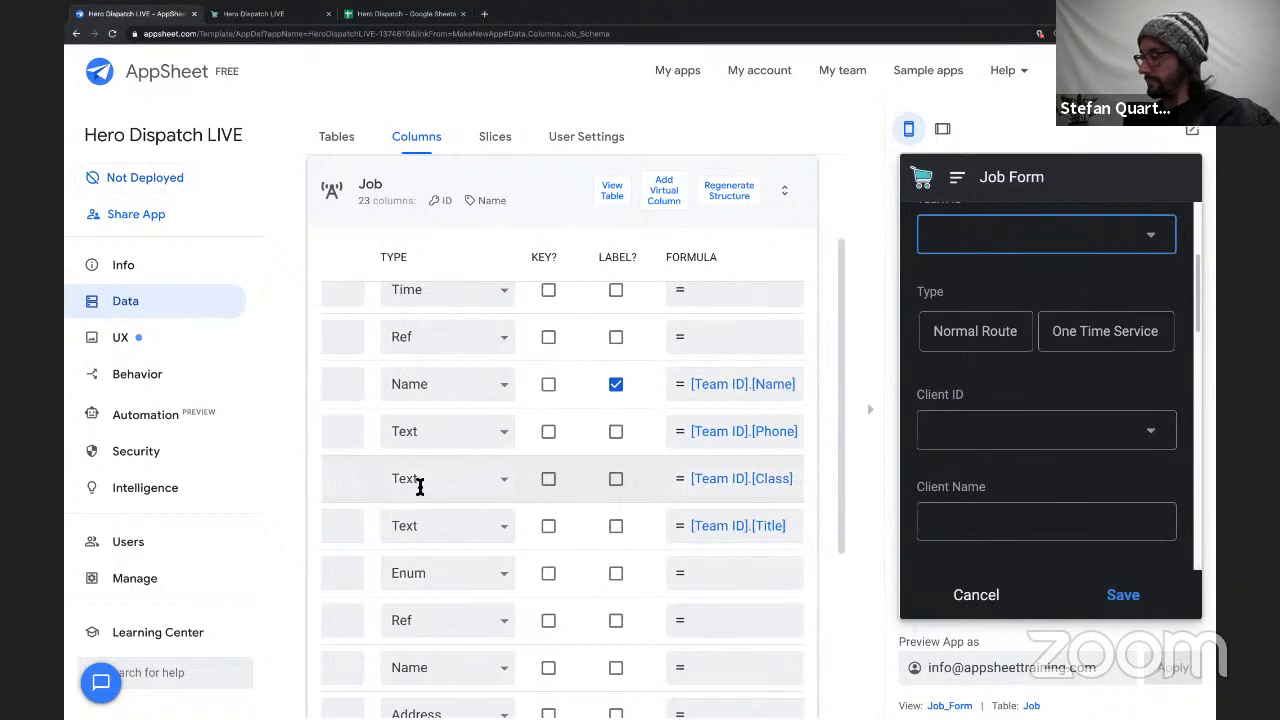
scroll(420, 486, "left", 3)
scroll(429, 500, "down", 1)
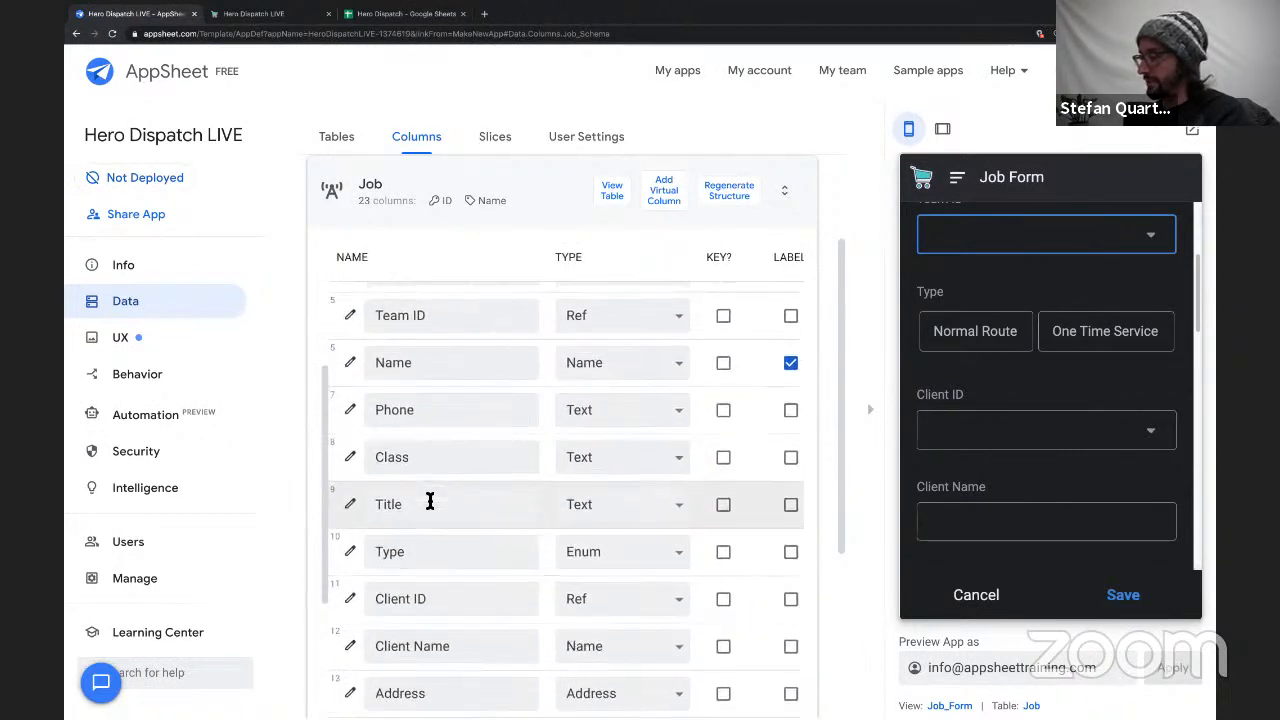
scroll(463, 518, "right", 5)
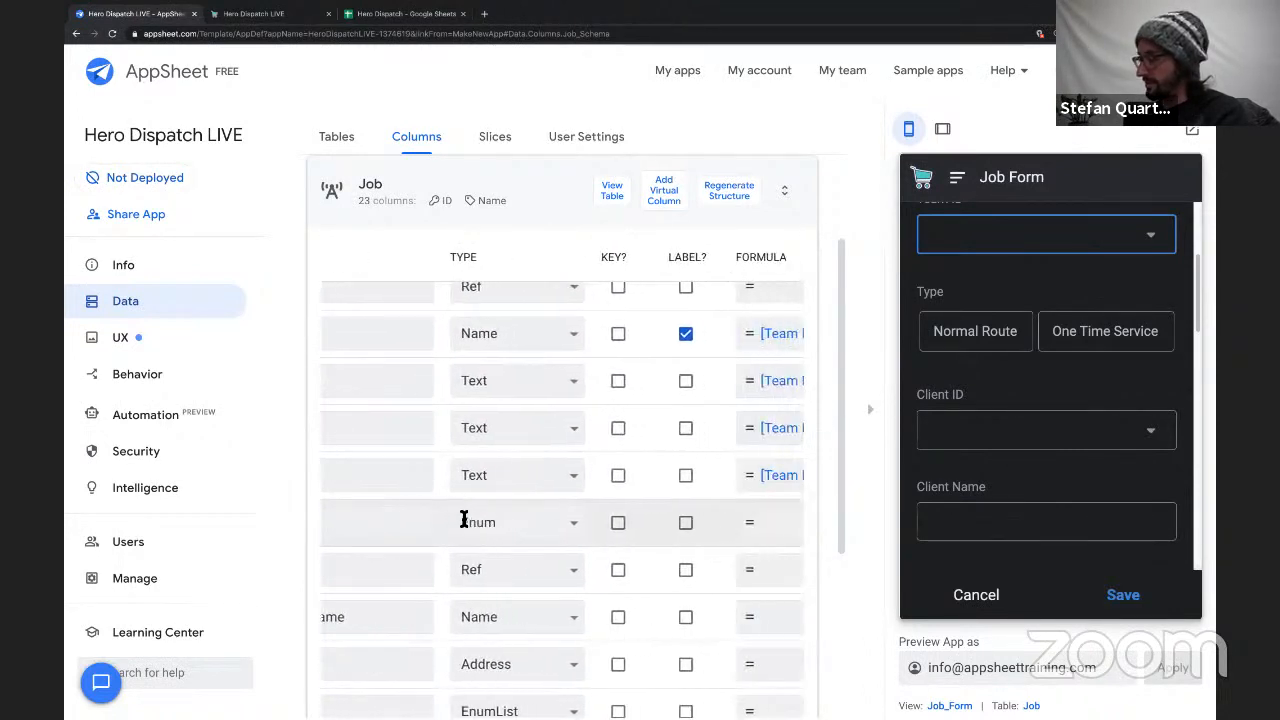
scroll(463, 518, "left", 5)
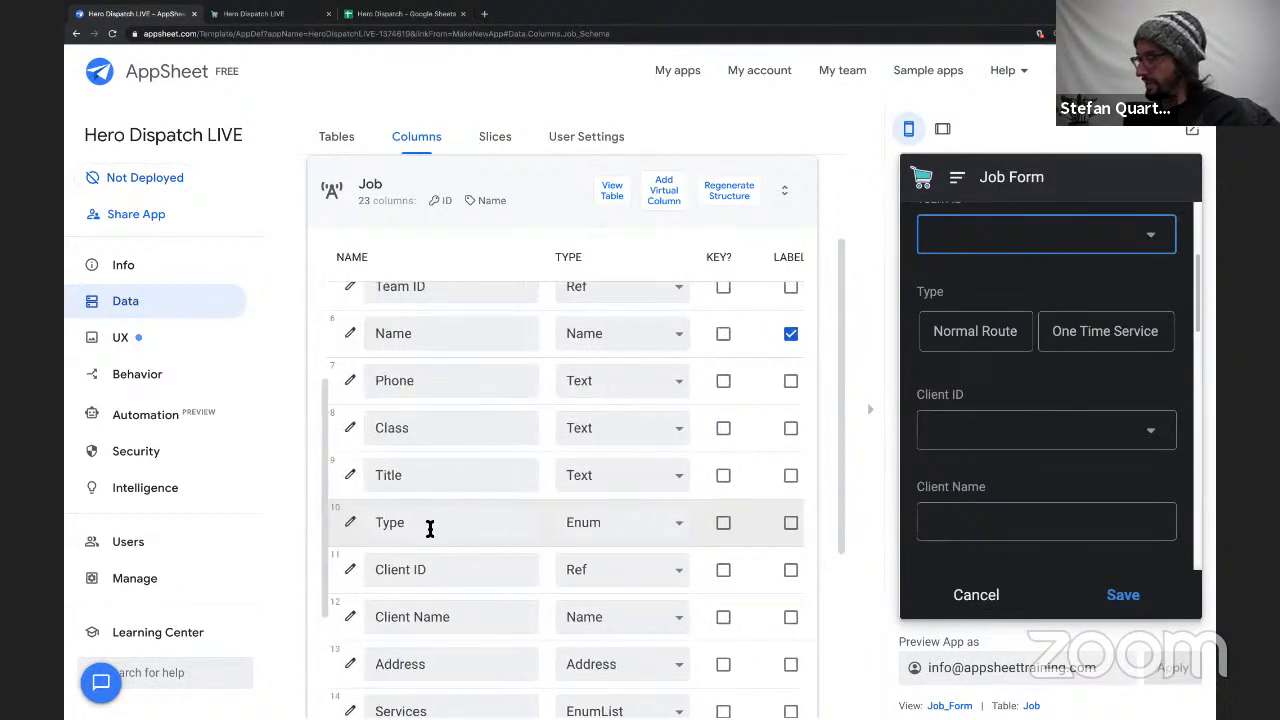
Collapse the app preview and set the Type column's initial value in the Job table to "Normal Route".
left_click(870, 412)
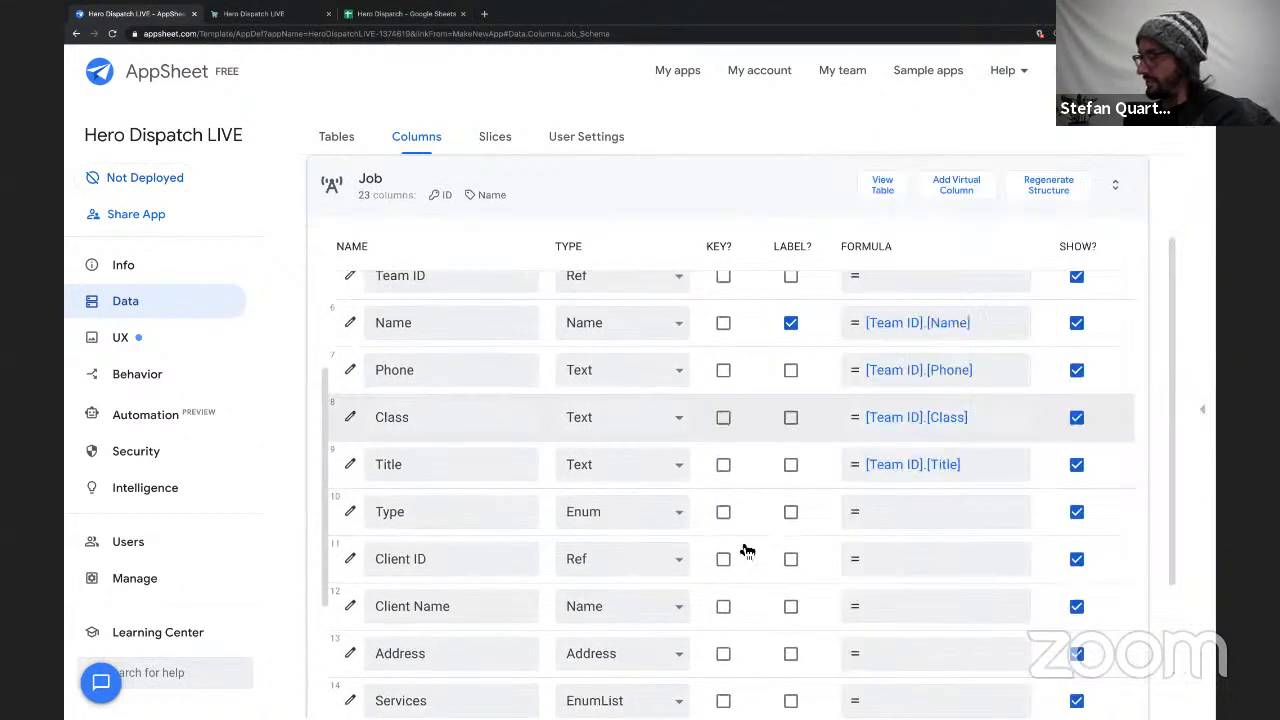
scroll(830, 522, "right", 8)
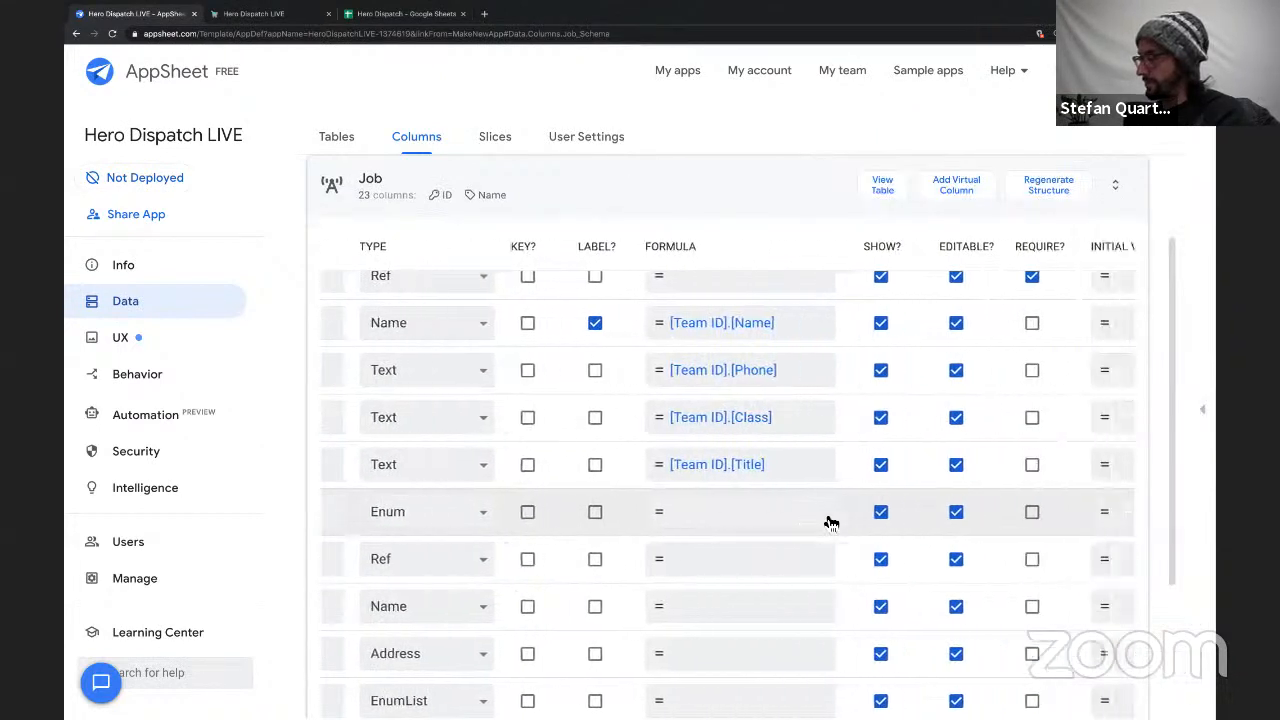
scroll(830, 520, "right", 4)
left_click(966, 520)
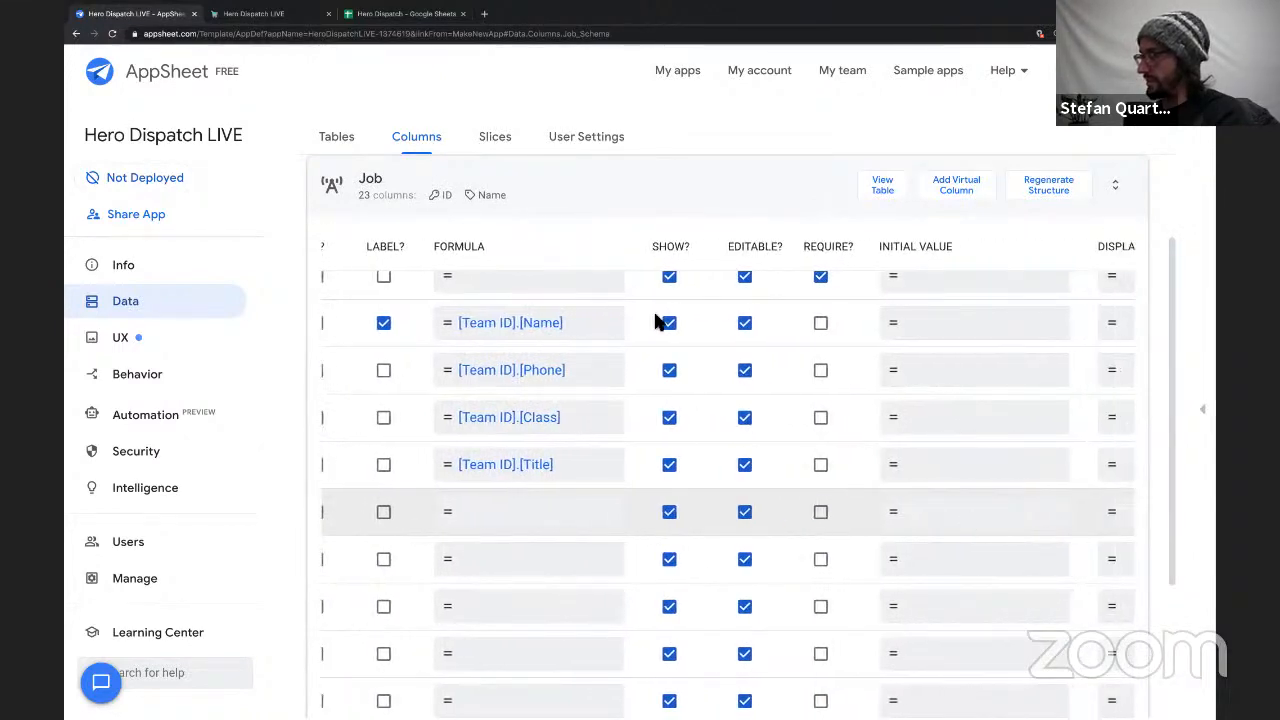
type("\"")
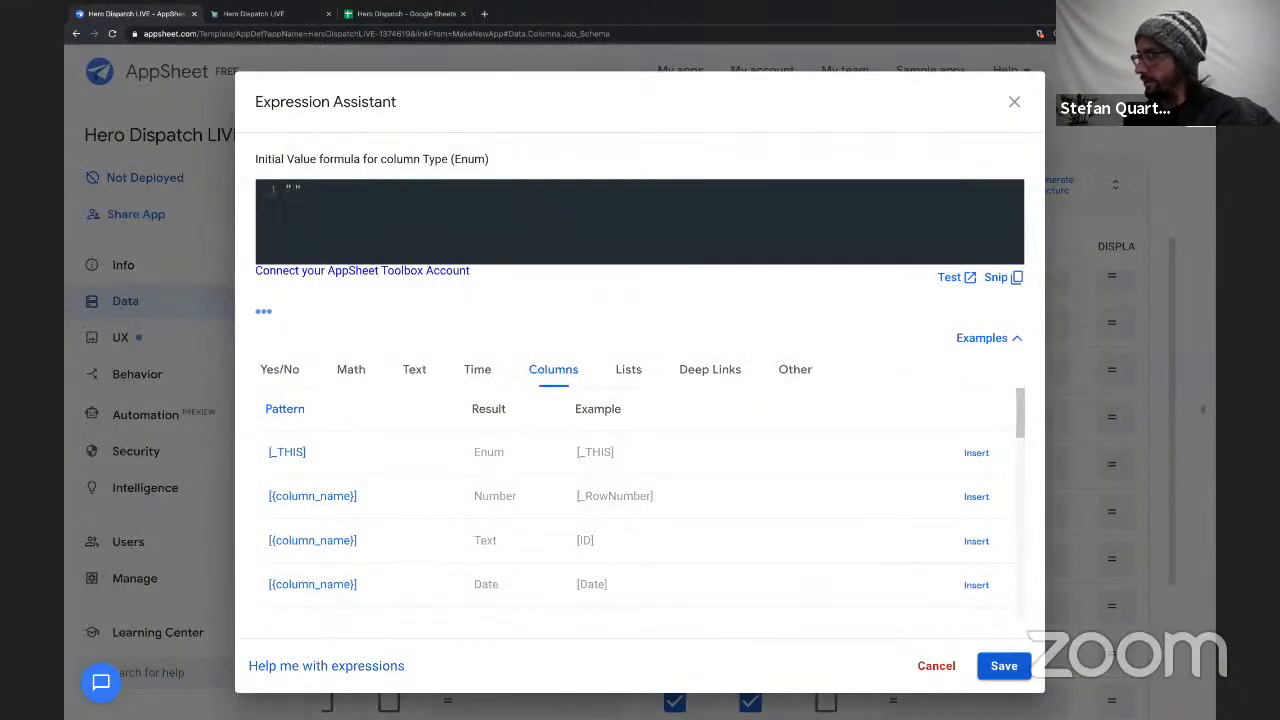
type("Noral")
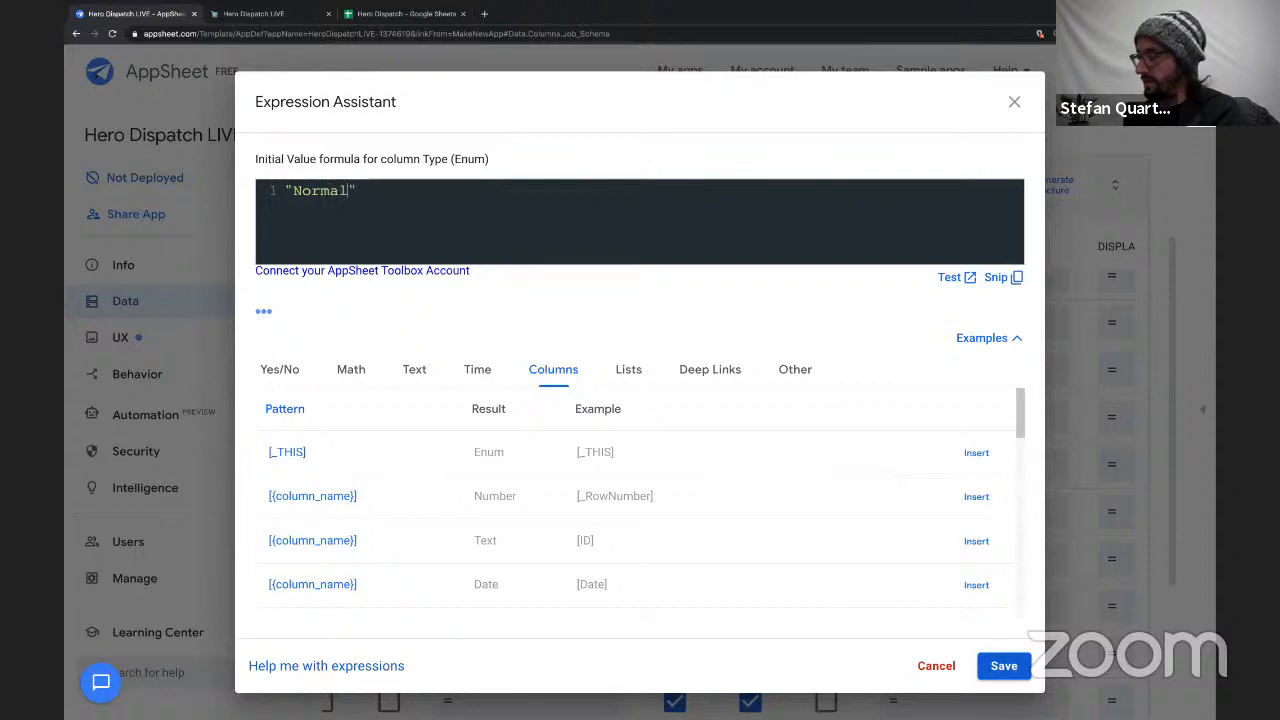
type("al Rou")
type("te")
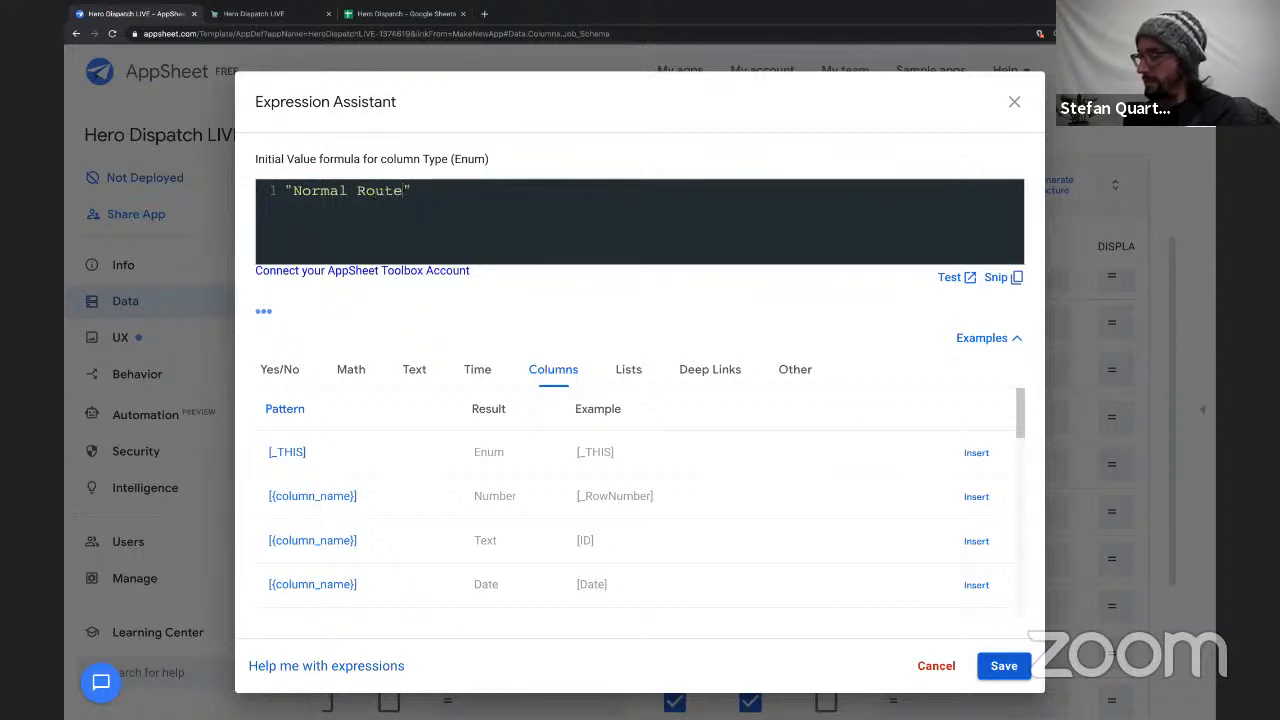
left_click(1004, 666)
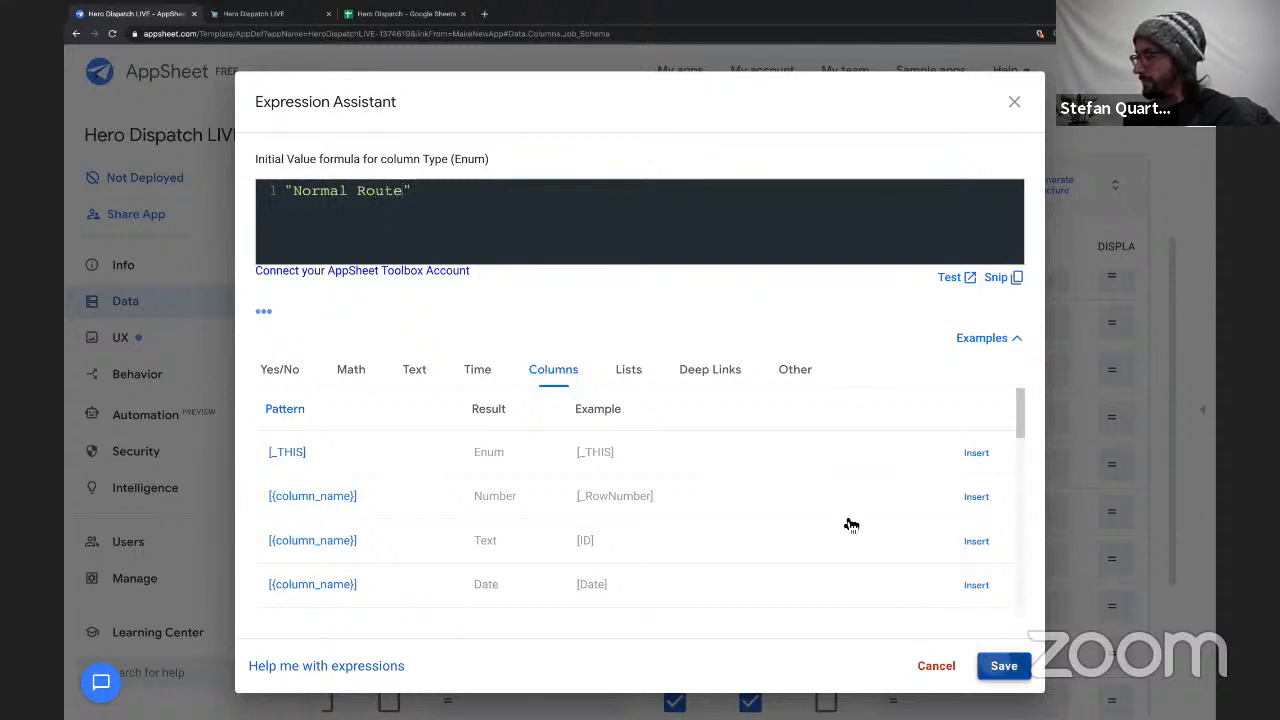
scroll(603, 521, "left", 5)
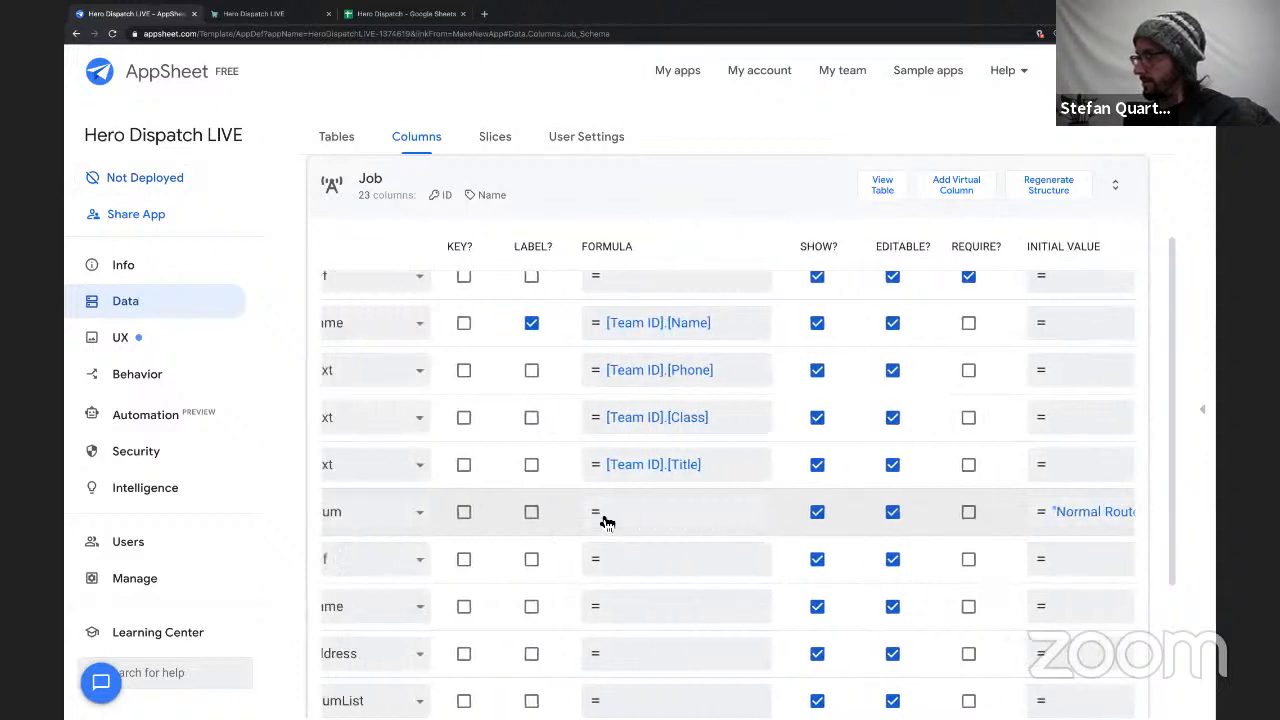
scroll(605, 520, "left", 5)
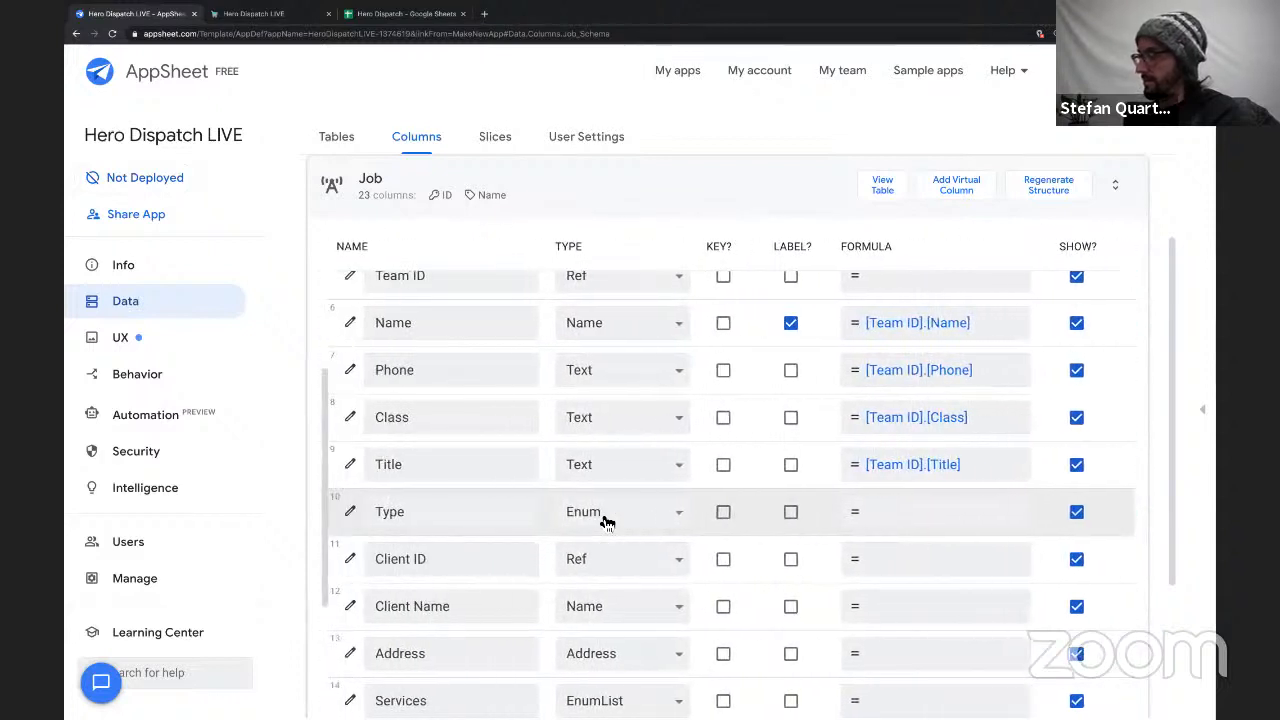
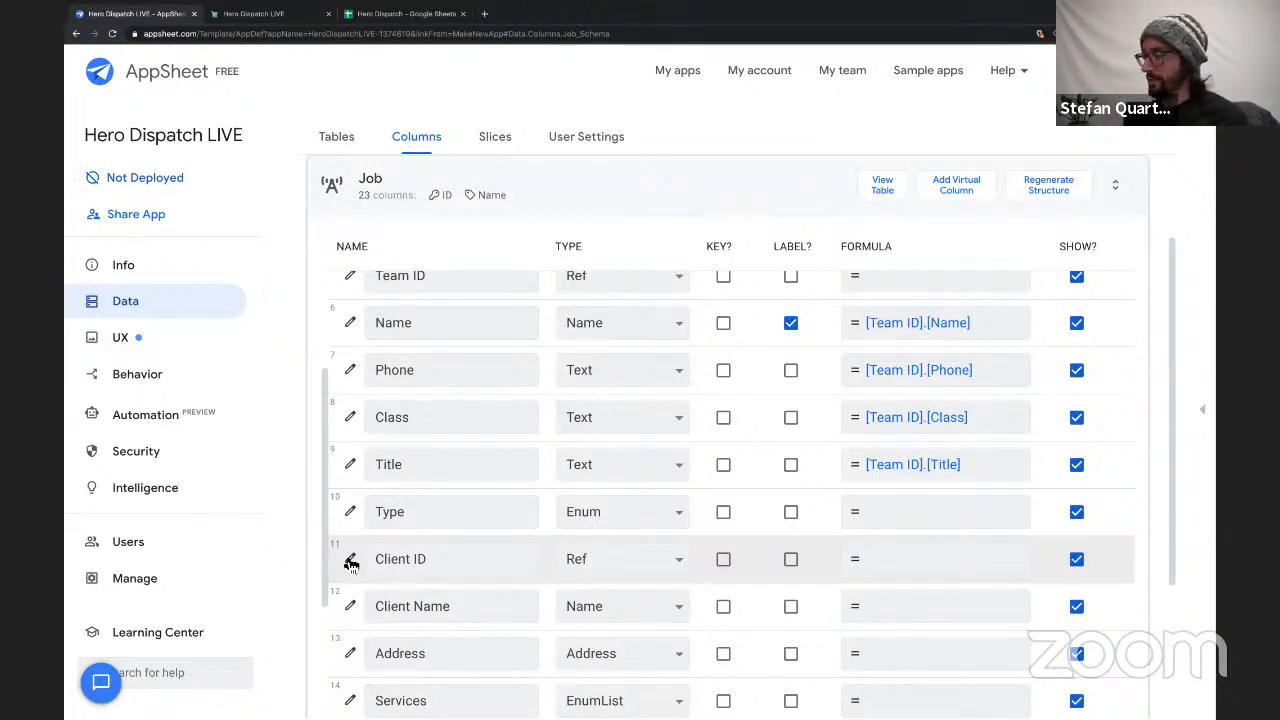
Open the Job table's Client ID column definition and expand its Data Validity, Display and Auto Compute settings.
left_click(345, 561)
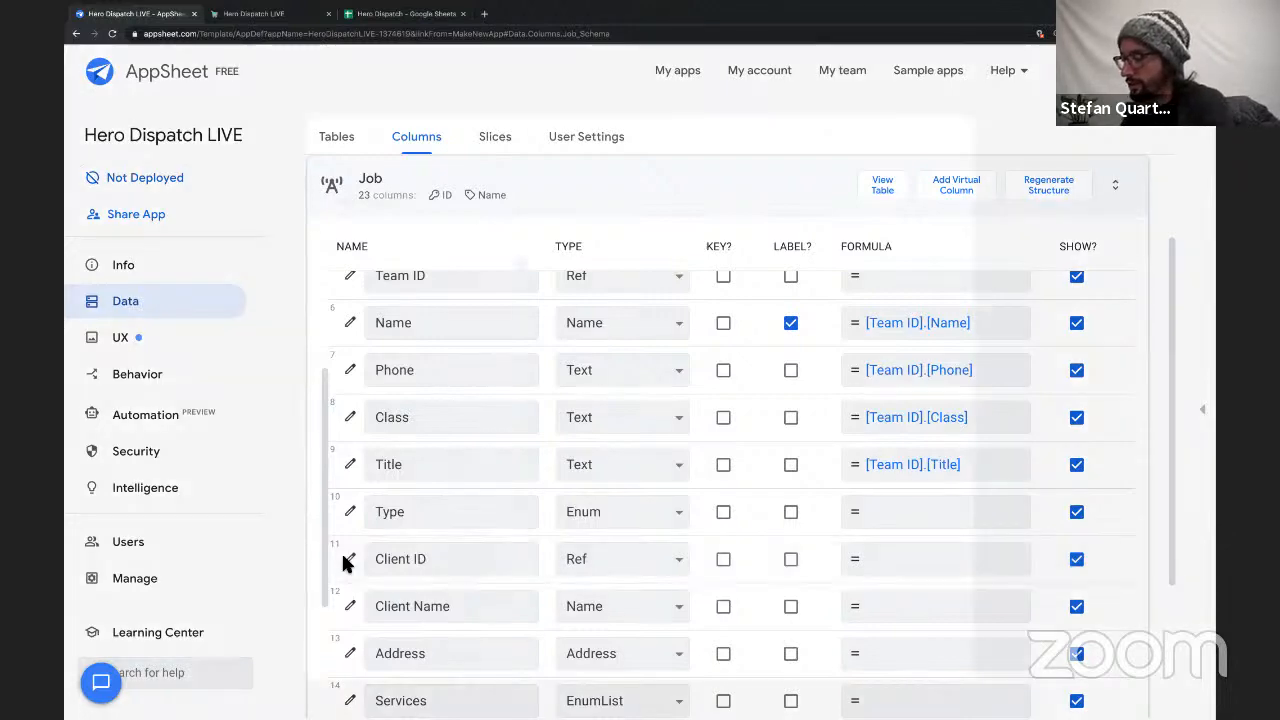
scroll(720, 420, "down", 1)
scroll(720, 420, "up", 1)
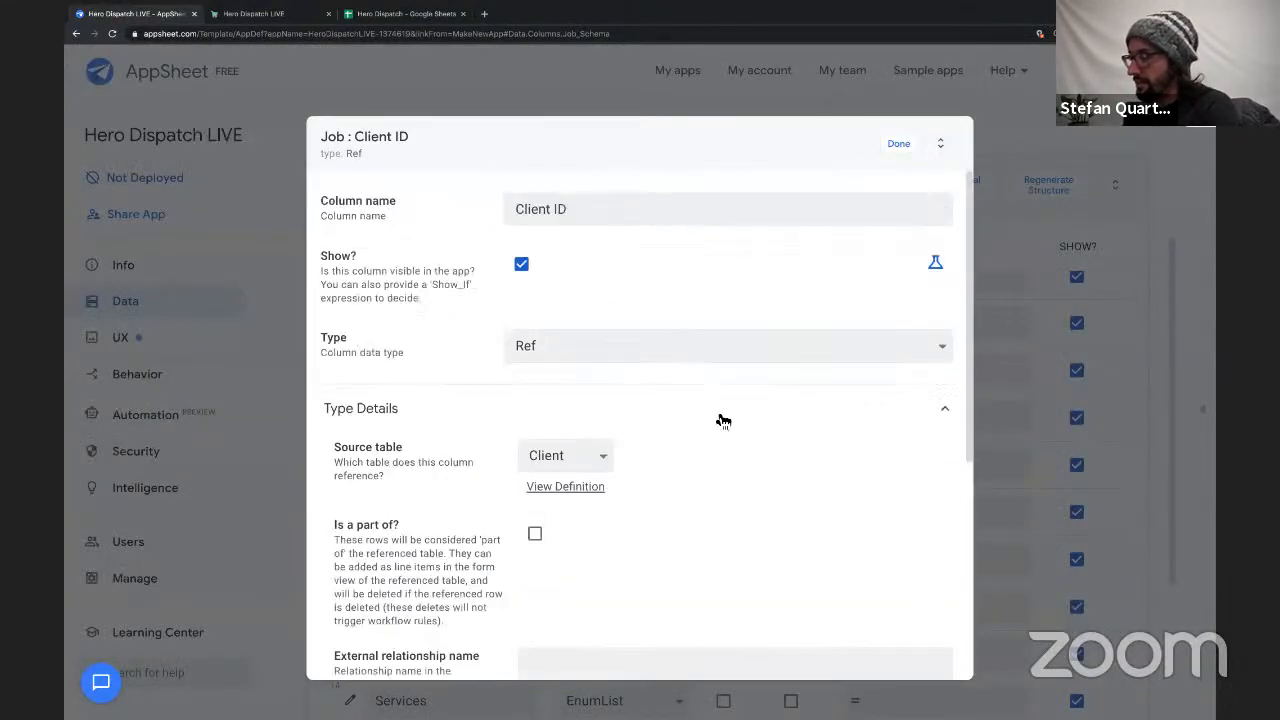
scroll(666, 420, "down", 3)
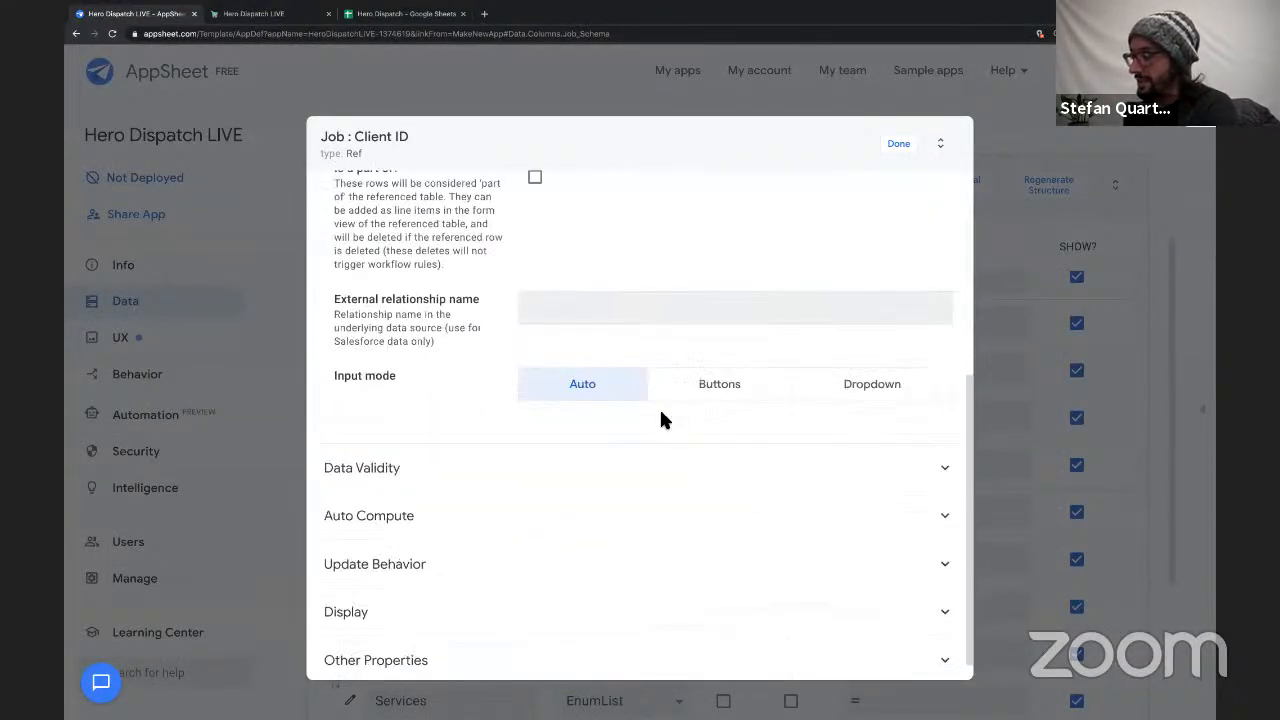
left_click(451, 477)
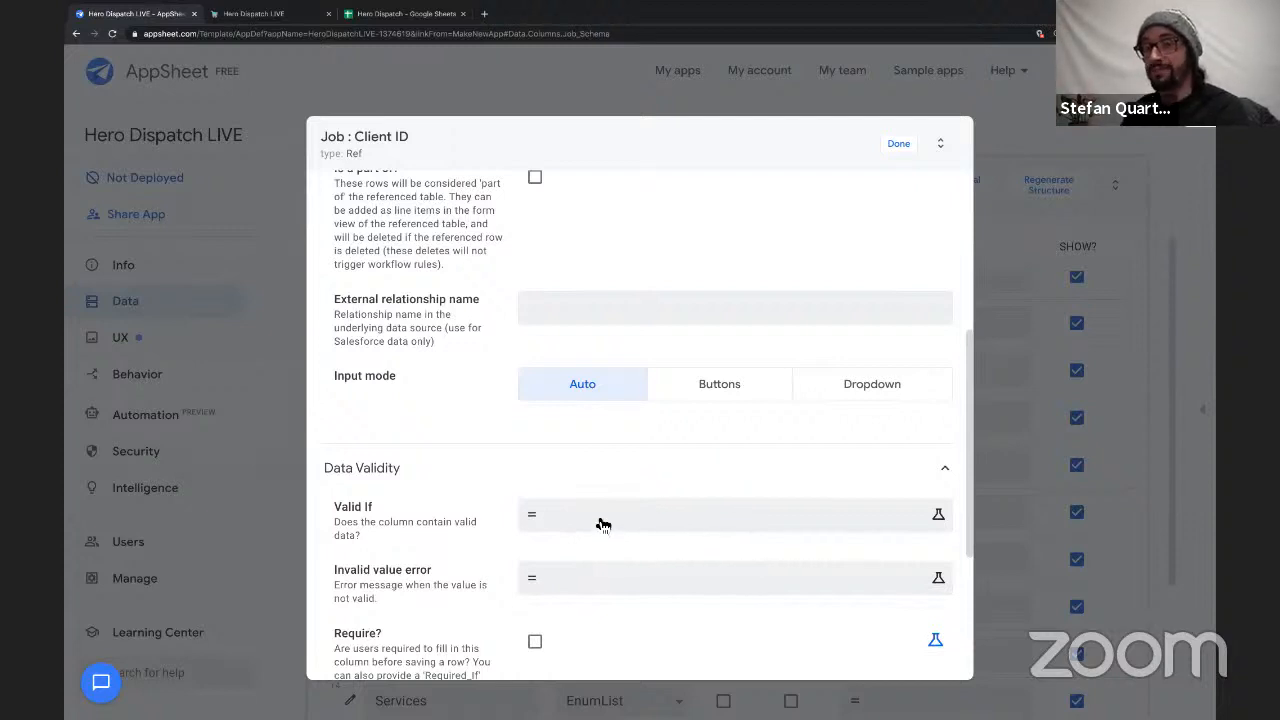
scroll(605, 517, "down", 5)
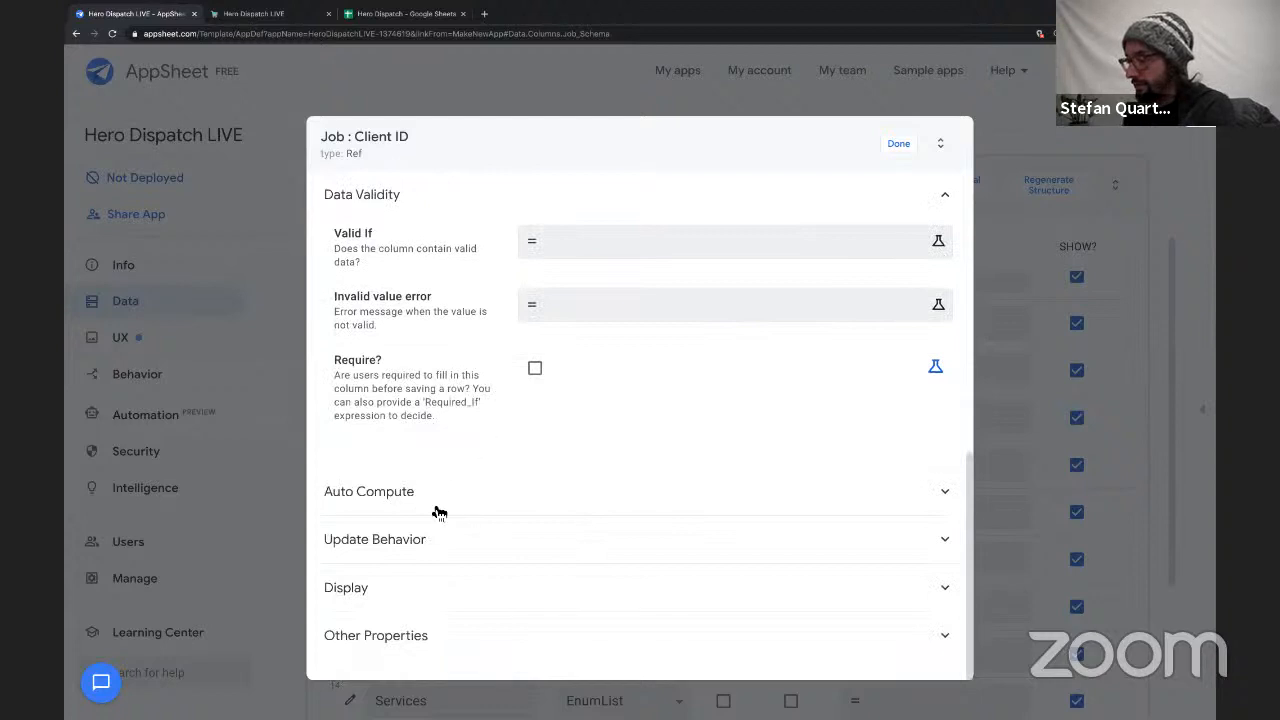
left_click(417, 590)
scroll(529, 491, "down", 3)
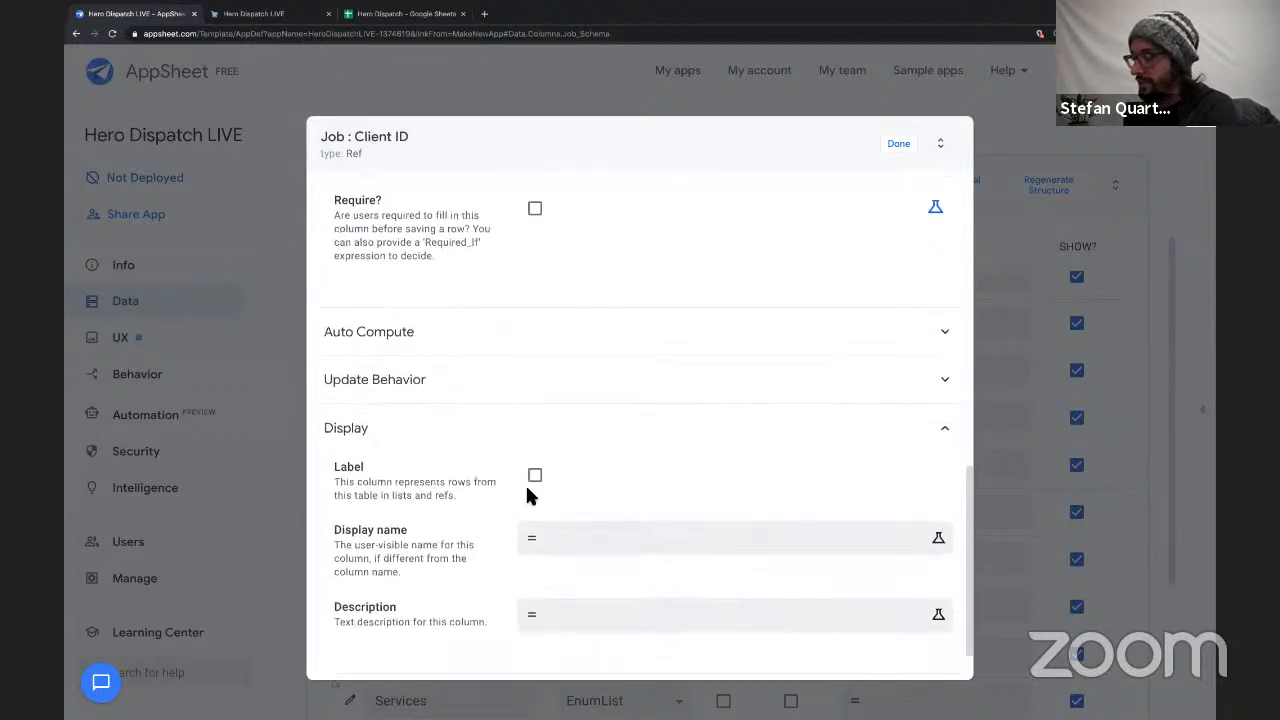
scroll(529, 493, "down", 1)
left_click(423, 292)
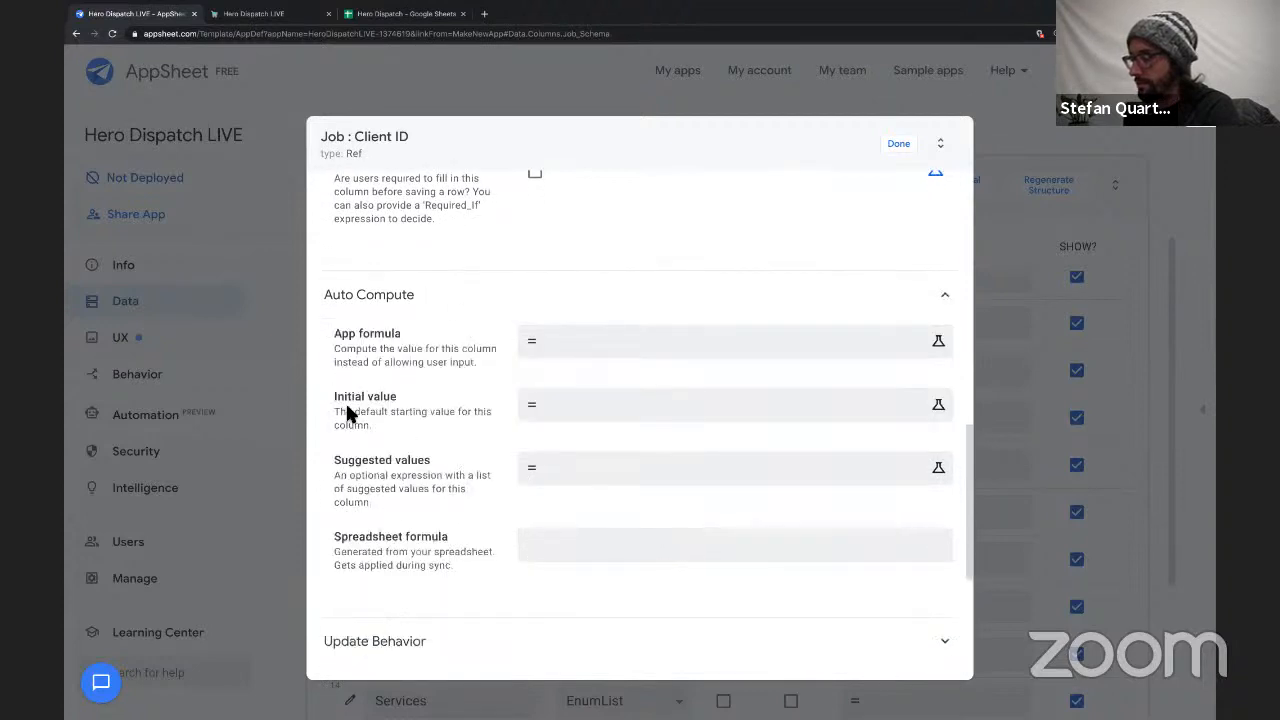
Begin the Client ID column's initial value formula with an IF whose condition is [Type] = "Normal Route".
left_click(602, 403)
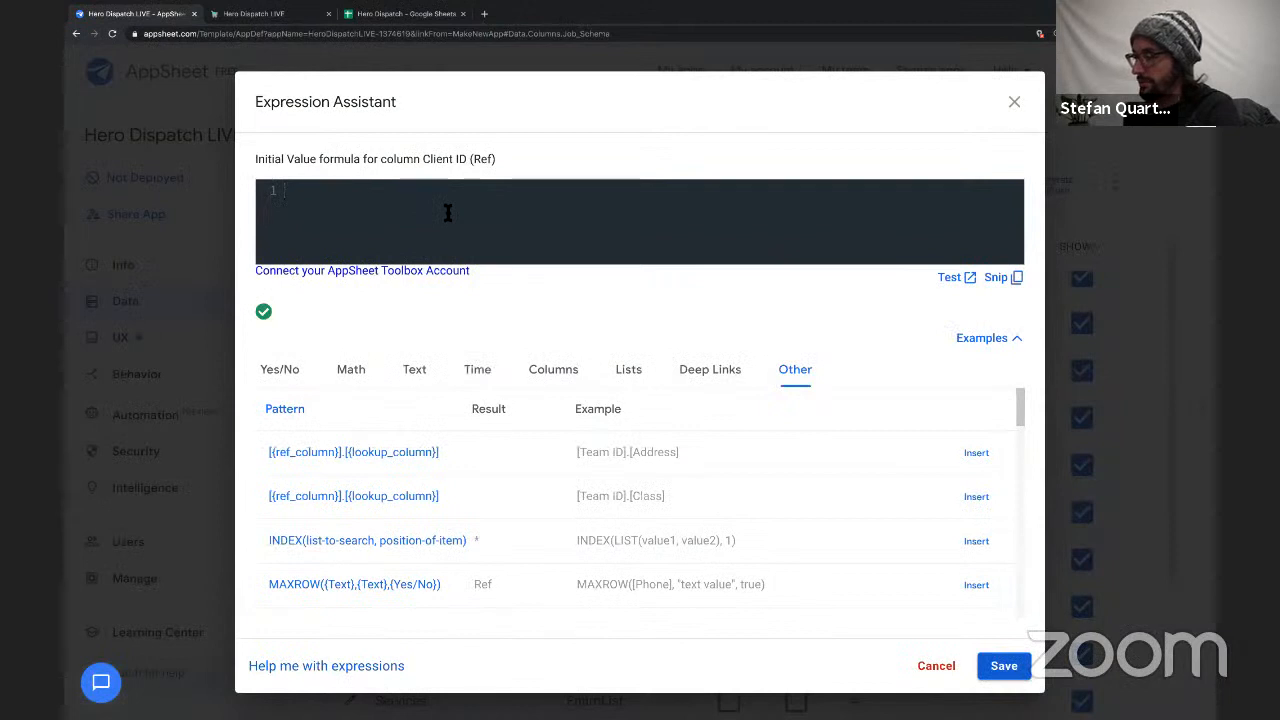
type("IF(")
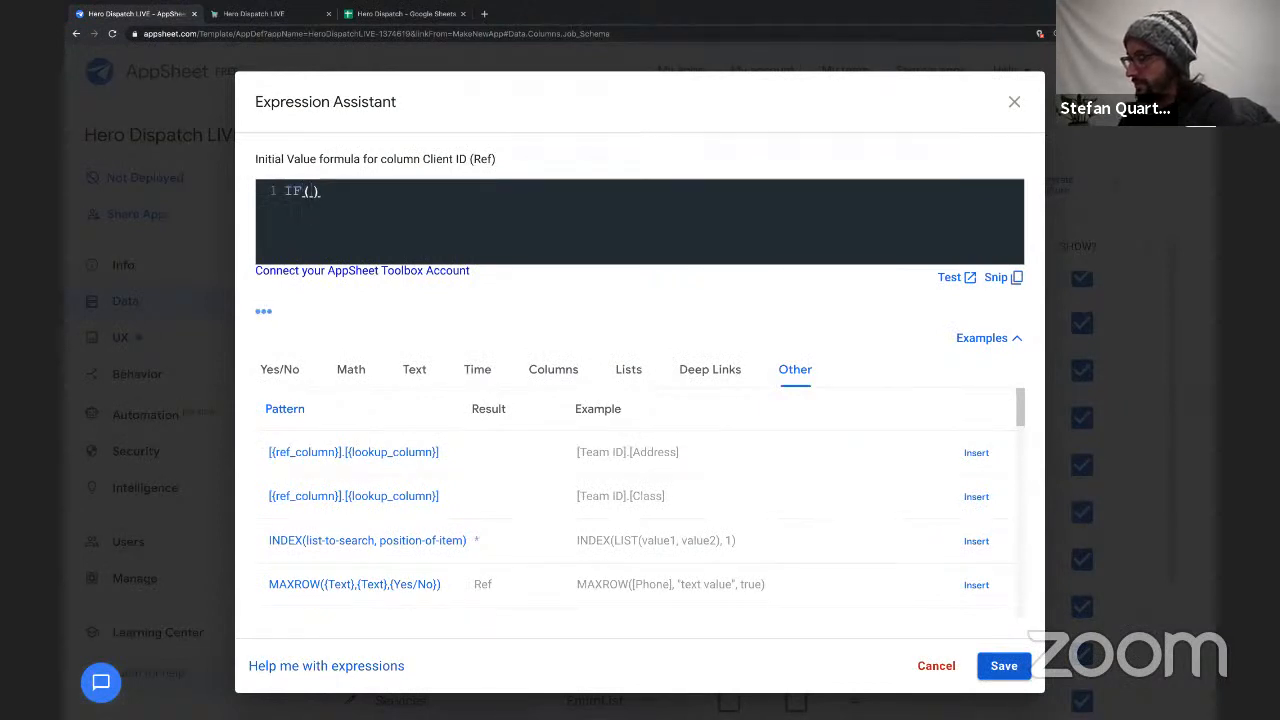
type("[Typ")
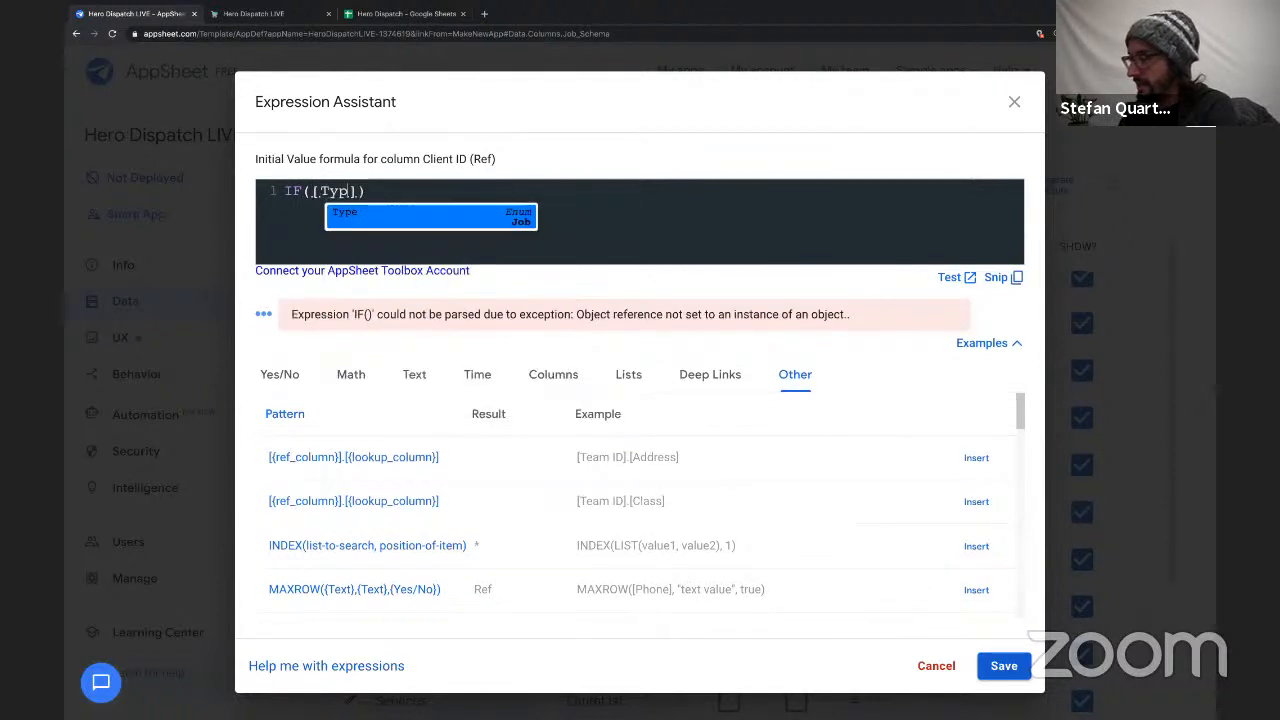
key("Return")
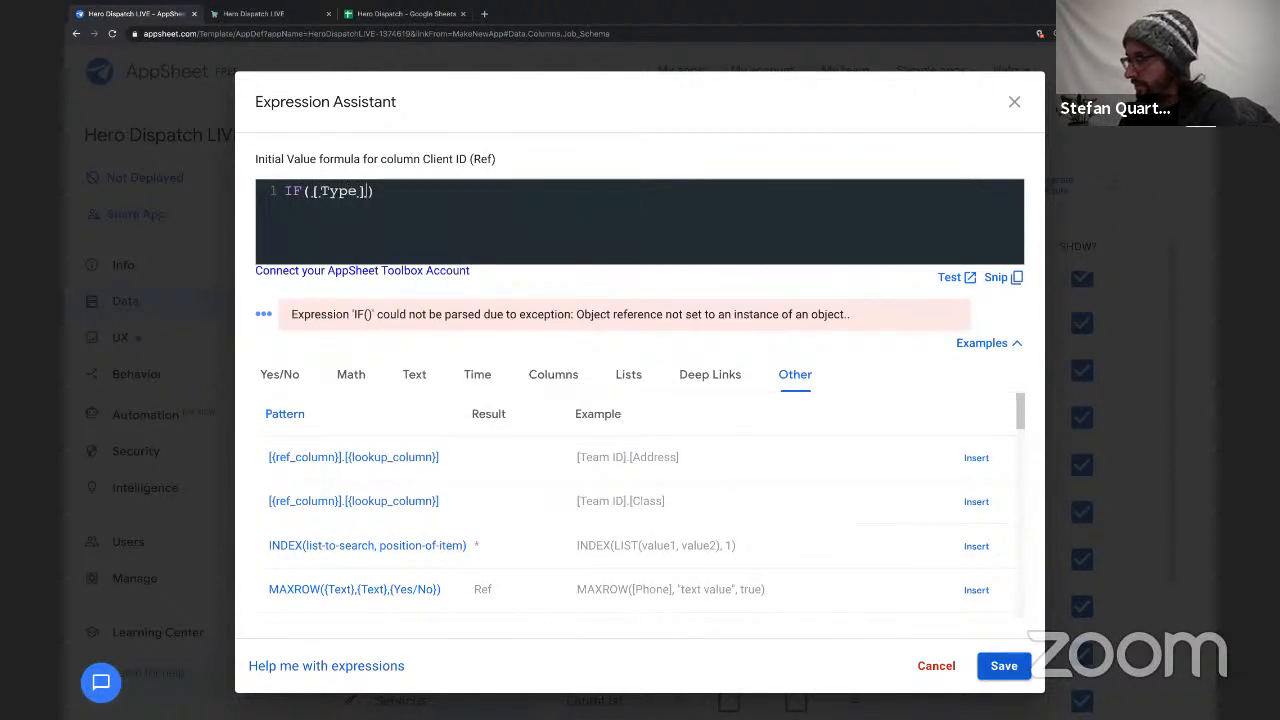
type("= \"N")
key("BackSpace")
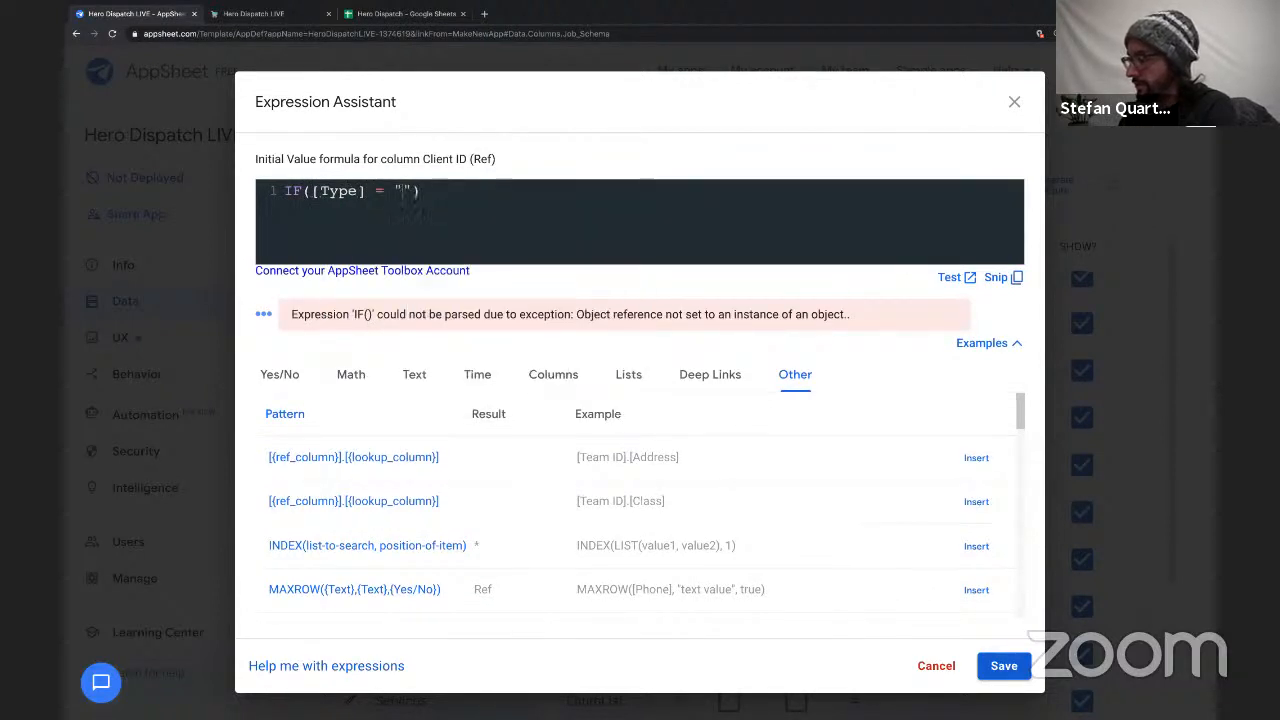
type("Normal R")
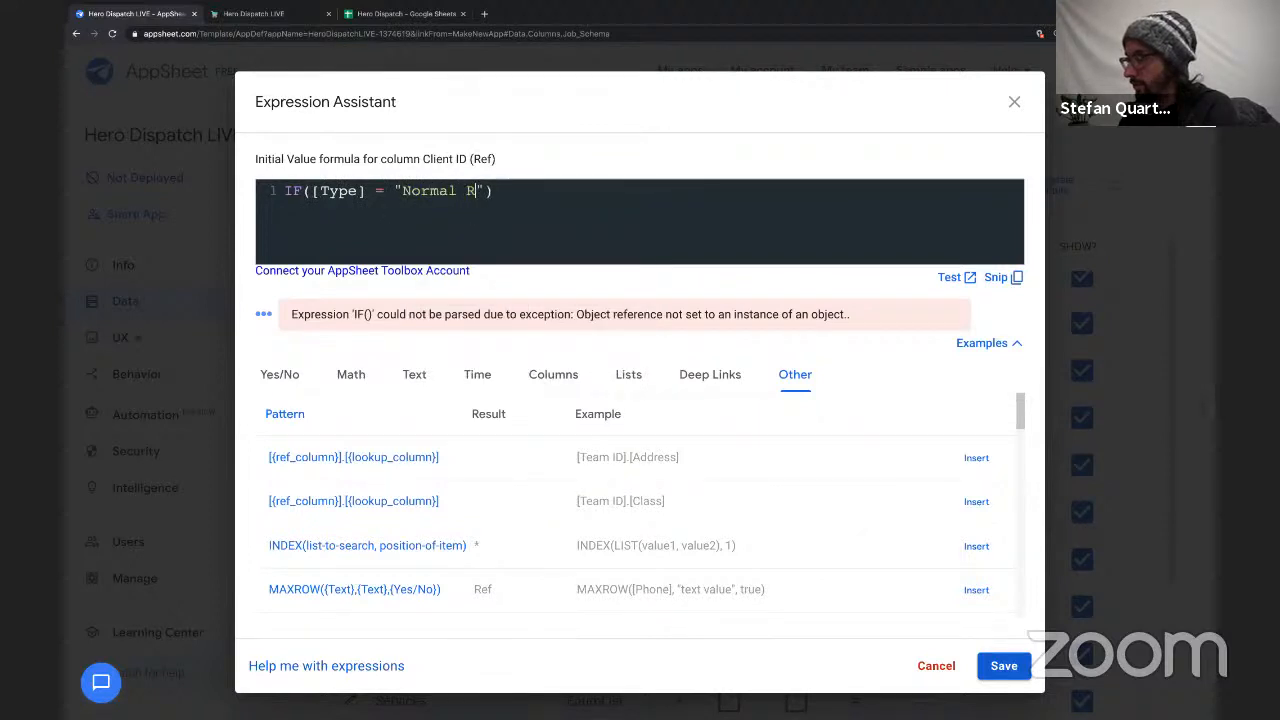
type("oute")
key("Right")
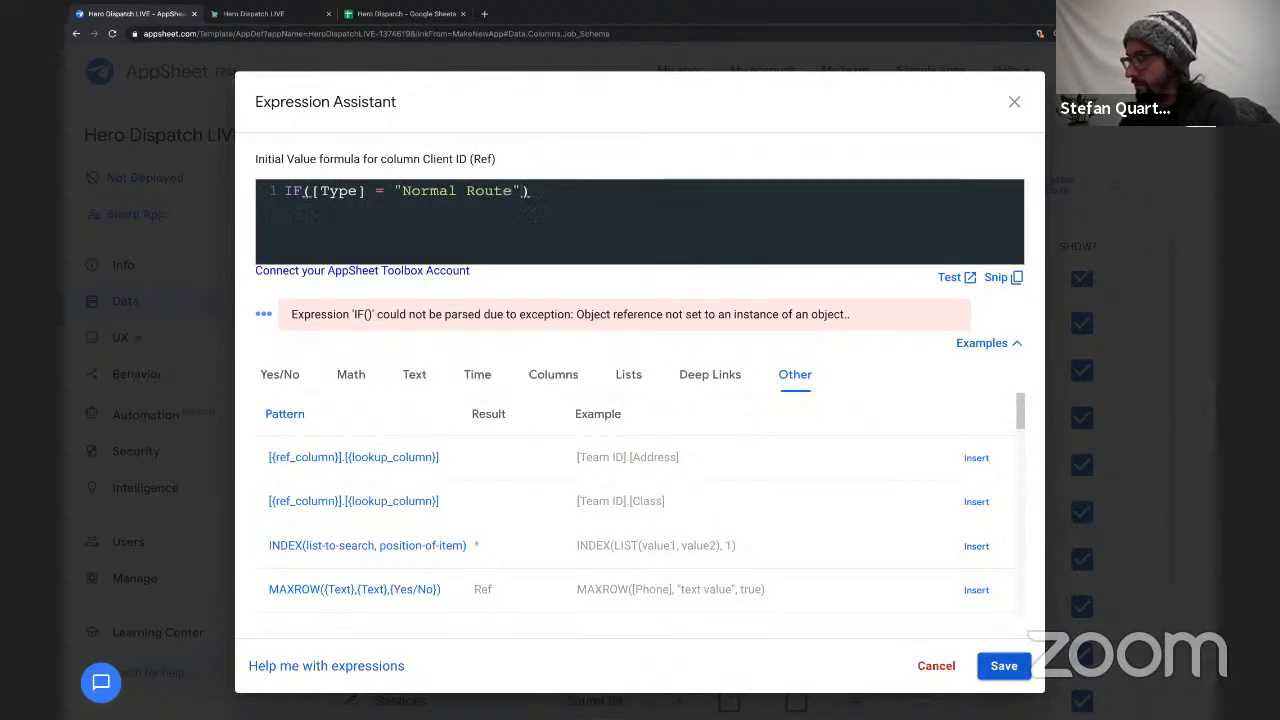
type(",")
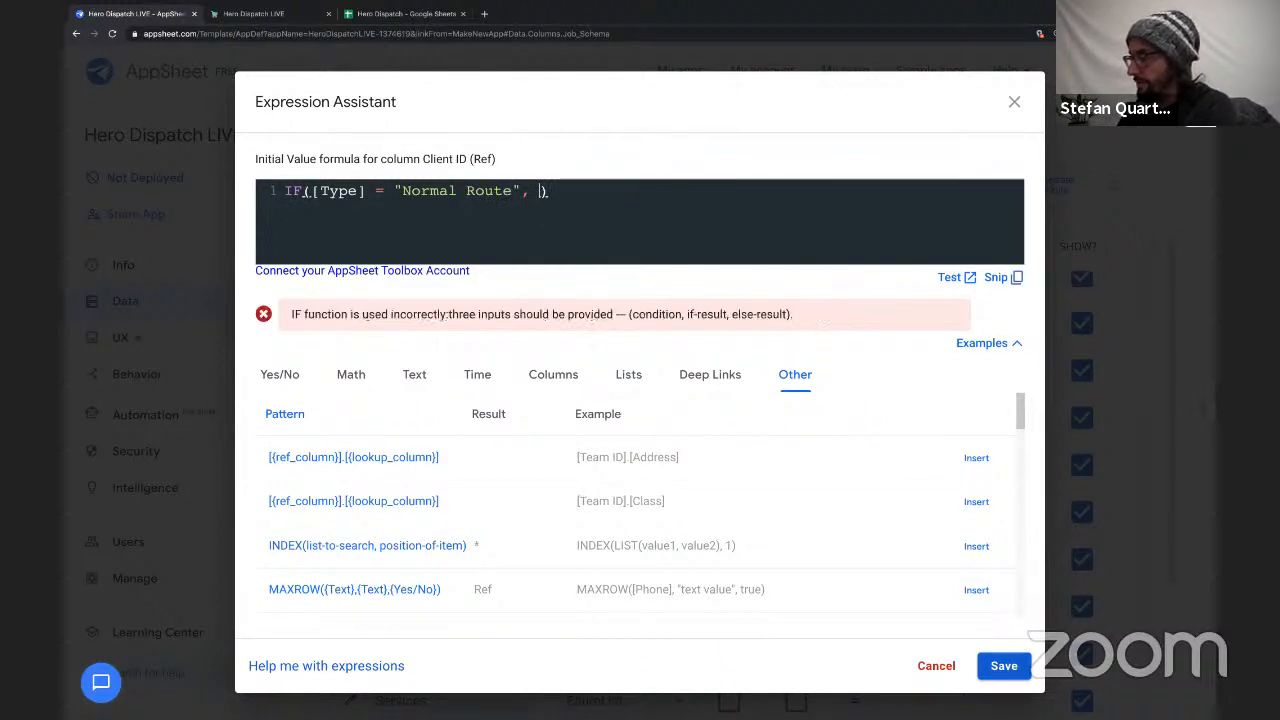
Add [Team ID].[Related Clients] as the IF formula's result when the condition is true.
type("[Team ID")
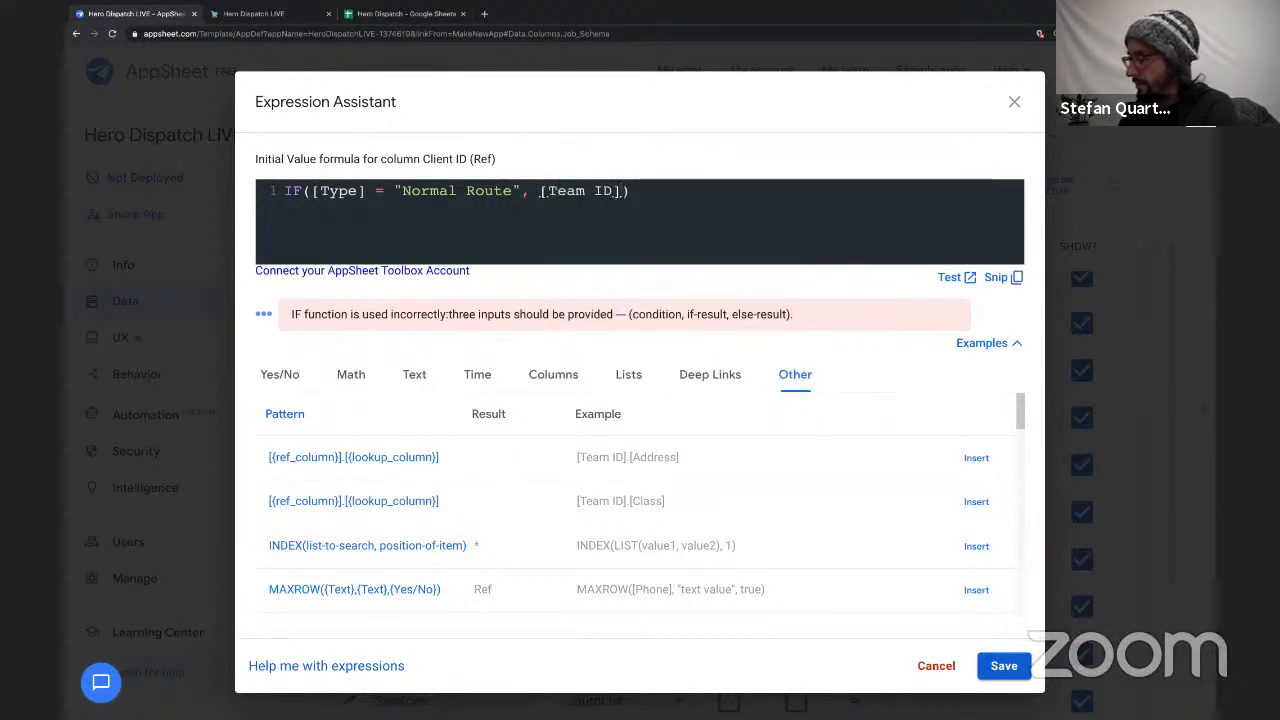
type("[Relat")
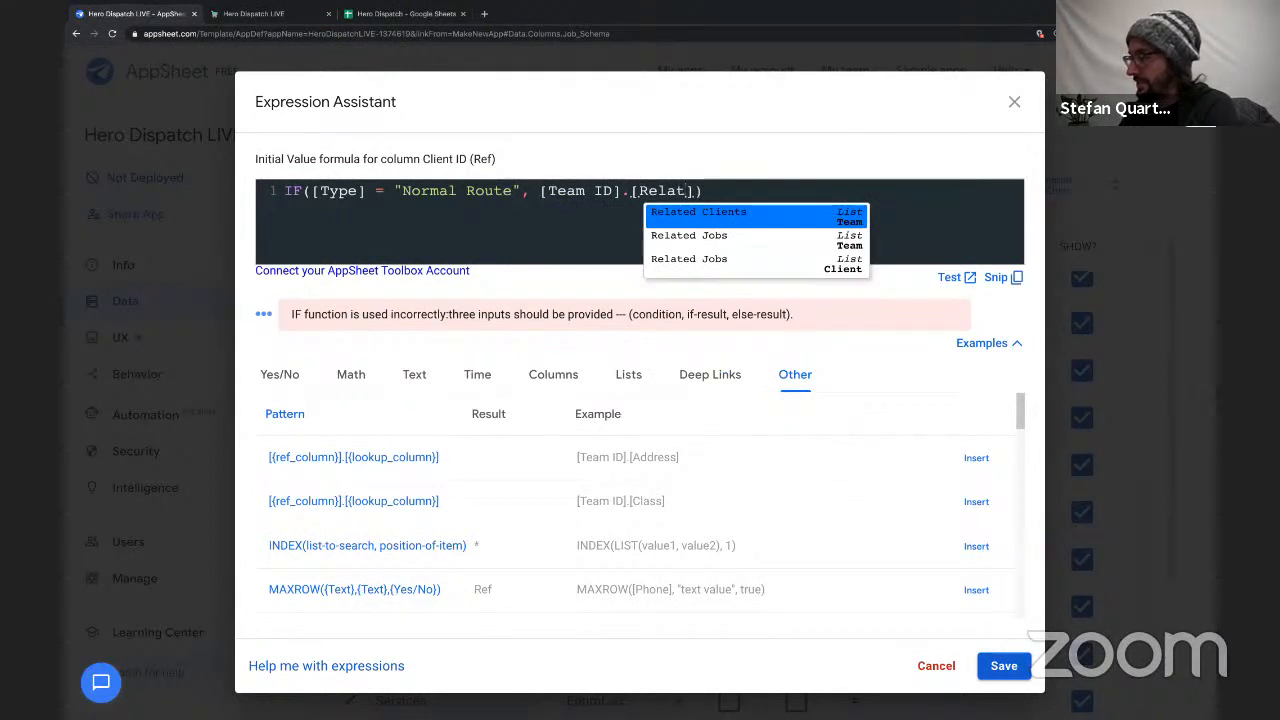
key("Return")
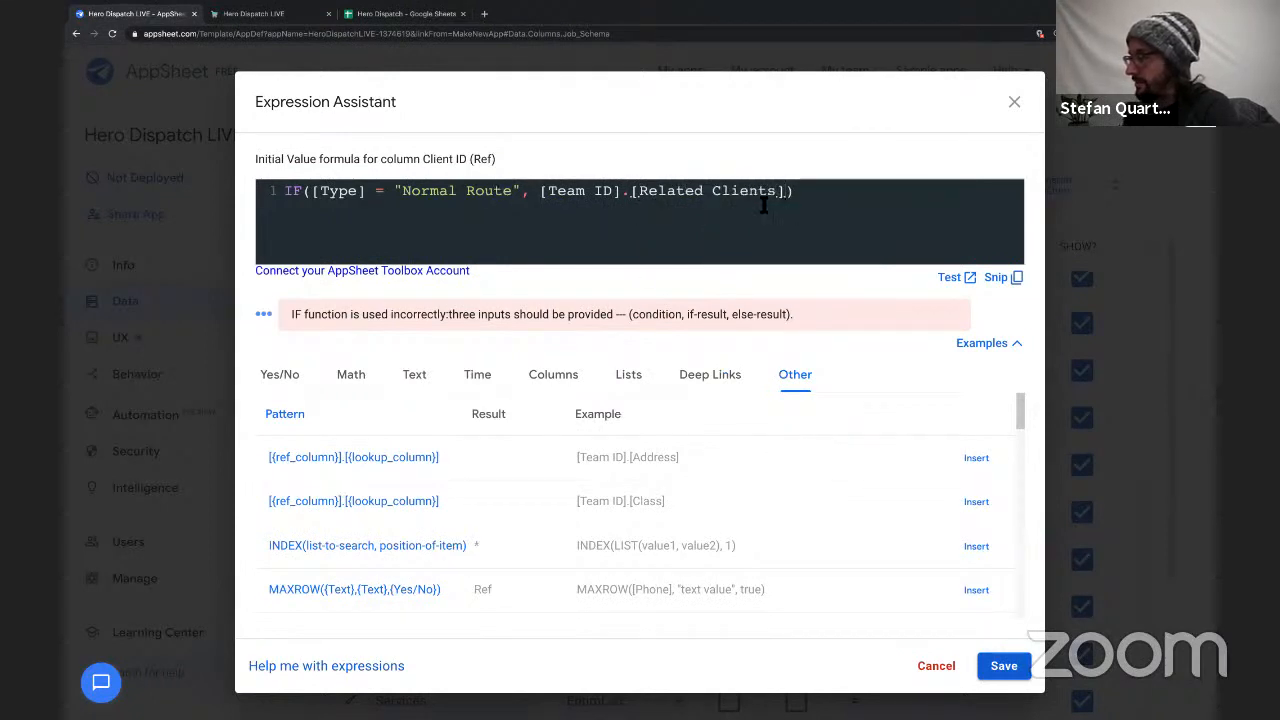
key("Delete")
Wrap [Team ID].[Related Clients] in ANY() within the initial value formula and balance the closing parentheses.
left_click(541, 191)
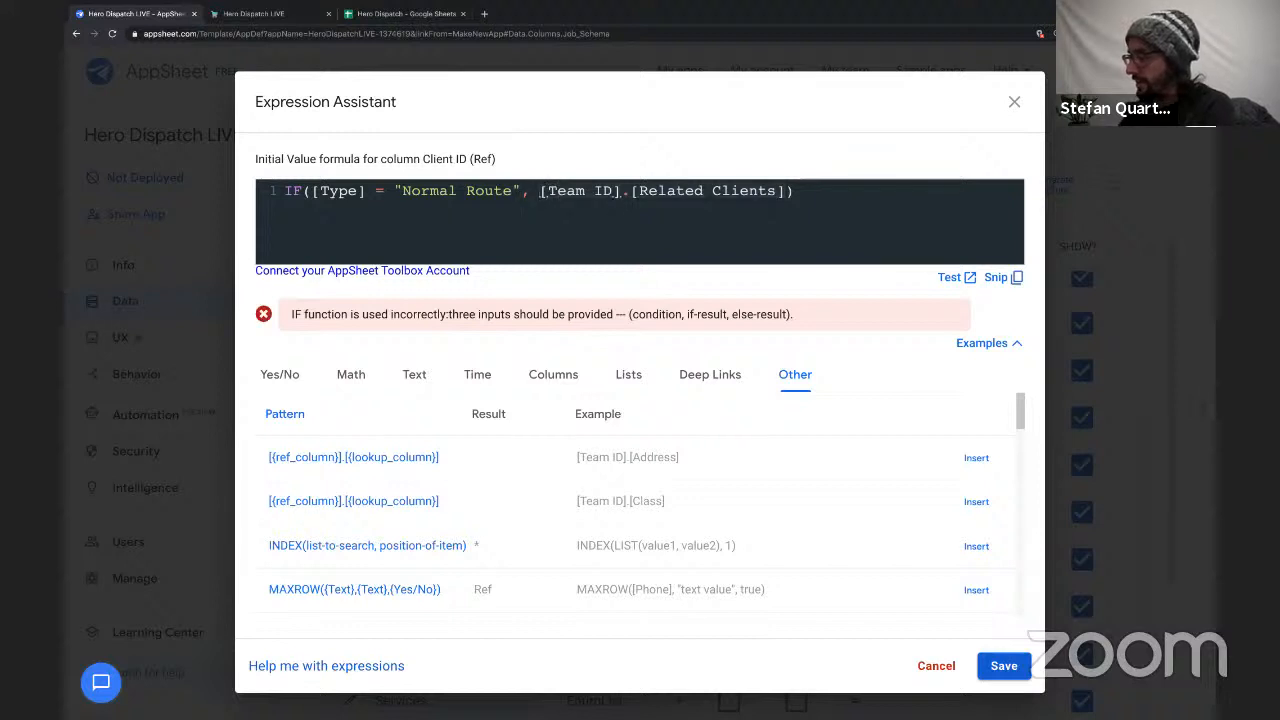
type("ANG")
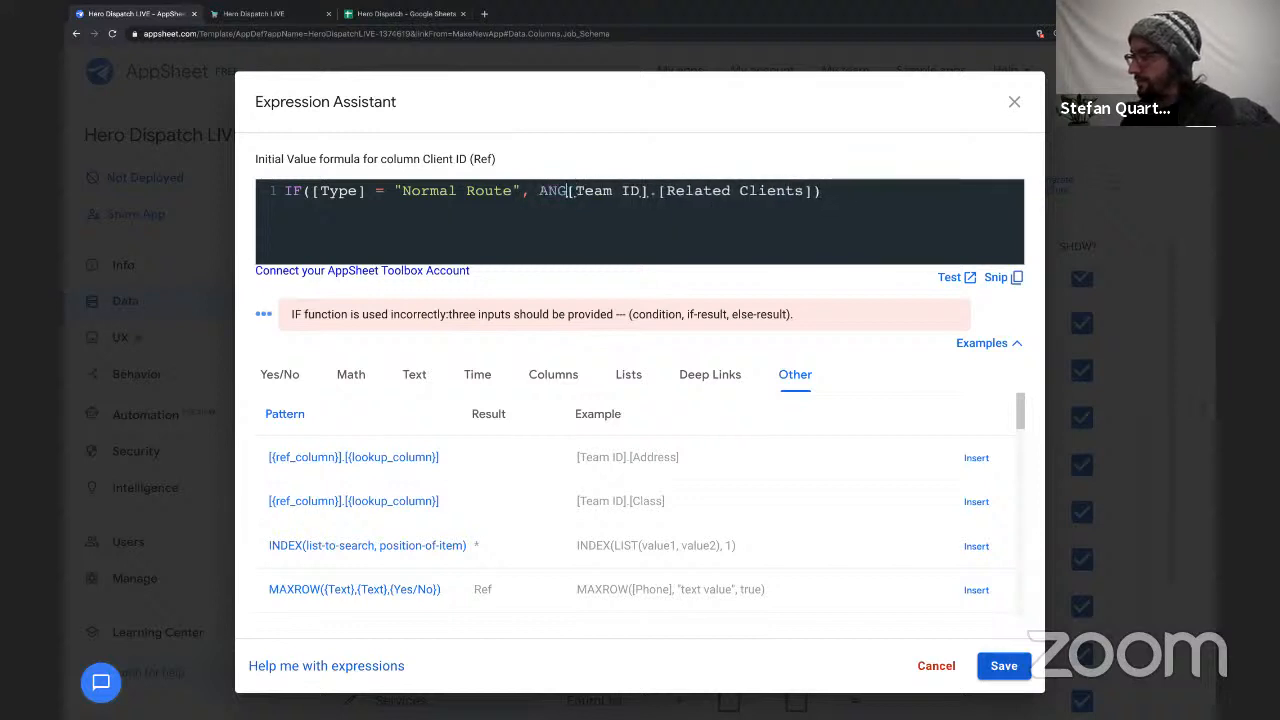
key("BackSpace")
type("Y(")
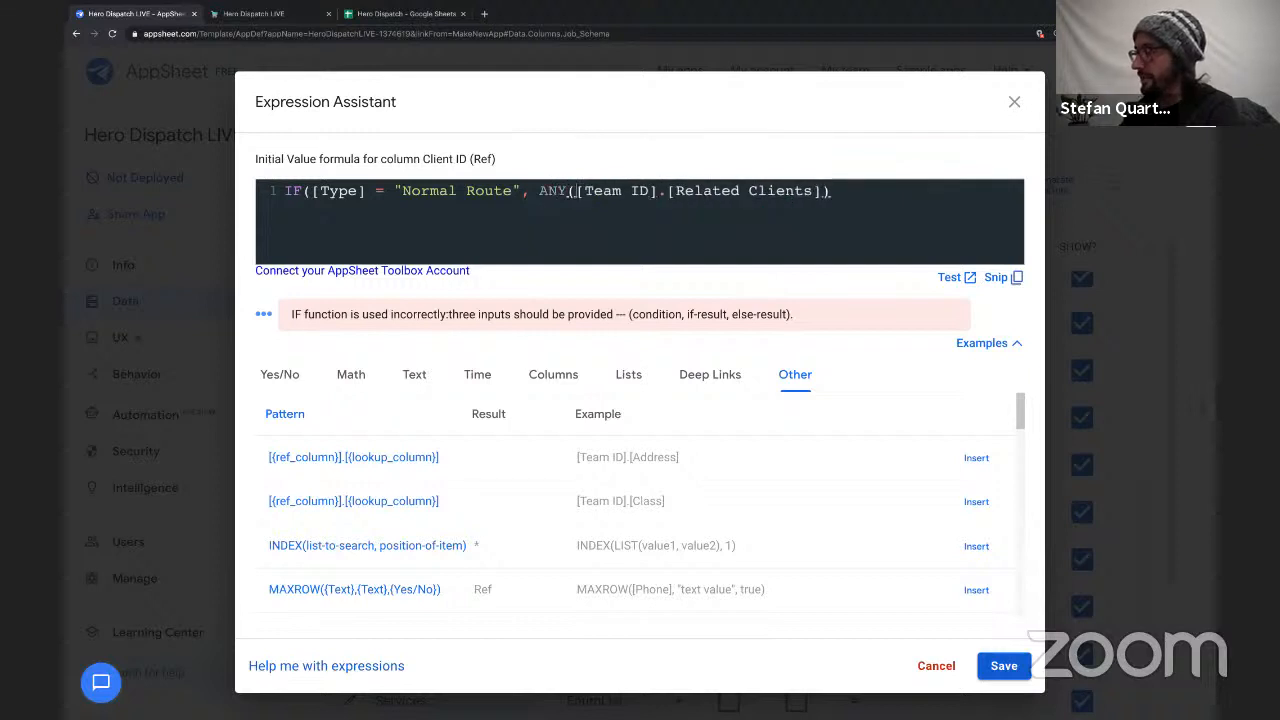
left_click_drag(676, 193, 813, 192)
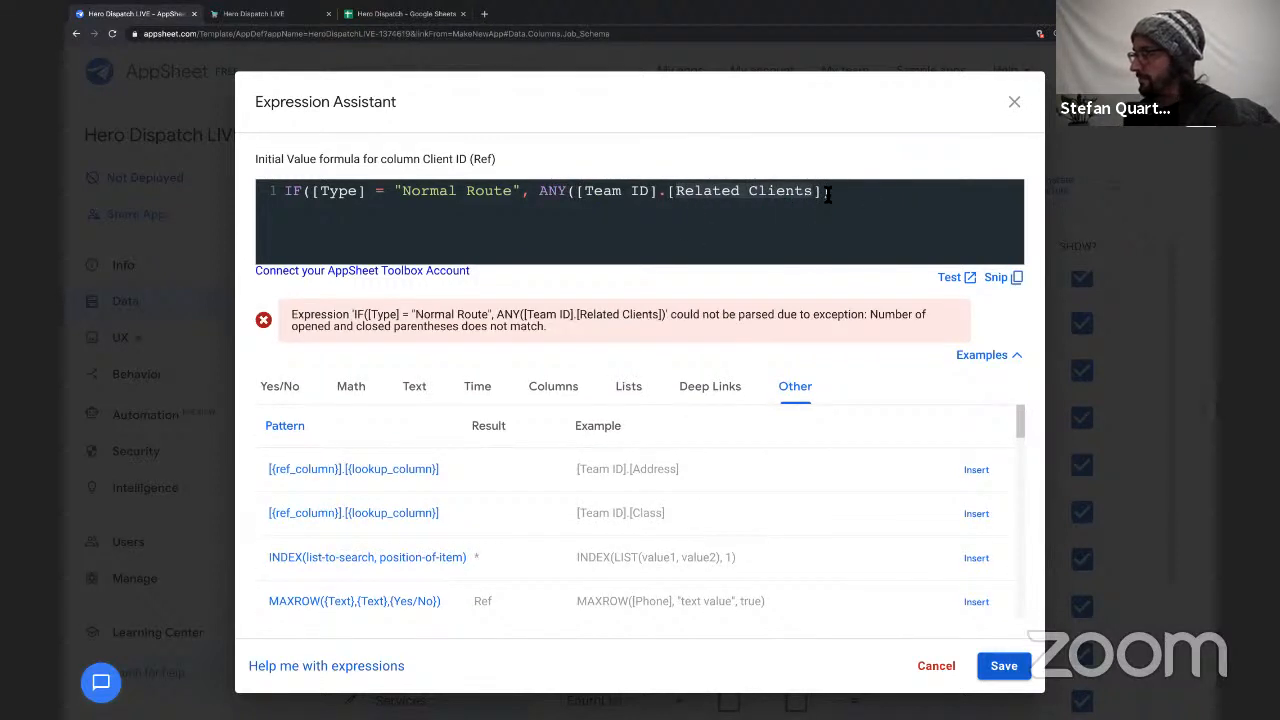
left_click(828, 193)
type("))")
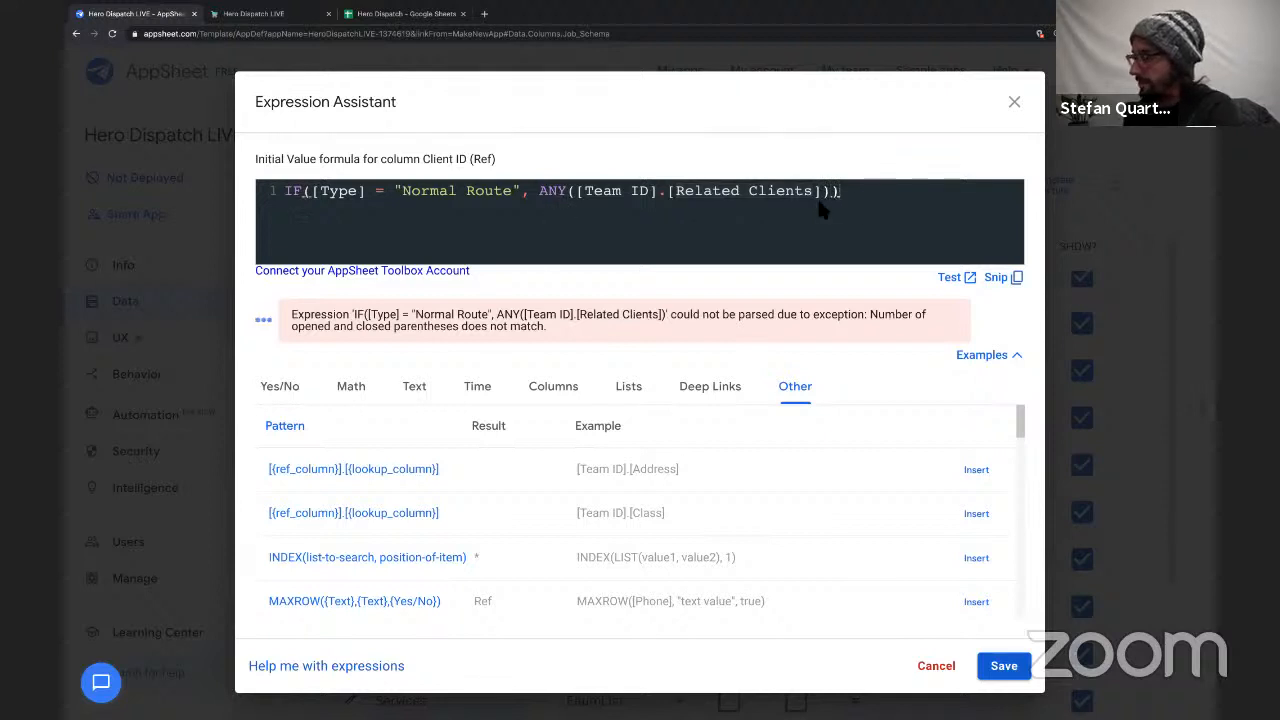
left_click(572, 193)
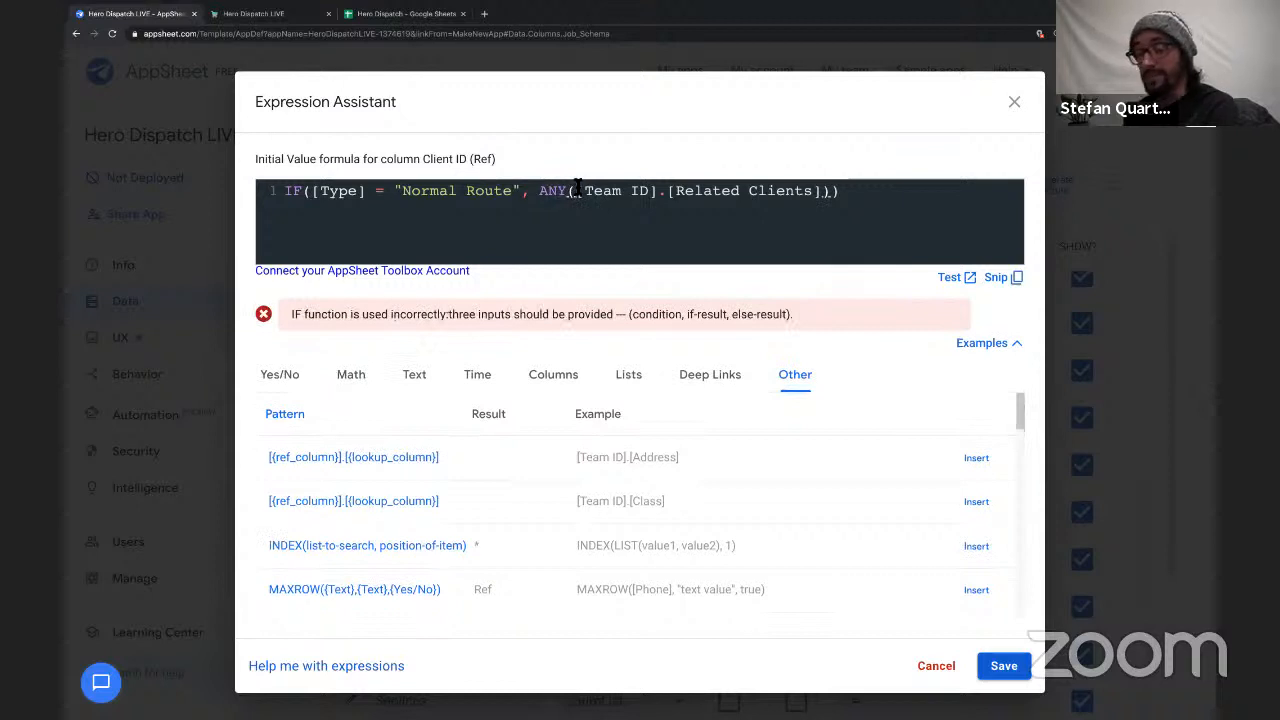
Complete the IF formula with an empty string "" as its else-result and save Client ID's initial value.
left_click(829, 192)
type(",")
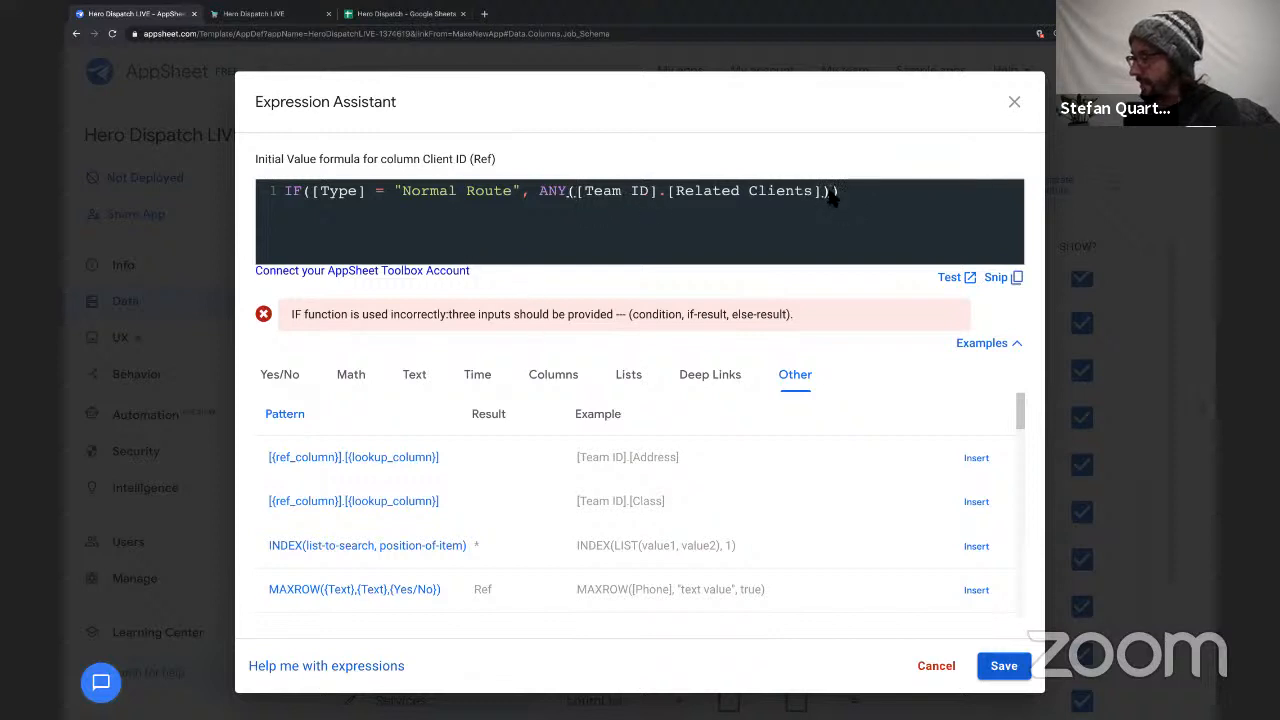
type("\"\"")
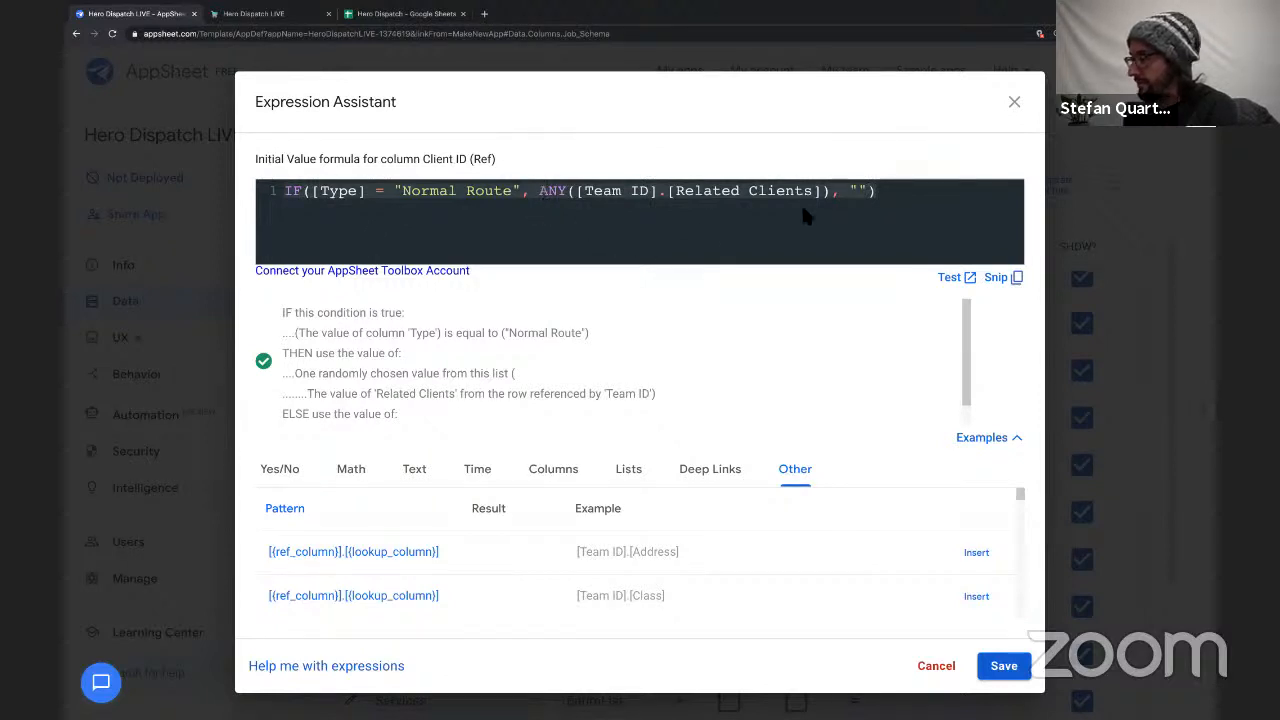
left_click(1003, 665)
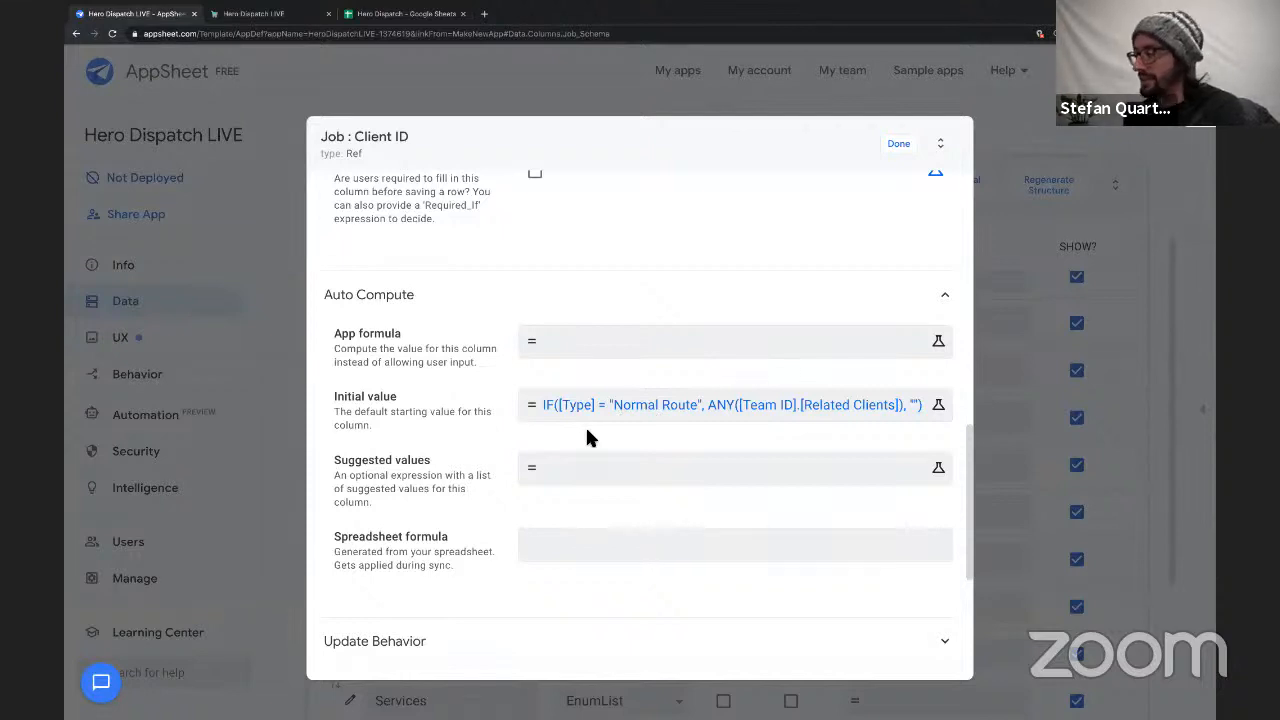
Paste the initial value's IF formula into the Client ID column's Valid If expression.
scroll(640, 418, "up", 1)
scroll(640, 418, "up", 5)
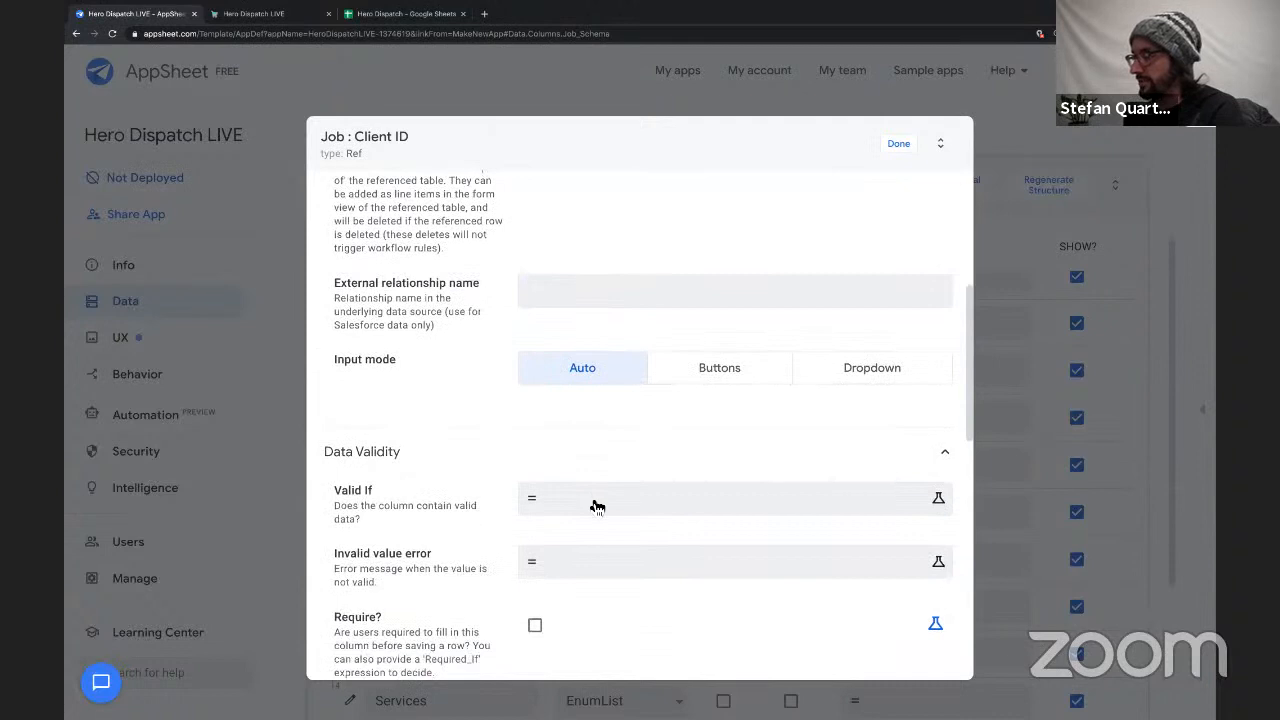
left_click(560, 497)
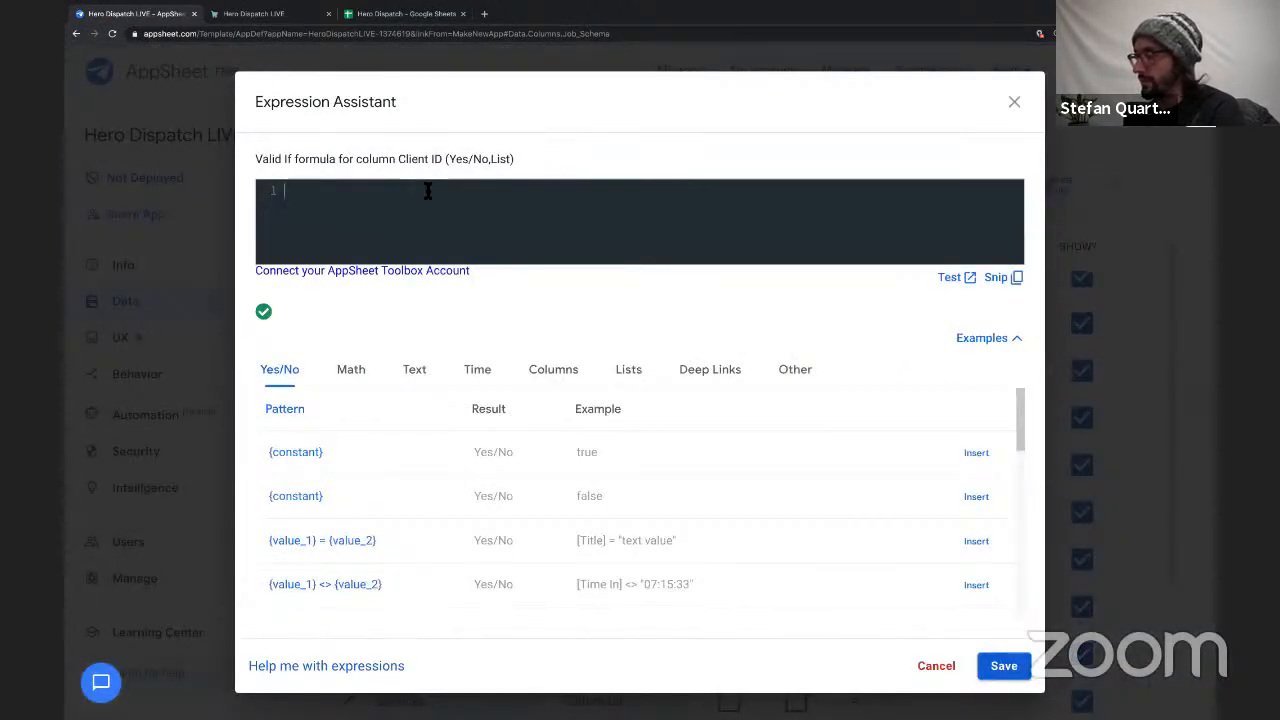
type("IF([Type] = \"Normal Route\", ANY([Team ID].[Related Clients]), \"\")")
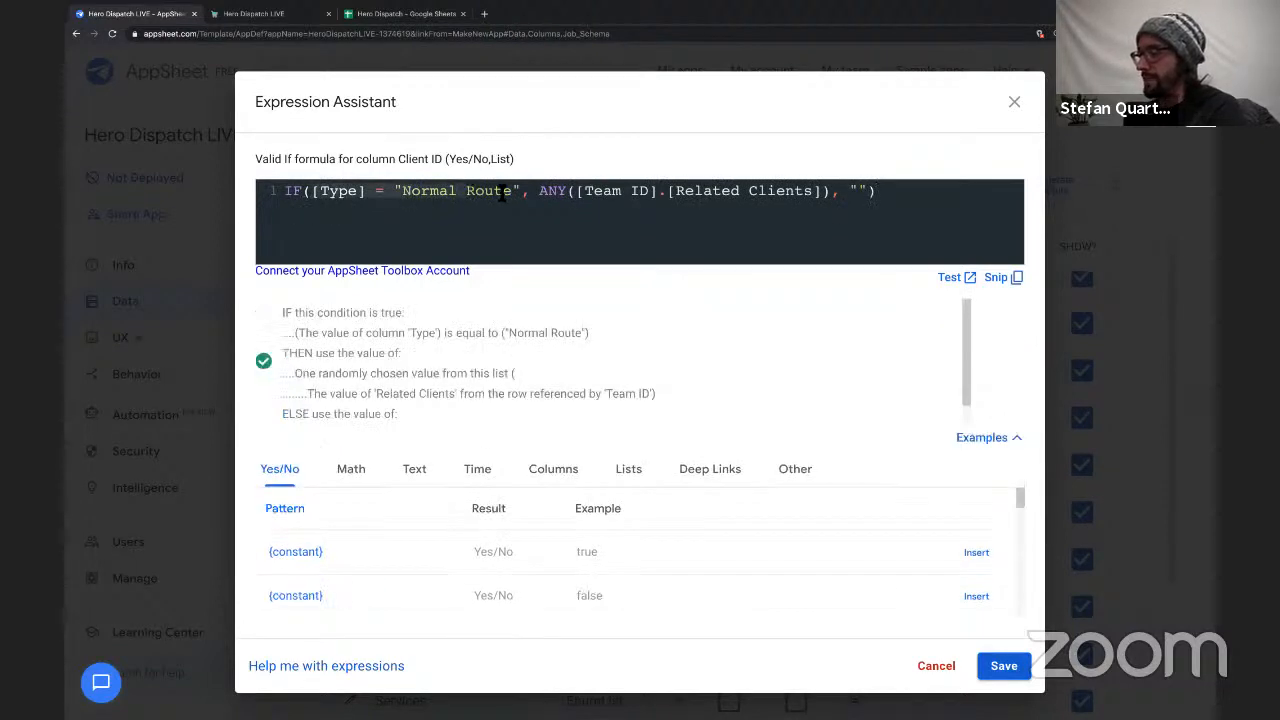
left_click_drag(322, 198, 330, 206)
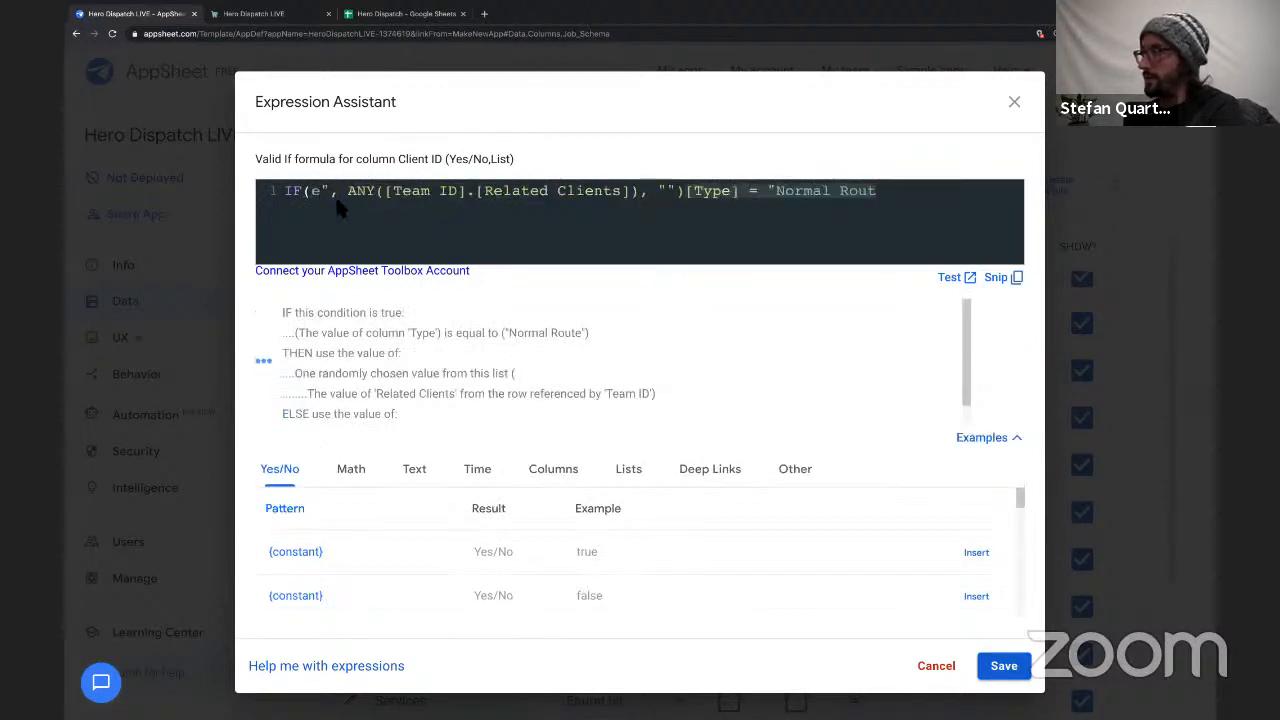
left_click(322, 195)
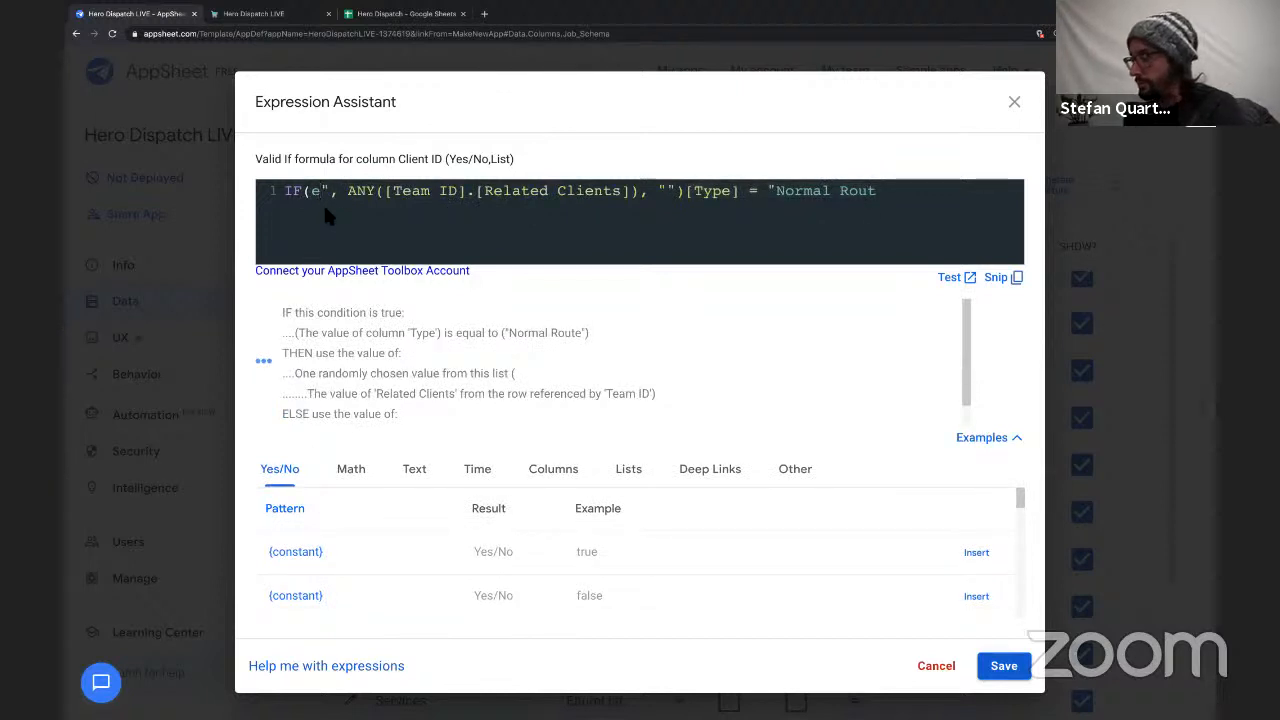
key("ctrl+z")
Remove the ANY() wrapper from the Valid If formula so its true result is [Team ID].[Related Clients].
left_click_drag(310, 198, 538, 197)
key("BackSpace")
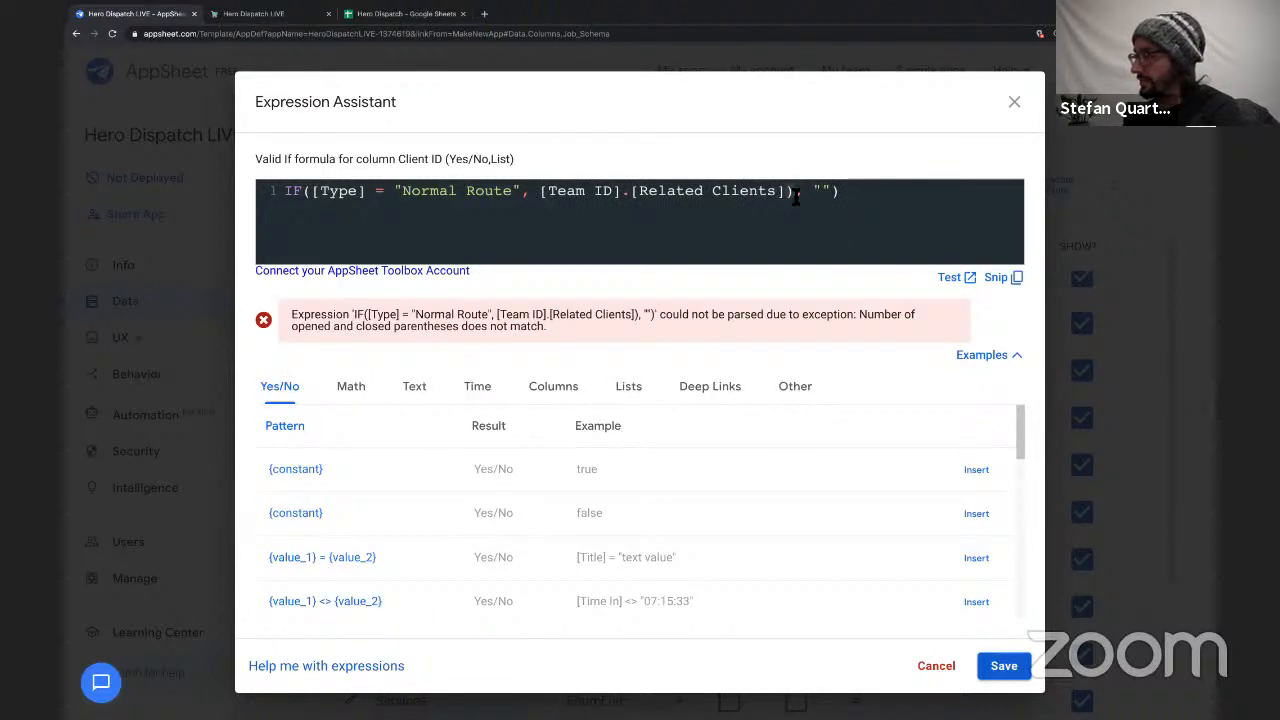
left_click(796, 196)
key("BackSpace")
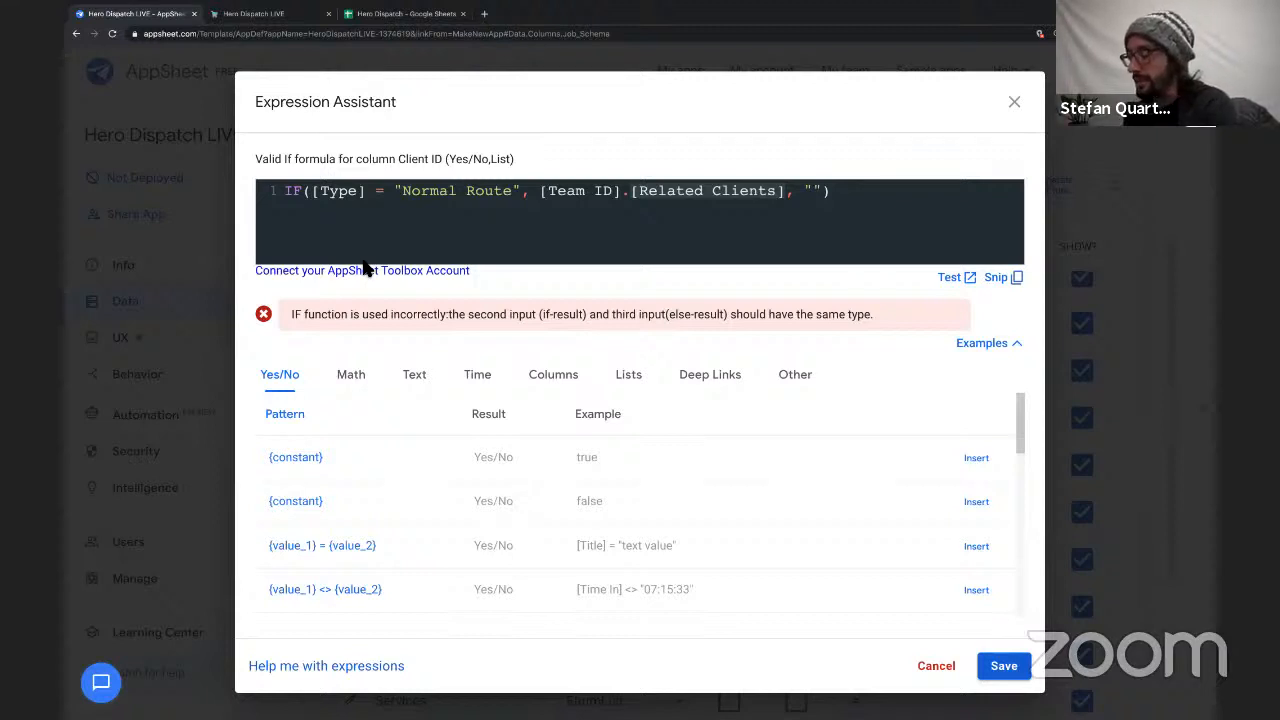
left_click(779, 191)
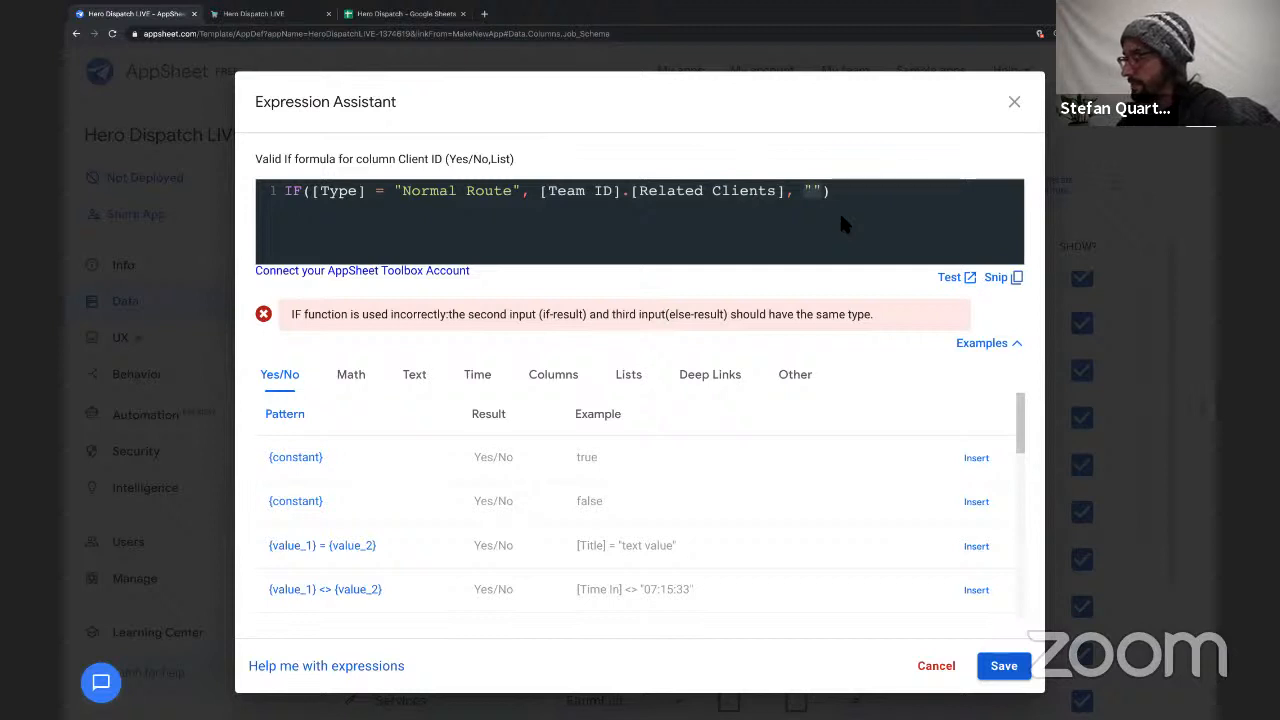
Replace the Valid If formula's empty else-result with Client[ID] and save the expression.
type("R")
key("BackSpace")
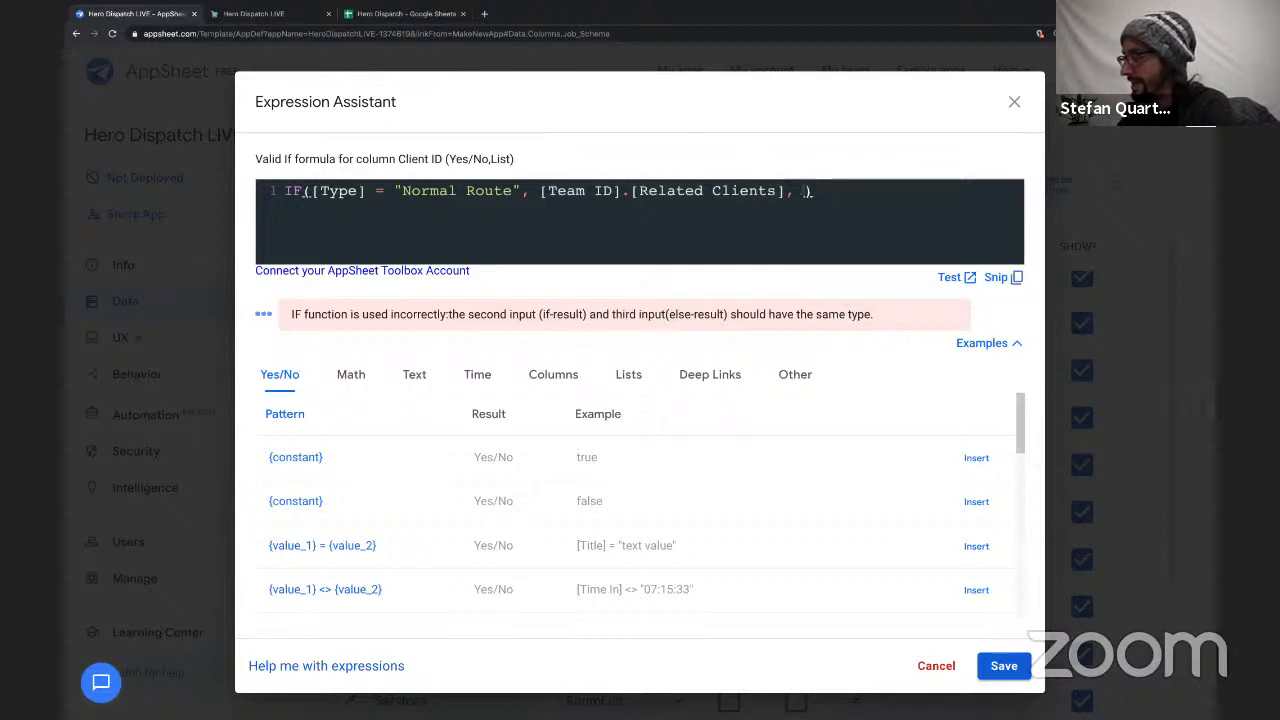
type("Client")
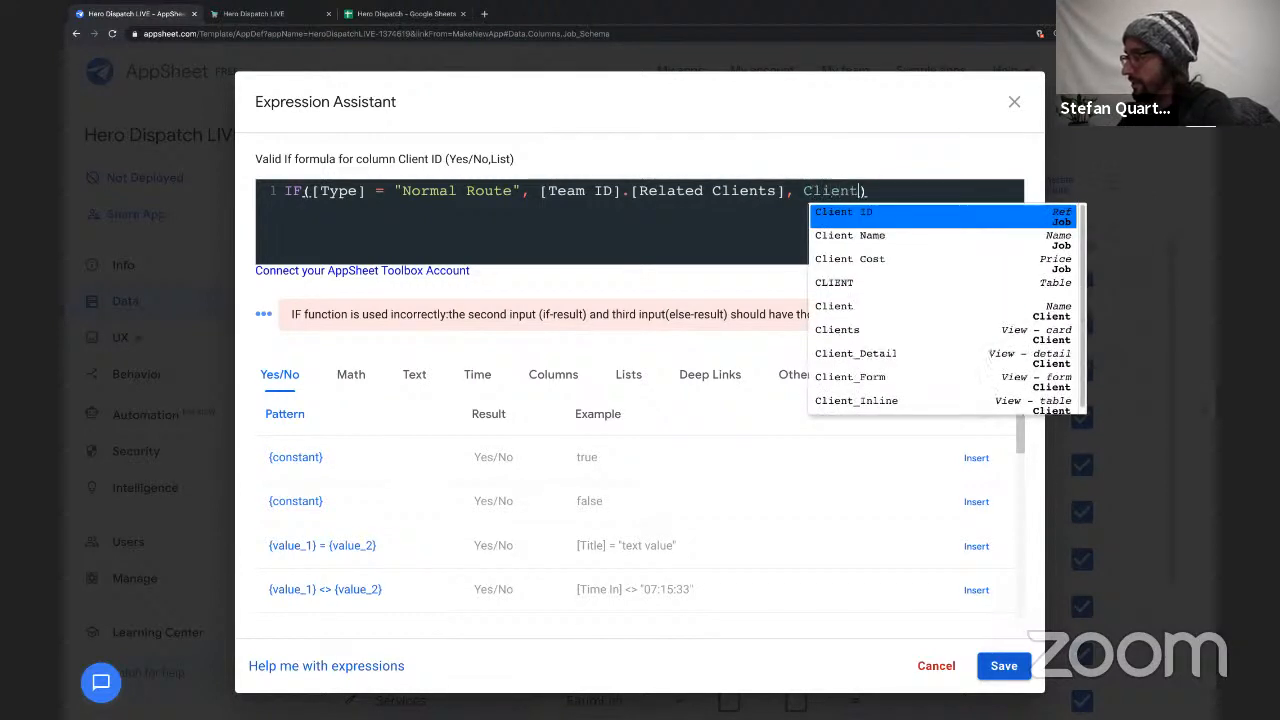
key("Down")
key("Down")
key("Down")
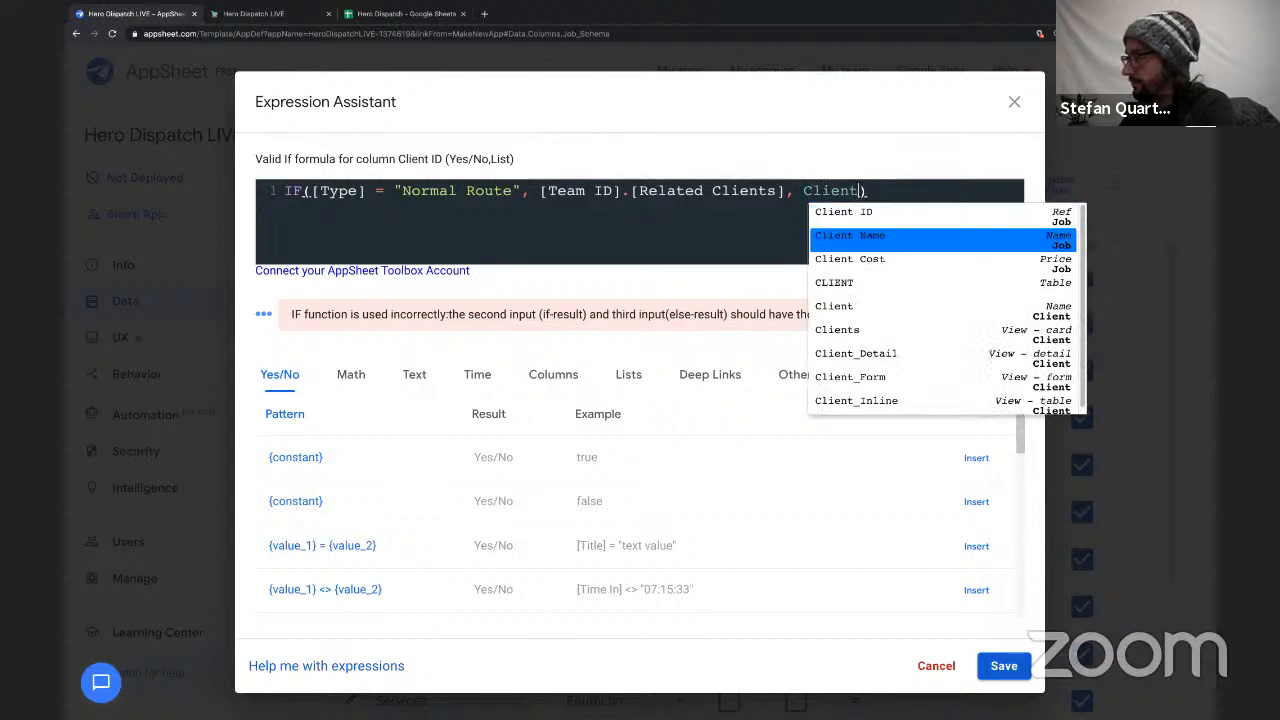
type("[")
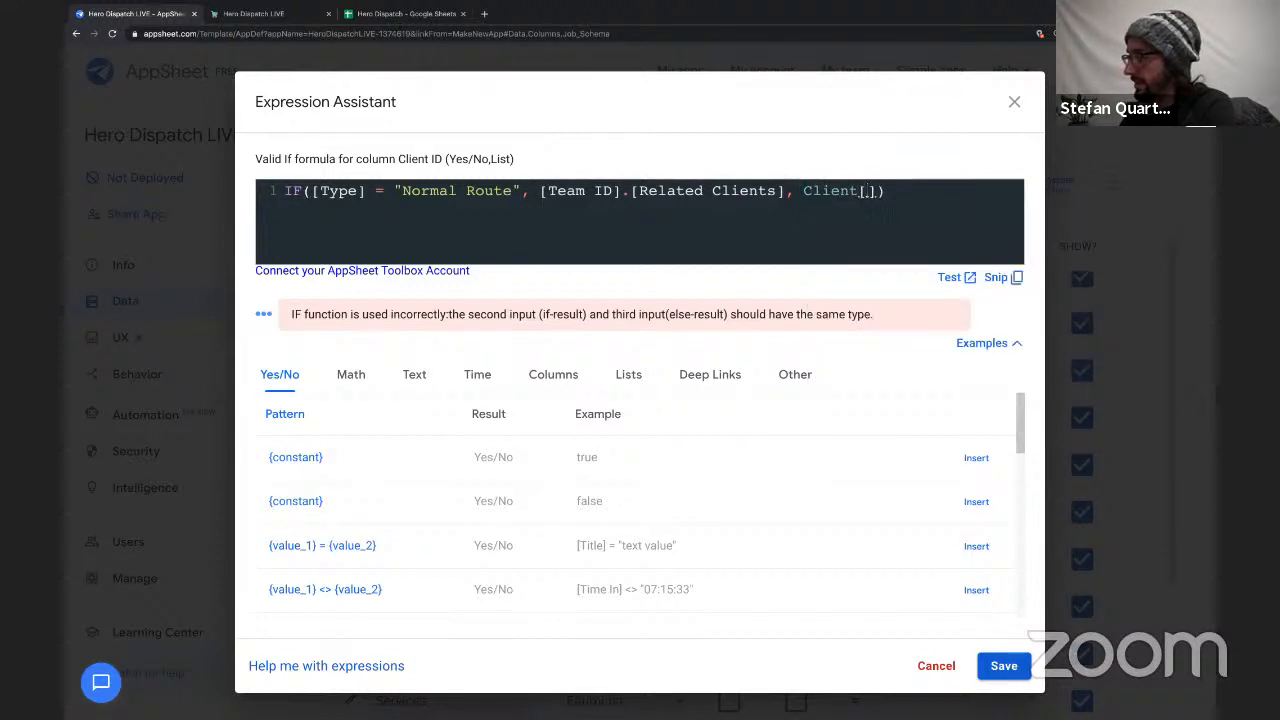
type("ID")
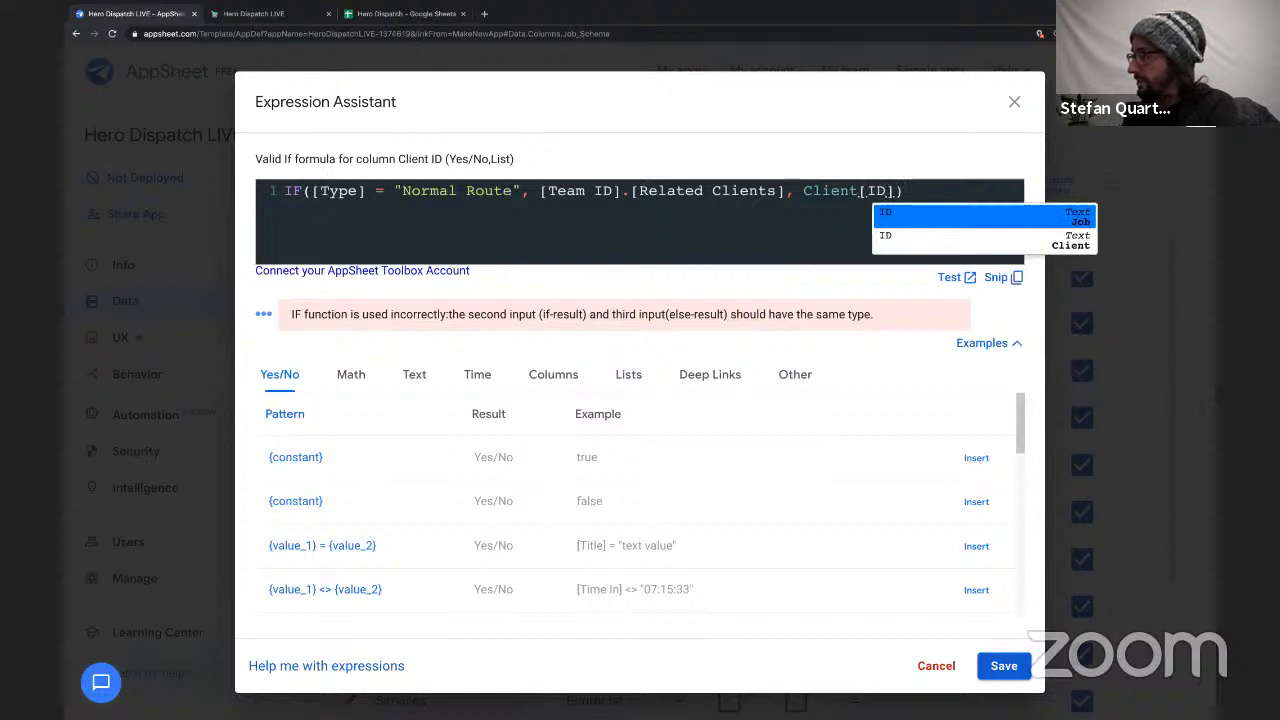
key("Down")
key("Return")
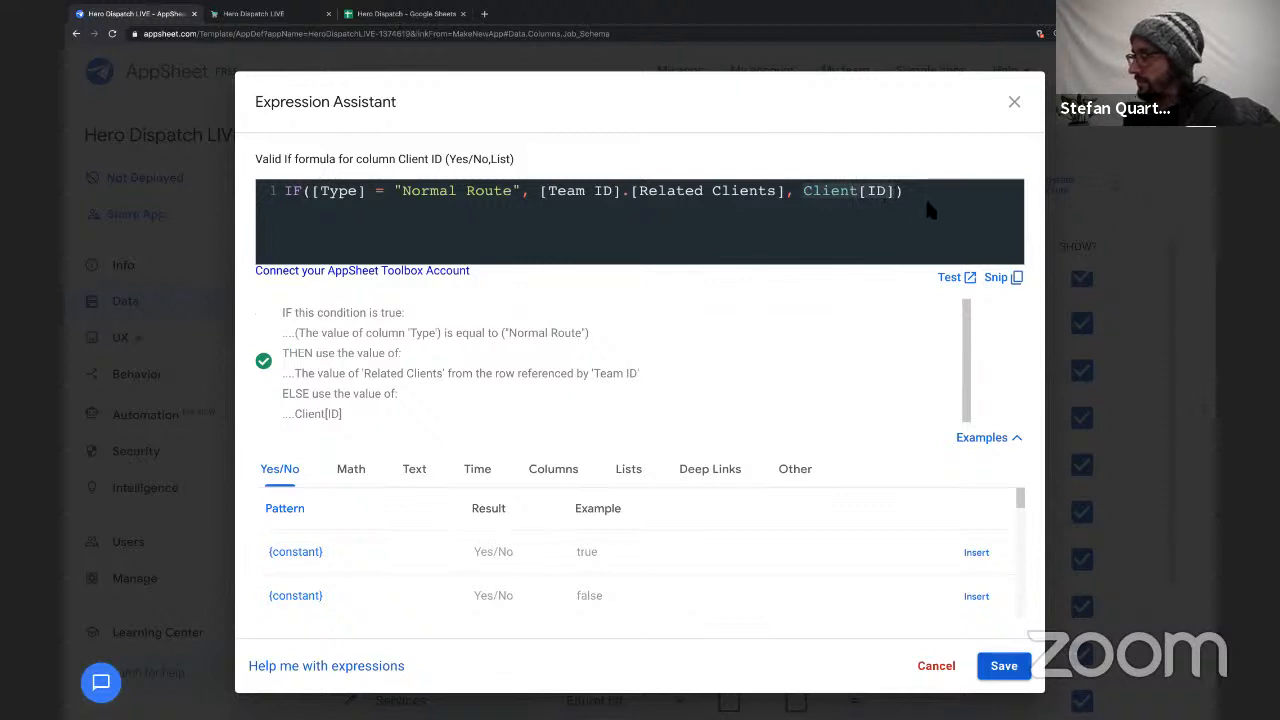
left_click(915, 208)
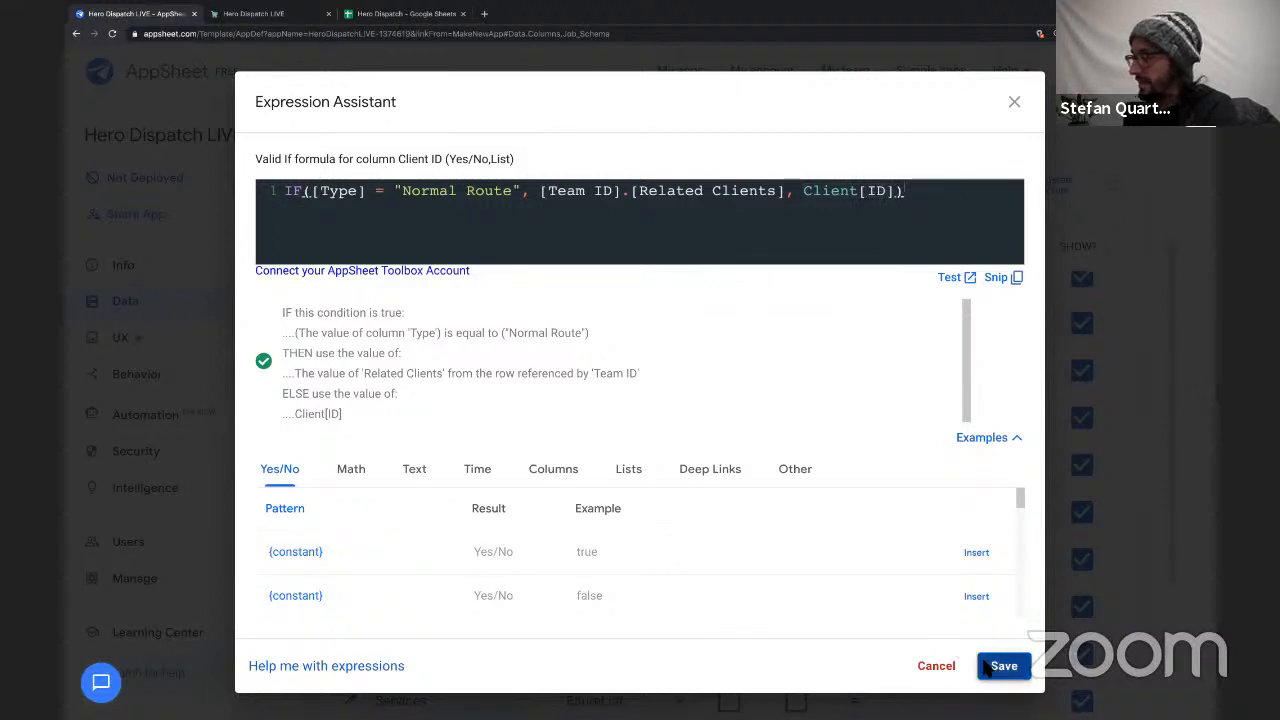
left_click_drag(280, 357, 263, 361)
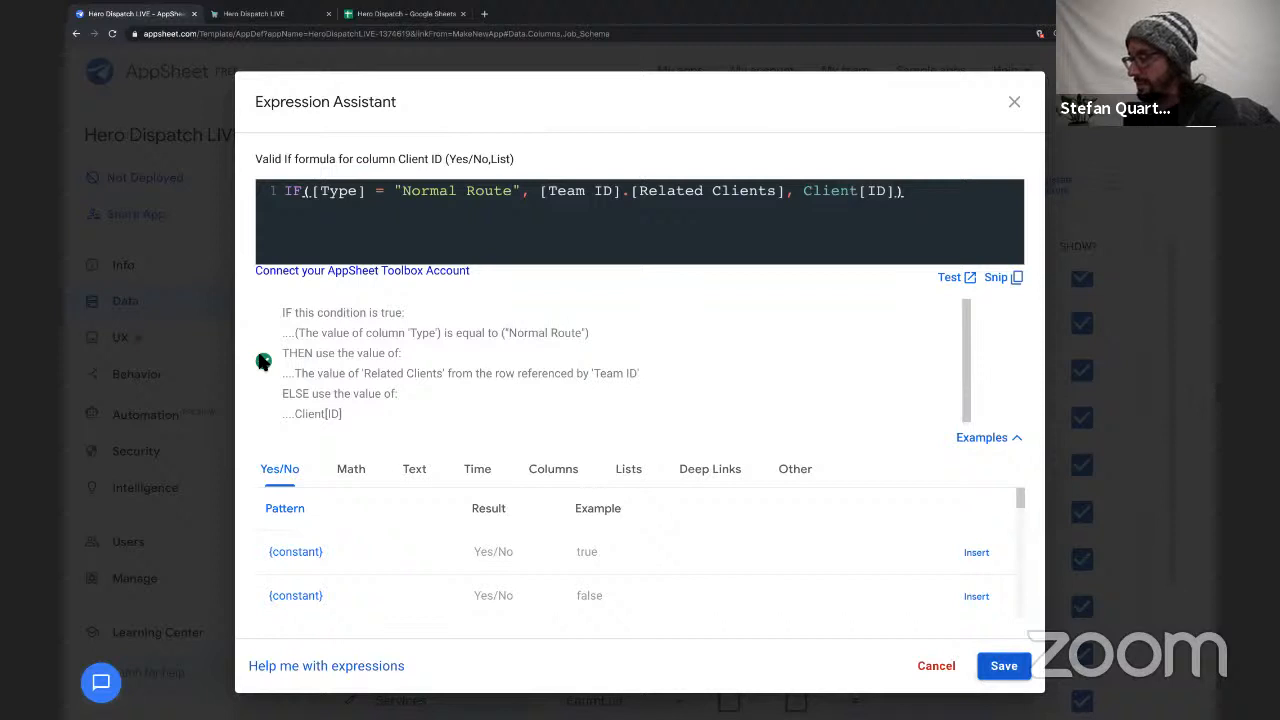
left_click(1003, 665)
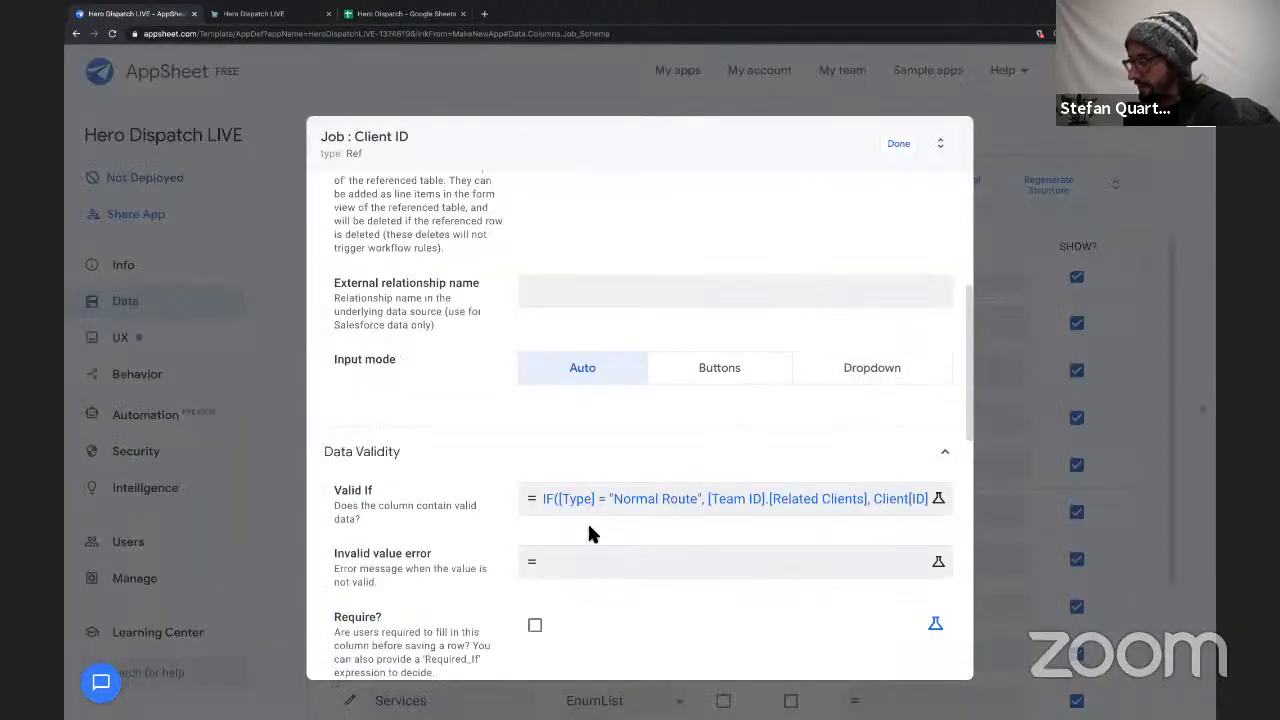
Write This is not a valid client for this type of service as Client ID's invalid value error.
left_click(589, 564)
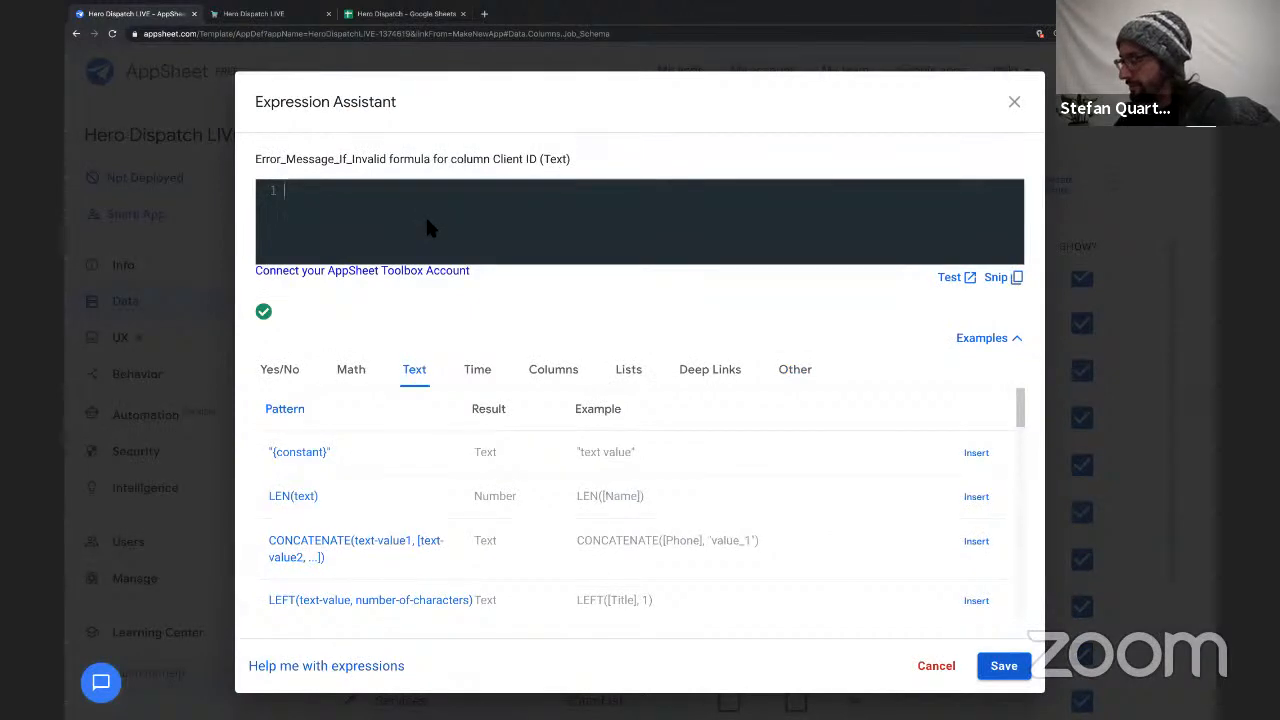
type("This ")
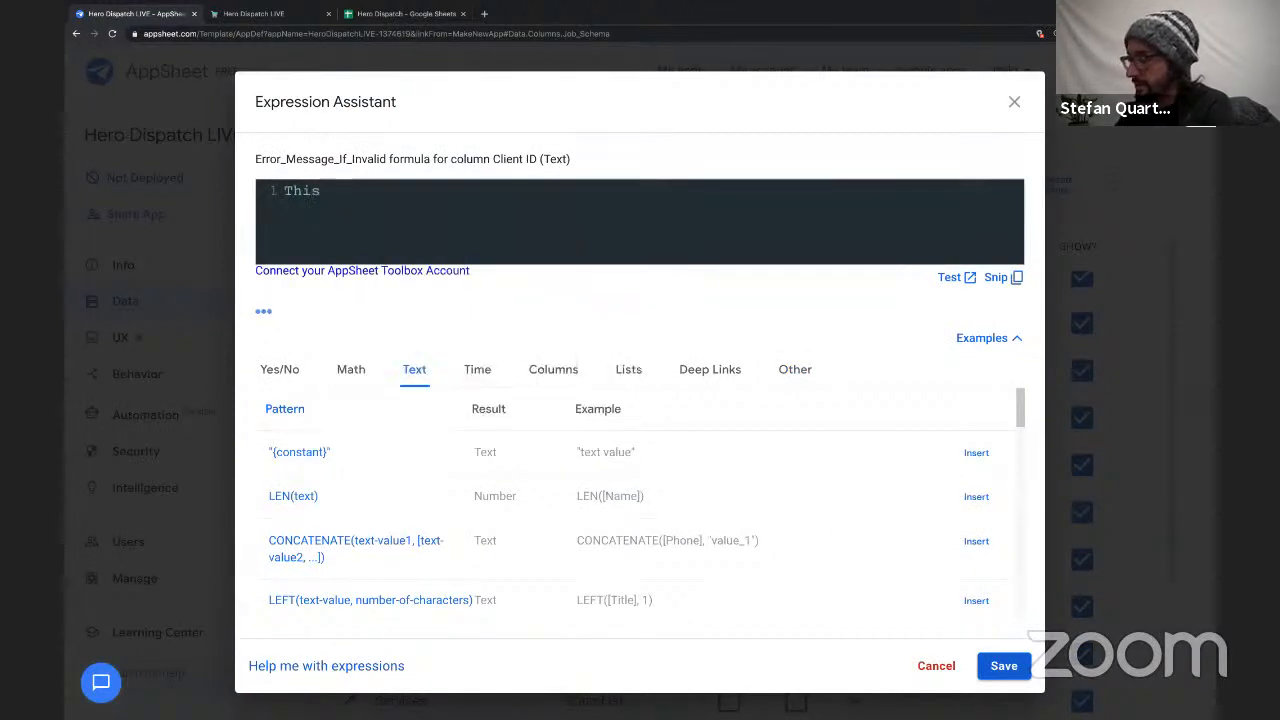
type("is not a valid ")
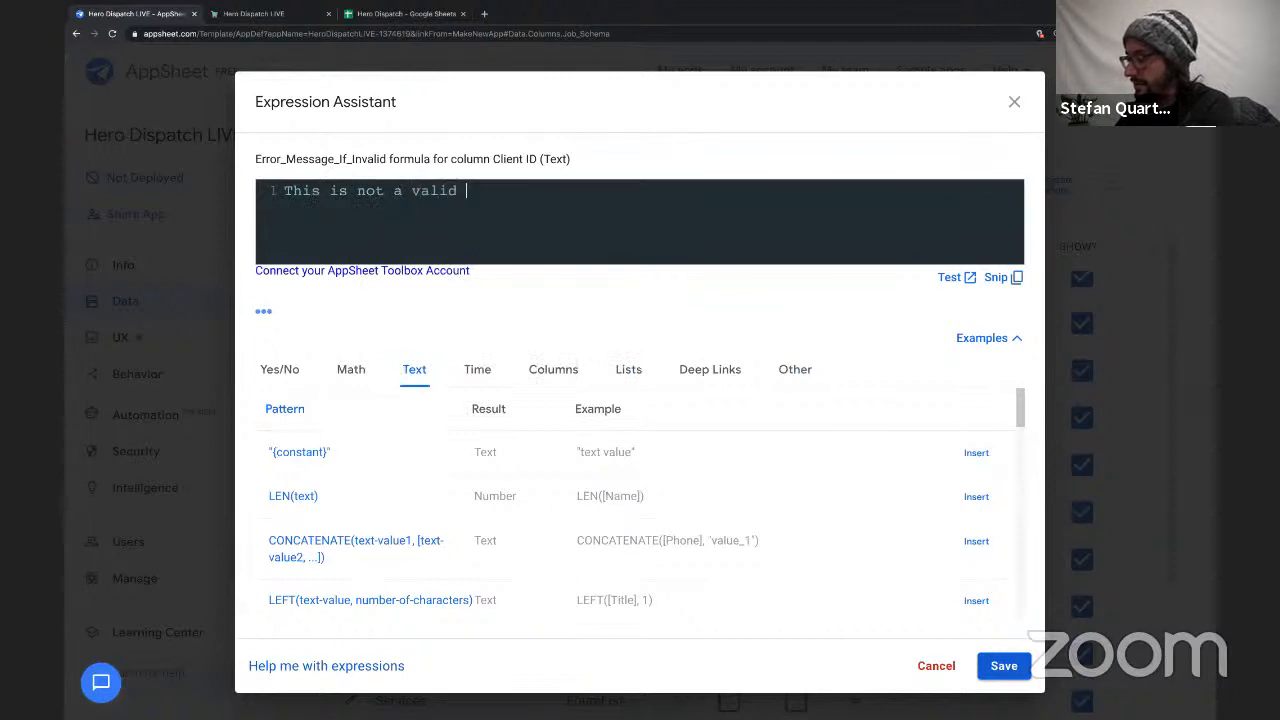
type("client for th")
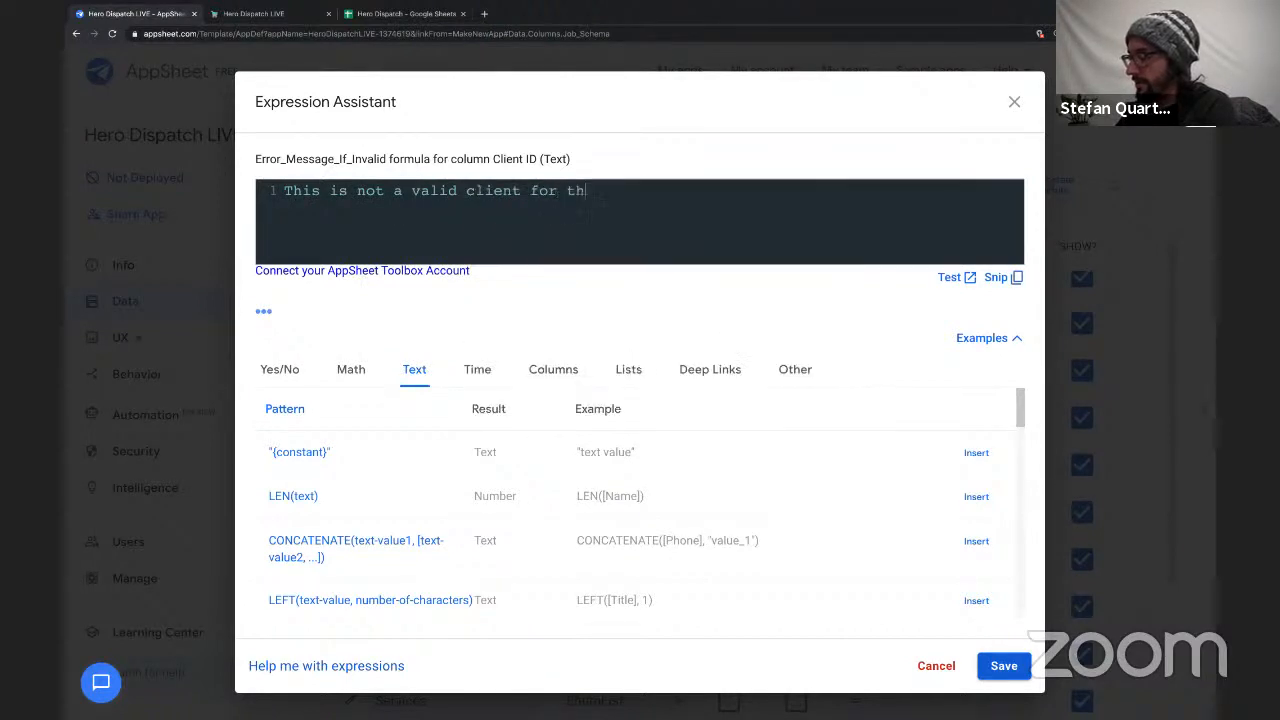
type("is type of serive")
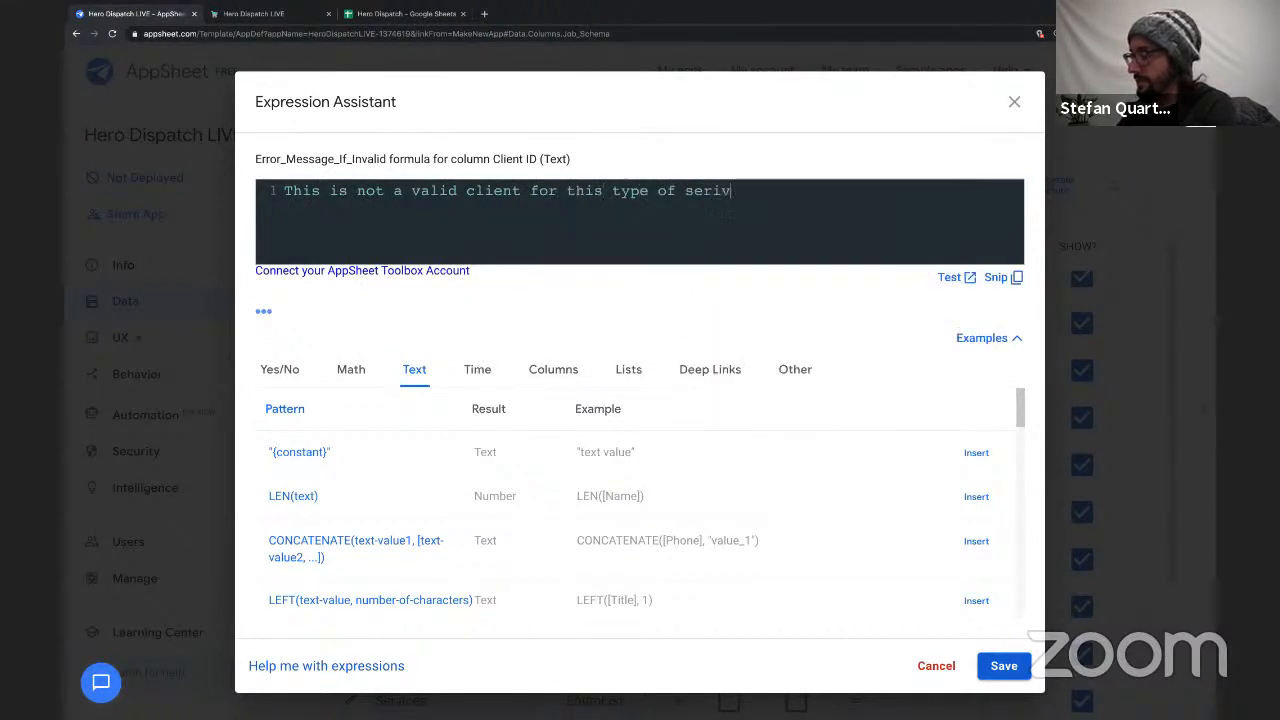
key("BackSpace")
key("BackSpace")
key("BackSpace")
type("vice")
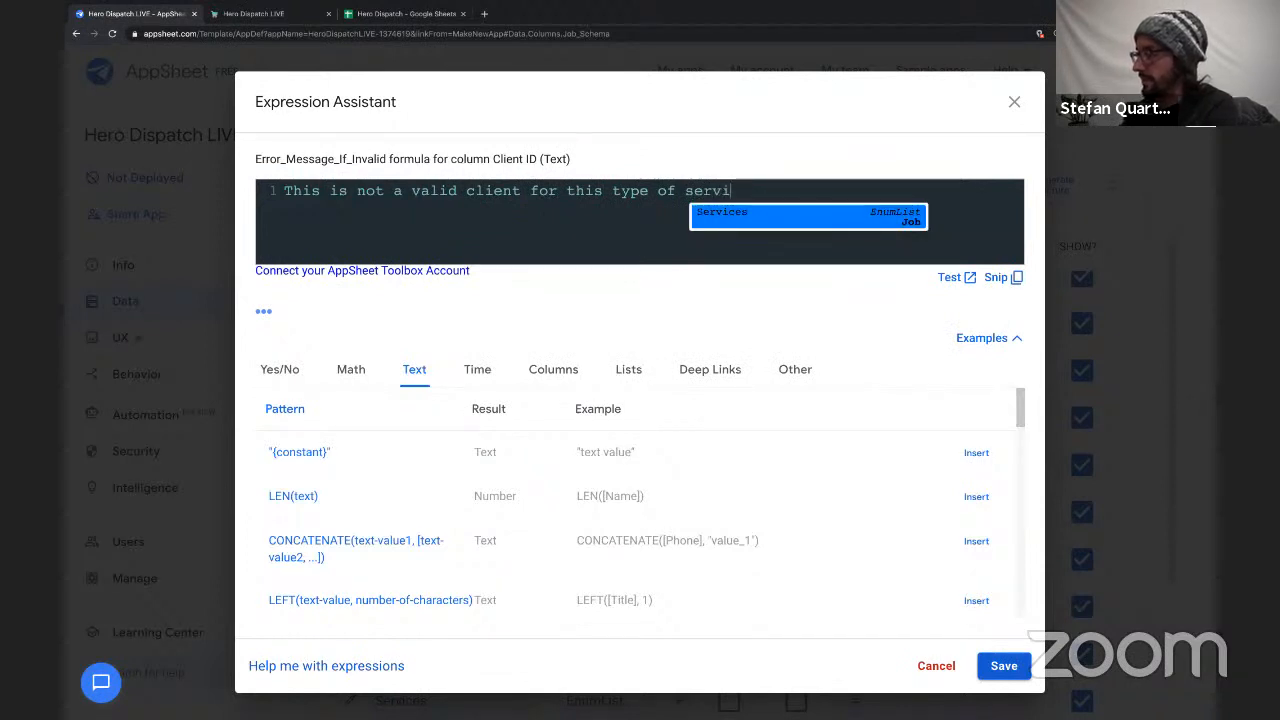
Enclose the error message in double quotation marks, then save it and finish editing the Client ID column.
triple_click(441, 191)
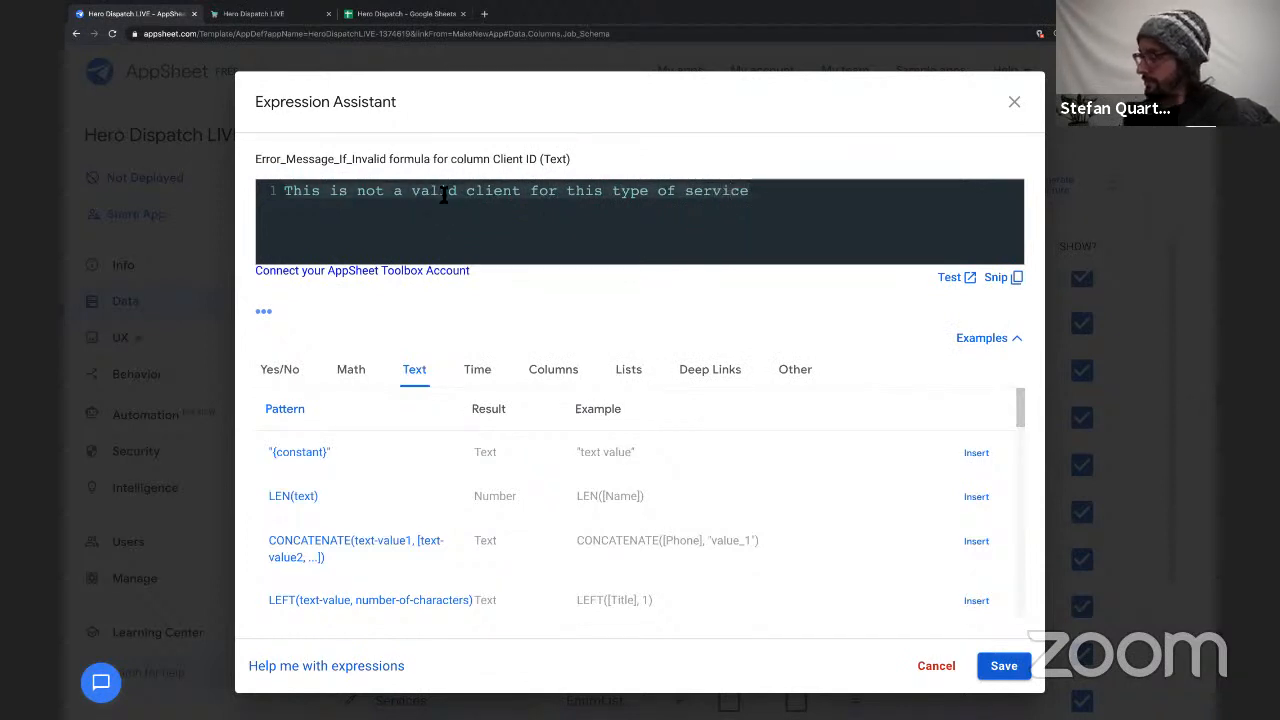
type("\"")
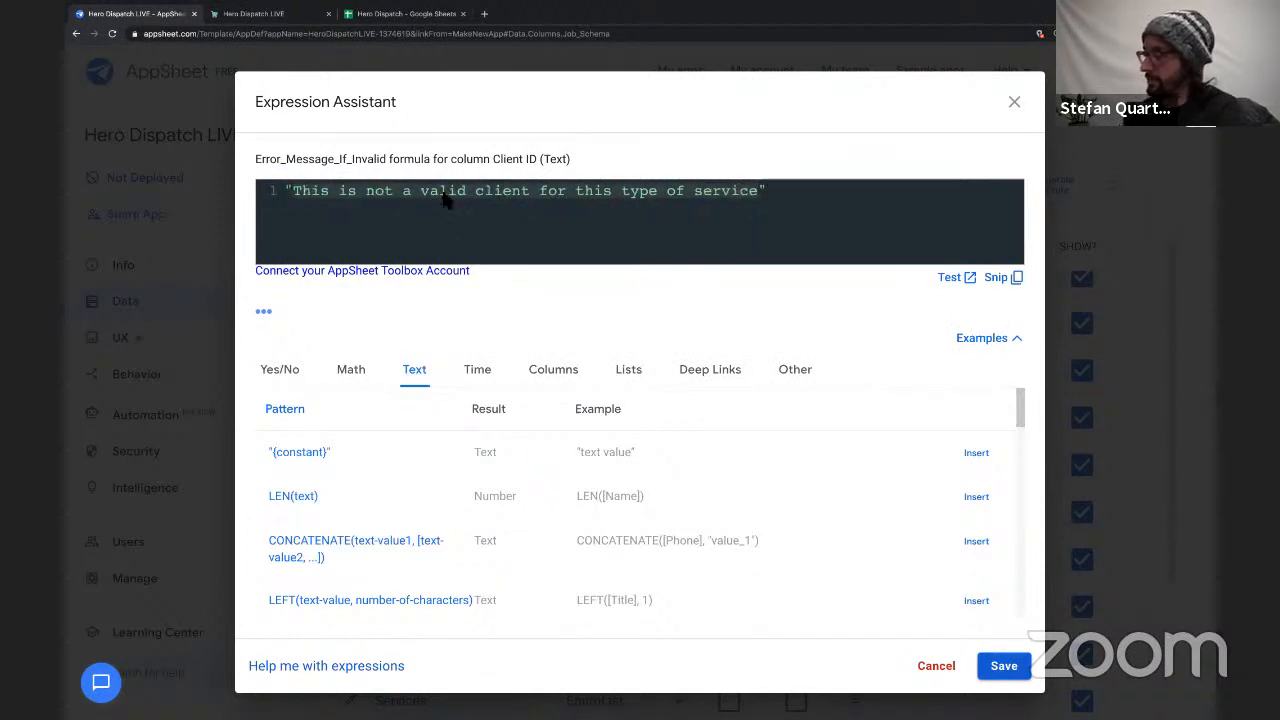
left_click(1030, 682)
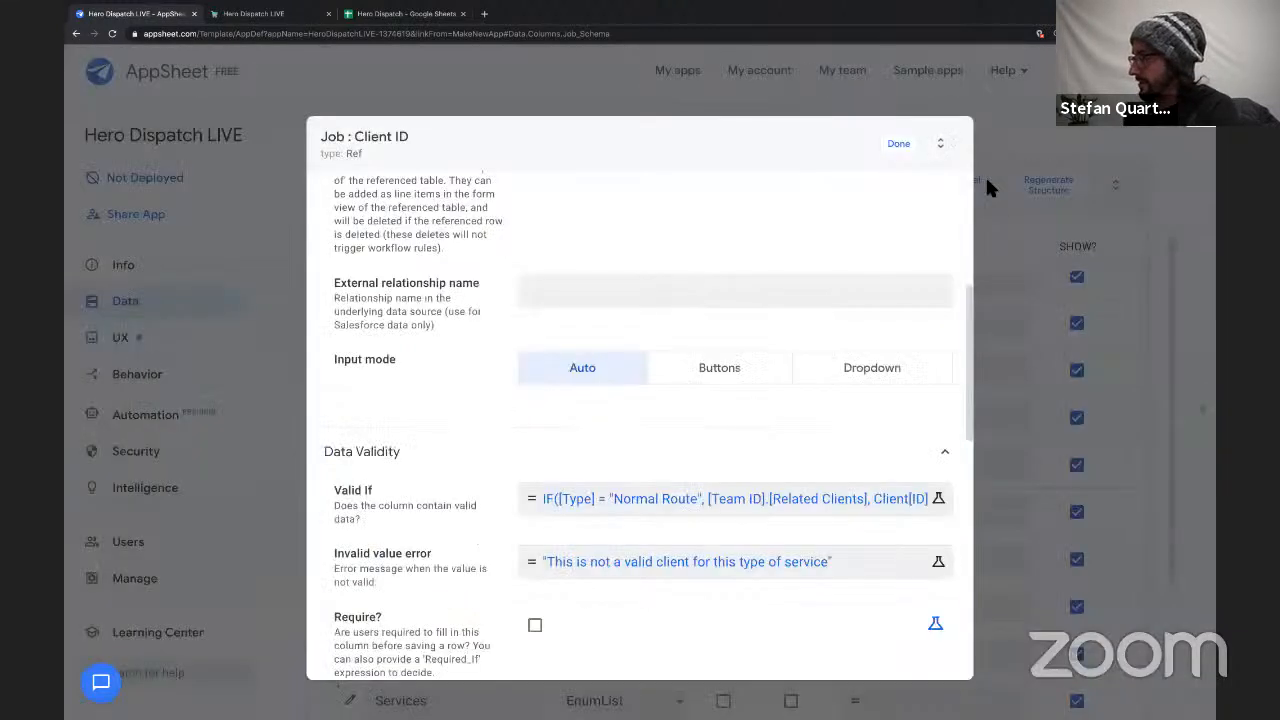
left_click(893, 141)
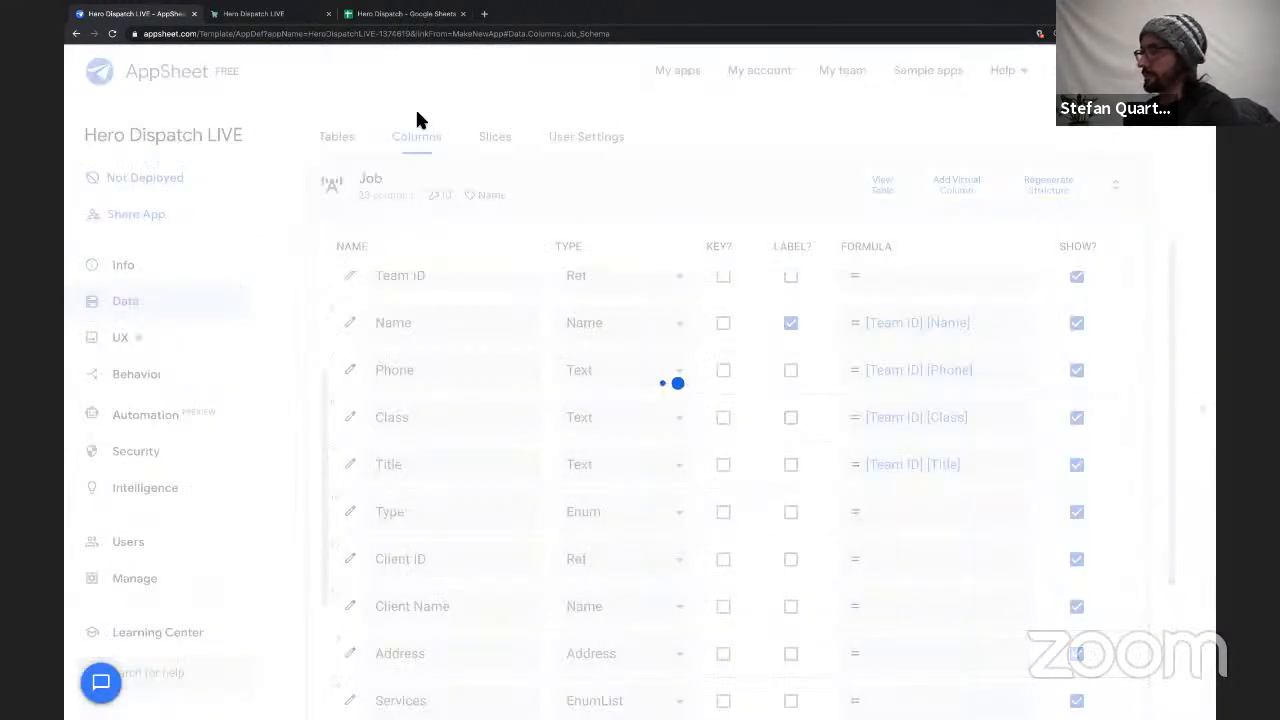
Switch to the running Hero Dispatch LIVE app, leave the open job form and sync the app.
left_click(255, 13)
left_click(120, 68)
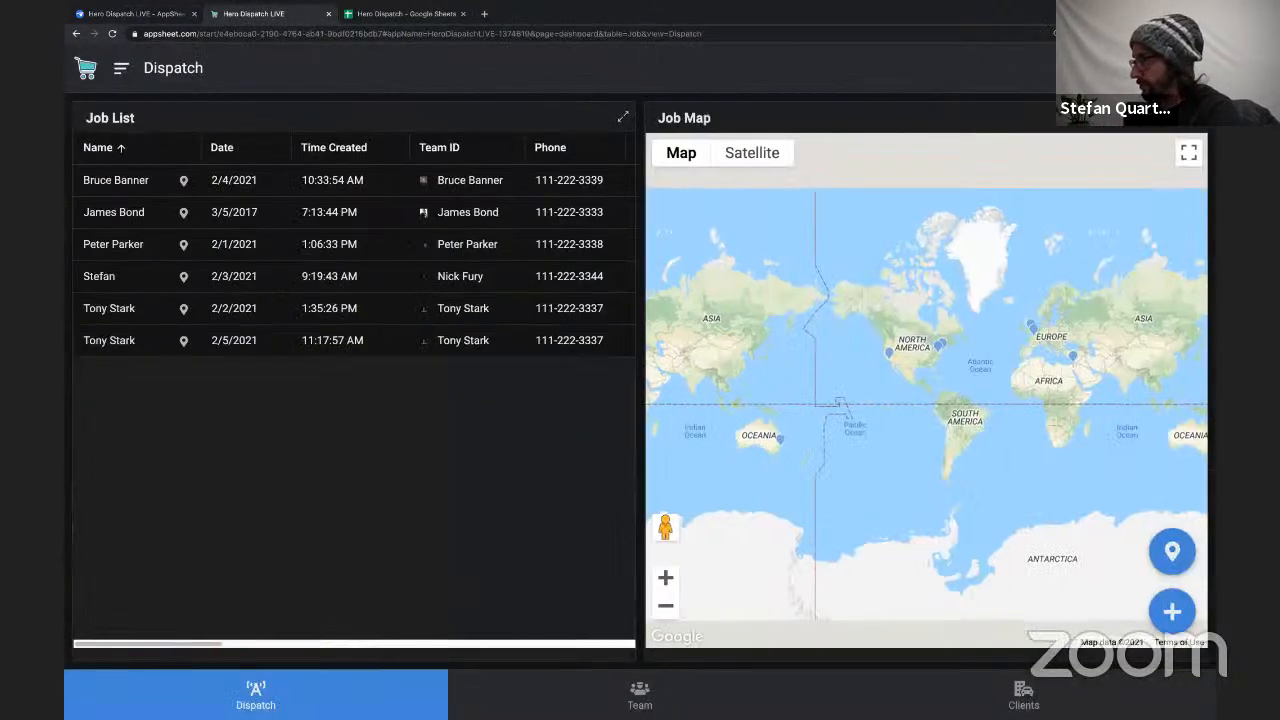
left_click(1188, 68)
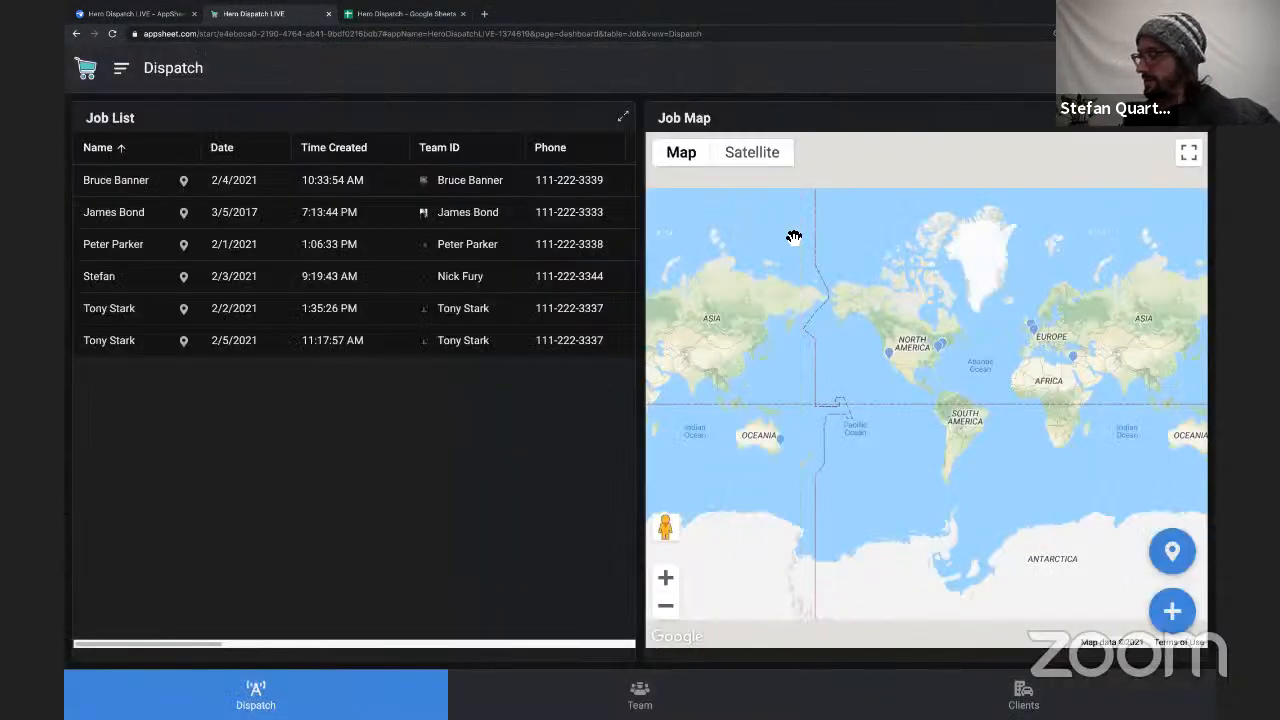
Examine the related clients in the team records titled Captain America and Boss.
left_click(640, 690)
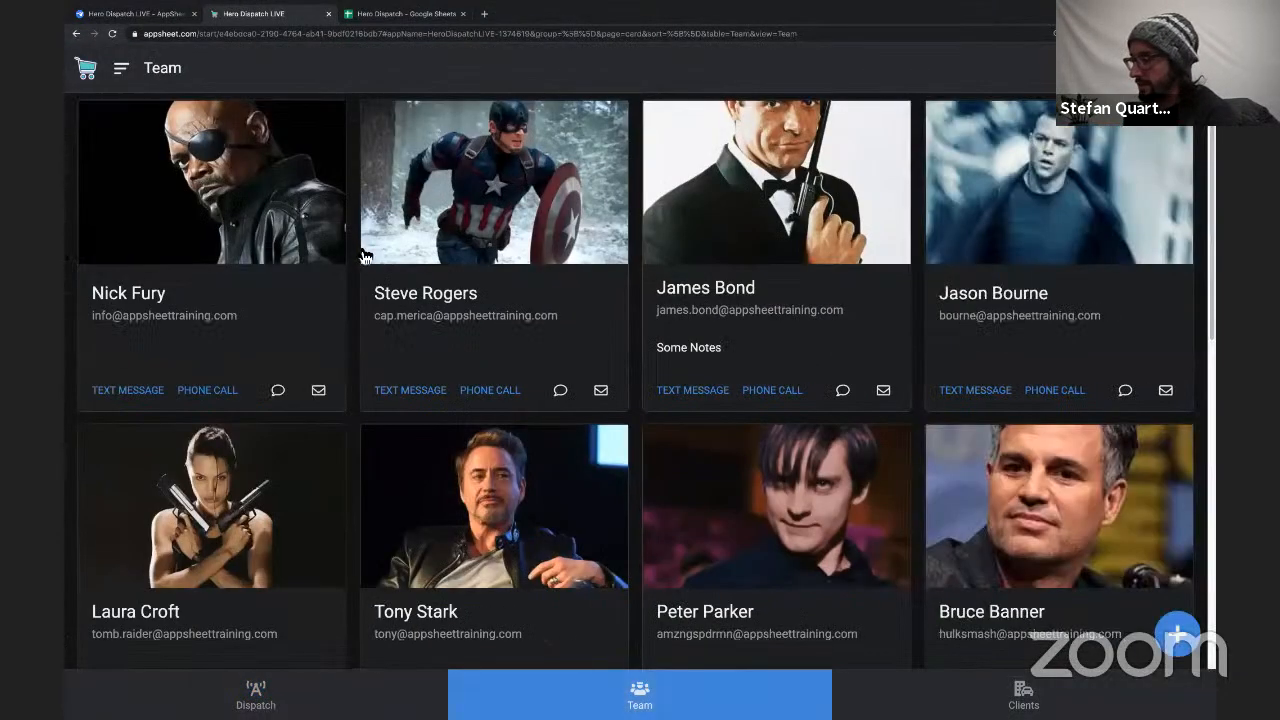
left_click(497, 252)
scroll(545, 368, "down", 5)
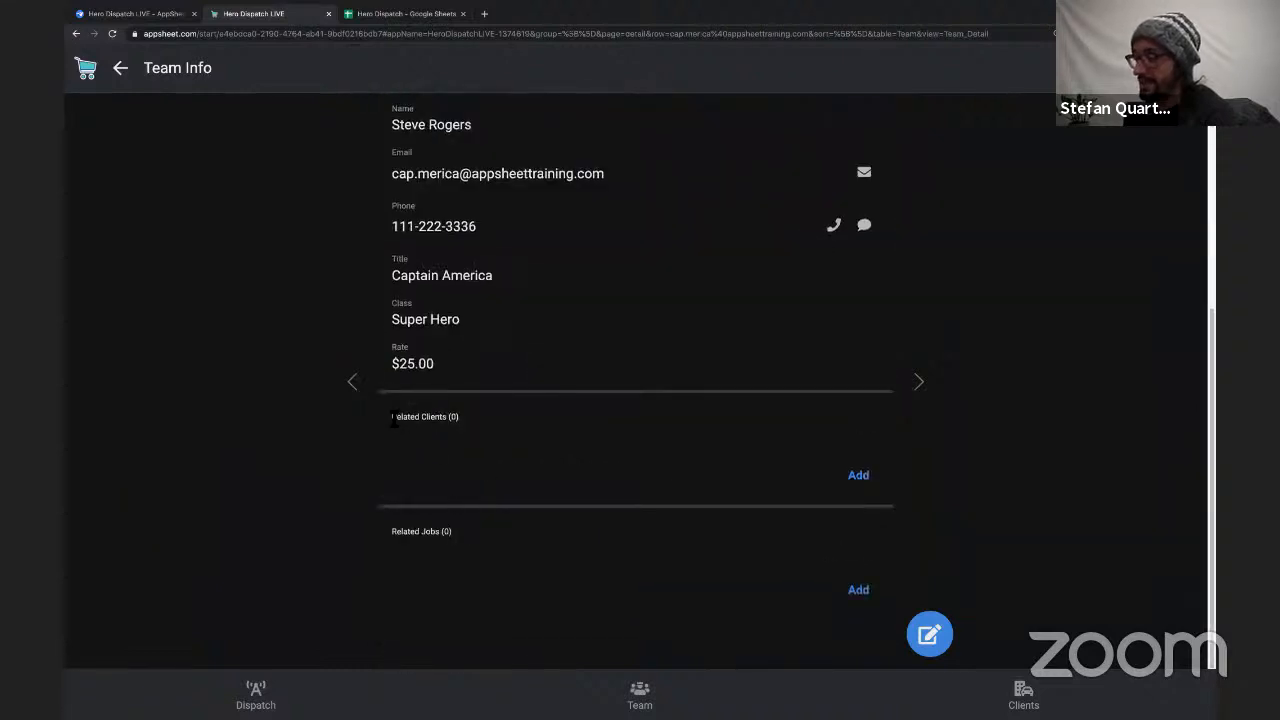
left_click_drag(392, 418, 475, 421)
scroll(517, 354, "up", 5)
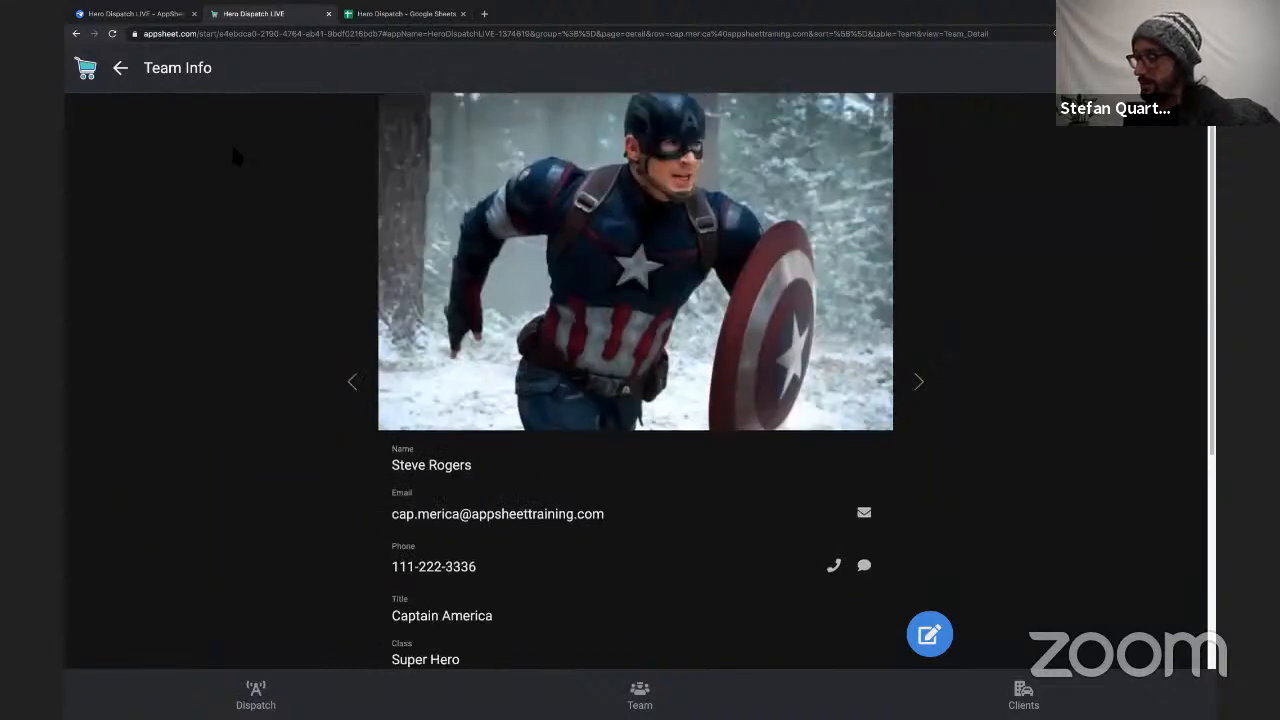
left_click(352, 381)
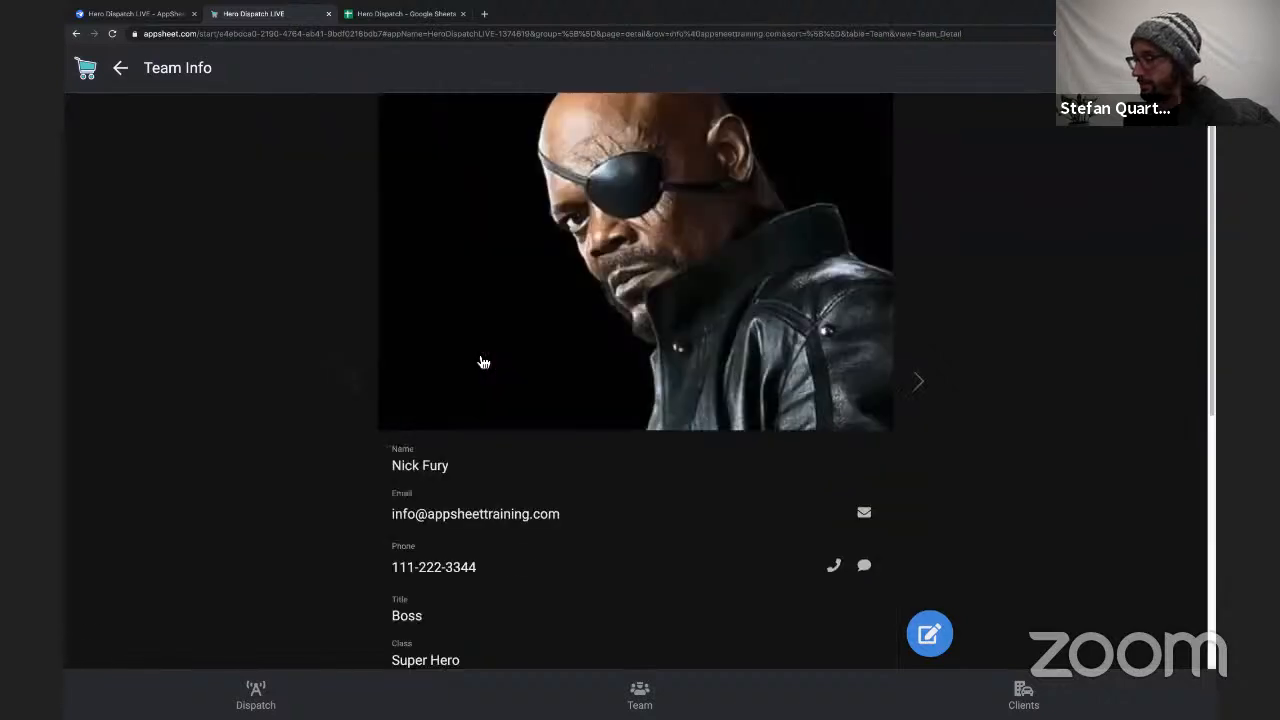
scroll(484, 362, "down", 5)
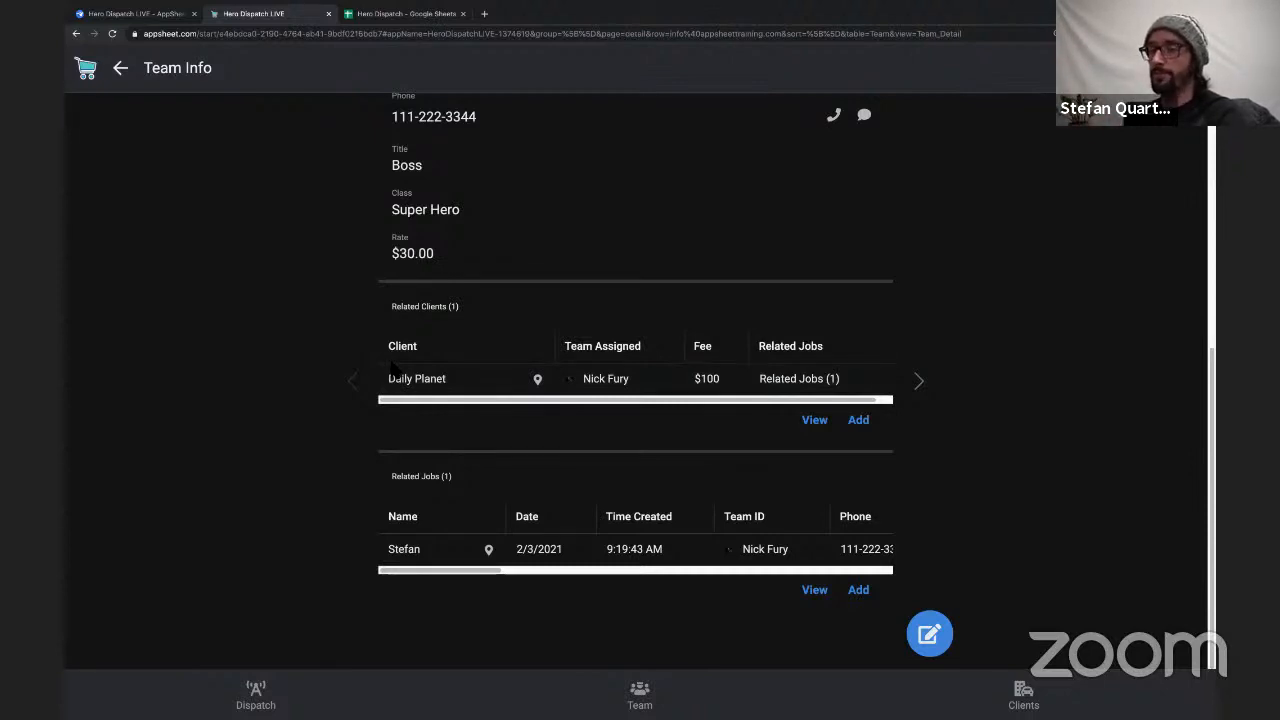
scroll(460, 366, "up", 4)
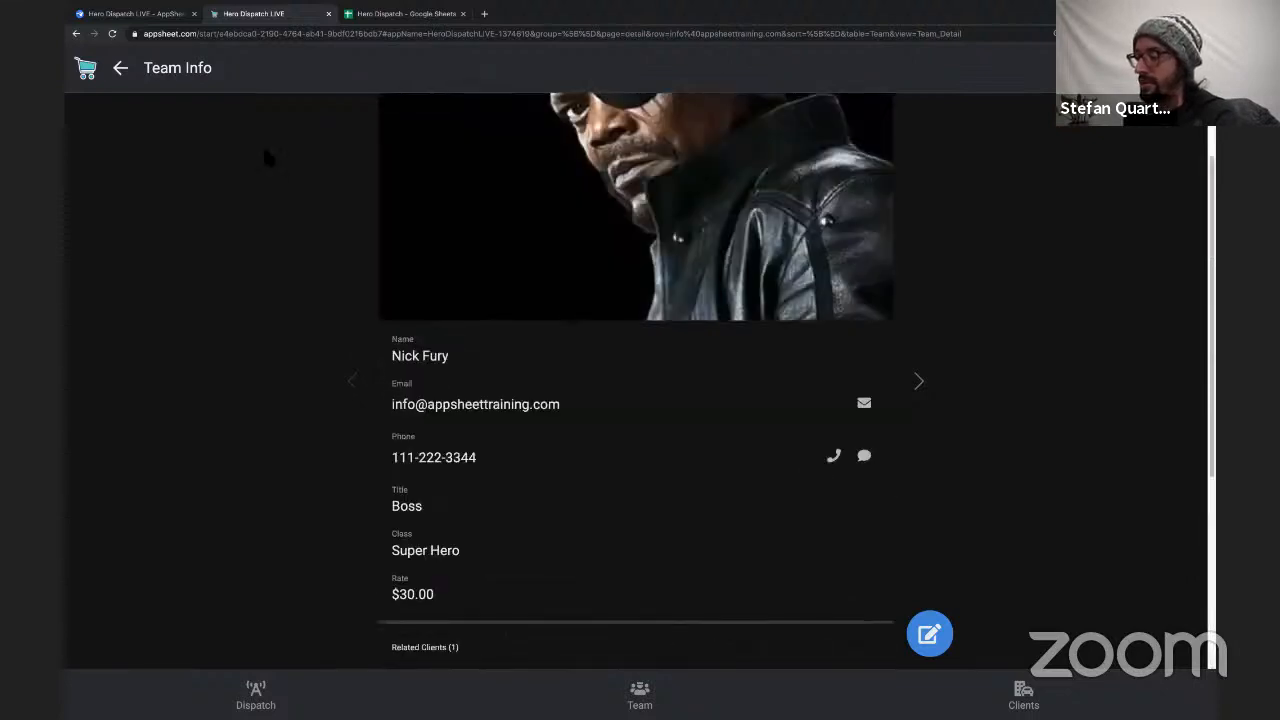
left_click(121, 68)
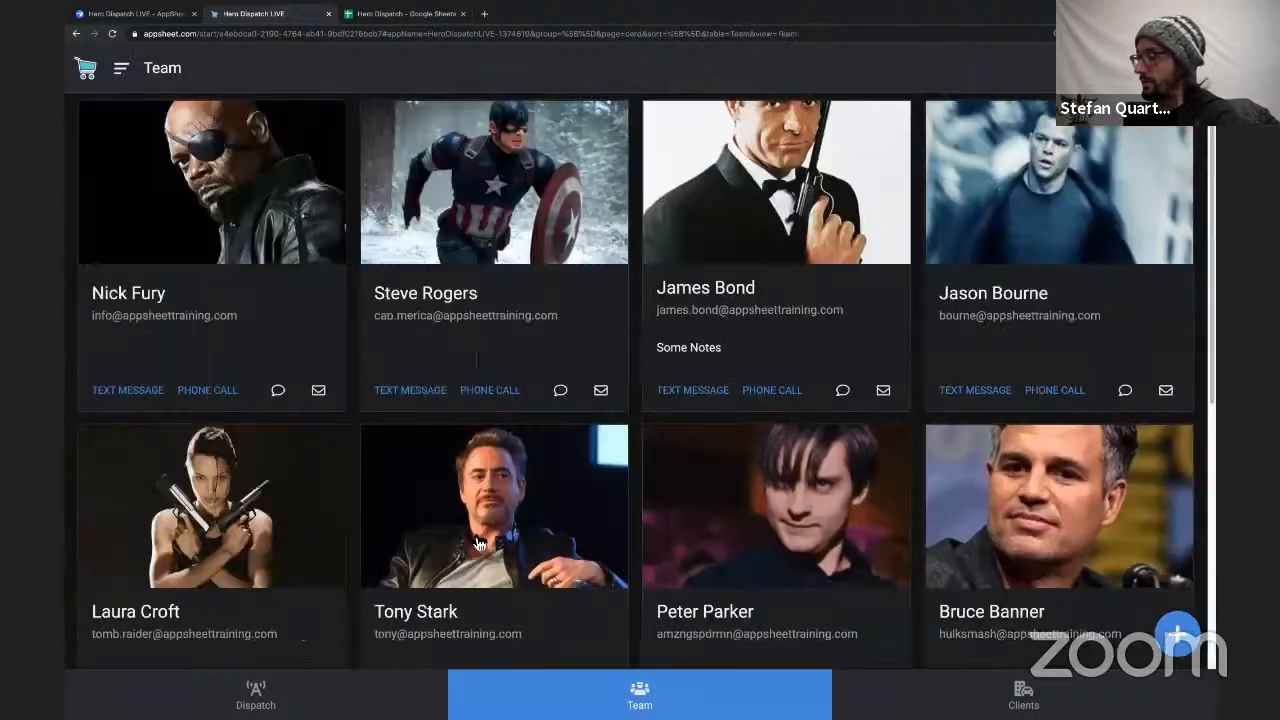
Start a new job from the Dispatch view and choose the team member titled Boss as its Team ID.
left_click(388, 677)
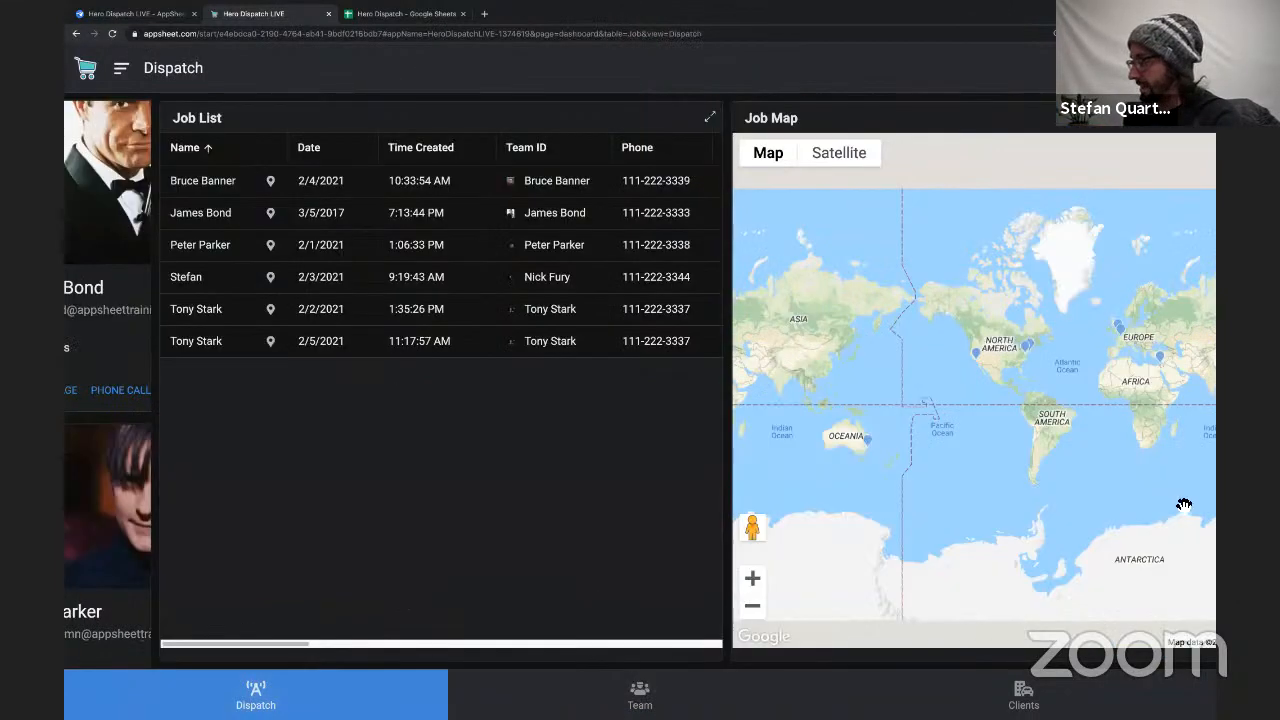
left_click(1176, 614)
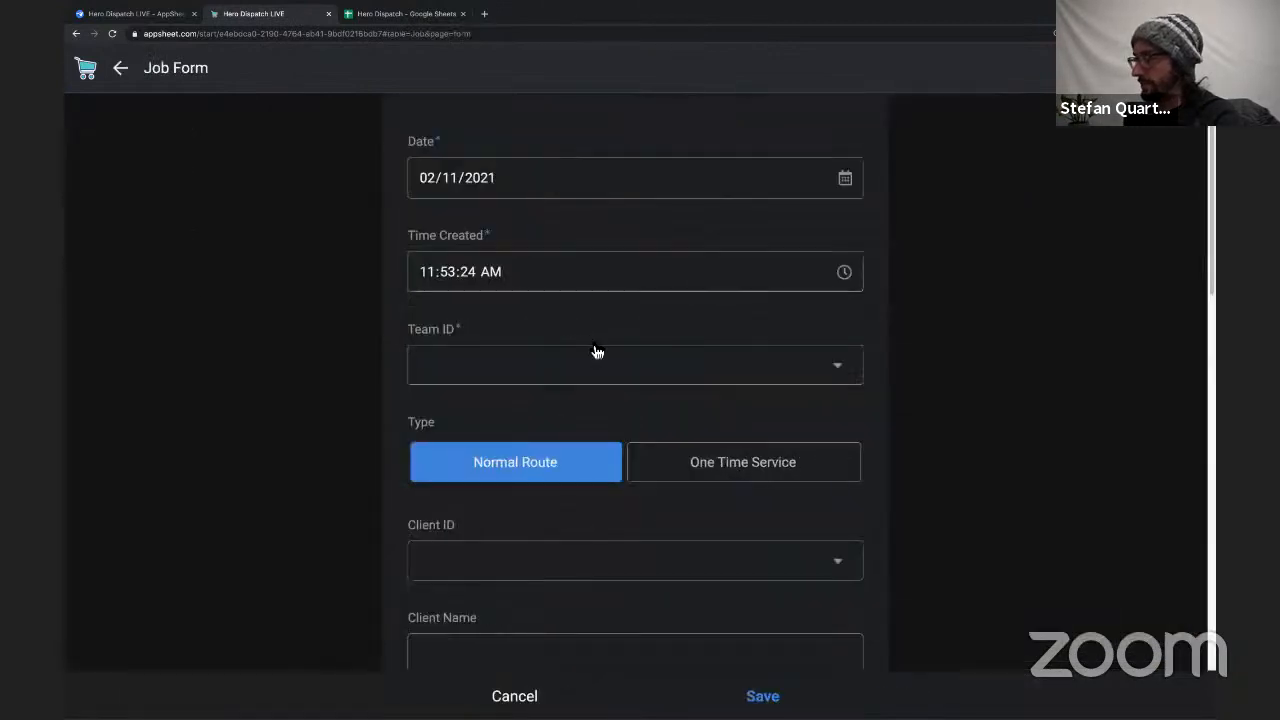
left_click(563, 374)
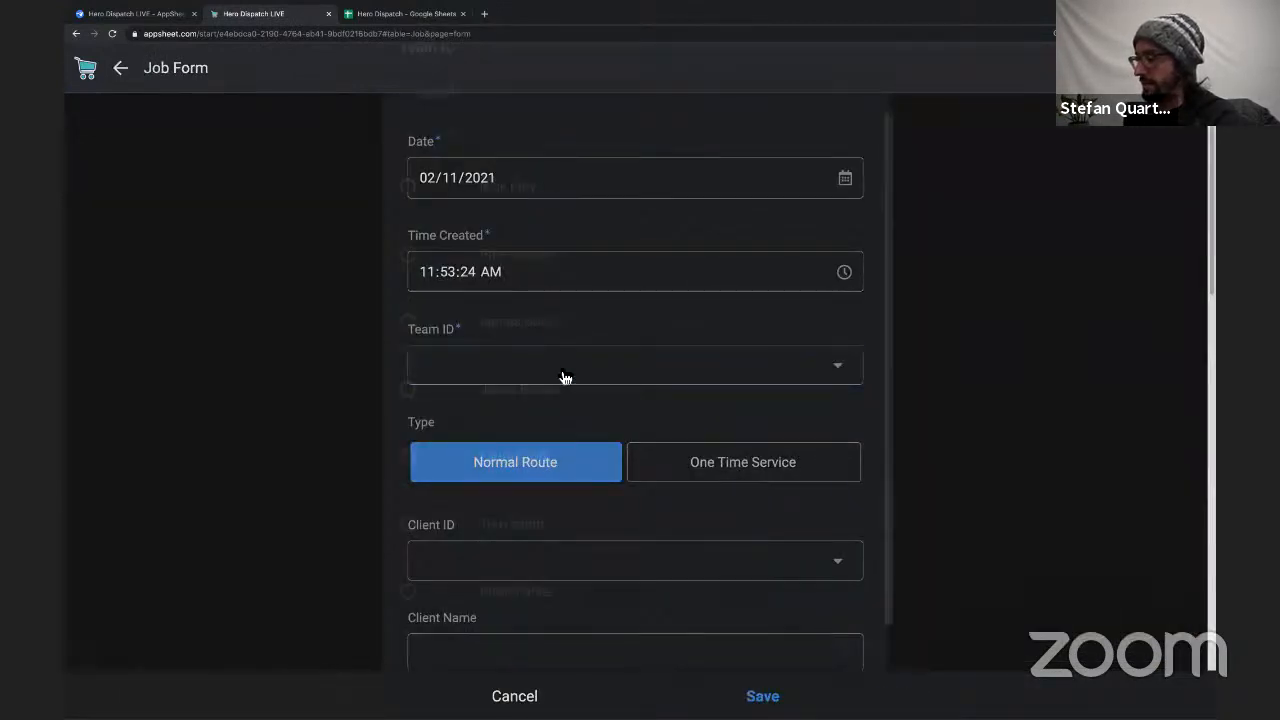
left_click(529, 248)
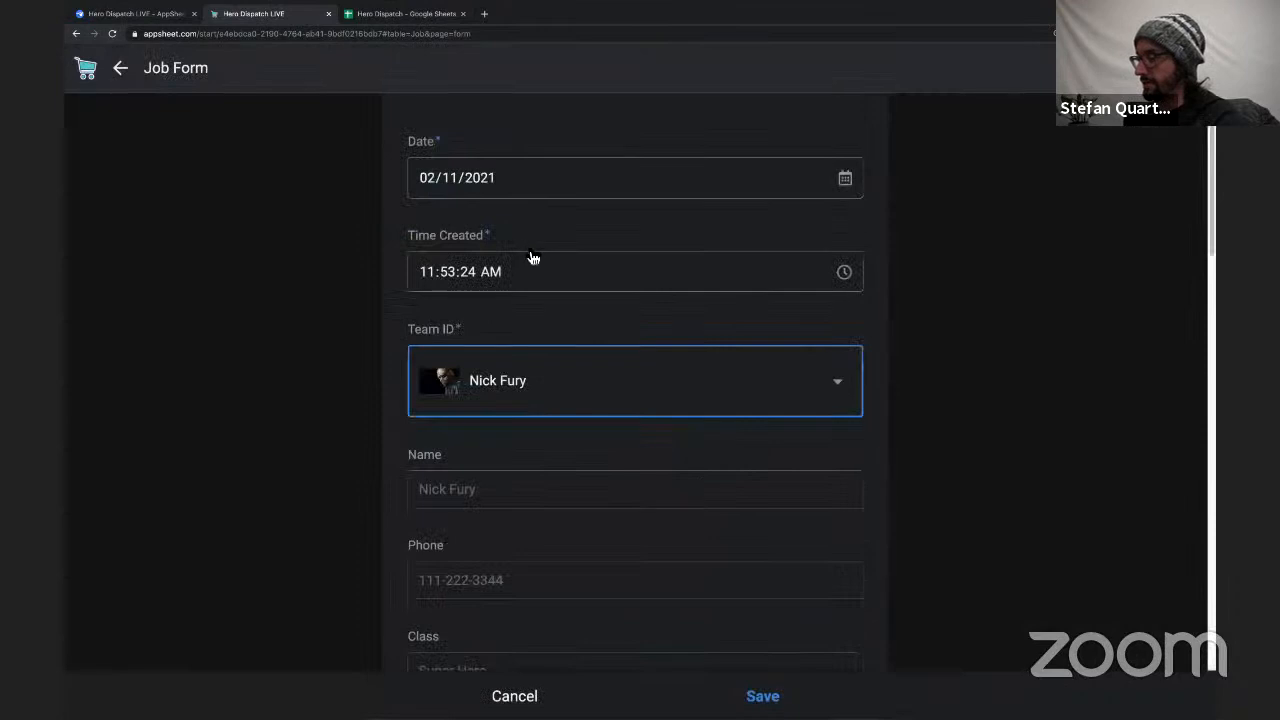
Inspect the clients offered for Client ID in the new Normal Route job.
scroll(563, 448, "down", 3)
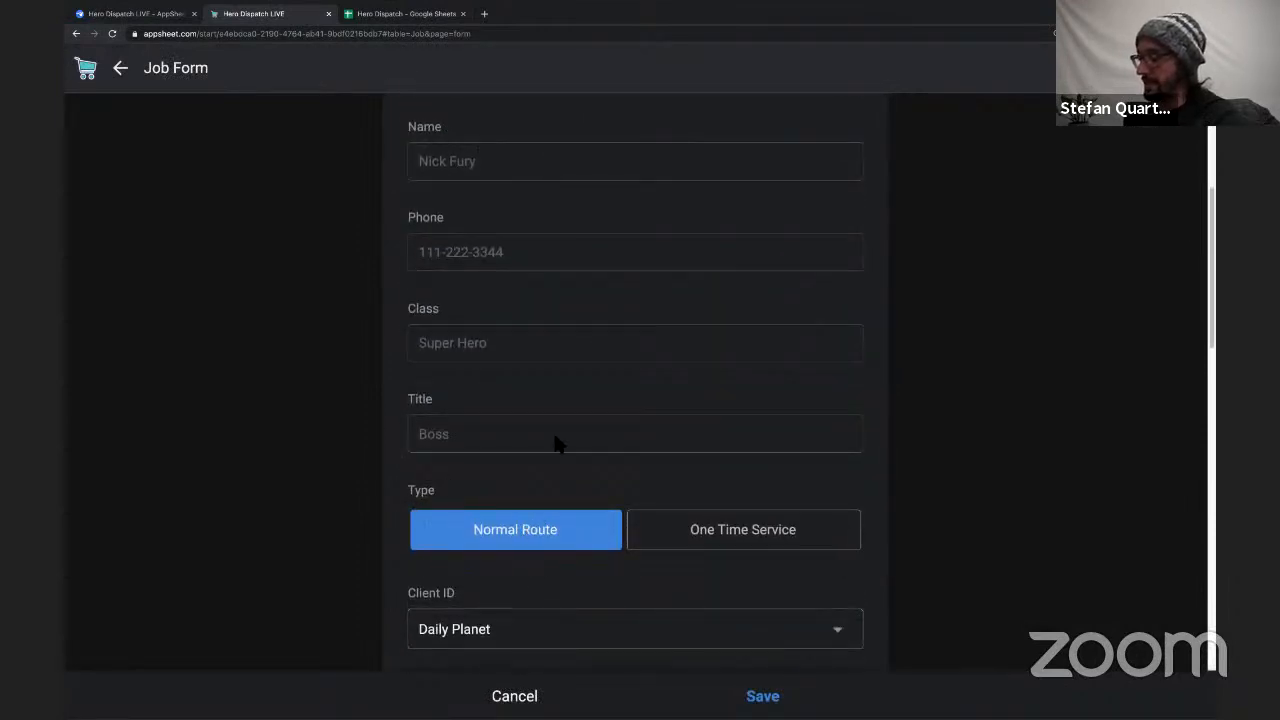
scroll(557, 443, "down", 1)
scroll(560, 445, "down", 1)
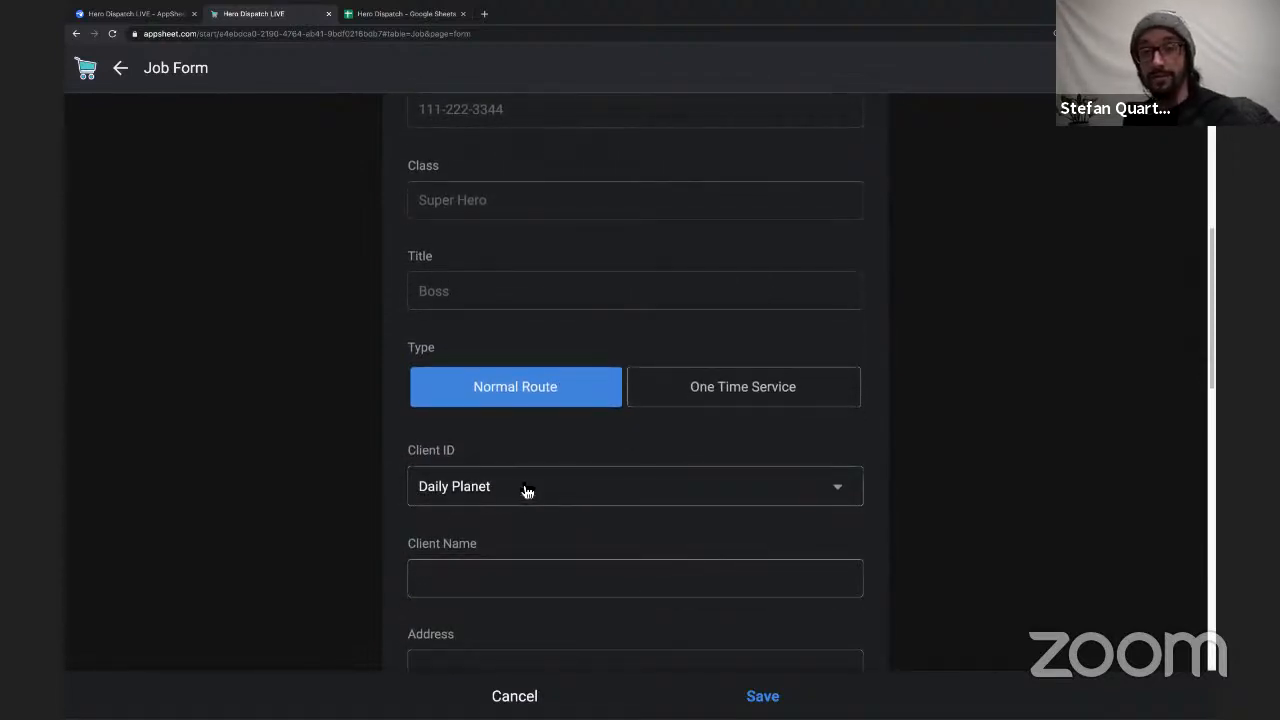
left_click(686, 489)
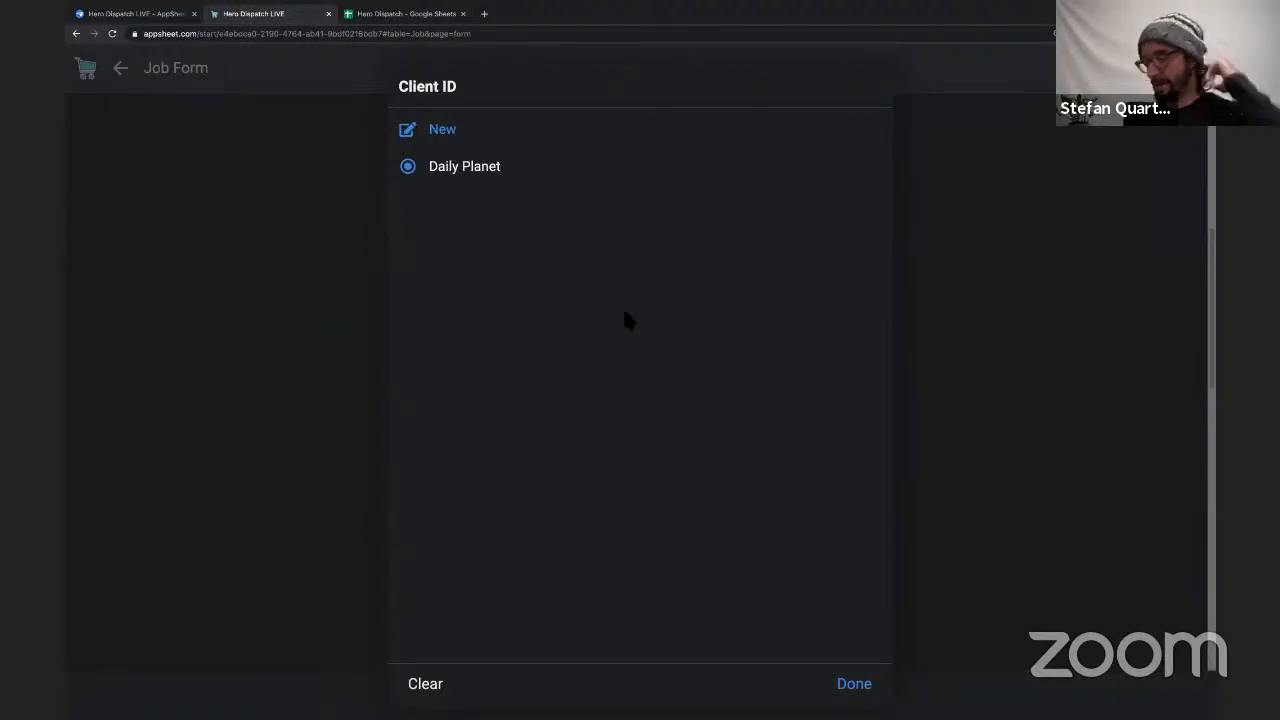
Switch the new job's Type to One Time Service and inspect the clients offered for Client ID.
left_click(844, 694)
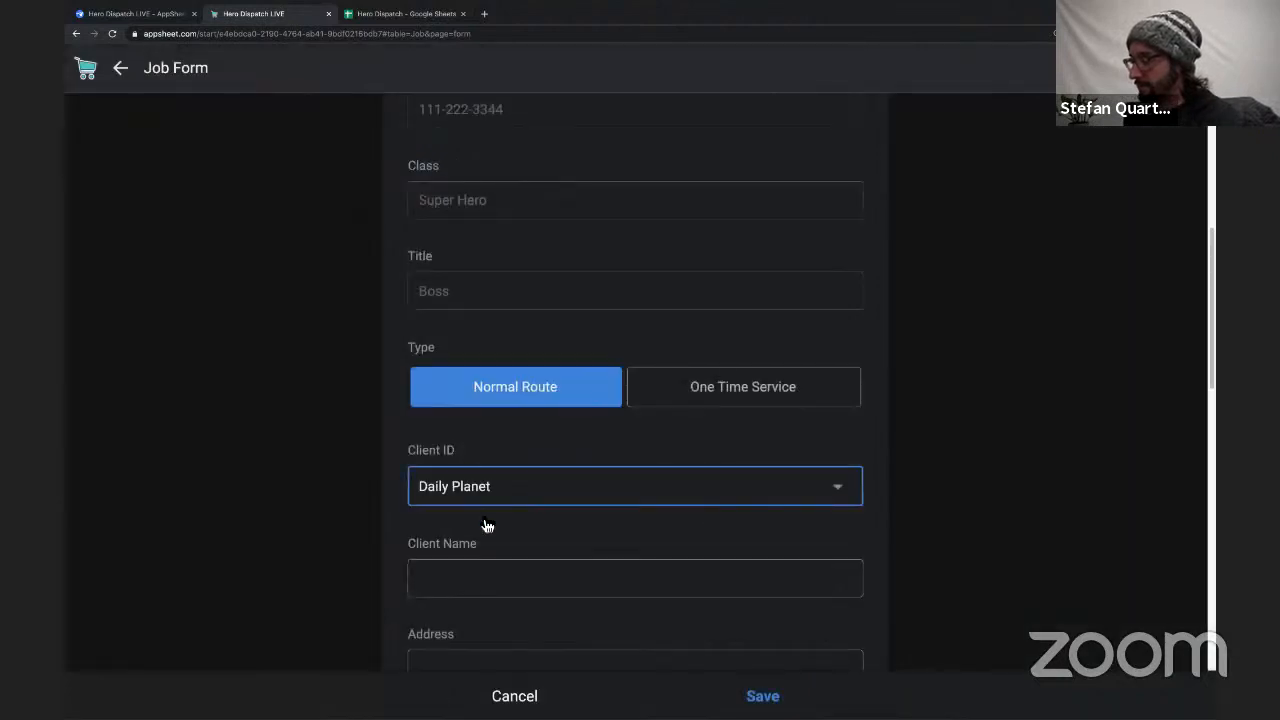
left_click(706, 396)
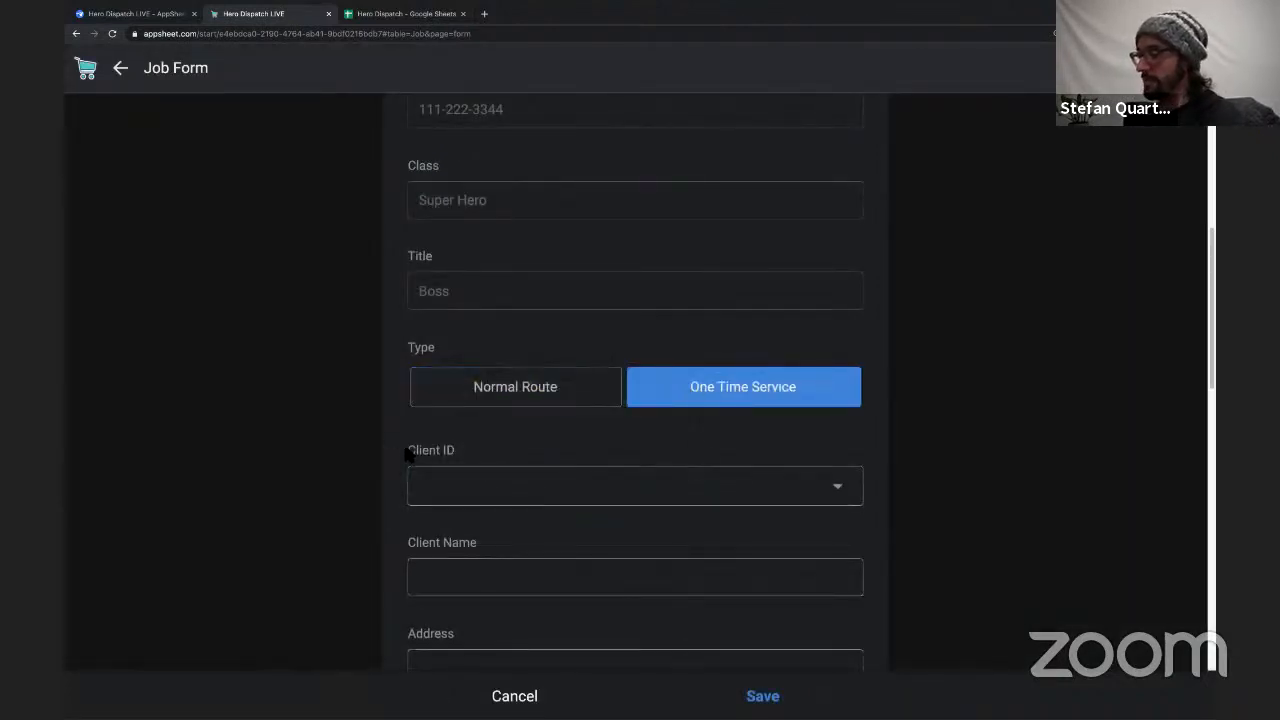
left_click(505, 505)
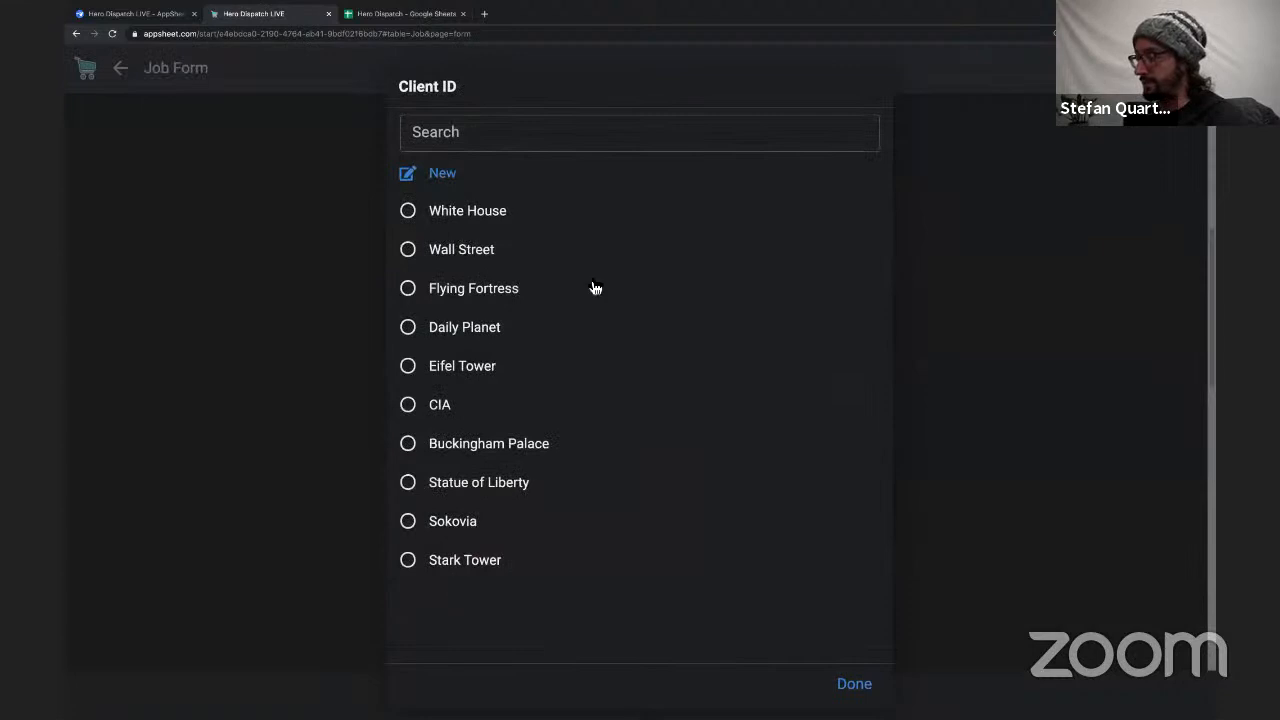
left_click(856, 688)
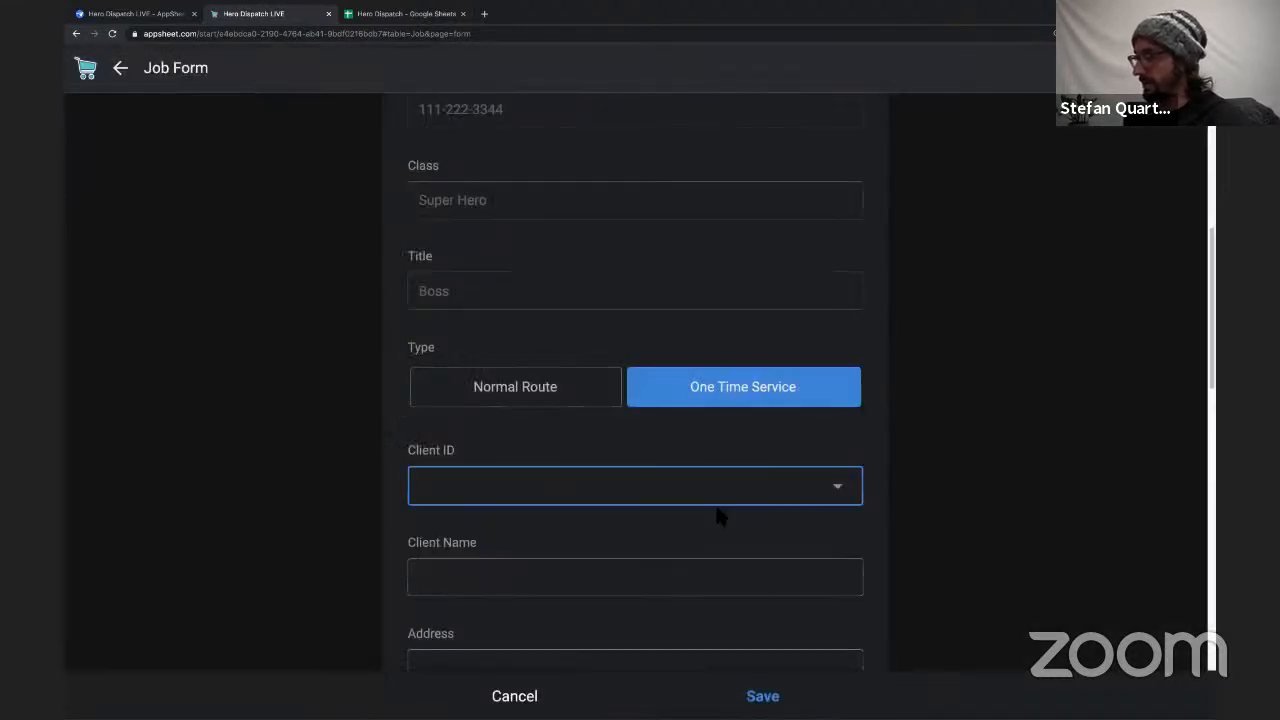
Change the job's Team ID to the team member titled Captain America.
scroll(720, 514, "up", 3)
left_click(536, 296)
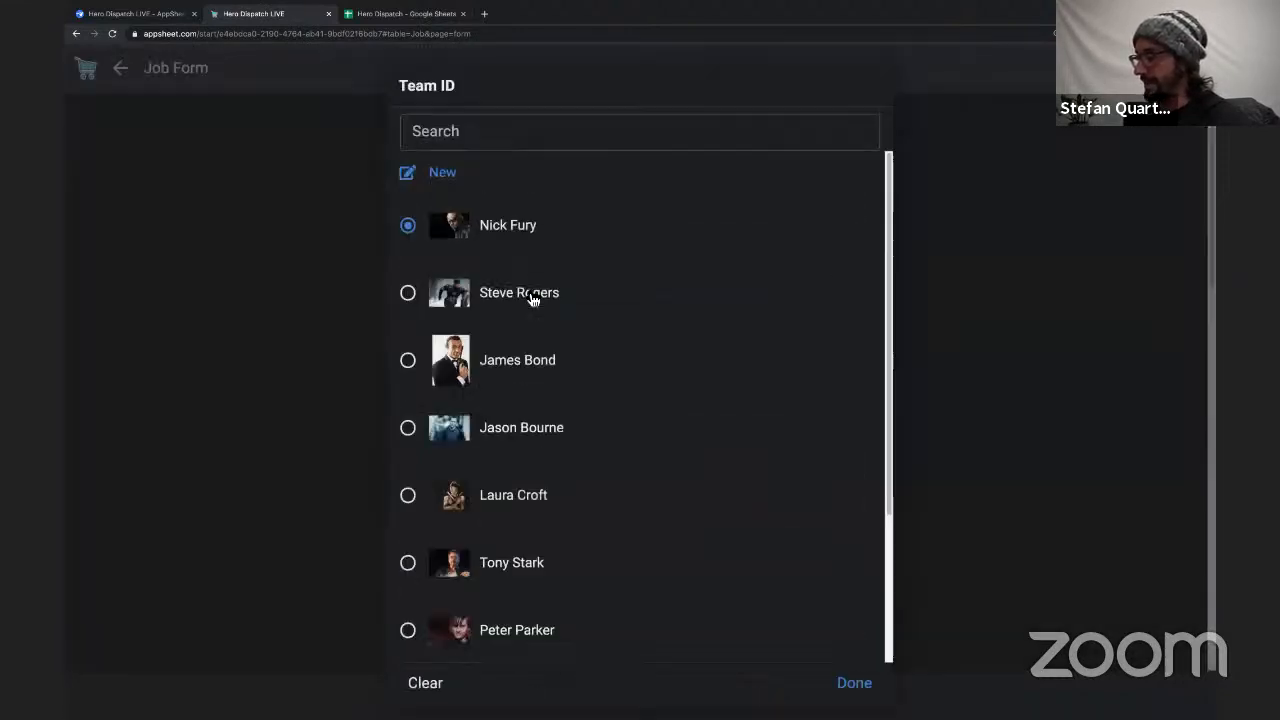
left_click(543, 292)
Set the Captain America job's Type to Normal Route and check which clients Client ID offers.
scroll(597, 400, "down", 3)
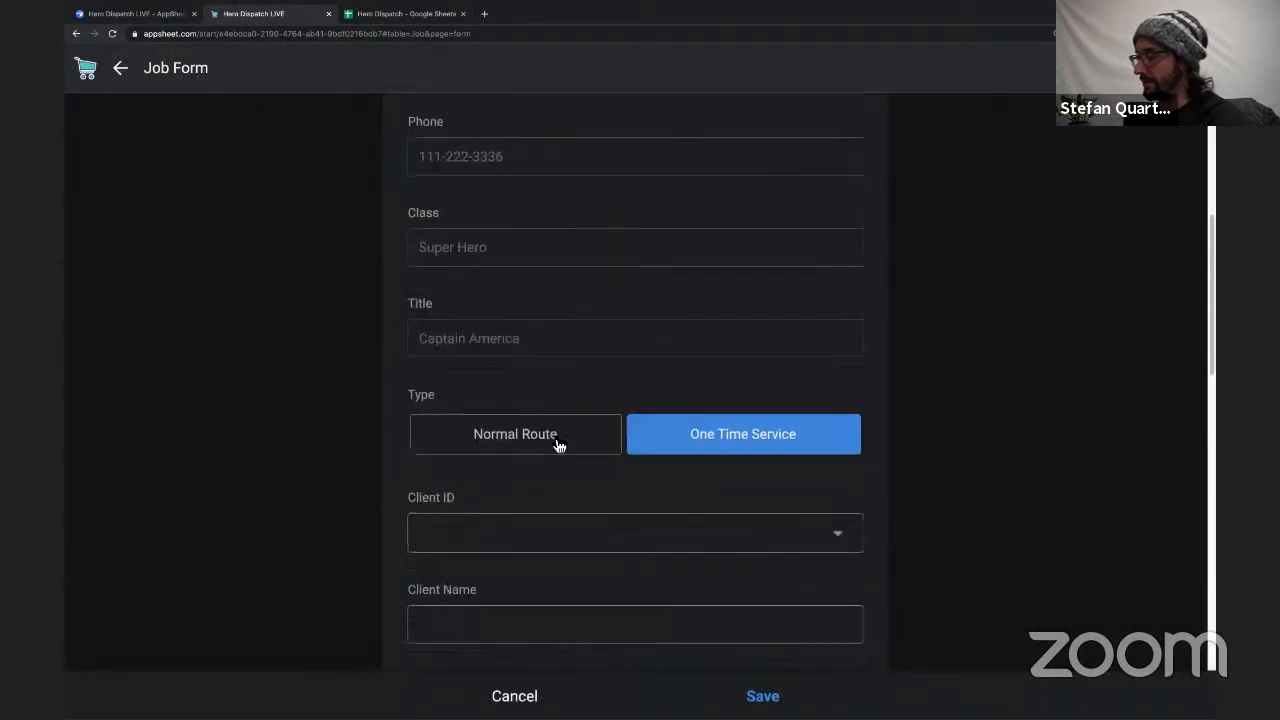
left_click(560, 440)
scroll(567, 370, "down", 2)
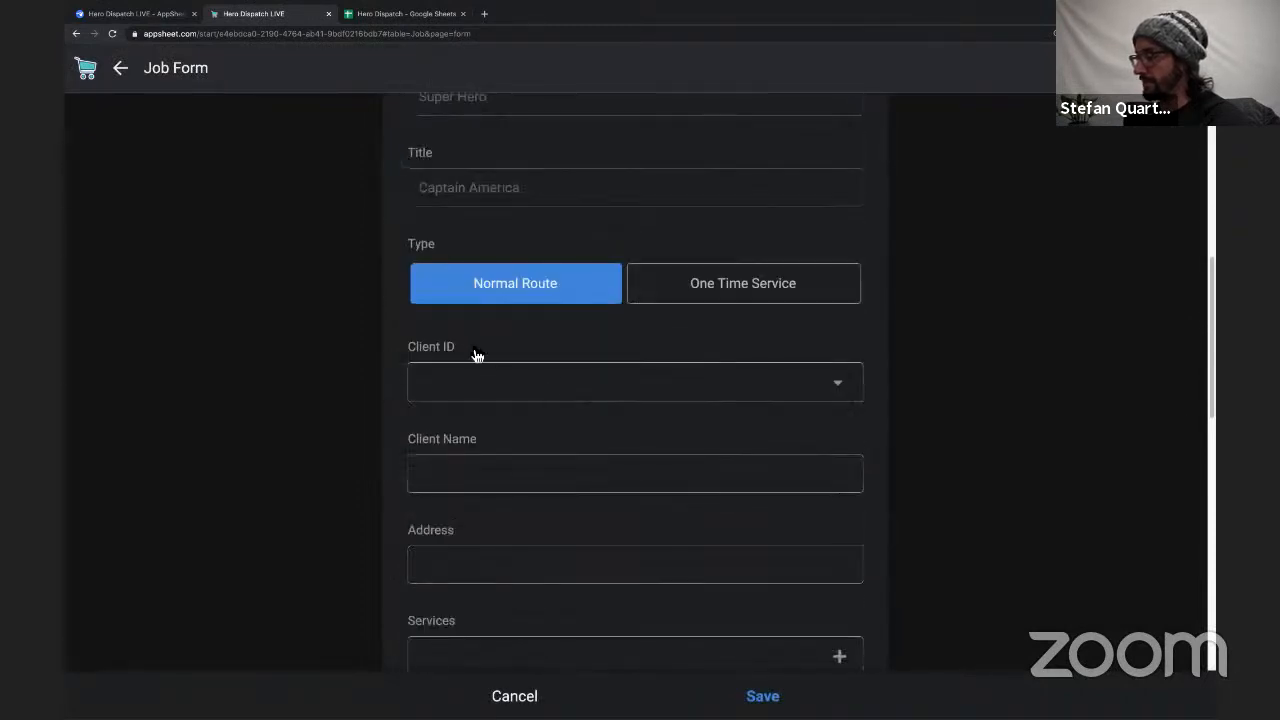
left_click(530, 392)
left_click(856, 686)
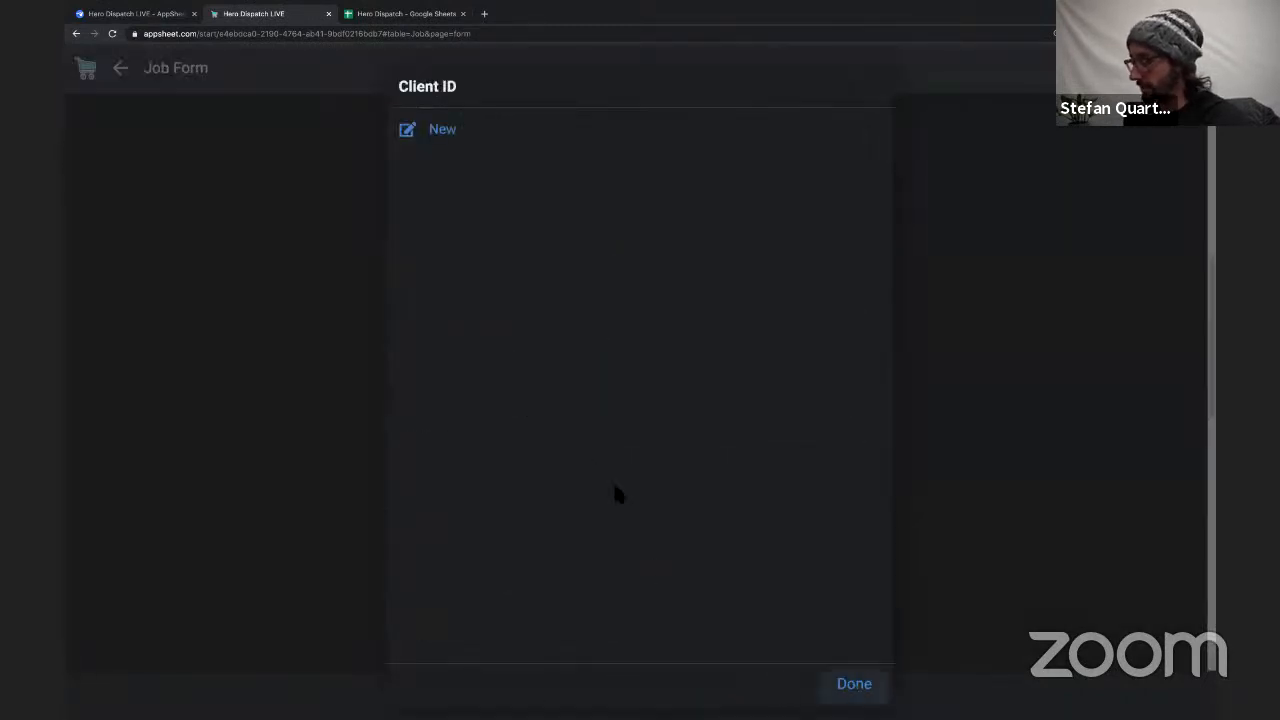
Set the Captain America job's Type to One Time Service and check the Client ID choices.
scroll(597, 403, "up", 3)
left_click(636, 548)
scroll(629, 557, "down", 1)
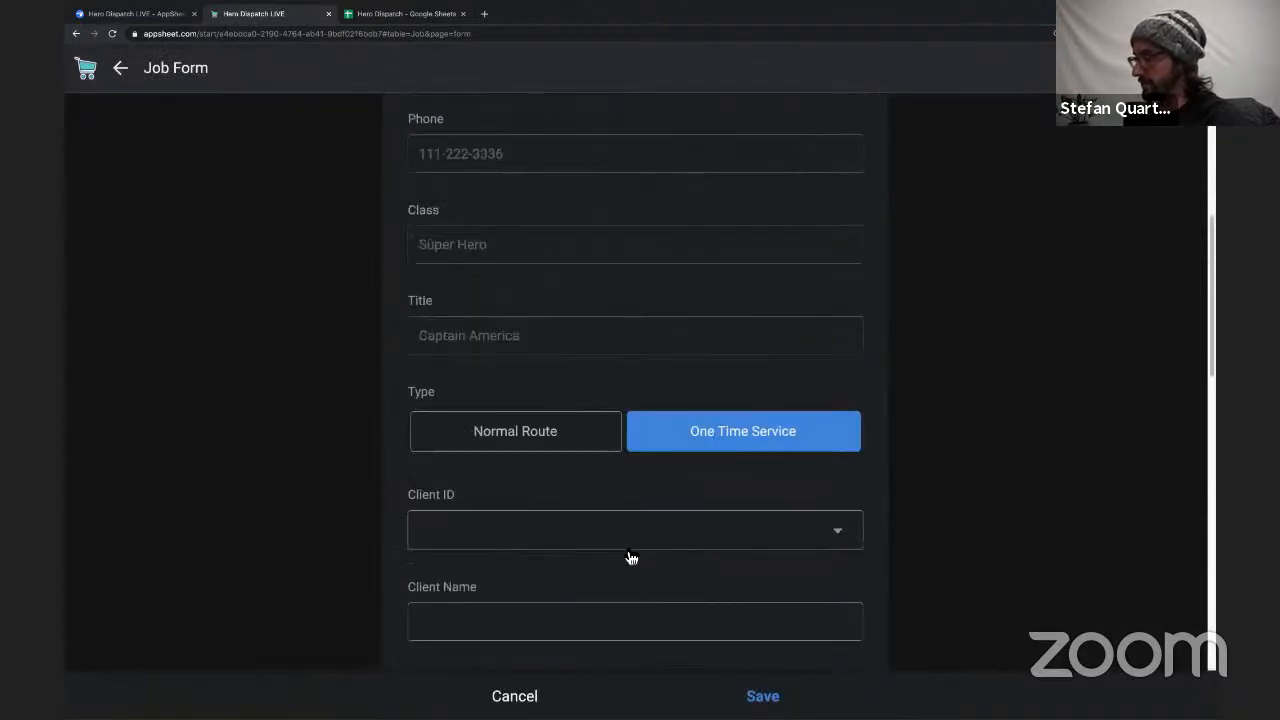
left_click(595, 540)
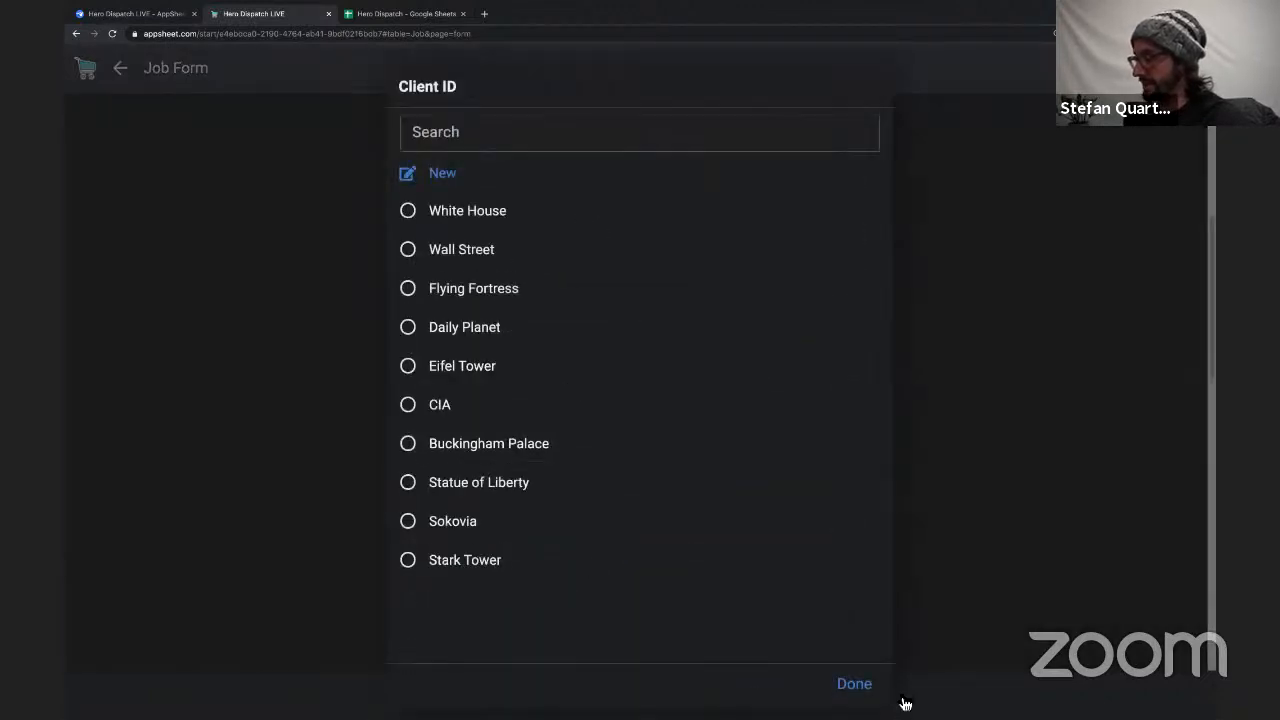
left_click(855, 684)
Choose Daily Planet as the job's Client ID and check the Client Name and Address fields.
scroll(729, 494, "down", 2)
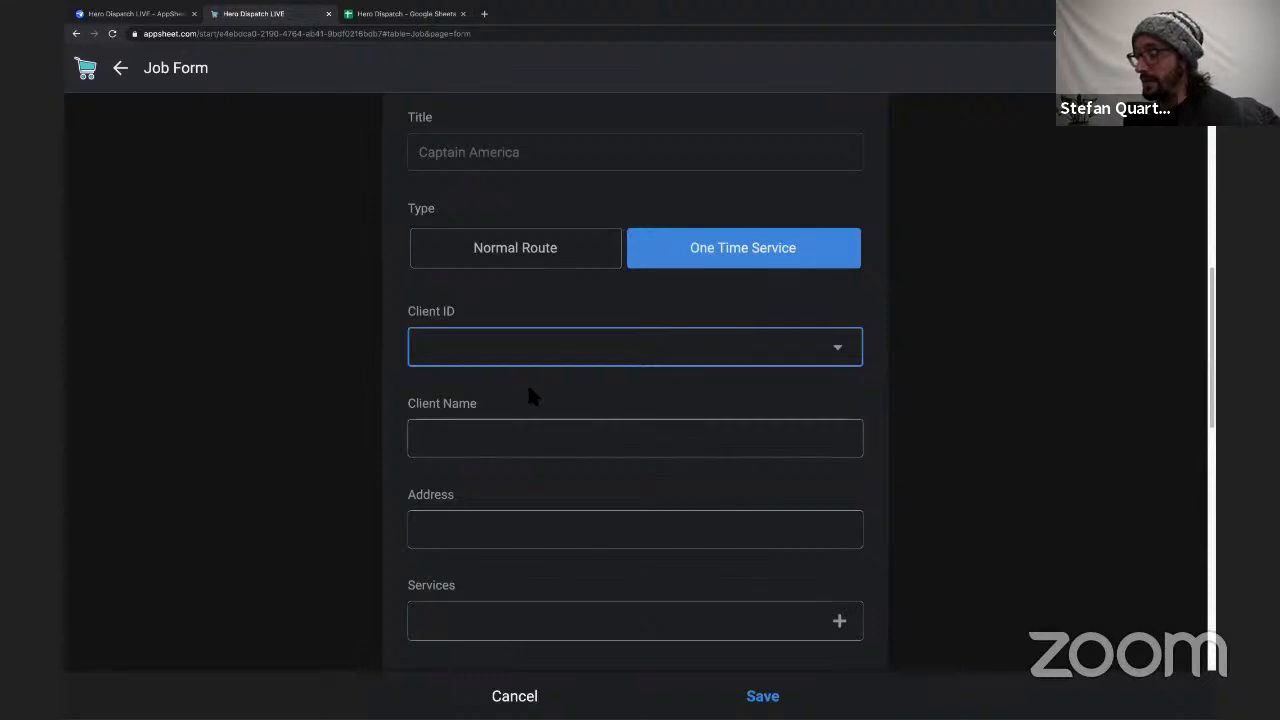
left_click(461, 346)
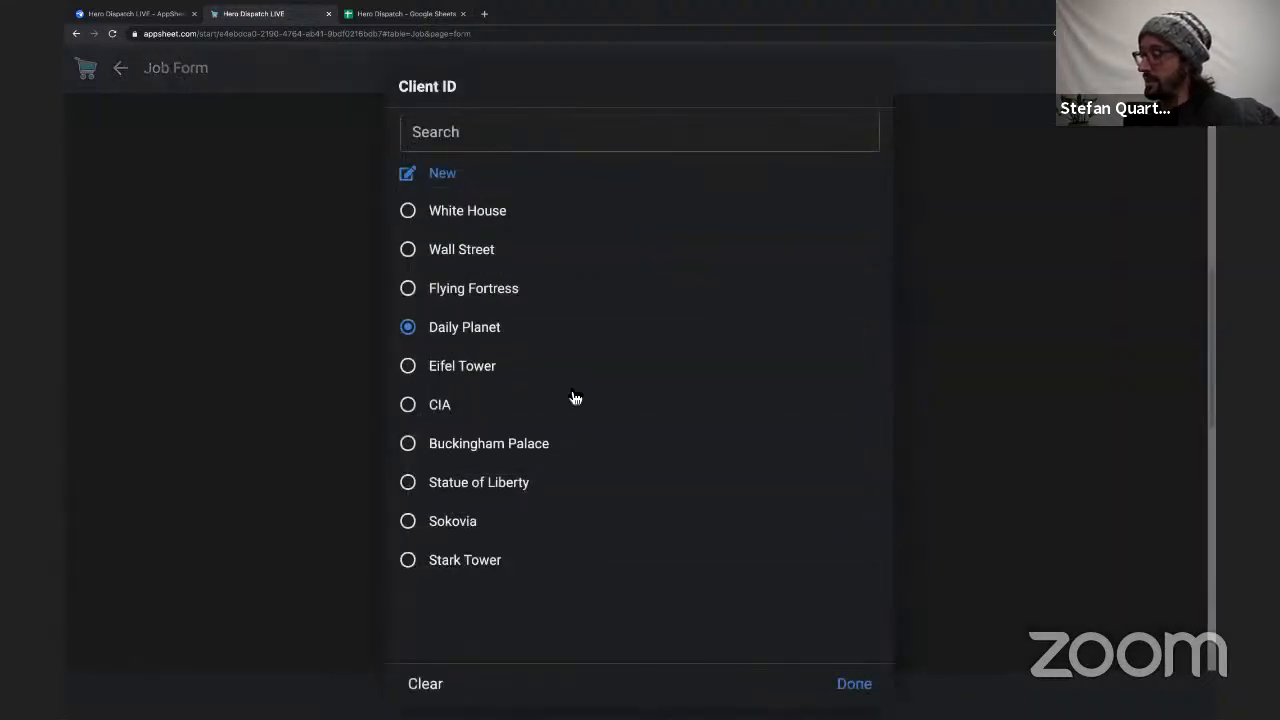
left_click(500, 440)
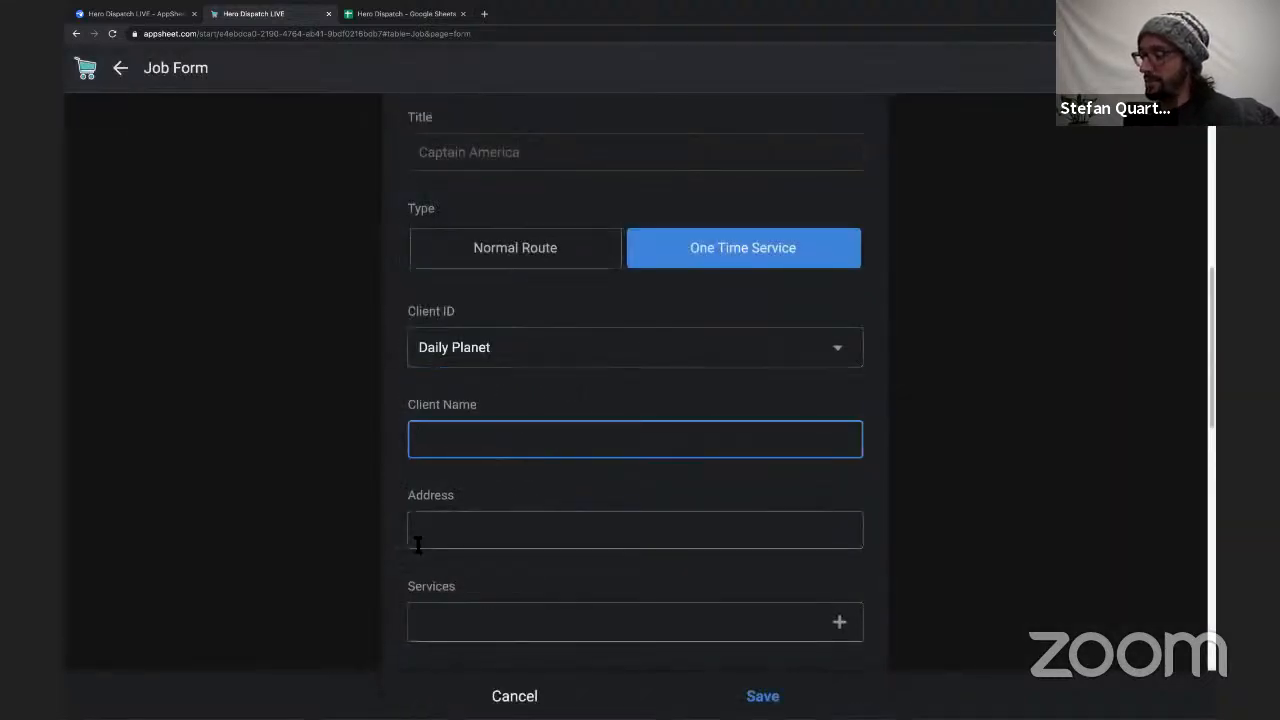
left_click(536, 518)
scroll(591, 486, "down", 3)
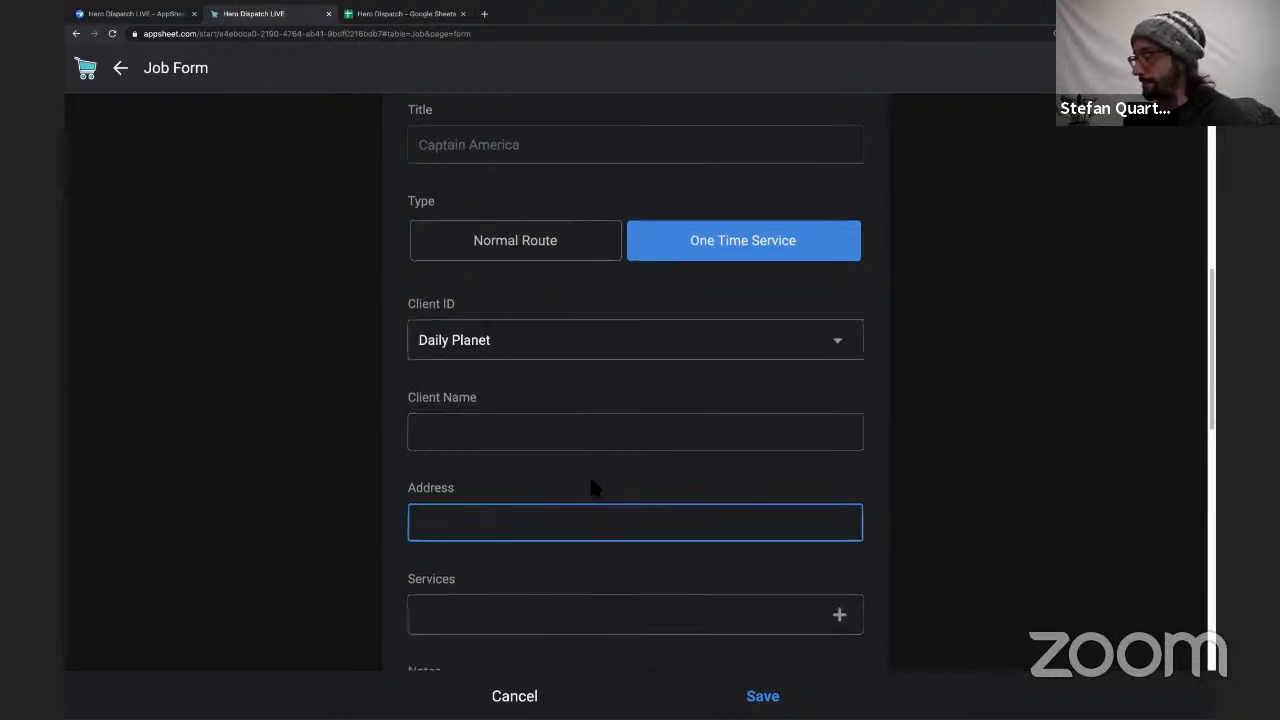
scroll(595, 488, "up", 4)
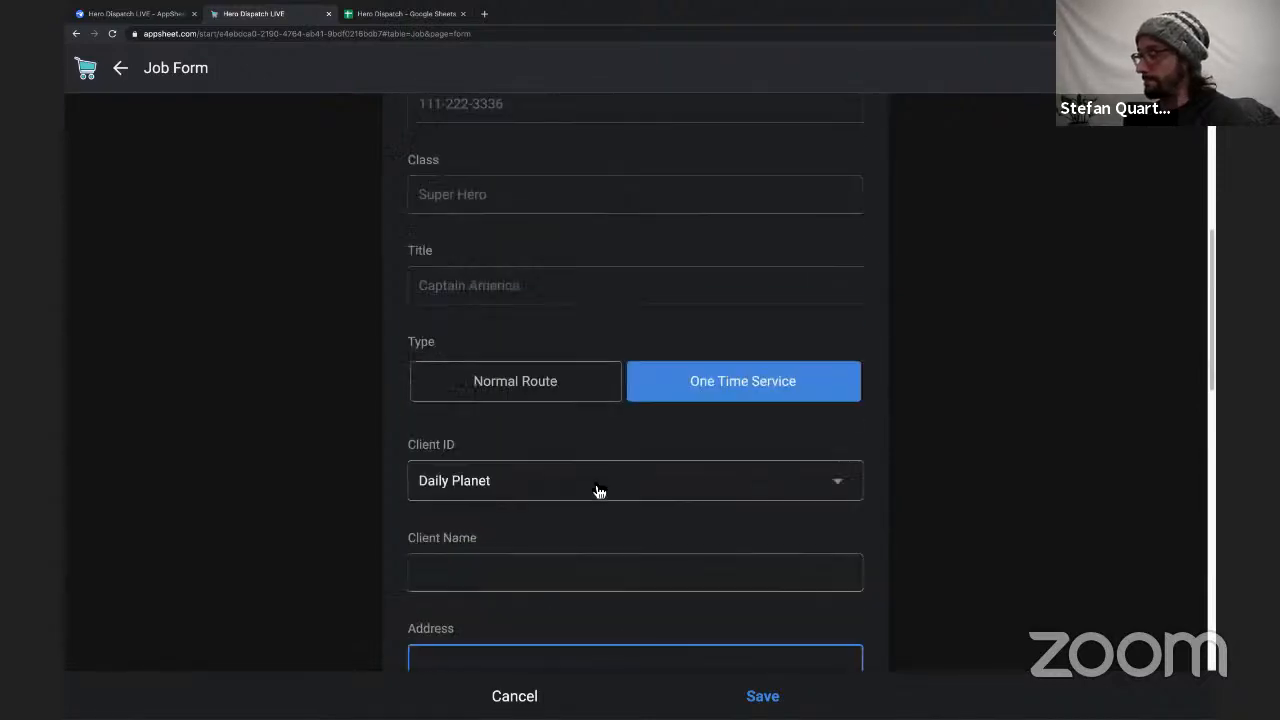
Switch to the AppSheet editor and locate the Client Name and Address columns of the Job table.
left_click(135, 14)
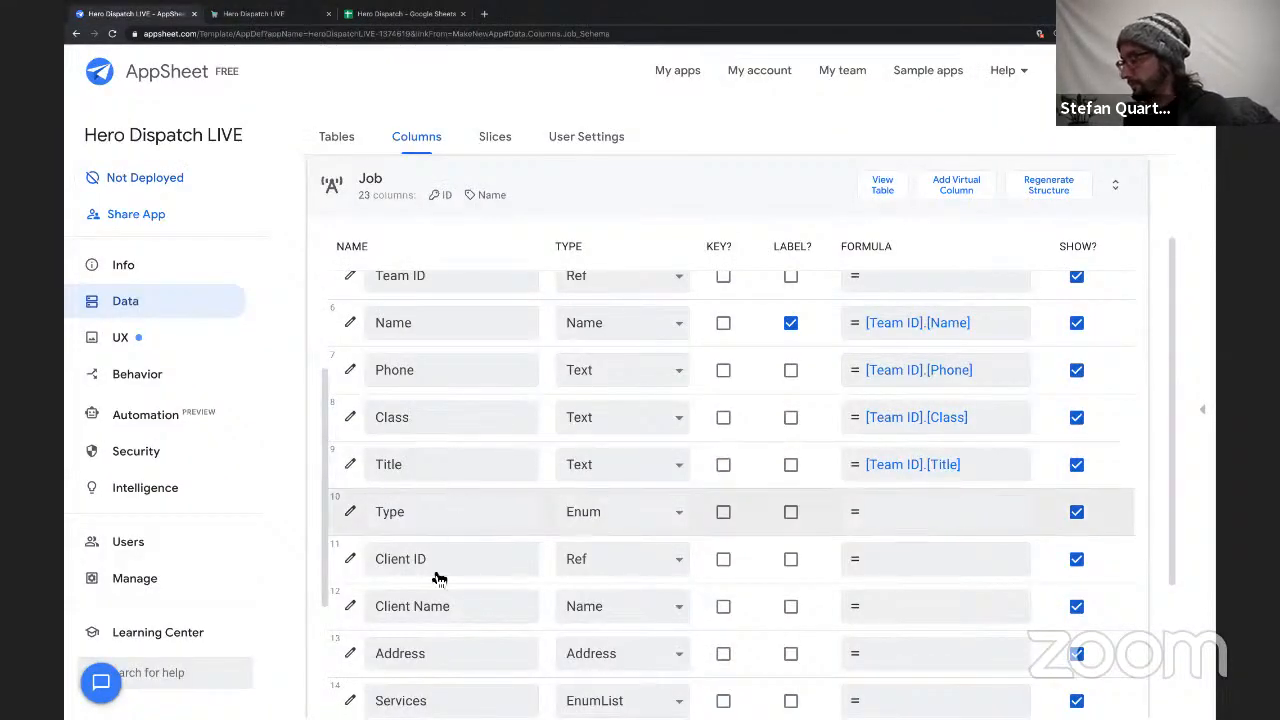
scroll(531, 563, "down", 1)
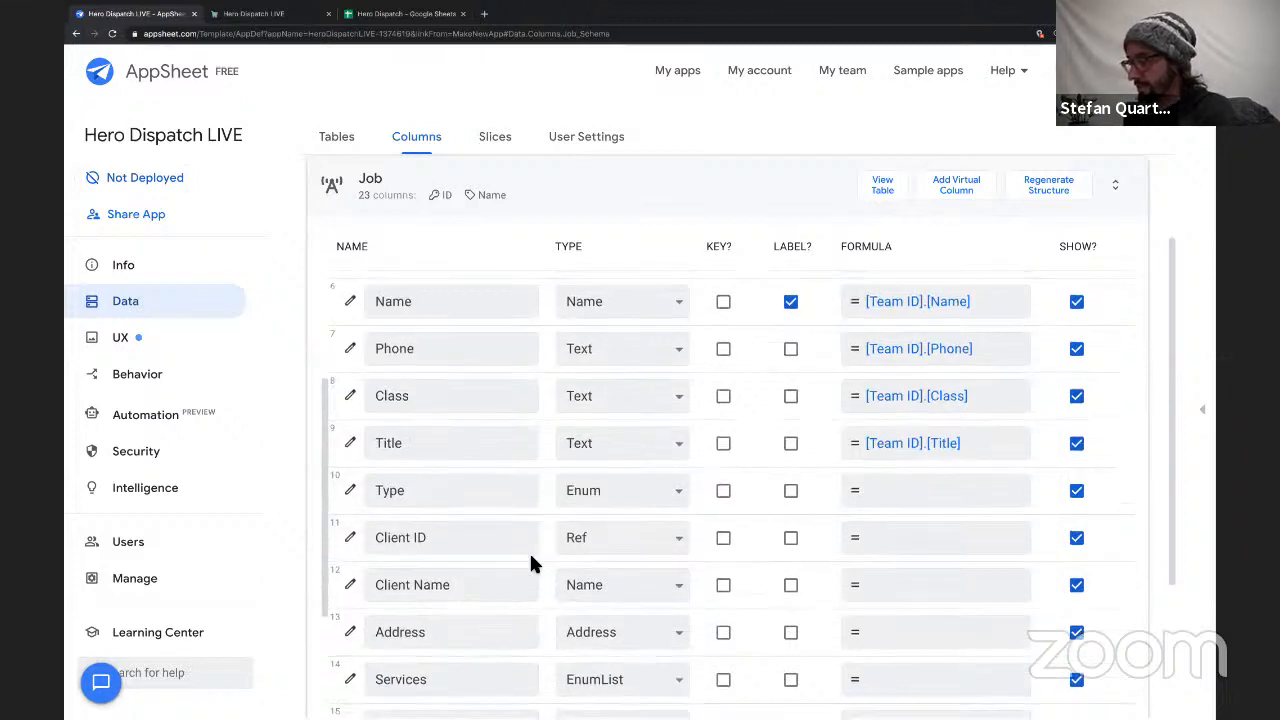
left_click_drag(380, 549, 486, 553)
left_click_drag(383, 600, 484, 598)
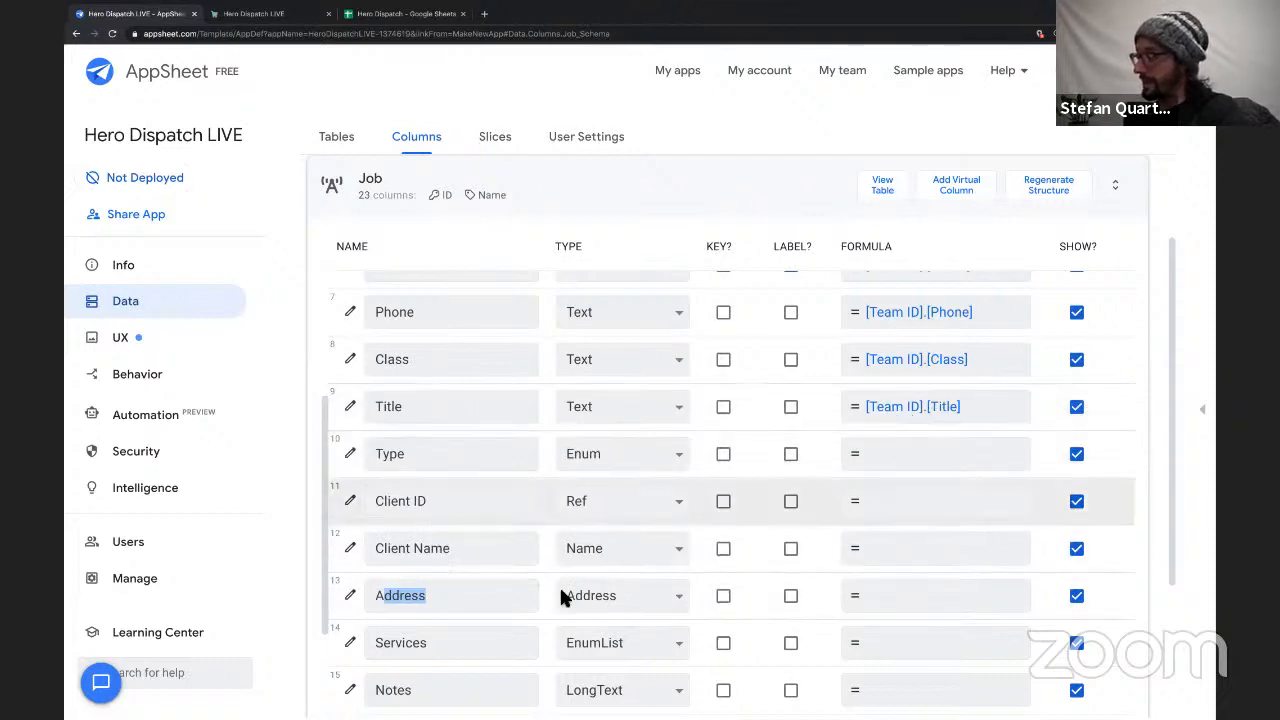
Give the Job table's Client Name column the app formula [Client ID].[Client] and save the expression.
left_click(878, 558)
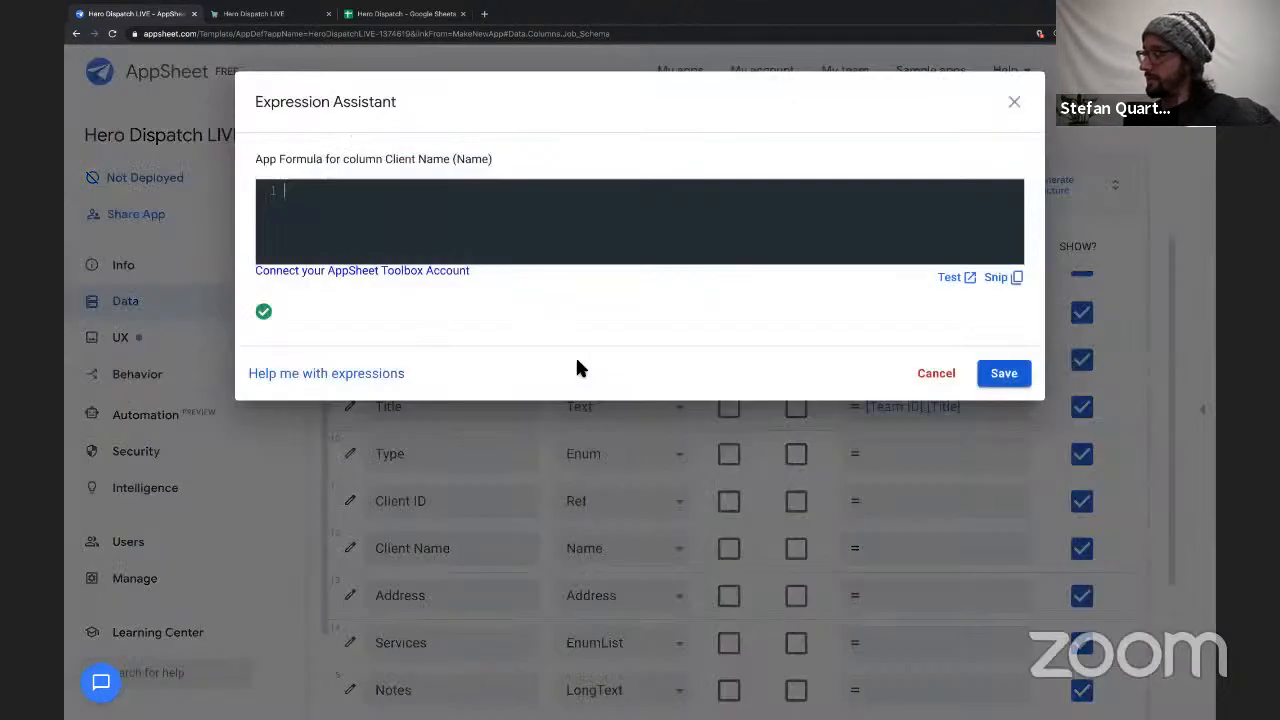
type("[Cl")
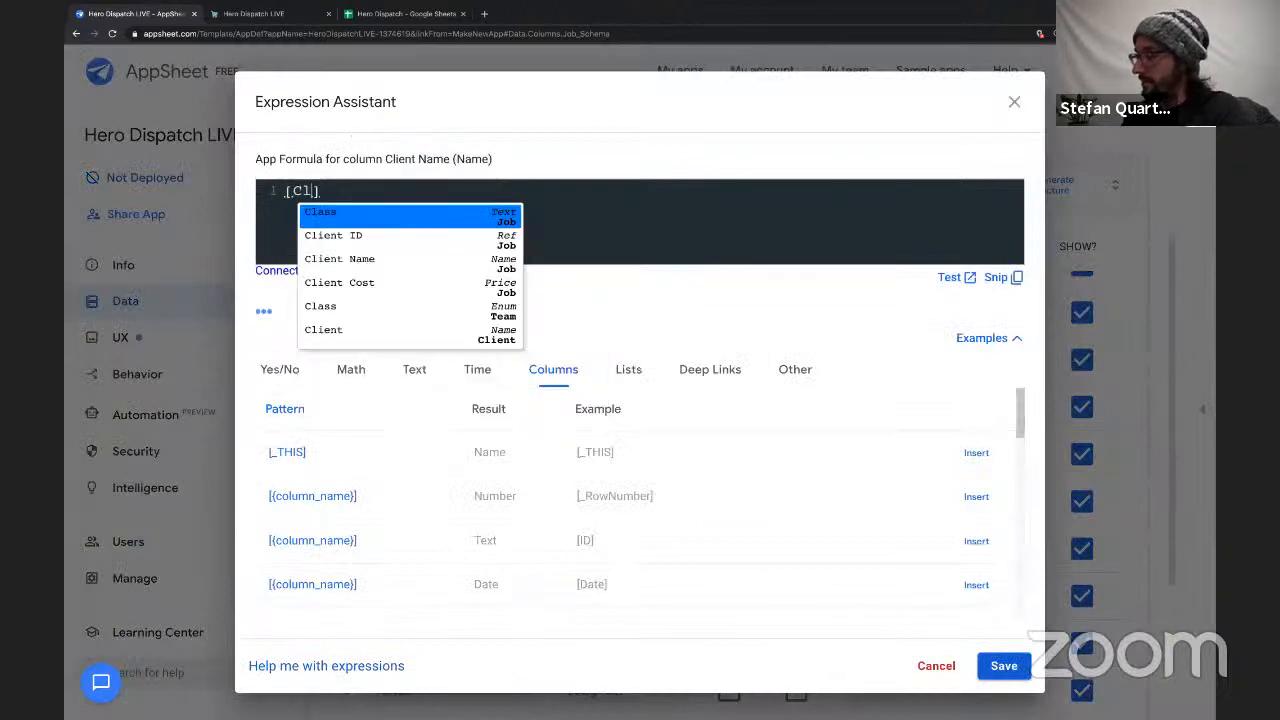
type("eint")
key("BackSpace")
key("BackSpace")
key("BackSpace")
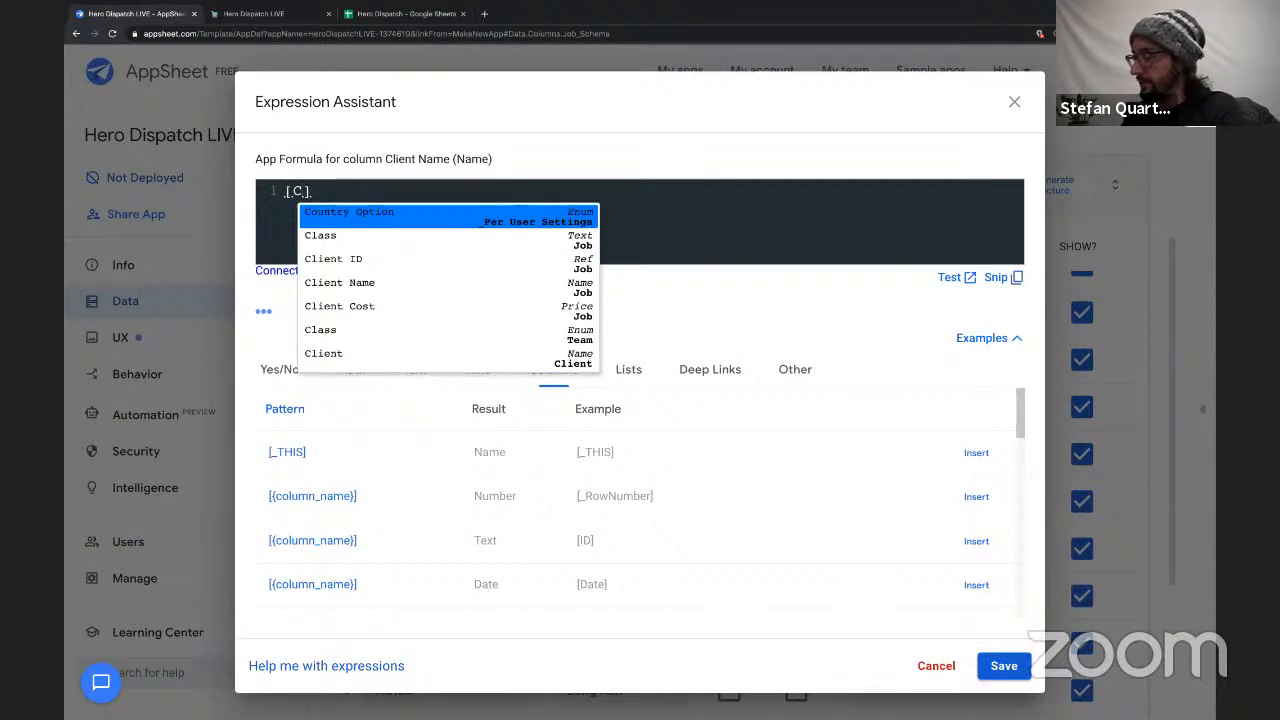
type("li")
key("Return")
type(".")
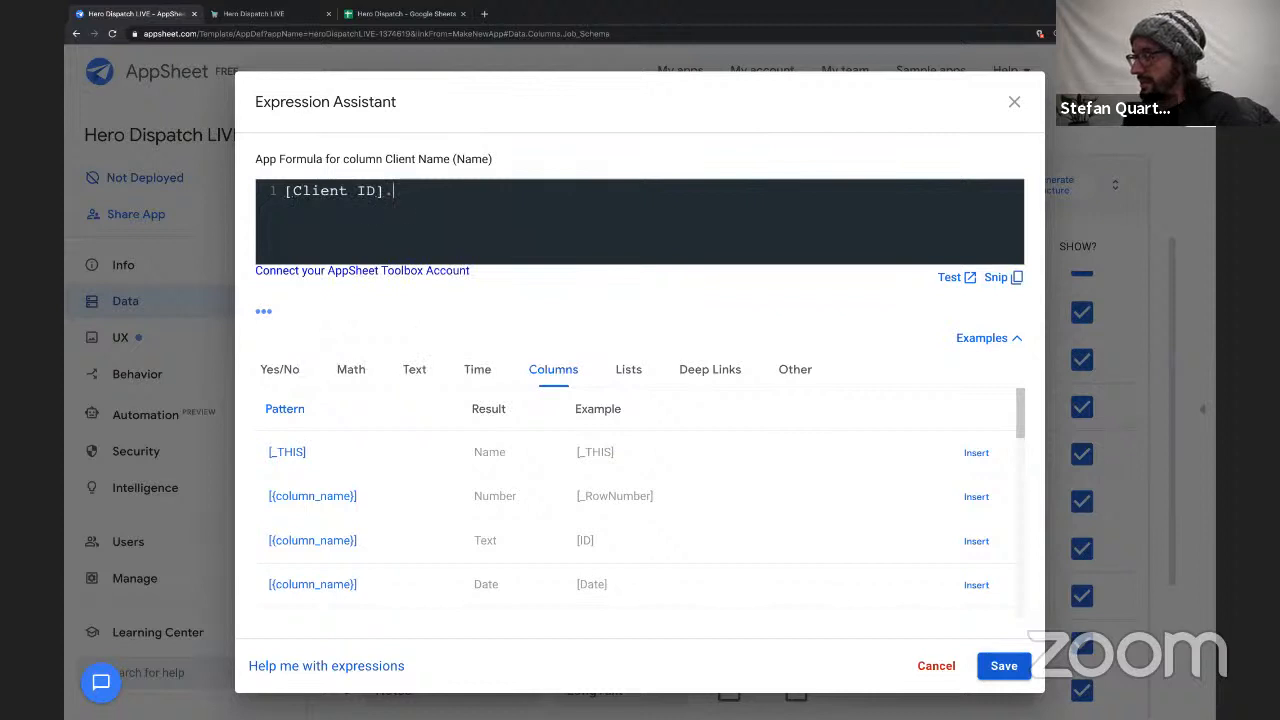
type("[")
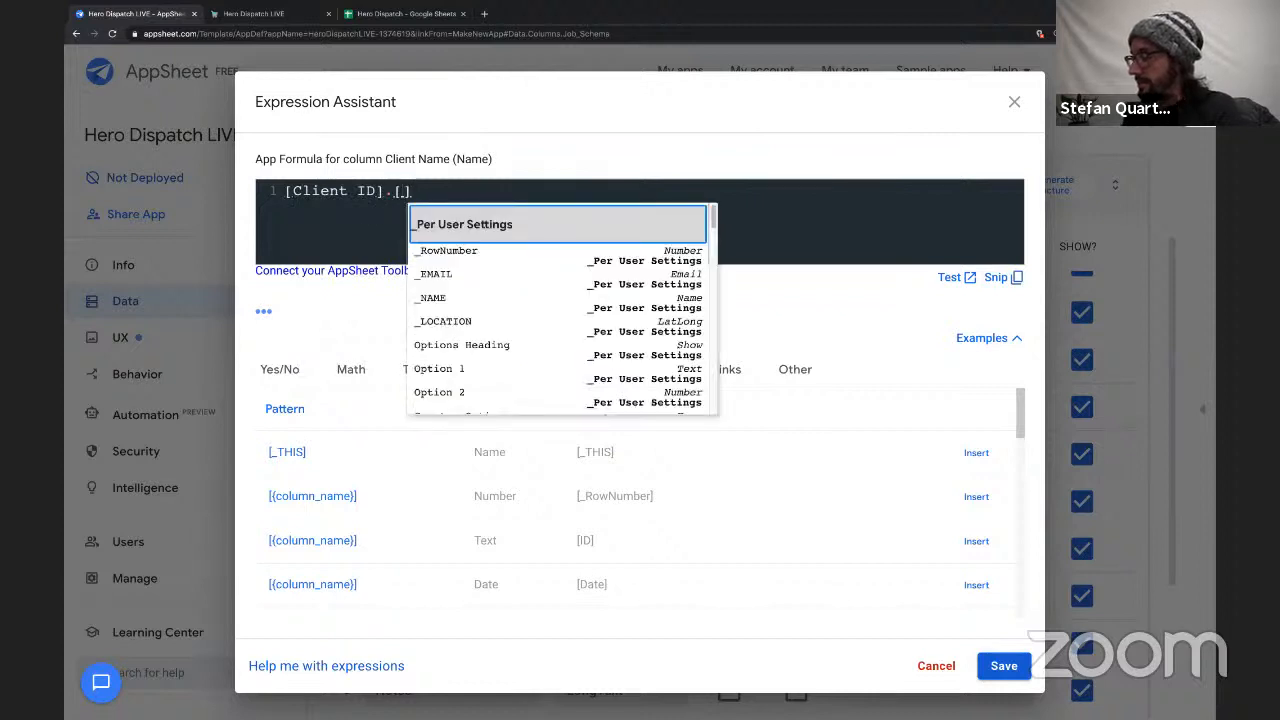
type("Na")
key("Down")
key("Up")
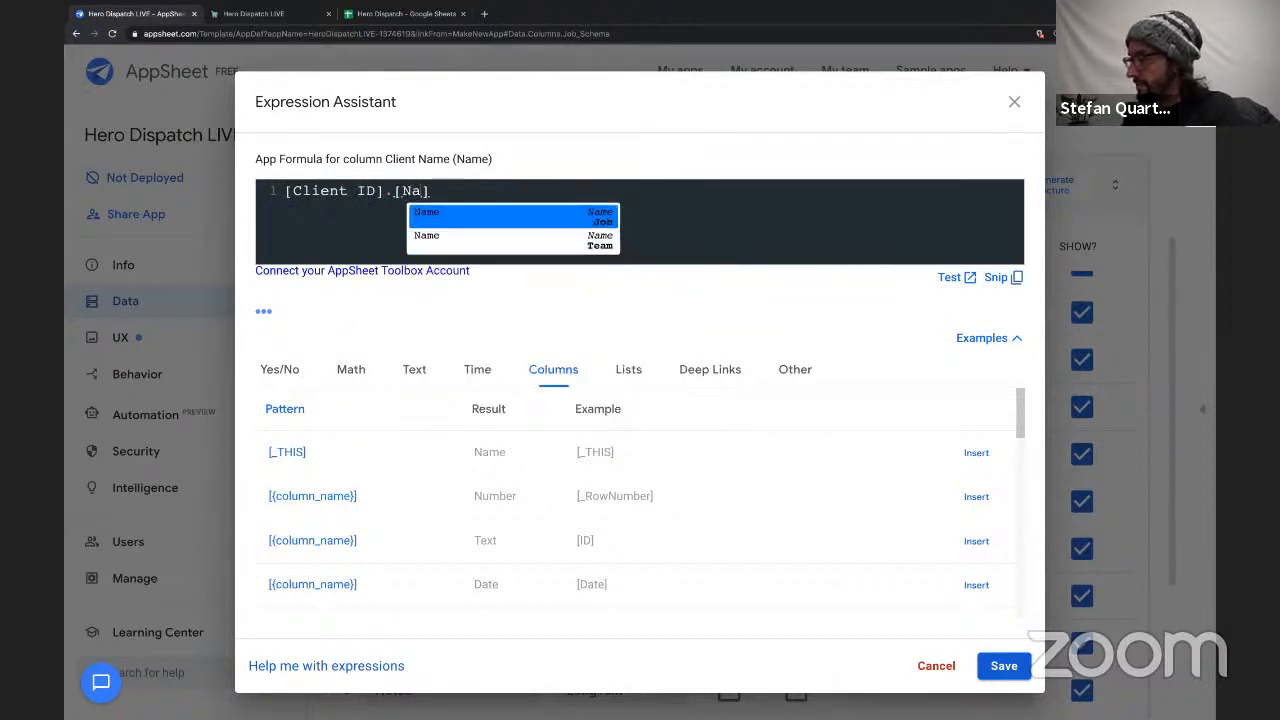
key("BackSpace")
key("BackSpace")
type("Cli")
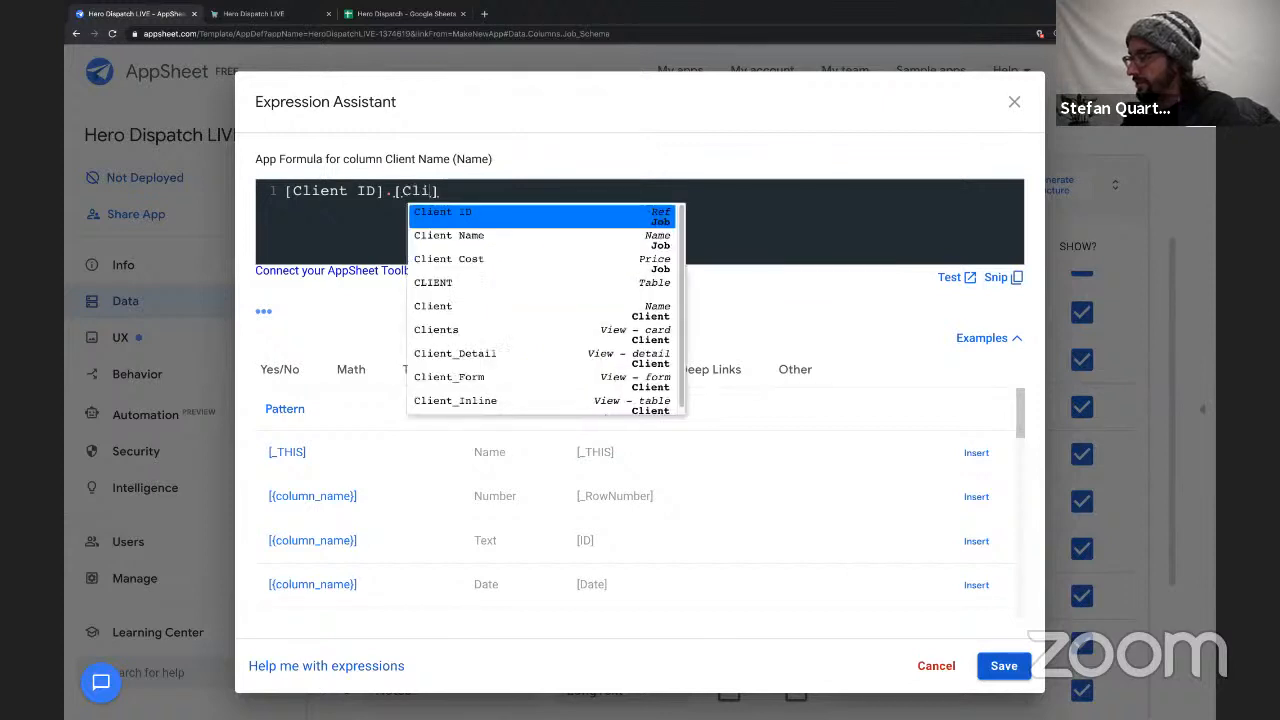
key("Down")
key("Down")
key("Down")
key("Down")
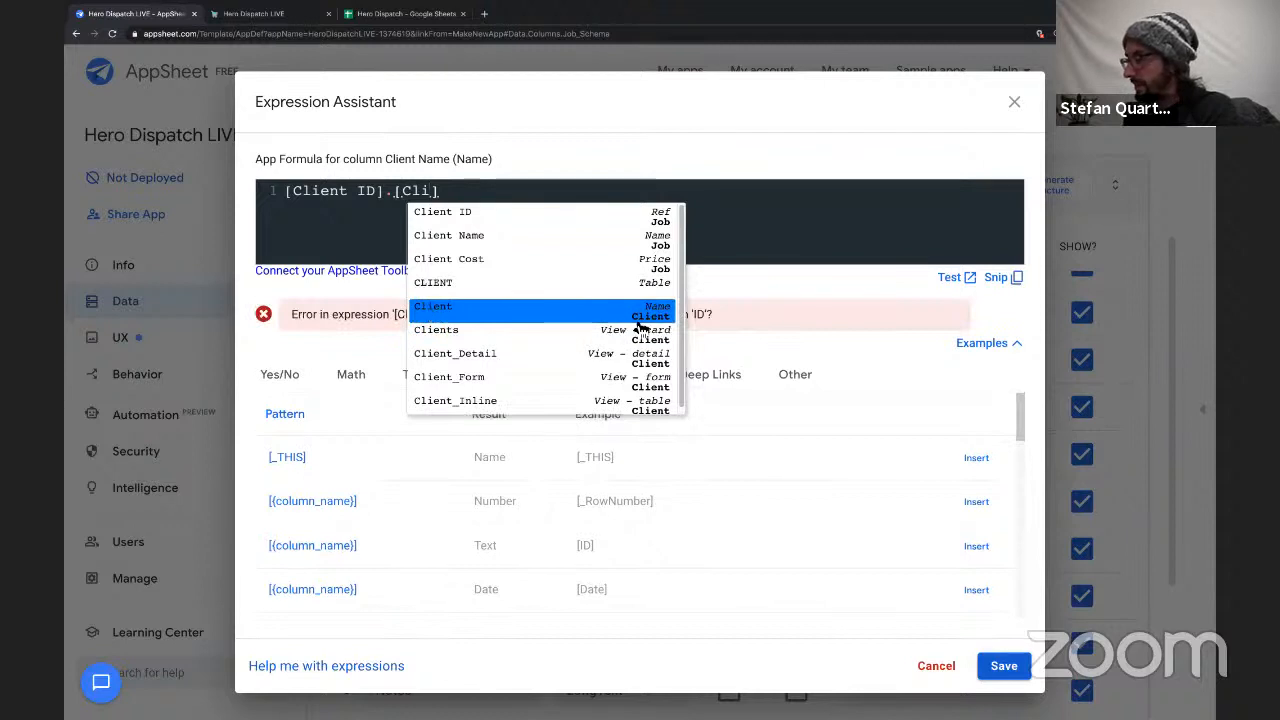
left_click(586, 317)
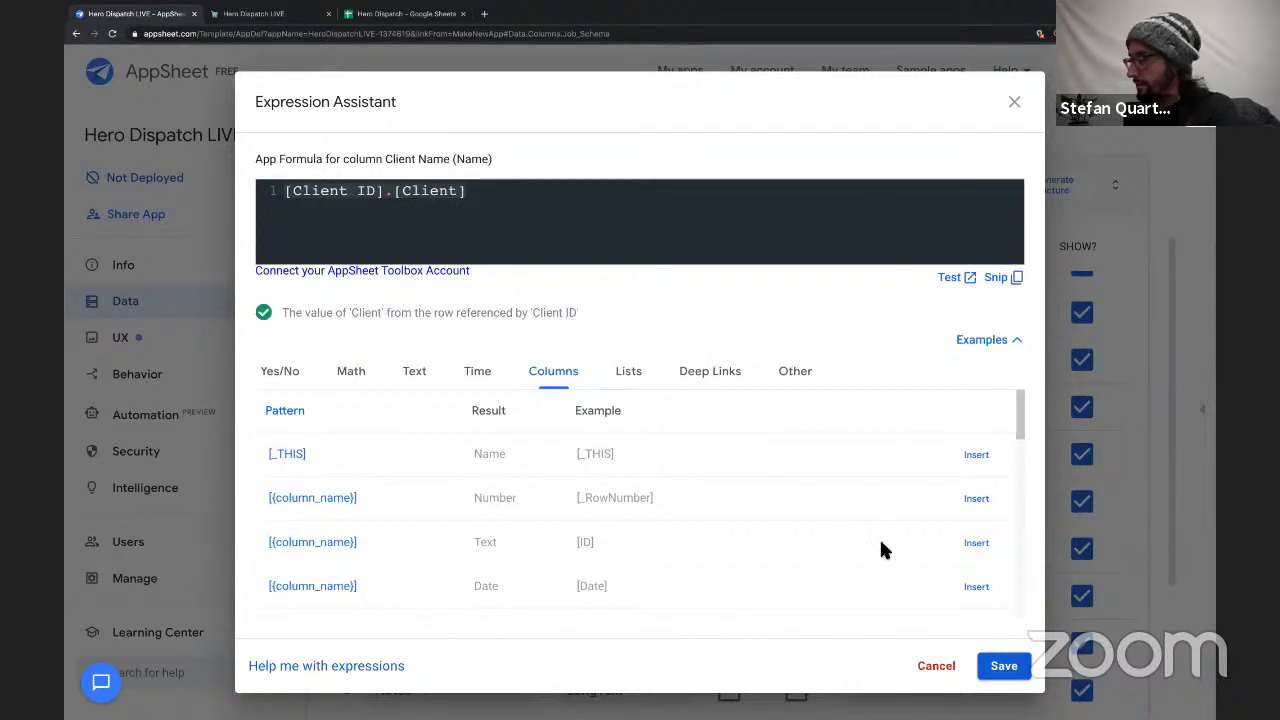
left_click(993, 662)
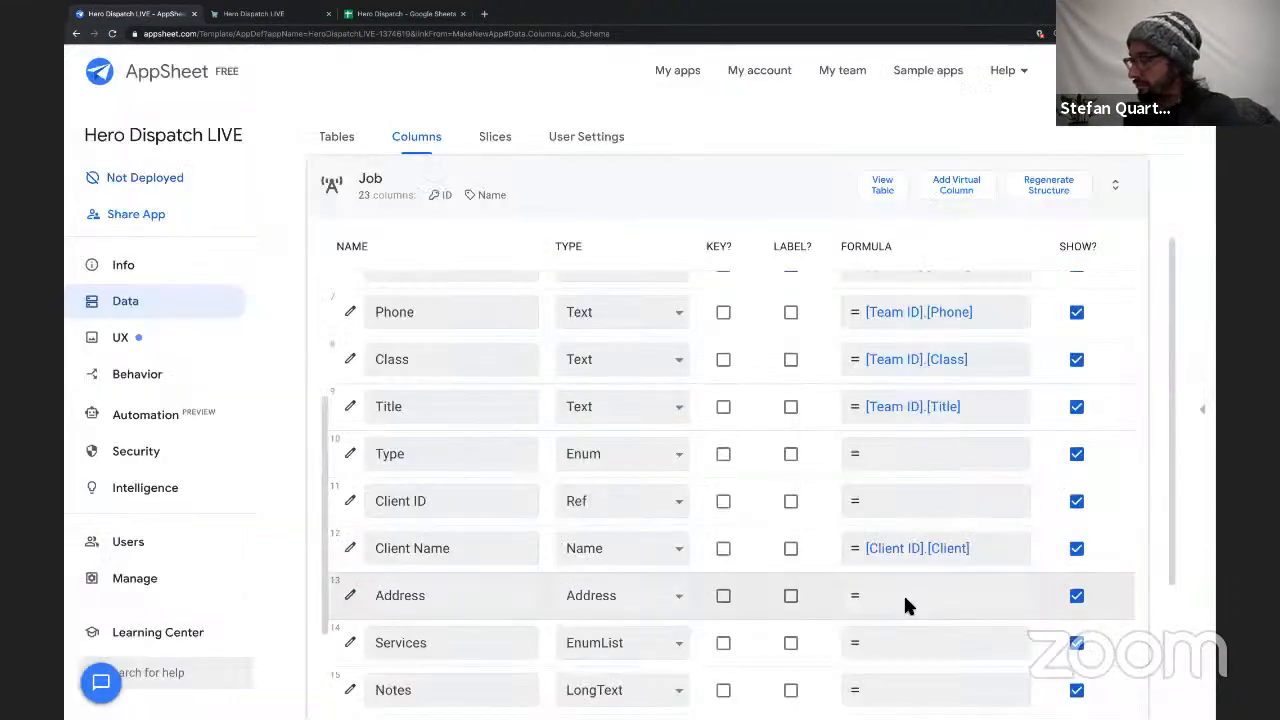
Give the Job table's Address column the app formula [Client ID].[Address] and save the expression.
left_click(904, 598)
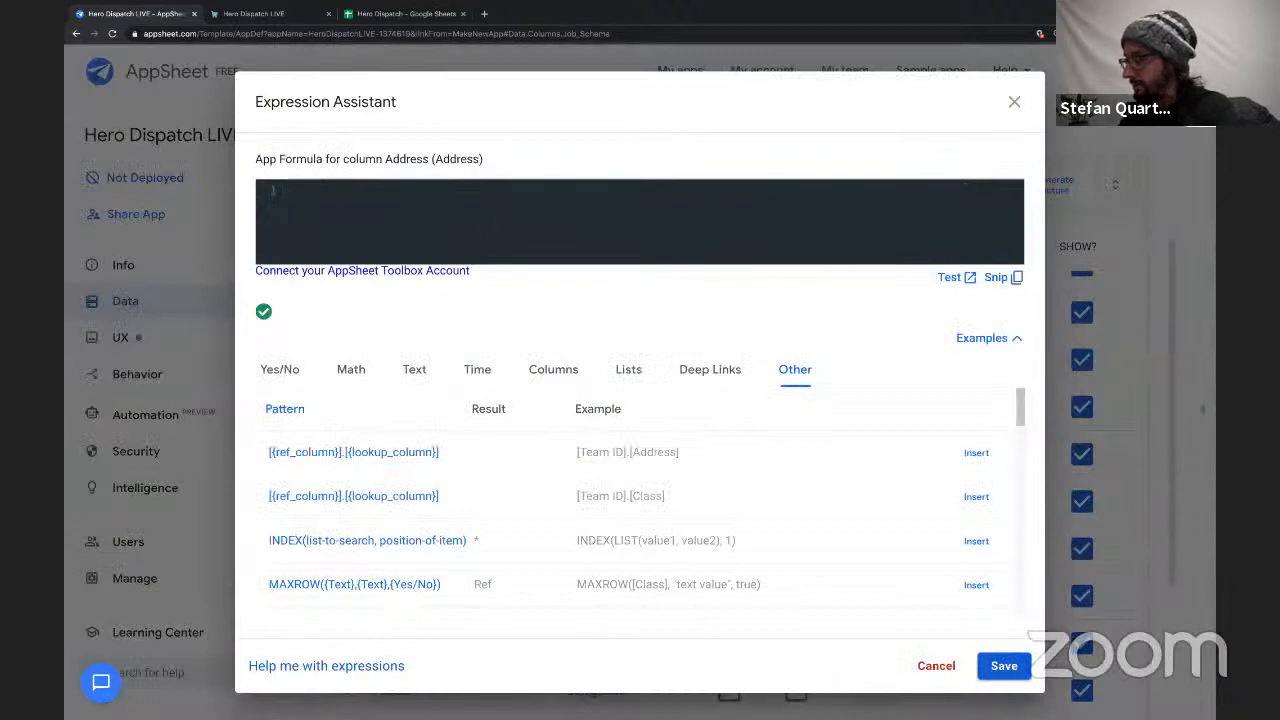
type("Cl")
key("Down")
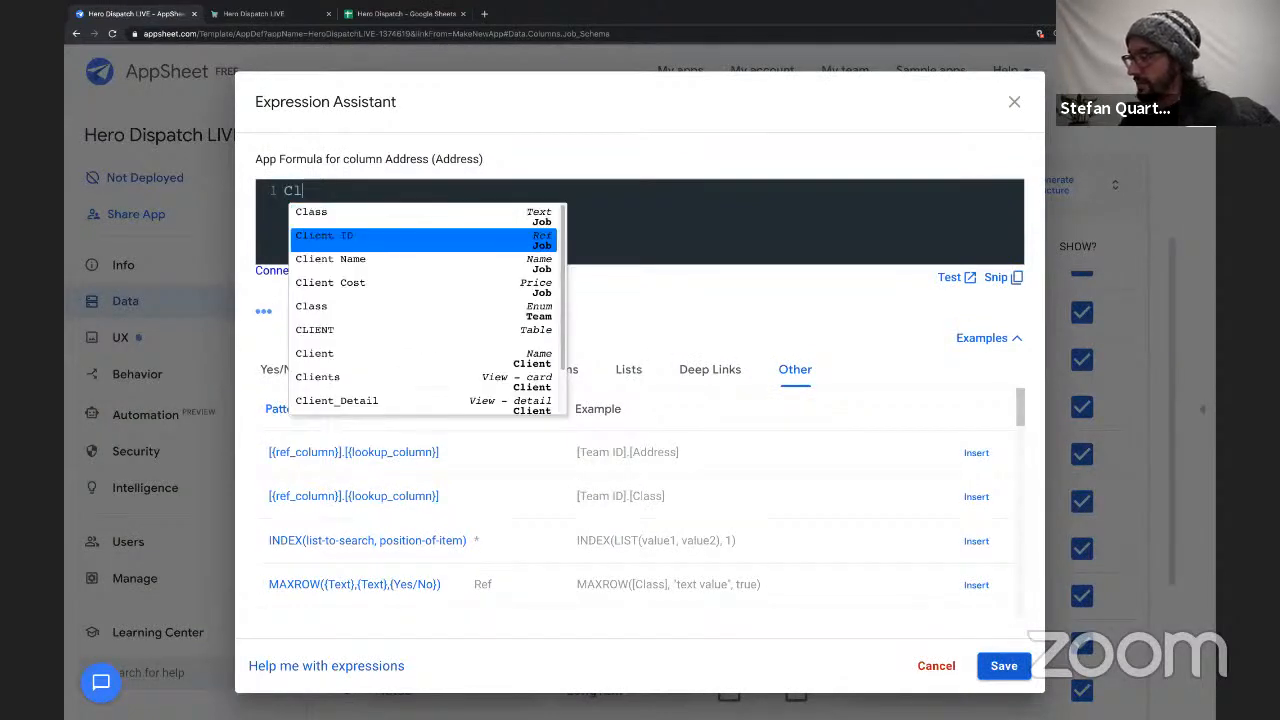
key("Return")
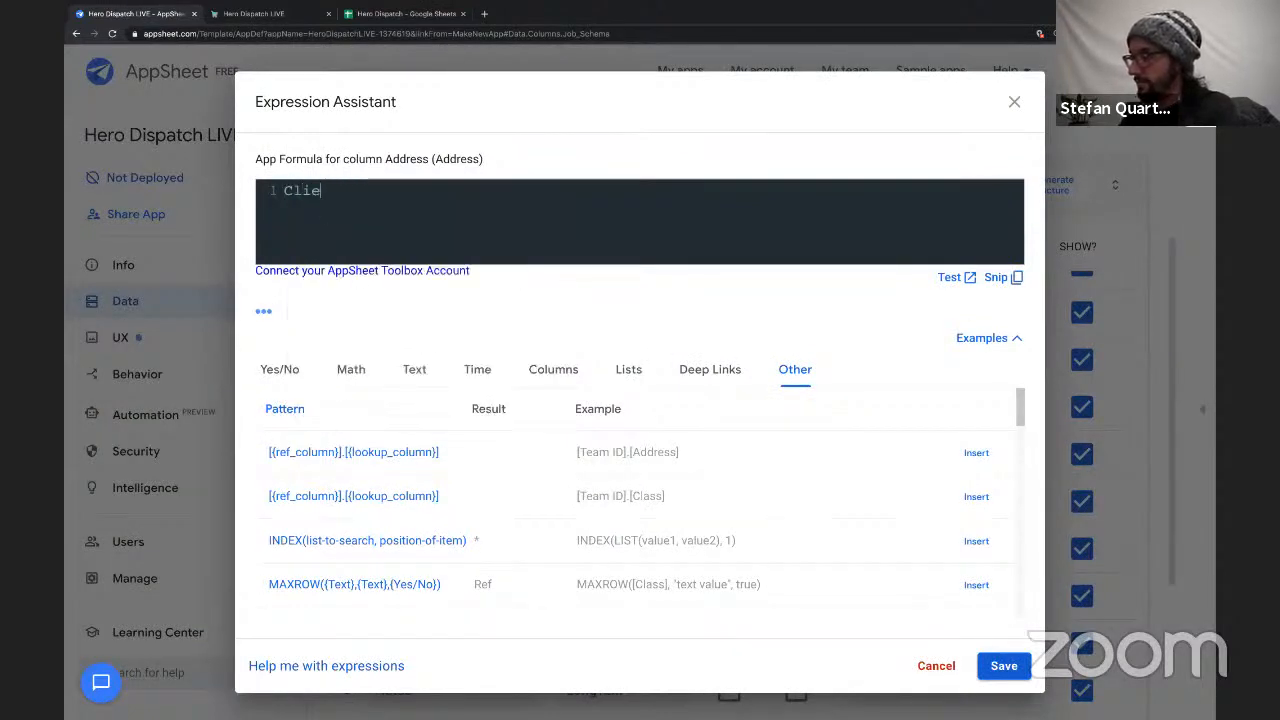
type("[Cli")
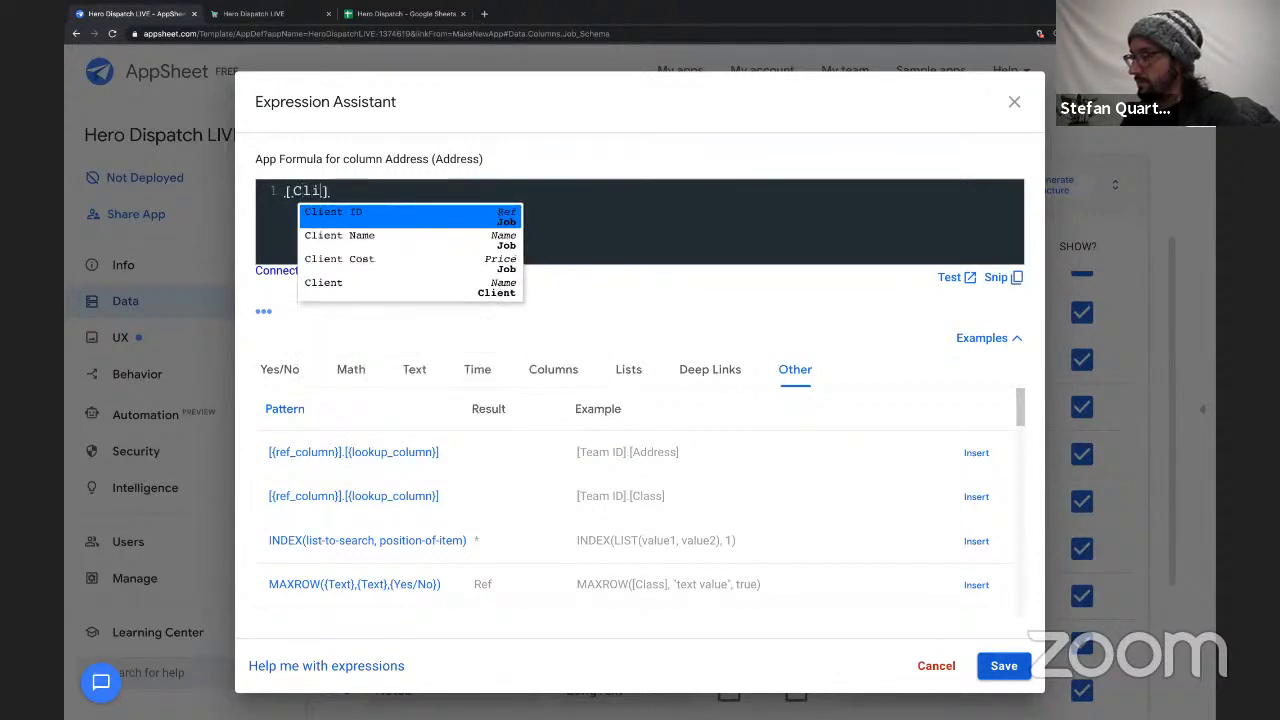
key("Return")
type(".[Ad")
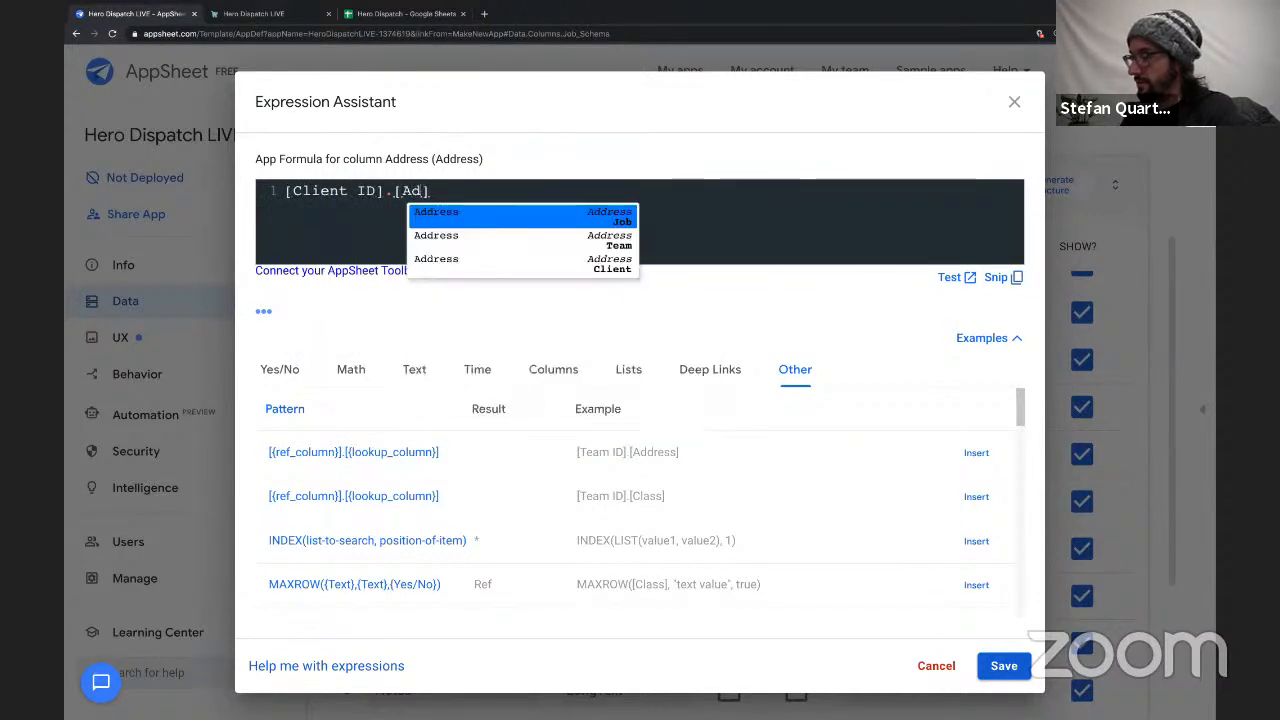
type("d")
key("Down")
key("Down")
key("Return")
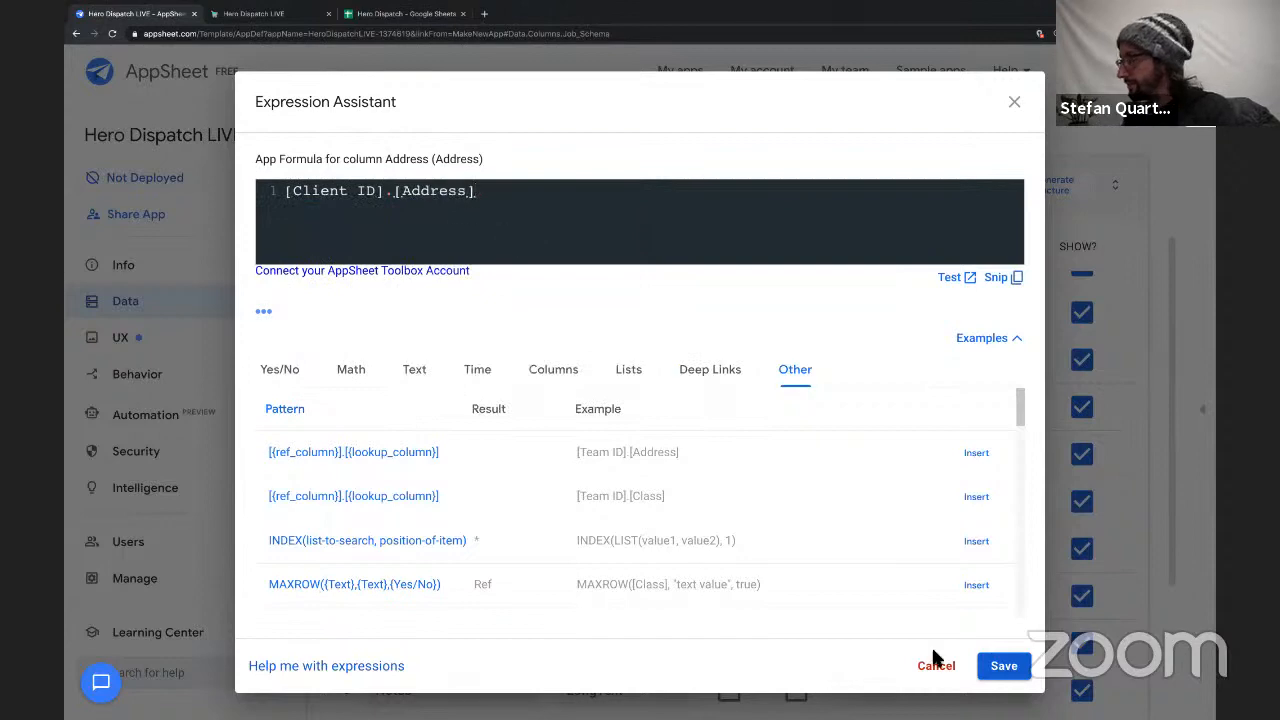
left_click(1003, 665)
scroll(818, 569, "down", 1)
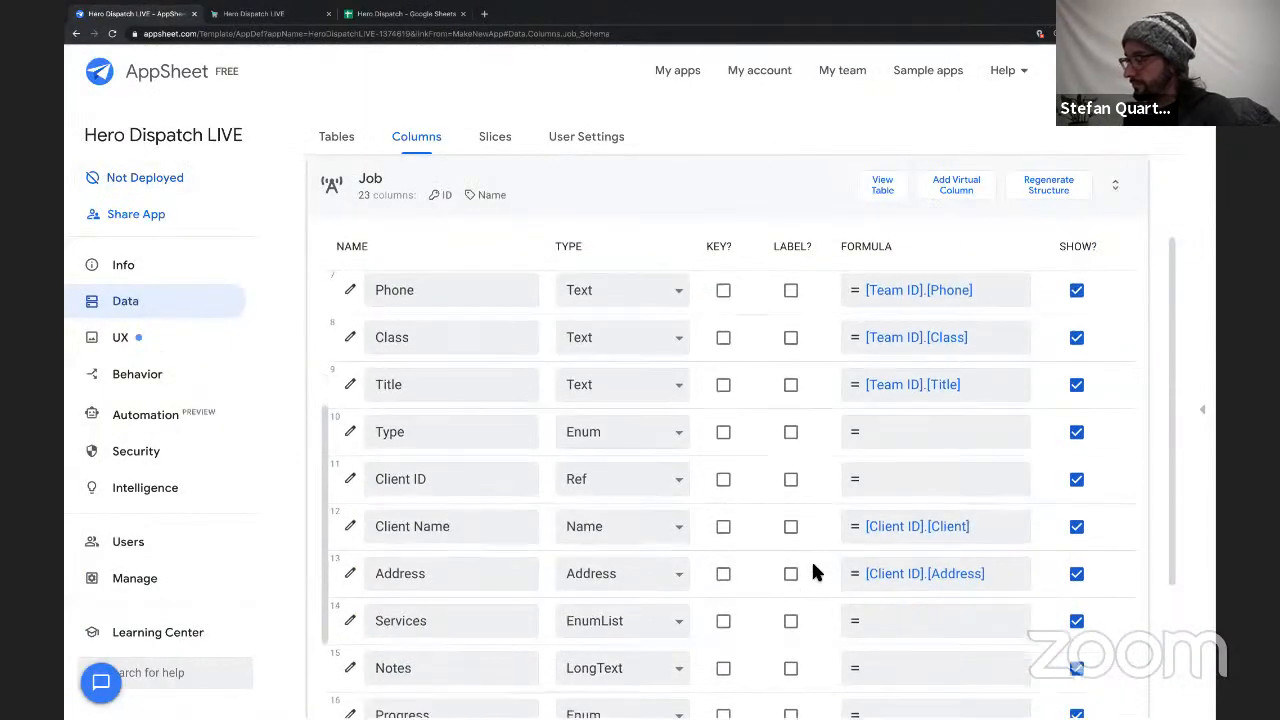
Give the Job table's Progress column the initial value "Not Started" and save the column's settings.
scroll(812, 566, "down", 3)
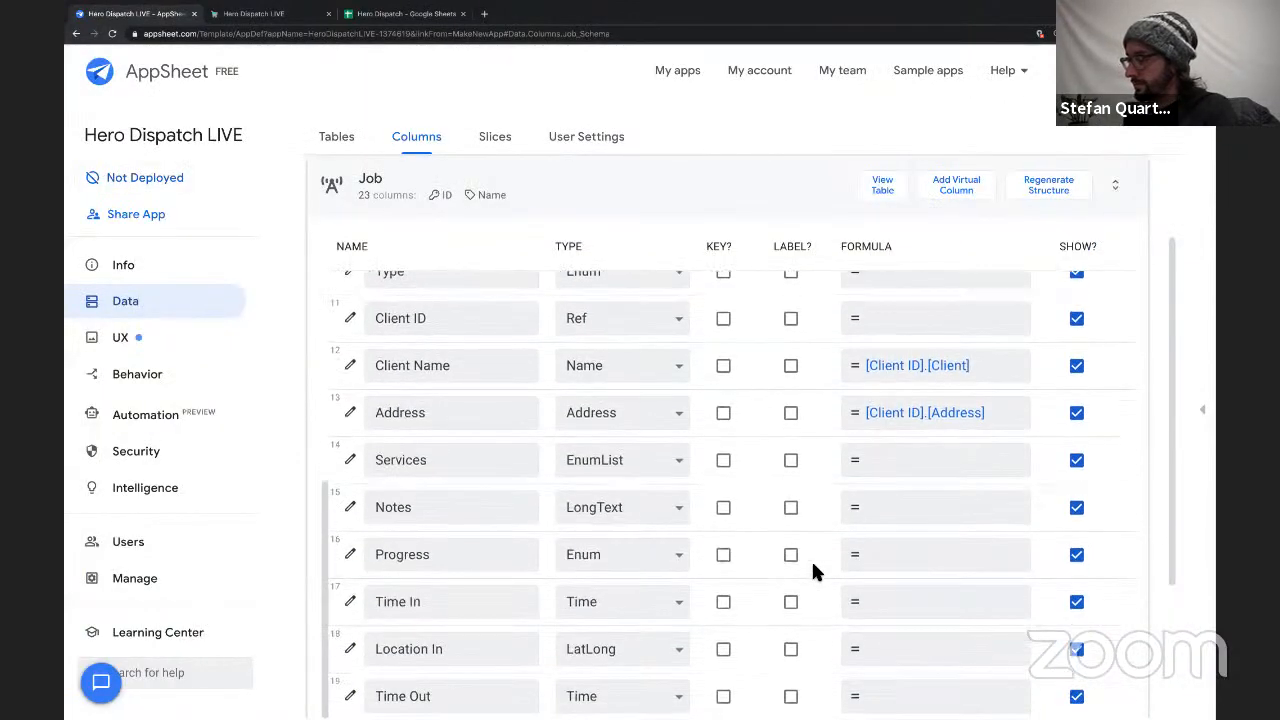
scroll(812, 568, "down", 3)
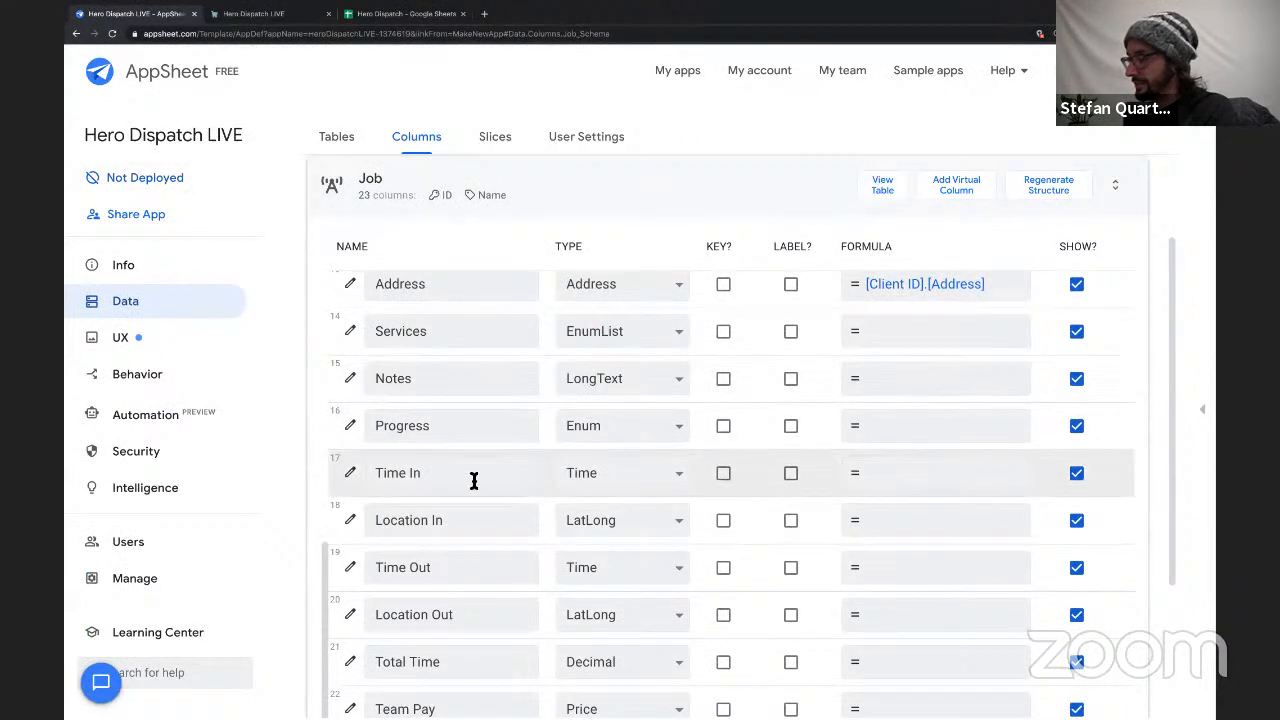
double_click(455, 332)
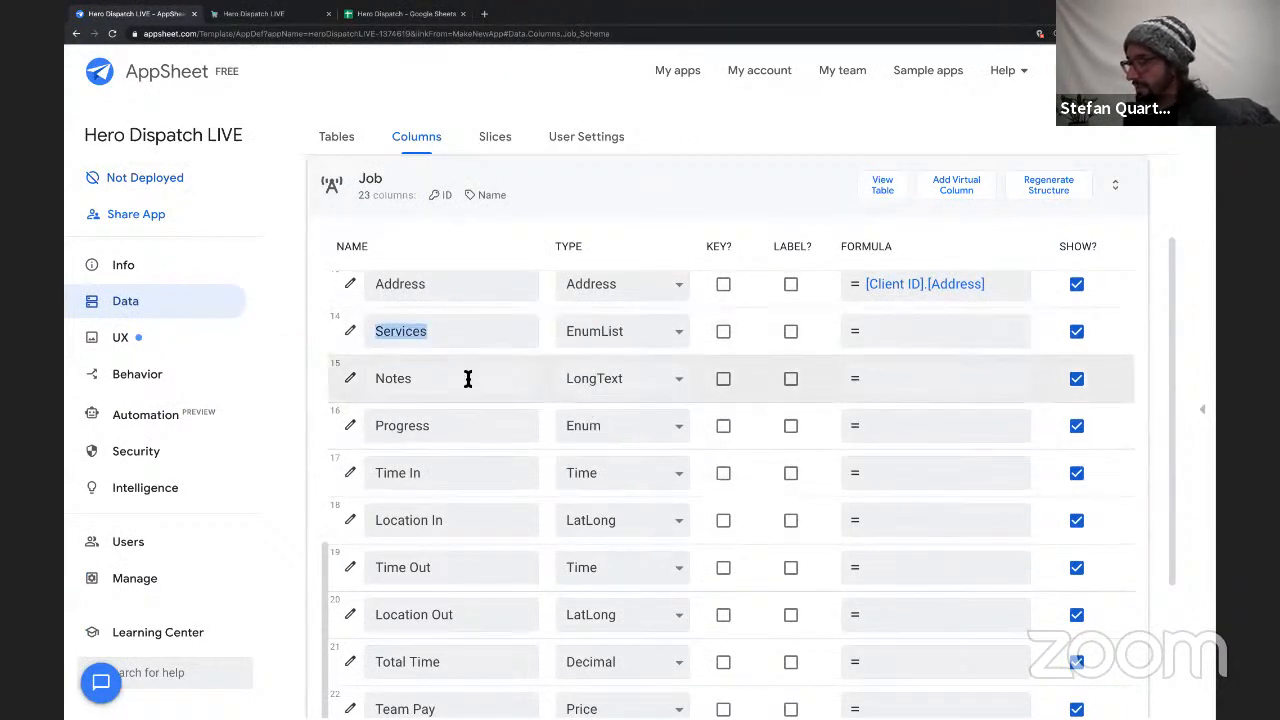
double_click(467, 378)
double_click(470, 434)
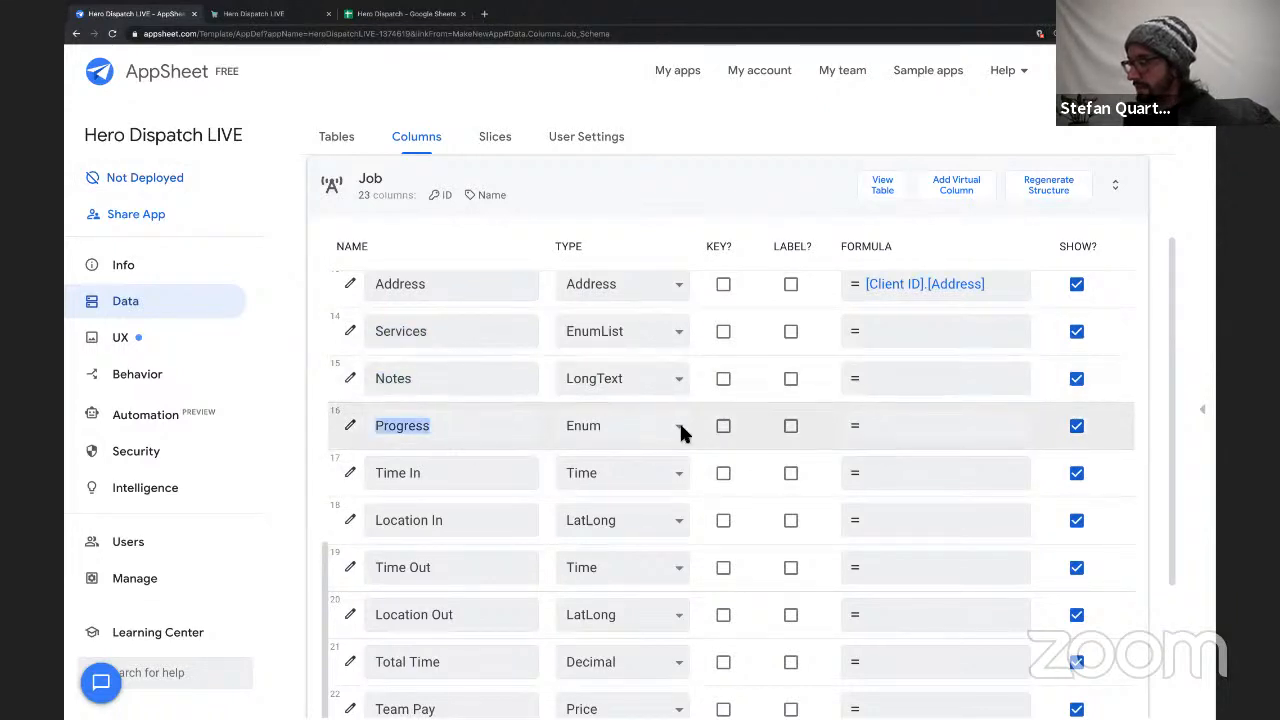
left_click(349, 424)
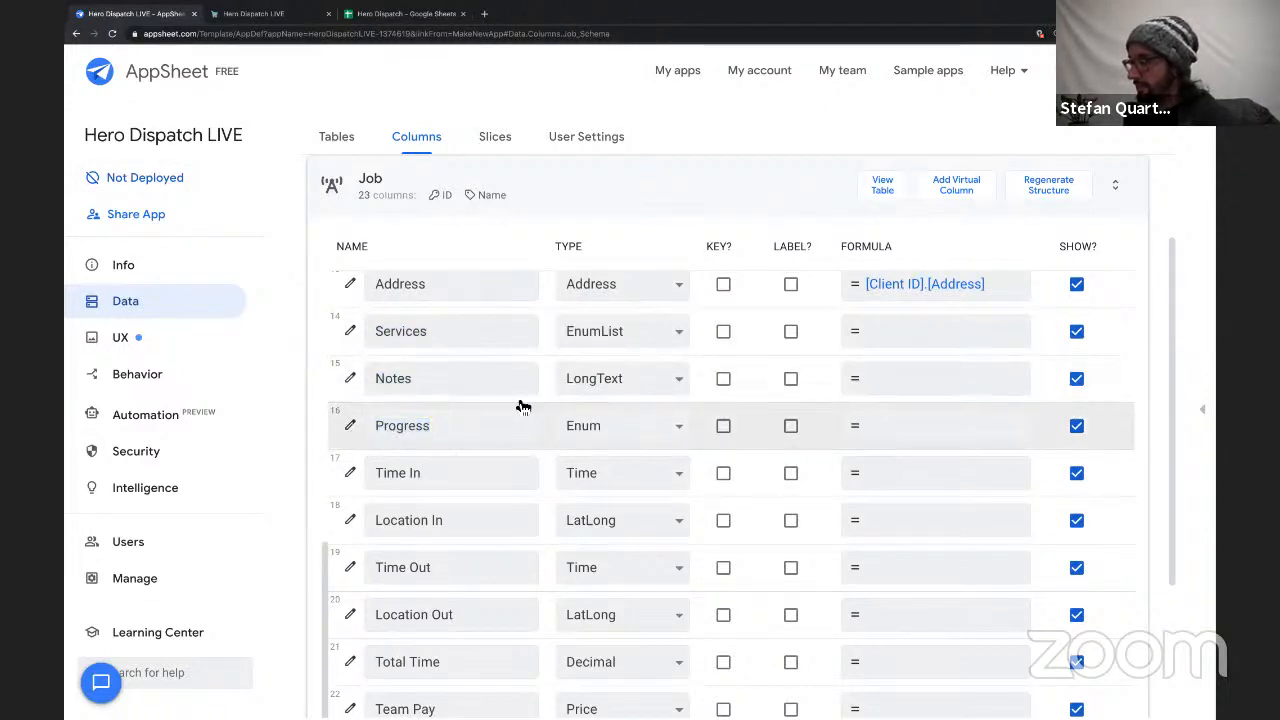
scroll(472, 508, "down", 4)
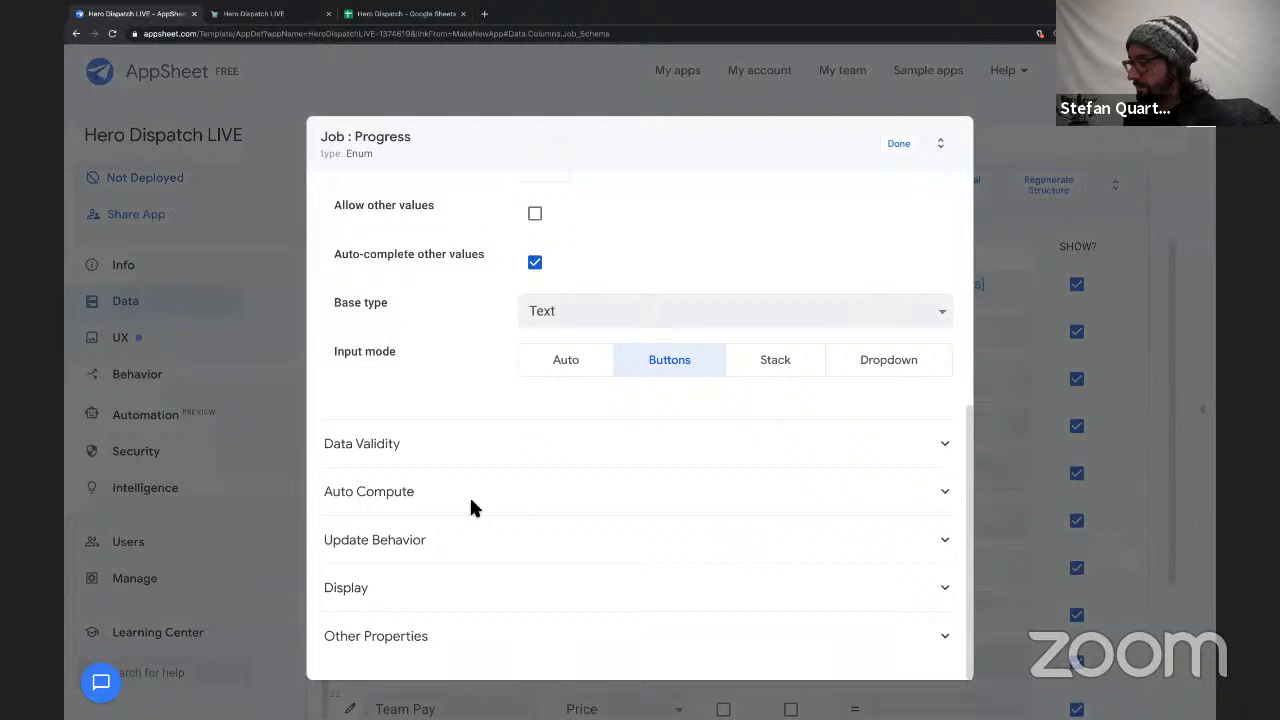
left_click(414, 503)
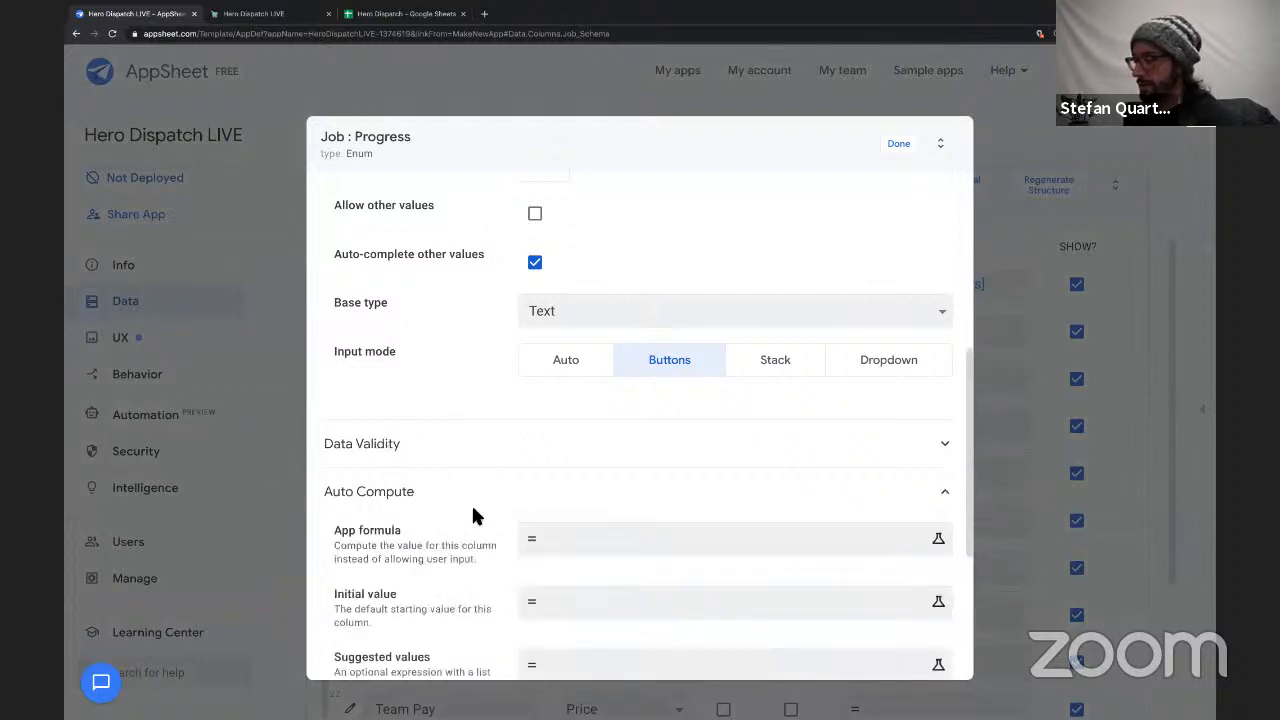
scroll(540, 540, "down", 1)
left_click(545, 541)
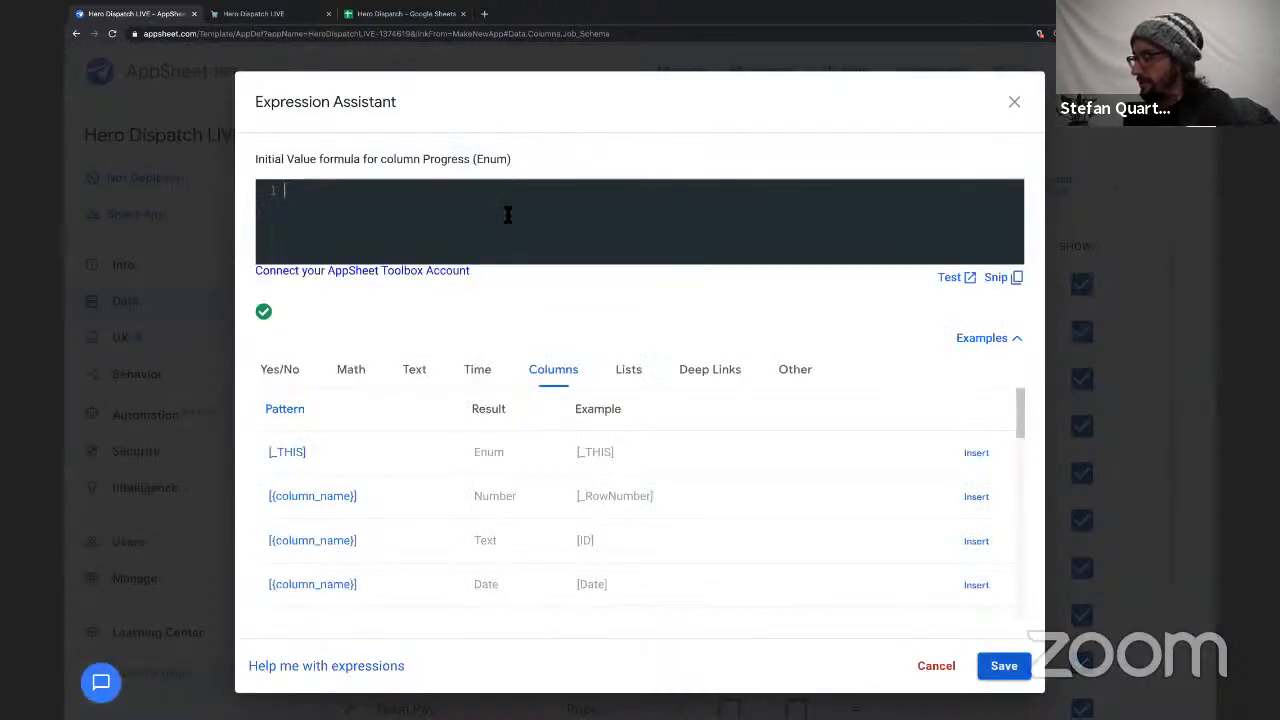
type("\"Not Started")
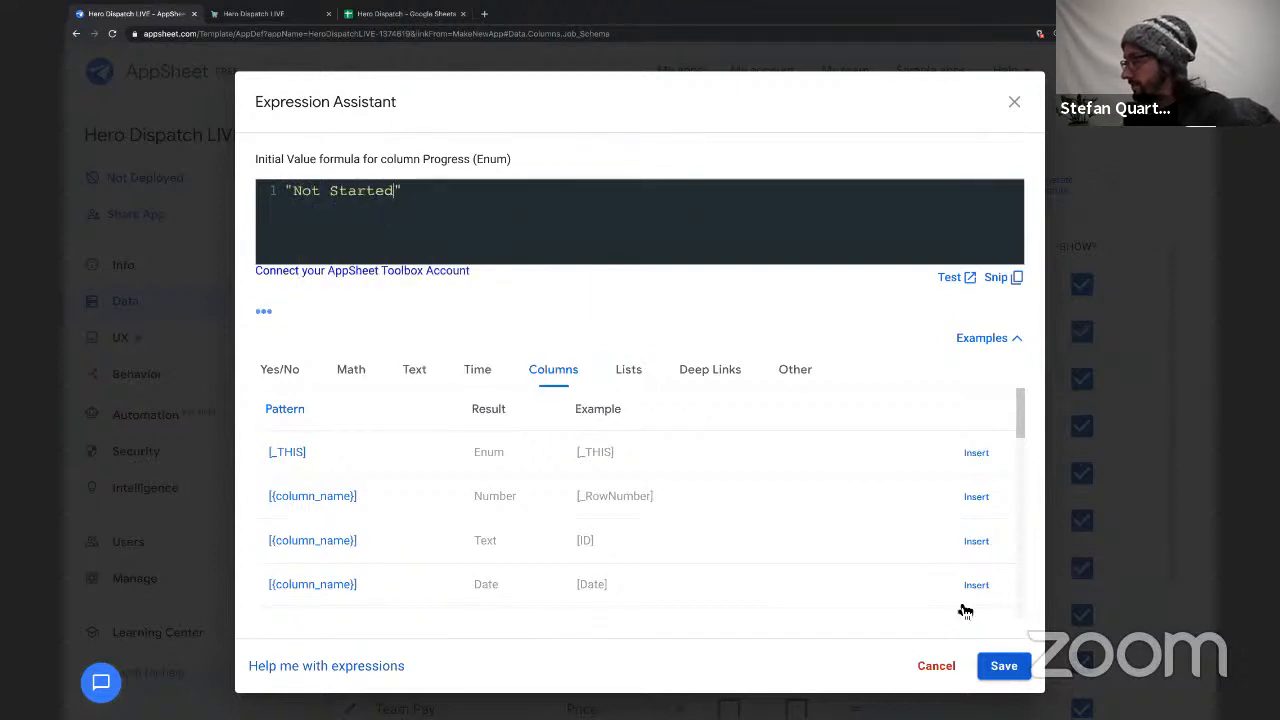
left_click(1003, 666)
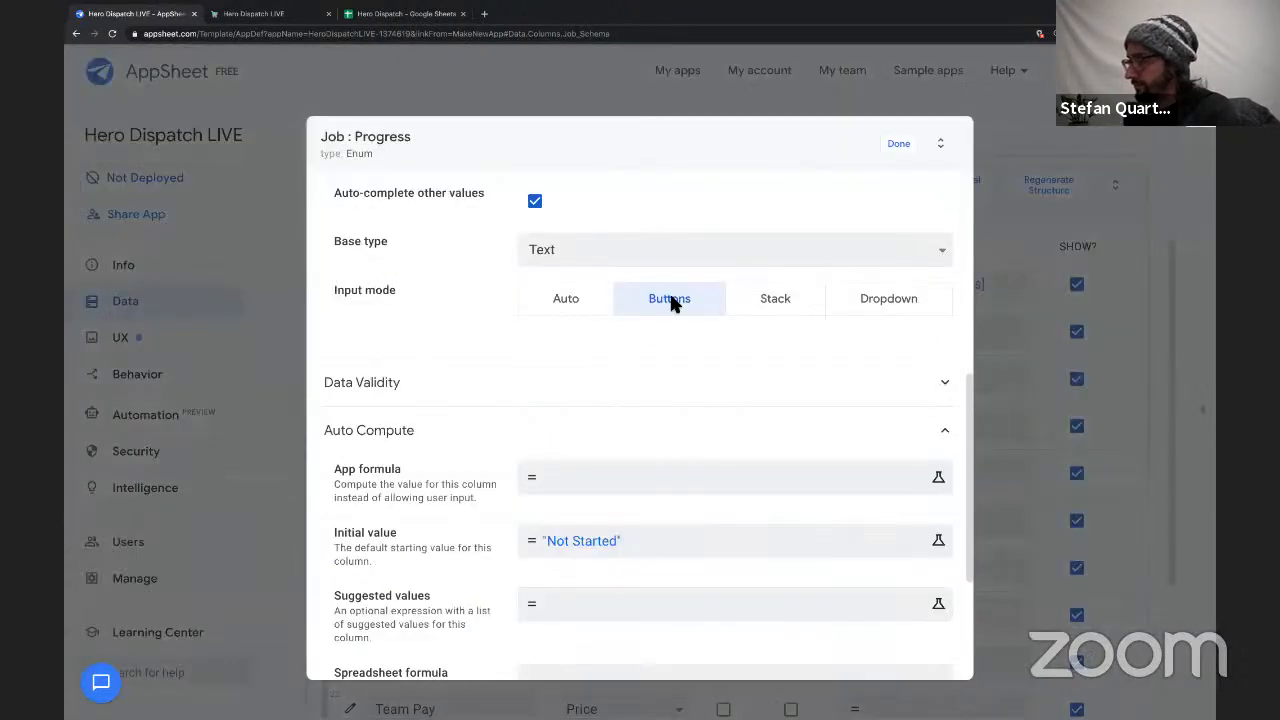
left_click(906, 152)
Look over the Job table's remaining columns from Time In to Client Cost, including Total Time.
scroll(520, 506, "down", 4)
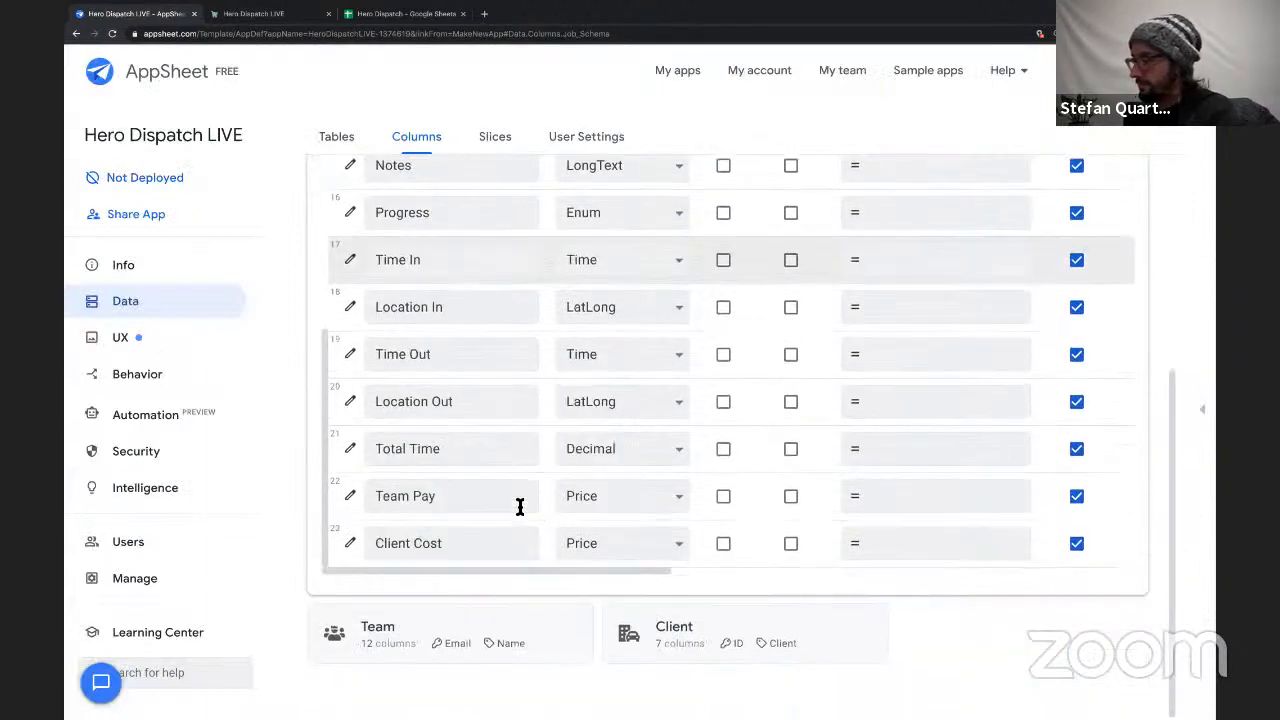
scroll(520, 506, "up", 2)
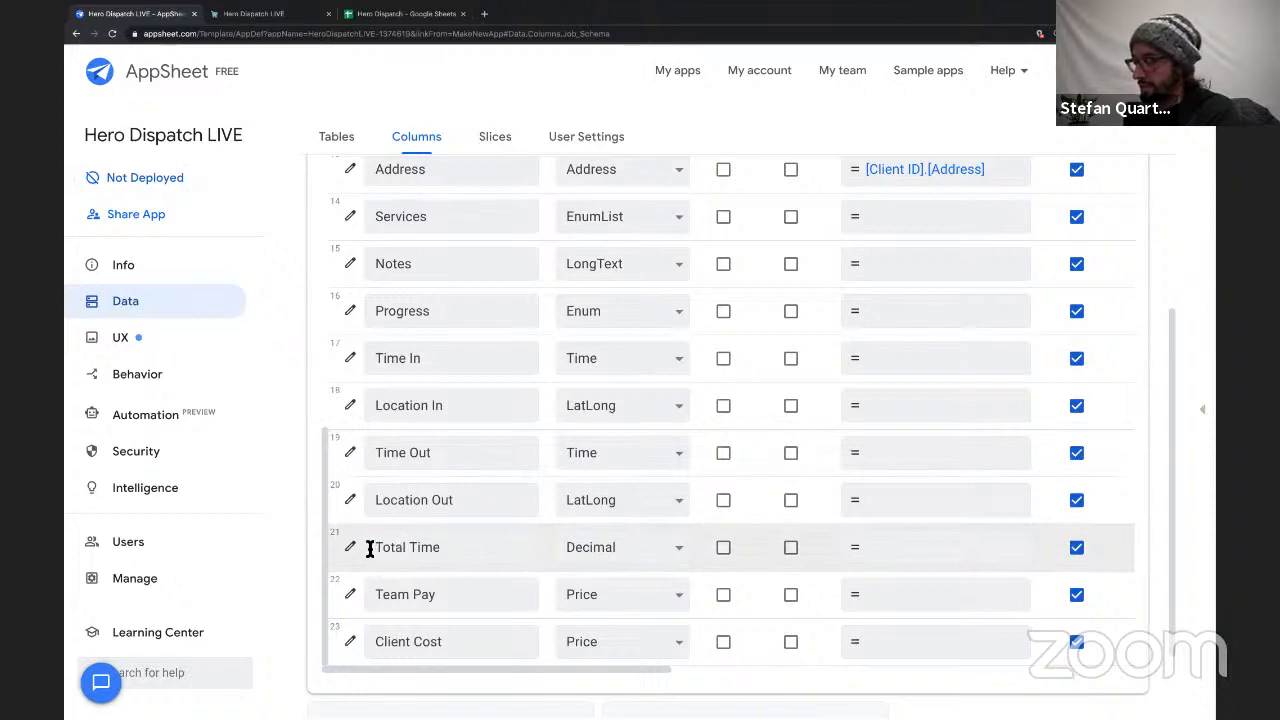
left_click_drag(370, 549, 451, 551)
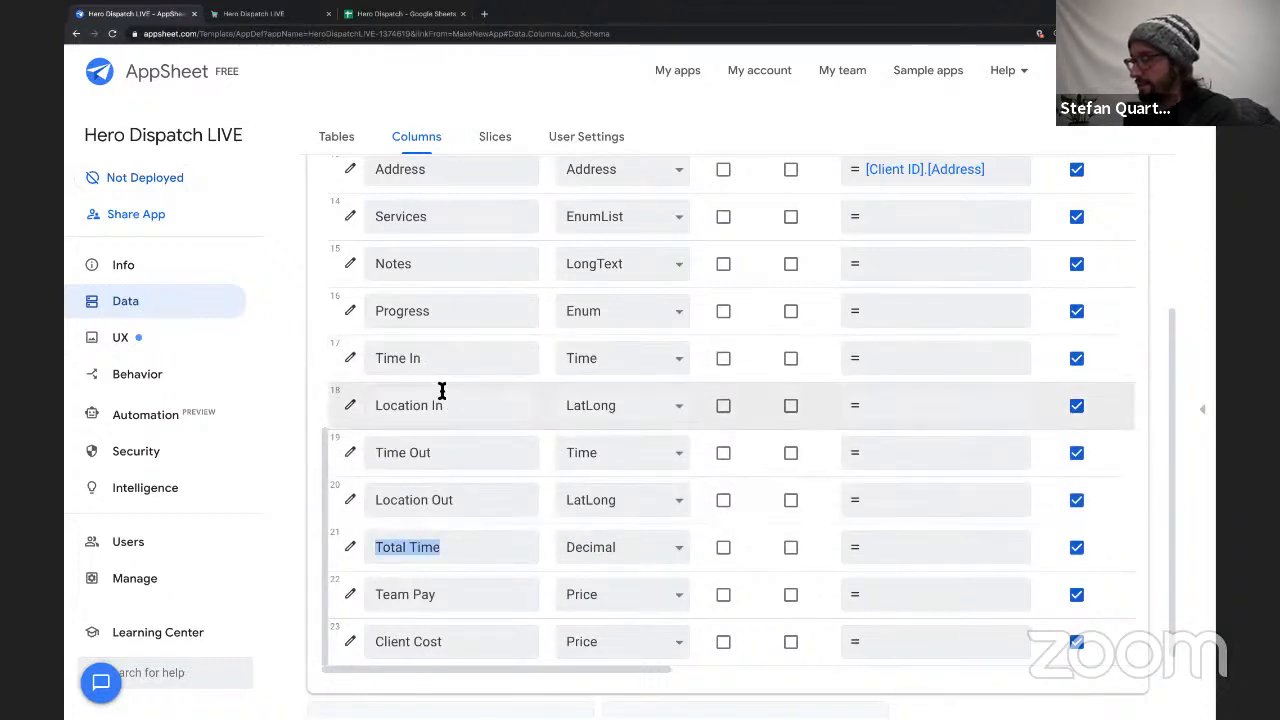
left_click(1150, 72)
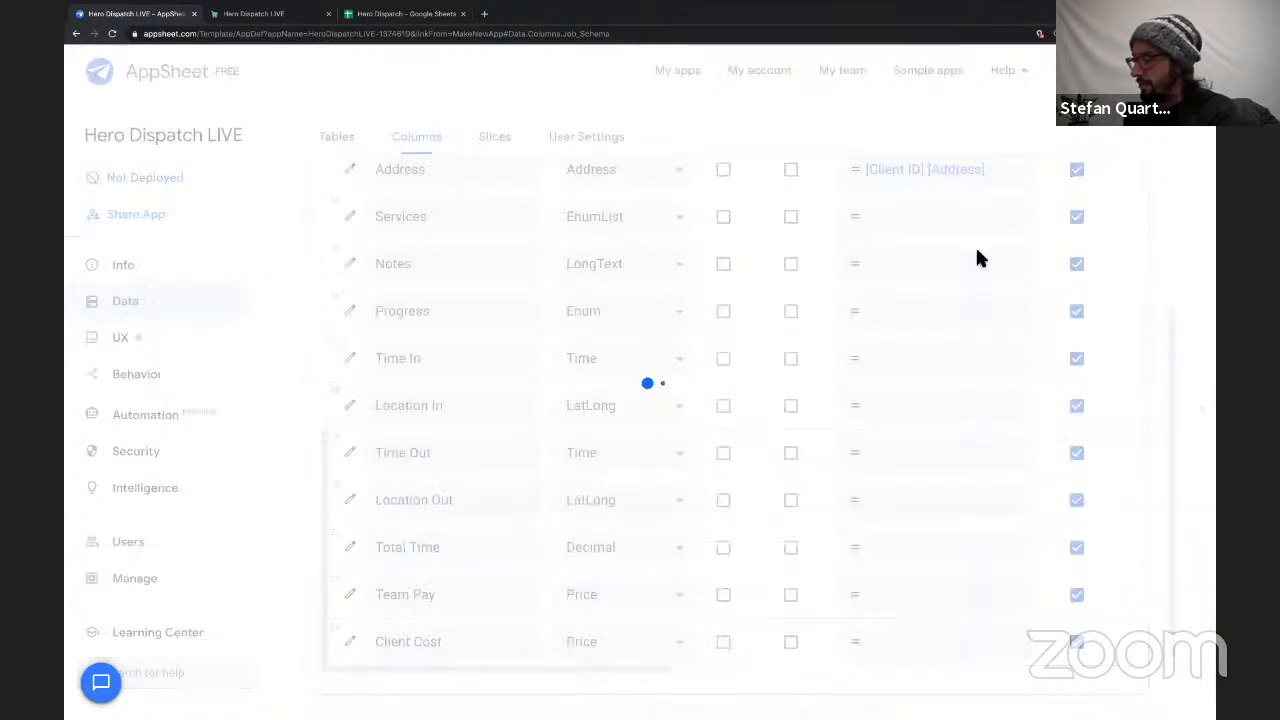
left_click(248, 14)
left_click(135, 14)
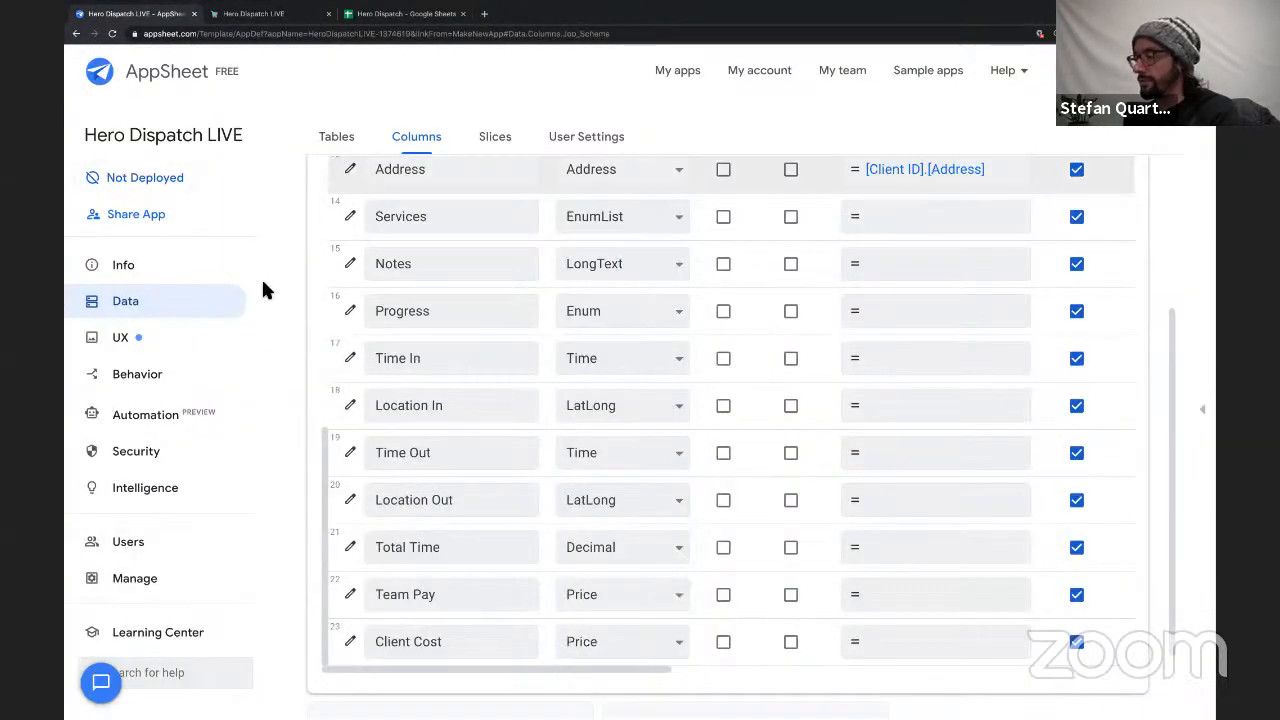
Add a new UX view named My Jobs for the Job data, using the table view type.
left_click(183, 340)
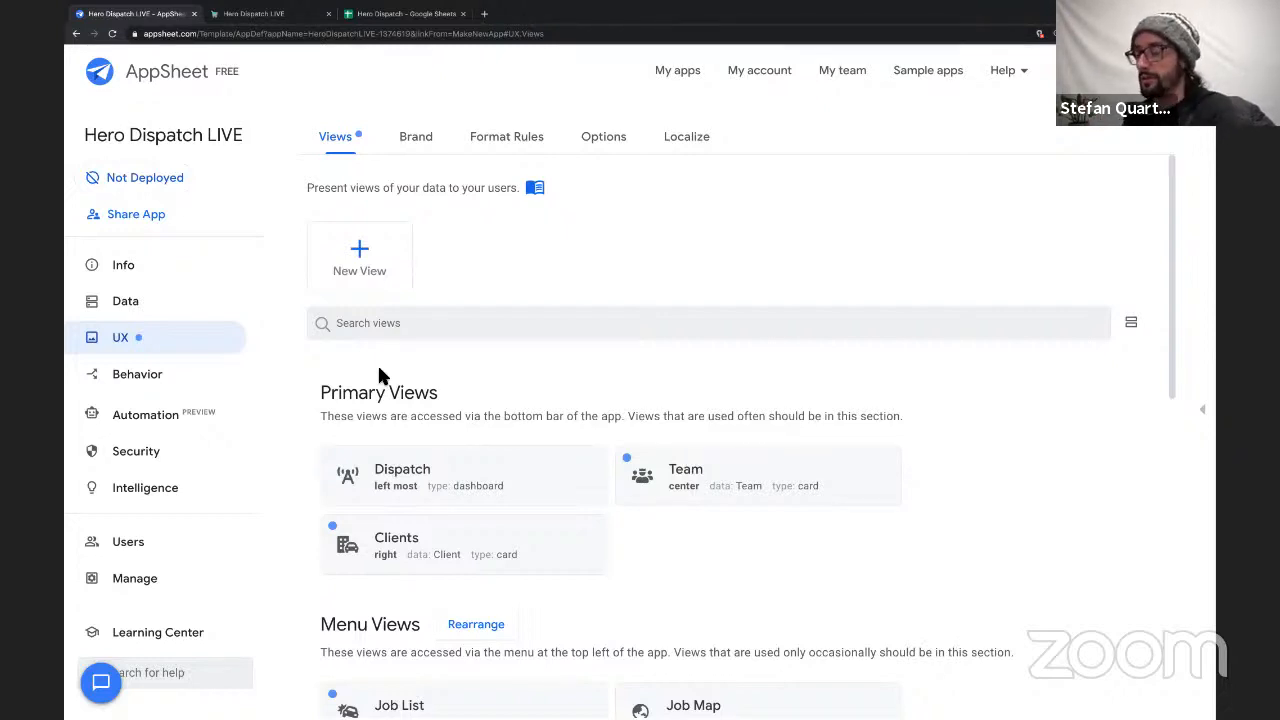
scroll(400, 390, "down", 2)
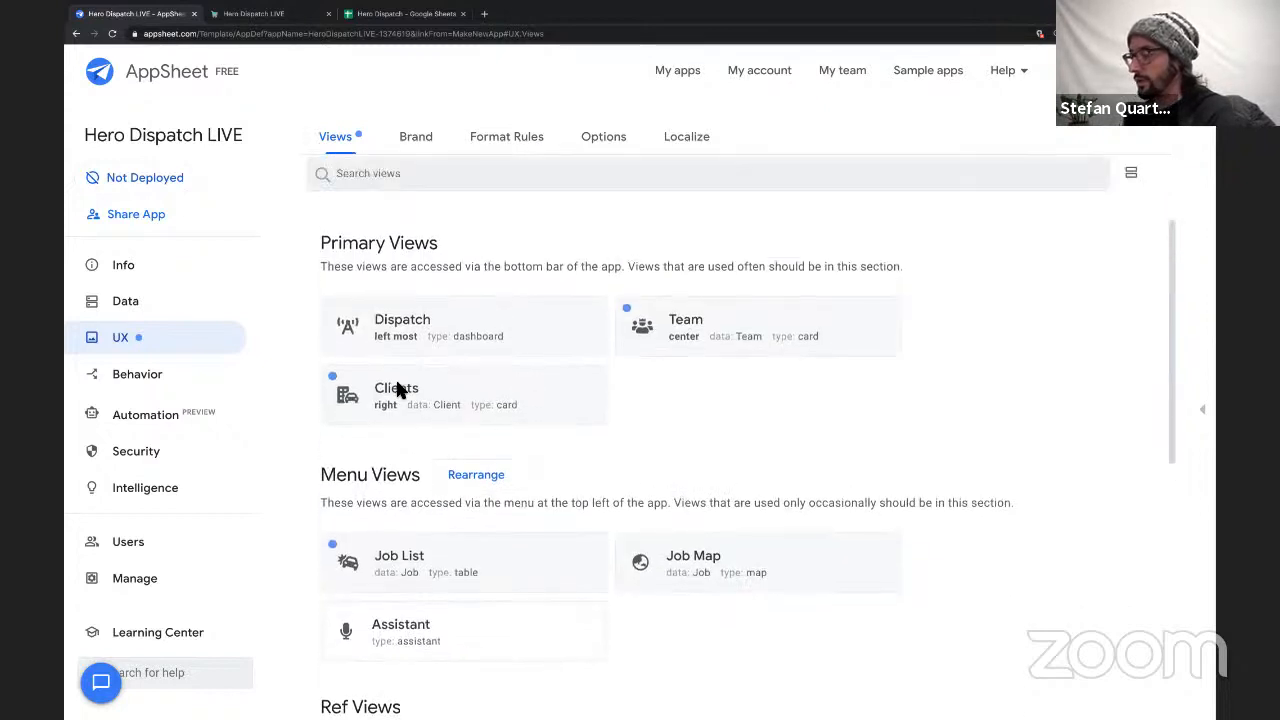
scroll(396, 388, "up", 2)
left_click(352, 250)
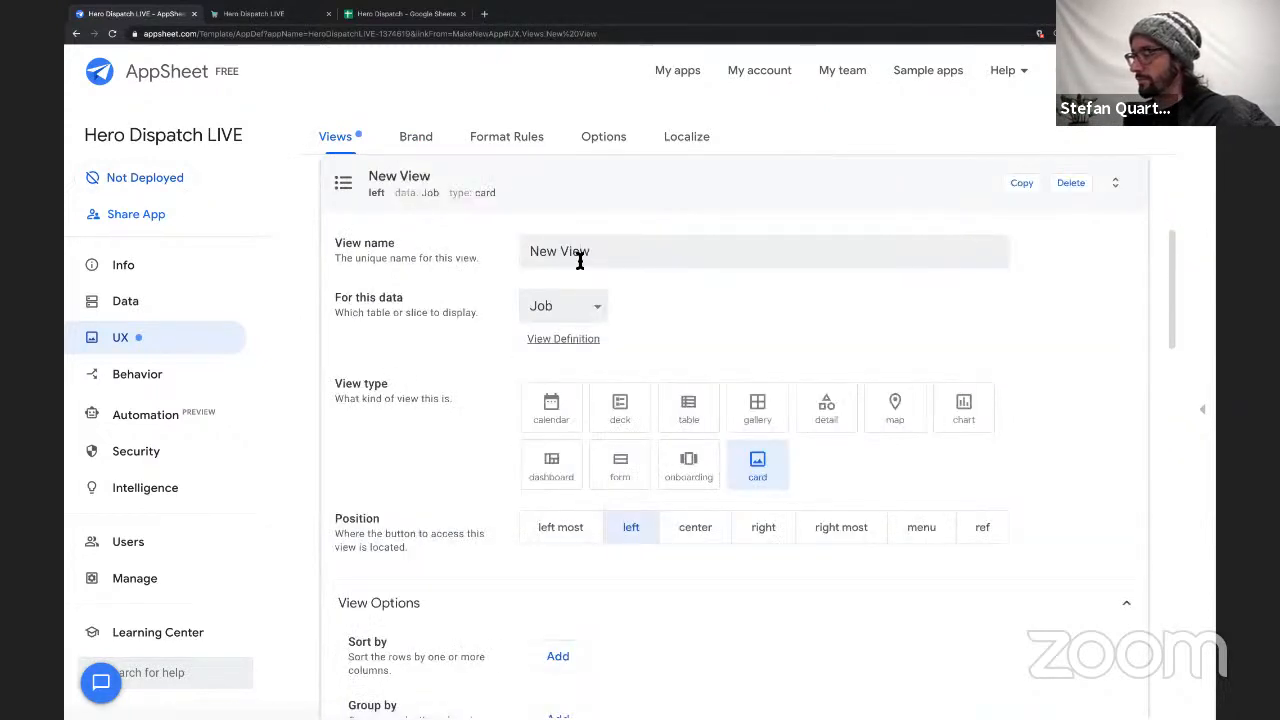
triple_click(580, 258)
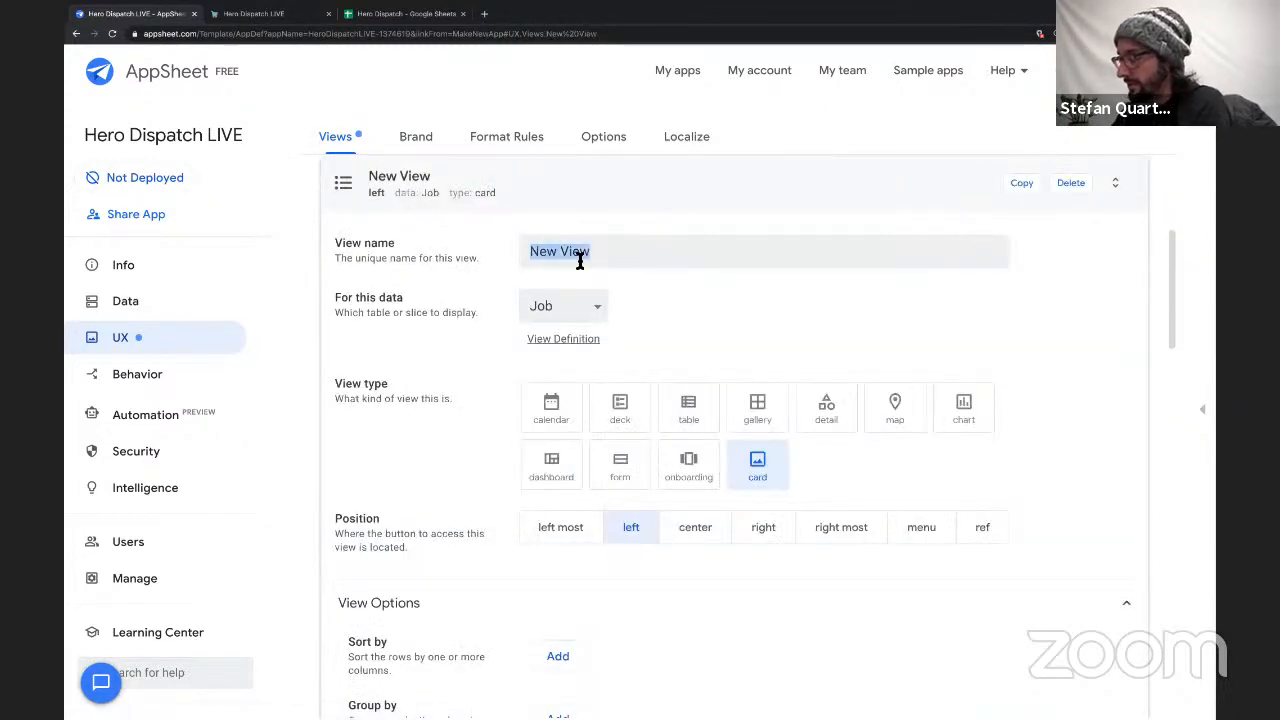
type("My Jobs")
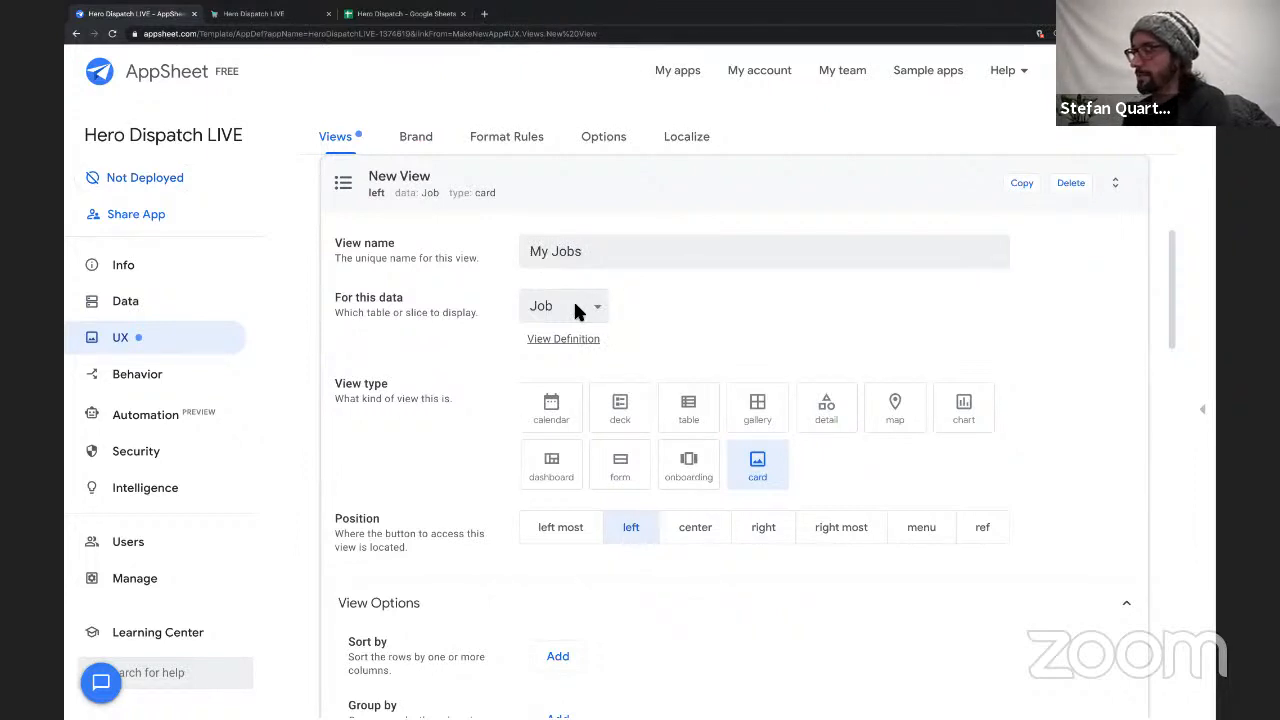
left_click(708, 420)
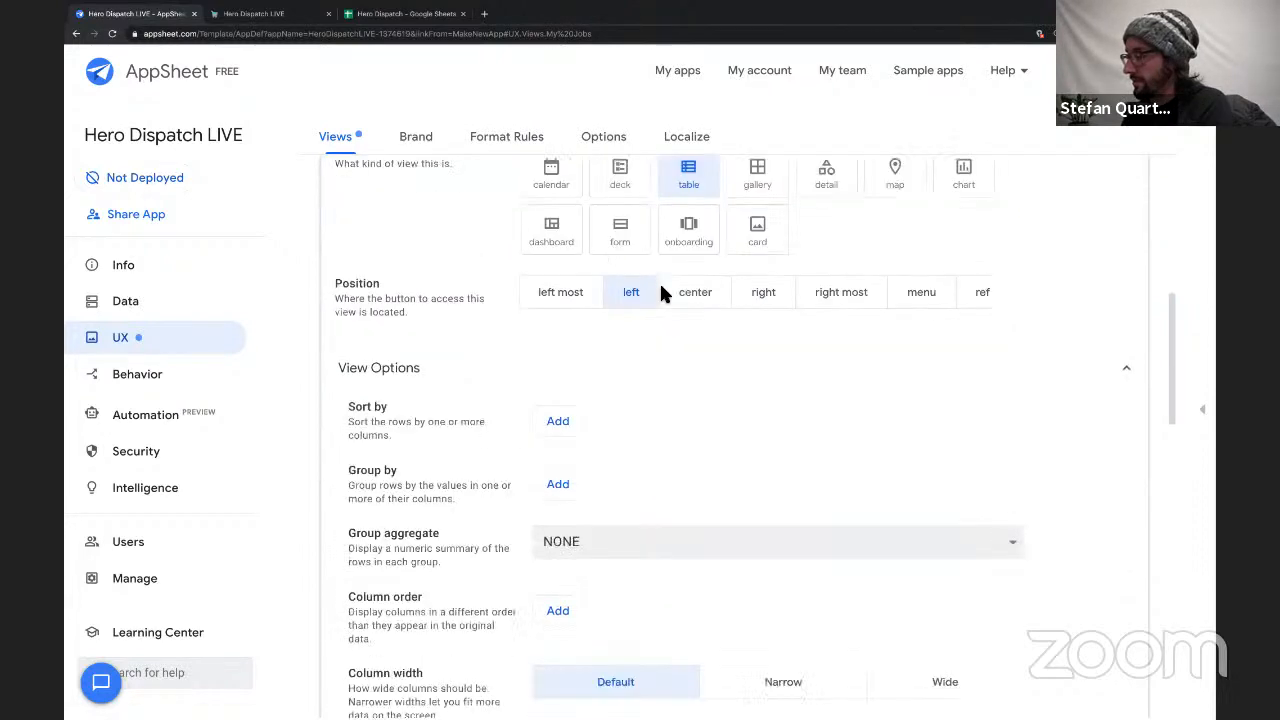
scroll(593, 517, "down", 1)
scroll(610, 388, "down", 6)
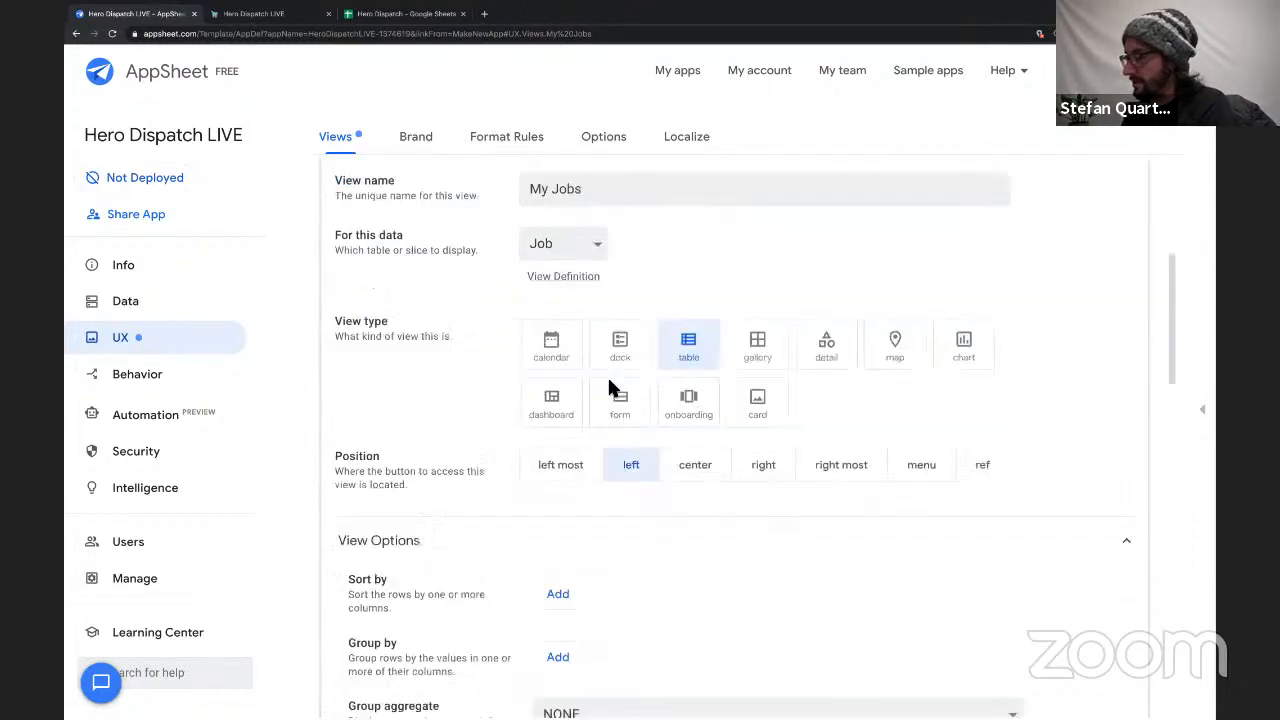
scroll(610, 388, "up", 5)
scroll(610, 388, "up", 1)
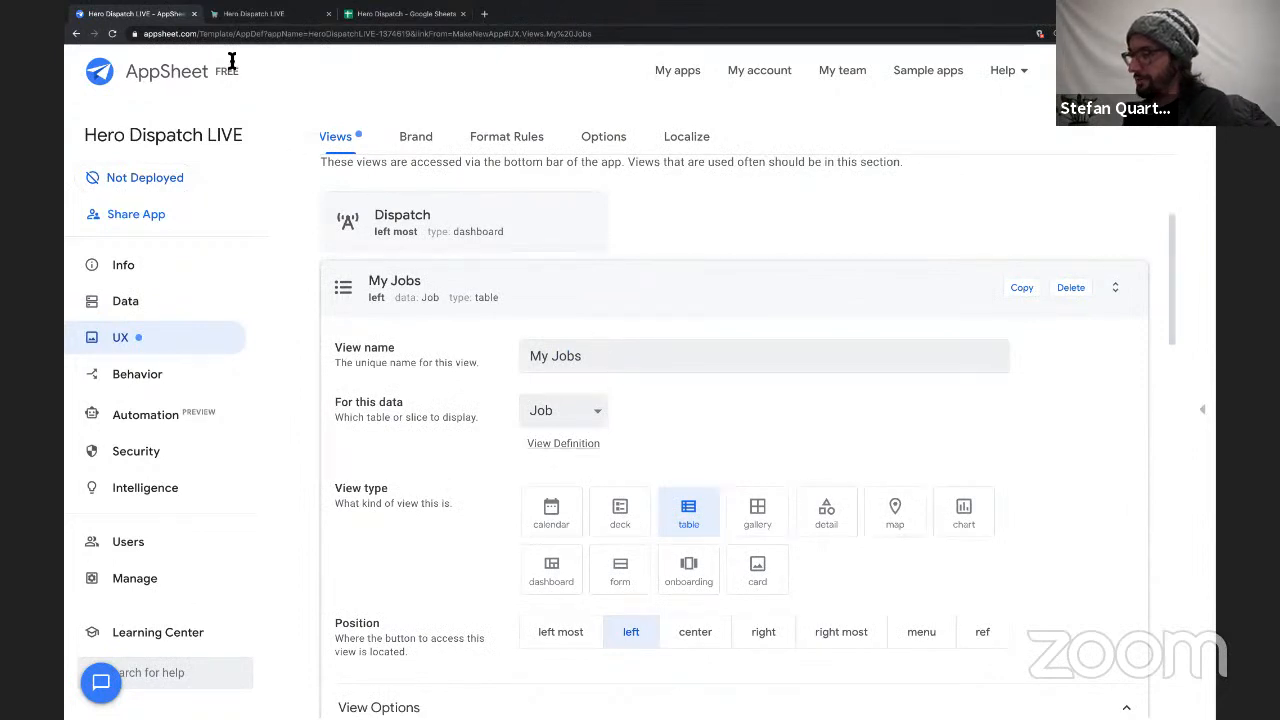
Switch to the Hero Dispatch Google Sheet and check the Email column of the Team sheet.
left_click(395, 20)
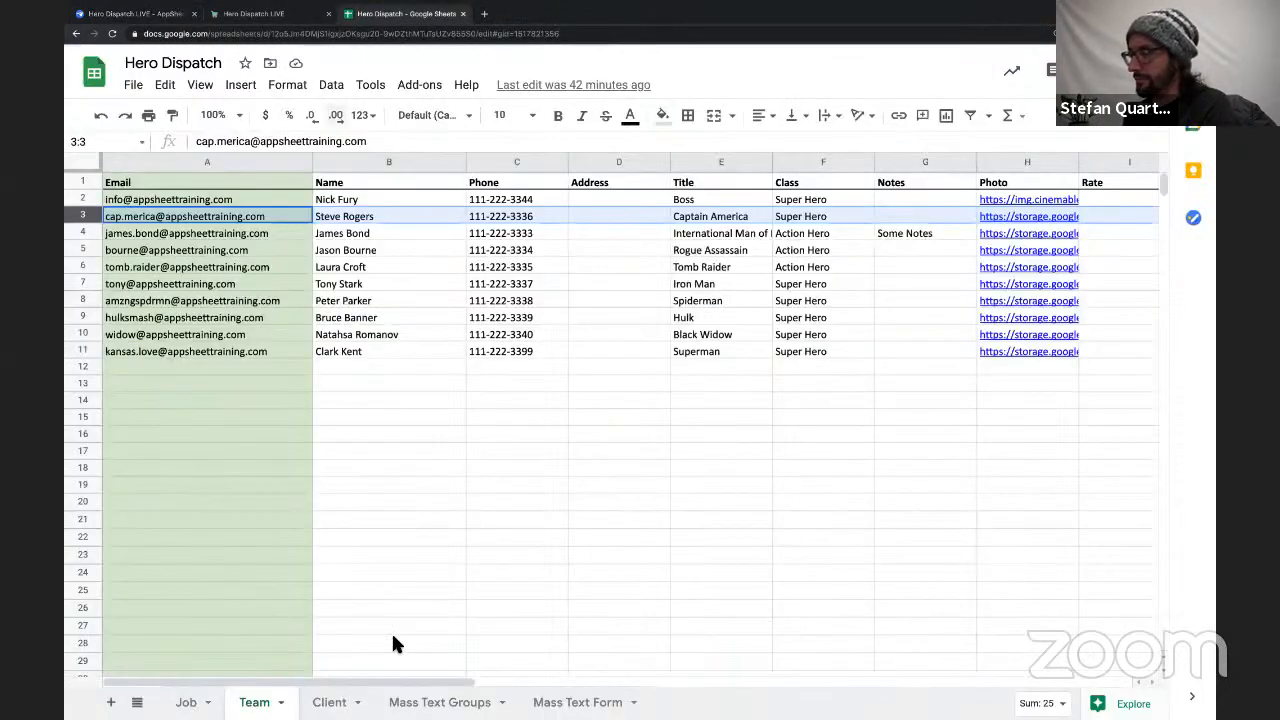
left_click(329, 702)
left_click(254, 702)
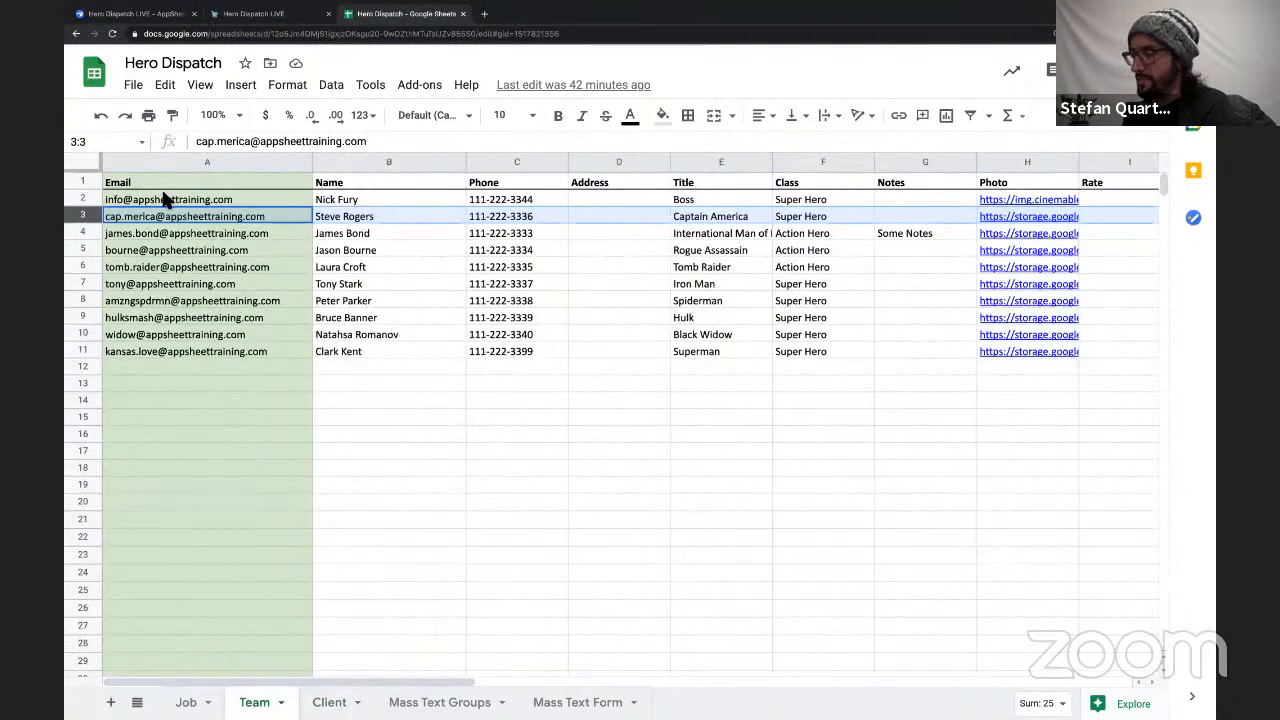
left_click(166, 199)
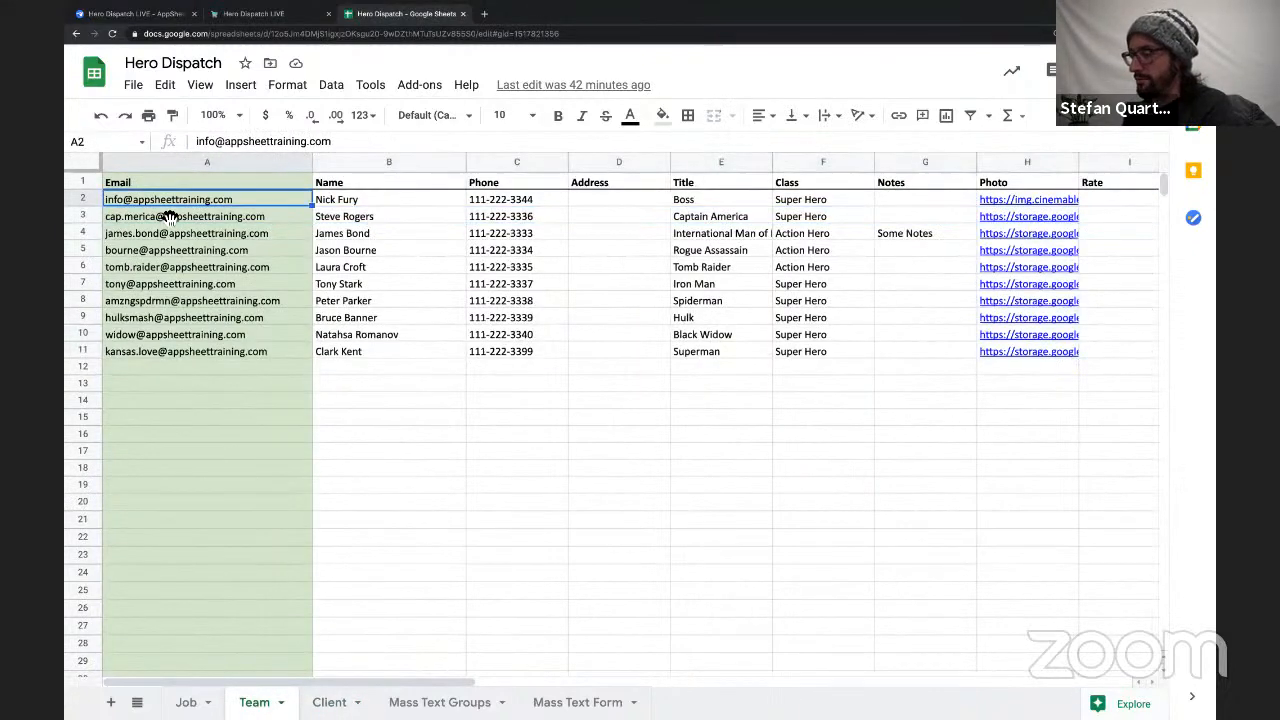
left_click(262, 14)
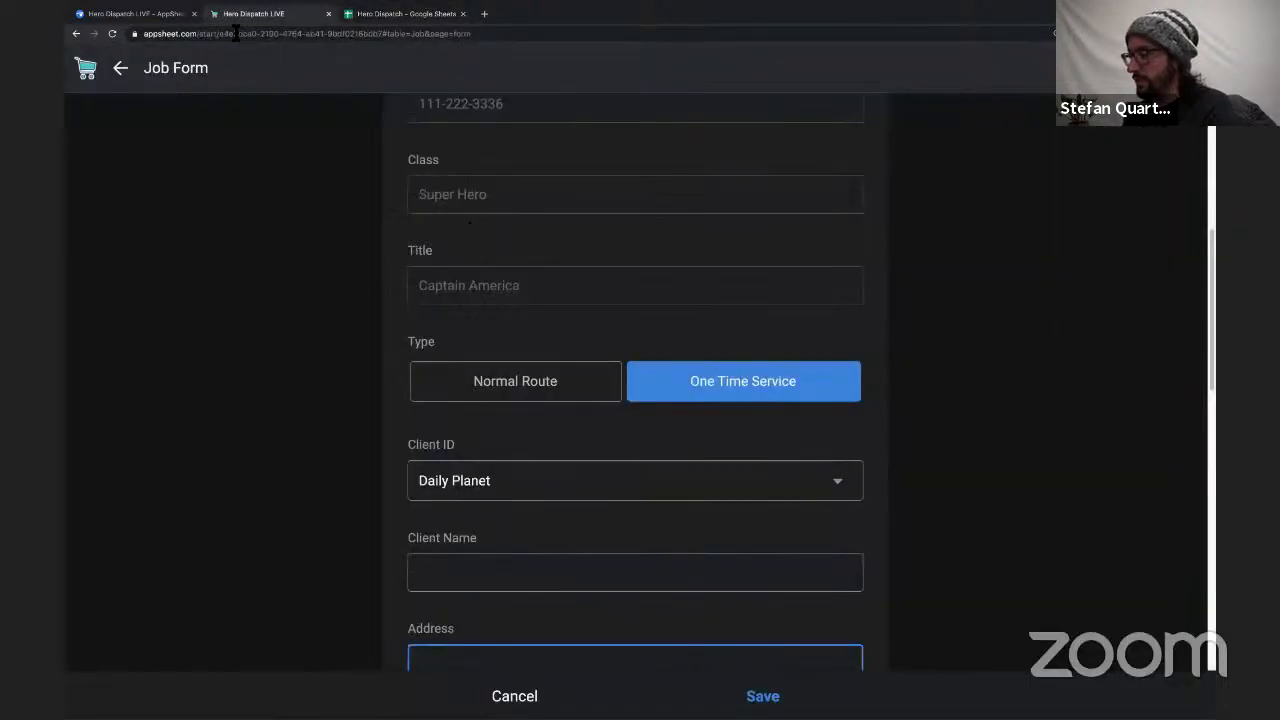
Switch to the AppSheet editor and add a data slice named My Jobs with Job as its source table.
left_click(150, 14)
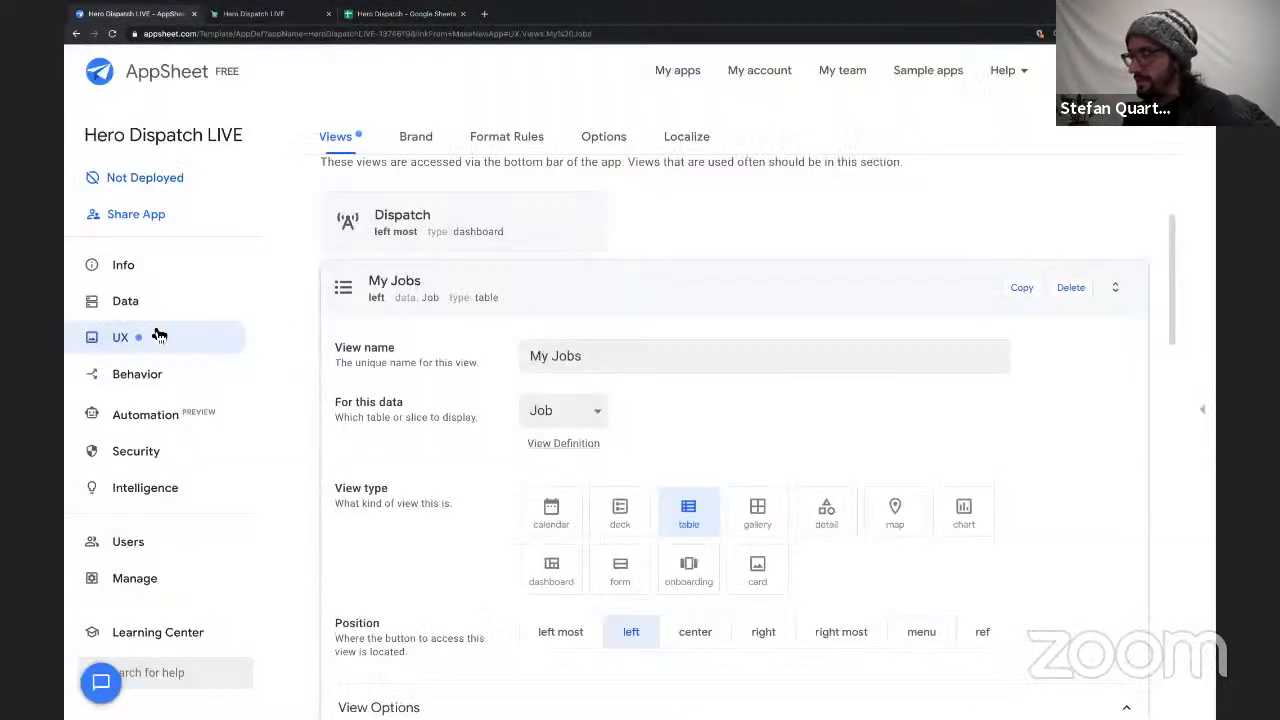
left_click(130, 300)
left_click(495, 140)
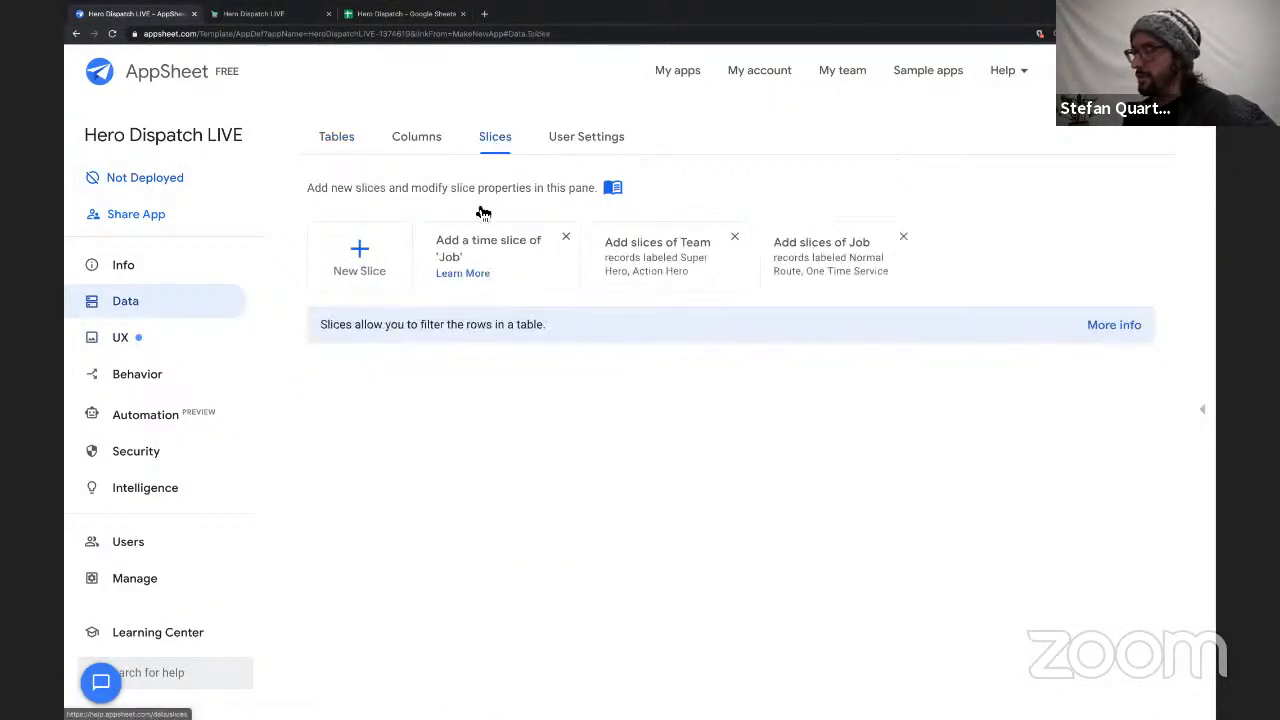
left_click(363, 262)
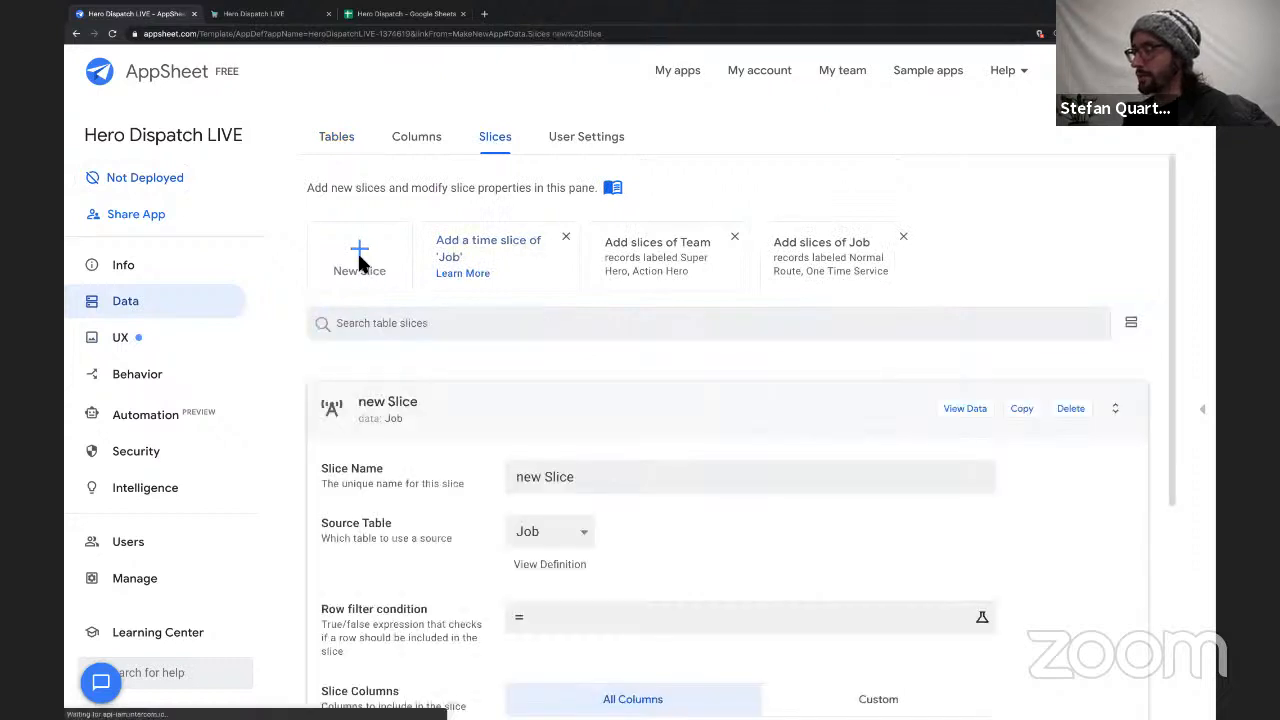
triple_click(558, 254)
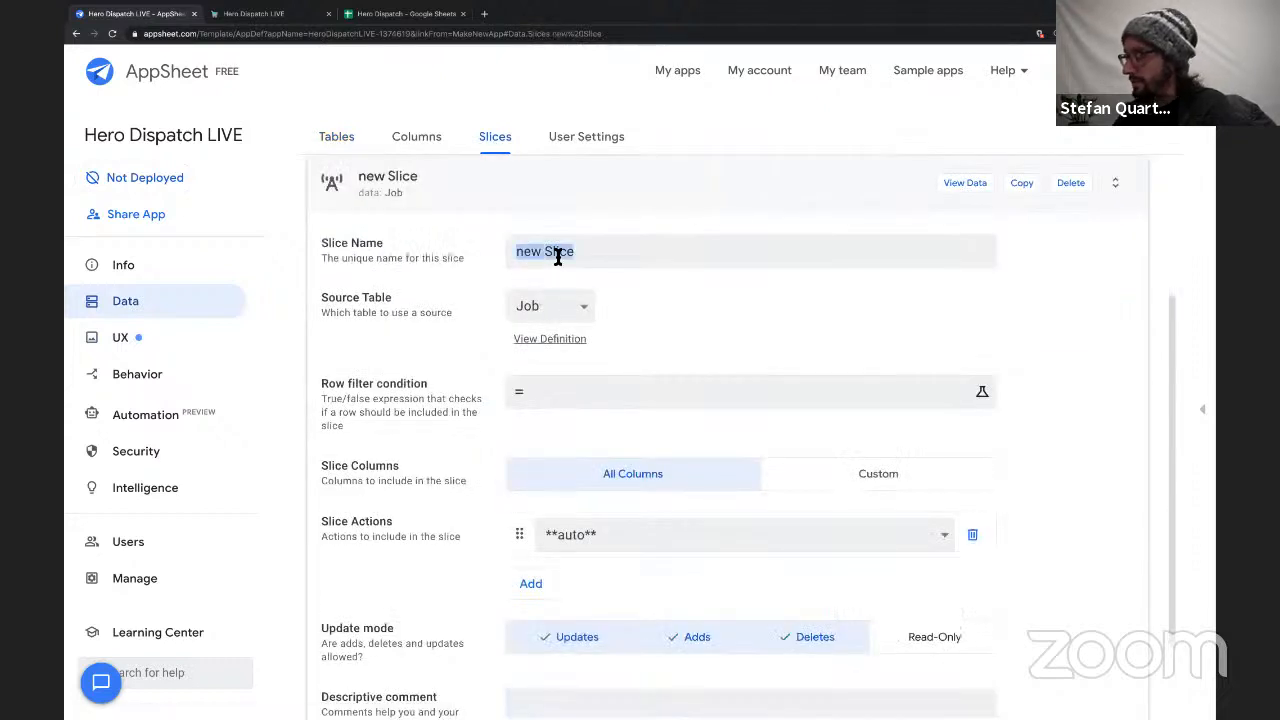
type("My Jobs")
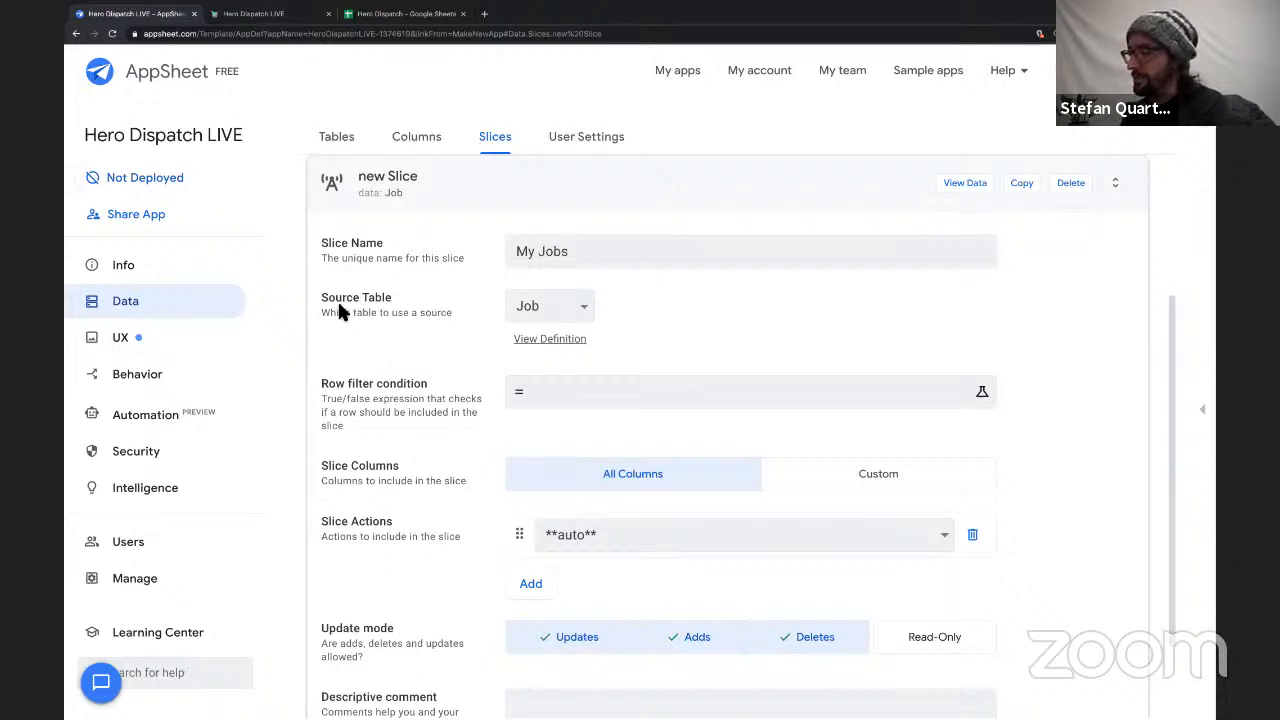
left_click_drag(319, 298, 457, 311)
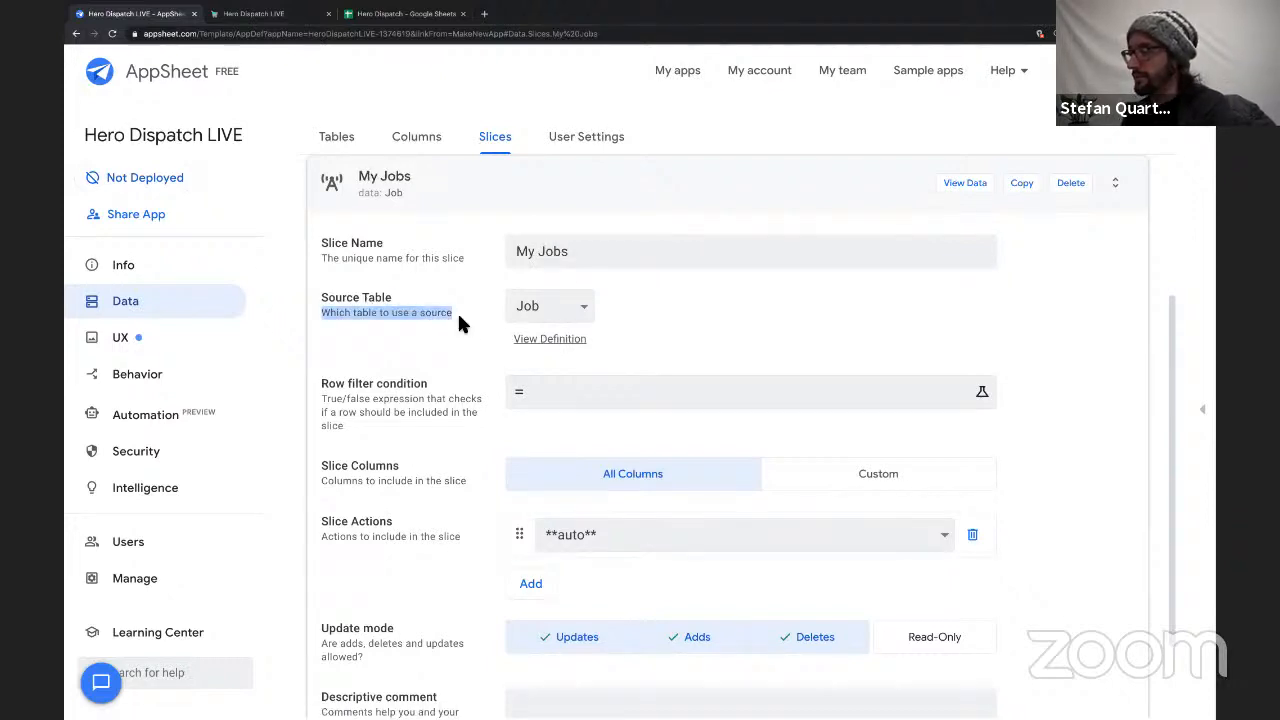
Enter the row filter condition USEREMAIL() = [Team ID] for the My Jobs slice.
left_click(571, 398)
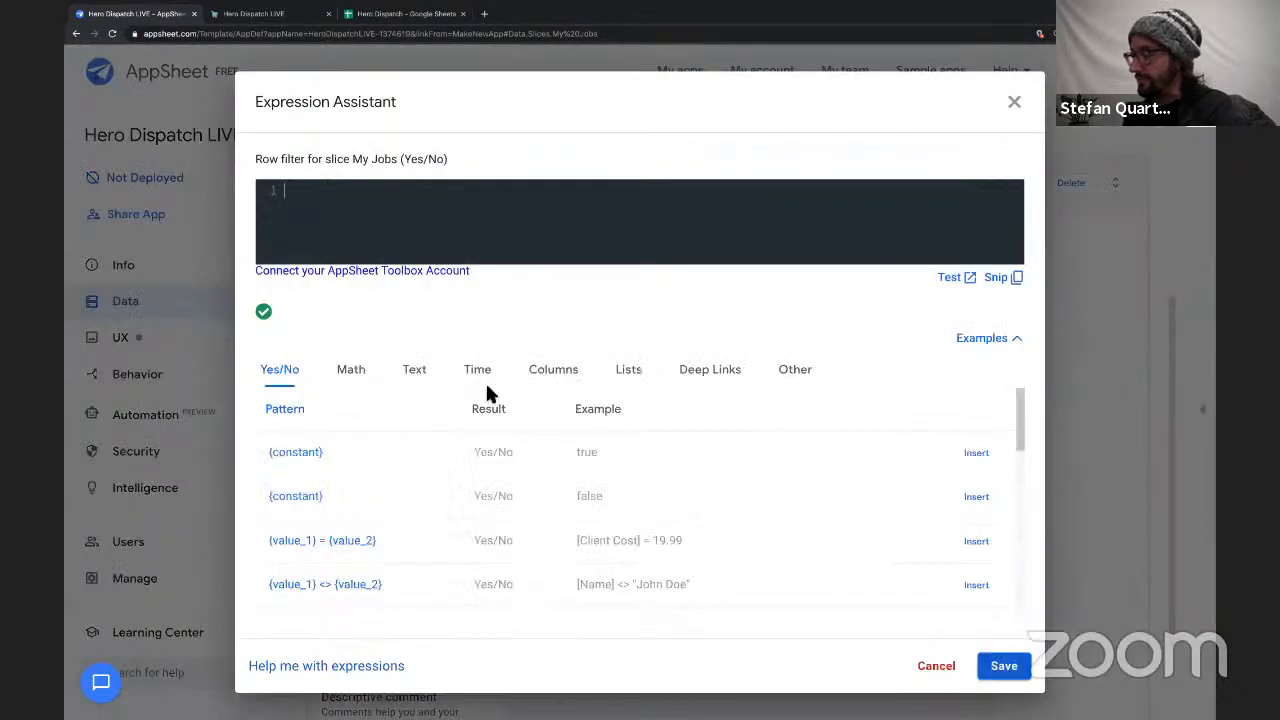
type("USER")
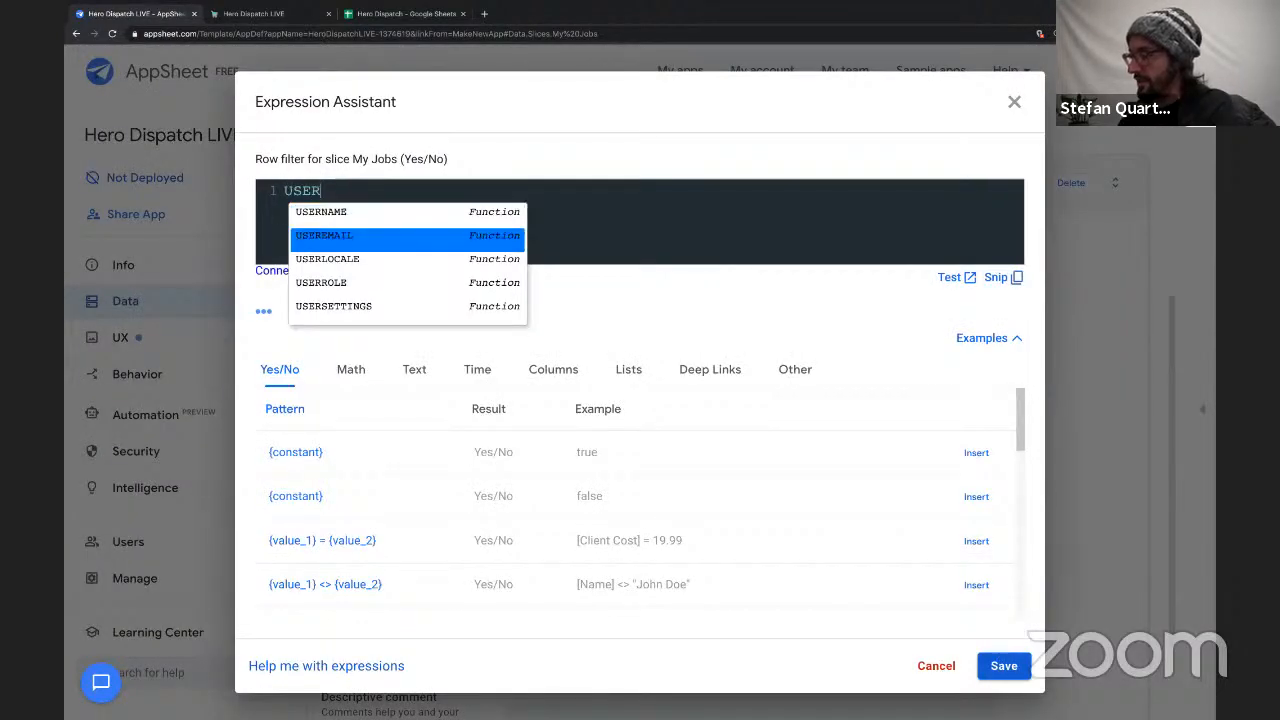
key("Return")
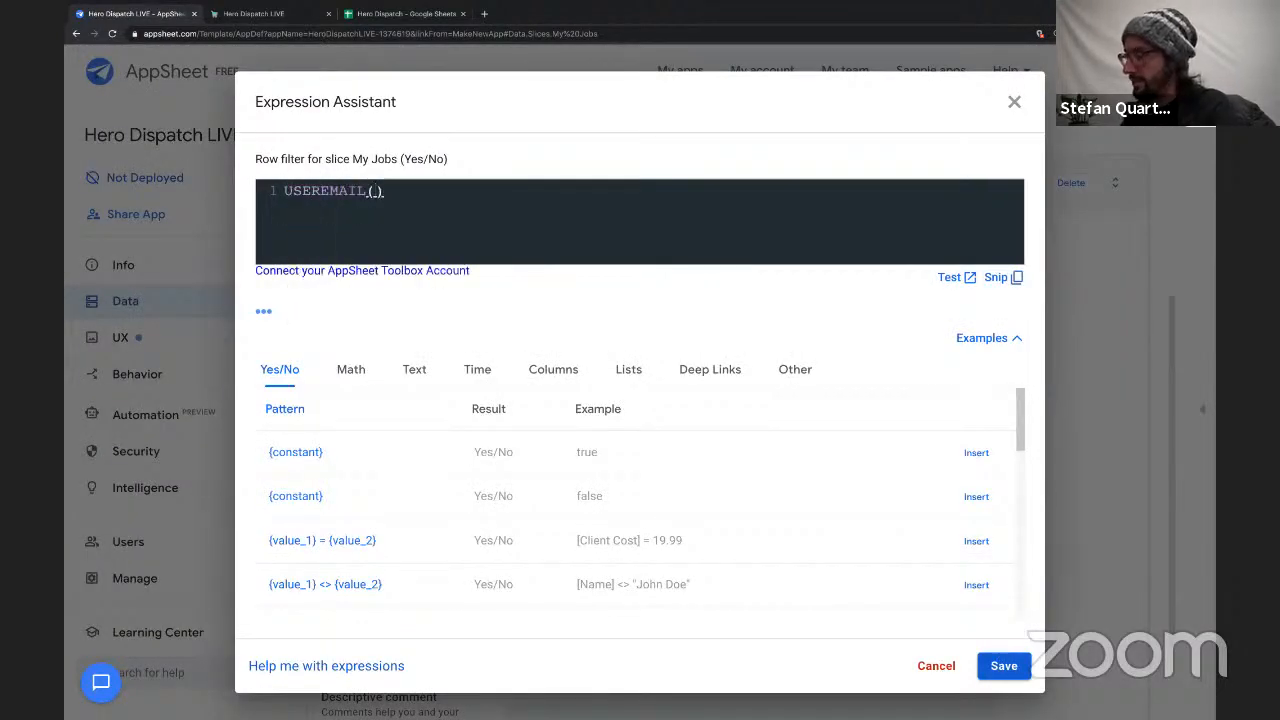
left_click(474, 197)
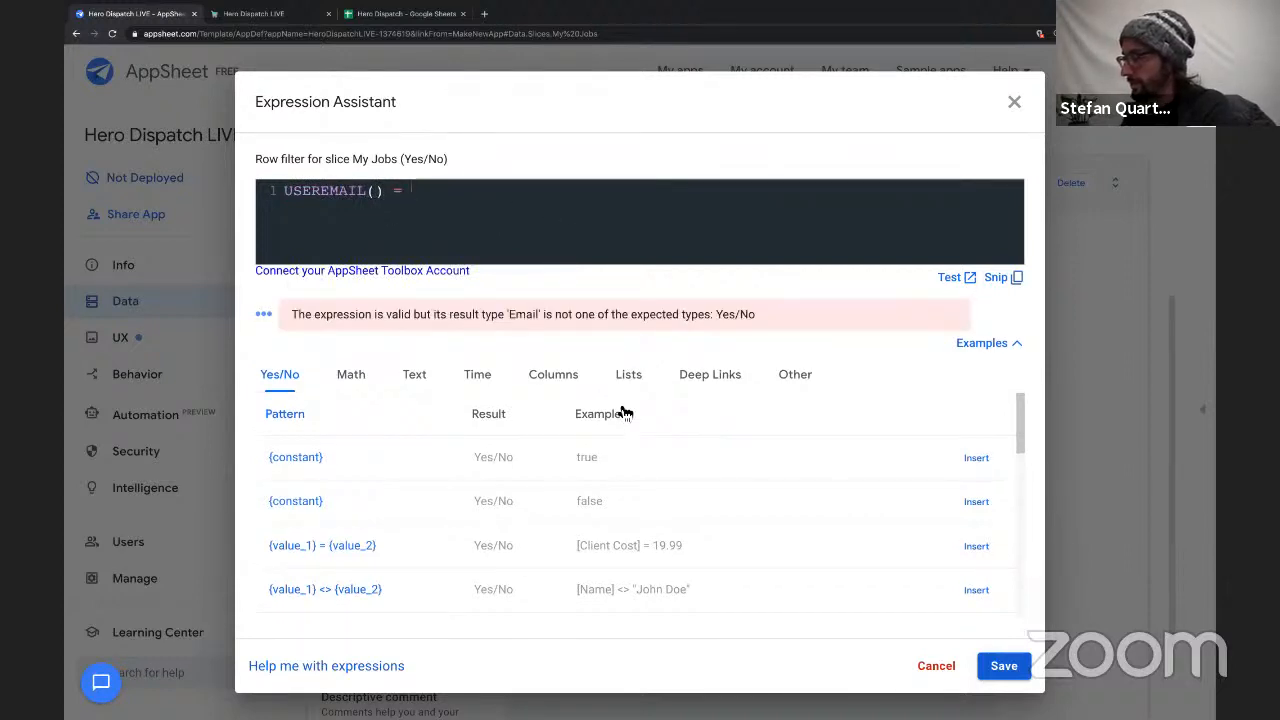
left_click(565, 388)
scroll(597, 471, "down", 2)
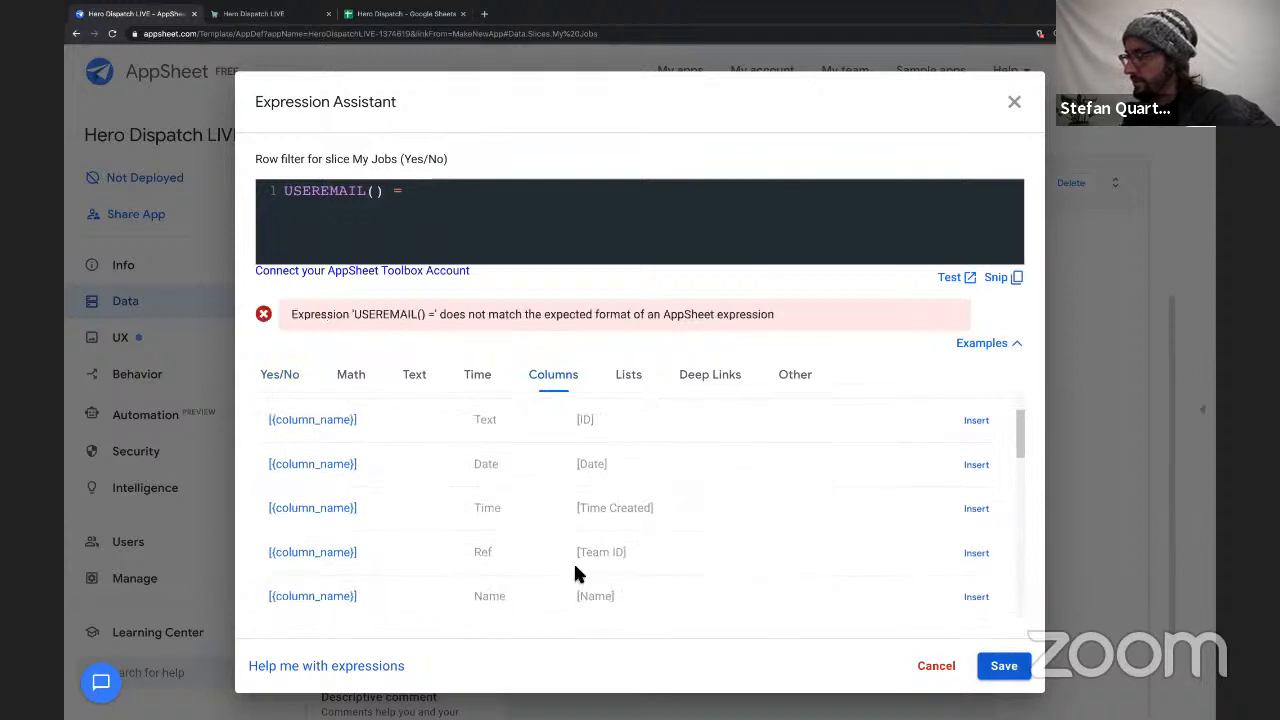
left_click(976, 552)
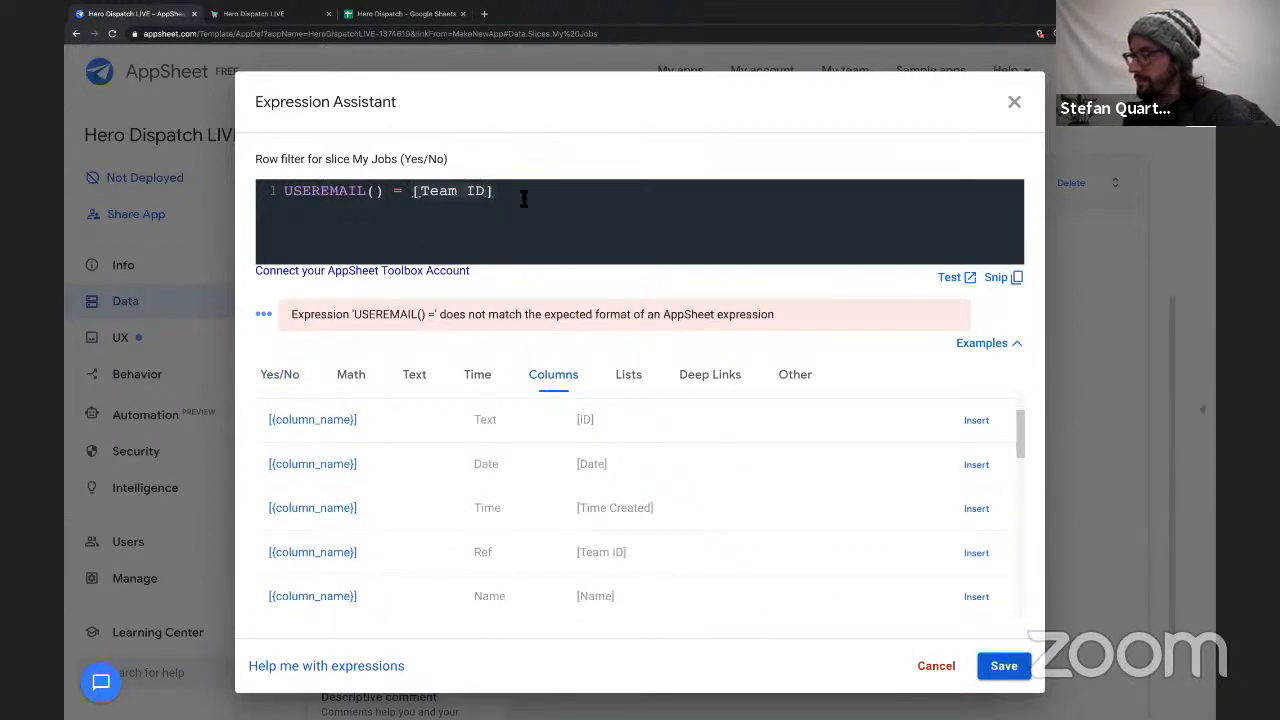
Switch to the Hero Dispatch Google Sheet and check the Team ID values in the Job sheet.
left_click(375, 15)
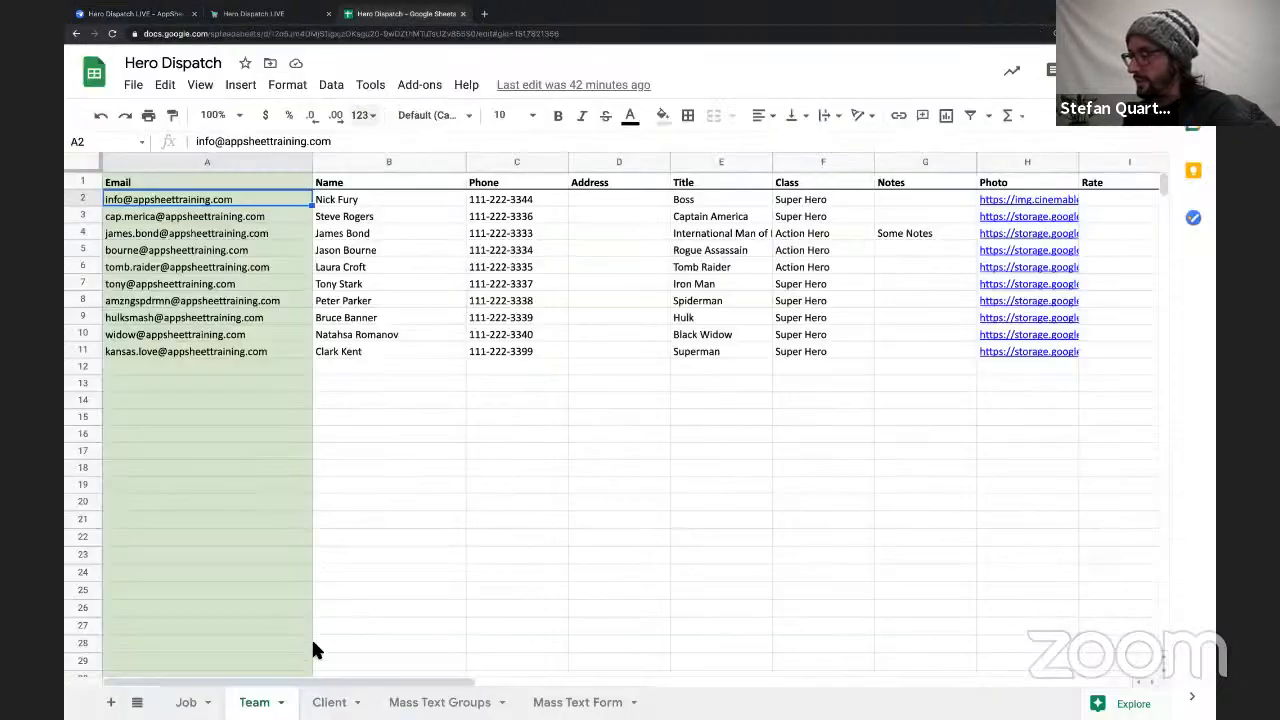
left_click(172, 700)
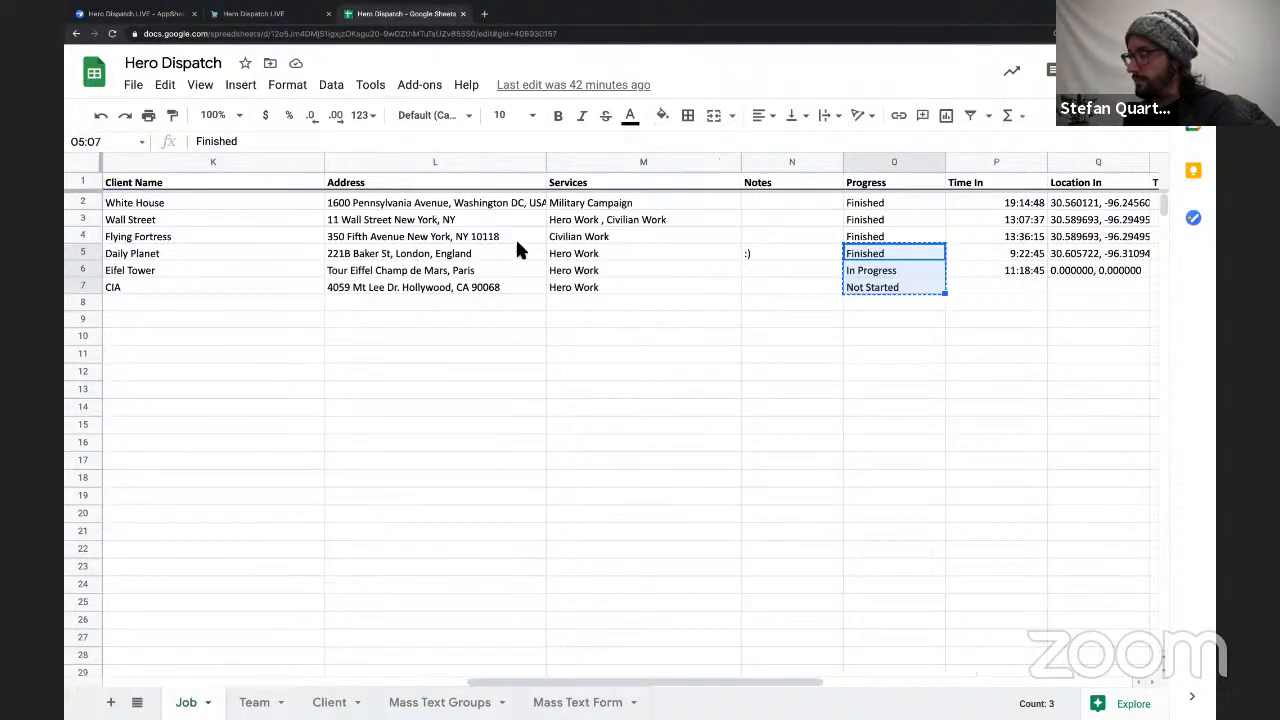
scroll(517, 245, "left", 10)
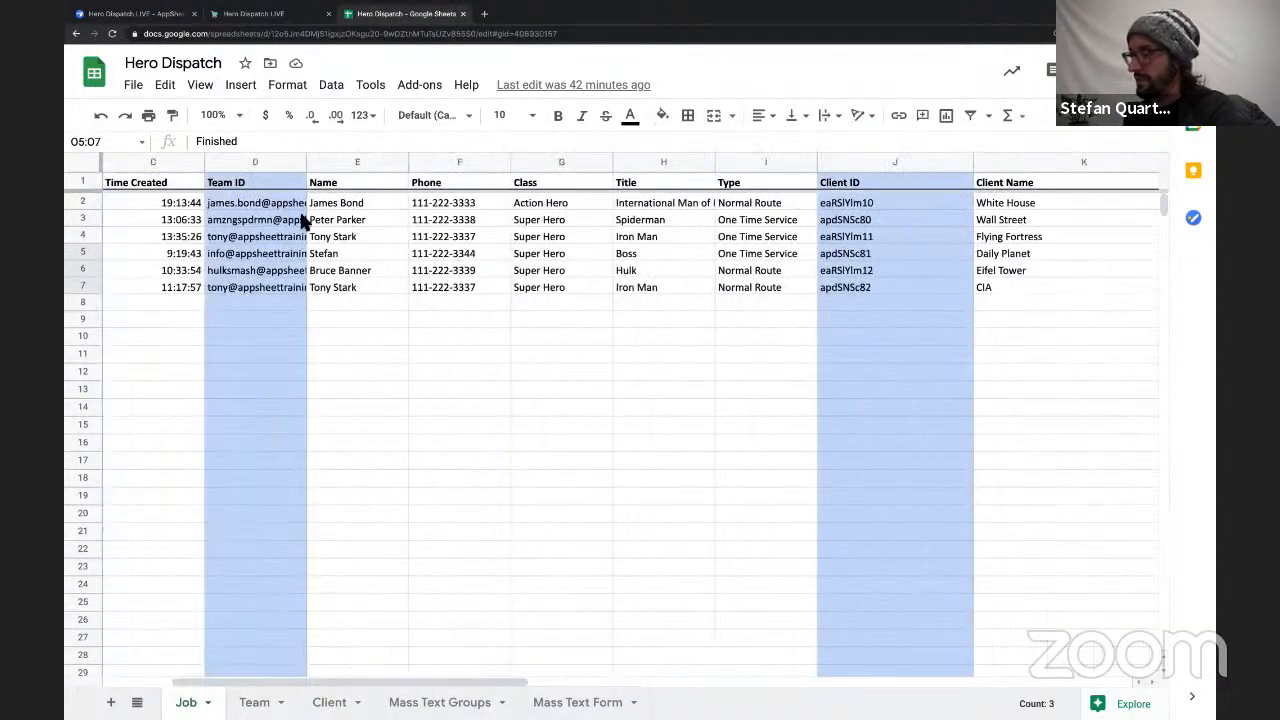
left_click(262, 204)
left_click(260, 237)
left_click(258, 254)
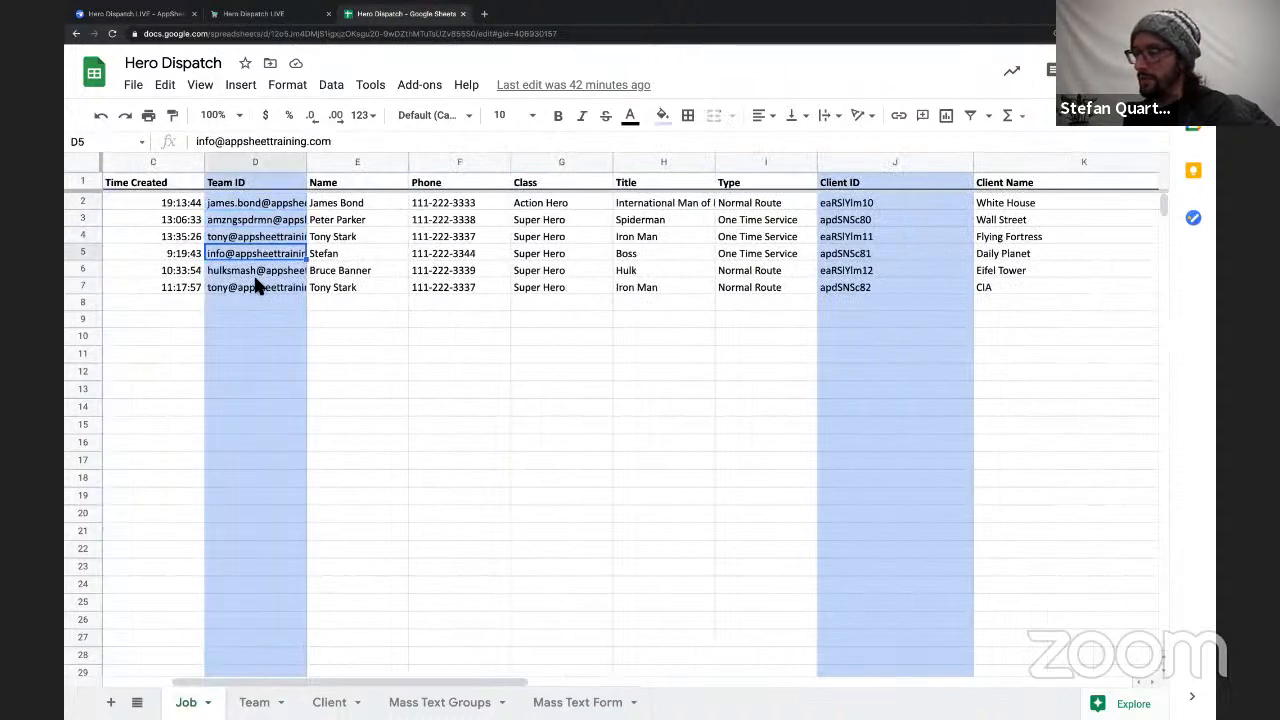
left_click(258, 287)
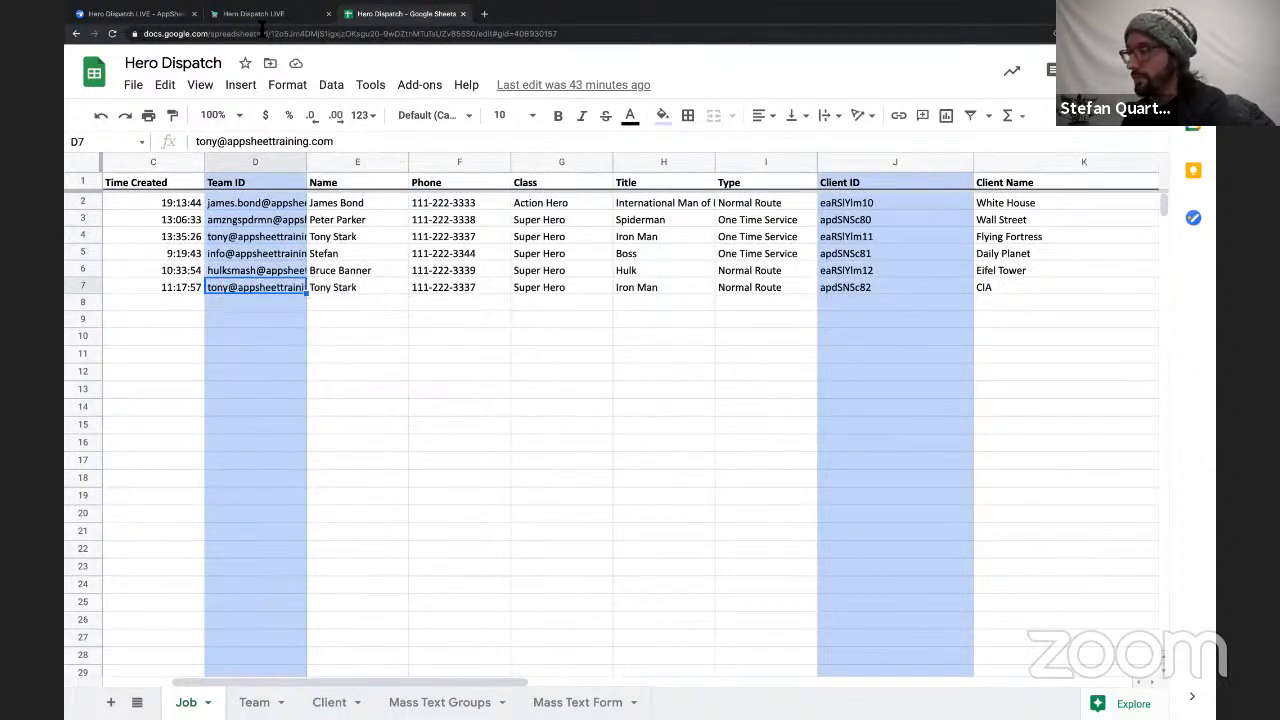
Switch to the AppSheet editor, save the My Jobs slice's row filter expression and collapse the slice.
left_click(150, 16)
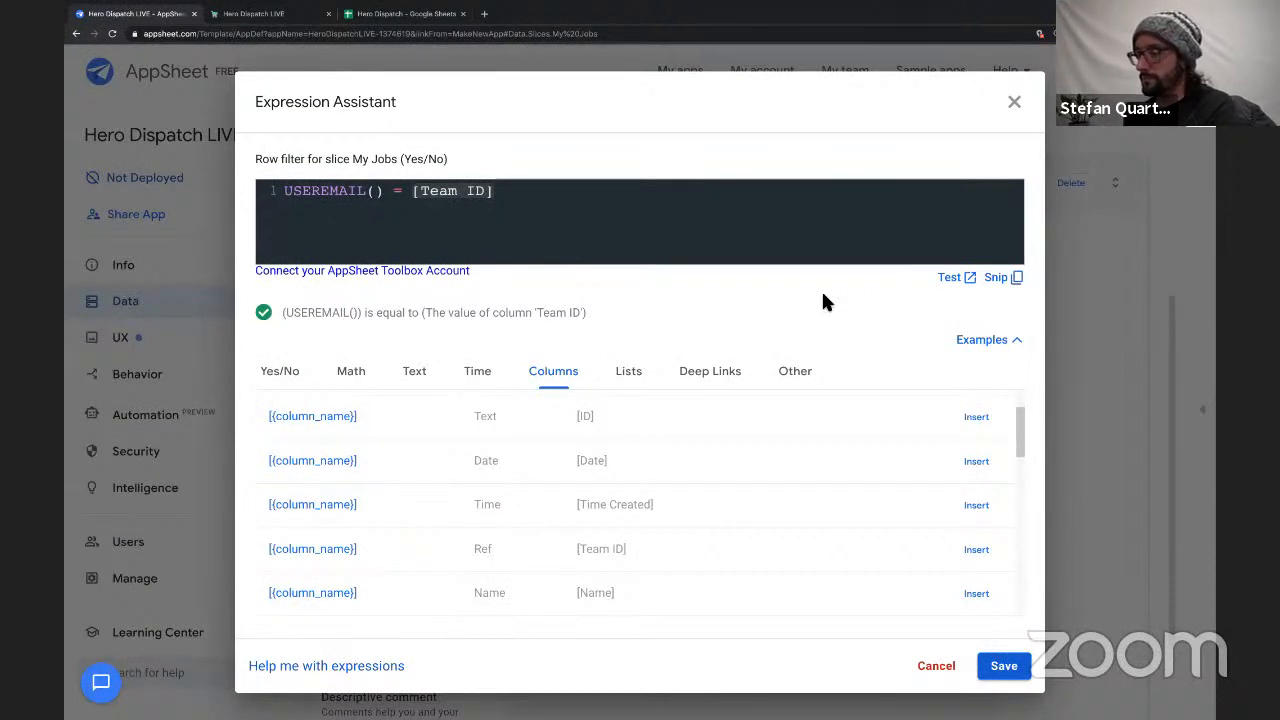
left_click(1005, 666)
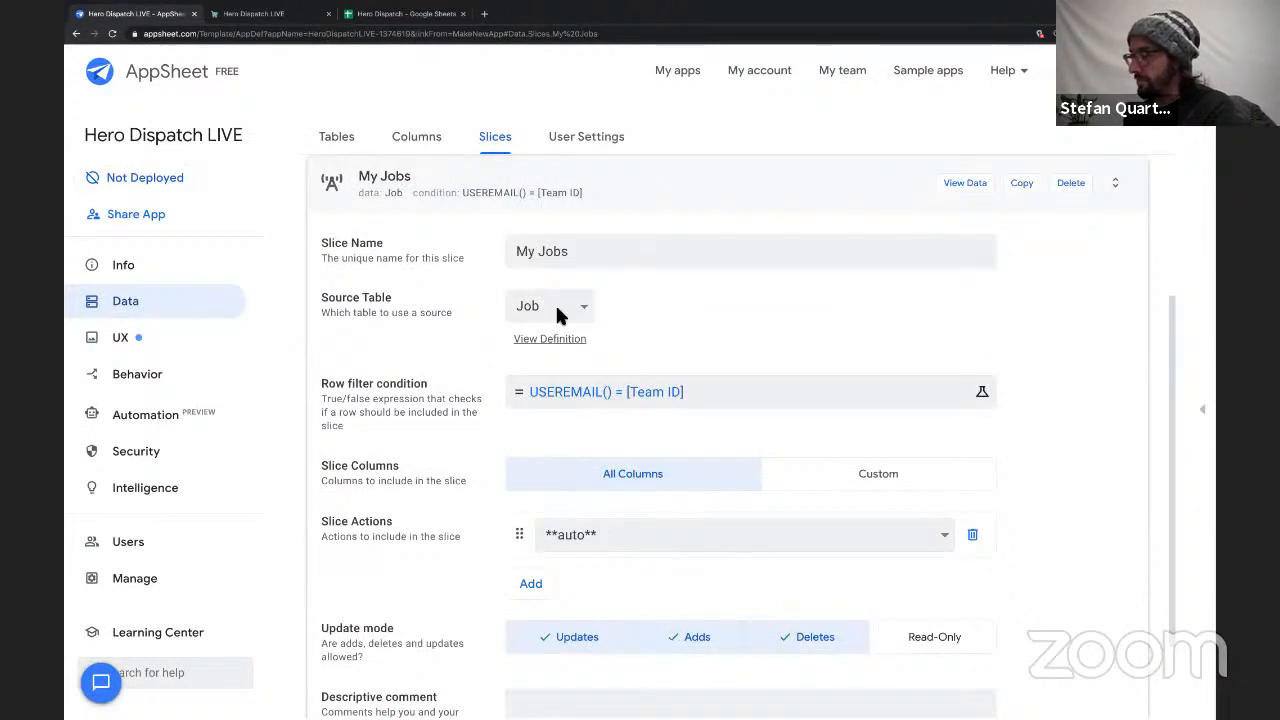
left_click(703, 190)
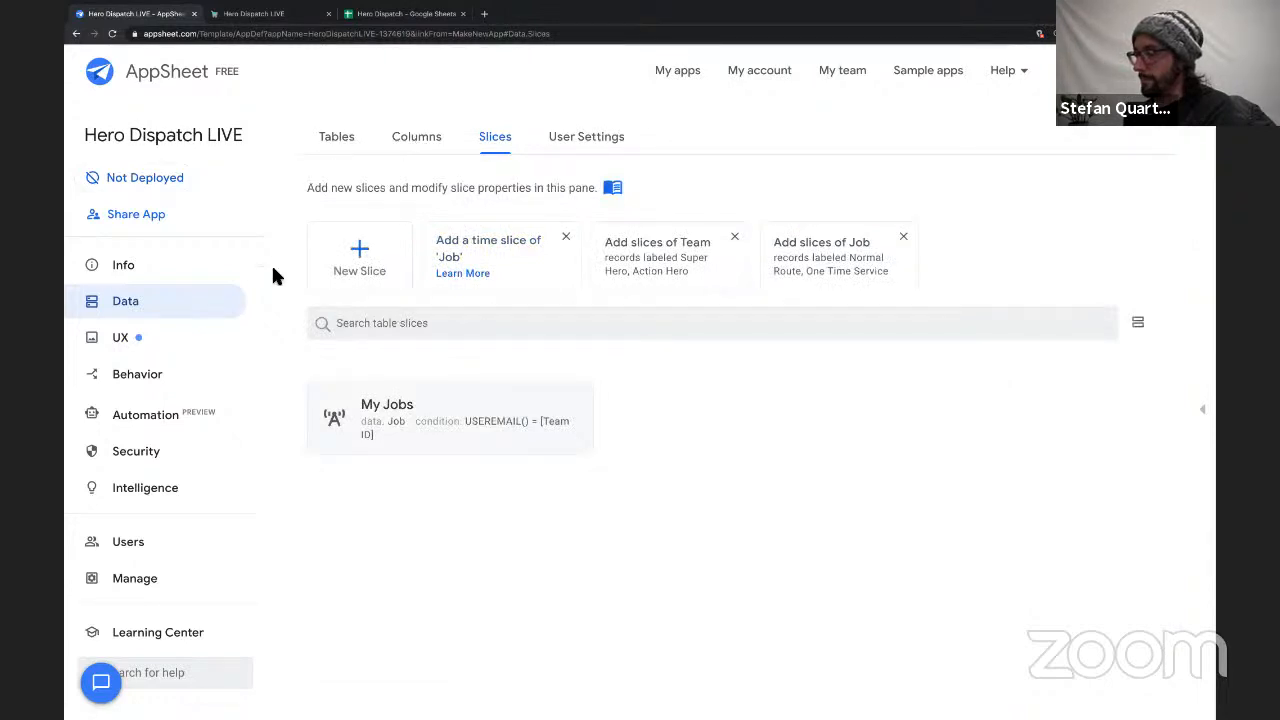
Set the My Jobs UX view to use the My Jobs slice as its data.
left_click(145, 338)
scroll(575, 450, "down", 2)
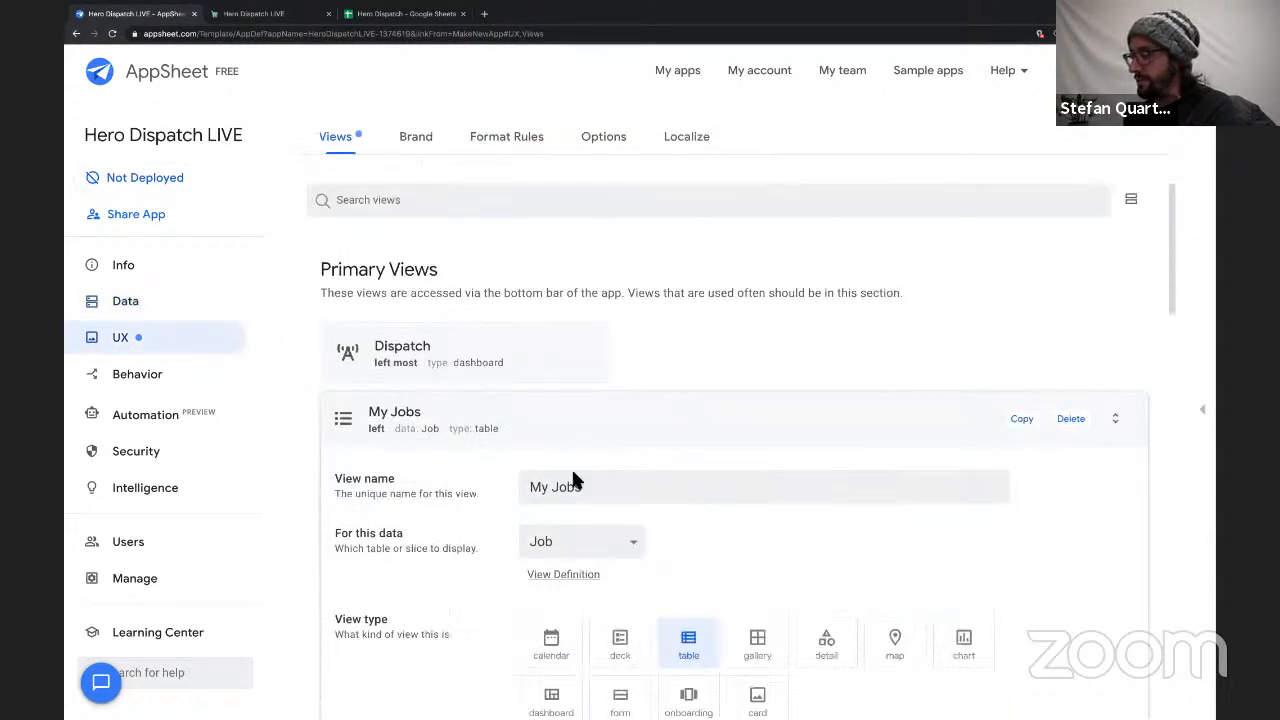
left_click(551, 542)
left_click(481, 541)
scroll(483, 495, "down", 1)
scroll(485, 498, "down", 1)
left_click(575, 488)
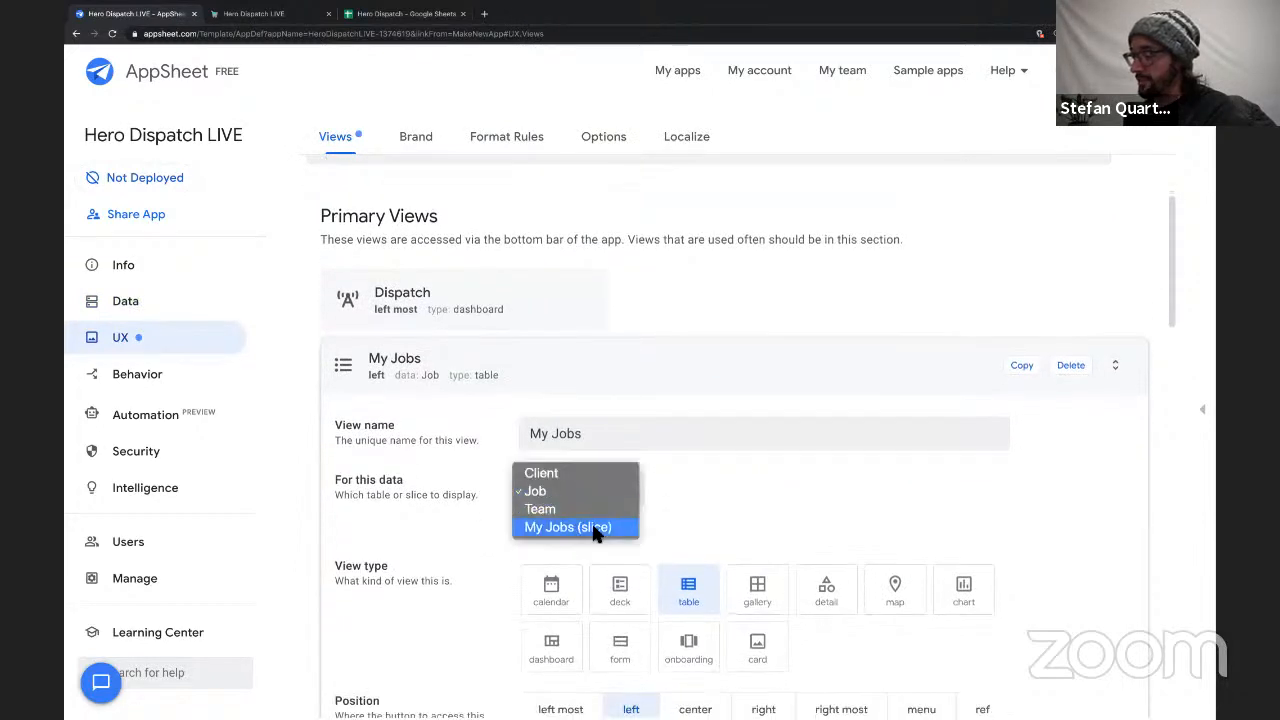
left_click(595, 530)
Search the view icons for "user" and give the My Jobs view the solid user-with-shield icon.
scroll(439, 425, "down", 6)
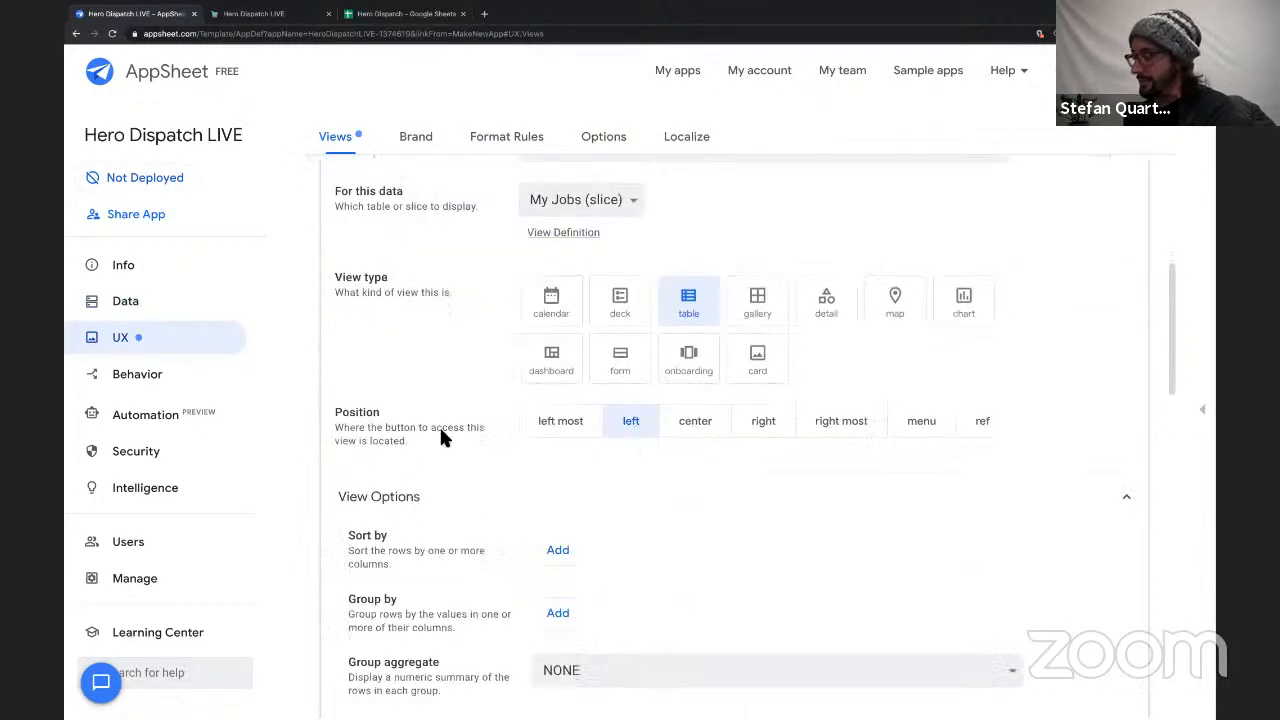
left_click(420, 580)
scroll(706, 531, "down", 3)
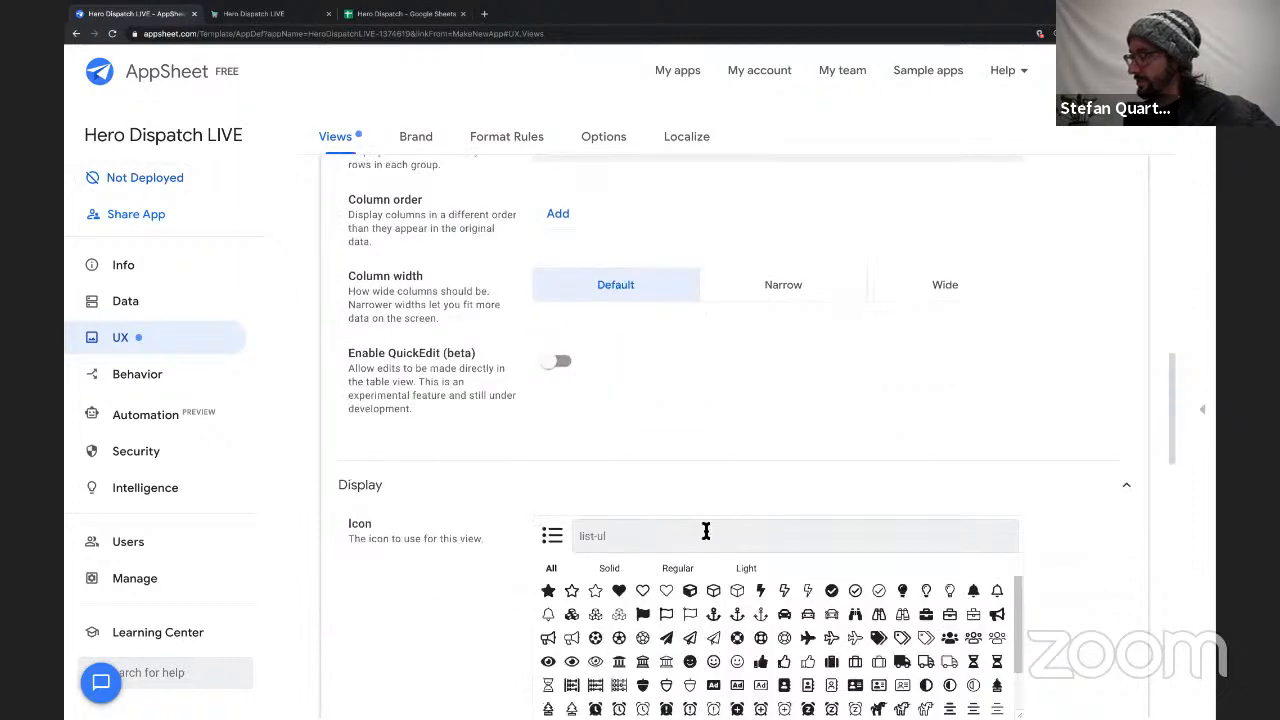
type("user")
scroll(823, 414, "down", 3)
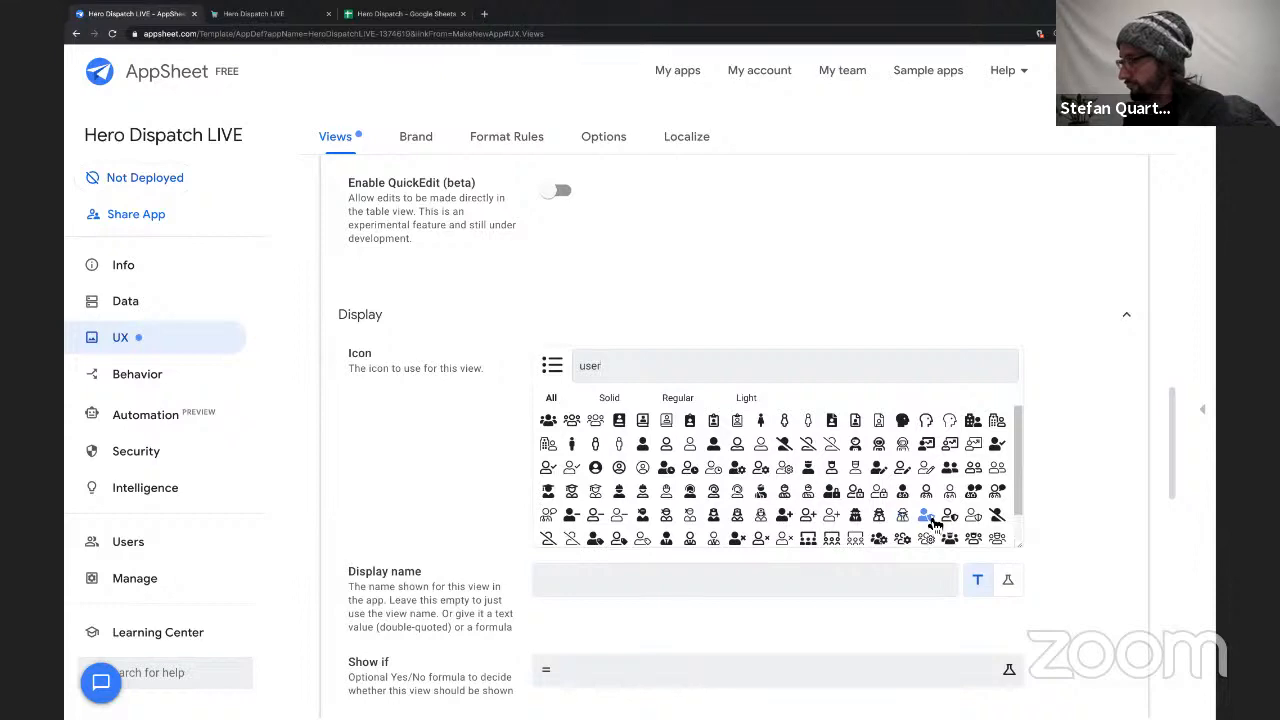
left_click(928, 516)
scroll(708, 346, "up", 8)
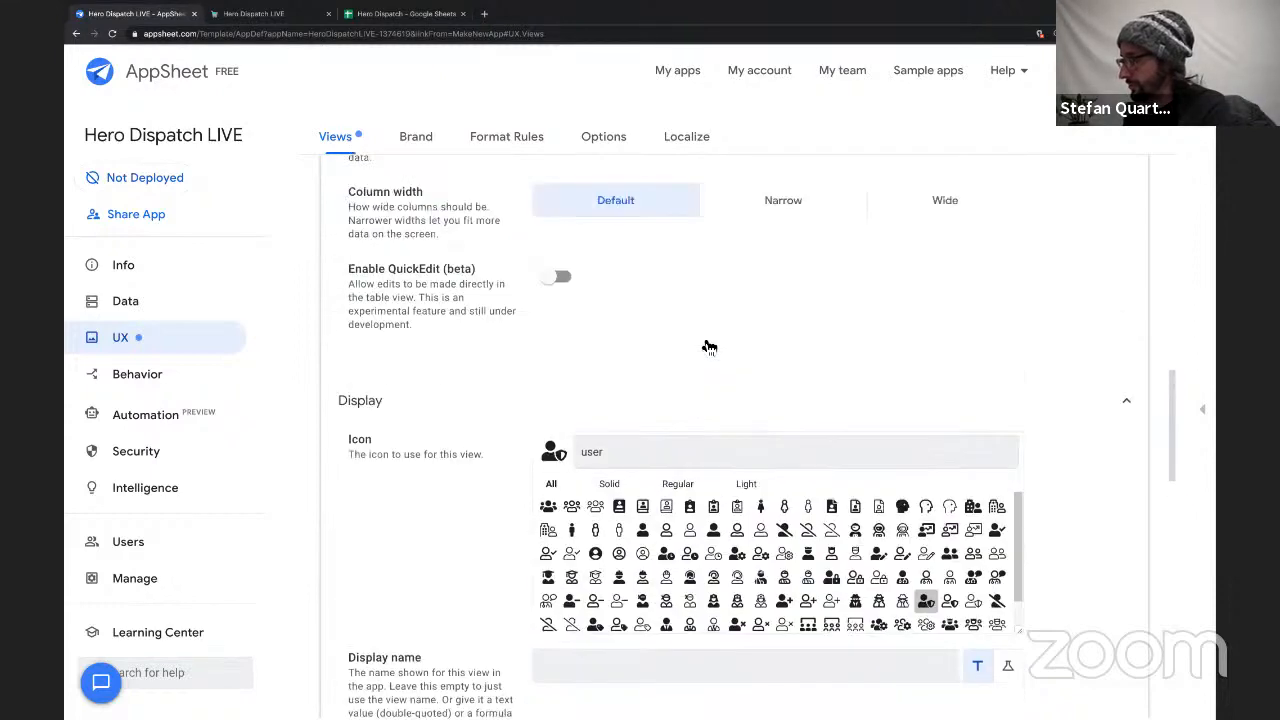
scroll(708, 346, "up", 3)
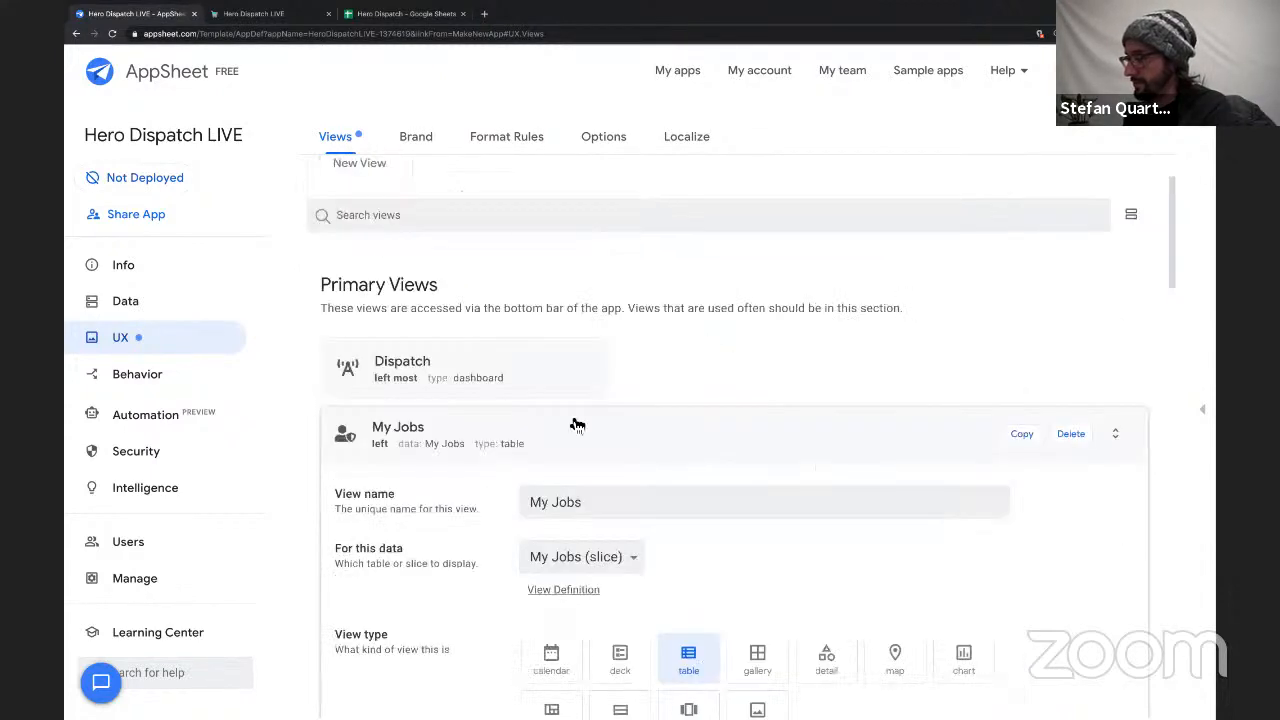
Add a sort rule to the My Jobs view and group its rows by Progress in ascending order.
scroll(571, 423, "down", 4)
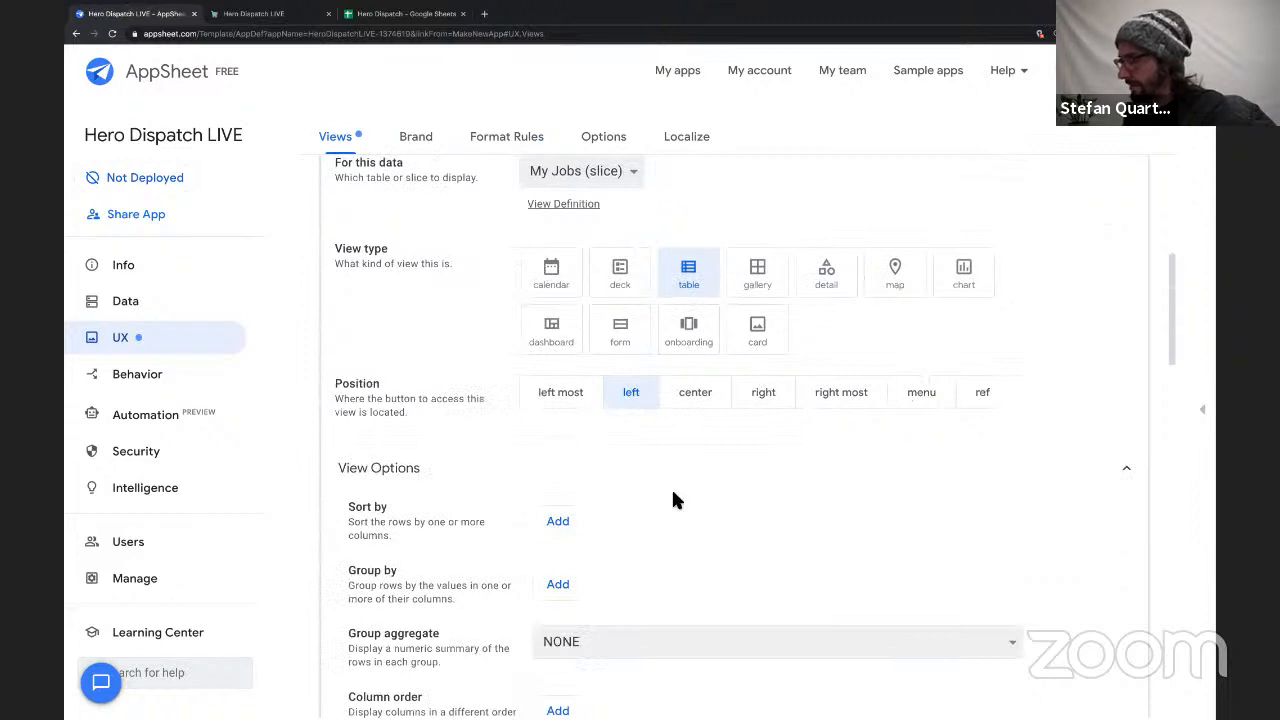
scroll(671, 495, "up", 1)
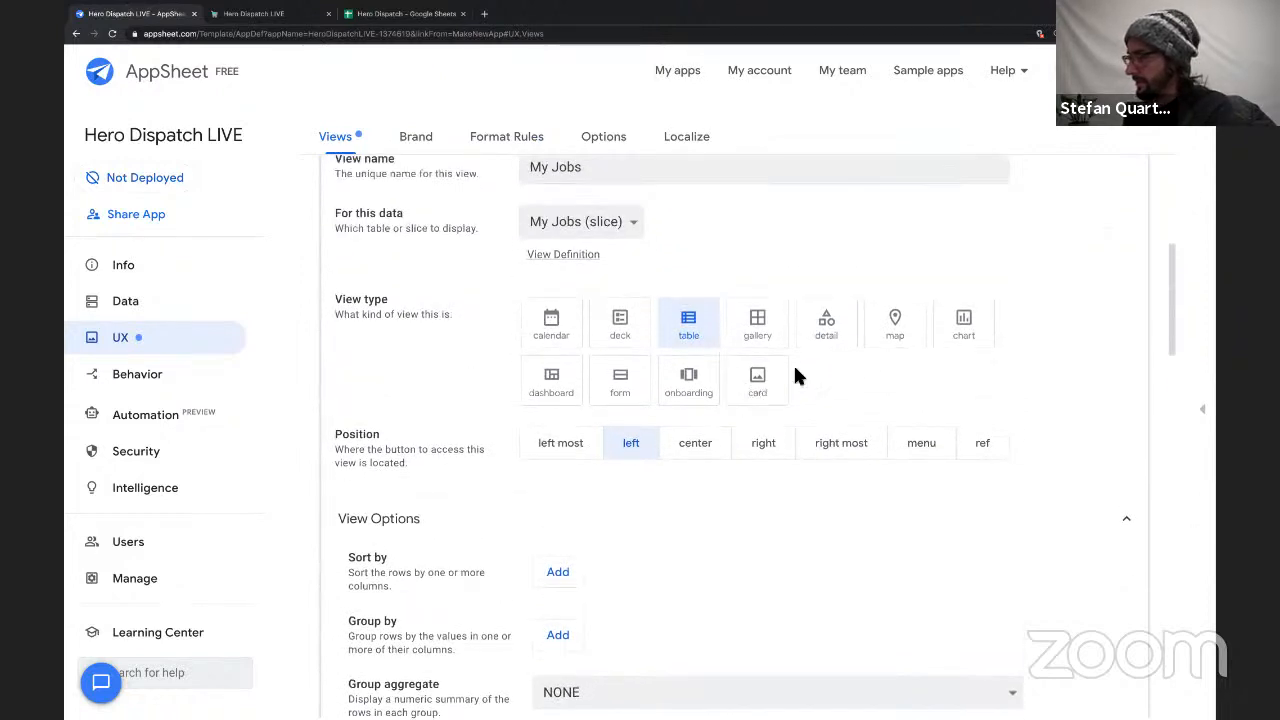
scroll(840, 408, "up", 3)
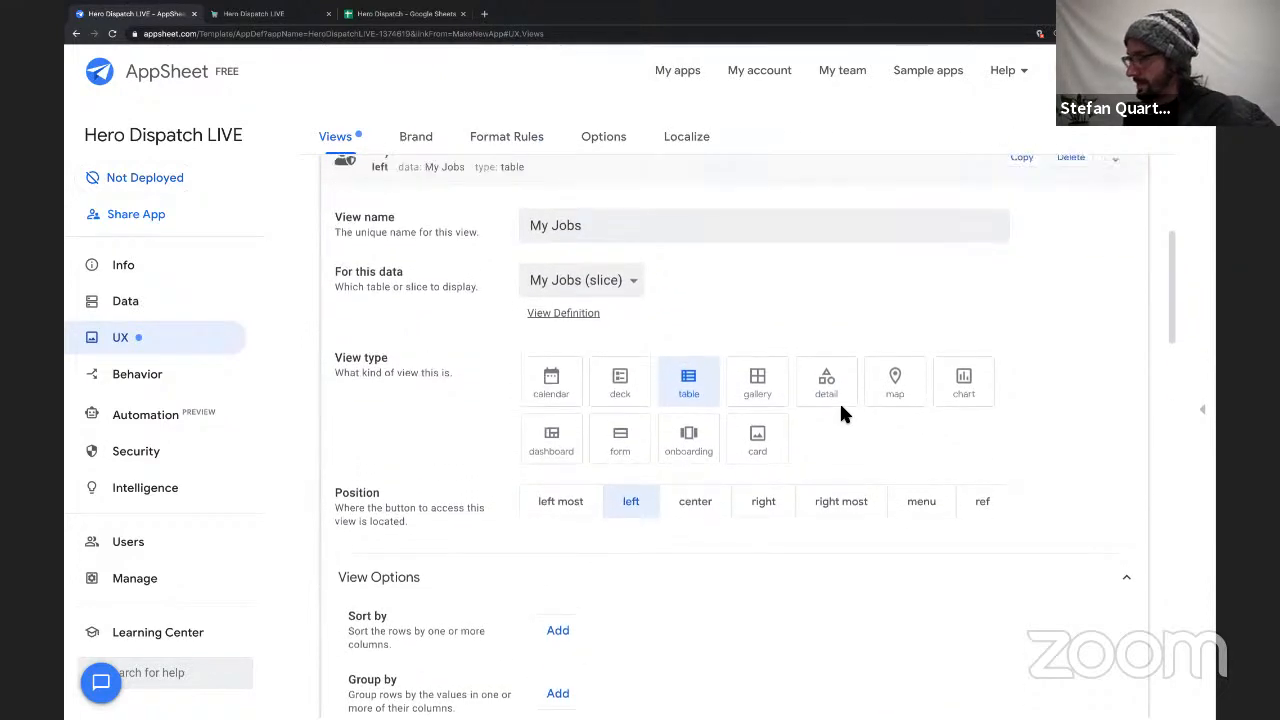
scroll(650, 380, "down", 5)
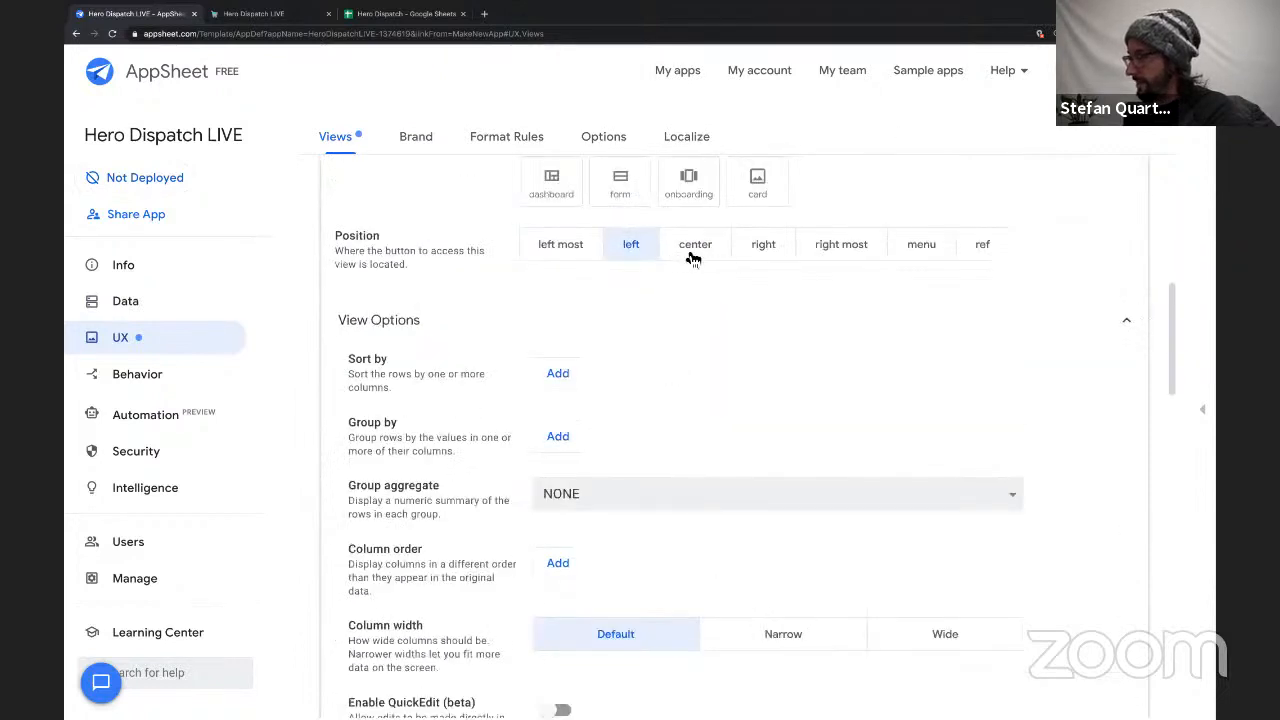
scroll(659, 410, "down", 1)
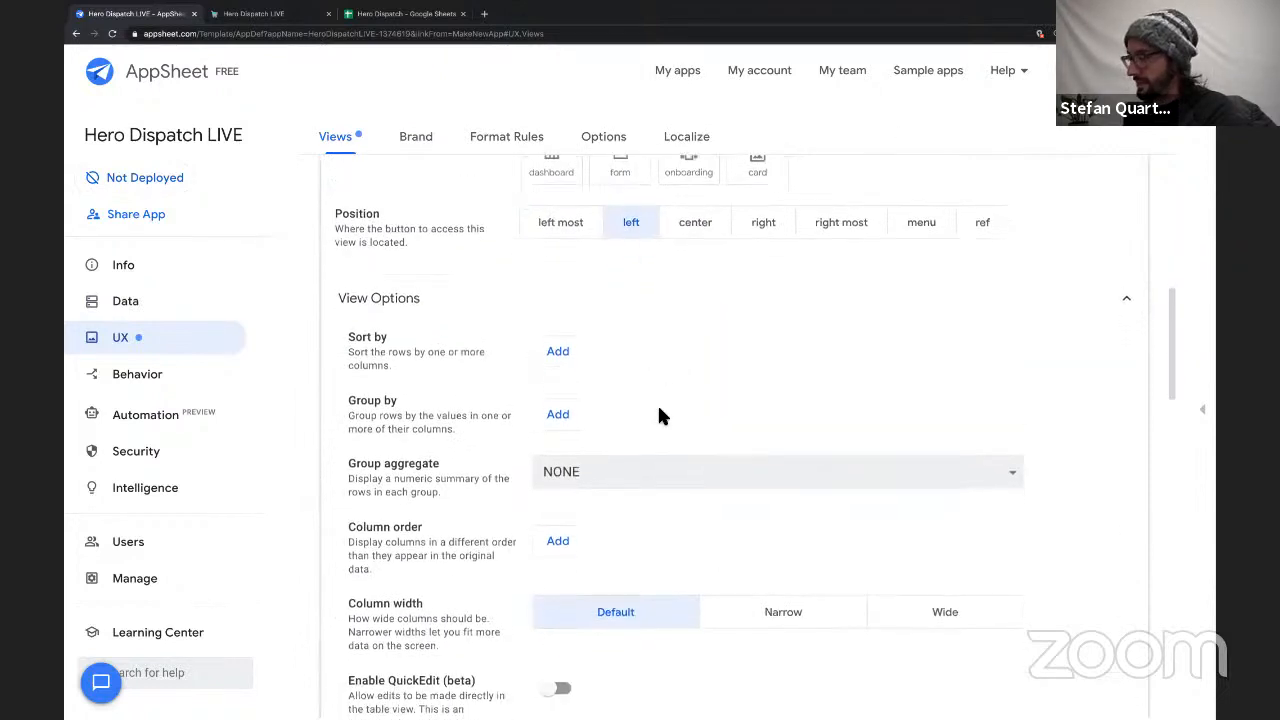
left_click(558, 338)
left_click(617, 341)
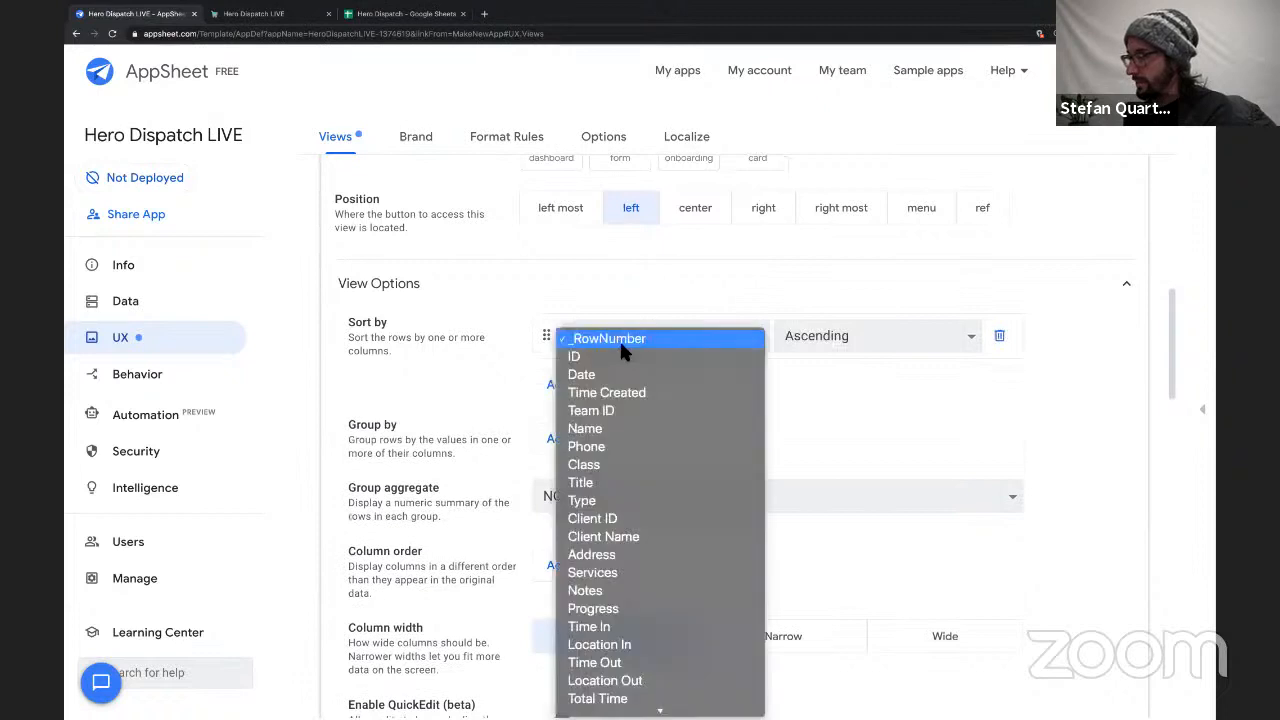
left_click(495, 343)
left_click(552, 440)
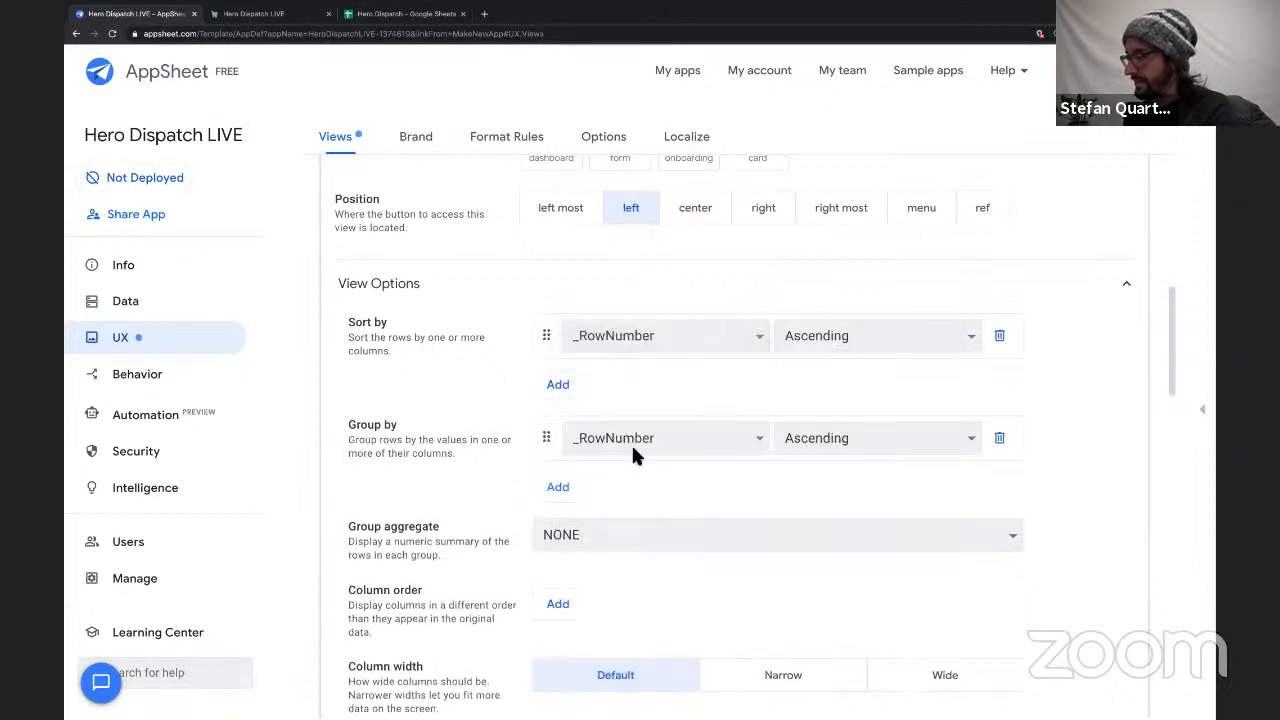
left_click(631, 441)
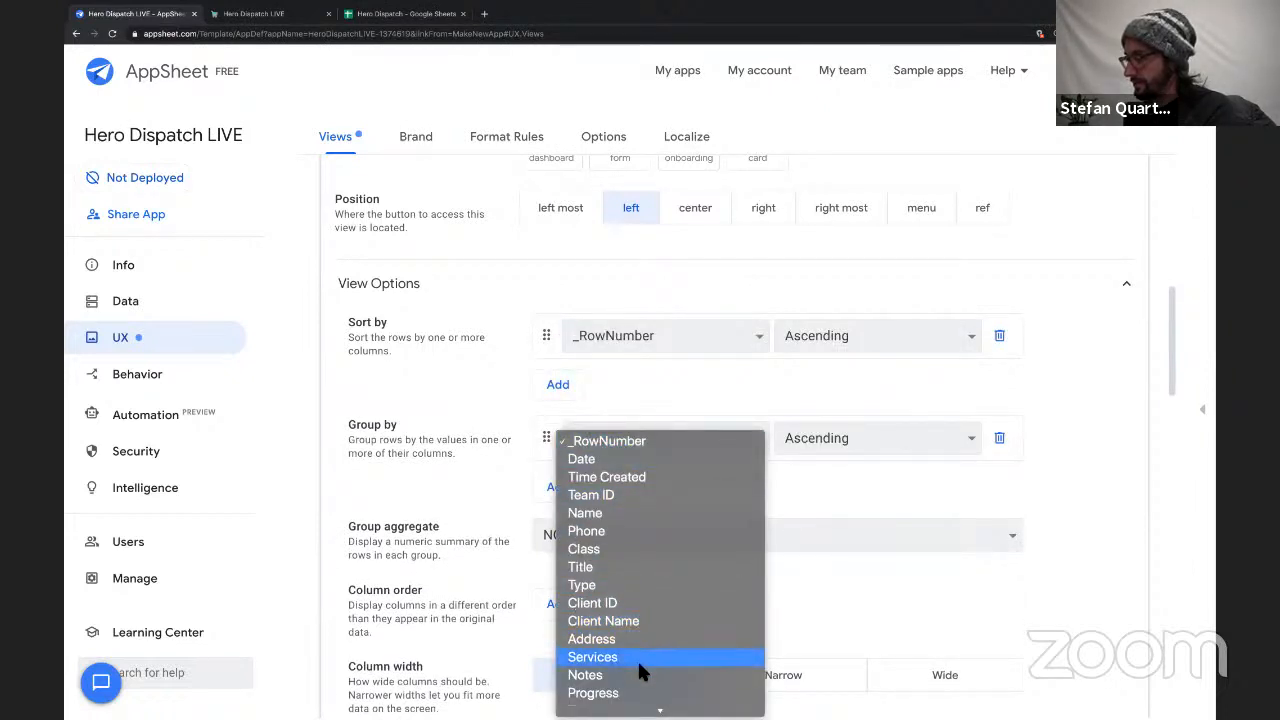
left_click(640, 692)
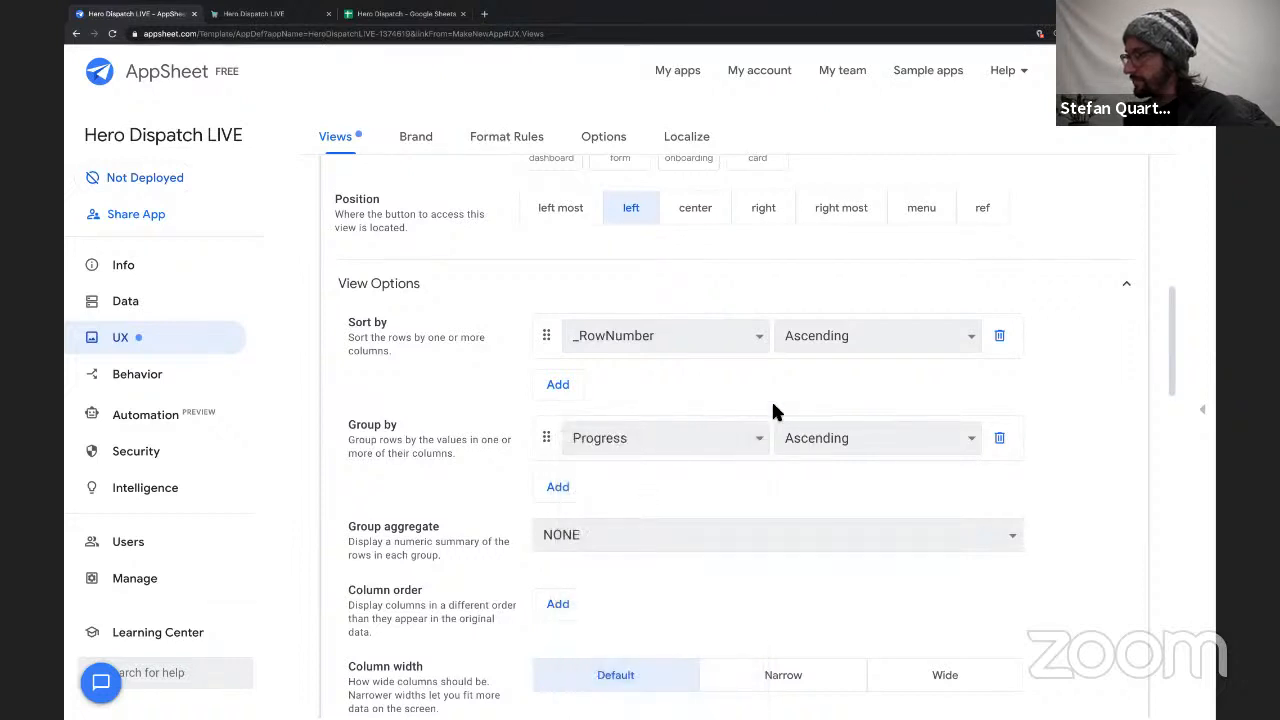
Set the My Jobs view's sort rule to Date in descending order.
left_click(735, 336)
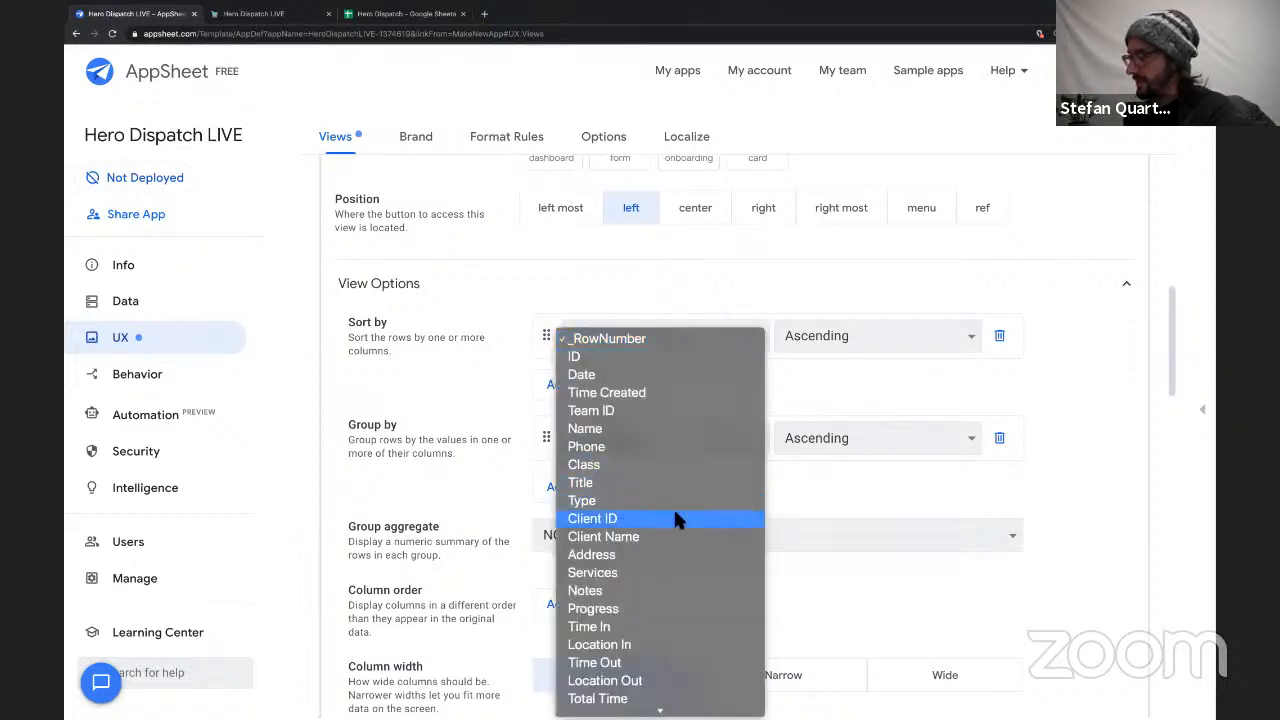
left_click(637, 374)
left_click(819, 333)
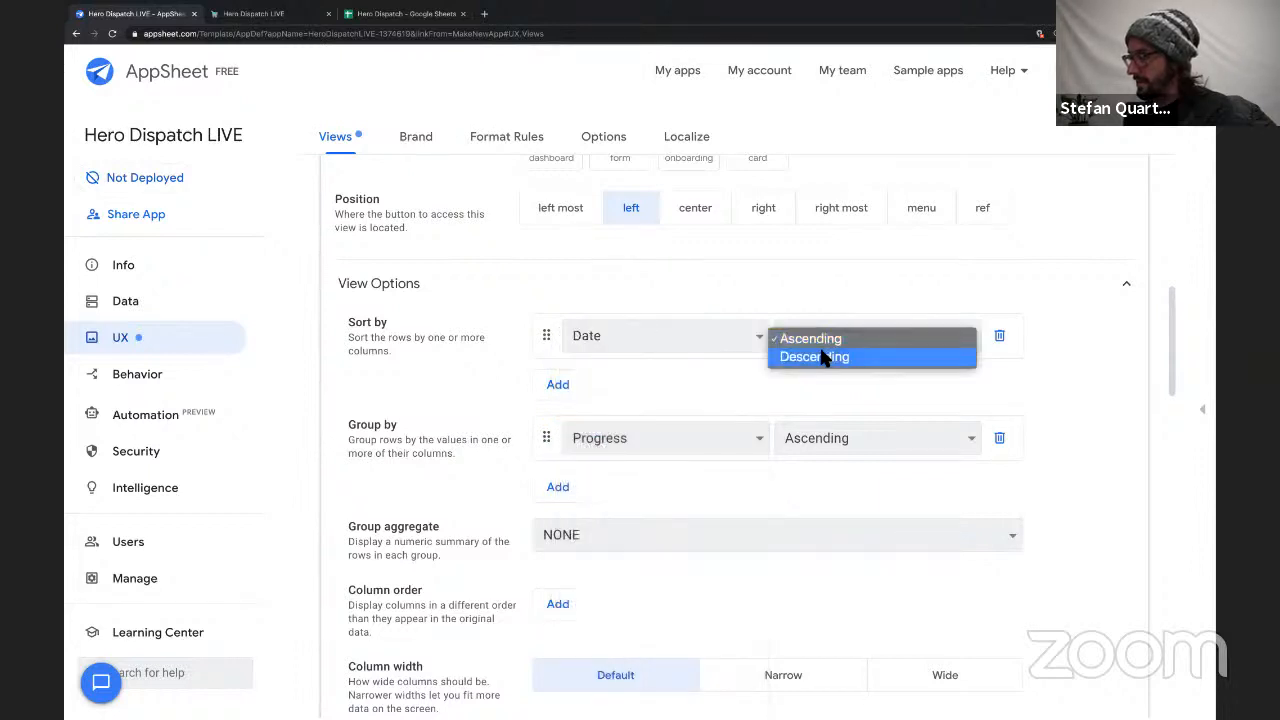
left_click(822, 357)
Switch the first My Jobs sort rule to Time Created and set a second sort rule to descending order.
left_click(607, 345)
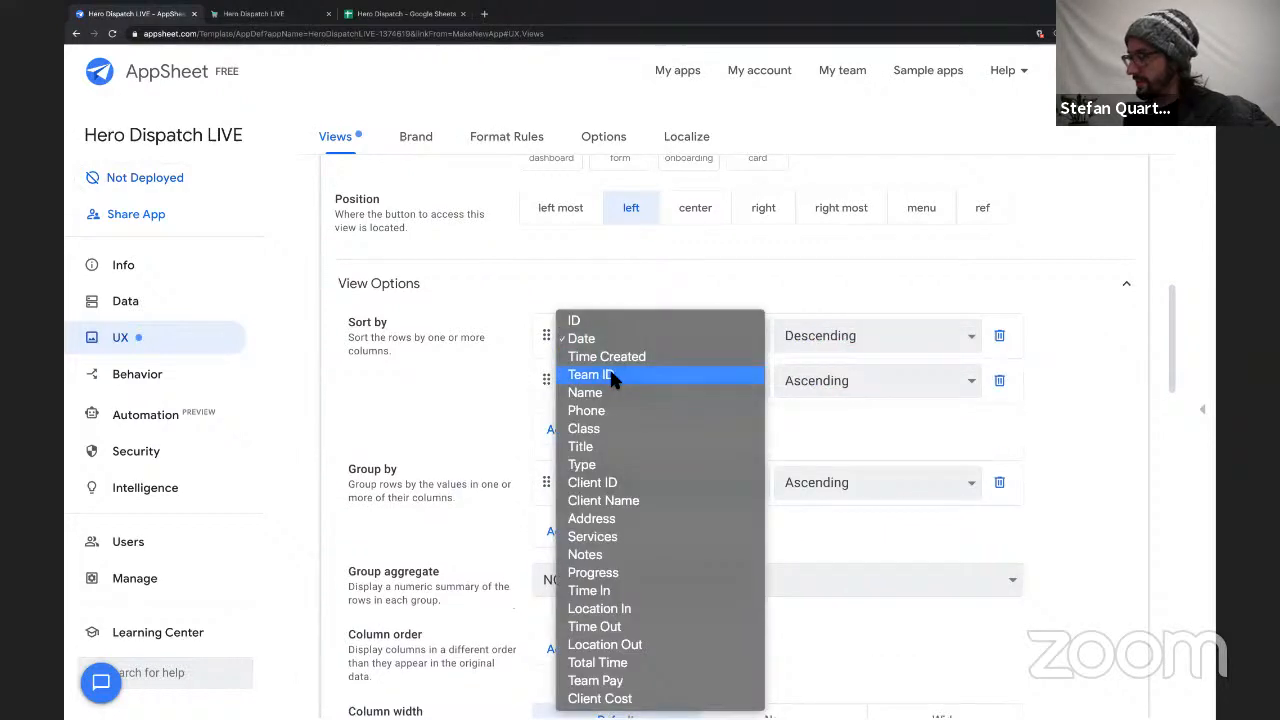
left_click(709, 358)
left_click(811, 368)
left_click(814, 403)
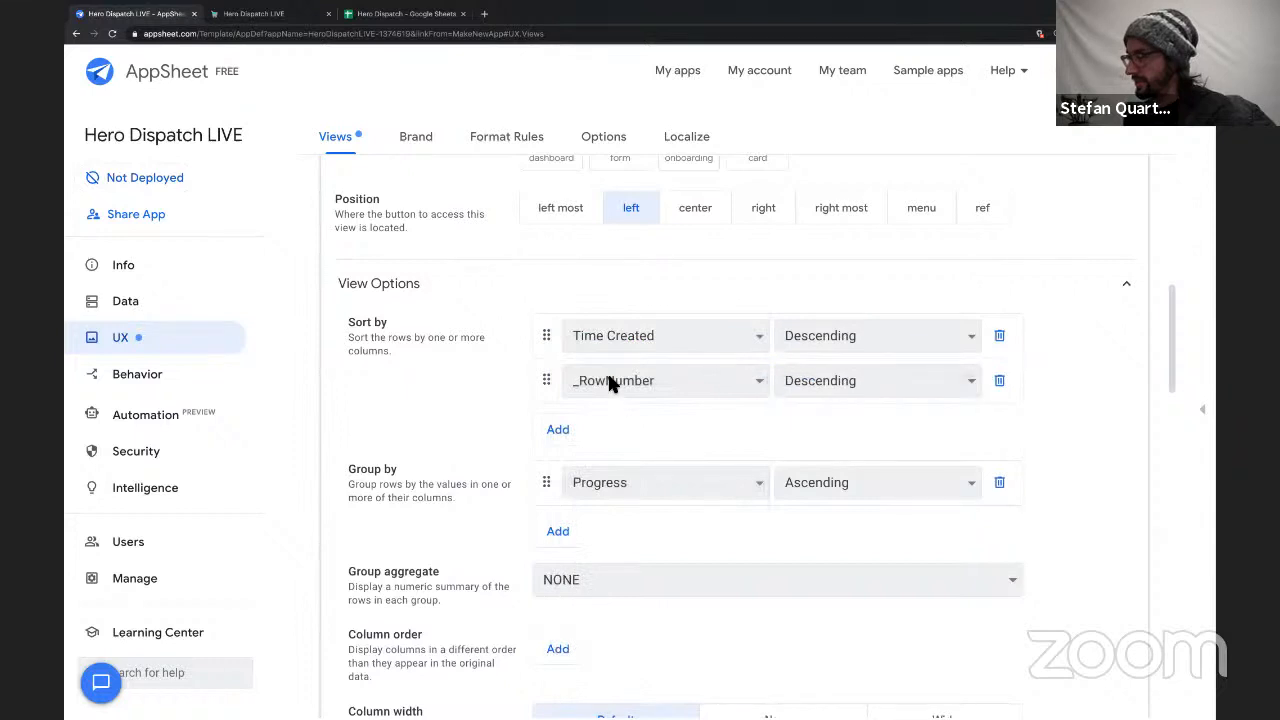
Set the first My Jobs sort rule back to Date and make the second rule sort by Time Created.
left_click(612, 385)
left_click(642, 335)
left_click(642, 335)
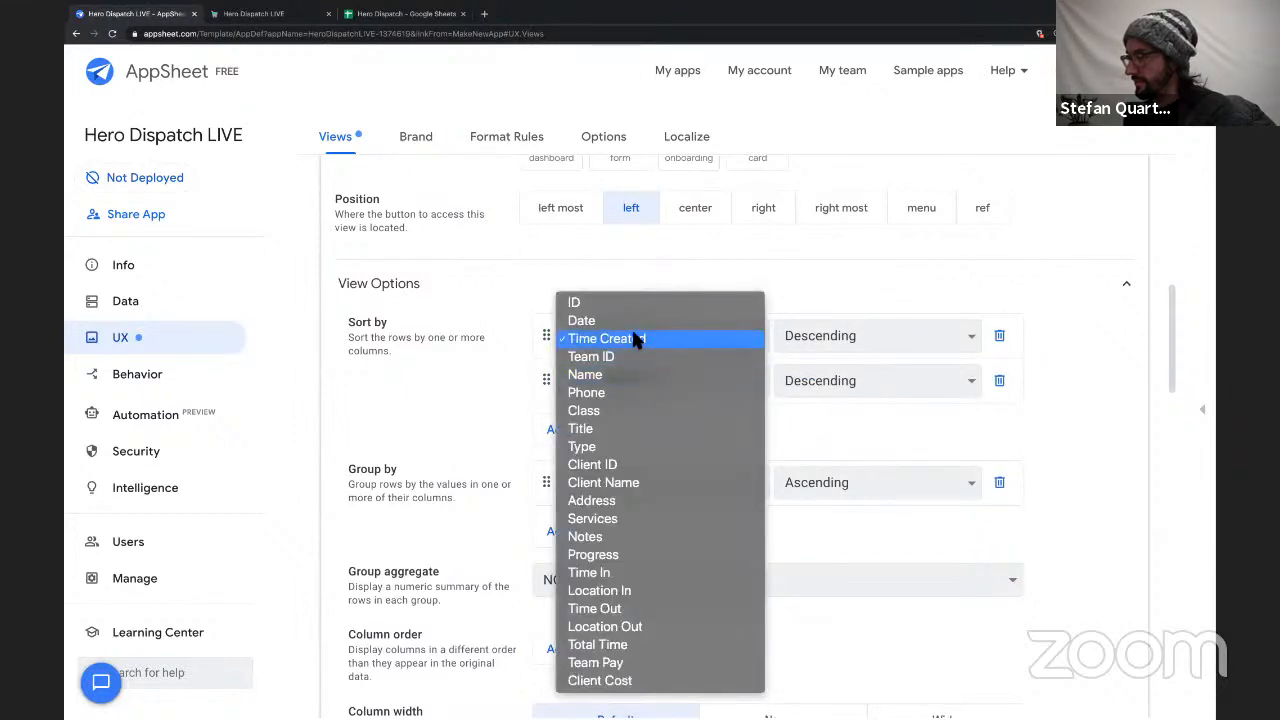
left_click(633, 336)
left_click(631, 331)
left_click(627, 318)
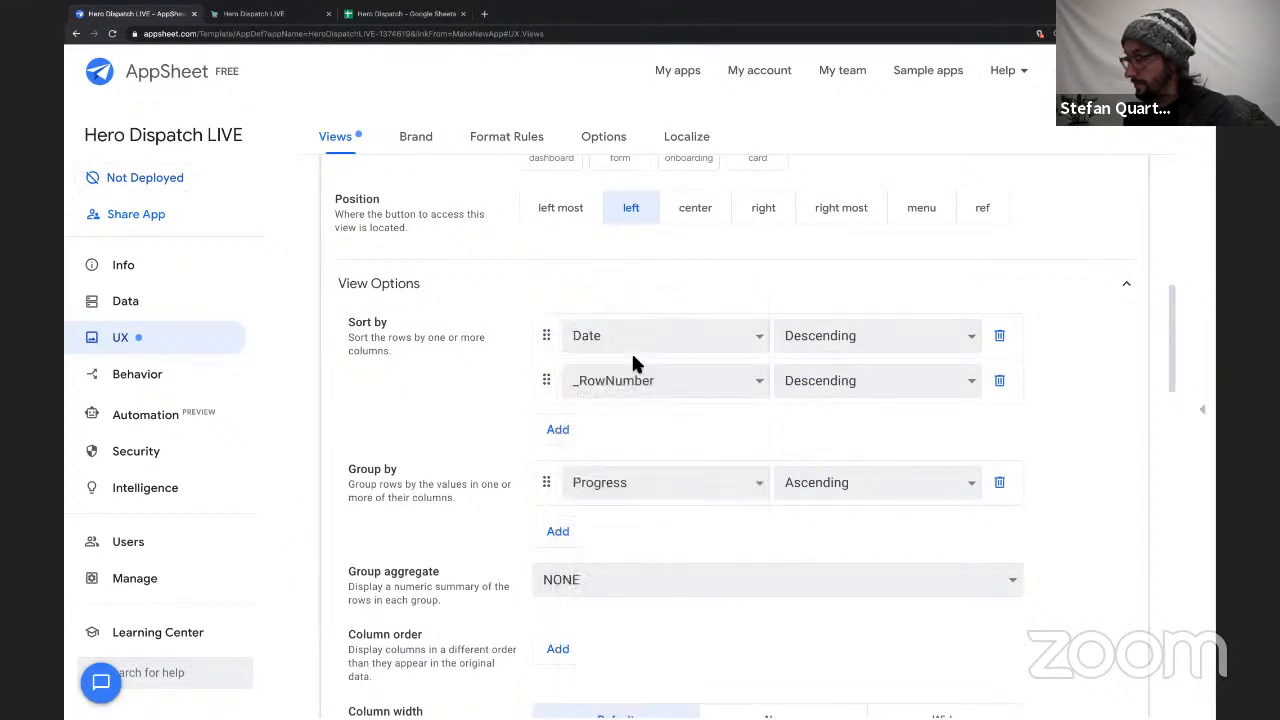
left_click(634, 372)
left_click(634, 374)
left_click(634, 374)
left_click(722, 420)
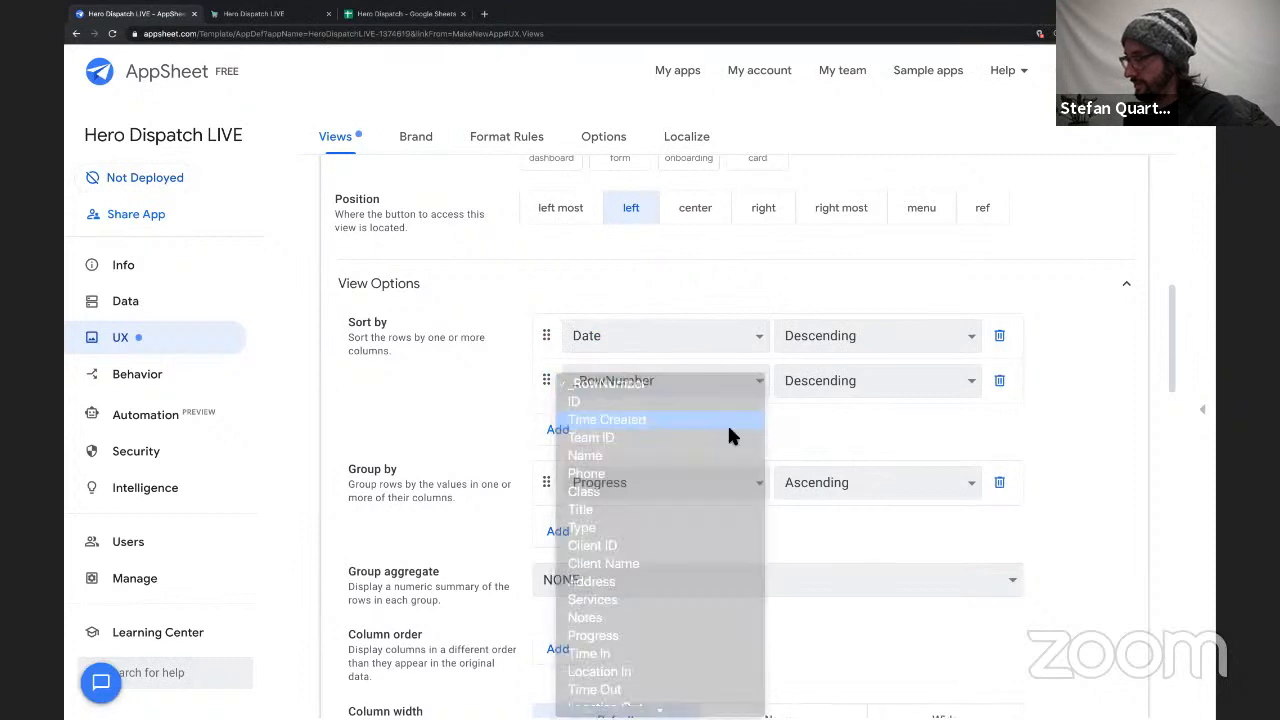
Set the My Jobs view's group aggregate to COUNT, collapse its settings and save the app.
scroll(631, 383, "down", 3)
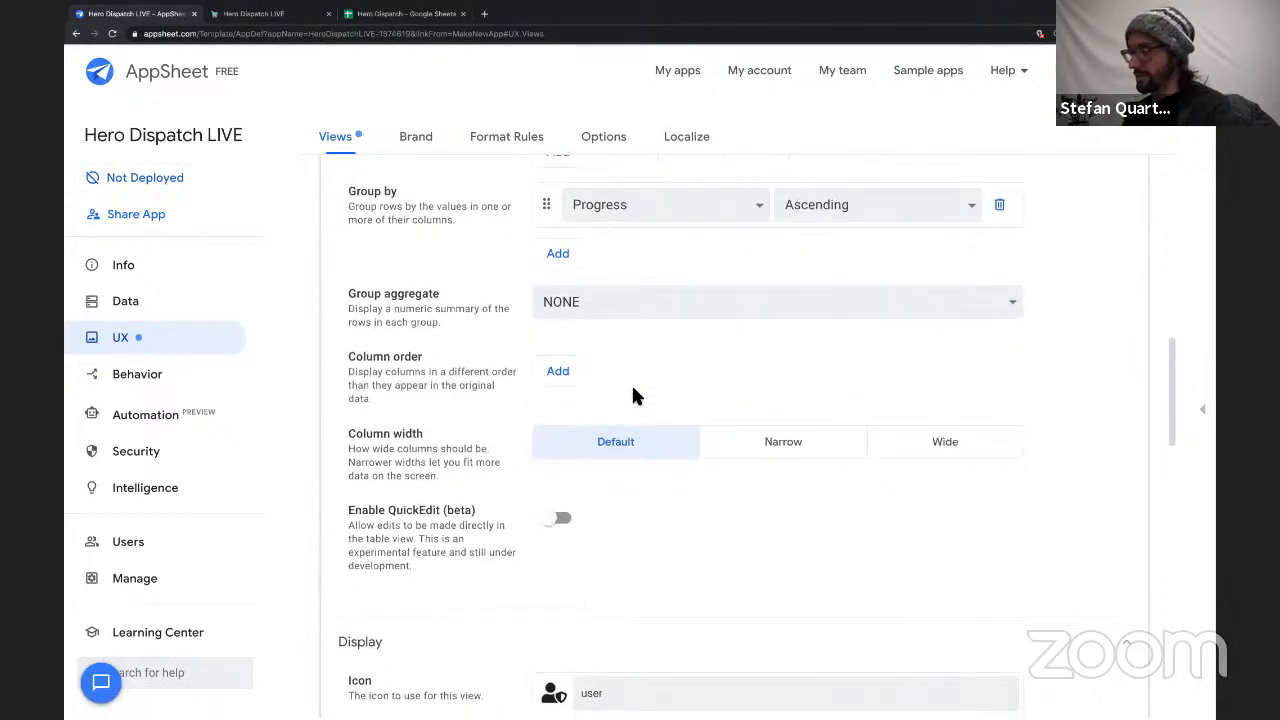
left_click(621, 300)
left_click(621, 322)
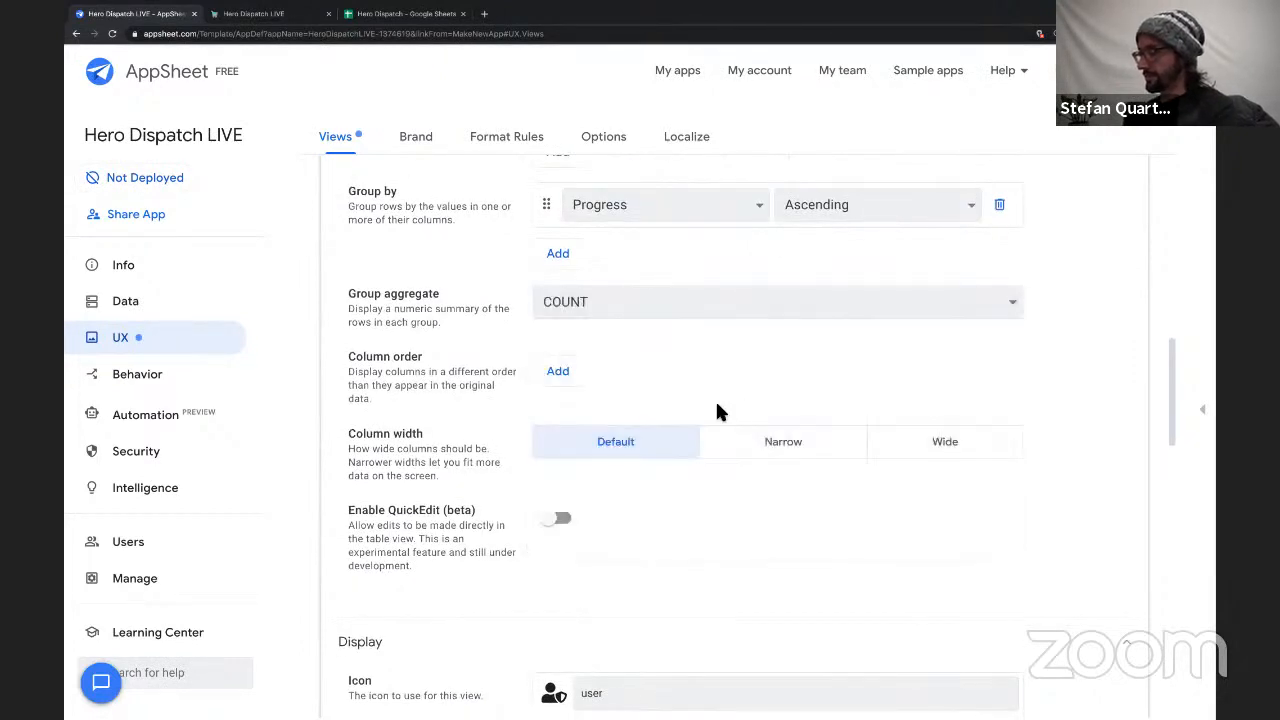
scroll(715, 399, "up", 10)
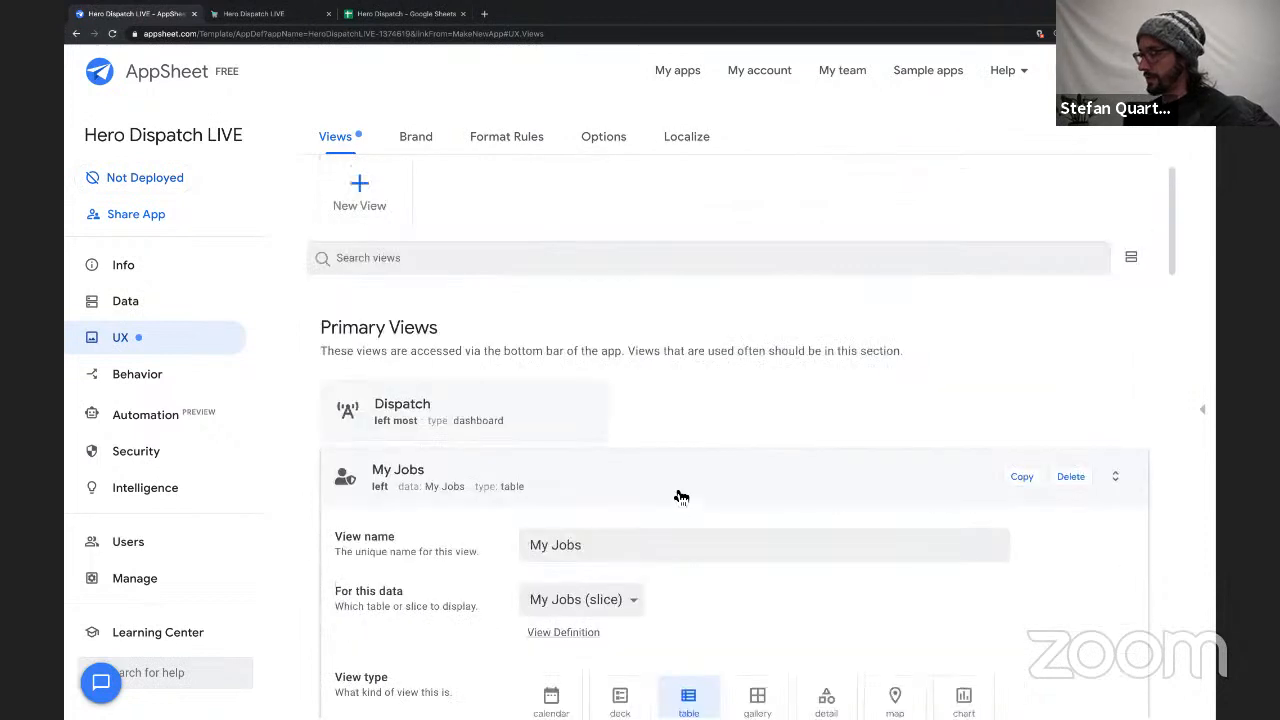
left_click(681, 497)
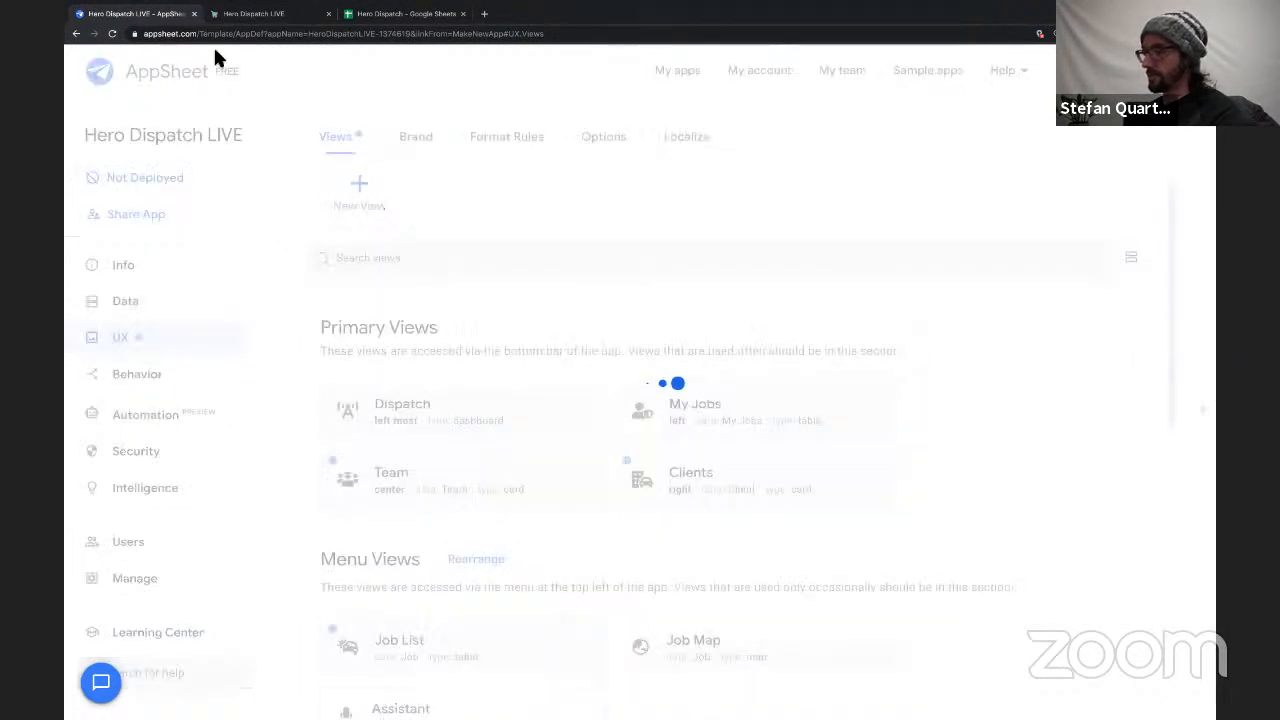
Switch to the running Hero Dispatch LIVE app, discard the unfinished job form and open the synced My Jobs view.
left_click(240, 14)
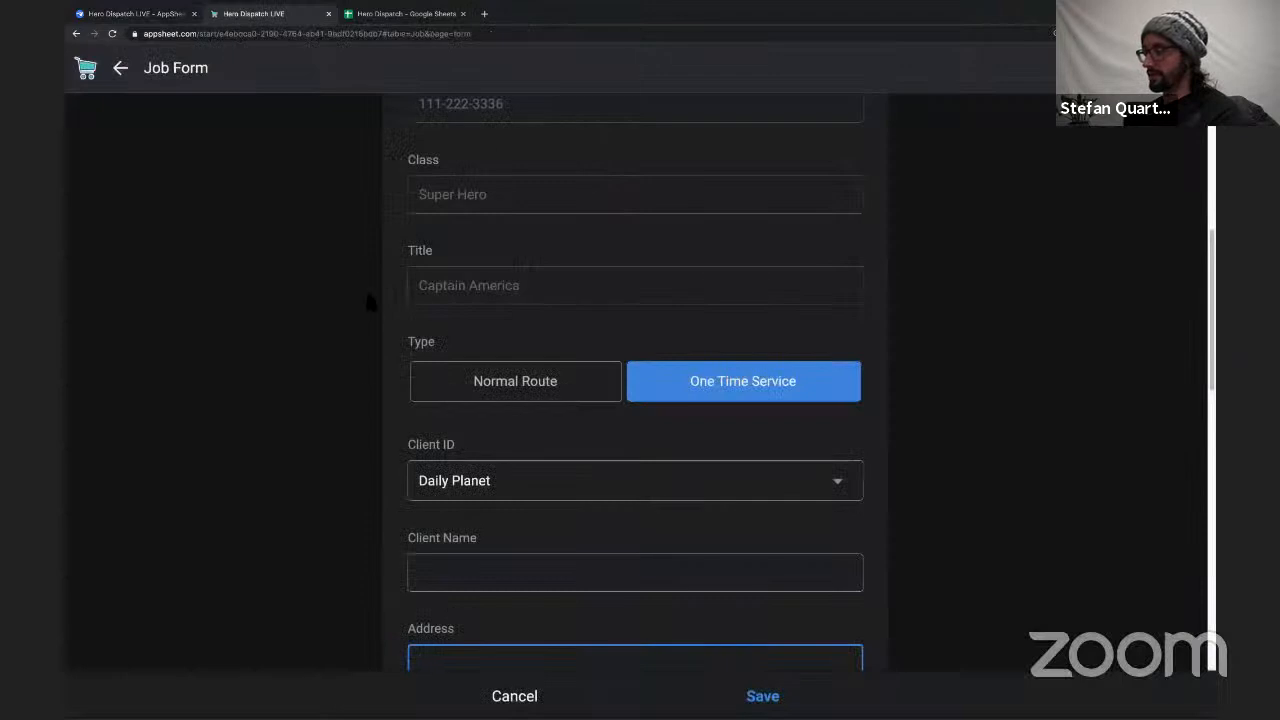
left_click(514, 695)
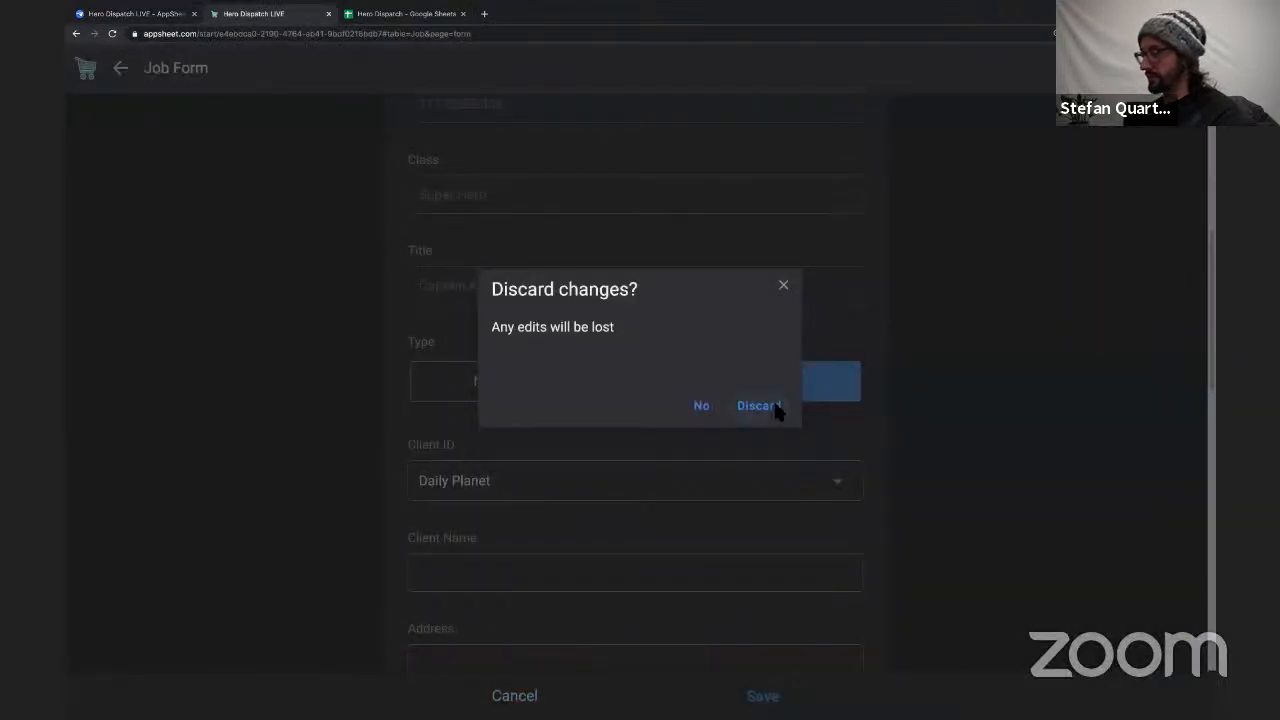
left_click(774, 406)
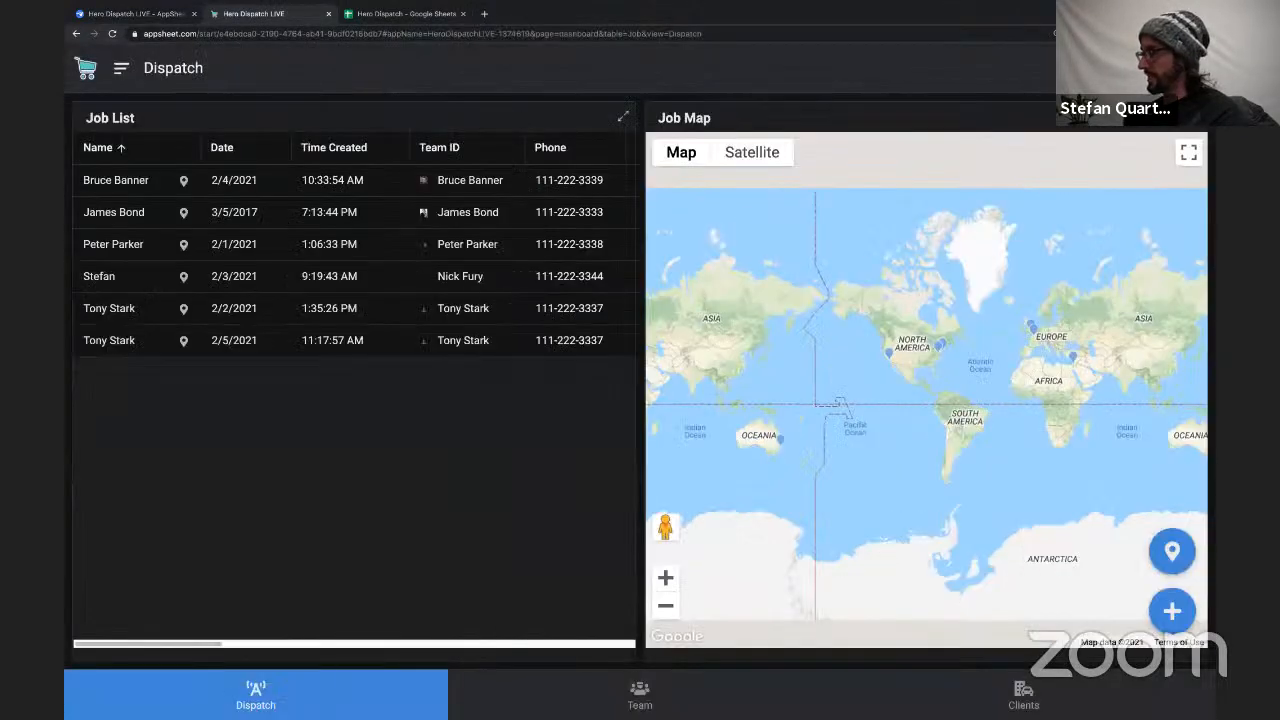
left_click(1190, 68)
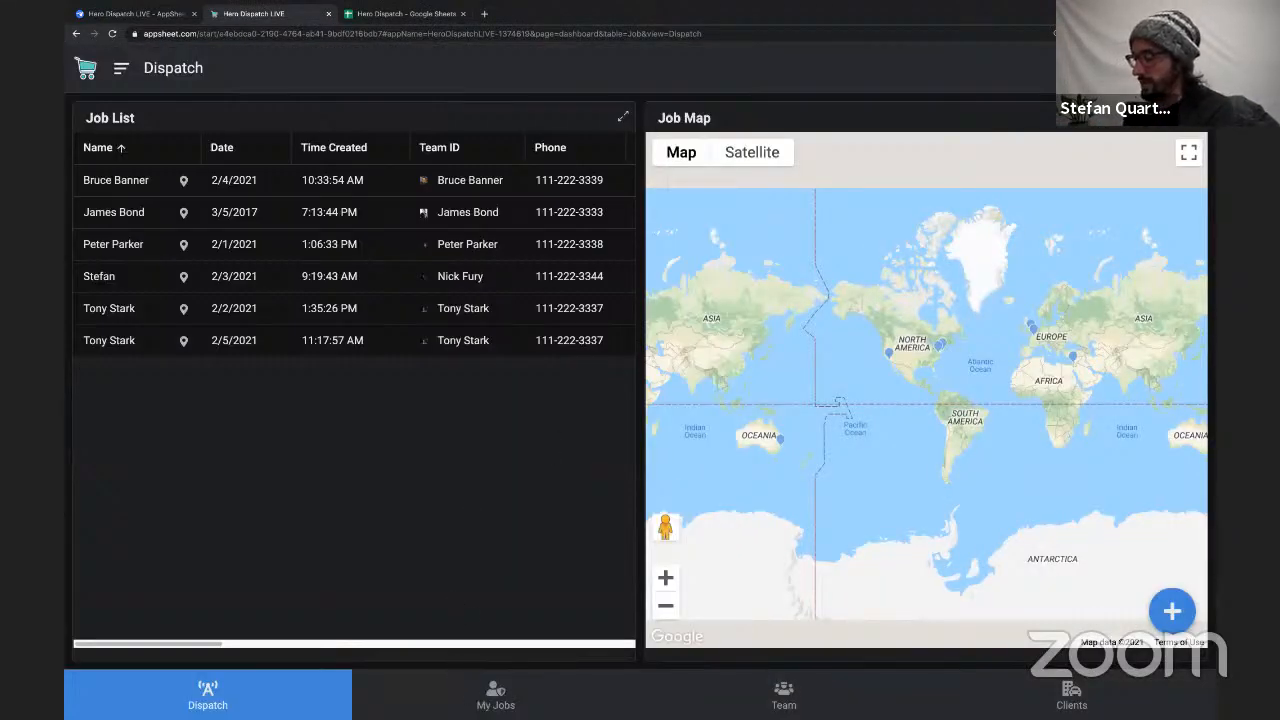
left_click(495, 695)
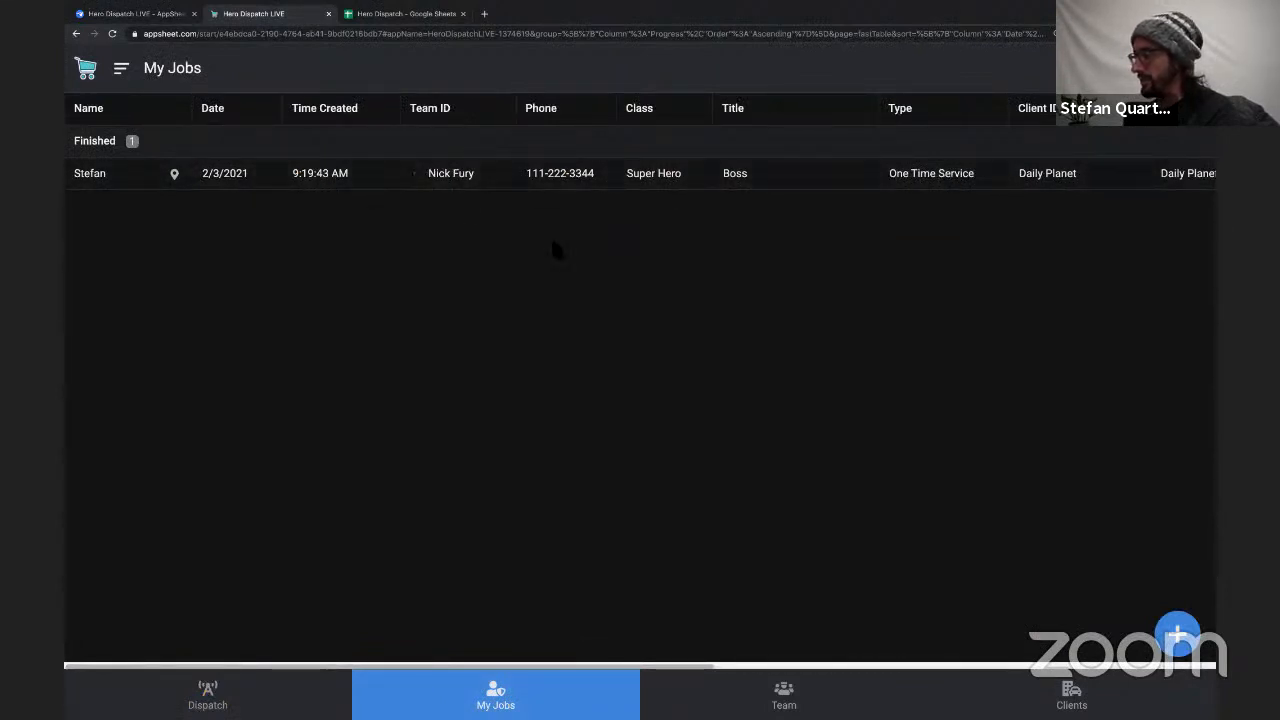
Start a new My Jobs entry with the team member titled Boss as Team ID and Daily Planet as the client.
left_click(1178, 640)
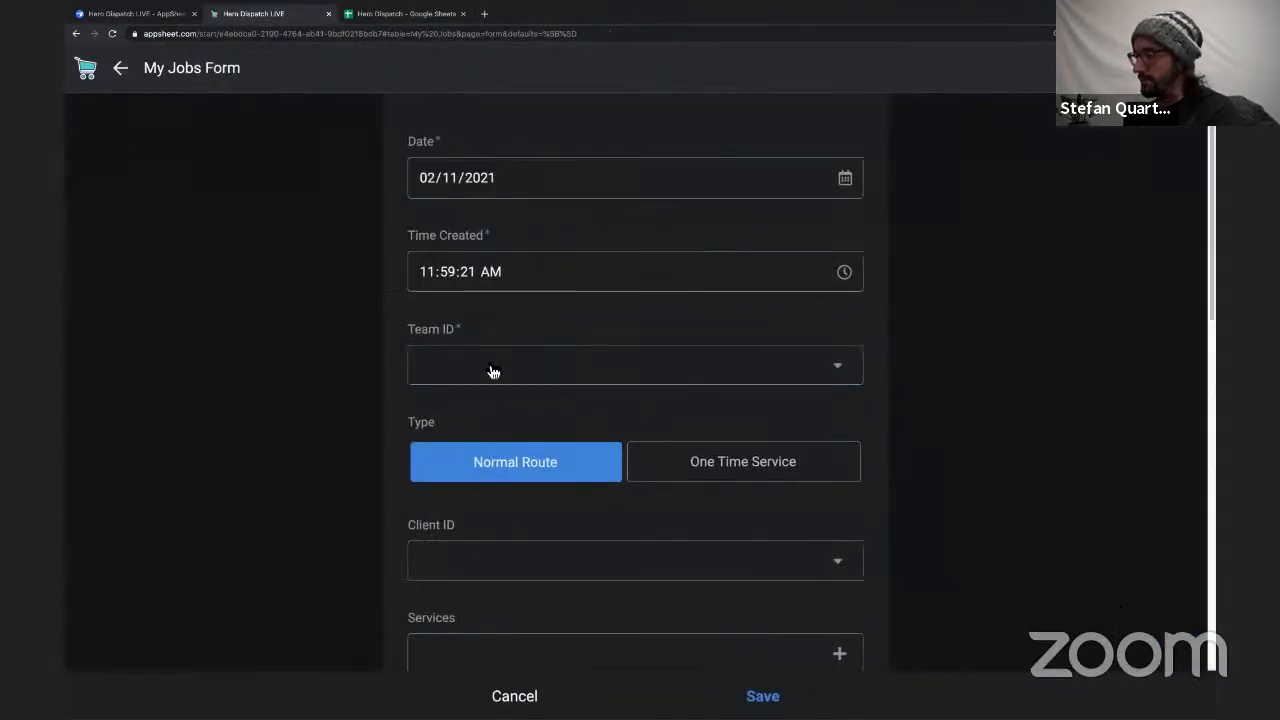
left_click(493, 371)
left_click(491, 227)
scroll(571, 418, "down", 2)
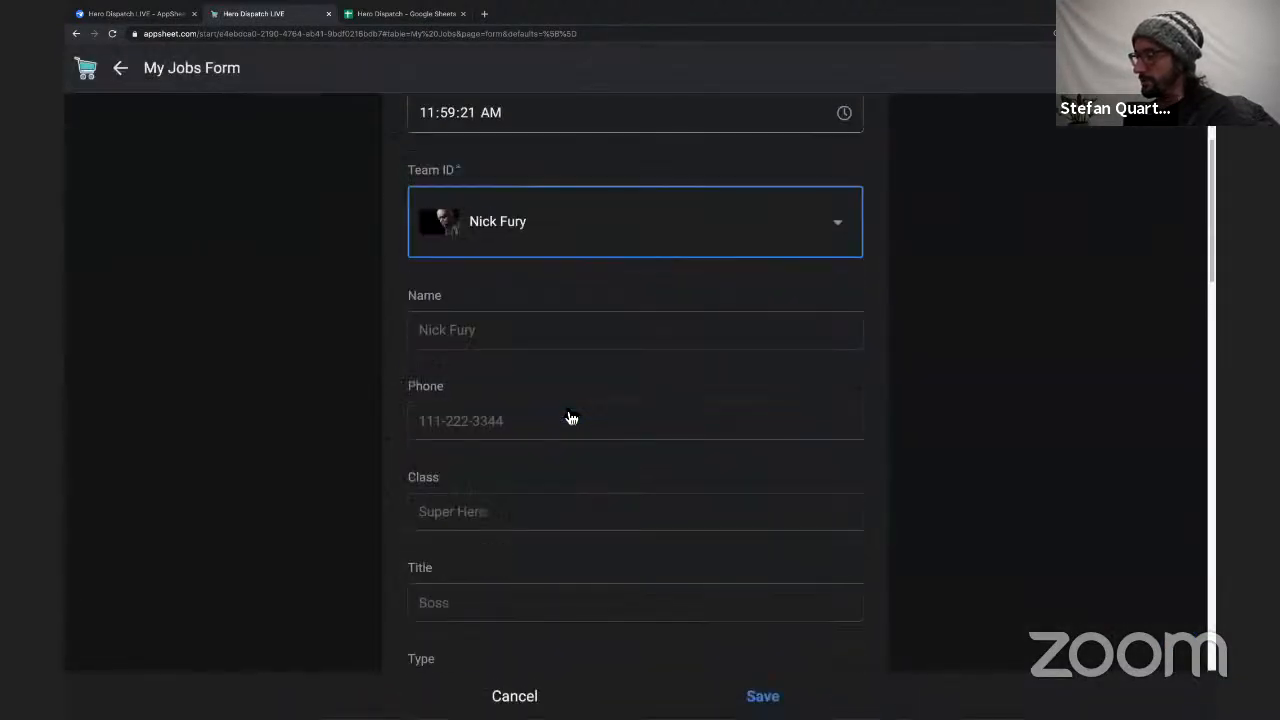
scroll(568, 419, "down", 4)
scroll(640, 440, "down", 1)
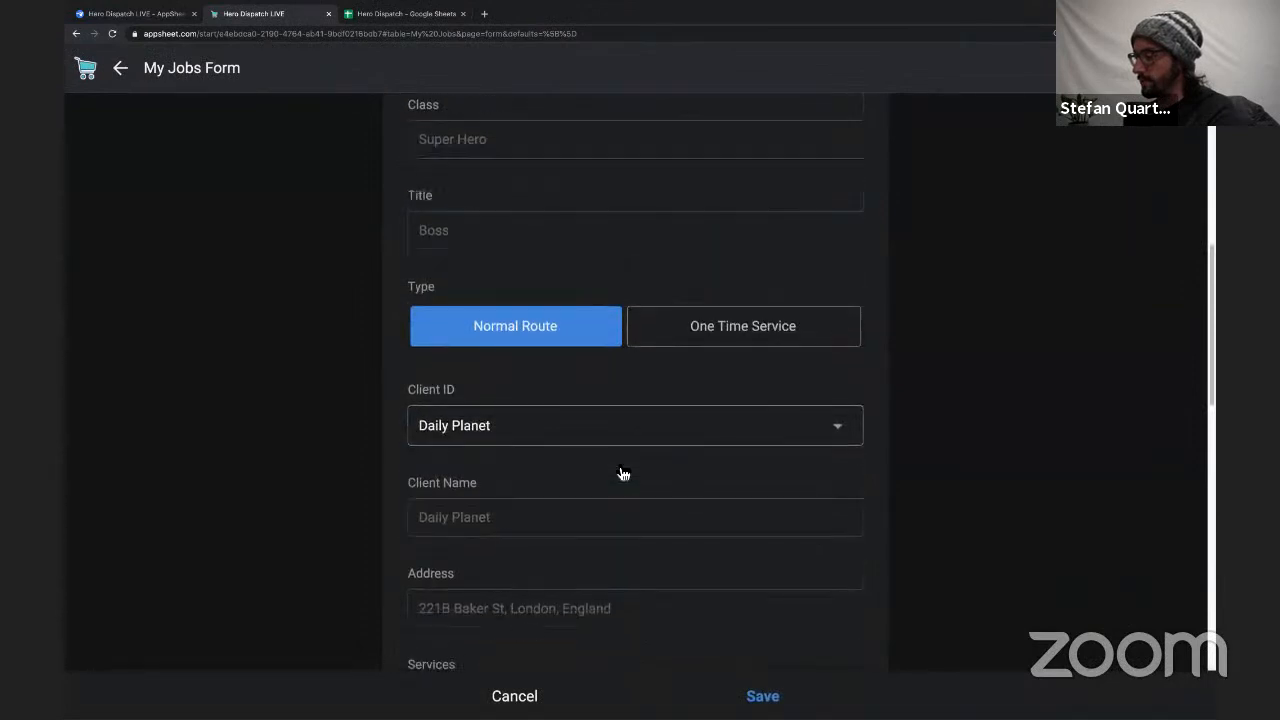
scroll(614, 505, "down", 4)
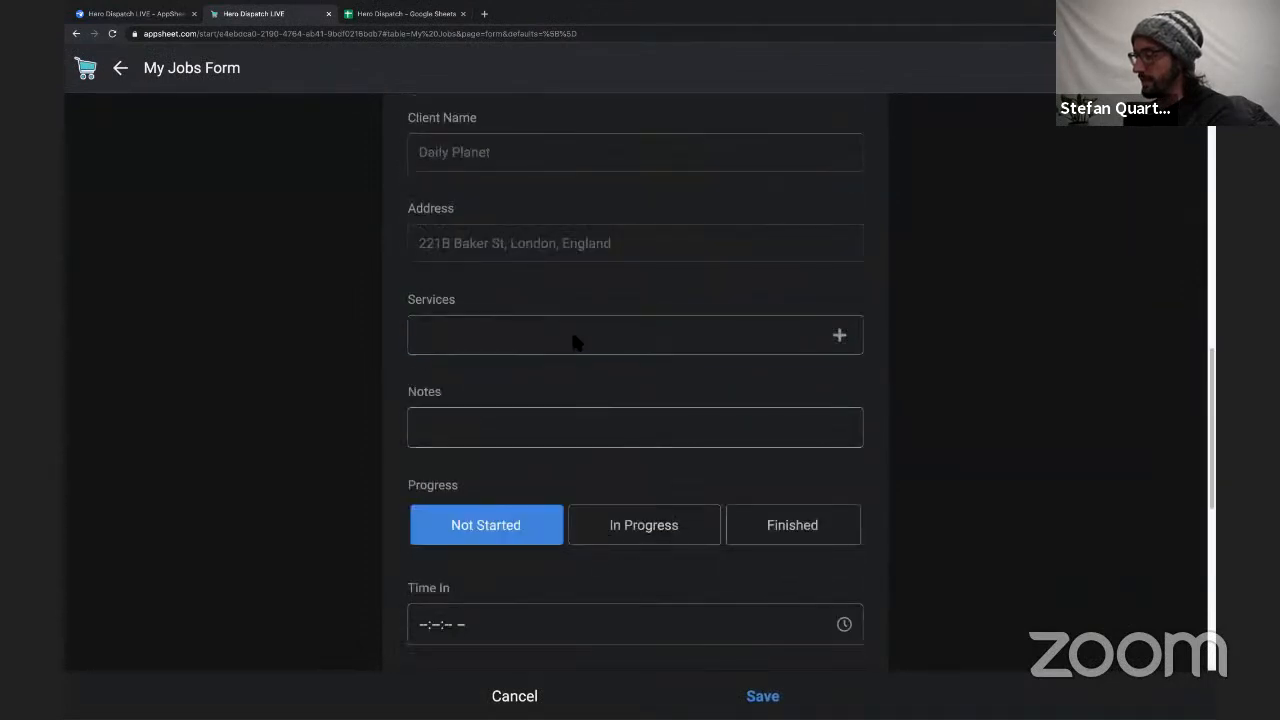
Select the Civilian Work service, enter "INvestingation" as the notes and save the job with progress Not Started.
left_click(576, 342)
left_click(474, 205)
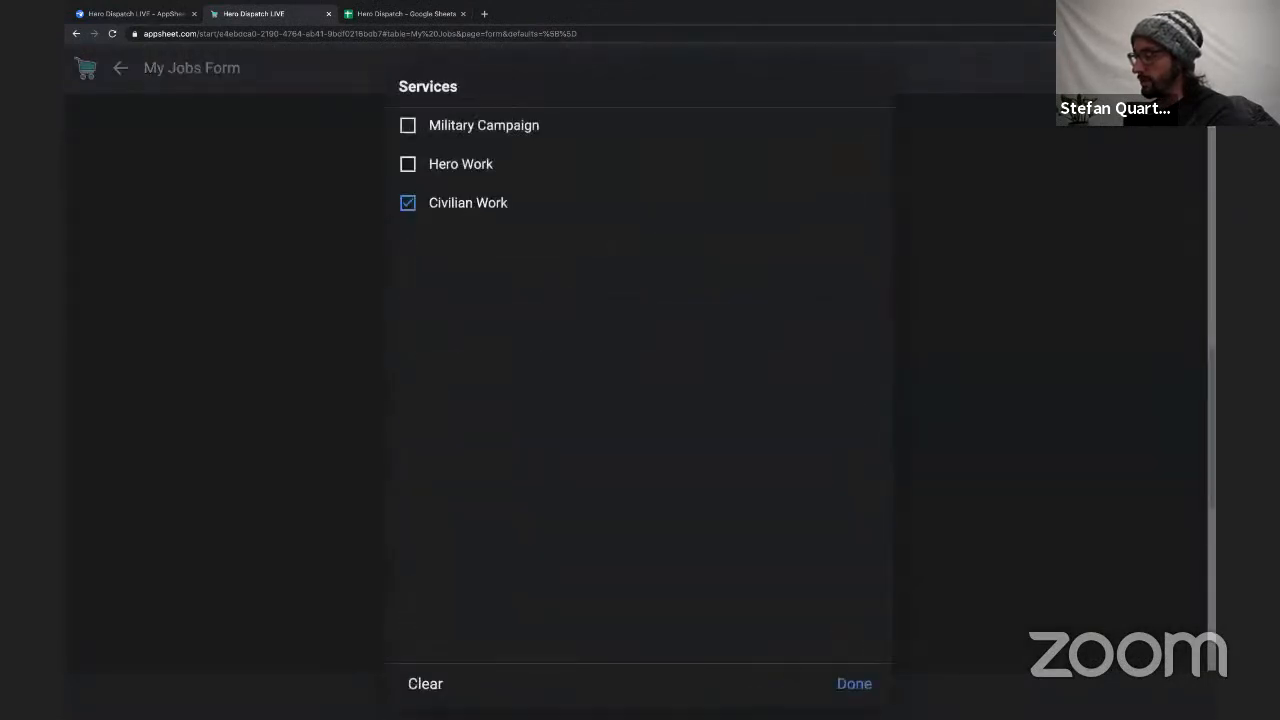
left_click(853, 684)
left_click(512, 432)
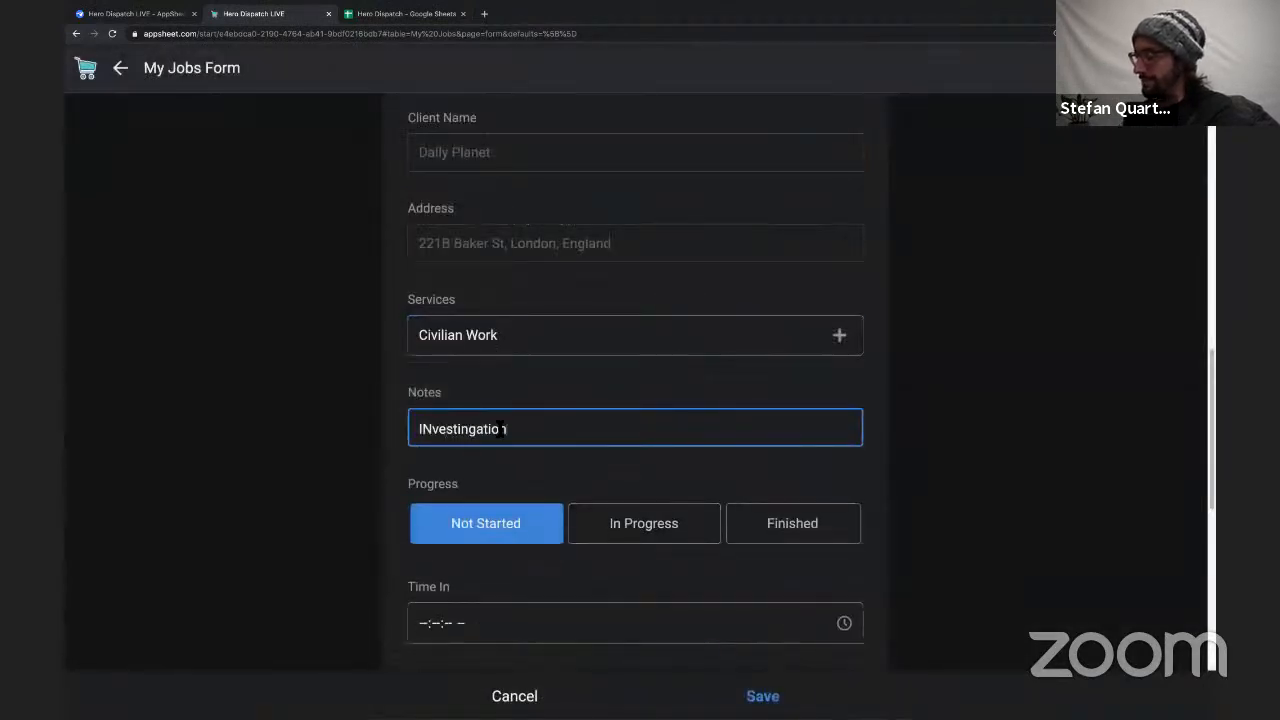
scroll(497, 480, "down", 2)
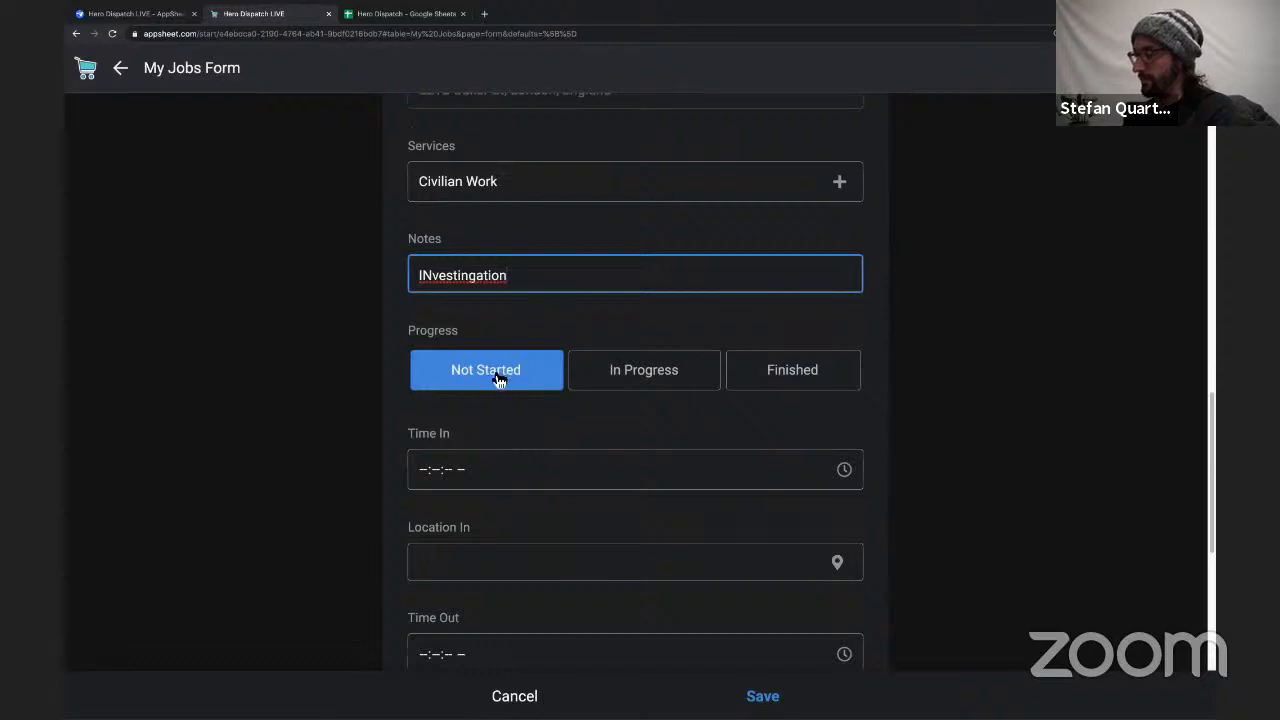
scroll(583, 415, "down", 2)
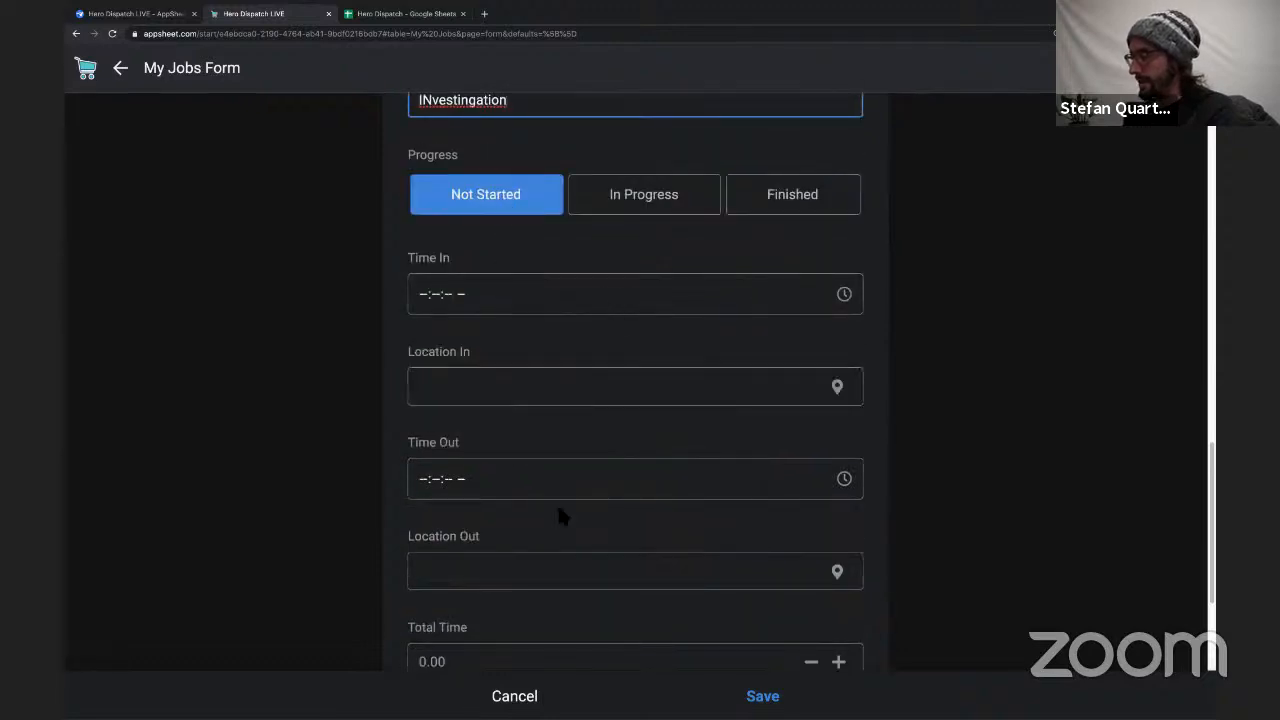
left_click(762, 696)
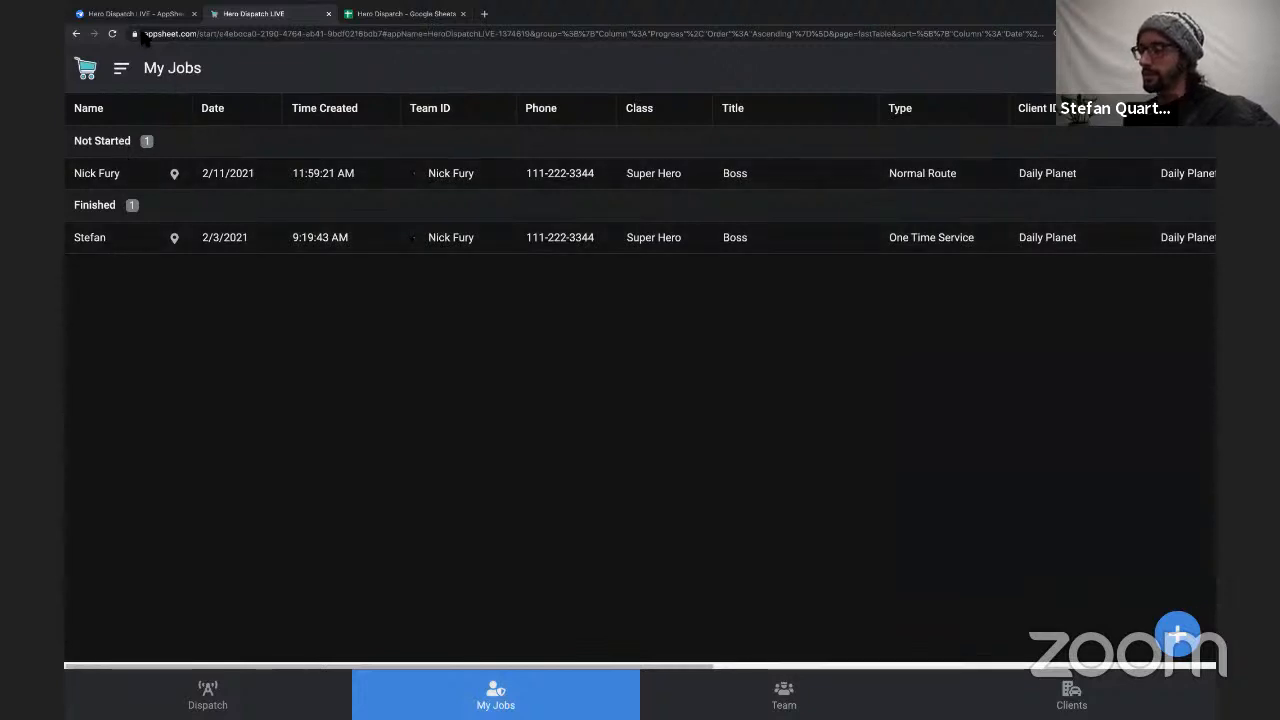
Return to the AppSheet editor and create a new format rule for the Job table.
left_click(140, 18)
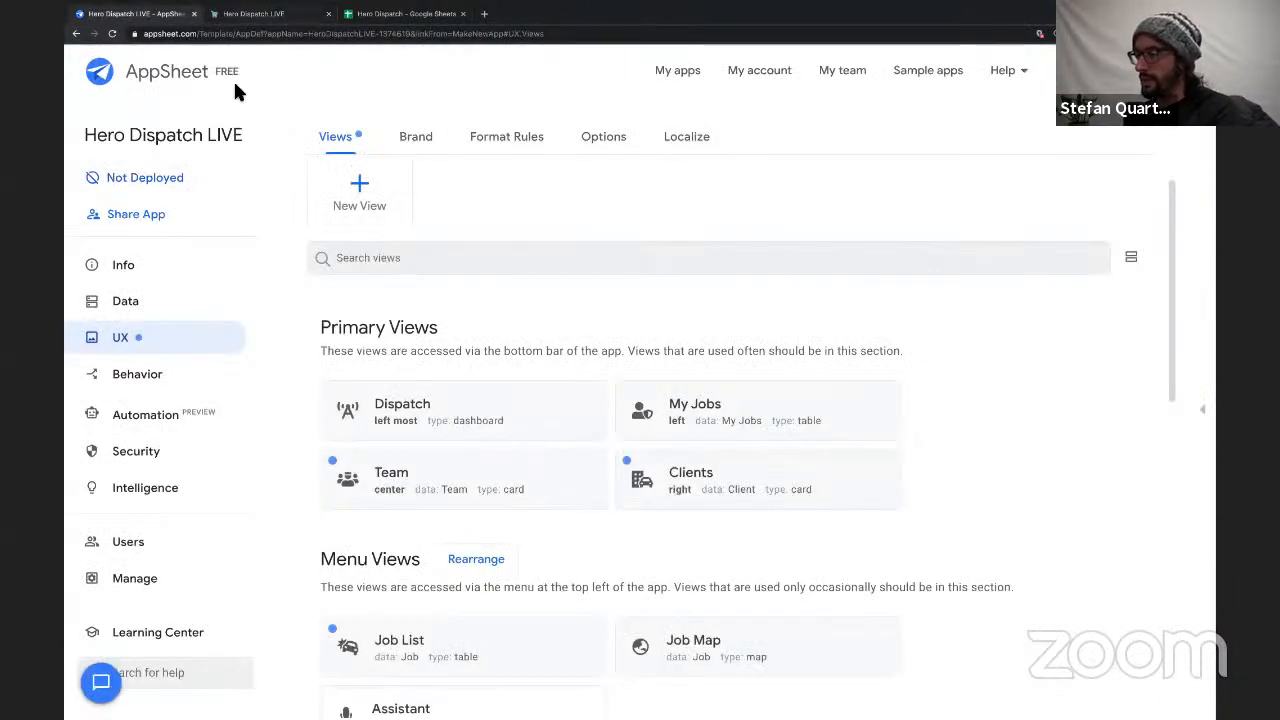
left_click(150, 304)
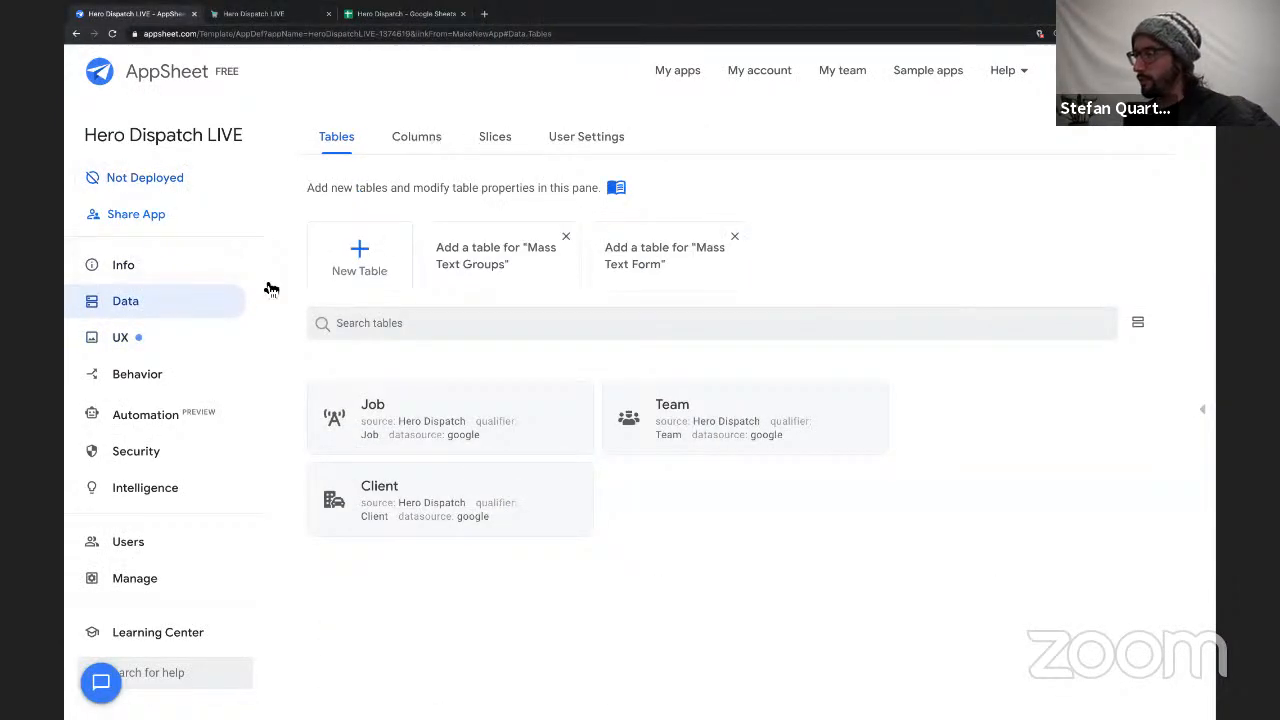
left_click(121, 341)
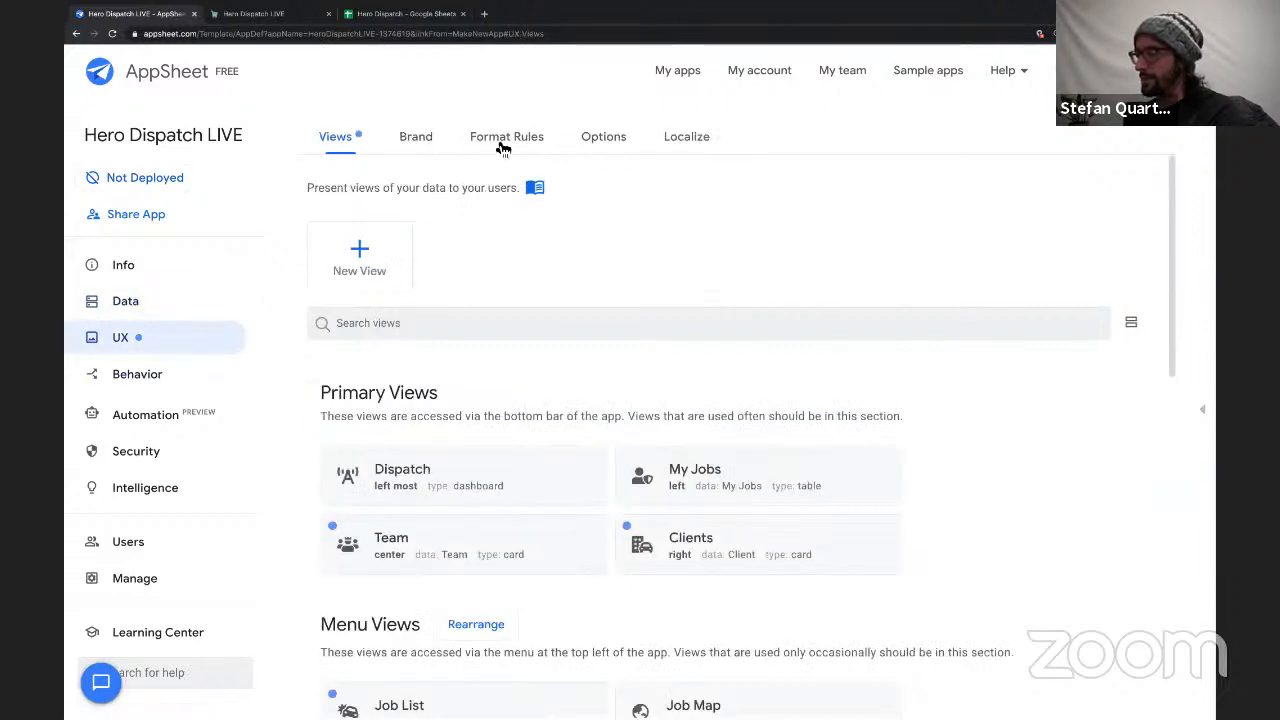
left_click(504, 143)
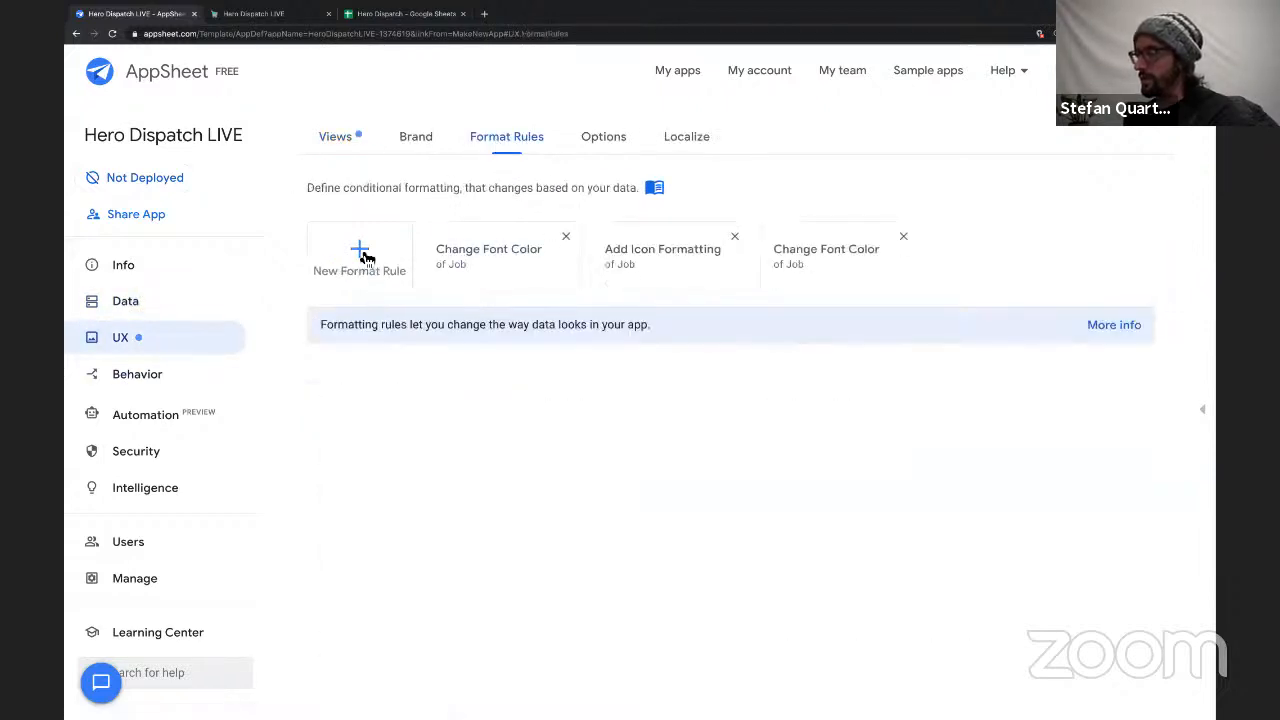
left_click(362, 256)
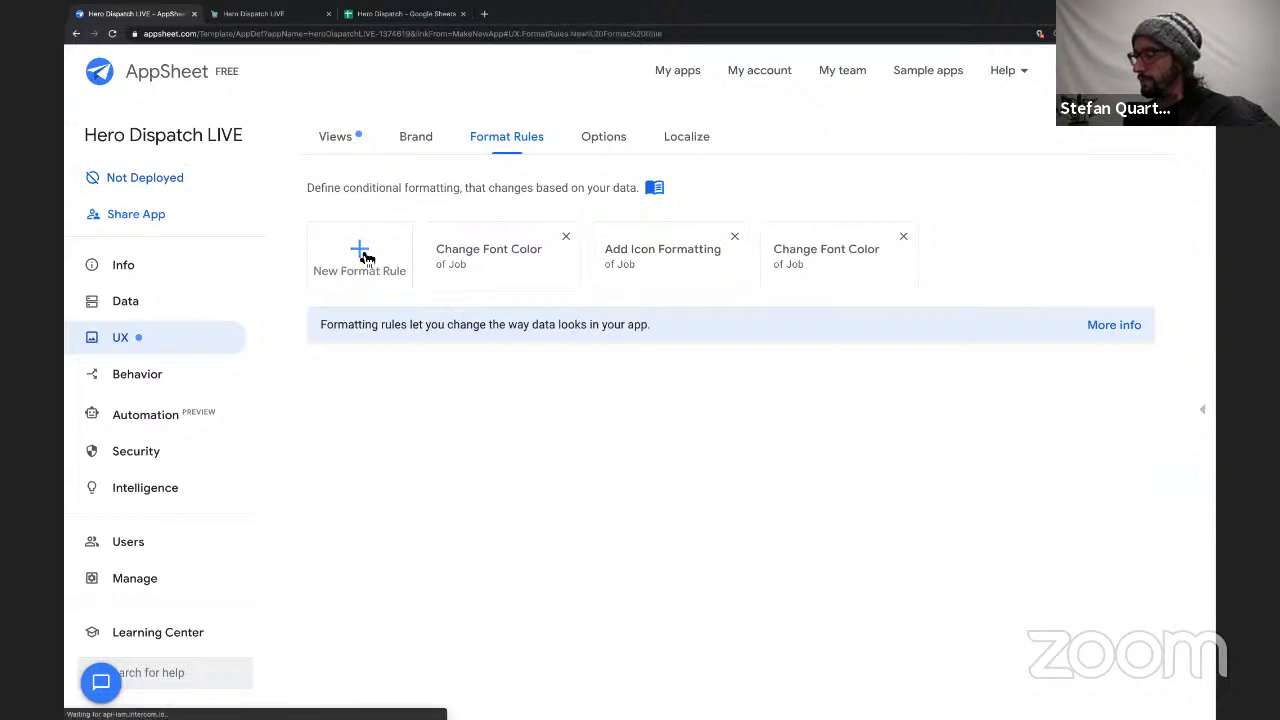
Name the new format rule "Progress: Not Started".
triple_click(584, 265)
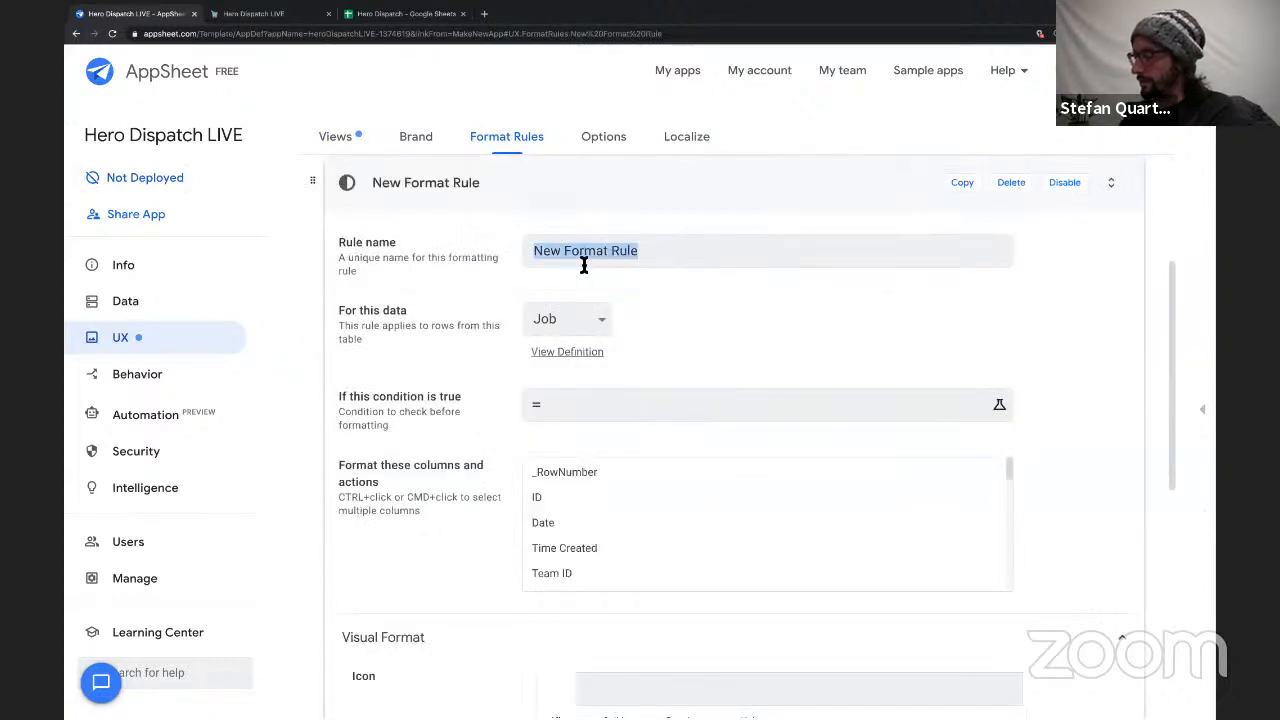
type("Not Started")
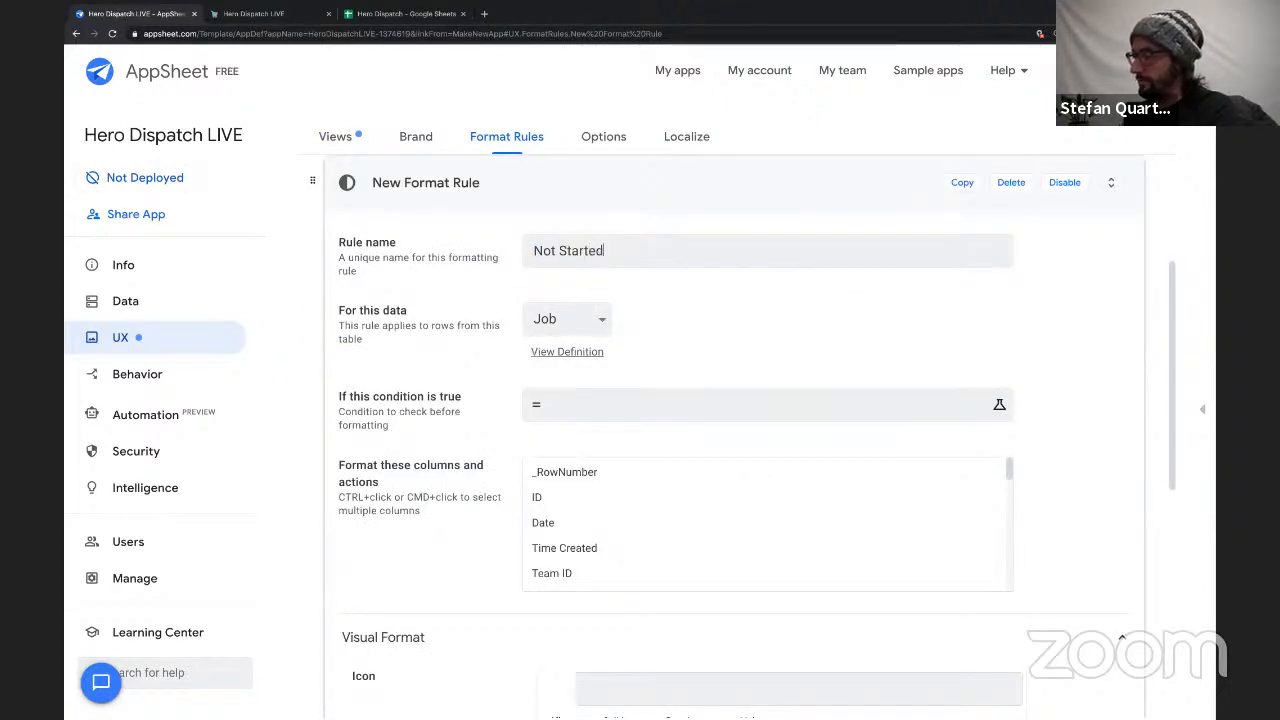
left_click(537, 266)
type("Progres ")
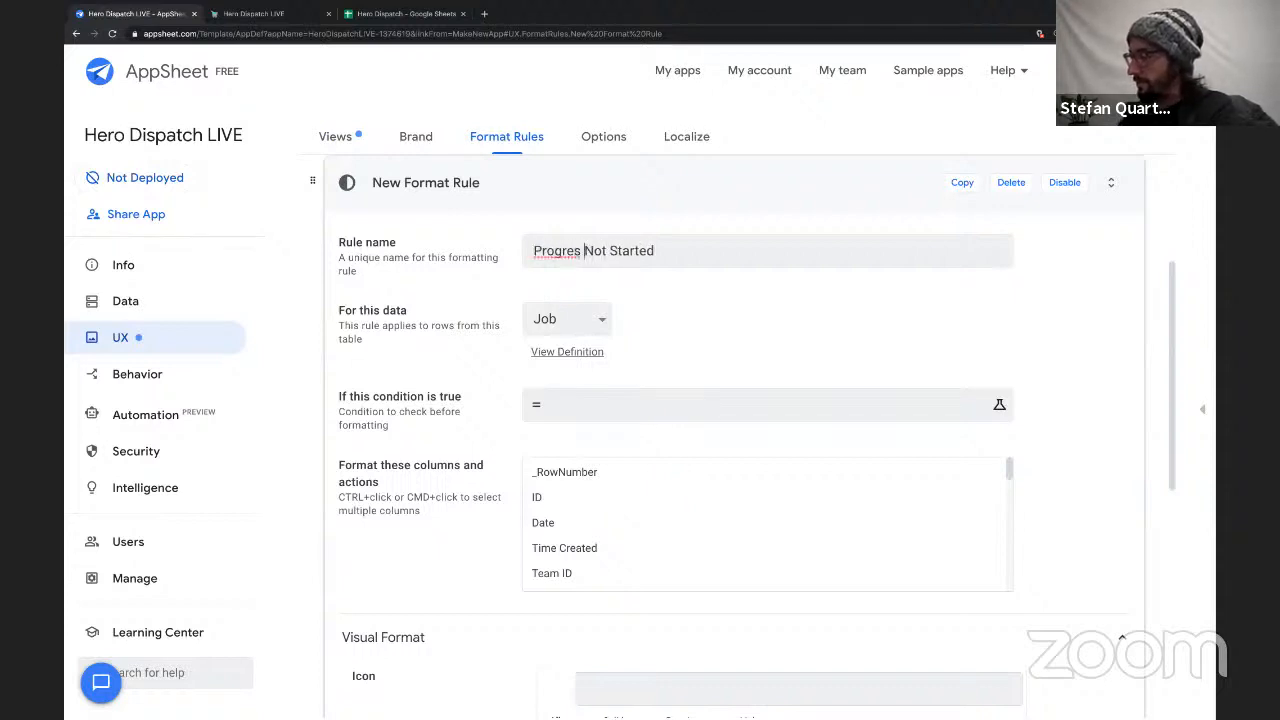
type("s:")
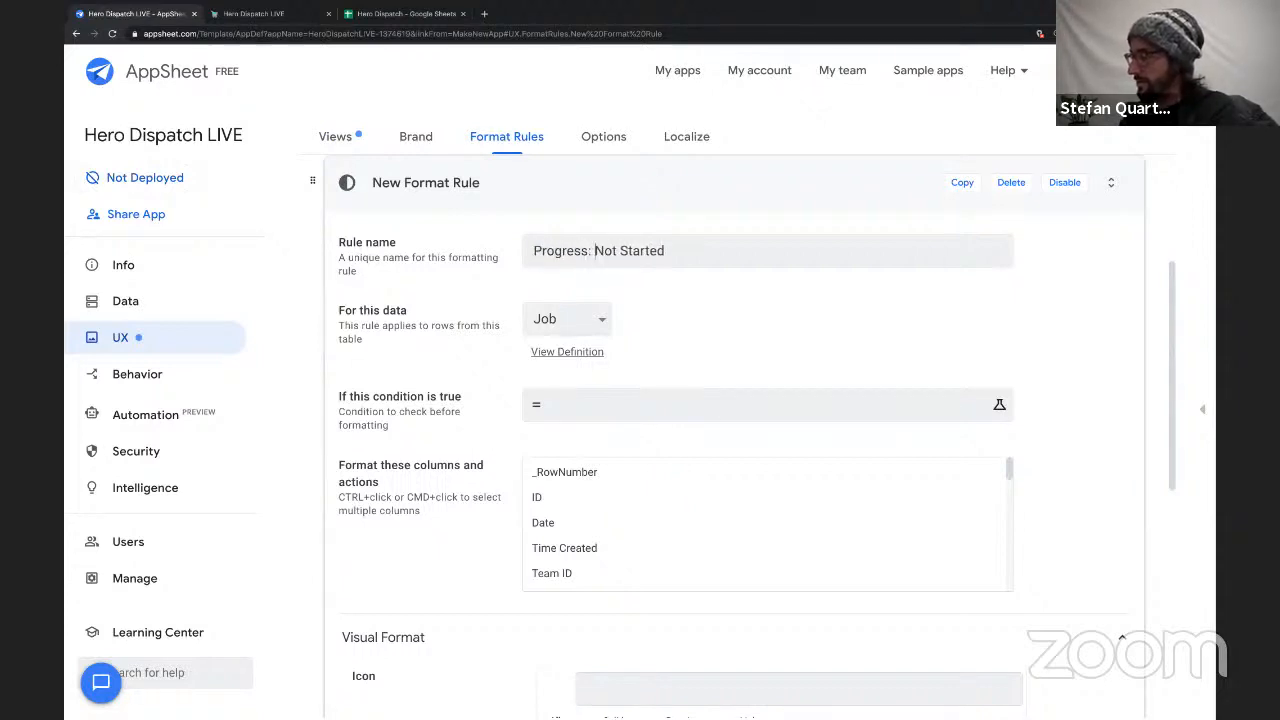
Set the condition of the Progress: Not Started rule to [Progress] = "Not Started" and save the expression.
scroll(650, 300, "down", 1)
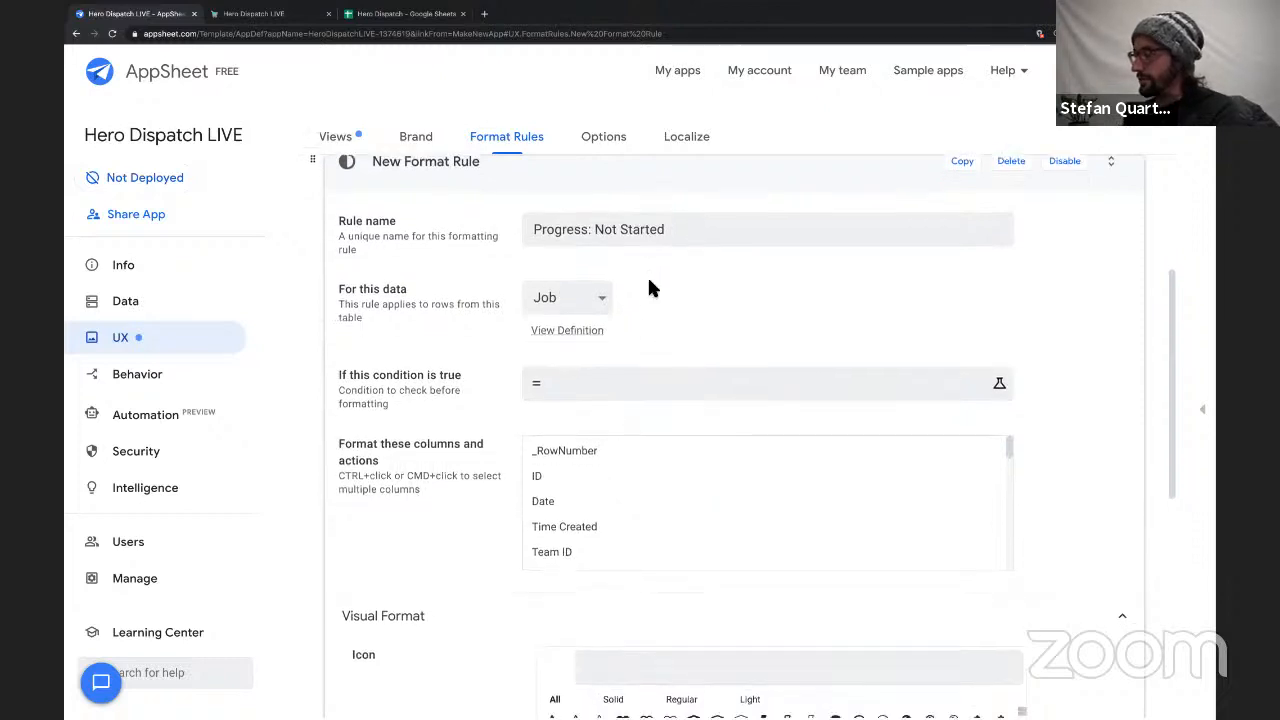
left_click(589, 393)
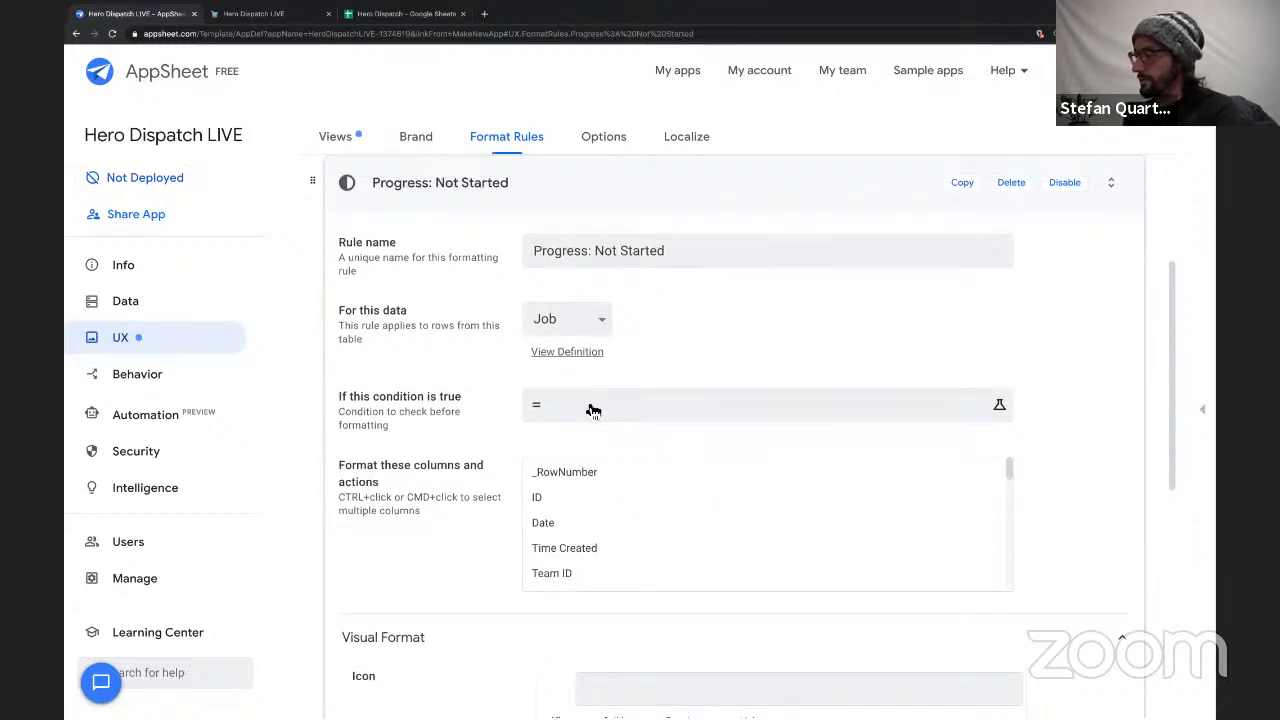
left_click(596, 409)
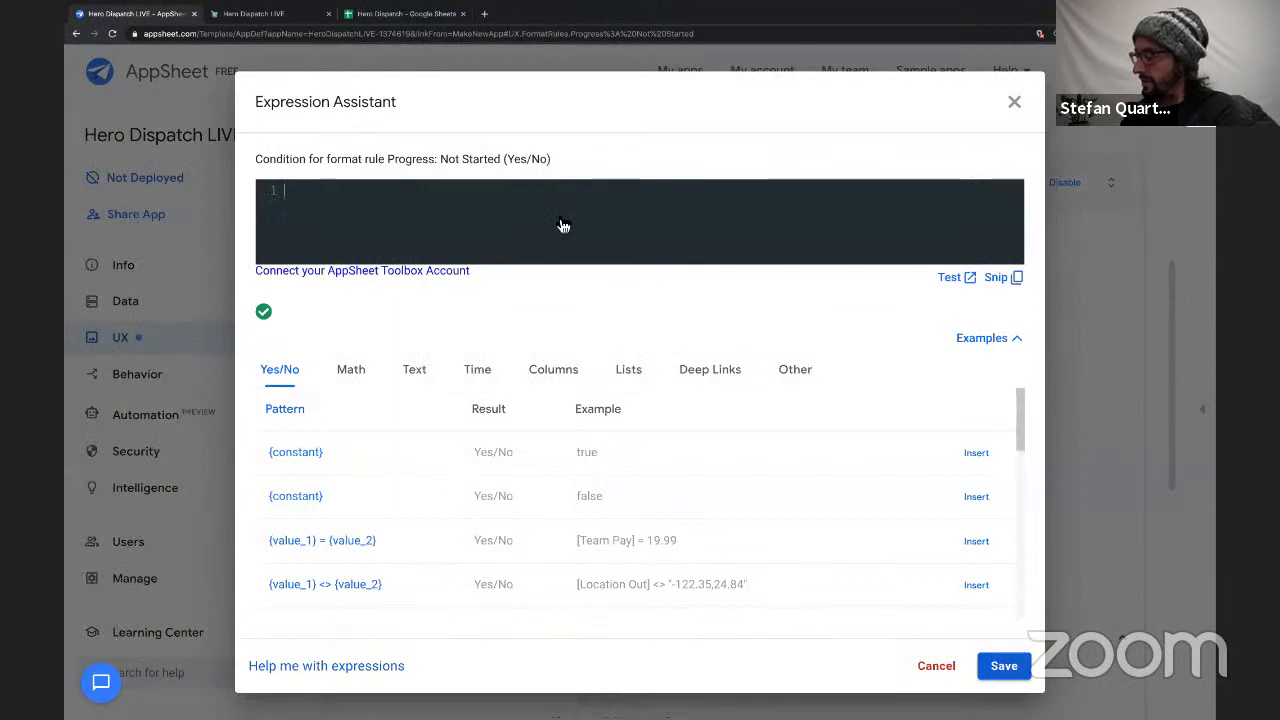
type("[Pro")
left_click(475, 218)
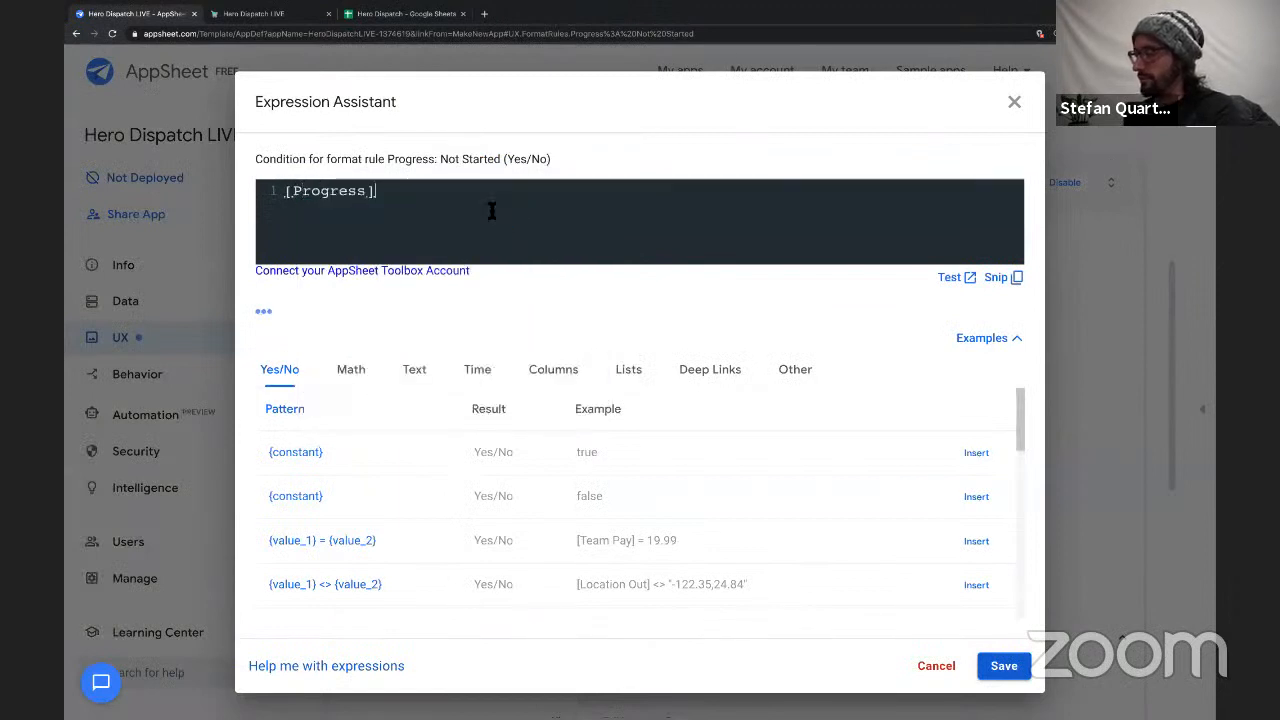
type("= ")
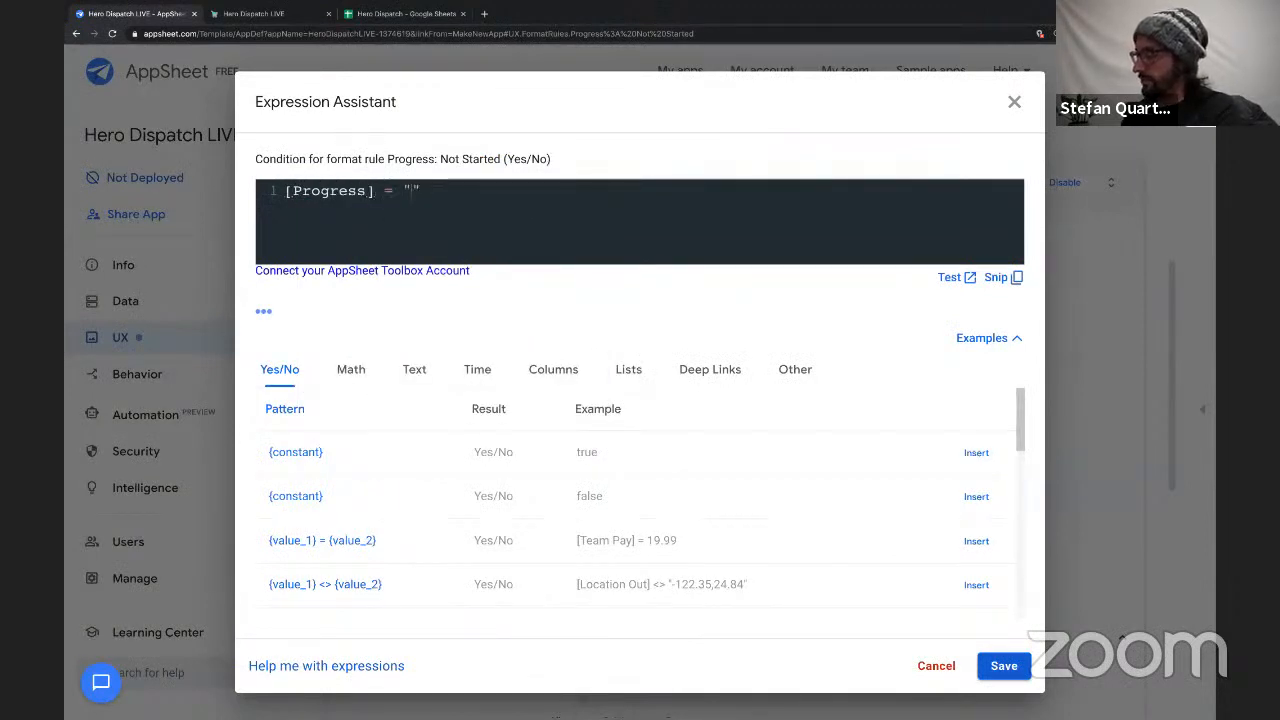
type("\"Not Started")
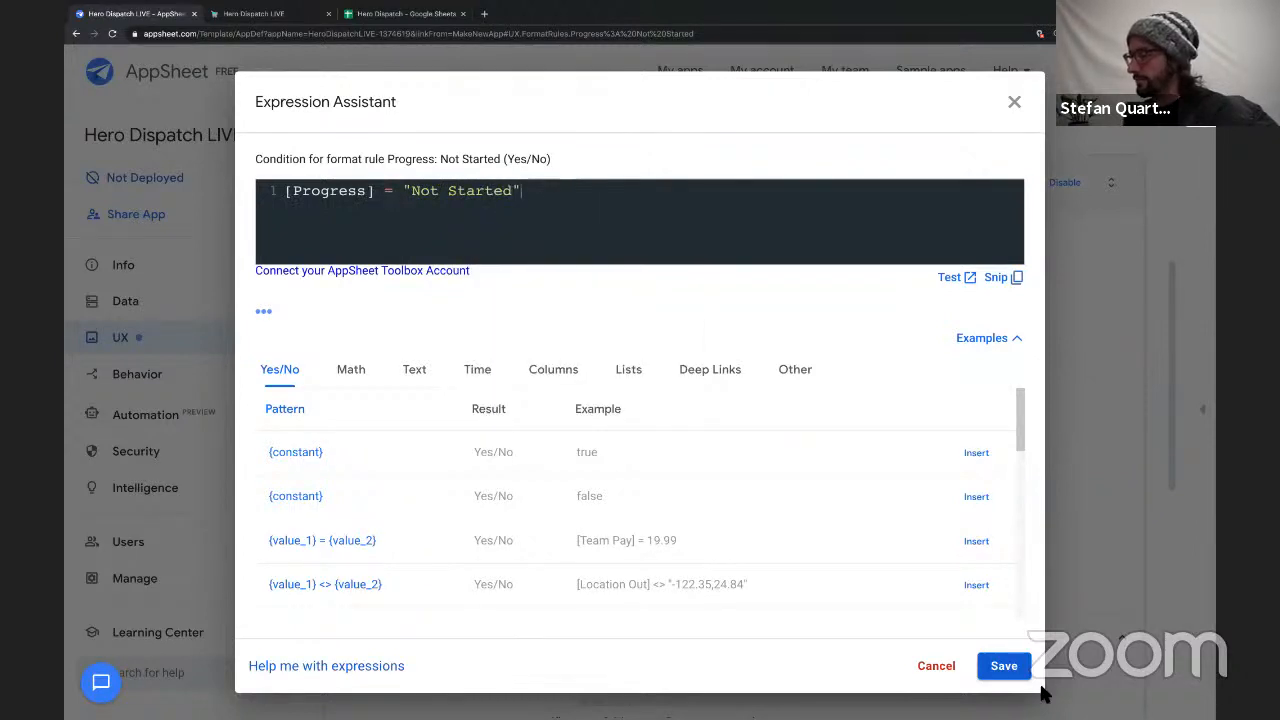
left_click(1004, 666)
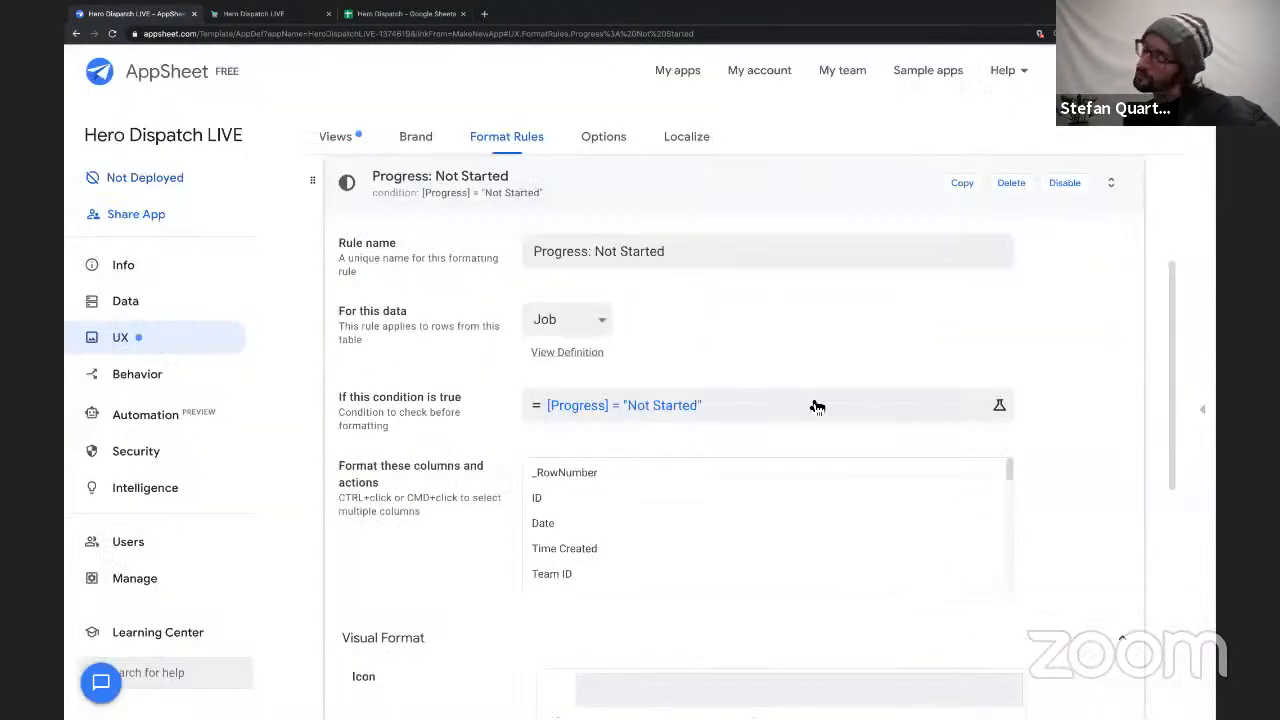
scroll(629, 483, "down", 1)
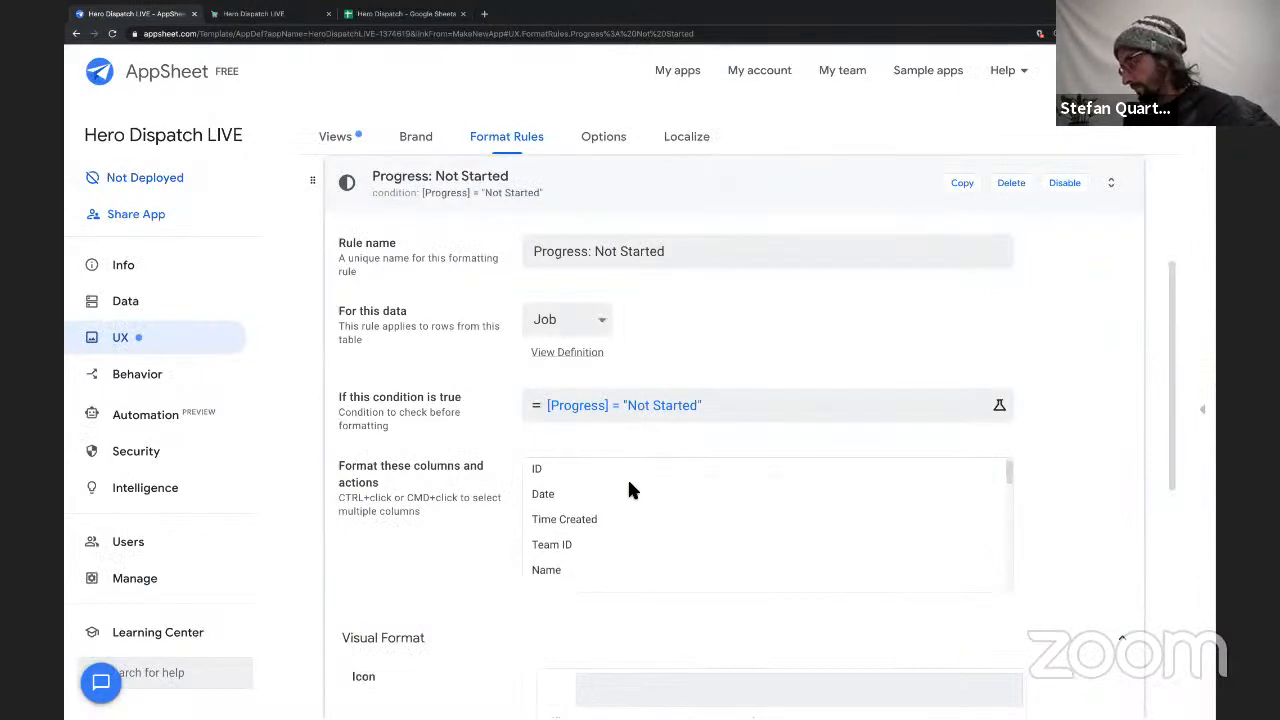
scroll(629, 483, "up", 1)
scroll(629, 489, "down", 2)
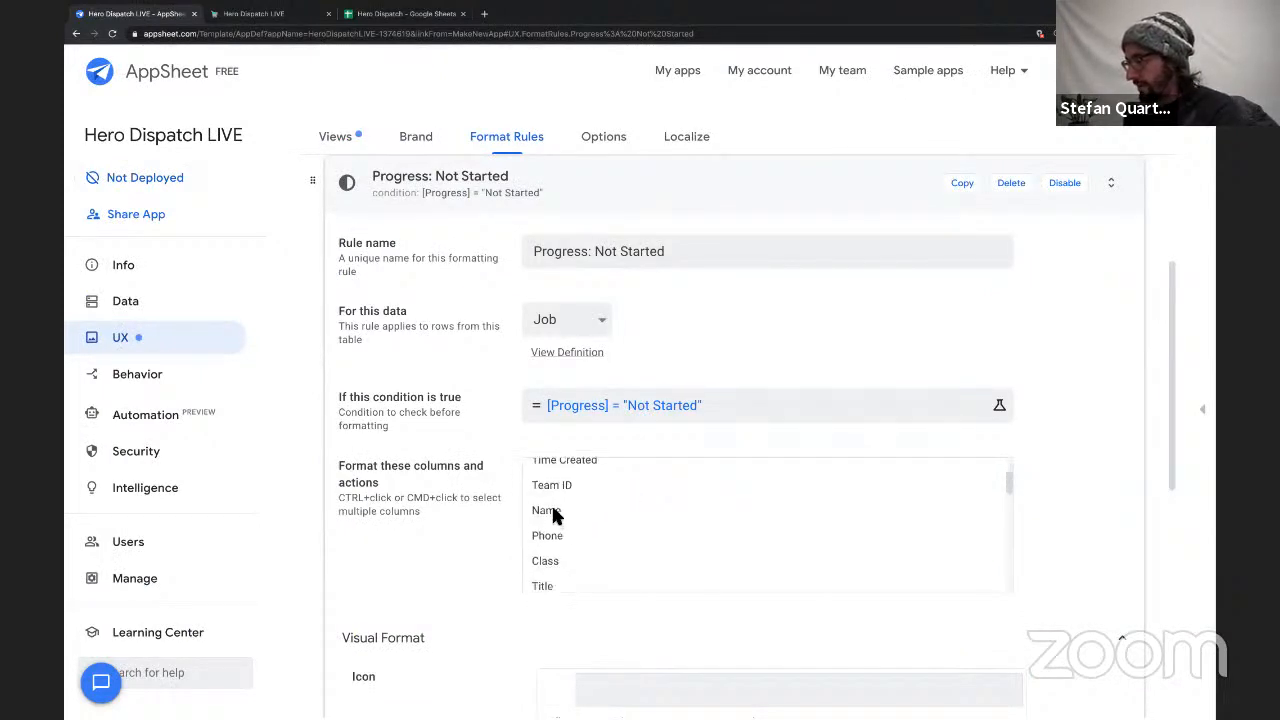
scroll(556, 514, "up", 1)
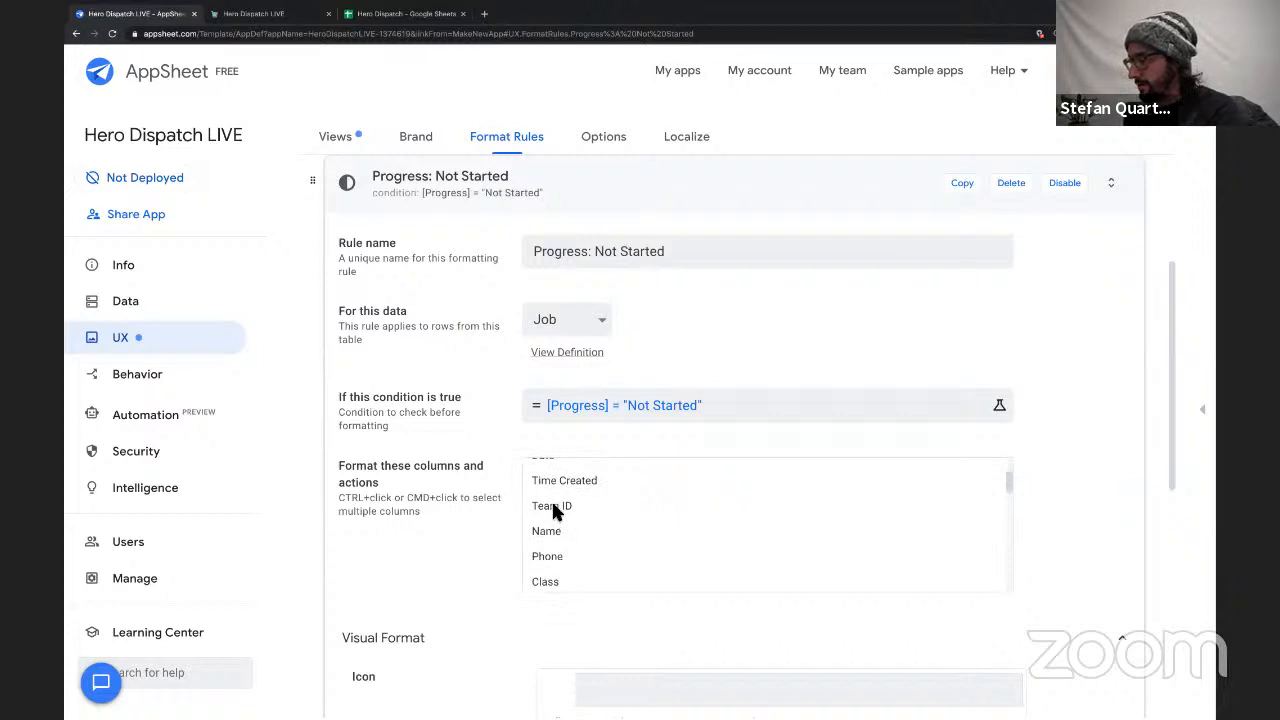
left_click(553, 506)
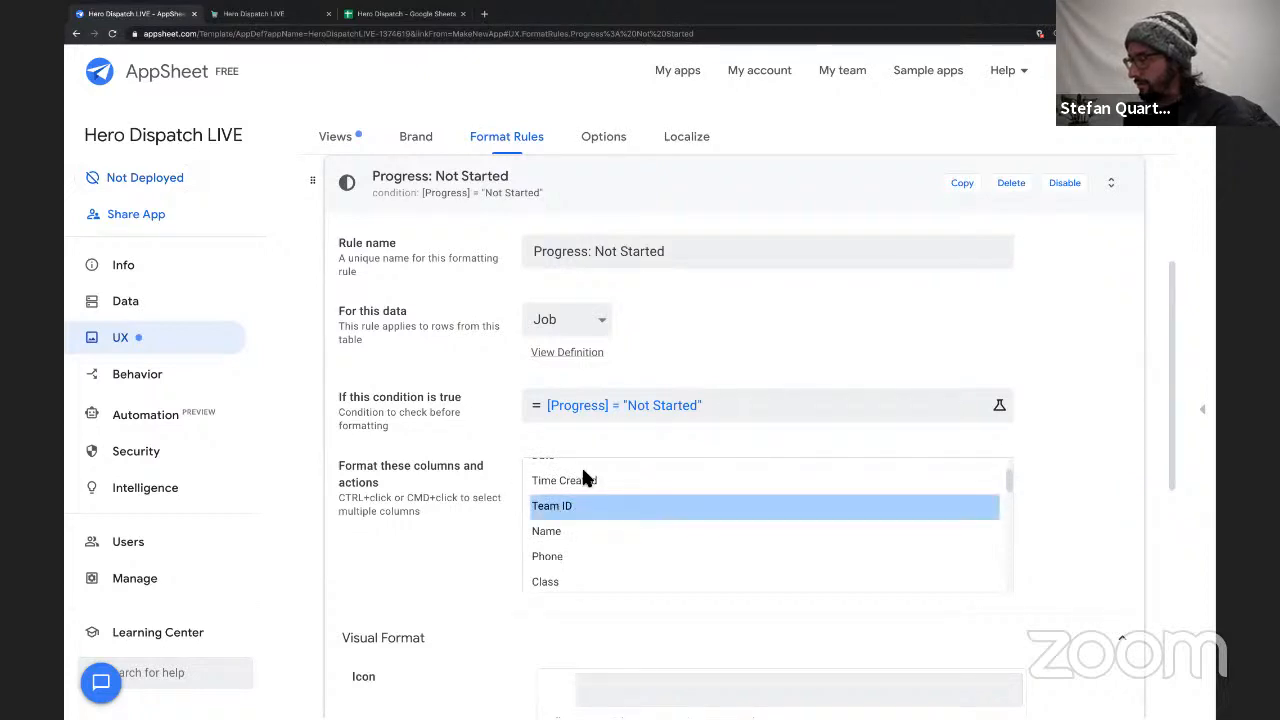
Choose Client ID and Progress as the columns that the Not Started rule formats.
scroll(687, 563, "down", 6)
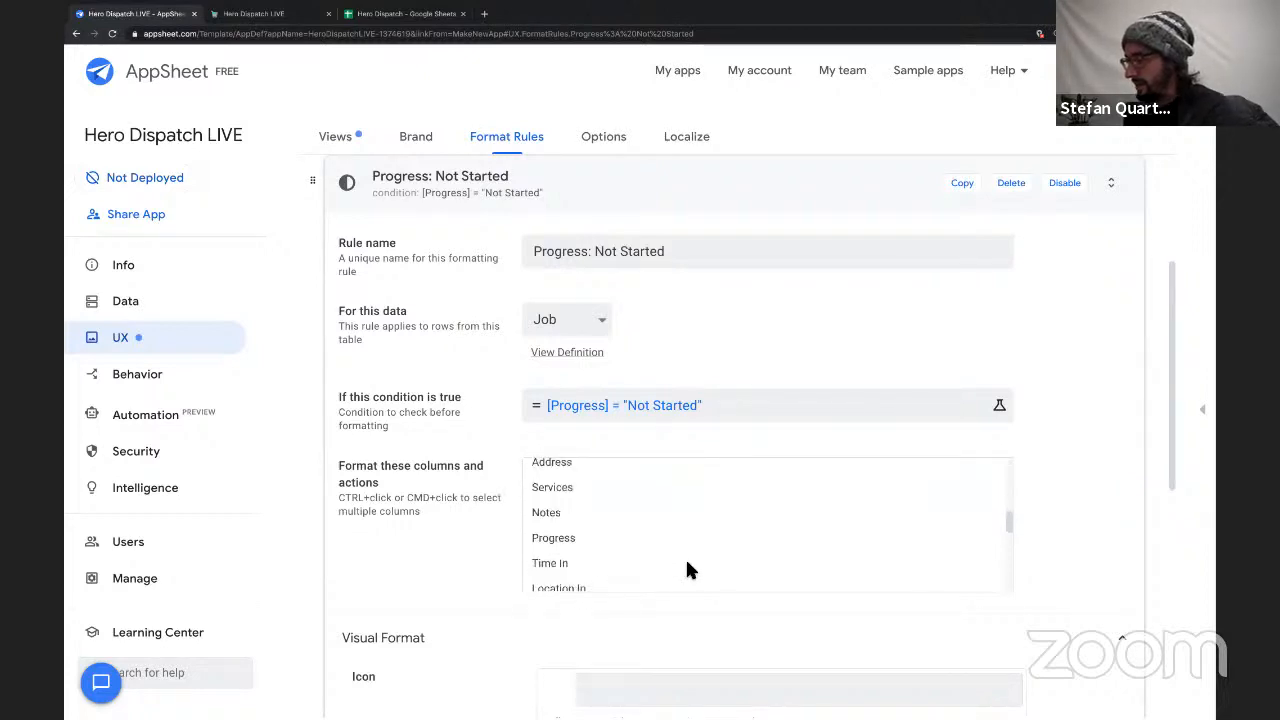
scroll(687, 563, "up", 6)
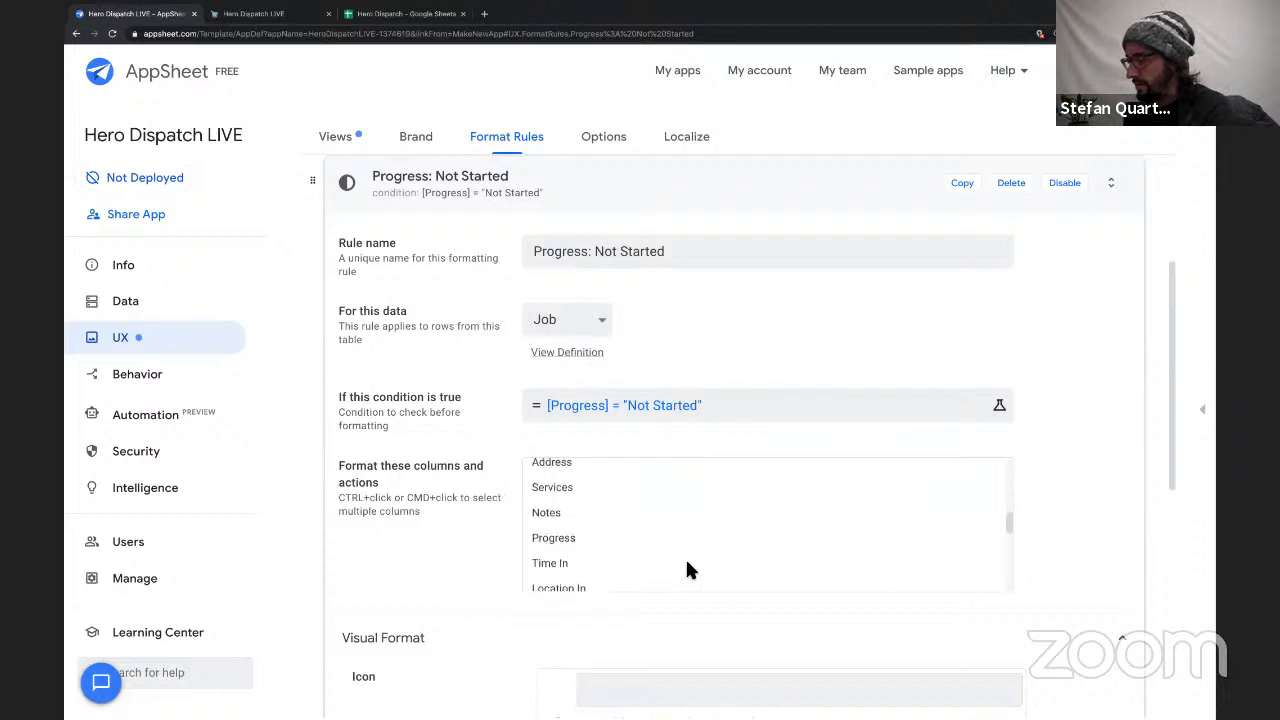
scroll(585, 515, "up", 1)
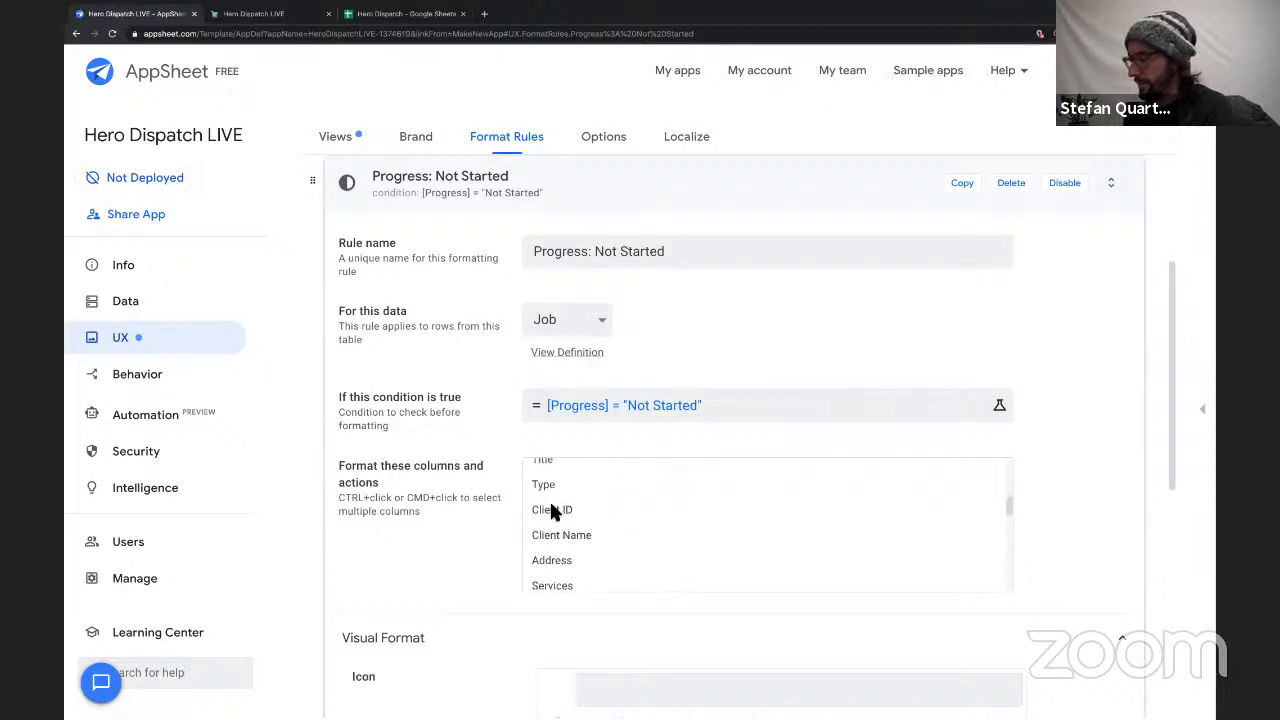
left_click(555, 509)
scroll(618, 496, "up", 3)
scroll(585, 557, "down", 5)
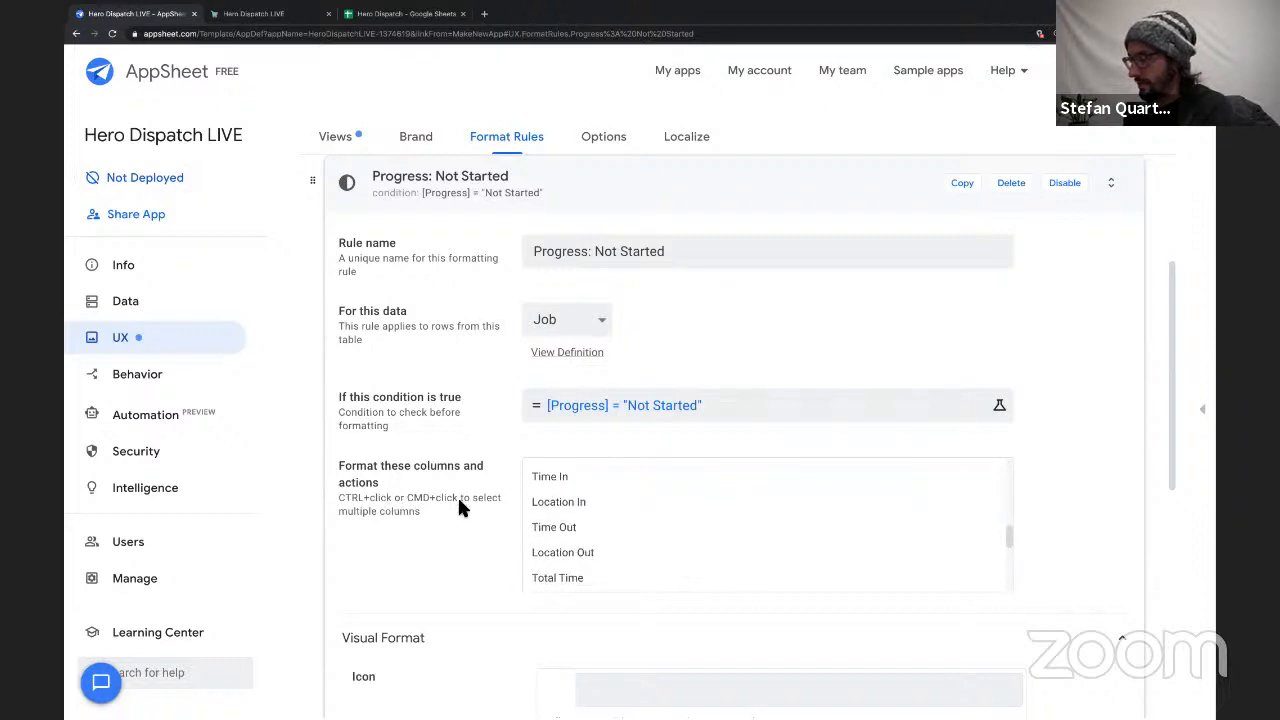
scroll(567, 496, "down", 2)
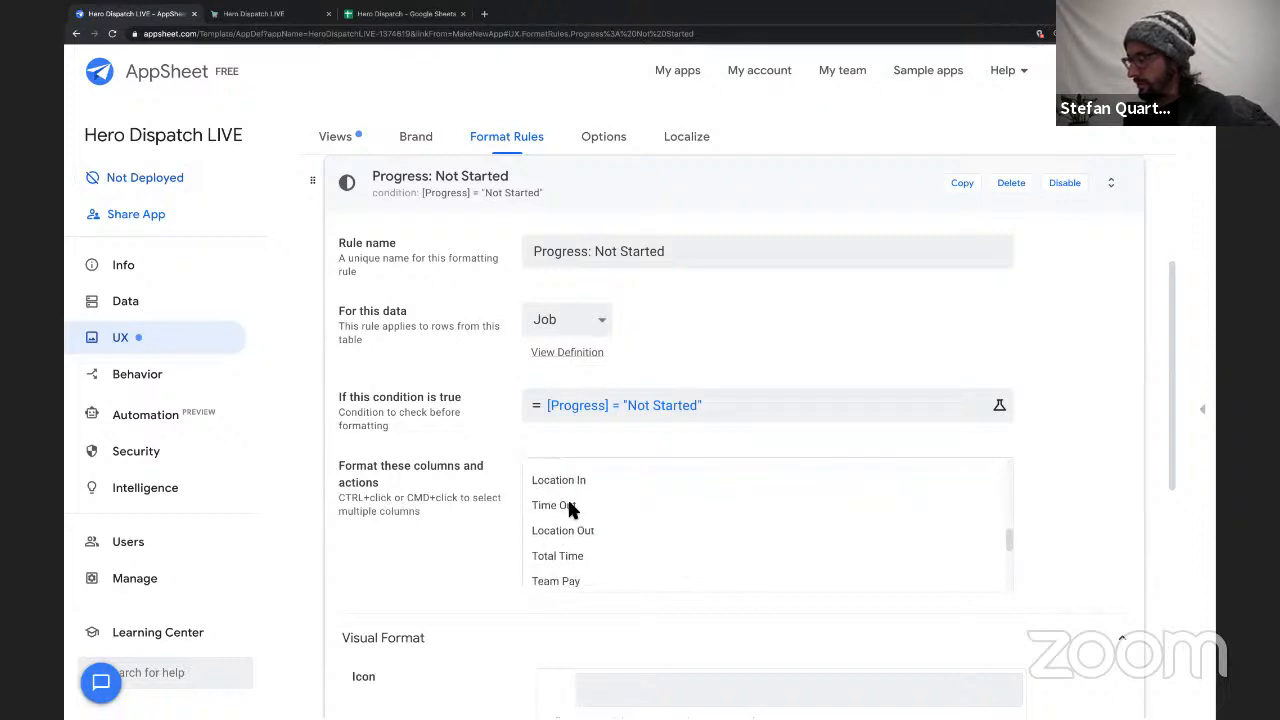
scroll(567, 497, "up", 3)
scroll(567, 497, "up", 1)
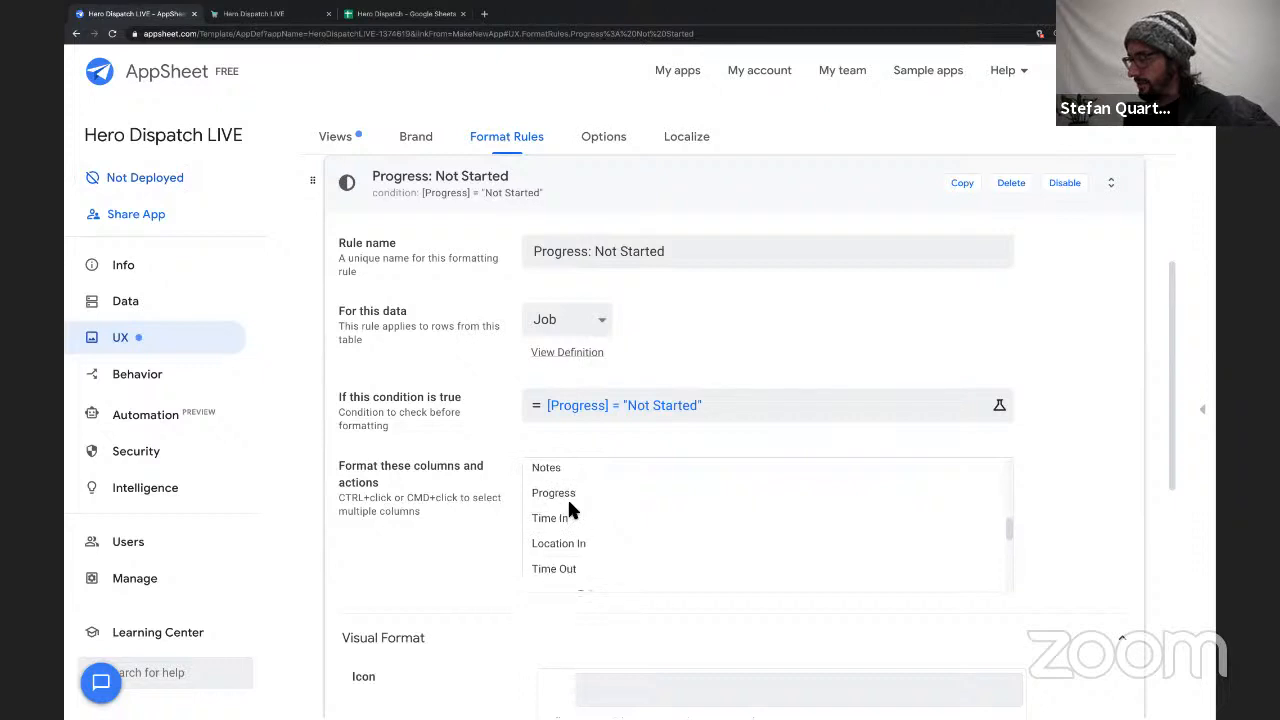
left_click(561, 494)
scroll(601, 533, "up", 1)
scroll(594, 531, "up", 5)
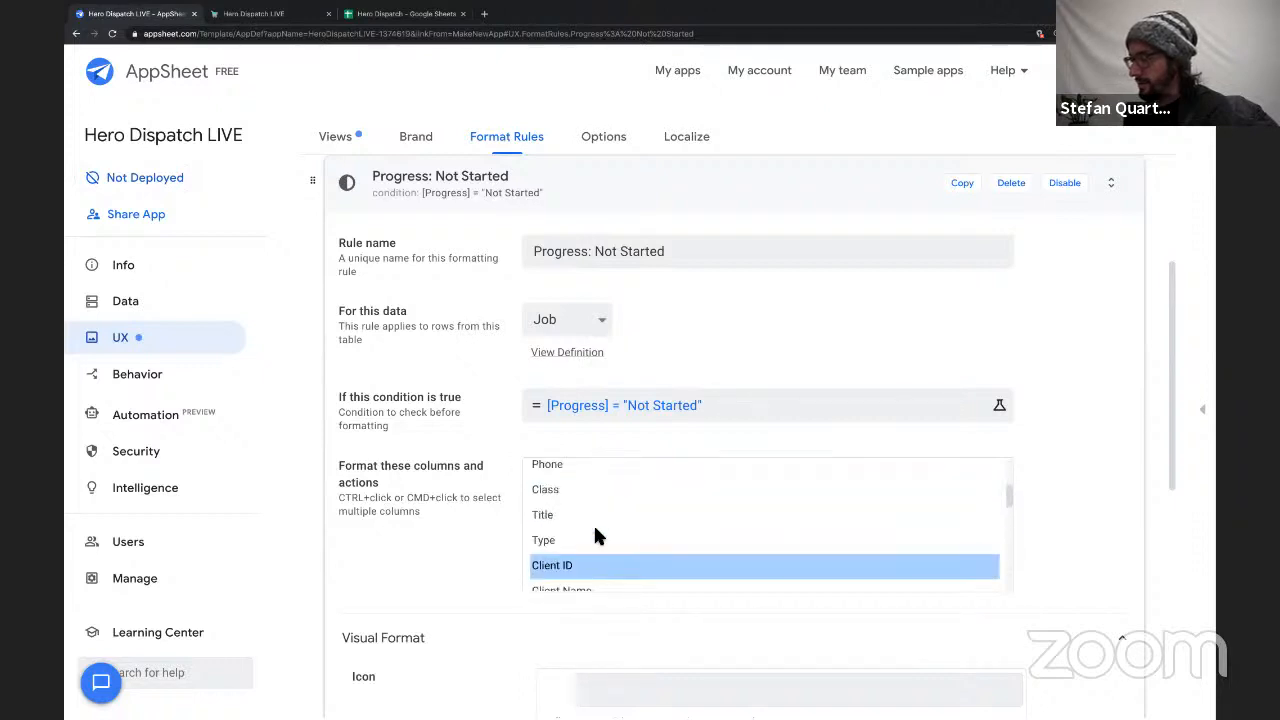
Give the Not Started rule the regular outlined star icon and a yellow highlight color.
scroll(594, 531, "down", 6)
scroll(407, 525, "down", 2)
scroll(407, 532, "down", 2)
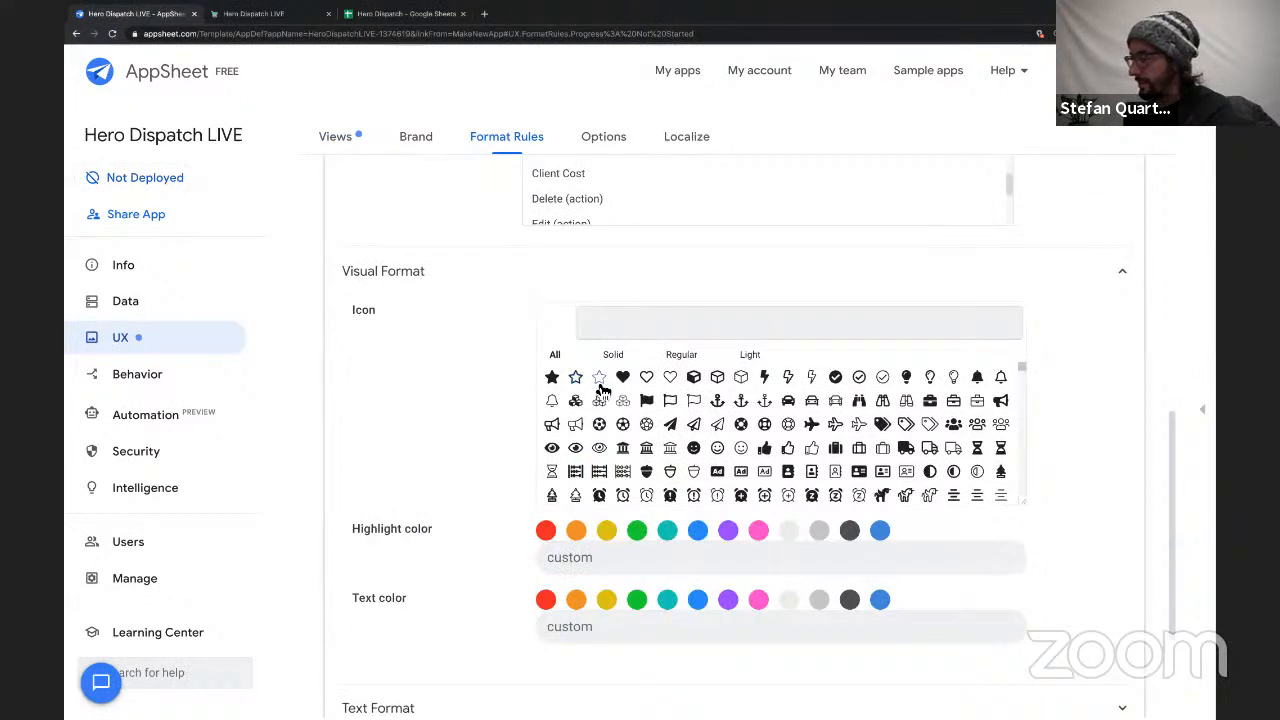
left_click(599, 382)
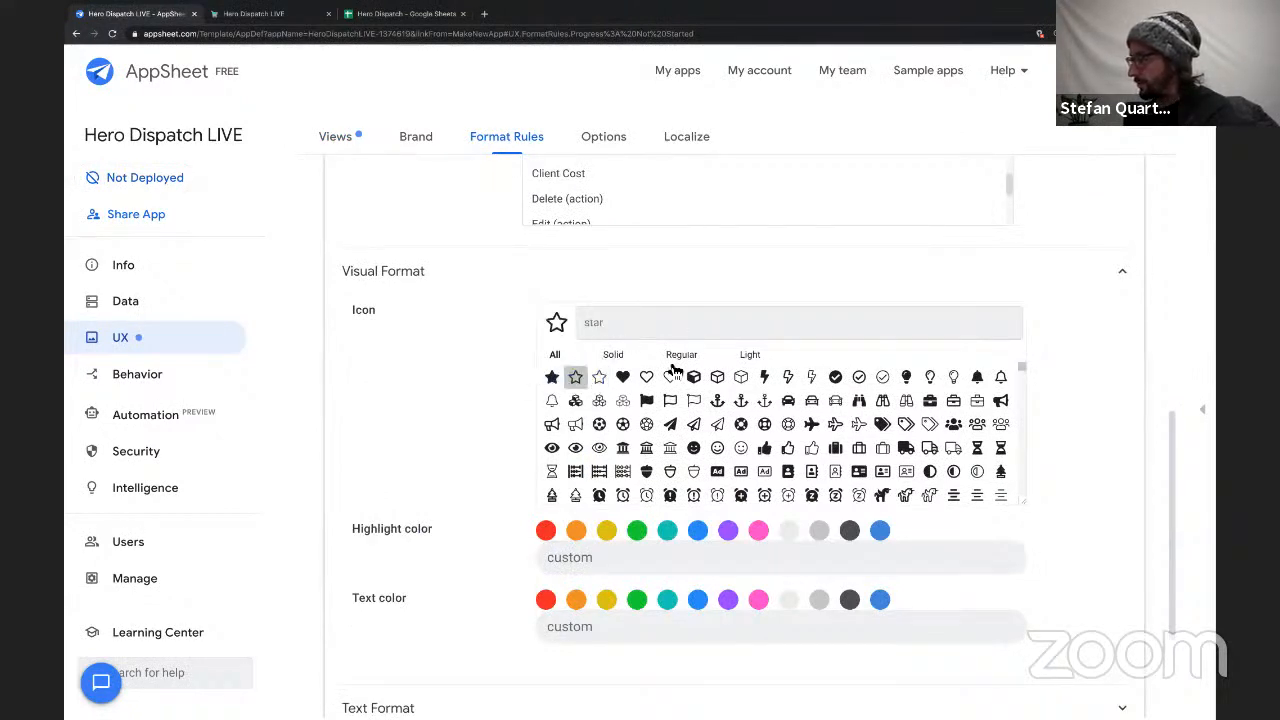
scroll(506, 514, "down", 1)
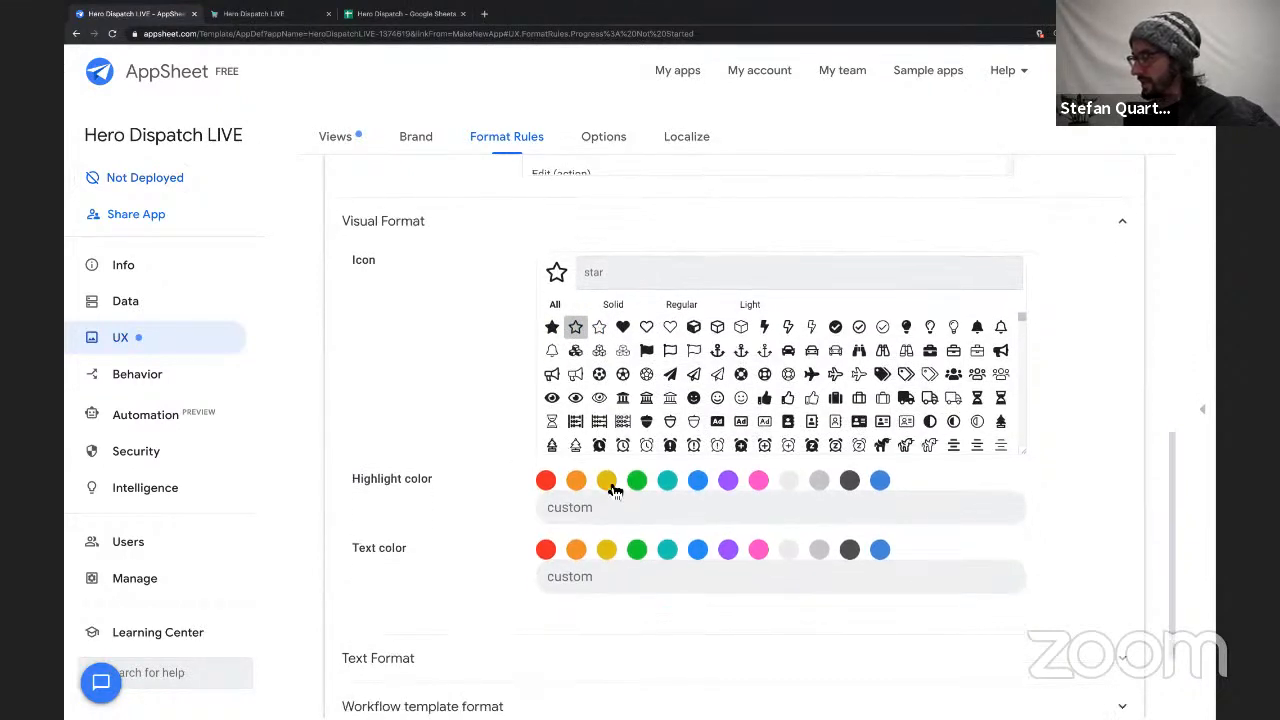
left_click(607, 482)
scroll(475, 465, "down", 3)
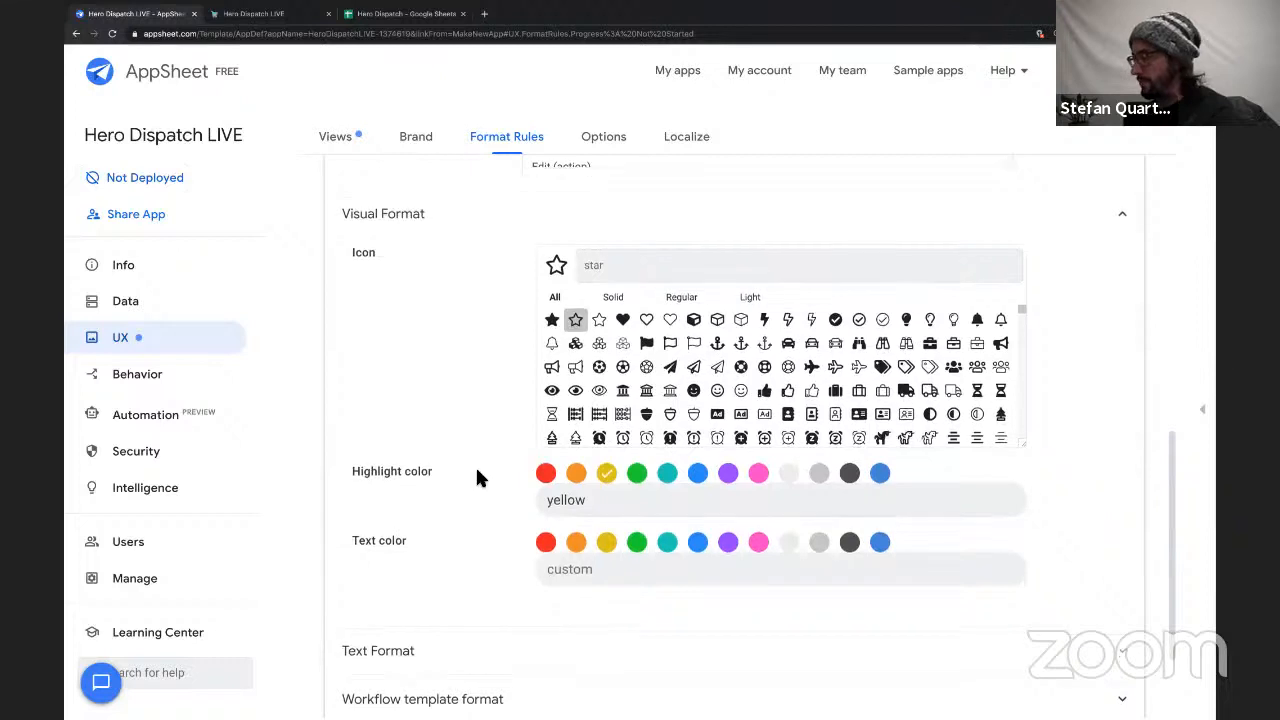
Duplicate the Not Started format rule and name the copy "Progress: In Progress".
scroll(470, 410, "up", 8)
scroll(469, 404, "up", 4)
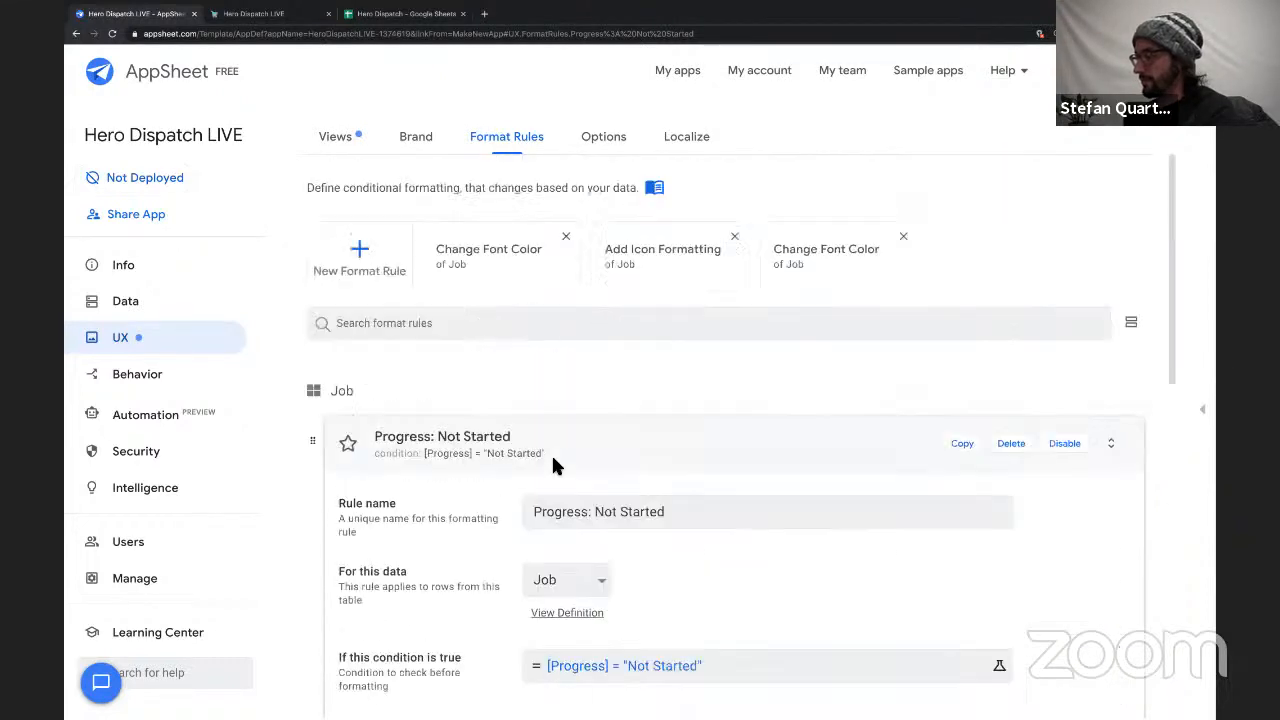
left_click(963, 443)
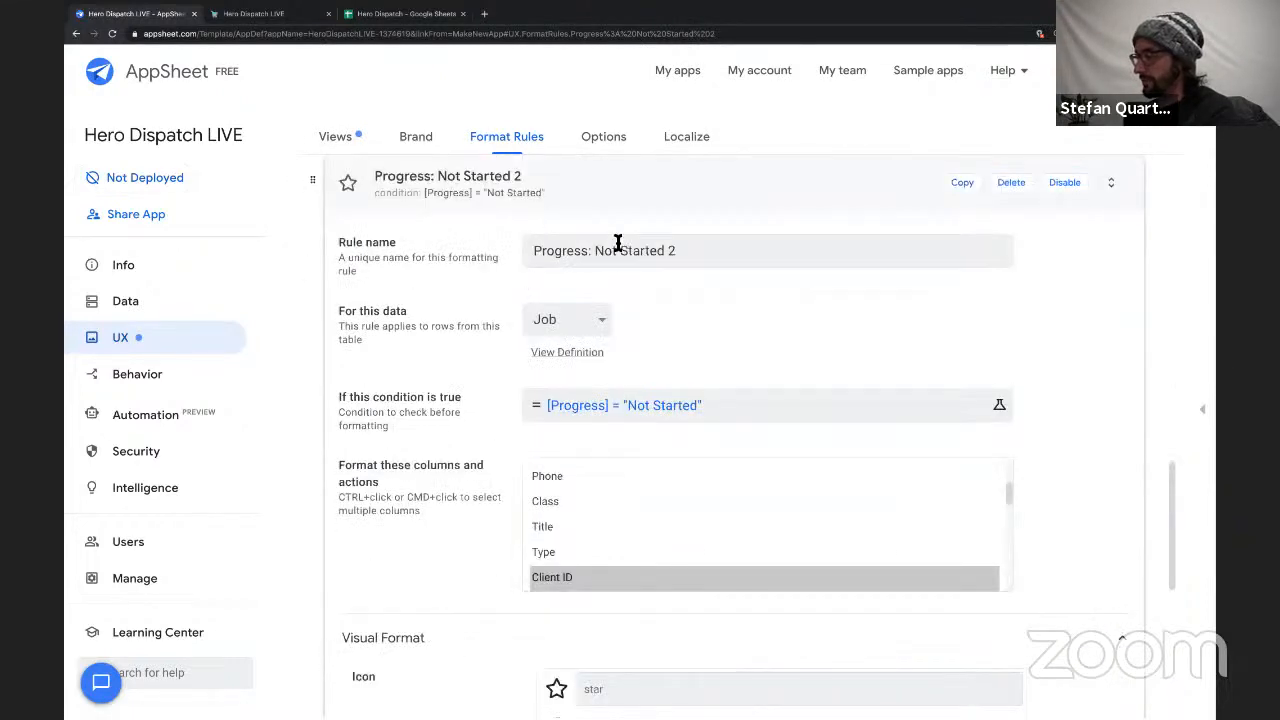
left_click_drag(596, 251, 723, 251)
type("In Progress")
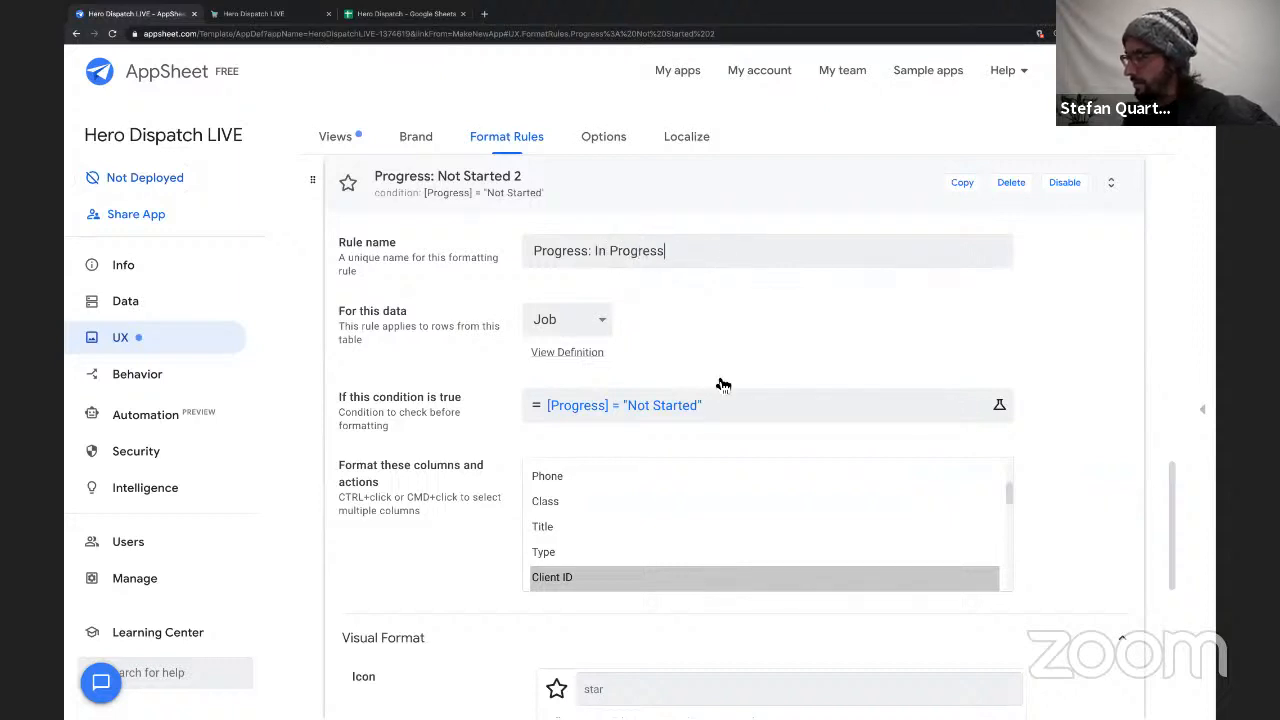
Change the copied rule's condition to [Progress] = "In Progress" and save the expression.
left_click(663, 412)
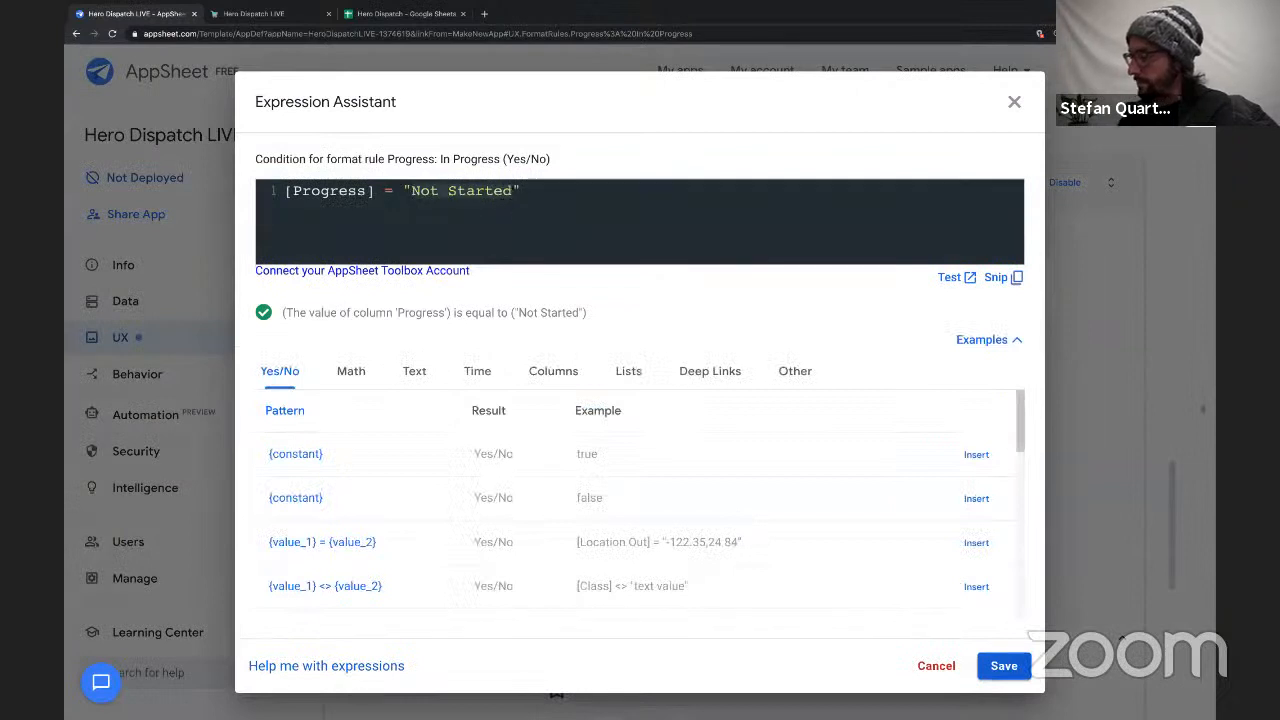
type("In P")
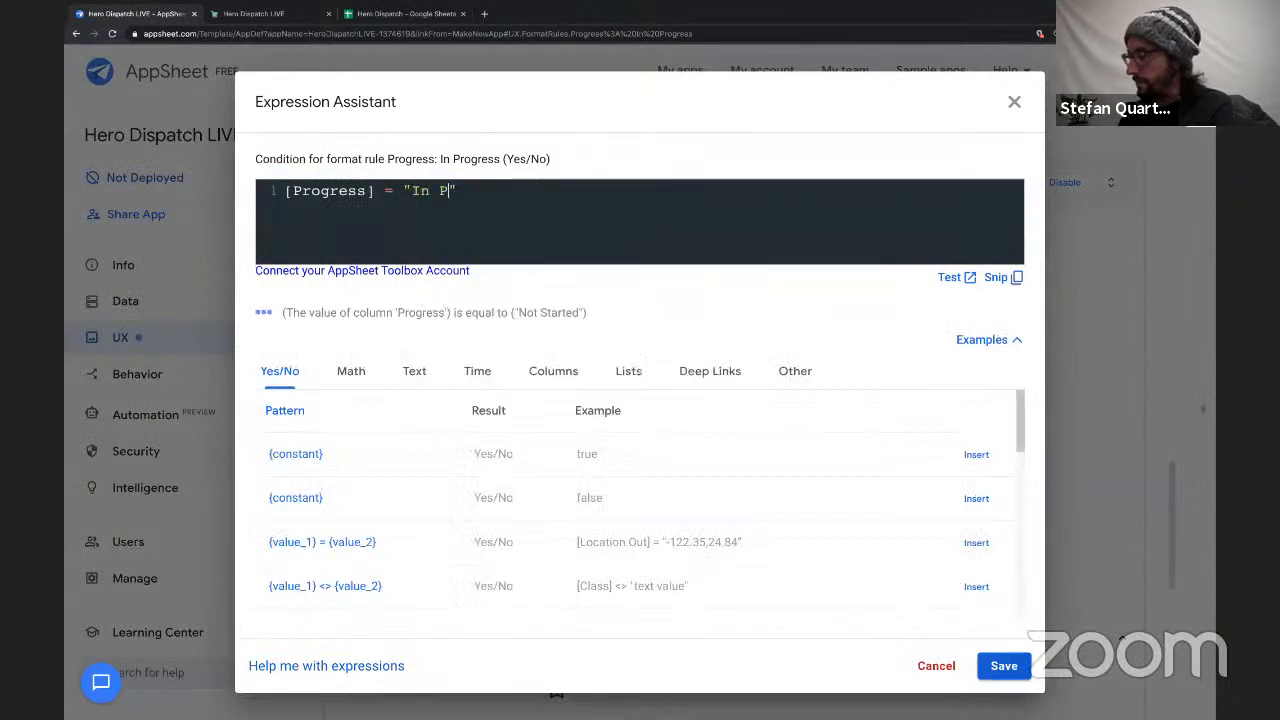
type("rogress\"")
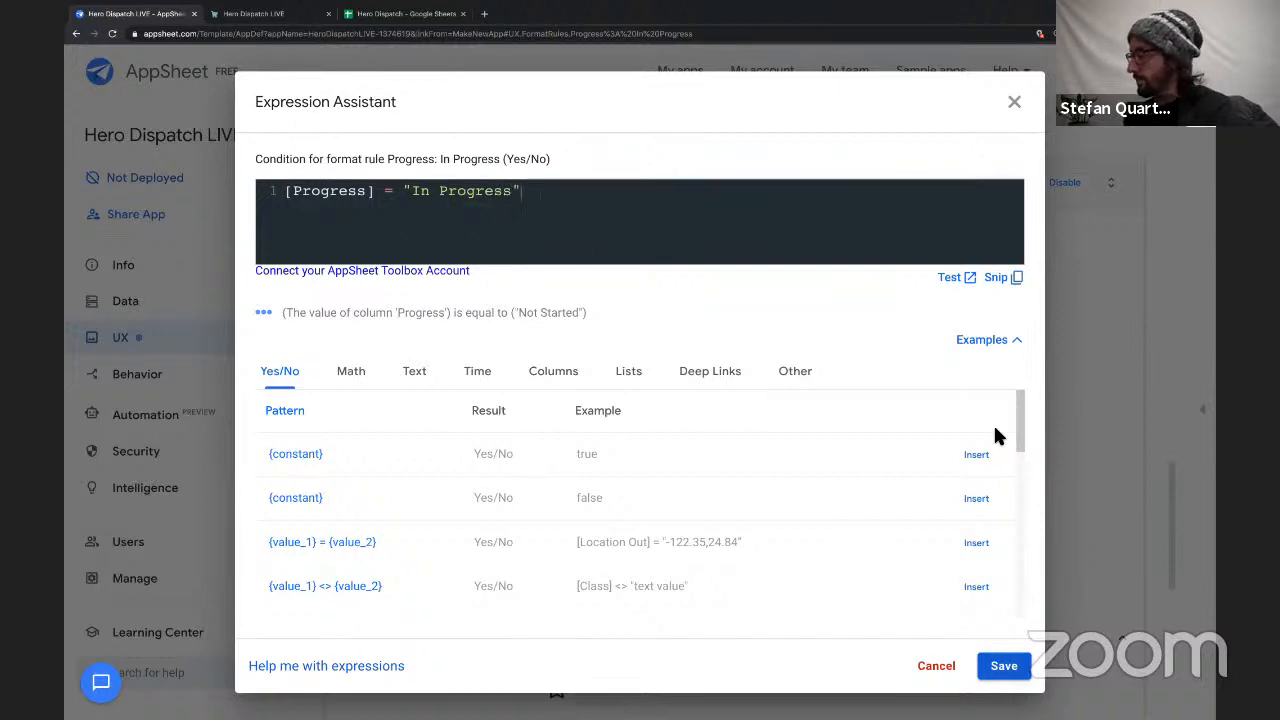
left_click(1010, 670)
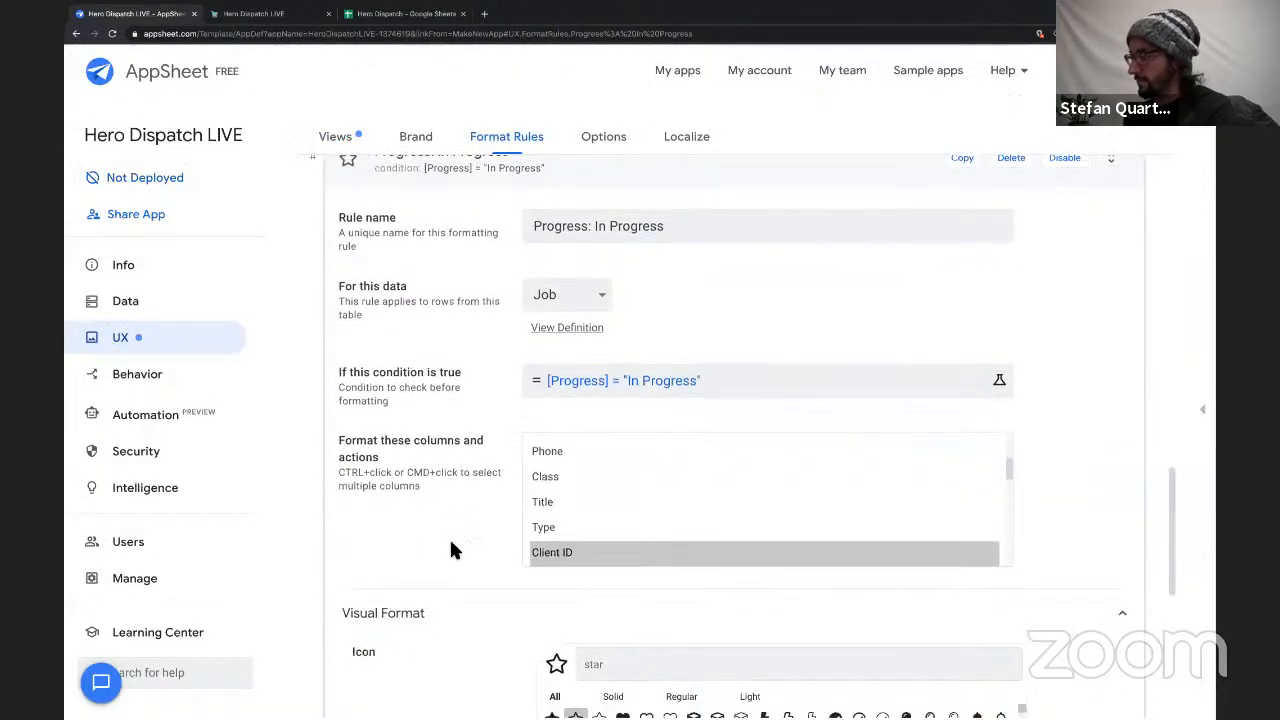
Give the In Progress rule the solid half-star icon and a blue highlight color.
scroll(451, 549, "down", 5)
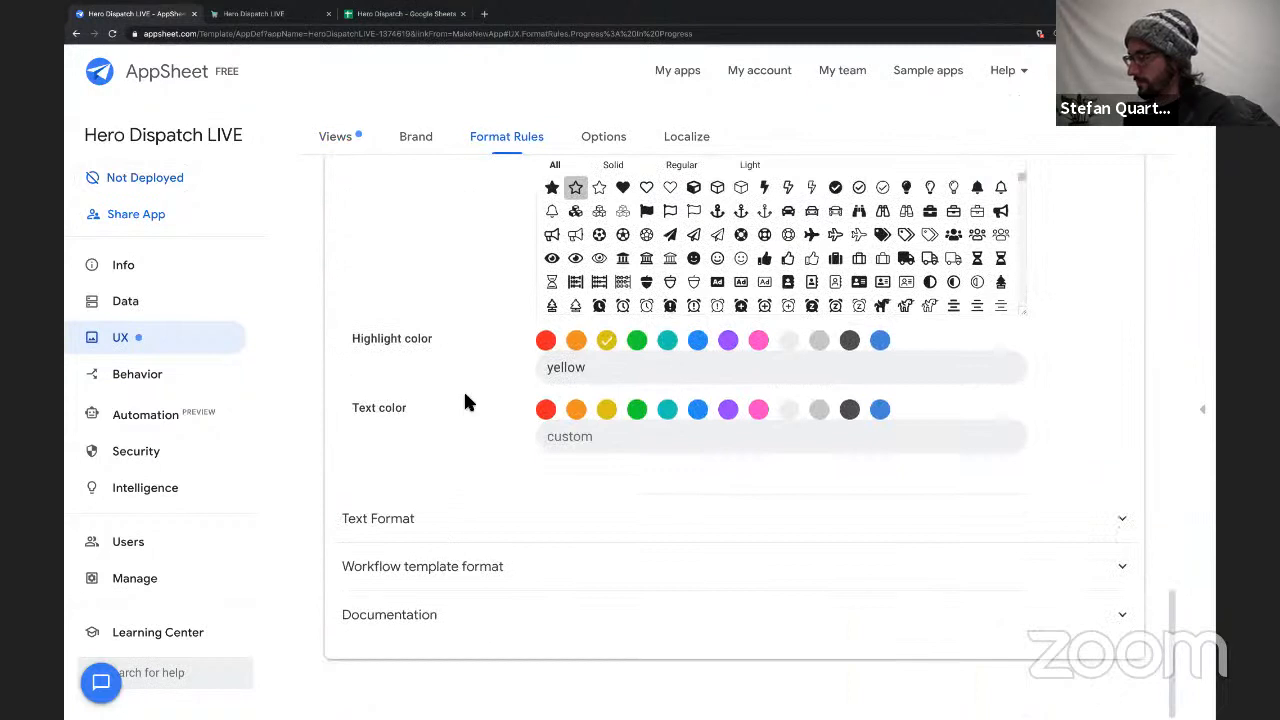
scroll(463, 400, "up", 2)
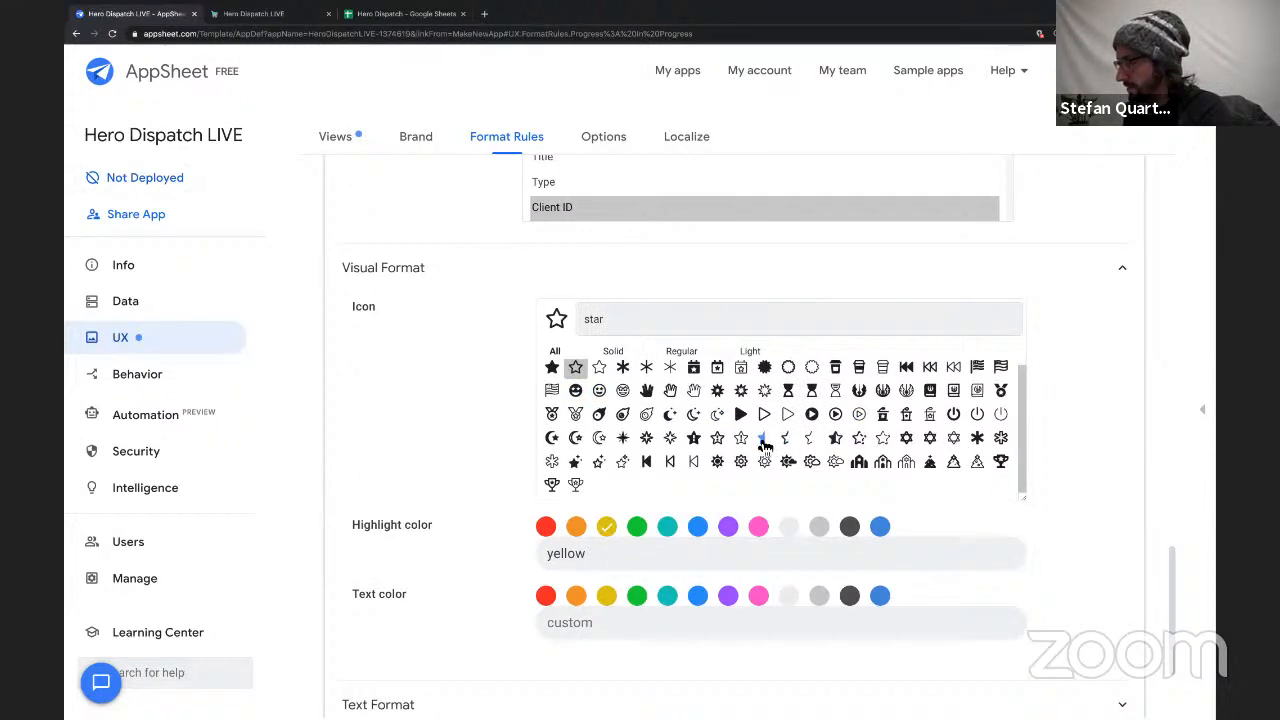
left_click(762, 439)
scroll(441, 399, "down", 3)
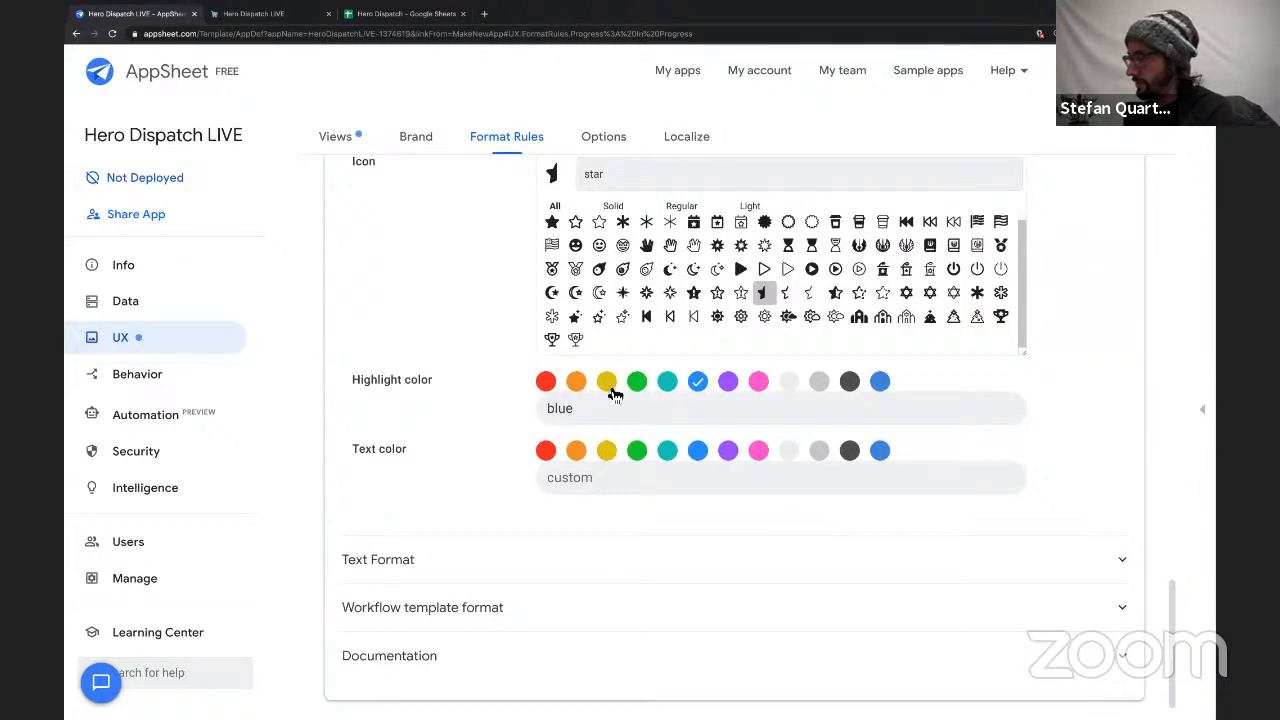
Go back to the Progress: Not Started rule and change its highlight color to orange.
scroll(430, 366, "up", 1)
scroll(432, 362, "up", 8)
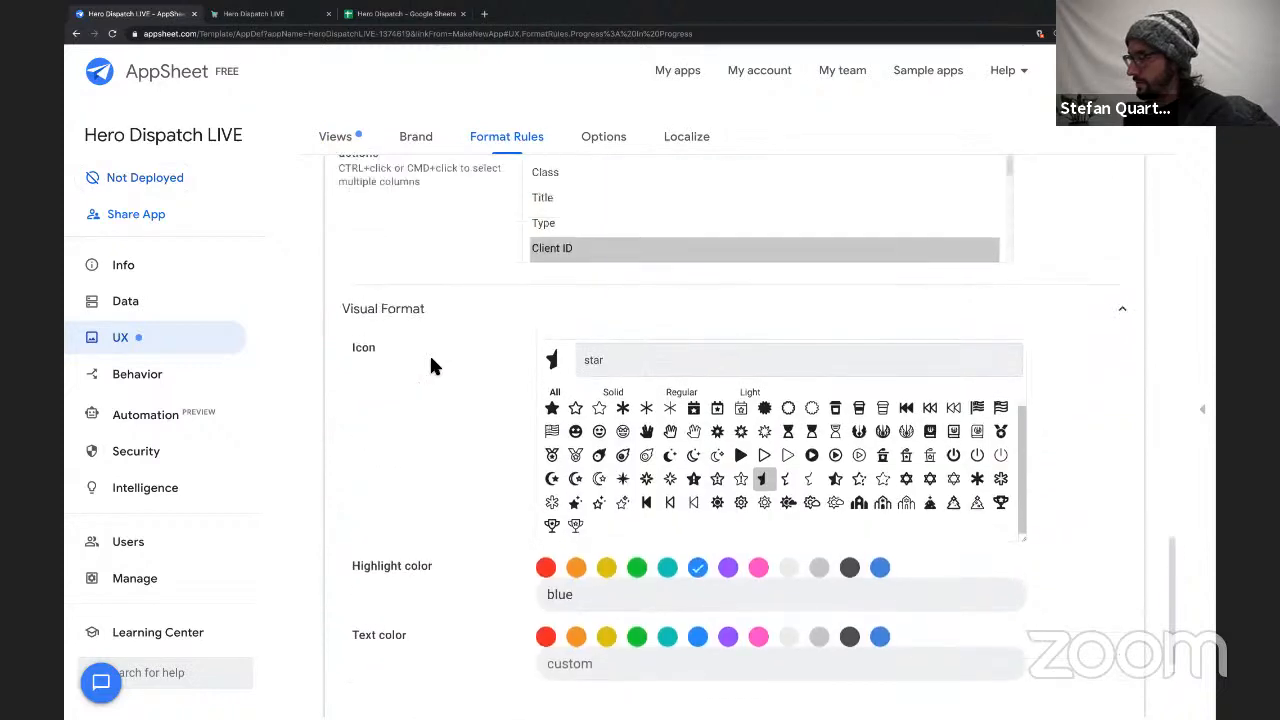
scroll(432, 362, "down", 10)
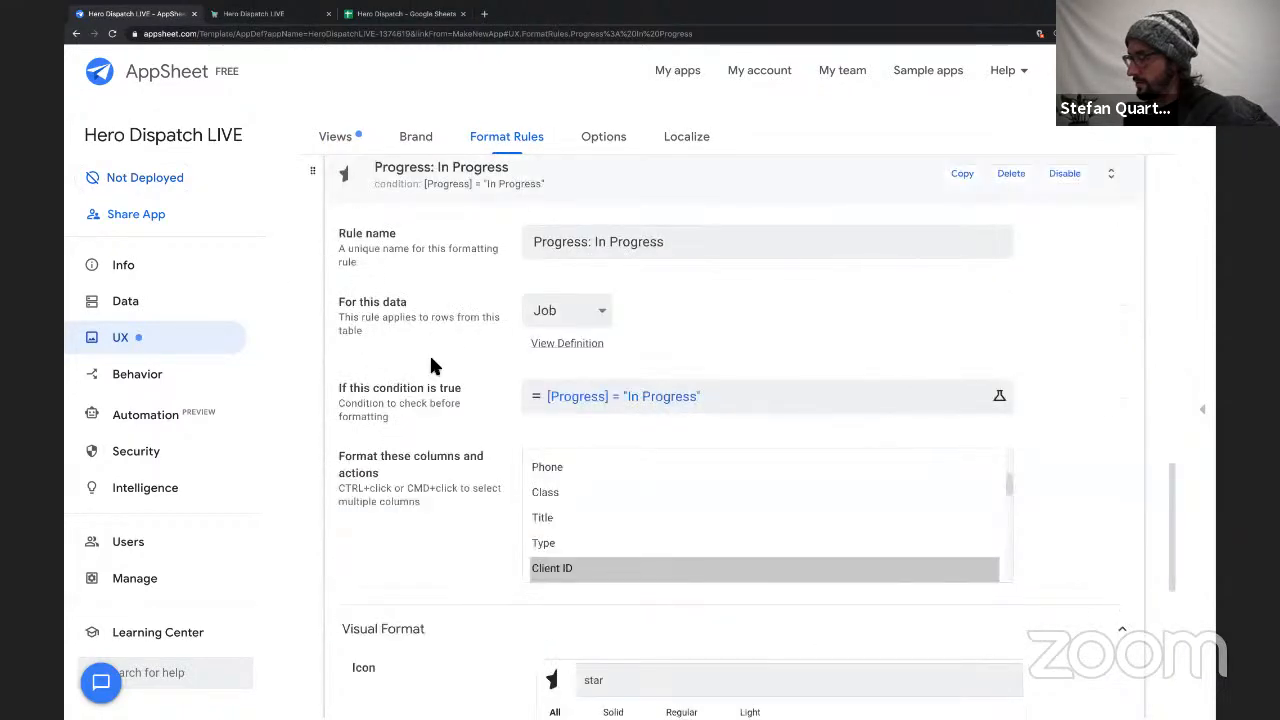
left_click(576, 362)
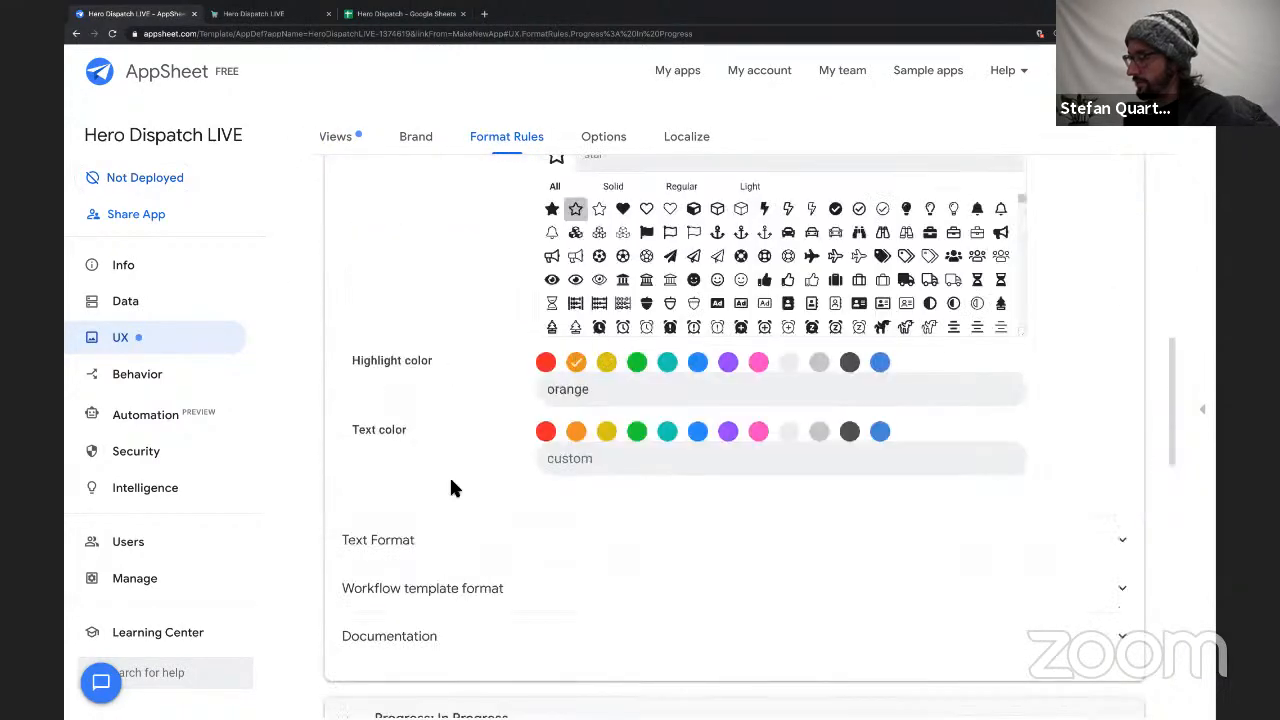
Set the highlight color of the Progress: Not Started rule to red and of the Progress: In Progress rule to yellow.
scroll(449, 480, "down", 15)
scroll(460, 545, "down", 2)
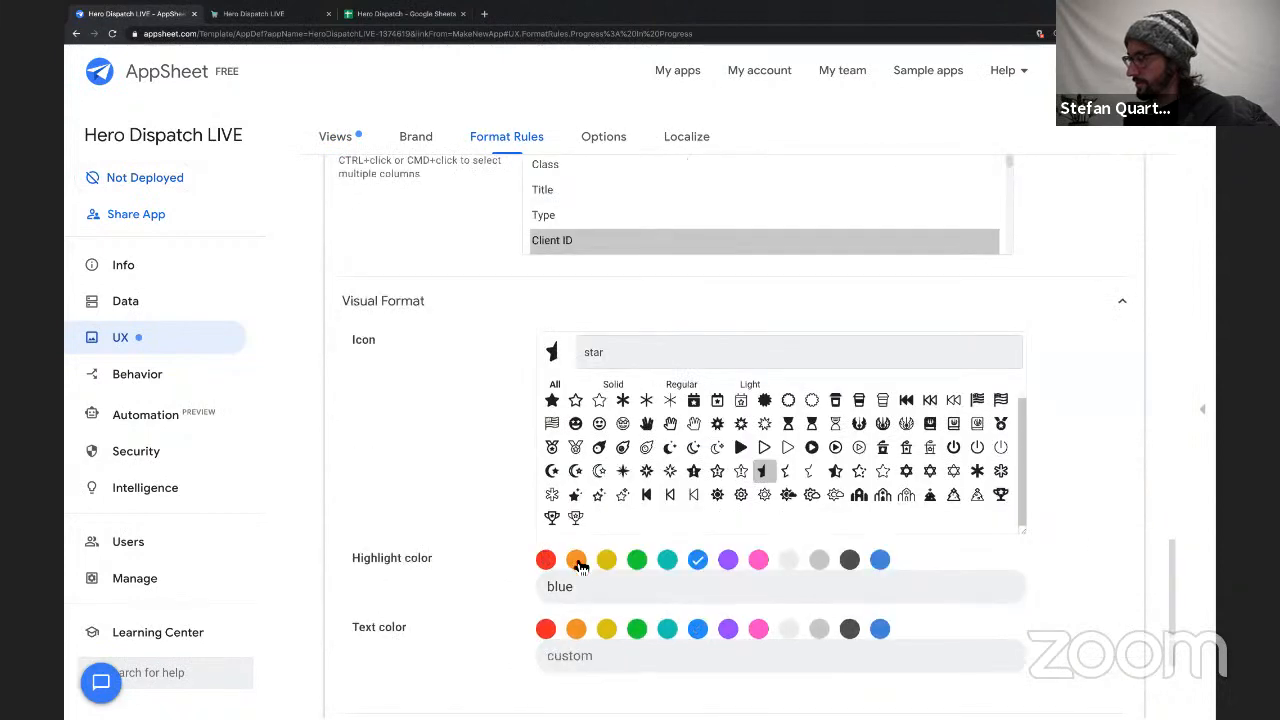
scroll(575, 540, "up", 12)
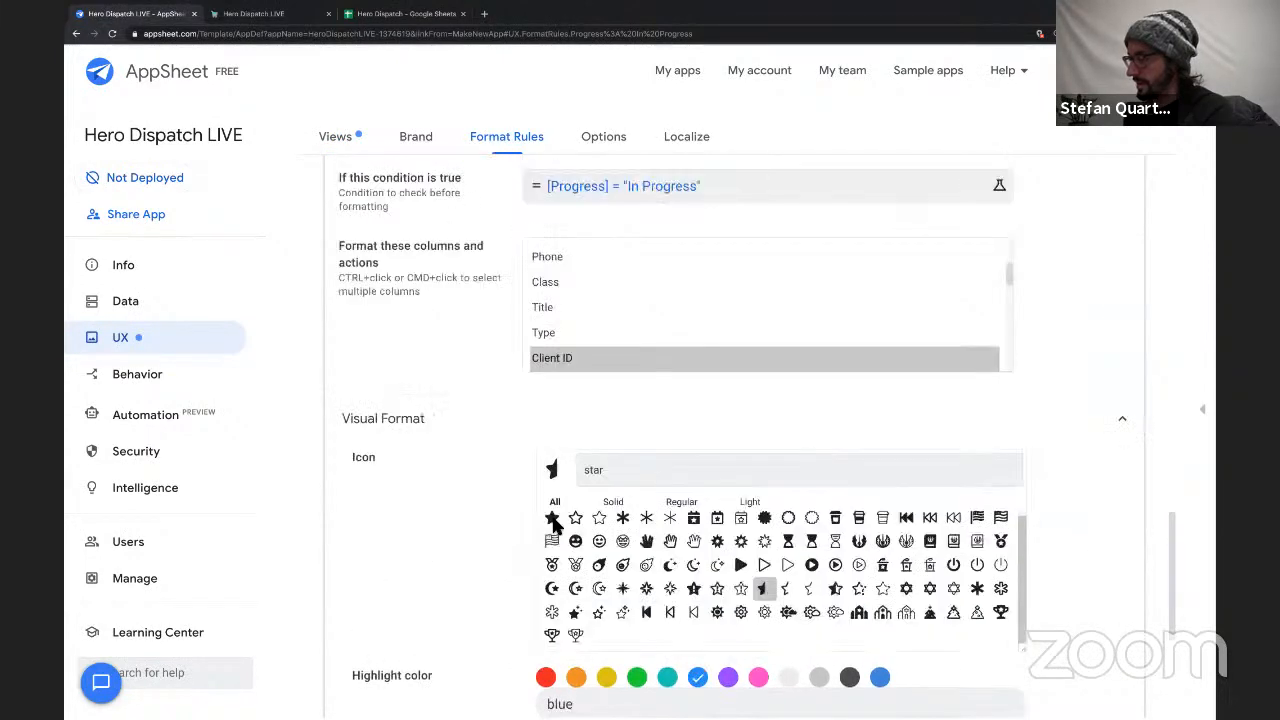
left_click(546, 209)
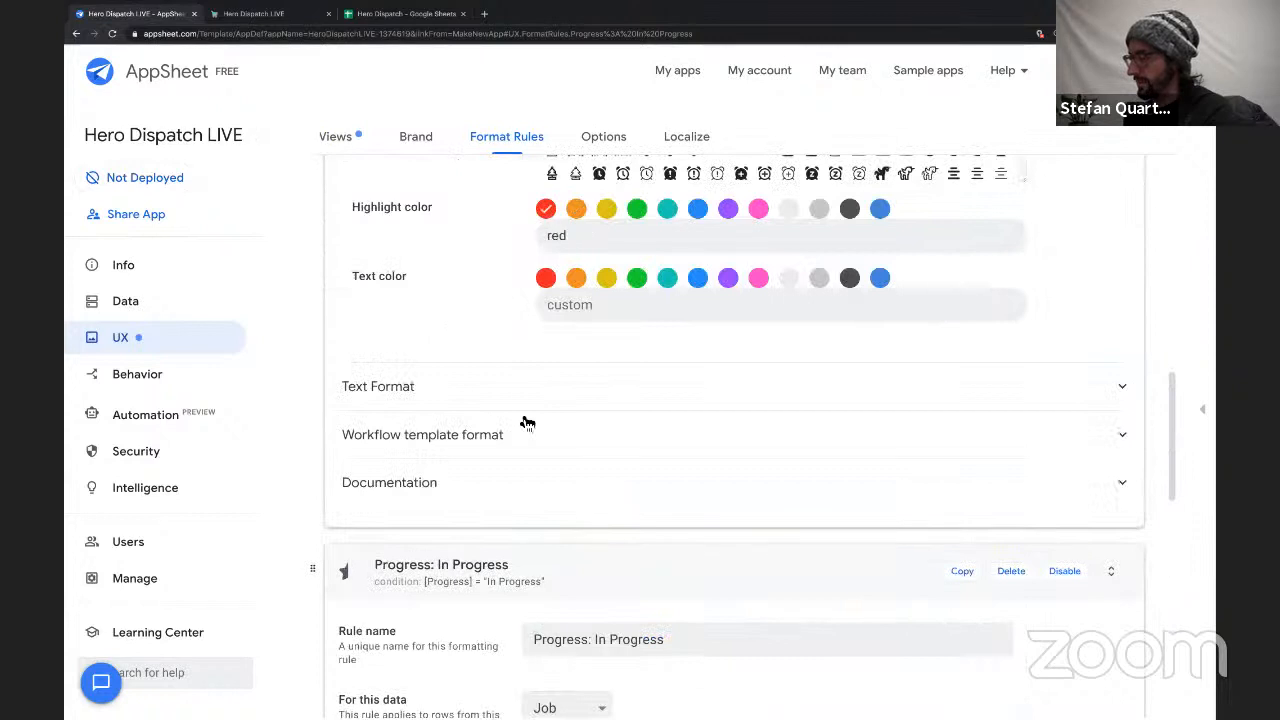
scroll(523, 423, "down", 12)
left_click(608, 541)
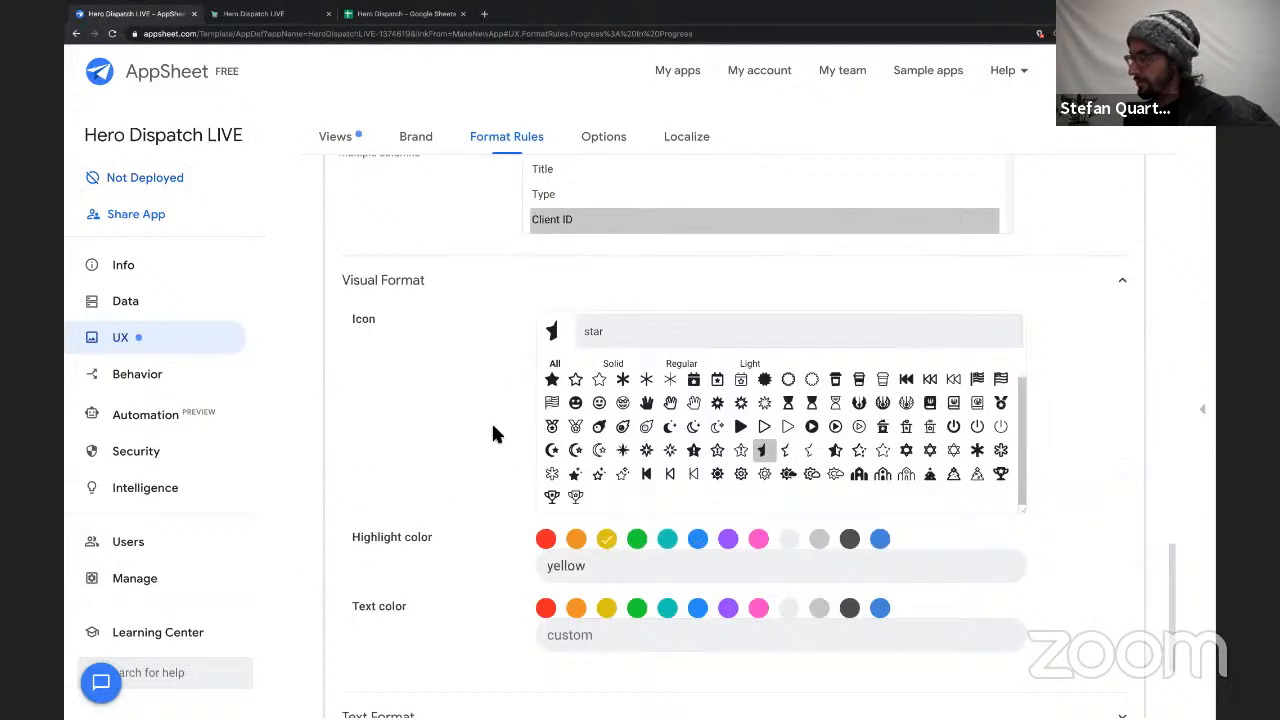
Duplicate the Progress: In Progress format rule and name the copy "Progress: Completed".
scroll(477, 350, "up", 8)
scroll(479, 358, "up", 1)
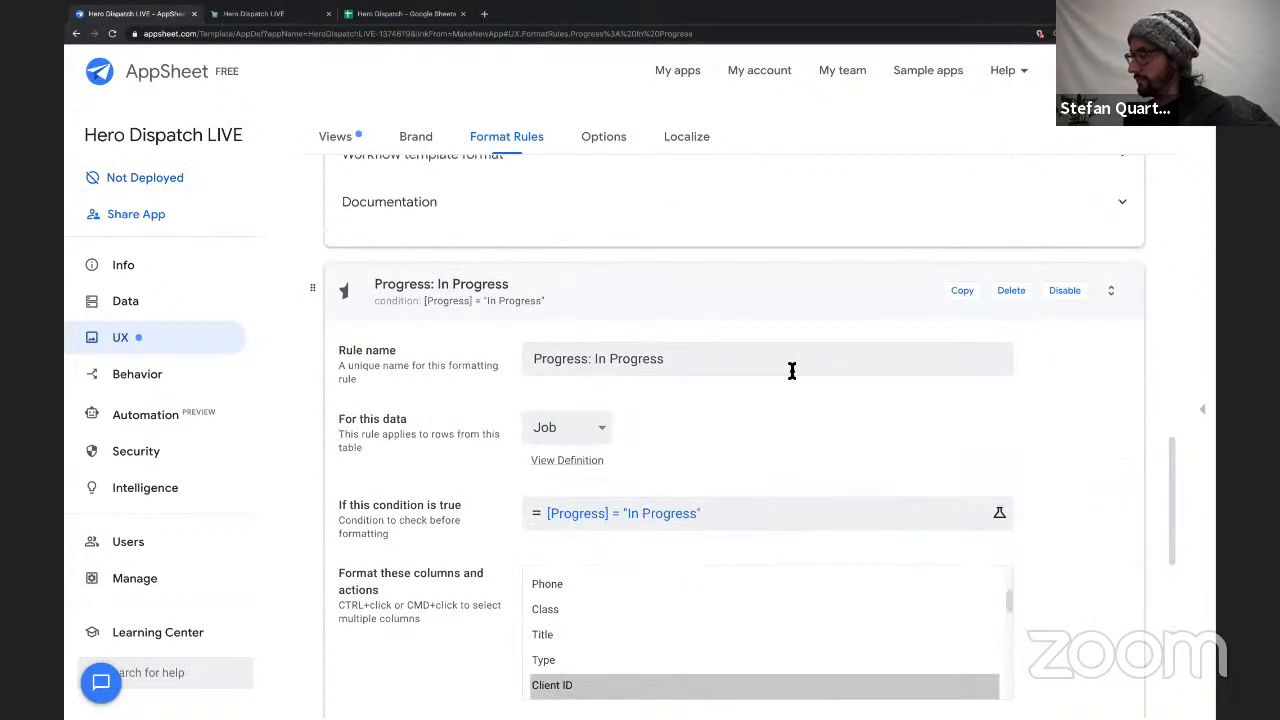
left_click(968, 293)
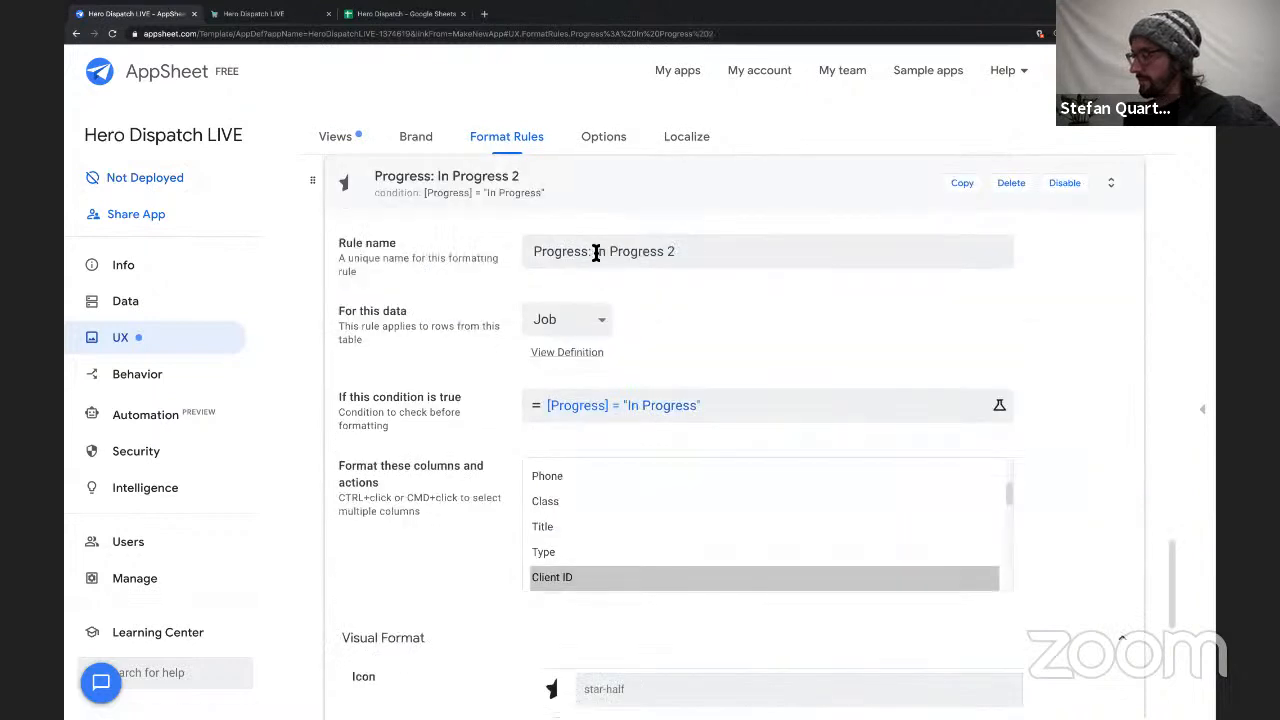
left_click(740, 252, "shift")
type("Completed")
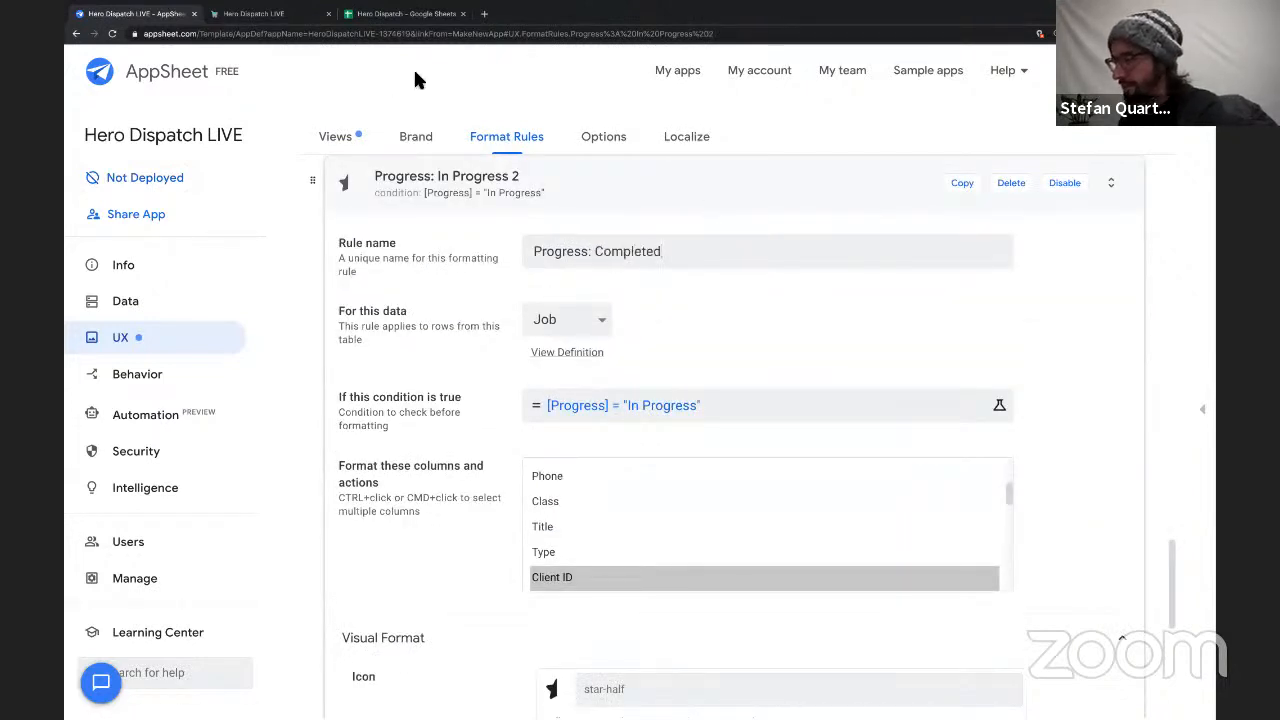
Check the Progress column wording in the Hero Dispatch spreadsheet and rename the copied format rule "Progress: Finished".
left_click(400, 14)
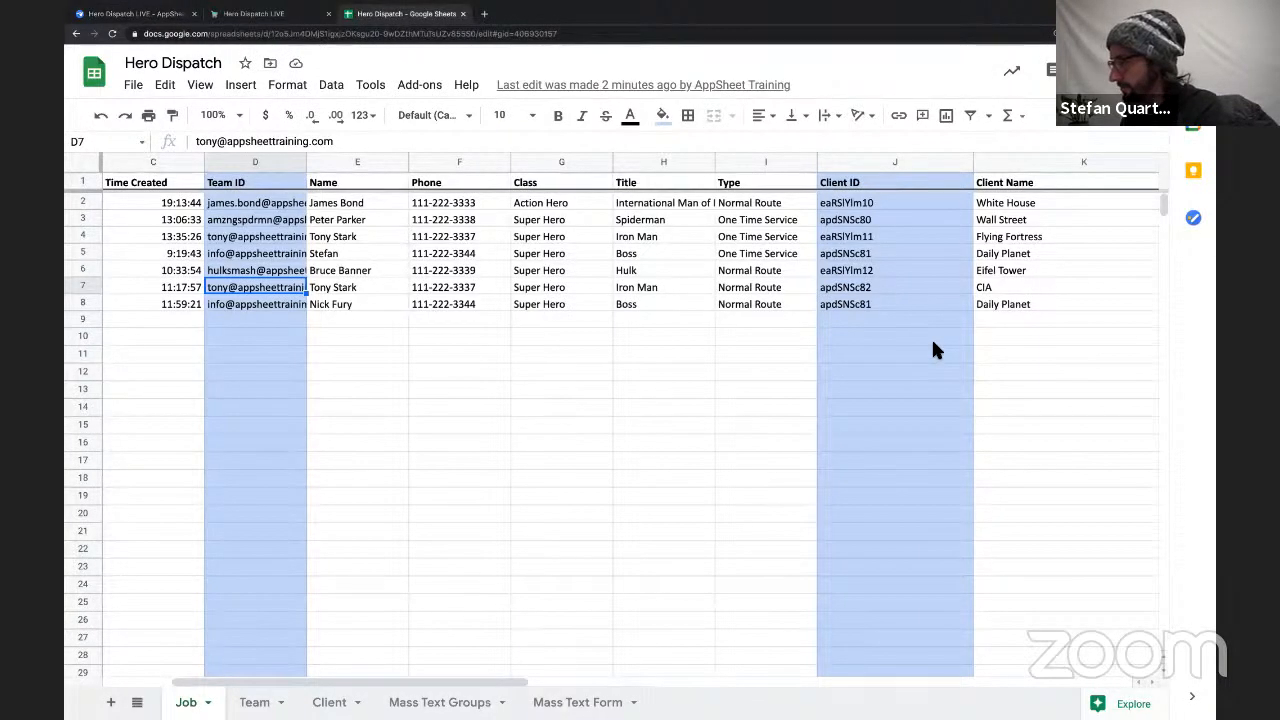
scroll(931, 337, "right", 6)
scroll(931, 337, "right", 3)
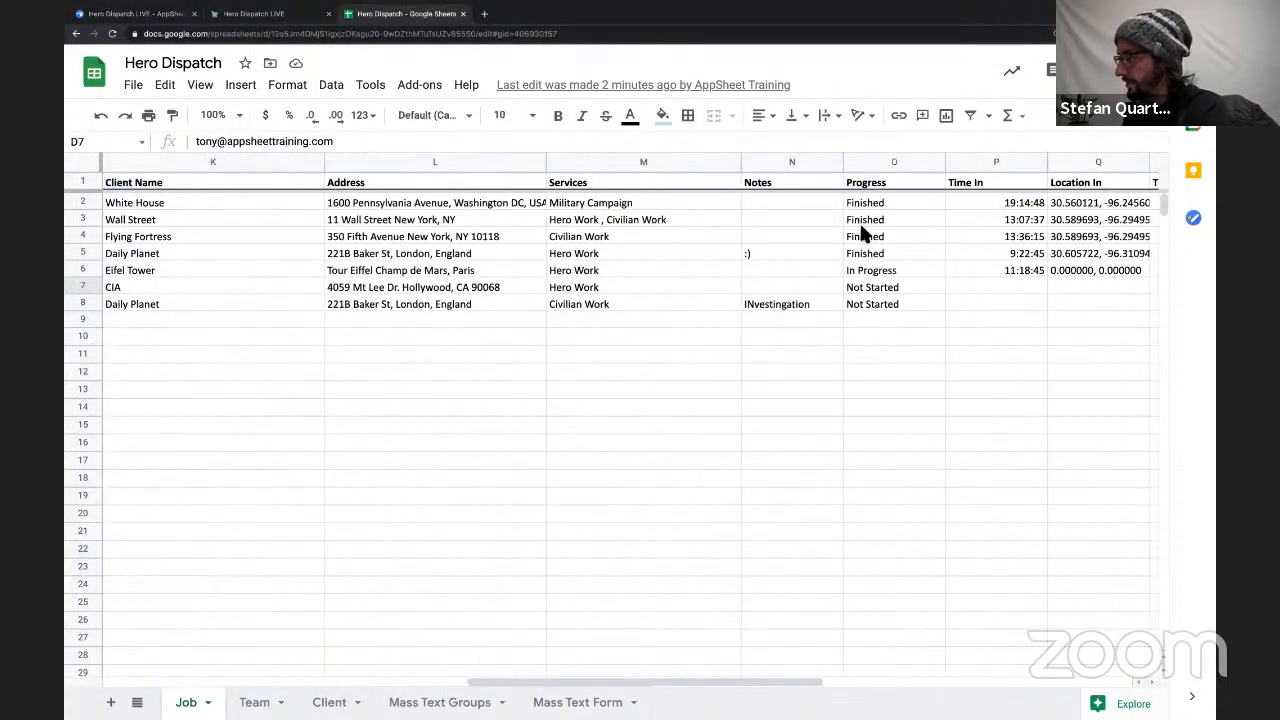
left_click(254, 14)
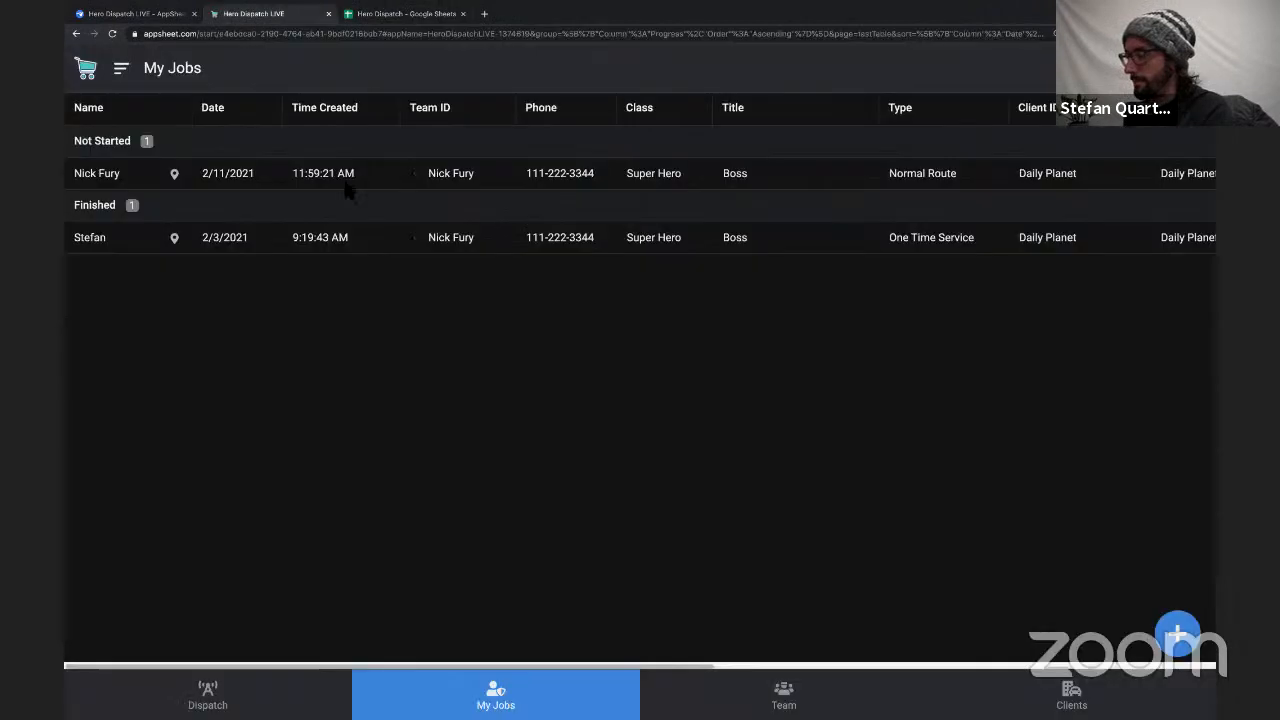
left_click(145, 14)
double_click(633, 259)
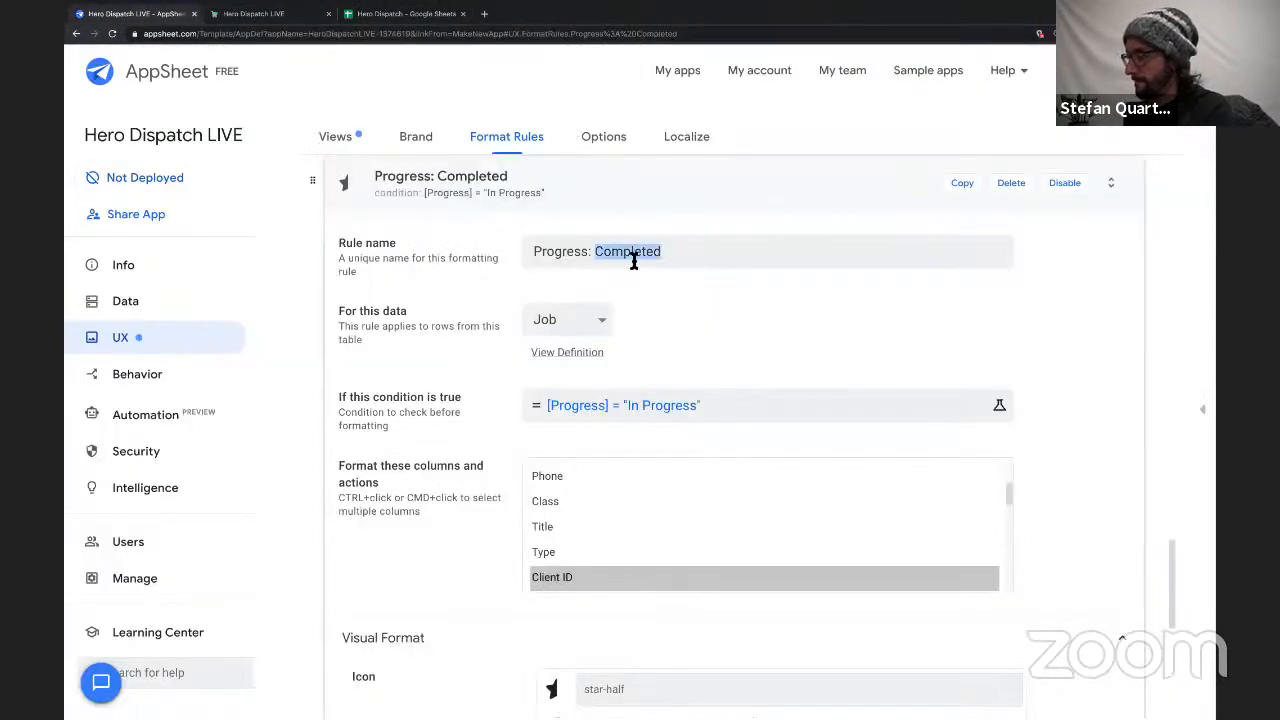
type("Finish")
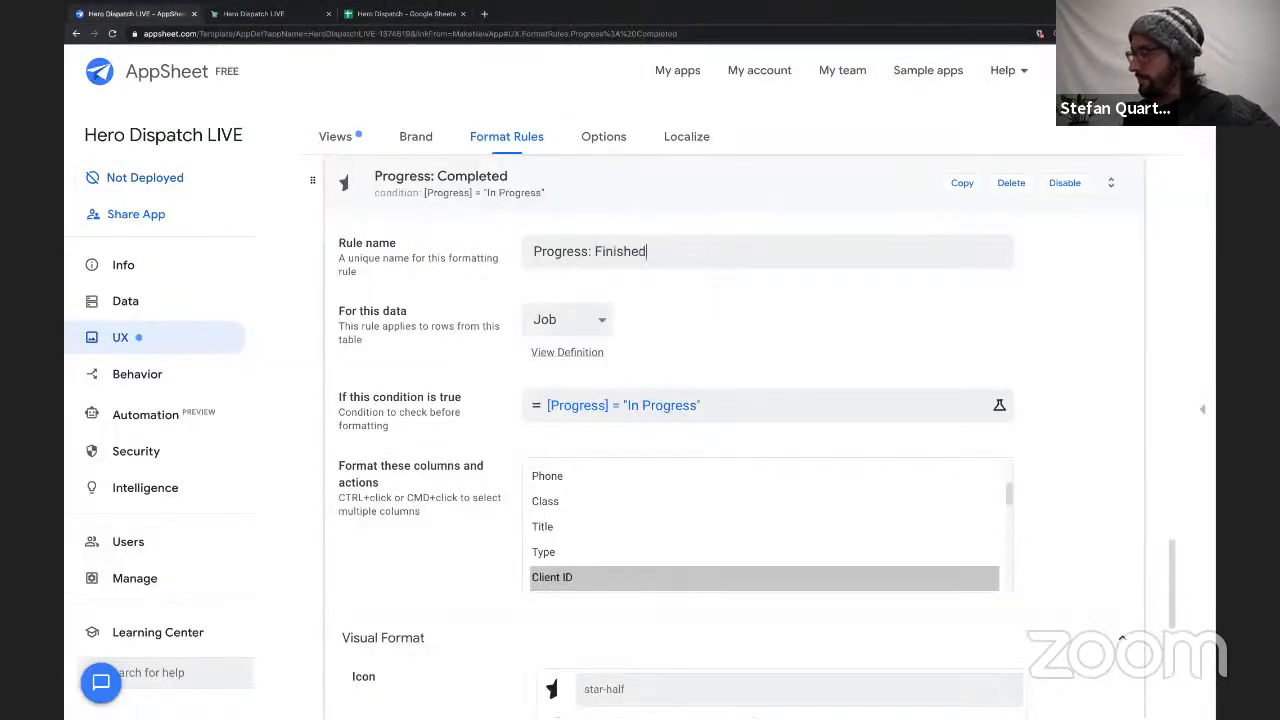
Change the Finished rule's condition to [Progress] = "Finished" and save the expression.
left_click(652, 405)
left_click_drag(413, 191, 515, 191)
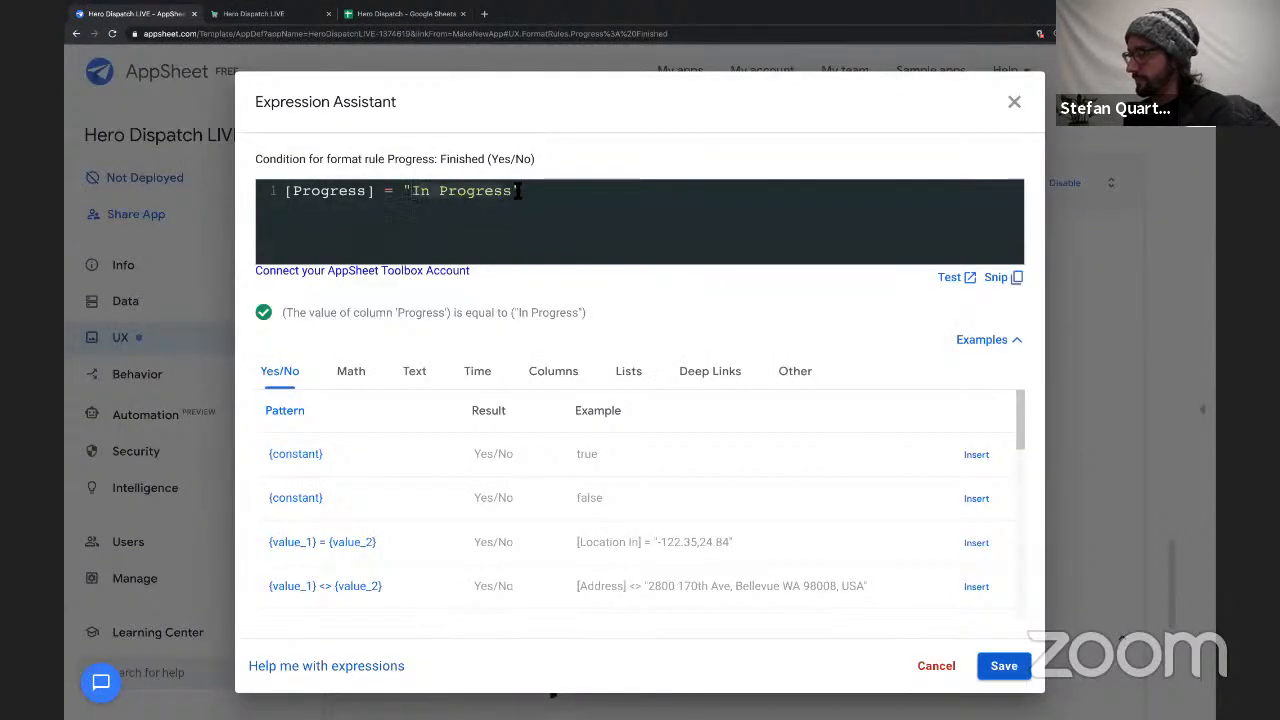
type("Finished")
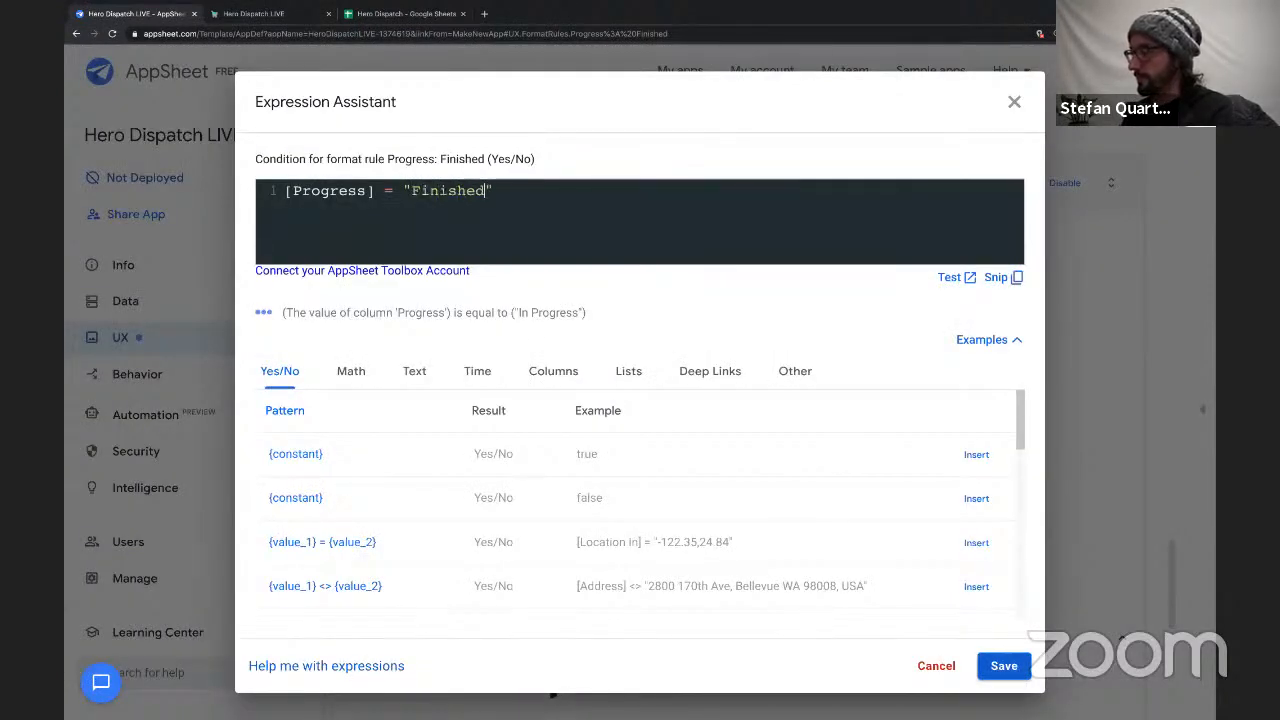
left_click(1002, 662)
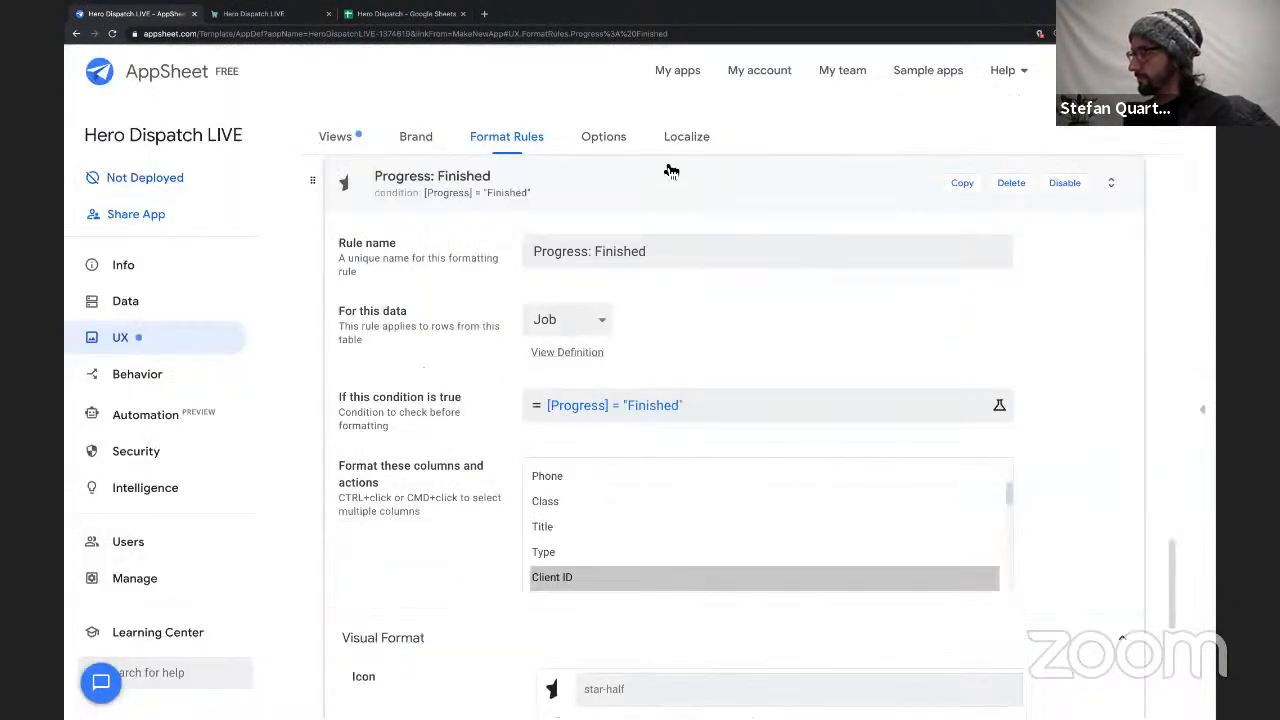
Search the icons for "star" and give the Finished rule the solid full star and a green highlight color.
scroll(620, 392, "down", 4)
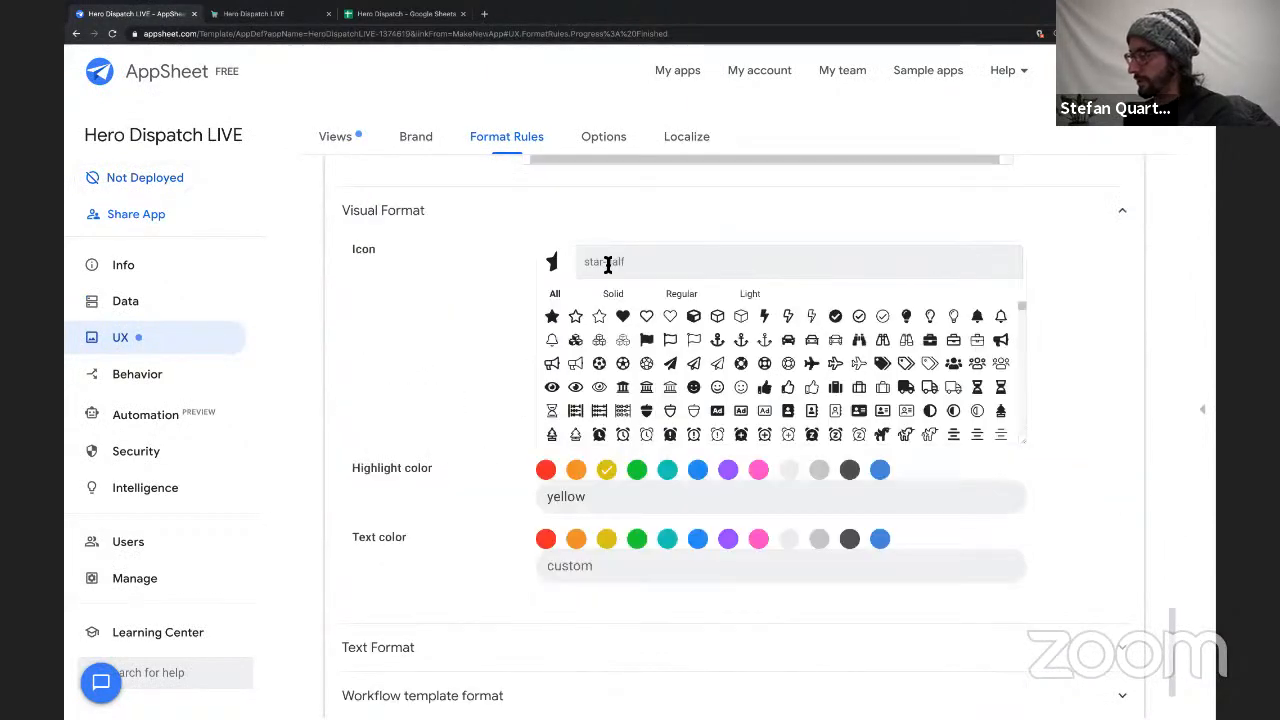
type("star")
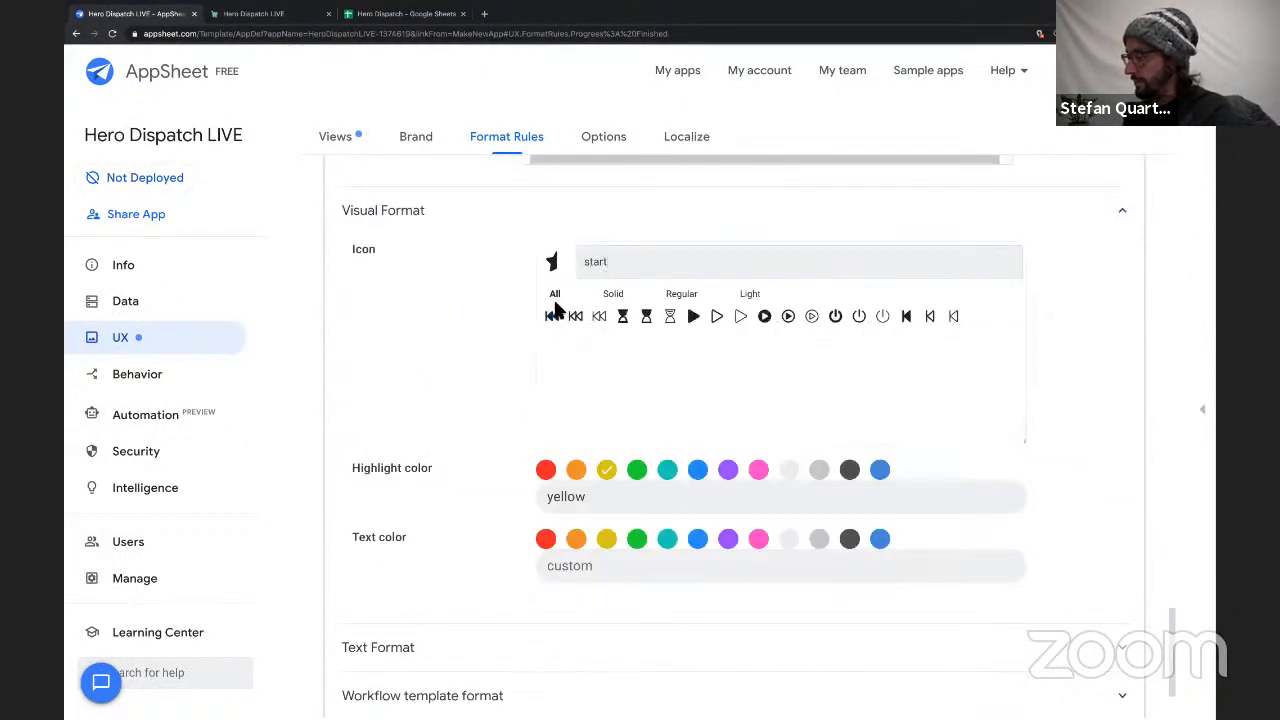
left_click(551, 316)
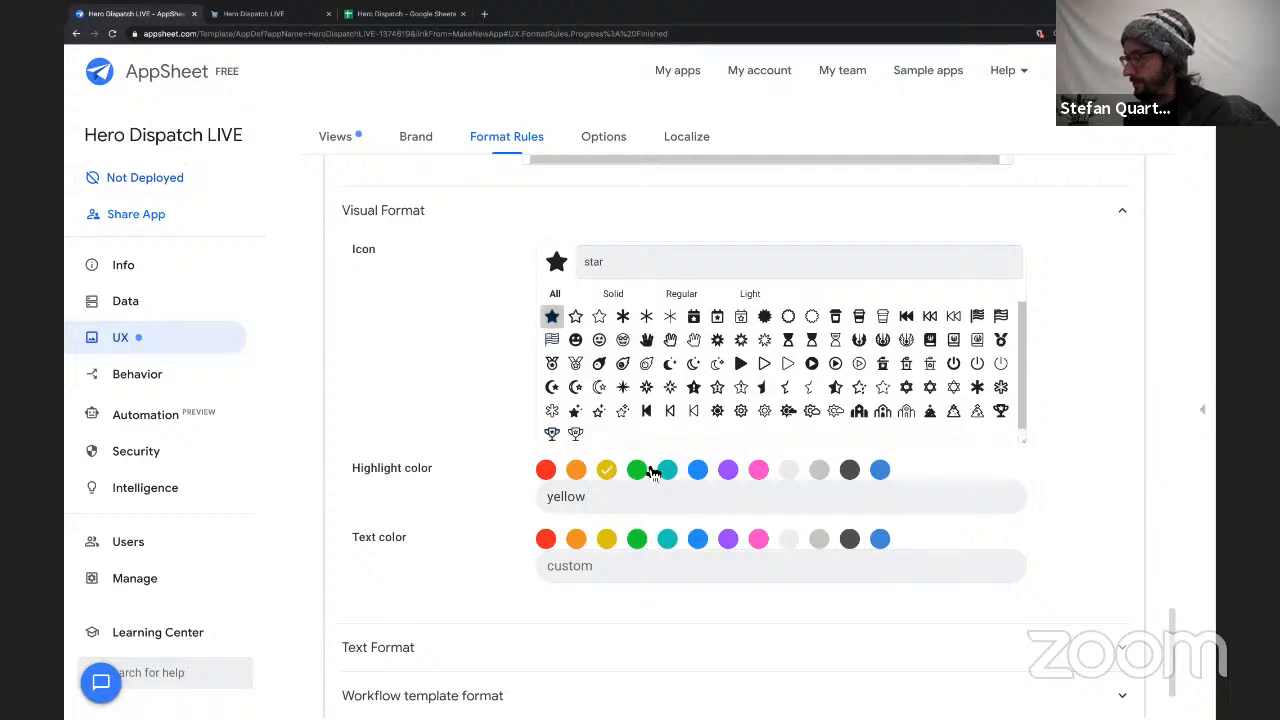
left_click(640, 470)
Save the app with the three Progress format rules collapsed and switch to the running Hero Dispatch LIVE app.
scroll(977, 213, "up", 6)
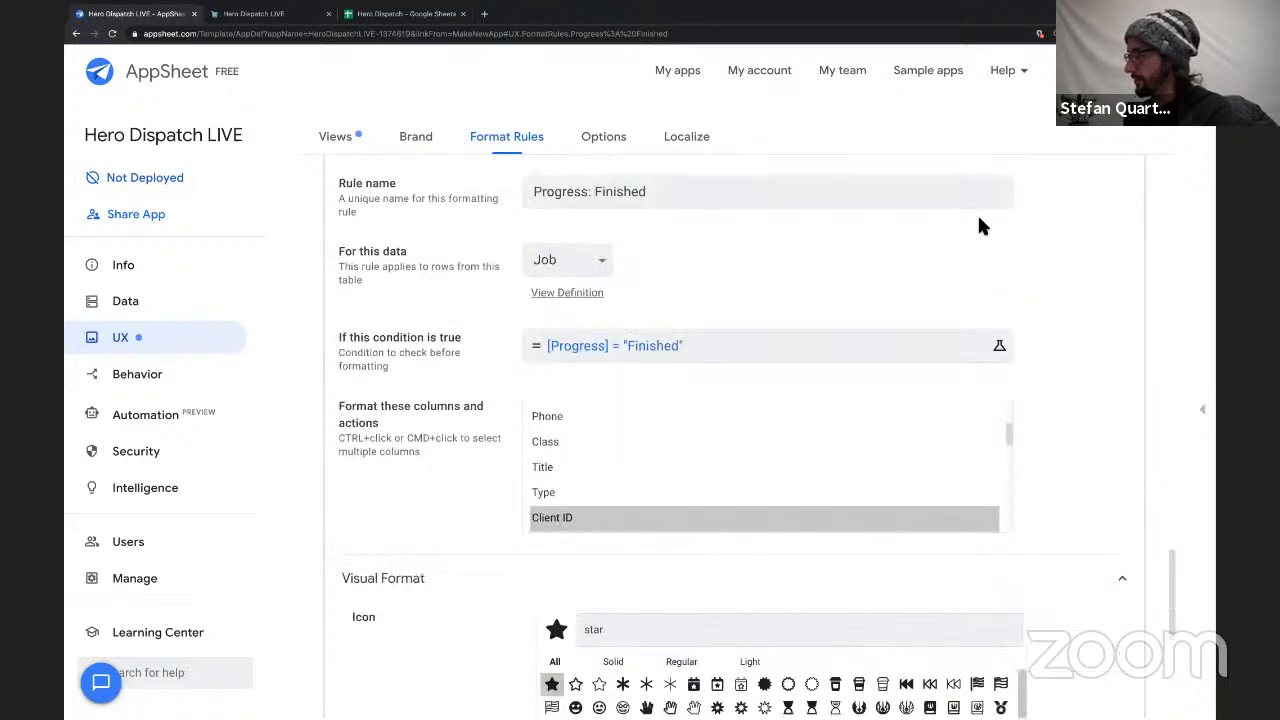
scroll(901, 280, "up", 10)
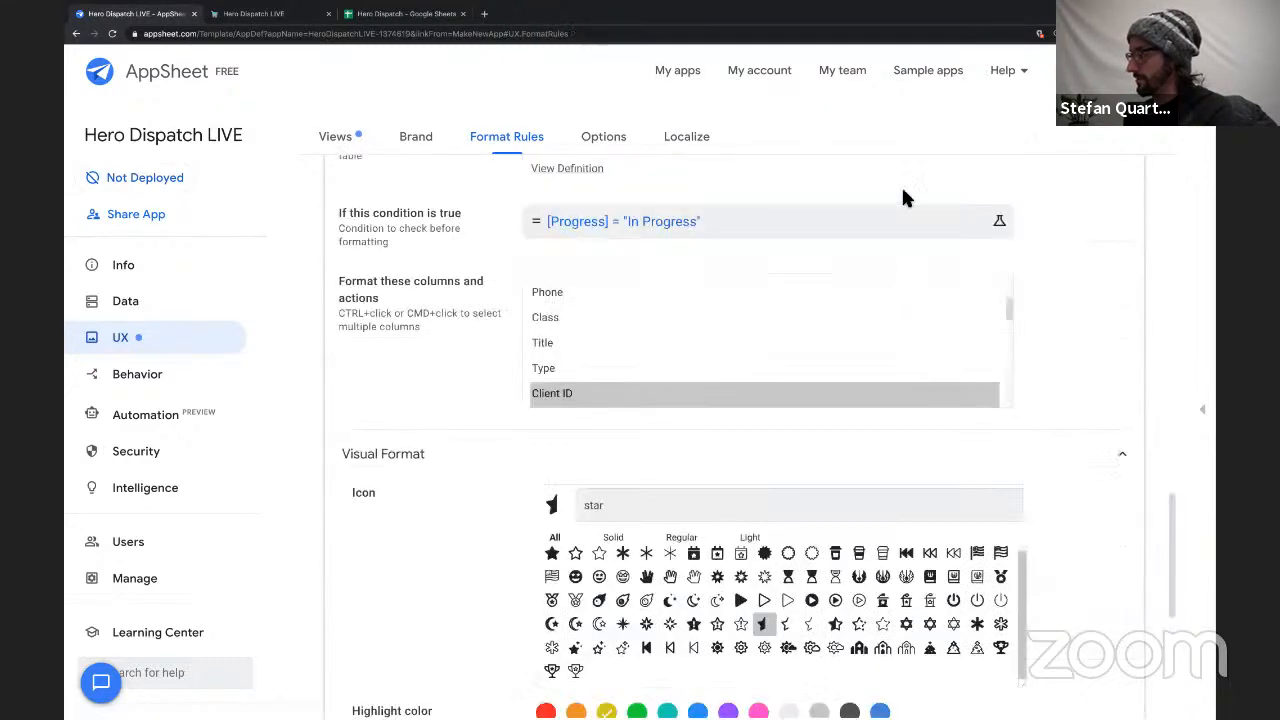
left_click(893, 535)
scroll(894, 489, "up", 6)
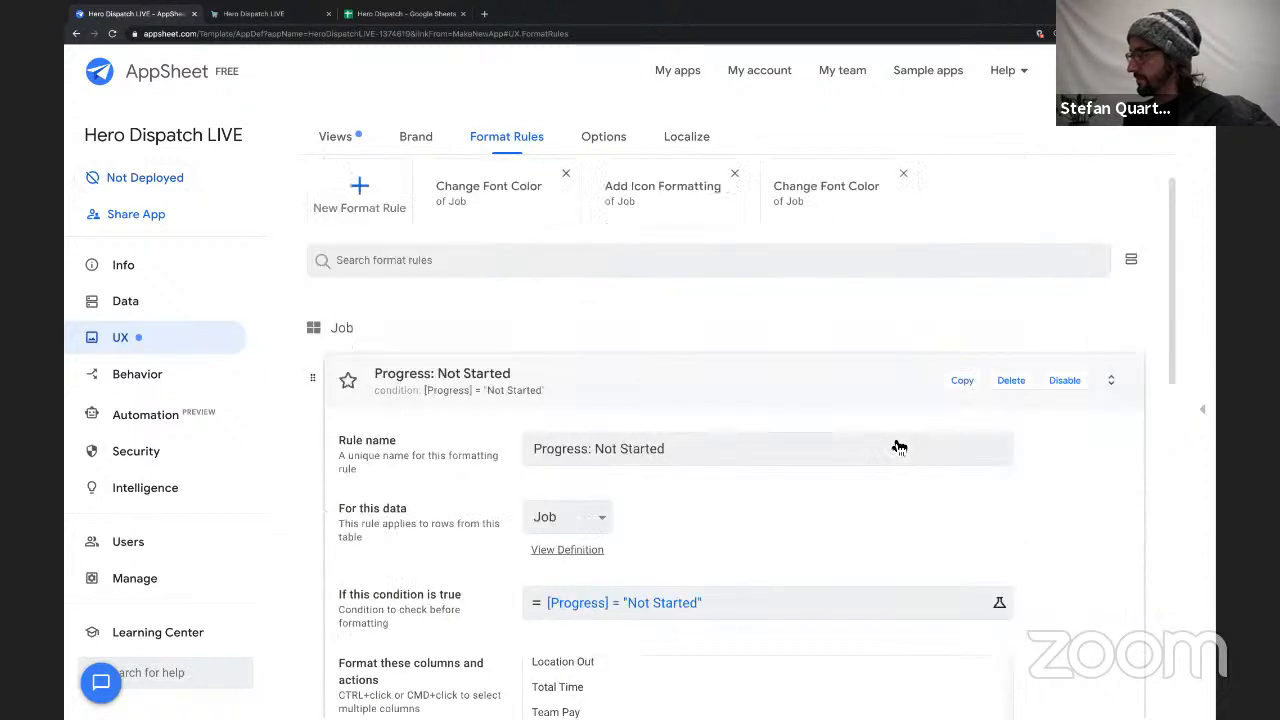
left_click(889, 443)
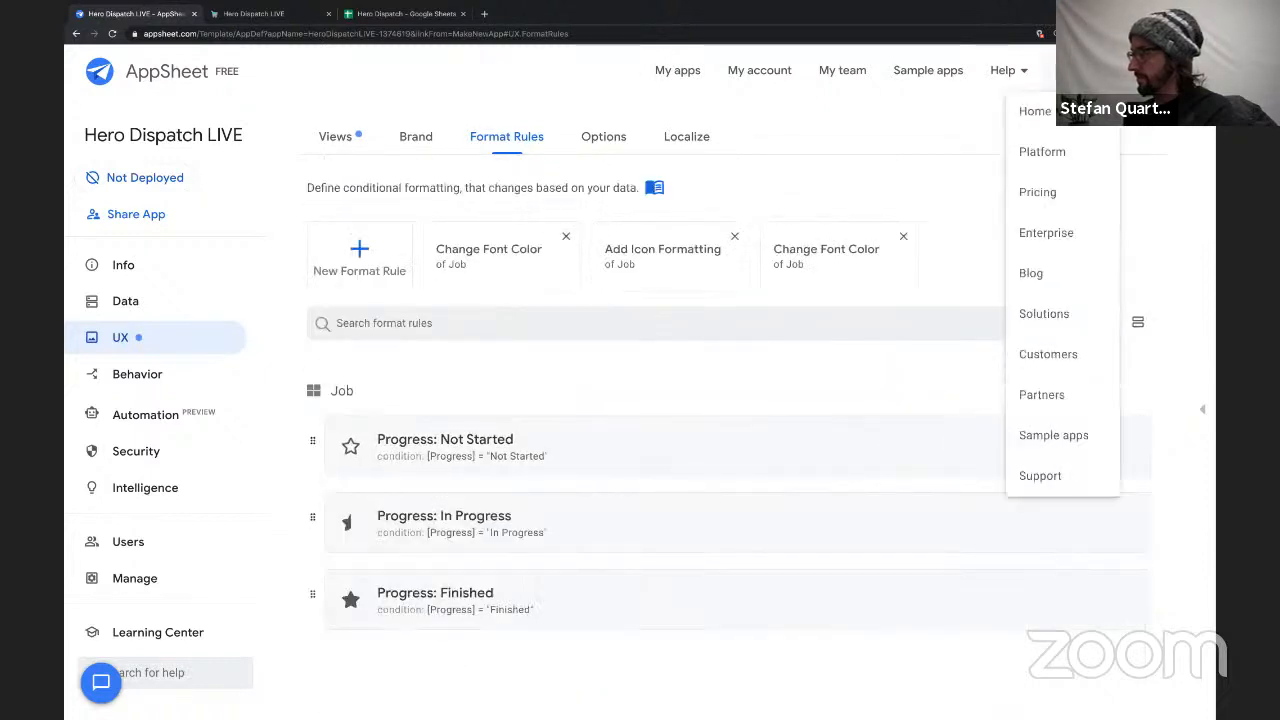
left_click(283, 18)
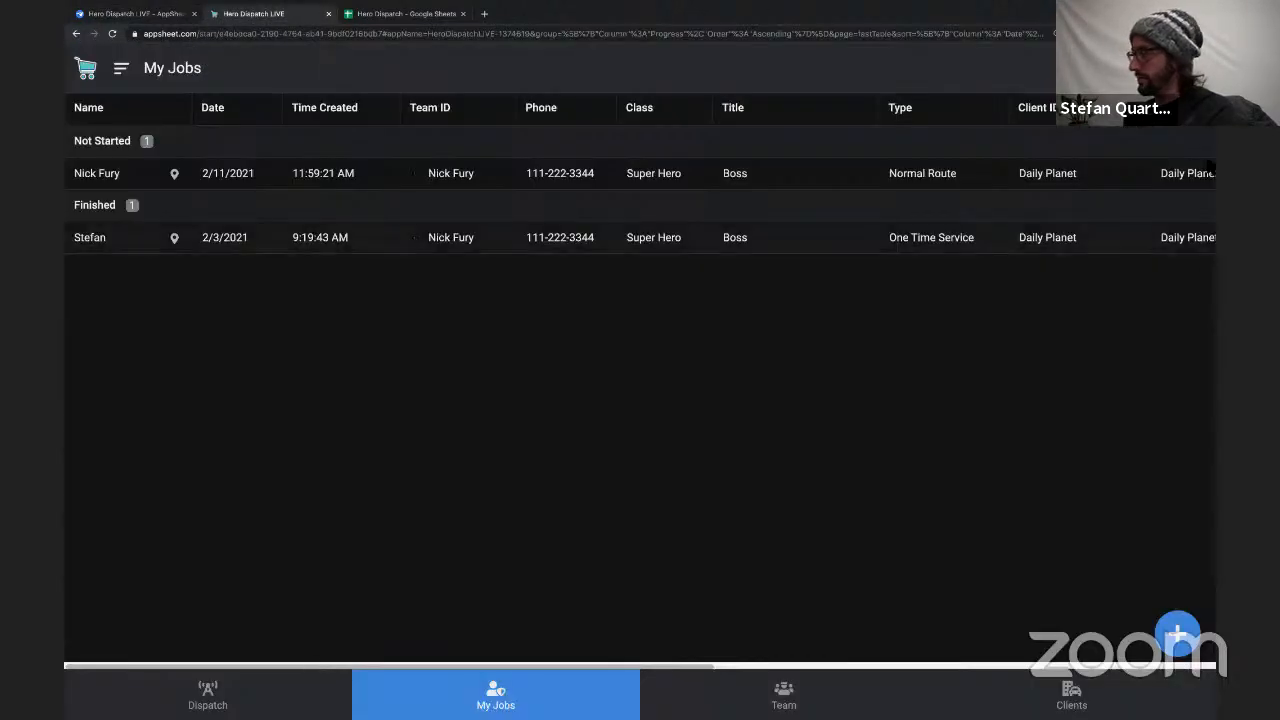
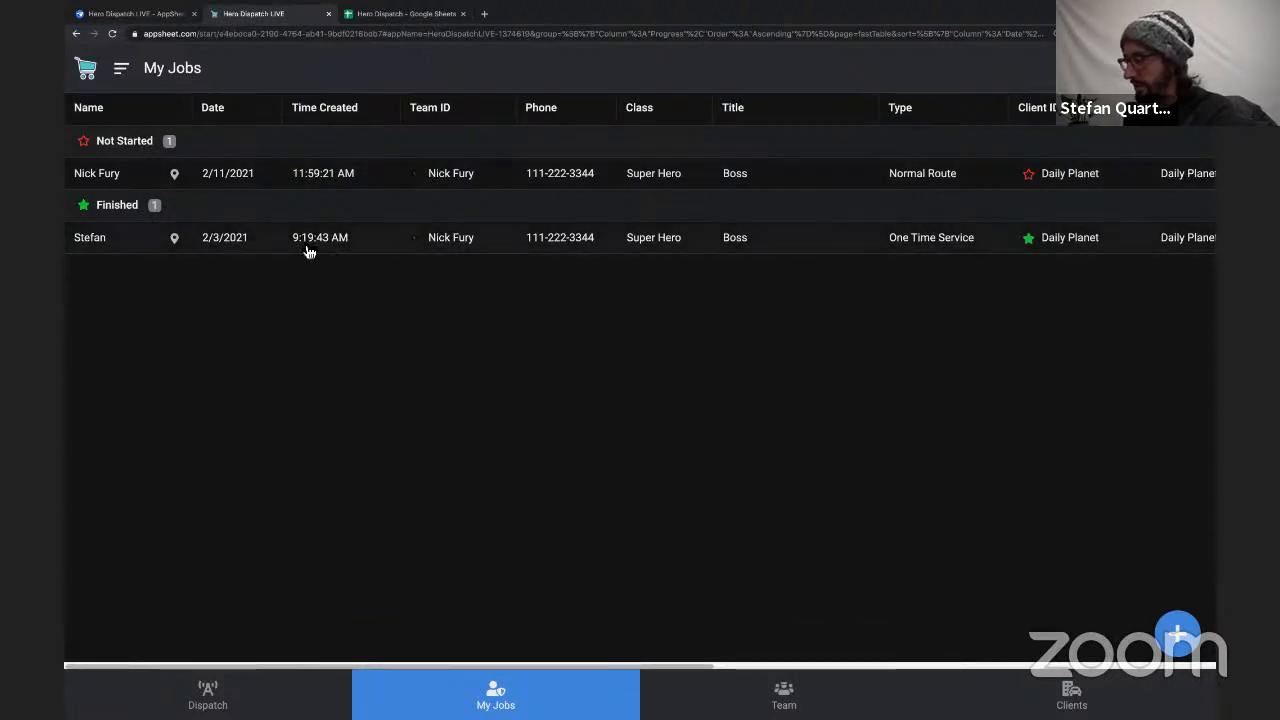
Open the Not Started job's details in the app, and in the AppSheet editor create an action named Start for the Job table.
left_click(198, 170)
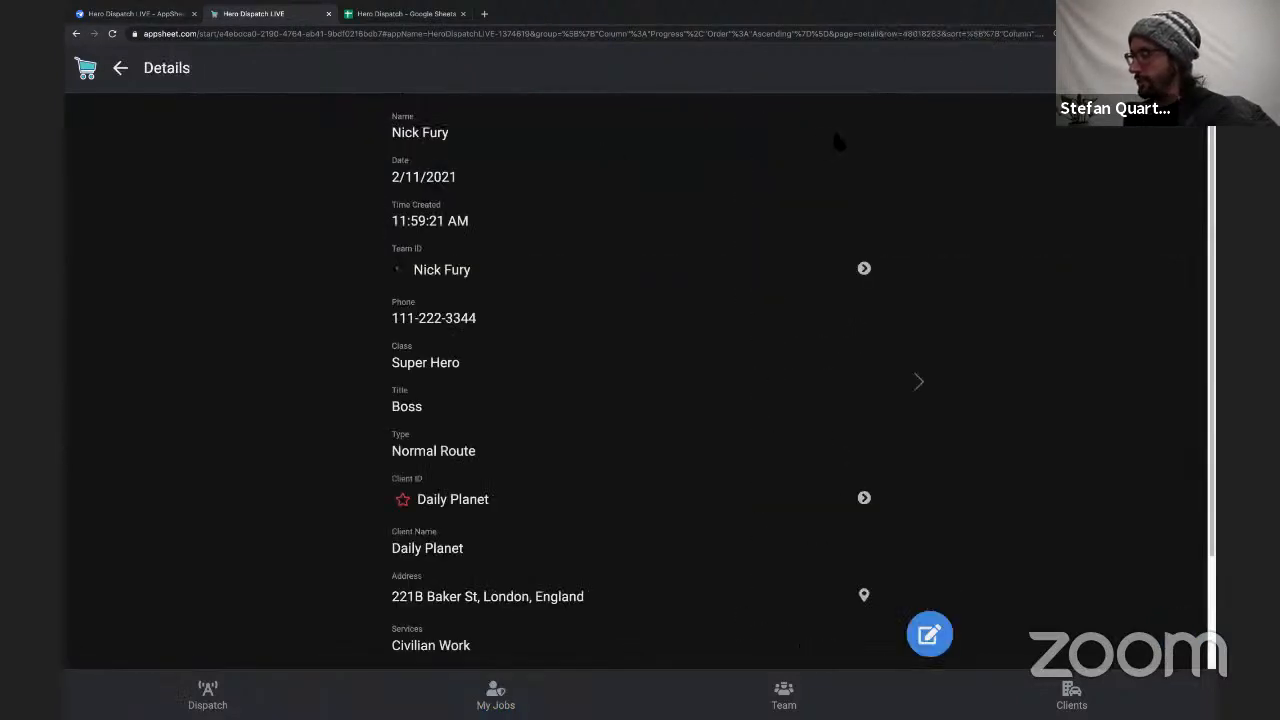
left_click(128, 13)
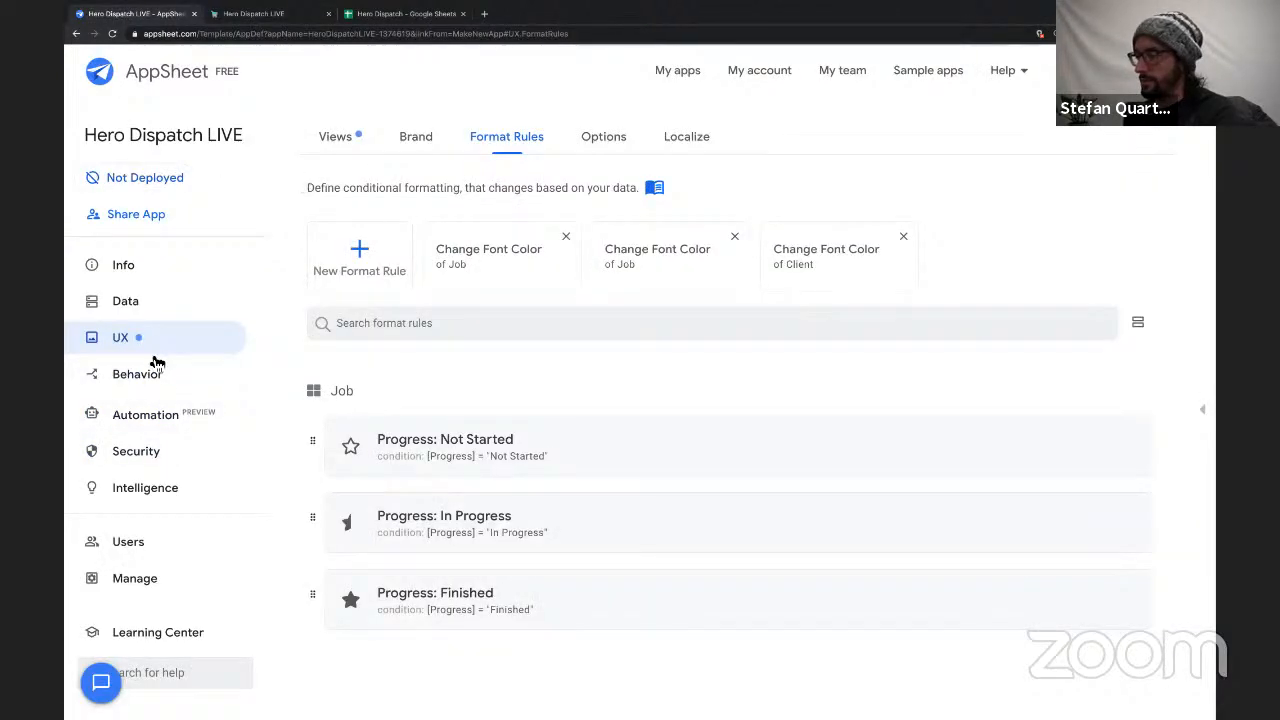
left_click(131, 386)
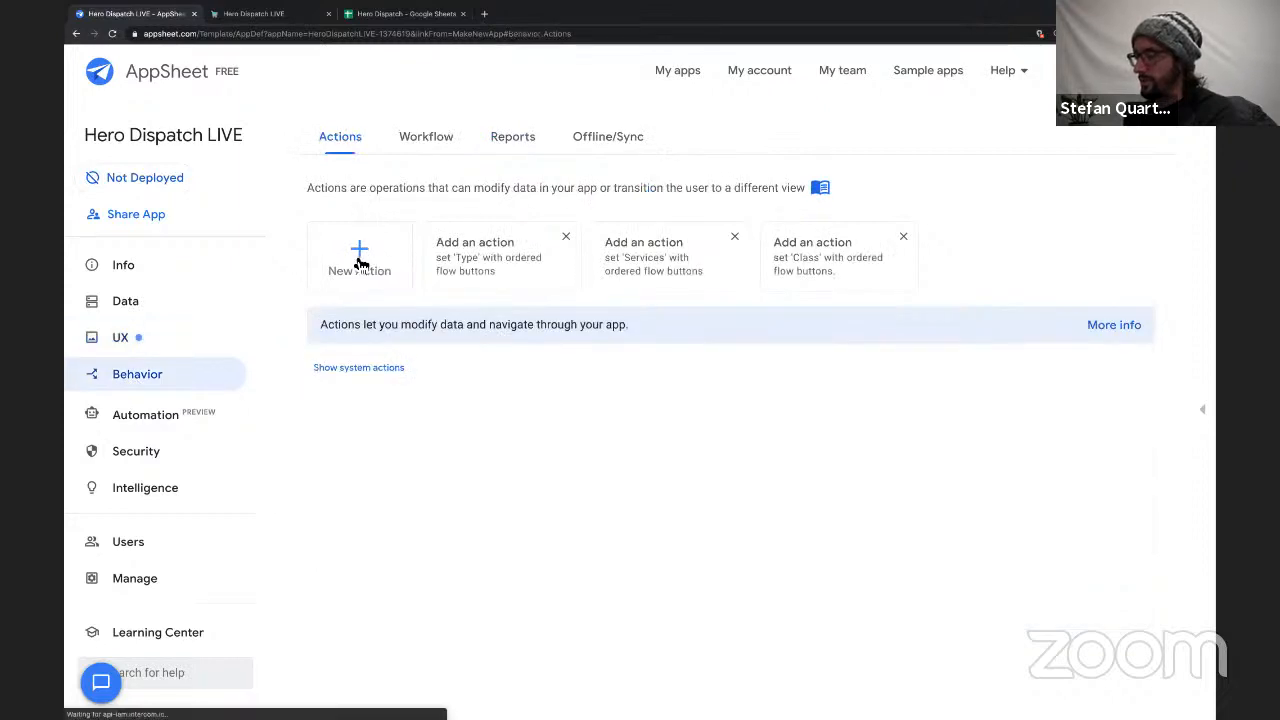
left_click(359, 258)
triple_click(575, 250)
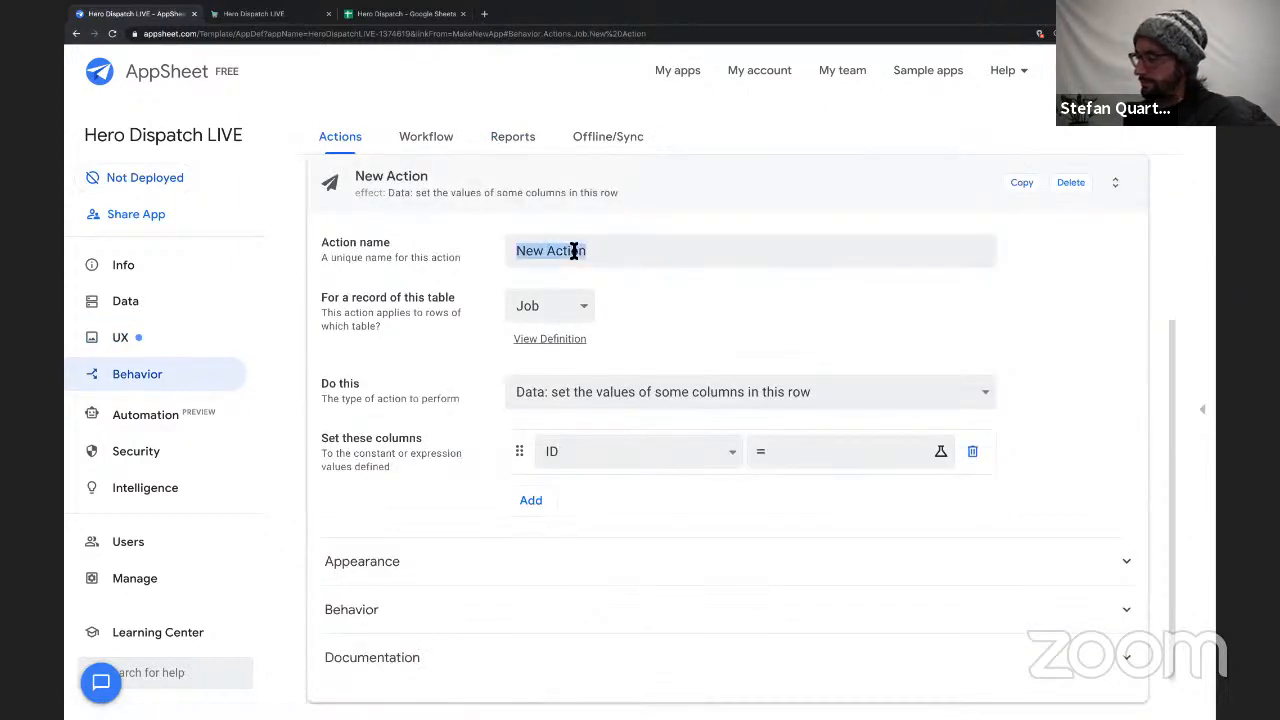
type("Sta")
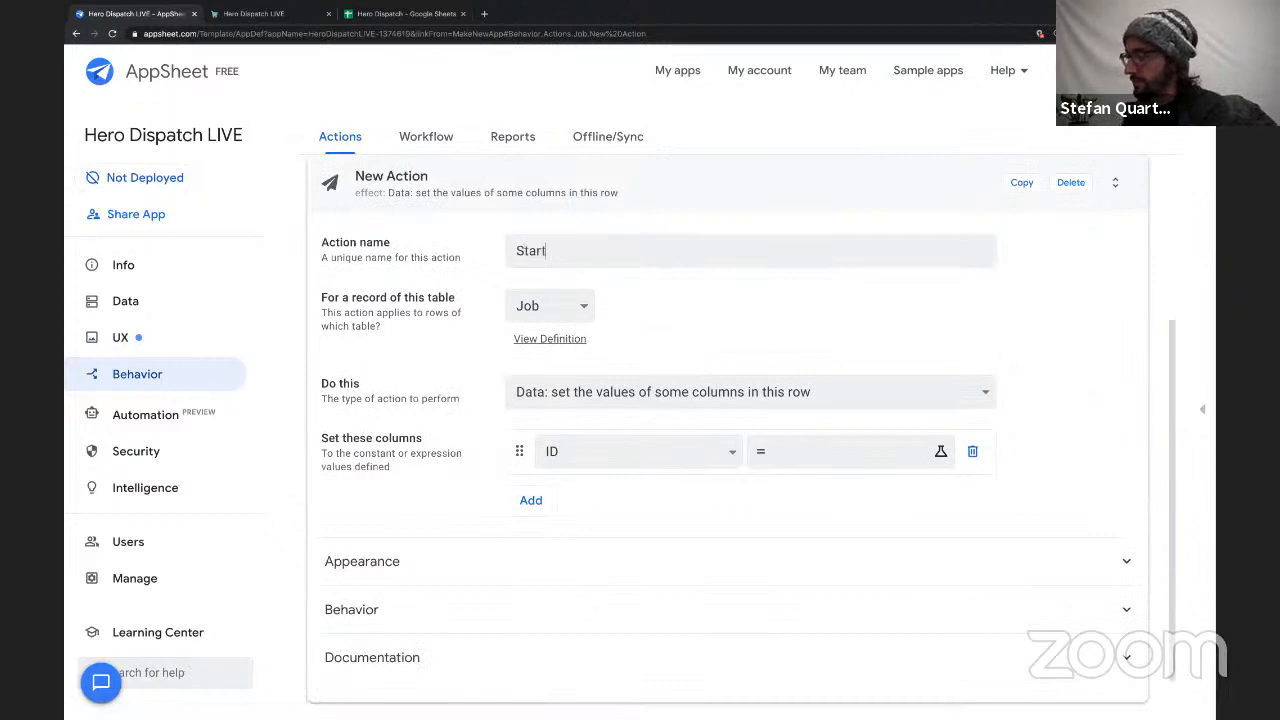
type("rt")
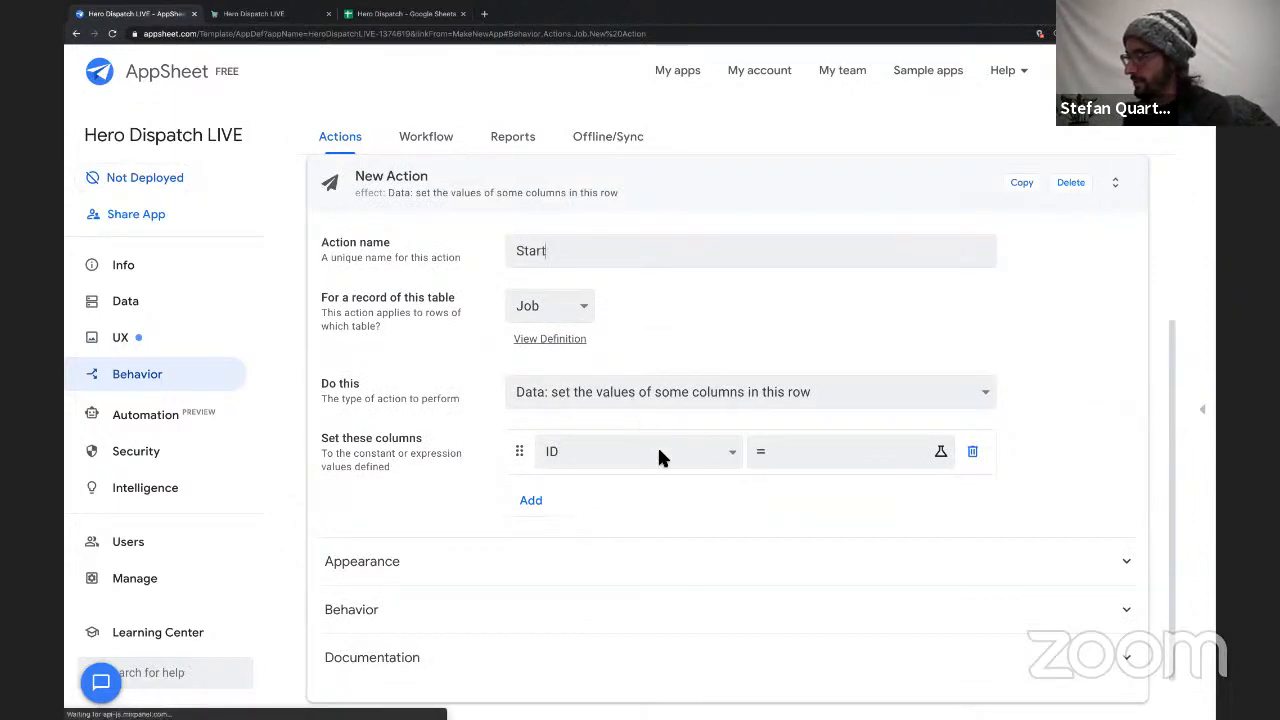
Make the Start action set the Time In column to the expression TIMENOW().
left_click(657, 448)
left_click(655, 596)
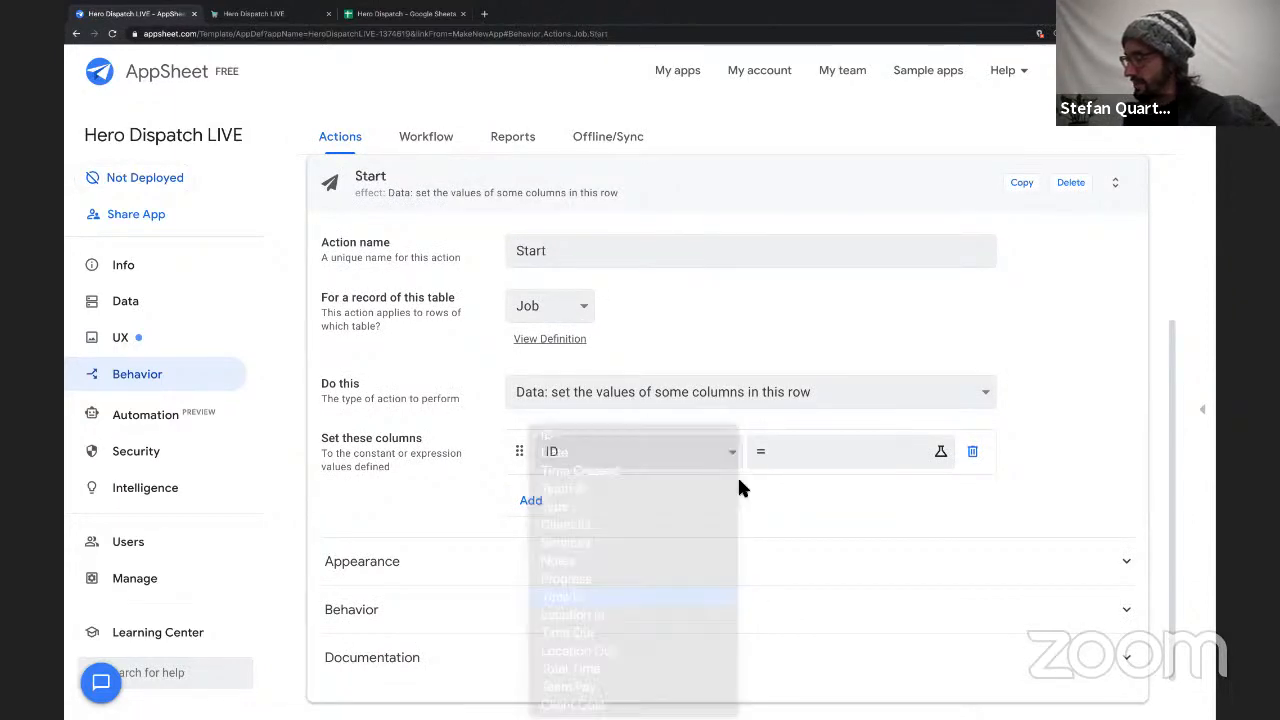
left_click(799, 458)
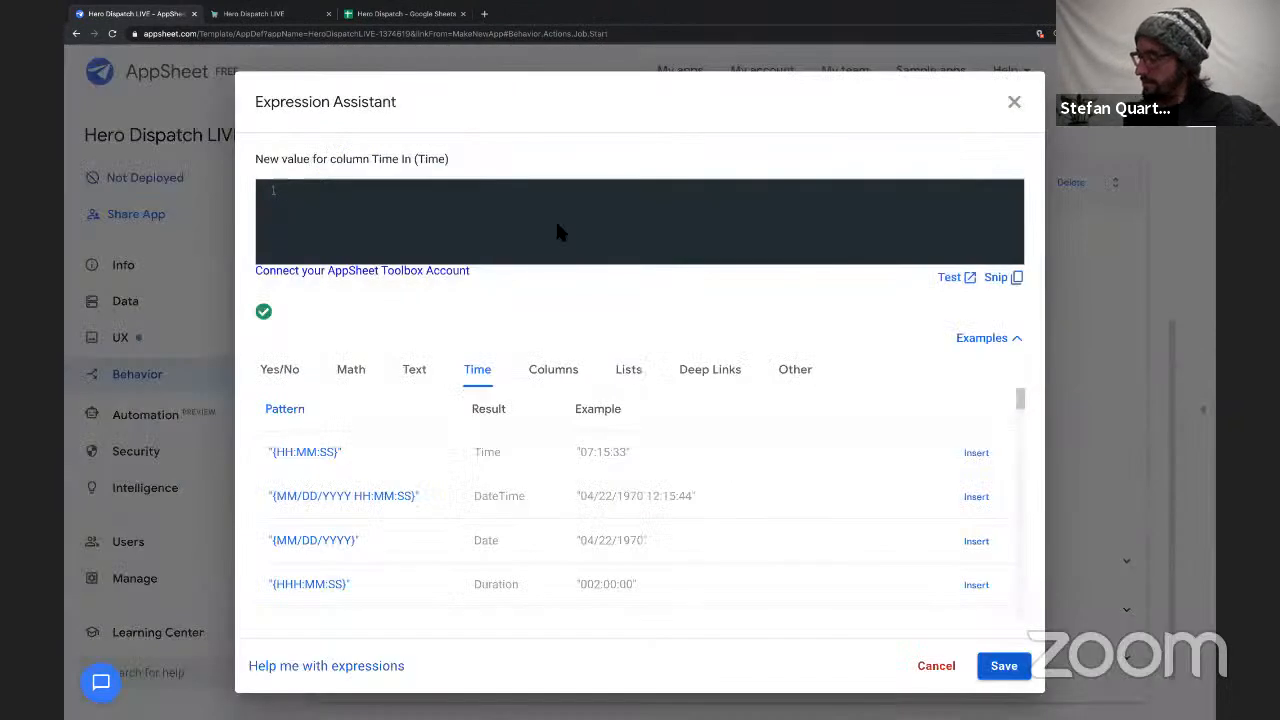
type("TIME")
key("BackSpace")
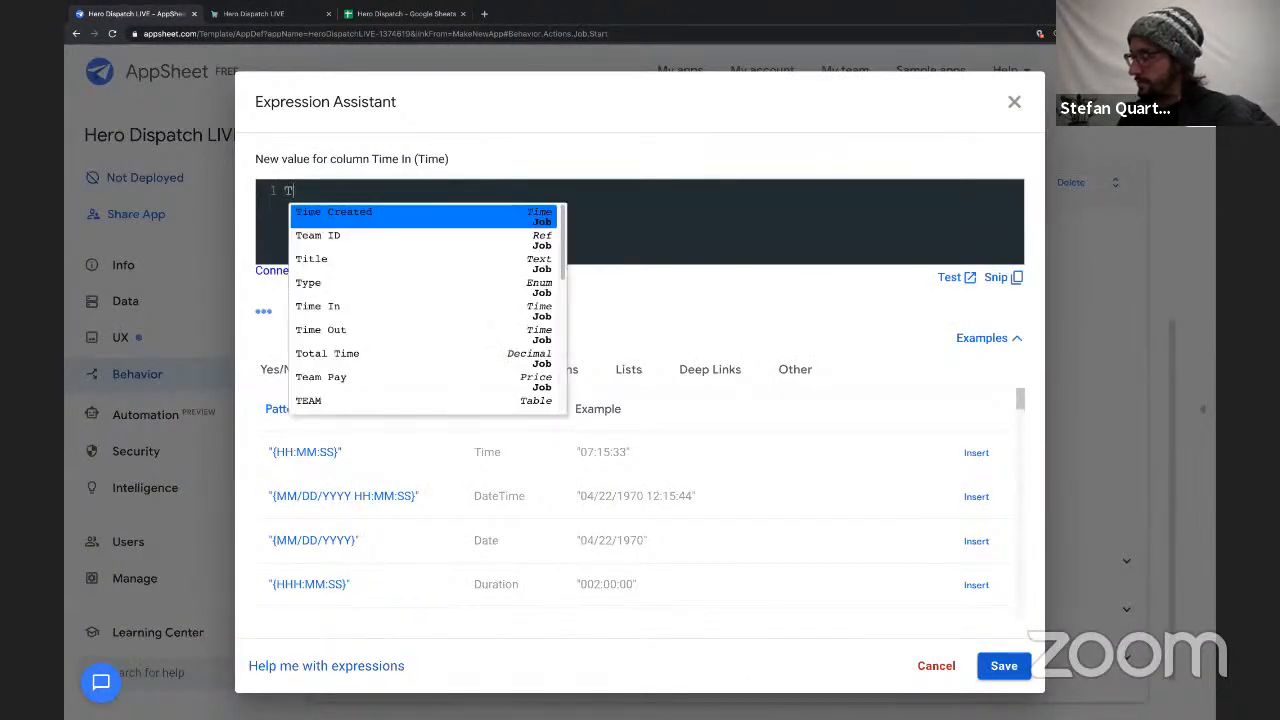
type("IN")
key("BackSpace")
key("BackSpace")
type("M")
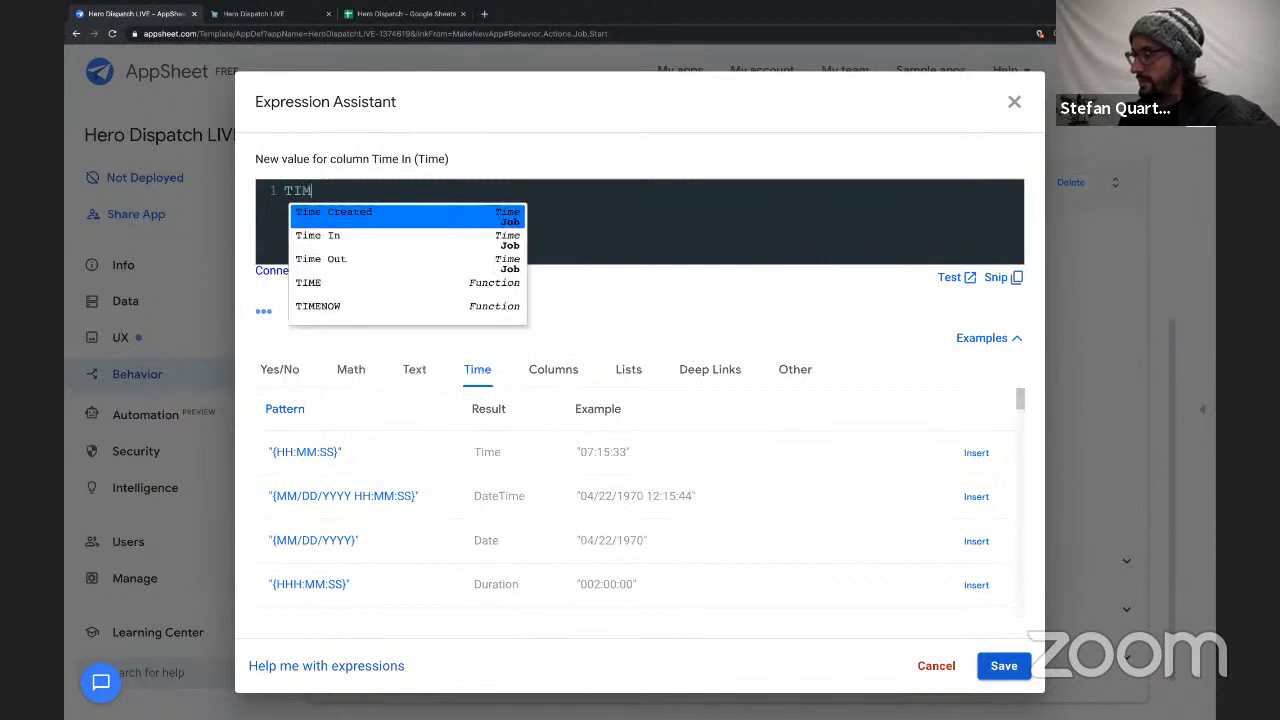
key("Down")
key("Down")
key("Down")
key("Down")
key("Return")
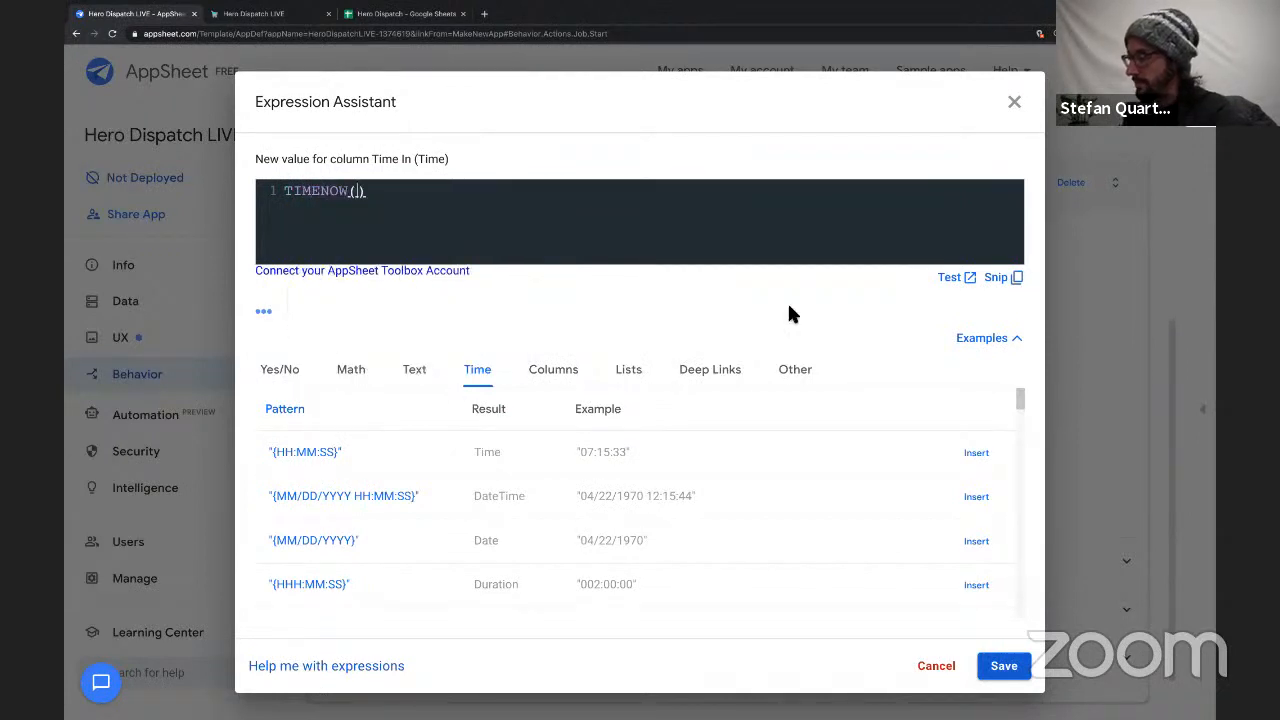
left_click(1004, 665)
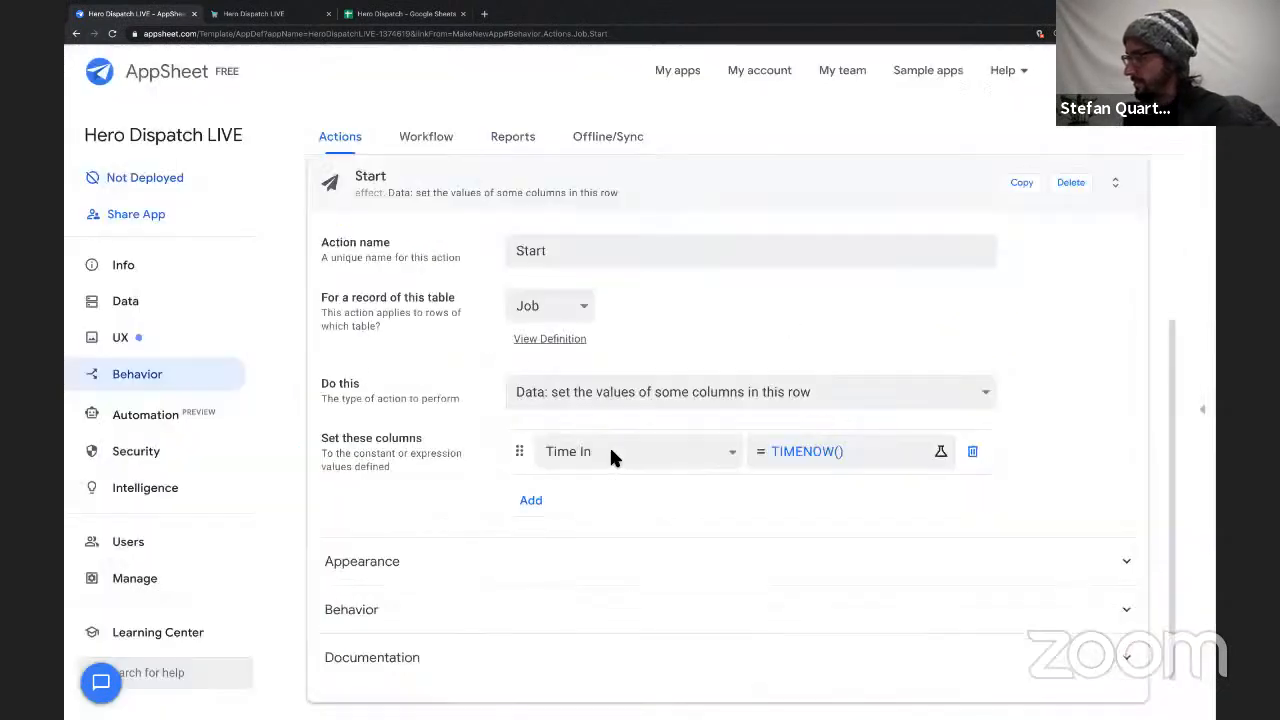
Add a second column to the Start action, setting Location In to HERE().
left_click(531, 500)
left_click(564, 495)
key("l")
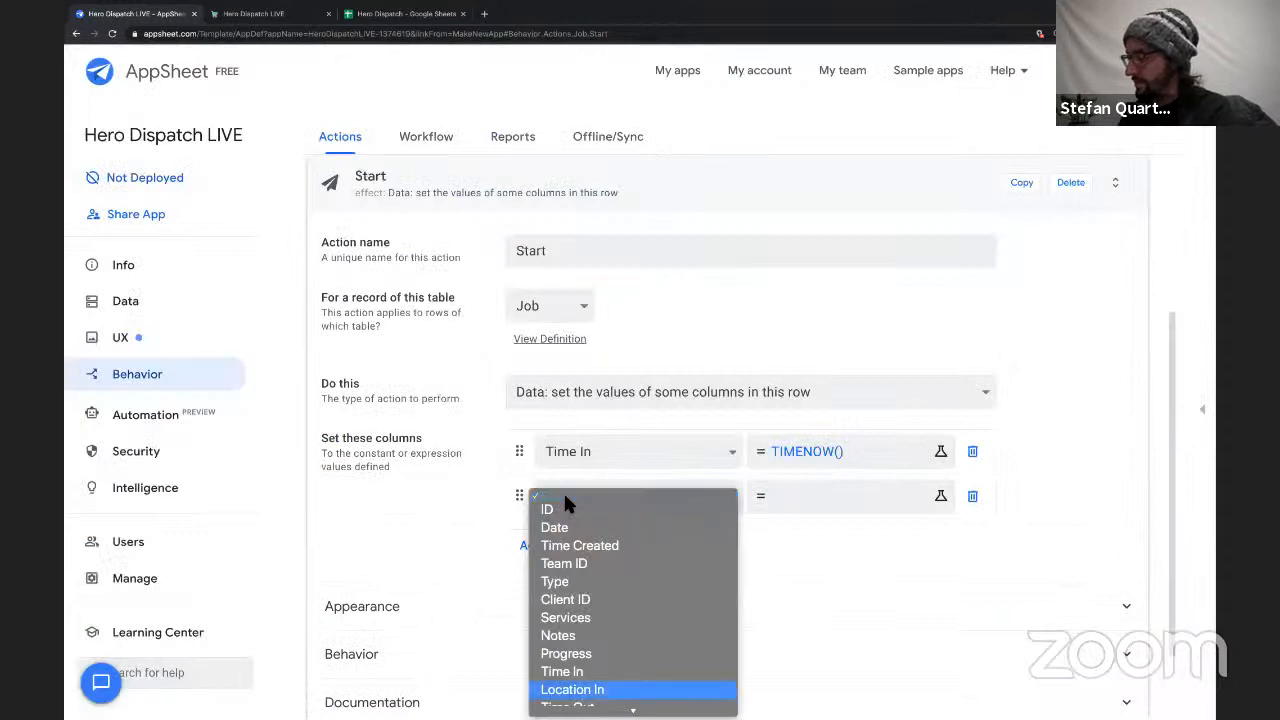
key("Return")
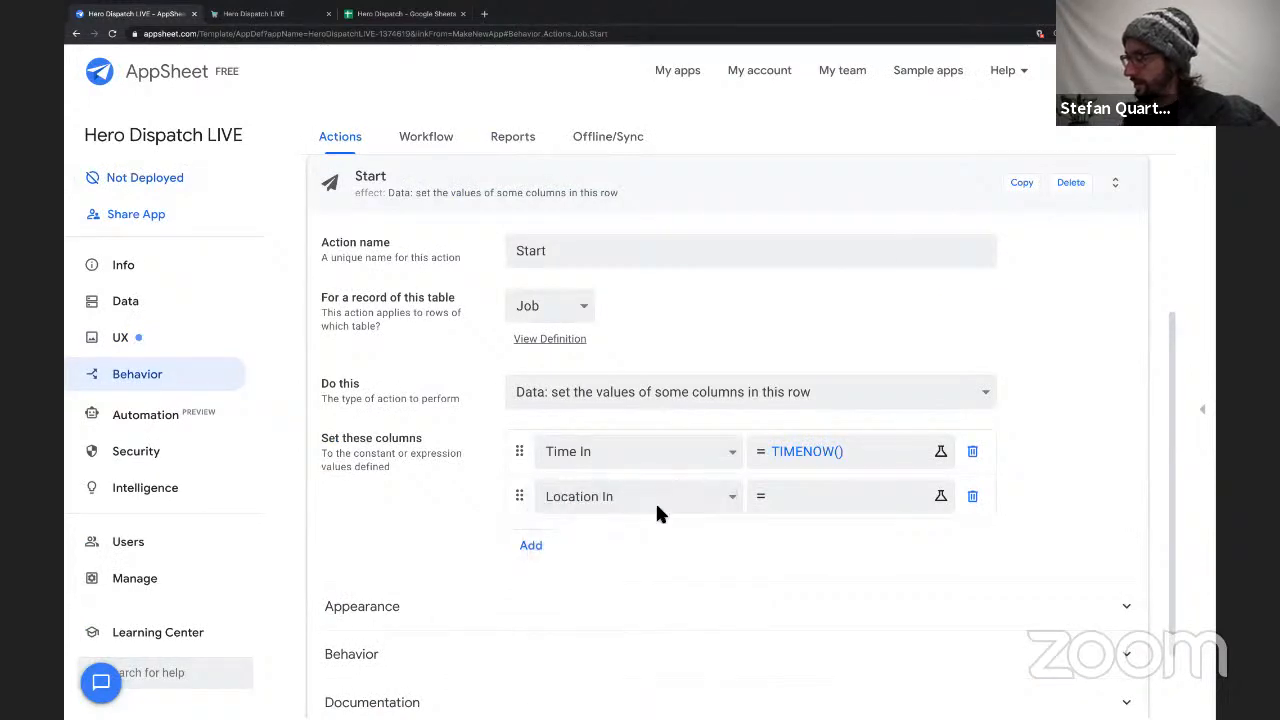
left_click(779, 494)
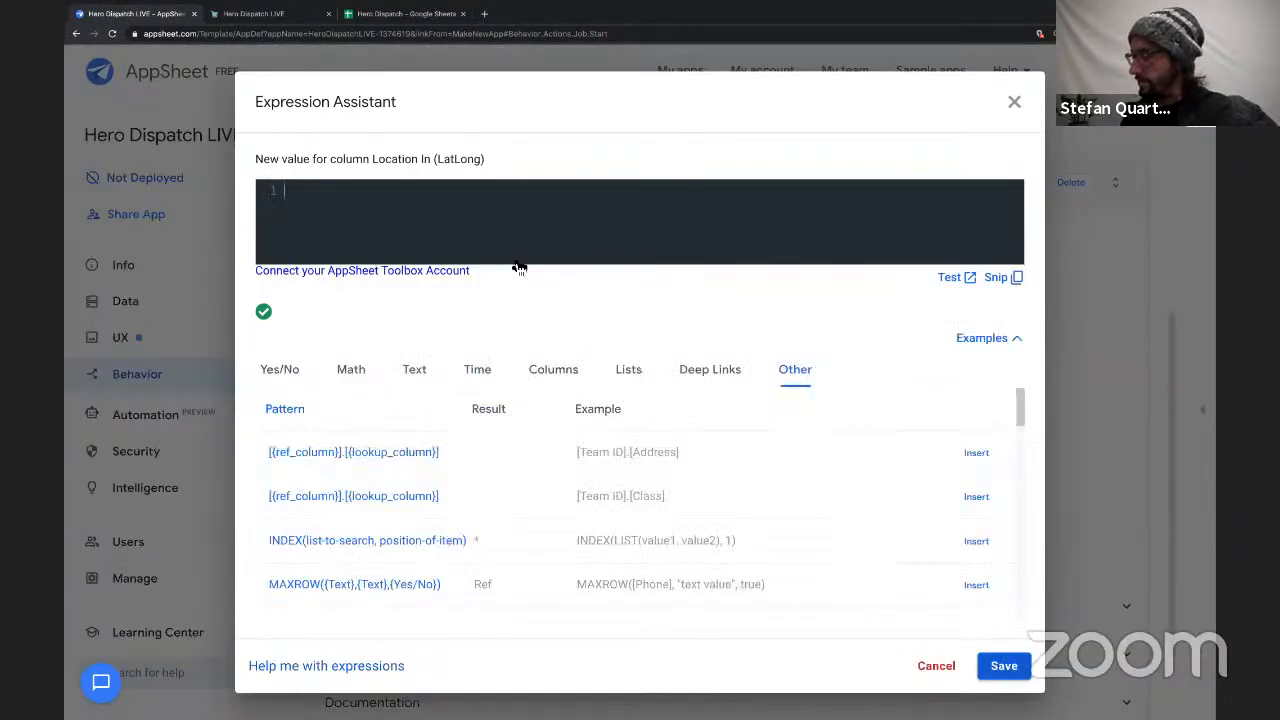
type("HERE")
key("Return")
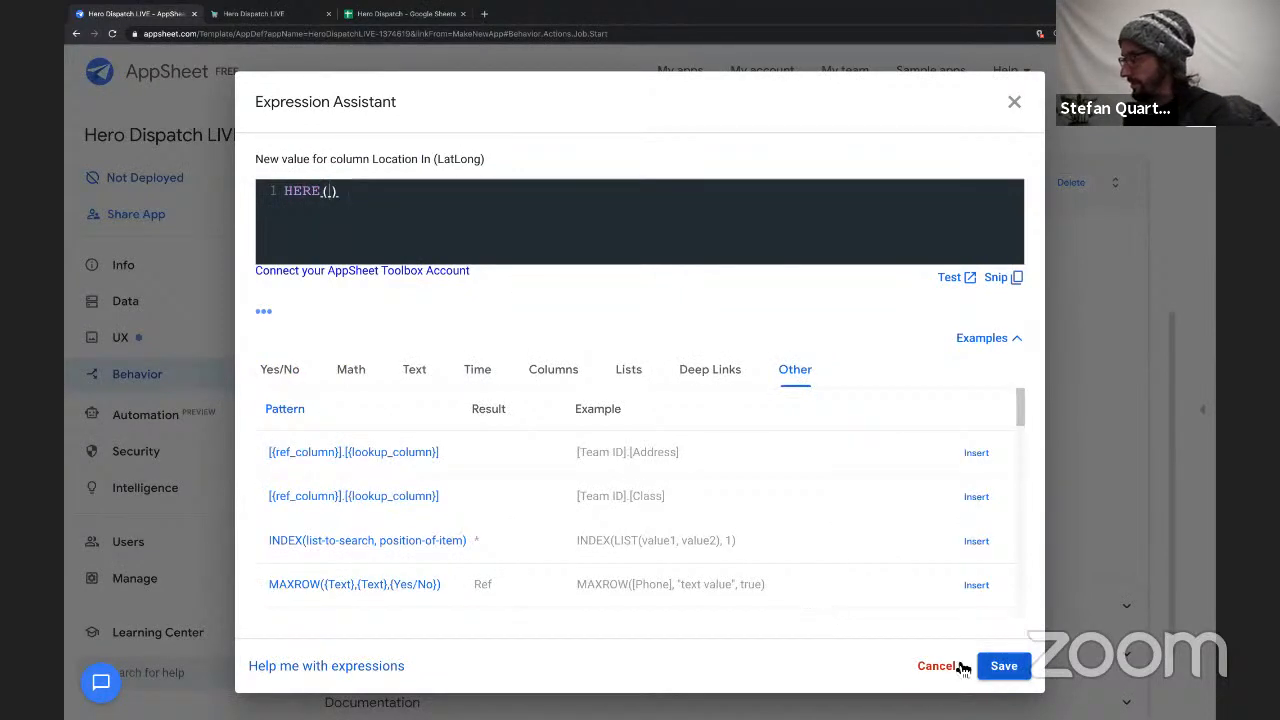
left_click(1001, 666)
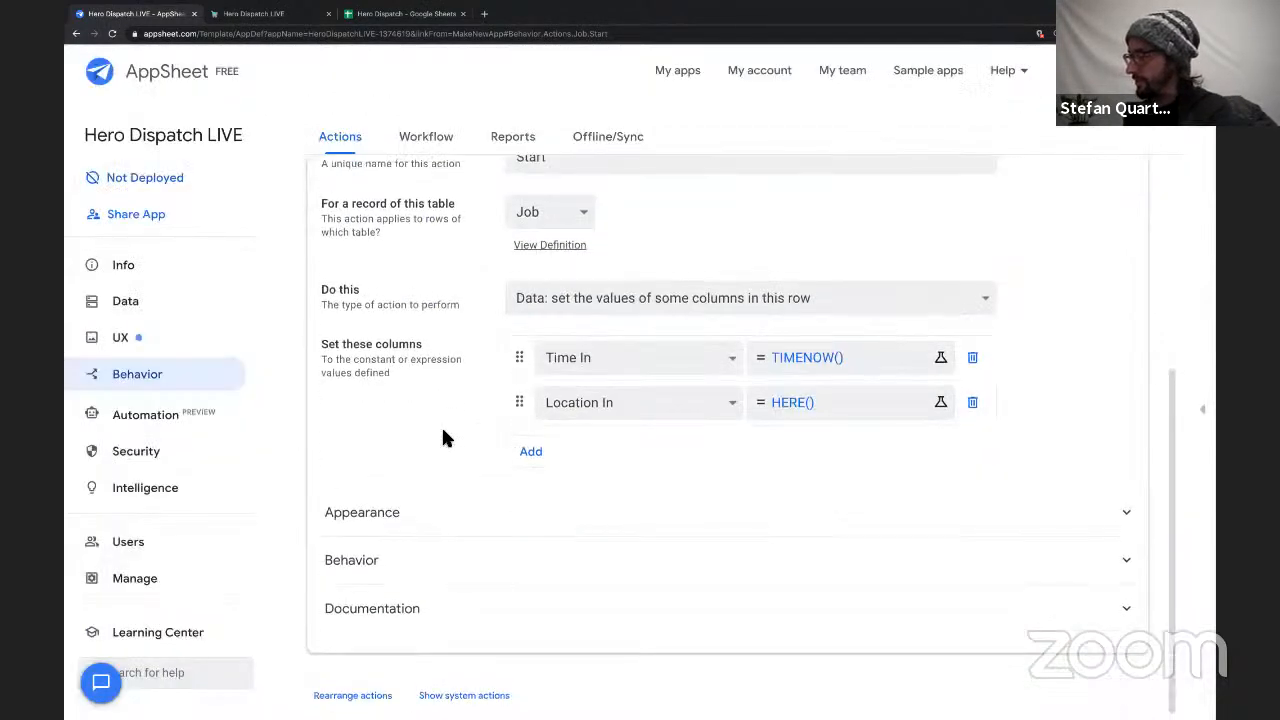
Find the play icons in the Start action's appearance settings and assign the solid play triangle.
scroll(446, 438, "up", 2)
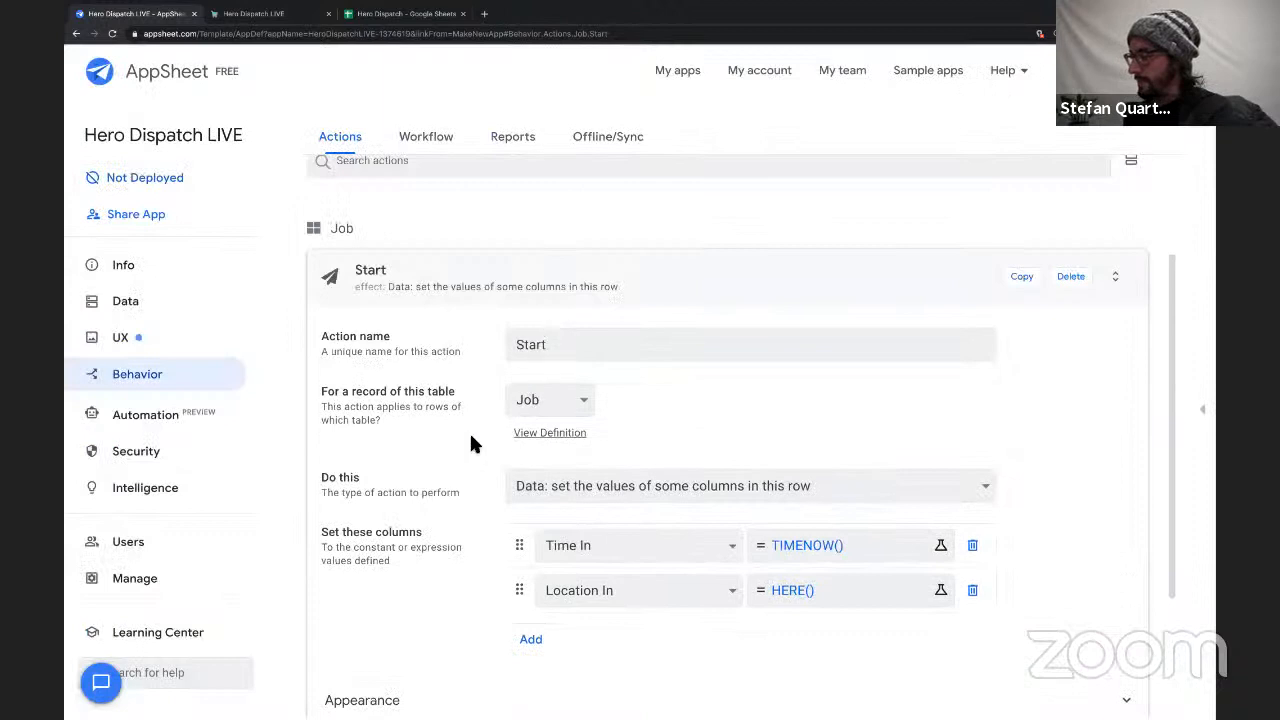
scroll(450, 480, "down", 2)
left_click(380, 510)
scroll(529, 518, "down", 2)
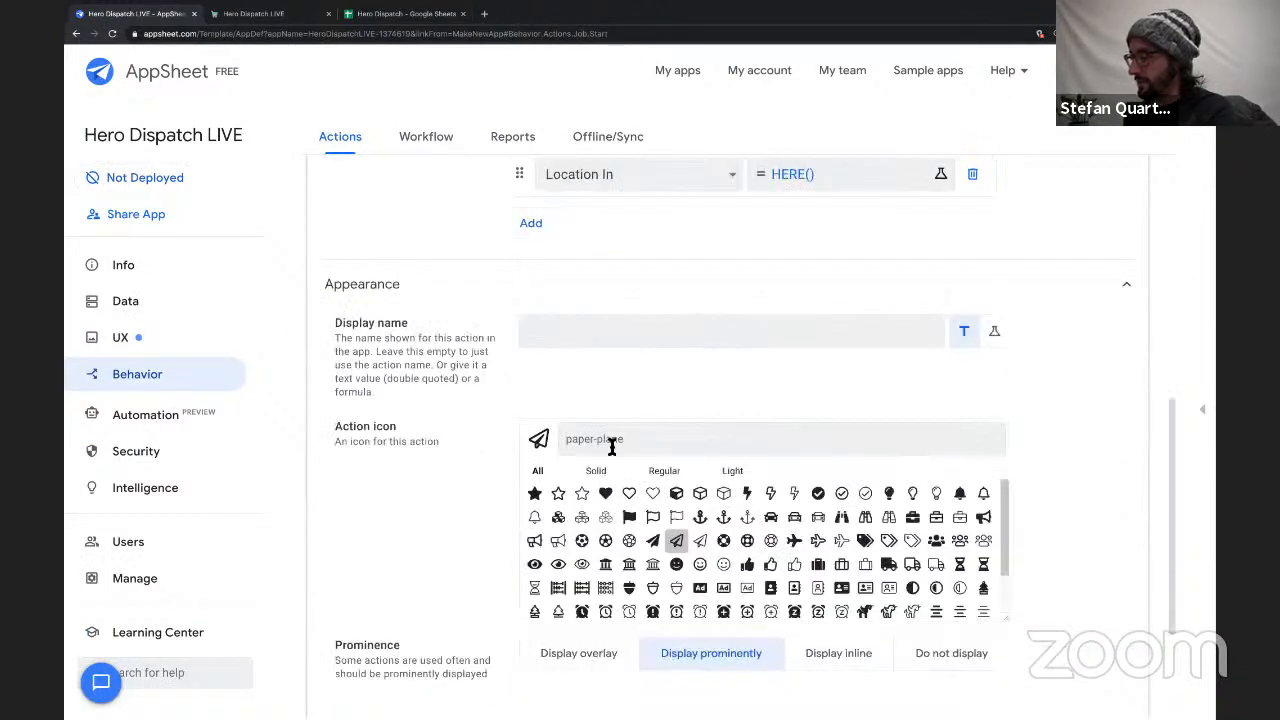
type("play")
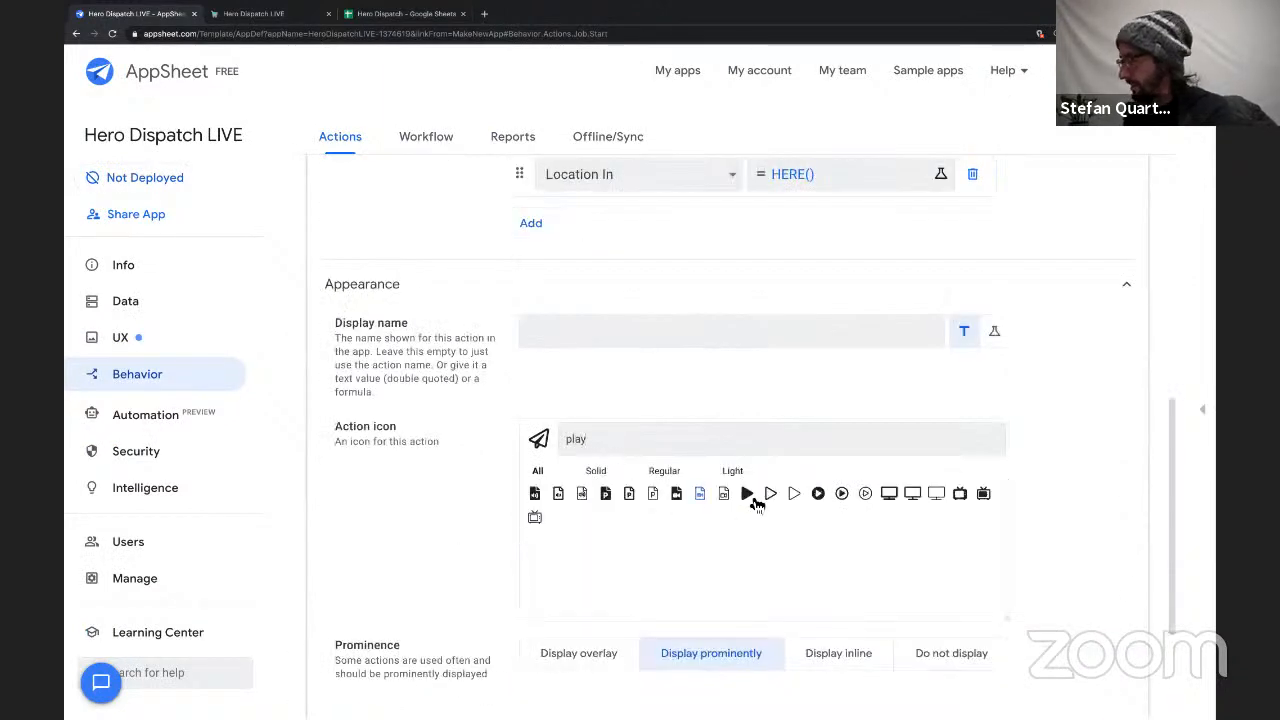
left_click(747, 493)
Duplicate the Start action and rename the copy as Stop.
scroll(571, 357, "up", 6)
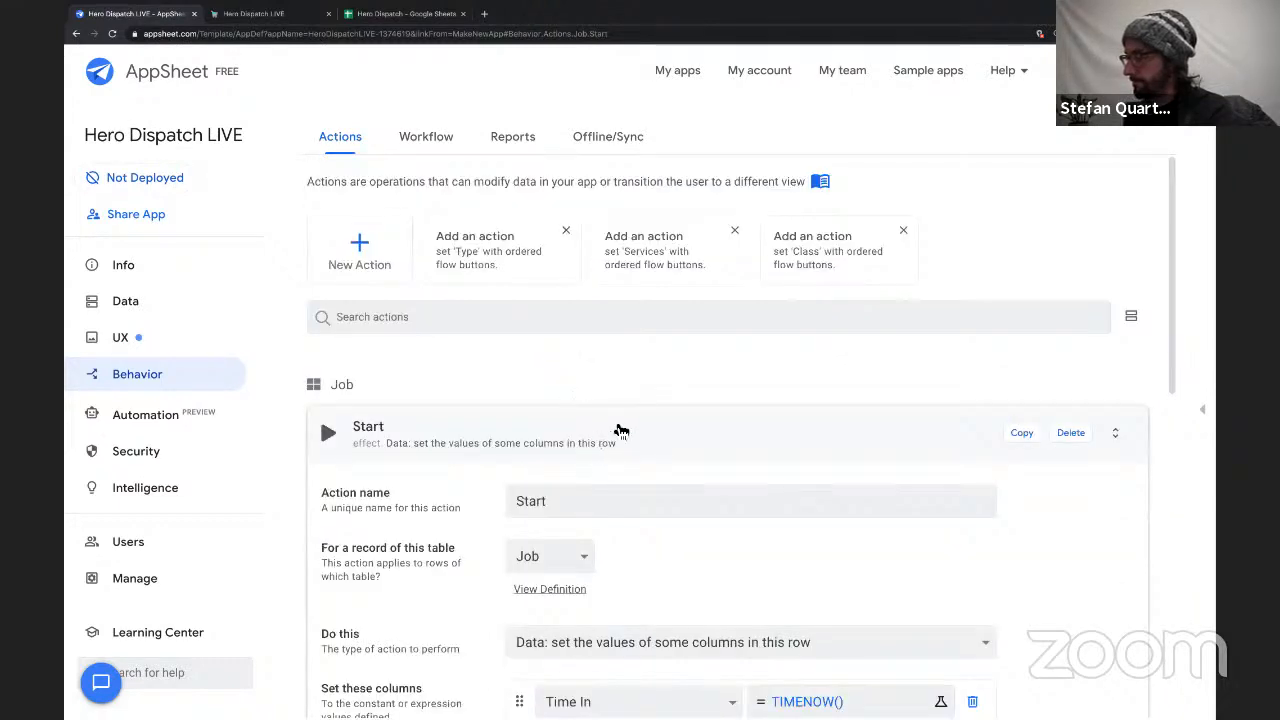
left_click_drag(711, 426, 765, 368)
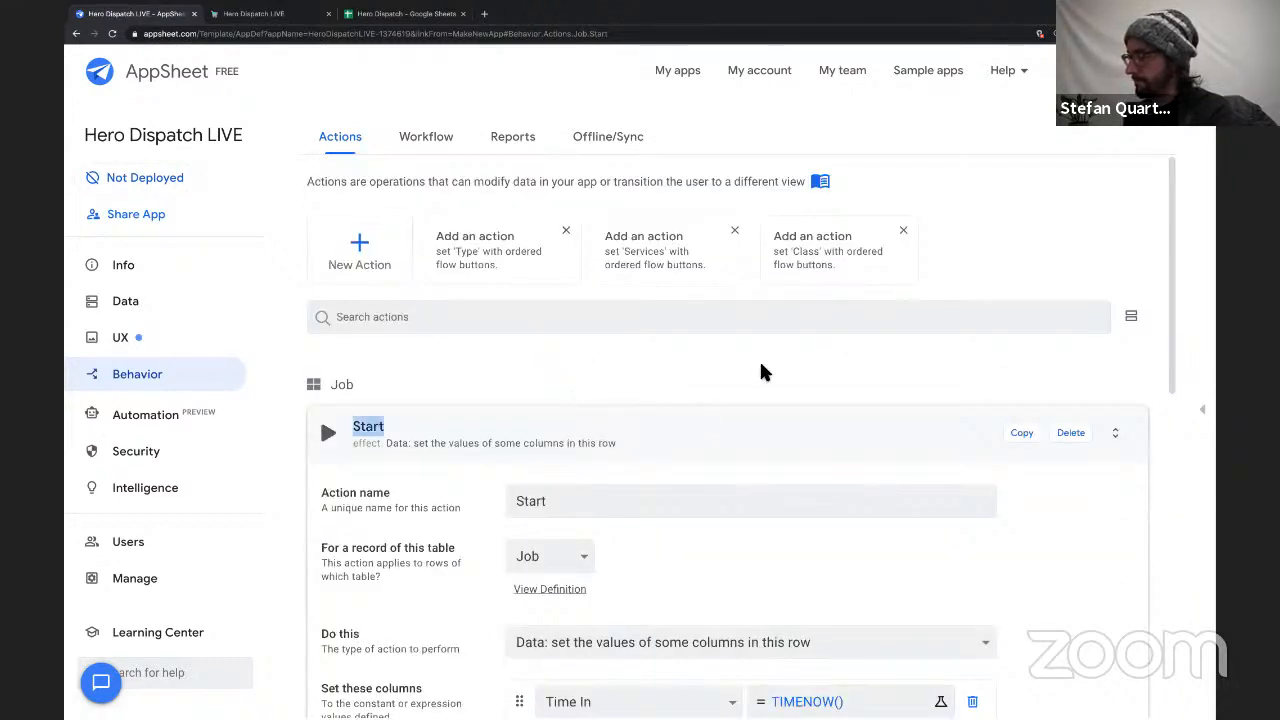
left_click(1022, 438)
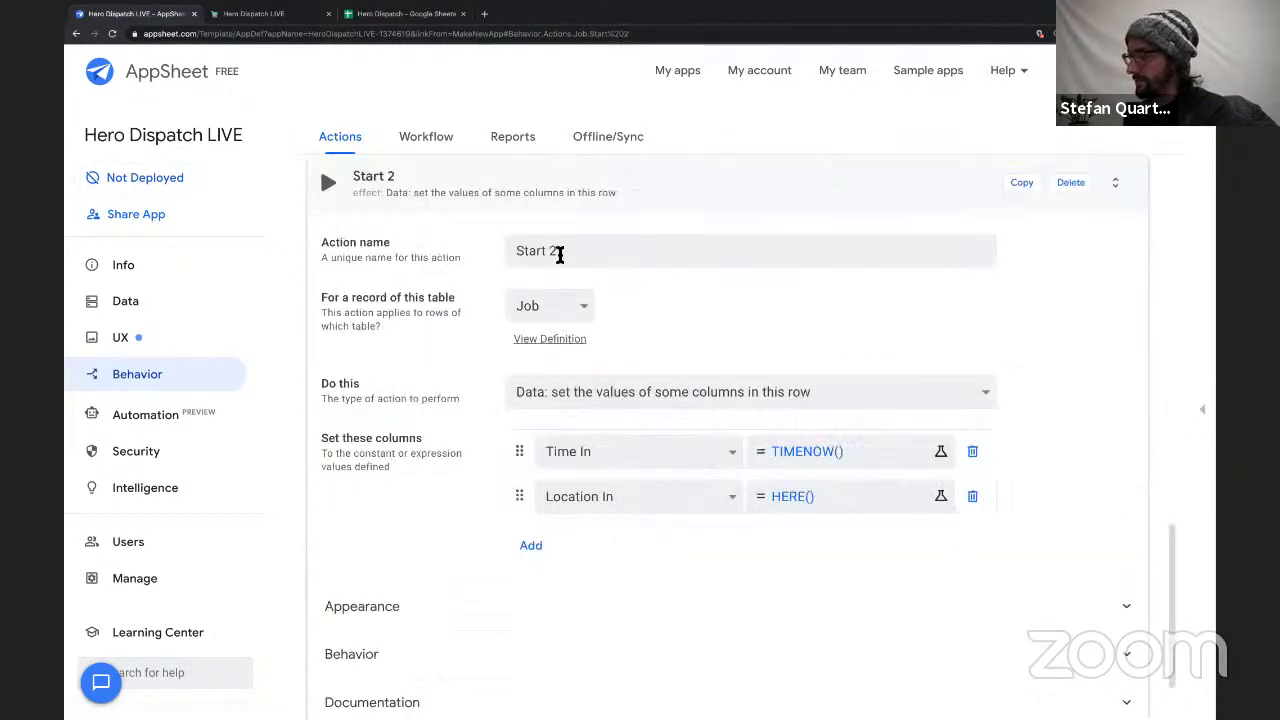
triple_click(560, 251)
type("Stop")
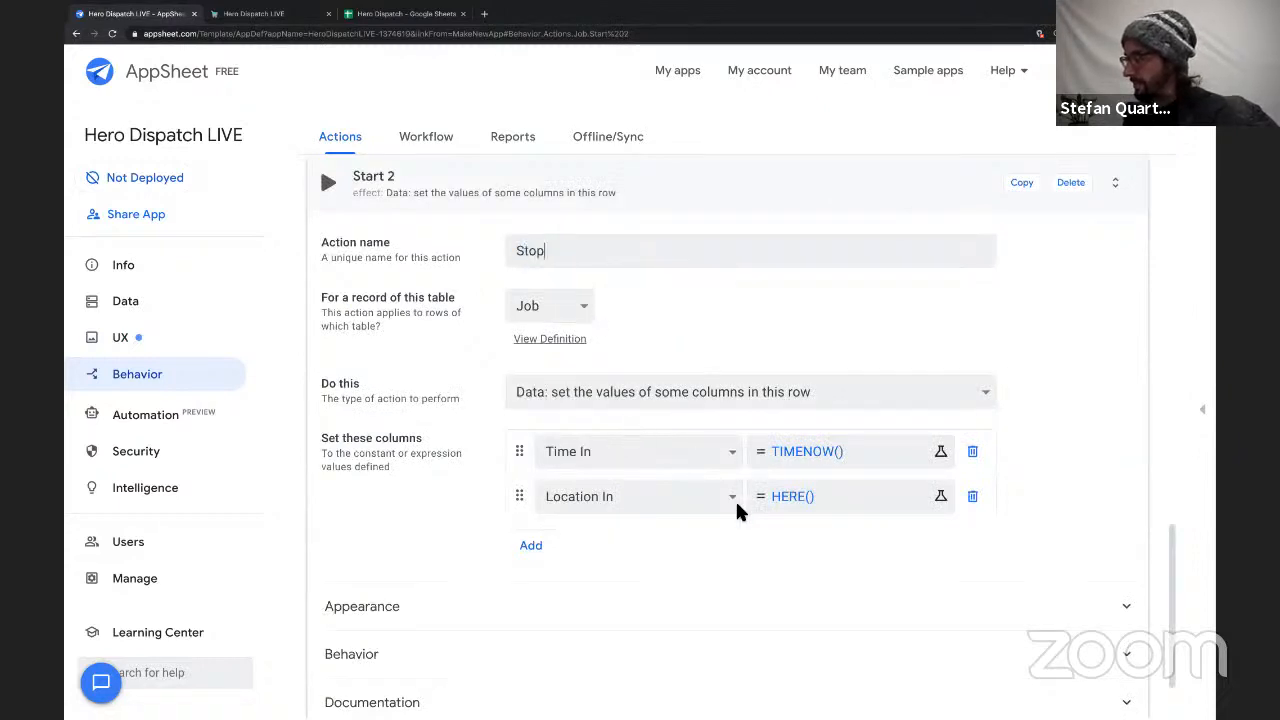
Change the Stop action's Time In column to Time Out, with the value TIMENOW() + "003:30:00".
left_click(731, 451)
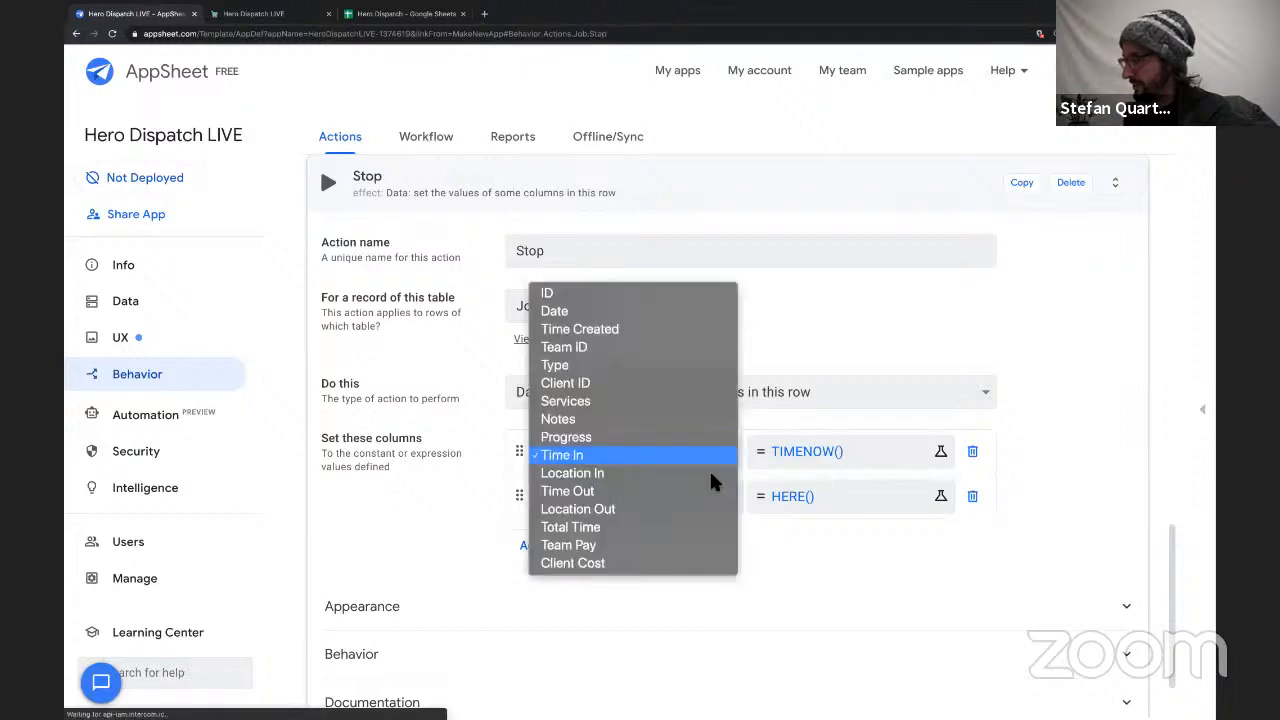
left_click(674, 491)
left_click(837, 451)
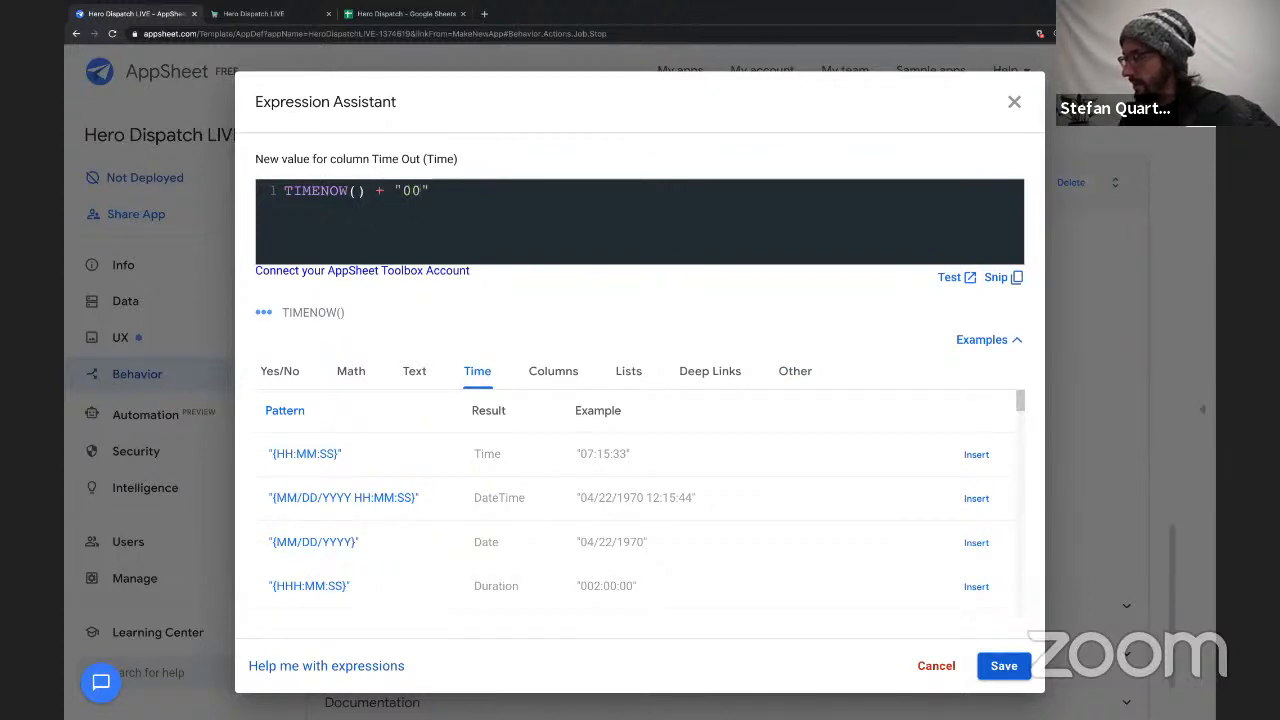
type("3:3")
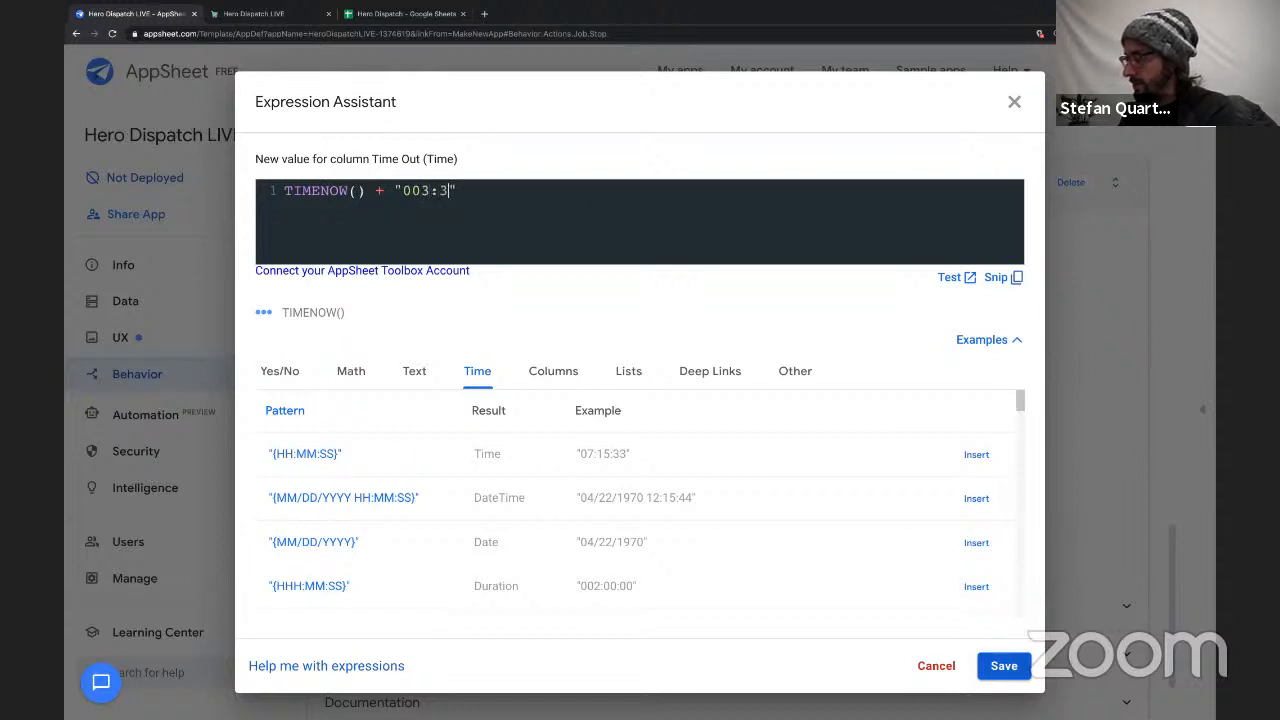
type("0:00")
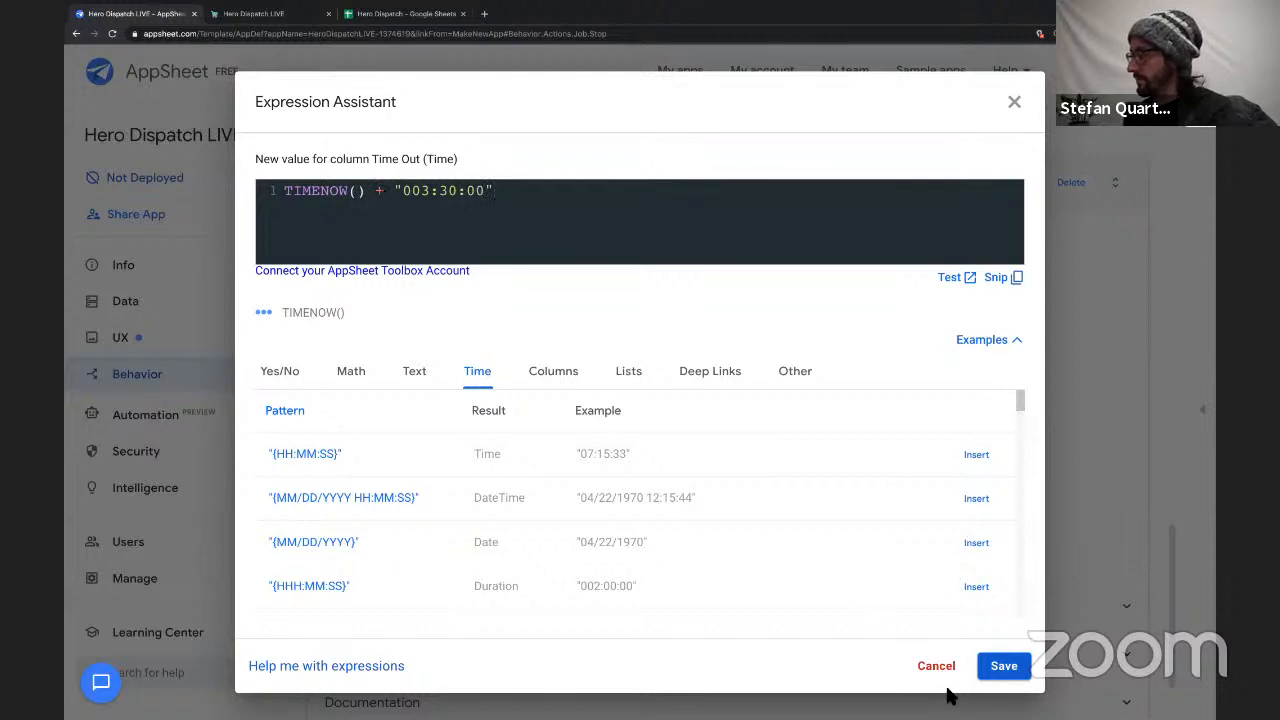
left_click(1004, 666)
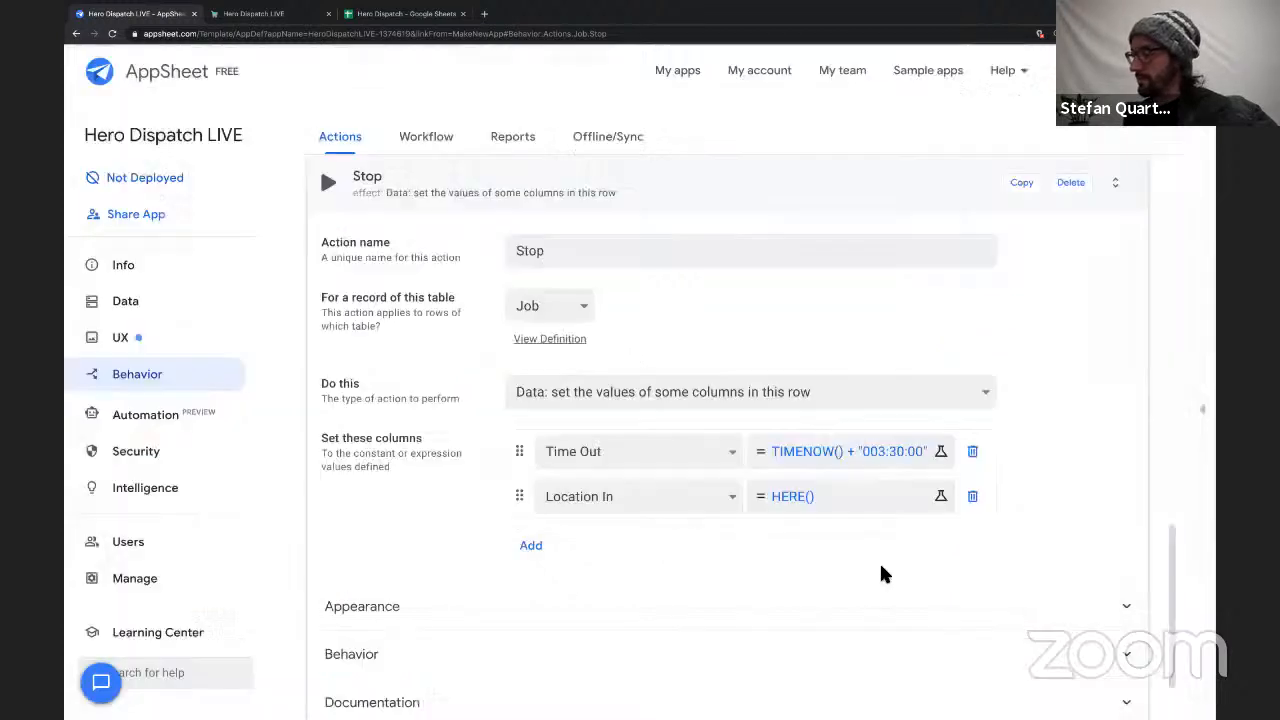
Find the stop icons in the Stop action's appearance settings and assign the solid square.
scroll(743, 397, "up", 1)
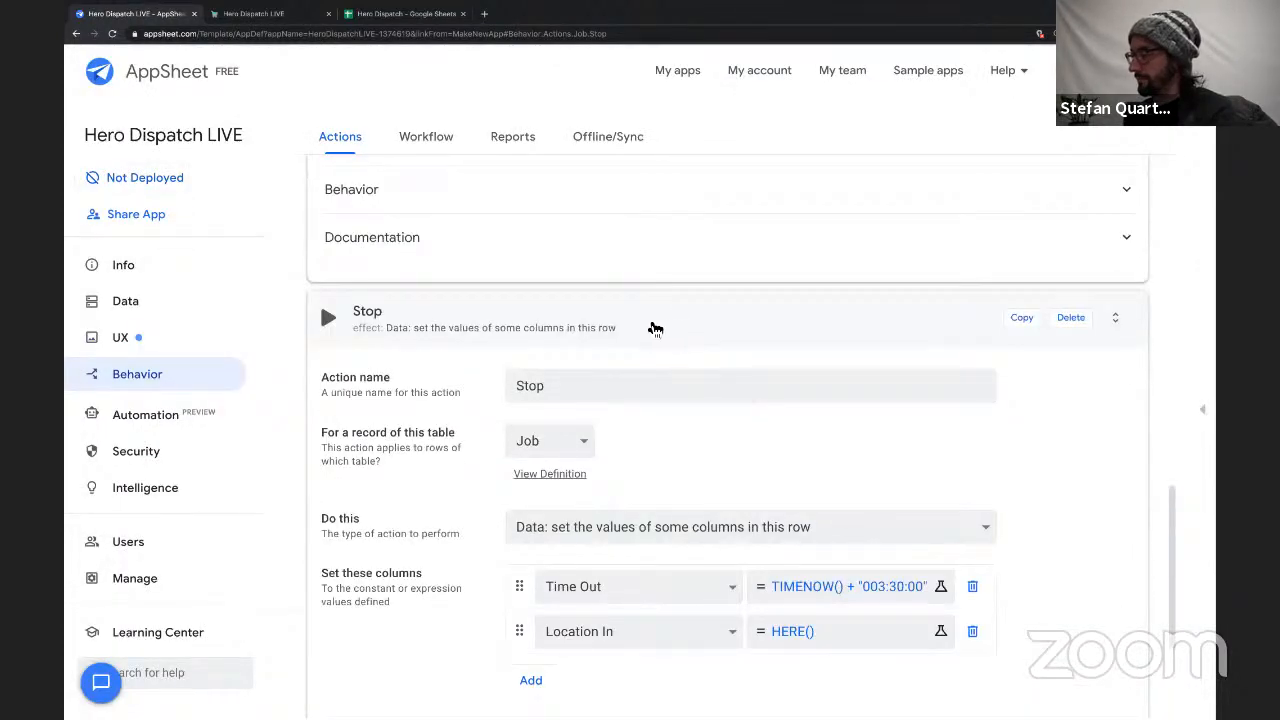
scroll(494, 517, "down", 2)
left_click(550, 524)
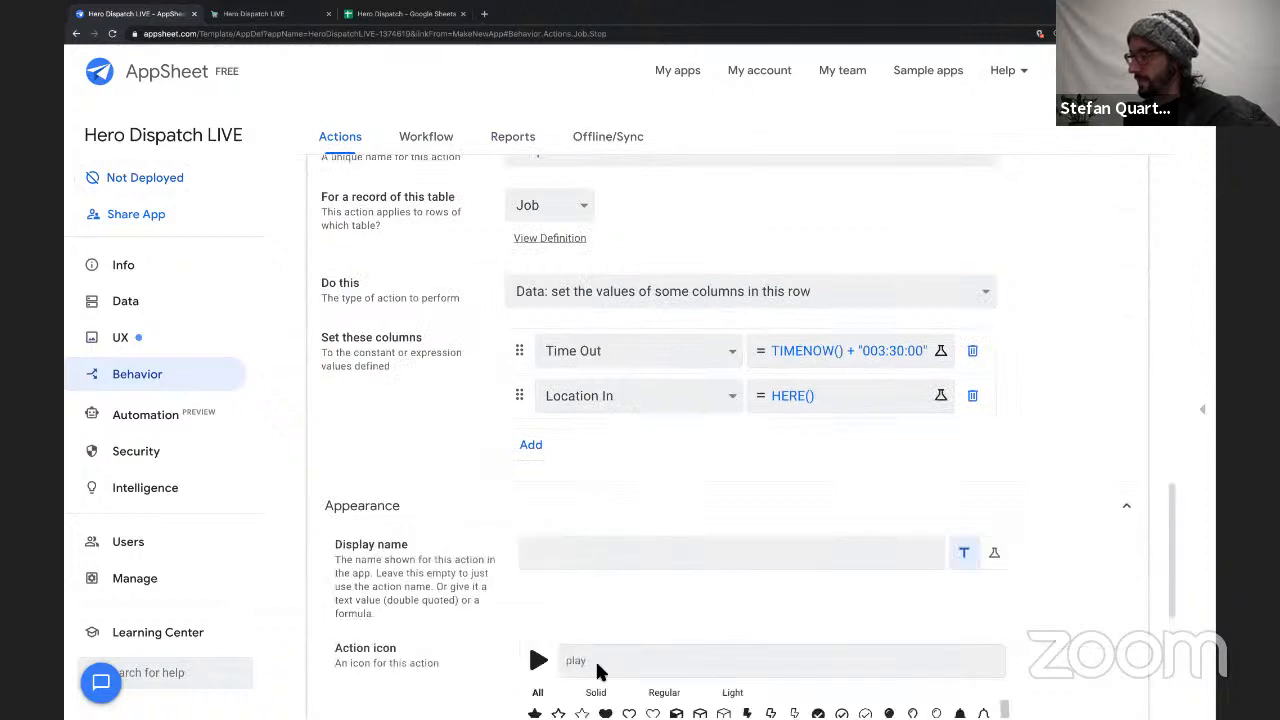
left_click(596, 667)
type("squa")
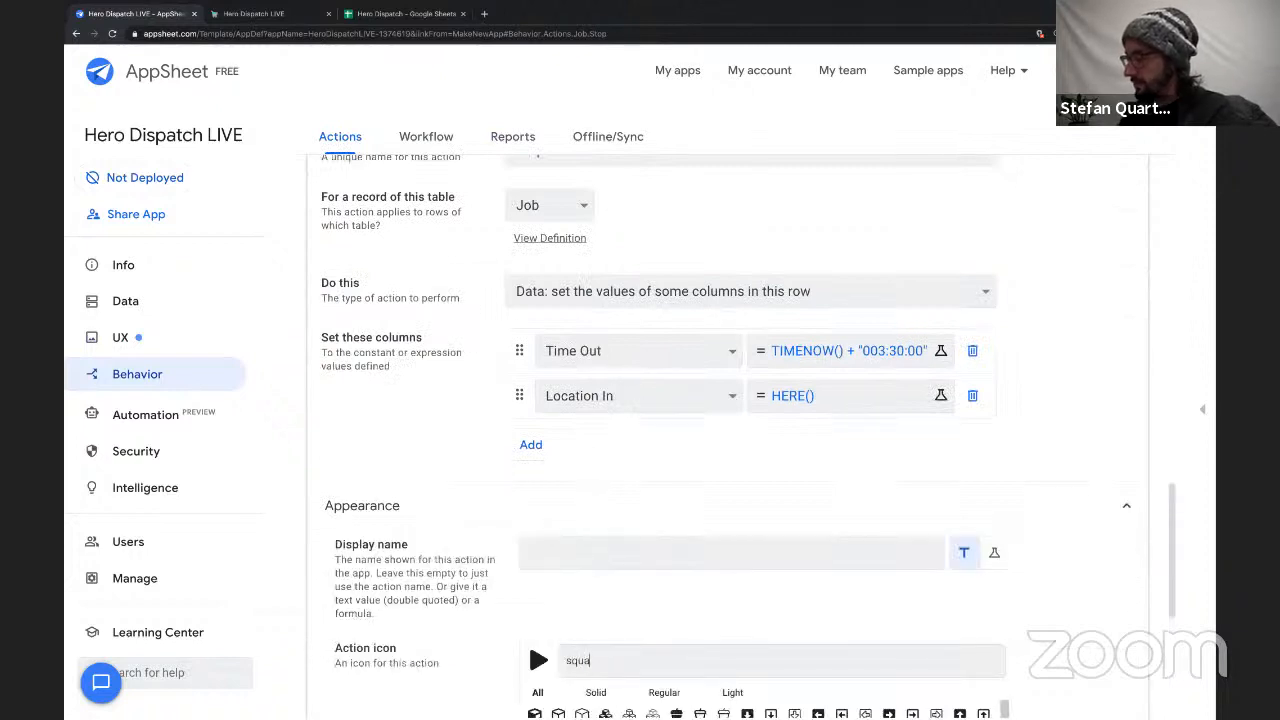
scroll(620, 575, "down", 3)
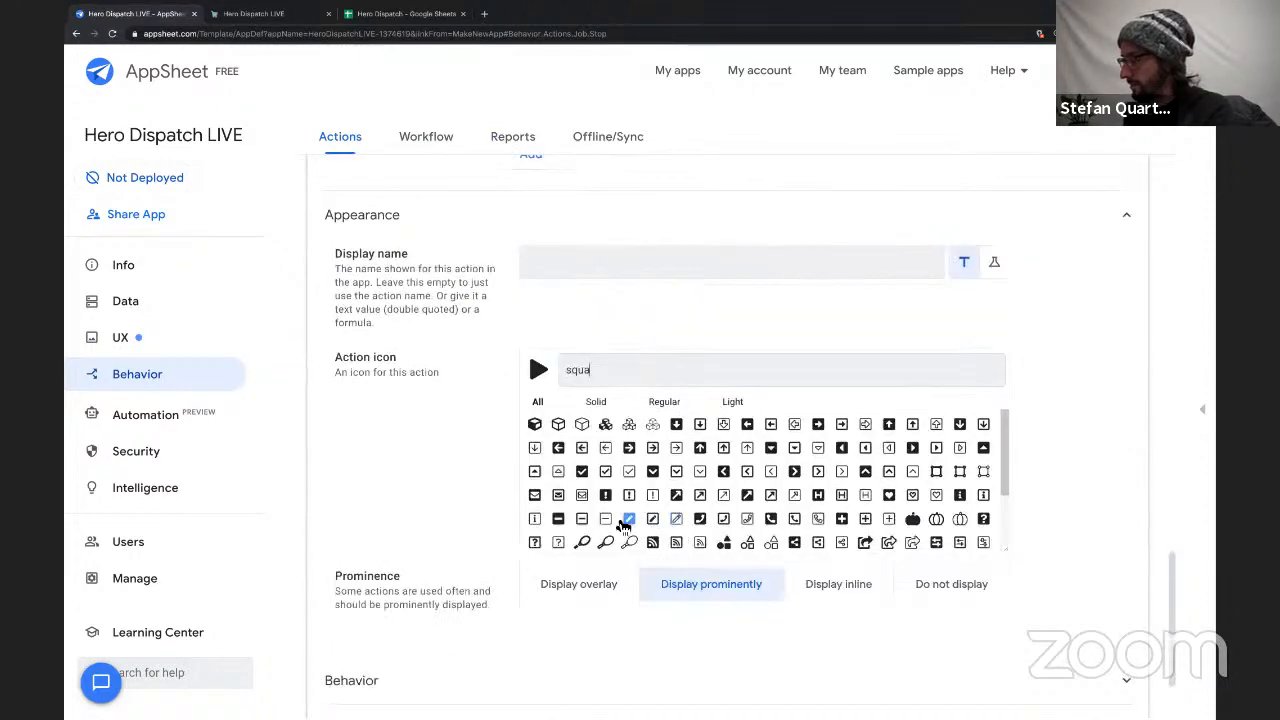
double_click(649, 366)
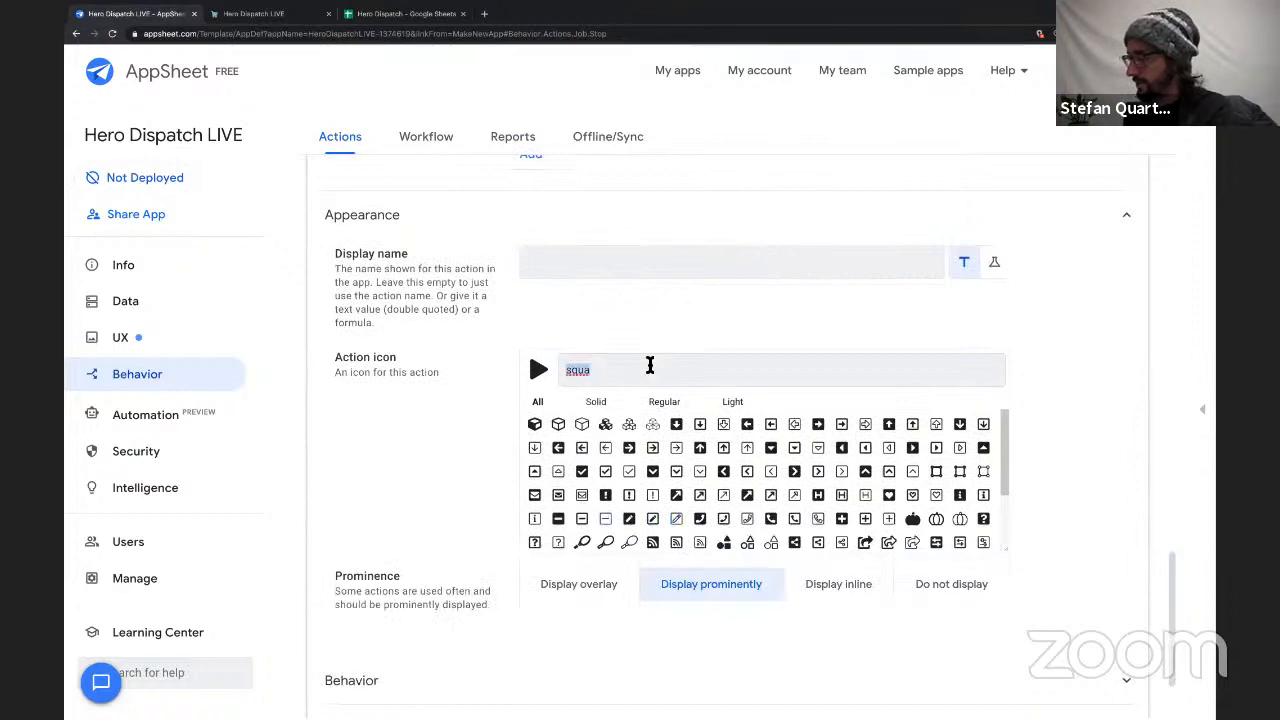
type("stop")
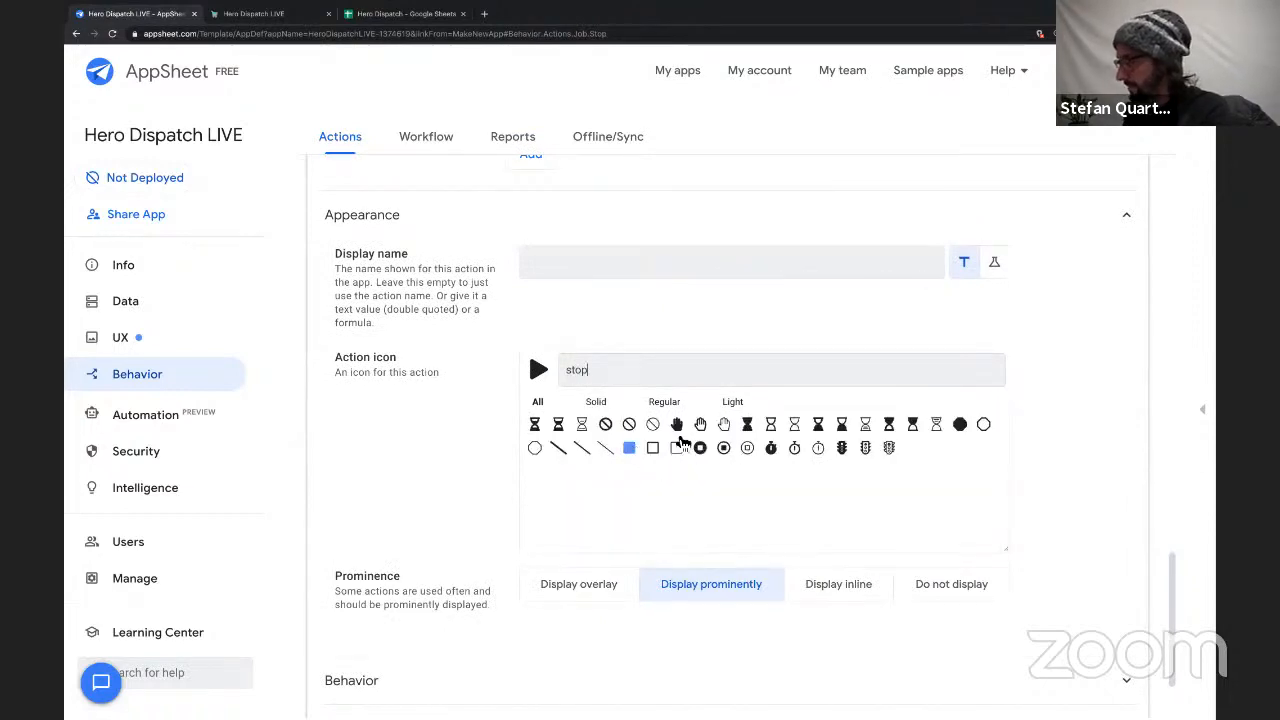
left_click(629, 447)
scroll(864, 288, "up", 7)
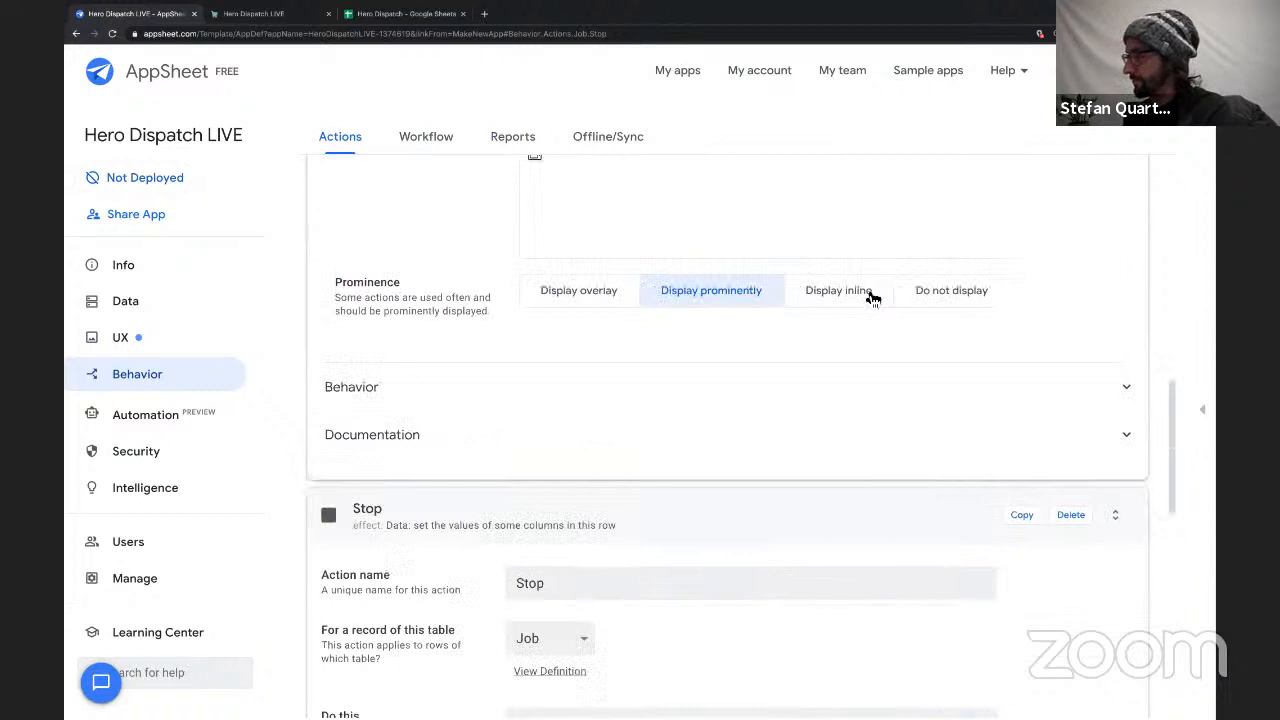
Collapse the Stop and Start actions and save the app.
left_click(797, 525)
scroll(797, 525, "up", 6)
left_click(777, 229)
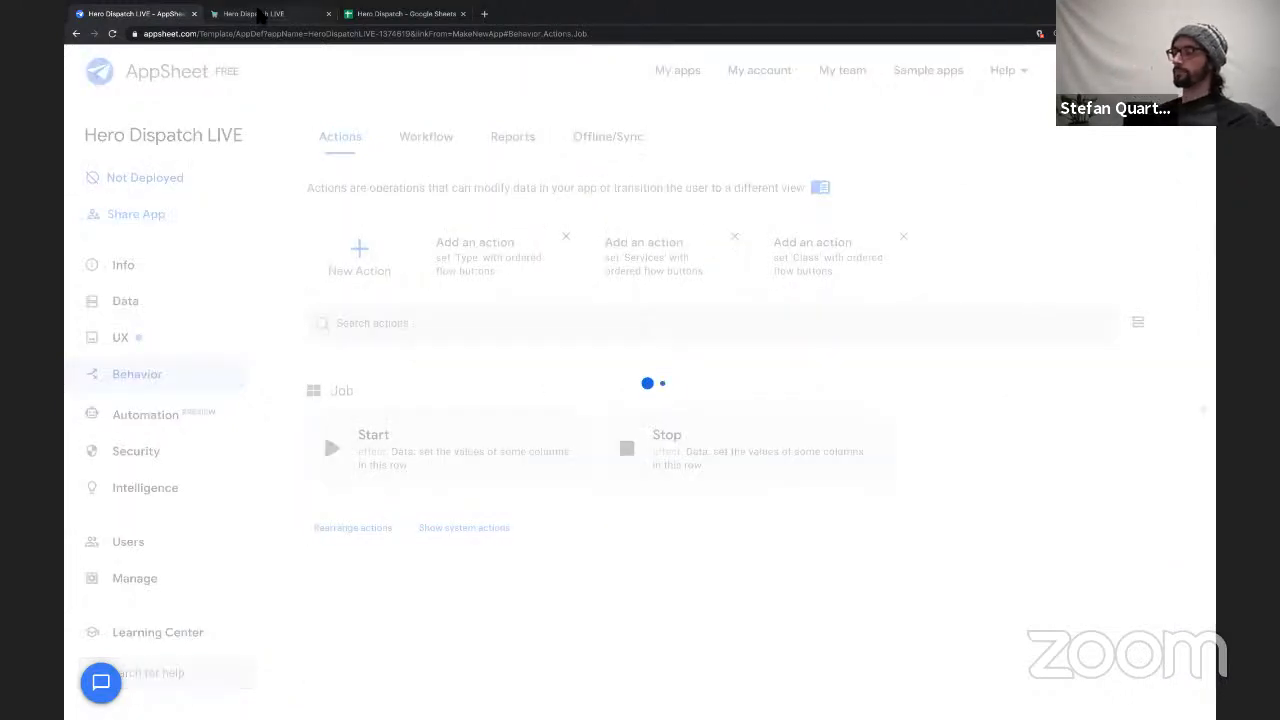
Switch to the running Hero Dispatch app, run Start on the open job and check its Time In and Location In.
left_click(254, 13)
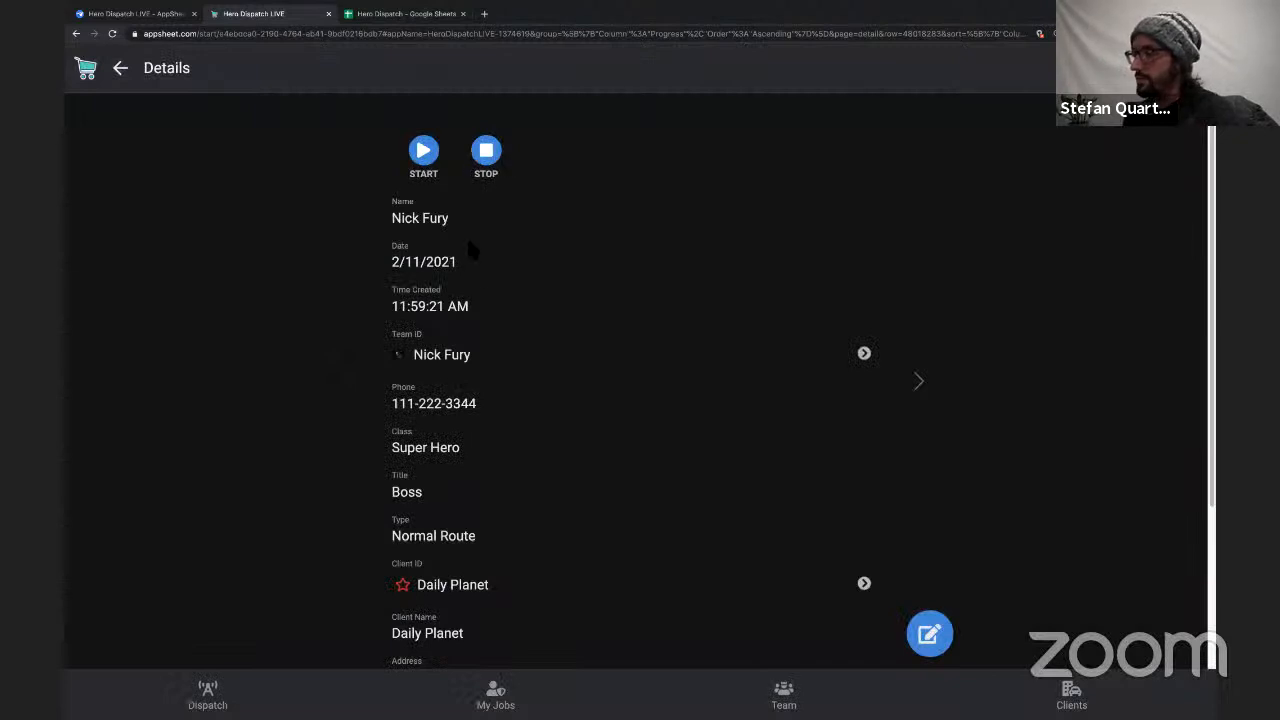
scroll(484, 310, "down", 2)
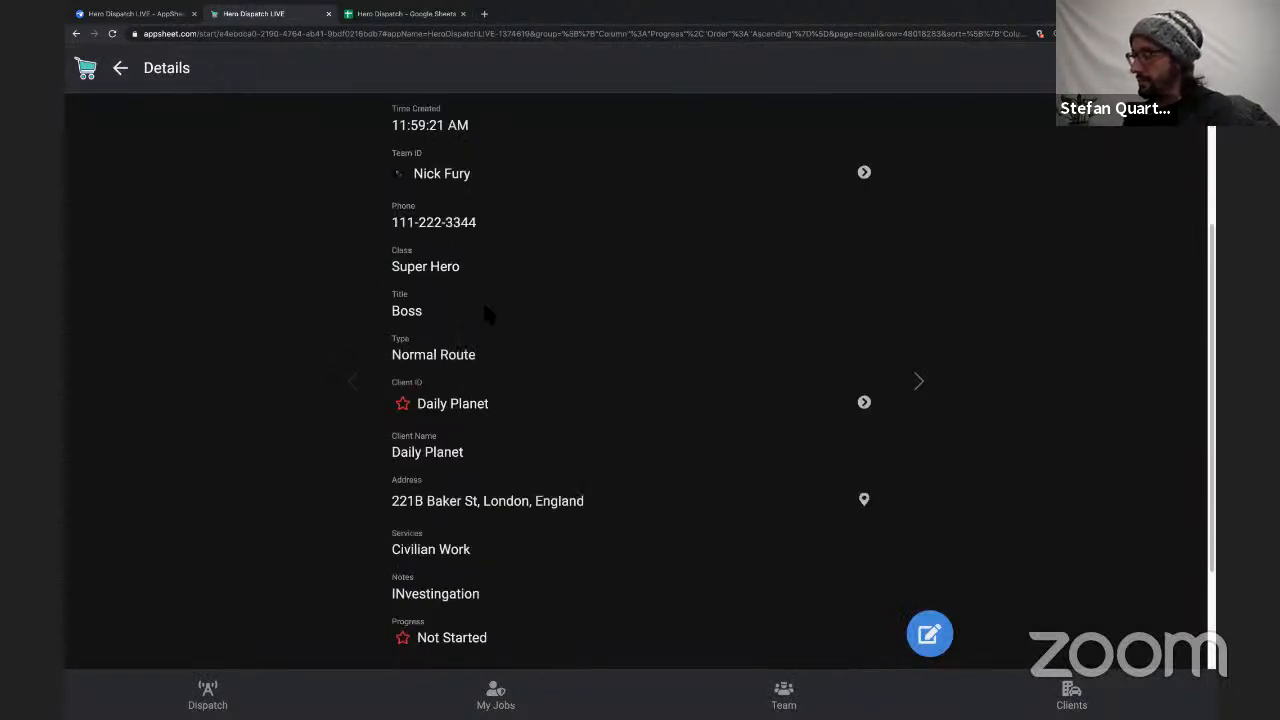
scroll(491, 314, "up", 3)
scroll(491, 316, "down", 3)
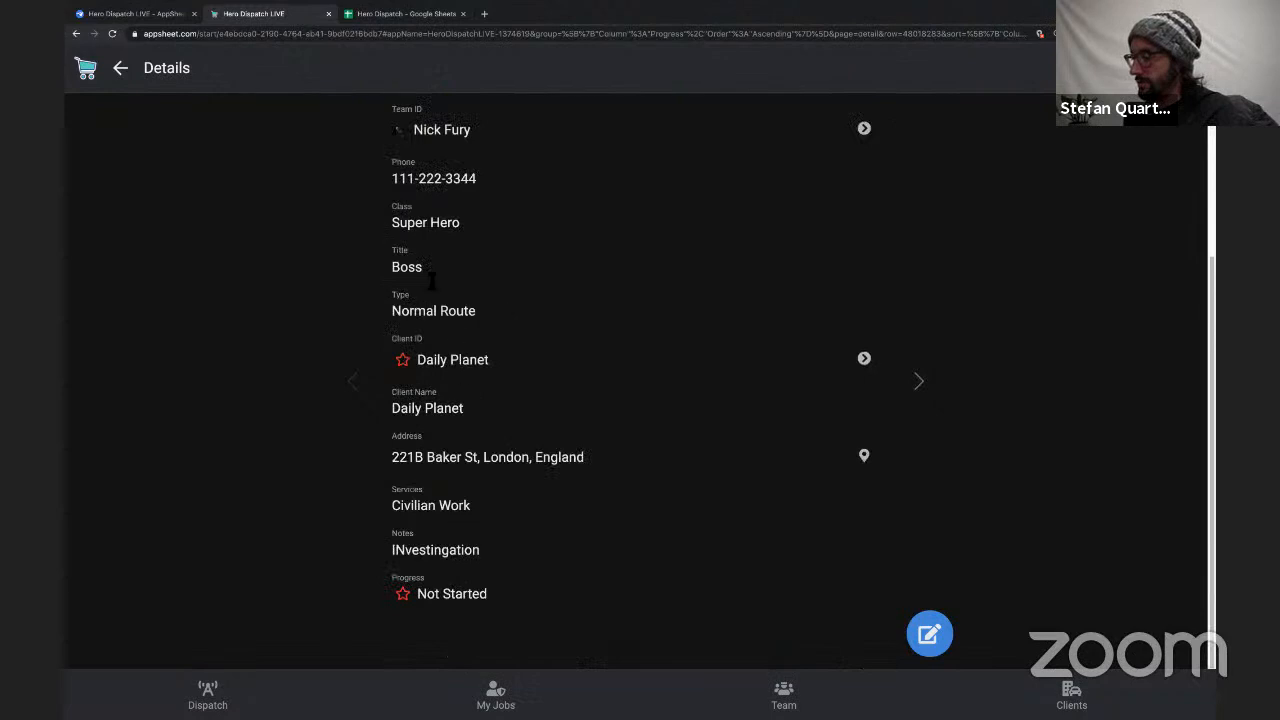
scroll(452, 402, "up", 3)
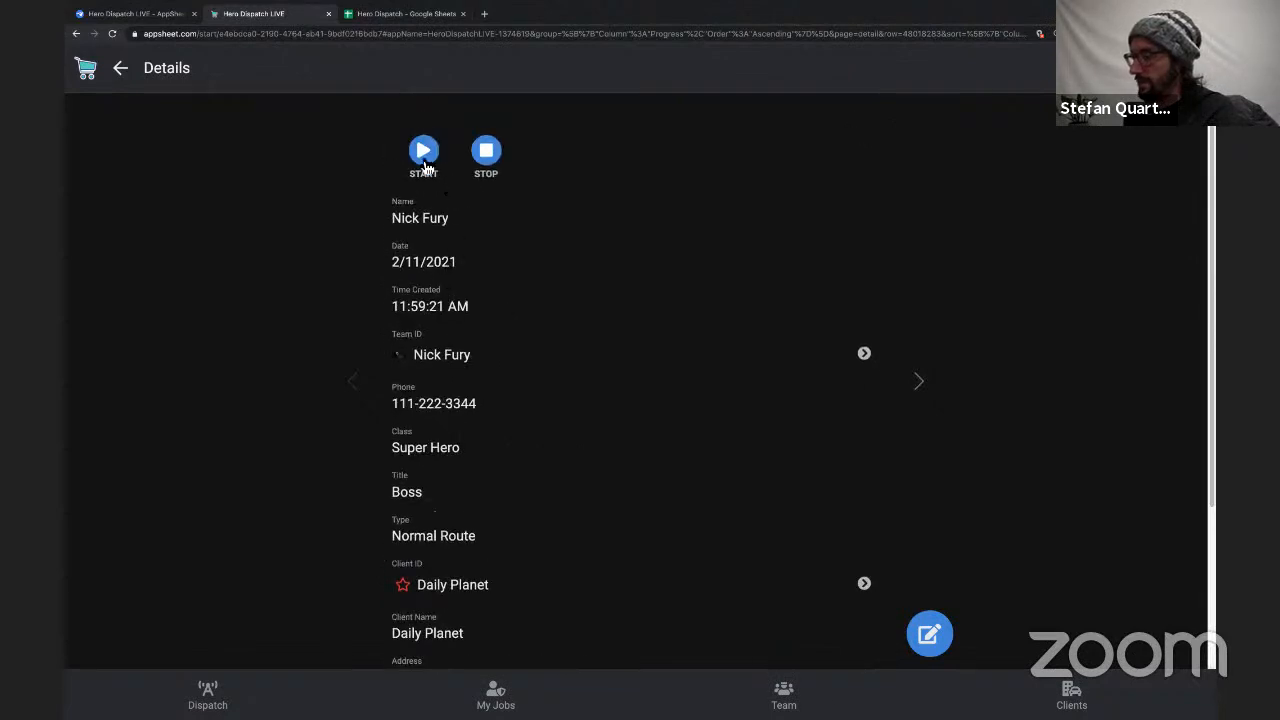
left_click(423, 152)
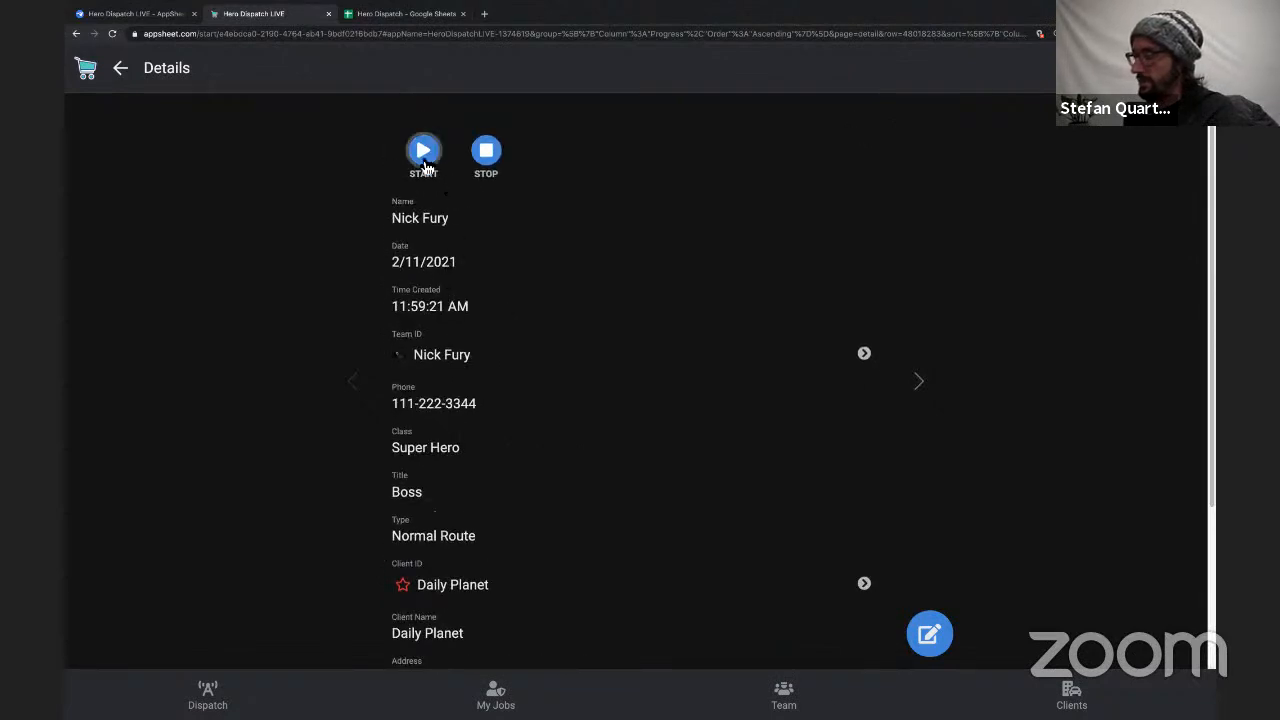
scroll(537, 323, "down", 4)
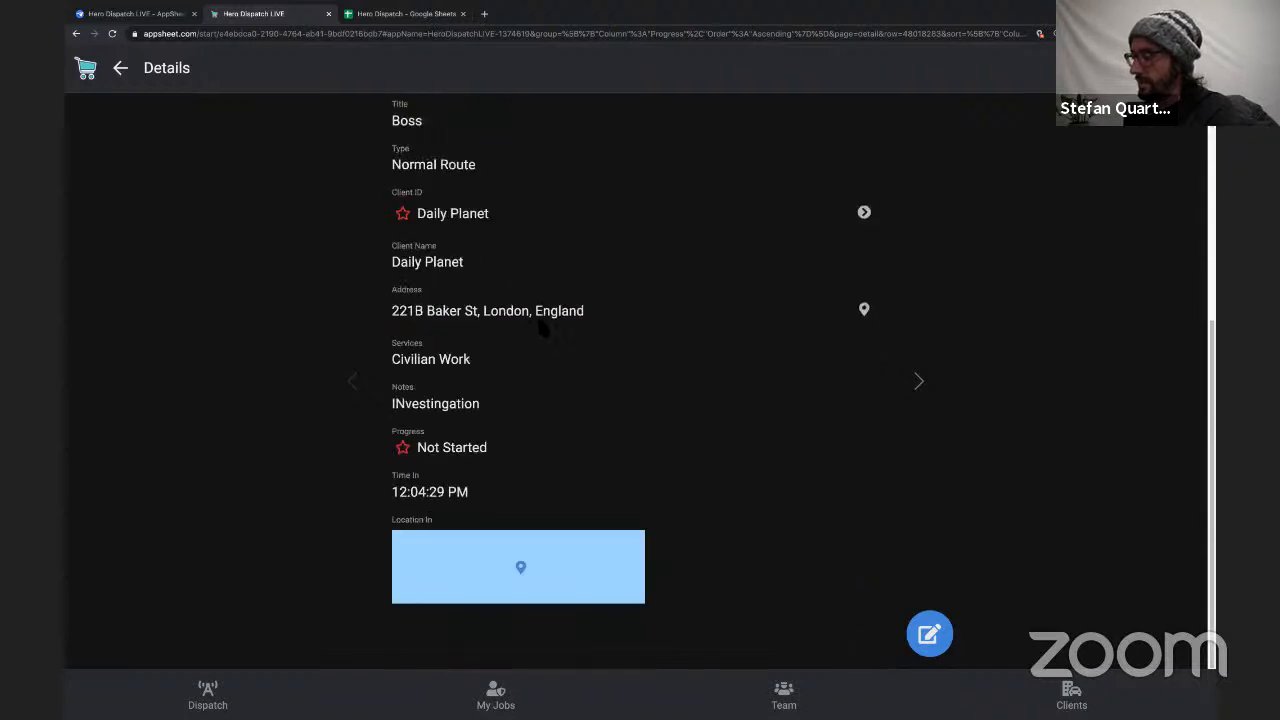
left_click_drag(396, 492, 507, 489)
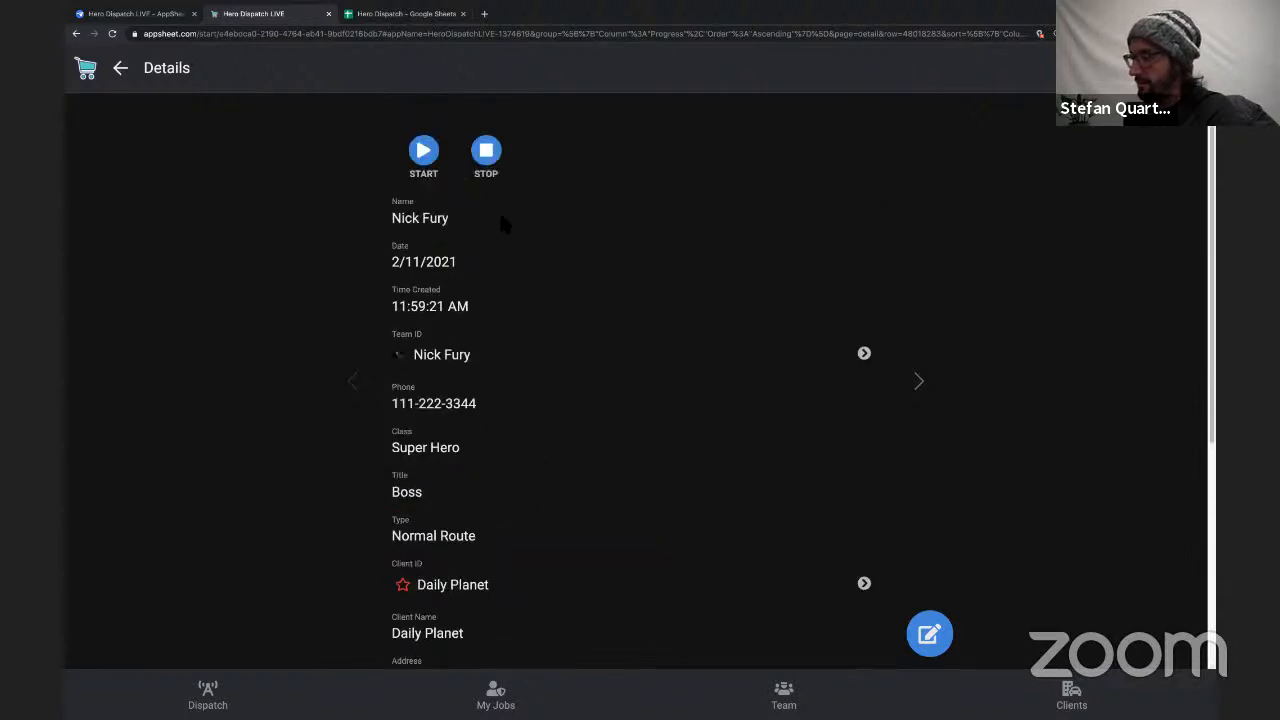
Run Stop on the same job and check the Time Out and location it records.
left_click(488, 155)
scroll(602, 392, "down", 1)
scroll(600, 387, "down", 4)
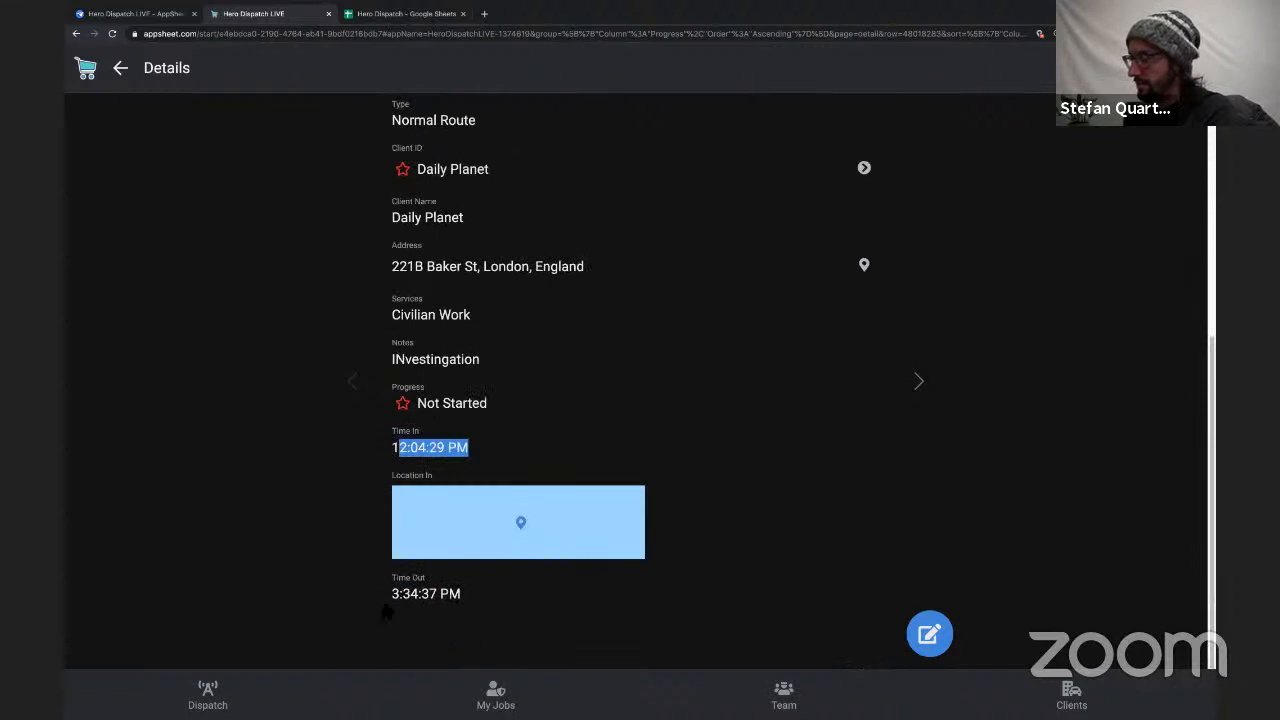
left_click_drag(395, 593, 498, 615)
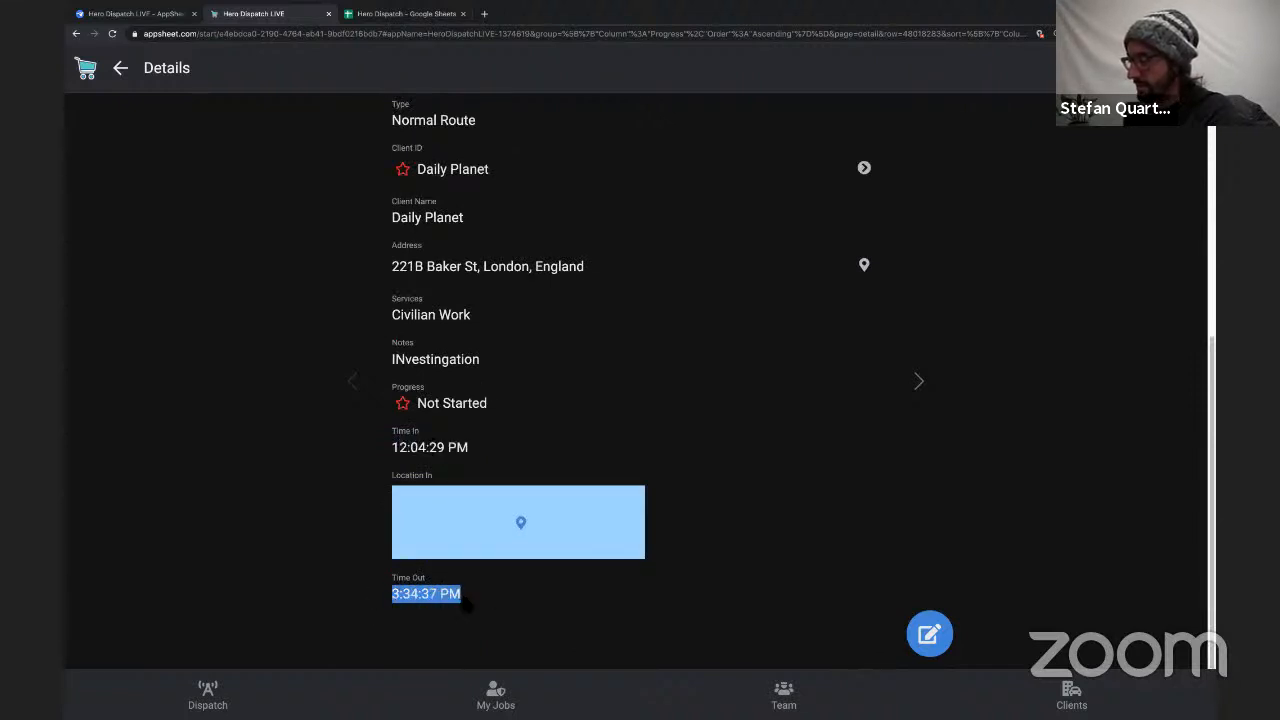
scroll(468, 530, "up", 4)
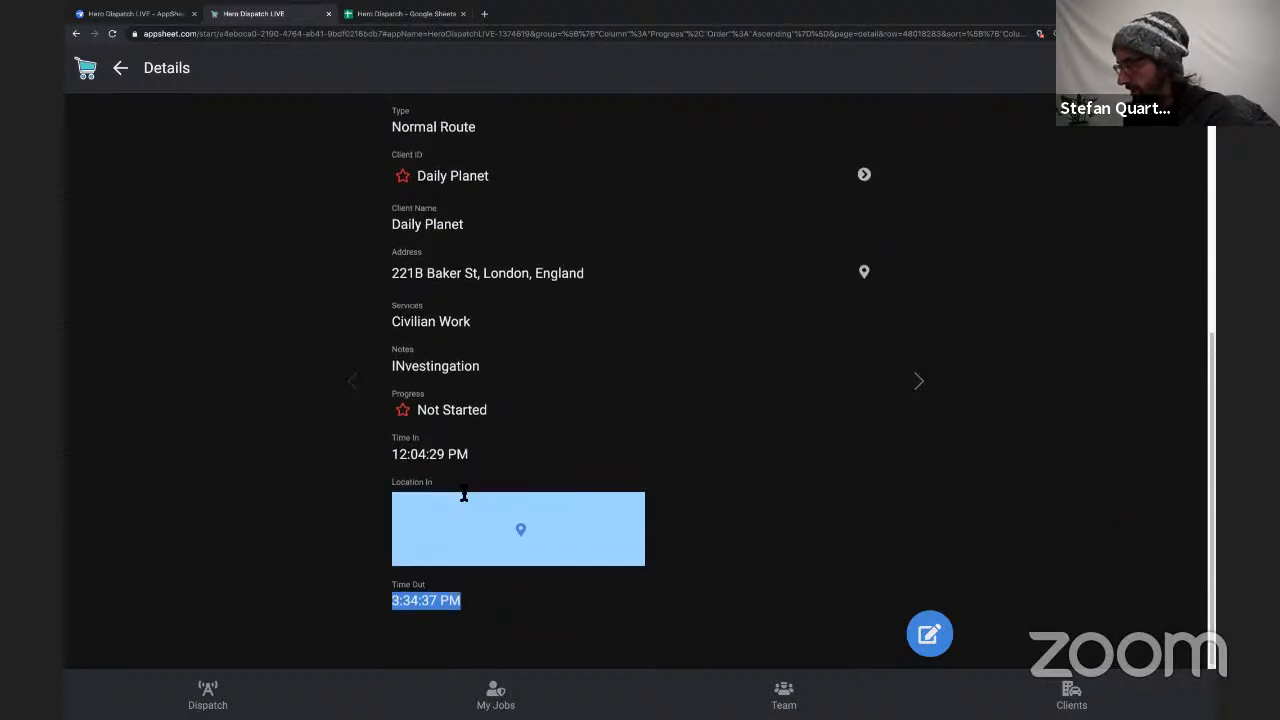
scroll(491, 329, "down", 4)
scroll(491, 329, "up", 4)
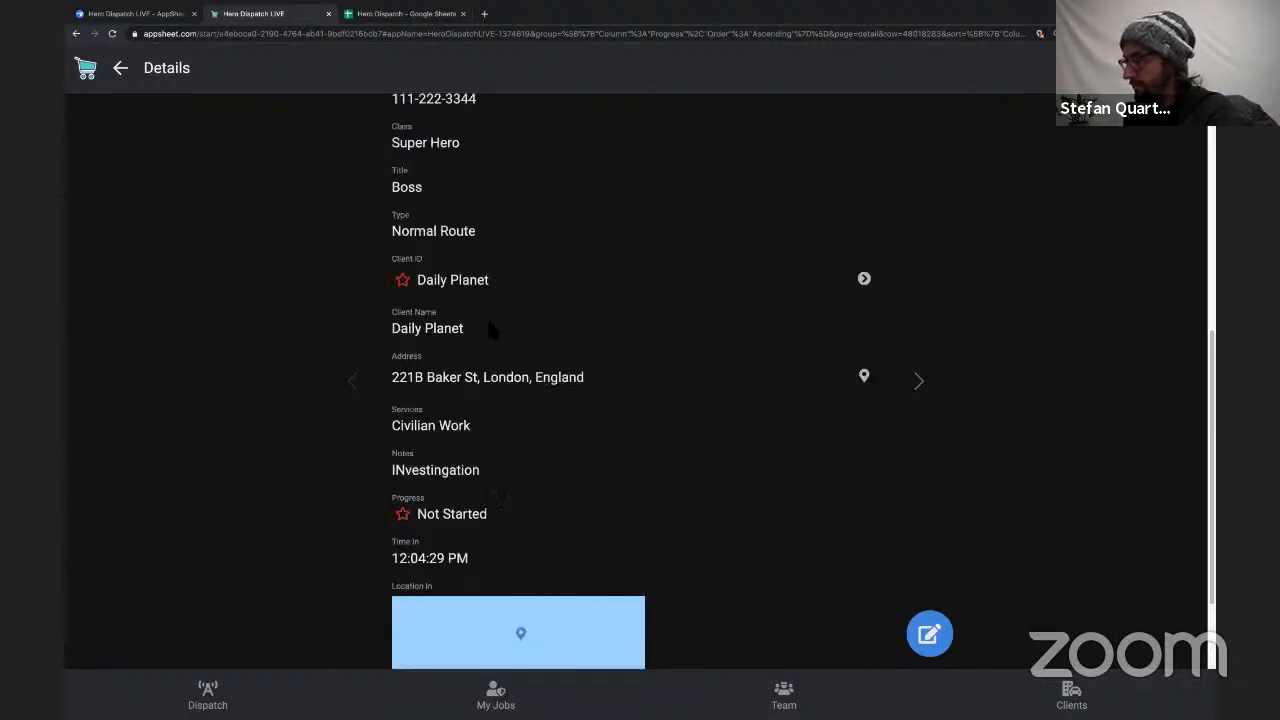
Change the Stop action's Location In column to Location Out in the AppSheet editor and save the app.
left_click(150, 13)
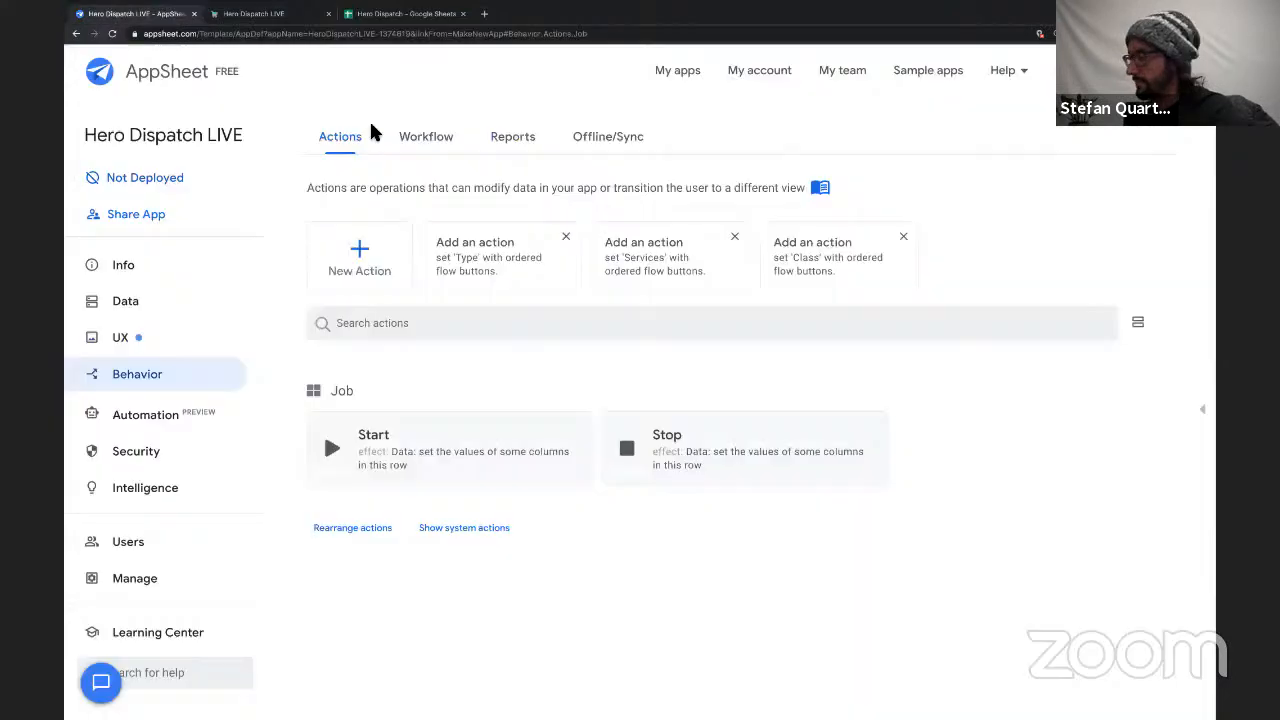
left_click(683, 441)
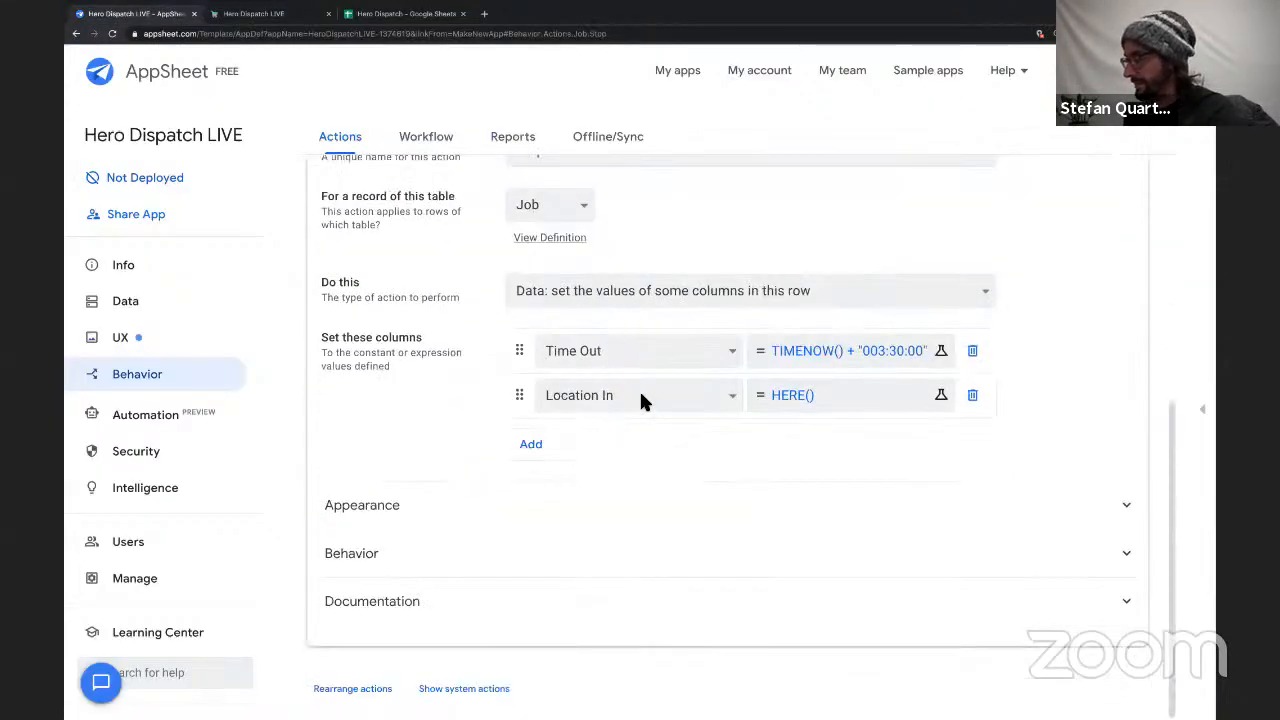
left_click(641, 398)
left_click(638, 431)
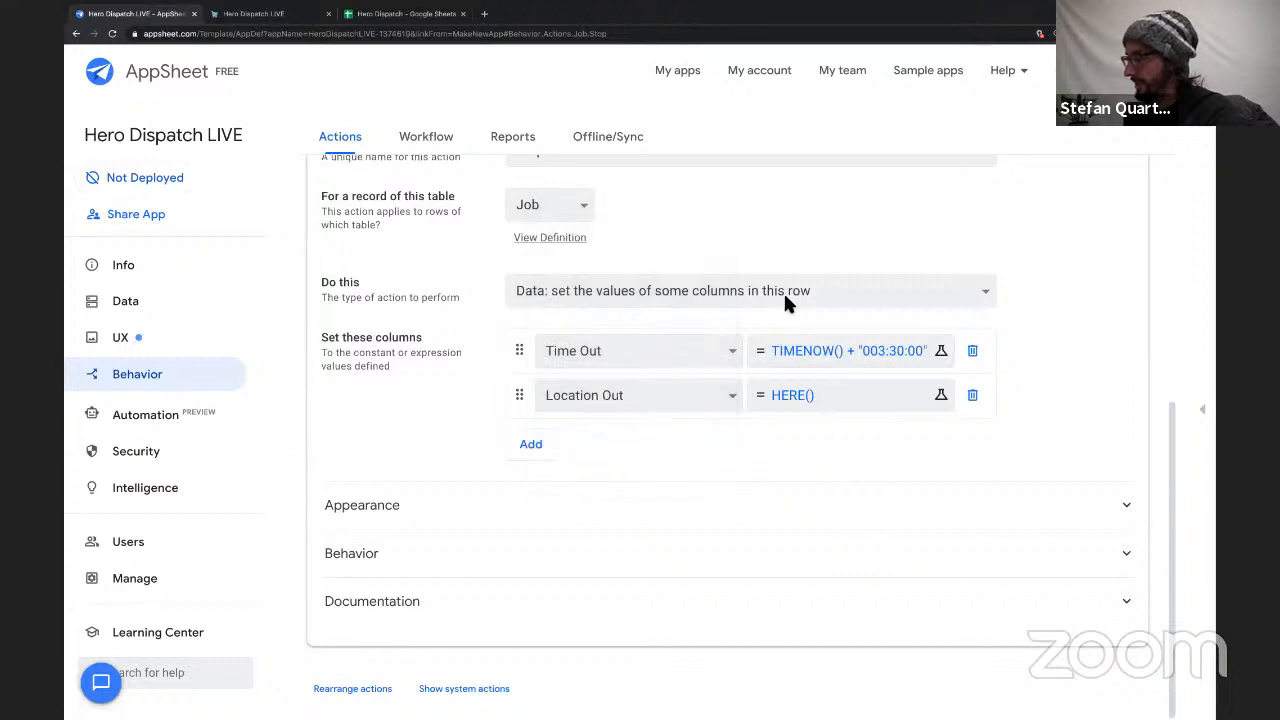
left_click(1112, 71)
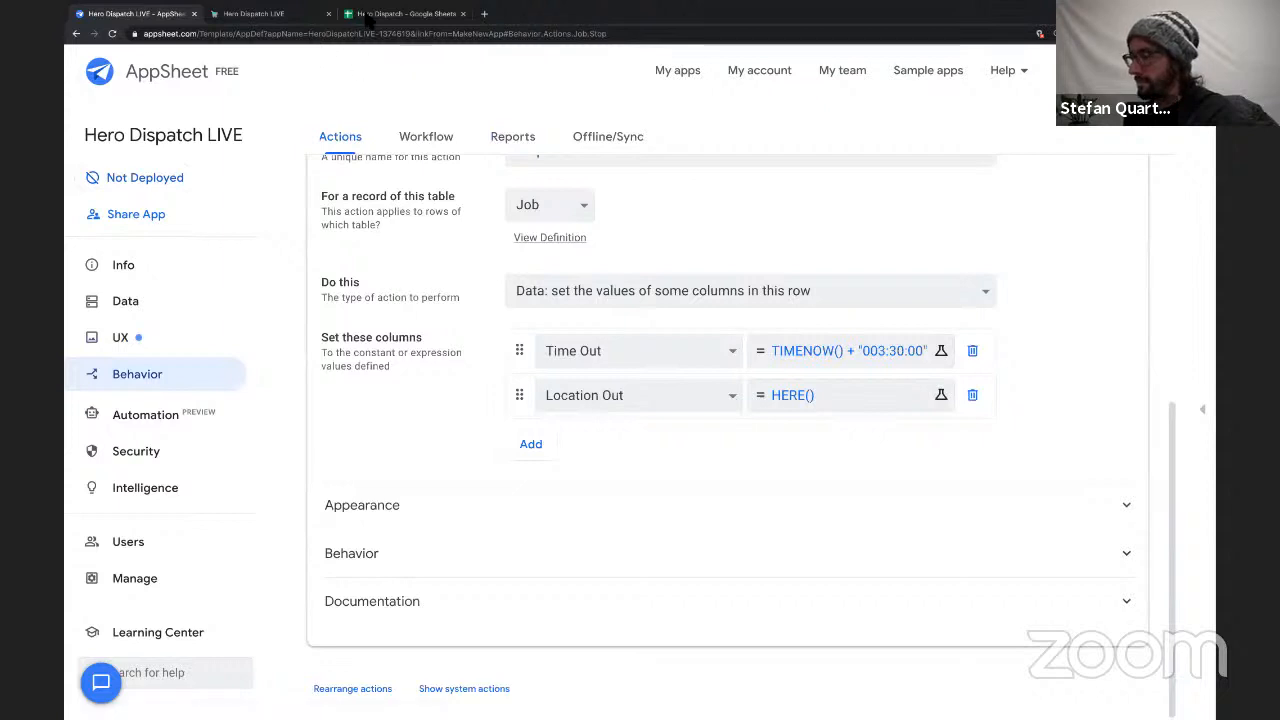
Switch to the running app, sync it, run Stop on the job again and check its Time Out and Location Out.
left_click(389, 24)
left_click(299, 20)
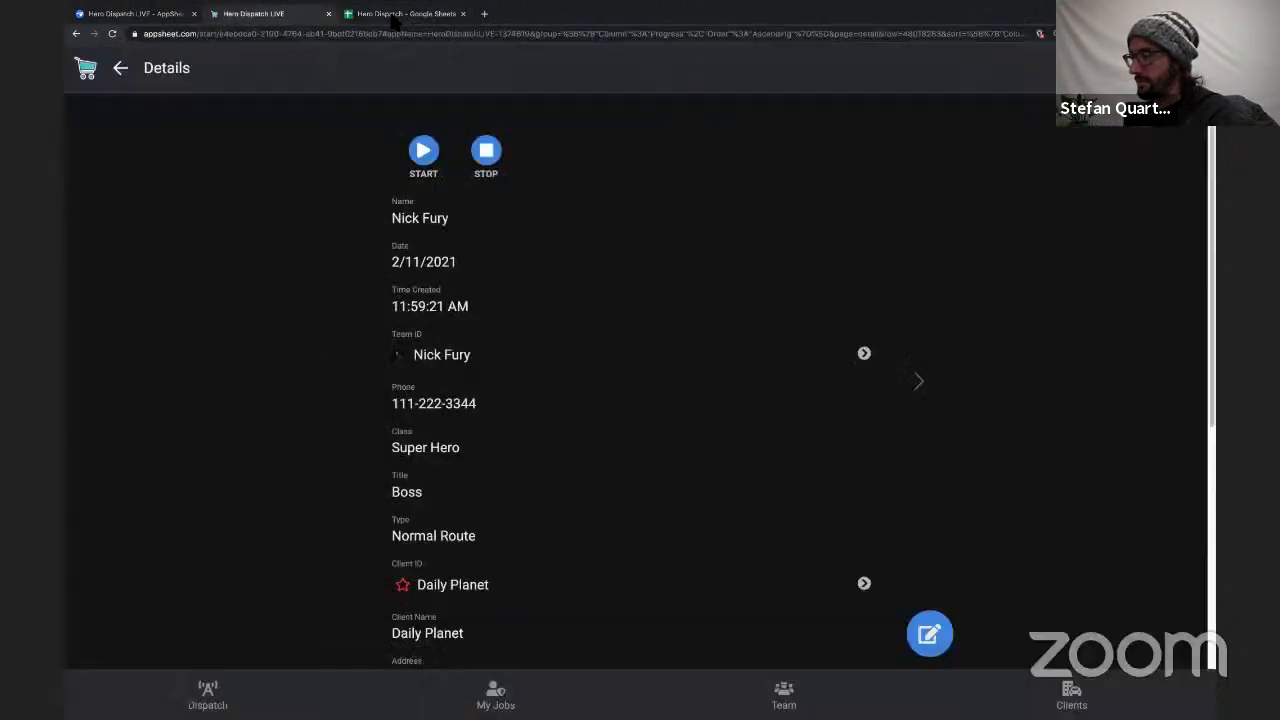
left_click(396, 18)
left_click(300, 18)
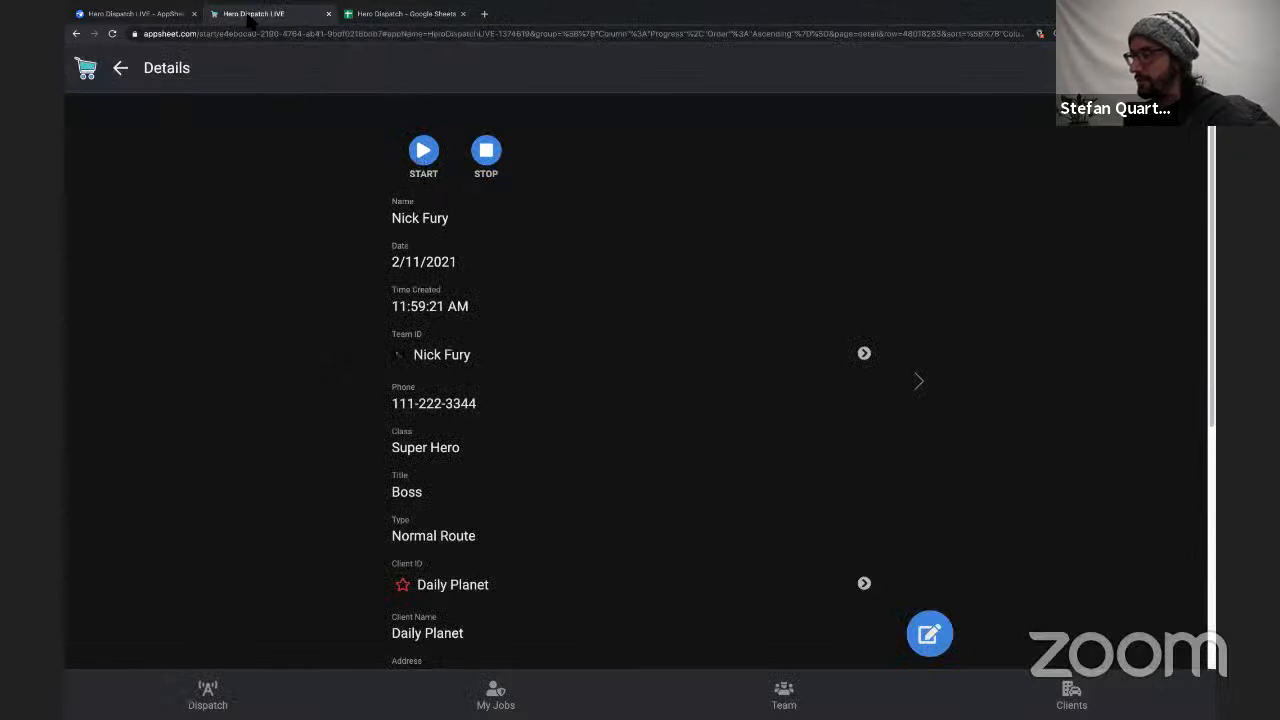
scroll(491, 306, "down", 4)
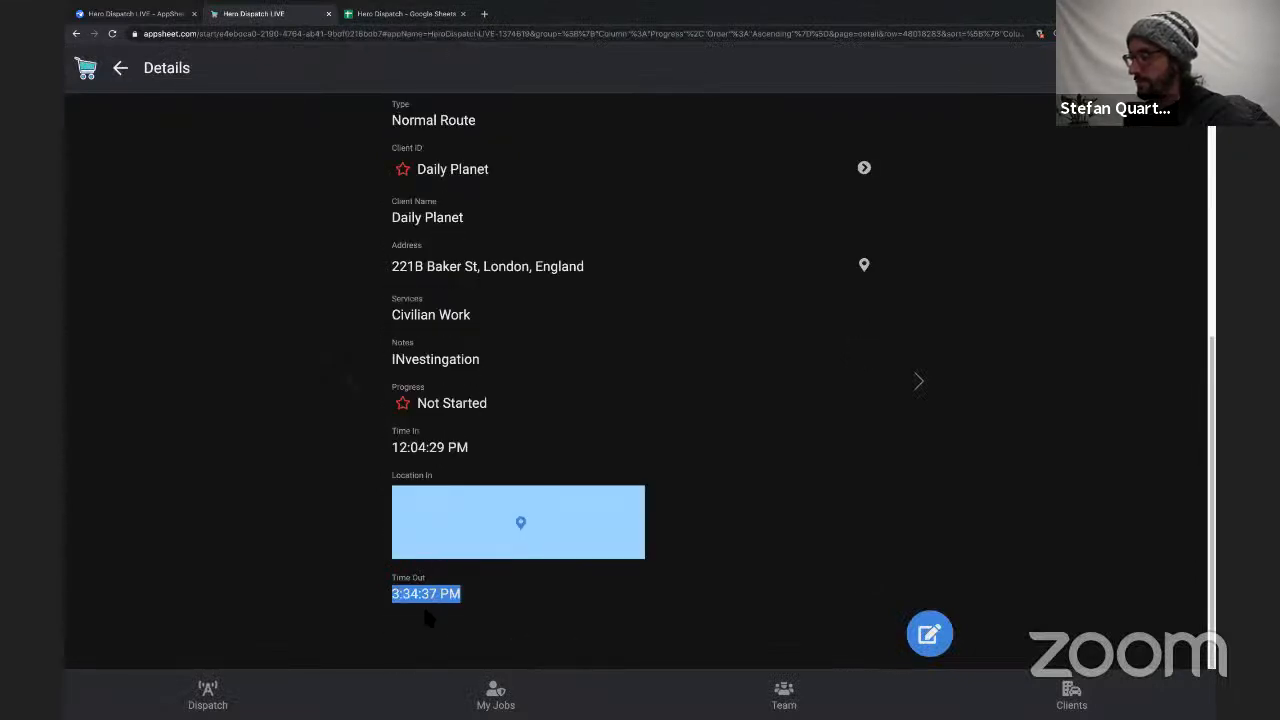
scroll(588, 416, "up", 4)
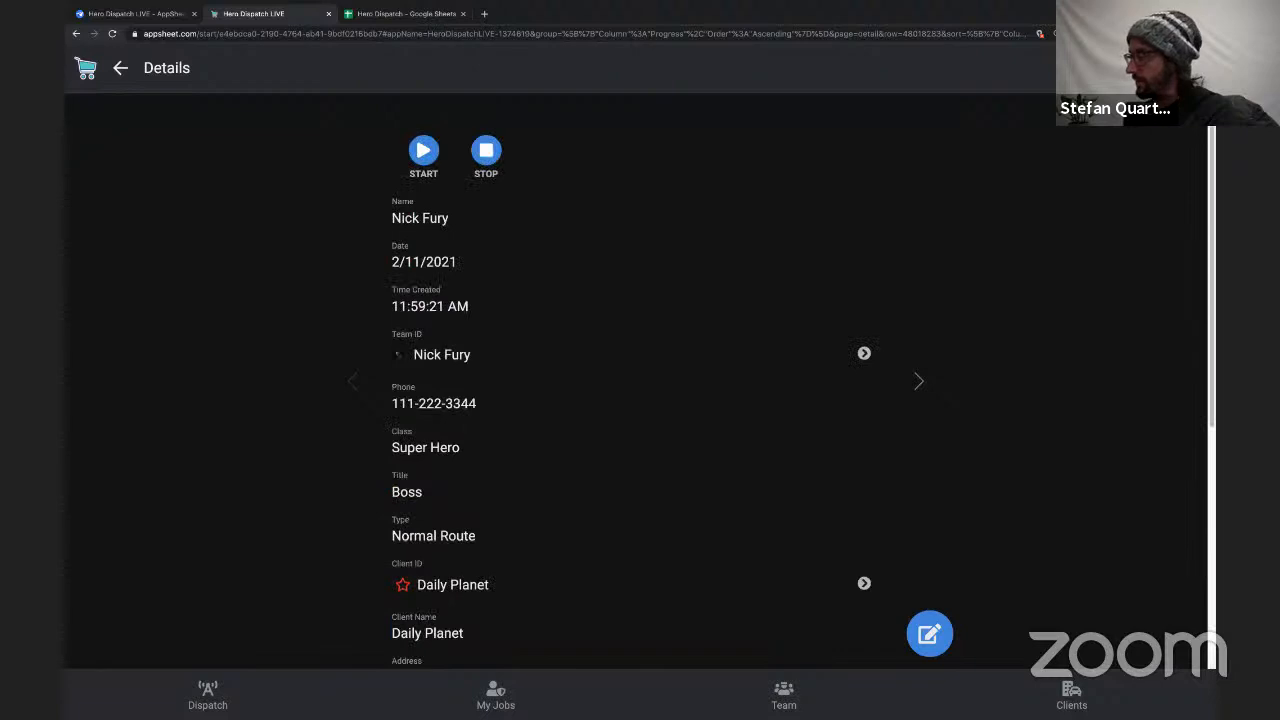
left_click(1191, 68)
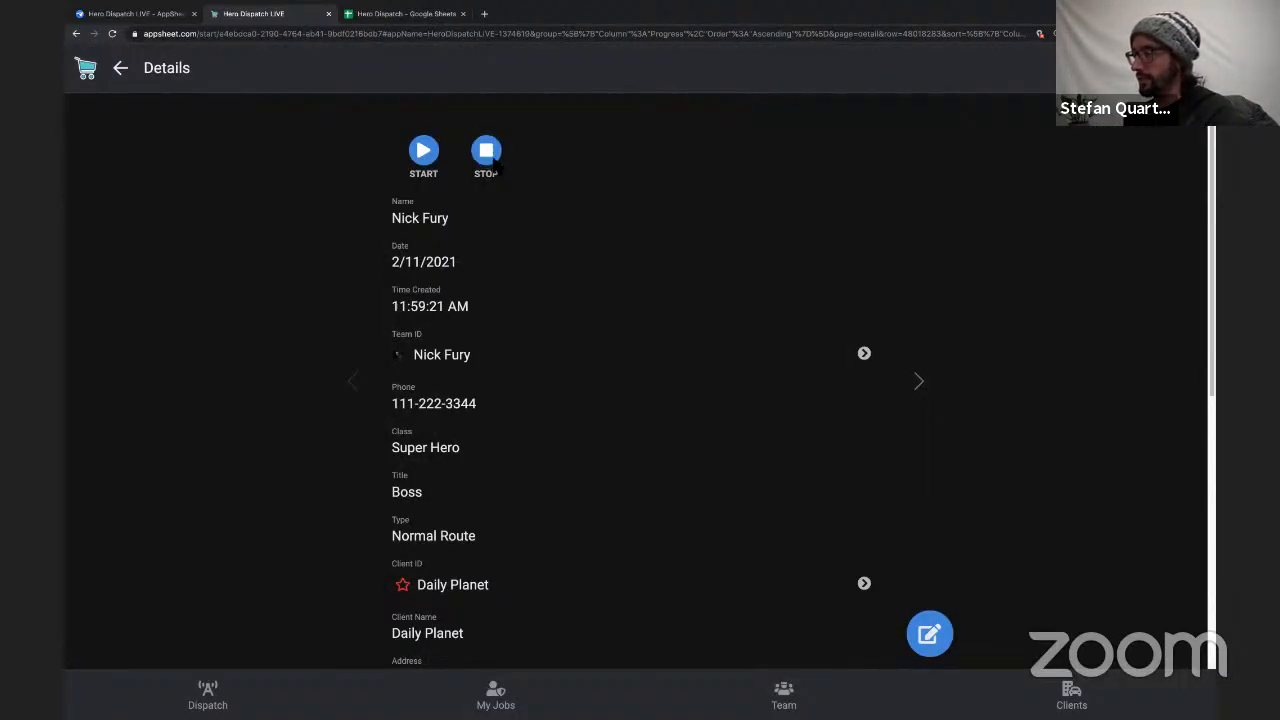
scroll(495, 165, "down", 5)
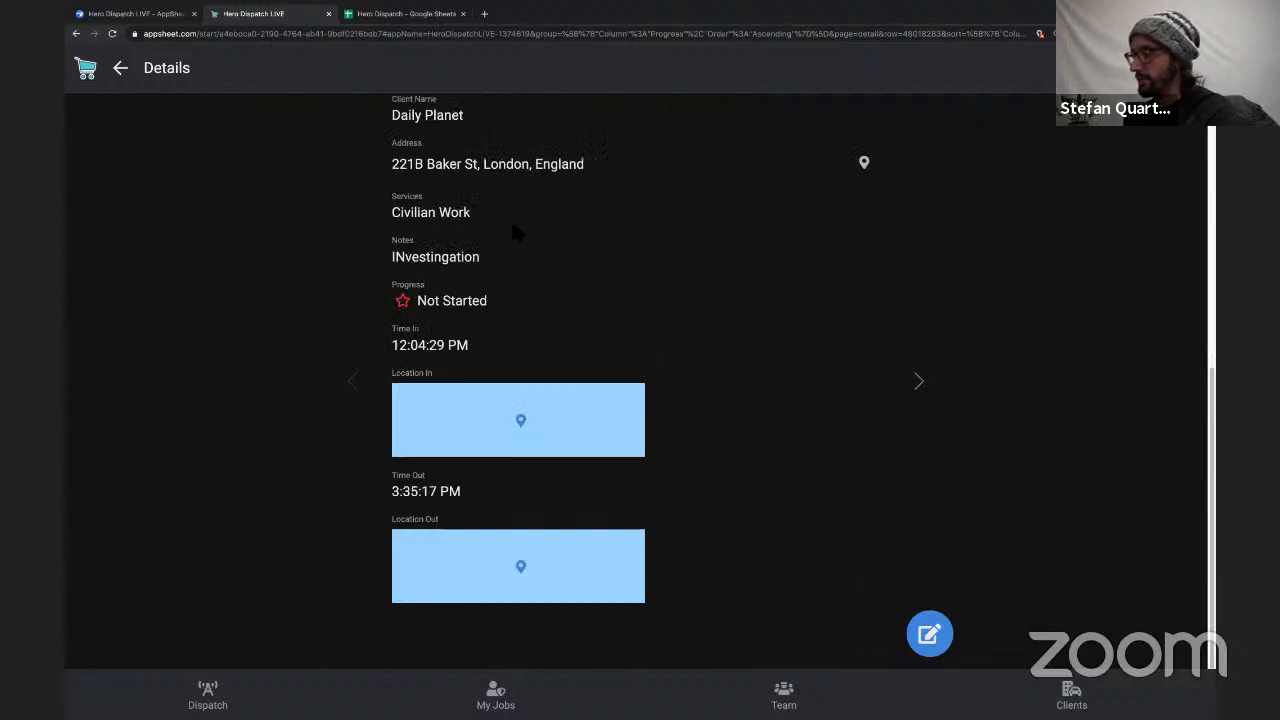
scroll(512, 230, "up", 5)
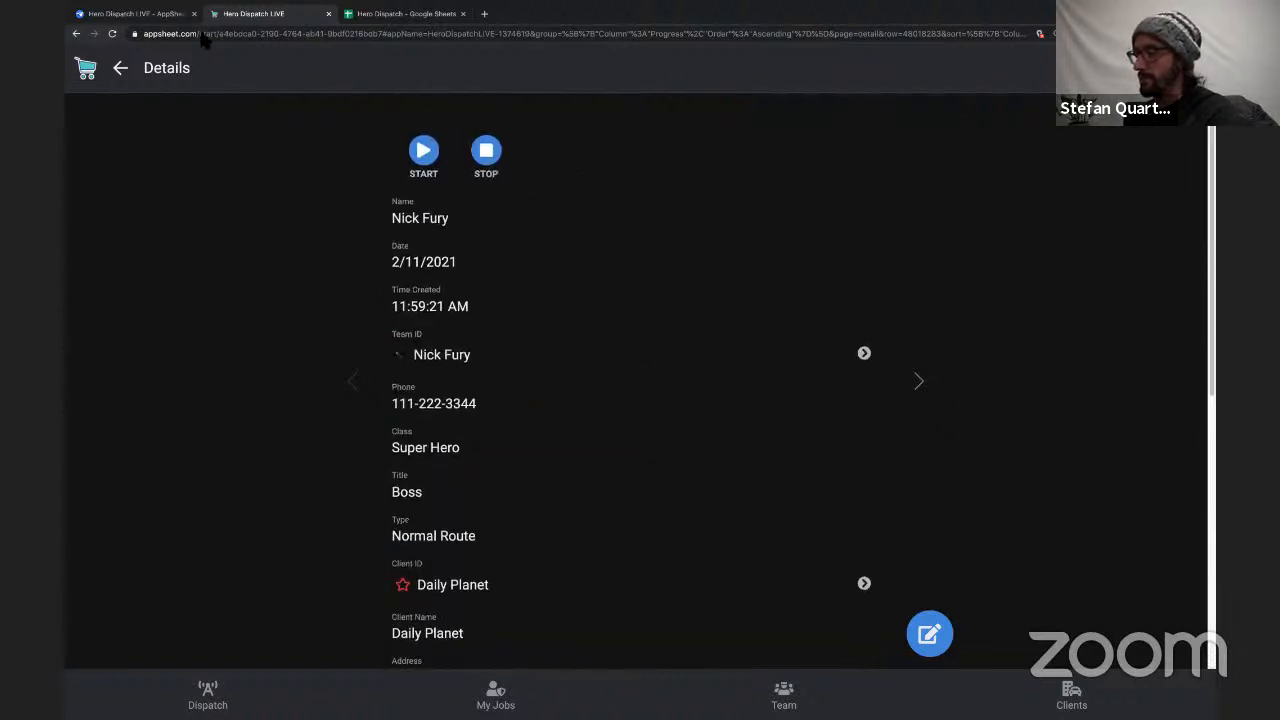
Switch to the AppSheet editor and add Progress to the columns set by the Job table's Start action.
left_click(167, 15)
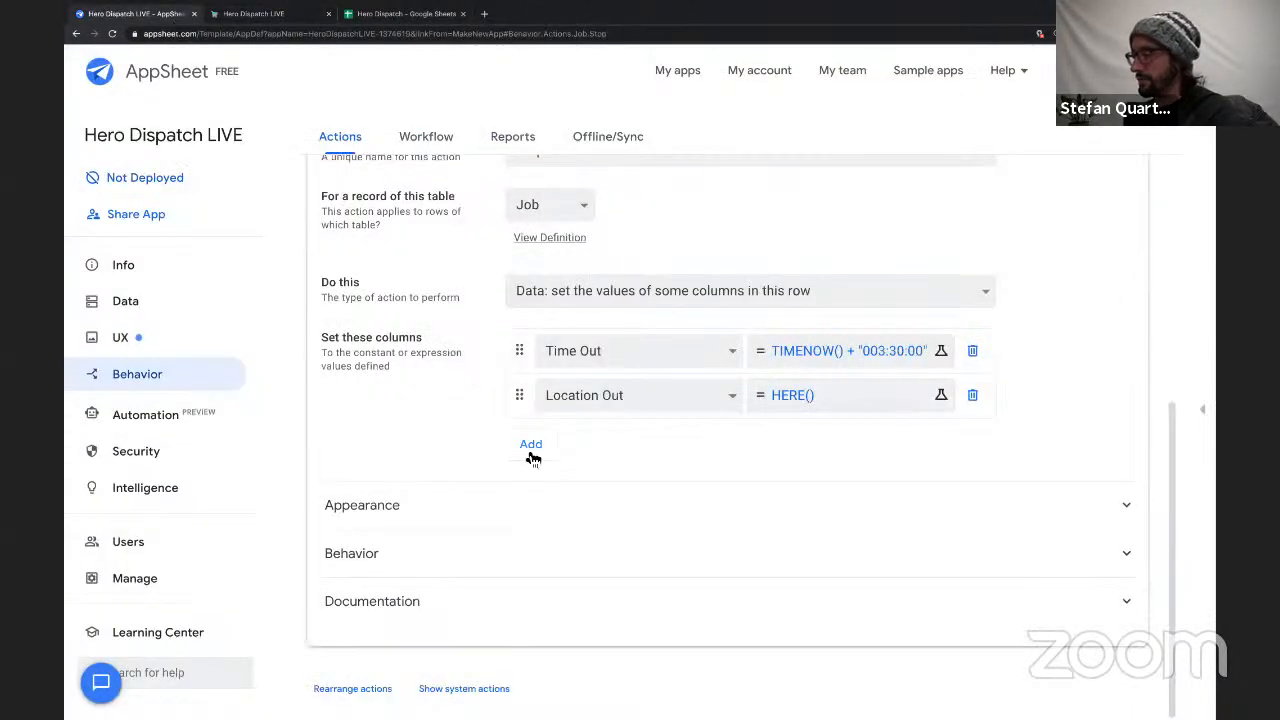
scroll(513, 445, "up", 4)
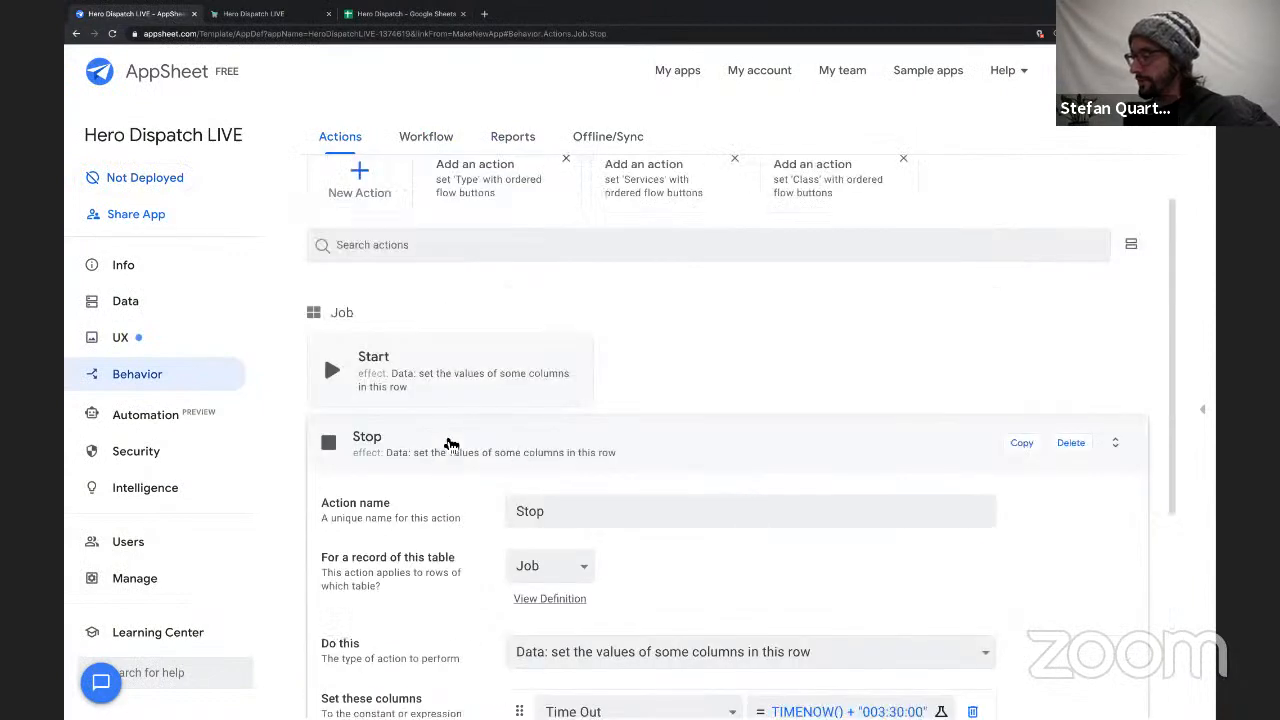
left_click(456, 437)
left_click(491, 478)
scroll(520, 450, "down", 3)
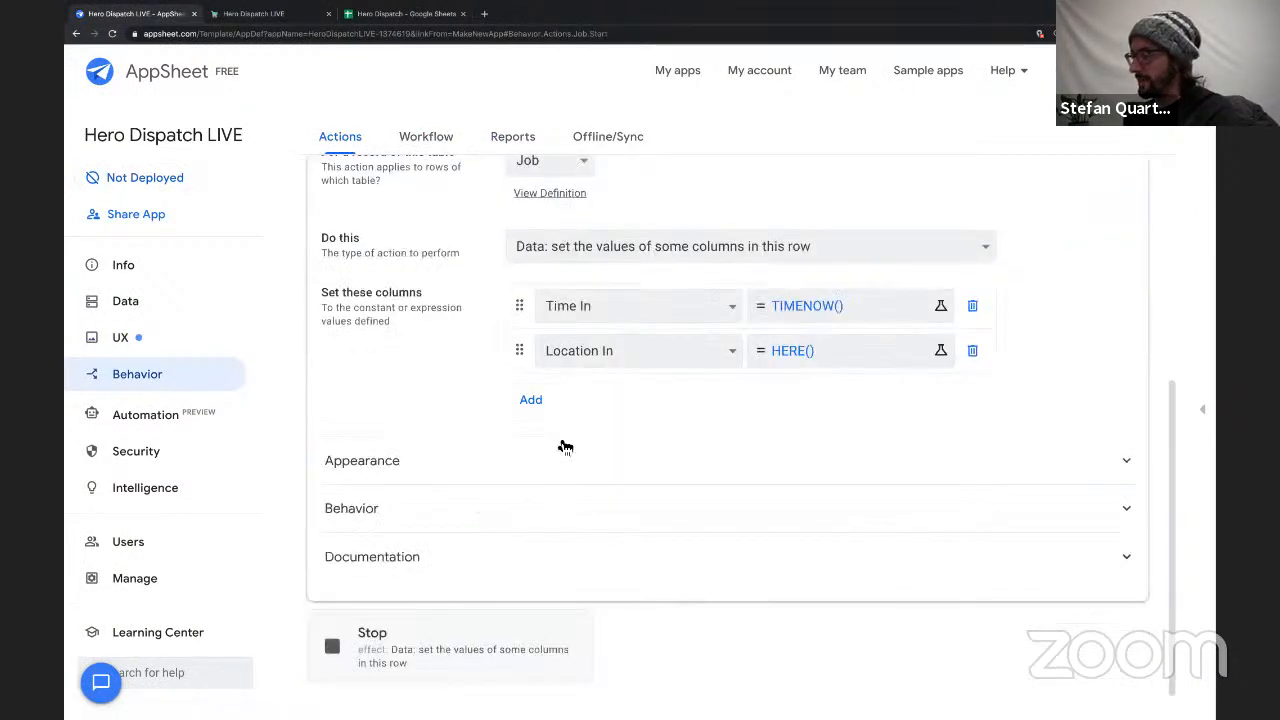
left_click(540, 399)
left_click(583, 400)
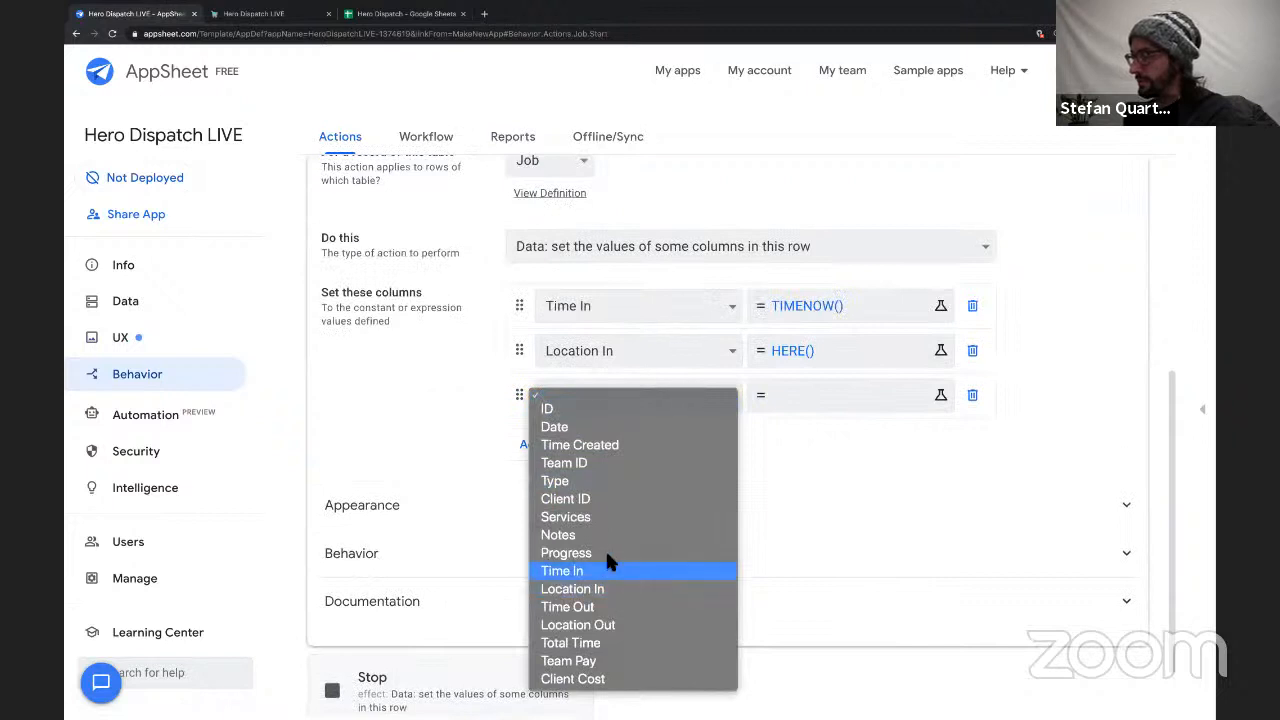
key("Return")
Set the Start action's Progress value to the expression "In Progress" and save the expression.
left_click(845, 395)
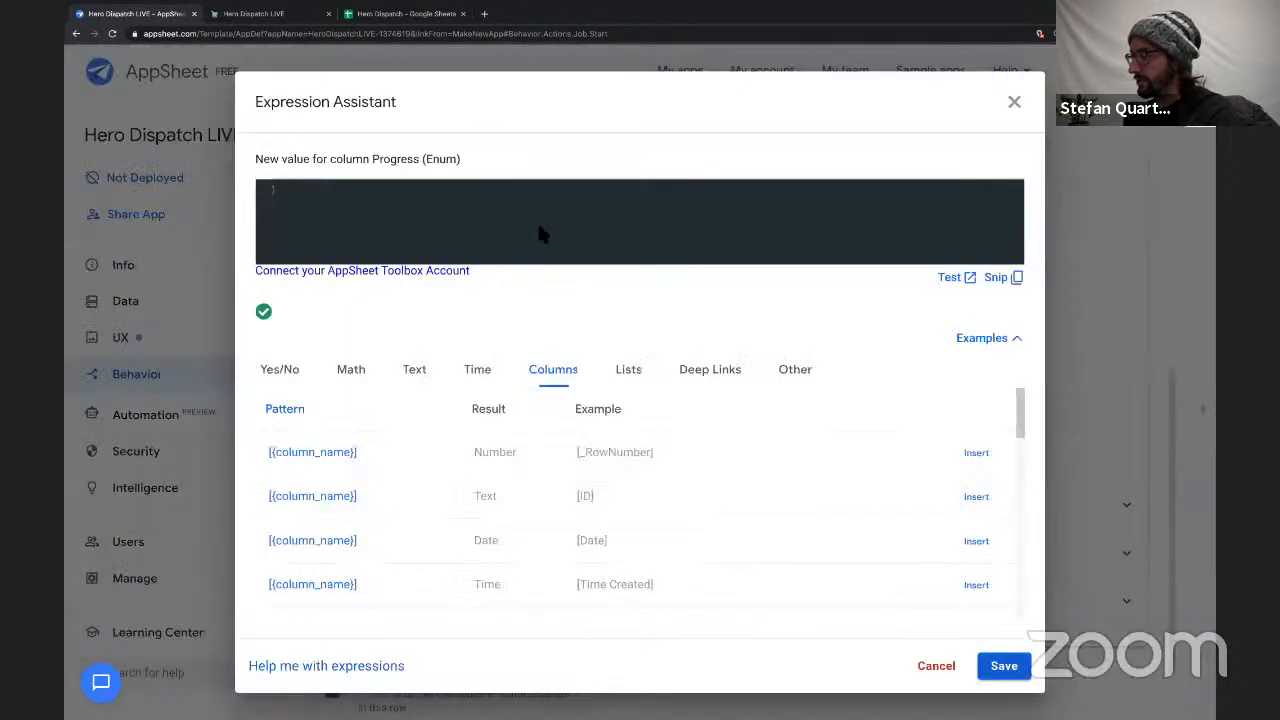
type("\"")
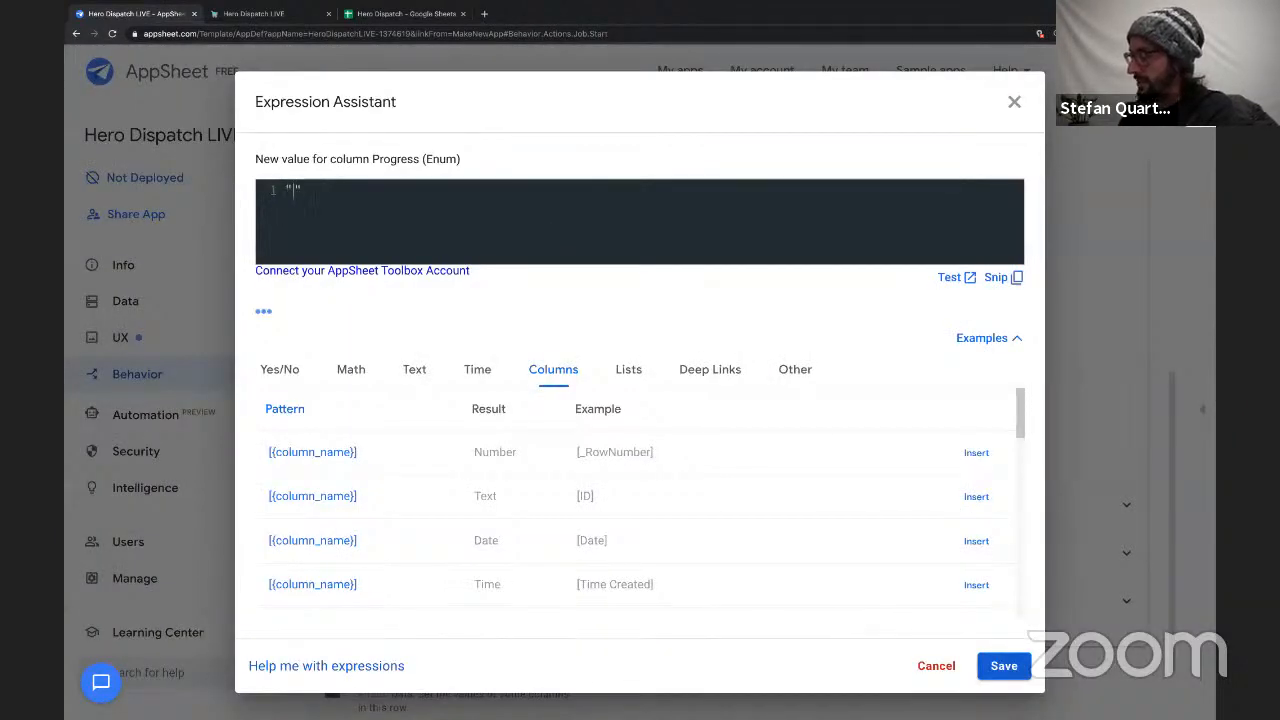
type("In Progress")
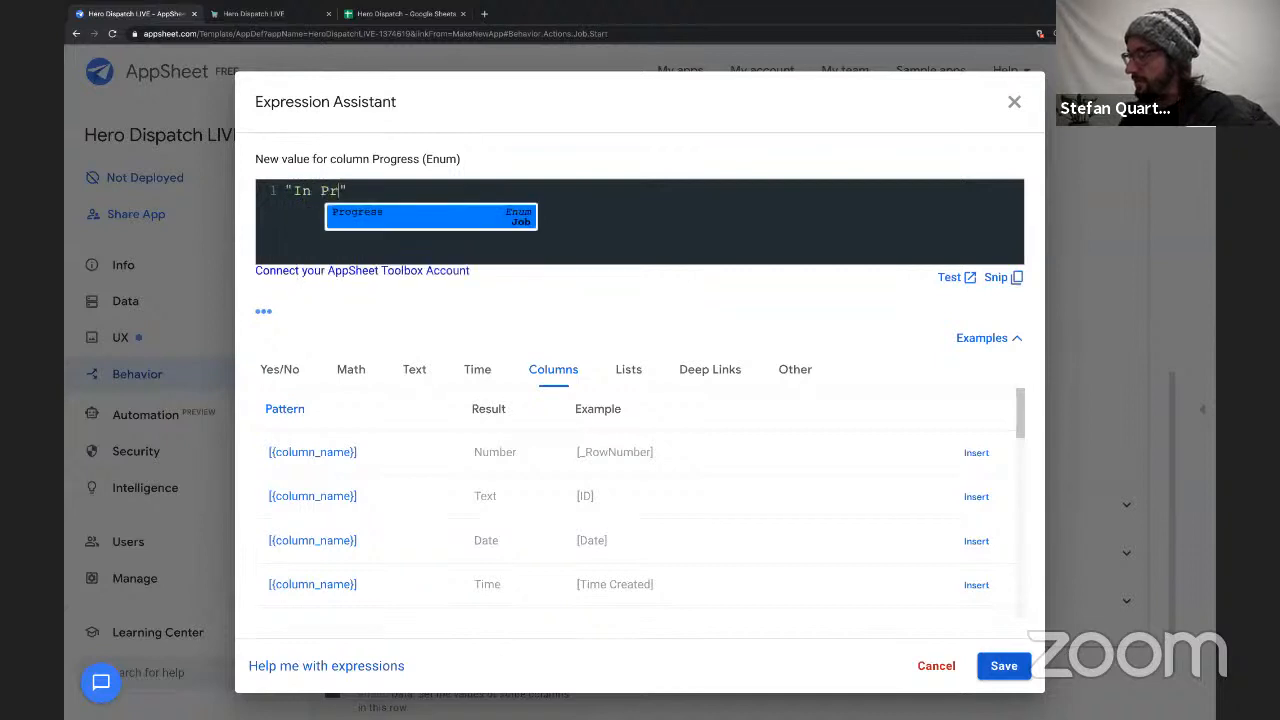
left_click(995, 672)
Open the Stop action and add Progress to the columns it sets.
scroll(655, 452, "up", 4)
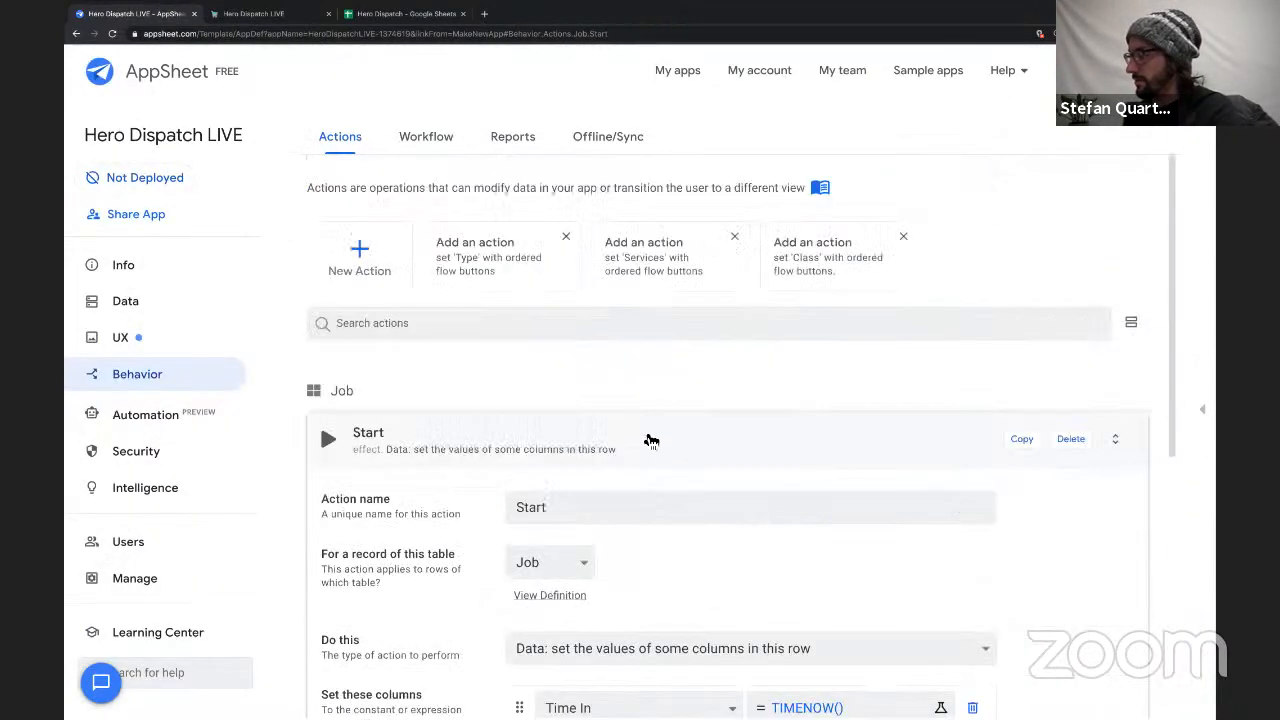
left_click(651, 440)
left_click(720, 440)
scroll(560, 467, "down", 1)
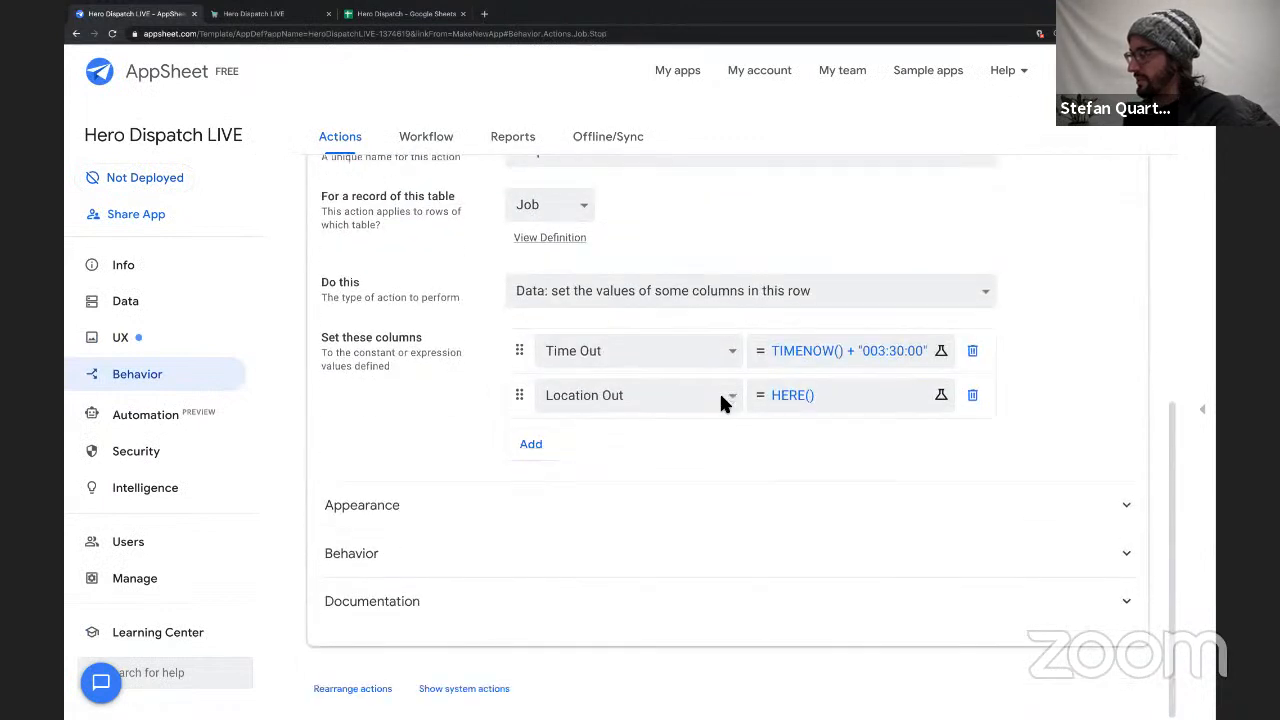
left_click(540, 444)
left_click(600, 437)
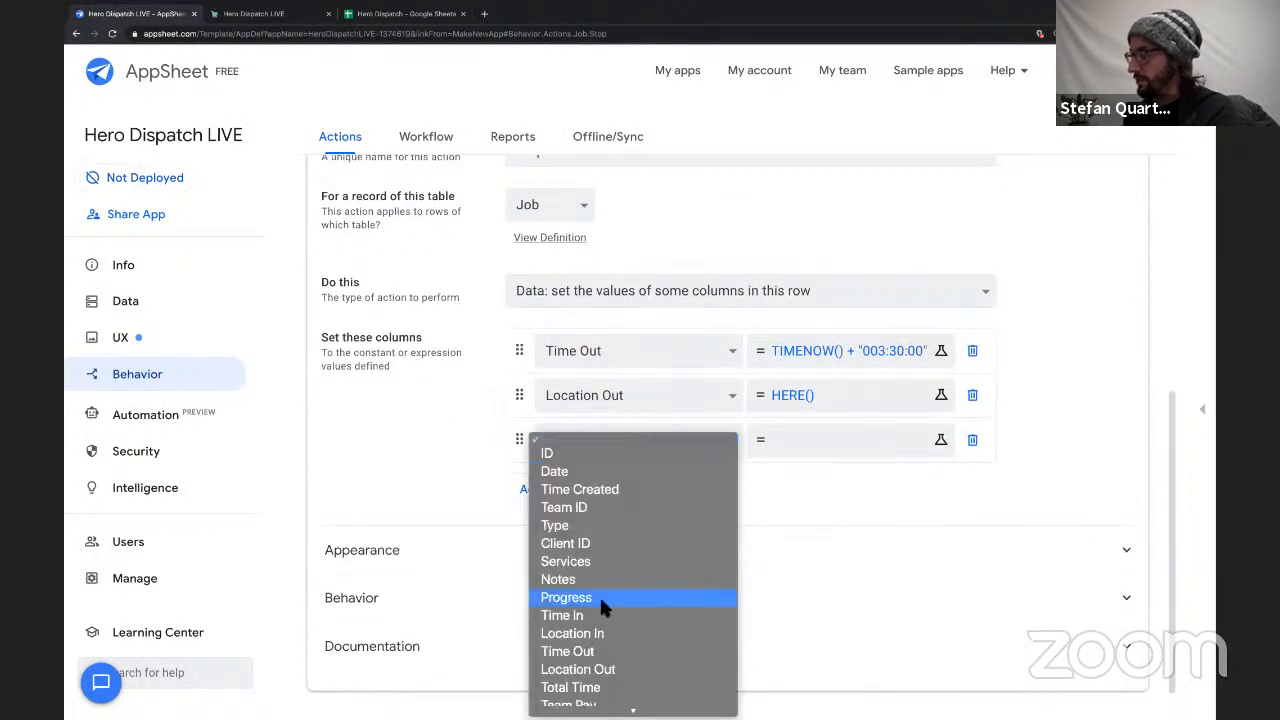
key("Escape")
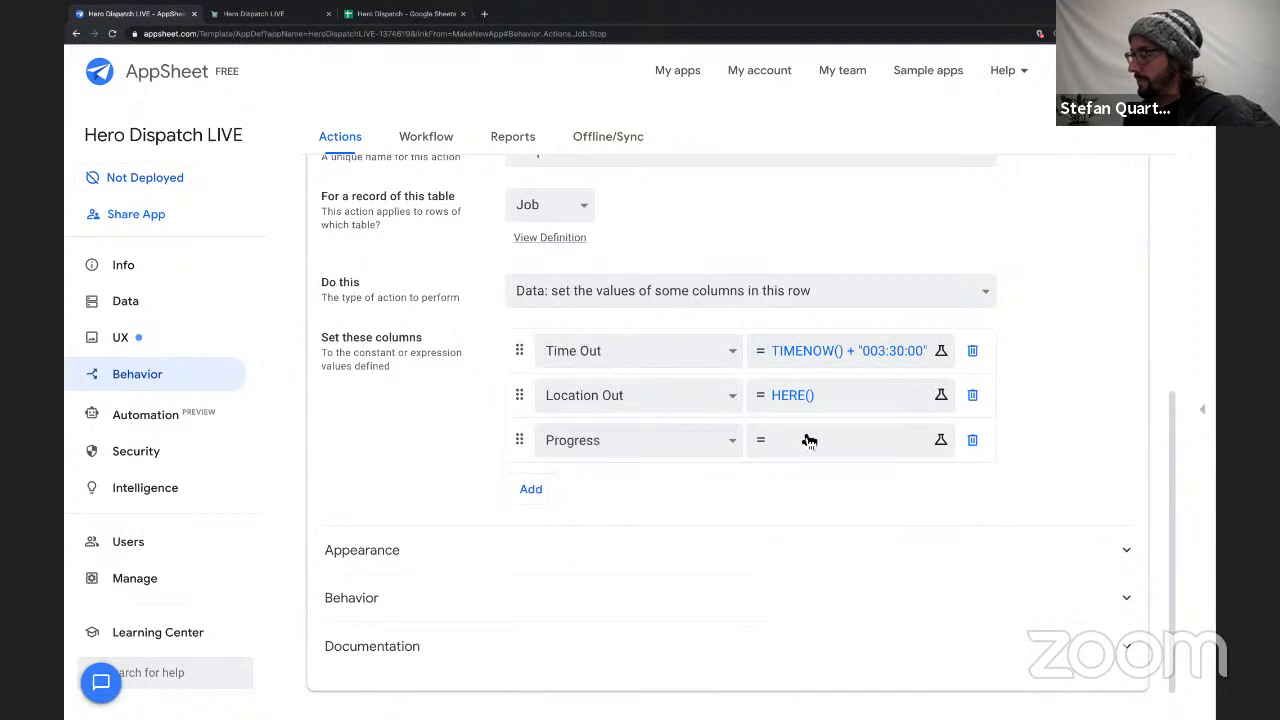
Set the Stop action's Progress value to the expression "Finished" and save the expression.
left_click(808, 437)
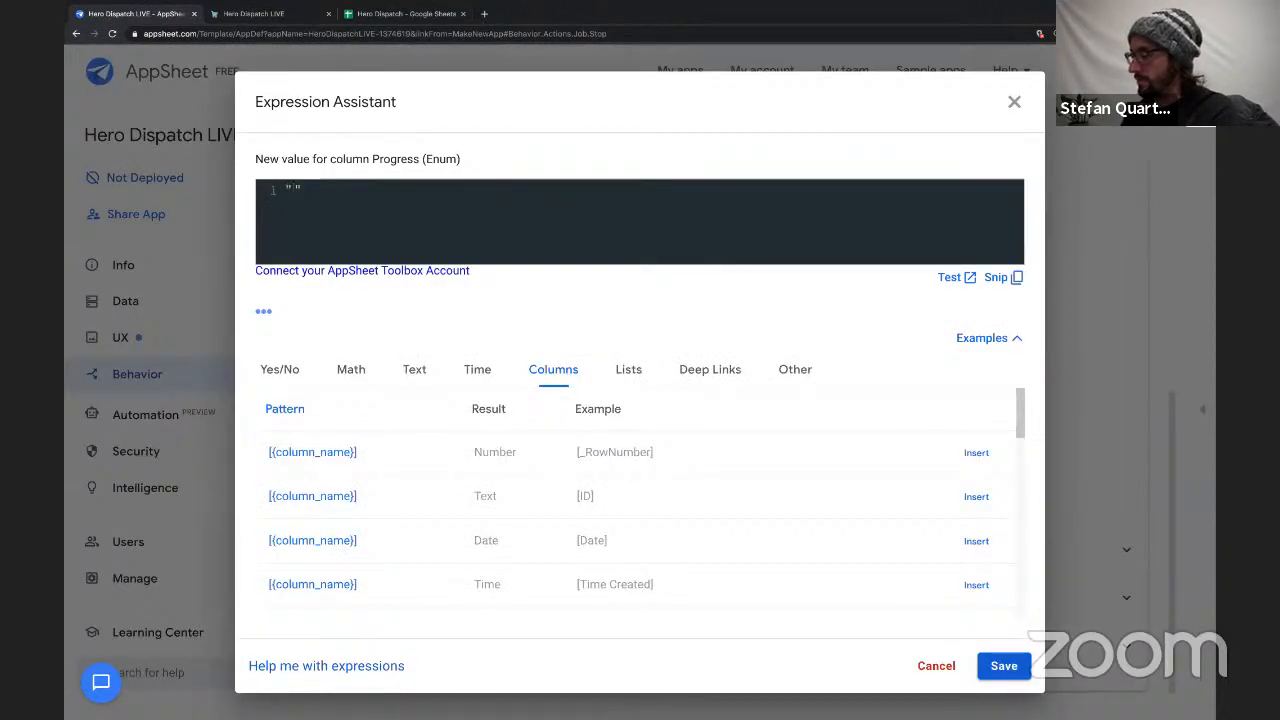
type("Finished")
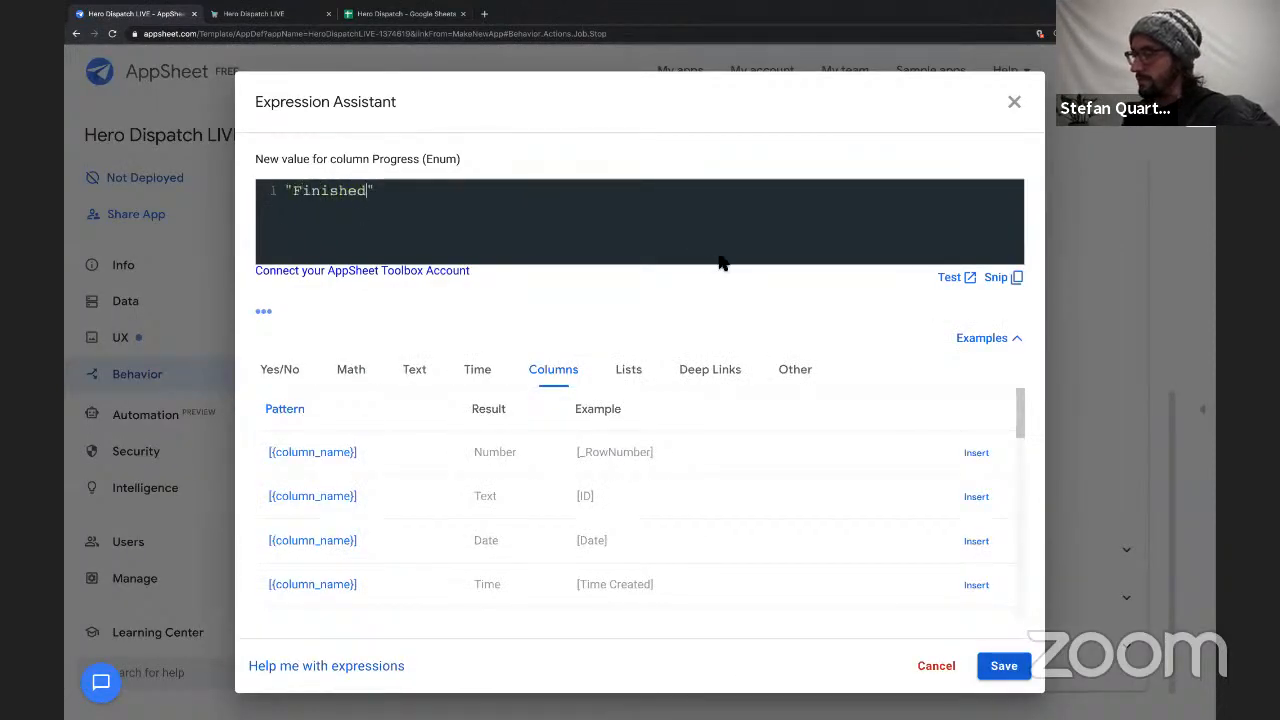
left_click(1000, 666)
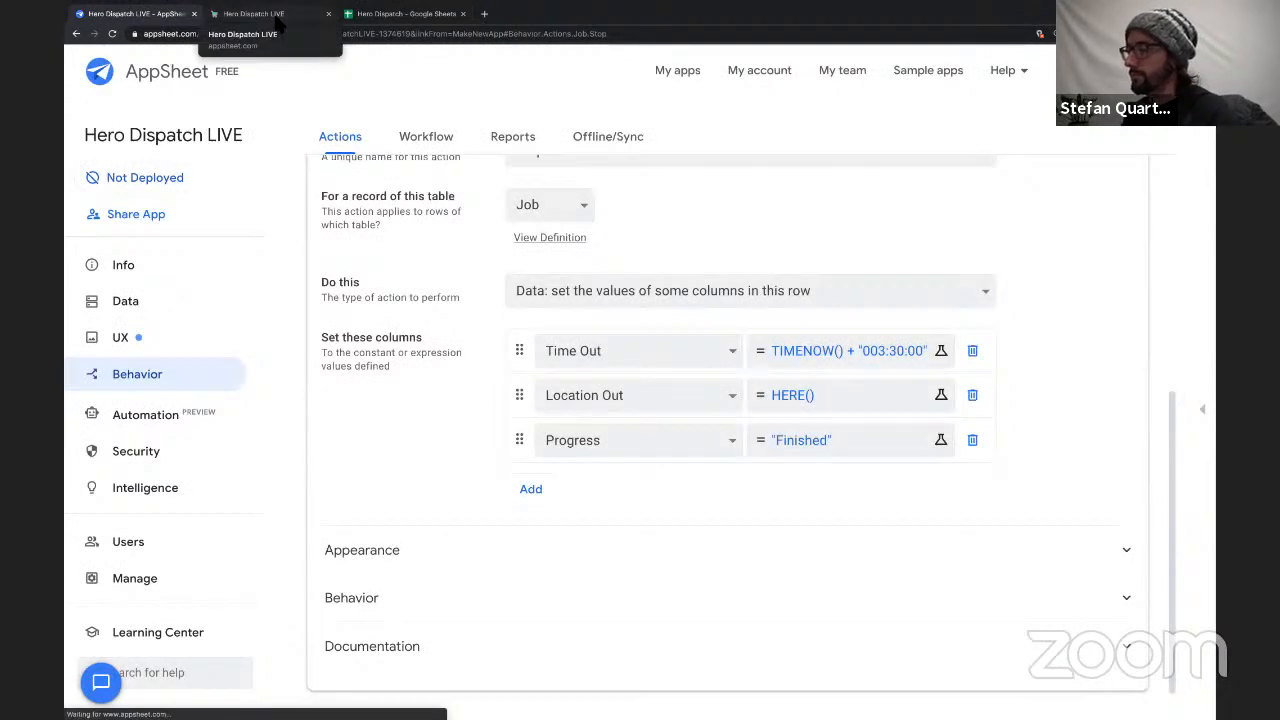
Look at the Job sheet in Google Sheets, then switch to the running app and check the open job's Progress.
left_click(383, 20)
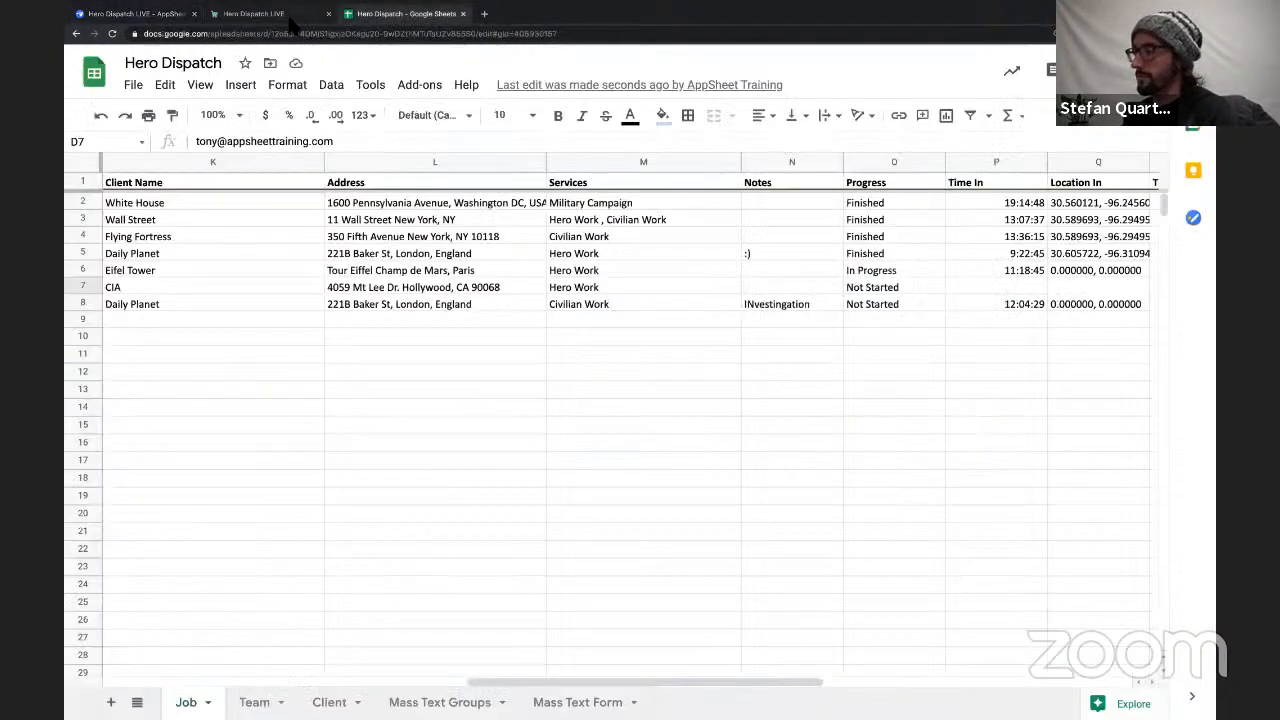
left_click(282, 18)
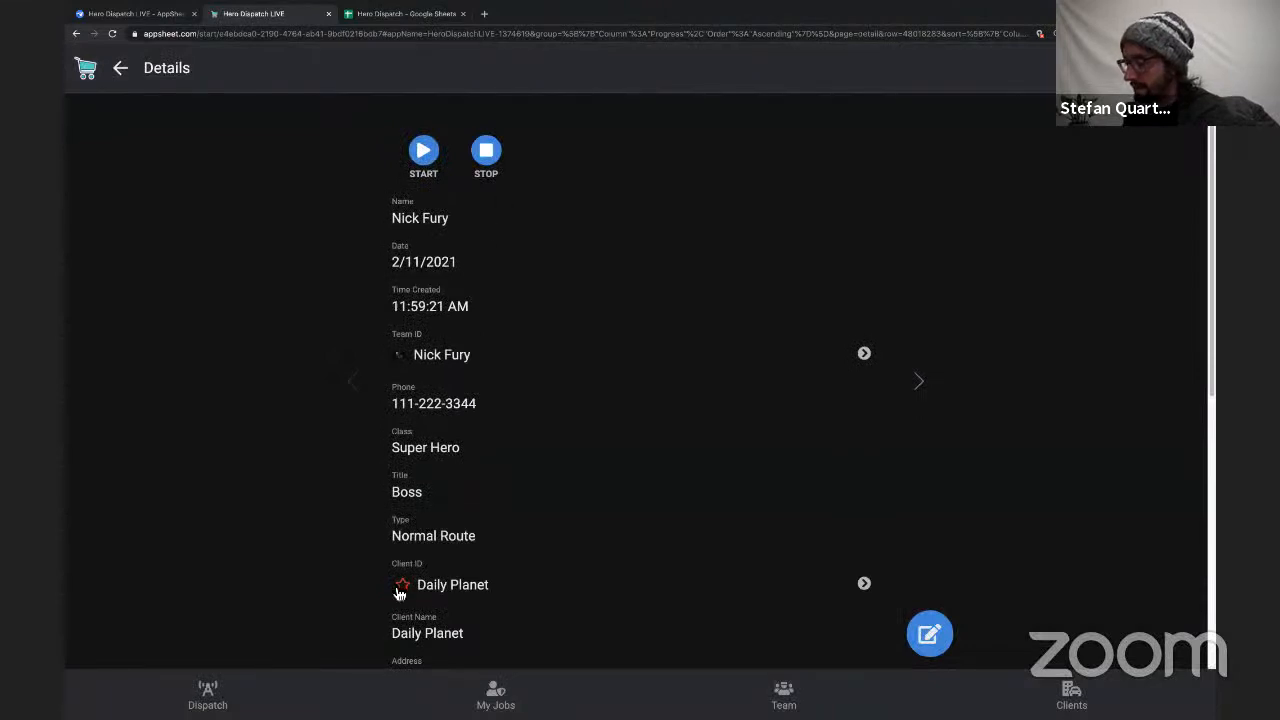
left_click(409, 595)
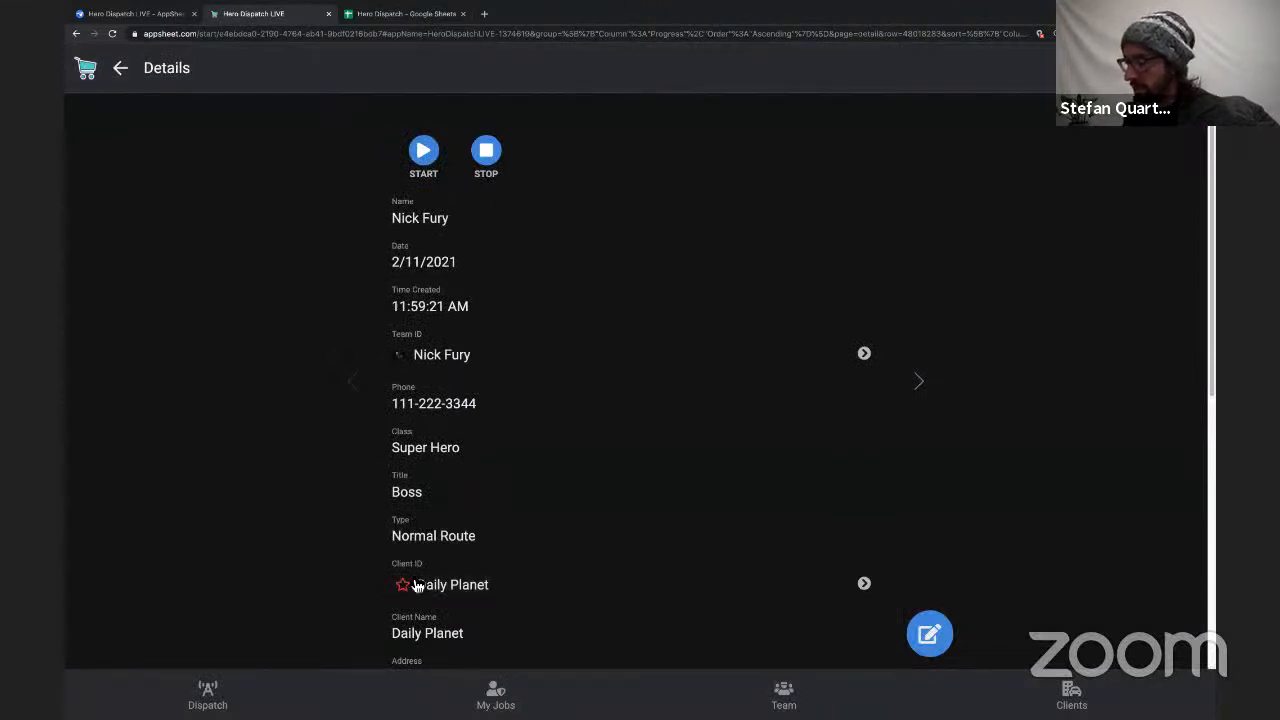
left_click_drag(408, 595, 497, 470)
scroll(503, 518, "down", 3)
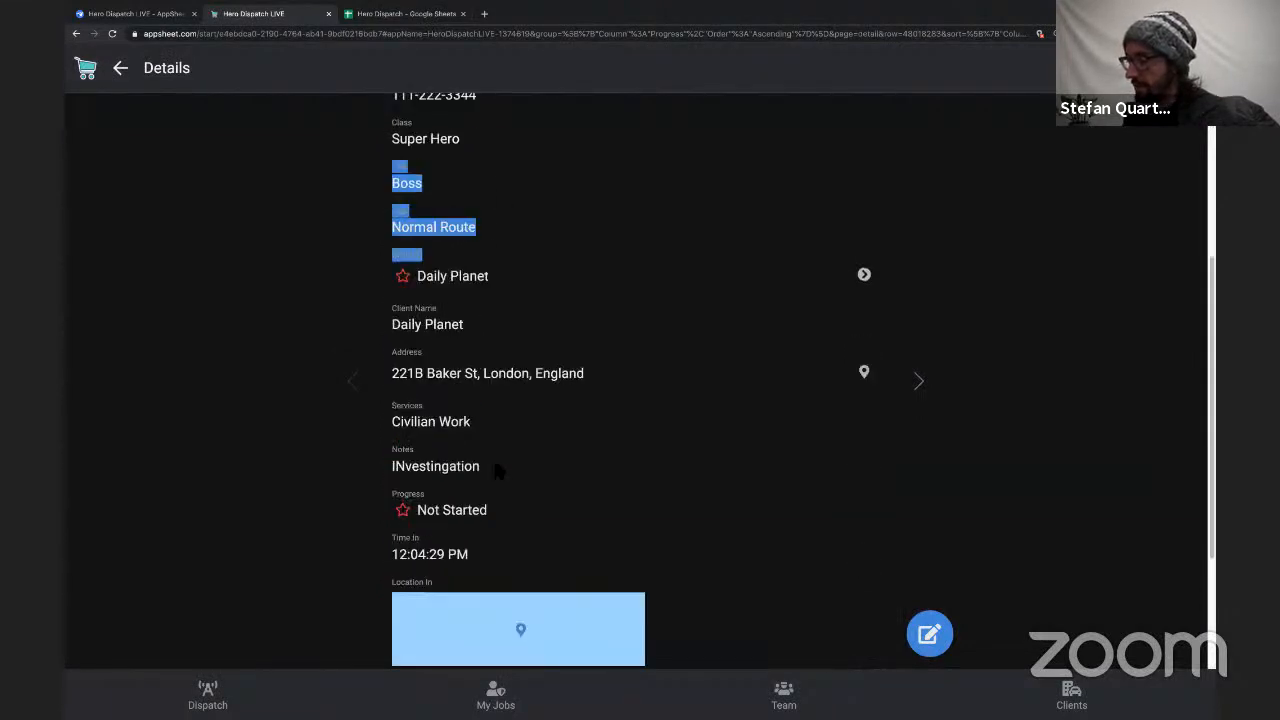
triple_click(419, 512)
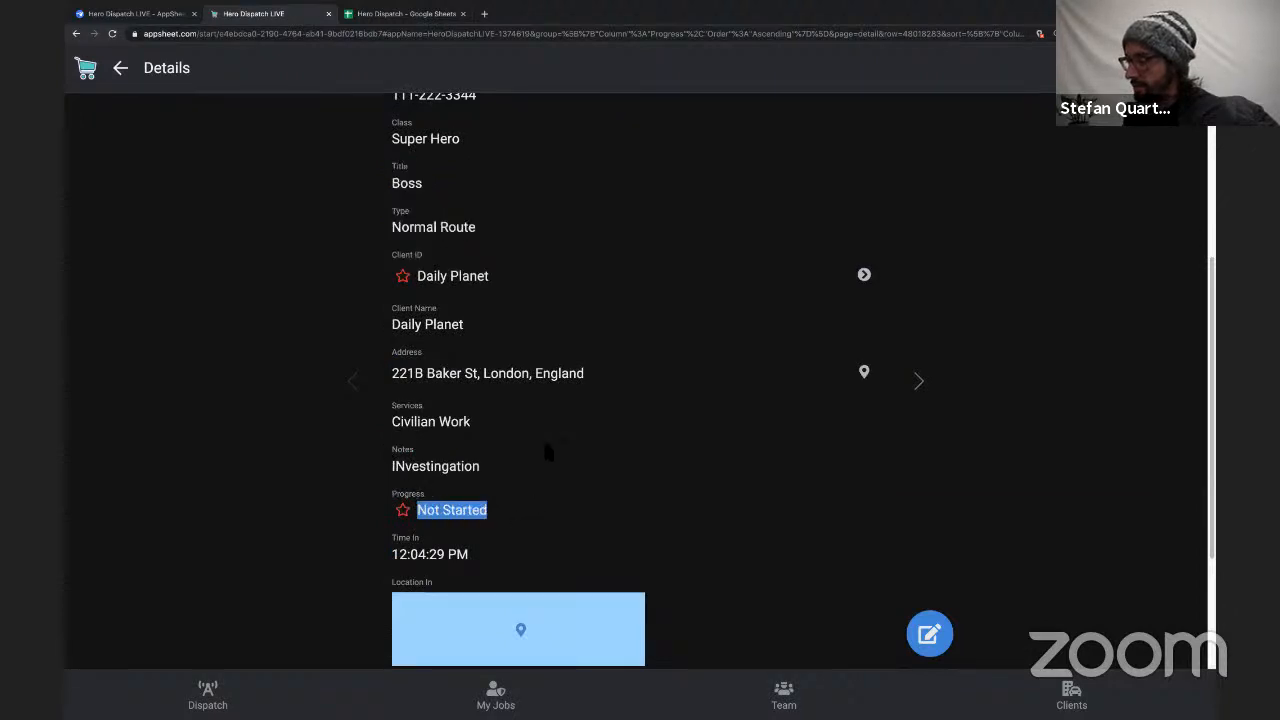
Run Start on the open job and check its Progress and Time In.
scroll(552, 392, "up", 3)
left_click(430, 163)
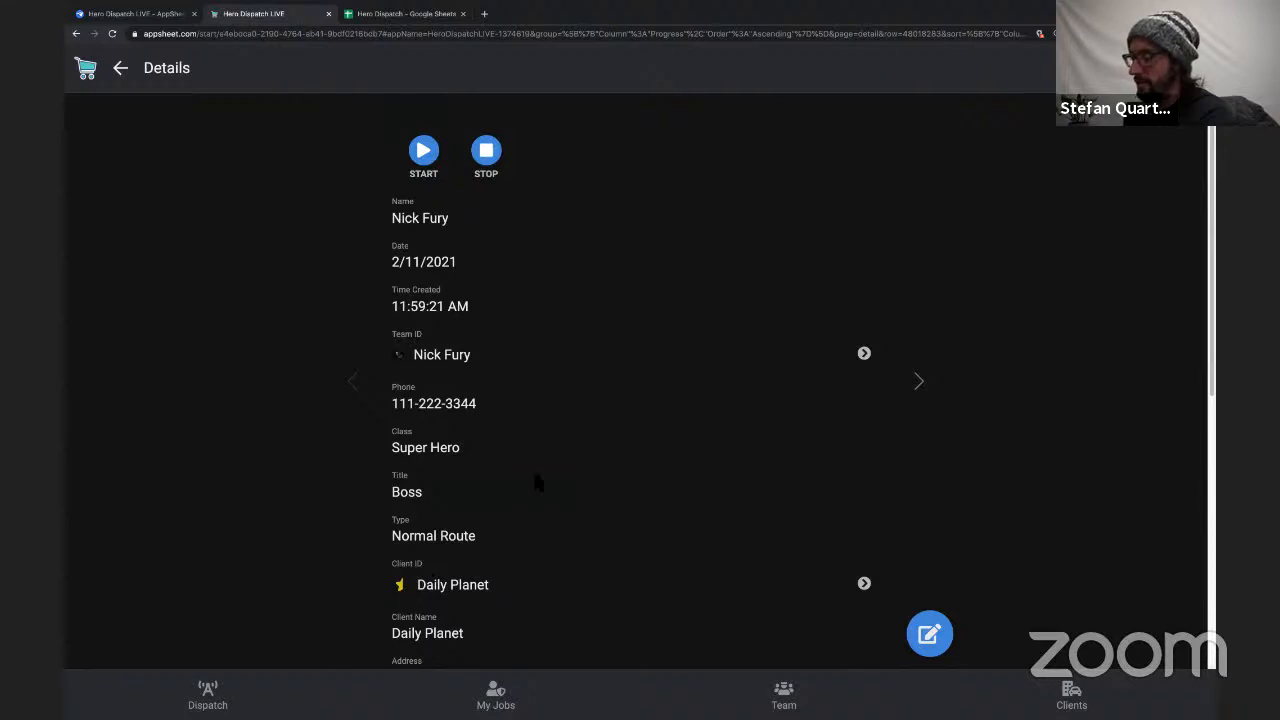
scroll(537, 483, "down", 5)
Run Stop on the open job and check its Progress, Time Out and Location Out.
scroll(539, 484, "up", 5)
left_click(486, 152)
scroll(520, 455, "down", 4)
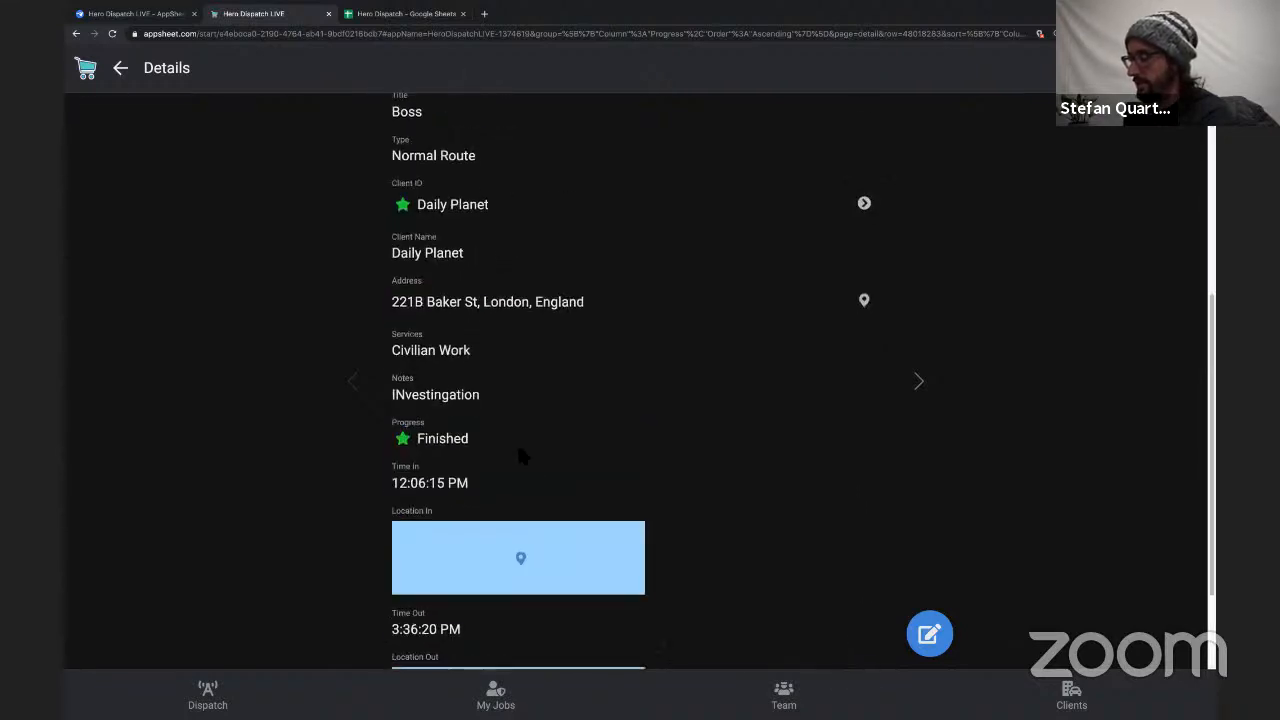
scroll(517, 442, "down", 1)
scroll(519, 456, "up", 3)
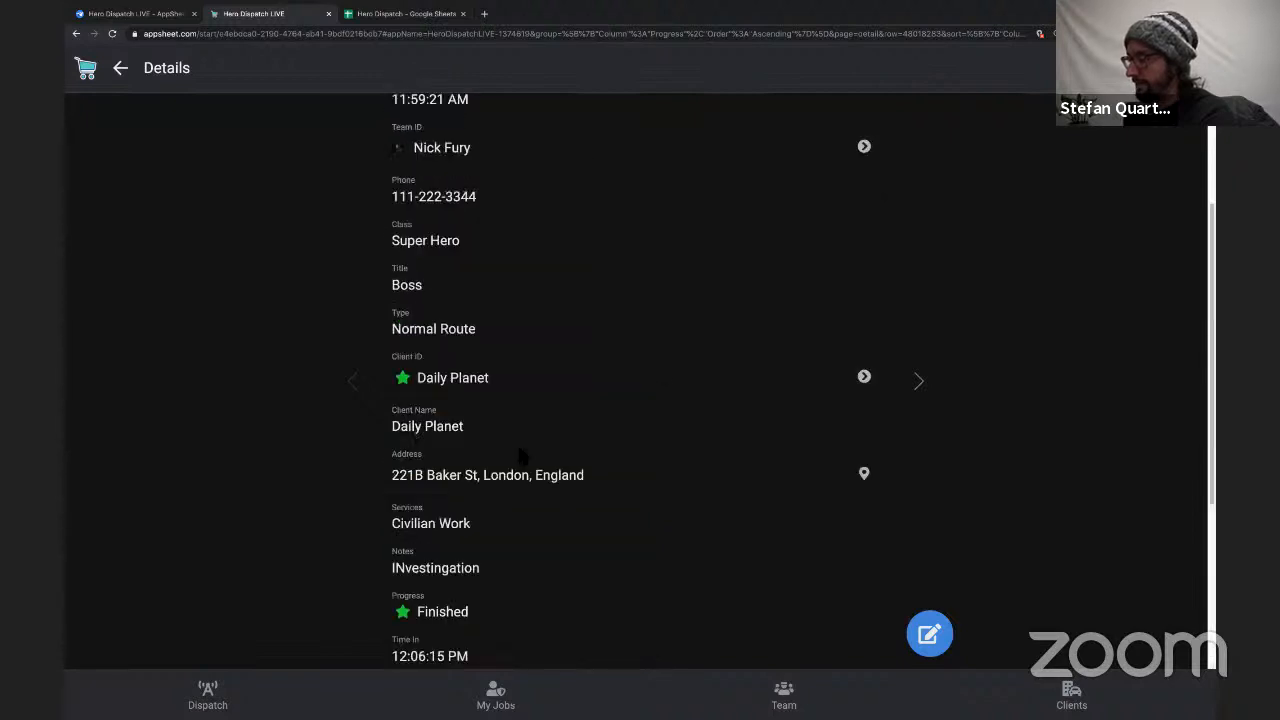
scroll(520, 455, "up", 2)
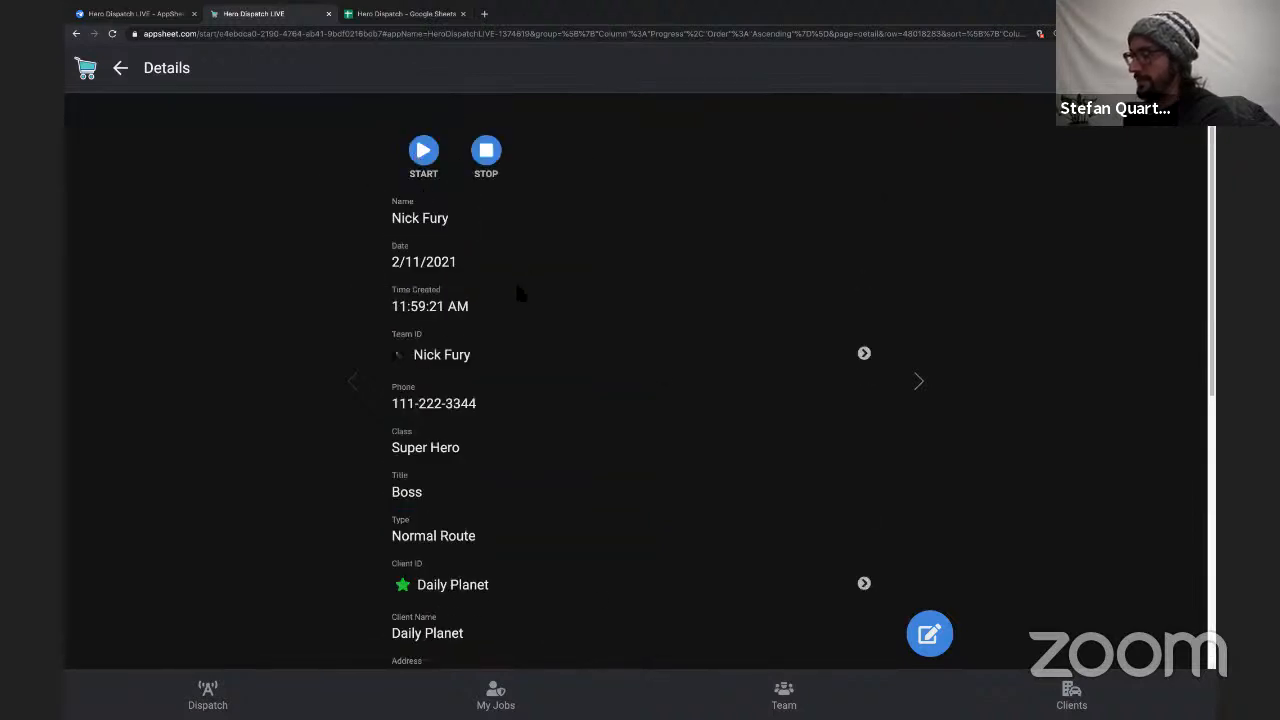
Switch to the AppSheet editor, show the app preview and open the settings of its Job_Detail view.
left_click(143, 15)
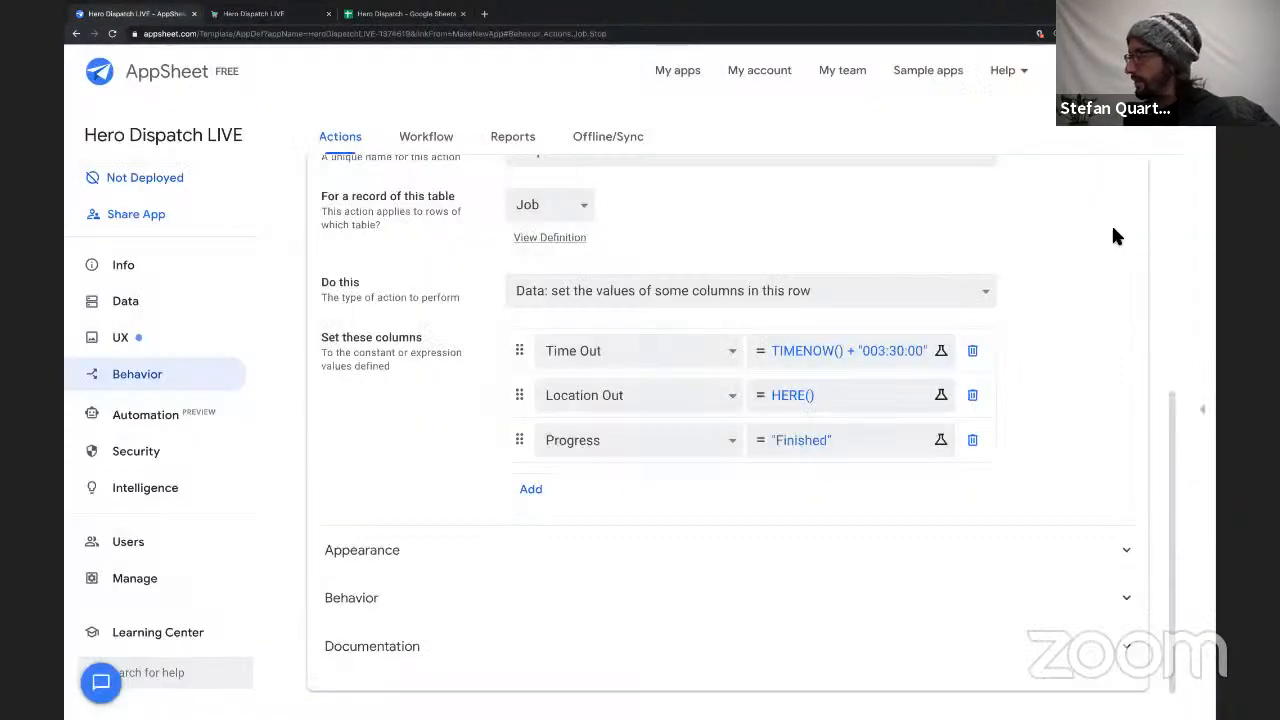
left_click(1210, 290)
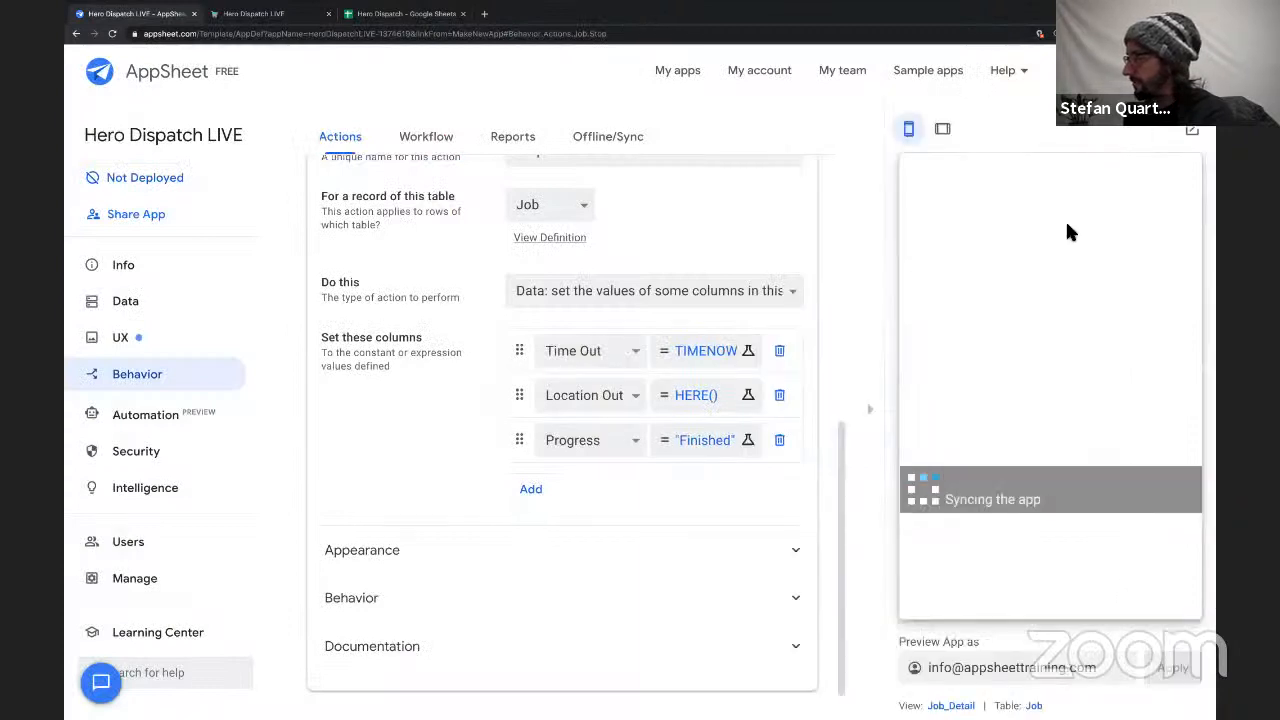
left_click(952, 705)
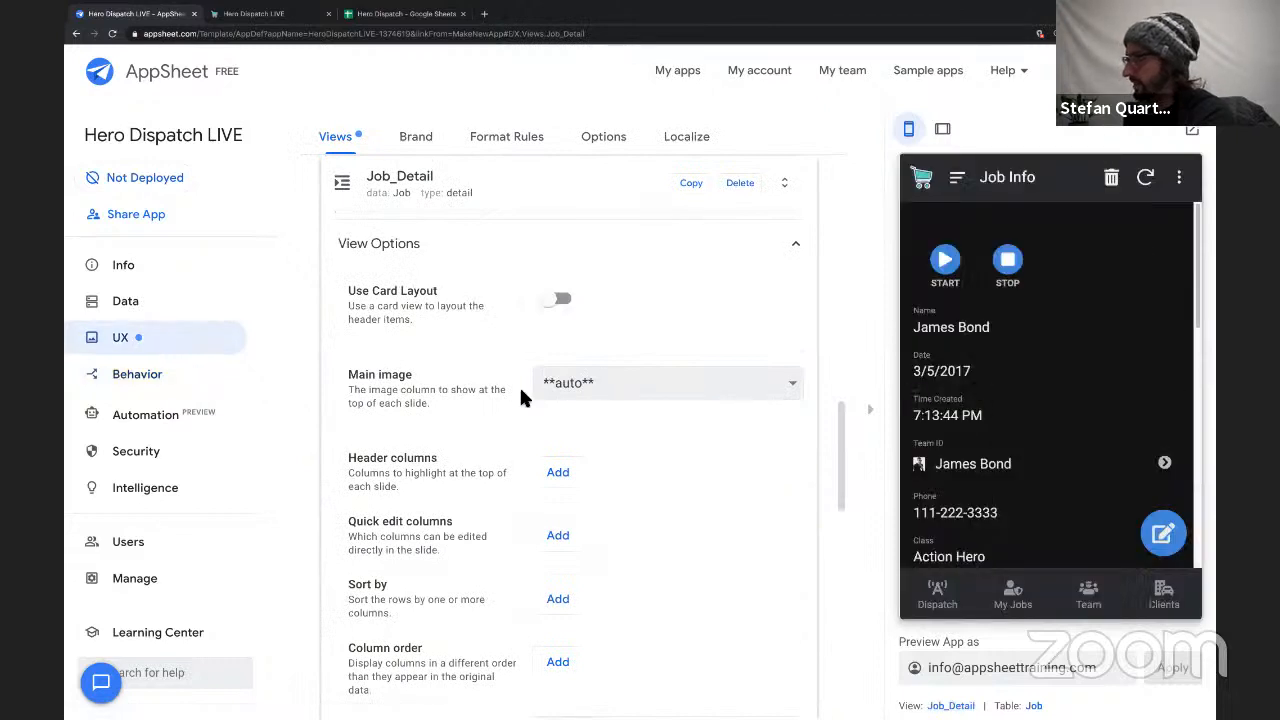
Add Client ID as a header column in the Job_Detail view.
scroll(447, 436, "down", 1)
scroll(447, 436, "down", 3)
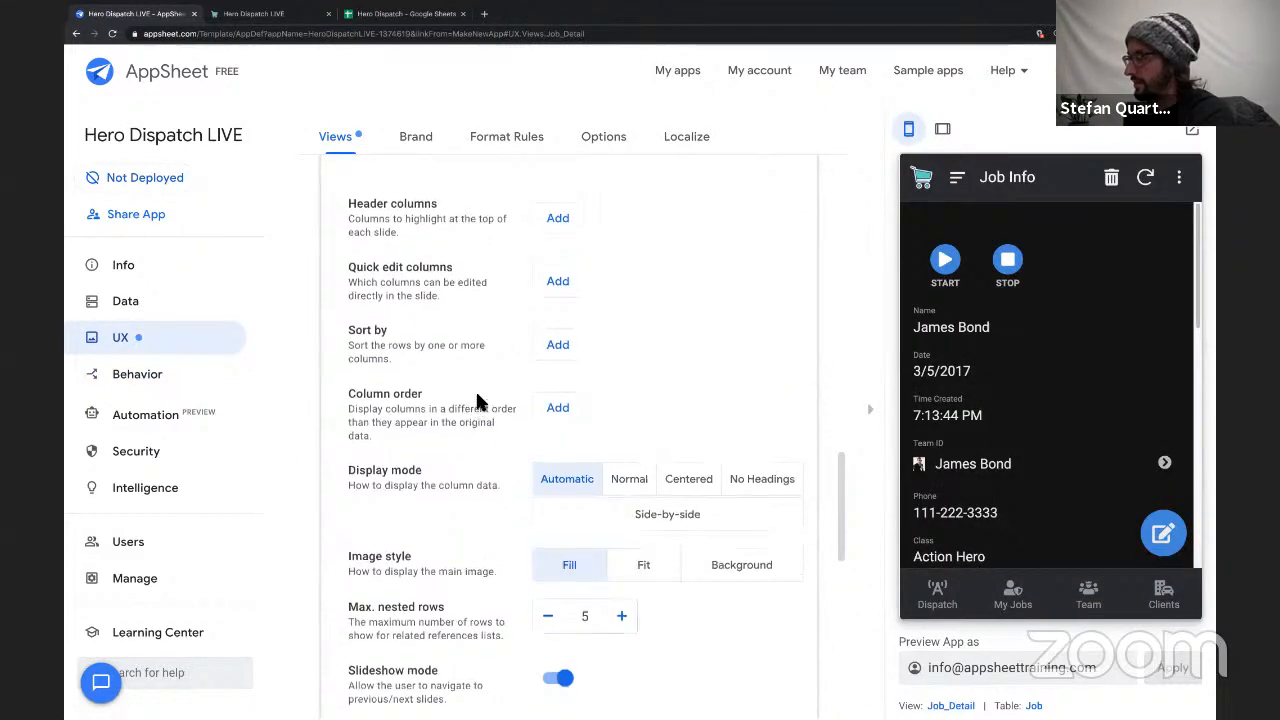
scroll(477, 400, "up", 3)
left_click(560, 460)
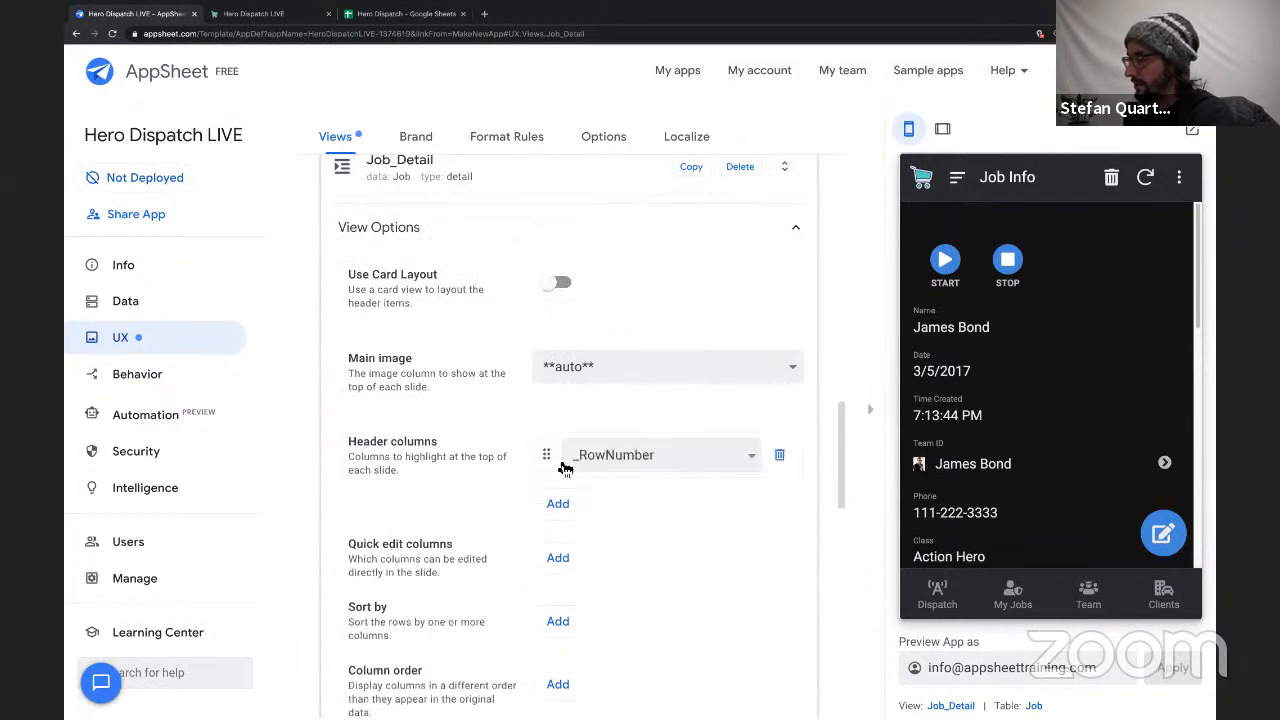
left_click(620, 466)
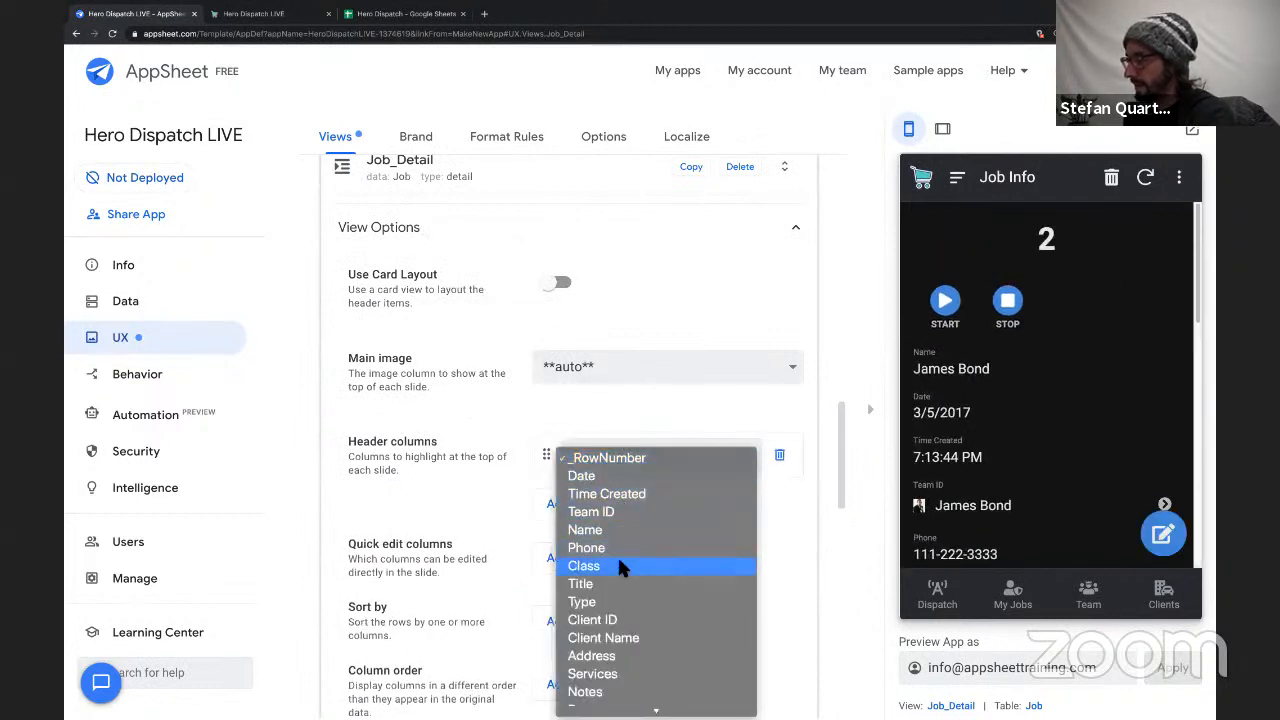
left_click(617, 620)
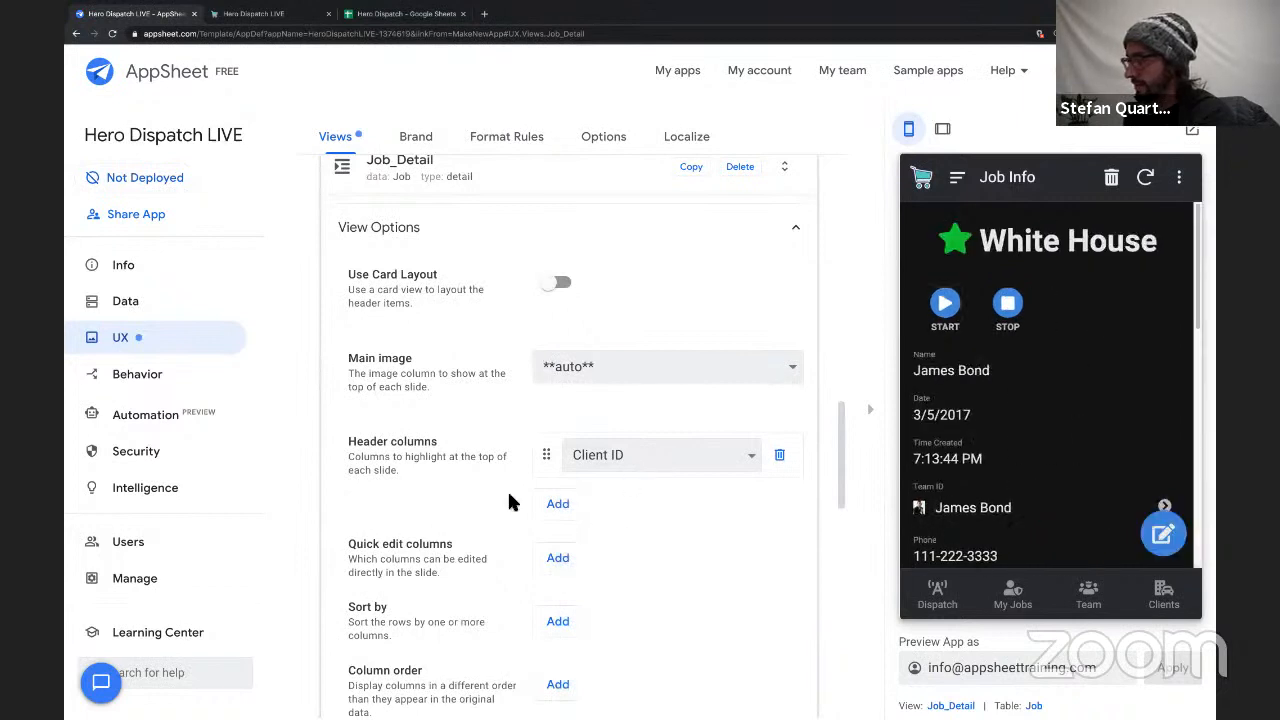
Add a column order entry to the Job_Detail view, keeping it at **all other columns**.
scroll(520, 500, "down", 2)
scroll(503, 562, "down", 1)
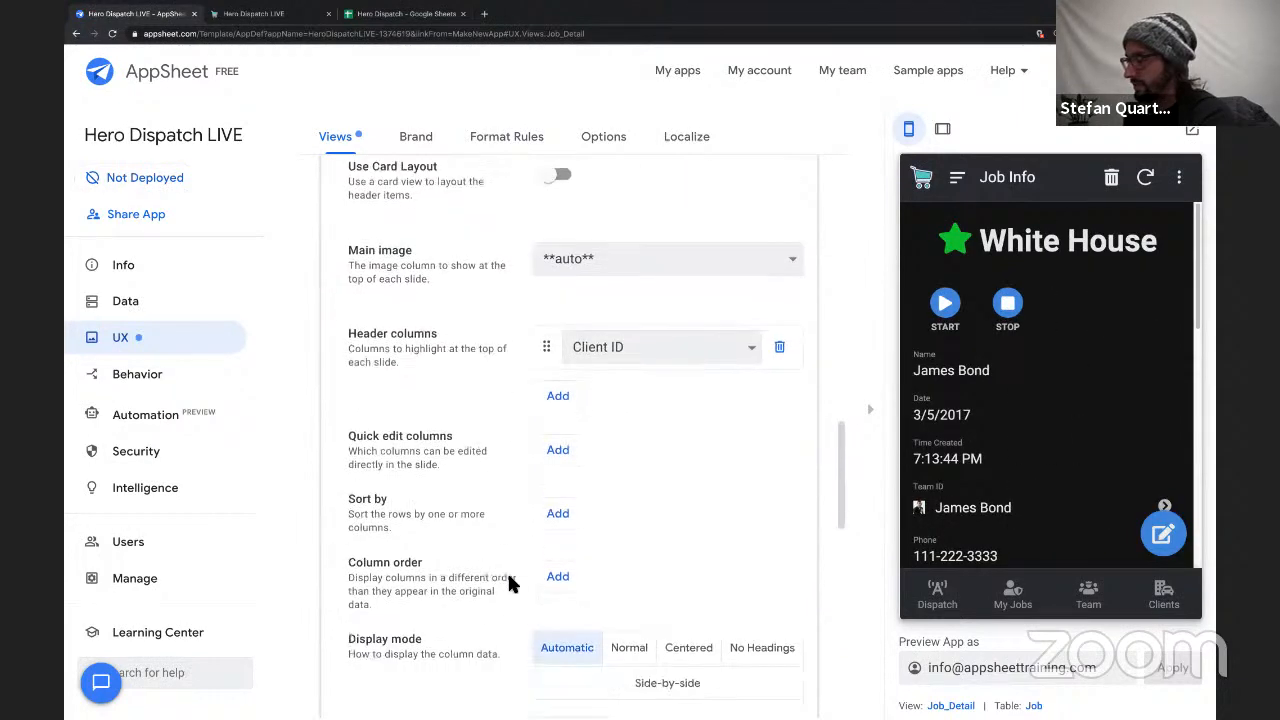
left_click(552, 575)
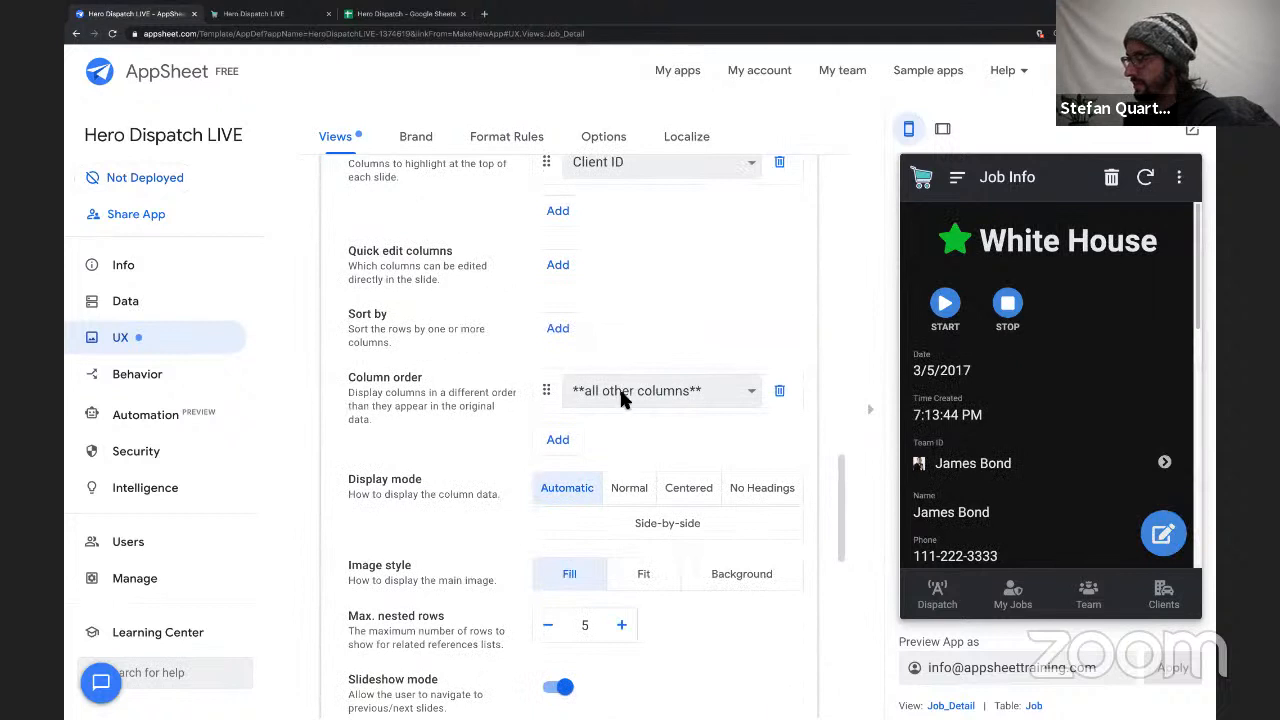
left_click(621, 398)
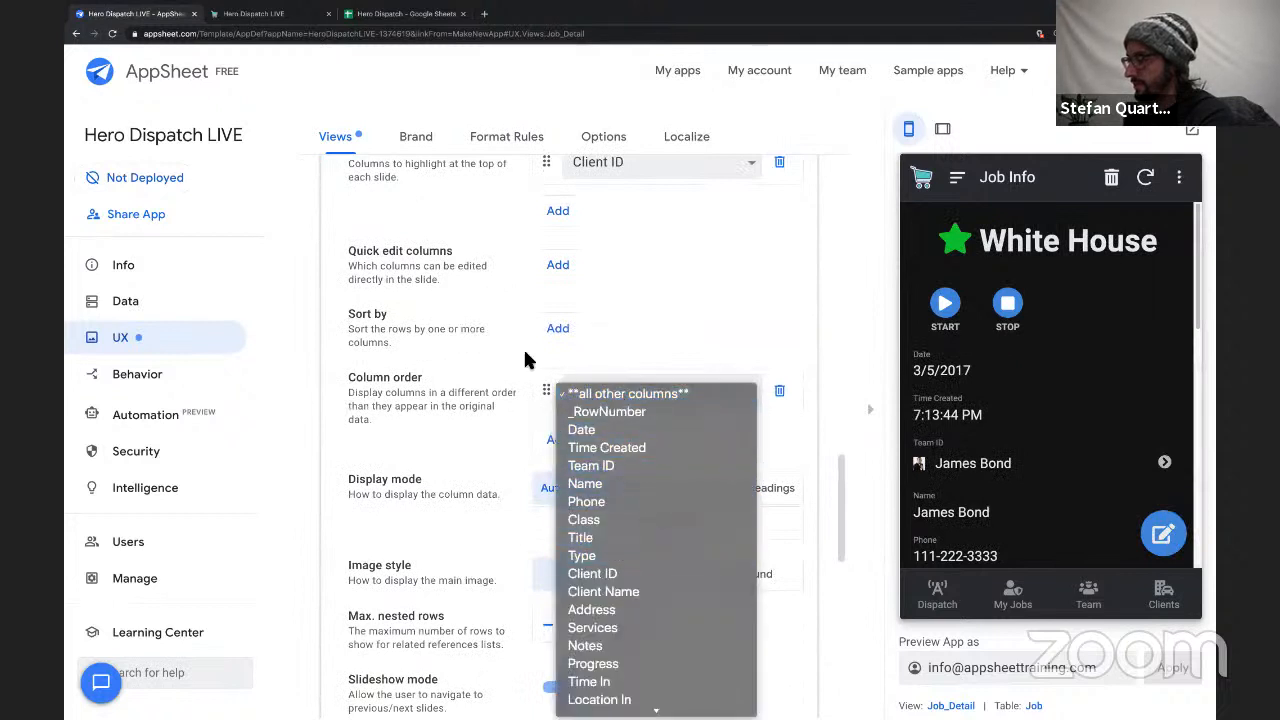
Add Team ID as the second header column of the Job_Detail view.
scroll(523, 360, "up", 3)
left_click(557, 480)
left_click(613, 481)
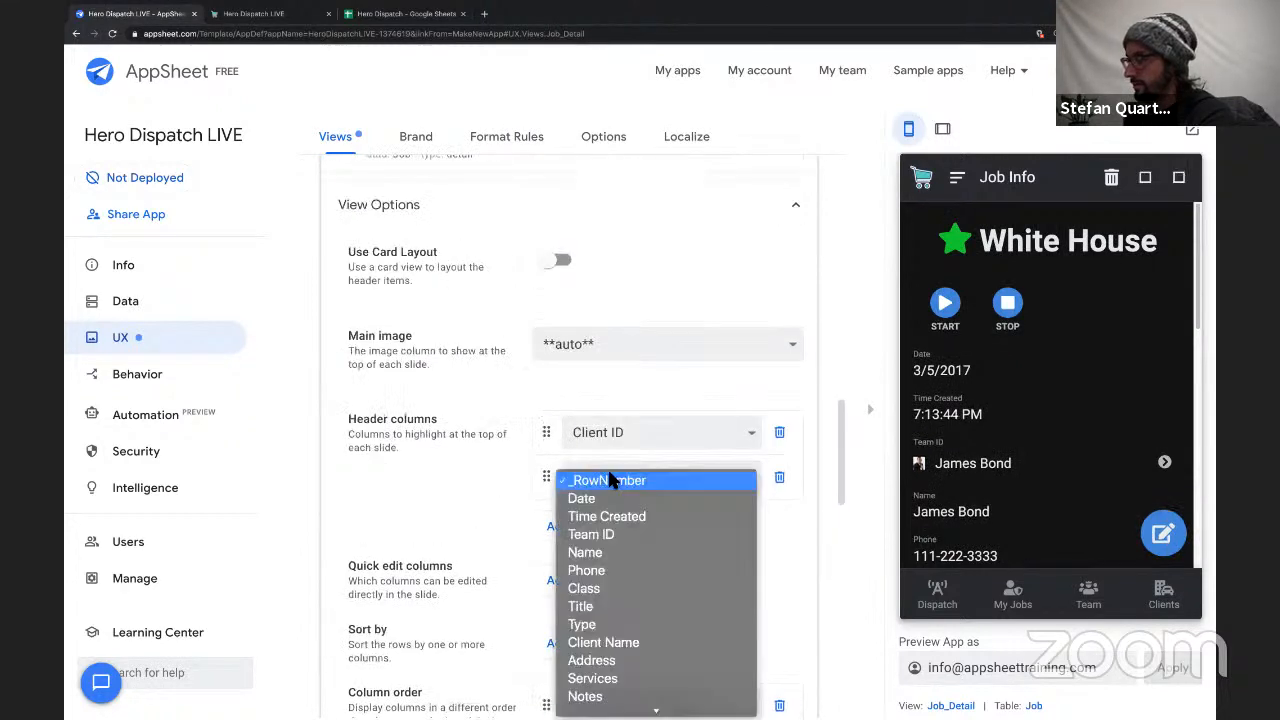
left_click(607, 532)
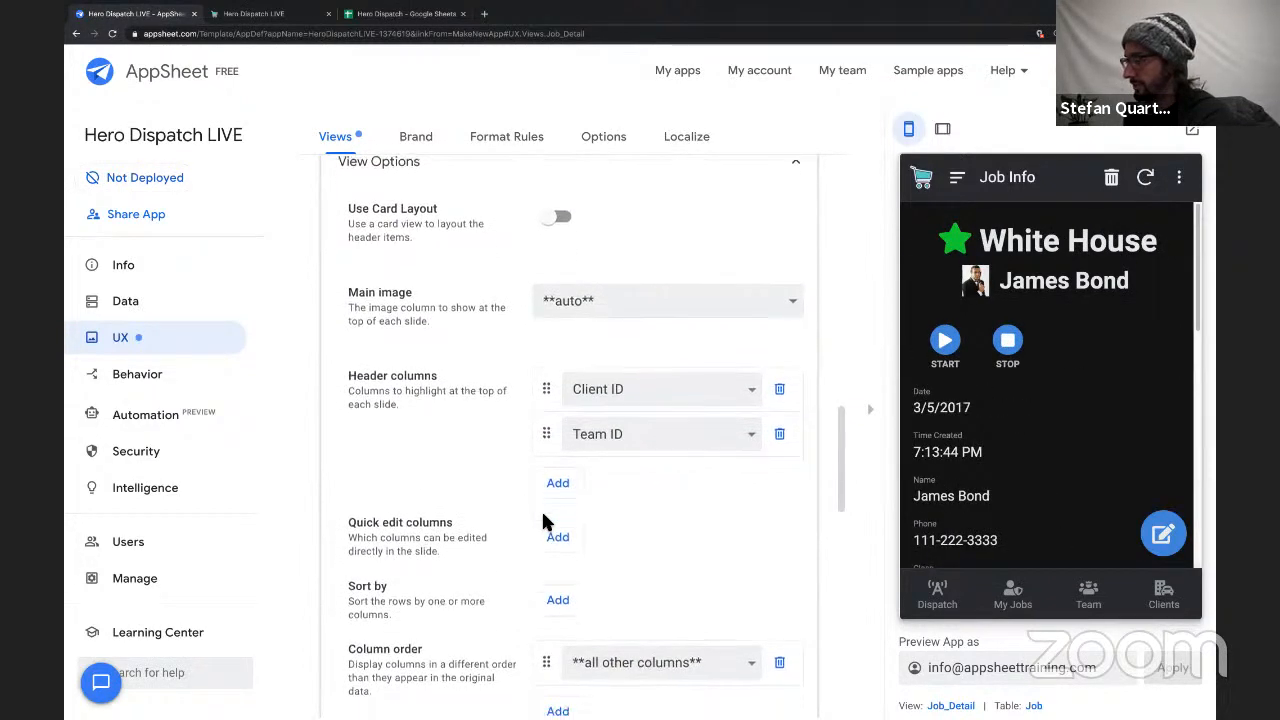
Set the Job_Detail view's first column order entry to Time In and add Time Out as the second.
scroll(541, 509, "down", 2)
left_click(593, 490)
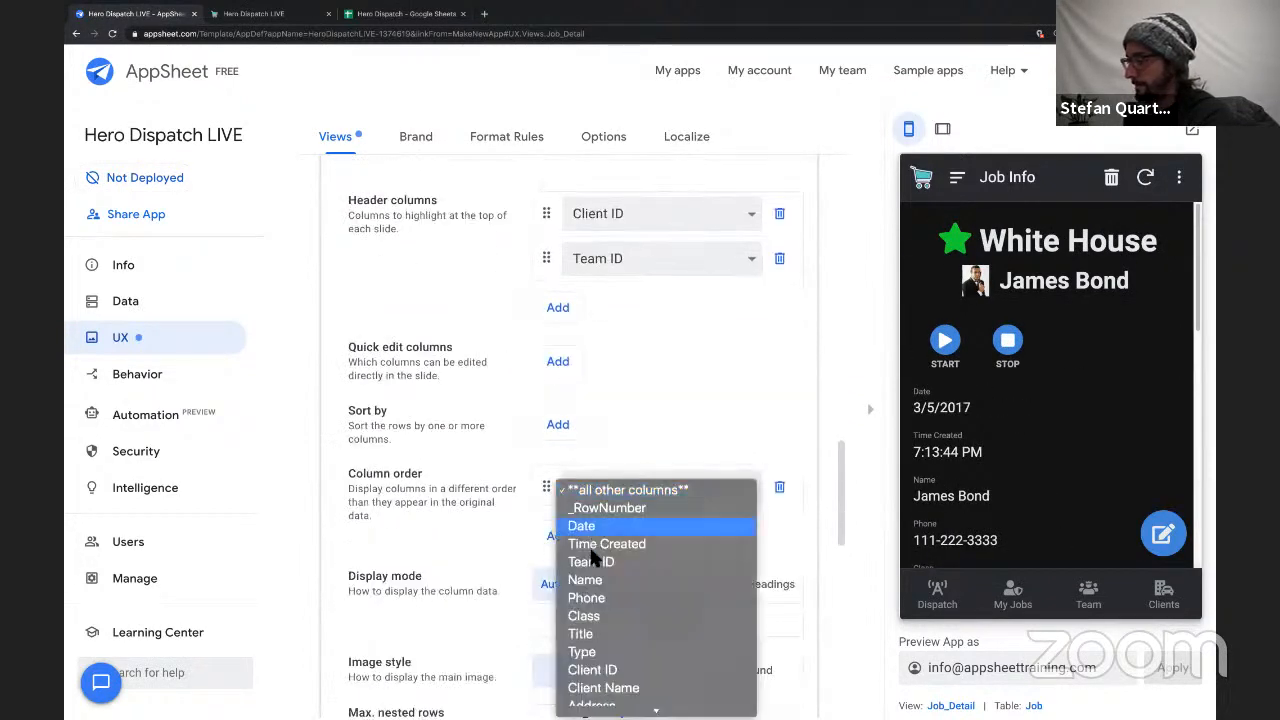
left_click(593, 527)
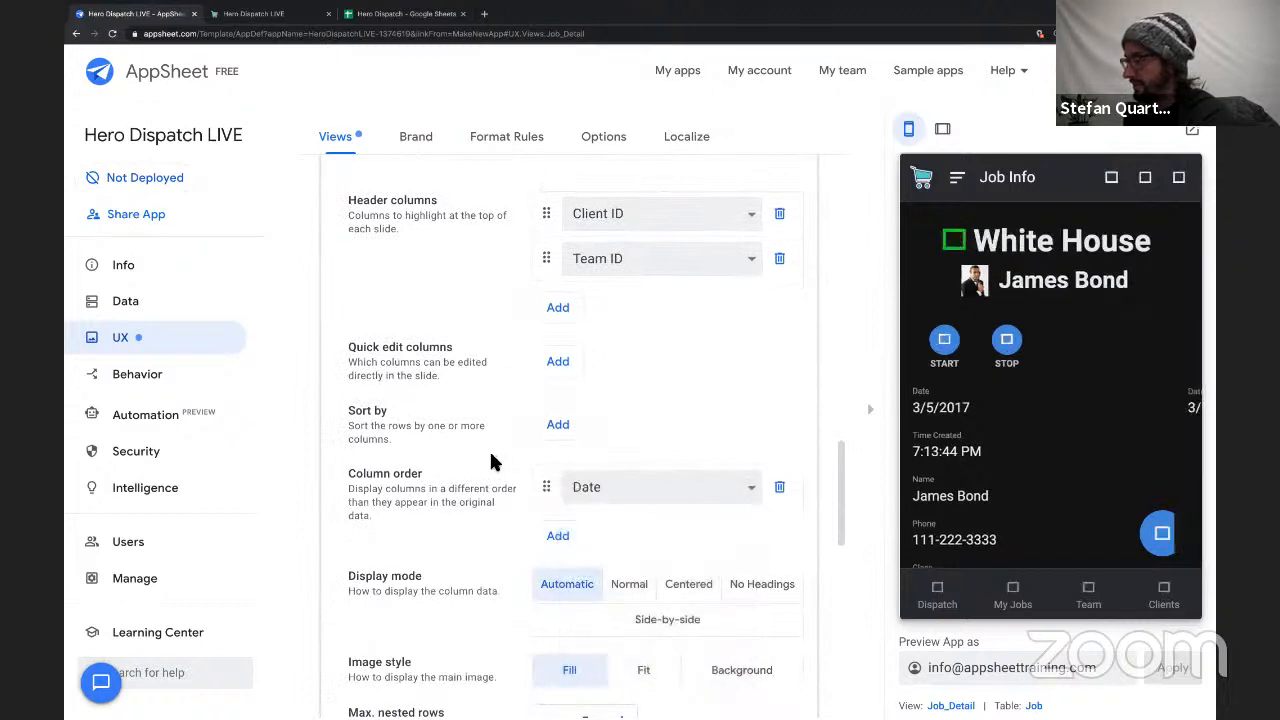
left_click(575, 500)
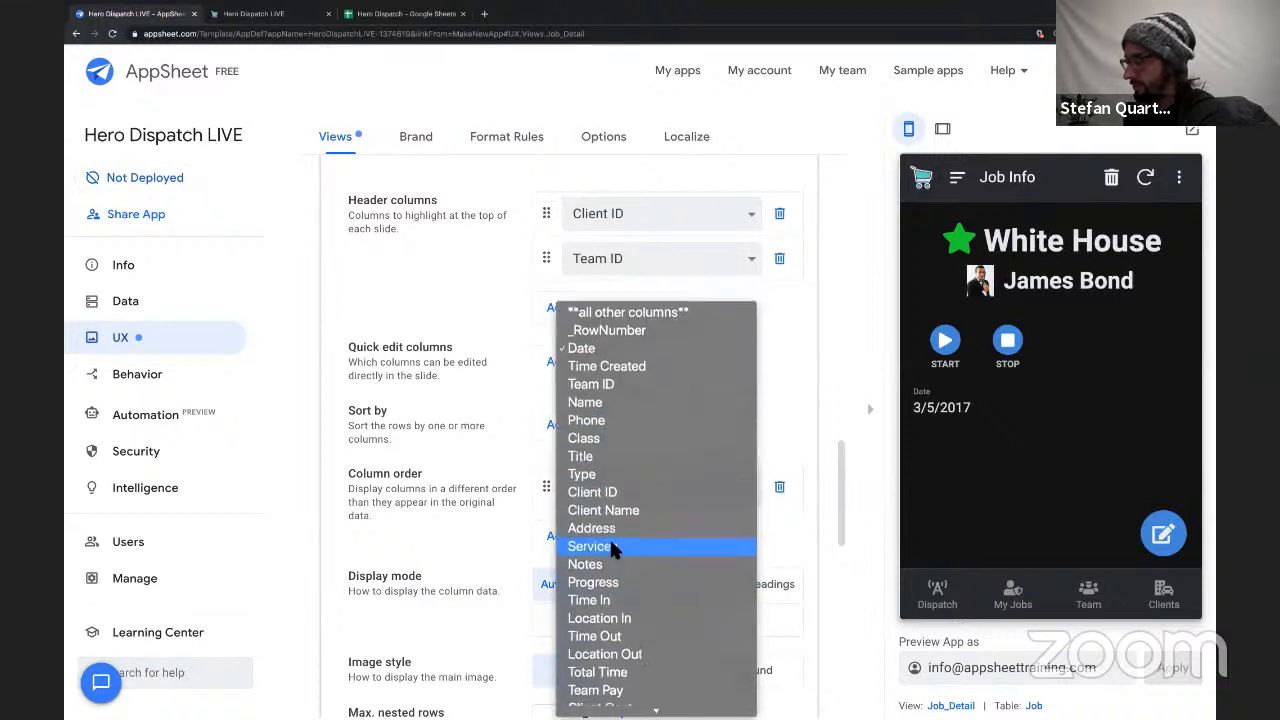
left_click(592, 600)
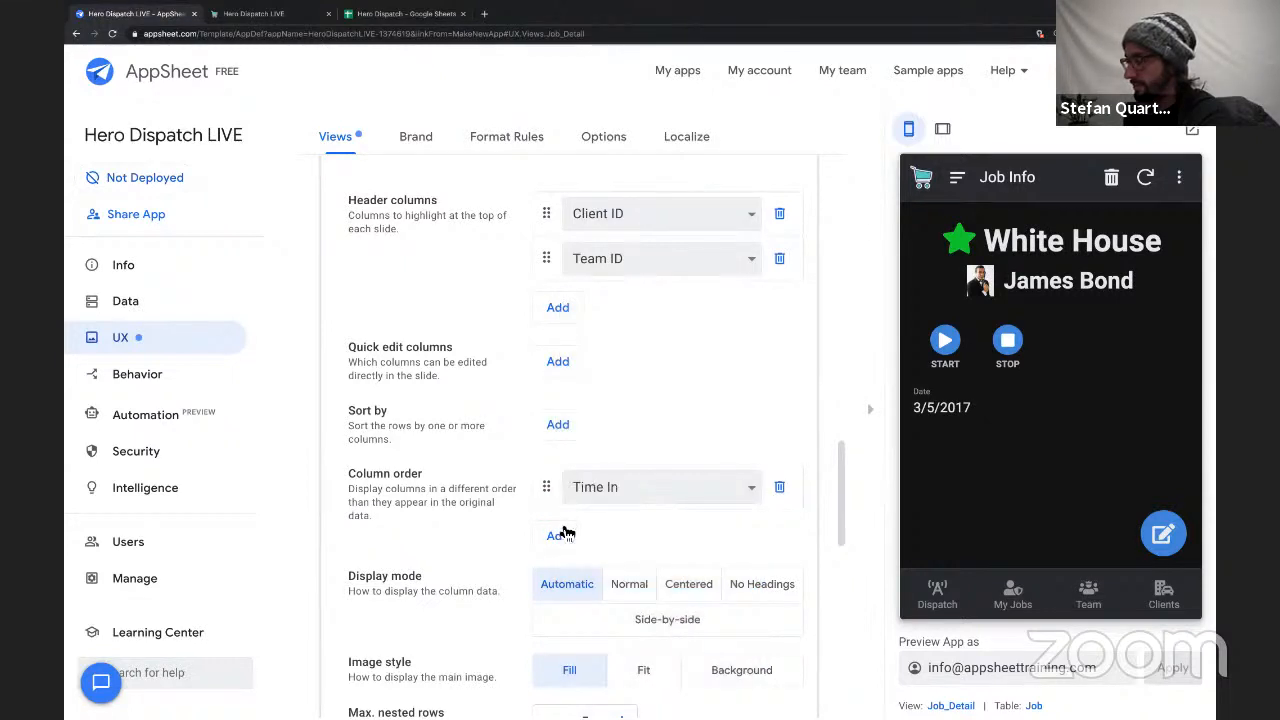
left_click(560, 535)
left_click(600, 531)
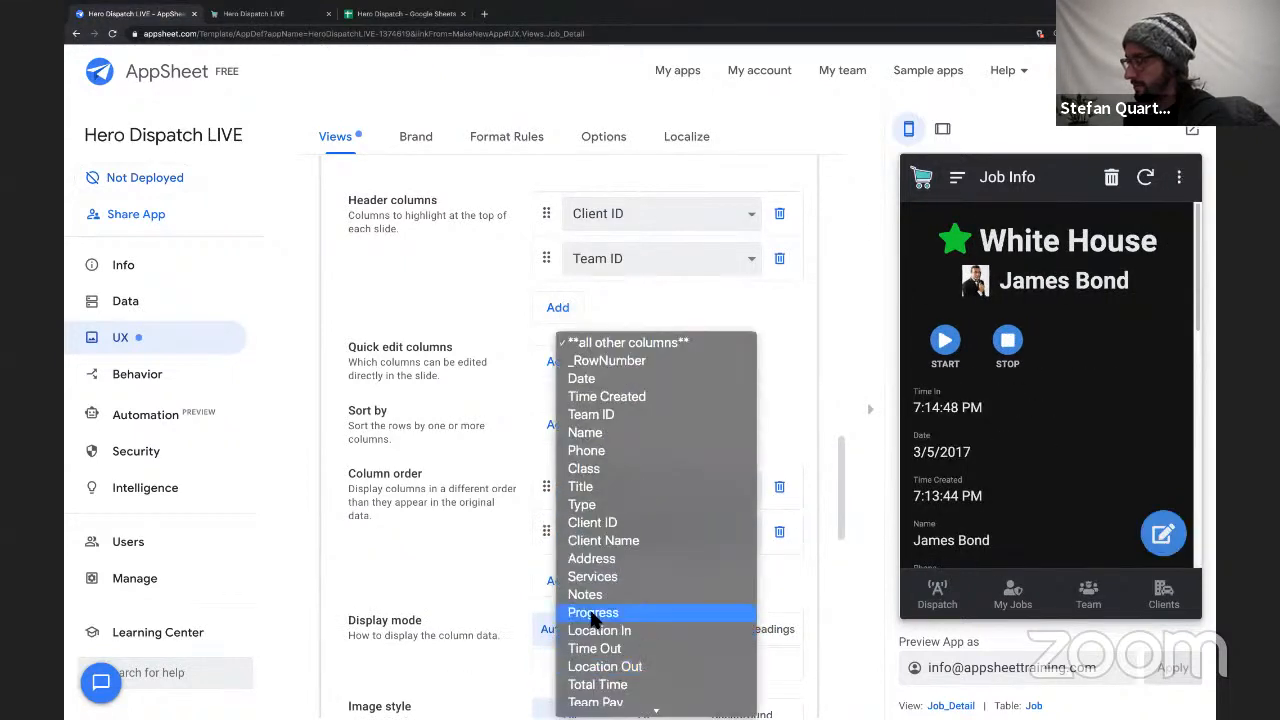
left_click(594, 648)
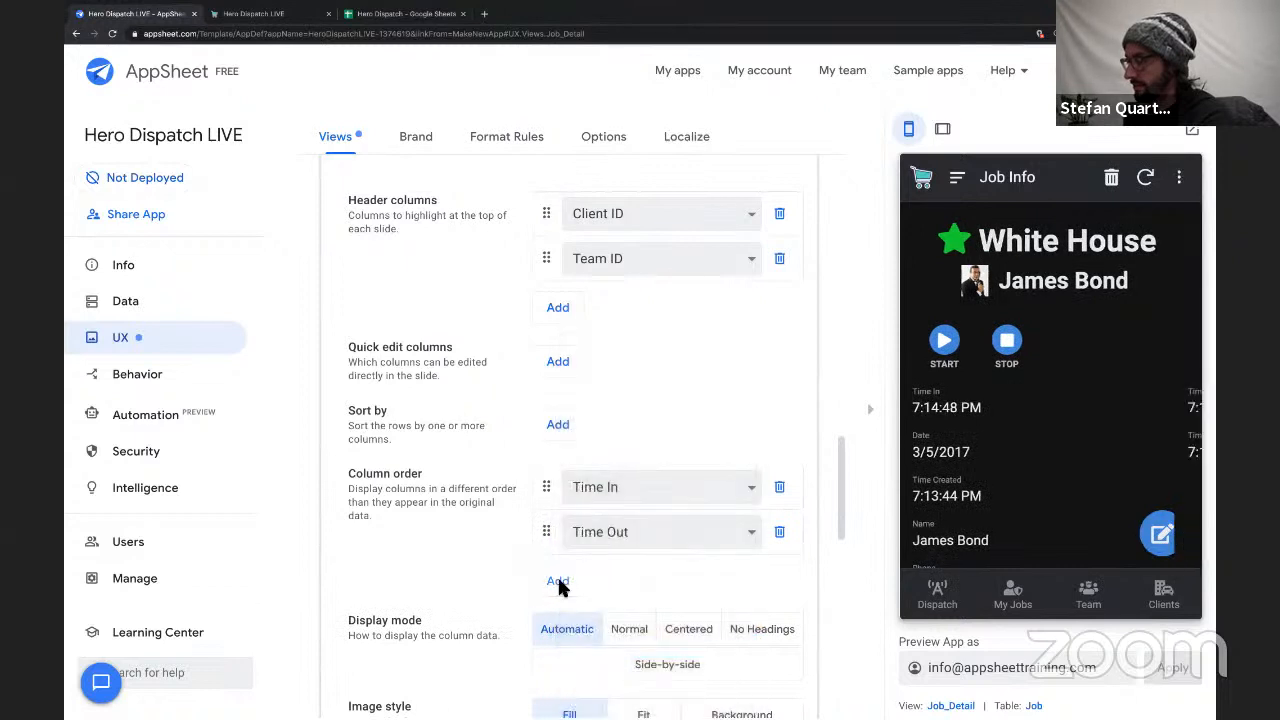
Add Progress to the Job_Detail column order and move it above Time In.
left_click(558, 582)
left_click(562, 578)
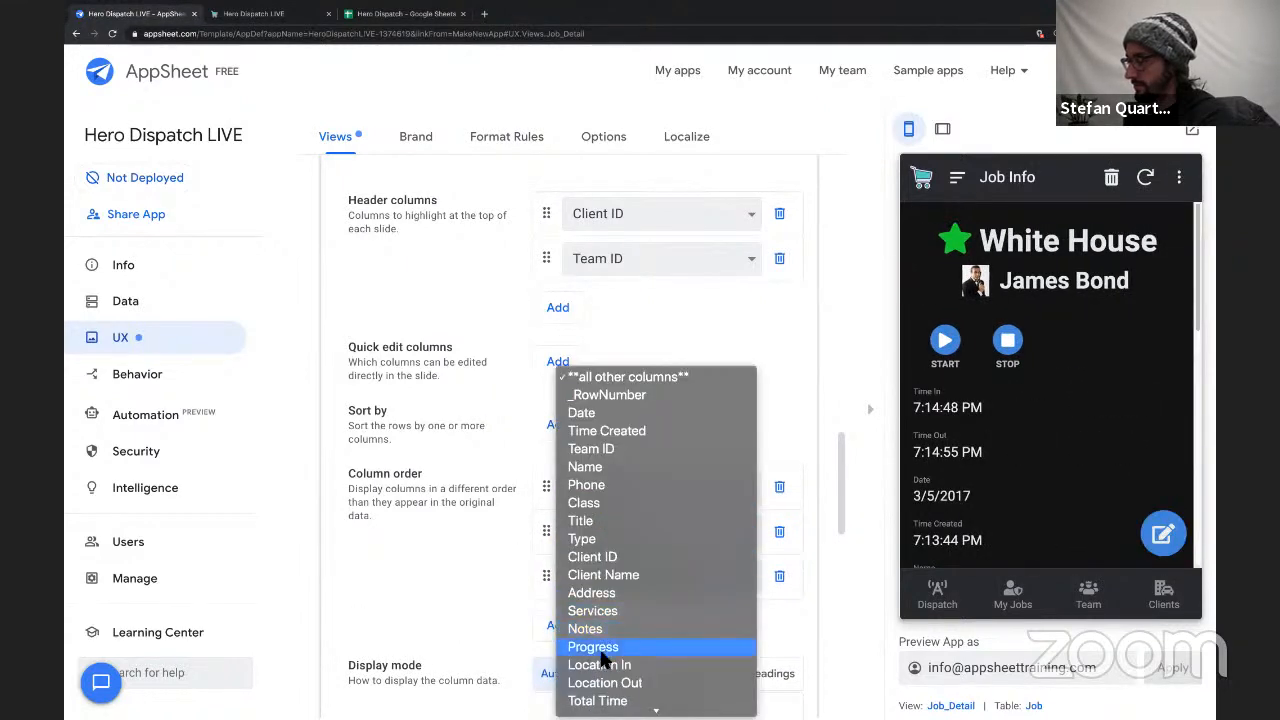
left_click(604, 651)
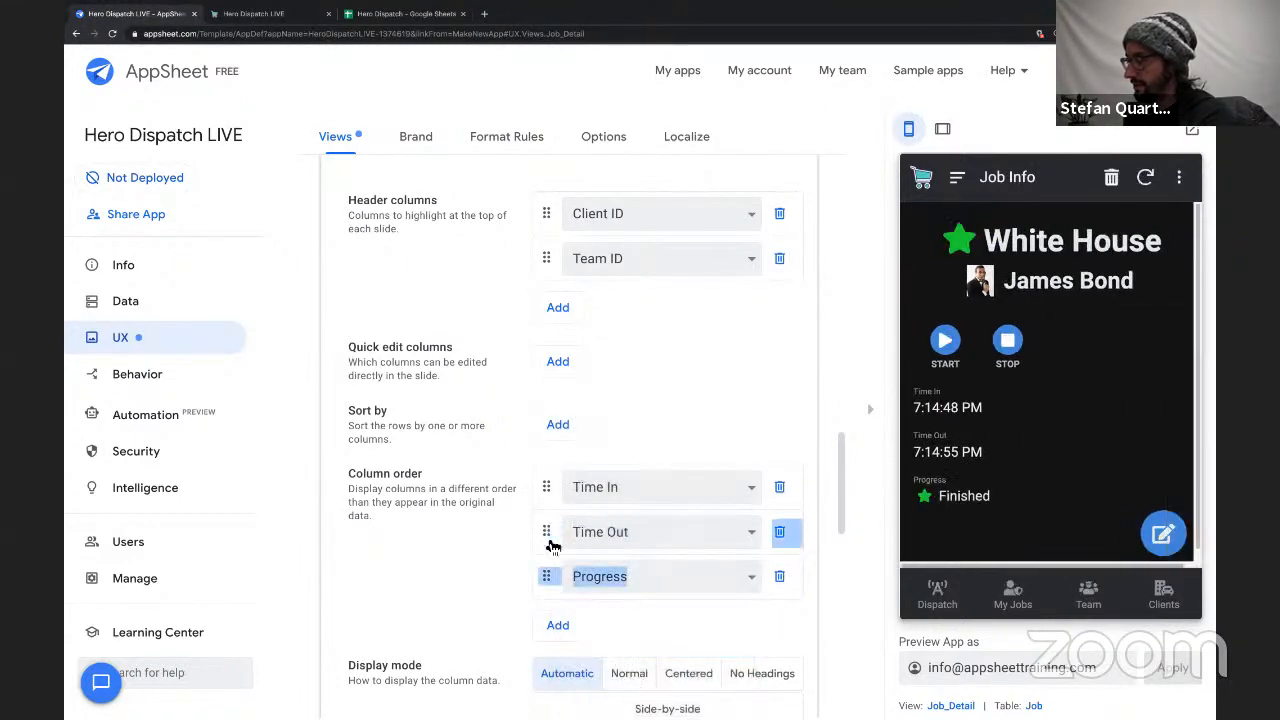
left_click_drag(547, 578, 553, 490)
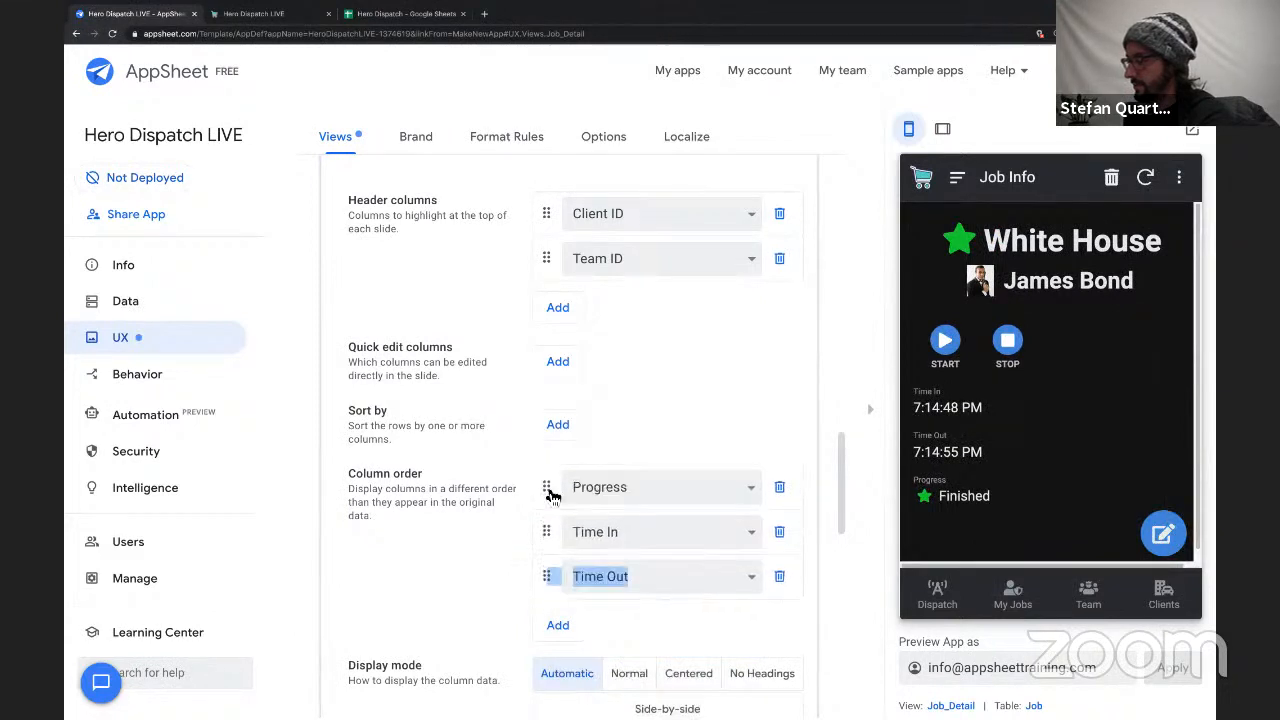
Add Services as the fourth column order entry and as the third header column of Job_Detail.
scroll(495, 489, "down", 1)
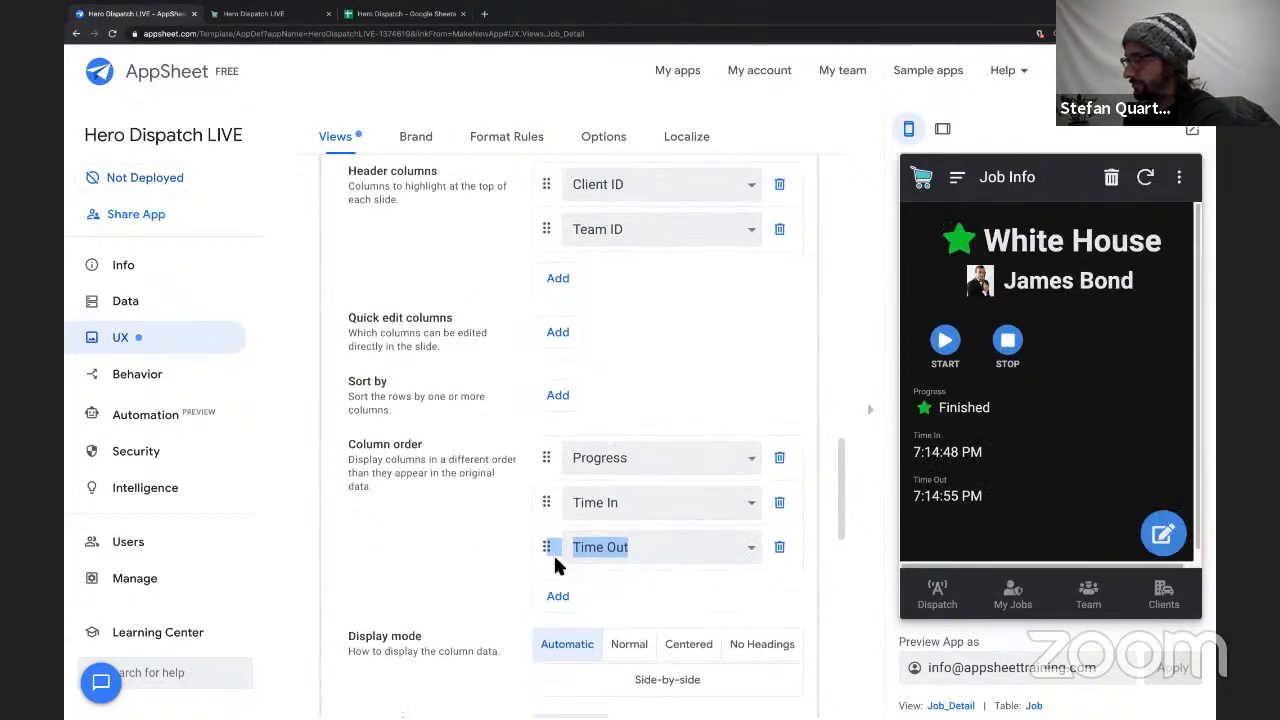
left_click(558, 595)
left_click(583, 596)
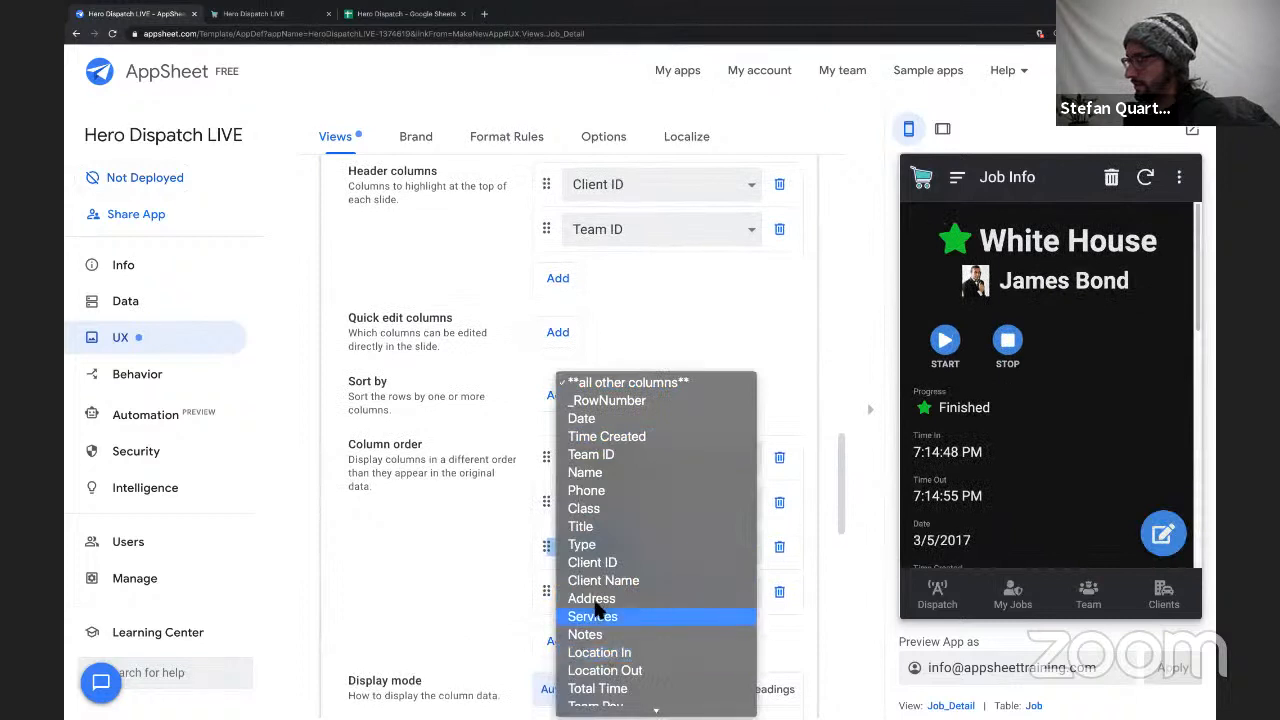
key("Escape")
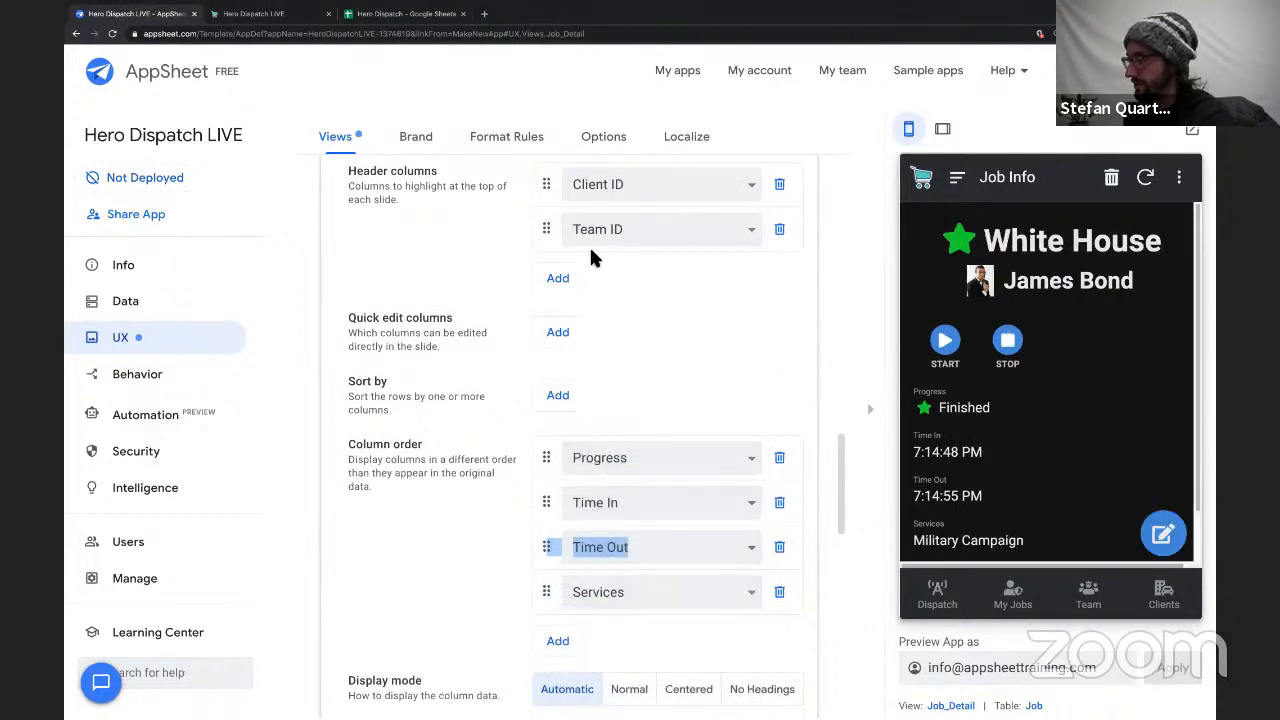
left_click(558, 278)
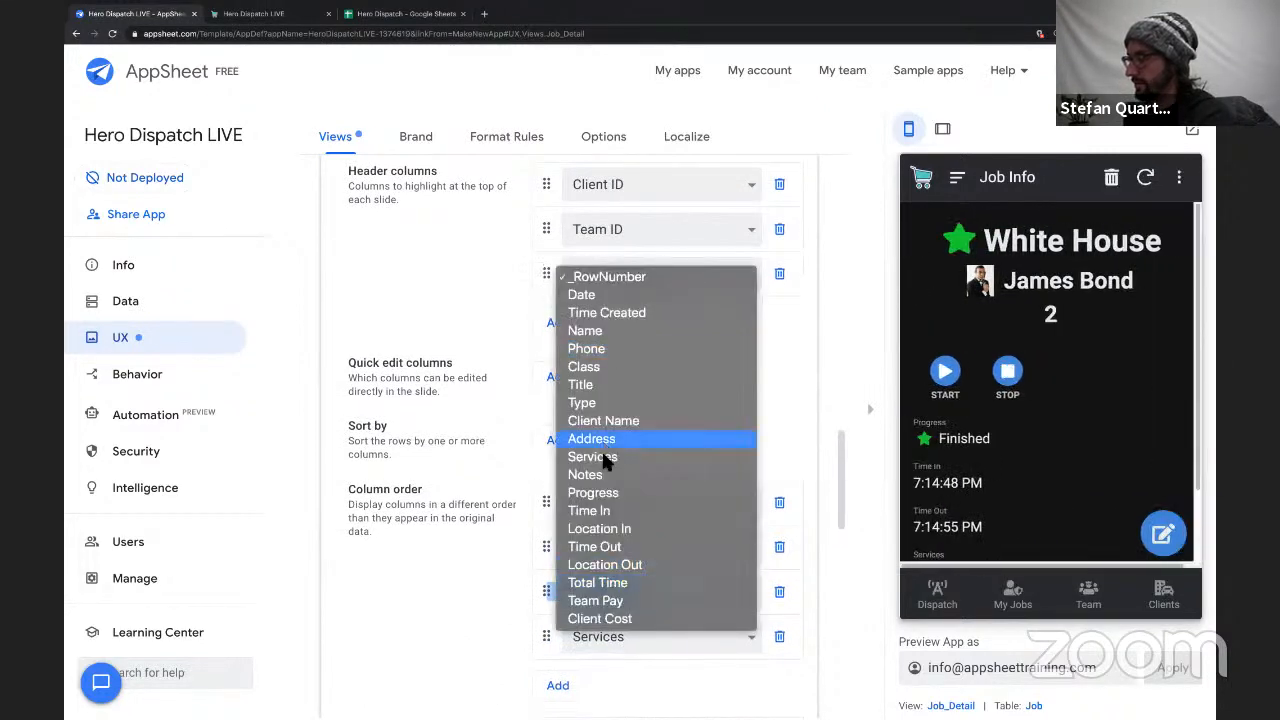
left_click(603, 456)
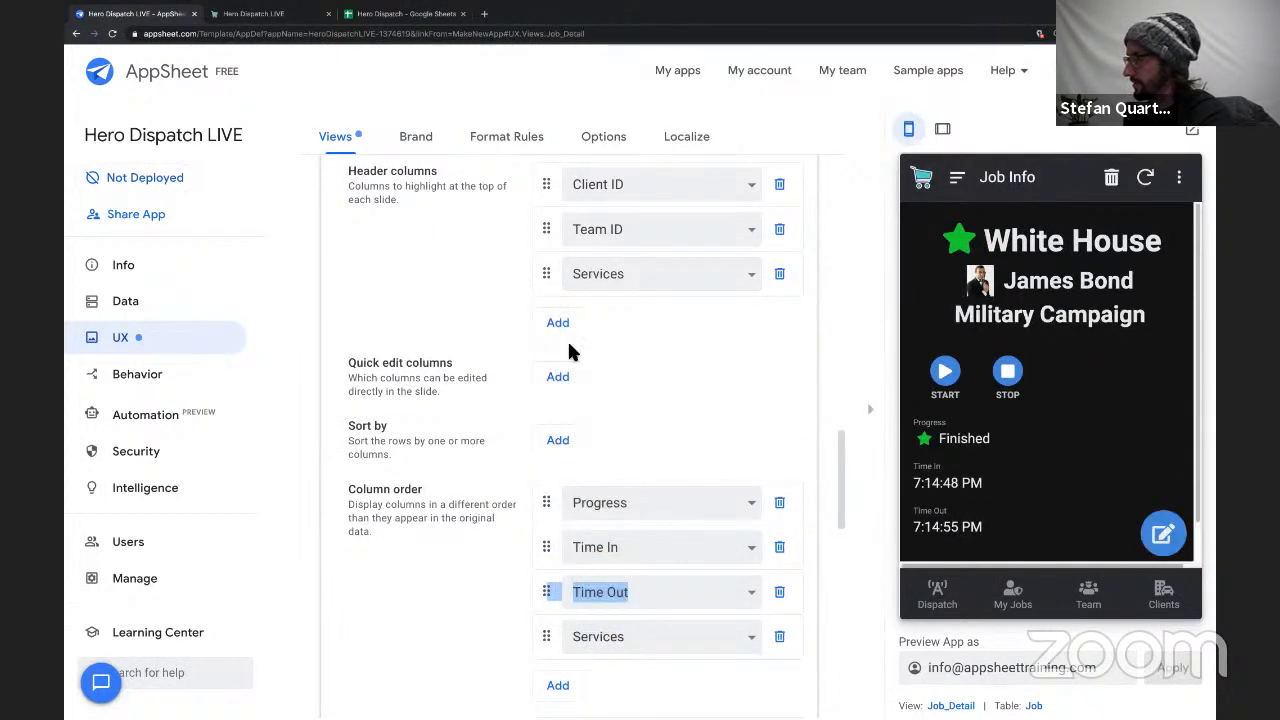
Replace Services with Notes in the last Job_Detail column order entry and save the app.
left_click(590, 637)
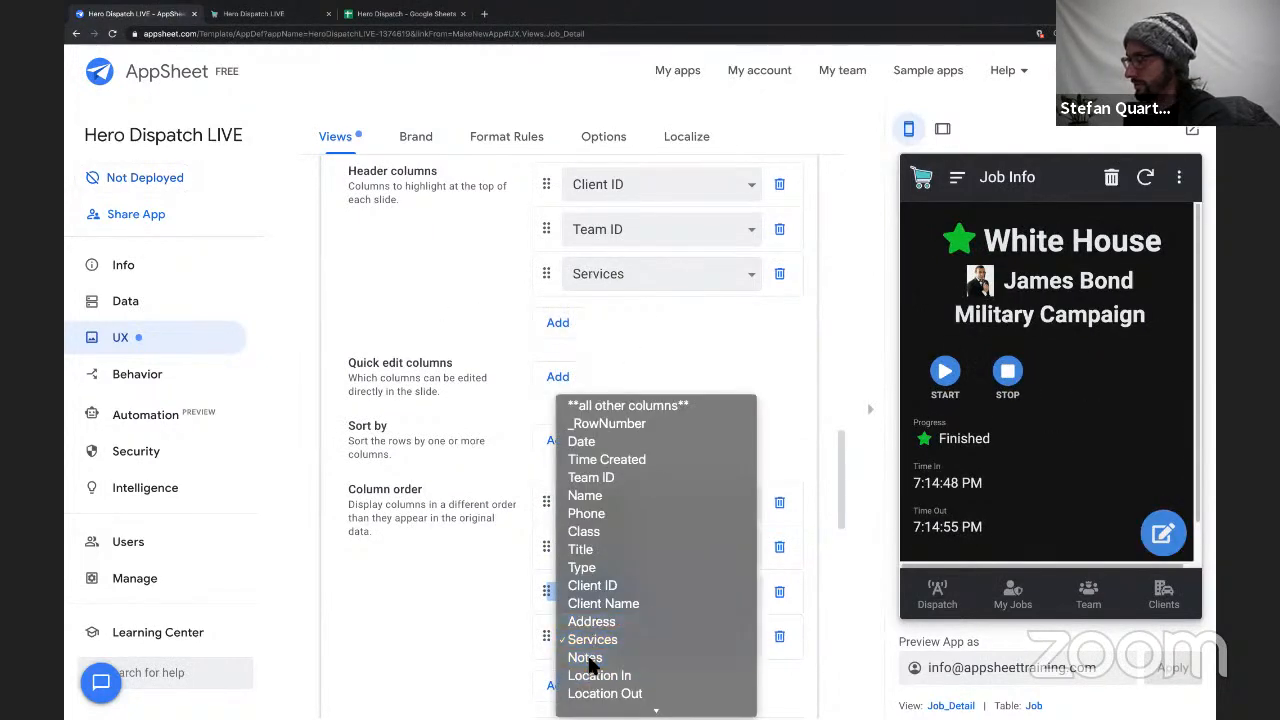
left_click(560, 657)
mouse_move(548, 642)
left_mouse_down()
mouse_move(551, 503)
mouse_move(555, 648)
left_mouse_up()
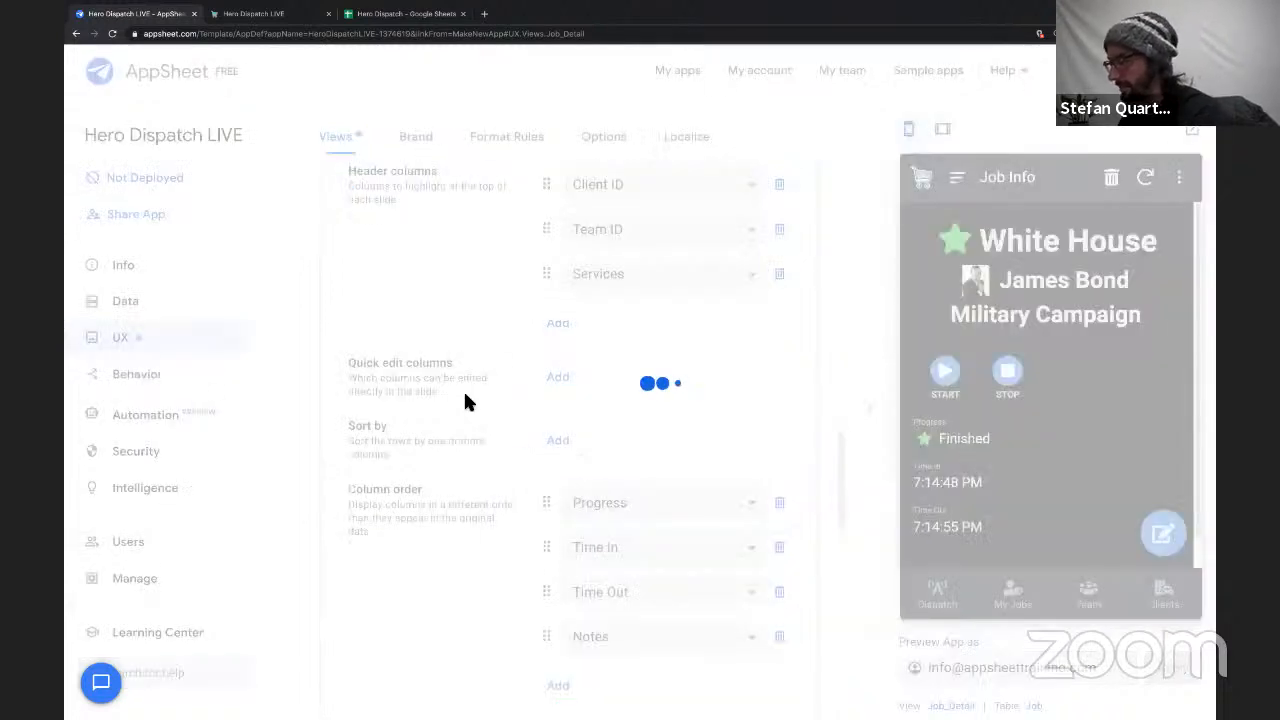
scroll(535, 443, "down", 5)
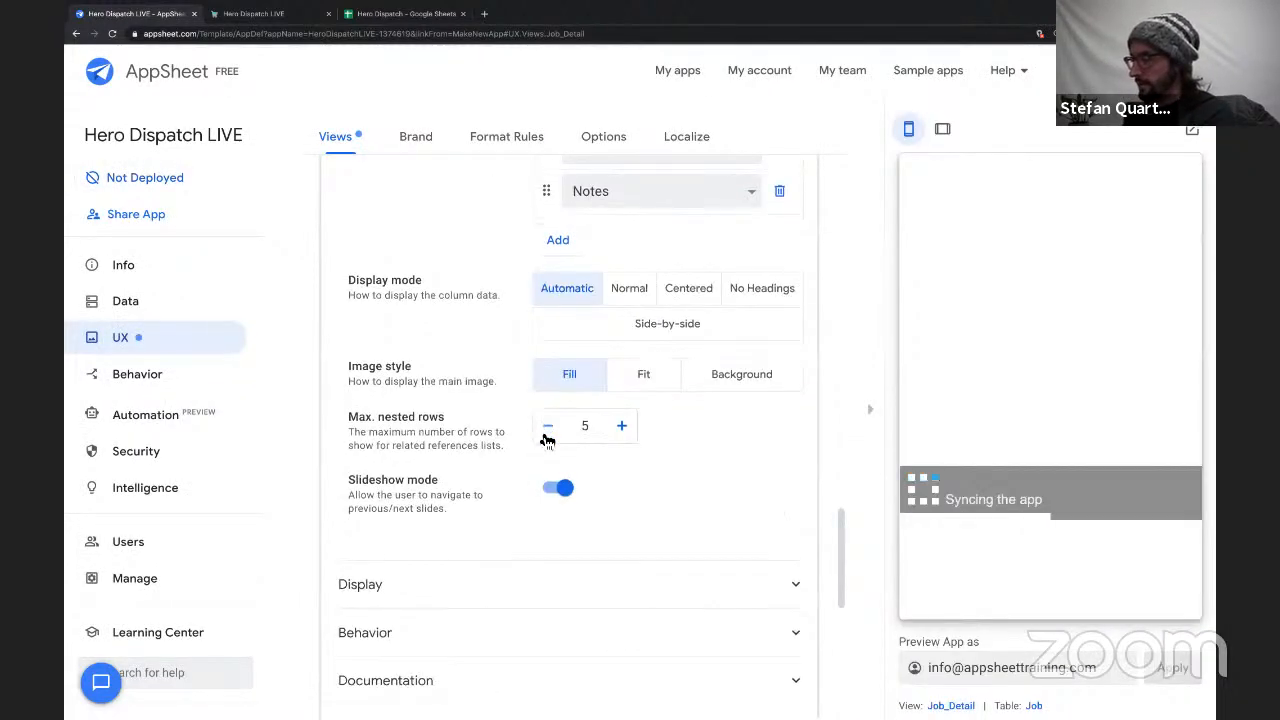
scroll(547, 441, "up", 15)
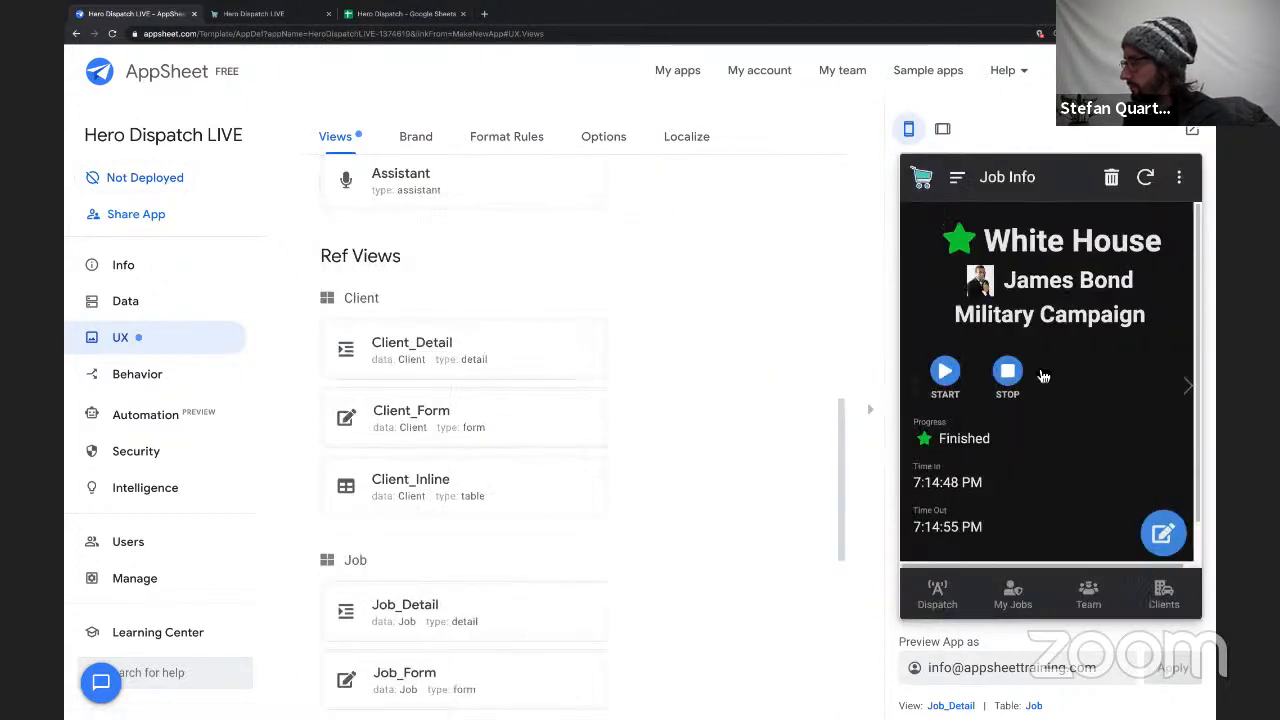
Open the details of the 2/11/2021 job from My Jobs in the app preview.
scroll(1043, 376, "down", 1)
scroll(1043, 376, "up", 1)
left_click(957, 177)
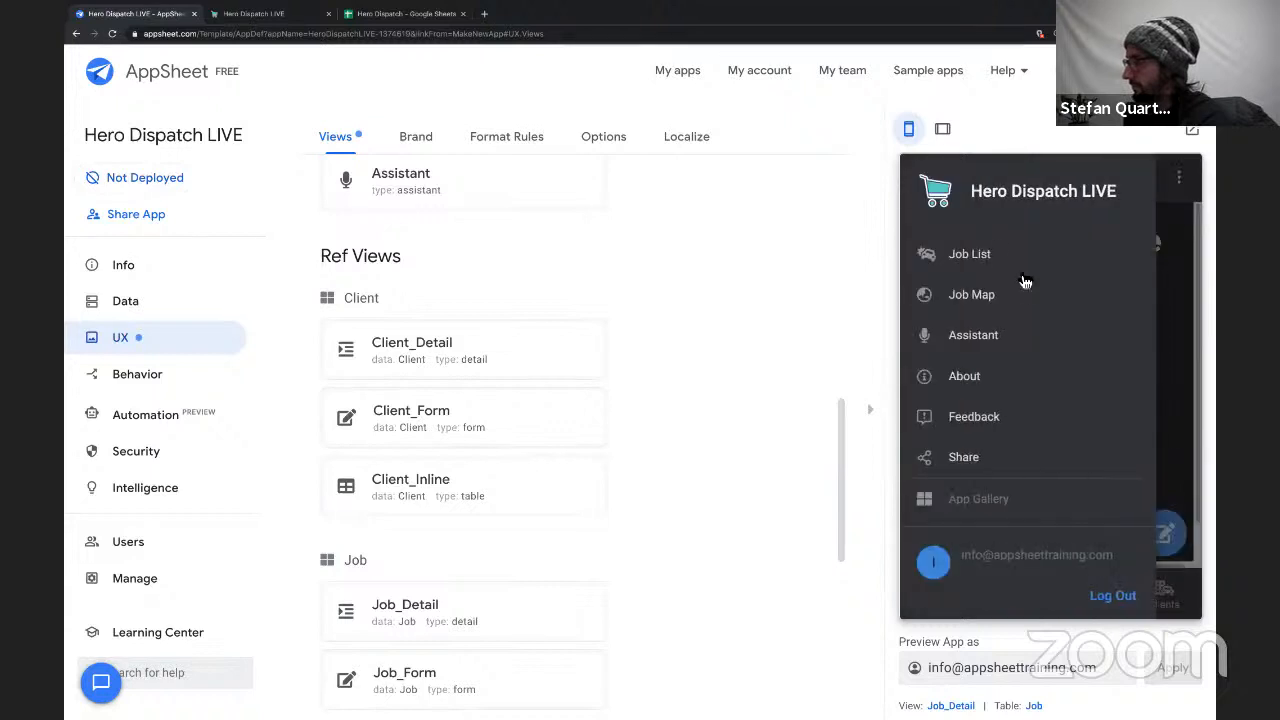
left_click(1178, 310)
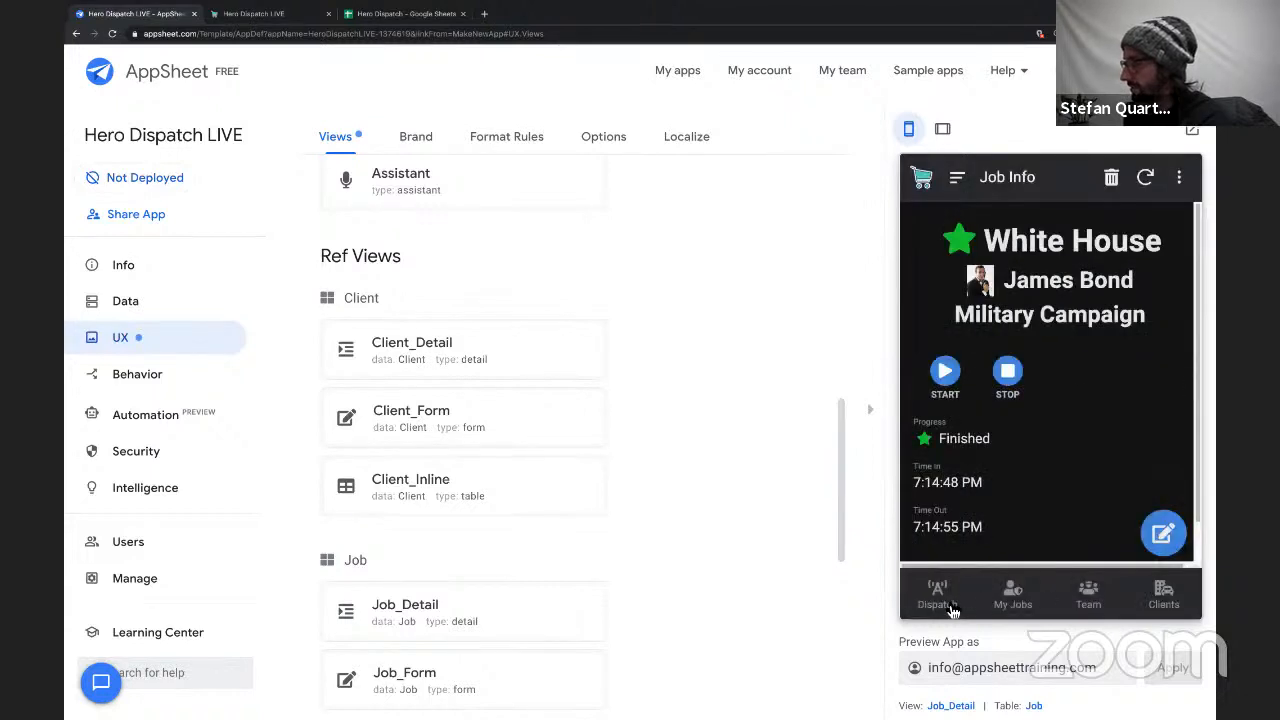
left_click(1013, 596)
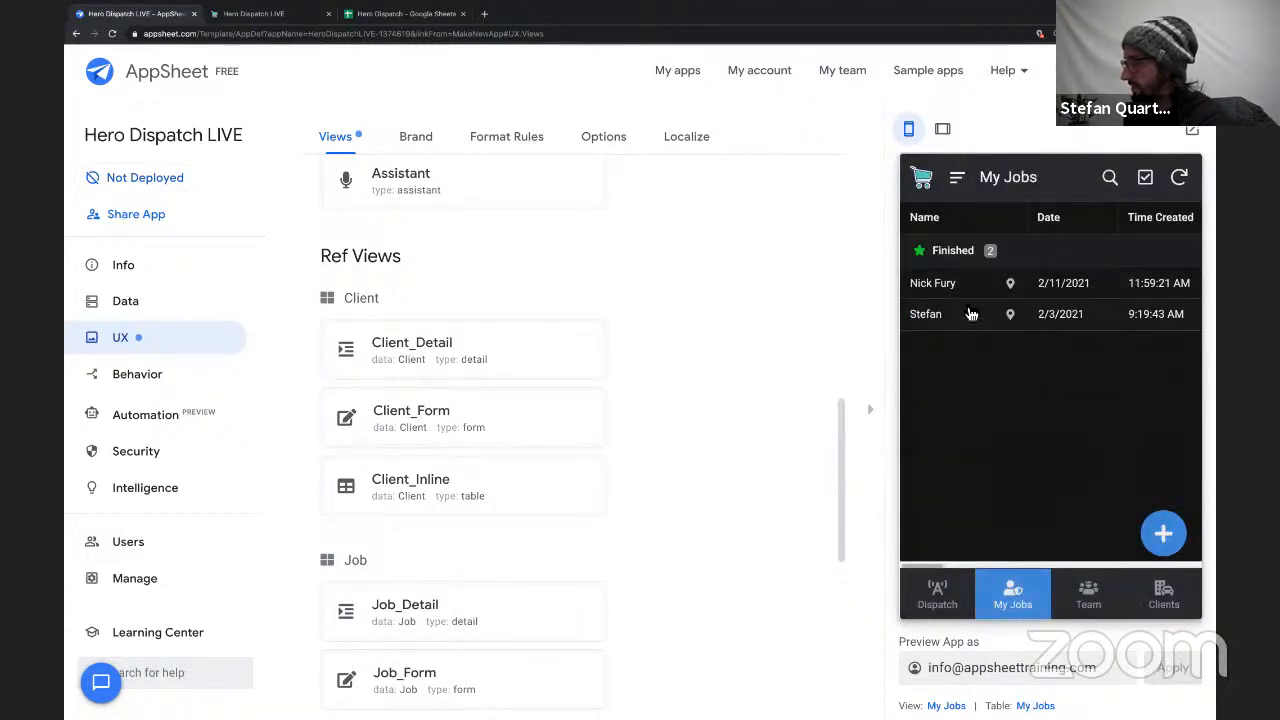
left_click(968, 285)
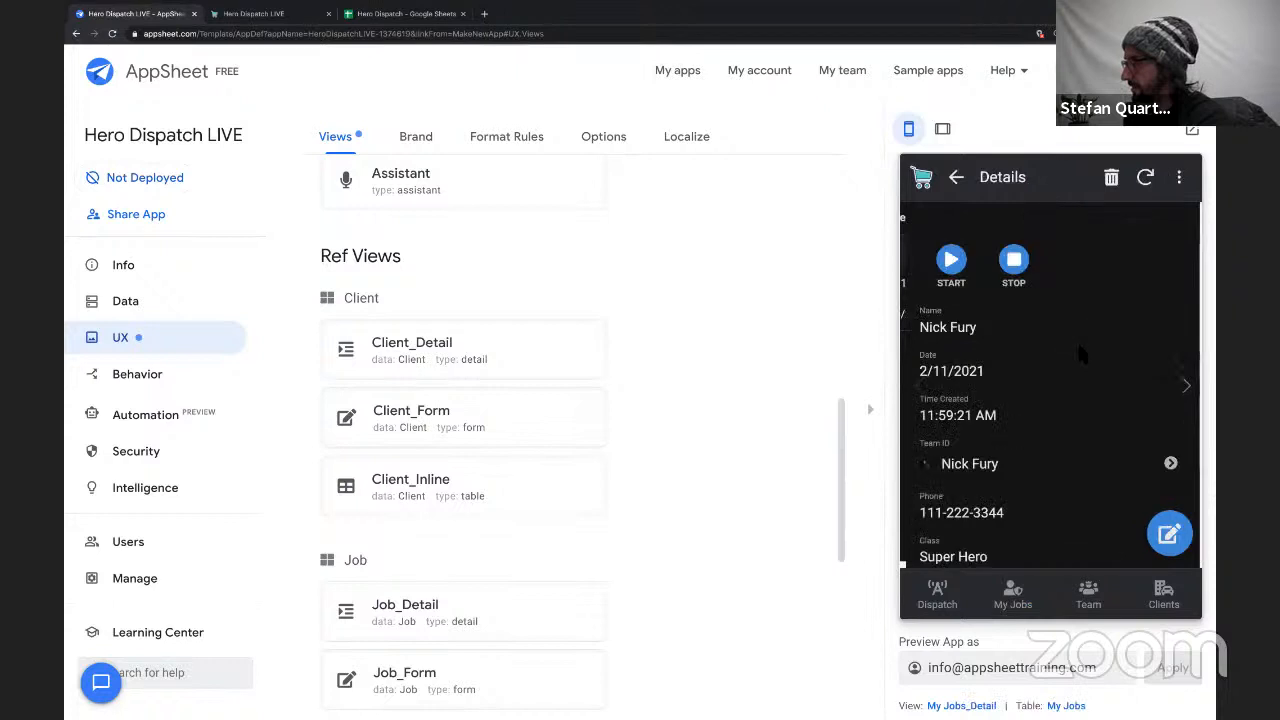
Run the Start action on the 2/11/2021 job, review its details and return to the Dispatch dashboard.
left_click(958, 272)
scroll(1030, 369, "down", 7)
scroll(1030, 369, "up", 4)
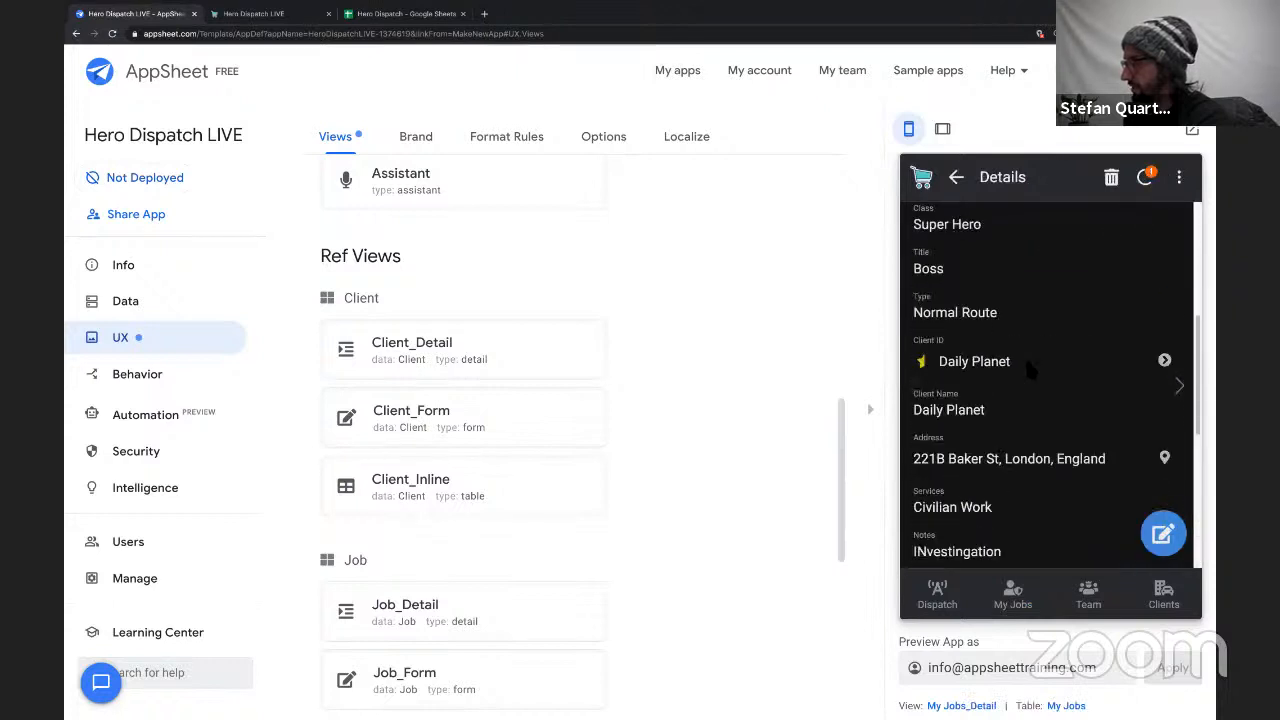
scroll(1030, 368, "up", 4)
left_click(938, 598)
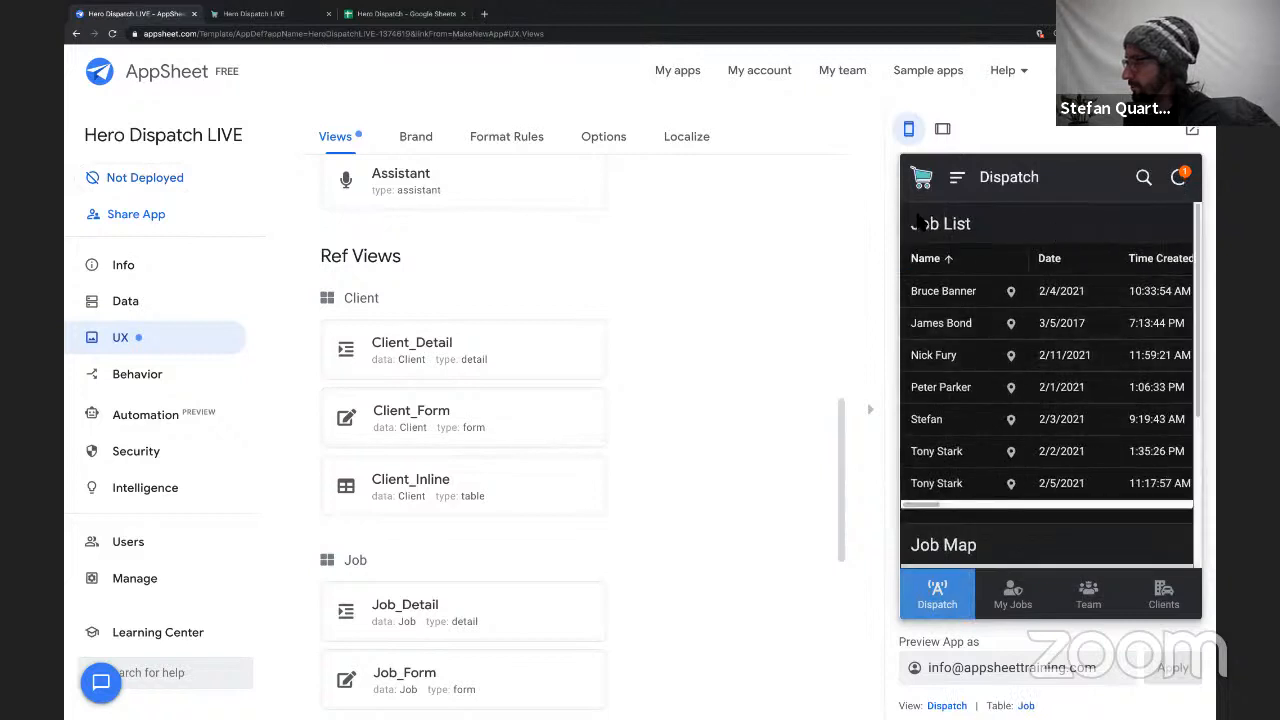
Switch to the running Hero Dispatch LIVE app, show its Dispatch dashboard and reload it.
left_click(284, 15)
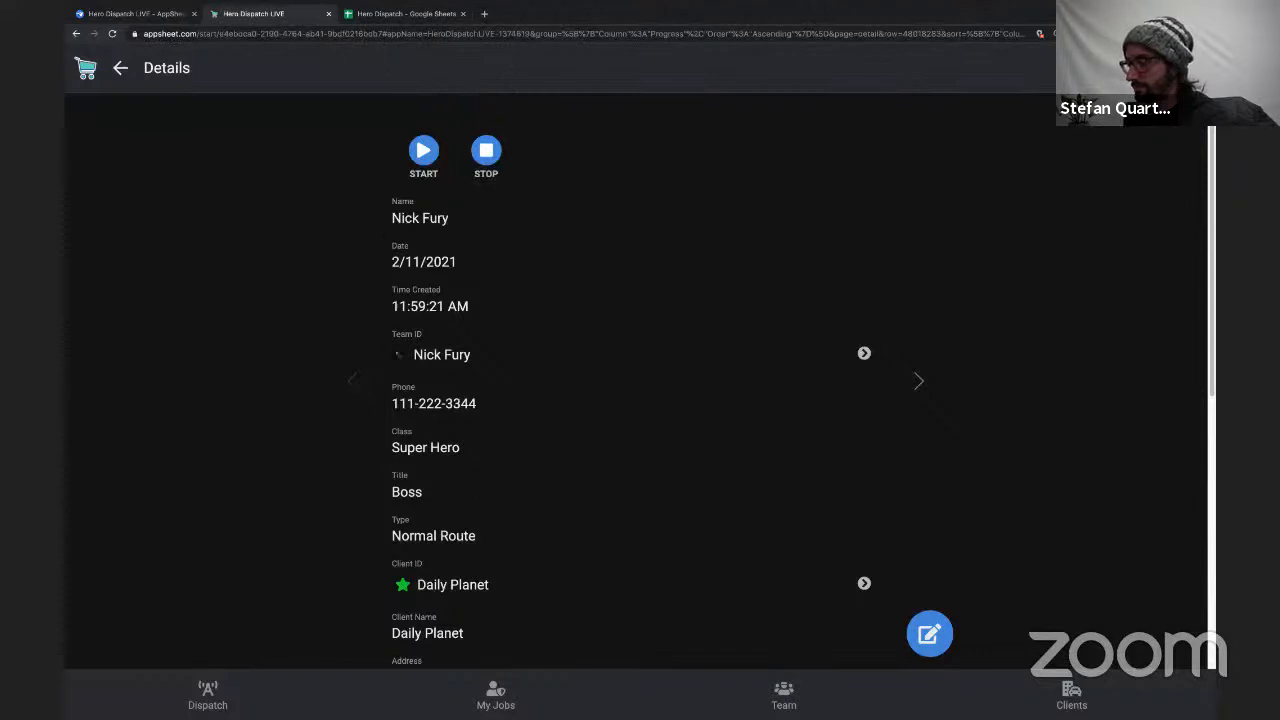
left_click(208, 695)
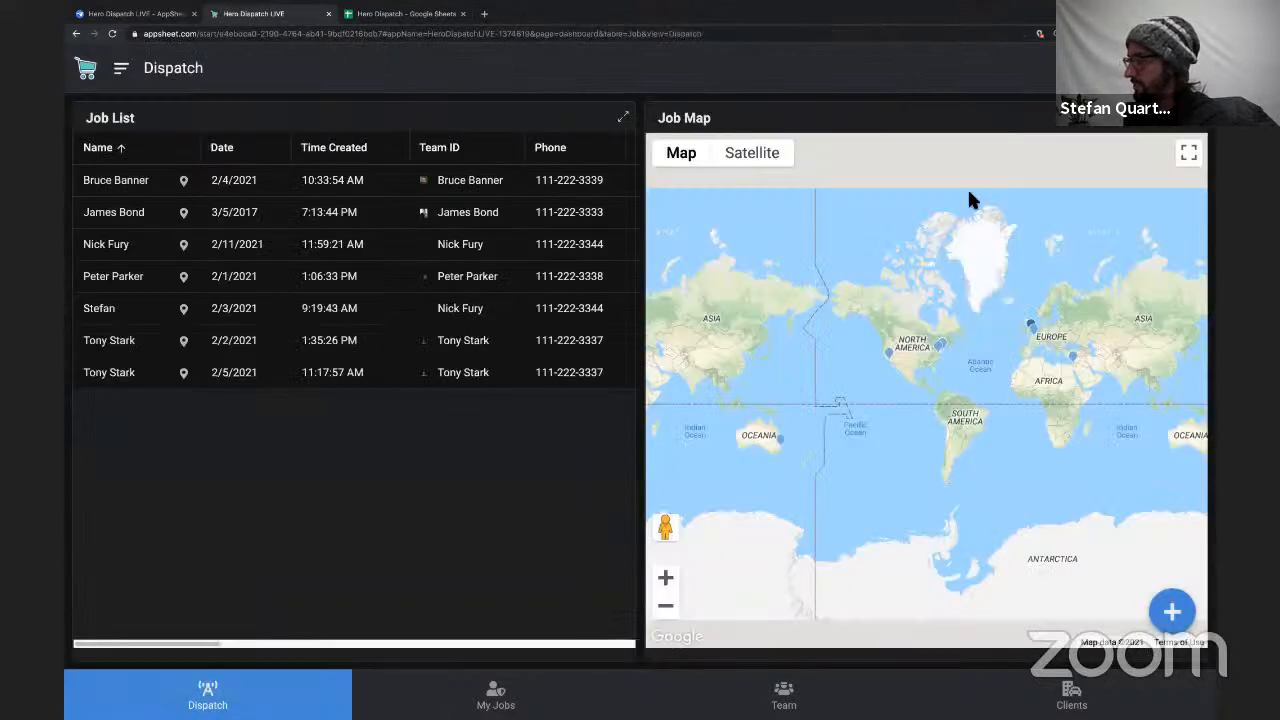
key("super+r")
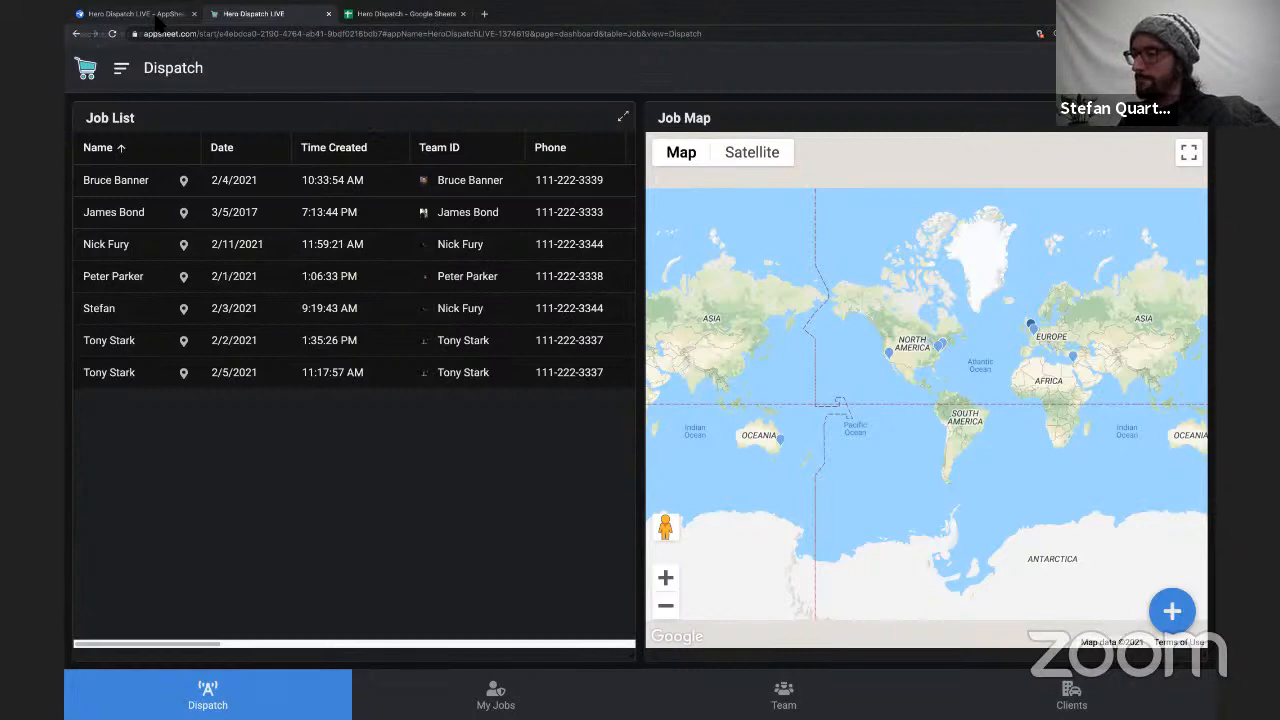
Switch back to the AppSheet editor and show the format rules under UX.
left_click(150, 14)
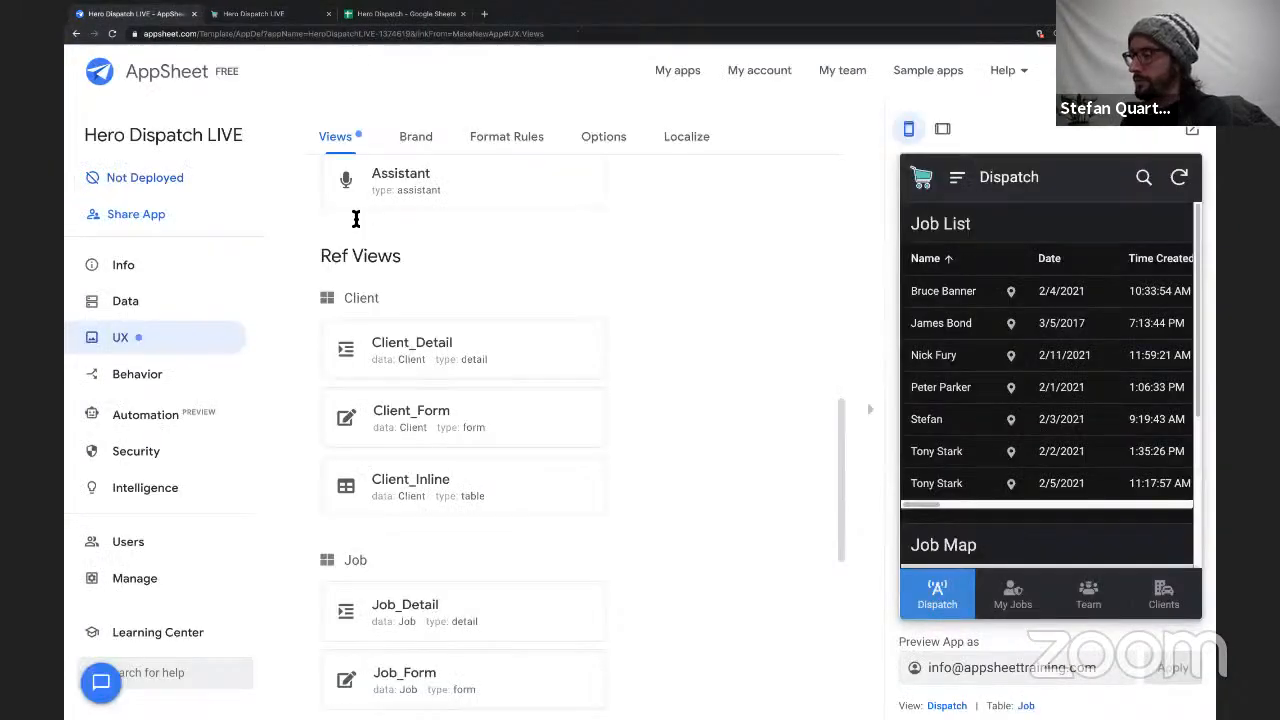
left_click(193, 311)
left_click(195, 345)
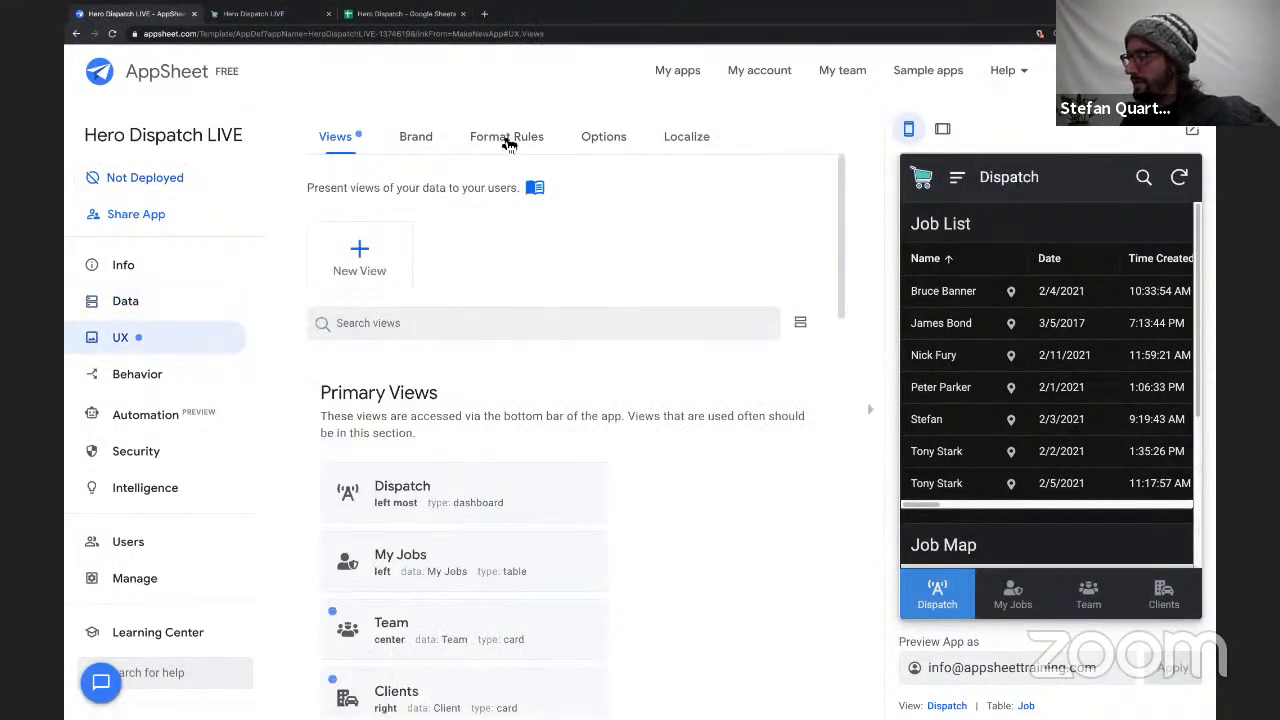
left_click(507, 139)
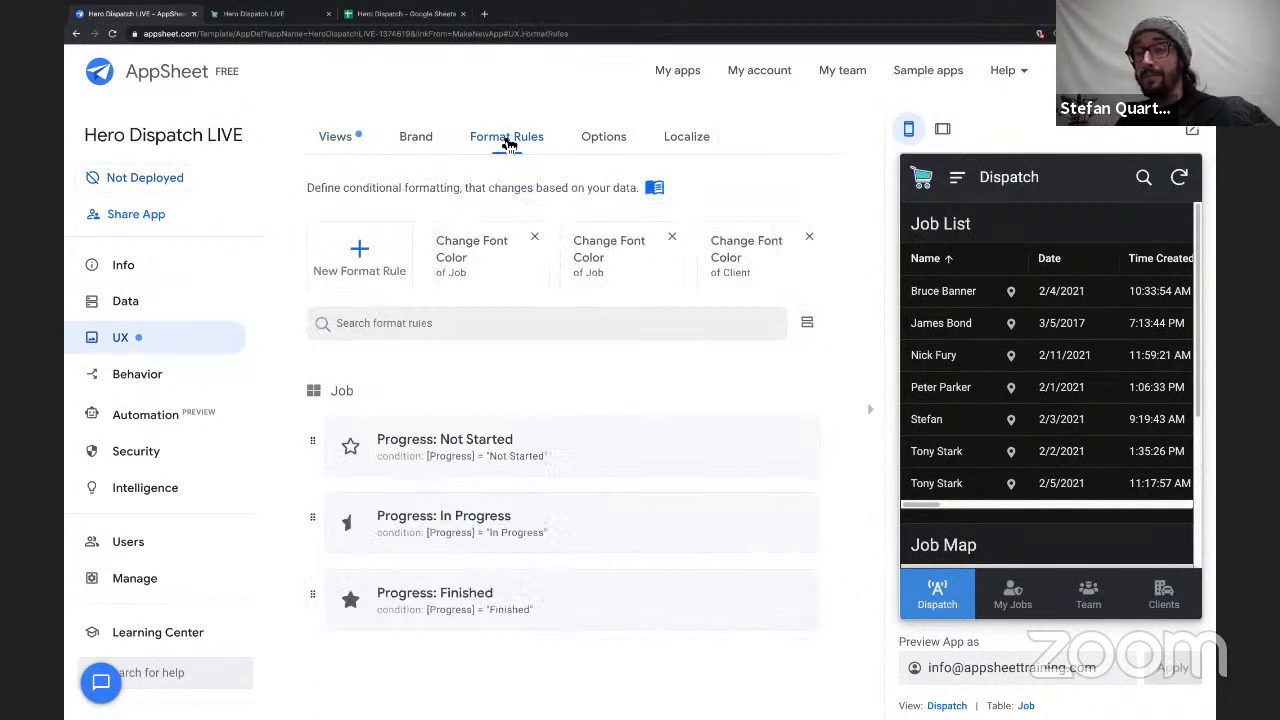
Add Address alongside Client ID to the columns formatted by the Progress: Not Started rule, and collapse the rule.
left_click(595, 467)
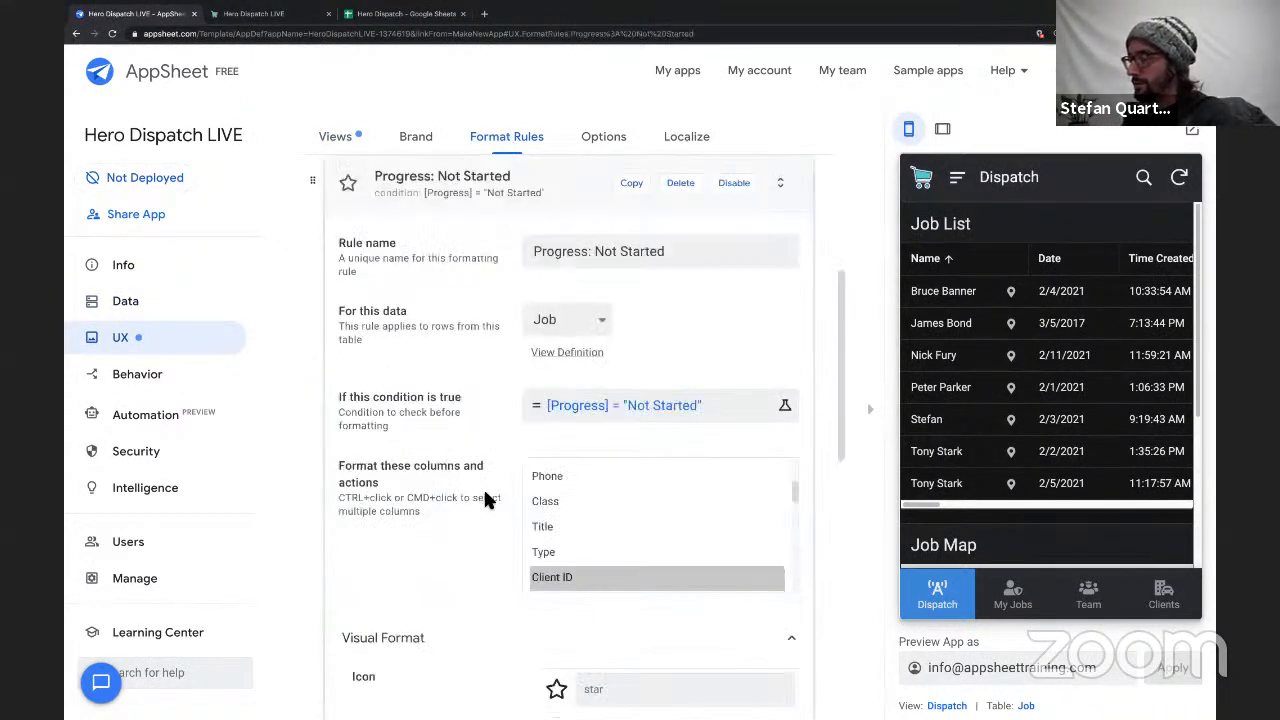
scroll(600, 513, "down", 1)
scroll(602, 513, "down", 2)
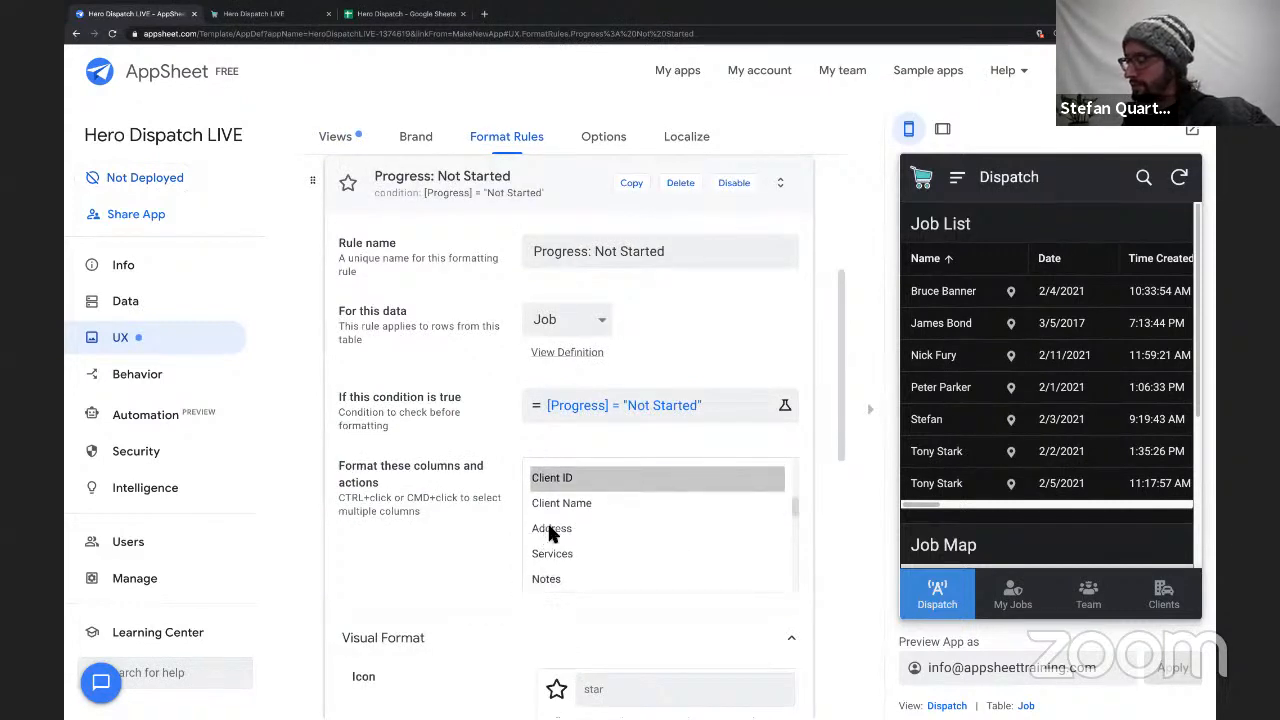
left_click(551, 529, "ctrl")
scroll(478, 514, "down", 2)
scroll(478, 514, "up", 2)
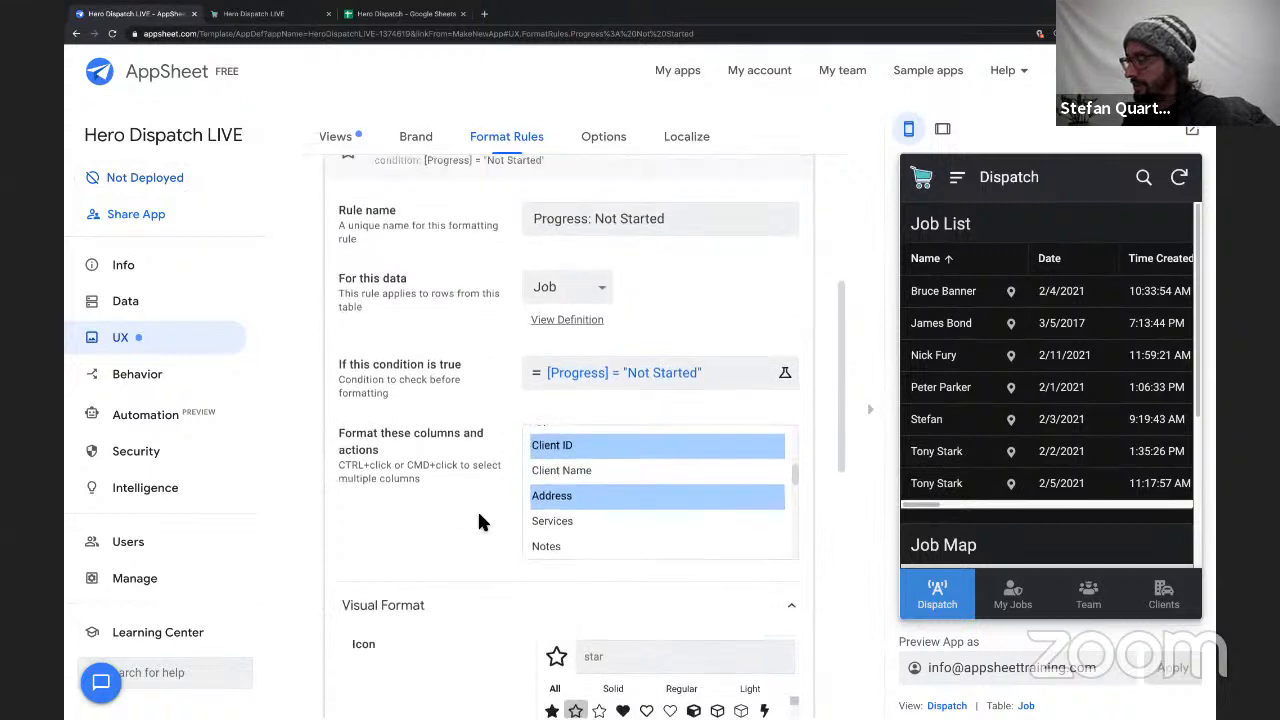
scroll(556, 559, "down", 1)
scroll(558, 540, "up", 2)
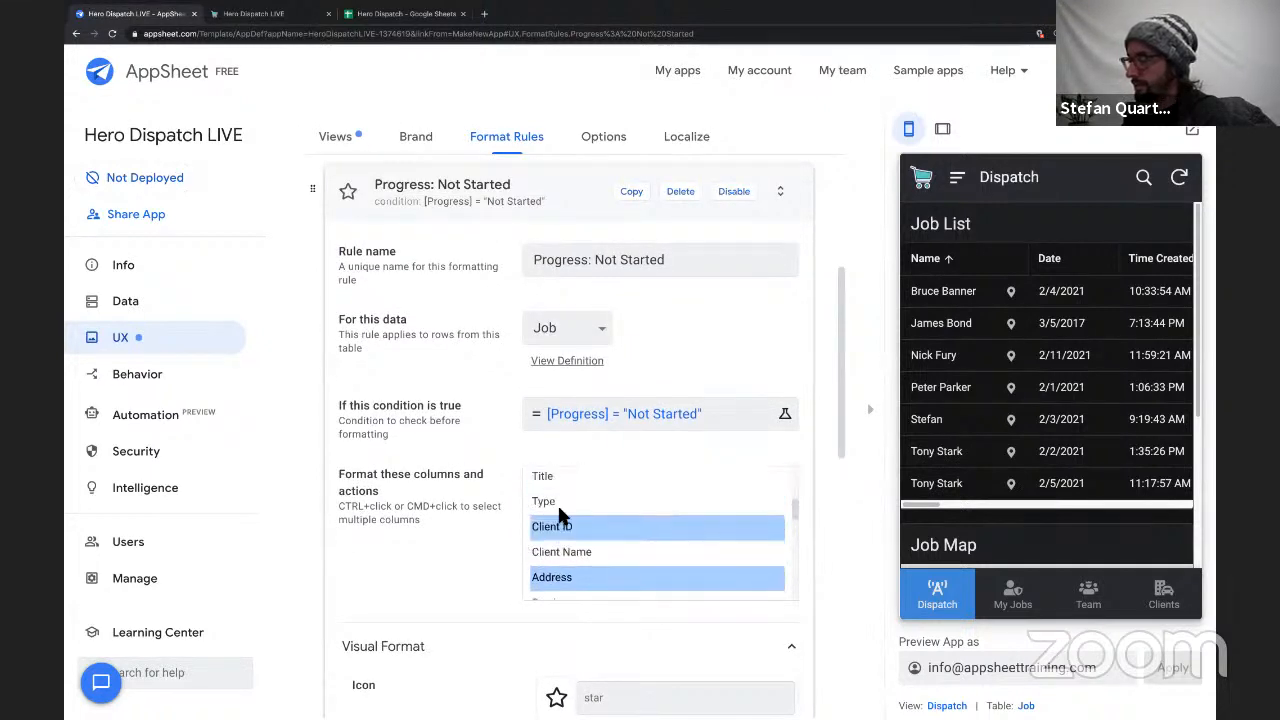
scroll(593, 522, "up", 3)
left_click(561, 207)
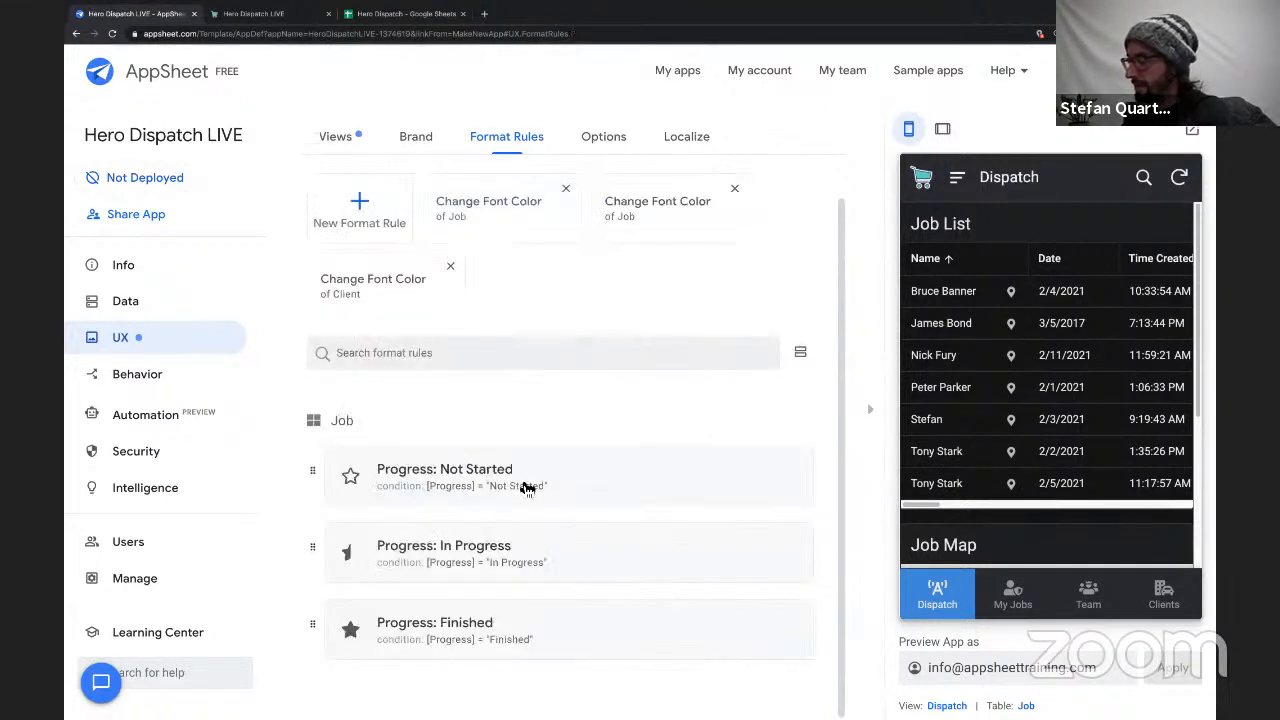
Add Address to the columns formatted by the Progress: In Progress rule, and collapse the rule.
left_click(531, 565)
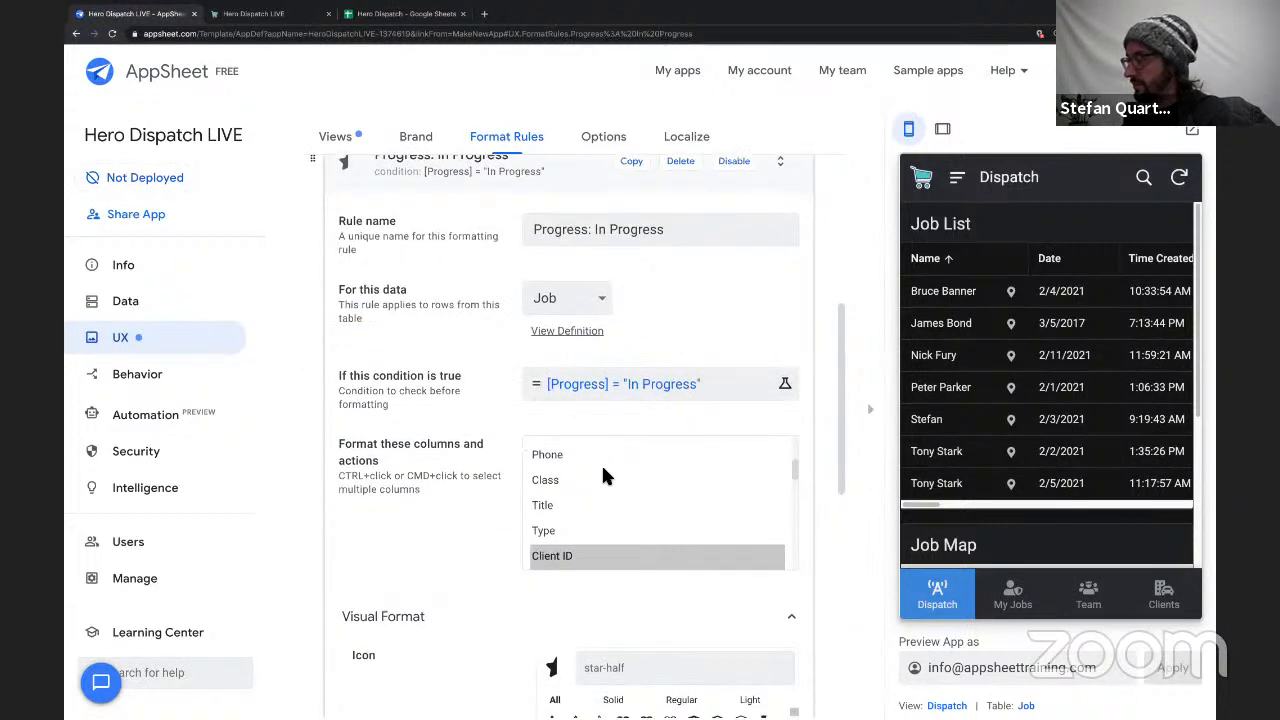
scroll(601, 463, "down", 2)
left_click(575, 486, "ctrl")
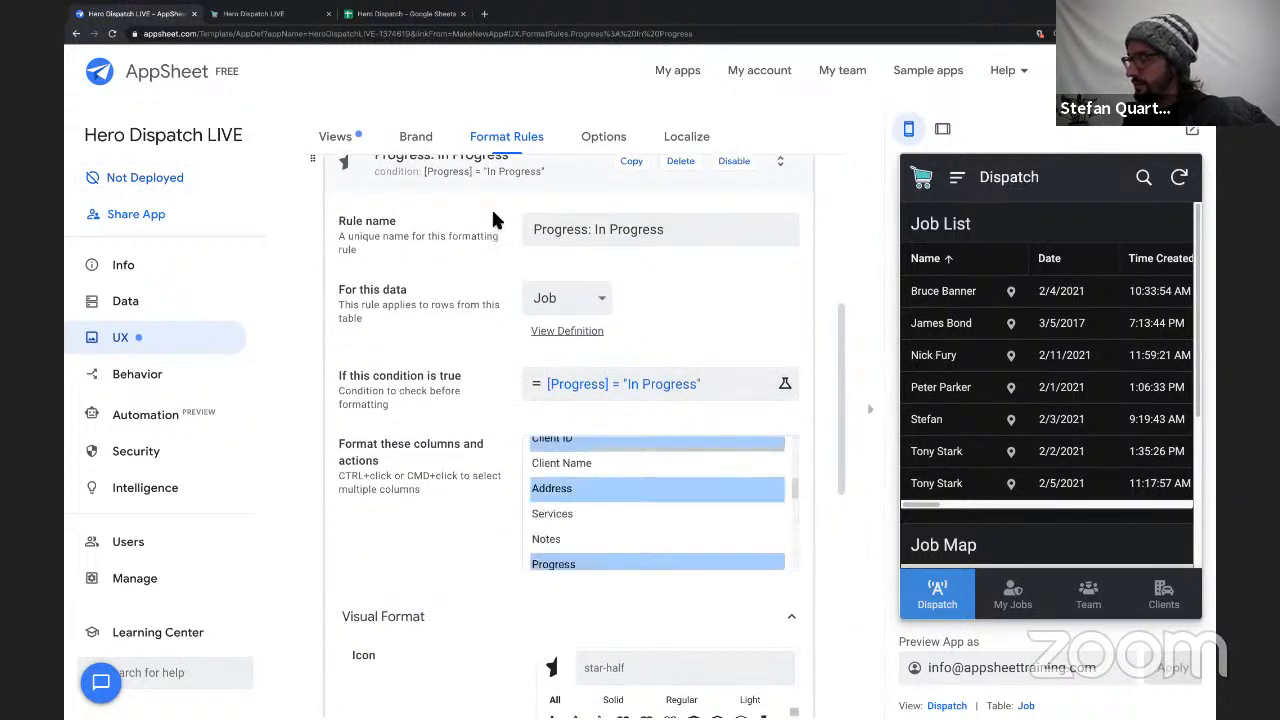
left_click(490, 180)
Add Address to the columns formatted by the Progress: Finished rule and save the app.
left_click(471, 640)
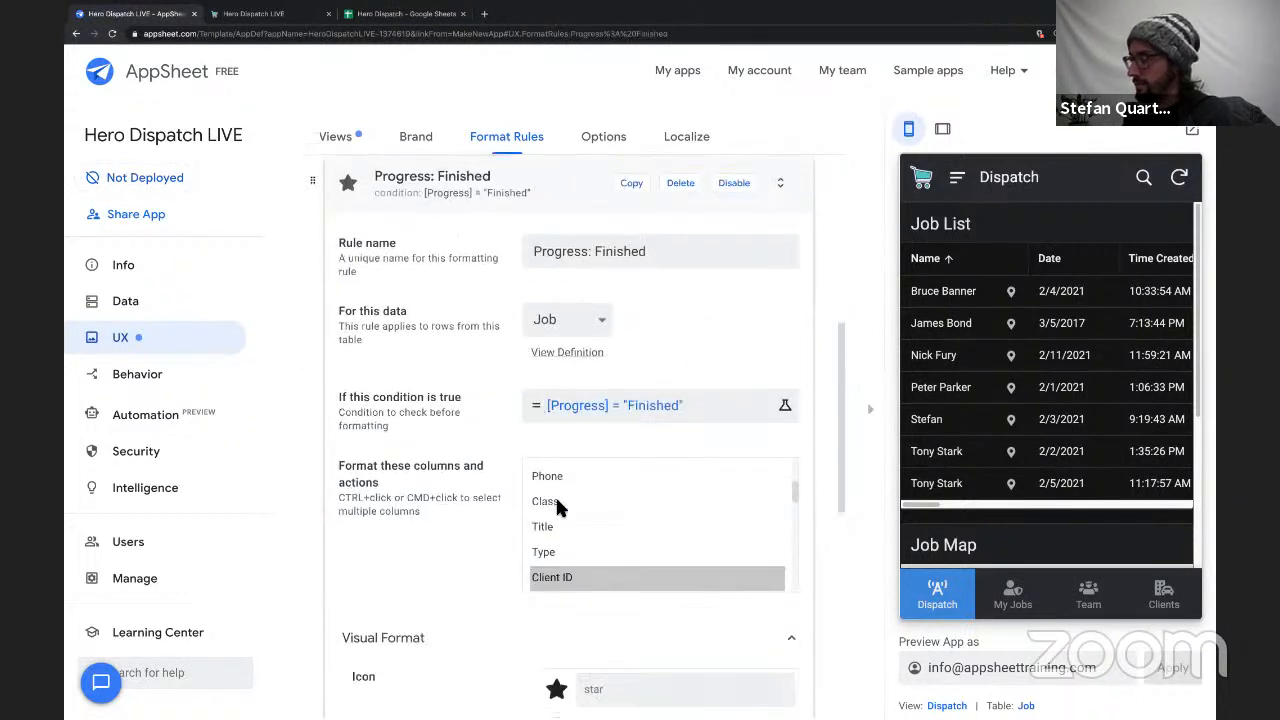
scroll(557, 500, "down", 2)
scroll(557, 500, "down", 3)
scroll(555, 495, "up", 2)
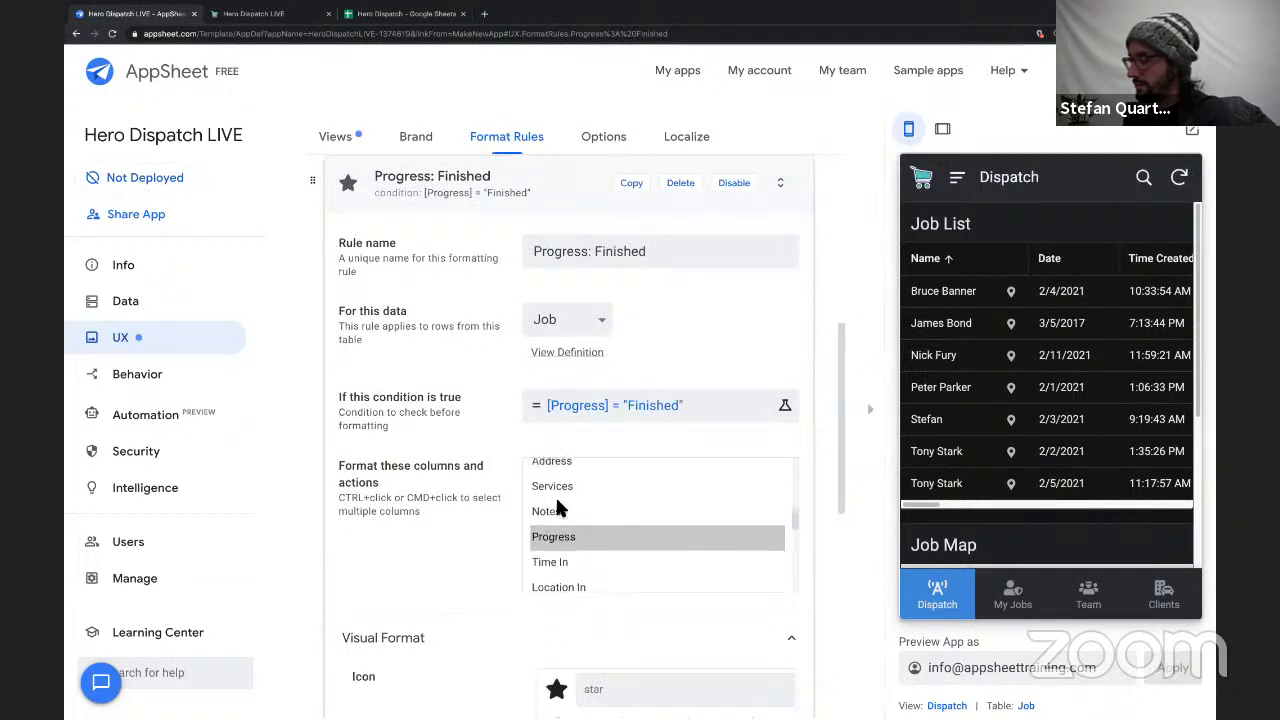
left_click(557, 486, "ctrl")
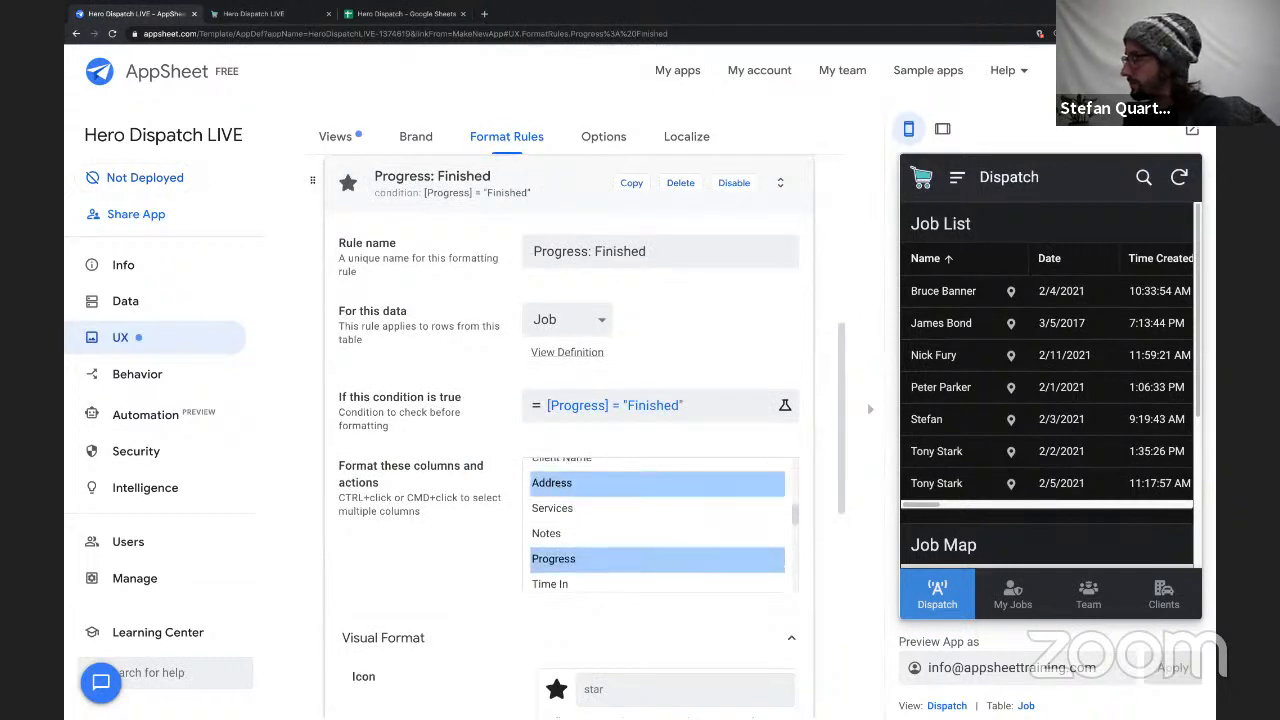
Switch to the running Hero Dispatch LIVE app, sync it and examine the progress markers on the Job Map.
left_click(266, 14)
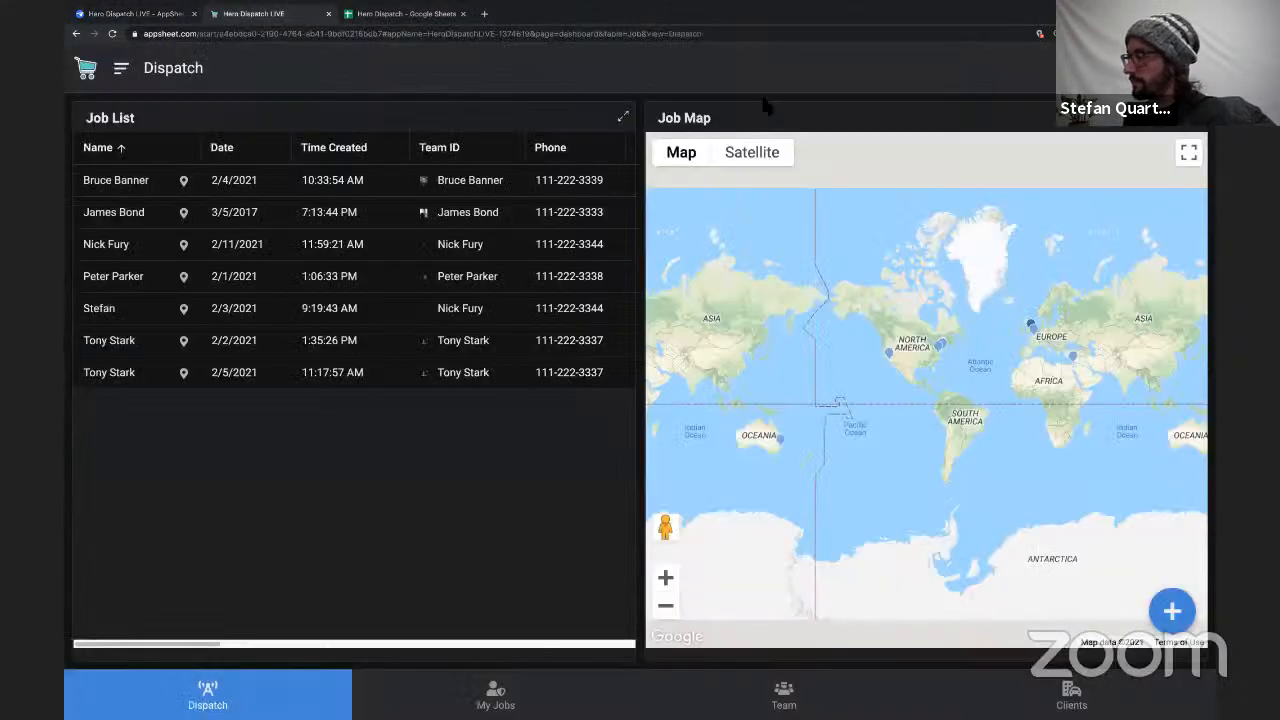
left_click(1190, 68)
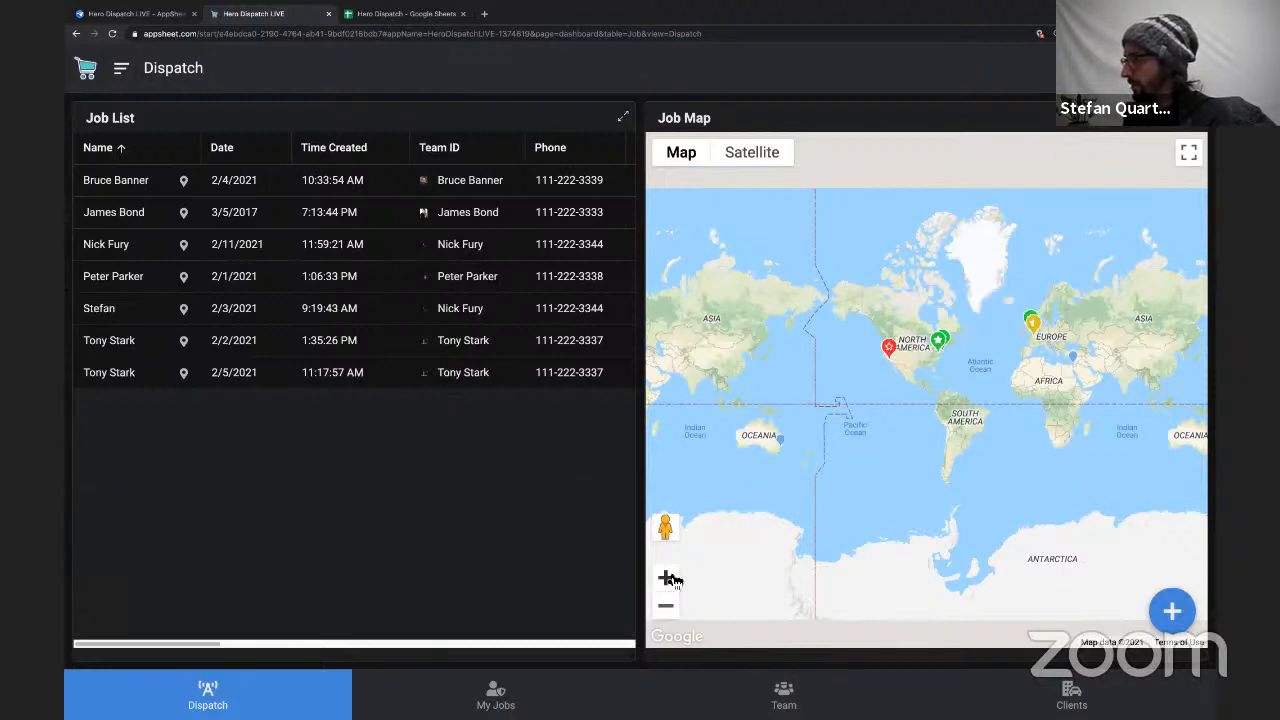
scroll(925, 375, "up", 1)
left_click_drag(988, 326, 812, 352)
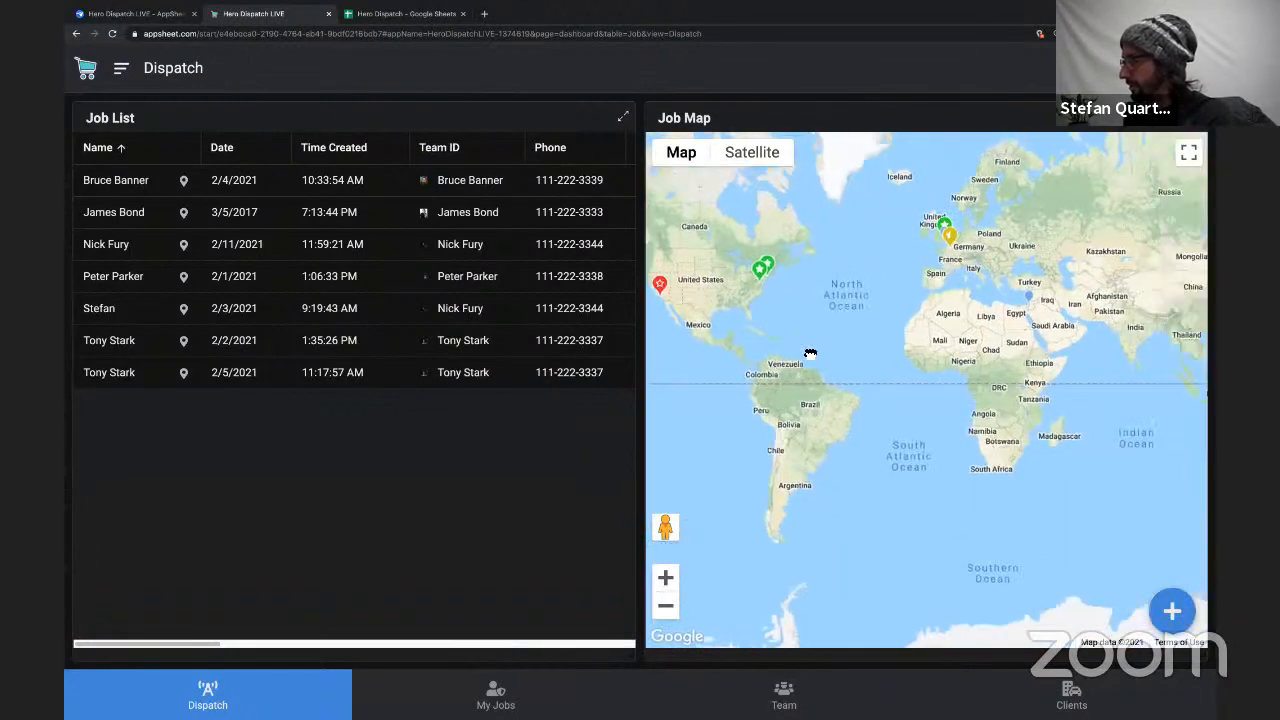
left_click_drag(1047, 371, 1086, 382)
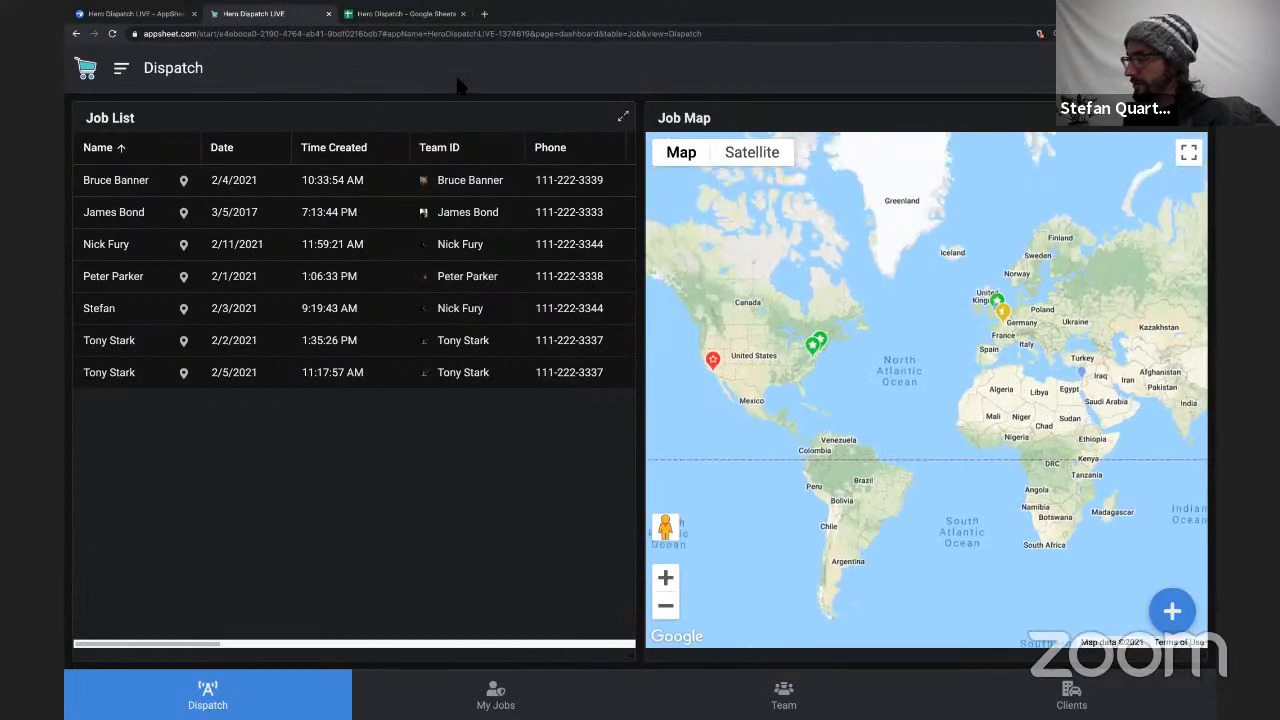
Return to the AppSheet editor and create a format rule named Client Icon for the Client table's Address column.
left_click(141, 13)
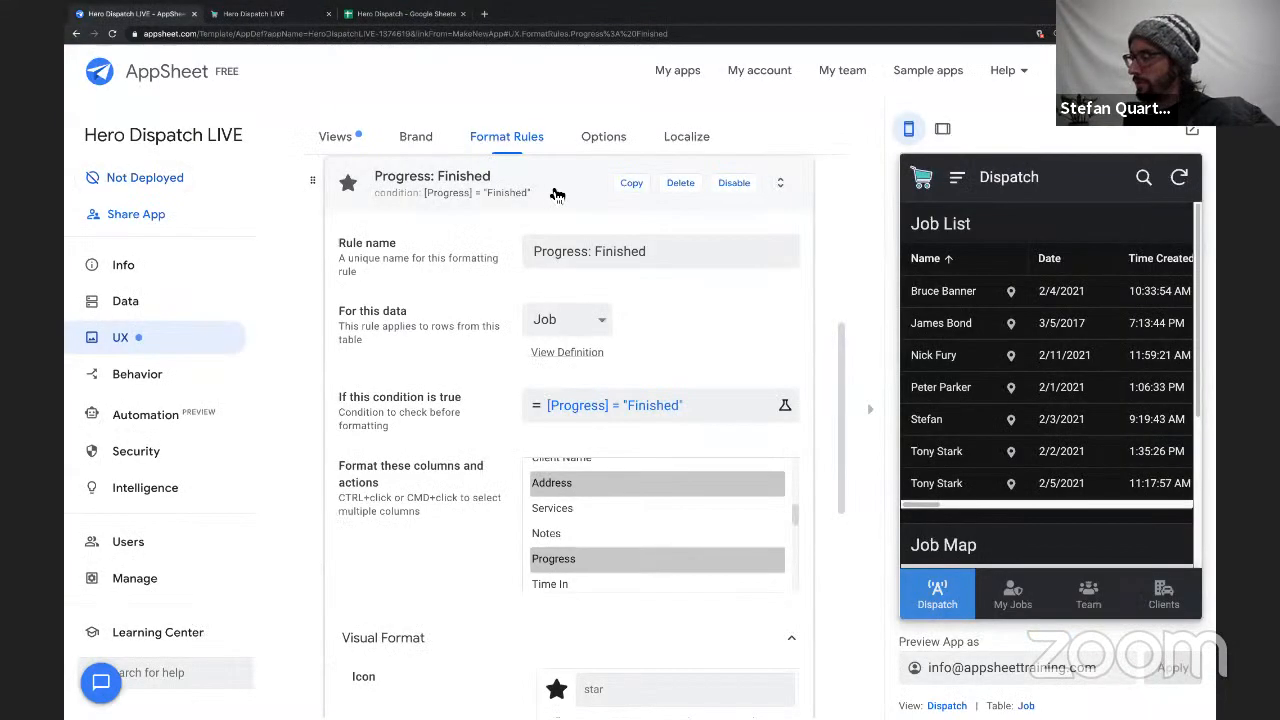
left_click(557, 186)
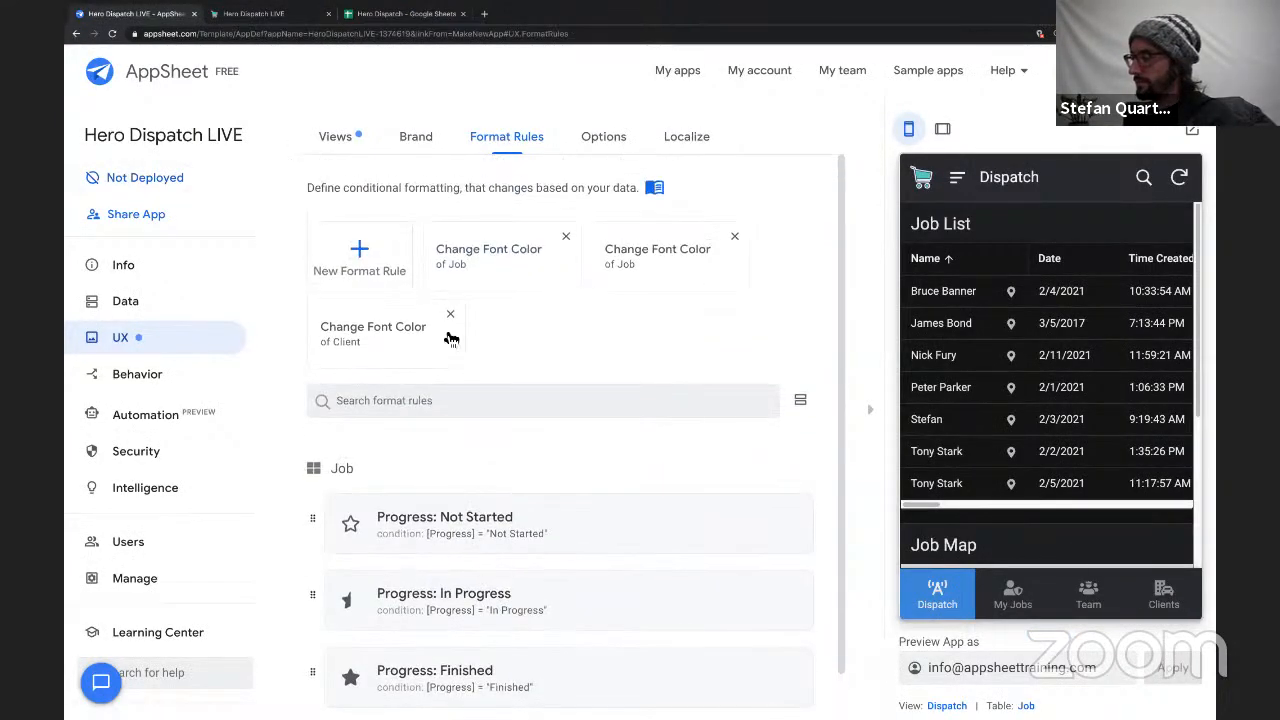
left_click(370, 260)
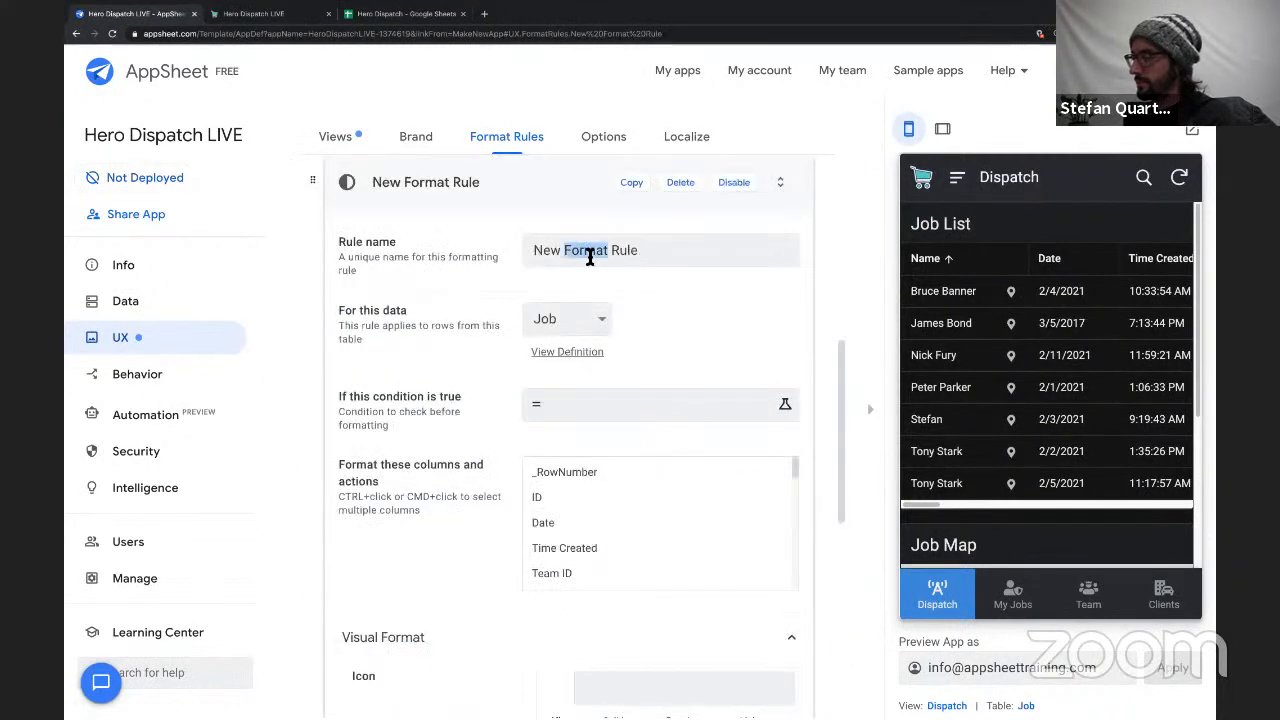
triple_click(589, 254)
type("Client Icon")
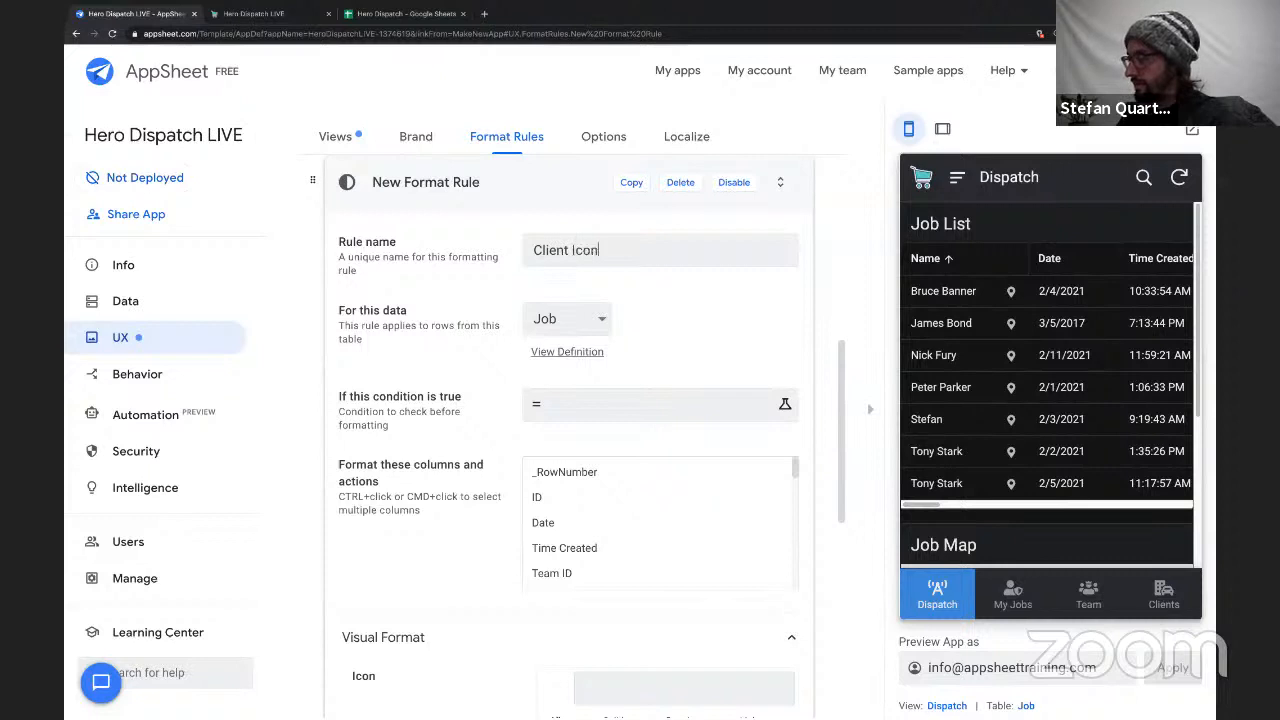
left_click(575, 320)
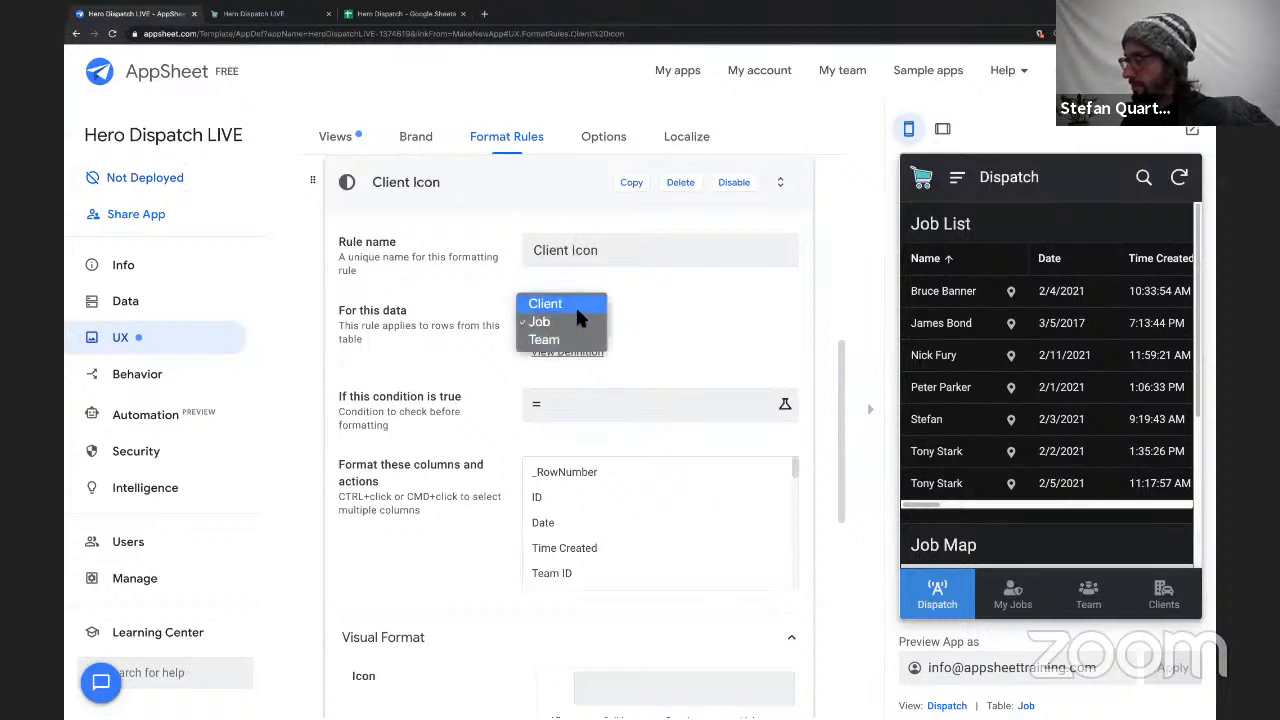
left_click(575, 304)
scroll(453, 484, "down", 1)
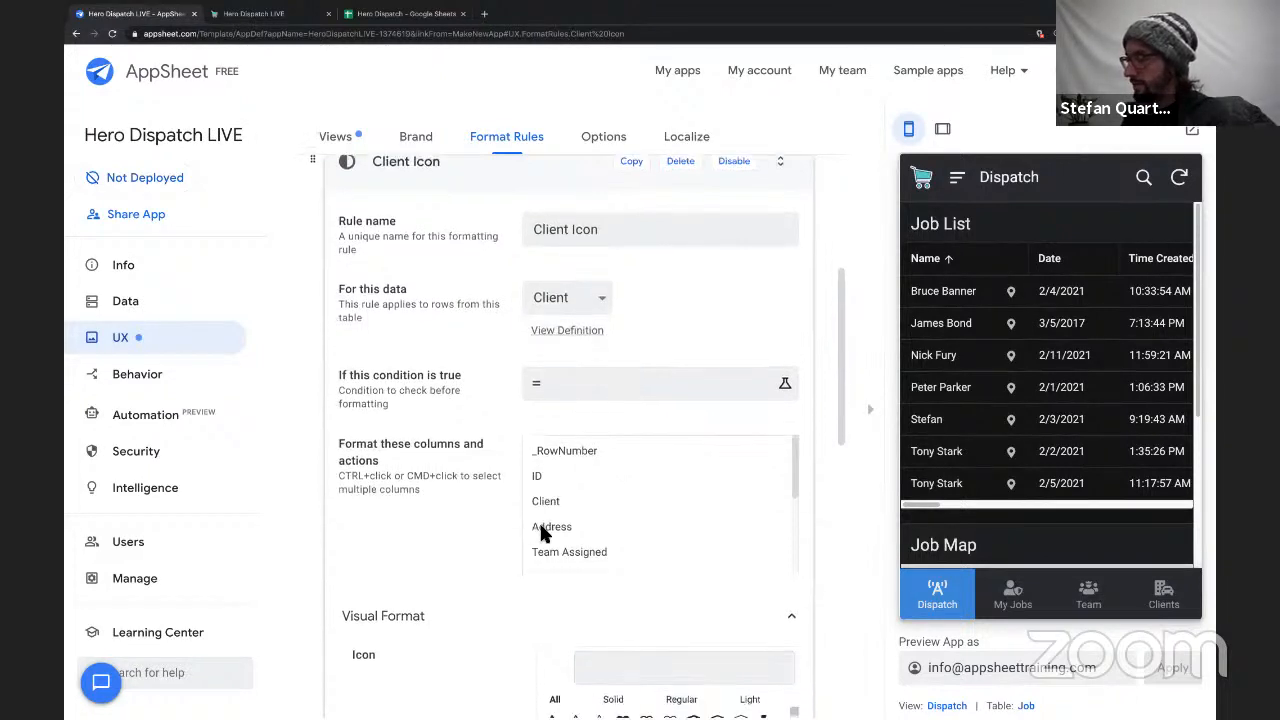
left_click(540, 525)
Give the Client Icon rule the building-with-car icon, found by searching "build", and a cyan highlight color, and save the app.
scroll(472, 515, "down", 3)
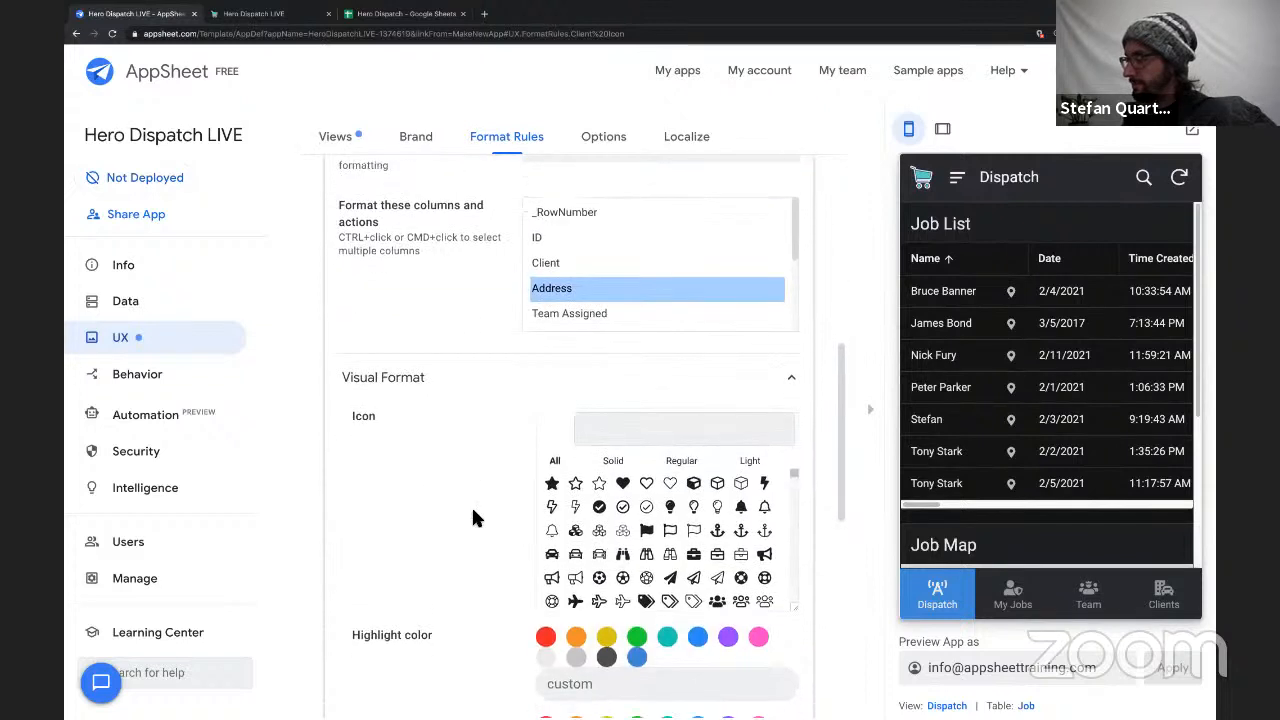
left_click(595, 388)
type("b")
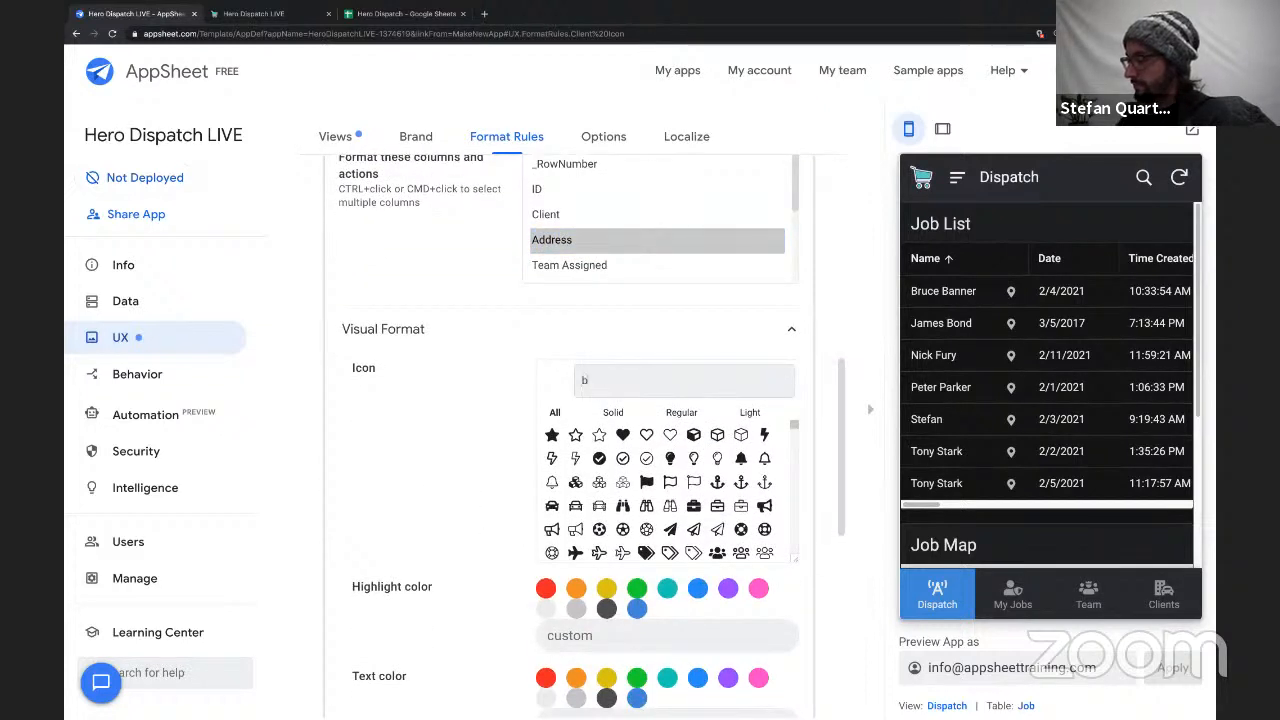
type("uild")
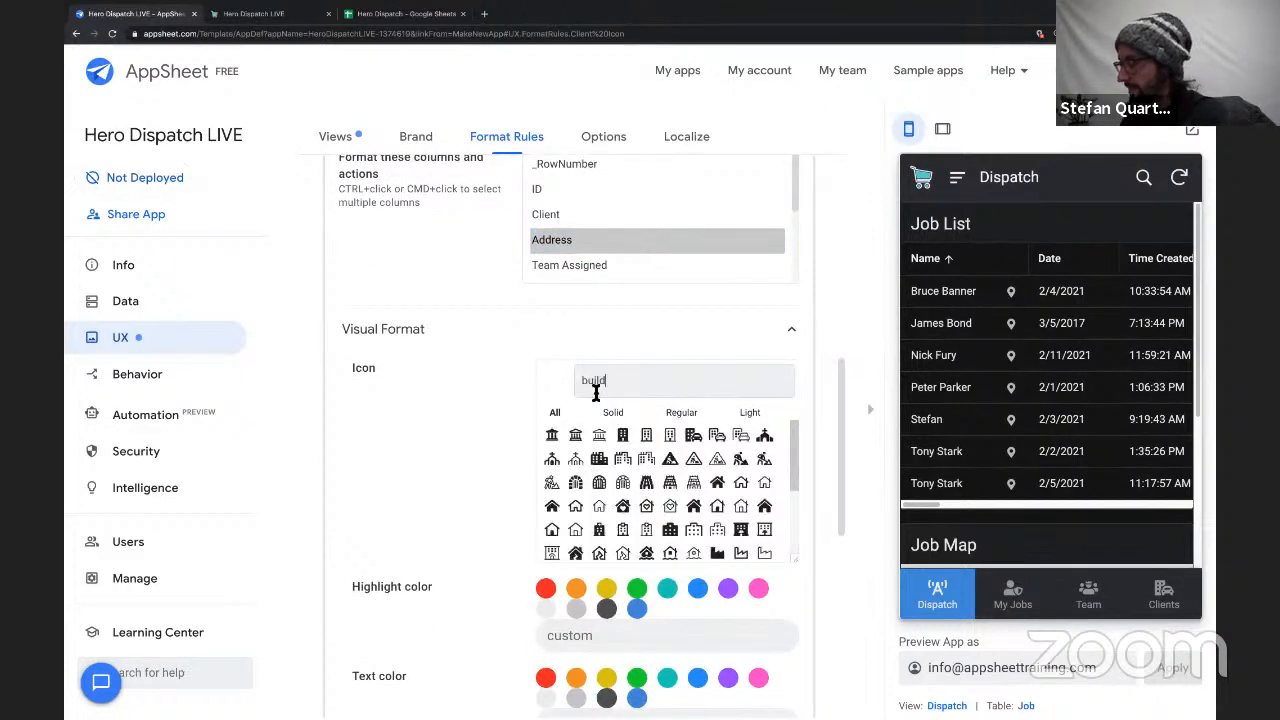
left_click(693, 435)
scroll(474, 566, "down", 3)
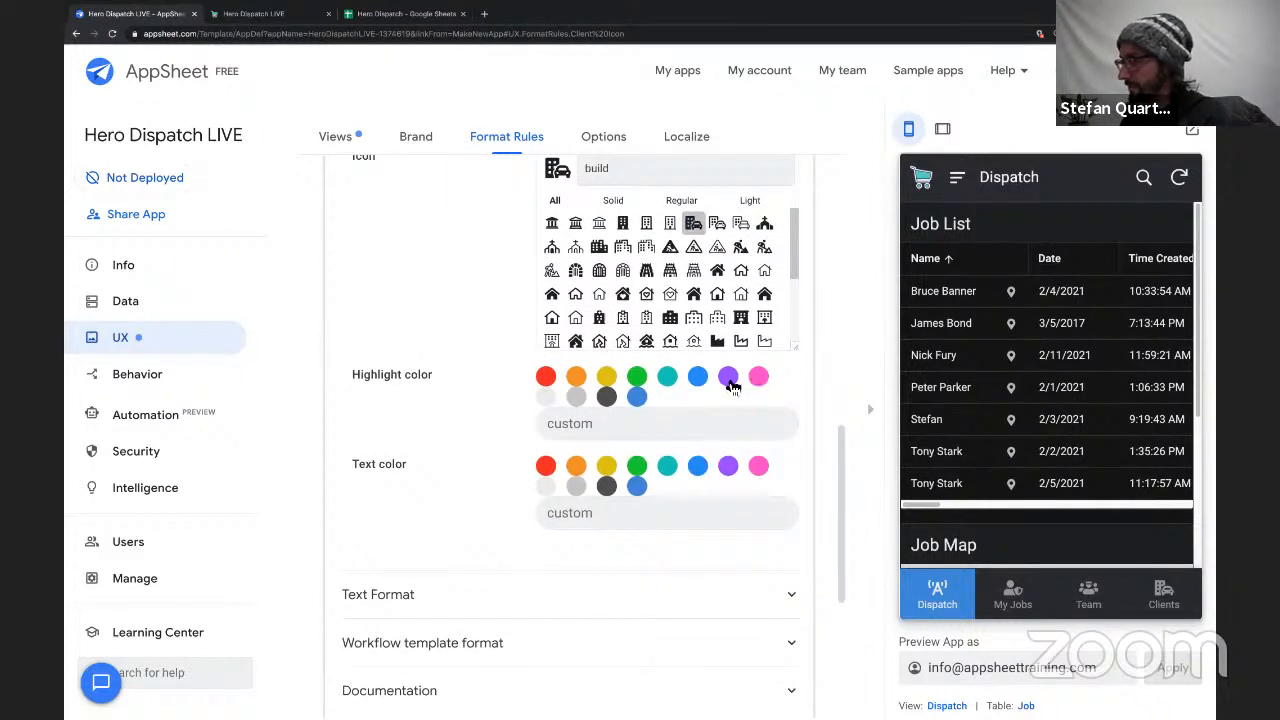
left_click(672, 382)
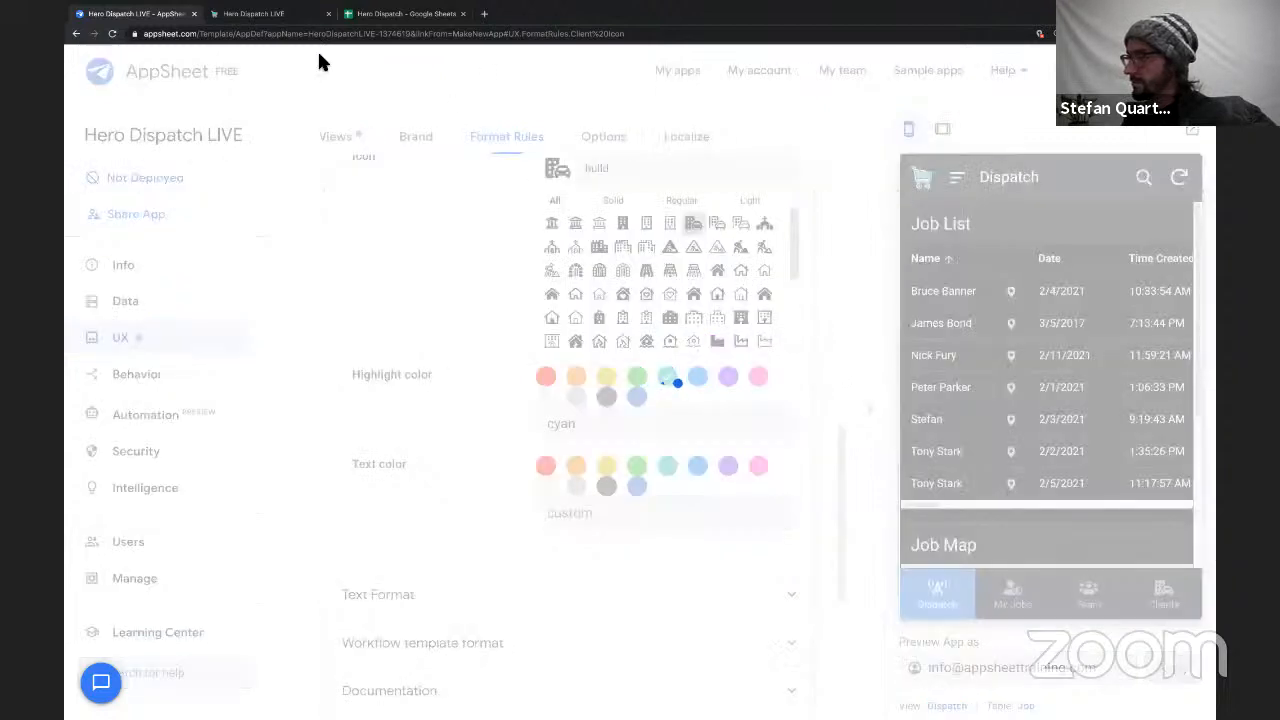
Switch to the running Hero Dispatch LIVE app, view the 2/11/2021 job's details beside the map and close them.
left_click(258, 14)
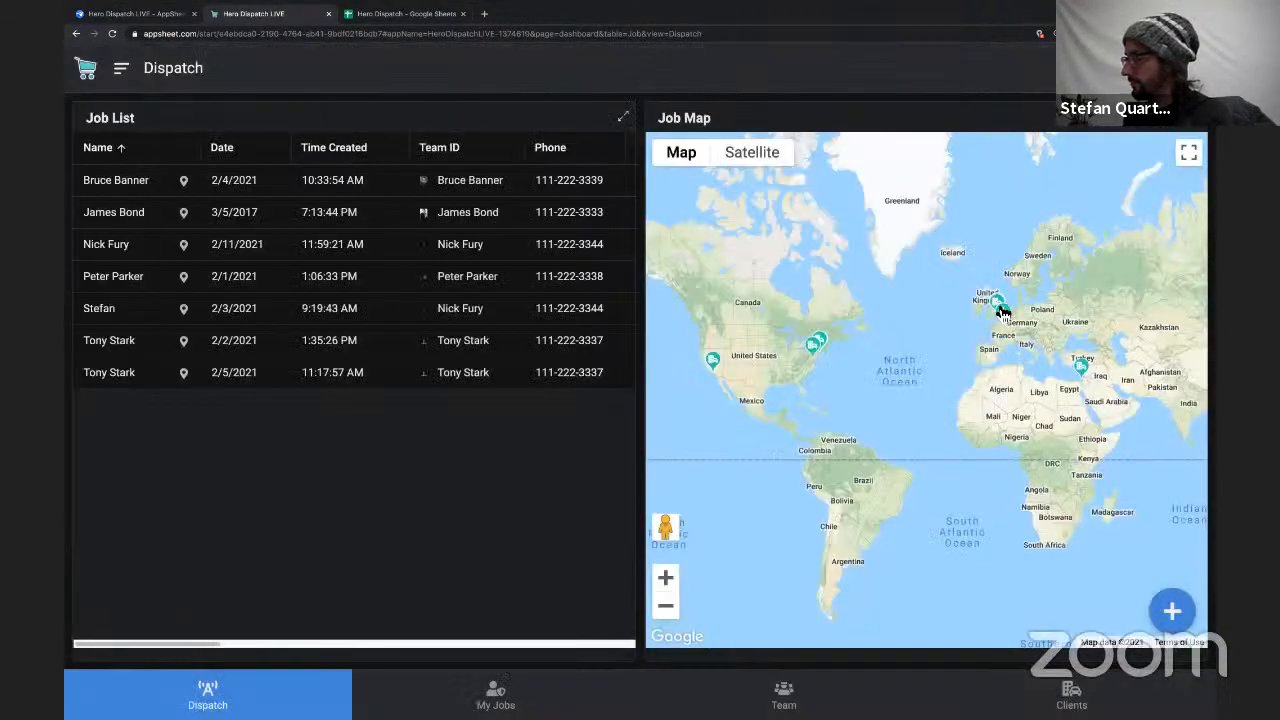
left_click(357, 226)
left_click(352, 254)
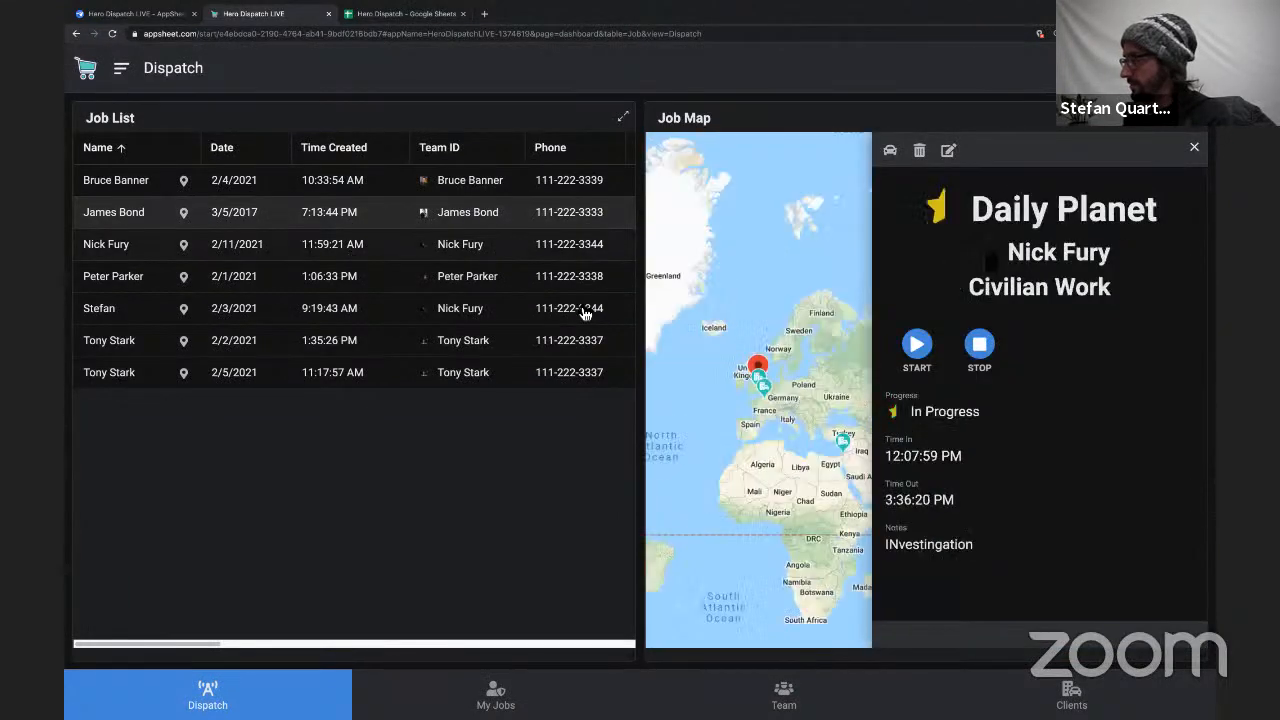
left_click(831, 251)
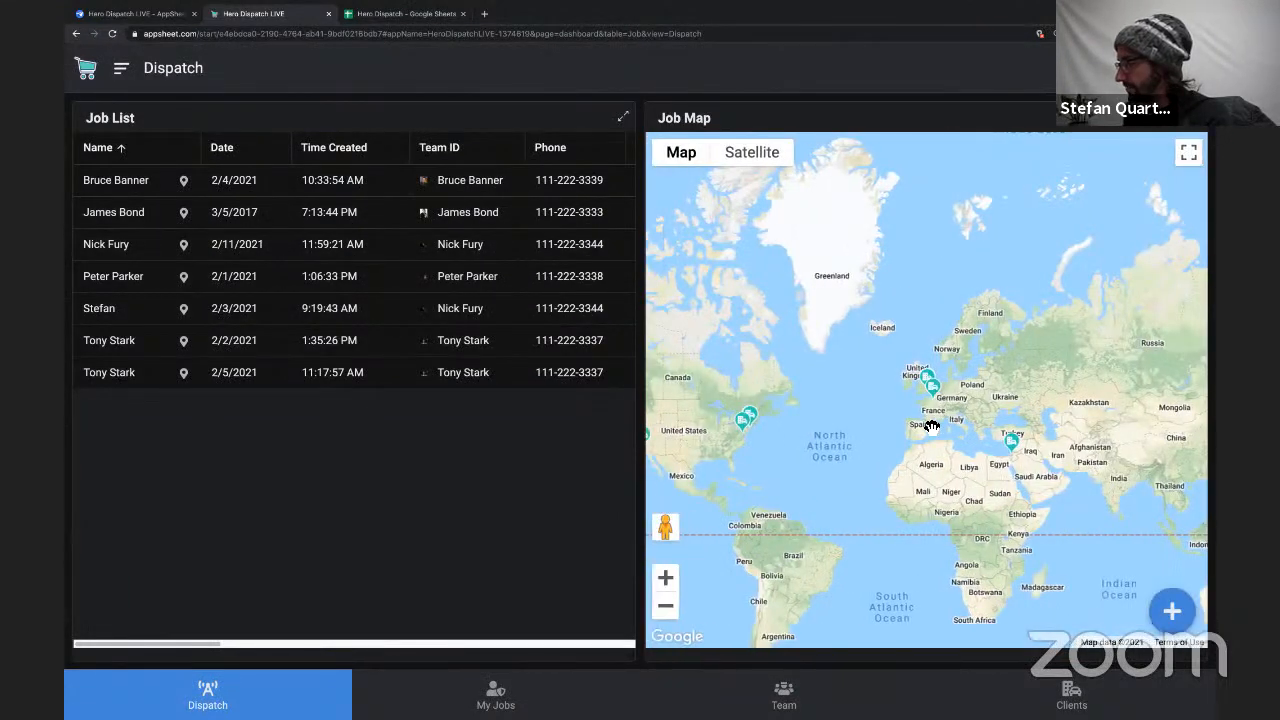
Examine the map markers across North America and reload the app.
scroll(694, 437, "up", 2)
left_click_drag(694, 437, 838, 442)
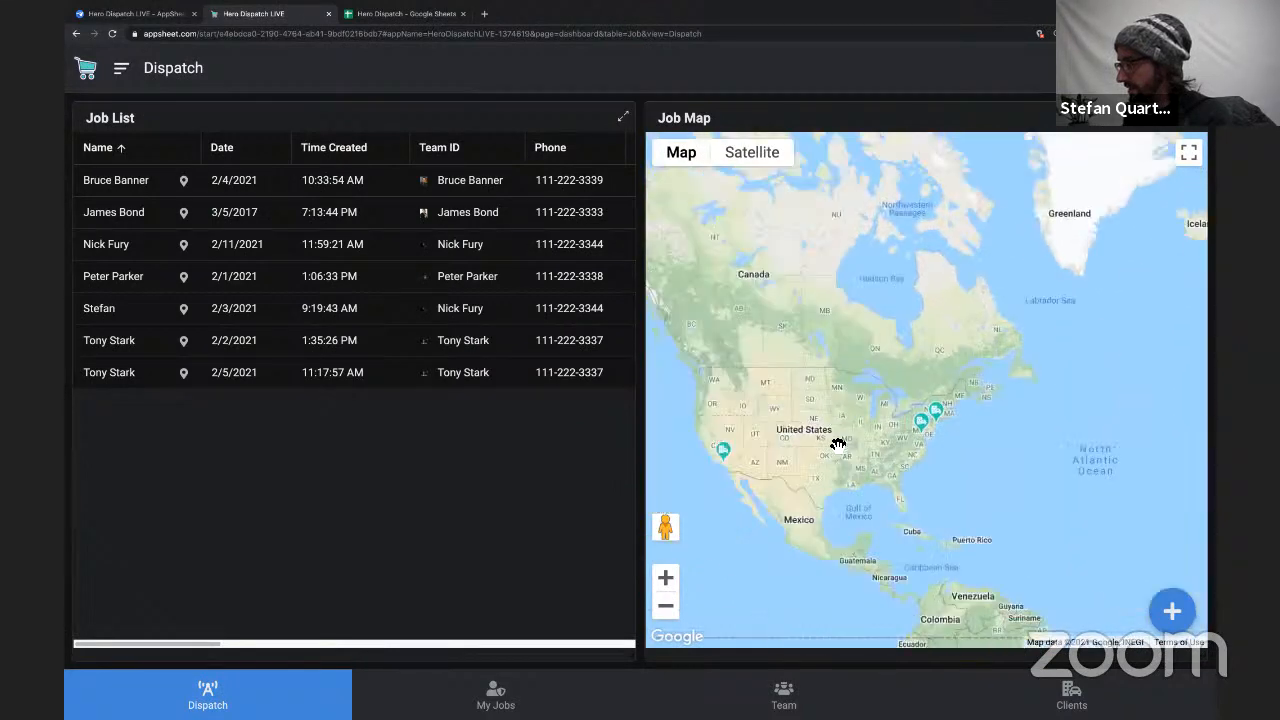
key("super+r")
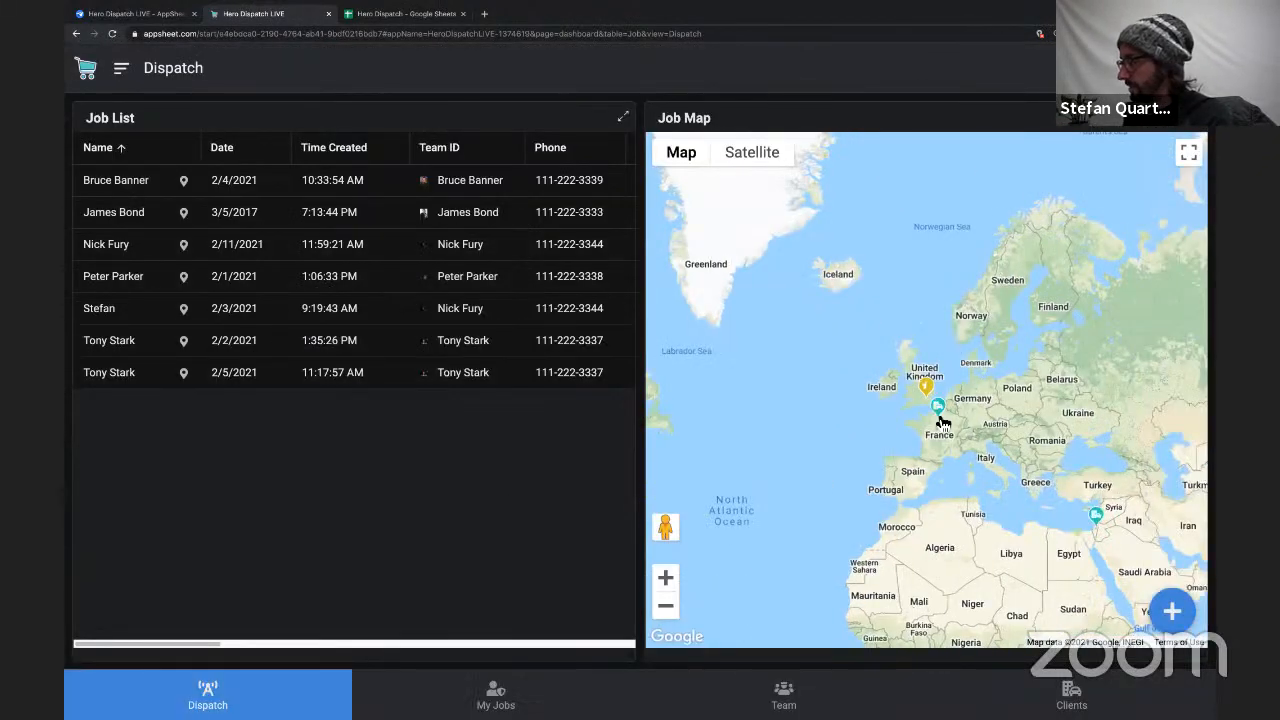
Examine the client and job markers around London and Paris on the Job Map at several zoom levels.
scroll(940, 418, "up", 5)
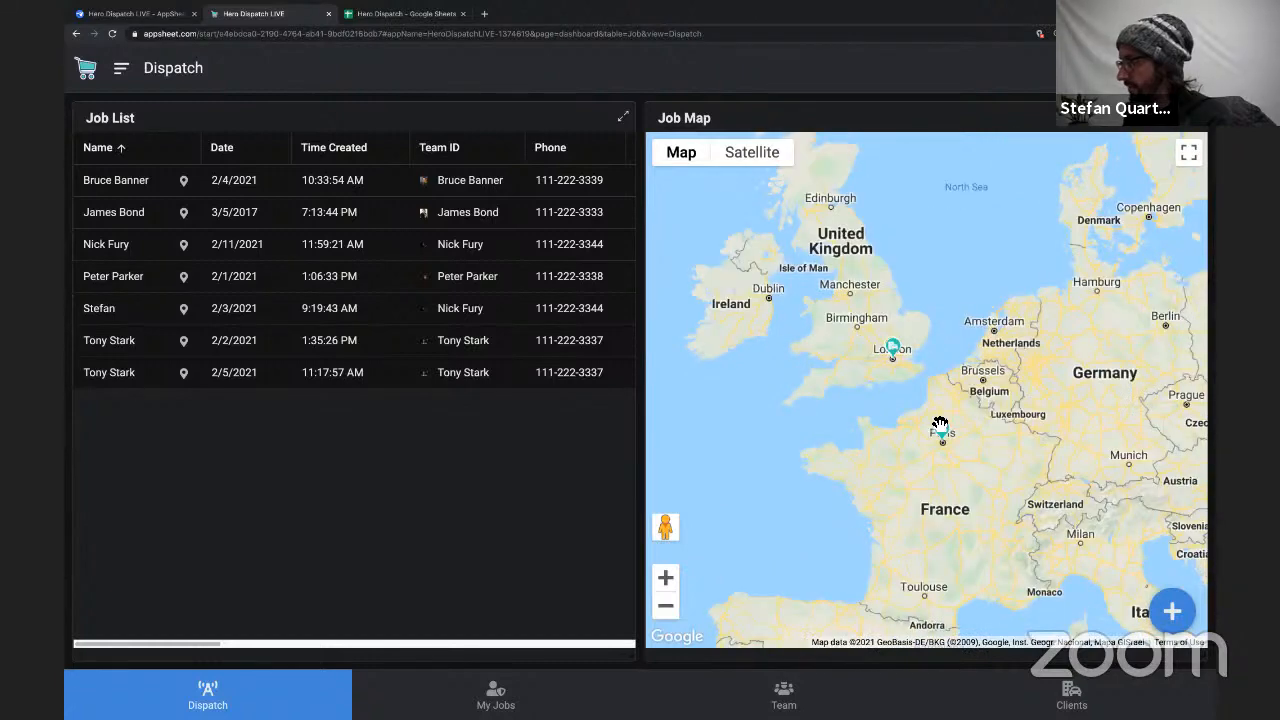
left_click_drag(799, 248, 843, 337)
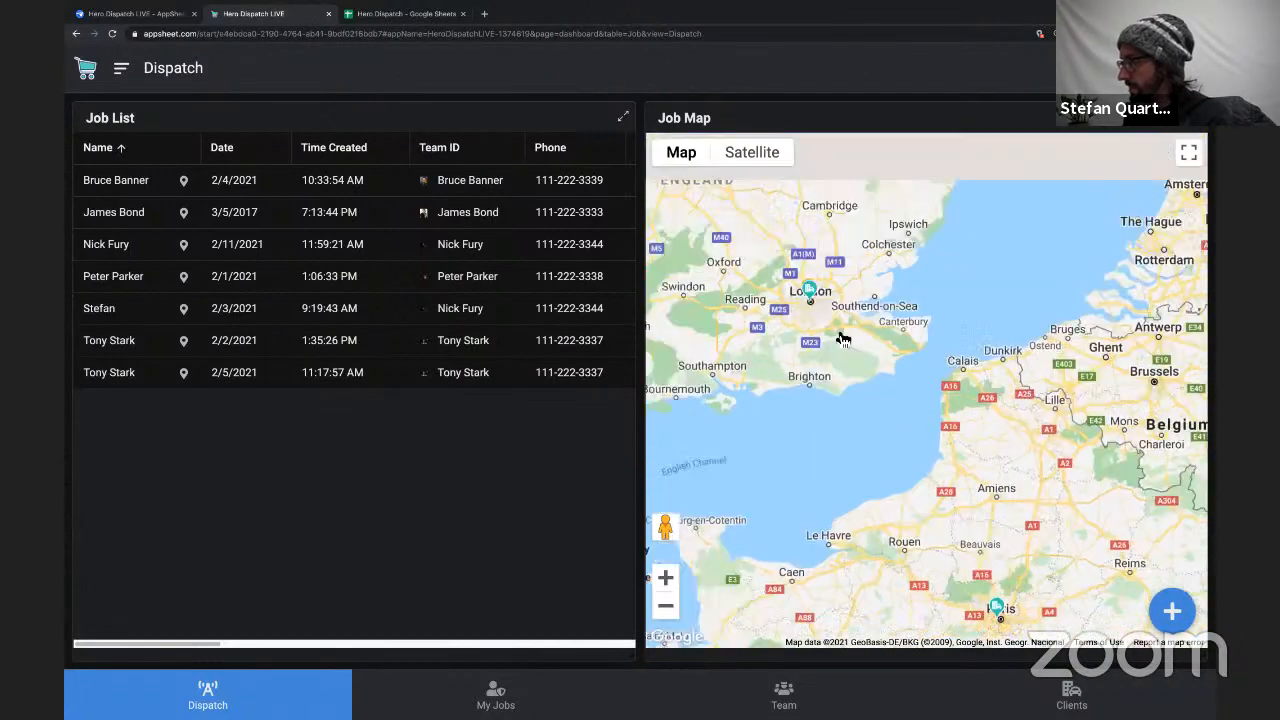
scroll(810, 301, "up", 3)
scroll(810, 301, "up", 2)
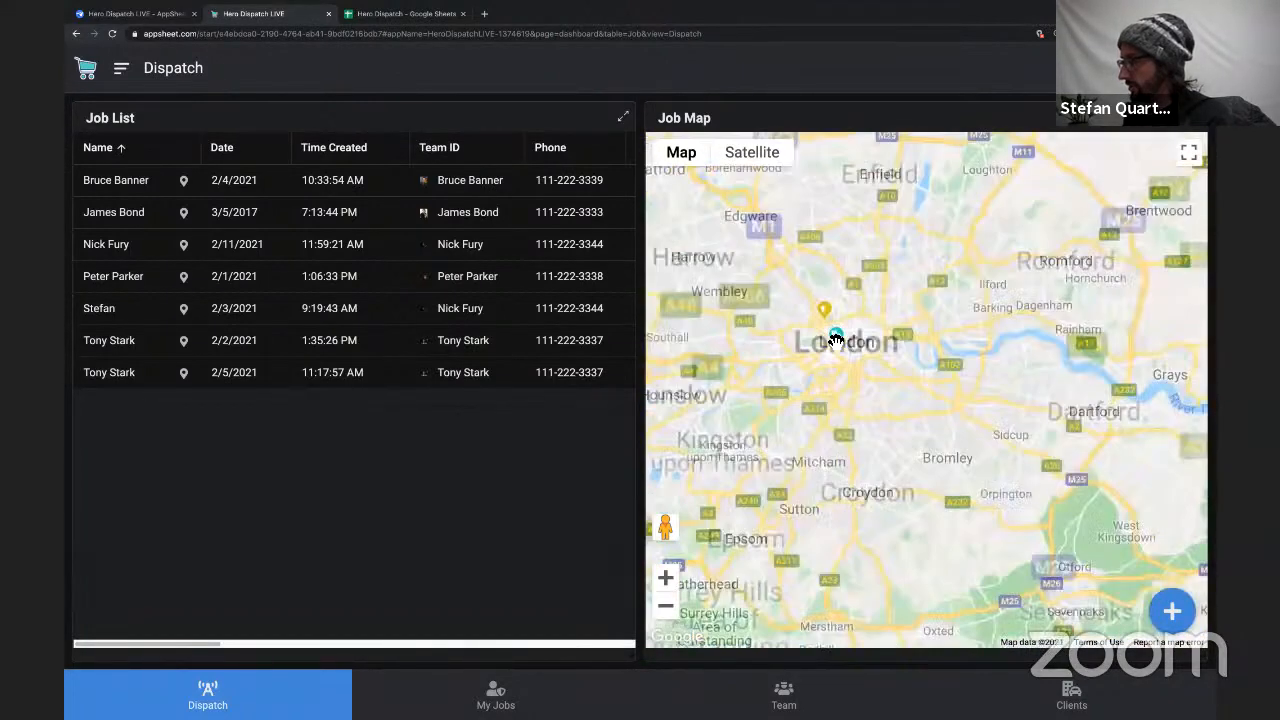
scroll(876, 427, "down", 5)
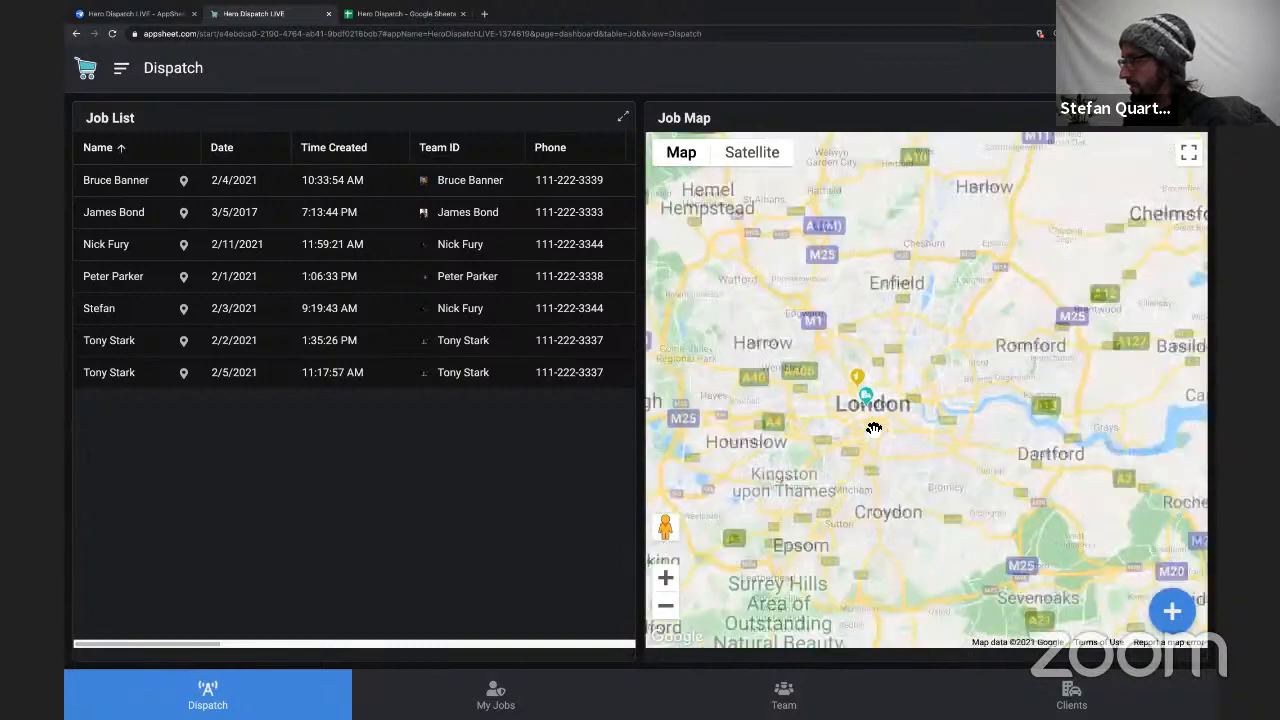
left_click_drag(935, 544, 1008, 391)
scroll(917, 331, "down", 2)
scroll(919, 334, "down", 2)
left_click_drag(1066, 443, 1188, 326)
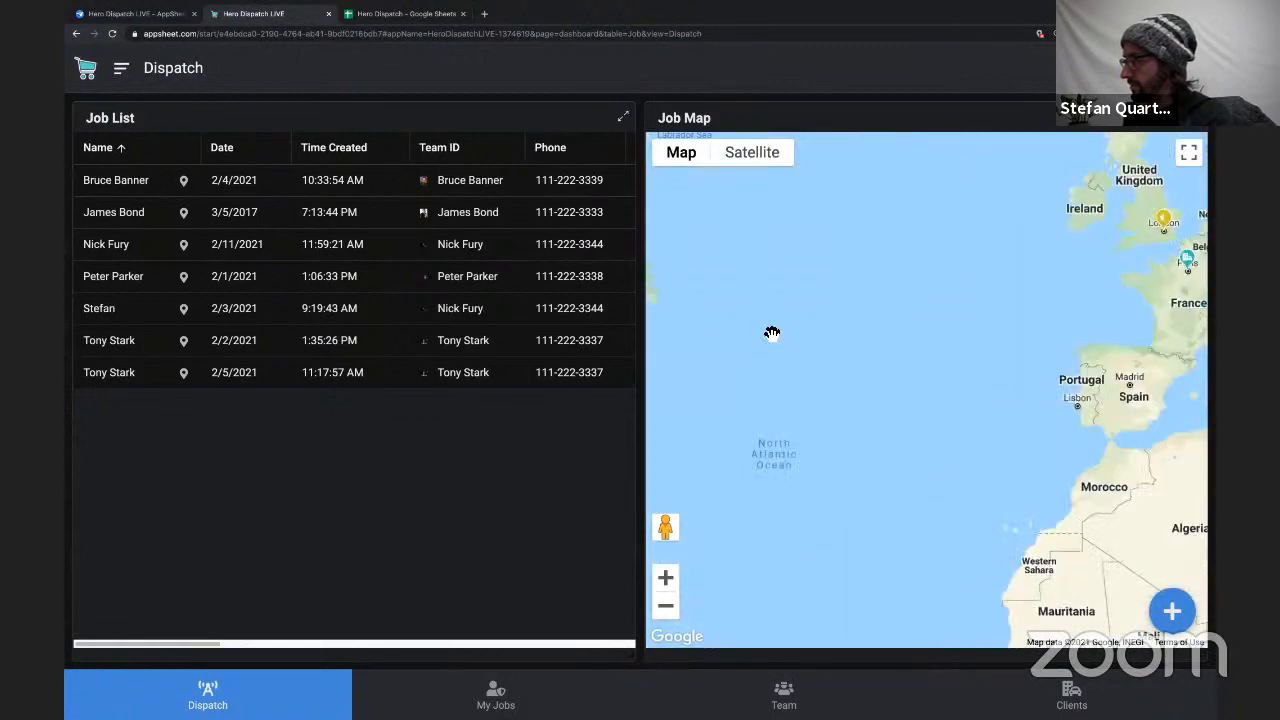
Check the Job sheet in the Hero Dispatch spreadsheet, and return to the AppSheet editor.
left_click(400, 14)
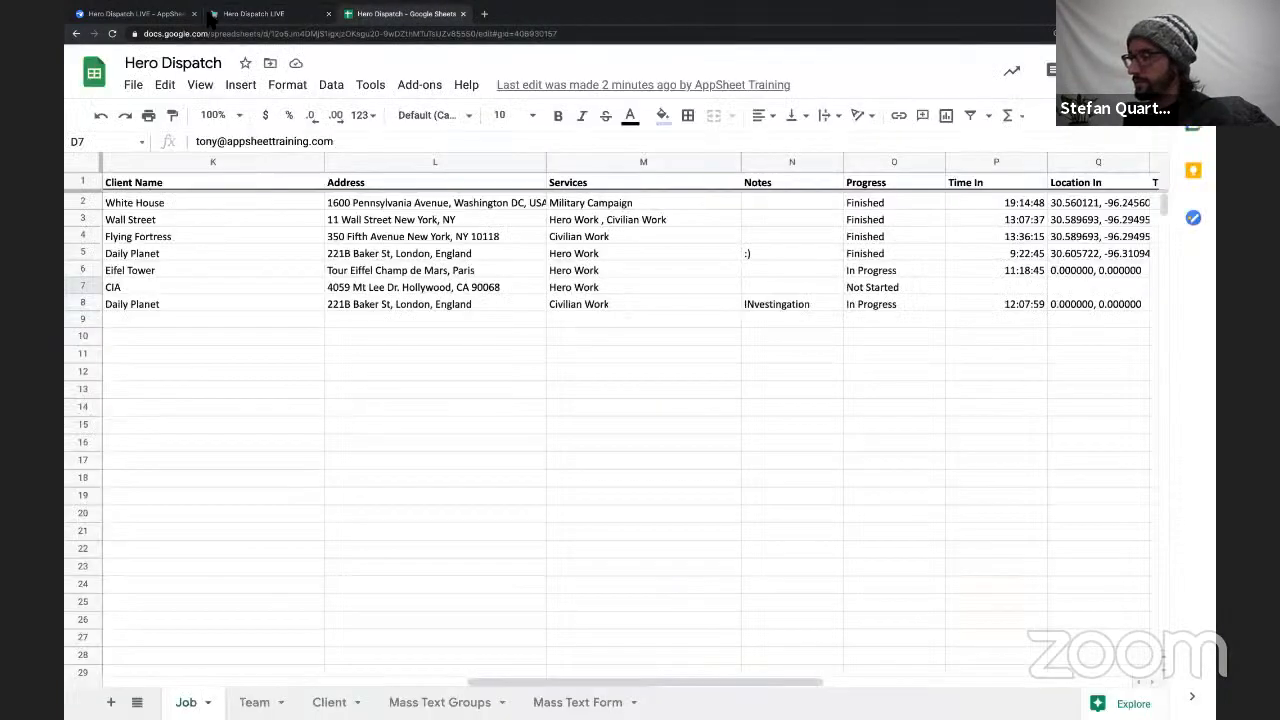
left_click(252, 14)
left_click(139, 16)
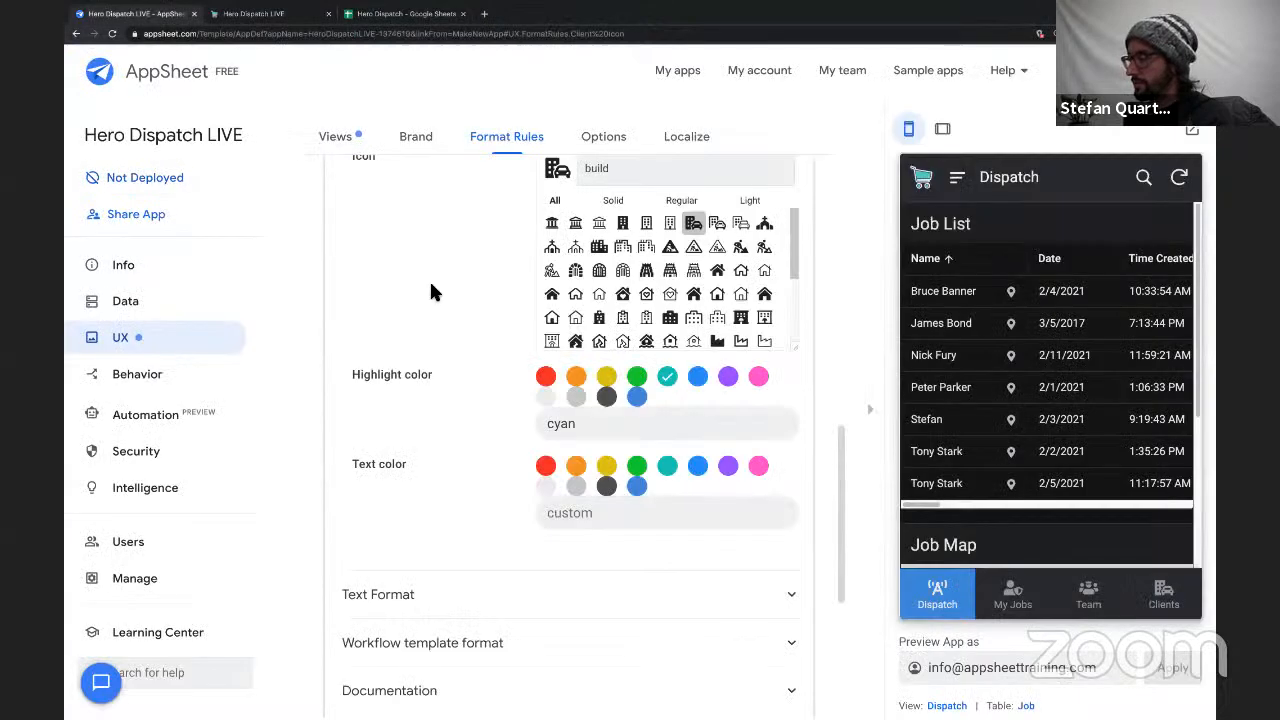
Collapse the Client Icon rule and try to move it down the format rules list toward the Job rules.
scroll(429, 279, "up", 10)
left_click(449, 527)
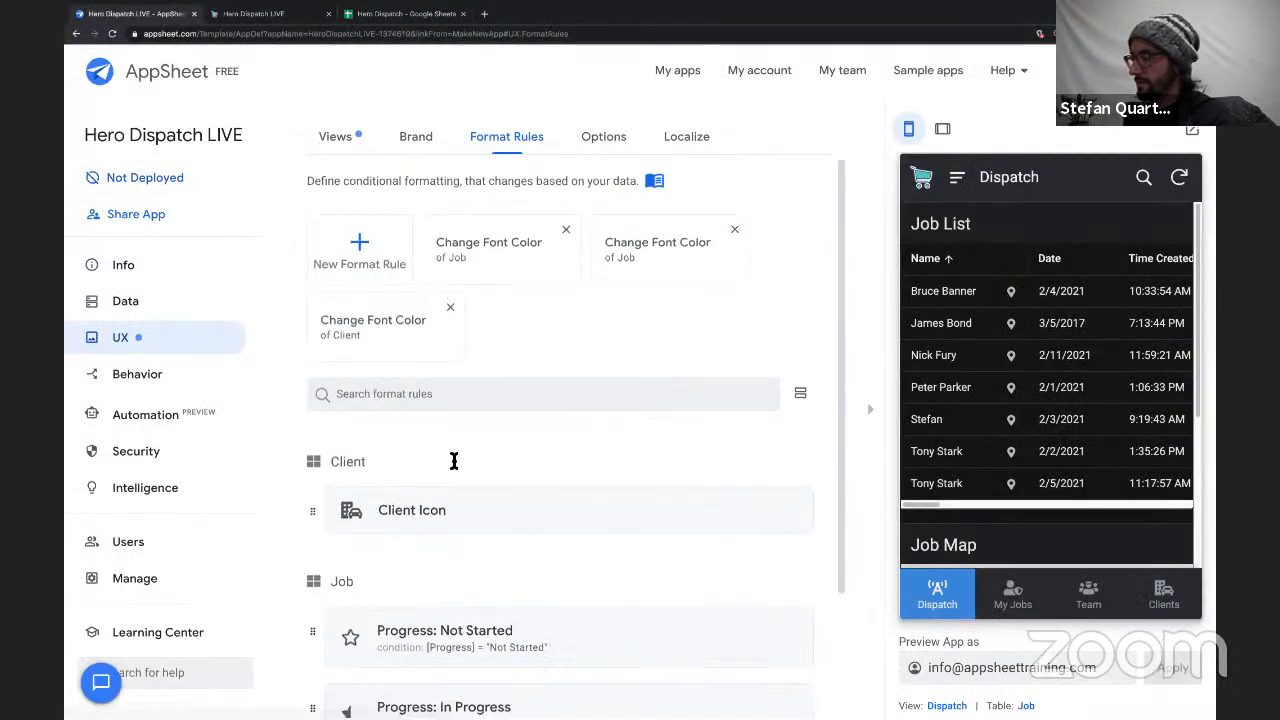
scroll(451, 460, "down", 2)
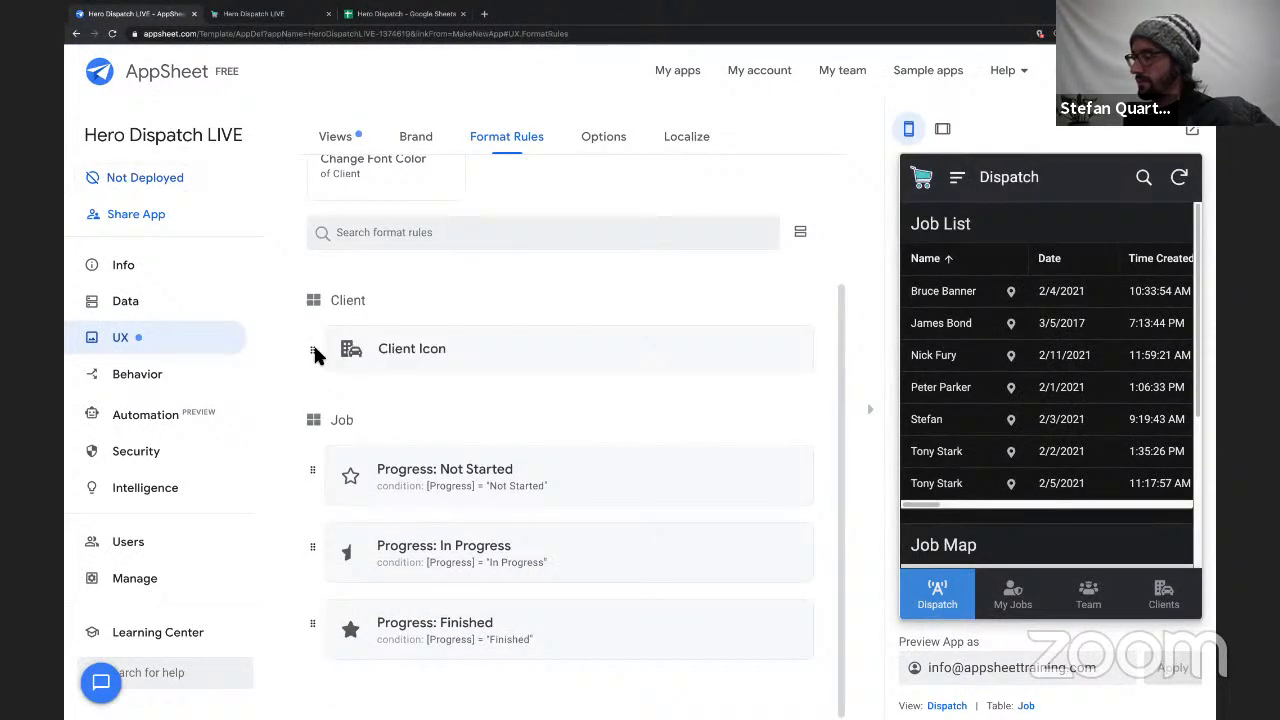
left_click_drag(313, 352, 311, 395)
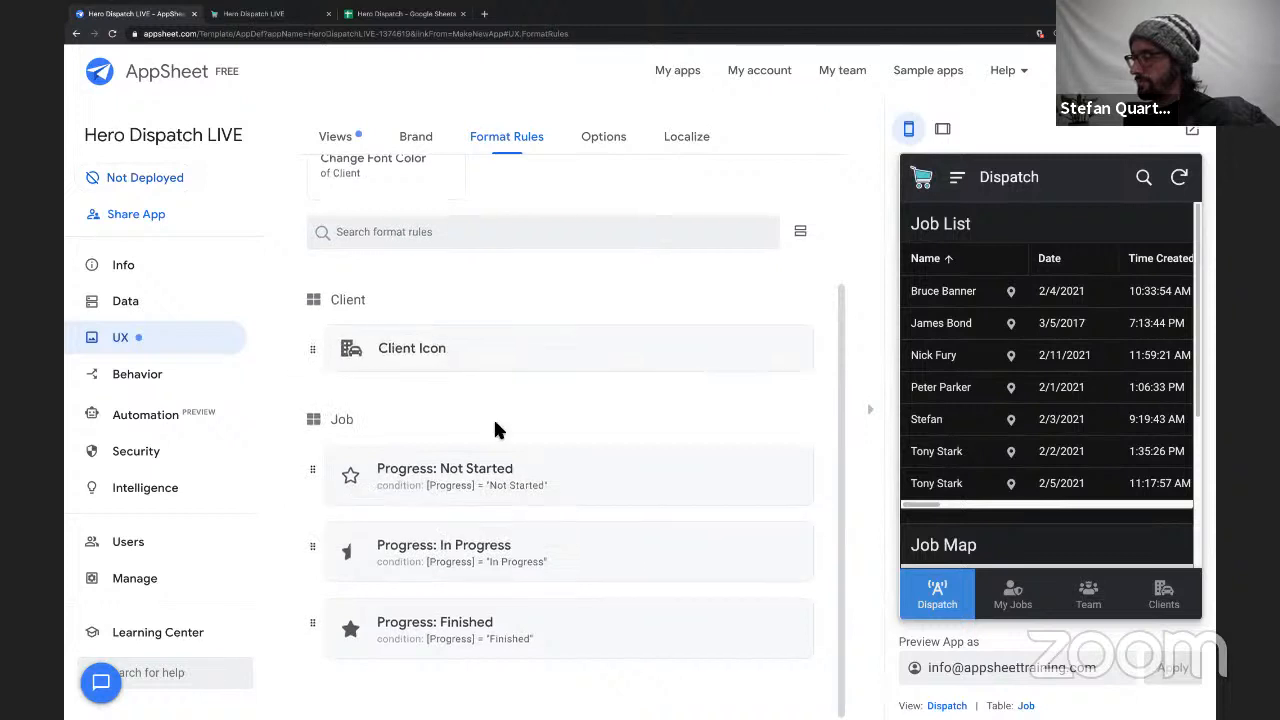
Check the Dispatch dashboard's view entries and open the settings of the Job List view.
scroll(433, 375, "up", 1)
scroll(433, 381, "up", 3)
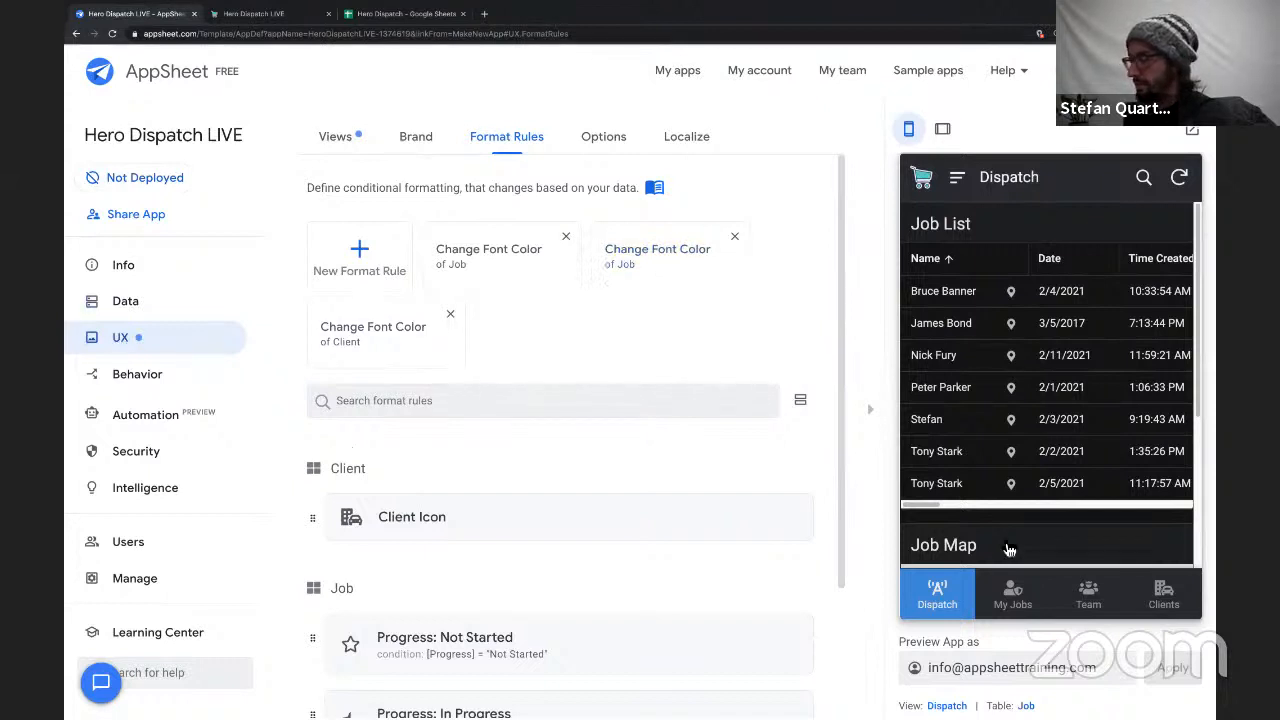
left_click(946, 706)
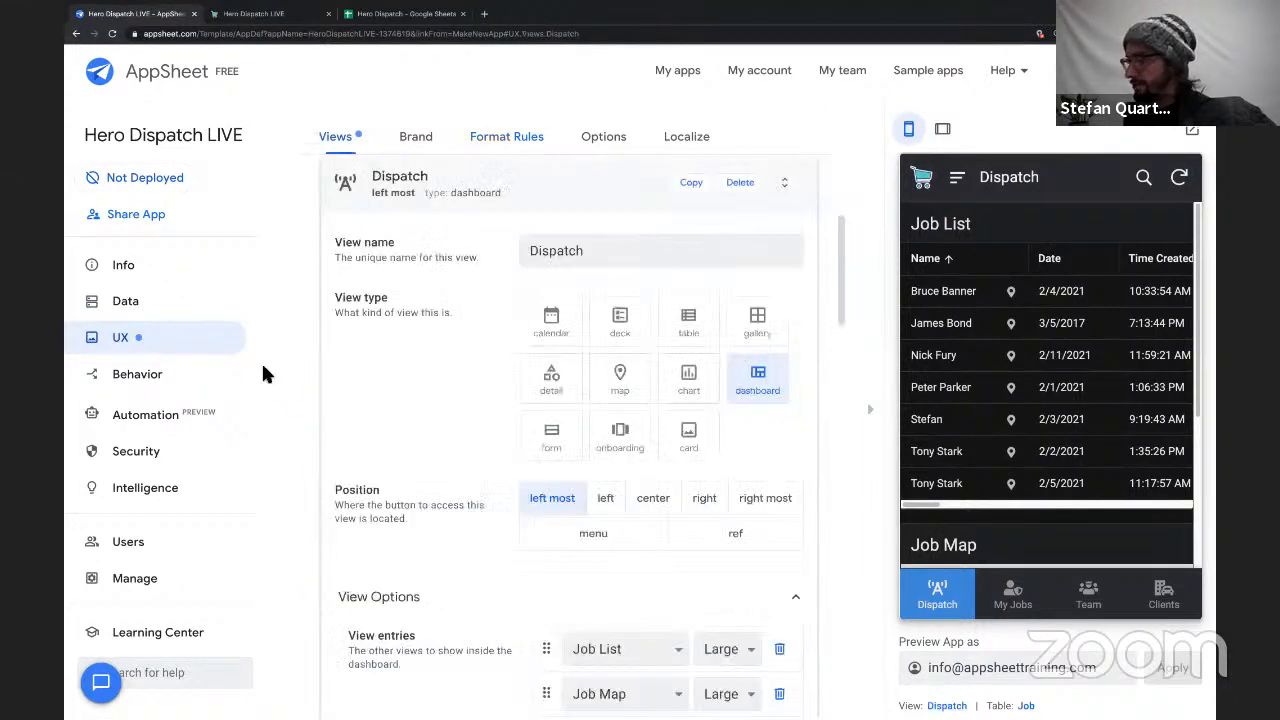
scroll(417, 455, "down", 4)
scroll(417, 455, "up", 1)
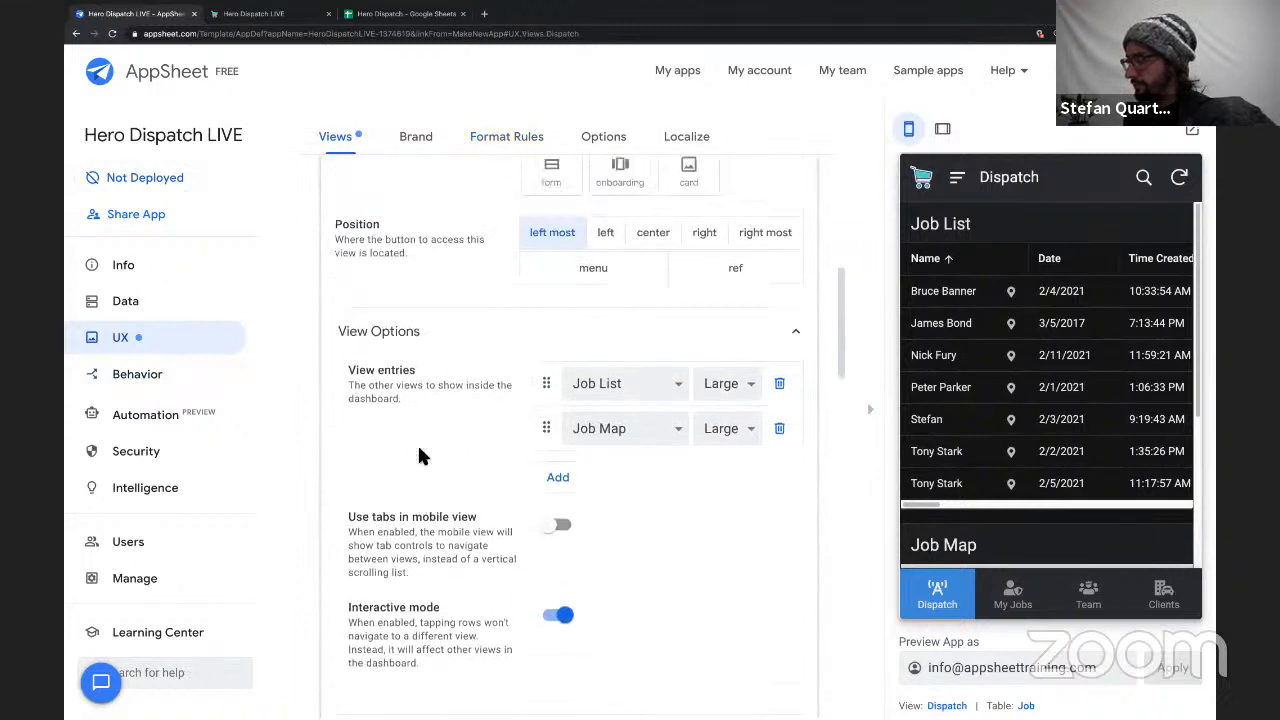
scroll(418, 448, "down", 1)
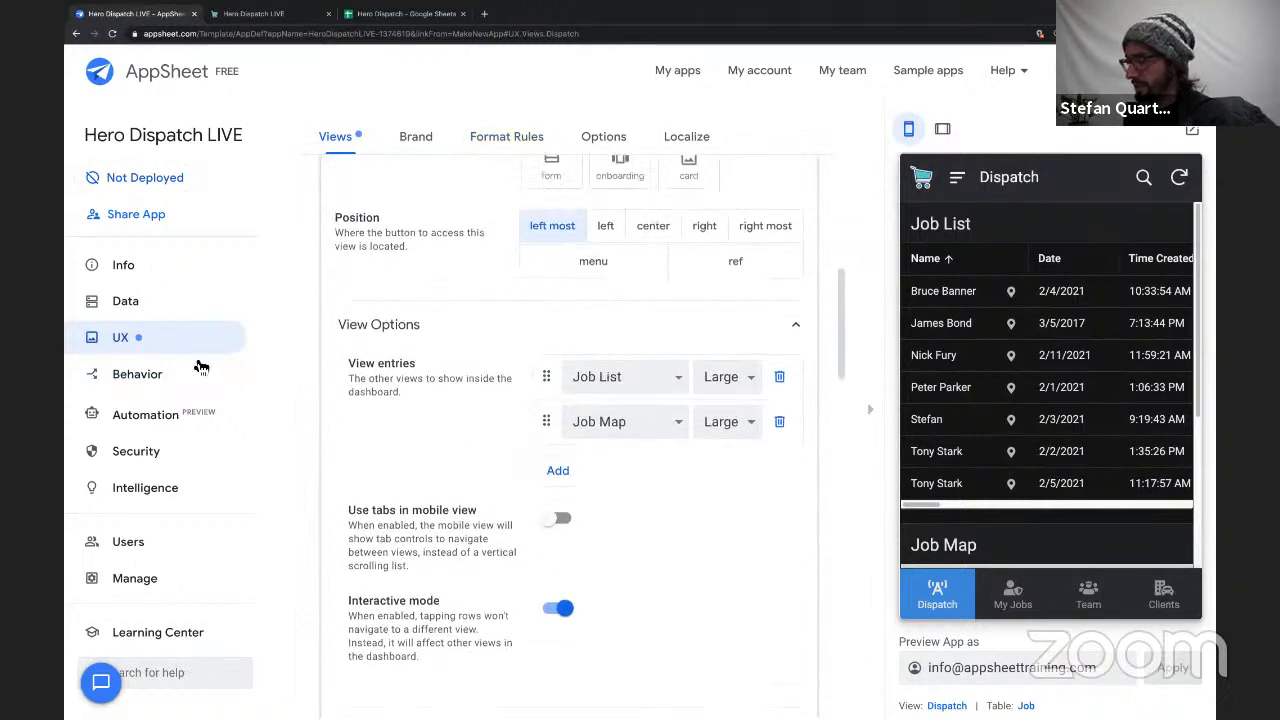
scroll(415, 450, "down", 15)
scroll(415, 450, "up", 5)
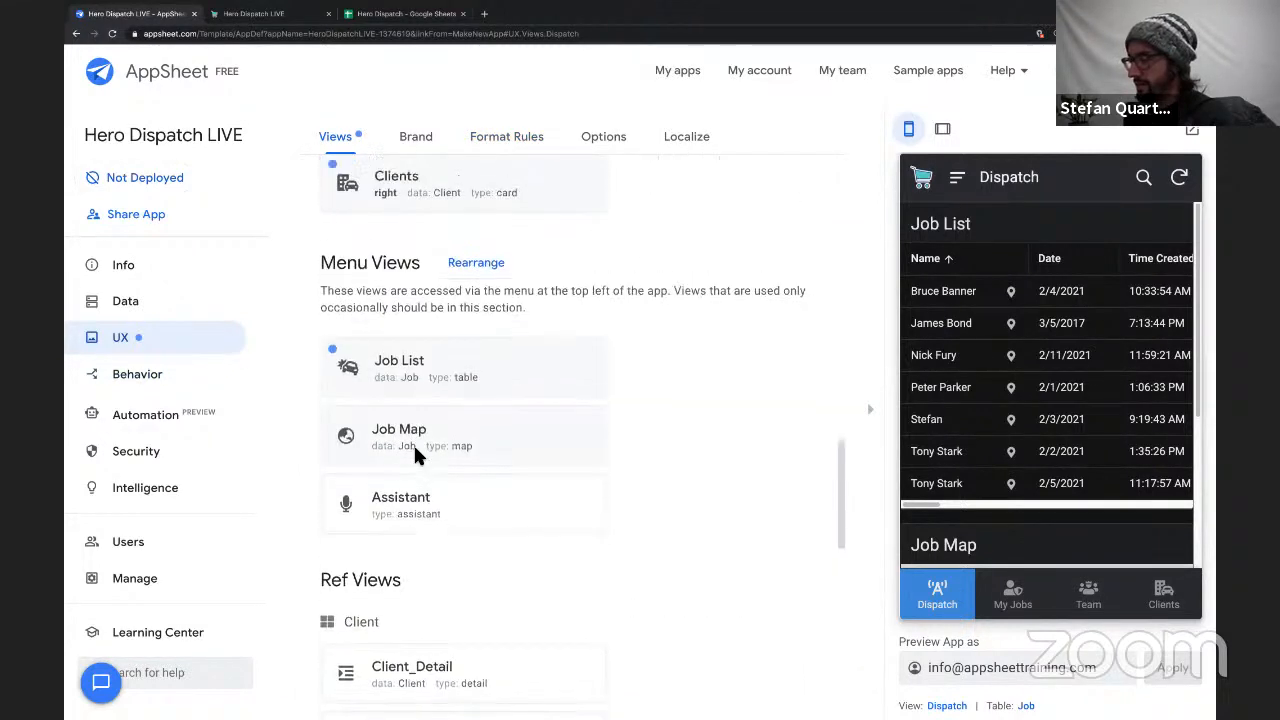
left_click(437, 418)
Group the Job List by Progress in ascending order and set its group aggregate to COUNT.
scroll(437, 508, "down", 10)
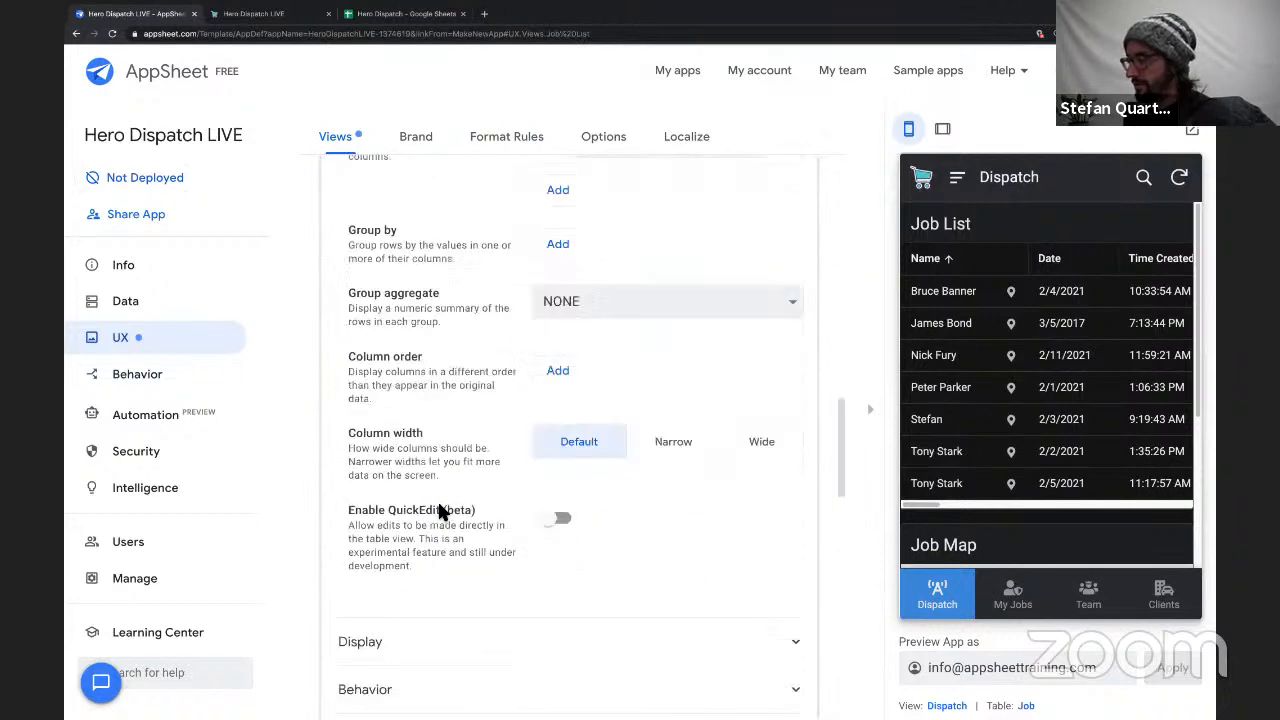
left_click(558, 237)
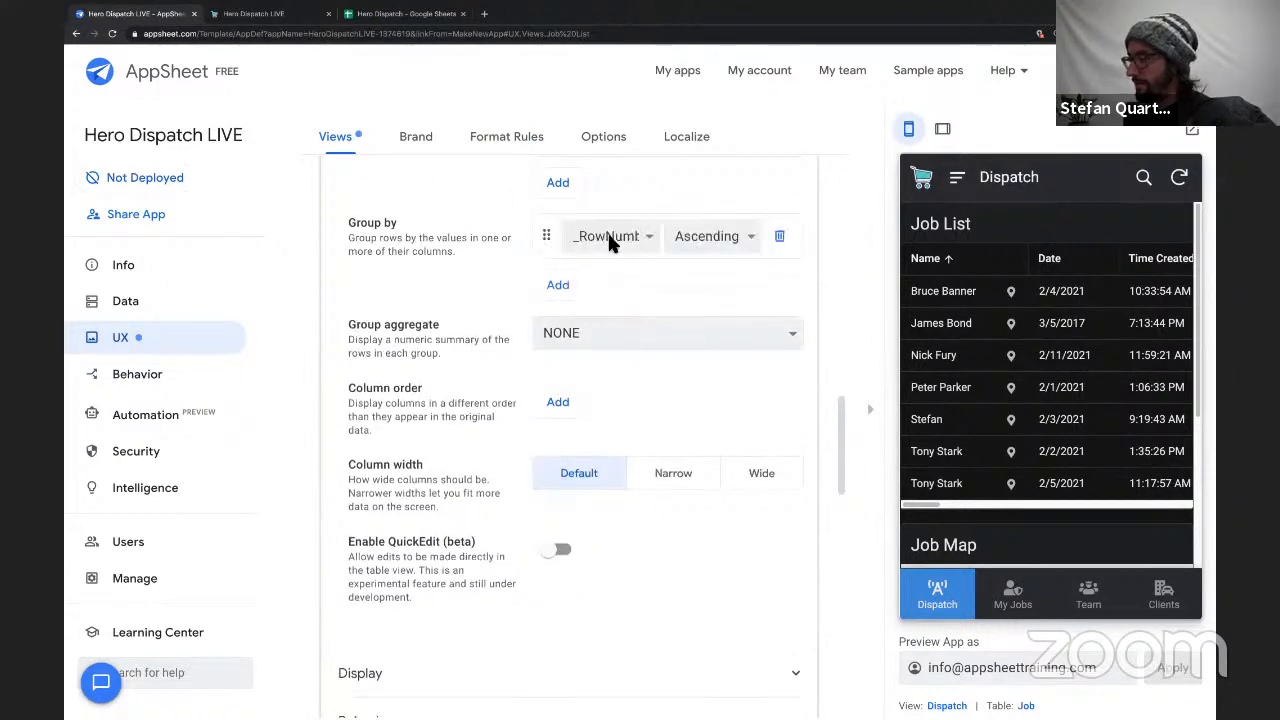
left_click(603, 238)
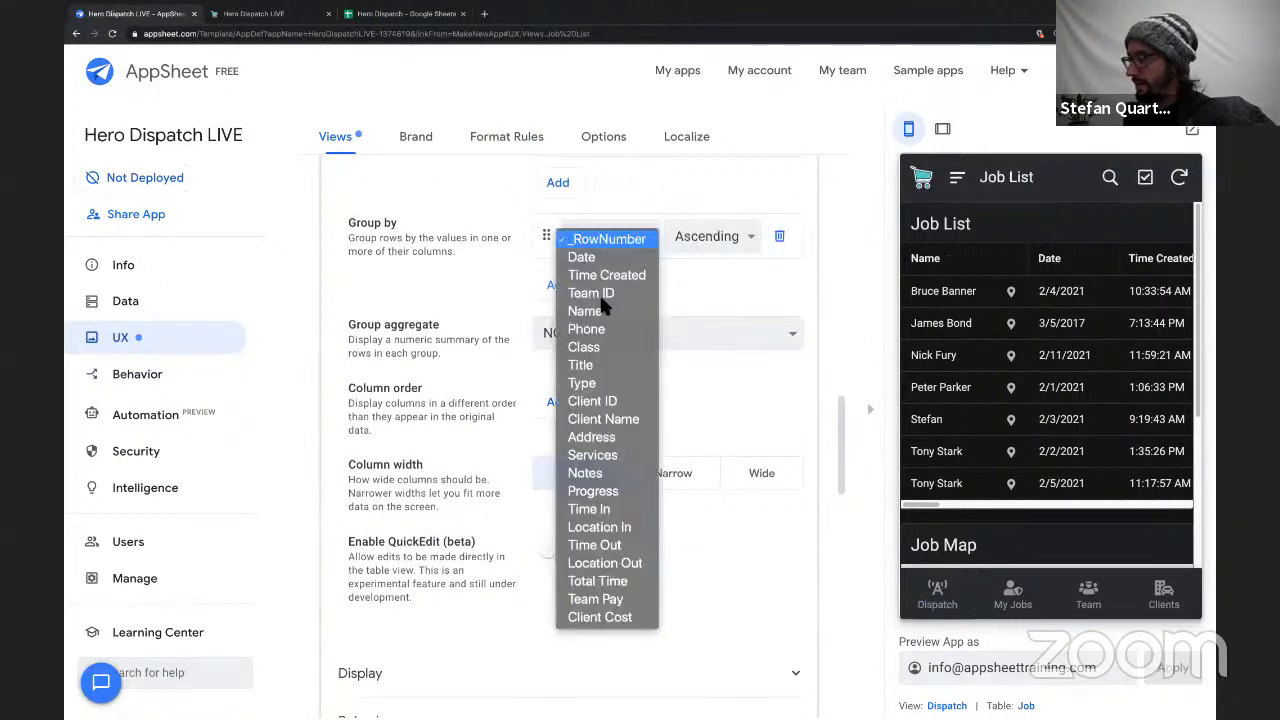
left_click(600, 489)
left_click(707, 236)
left_click(707, 238)
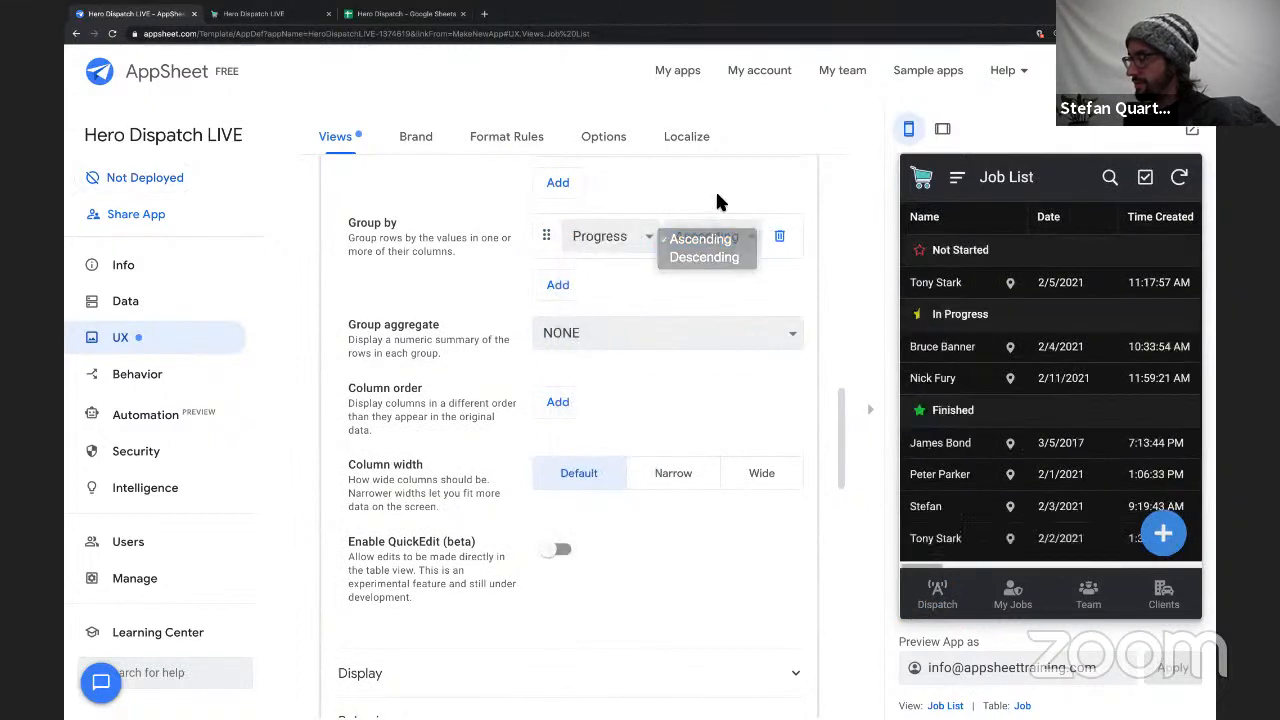
left_click(585, 338)
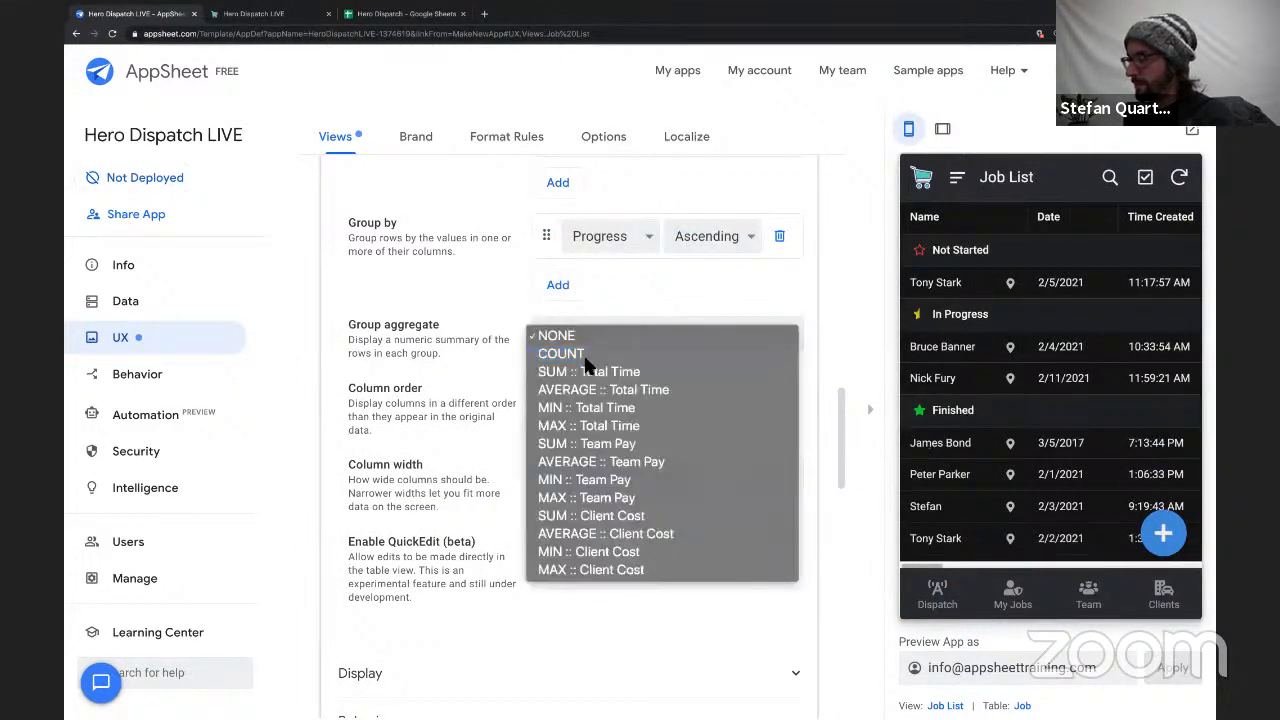
left_click(535, 421)
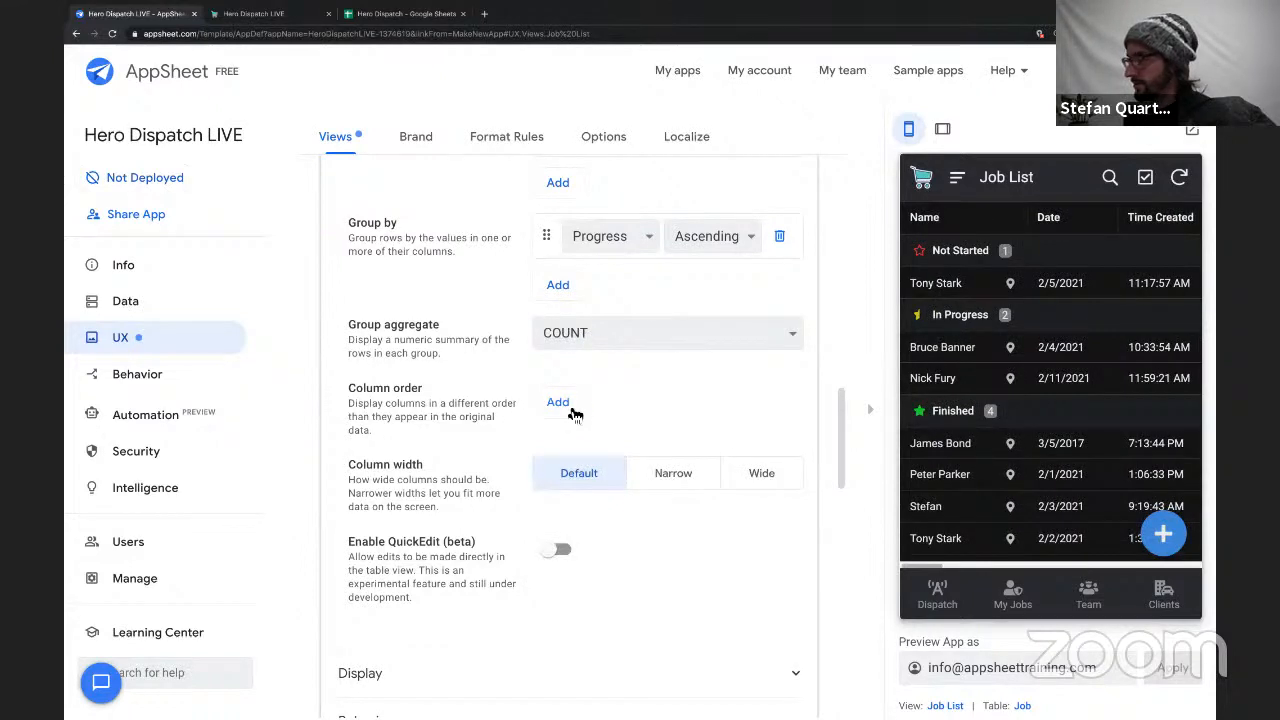
Add a column order entry to the Job List and set it to Client Name.
left_click(565, 402)
left_click(620, 401)
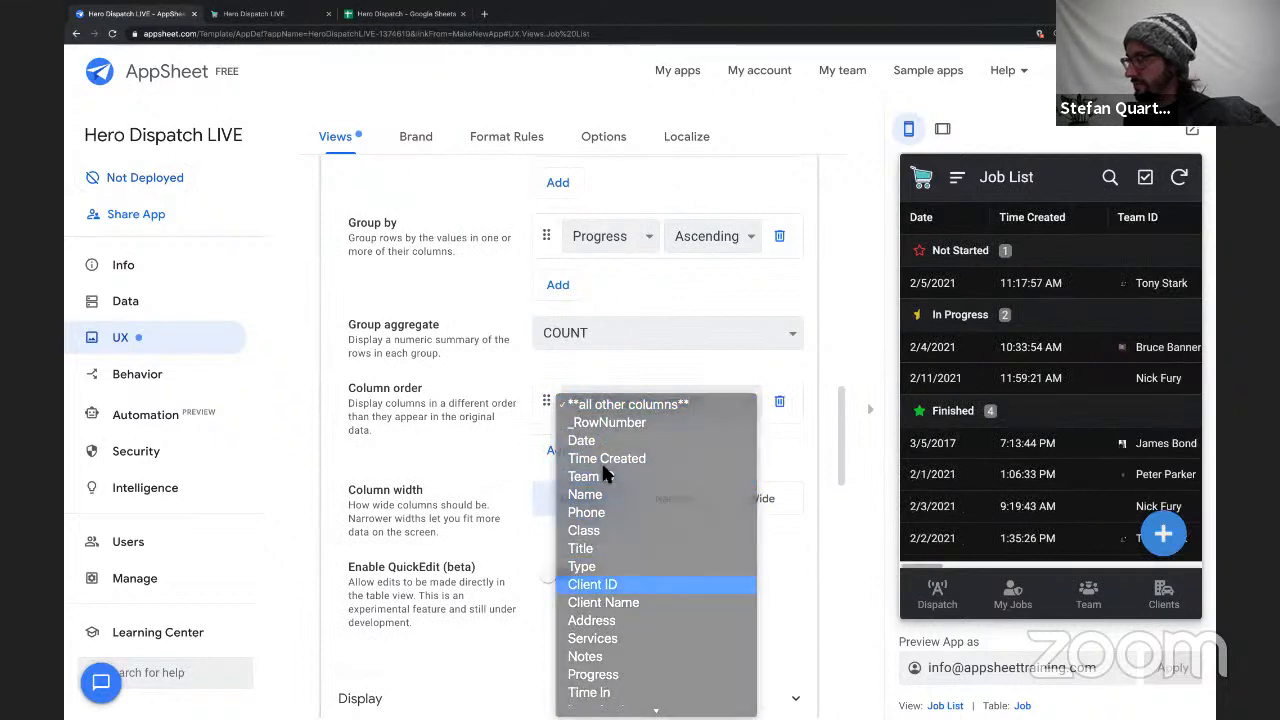
left_click(614, 586)
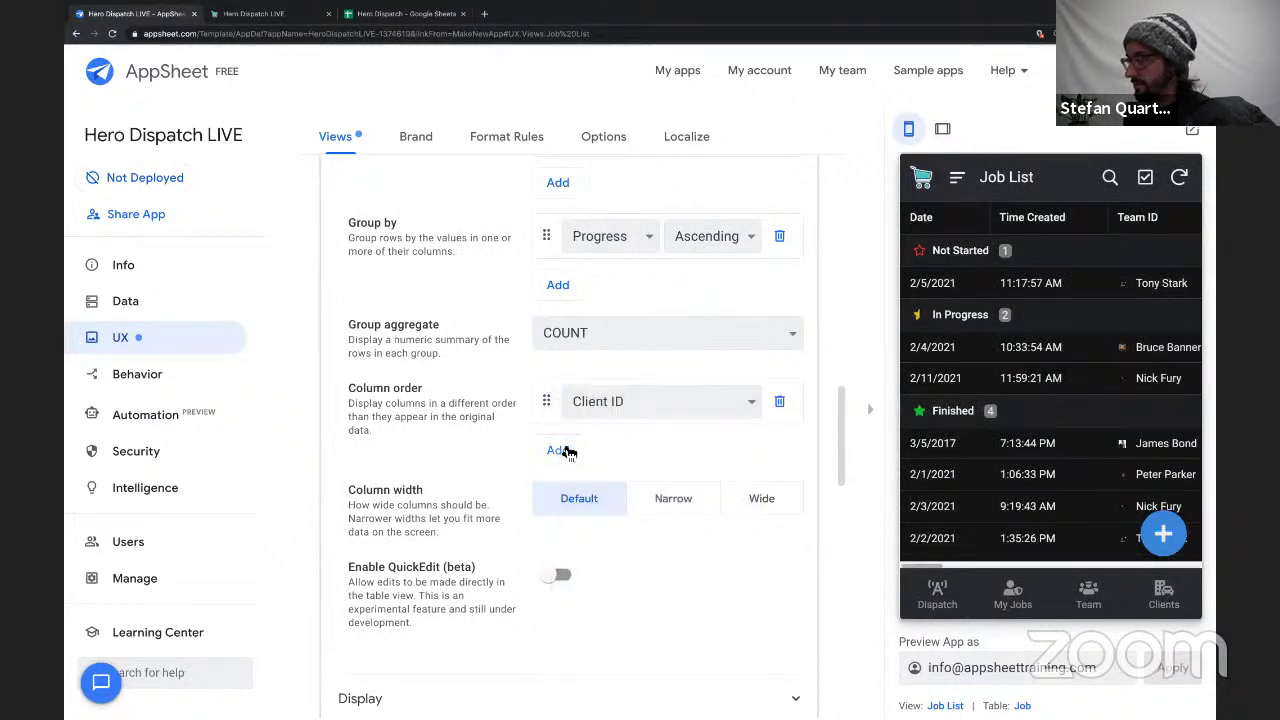
left_click(601, 407)
left_click(601, 421)
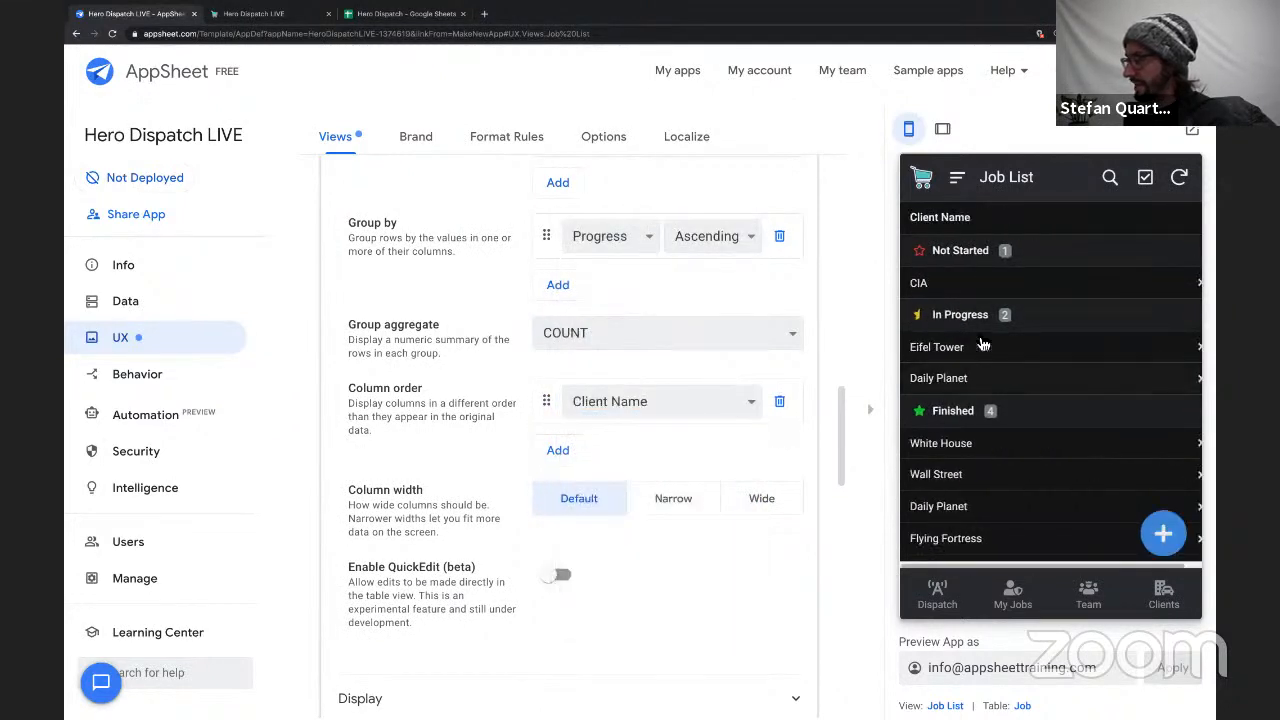
Add Team ID and Services after Client Name in the Job List's column order.
left_click(555, 450)
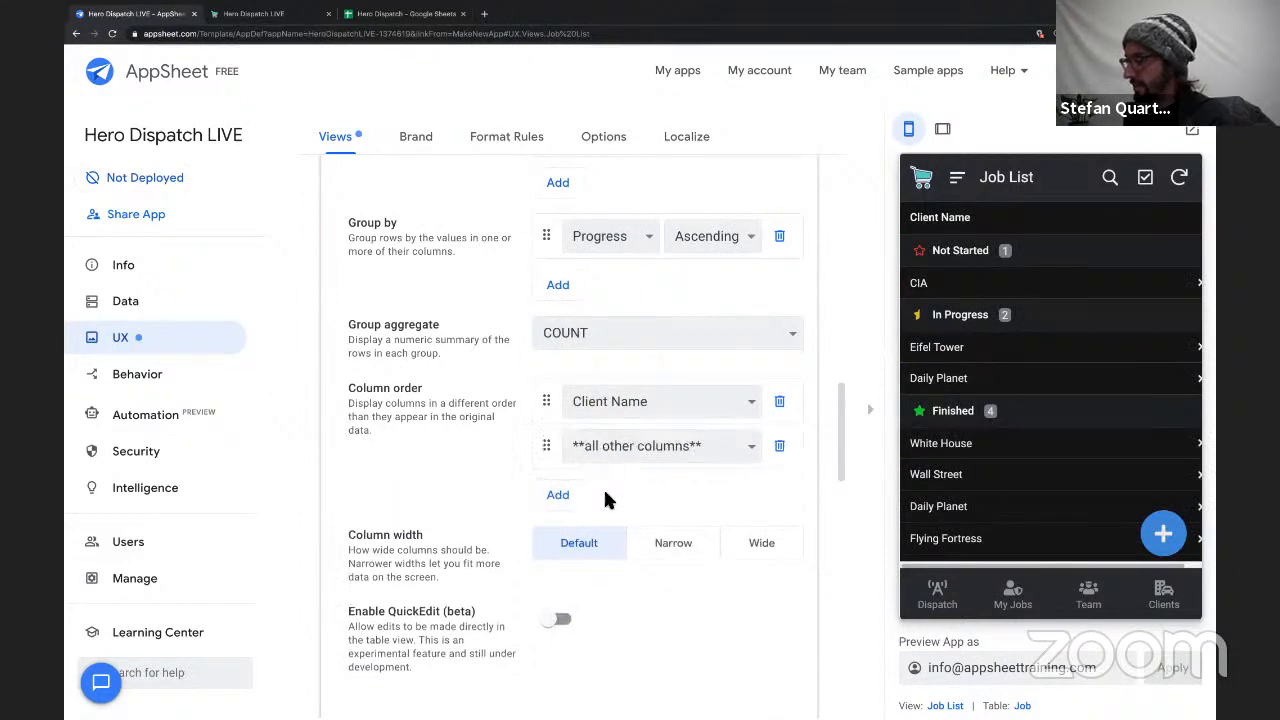
left_click(610, 446)
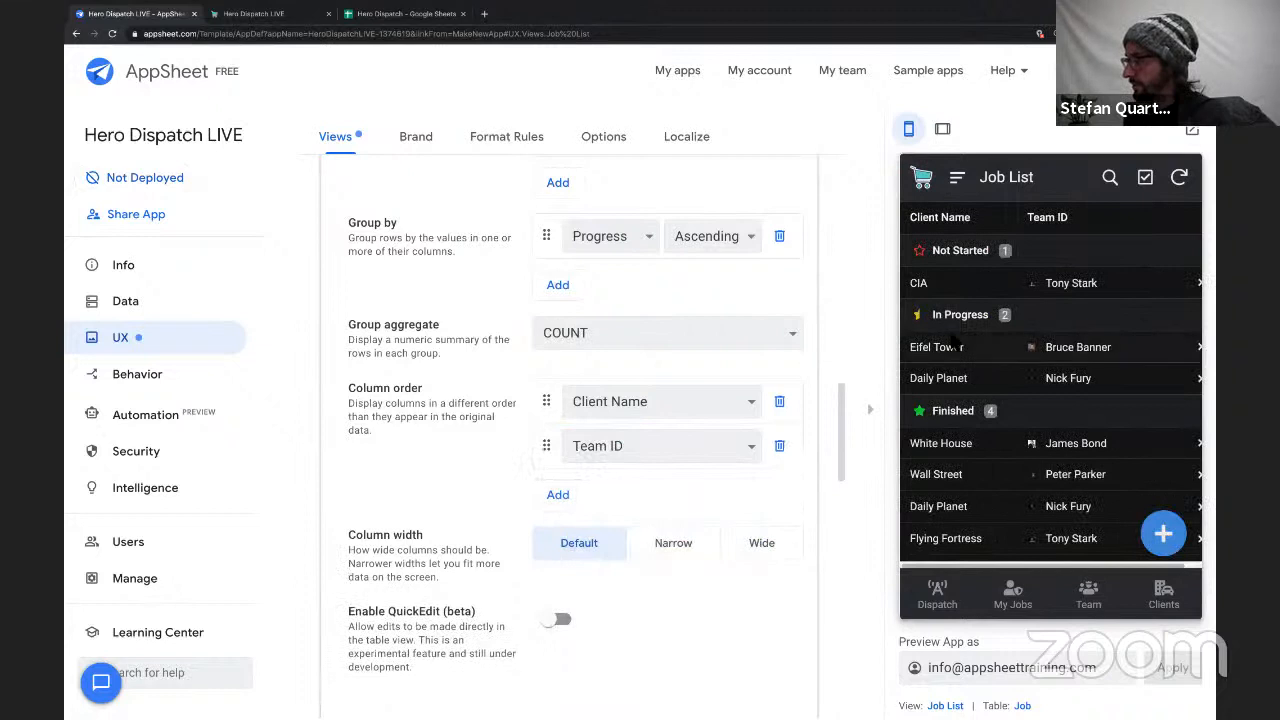
scroll(955, 342, "right", 1)
scroll(955, 342, "left", 1)
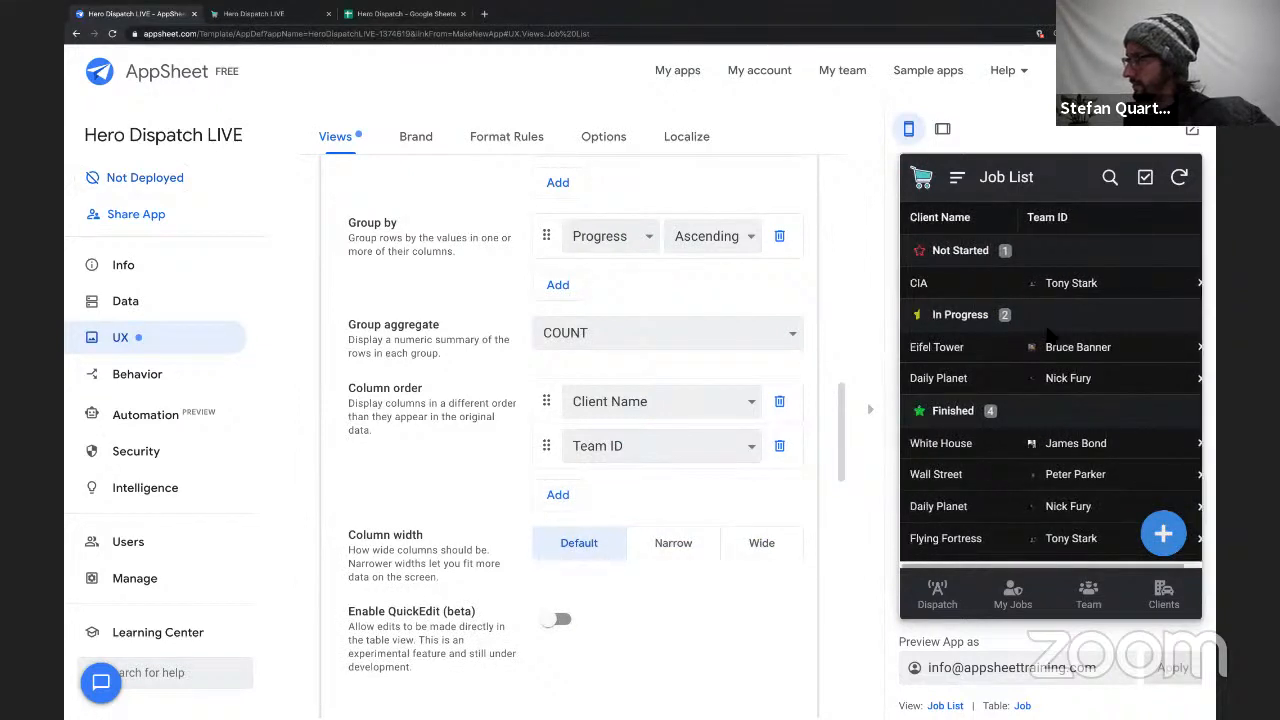
left_click(560, 494)
left_click(630, 491)
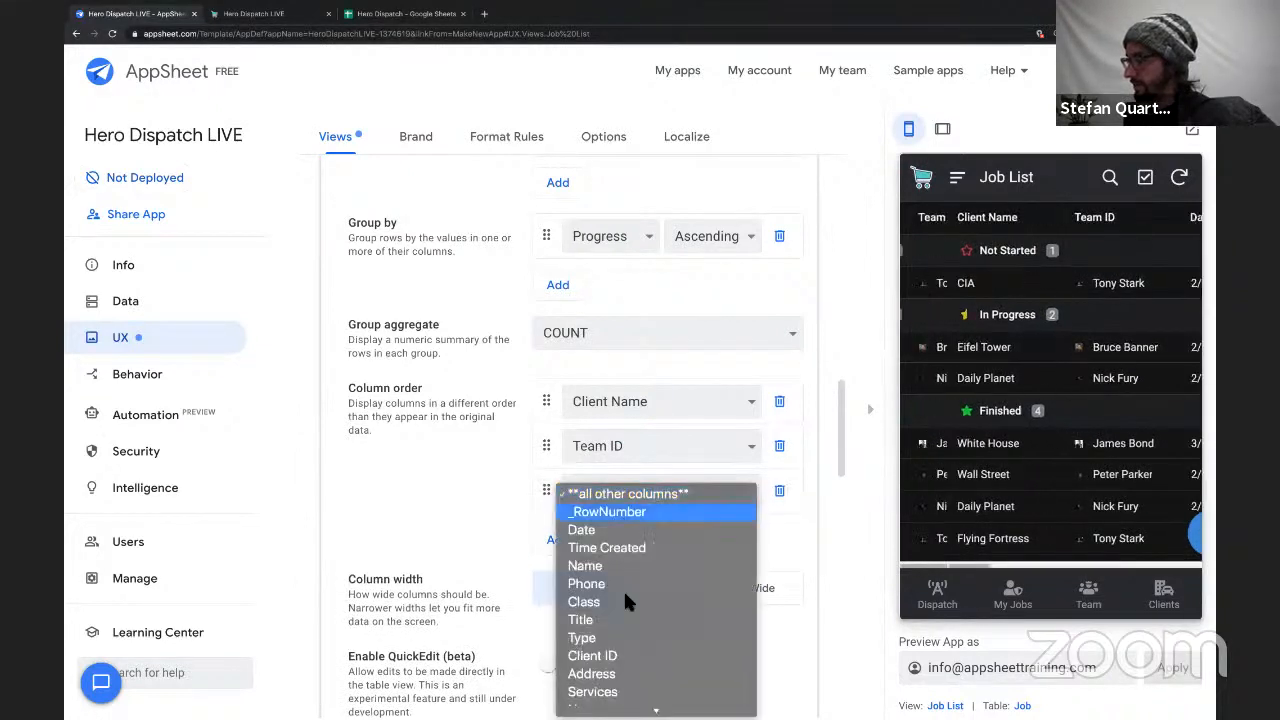
left_click(619, 627)
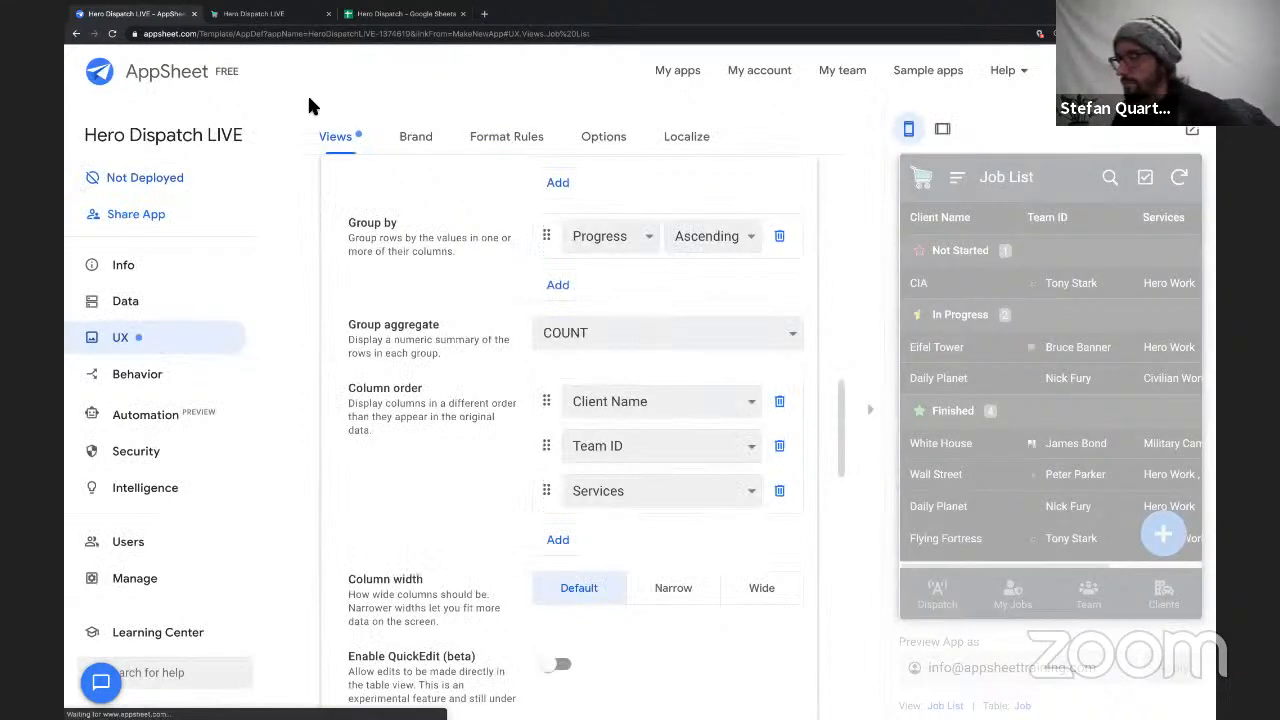
Examine the Job table's column definitions down to Team Pay and Client Cost.
left_click(179, 300)
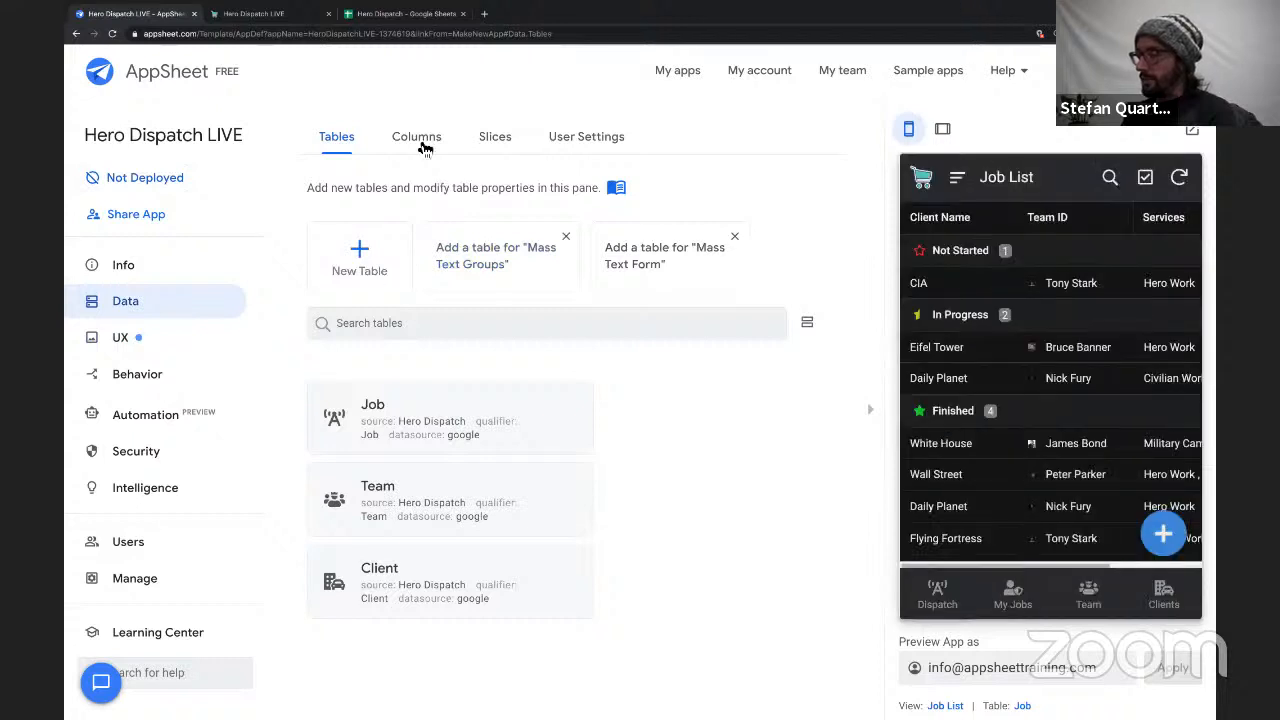
left_click(424, 148)
scroll(543, 323, "down", 5)
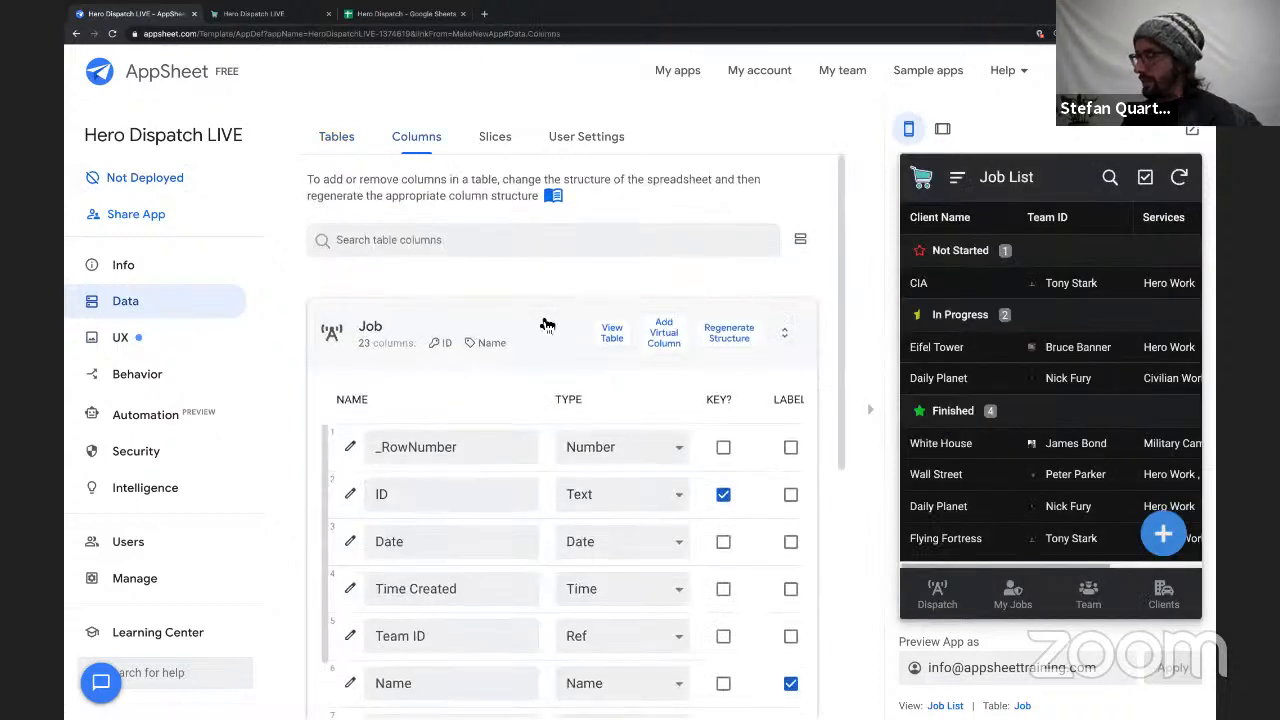
scroll(543, 323, "up", 5)
scroll(548, 325, "down", 5)
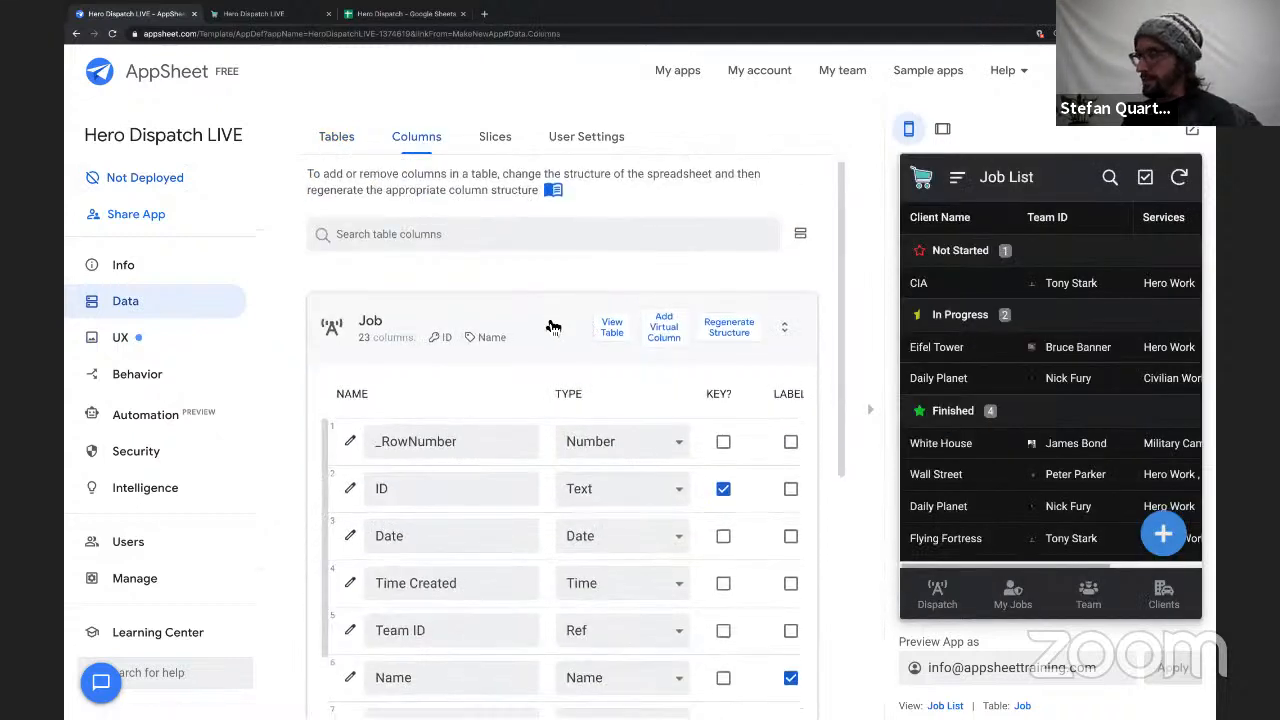
scroll(536, 451, "down", 1)
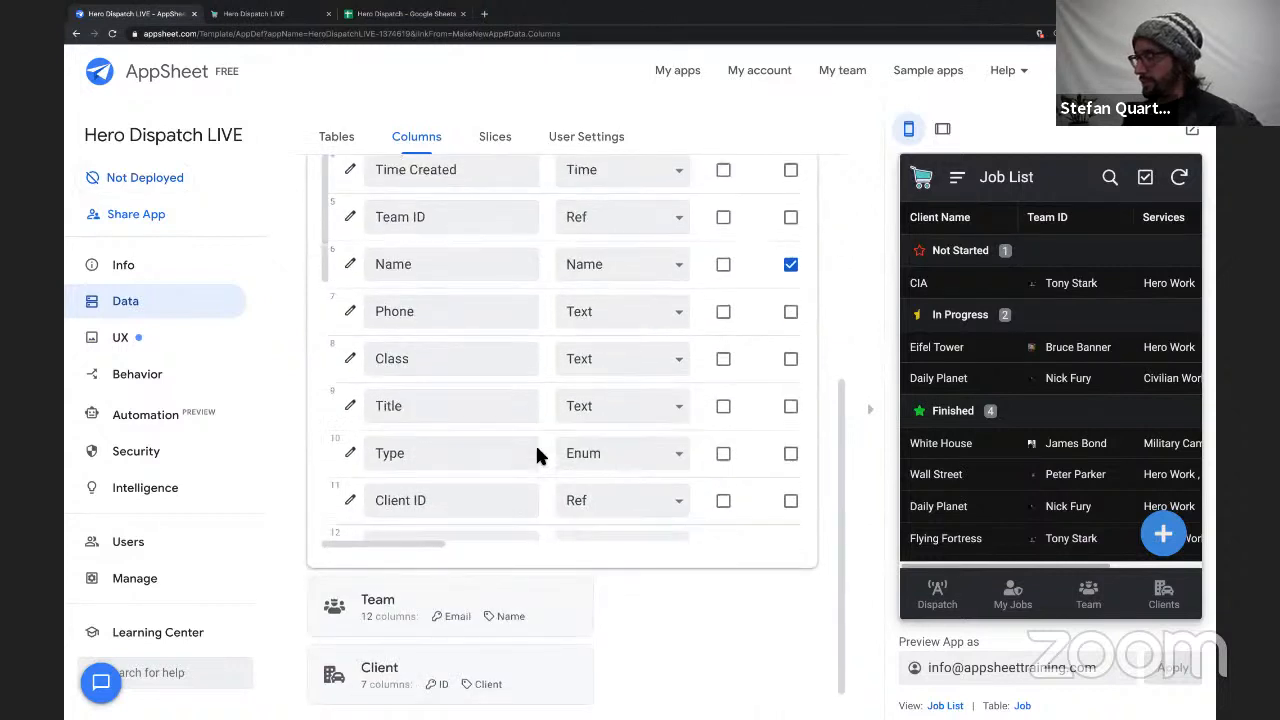
scroll(431, 465, "down", 2)
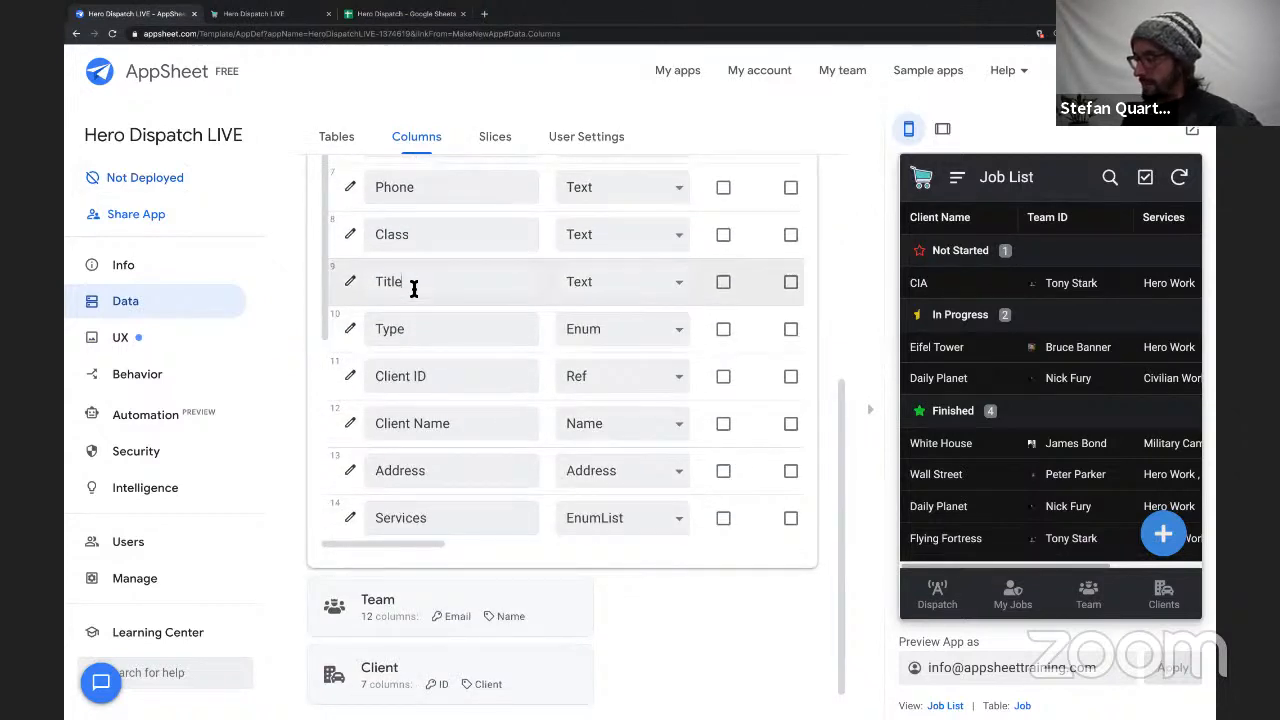
scroll(446, 380, "down", 5)
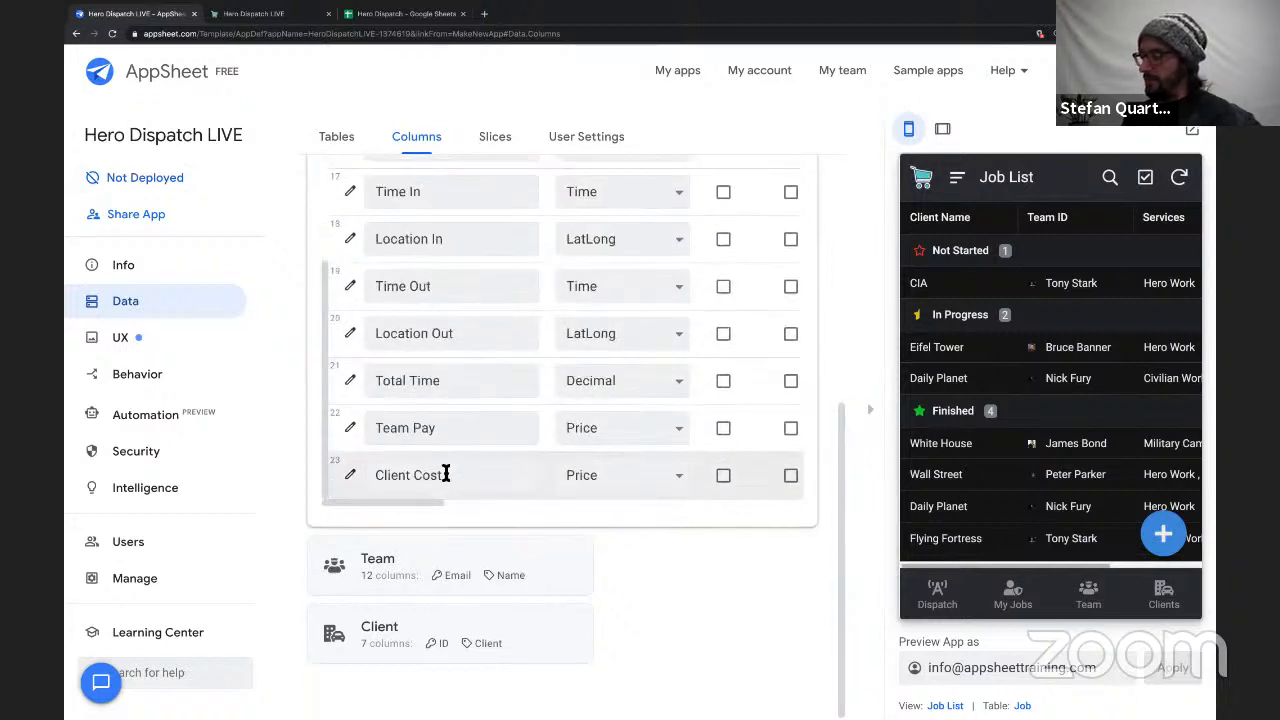
scroll(498, 445, "up", 2)
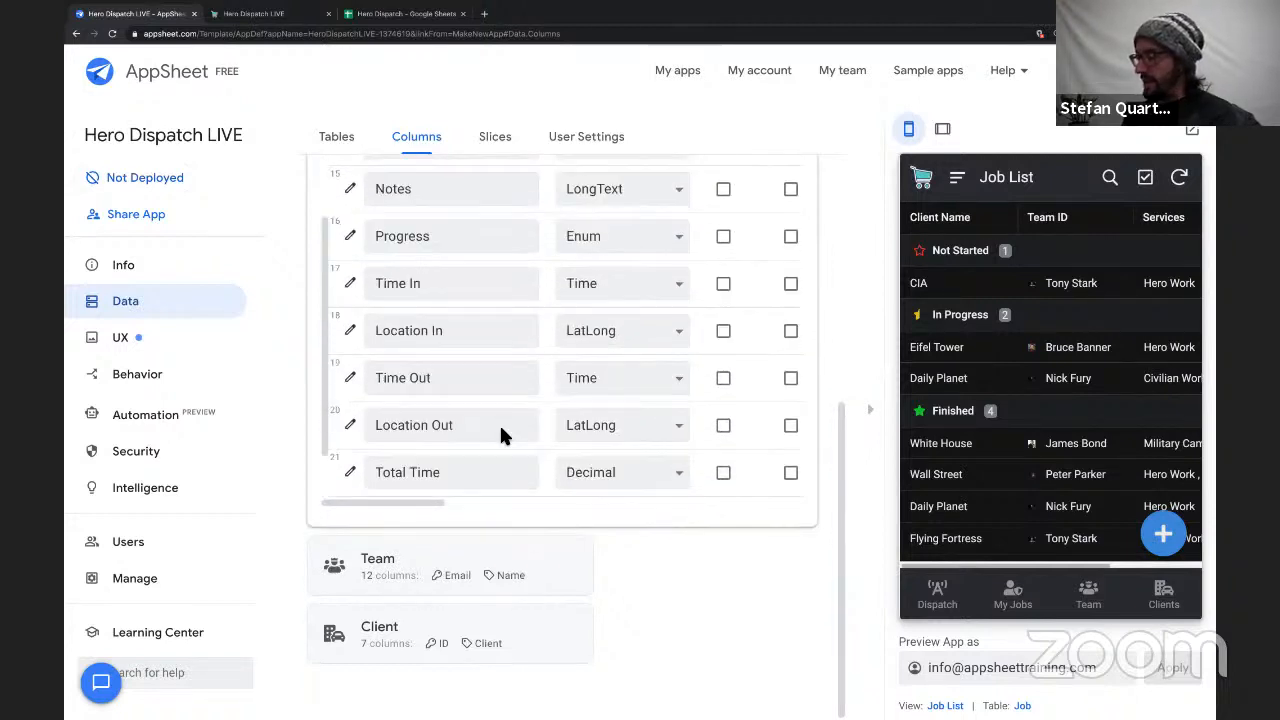
Examine the Team table's columns and the Client table's columns, including the client Fee column.
left_click(557, 563)
scroll(420, 500, "down", 1)
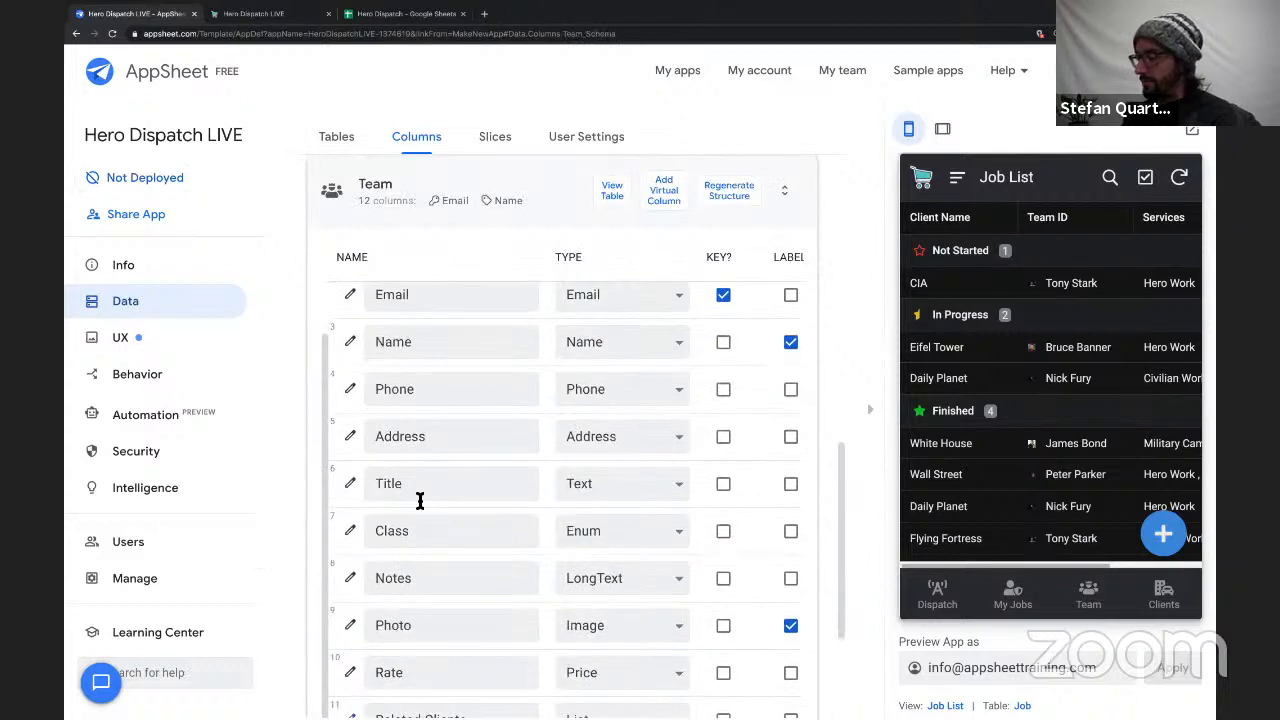
scroll(455, 460, "up", 1)
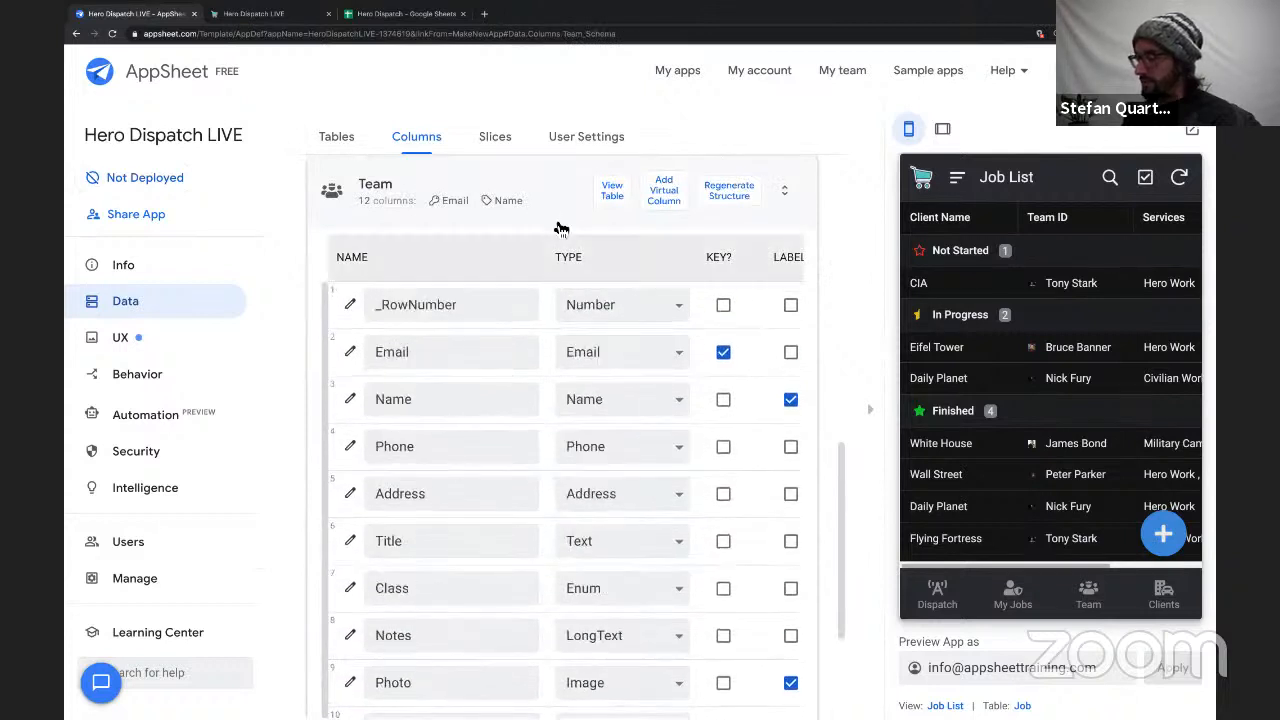
scroll(486, 451, "down", 2)
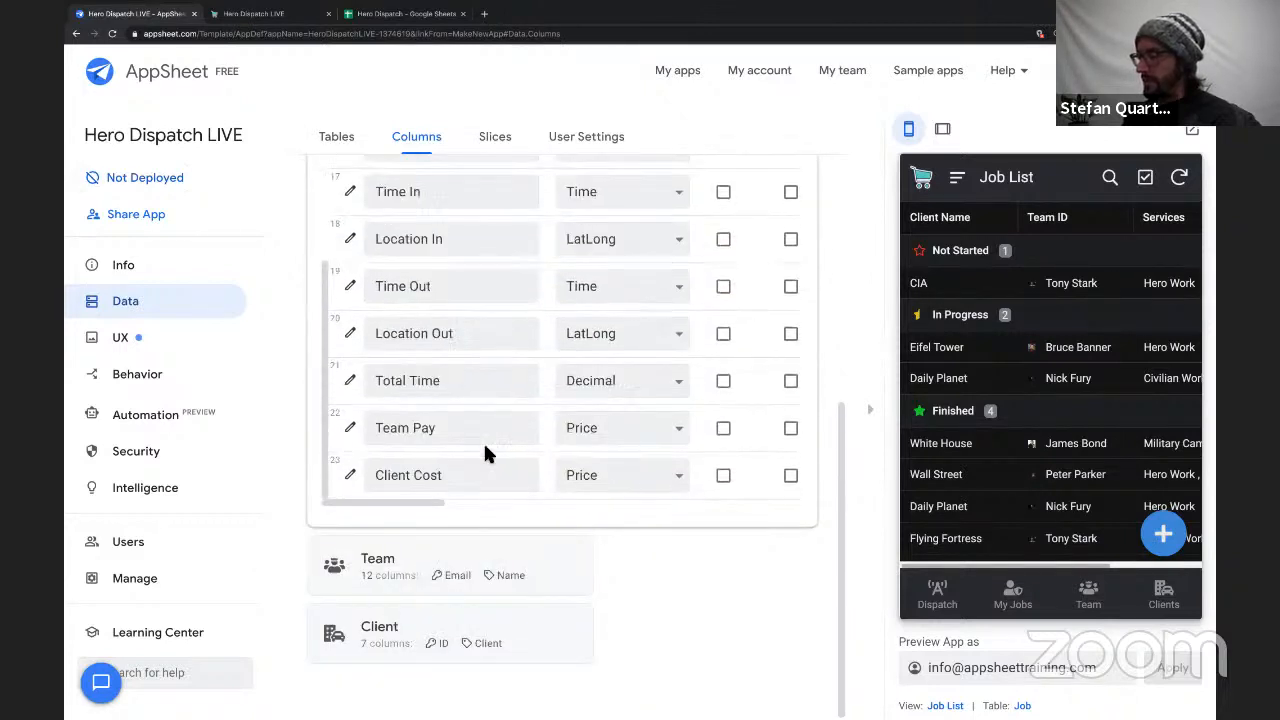
left_click(420, 640)
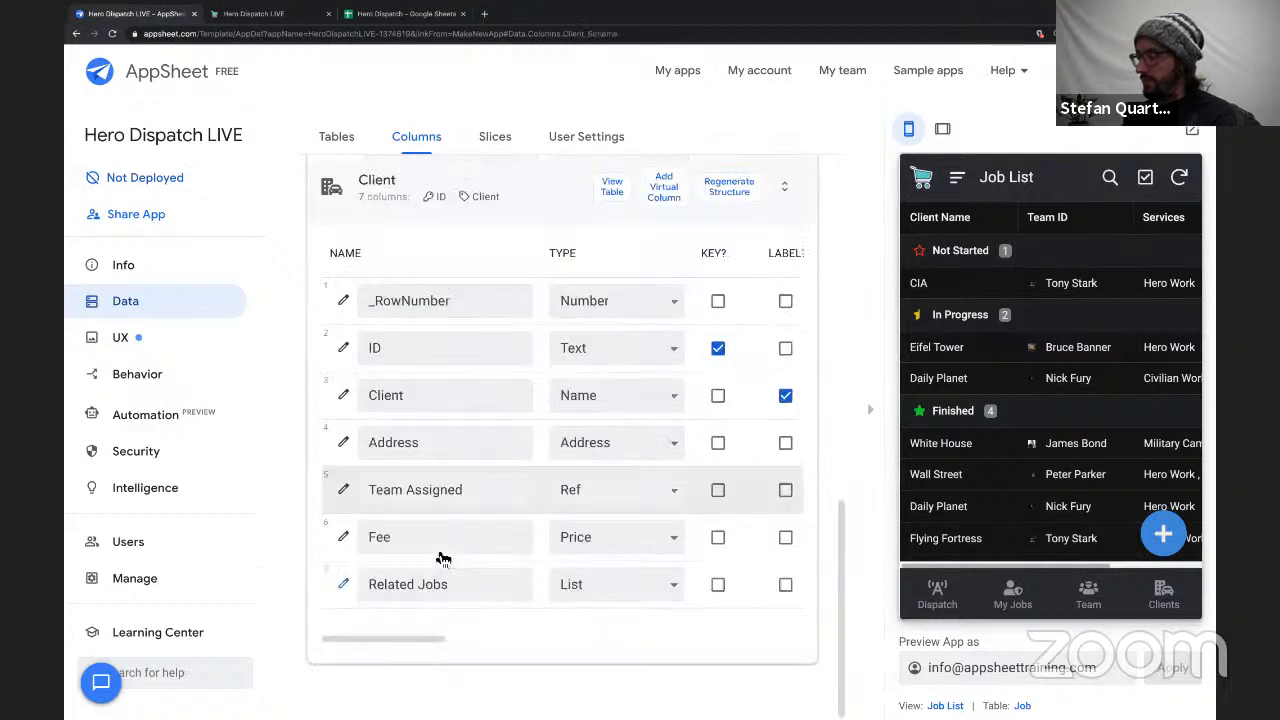
left_click_drag(411, 538, 346, 537)
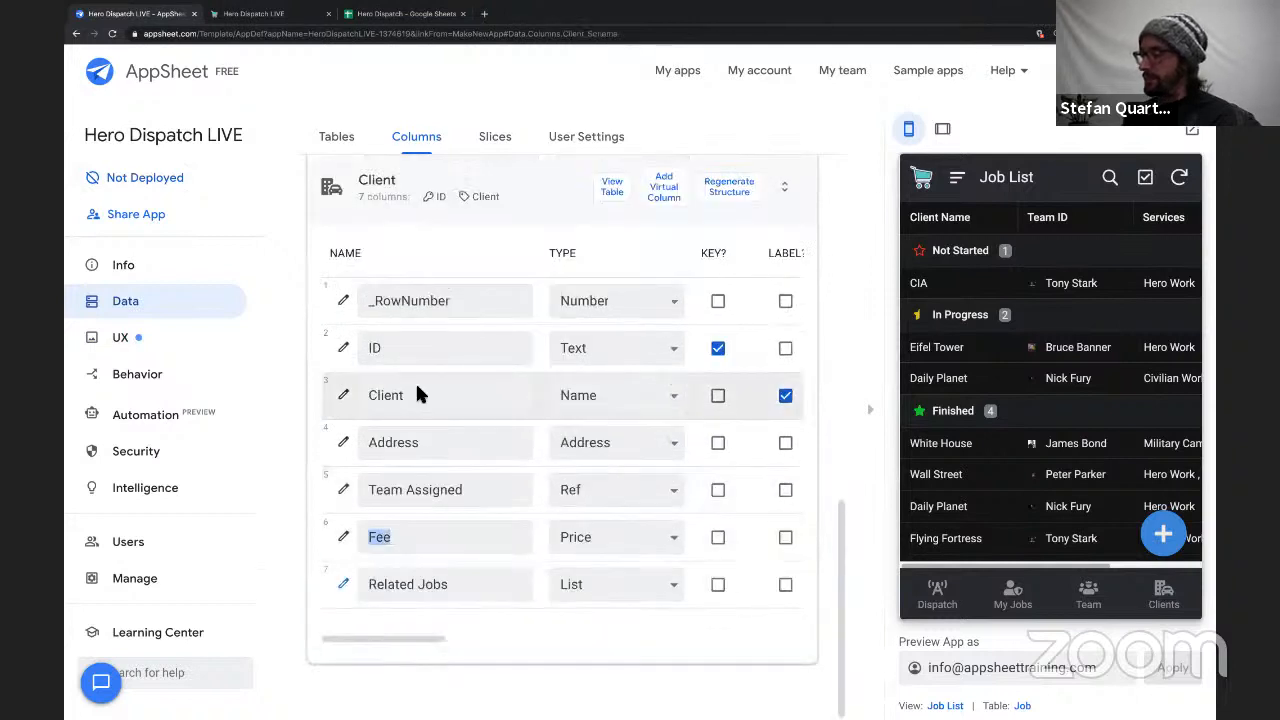
left_click(537, 203)
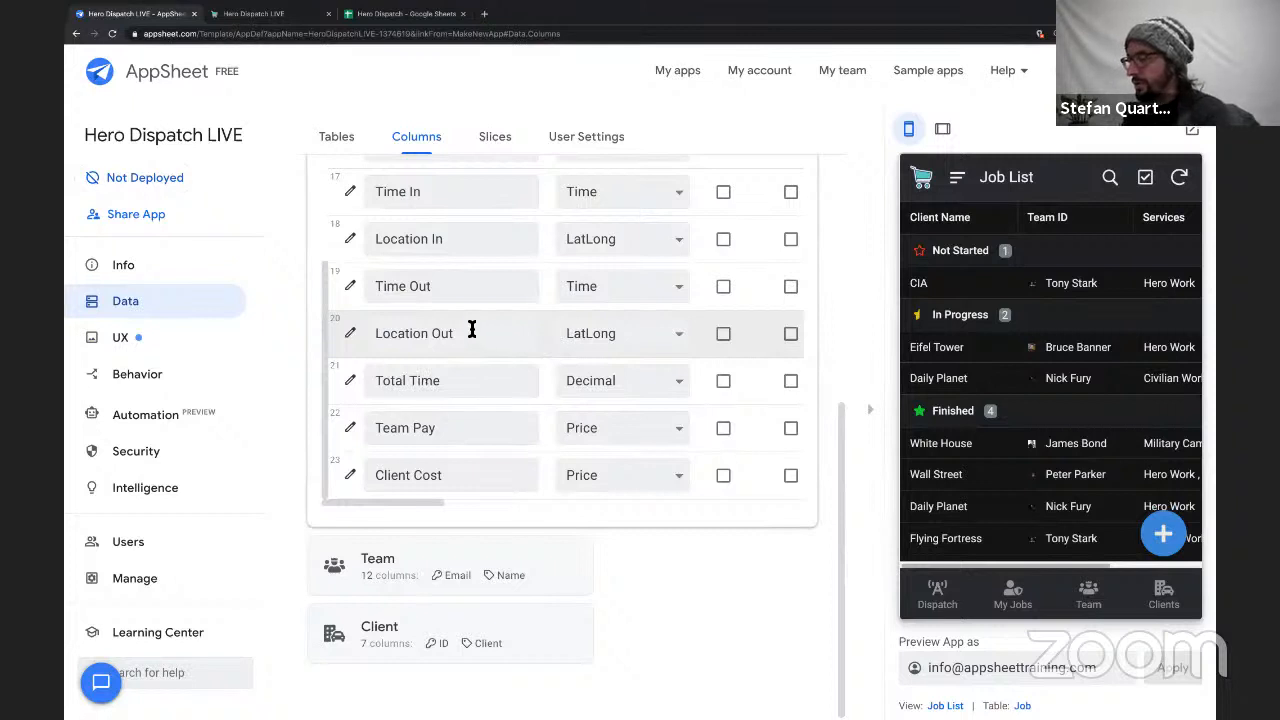
Review the Total Time and Team Pay columns of the Job table.
scroll(469, 325, "up", 1)
scroll(469, 325, "down", 1)
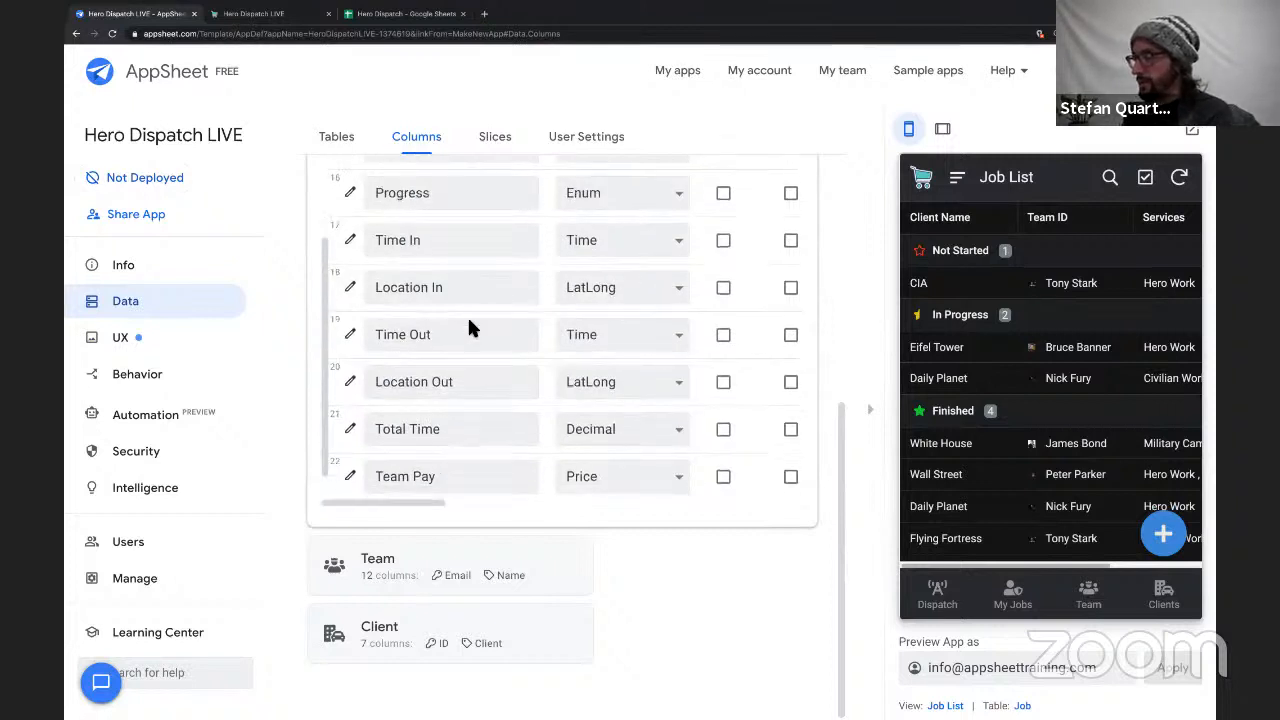
scroll(451, 430, "down", 1)
triple_click(441, 395)
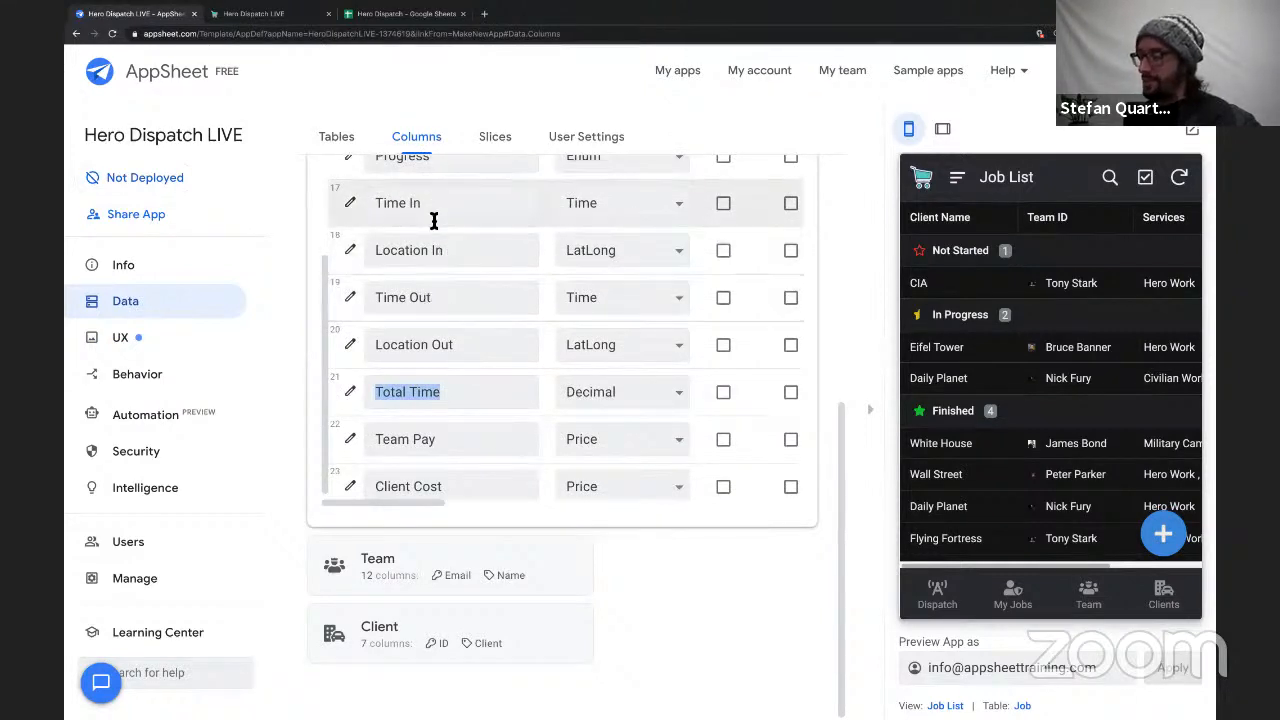
scroll(477, 431, "down", 1)
triple_click(374, 427)
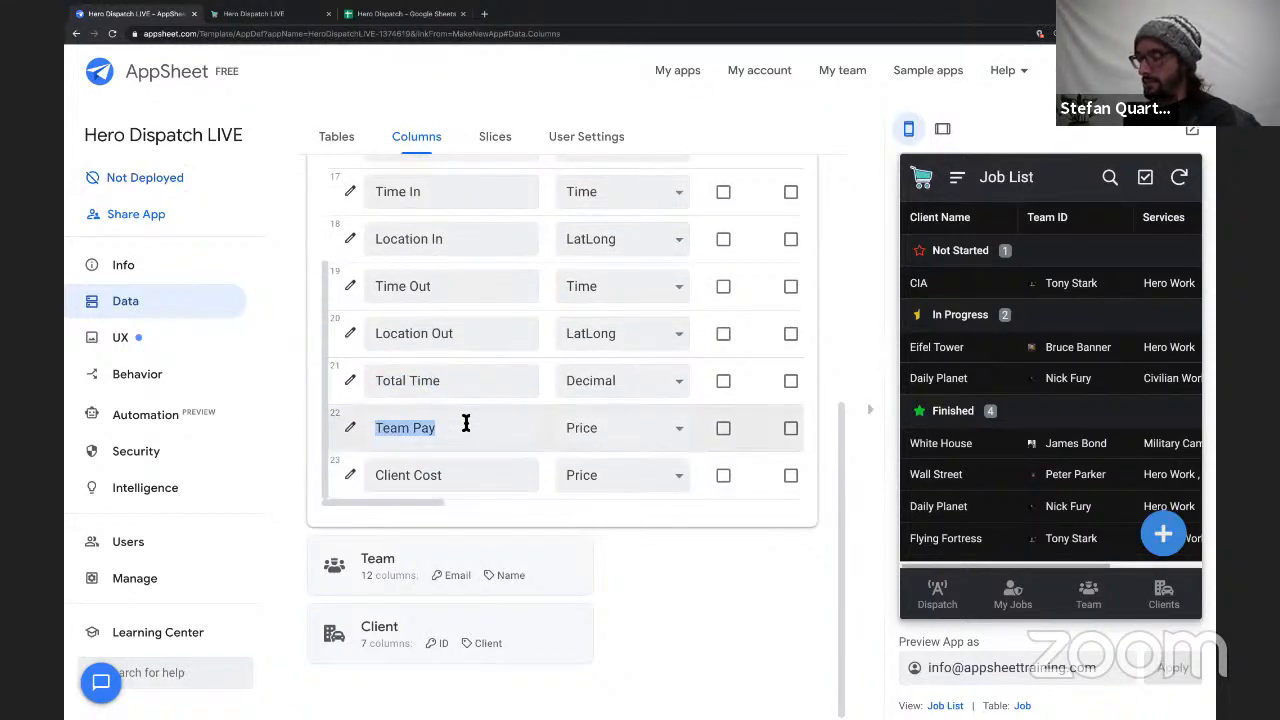
Enter the app formula [Time Out] - [Time In] for the Job table's Total Time column.
triple_click(363, 486)
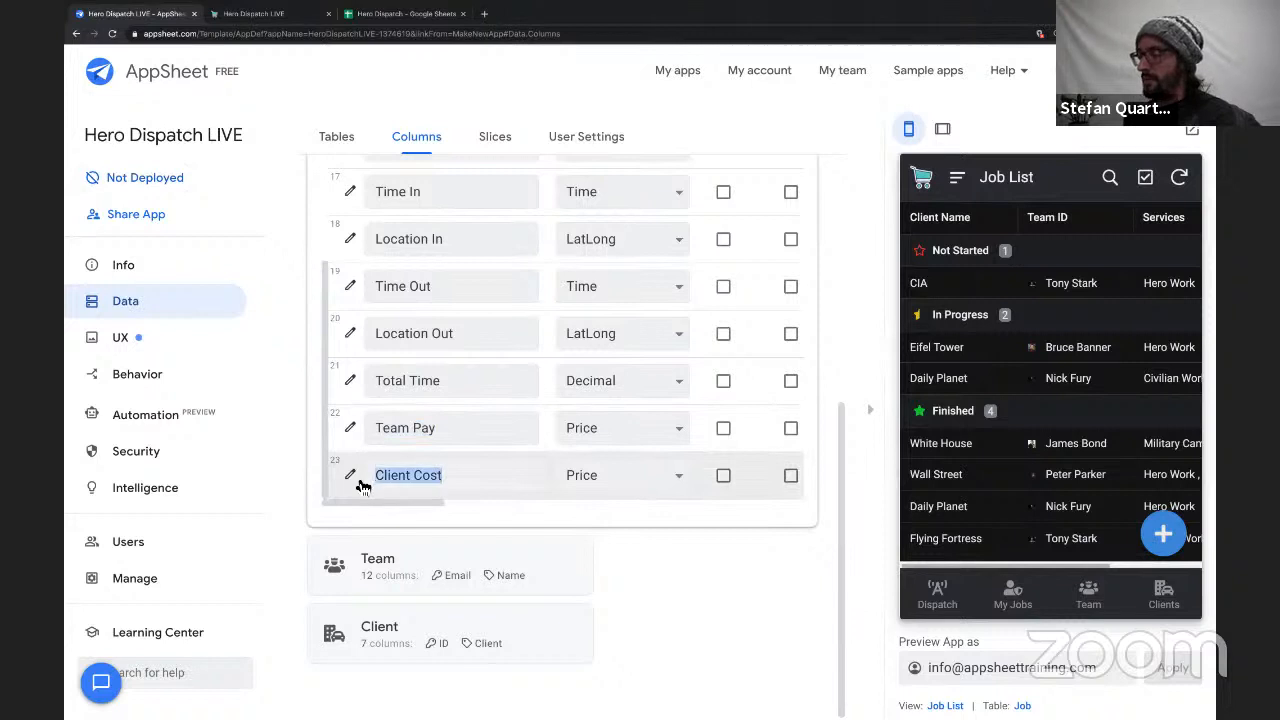
scroll(711, 458, "right", 3)
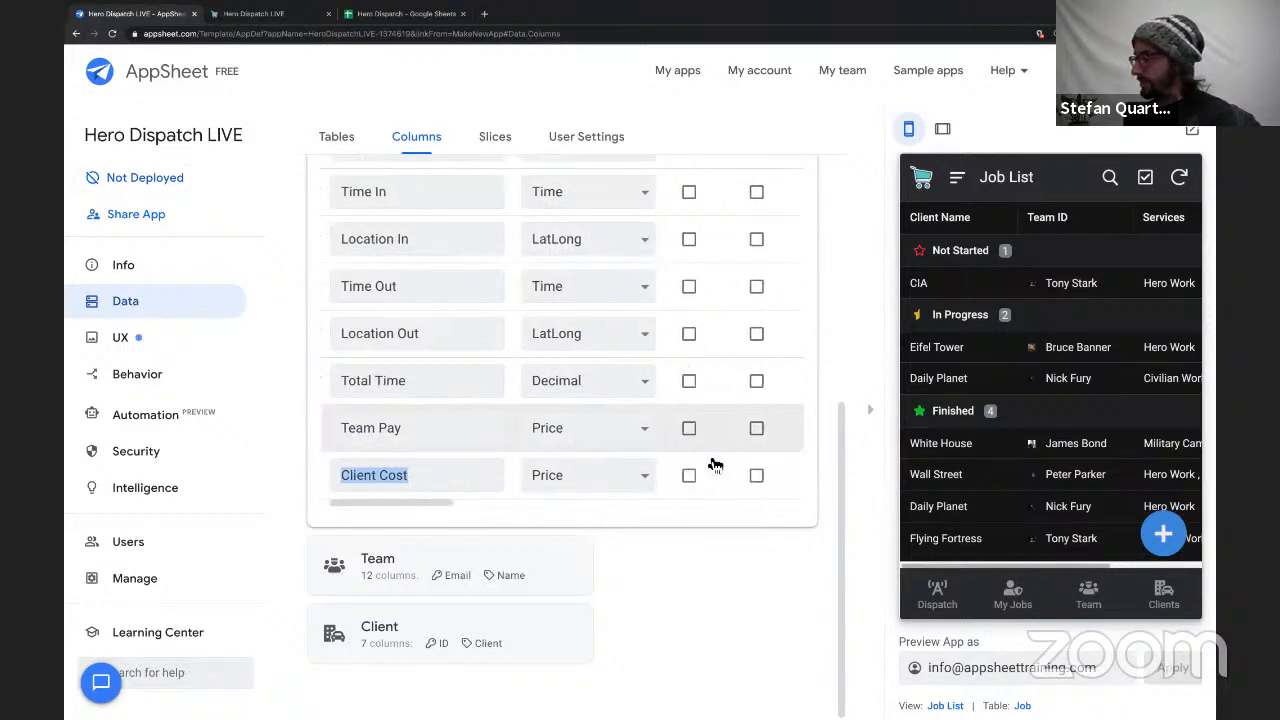
left_click(860, 428)
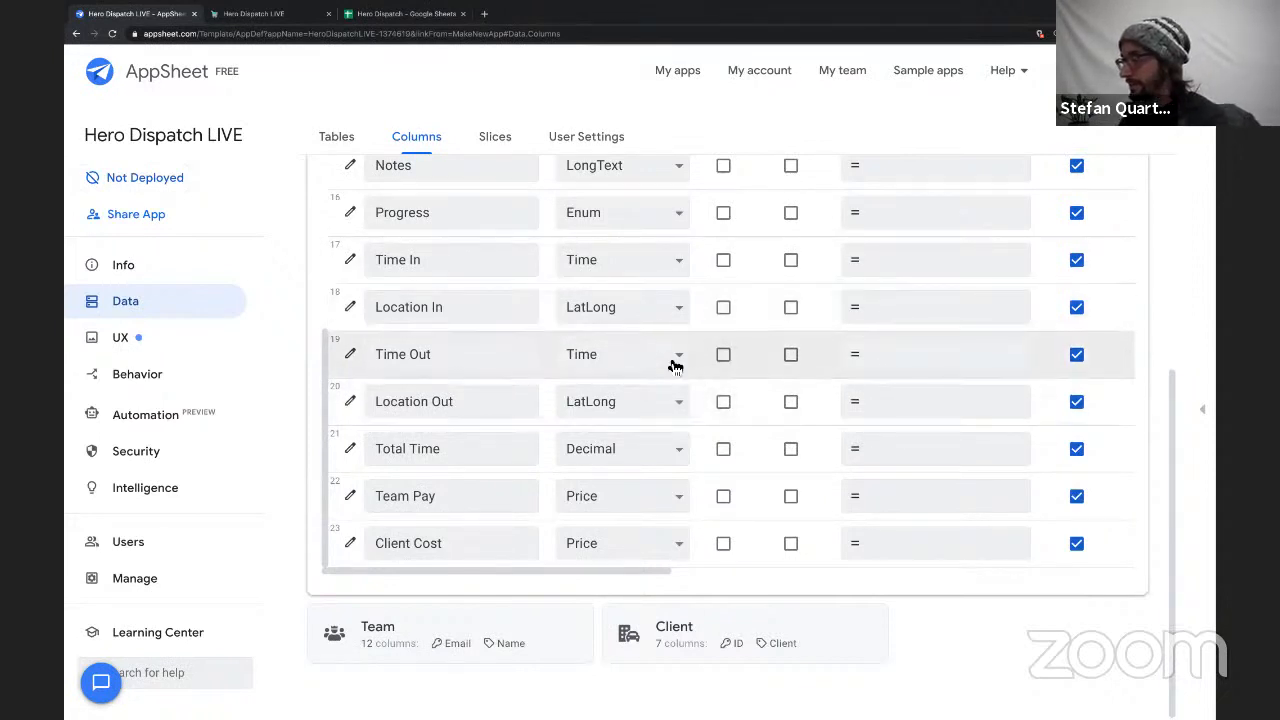
left_click(906, 449)
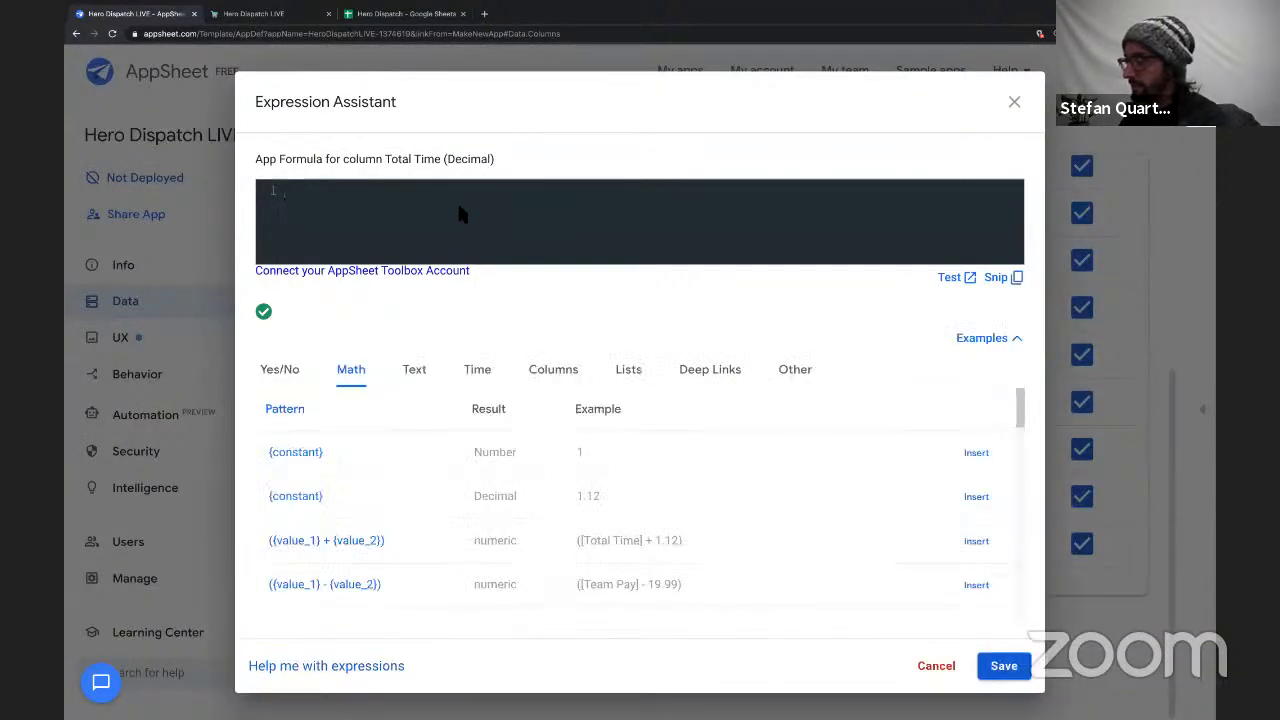
type("[Ti")
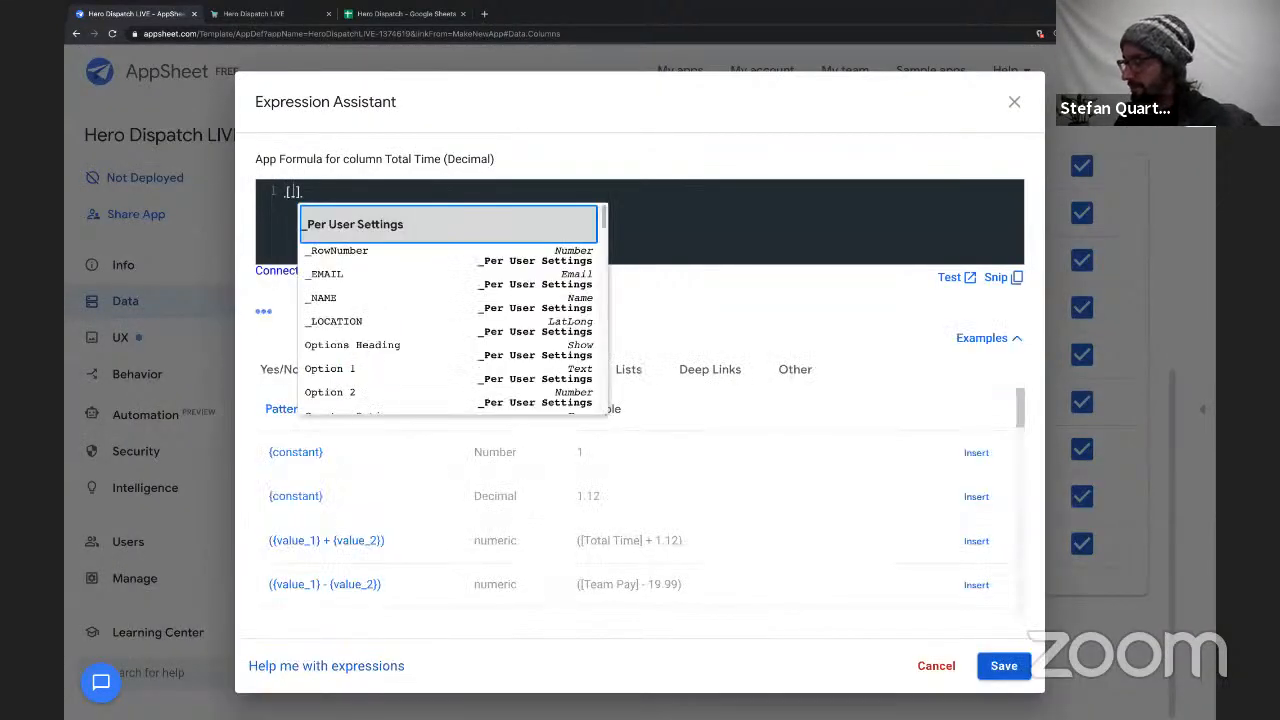
type("me")
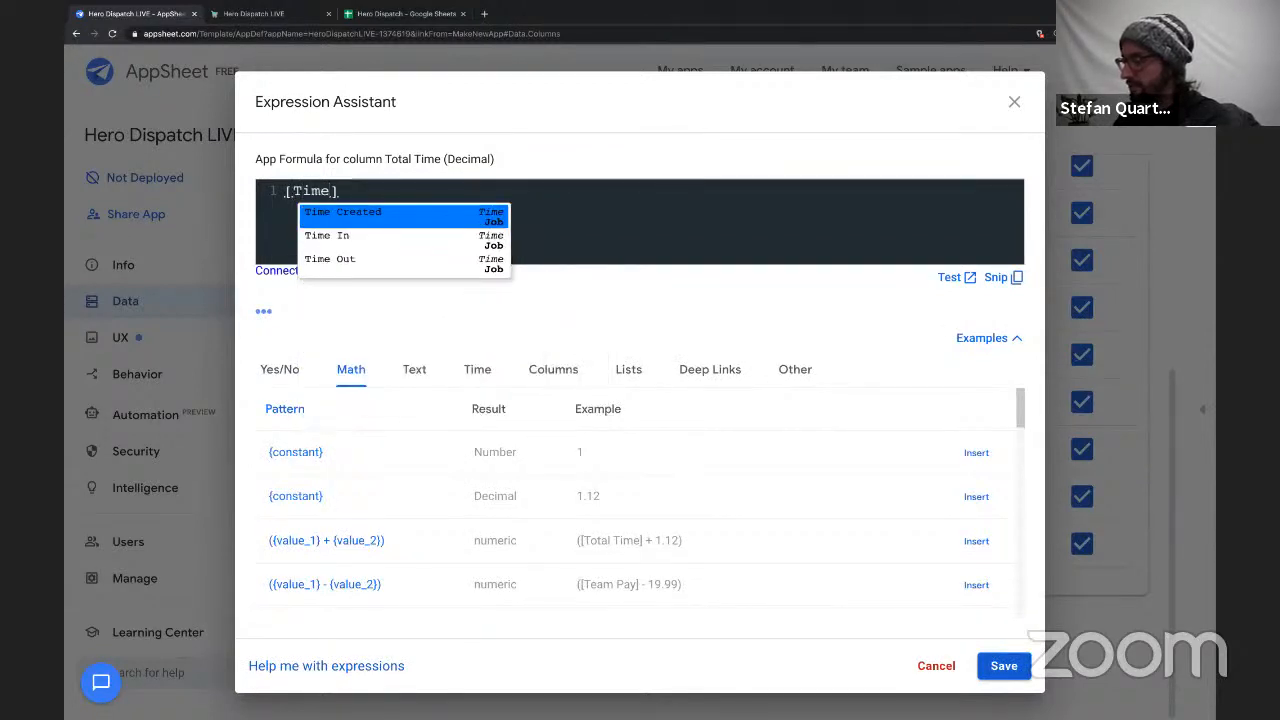
key("Down")
key("Down")
key("Return")
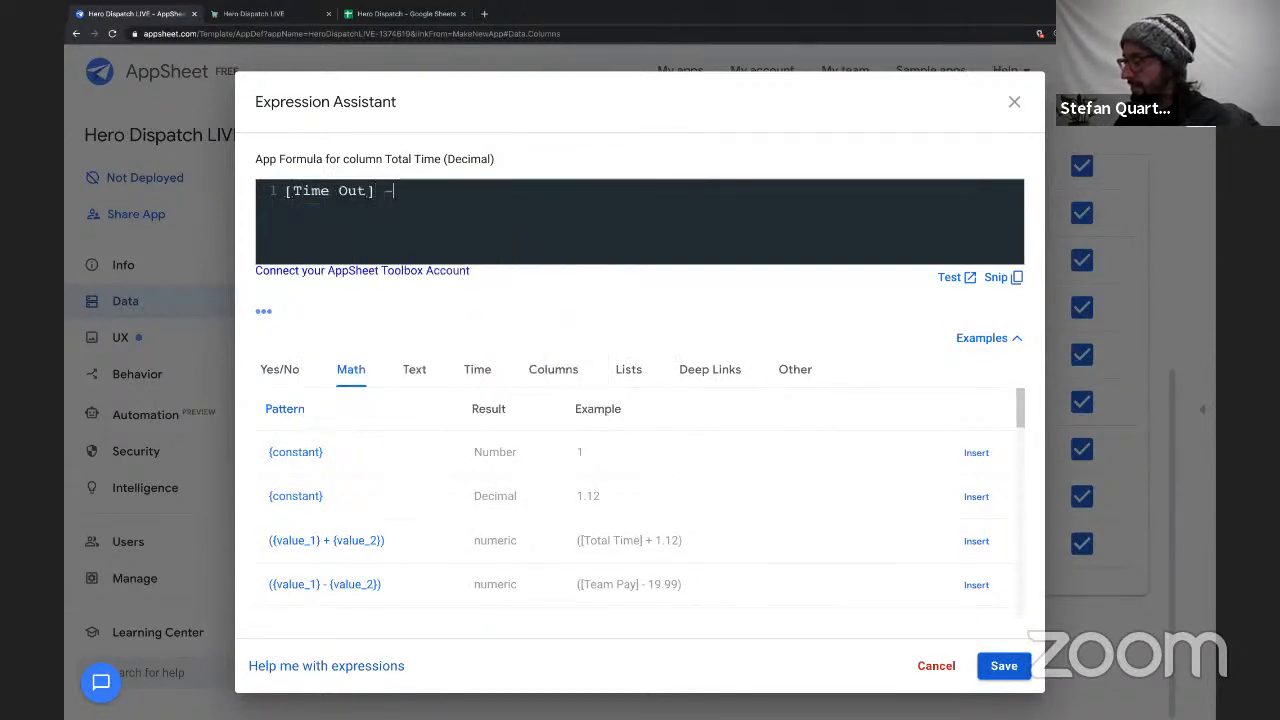
type("- [Time")
key("Down")
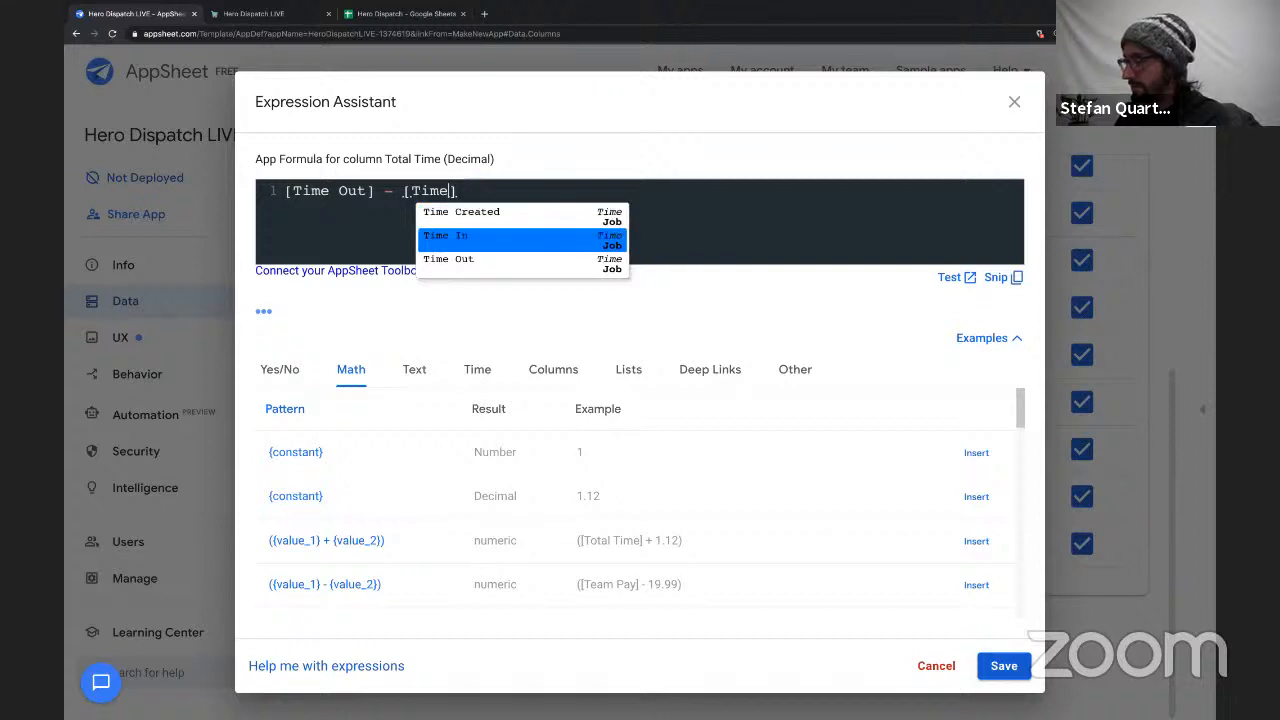
key("Return")
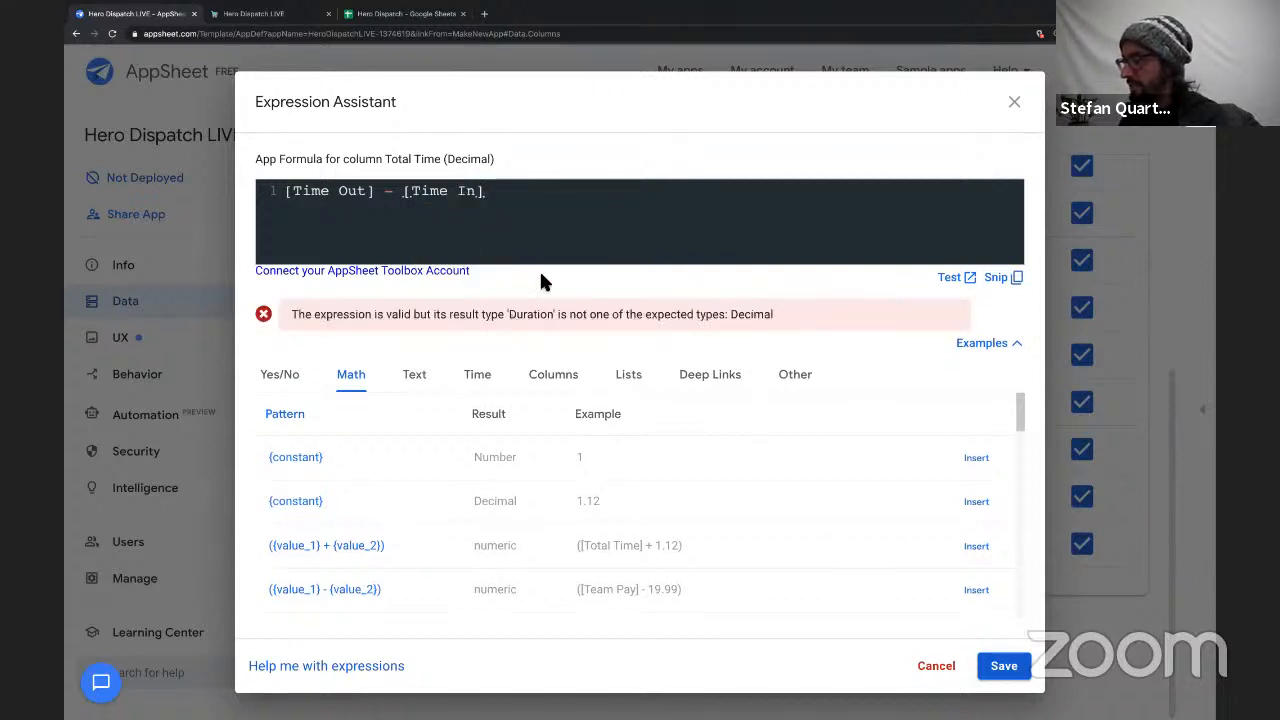
Examine the Duration result type and its example format in the Time expression examples.
left_click_drag(507, 317, 555, 314)
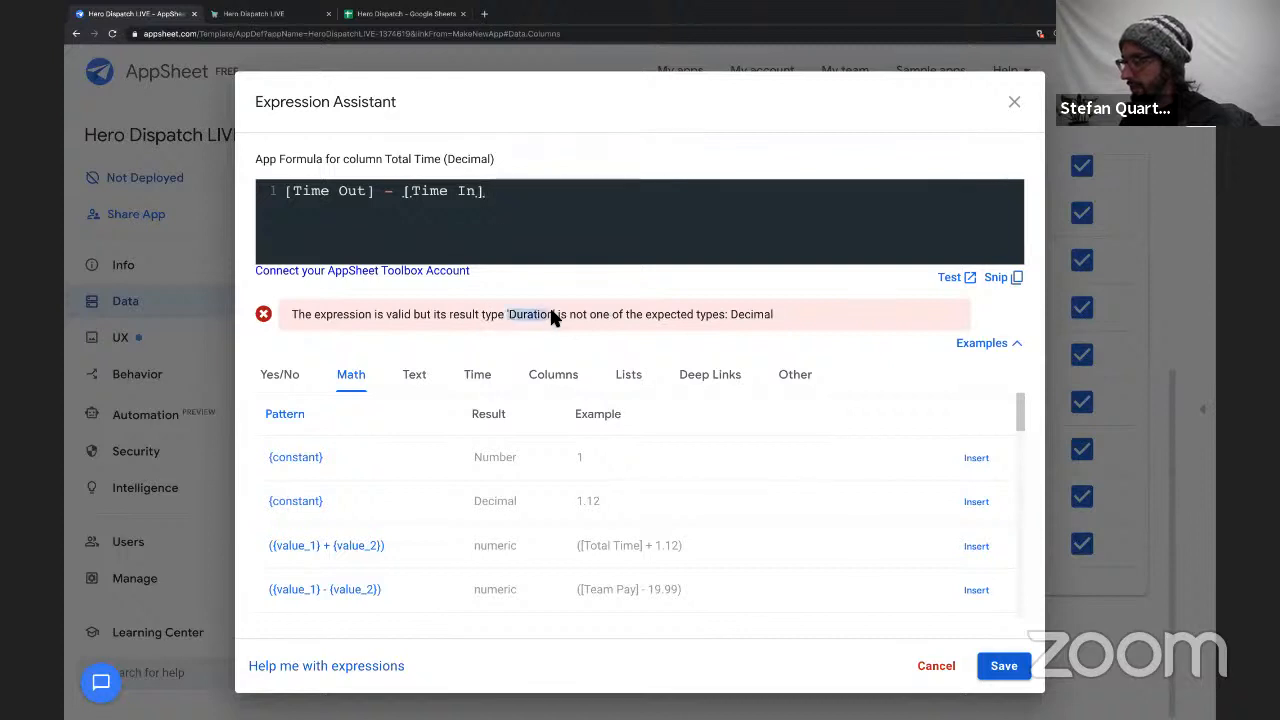
left_click(480, 377)
scroll(465, 457, "down", 2)
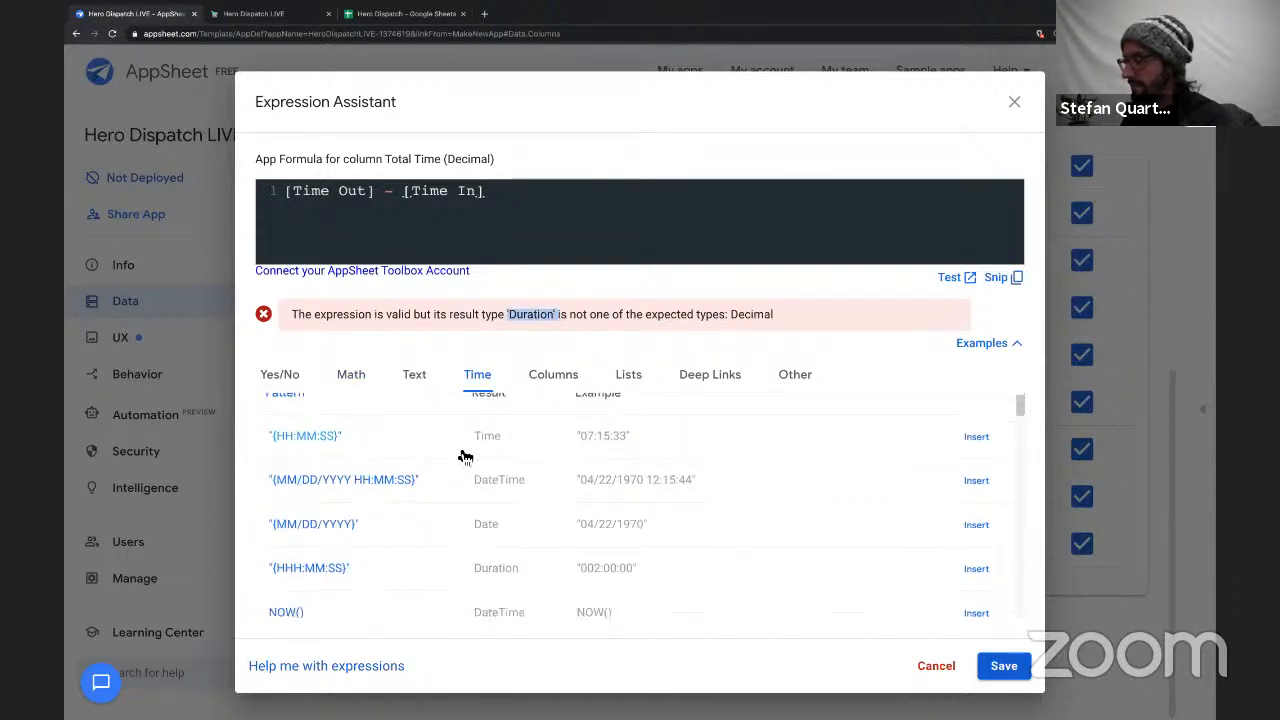
left_click(503, 533)
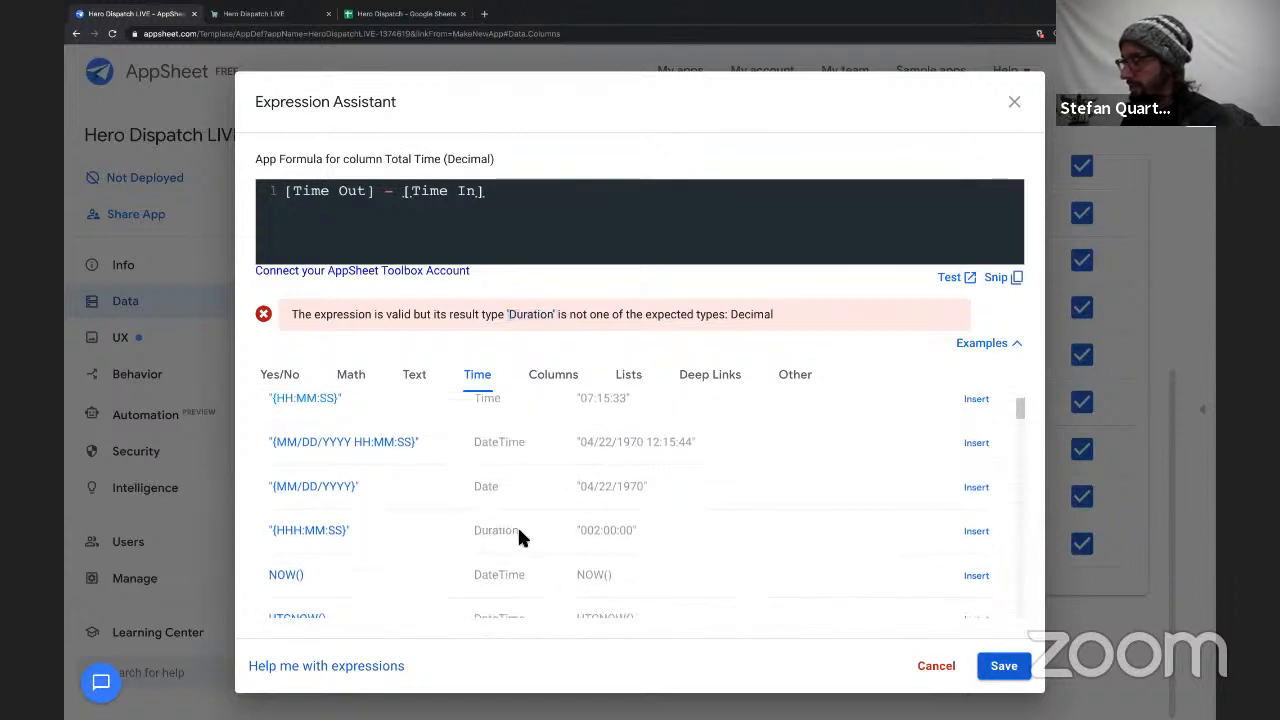
left_click_drag(513, 533, 476, 532)
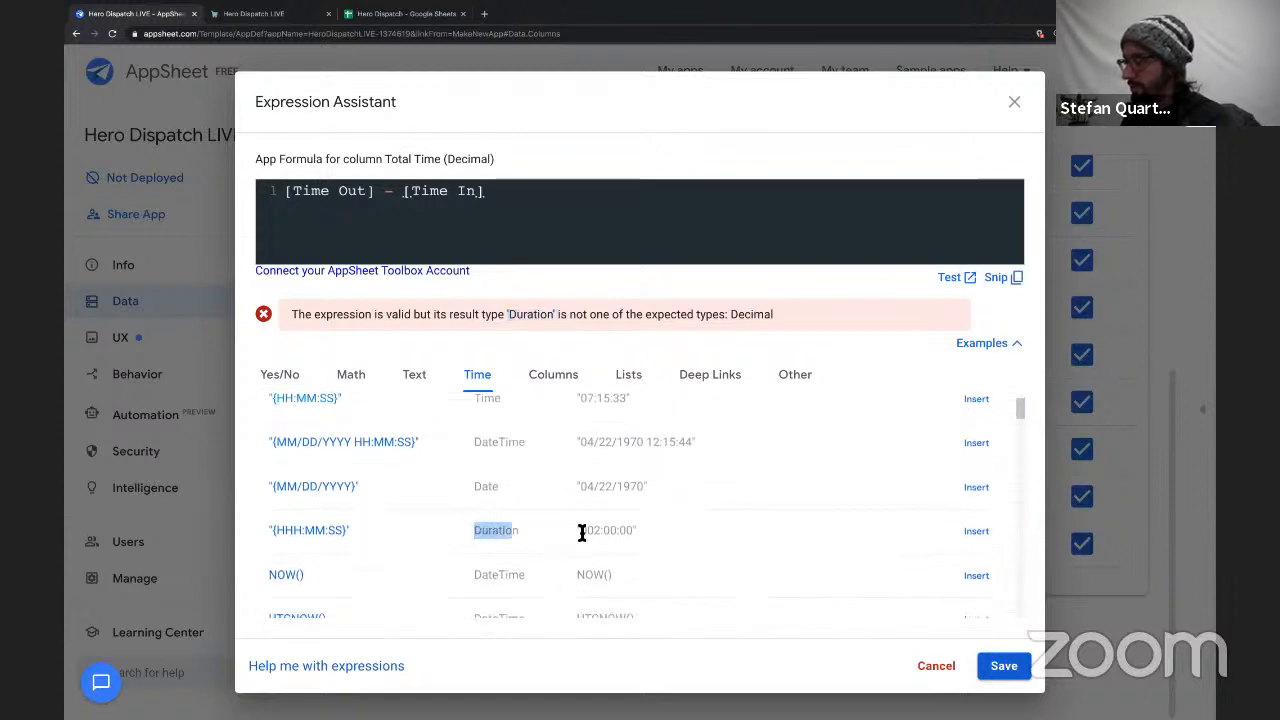
left_click_drag(580, 533, 634, 531)
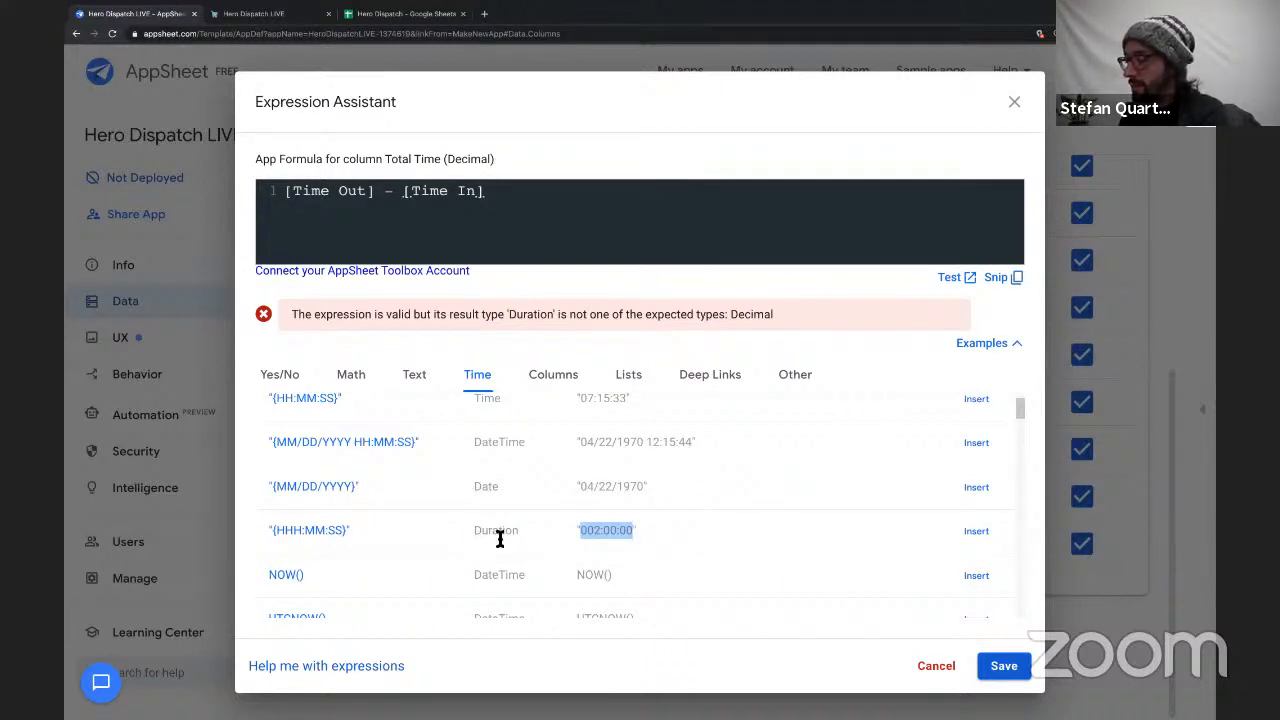
Look through the Time expression examples for functions that convert a duration to a decimal, such as TOTALHOURS and TOTALMINUTES.
scroll(488, 538, "down", 1)
scroll(488, 537, "down", 10)
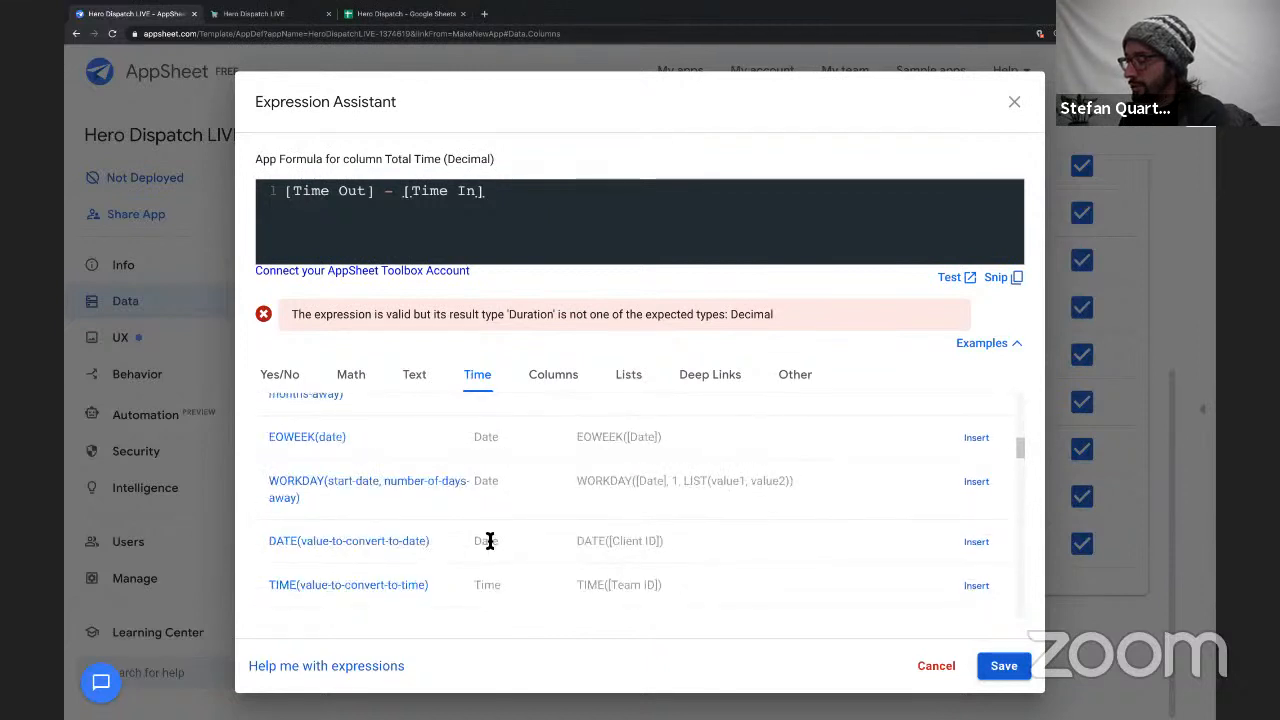
scroll(490, 540, "down", 10)
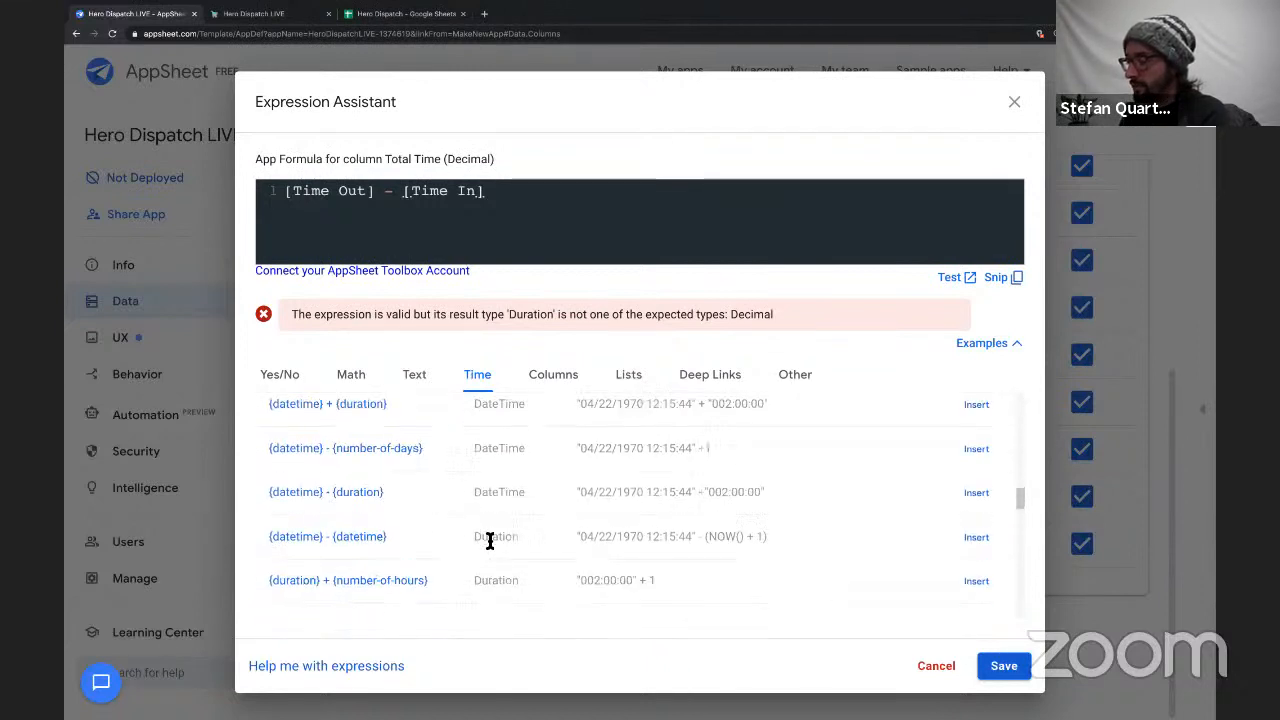
scroll(490, 540, "down", 10)
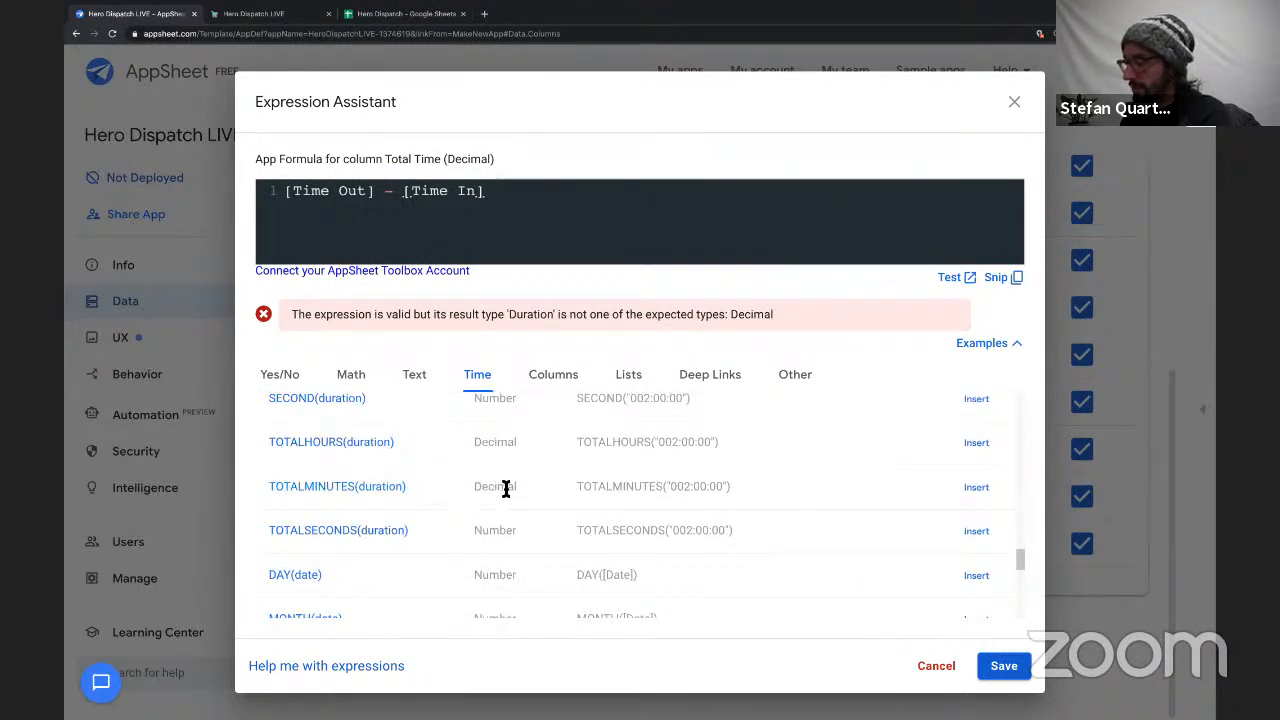
left_click_drag(522, 484, 333, 490)
left_click_drag(260, 495, 389, 497)
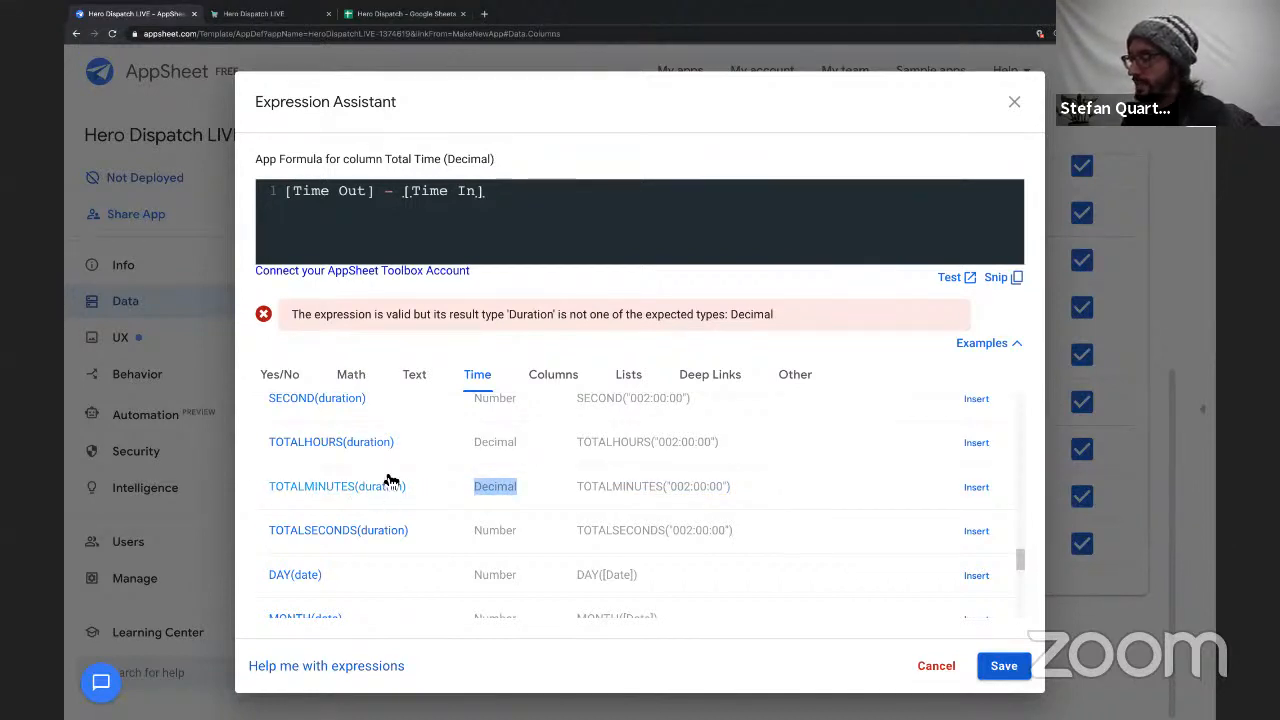
left_click(502, 489)
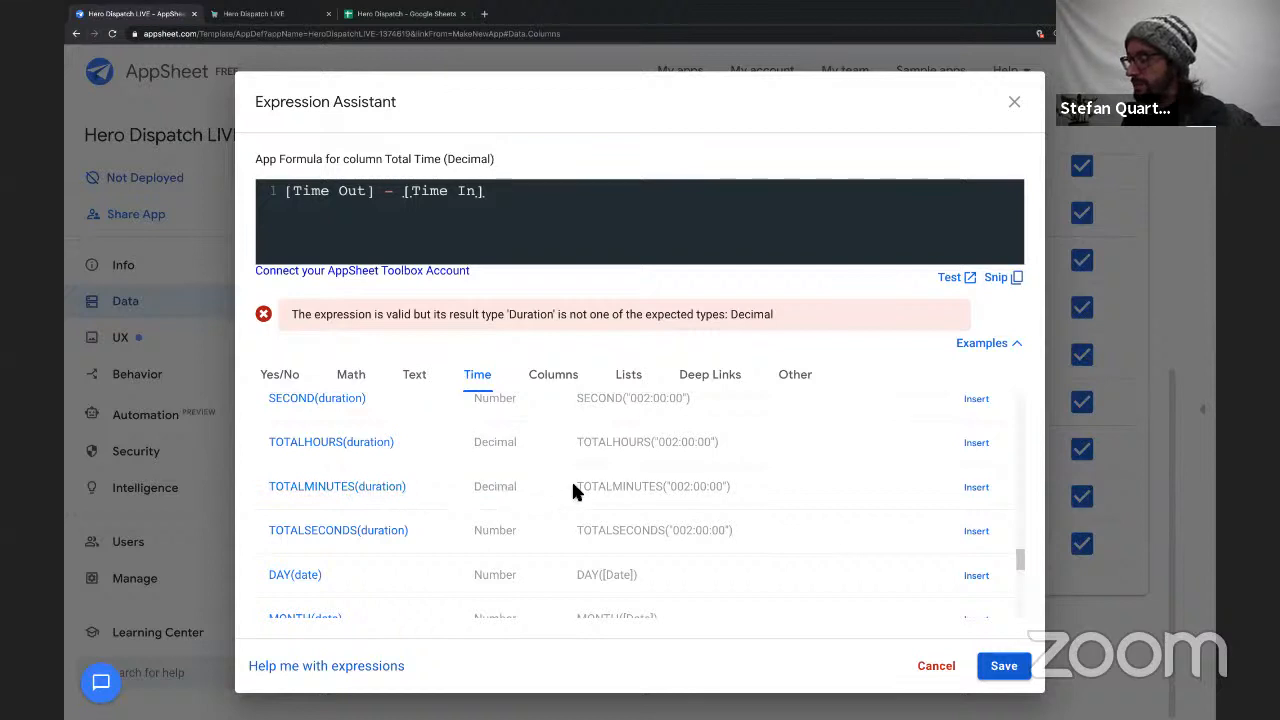
left_click_drag(578, 483, 795, 484)
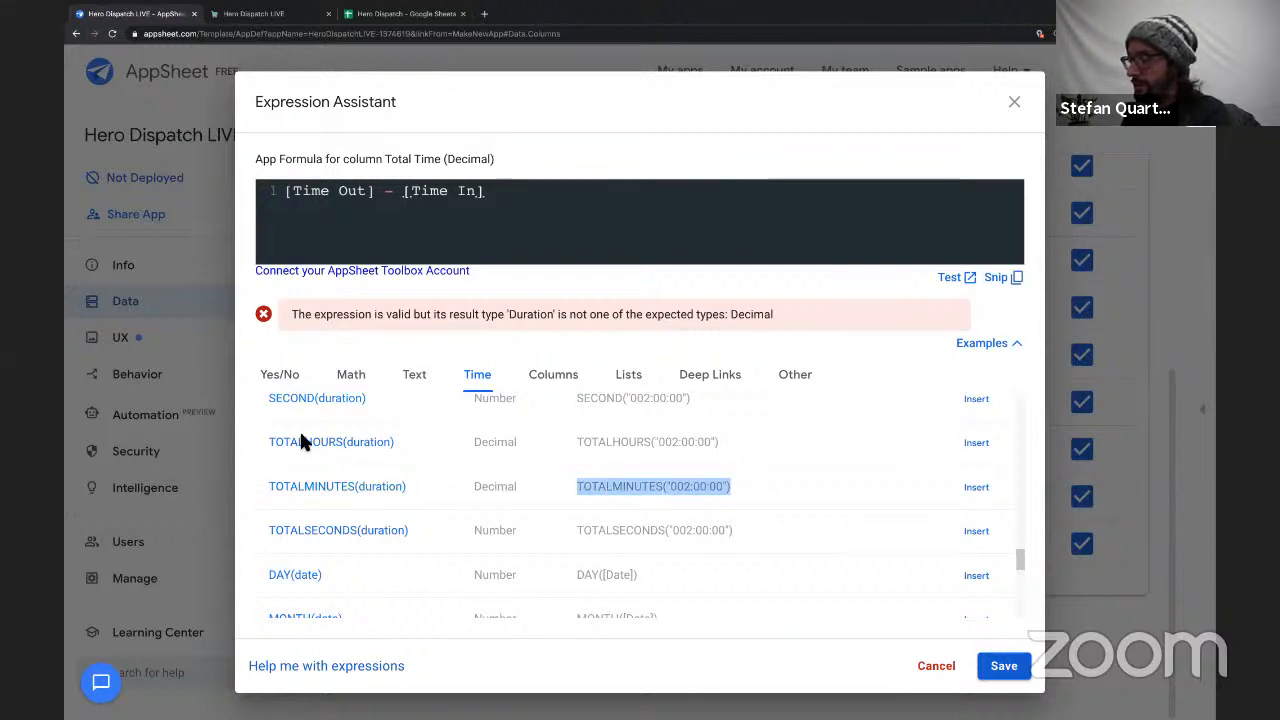
scroll(426, 486, "down", 1)
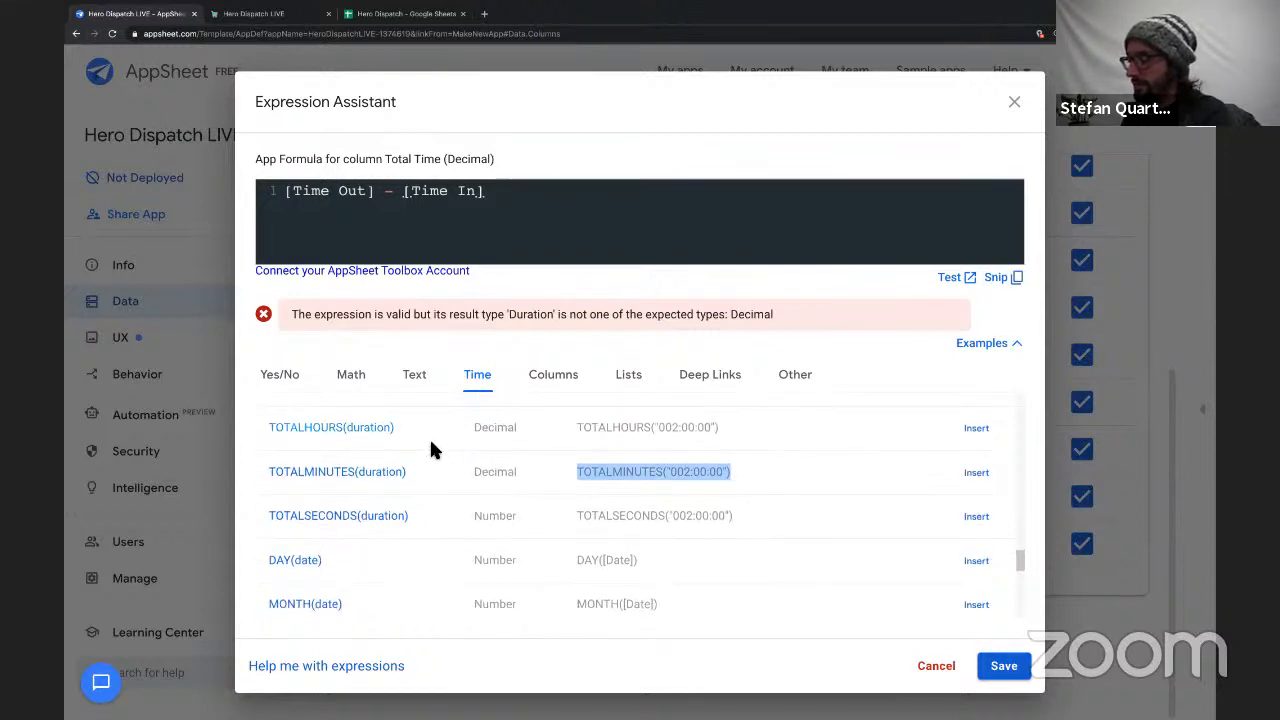
Wrap the Total Time formula's time subtraction in the TOTALMINUTES function.
left_click(280, 218)
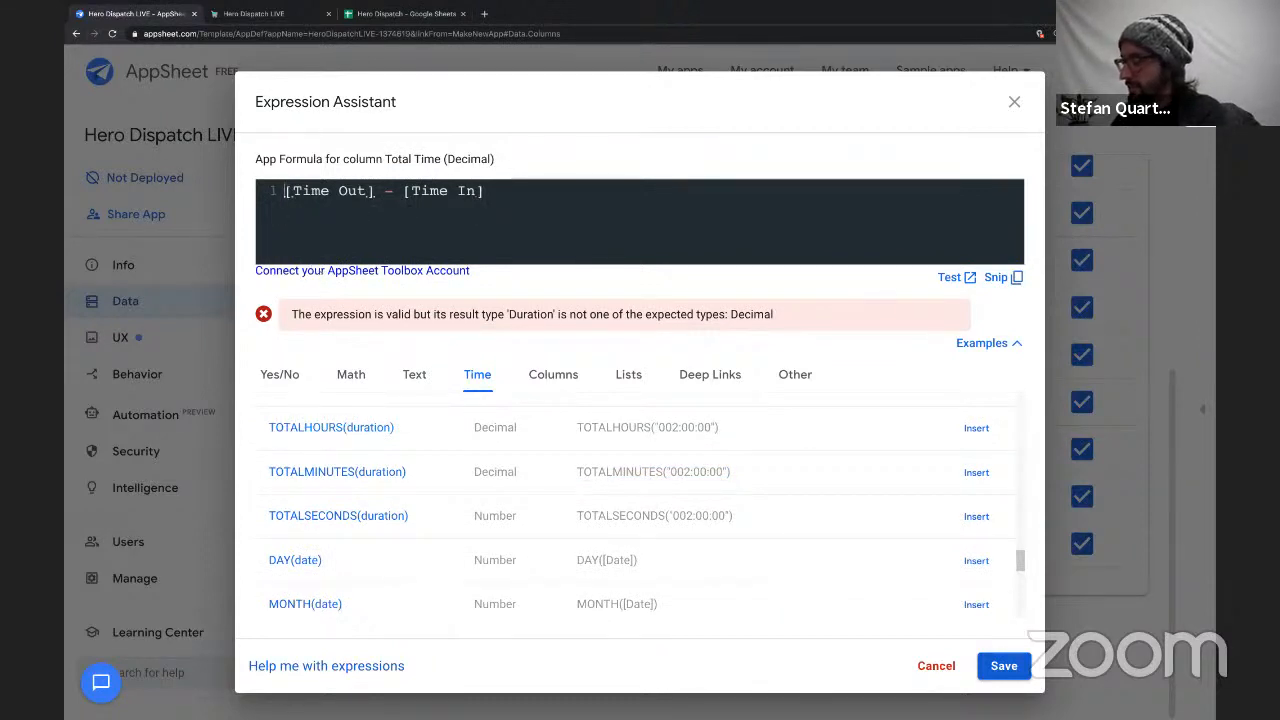
type("TOT")
key("Down")
key("Down")
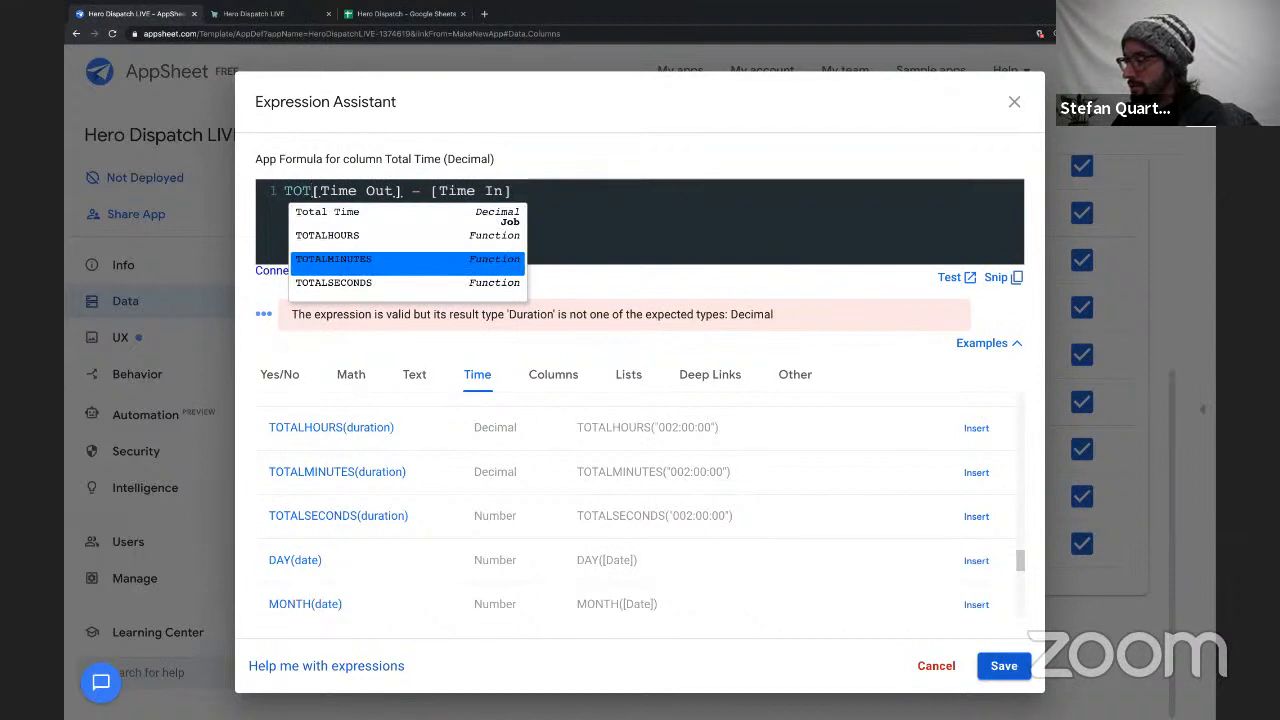
key("Return")
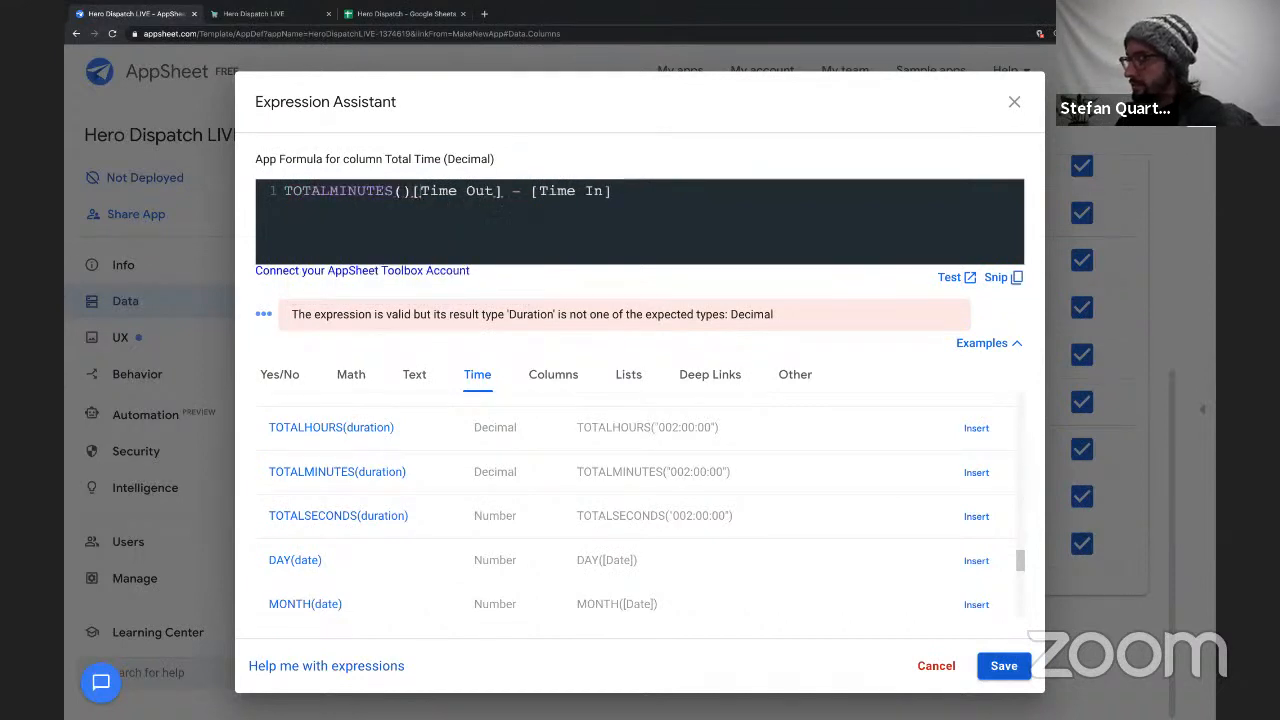
key("Delete")
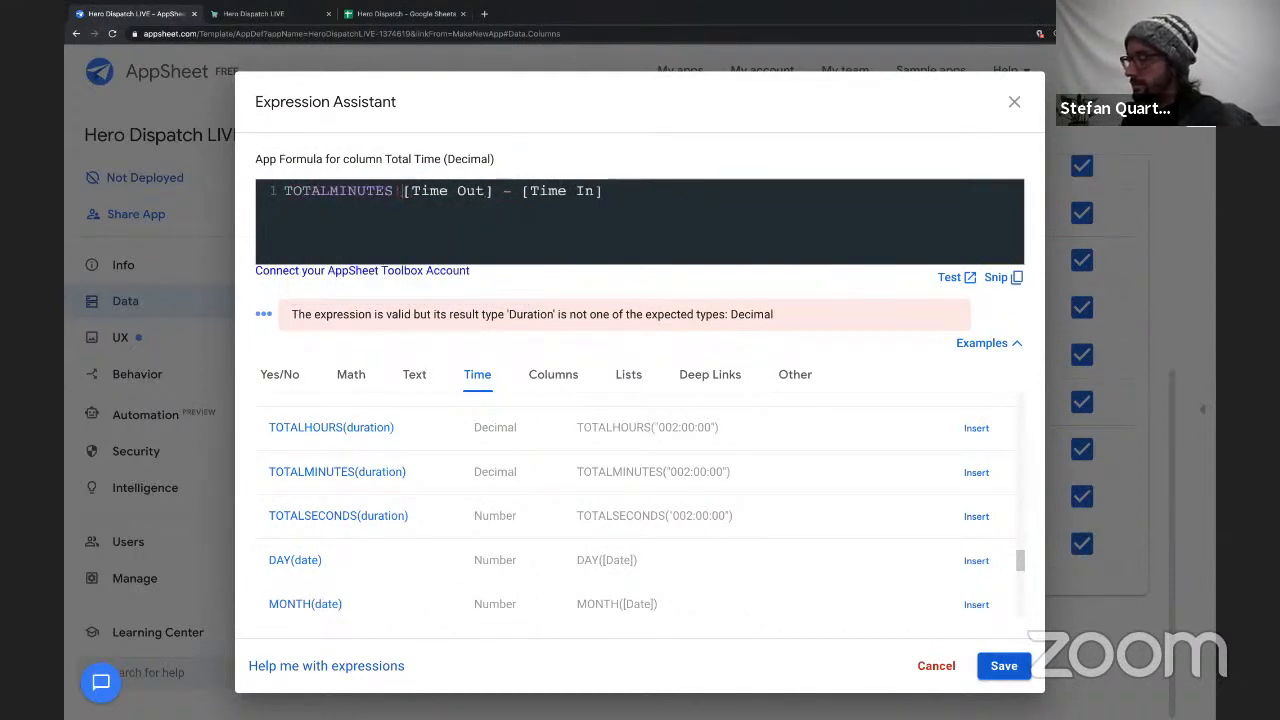
left_click(625, 195)
type("))")
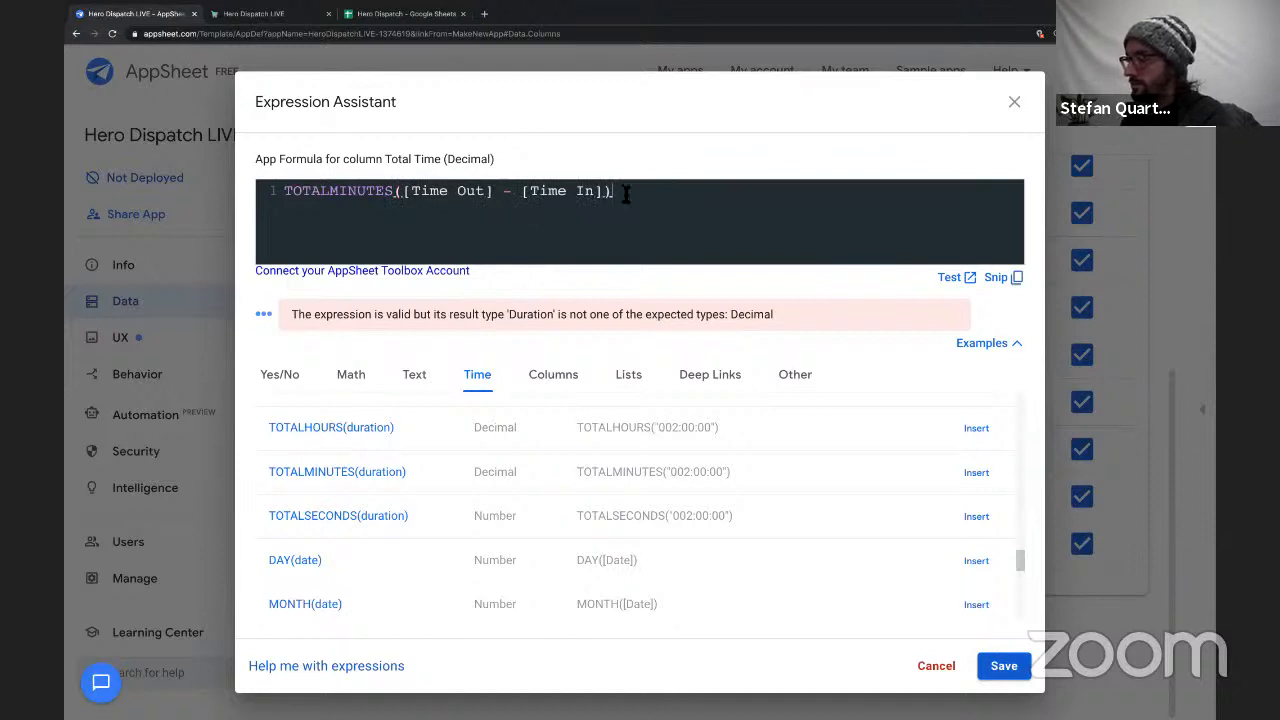
type(" / 60")
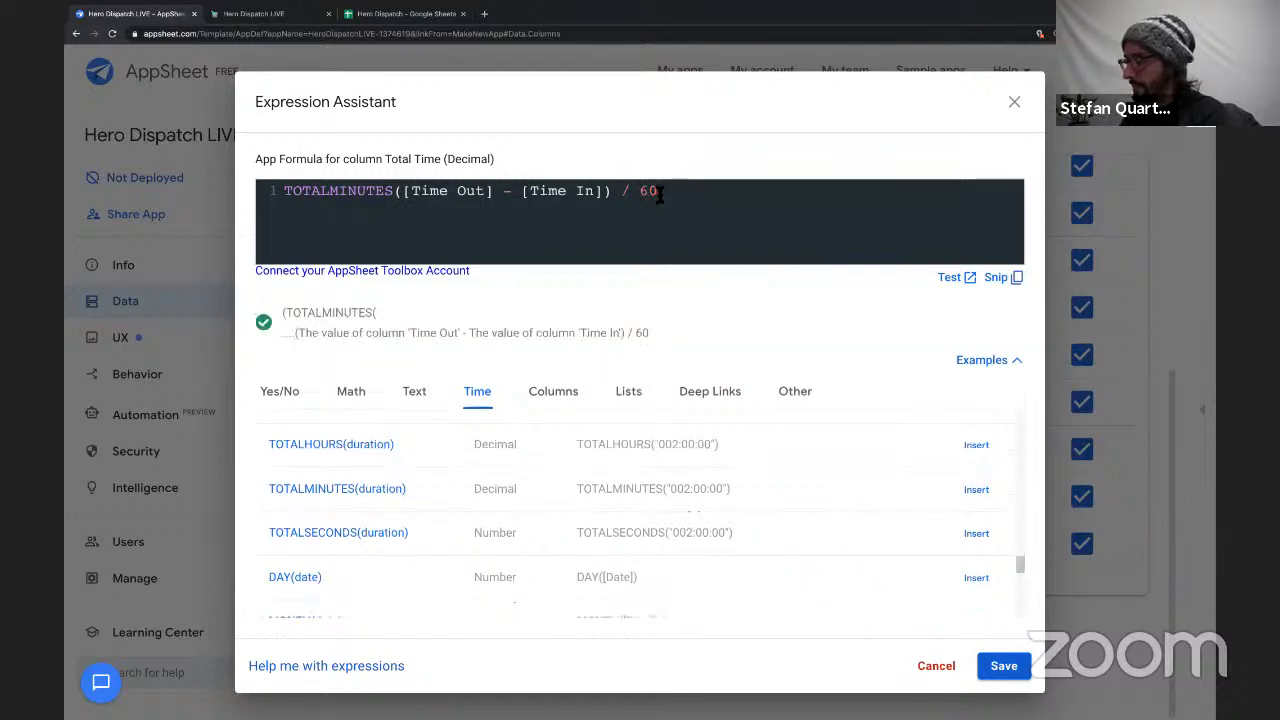
type(".0")
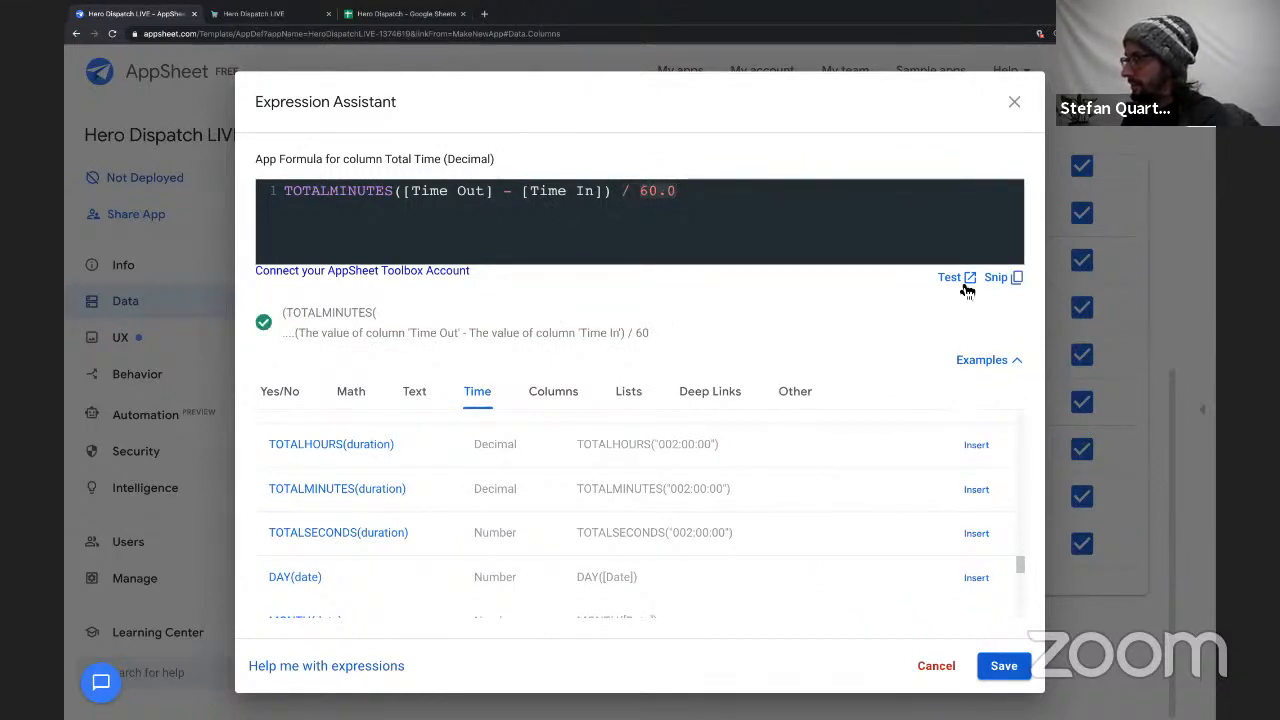
Divide the TOTALMINUTES result by 60.0 in the Total Time formula.
left_click(1004, 670)
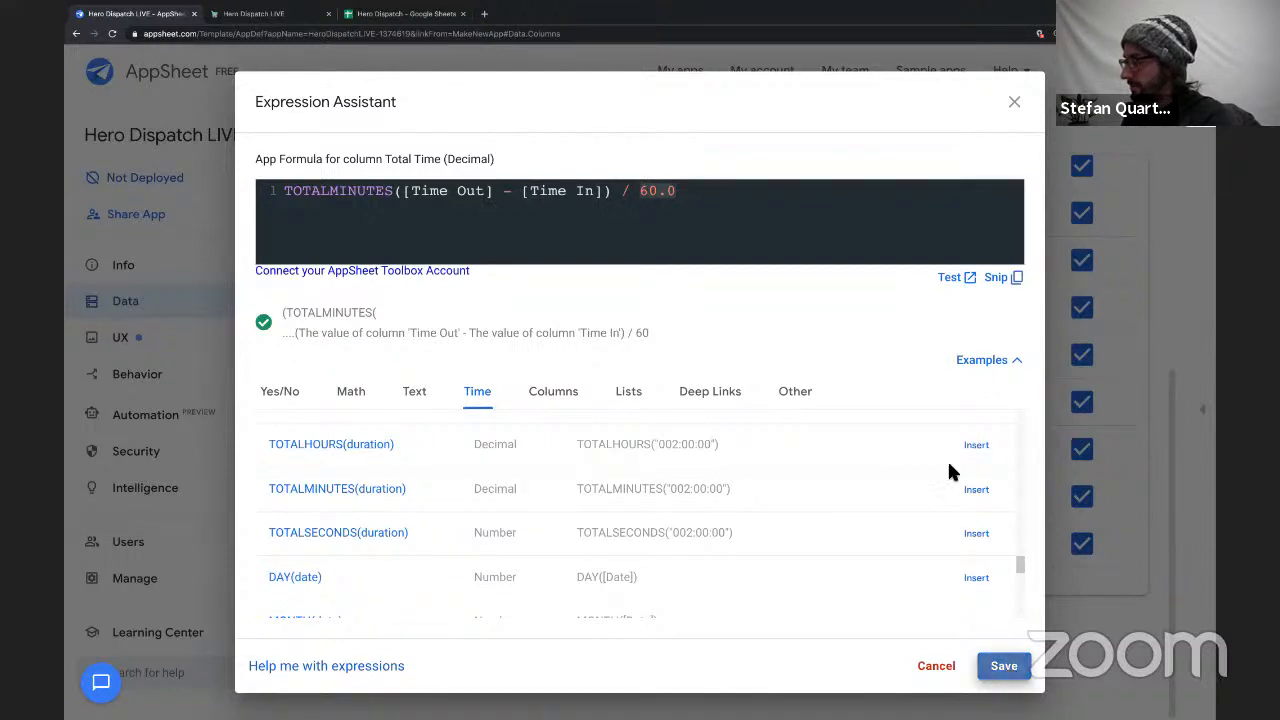
Test the Total Time formula and examine its results across the Job rows, down to row number 8.
left_click(947, 277)
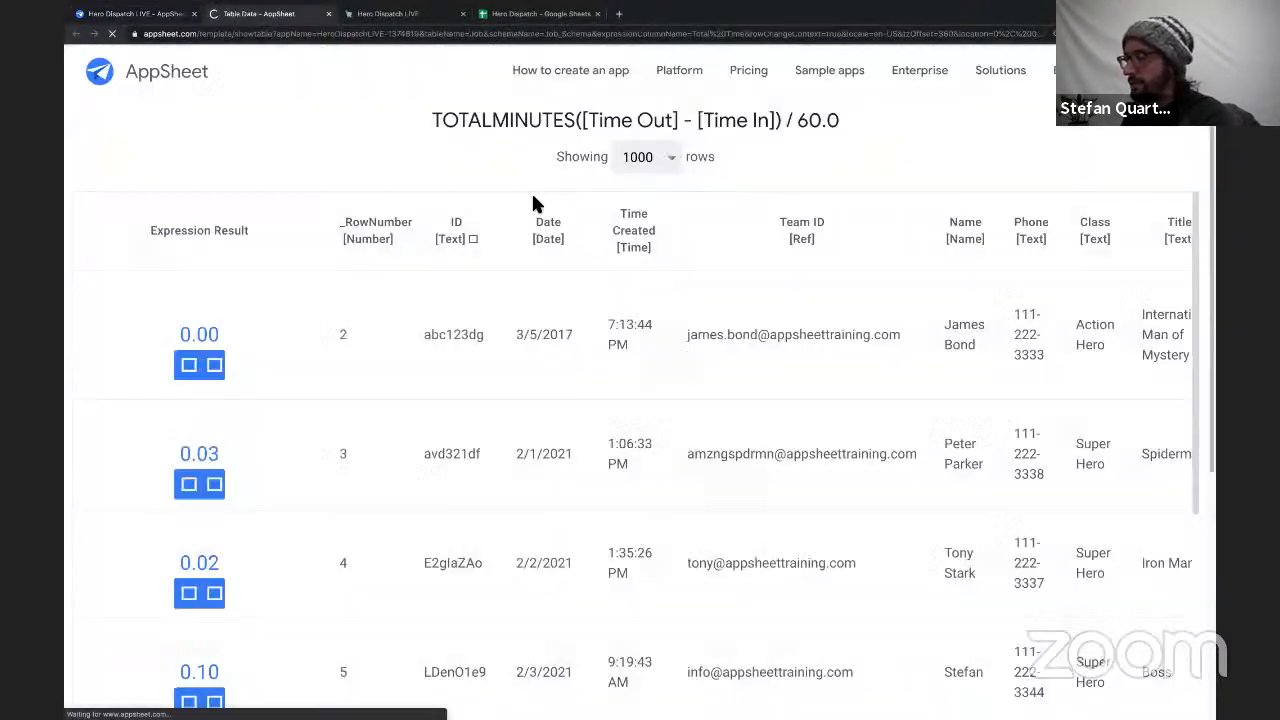
scroll(343, 480, "down", 3)
scroll(343, 480, "up", 3)
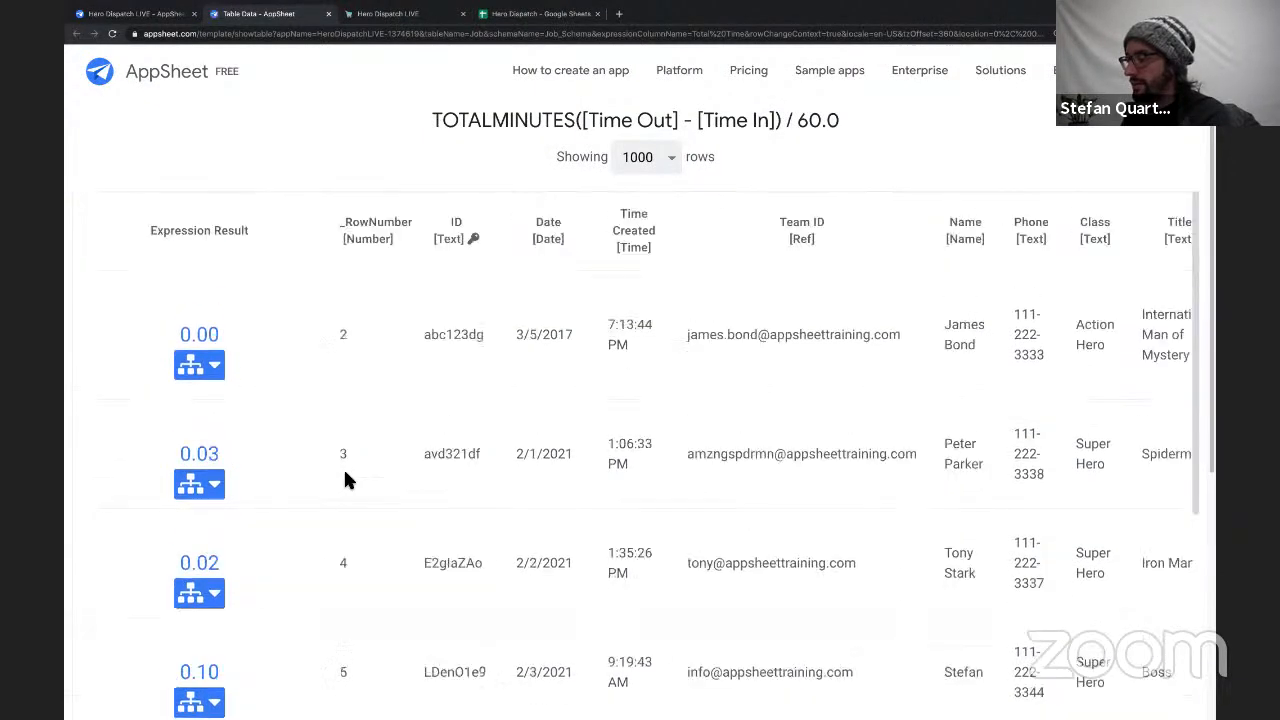
scroll(343, 480, "down", 3)
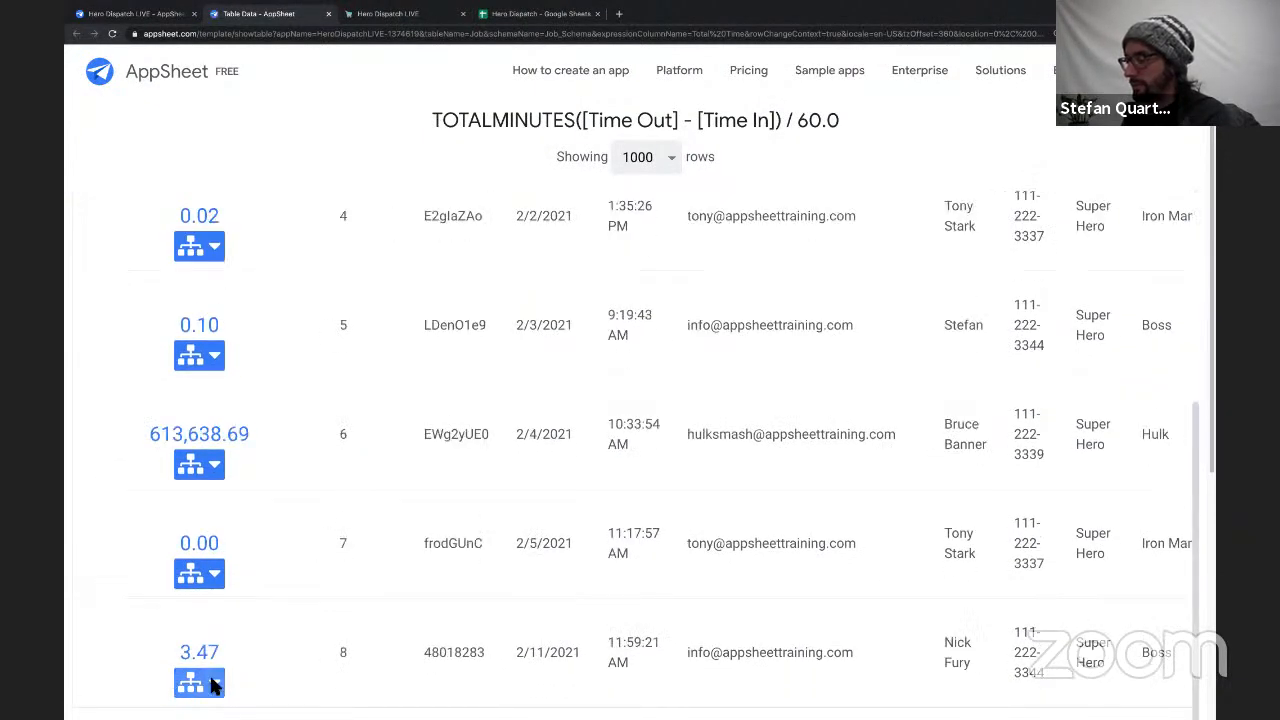
left_click_drag(412, 658, 514, 657)
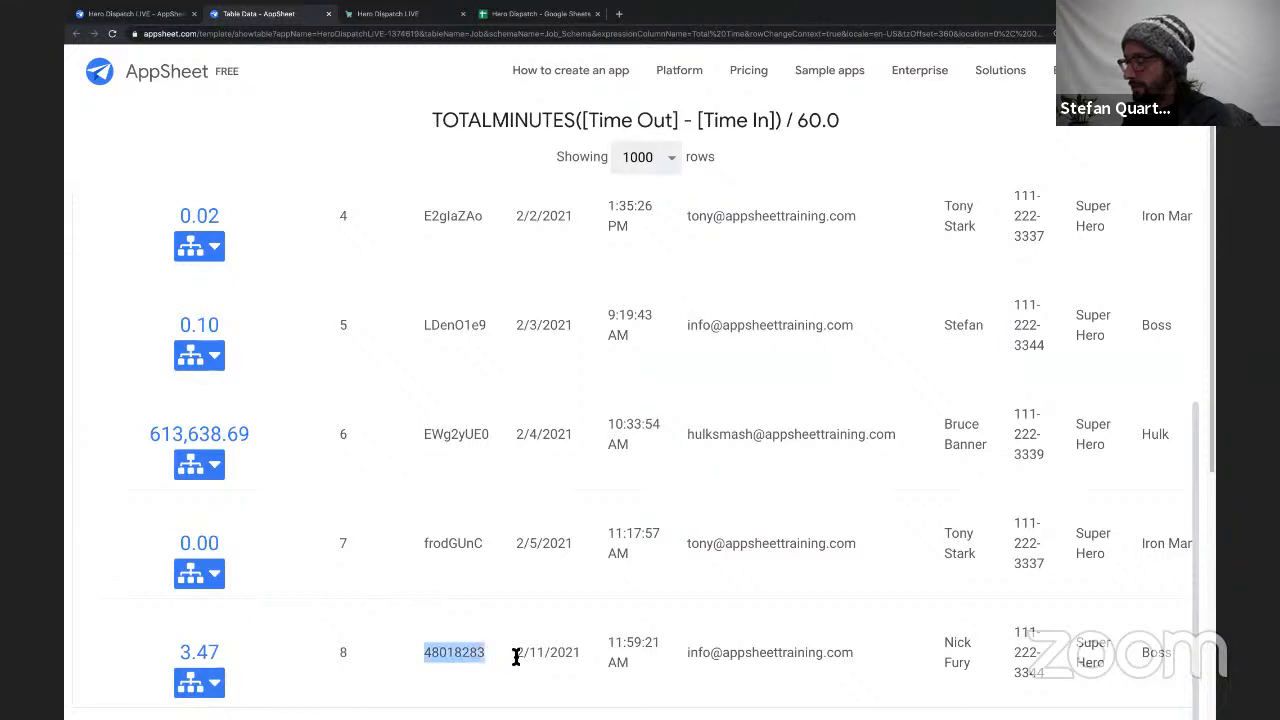
left_click(207, 675)
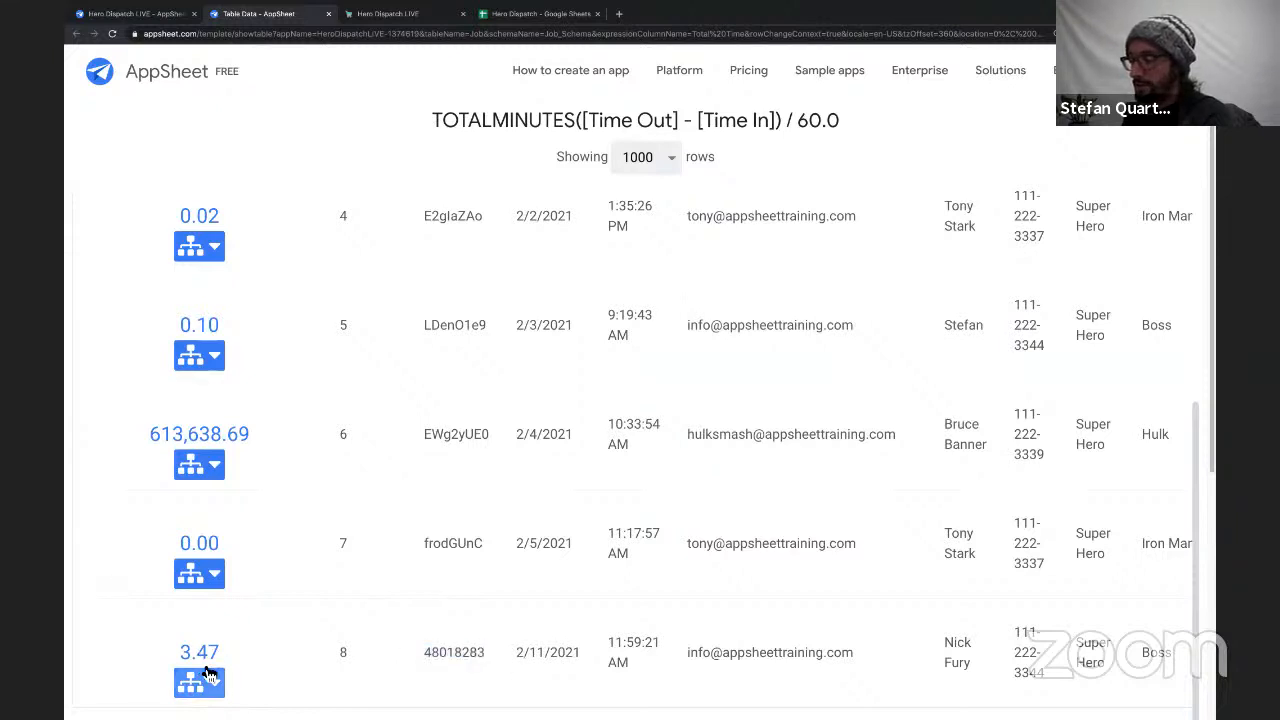
left_click_drag(240, 660, 184, 652)
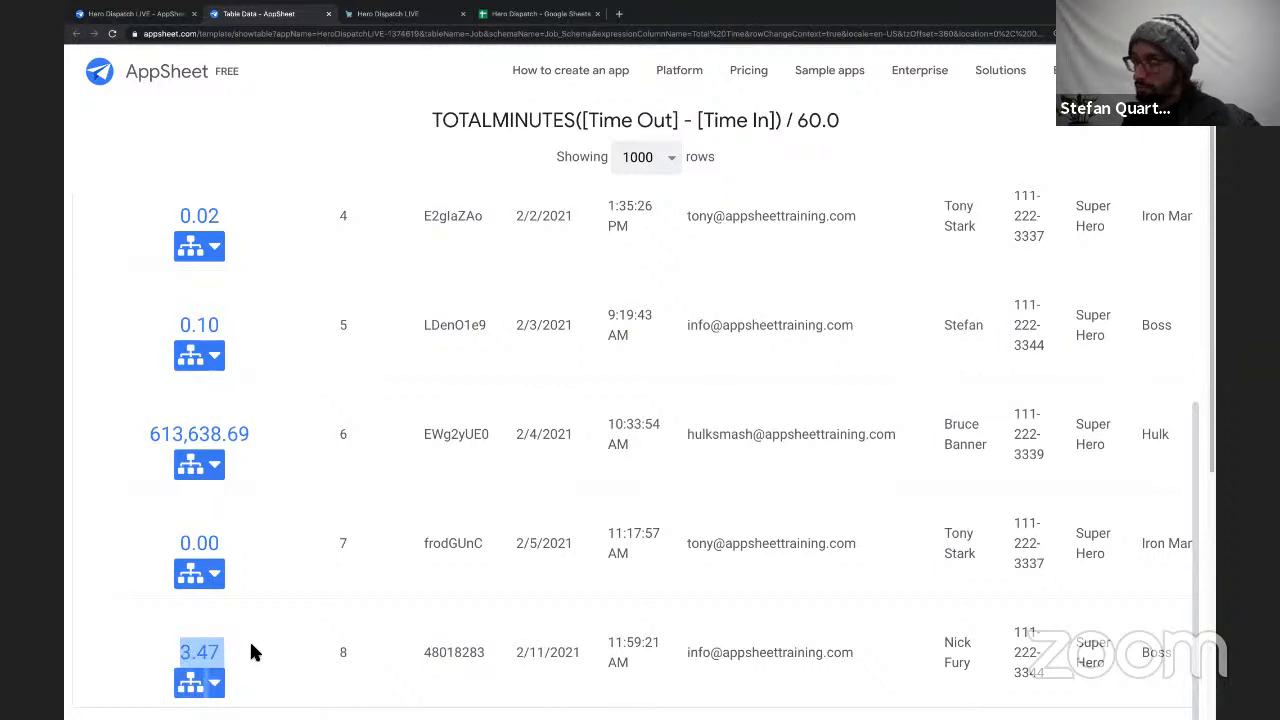
Close the expression test results and save the Total Time formula.
scroll(251, 640, "up", 3)
left_click(328, 14)
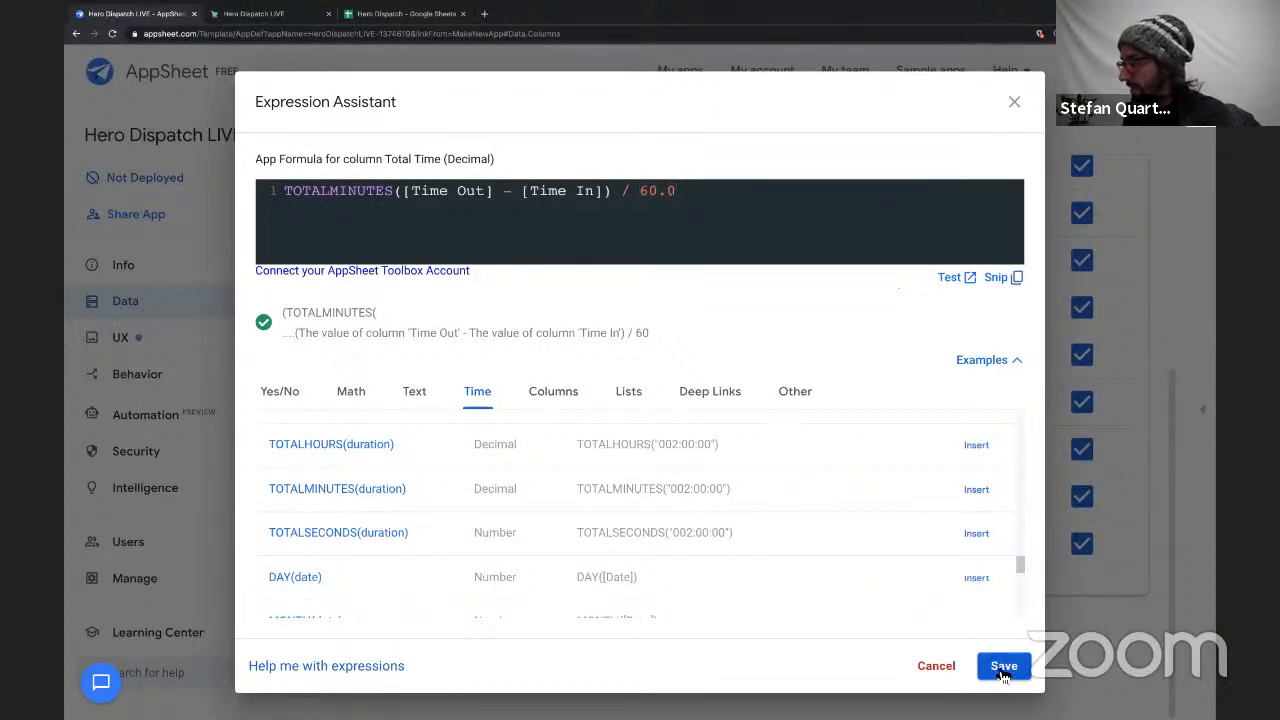
left_click(1002, 666)
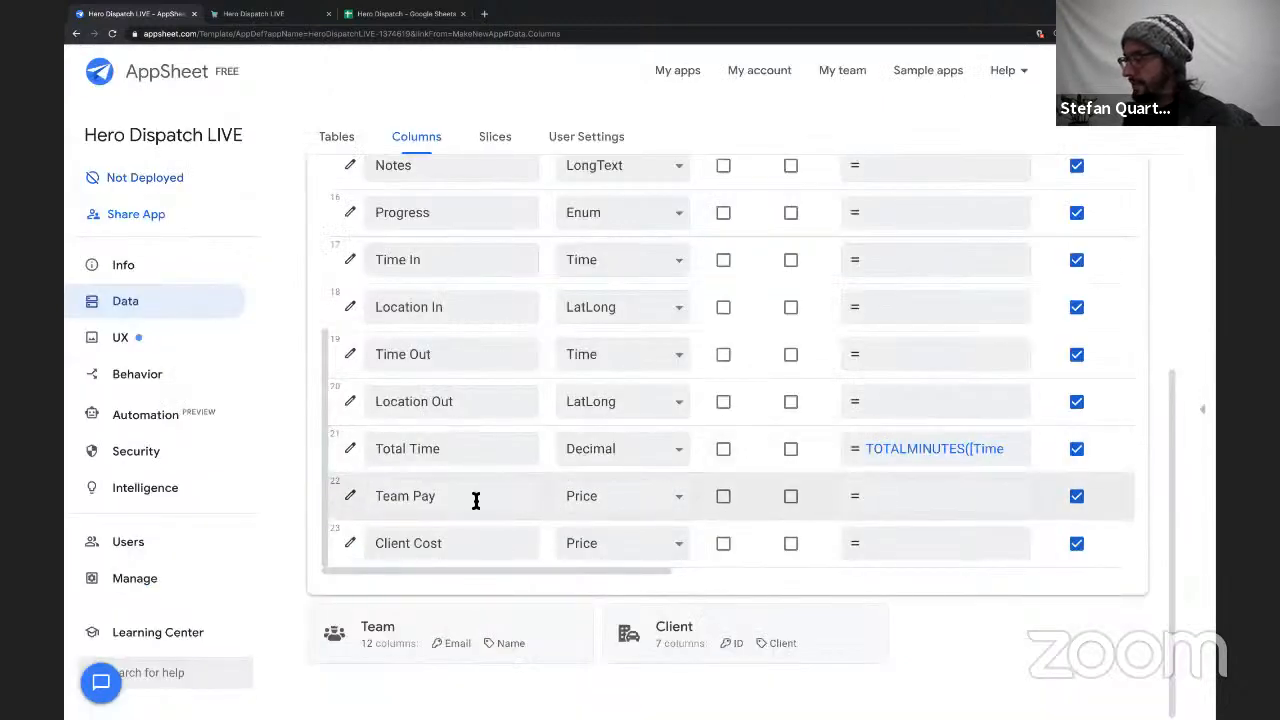
Set the Team Pay column's formula to [Team ID].[Rate] * [Total Time] and save it.
left_click_drag(440, 497, 372, 497)
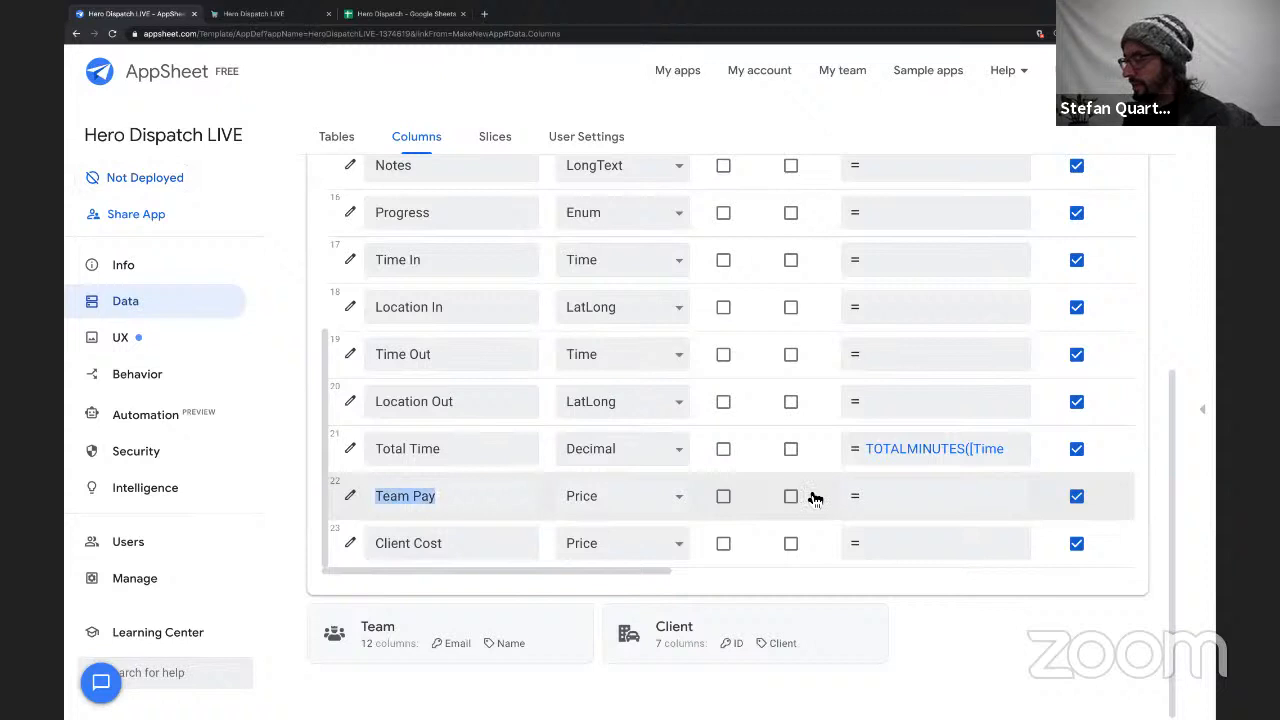
left_click(945, 507)
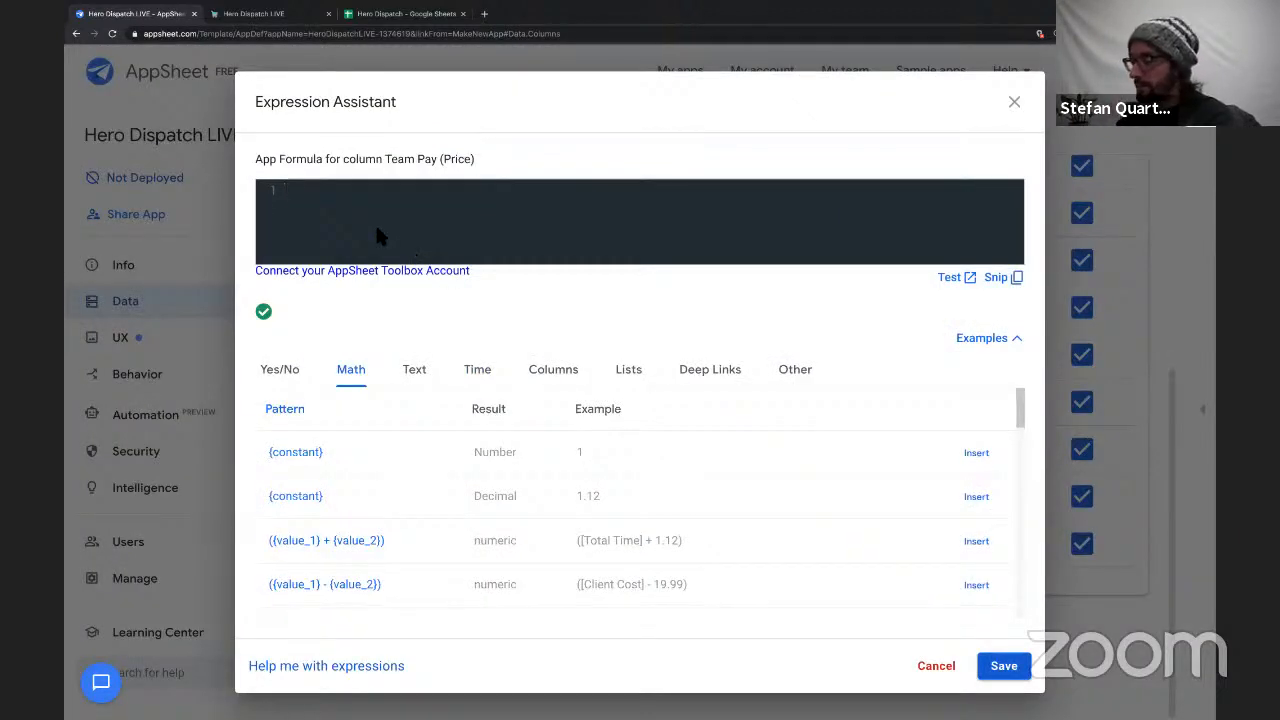
type("[T")
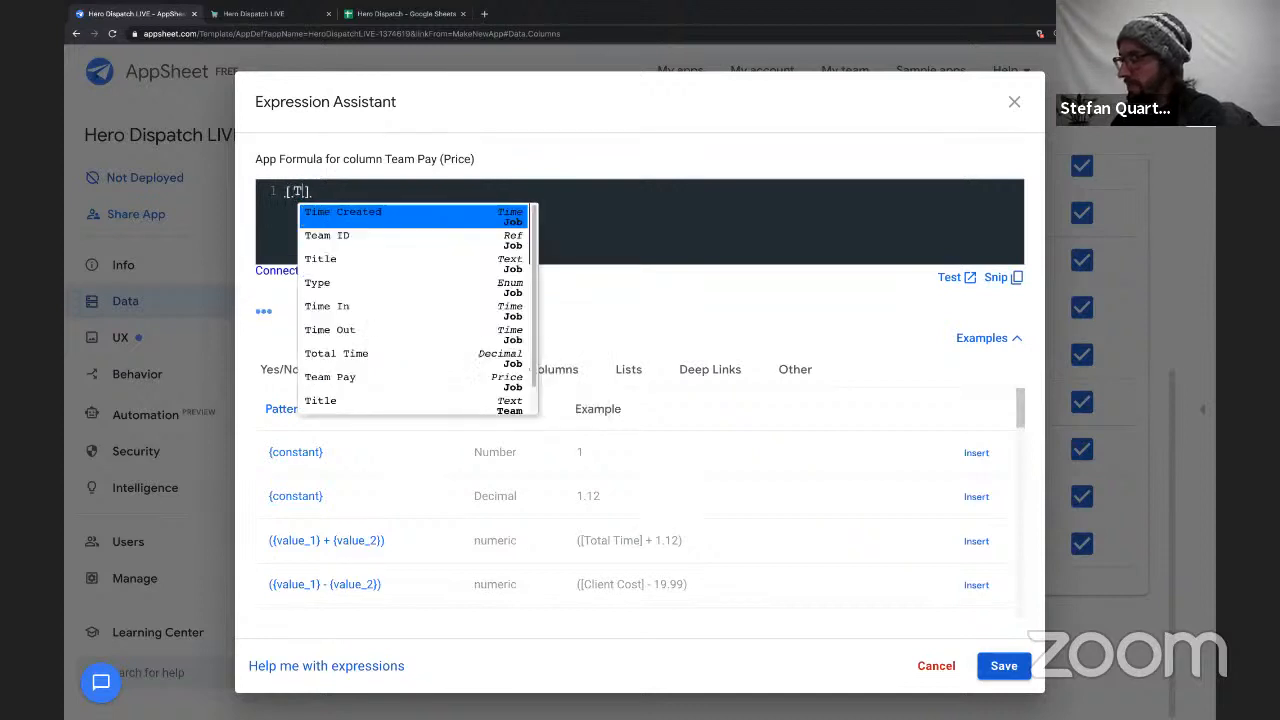
type("eam")
key("Return")
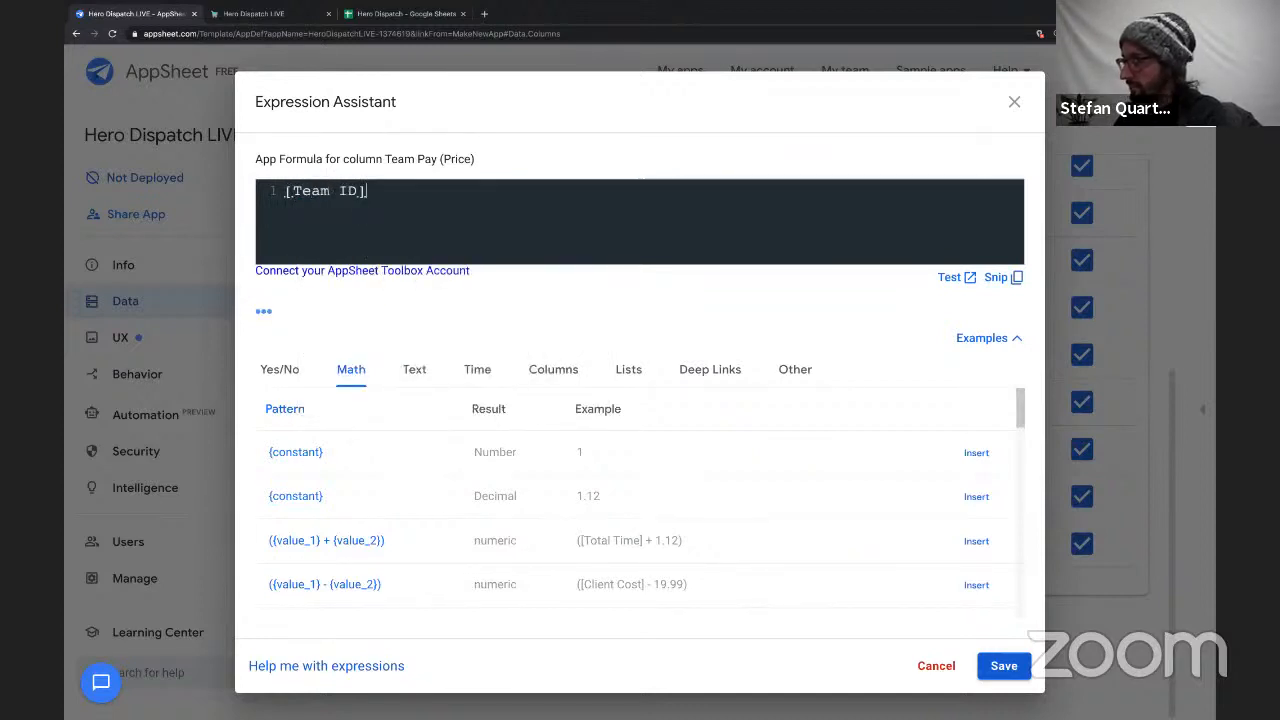
type(".[C")
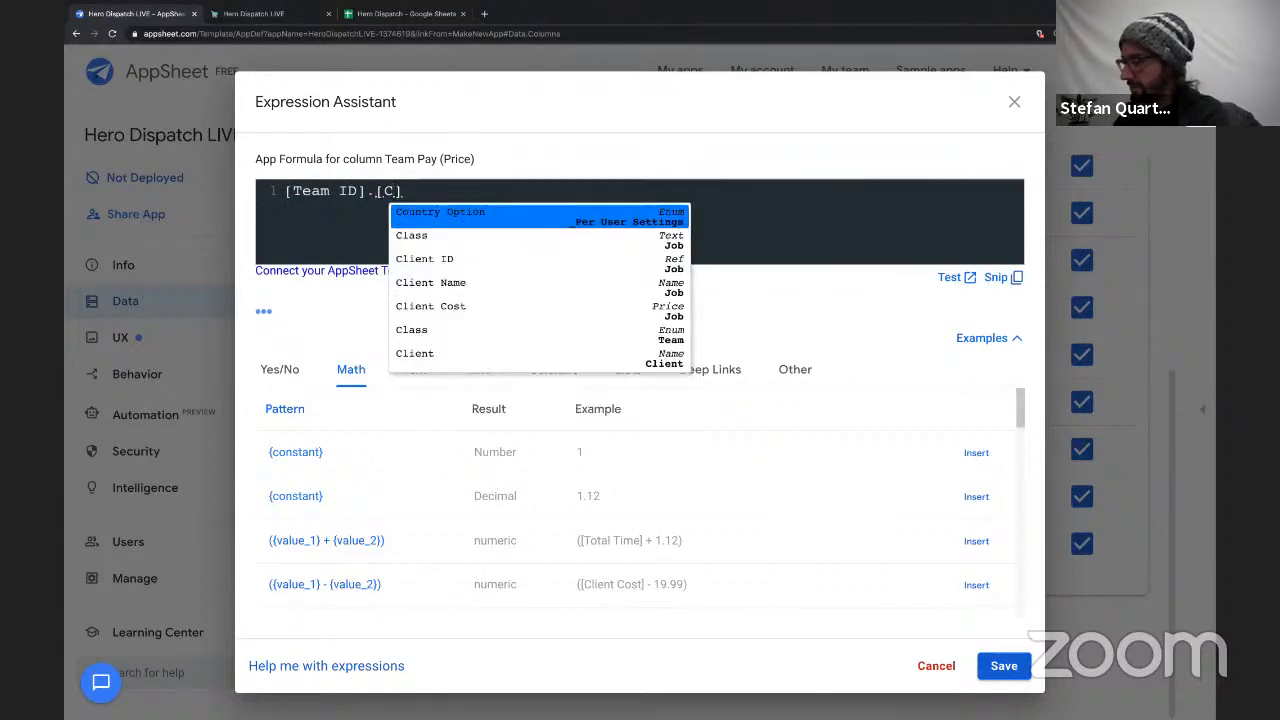
key("BackSpace")
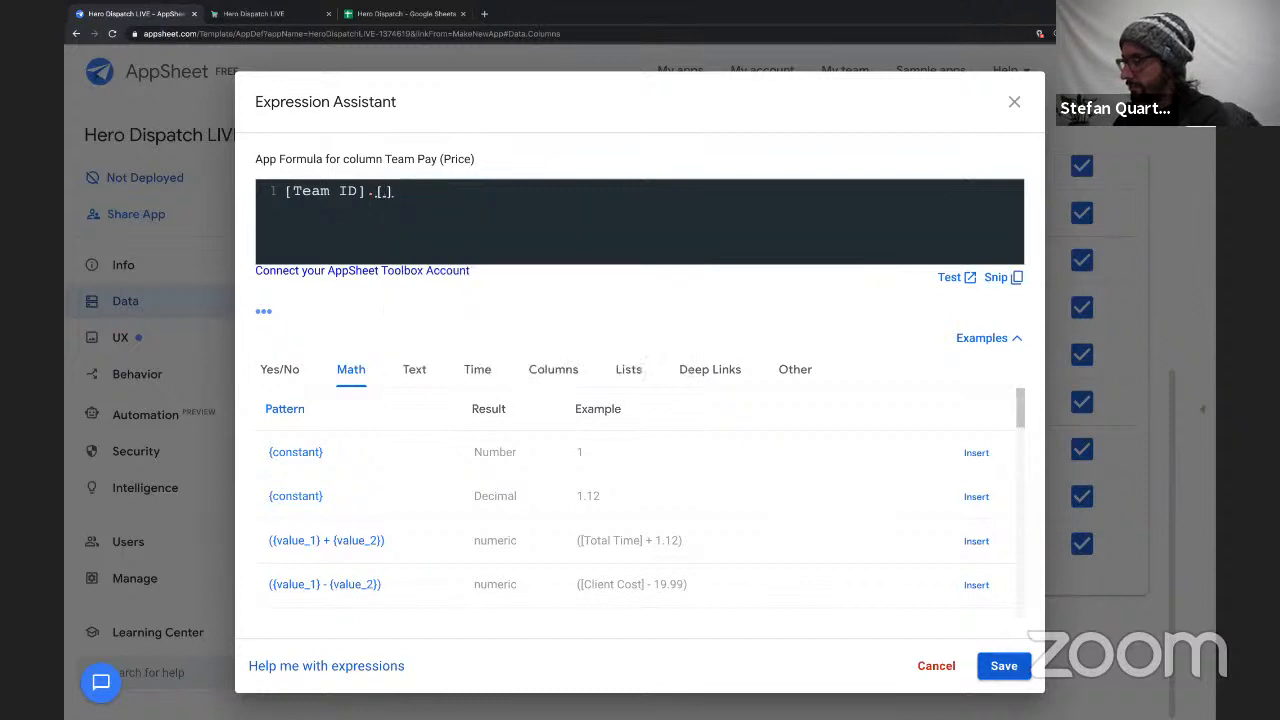
type("Ra")
key("Return")
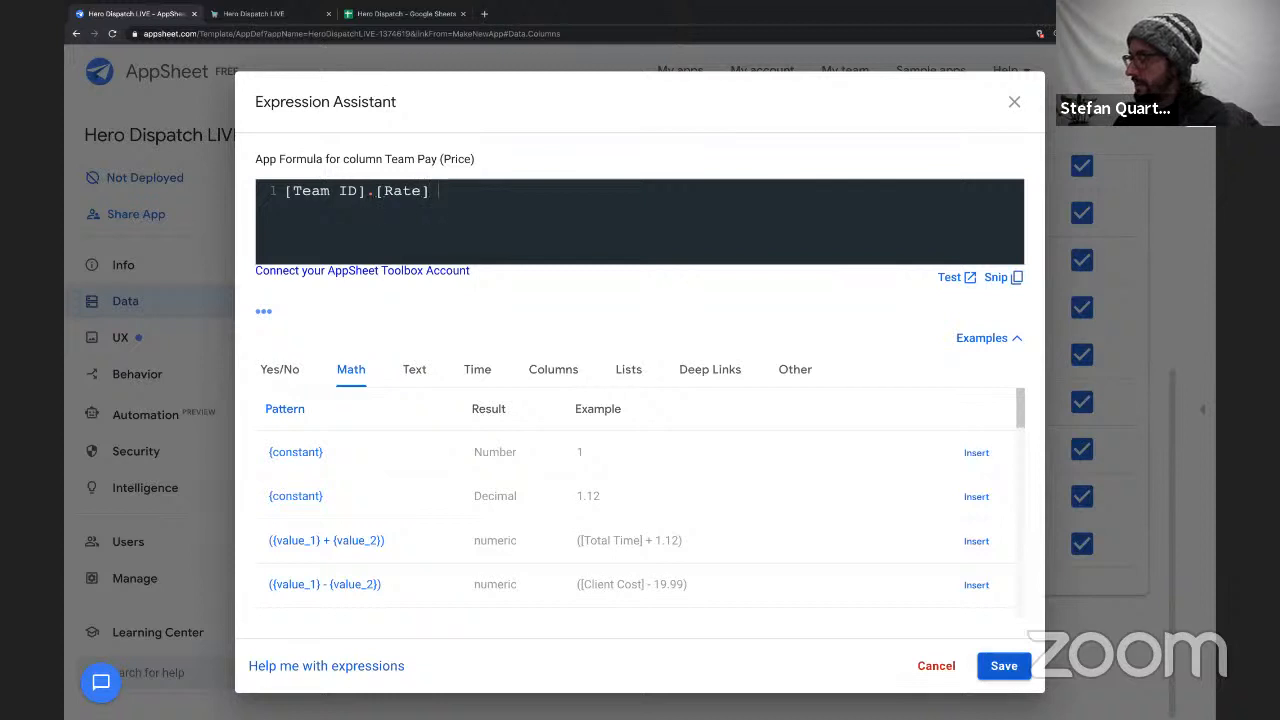
type("[Tot")
key("Return")
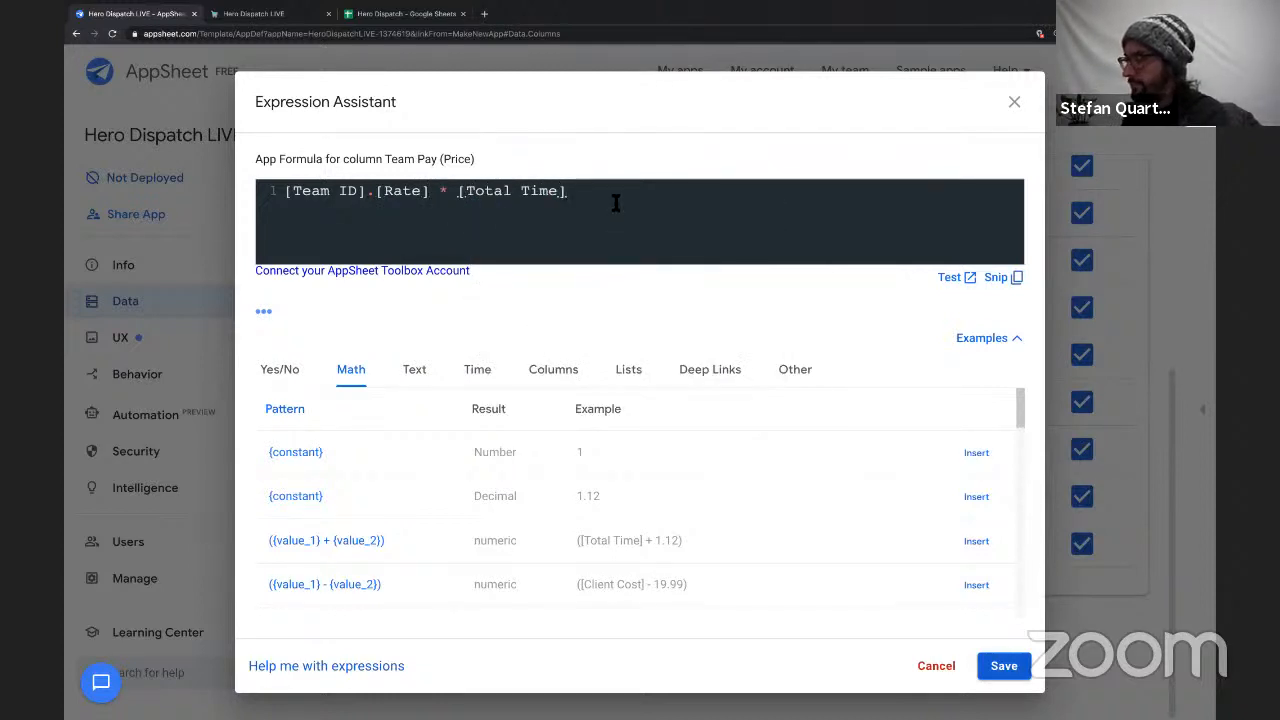
left_click(1004, 667)
Start the Client Cost column's formula with the reference [Client ID].[Fee].
left_click(887, 540)
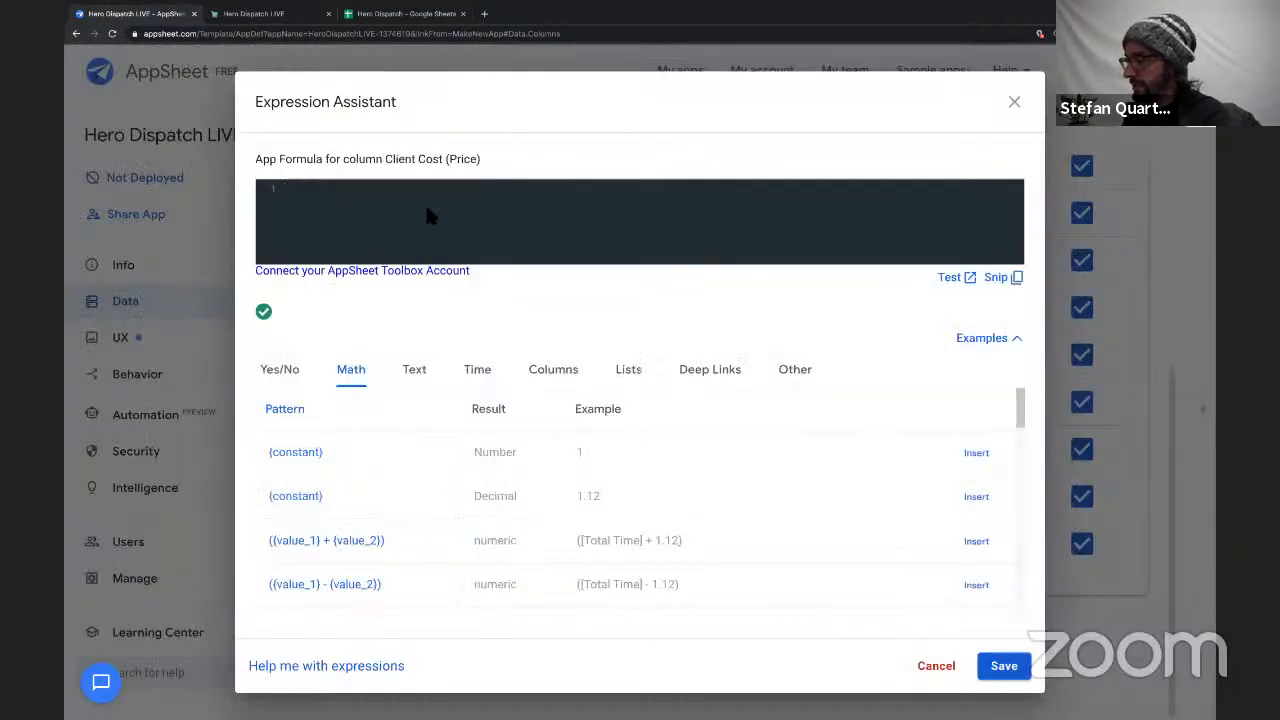
type("[To")
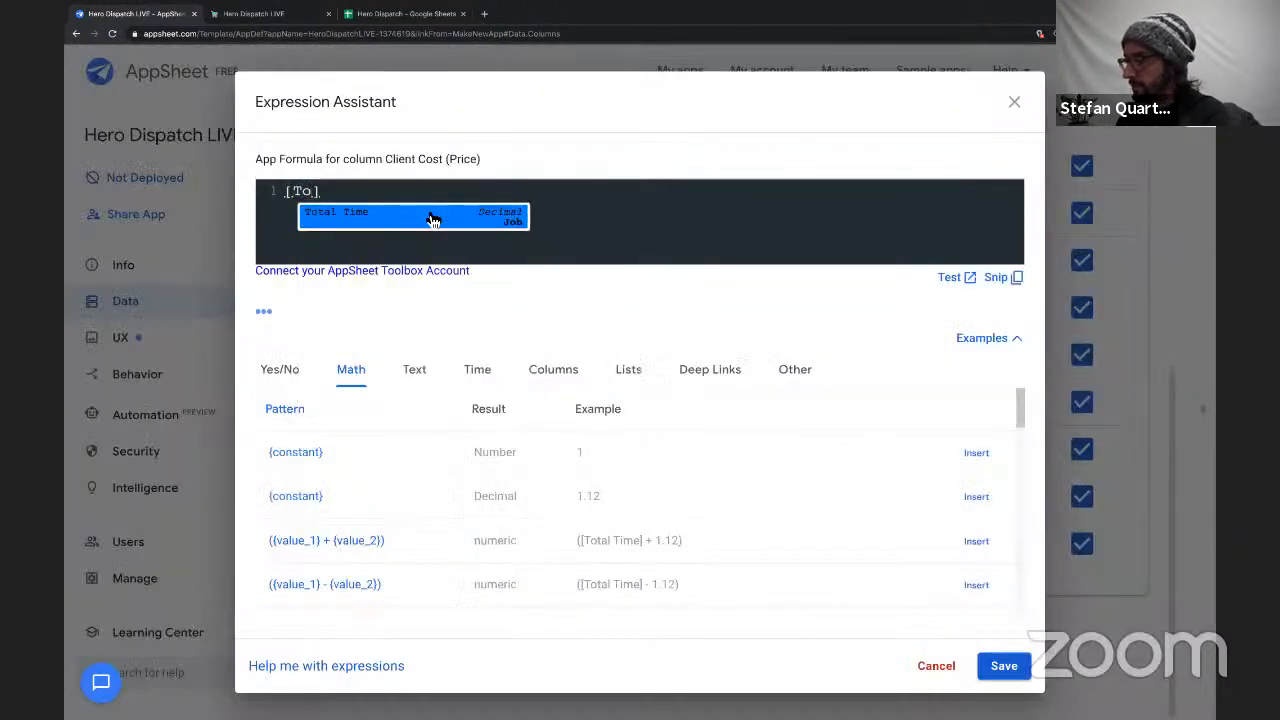
left_click(432, 219)
key("BackSpace")
key("BackSpace")
key("BackSpace")
key("BackSpace")
key("BackSpace")
key("BackSpace")
key("BackSpace")
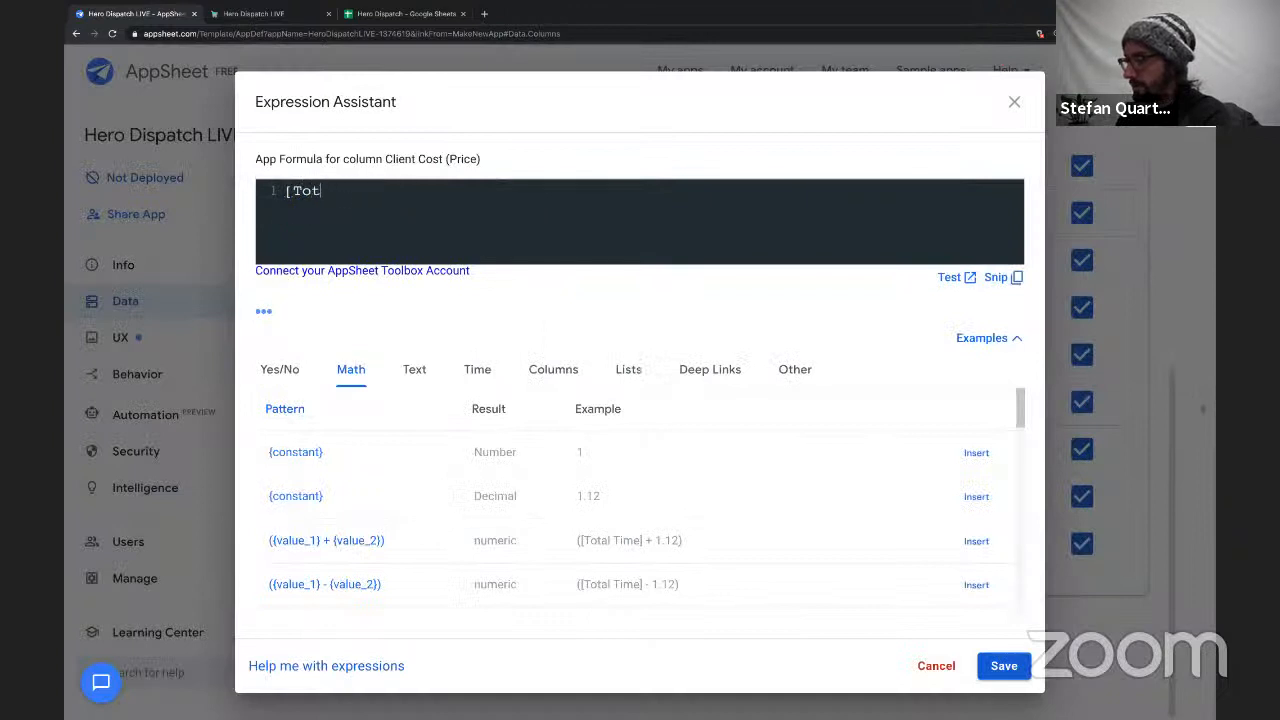
type("[")
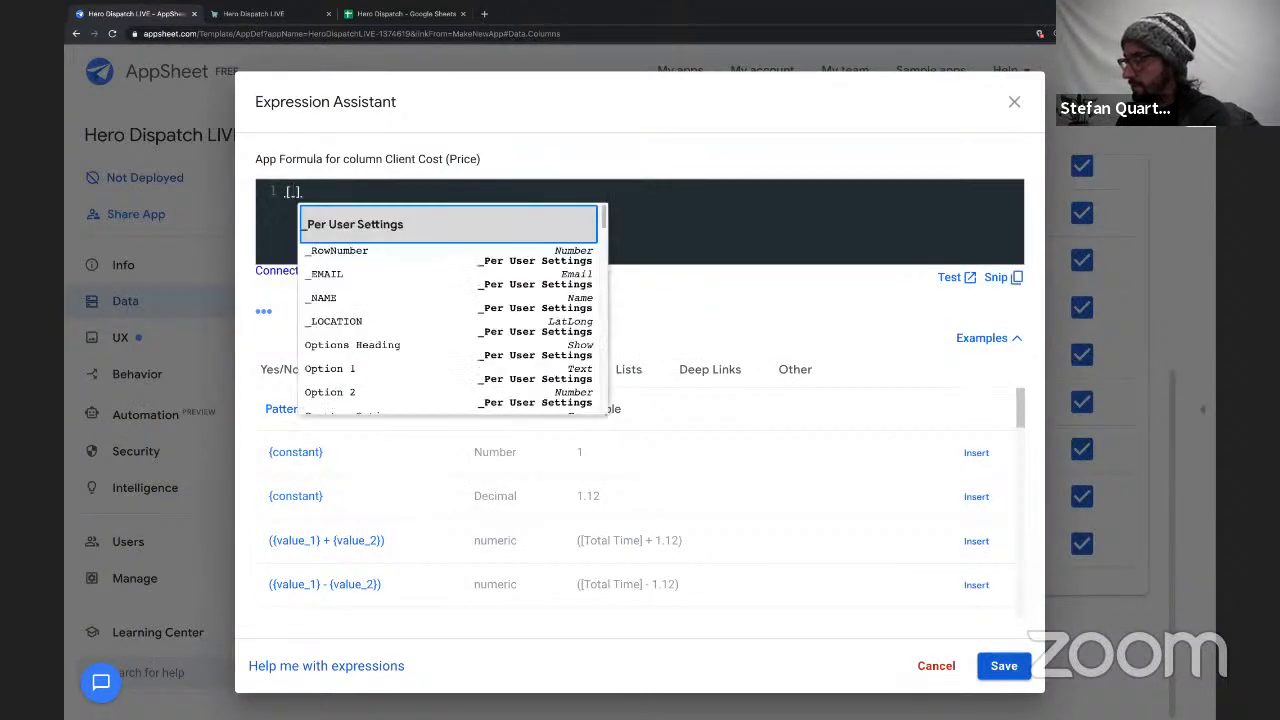
type("Cleint")
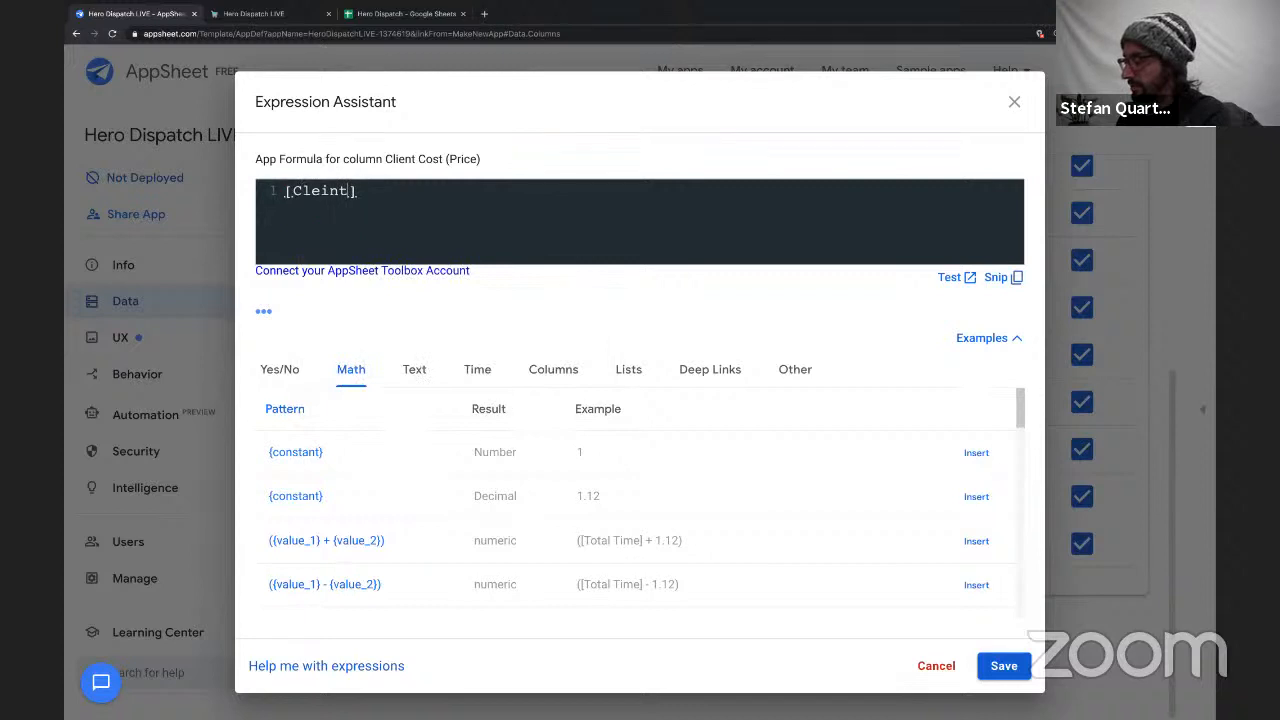
type(" ID]")
key("BackSpace")
key("BackSpace")
key("BackSpace")
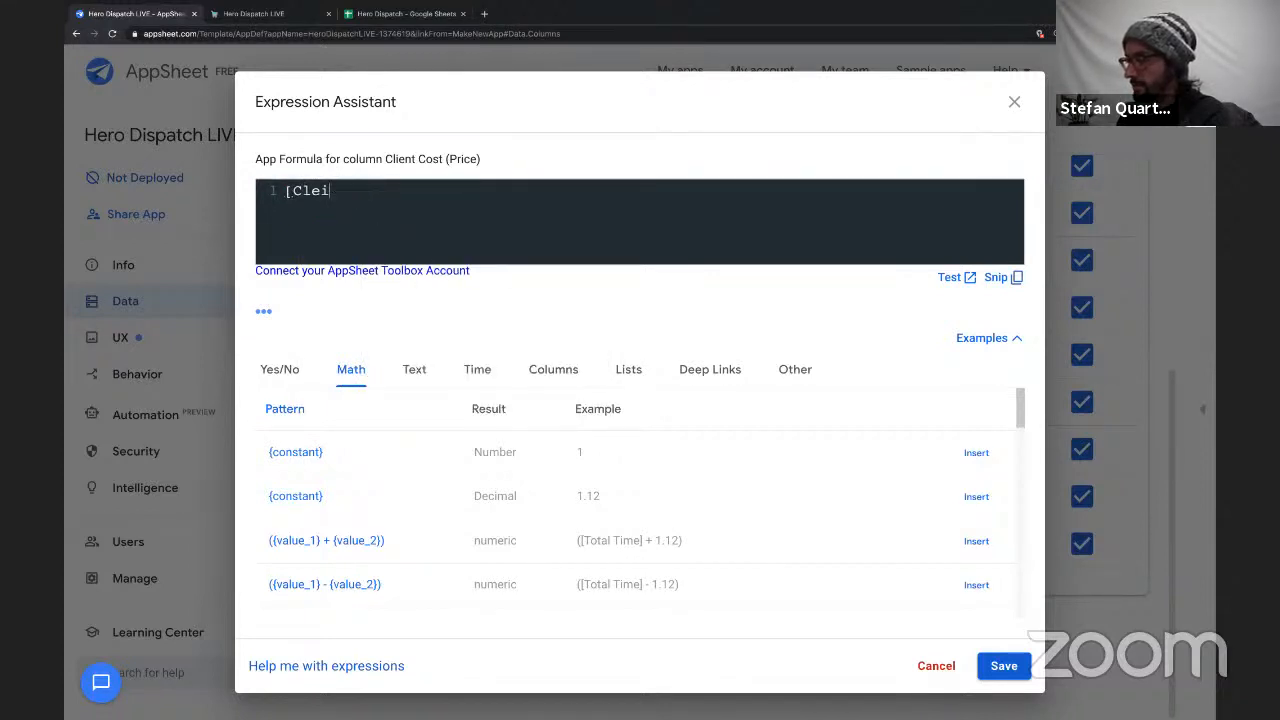
key("BackSpace")
key("BackSpace")
type("ient ID")
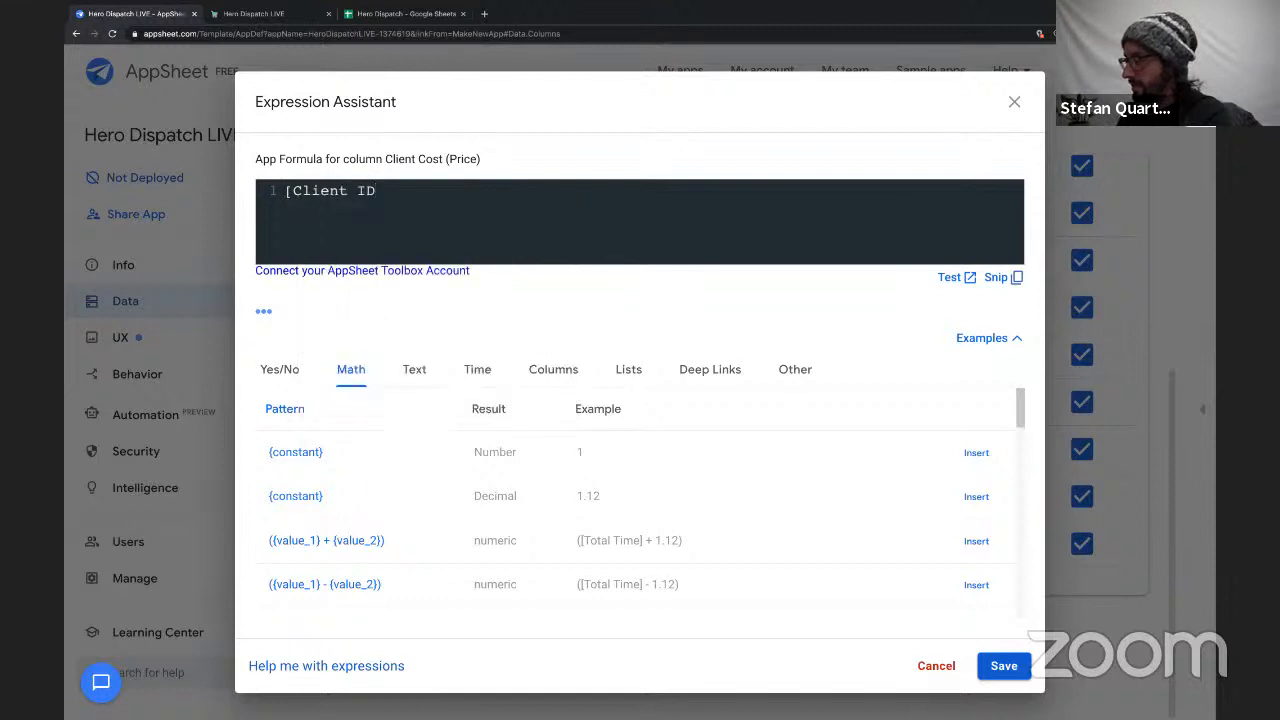
type("].[")
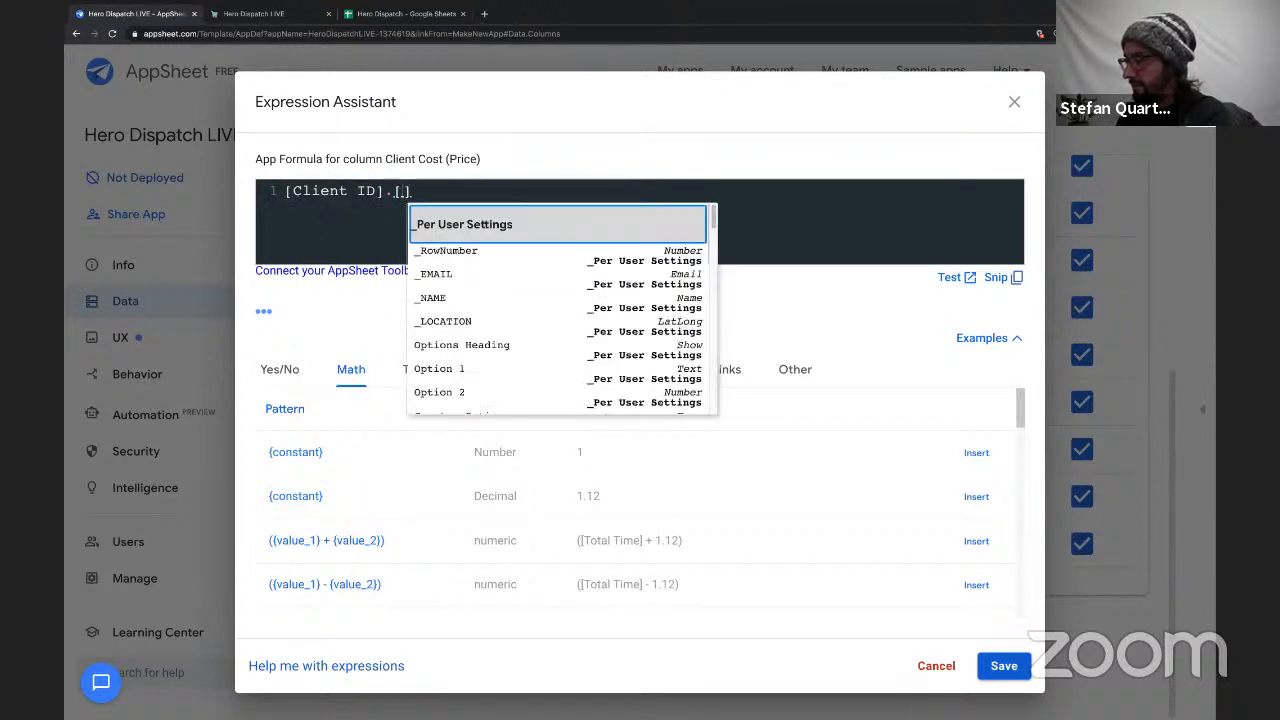
type("Fe")
key("Return")
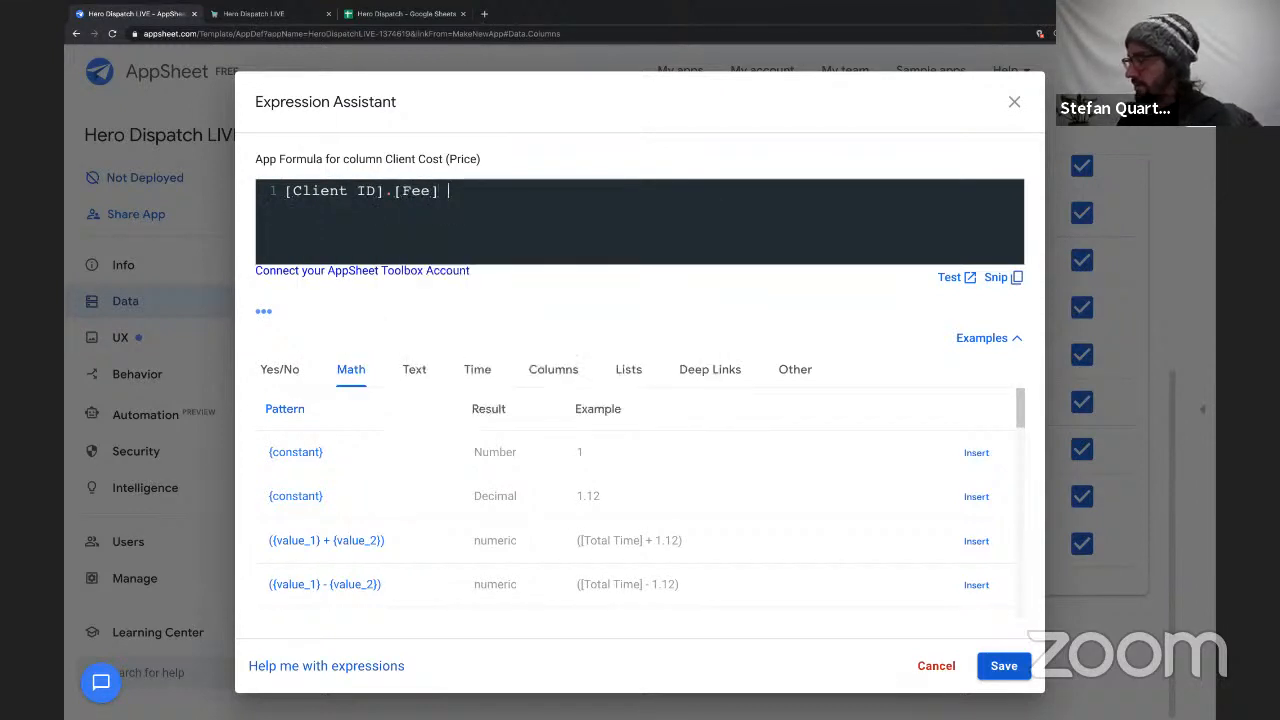
Multiply the client fee by [Total Time] in the Client Cost formula and save it.
type("* [Toa")
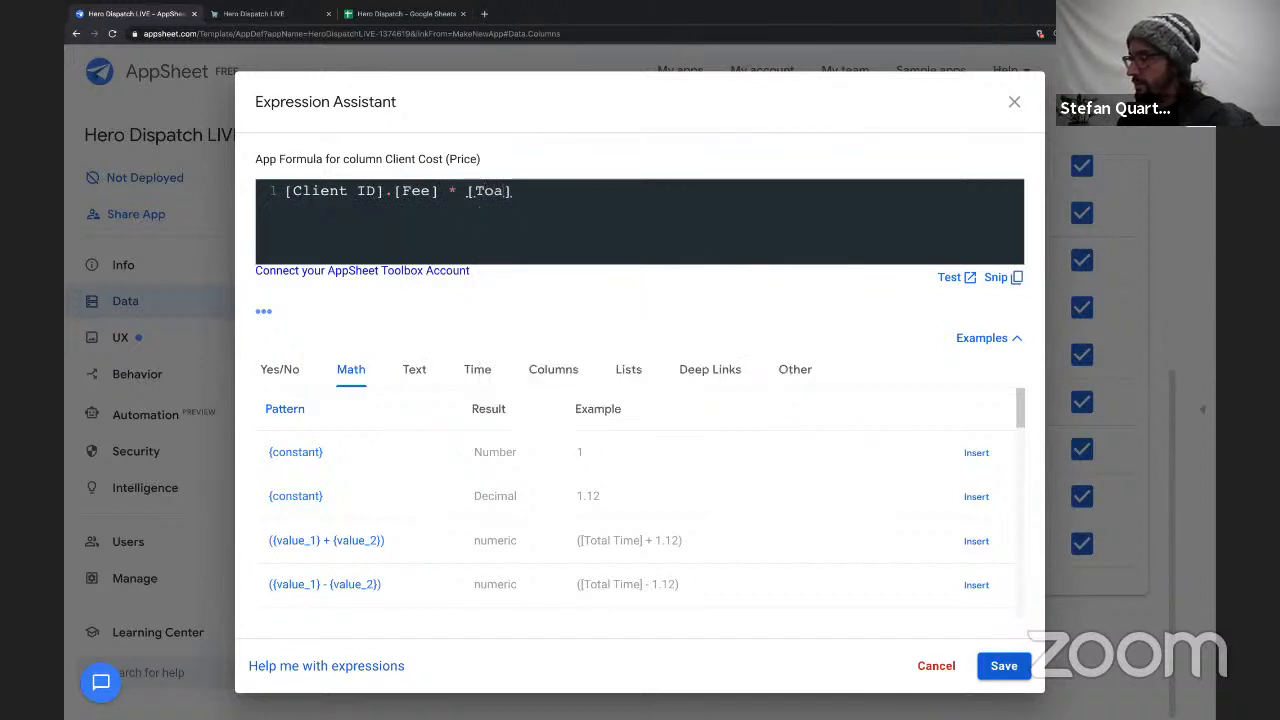
type("t")
key("Return")
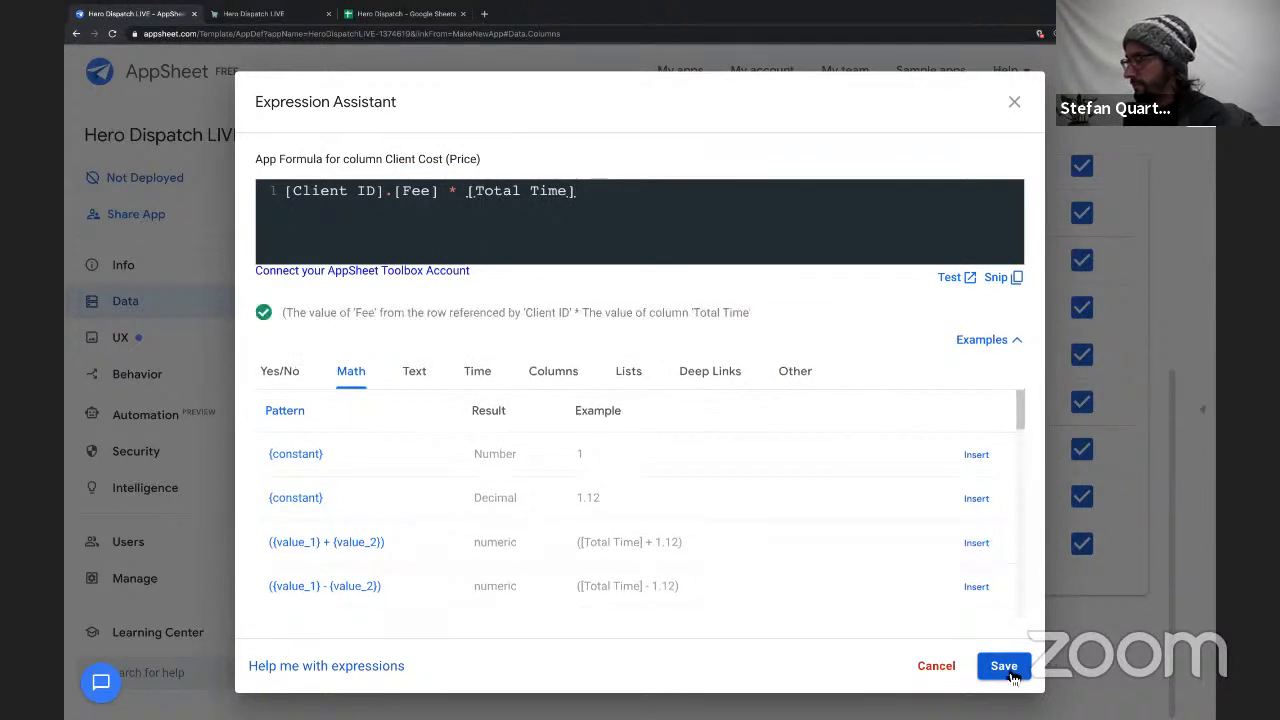
left_click(1020, 672)
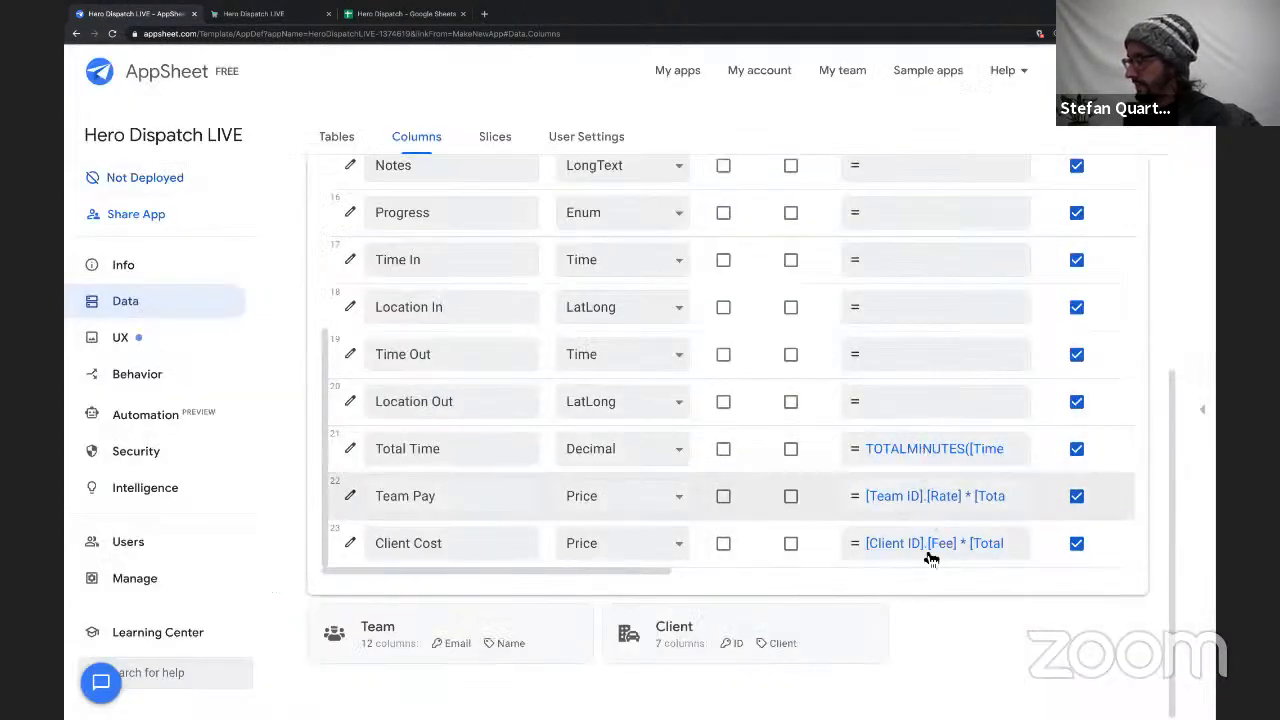
Collapse the Job table's column definitions.
scroll(911, 449, "up", 5)
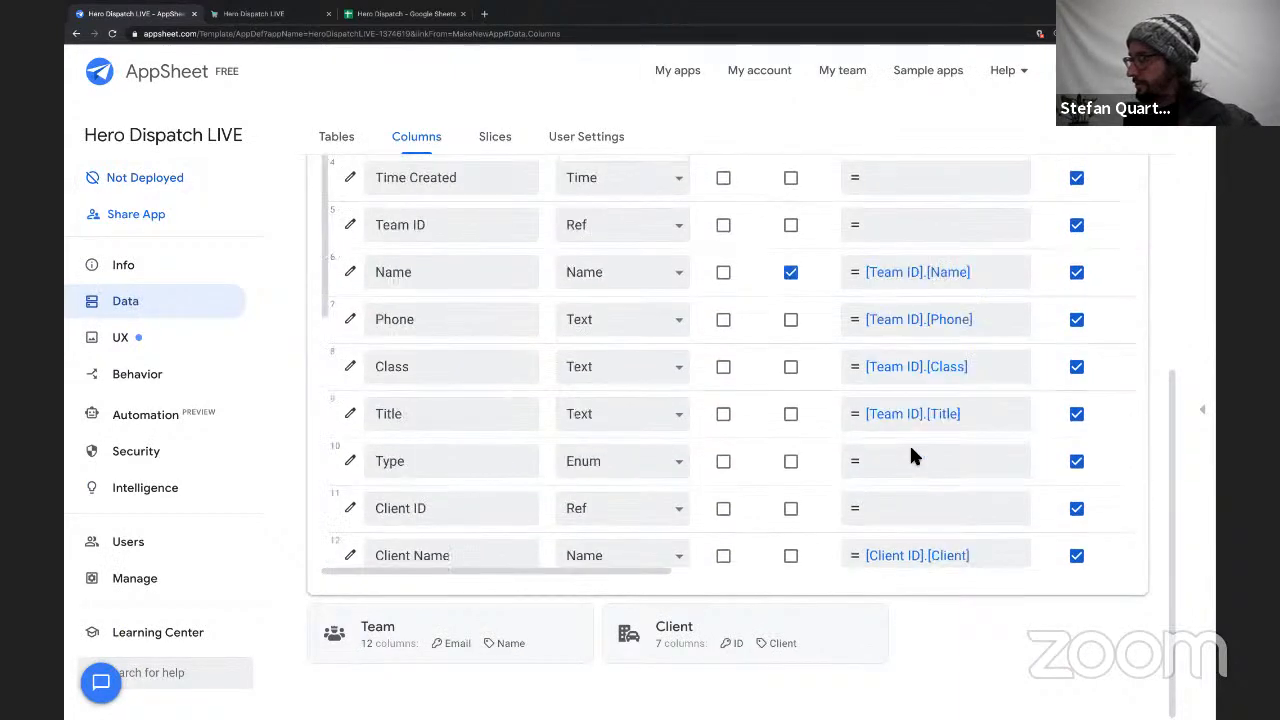
scroll(1015, 207, "up", 3)
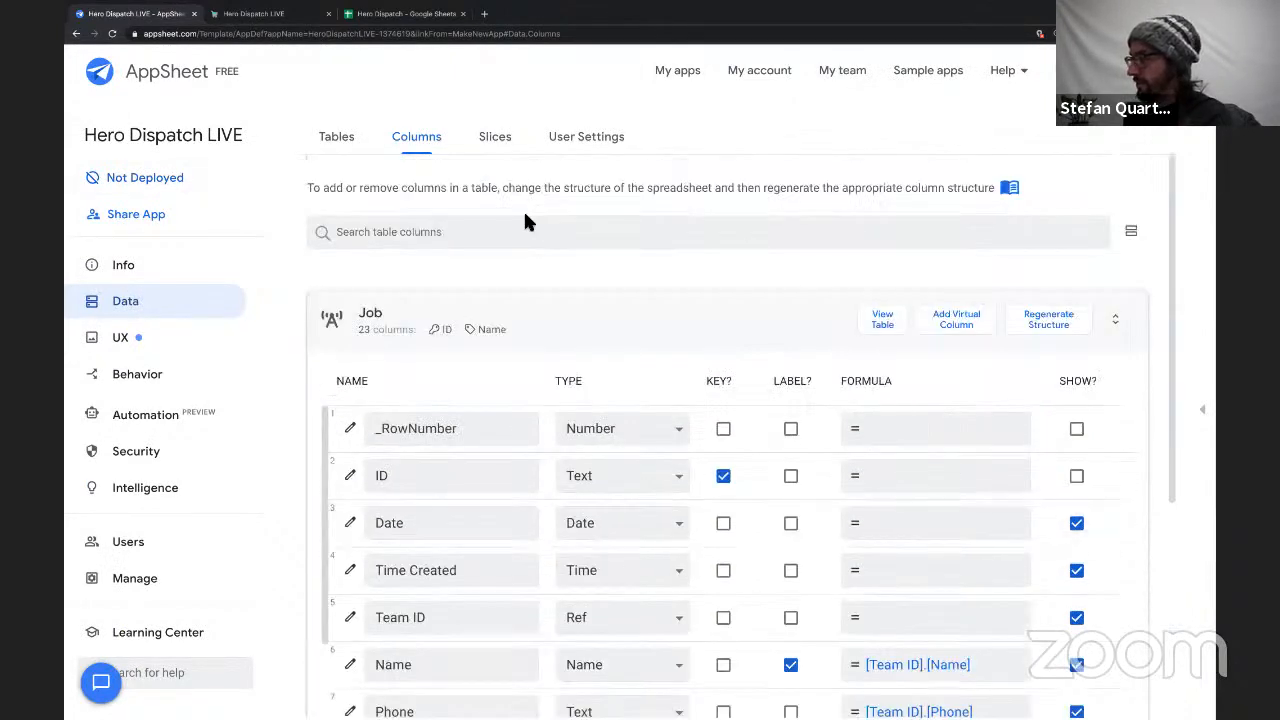
left_click(549, 346)
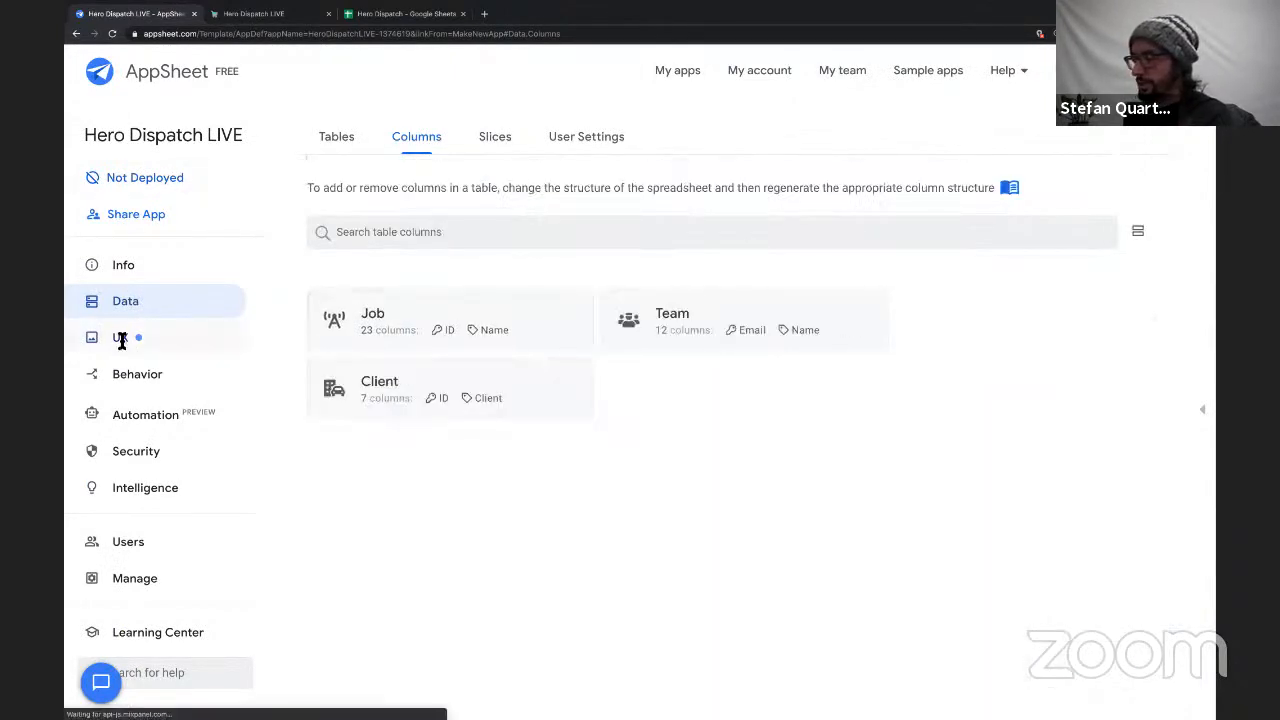
Set the Job List view's group aggregate to SUM :: Client Cost in the UX settings.
left_click(122, 338)
scroll(615, 343, "down", 1)
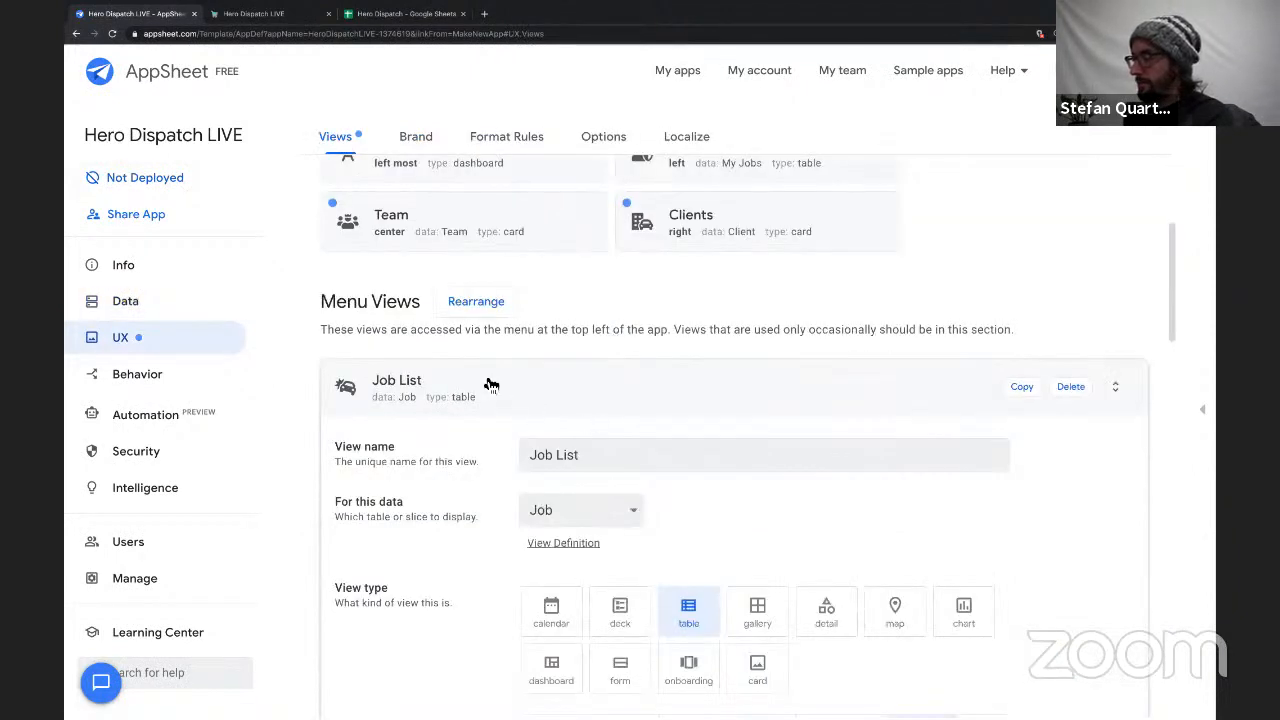
scroll(488, 386, "down", 5)
scroll(490, 385, "down", 5)
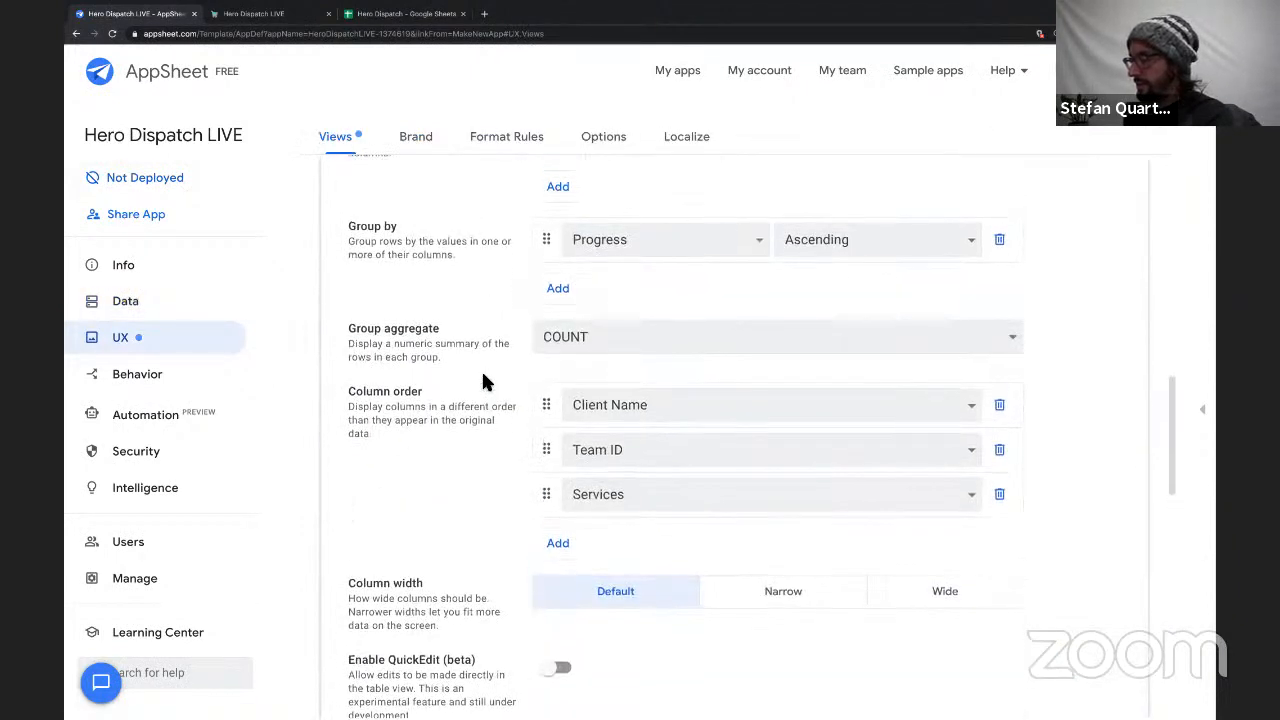
scroll(475, 557, "up", 4)
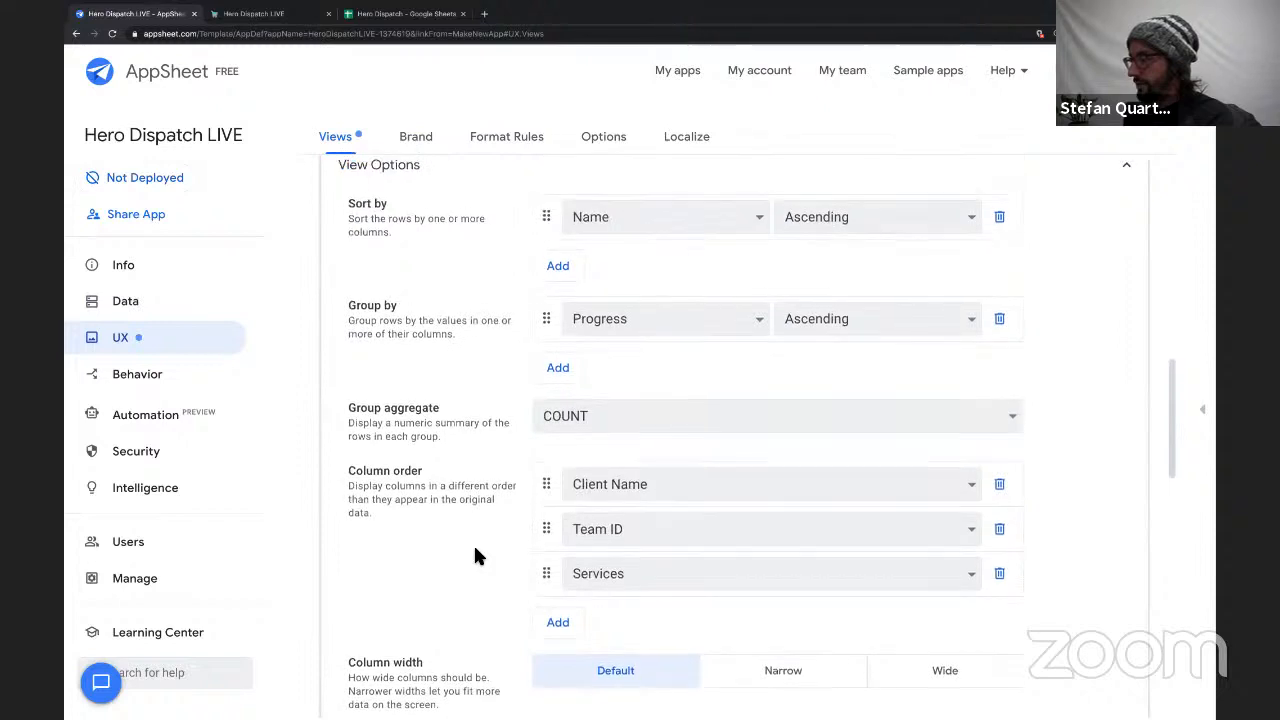
scroll(500, 553, "down", 2)
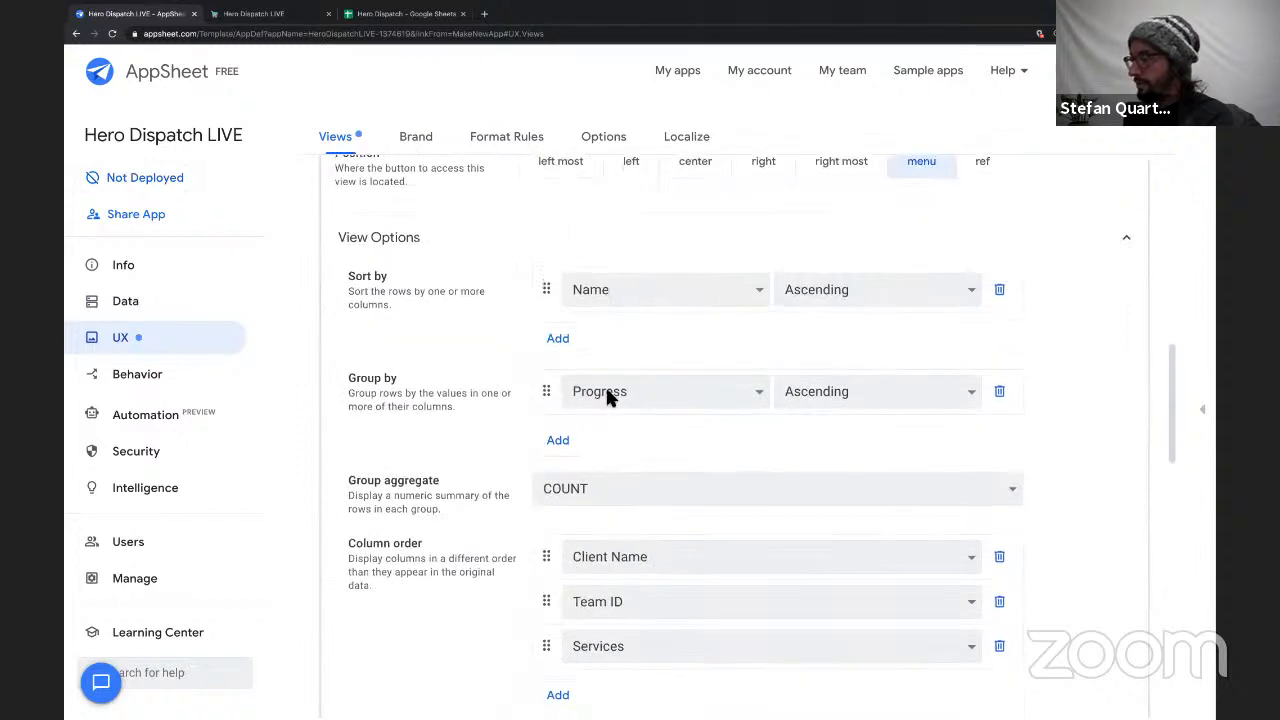
scroll(673, 455, "down", 1)
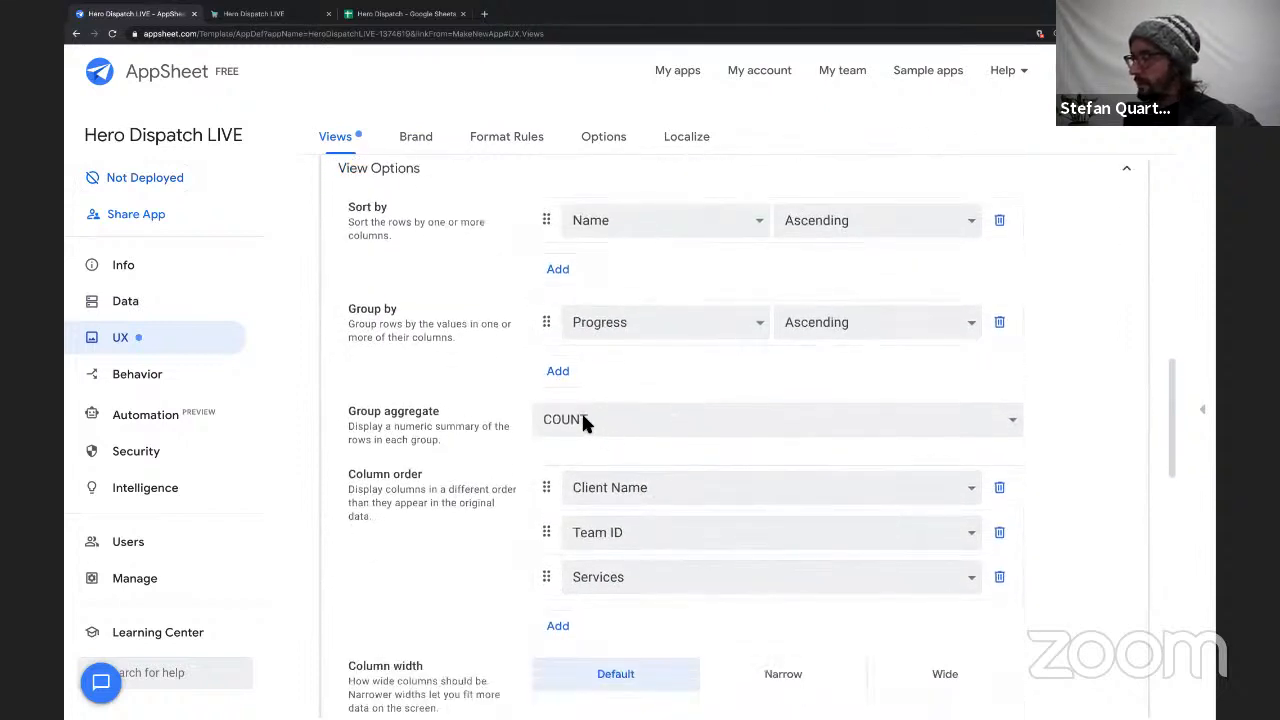
left_click(641, 425)
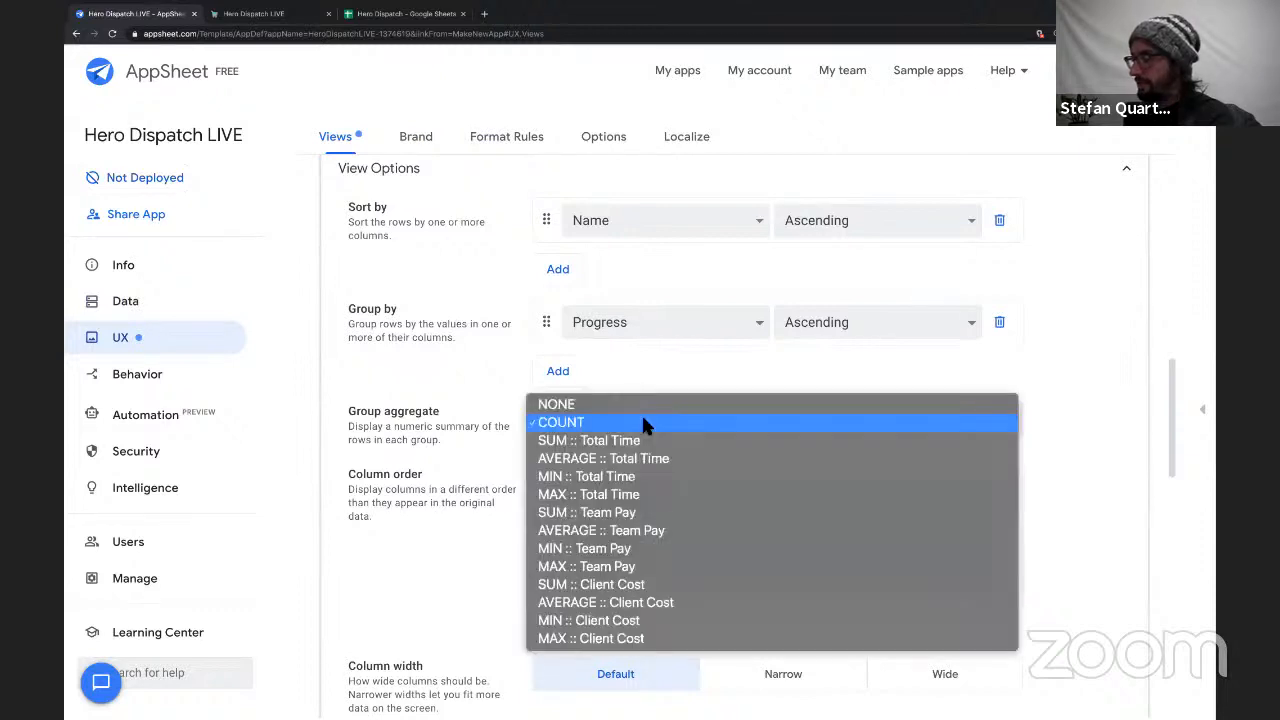
left_click(600, 588)
scroll(460, 440, "up", 3)
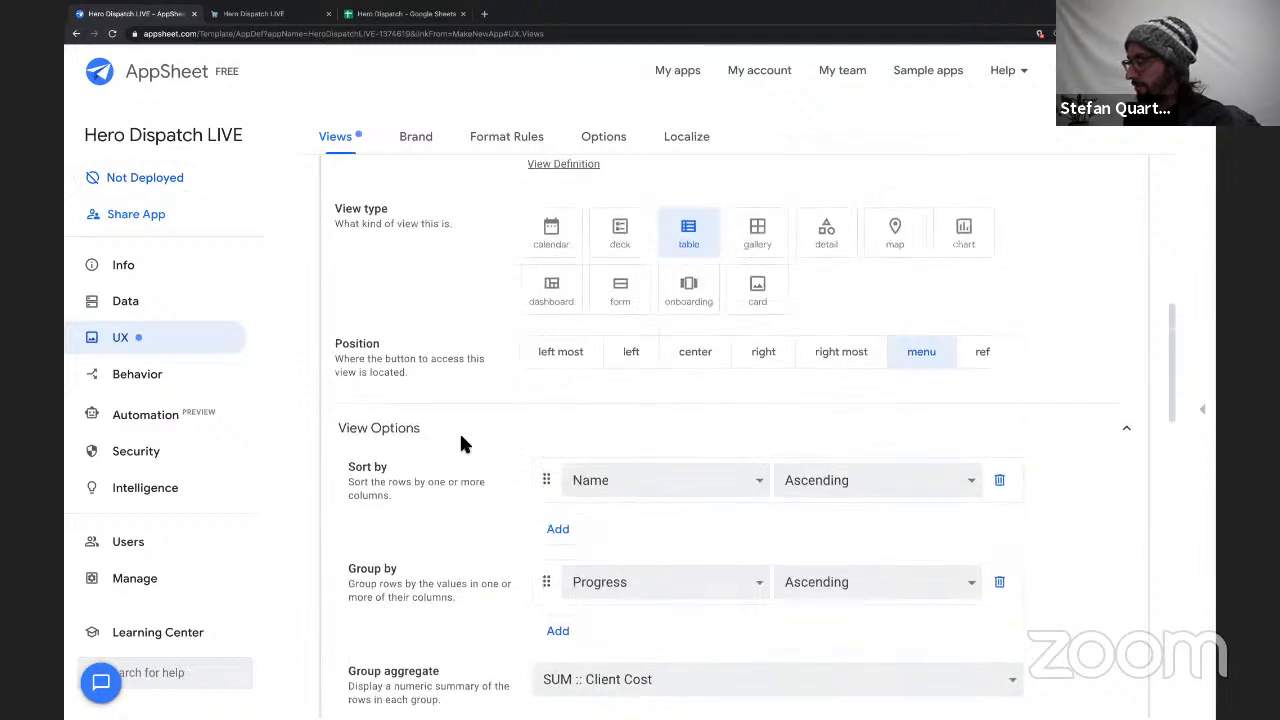
scroll(460, 441, "up", 10)
left_click(571, 598)
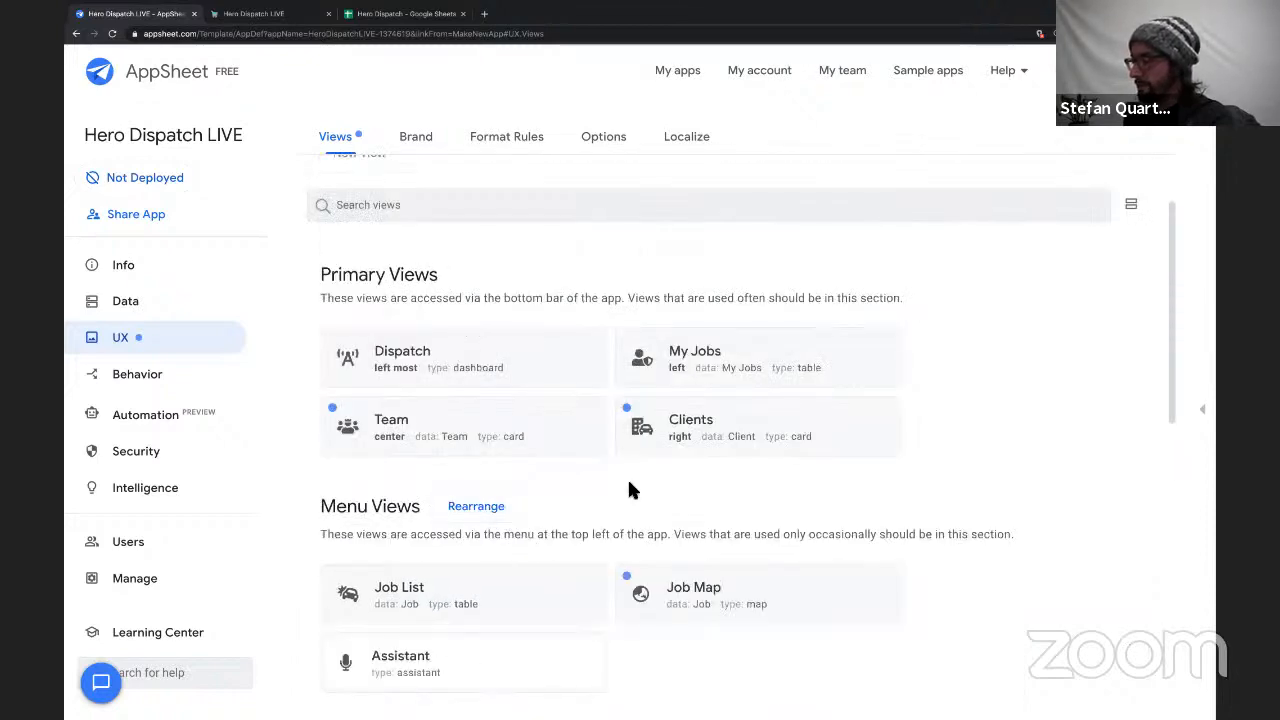
scroll(628, 480, "down", 3)
left_click(540, 322)
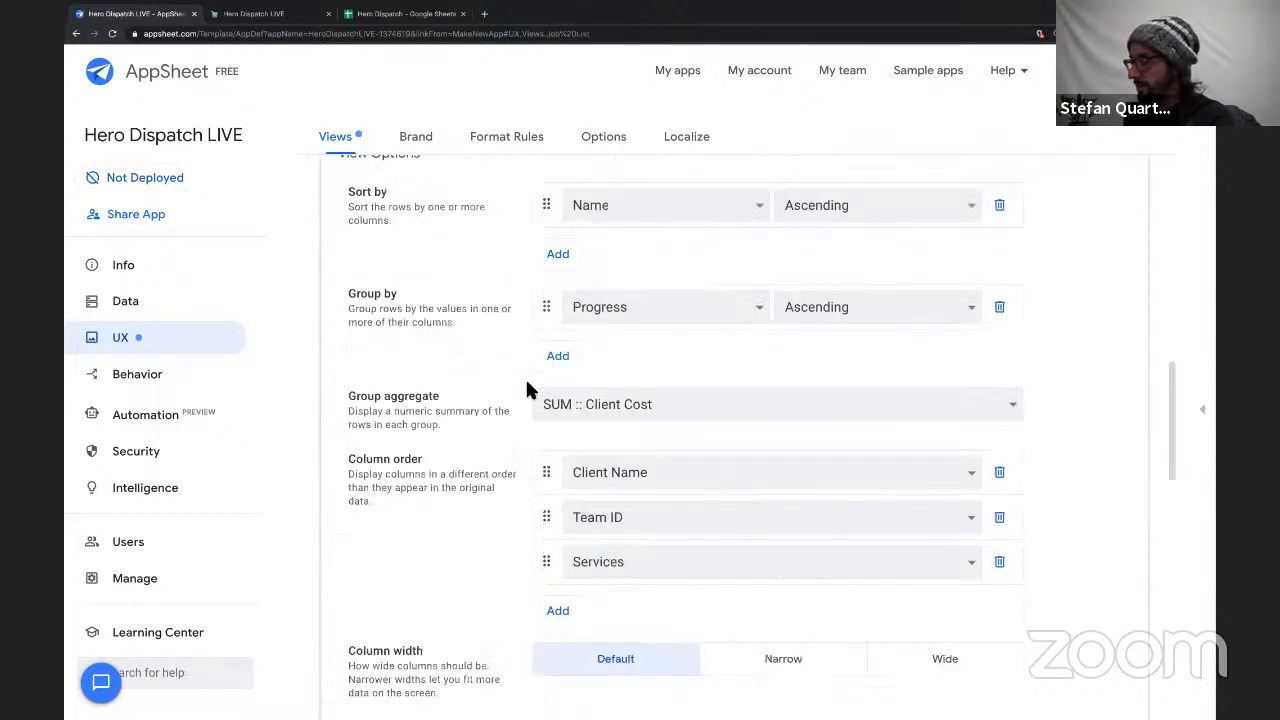
Add Total Time after Services in the Job List view's column order.
scroll(530, 390, "down", 2)
left_click(560, 382)
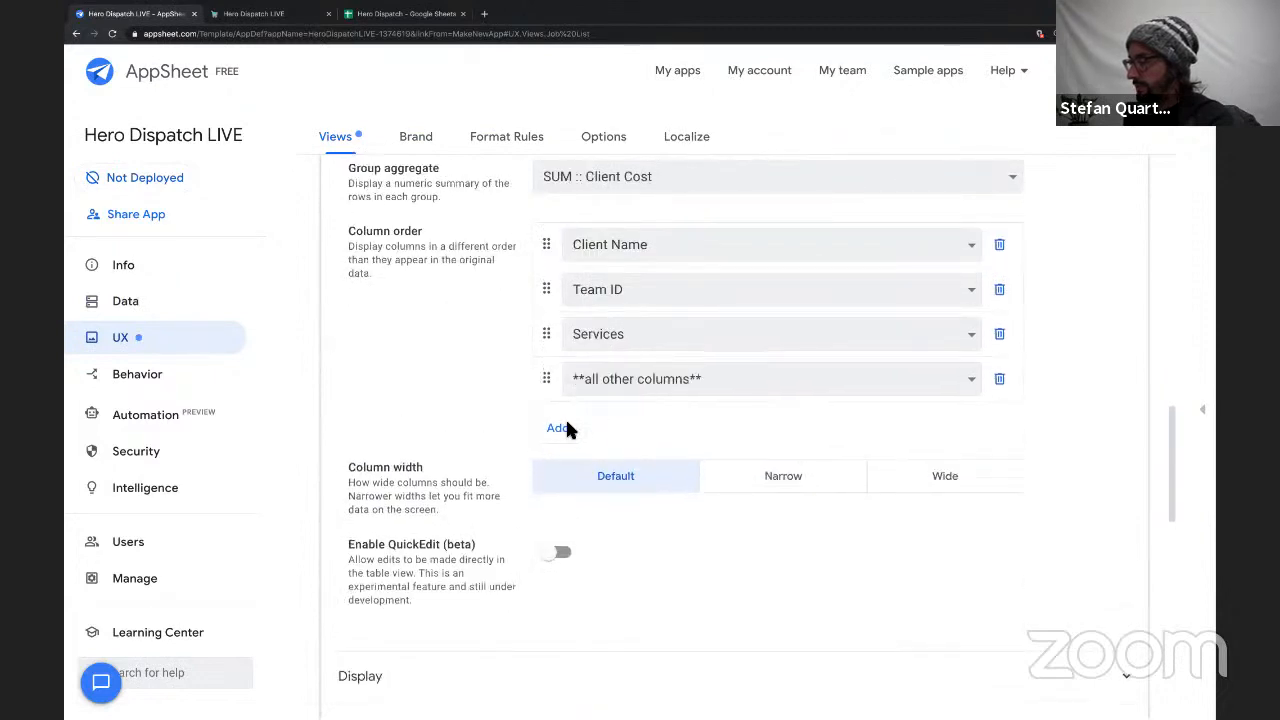
left_click(565, 428)
left_click(570, 424)
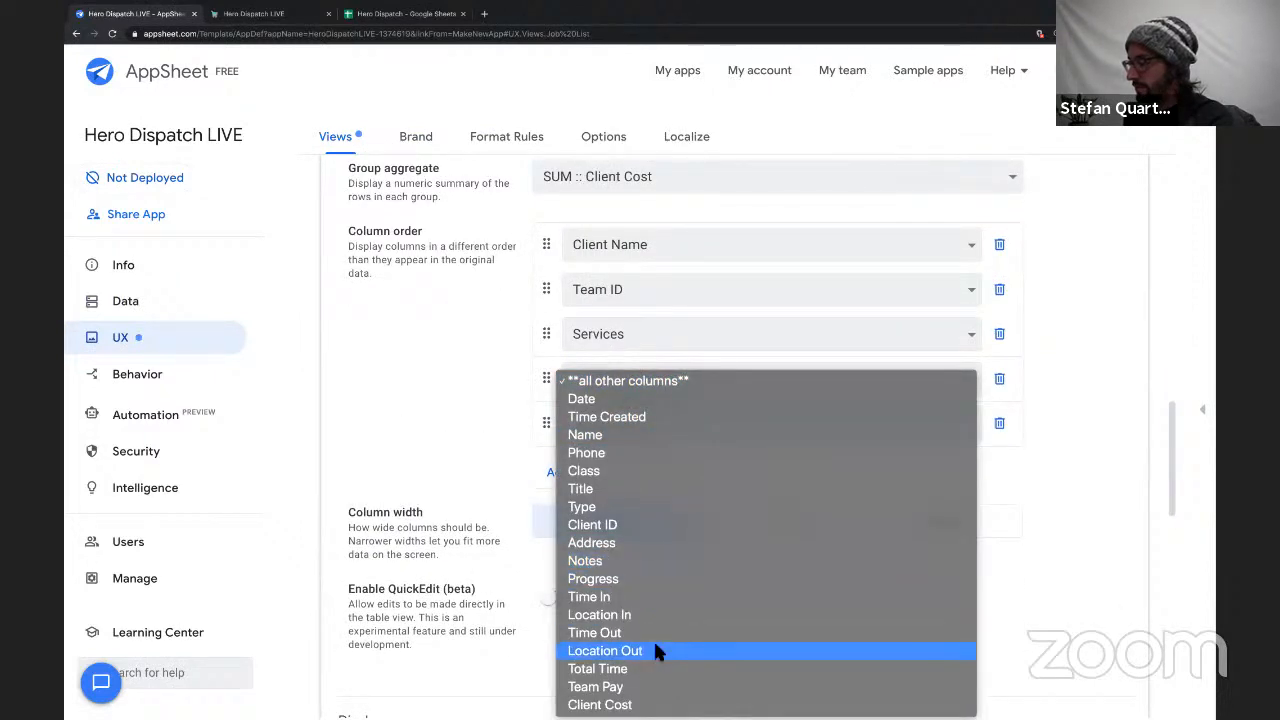
left_click(655, 666)
Add Team Pay and Client Cost after Total Time in the column order, and collapse the Job List view settings.
left_click(560, 471)
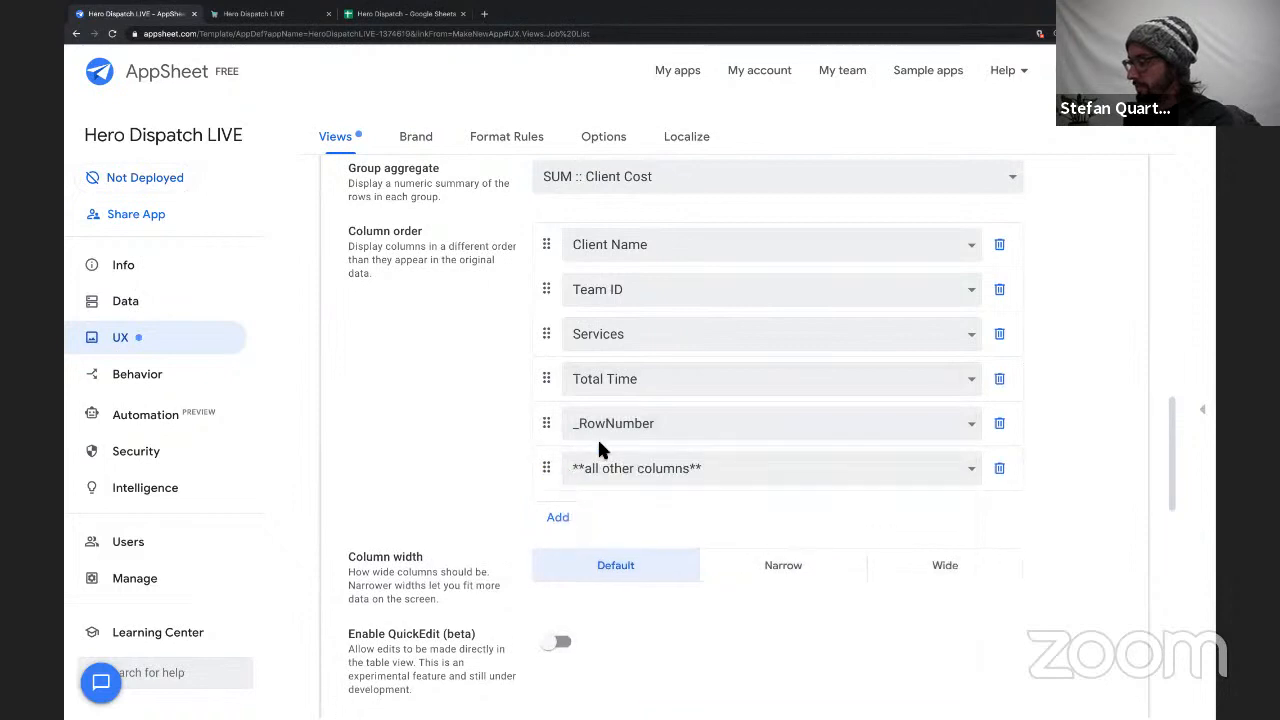
left_click(601, 430)
left_click(607, 684)
left_click(615, 468)
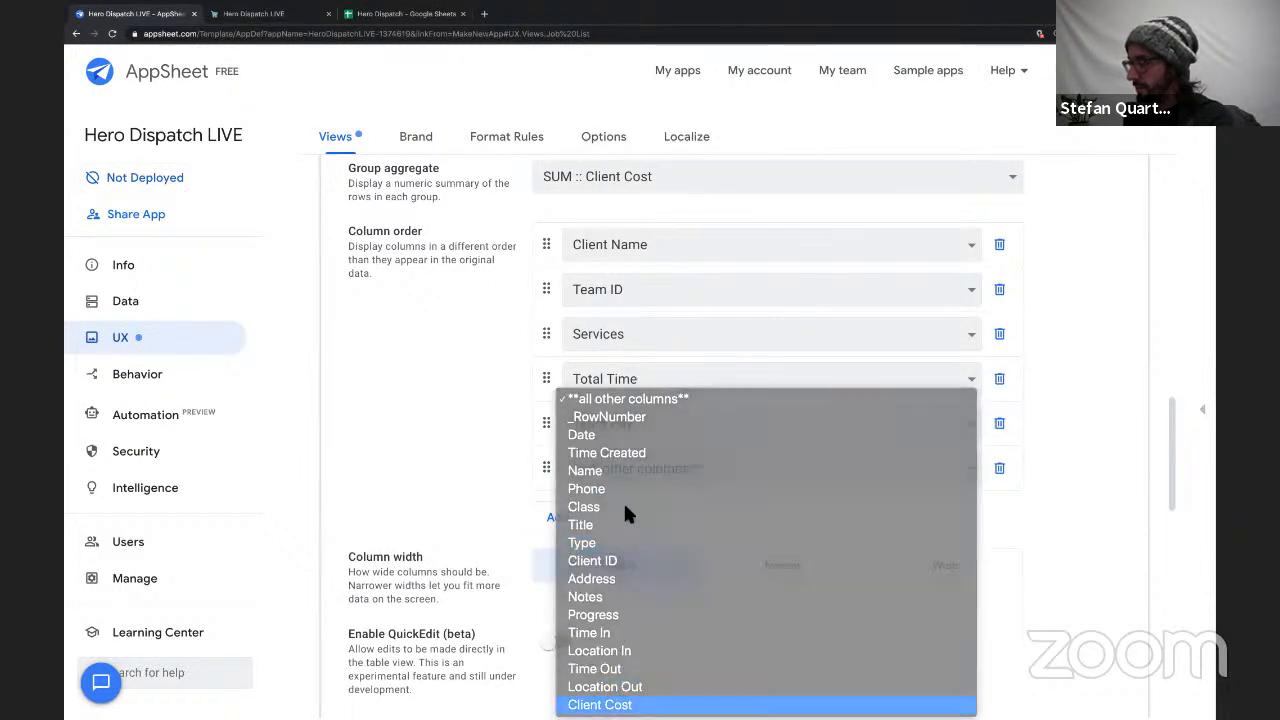
key("Return")
scroll(469, 413, "up", 10)
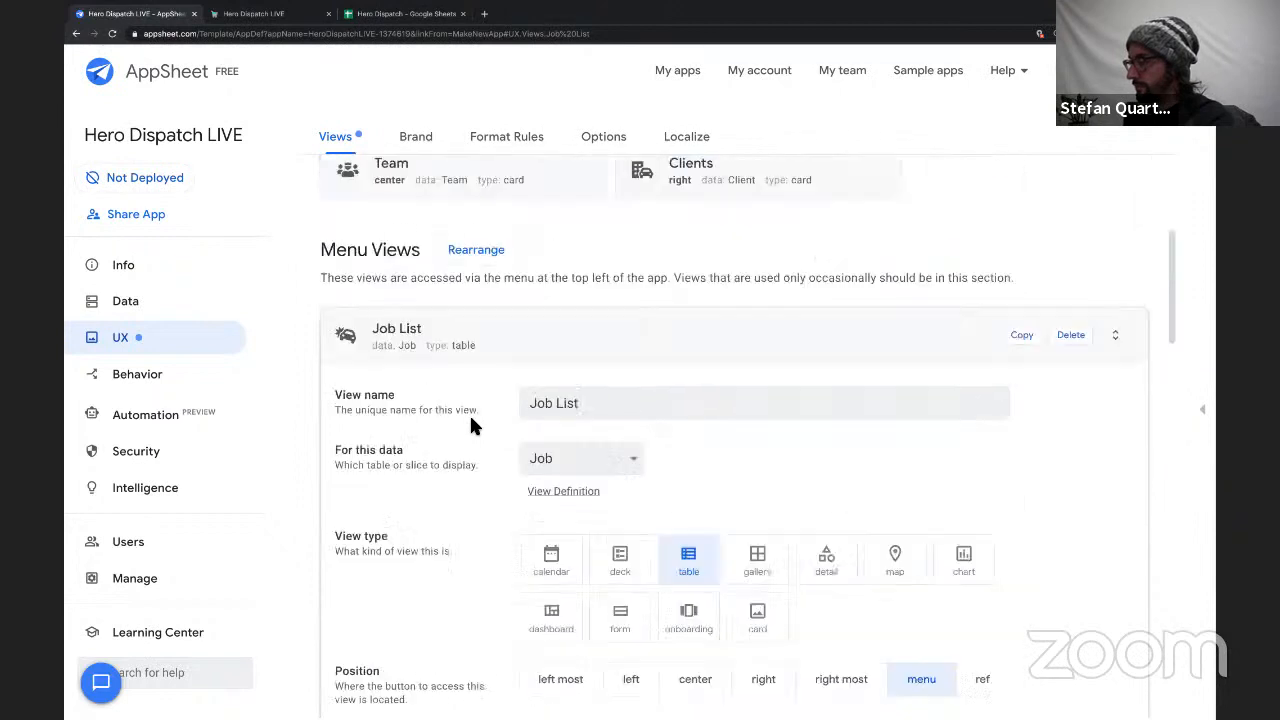
left_click(525, 358)
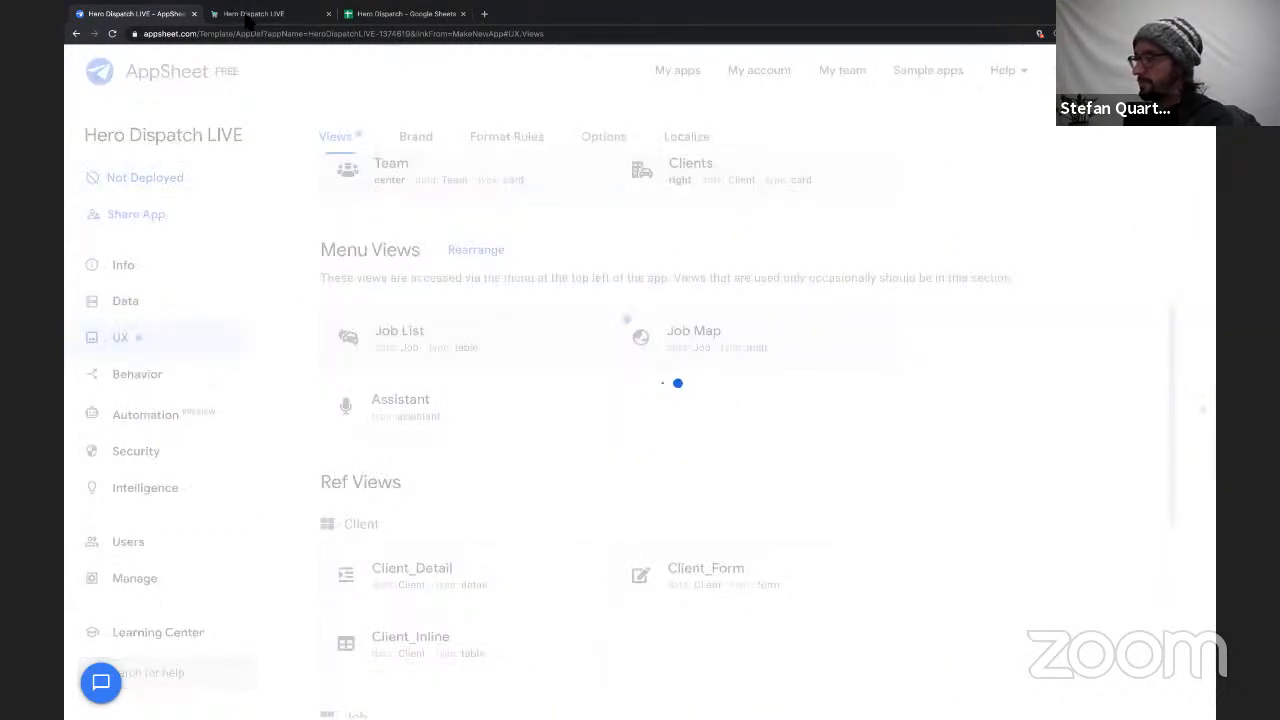
Switch to the live Hero Dispatch app, reload it, and examine the Job List's time and cost columns.
left_click(262, 15)
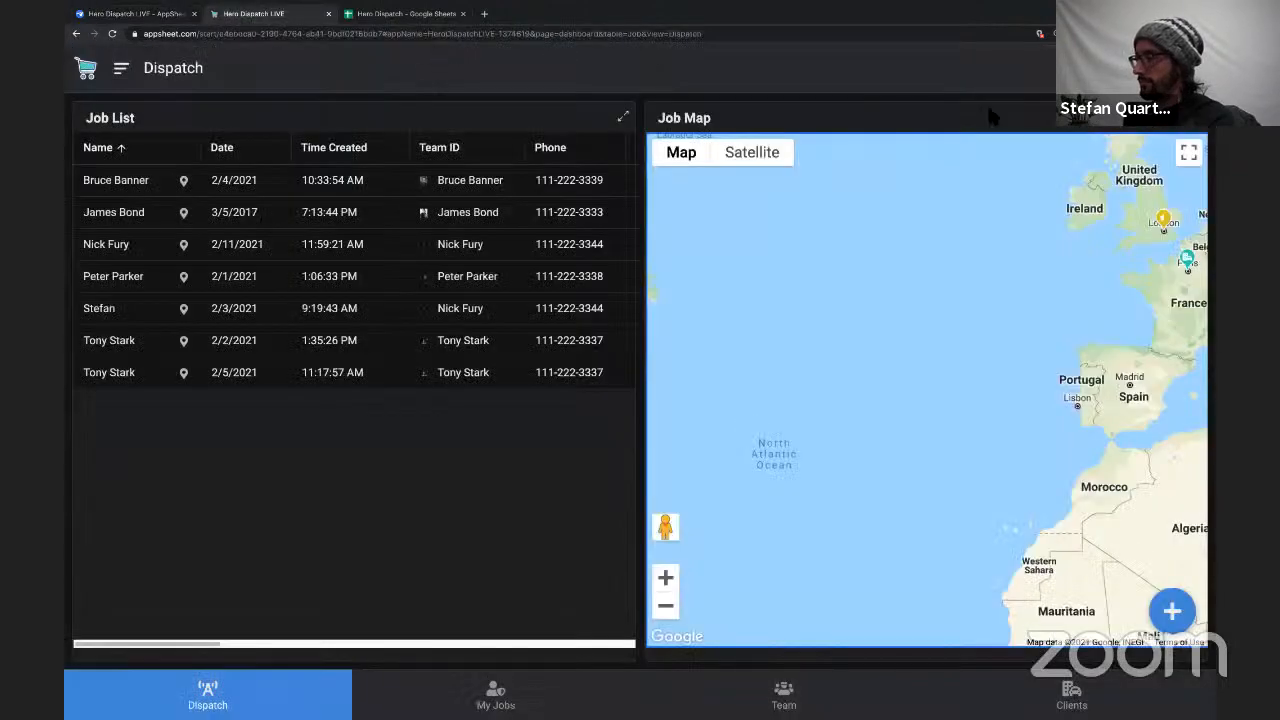
key("super+r")
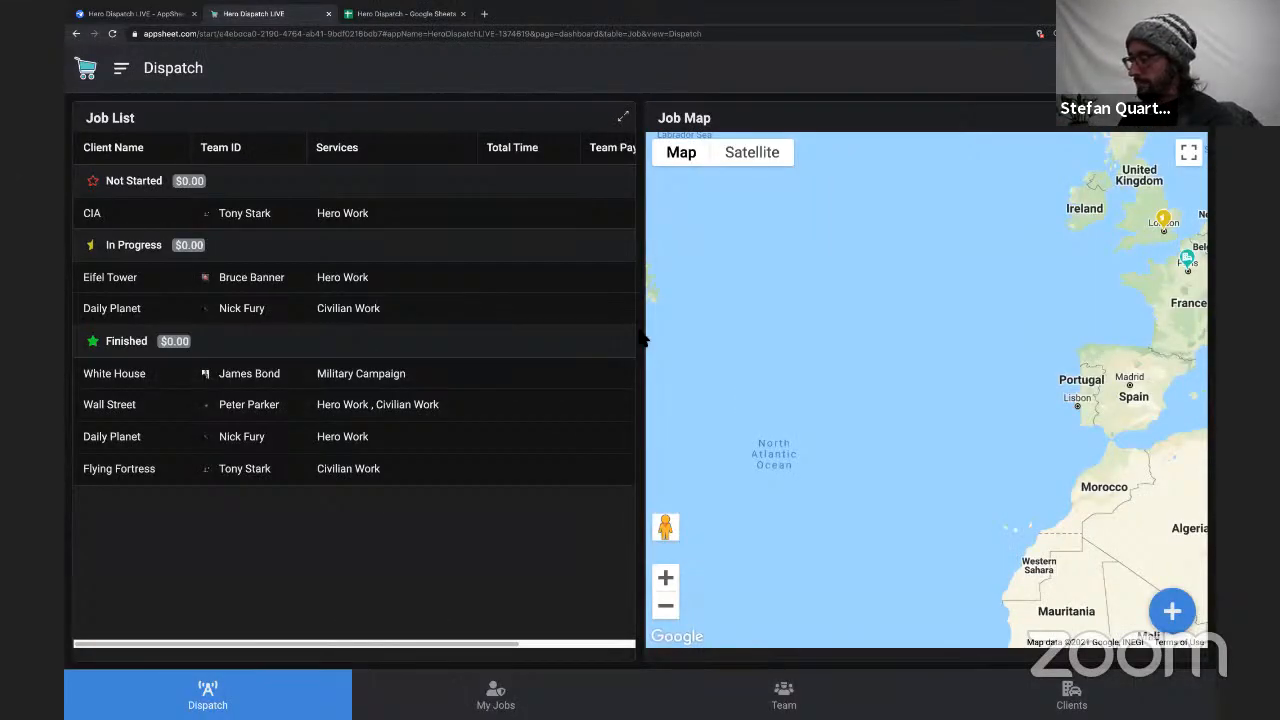
scroll(499, 305, "right", 2)
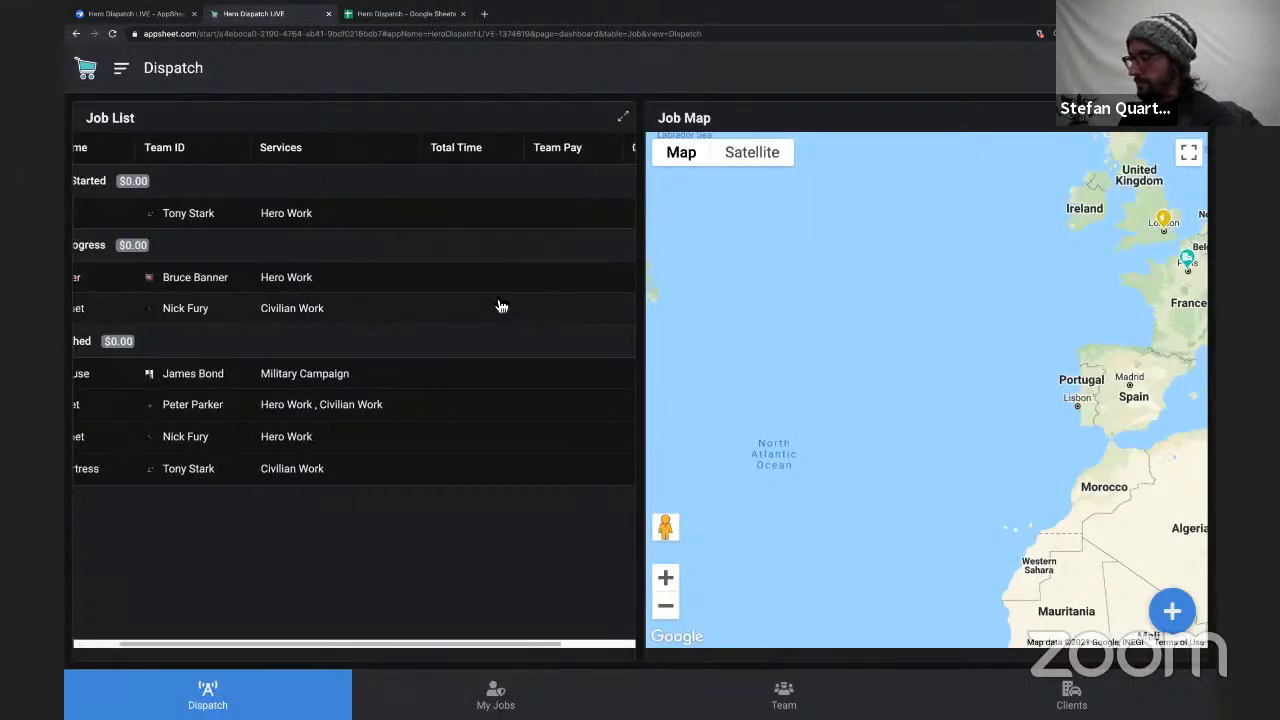
scroll(499, 305, "right", 3)
scroll(499, 305, "left", 3)
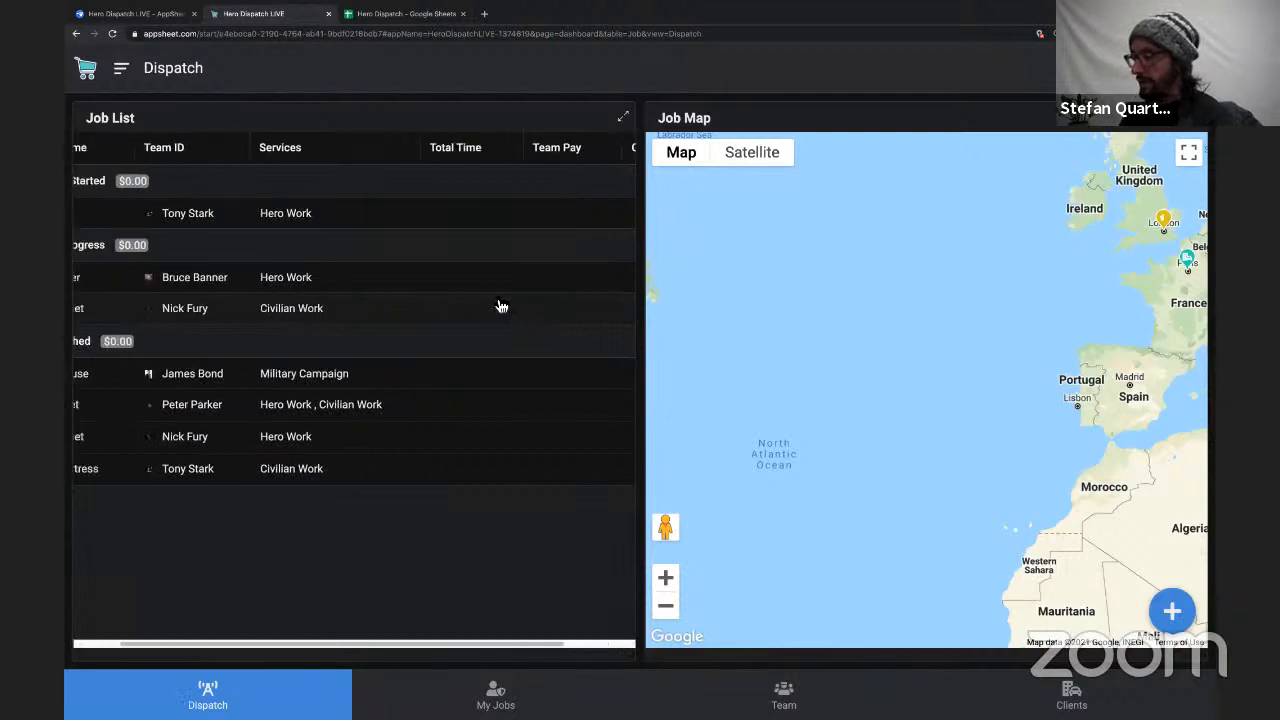
scroll(502, 306, "left", 2)
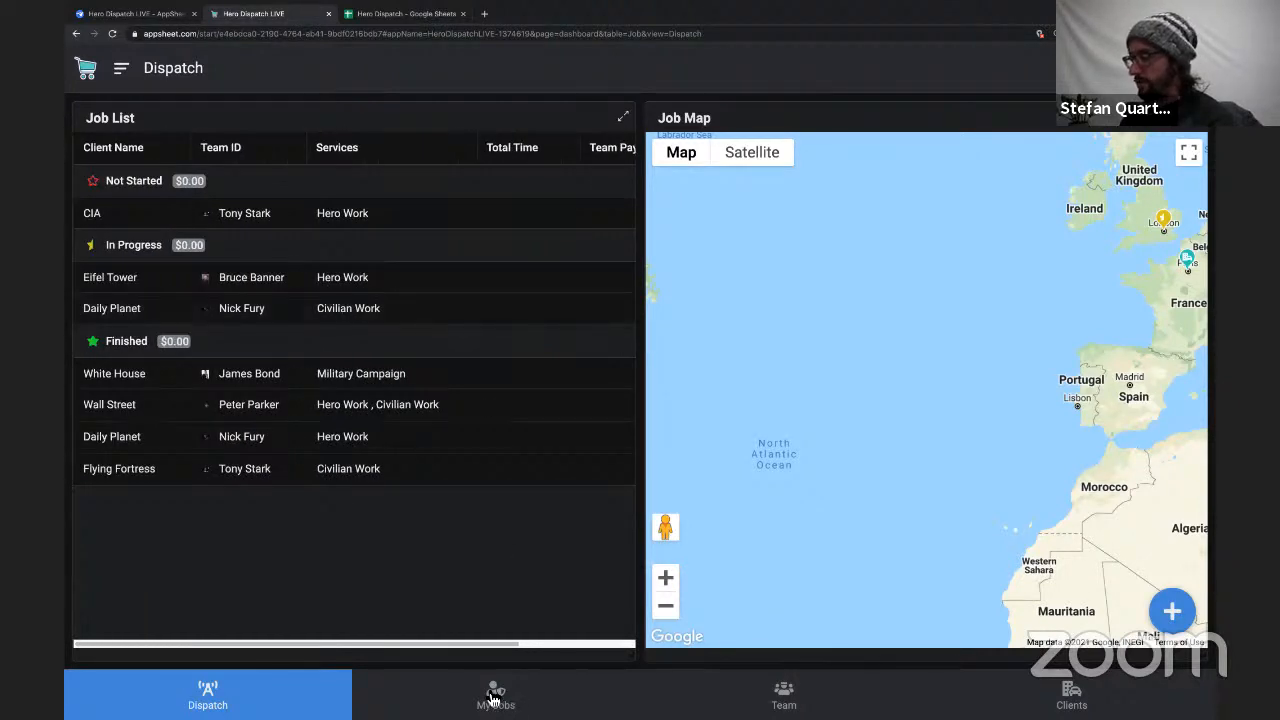
Stop the in-progress Daily Planet job and check its Total Time and Team Pay in the Job List.
left_click(441, 318)
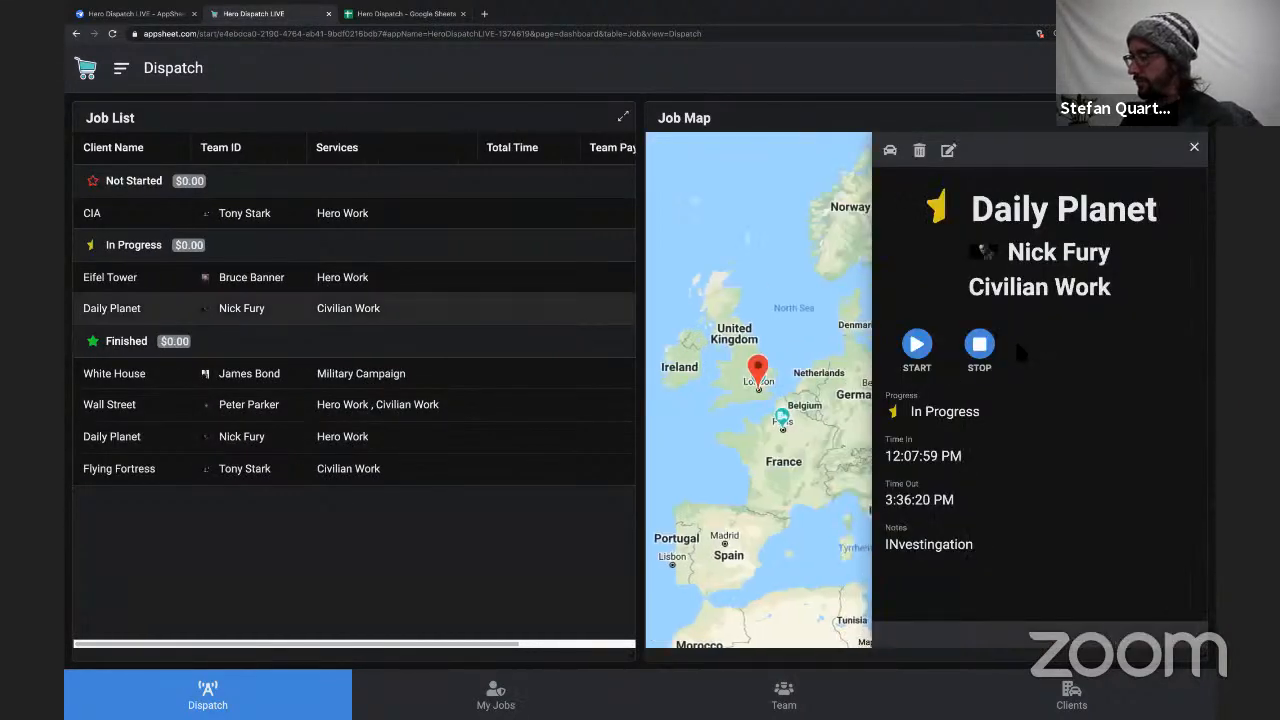
left_click(980, 348)
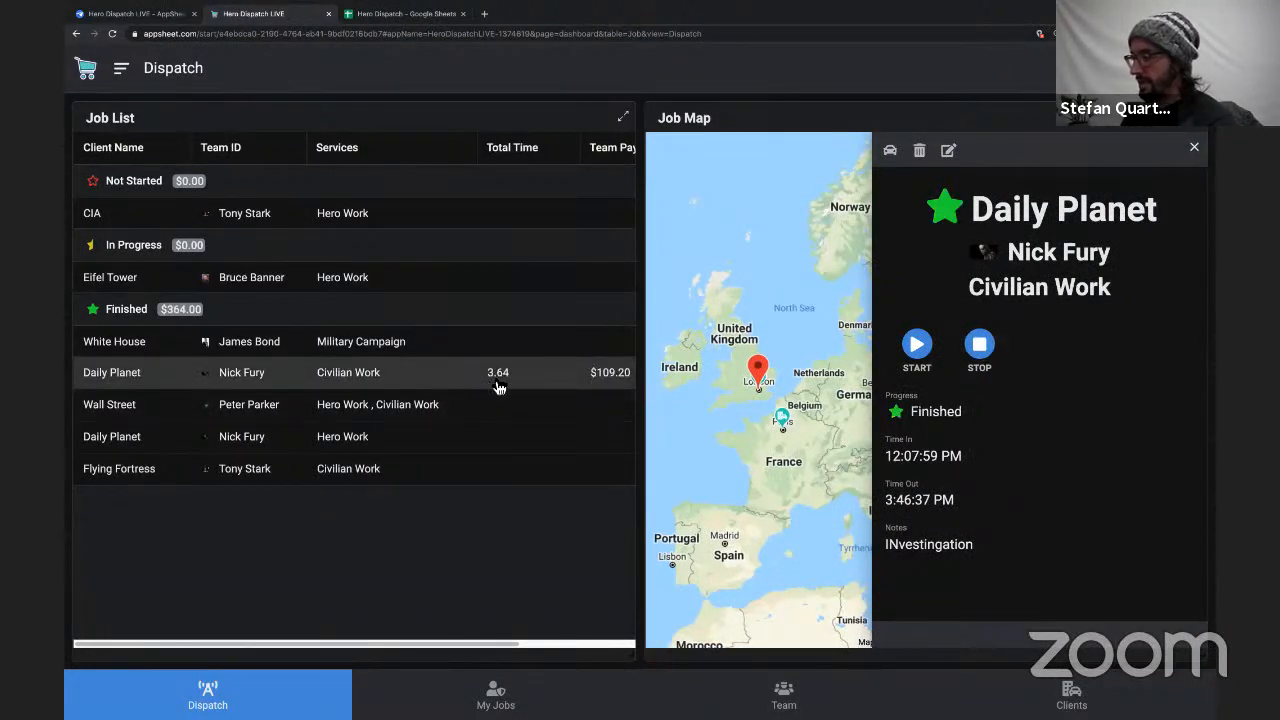
scroll(590, 390, "right", 3)
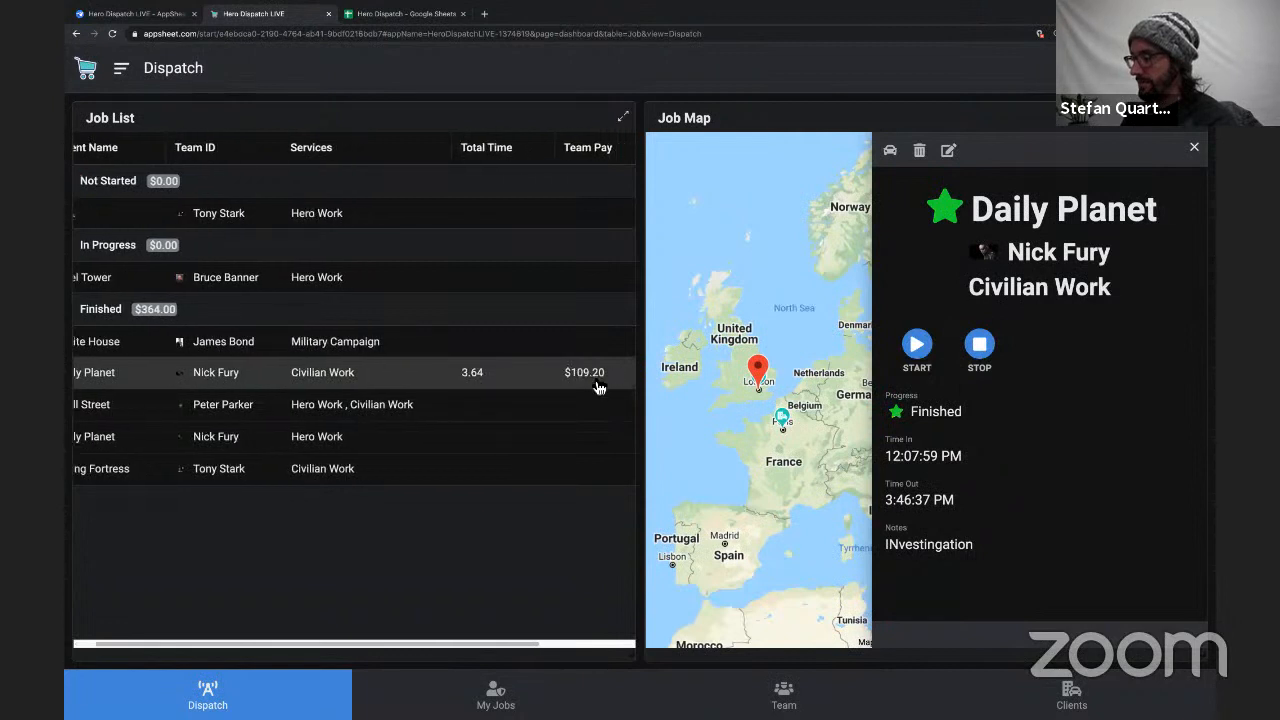
scroll(597, 387, "left", 3)
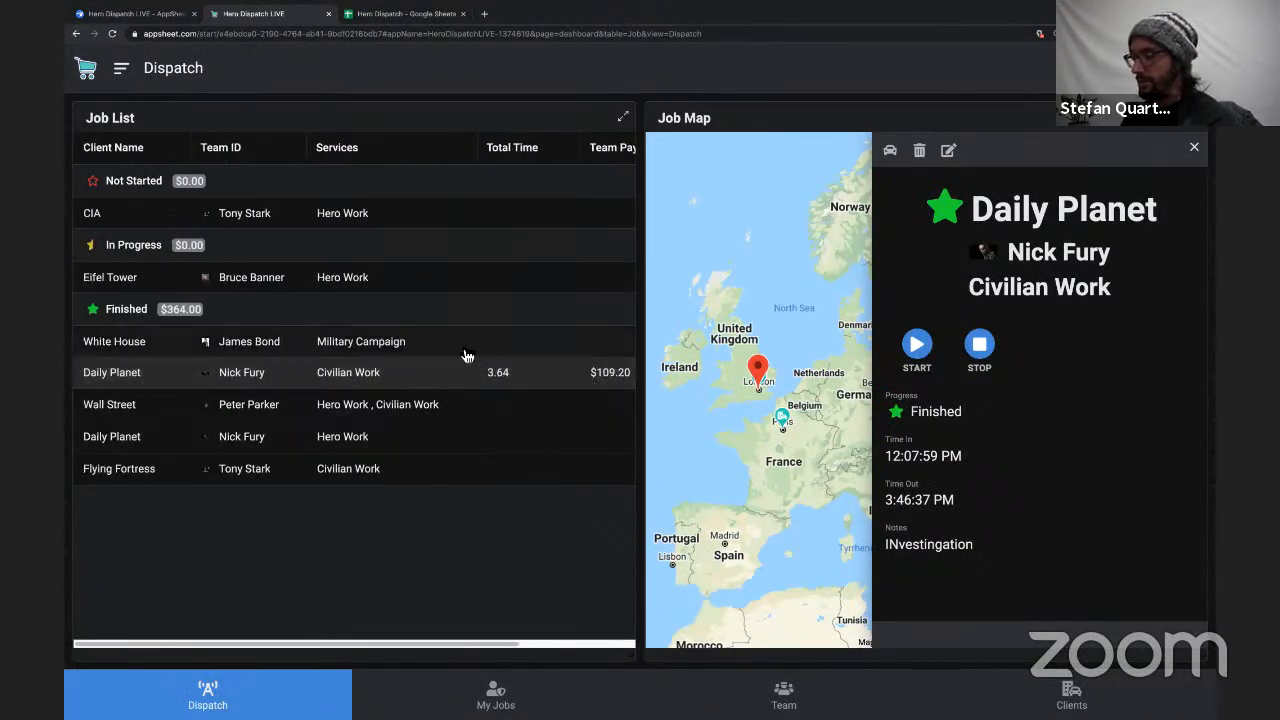
Restart and stop the White House job, and stop the Eifel Tower job.
left_click(540, 352)
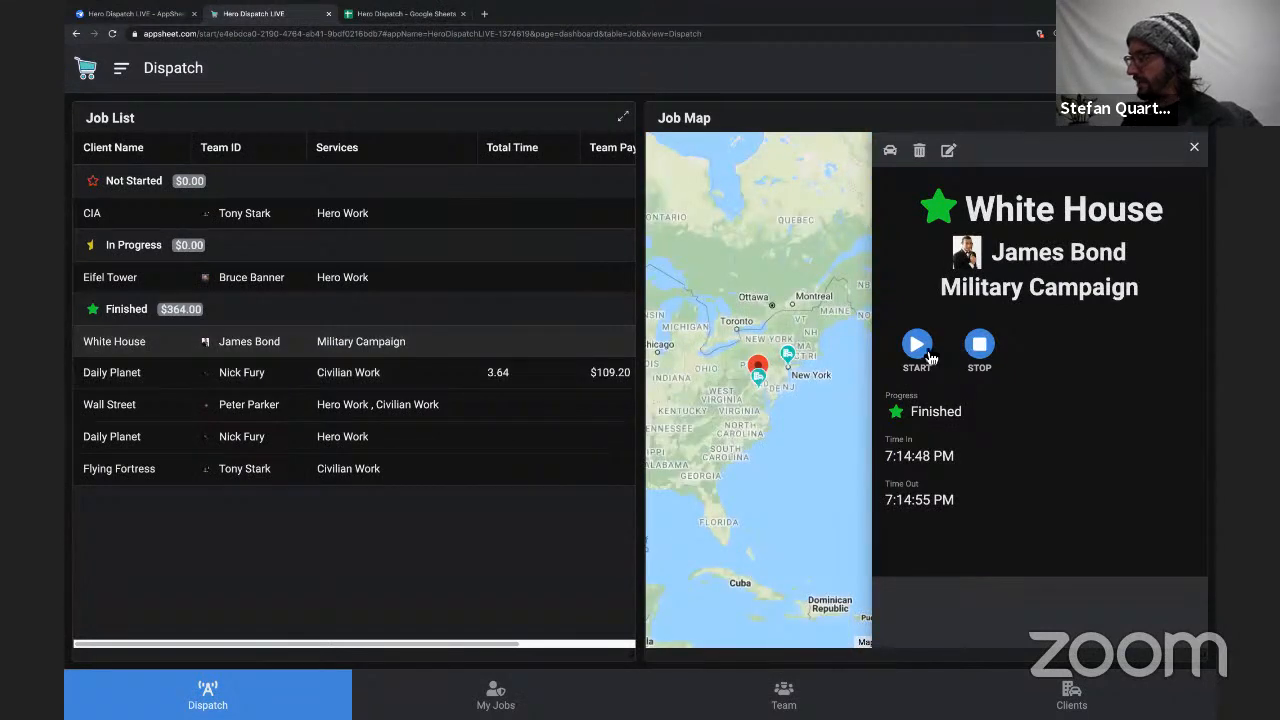
left_click(979, 350)
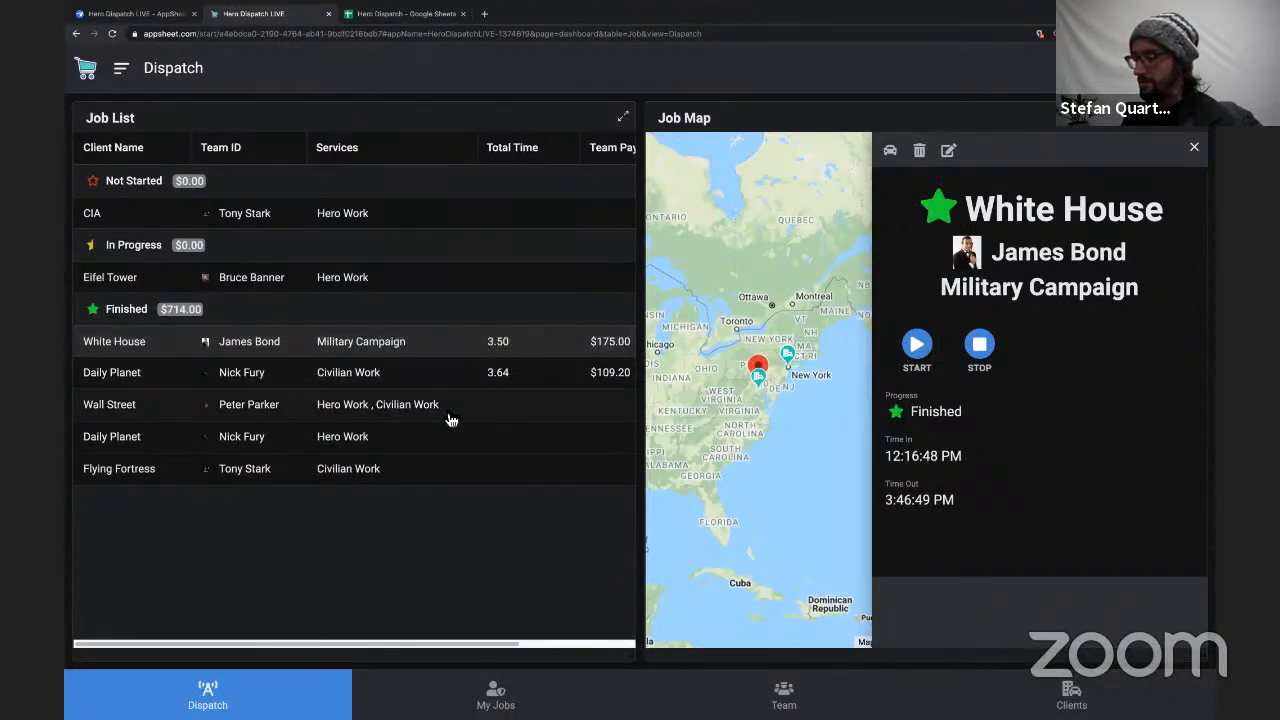
left_click(427, 284)
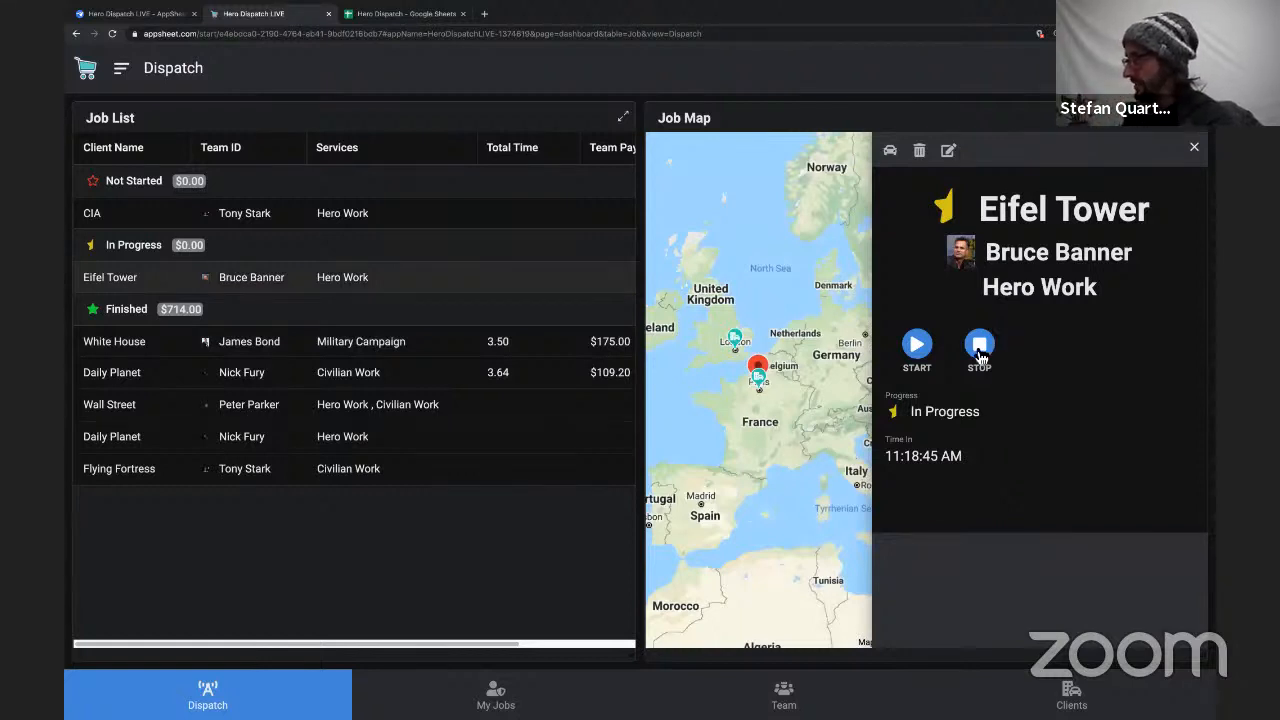
left_click(980, 354)
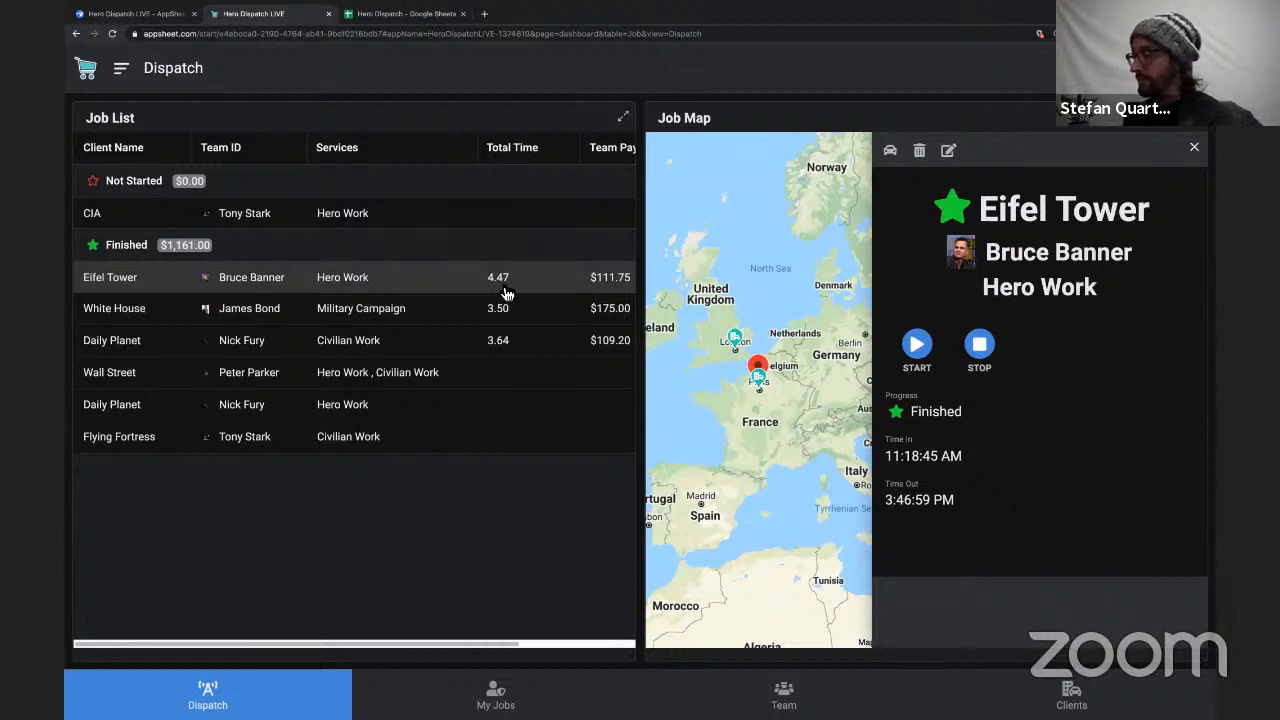
Review Total Time, Team Pay, Client Cost and the group sums in the Job List, and close the Eifel Tower job details.
scroll(528, 290, "right", 3)
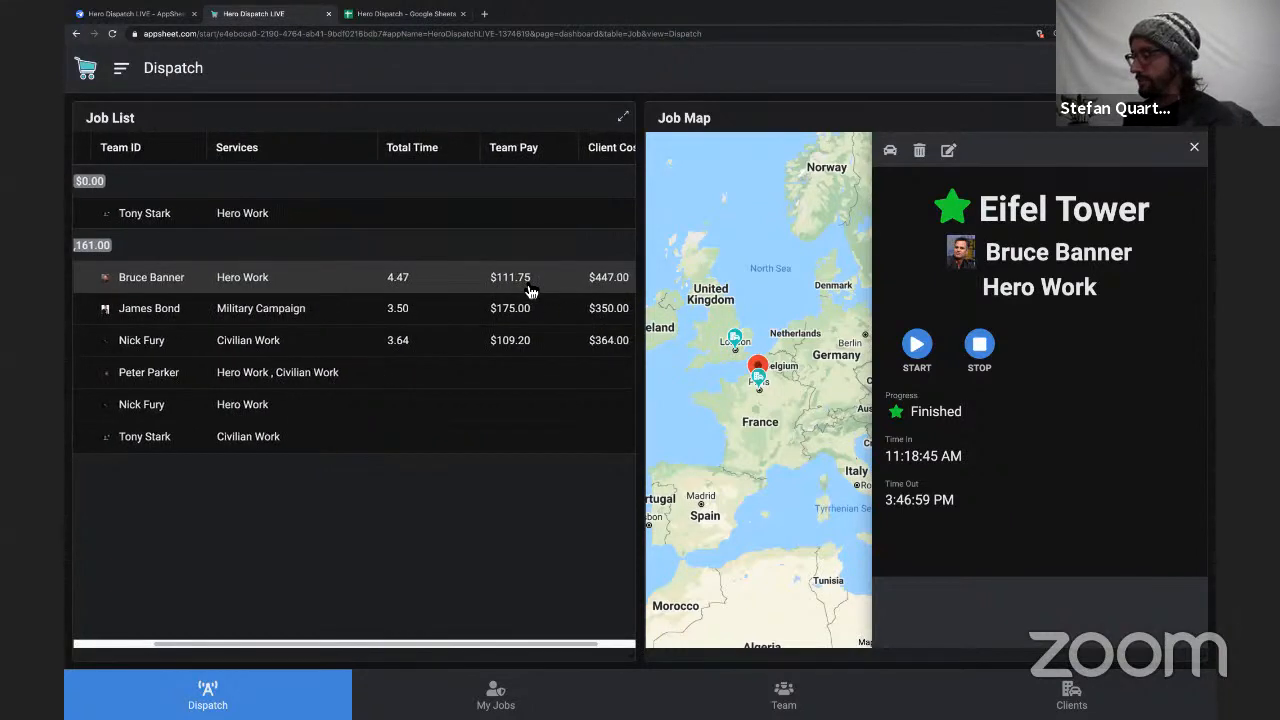
scroll(530, 290, "right", 2)
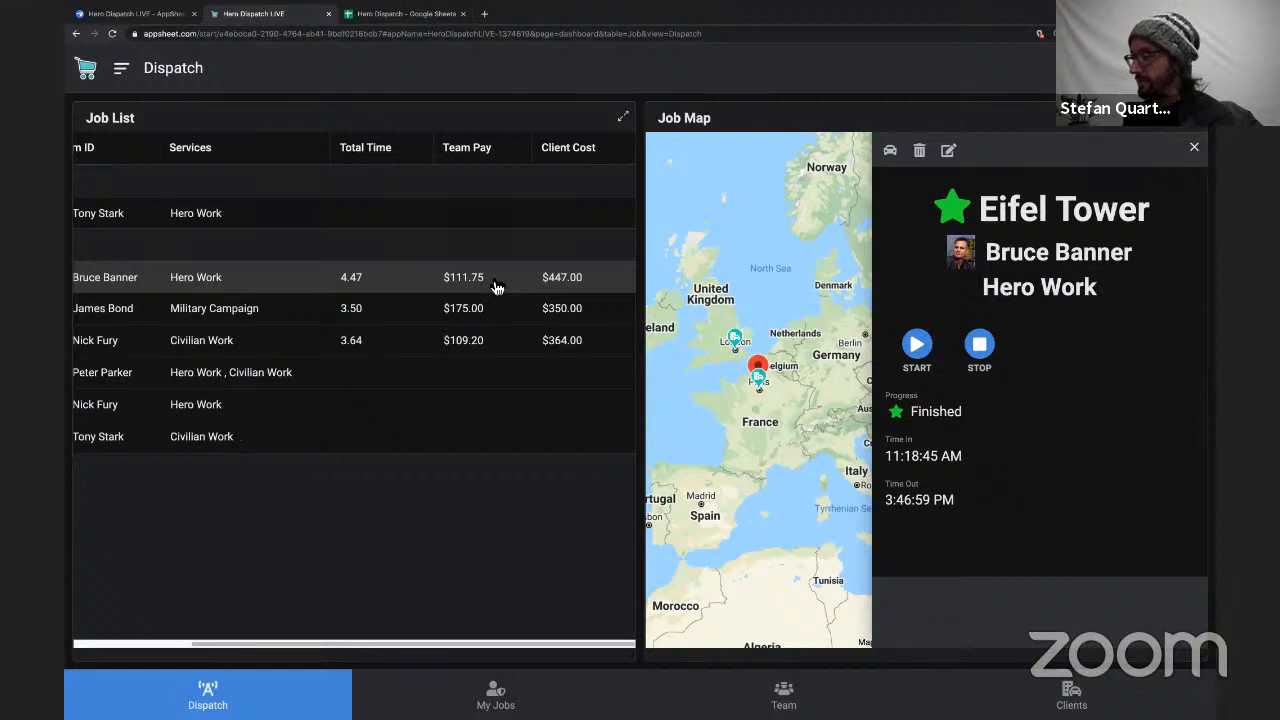
scroll(478, 295, "left", 3)
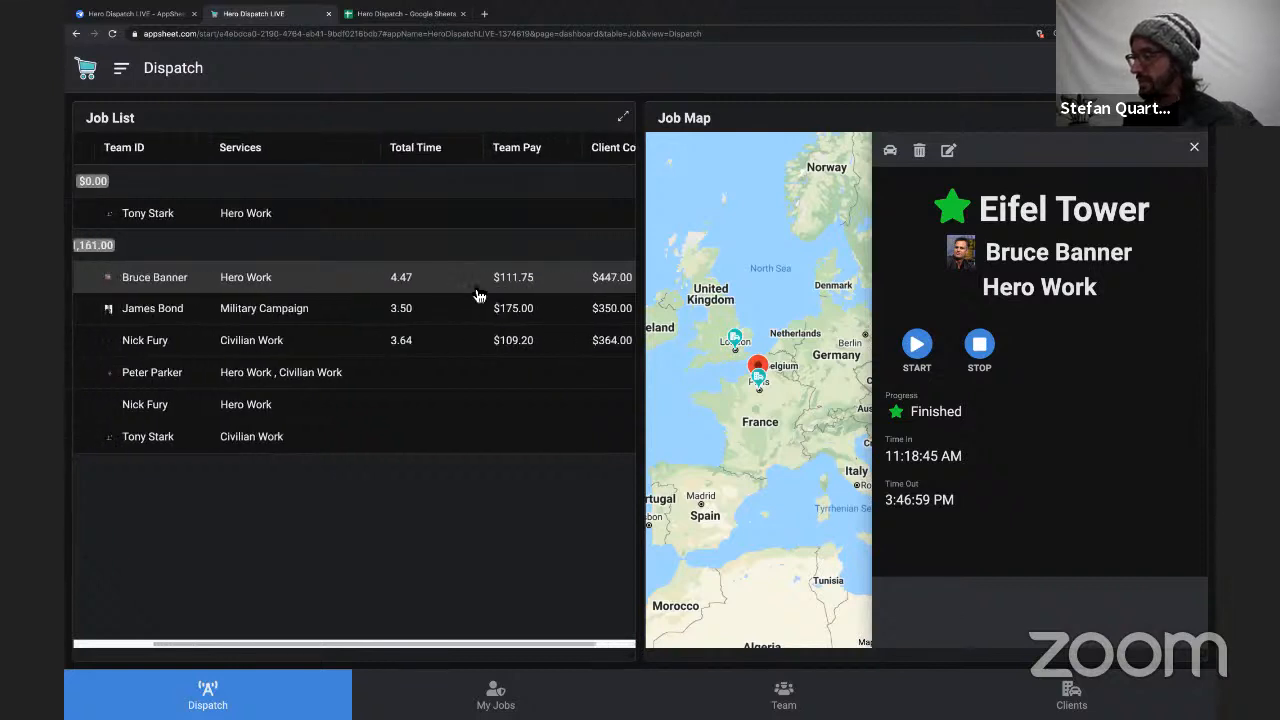
scroll(478, 295, "left", 1)
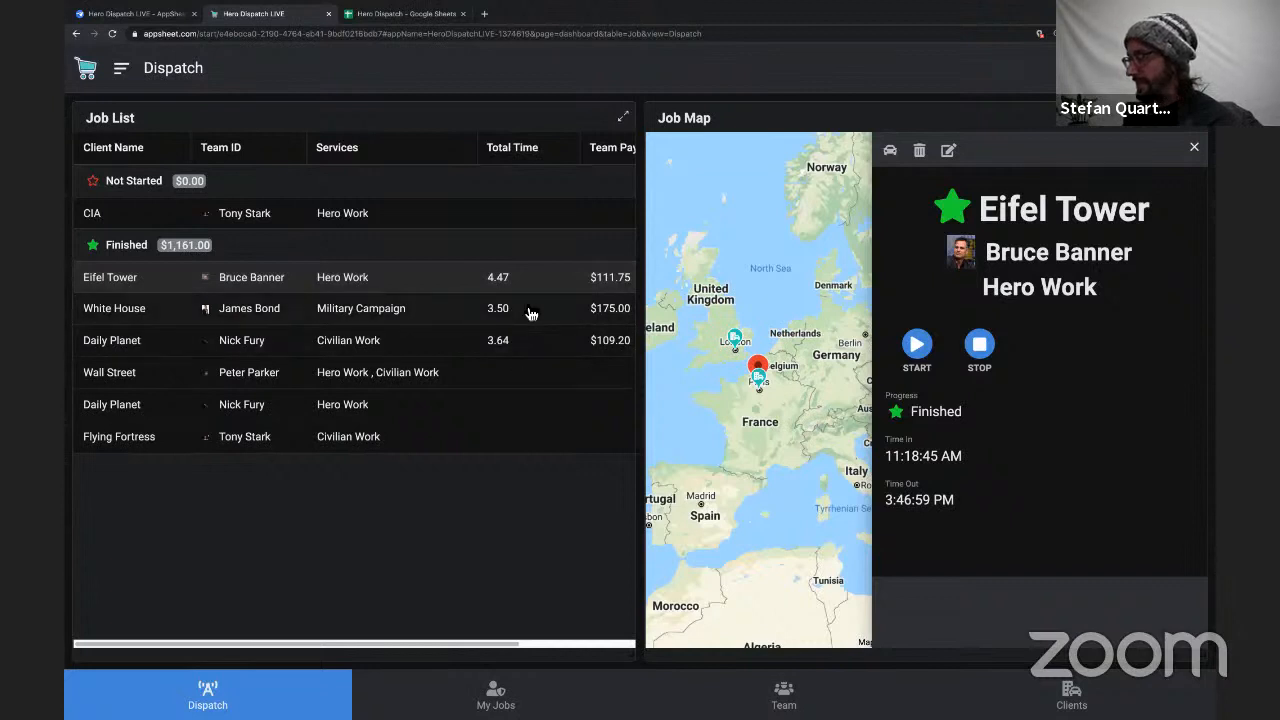
scroll(530, 313, "right", 3)
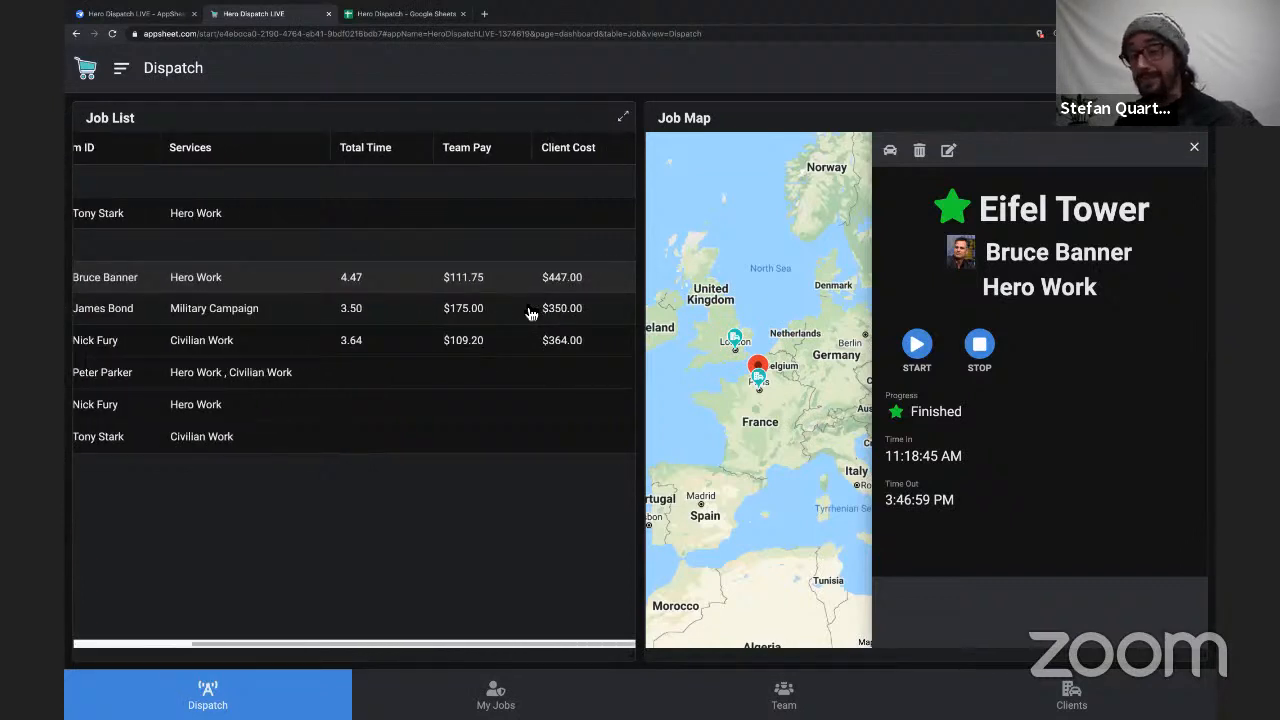
scroll(327, 303, "left", 3)
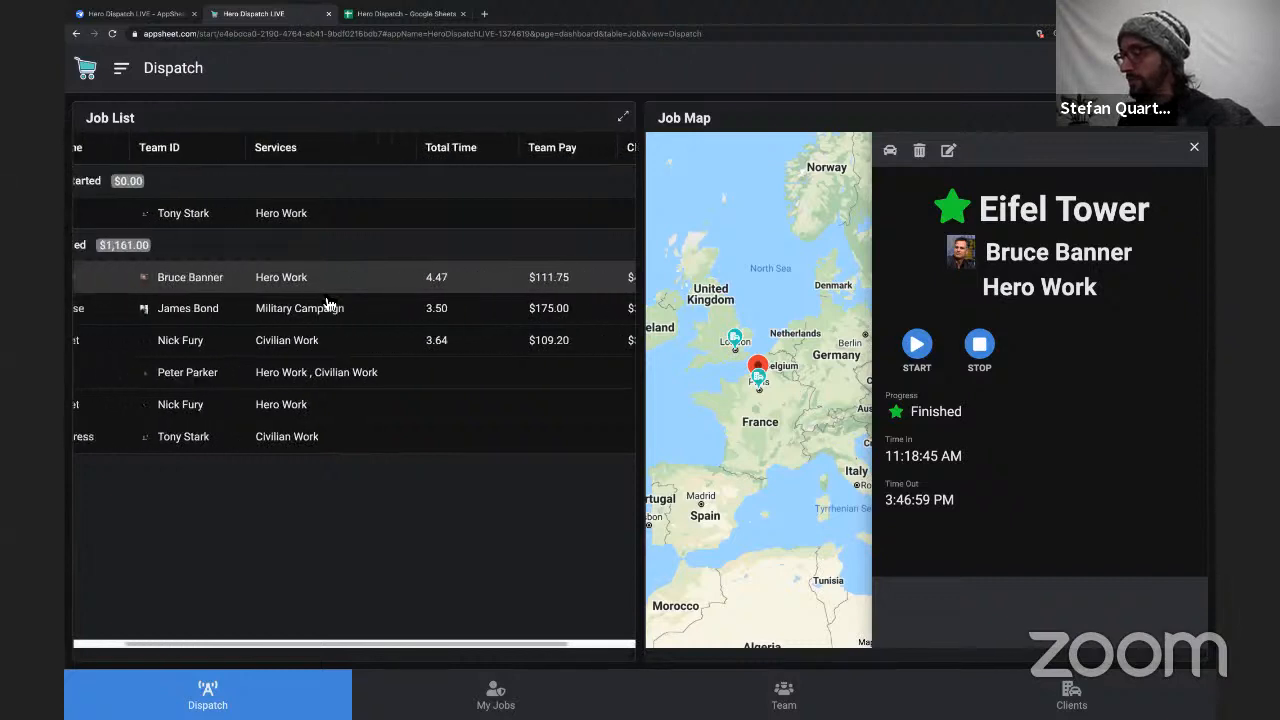
scroll(327, 303, "left", 2)
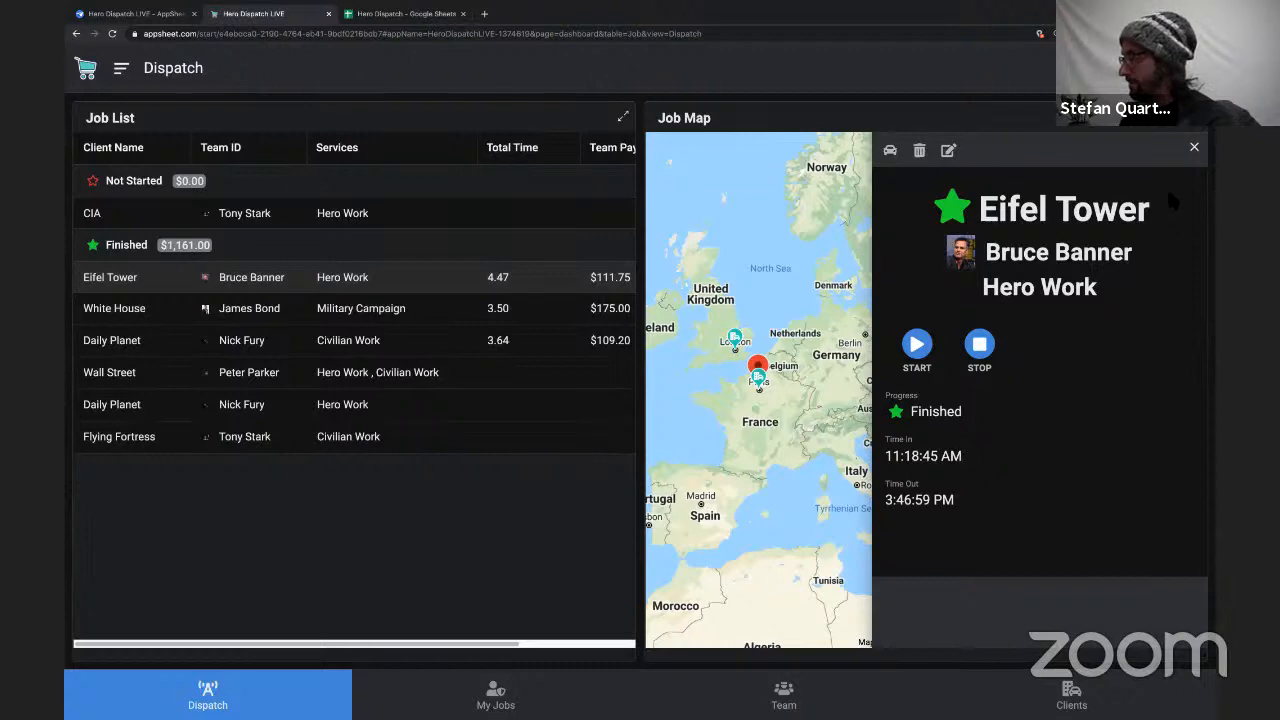
left_click(1197, 150)
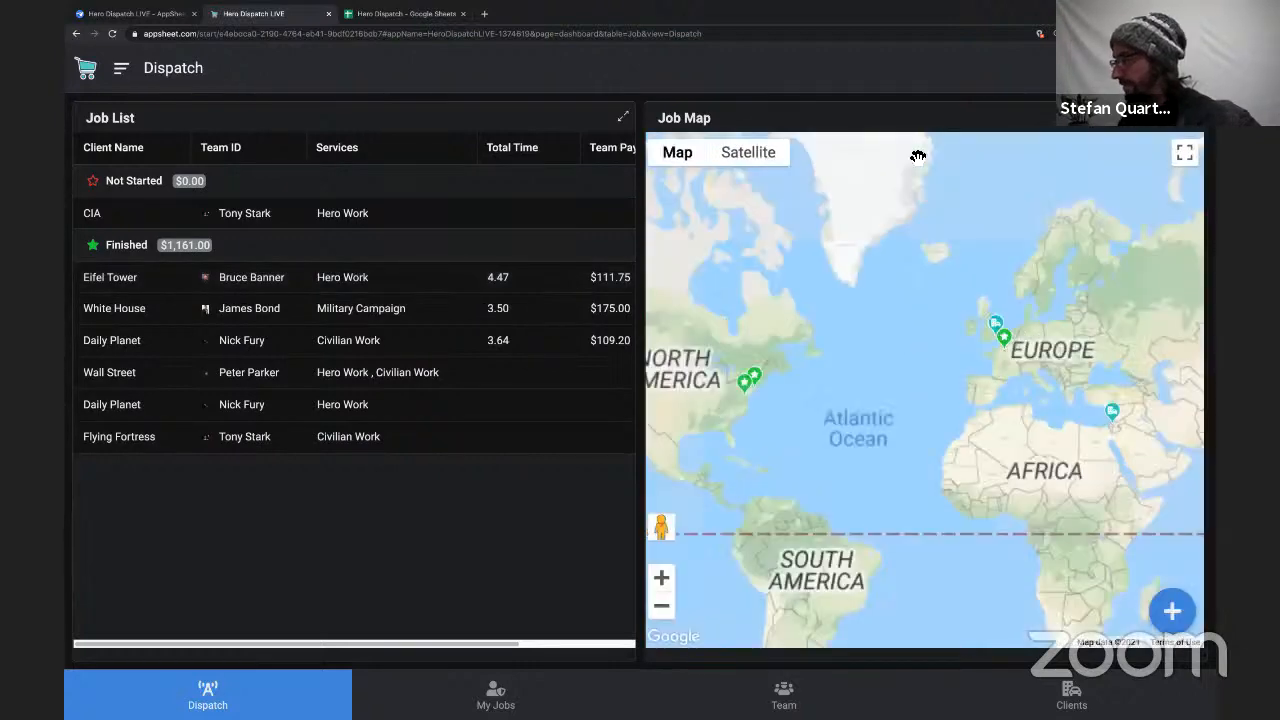